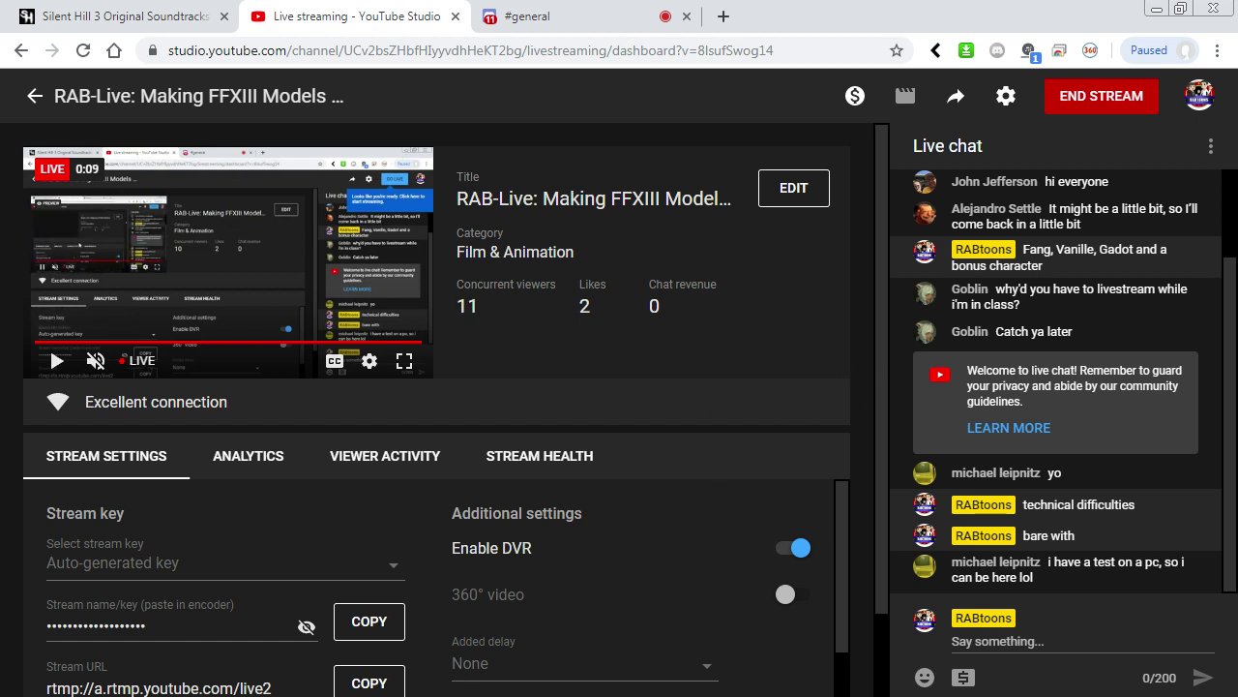
Switch to iTunes, start playback of the track "Daddy's Got the Blues", and return to the browser.
{"action": "key", "text": "alt+Tab"}
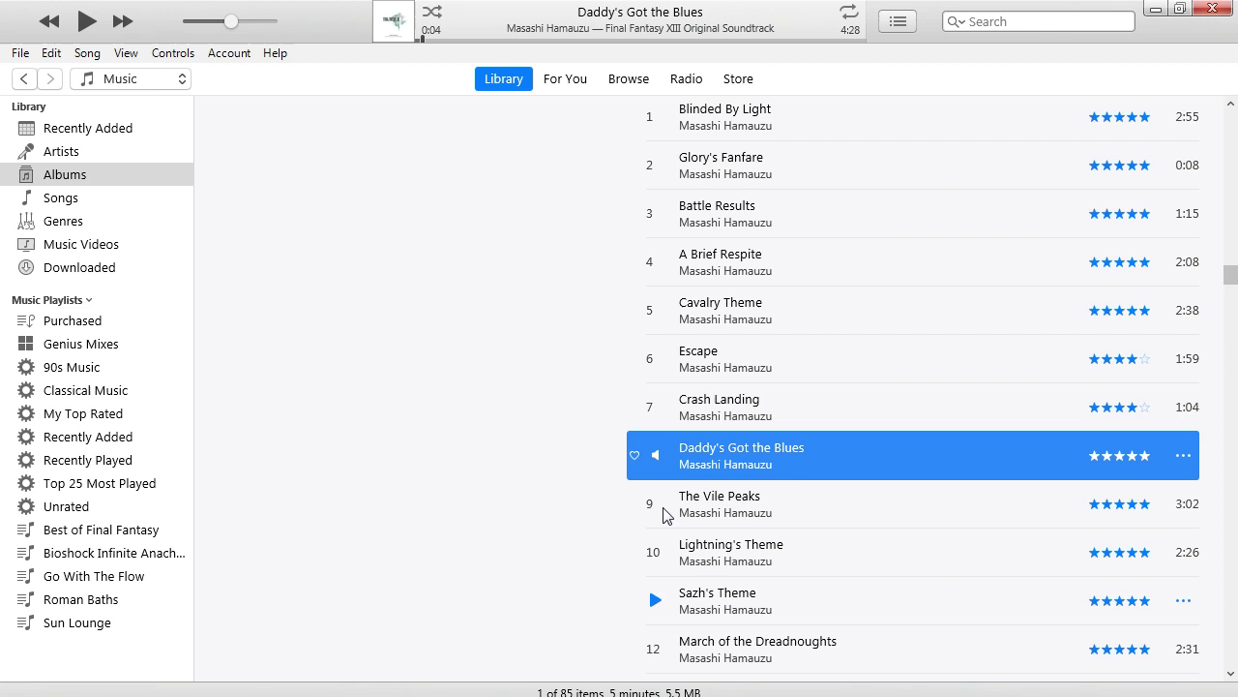
{"action": "left_click", "coordinate": [86, 22]}
{"action": "left_click", "coordinate": [1155, 10]}
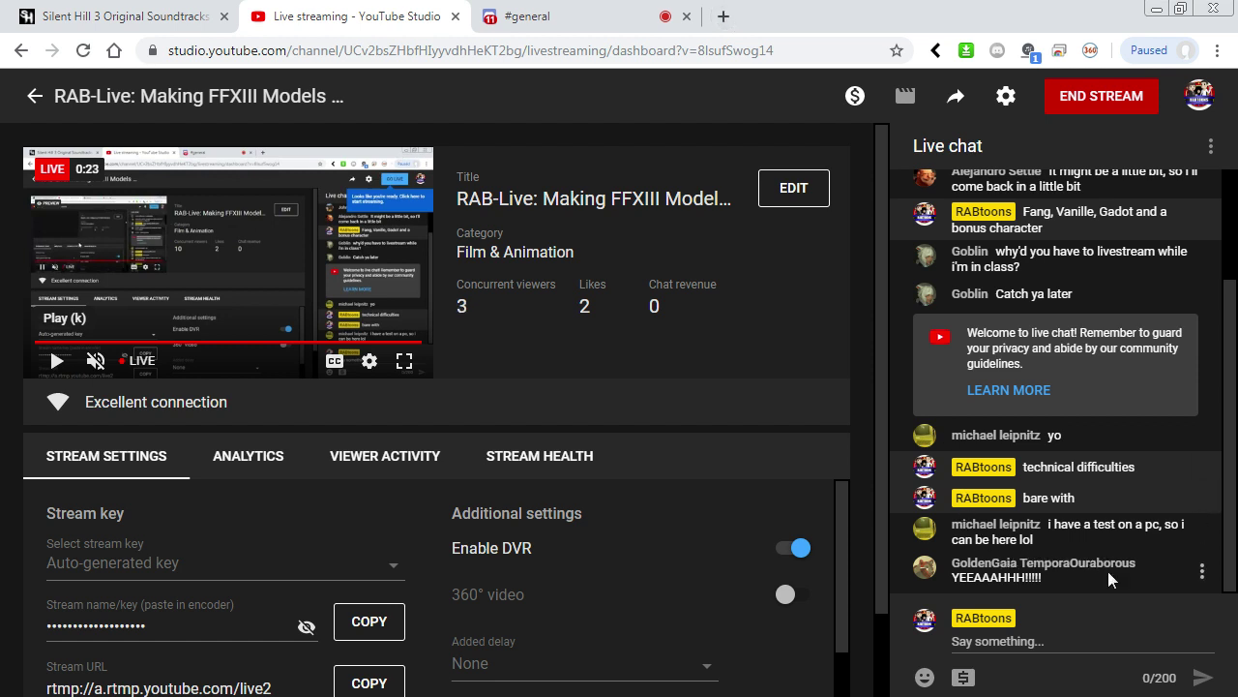
Search Google for "final fantasy fang pictologica" in a new tab, with the browser window restored beside the live chat.
{"action": "left_click", "coordinate": [724, 17]}
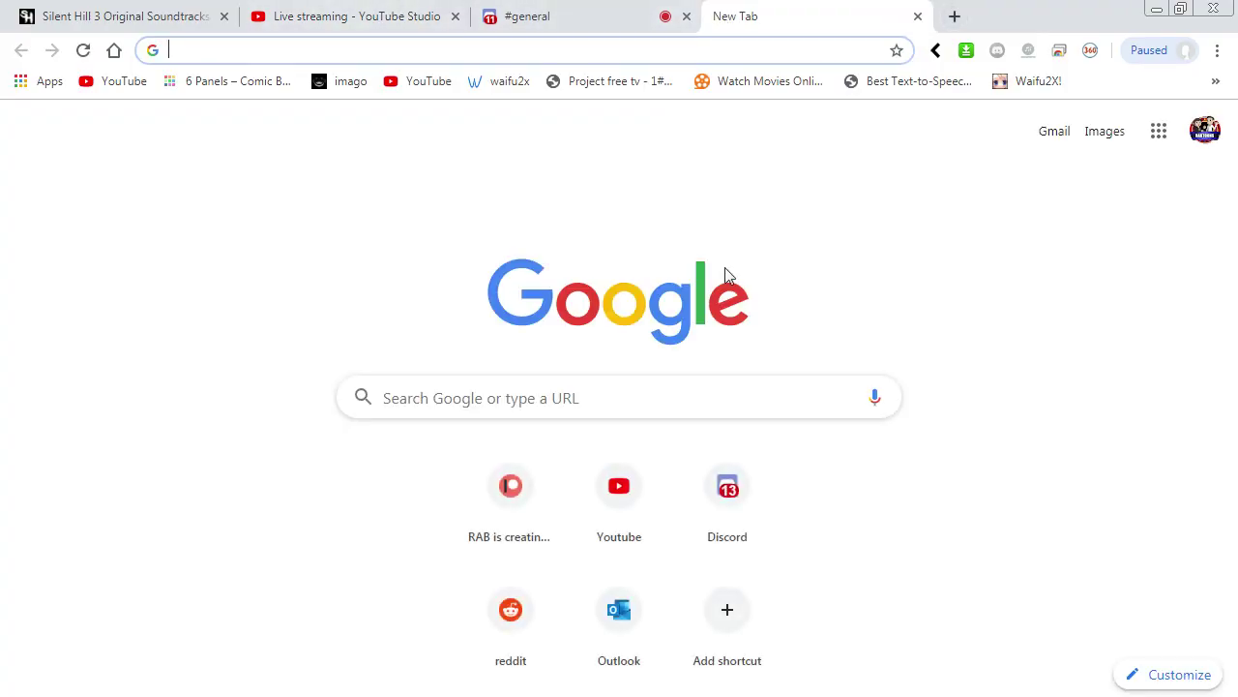
{"action": "left_click", "coordinate": [1180, 8]}
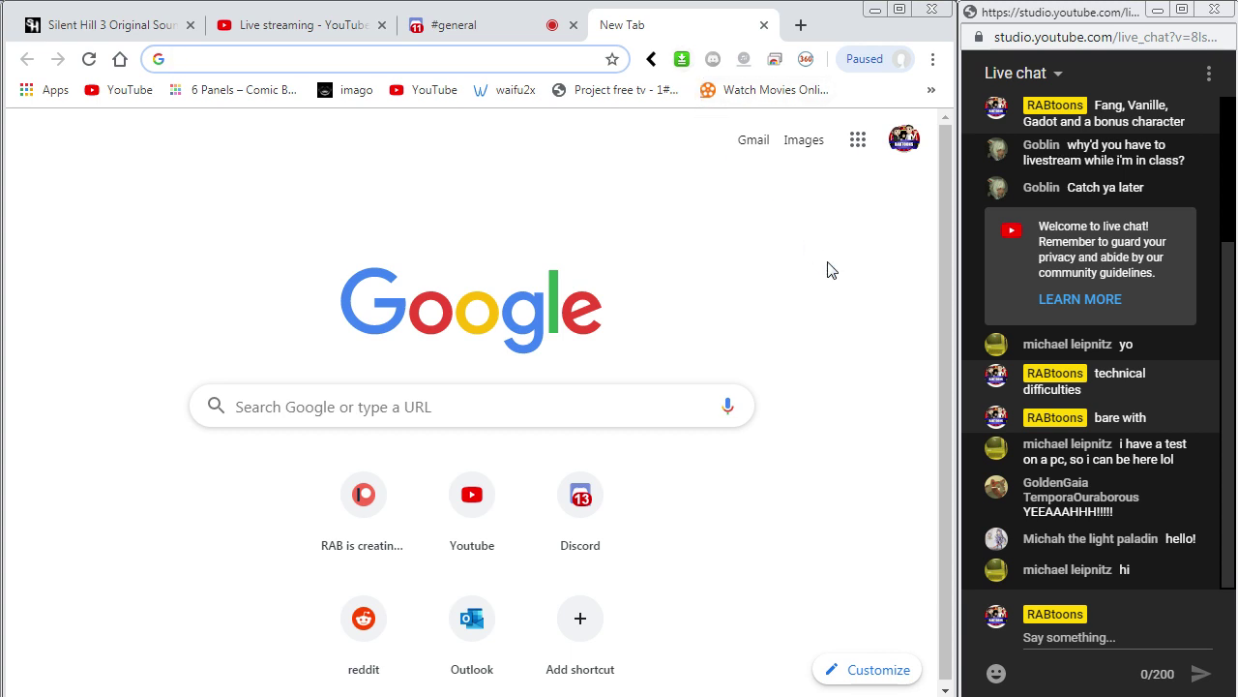
{"action": "left_click", "coordinate": [424, 416]}
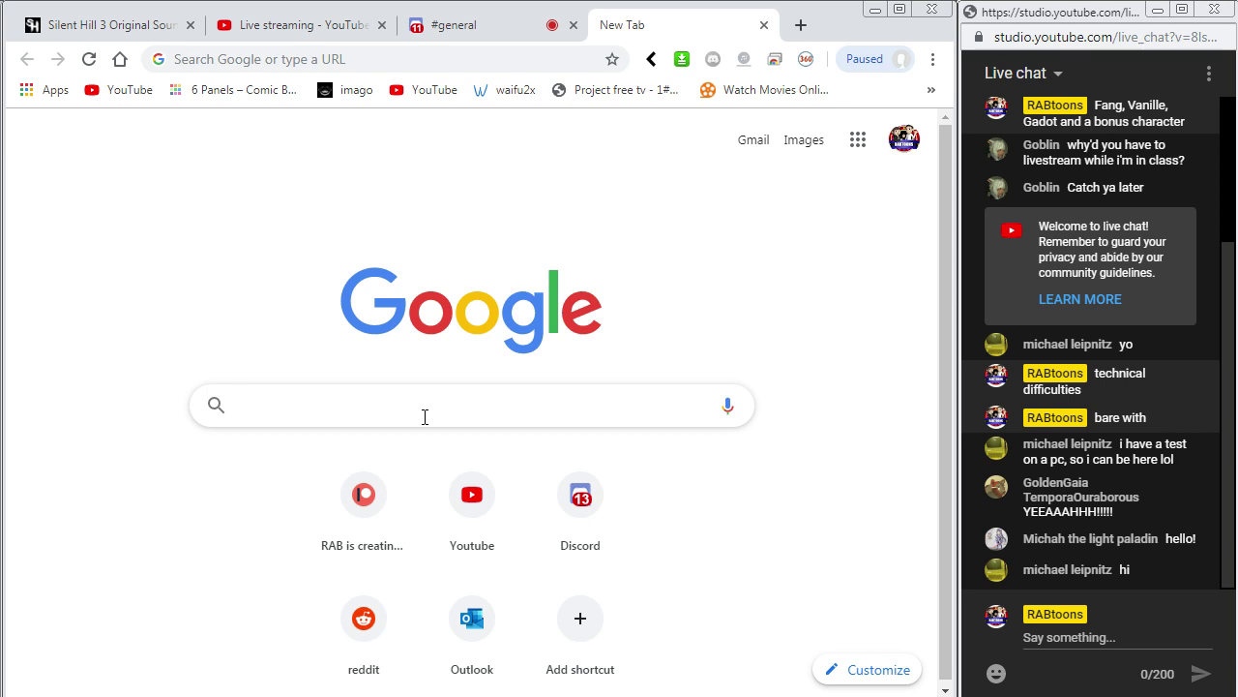
{"action": "type", "text": "fix"}
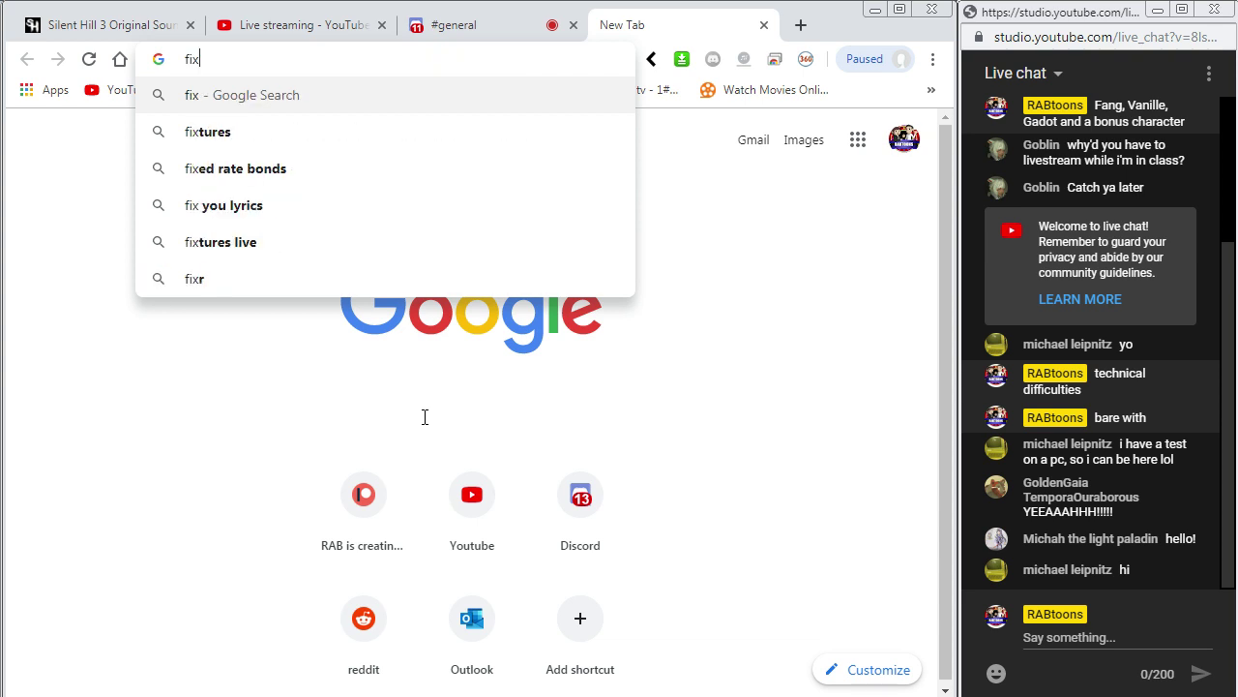
{"action": "key", "text": "BackSpace"}
{"action": "type", "text": "nal "}
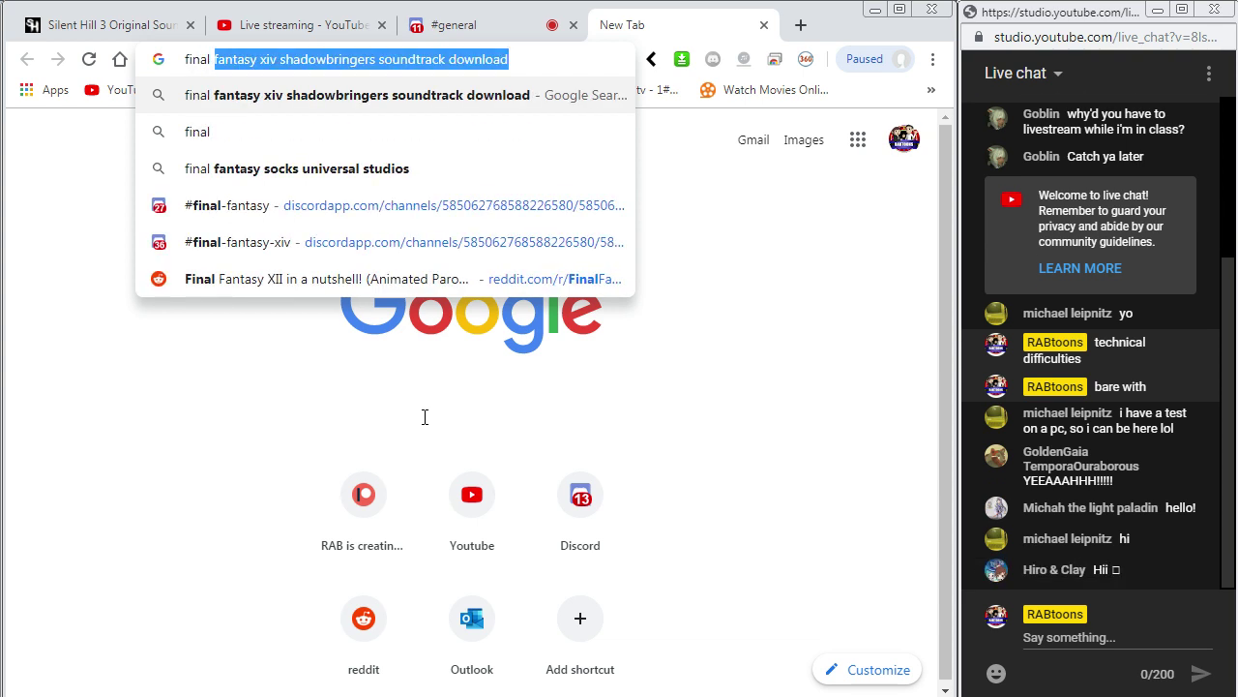
{"action": "type", "text": "fantasy fang "}
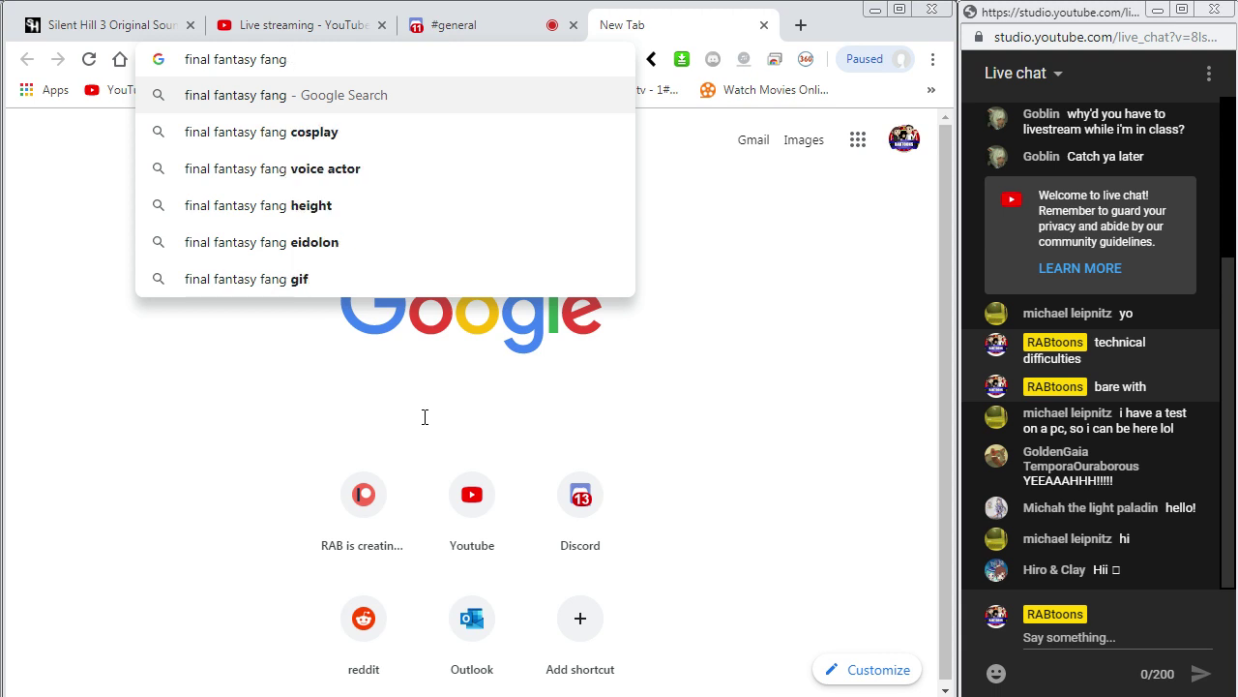
{"action": "type", "text": "pictologic"}
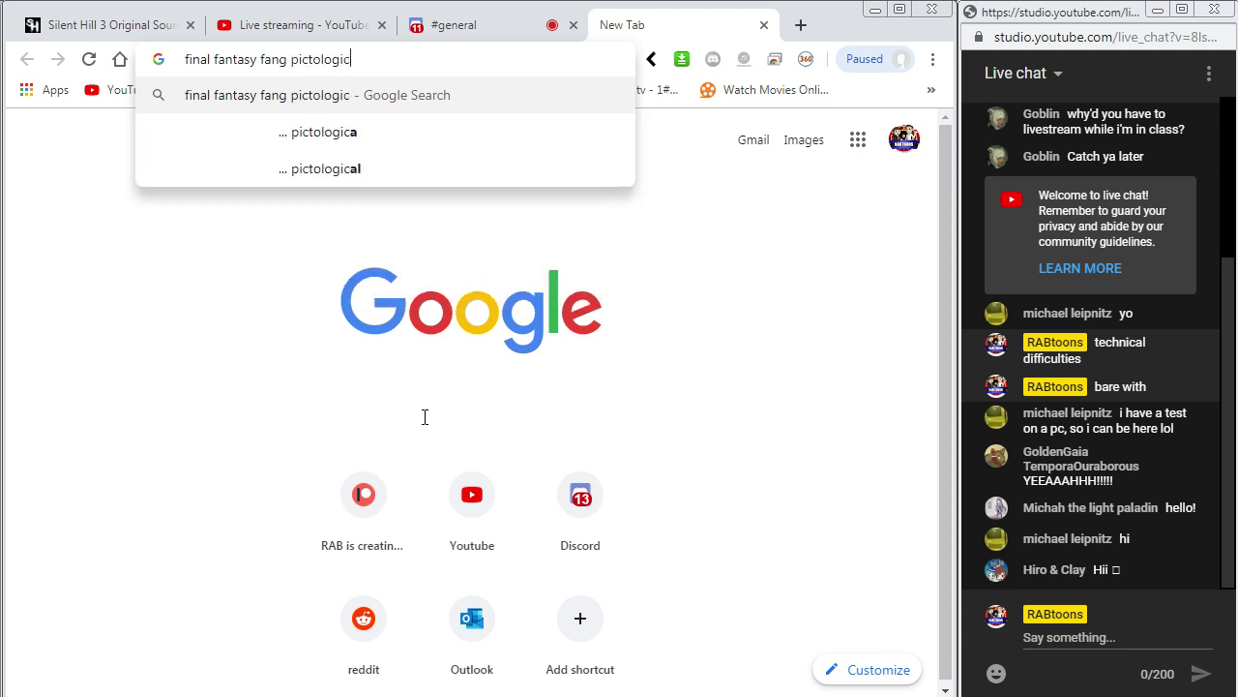
{"action": "type", "text": "a"}
{"action": "key", "text": "Return"}
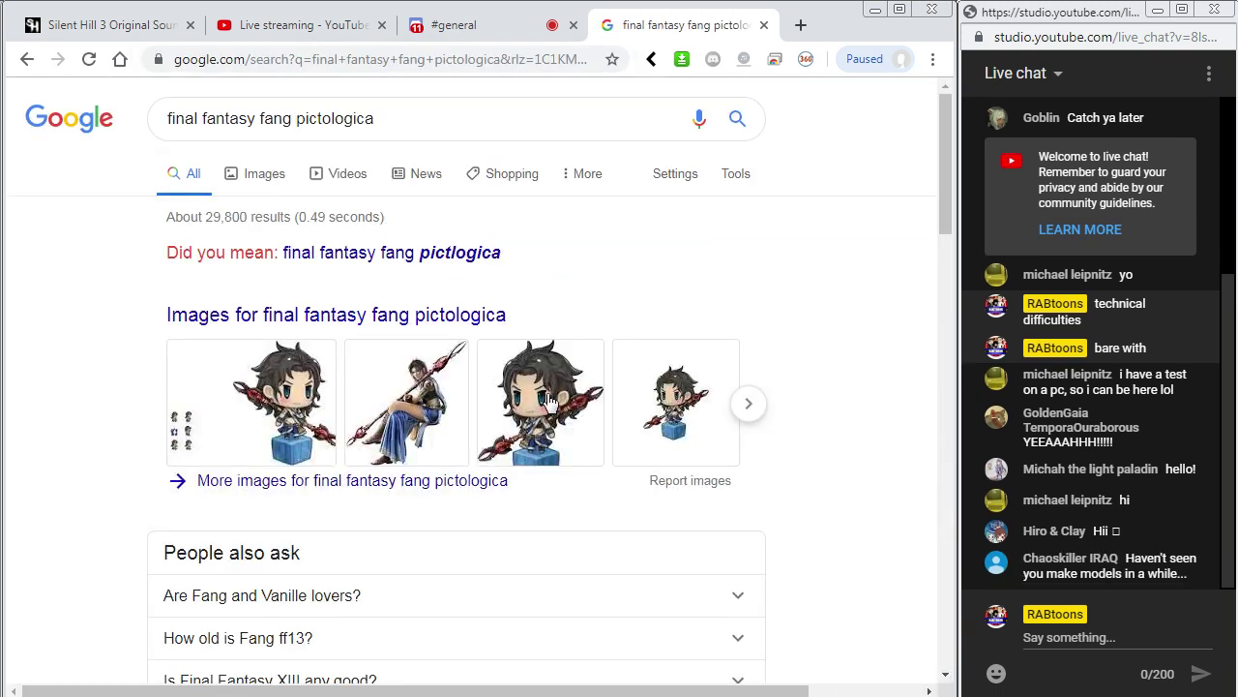
Preview the close-up chibi Fang picture in the image results and look at its Bladed Lance wiki page.
{"action": "left_click", "coordinate": [549, 400]}
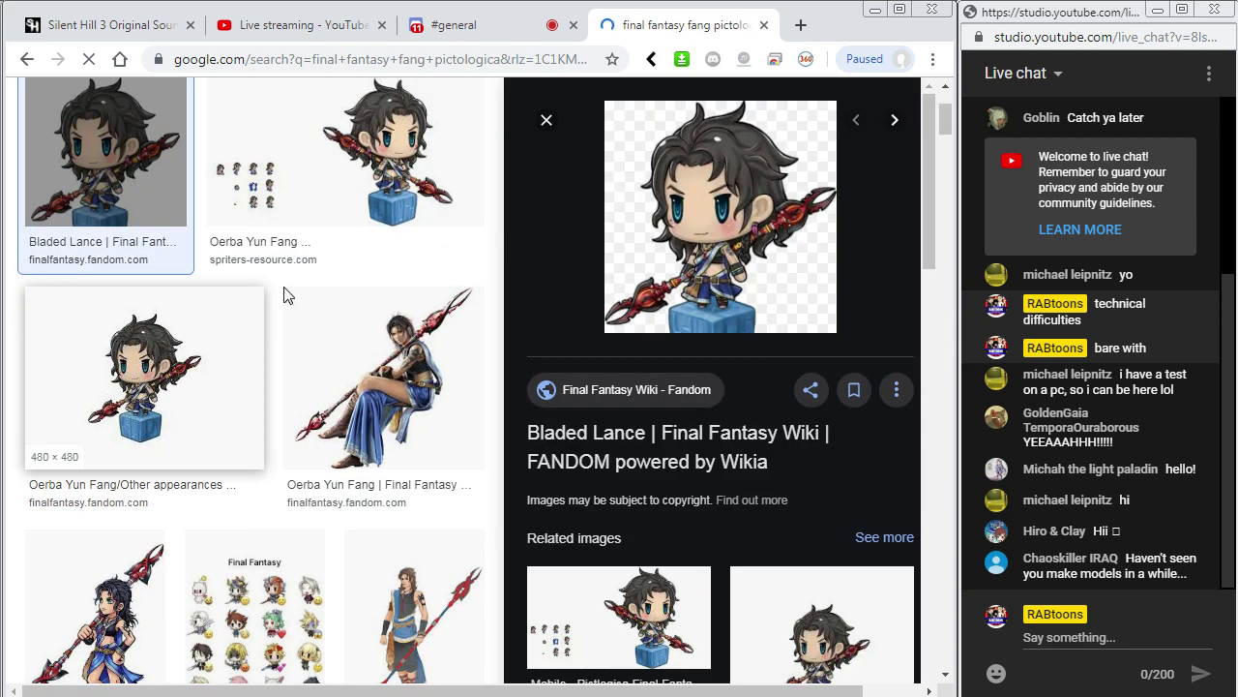
{"action": "left_click", "coordinate": [690, 214]}
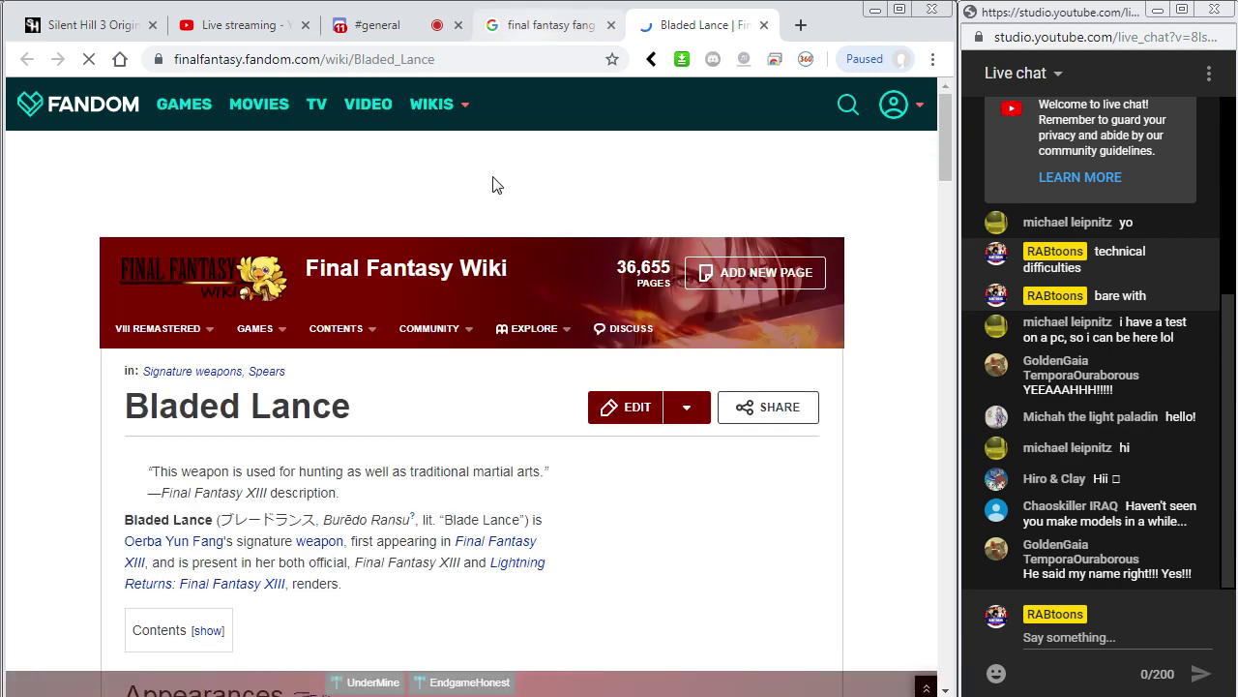
{"action": "scroll", "coordinate": [442, 448], "scroll_direction": "down", "scroll_amount": 2}
{"action": "left_click", "coordinate": [554, 24]}
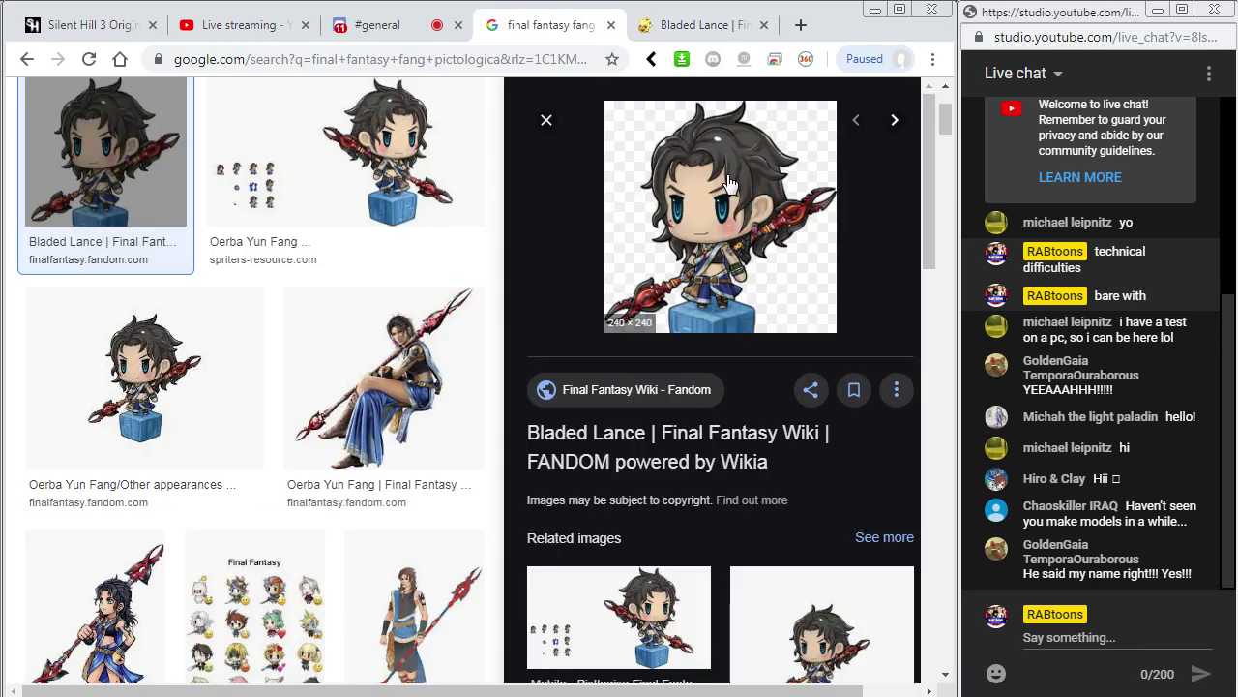
Open the previewed Fang image in its own tab, close the Bladed Lance page, and copy the image.
{"action": "right_click", "coordinate": [729, 184]}
{"action": "left_click", "coordinate": [803, 322]}
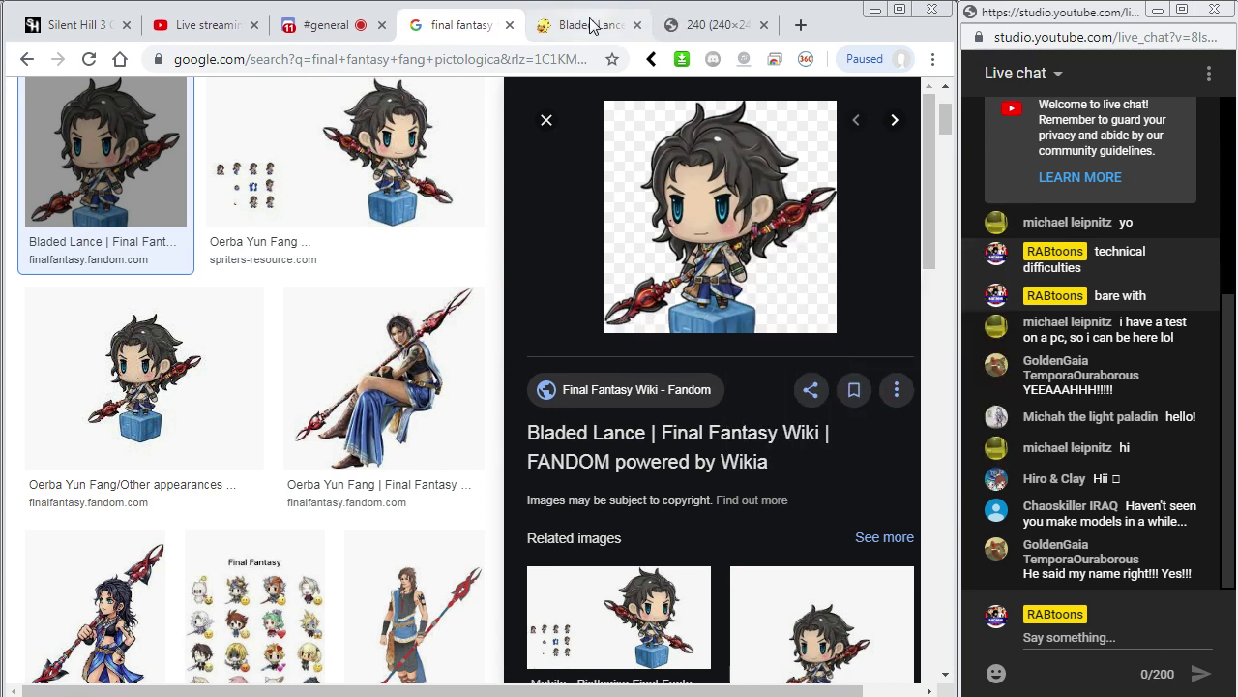
{"action": "left_click", "coordinate": [592, 24]}
{"action": "middle_click", "coordinate": [590, 23]}
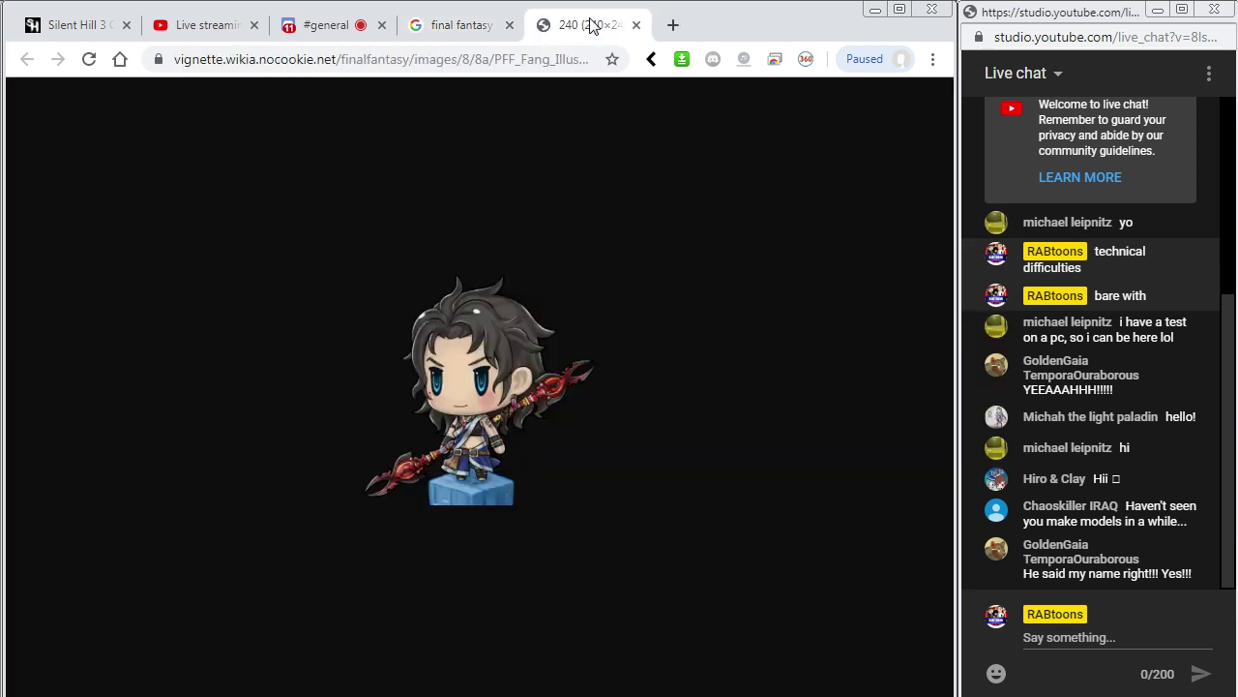
{"action": "right_click", "coordinate": [487, 335]}
{"action": "left_click", "coordinate": [545, 397]}
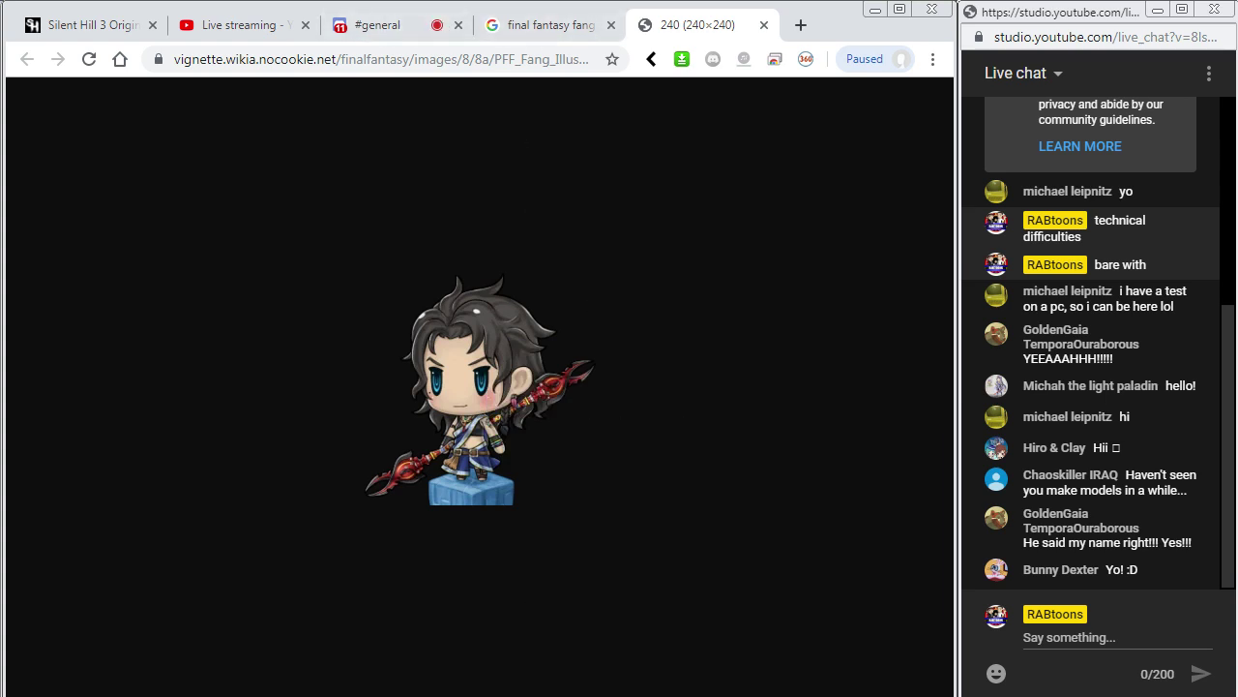
Switch to Flash, move Layer 3 beneath Layer 2 in the model template, and add a new layer above them all.
{"action": "key", "text": "alt+Tab"}
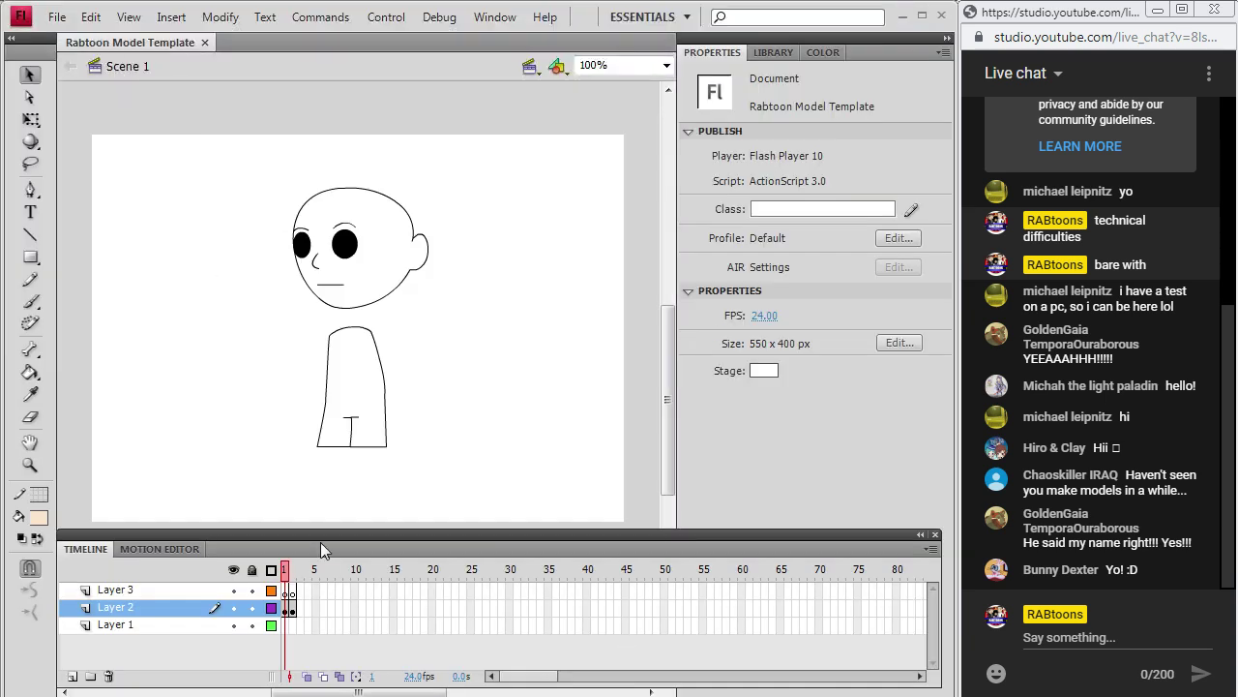
{"action": "left_click_drag", "start_coordinate": [192, 594], "coordinate": [183, 617]}
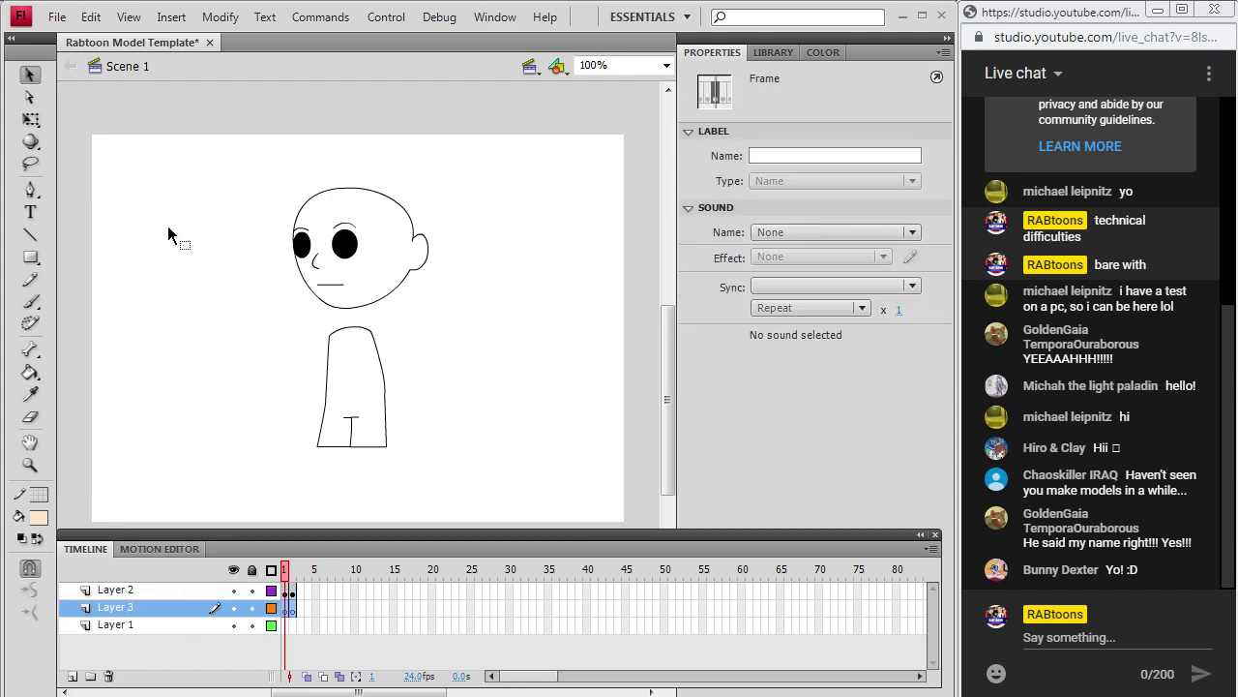
{"action": "left_click", "coordinate": [171, 17]}
{"action": "mouse_move", "coordinate": [156, 147]}
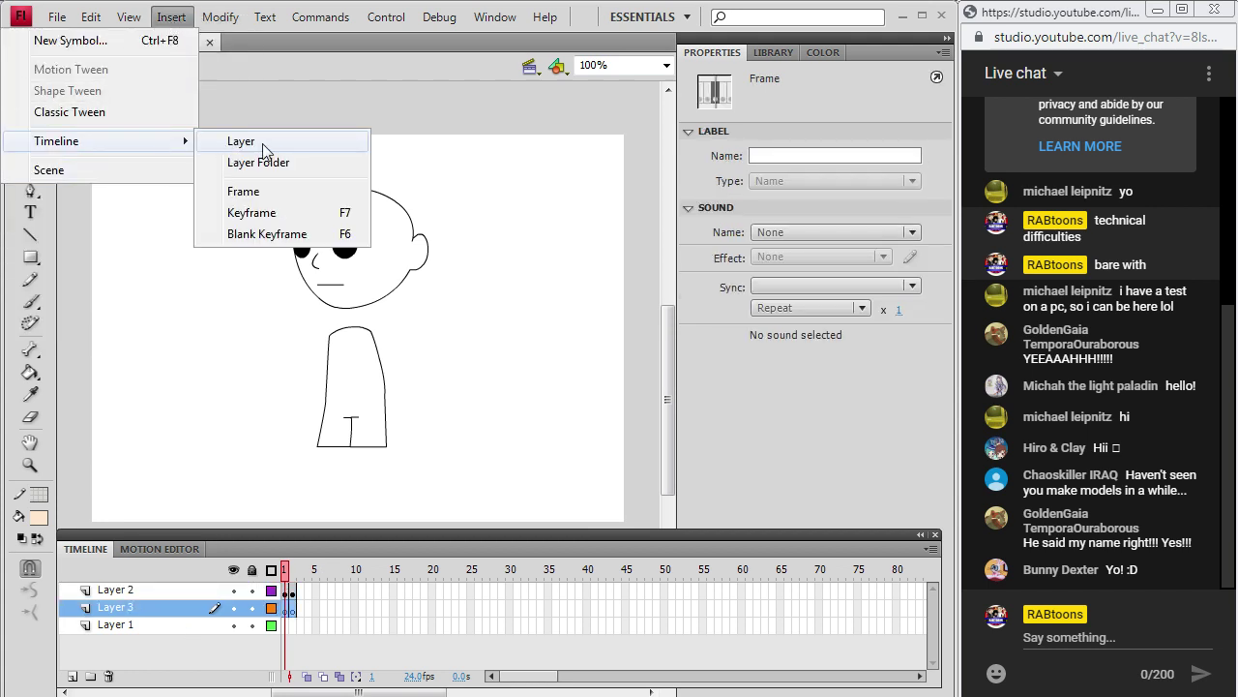
{"action": "left_click", "coordinate": [266, 141]}
{"action": "left_click_drag", "start_coordinate": [165, 607], "coordinate": [167, 583]}
Remove frame 2 from Layers 2, 3 and 4.
{"action": "left_click_drag", "start_coordinate": [296, 629], "coordinate": [296, 600]}
{"action": "right_click", "coordinate": [295, 599]}
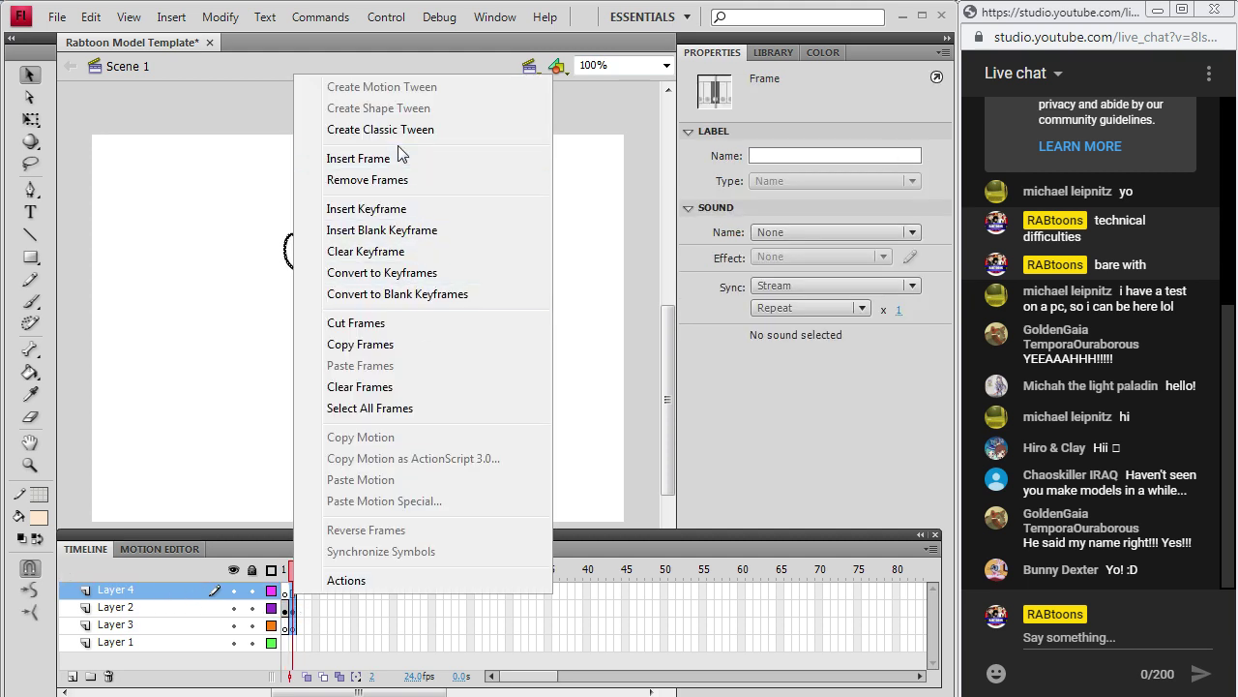
{"action": "left_click", "coordinate": [375, 184]}
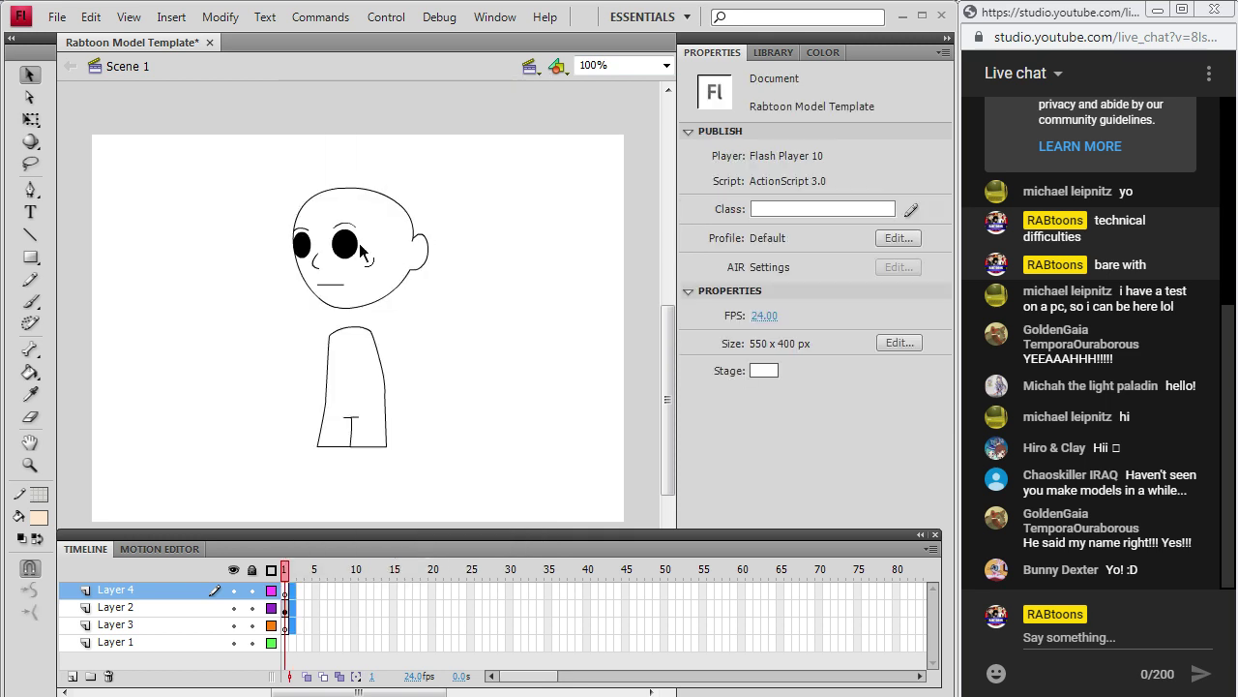
Paste the copied Fang image into frame 1 of Layer 3 and move it up behind the template's head.
{"action": "left_click", "coordinate": [283, 587]}
{"action": "left_click", "coordinate": [285, 624]}
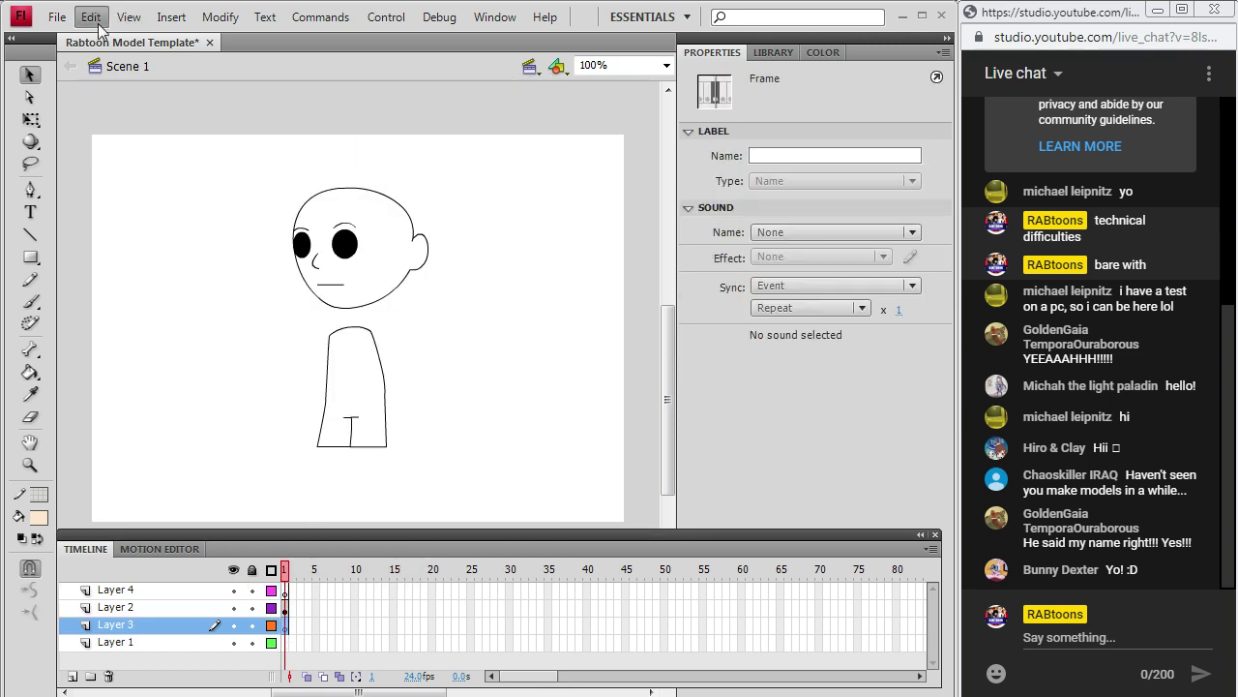
{"action": "left_click", "coordinate": [97, 21]}
{"action": "left_click", "coordinate": [112, 133]}
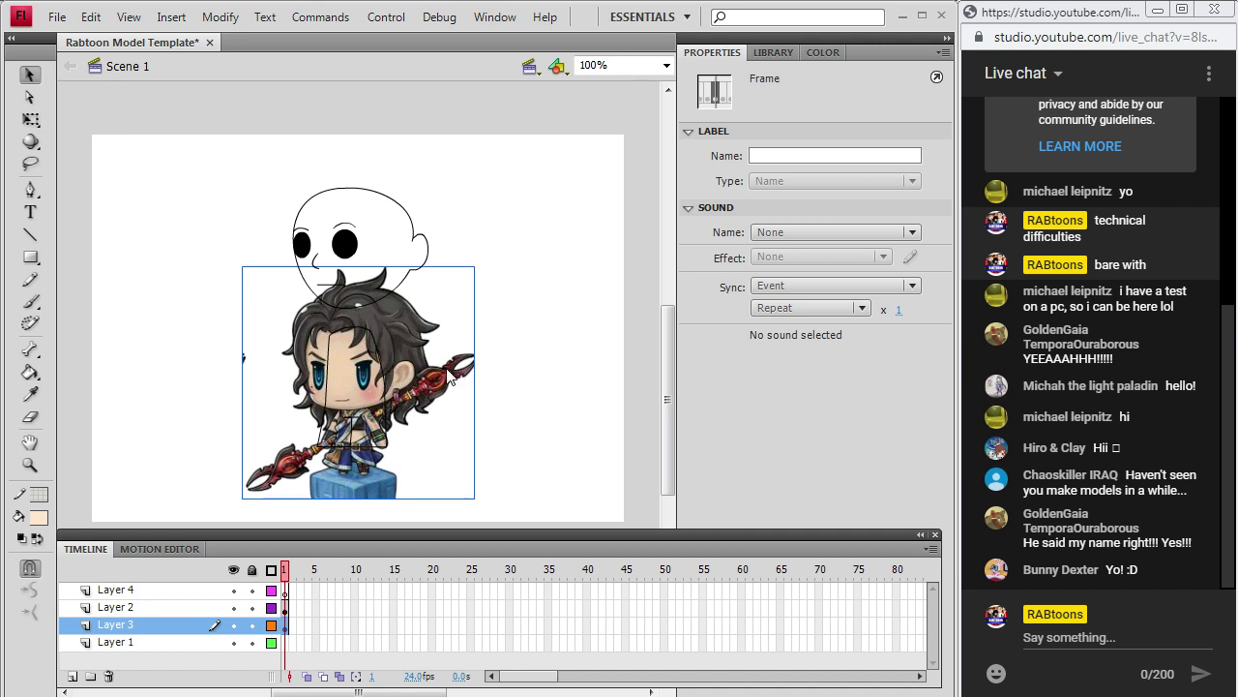
{"action": "left_click_drag", "start_coordinate": [426, 354], "coordinate": [407, 235]}
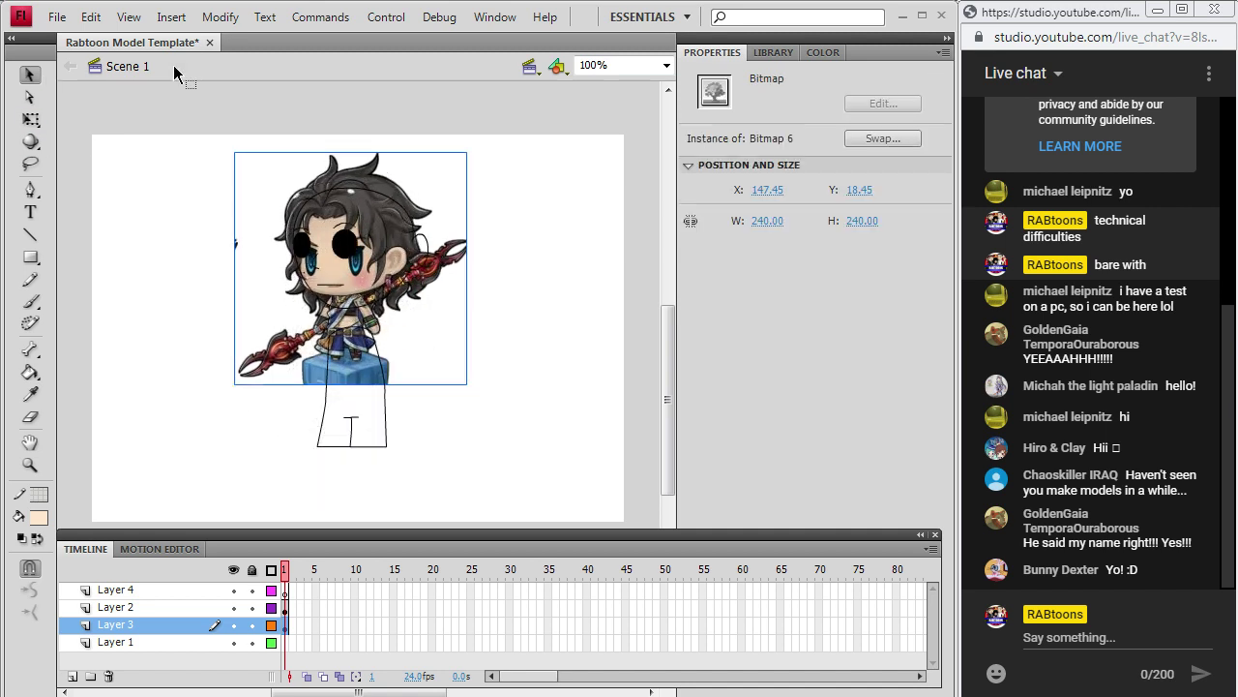
Scale the Fang image horizontally to a width of 268 px and nudge it slightly right to match the template's head.
{"action": "left_click", "coordinate": [221, 17]}
{"action": "mouse_move", "coordinate": [154, 230]}
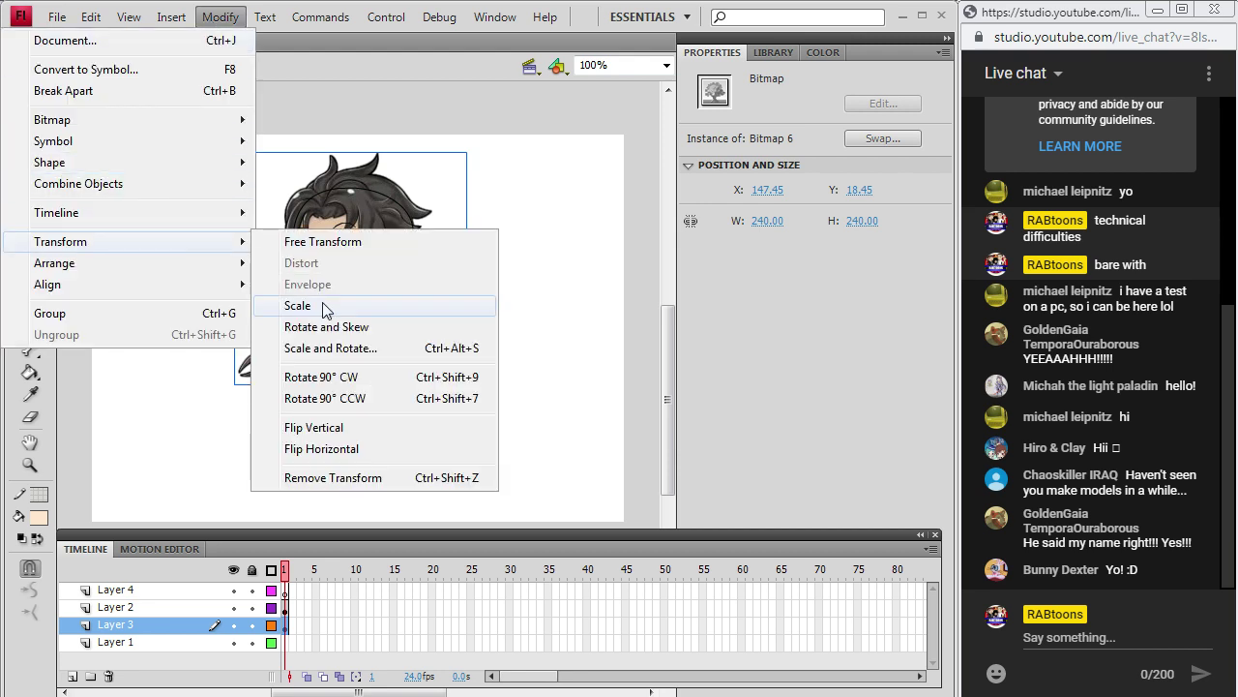
{"action": "left_click", "coordinate": [307, 306]}
{"action": "left_click_drag", "start_coordinate": [468, 270], "coordinate": [481, 270]}
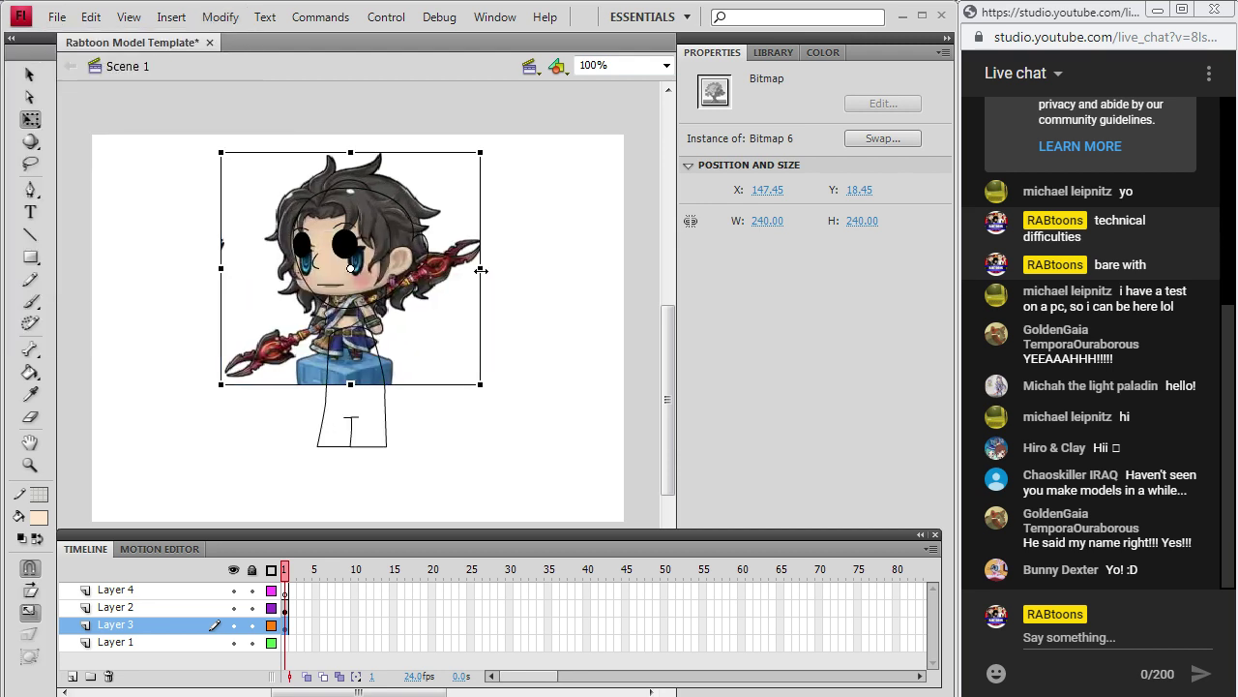
{"action": "key", "text": "Right"}
{"action": "key", "text": "Right"}
{"action": "key", "text": "Right"}
{"action": "key", "text": "Right"}
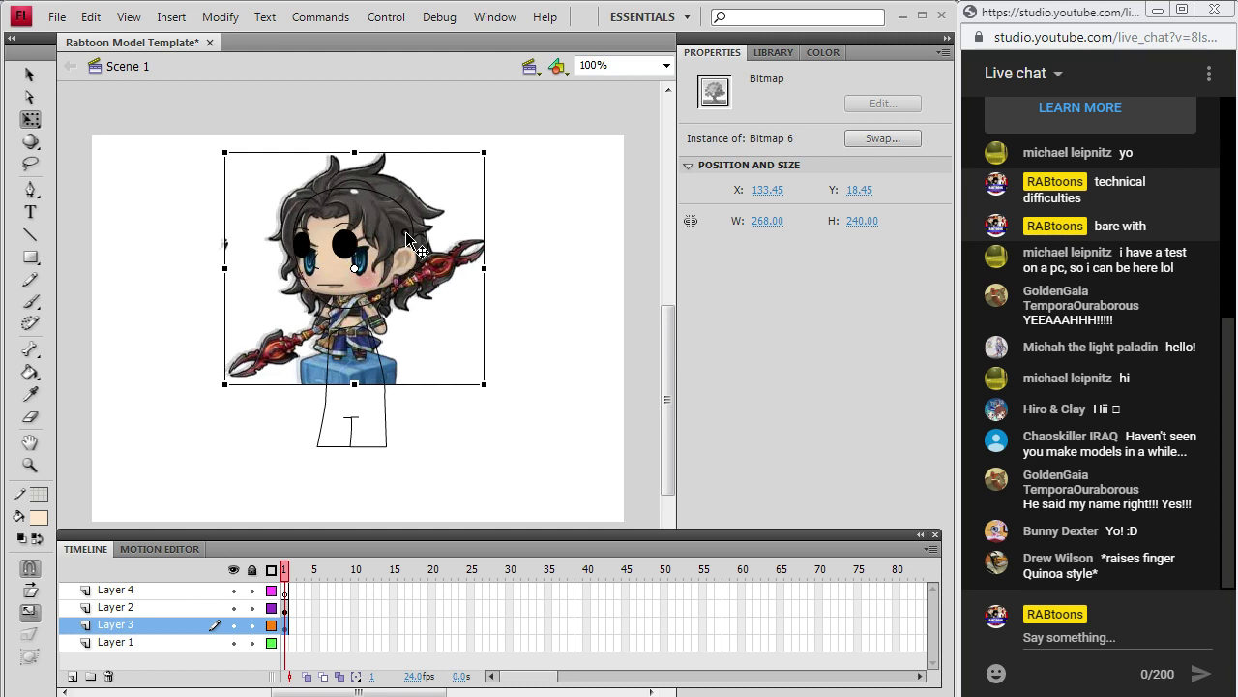
Extend Layer 4 to frame 2, turn on onion skinning, and go to that frame with the Selection tool active.
{"action": "left_click", "coordinate": [288, 592]}
{"action": "right_click", "coordinate": [287, 592]}
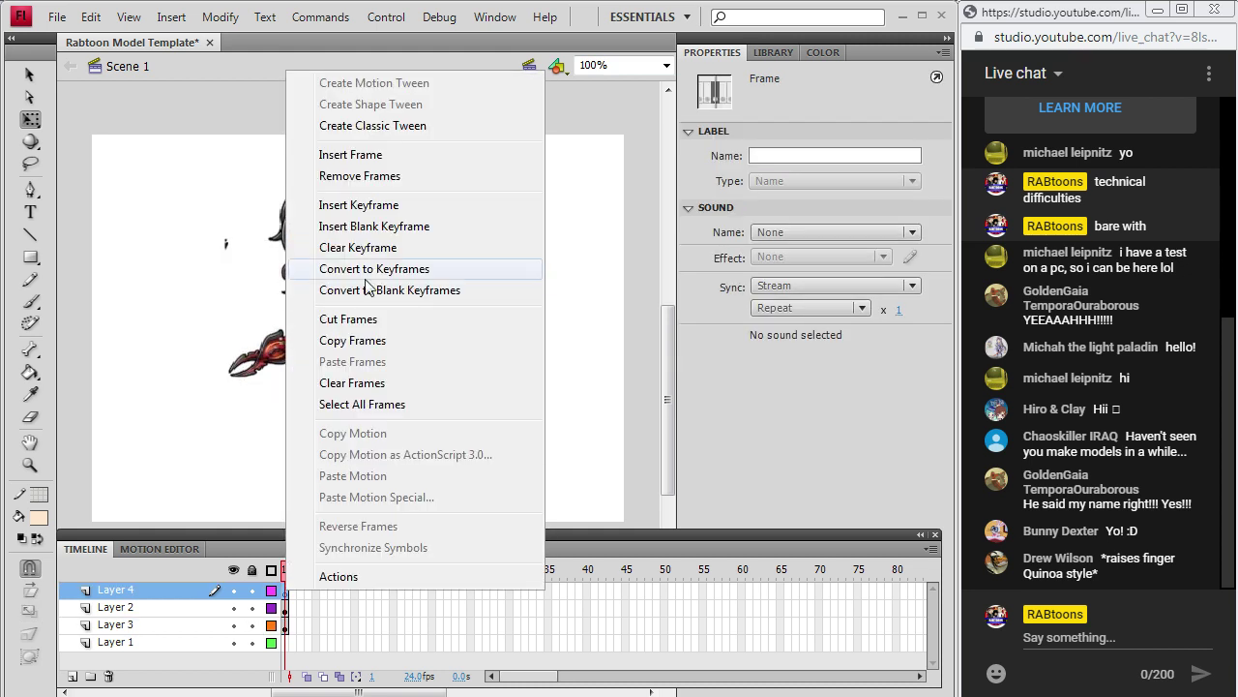
{"action": "left_click", "coordinate": [400, 157]}
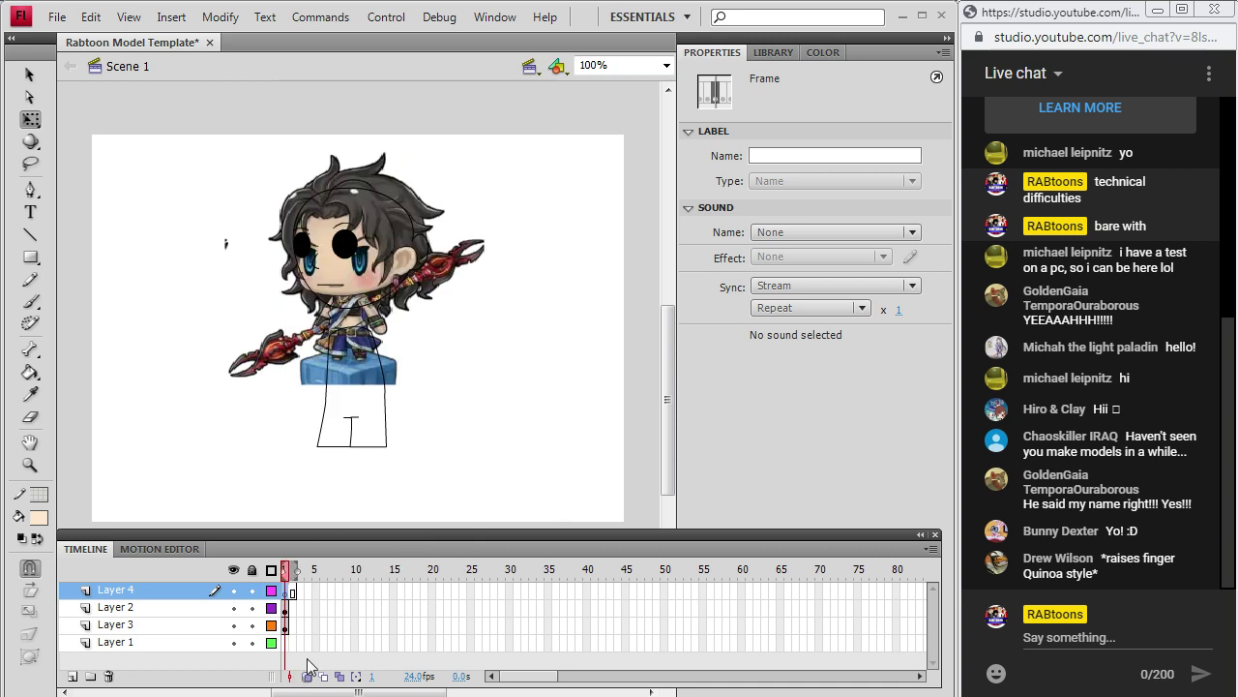
{"action": "left_click", "coordinate": [294, 594]}
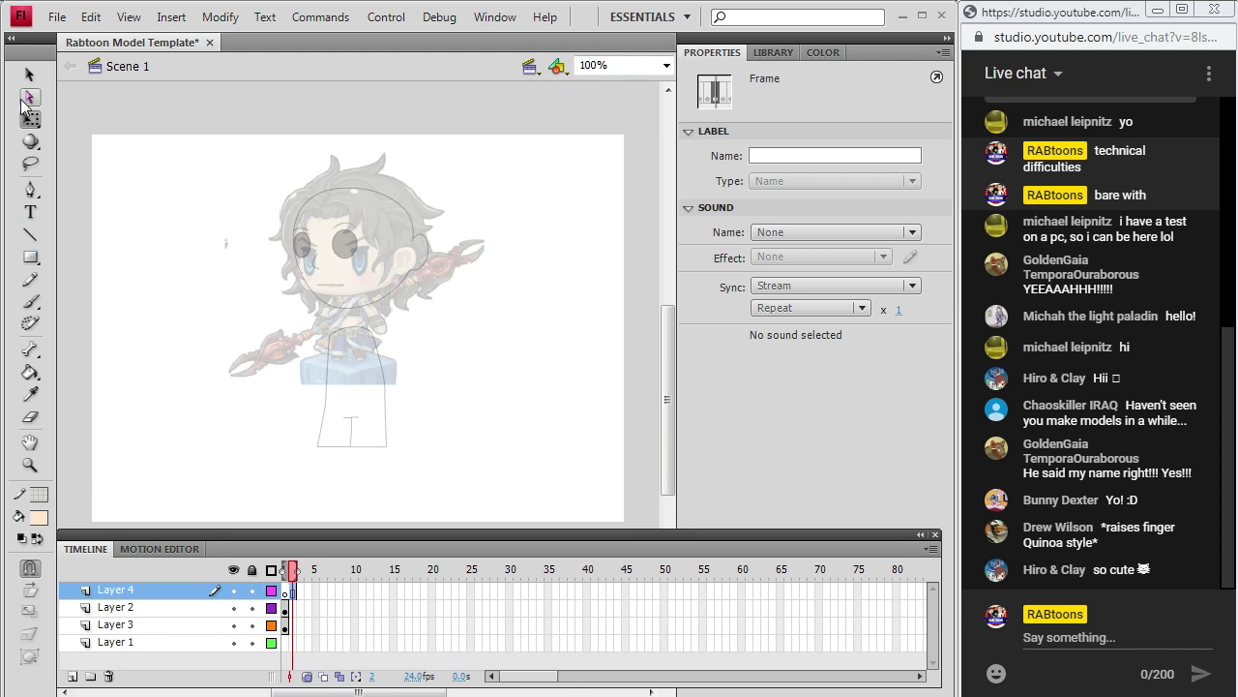
{"action": "left_click", "coordinate": [30, 74]}
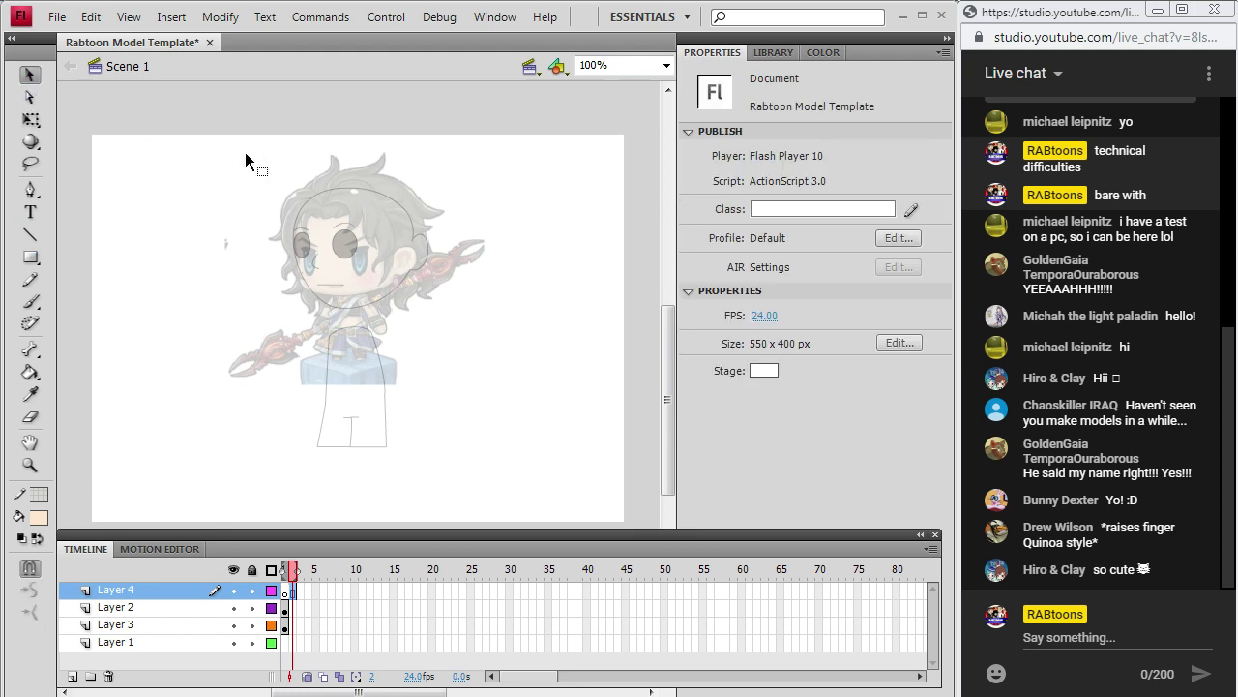
Set the fill to black and brush the outlines of the hair locks framing the left side of Fang's face.
{"action": "left_click", "coordinate": [39, 517]}
{"action": "left_click", "coordinate": [47, 321]}
{"action": "left_click", "coordinate": [30, 464]}
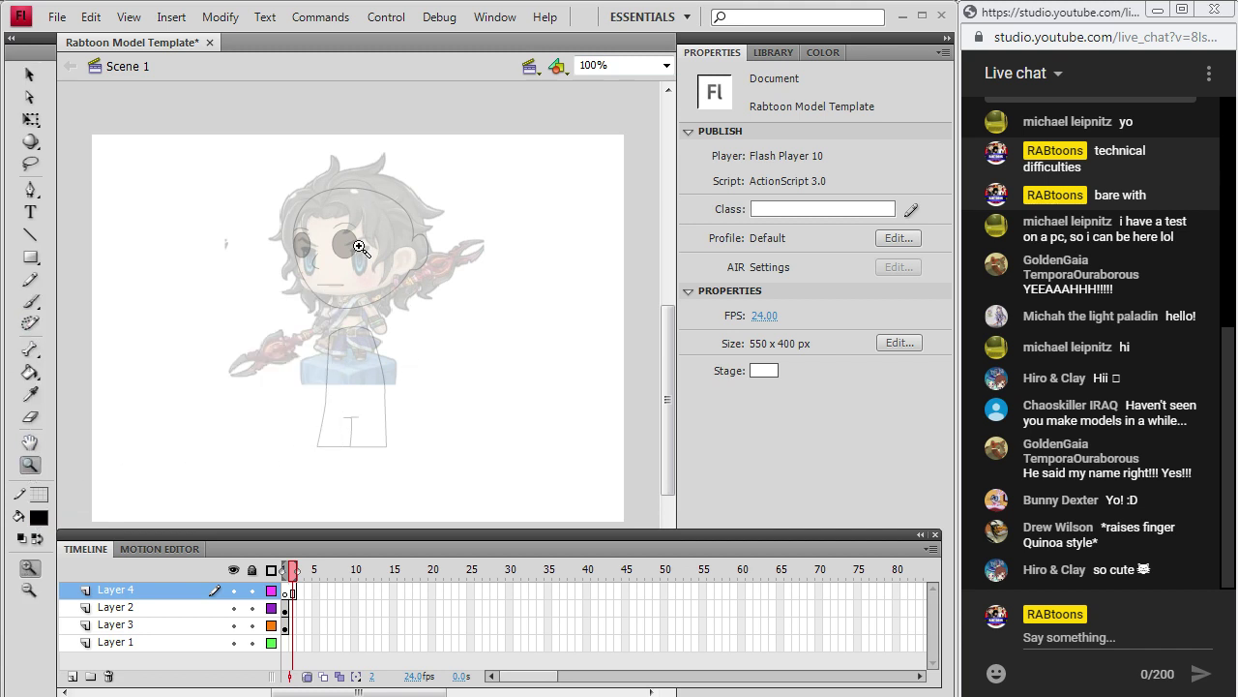
{"action": "left_click", "coordinate": [360, 248]}
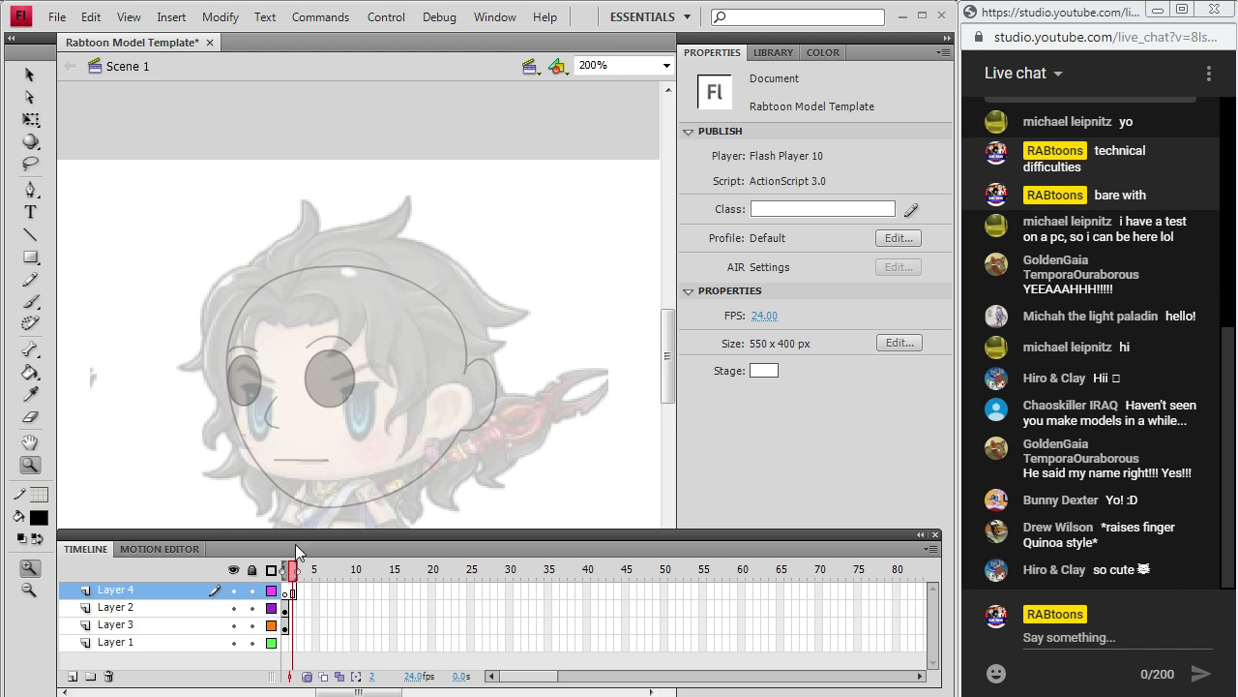
{"action": "left_click", "coordinate": [30, 300]}
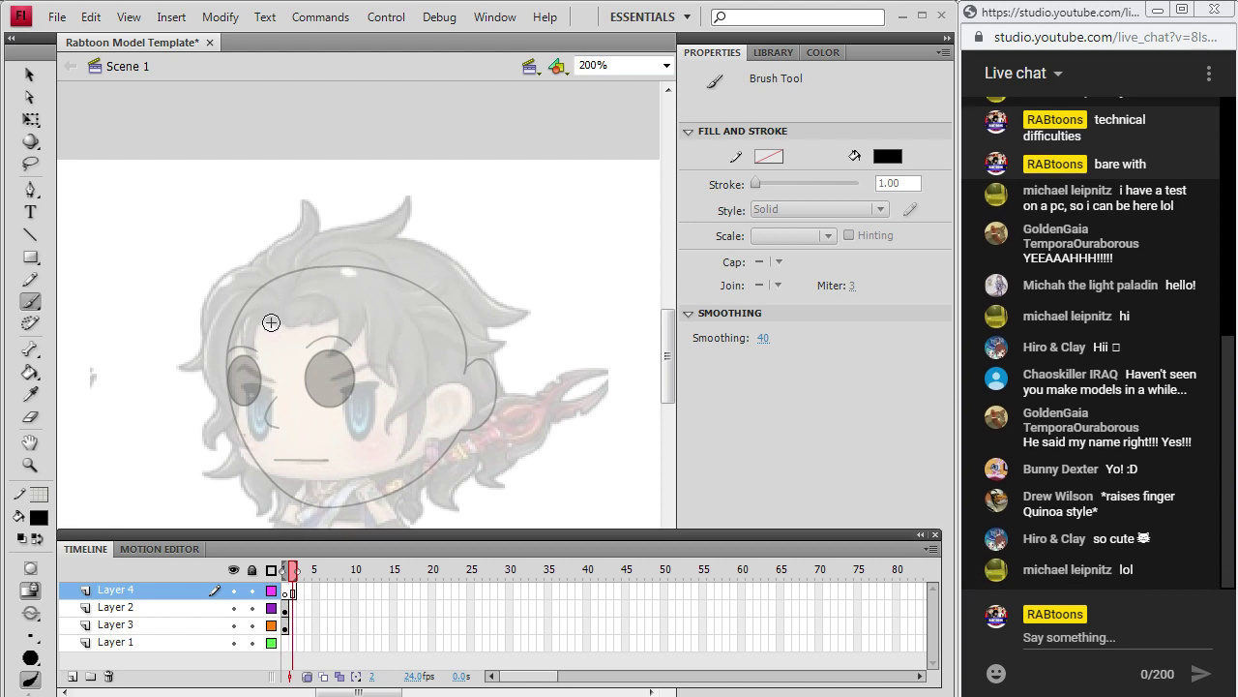
{"action": "left_click_drag", "start_coordinate": [267, 320], "coordinate": [270, 326]}
{"action": "left_click_drag", "start_coordinate": [244, 318], "coordinate": [261, 306]}
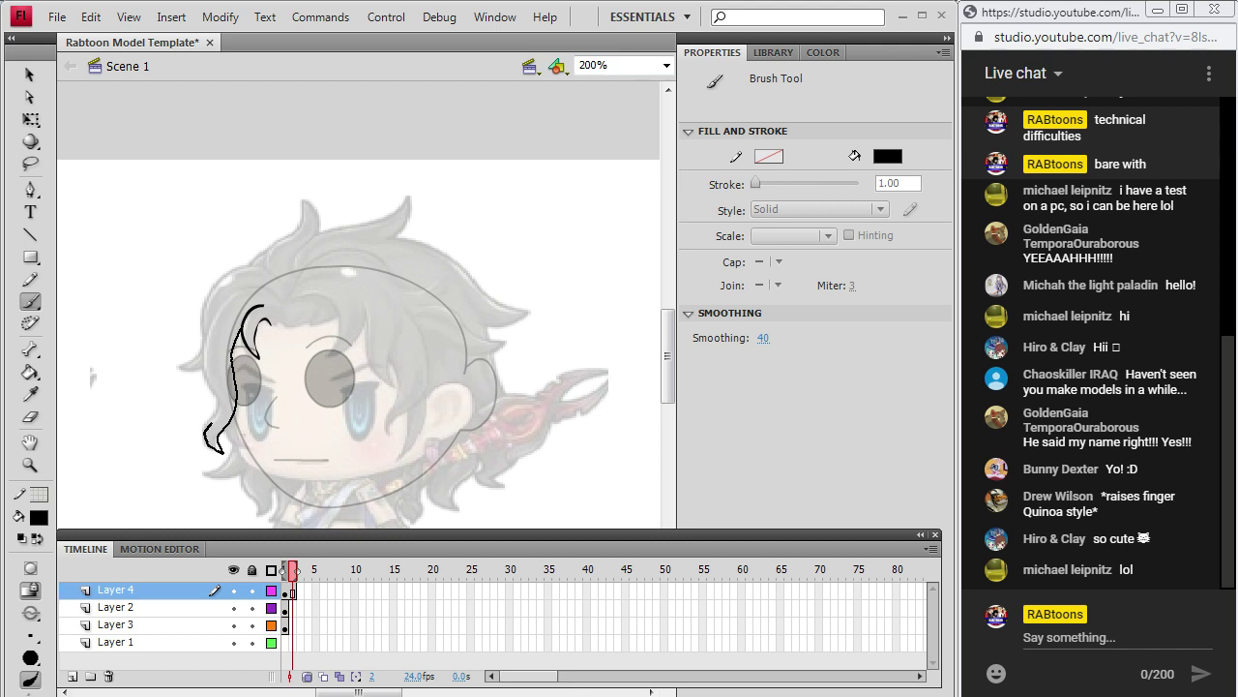
{"action": "left_click_drag", "start_coordinate": [215, 405], "coordinate": [223, 451]}
{"action": "left_click_drag", "start_coordinate": [206, 380], "coordinate": [213, 411]}
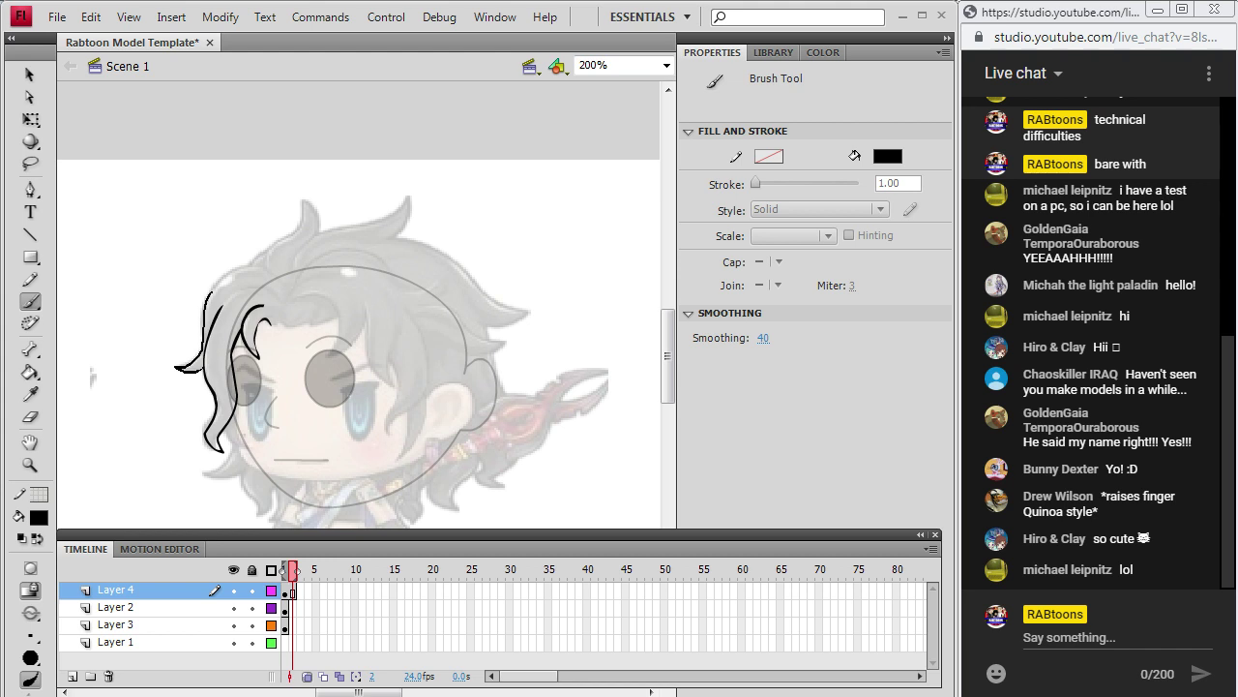
Trace the upper outline of the hair from the left side over the crown, including the two upward spikes.
{"action": "left_click_drag", "start_coordinate": [204, 329], "coordinate": [256, 264]}
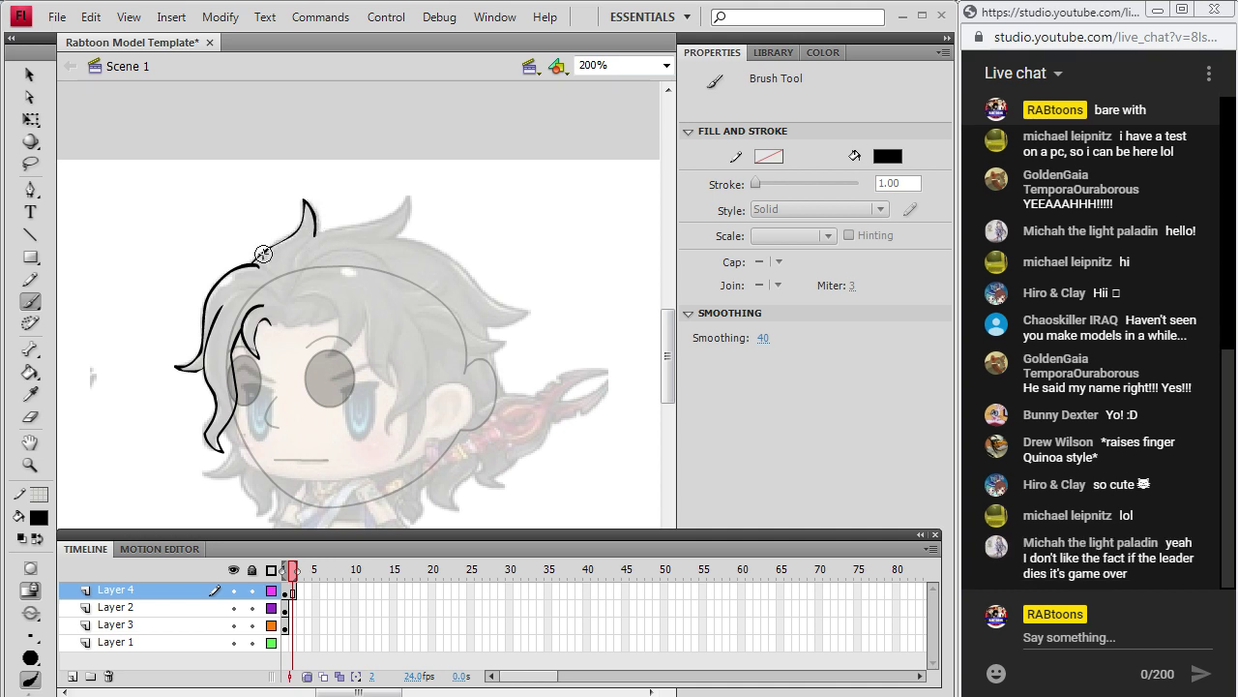
{"action": "left_click_drag", "start_coordinate": [307, 239], "coordinate": [299, 252]}
{"action": "left_click_drag", "start_coordinate": [403, 215], "coordinate": [397, 238]}
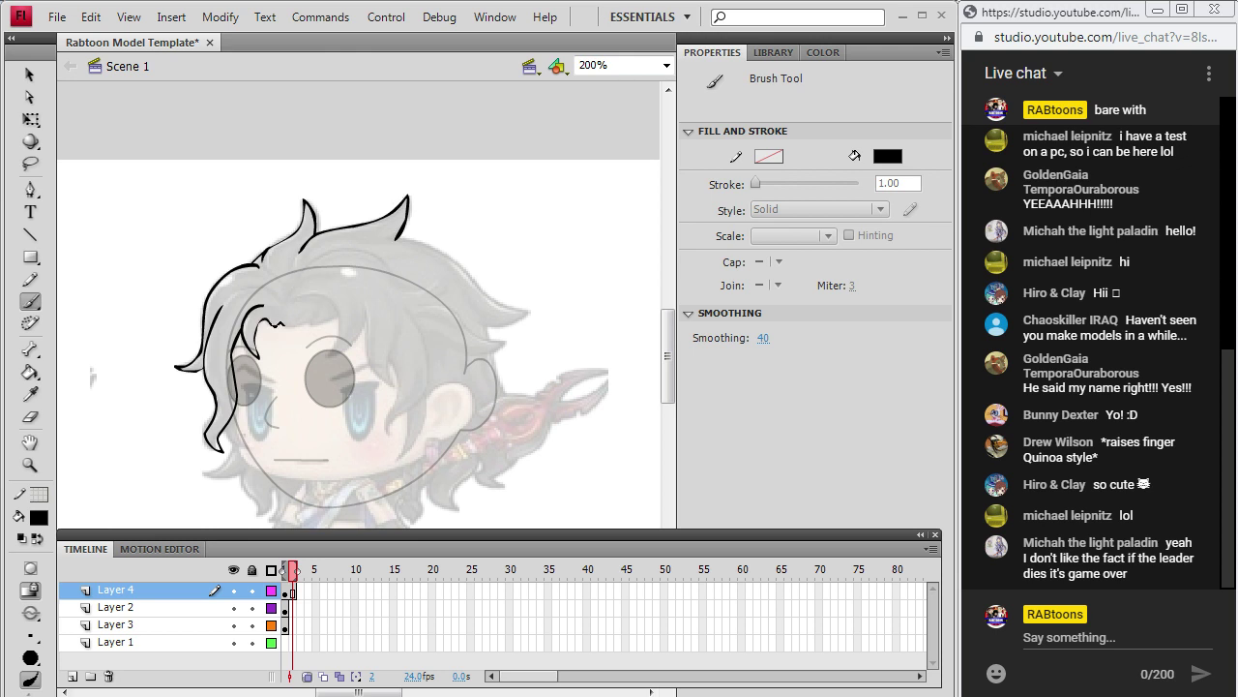
Trace the wavy hairline across the forehead and the parted fringe strands above it.
{"action": "left_click_drag", "start_coordinate": [282, 324], "coordinate": [295, 326]}
{"action": "left_click_drag", "start_coordinate": [250, 287], "coordinate": [269, 291]}
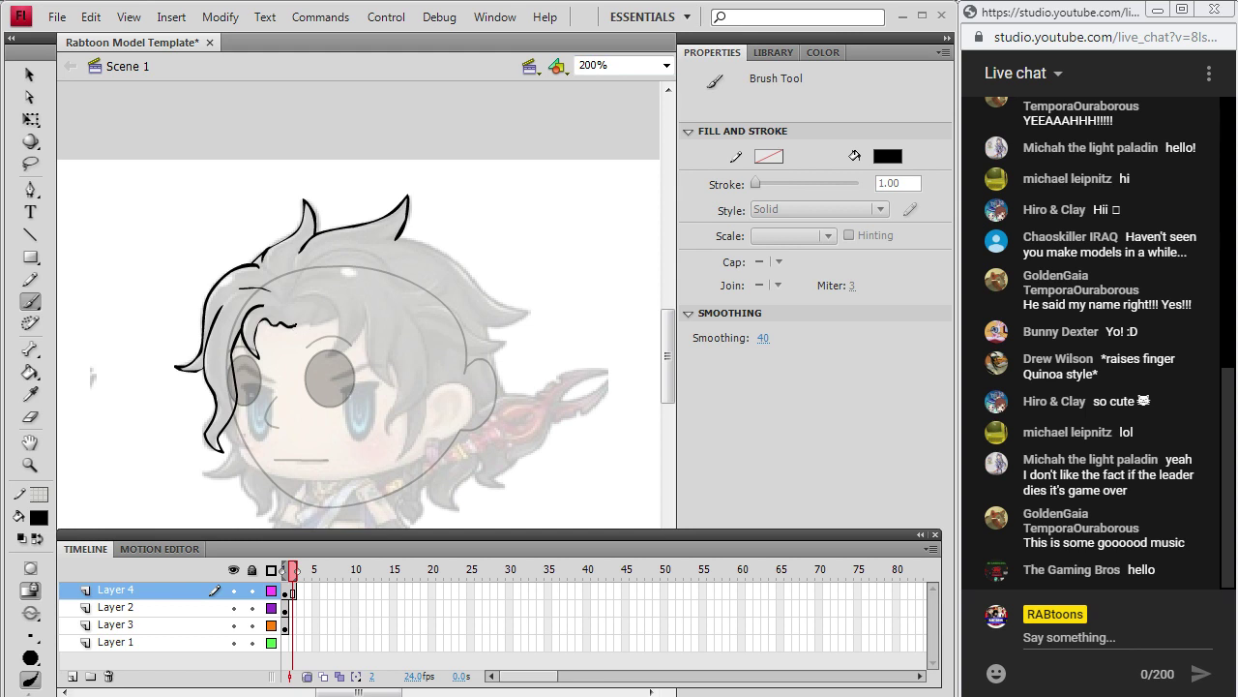
{"action": "left_click_drag", "start_coordinate": [299, 298], "coordinate": [325, 294]}
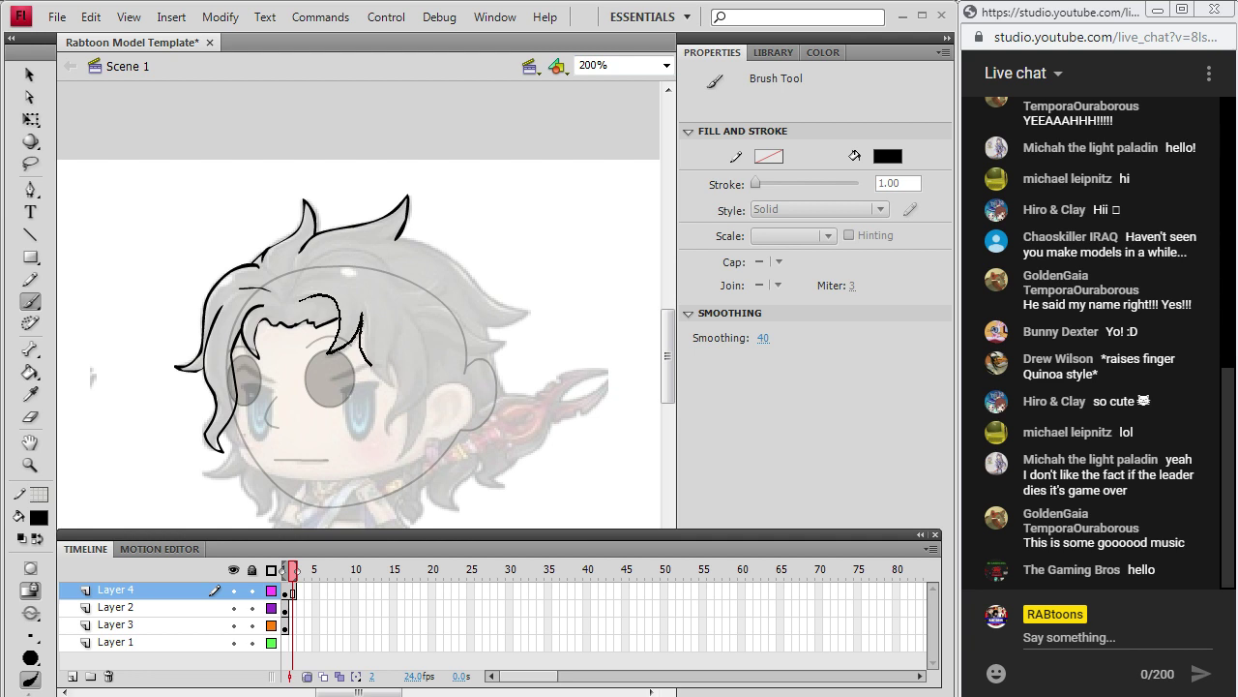
Trace the long pointed locks falling along the right side of the face in front of the ear.
{"action": "mouse_move", "coordinate": [371, 365]}
{"action": "left_mouse_down"}
{"action": "mouse_move", "coordinate": [391, 384]}
{"action": "mouse_move", "coordinate": [393, 336]}
{"action": "mouse_move", "coordinate": [400, 379]}
{"action": "left_mouse_up"}
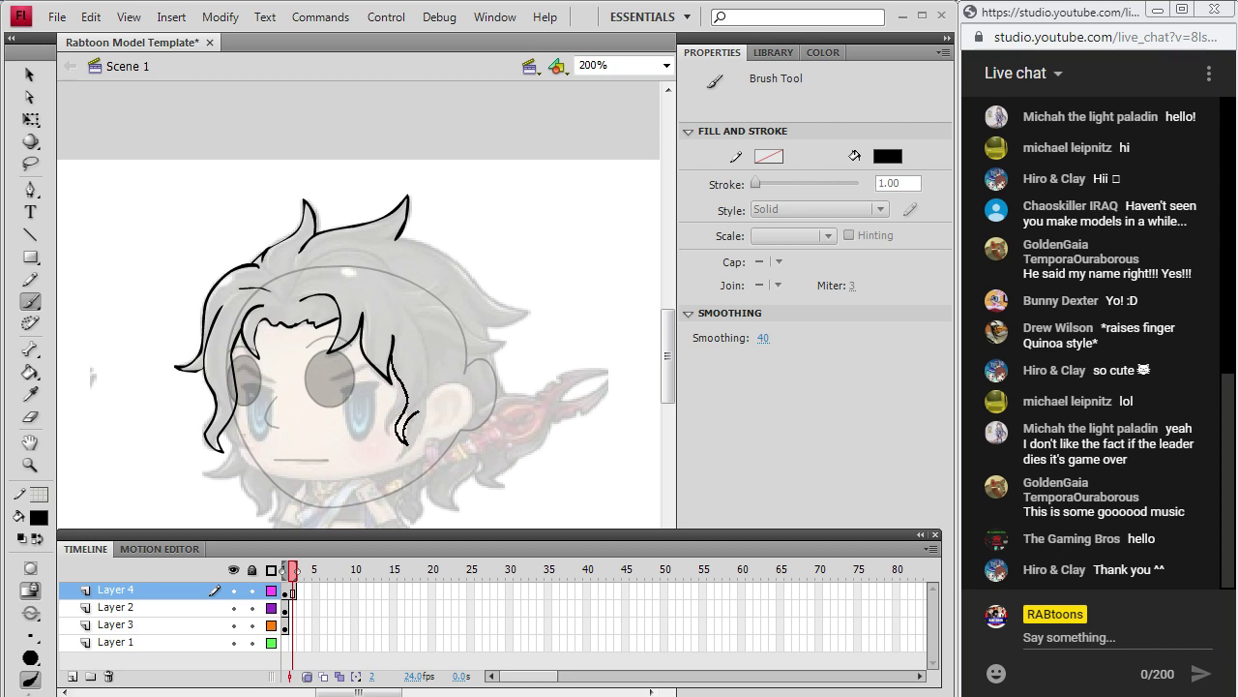
{"action": "left_click_drag", "start_coordinate": [444, 394], "coordinate": [452, 340]}
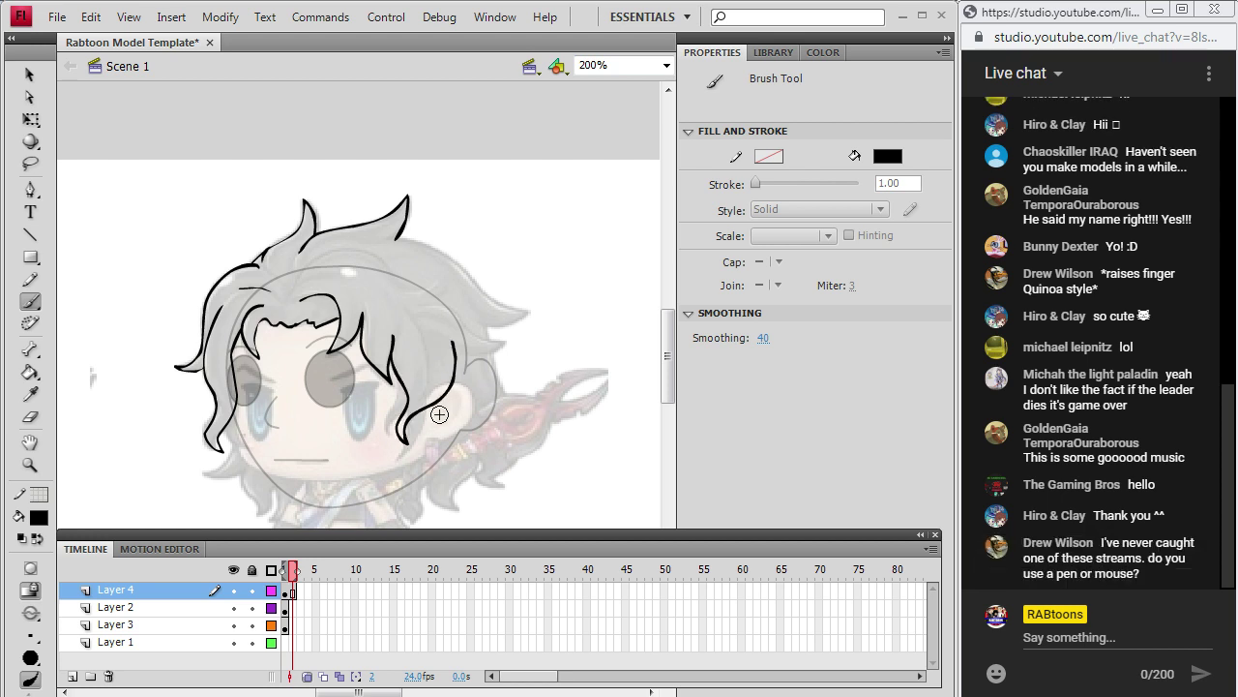
{"action": "left_click_drag", "start_coordinate": [433, 422], "coordinate": [424, 413]}
{"action": "left_click_drag", "start_coordinate": [406, 487], "coordinate": [404, 489]}
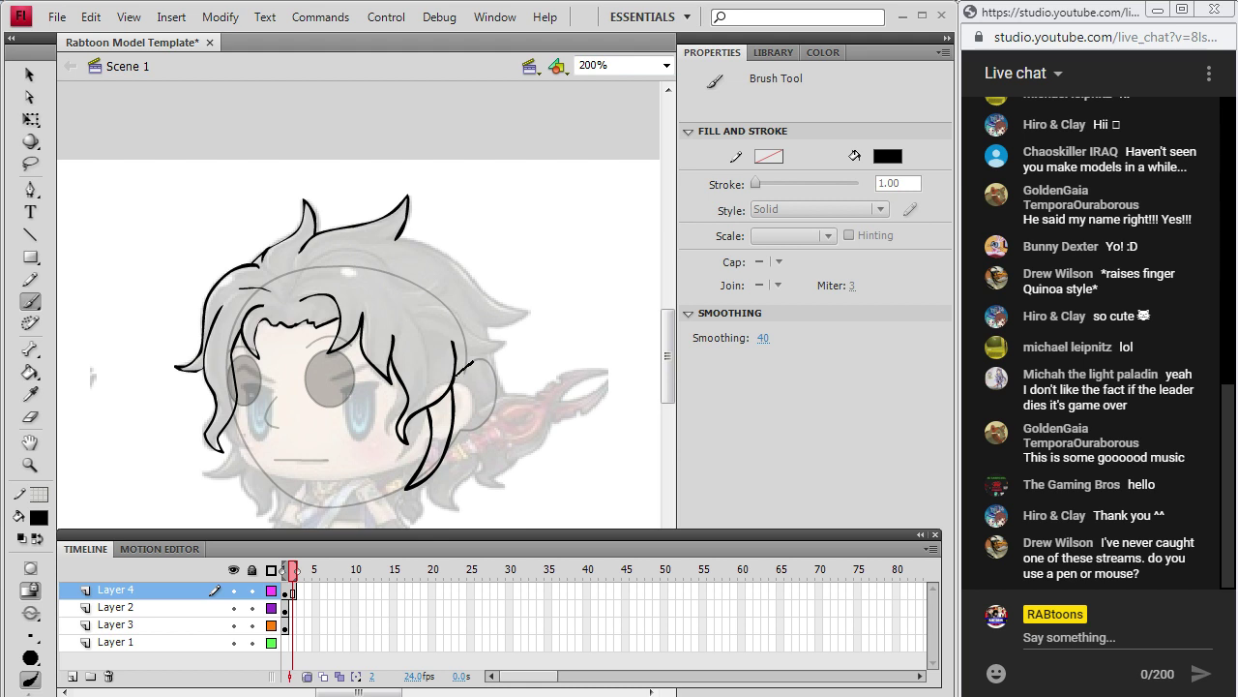
Extend Layer 2 to frame 2 so the template shows there, and return to frame 2 of Layer 4.
{"action": "left_click", "coordinate": [287, 610]}
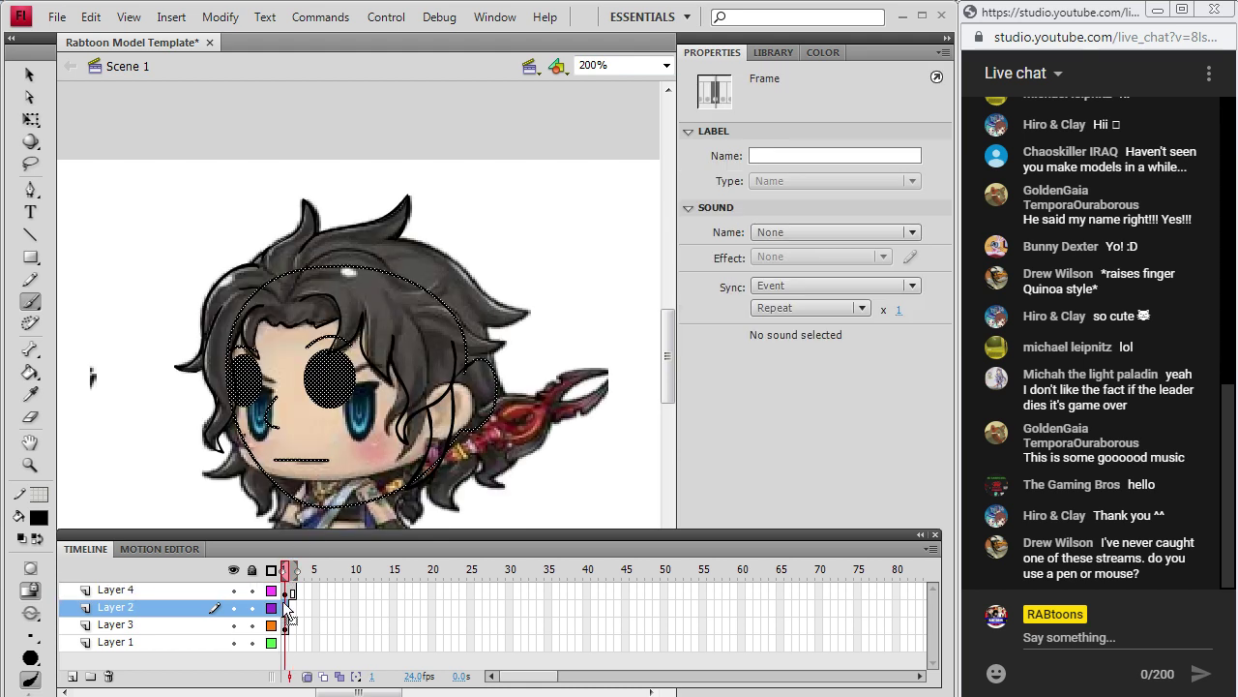
{"action": "left_click", "coordinate": [172, 16]}
{"action": "mouse_move", "coordinate": [184, 141]}
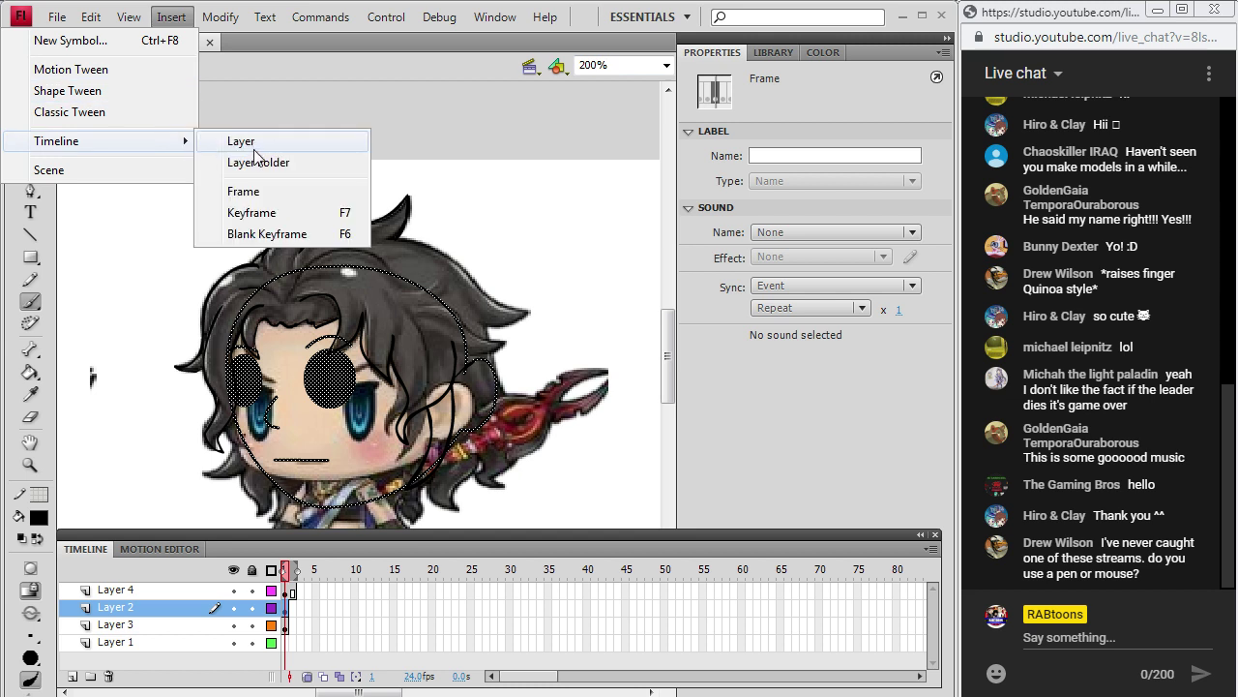
{"action": "left_click", "coordinate": [244, 192]}
{"action": "left_click", "coordinate": [293, 591]}
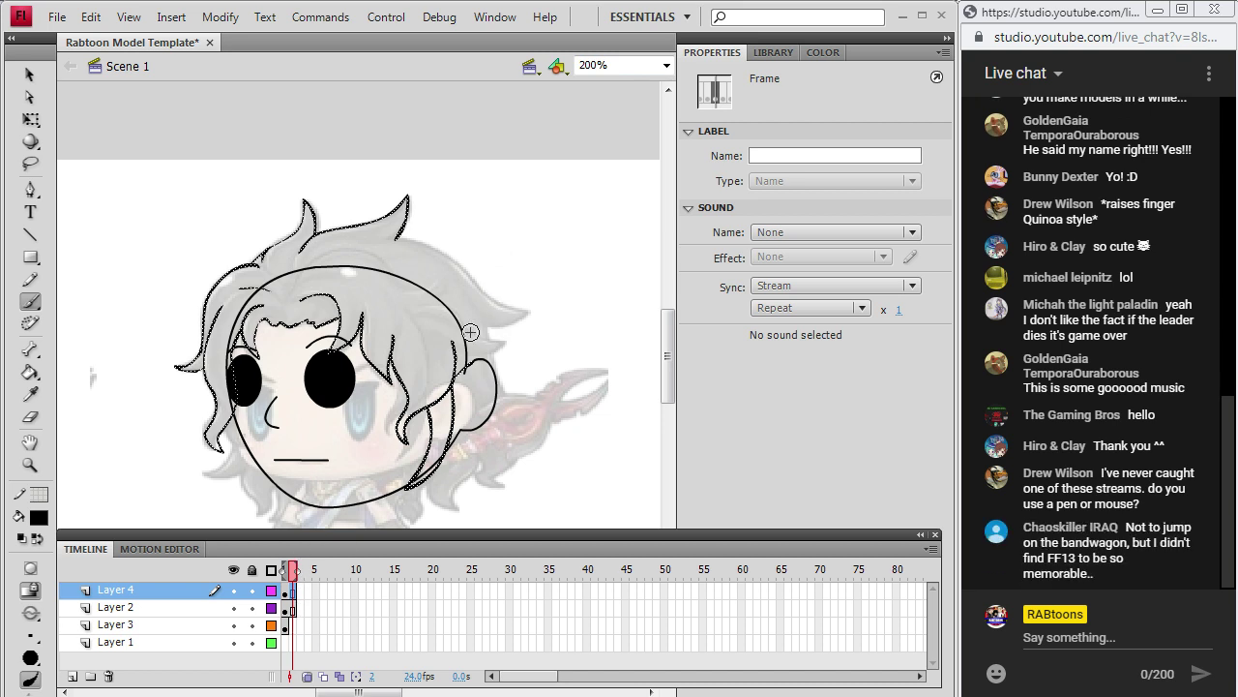
Trace the outer edge of the hair from the crown down the back of the head, including its pointed tips.
{"action": "left_click_drag", "start_coordinate": [469, 331], "coordinate": [498, 338]}
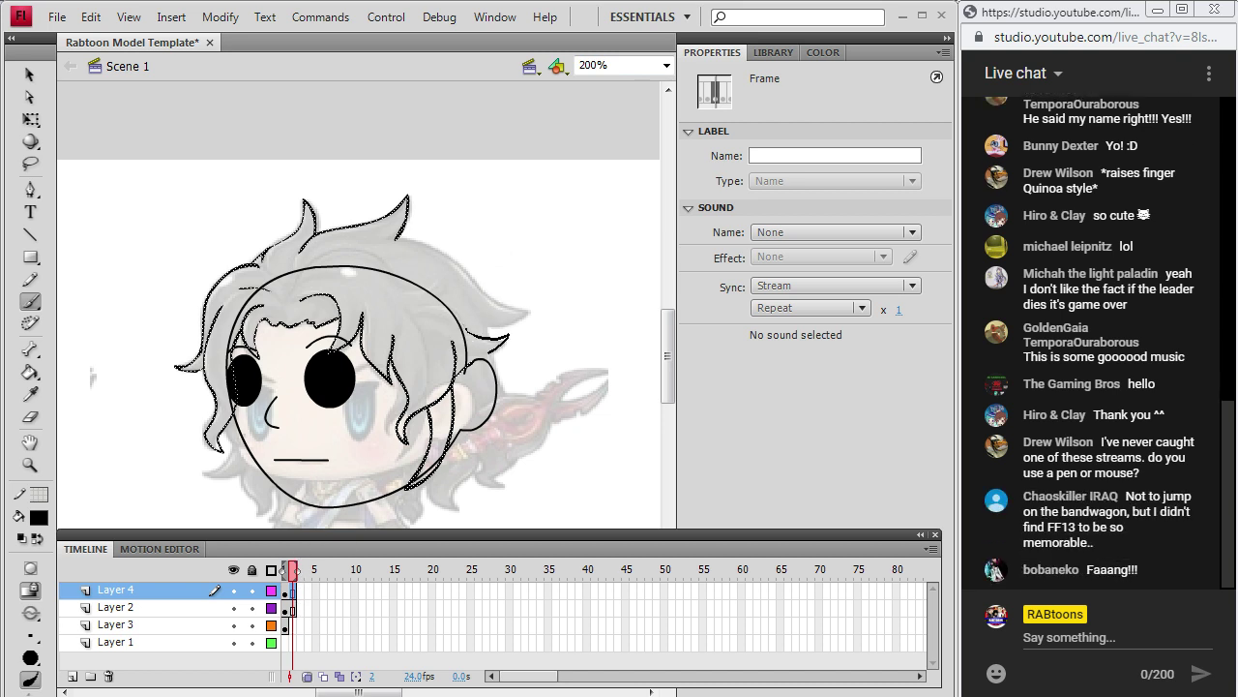
{"action": "key", "text": "Escape"}
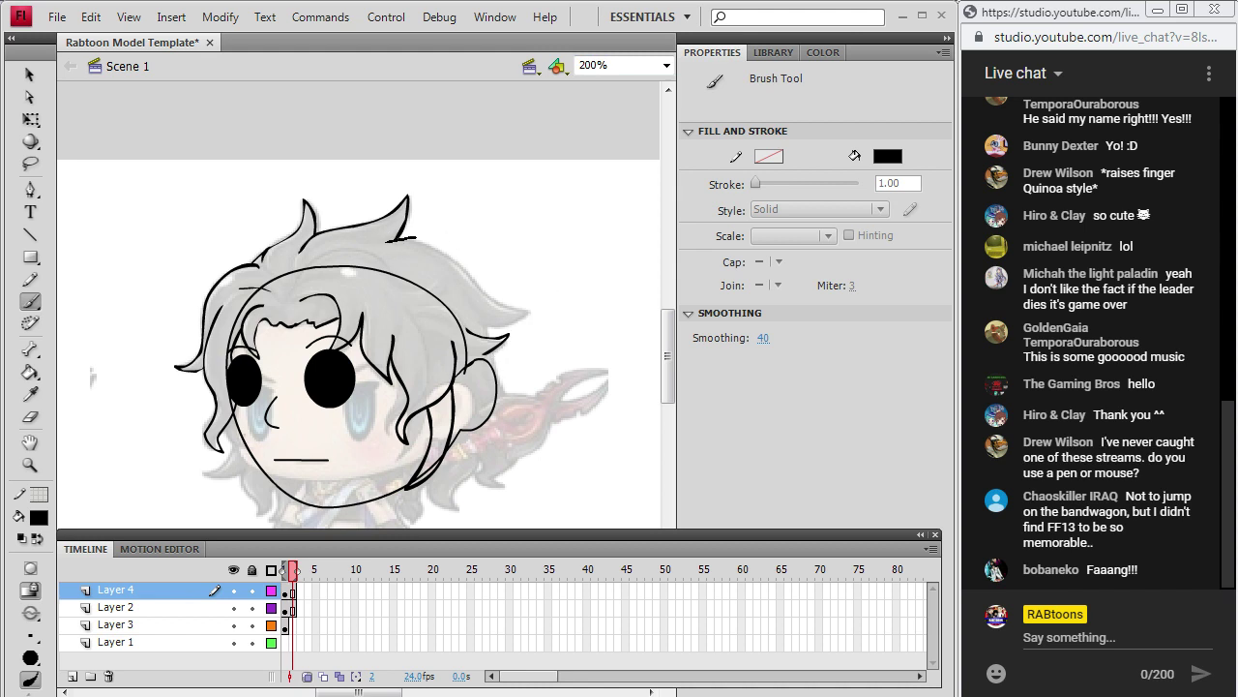
{"action": "mouse_move", "coordinate": [416, 237]}
{"action": "left_mouse_down"}
{"action": "mouse_move", "coordinate": [509, 308]}
{"action": "mouse_move", "coordinate": [535, 309]}
{"action": "mouse_move", "coordinate": [455, 380]}
{"action": "left_mouse_up"}
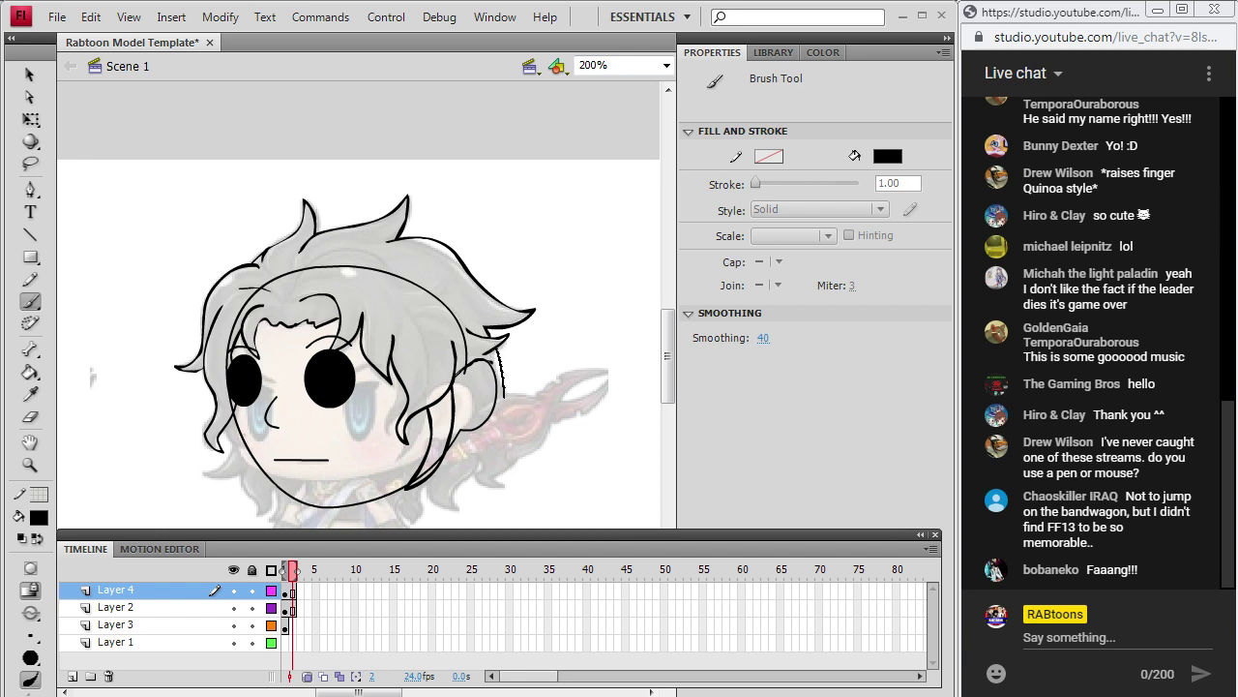
Redo the line of the hair hanging behind the ear and trace its curled tips down to the jaw.
{"action": "left_click_drag", "start_coordinate": [503, 435], "coordinate": [497, 484]}
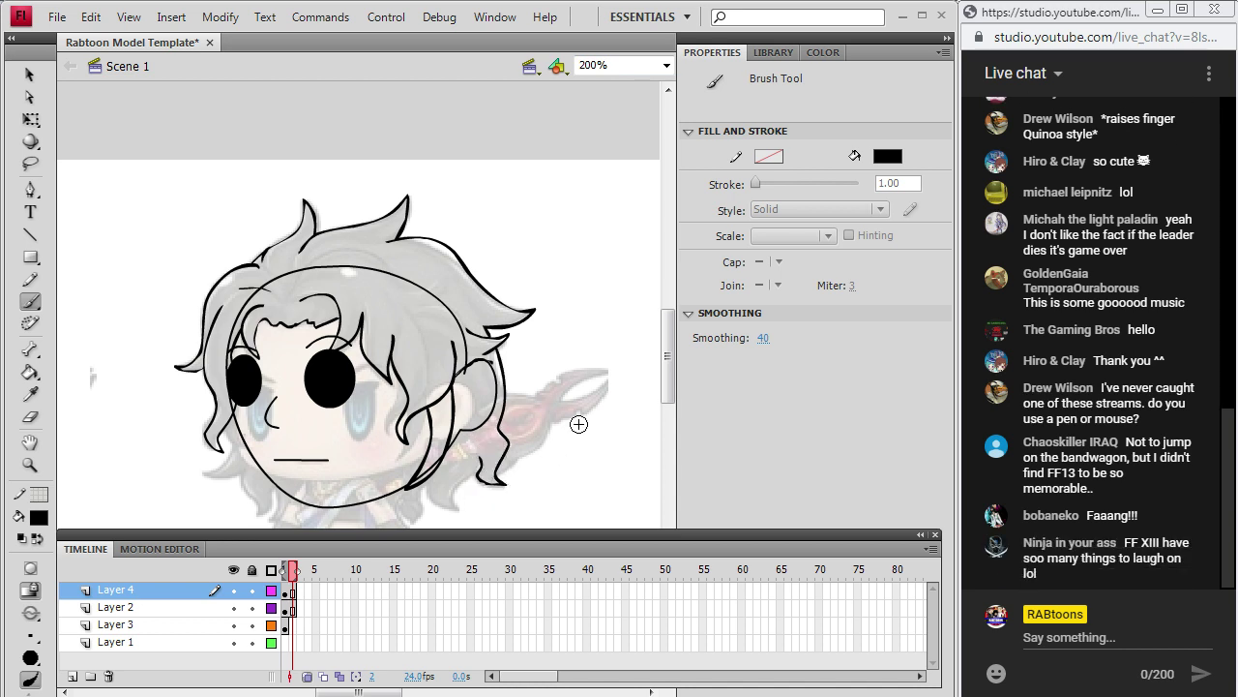
{"action": "key", "text": "ctrl+z"}
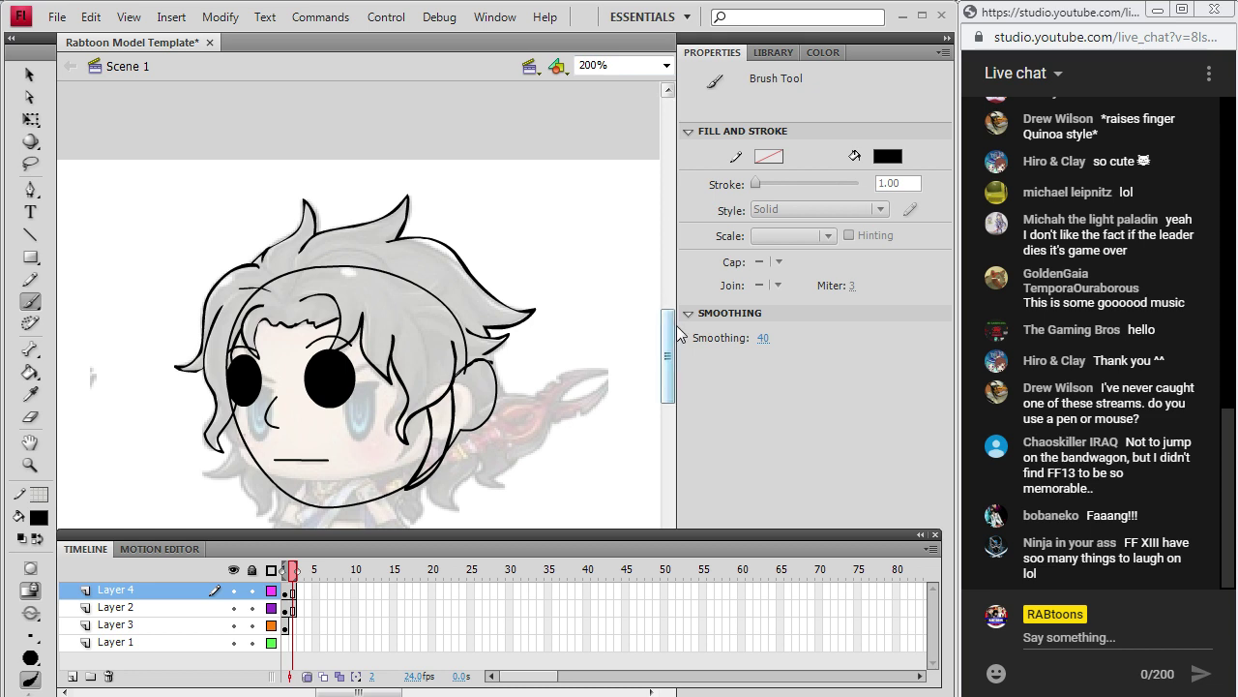
{"action": "scroll", "coordinate": [671, 346], "scroll_direction": "down", "scroll_amount": 2}
{"action": "left_click", "coordinate": [285, 591]}
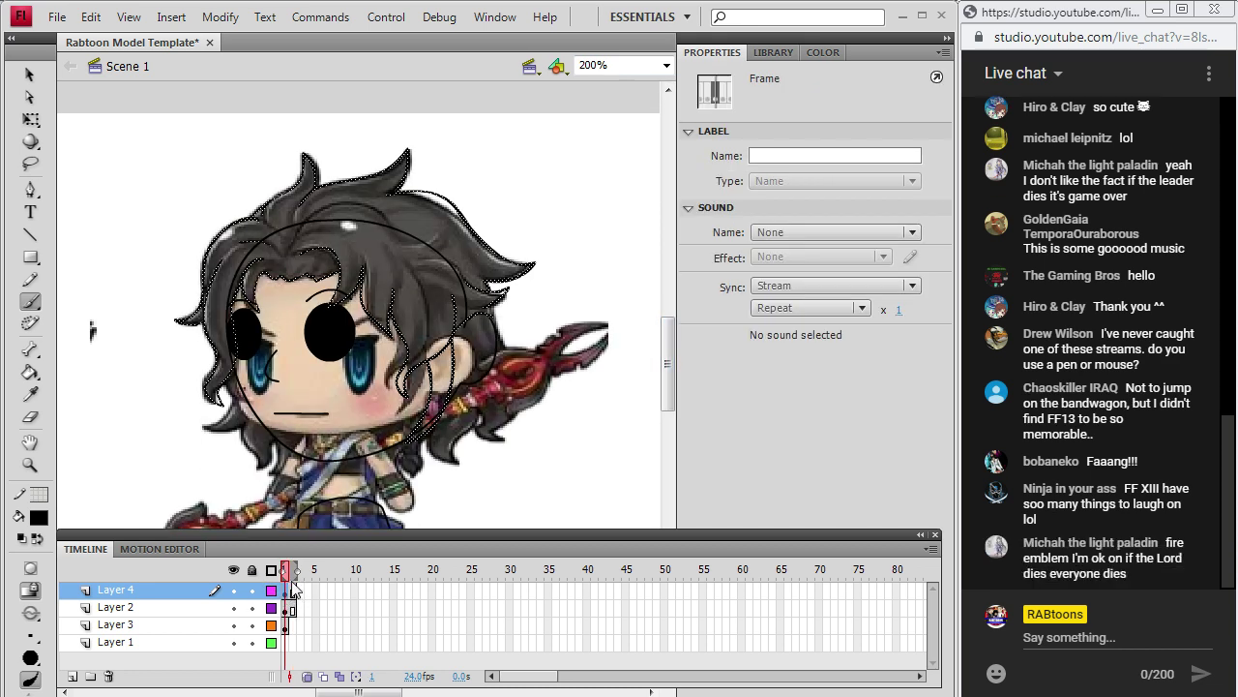
{"action": "left_click", "coordinate": [292, 591]}
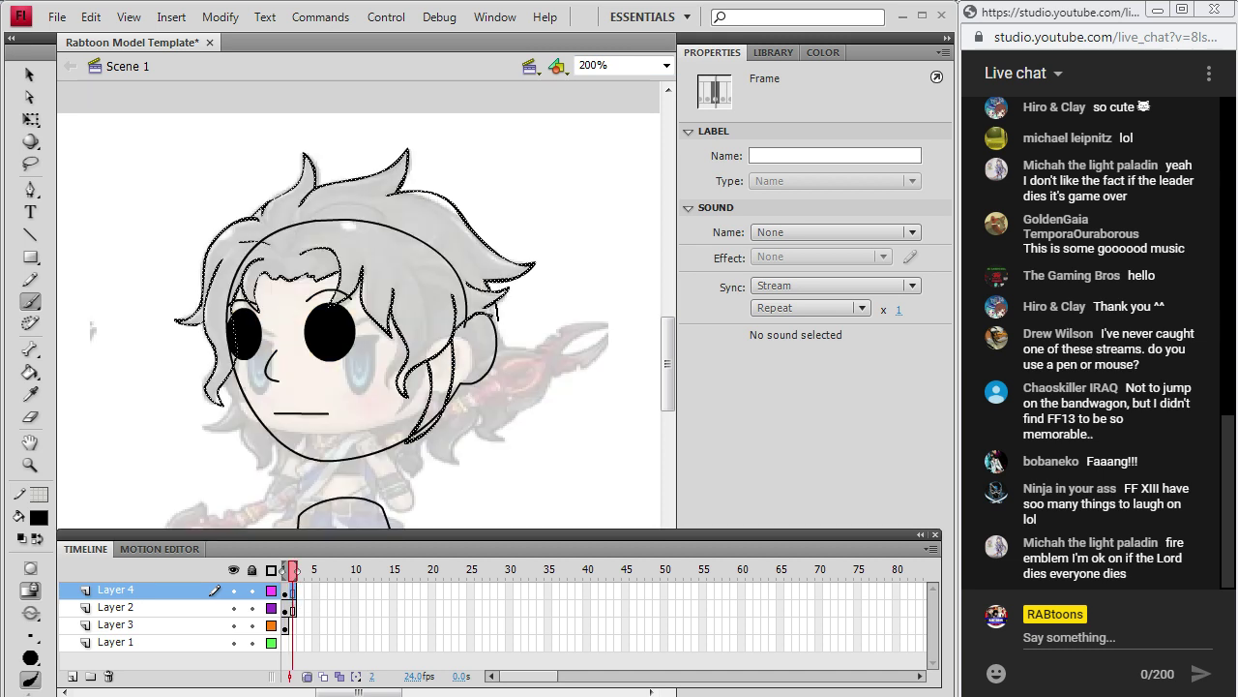
{"action": "left_click_drag", "start_coordinate": [510, 360], "coordinate": [517, 380]}
{"action": "mouse_move", "coordinate": [499, 437]}
{"action": "left_mouse_down"}
{"action": "mouse_move", "coordinate": [453, 434]}
{"action": "mouse_move", "coordinate": [459, 464]}
{"action": "mouse_move", "coordinate": [421, 443]}
{"action": "mouse_move", "coordinate": [414, 474]}
{"action": "left_mouse_up"}
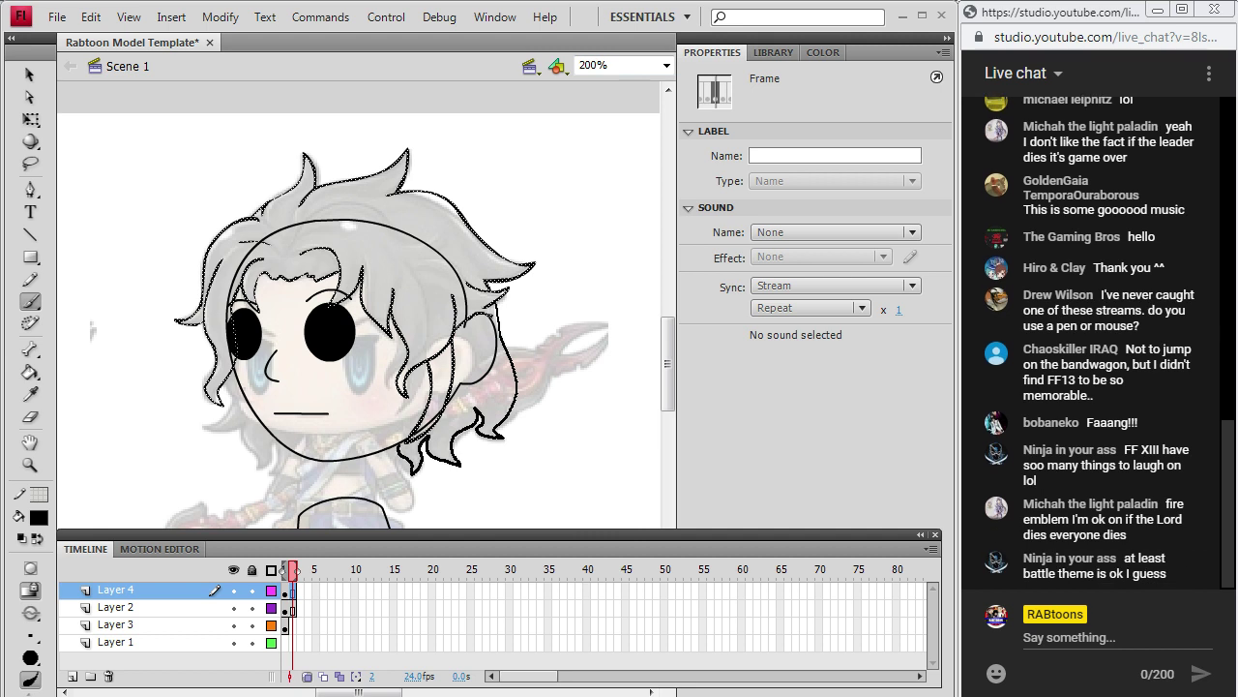
{"action": "key", "text": "ctrl+shift+a"}
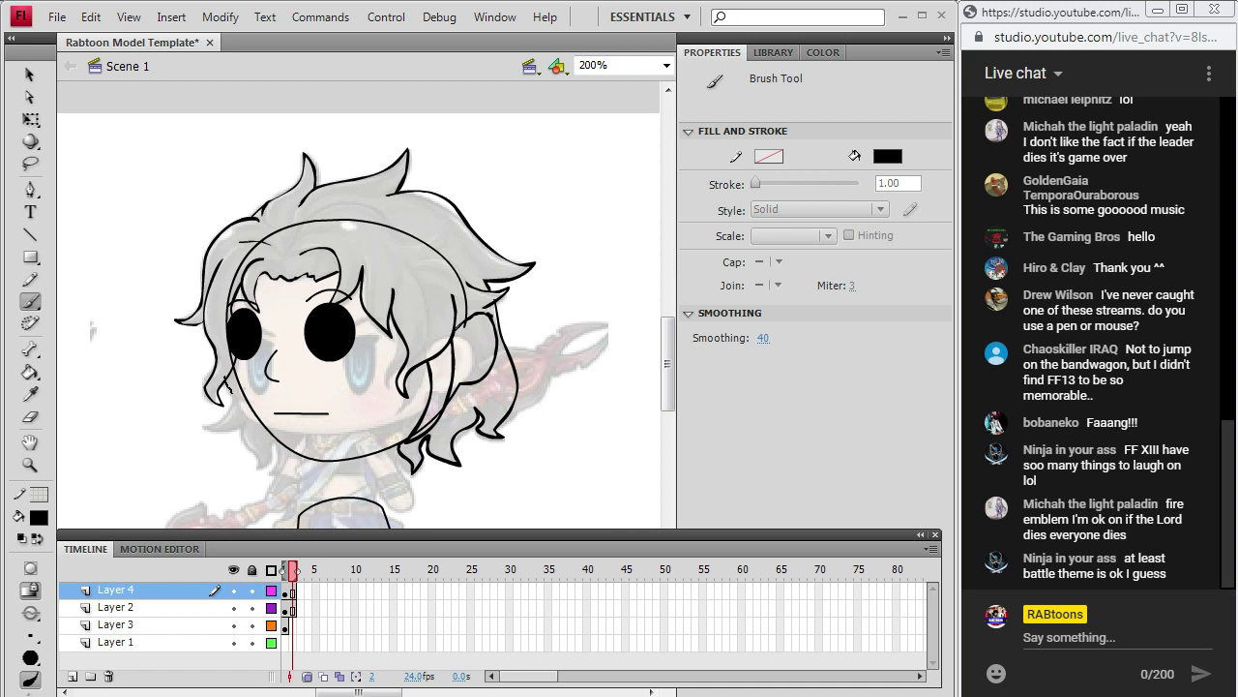
Trace the lower hair tips beneath the left cheek and chin, undoing stray brush strokes.
{"action": "left_click_drag", "start_coordinate": [235, 391], "coordinate": [221, 427]}
{"action": "key", "text": "ctrl+z"}
{"action": "left_click_drag", "start_coordinate": [233, 407], "coordinate": [212, 425]}
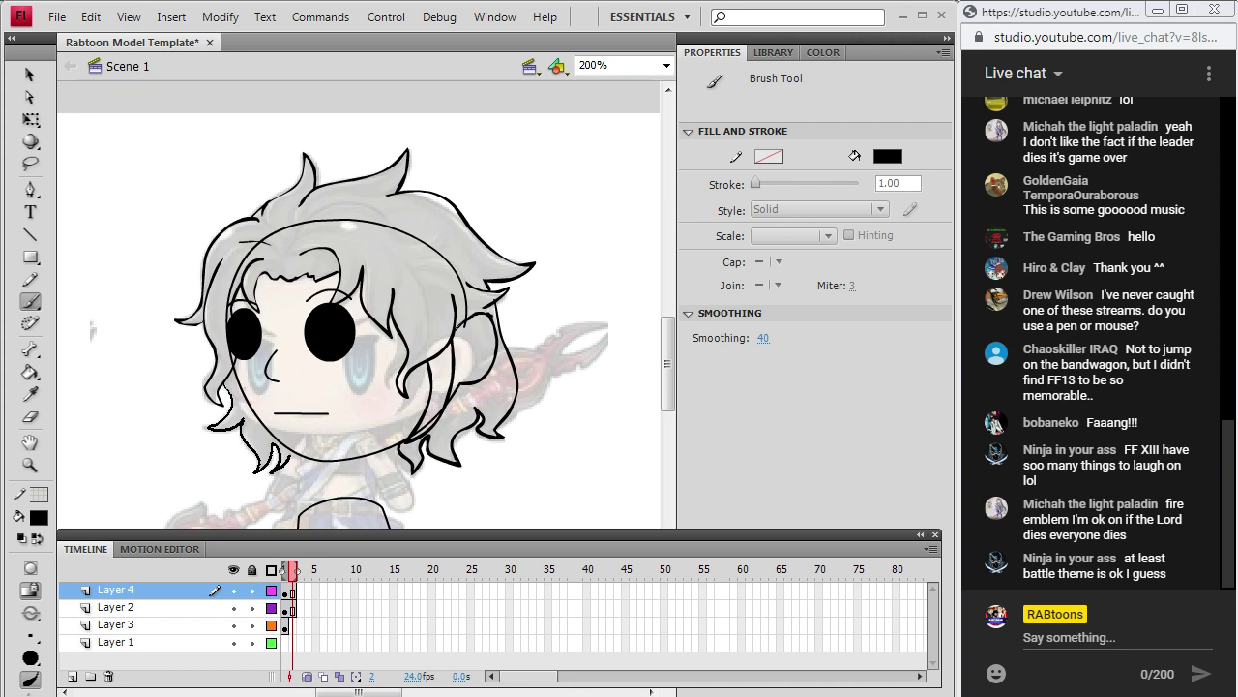
{"action": "key", "text": "ctrl+z"}
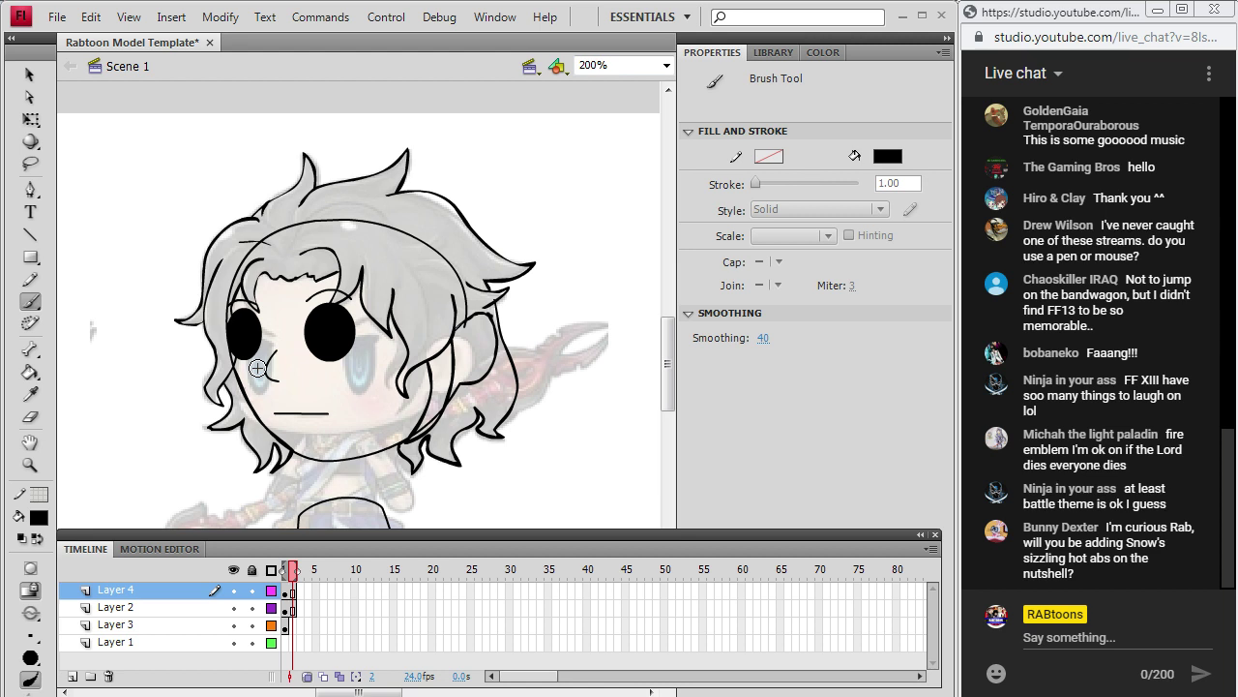
Lock Layer 2 and toggle Layer 4's visibility off and on to check the traced hair.
{"action": "left_click", "coordinate": [251, 606]}
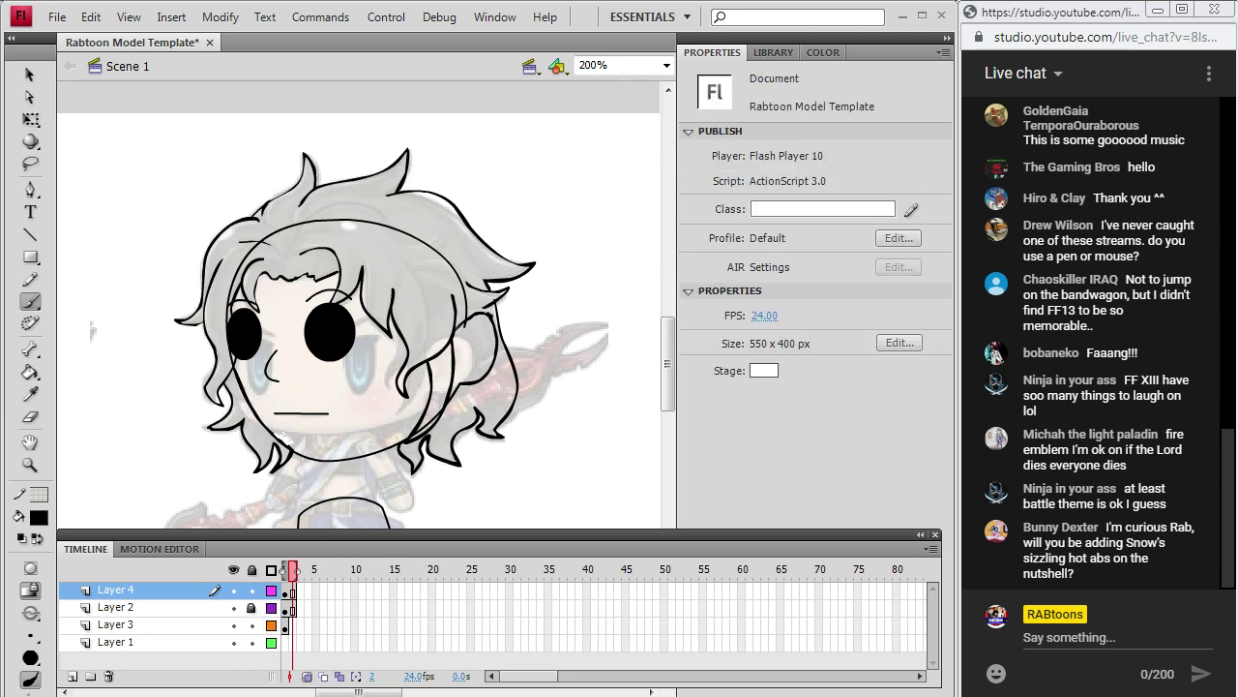
{"action": "key", "text": "b"}
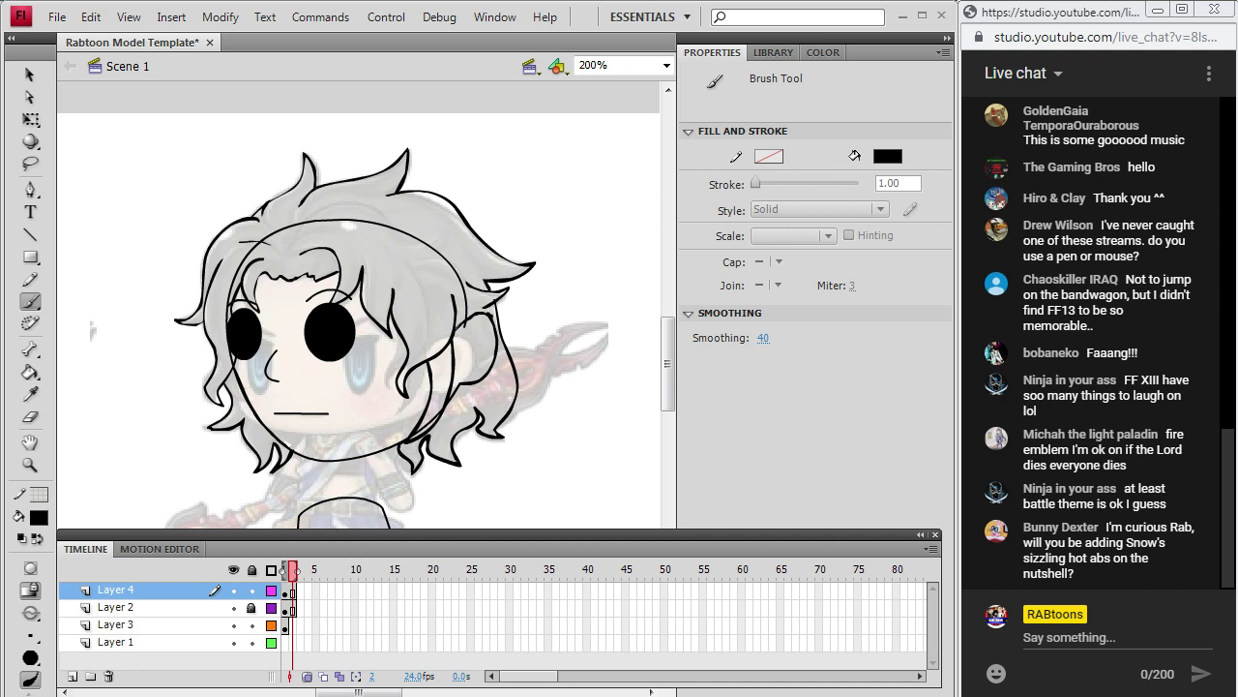
{"action": "left_click", "coordinate": [234, 591]}
{"action": "left_click", "coordinate": [235, 592]}
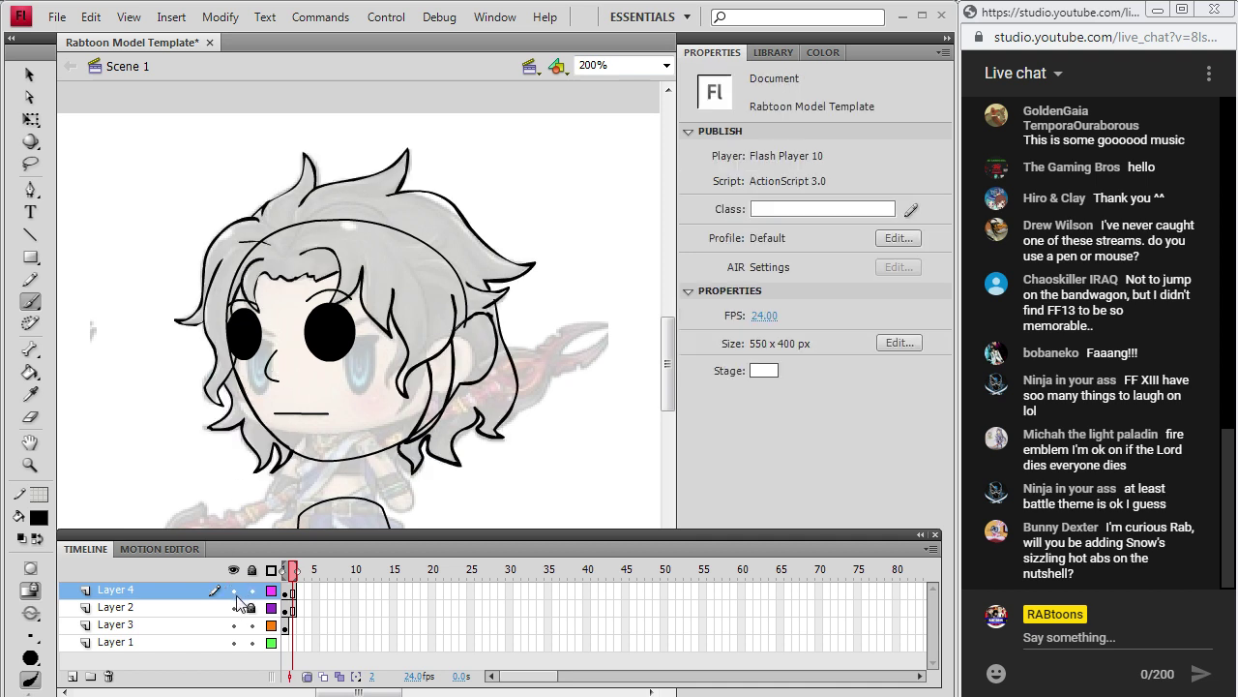
{"action": "left_click", "coordinate": [234, 591]}
{"action": "left_click", "coordinate": [234, 591]}
{"action": "left_click", "coordinate": [291, 410]}
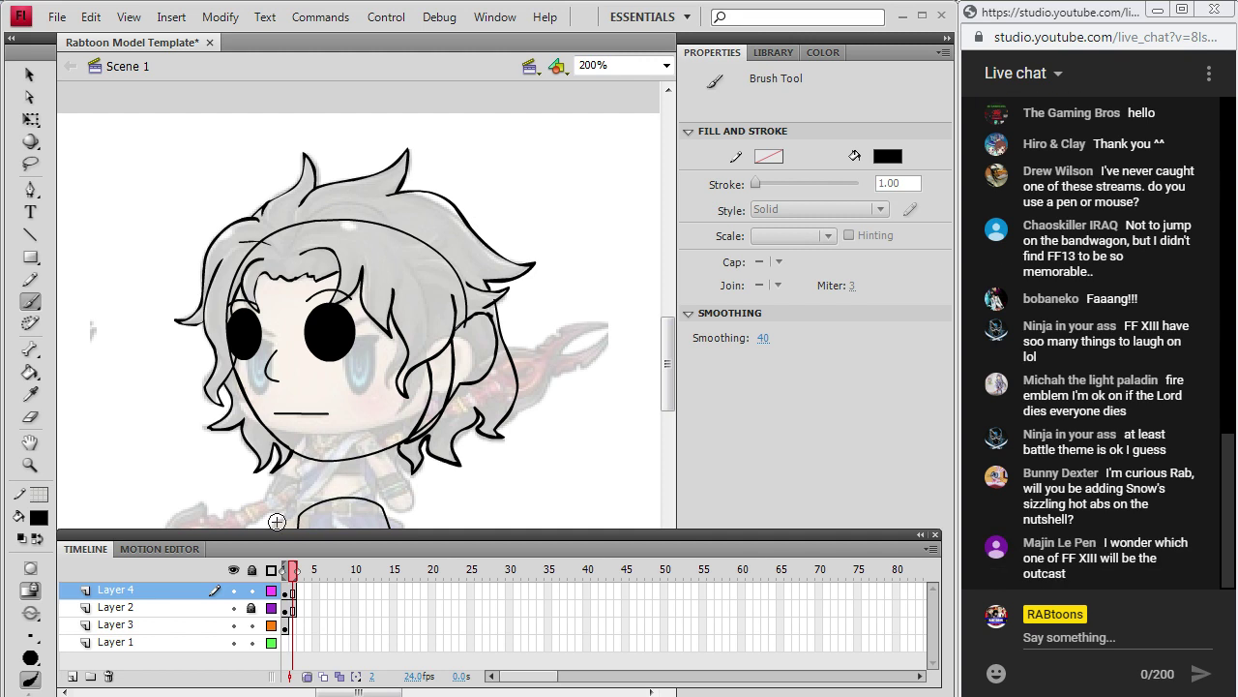
Draw the inner strand line at the crown against the full-colour image in frame 1, and return to frame 2.
{"action": "left_click", "coordinate": [286, 590]}
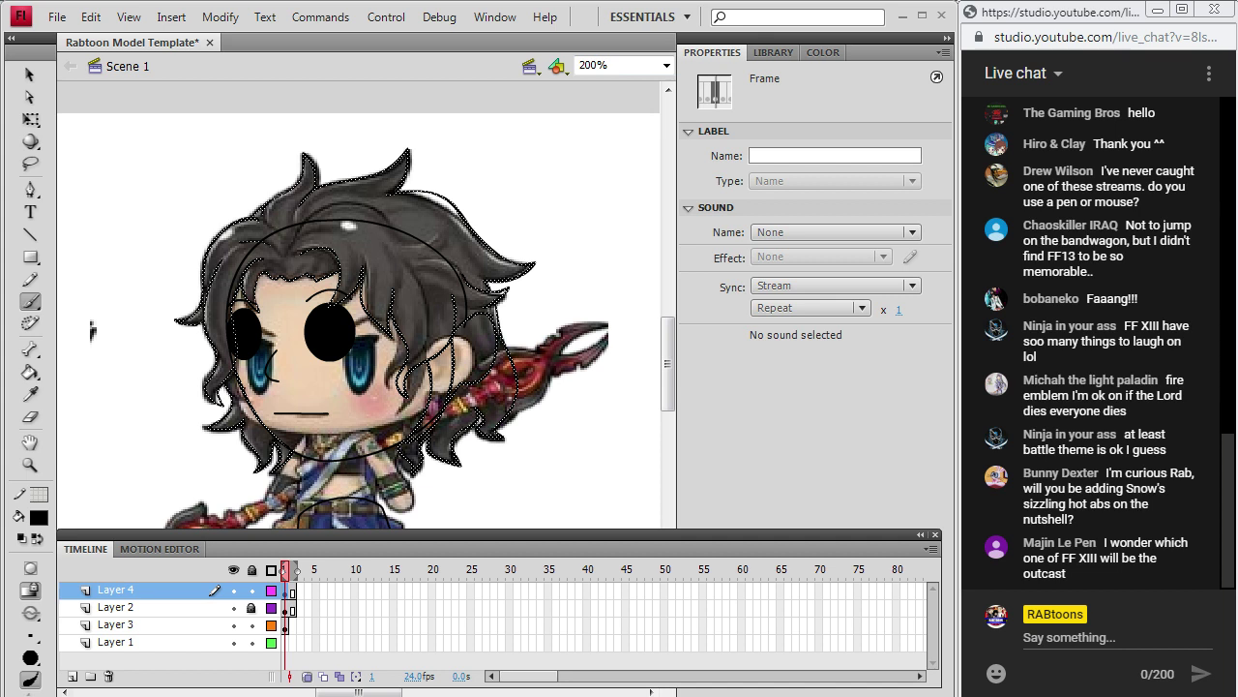
{"action": "key", "text": "ctrl+shift+a"}
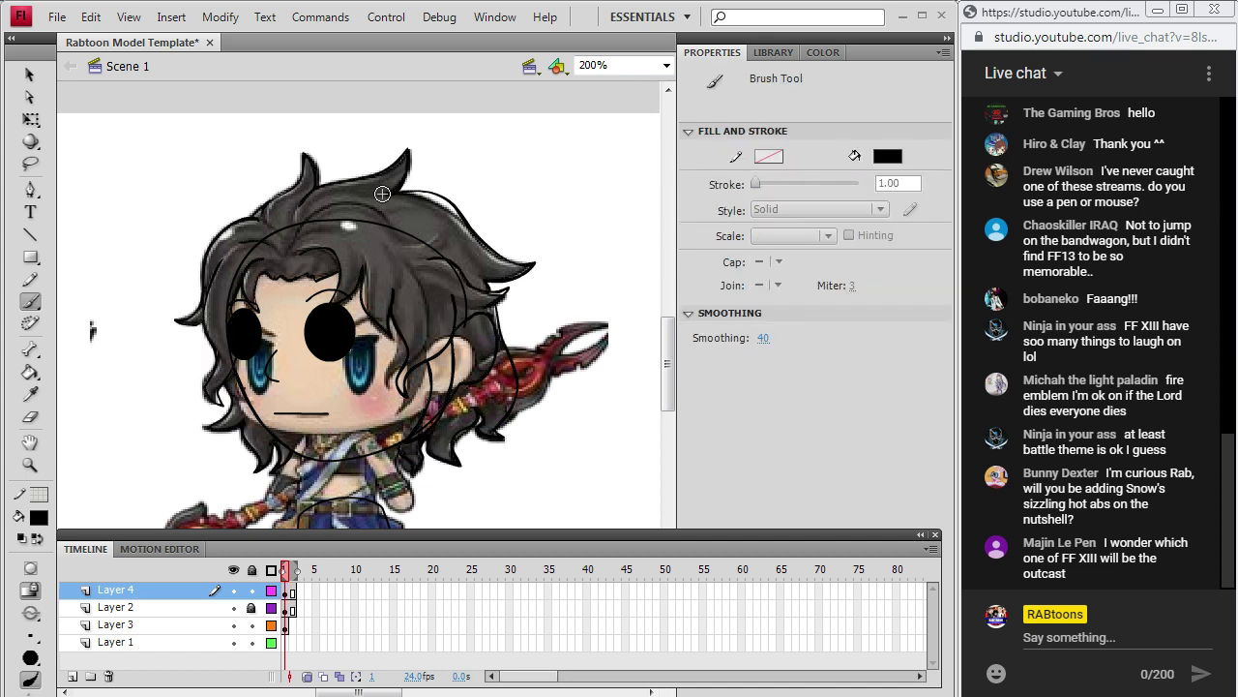
{"action": "left_click_drag", "start_coordinate": [310, 219], "coordinate": [338, 203]}
{"action": "left_click", "coordinate": [293, 592]}
{"action": "left_click_drag", "start_coordinate": [292, 595], "coordinate": [292, 608]}
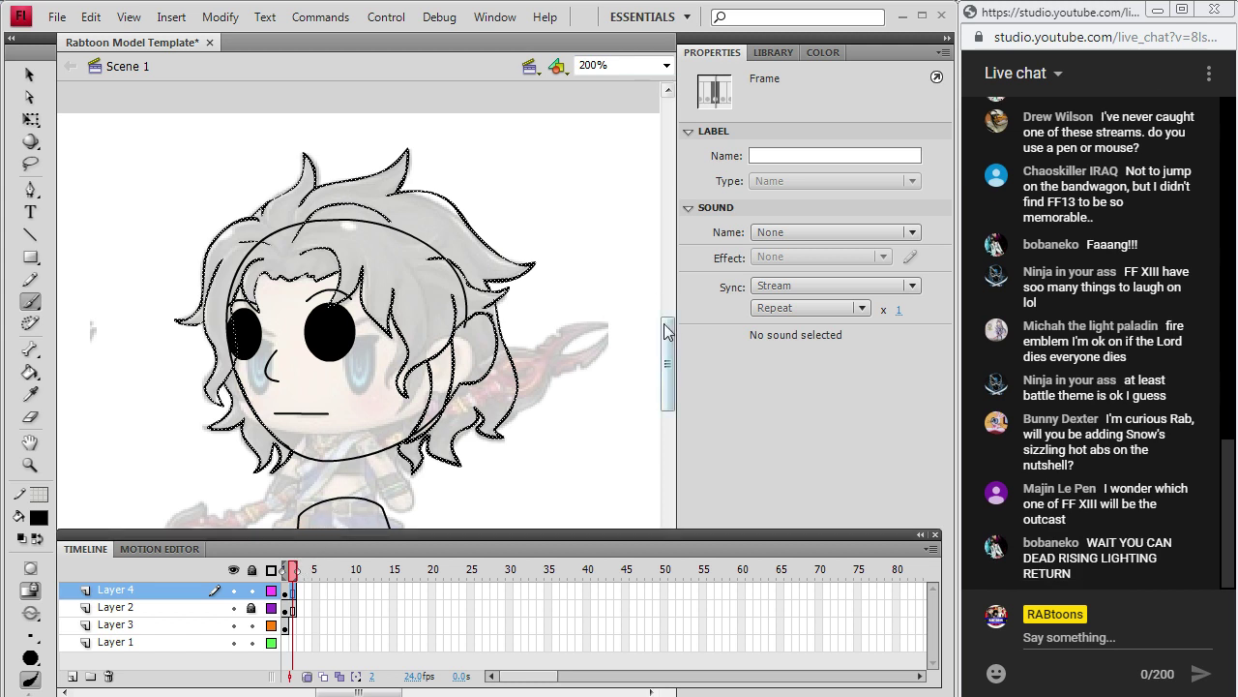
Extend Layer 3 with an added frame at frame 2 so the full-colour reference shows there.
{"action": "scroll", "coordinate": [672, 352], "scroll_direction": "down", "scroll_amount": 2}
{"action": "left_click_drag", "start_coordinate": [672, 352], "coordinate": [672, 364]}
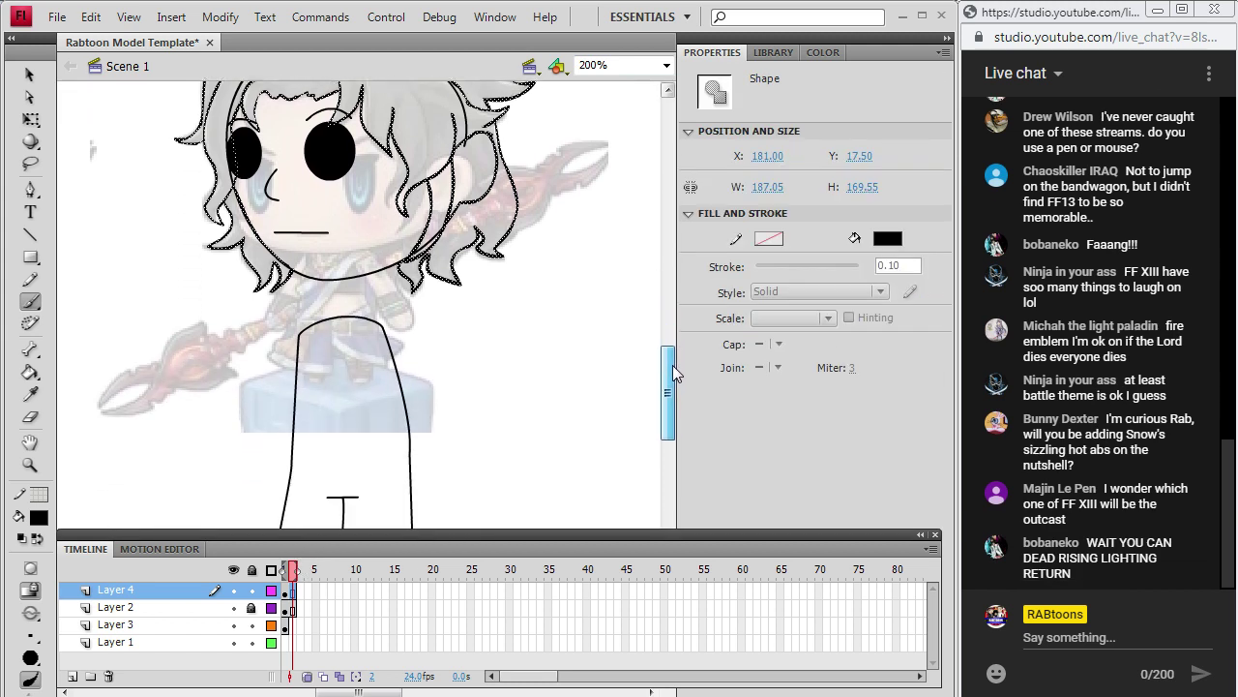
{"action": "left_click", "coordinate": [289, 625]}
{"action": "left_click", "coordinate": [172, 16]}
{"action": "mouse_move", "coordinate": [145, 141]}
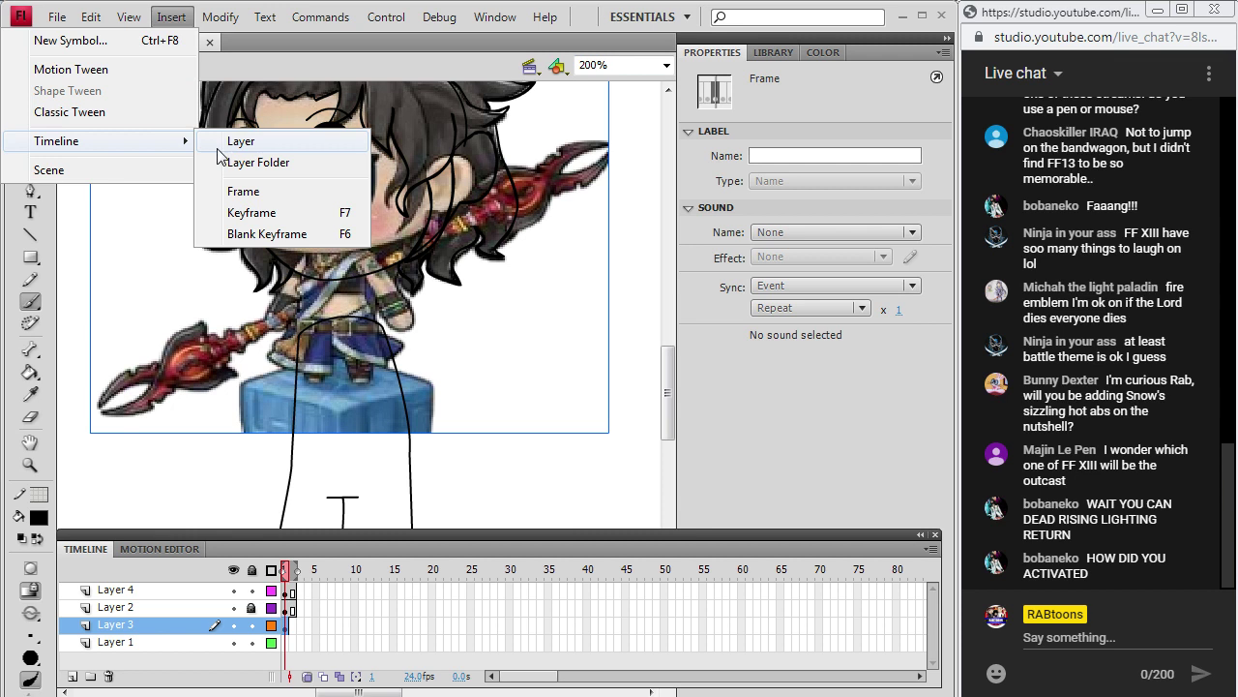
{"action": "left_click", "coordinate": [244, 191]}
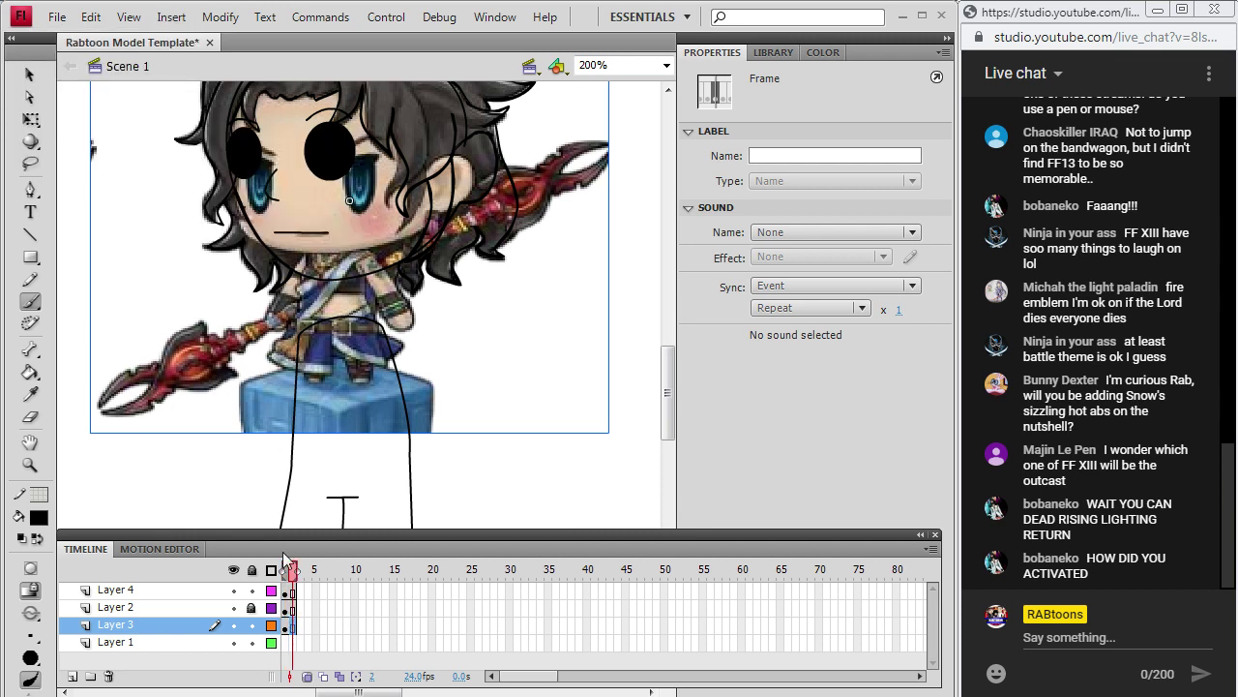
Move the chibi reference bitmap out from under the template to the empty area beside the traced head.
{"action": "left_click", "coordinate": [29, 75]}
{"action": "left_click", "coordinate": [286, 323]}
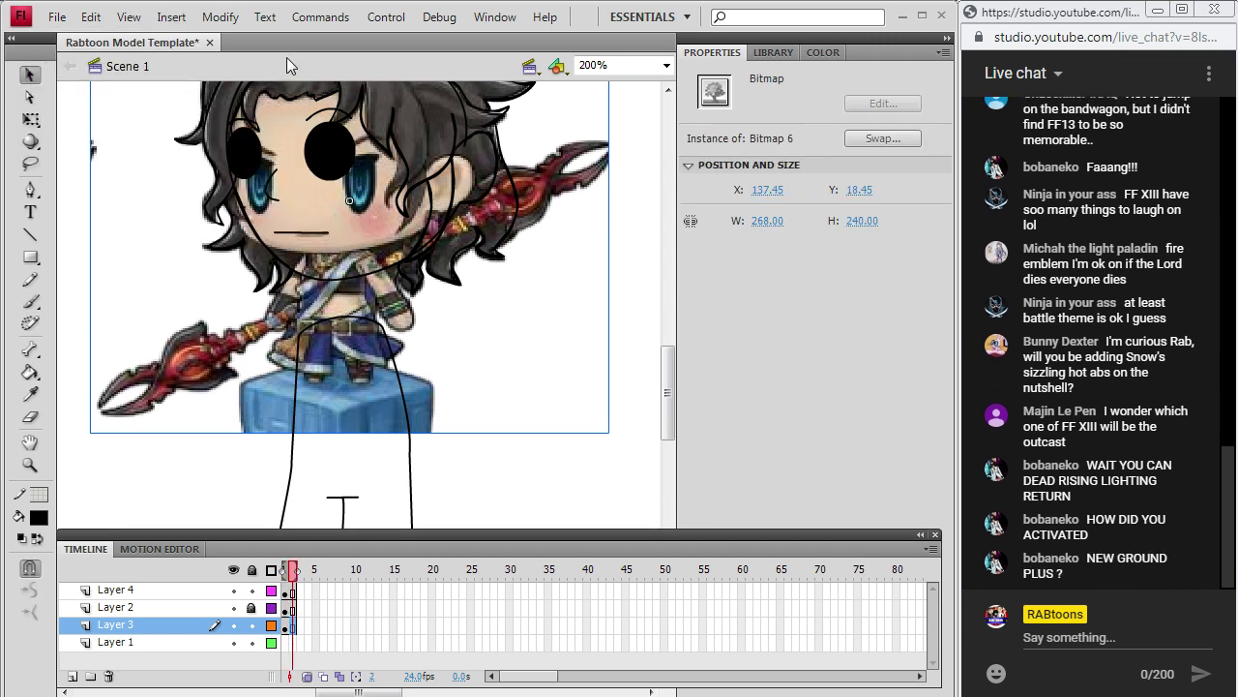
{"action": "left_click_drag", "start_coordinate": [392, 317], "coordinate": [180, 440]}
{"action": "scroll", "coordinate": [359, 382], "scroll_direction": "left", "scroll_amount": 3}
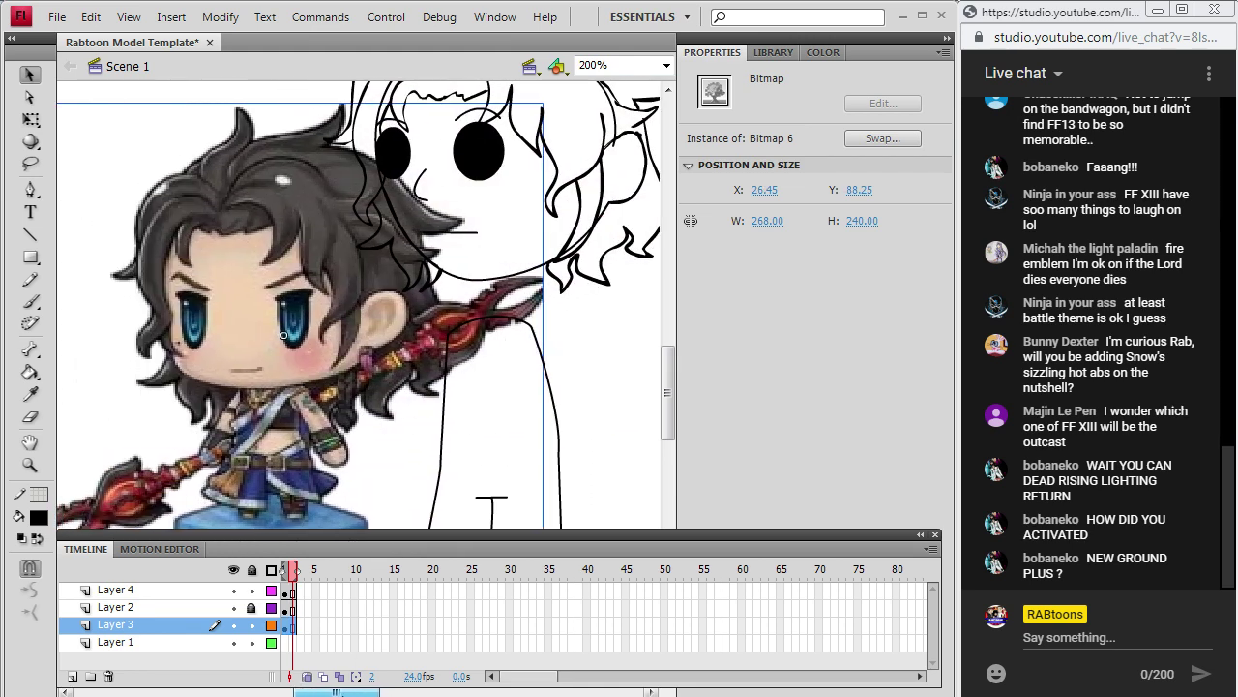
{"action": "left_click_drag", "start_coordinate": [359, 381], "coordinate": [317, 389]}
Add a new layer above Layer 4 and brush the feather-shaped earring outline below the ear in frame 2.
{"action": "key", "text": "b"}
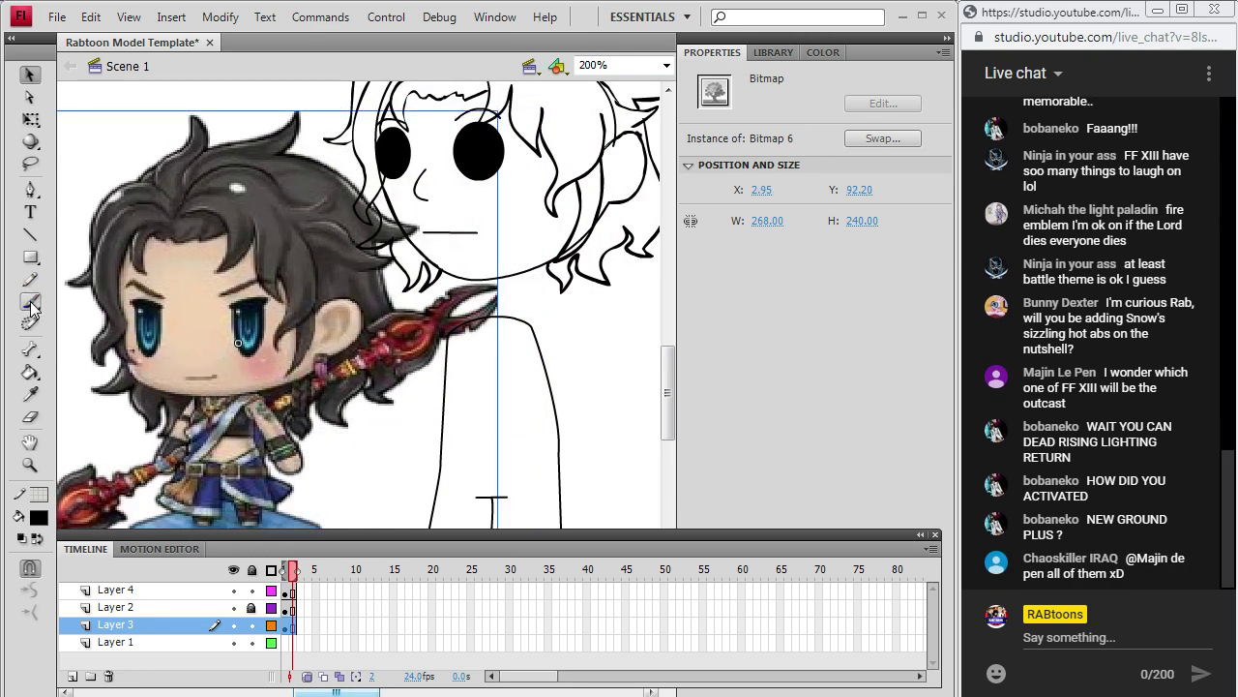
{"action": "left_click", "coordinate": [293, 589]}
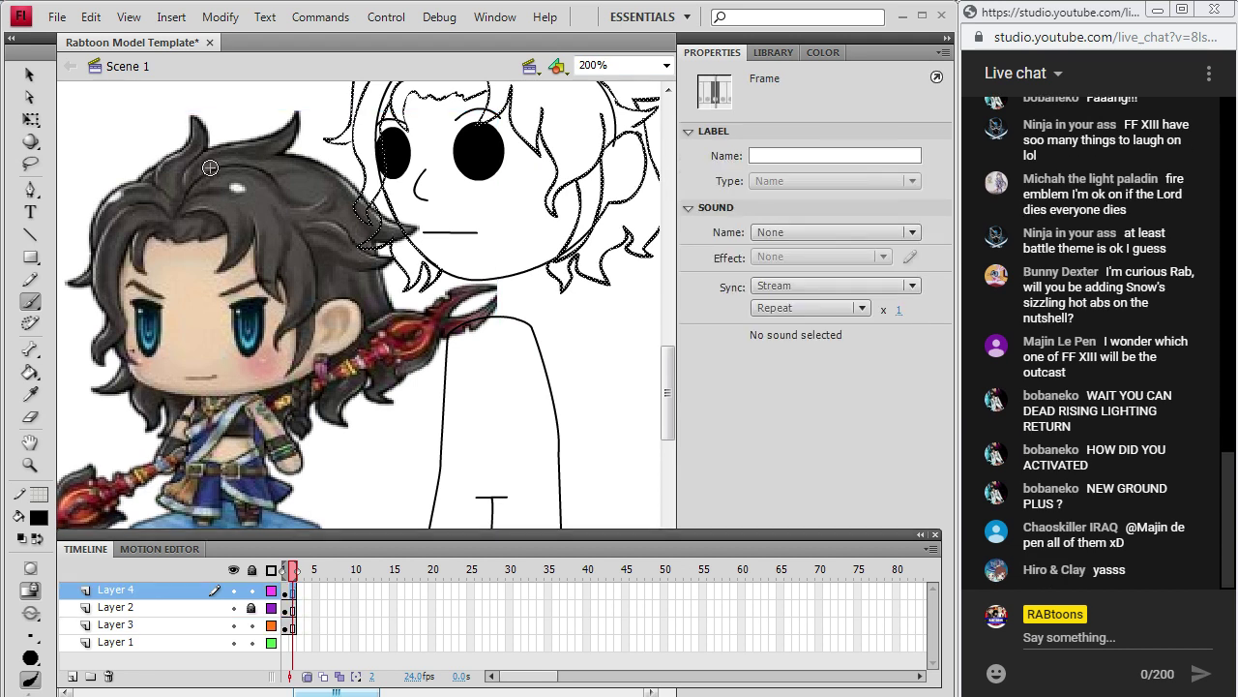
{"action": "left_click", "coordinate": [171, 17]}
{"action": "mouse_move", "coordinate": [170, 143]}
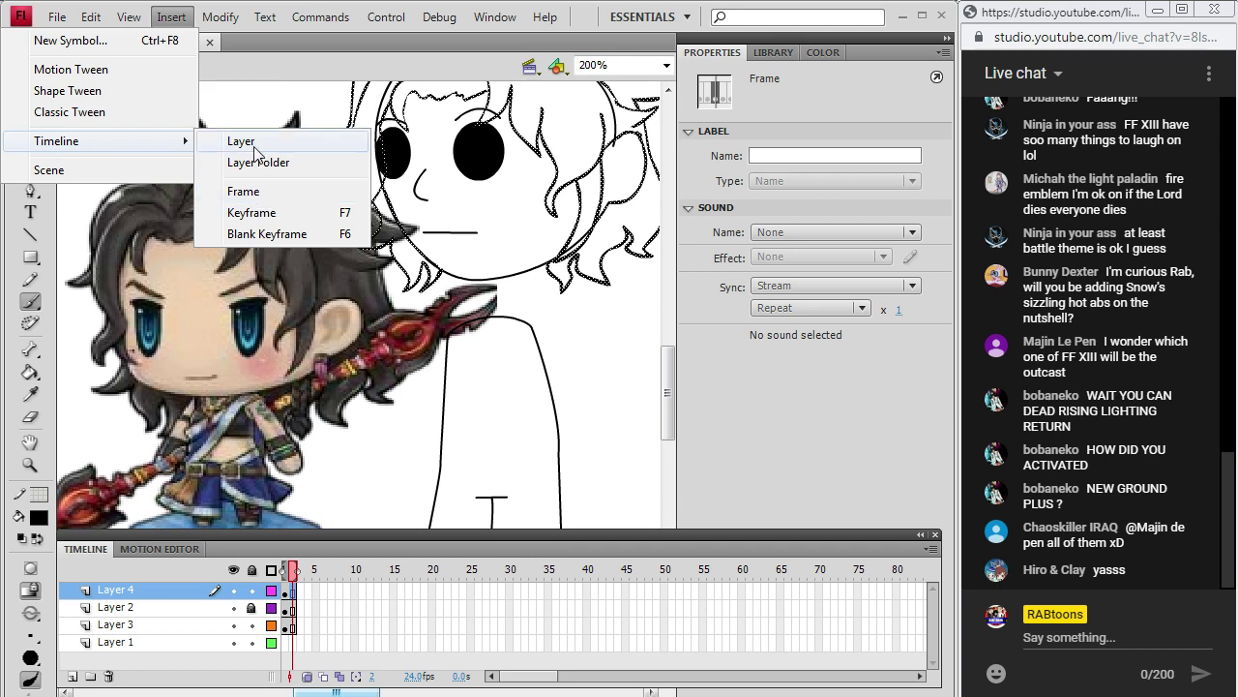
{"action": "left_click", "coordinate": [244, 144]}
{"action": "left_click", "coordinate": [295, 592]}
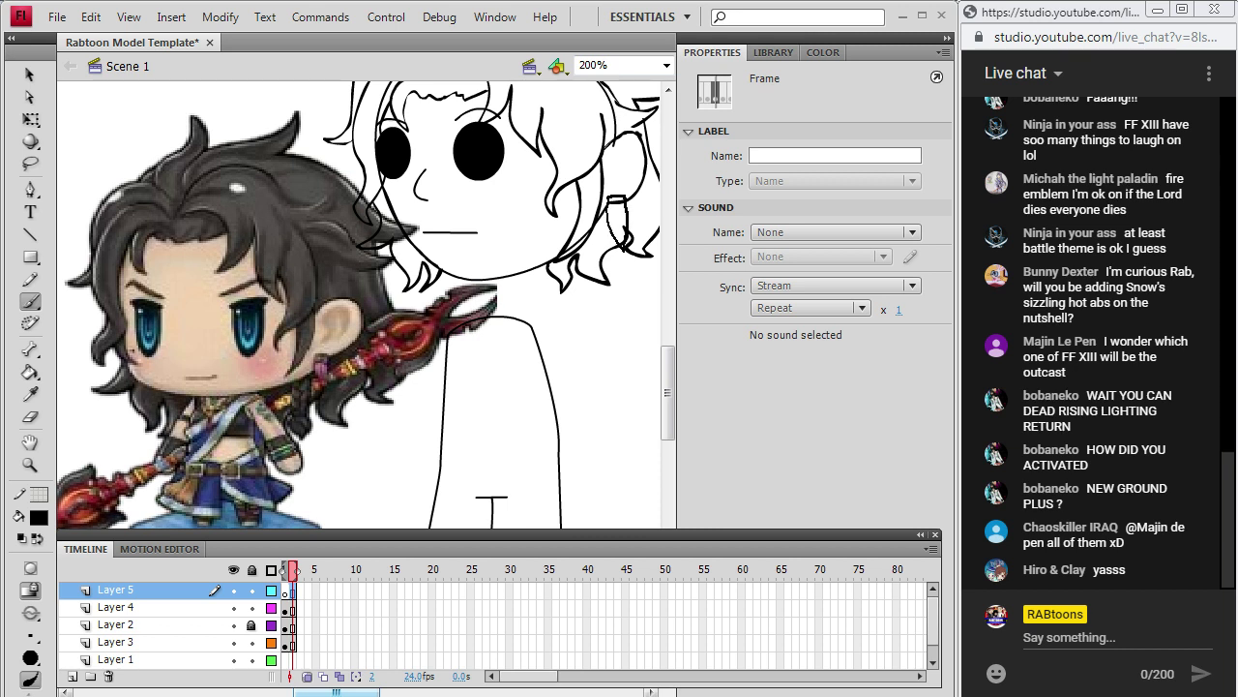
{"action": "left_click", "coordinate": [615, 208]}
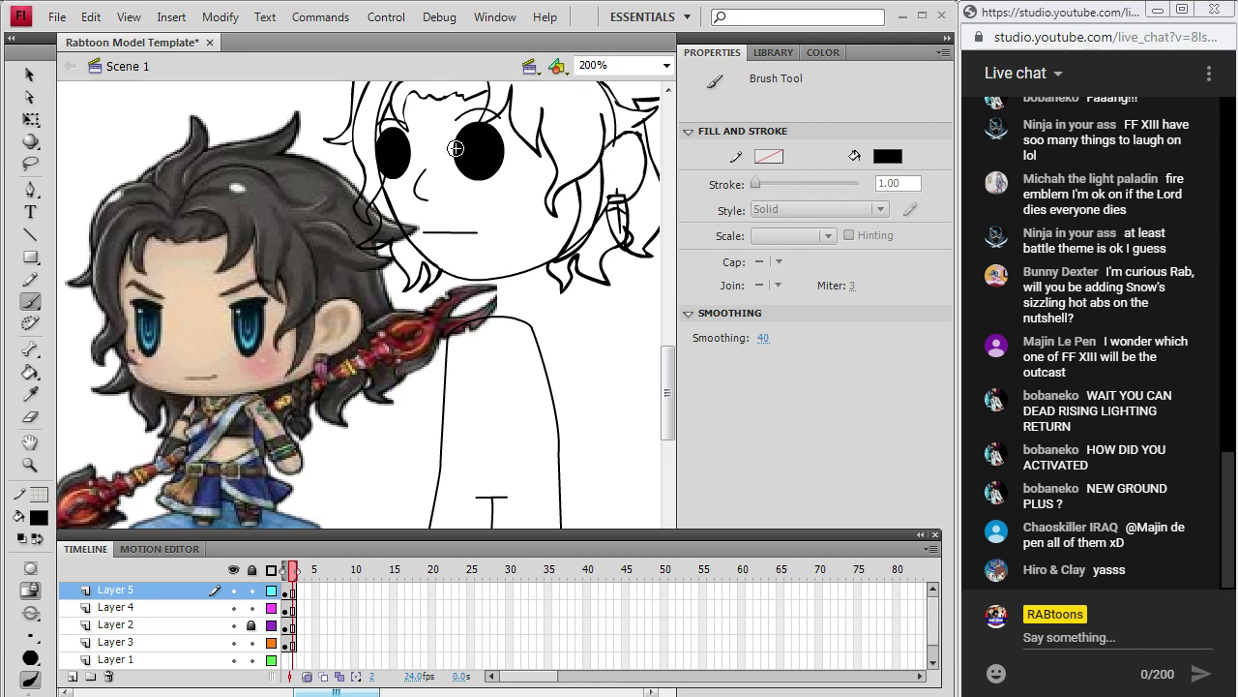
Select the drawn earring and move it slightly down below the earlobe.
{"action": "left_click", "coordinate": [30, 74]}
{"action": "left_click", "coordinate": [622, 215]}
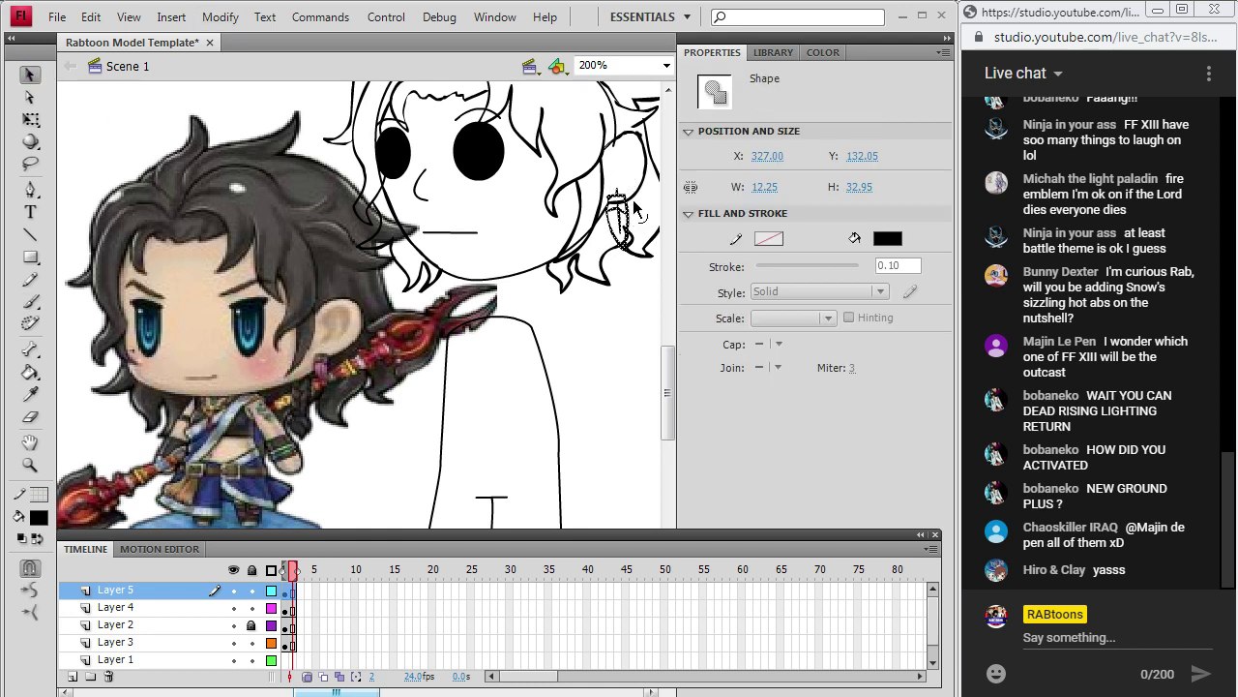
{"action": "left_click_drag", "start_coordinate": [624, 222], "coordinate": [624, 229]}
{"action": "left_click", "coordinate": [577, 333]}
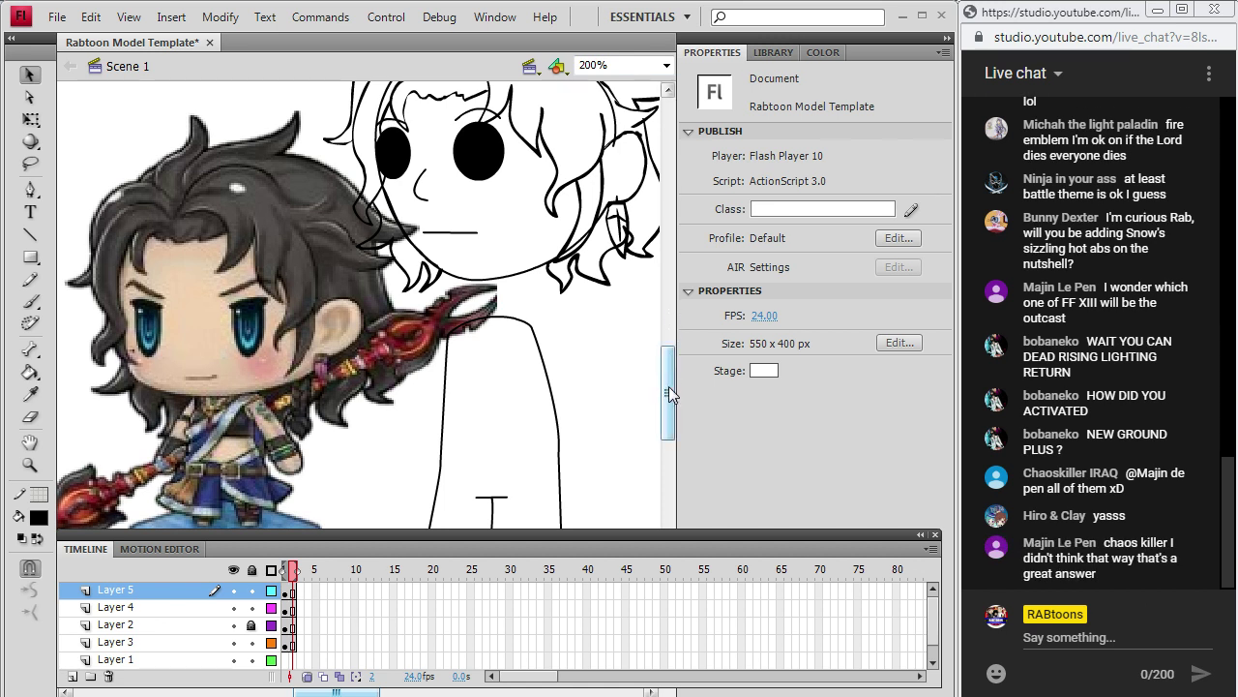
Sample the dark grey of the reference hair and fill the traced hair with it.
{"action": "mouse_move", "coordinate": [668, 386]}
{"action": "left_mouse_down"}
{"action": "mouse_move", "coordinate": [672, 360]}
{"action": "mouse_move", "coordinate": [669, 379]}
{"action": "left_mouse_up"}
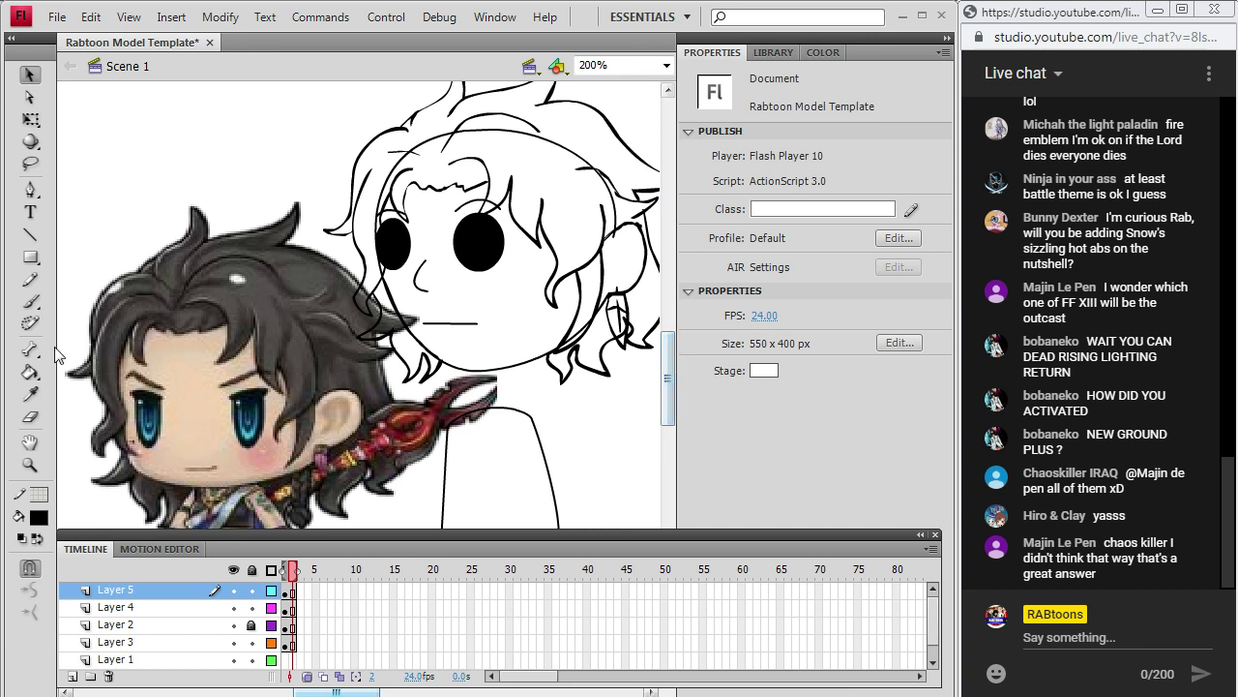
{"action": "left_click", "coordinate": [30, 394]}
{"action": "left_click", "coordinate": [240, 297]}
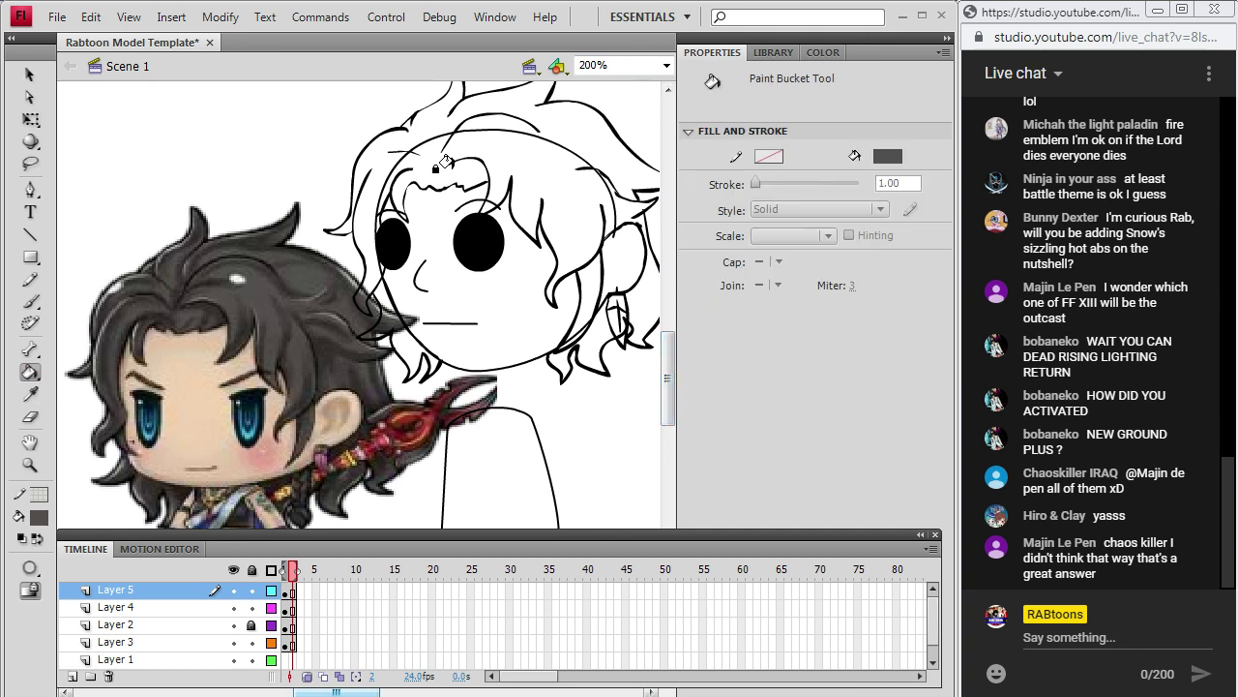
{"action": "left_click", "coordinate": [441, 157]}
{"action": "left_click", "coordinate": [427, 293]}
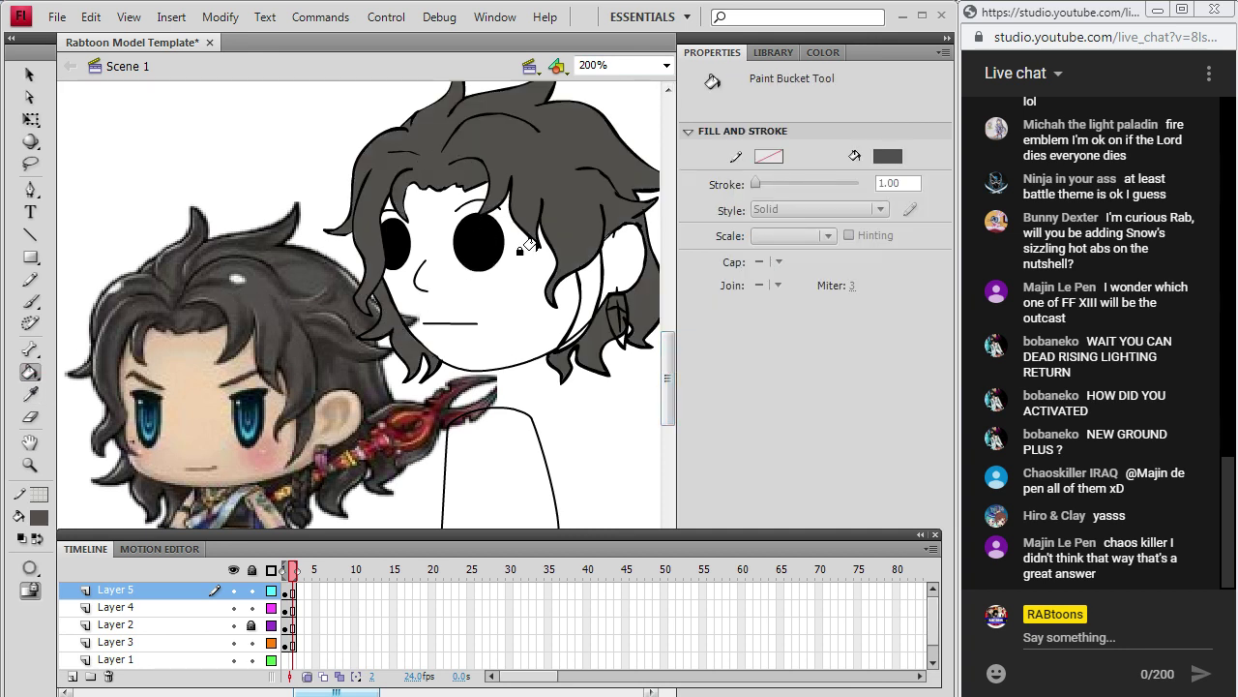
{"action": "left_click", "coordinate": [587, 281]}
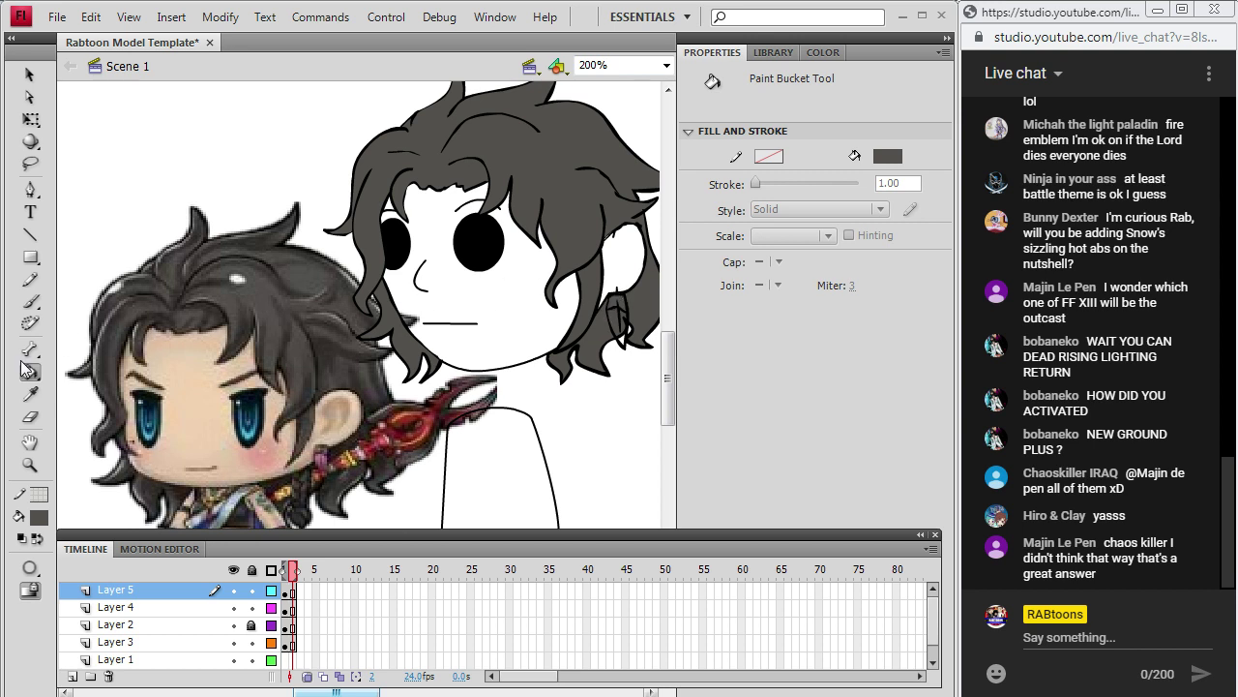
Fill the earring's feather with pink sampled from the reference earring and its upper part with red sampled from the spear.
{"action": "left_click", "coordinate": [30, 393]}
{"action": "left_click", "coordinate": [331, 453]}
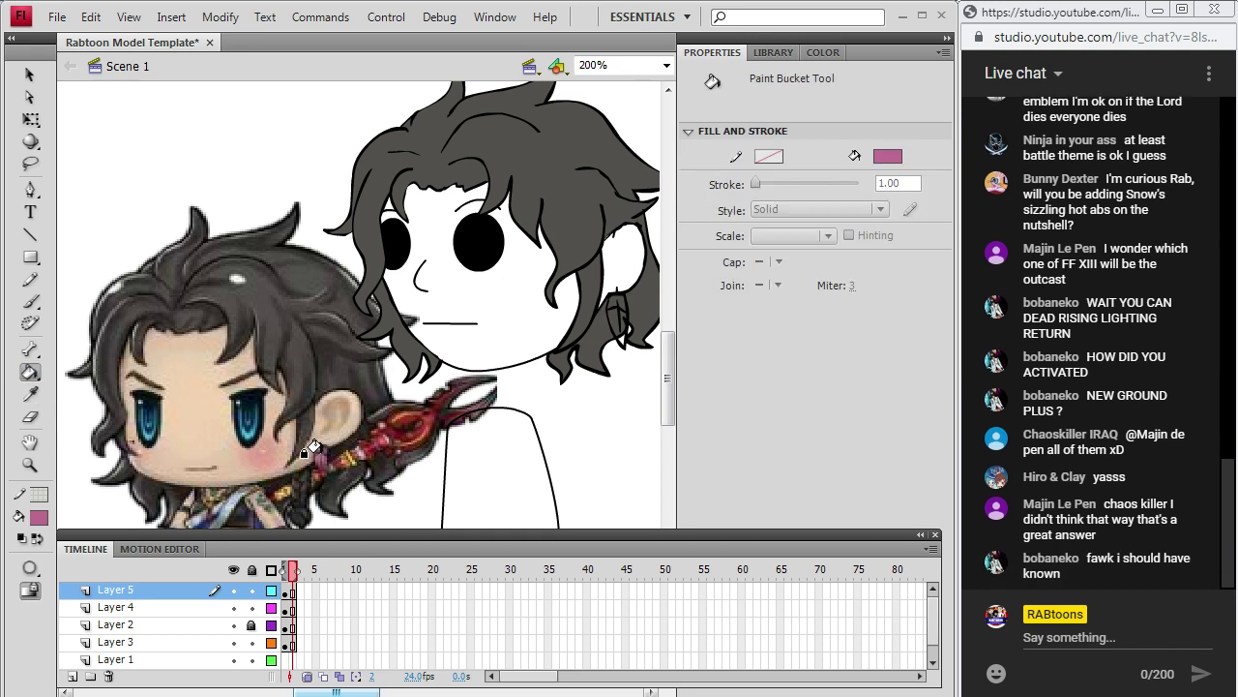
{"action": "left_click", "coordinate": [611, 315]}
{"action": "left_click", "coordinate": [30, 394]}
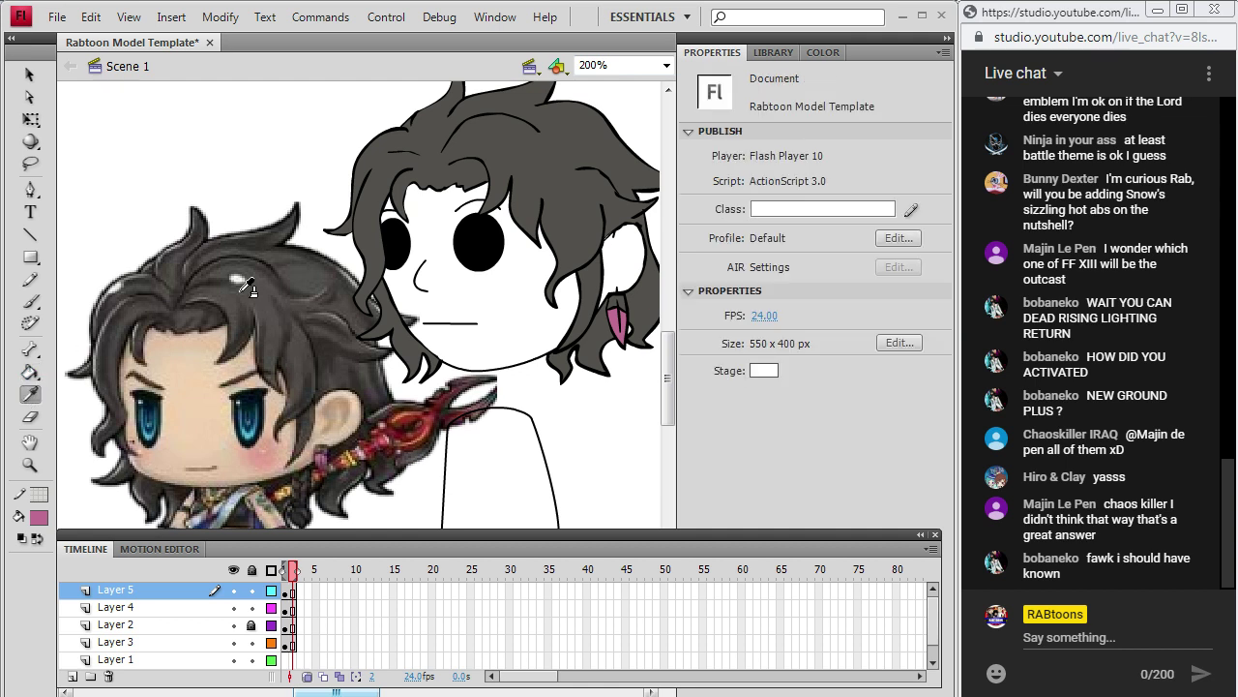
{"action": "left_click", "coordinate": [315, 437]}
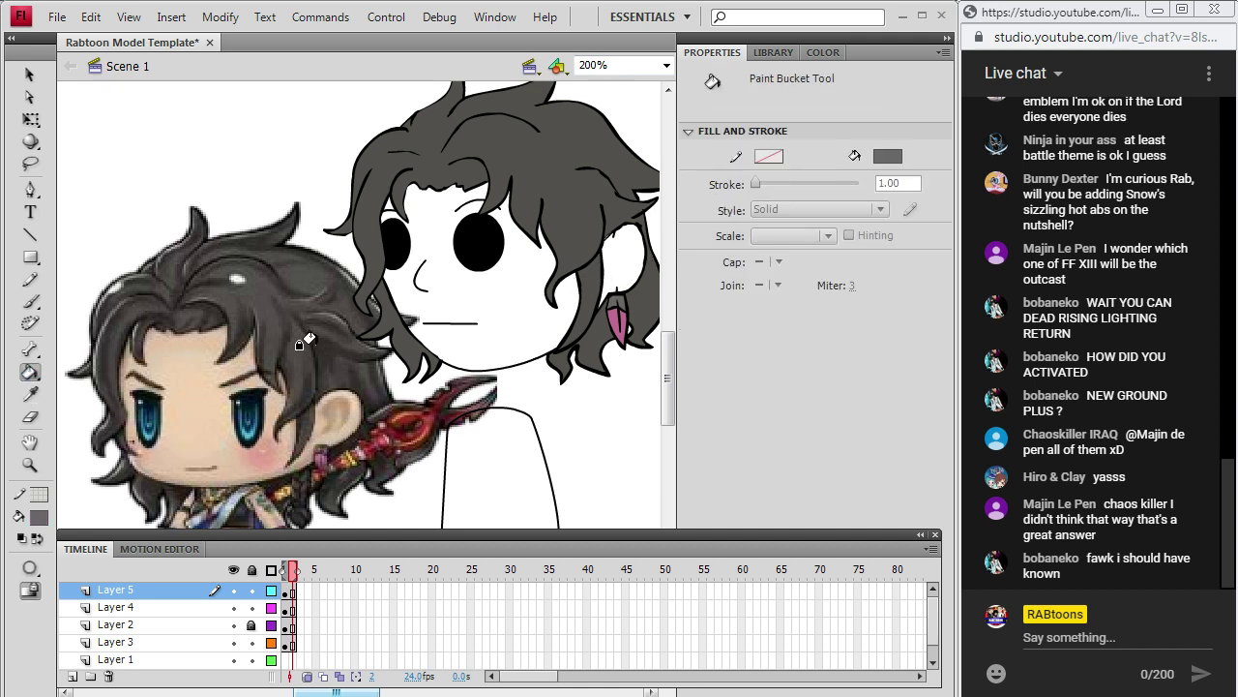
{"action": "key", "text": "i"}
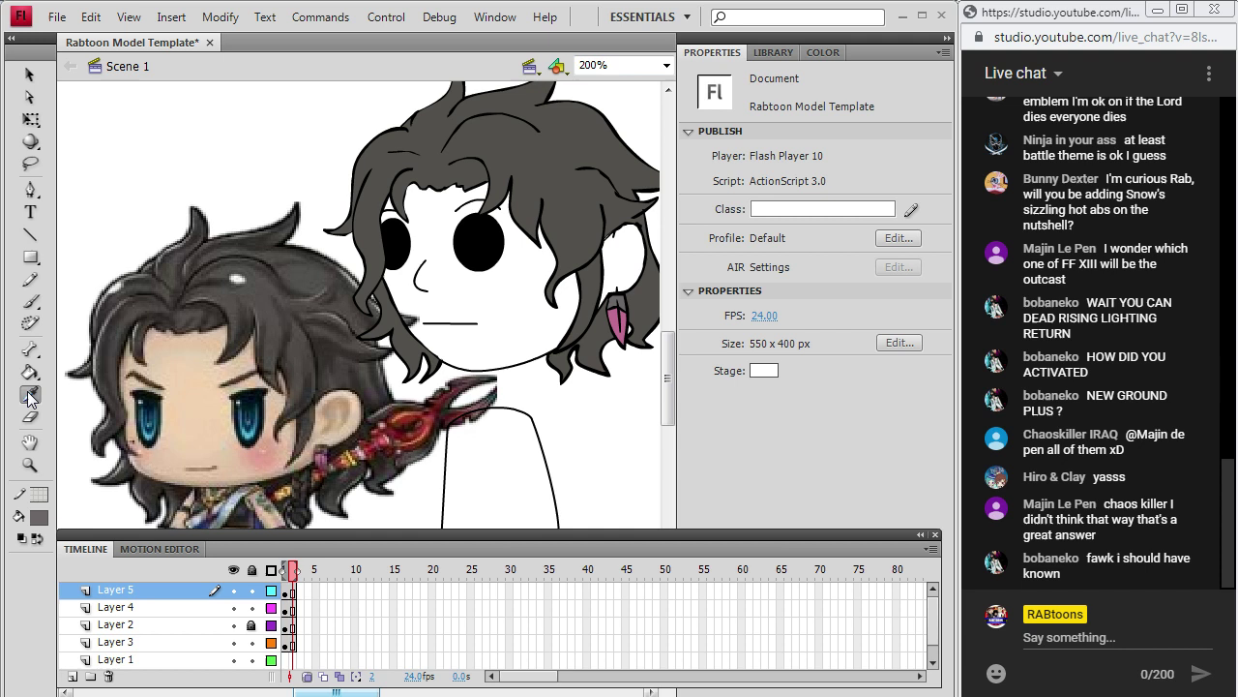
{"action": "left_click", "coordinate": [430, 416]}
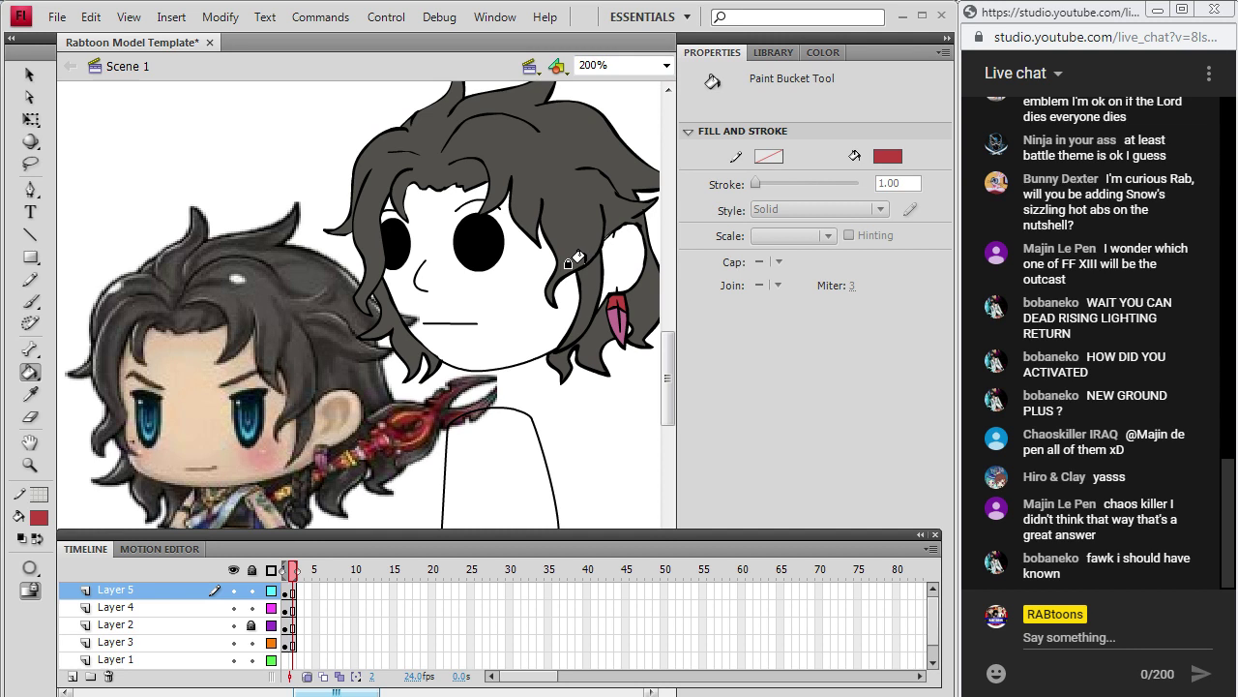
Make Layer 4's frame 2 active, clear the selection, and set the Brush tool's fill colour to black.
{"action": "left_click", "coordinate": [291, 590]}
{"action": "left_click", "coordinate": [292, 608]}
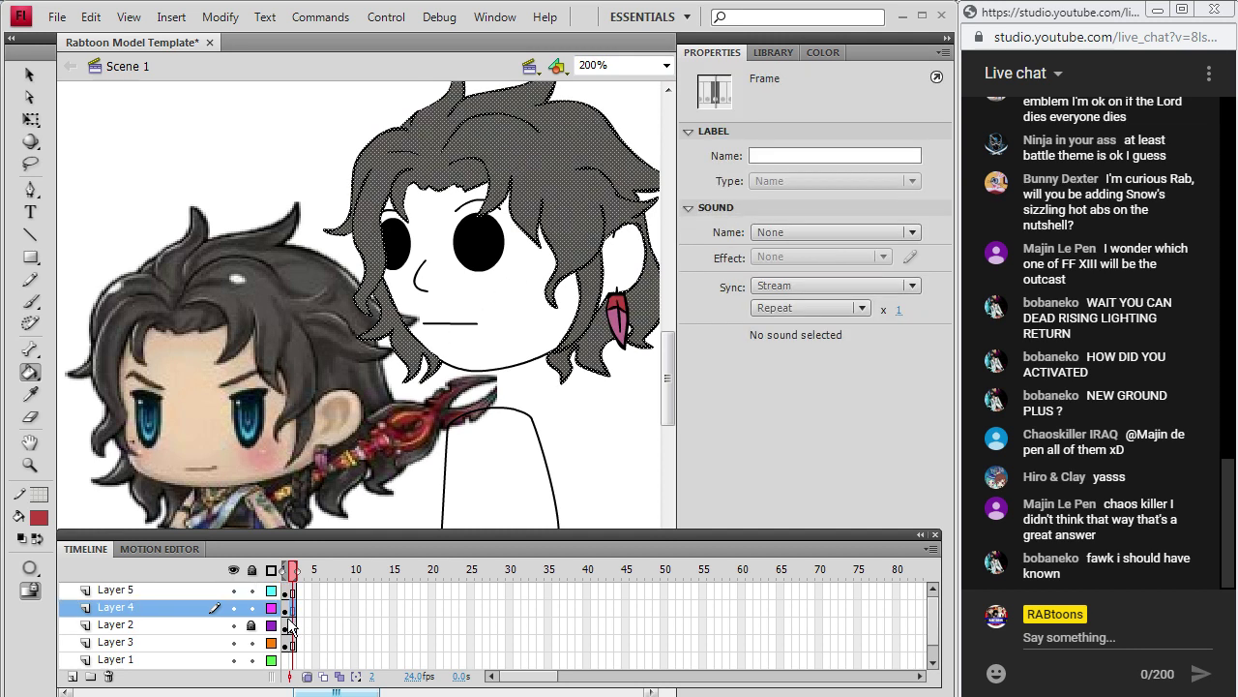
{"action": "scroll", "coordinate": [648, 374], "scroll_direction": "down", "scroll_amount": 2}
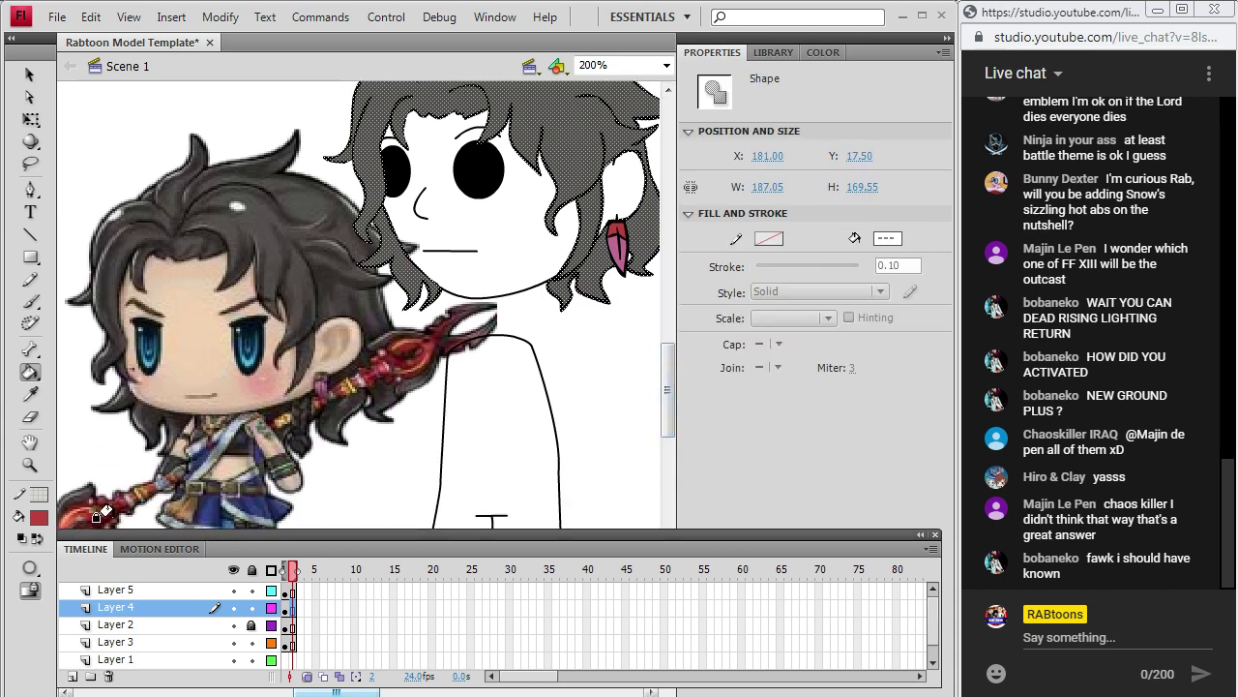
{"action": "left_click", "coordinate": [29, 78]}
{"action": "left_click", "coordinate": [583, 360]}
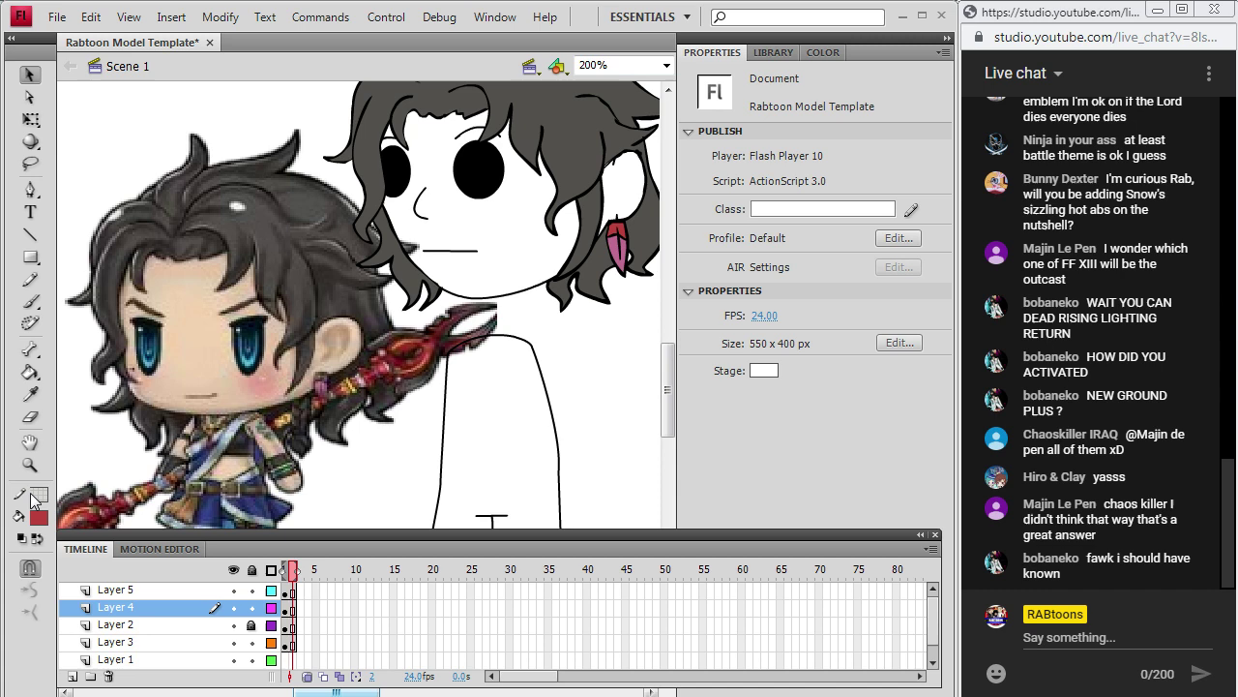
{"action": "left_click", "coordinate": [39, 519]}
{"action": "left_click", "coordinate": [55, 407]}
{"action": "key", "text": "b"}
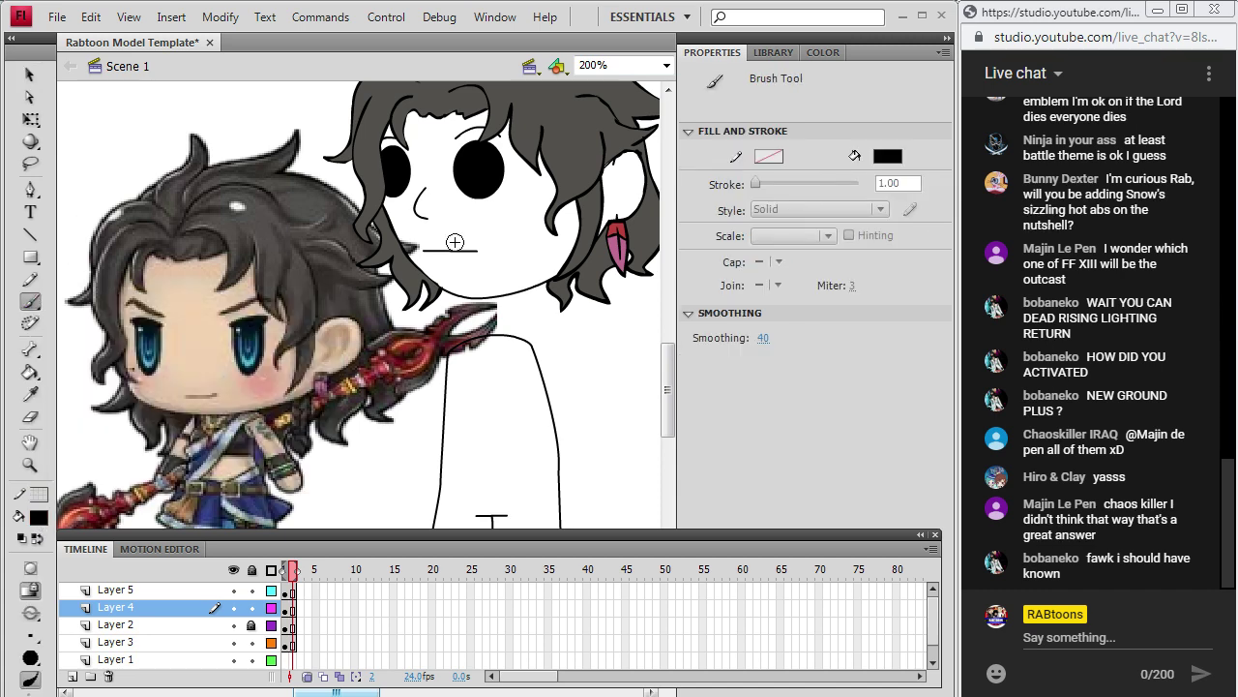
Check the artwork on Layers 4 and 5 in frame 2 in turn, ending on Layer 4 with the body in view.
{"action": "left_click", "coordinate": [292, 606]}
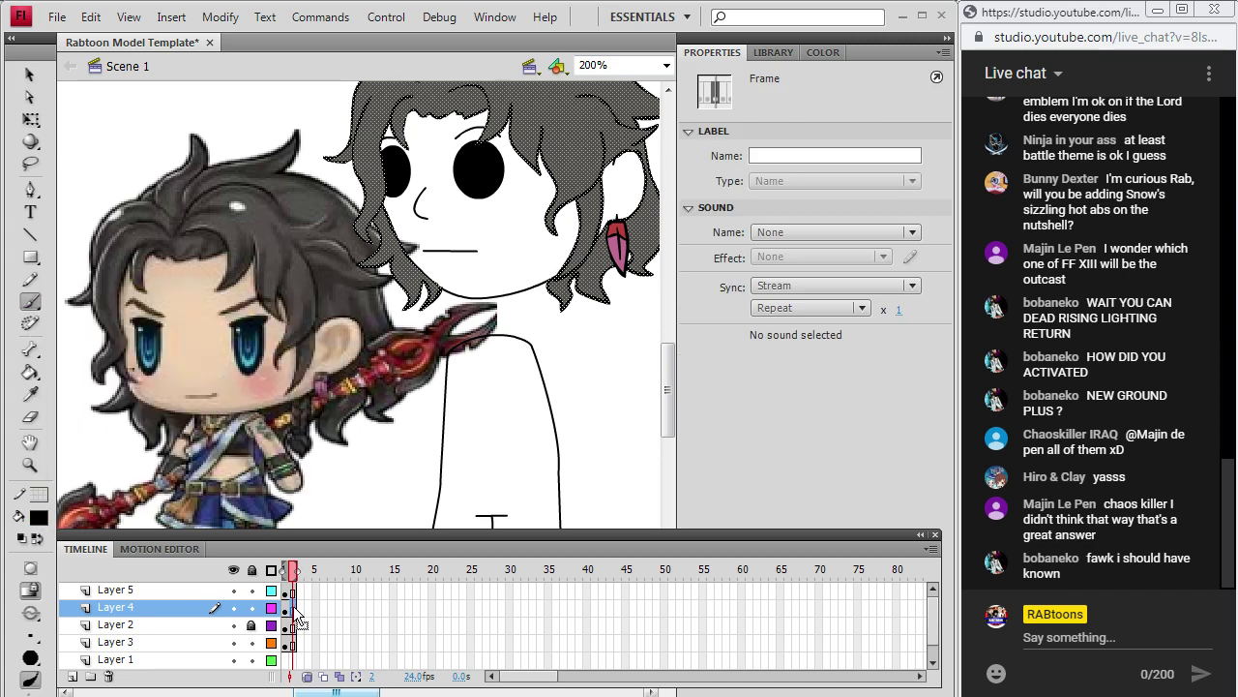
{"action": "left_click", "coordinate": [293, 591]}
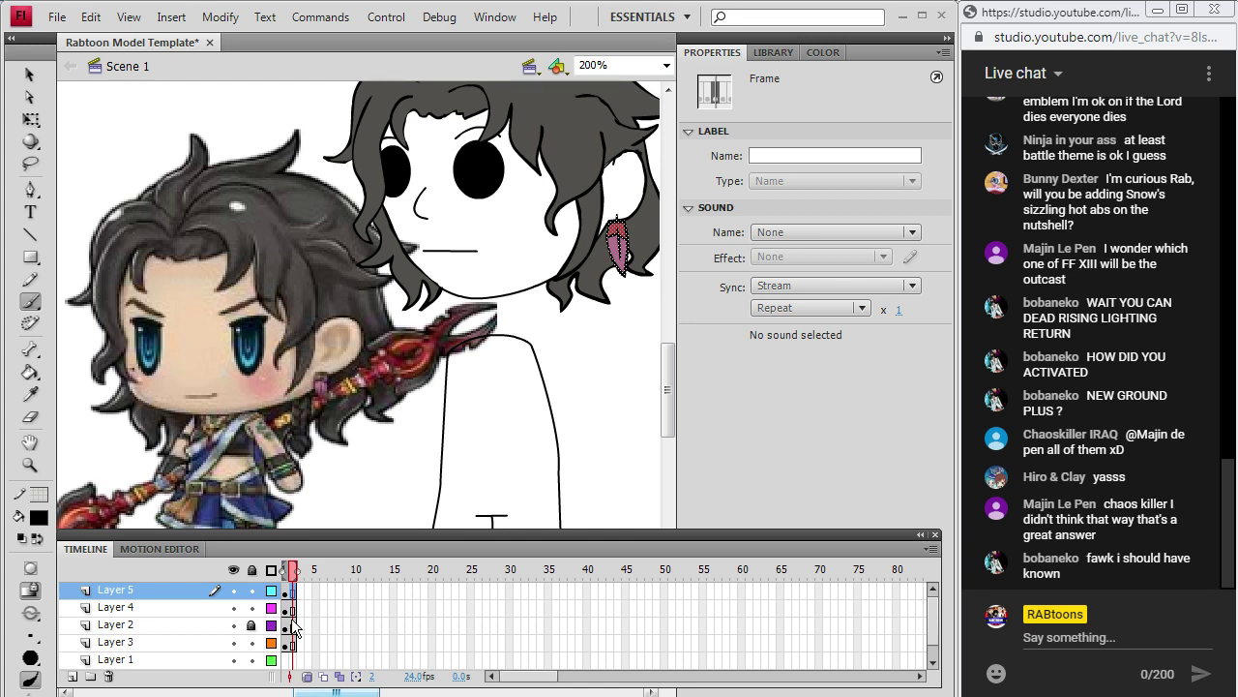
{"action": "key", "text": "ctrl+shift+a"}
{"action": "left_click", "coordinate": [294, 609]}
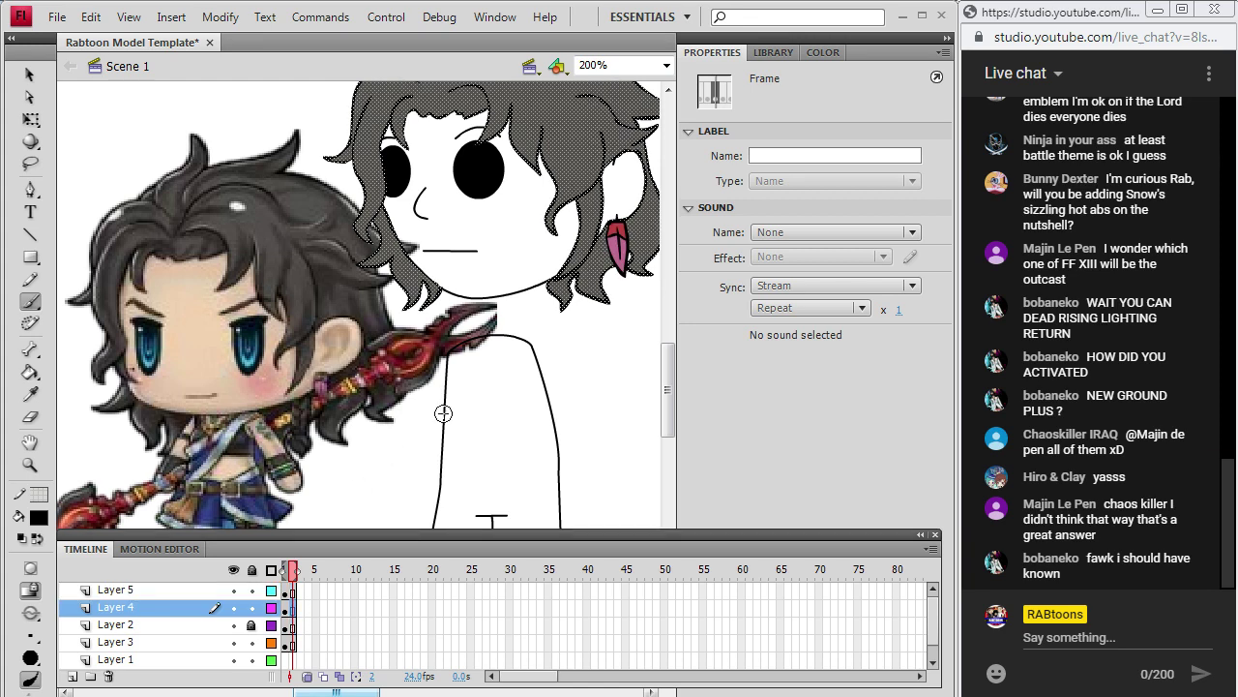
{"action": "left_click_drag", "start_coordinate": [670, 363], "coordinate": [670, 378]}
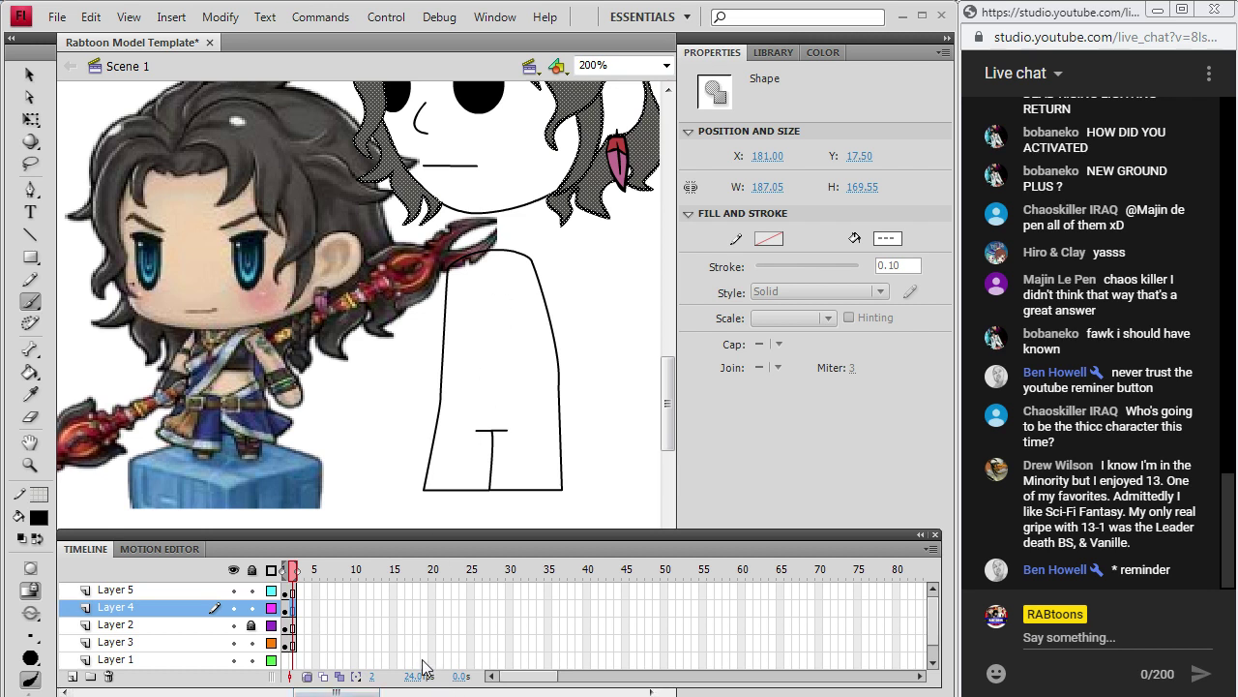
Switch to Chrome, close the full-size chibi image, and browse the Fang image results for another reference.
{"action": "key", "text": "alt+Tab"}
{"action": "left_click", "coordinate": [547, 58]}
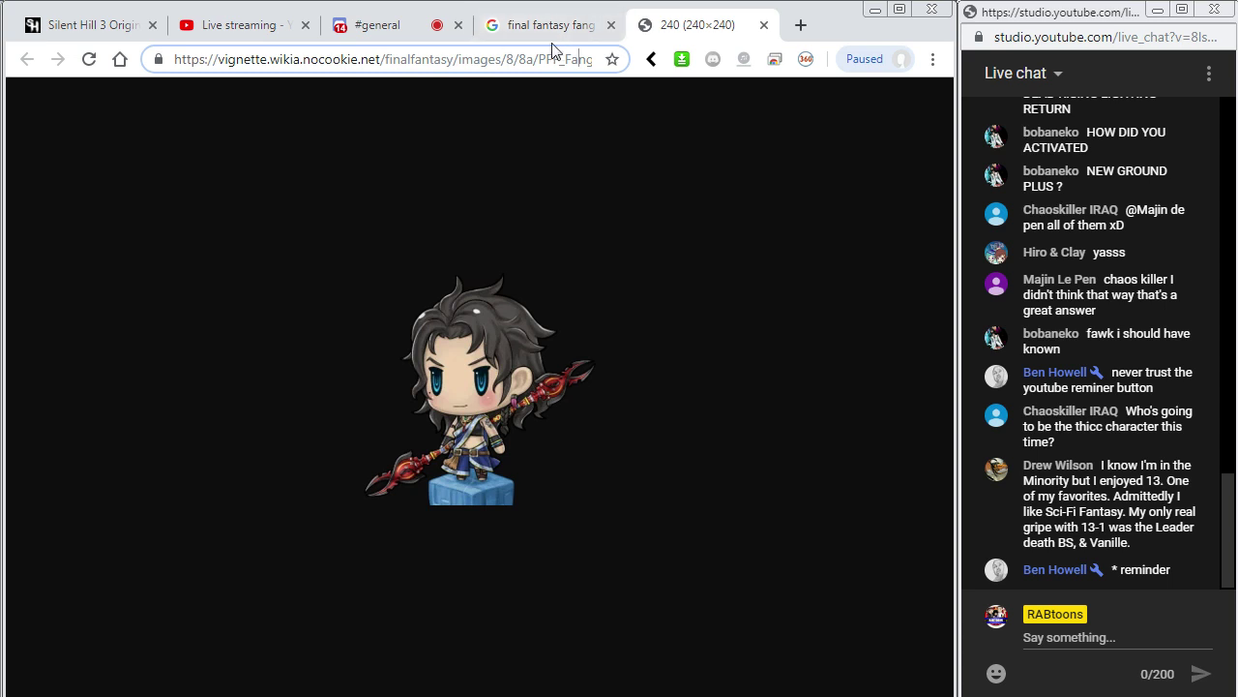
{"action": "left_click", "coordinate": [553, 27]}
{"action": "middle_click", "coordinate": [680, 34]}
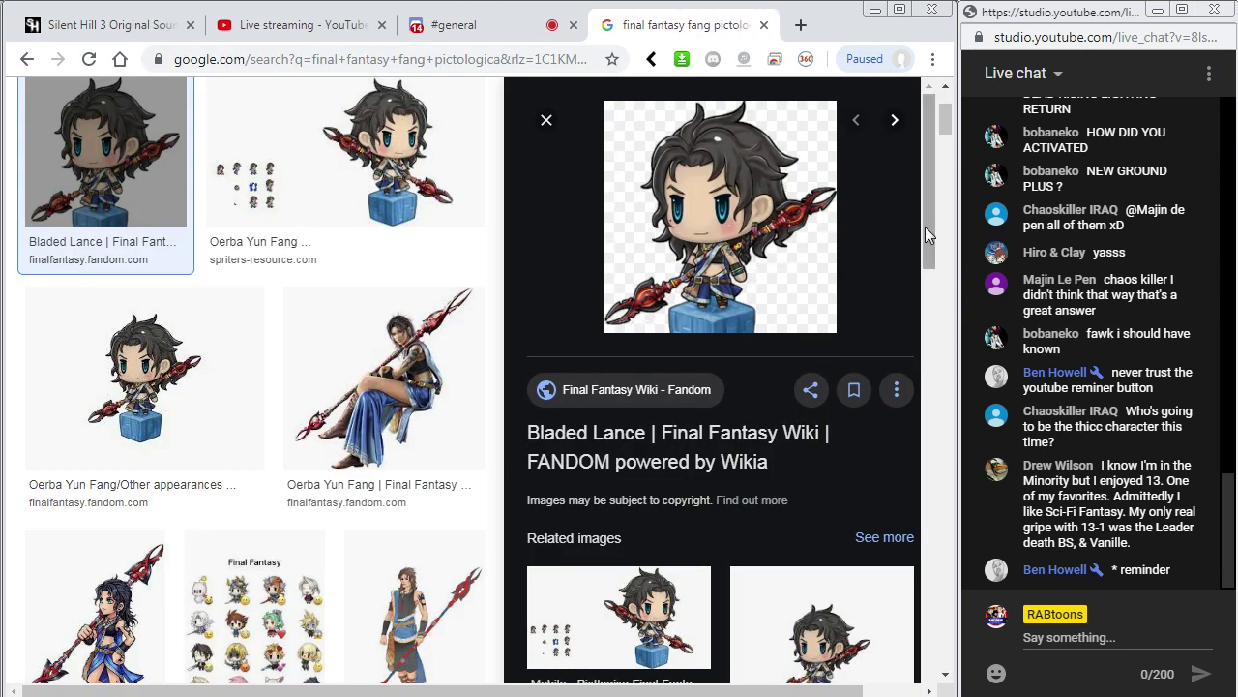
{"action": "left_click_drag", "start_coordinate": [944, 114], "coordinate": [946, 135]}
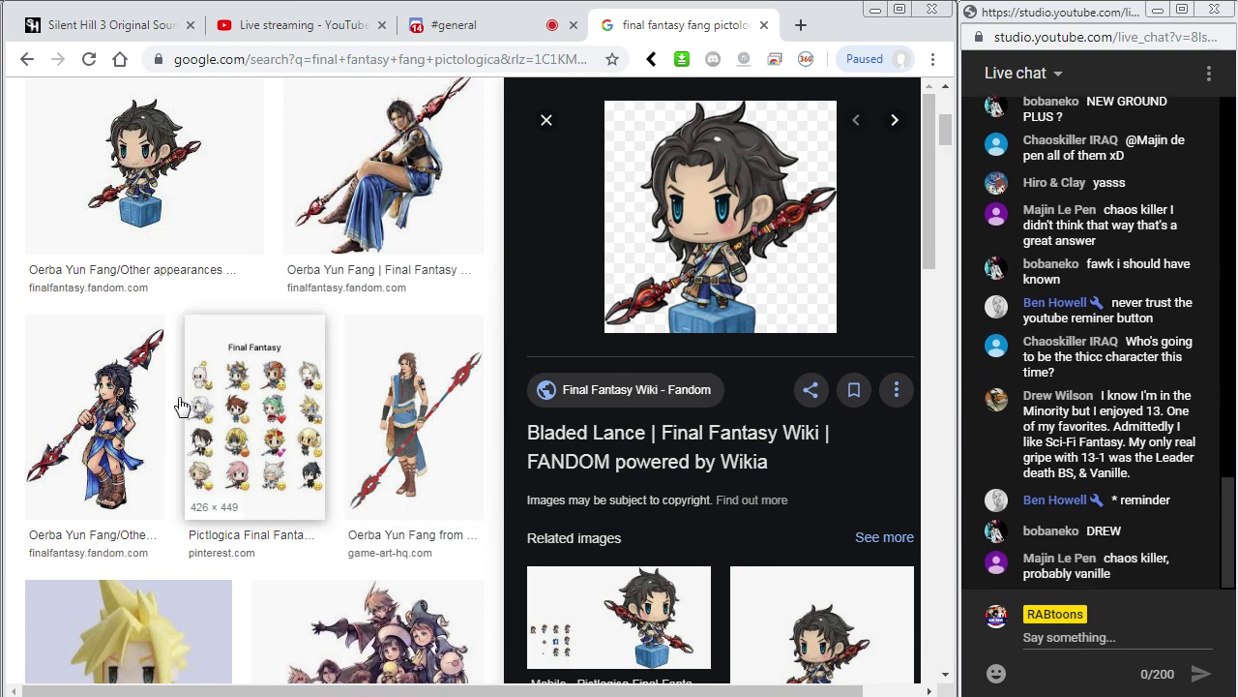
Open the standing Oerba Yun Fang artwork with the lance over her shoulder at full size in its own tab.
{"action": "left_click", "coordinate": [92, 432]}
{"action": "right_click", "coordinate": [763, 342]}
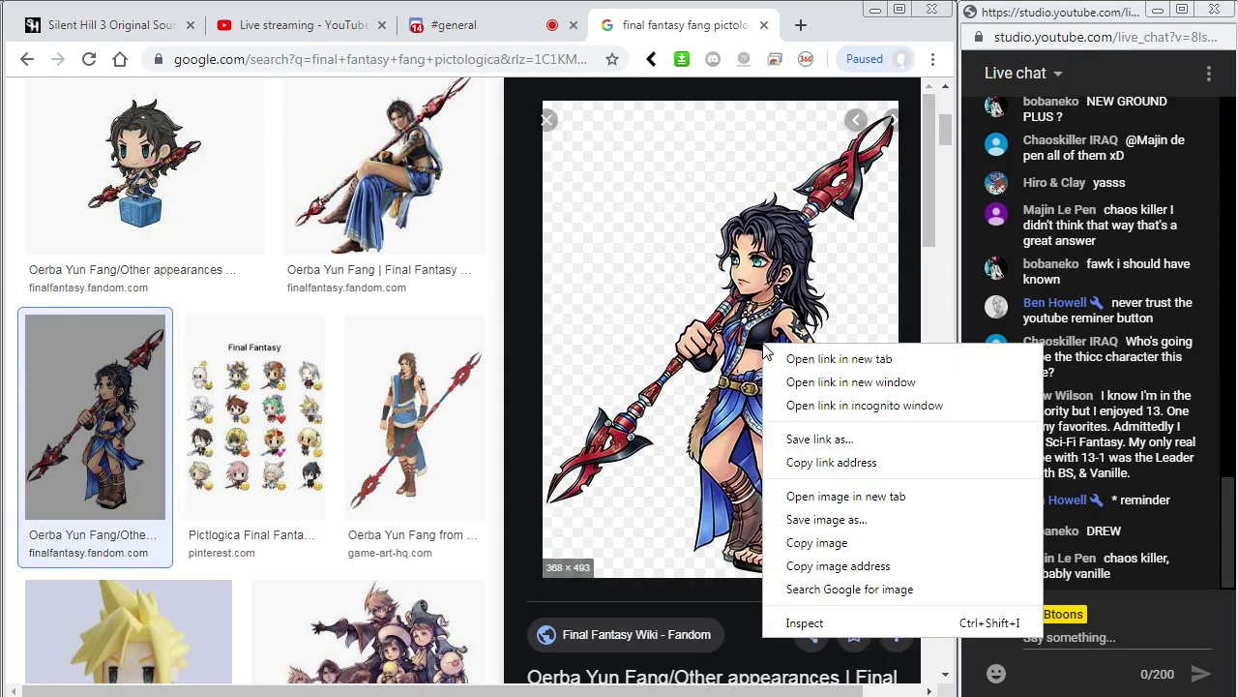
{"action": "left_click", "coordinate": [822, 495]}
{"action": "left_click", "coordinate": [716, 27]}
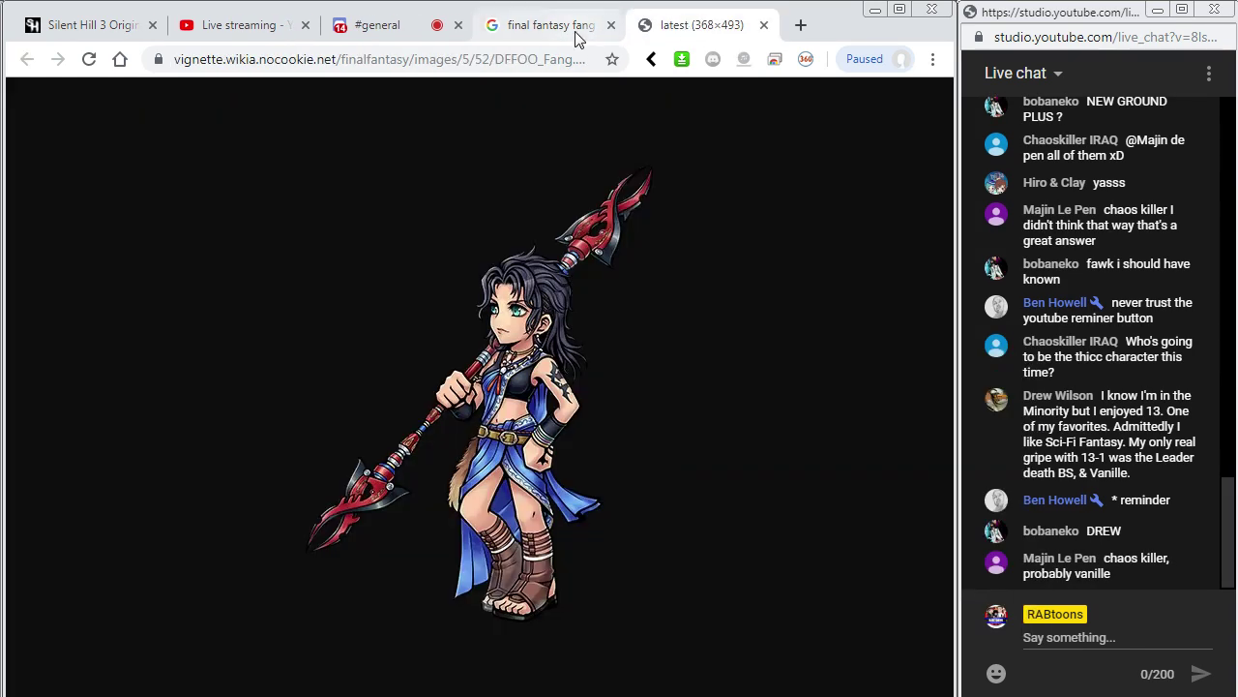
{"action": "right_click", "coordinate": [522, 391]}
{"action": "left_click", "coordinate": [563, 401]}
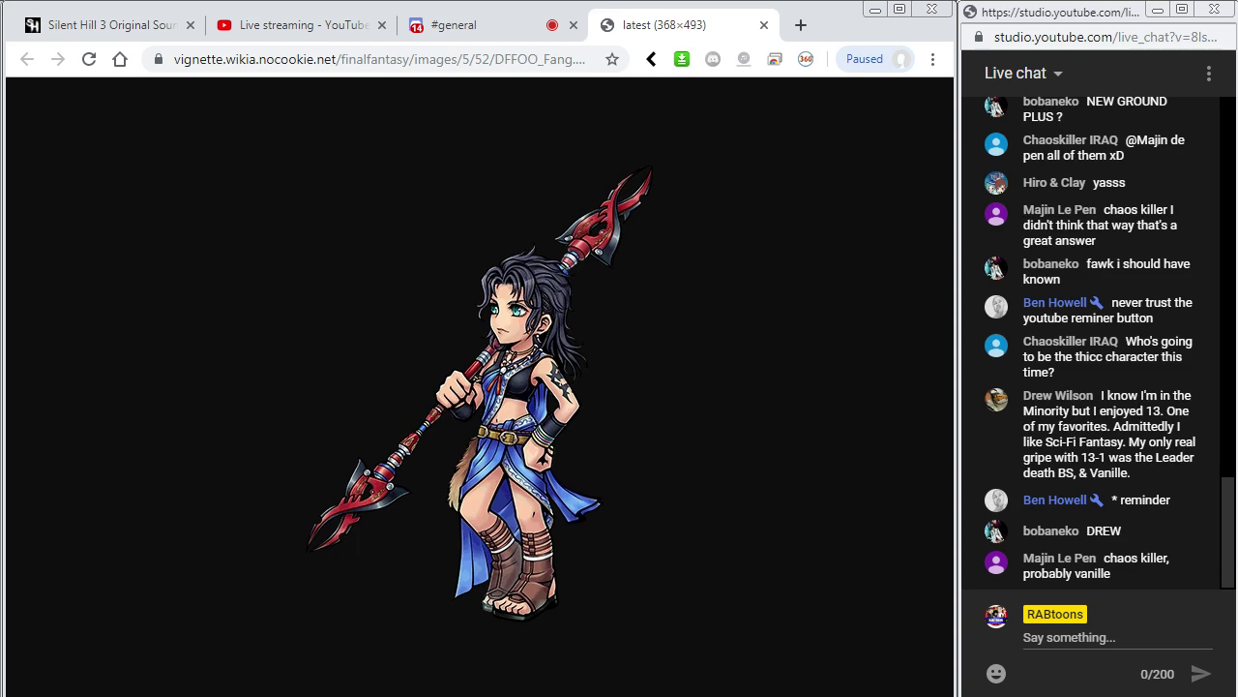
Switch back to Flash and delete the chibi reference image from Layer 3.
{"action": "key", "text": "alt+Tab"}
{"action": "key", "text": "v"}
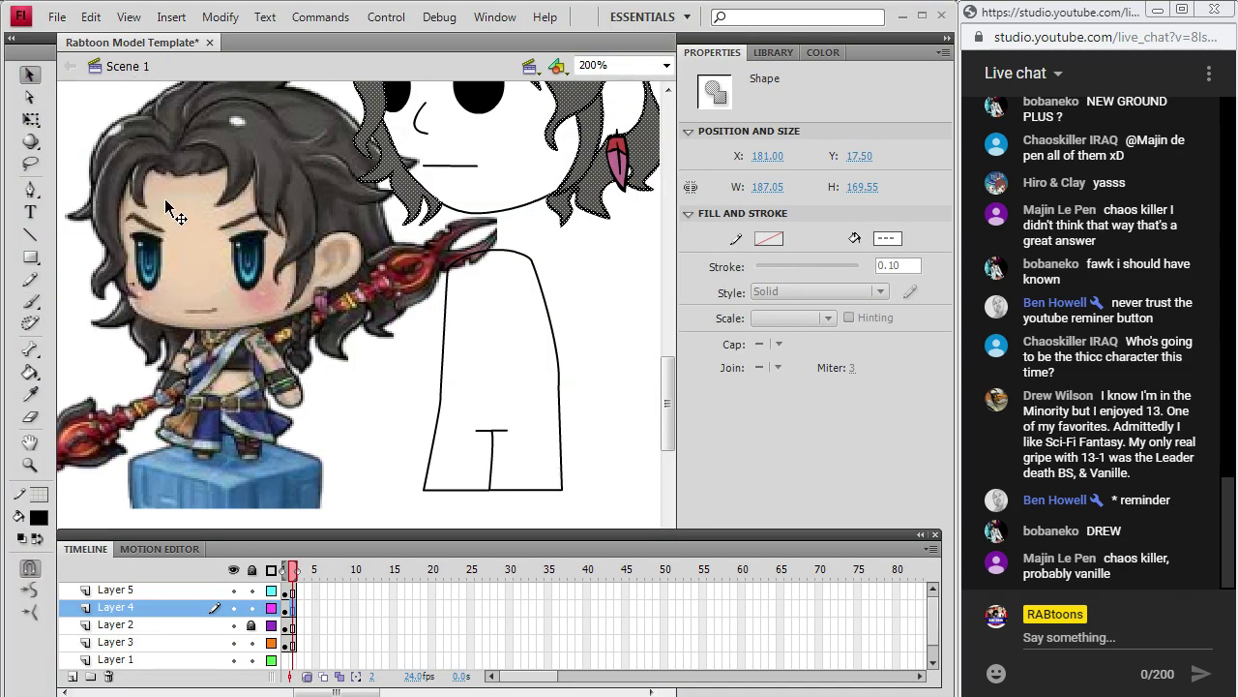
{"action": "left_click", "coordinate": [176, 213]}
{"action": "key", "text": "Delete"}
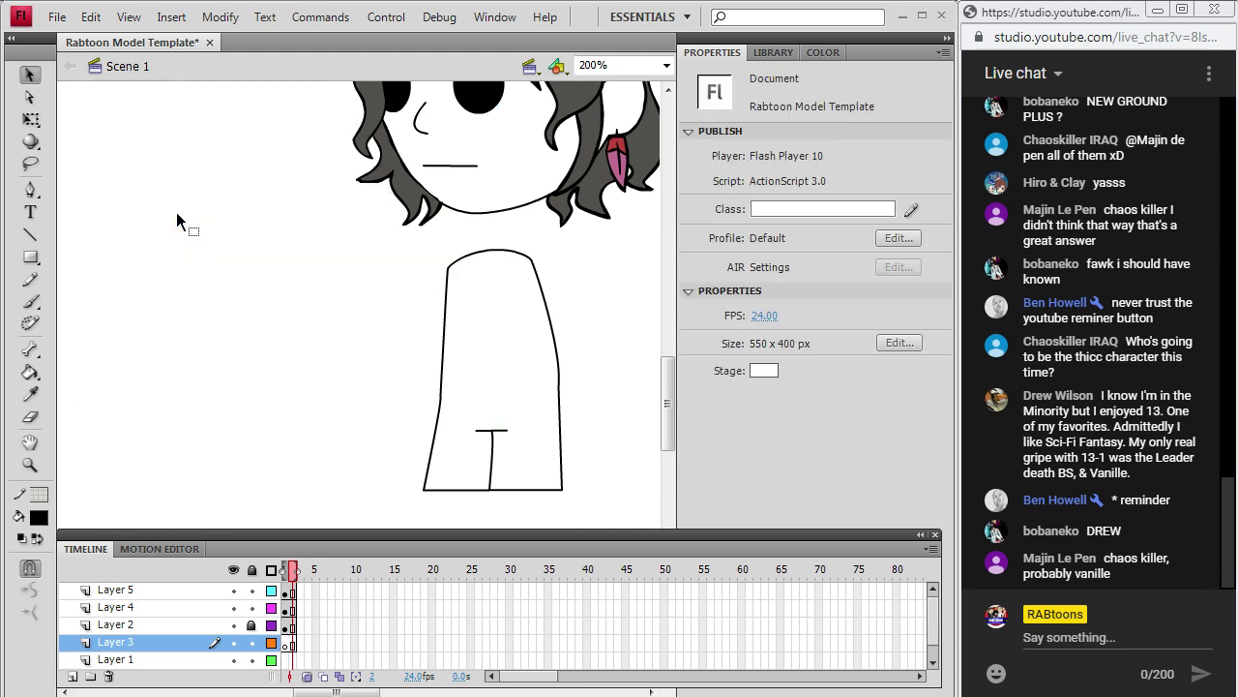
Paste the copied standing Fang artwork onto Layer 3 and place it beside the blank body.
{"action": "left_click", "coordinate": [95, 18]}
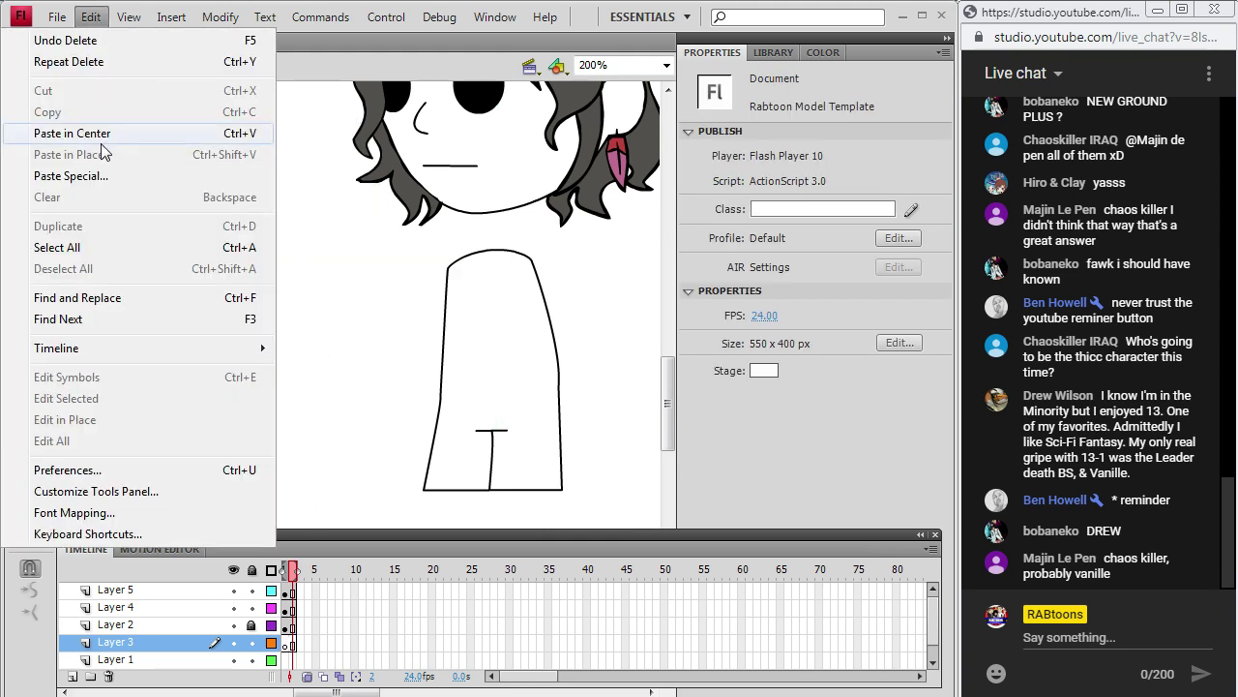
{"action": "left_click", "coordinate": [107, 153]}
{"action": "mouse_move", "coordinate": [404, 329]}
{"action": "left_mouse_down"}
{"action": "mouse_move", "coordinate": [221, 266]}
{"action": "mouse_move", "coordinate": [213, 139]}
{"action": "left_mouse_up"}
{"action": "mouse_move", "coordinate": [271, 296]}
{"action": "left_mouse_down"}
{"action": "mouse_move", "coordinate": [258, 243]}
{"action": "mouse_move", "coordinate": [290, 390]}
{"action": "mouse_move", "coordinate": [272, 303]}
{"action": "left_mouse_up"}
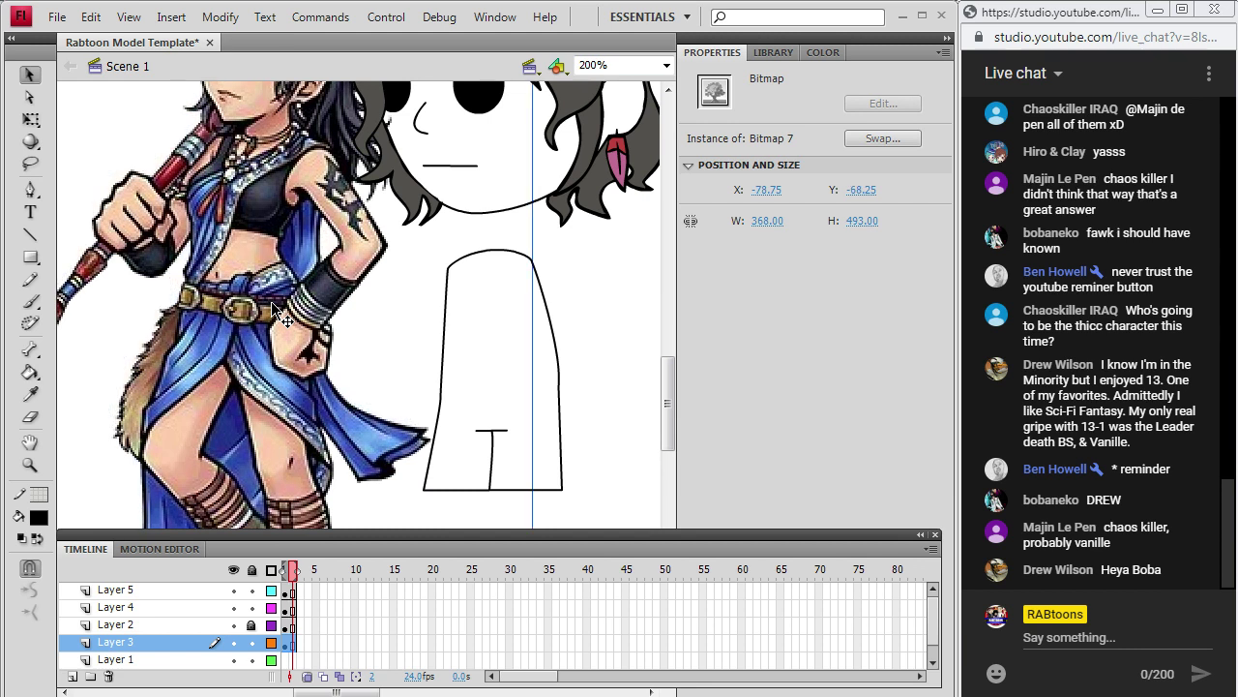
On Layer 4's frame 2, brush the outline of the draped top from the shoulder diagonally across the chest to the opposite hip.
{"action": "key", "text": "b"}
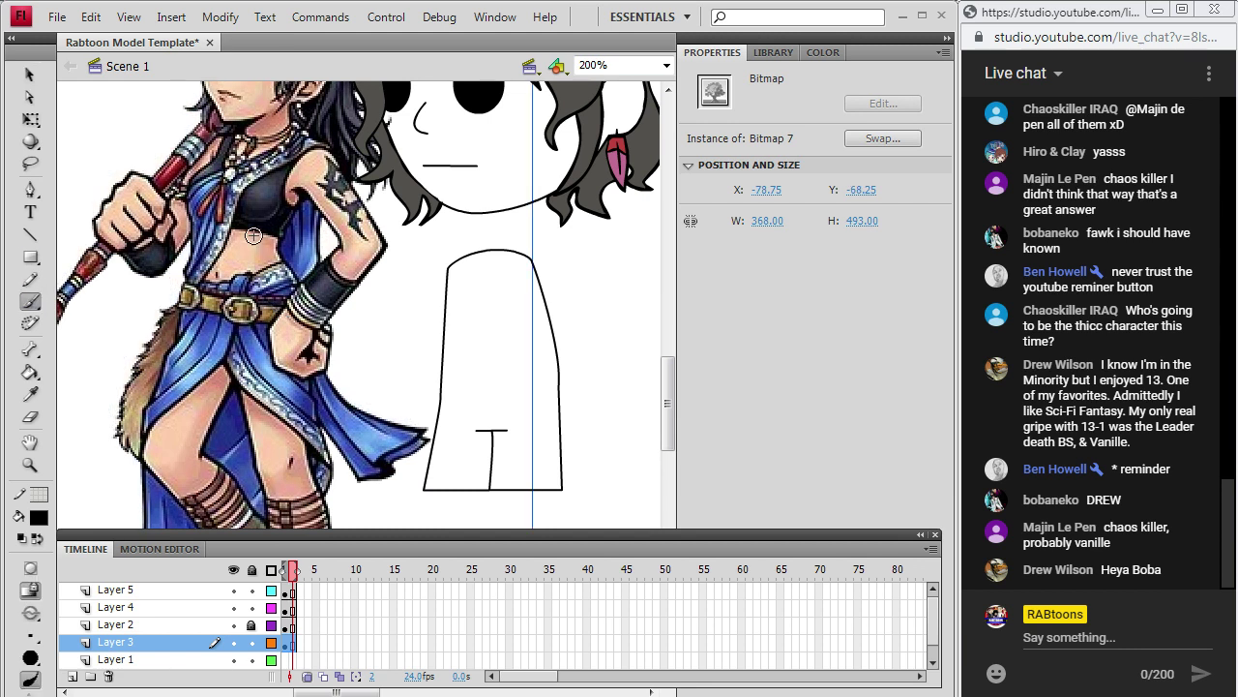
{"action": "left_click", "coordinate": [292, 591]}
{"action": "left_click", "coordinate": [292, 606]}
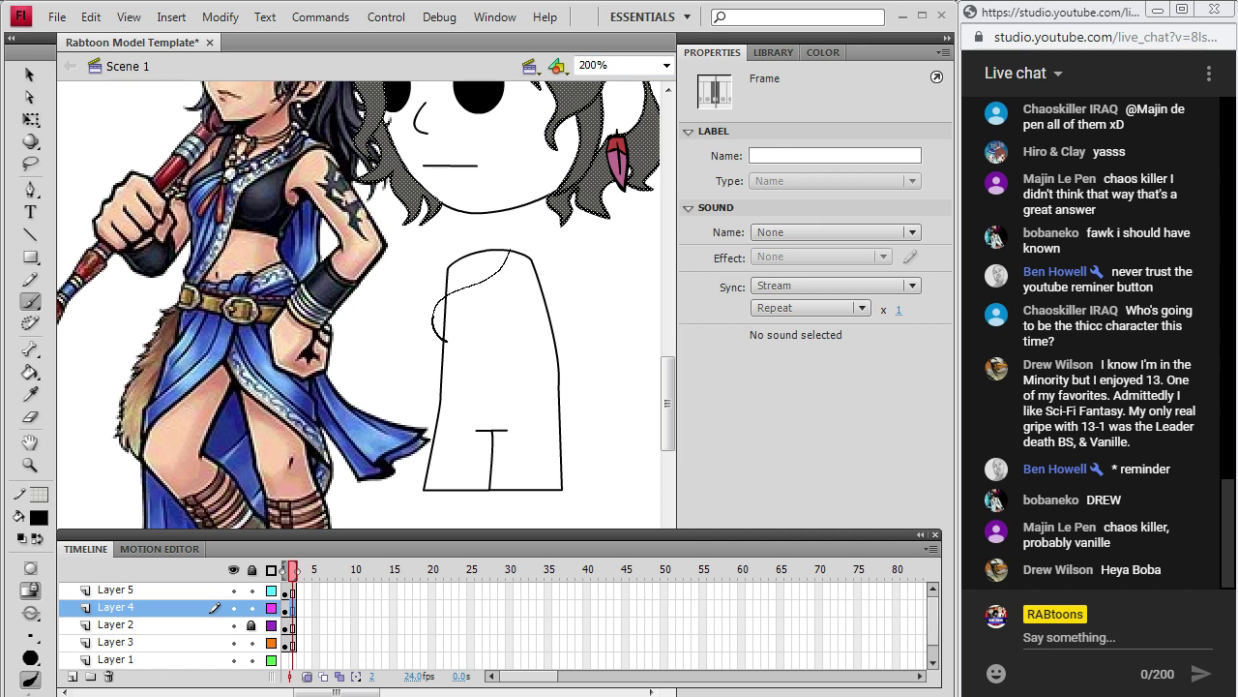
{"action": "left_click_drag", "start_coordinate": [445, 341], "coordinate": [445, 340]}
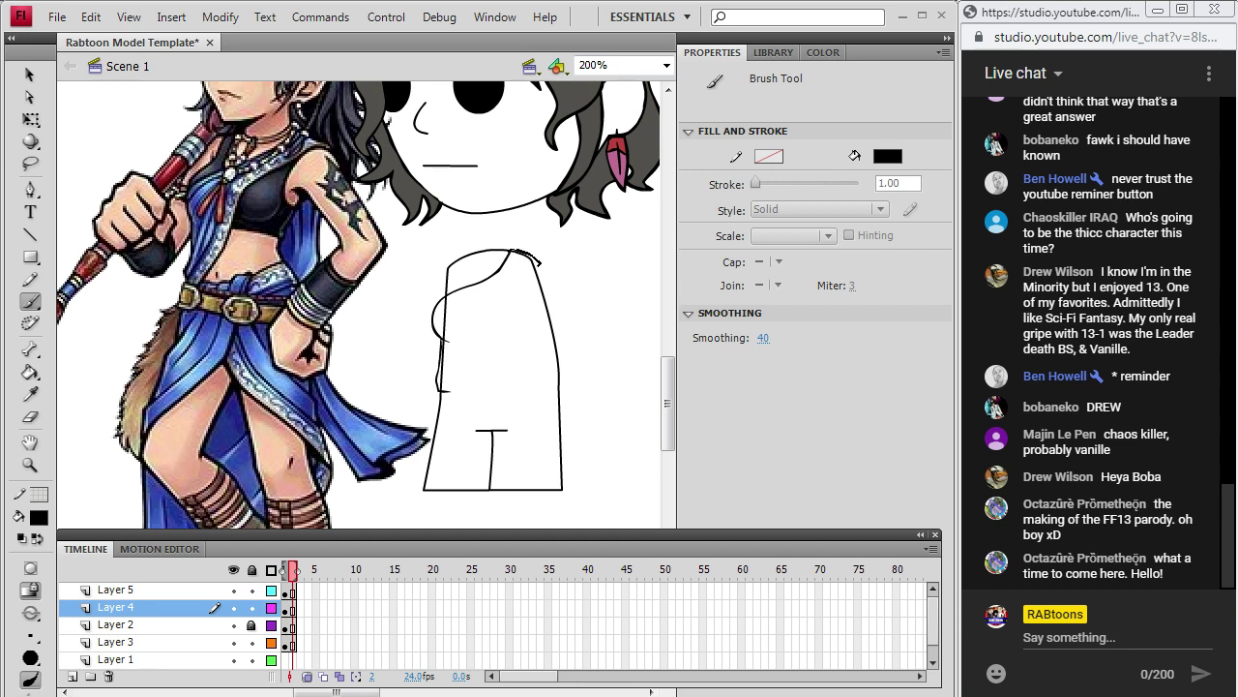
{"action": "left_click_drag", "start_coordinate": [538, 263], "coordinate": [518, 285]}
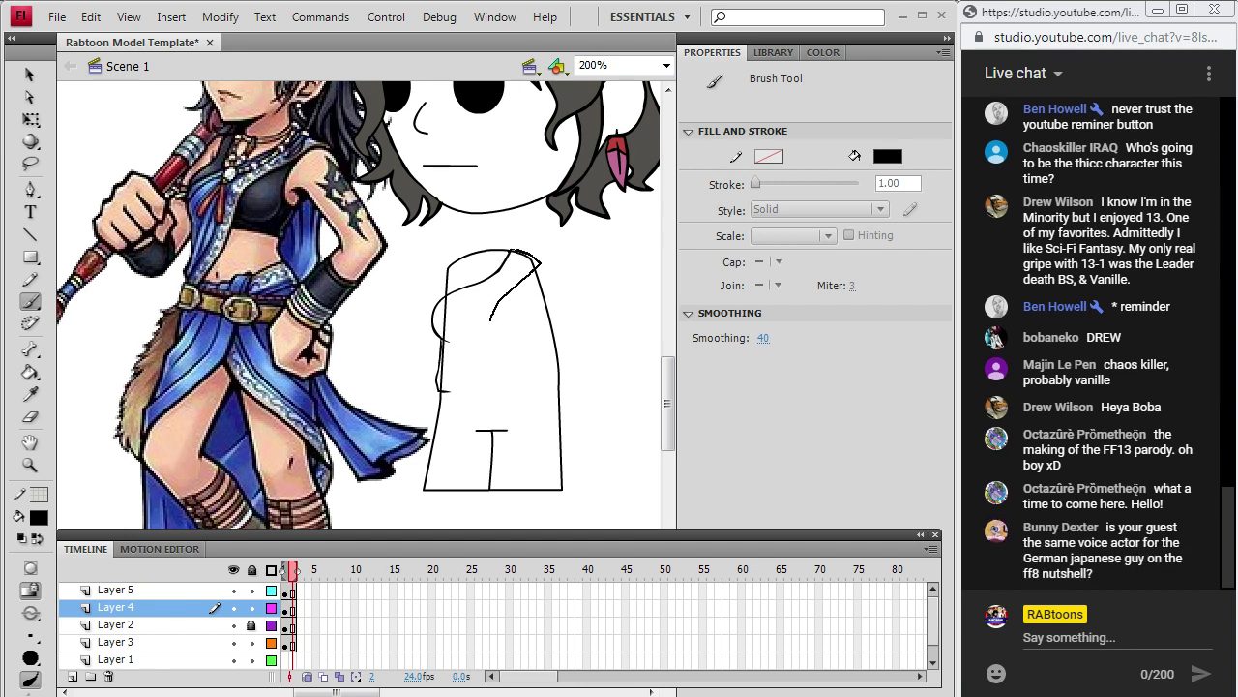
{"action": "left_click_drag", "start_coordinate": [538, 259], "coordinate": [440, 391]}
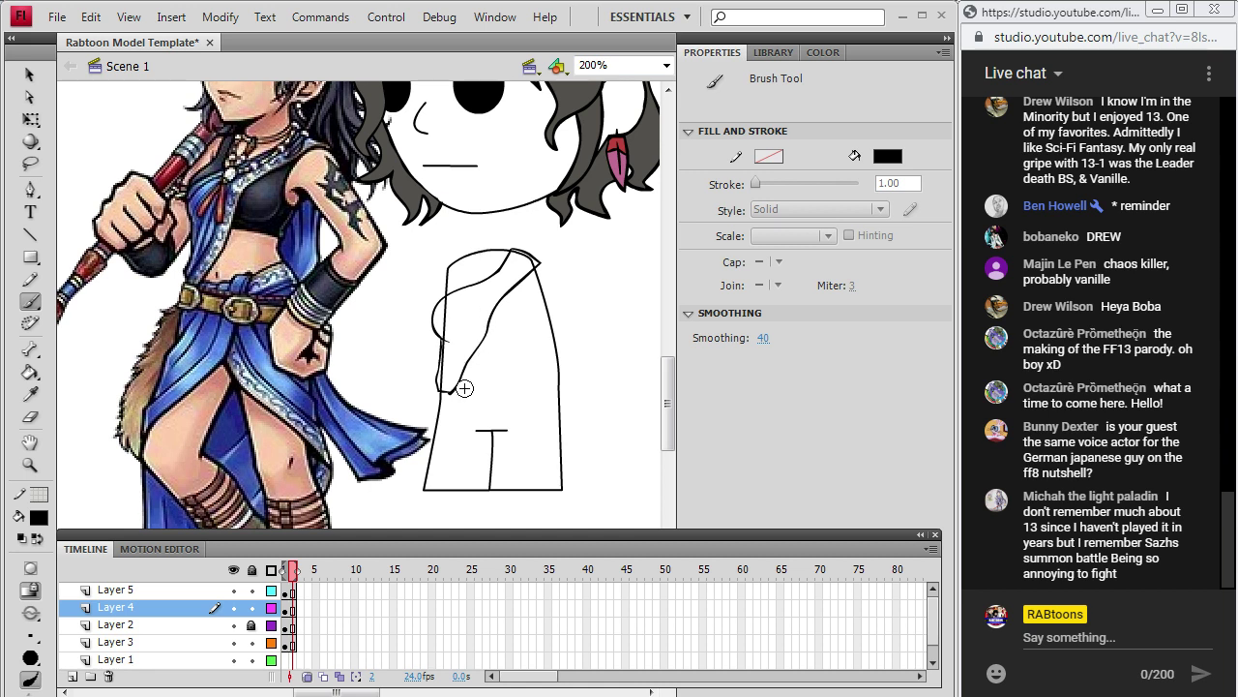
Brush a belt across the waist below the draped top, with a buckle at the front and a second one at the side.
{"action": "left_click_drag", "start_coordinate": [440, 391], "coordinate": [456, 385]}
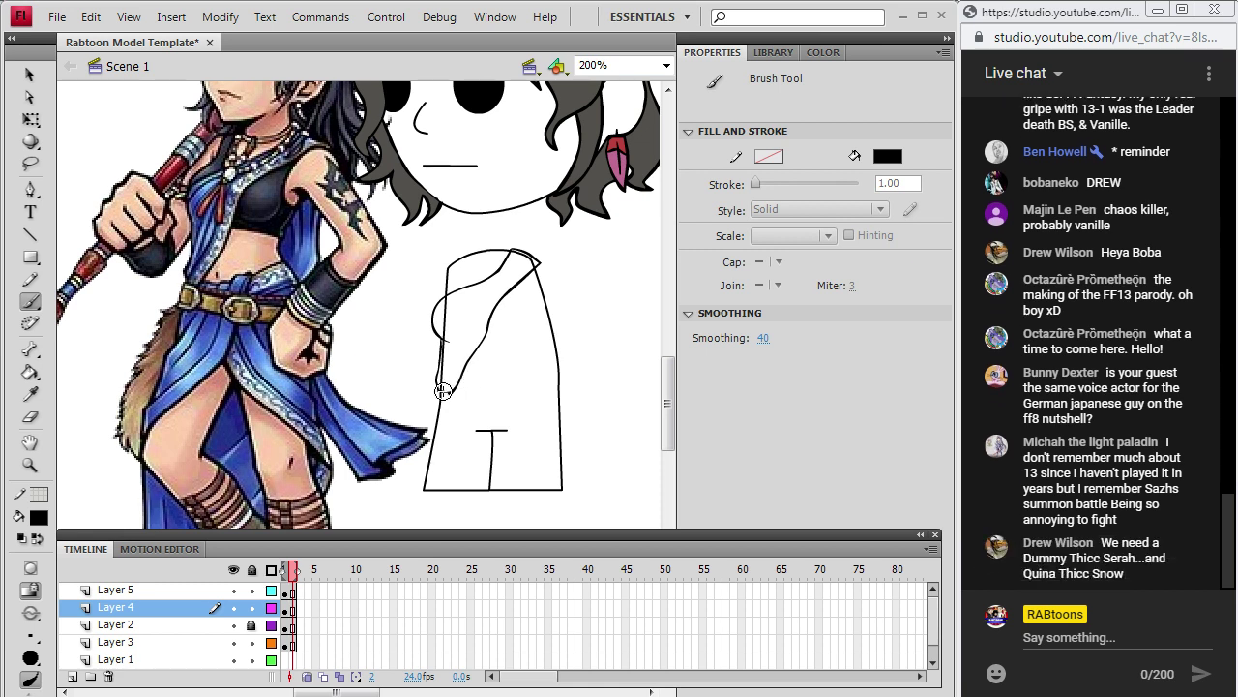
{"action": "left_click_drag", "start_coordinate": [442, 391], "coordinate": [452, 384]}
{"action": "key", "text": "ctrl+z"}
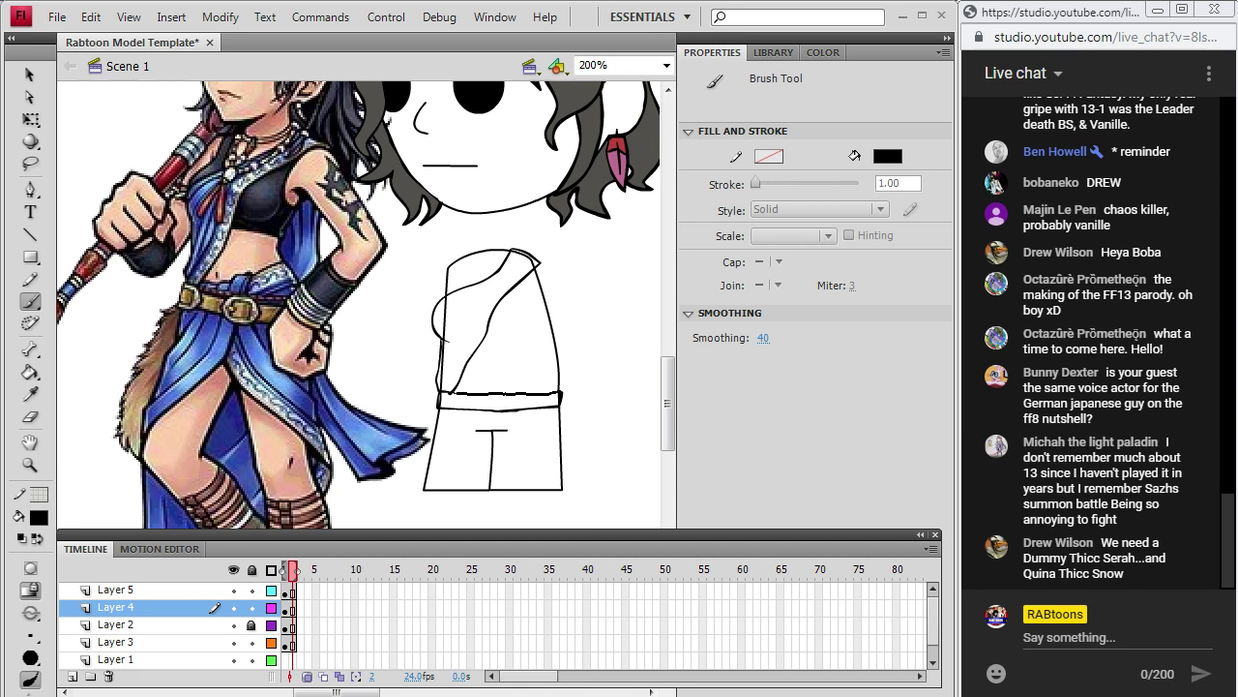
{"action": "left_click_drag", "start_coordinate": [559, 393], "coordinate": [563, 392]}
{"action": "mouse_move", "coordinate": [497, 398]}
{"action": "left_mouse_down"}
{"action": "mouse_move", "coordinate": [499, 410]}
{"action": "mouse_move", "coordinate": [523, 406]}
{"action": "mouse_move", "coordinate": [497, 401]}
{"action": "left_mouse_up"}
{"action": "left_click_drag", "start_coordinate": [449, 411], "coordinate": [437, 391]}
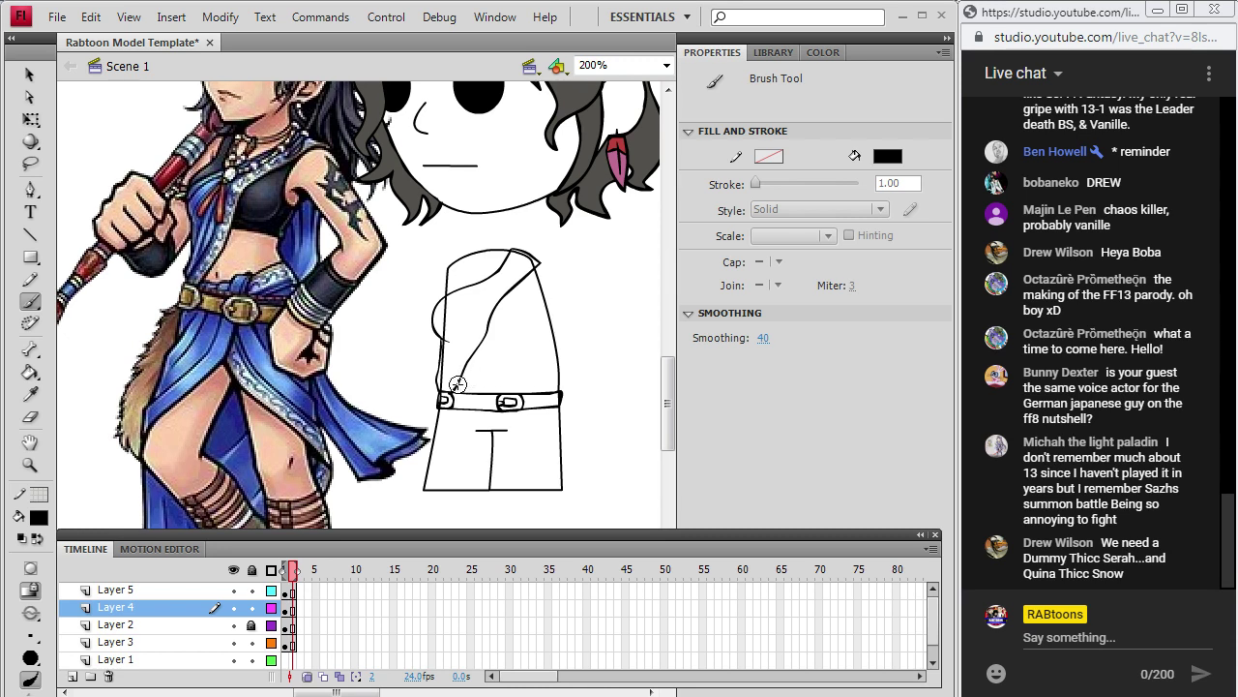
Draw the cloth wrap above the belt, the crop top's hem, bust curve and armhole, and the navel.
{"action": "left_click_drag", "start_coordinate": [465, 382], "coordinate": [502, 383]}
{"action": "mouse_move", "coordinate": [503, 380]}
{"action": "left_mouse_down"}
{"action": "mouse_move", "coordinate": [557, 369]}
{"action": "mouse_move", "coordinate": [561, 388]}
{"action": "left_mouse_up"}
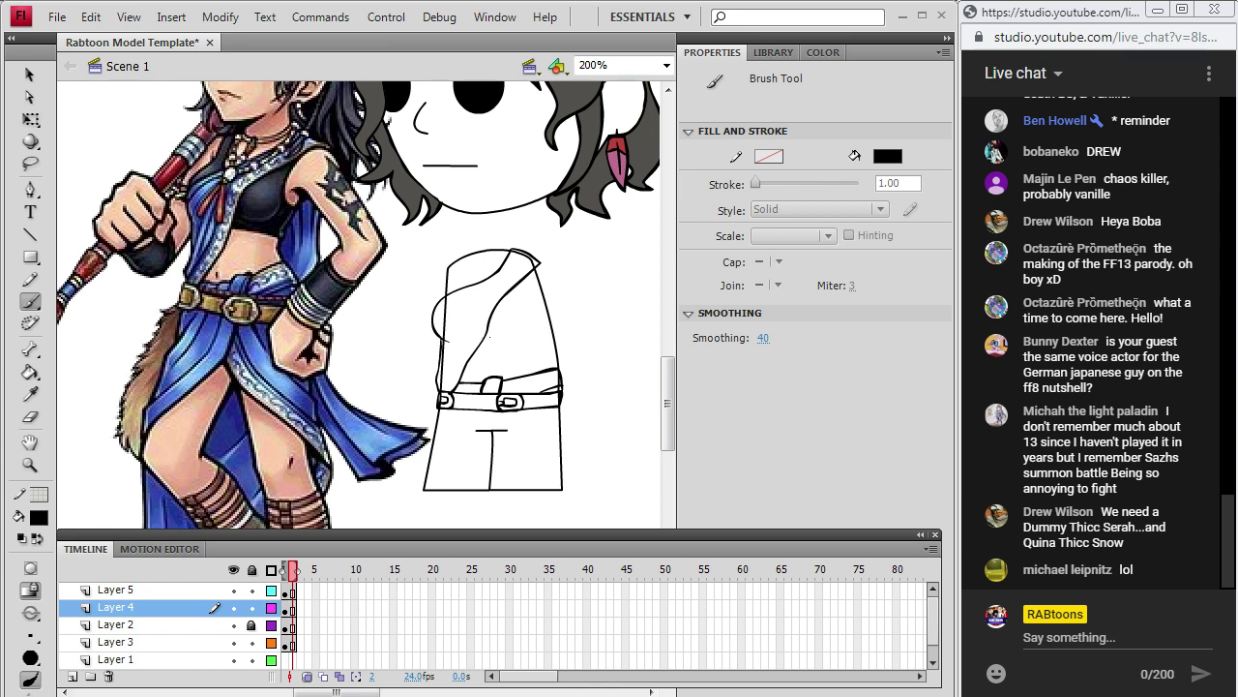
{"action": "mouse_move", "coordinate": [498, 338]}
{"action": "left_mouse_down"}
{"action": "mouse_move", "coordinate": [529, 326]}
{"action": "mouse_move", "coordinate": [503, 342]}
{"action": "mouse_move", "coordinate": [542, 338]}
{"action": "mouse_move", "coordinate": [534, 254]}
{"action": "left_mouse_up"}
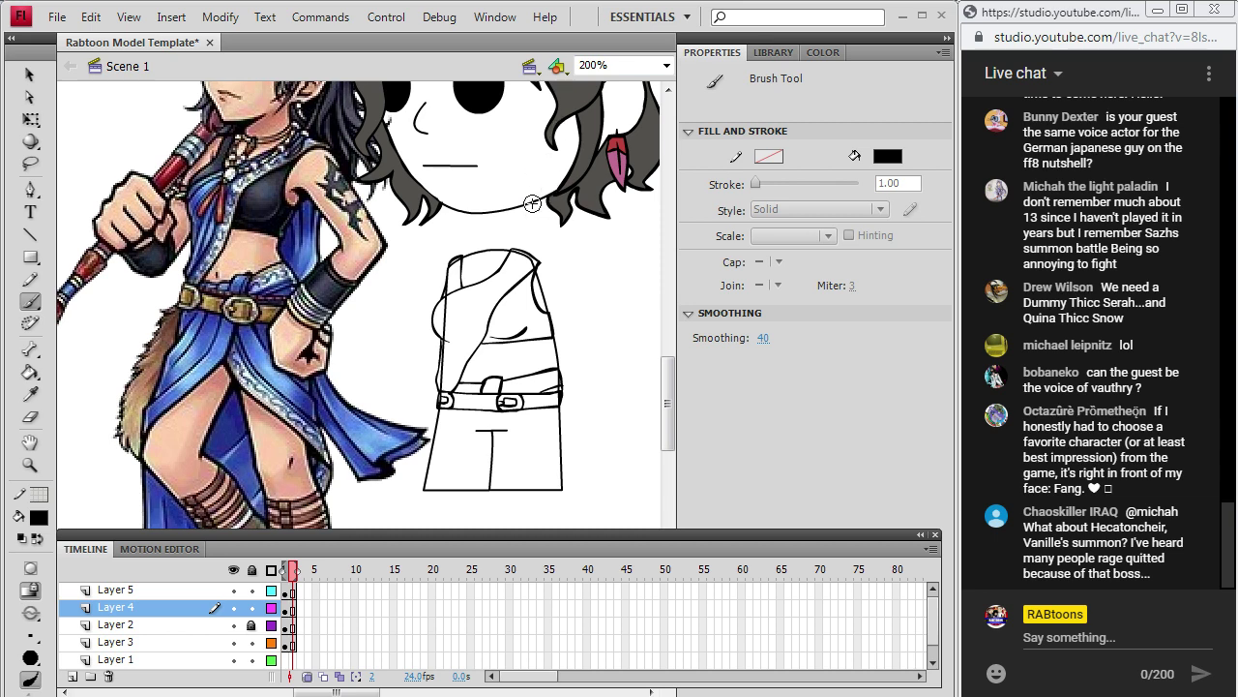
{"action": "left_click", "coordinate": [481, 368]}
Draw the skirt's two overlapping drapes below the belt, parting at the centre, with fold lines on each side.
{"action": "left_click_drag", "start_coordinate": [669, 385], "coordinate": [673, 399]}
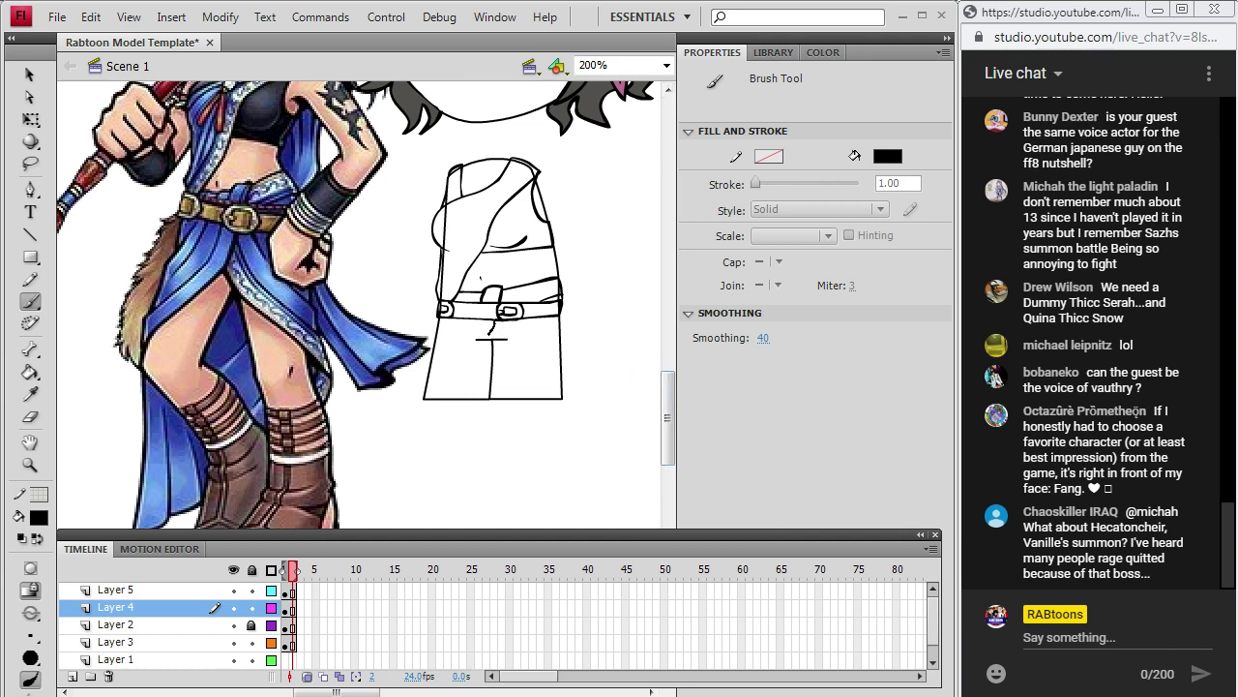
{"action": "key", "text": "ctrl+z"}
{"action": "mouse_move", "coordinate": [492, 337]}
{"action": "left_mouse_down"}
{"action": "mouse_move", "coordinate": [444, 364]}
{"action": "mouse_move", "coordinate": [429, 358]}
{"action": "left_mouse_up"}
{"action": "left_click_drag", "start_coordinate": [486, 329], "coordinate": [425, 374]}
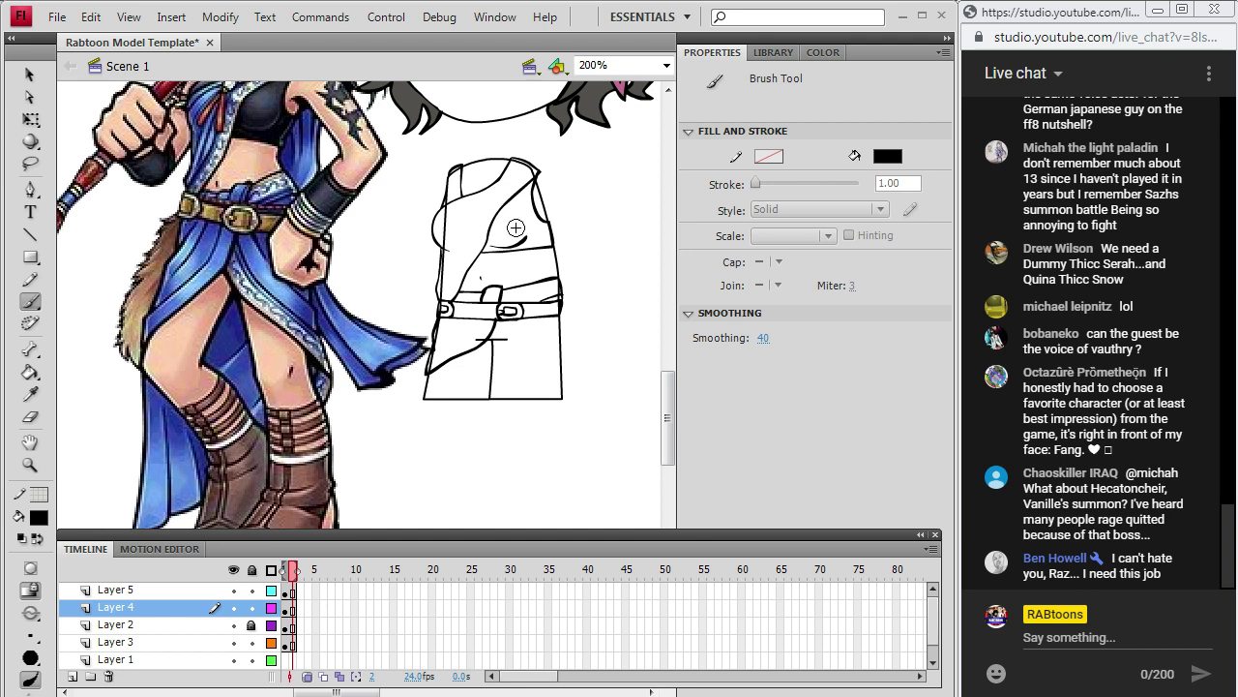
{"action": "left_click_drag", "start_coordinate": [480, 331], "coordinate": [437, 342]}
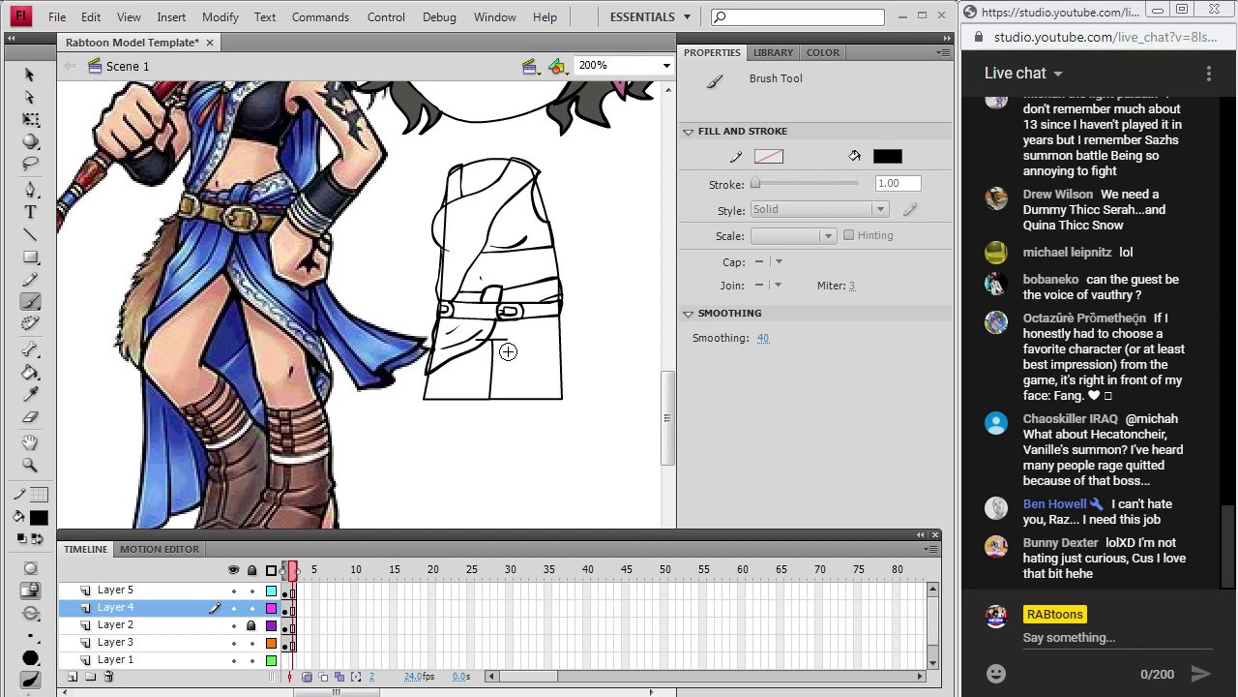
{"action": "left_click_drag", "start_coordinate": [494, 348], "coordinate": [563, 366]}
{"action": "mouse_move", "coordinate": [561, 315]}
{"action": "left_mouse_down"}
{"action": "mouse_move", "coordinate": [494, 328]}
{"action": "mouse_move", "coordinate": [564, 360]}
{"action": "left_mouse_up"}
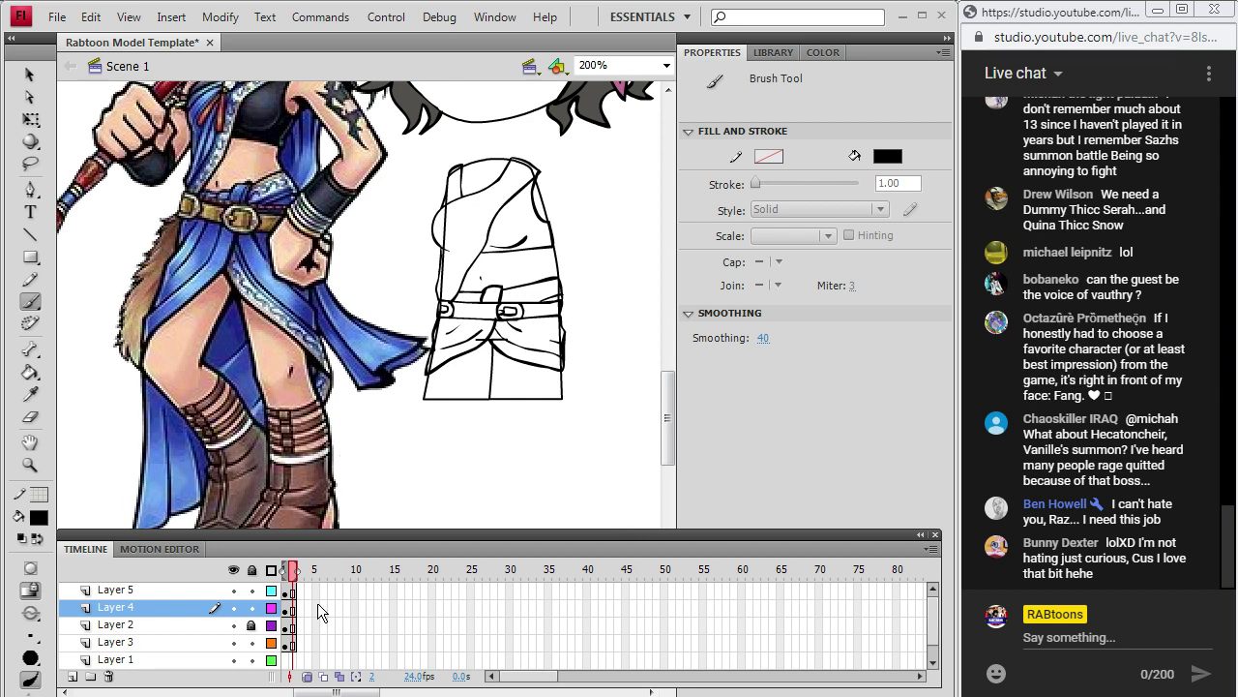
Draw the pointed cloth tail hanging outside the leg below the skirt, redoing its lower edge.
{"action": "mouse_move", "coordinate": [672, 388]}
{"action": "left_mouse_down"}
{"action": "mouse_move", "coordinate": [671, 402]}
{"action": "mouse_move", "coordinate": [671, 388]}
{"action": "left_mouse_up"}
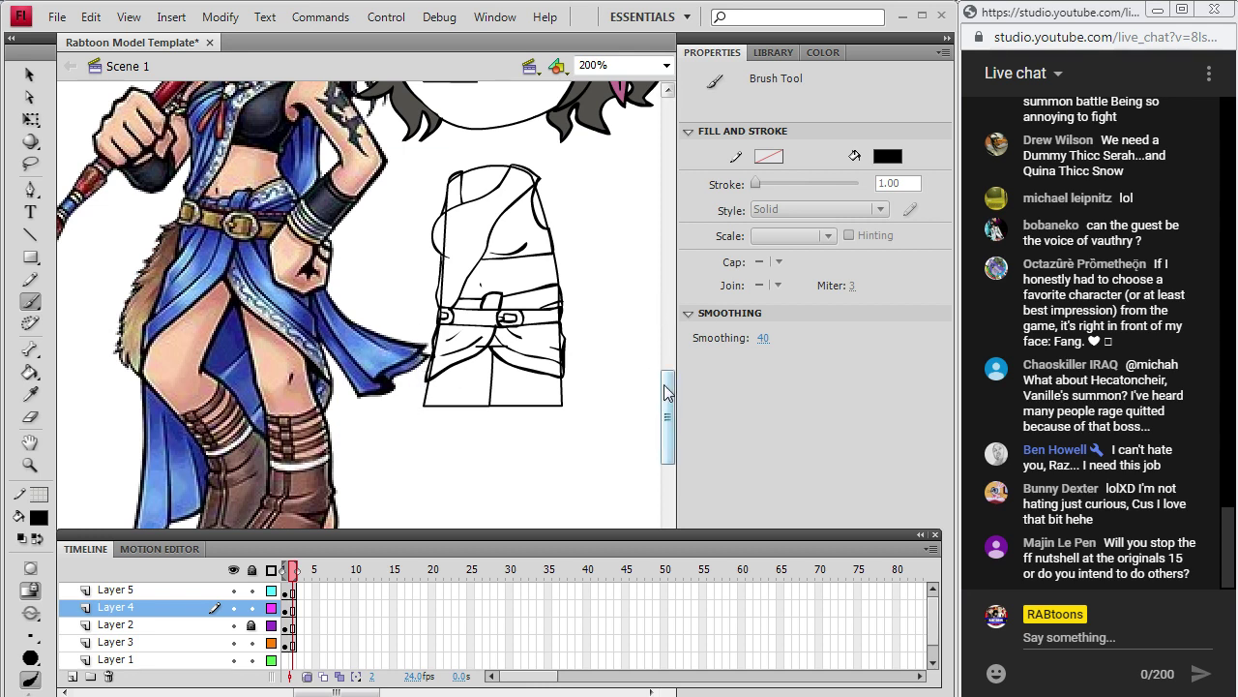
{"action": "left_click_drag", "start_coordinate": [671, 389], "coordinate": [673, 392]}
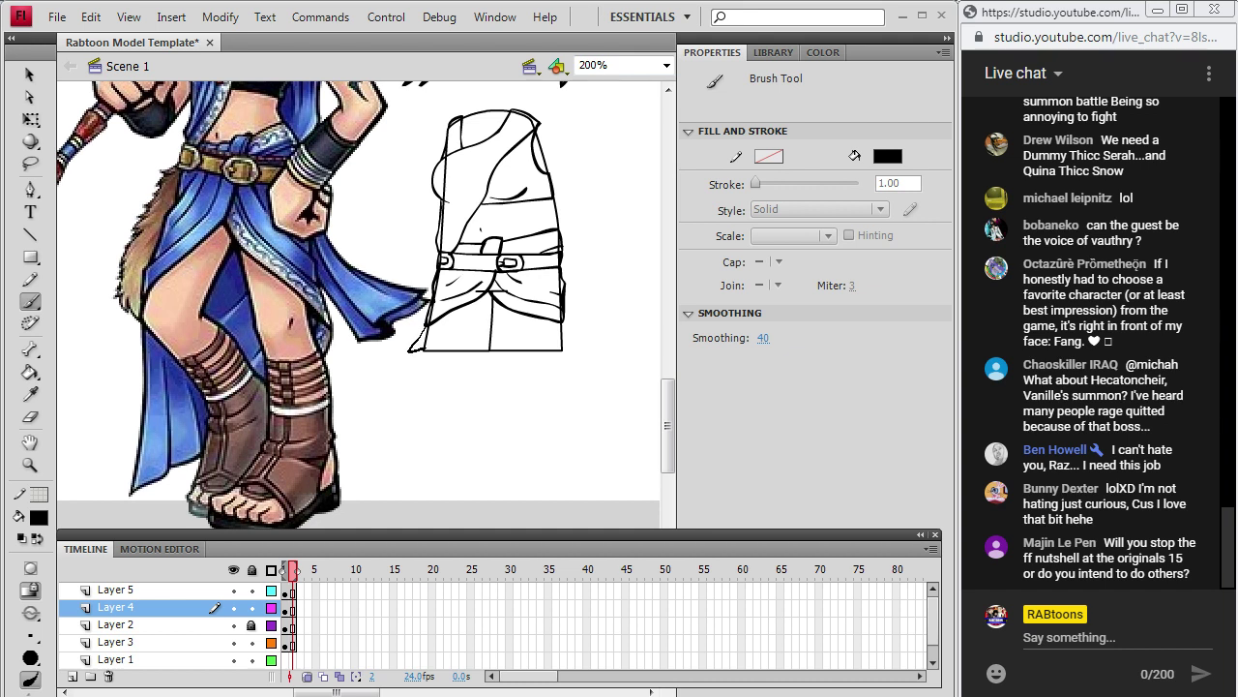
{"action": "left_click_drag", "start_coordinate": [427, 311], "coordinate": [410, 351]}
{"action": "key", "text": "ctrl+z"}
{"action": "mouse_move", "coordinate": [423, 339]}
{"action": "left_mouse_down"}
{"action": "mouse_move", "coordinate": [431, 312]}
{"action": "mouse_move", "coordinate": [417, 336]}
{"action": "left_mouse_up"}
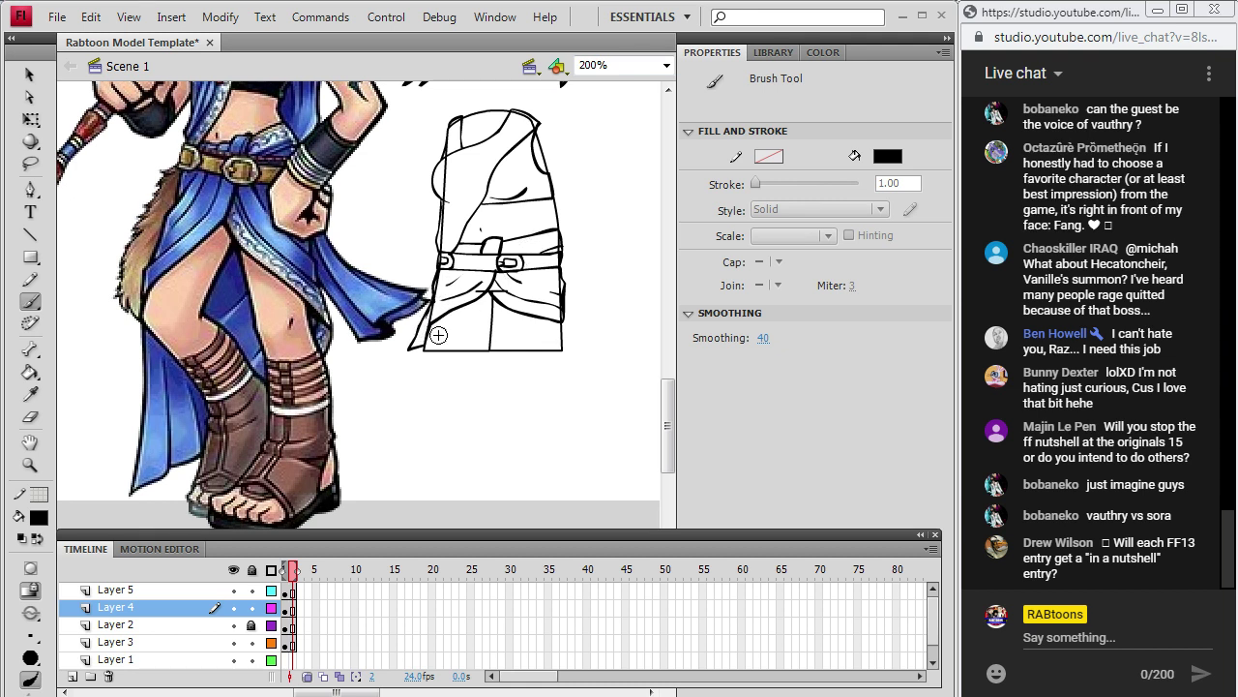
On Layer 4's frame 2, draw the curved lines across both legs under the skirt and the small detail marks beneath them.
{"action": "left_click", "coordinate": [291, 591]}
{"action": "left_click", "coordinate": [294, 607]}
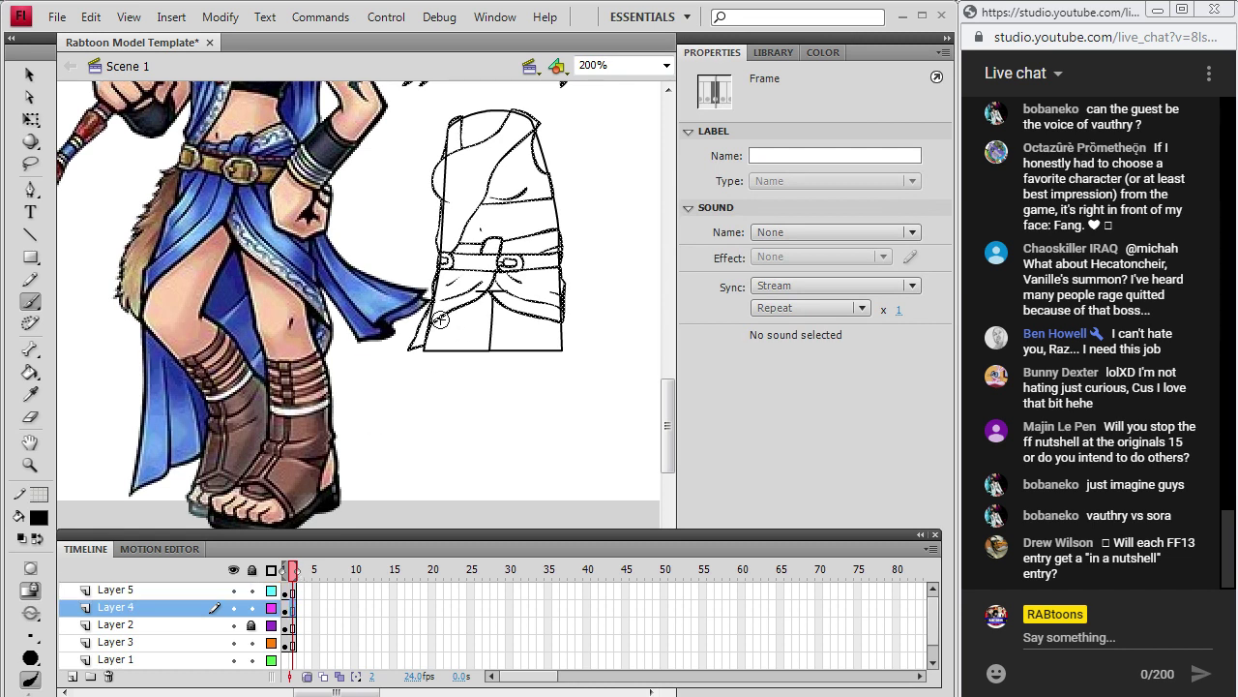
{"action": "left_click_drag", "start_coordinate": [453, 320], "coordinate": [530, 316]}
{"action": "left_click", "coordinate": [555, 313]}
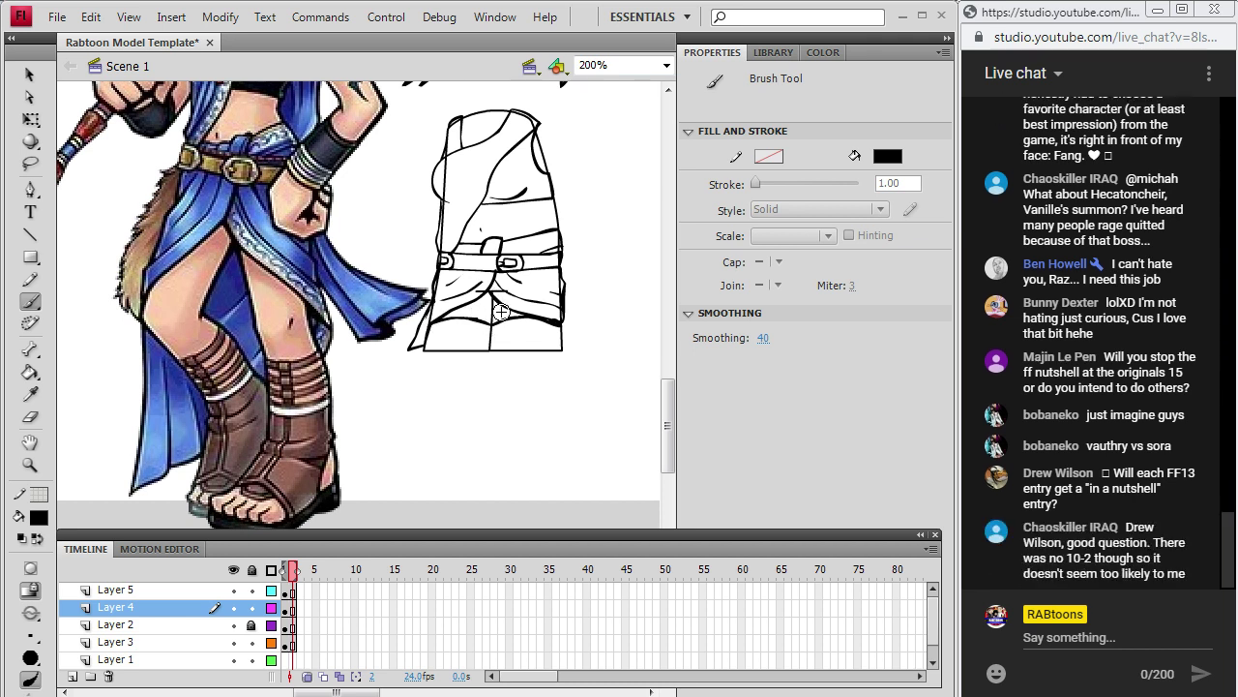
{"action": "mouse_move", "coordinate": [433, 327]}
{"action": "left_mouse_down"}
{"action": "mouse_move", "coordinate": [423, 351]}
{"action": "mouse_move", "coordinate": [542, 341]}
{"action": "left_mouse_up"}
{"action": "left_click_drag", "start_coordinate": [530, 313], "coordinate": [530, 327]}
{"action": "left_click_drag", "start_coordinate": [450, 322], "coordinate": [450, 334]}
Draw the inner trim line along the draped top's diagonal edge, and brush the necklace with its knotted pendant on Layer 5.
{"action": "mouse_move", "coordinate": [670, 398]}
{"action": "left_mouse_down"}
{"action": "mouse_move", "coordinate": [675, 334]}
{"action": "mouse_move", "coordinate": [671, 366]}
{"action": "left_mouse_up"}
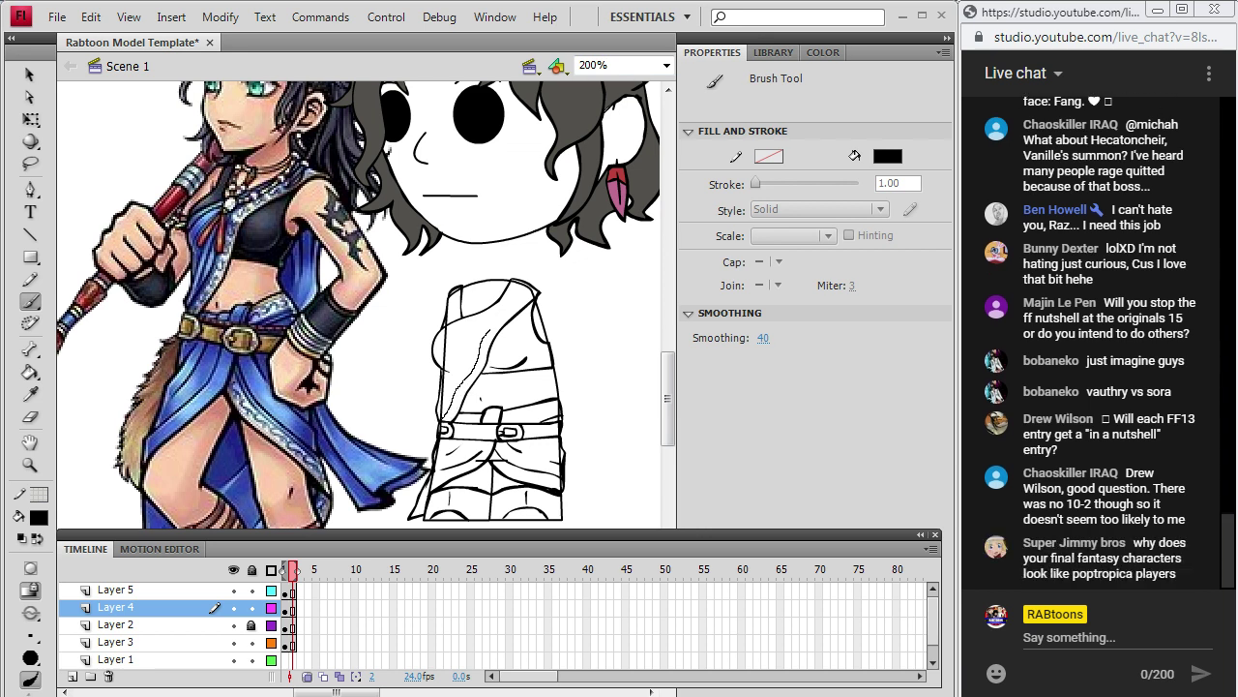
{"action": "left_click_drag", "start_coordinate": [531, 284], "coordinate": [532, 280]}
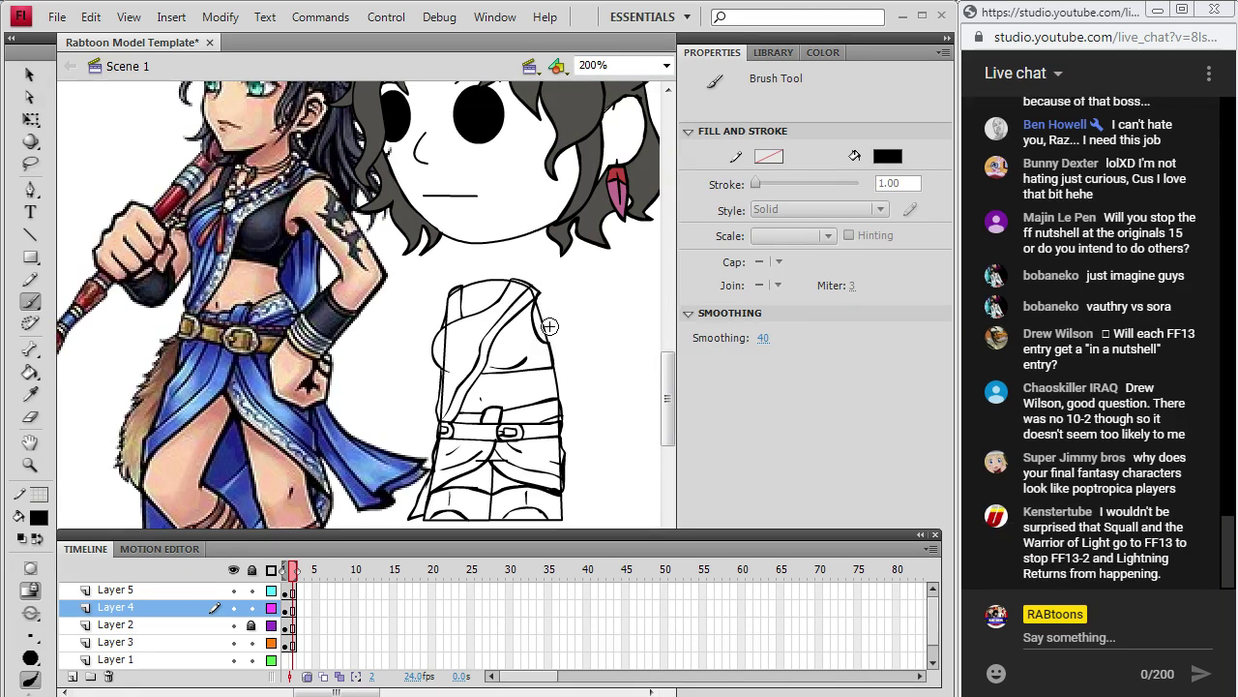
{"action": "left_click", "coordinate": [145, 589]}
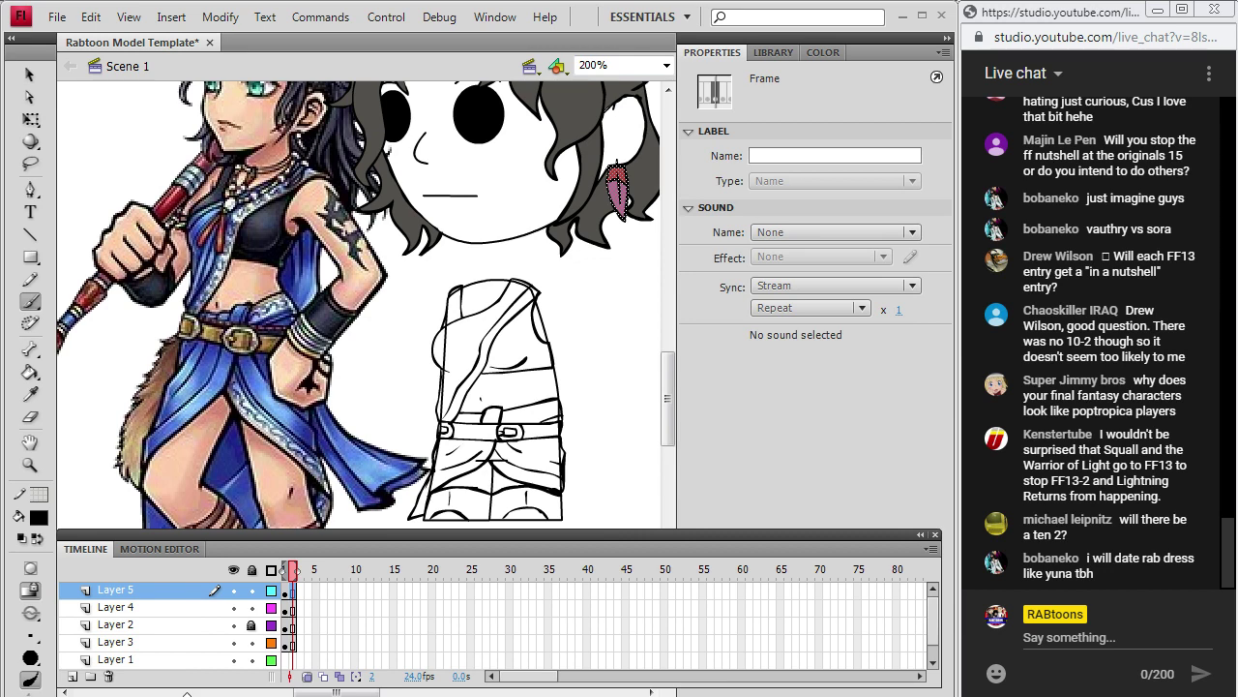
{"action": "left_click", "coordinate": [293, 608]}
{"action": "left_click", "coordinate": [293, 591]}
{"action": "key", "text": "ctrl+shift+a"}
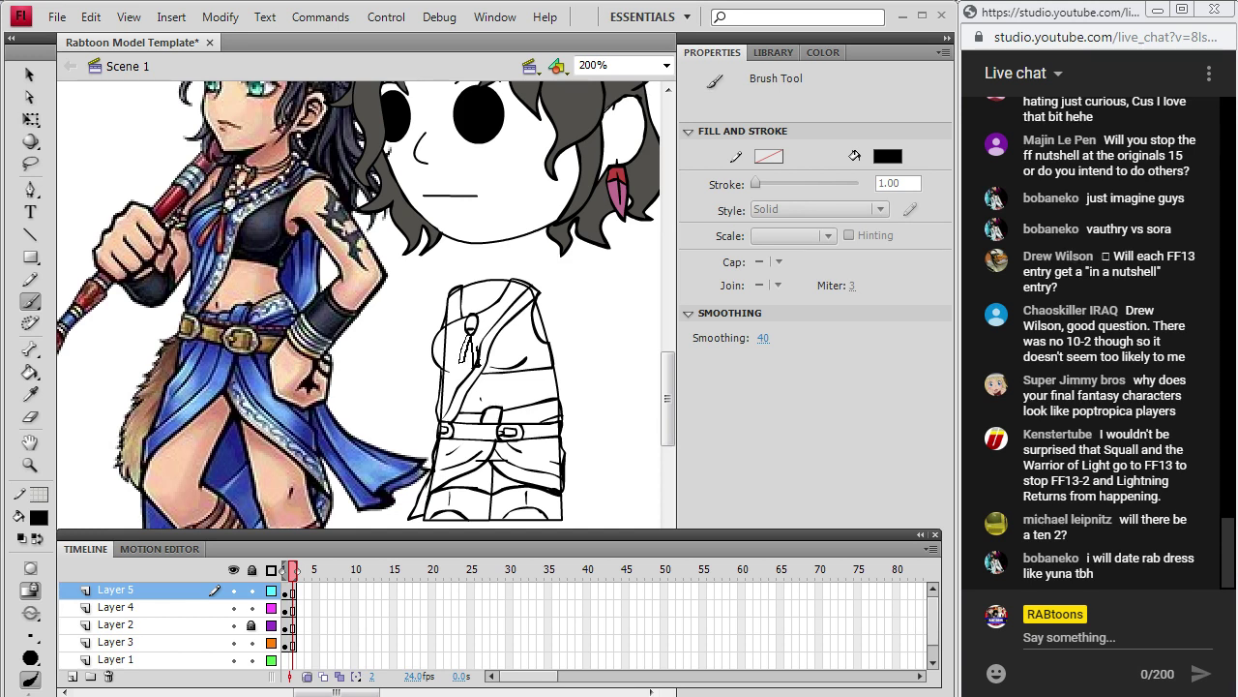
{"action": "mouse_move", "coordinate": [471, 329]}
{"action": "left_mouse_down"}
{"action": "mouse_move", "coordinate": [463, 364]}
{"action": "mouse_move", "coordinate": [480, 362]}
{"action": "left_mouse_up"}
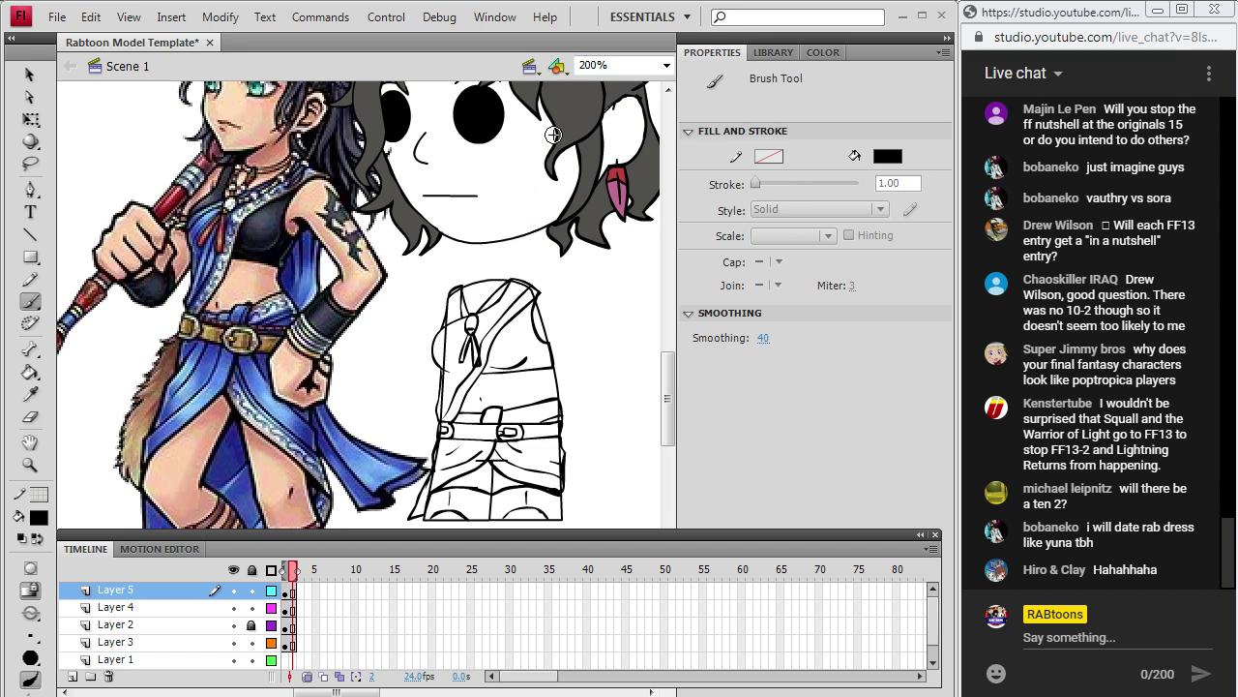
Fill the crop top with dark navy and the draped top with blue, both sampled from the reference artwork.
{"action": "key", "text": "i"}
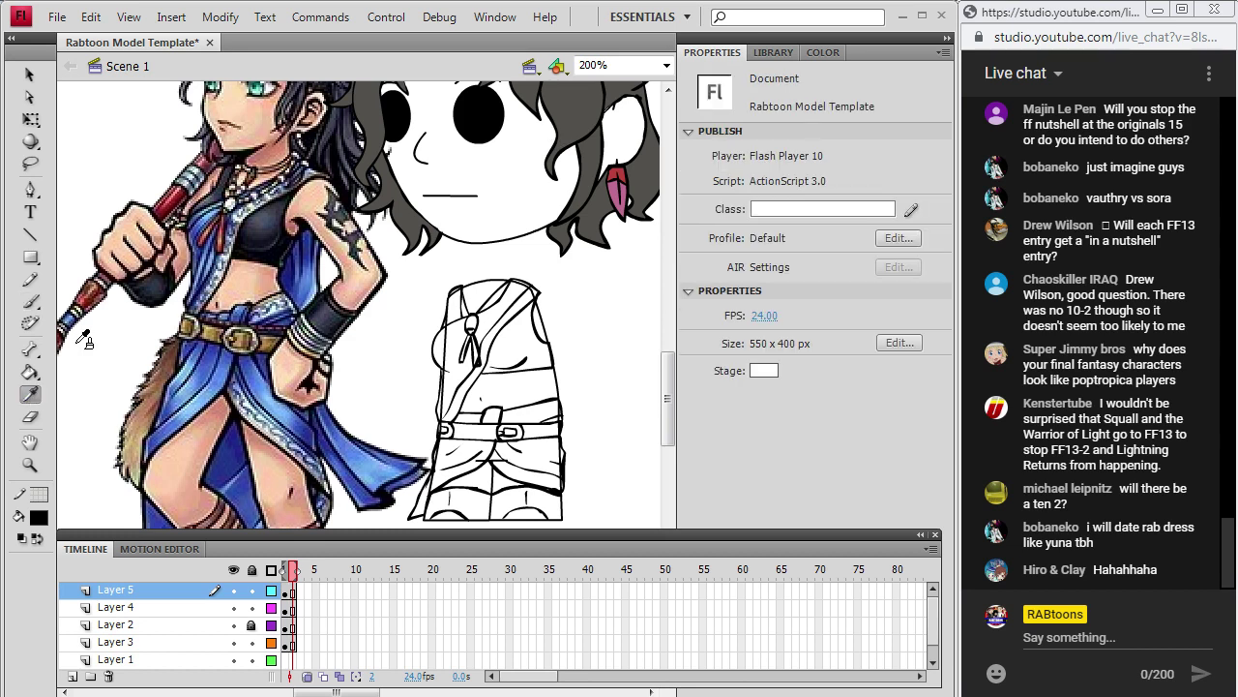
{"action": "left_click", "coordinate": [263, 229]}
{"action": "left_click", "coordinate": [508, 338]}
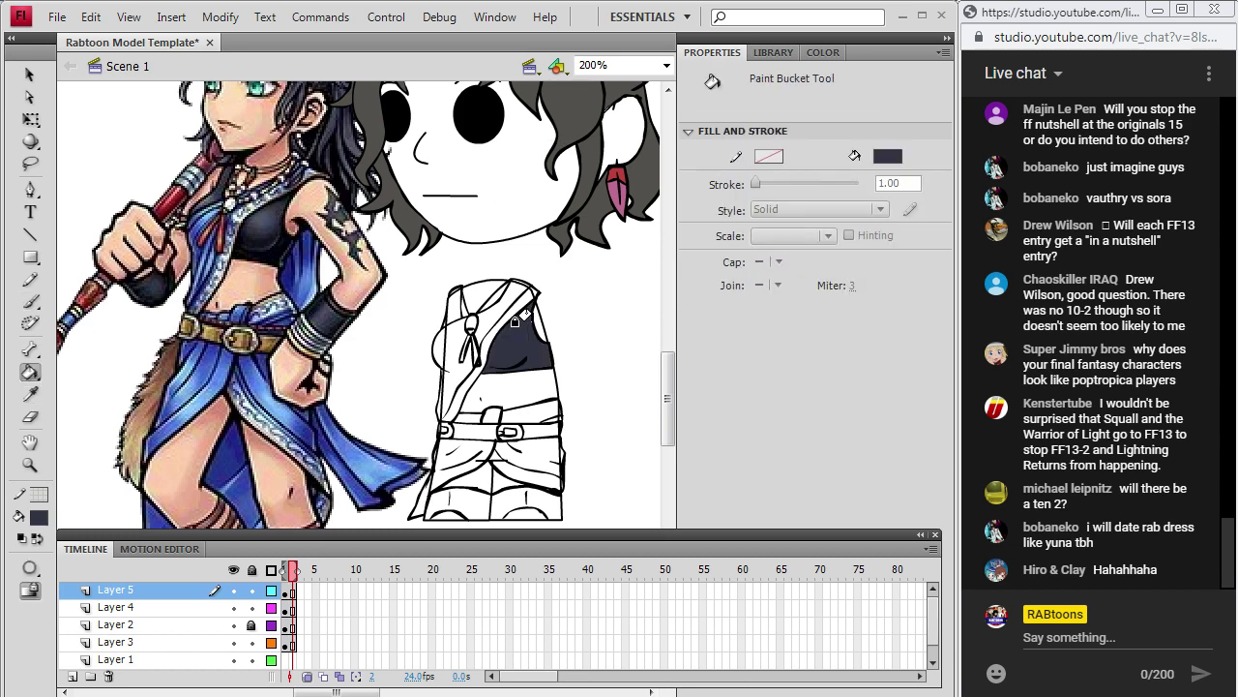
{"action": "key", "text": "i"}
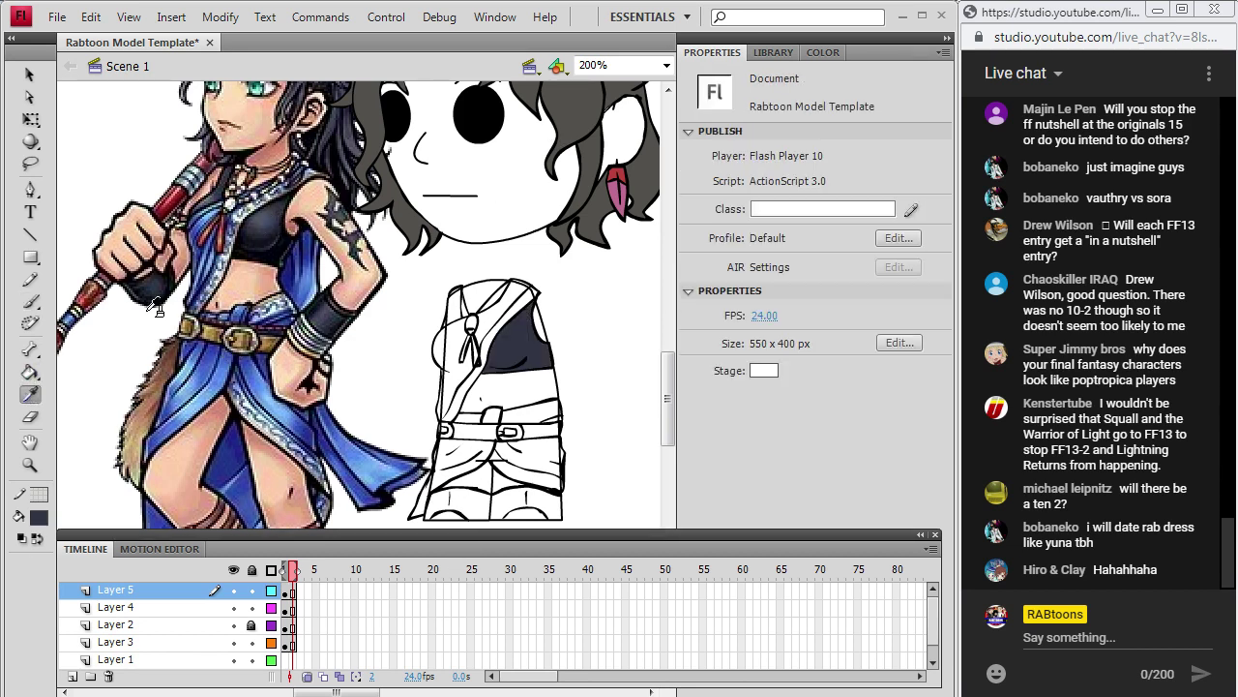
{"action": "left_click", "coordinate": [217, 369]}
{"action": "left_click", "coordinate": [447, 334]}
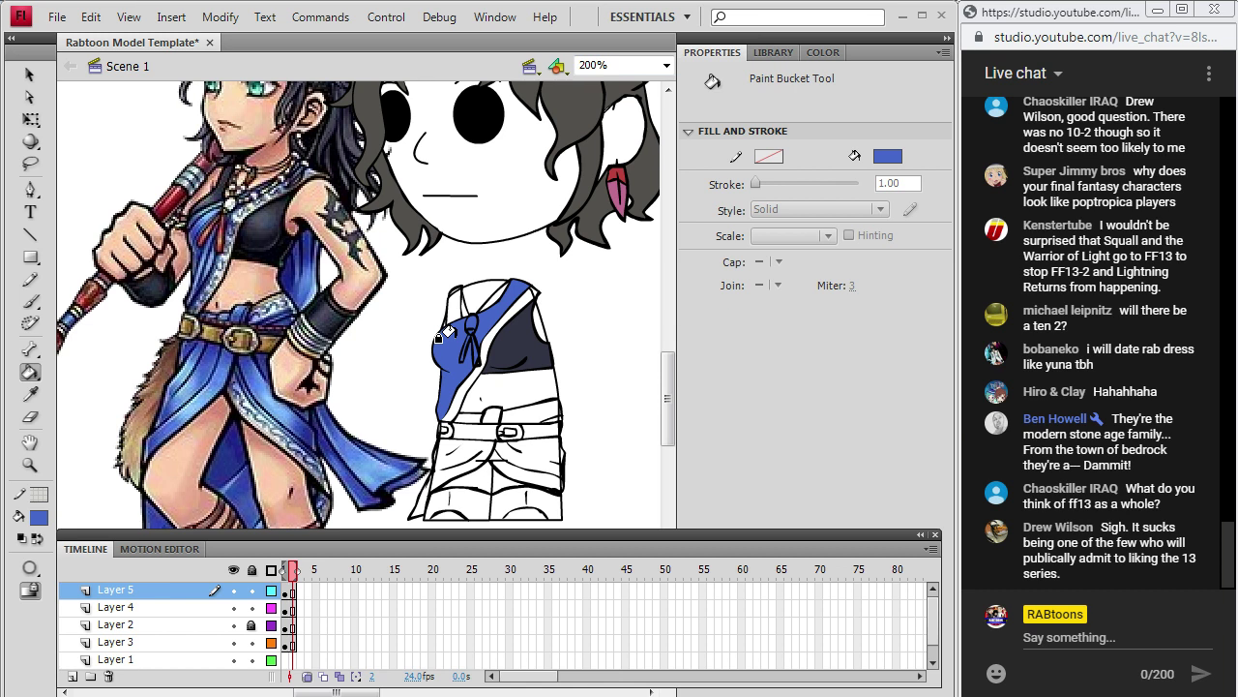
Recolour the necklace and its pendant with the red sampled from the reference's pendant.
{"action": "key", "text": "i"}
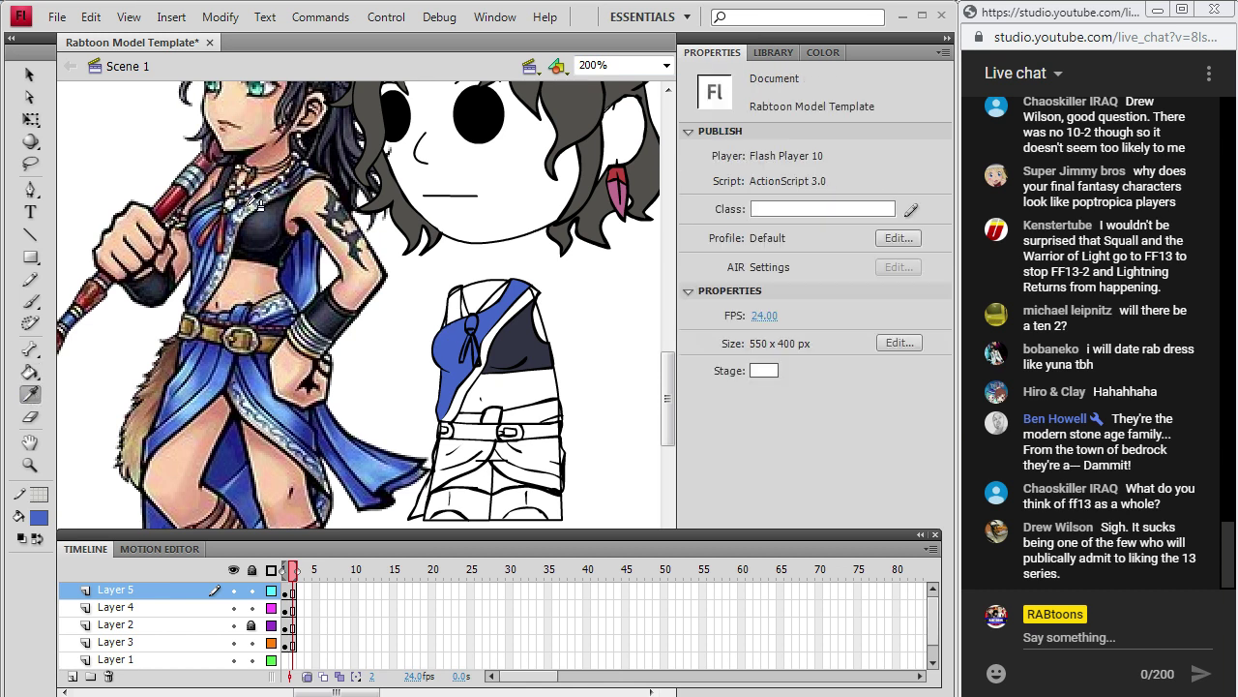
{"action": "left_click", "coordinate": [207, 238]}
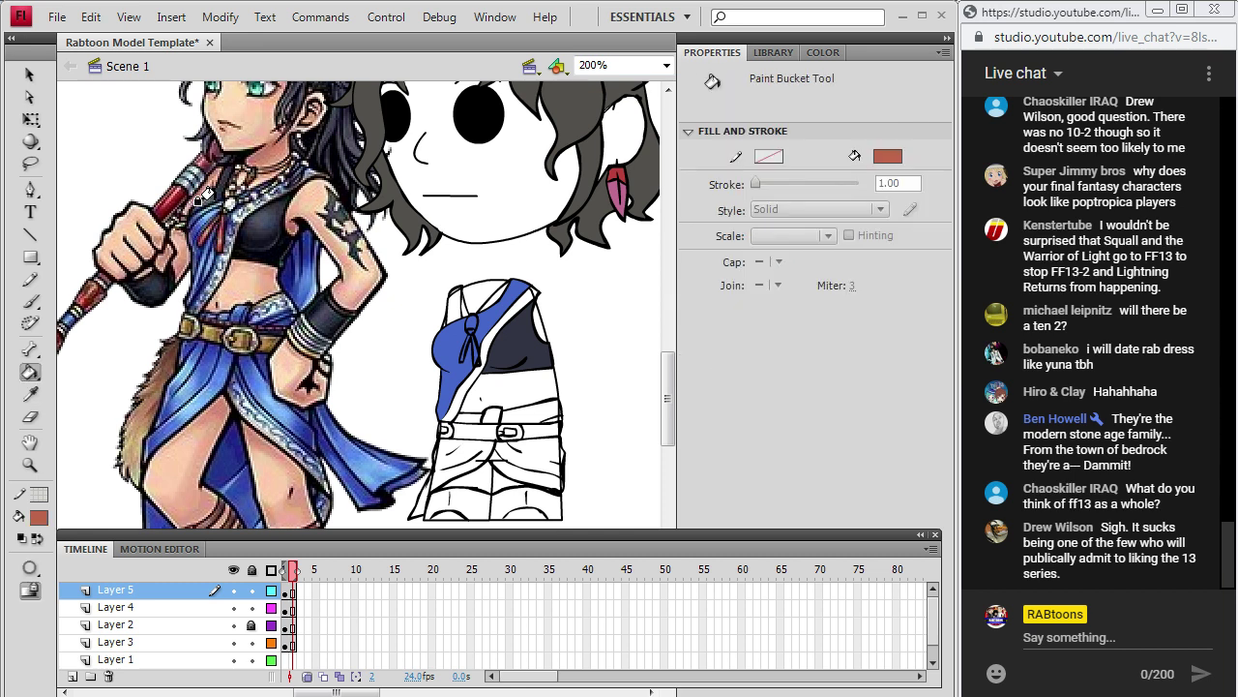
{"action": "left_click", "coordinate": [451, 341]}
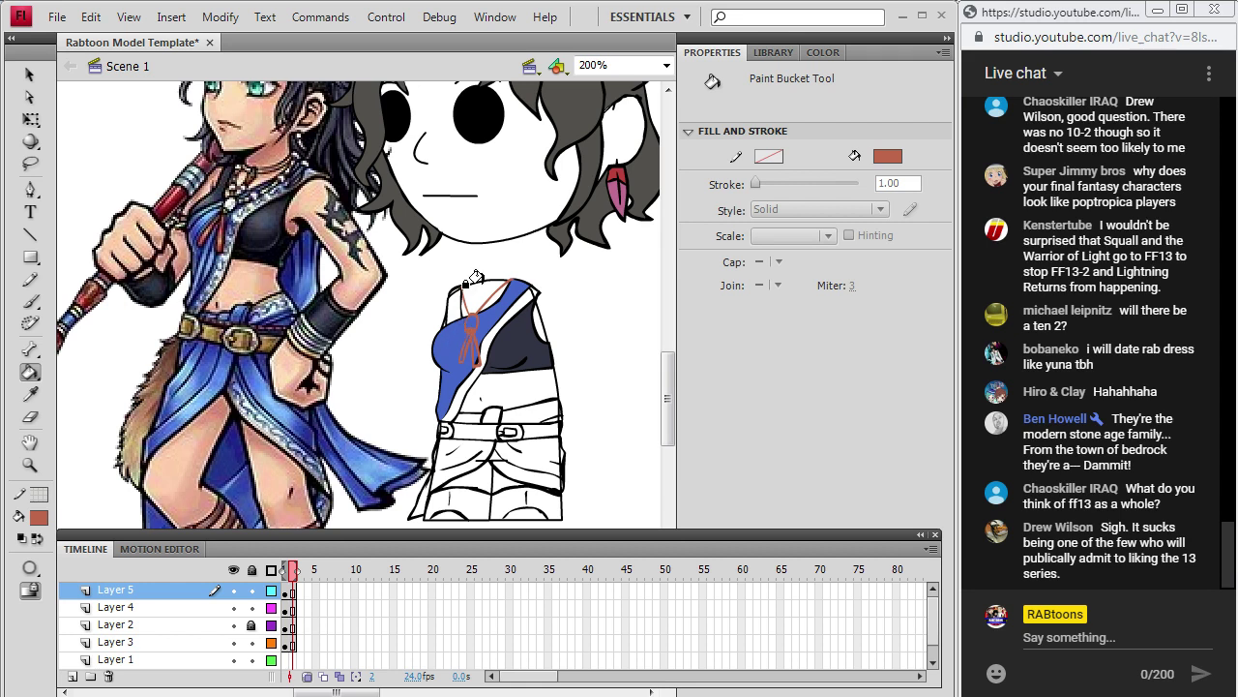
Undo the necklace's red recolouring and fill only the pendant's hanging strands with that red.
{"action": "key", "text": "ctrl+z"}
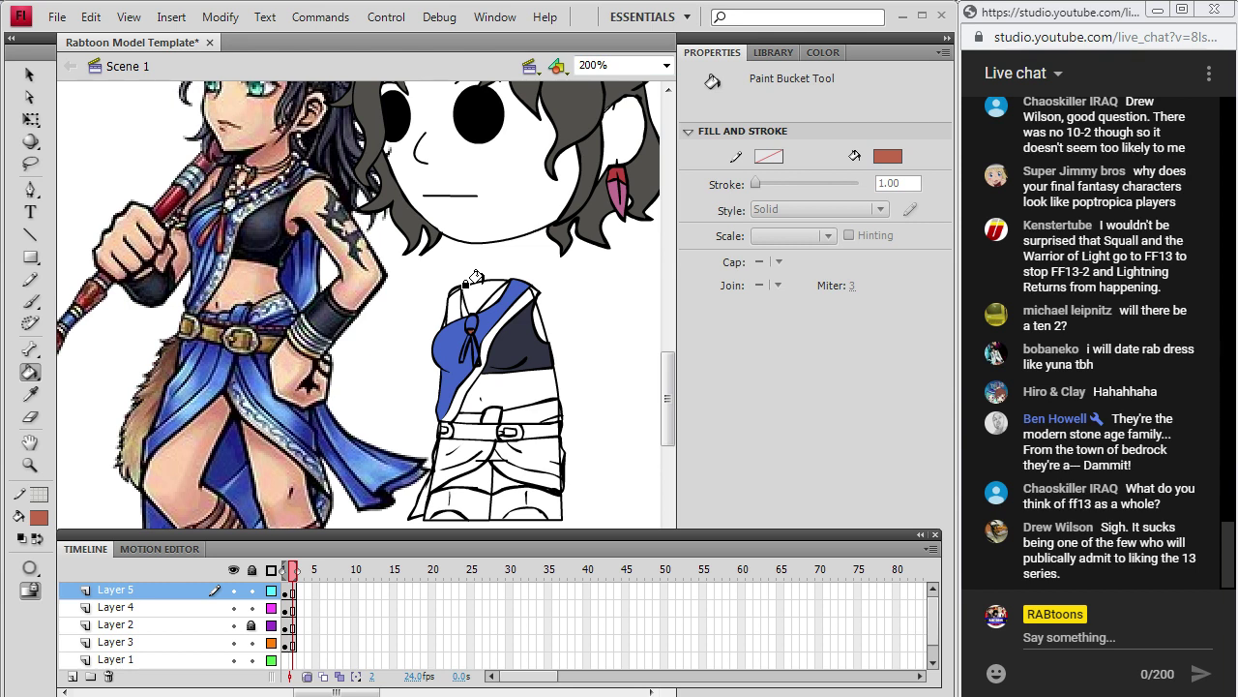
{"action": "left_click", "coordinate": [29, 465]}
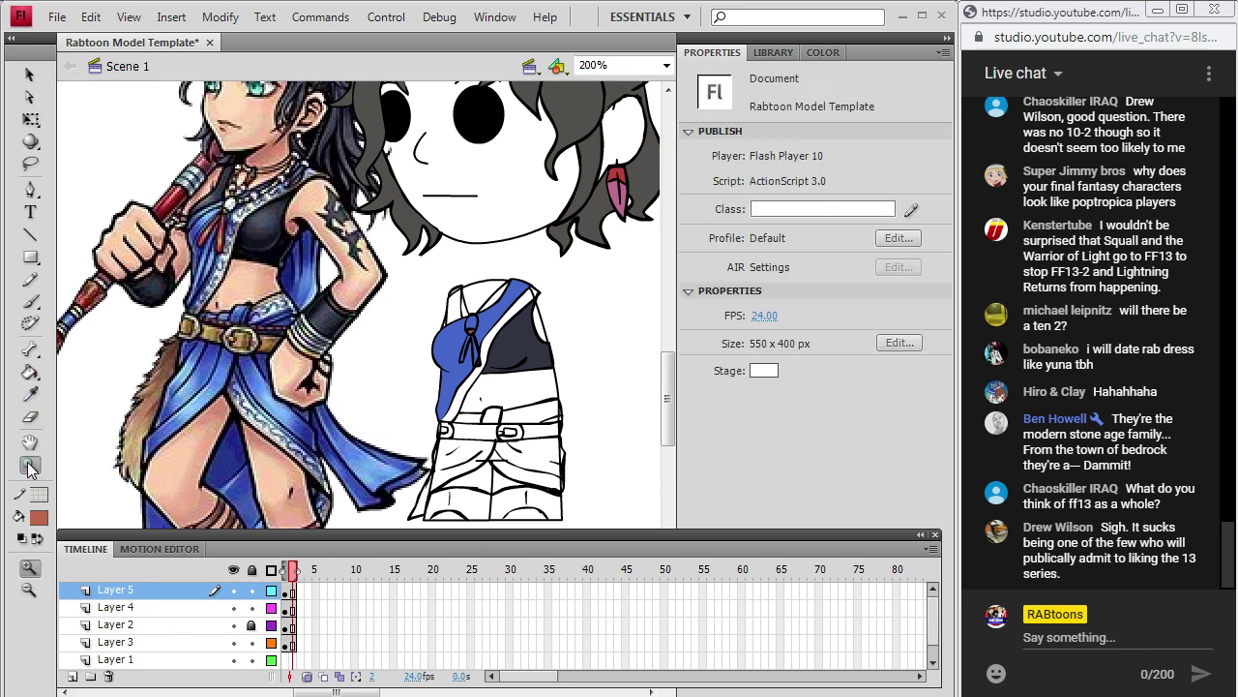
{"action": "left_click", "coordinate": [484, 350]}
{"action": "left_click", "coordinate": [29, 372]}
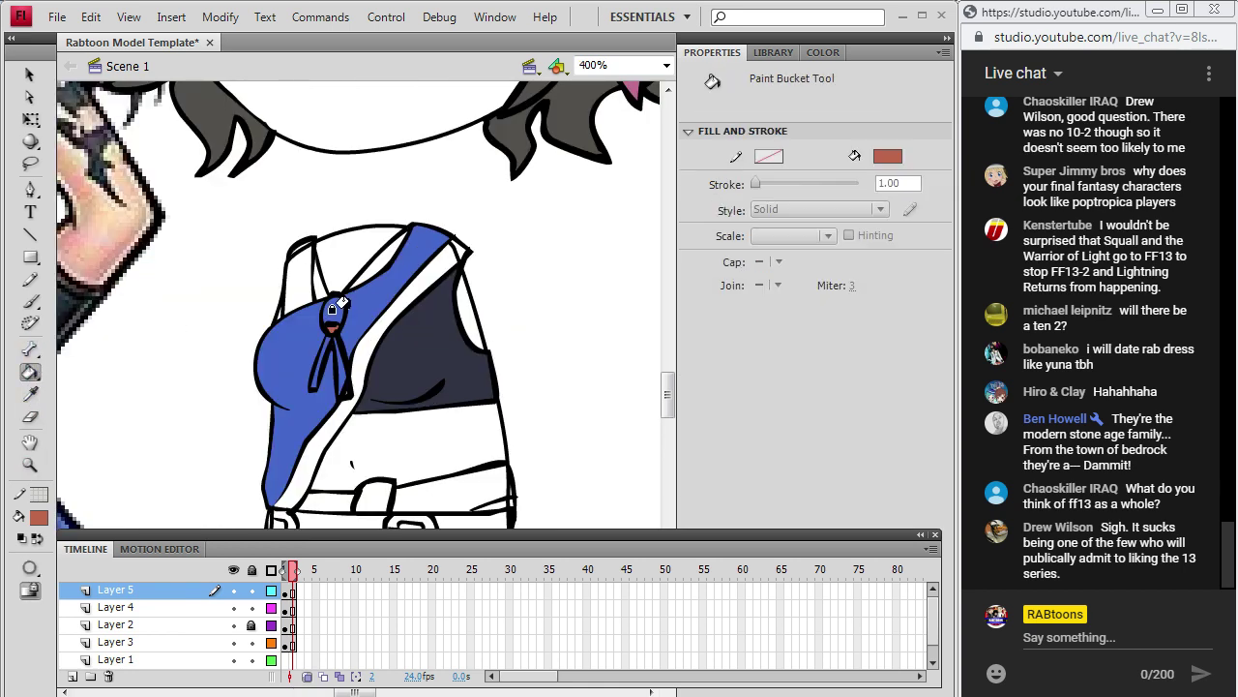
{"action": "left_click", "coordinate": [329, 373]}
Fill the trim along the draped top's diagonal edge with the pale grey sampled from the reference's trim.
{"action": "left_click", "coordinate": [665, 65]}
{"action": "left_click", "coordinate": [660, 165]}
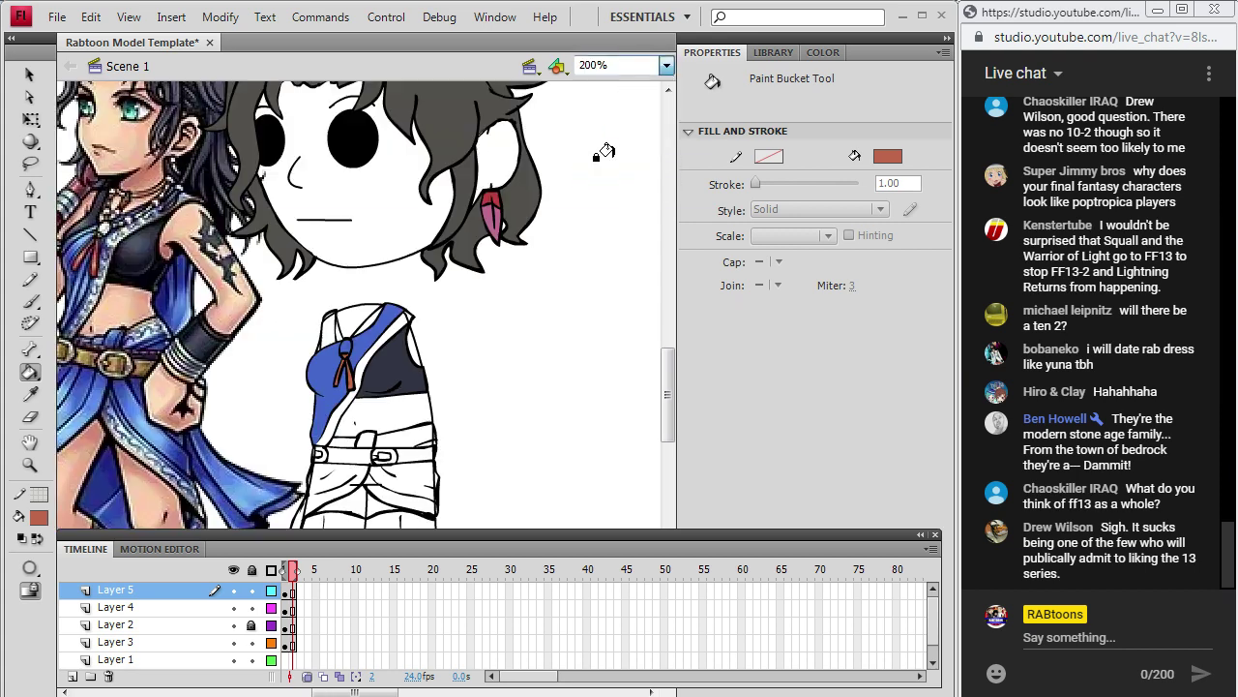
{"action": "left_click_drag", "start_coordinate": [393, 691], "coordinate": [380, 691]}
{"action": "left_click", "coordinate": [29, 394]}
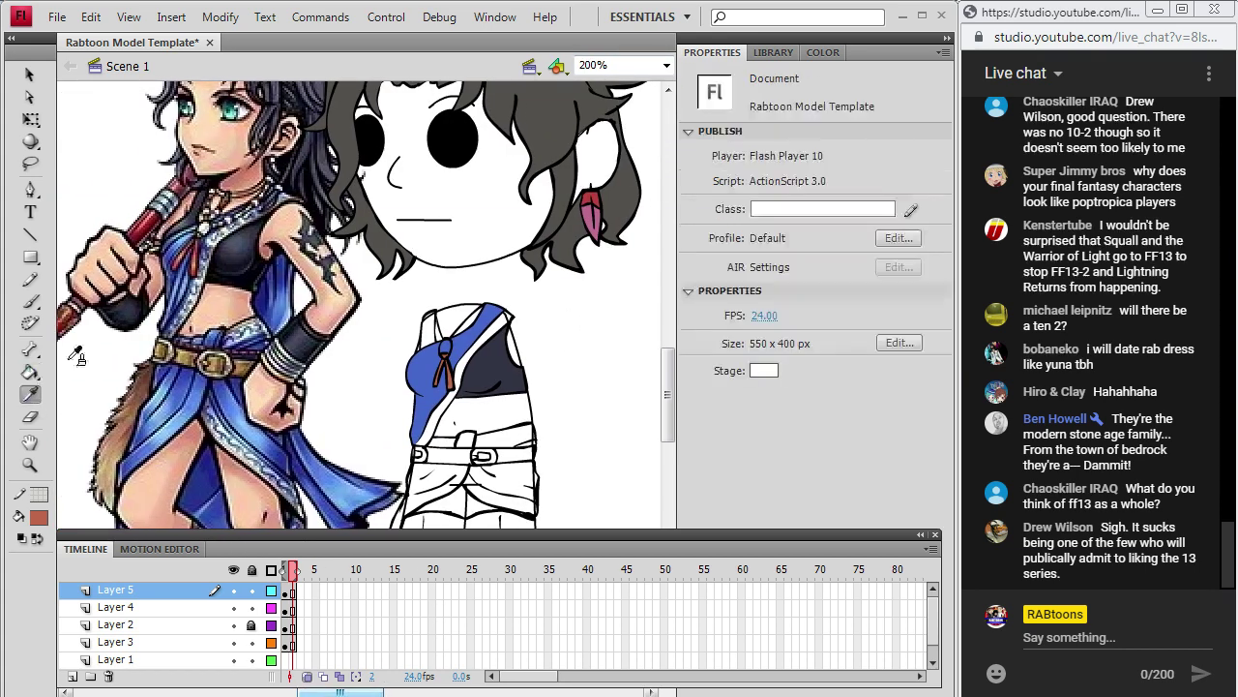
{"action": "left_click", "coordinate": [198, 296]}
{"action": "left_click", "coordinate": [436, 409]}
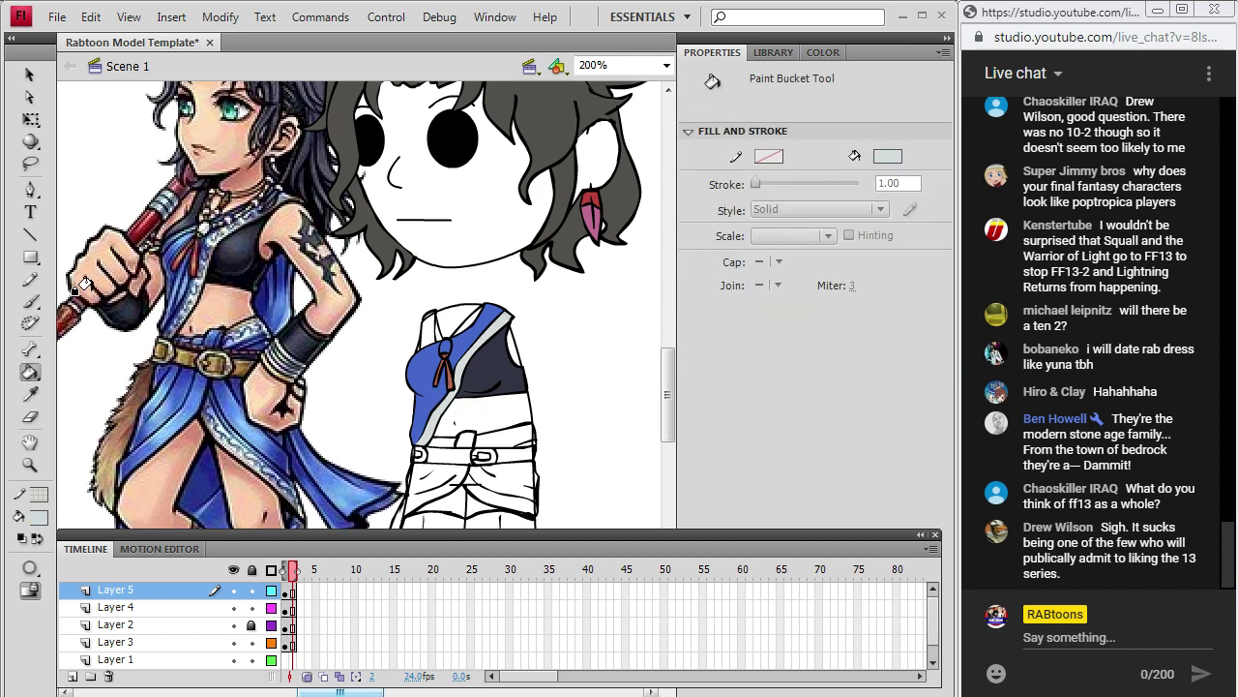
Try to draw a line across the waist sash with the Pencil tool and fill the sash with pale grey.
{"action": "left_click", "coordinate": [30, 279]}
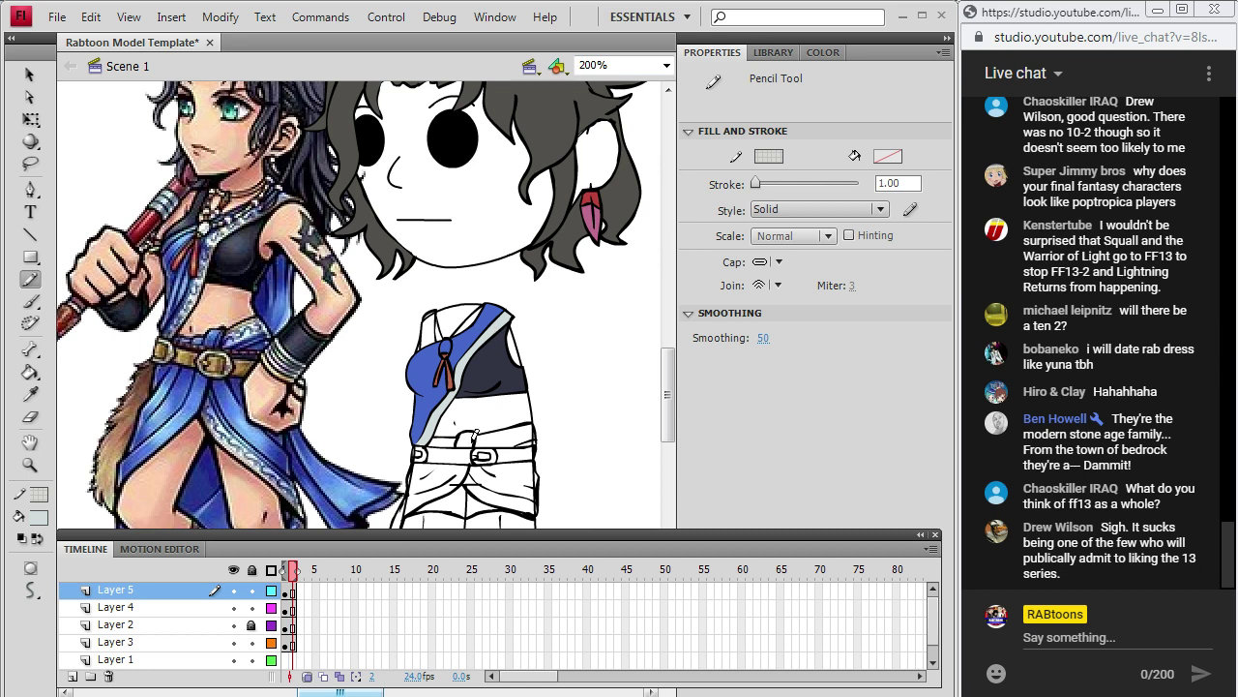
{"action": "mouse_move", "coordinate": [473, 441]}
{"action": "left_mouse_down"}
{"action": "mouse_move", "coordinate": [541, 421]}
{"action": "mouse_move", "coordinate": [530, 428]}
{"action": "left_mouse_up"}
{"action": "key", "text": "k"}
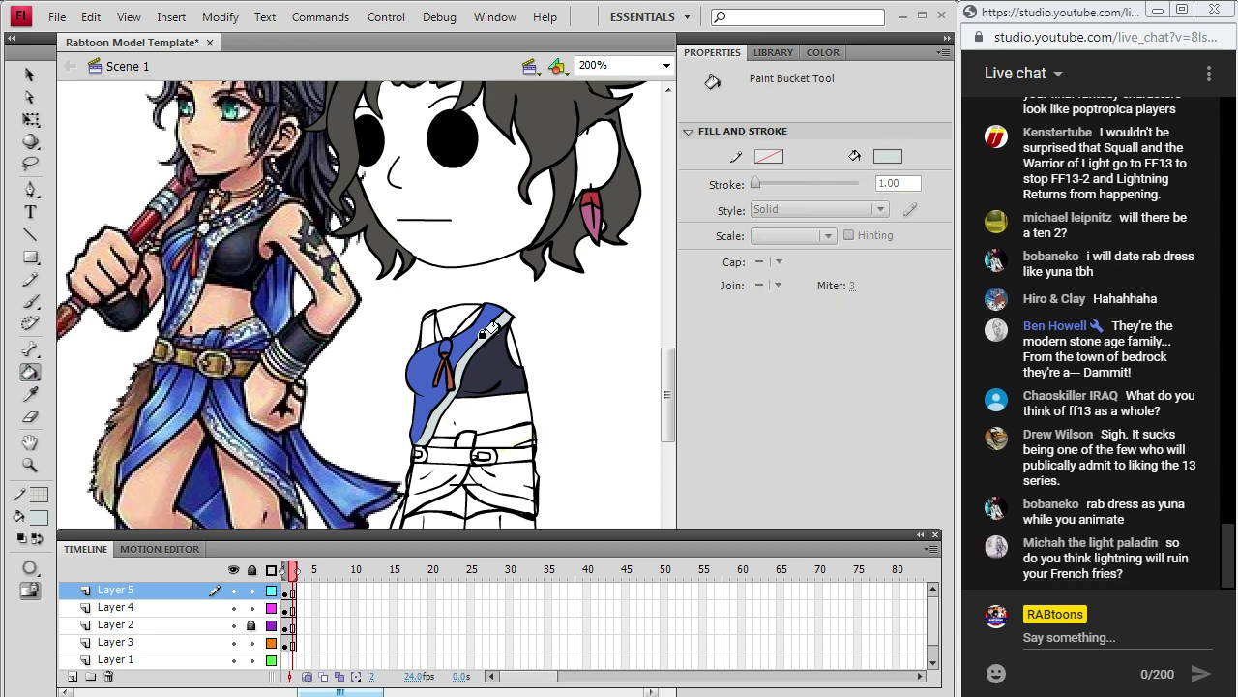
{"action": "left_click", "coordinate": [495, 431]}
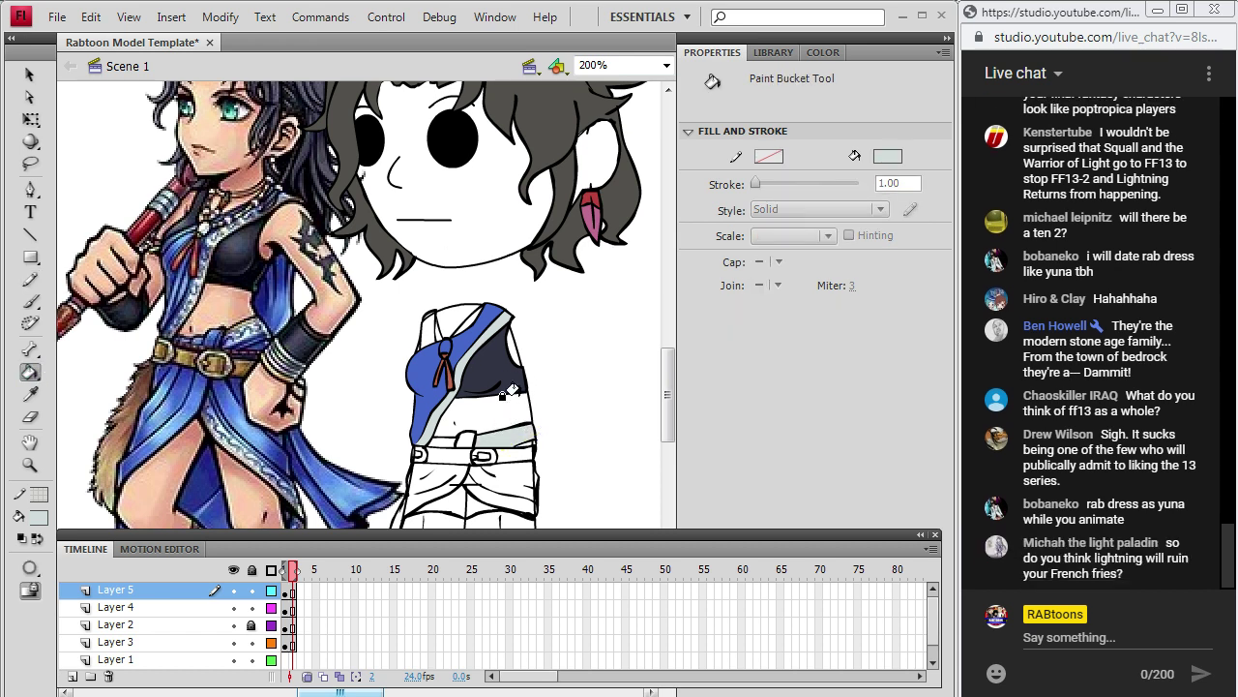
Toggle Layer 5's visibility to check which parts of the artwork sit on it.
{"action": "left_click", "coordinate": [237, 593]}
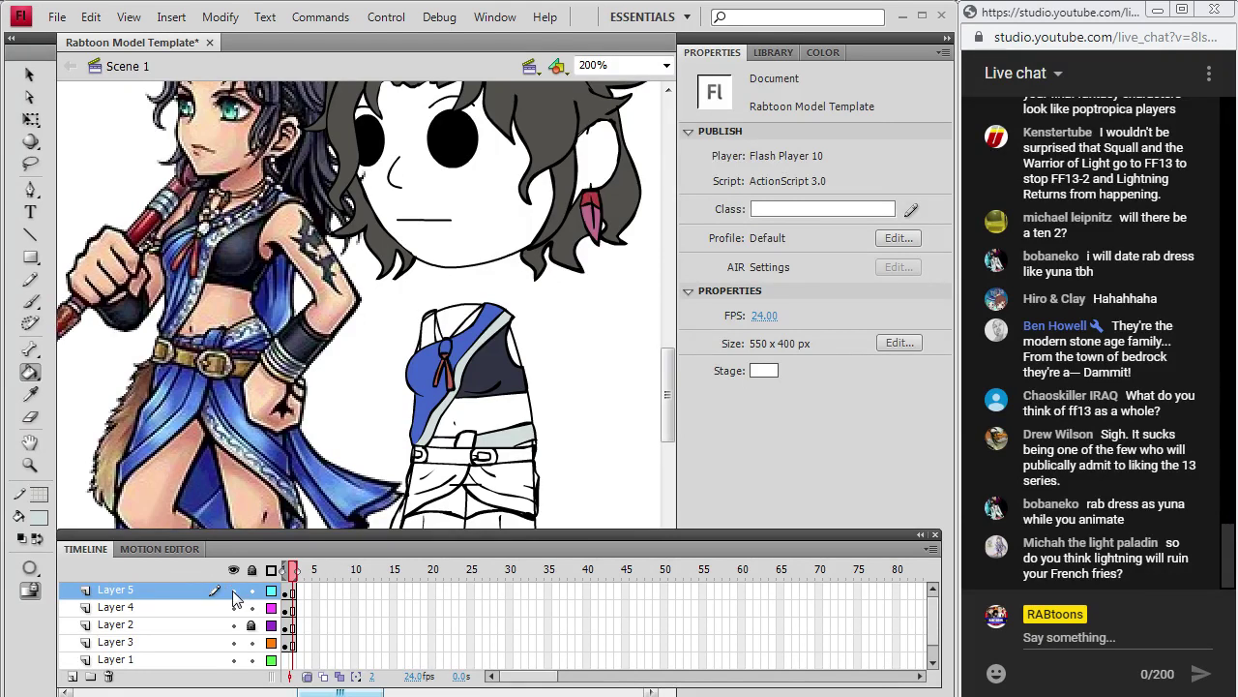
{"action": "left_click", "coordinate": [233, 590]}
{"action": "left_click", "coordinate": [233, 590]}
{"action": "left_click", "coordinate": [233, 590]}
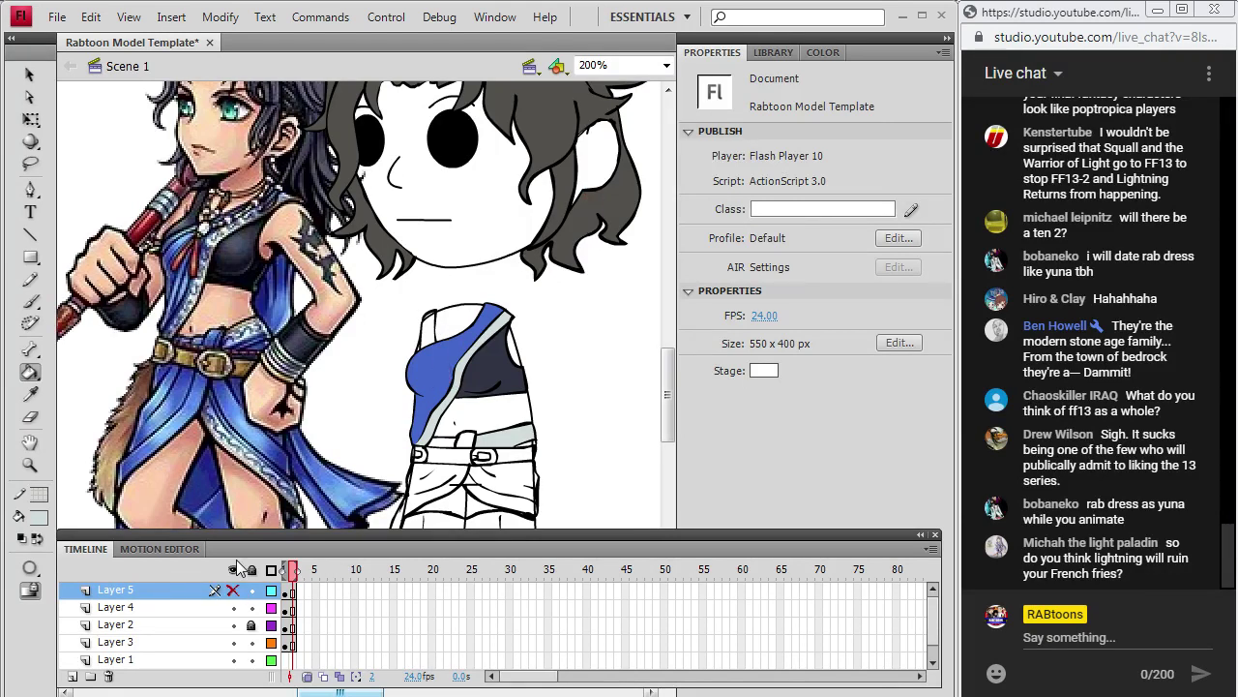
{"action": "left_click", "coordinate": [233, 590]}
{"action": "left_click", "coordinate": [233, 590]}
{"action": "left_click", "coordinate": [233, 590]}
{"action": "left_click", "coordinate": [233, 590]}
{"action": "left_click", "coordinate": [233, 591]}
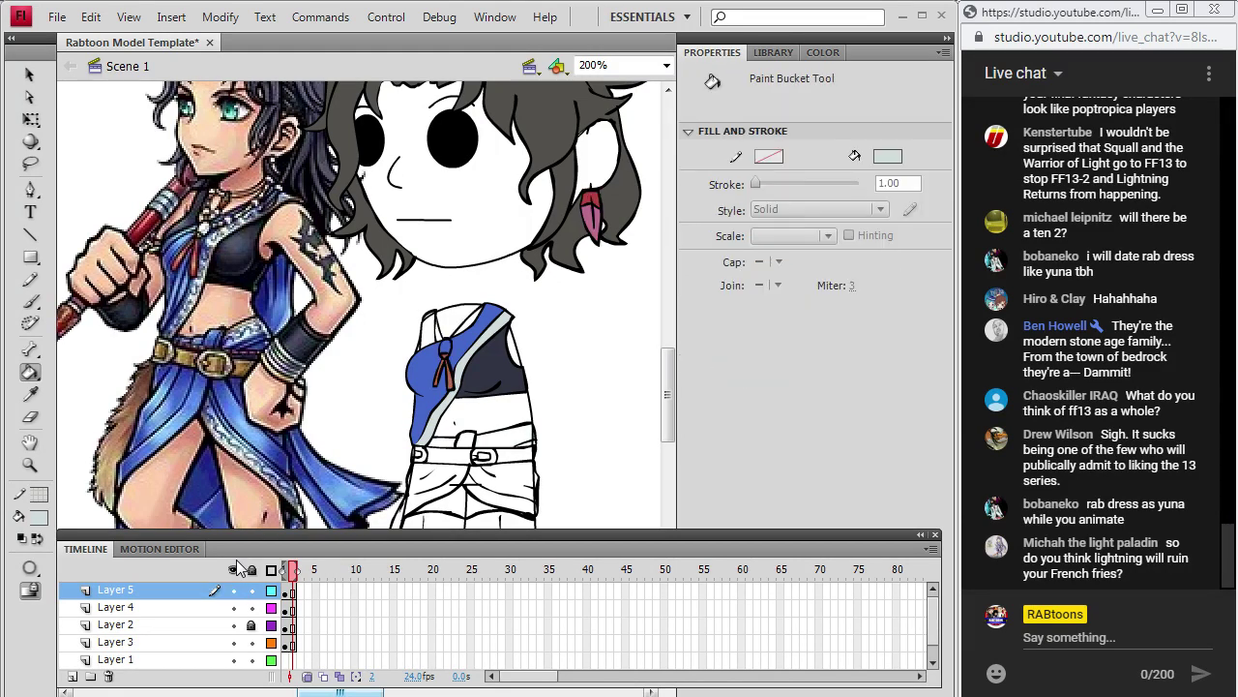
Fill the pendant's oval bead with the near-white sampled from the reference's necklace.
{"action": "key", "text": "i"}
{"action": "left_click", "coordinate": [207, 224]}
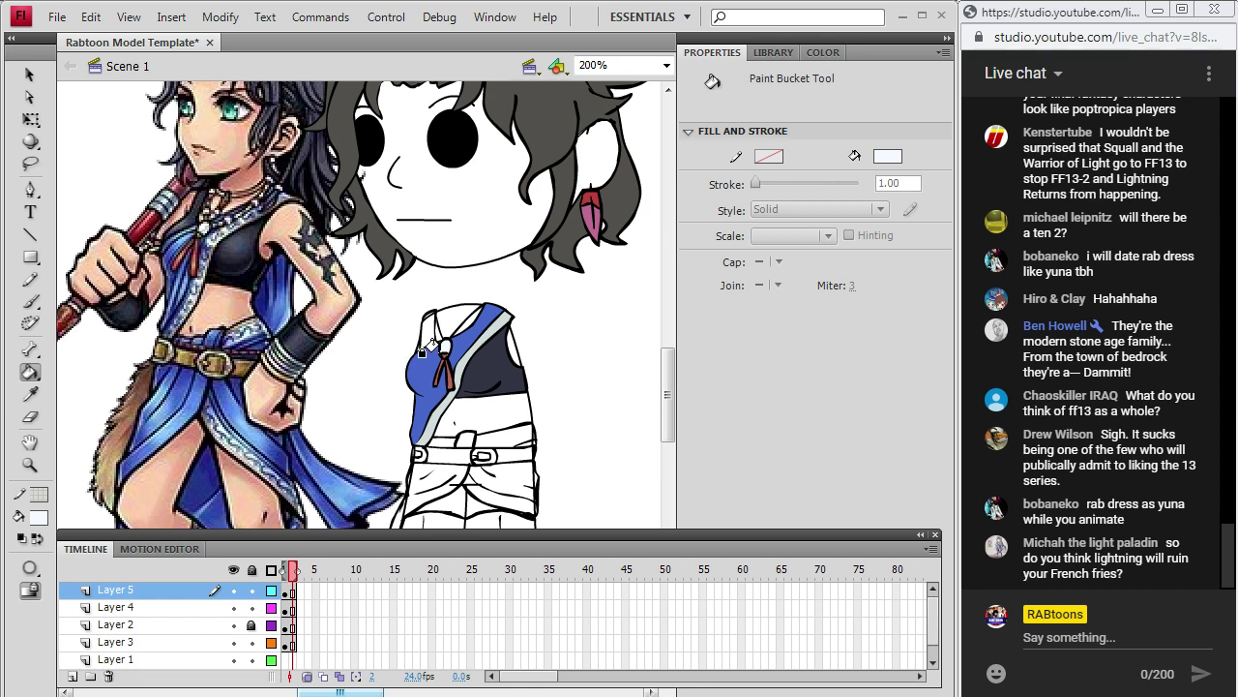
On Layer 4's frame 2, draw the waist sash's inner lines and fill its middle band with the top trim's pale grey.
{"action": "left_click", "coordinate": [30, 280]}
{"action": "left_click", "coordinate": [288, 608]}
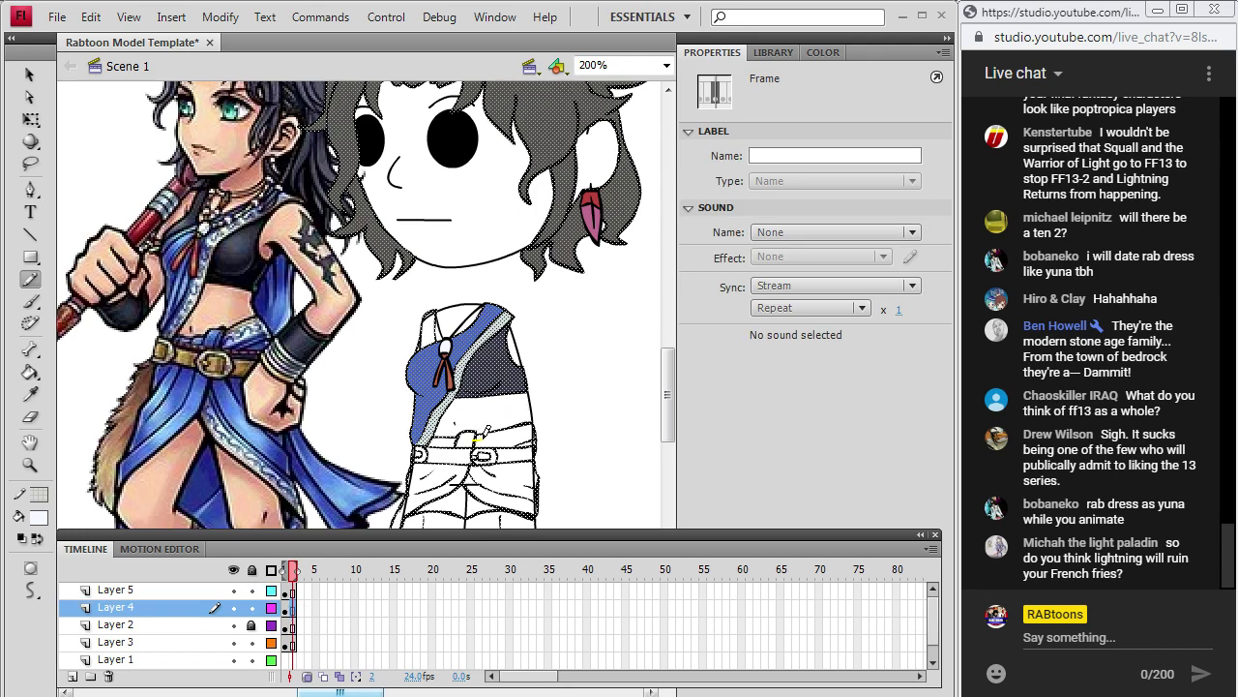
{"action": "left_click_drag", "start_coordinate": [480, 437], "coordinate": [531, 423]}
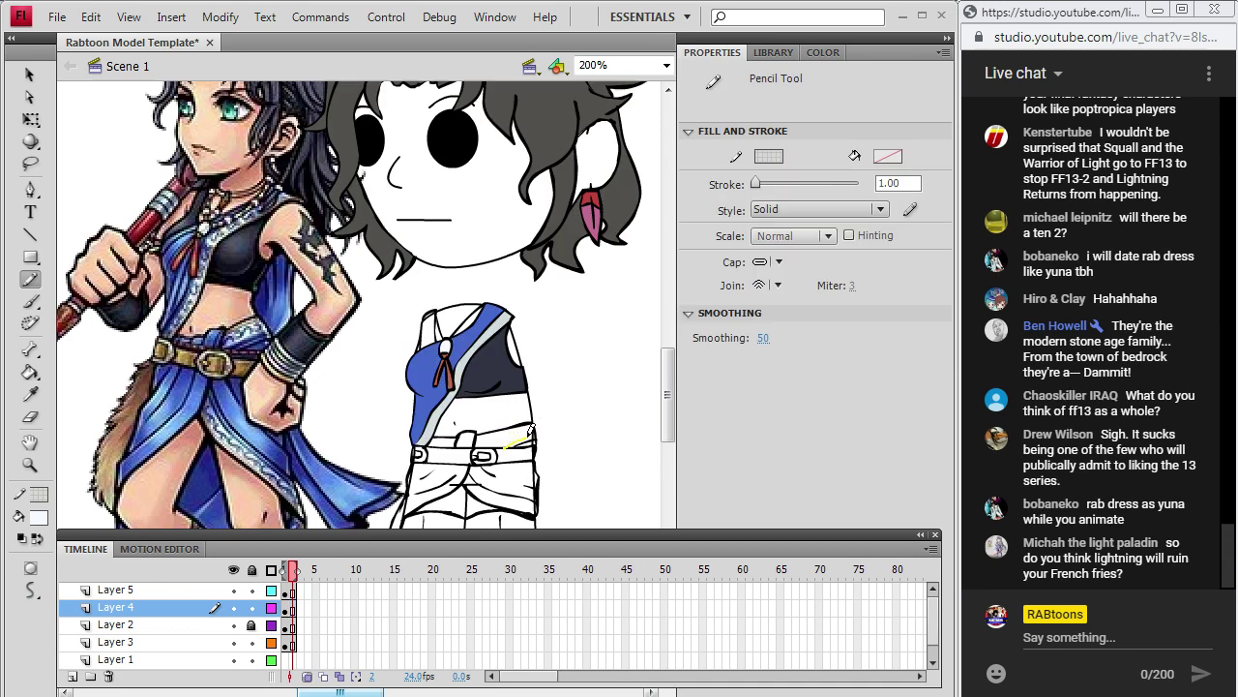
{"action": "key", "text": "i"}
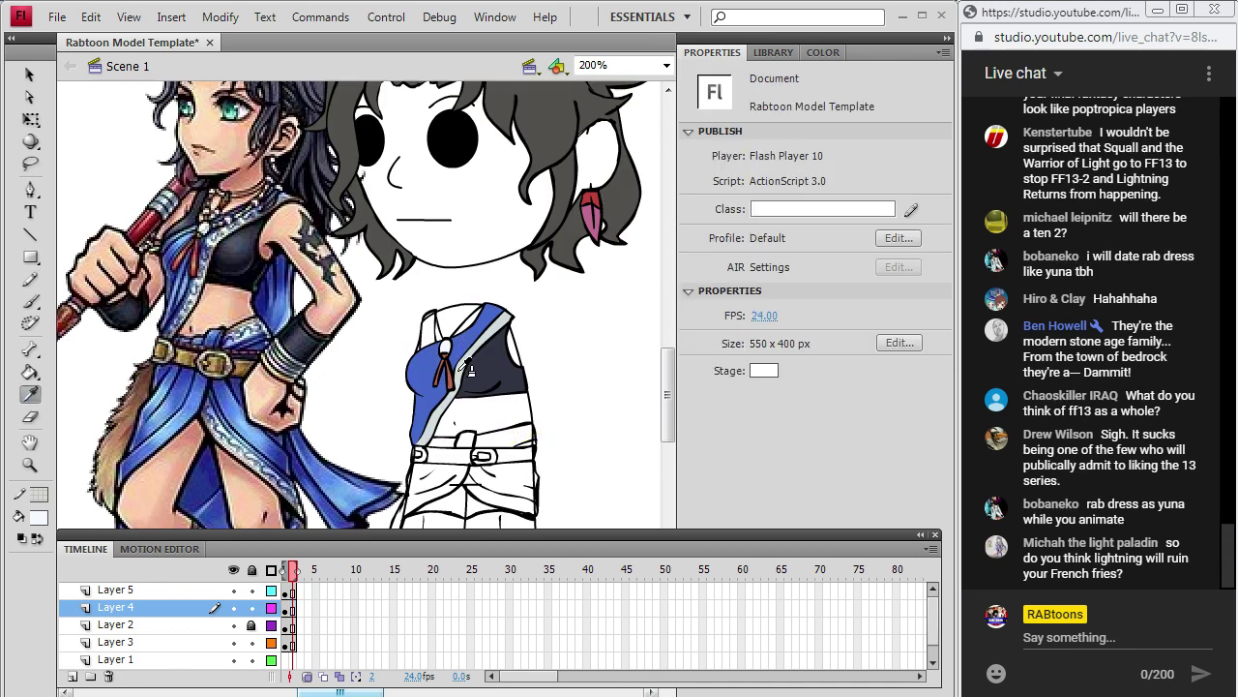
{"action": "left_click", "coordinate": [461, 352]}
Fill the waist sash's outer bands and both skirt panels with the blue sampled from the draped top.
{"action": "key", "text": "i"}
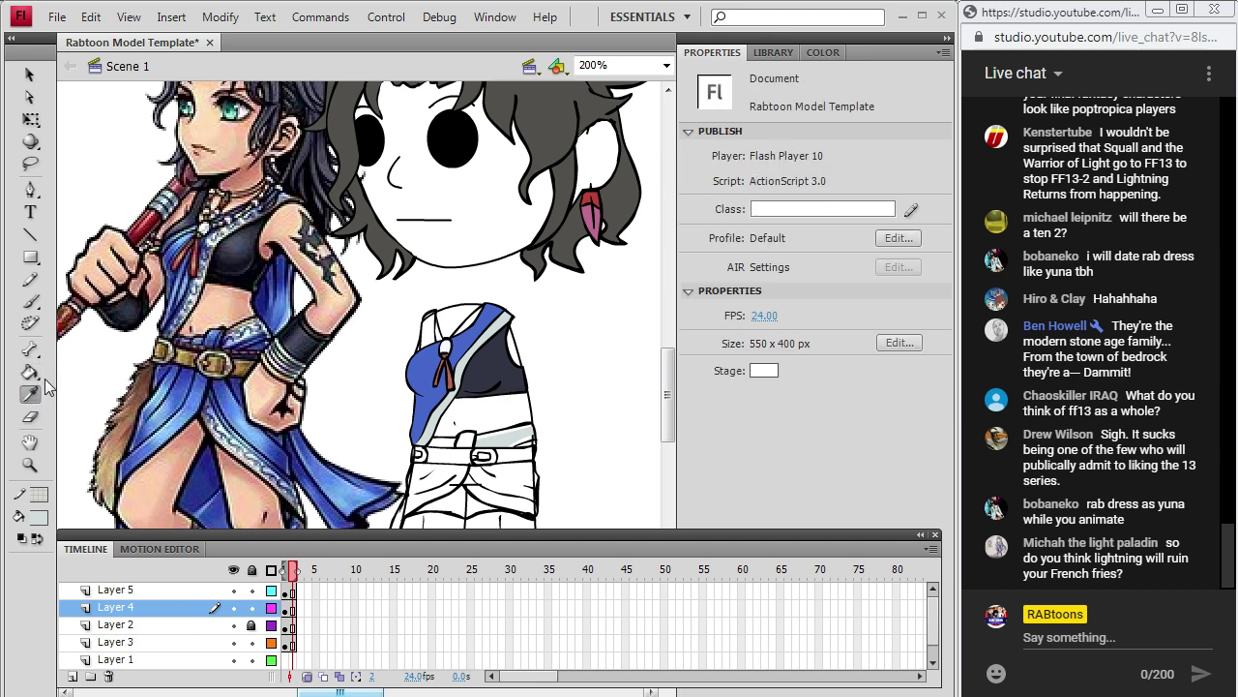
{"action": "left_click", "coordinate": [435, 372]}
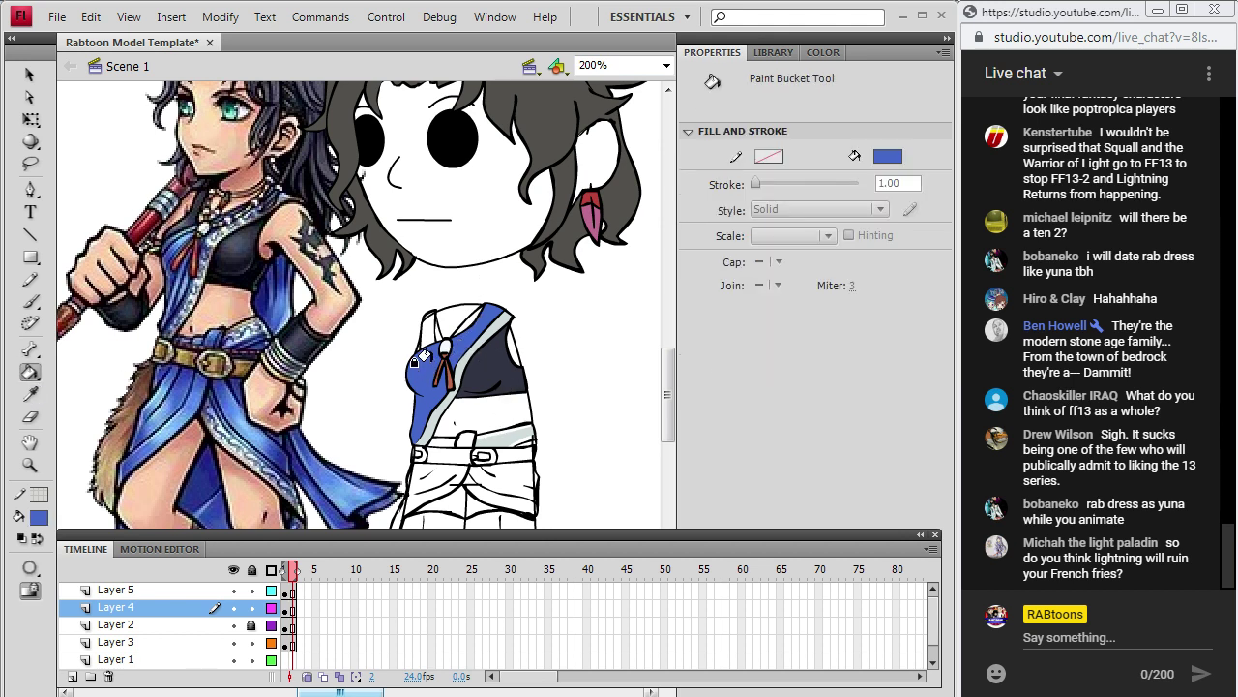
{"action": "left_click", "coordinate": [518, 432]}
{"action": "left_click", "coordinate": [495, 486]}
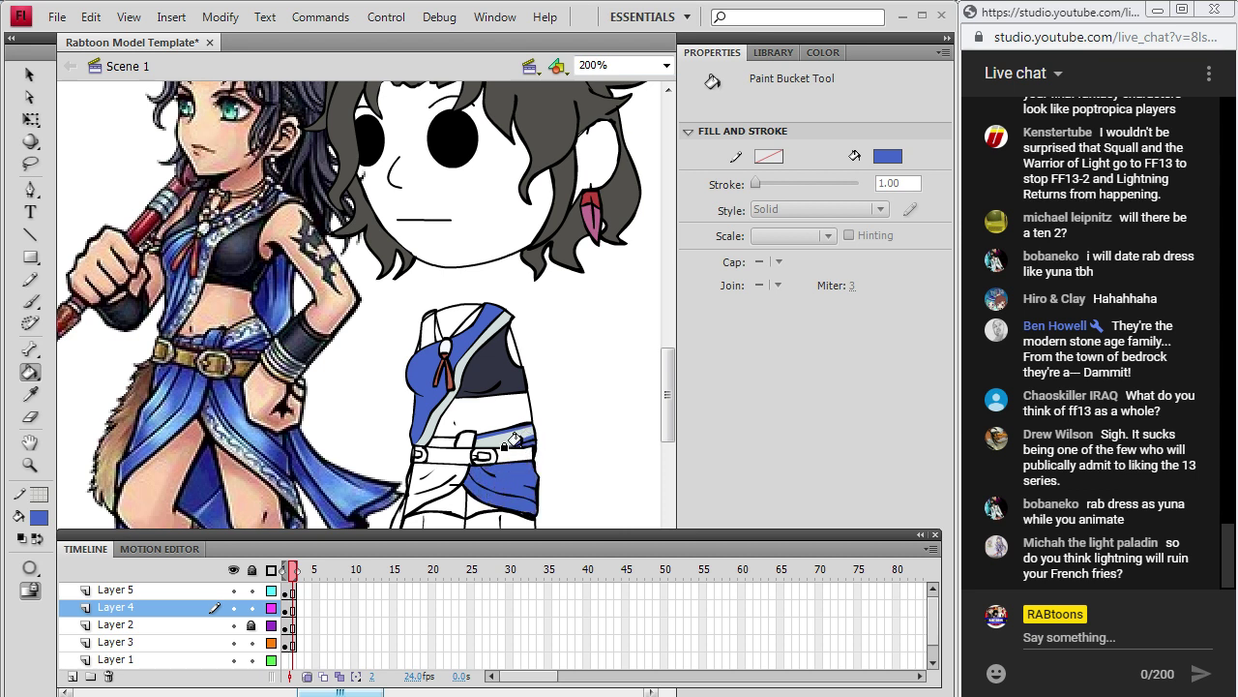
{"action": "left_click", "coordinate": [440, 483]}
Sample the dark brown of the reference's boot as the fill colour.
{"action": "scroll", "coordinate": [531, 431], "scroll_direction": "down", "scroll_amount": 2}
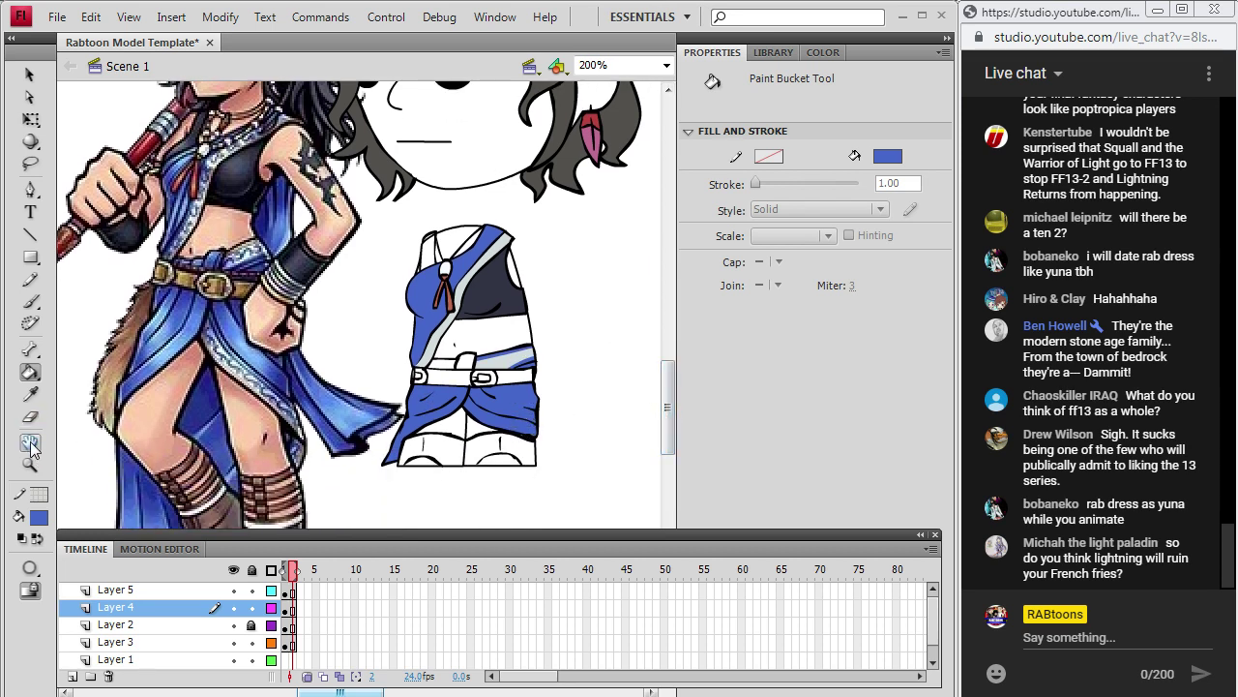
{"action": "left_click", "coordinate": [30, 394]}
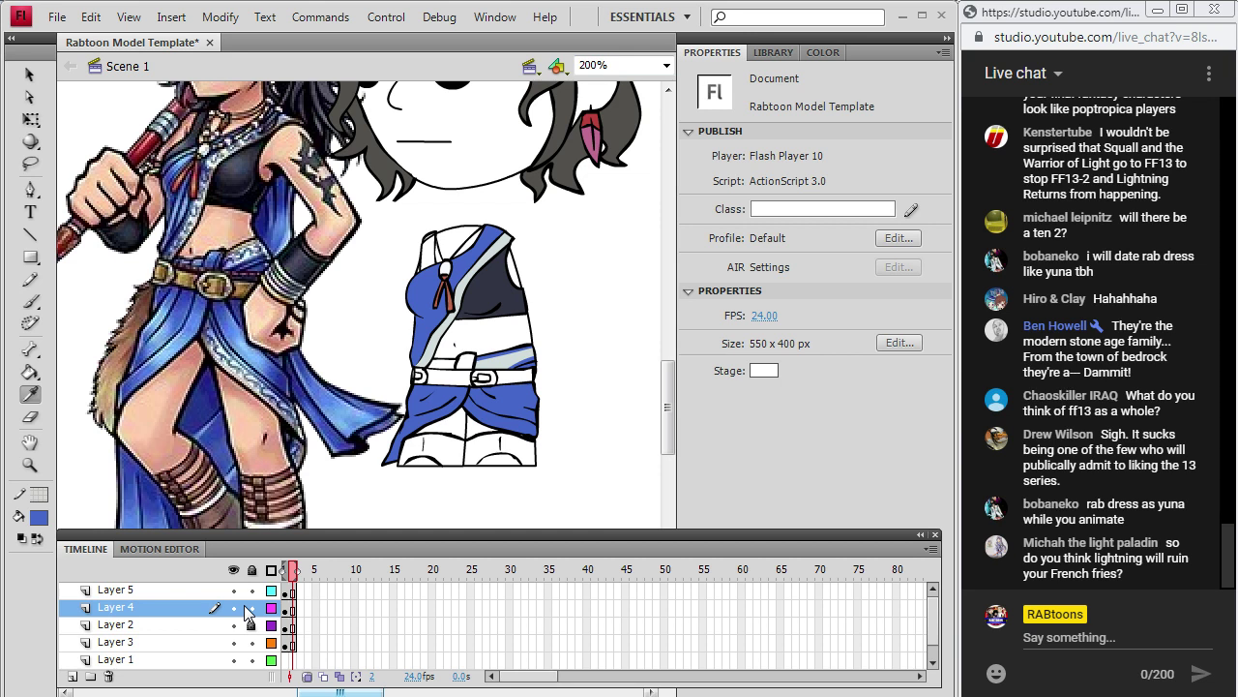
{"action": "scroll", "coordinate": [549, 445], "scroll_direction": "down", "scroll_amount": 3}
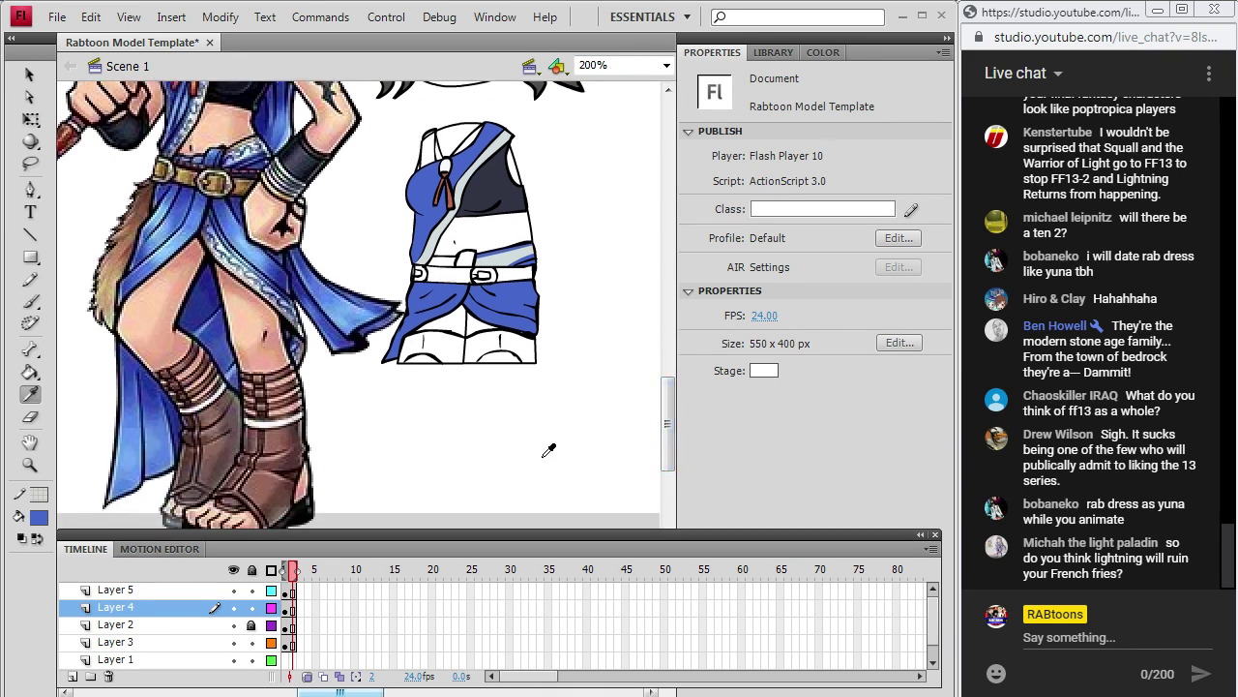
{"action": "left_click", "coordinate": [221, 459]}
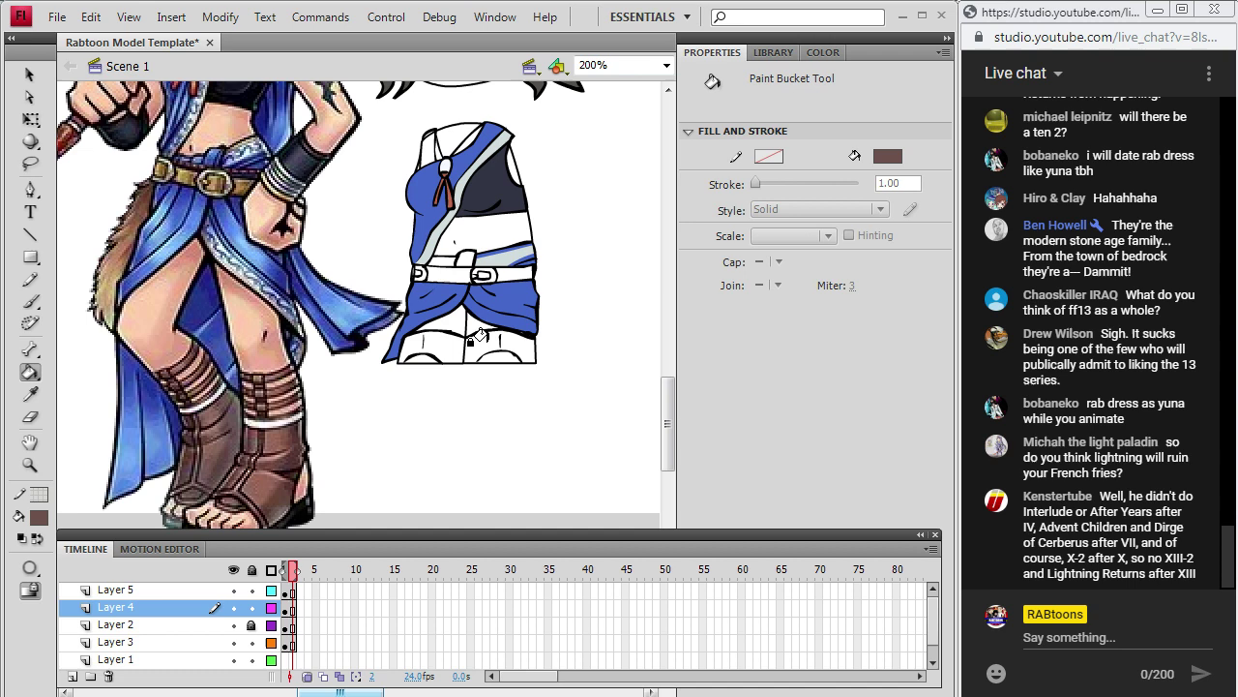
Cut the hair and outfit artwork from Layer 4's frame 2 and paste it in place on the unlocked Layer 2's frame 2.
{"action": "left_click", "coordinate": [296, 606]}
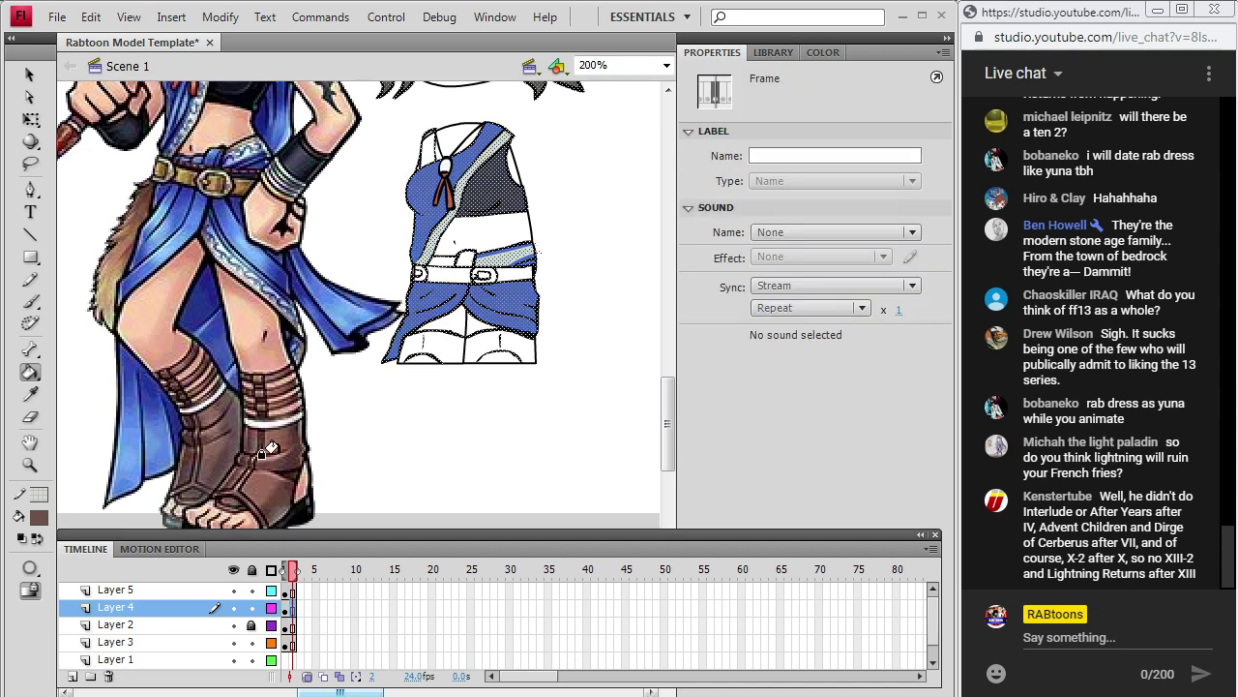
{"action": "left_click", "coordinate": [91, 17]}
{"action": "left_click", "coordinate": [93, 86]}
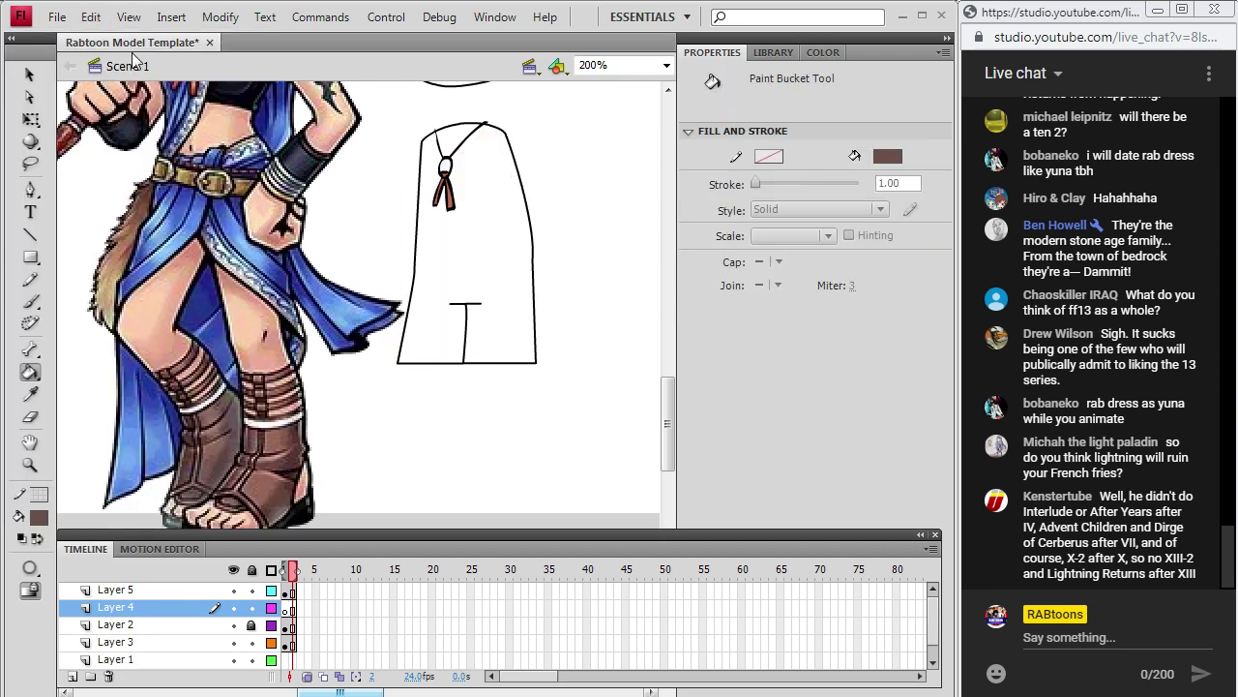
{"action": "left_click", "coordinate": [290, 642]}
{"action": "left_click", "coordinate": [286, 624]}
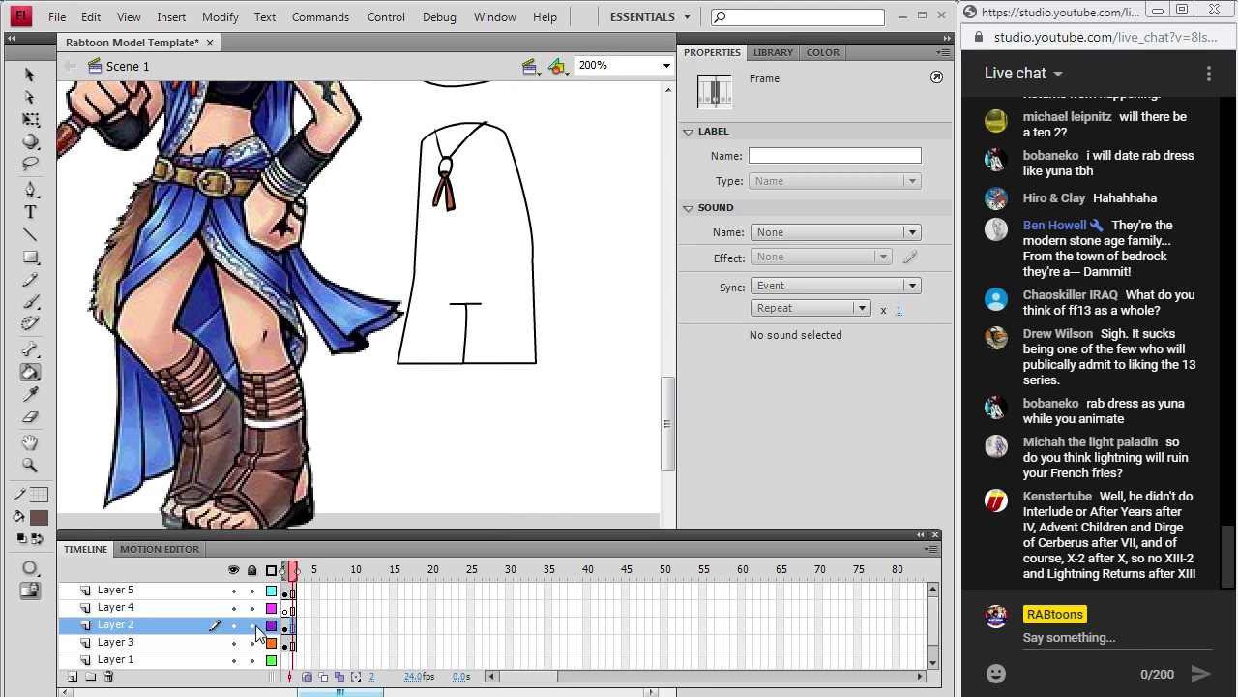
{"action": "left_click", "coordinate": [291, 625]}
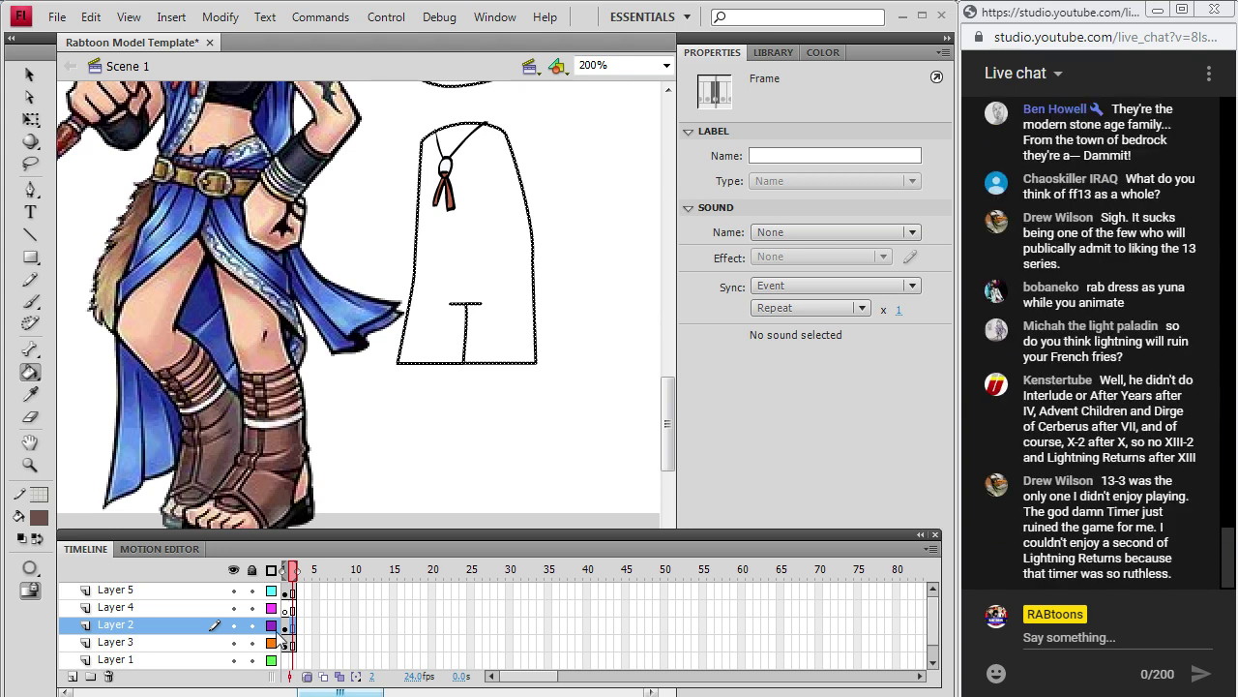
{"action": "left_click", "coordinate": [91, 16]}
{"action": "left_click", "coordinate": [97, 133]}
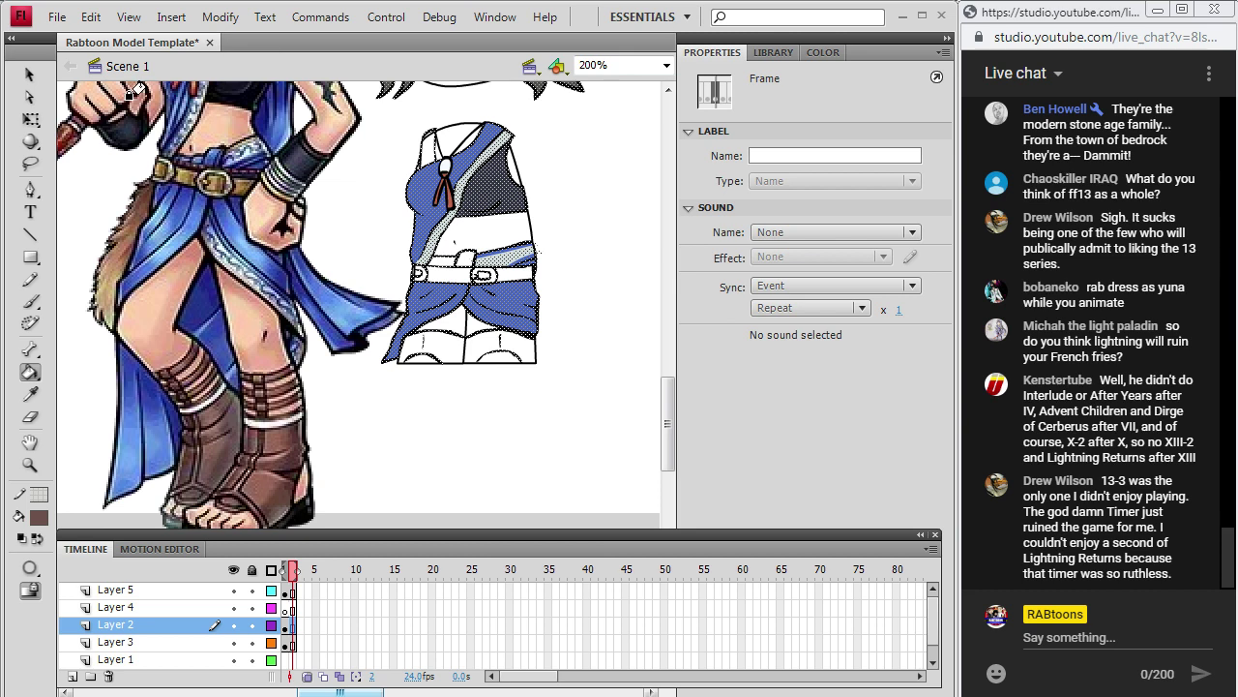
{"action": "left_click", "coordinate": [30, 75]}
{"action": "left_click", "coordinate": [594, 309]}
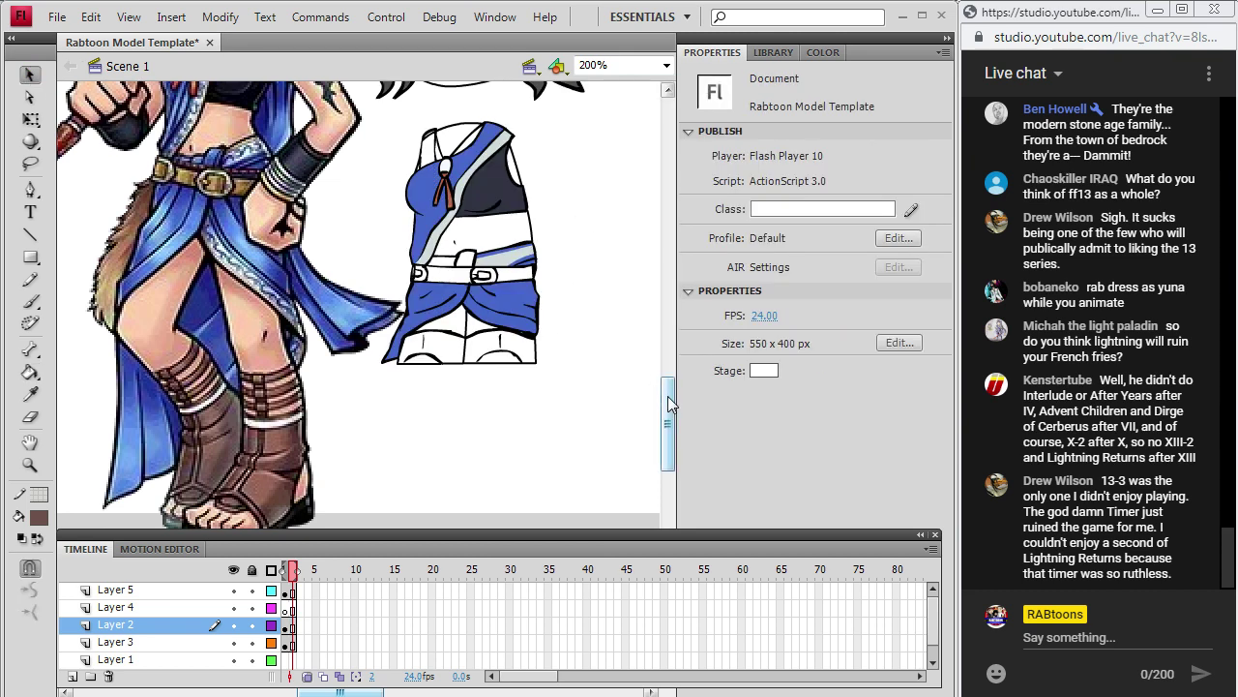
Fill the sash loop above the belt with blue, and the midriff, neckline and thighs with skin tone sampled from the reference's leg.
{"action": "scroll", "coordinate": [671, 404], "scroll_direction": "up", "scroll_amount": 2}
{"action": "left_click", "coordinate": [30, 373]}
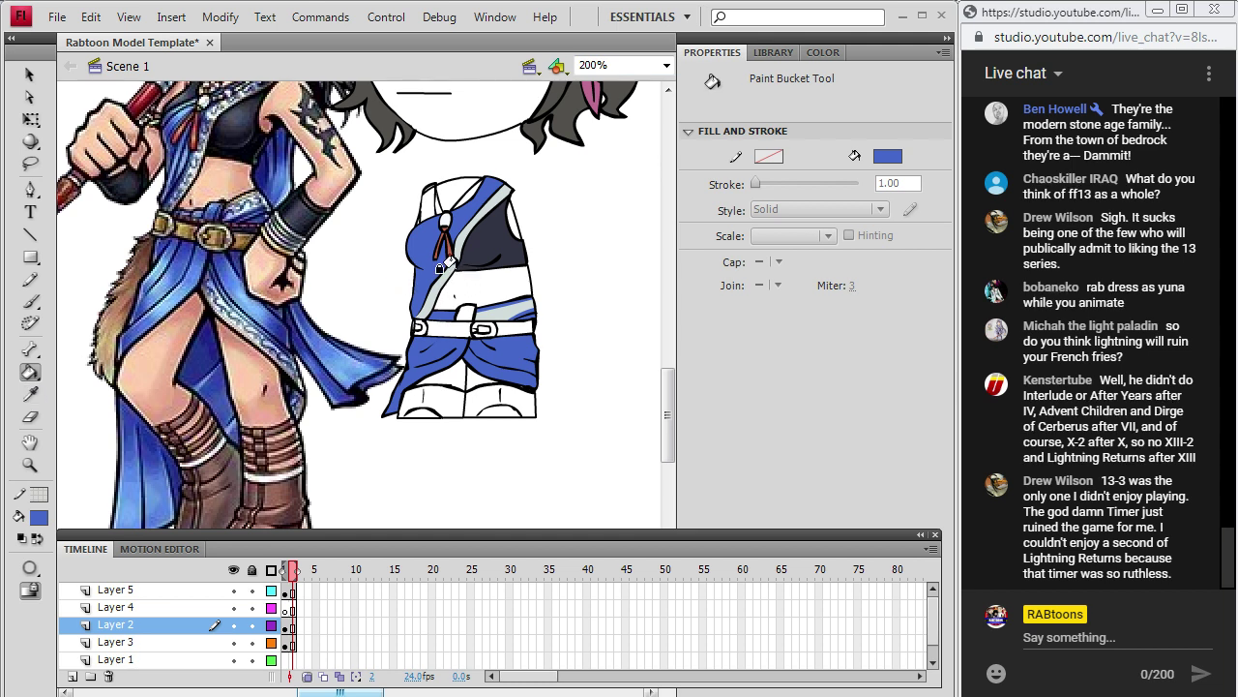
{"action": "key", "text": "i"}
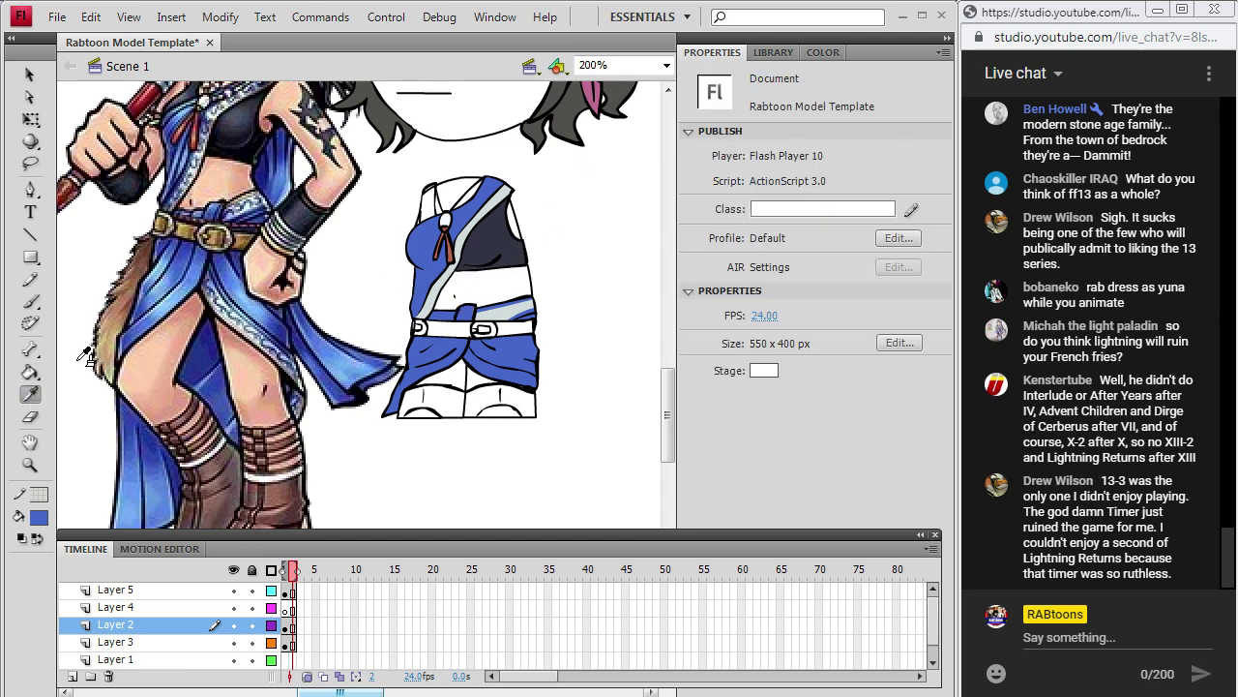
{"action": "left_click", "coordinate": [174, 372]}
{"action": "left_click", "coordinate": [451, 286]}
{"action": "left_click", "coordinate": [443, 190]}
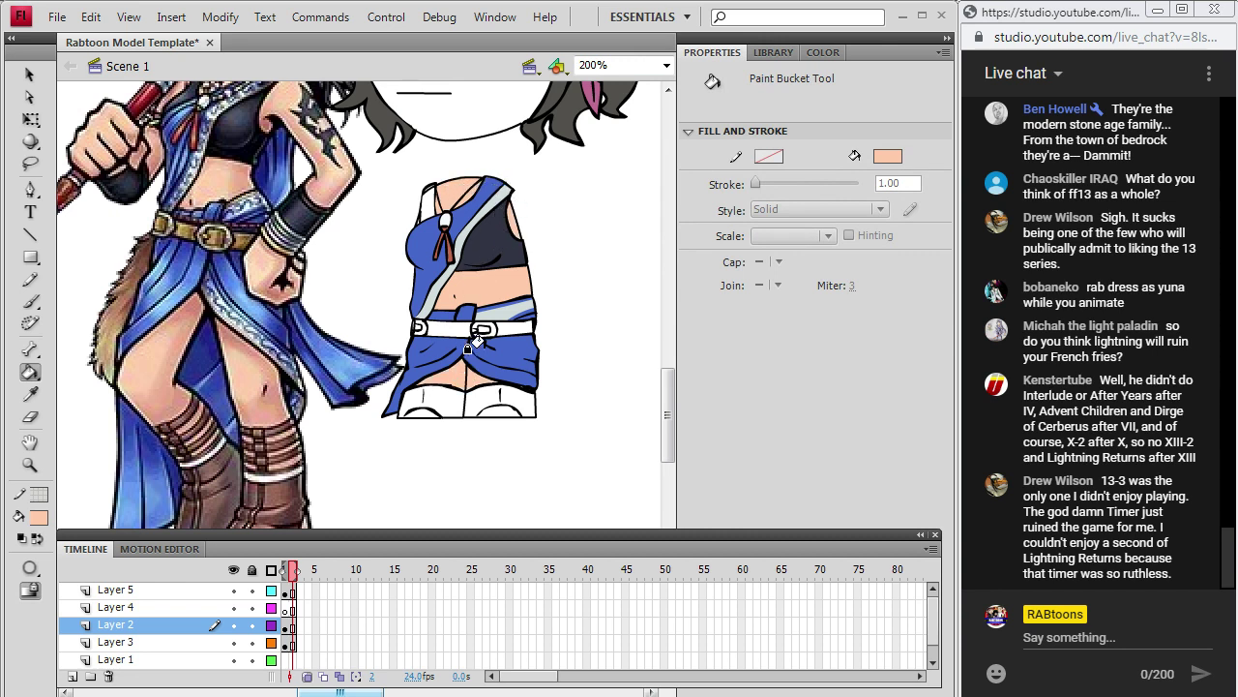
Fill the boot areas on both legs with the dark brown sampled from the reference's boot.
{"action": "left_click", "coordinate": [30, 394]}
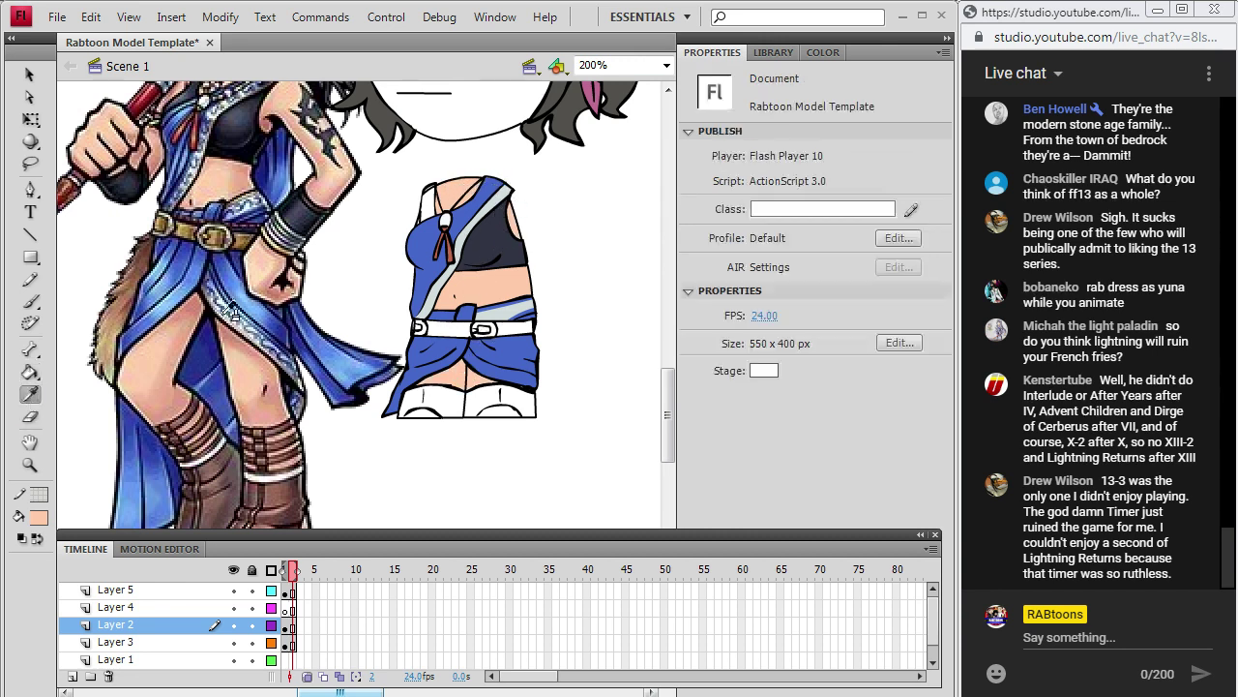
{"action": "left_click", "coordinate": [222, 510]}
{"action": "left_click", "coordinate": [437, 392]}
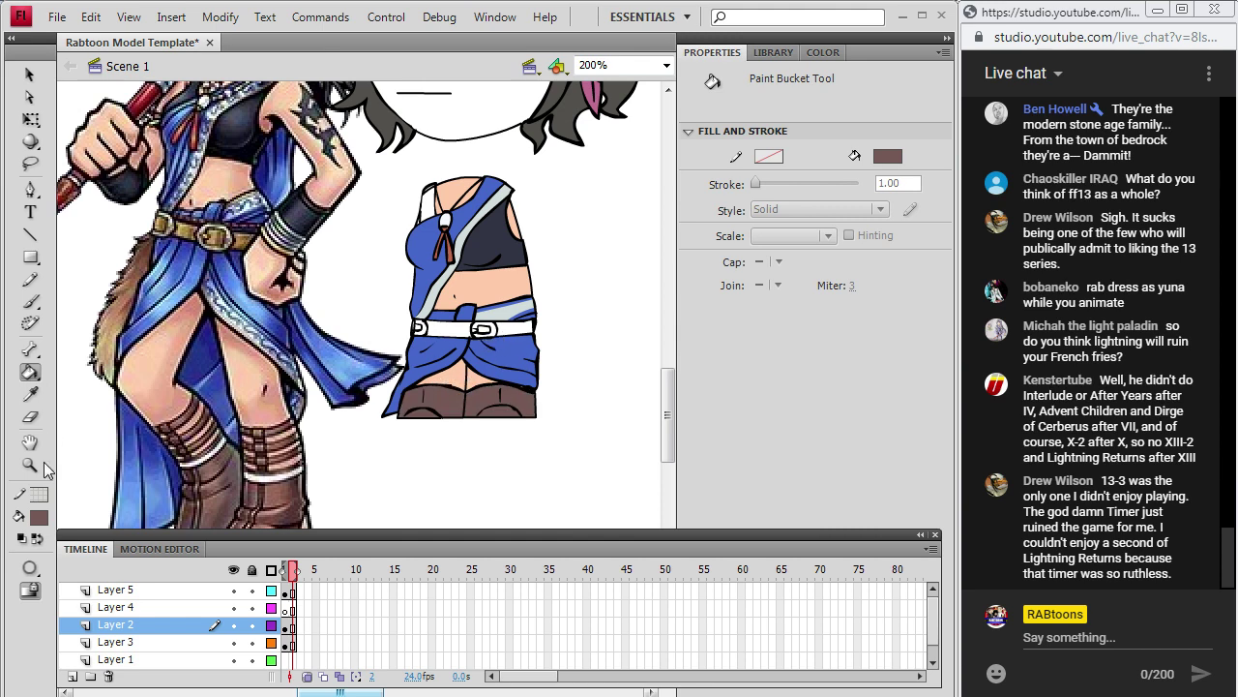
Try to fill the curved areas at the bottom of the boots with skin tone sampled from the midriff, and undo the fills.
{"action": "left_click", "coordinate": [39, 518]}
{"action": "left_click", "coordinate": [54, 344]}
{"action": "left_click", "coordinate": [30, 301]}
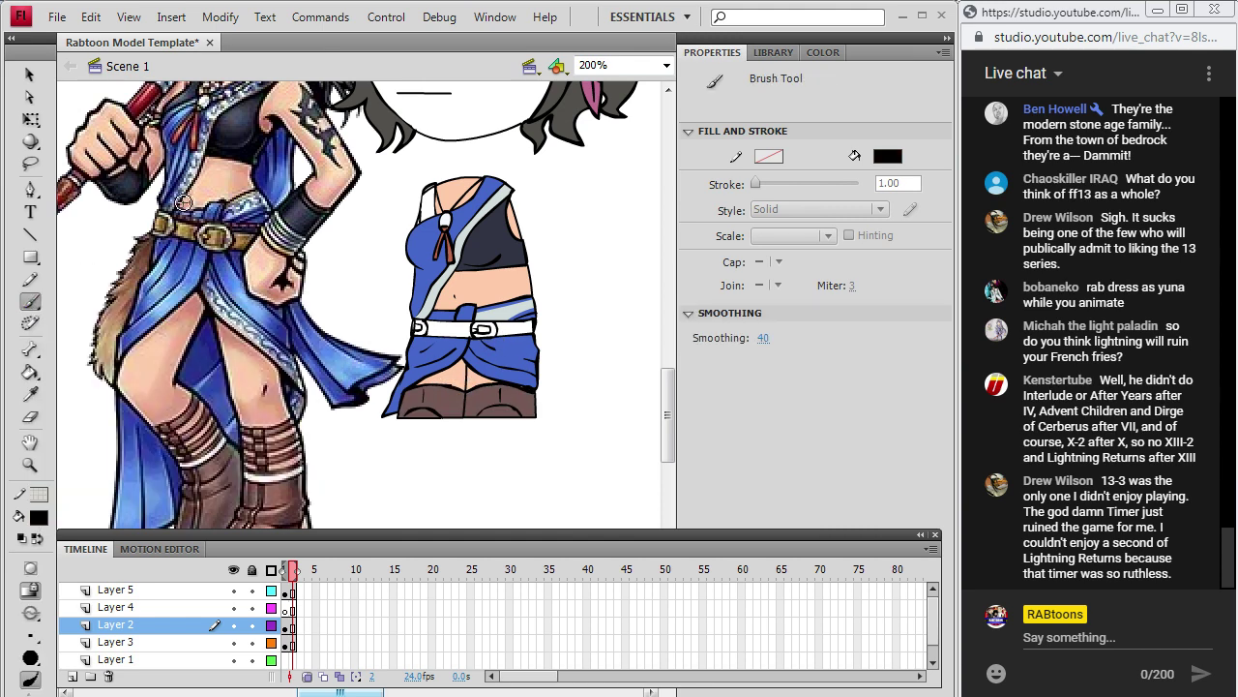
{"action": "left_click", "coordinate": [293, 592]}
{"action": "left_click", "coordinate": [293, 625]}
{"action": "left_click", "coordinate": [408, 413]}
{"action": "key", "text": "i"}
{"action": "left_click", "coordinate": [495, 284]}
{"action": "left_click", "coordinate": [410, 414]}
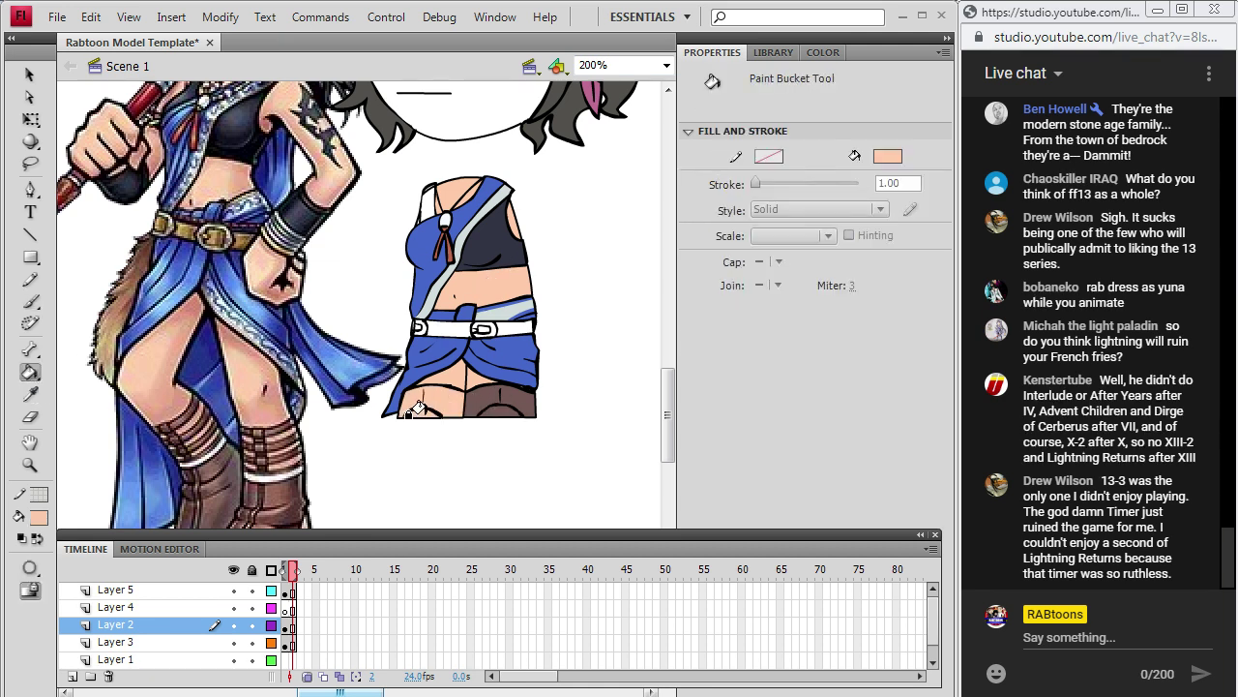
{"action": "left_click", "coordinate": [489, 401]}
{"action": "key", "text": "ctrl+z"}
{"action": "key", "text": "ctrl+z"}
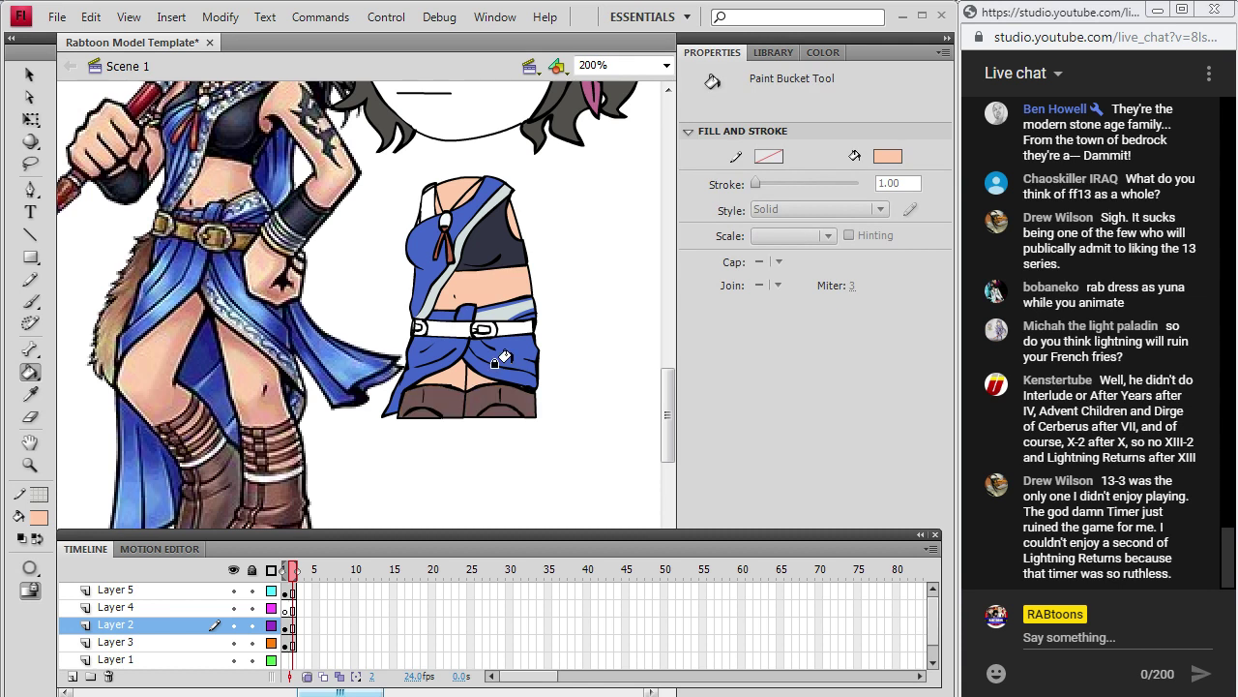
Close the black outlines of the curved areas at the bottom of both boots and fill them with the midriff's skin tone.
{"action": "left_click", "coordinate": [233, 625]}
{"action": "left_click", "coordinate": [233, 625]}
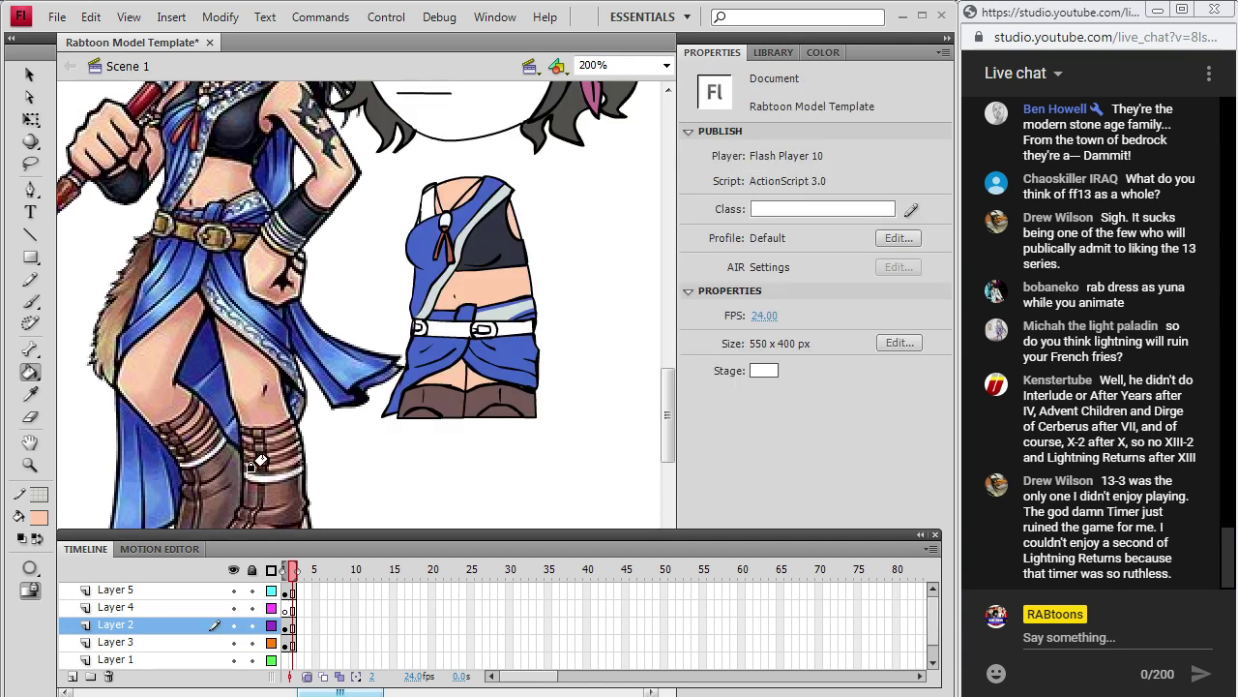
{"action": "left_click", "coordinate": [38, 519]}
{"action": "left_click", "coordinate": [43, 323]}
{"action": "left_click", "coordinate": [30, 301]}
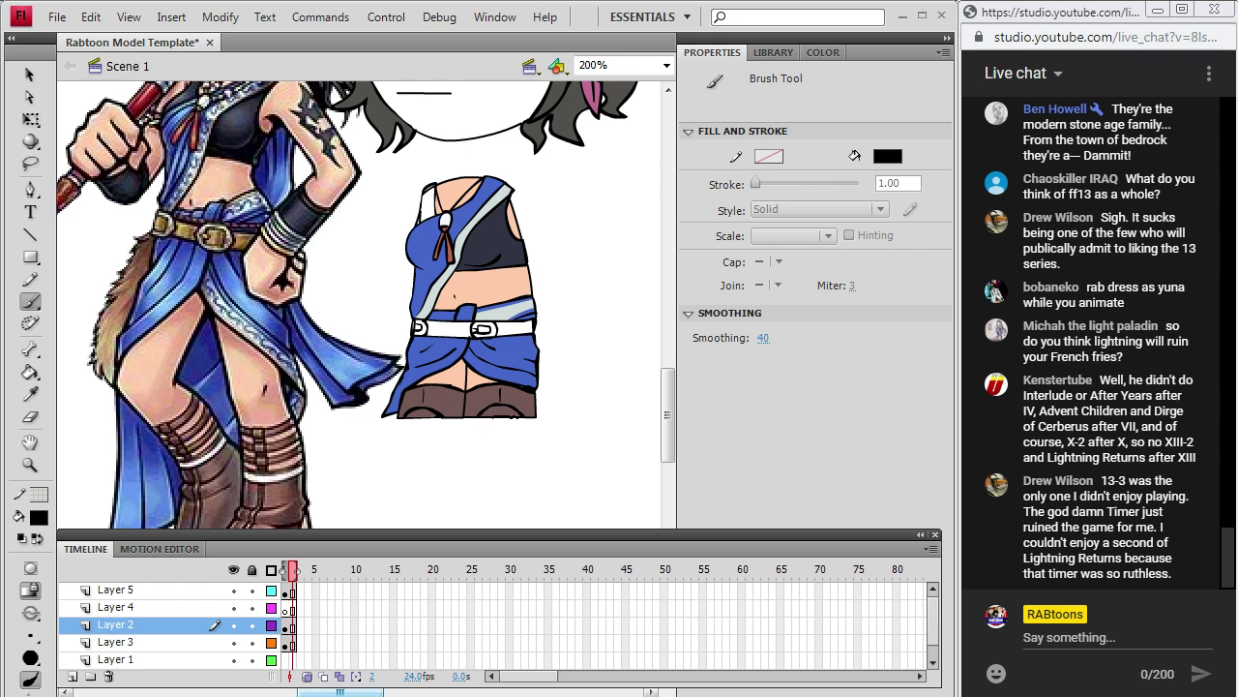
{"action": "left_click", "coordinate": [30, 395]}
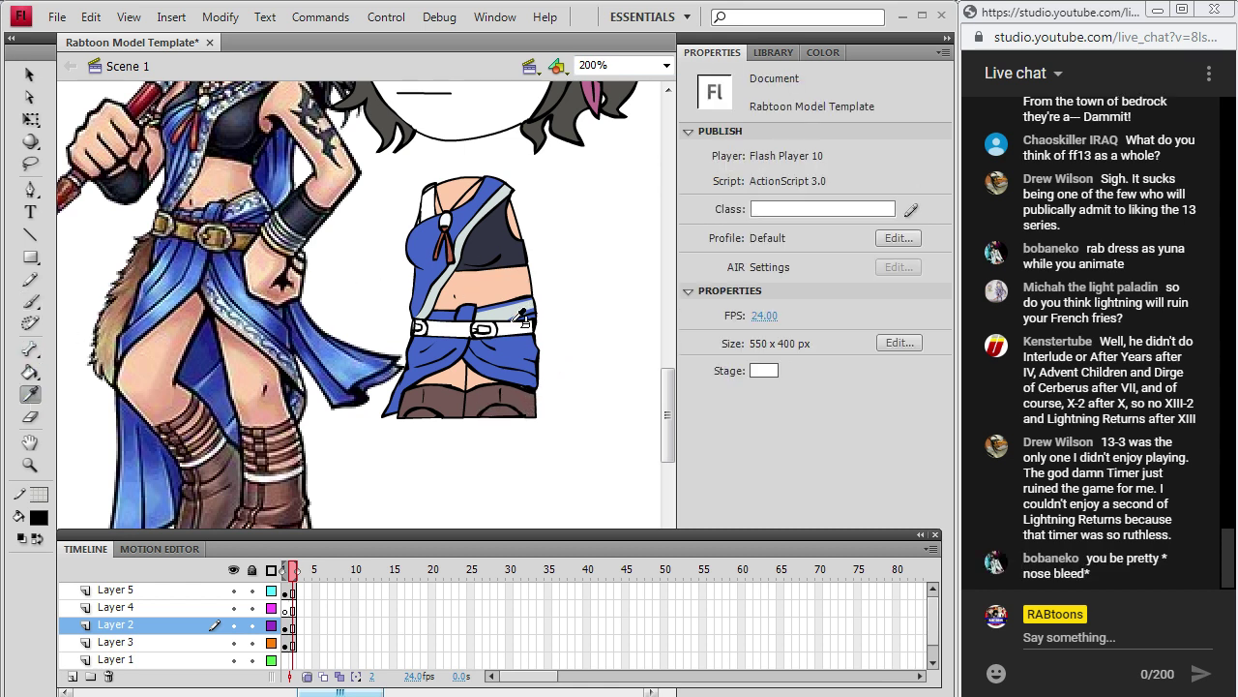
{"action": "left_click", "coordinate": [519, 317]}
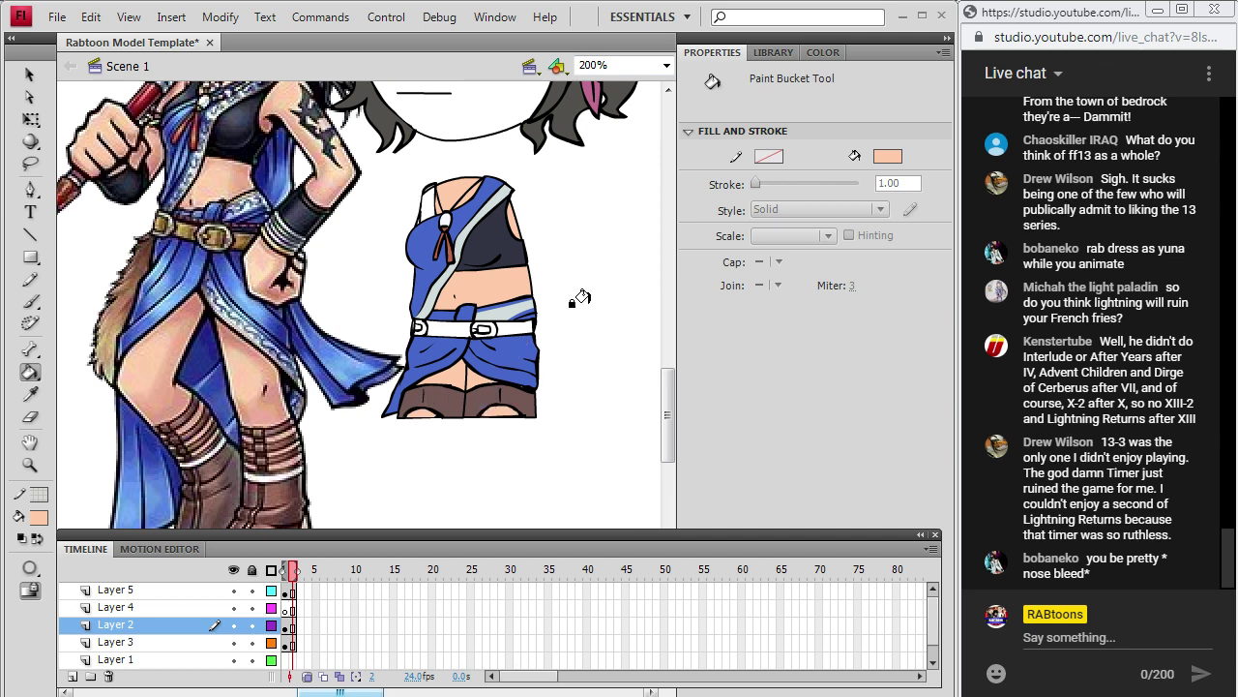
Fill the white shoulder strap with the dark navy sampled from the top, undoing the spill into the neckline.
{"action": "left_click", "coordinate": [30, 395]}
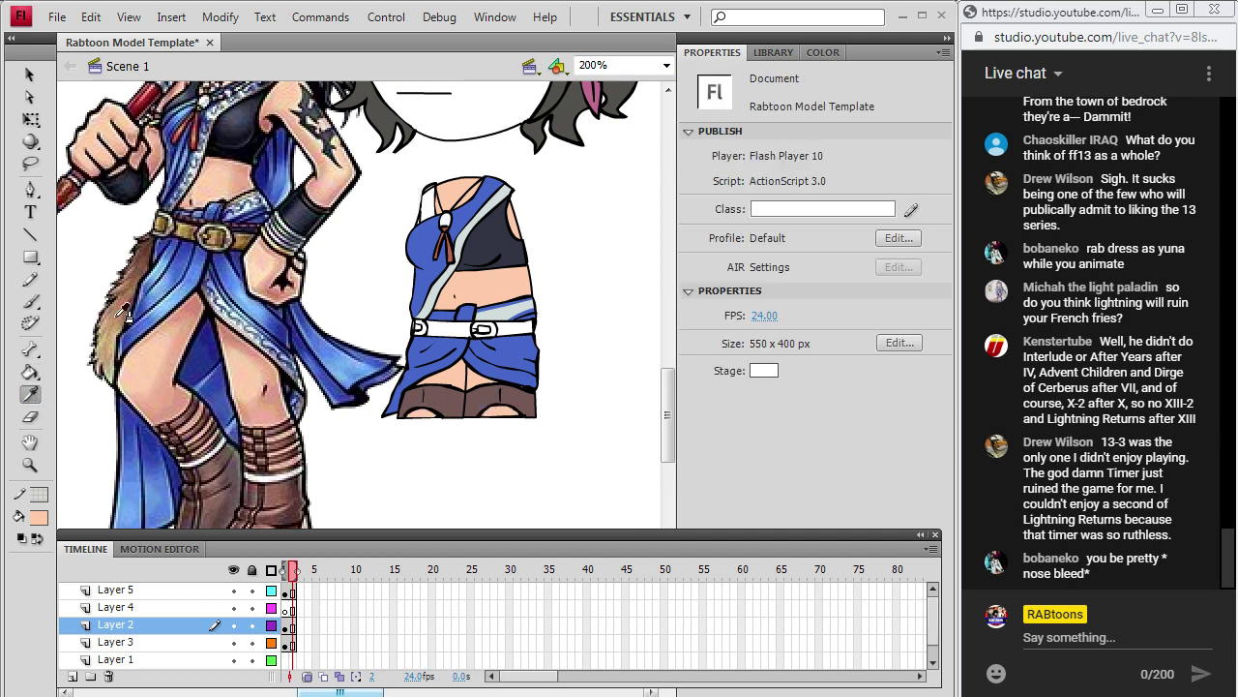
{"action": "left_click", "coordinate": [474, 215]}
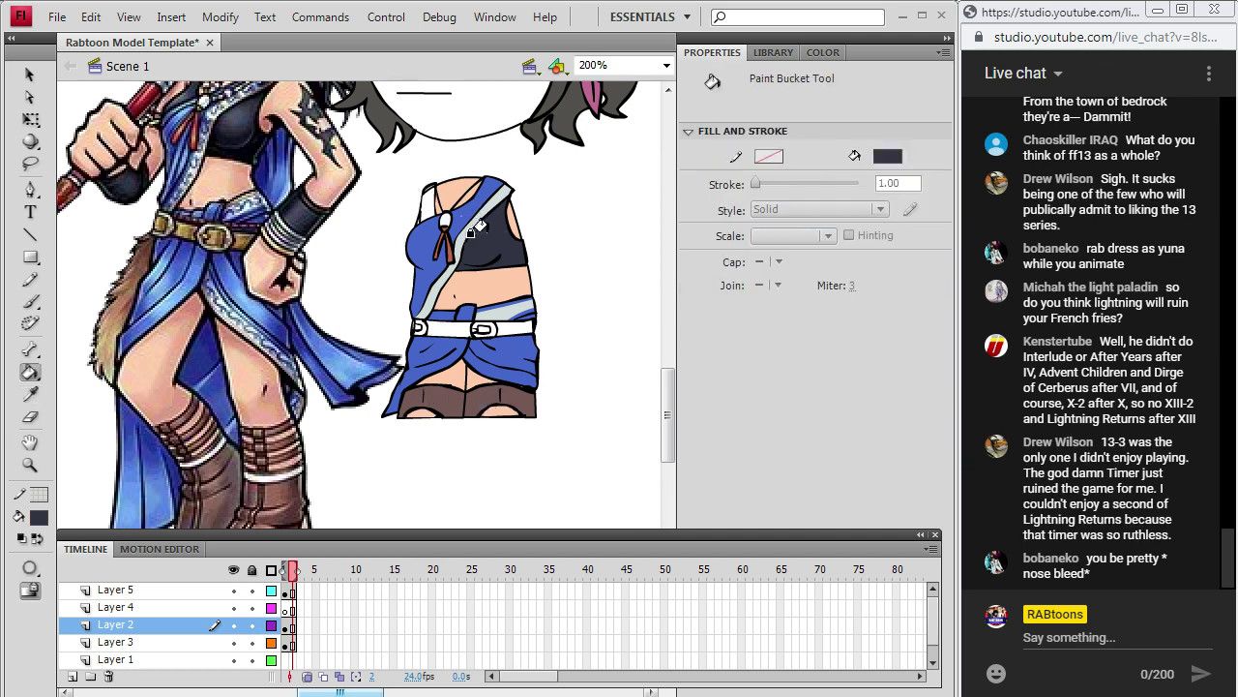
{"action": "left_click", "coordinate": [426, 202]}
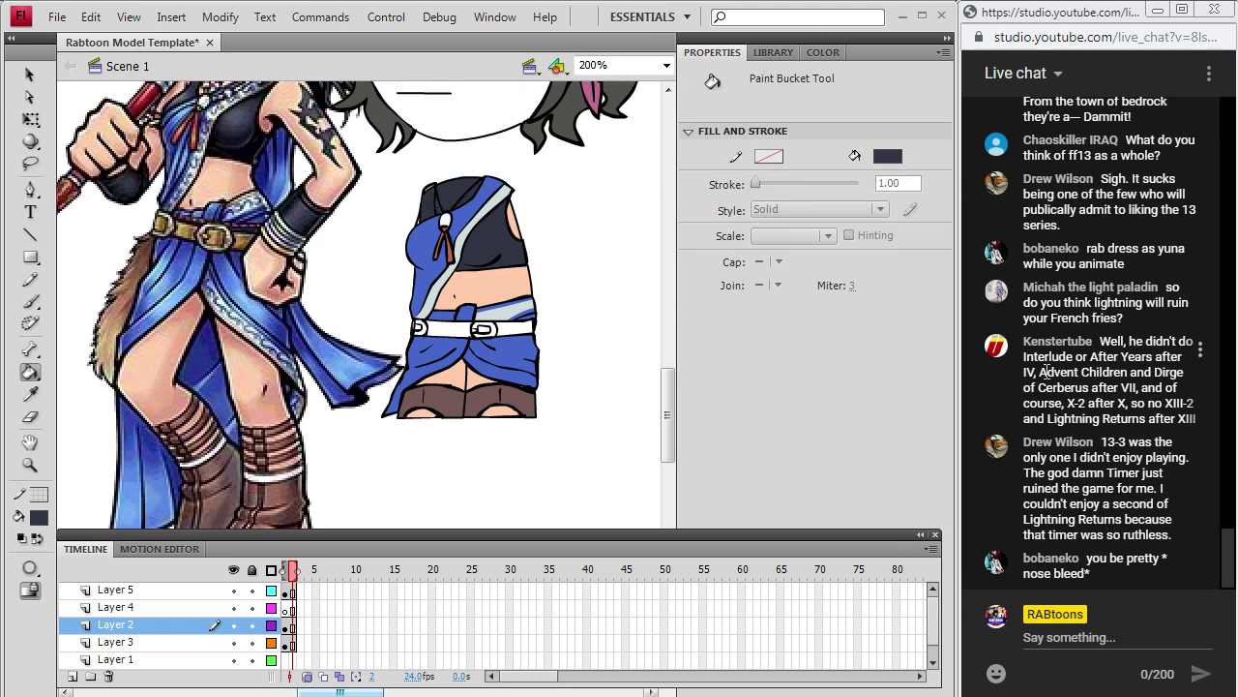
{"action": "key", "text": "ctrl+z"}
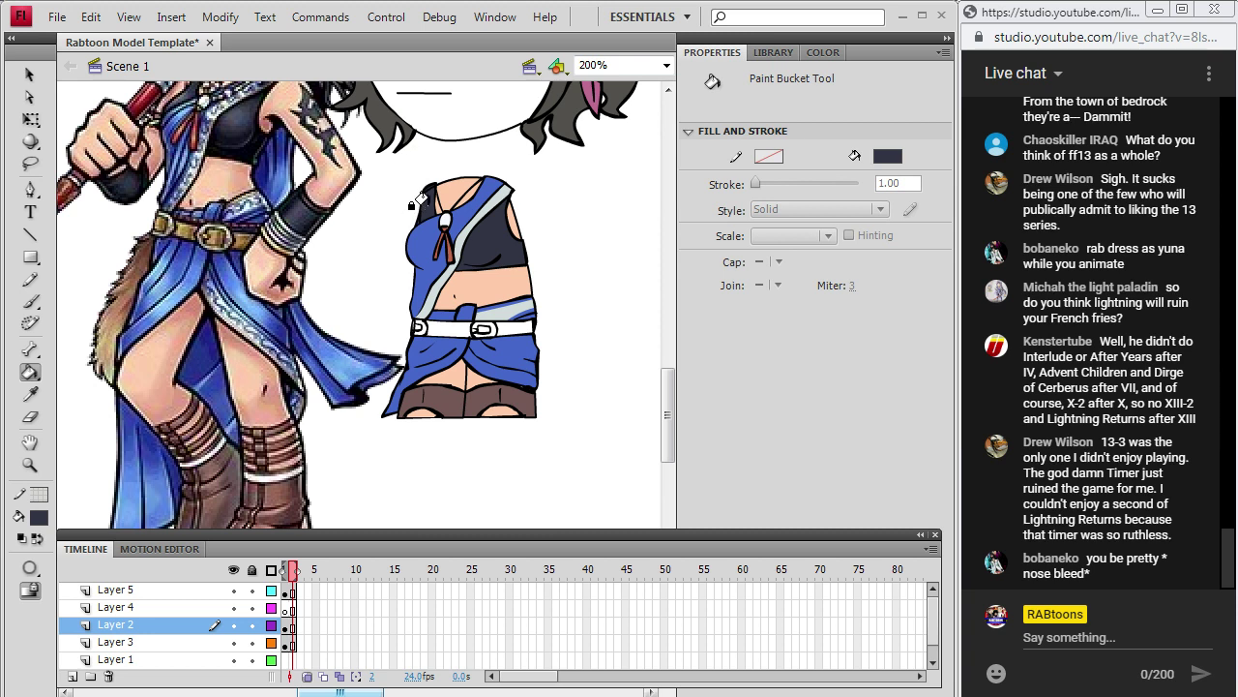
Clean up the short black stroke at the top of the dark shoulder strap.
{"action": "left_click", "coordinate": [37, 79]}
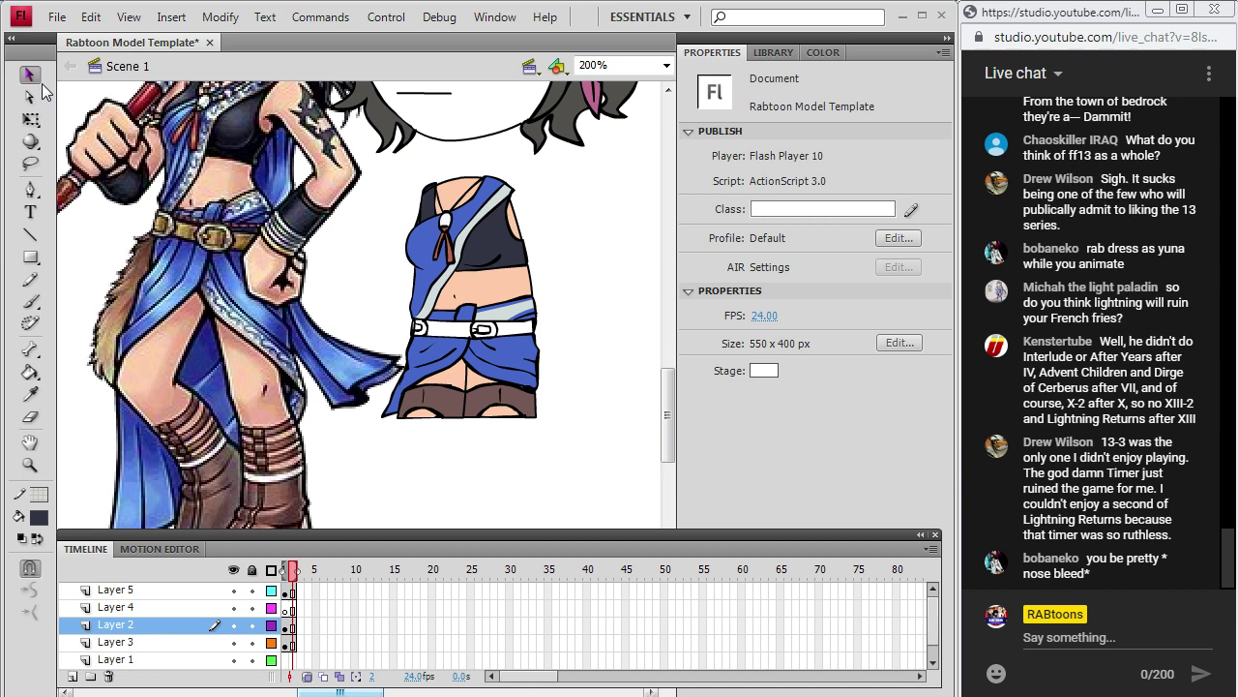
{"action": "left_click", "coordinate": [428, 190]}
{"action": "left_click", "coordinate": [429, 193]}
{"action": "left_click", "coordinate": [429, 193]}
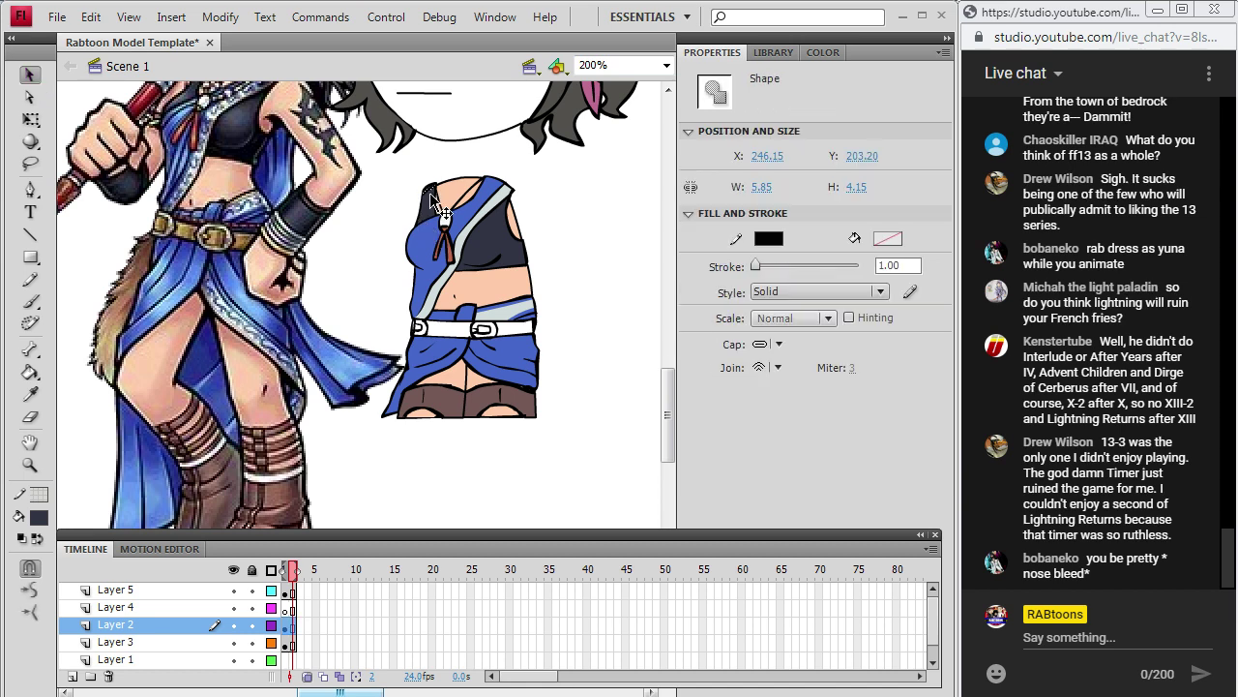
{"action": "left_click", "coordinate": [436, 188]}
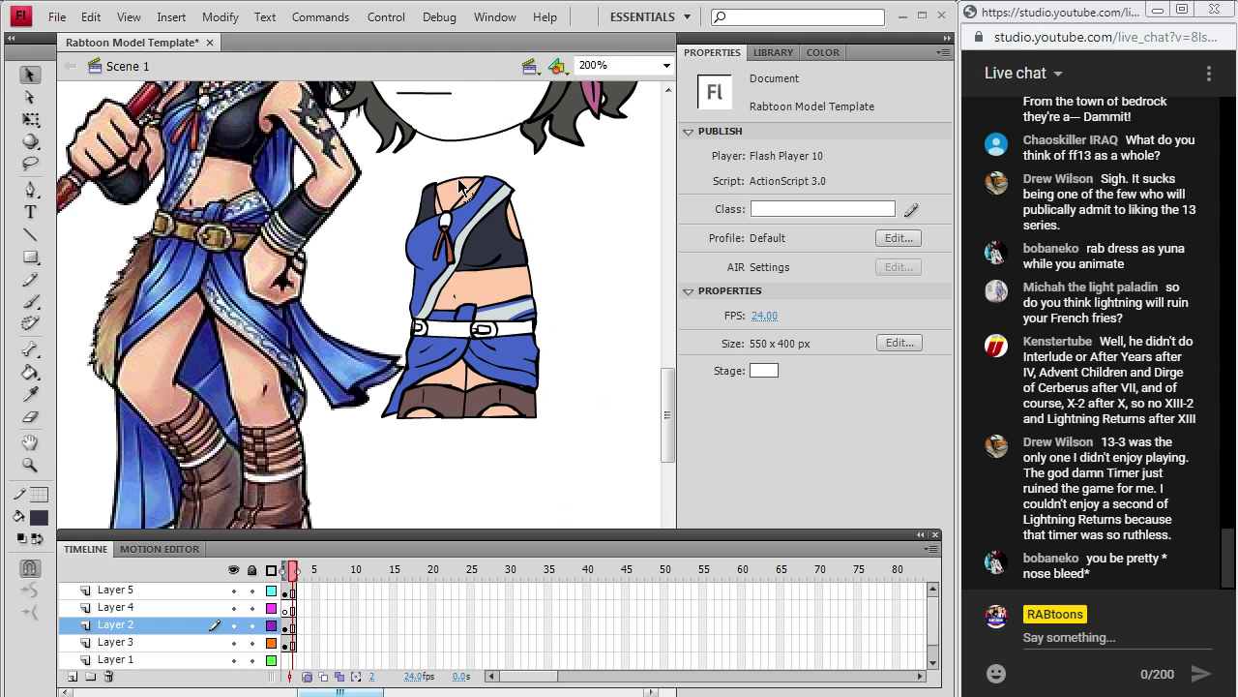
Brush a small black detail mark onto the blue cloth over the chest on Layer 2.
{"action": "left_click", "coordinate": [39, 517]}
{"action": "left_click", "coordinate": [39, 312]}
{"action": "key", "text": "b"}
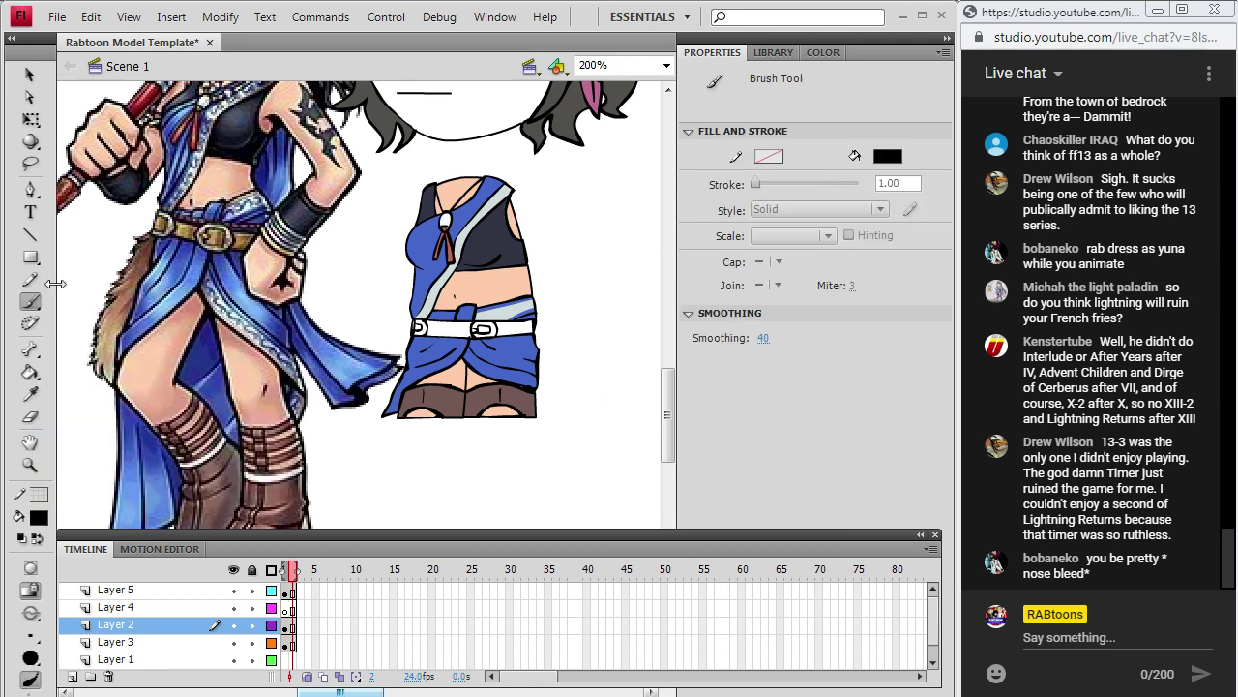
{"action": "left_click", "coordinate": [293, 627]}
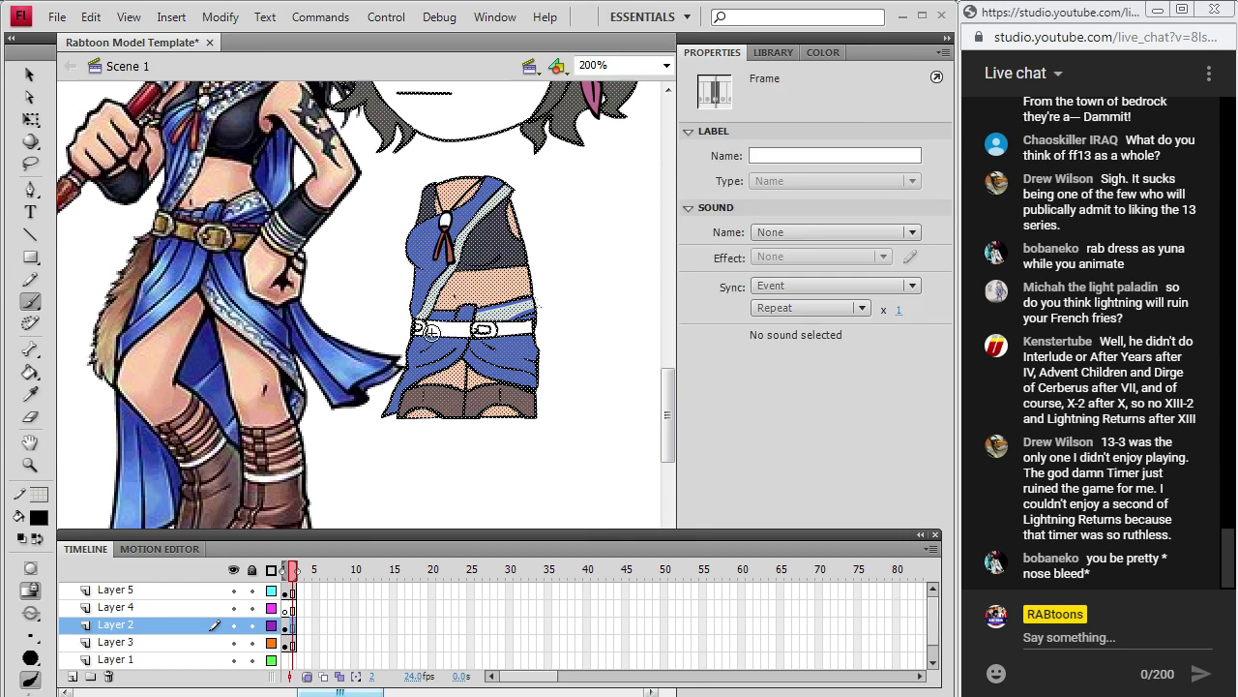
{"action": "key", "text": "ctrl+shift+a"}
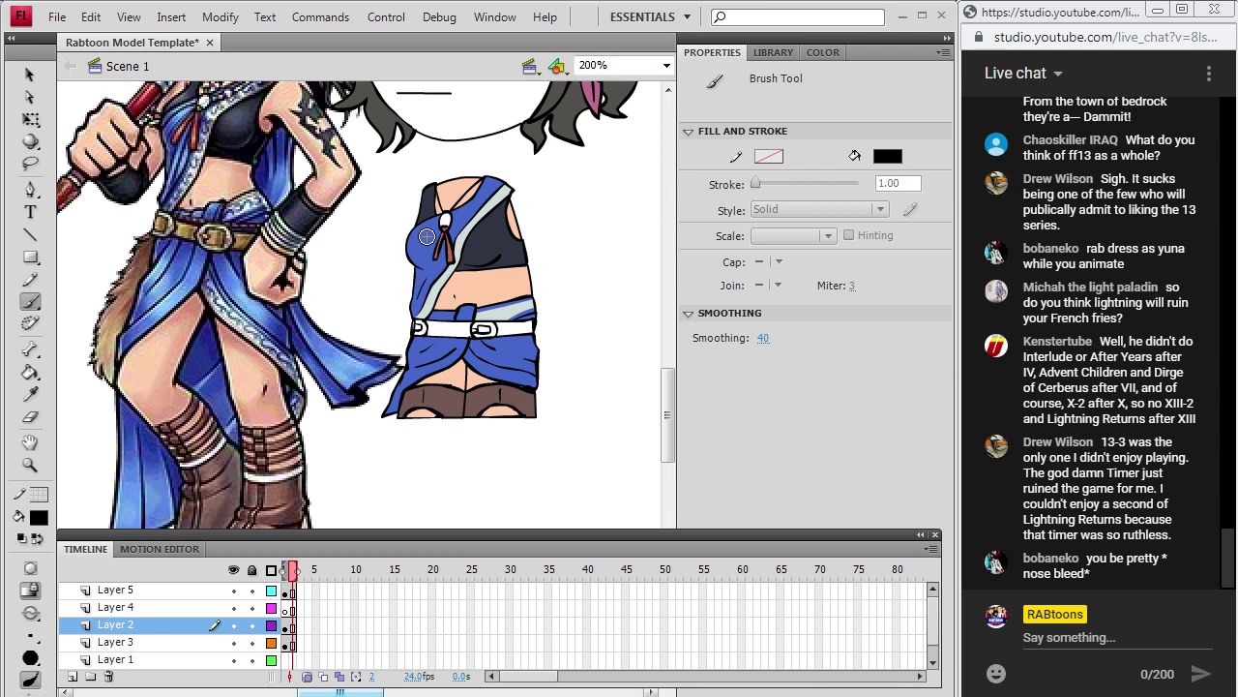
Fill the face and the ear with the skin tone sampled from the midriff.
{"action": "left_click_drag", "start_coordinate": [677, 378], "coordinate": [674, 355]}
{"action": "key", "text": "i"}
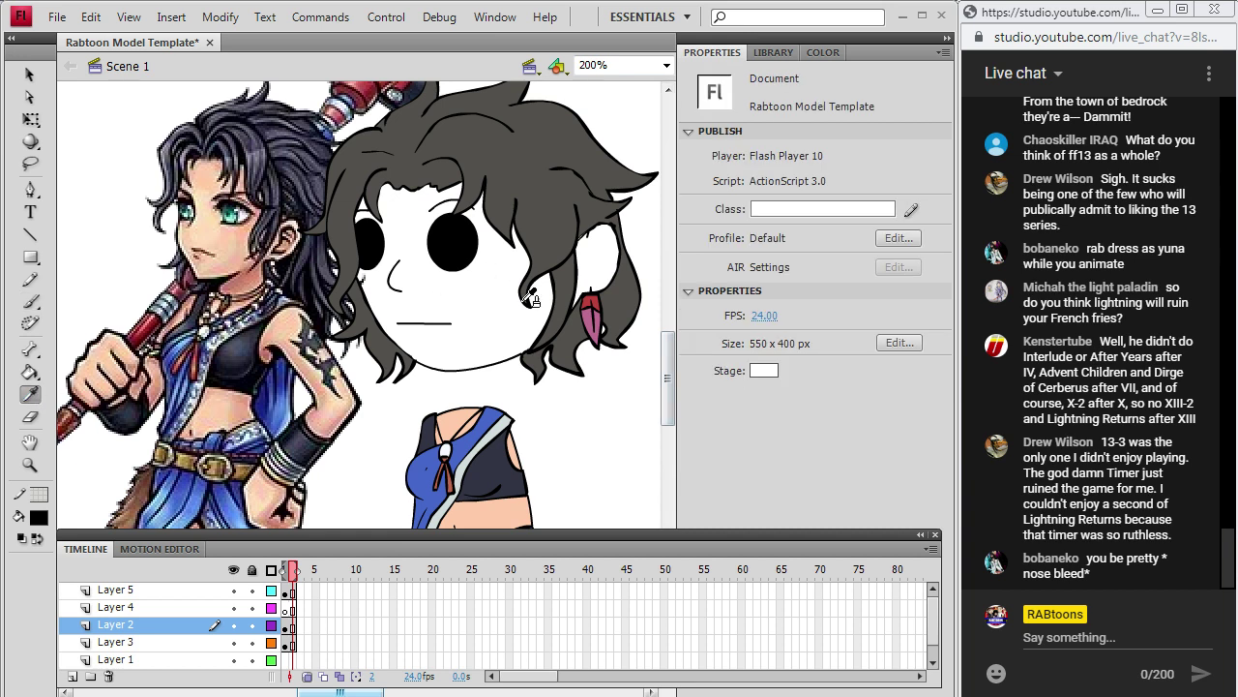
{"action": "left_click", "coordinate": [495, 501]}
{"action": "left_click", "coordinate": [488, 329]}
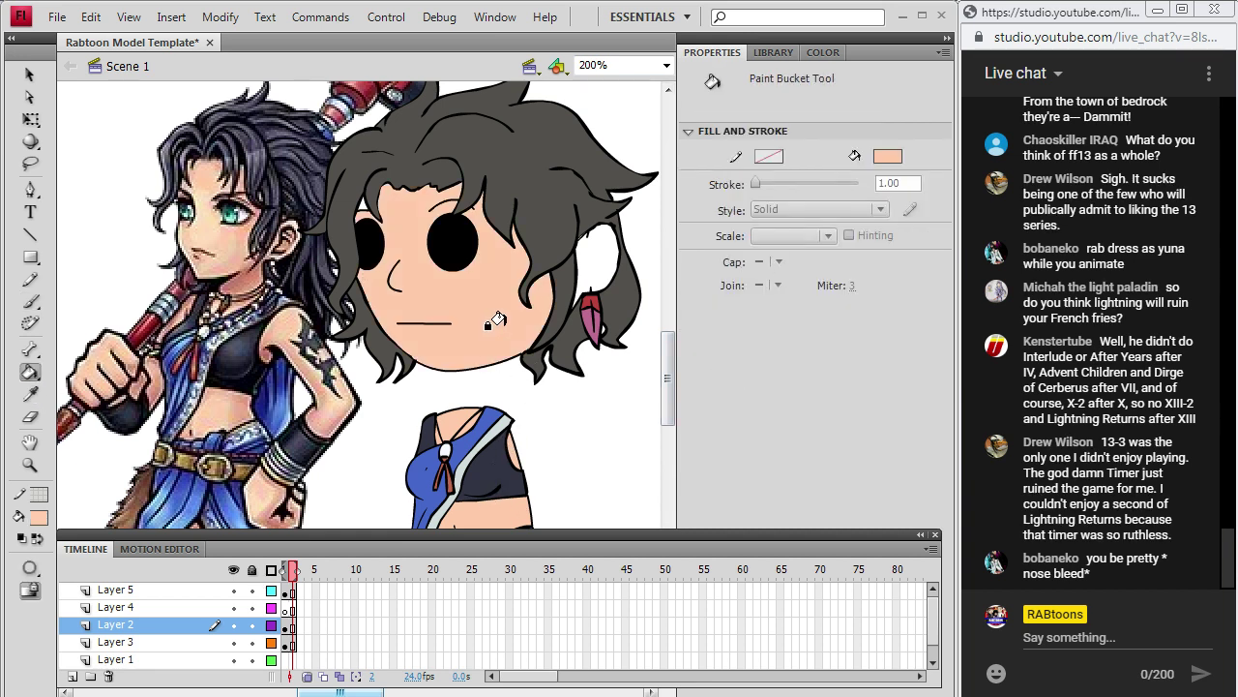
{"action": "left_click", "coordinate": [576, 268]}
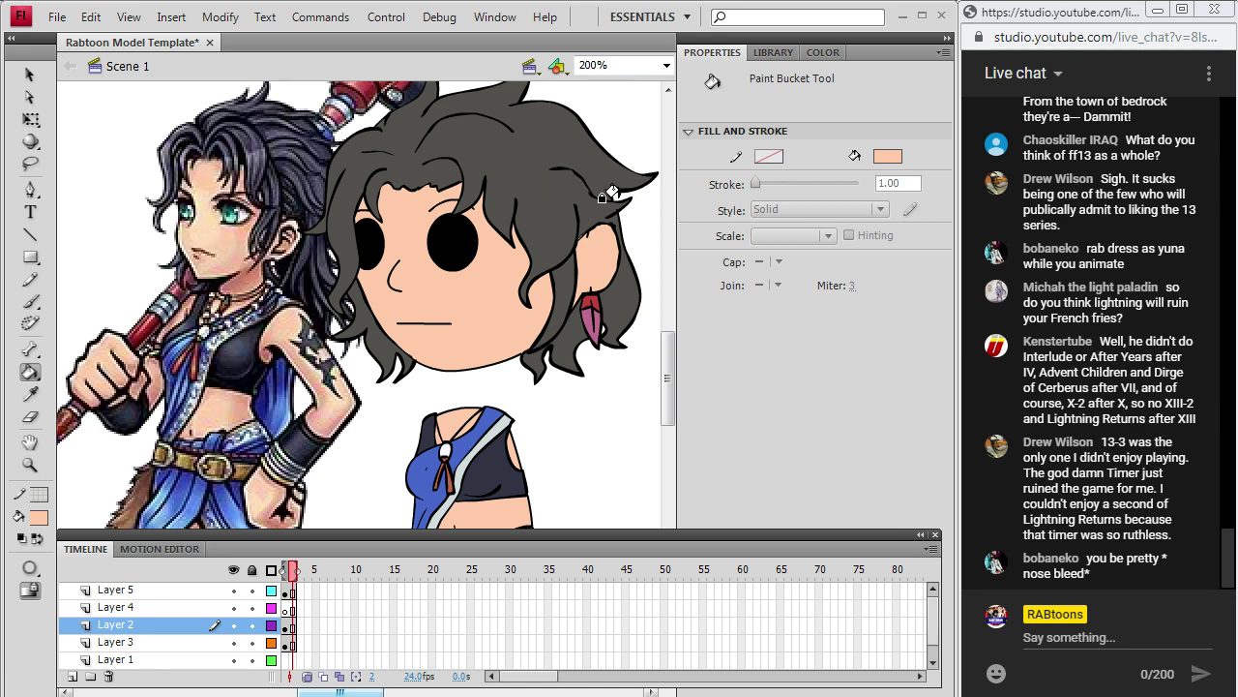
Fill the white belt segments with the golden brown sampled from the reference's belt.
{"action": "left_click", "coordinate": [33, 304]}
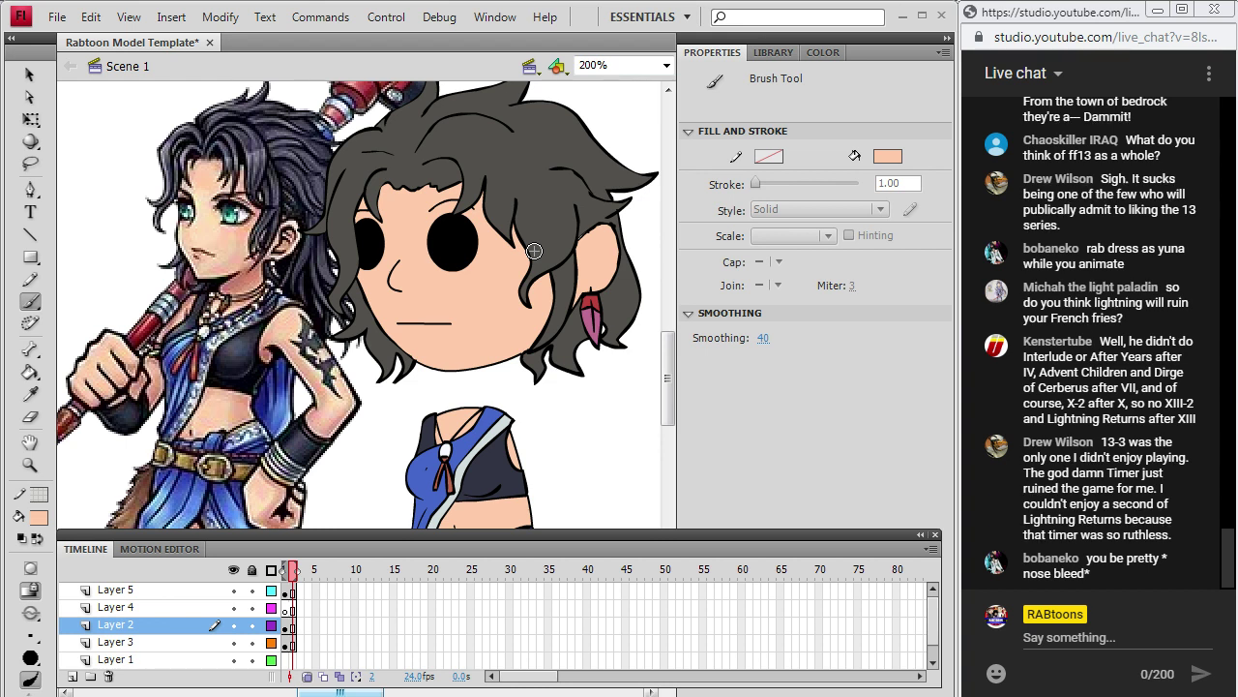
{"action": "mouse_move", "coordinate": [666, 354]}
{"action": "left_mouse_down"}
{"action": "mouse_move", "coordinate": [668, 395]}
{"action": "mouse_move", "coordinate": [667, 382]}
{"action": "left_mouse_up"}
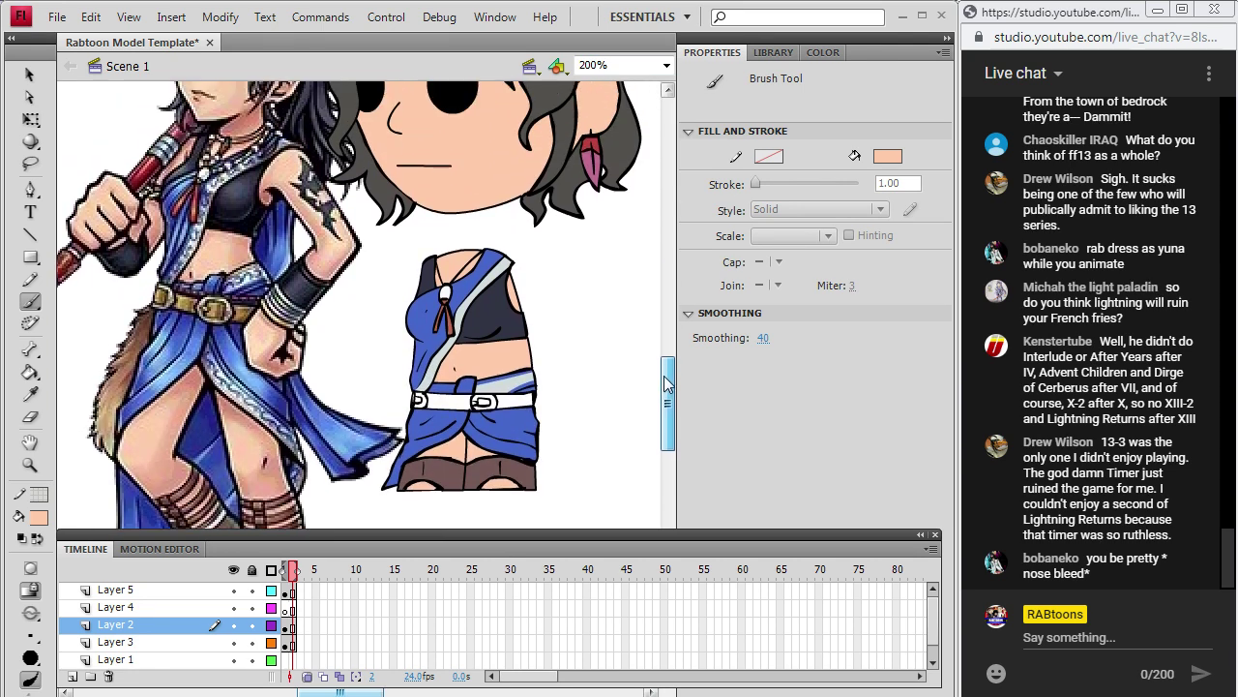
{"action": "key", "text": "i"}
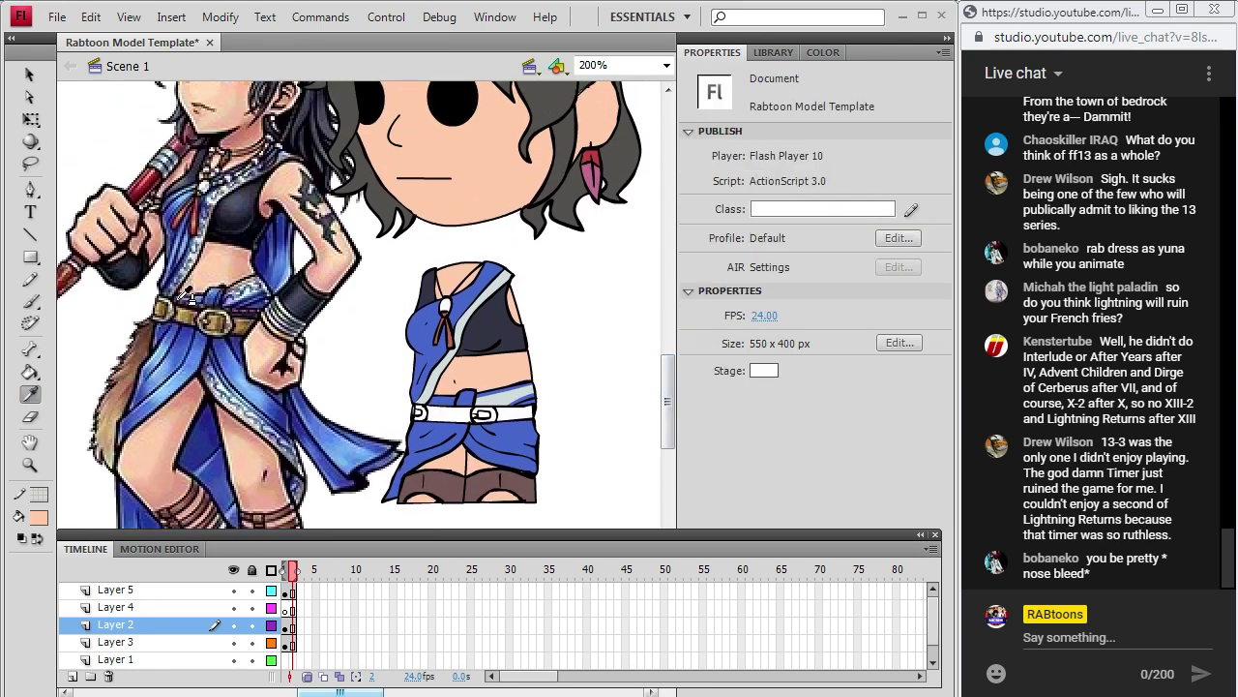
{"action": "left_click", "coordinate": [251, 307]}
{"action": "left_click", "coordinate": [431, 413]}
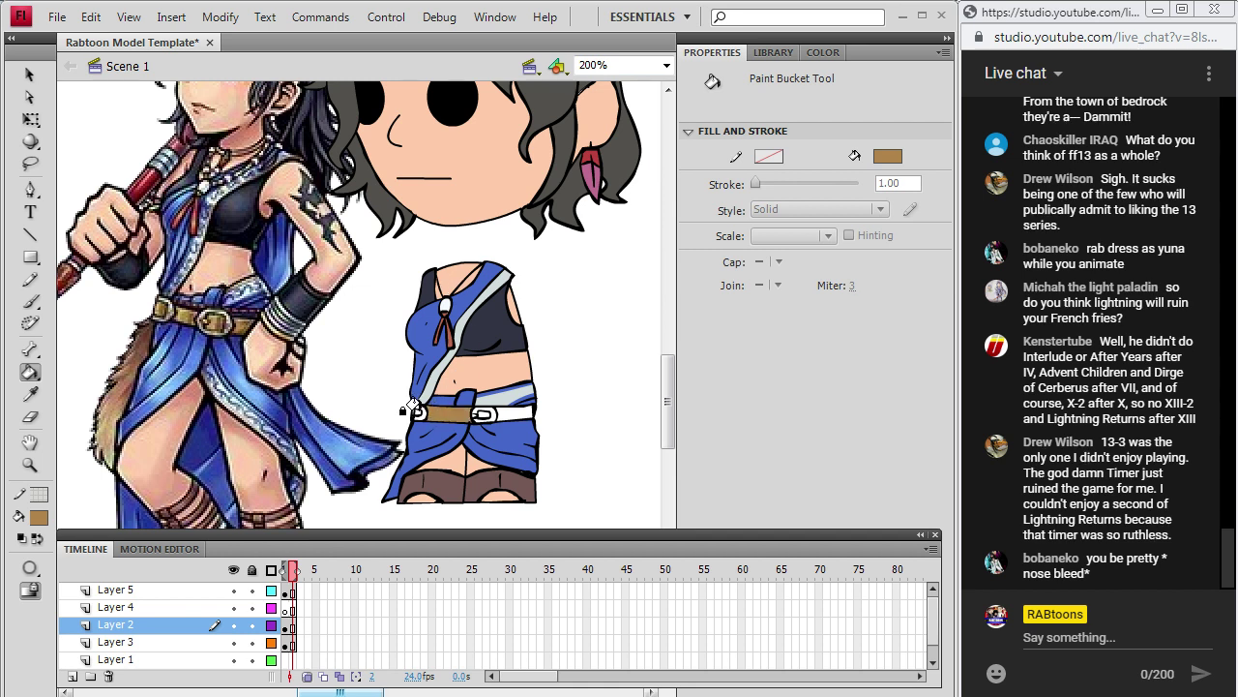
{"action": "left_click", "coordinate": [499, 413]}
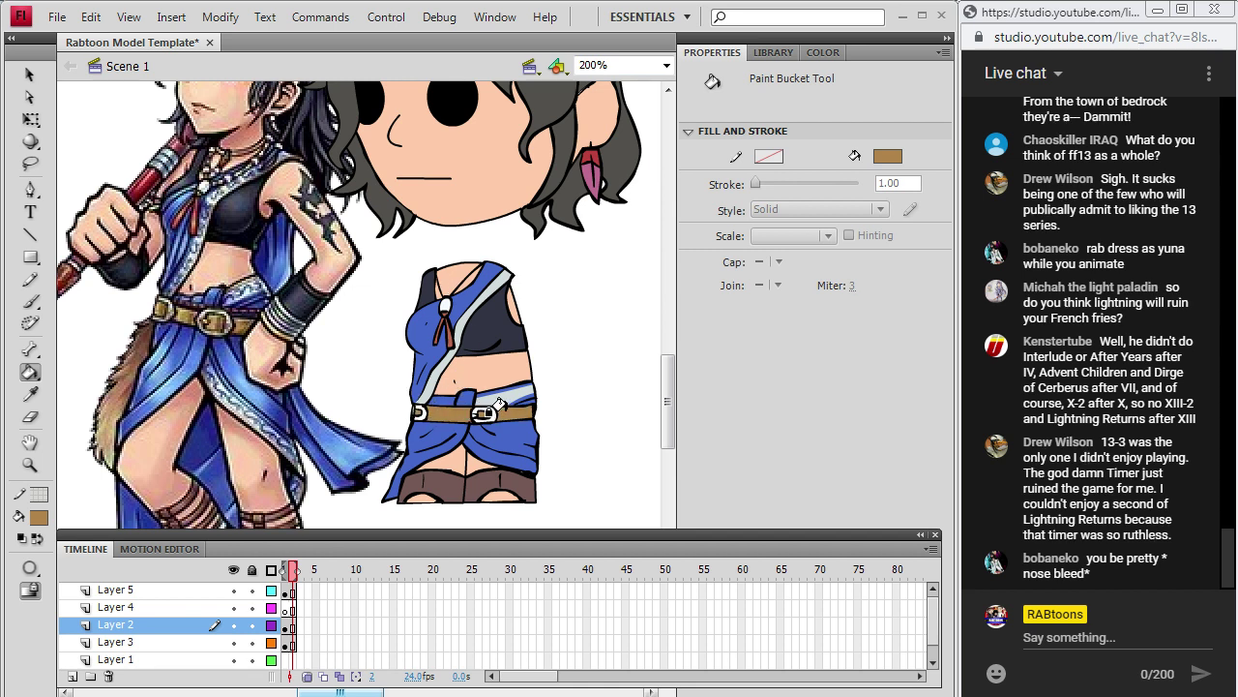
Set the fill colour to grey and fill the belt's buckle and side ring with it.
{"action": "left_click", "coordinate": [40, 519]}
{"action": "left_click", "coordinate": [58, 348]}
{"action": "left_click", "coordinate": [30, 302]}
{"action": "left_click", "coordinate": [30, 372]}
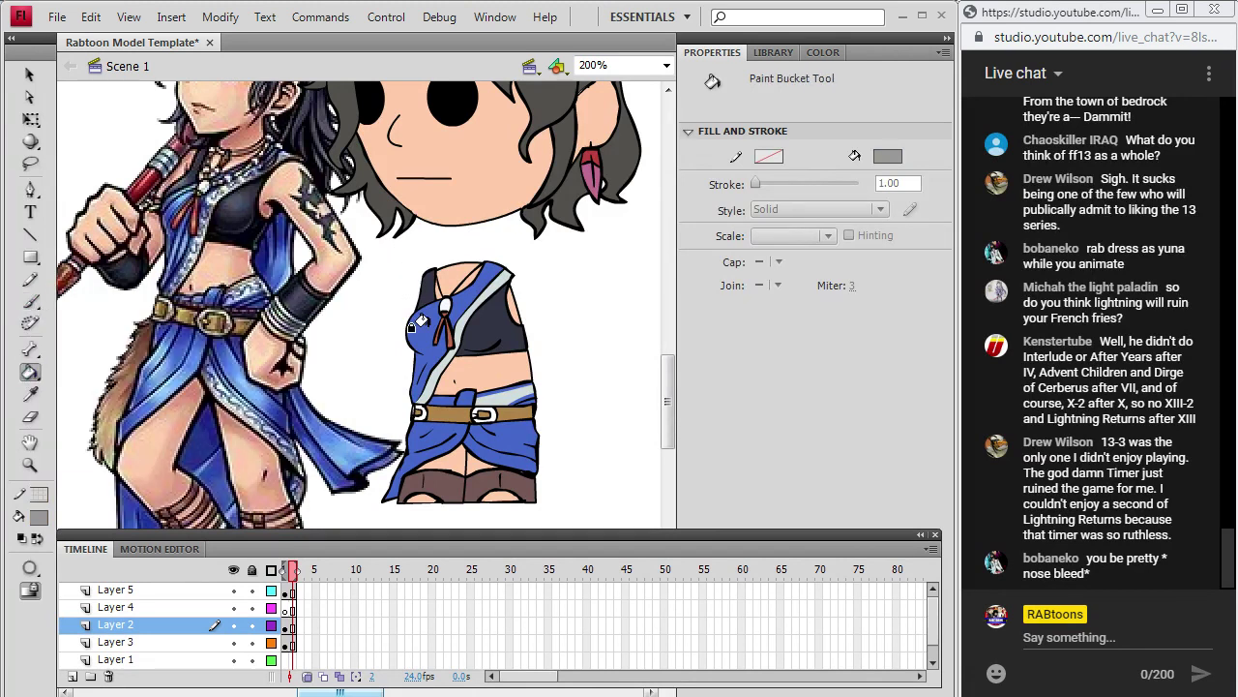
{"action": "left_click", "coordinate": [416, 412]}
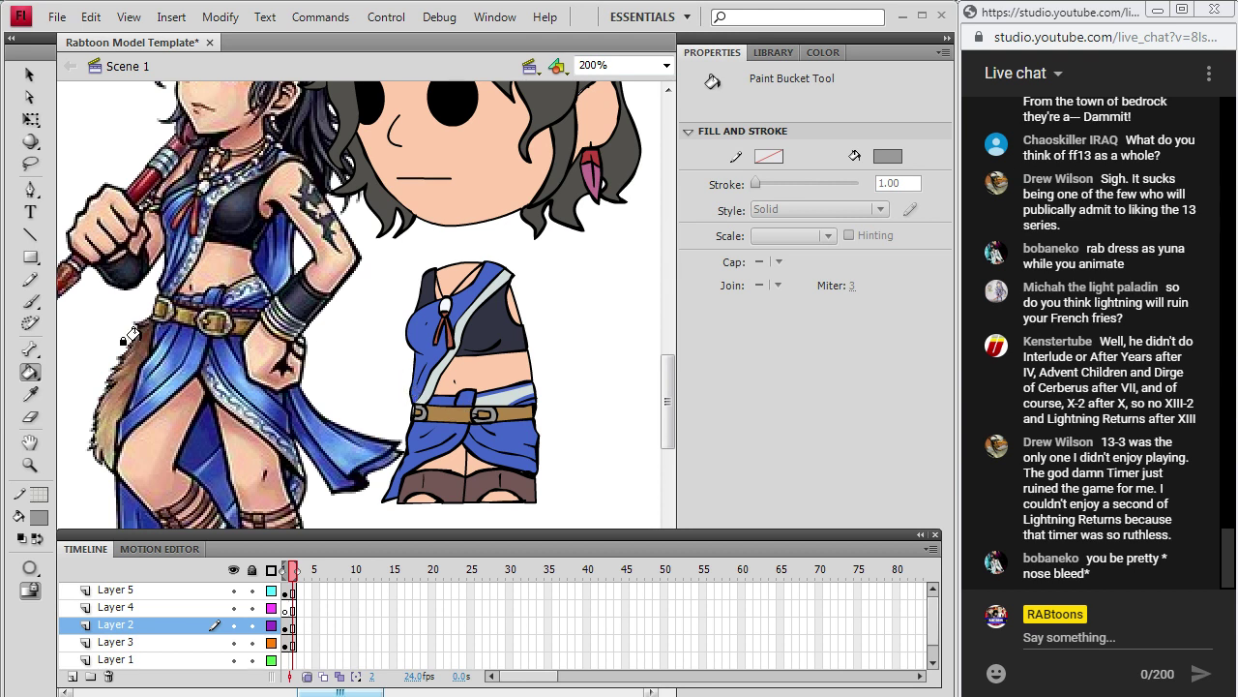
Tidy the belt's side ring and fill its inside with the brown sampled from the belt.
{"action": "left_click", "coordinate": [30, 302]}
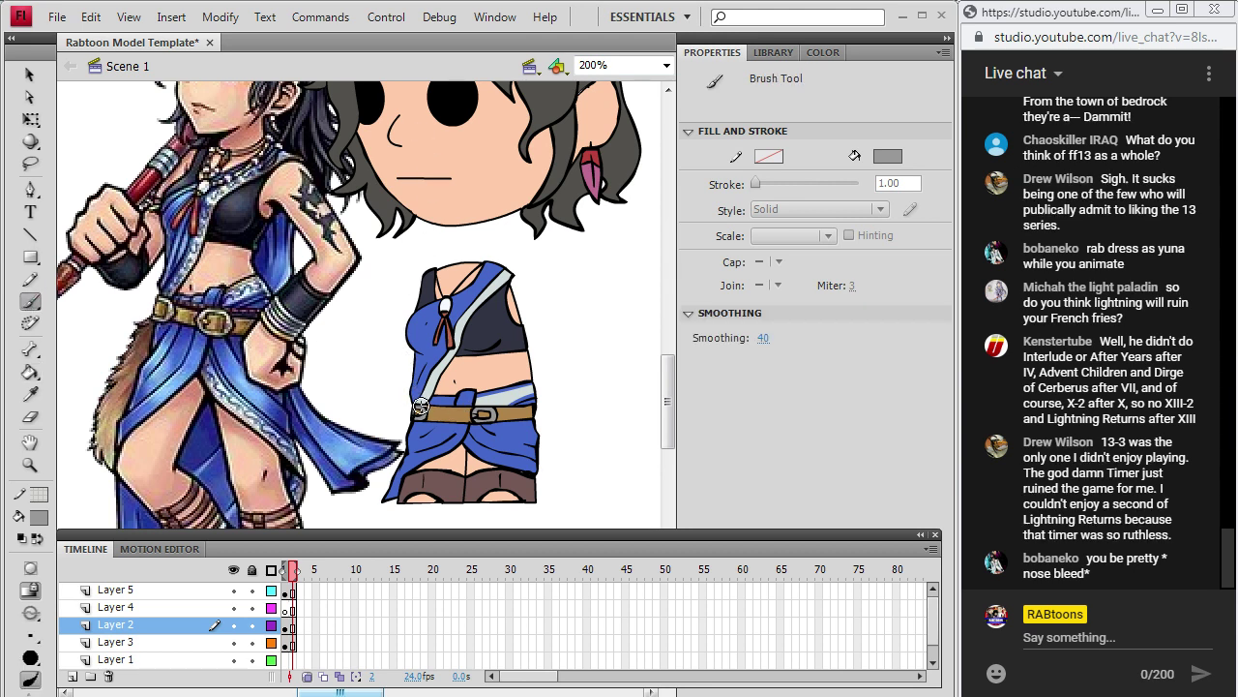
{"action": "left_click", "coordinate": [30, 75]}
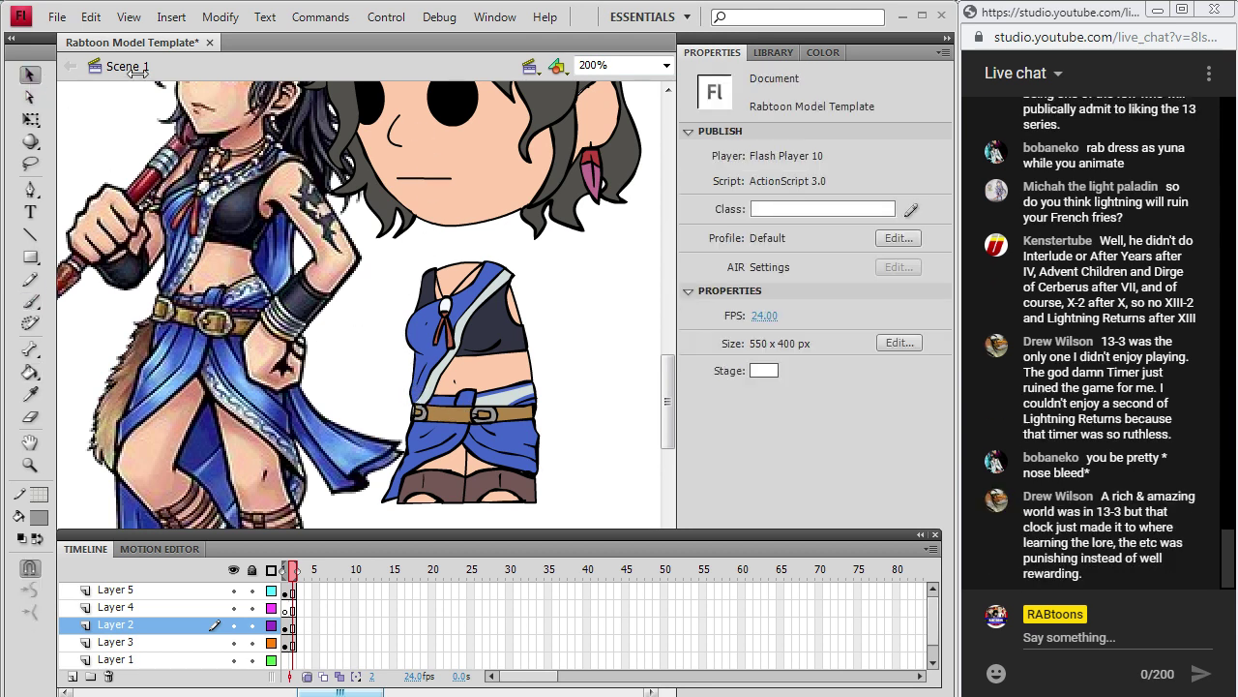
{"action": "left_click", "coordinate": [417, 414]}
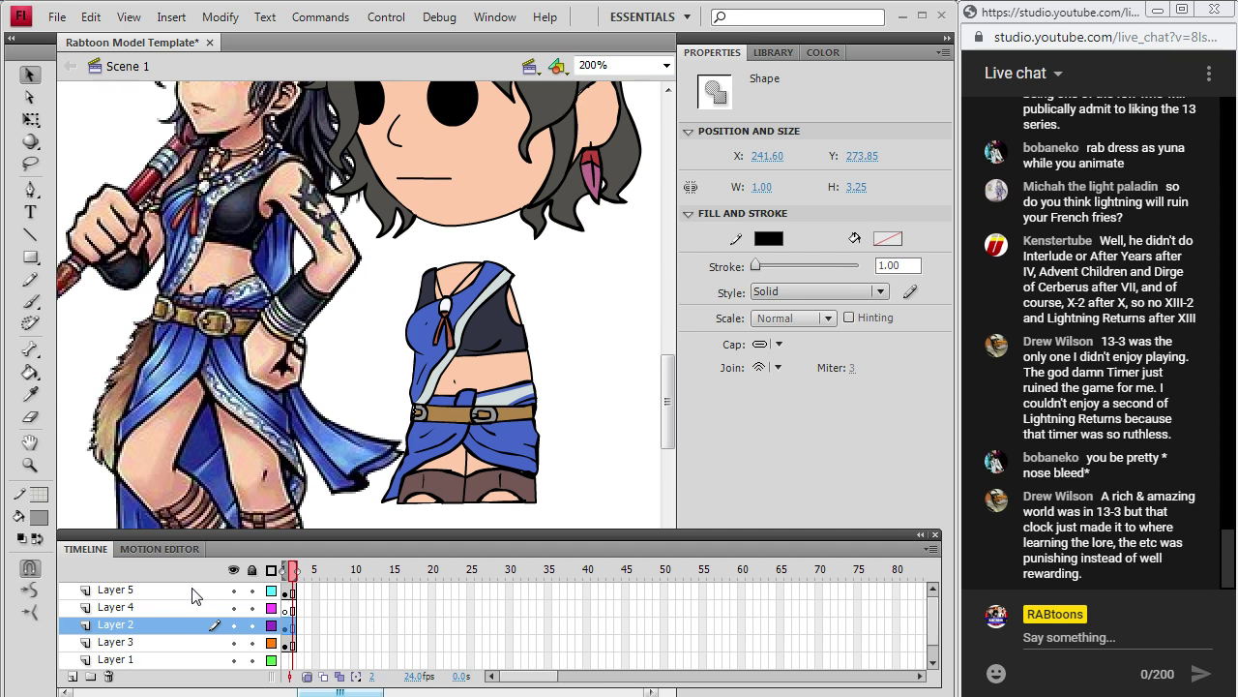
{"action": "left_click", "coordinate": [412, 425]}
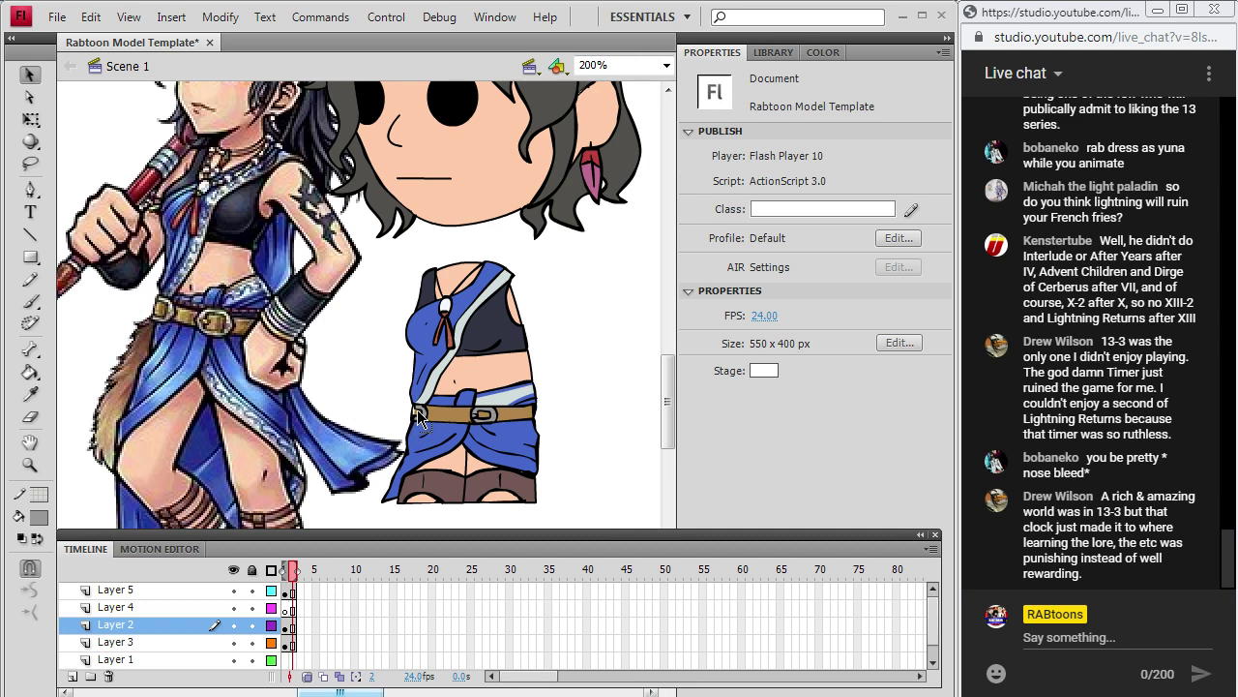
{"action": "key", "text": "i"}
{"action": "left_click", "coordinate": [461, 413]}
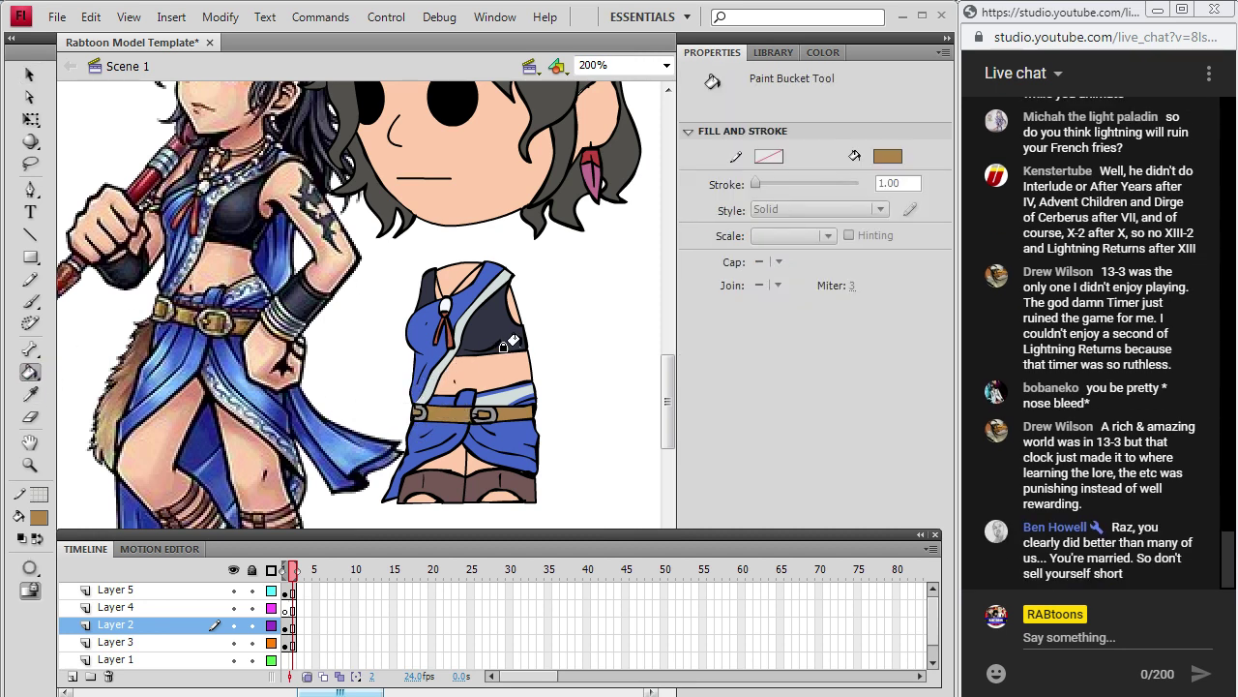
Draw a yellow Pencil line down the torso from the neckline to the boot as a shading boundary, and select Layer 2's frame 2.
{"action": "left_click", "coordinate": [38, 519]}
{"action": "left_click", "coordinate": [39, 309]}
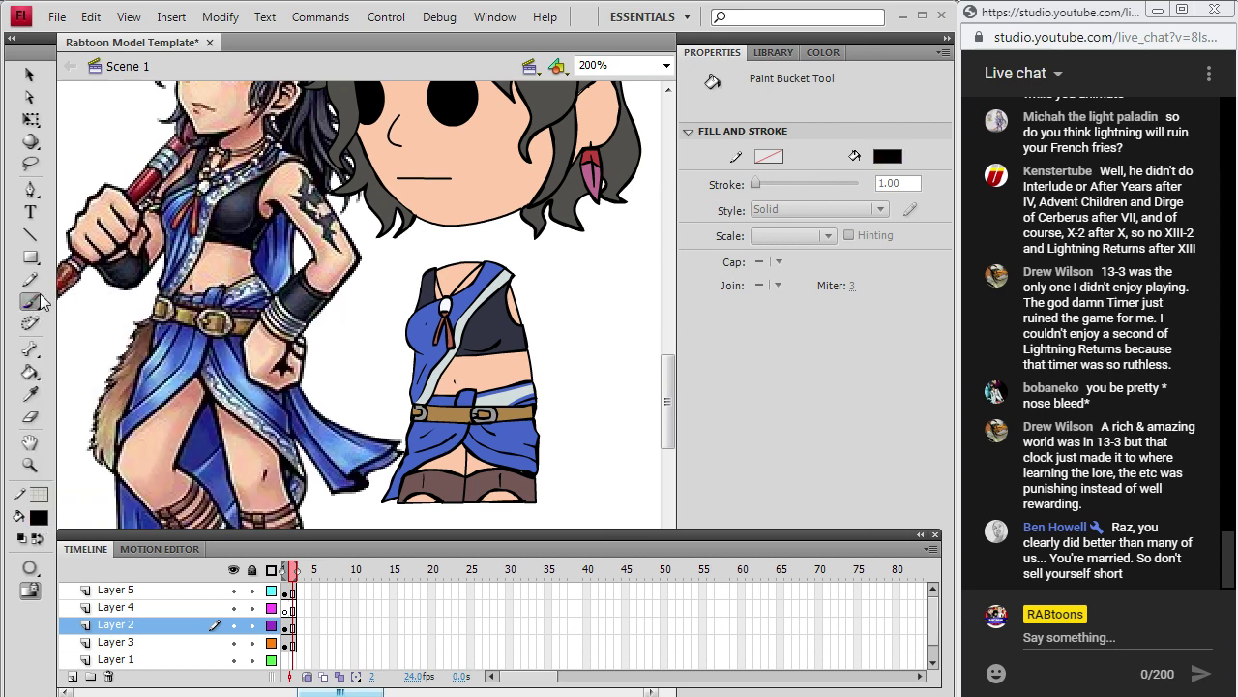
{"action": "left_click", "coordinate": [30, 301]}
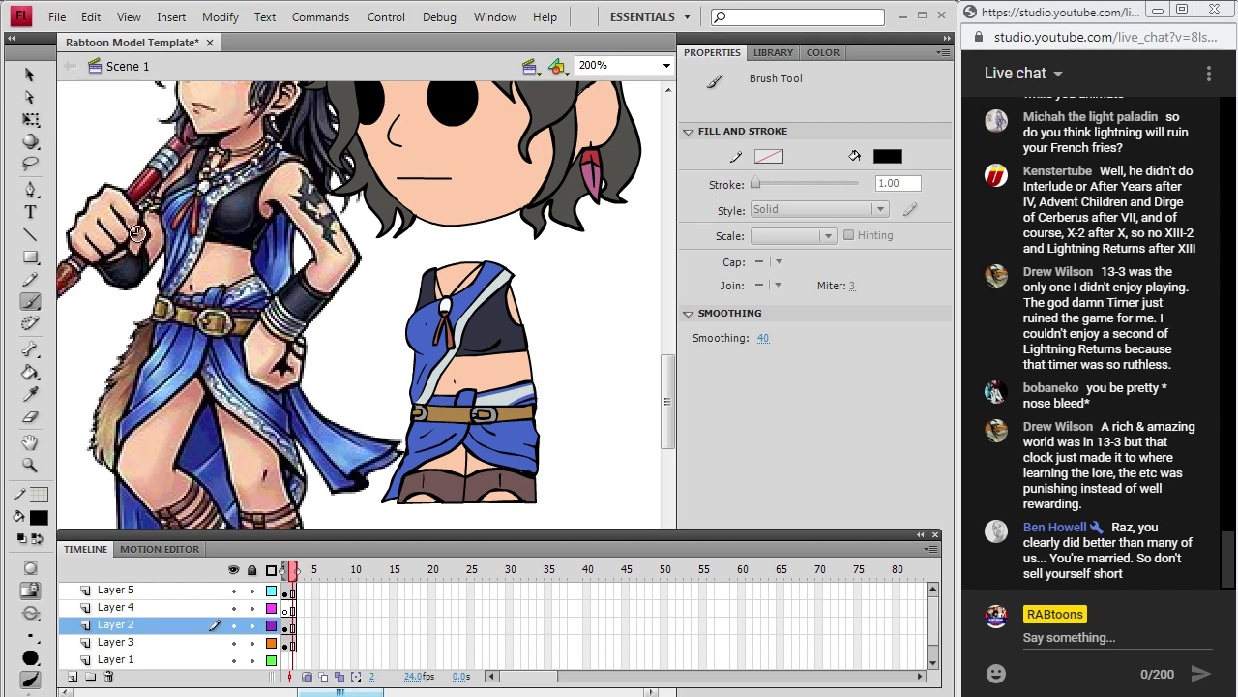
{"action": "left_click", "coordinate": [30, 278]}
{"action": "left_click", "coordinate": [289, 624]}
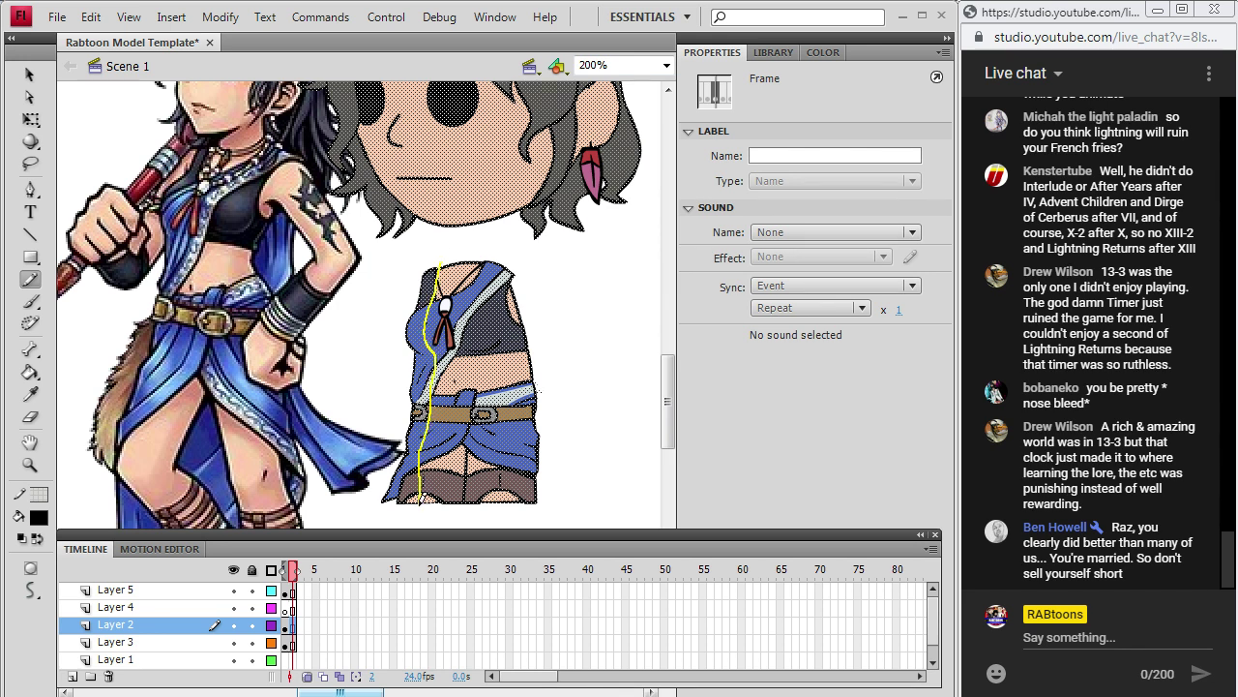
Finish the Pencil shading lines down the skirt and sample the salmon skin-shadow colour from the reference's thigh.
{"action": "left_click_drag", "start_coordinate": [419, 501], "coordinate": [422, 523]}
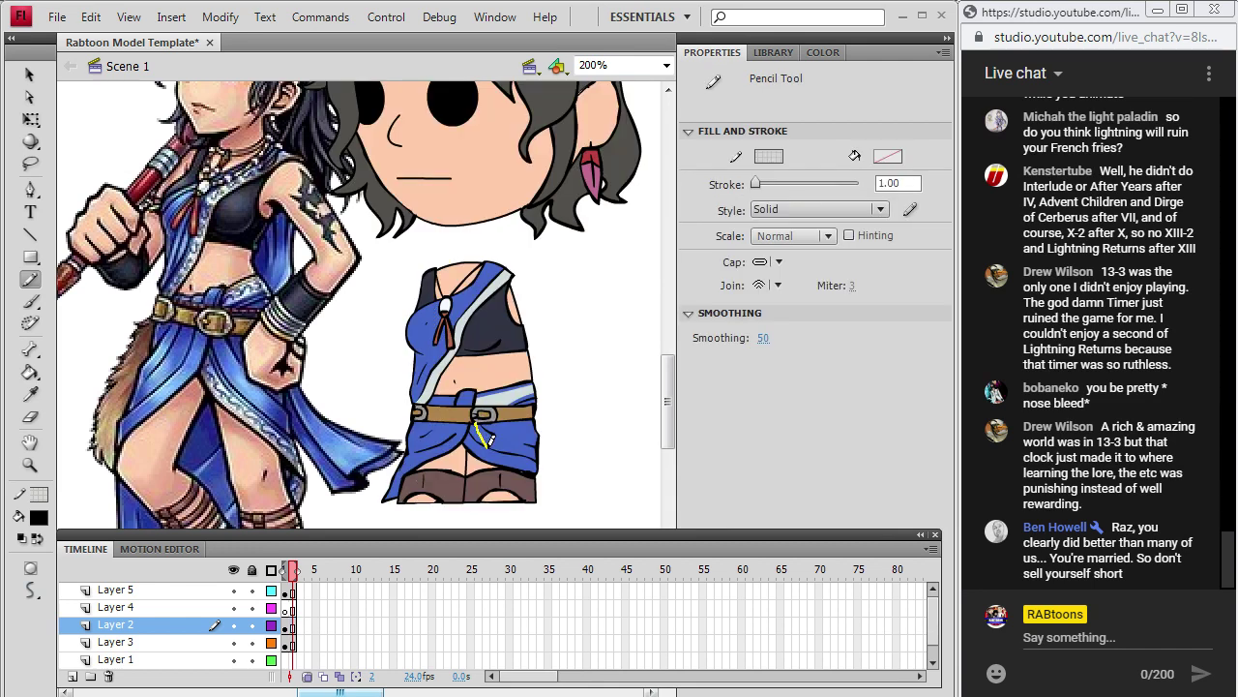
{"action": "left_click_drag", "start_coordinate": [515, 463], "coordinate": [523, 462]}
{"action": "key", "text": "i"}
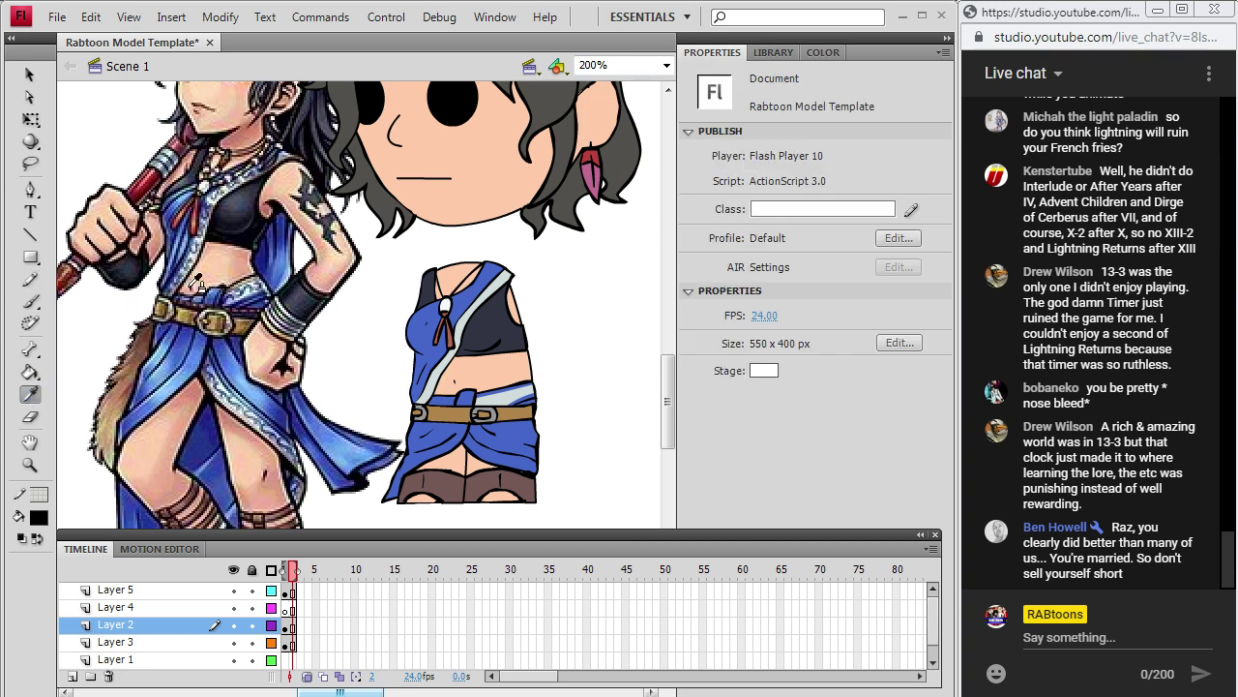
{"action": "left_click", "coordinate": [244, 424]}
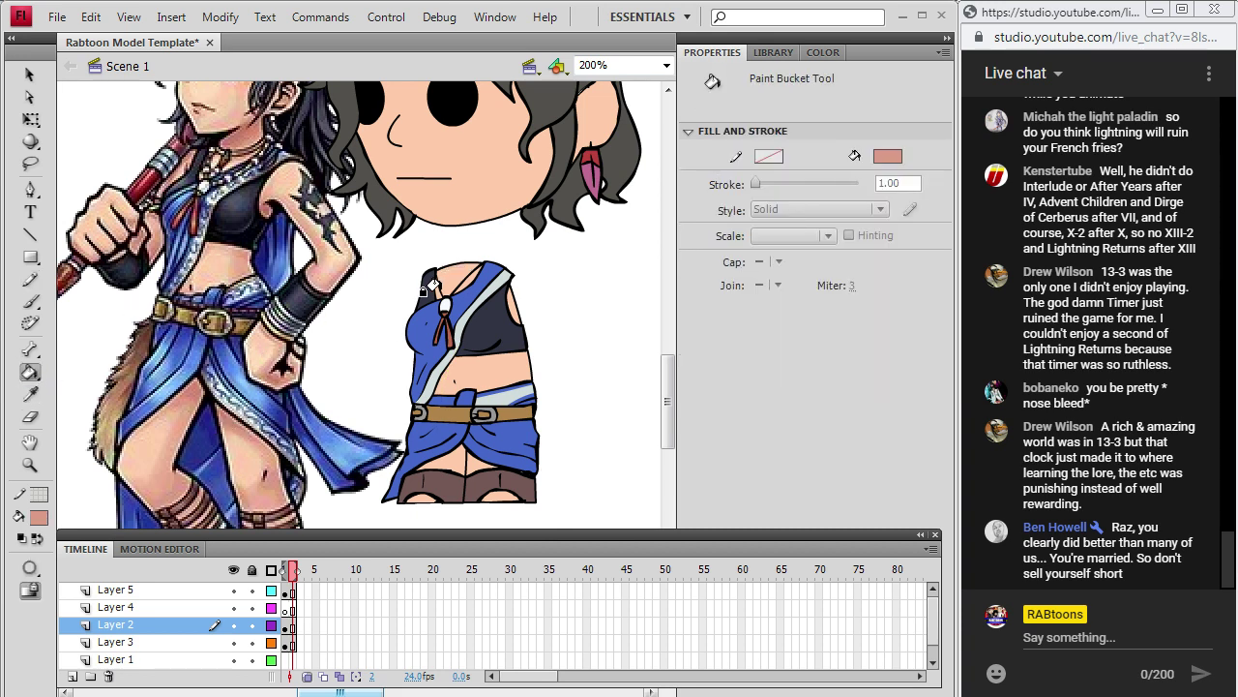
Try to fill the torso's shaded side with the salmon shadow colour, checking Layer 2's artwork by hiding and showing it.
{"action": "left_click", "coordinate": [437, 277]}
{"action": "key", "text": "ctrl+z"}
{"action": "left_click", "coordinate": [29, 279]}
{"action": "left_click", "coordinate": [234, 625]}
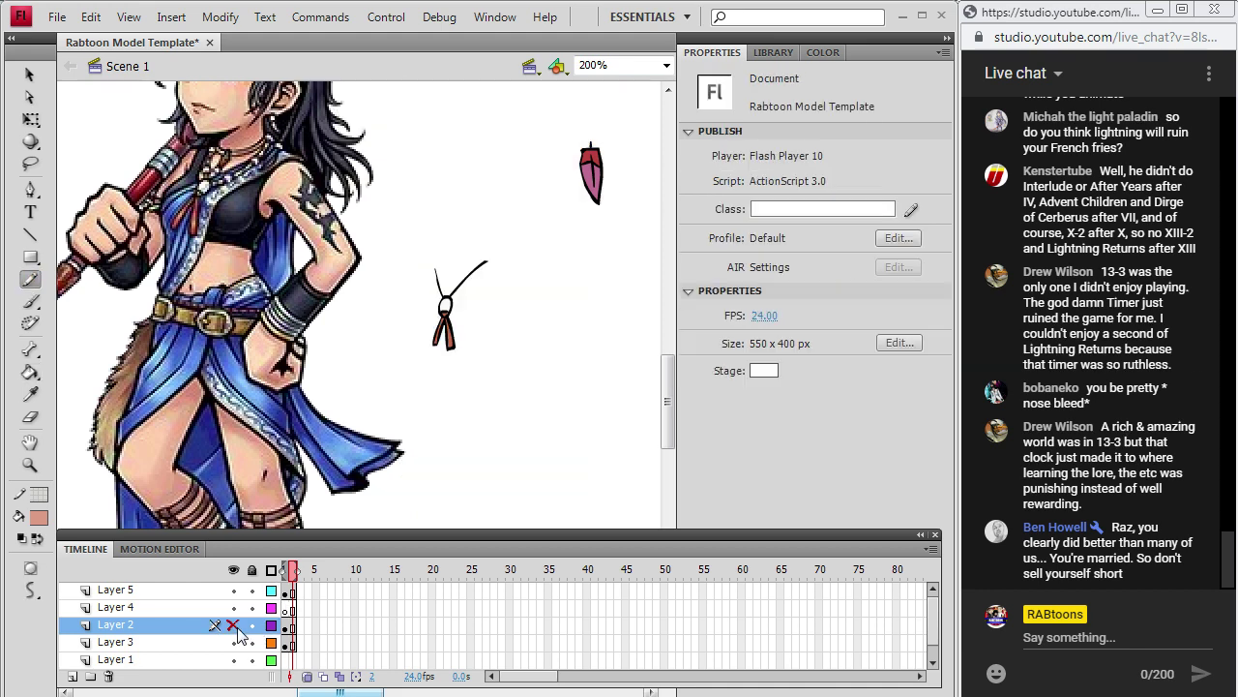
{"action": "left_click", "coordinate": [234, 625]}
{"action": "left_click", "coordinate": [234, 625]}
{"action": "left_click", "coordinate": [234, 625]}
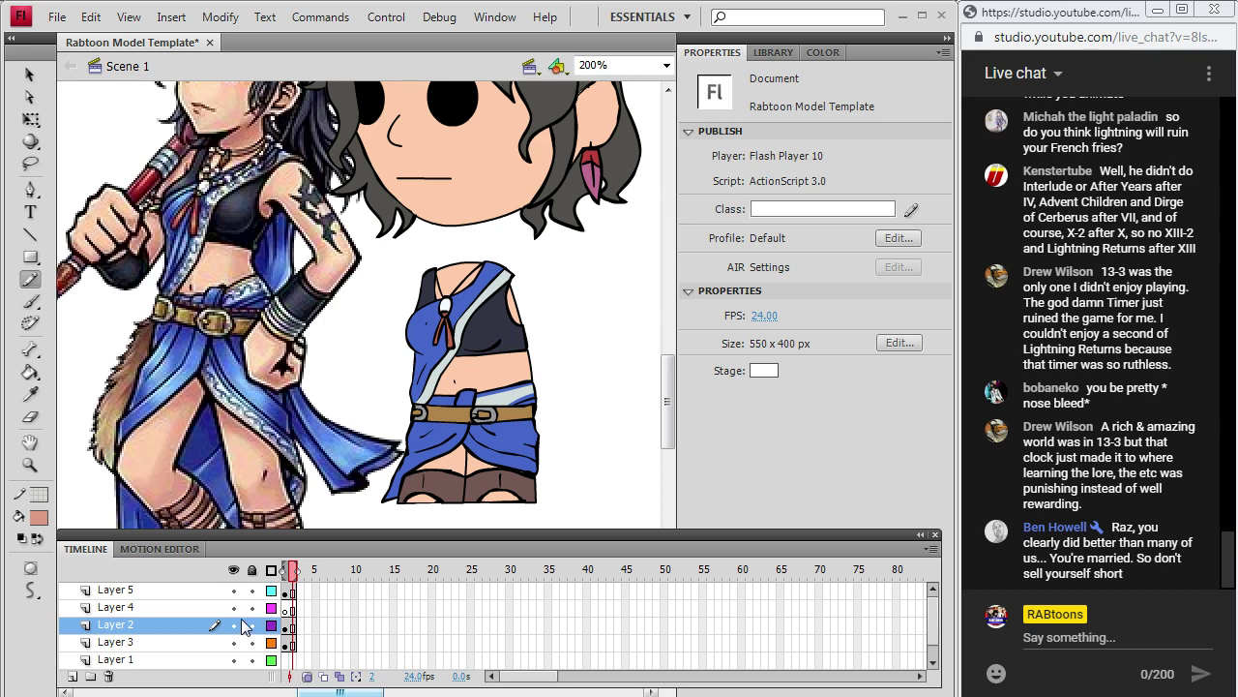
{"action": "left_click", "coordinate": [30, 372]}
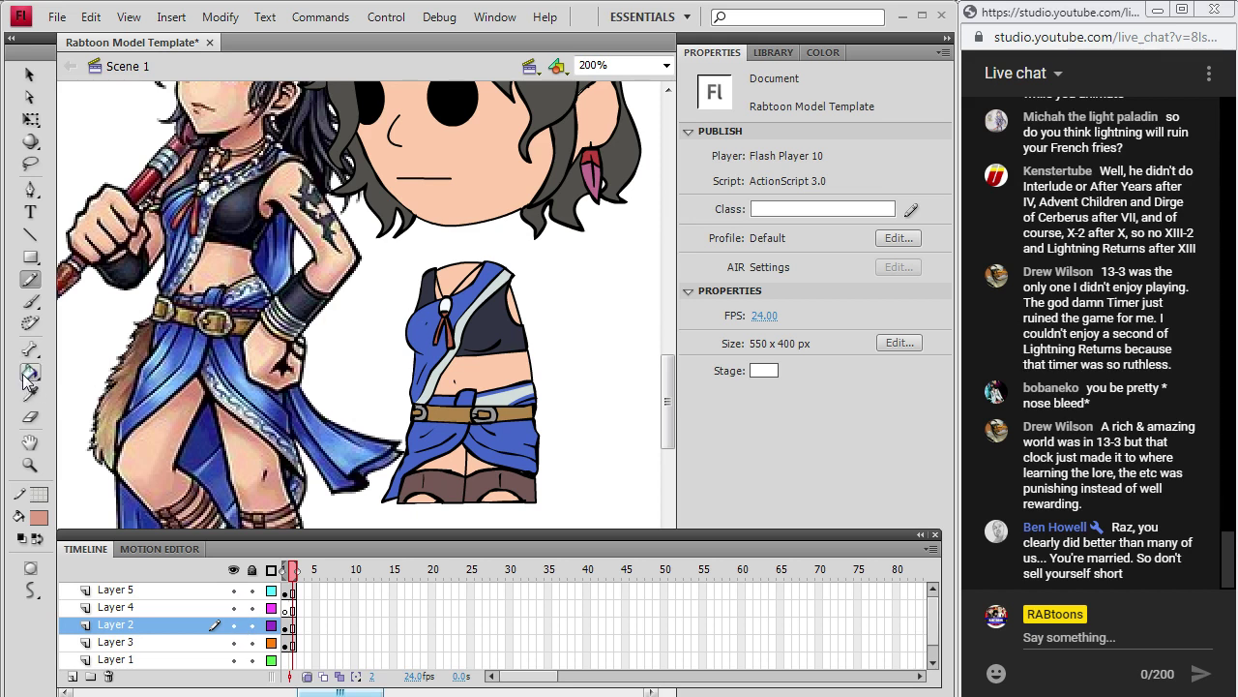
{"action": "left_click", "coordinate": [413, 344]}
{"action": "key", "text": "ctrl+z"}
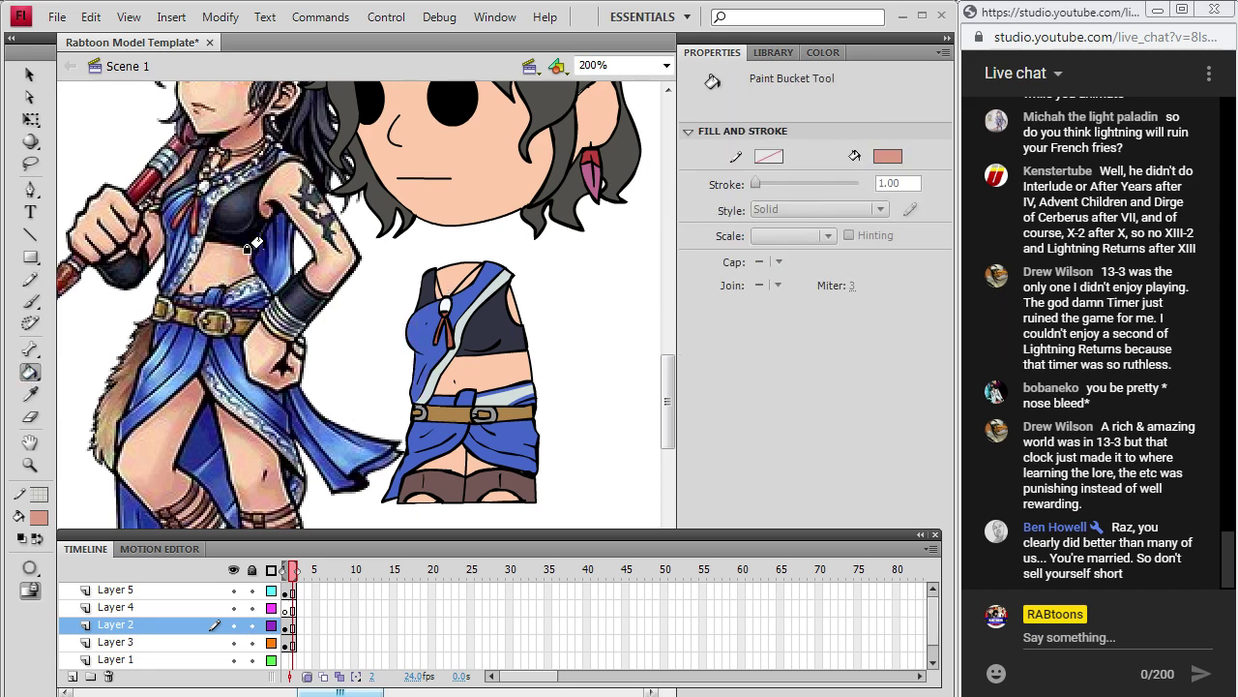
Add Pencil boundary lines from the neckline down the torso and fill the shaded skin areas with salmon.
{"action": "key", "text": "y"}
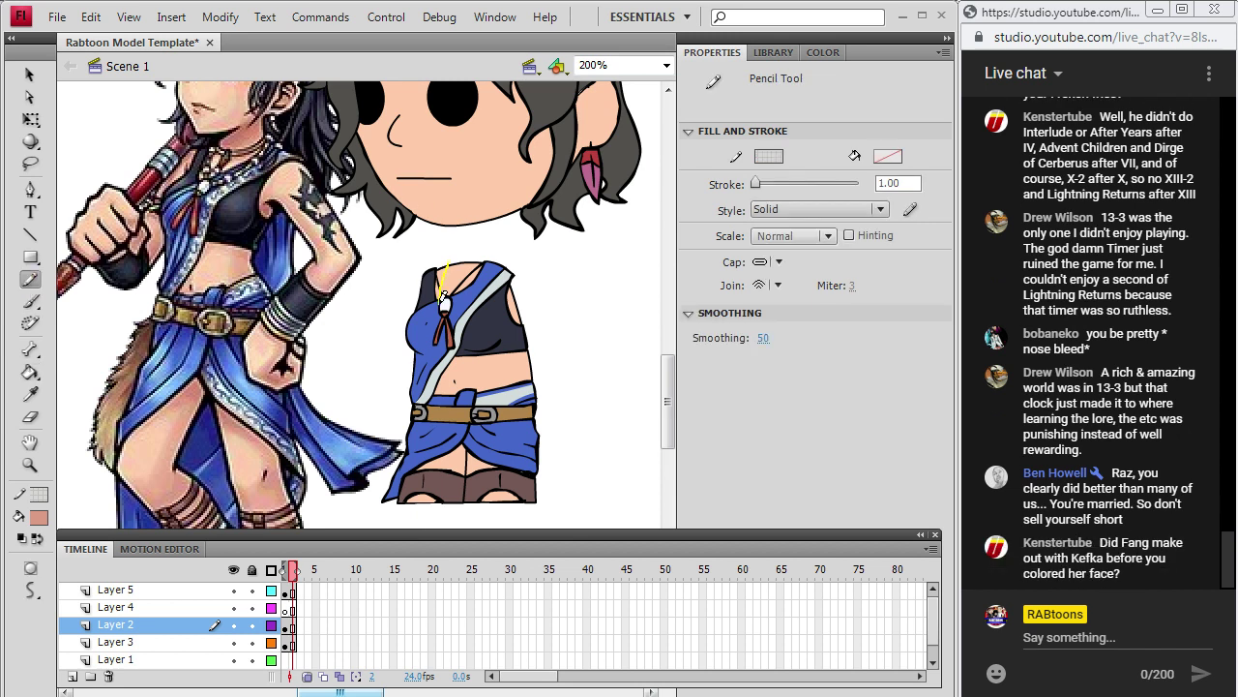
{"action": "left_click", "coordinate": [30, 371]}
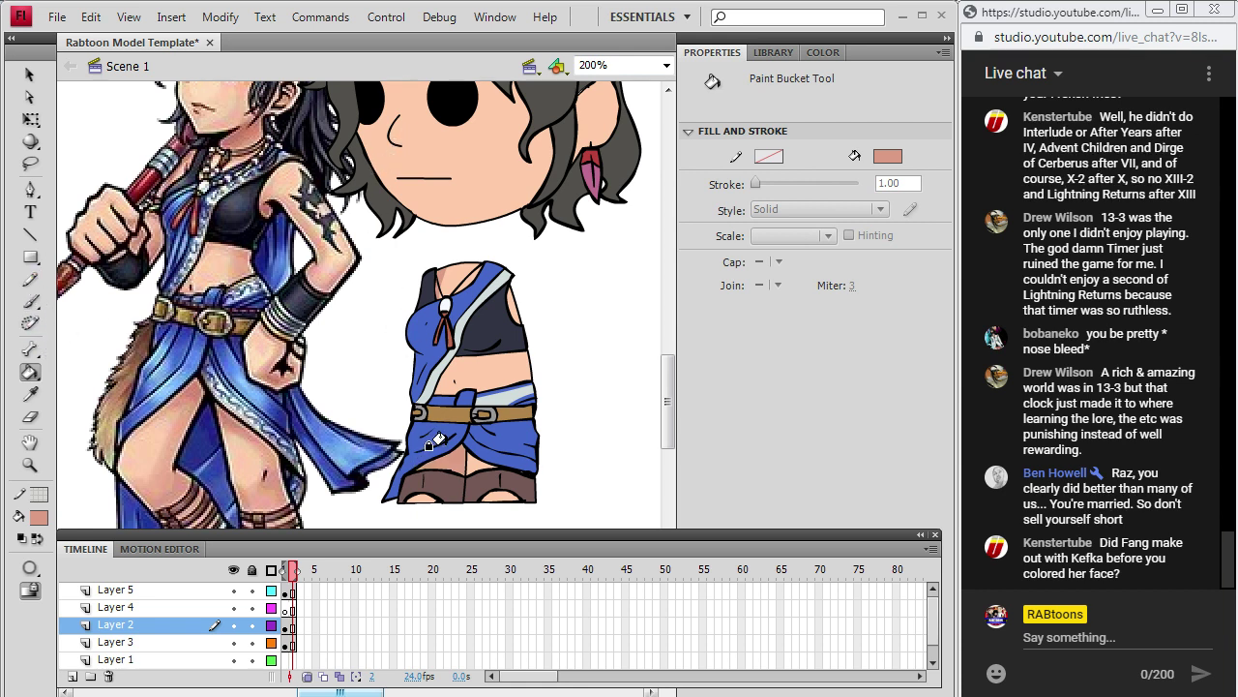
{"action": "left_click", "coordinate": [30, 280]}
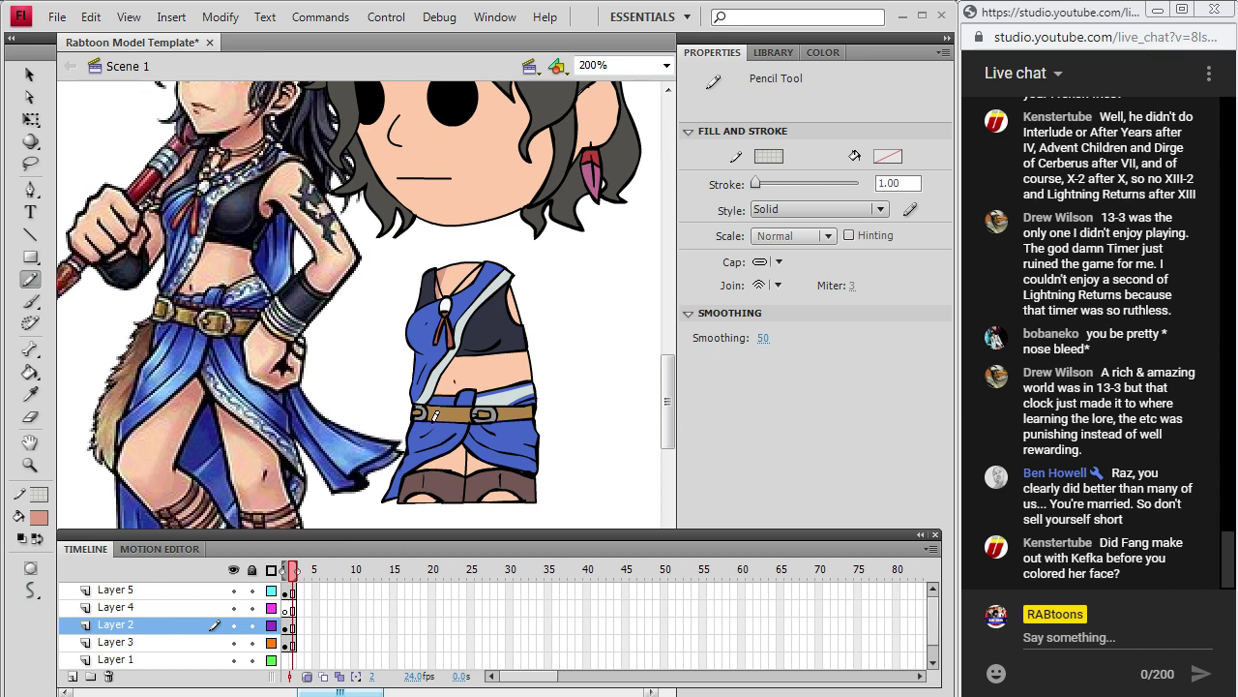
{"action": "left_click", "coordinate": [30, 372]}
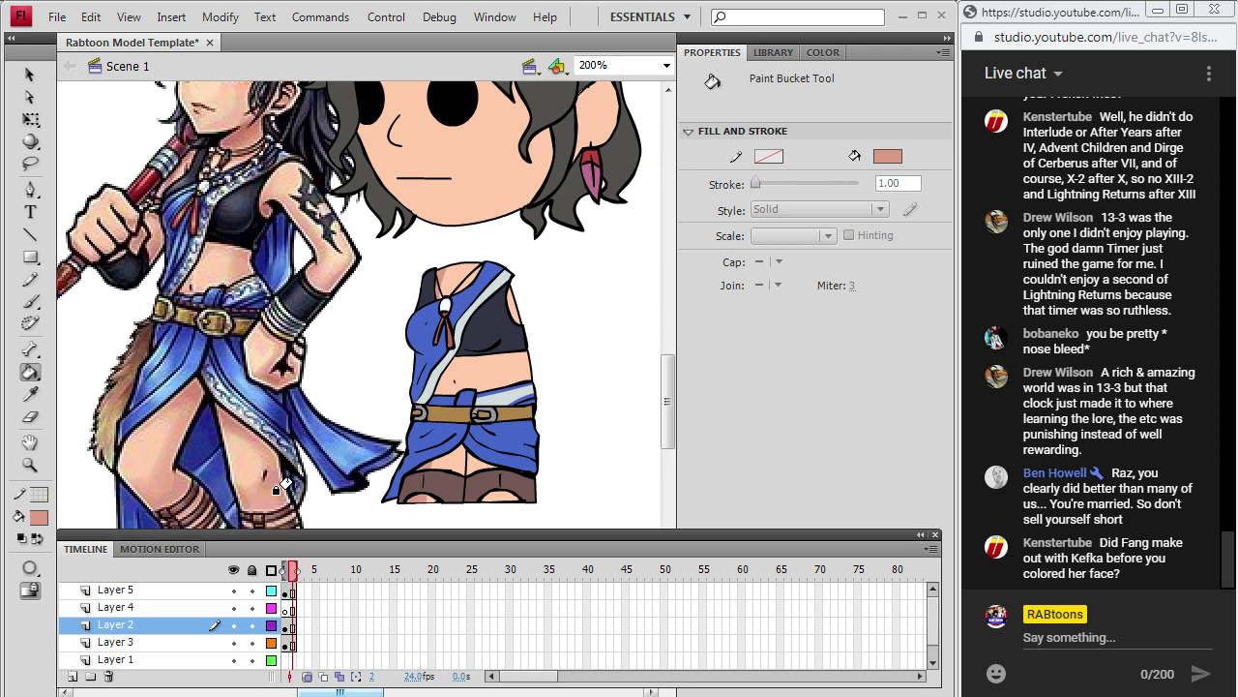
Sample the boots' brown and set the fill to a darker shade of it for the boot shadows.
{"action": "left_click", "coordinate": [30, 396]}
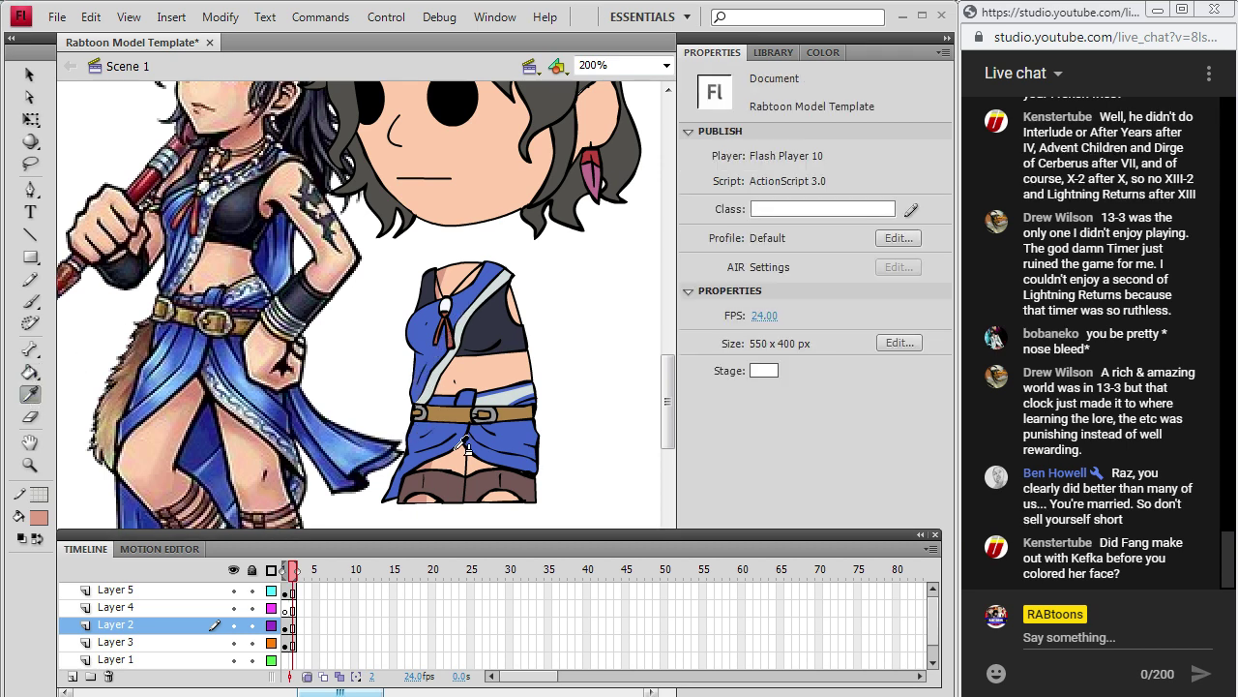
{"action": "left_click", "coordinate": [450, 482]}
{"action": "left_click", "coordinate": [41, 518]}
{"action": "left_click", "coordinate": [330, 301]}
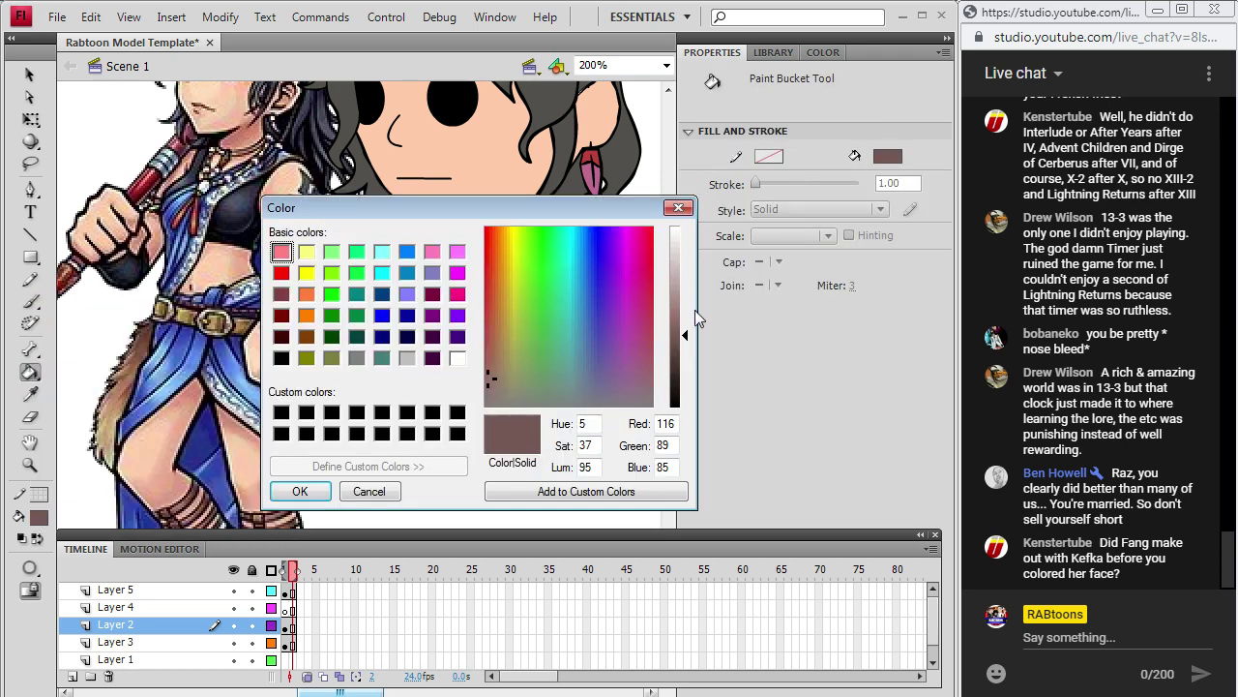
{"action": "left_click", "coordinate": [687, 360]}
{"action": "left_click", "coordinate": [296, 490]}
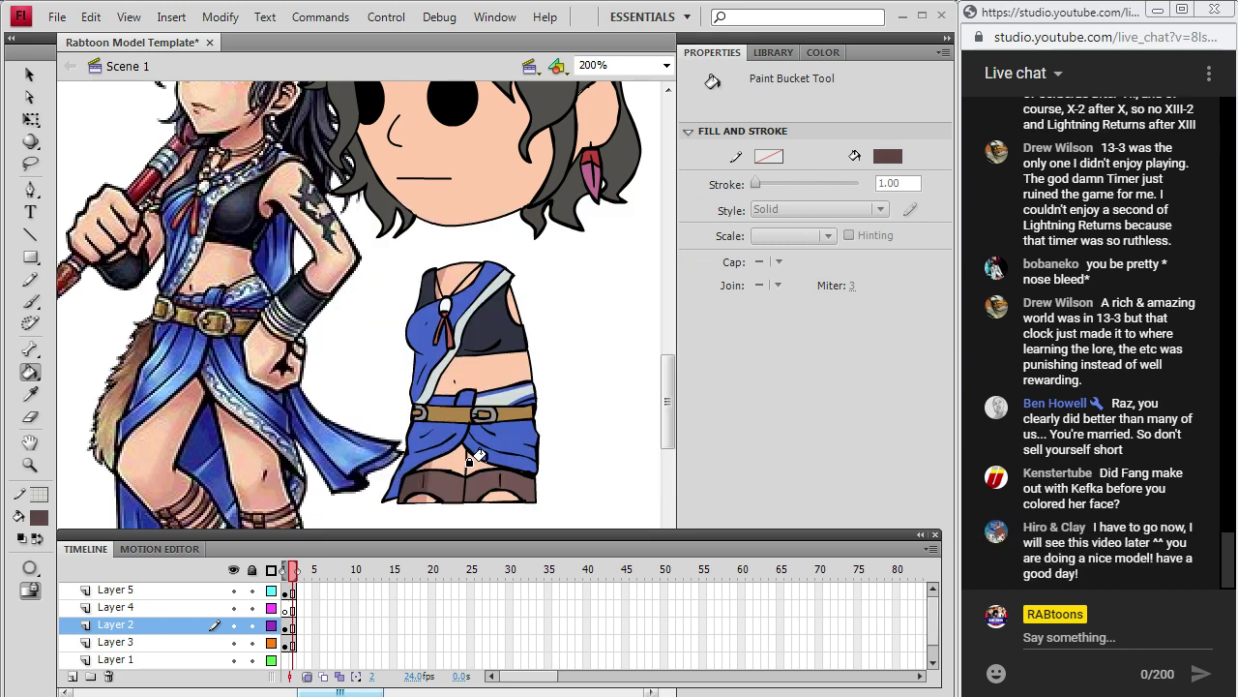
Sample the outfit's blue and darken the fill colour to RGB 45, 73, 157.
{"action": "left_click", "coordinate": [38, 391]}
{"action": "left_click", "coordinate": [434, 346]}
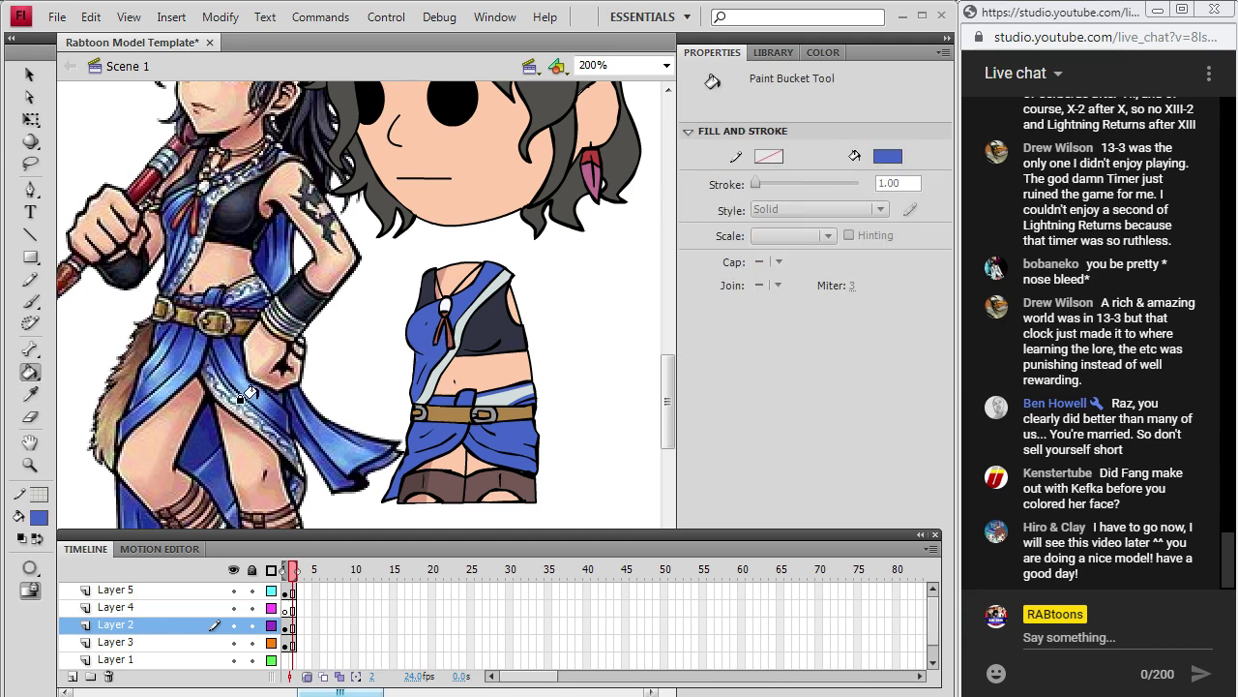
{"action": "left_click", "coordinate": [38, 518]}
{"action": "left_click", "coordinate": [328, 303]}
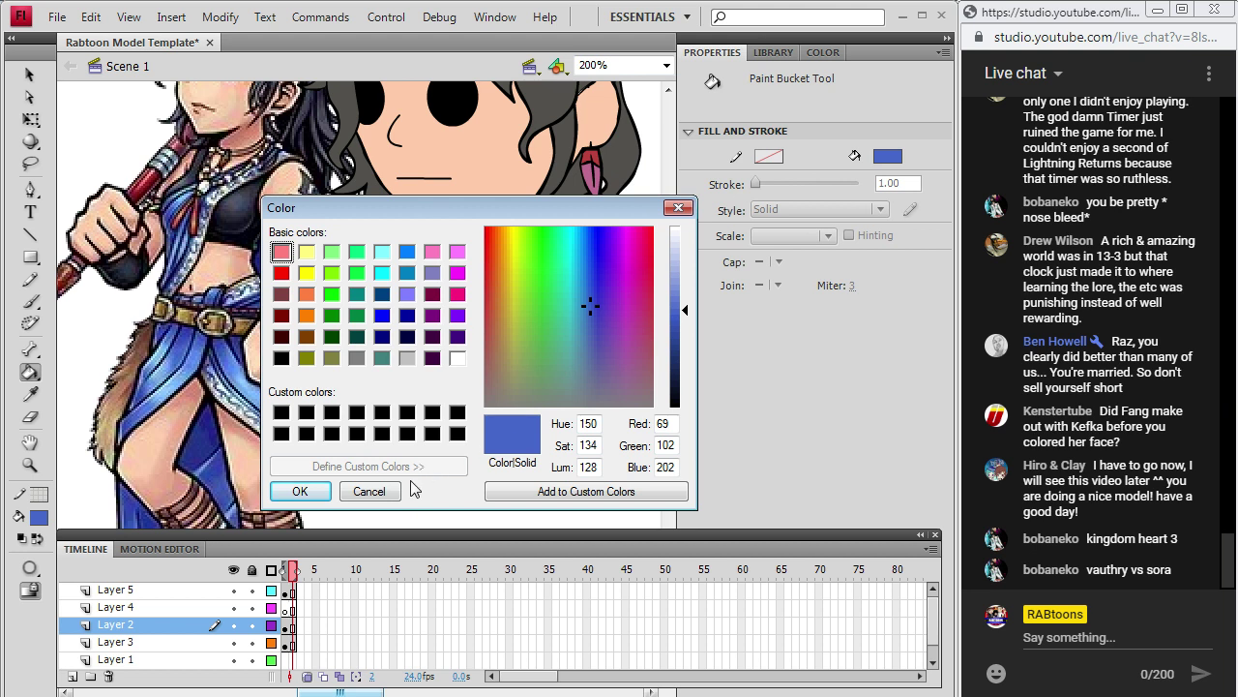
{"action": "left_click_drag", "start_coordinate": [683, 311], "coordinate": [682, 335]}
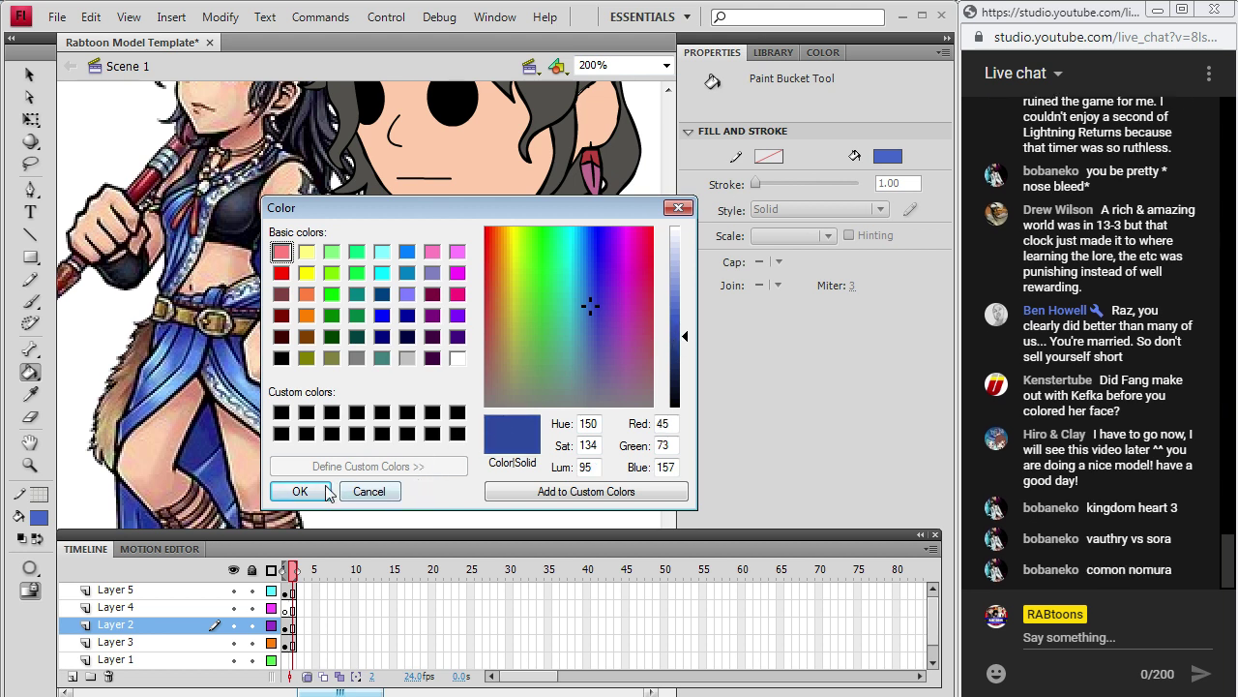
{"action": "left_click", "coordinate": [296, 490]}
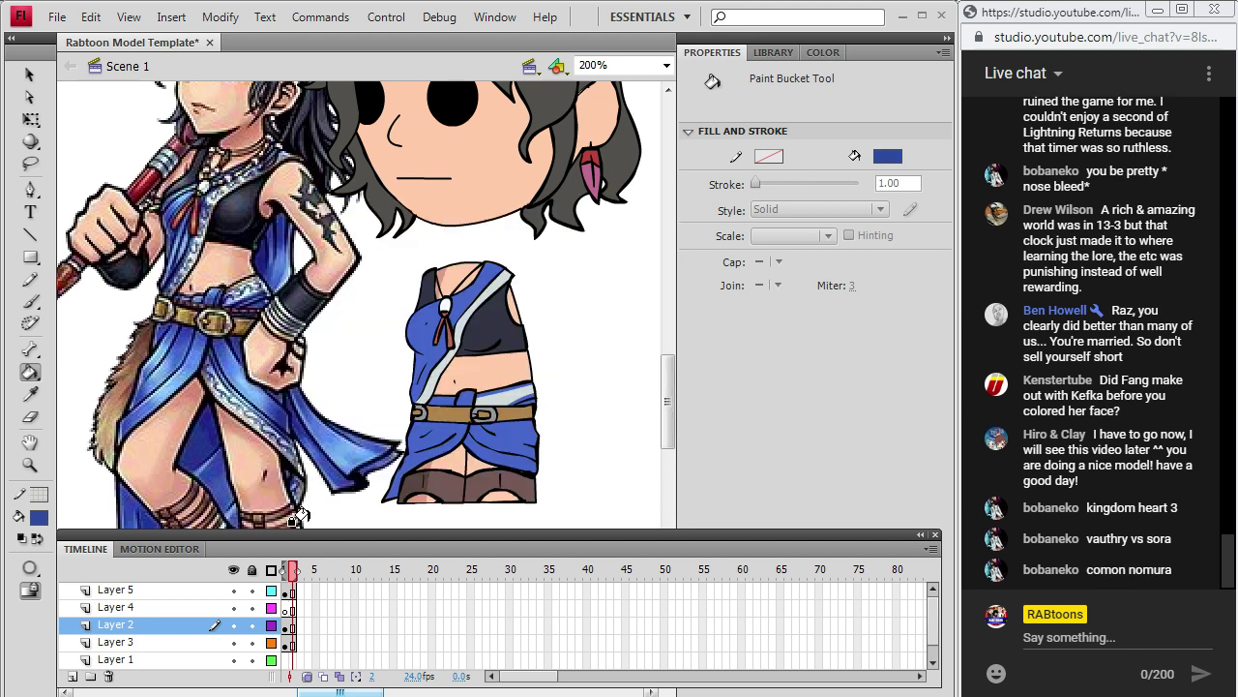
Fill the shaded side of the blue top and skirt with the dark blue.
{"action": "left_click", "coordinate": [416, 348]}
{"action": "left_click", "coordinate": [414, 430]}
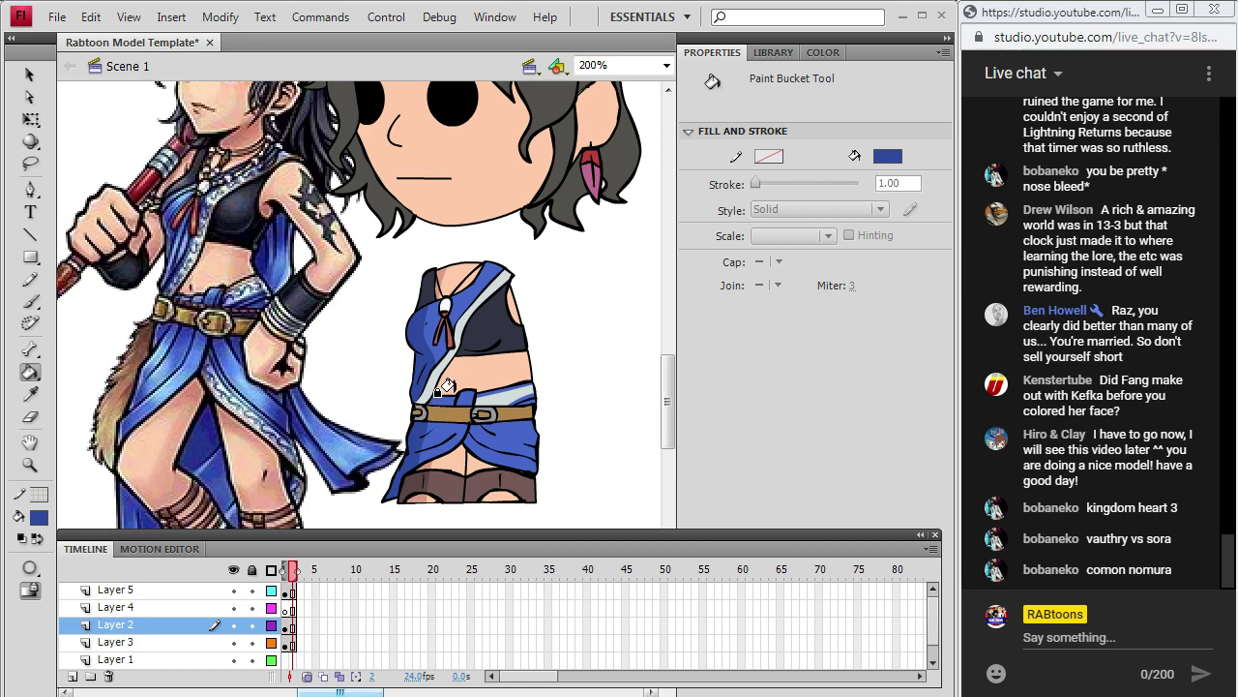
{"action": "left_click", "coordinate": [422, 393]}
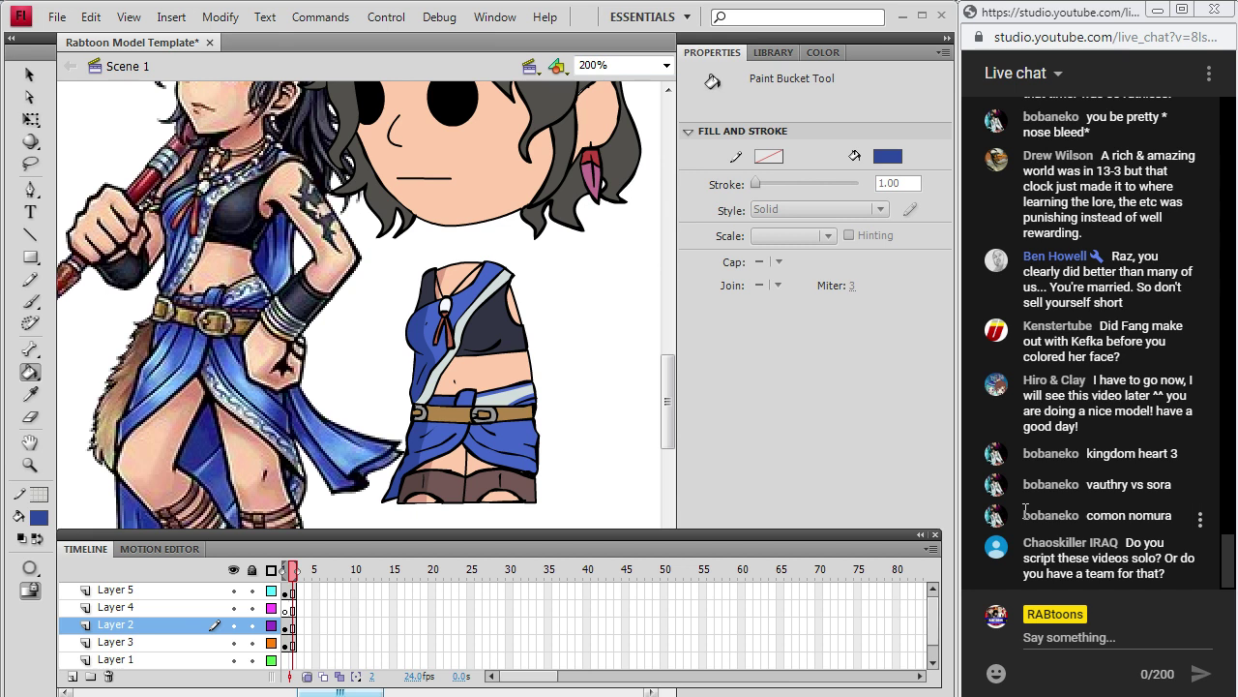
{"action": "left_click", "coordinate": [30, 279]}
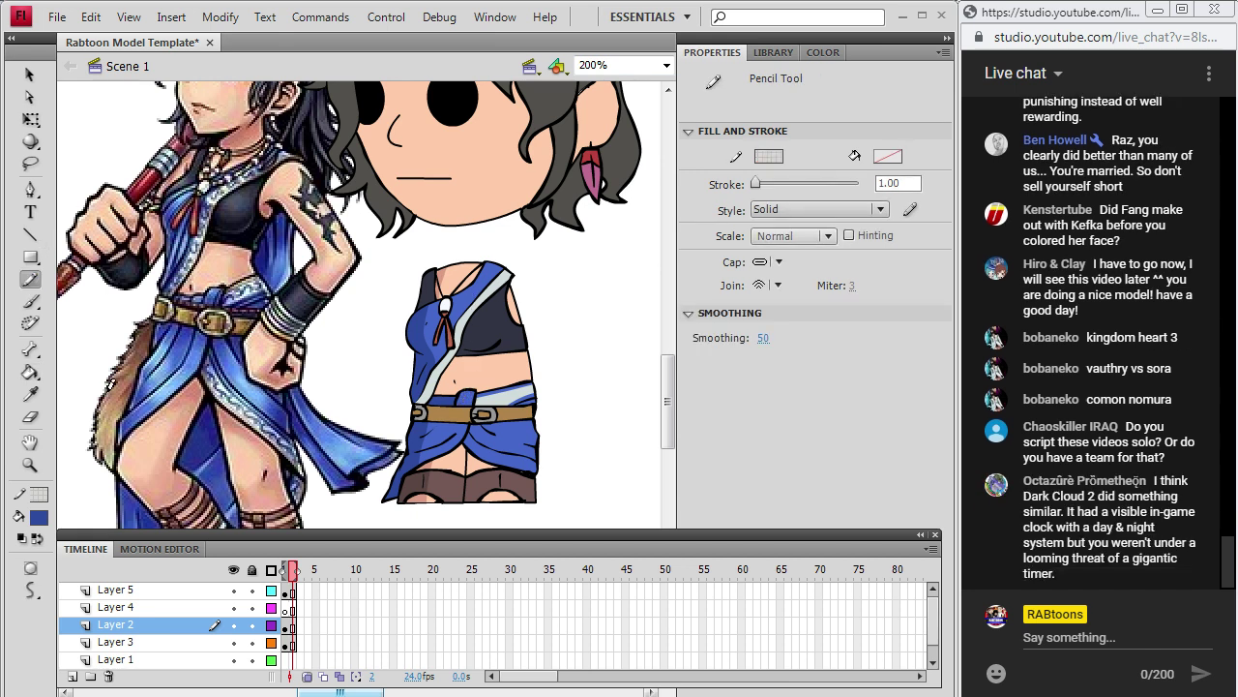
{"action": "left_click", "coordinate": [30, 372]}
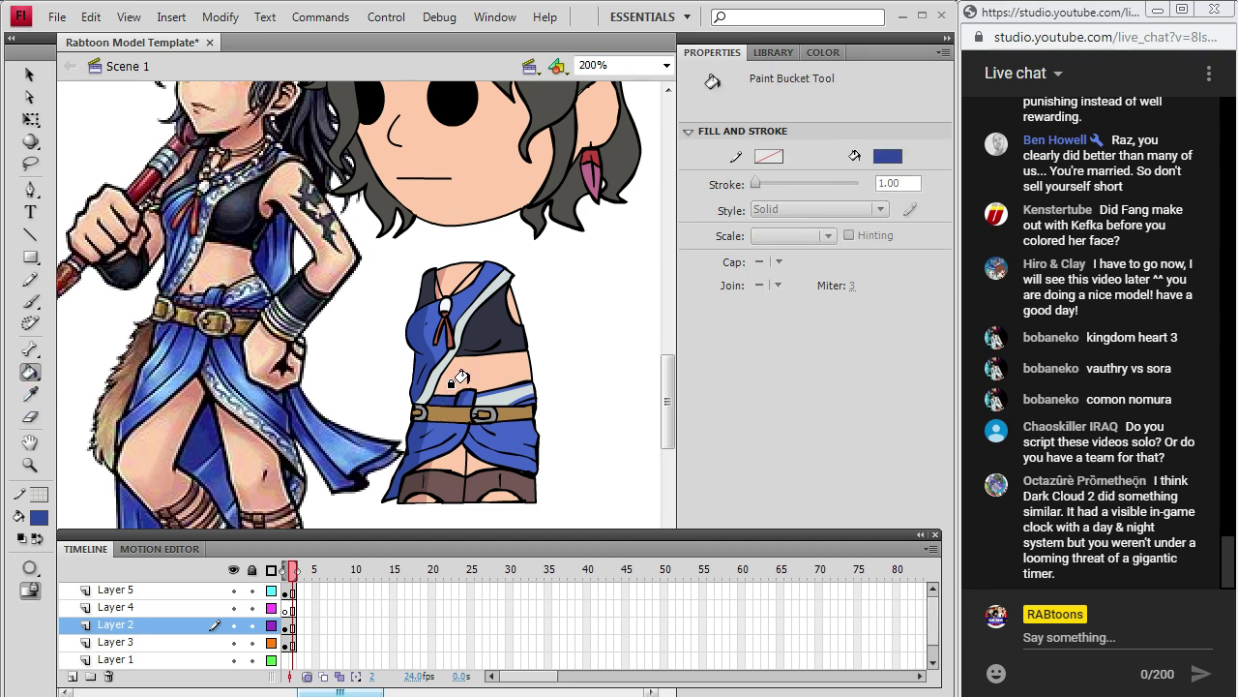
Sample the waist trim's pale grey and set the fill to a darker grey-green for the trim shadows.
{"action": "key", "text": "i"}
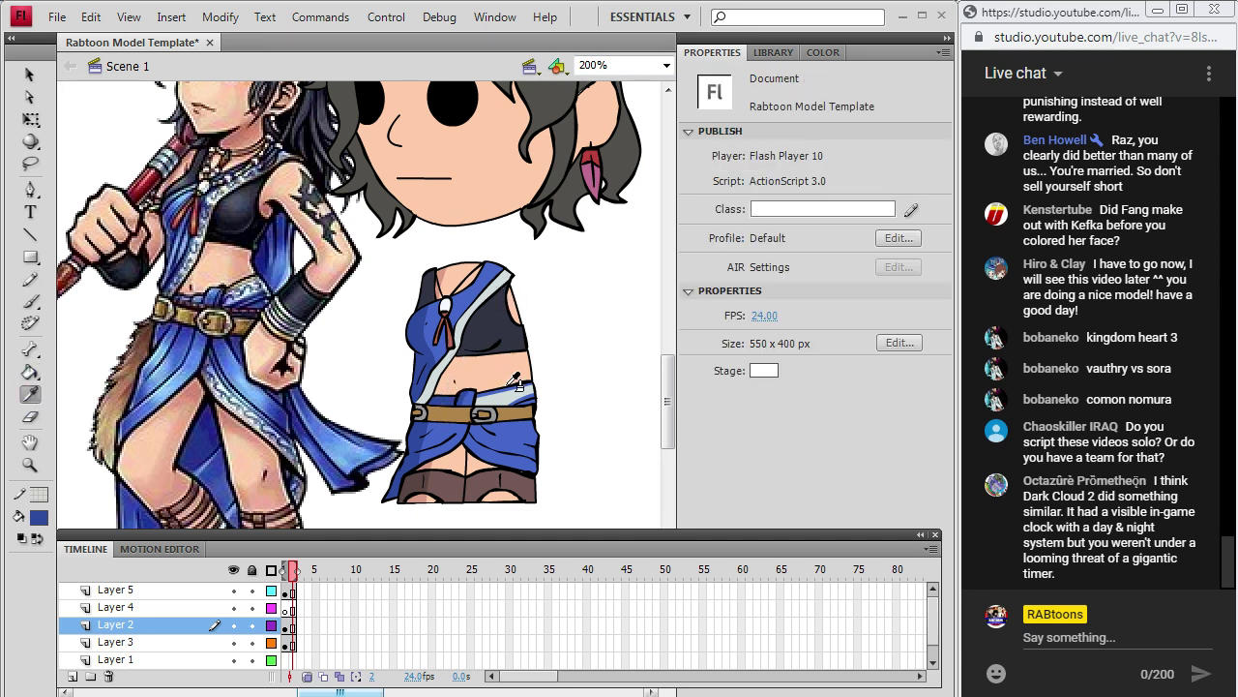
{"action": "left_click", "coordinate": [473, 386]}
{"action": "left_click", "coordinate": [44, 523]}
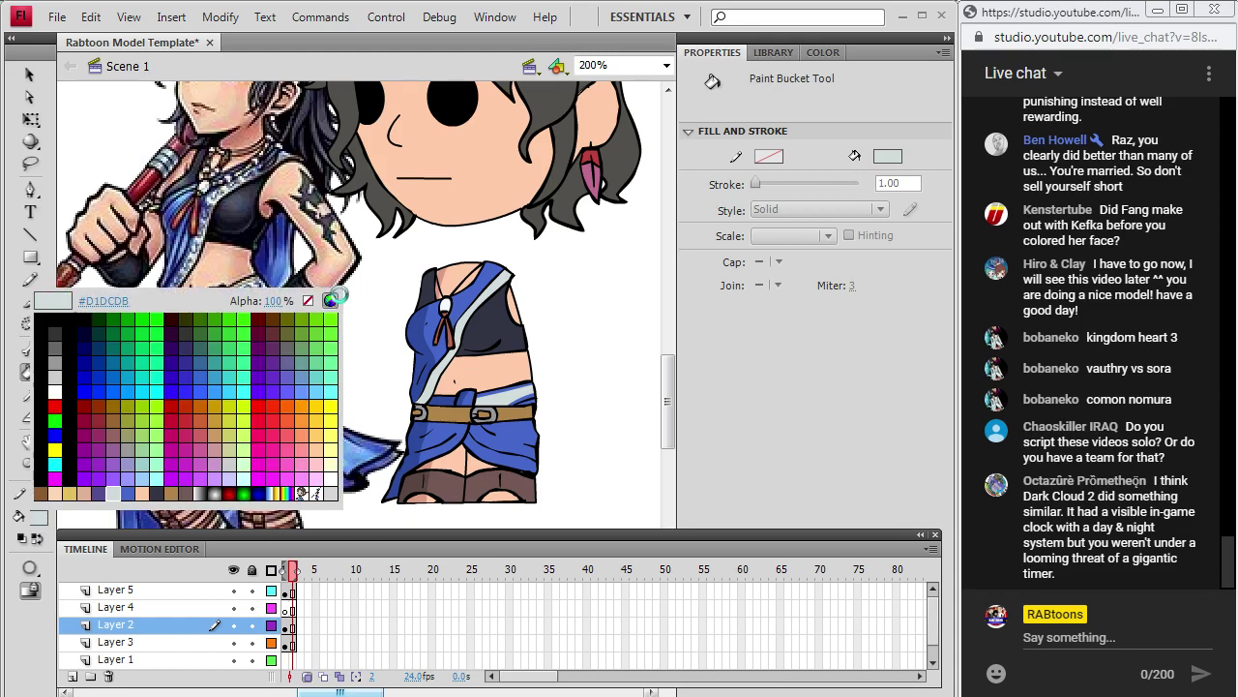
{"action": "left_click", "coordinate": [330, 300]}
{"action": "left_click", "coordinate": [683, 290]}
{"action": "left_click", "coordinate": [300, 490]}
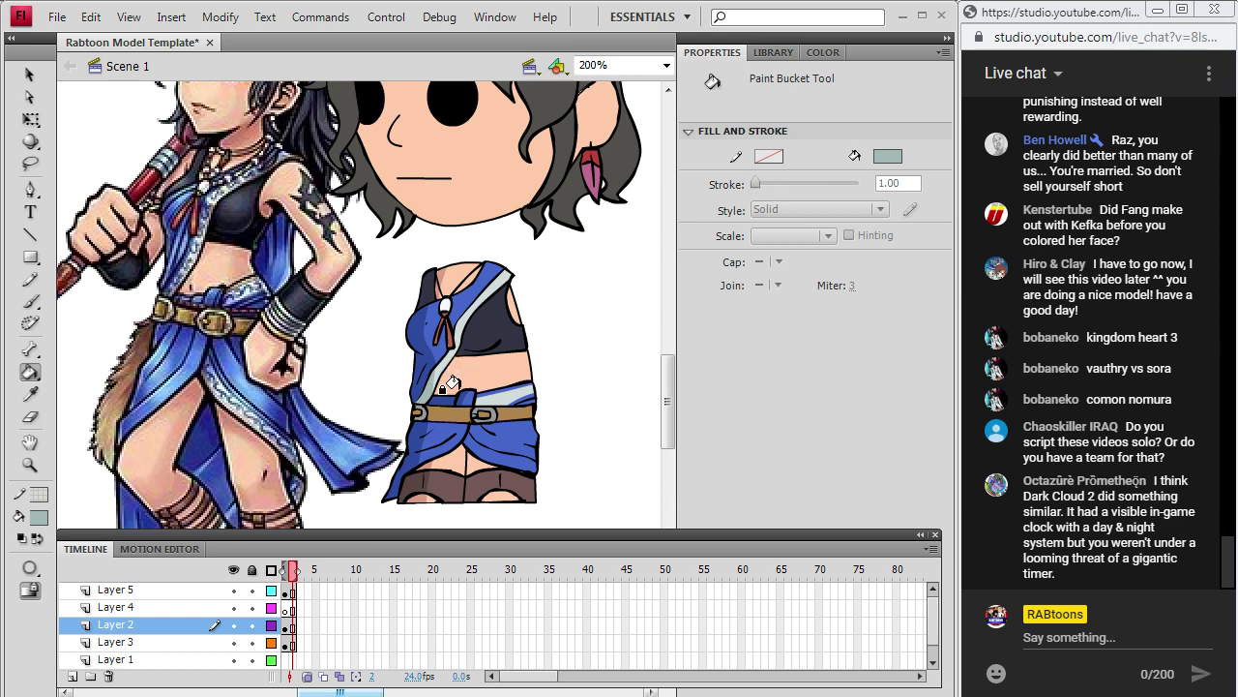
Sample the black top's dark navy and shade its shoulder strap with a darker version of that colour.
{"action": "left_click", "coordinate": [30, 396]}
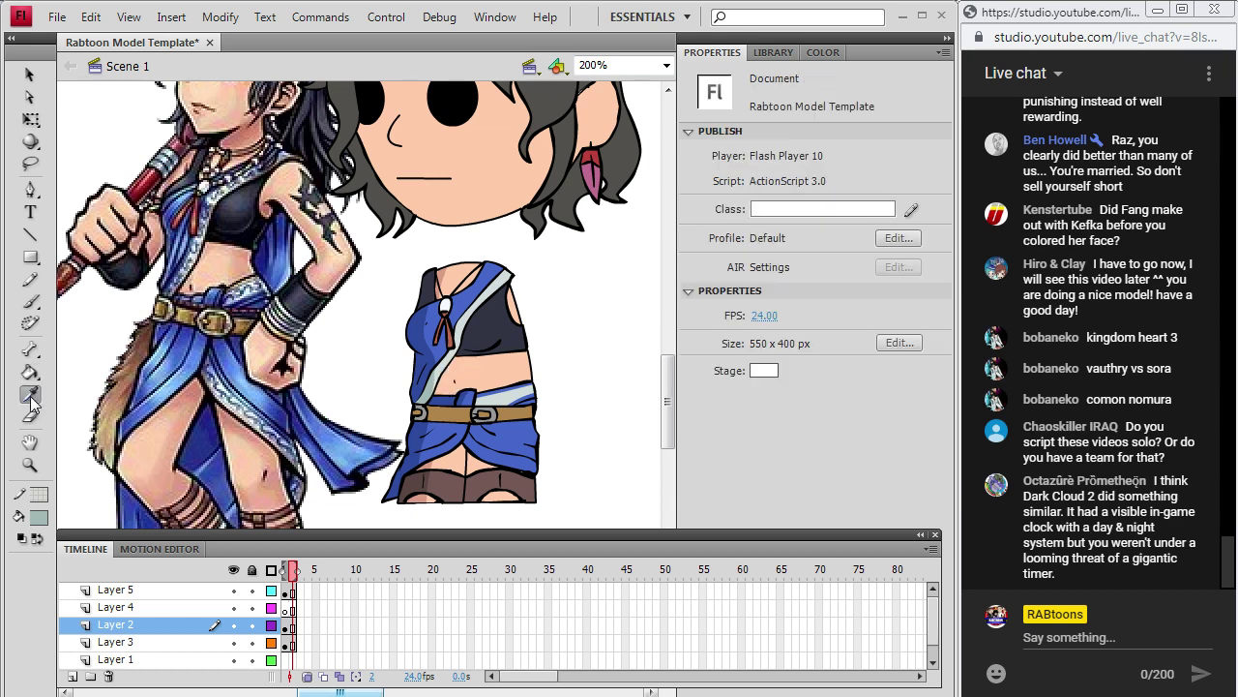
{"action": "left_click", "coordinate": [474, 314]}
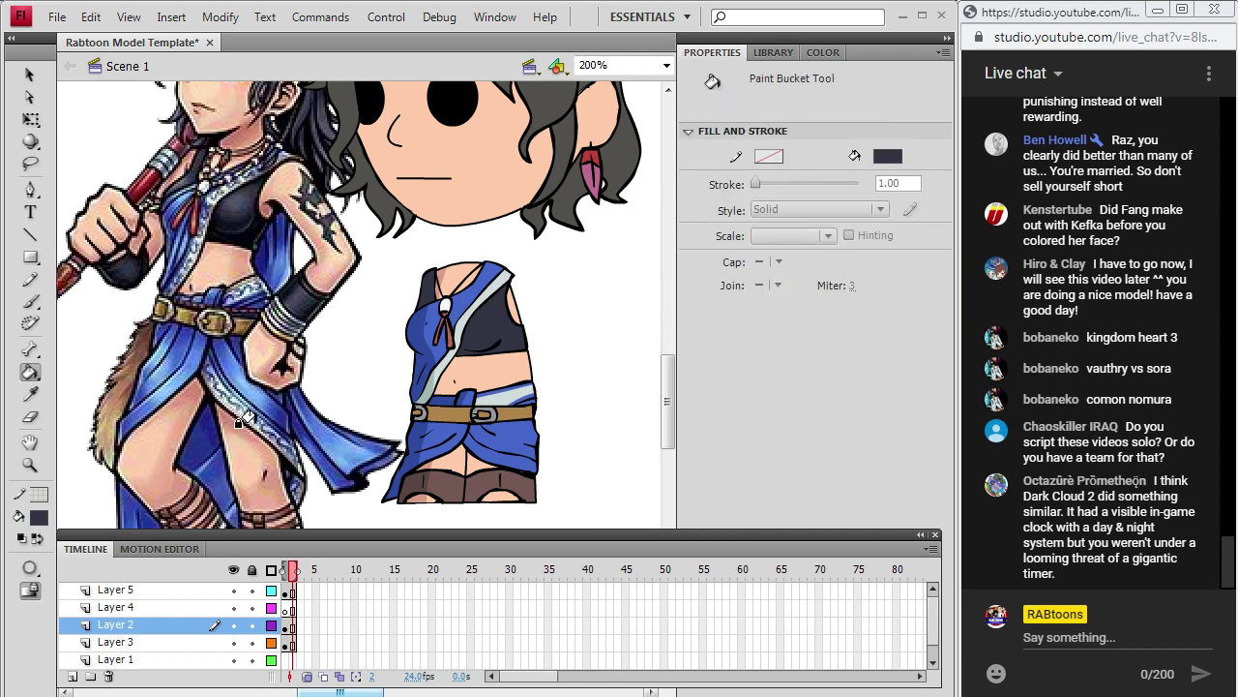
{"action": "left_click", "coordinate": [41, 516]}
{"action": "left_click", "coordinate": [333, 302]}
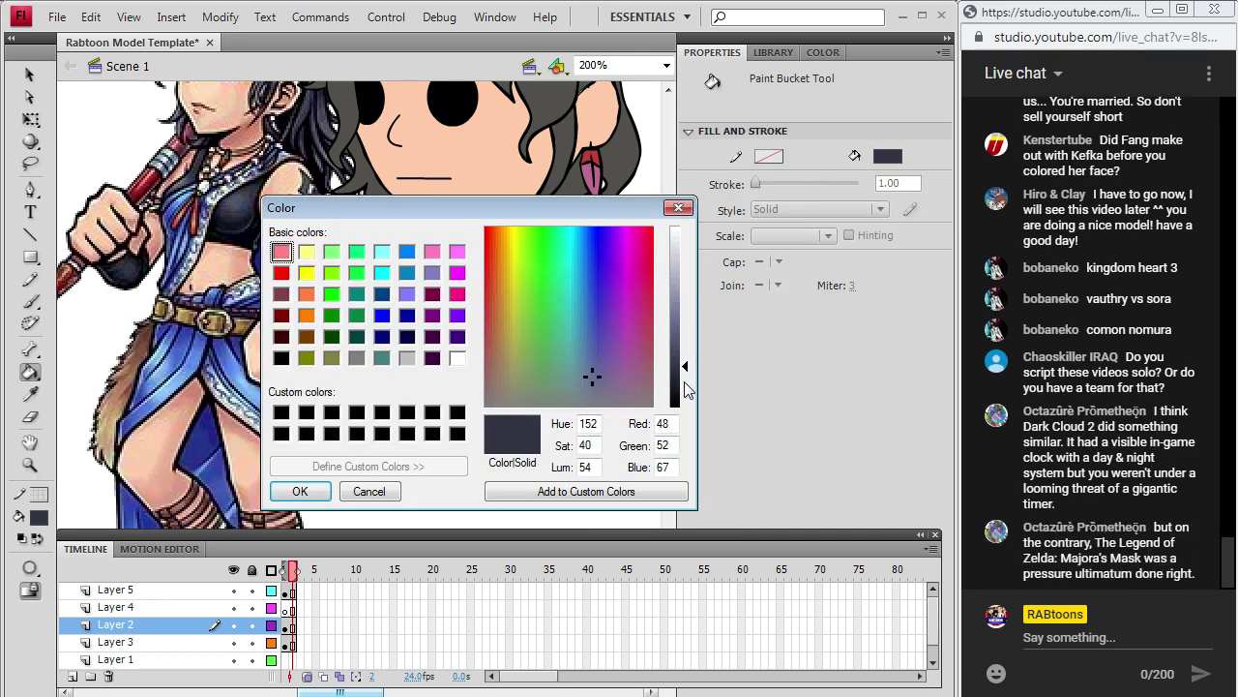
{"action": "left_click", "coordinate": [685, 387]}
{"action": "left_click", "coordinate": [300, 490]}
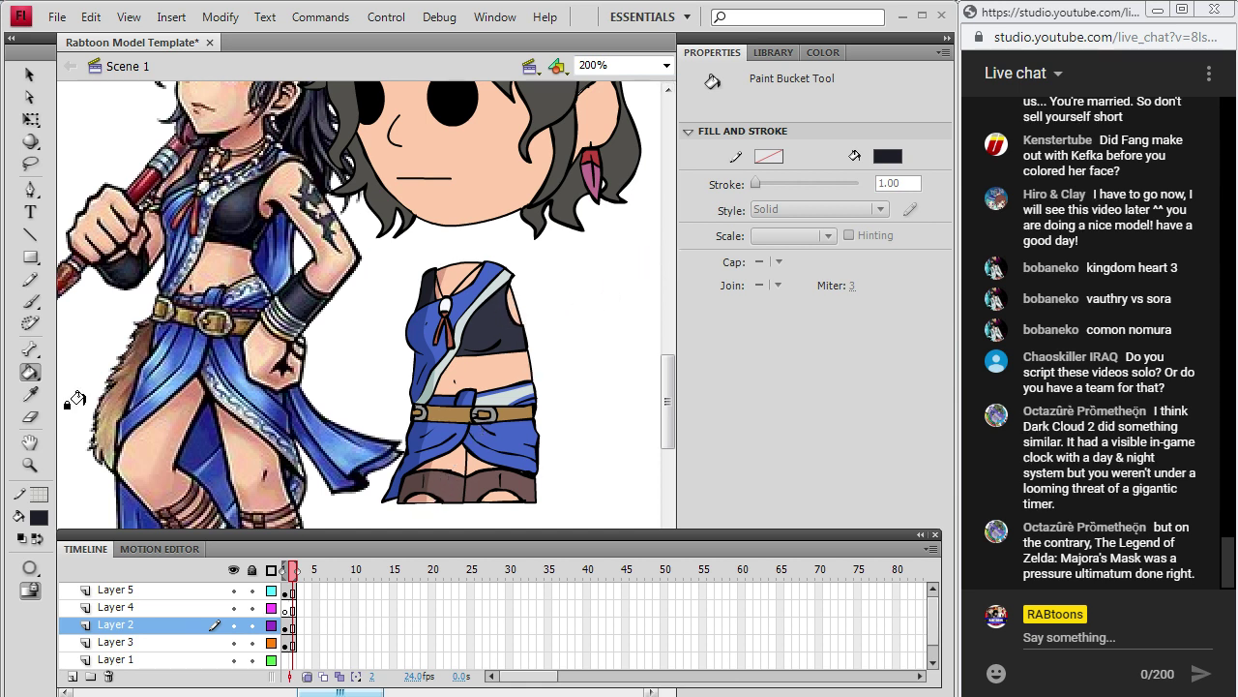
Sample the torso's darker skin shadow colour and outline the shadow along the far side of the face on Layer 2 with the Pencil tool.
{"action": "left_click", "coordinate": [30, 394]}
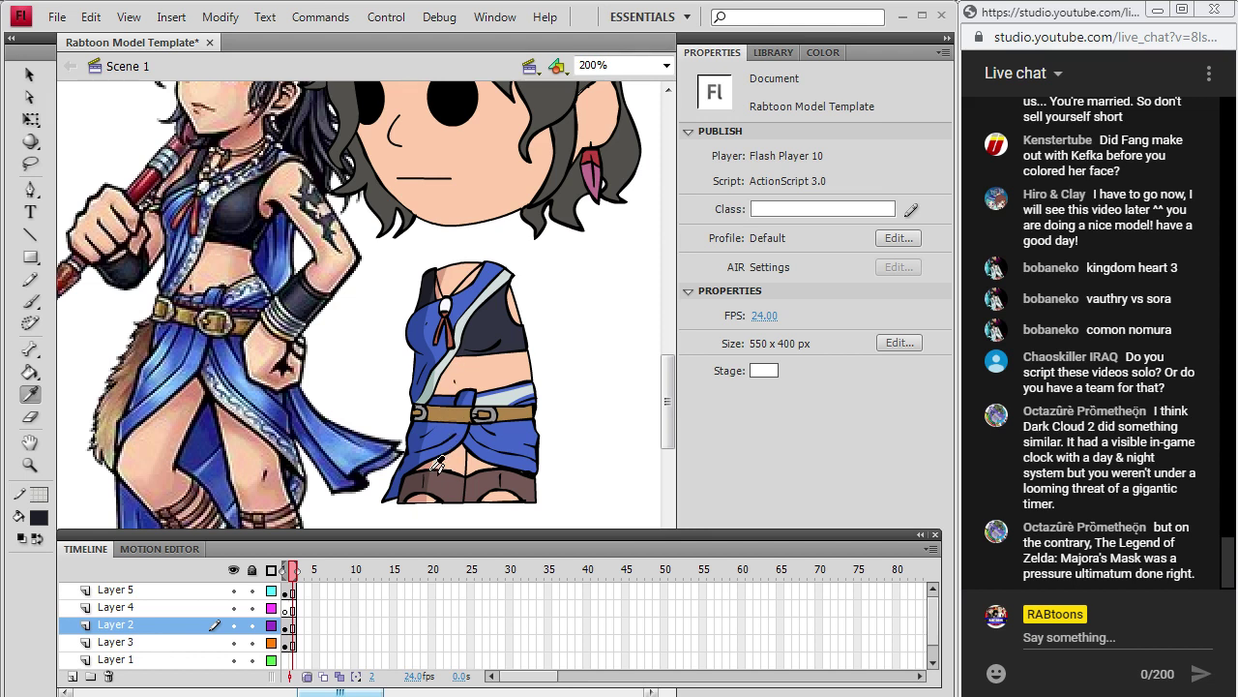
{"action": "left_click", "coordinate": [438, 405]}
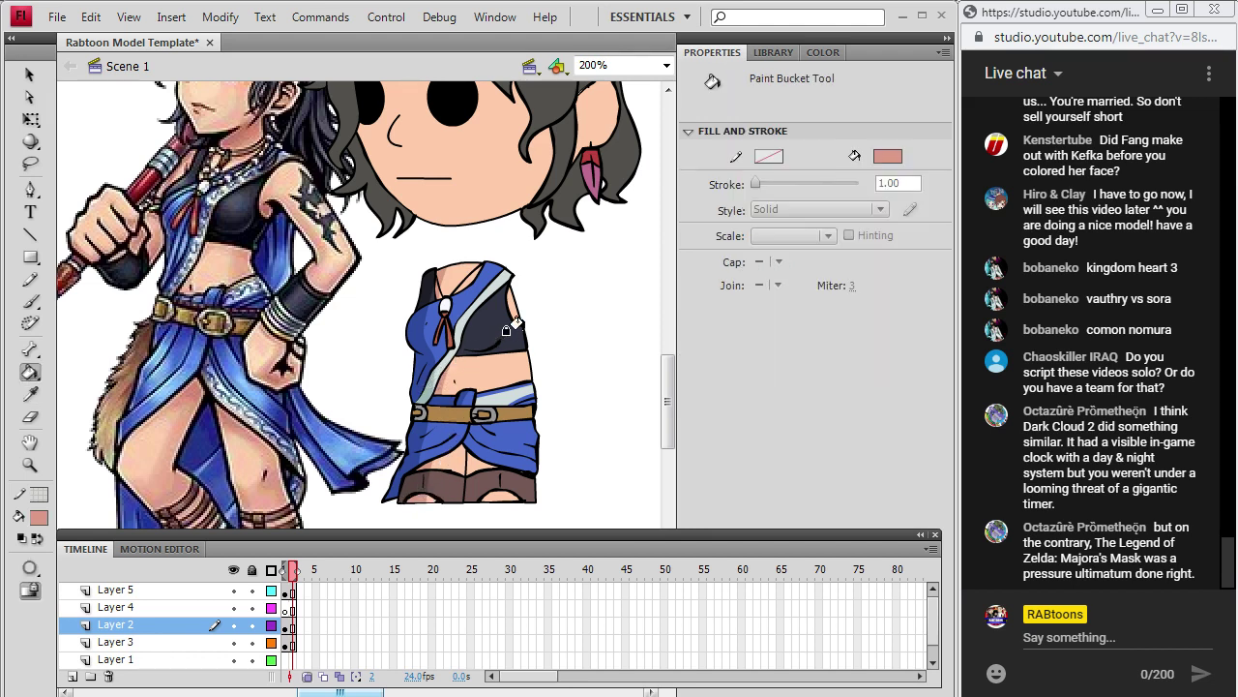
{"action": "mouse_move", "coordinate": [669, 402]}
{"action": "left_mouse_down"}
{"action": "mouse_move", "coordinate": [670, 421]}
{"action": "mouse_move", "coordinate": [674, 372]}
{"action": "left_mouse_up"}
{"action": "left_click", "coordinate": [30, 279]}
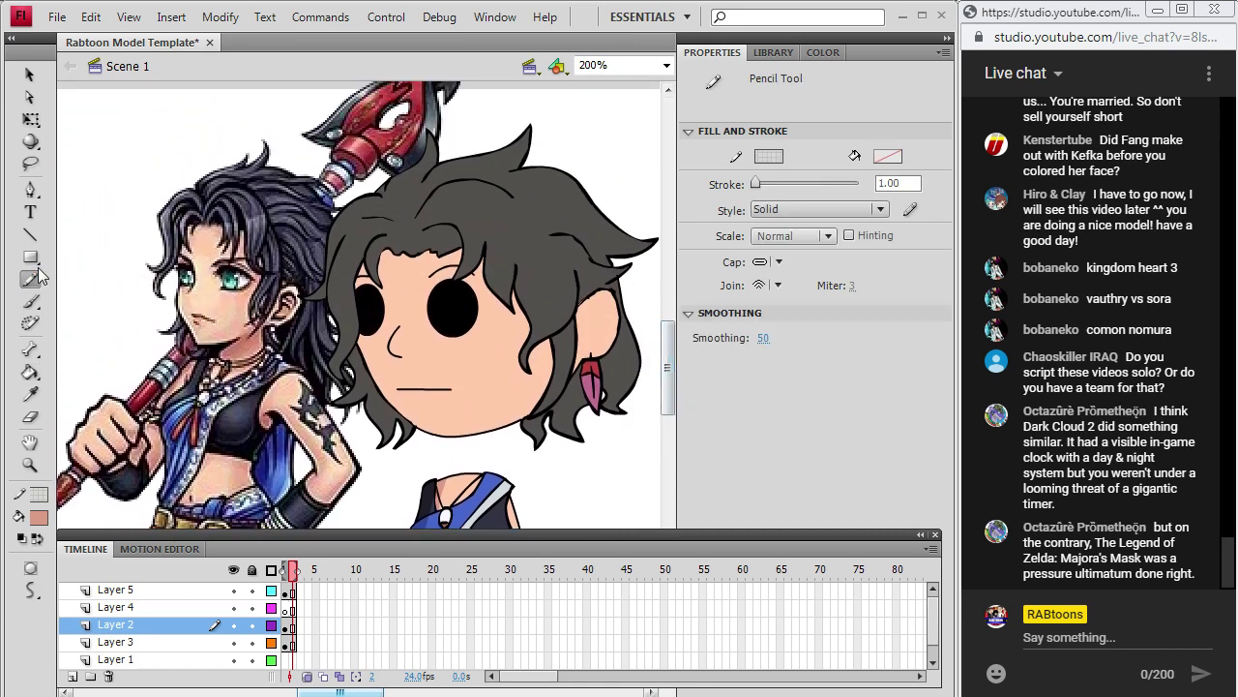
{"action": "left_click", "coordinate": [290, 625]}
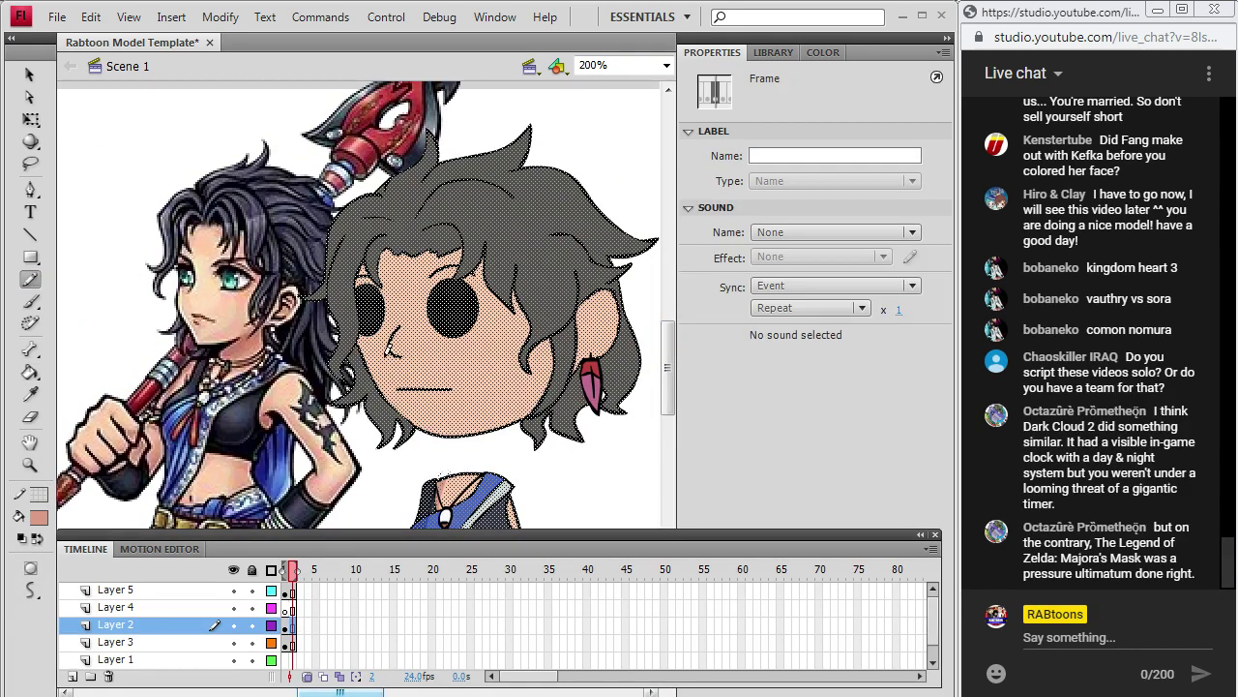
{"action": "left_click", "coordinate": [233, 625]}
{"action": "left_click", "coordinate": [234, 625]}
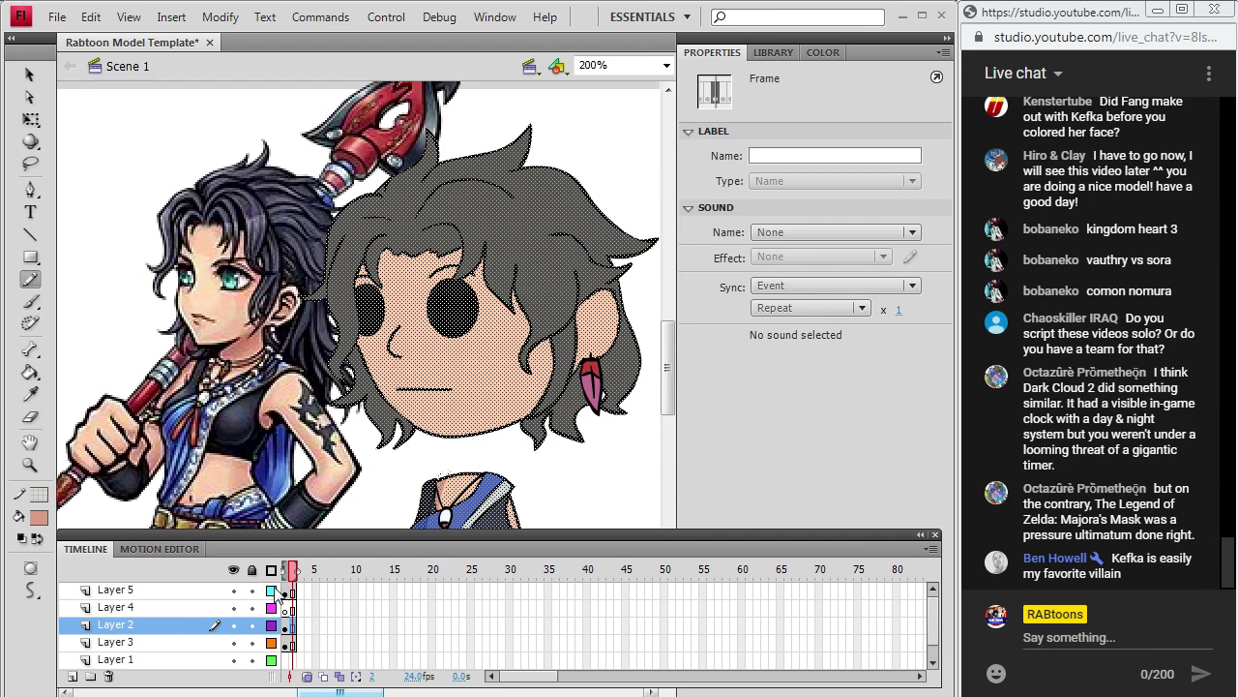
{"action": "key", "text": "Escape"}
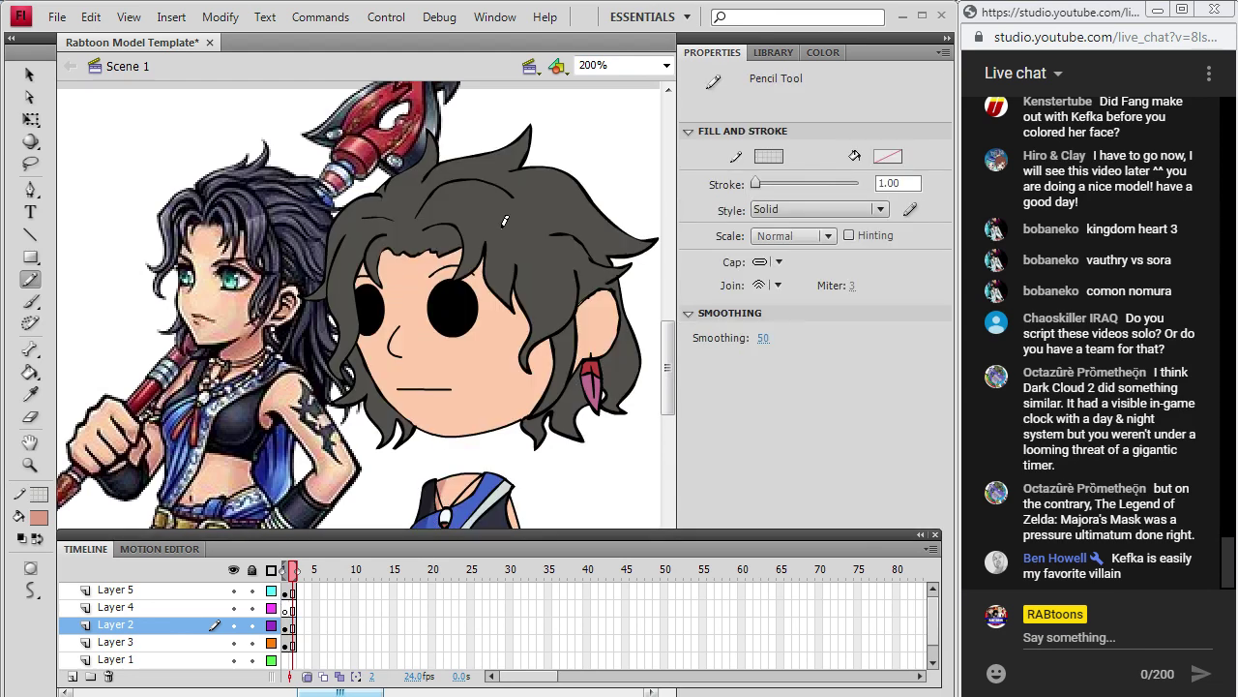
{"action": "left_click", "coordinate": [291, 625]}
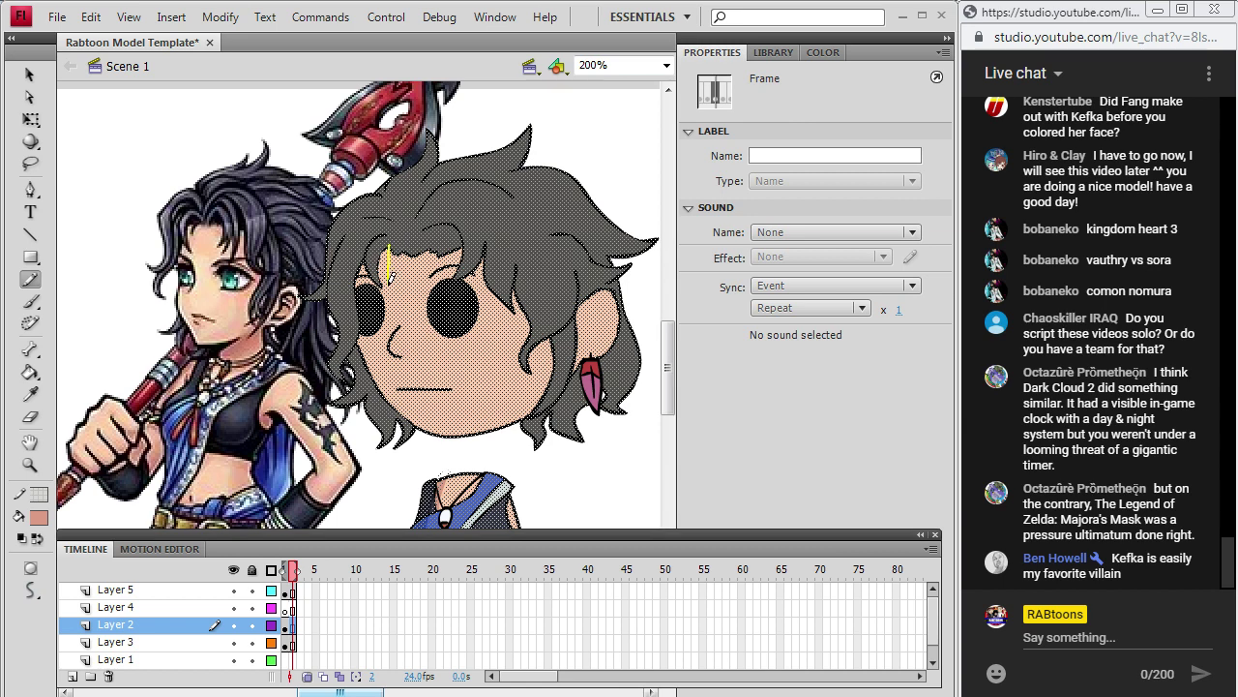
{"action": "mouse_move", "coordinate": [390, 321]}
{"action": "left_mouse_down"}
{"action": "mouse_move", "coordinate": [413, 403]}
{"action": "mouse_move", "coordinate": [455, 443]}
{"action": "left_mouse_up"}
Fill the outlined shadow on the far side of the face with the torso's skin shadow colour.
{"action": "key", "text": "i"}
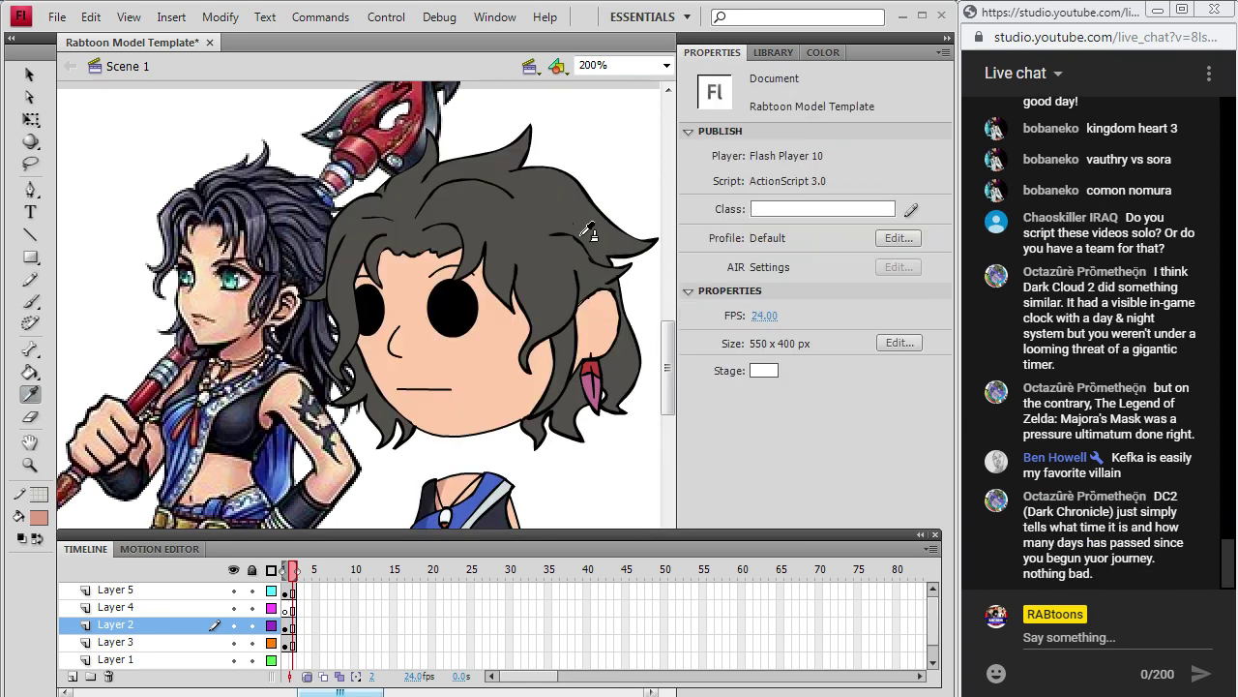
{"action": "left_click", "coordinate": [450, 482]}
{"action": "left_click", "coordinate": [362, 349]}
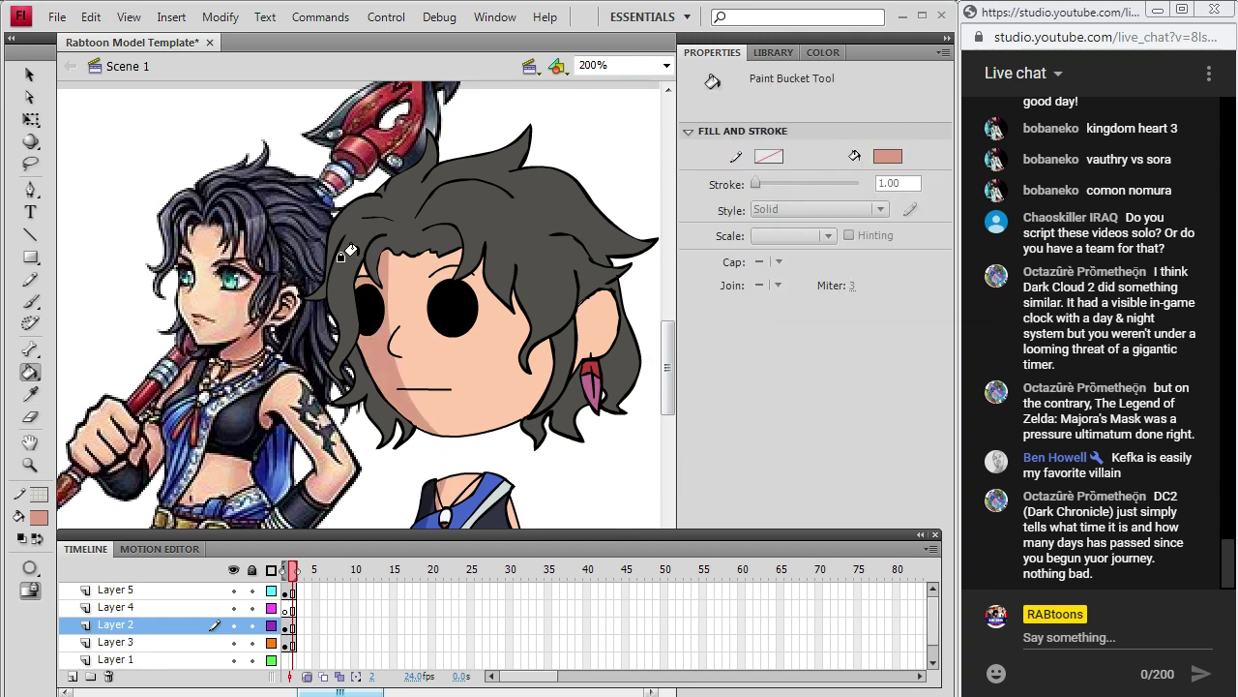
Outline the shadow the hair casts on the cheek near the ear and fill it with the skin shadow colour.
{"action": "left_click", "coordinate": [41, 290]}
{"action": "mouse_move", "coordinate": [513, 308]}
{"action": "left_mouse_down"}
{"action": "mouse_move", "coordinate": [510, 354]}
{"action": "mouse_move", "coordinate": [523, 365]}
{"action": "mouse_move", "coordinate": [530, 349]}
{"action": "left_mouse_up"}
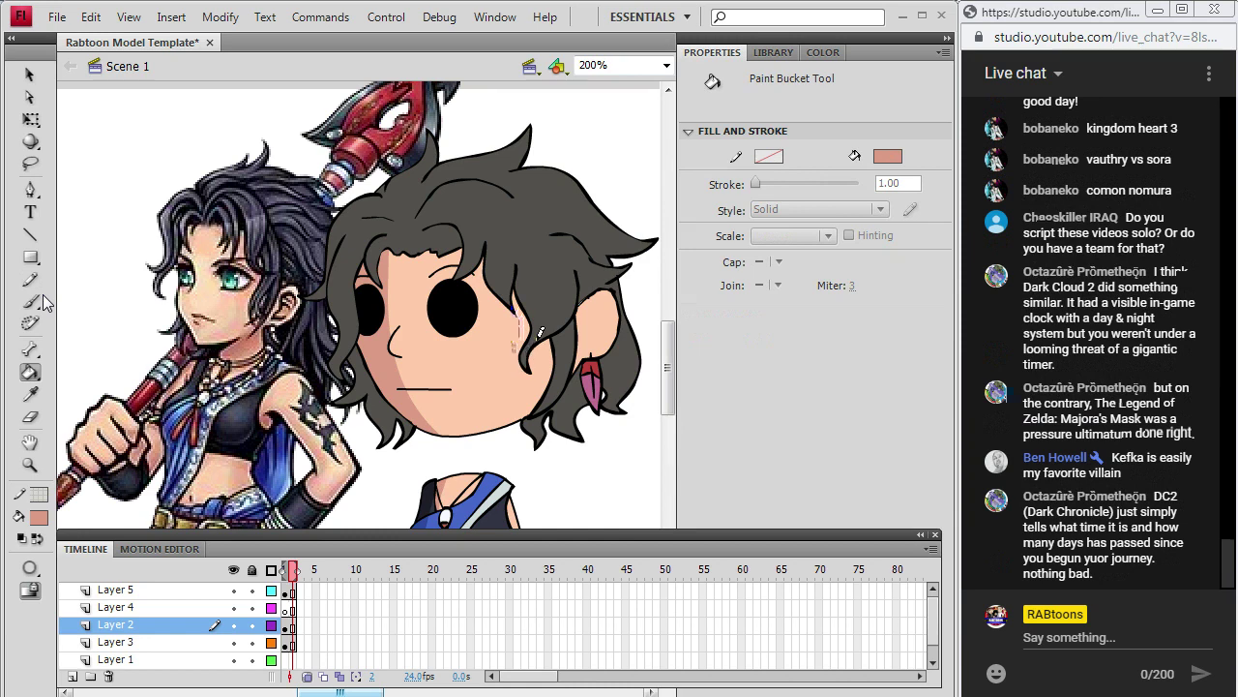
{"action": "key", "text": "y"}
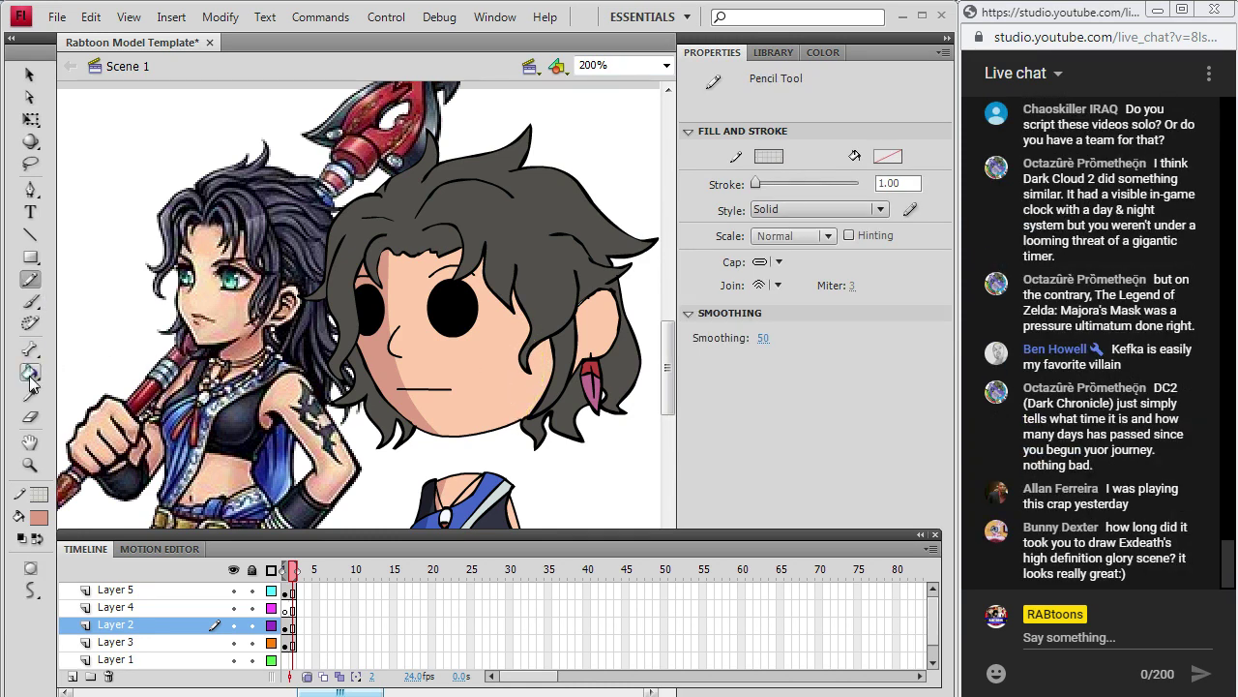
{"action": "left_click", "coordinate": [30, 374]}
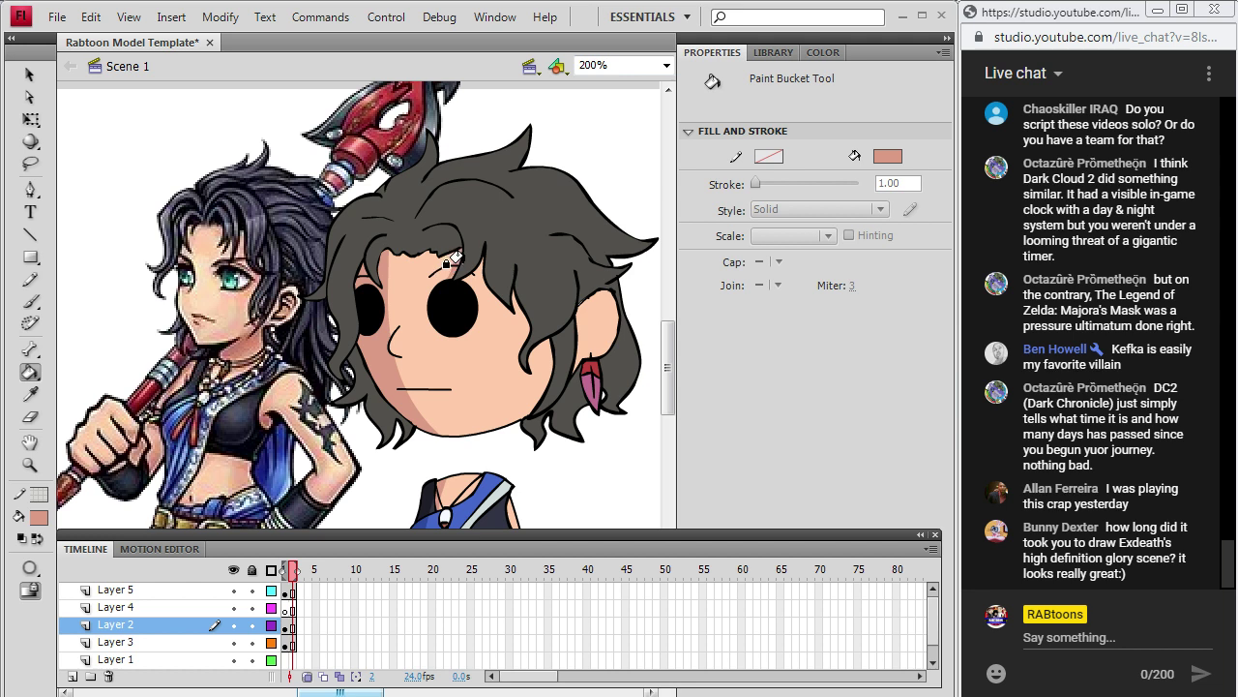
{"action": "left_click", "coordinate": [516, 306]}
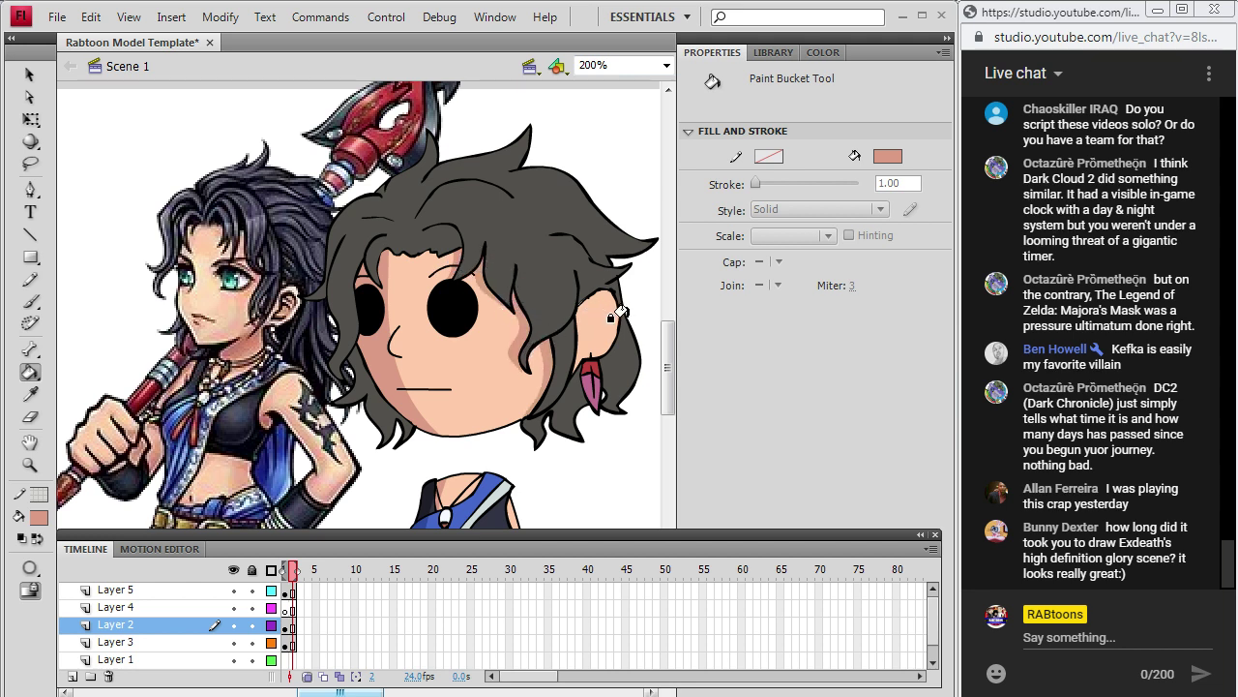
Sample the hair's grey and darken the fill colour for the hair shadows.
{"action": "left_click", "coordinate": [30, 395]}
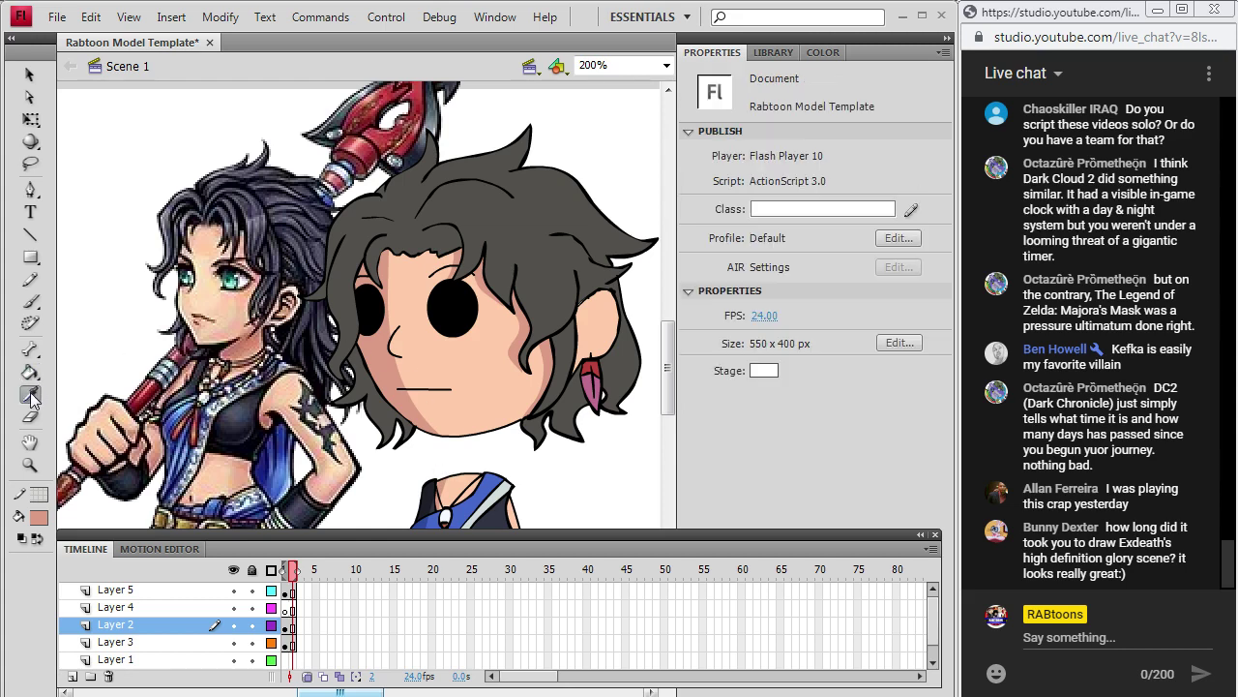
{"action": "left_click", "coordinate": [519, 220]}
{"action": "left_click", "coordinate": [40, 517]}
{"action": "left_click", "coordinate": [346, 302]}
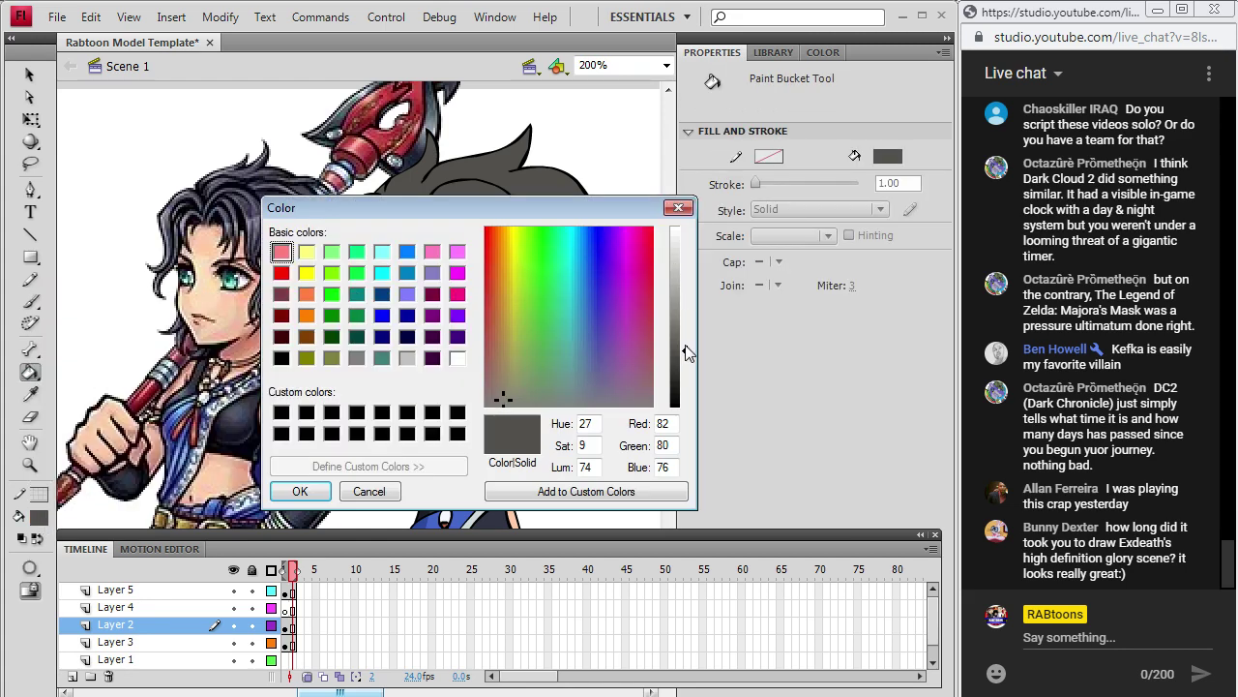
{"action": "left_click", "coordinate": [686, 372]}
{"action": "left_click", "coordinate": [298, 490]}
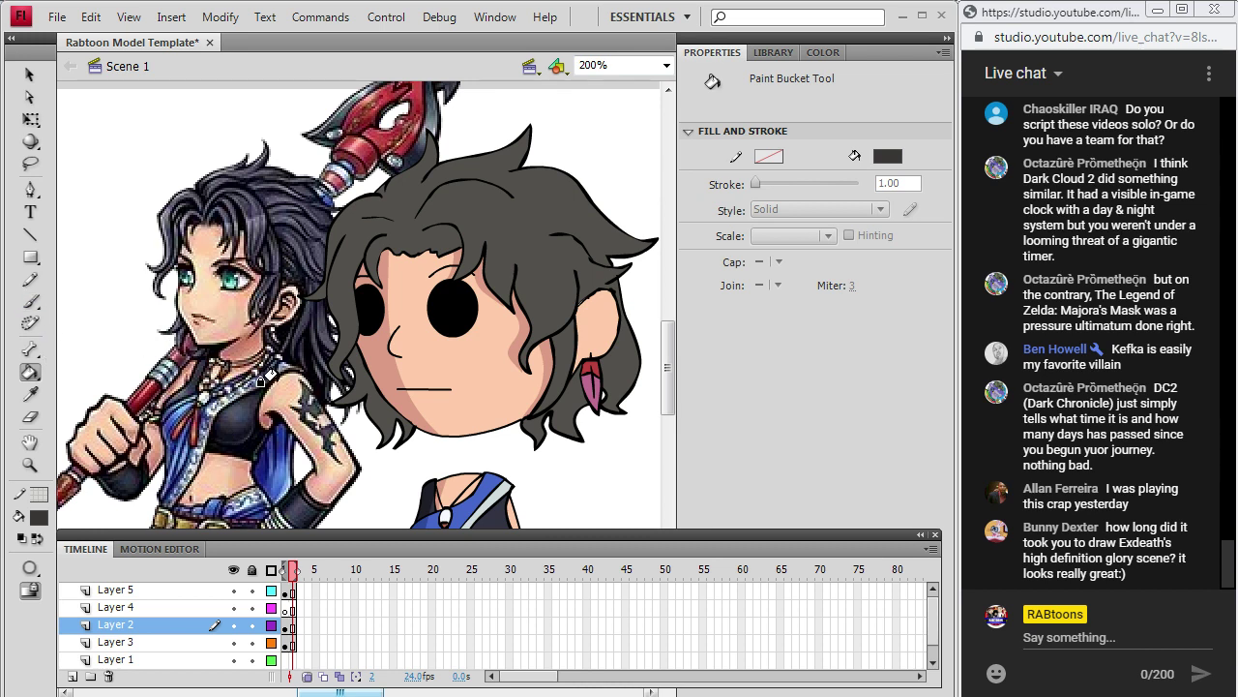
Draw the shadow boundaries across the hair with the Pencil tool, from the fringe and upper spikes to the strands around the ear.
{"action": "left_click", "coordinate": [30, 278]}
{"action": "left_click", "coordinate": [292, 627]}
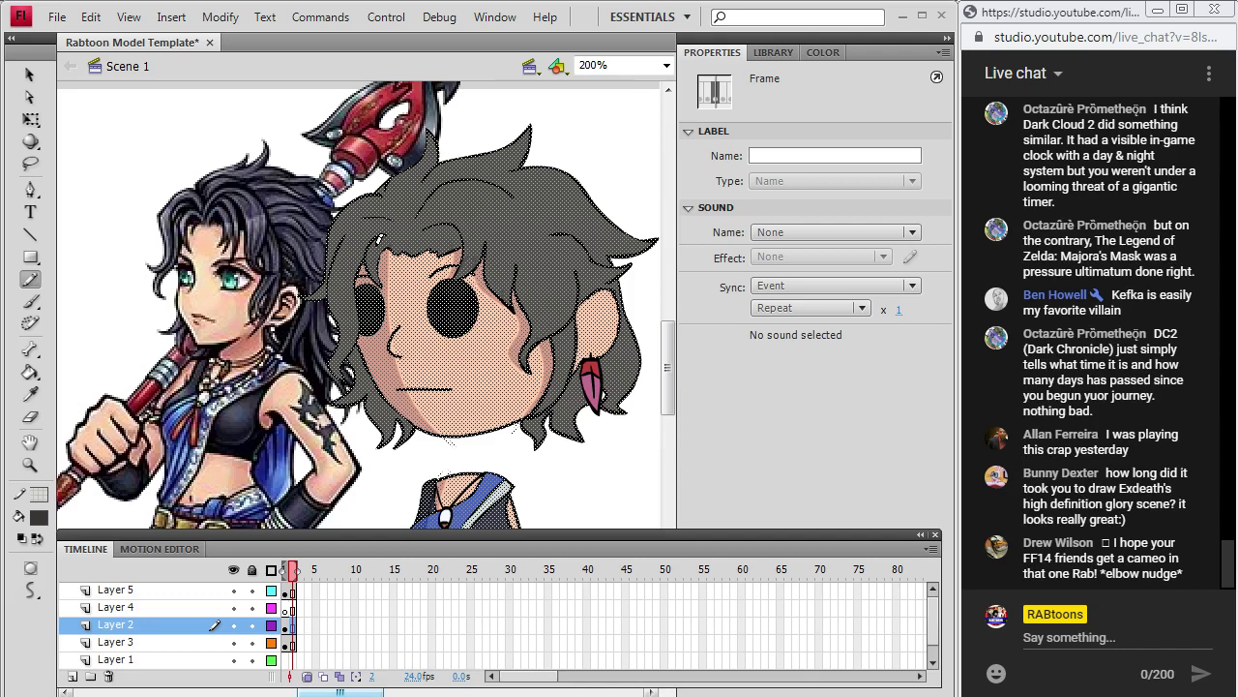
{"action": "key", "text": "ctrl+shift+a"}
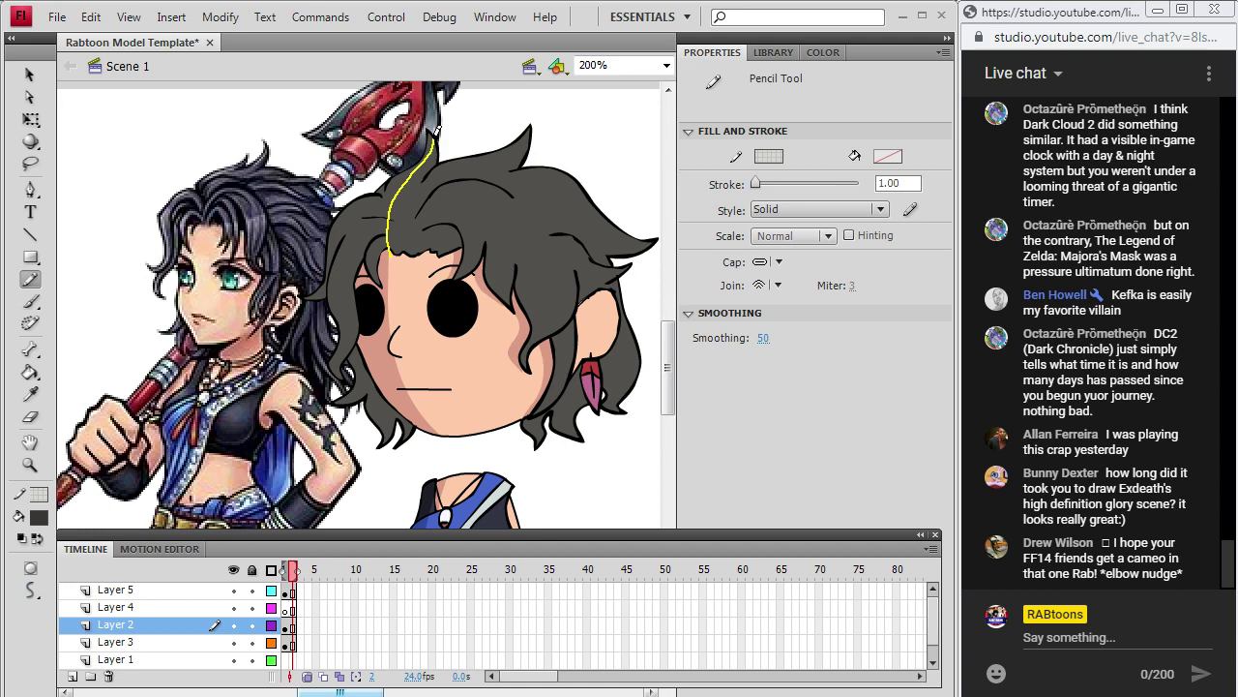
{"action": "left_click_drag", "start_coordinate": [435, 129], "coordinate": [438, 126]}
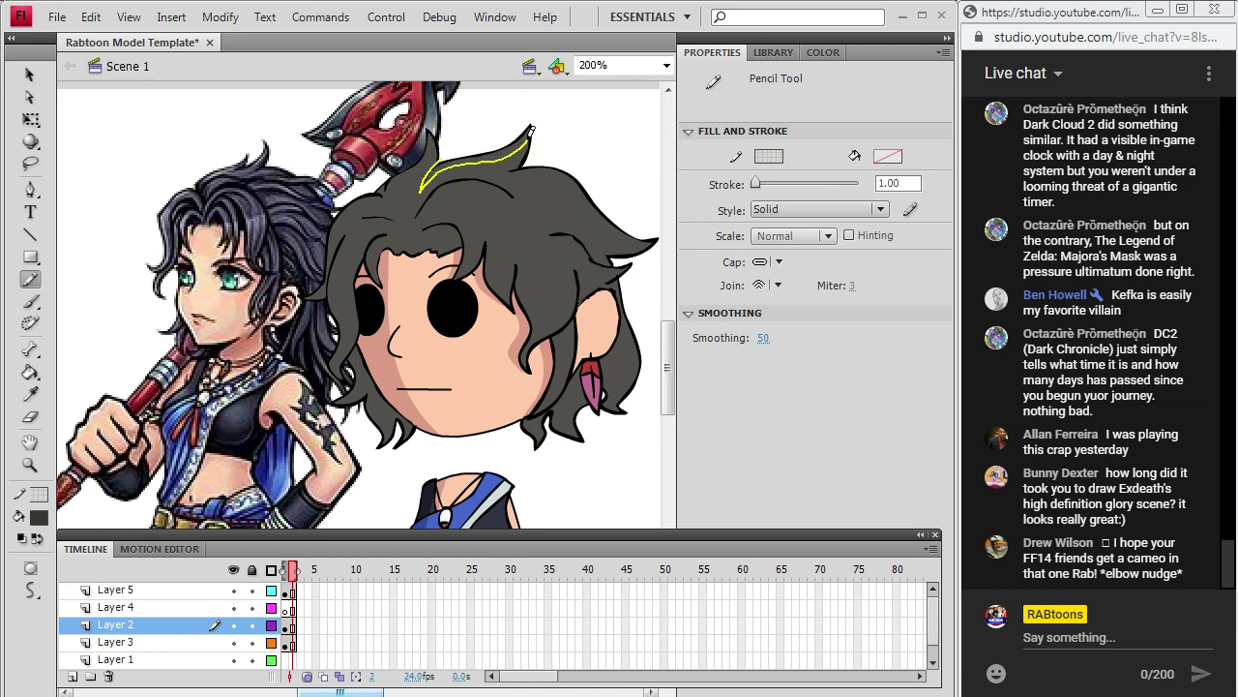
{"action": "left_click_drag", "start_coordinate": [530, 128], "coordinate": [534, 120]}
{"action": "left_click_drag", "start_coordinate": [469, 178], "coordinate": [501, 171]}
{"action": "mouse_move", "coordinate": [450, 224]}
{"action": "left_mouse_down"}
{"action": "mouse_move", "coordinate": [442, 258]}
{"action": "mouse_move", "coordinate": [443, 217]}
{"action": "mouse_move", "coordinate": [461, 206]}
{"action": "mouse_move", "coordinate": [475, 223]}
{"action": "mouse_move", "coordinate": [468, 275]}
{"action": "mouse_move", "coordinate": [497, 247]}
{"action": "left_mouse_up"}
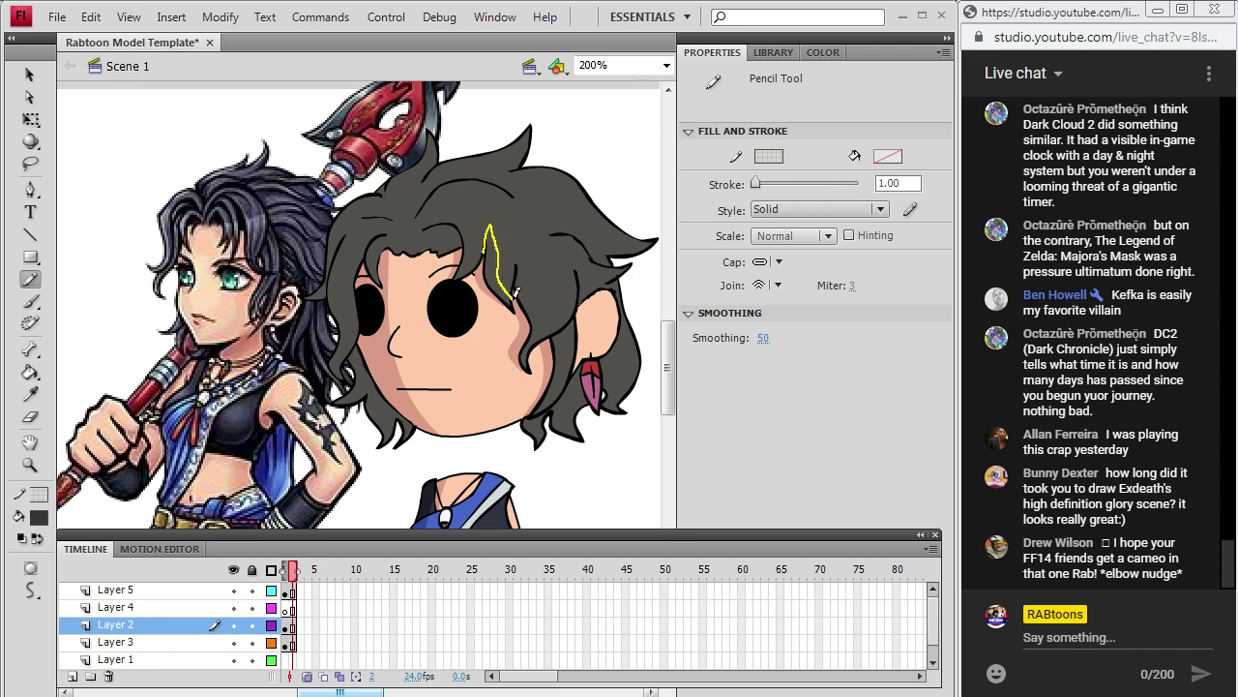
{"action": "left_click_drag", "start_coordinate": [515, 295], "coordinate": [517, 293]}
{"action": "left_click_drag", "start_coordinate": [541, 327], "coordinate": [582, 309]}
{"action": "mouse_move", "coordinate": [547, 413]}
{"action": "left_mouse_down"}
{"action": "mouse_move", "coordinate": [571, 380]}
{"action": "mouse_move", "coordinate": [579, 433]}
{"action": "left_mouse_up"}
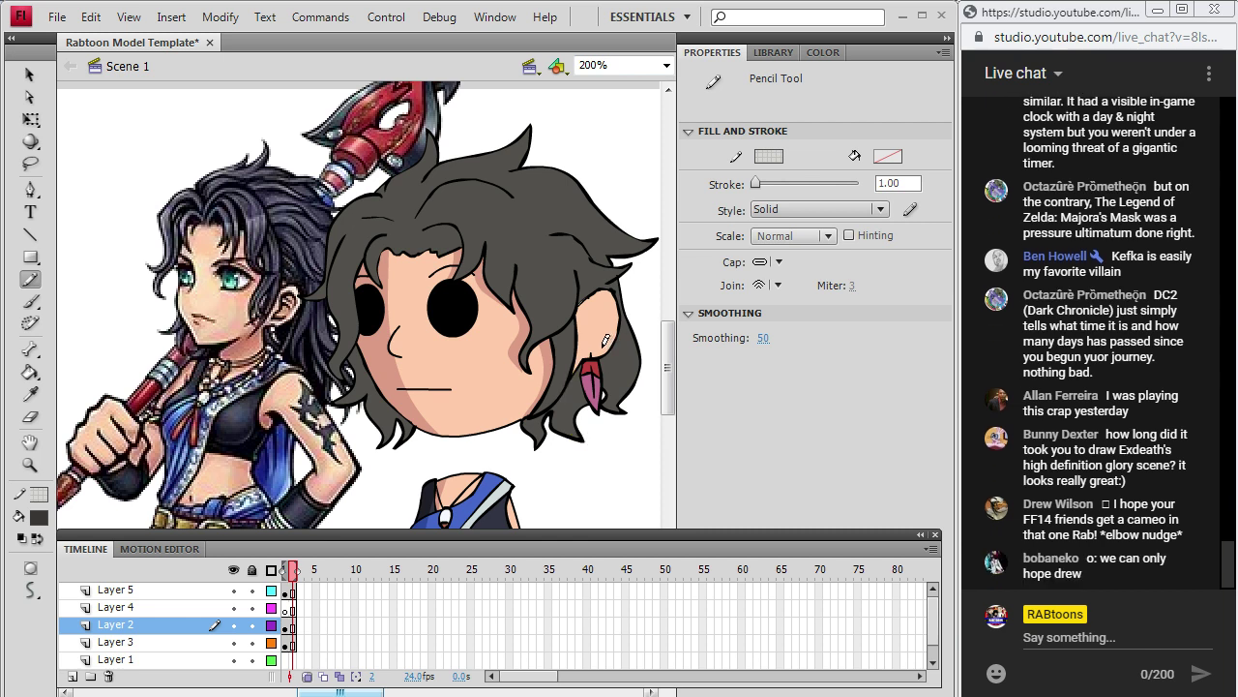
{"action": "mouse_move", "coordinate": [602, 347]}
{"action": "left_mouse_down"}
{"action": "mouse_move", "coordinate": [624, 381]}
{"action": "mouse_move", "coordinate": [617, 417]}
{"action": "left_mouse_up"}
Fill the outlined hair shadows with the darker grey, undoing the fill that spills over the lit hair.
{"action": "left_click", "coordinate": [31, 373]}
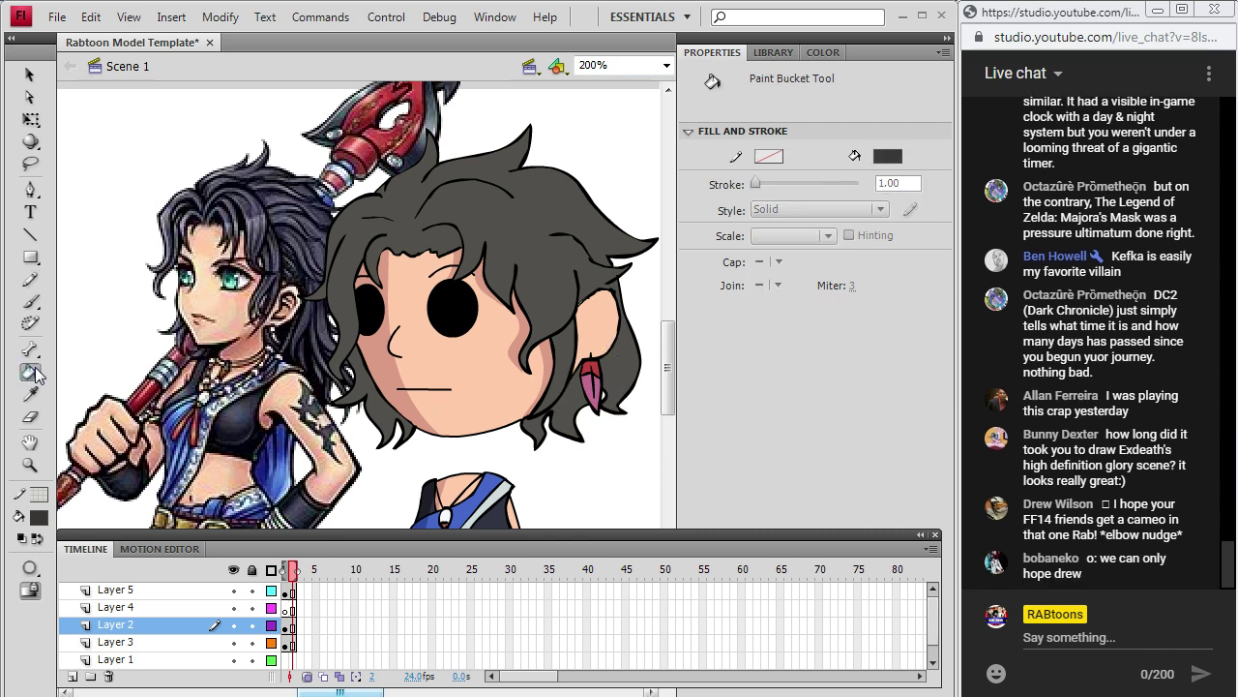
{"action": "left_click", "coordinate": [354, 377]}
{"action": "left_click", "coordinate": [339, 329]}
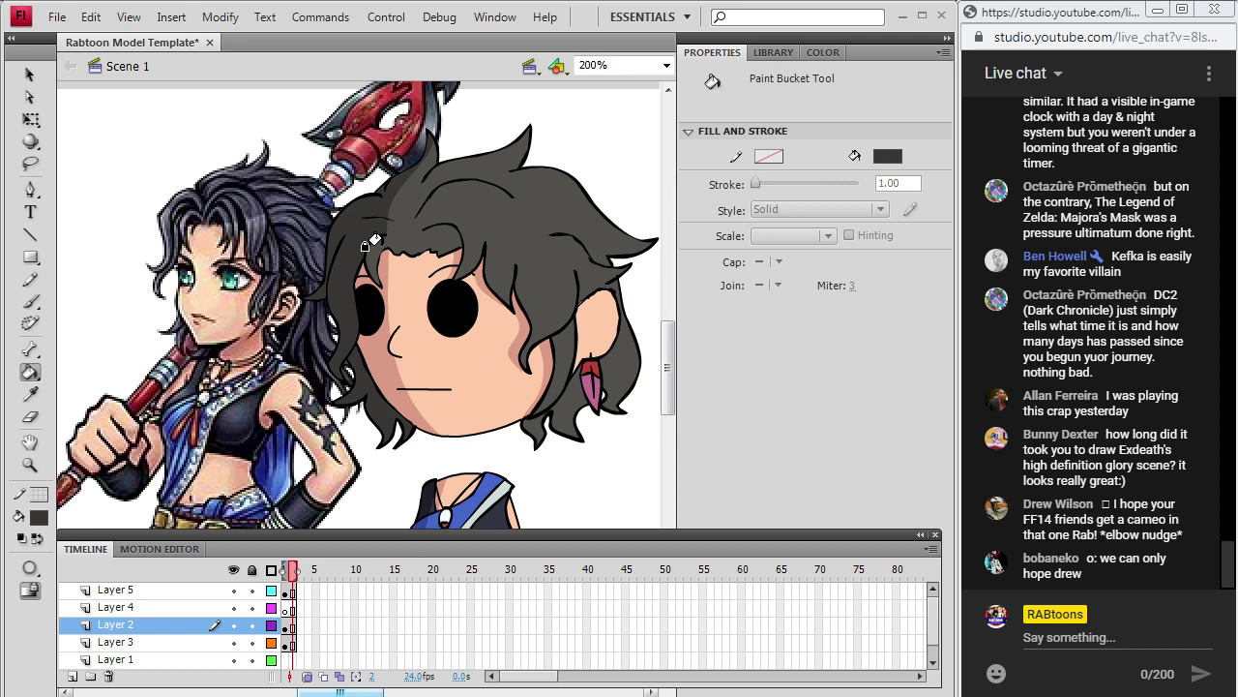
{"action": "left_click", "coordinate": [370, 246]}
{"action": "left_click", "coordinate": [432, 199]}
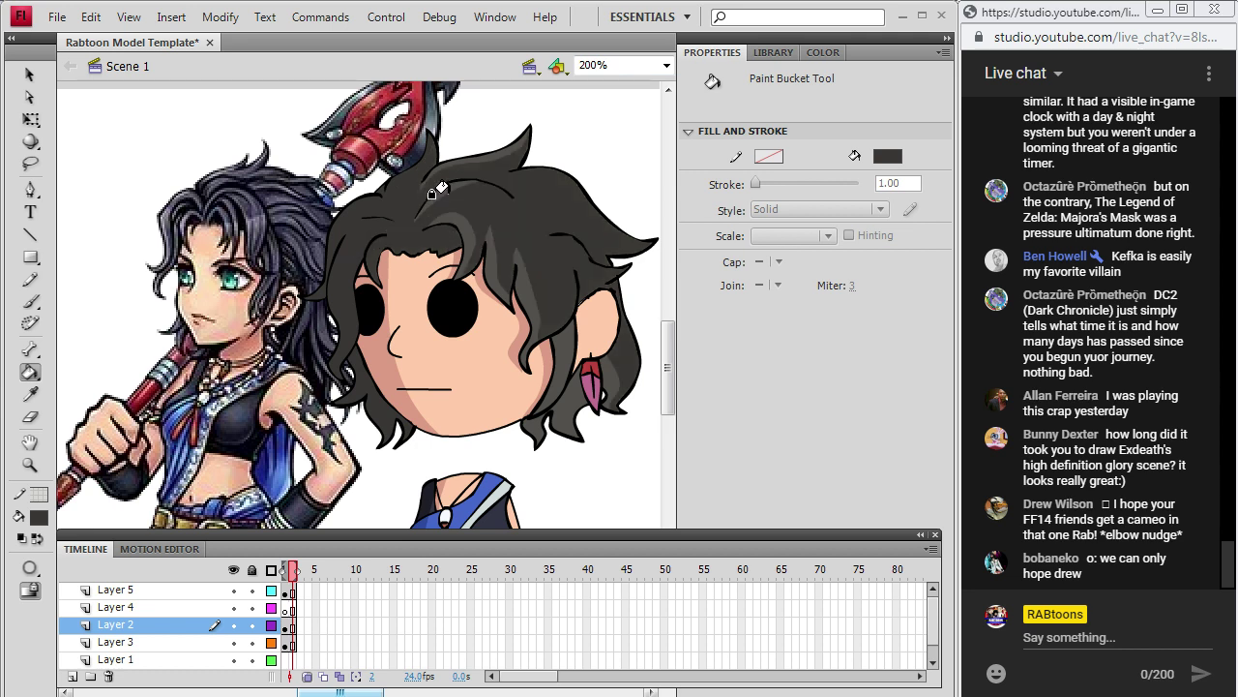
{"action": "key", "text": "ctrl+z"}
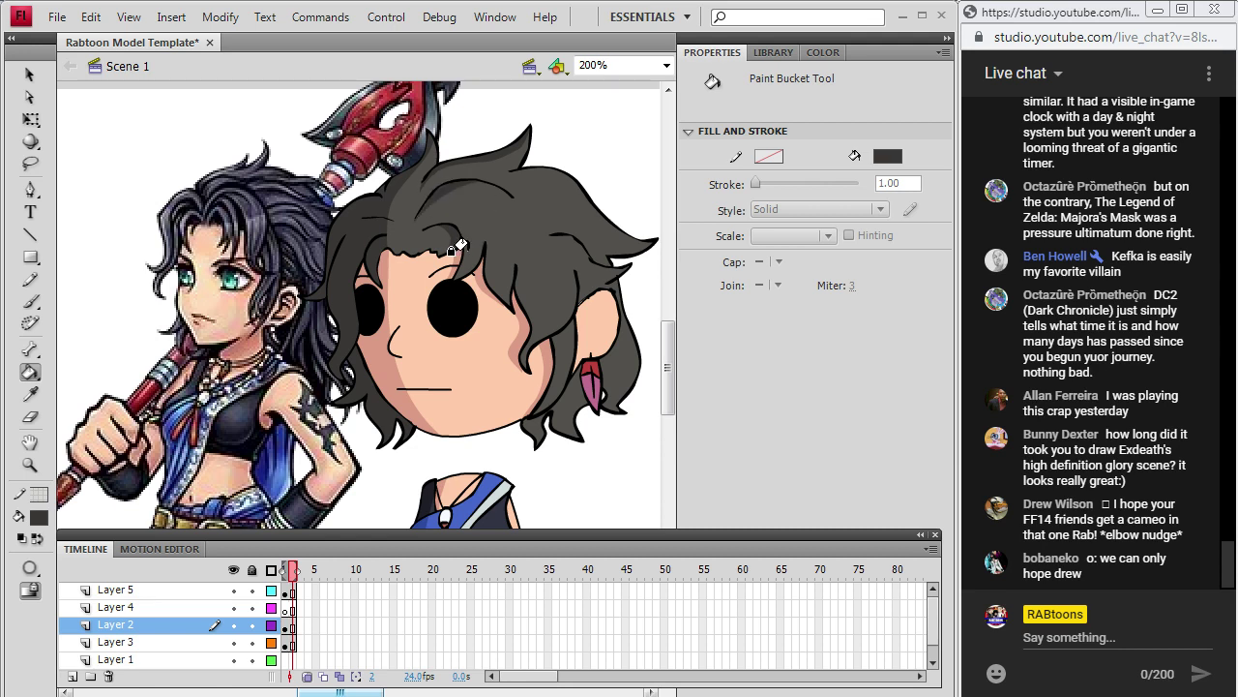
{"action": "left_click", "coordinate": [513, 308]}
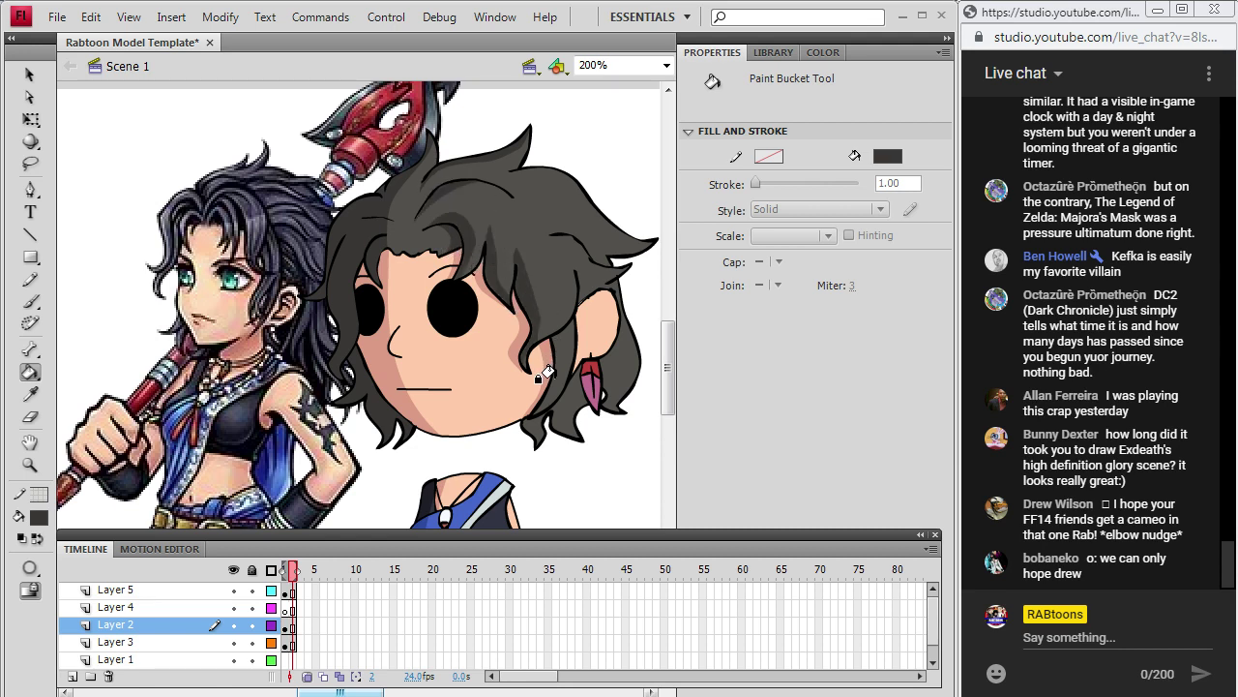
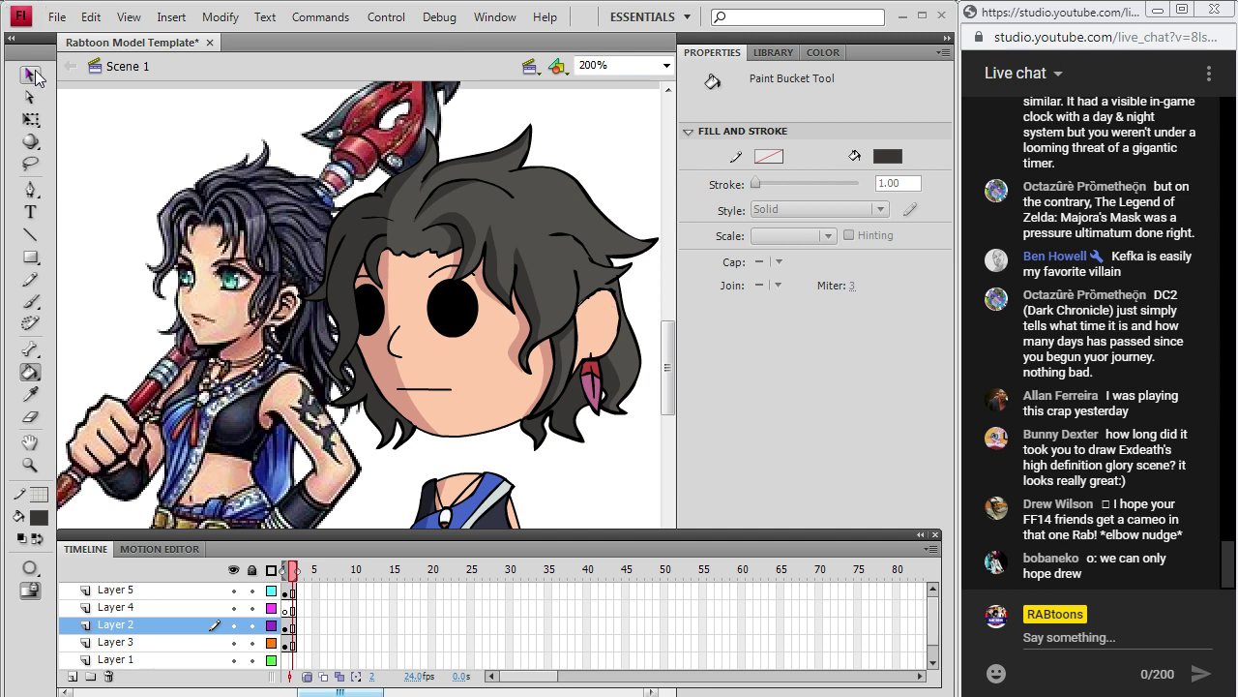
Brush a jagged black outline for the fur pelt beside the model's hip on Layer 2, following the reference.
{"action": "left_click", "coordinate": [29, 75]}
{"action": "left_click", "coordinate": [172, 263]}
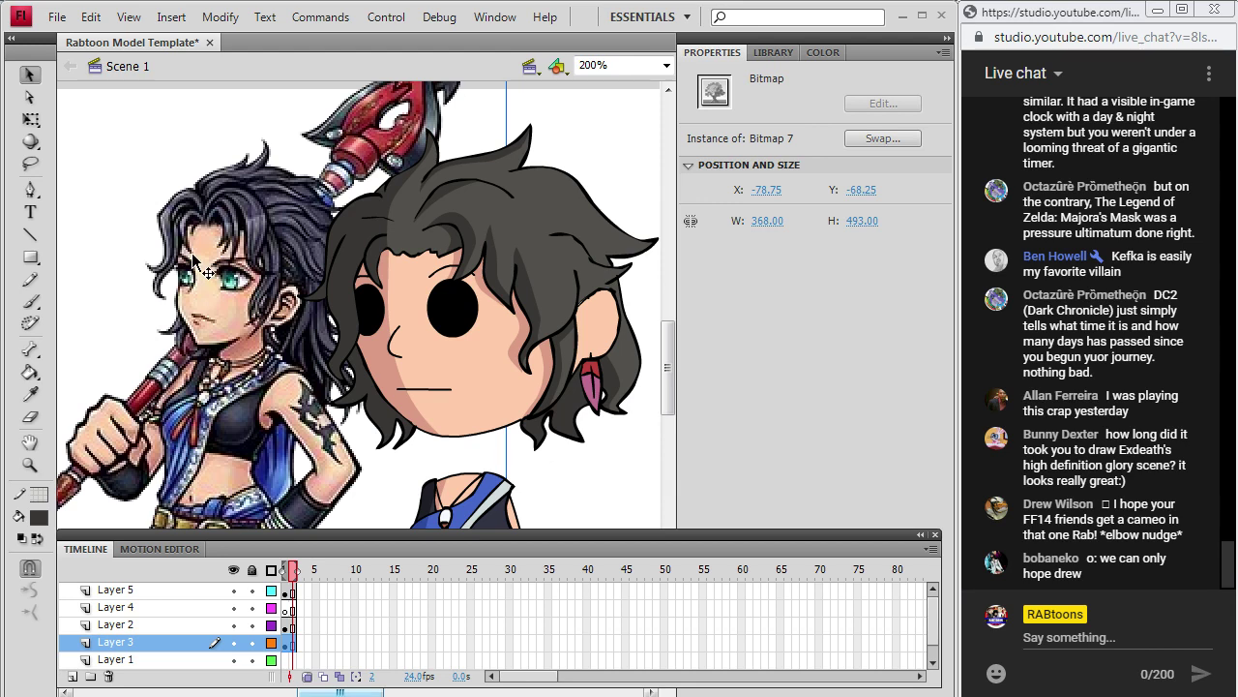
{"action": "scroll", "coordinate": [191, 252], "scroll_direction": "down", "scroll_amount": 2}
{"action": "scroll", "coordinate": [199, 398], "scroll_direction": "up", "scroll_amount": 4}
{"action": "scroll", "coordinate": [199, 397], "scroll_direction": "down", "scroll_amount": 4}
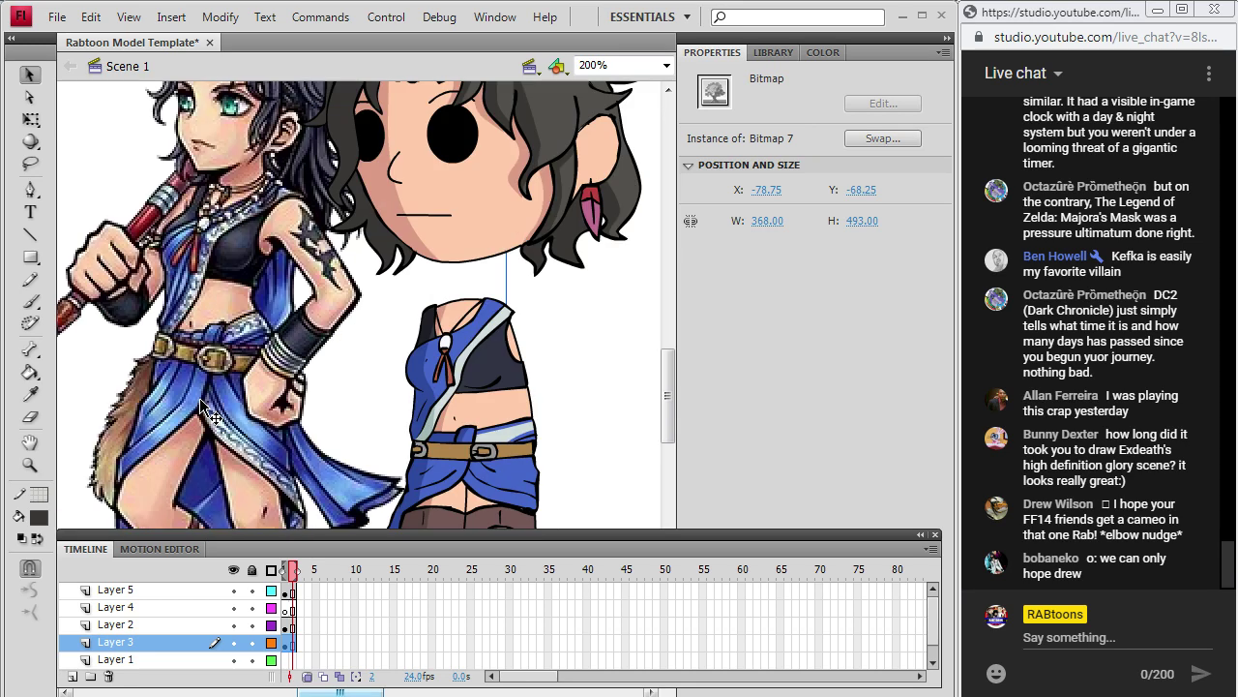
{"action": "scroll", "coordinate": [199, 398], "scroll_direction": "down", "scroll_amount": 5}
{"action": "scroll", "coordinate": [200, 397], "scroll_direction": "up", "scroll_amount": 2}
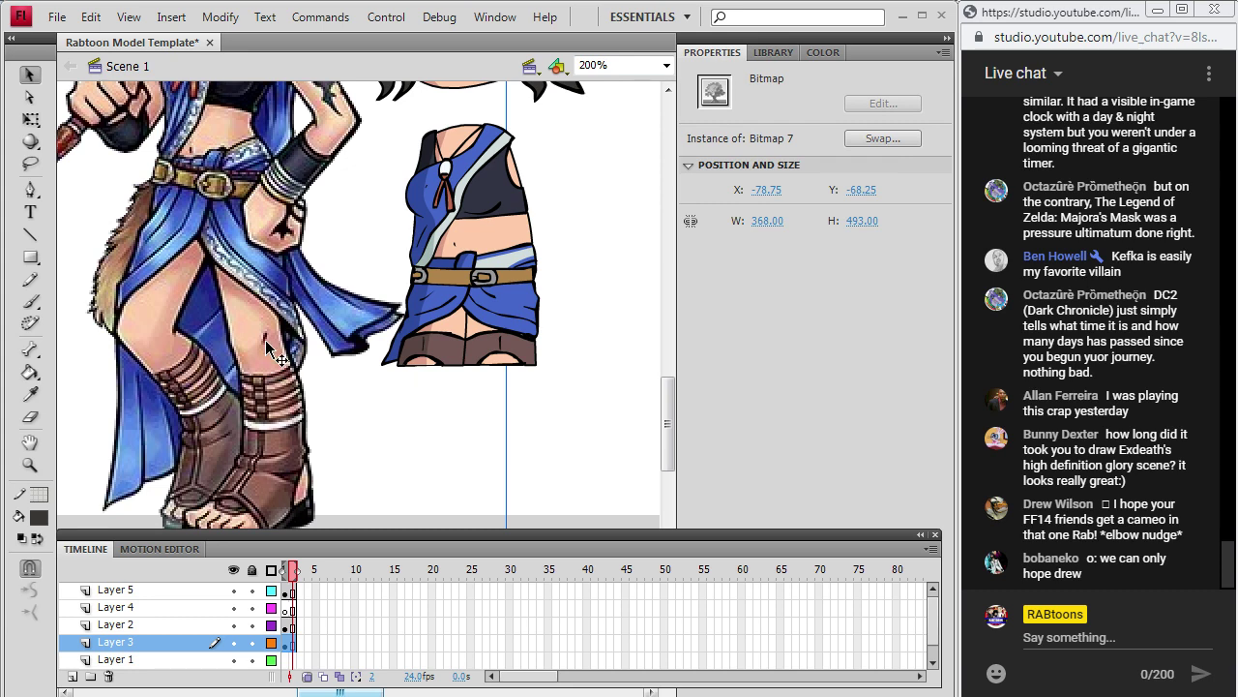
{"action": "left_click", "coordinate": [39, 520]}
{"action": "left_click", "coordinate": [48, 324]}
{"action": "left_click", "coordinate": [30, 301]}
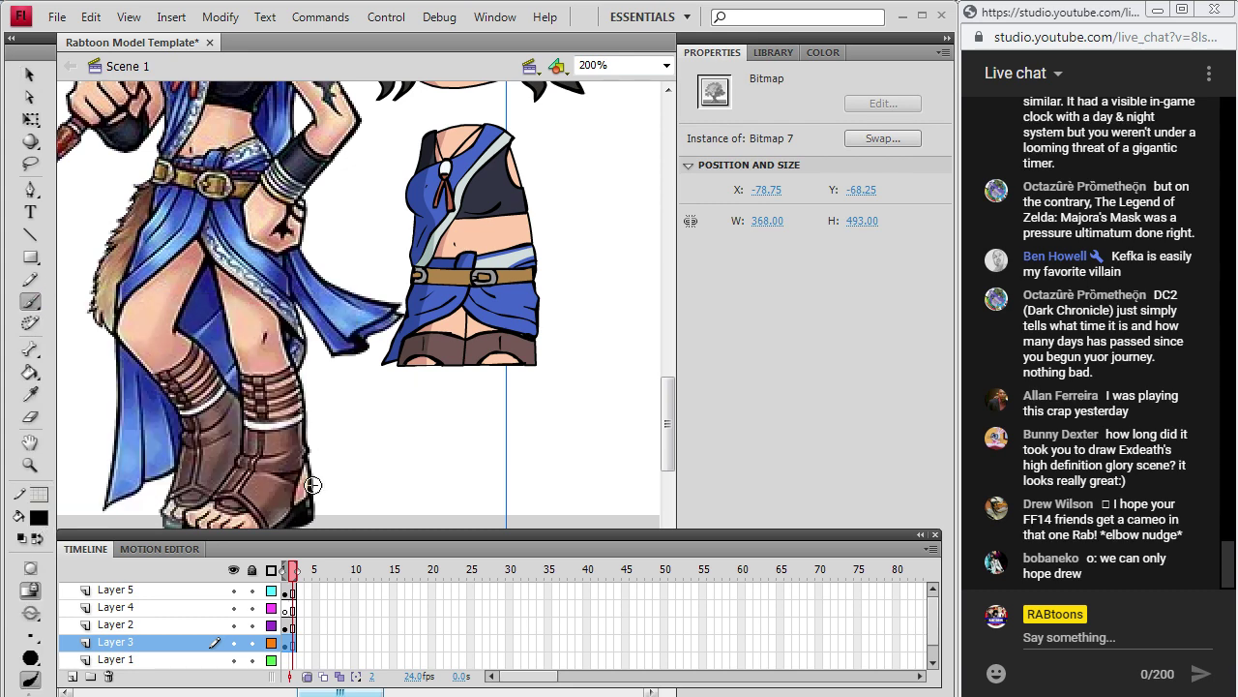
{"action": "left_click", "coordinate": [292, 624]}
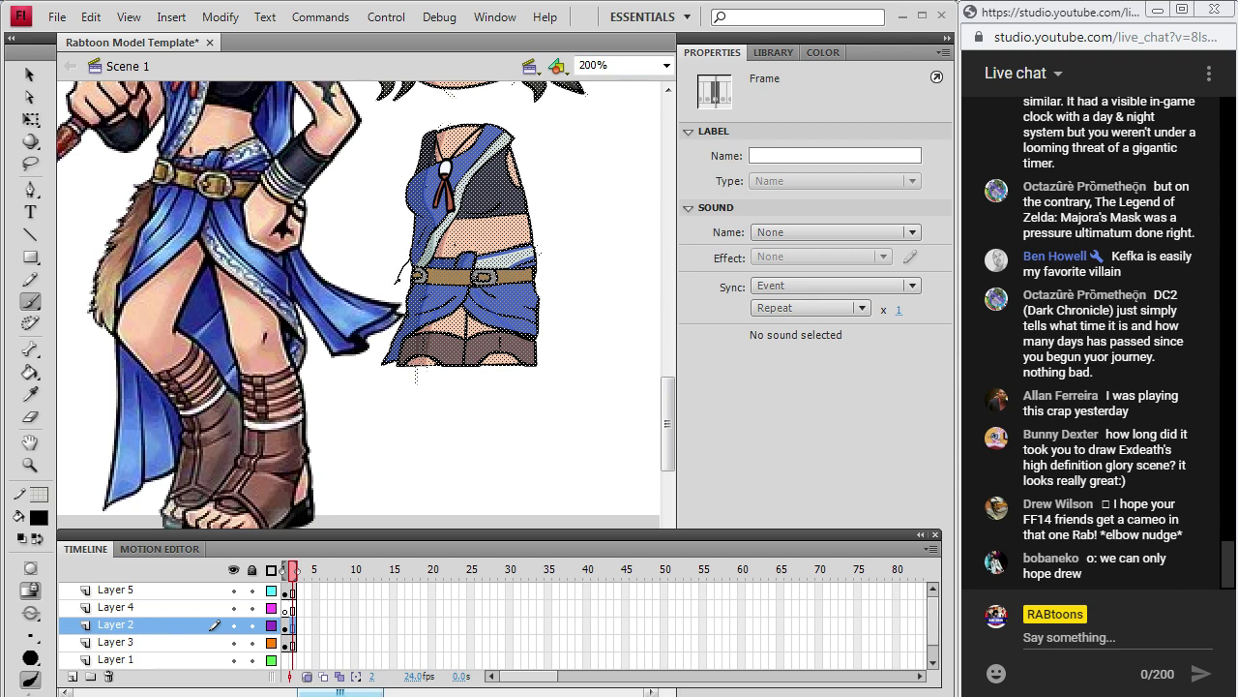
{"action": "left_click_drag", "start_coordinate": [397, 284], "coordinate": [392, 297]}
{"action": "key", "text": "ctrl+shift+a"}
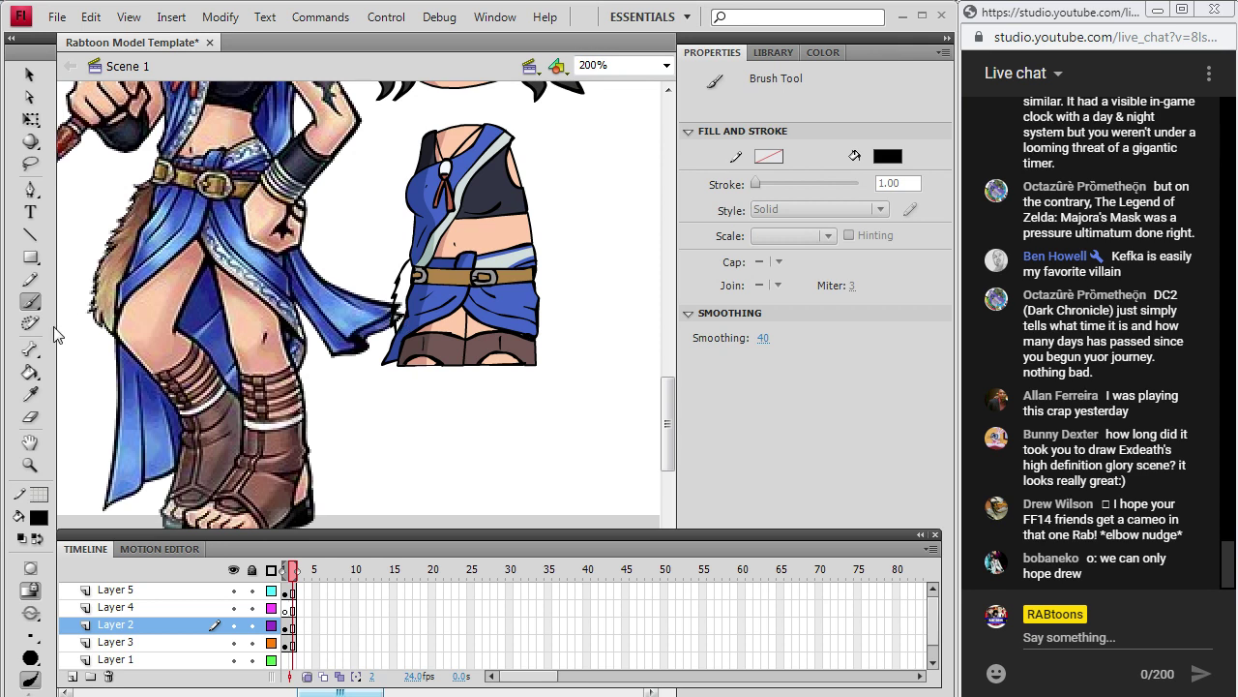
Sample the brown from the reference's fur pelt and fill the model's pelt with it.
{"action": "left_click", "coordinate": [30, 394]}
{"action": "left_click", "coordinate": [145, 227]}
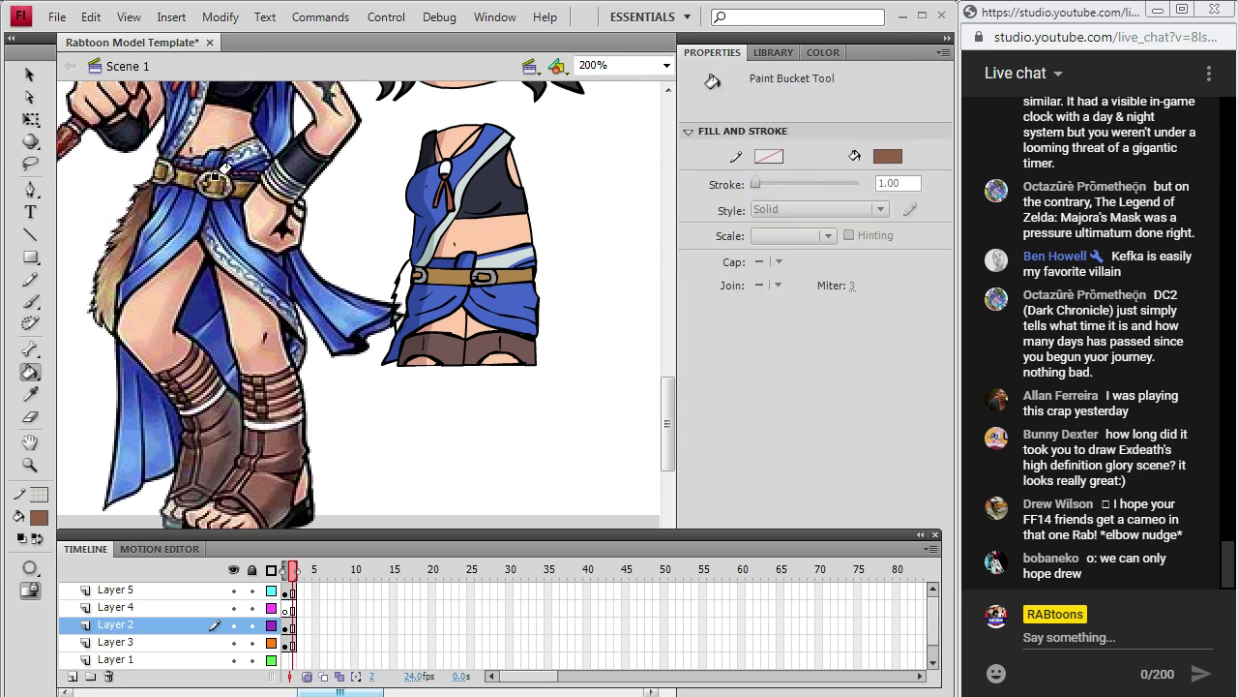
{"action": "left_click", "coordinate": [398, 282]}
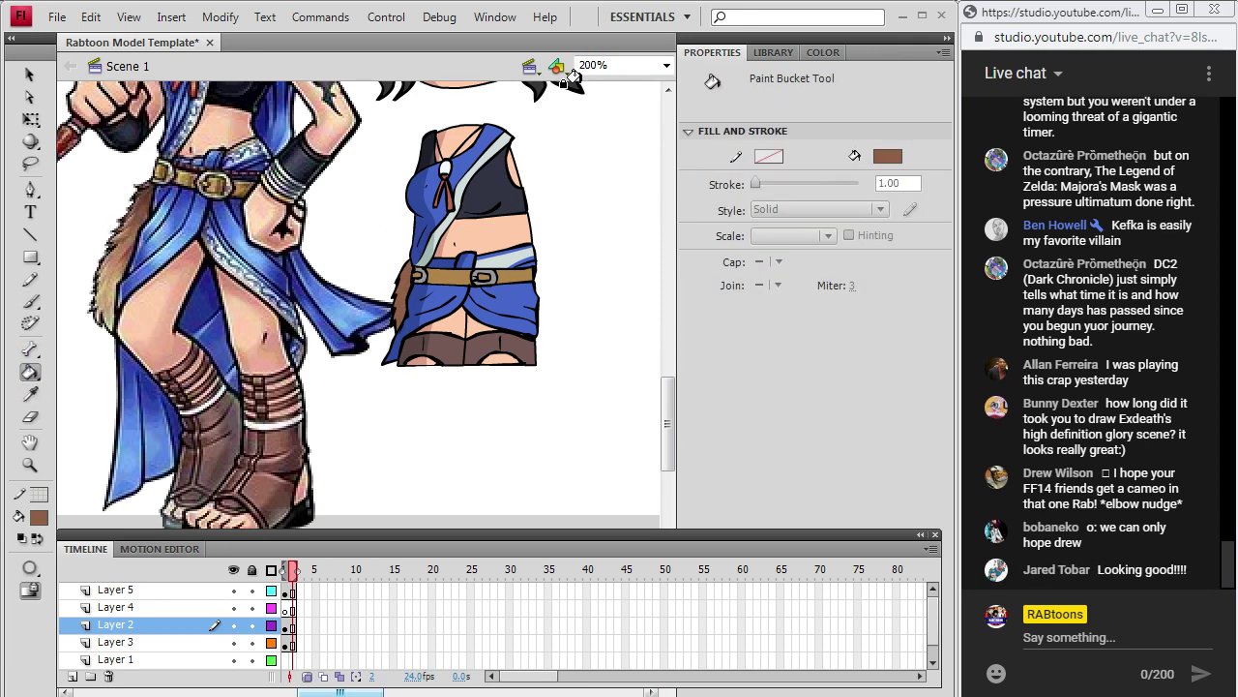
Sample the pale grey from the reference and fill the bead on the model's chest with it.
{"action": "scroll", "coordinate": [649, 368], "scroll_direction": "up", "scroll_amount": 5}
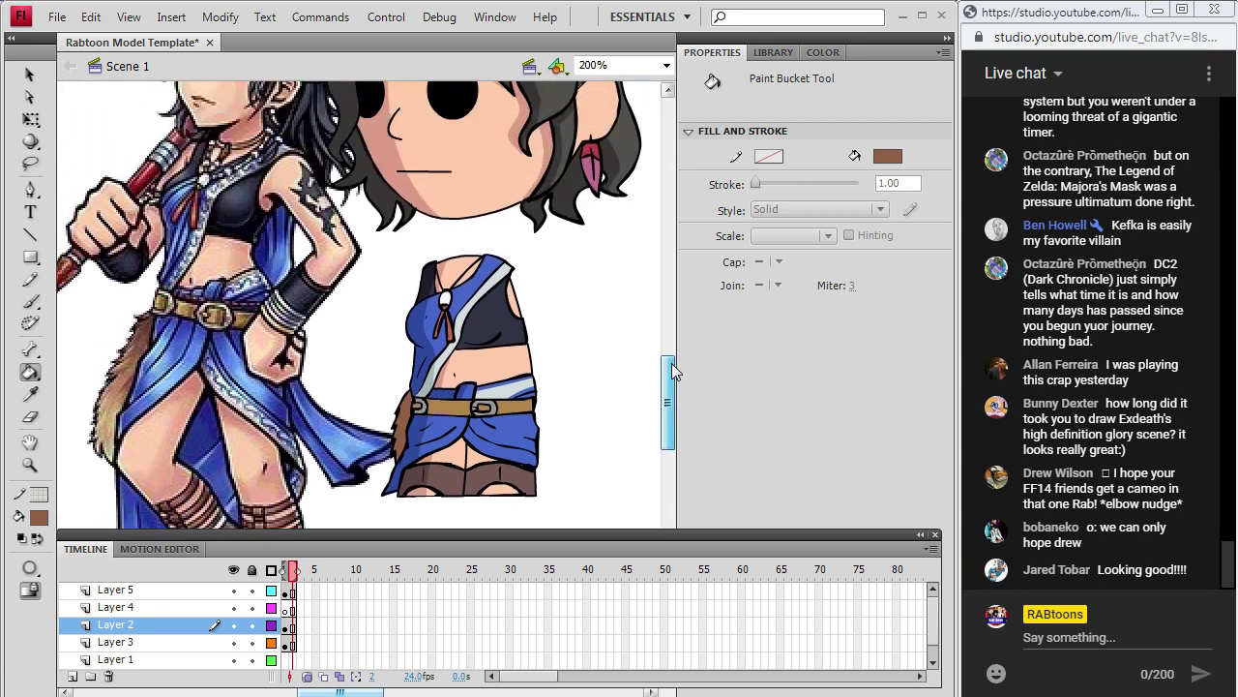
{"action": "left_click", "coordinate": [29, 75]}
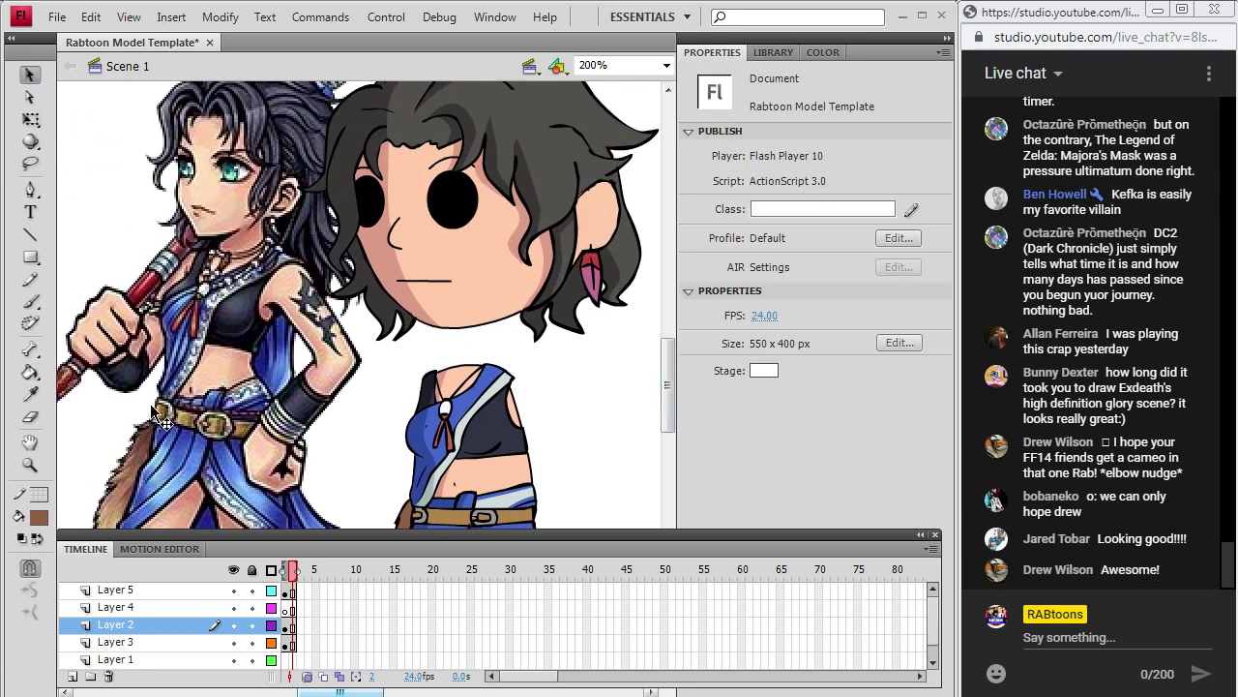
{"action": "key", "text": "i"}
{"action": "key", "text": "k"}
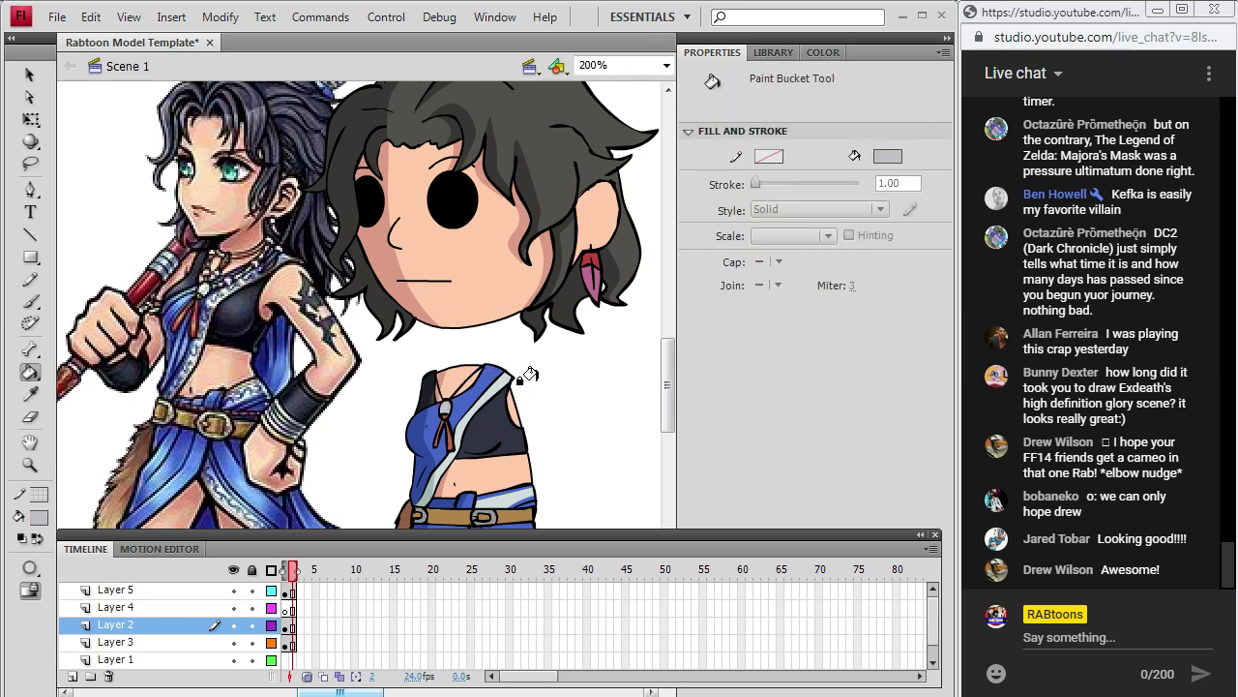
Delete the reference picture of Fang from the stage and save the document.
{"action": "key", "text": "v"}
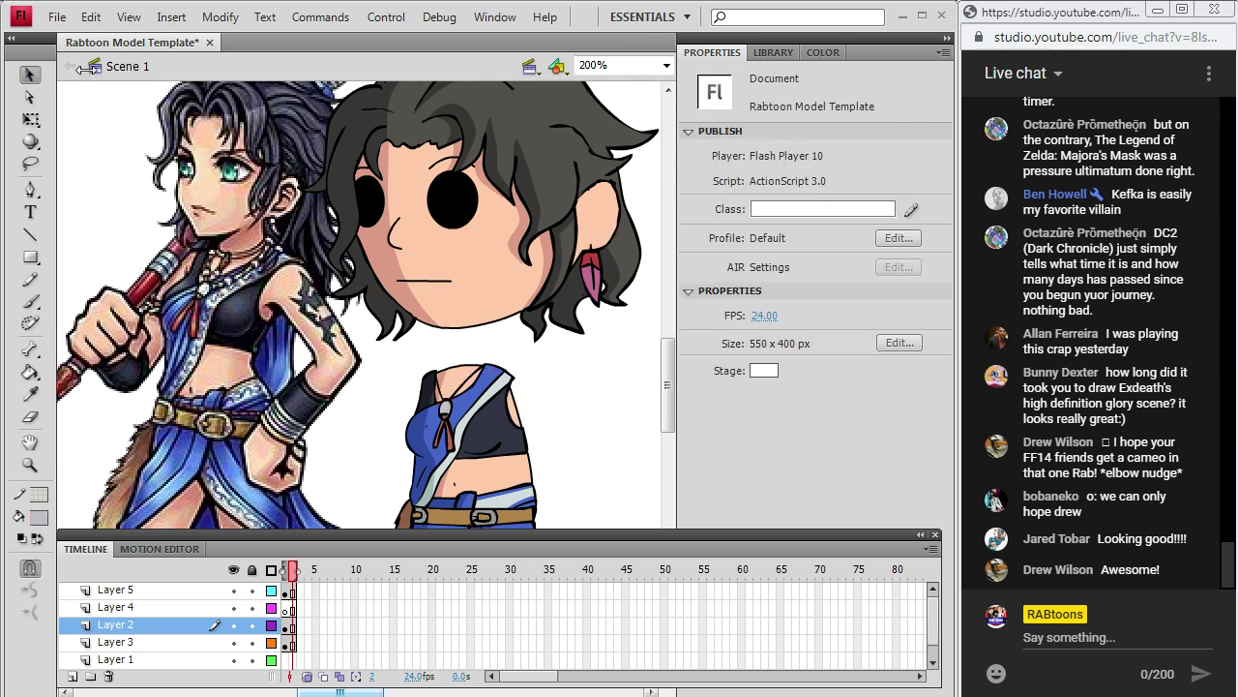
{"action": "left_click", "coordinate": [218, 325]}
{"action": "key", "text": "Delete"}
{"action": "left_click", "coordinate": [667, 65]}
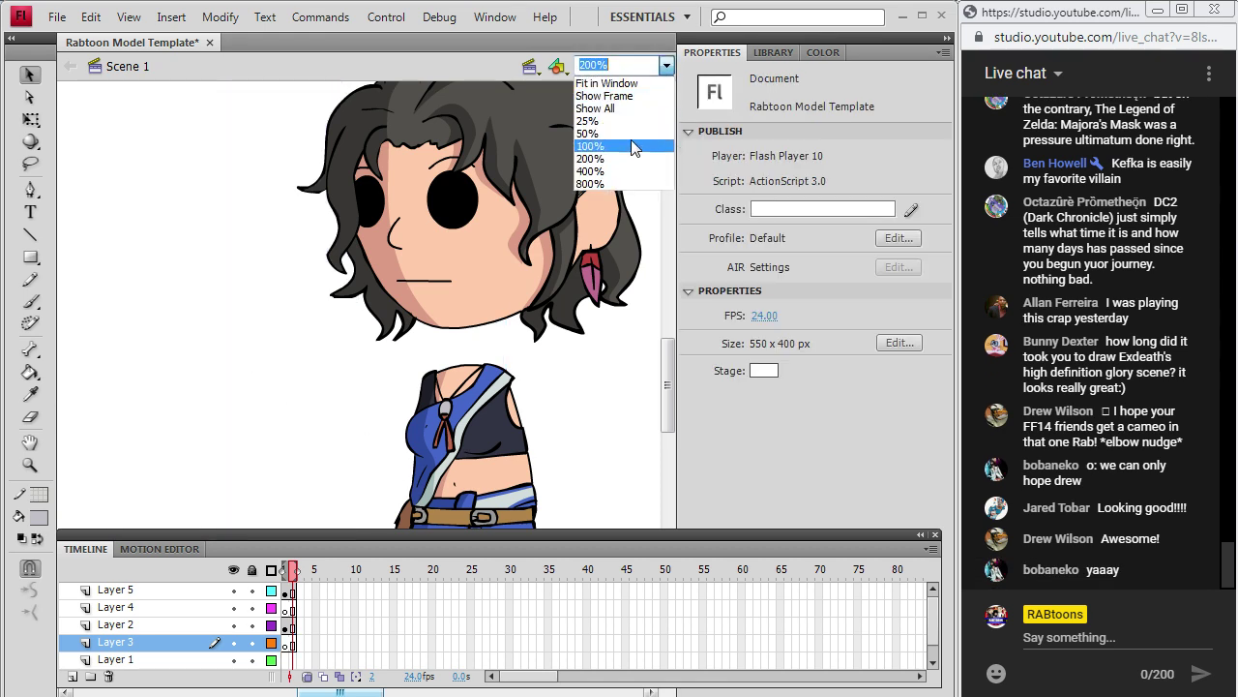
{"action": "left_click", "coordinate": [630, 150]}
{"action": "left_click", "coordinate": [57, 16]}
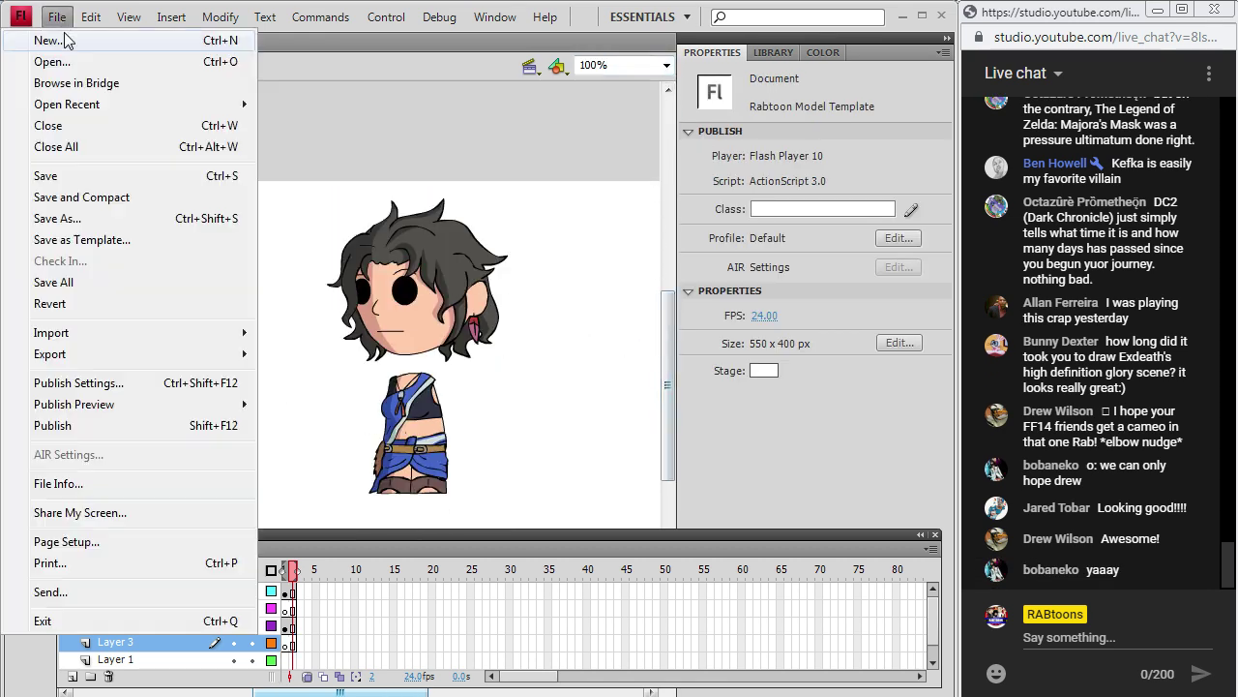
{"action": "left_click", "coordinate": [45, 176]}
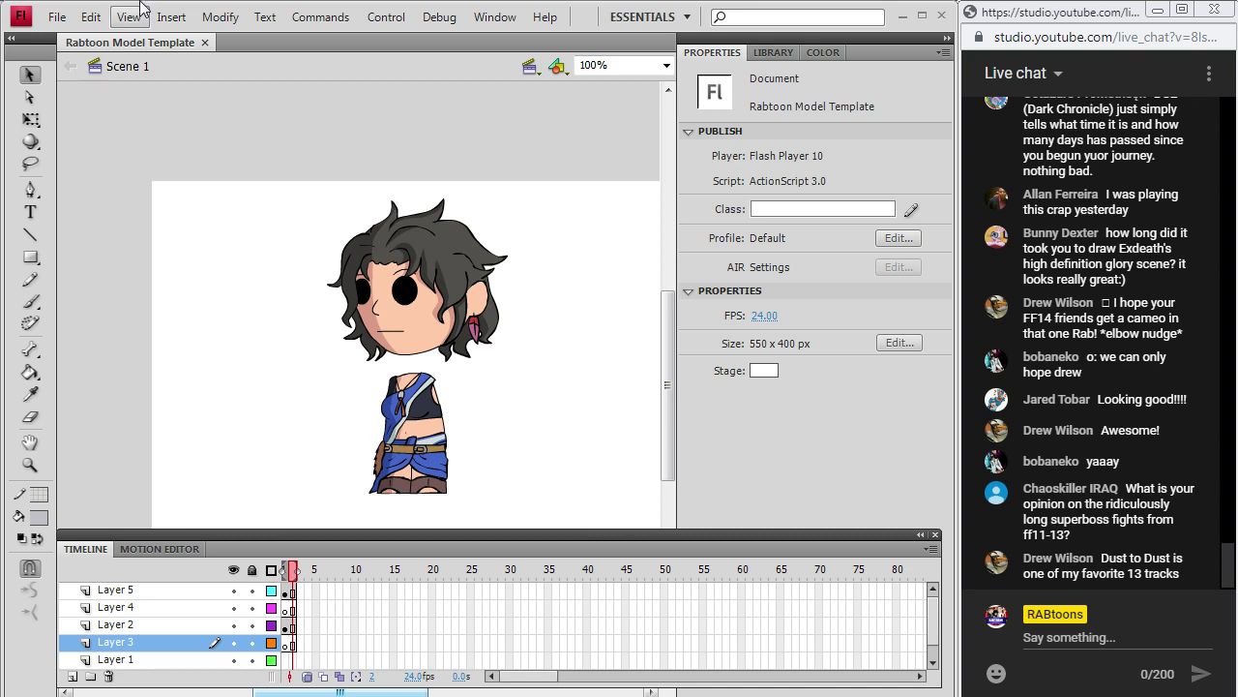
Save the document under the new name Fang in the FFXIII folder inside Games > Final Fantasy.
{"action": "left_click", "coordinate": [53, 18]}
{"action": "left_click", "coordinate": [58, 217]}
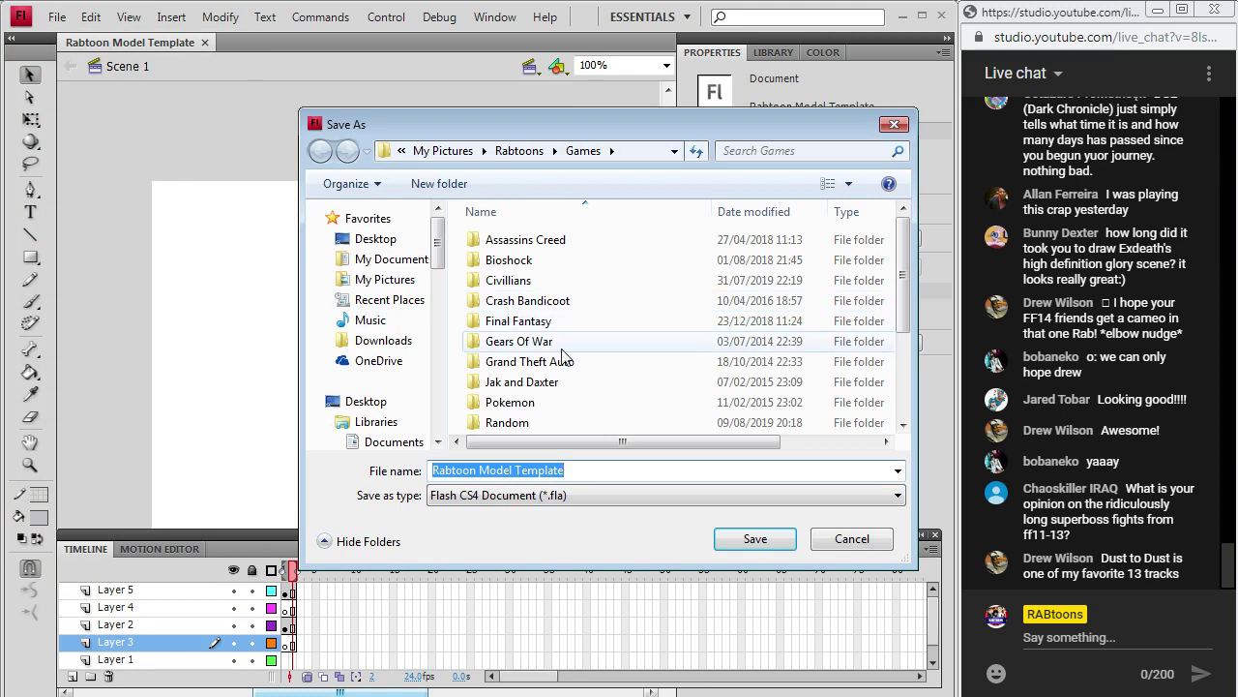
{"action": "double_click", "coordinate": [527, 322]}
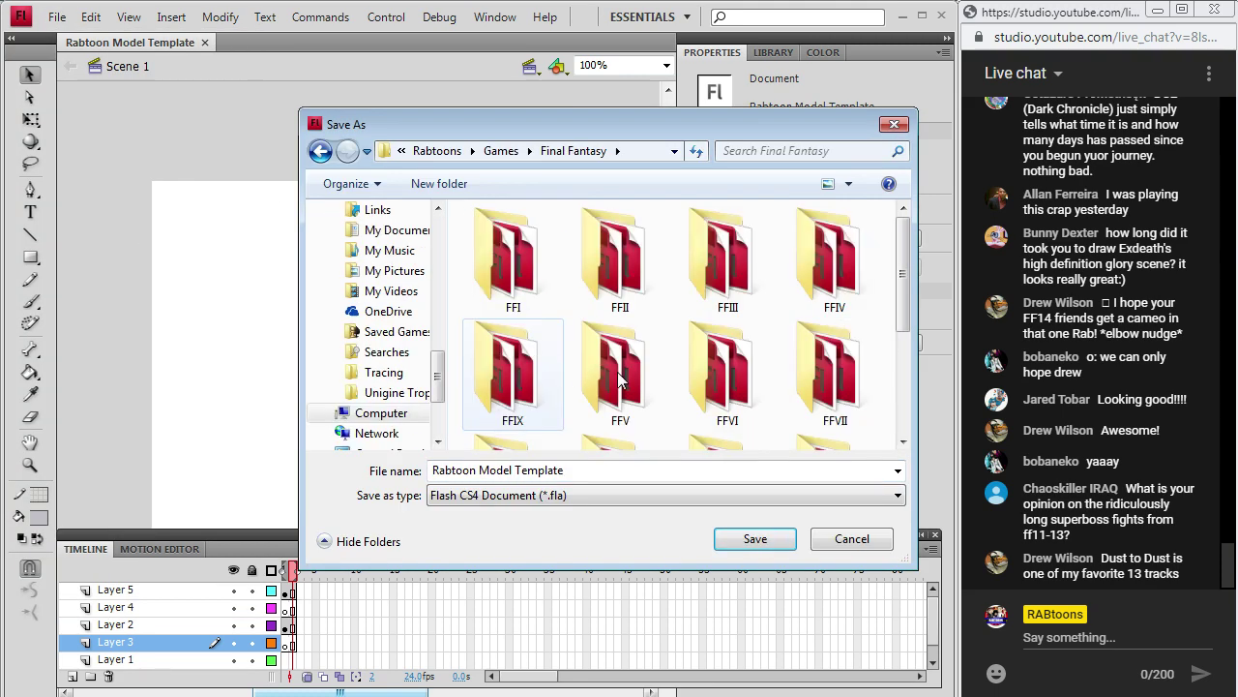
{"action": "scroll", "coordinate": [893, 383], "scroll_direction": "down", "scroll_amount": 3}
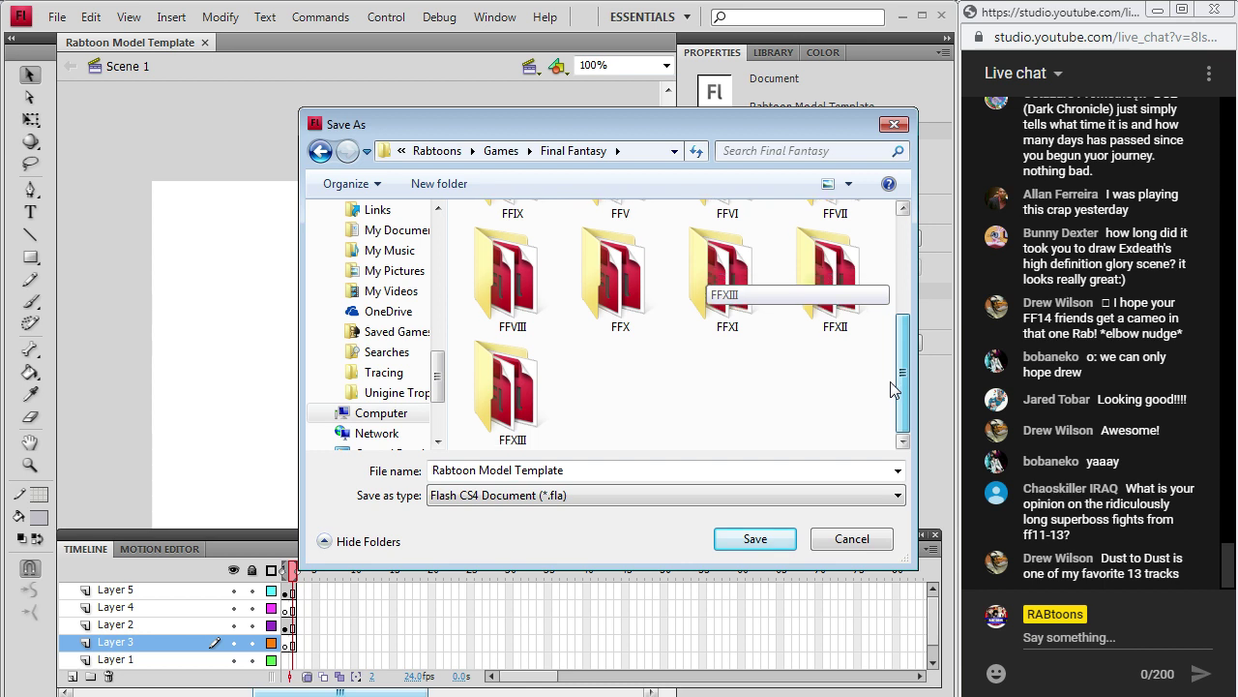
{"action": "double_click", "coordinate": [518, 416]}
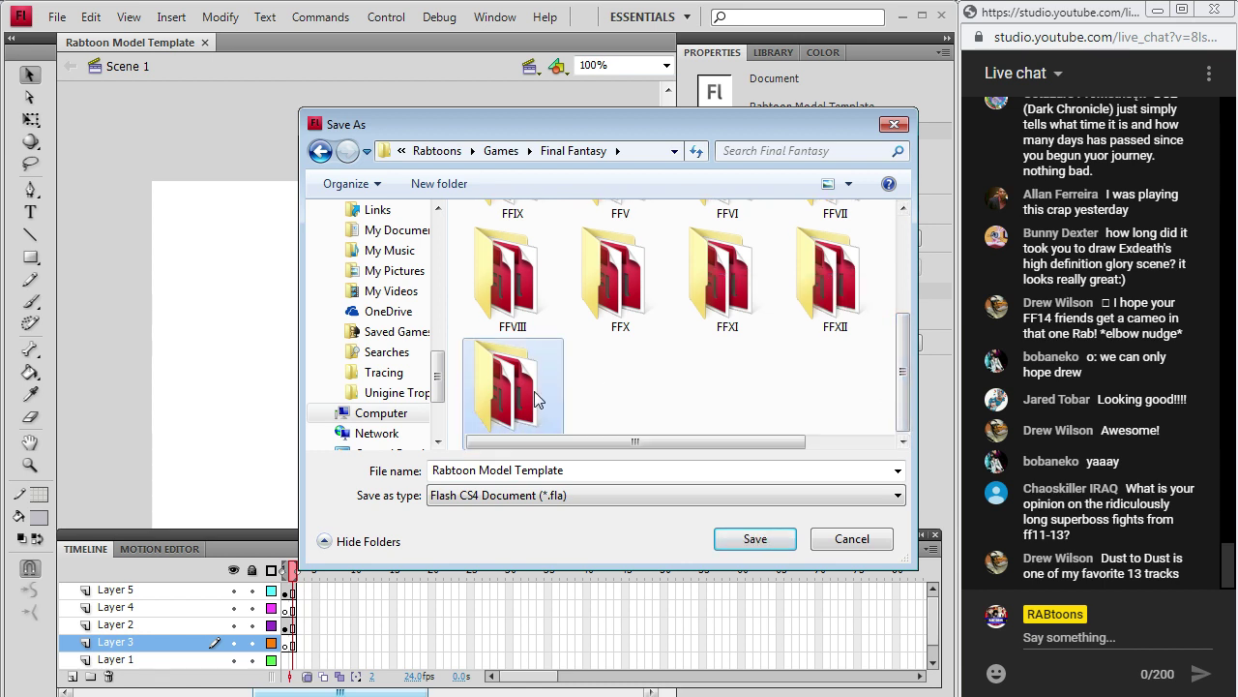
{"action": "left_click", "coordinate": [579, 469]}
{"action": "type", "text": "Fang"}
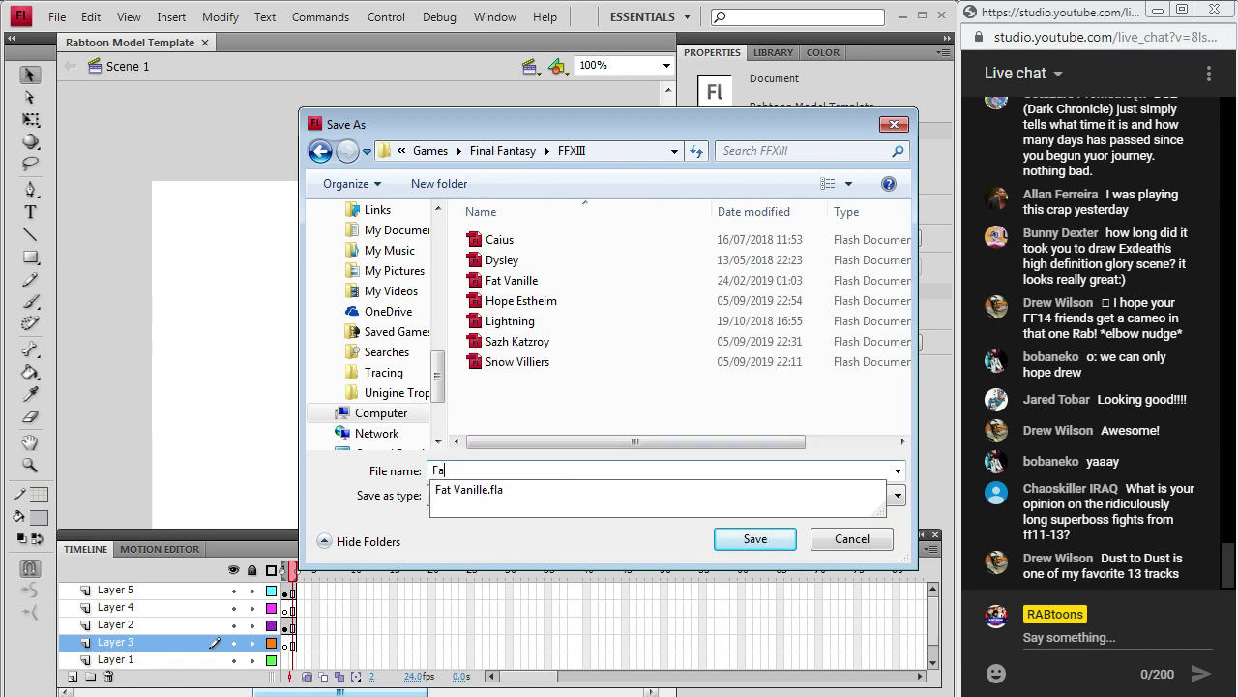
{"action": "left_click", "coordinate": [782, 544]}
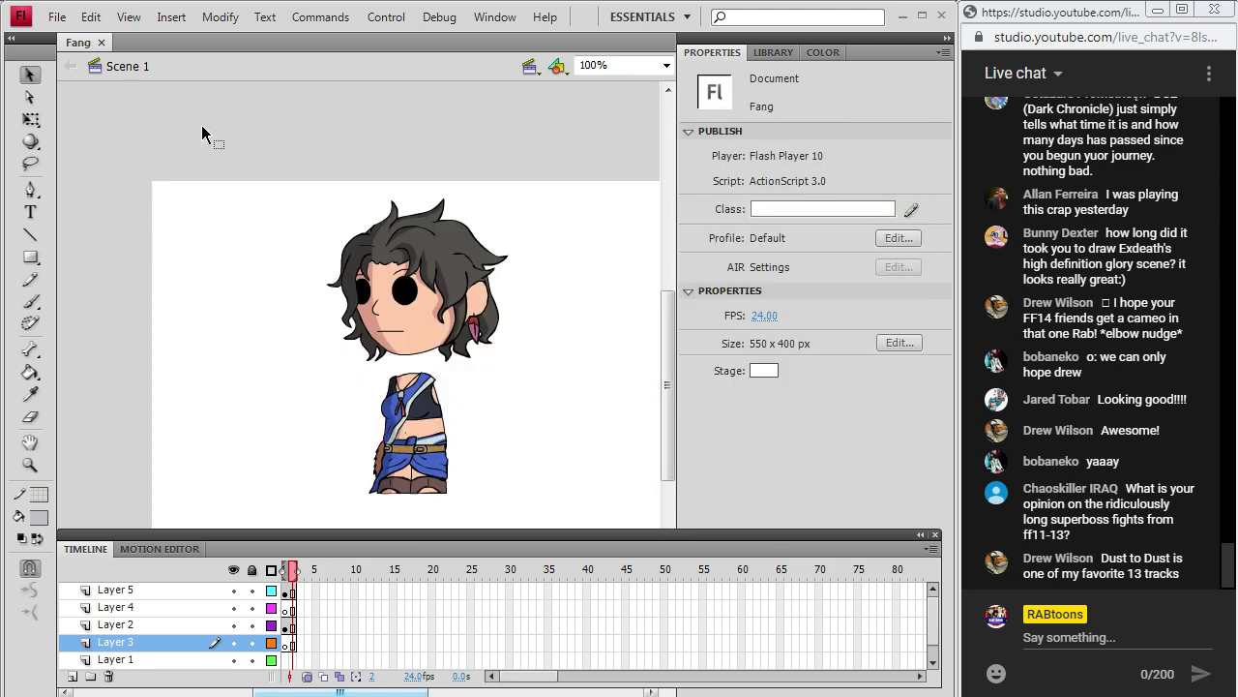
{"action": "left_click", "coordinate": [57, 17]}
{"action": "left_click", "coordinate": [55, 41]}
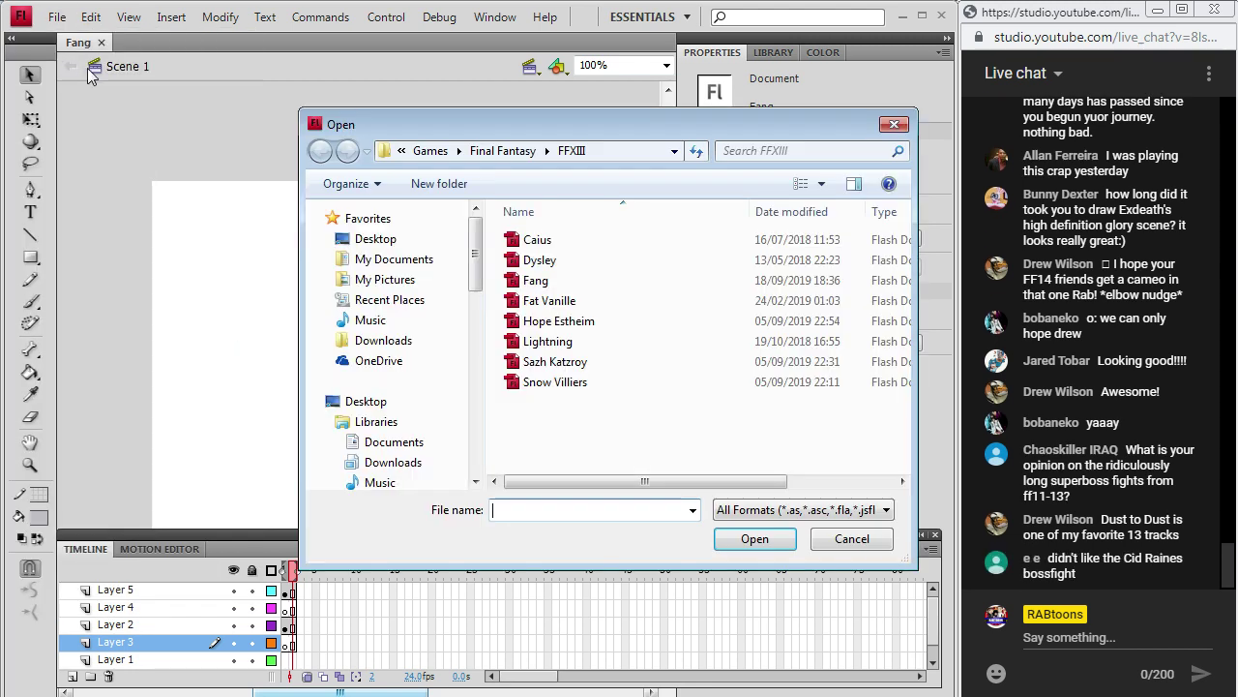
{"action": "left_click", "coordinate": [851, 539]}
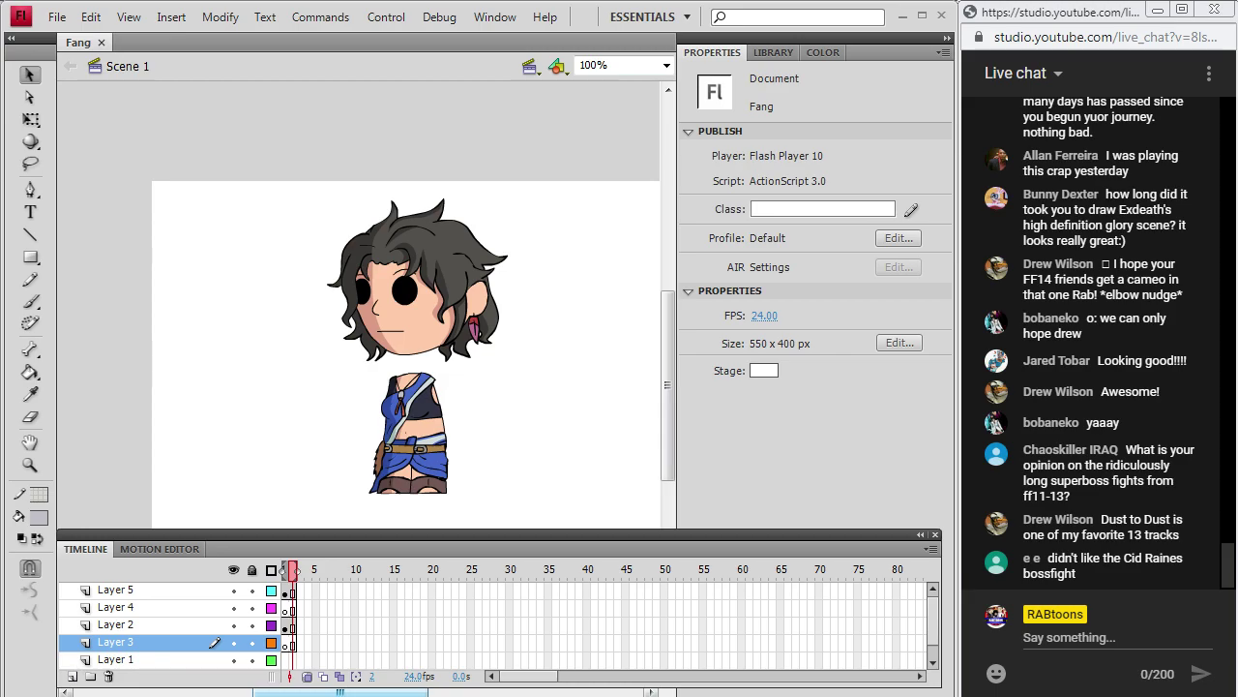
Switch to the Pictures library in Windows Explorer and copy the Rabtoon Model Template file from Rabtoons > Templates.
{"action": "key", "text": "super"}
{"action": "left_click", "coordinate": [332, 157]}
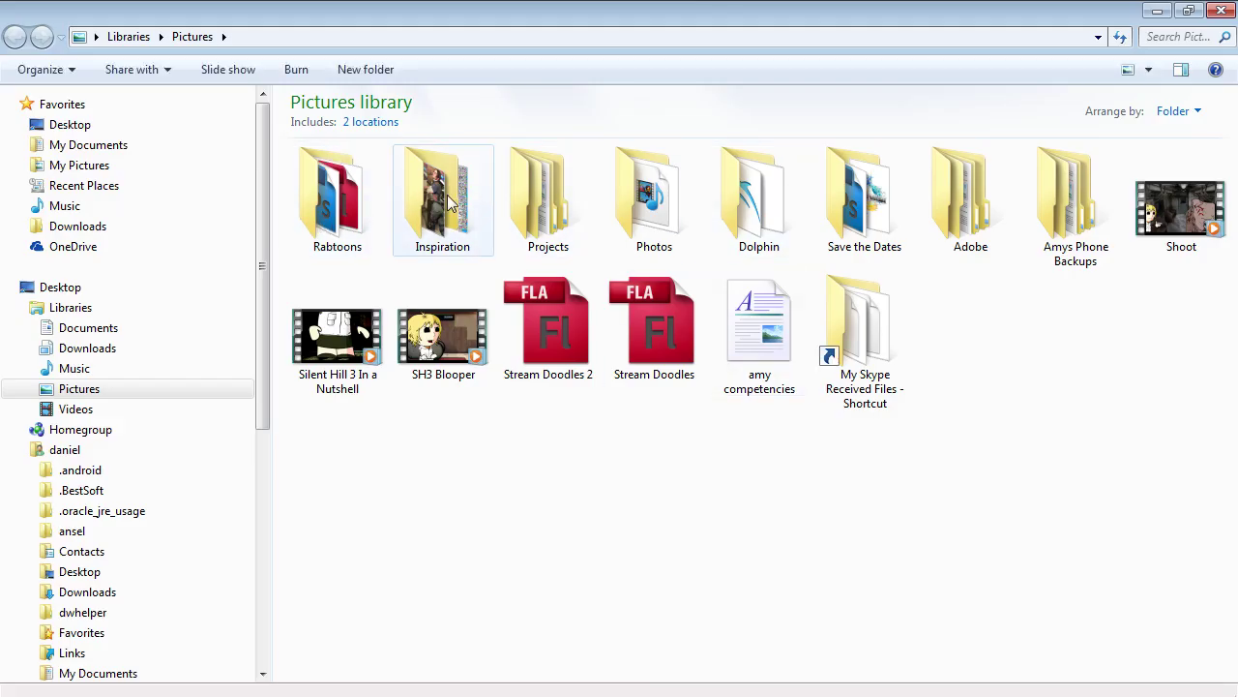
{"action": "double_click", "coordinate": [343, 201]}
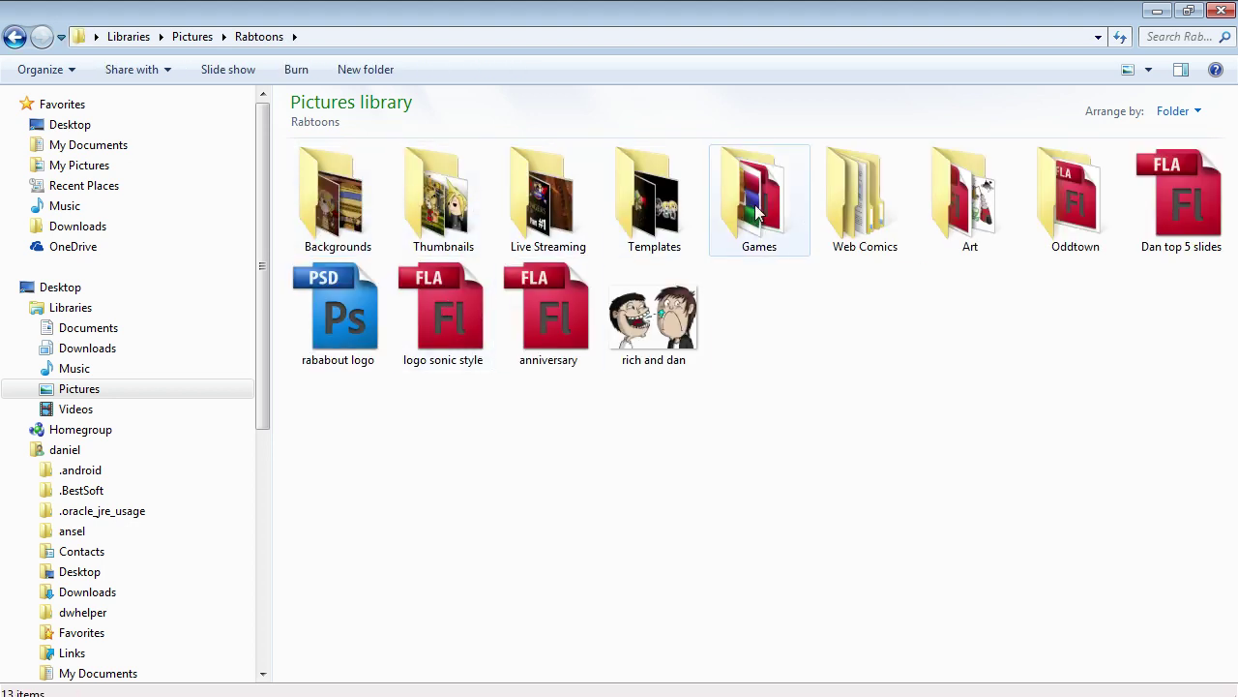
{"action": "double_click", "coordinate": [654, 198]}
{"action": "right_click", "coordinate": [890, 344]}
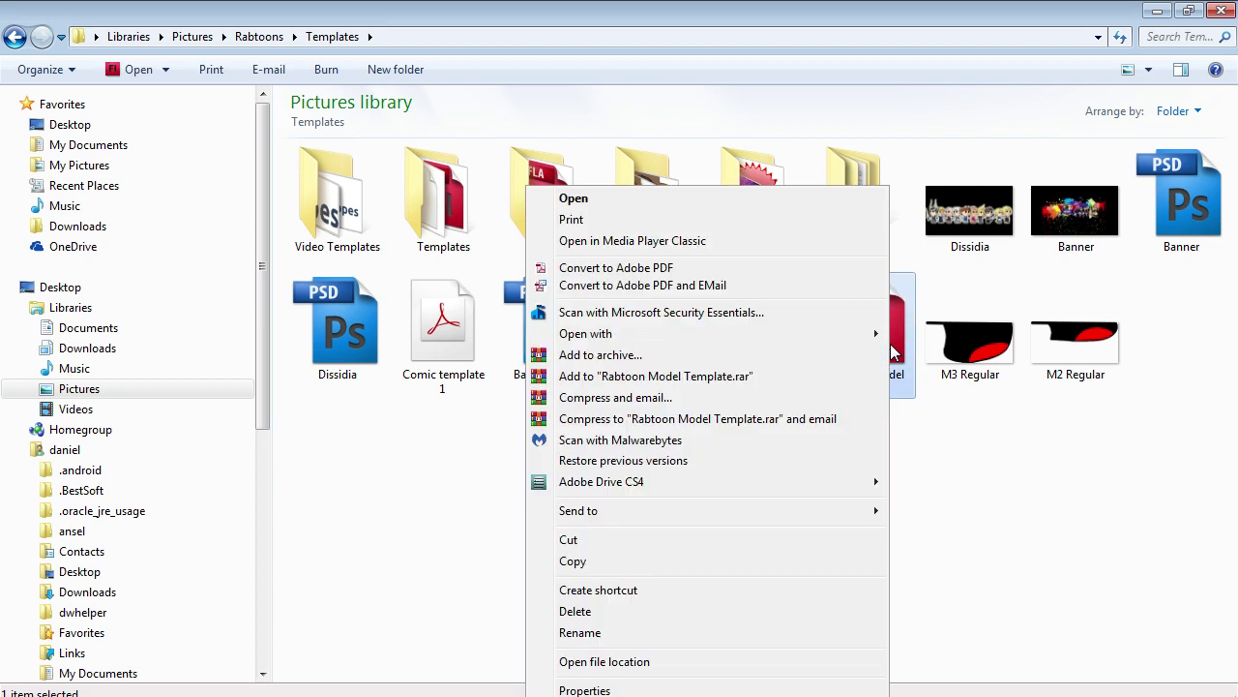
{"action": "left_click", "coordinate": [572, 561]}
Paste the copied Rabtoon Model Template into the Rabtoons > Games folder, replacing the file of the same name.
{"action": "left_click", "coordinate": [43, 39]}
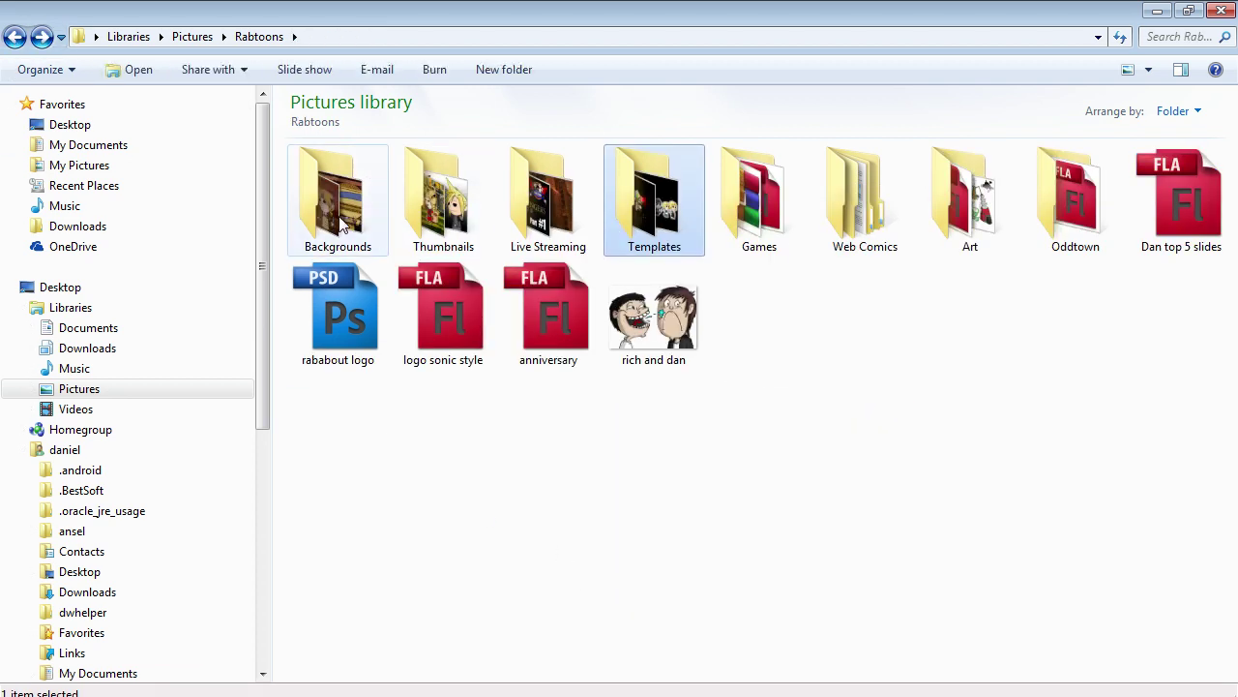
{"action": "double_click", "coordinate": [777, 220]}
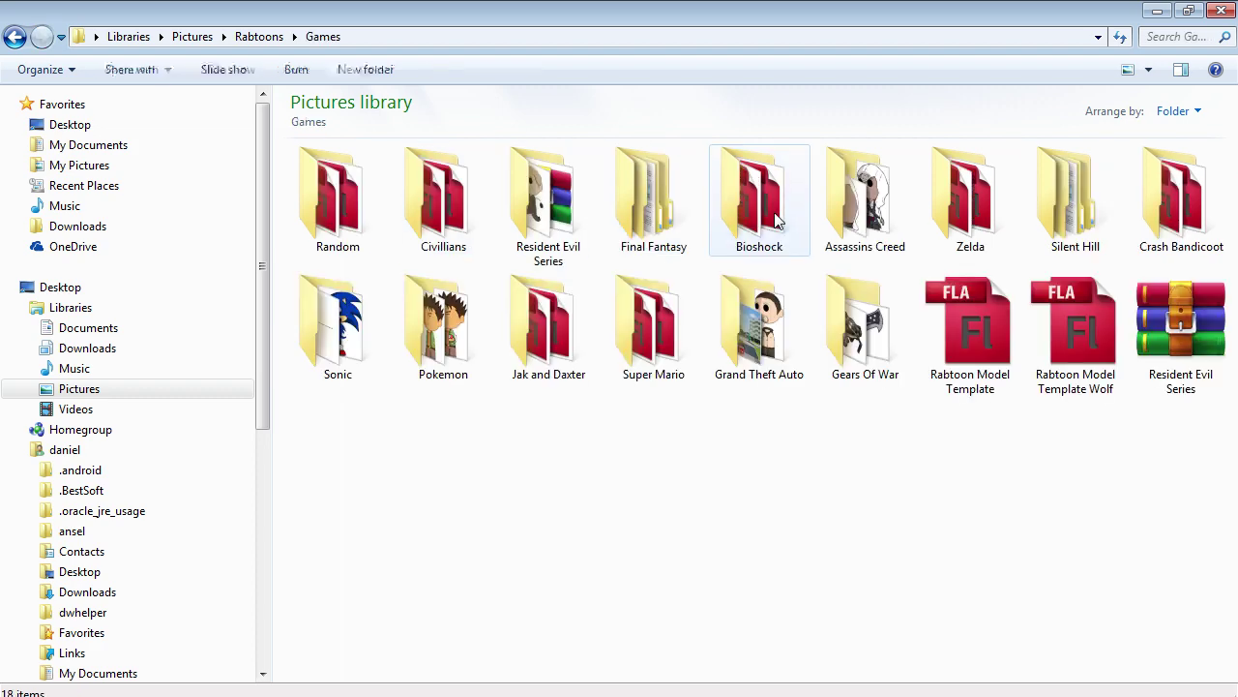
{"action": "double_click", "coordinate": [673, 213]}
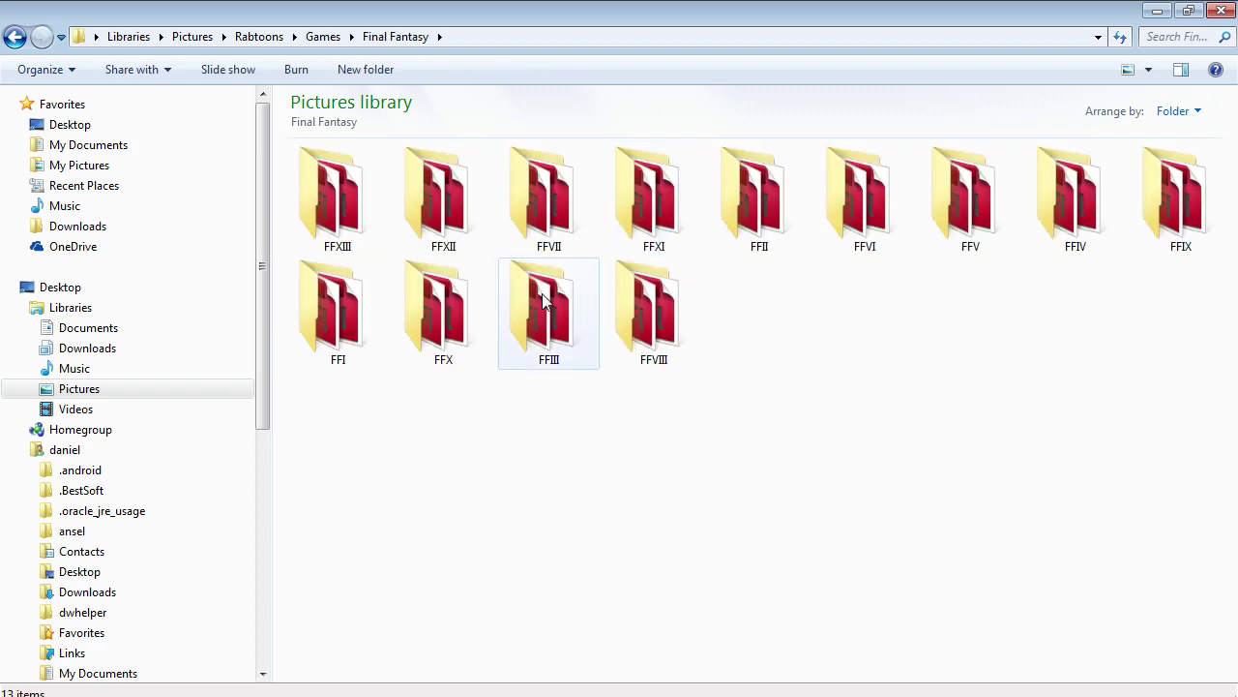
{"action": "left_click", "coordinate": [14, 37]}
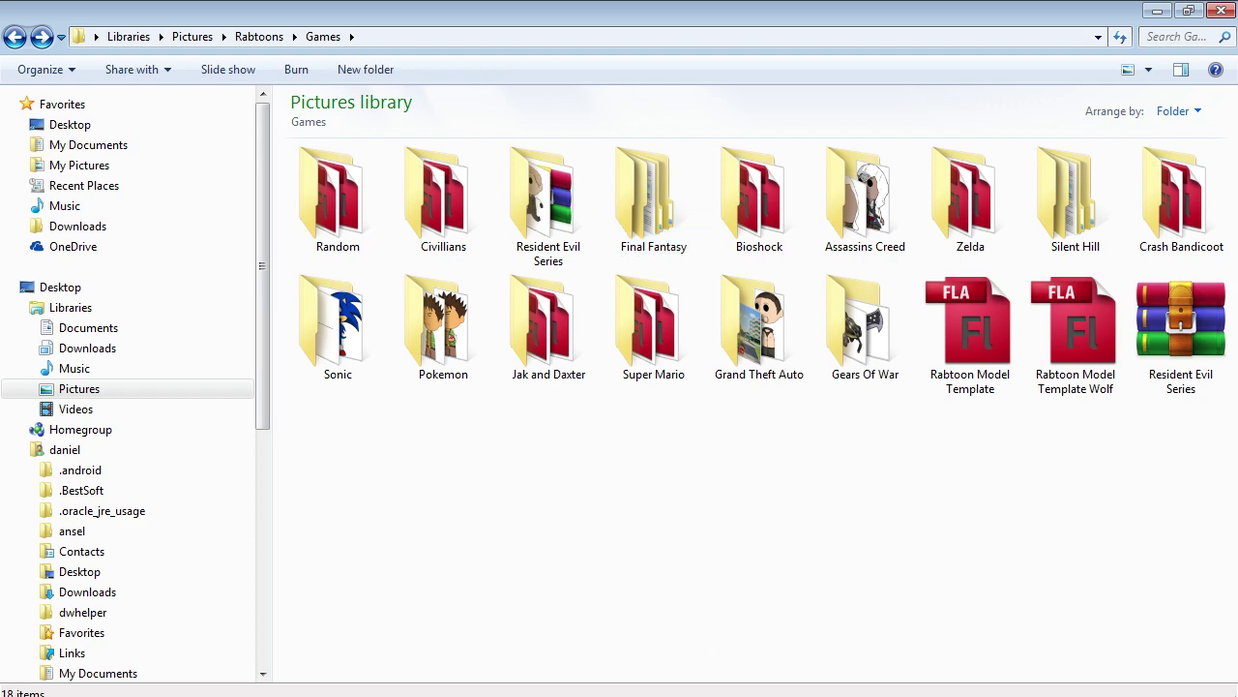
{"action": "key", "text": "alt+Tab"}
{"action": "key", "text": "alt+Tab"}
{"action": "right_click", "coordinate": [865, 494]}
{"action": "left_click", "coordinate": [765, 327]}
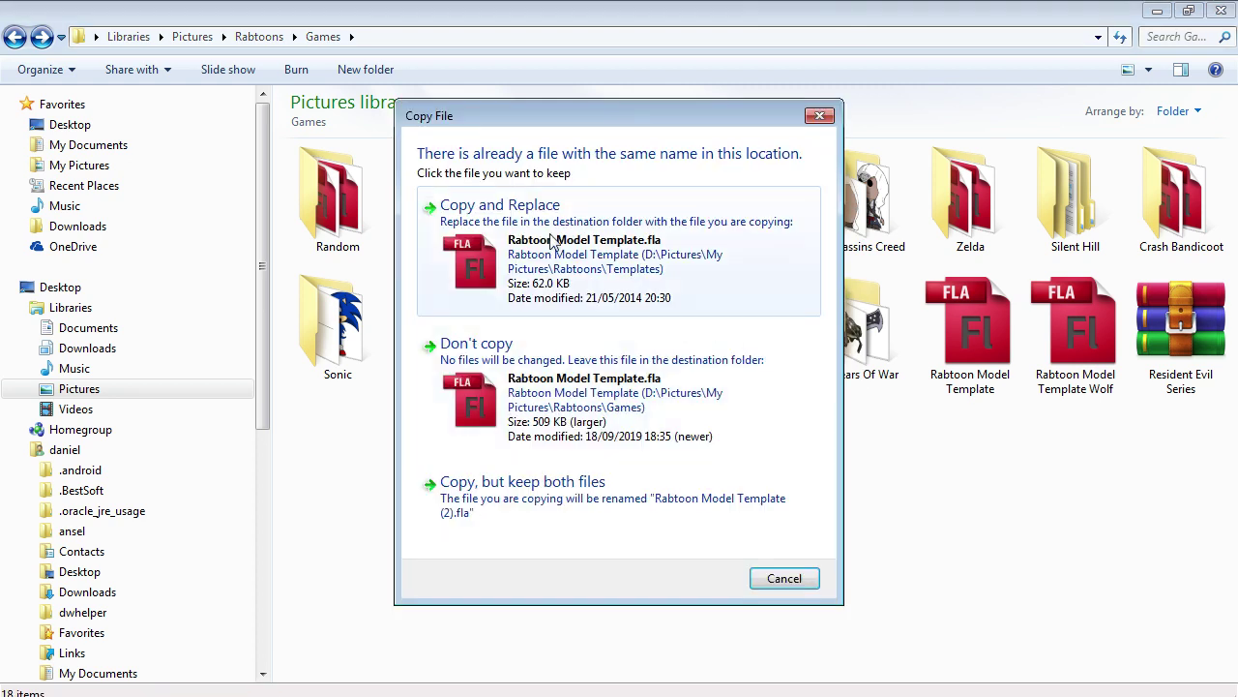
{"action": "left_click", "coordinate": [553, 242]}
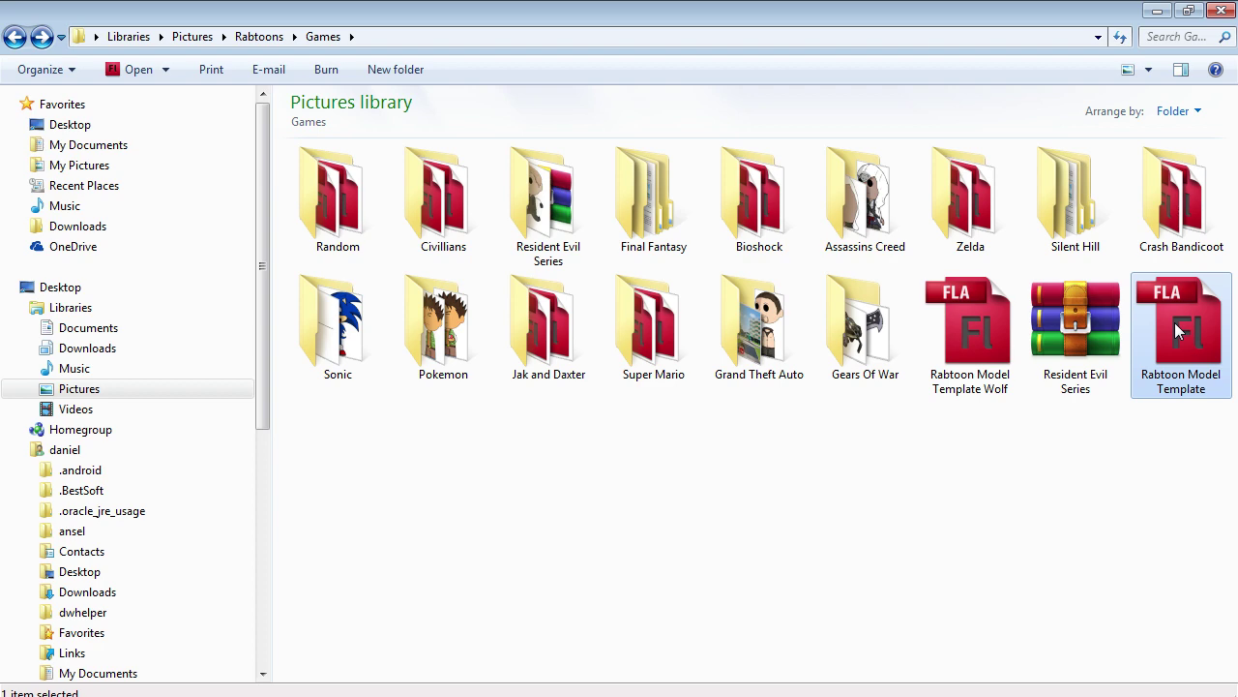
Open the fresh Rabtoon Model Template from the Games folder in Flash.
{"action": "double_click", "coordinate": [1175, 323]}
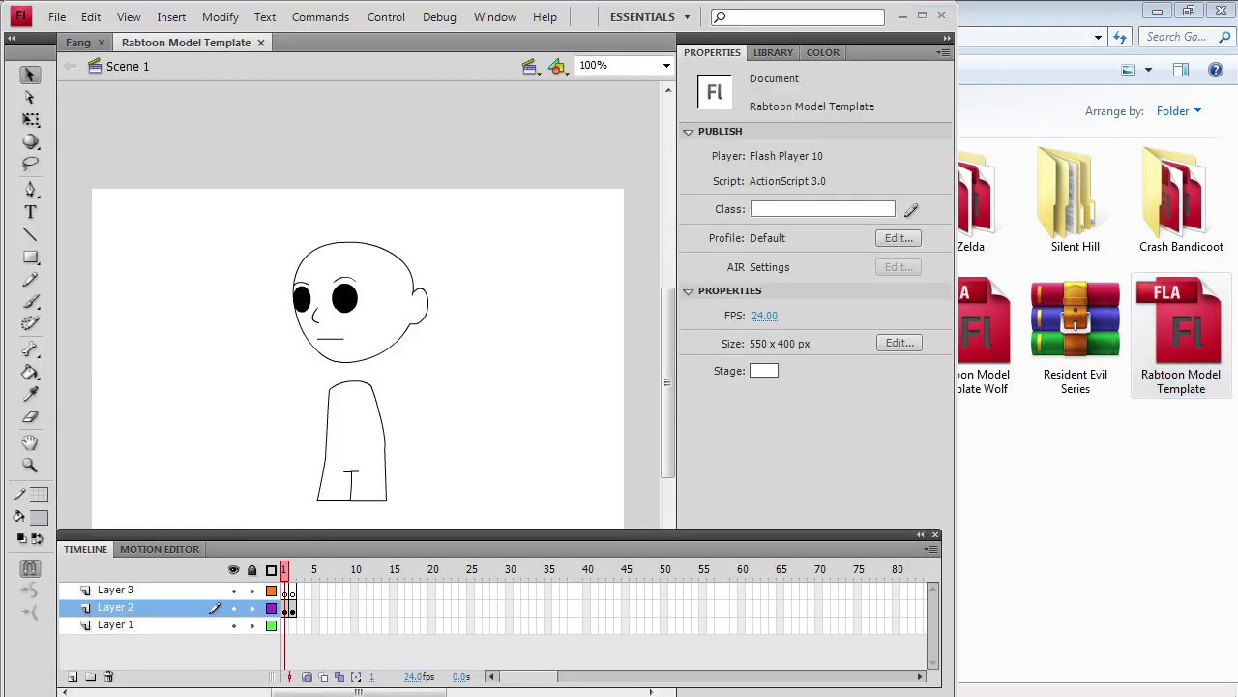
{"action": "key", "text": "alt+Tab"}
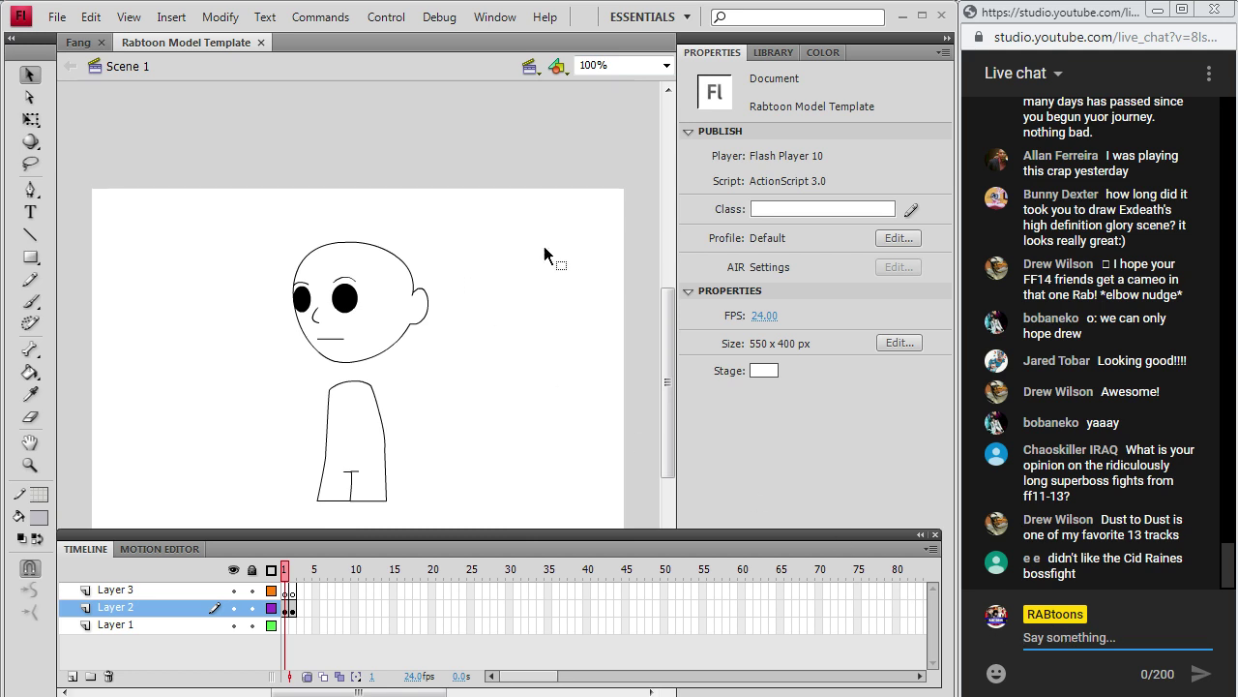
{"action": "scroll", "coordinate": [667, 345], "scroll_direction": "down", "scroll_amount": 2}
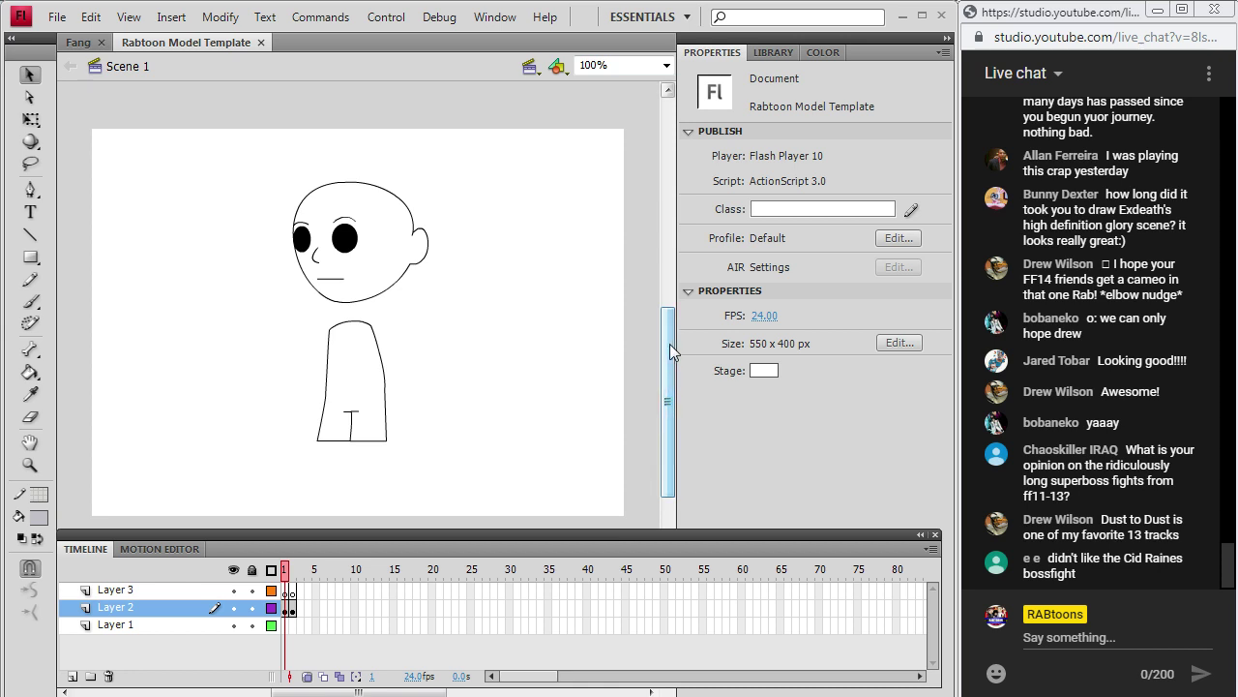
Remove frame 2 with the front-facing pose from Layer 2 and Layer 3.
{"action": "left_click_drag", "start_coordinate": [293, 568], "coordinate": [287, 570]}
{"action": "left_click", "coordinate": [294, 603]}
{"action": "left_click", "coordinate": [293, 590]}
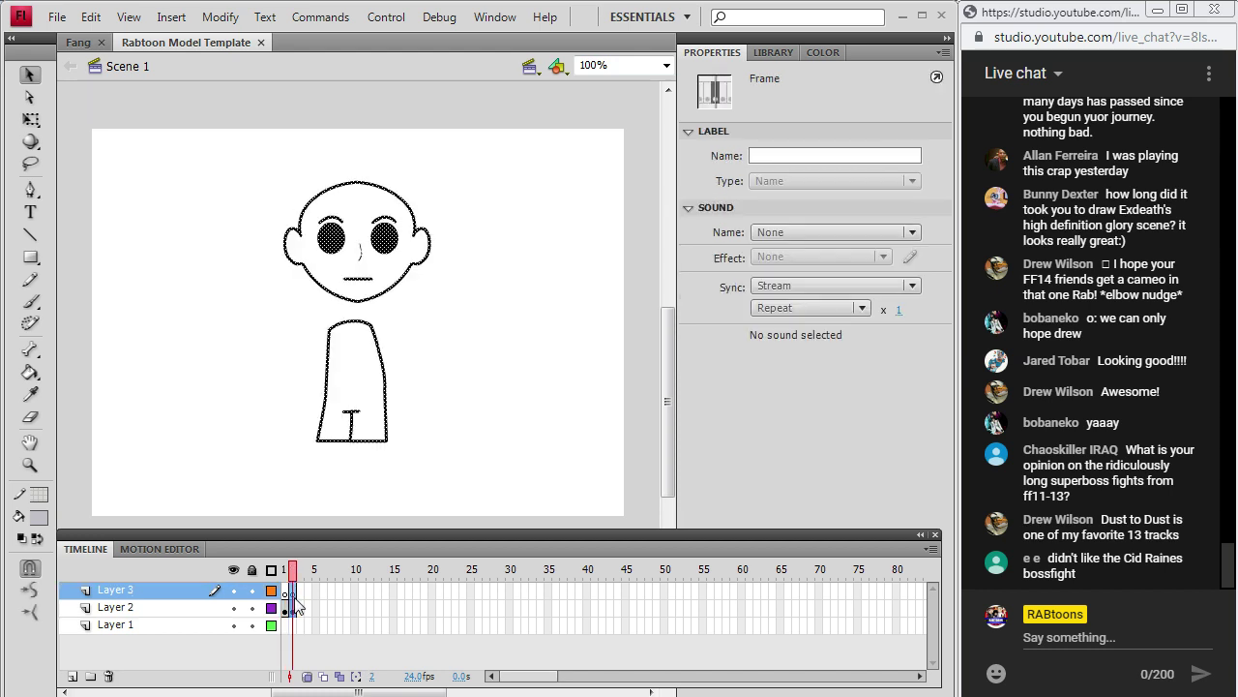
{"action": "right_click", "coordinate": [292, 589]}
{"action": "left_click", "coordinate": [419, 185]}
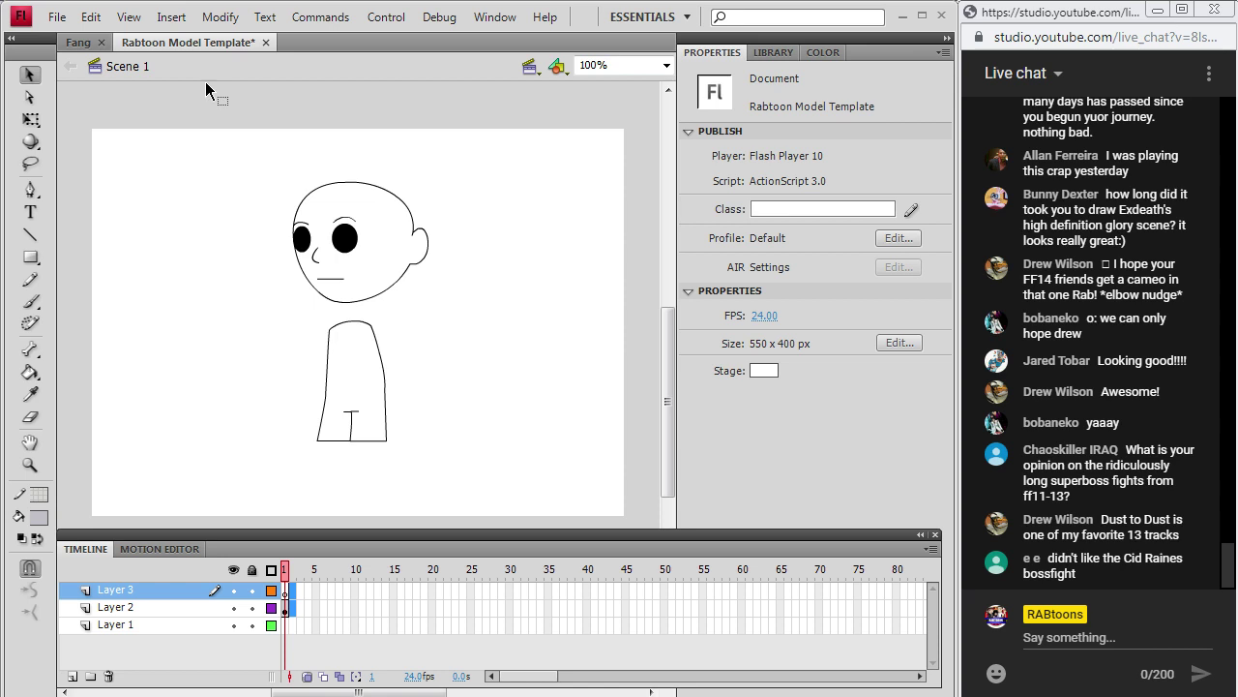
Insert a new layer and move it between Layer 2 and Layer 1.
{"action": "left_click", "coordinate": [171, 16]}
{"action": "mouse_move", "coordinate": [161, 137]}
{"action": "left_click", "coordinate": [232, 138]}
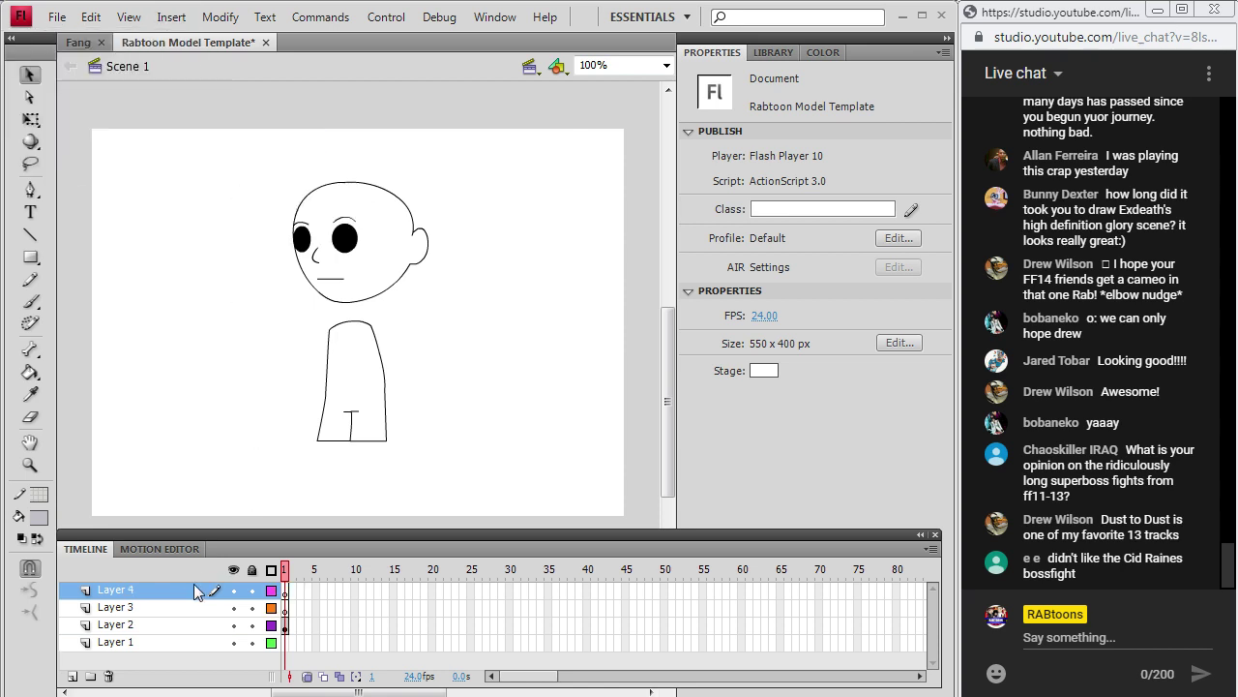
{"action": "left_click_drag", "start_coordinate": [193, 591], "coordinate": [193, 629]}
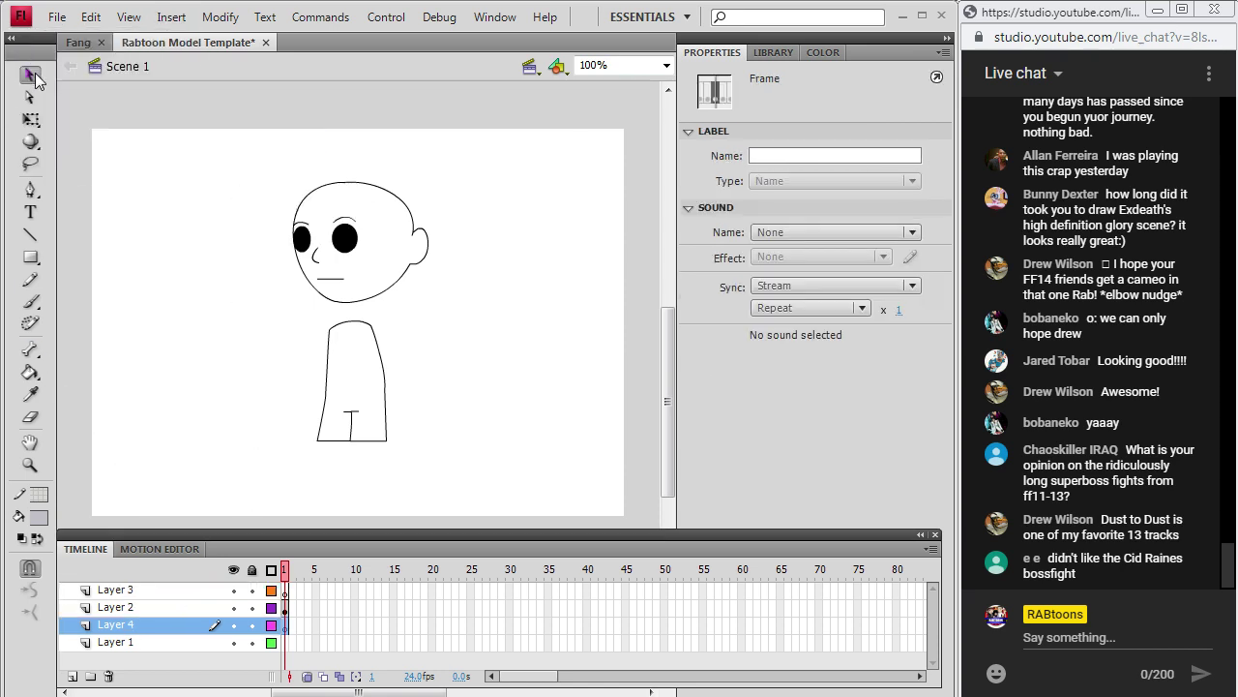
{"action": "left_click", "coordinate": [267, 179]}
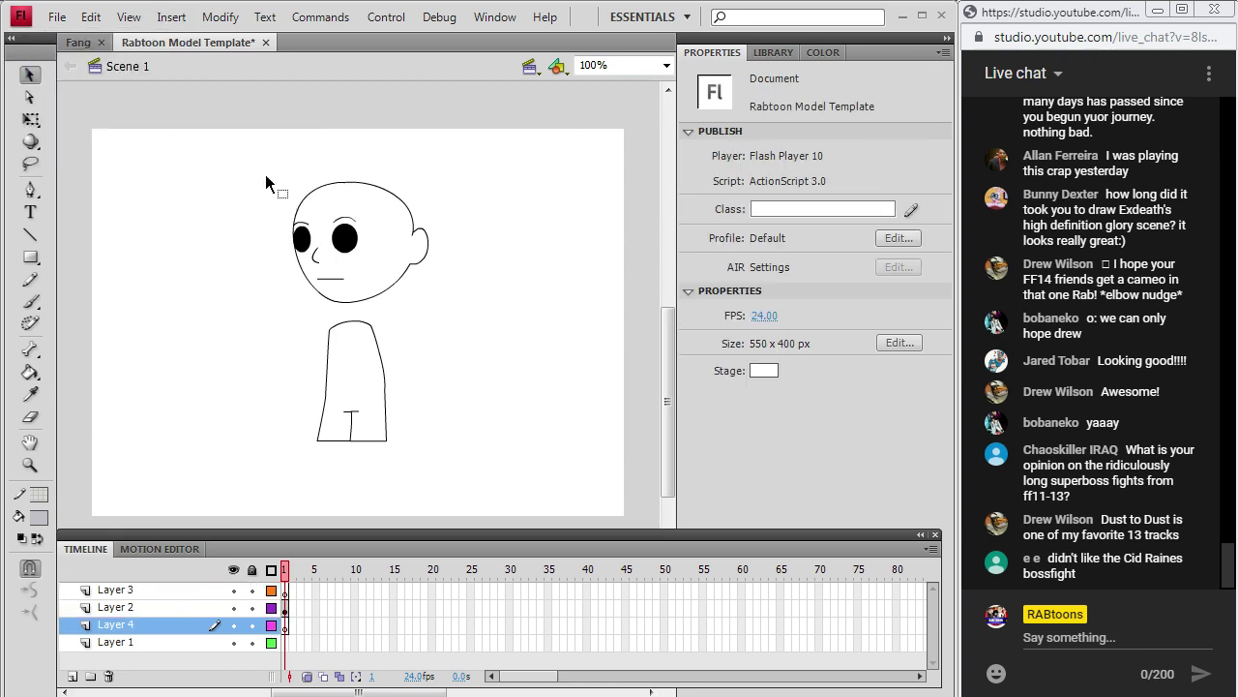
Set the fill colour to black and activate the Brush tool.
{"action": "left_click", "coordinate": [42, 517]}
{"action": "left_click", "coordinate": [36, 313]}
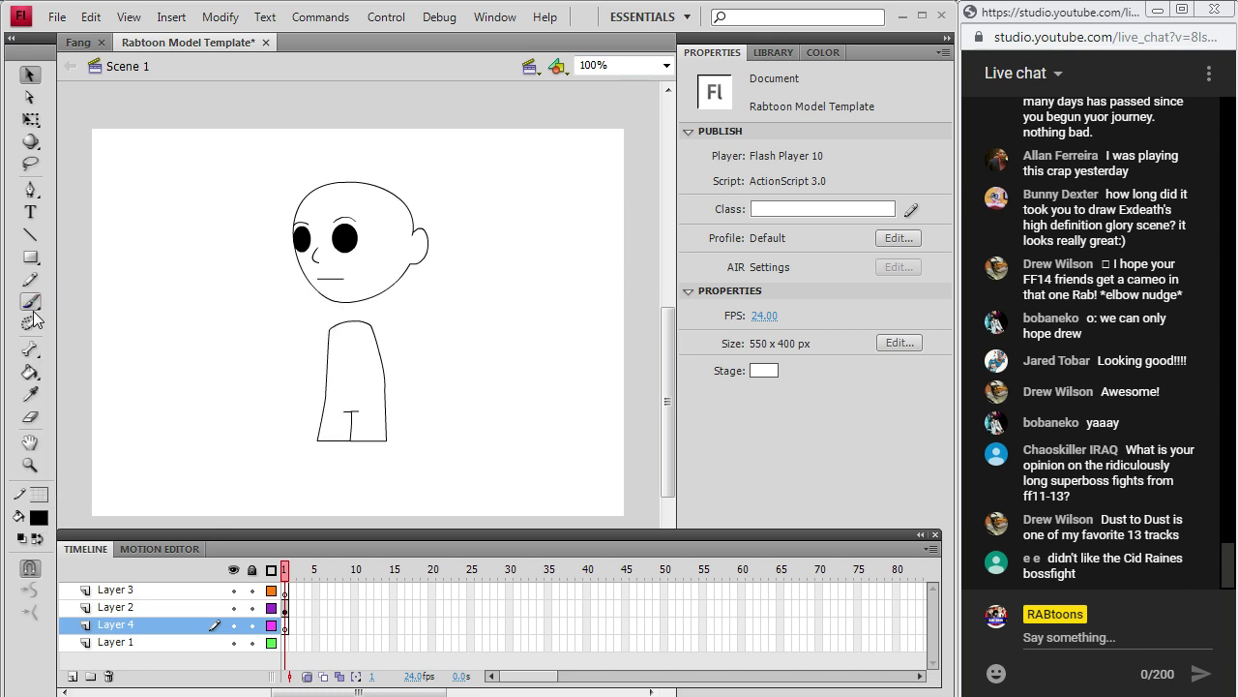
{"action": "left_click", "coordinate": [33, 309]}
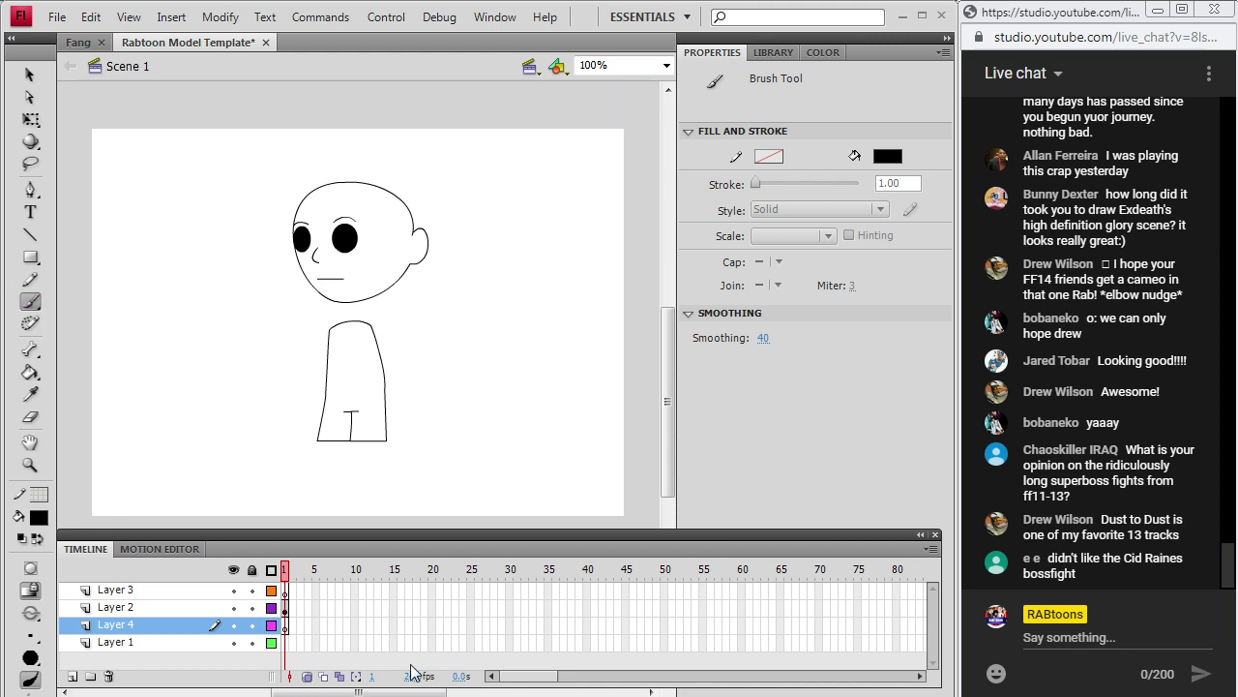
Switch to the browser, search Google Images for "vanille pictologica" and look through the results for a Vanille reference picture.
{"action": "key", "text": "alt+Tab"}
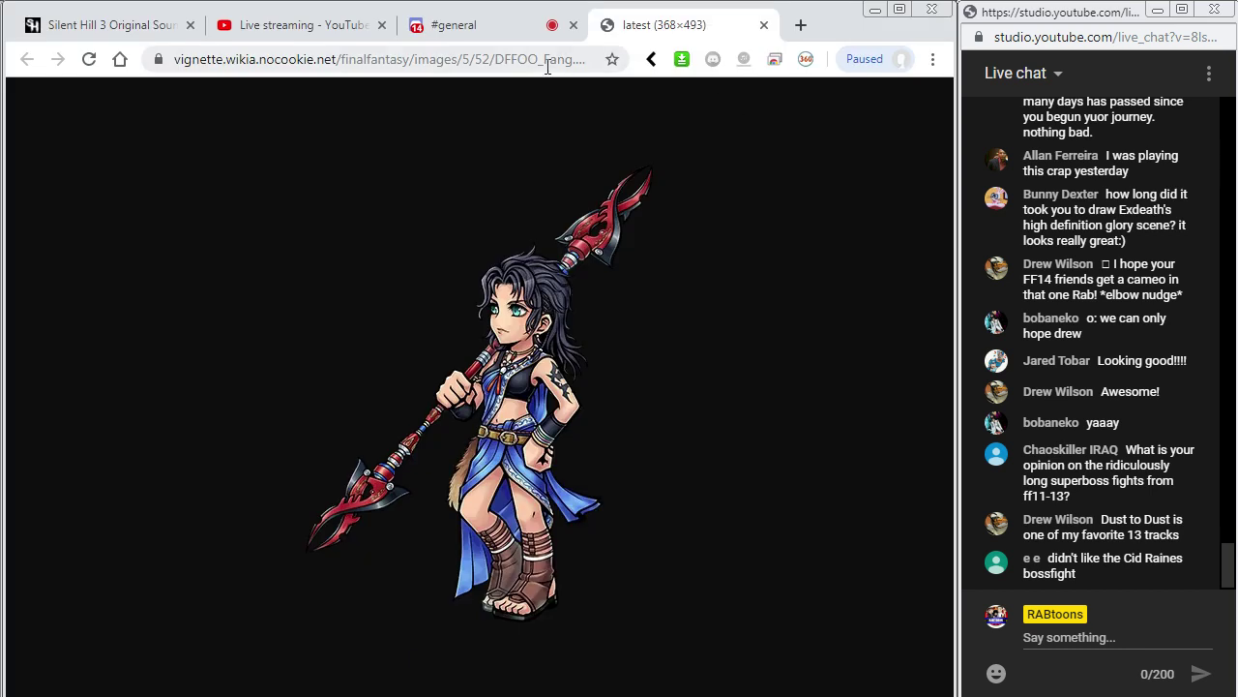
{"action": "left_click", "coordinate": [541, 65]}
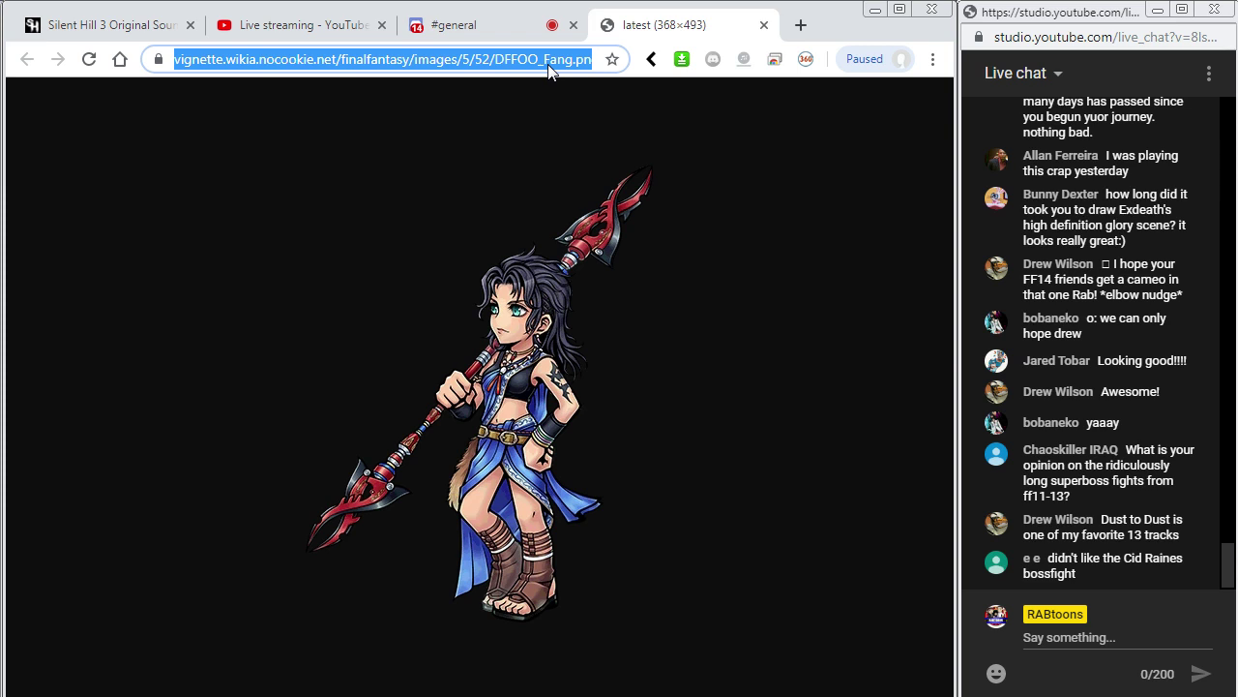
{"action": "type", "text": "vanill"}
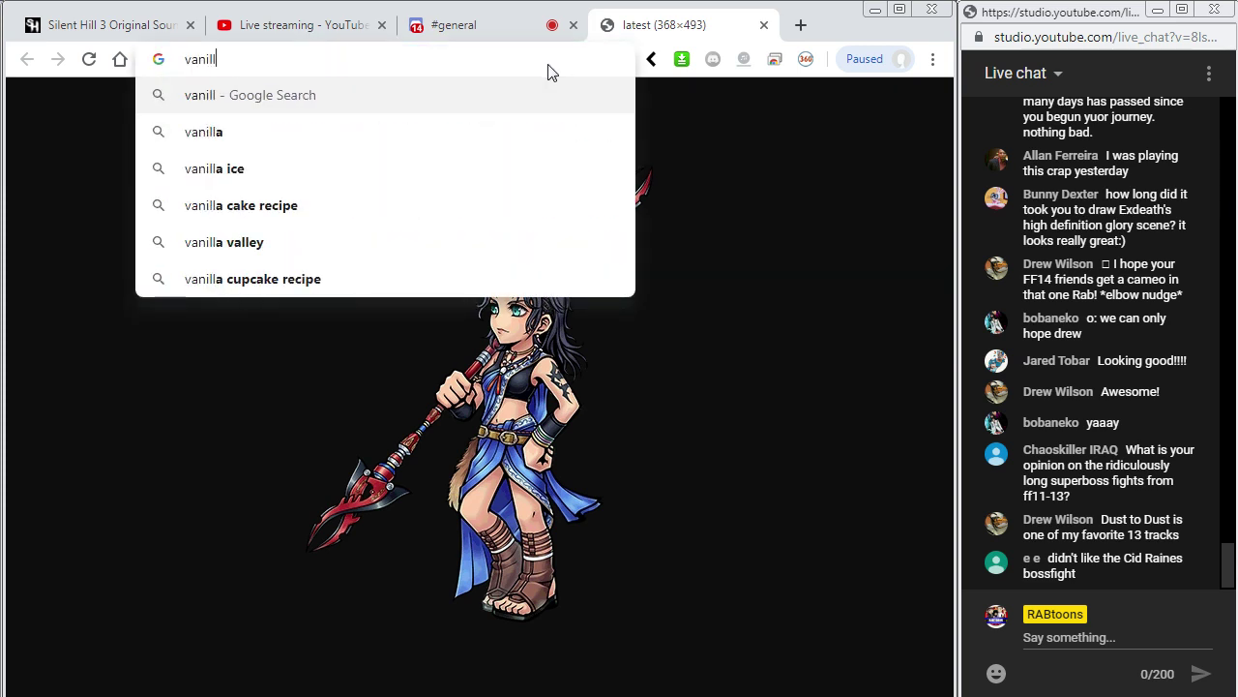
{"action": "type", "text": "e pictolo"}
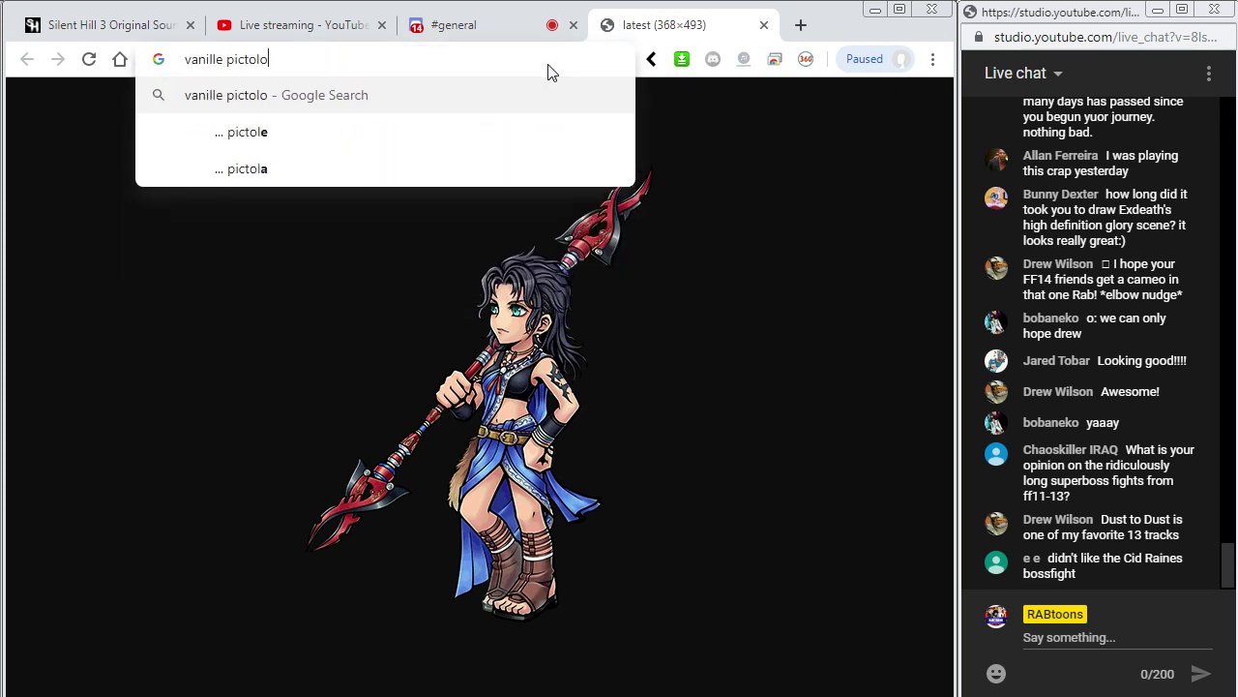
{"action": "type", "text": "gica"}
{"action": "key", "text": "Return"}
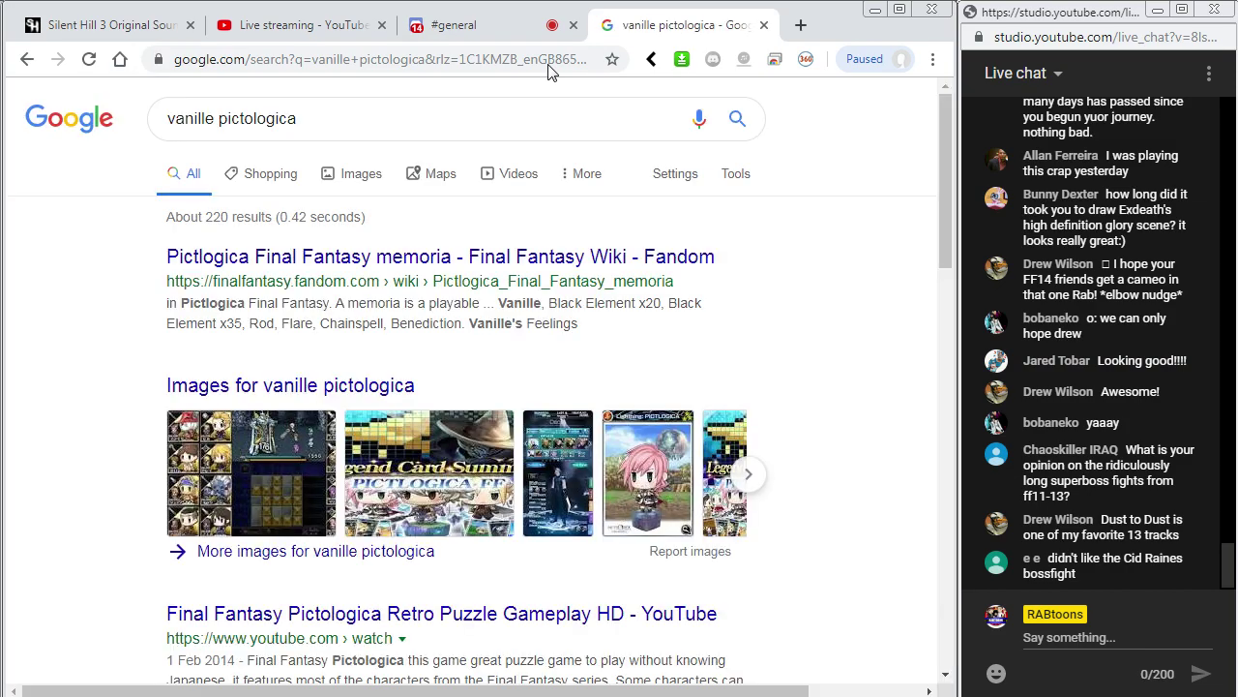
{"action": "left_click", "coordinate": [346, 182]}
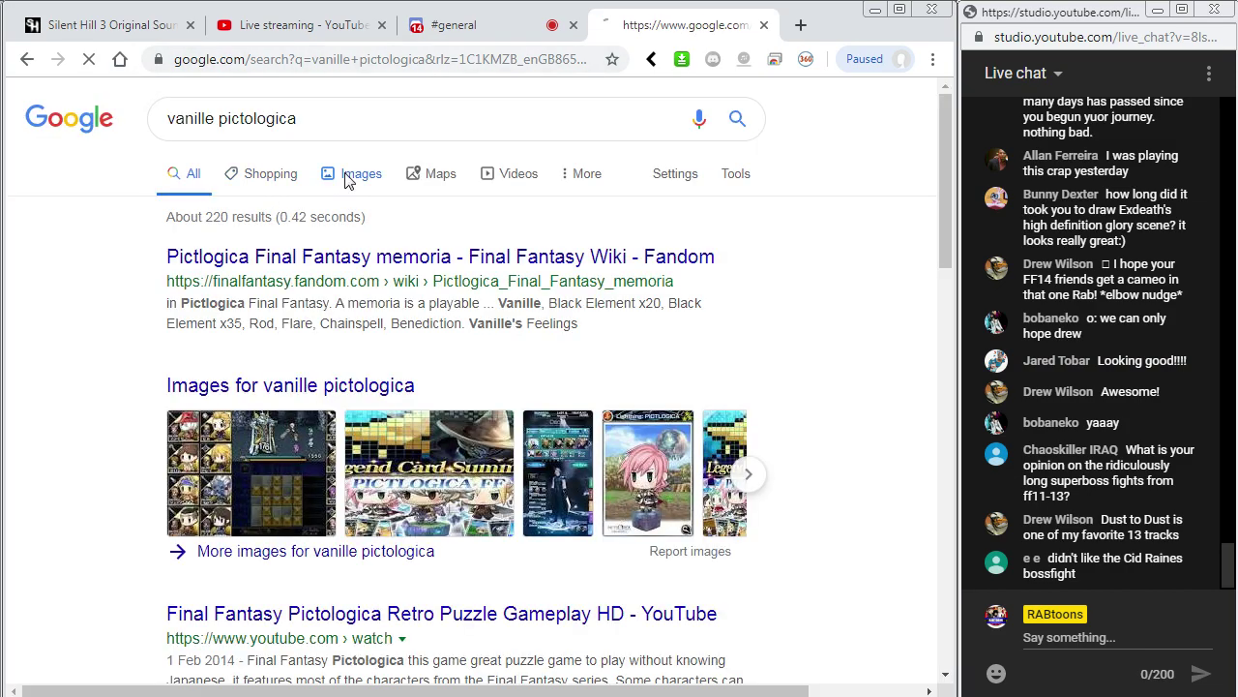
{"action": "scroll", "coordinate": [762, 406], "scroll_direction": "down", "scroll_amount": 3}
{"action": "scroll", "coordinate": [762, 415], "scroll_direction": "down", "scroll_amount": 10}
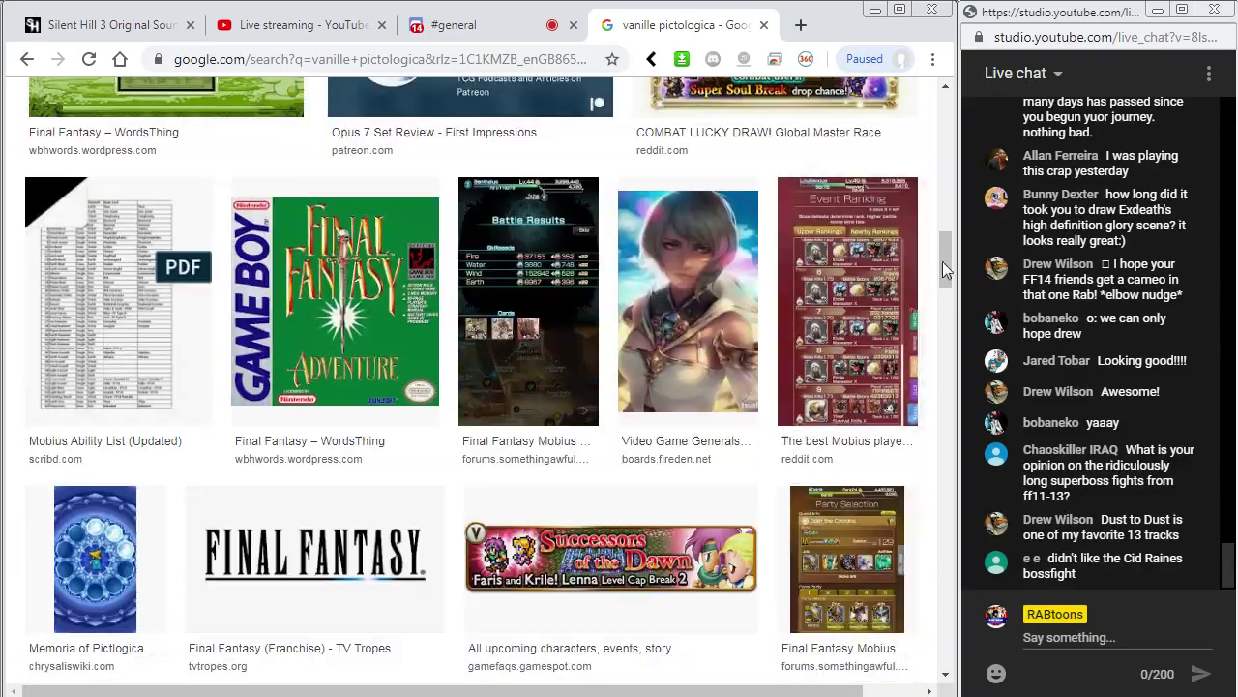
{"action": "left_click_drag", "start_coordinate": [941, 260], "coordinate": [950, 367]}
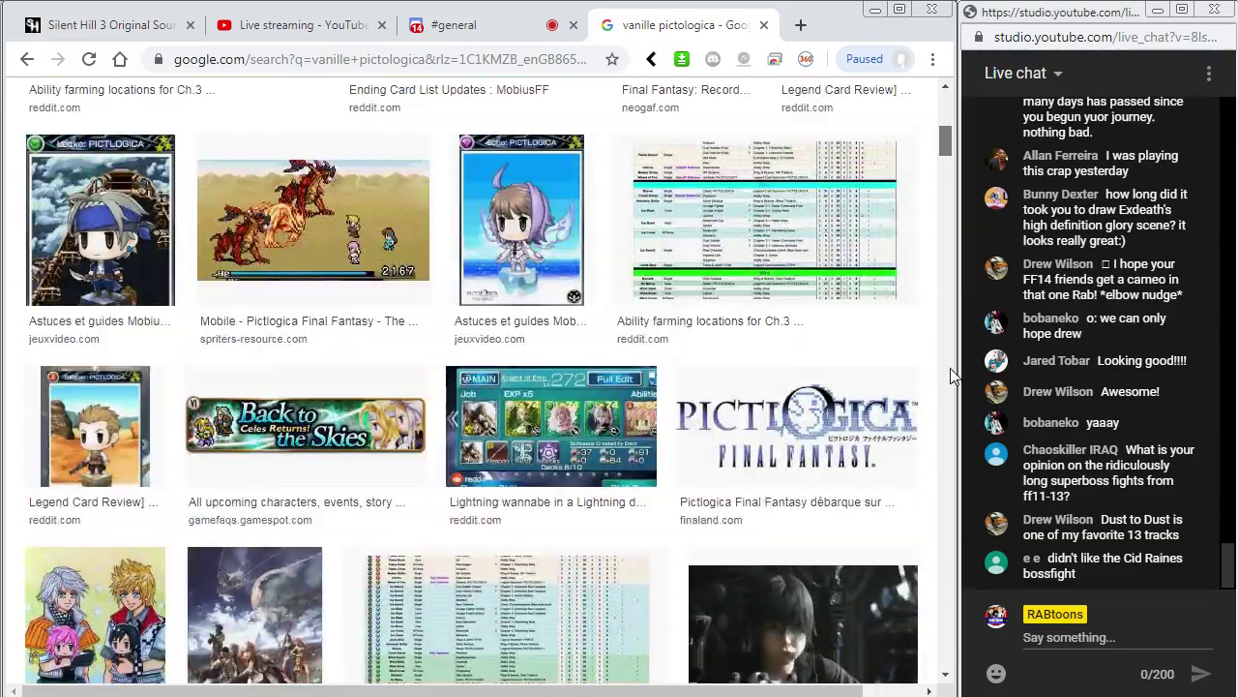
{"action": "scroll", "coordinate": [950, 368], "scroll_direction": "up", "scroll_amount": 1}
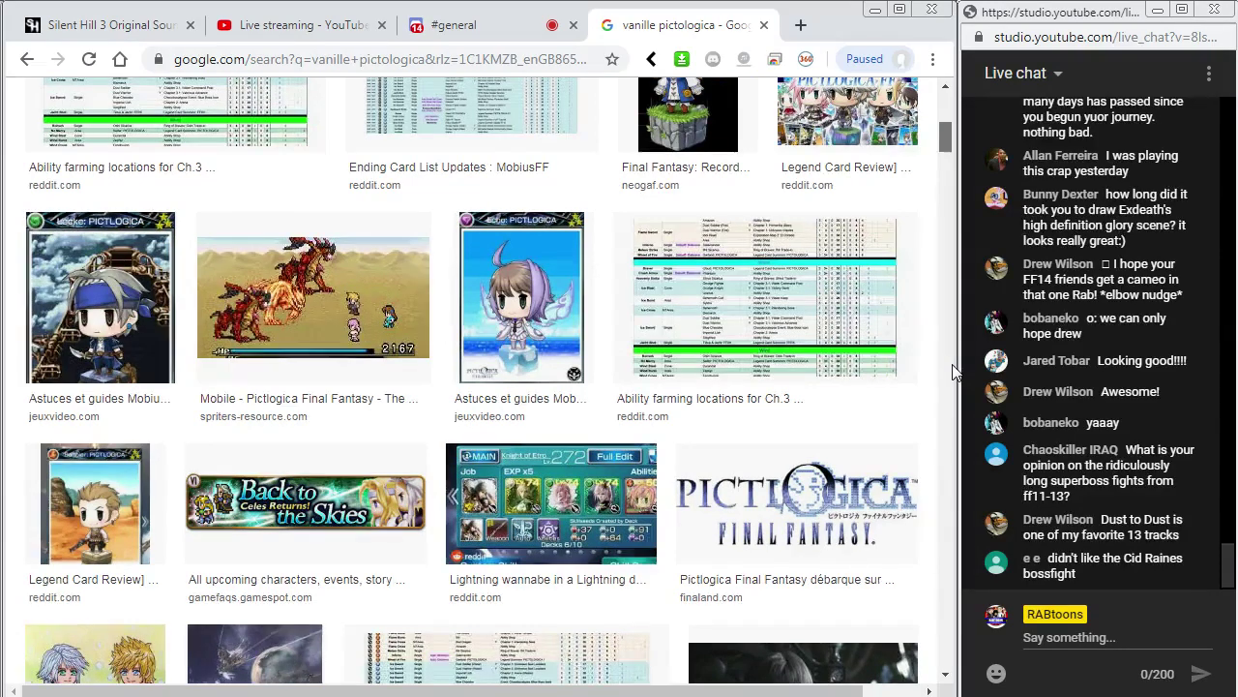
{"action": "scroll", "coordinate": [953, 371], "scroll_direction": "up", "scroll_amount": 5}
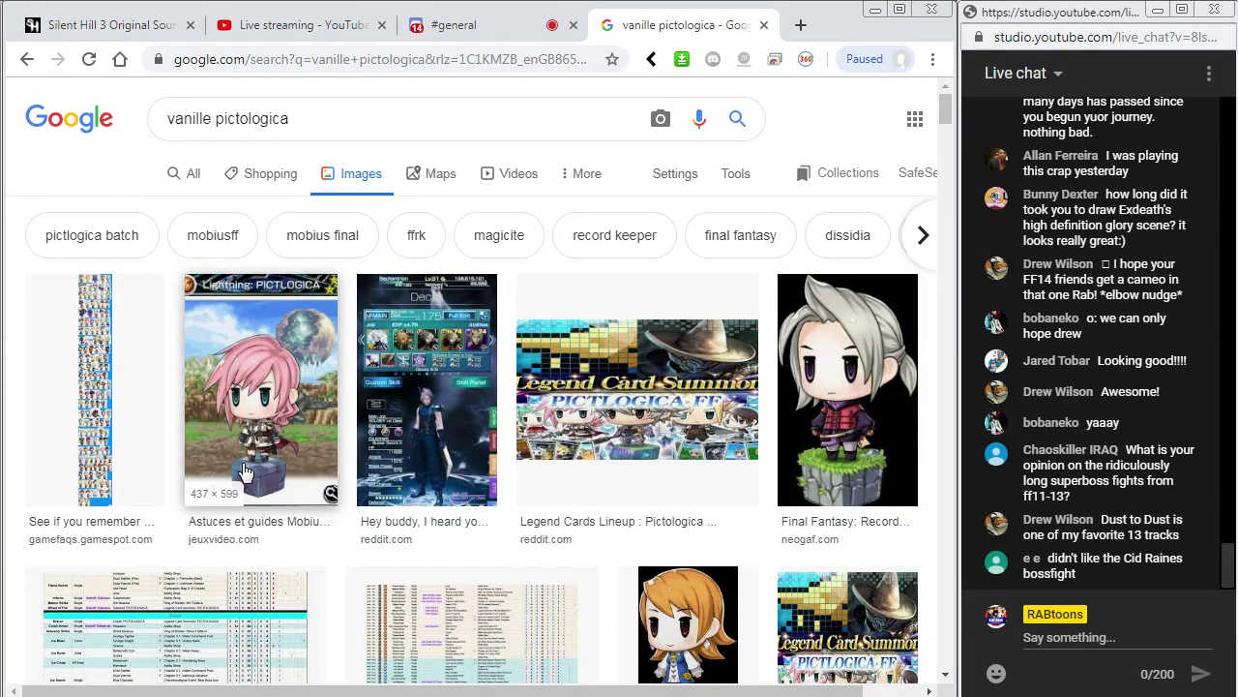
Change the image search to "vanille opera omnia".
{"action": "left_click", "coordinate": [214, 118]}
{"action": "left_click_drag", "start_coordinate": [214, 118], "coordinate": [449, 122]}
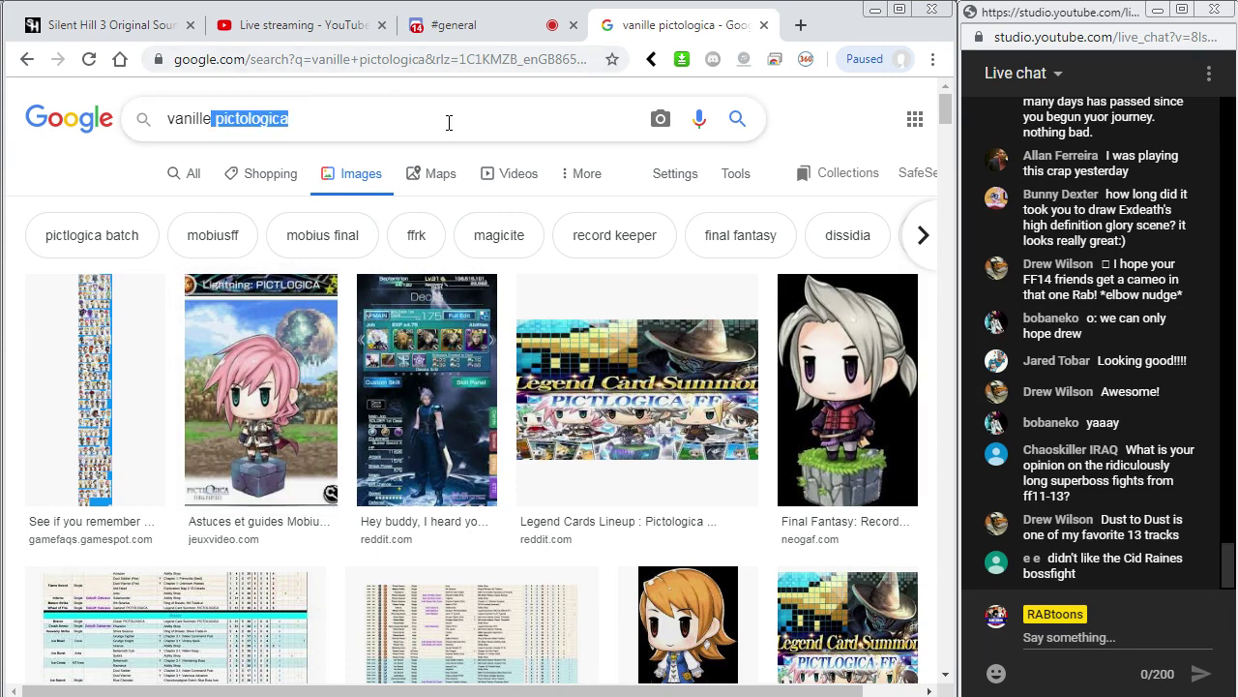
{"action": "type", "text": "opera omnia"}
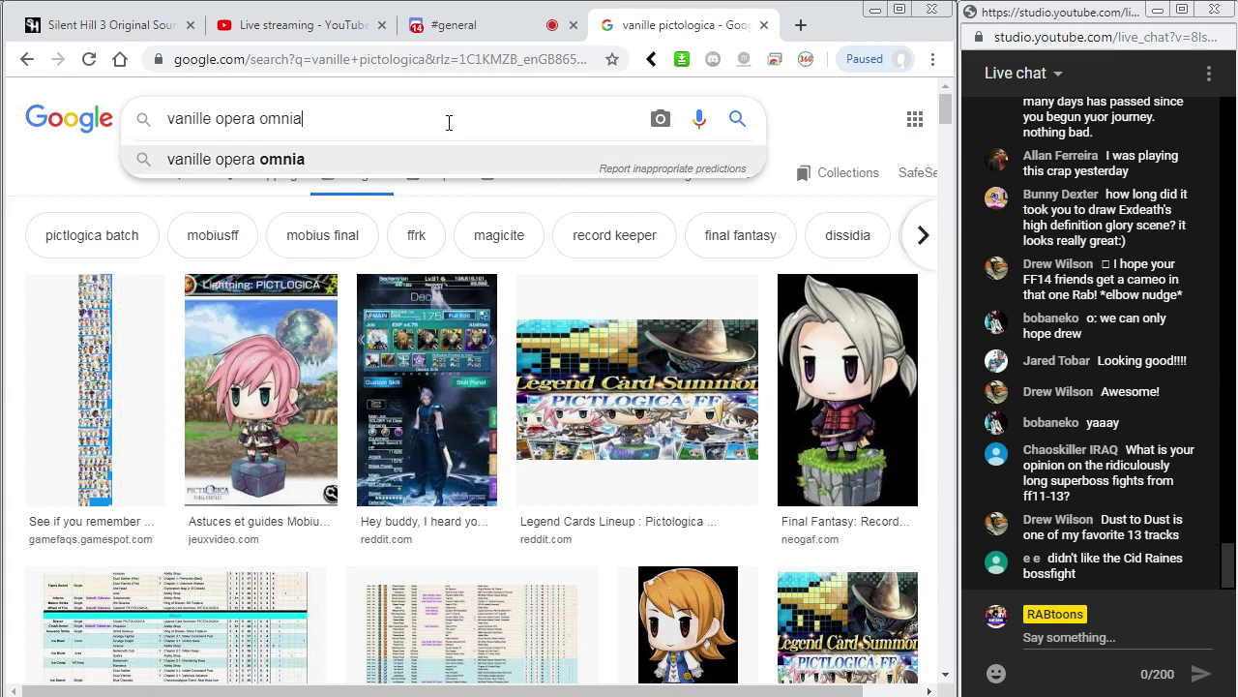
{"action": "key", "text": "Return"}
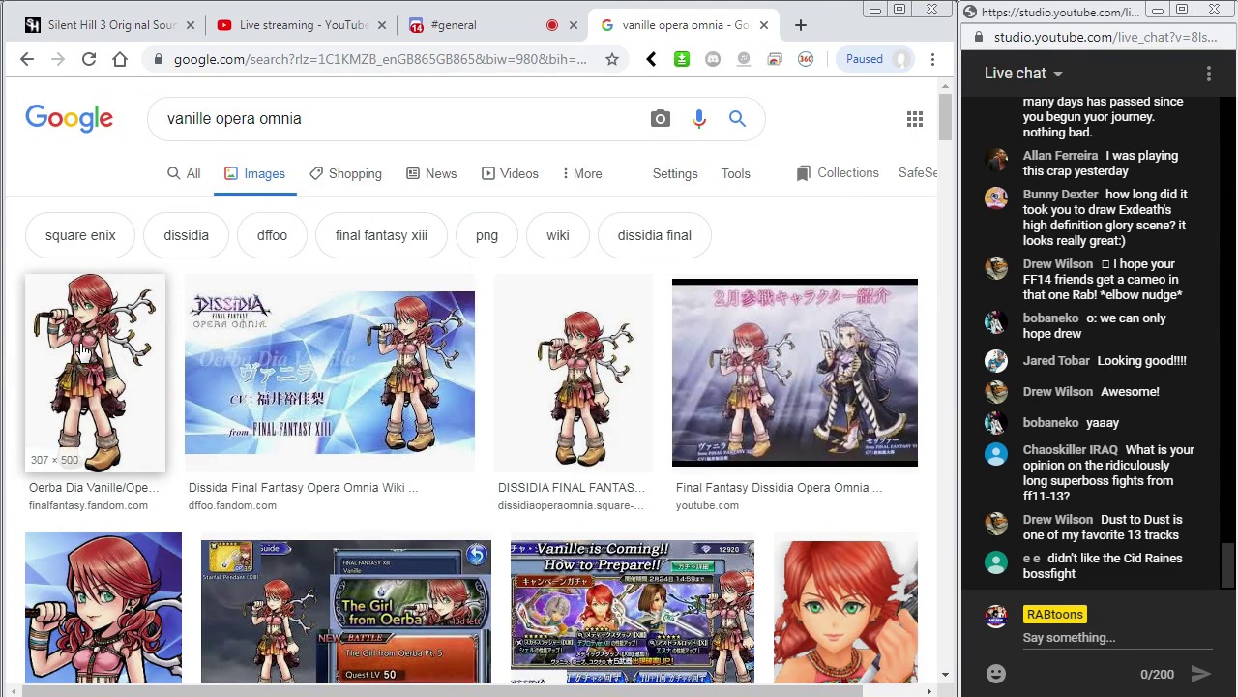
Open the Final Fantasy Wiki picture of Vanille in its own tab and copy the image.
{"action": "left_click", "coordinate": [85, 354]}
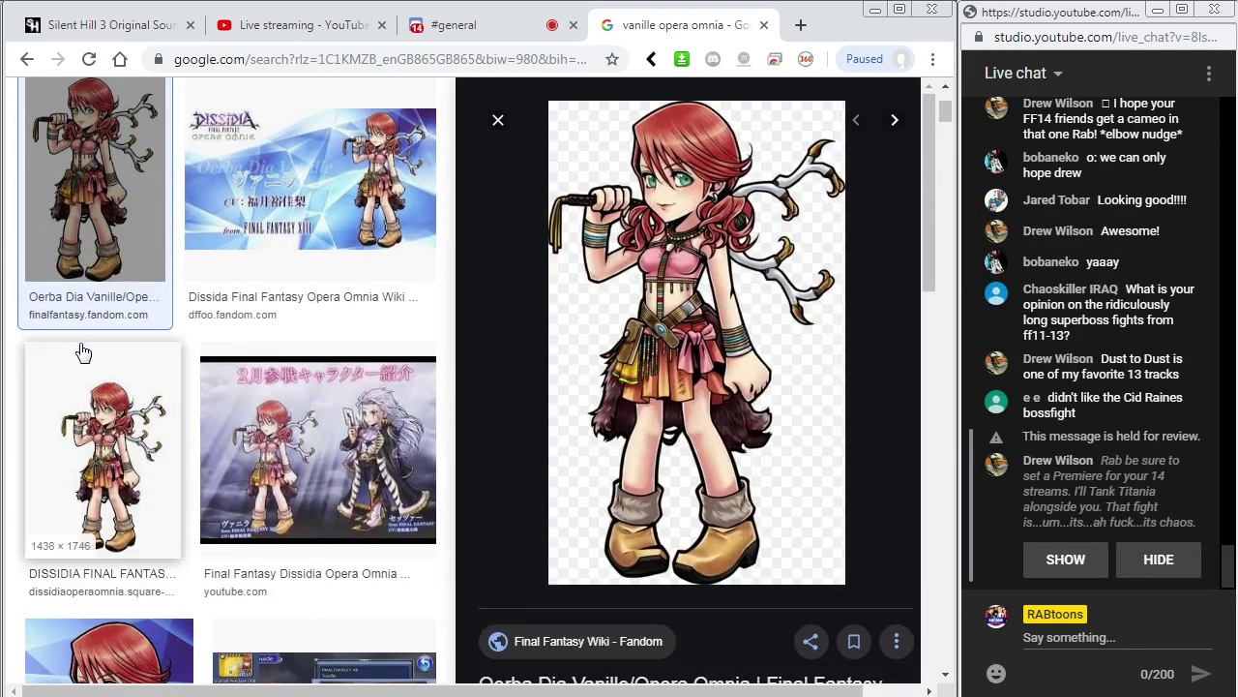
{"action": "right_click", "coordinate": [690, 232]}
{"action": "left_click", "coordinate": [774, 384]}
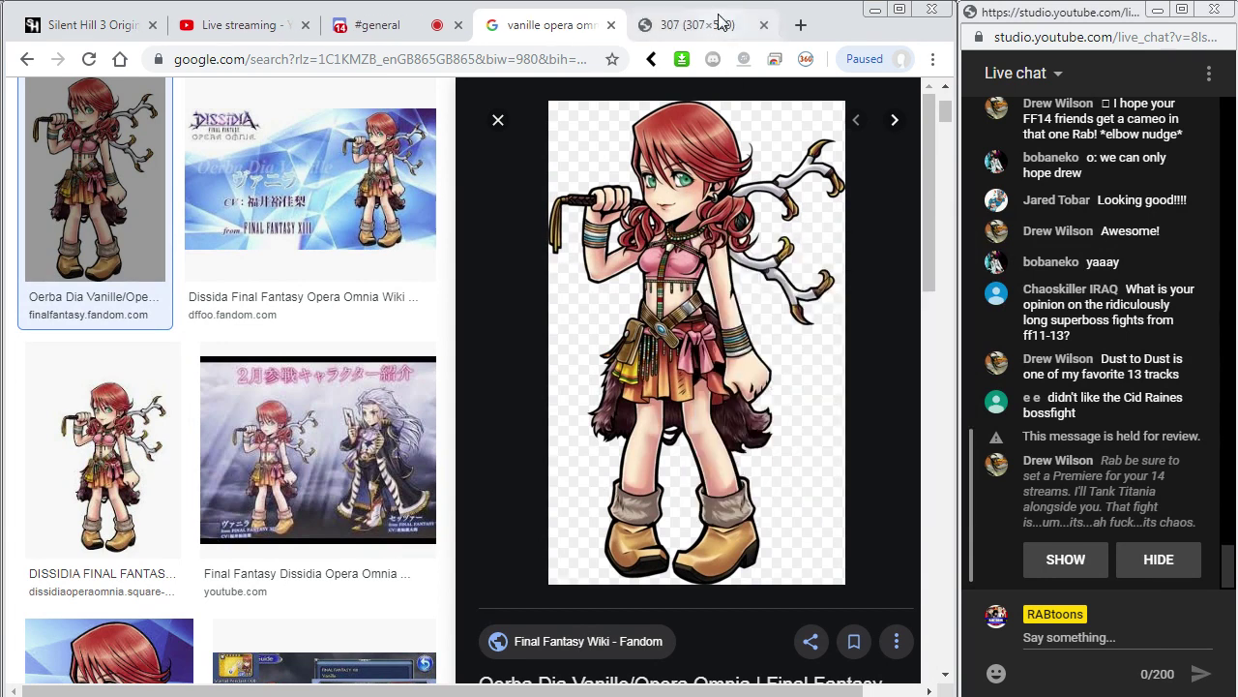
{"action": "left_click", "coordinate": [703, 39]}
{"action": "right_click", "coordinate": [478, 242]}
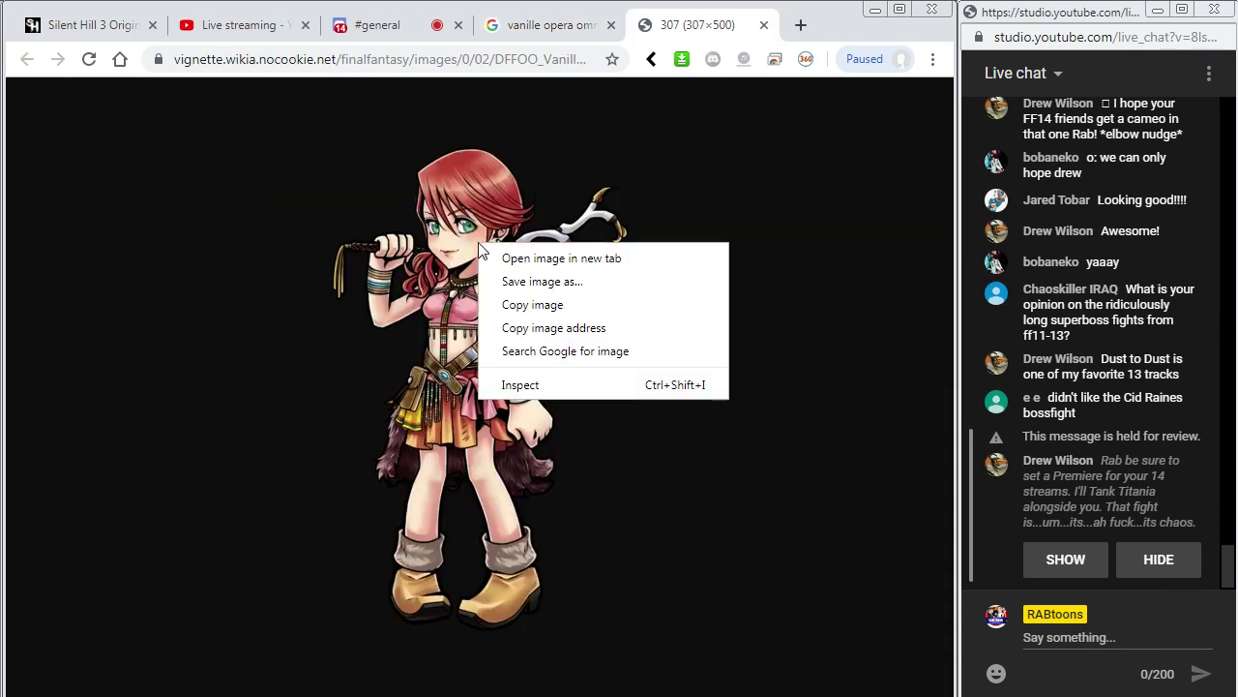
{"action": "left_click", "coordinate": [567, 308]}
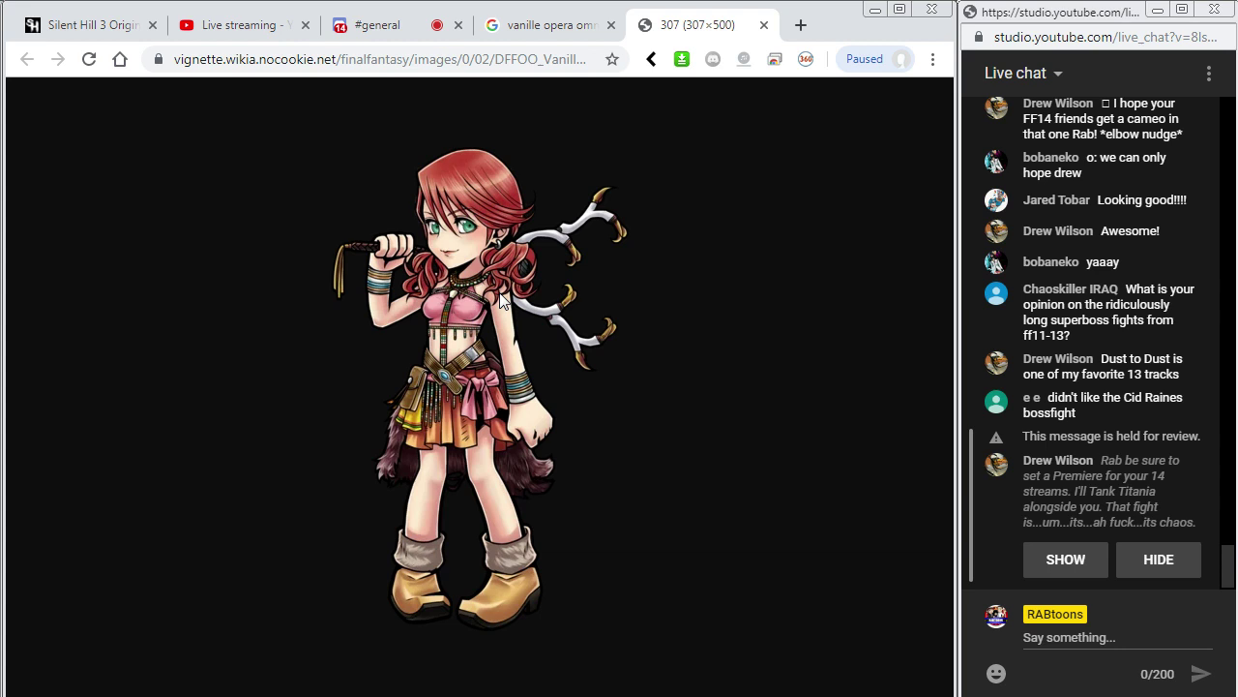
Show the message held for review in the live chat.
{"action": "left_click", "coordinate": [1067, 561]}
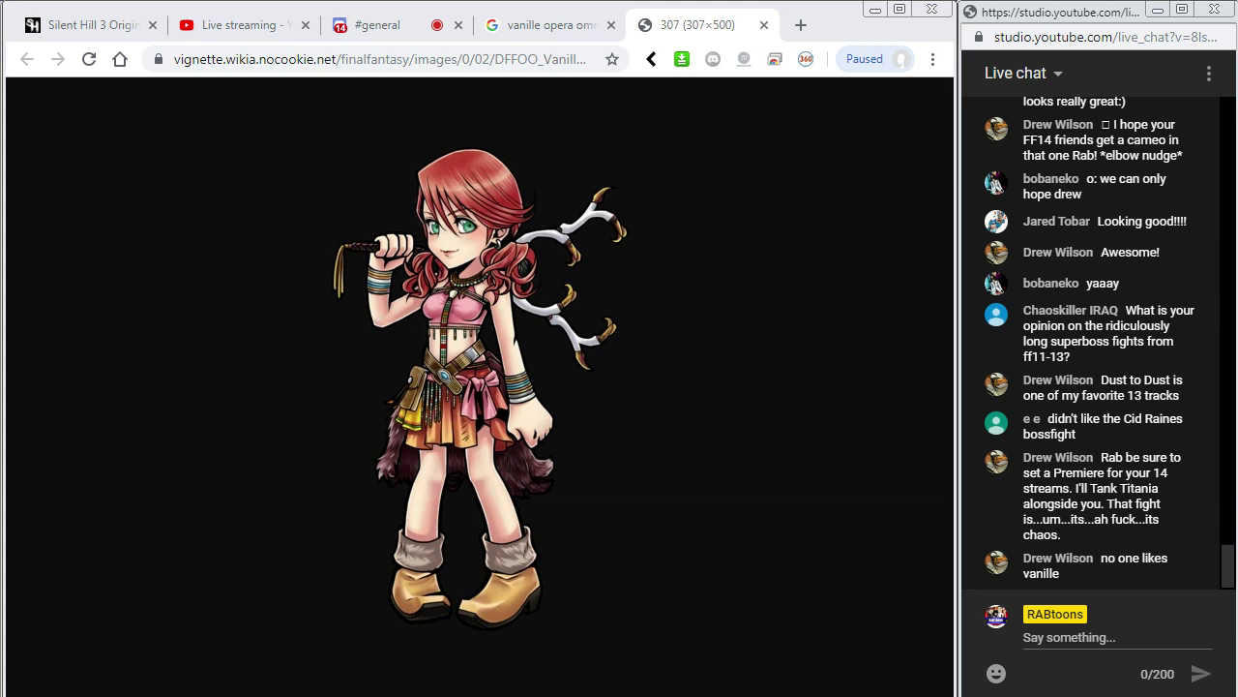
Switch back to Flash and paste the copied Vanille image into the centre of Layer 4.
{"action": "key", "text": "alt+Tab"}
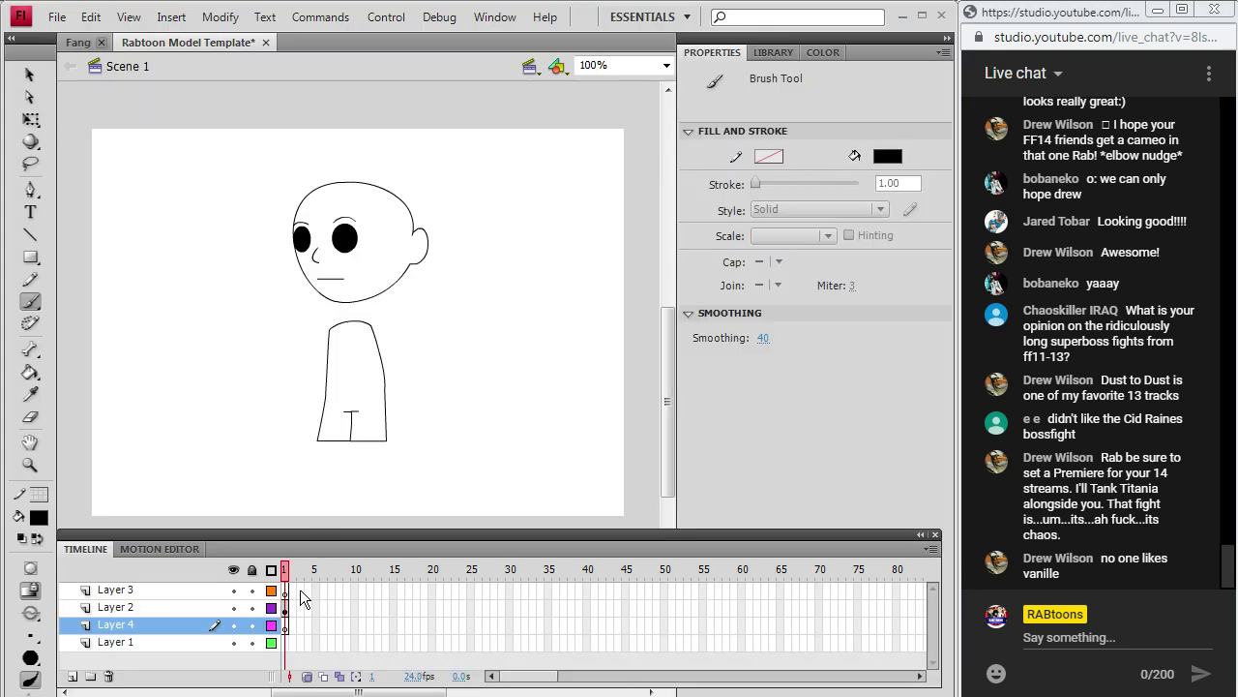
{"action": "left_click", "coordinate": [90, 17]}
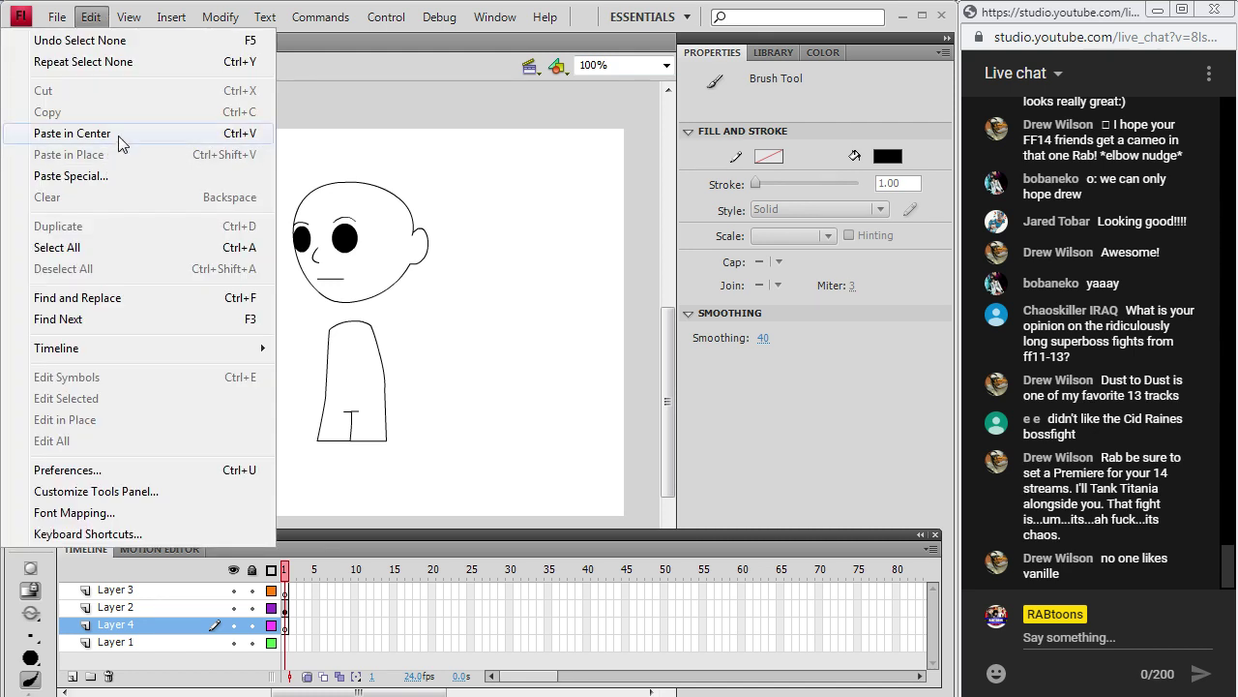
{"action": "left_click", "coordinate": [120, 142]}
Scale the Vanille bitmap to 343 wide by 464 high and move it to line up with the template's head and body.
{"action": "left_click", "coordinate": [235, 22]}
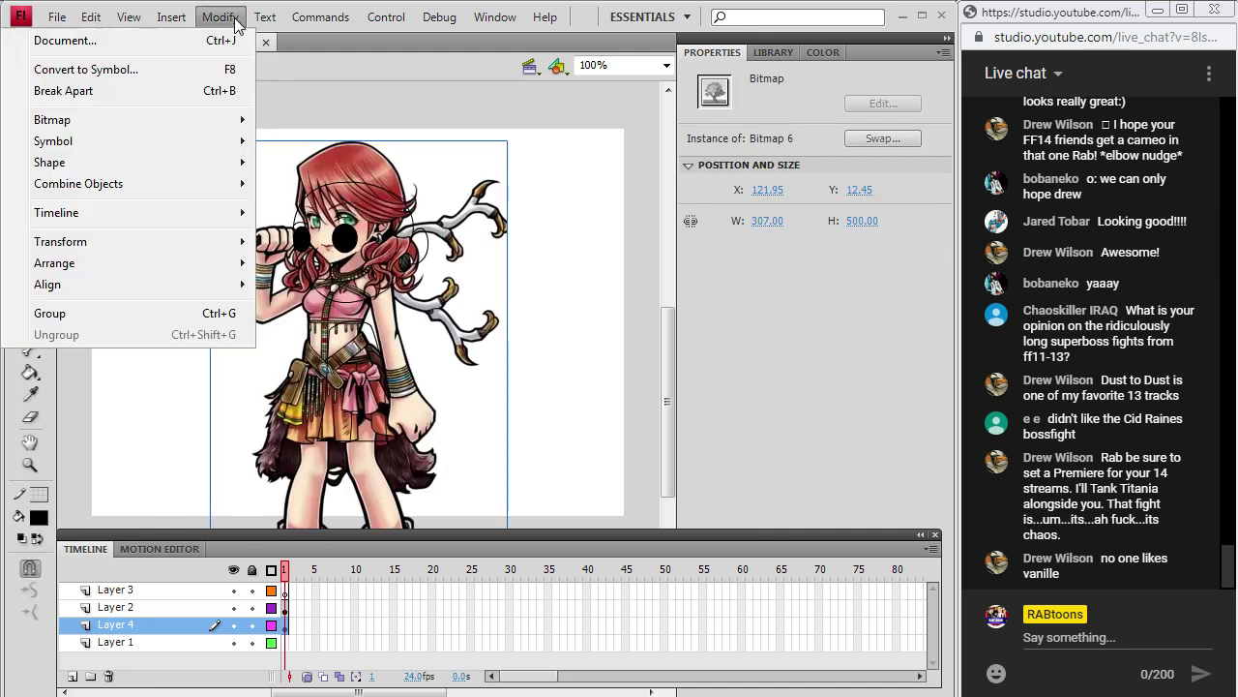
{"action": "mouse_move", "coordinate": [145, 241]}
{"action": "left_click", "coordinate": [319, 308]}
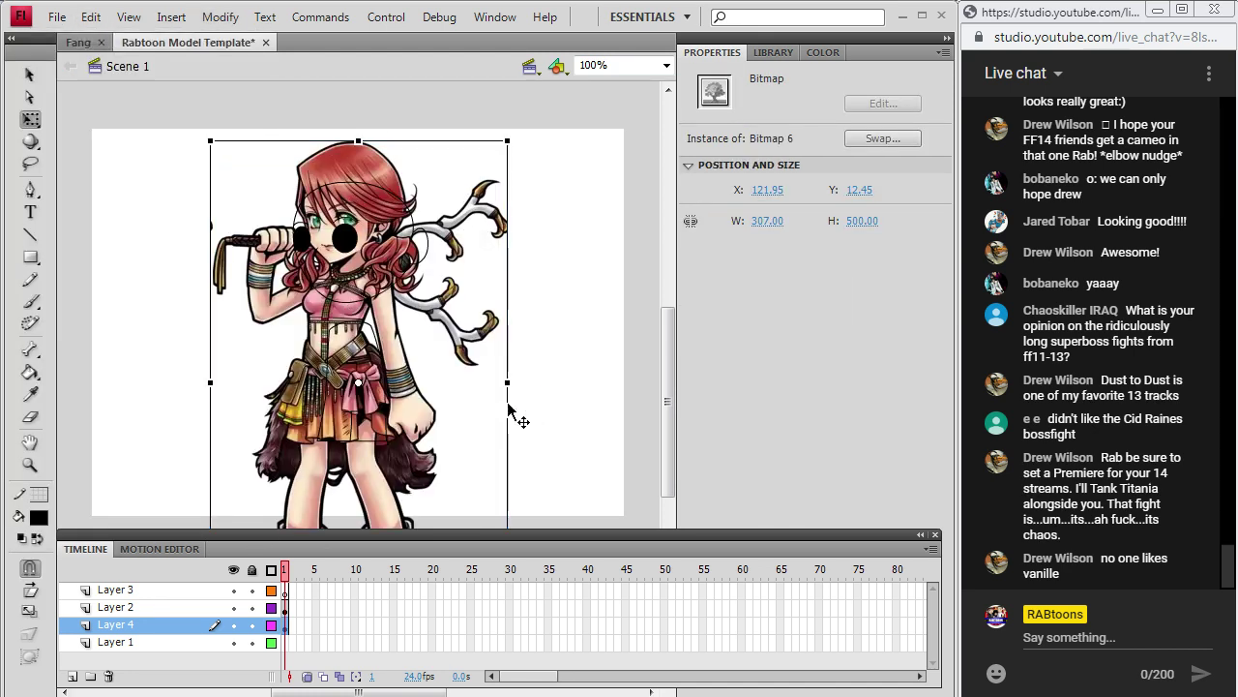
{"action": "mouse_move", "coordinate": [508, 384]}
{"action": "left_mouse_down"}
{"action": "mouse_move", "coordinate": [539, 384]}
{"action": "mouse_move", "coordinate": [526, 382]}
{"action": "left_mouse_up"}
{"action": "left_click_drag", "start_coordinate": [375, 159], "coordinate": [378, 183]}
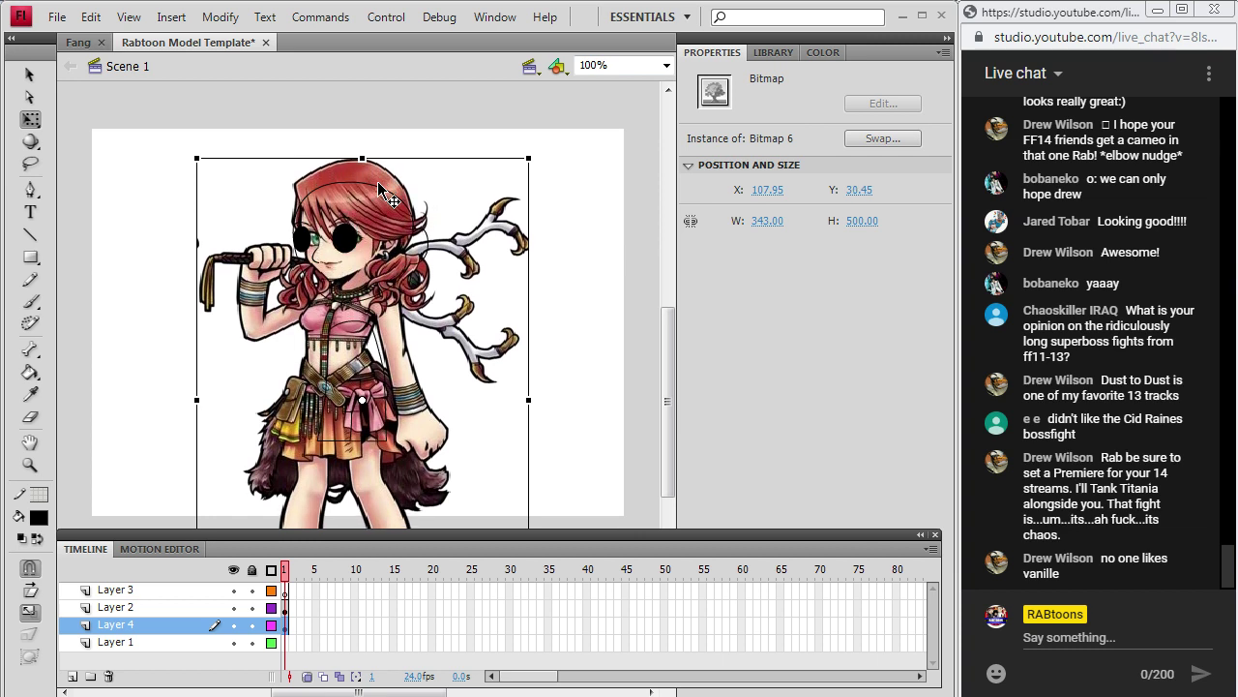
{"action": "left_click_drag", "start_coordinate": [362, 157], "coordinate": [363, 175]}
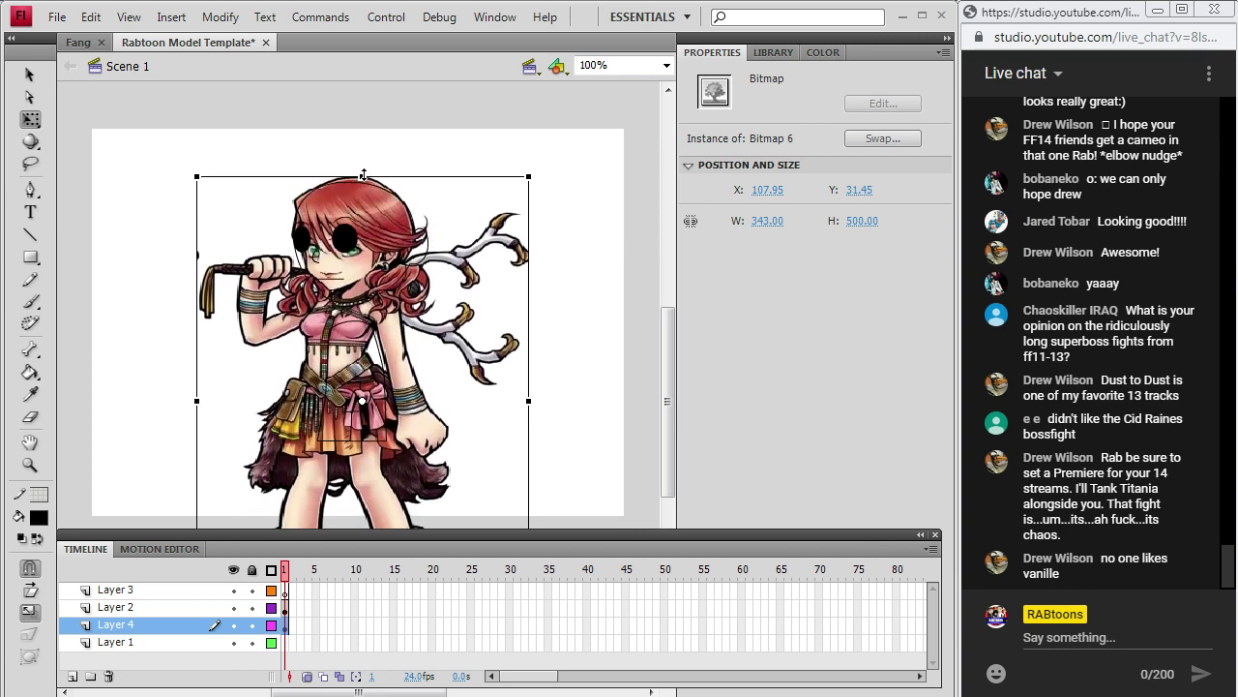
{"action": "key", "text": "Up"}
{"action": "key", "text": "Up"}
{"action": "key", "text": "Up"}
{"action": "key", "text": "Up"}
{"action": "key", "text": "Up"}
{"action": "key", "text": "Up"}
{"action": "key", "text": "Up"}
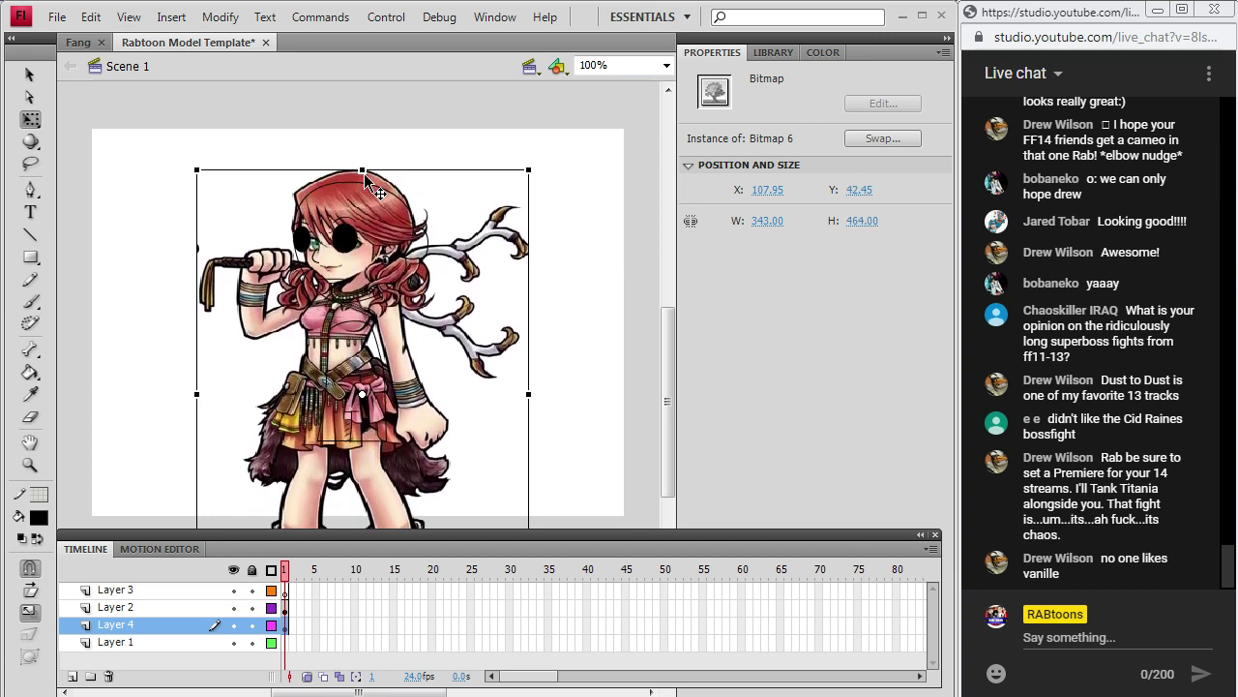
Extend Layer 3 and Layer 2 to frame 2 by inserting a frame in each.
{"action": "left_click", "coordinate": [285, 589]}
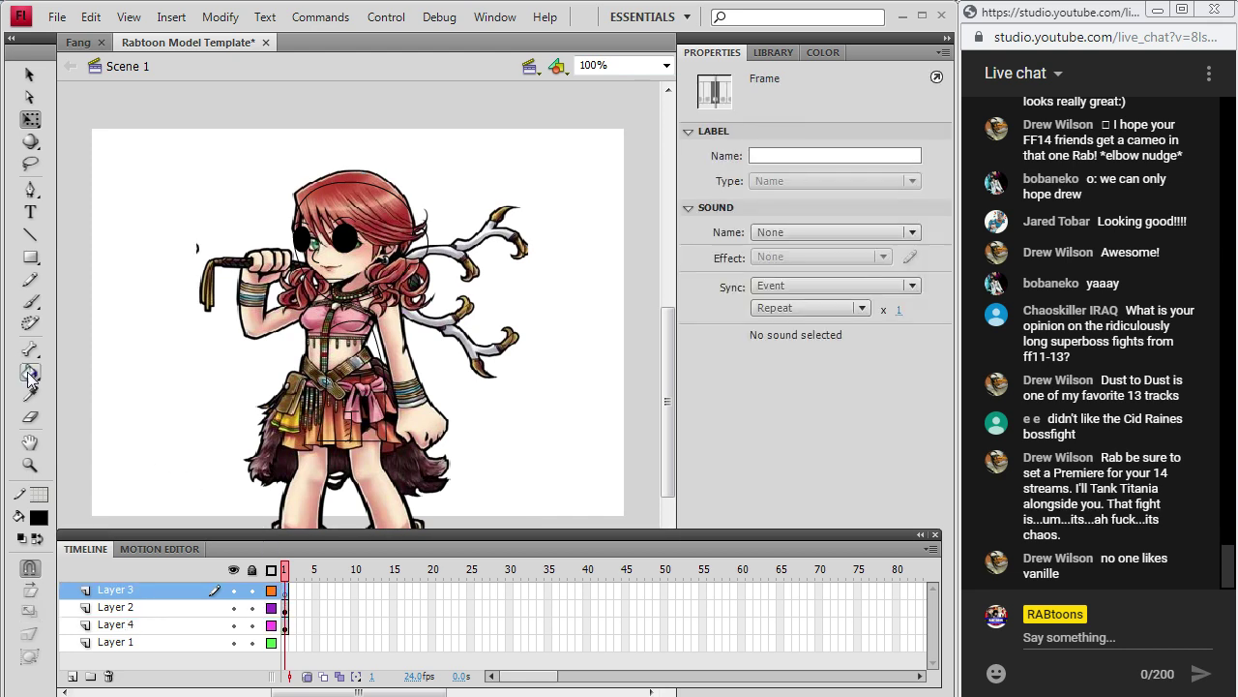
{"action": "right_click", "coordinate": [292, 591]}
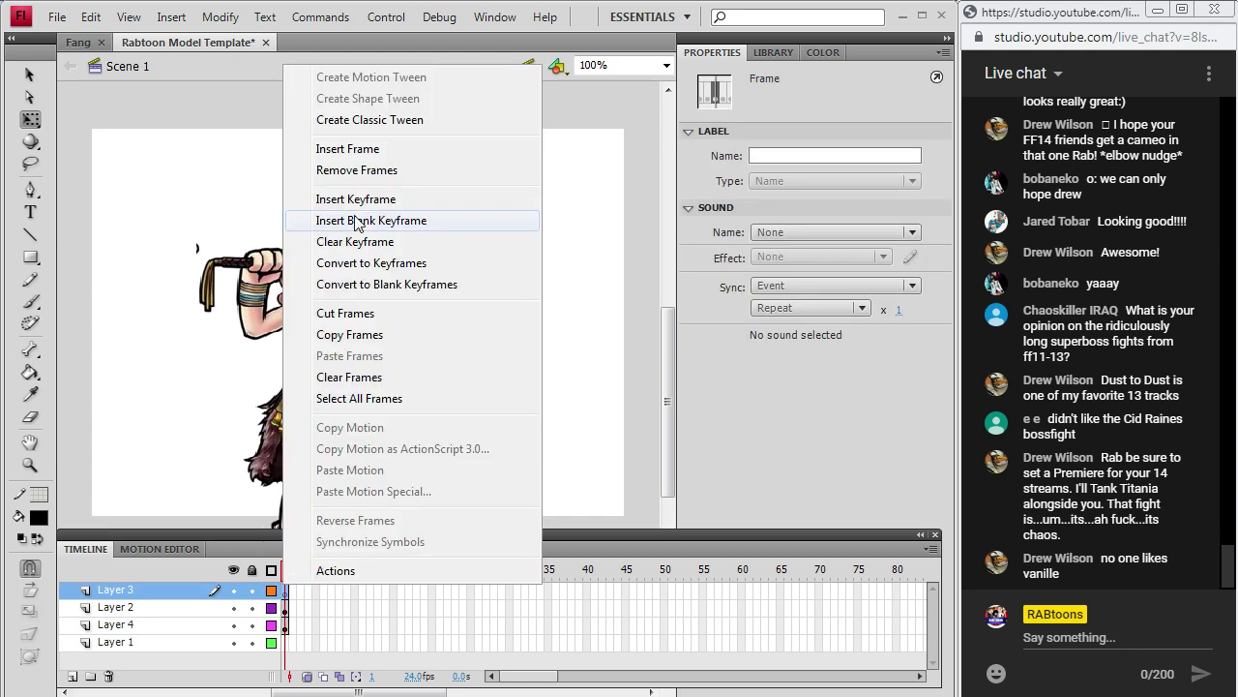
{"action": "left_click", "coordinate": [387, 155]}
{"action": "right_click", "coordinate": [288, 603]}
{"action": "left_click", "coordinate": [387, 223]}
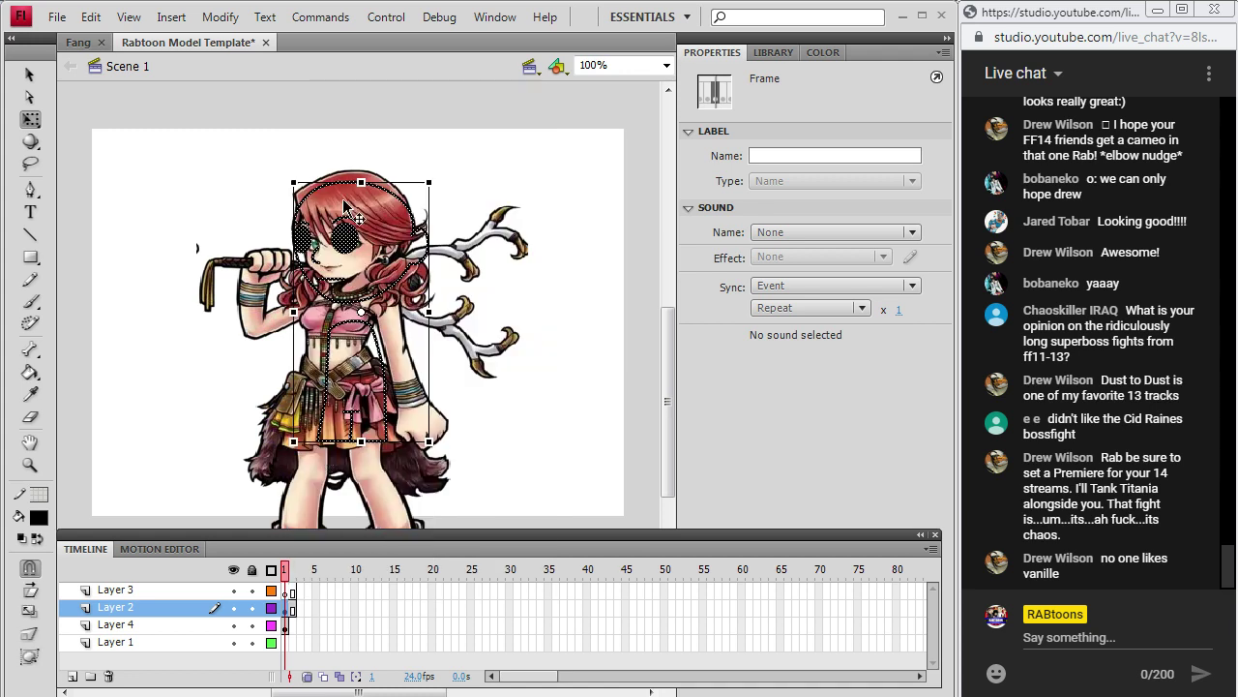
Go to frame 2 of Layer 3 and turn on onion skinning to show the Vanille reference faintly behind the template.
{"action": "left_click", "coordinate": [293, 592]}
{"action": "left_click", "coordinate": [292, 590]}
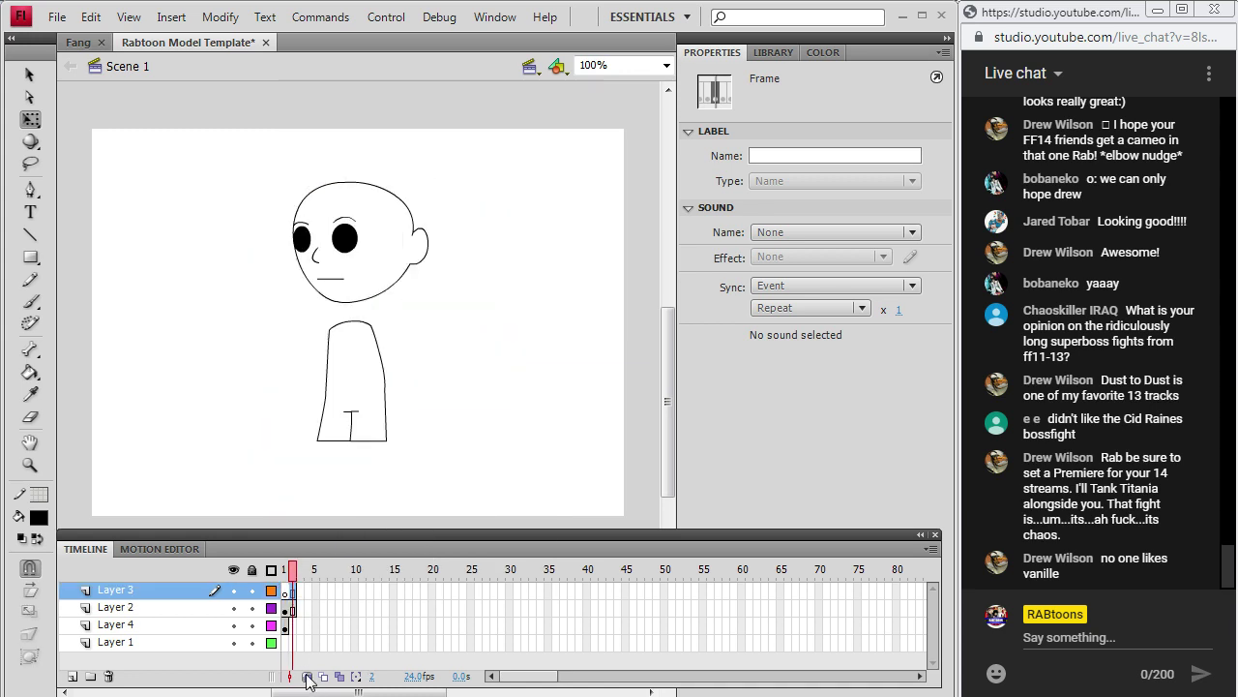
{"action": "left_click", "coordinate": [306, 676]}
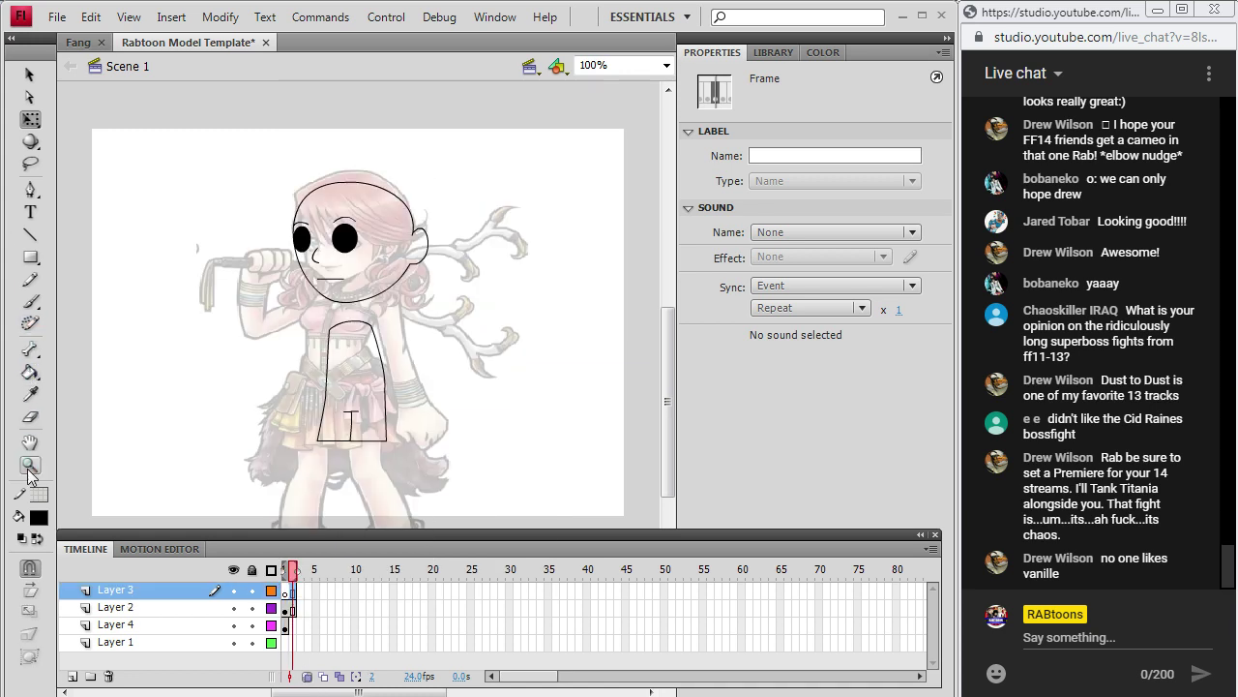
Brush Vanille's bangs in black on Layer 3, tracing the strands over the forehead and the long fringe sweeping toward the ear.
{"action": "left_click", "coordinate": [30, 465]}
{"action": "left_click", "coordinate": [373, 221]}
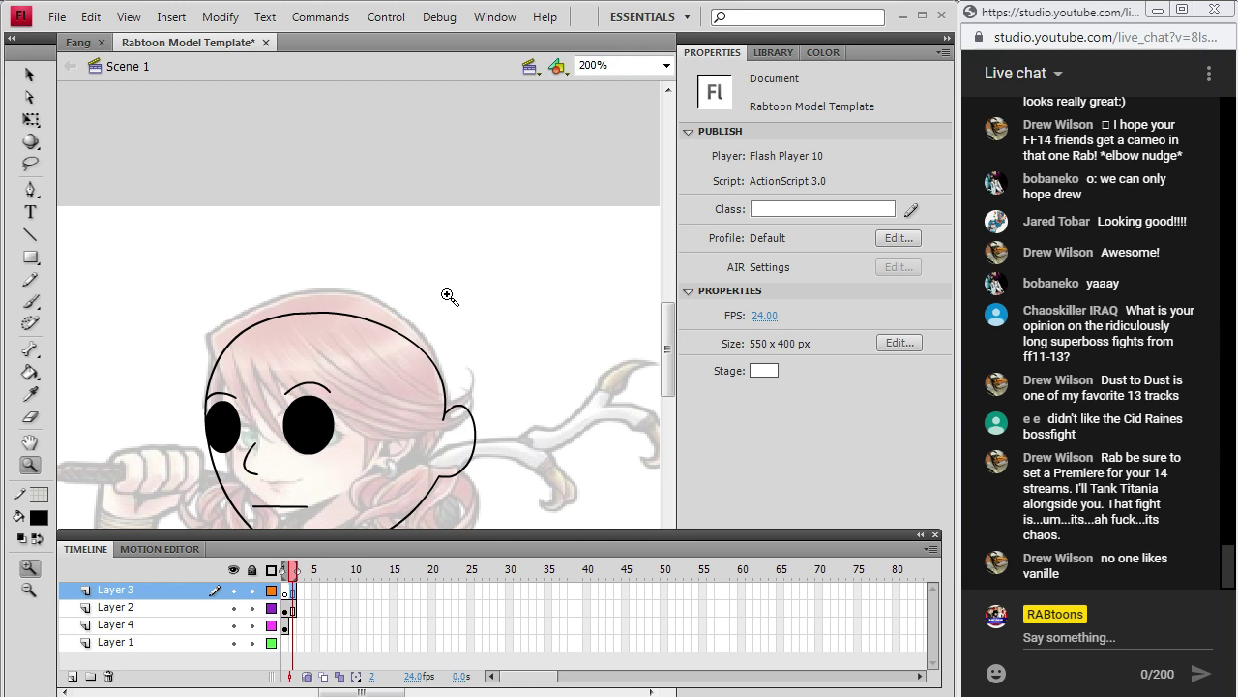
{"action": "left_click", "coordinate": [30, 301]}
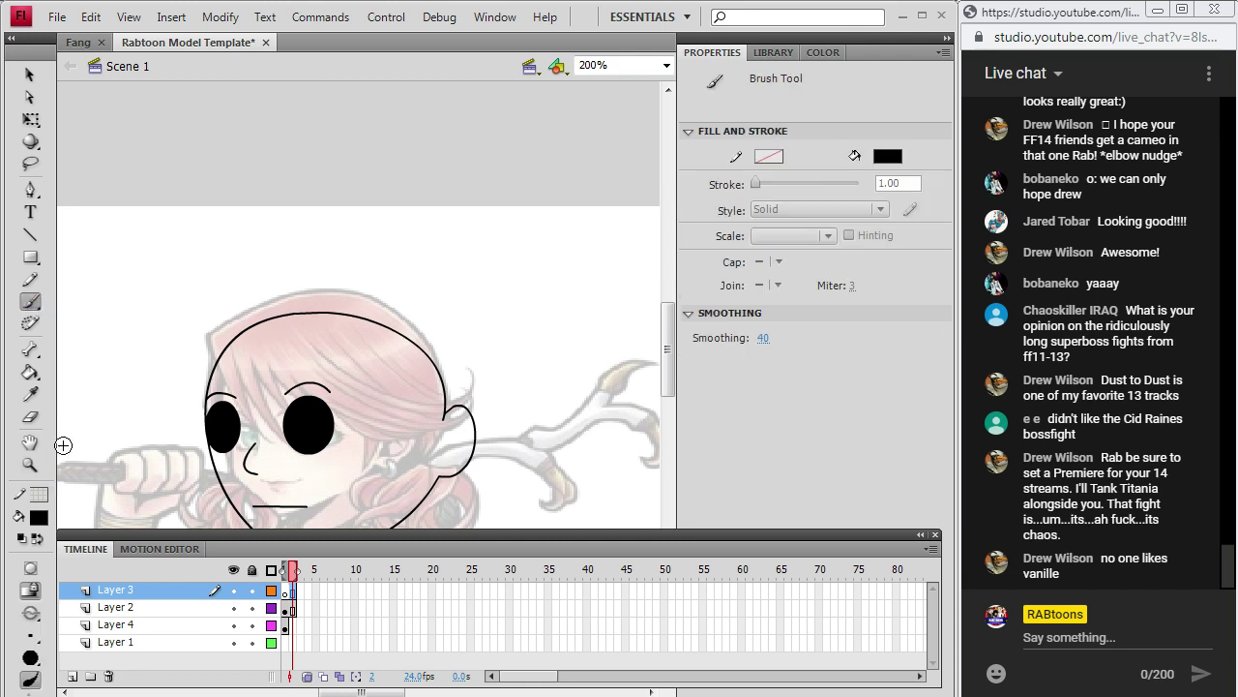
{"action": "scroll", "coordinate": [667, 349], "scroll_direction": "down", "scroll_amount": 2}
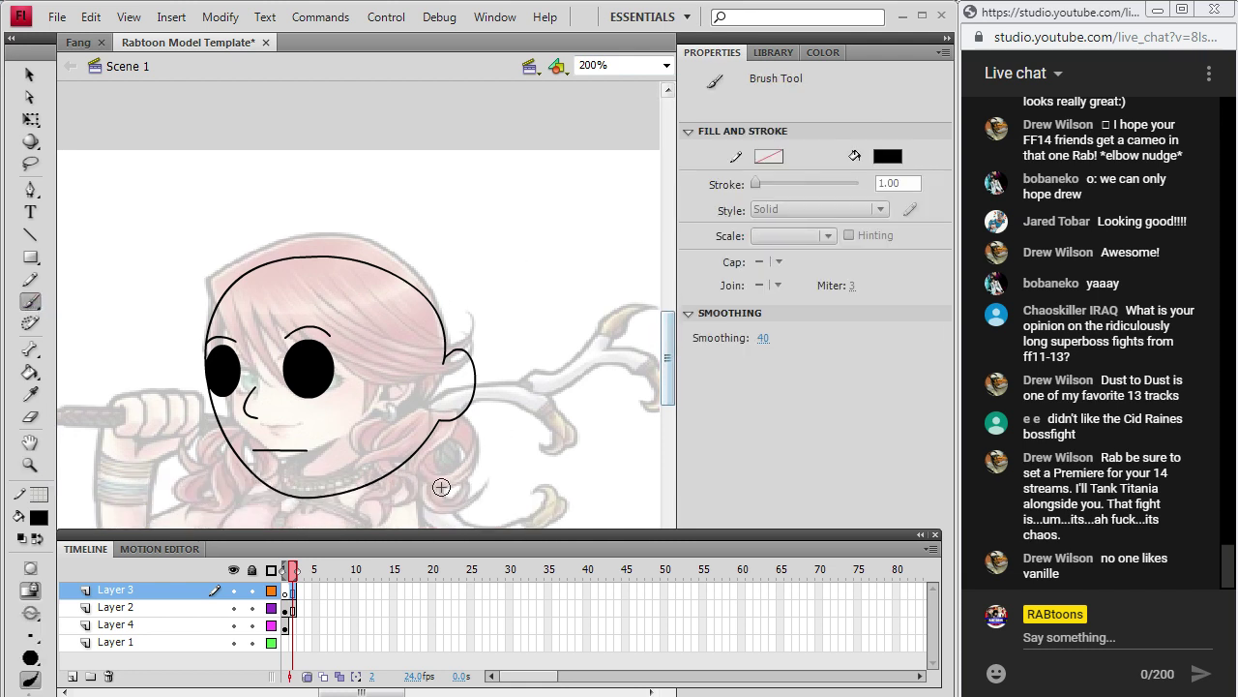
{"action": "left_click", "coordinate": [296, 559]}
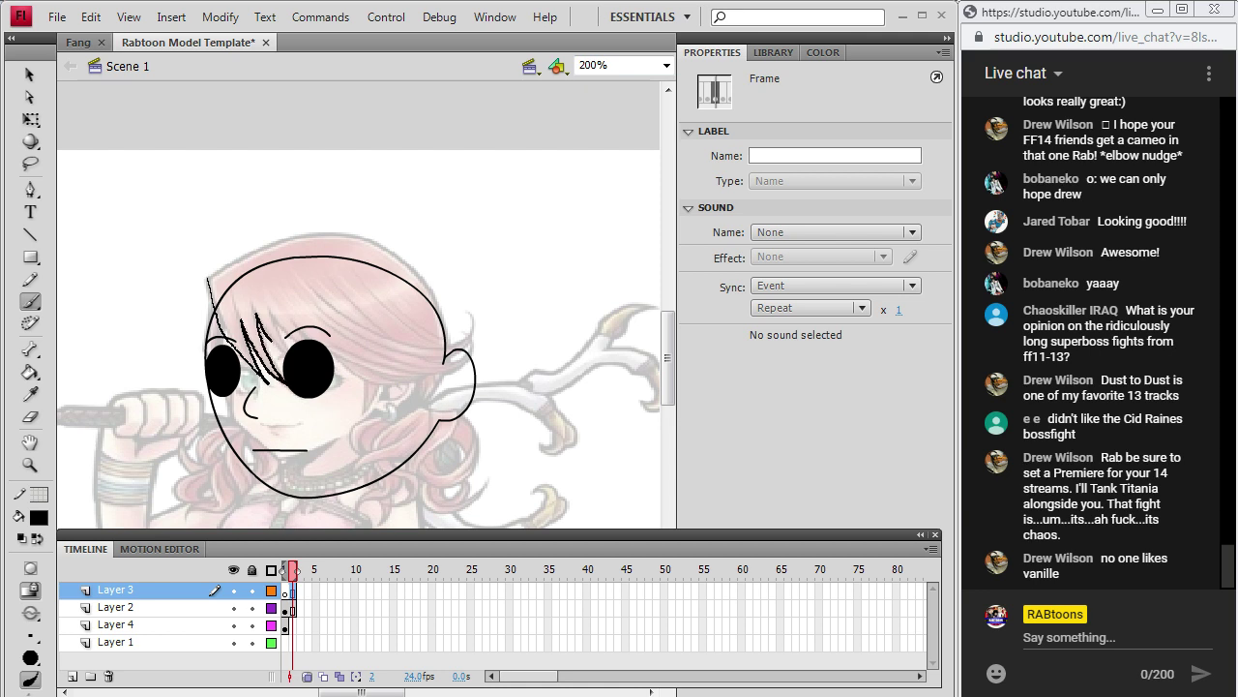
{"action": "key", "text": "b"}
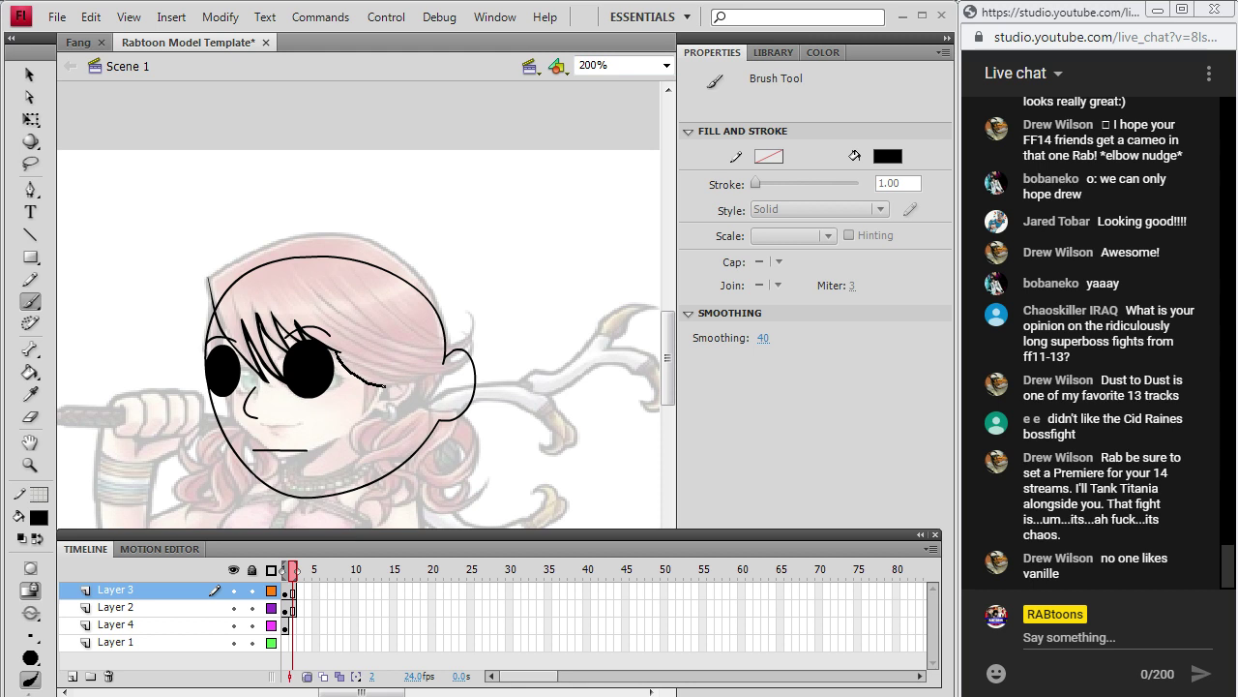
{"action": "left_click_drag", "start_coordinate": [407, 385], "coordinate": [422, 381]}
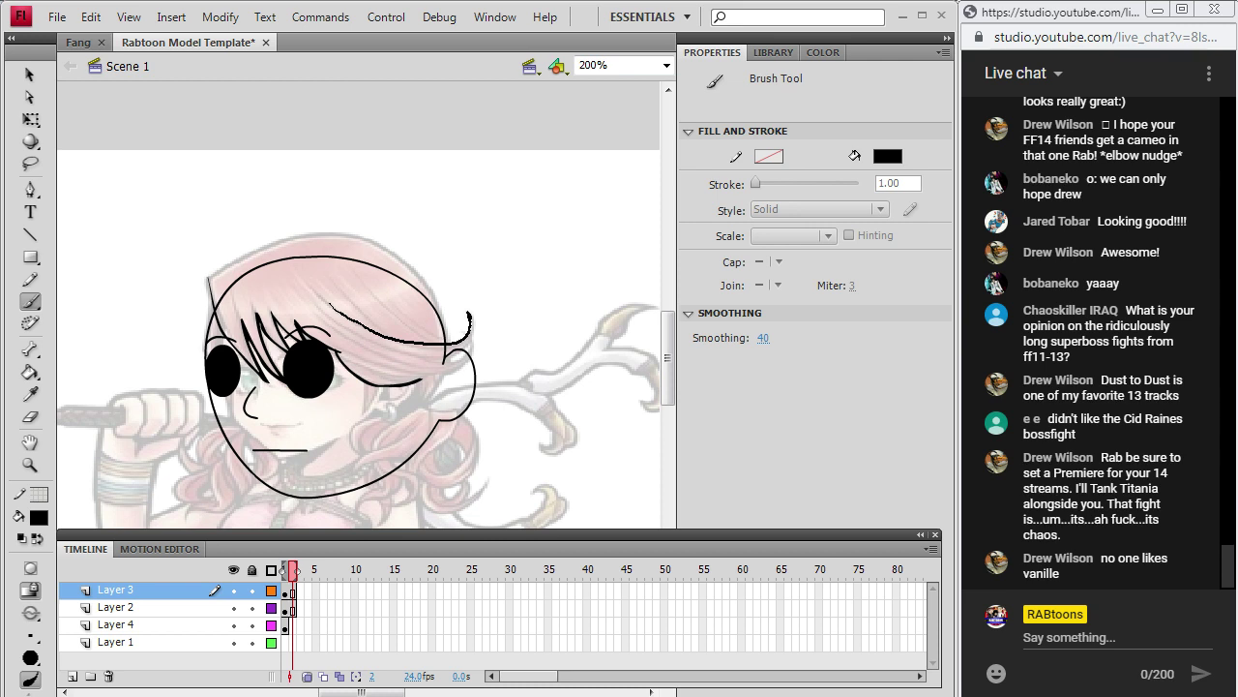
Brush the flipped-out hair tips above the ear and the pointed lock hanging in front of it.
{"action": "left_click_drag", "start_coordinate": [471, 314], "coordinate": [474, 342]}
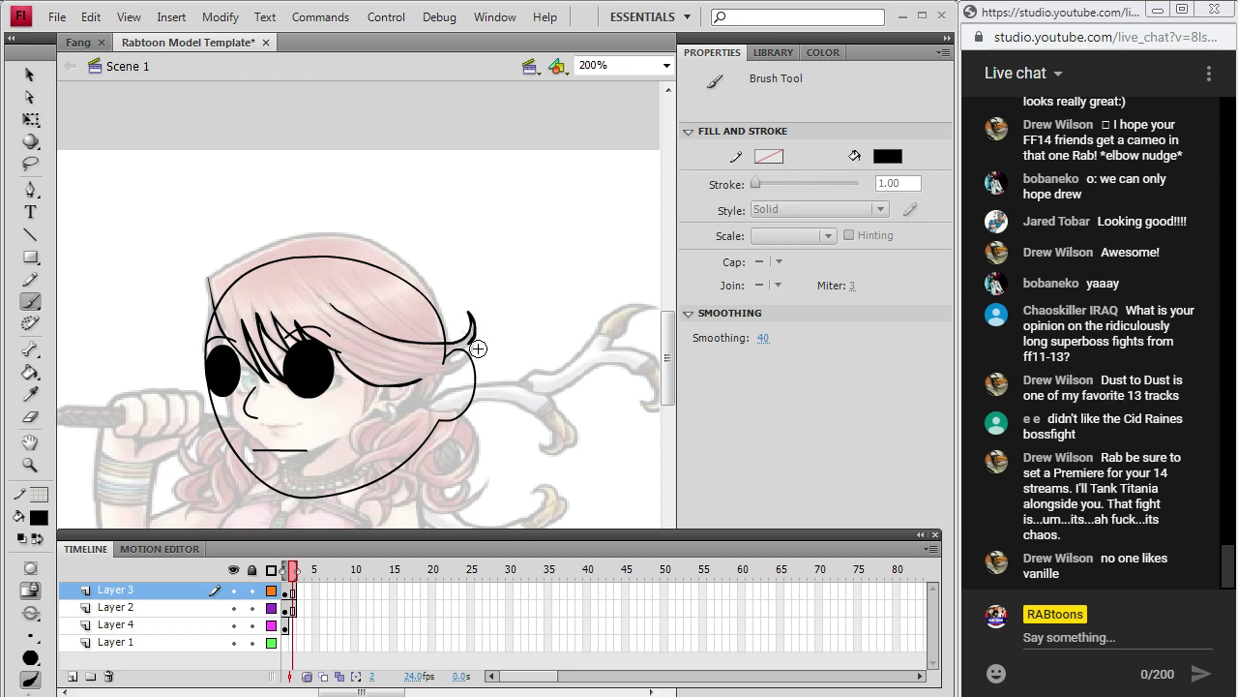
{"action": "left_click_drag", "start_coordinate": [424, 359], "coordinate": [449, 363]}
{"action": "left_click_drag", "start_coordinate": [410, 373], "coordinate": [408, 375]}
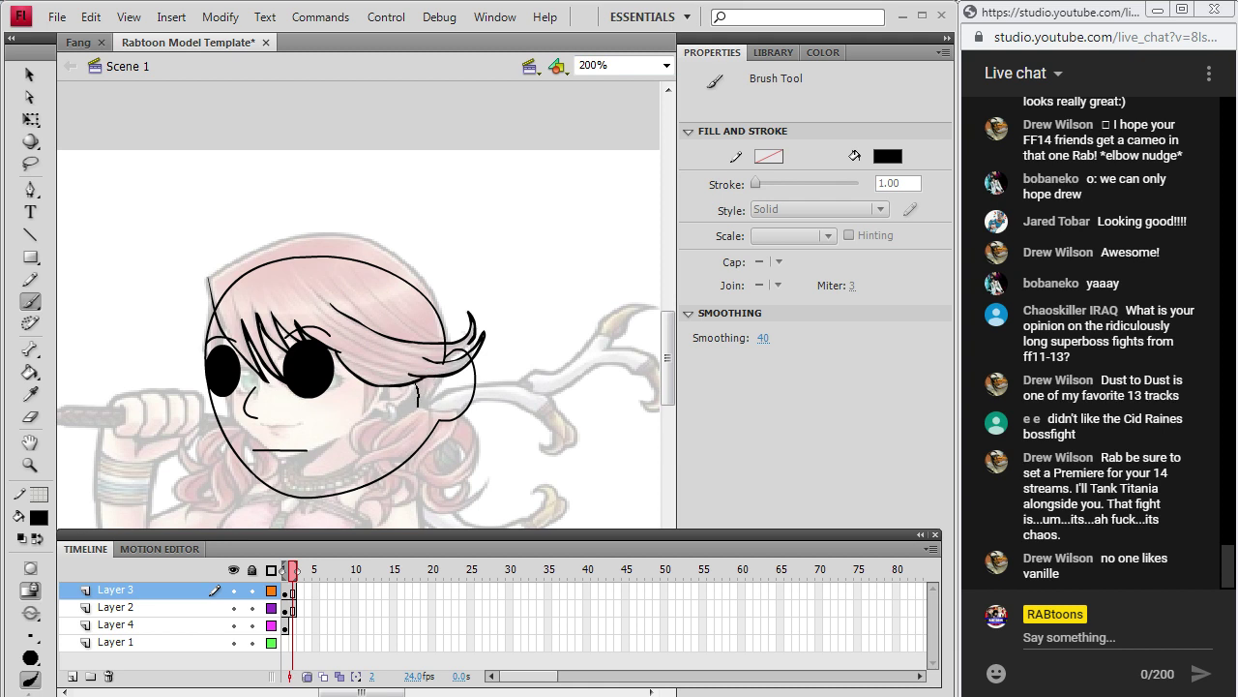
{"action": "left_click_drag", "start_coordinate": [416, 422], "coordinate": [432, 380]}
Undo the overshooting crown stroke and trace the hair's outer contour from the back of the head over the crown to the front corner.
{"action": "mouse_move", "coordinate": [221, 269]}
{"action": "left_mouse_down"}
{"action": "mouse_move", "coordinate": [319, 229]}
{"action": "mouse_move", "coordinate": [367, 230]}
{"action": "left_mouse_up"}
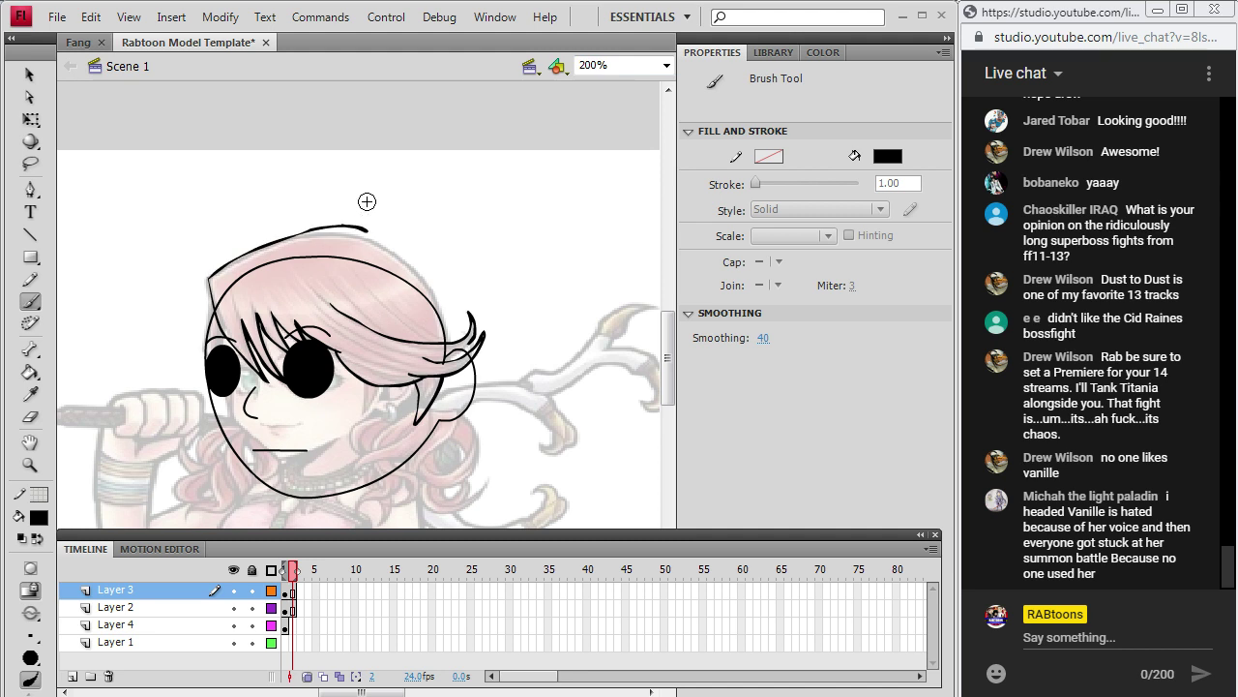
{"action": "key", "text": "ctrl+z"}
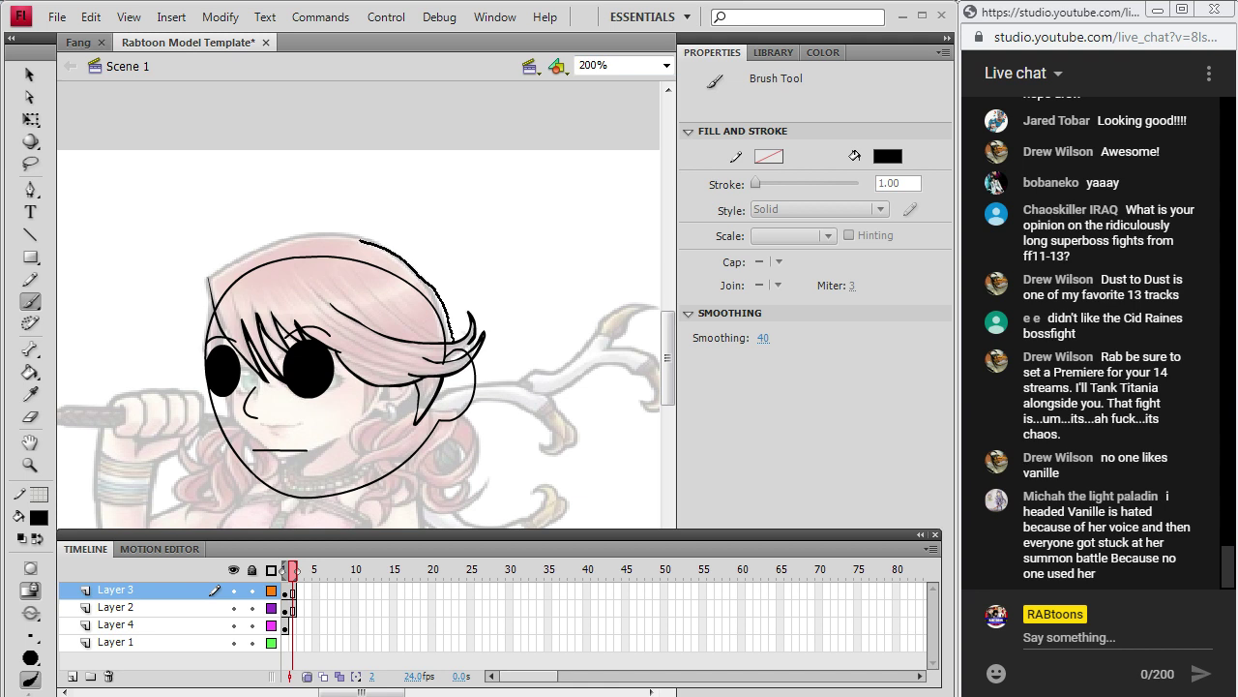
{"action": "mouse_move", "coordinate": [360, 240]}
{"action": "left_mouse_down"}
{"action": "mouse_move", "coordinate": [291, 235]}
{"action": "mouse_move", "coordinate": [213, 273]}
{"action": "left_mouse_up"}
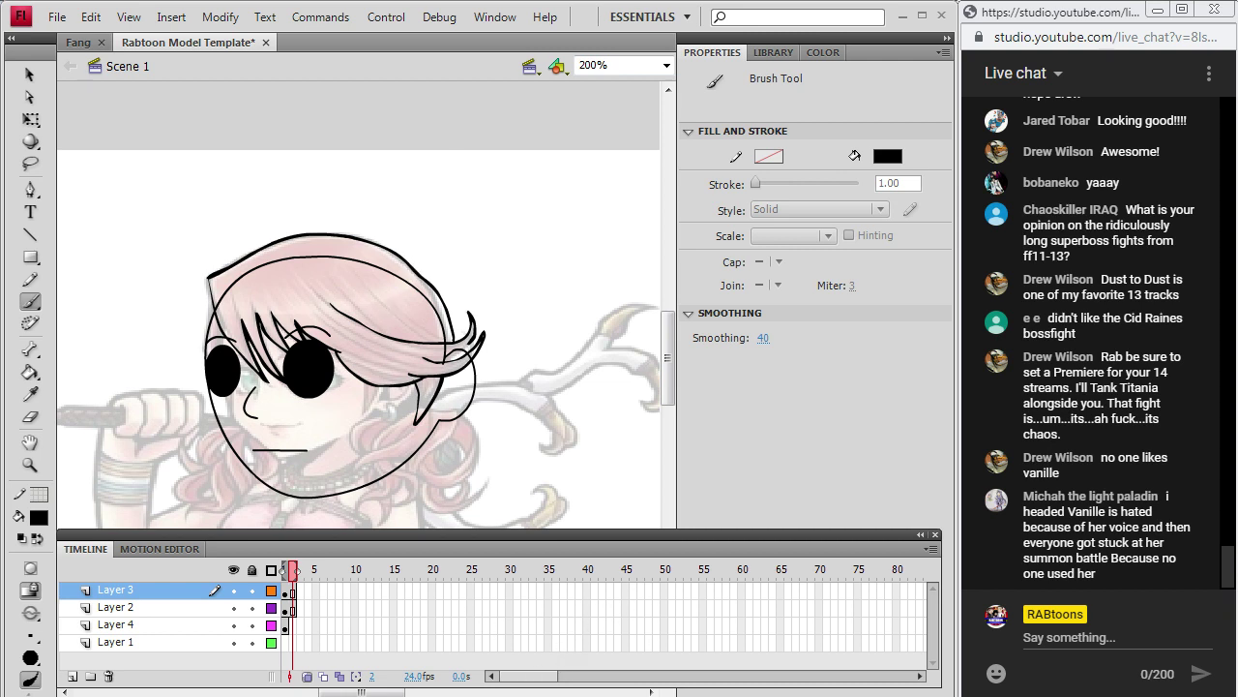
Check the Vanille reference in the browser, return to Flash and brush the hair edge on the far side of the face.
{"action": "key", "text": "alt+Tab"}
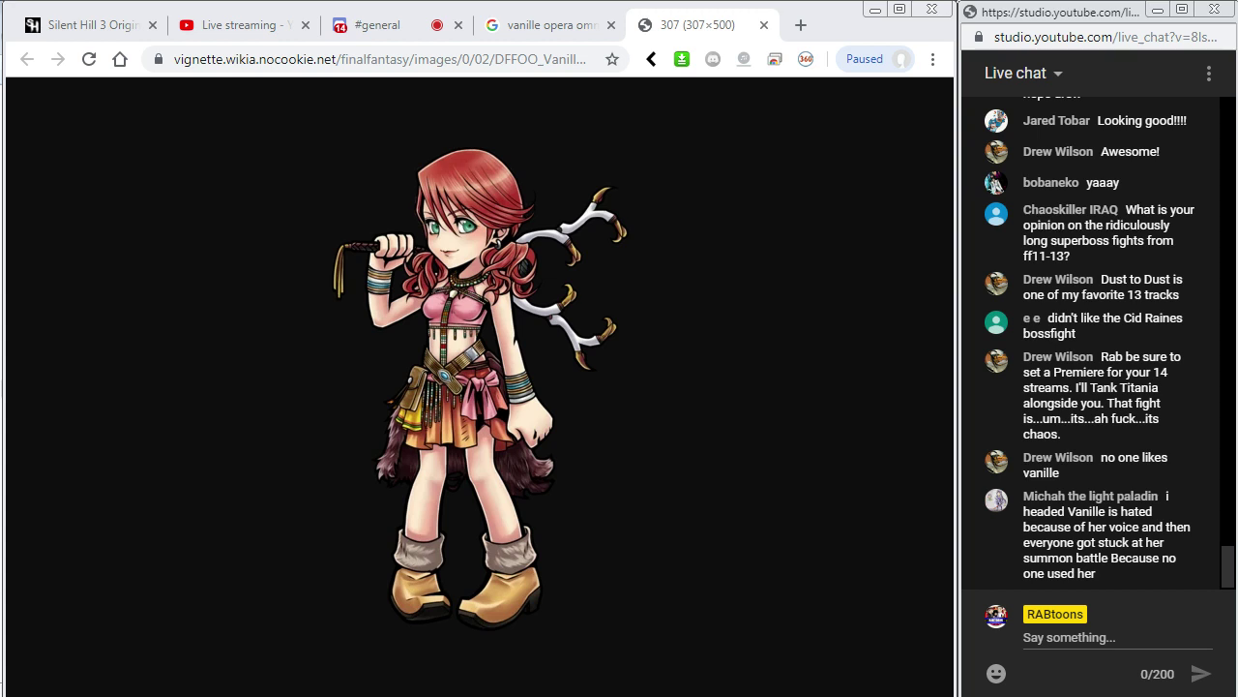
{"action": "key", "text": "alt+Tab"}
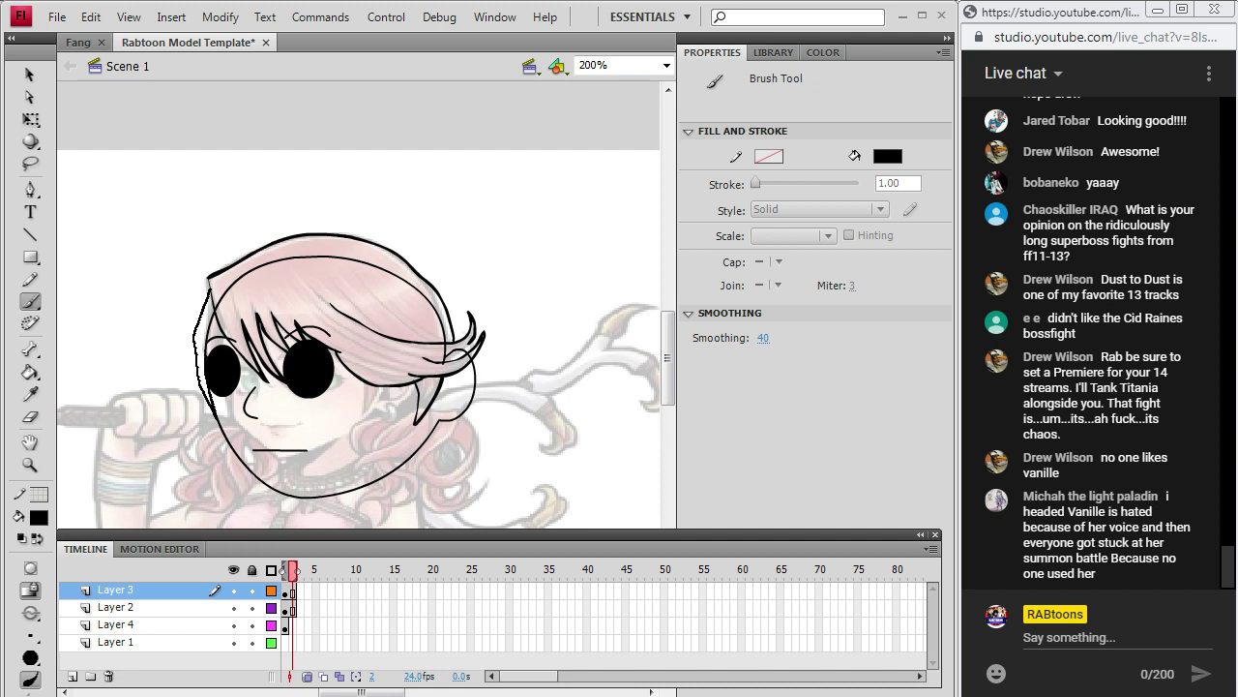
{"action": "left_click_drag", "start_coordinate": [207, 283], "coordinate": [231, 296]}
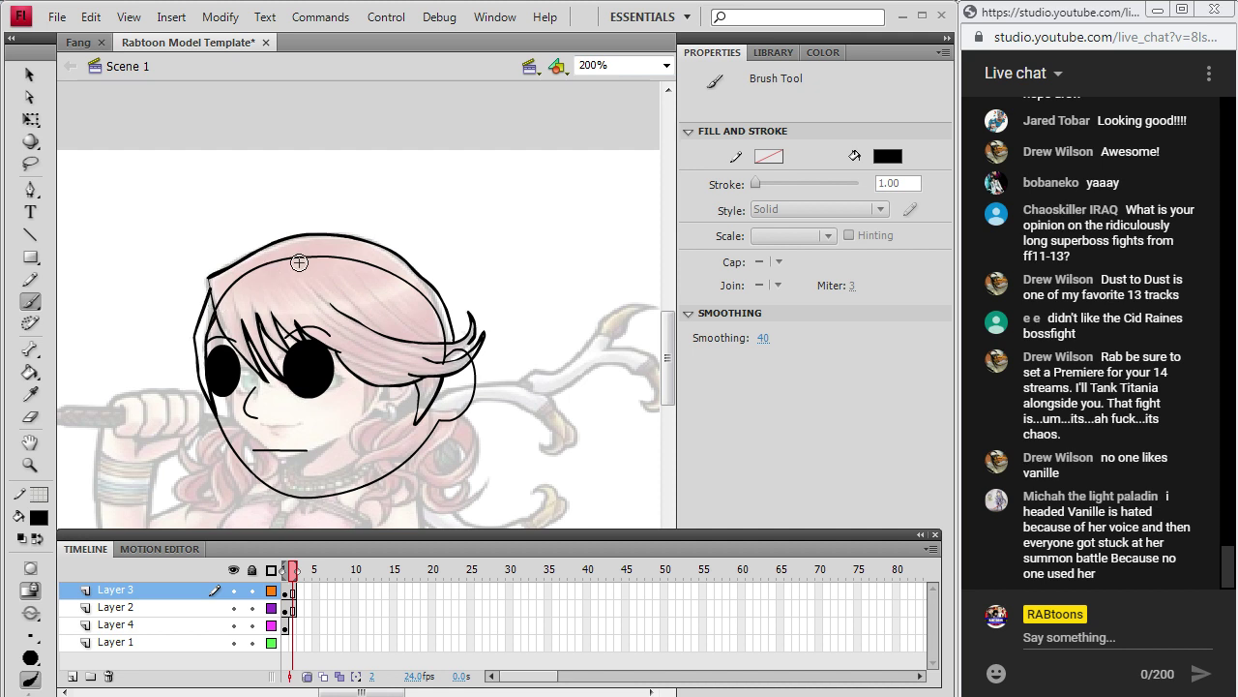
Brush a small earring onto the lobe of the ear, checking the shape against the character picture in the browser.
{"action": "scroll", "coordinate": [676, 356], "scroll_direction": "down", "scroll_amount": 2}
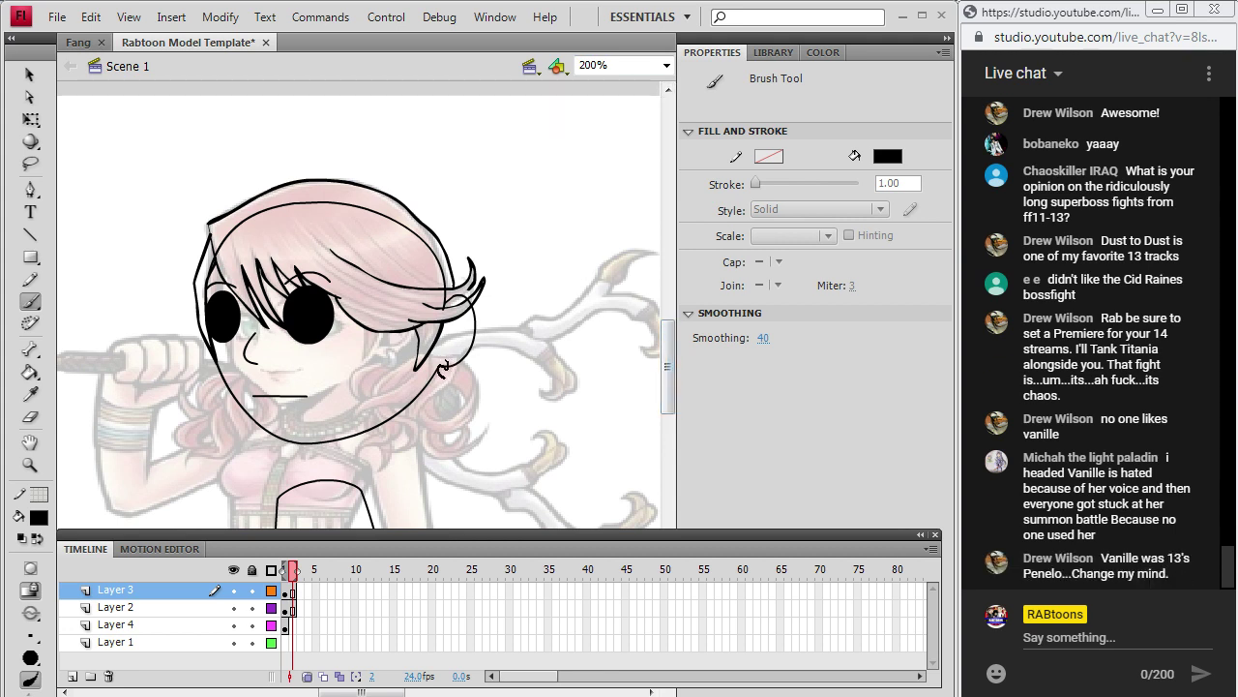
{"action": "left_click_drag", "start_coordinate": [446, 367], "coordinate": [447, 367]}
{"action": "key", "text": "alt+Tab"}
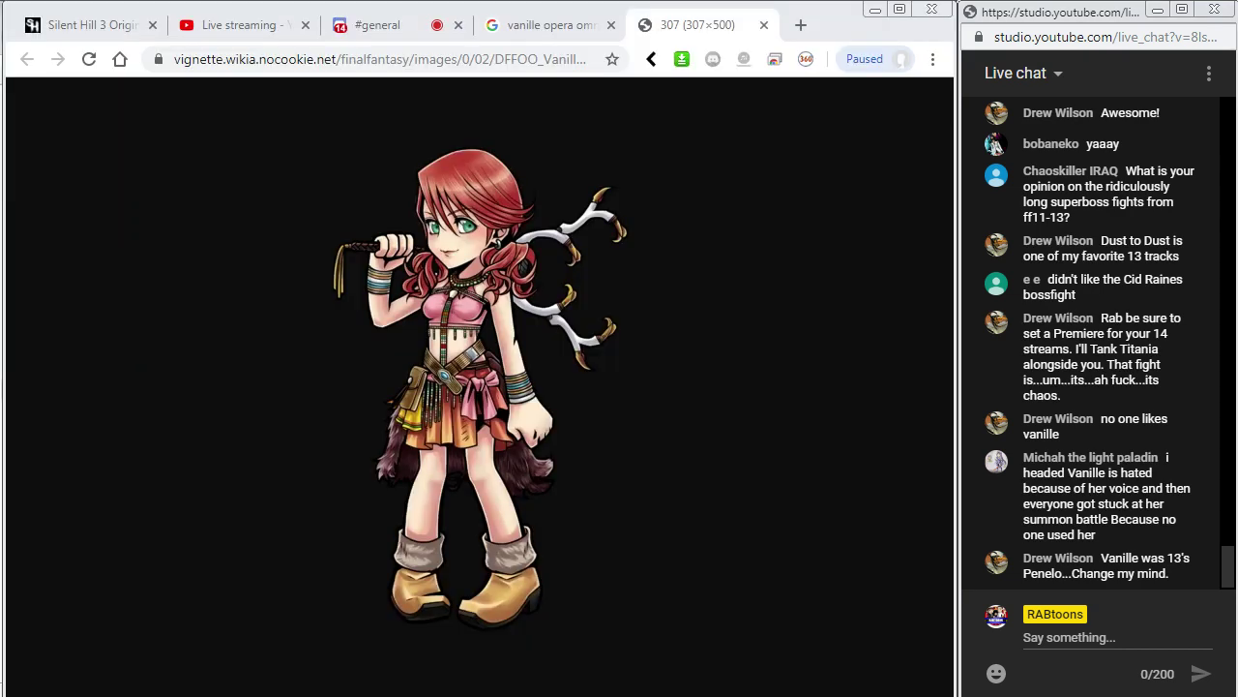
{"action": "key", "text": "alt+Tab"}
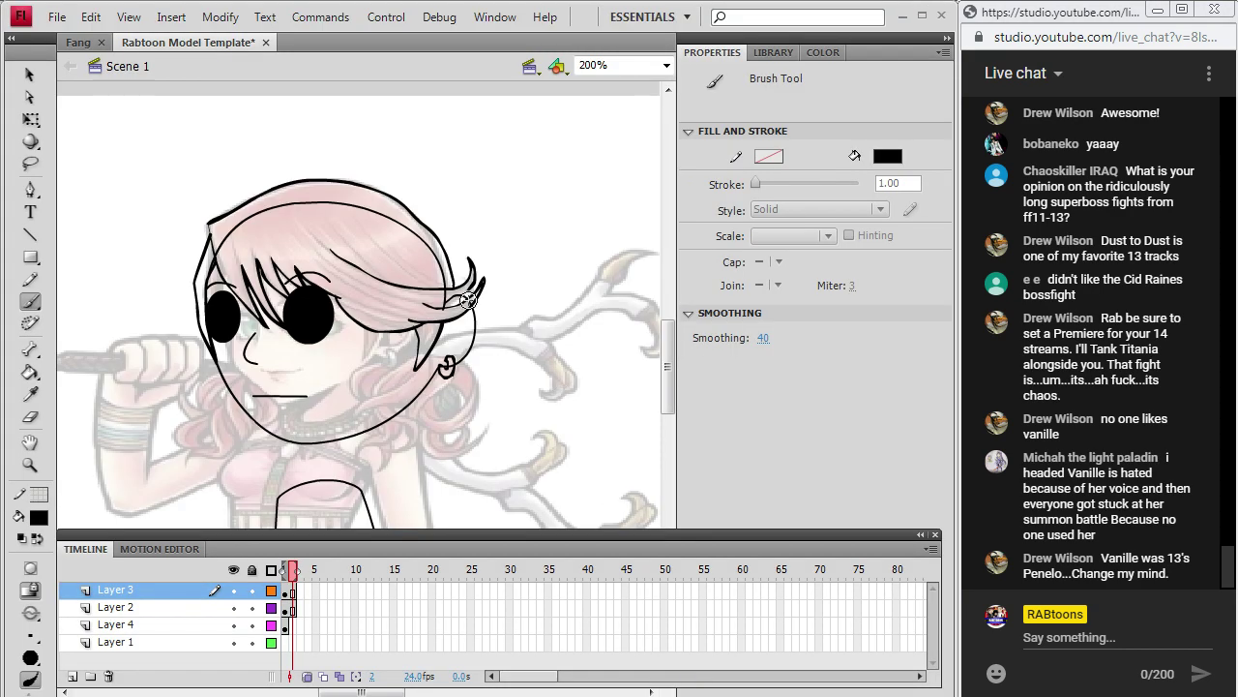
{"action": "mouse_move", "coordinate": [454, 342]}
{"action": "left_mouse_down"}
{"action": "mouse_move", "coordinate": [474, 281]}
{"action": "mouse_move", "coordinate": [437, 308]}
{"action": "left_mouse_up"}
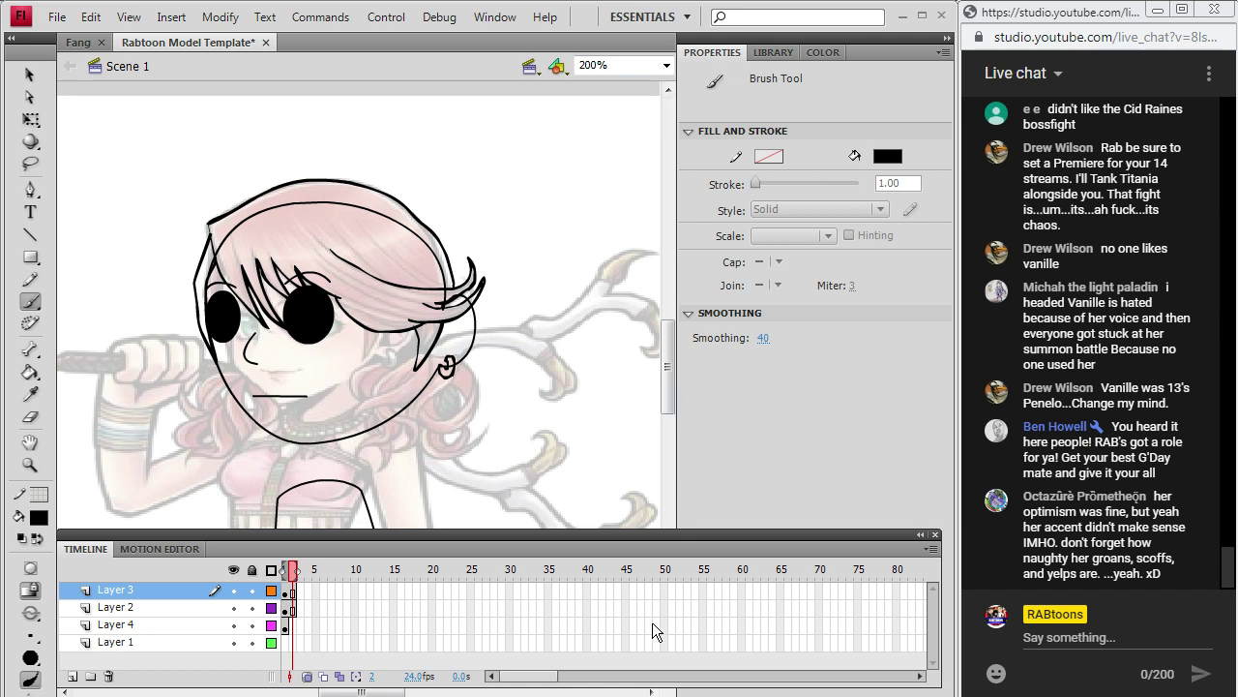
{"action": "key", "text": "alt+Tab"}
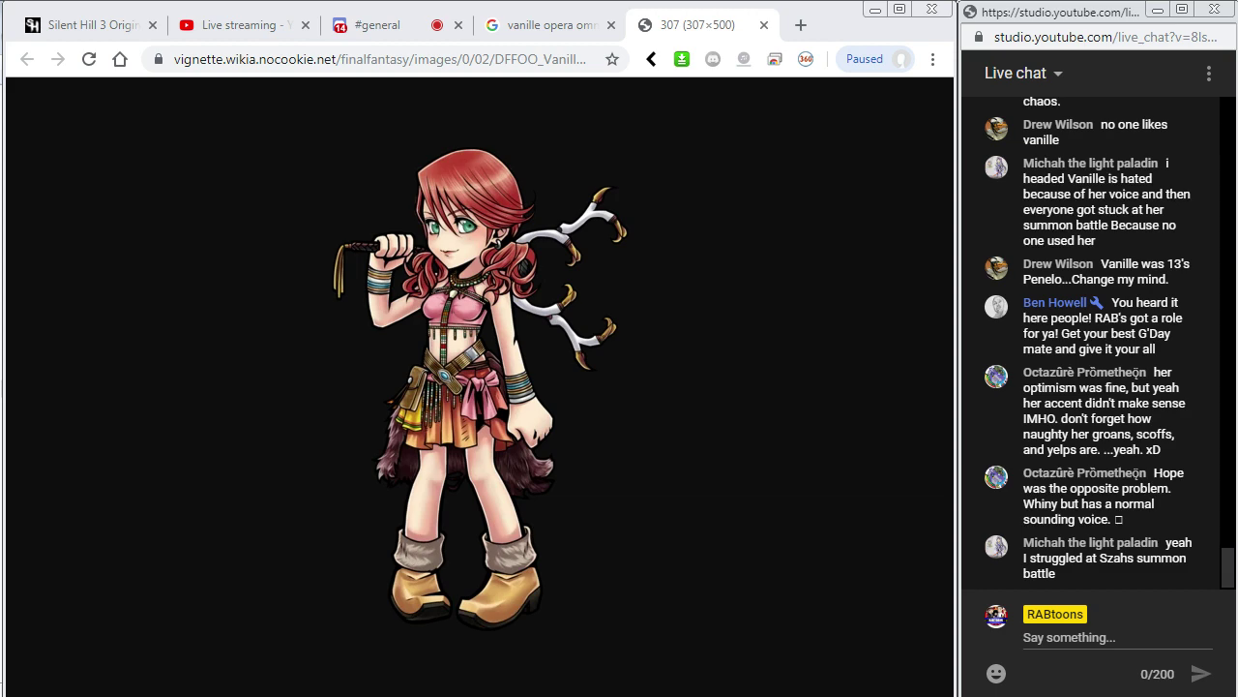
{"action": "key", "text": "alt+Tab"}
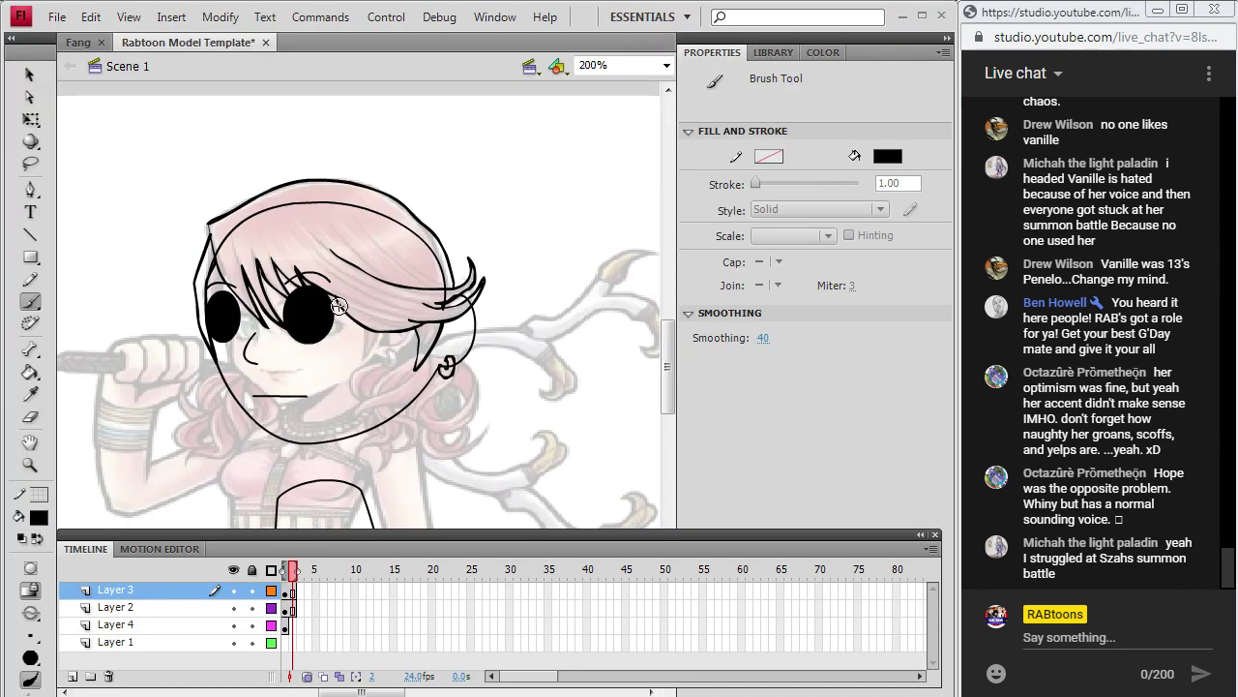
Shift the reference bitmap on Layer 4 right to about X 136, Y 48, and return to Layer 3's second frame with the Brush tool.
{"action": "key", "text": "v"}
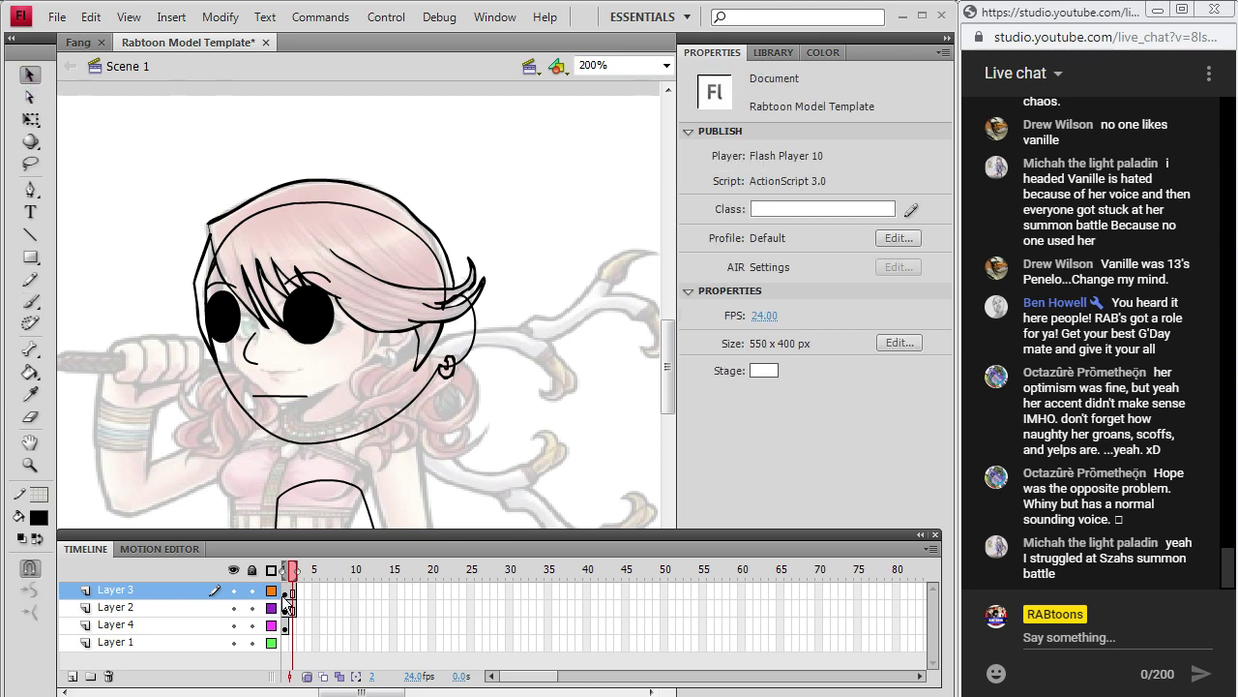
{"action": "left_click", "coordinate": [286, 626]}
{"action": "left_click_drag", "start_coordinate": [435, 414], "coordinate": [484, 443]}
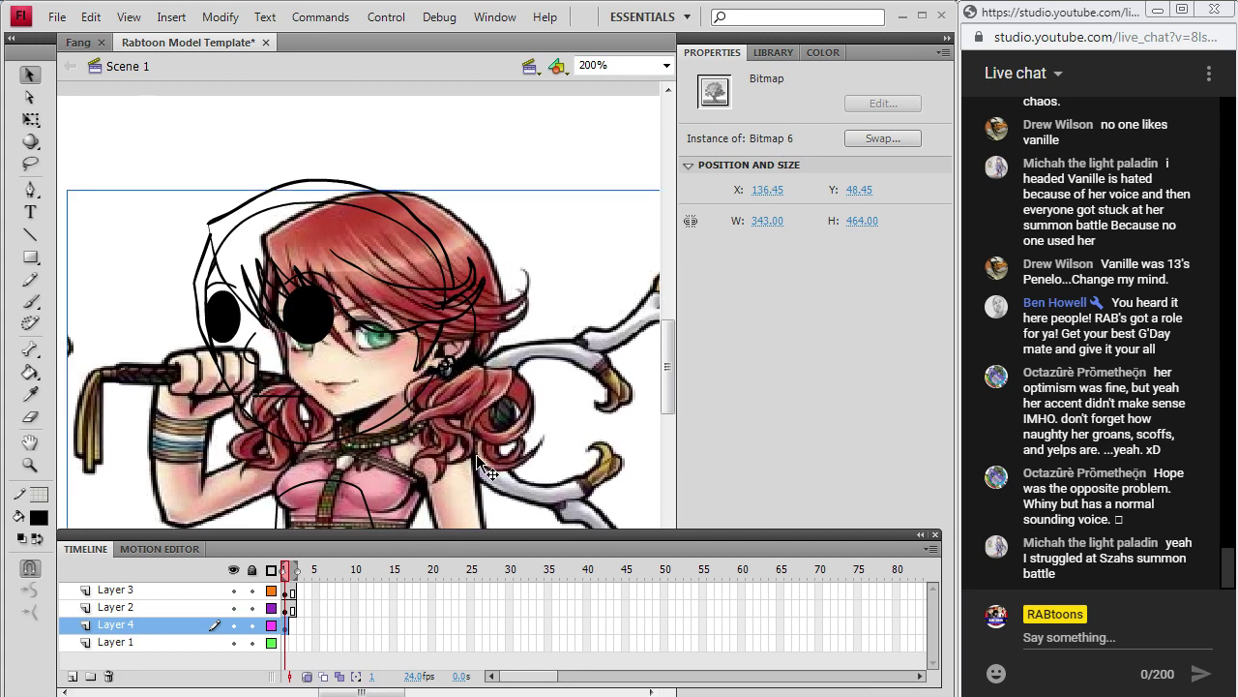
{"action": "left_click", "coordinate": [293, 589]}
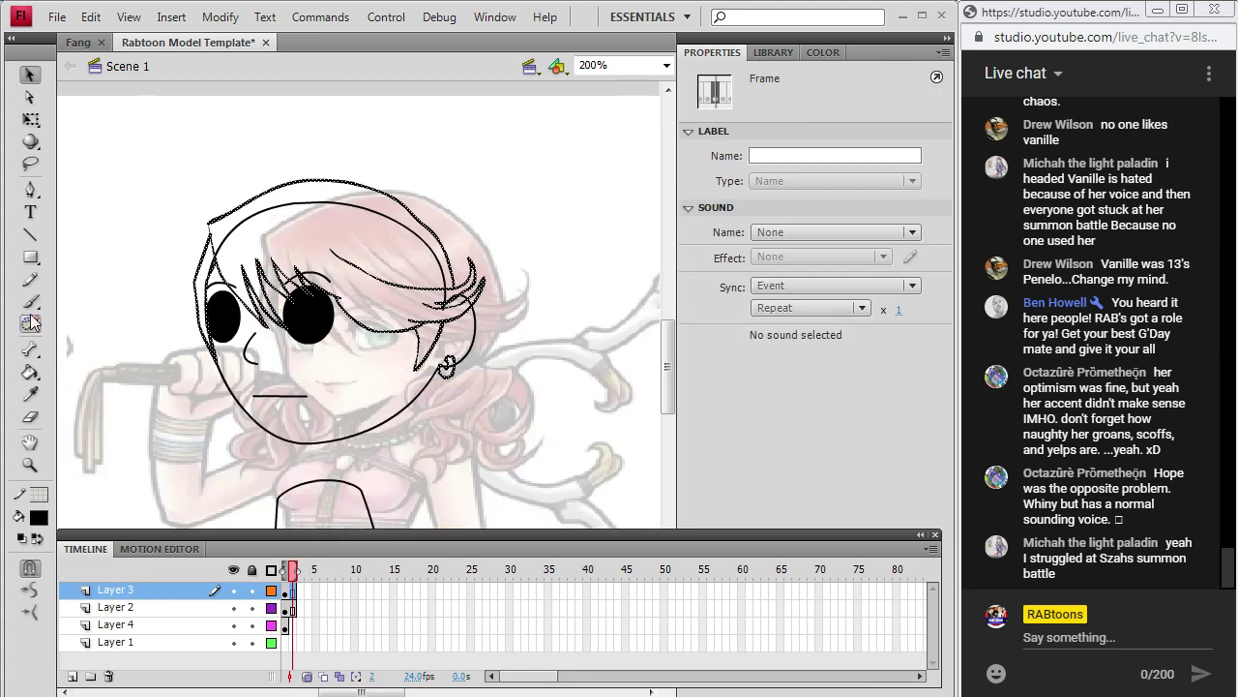
{"action": "key", "text": "b"}
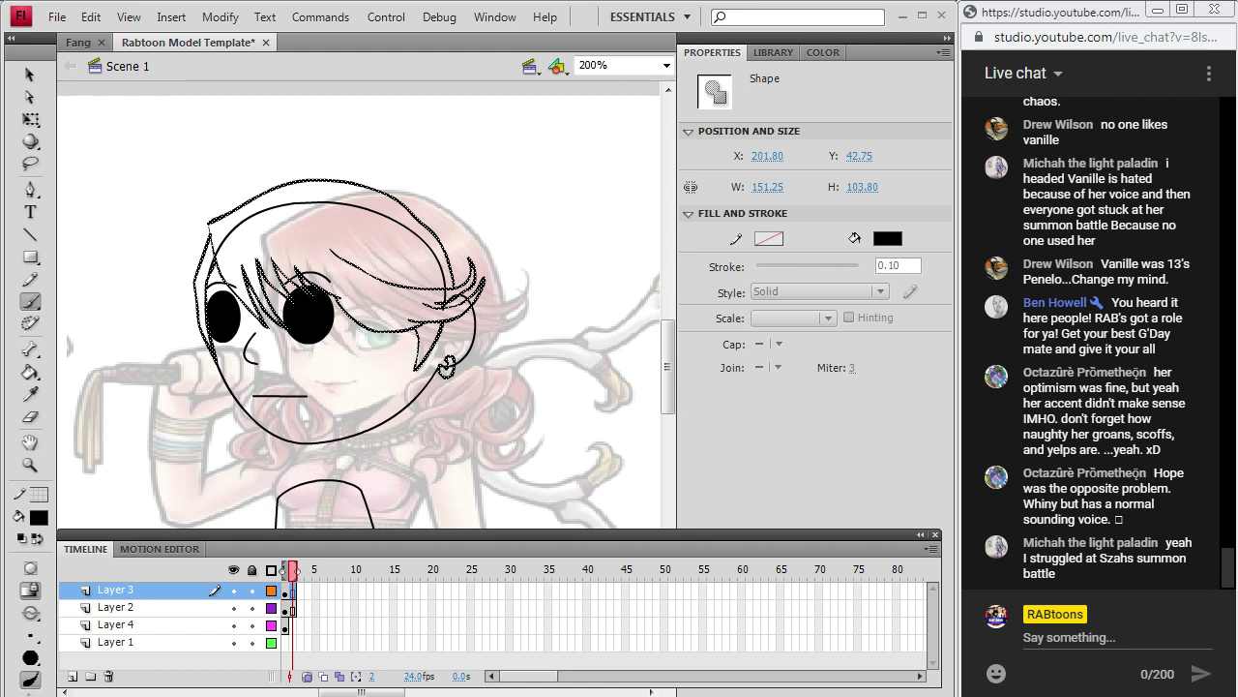
{"action": "key", "text": "Escape"}
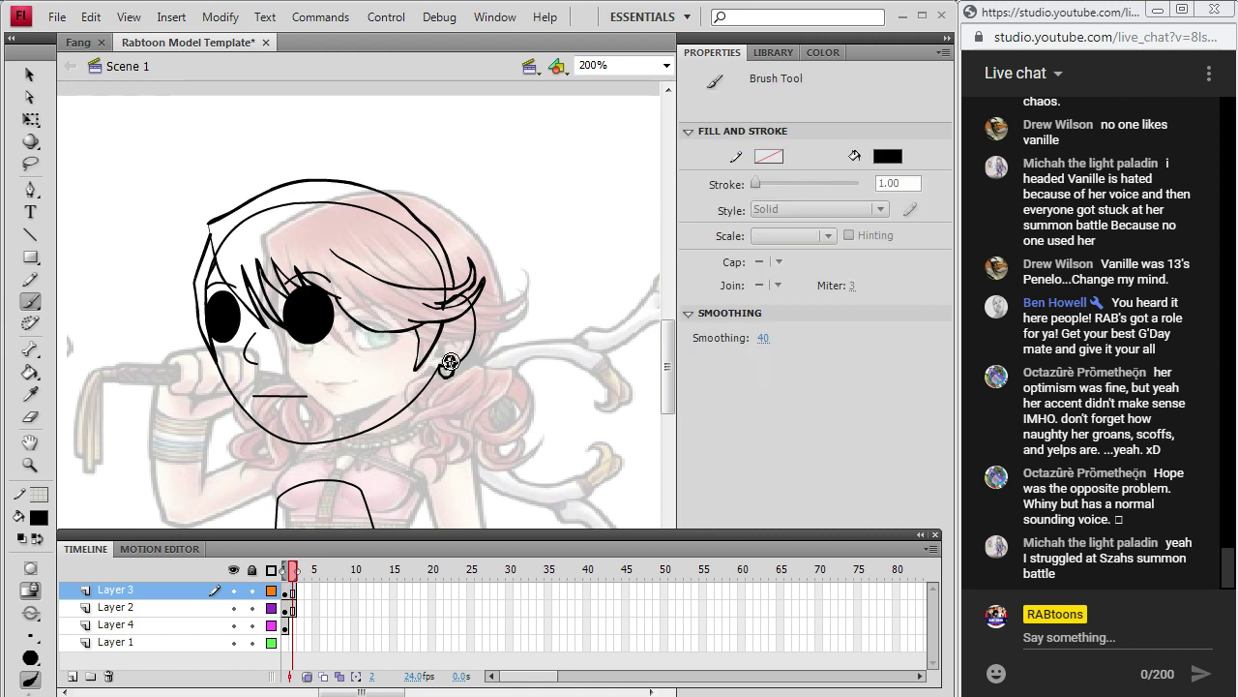
Brush the top outline and large outer curl of the pigtail below the earring, tracing the reference and redoing misplaced strokes.
{"action": "left_click_drag", "start_coordinate": [432, 373], "coordinate": [415, 378]}
{"action": "key", "text": "ctrl+z"}
{"action": "mouse_move", "coordinate": [431, 369]}
{"action": "left_mouse_down"}
{"action": "mouse_move", "coordinate": [411, 440]}
{"action": "mouse_move", "coordinate": [418, 418]}
{"action": "mouse_move", "coordinate": [460, 417]}
{"action": "mouse_move", "coordinate": [438, 400]}
{"action": "mouse_move", "coordinate": [470, 387]}
{"action": "left_mouse_up"}
{"action": "key", "text": "ctrl+z"}
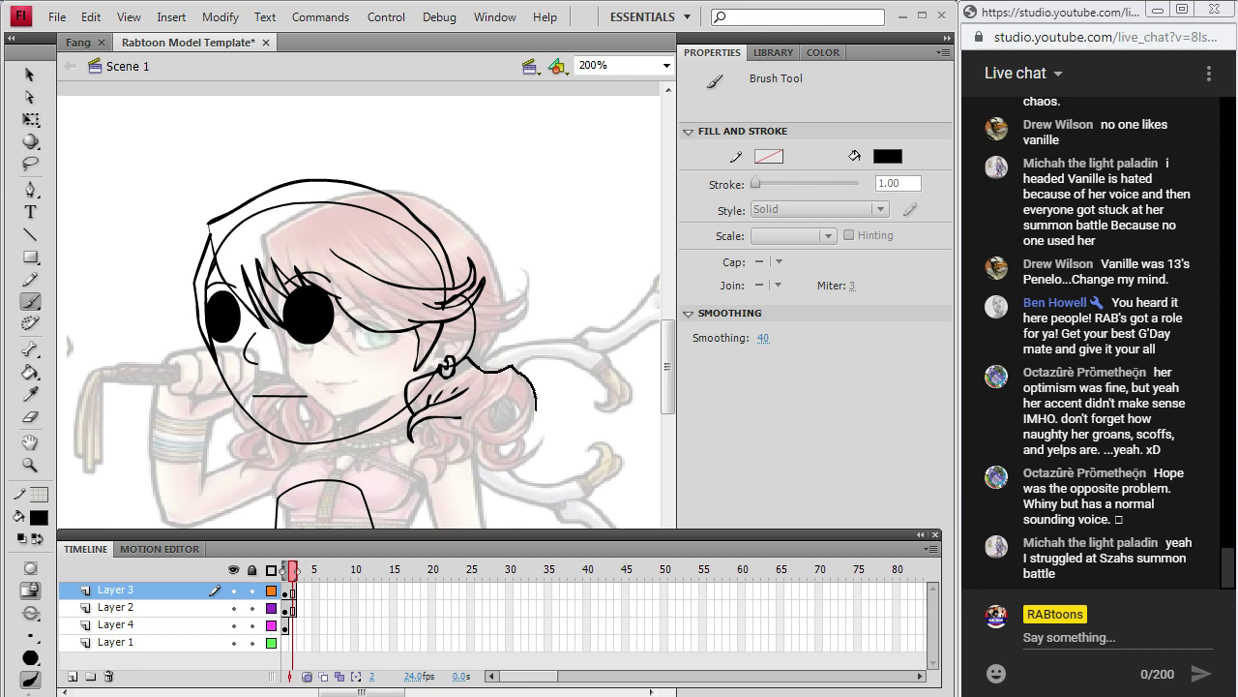
{"action": "left_click_drag", "start_coordinate": [536, 410], "coordinate": [530, 428]}
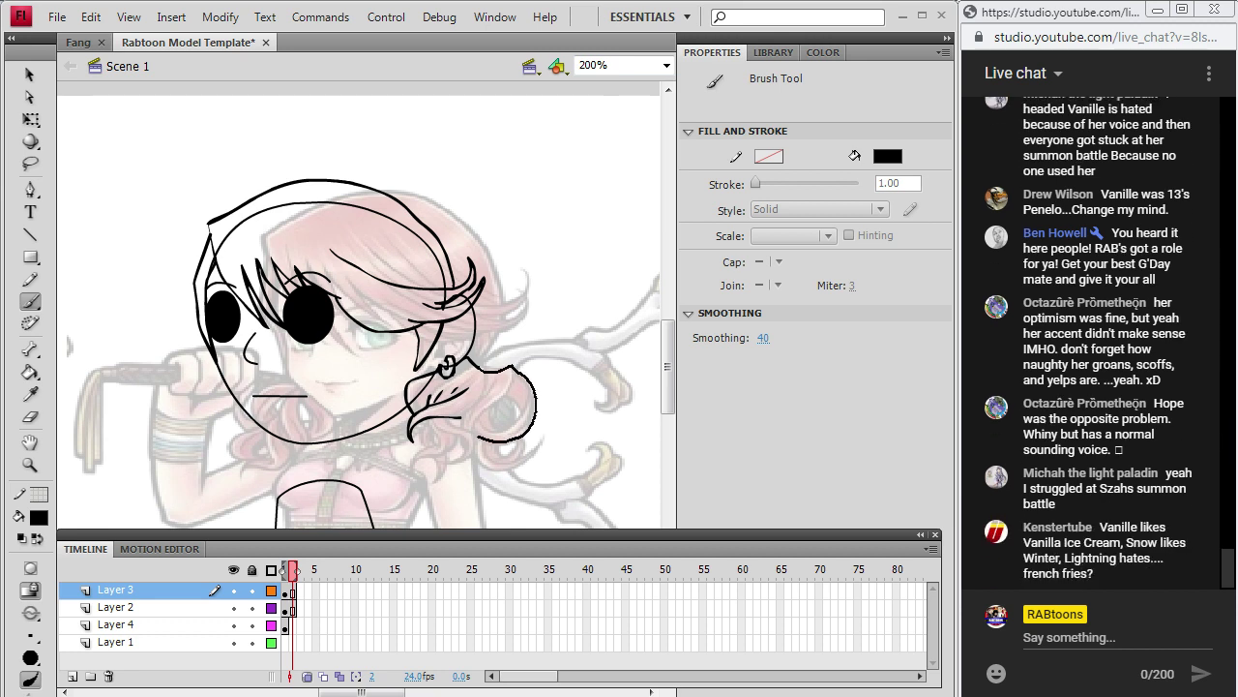
{"action": "mouse_move", "coordinate": [480, 428]}
{"action": "left_mouse_down"}
{"action": "mouse_move", "coordinate": [519, 420]}
{"action": "mouse_move", "coordinate": [522, 387]}
{"action": "left_mouse_up"}
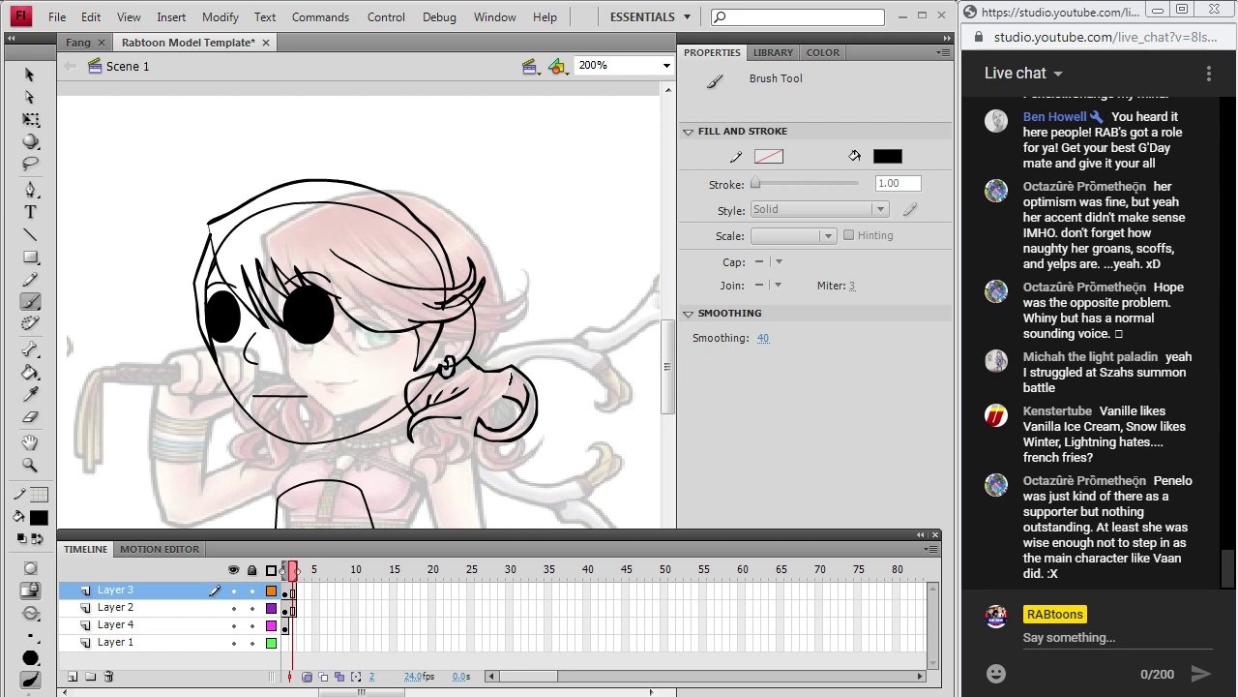
Add the inner strands and the lower hanging curls to the pigtail below the earring with the Brush tool.
{"action": "mouse_move", "coordinate": [507, 377]}
{"action": "left_mouse_down"}
{"action": "mouse_move", "coordinate": [486, 411]}
{"action": "mouse_move", "coordinate": [483, 389]}
{"action": "mouse_move", "coordinate": [465, 414]}
{"action": "left_mouse_up"}
{"action": "mouse_move", "coordinate": [462, 422]}
{"action": "left_mouse_down"}
{"action": "mouse_move", "coordinate": [484, 385]}
{"action": "mouse_move", "coordinate": [462, 392]}
{"action": "mouse_move", "coordinate": [474, 397]}
{"action": "left_mouse_up"}
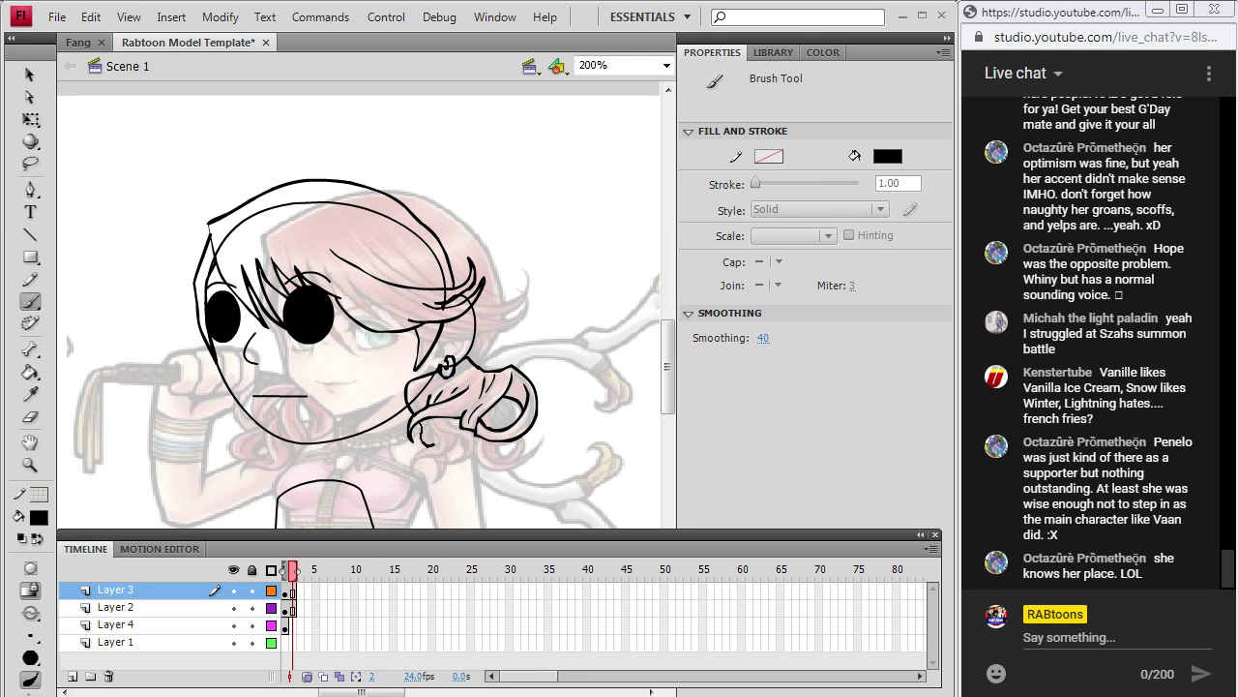
{"action": "left_click_drag", "start_coordinate": [426, 420], "coordinate": [432, 445]}
{"action": "mouse_move", "coordinate": [428, 454]}
{"action": "left_mouse_down"}
{"action": "mouse_move", "coordinate": [417, 467]}
{"action": "mouse_move", "coordinate": [435, 481]}
{"action": "mouse_move", "coordinate": [456, 462]}
{"action": "left_mouse_up"}
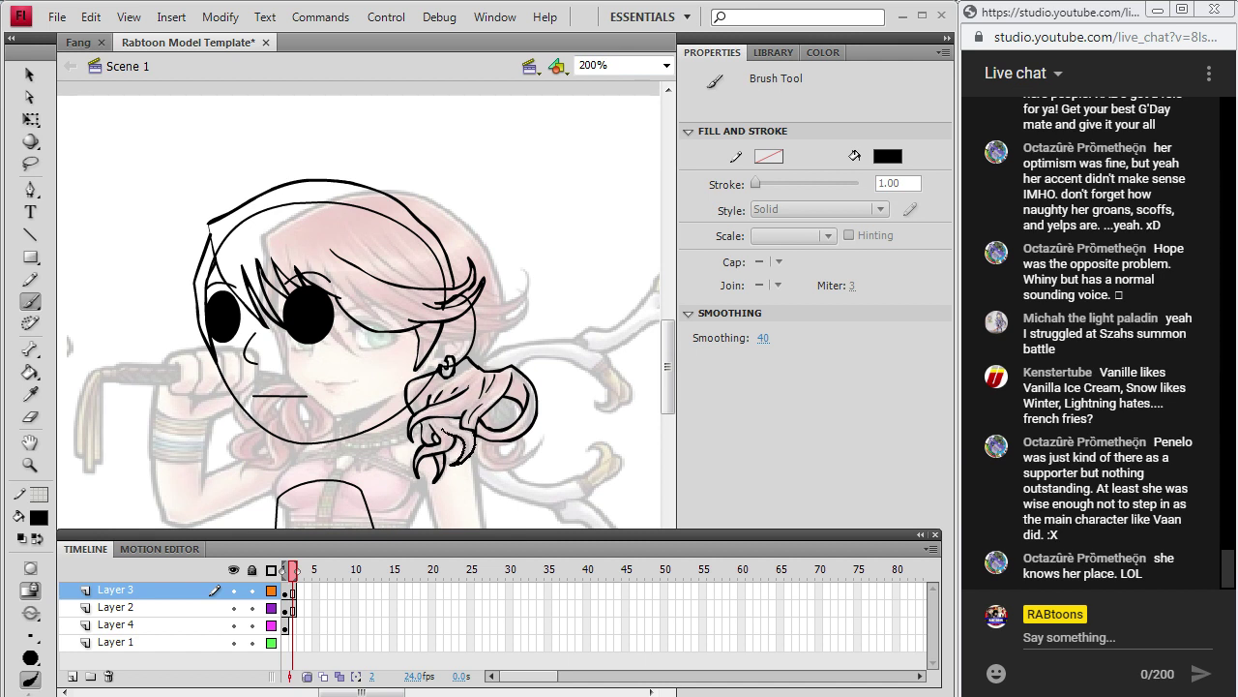
{"action": "key", "text": "ctrl+z"}
{"action": "mouse_move", "coordinate": [516, 411]}
{"action": "left_mouse_down"}
{"action": "mouse_move", "coordinate": [478, 451]}
{"action": "mouse_move", "coordinate": [518, 466]}
{"action": "mouse_move", "coordinate": [538, 443]}
{"action": "mouse_move", "coordinate": [501, 466]}
{"action": "mouse_move", "coordinate": [484, 458]}
{"action": "mouse_move", "coordinate": [503, 436]}
{"action": "mouse_move", "coordinate": [516, 453]}
{"action": "mouse_move", "coordinate": [505, 457]}
{"action": "left_mouse_up"}
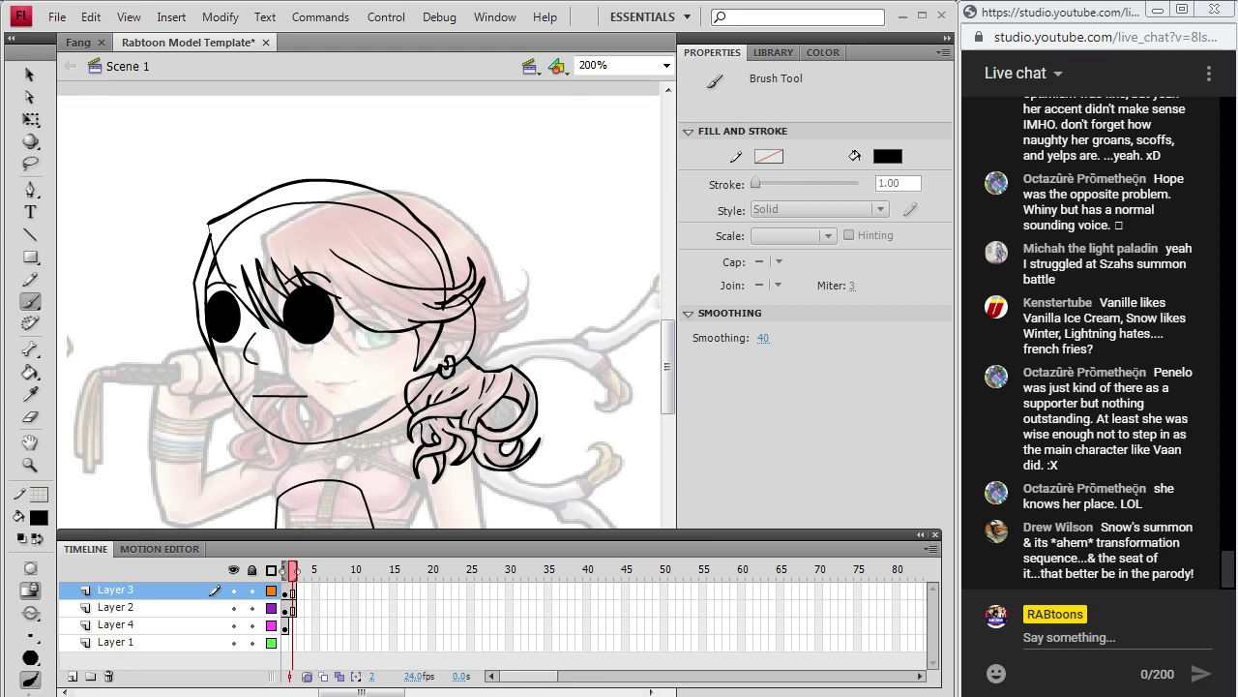
Check the browser picture, shift the Layer 4 reference bitmap left to about X 105, and ready the brush on Layer 3's second frame.
{"action": "key", "text": "alt+Tab"}
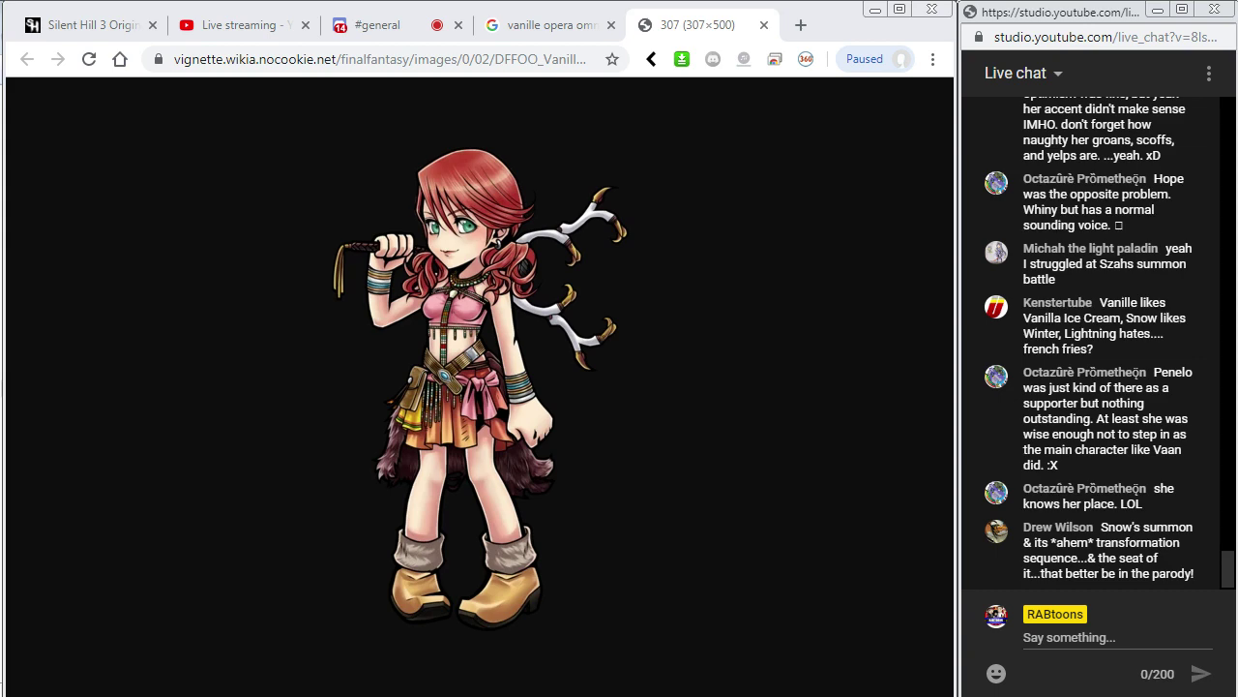
{"action": "key", "text": "alt+Tab"}
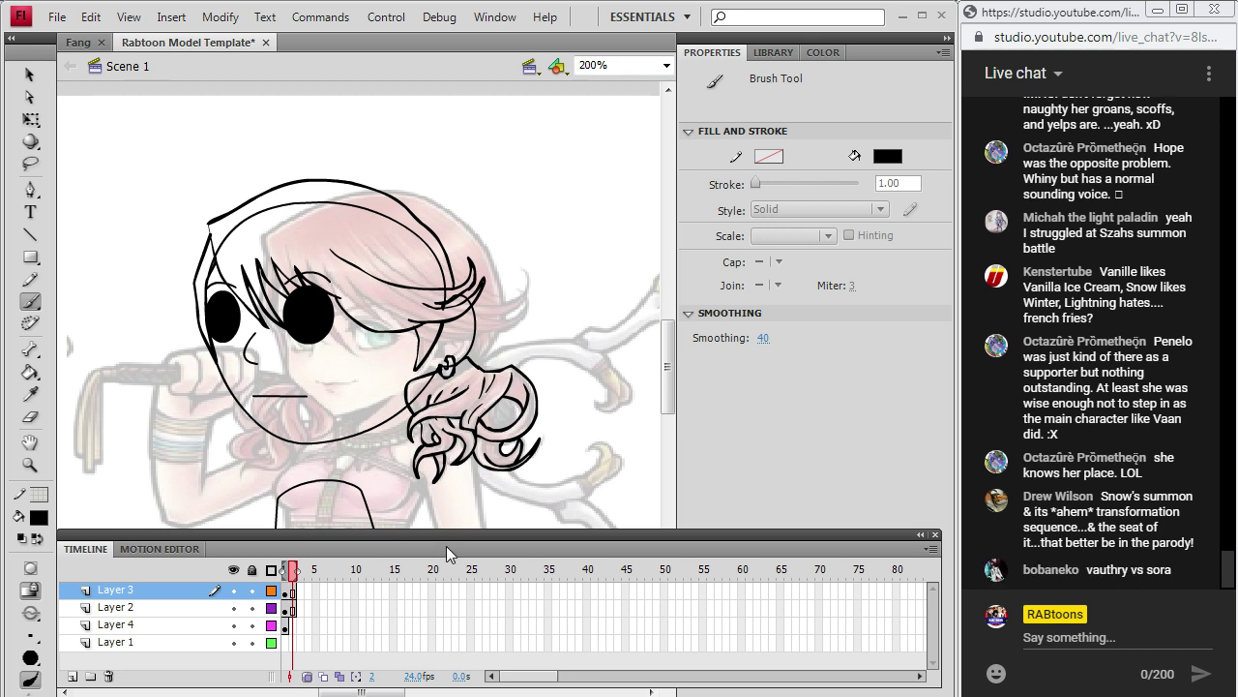
{"action": "left_click_drag", "start_coordinate": [402, 690], "coordinate": [387, 691]}
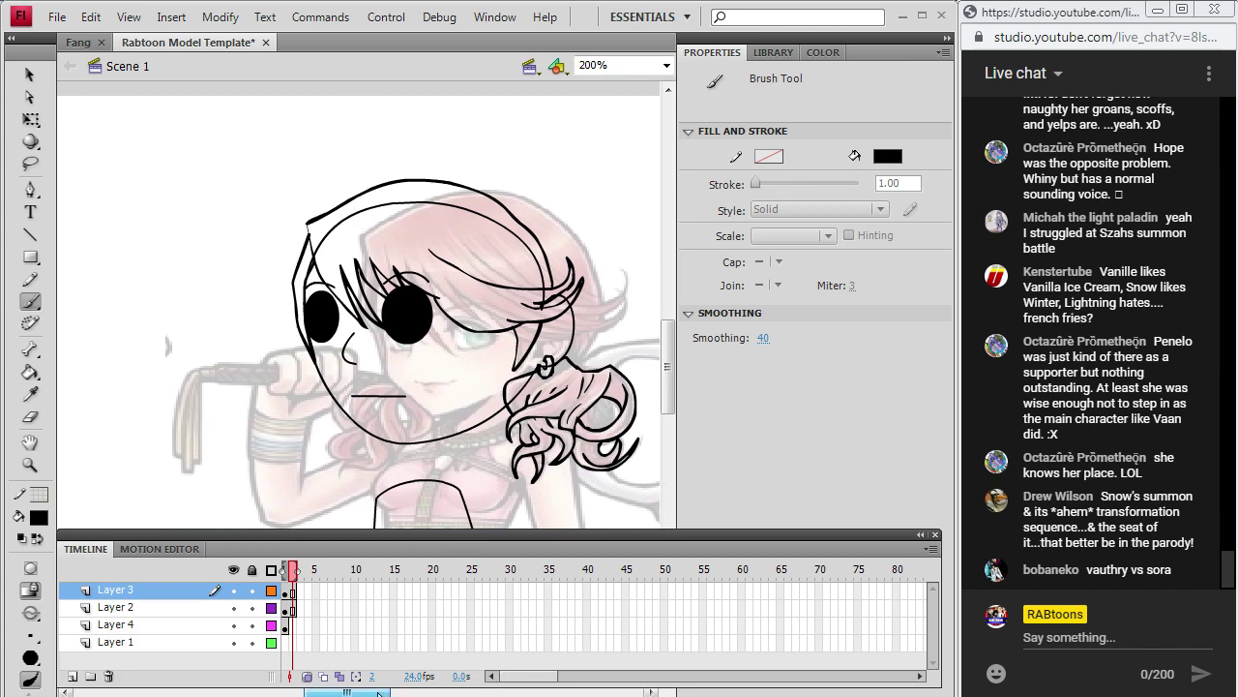
{"action": "left_click", "coordinate": [288, 626]}
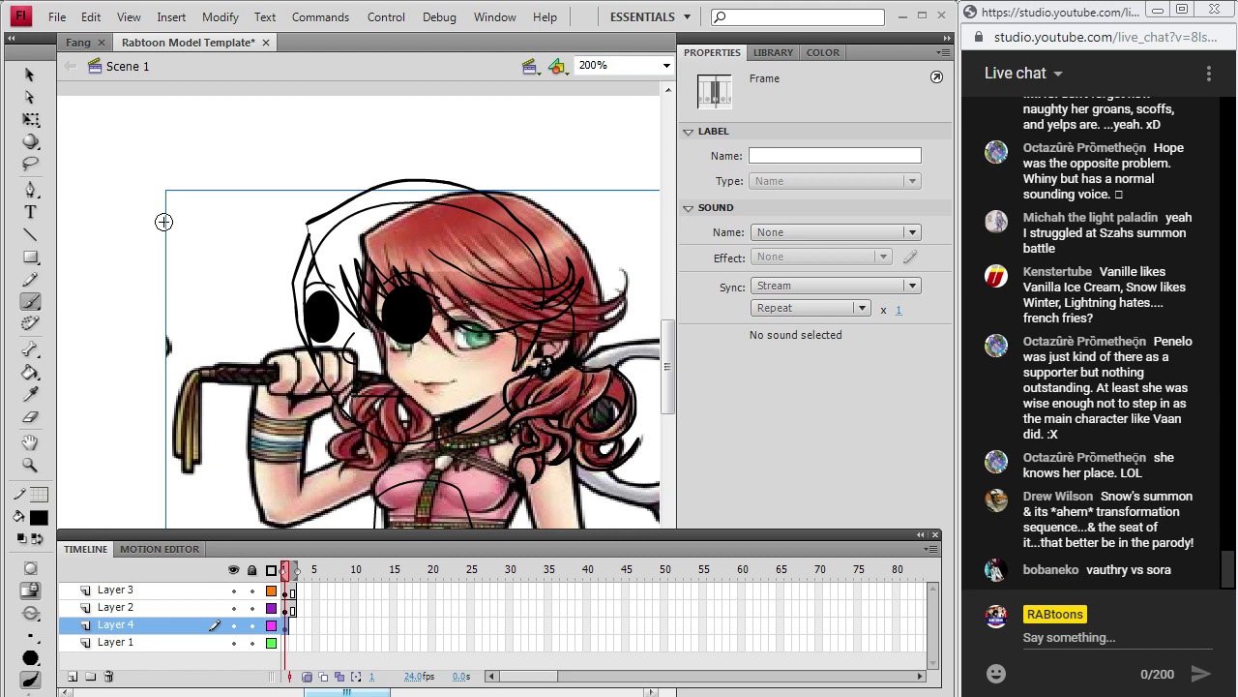
{"action": "key", "text": "v"}
{"action": "left_click", "coordinate": [491, 437]}
{"action": "mouse_move", "coordinate": [475, 443]}
{"action": "left_mouse_down"}
{"action": "mouse_move", "coordinate": [434, 459]}
{"action": "mouse_move", "coordinate": [425, 448]}
{"action": "left_mouse_up"}
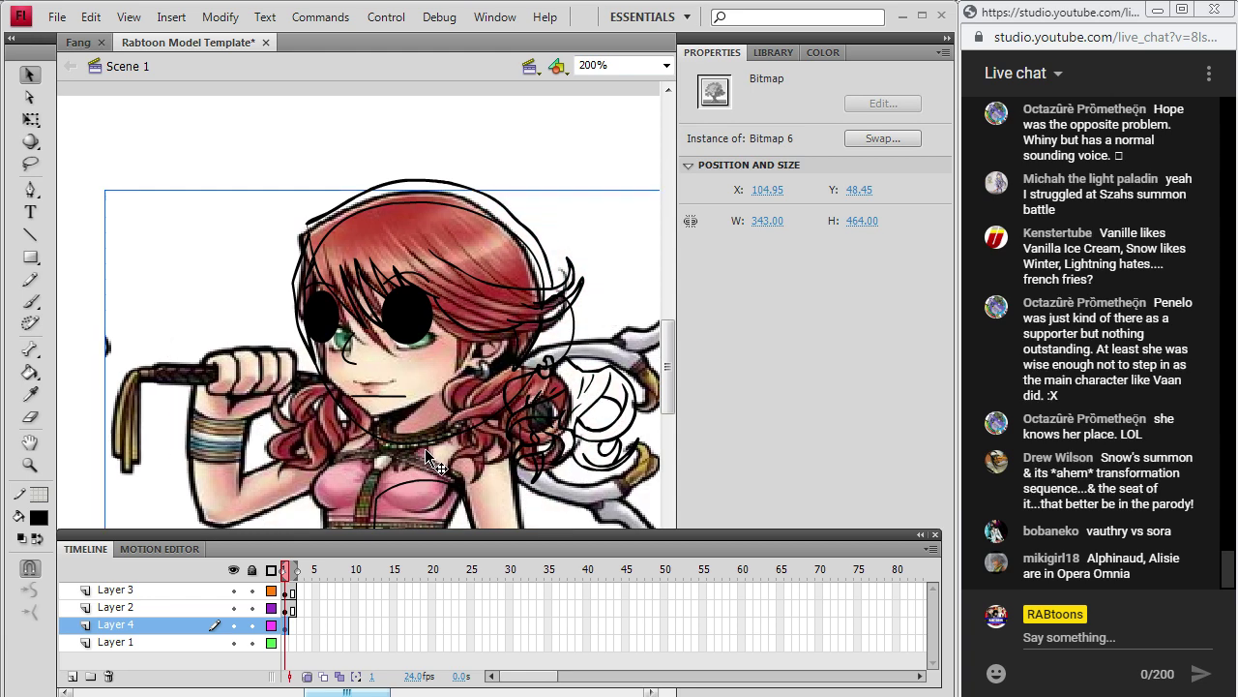
{"action": "left_click", "coordinate": [293, 589]}
{"action": "left_click", "coordinate": [30, 301]}
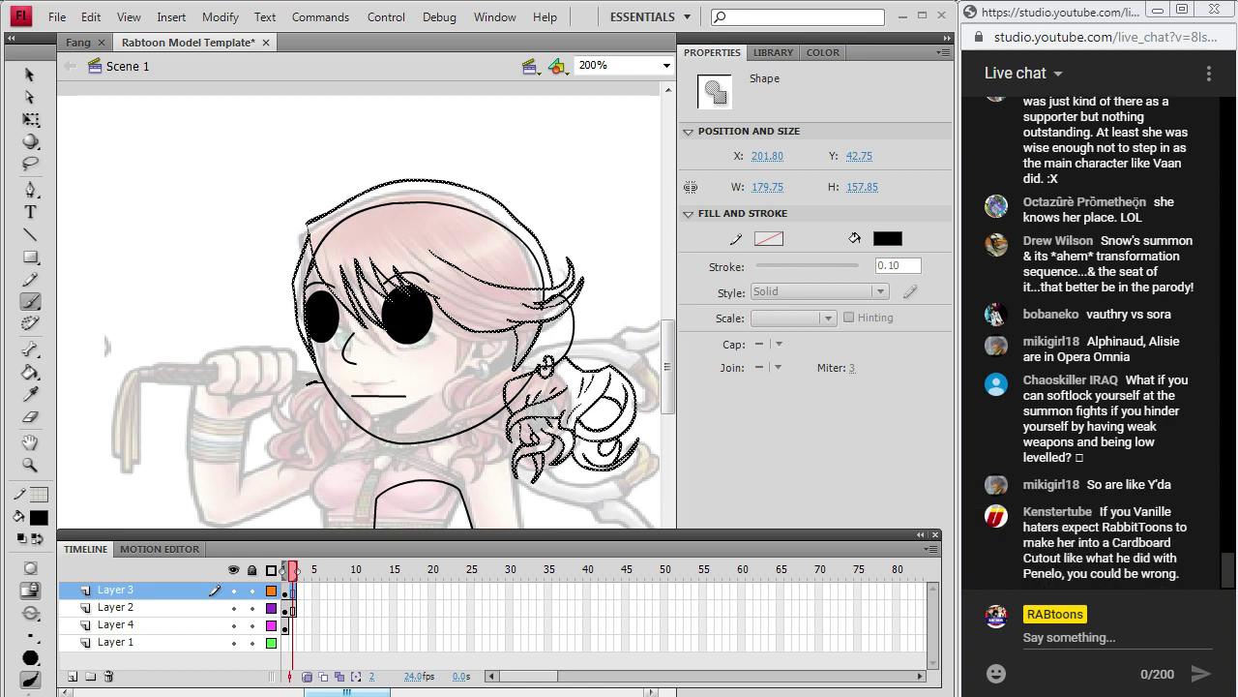
{"action": "key", "text": "ctrl+shift+a"}
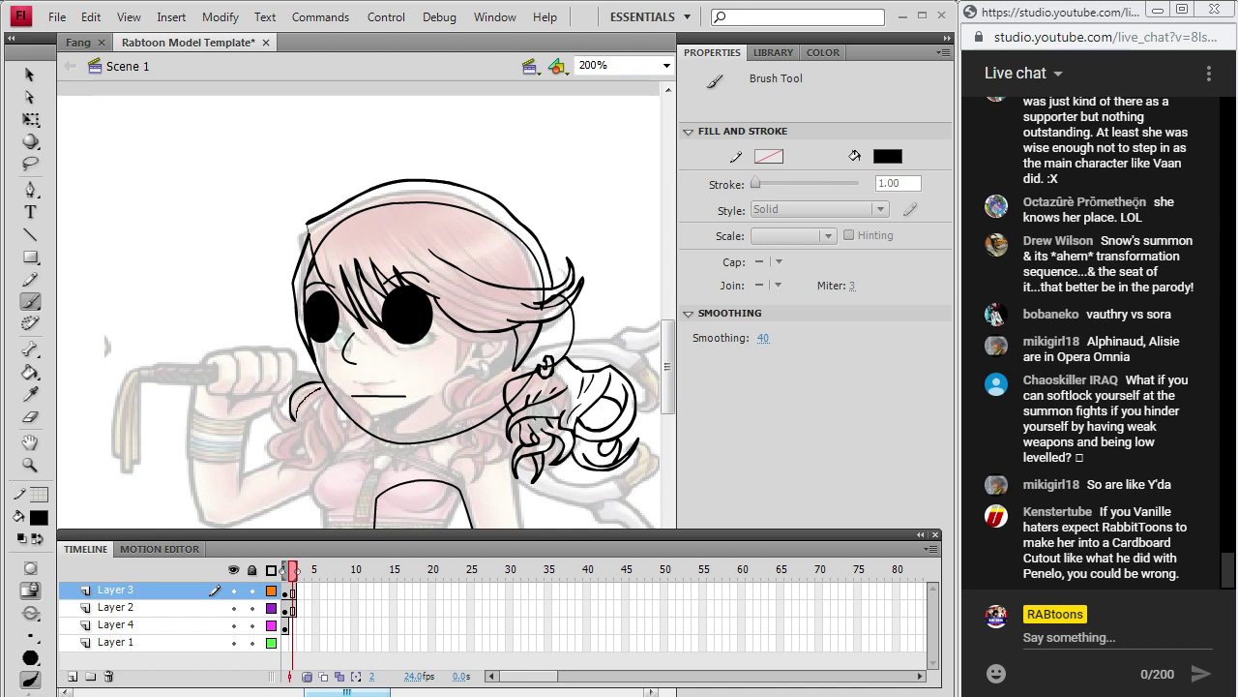
Brush the second pigtail with its curls and inner strands beside the jaw, and touch up the hairline at the temple.
{"action": "left_click_drag", "start_coordinate": [304, 395], "coordinate": [327, 383]}
{"action": "mouse_move", "coordinate": [324, 383]}
{"action": "left_mouse_down"}
{"action": "mouse_move", "coordinate": [284, 394]}
{"action": "mouse_move", "coordinate": [285, 429]}
{"action": "mouse_move", "coordinate": [277, 399]}
{"action": "mouse_move", "coordinate": [325, 400]}
{"action": "mouse_move", "coordinate": [275, 395]}
{"action": "mouse_move", "coordinate": [290, 420]}
{"action": "left_mouse_up"}
{"action": "mouse_move", "coordinate": [338, 427]}
{"action": "left_mouse_down"}
{"action": "mouse_move", "coordinate": [329, 457]}
{"action": "mouse_move", "coordinate": [306, 422]}
{"action": "mouse_move", "coordinate": [312, 461]}
{"action": "left_mouse_up"}
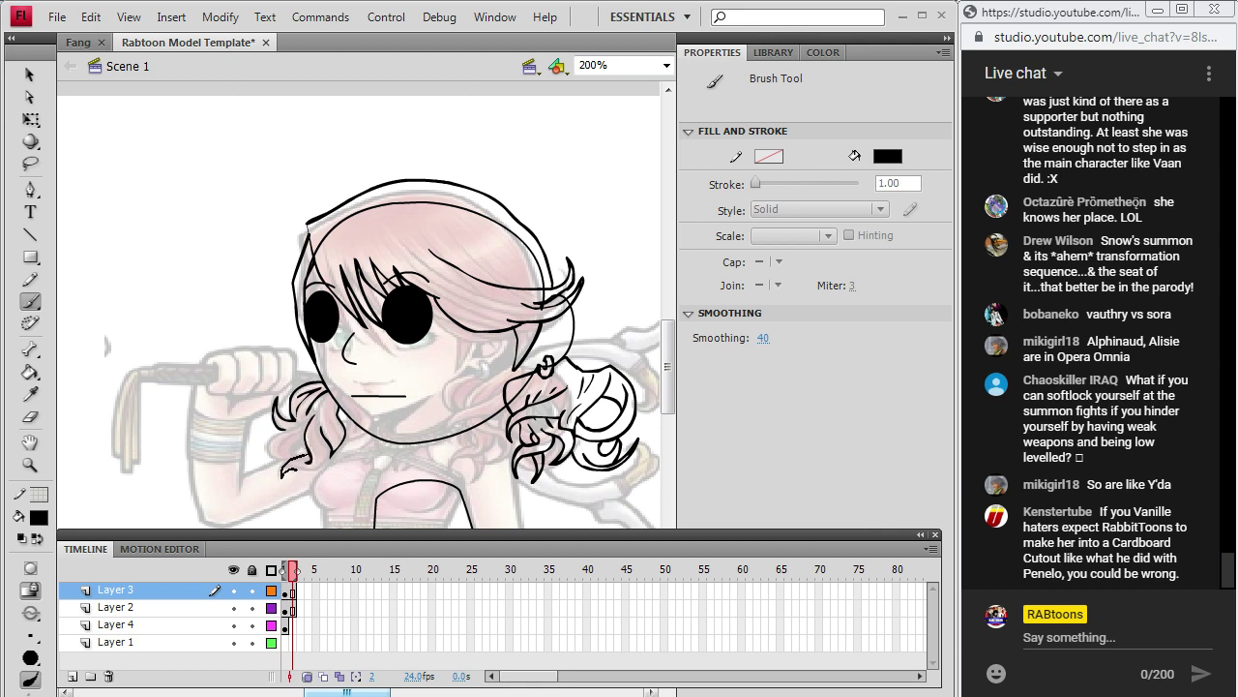
{"action": "left_click_drag", "start_coordinate": [287, 465], "coordinate": [282, 476]}
{"action": "mouse_move", "coordinate": [310, 425]}
{"action": "left_mouse_down"}
{"action": "mouse_move", "coordinate": [279, 469]}
{"action": "mouse_move", "coordinate": [280, 433]}
{"action": "mouse_move", "coordinate": [291, 445]}
{"action": "mouse_move", "coordinate": [302, 430]}
{"action": "mouse_move", "coordinate": [300, 461]}
{"action": "left_mouse_up"}
{"action": "left_click_drag", "start_coordinate": [319, 394], "coordinate": [316, 413]}
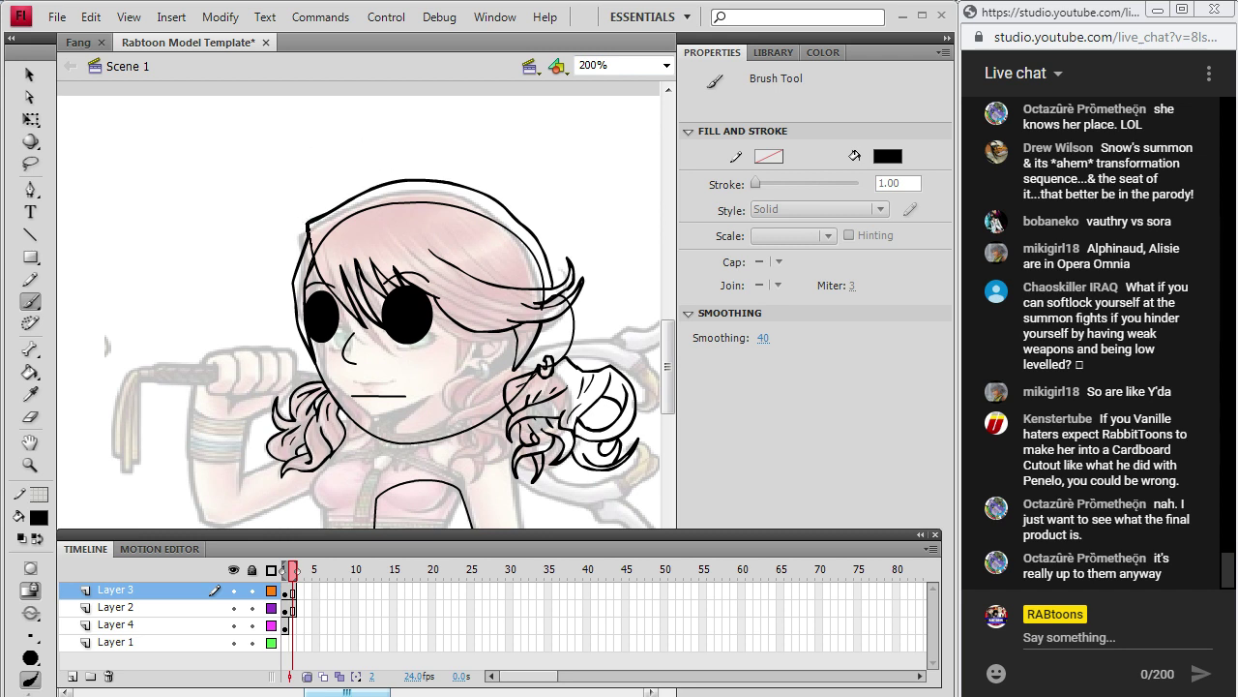
{"action": "left_click_drag", "start_coordinate": [306, 244], "coordinate": [316, 215]}
Turn off onion skinning to view the line art without the reference picture.
{"action": "scroll", "coordinate": [675, 354], "scroll_direction": "down", "scroll_amount": 1}
{"action": "left_click", "coordinate": [30, 394]}
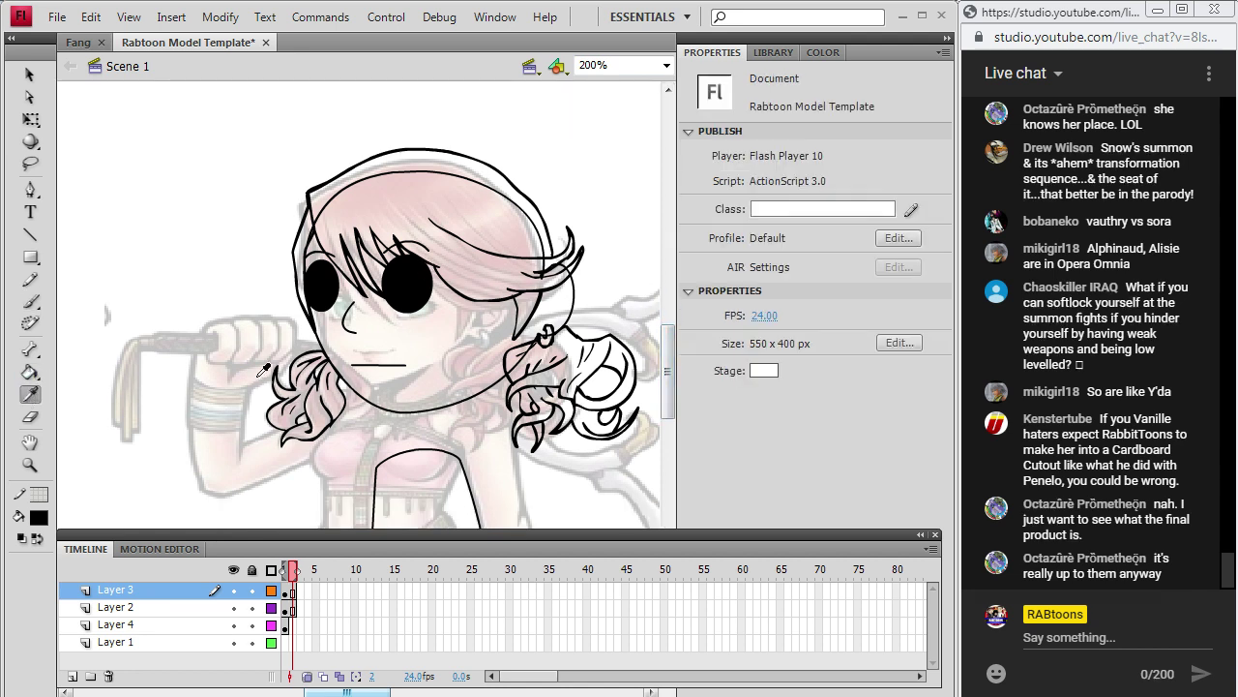
{"action": "left_click", "coordinate": [308, 677]}
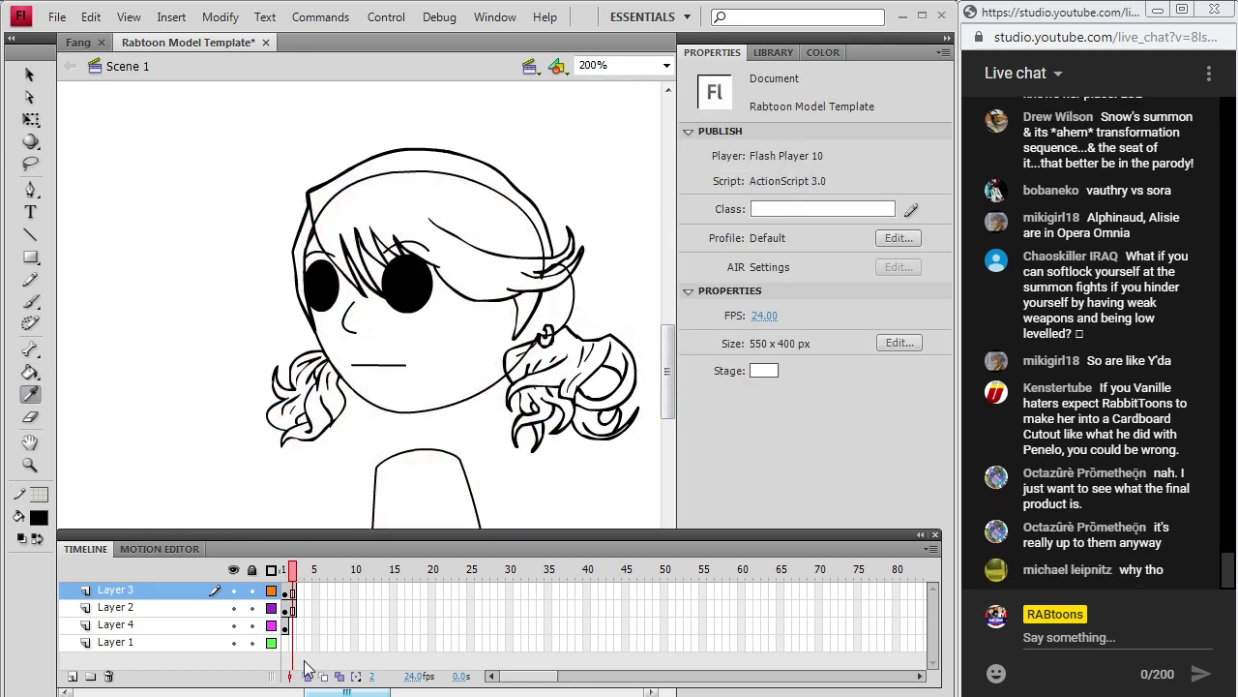
Start saving the document under a new name and open the Final Fantasy folder inside Games.
{"action": "left_click", "coordinate": [57, 16]}
{"action": "key", "text": "Escape"}
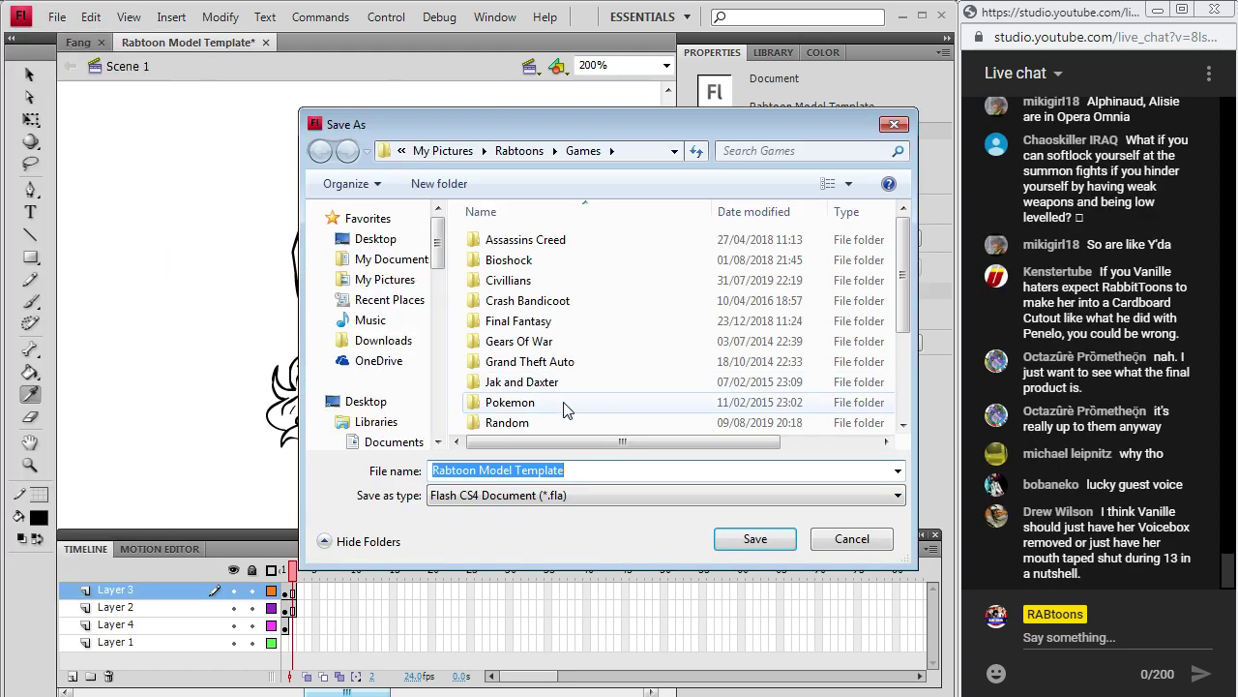
{"action": "double_click", "coordinate": [515, 321]}
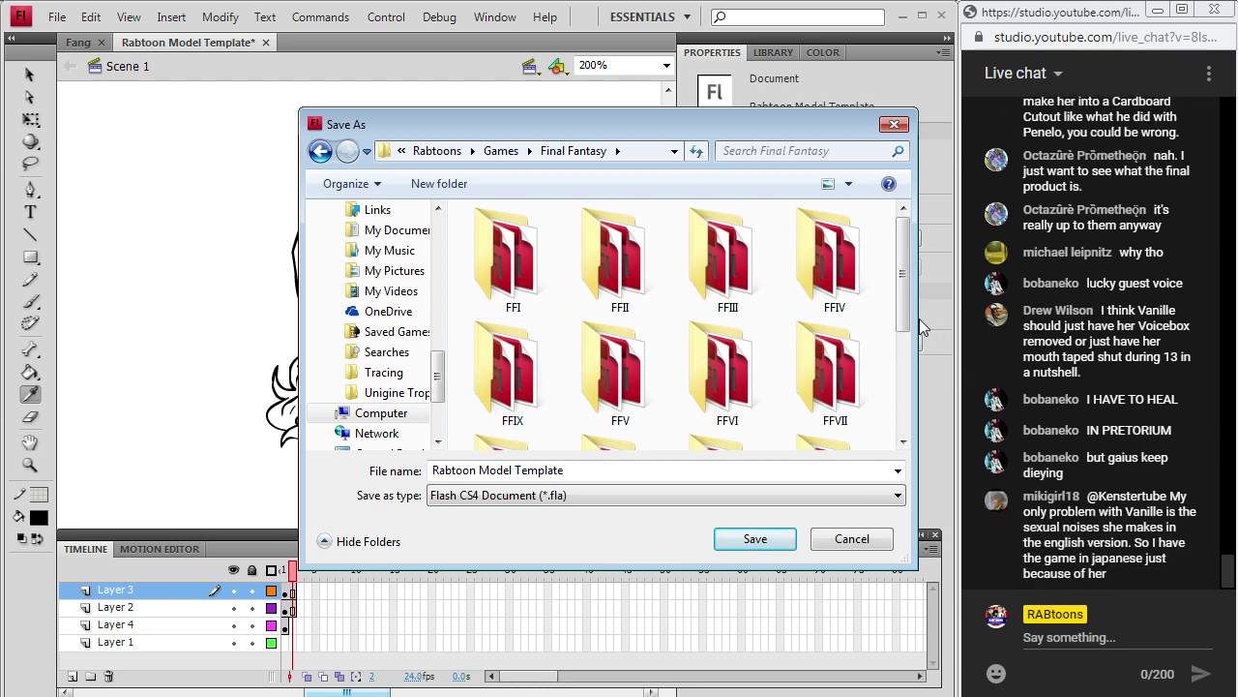
{"action": "left_click", "coordinate": [1139, 197]}
{"action": "scroll", "coordinate": [1088, 126], "scroll_direction": "up", "scroll_amount": 3}
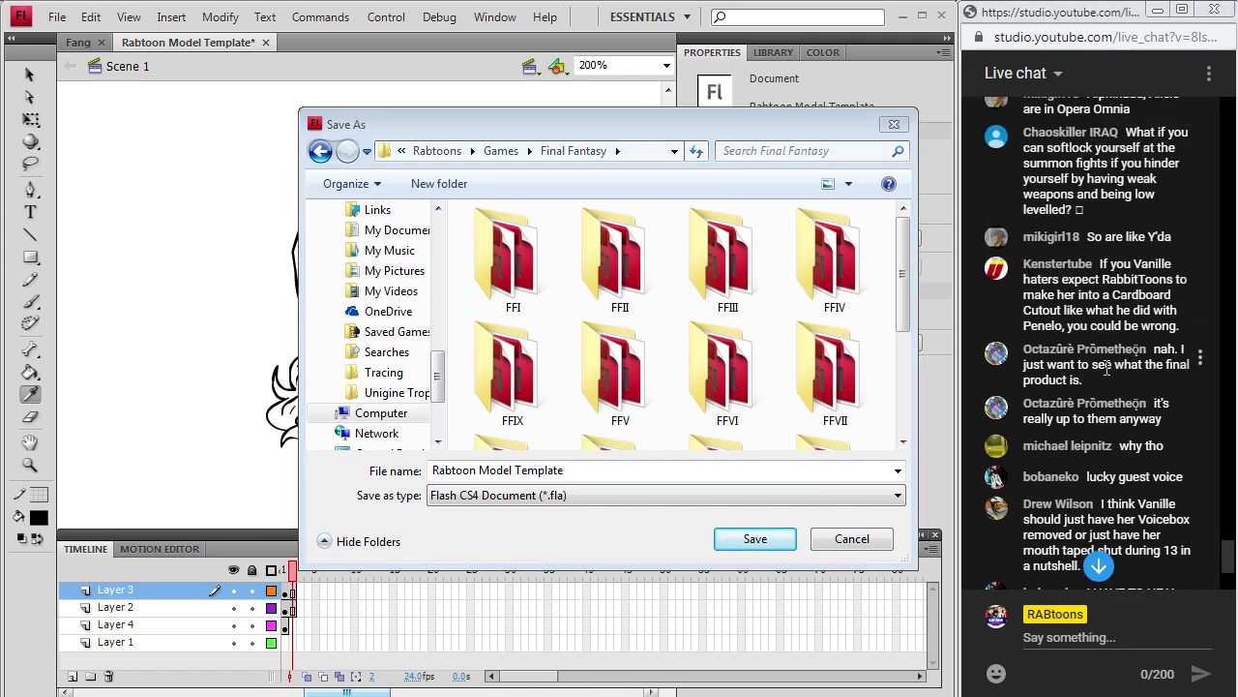
{"action": "scroll", "coordinate": [1108, 370], "scroll_direction": "down", "scroll_amount": 3}
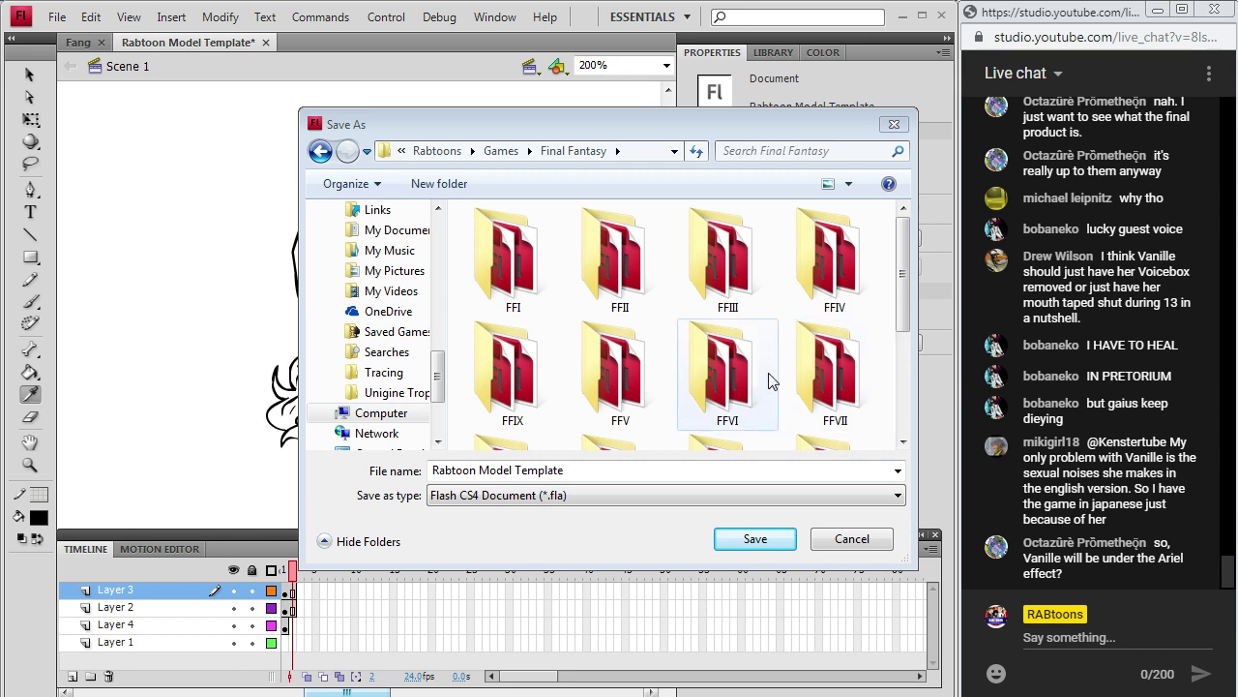
Save the document as Vanille in the FFXIII folder.
{"action": "left_click_drag", "start_coordinate": [901, 280], "coordinate": [891, 362]}
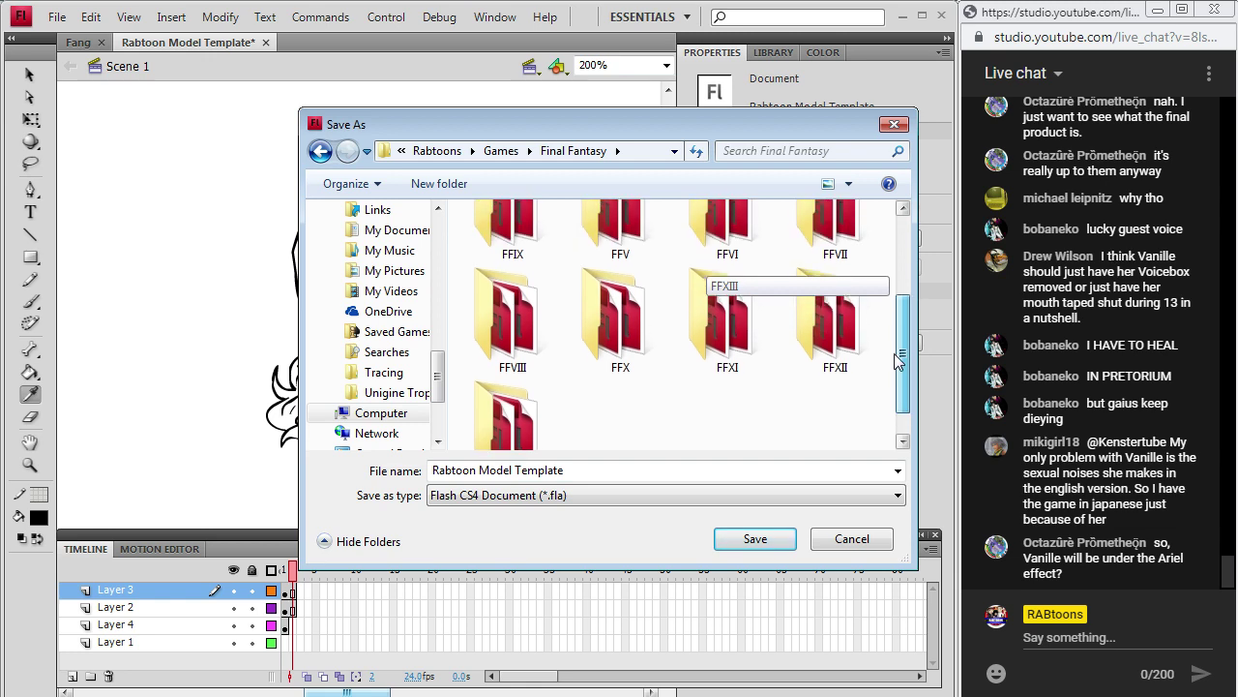
{"action": "left_click_drag", "start_coordinate": [627, 132], "coordinate": [678, 110]}
{"action": "double_click", "coordinate": [557, 382]}
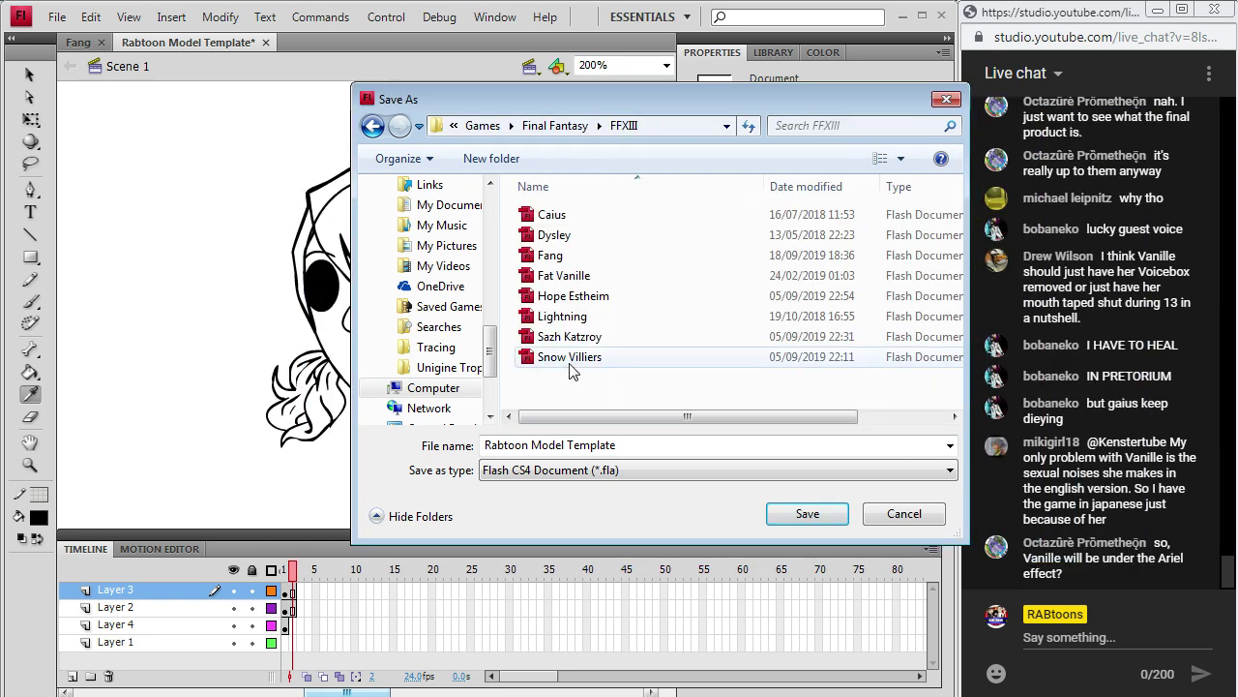
{"action": "left_click", "coordinate": [619, 448]}
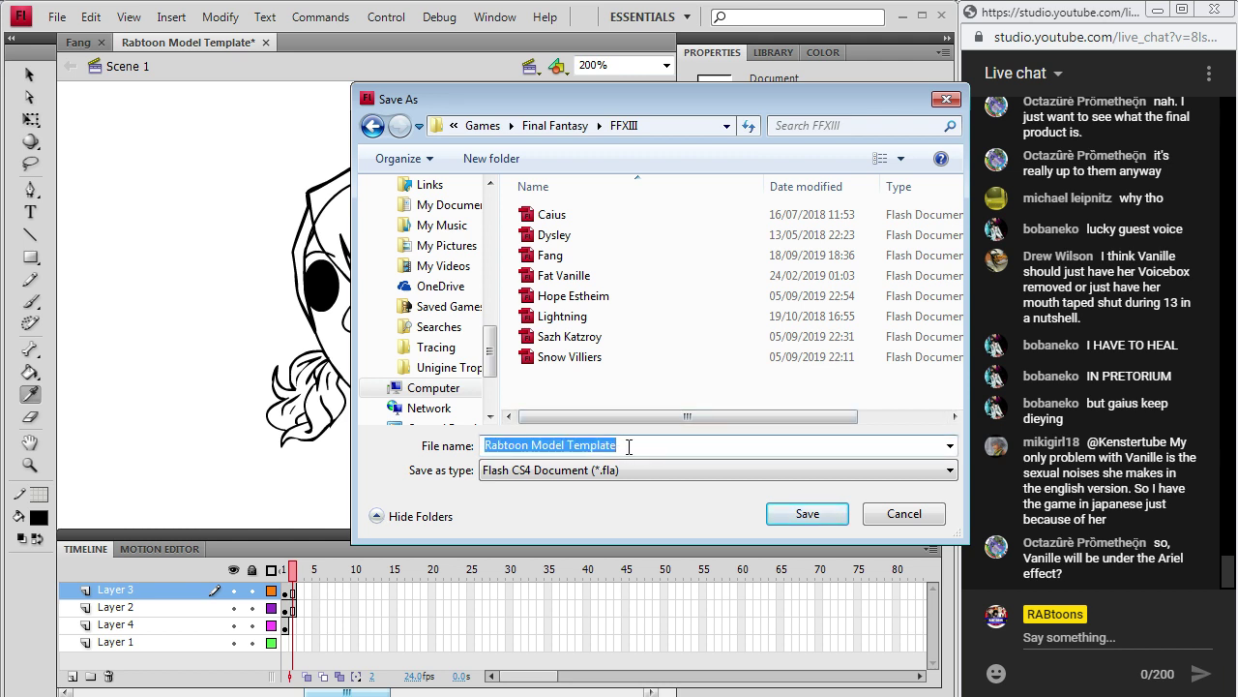
{"action": "type", "text": "Vanille"}
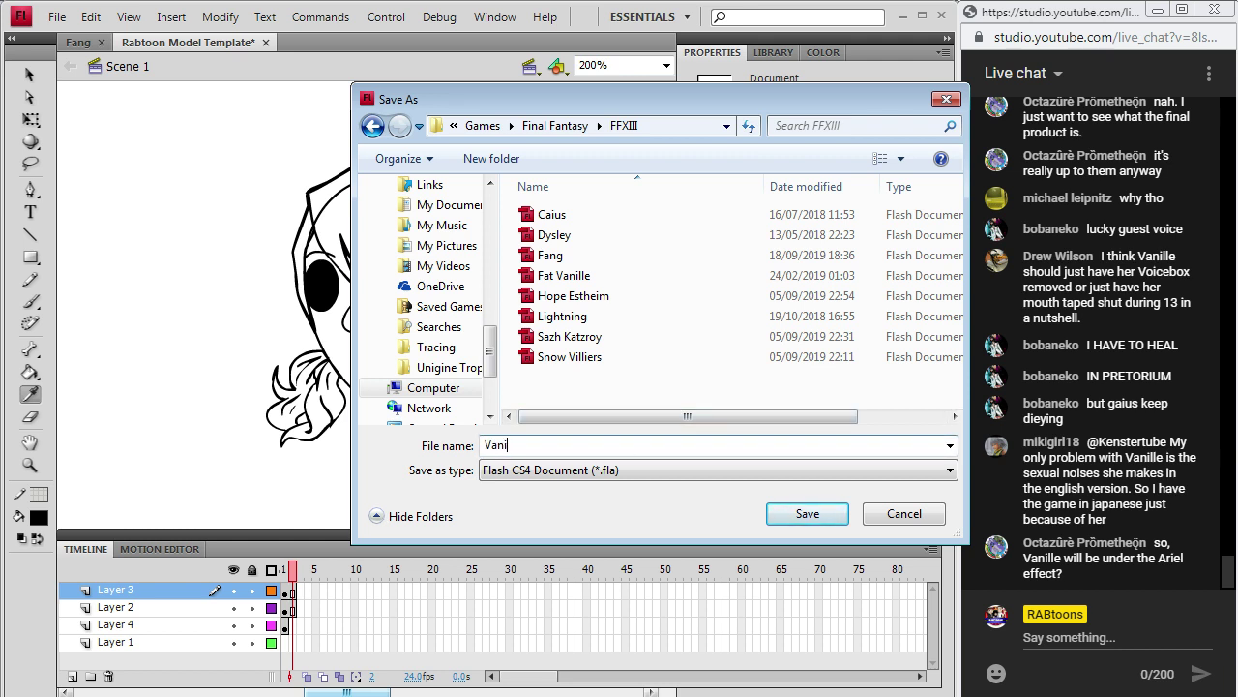
{"action": "left_click", "coordinate": [822, 520]}
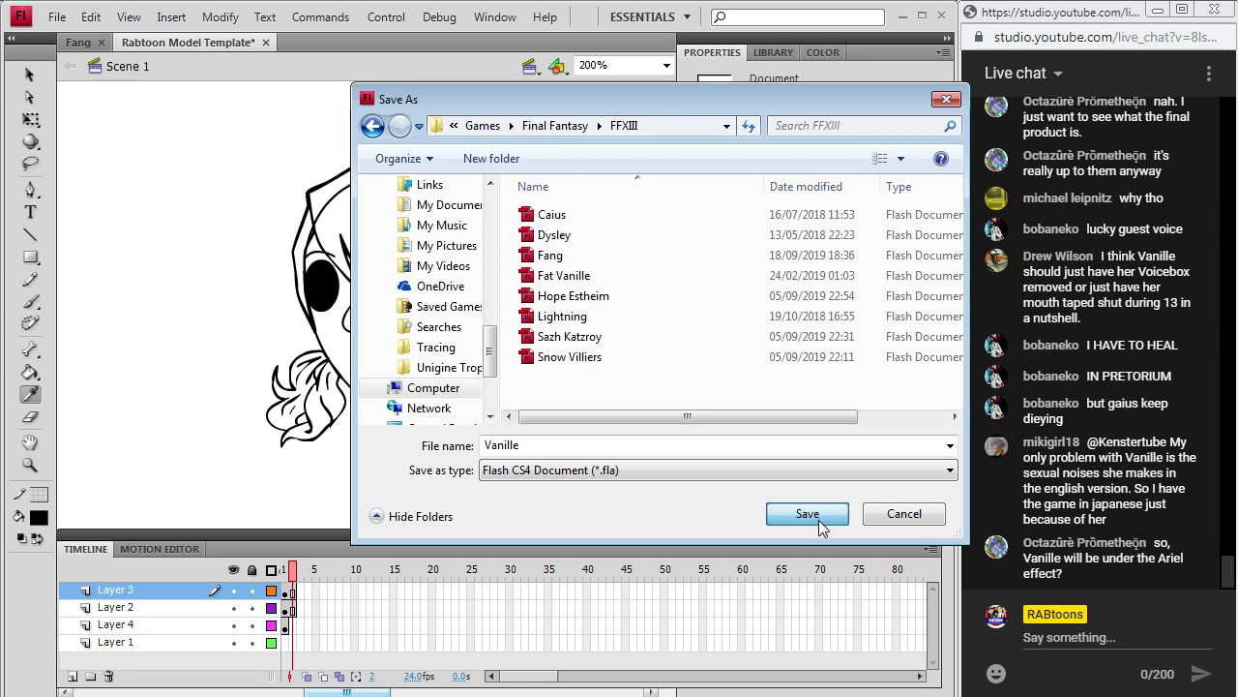
{"action": "left_click", "coordinate": [819, 524]}
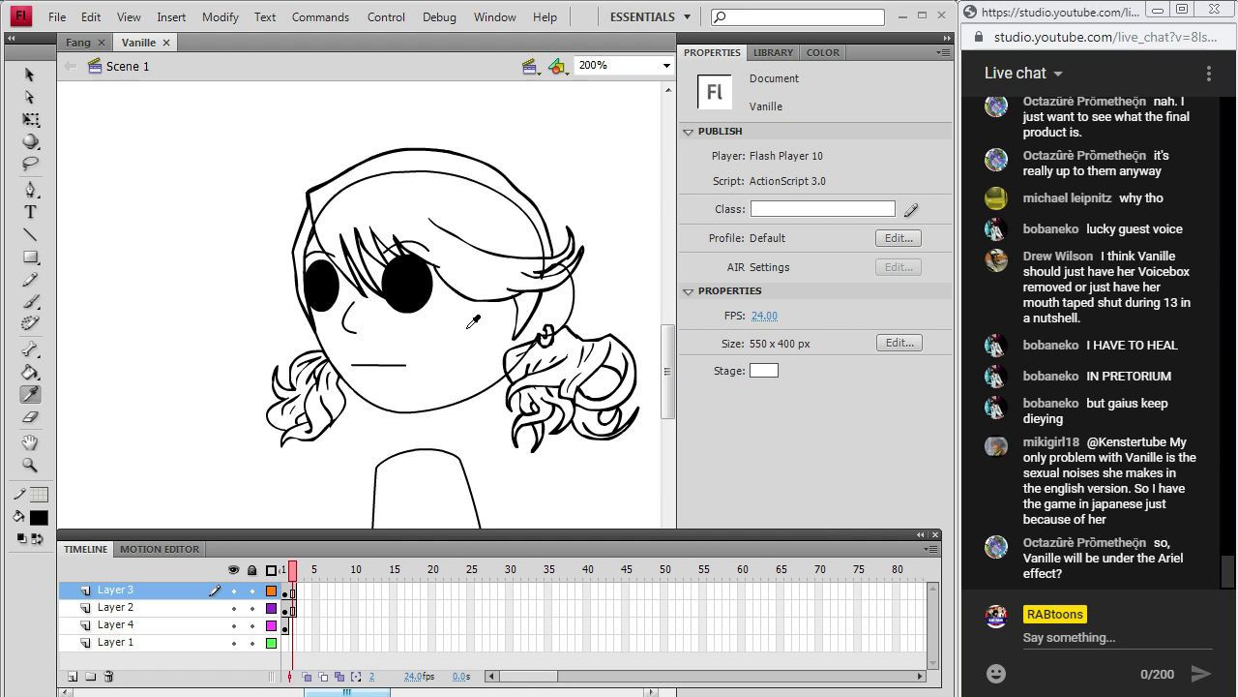
Sample the red from the reference hair on frame 1 and fill the fringe, side hair and main pigtail areas with it.
{"action": "left_click", "coordinate": [286, 571]}
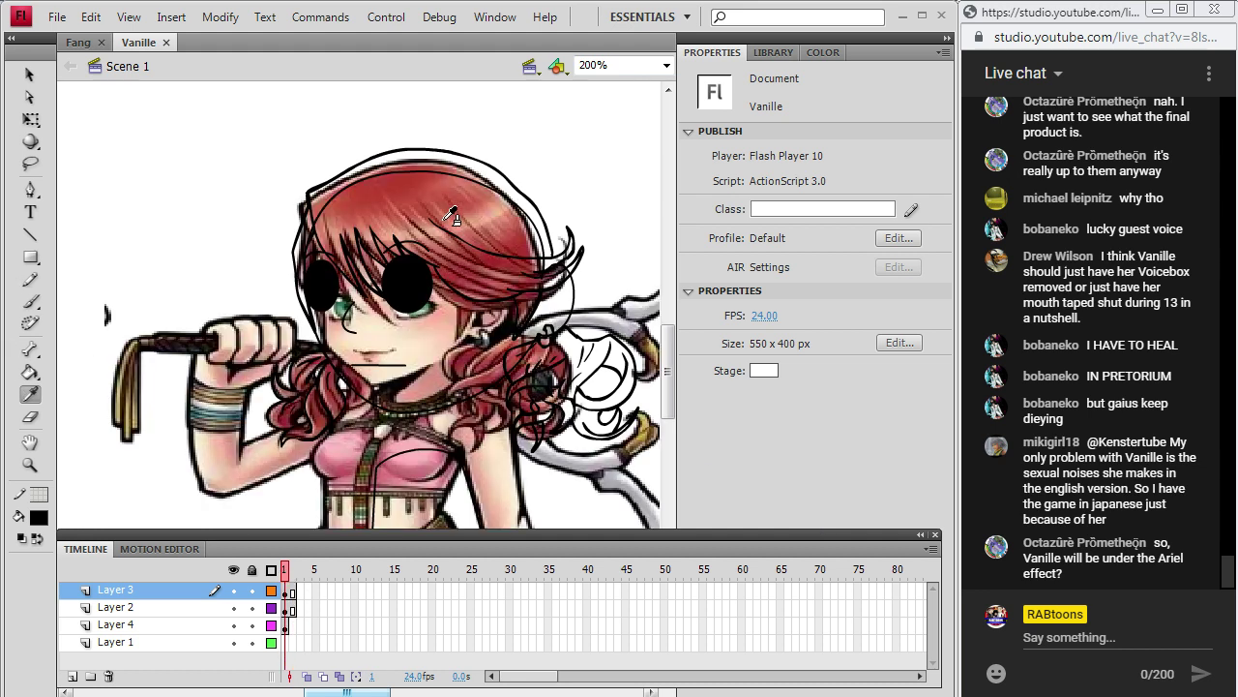
{"action": "left_click", "coordinate": [369, 202]}
{"action": "left_click", "coordinate": [407, 190]}
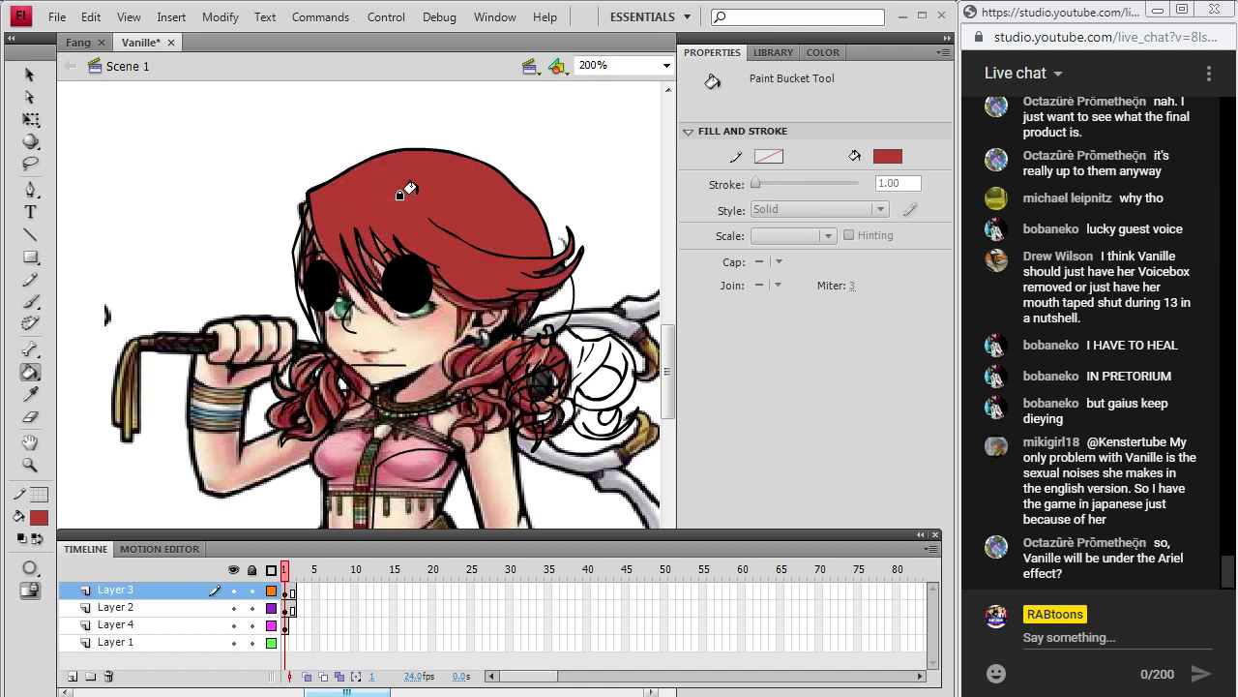
{"action": "left_click", "coordinate": [291, 261]}
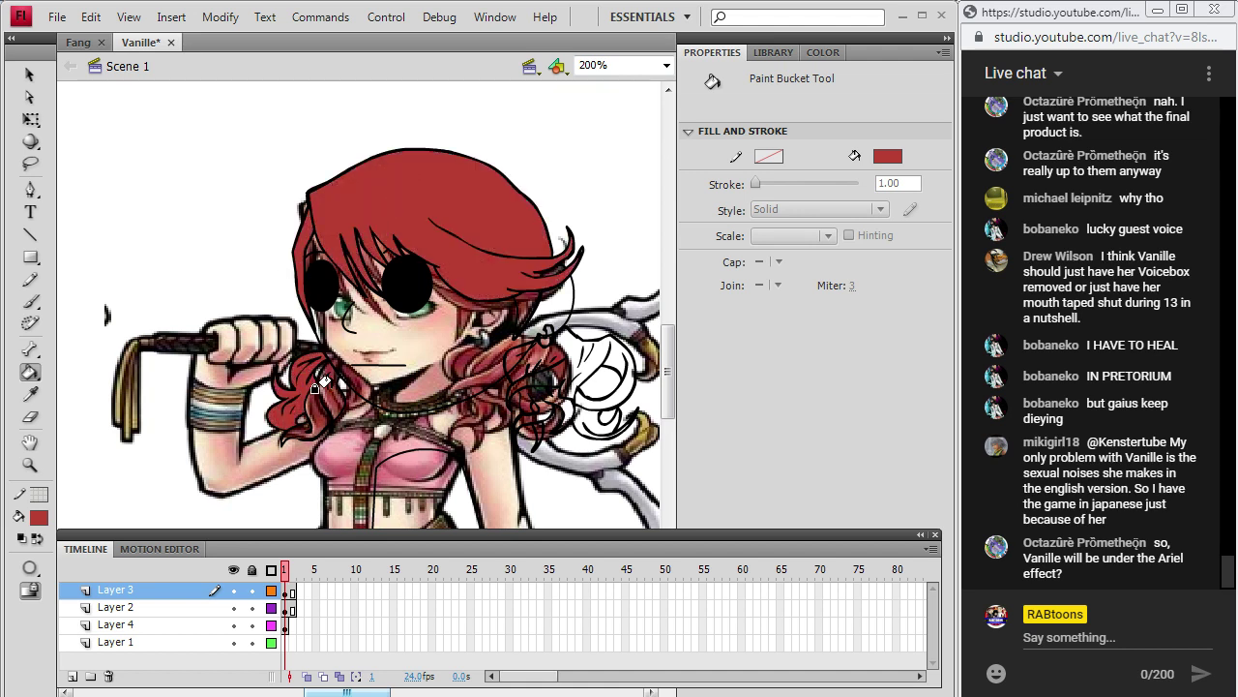
{"action": "left_click", "coordinate": [547, 366]}
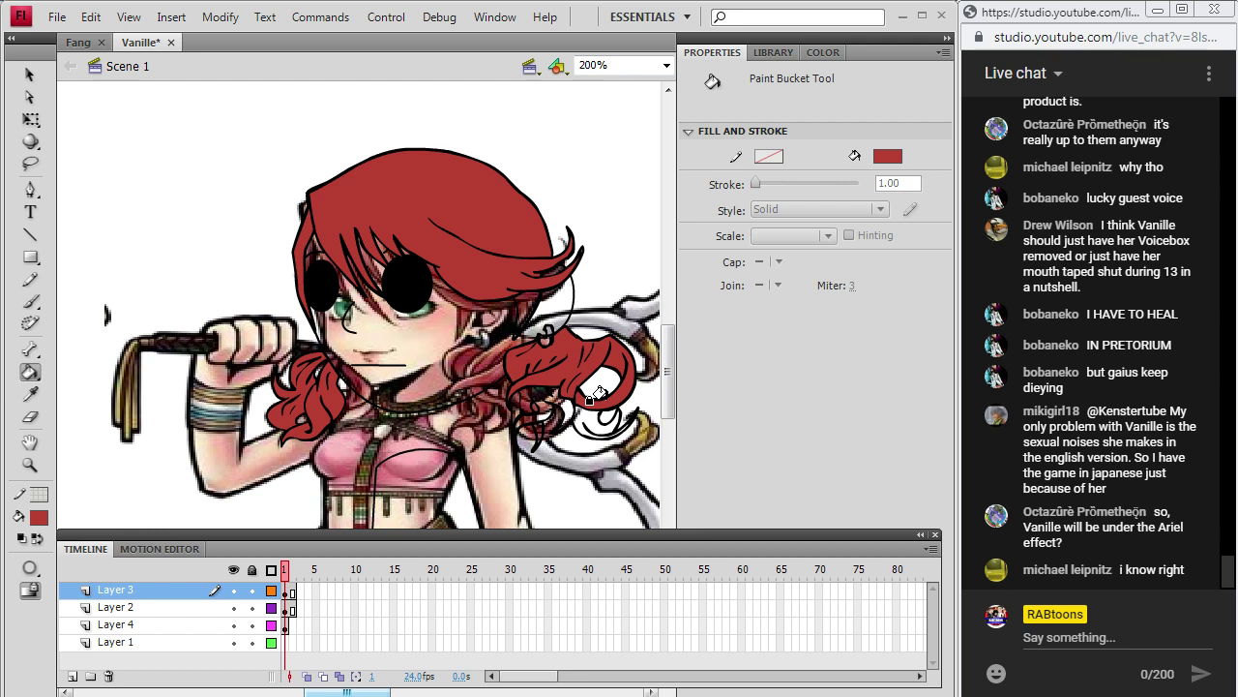
{"action": "left_click", "coordinate": [573, 416]}
Hide the Layer 4 reference picture and fill the remaining white lower curls of the larger pigtail with the hair red.
{"action": "left_click", "coordinate": [233, 589]}
{"action": "left_click", "coordinate": [233, 590]}
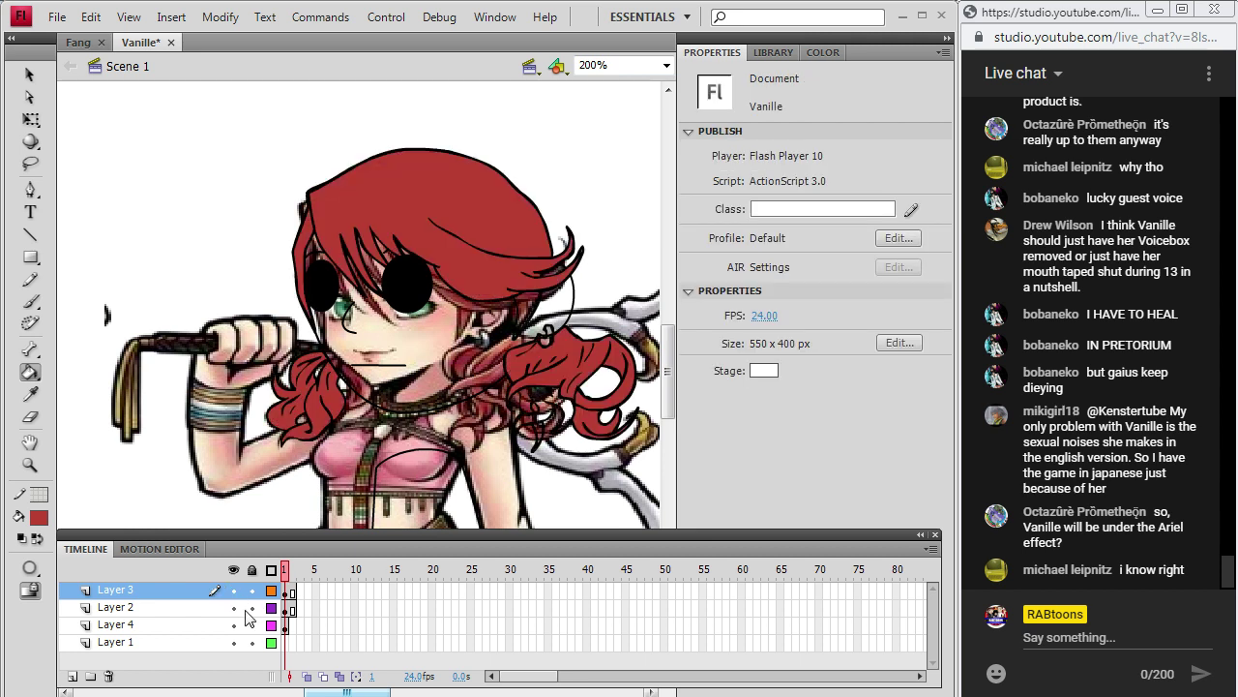
{"action": "left_click", "coordinate": [234, 608]}
{"action": "left_click", "coordinate": [233, 608]}
{"action": "left_click", "coordinate": [233, 624]}
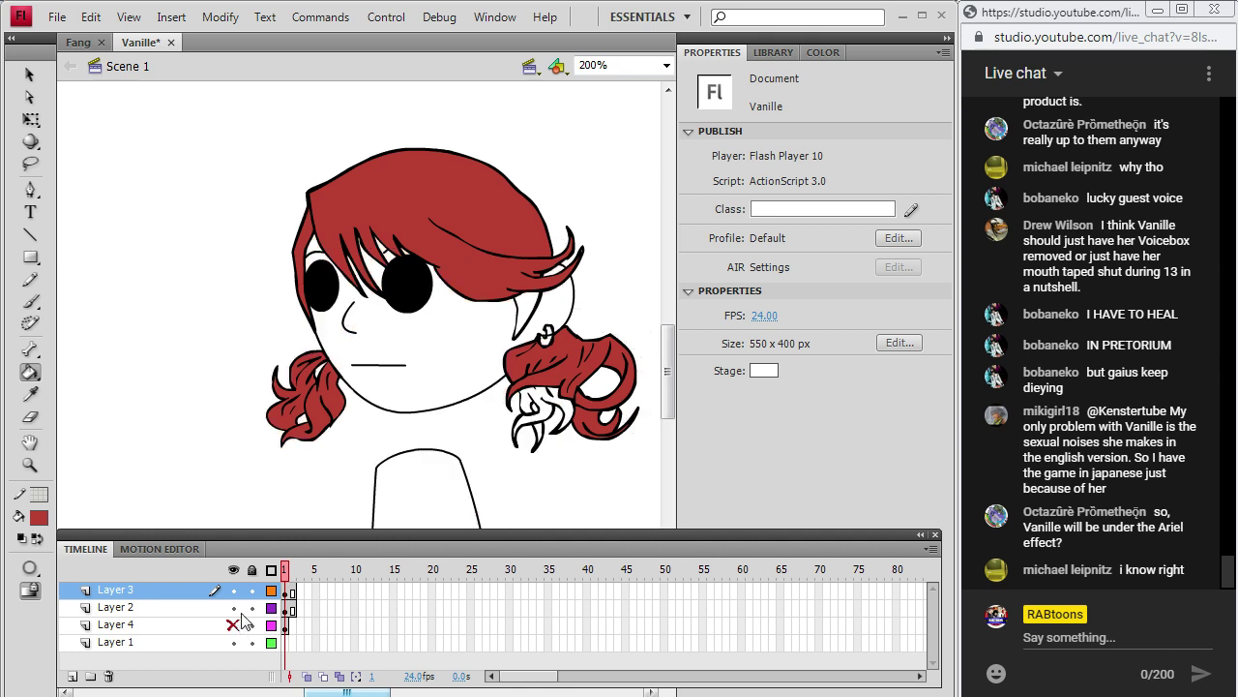
{"action": "left_click", "coordinate": [514, 394]}
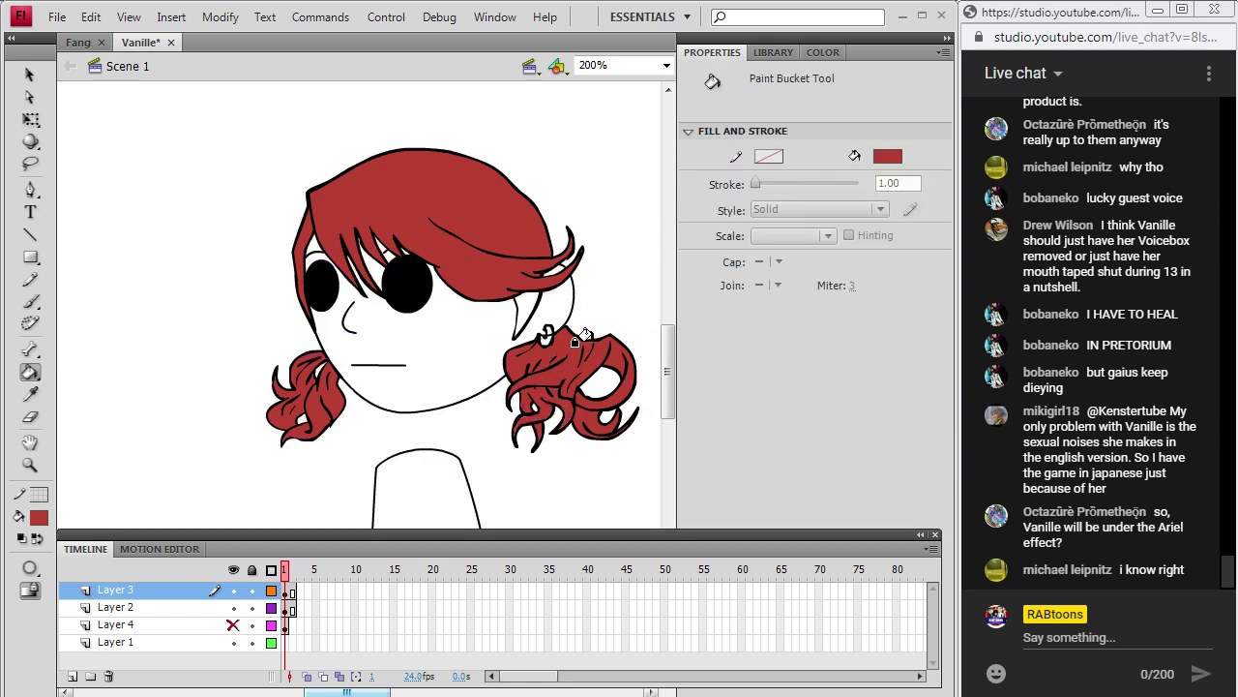
Fill the earring with dark grey and the hair strand in front of the ear with the sampled hair red.
{"action": "left_click", "coordinate": [38, 517]}
{"action": "left_click", "coordinate": [53, 346]}
{"action": "left_click", "coordinate": [545, 332]}
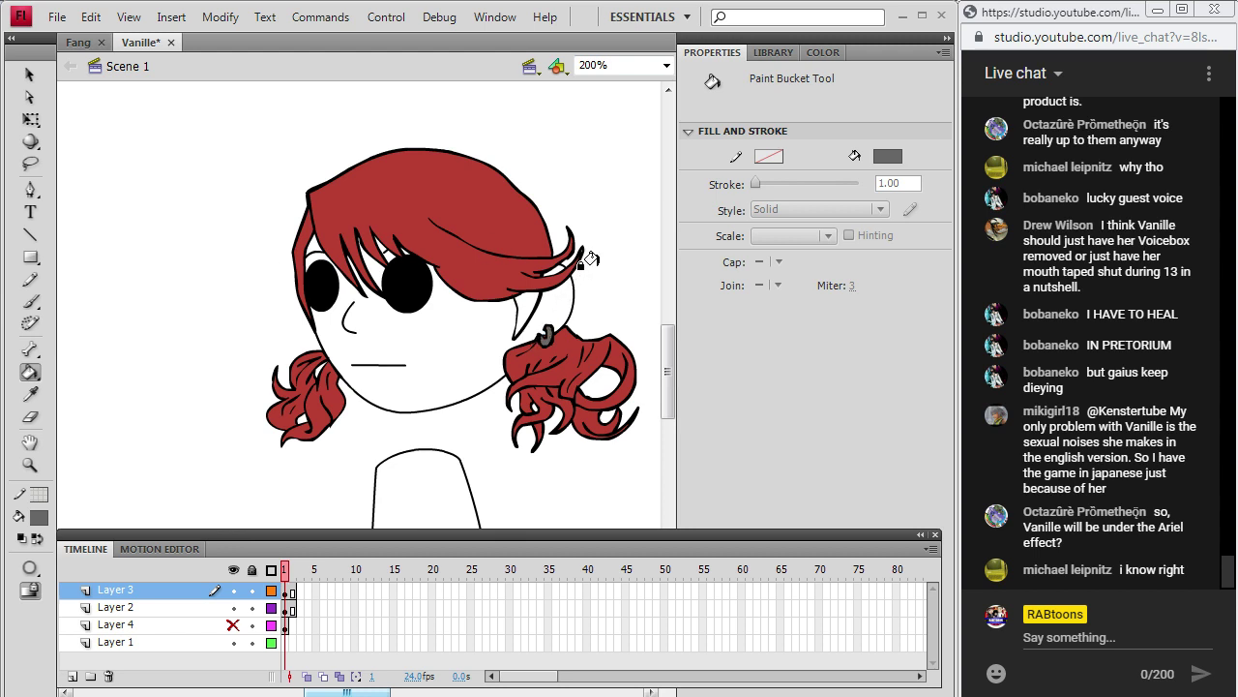
{"action": "left_click", "coordinate": [29, 394]}
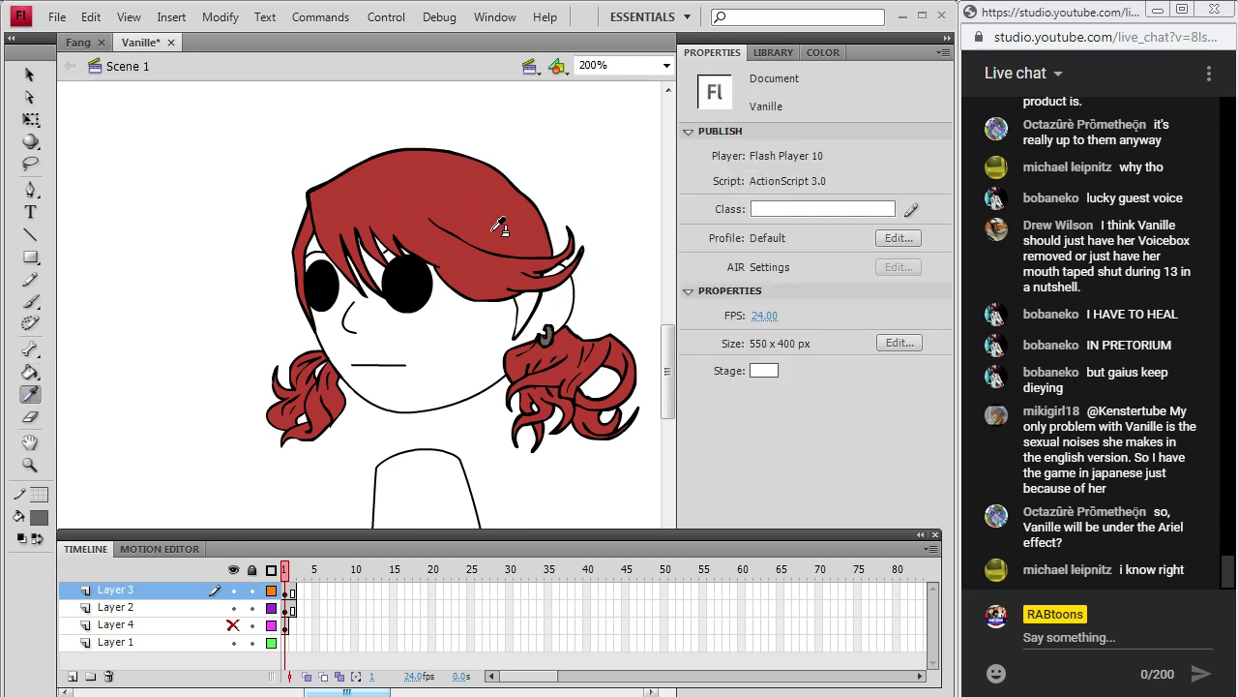
{"action": "left_click", "coordinate": [497, 223]}
Show the Layer 4 reference again and brush thin black strand lines onto the swept side of the fringe on Layer 3.
{"action": "left_click", "coordinate": [38, 517]}
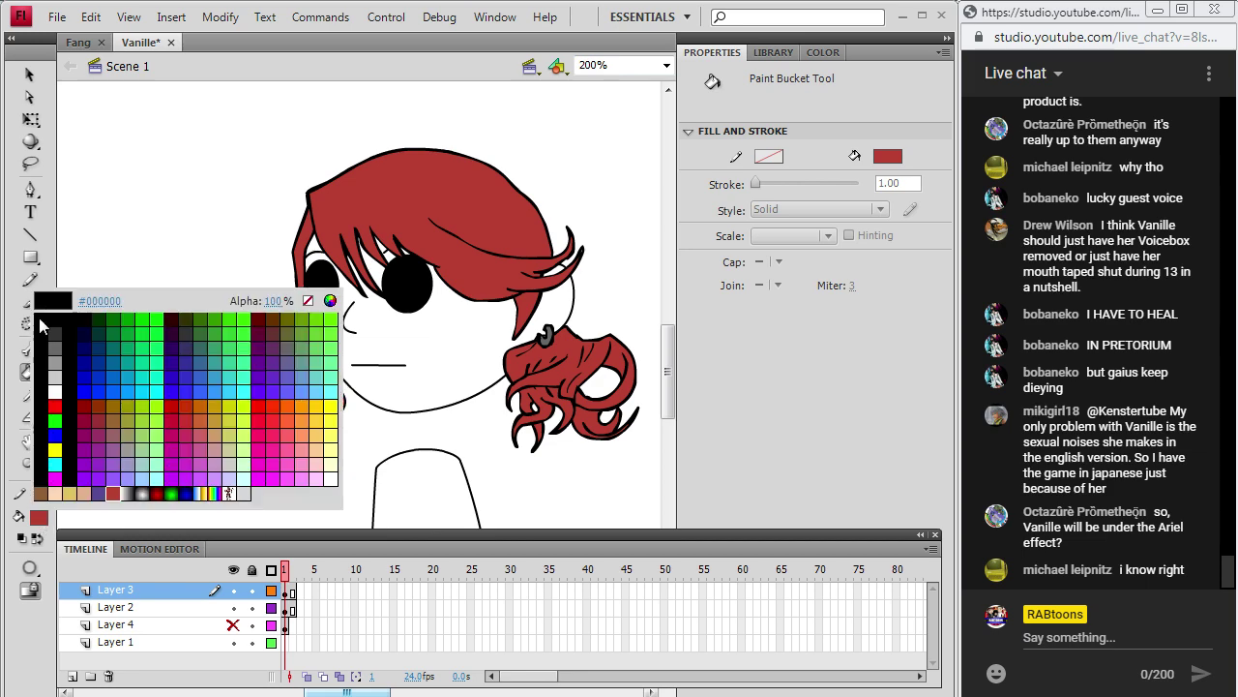
{"action": "left_click", "coordinate": [48, 333]}
{"action": "key", "text": "b"}
{"action": "left_click", "coordinate": [233, 624]}
{"action": "left_click", "coordinate": [233, 590]}
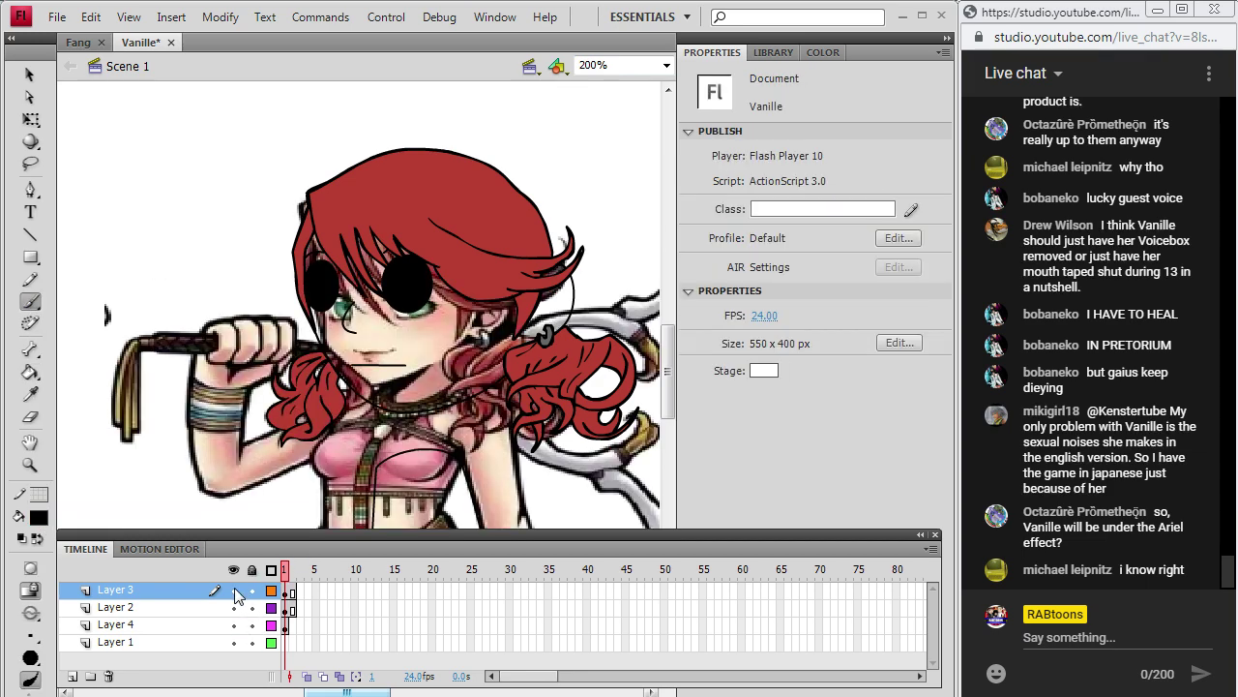
{"action": "left_click", "coordinate": [233, 590]}
{"action": "left_click", "coordinate": [233, 590]}
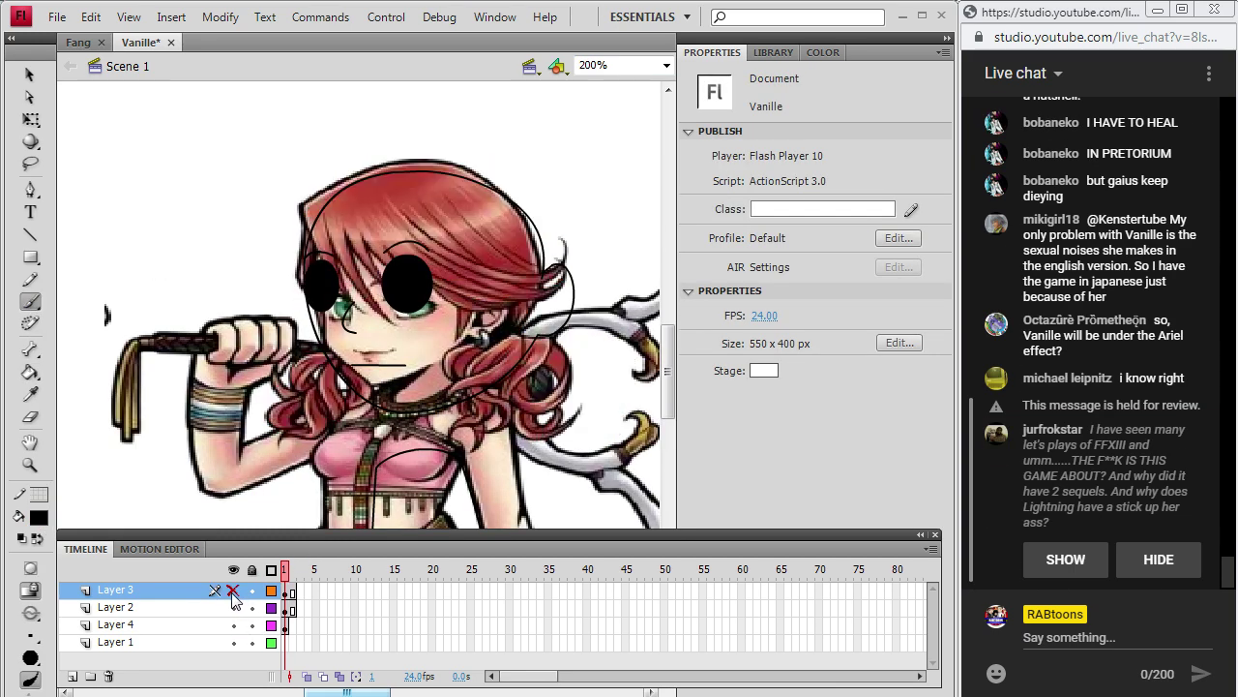
{"action": "left_click", "coordinate": [242, 571]}
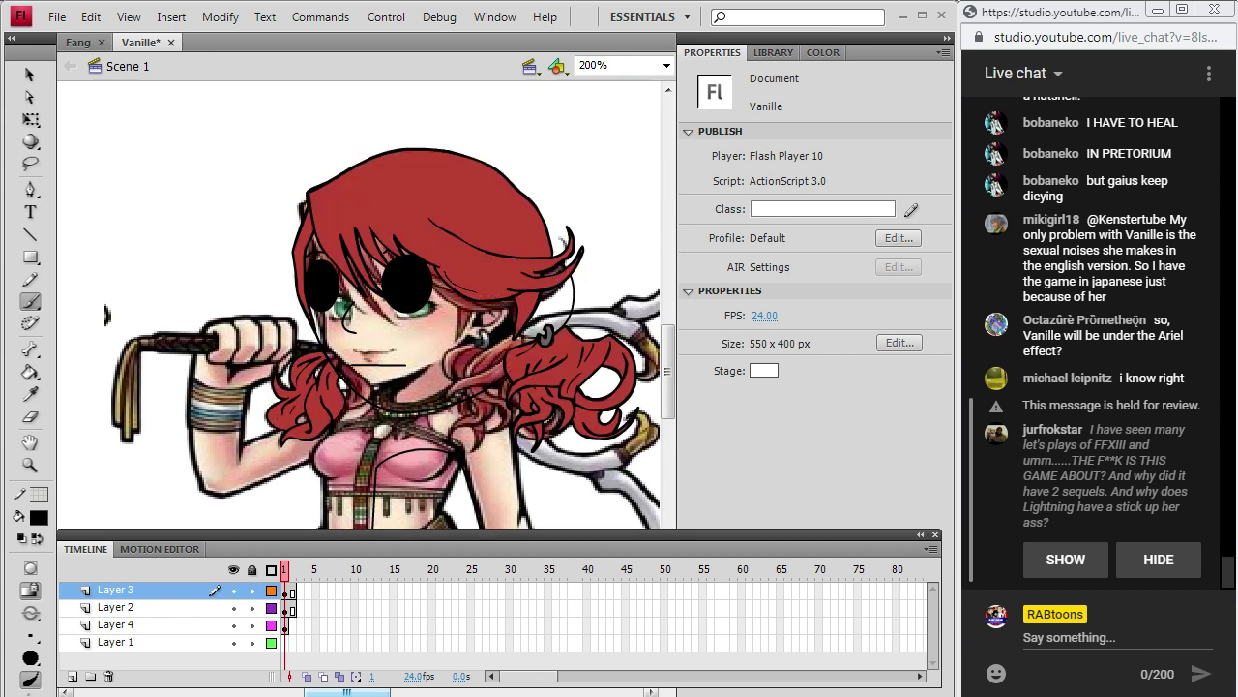
{"action": "key", "text": "b"}
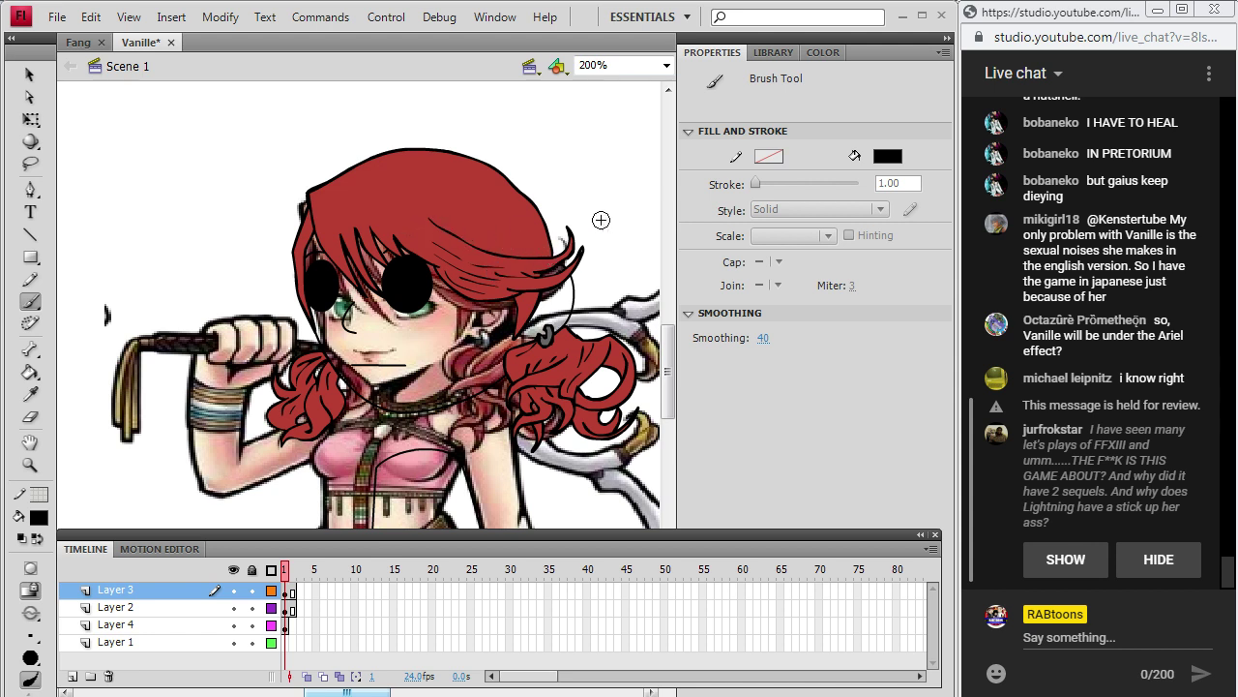
{"action": "left_click", "coordinate": [233, 624]}
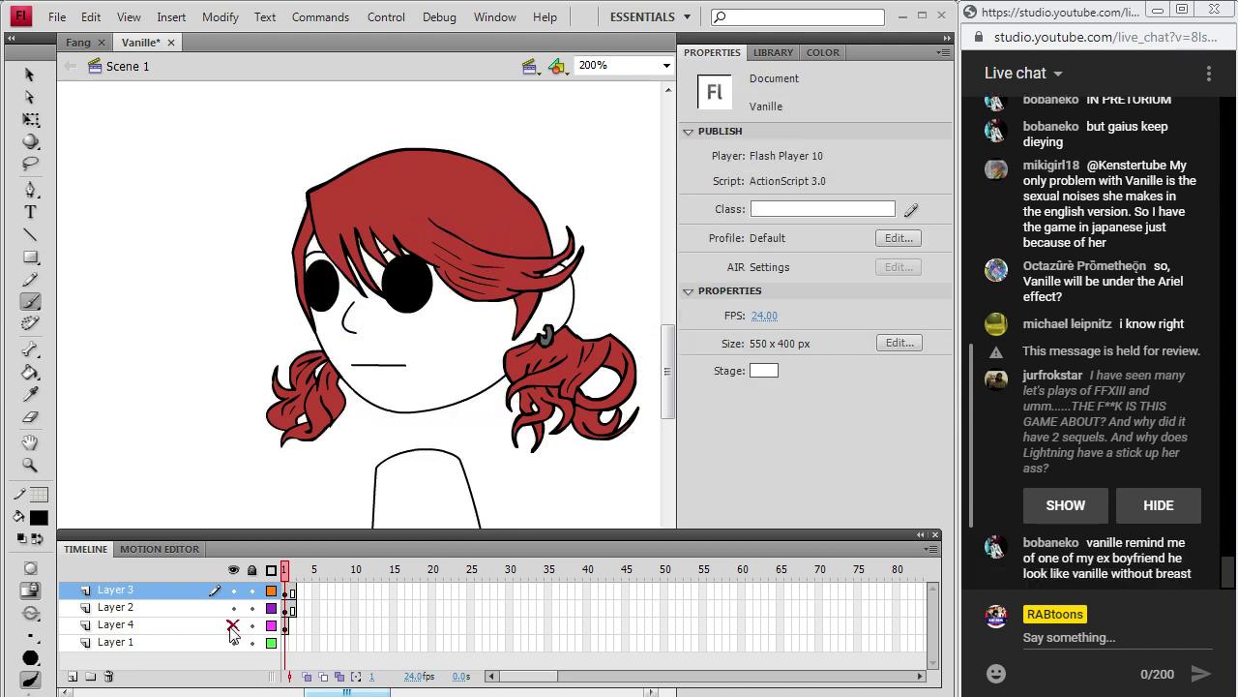
{"action": "left_click", "coordinate": [233, 626]}
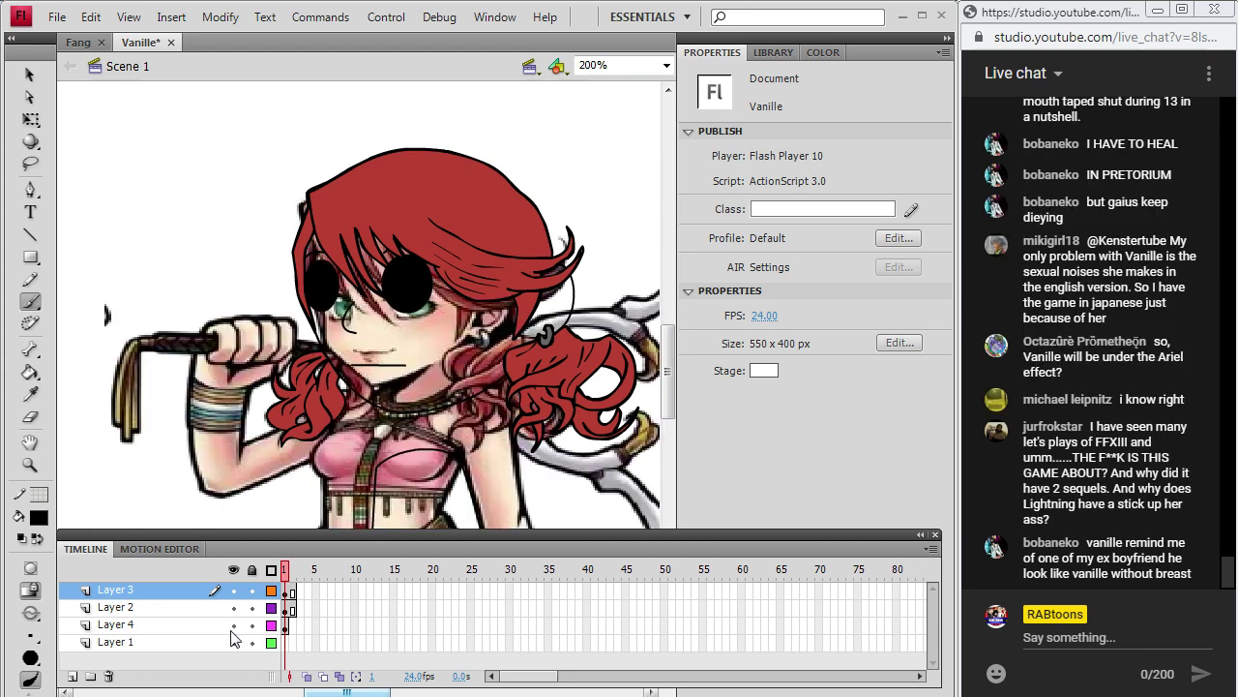
Move the Layer 4 reference picture beside the drawn body, to about X -50, Y 50.
{"action": "left_click", "coordinate": [39, 75]}
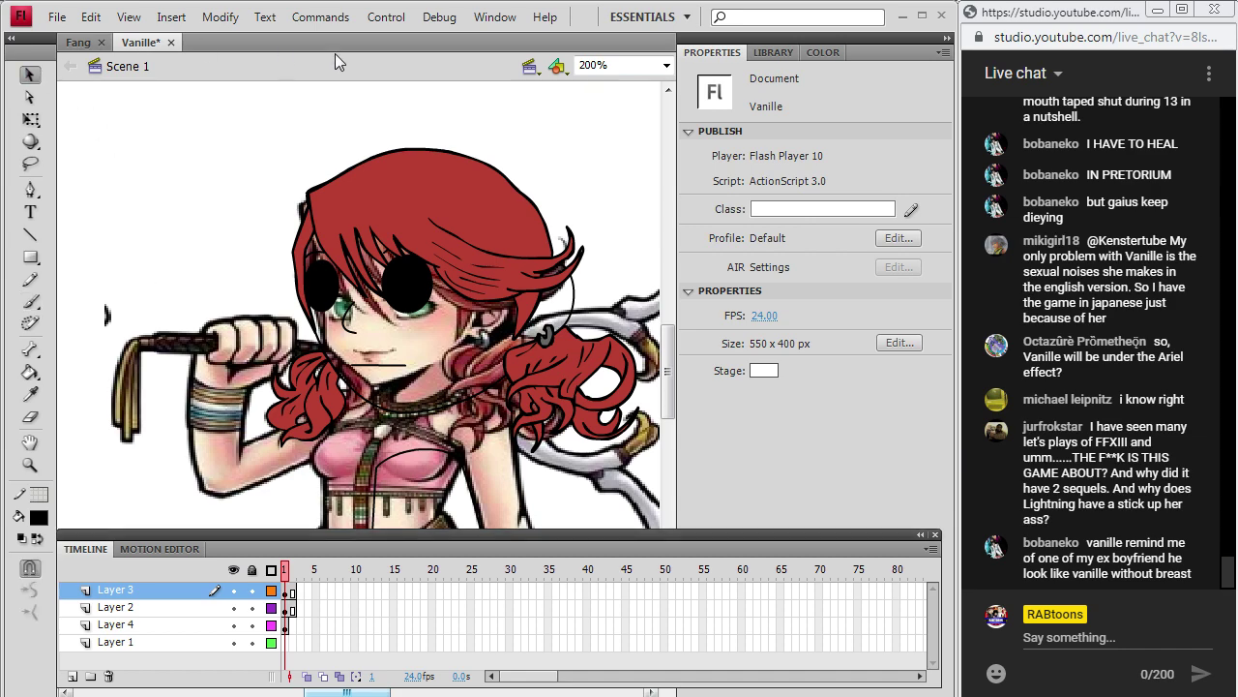
{"action": "scroll", "coordinate": [665, 360], "scroll_direction": "down", "scroll_amount": 3}
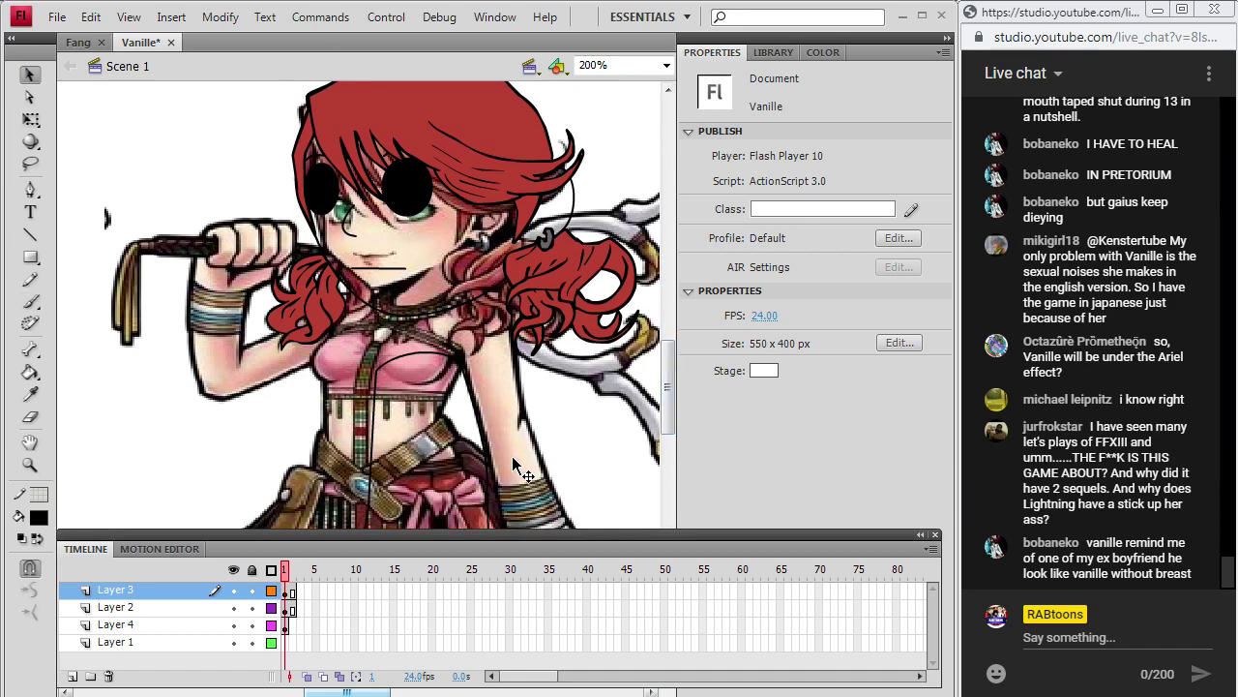
{"action": "left_click_drag", "start_coordinate": [512, 455], "coordinate": [311, 475]}
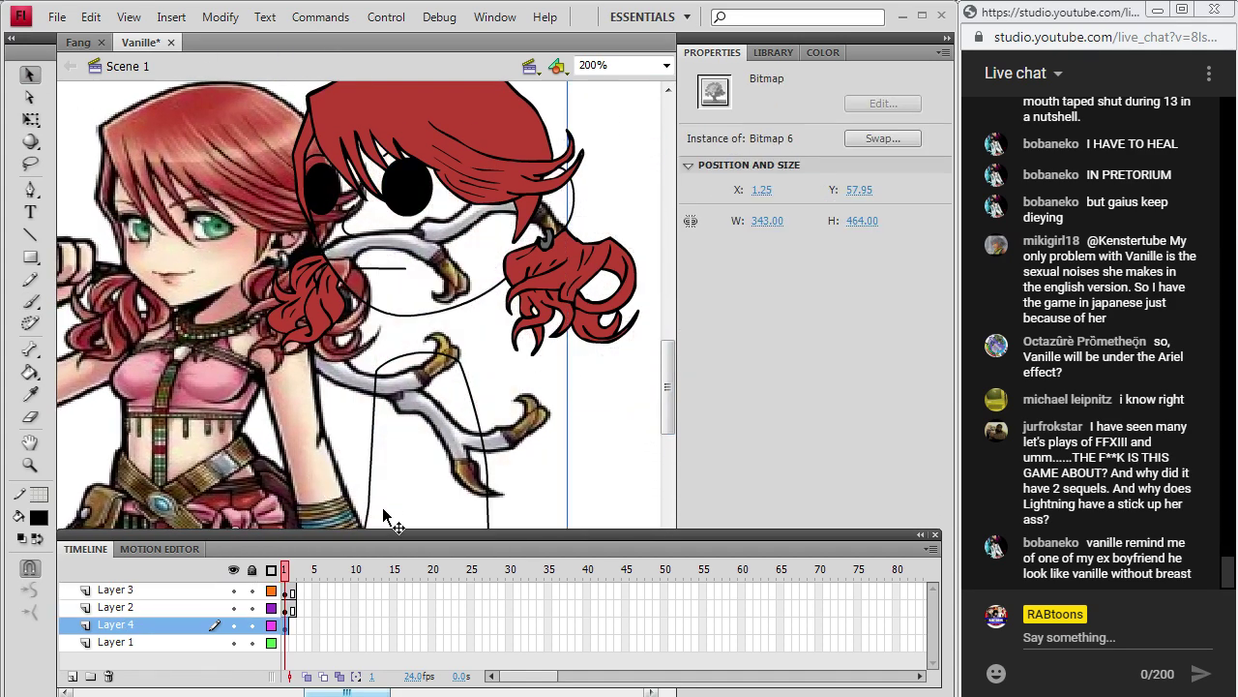
{"action": "left_click_drag", "start_coordinate": [372, 691], "coordinate": [359, 691]}
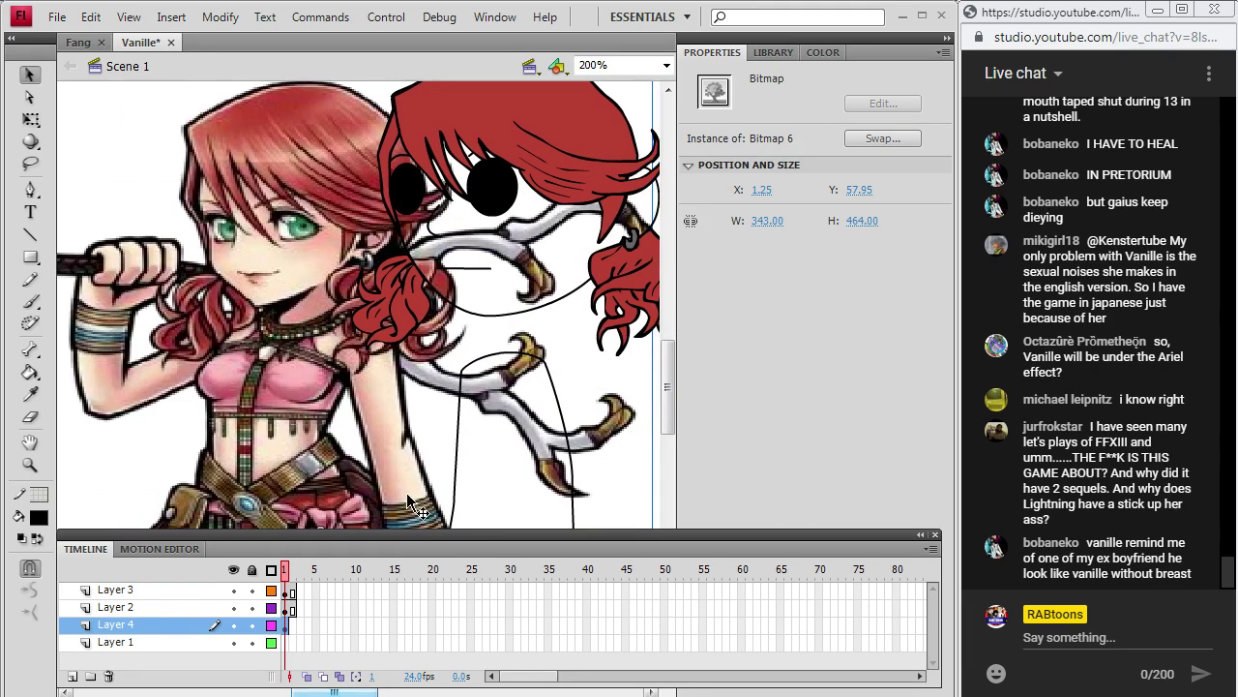
{"action": "left_click_drag", "start_coordinate": [407, 466], "coordinate": [364, 516]}
{"action": "key", "text": "ctrl+z"}
{"action": "left_click_drag", "start_coordinate": [394, 425], "coordinate": [348, 449]}
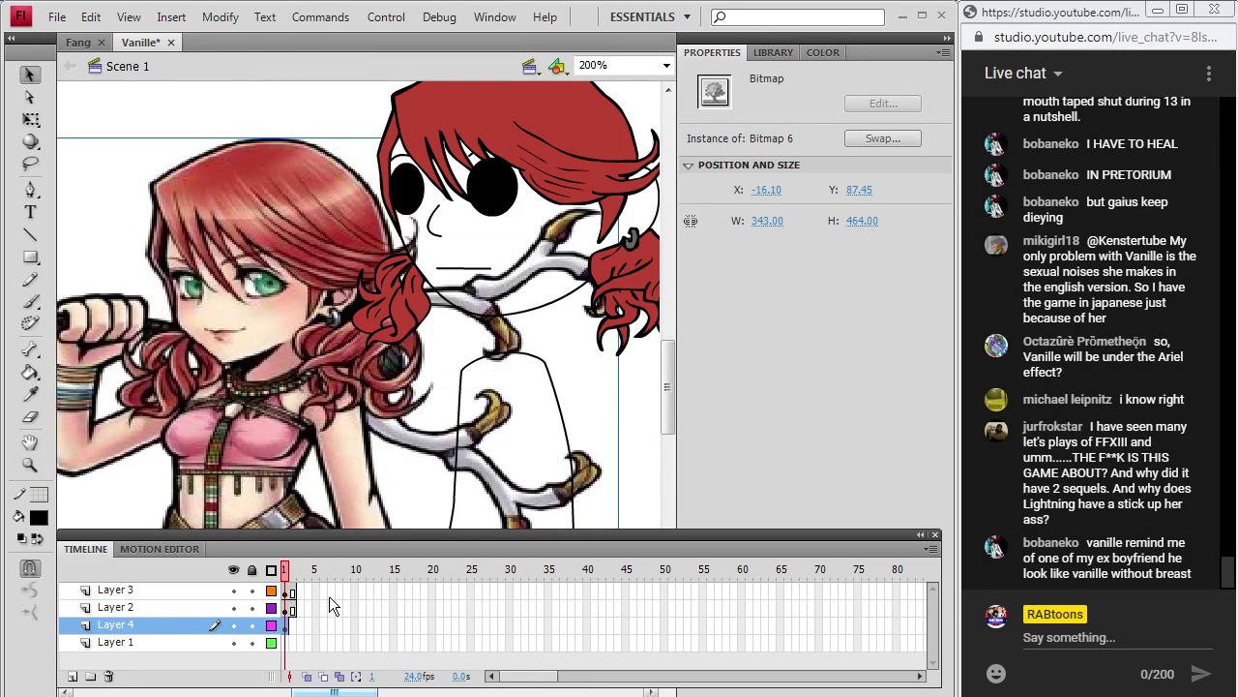
{"action": "left_click_drag", "start_coordinate": [334, 433], "coordinate": [257, 376]}
{"action": "left_click_drag", "start_coordinate": [467, 476], "coordinate": [477, 468]}
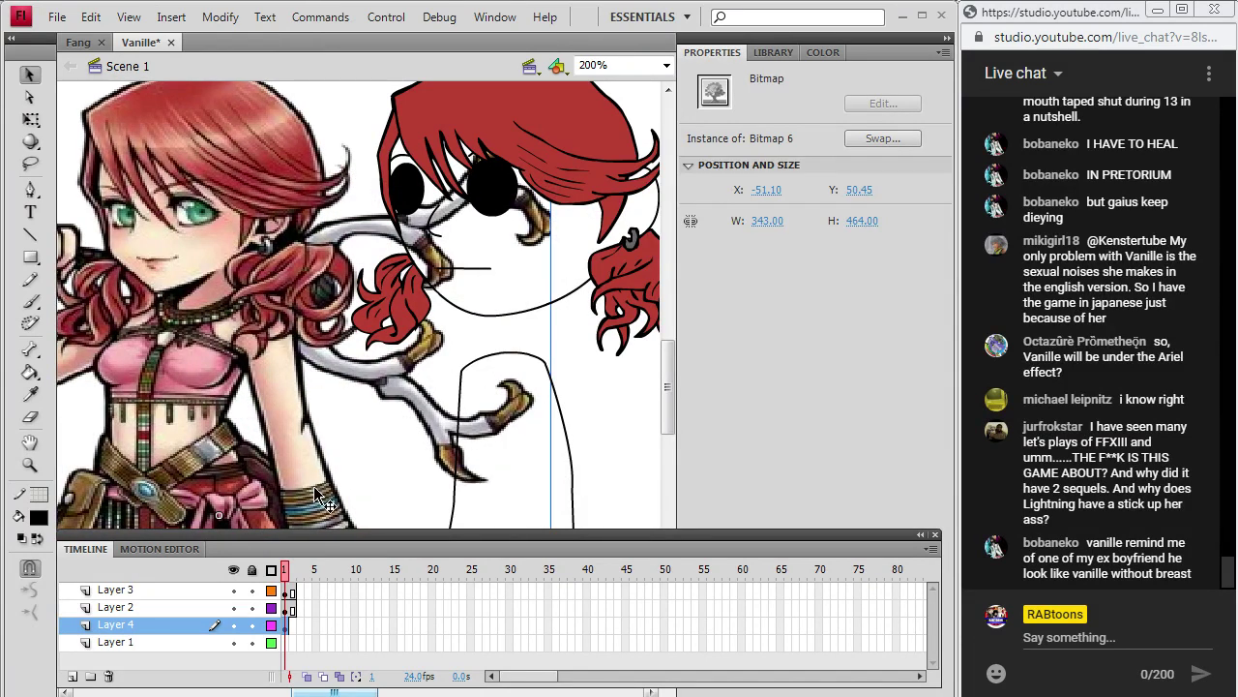
Insert a new layer and place it between Layer 3 and Layer 2.
{"action": "left_click", "coordinate": [290, 591]}
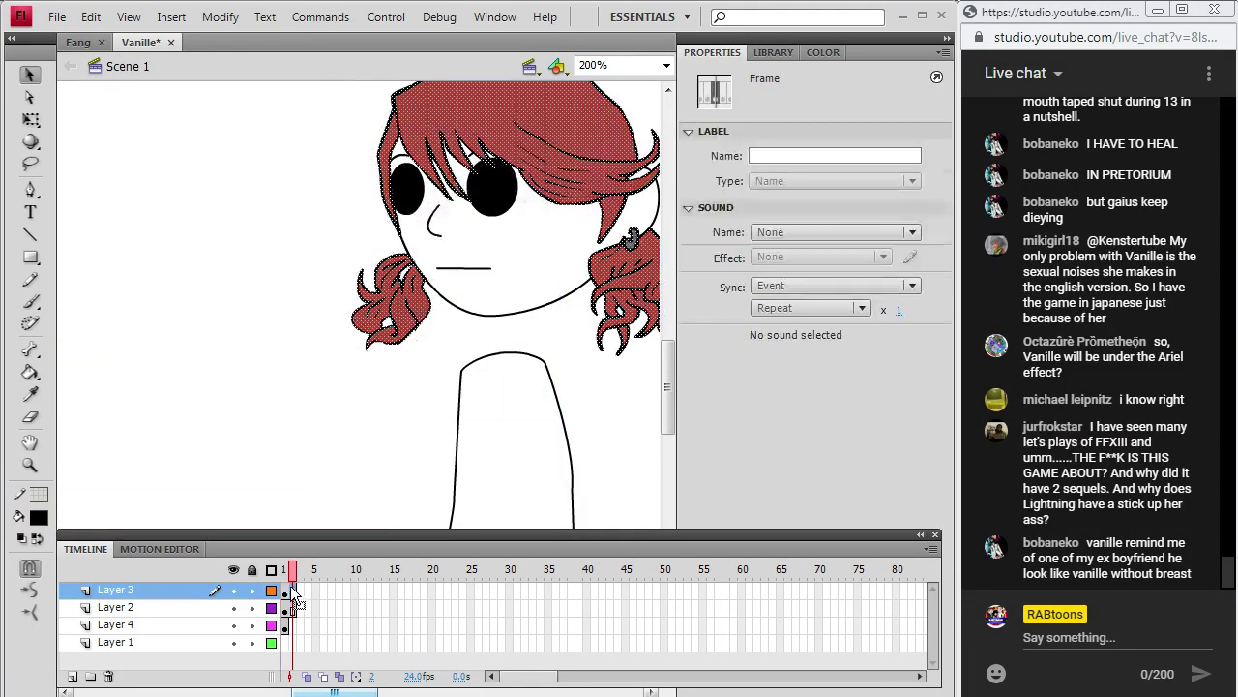
{"action": "left_click", "coordinate": [290, 607]}
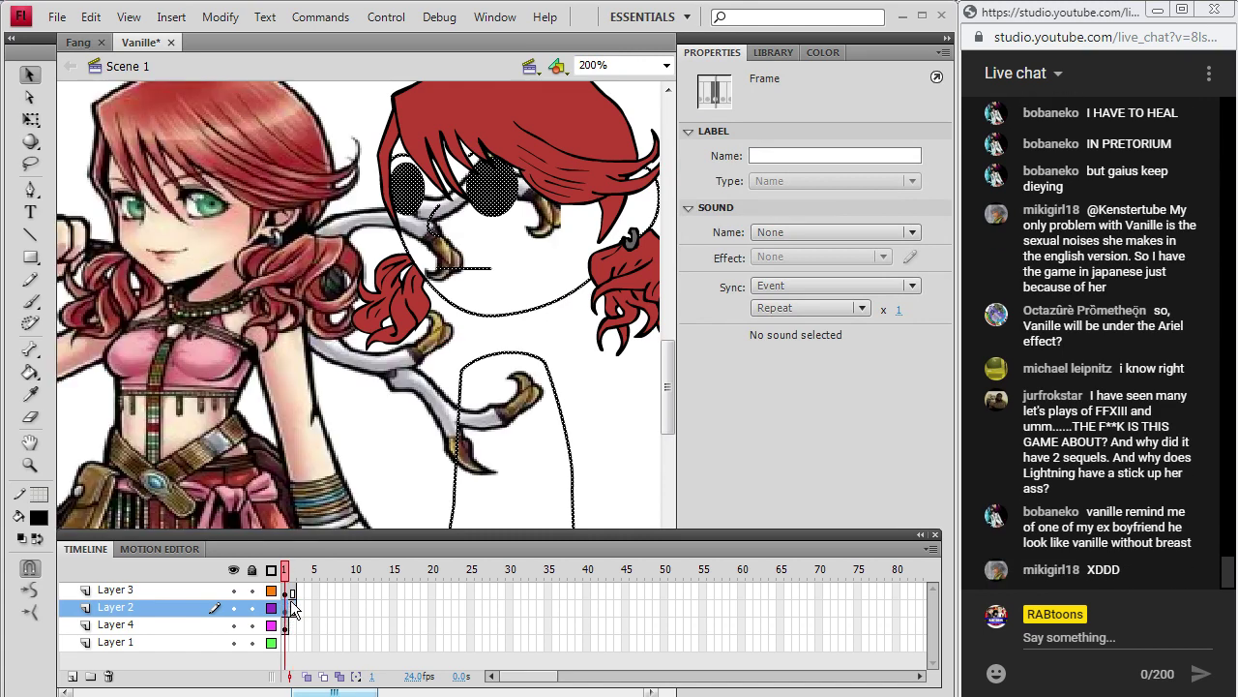
{"action": "left_click", "coordinate": [290, 590]}
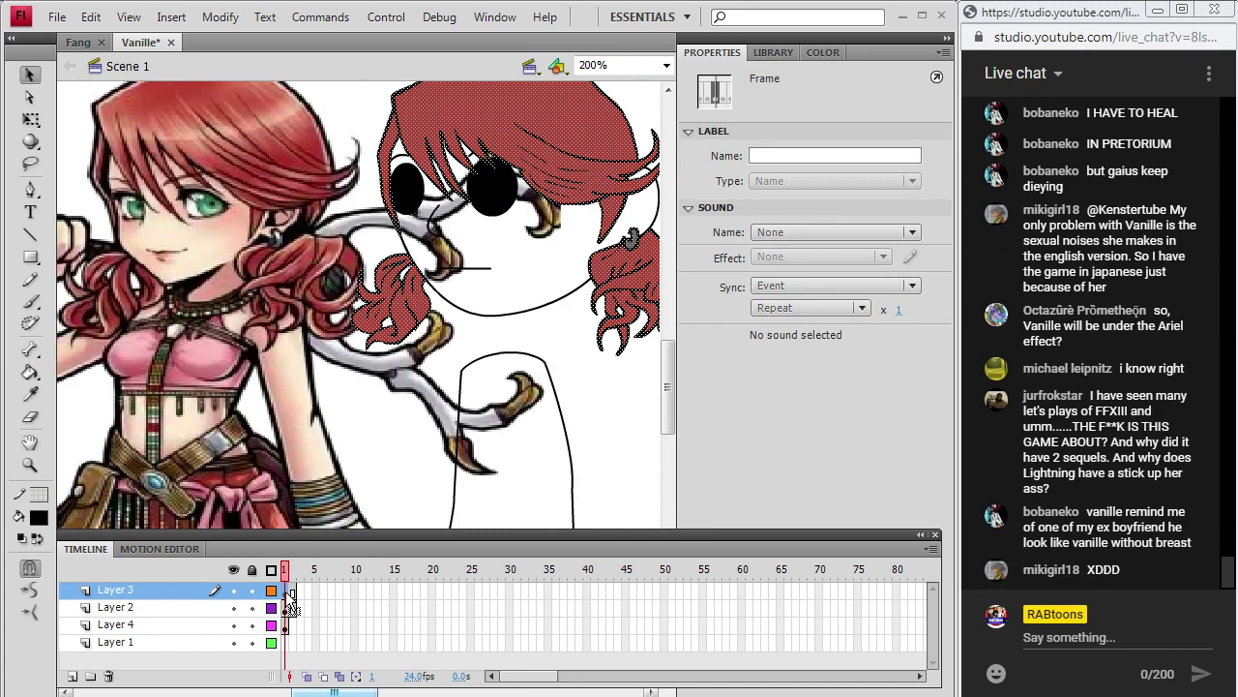
{"action": "left_click", "coordinate": [172, 17]}
{"action": "left_click", "coordinate": [233, 138]}
{"action": "left_click_drag", "start_coordinate": [188, 594], "coordinate": [179, 619]}
Toggle the visibility of Layer 3 to compare the head with and without the hair.
{"action": "left_click", "coordinate": [233, 590]}
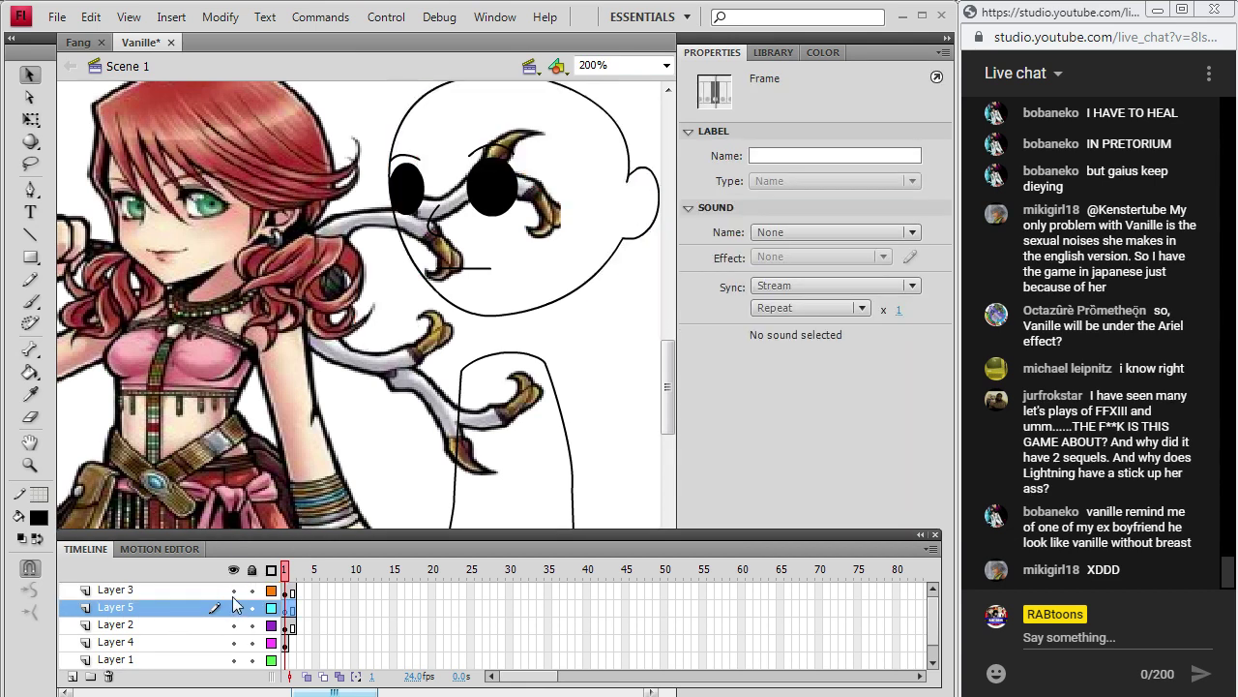
{"action": "left_click", "coordinate": [232, 590]}
{"action": "left_click", "coordinate": [232, 590]}
{"action": "left_click", "coordinate": [232, 596]}
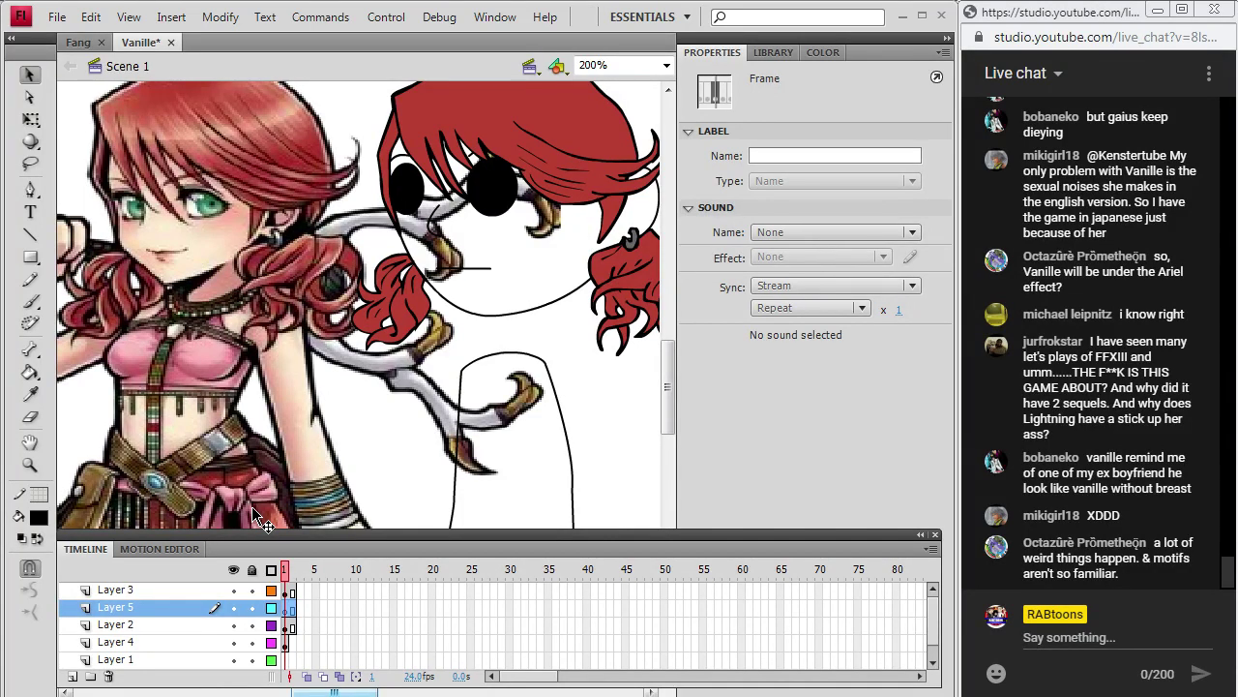
{"action": "left_click", "coordinate": [233, 590]}
{"action": "left_click", "coordinate": [233, 590]}
{"action": "left_click", "coordinate": [233, 590]}
{"action": "left_click", "coordinate": [233, 590]}
{"action": "left_click", "coordinate": [233, 590]}
{"action": "left_click", "coordinate": [233, 591]}
{"action": "left_click", "coordinate": [233, 590]}
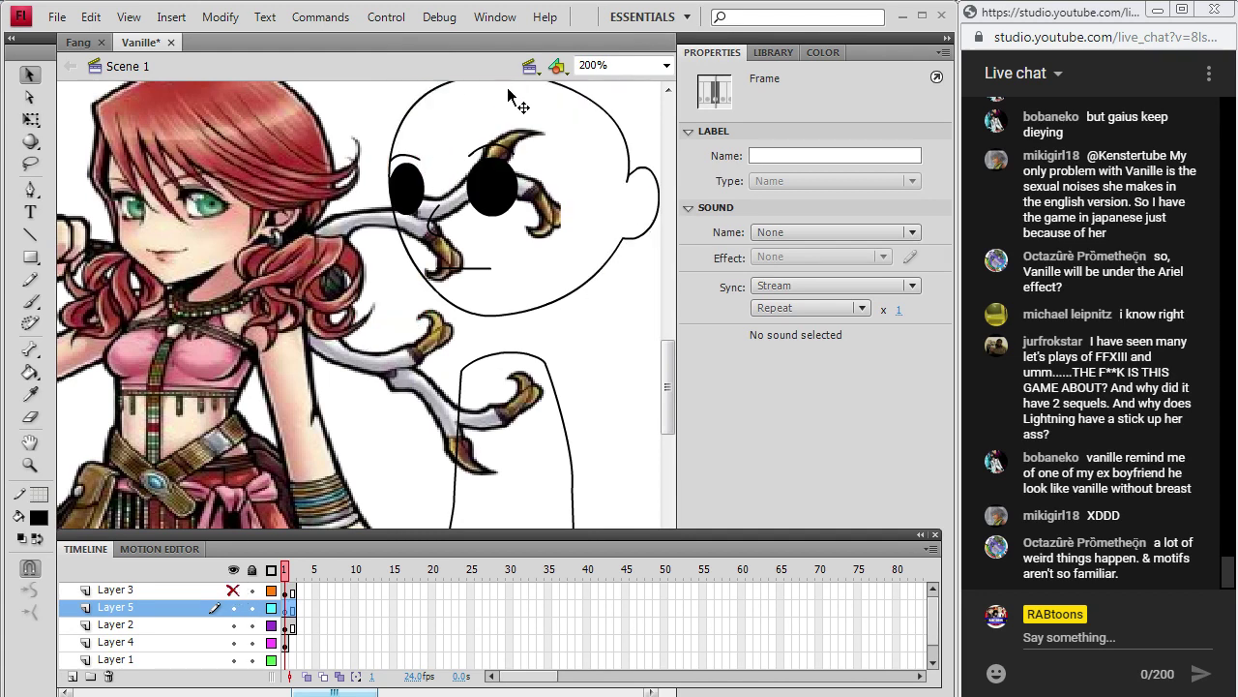
{"action": "left_click", "coordinate": [233, 590]}
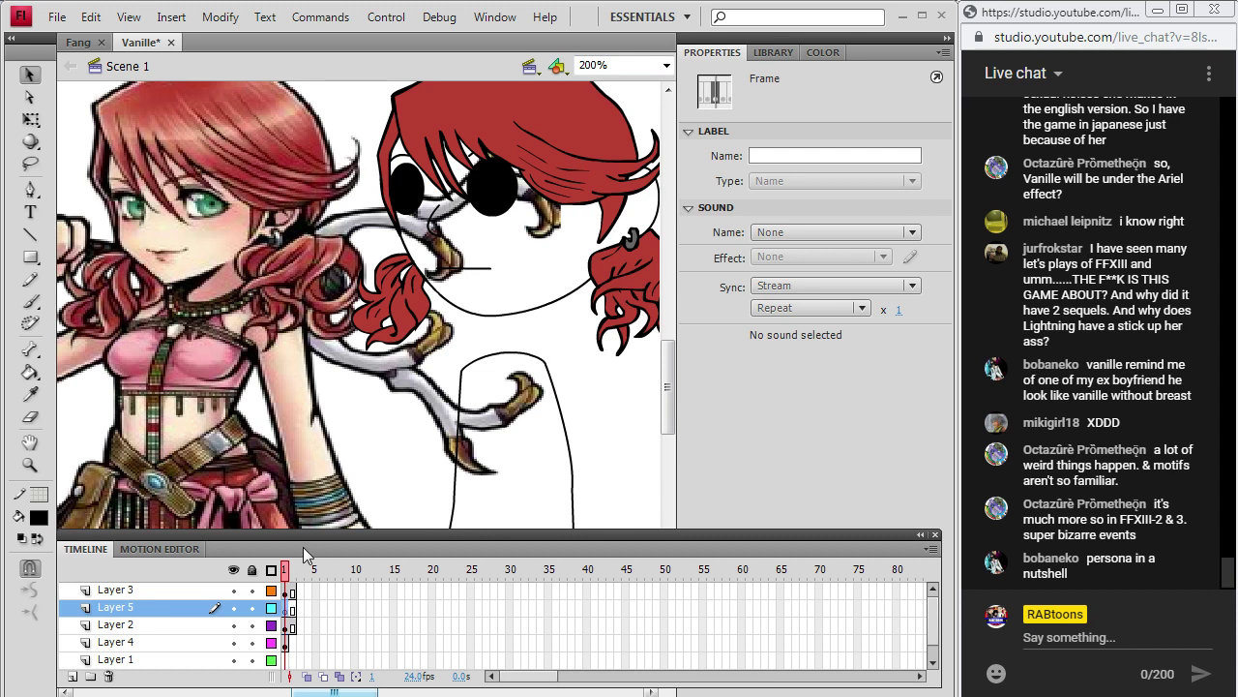
Brush a curved neckline and a knotted strap crossing the chest onto the body on Layer 5, following the reference picture.
{"action": "left_click", "coordinate": [290, 624]}
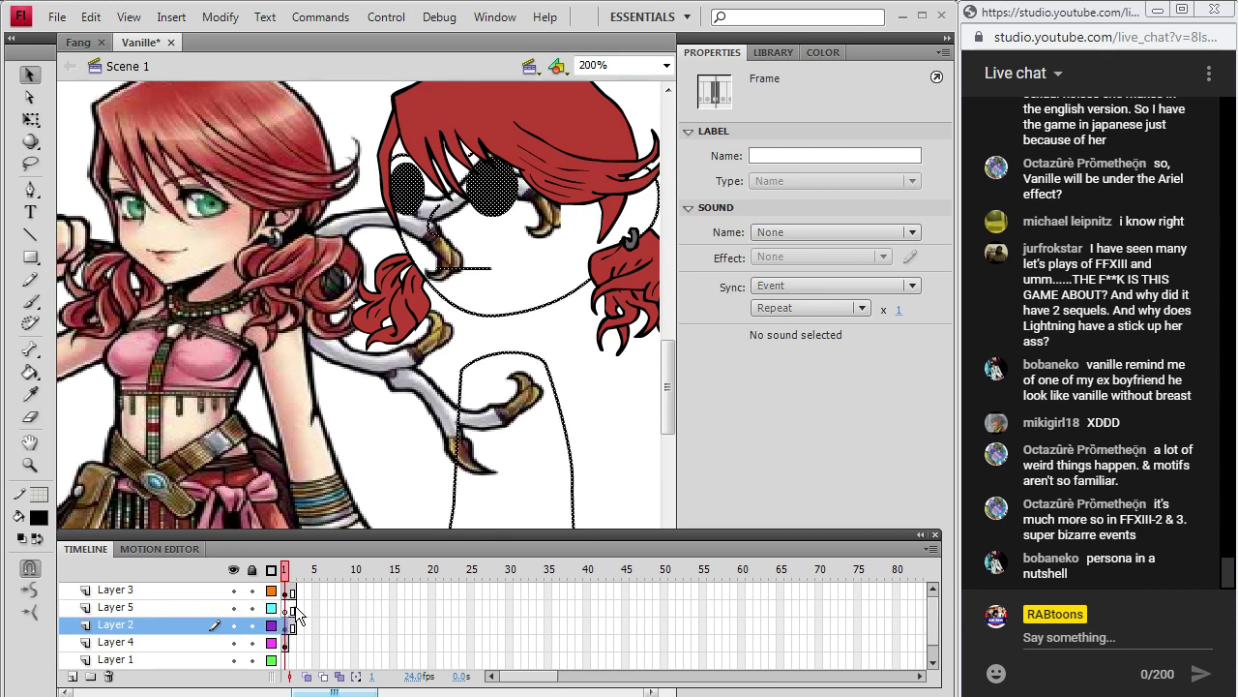
{"action": "left_click", "coordinate": [31, 301]}
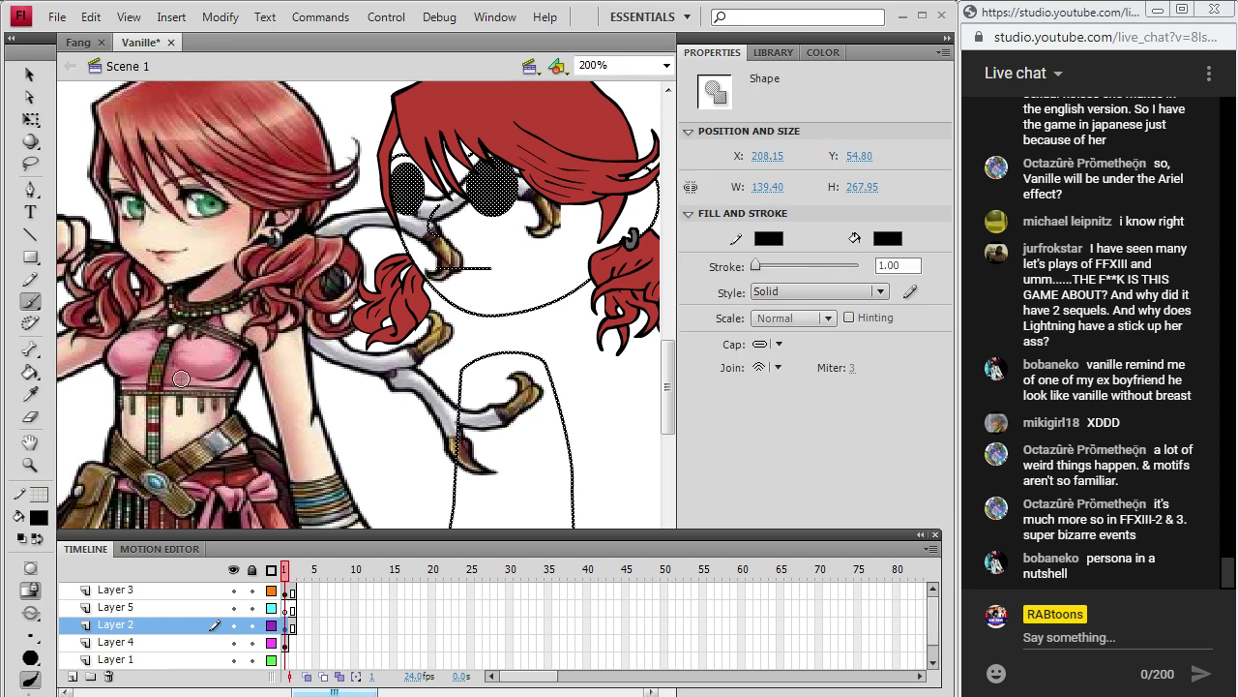
{"action": "left_click", "coordinate": [285, 608]}
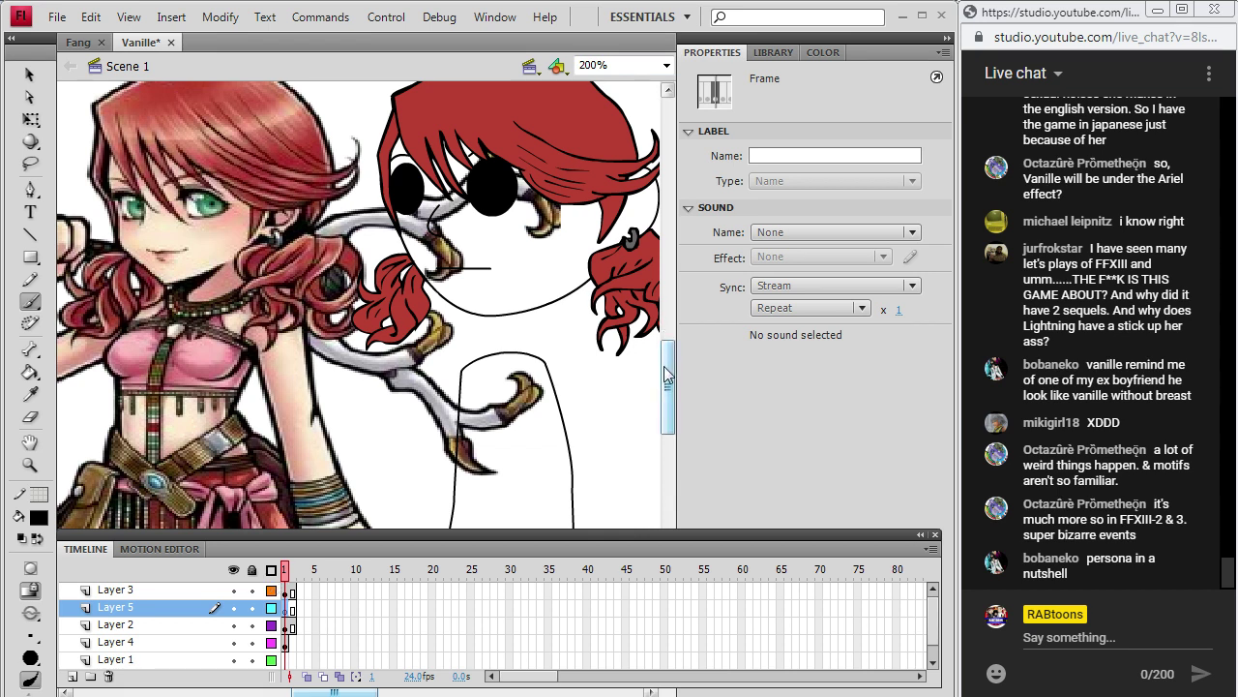
{"action": "left_click_drag", "start_coordinate": [673, 371], "coordinate": [672, 383]}
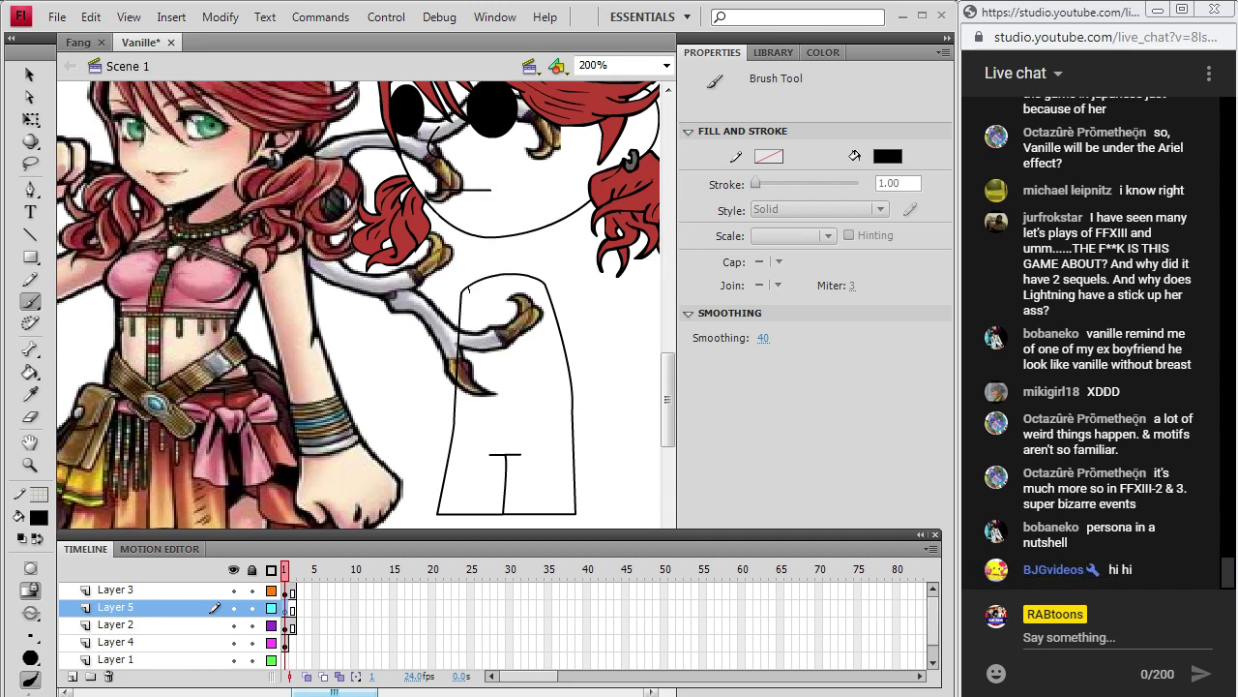
{"action": "mouse_move", "coordinate": [468, 288]}
{"action": "left_mouse_down"}
{"action": "mouse_move", "coordinate": [504, 309]}
{"action": "mouse_move", "coordinate": [517, 298]}
{"action": "left_mouse_up"}
{"action": "key", "text": "ctrl+z"}
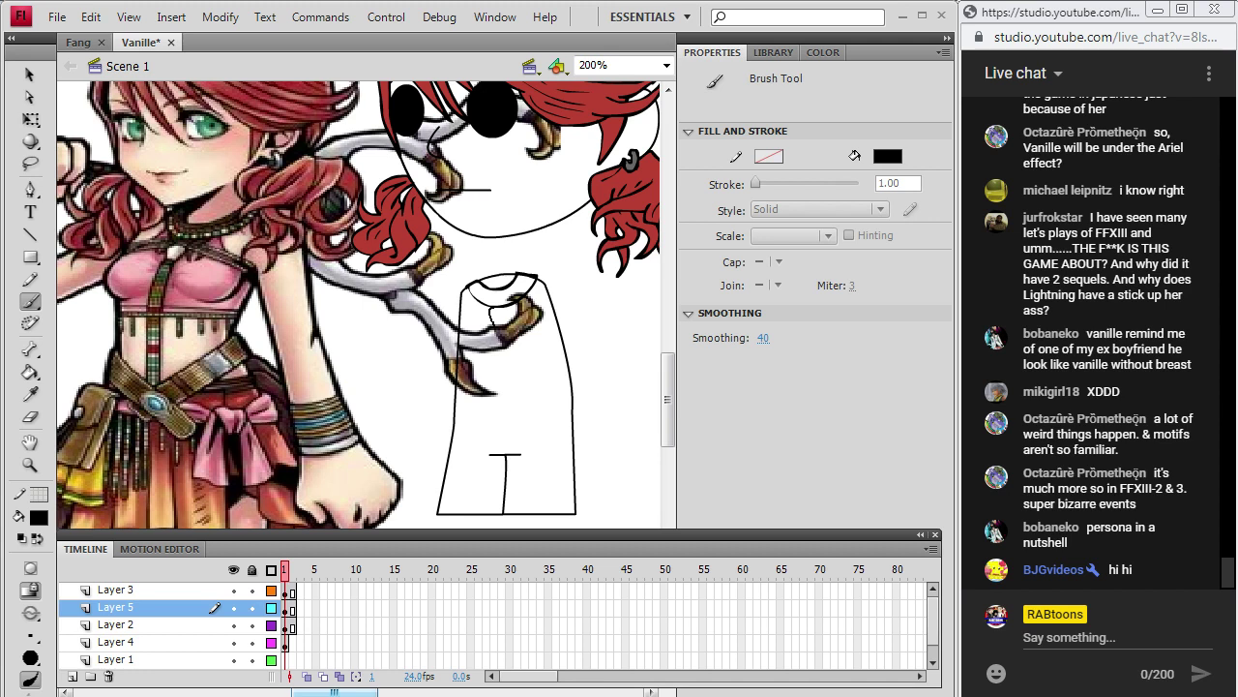
{"action": "left_click_drag", "start_coordinate": [506, 314], "coordinate": [502, 326]}
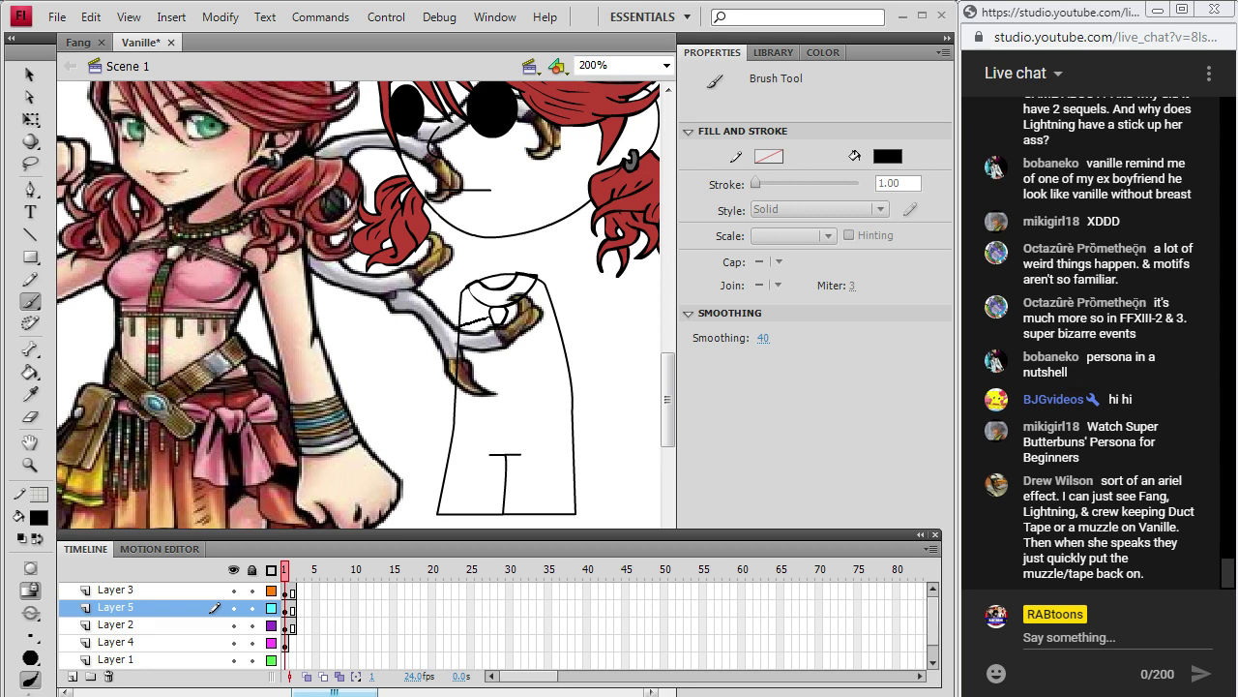
{"action": "key", "text": "ctrl+z"}
{"action": "mouse_move", "coordinate": [519, 319]}
{"action": "left_mouse_down"}
{"action": "mouse_move", "coordinate": [560, 330]}
{"action": "mouse_move", "coordinate": [530, 312]}
{"action": "left_mouse_up"}
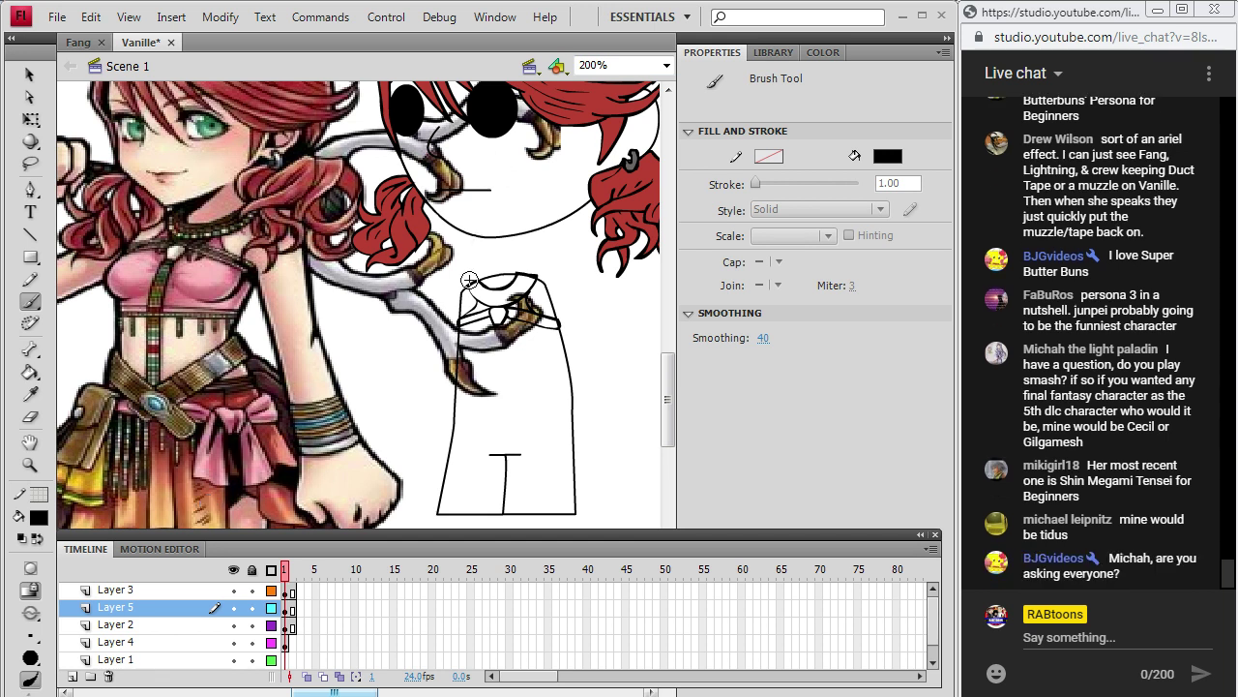
Brush the under-bust curves and the central vertical strap of the top on Layer 5.
{"action": "left_click", "coordinate": [248, 604]}
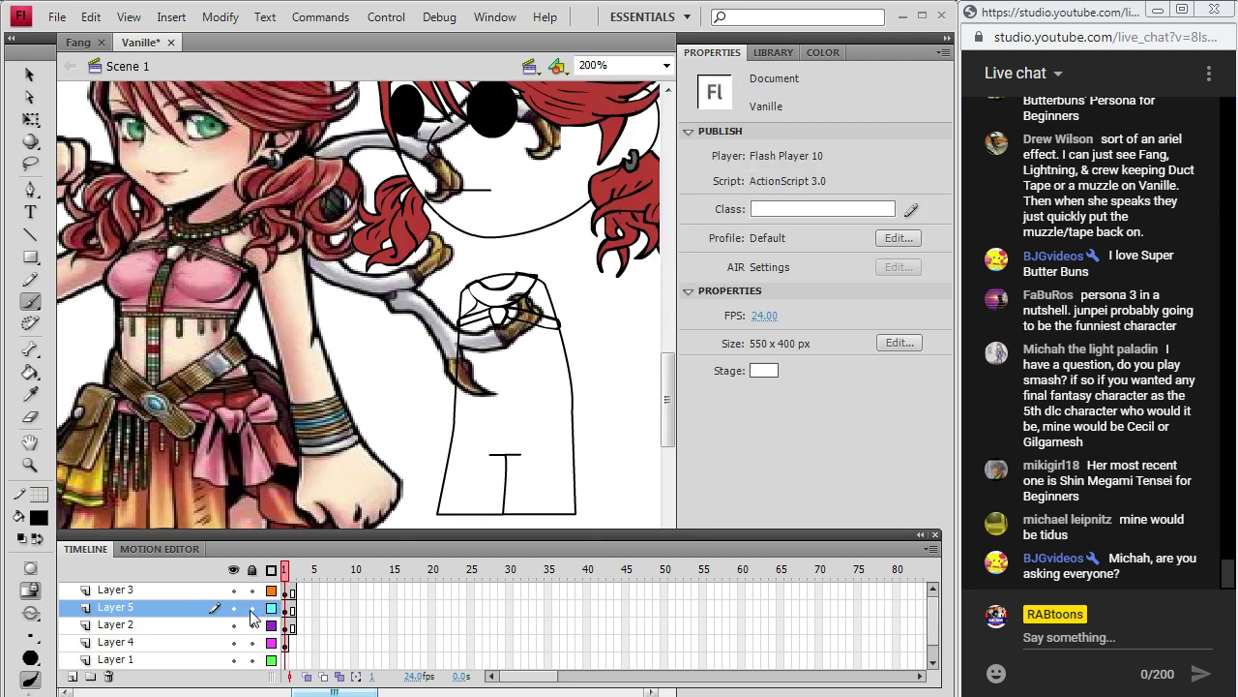
{"action": "left_click", "coordinate": [286, 607]}
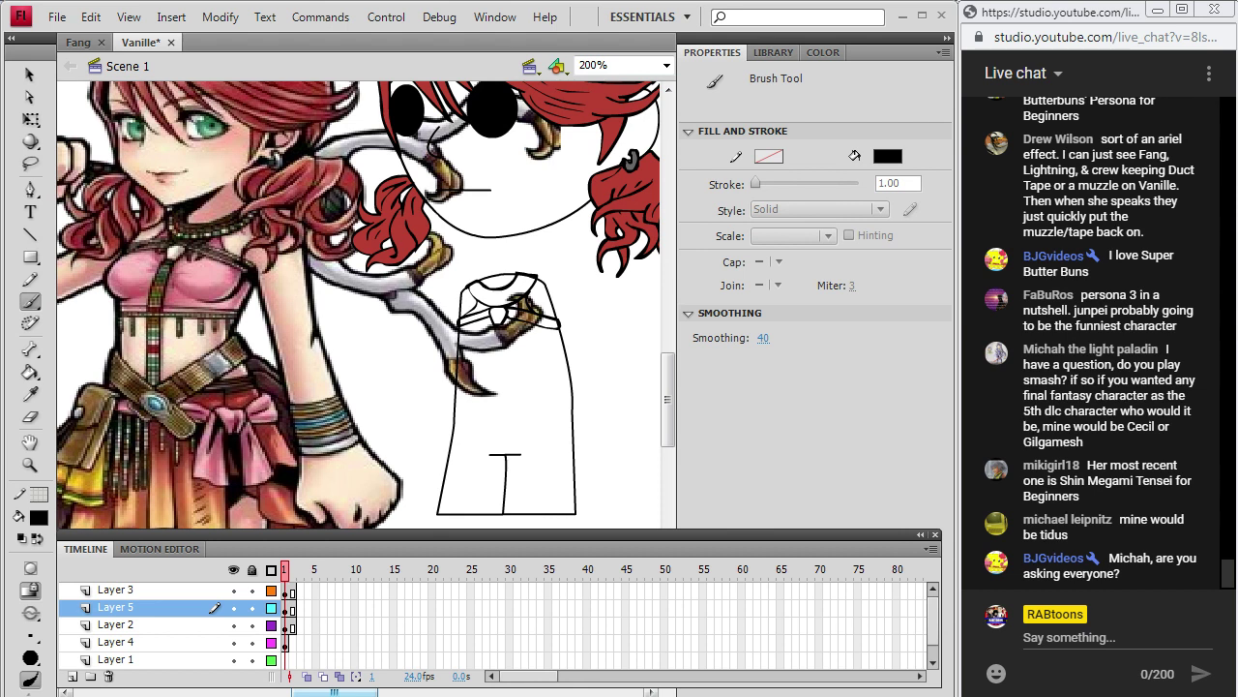
{"action": "left_click_drag", "start_coordinate": [466, 363], "coordinate": [487, 360]}
{"action": "mouse_move", "coordinate": [512, 364]}
{"action": "left_mouse_down"}
{"action": "mouse_move", "coordinate": [542, 371]}
{"action": "mouse_move", "coordinate": [549, 358]}
{"action": "left_mouse_up"}
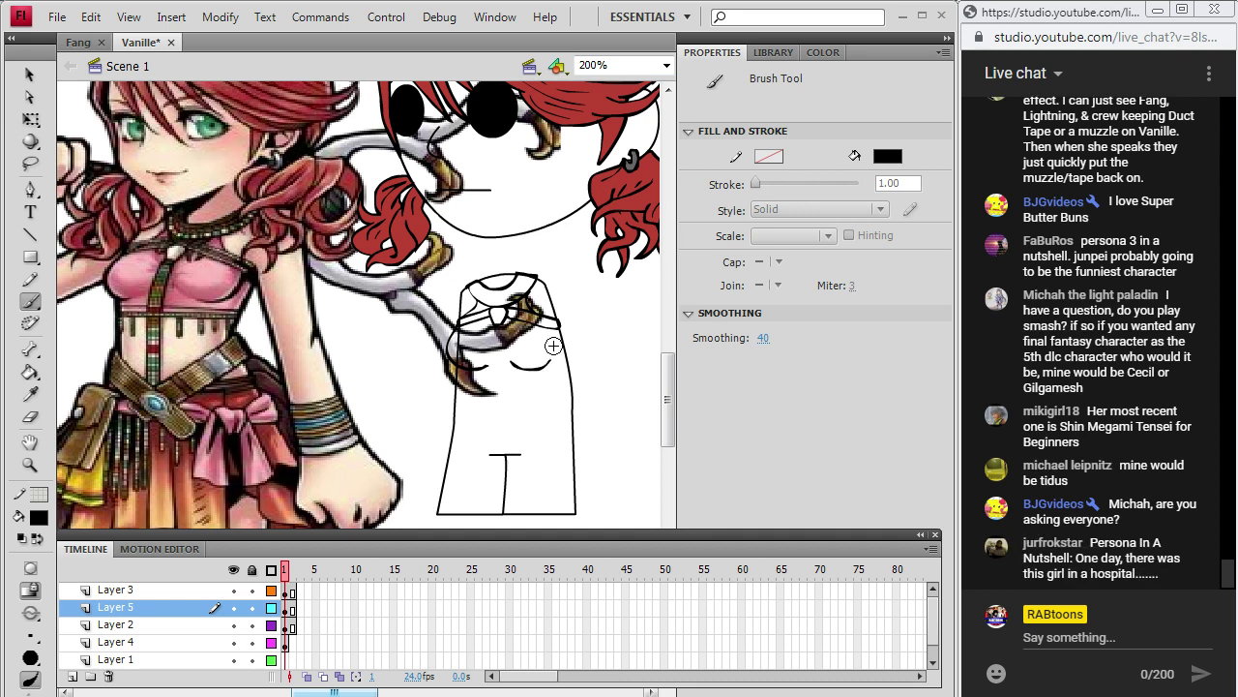
{"action": "key", "text": "ctrl+z"}
{"action": "left_click_drag", "start_coordinate": [503, 363], "coordinate": [553, 363]}
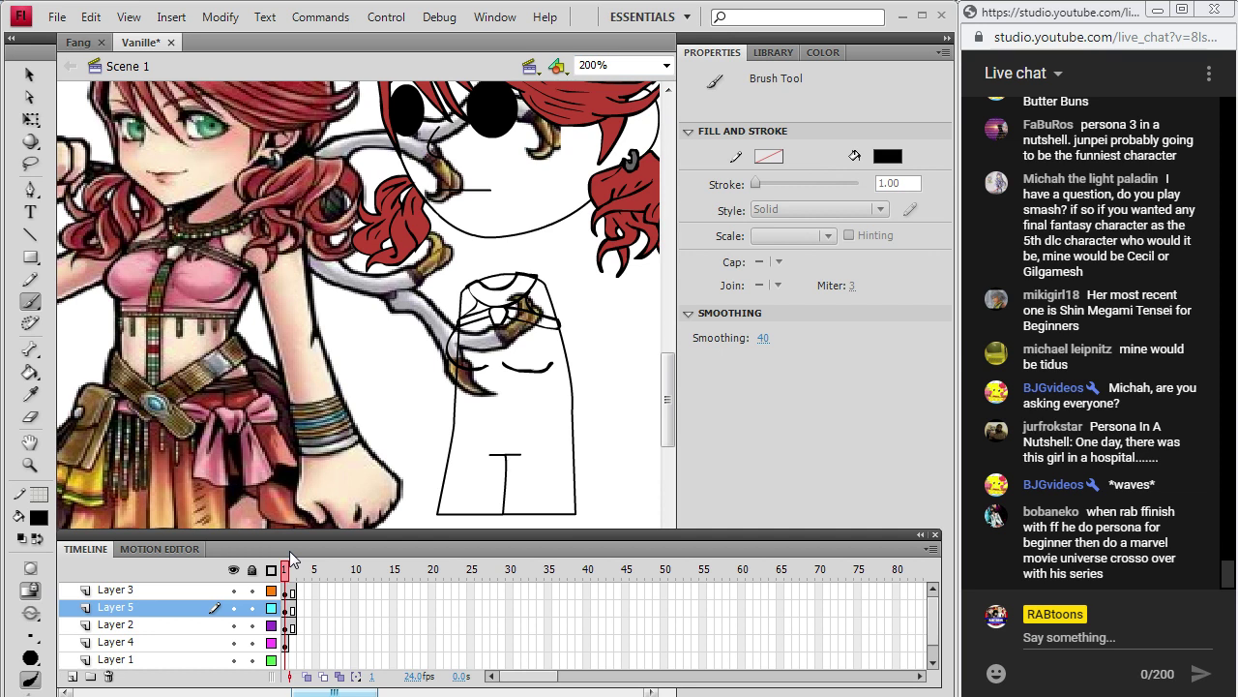
{"action": "key", "text": "ctrl+z"}
{"action": "left_click_drag", "start_coordinate": [505, 364], "coordinate": [544, 356]}
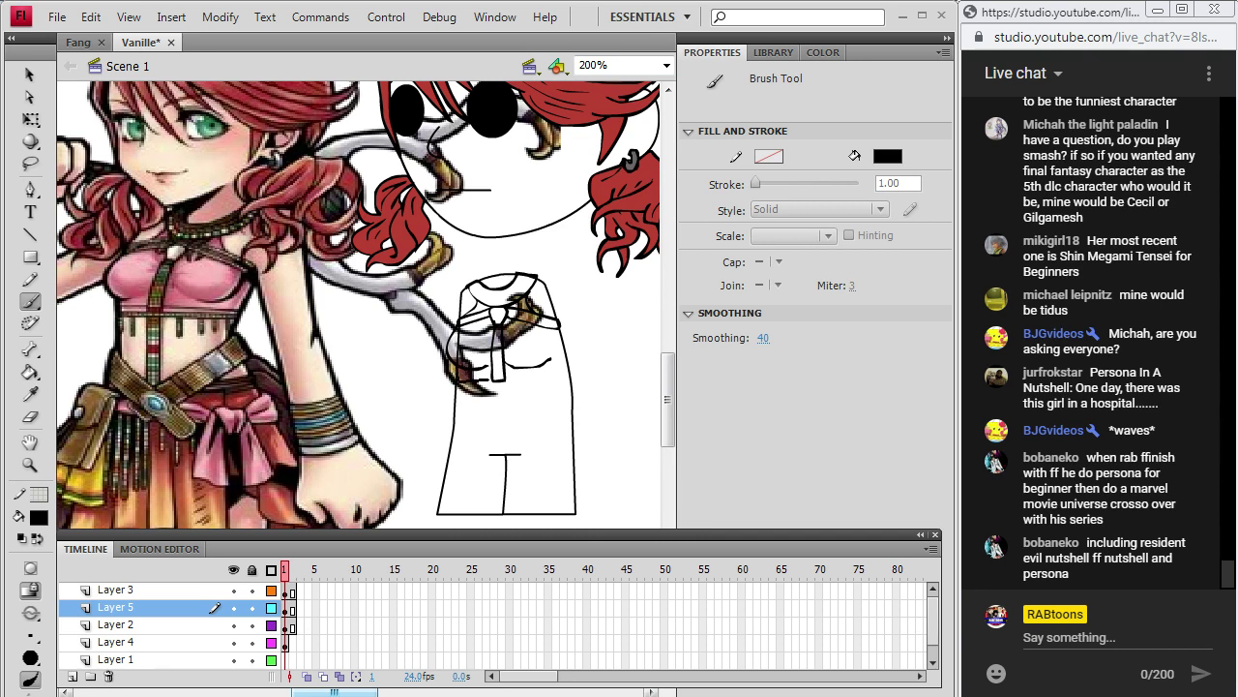
Brush a double hem line across the lower edge of the cropped top.
{"action": "left_click_drag", "start_coordinate": [507, 379], "coordinate": [558, 379]}
{"action": "key", "text": "ctrl+z"}
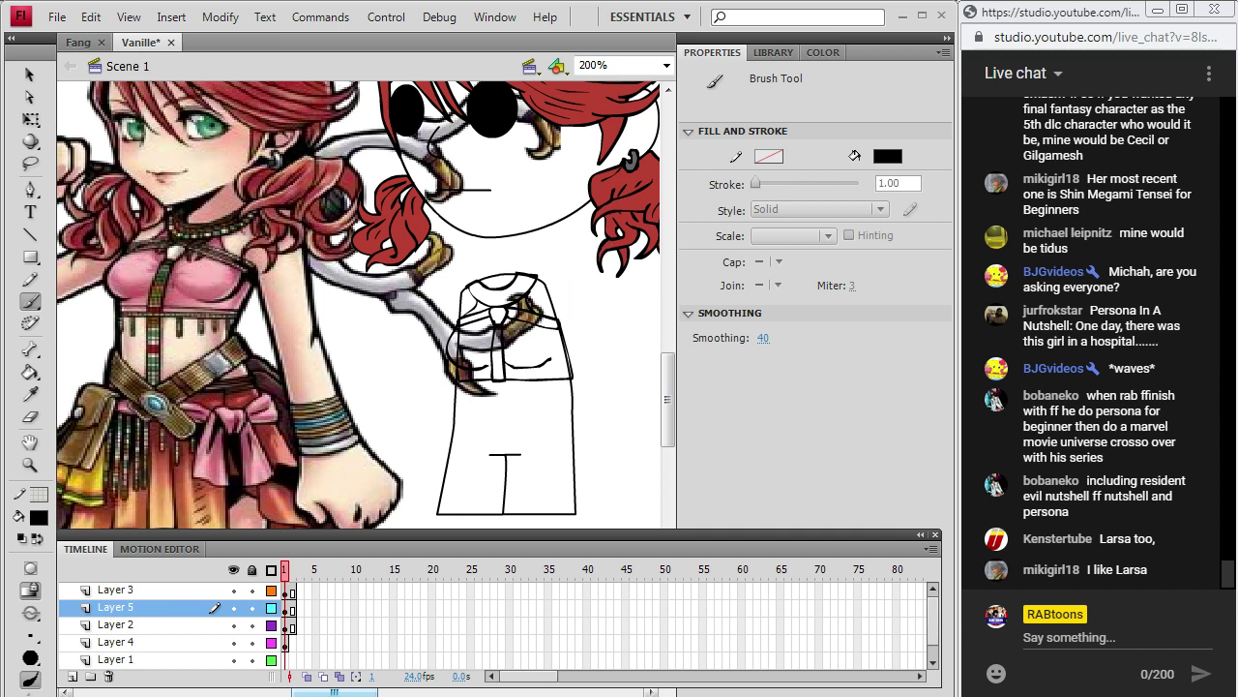
{"action": "left_click_drag", "start_coordinate": [461, 387], "coordinate": [575, 383]}
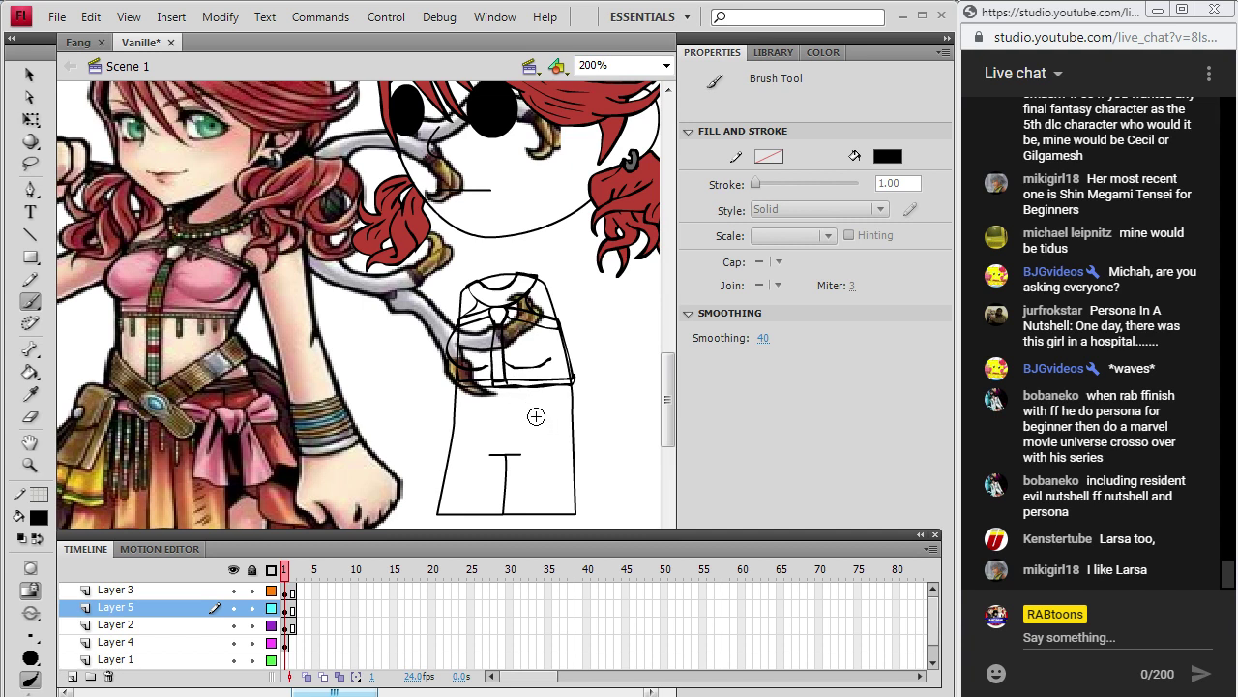
Brush two slanted belt bands meeting at the hips and add an oval buckle where they cross.
{"action": "mouse_move", "coordinate": [452, 410]}
{"action": "left_mouse_down"}
{"action": "mouse_move", "coordinate": [519, 453]}
{"action": "mouse_move", "coordinate": [458, 435]}
{"action": "left_mouse_up"}
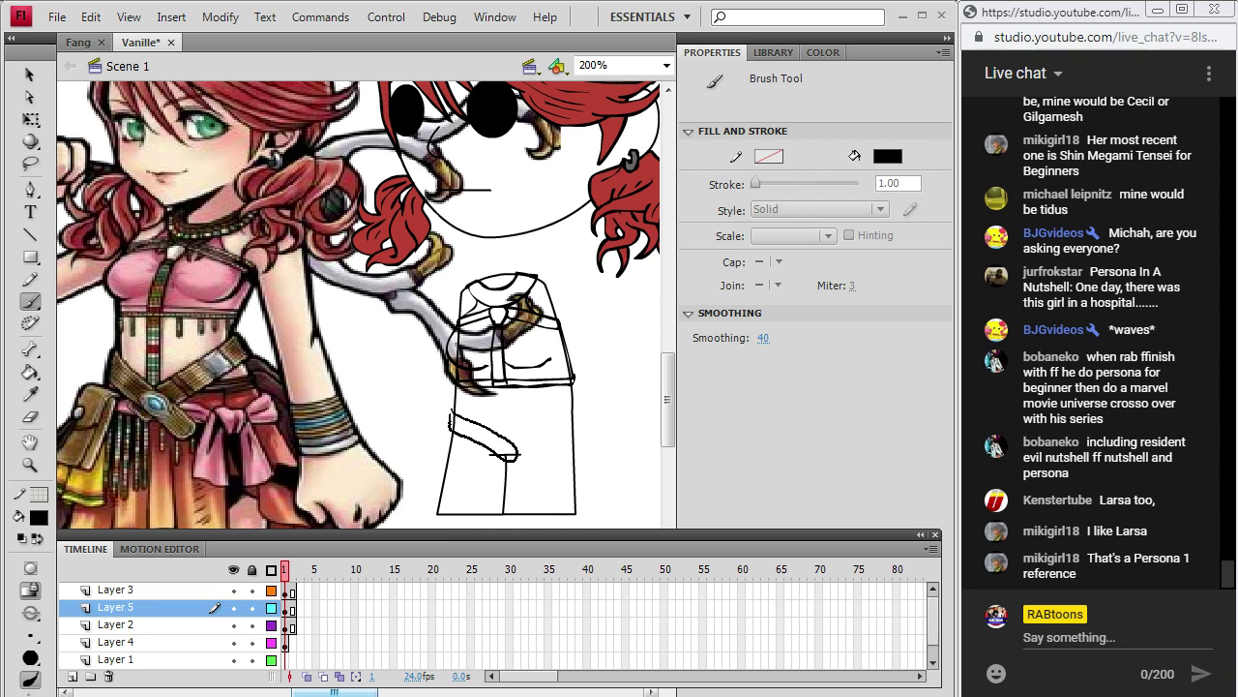
{"action": "key", "text": "ctrl+z"}
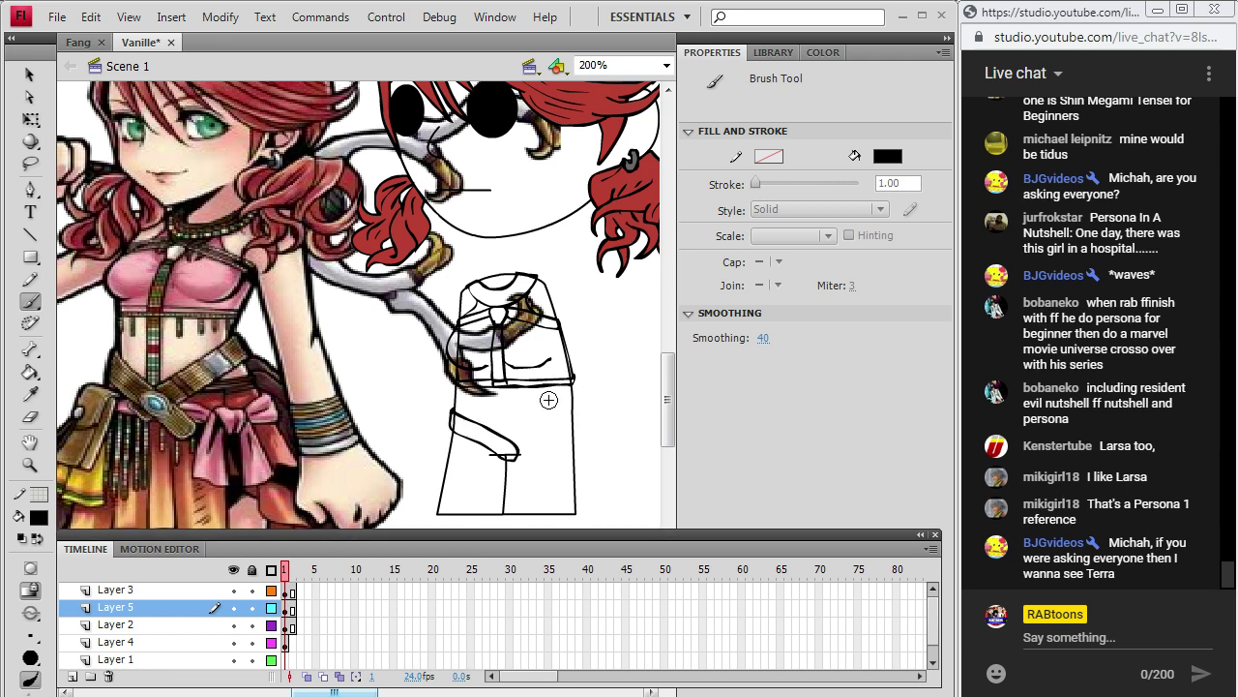
{"action": "mouse_move", "coordinate": [497, 432]}
{"action": "left_mouse_down"}
{"action": "mouse_move", "coordinate": [561, 410]}
{"action": "mouse_move", "coordinate": [545, 436]}
{"action": "mouse_move", "coordinate": [511, 445]}
{"action": "left_mouse_up"}
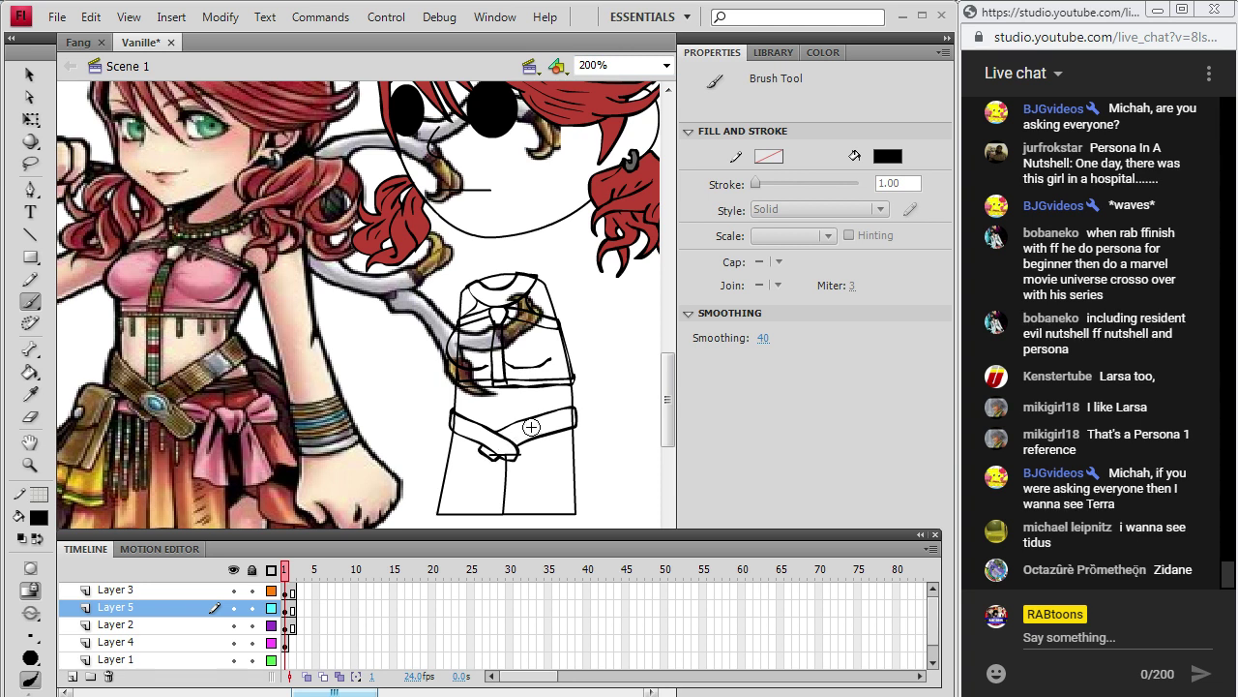
{"action": "mouse_move", "coordinate": [494, 441]}
{"action": "left_mouse_down"}
{"action": "mouse_move", "coordinate": [504, 451]}
{"action": "mouse_move", "coordinate": [481, 447]}
{"action": "mouse_move", "coordinate": [507, 444]}
{"action": "mouse_move", "coordinate": [494, 445]}
{"action": "left_mouse_up"}
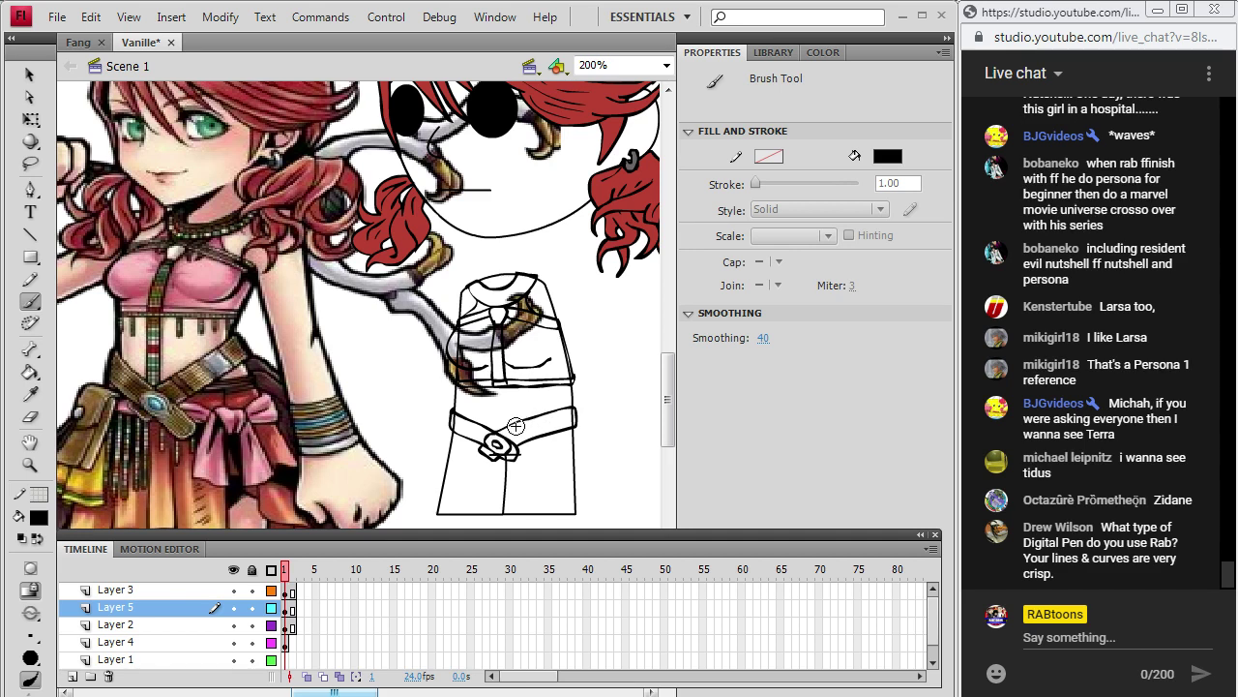
Brush cross marks onto the belt band beside the buckle and a second belt line below it.
{"action": "mouse_move", "coordinate": [525, 439]}
{"action": "left_mouse_down"}
{"action": "mouse_move", "coordinate": [516, 422]}
{"action": "mouse_move", "coordinate": [531, 438]}
{"action": "mouse_move", "coordinate": [554, 431]}
{"action": "left_mouse_up"}
{"action": "left_click_drag", "start_coordinate": [546, 412], "coordinate": [544, 428]}
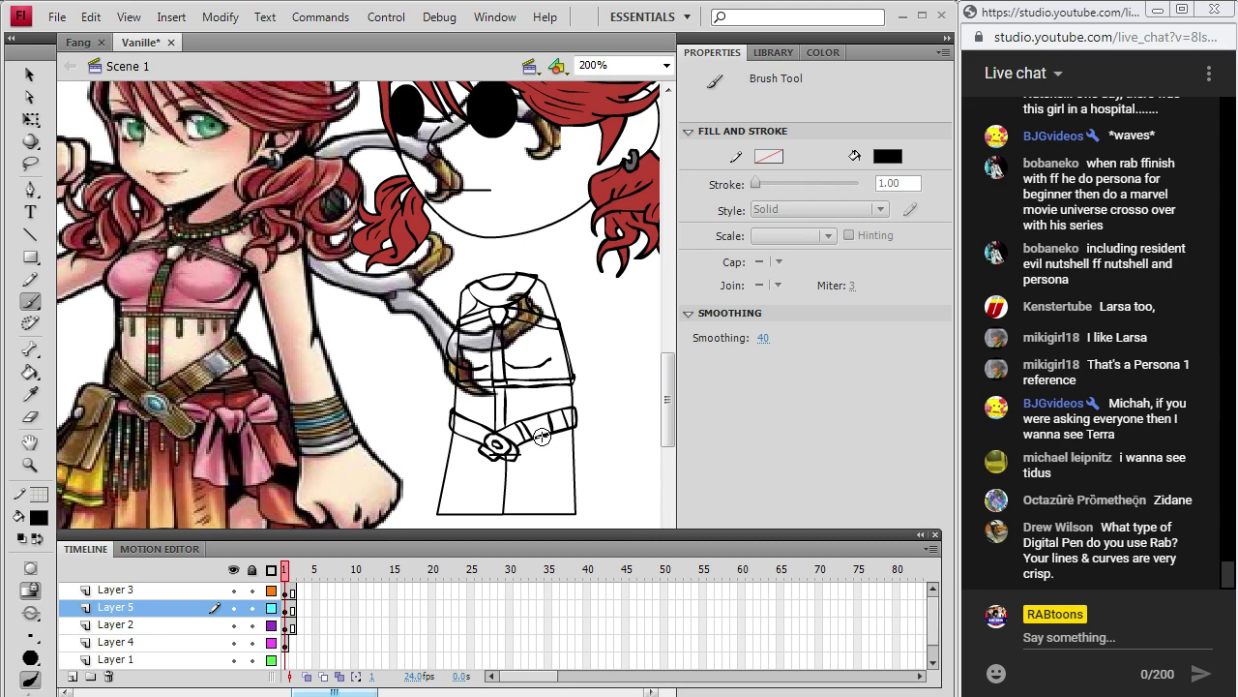
{"action": "left_click_drag", "start_coordinate": [538, 416], "coordinate": [537, 432]}
{"action": "left_click_drag", "start_coordinate": [519, 447], "coordinate": [578, 435]}
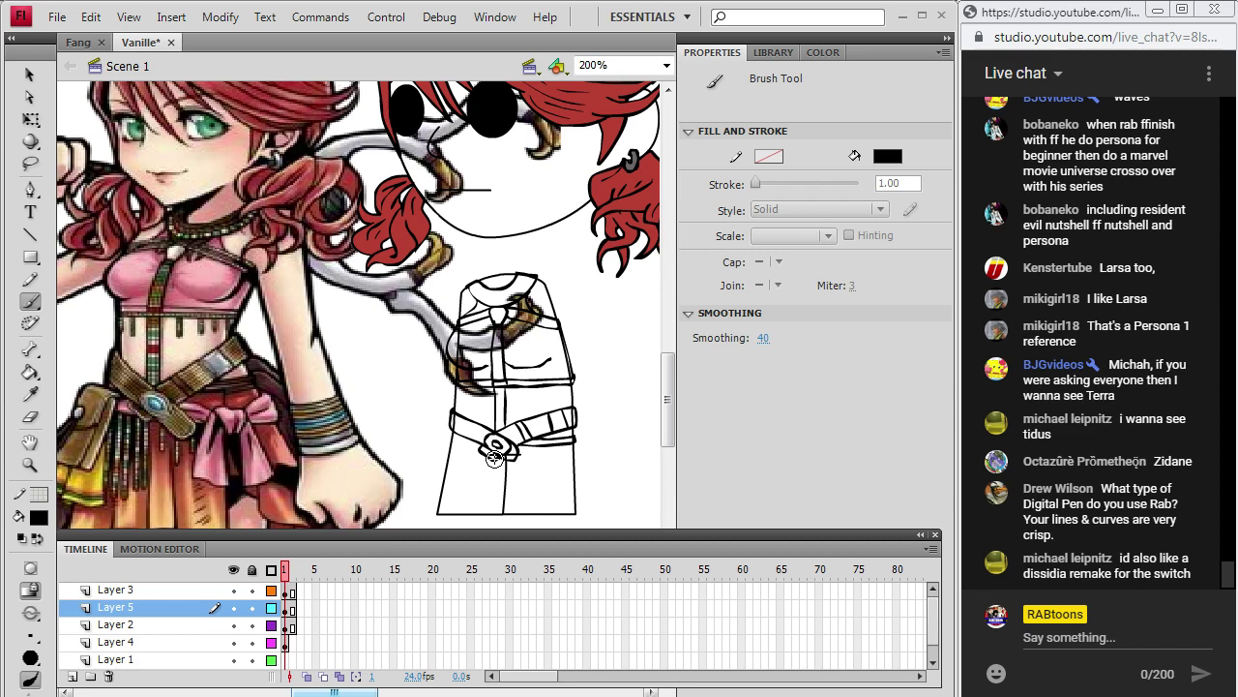
Try thick freehand test strokes in the blank area beside the torso and undo them.
{"action": "left_click_drag", "start_coordinate": [368, 691], "coordinate": [387, 691]}
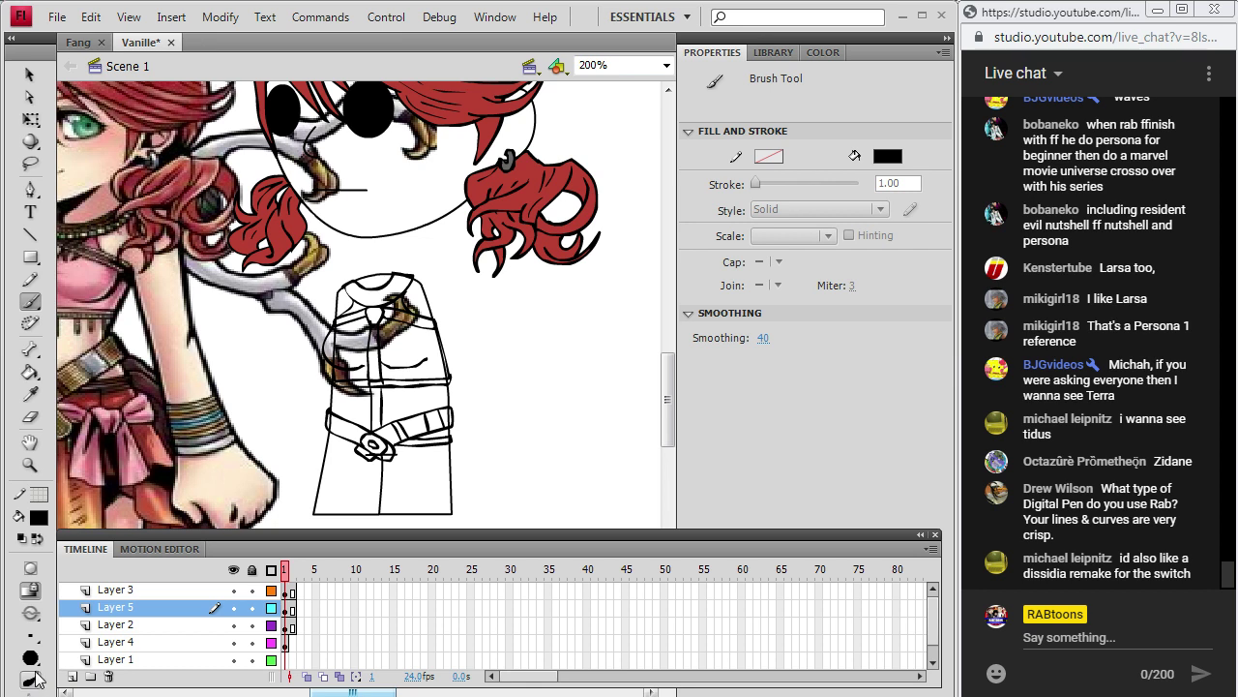
{"action": "mouse_move", "coordinate": [575, 340]}
{"action": "left_mouse_down"}
{"action": "mouse_move", "coordinate": [523, 419]}
{"action": "mouse_move", "coordinate": [588, 406]}
{"action": "left_mouse_up"}
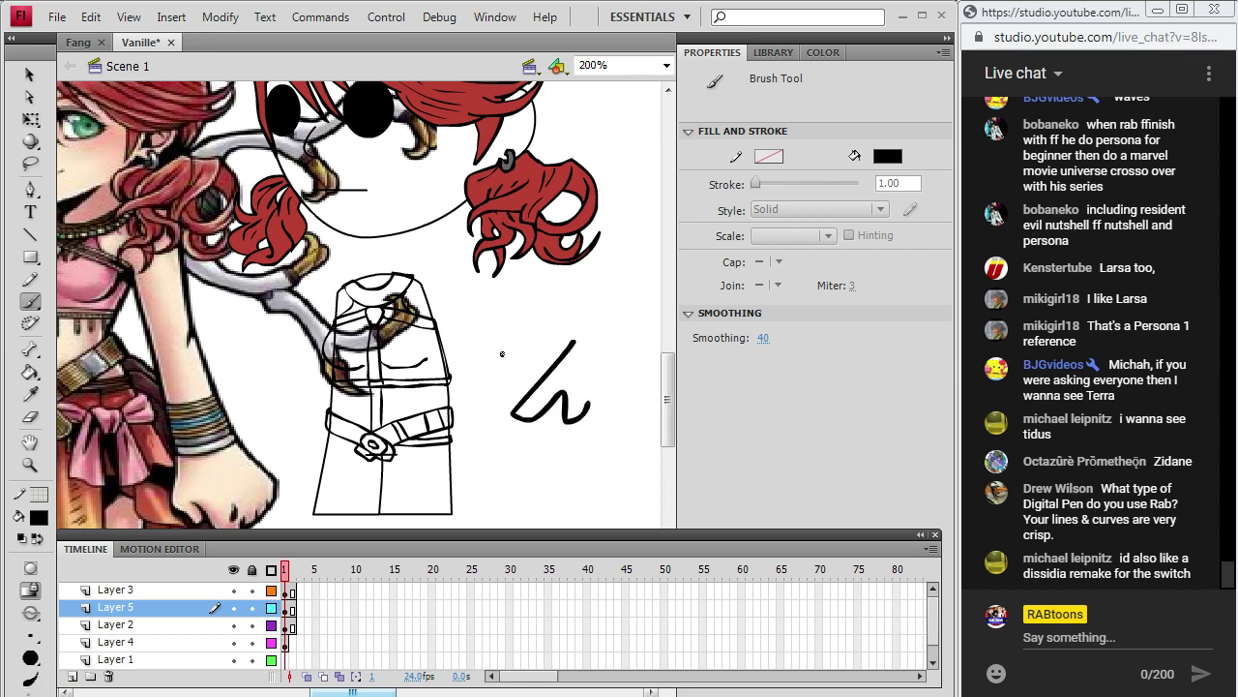
{"action": "mouse_move", "coordinate": [502, 354]}
{"action": "left_mouse_down"}
{"action": "mouse_move", "coordinate": [581, 387]}
{"action": "mouse_move", "coordinate": [561, 368]}
{"action": "mouse_move", "coordinate": [625, 364]}
{"action": "left_mouse_up"}
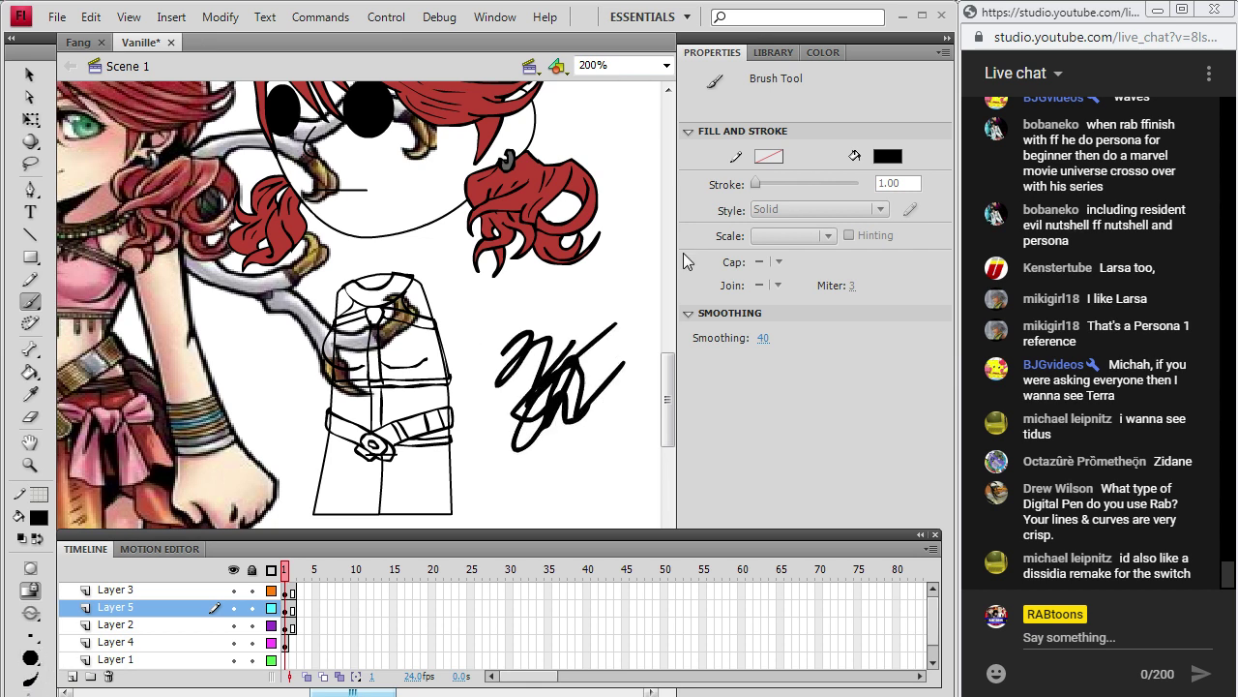
{"action": "key", "text": "ctrl+z"}
{"action": "key", "text": "ctrl+z"}
{"action": "key", "text": "ctrl+z"}
{"action": "key", "text": "ctrl+z"}
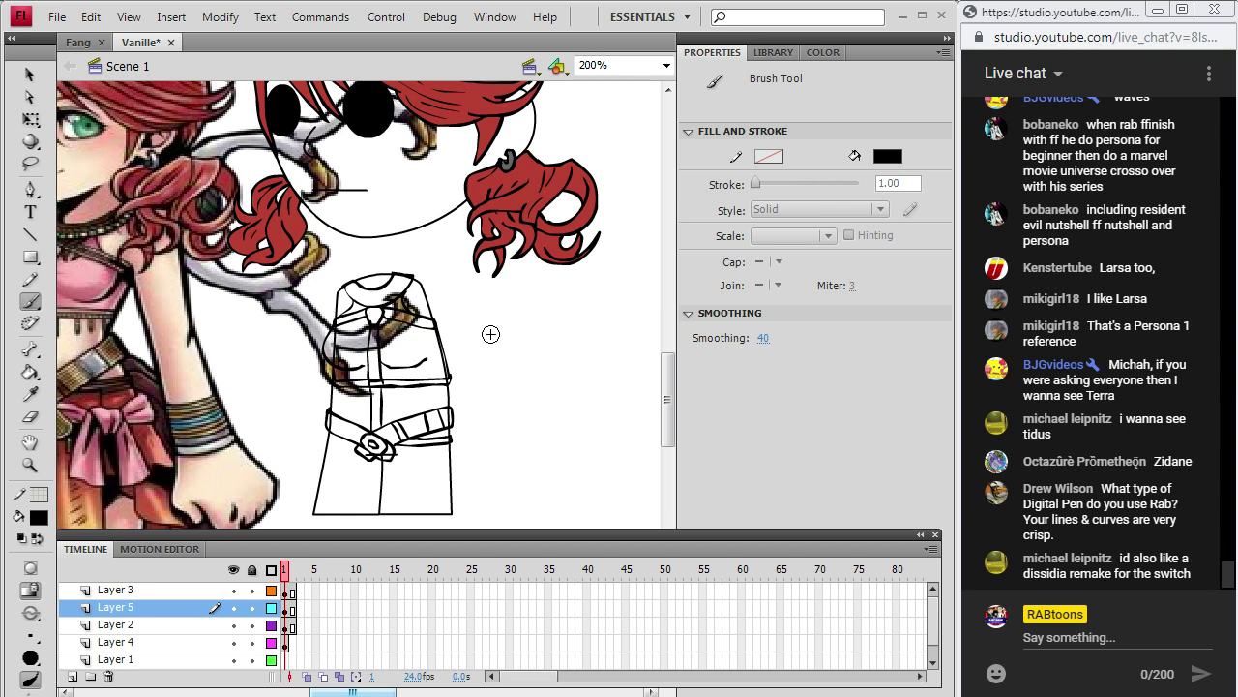
Try a loose face sketch with eyes, nose, mouth and ears beside the torso and undo all its strokes.
{"action": "mouse_move", "coordinate": [491, 333]}
{"action": "left_mouse_down"}
{"action": "mouse_move", "coordinate": [561, 354]}
{"action": "mouse_move", "coordinate": [496, 349]}
{"action": "mouse_move", "coordinate": [502, 369]}
{"action": "mouse_move", "coordinate": [564, 363]}
{"action": "mouse_move", "coordinate": [540, 342]}
{"action": "left_mouse_up"}
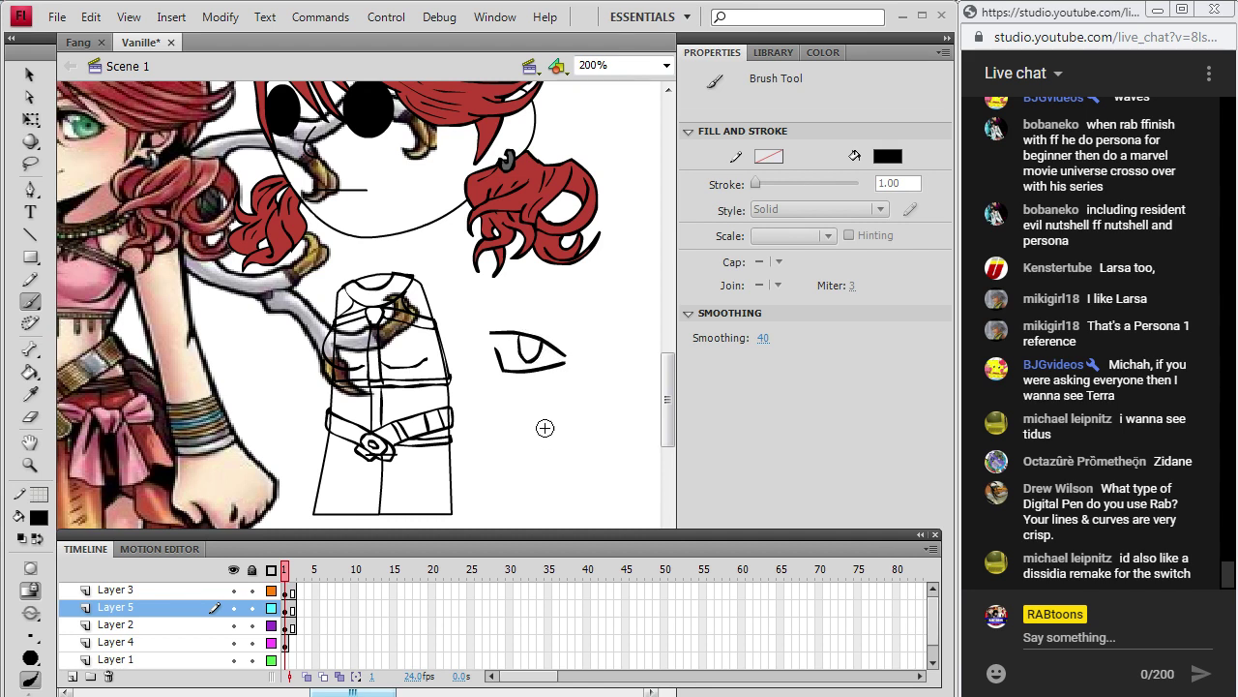
{"action": "left_click_drag", "start_coordinate": [575, 352], "coordinate": [621, 317]}
{"action": "mouse_move", "coordinate": [578, 359]}
{"action": "left_mouse_down"}
{"action": "mouse_move", "coordinate": [620, 350]}
{"action": "mouse_move", "coordinate": [570, 365]}
{"action": "mouse_move", "coordinate": [584, 383]}
{"action": "mouse_move", "coordinate": [526, 395]}
{"action": "mouse_move", "coordinate": [609, 383]}
{"action": "left_mouse_up"}
{"action": "mouse_move", "coordinate": [542, 403]}
{"action": "left_mouse_down"}
{"action": "mouse_move", "coordinate": [590, 404]}
{"action": "mouse_move", "coordinate": [577, 437]}
{"action": "left_mouse_up"}
{"action": "mouse_move", "coordinate": [458, 340]}
{"action": "left_mouse_down"}
{"action": "mouse_move", "coordinate": [471, 395]}
{"action": "mouse_move", "coordinate": [486, 397]}
{"action": "mouse_move", "coordinate": [469, 376]}
{"action": "left_mouse_up"}
{"action": "left_click_drag", "start_coordinate": [641, 329], "coordinate": [631, 386]}
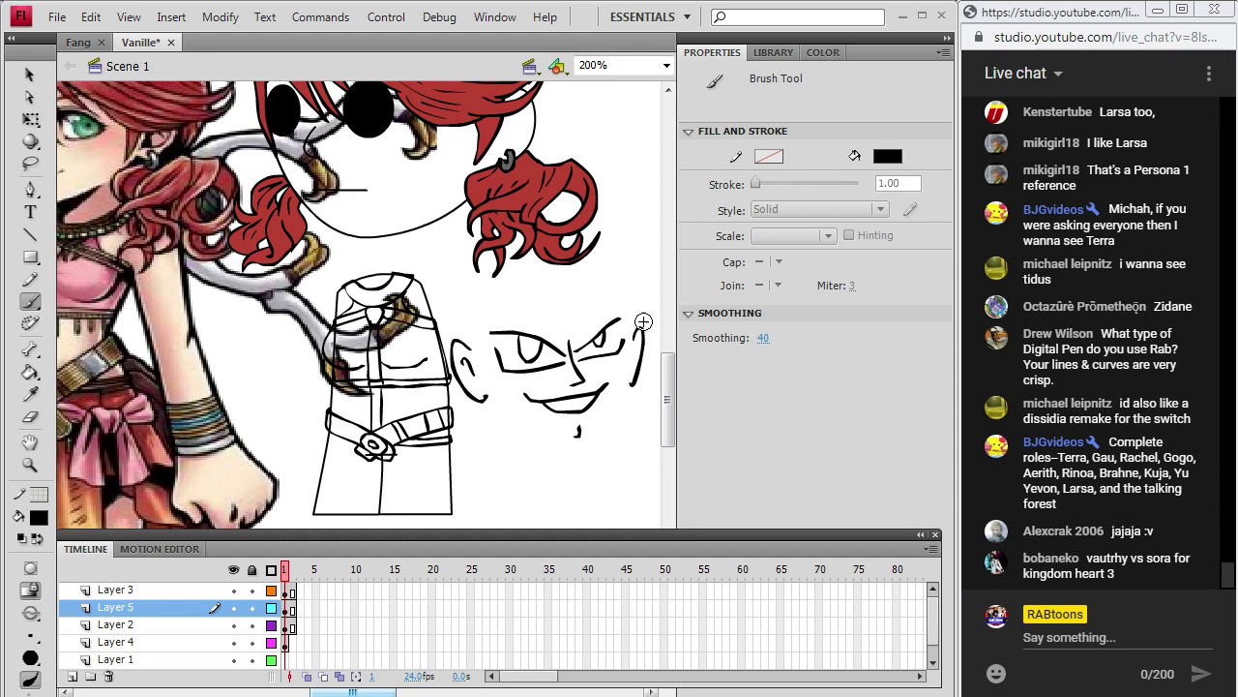
{"action": "key", "text": "ctrl+z"}
{"action": "key", "text": "ctrl+z"}
{"action": "key", "text": "ctrl+z"}
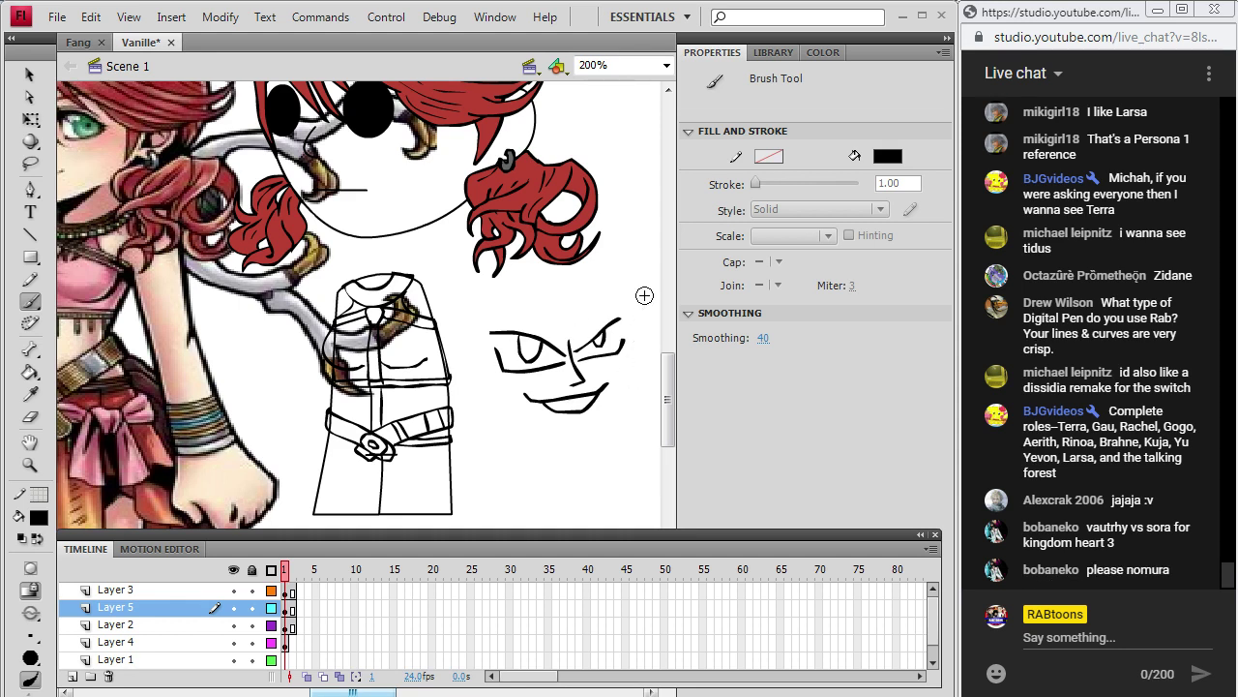
{"action": "key", "text": "ctrl+z"}
{"action": "key", "text": "ctrl+z"}
{"action": "key", "text": "ctrl+z"}
{"action": "key", "text": "ctrl+z"}
{"action": "key", "text": "ctrl+z"}
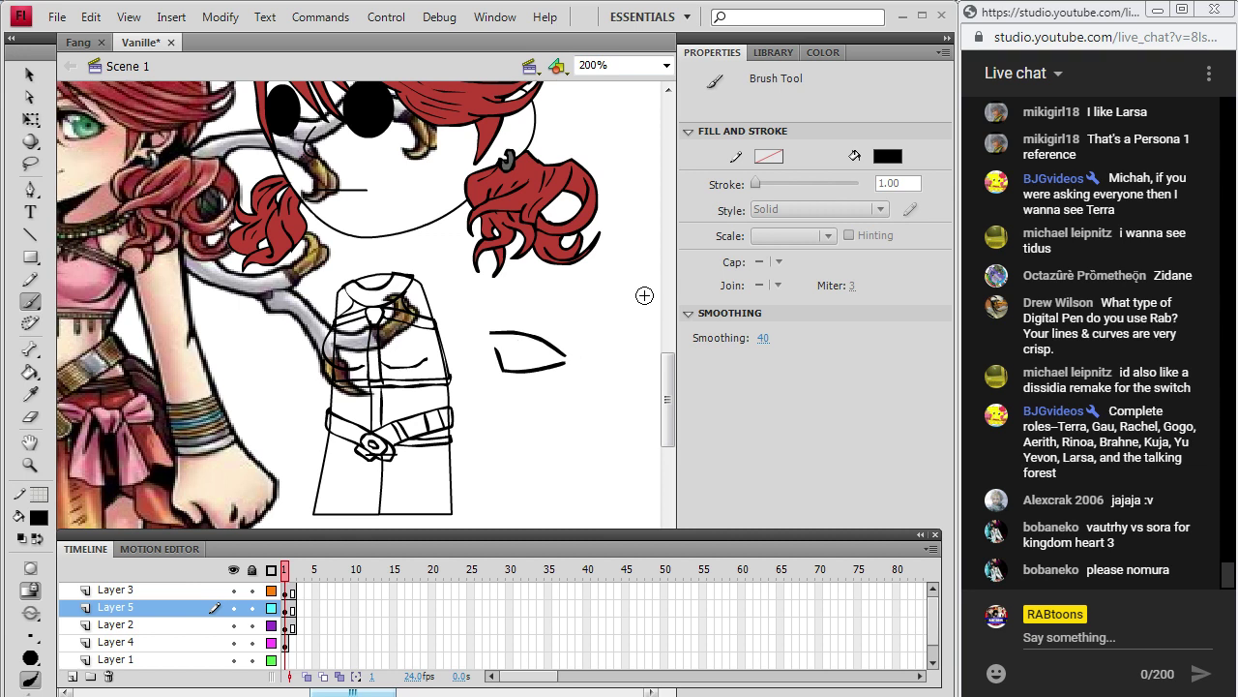
{"action": "key", "text": "ctrl+z"}
{"action": "key", "text": "ctrl+z"}
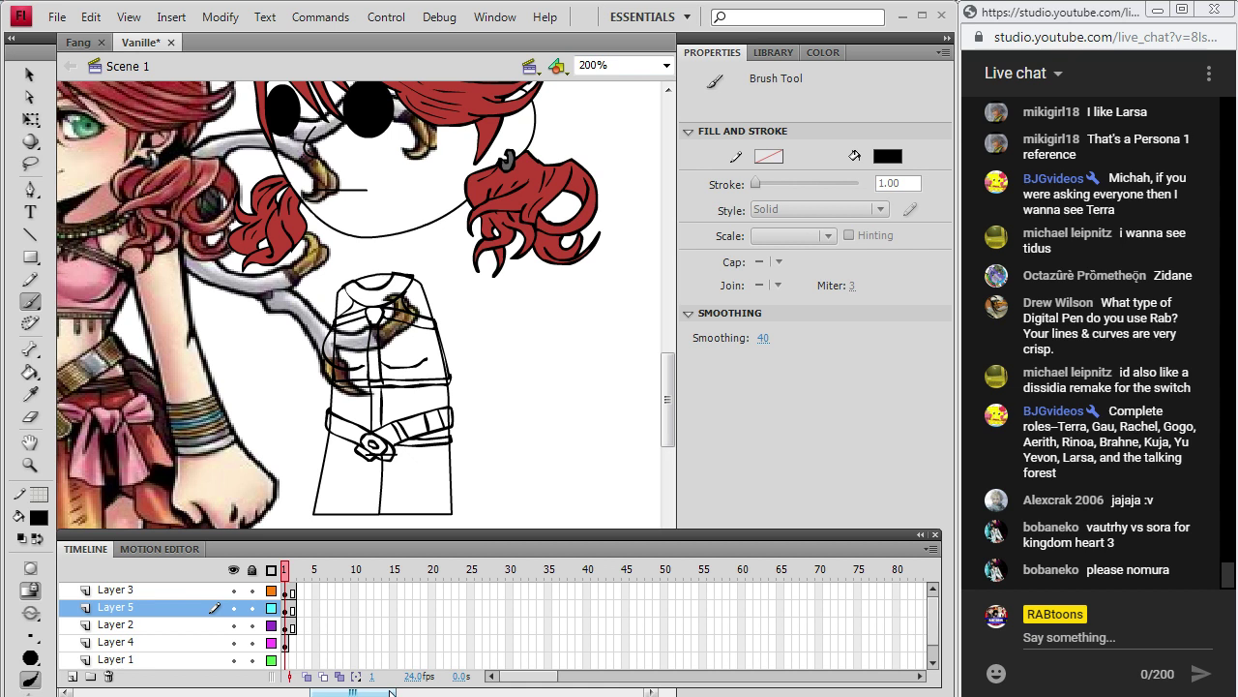
Brush the outline and flap of the hip pouch hanging below the plain side of the belt.
{"action": "left_click_drag", "start_coordinate": [352, 692], "coordinate": [323, 692]}
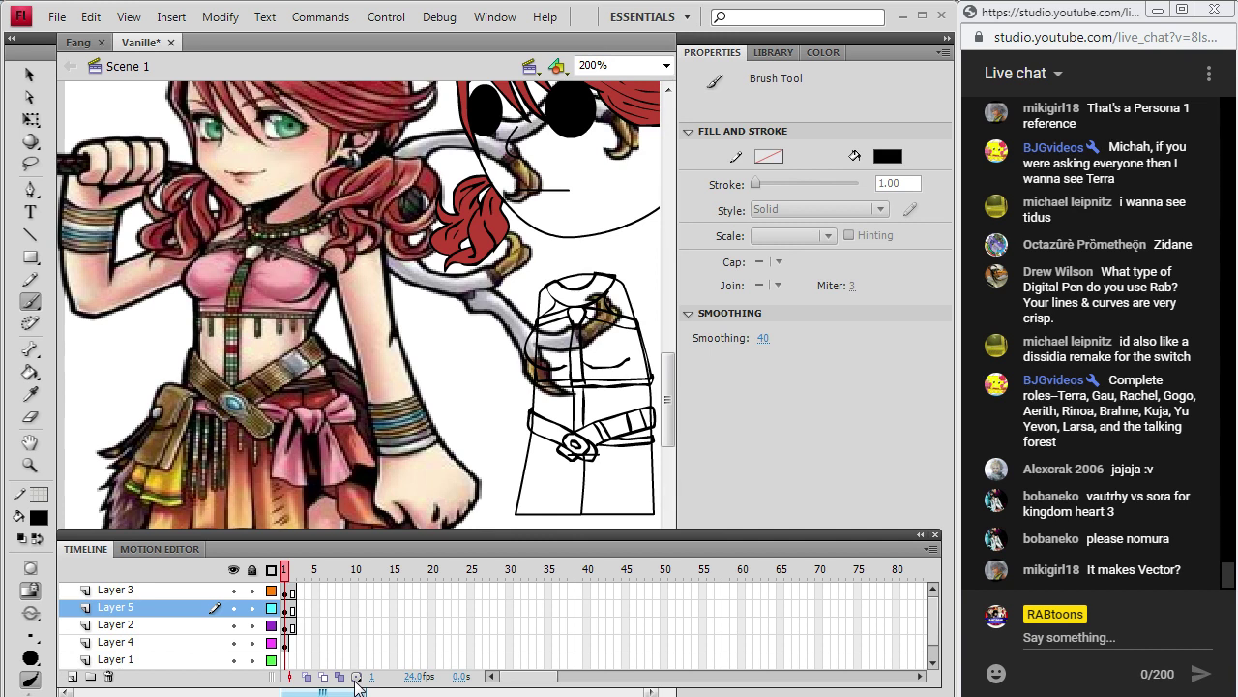
{"action": "left_click_drag", "start_coordinate": [354, 689], "coordinate": [361, 685]}
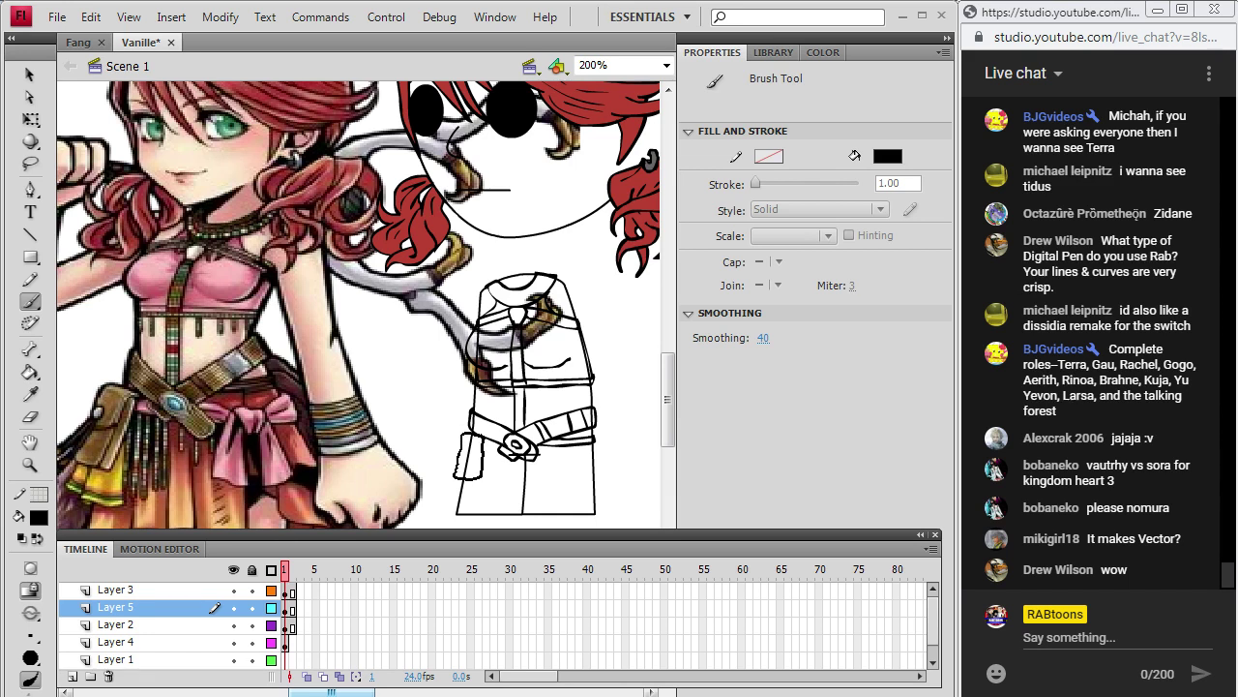
{"action": "left_click_drag", "start_coordinate": [481, 442], "coordinate": [481, 435]}
{"action": "left_click_drag", "start_coordinate": [479, 435], "coordinate": [460, 458]}
Brush the sash bow with its hanging tails and the skirt details below the belt, and hide the Layer 4 reference picture.
{"action": "scroll", "coordinate": [658, 372], "scroll_direction": "down", "scroll_amount": 3}
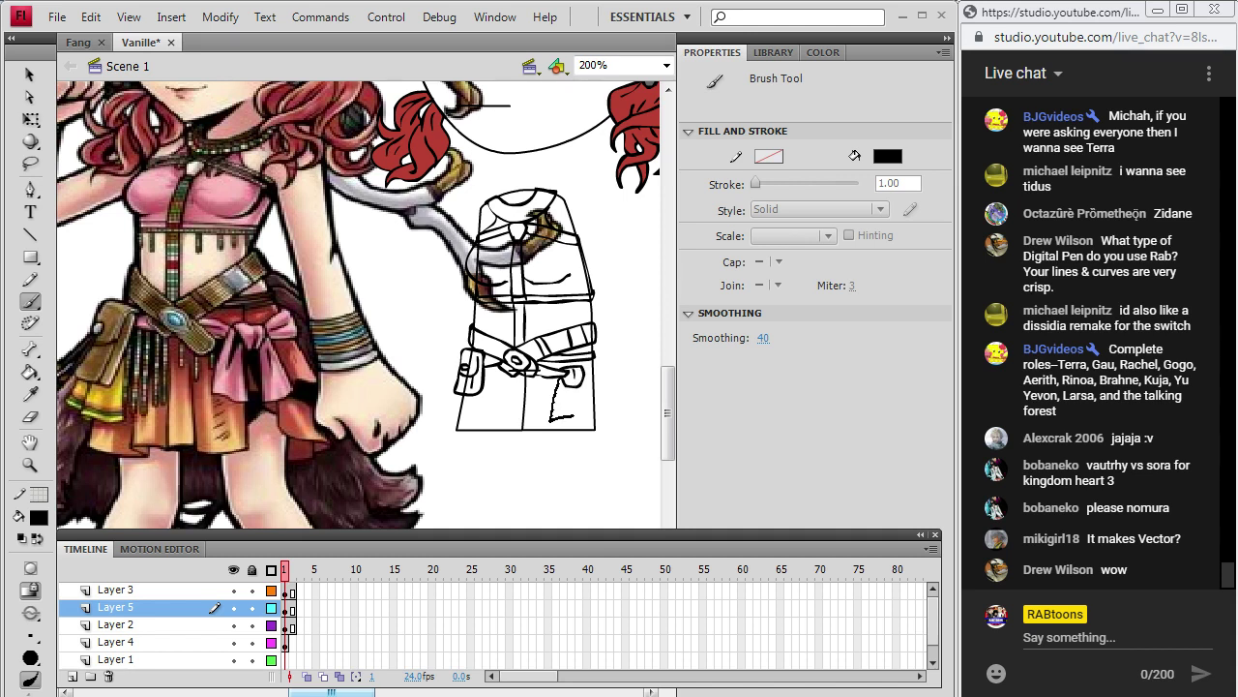
{"action": "left_click_drag", "start_coordinate": [556, 376], "coordinate": [580, 373]}
{"action": "left_click_drag", "start_coordinate": [584, 374], "coordinate": [594, 402]}
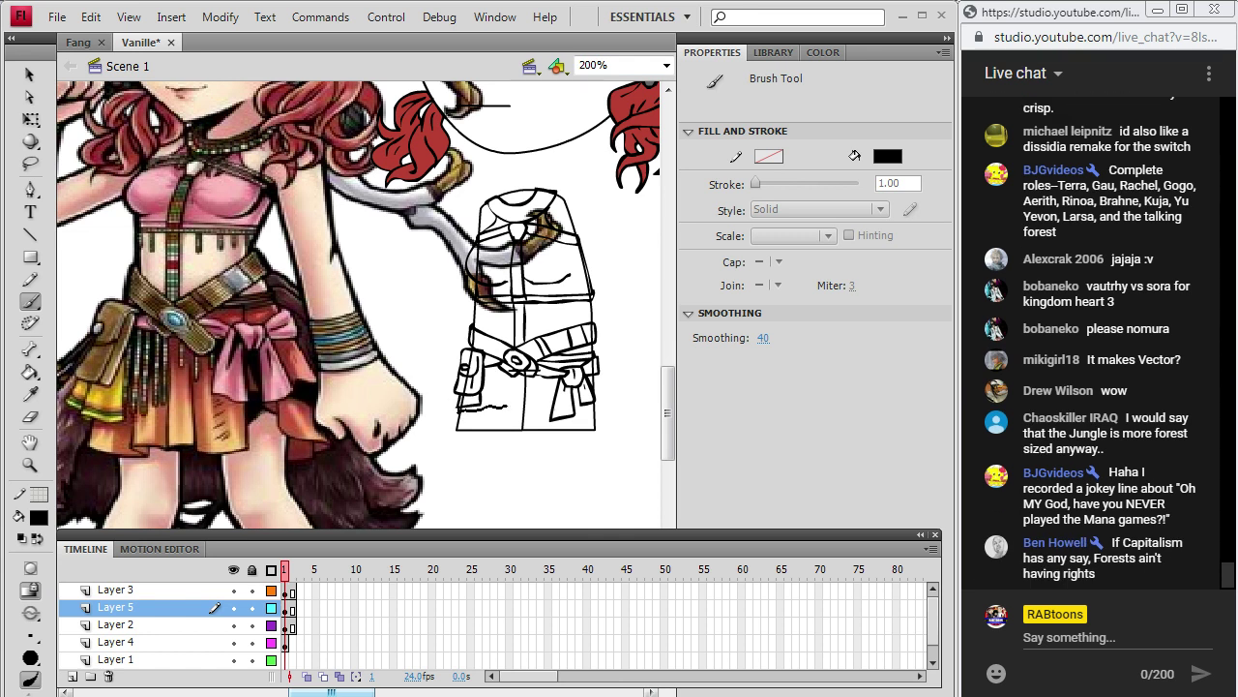
{"action": "key", "text": "ctrl+z"}
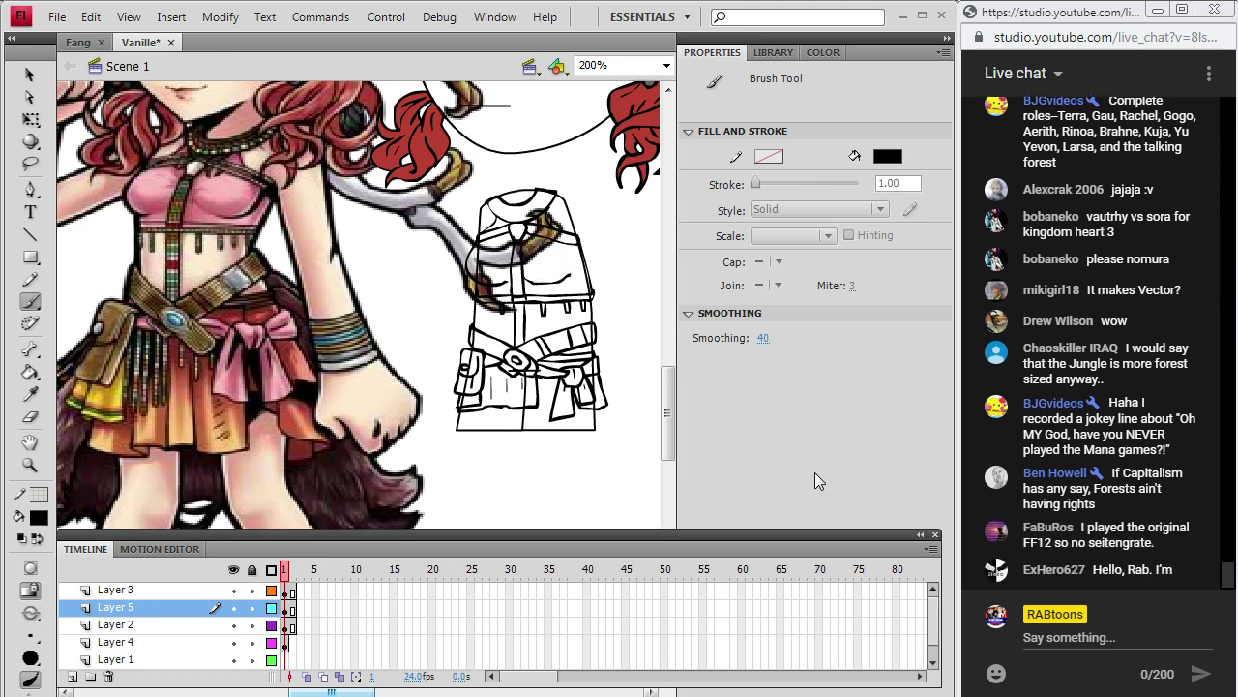
{"action": "left_click", "coordinate": [232, 642]}
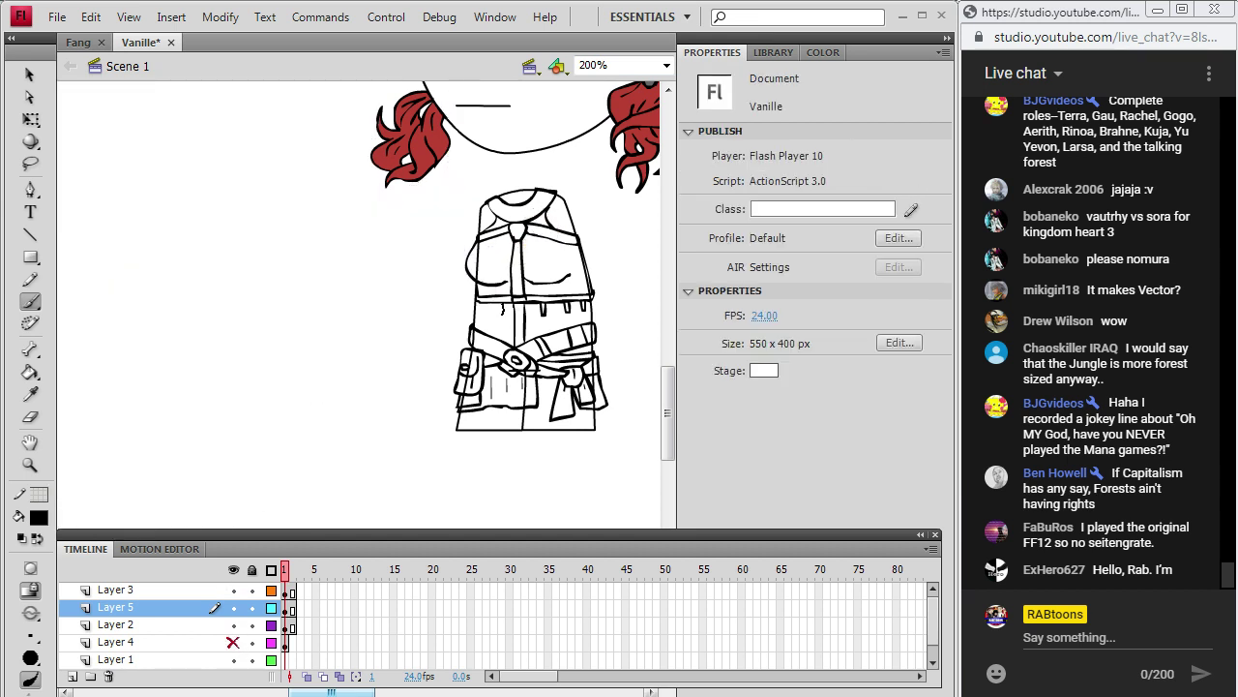
Show the Layer 4 reference picture and brush the loose drape hanging beside the sash bow and the skirt's lower hem line.
{"action": "key", "text": "b"}
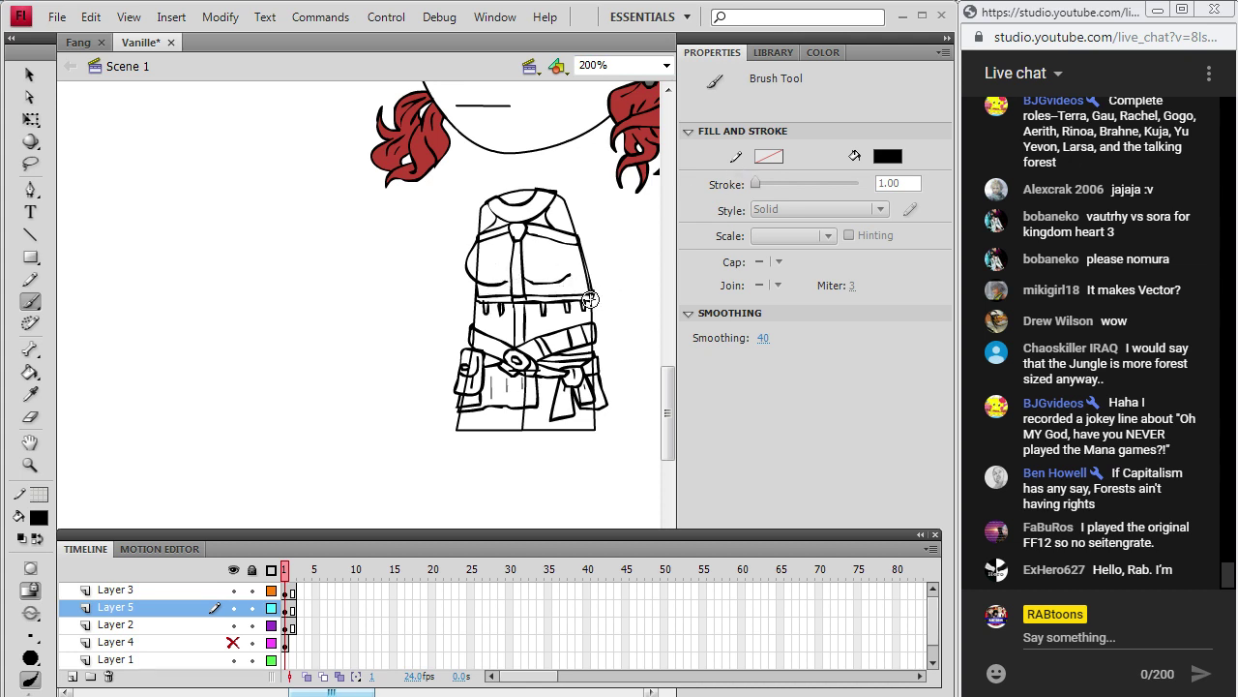
{"action": "left_click", "coordinate": [233, 641]}
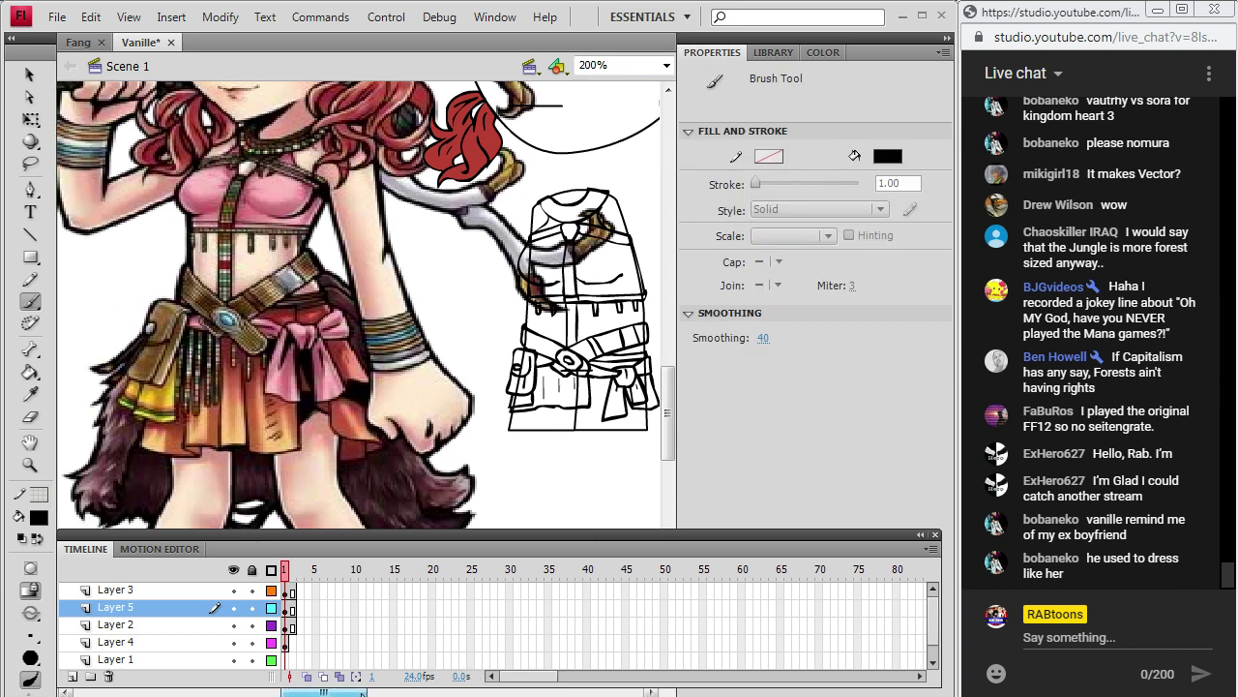
{"action": "left_click_drag", "start_coordinate": [331, 692], "coordinate": [328, 692]}
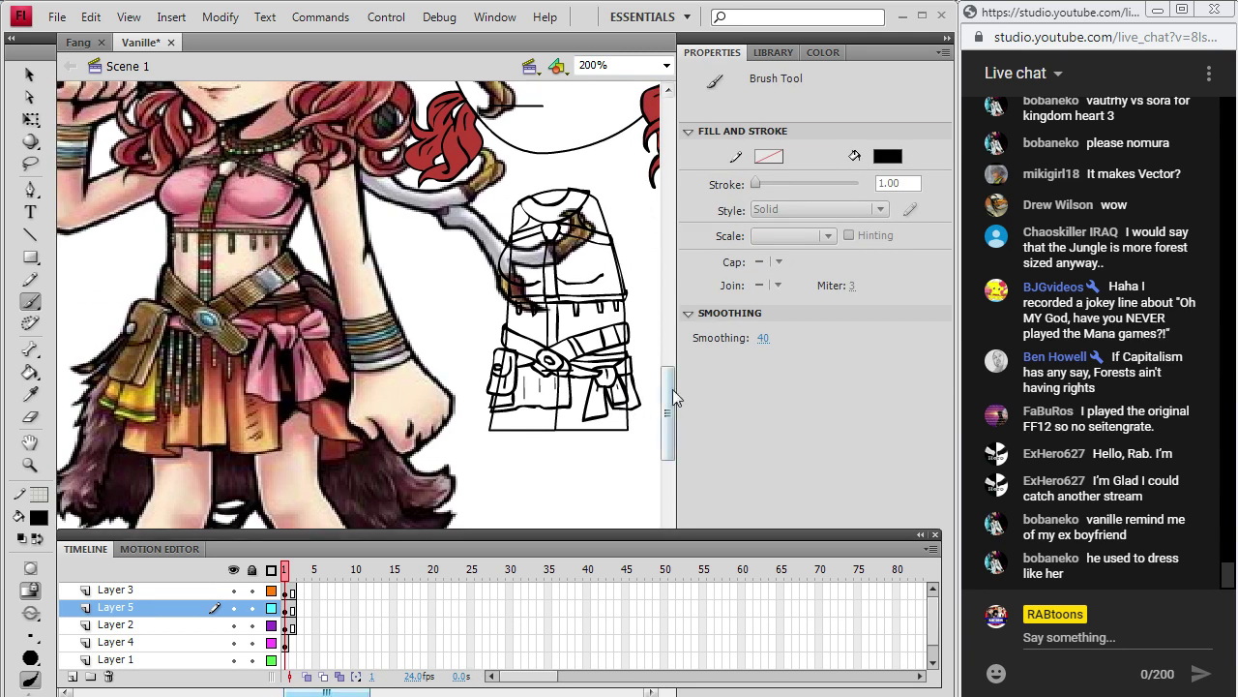
{"action": "left_click_drag", "start_coordinate": [673, 389], "coordinate": [665, 408]}
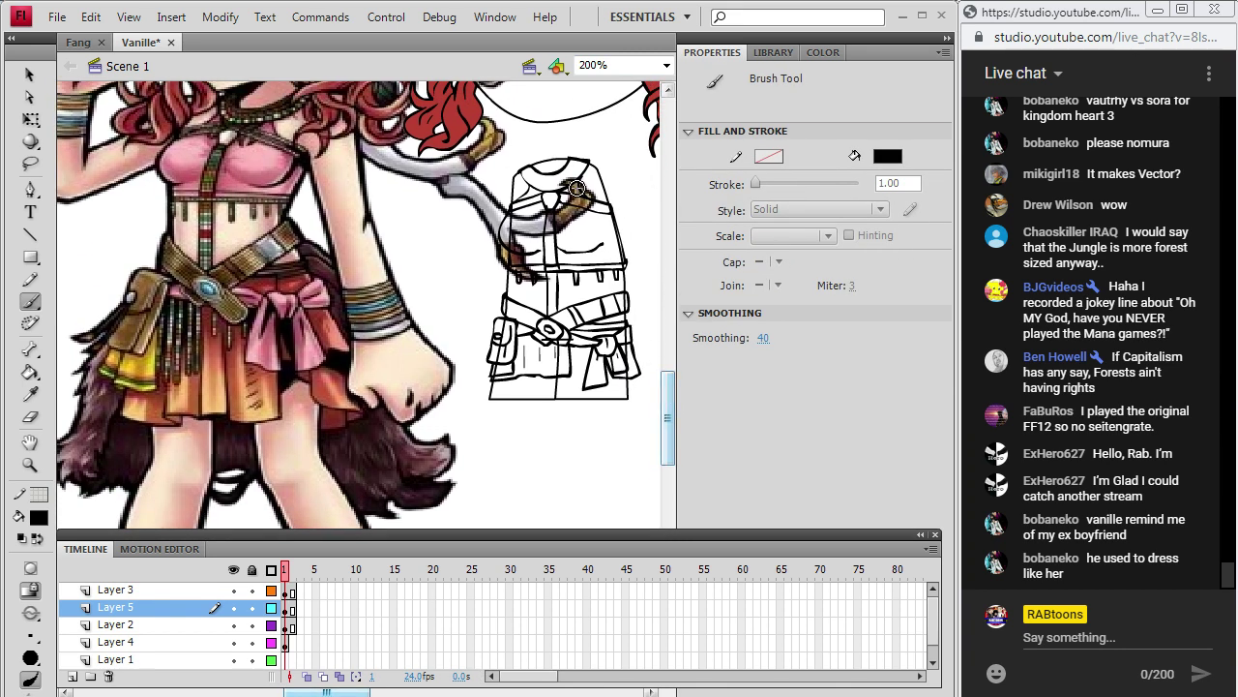
{"action": "left_click", "coordinate": [287, 610]}
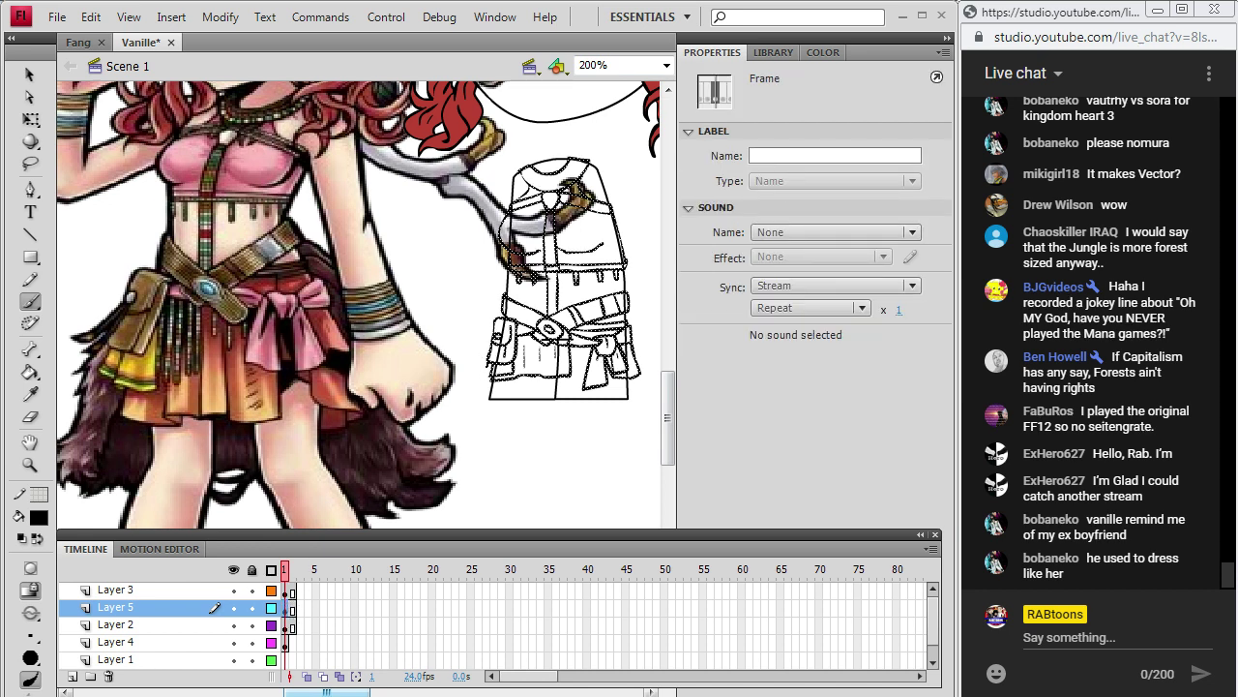
{"action": "left_click", "coordinate": [499, 375]}
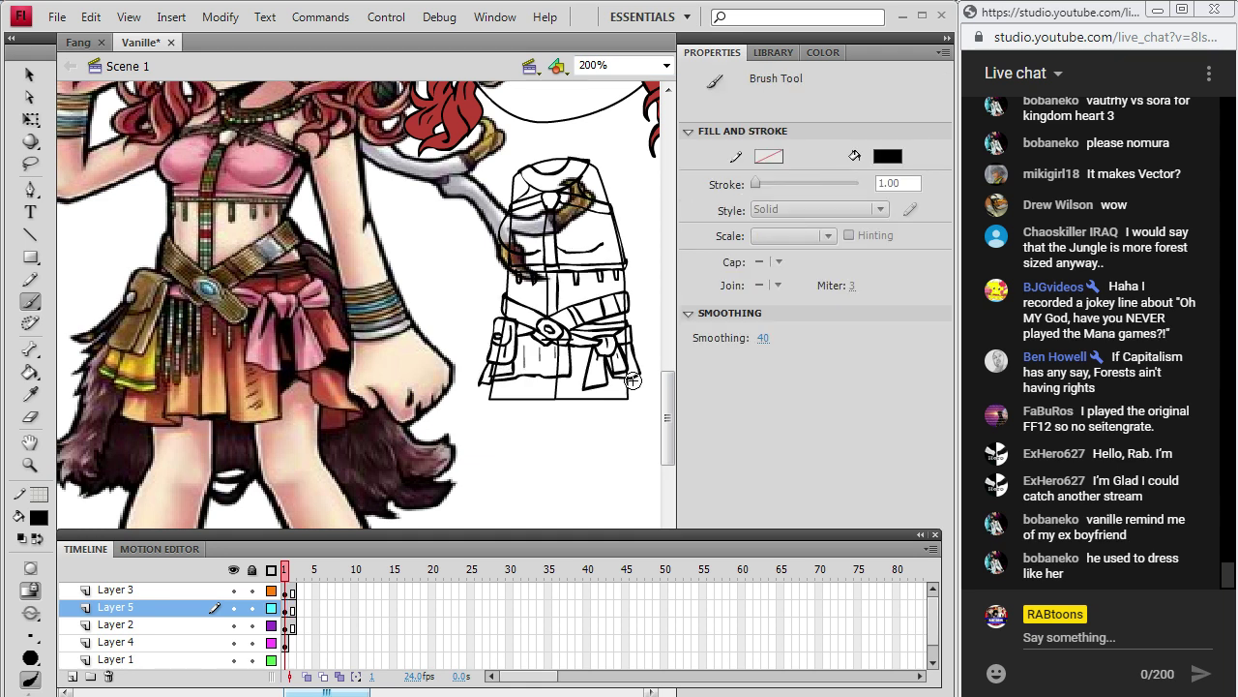
{"action": "left_click_drag", "start_coordinate": [343, 691], "coordinate": [350, 690]}
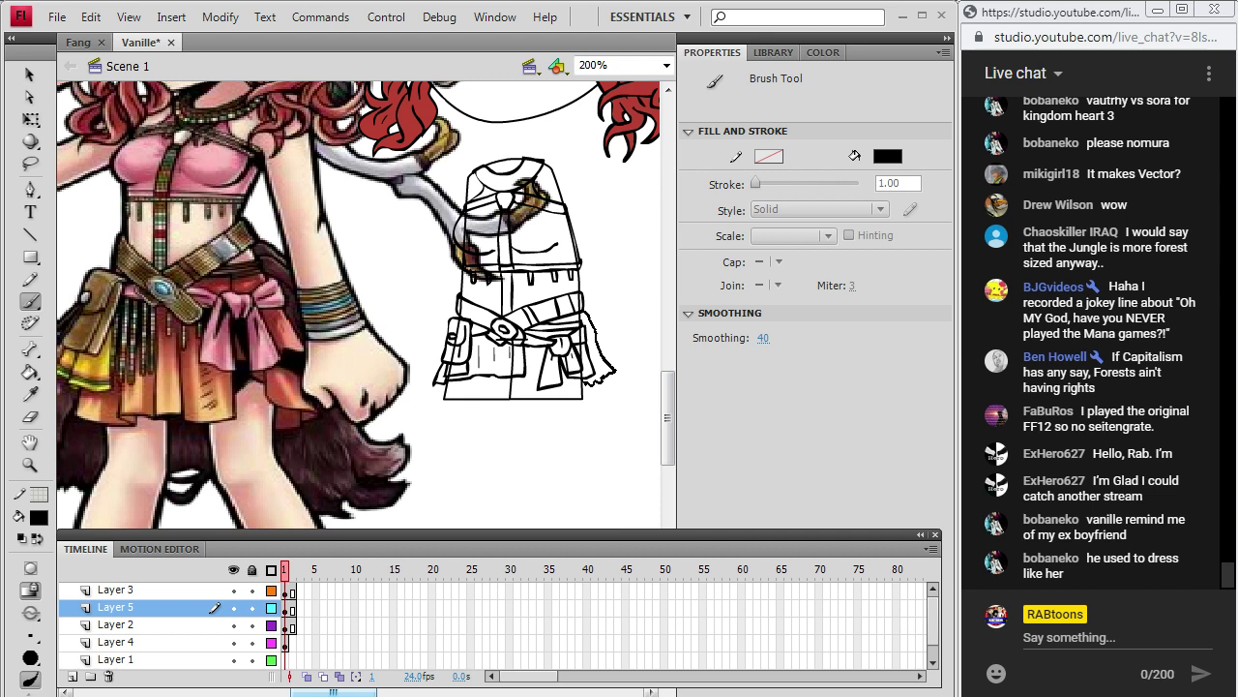
{"action": "mouse_move", "coordinate": [669, 387]}
{"action": "left_mouse_down"}
{"action": "mouse_move", "coordinate": [670, 425]}
{"action": "mouse_move", "coordinate": [672, 409]}
{"action": "left_mouse_up"}
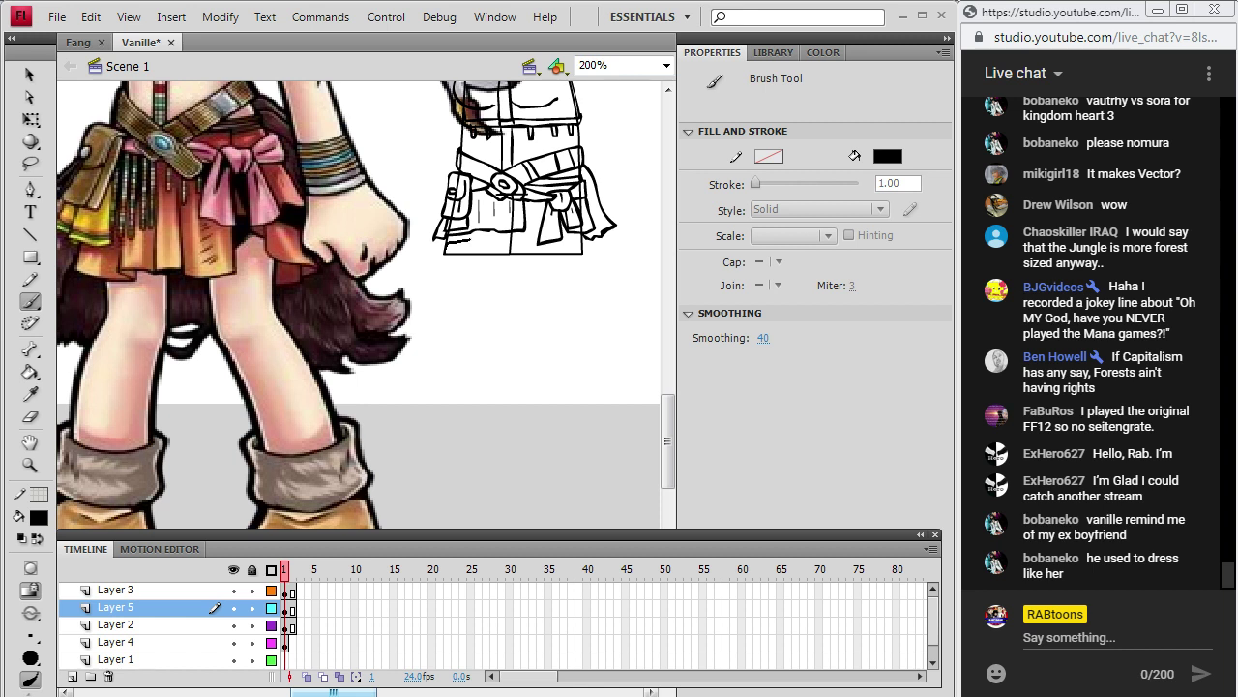
{"action": "mouse_move", "coordinate": [449, 242]}
{"action": "left_mouse_down"}
{"action": "mouse_move", "coordinate": [563, 238]}
{"action": "mouse_move", "coordinate": [584, 253]}
{"action": "left_mouse_up"}
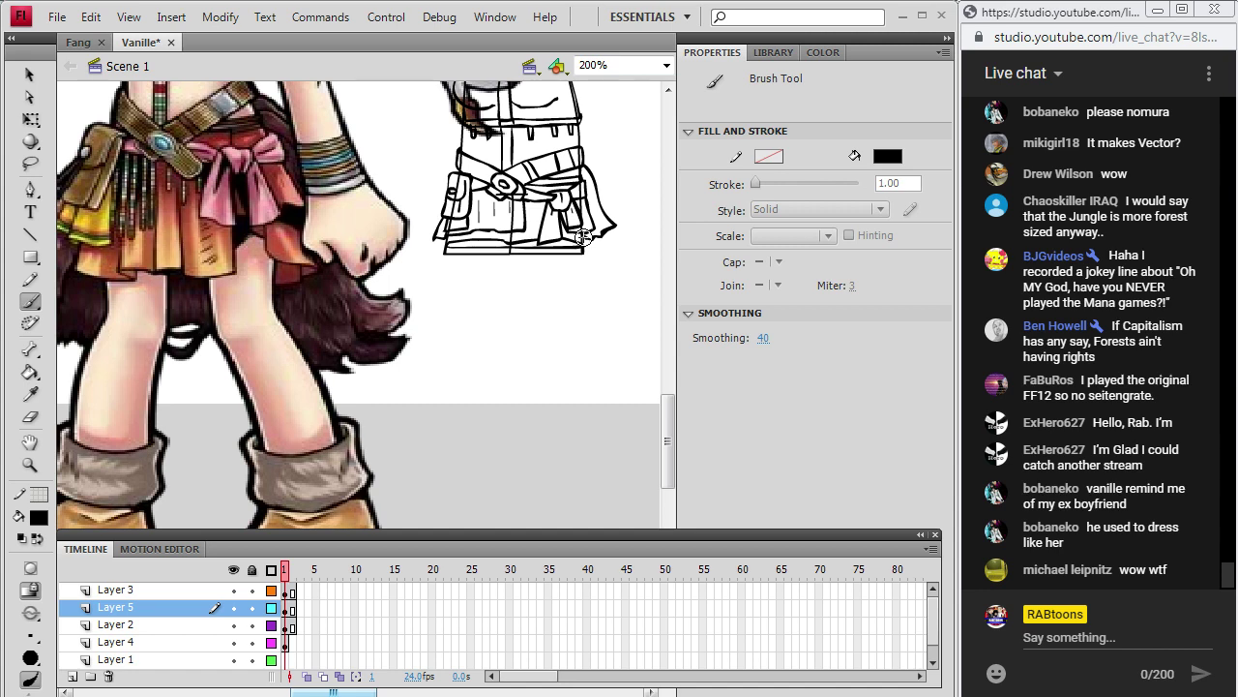
Sample pink from the reference's top and fill both halves of the drawn top with it.
{"action": "scroll", "coordinate": [668, 380], "scroll_direction": "up", "scroll_amount": 5}
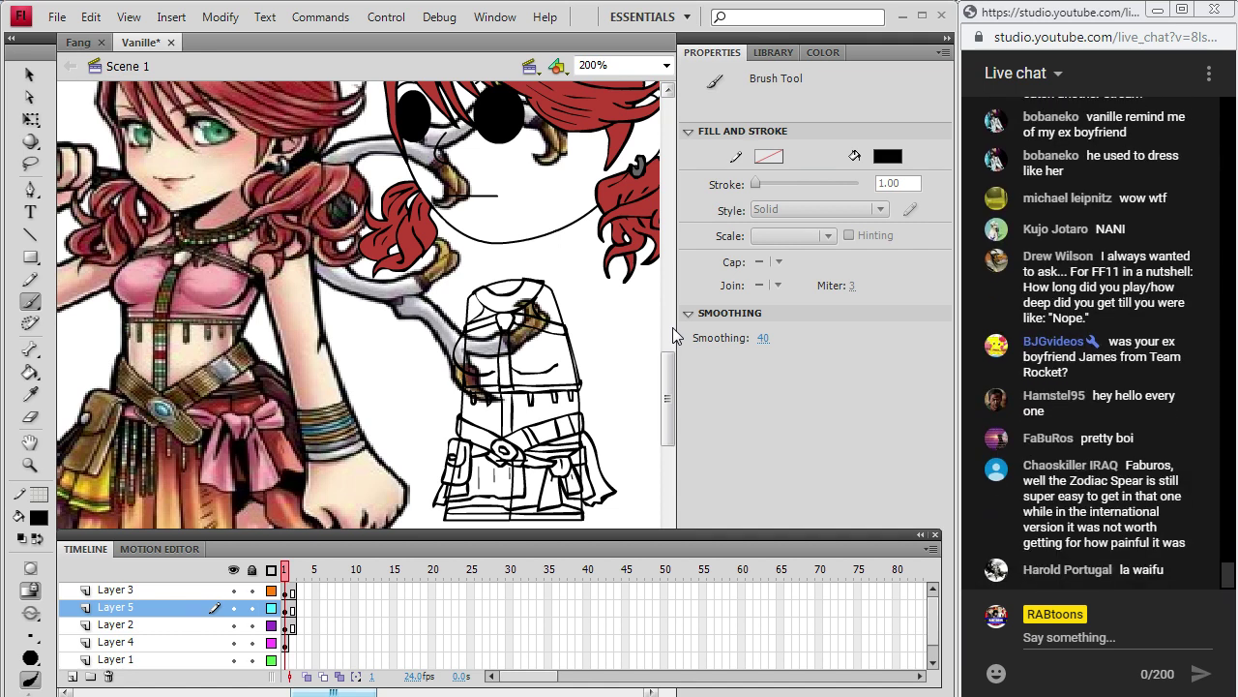
{"action": "key", "text": "i"}
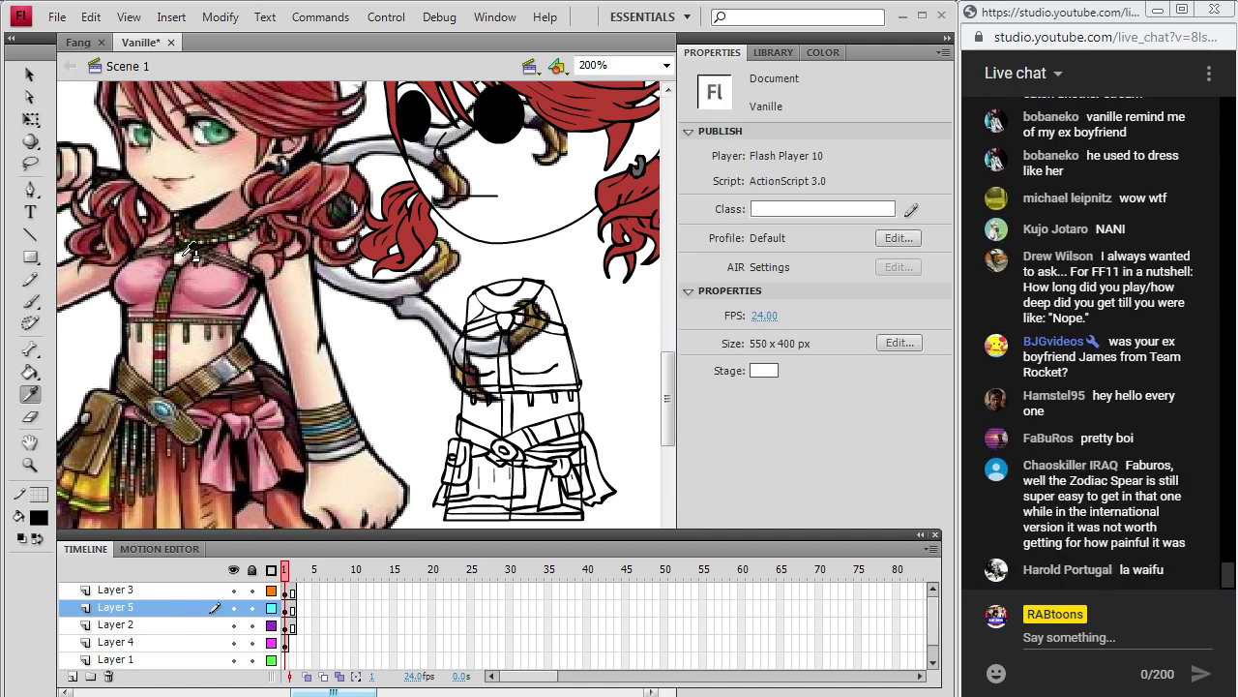
{"action": "left_click", "coordinate": [140, 279]}
{"action": "left_click", "coordinate": [473, 341]}
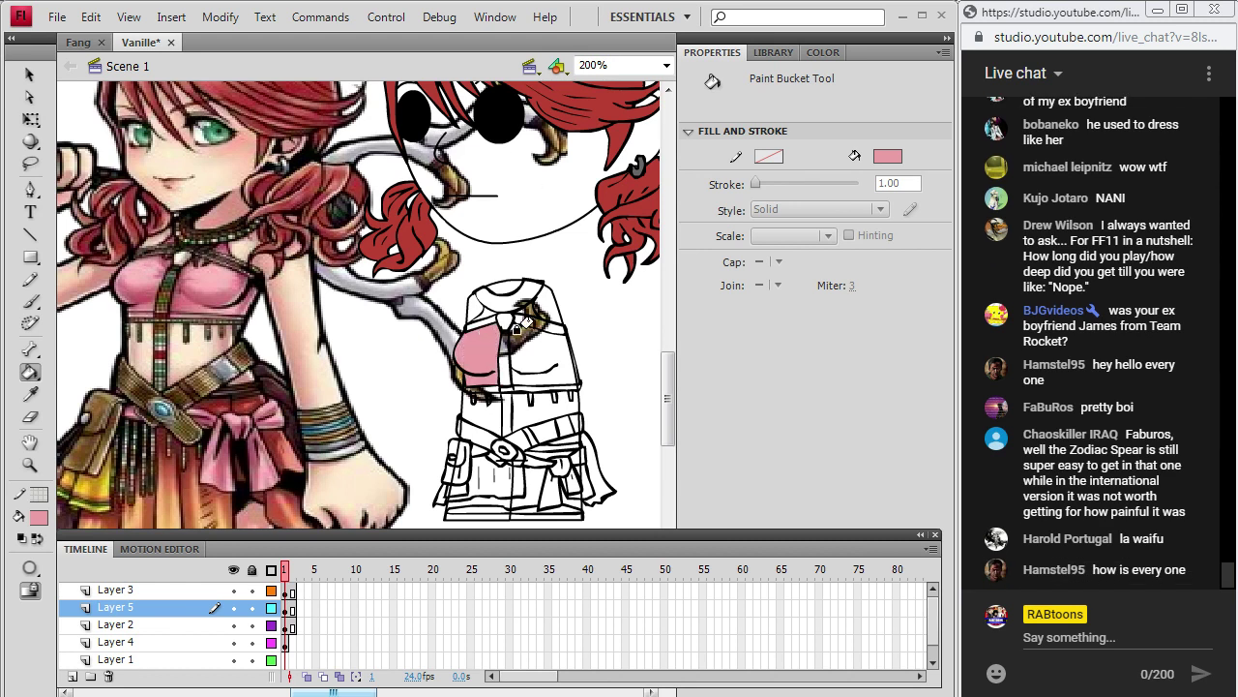
{"action": "left_click", "coordinate": [523, 329]}
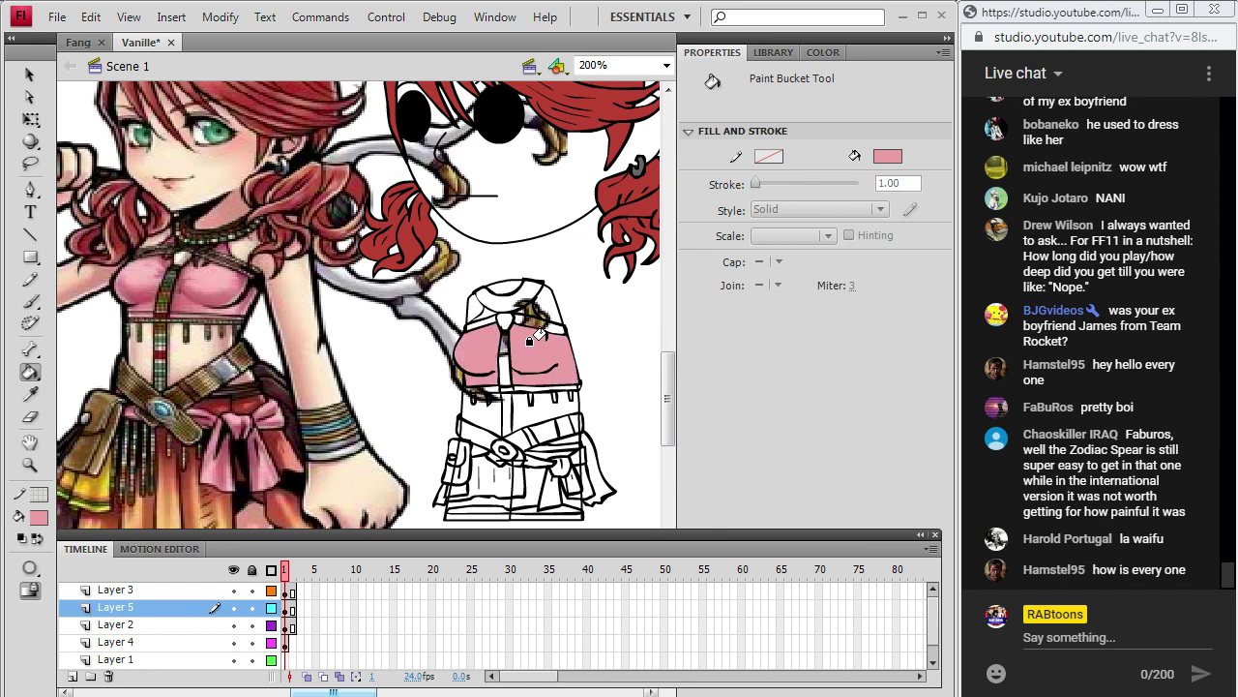
Sample dark brown from the reference's necklace and fill the collar with it.
{"action": "left_click", "coordinate": [30, 392]}
{"action": "left_click", "coordinate": [199, 240]}
{"action": "left_click", "coordinate": [492, 294]}
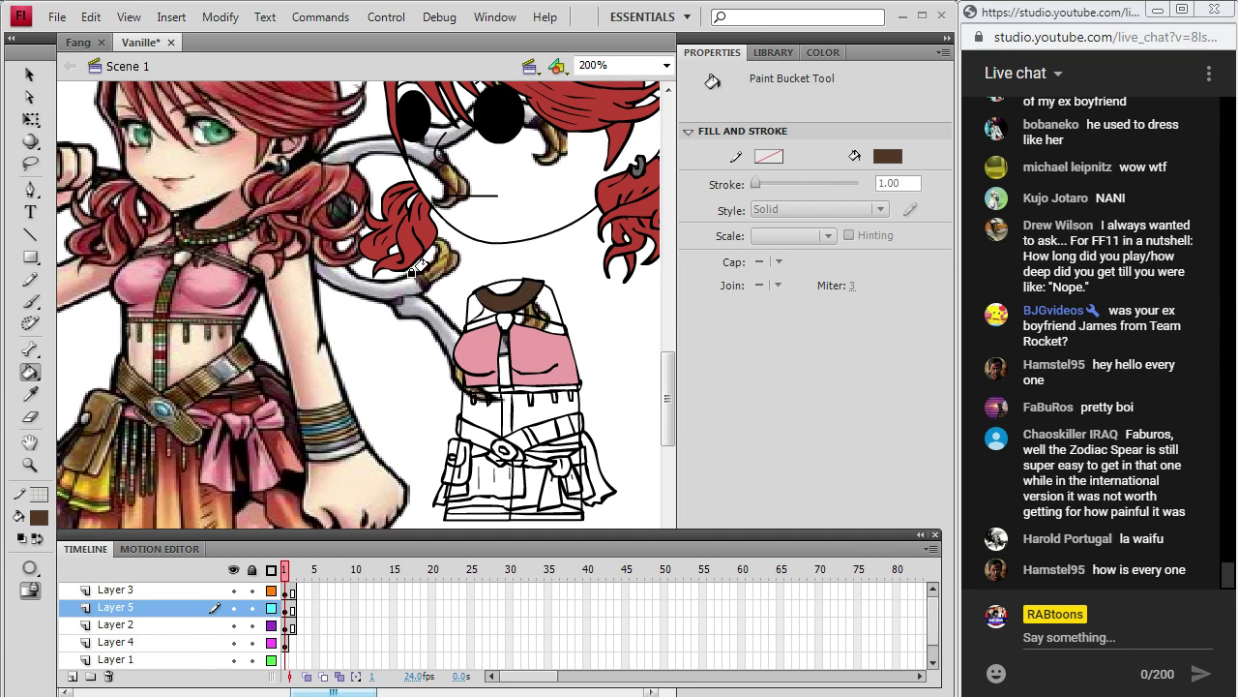
Fill the centre and shoulder straps with dark olive sampled from the reference, and the gaps between collar and straps with pink.
{"action": "left_click", "coordinate": [30, 393]}
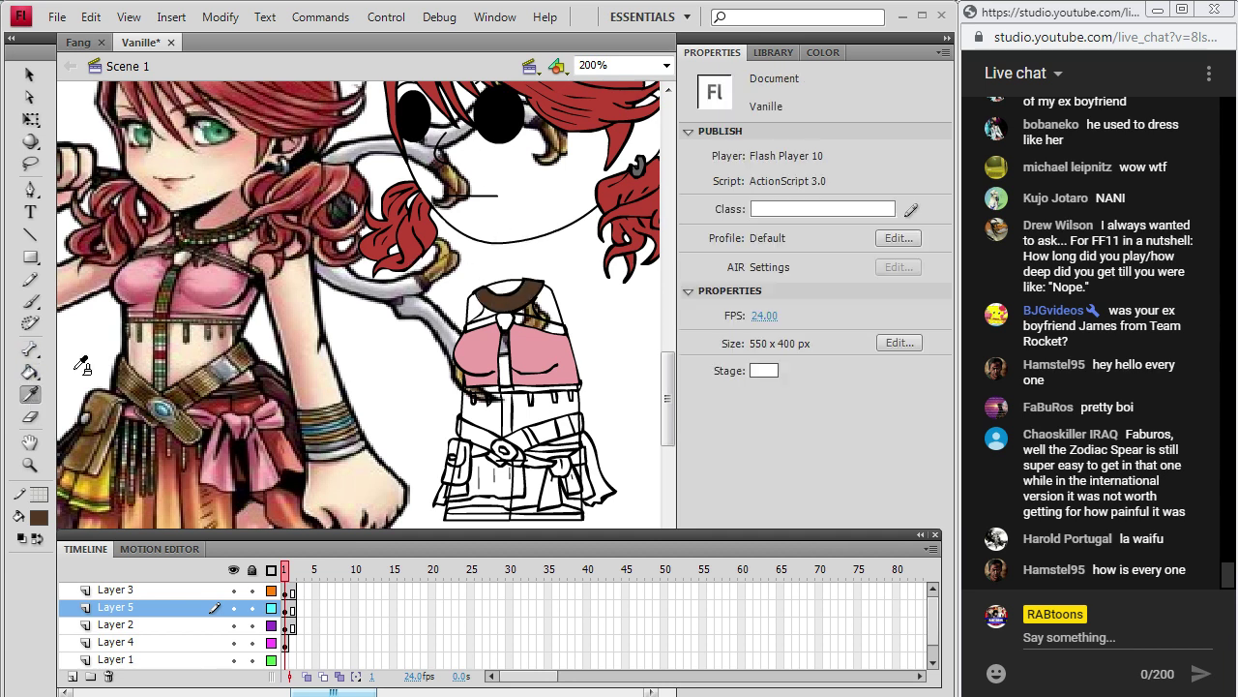
{"action": "left_click", "coordinate": [172, 293]}
{"action": "left_click", "coordinate": [504, 348]}
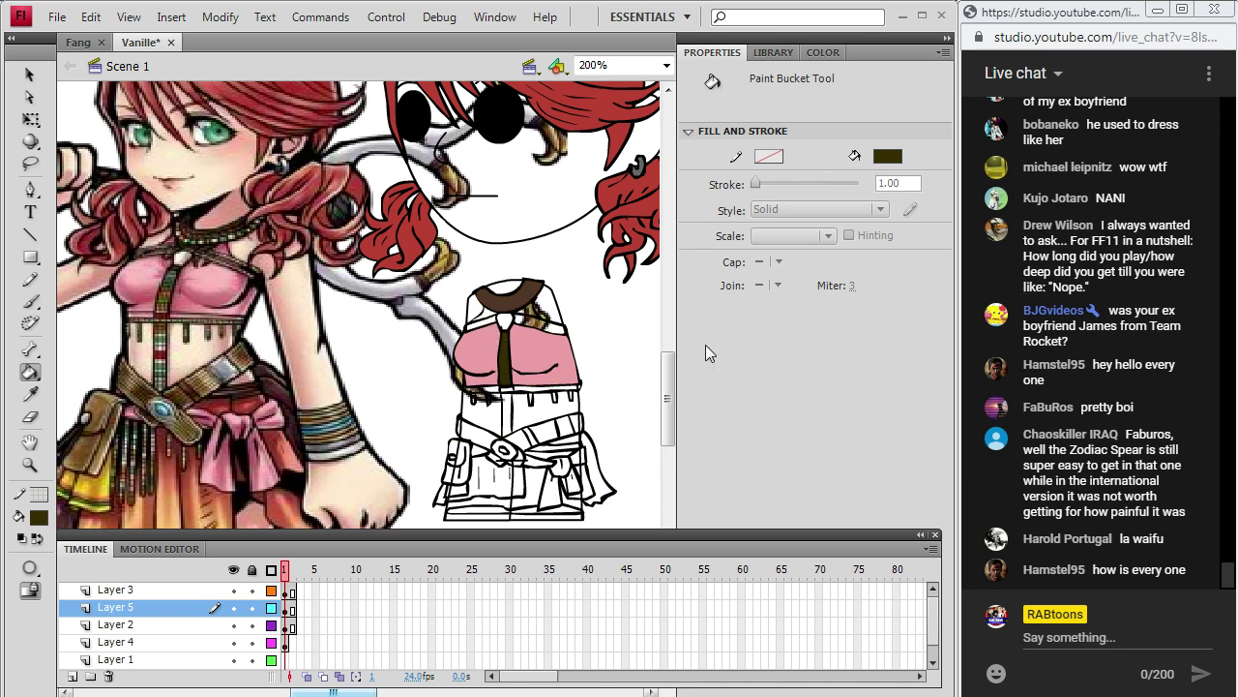
{"action": "left_click", "coordinate": [484, 298]}
{"action": "left_click", "coordinate": [518, 323]}
{"action": "left_click", "coordinate": [30, 394]}
{"action": "left_click", "coordinate": [530, 329]}
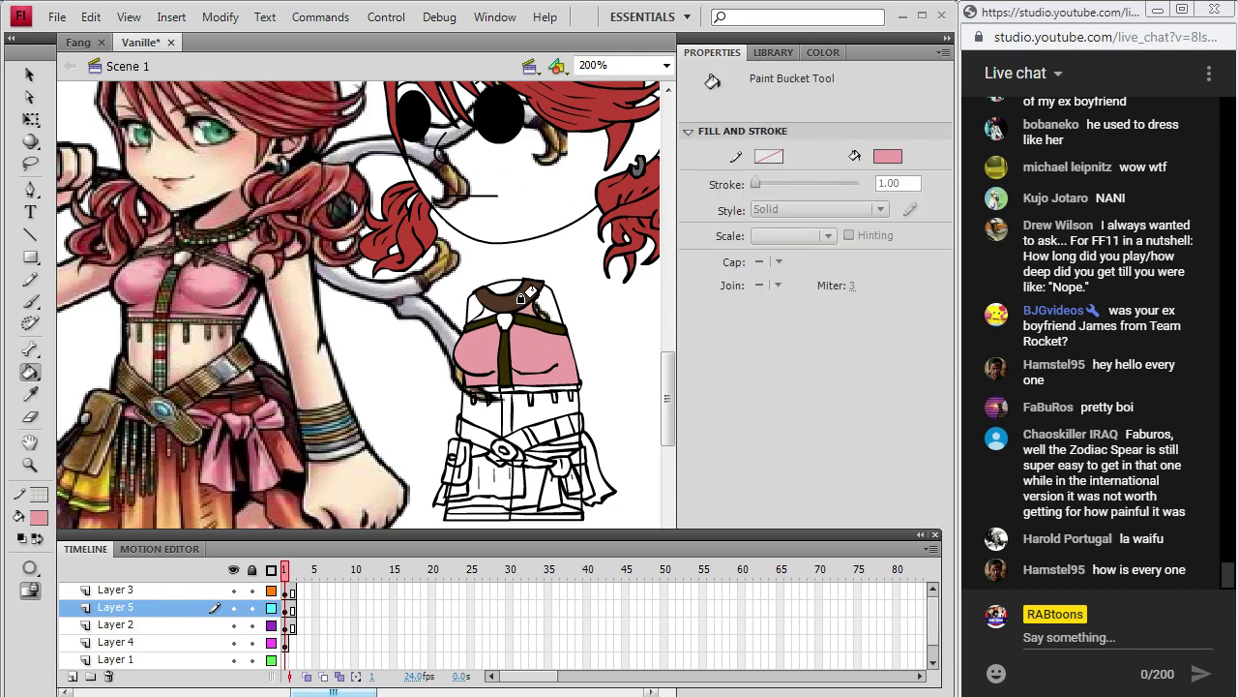
Sample the skin tone from the reference's face and fill the drawn face and the bare torso with it.
{"action": "left_click", "coordinate": [30, 394]}
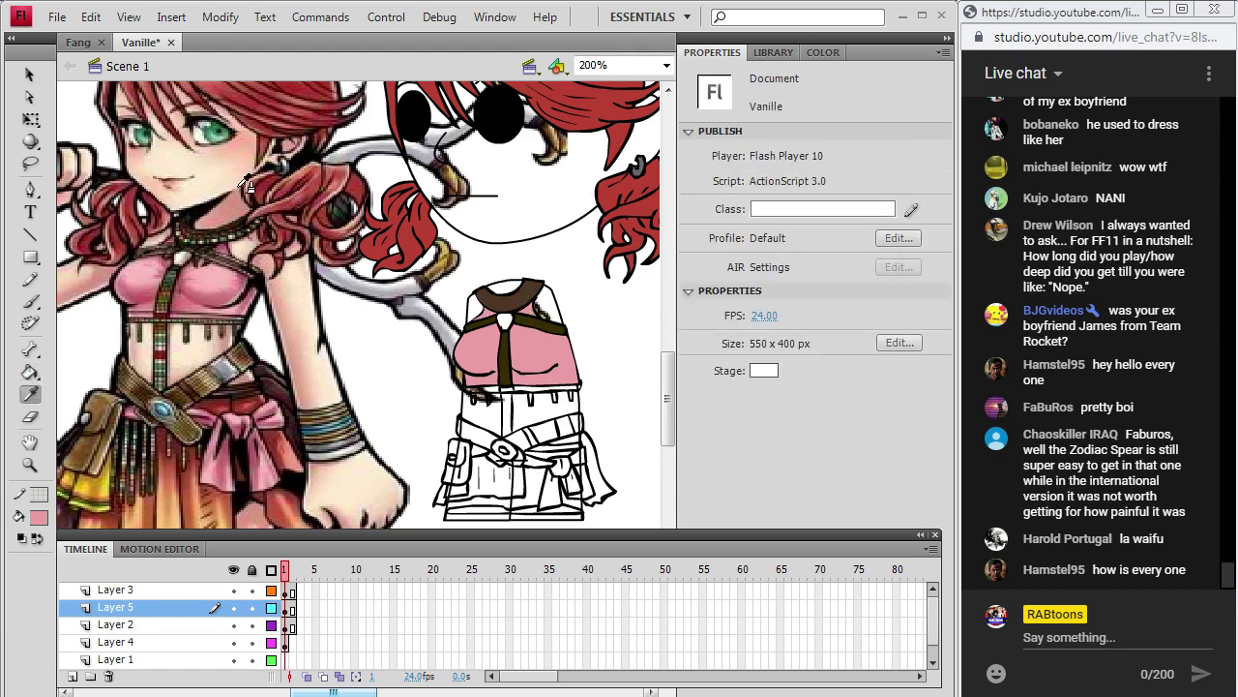
{"action": "left_click", "coordinate": [235, 155]}
{"action": "left_click", "coordinate": [480, 209]}
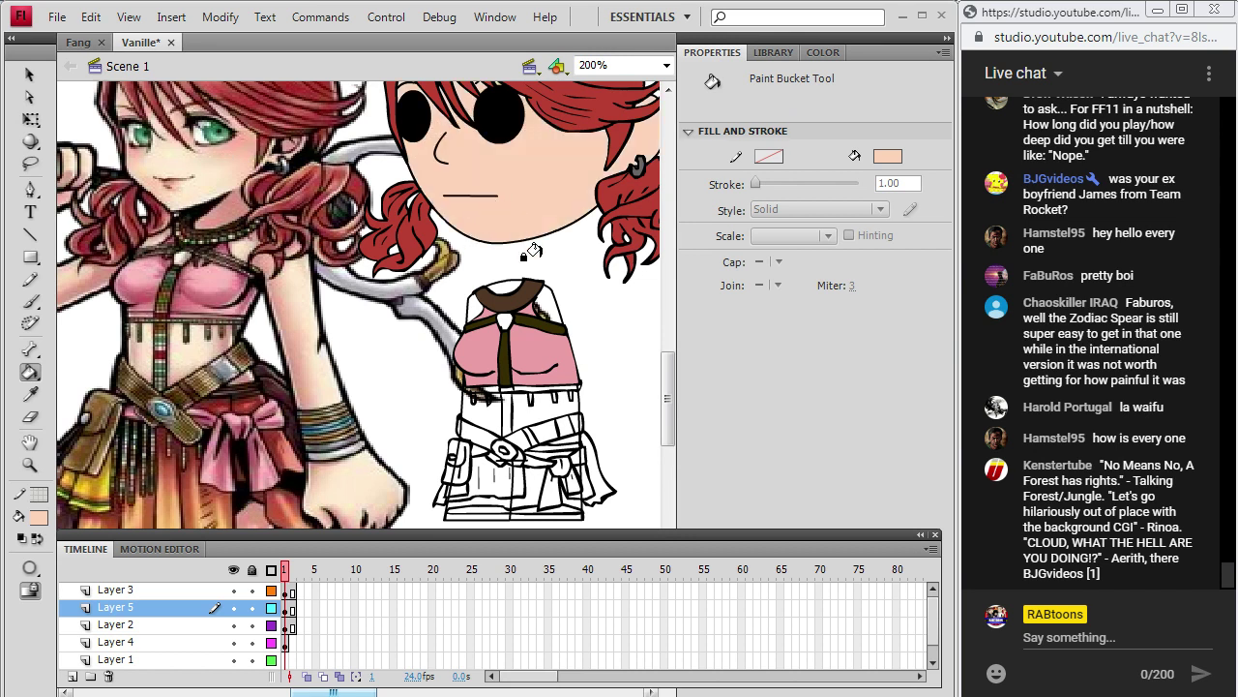
{"action": "left_click", "coordinate": [512, 412]}
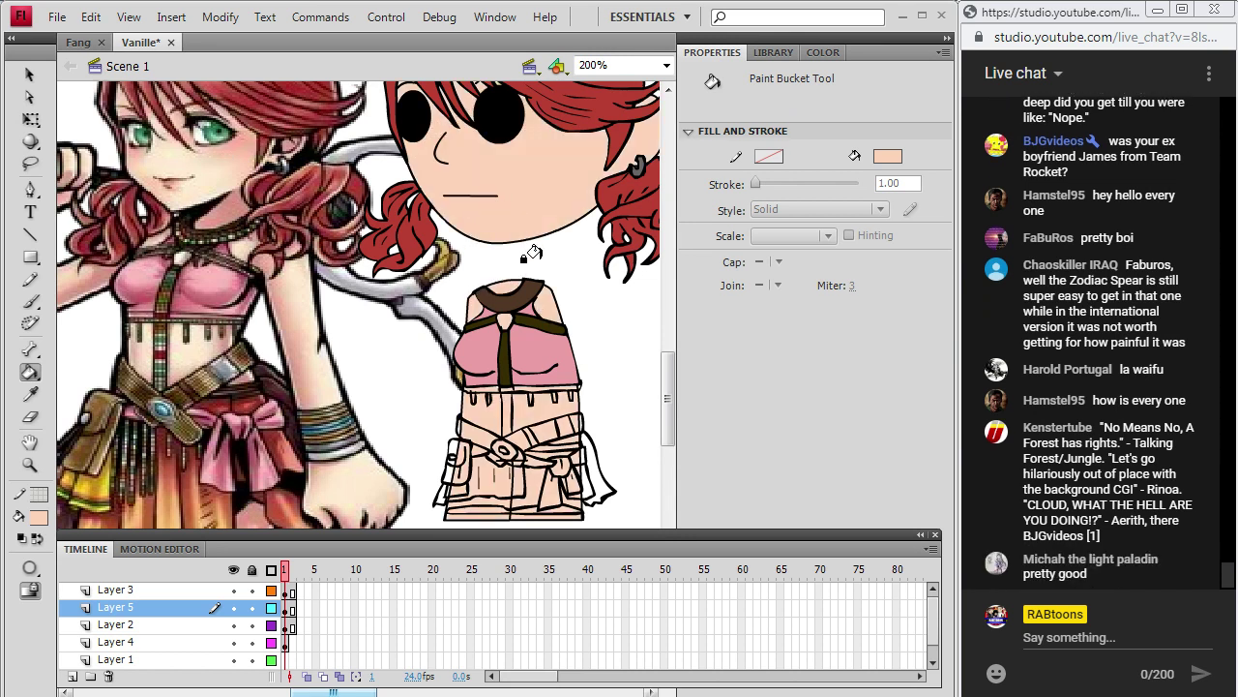
{"action": "key", "text": "i"}
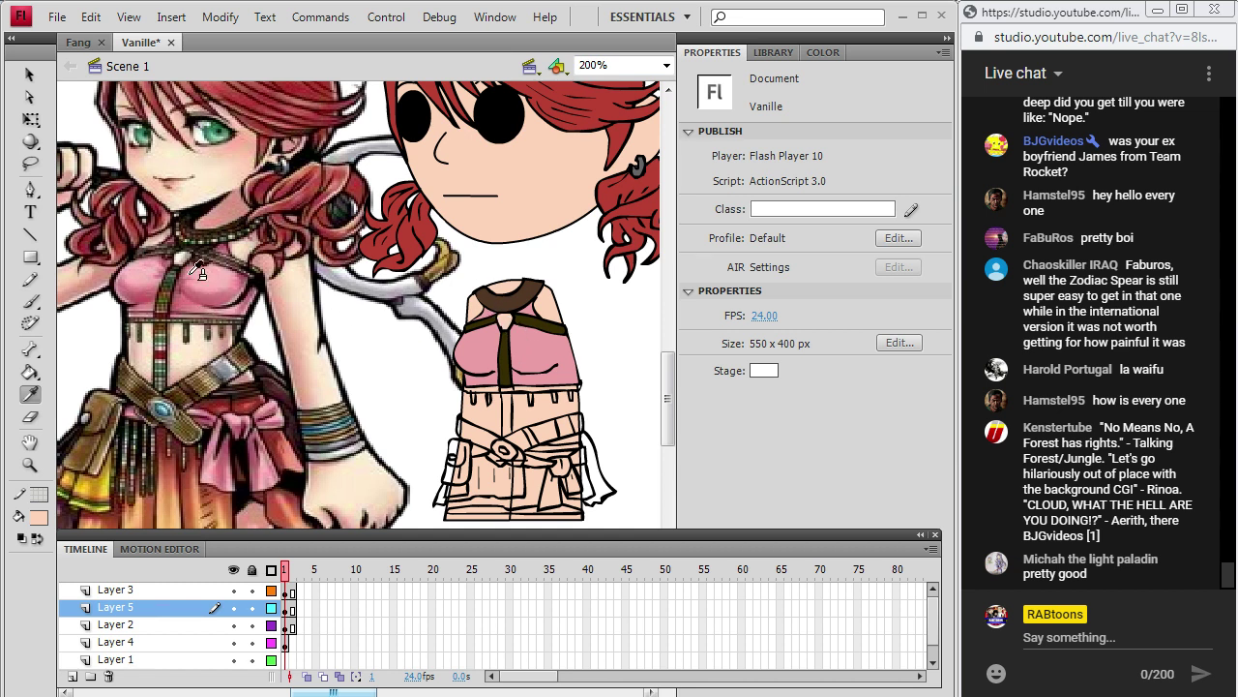
{"action": "left_click", "coordinate": [172, 316]}
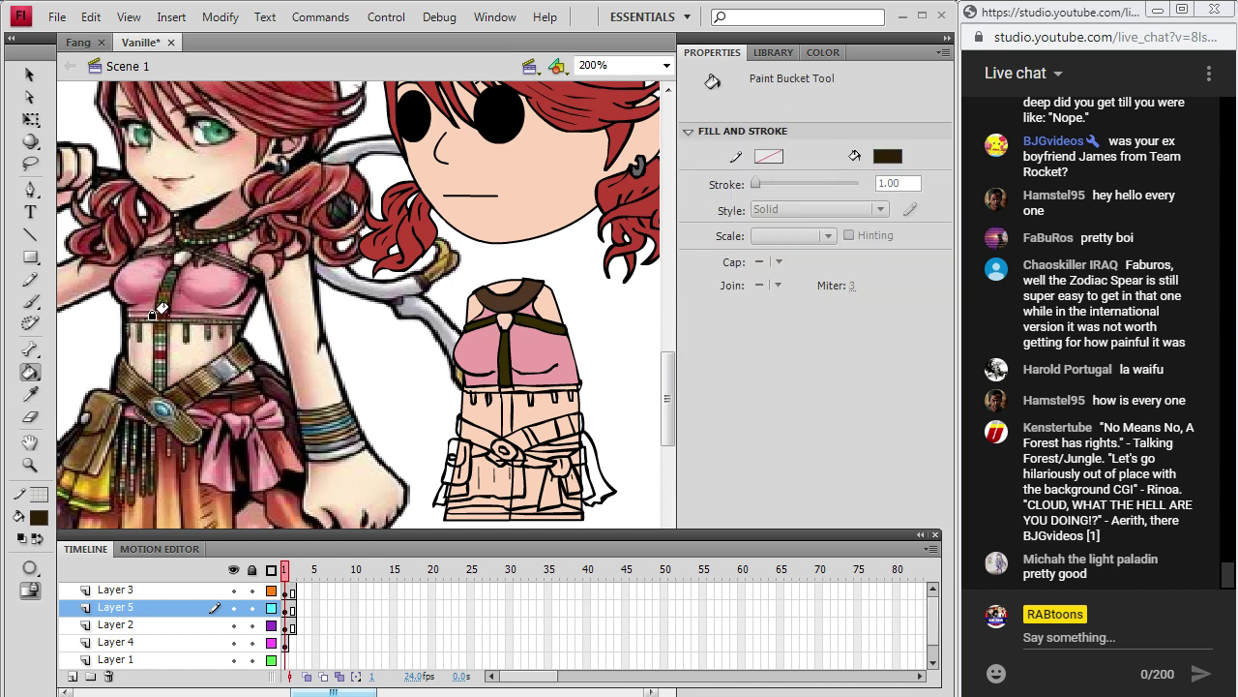
{"action": "key", "text": "i"}
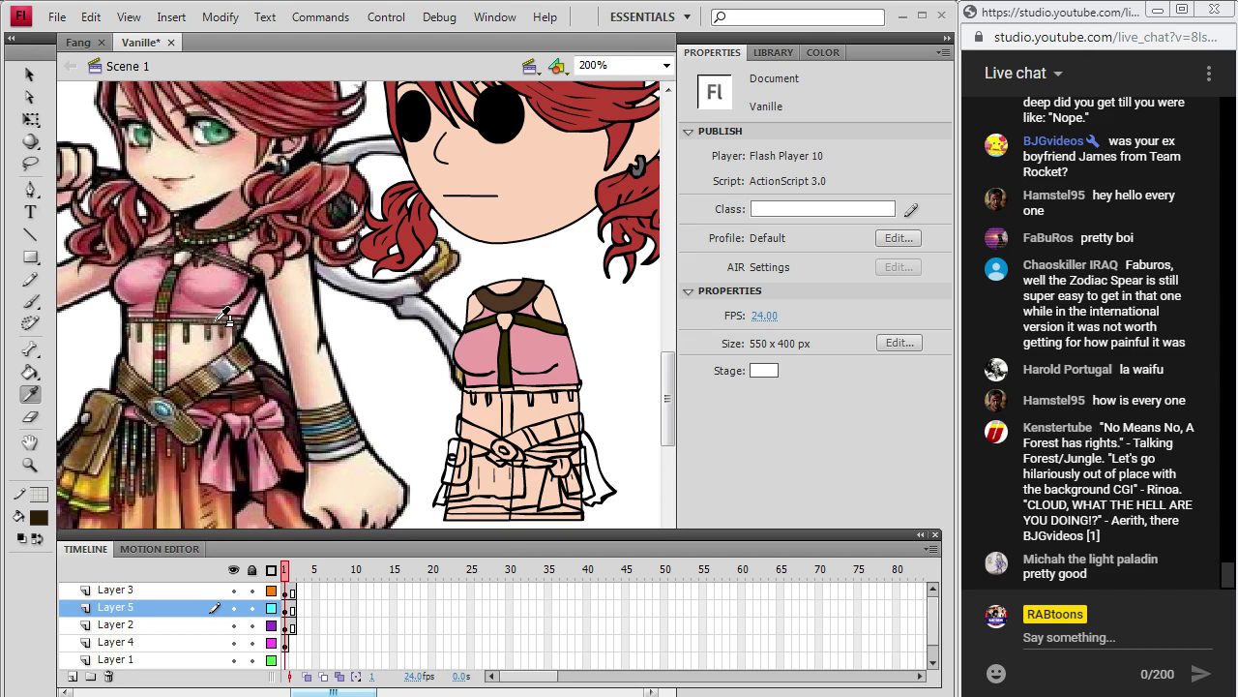
{"action": "left_click", "coordinate": [220, 317]}
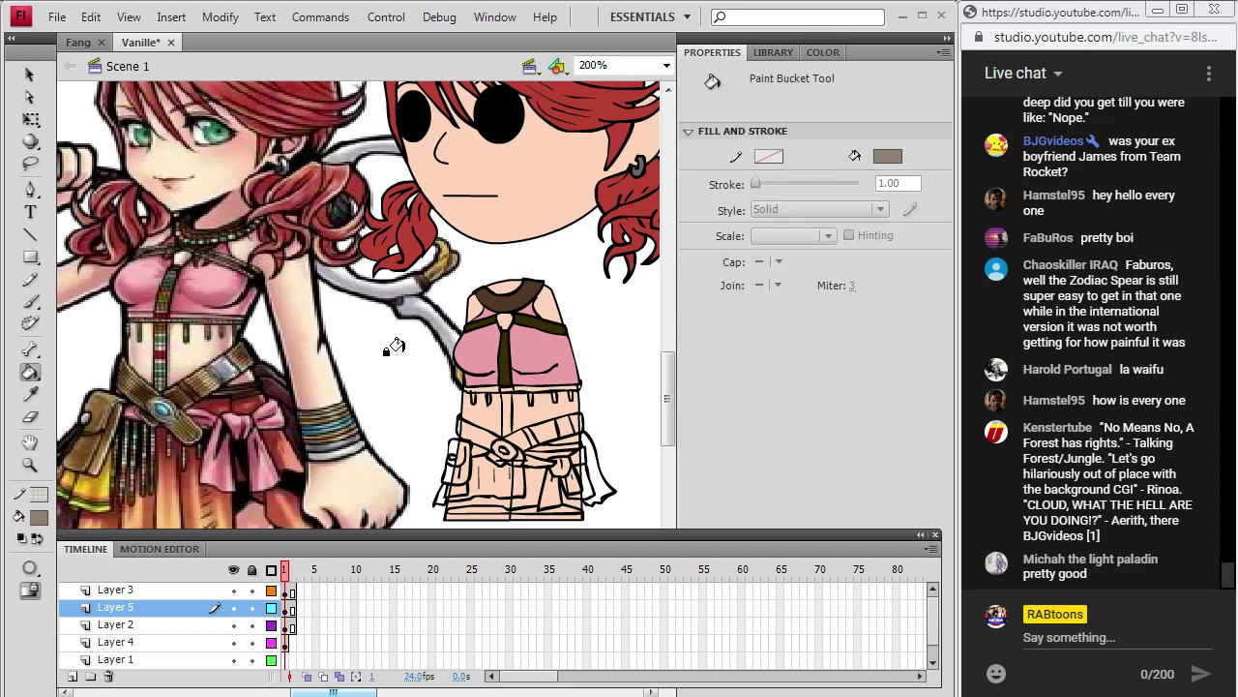
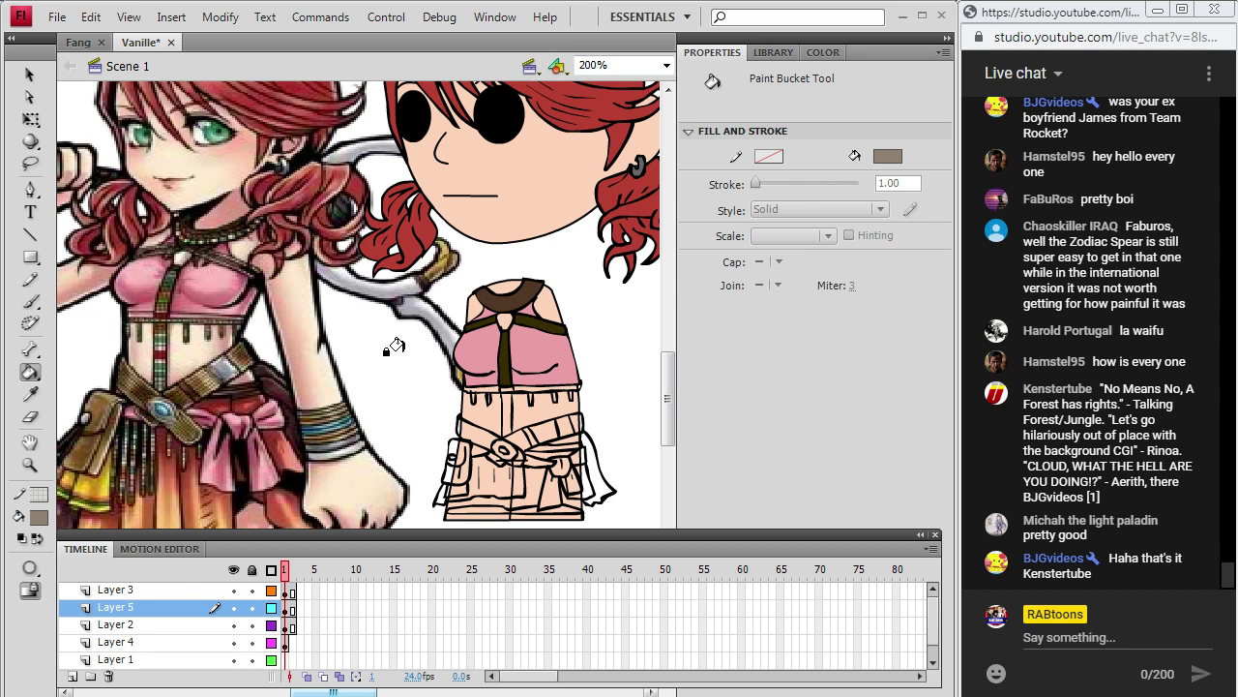
Sample beige from the reference's strap joint and fill the drawn strap joint and the top's hem band with it.
{"action": "key", "text": "i"}
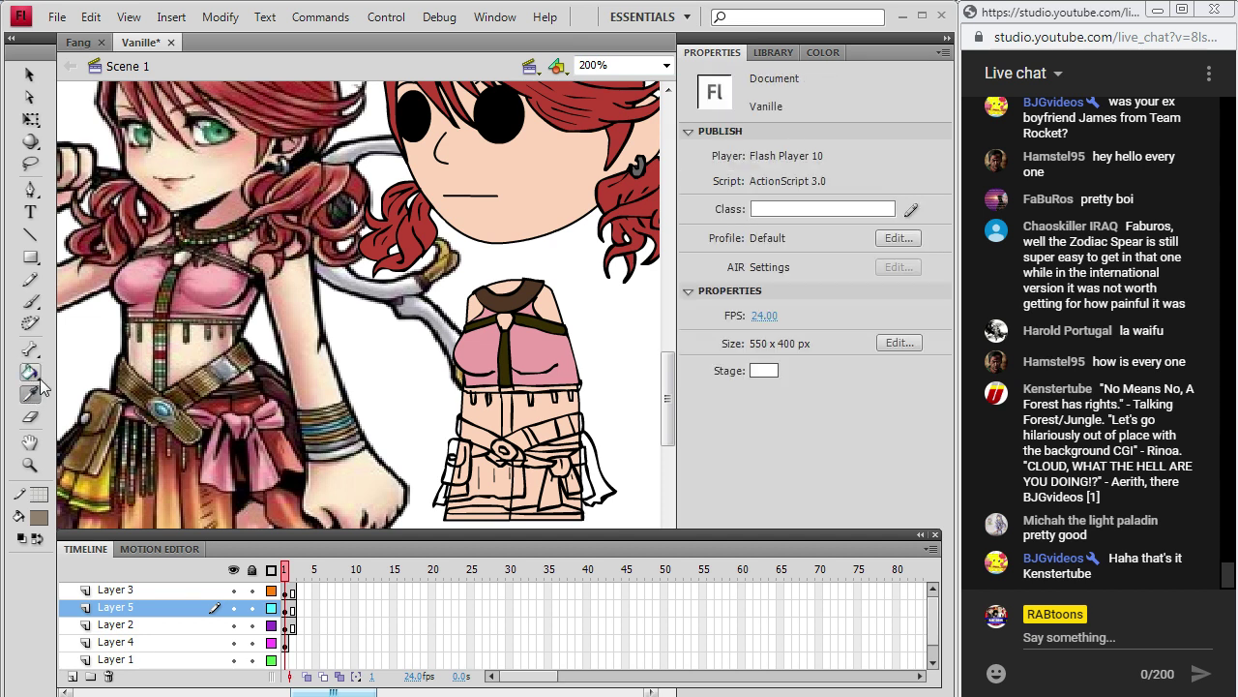
{"action": "left_click", "coordinate": [189, 251]}
{"action": "left_click", "coordinate": [501, 326]}
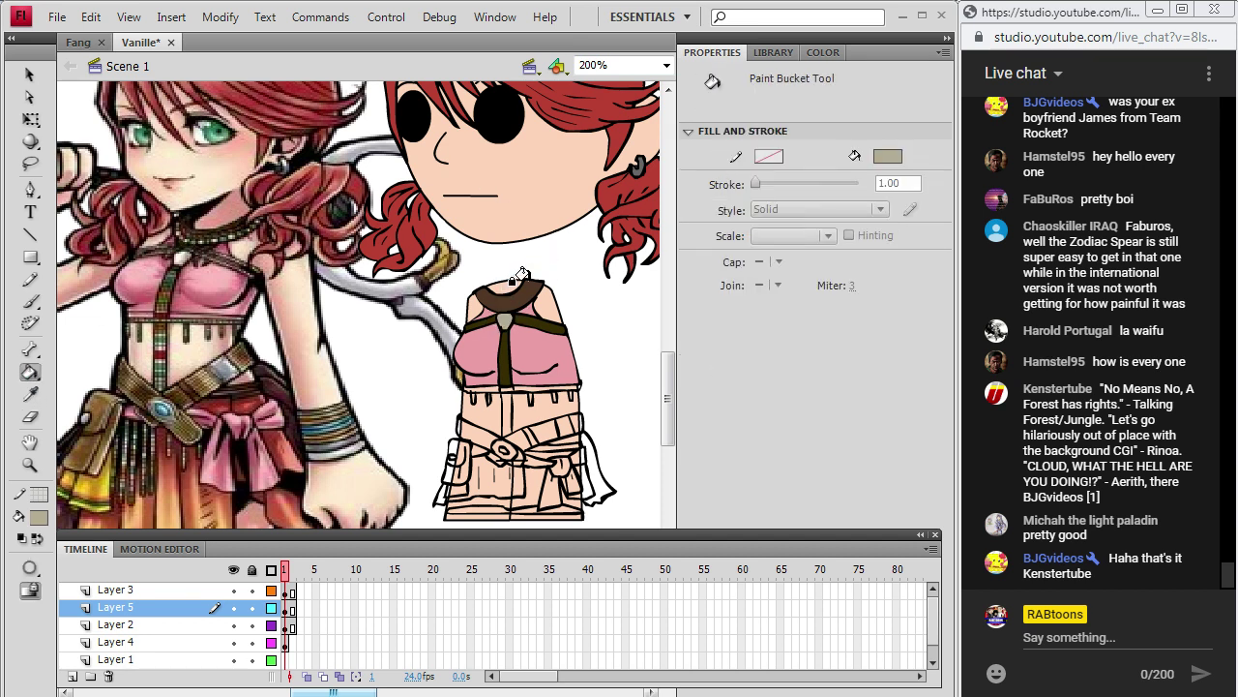
{"action": "left_click", "coordinate": [29, 397]}
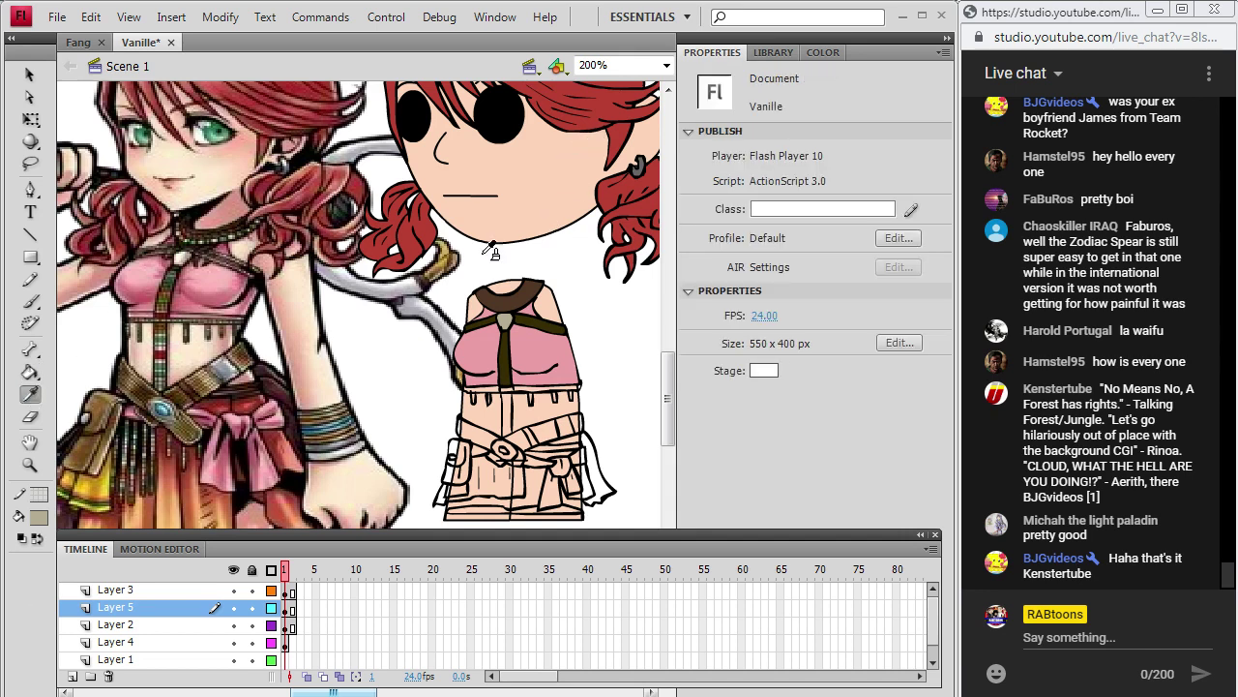
{"action": "left_click", "coordinate": [514, 322]}
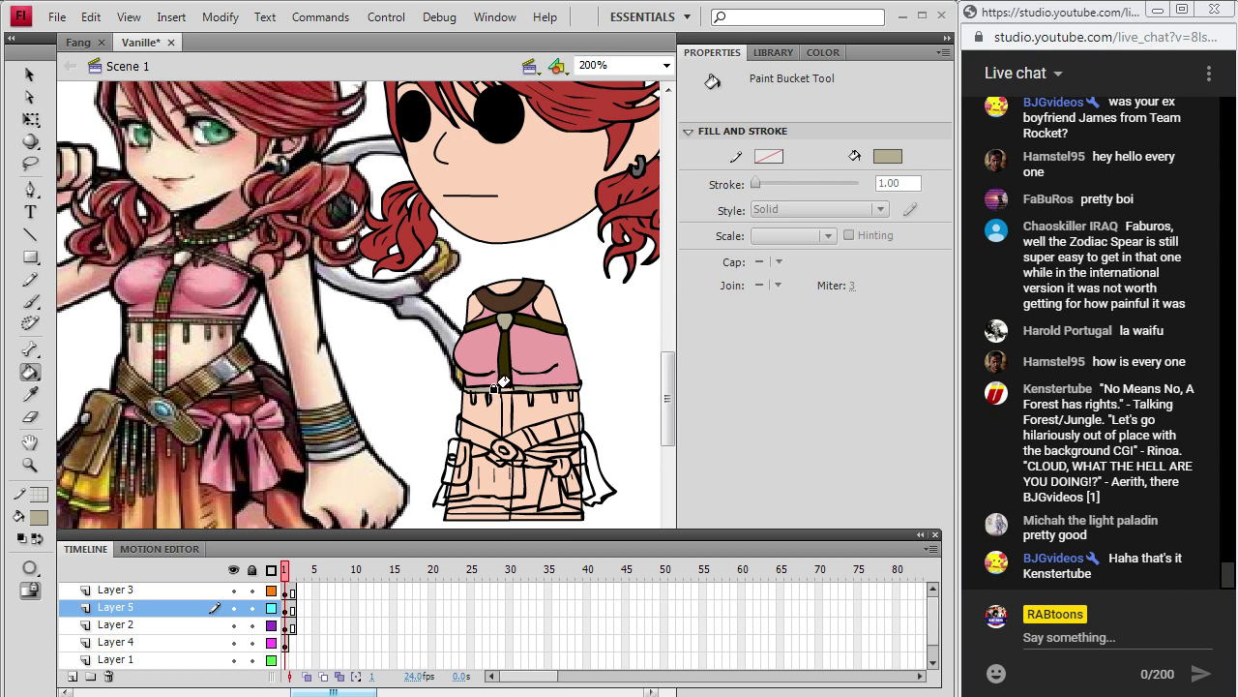
Sample green from the reference's waist strip and fill the vertical strip below the top with it.
{"action": "key", "text": "i"}
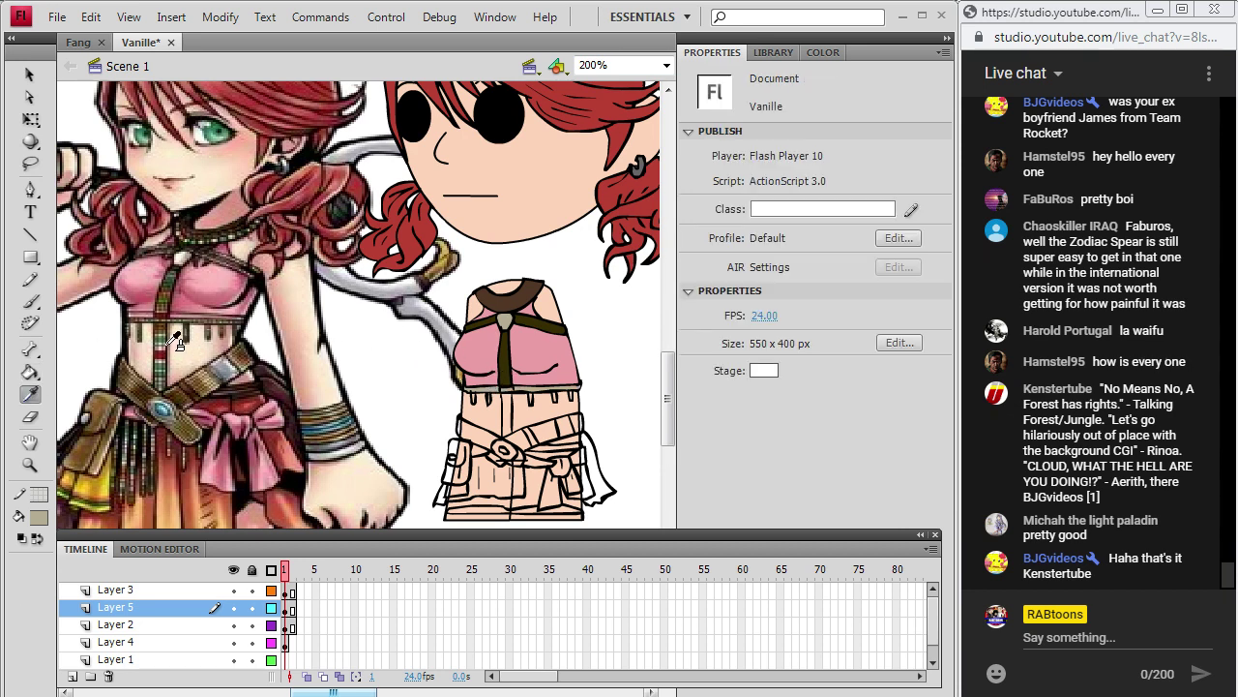
{"action": "left_click", "coordinate": [174, 338]}
{"action": "left_click", "coordinate": [499, 401]}
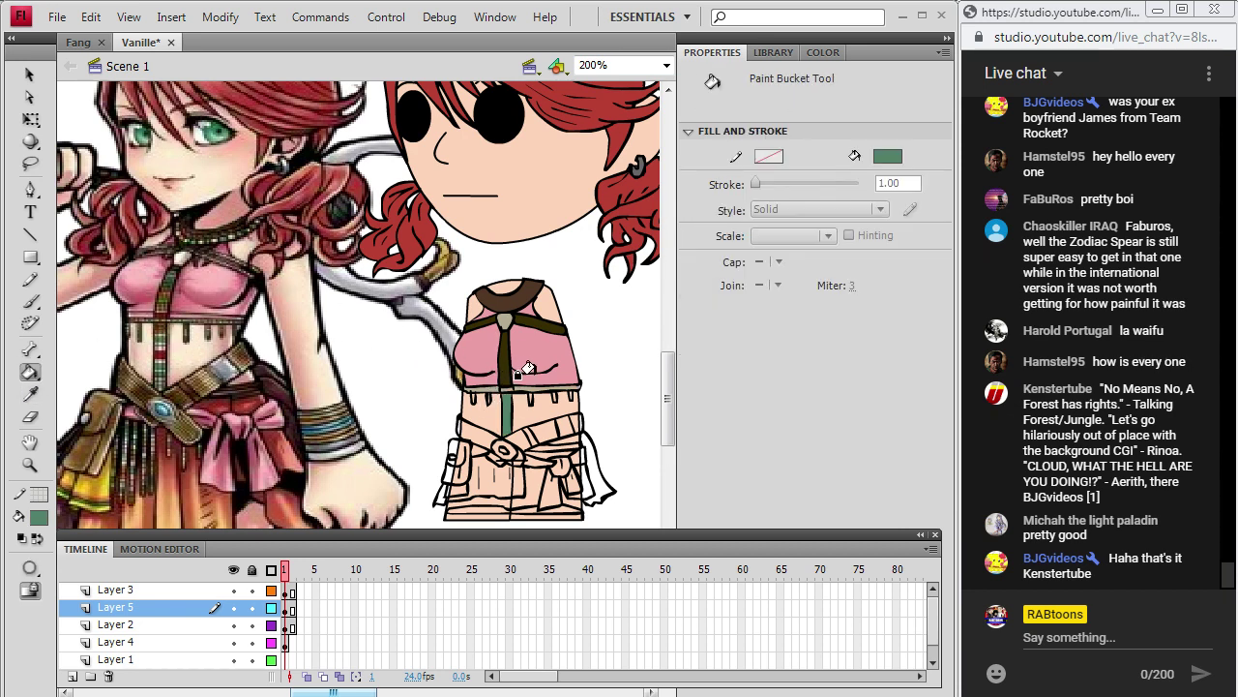
Fill the short tassels hanging from the top's hem with the same green, and return the view to 200%.
{"action": "left_click", "coordinate": [470, 379]}
{"action": "key", "text": "ctrl+z"}
{"action": "key", "text": "z"}
{"action": "left_click", "coordinate": [534, 387]}
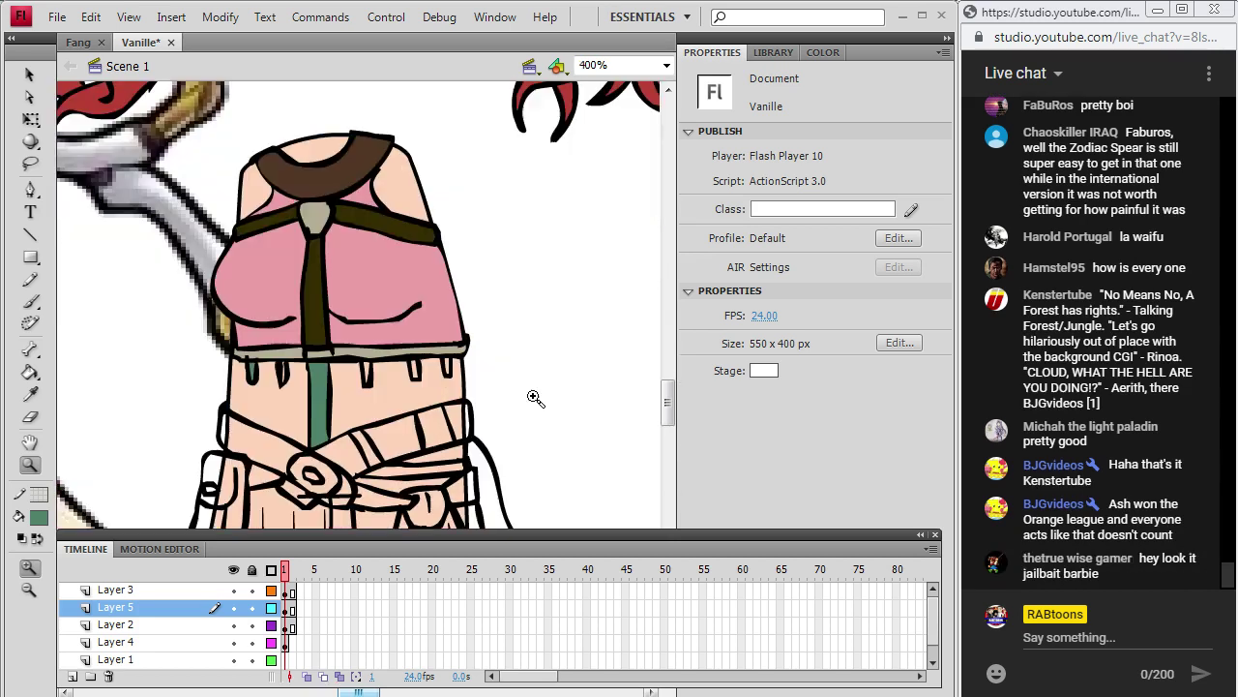
{"action": "left_click", "coordinate": [32, 377]}
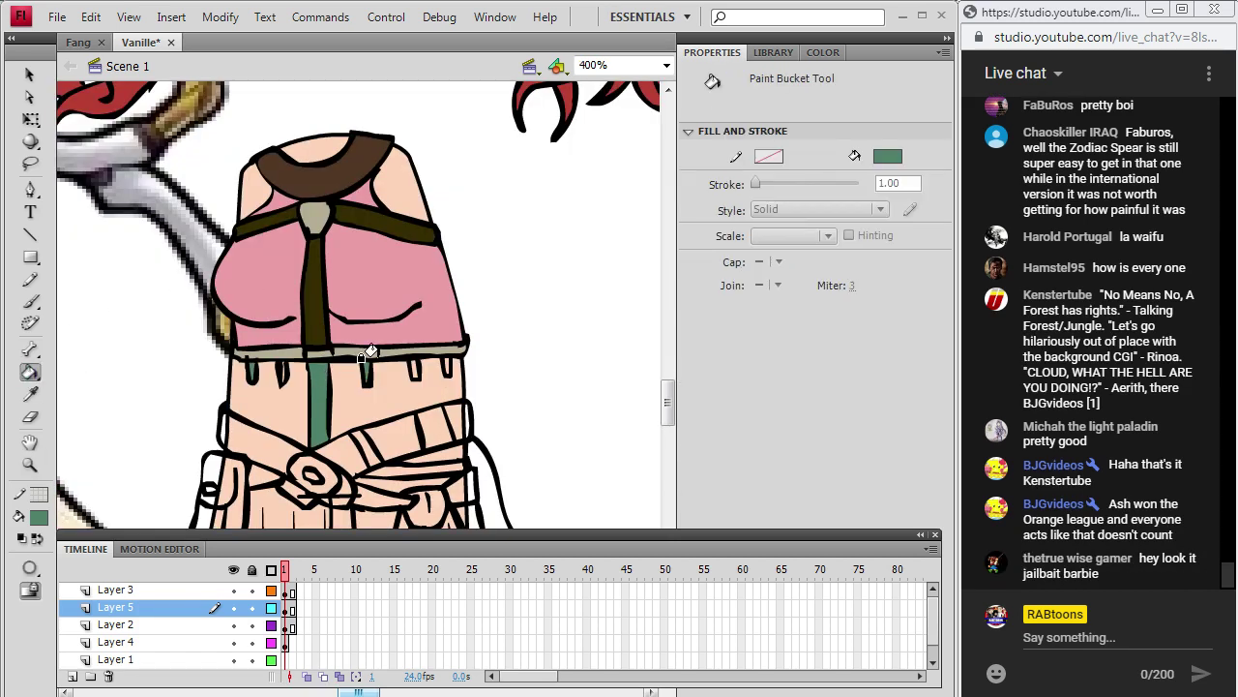
{"action": "left_click", "coordinate": [406, 361]}
{"action": "left_click", "coordinate": [438, 361]}
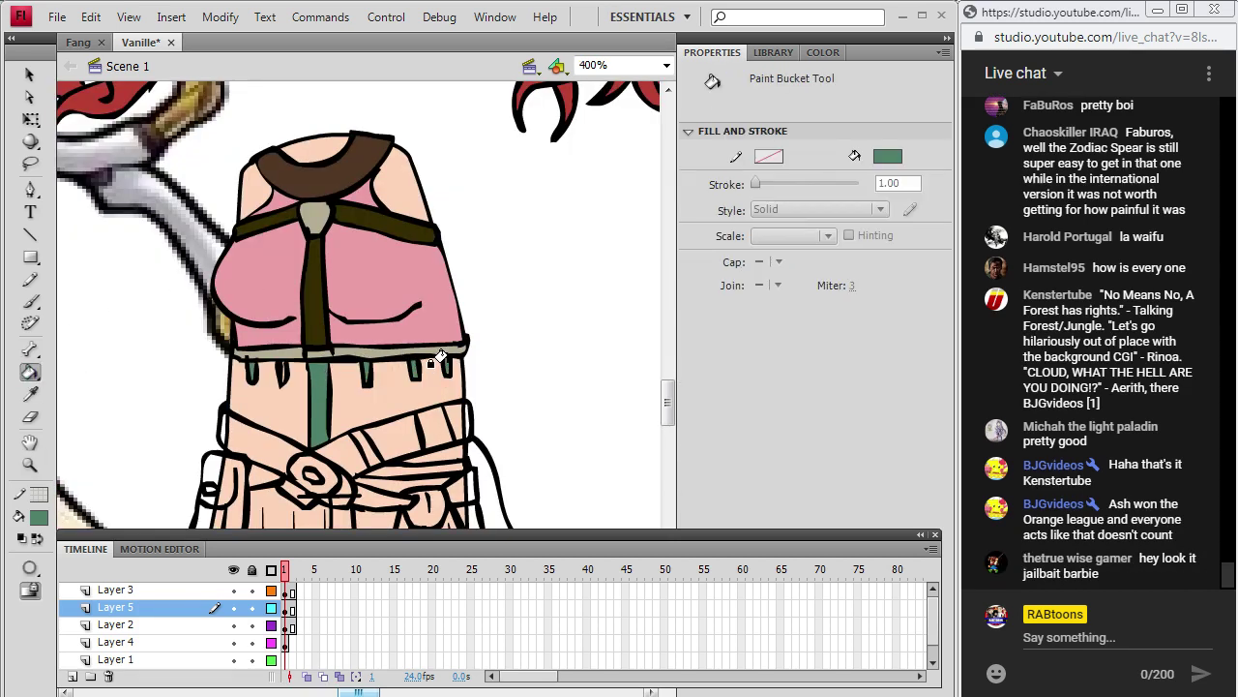
{"action": "left_click", "coordinate": [667, 65]}
{"action": "left_click", "coordinate": [591, 158]}
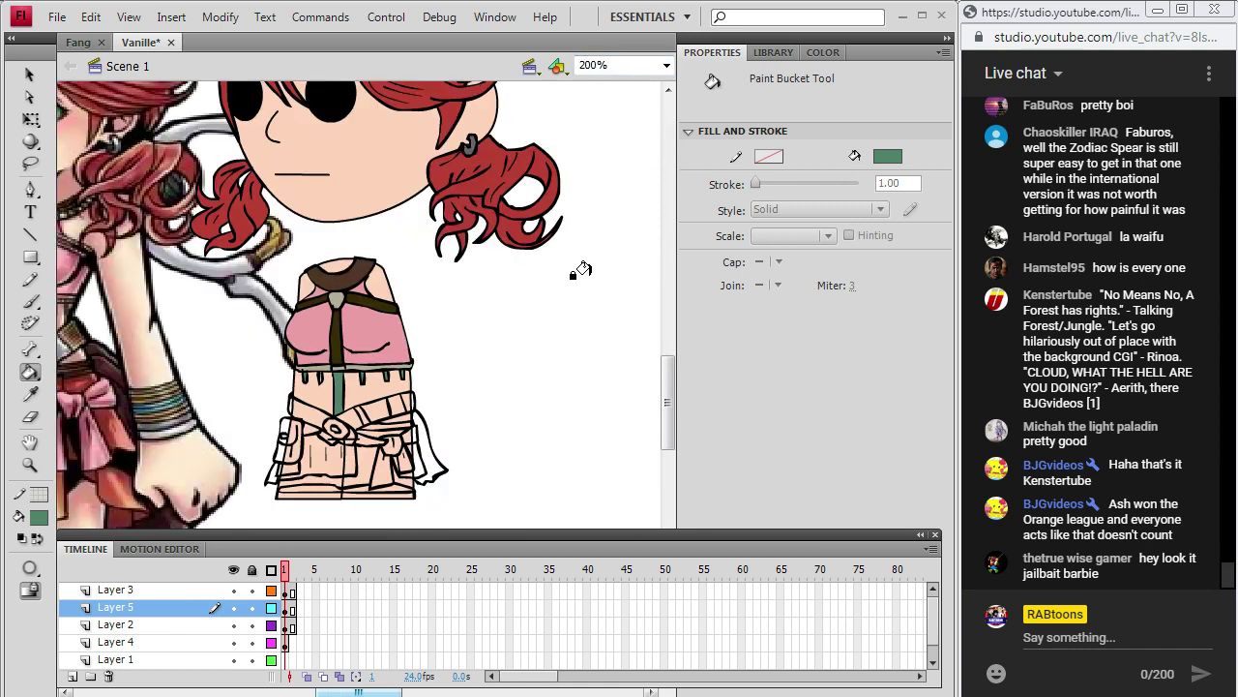
Sample dark brown from the reference's belt and fill the drawn belt with it.
{"action": "left_click_drag", "start_coordinate": [393, 692], "coordinate": [365, 694]}
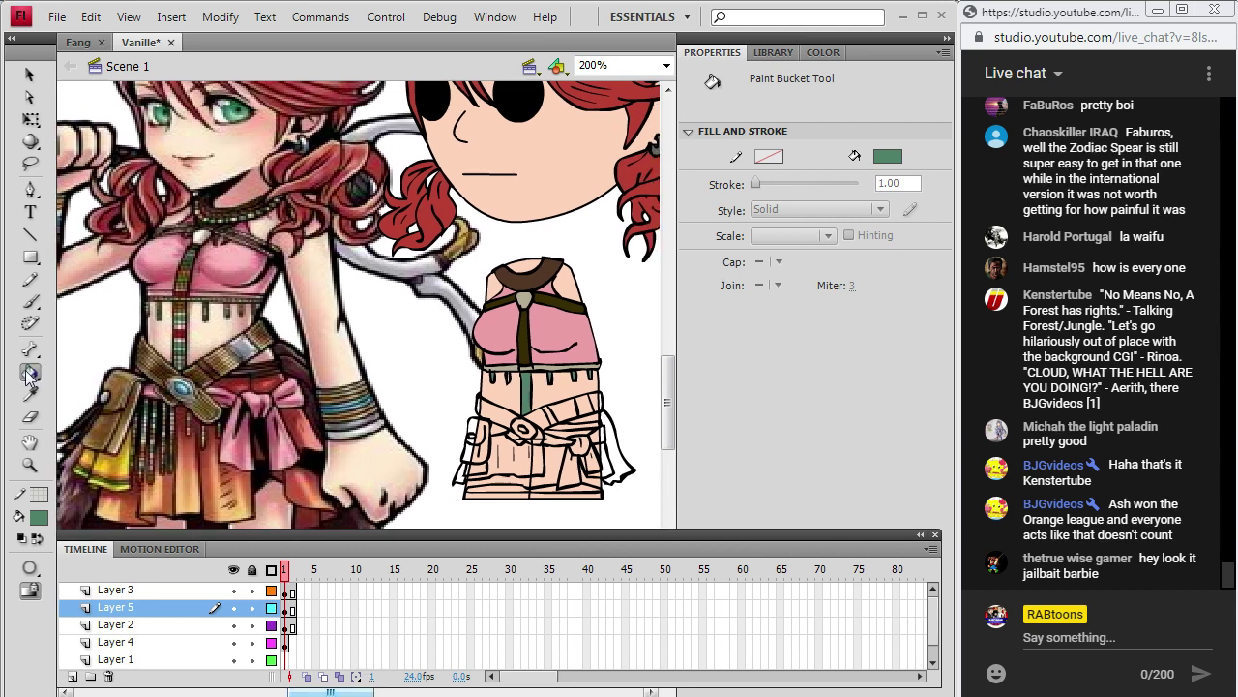
{"action": "key", "text": "i"}
{"action": "left_click", "coordinate": [142, 357]}
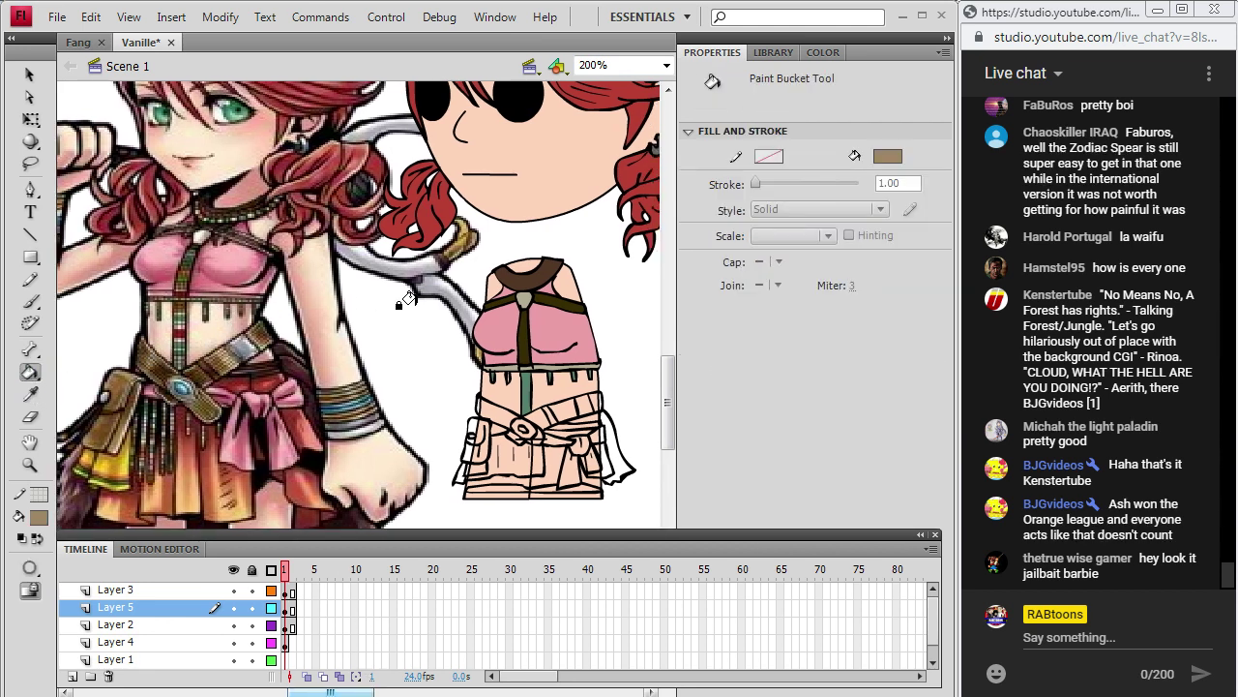
{"action": "left_click", "coordinate": [488, 408]}
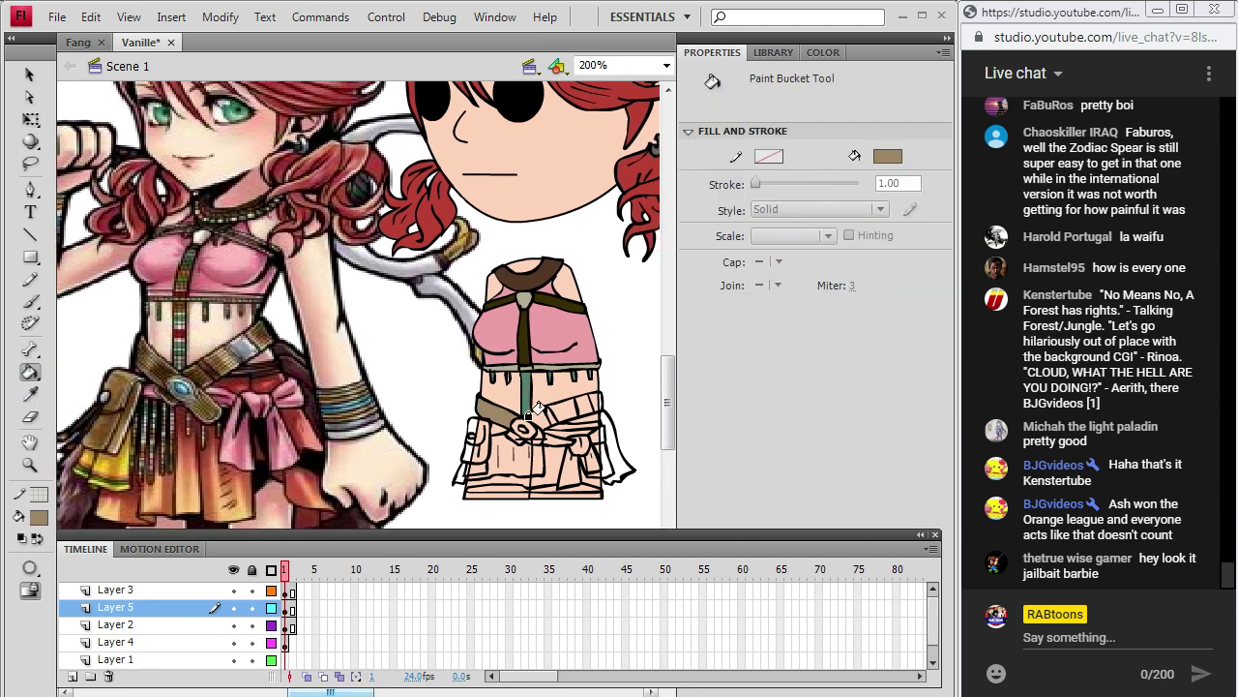
{"action": "left_click", "coordinate": [30, 394]}
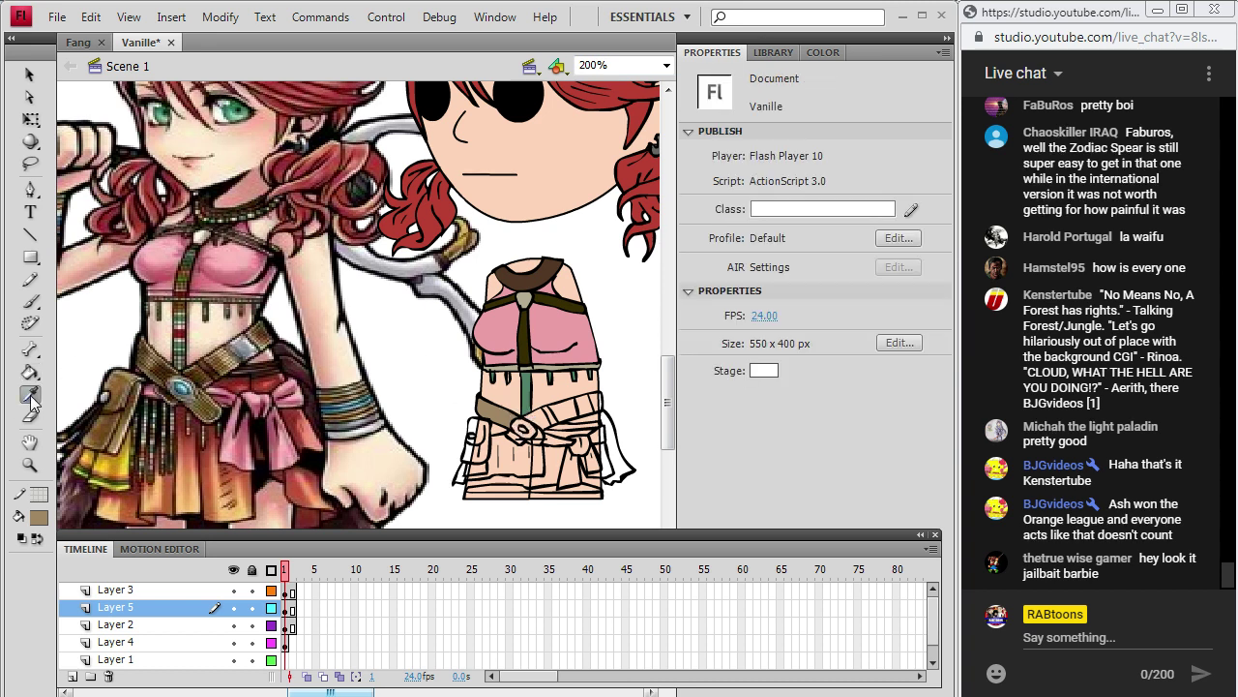
{"action": "left_click", "coordinate": [208, 373]}
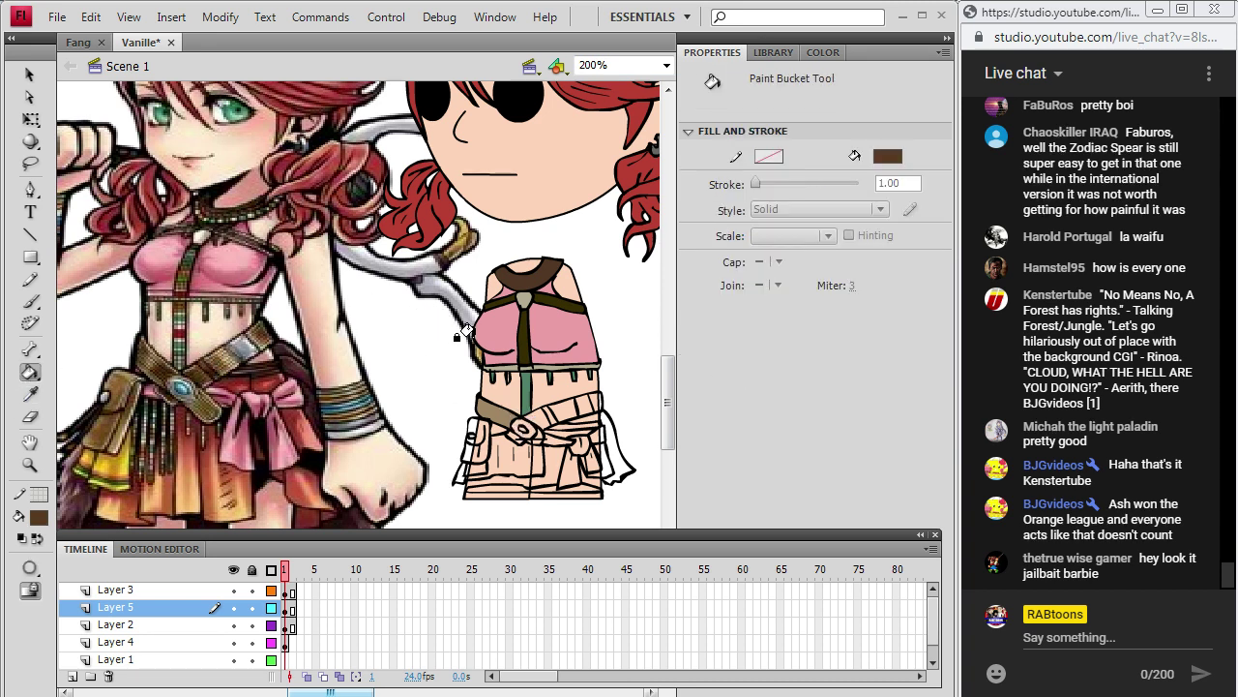
{"action": "left_click", "coordinate": [559, 405]}
Fill the drawn belt's metal plate with grey-blue sampled from the reference's weapon, and pick up the drawn chest strap's dark olive.
{"action": "left_click", "coordinate": [30, 393]}
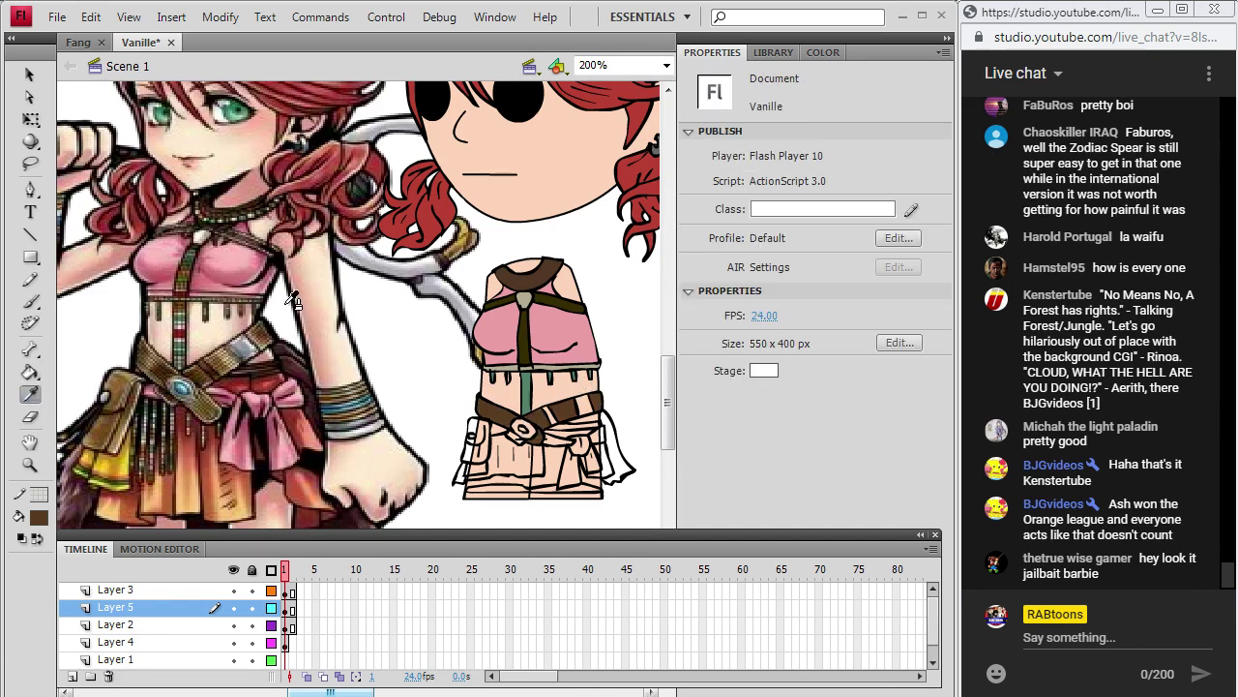
{"action": "left_click", "coordinate": [437, 278]}
{"action": "left_click", "coordinate": [584, 401]}
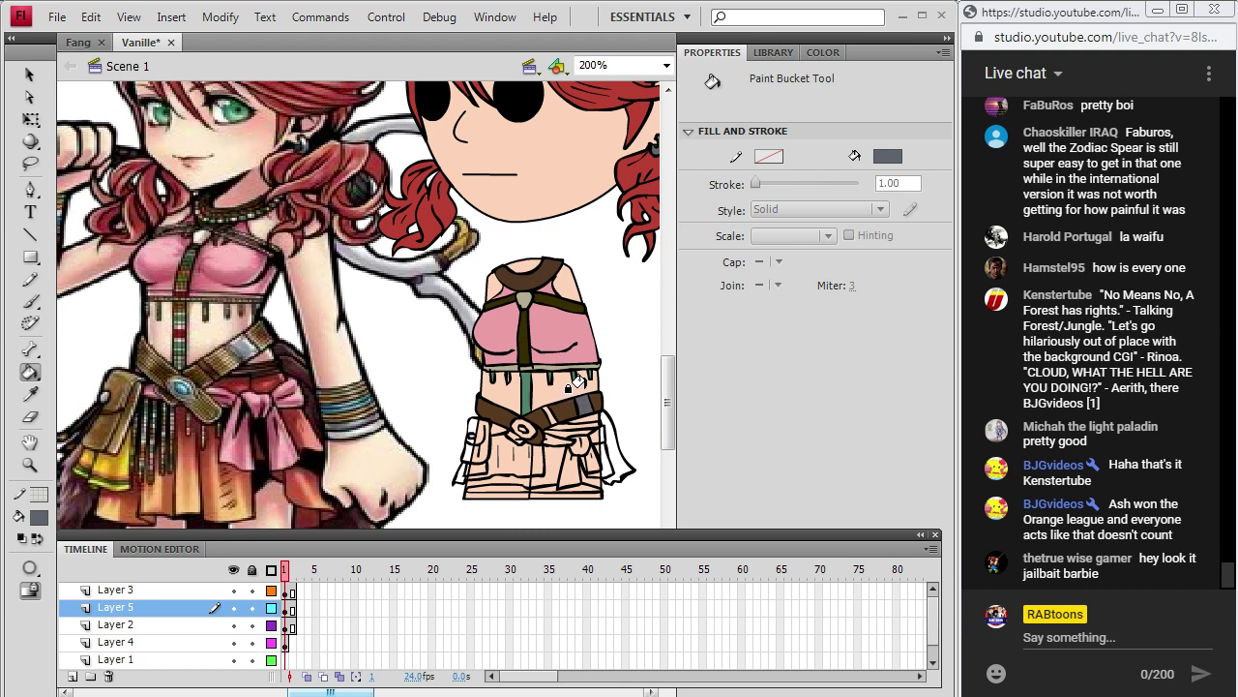
{"action": "left_click", "coordinate": [31, 395]}
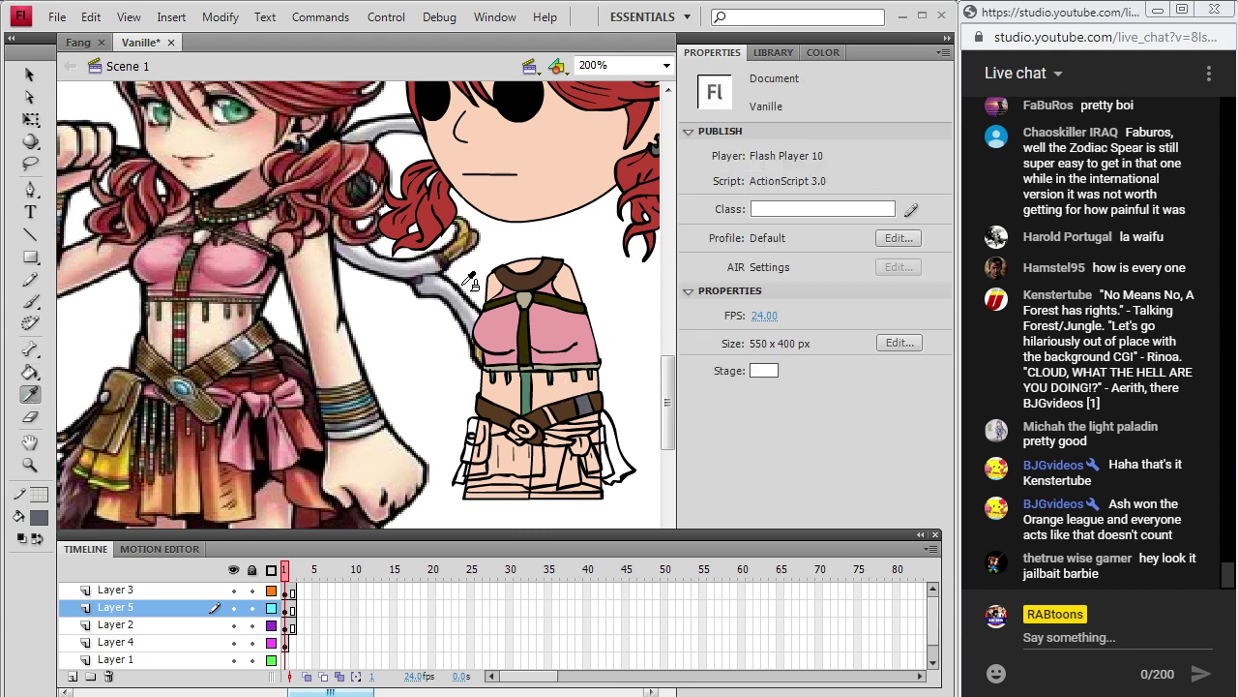
{"action": "left_click", "coordinate": [528, 360]}
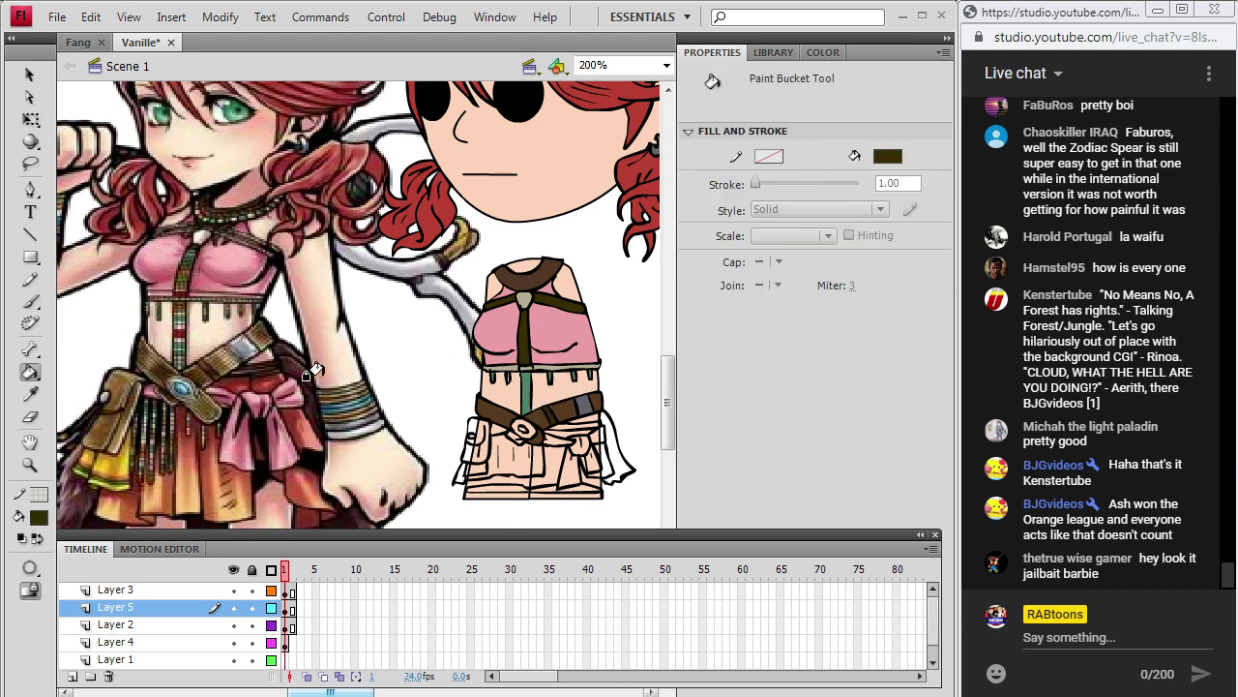
Sample teal from the reference's belt gem, fill the drawn buckle with it, and pick up the chest strap's dark olive again.
{"action": "key", "text": "i"}
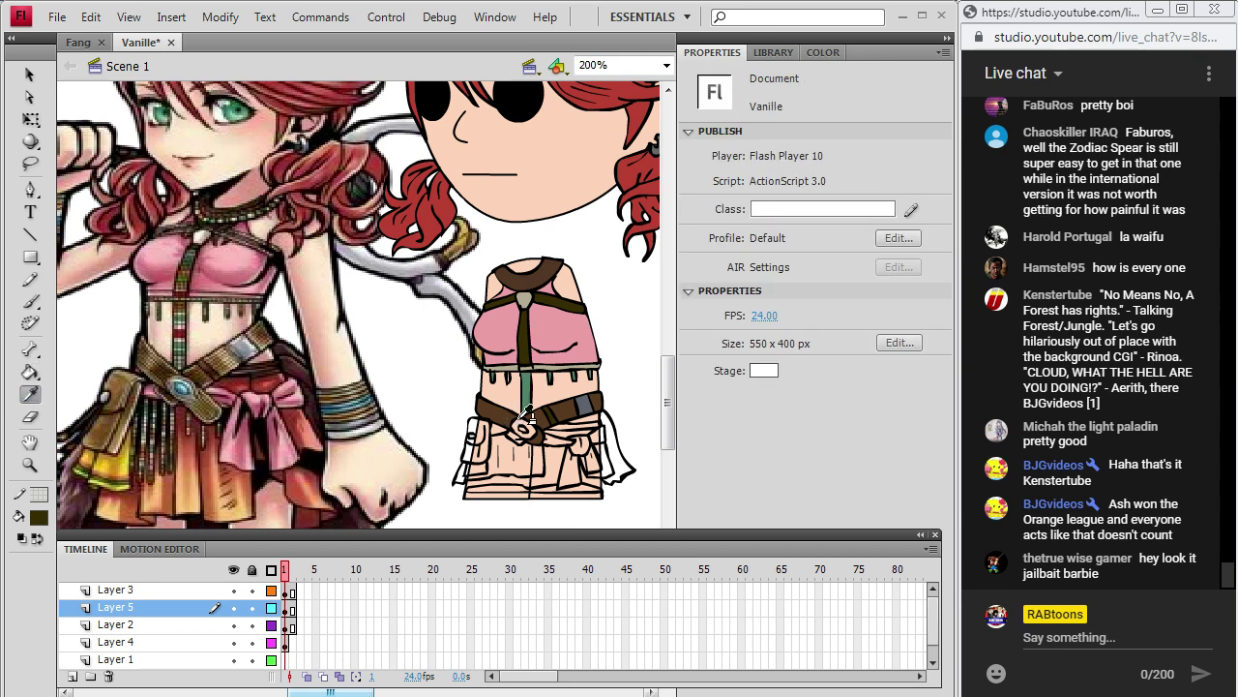
{"action": "left_click", "coordinate": [184, 388]}
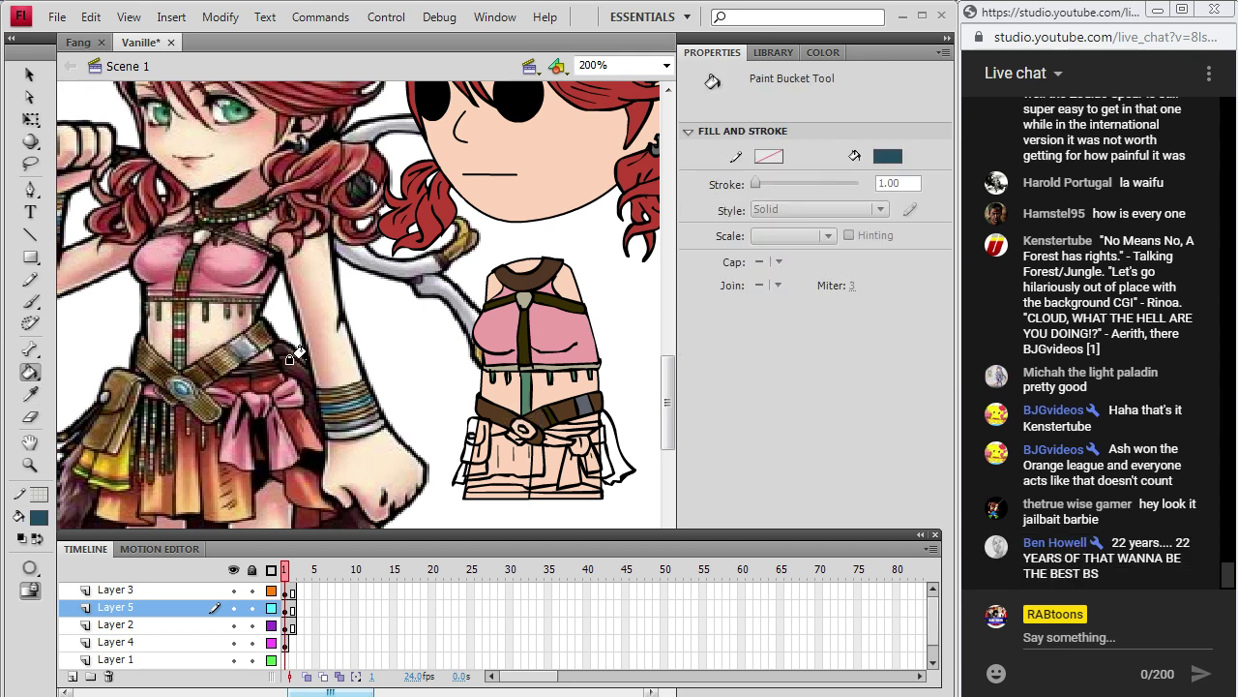
{"action": "left_click", "coordinate": [505, 423]}
{"action": "key", "text": "i"}
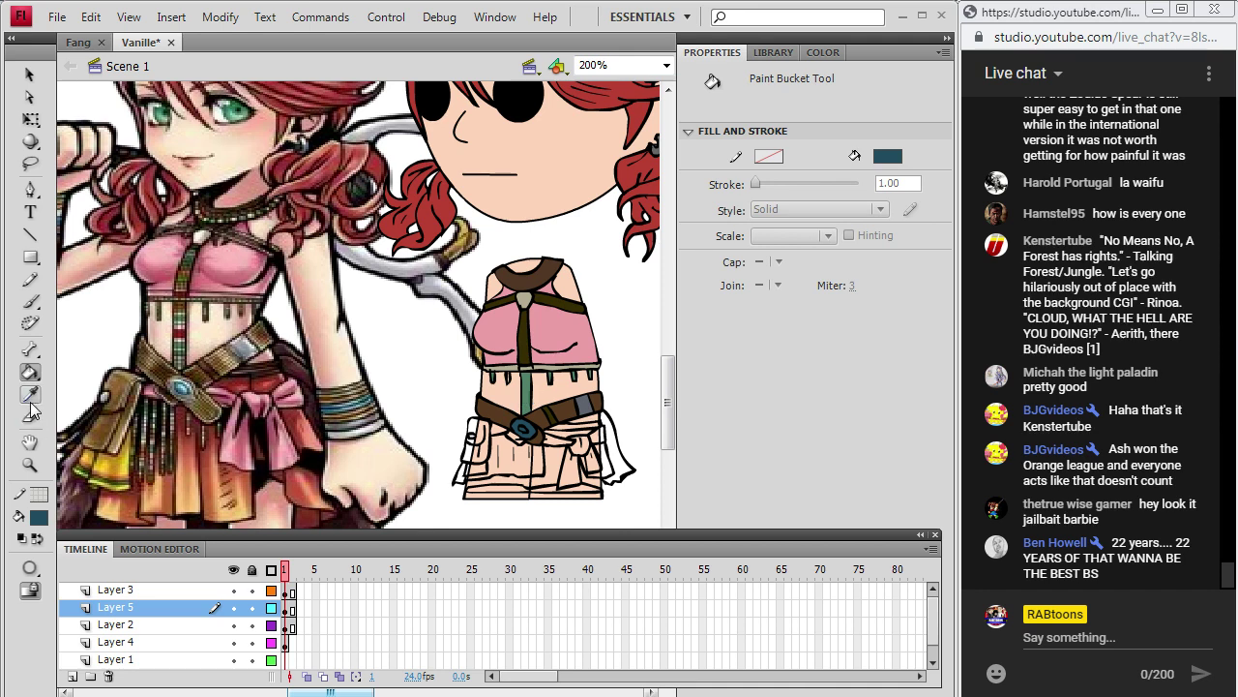
{"action": "left_click", "coordinate": [527, 327]}
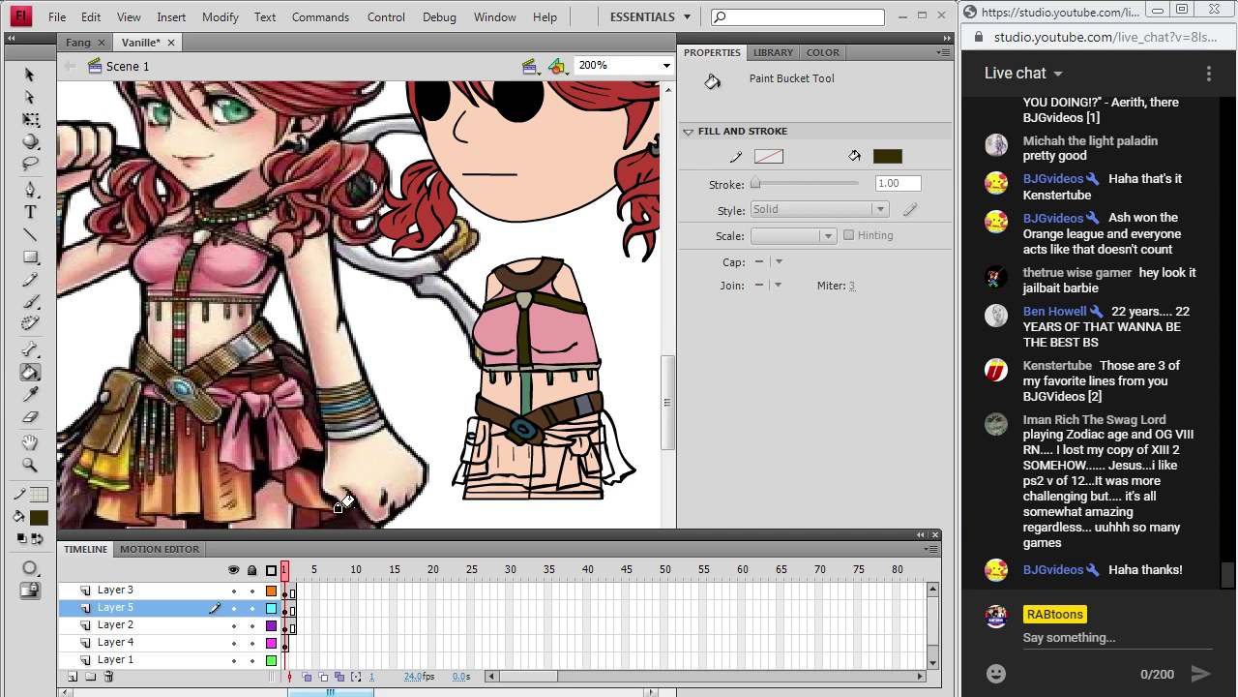
Sample orange from the reference's skirt and fill the drawn skirt's front panel and side pieces with it.
{"action": "key", "text": "i"}
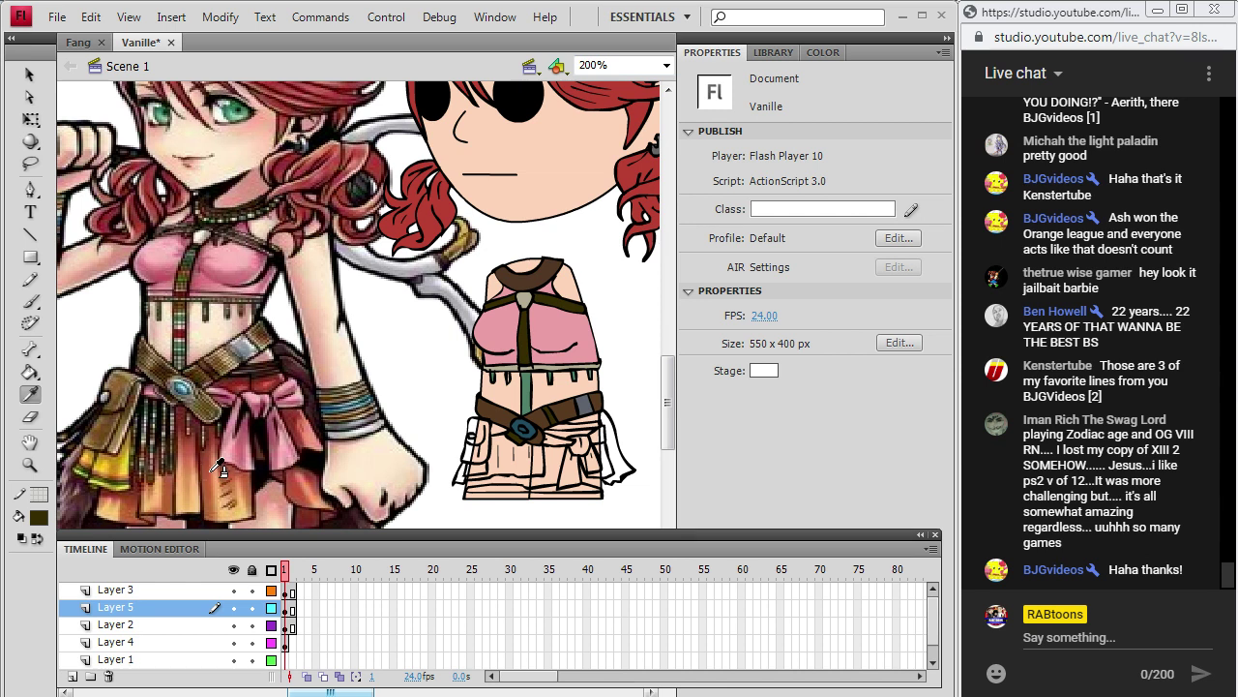
{"action": "left_click", "coordinate": [221, 474]}
{"action": "left_click", "coordinate": [491, 443]}
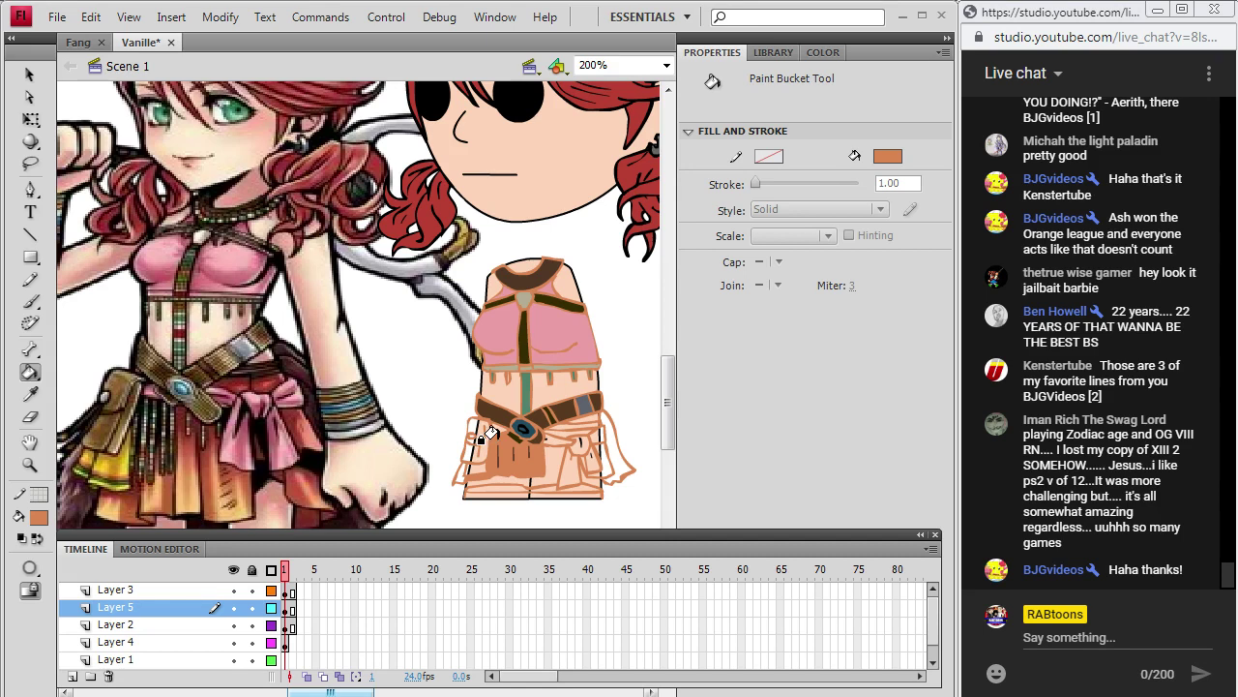
{"action": "scroll", "coordinate": [476, 445], "scroll_direction": "up", "scroll_amount": 1}
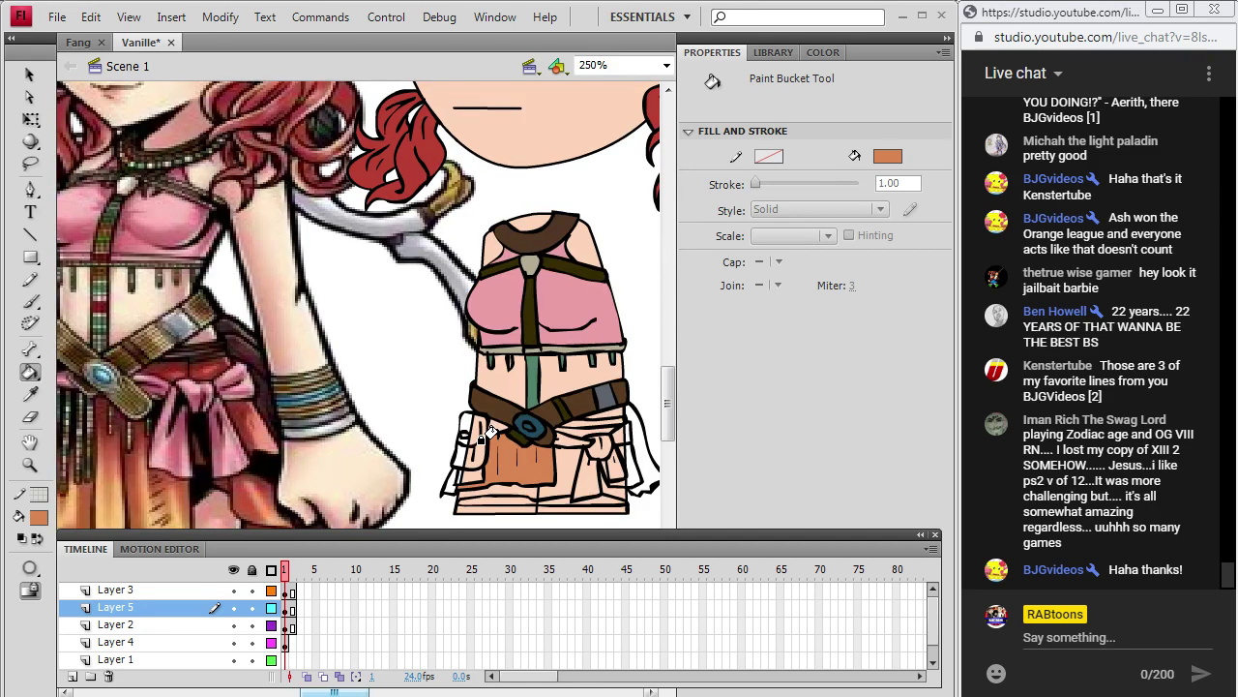
{"action": "left_click", "coordinate": [445, 478]}
{"action": "left_click", "coordinate": [635, 460]}
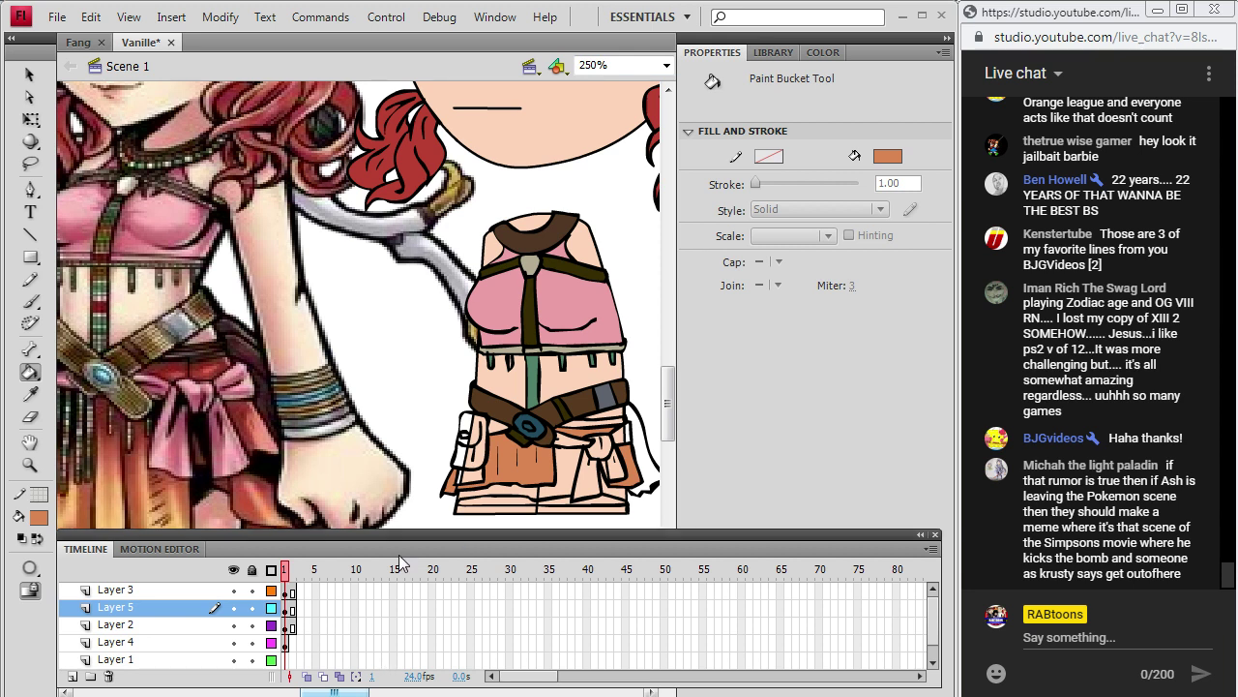
Sample pink from the reference's waist sash, fill the drawn sash band, knot and tails with it, and resample the drawn skirt's orange.
{"action": "left_click", "coordinate": [30, 395]}
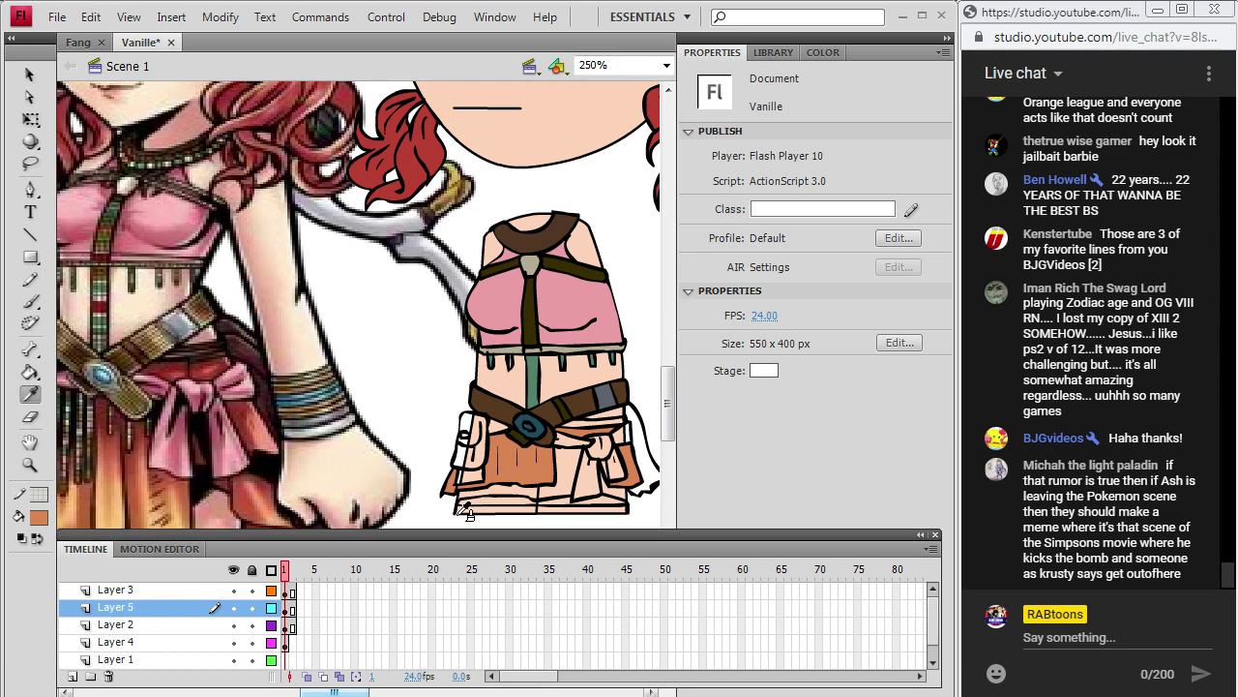
{"action": "left_click", "coordinate": [177, 446]}
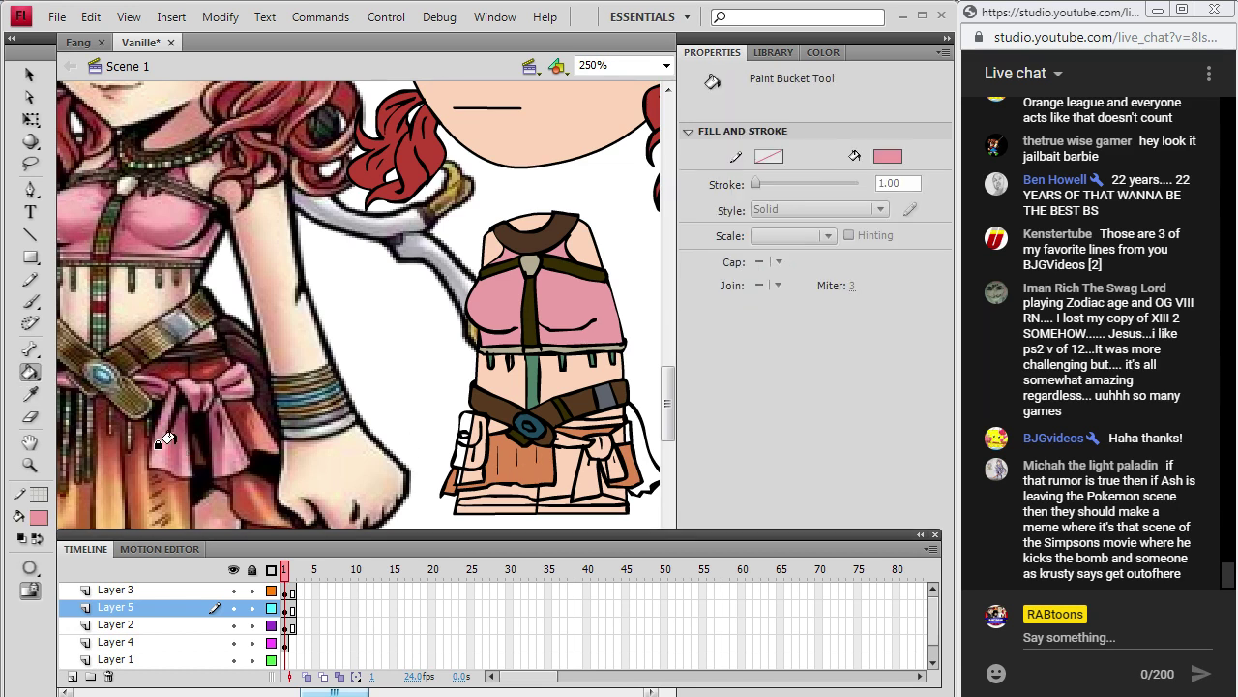
{"action": "left_click", "coordinate": [575, 473]}
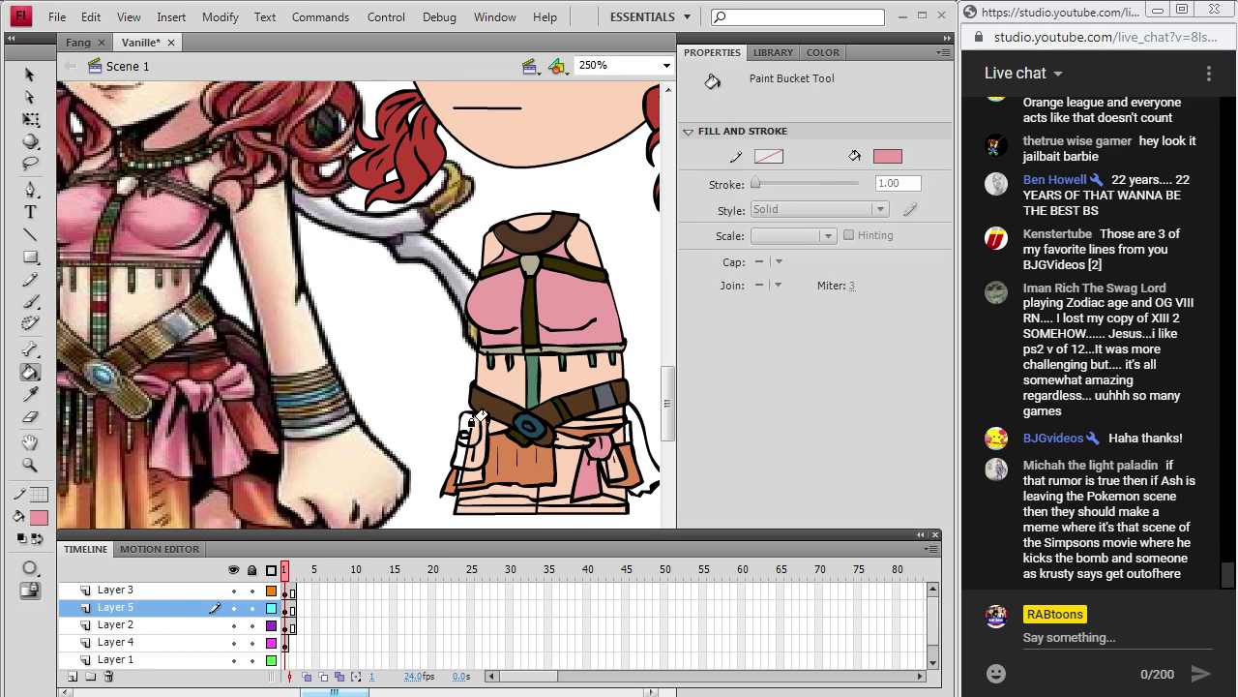
{"action": "left_click", "coordinate": [569, 433]}
{"action": "left_click", "coordinate": [599, 447]}
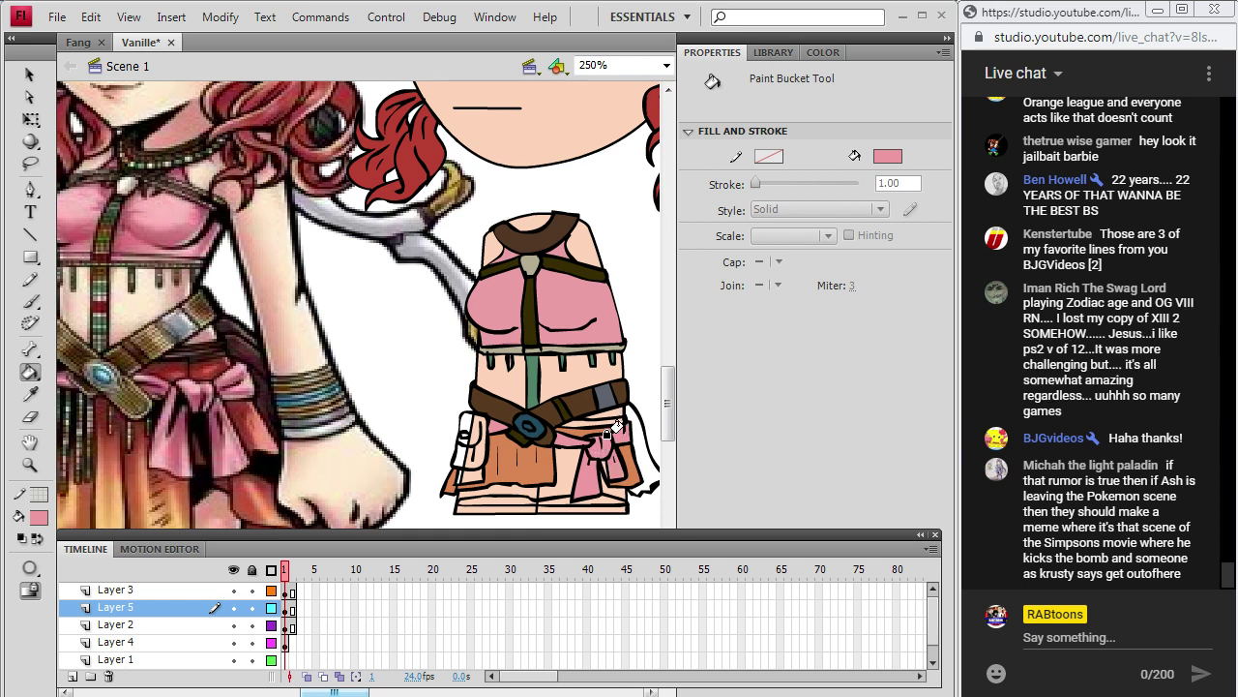
{"action": "key", "text": "i"}
{"action": "left_click", "coordinate": [535, 457]}
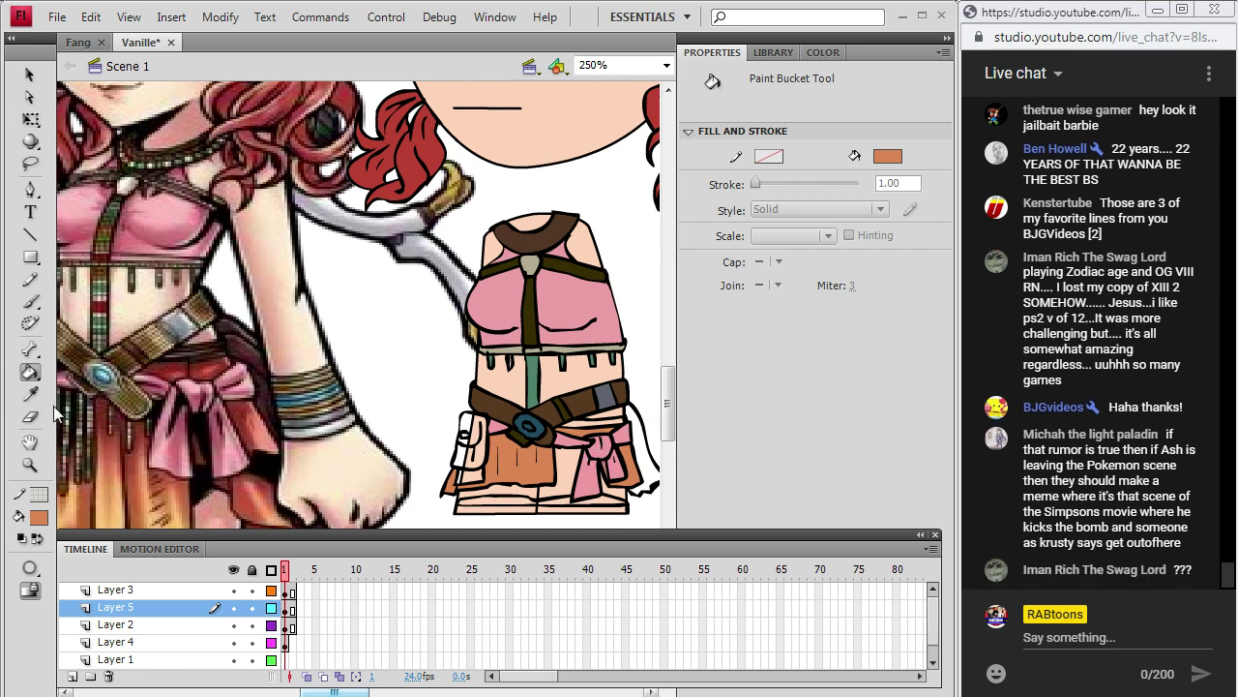
Sample dark maroon from the reference's fur behind the belt and fill the drawn fur pieces on both sides of the skirt.
{"action": "key", "text": "i"}
{"action": "left_click", "coordinate": [249, 348]}
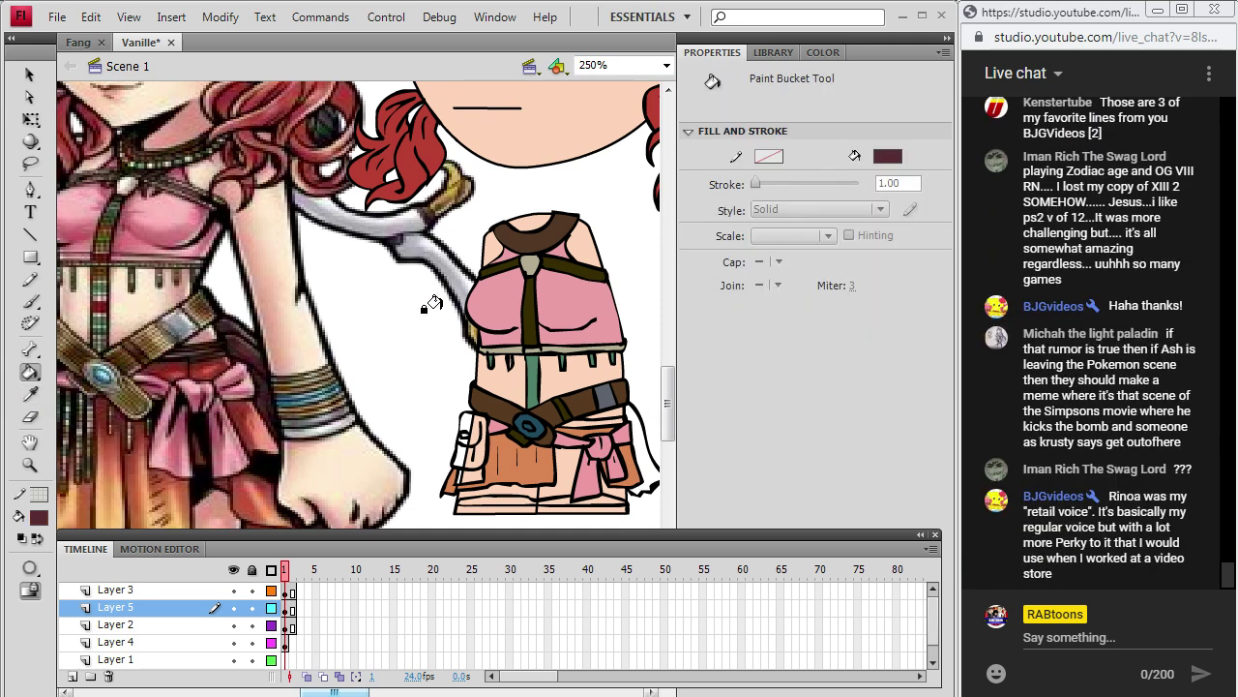
{"action": "left_click", "coordinate": [627, 441]}
{"action": "left_click", "coordinate": [445, 480]}
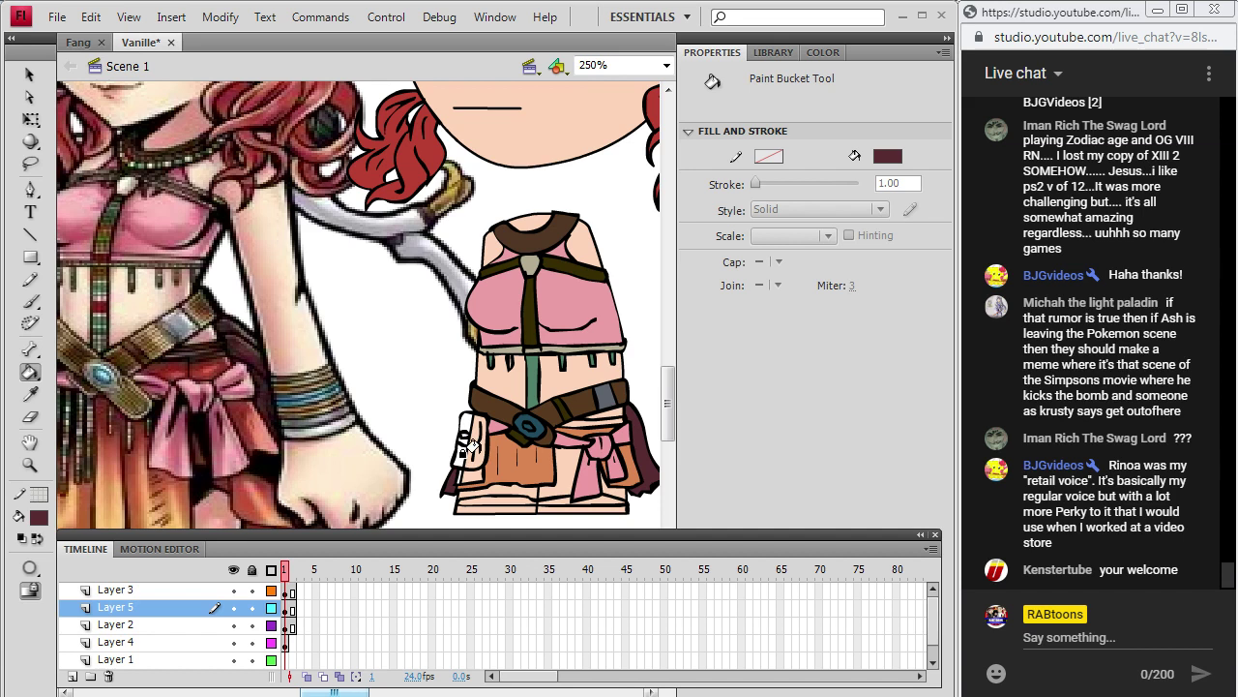
Sample yellow from the cloth under the reference's hip pouch and fill the matching cloth below the drawn pouch.
{"action": "left_click", "coordinate": [30, 394]}
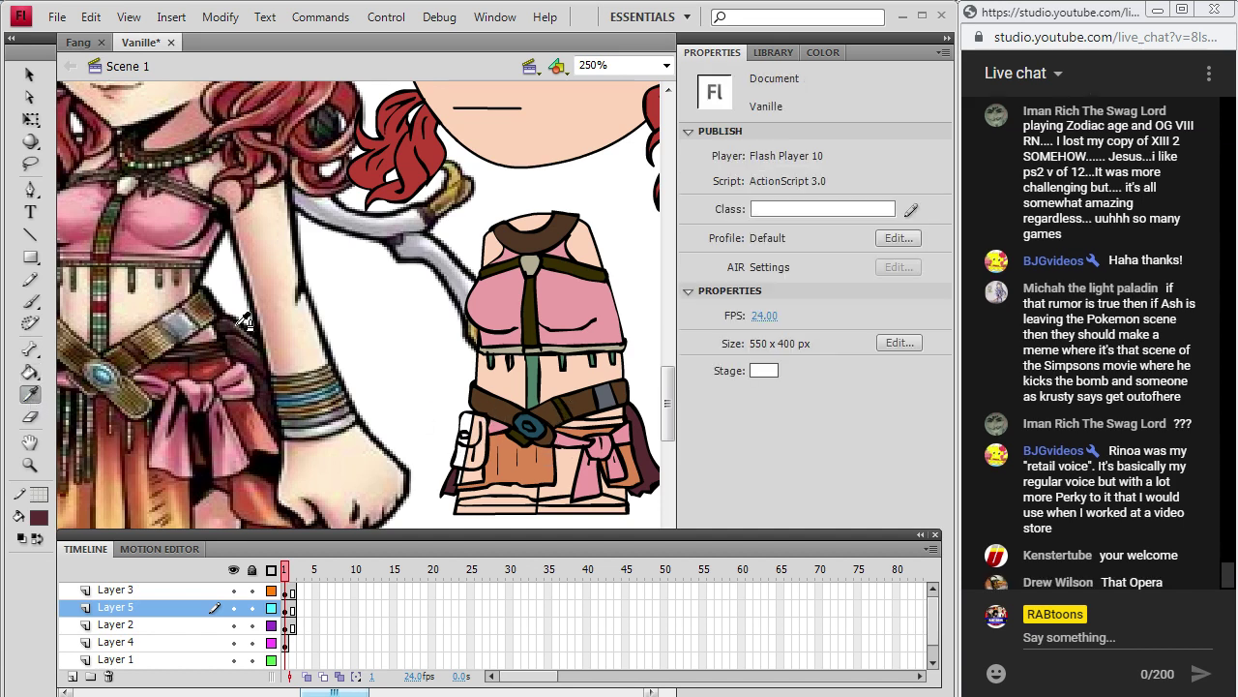
{"action": "scroll", "coordinate": [447, 484], "scroll_direction": "down", "scroll_amount": 2}
{"action": "left_click_drag", "start_coordinate": [354, 693], "coordinate": [323, 627]}
{"action": "left_click", "coordinate": [158, 423]}
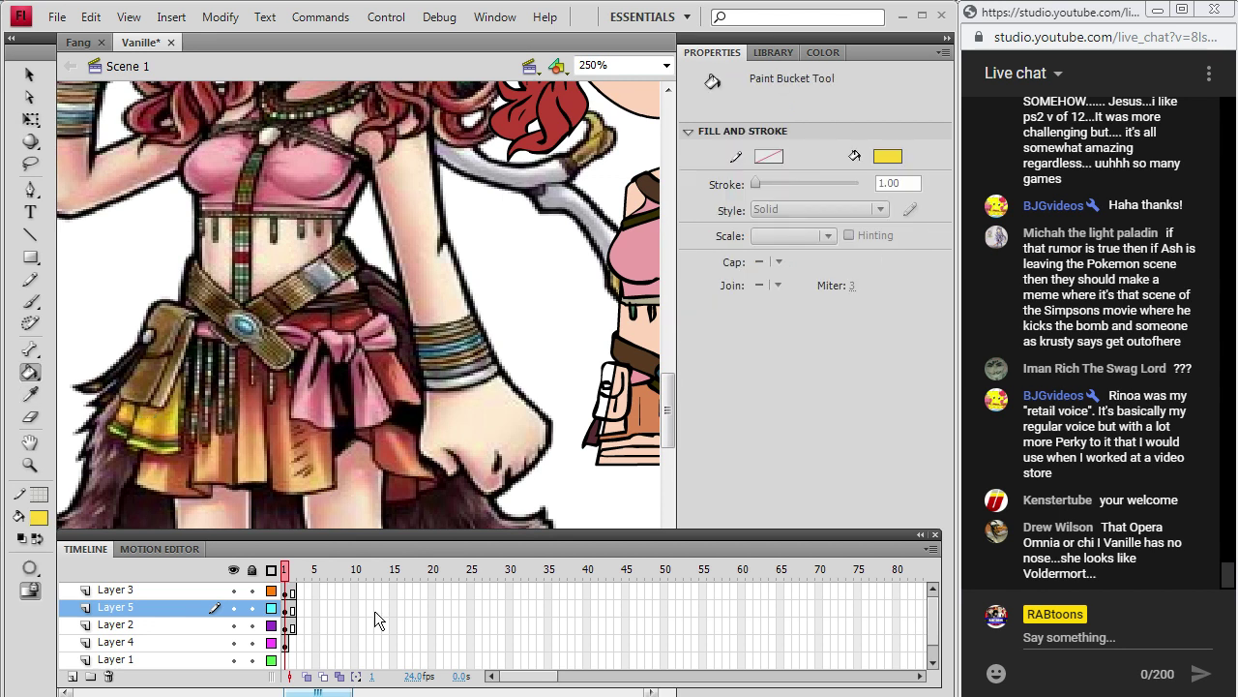
{"action": "left_click_drag", "start_coordinate": [319, 693], "coordinate": [362, 691]}
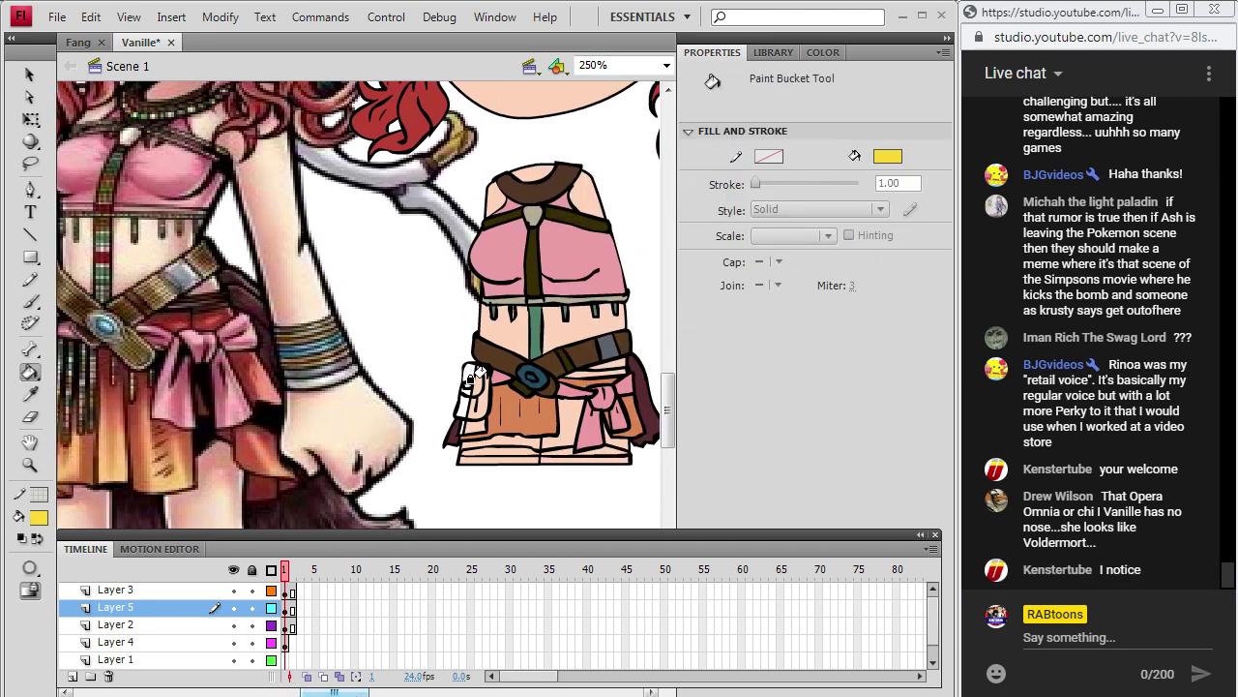
{"action": "left_click", "coordinate": [466, 427]}
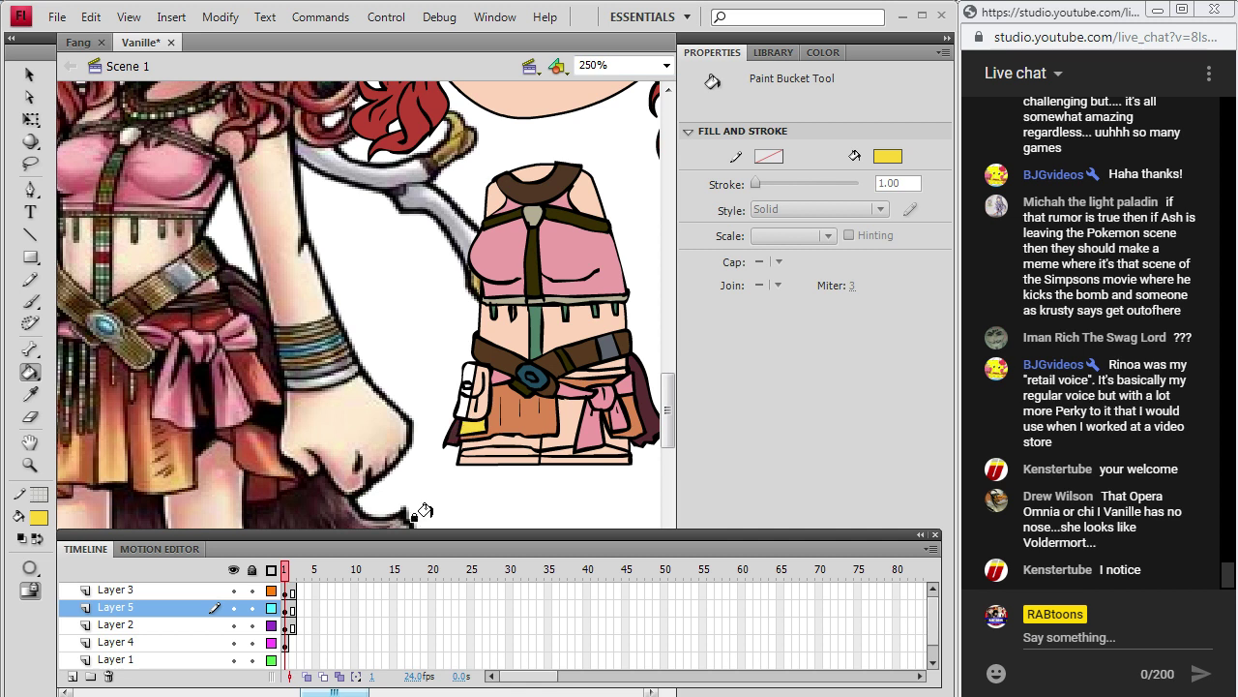
Sample brown from the reference's hip pouch, fill the drawn pouch with it, and sample grey from the reference pouch's clasp.
{"action": "left_click", "coordinate": [30, 394]}
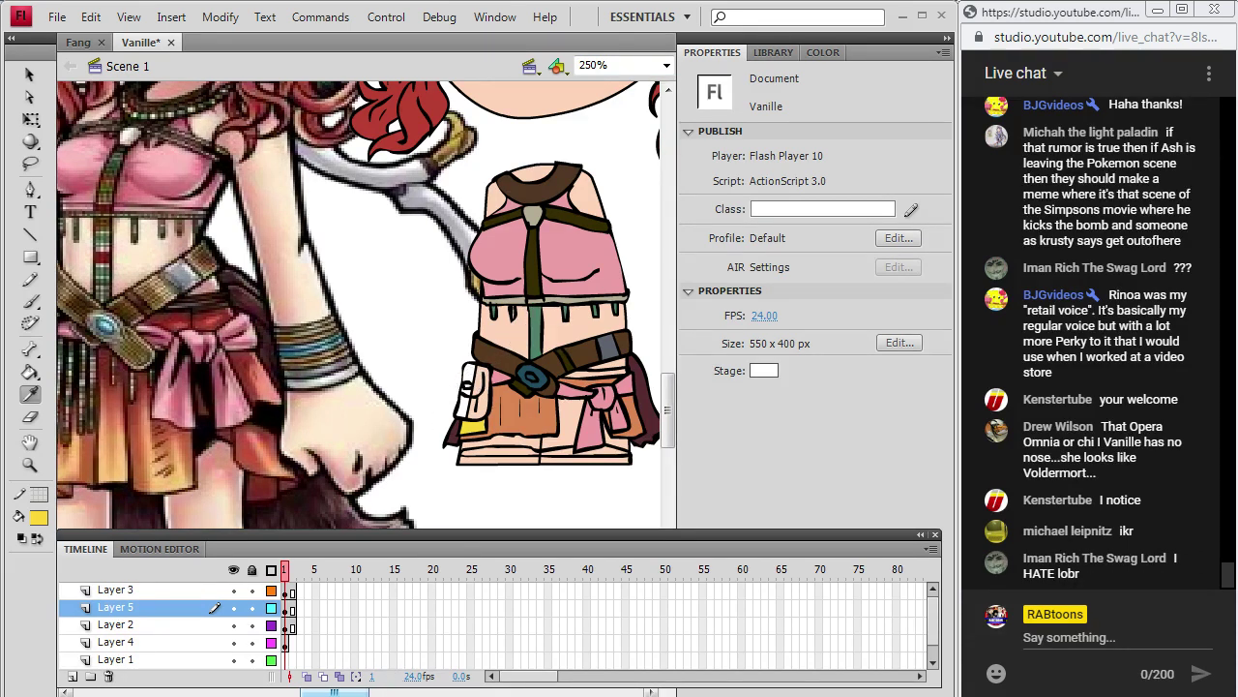
{"action": "scroll", "coordinate": [145, 512], "scroll_direction": "left", "scroll_amount": 5}
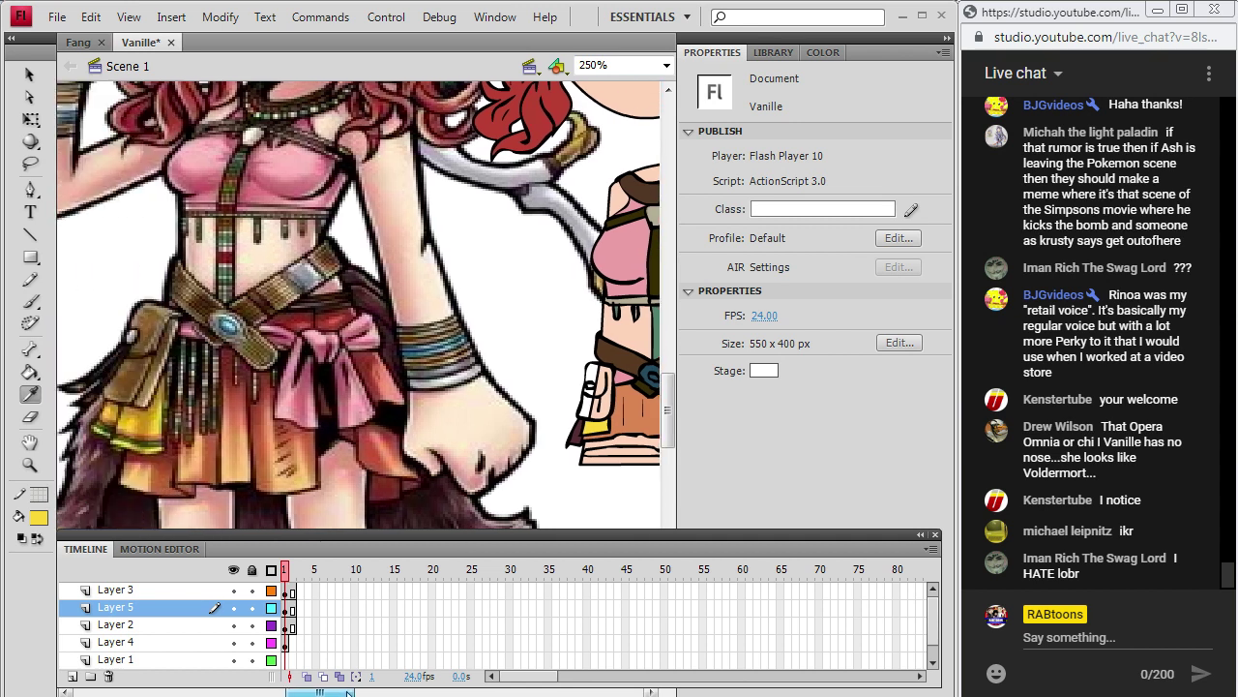
{"action": "left_click", "coordinate": [153, 330]}
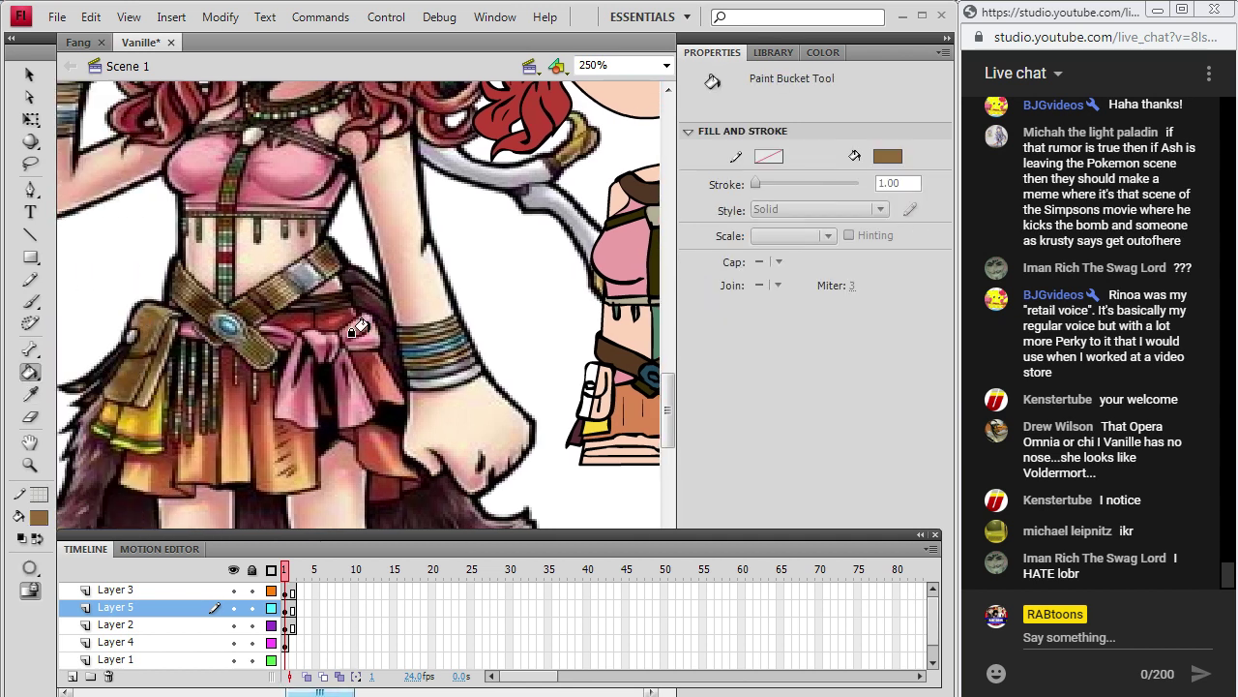
{"action": "key", "text": "i"}
{"action": "left_click", "coordinate": [134, 340]}
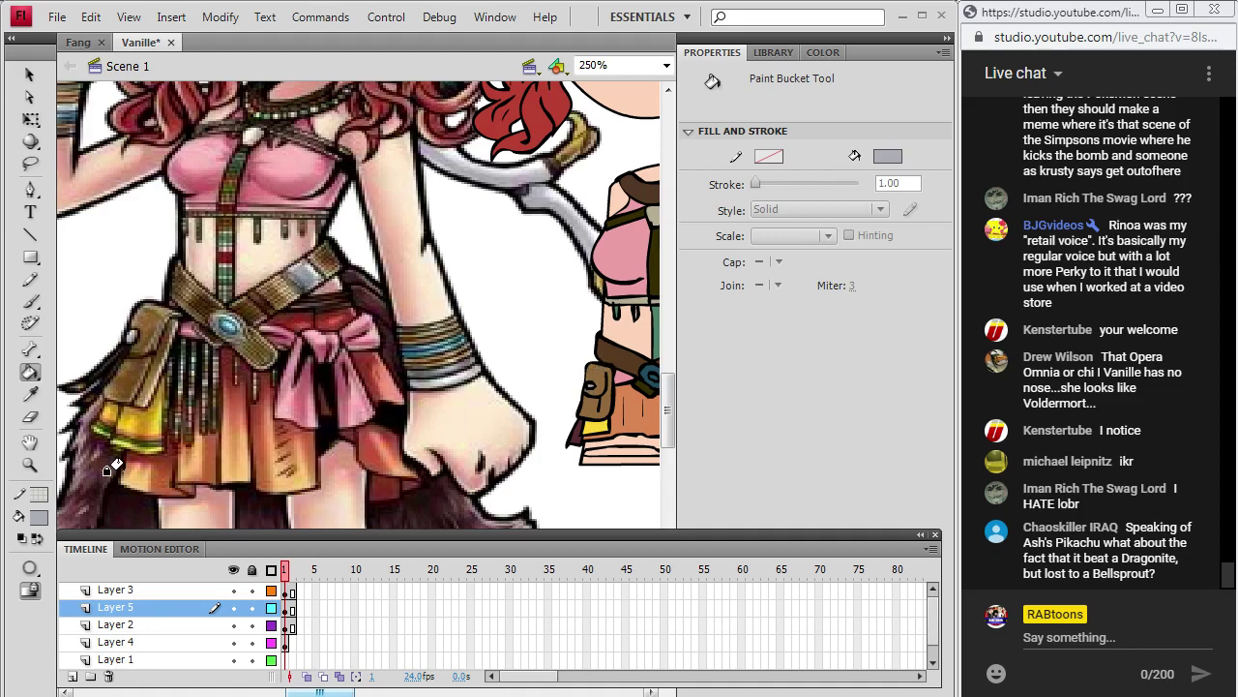
Sample beige from the reference's boot cuff and fill the upper band below the drawn skirt with it.
{"action": "left_click", "coordinate": [29, 393]}
{"action": "left_click_drag", "start_coordinate": [666, 385], "coordinate": [672, 414]}
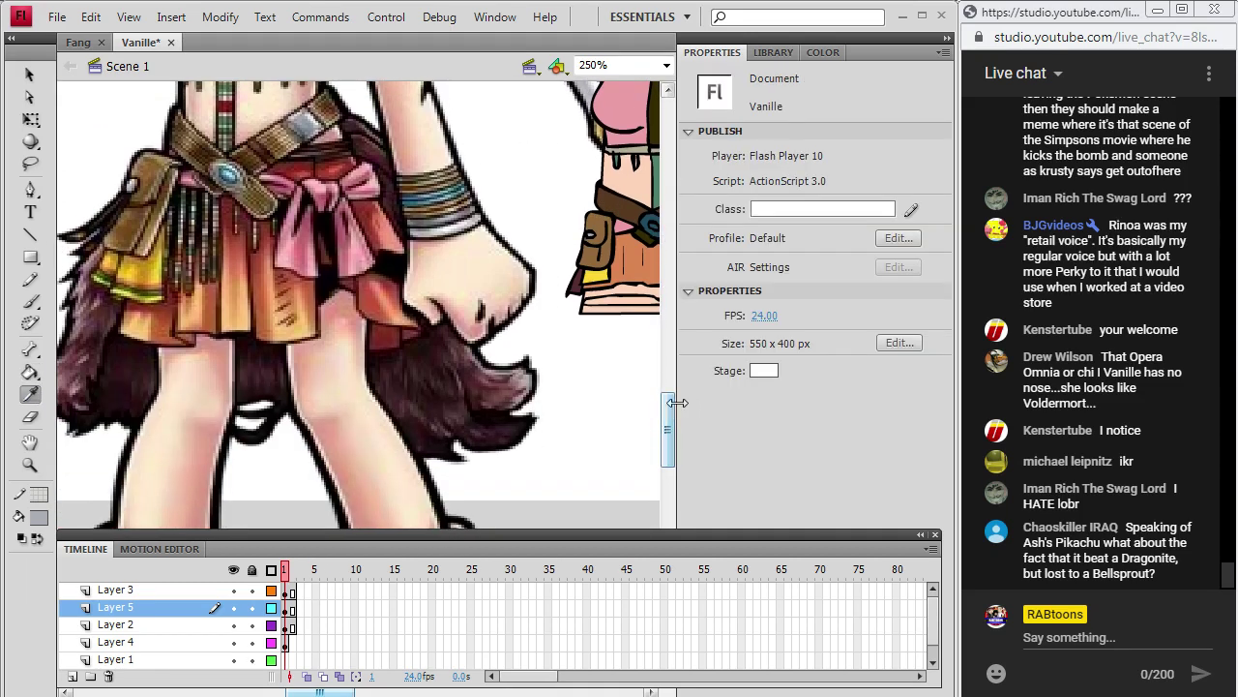
{"action": "scroll", "coordinate": [614, 415], "scroll_direction": "down", "scroll_amount": 3}
{"action": "left_click", "coordinate": [440, 455]}
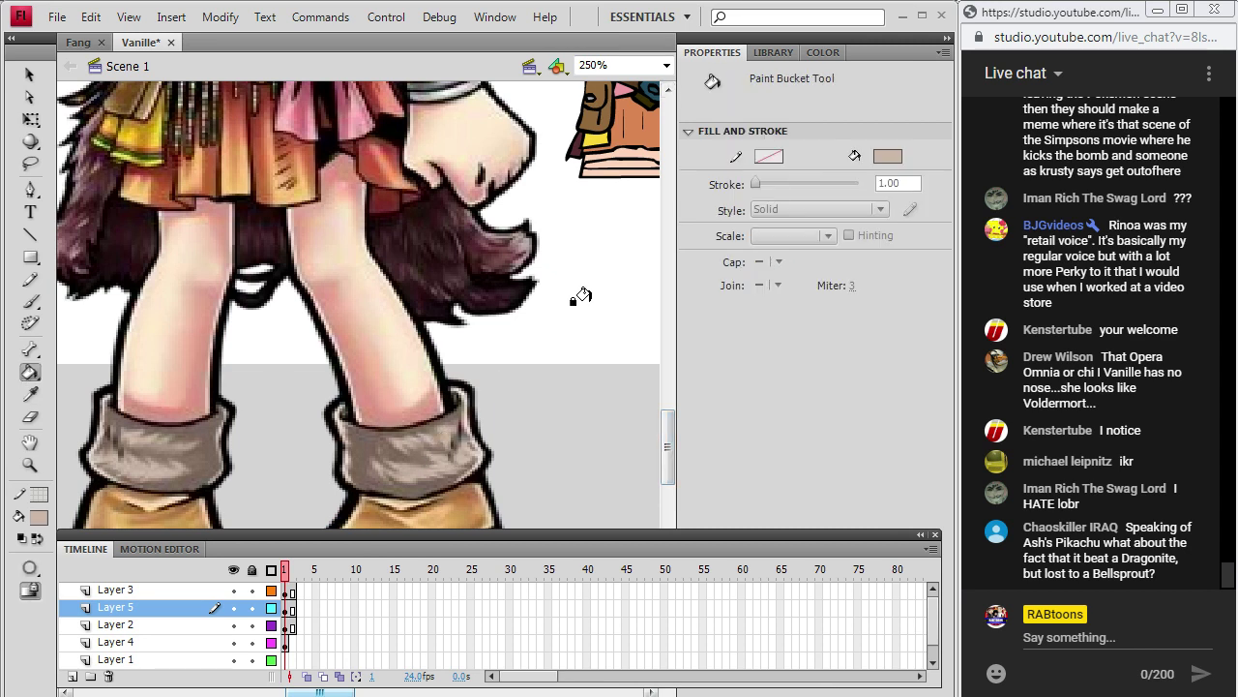
{"action": "left_click", "coordinate": [601, 155]}
{"action": "left_click_drag", "start_coordinate": [347, 692], "coordinate": [381, 692]}
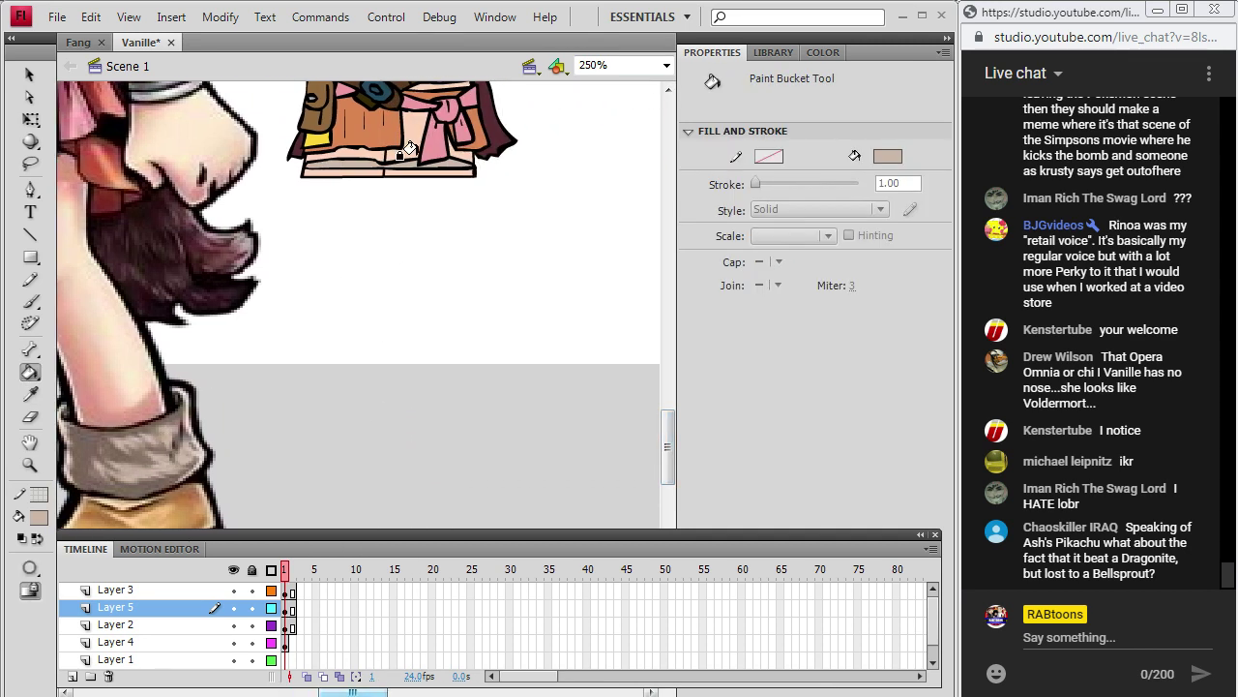
Sample tan from the reference's boot, try filling the lowest band below the drawn skirt with it, and undo the fill.
{"action": "left_click", "coordinate": [30, 396]}
{"action": "scroll", "coordinate": [592, 406], "scroll_direction": "down", "scroll_amount": 2}
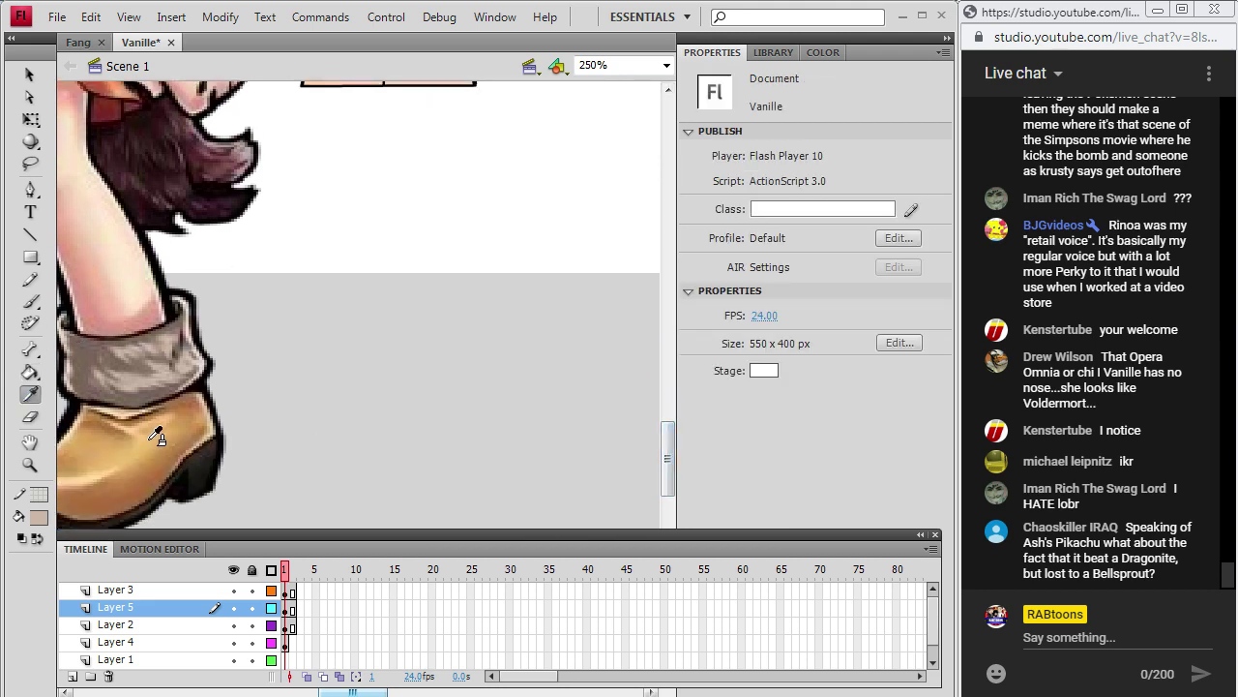
{"action": "left_click", "coordinate": [201, 418]}
{"action": "left_click_drag", "start_coordinate": [668, 458], "coordinate": [668, 418]}
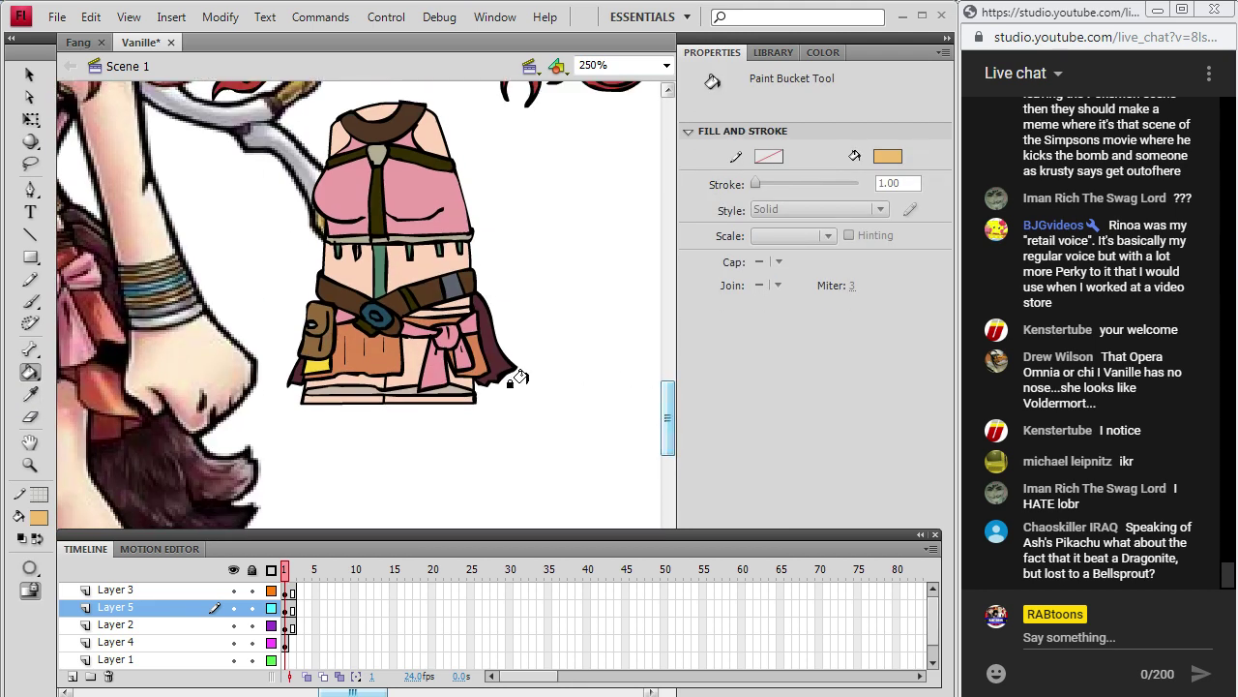
{"action": "left_click", "coordinate": [360, 397]}
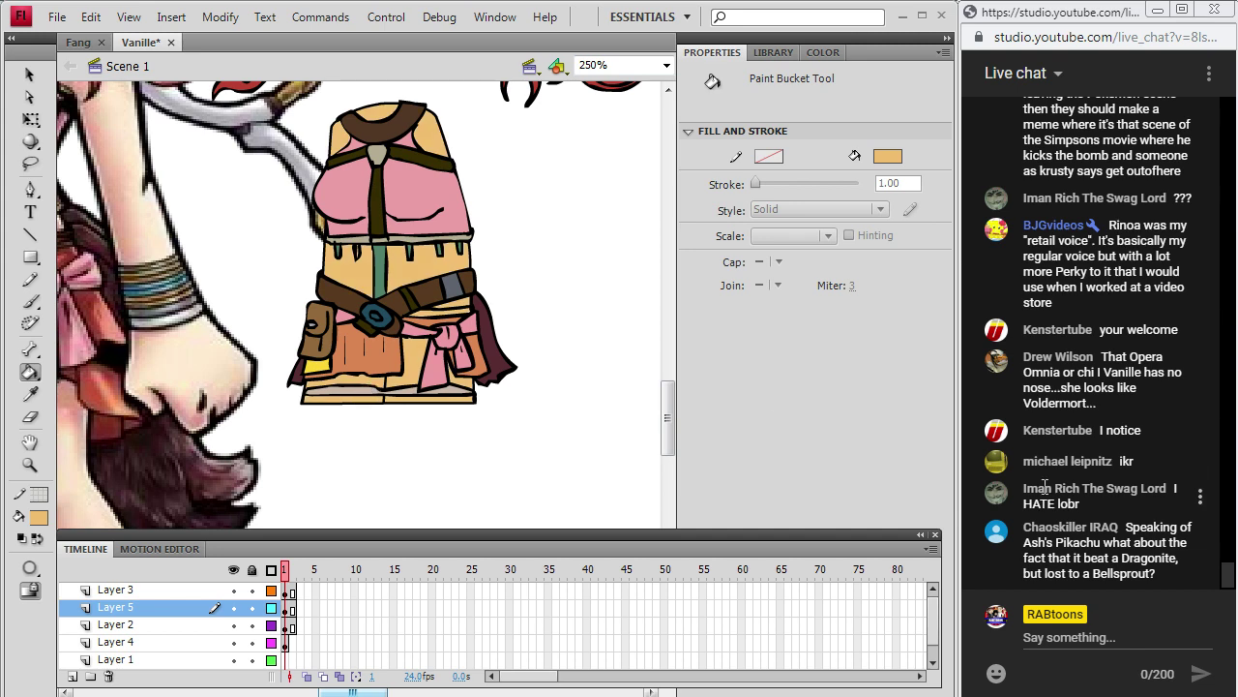
{"action": "key", "text": "ctrl+z"}
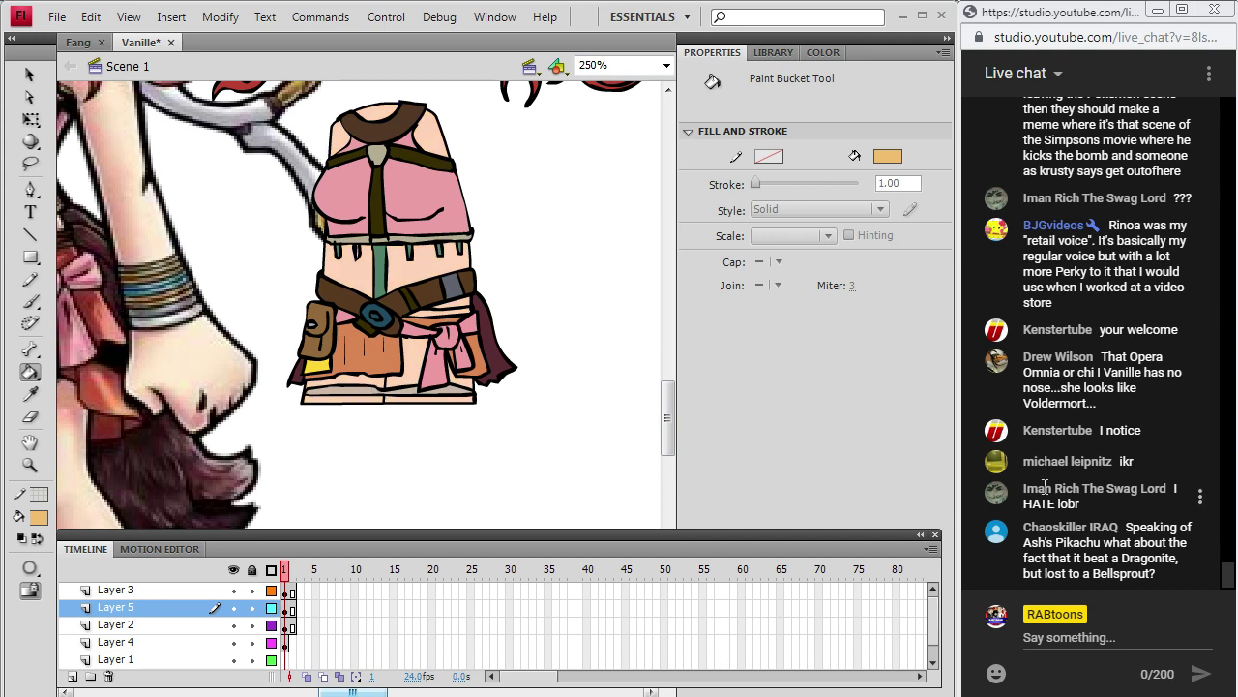
Cut the clothing artwork from Layer 5 and paste it in place on Layer 2.
{"action": "left_click", "coordinate": [290, 609]}
{"action": "left_click", "coordinate": [128, 17]}
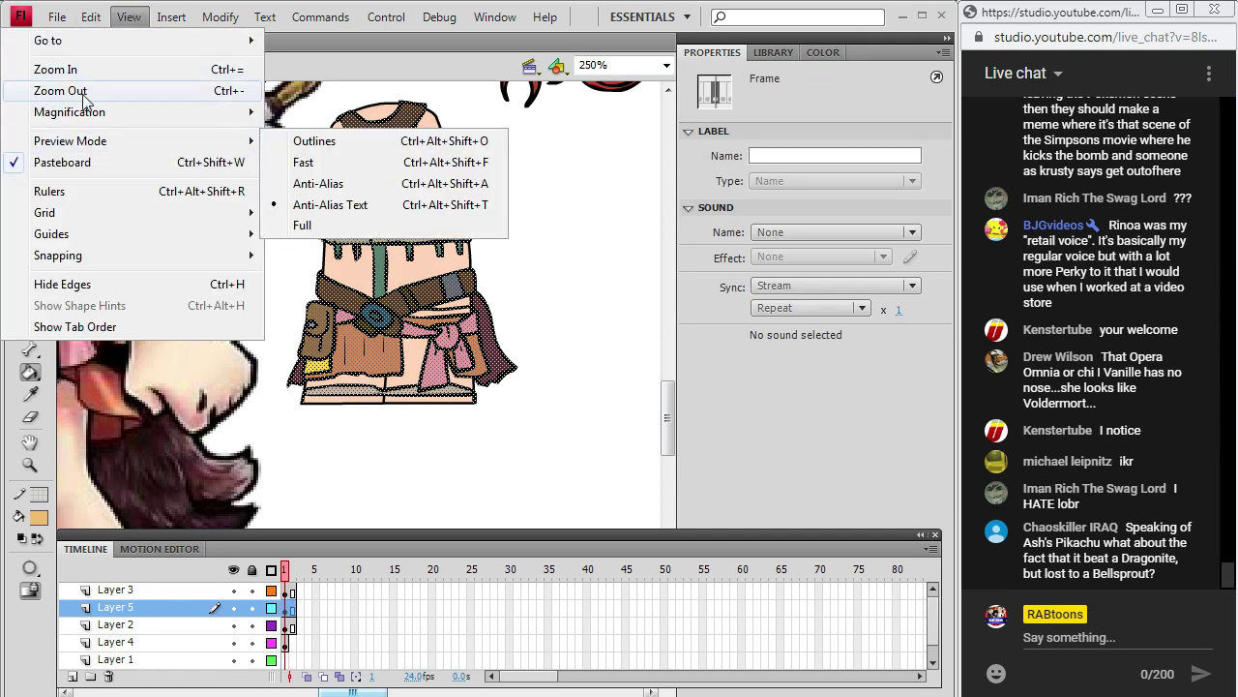
{"action": "left_click", "coordinate": [91, 17]}
{"action": "left_click", "coordinate": [107, 90]}
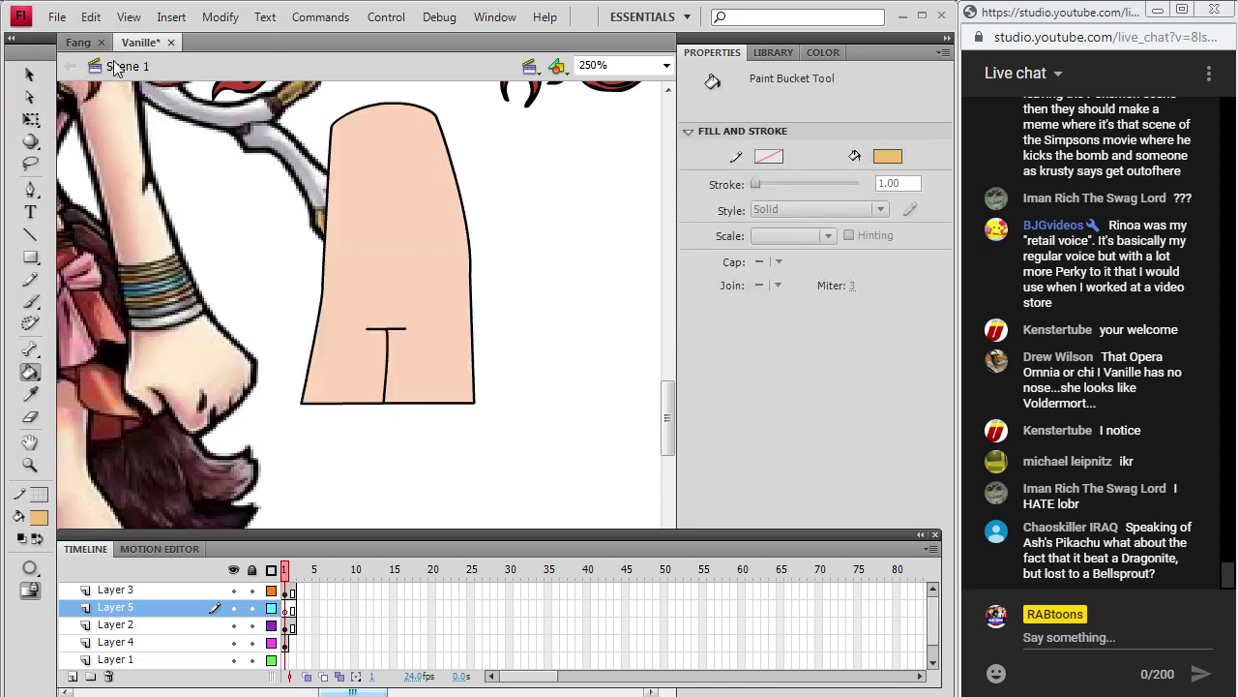
{"action": "left_click", "coordinate": [289, 625]}
{"action": "left_click", "coordinate": [91, 16]}
{"action": "left_click", "coordinate": [164, 155]}
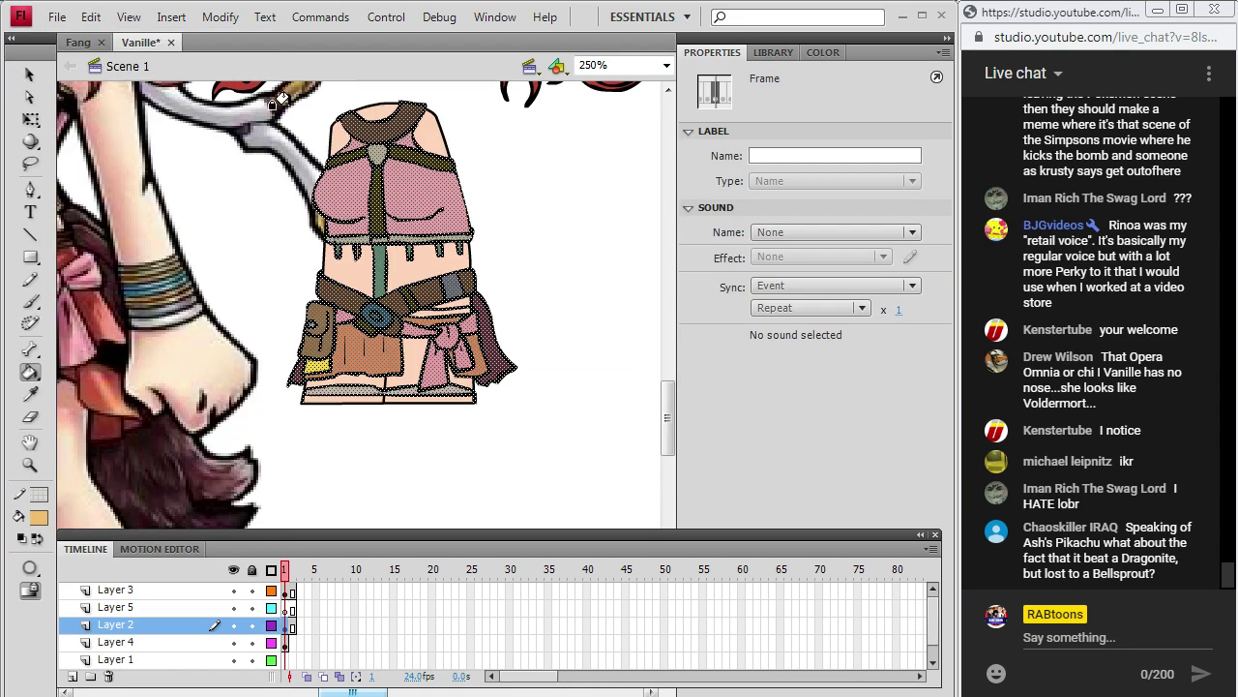
Fill the lowest band below the drawn skirt with the sampled tan and deselect the artwork.
{"action": "left_click", "coordinate": [30, 371]}
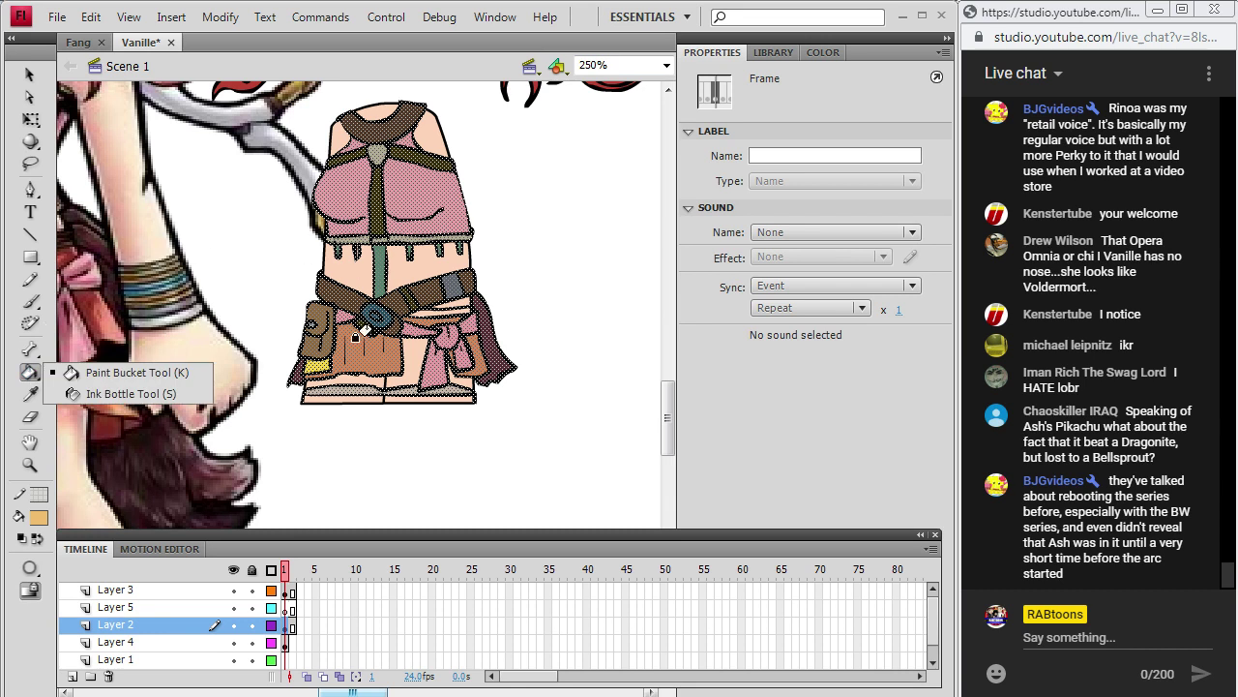
{"action": "left_click", "coordinate": [352, 399]}
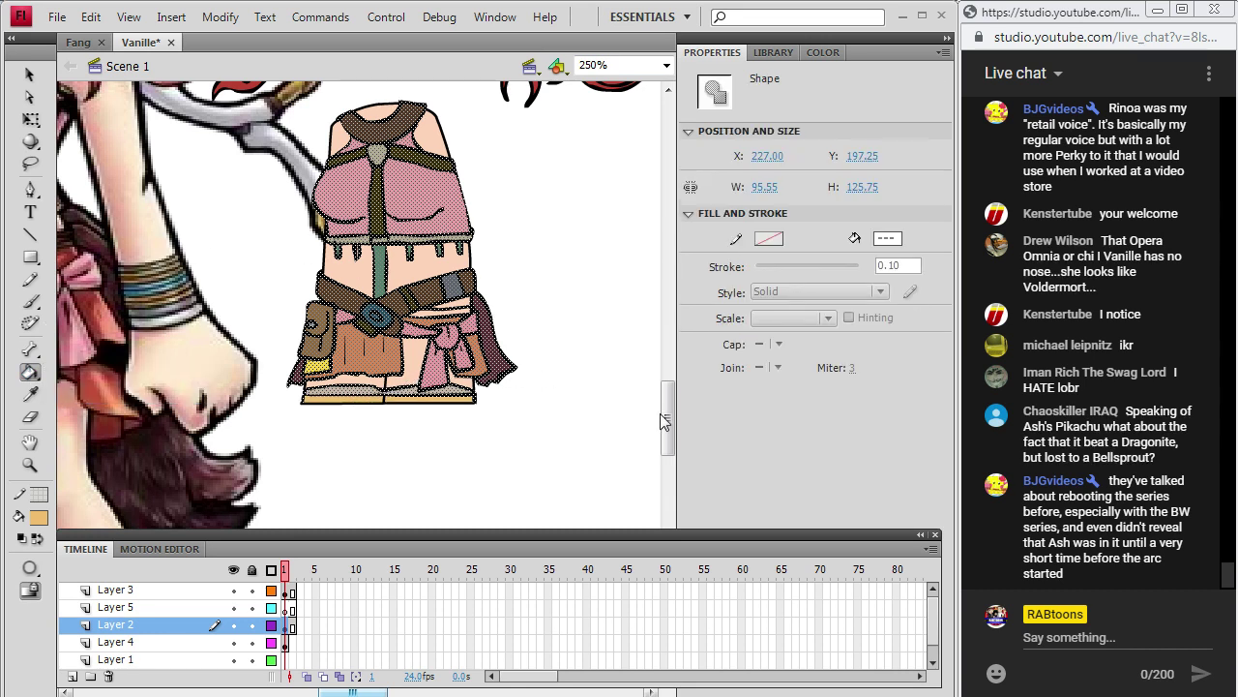
{"action": "left_click_drag", "start_coordinate": [666, 421], "coordinate": [665, 410]}
{"action": "key", "text": "v"}
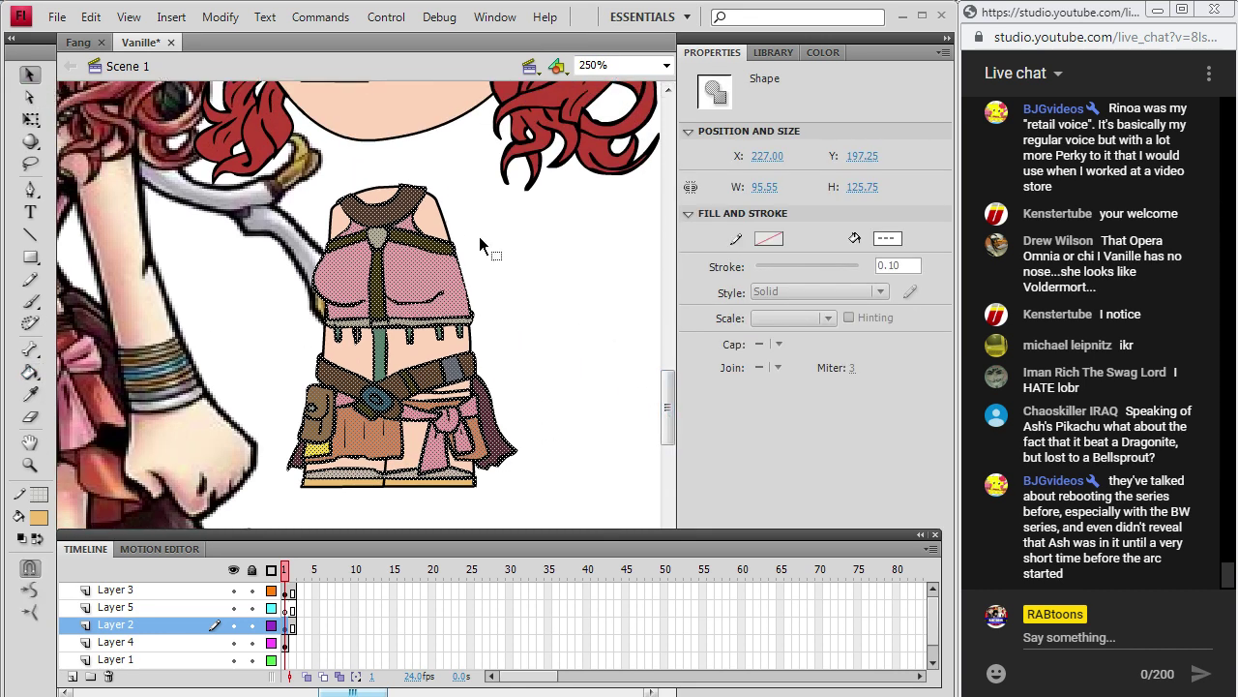
{"action": "left_click", "coordinate": [547, 333]}
Choose light grey as the fill colour and fill the clasp where the chest straps meet.
{"action": "left_click", "coordinate": [30, 372]}
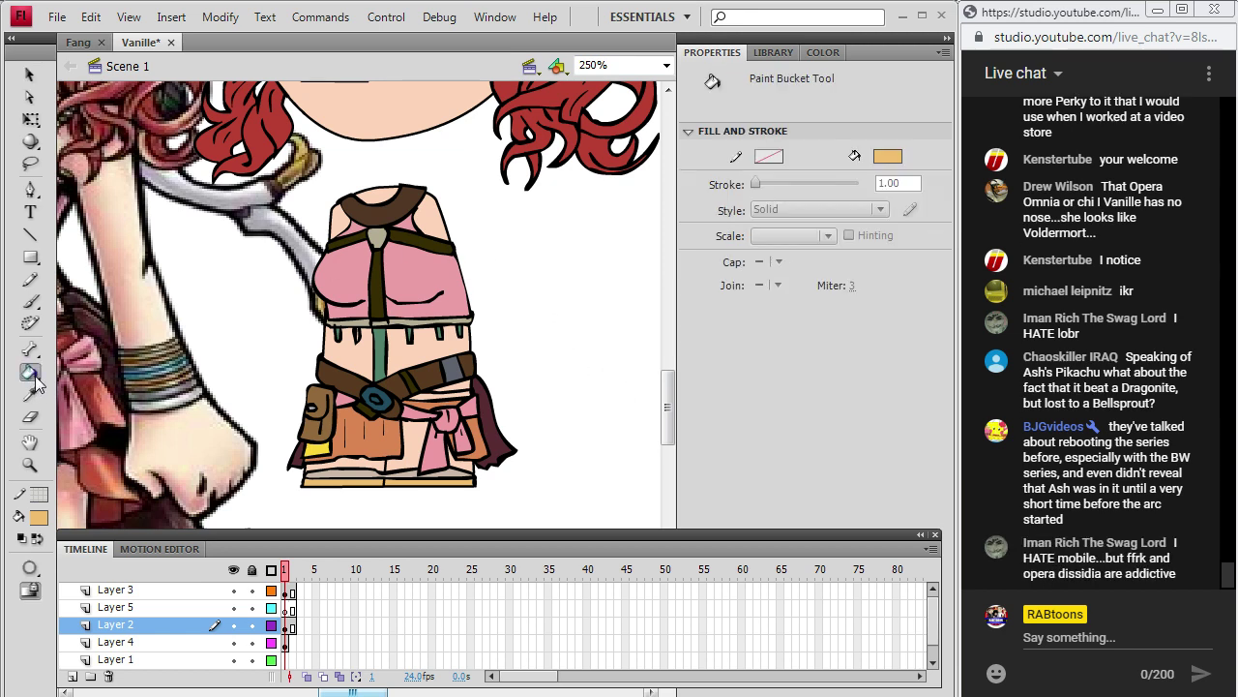
{"action": "left_click", "coordinate": [29, 394]}
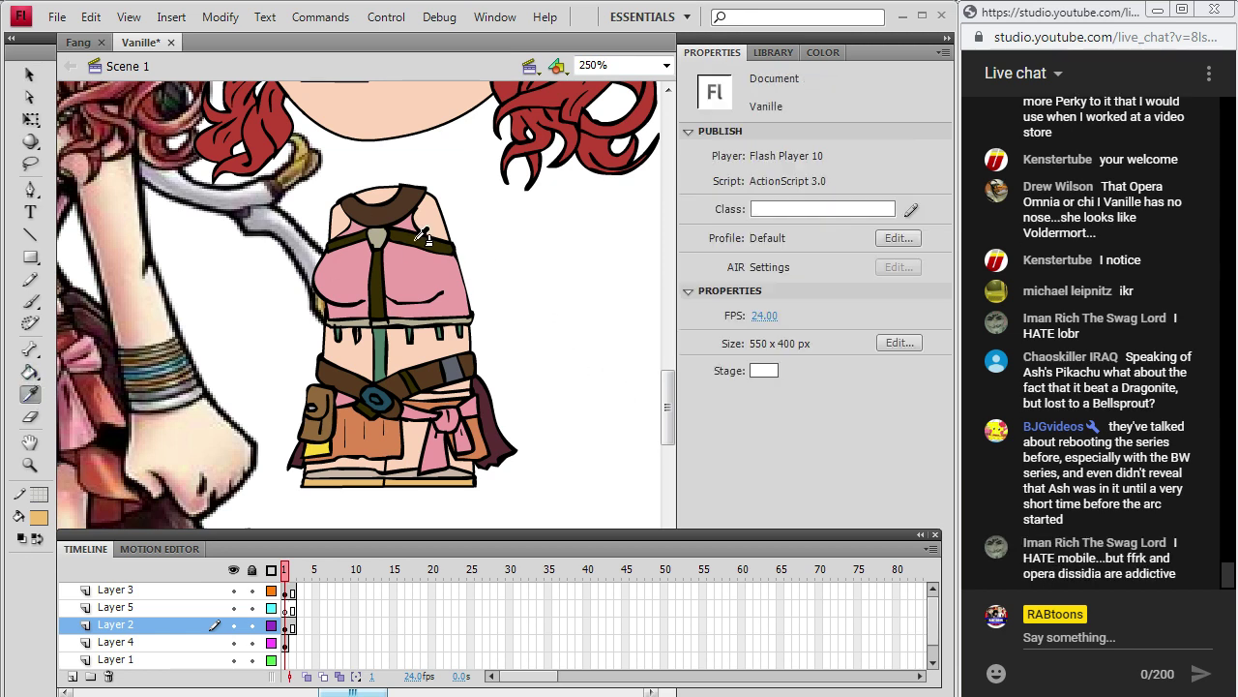
{"action": "left_click", "coordinate": [43, 521]}
{"action": "left_click", "coordinate": [55, 387]}
{"action": "left_click", "coordinate": [370, 229]}
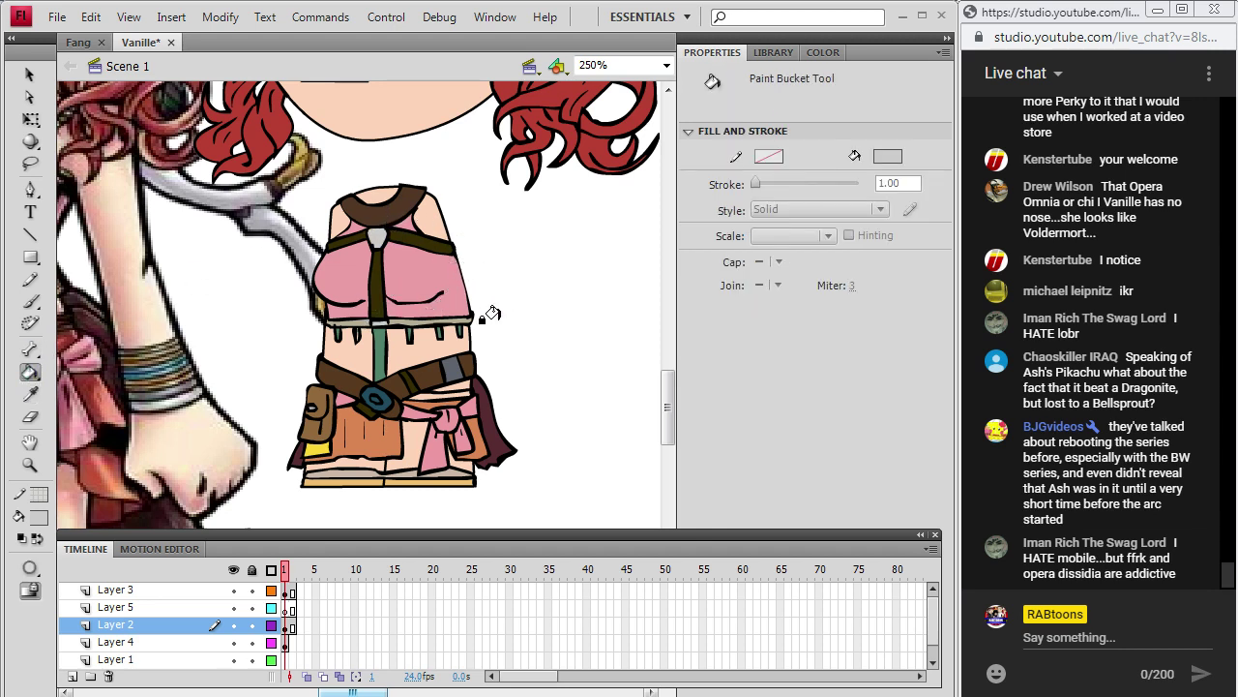
Sample dark brown from the drawn belt as the fill colour.
{"action": "left_click_drag", "start_coordinate": [353, 692], "coordinate": [349, 691]}
{"action": "left_click", "coordinate": [30, 394]}
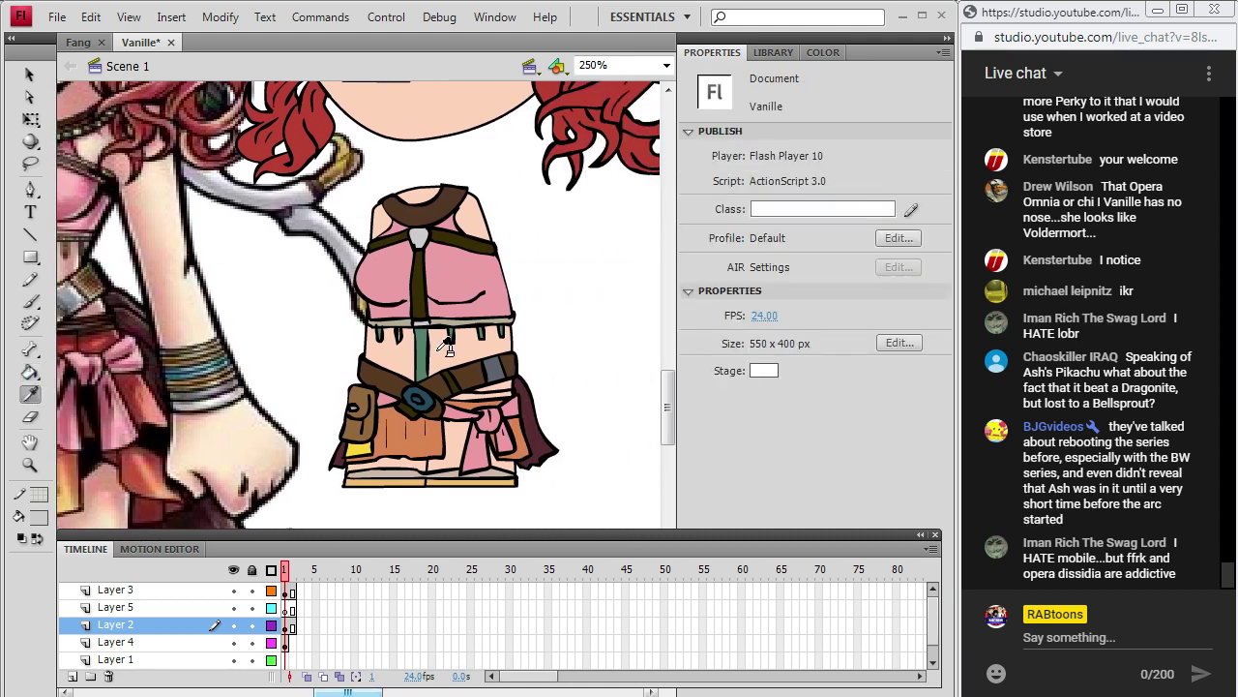
{"action": "left_click", "coordinate": [471, 380]}
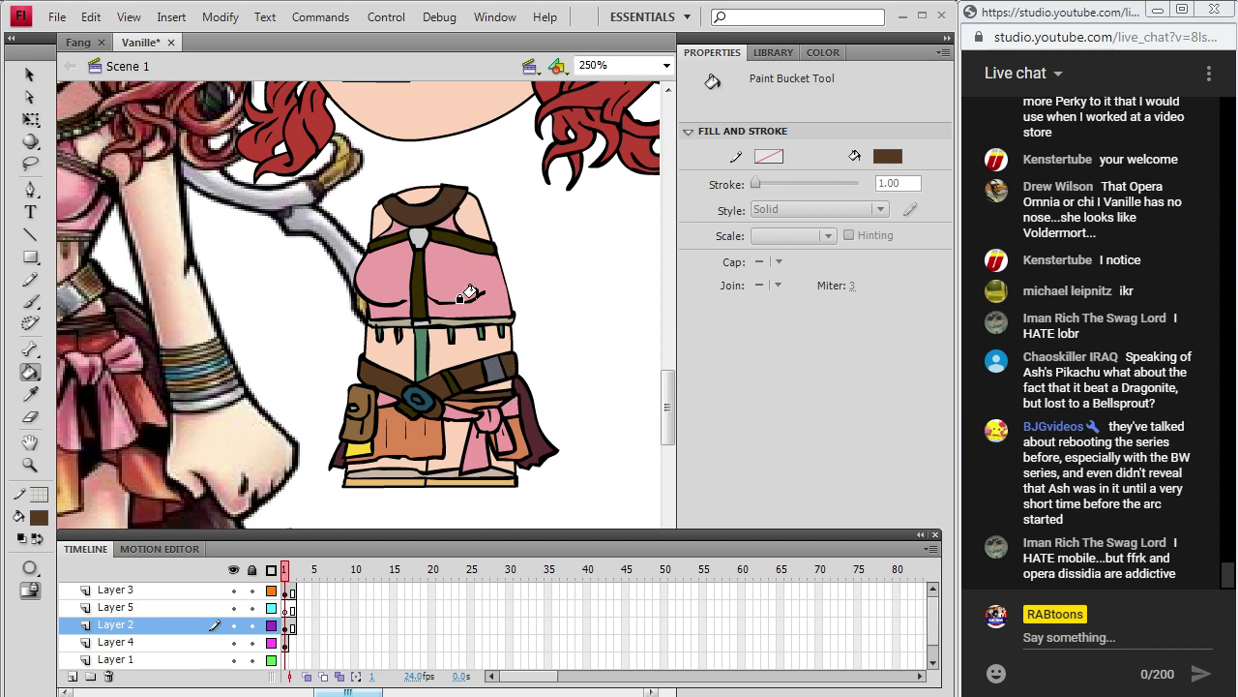
Draw shading boundary lines with the Pencil tool across the bangs and side hair on Layer 3.
{"action": "left_click_drag", "start_coordinate": [670, 425], "coordinate": [676, 383]}
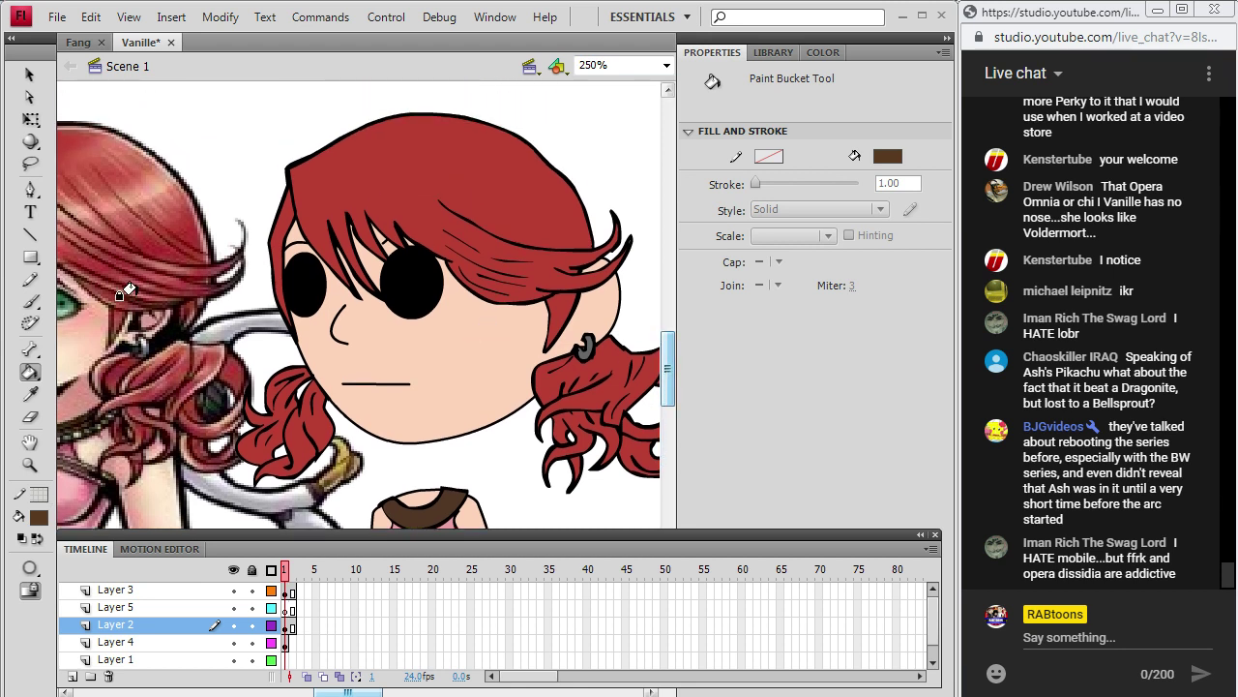
{"action": "key", "text": "y"}
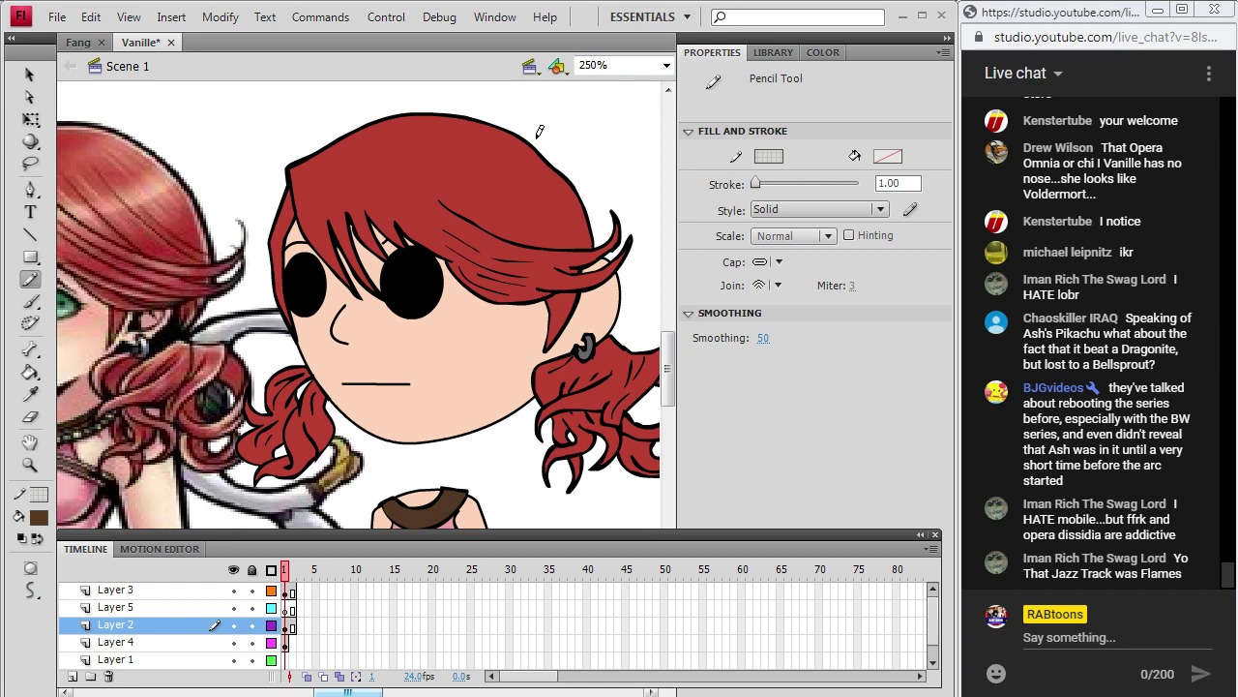
{"action": "left_click", "coordinate": [284, 590]}
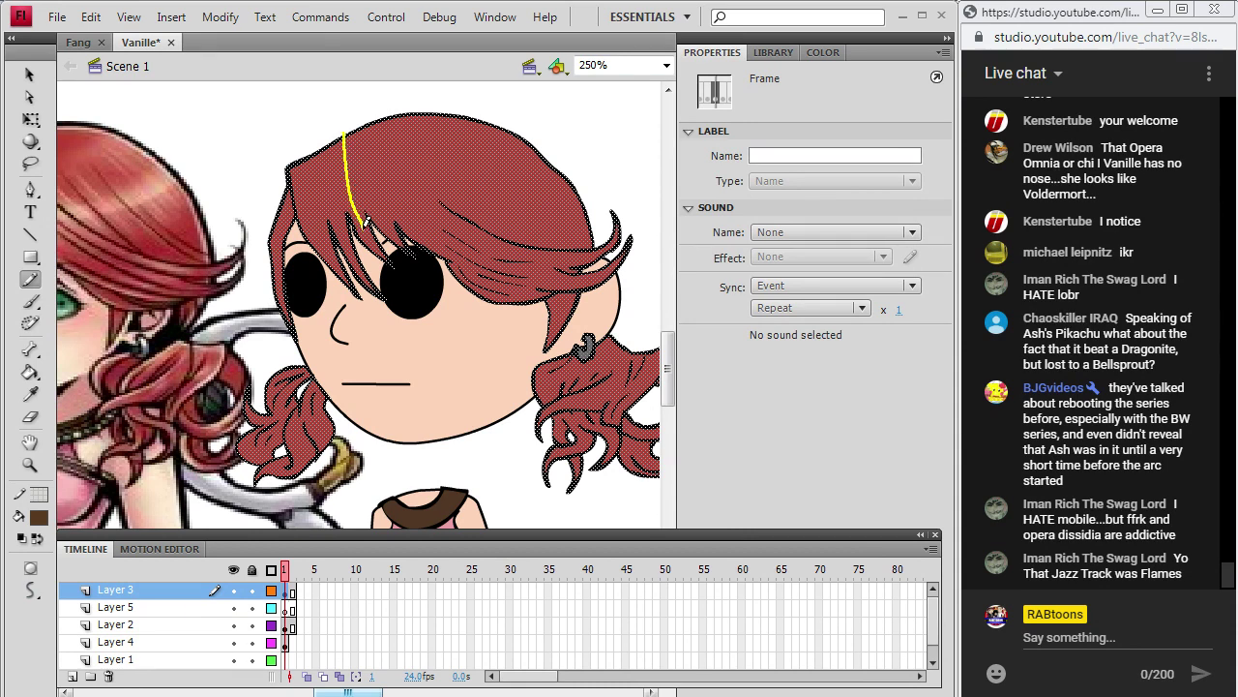
{"action": "left_click_drag", "start_coordinate": [390, 249], "coordinate": [396, 251]}
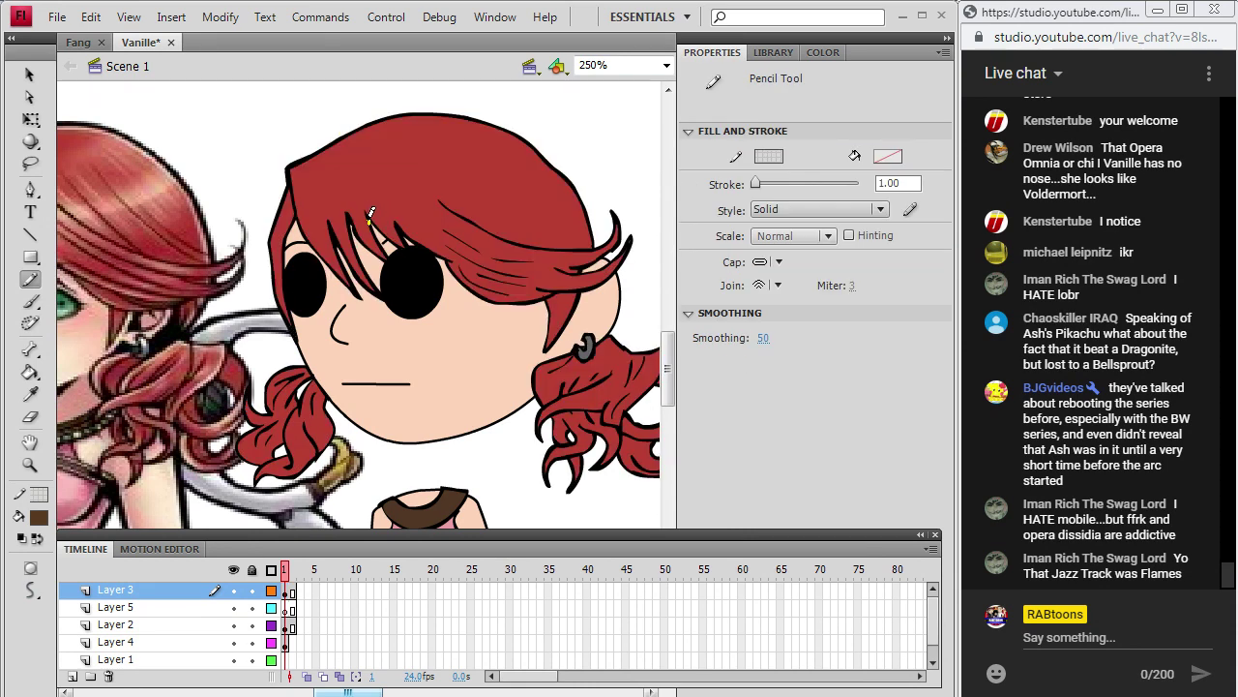
{"action": "mouse_move", "coordinate": [397, 230]}
{"action": "left_mouse_down"}
{"action": "mouse_move", "coordinate": [395, 189]}
{"action": "mouse_move", "coordinate": [444, 235]}
{"action": "left_mouse_up"}
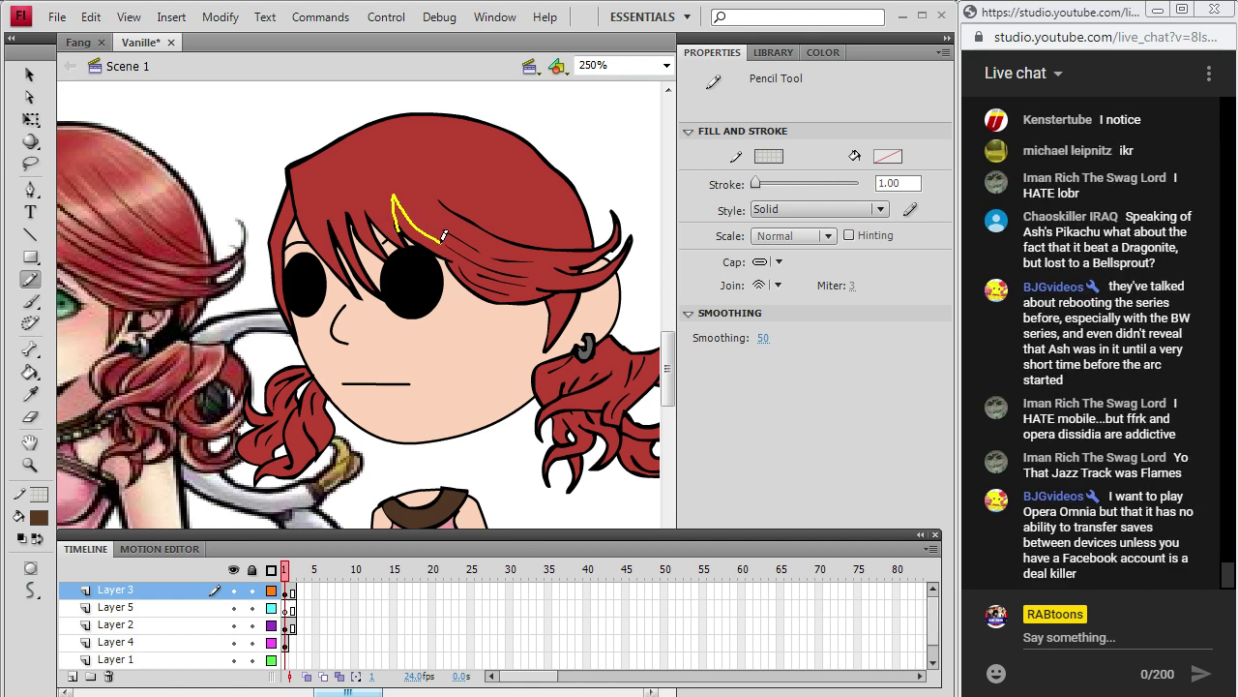
{"action": "mouse_move", "coordinate": [531, 307]}
{"action": "left_mouse_down"}
{"action": "mouse_move", "coordinate": [545, 350]}
{"action": "mouse_move", "coordinate": [559, 286]}
{"action": "left_mouse_up"}
Undo the last pencil stroke and draw shading boundary lines through the curls of the right ponytail.
{"action": "left_click_drag", "start_coordinate": [351, 691], "coordinate": [362, 692]}
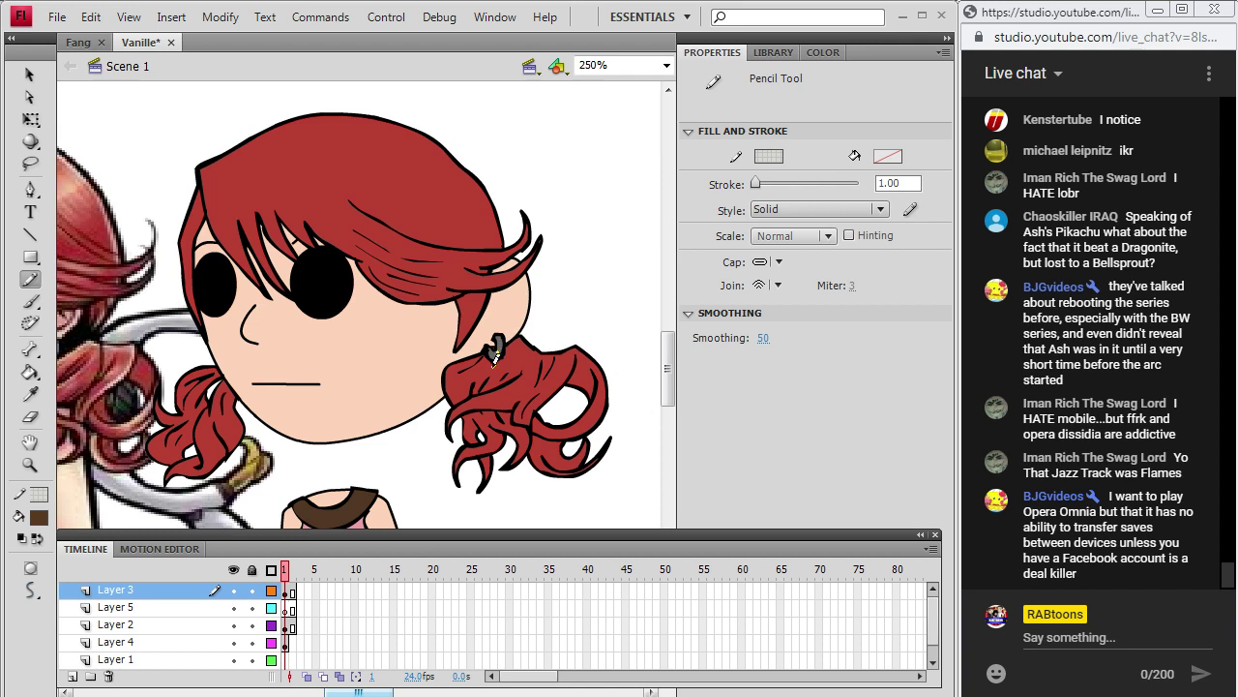
{"action": "key", "text": "ctrl+z"}
{"action": "mouse_move", "coordinate": [483, 389]}
{"action": "left_mouse_down"}
{"action": "mouse_move", "coordinate": [498, 389]}
{"action": "mouse_move", "coordinate": [480, 408]}
{"action": "mouse_move", "coordinate": [513, 427]}
{"action": "mouse_move", "coordinate": [524, 455]}
{"action": "left_mouse_up"}
{"action": "left_click_drag", "start_coordinate": [550, 413], "coordinate": [566, 464]}
Sample the red of the drawn hair and darken it in the custom colour picker for the hair shadows.
{"action": "left_click", "coordinate": [30, 394]}
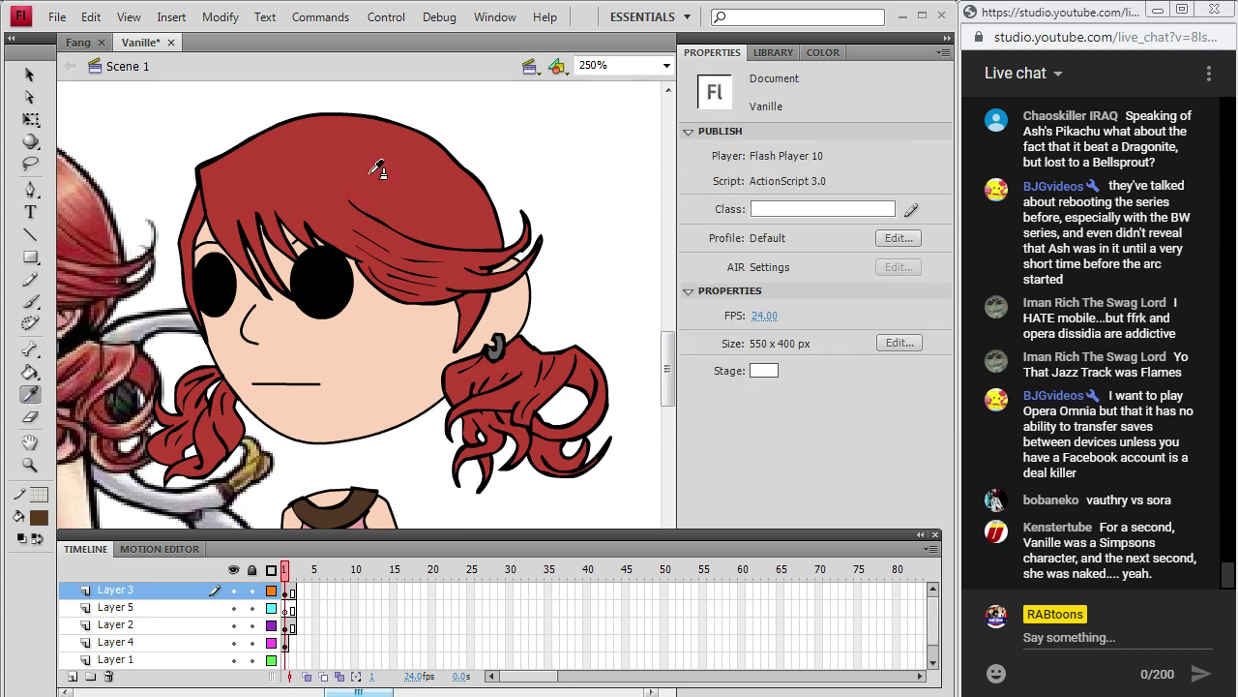
{"action": "left_click", "coordinate": [370, 166]}
{"action": "left_click", "coordinate": [39, 518]}
{"action": "left_click", "coordinate": [331, 302]}
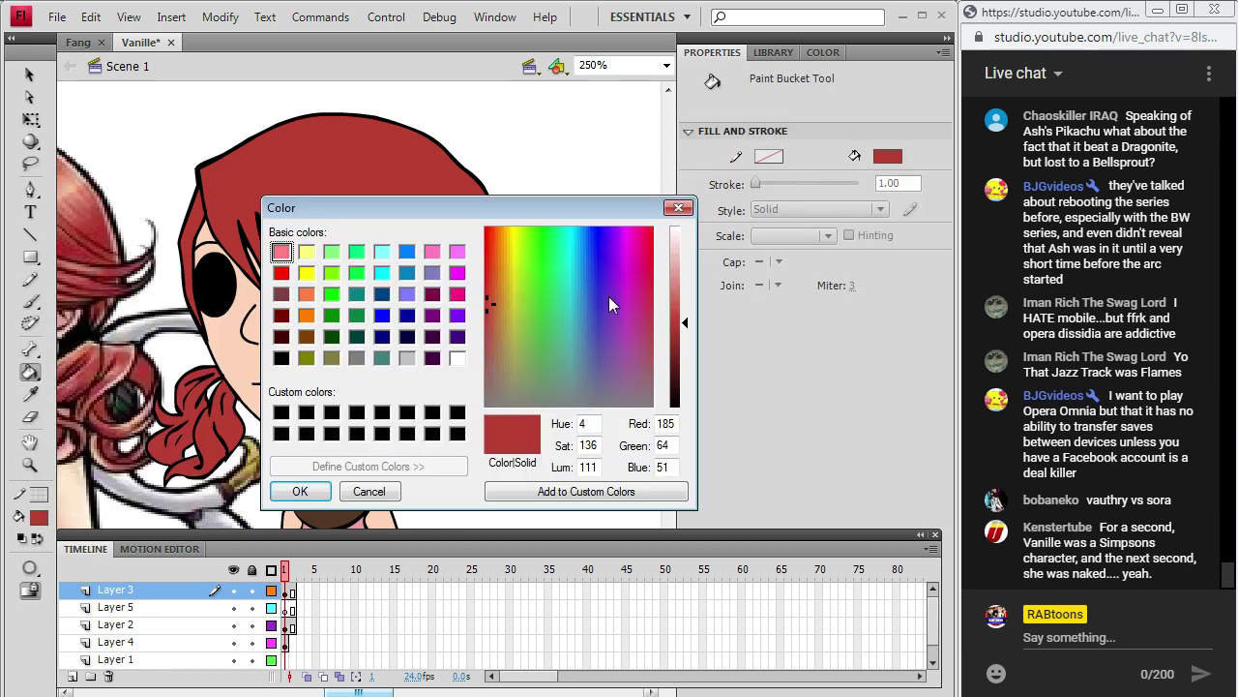
{"action": "left_click", "coordinate": [681, 338]}
{"action": "left_click", "coordinate": [300, 491]}
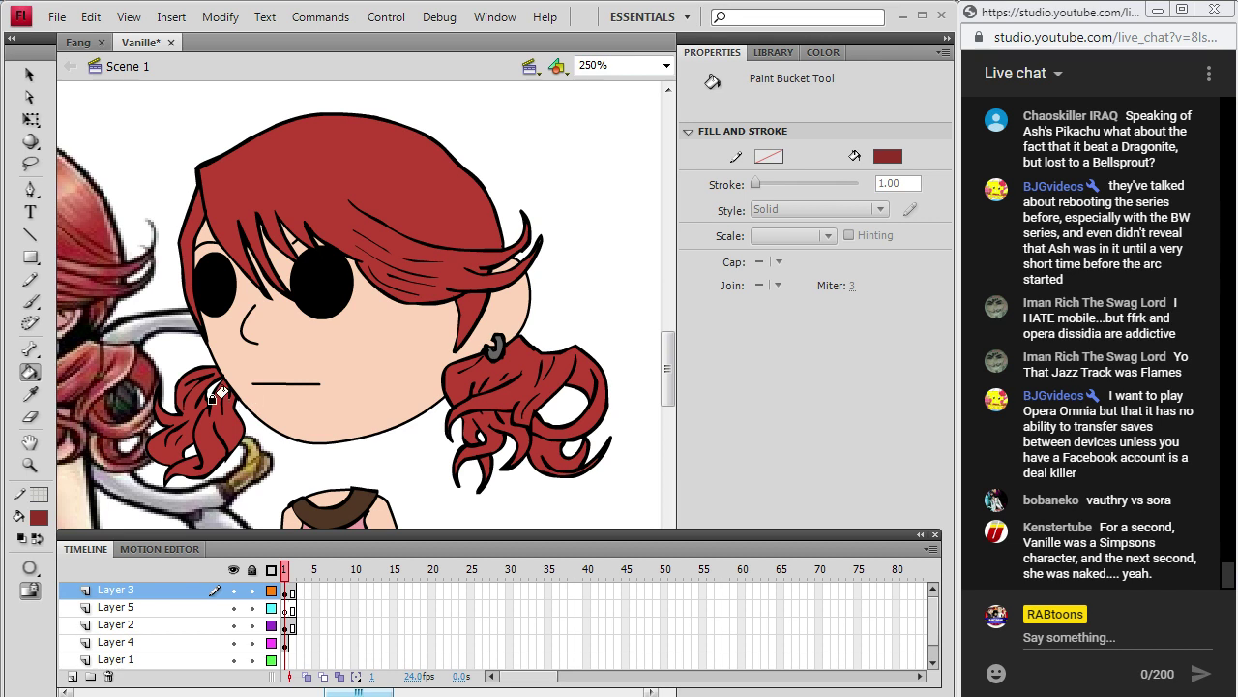
Fill the left ponytail and the outlined shadow areas of the bangs with the darker red, undoing the last fill.
{"action": "left_click", "coordinate": [177, 413]}
{"action": "left_click", "coordinate": [209, 194]}
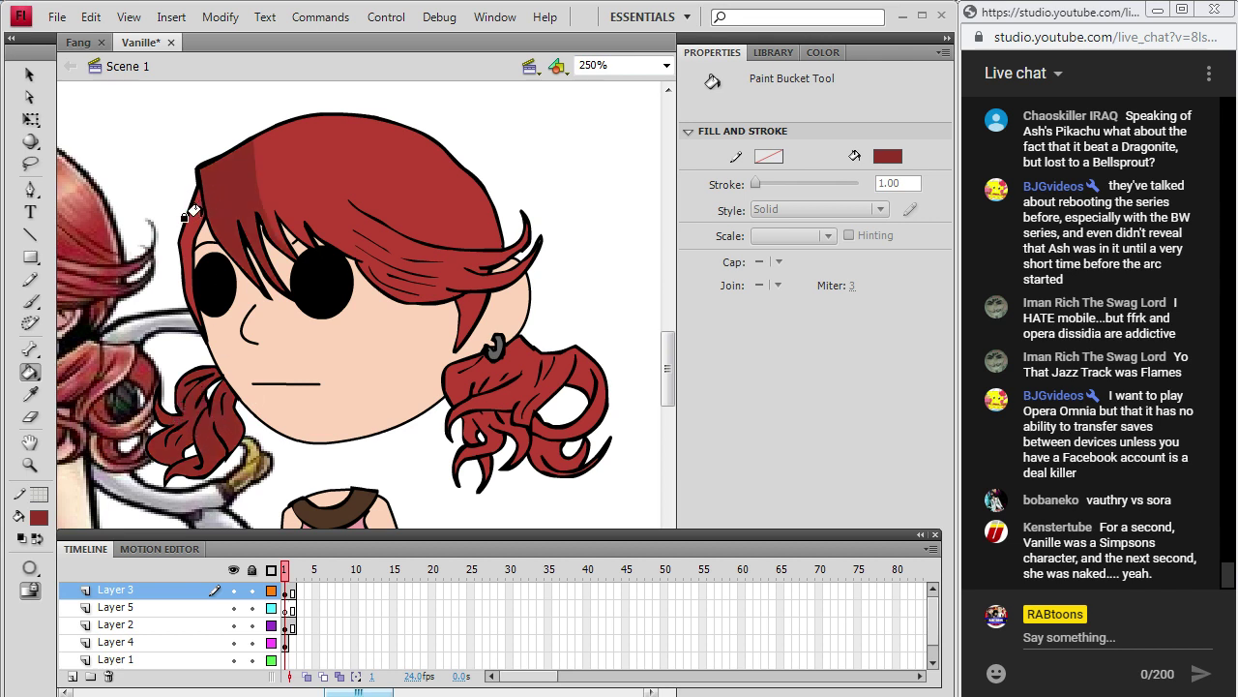
{"action": "left_click", "coordinate": [334, 238]}
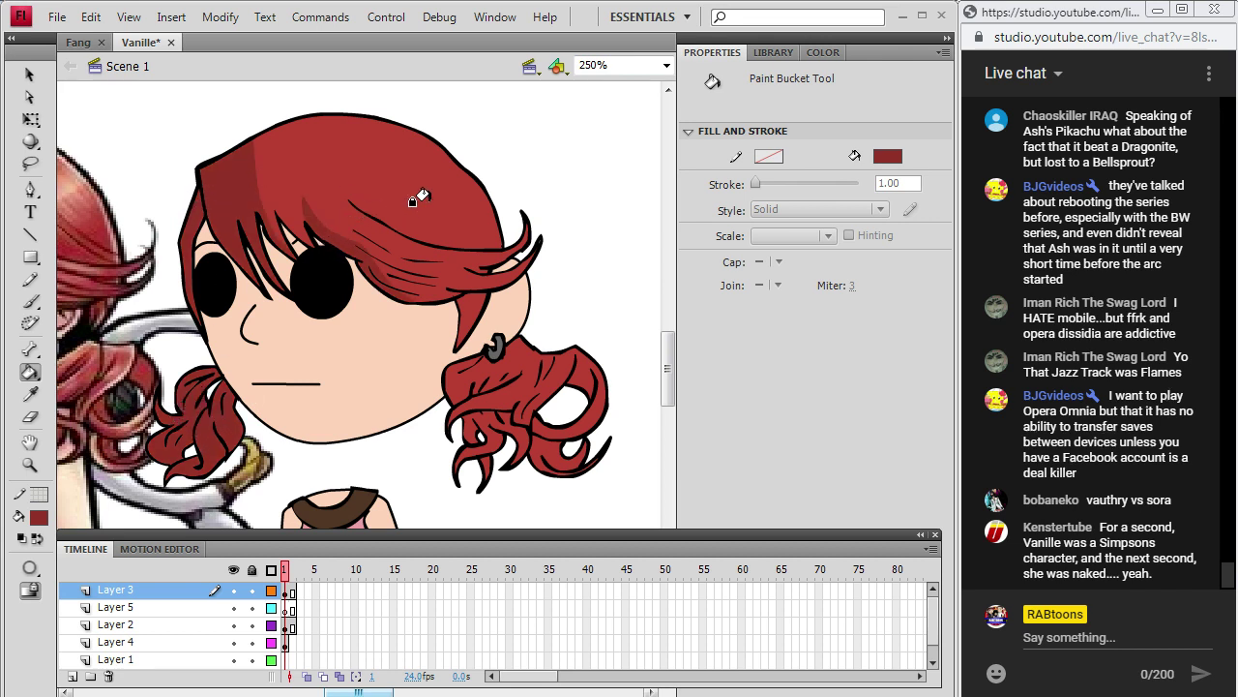
{"action": "left_click", "coordinate": [454, 292]}
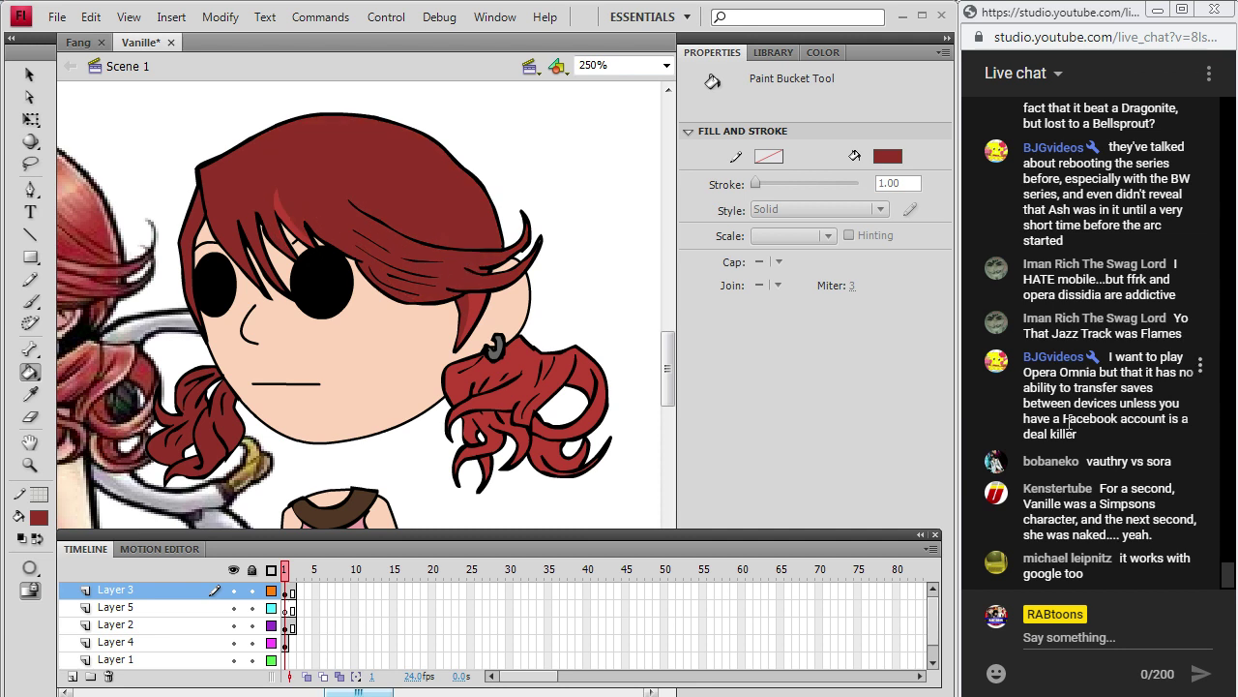
{"action": "key", "text": "ctrl+z"}
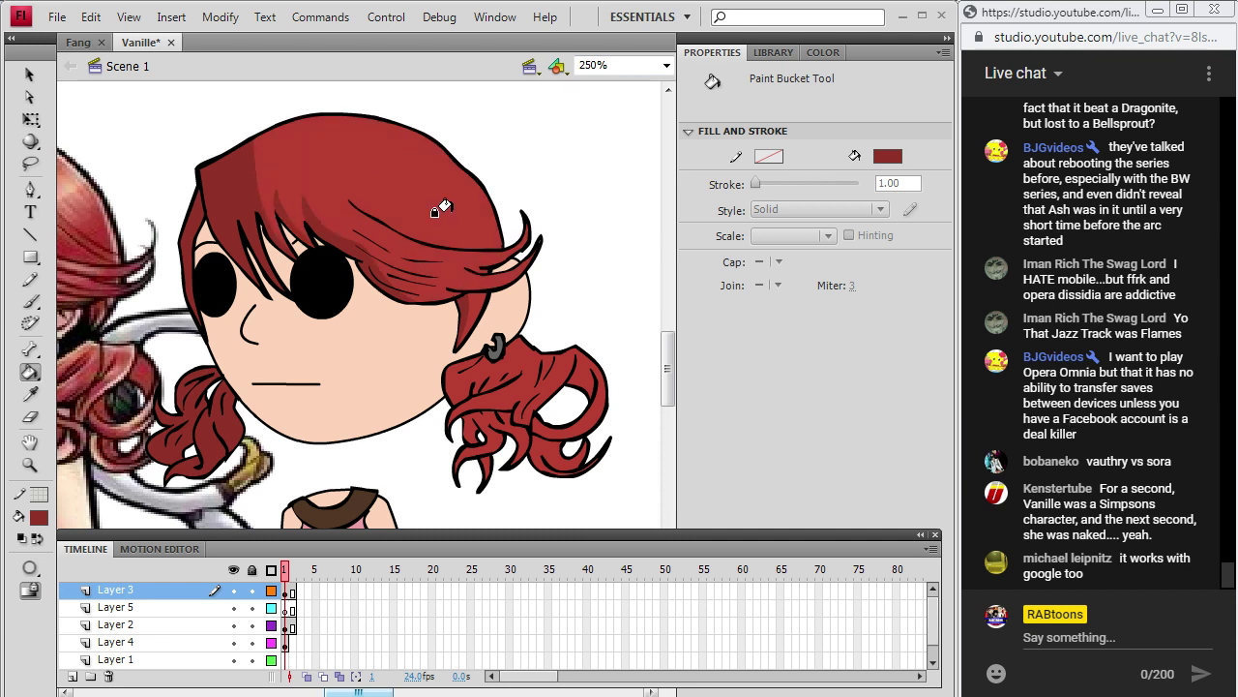
Fill the outlined shadow areas of the right ponytail's curls with the darker red.
{"action": "left_click", "coordinate": [450, 383]}
{"action": "left_click", "coordinate": [458, 418]}
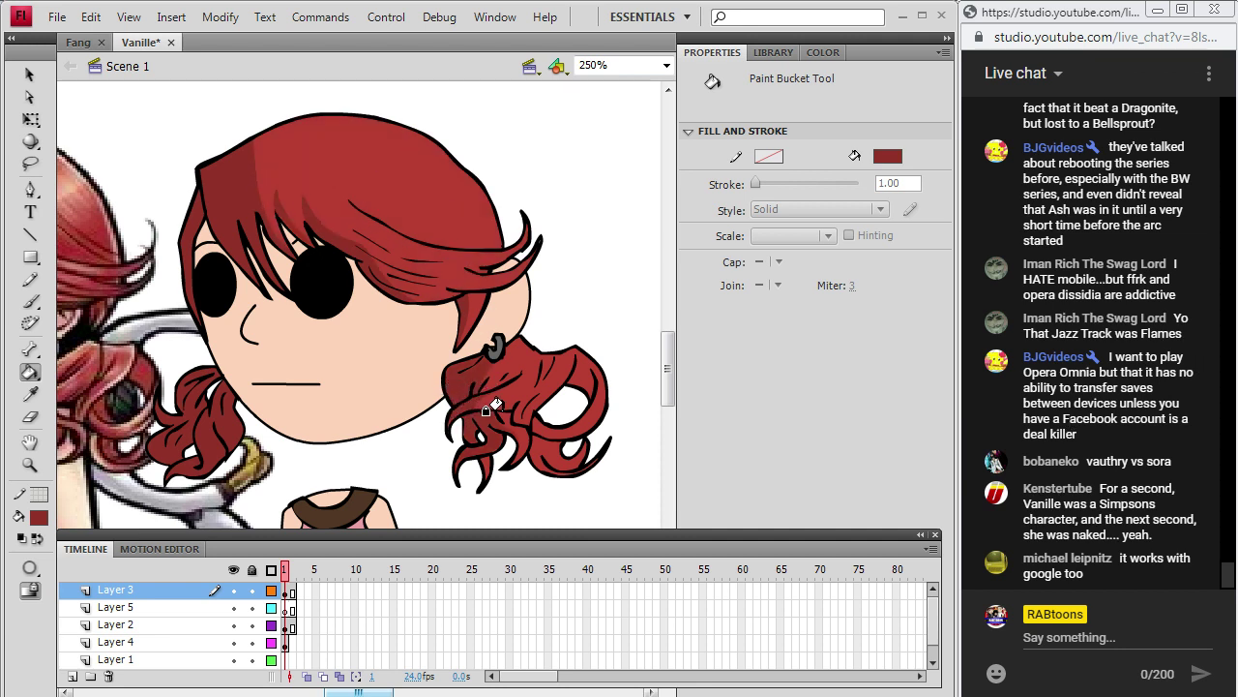
{"action": "left_click", "coordinate": [472, 452]}
{"action": "left_click", "coordinate": [524, 429]}
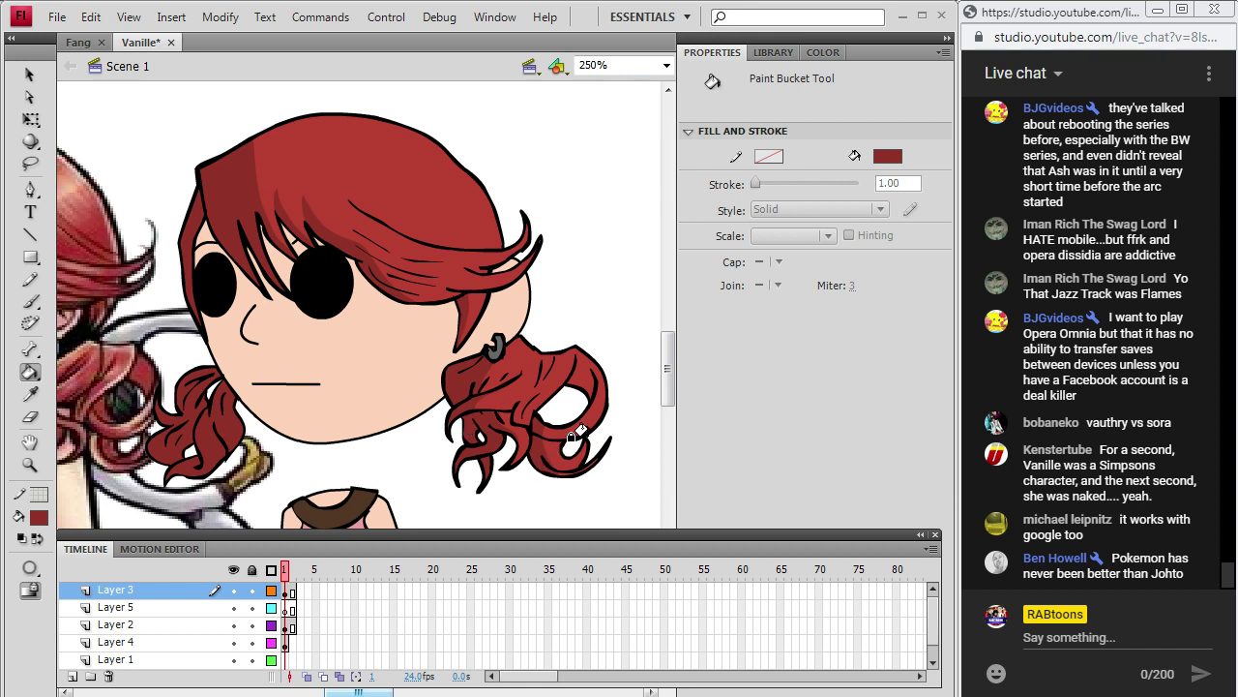
Switch to iTunes, look through the Final Fantasy XIII soundtrack's track list, and return to the Flash drawing.
{"action": "left_click_drag", "start_coordinate": [385, 690], "coordinate": [375, 691]}
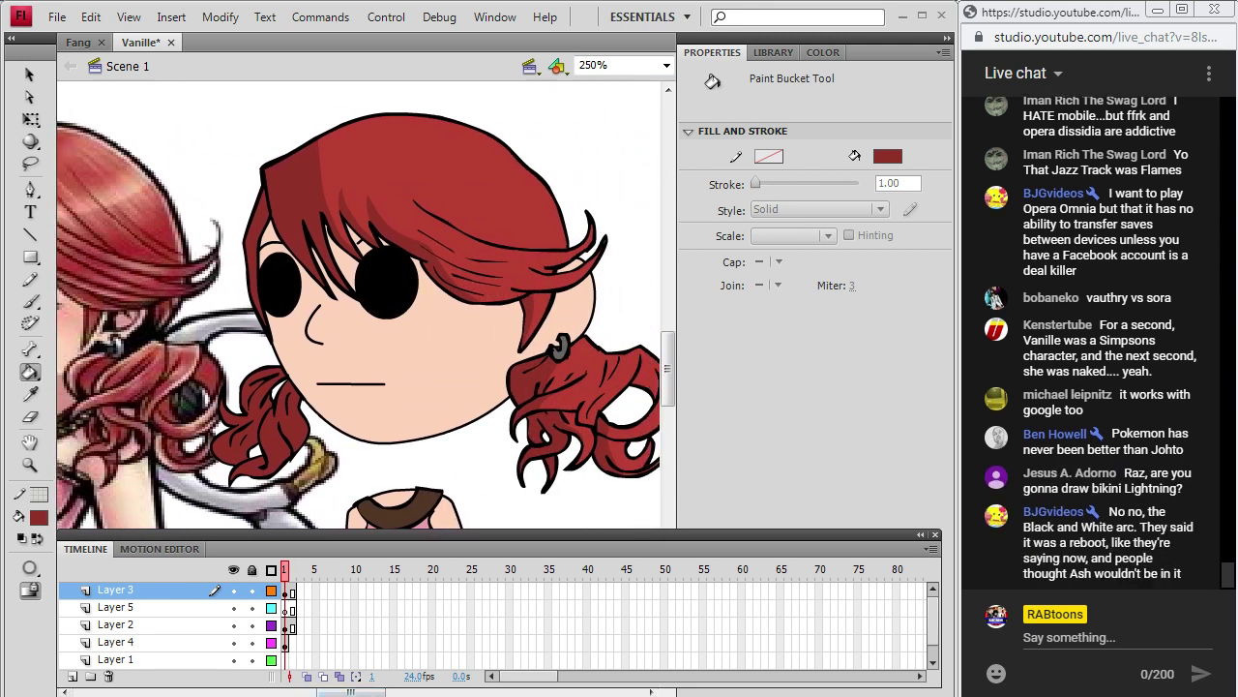
{"action": "key", "text": "alt+Tab"}
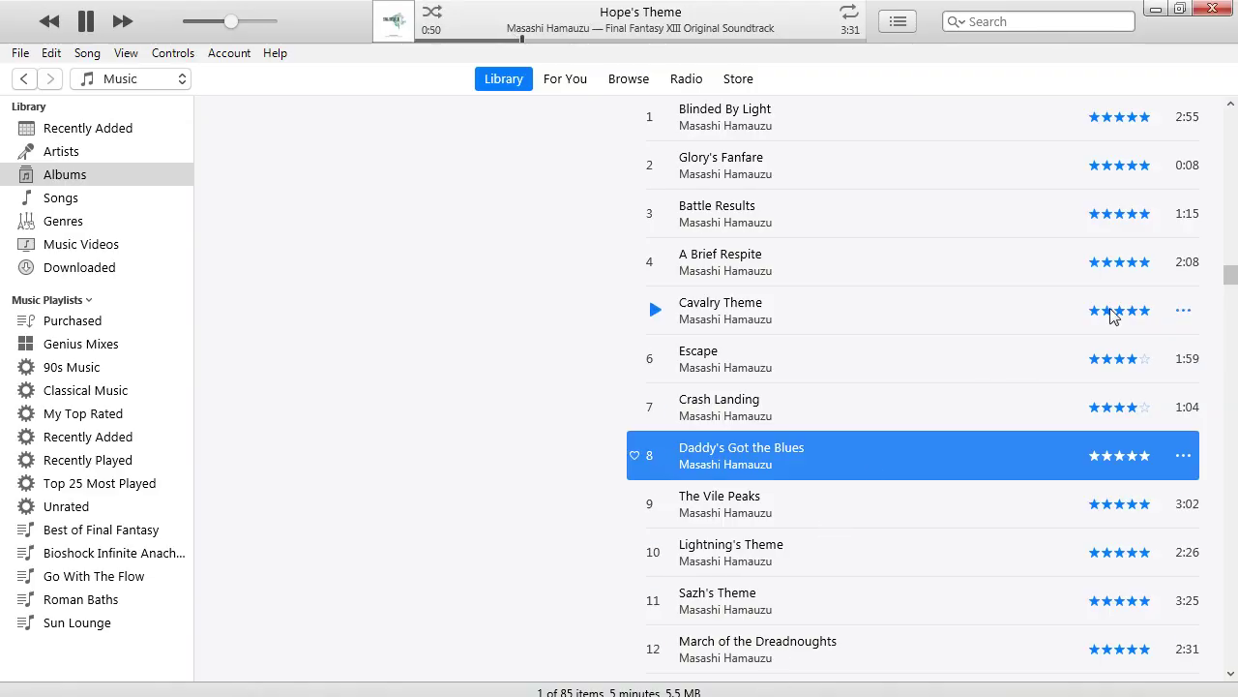
{"action": "left_click_drag", "start_coordinate": [1229, 275], "coordinate": [1201, 274]}
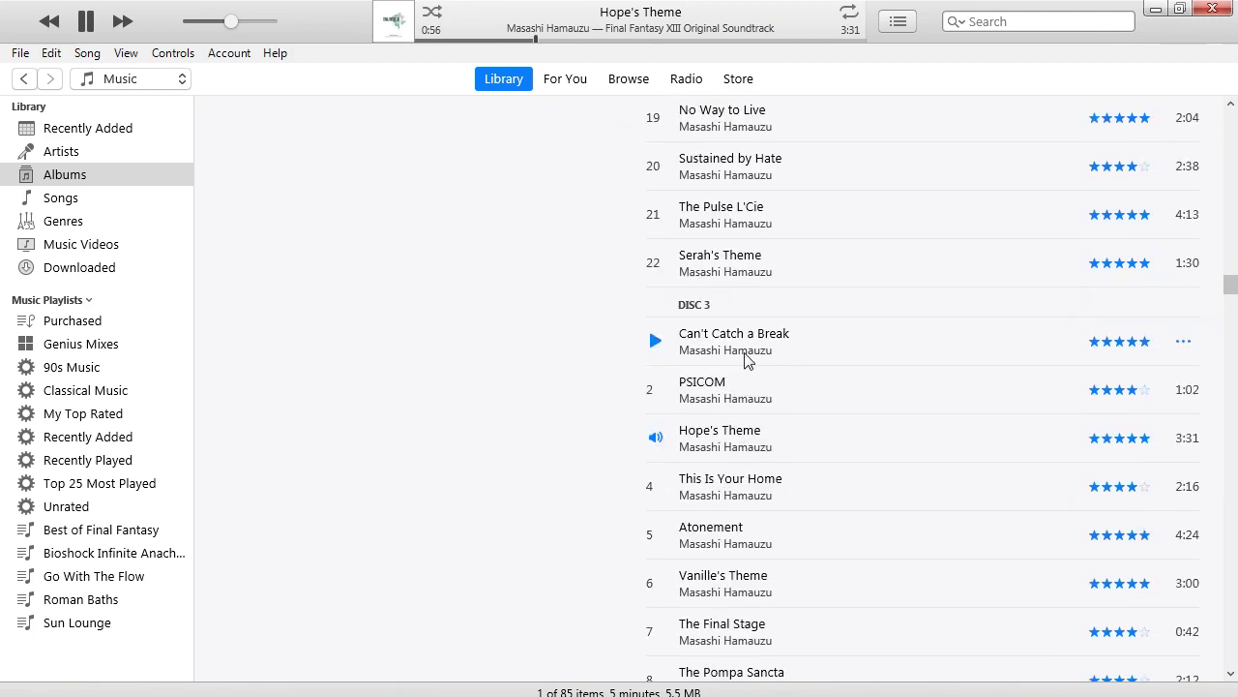
{"action": "left_click", "coordinate": [1155, 10]}
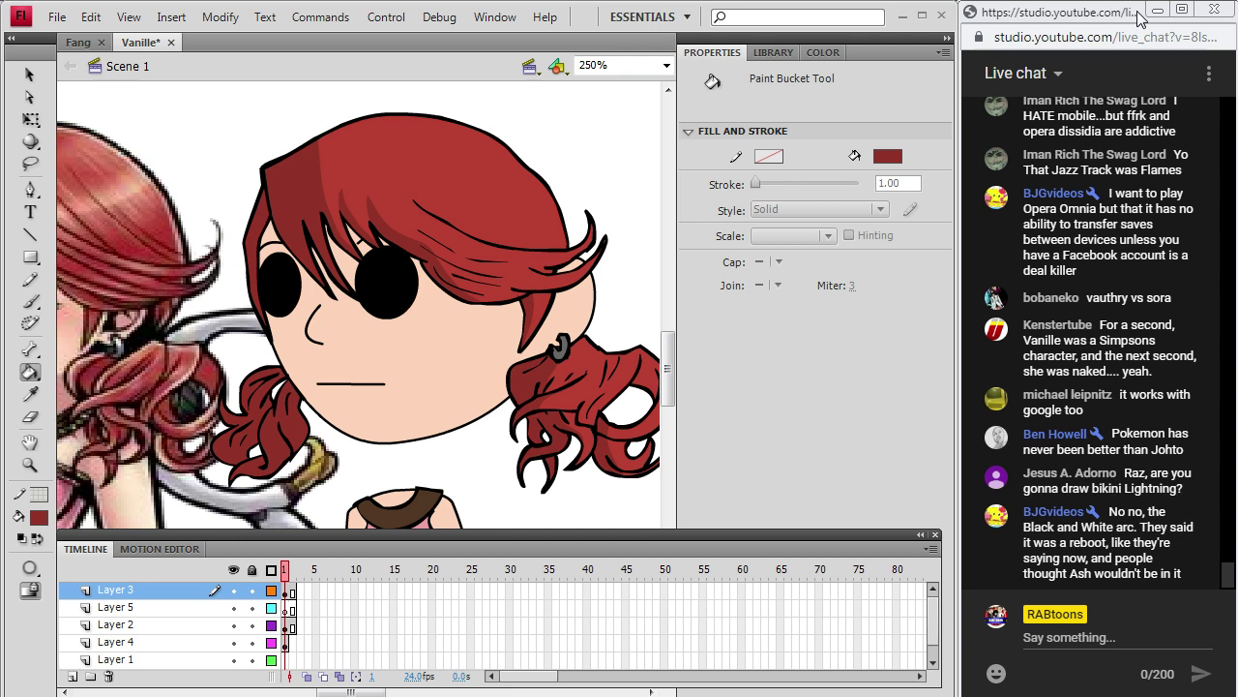
Draw shadow boundary lines down the face from the hairline to the chin on Layer 2 with the Pencil tool.
{"action": "left_click_drag", "start_coordinate": [670, 358], "coordinate": [671, 369]}
{"action": "left_click", "coordinate": [30, 279]}
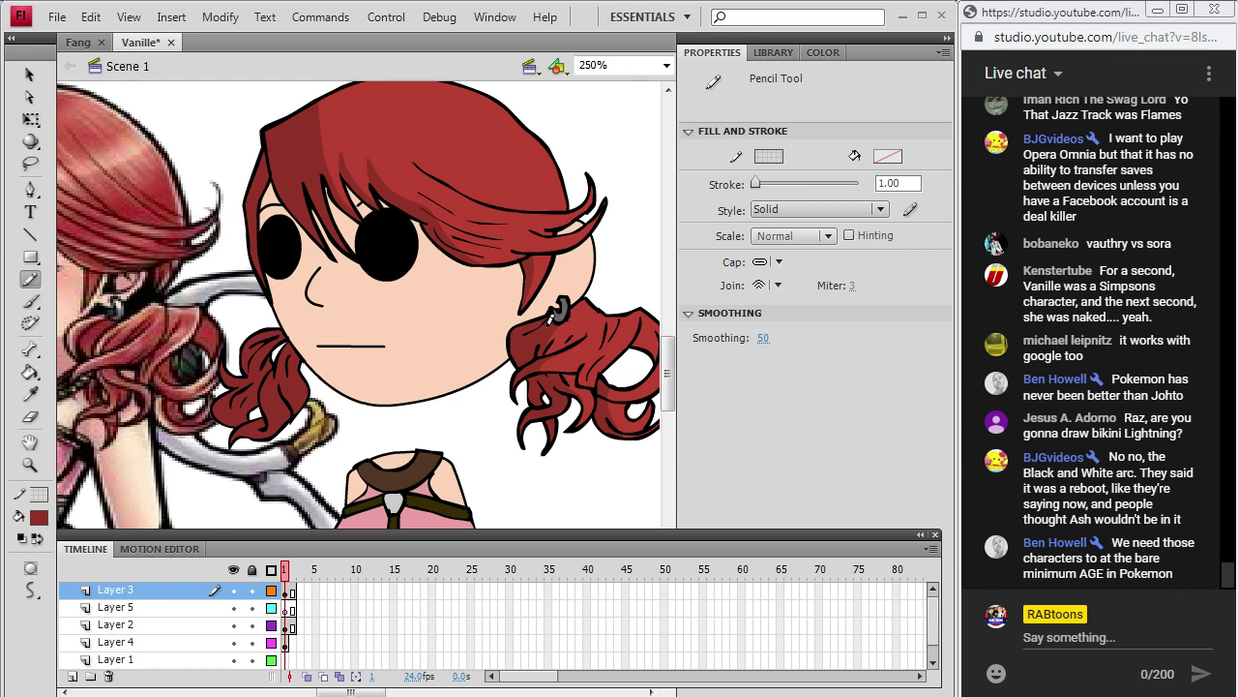
{"action": "left_click", "coordinate": [286, 625]}
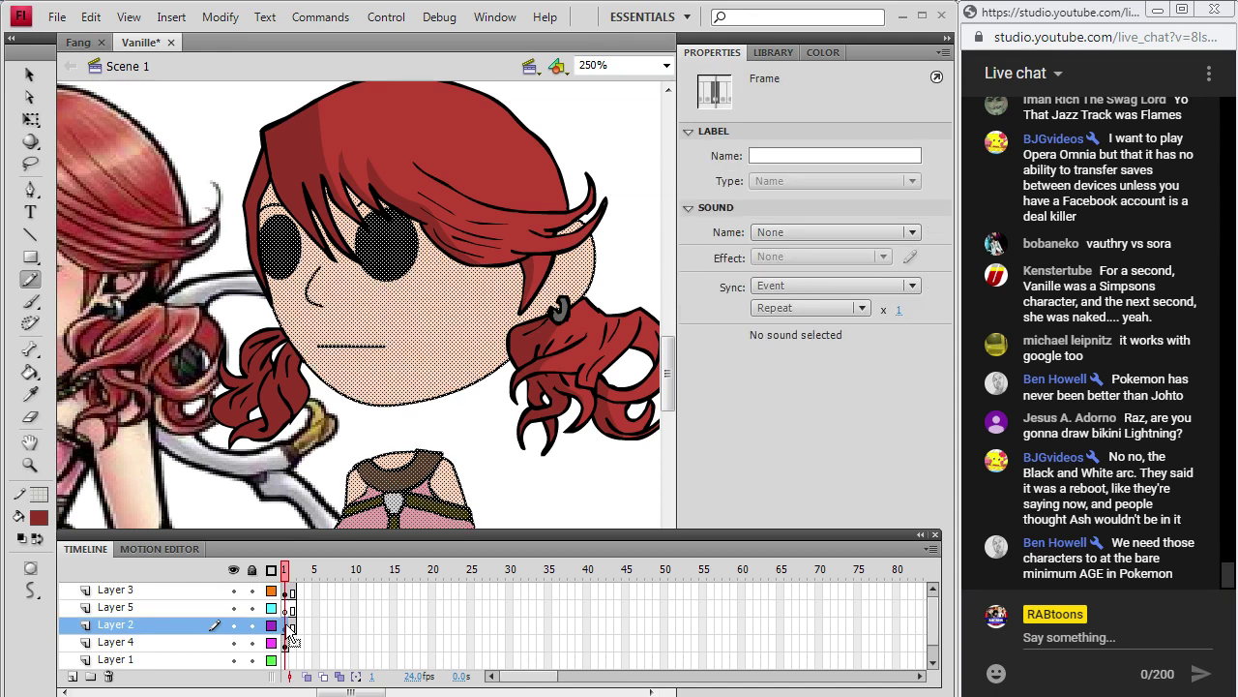
{"action": "scroll", "coordinate": [660, 296], "scroll_direction": "up", "scroll_amount": 3}
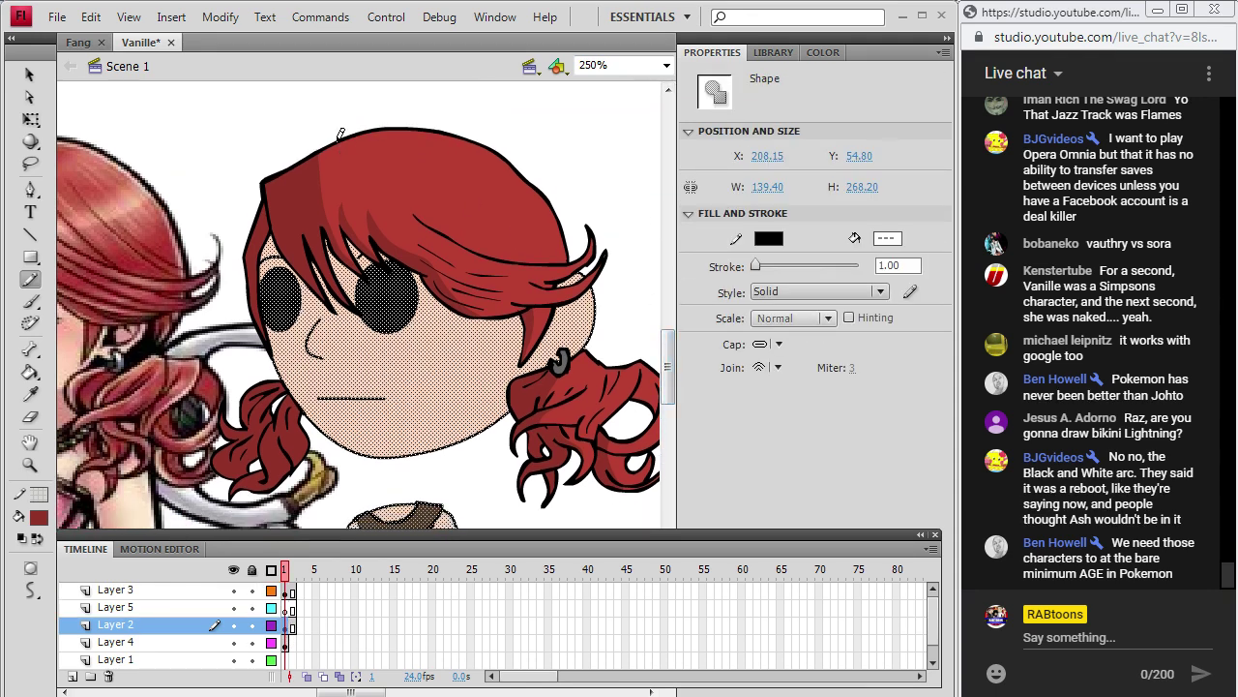
{"action": "mouse_move", "coordinate": [332, 139]}
{"action": "left_mouse_down"}
{"action": "mouse_move", "coordinate": [313, 325]}
{"action": "mouse_move", "coordinate": [323, 374]}
{"action": "mouse_move", "coordinate": [383, 463]}
{"action": "left_mouse_up"}
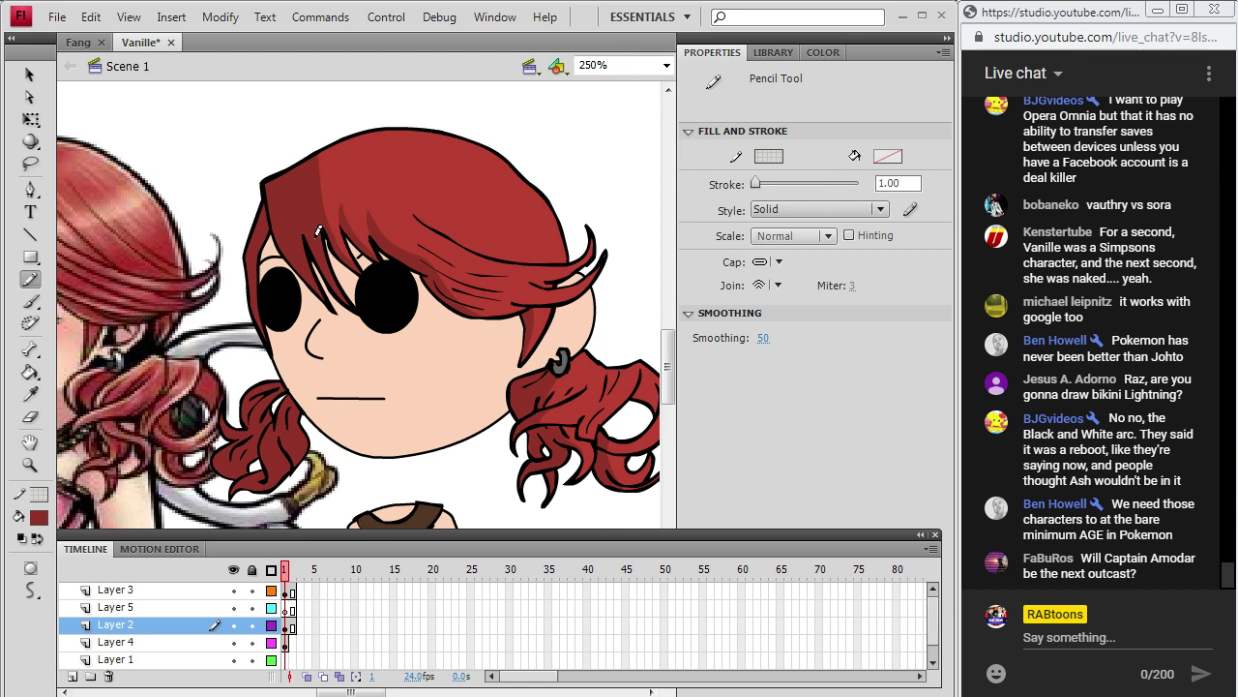
{"action": "mouse_move", "coordinate": [278, 252]}
{"action": "left_mouse_down"}
{"action": "mouse_move", "coordinate": [367, 255]}
{"action": "mouse_move", "coordinate": [459, 318]}
{"action": "mouse_move", "coordinate": [491, 323]}
{"action": "mouse_move", "coordinate": [533, 303]}
{"action": "left_mouse_up"}
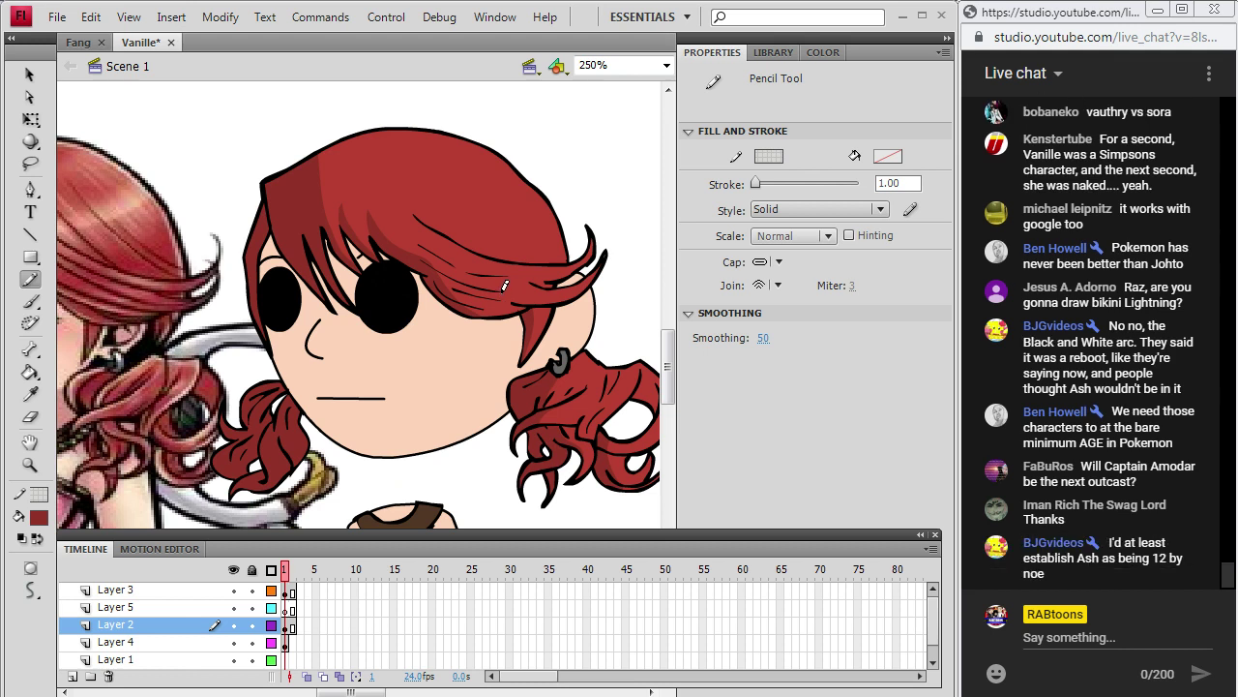
Sample a skin shadow tone from the reference picture and fill the outlined side of the face, undoing the stray fill.
{"action": "left_click", "coordinate": [30, 393]}
{"action": "left_click", "coordinate": [138, 498]}
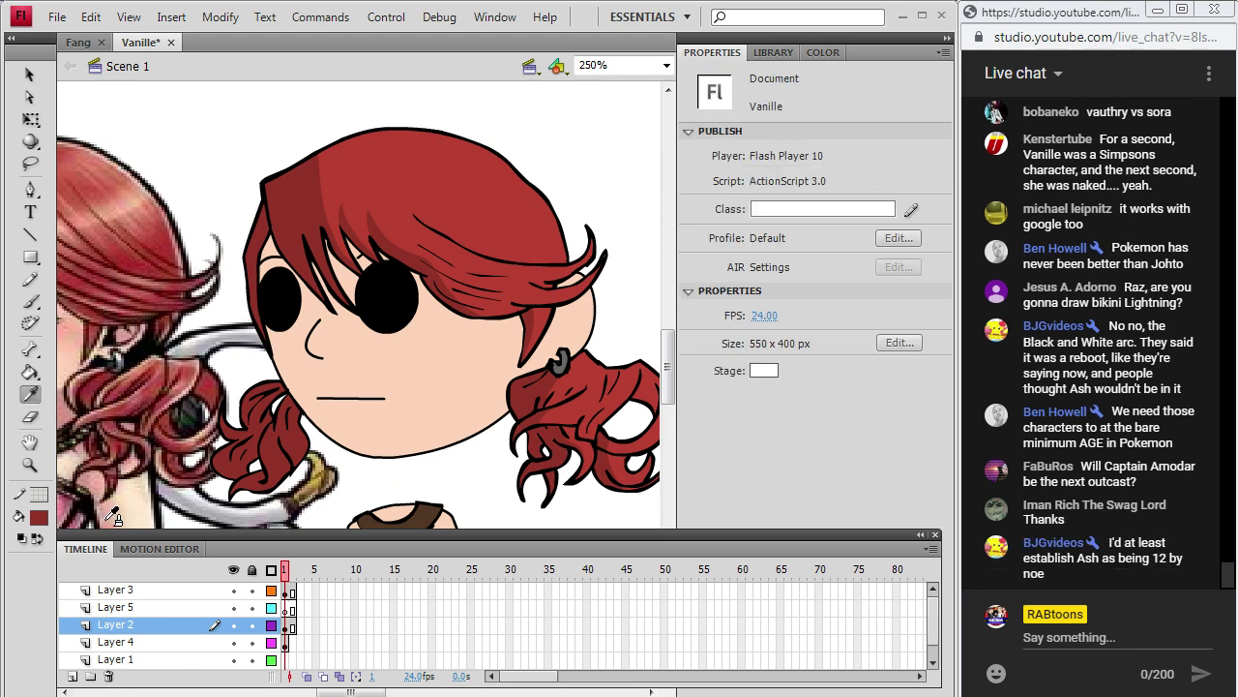
{"action": "left_click", "coordinate": [290, 368]}
{"action": "left_click", "coordinate": [435, 287]}
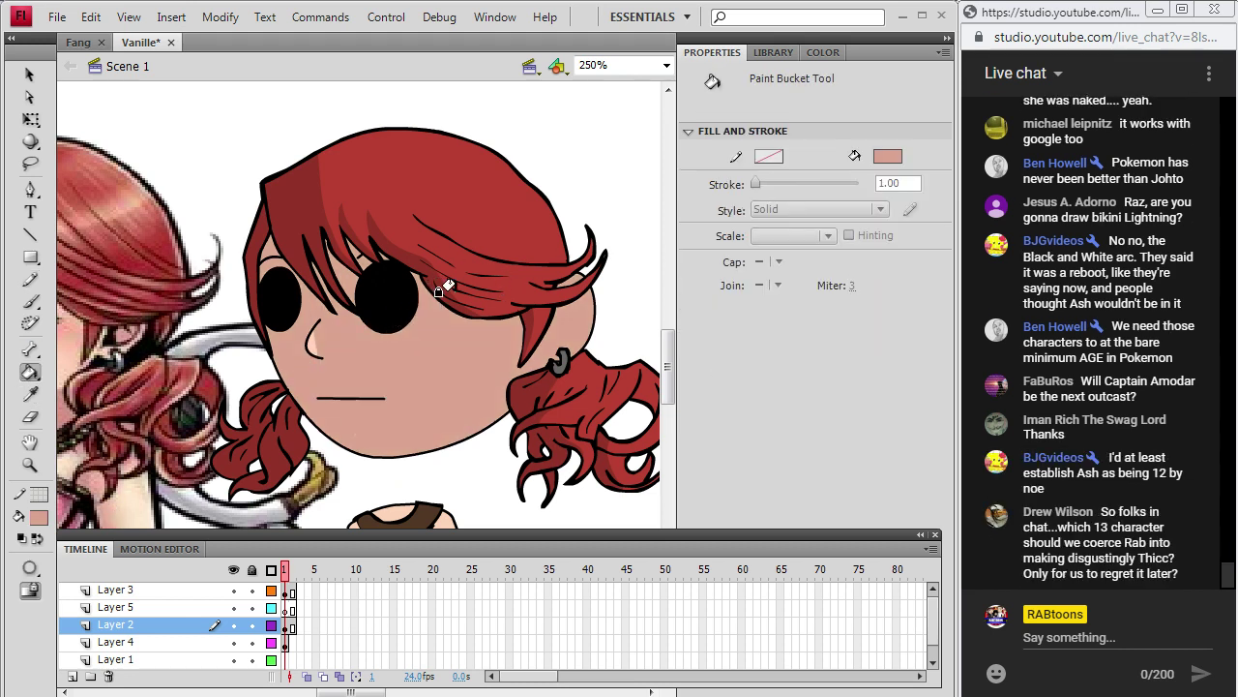
{"action": "key", "text": "ctrl+z"}
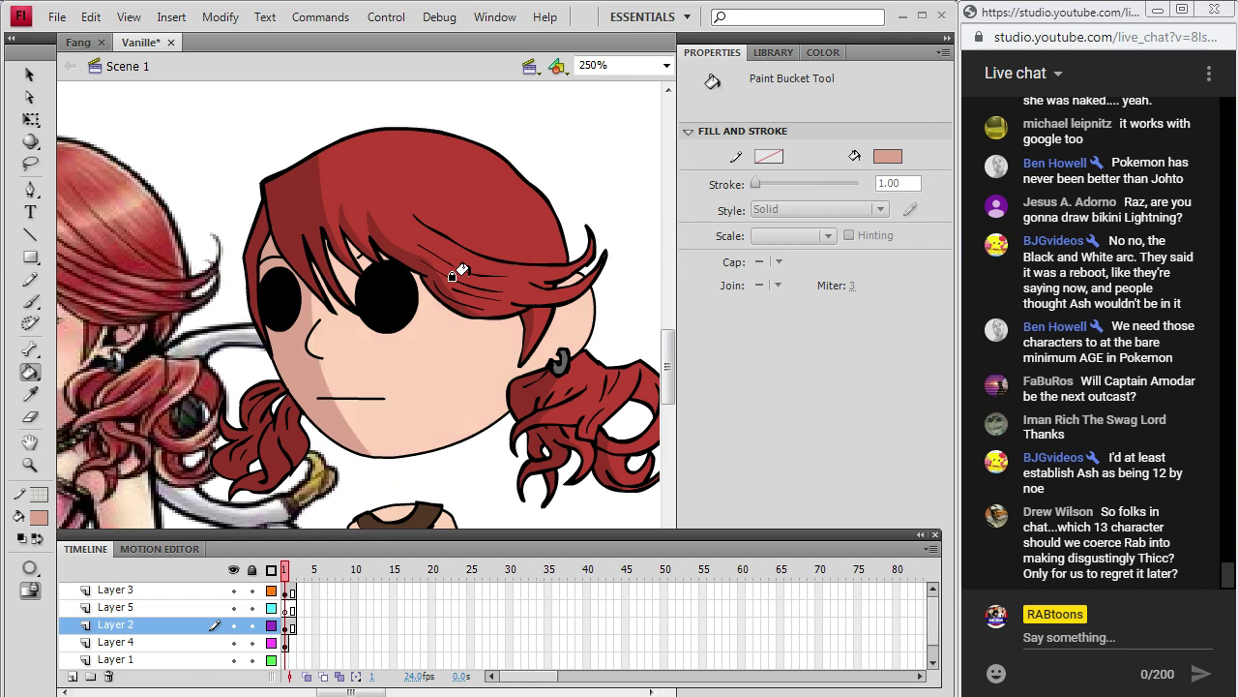
Outline and fill a skin shadow beneath the side-swept bangs near the ear, checking it with the Layer 3 hair hidden and shown again.
{"action": "key", "text": "y"}
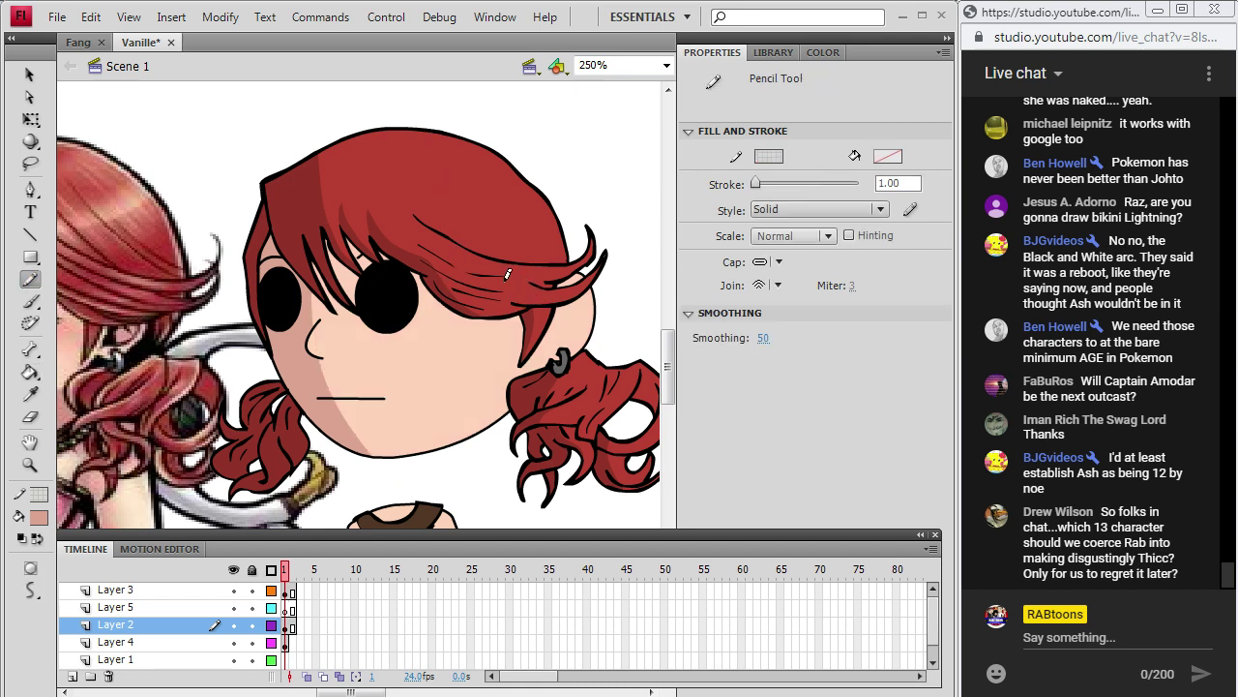
{"action": "mouse_move", "coordinate": [431, 152]}
{"action": "left_mouse_down"}
{"action": "mouse_move", "coordinate": [510, 328]}
{"action": "mouse_move", "coordinate": [530, 318]}
{"action": "mouse_move", "coordinate": [559, 236]}
{"action": "mouse_move", "coordinate": [594, 205]}
{"action": "left_mouse_up"}
{"action": "left_click", "coordinate": [36, 368]}
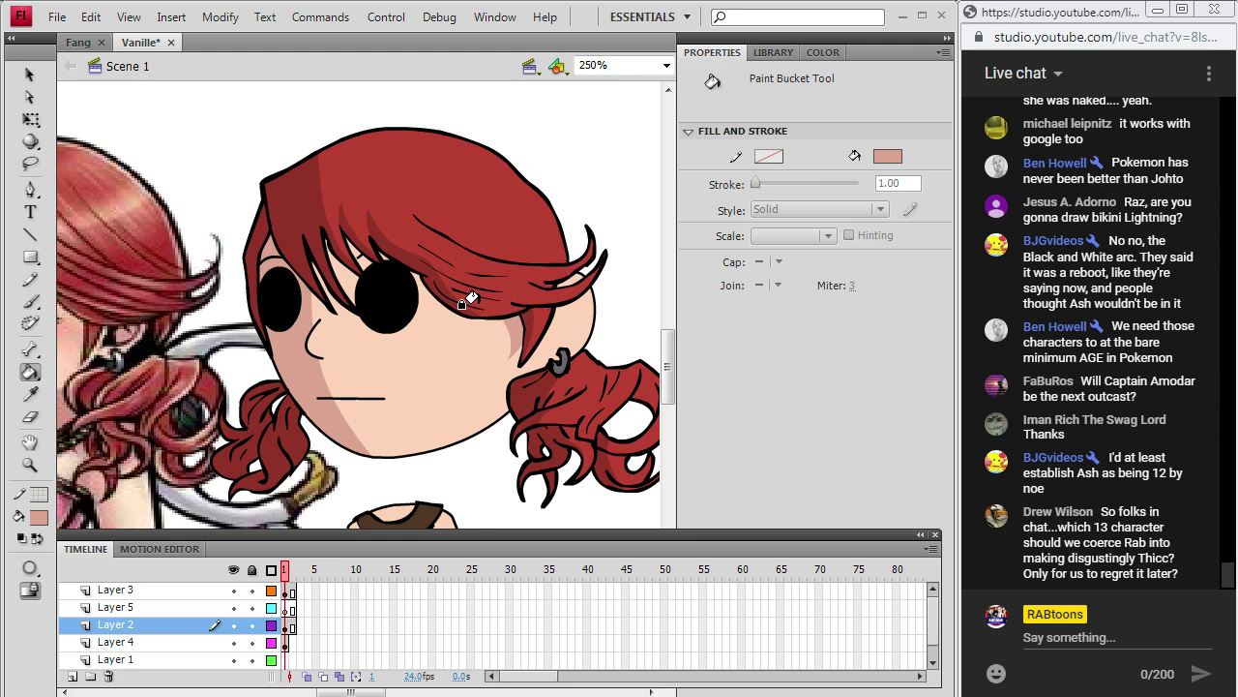
{"action": "left_click", "coordinate": [235, 590]}
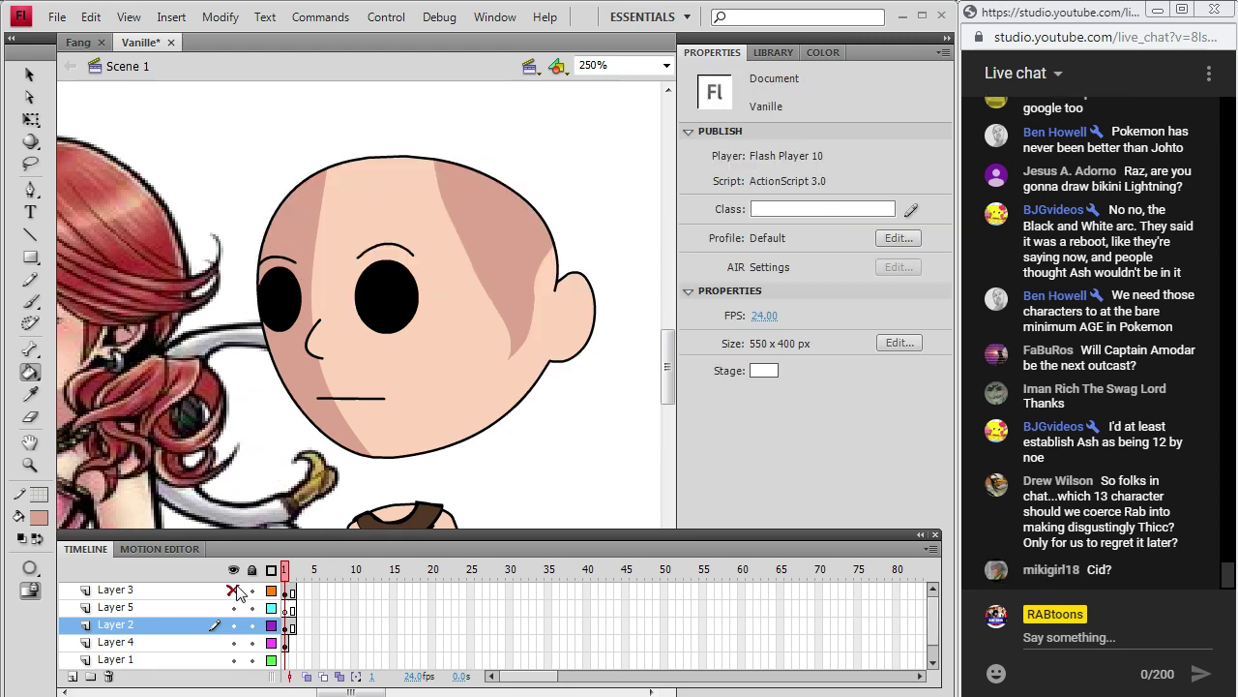
{"action": "left_click", "coordinate": [234, 589]}
{"action": "left_click", "coordinate": [234, 589]}
{"action": "left_click", "coordinate": [234, 589]}
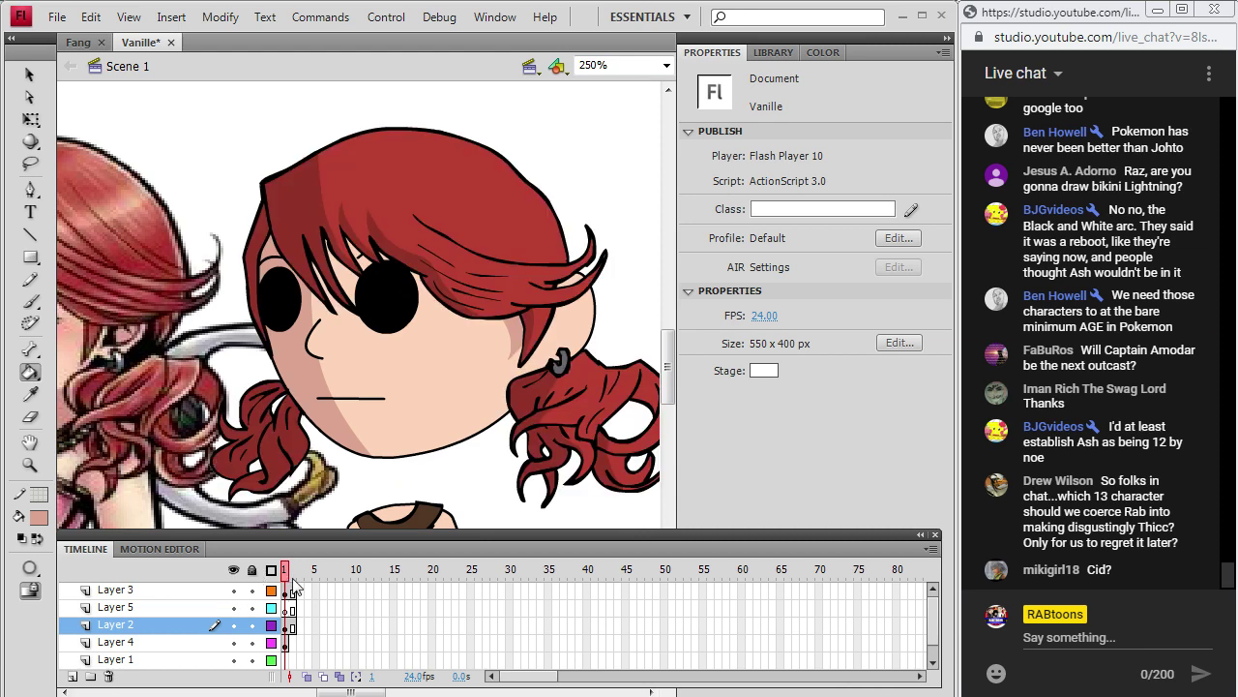
Select Layer 3 and choose black as the fill colour for the Brush tool.
{"action": "left_click", "coordinate": [287, 590]}
{"action": "left_click", "coordinate": [29, 78]}
{"action": "left_click", "coordinate": [243, 144]}
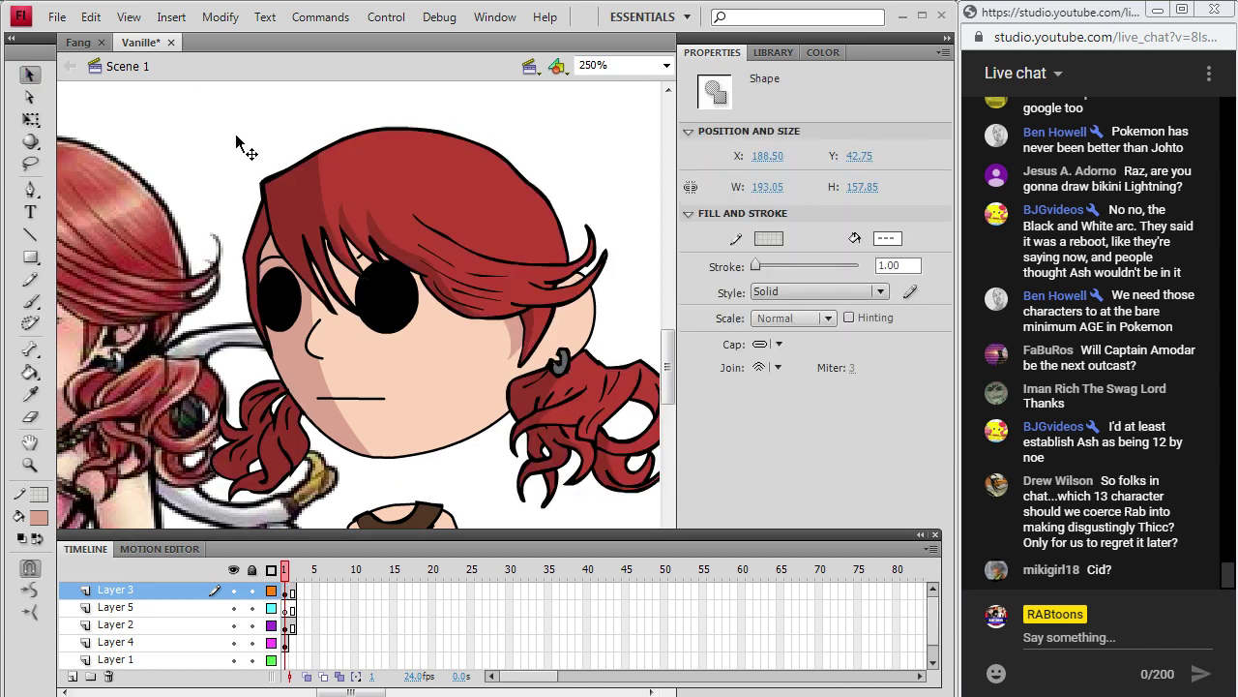
{"action": "left_click", "coordinate": [39, 518]}
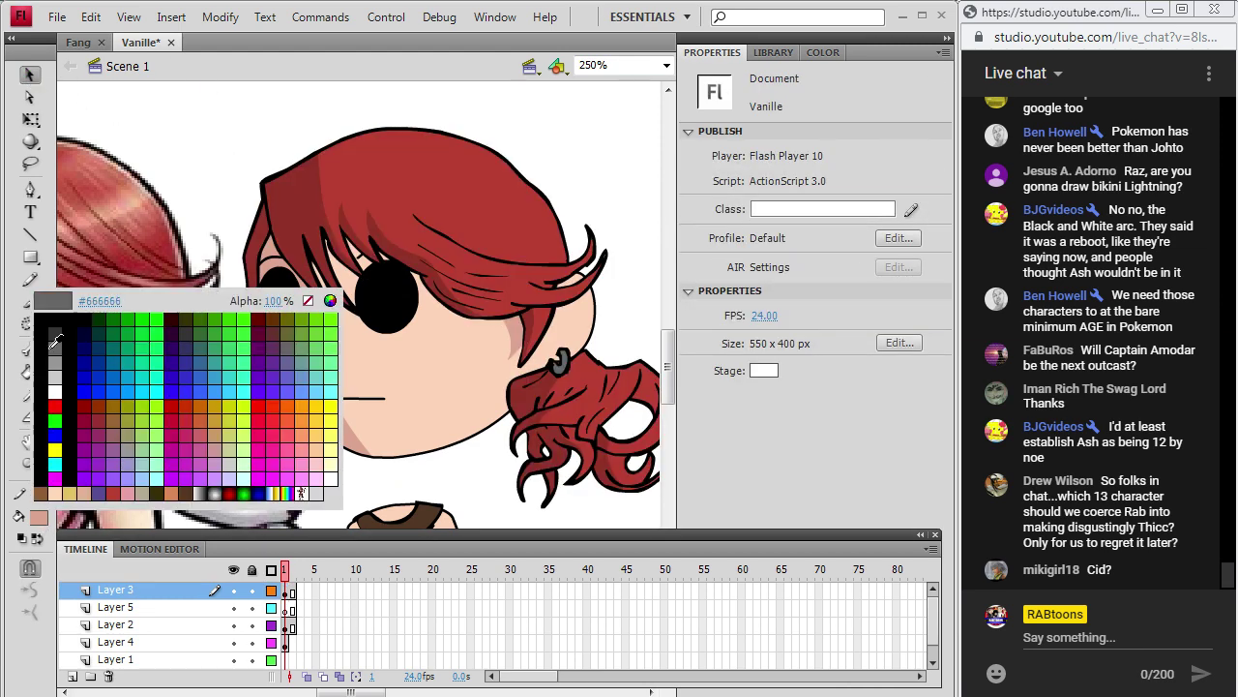
{"action": "left_click", "coordinate": [39, 318]}
{"action": "left_click", "coordinate": [30, 301]}
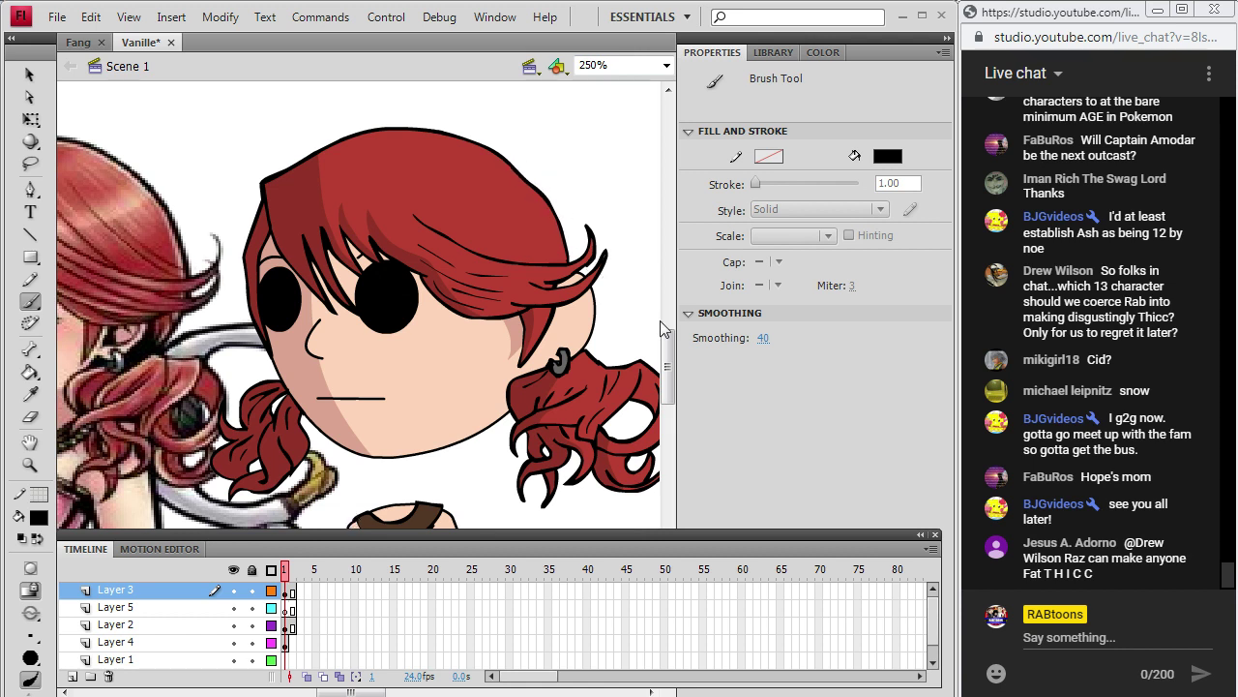
Draw a shadow boundary line down the torso from the collar to the belt on Layer 2 with the Pencil tool.
{"action": "scroll", "coordinate": [668, 370], "scroll_direction": "up", "scroll_amount": 2}
{"action": "scroll", "coordinate": [669, 370], "scroll_direction": "down", "scroll_amount": 8}
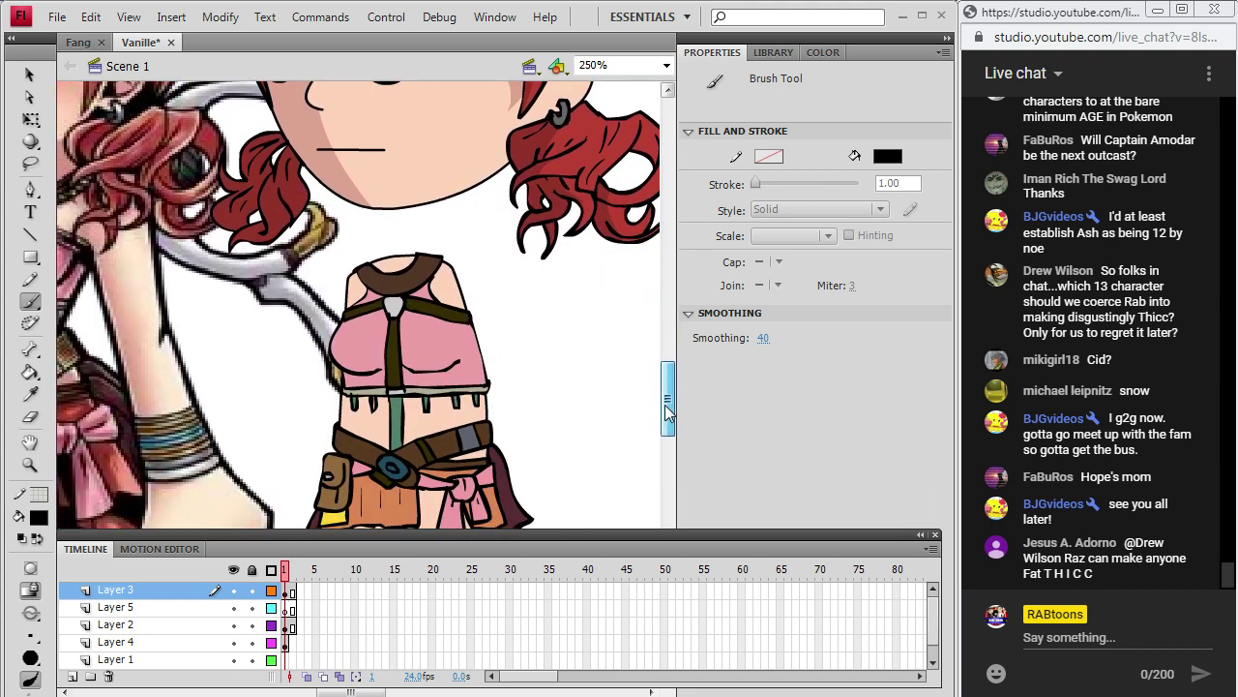
{"action": "left_click", "coordinate": [31, 279]}
{"action": "left_click", "coordinate": [287, 591]}
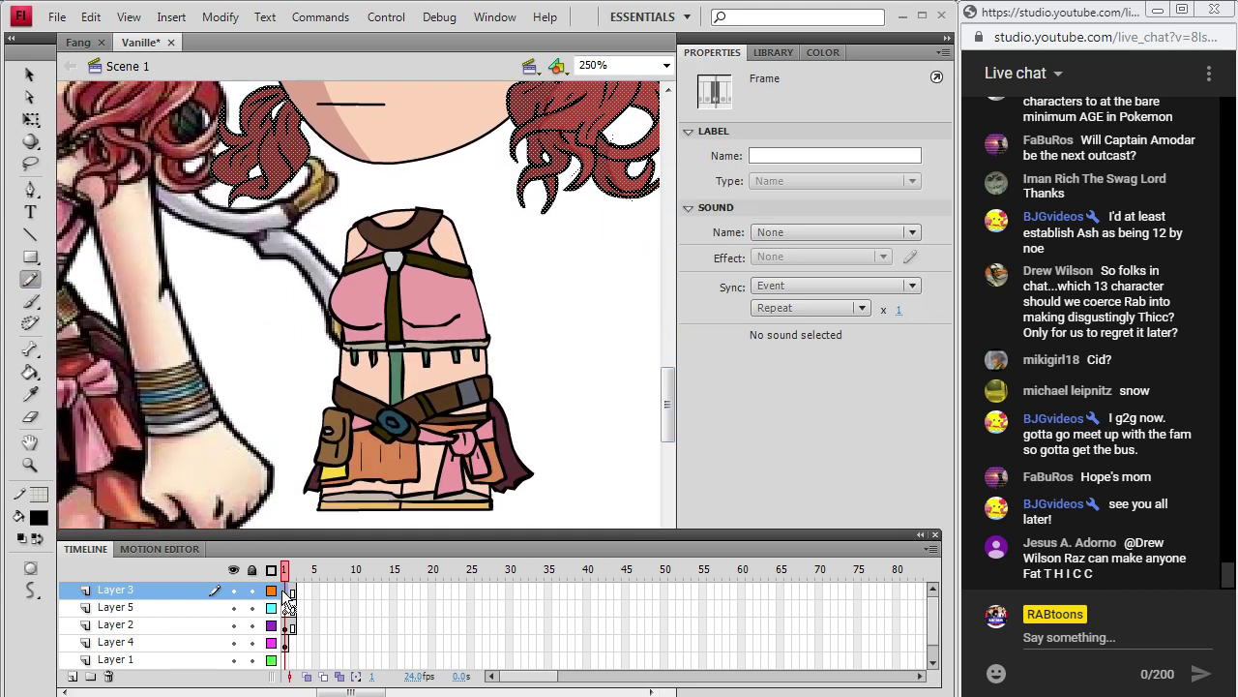
{"action": "left_click", "coordinate": [288, 625]}
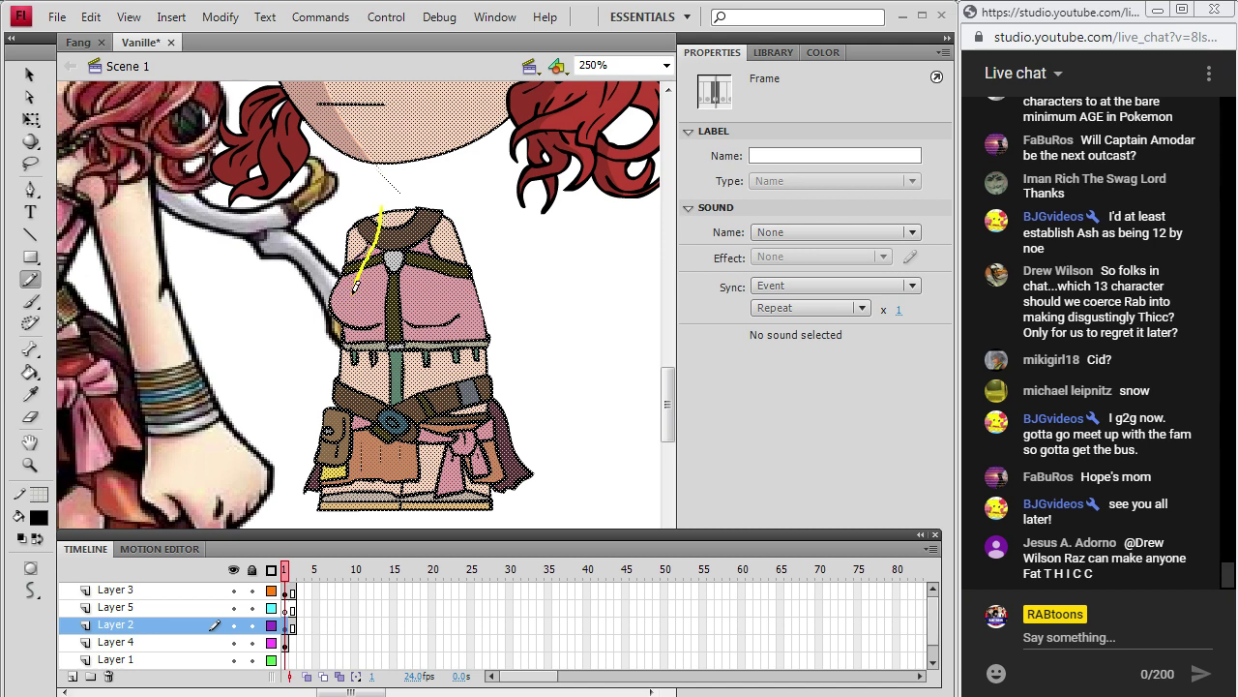
{"action": "mouse_move", "coordinate": [356, 285]}
{"action": "left_mouse_down"}
{"action": "mouse_move", "coordinate": [375, 327]}
{"action": "mouse_move", "coordinate": [359, 408]}
{"action": "left_mouse_up"}
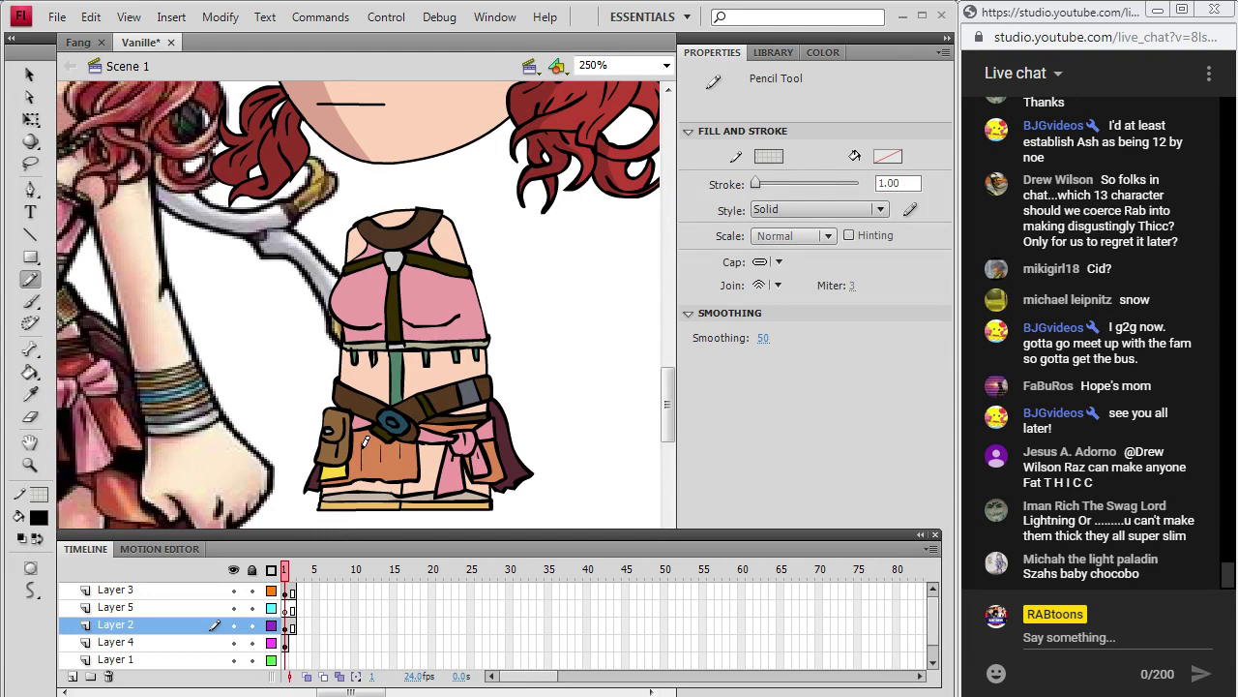
Sample the pink of the drawn top and darken it in the custom colour picker to a luminosity of 145.
{"action": "key", "text": "i"}
{"action": "left_click", "coordinate": [373, 323]}
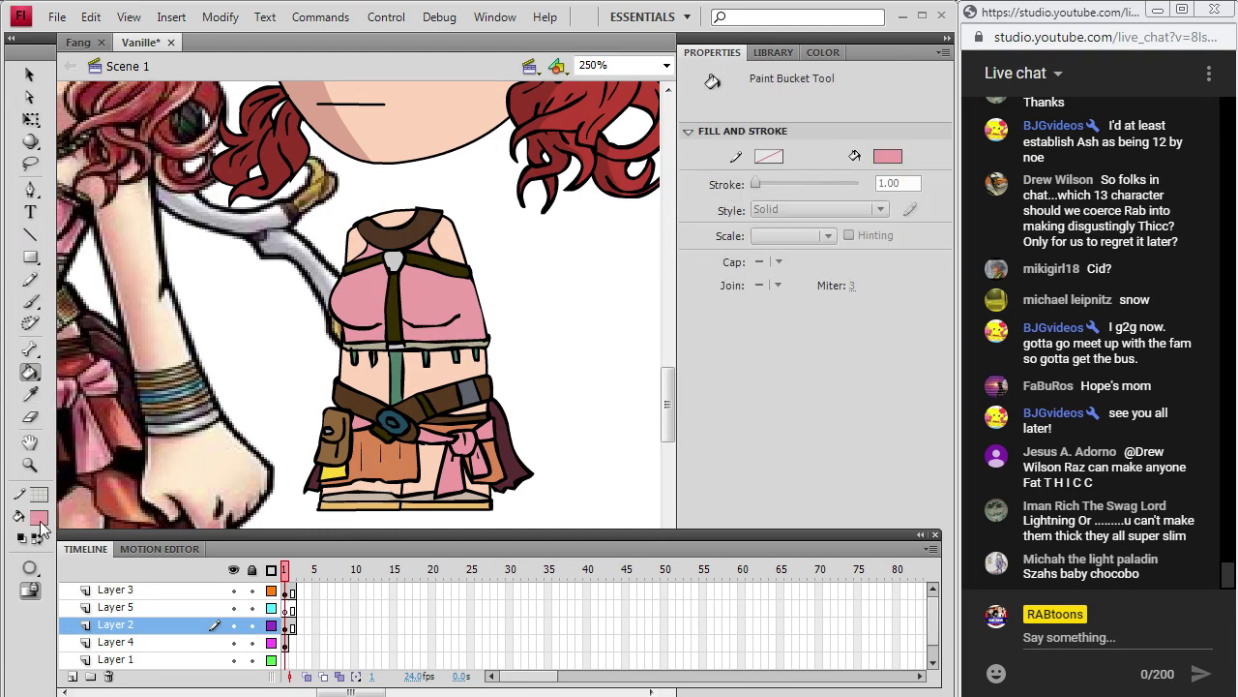
{"action": "left_click", "coordinate": [38, 518]}
{"action": "left_click", "coordinate": [331, 302]}
{"action": "left_click_drag", "start_coordinate": [685, 325], "coordinate": [684, 303]}
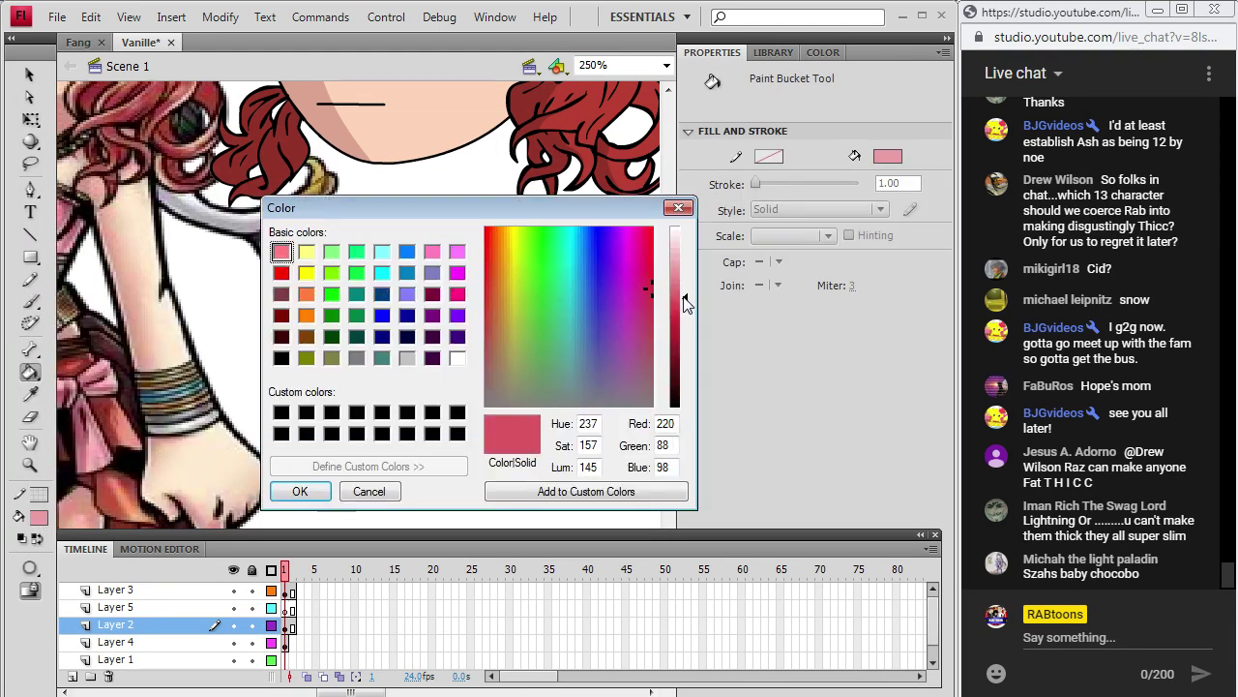
{"action": "left_click", "coordinate": [300, 492]}
Fill the outlined shadow side of the top with the darker pink and brush over the spot at its hem.
{"action": "left_click", "coordinate": [339, 305]}
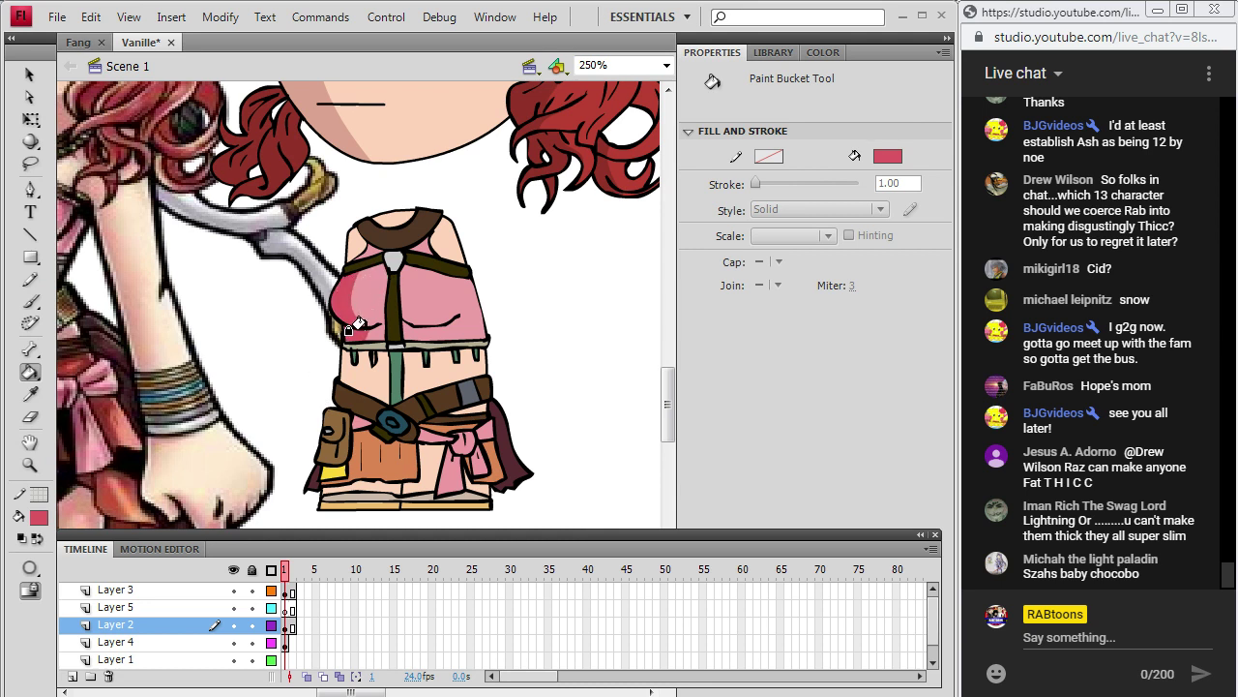
{"action": "key", "text": "b"}
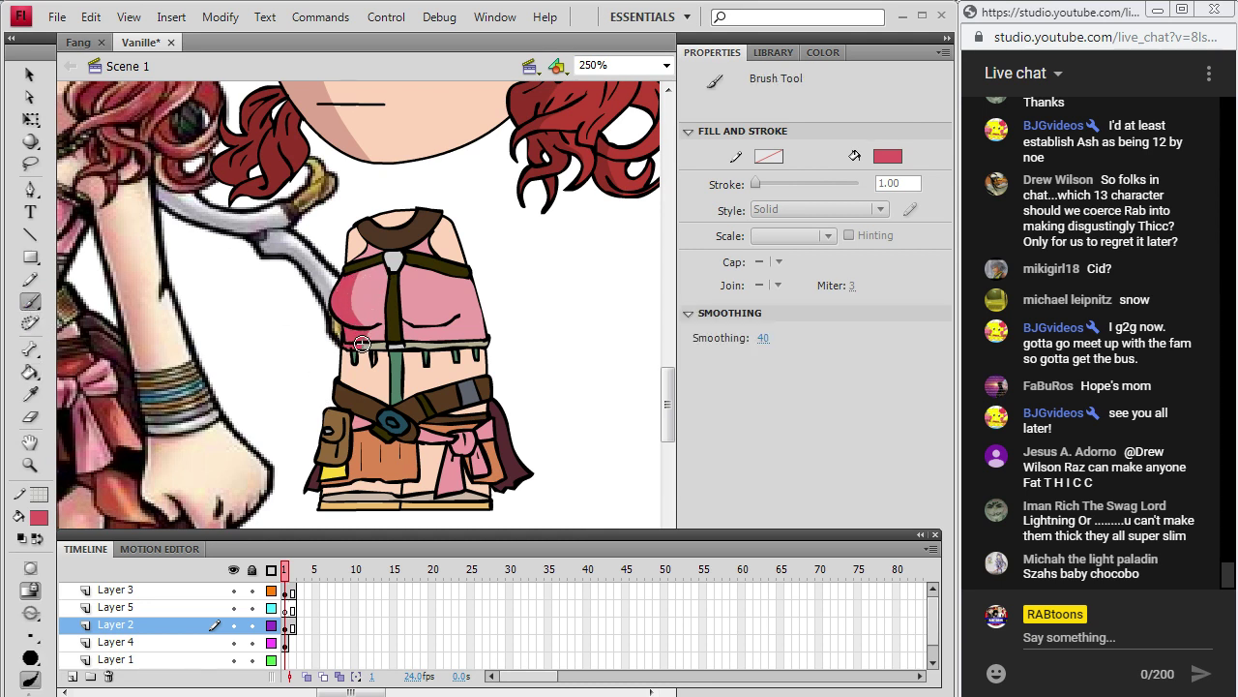
{"action": "left_click_drag", "start_coordinate": [362, 344], "coordinate": [357, 350]}
{"action": "left_click", "coordinate": [30, 372]}
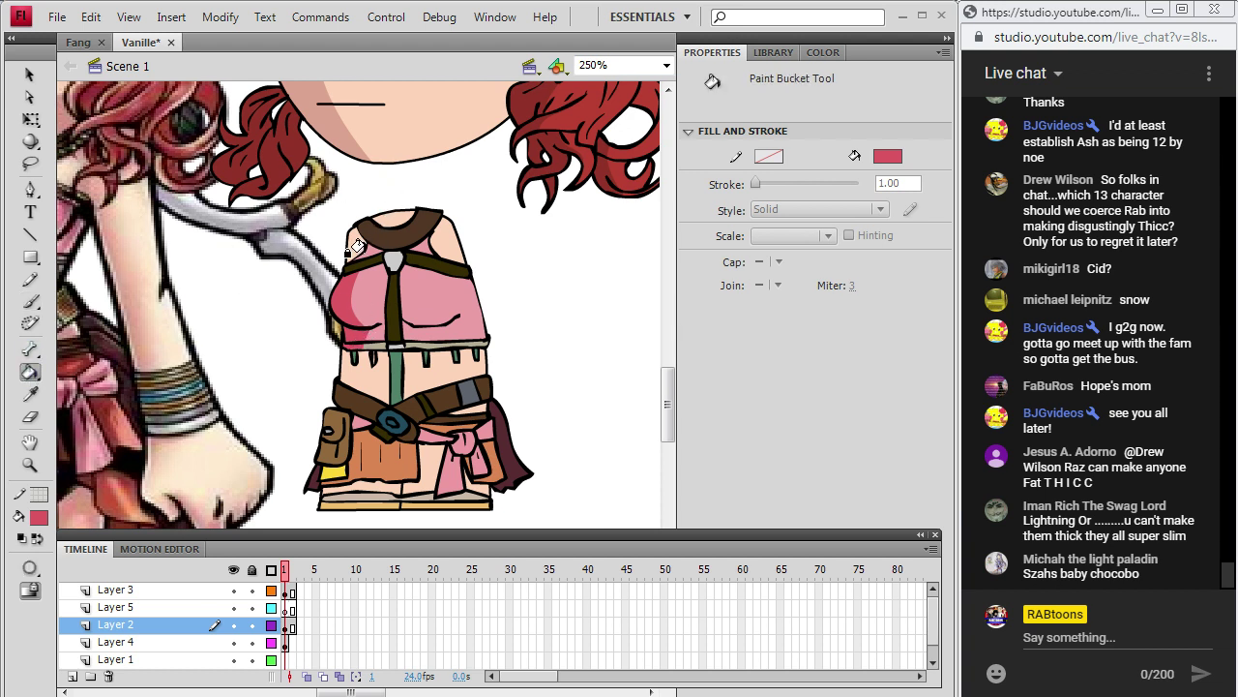
Undo the stray pink fill at the shoulder and shade the skin there with the shadow tone sampled from the face.
{"action": "left_click", "coordinate": [362, 219]}
{"action": "key", "text": "ctrl+z"}
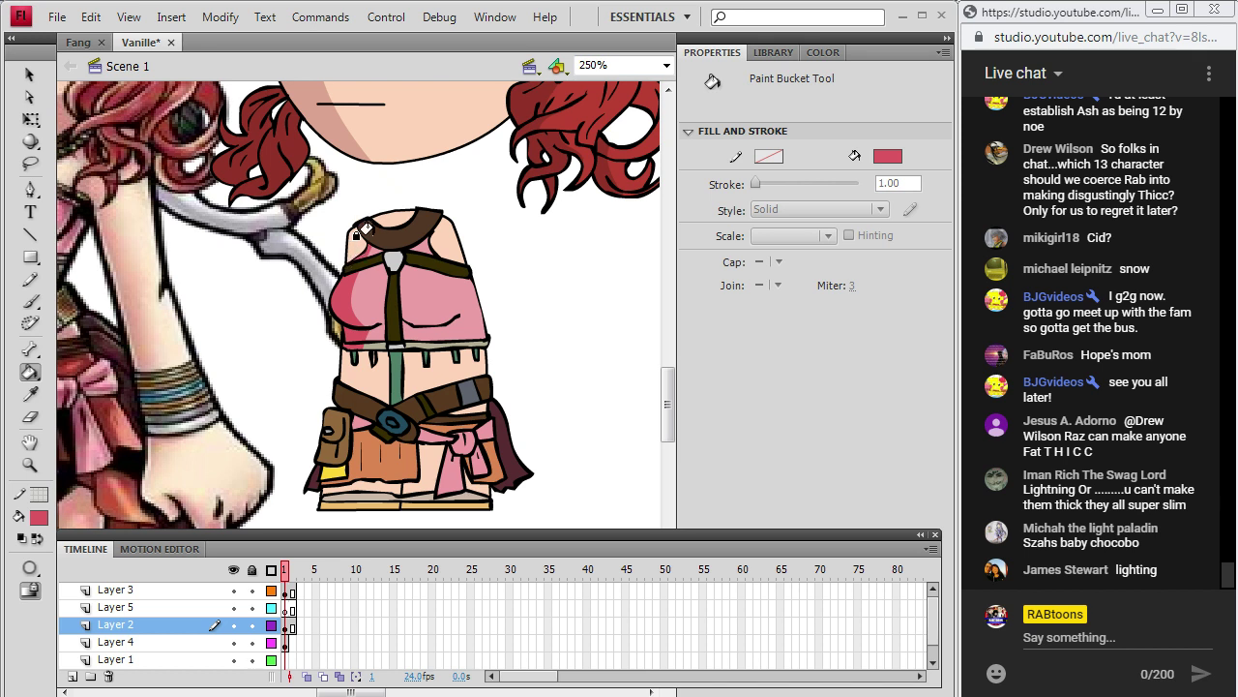
{"action": "key", "text": "i"}
{"action": "left_click", "coordinate": [337, 145]}
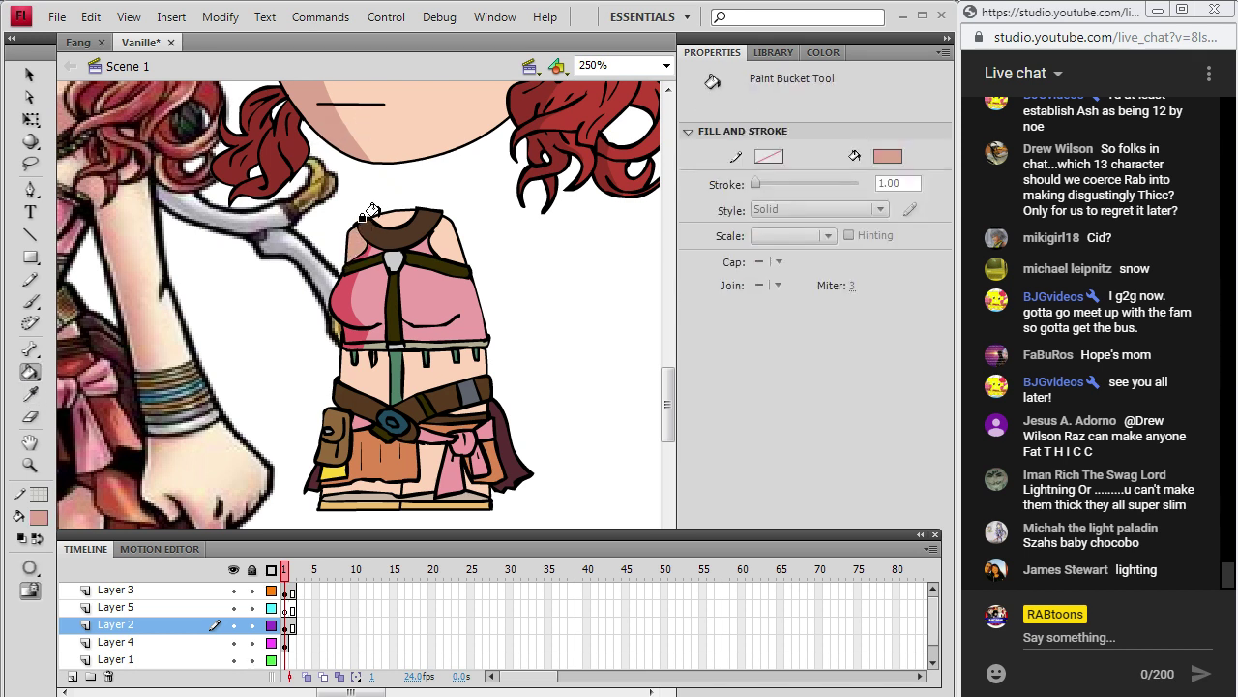
Sample the collar's brown and darken it in the custom colour picker to a luminosity of 38 for the collar shadow.
{"action": "key", "text": "i"}
{"action": "left_click", "coordinate": [418, 236]}
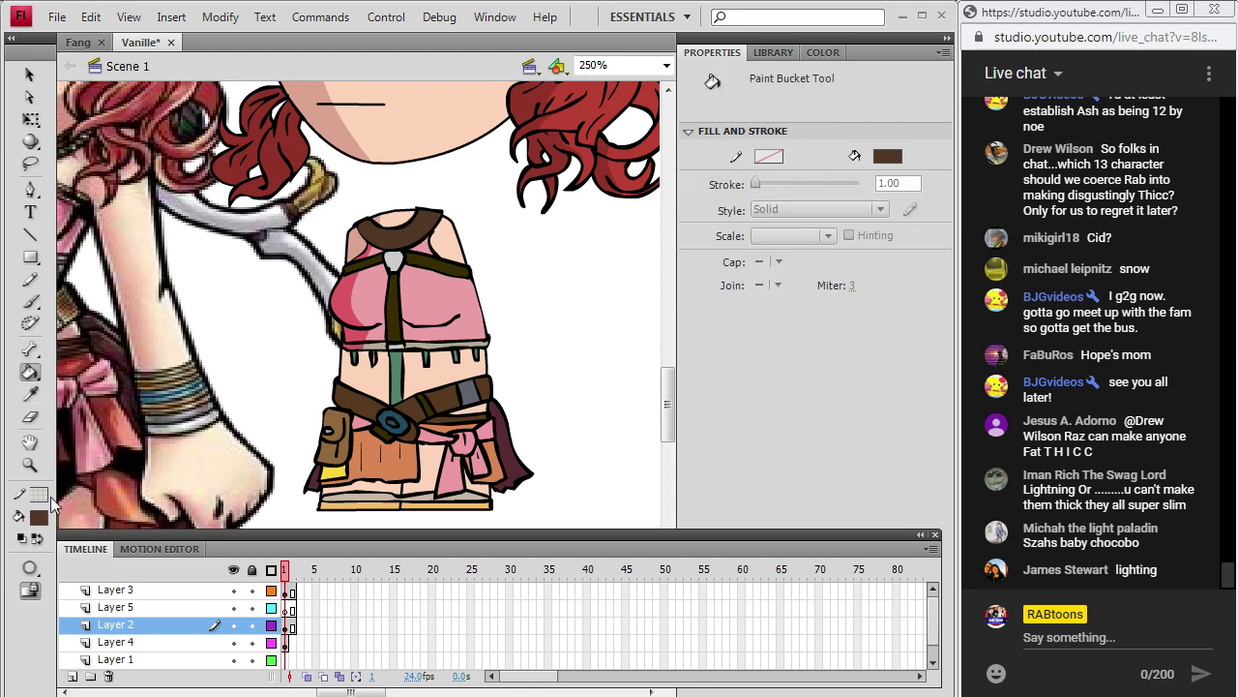
{"action": "left_click", "coordinate": [41, 519]}
{"action": "left_click", "coordinate": [345, 300]}
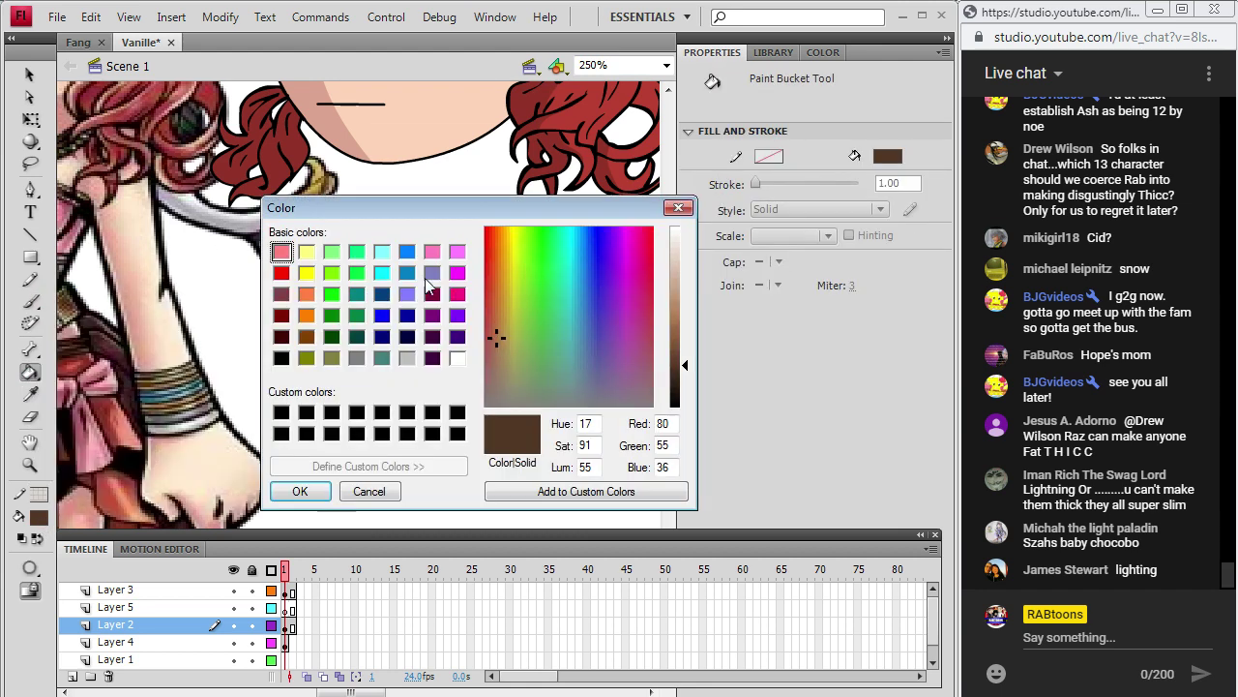
{"action": "left_click_drag", "start_coordinate": [675, 345], "coordinate": [675, 380]}
{"action": "left_click", "coordinate": [300, 490]}
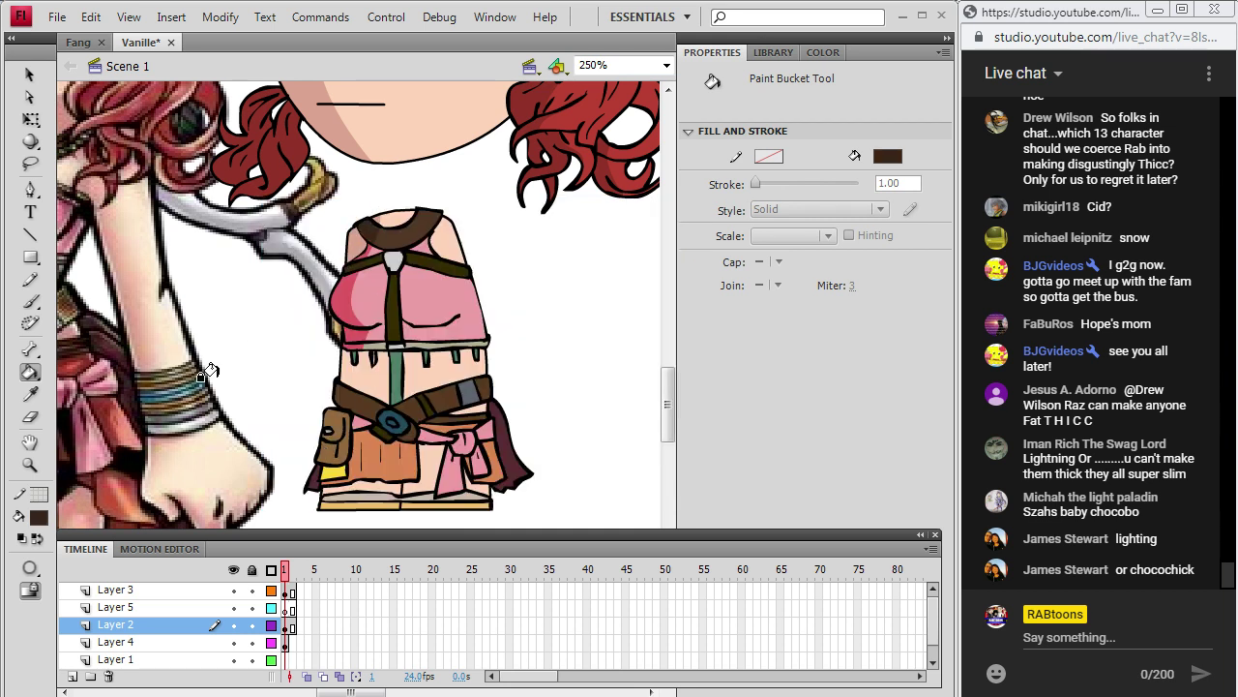
Darken the brown fill colour further to a luminosity of 29 (RGB 41, 30, 20).
{"action": "left_click", "coordinate": [39, 518]}
{"action": "left_click", "coordinate": [345, 300]}
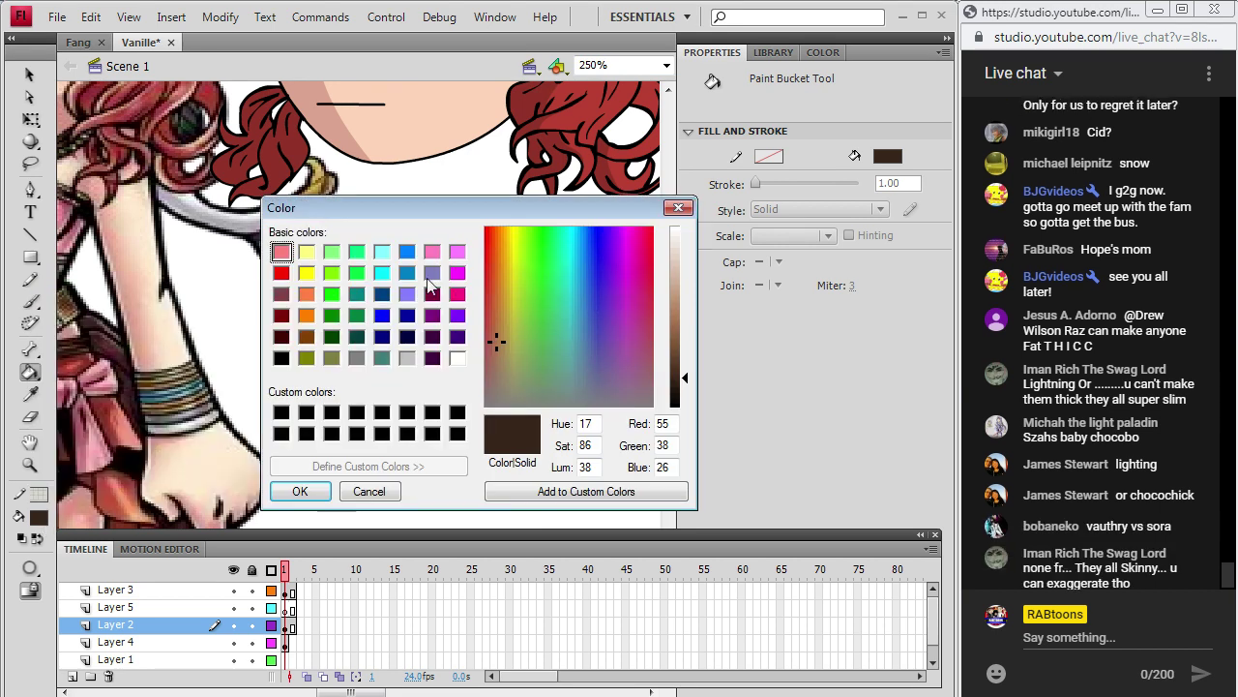
{"action": "left_click_drag", "start_coordinate": [685, 378], "coordinate": [685, 384]}
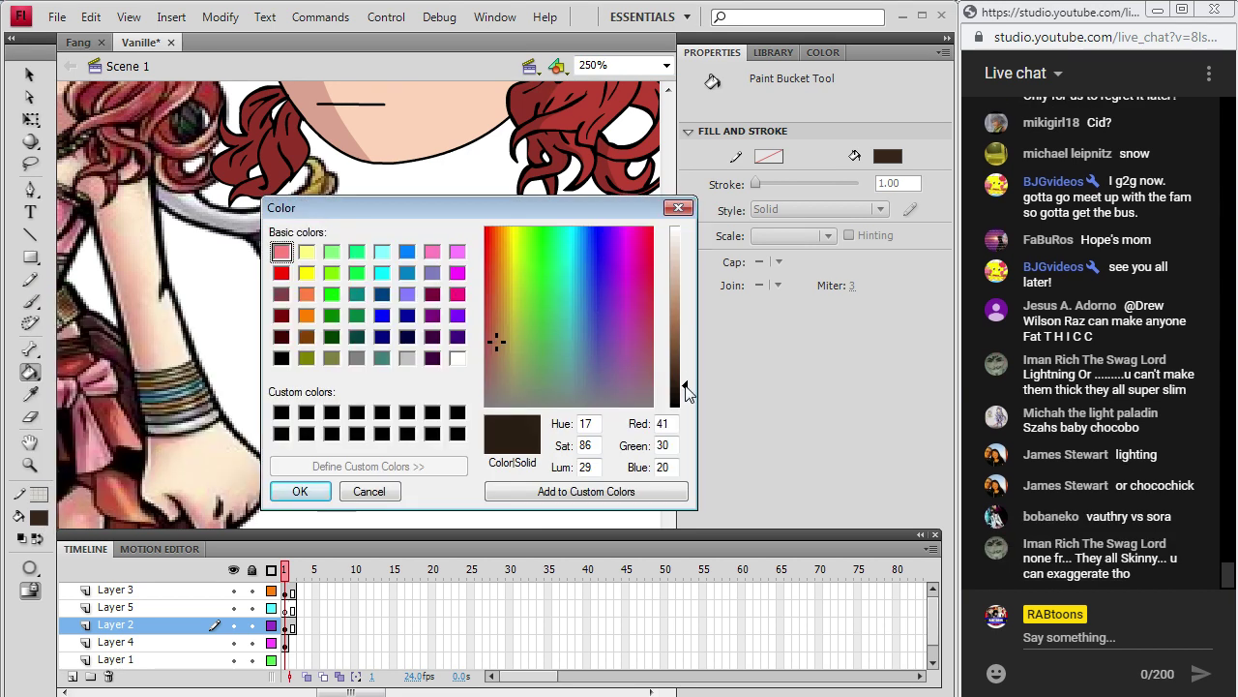
{"action": "left_click", "coordinate": [300, 490]}
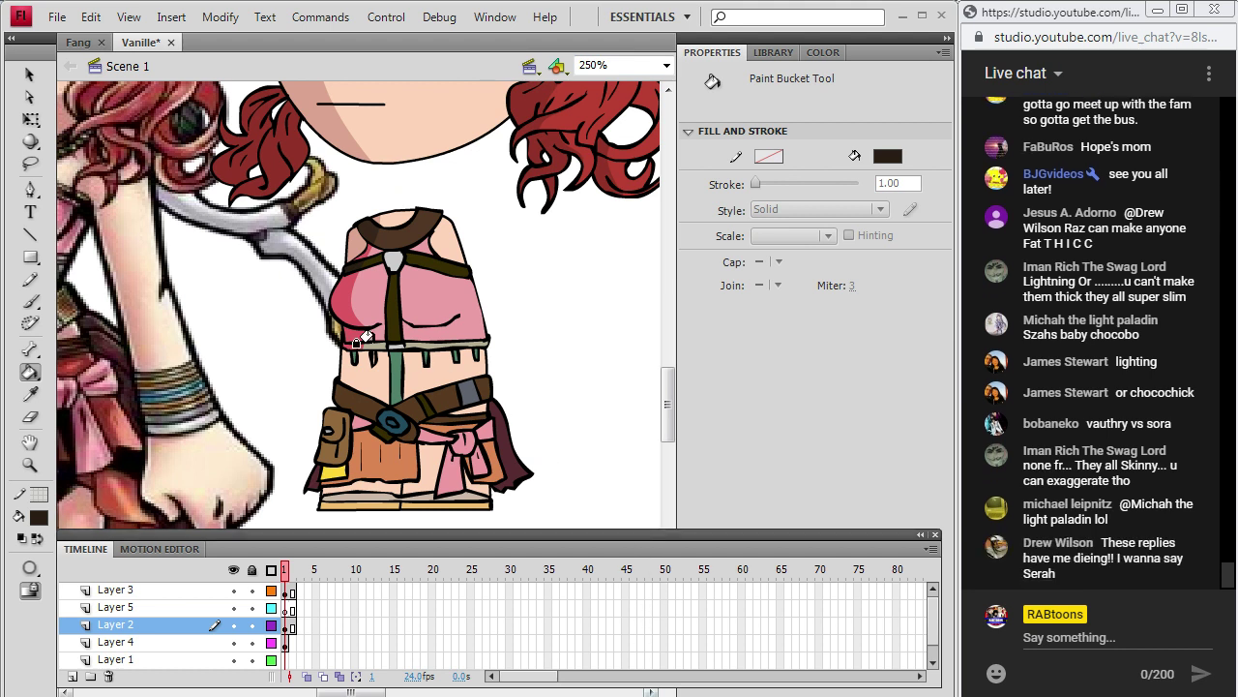
Sample the skin shadow tone from the shaded shoulder and fill the outlined shadow side of the bare waist.
{"action": "key", "text": "i"}
{"action": "left_click", "coordinate": [350, 242]}
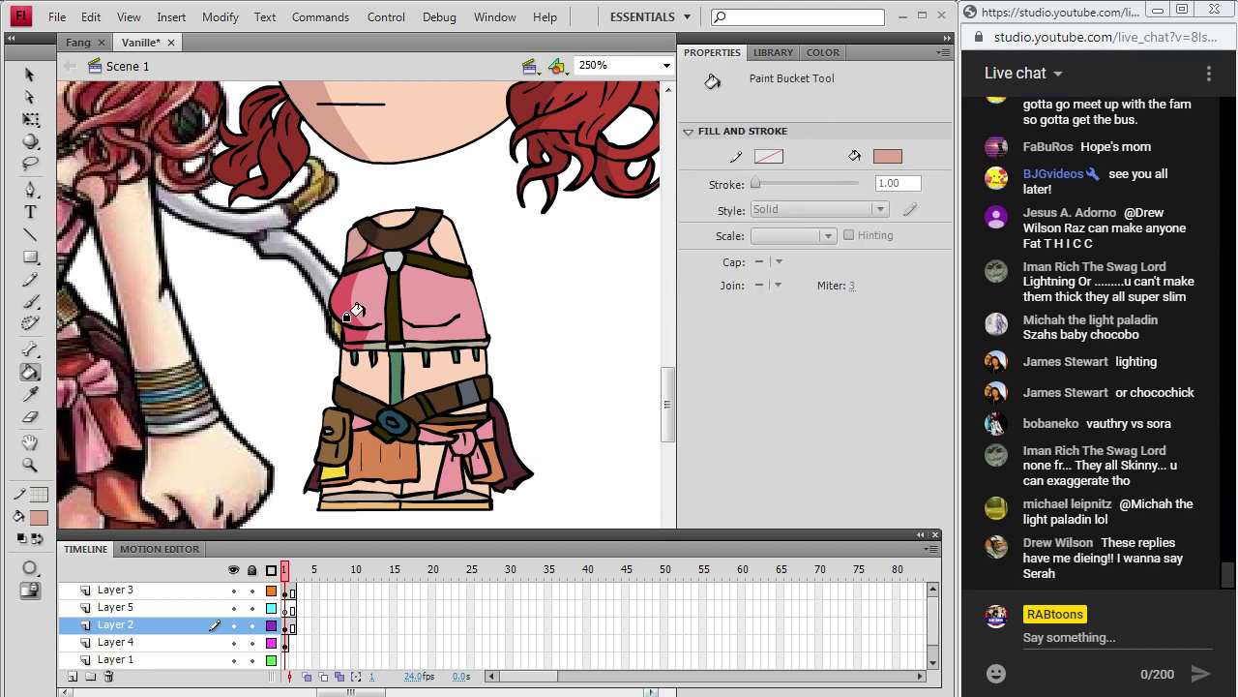
{"action": "left_click", "coordinate": [349, 314]}
Sample the collar's dark brown shadow tone and fill the shadow side of the belt.
{"action": "key", "text": "i"}
{"action": "left_click", "coordinate": [373, 230]}
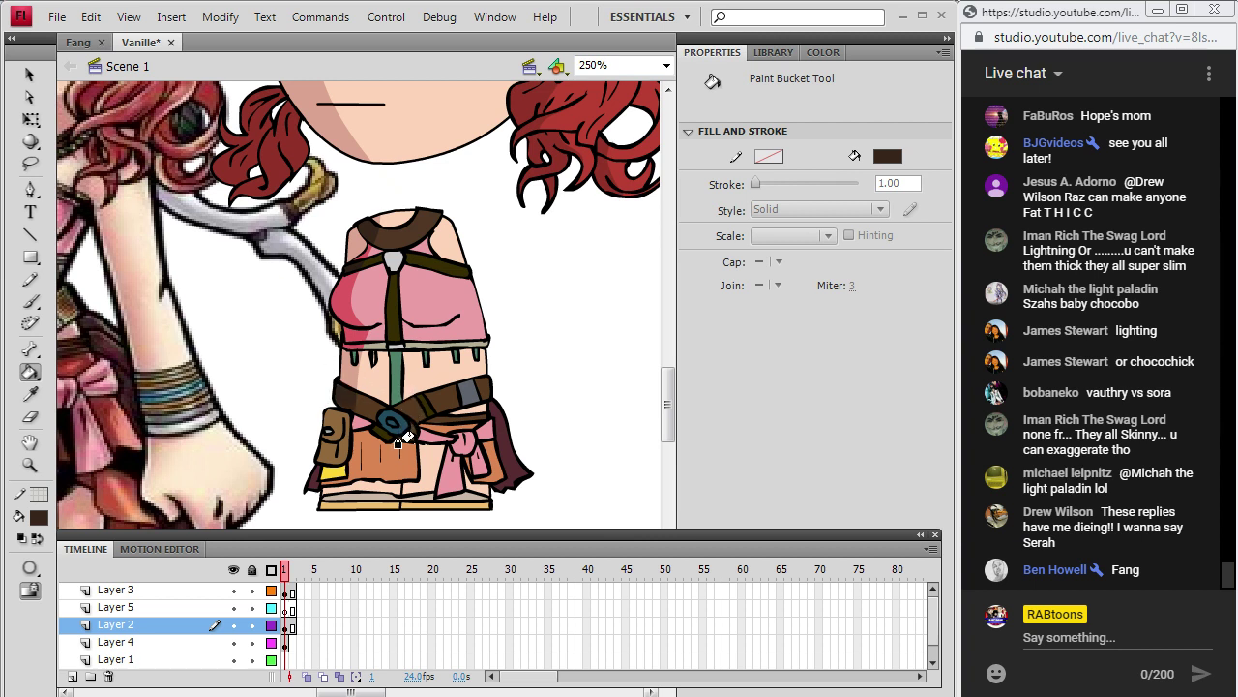
{"action": "left_click", "coordinate": [306, 472]}
Sample the skirt's orange, darken it in the custom colour picker to luminosity 97 (RGB 170, 86, 36) and shade the skirt's shadow side.
{"action": "key", "text": "i"}
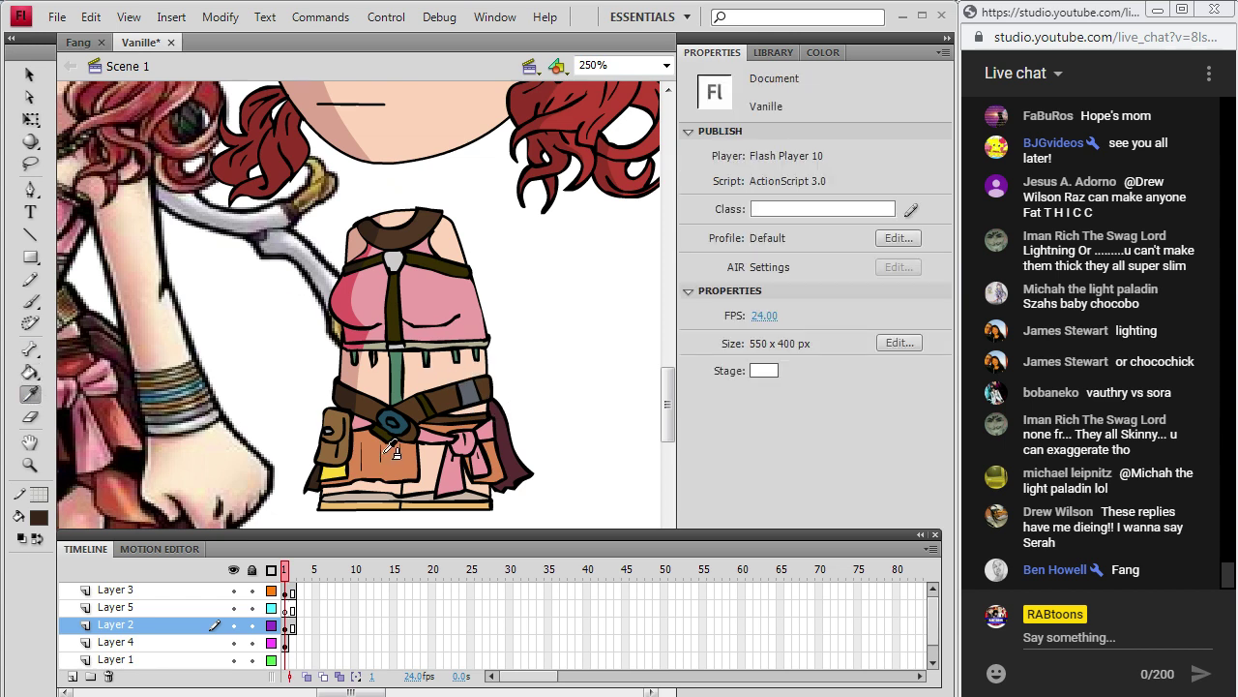
{"action": "left_click", "coordinate": [387, 452]}
{"action": "left_click", "coordinate": [38, 518]}
{"action": "left_click", "coordinate": [328, 304]}
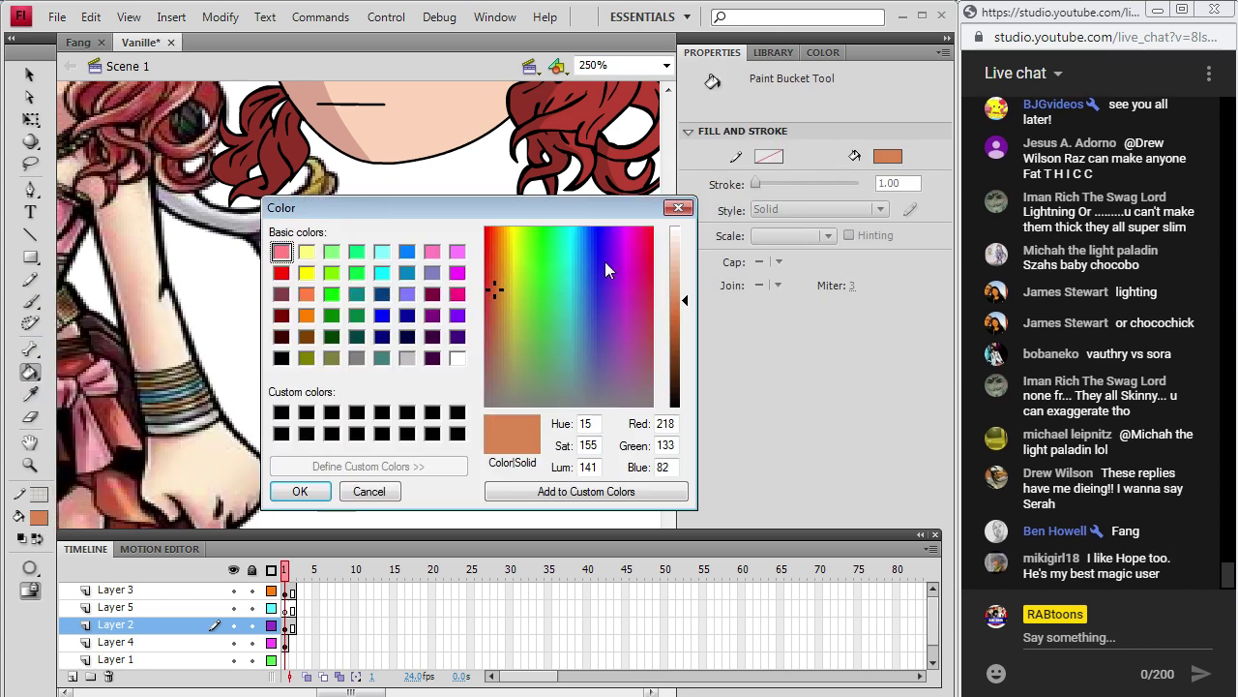
{"action": "left_click", "coordinate": [677, 327]}
{"action": "left_click", "coordinate": [302, 492]}
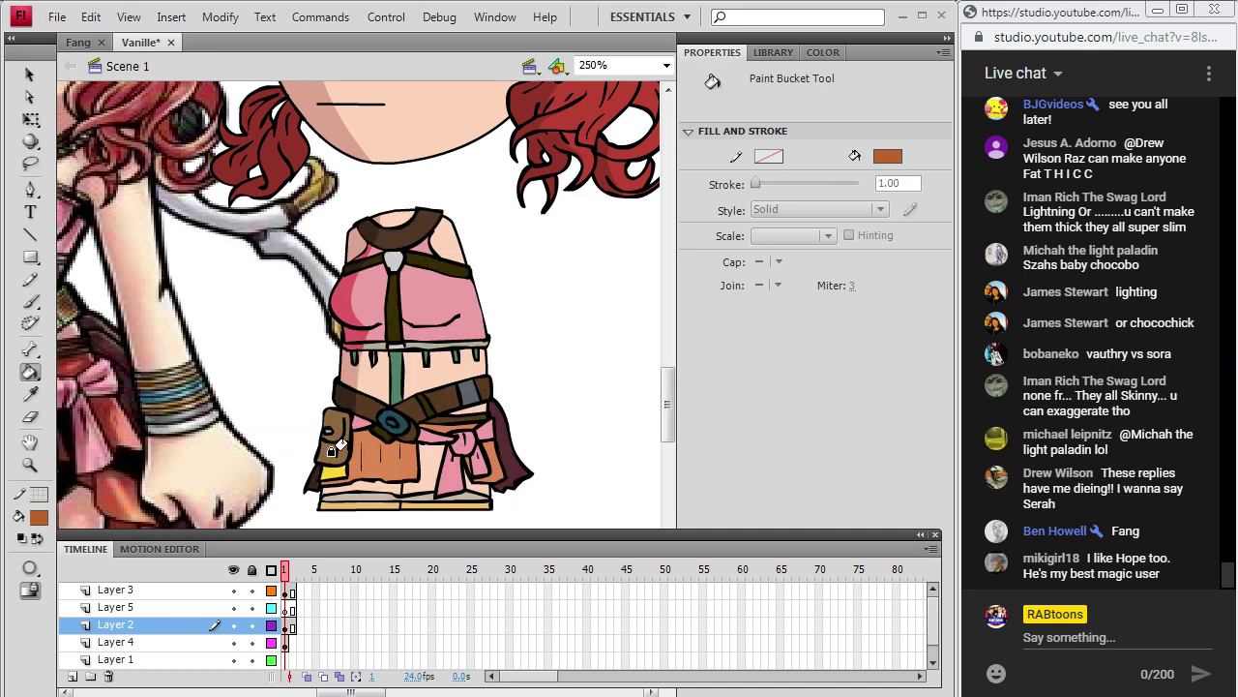
{"action": "left_click", "coordinate": [362, 441]}
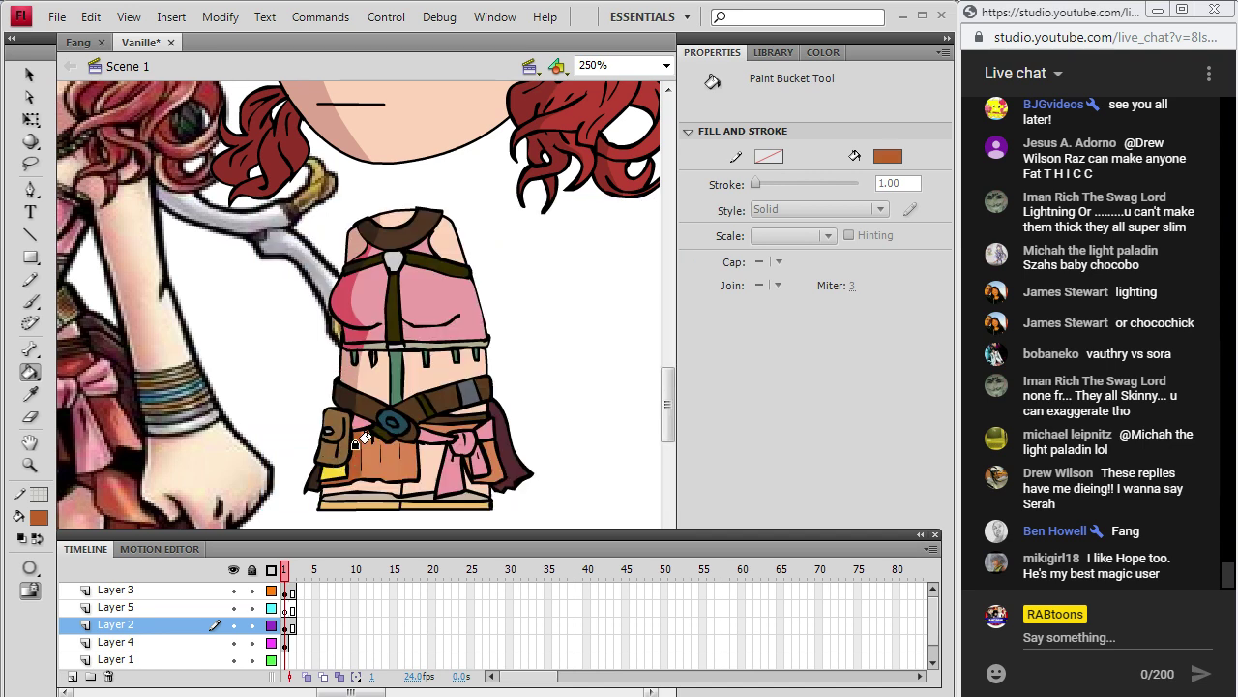
{"action": "left_click", "coordinate": [40, 518]}
{"action": "left_click", "coordinate": [350, 303]}
{"action": "left_click", "coordinate": [676, 337]}
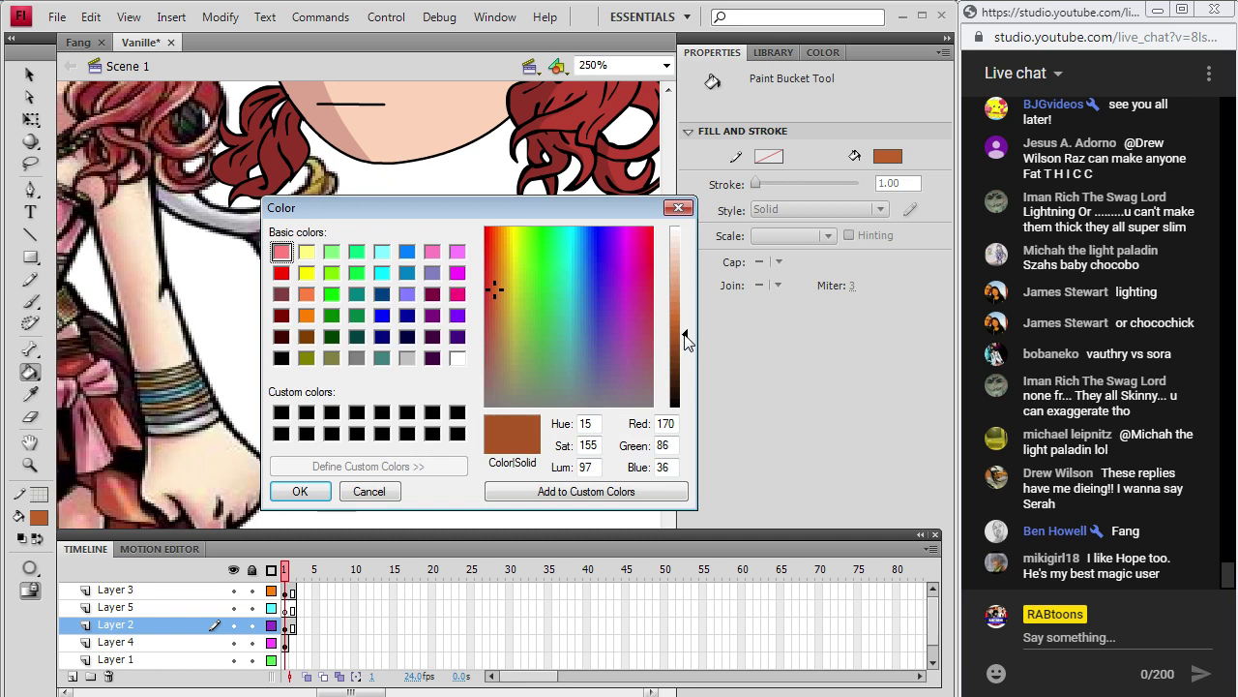
{"action": "left_click", "coordinate": [325, 491]}
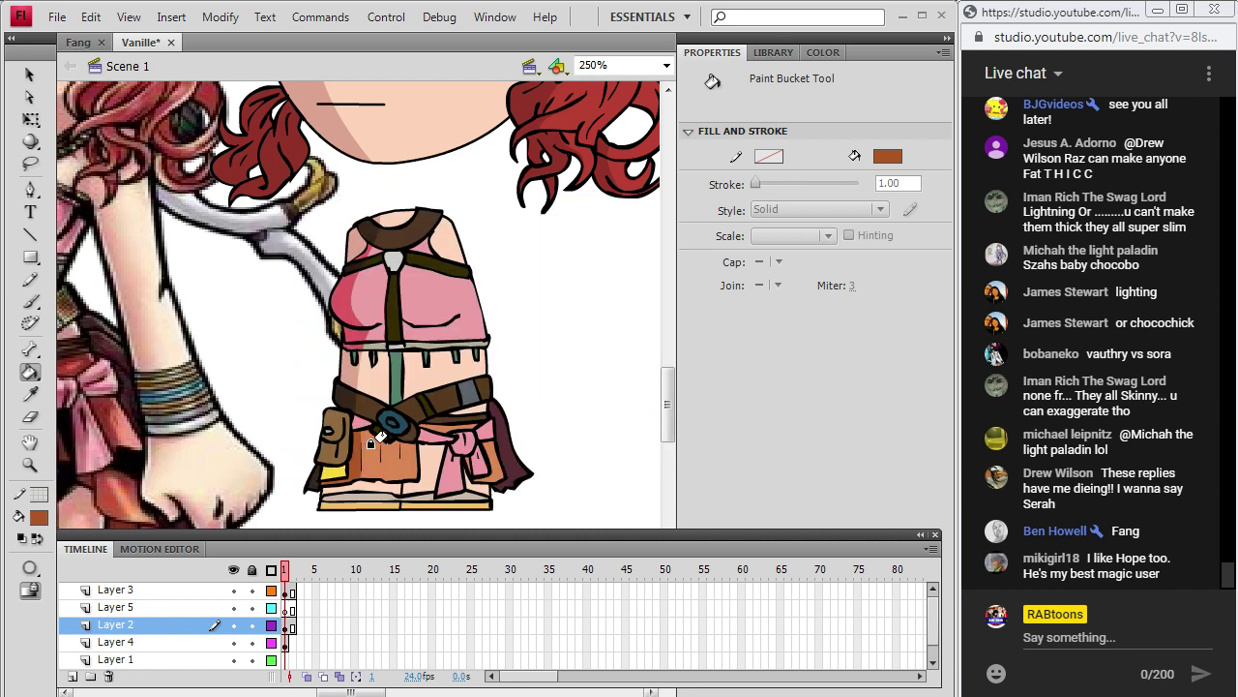
Outline the pouch's shadow and shade it with its sampled brown darkened to luminosity 74 (RGB 112, 81, 46).
{"action": "key", "text": "i"}
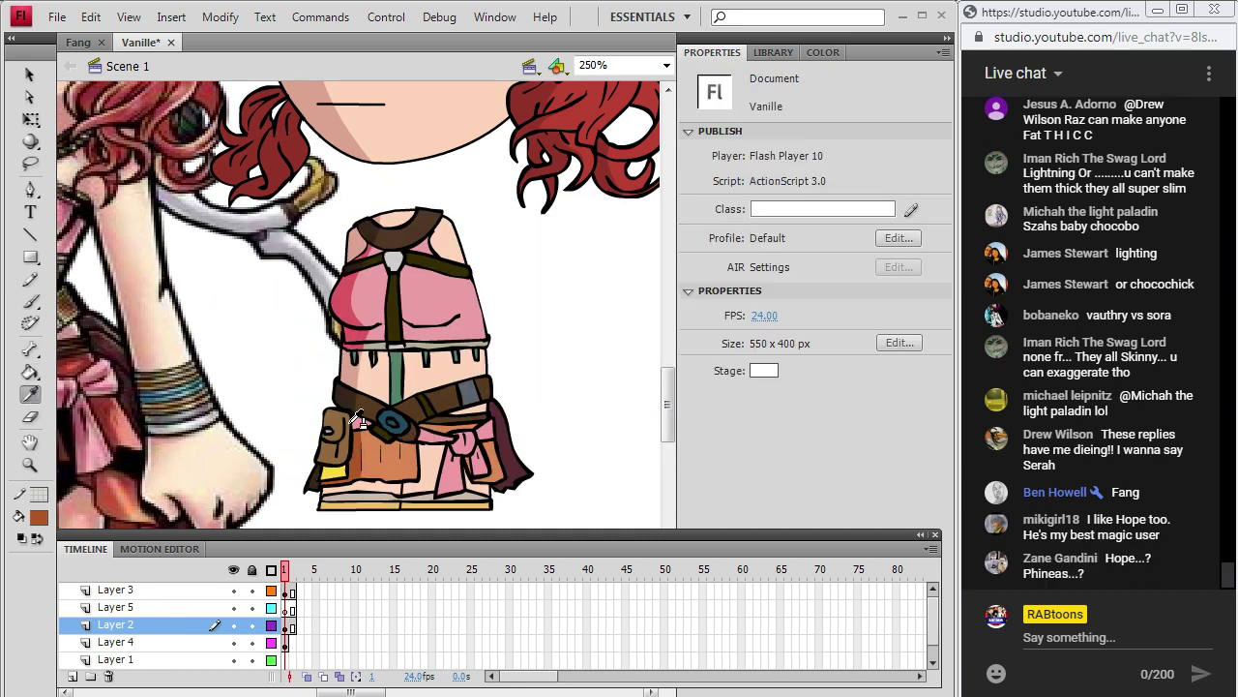
{"action": "left_click", "coordinate": [334, 456]}
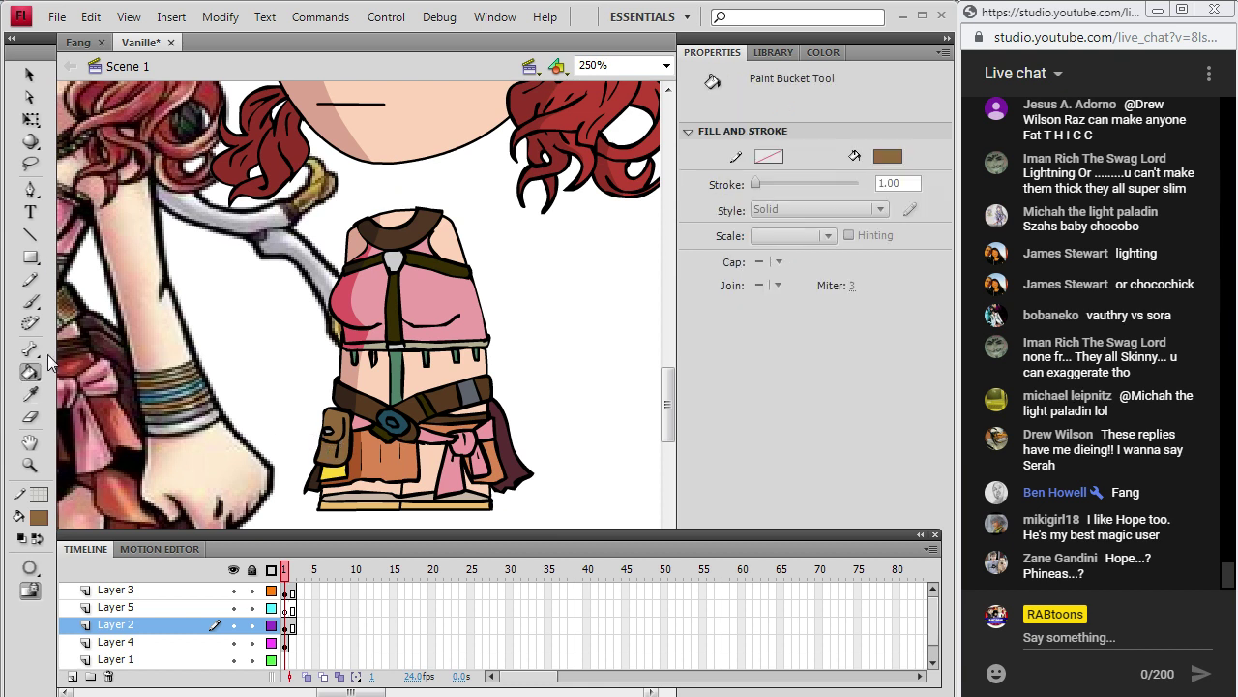
{"action": "key", "text": "y"}
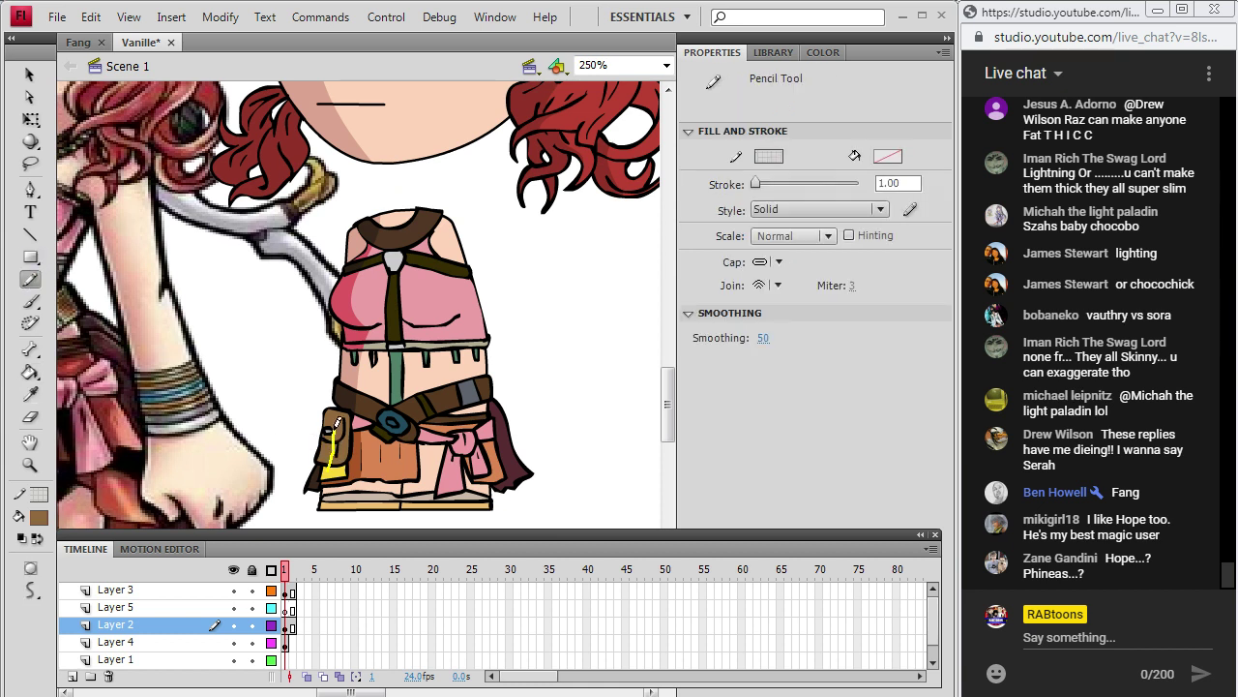
{"action": "left_click", "coordinate": [41, 517]}
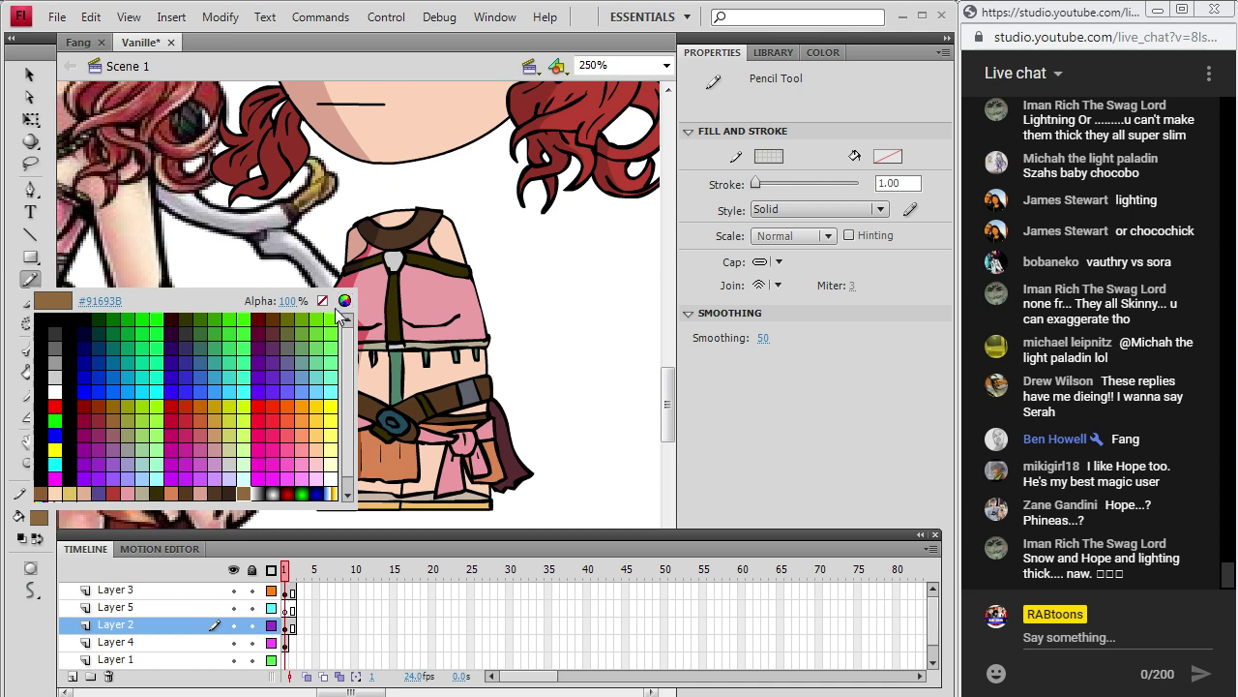
{"action": "left_click", "coordinate": [345, 301]}
{"action": "left_click", "coordinate": [670, 352]}
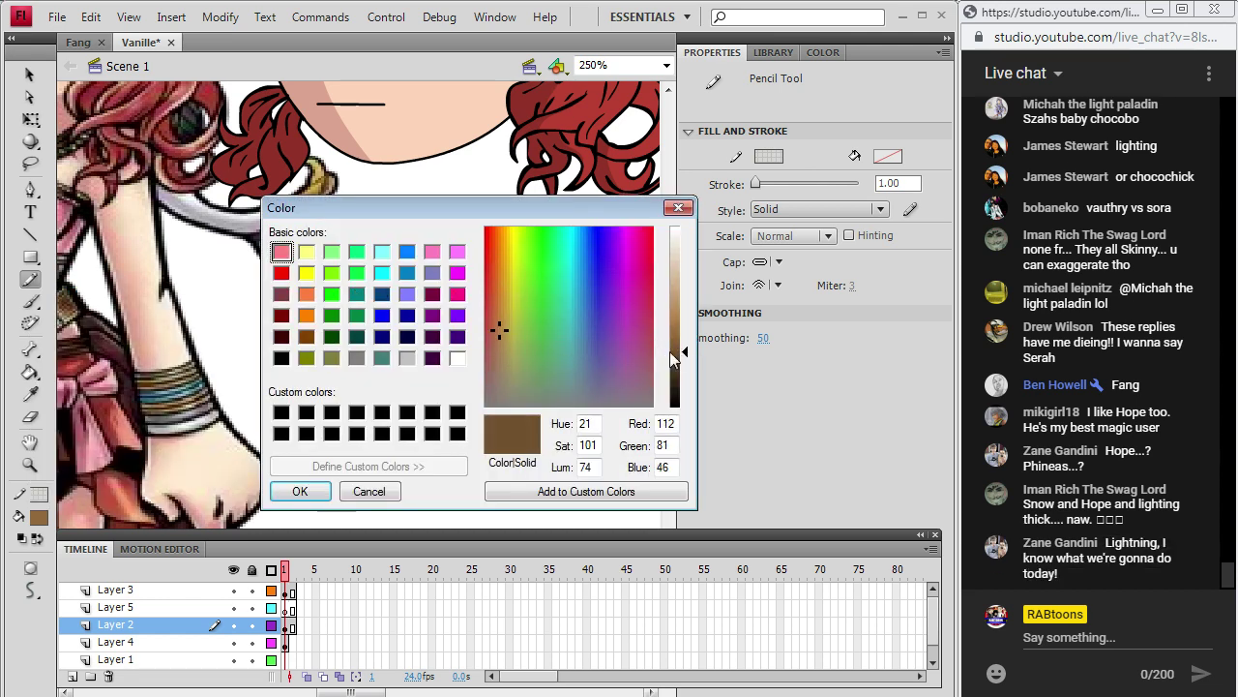
{"action": "left_click", "coordinate": [300, 490]}
{"action": "key", "text": "k"}
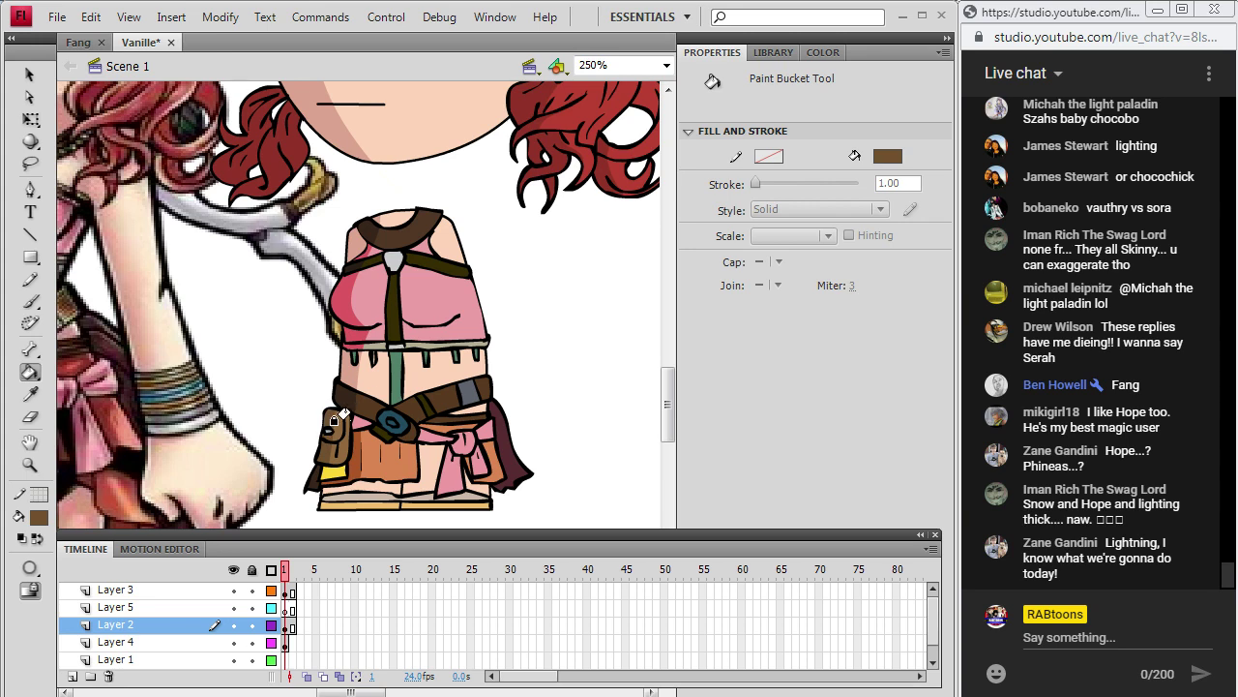
Sample the yellow cloth below the pouch, darken it in the custom colour picker and shade the cloth's shadow side.
{"action": "key", "text": "i"}
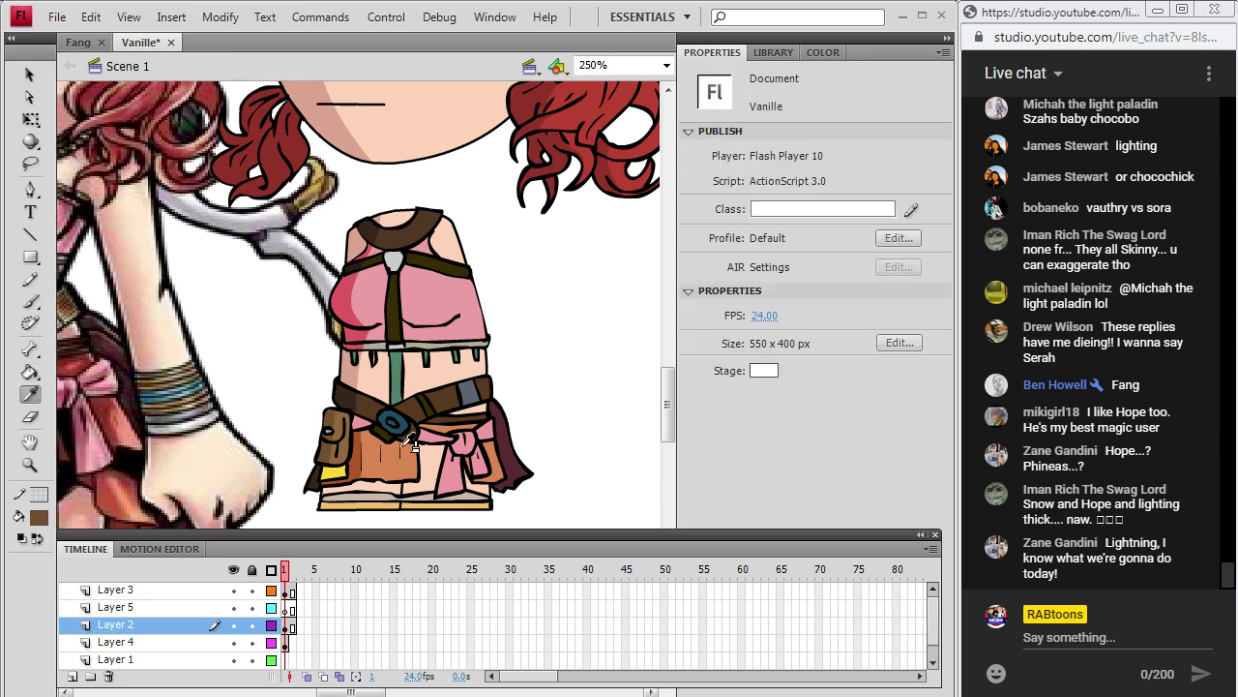
{"action": "left_click", "coordinate": [340, 474]}
{"action": "left_click", "coordinate": [39, 518]}
{"action": "left_click", "coordinate": [345, 301]}
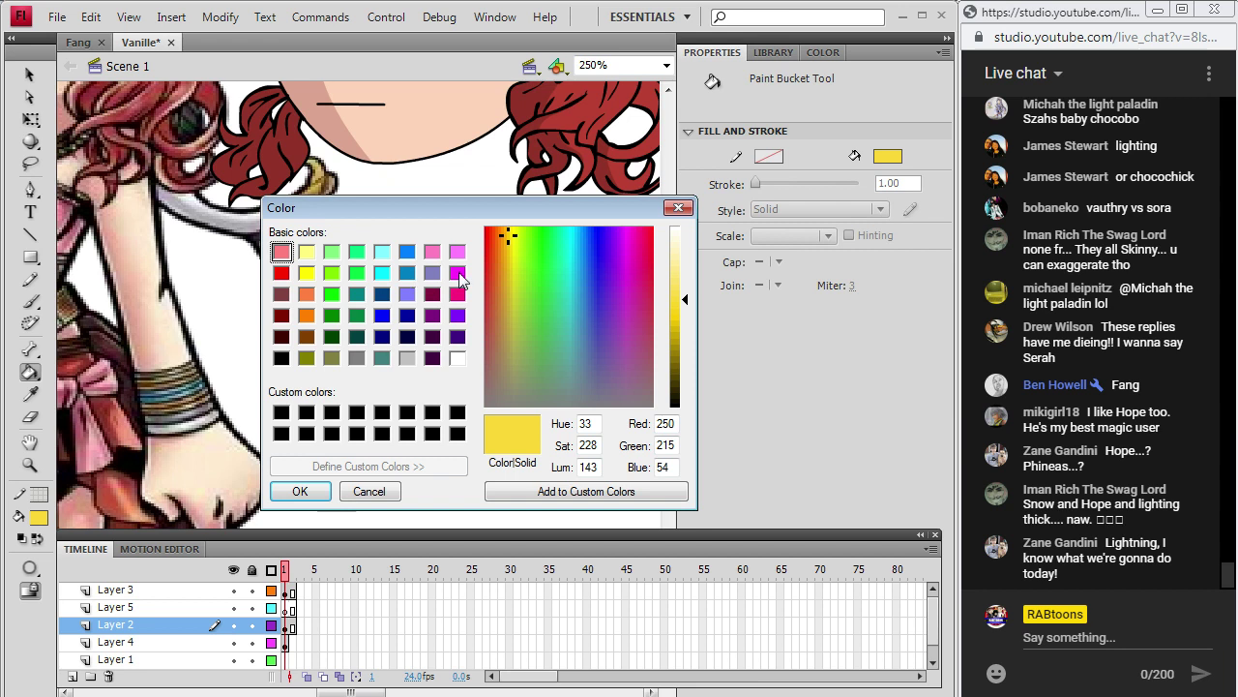
{"action": "left_click_drag", "start_coordinate": [689, 266], "coordinate": [621, 326]}
{"action": "left_click", "coordinate": [304, 489]}
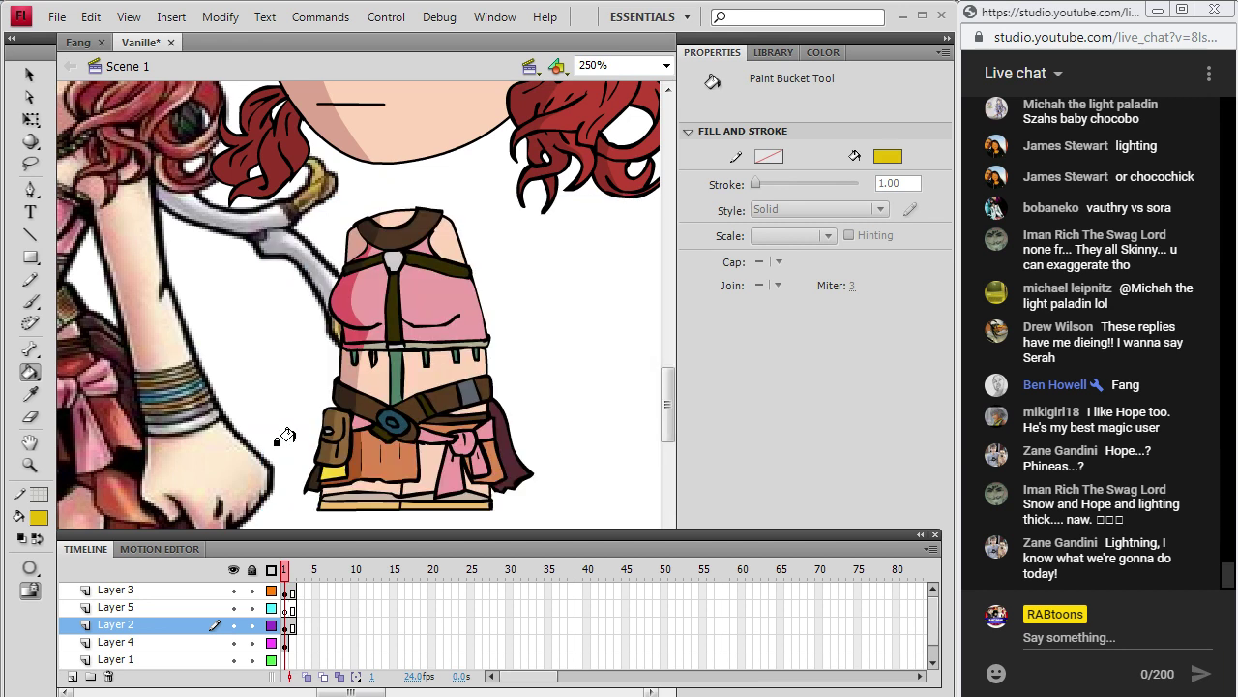
{"action": "left_click", "coordinate": [30, 279]}
{"action": "left_click", "coordinate": [30, 371]}
Fill the shadow side of the body's lower end with shadow tones sampled from the waist skin, pink top and orange skirt.
{"action": "left_click", "coordinate": [29, 396]}
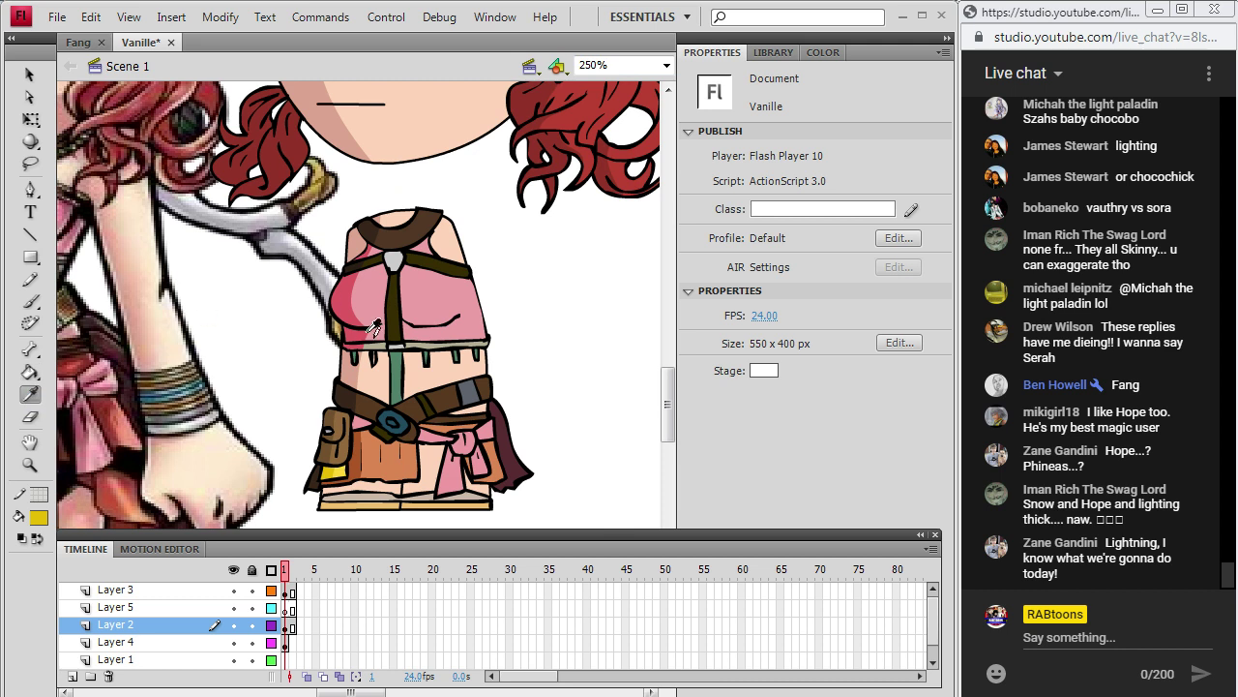
{"action": "left_click", "coordinate": [353, 370]}
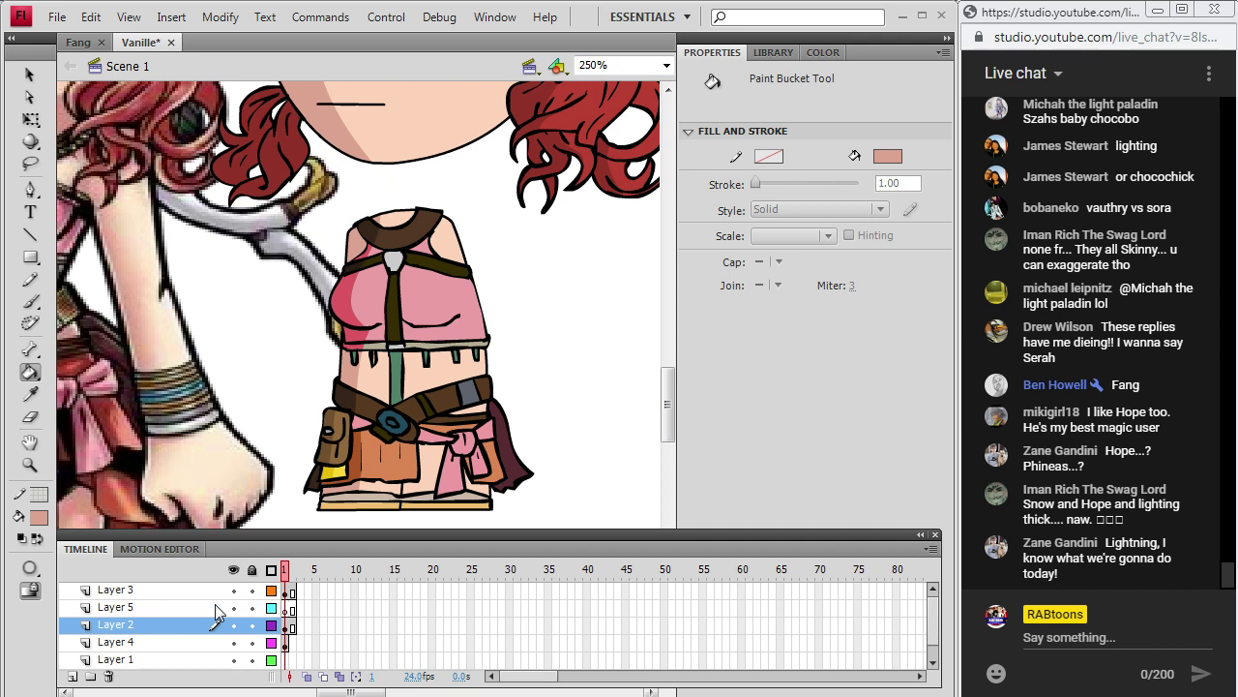
{"action": "left_click", "coordinate": [30, 394]}
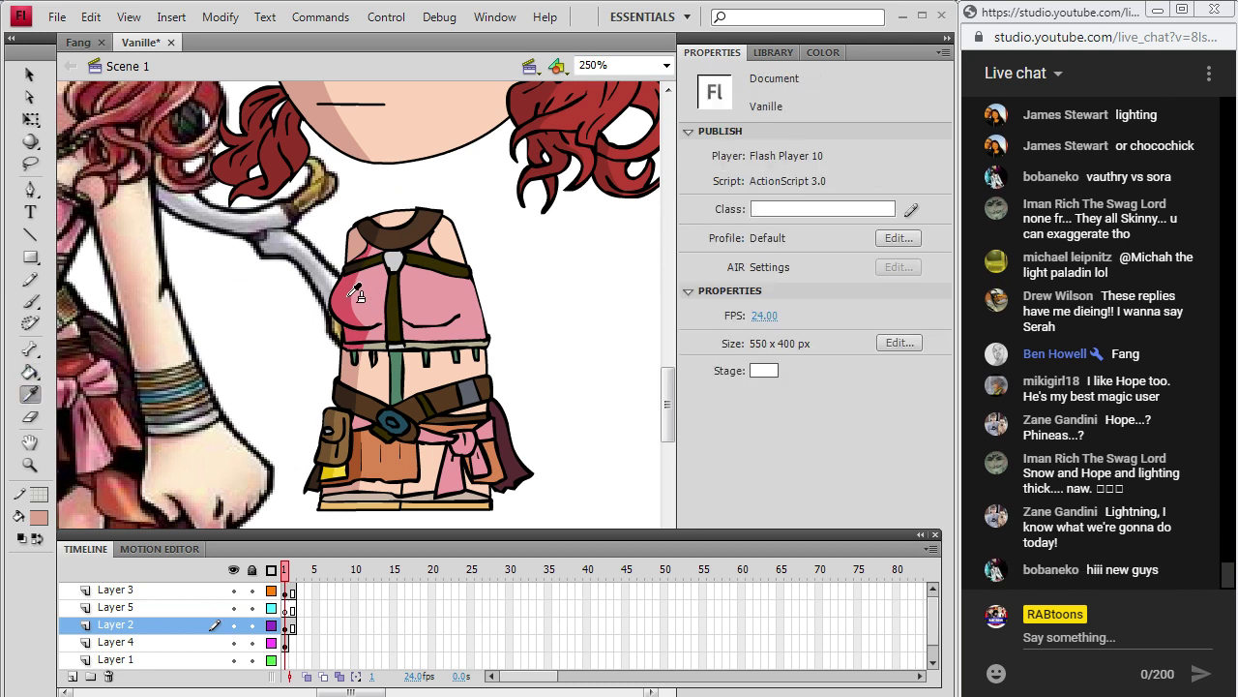
{"action": "left_click", "coordinate": [358, 298]}
{"action": "left_click", "coordinate": [30, 394]}
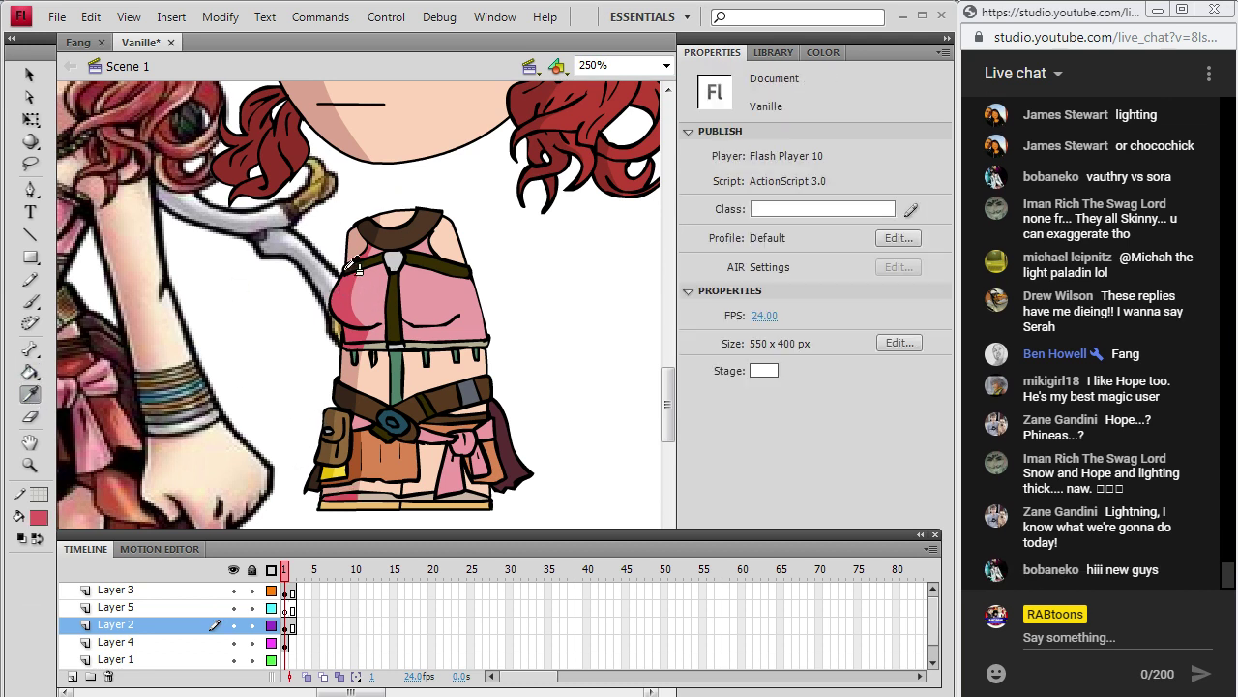
{"action": "left_click", "coordinate": [362, 429]}
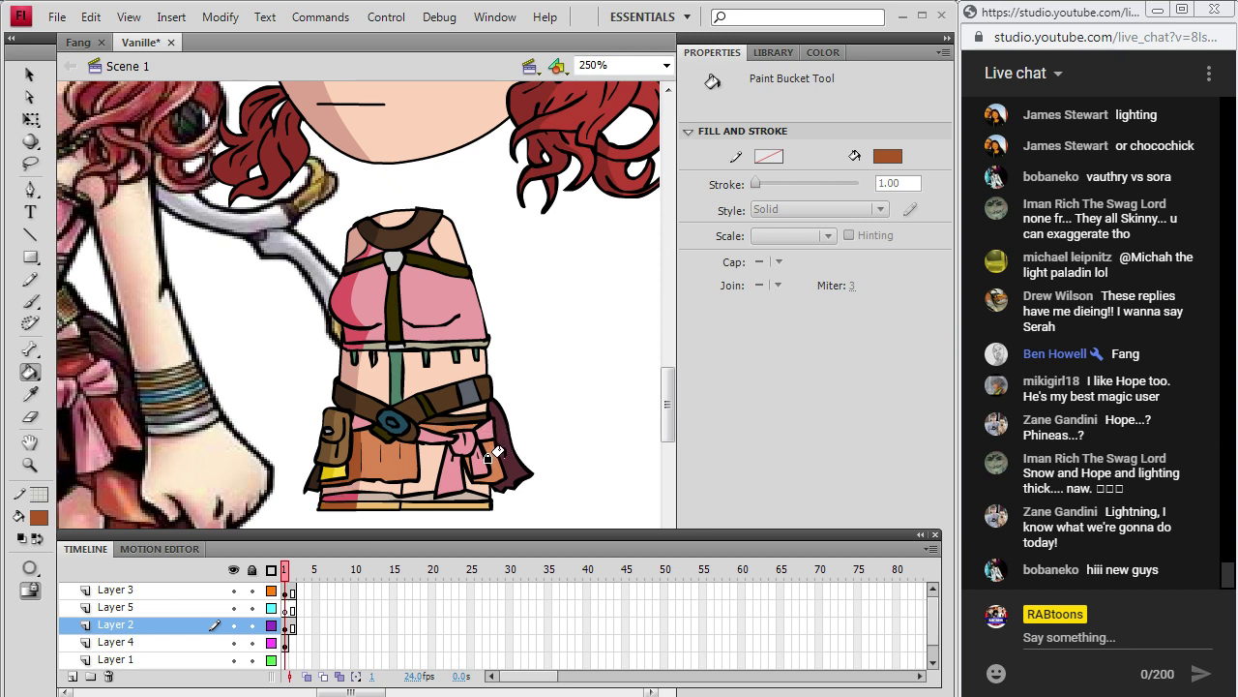
Set the fill colour to black for the Brush tool and make Layer 2 the active layer.
{"action": "left_click", "coordinate": [30, 279]}
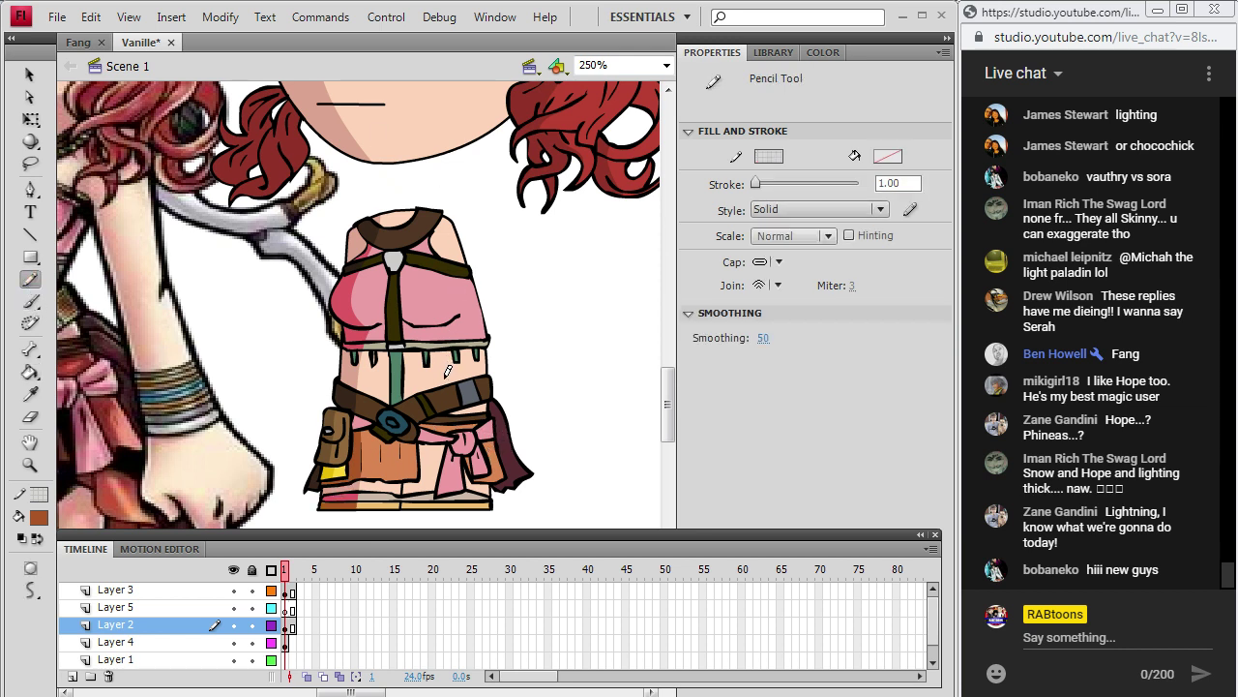
{"action": "left_click", "coordinate": [40, 517]}
{"action": "left_click", "coordinate": [43, 317]}
{"action": "left_click", "coordinate": [30, 300]}
{"action": "left_click", "coordinate": [286, 591]}
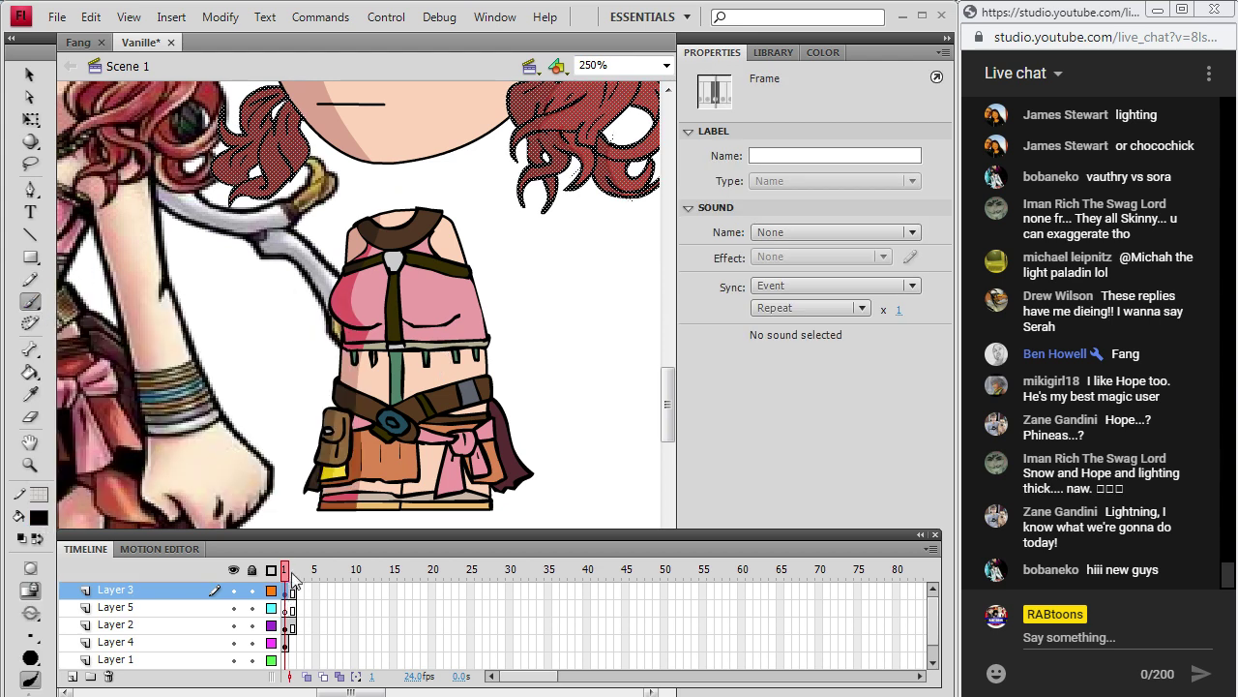
{"action": "left_click", "coordinate": [287, 624]}
{"action": "left_click", "coordinate": [405, 343]}
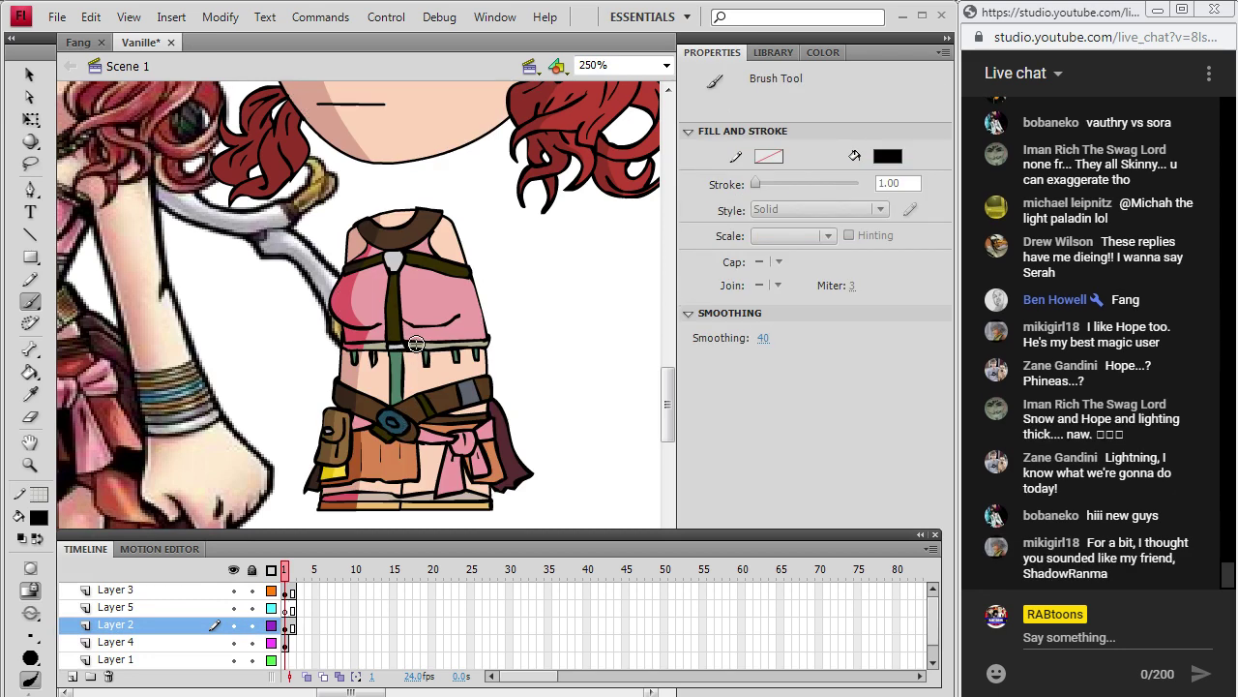
Set the stage zoom to 100% and delete the Vanille reference picture from Layer 4.
{"action": "left_click_drag", "start_coordinate": [666, 403], "coordinate": [668, 360]}
{"action": "left_click", "coordinate": [666, 65]}
{"action": "left_click", "coordinate": [636, 146]}
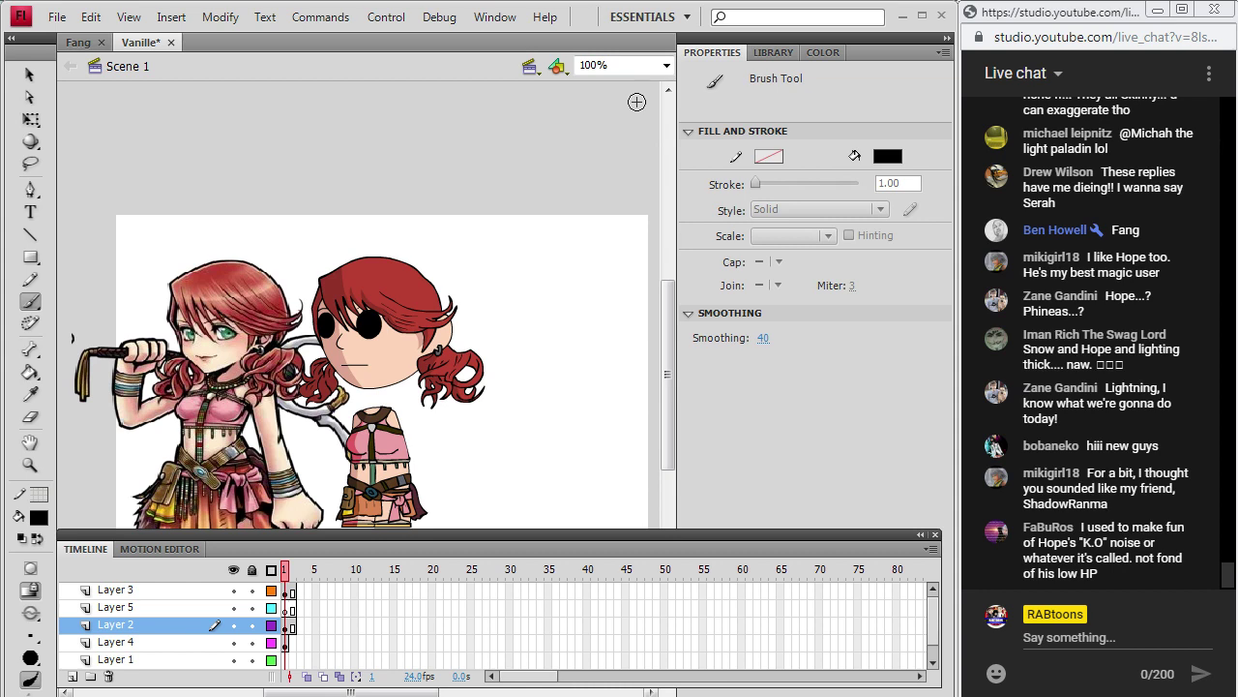
{"action": "left_click", "coordinate": [30, 75]}
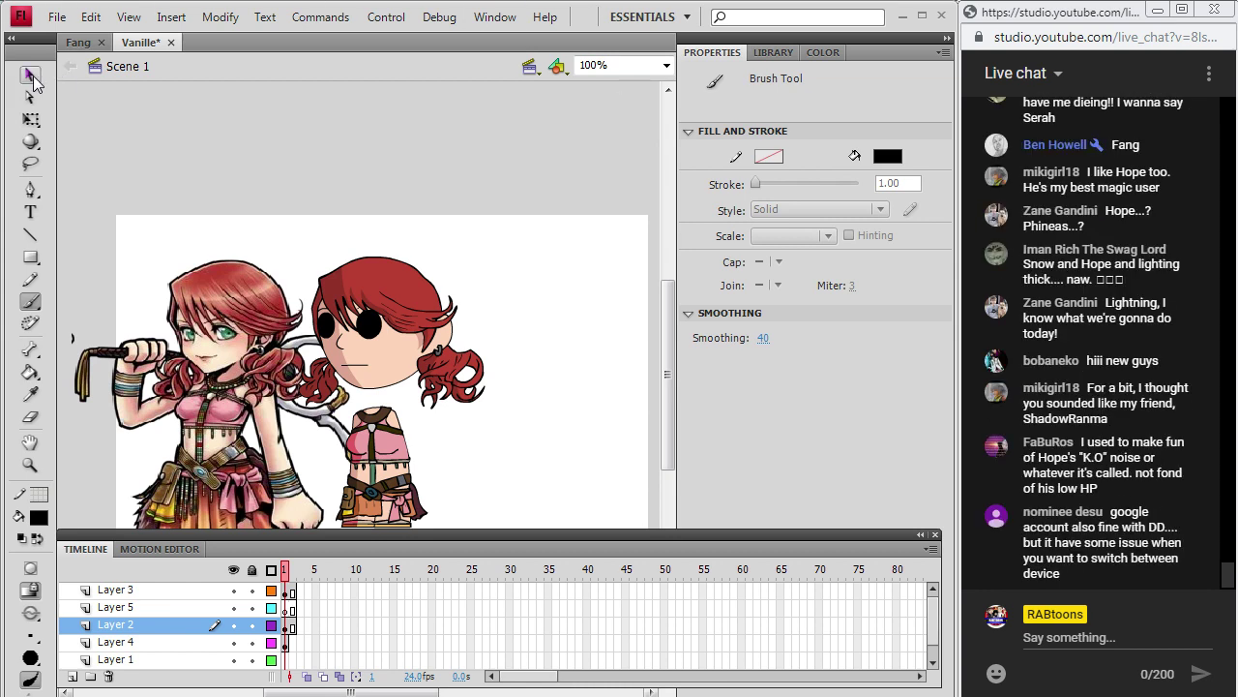
{"action": "scroll", "coordinate": [204, 368], "scroll_direction": "down", "scroll_amount": 2}
{"action": "left_click", "coordinate": [218, 319]}
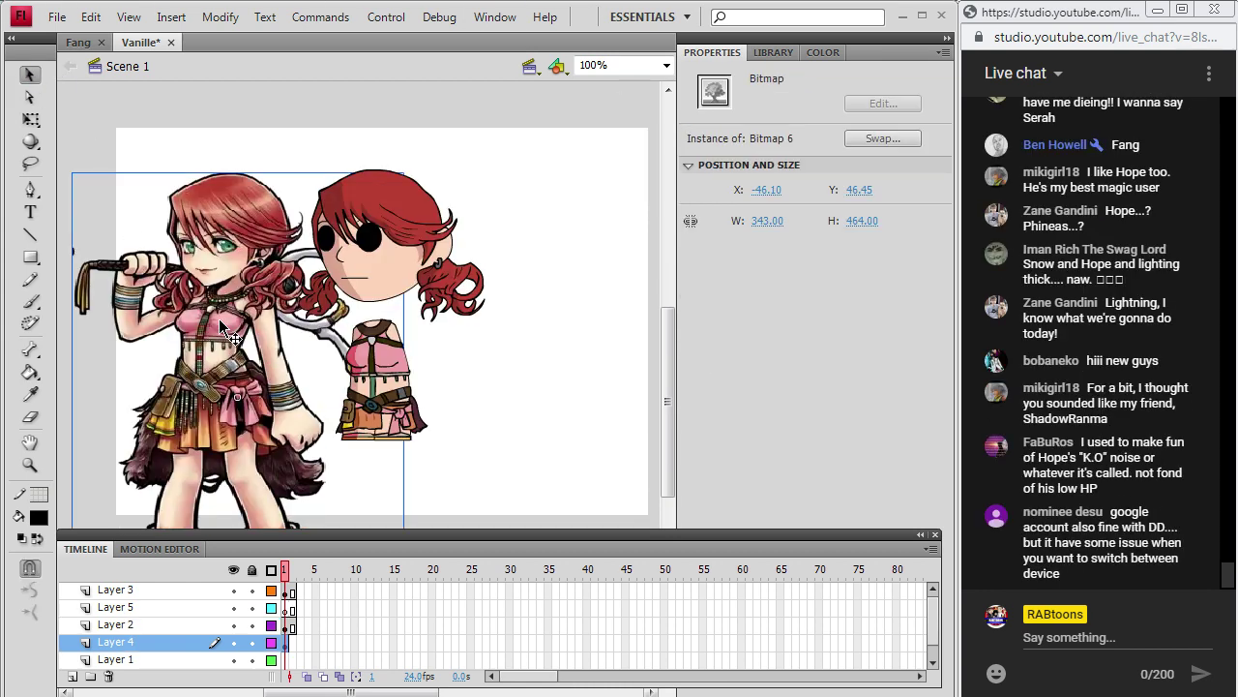
{"action": "key", "text": "Delete"}
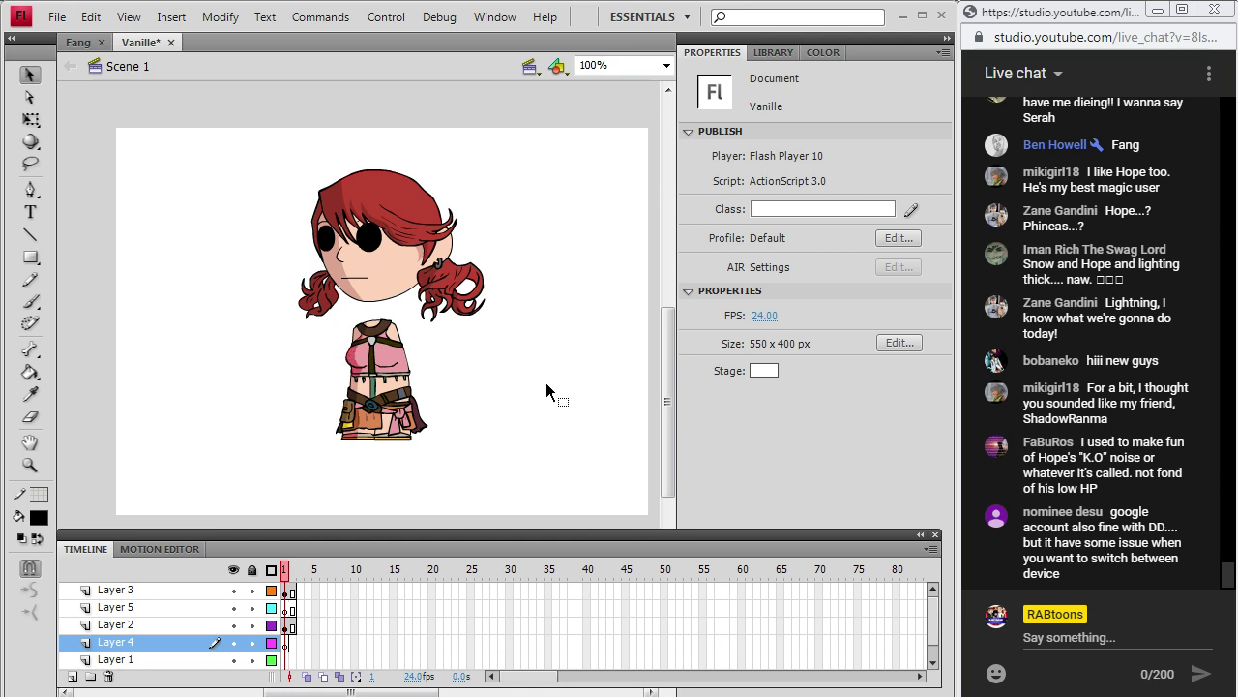
Save the Vanille document.
{"action": "left_click_drag", "start_coordinate": [665, 380], "coordinate": [671, 375]}
{"action": "left_click", "coordinate": [57, 16]}
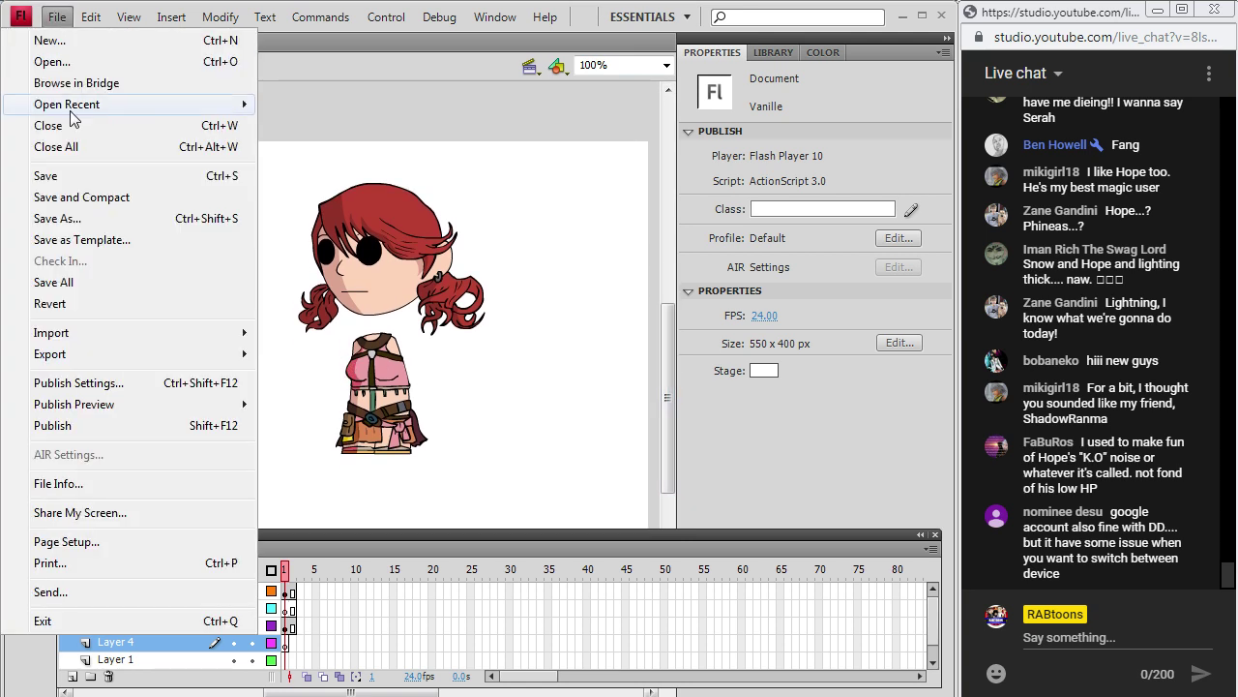
{"action": "left_click", "coordinate": [74, 170]}
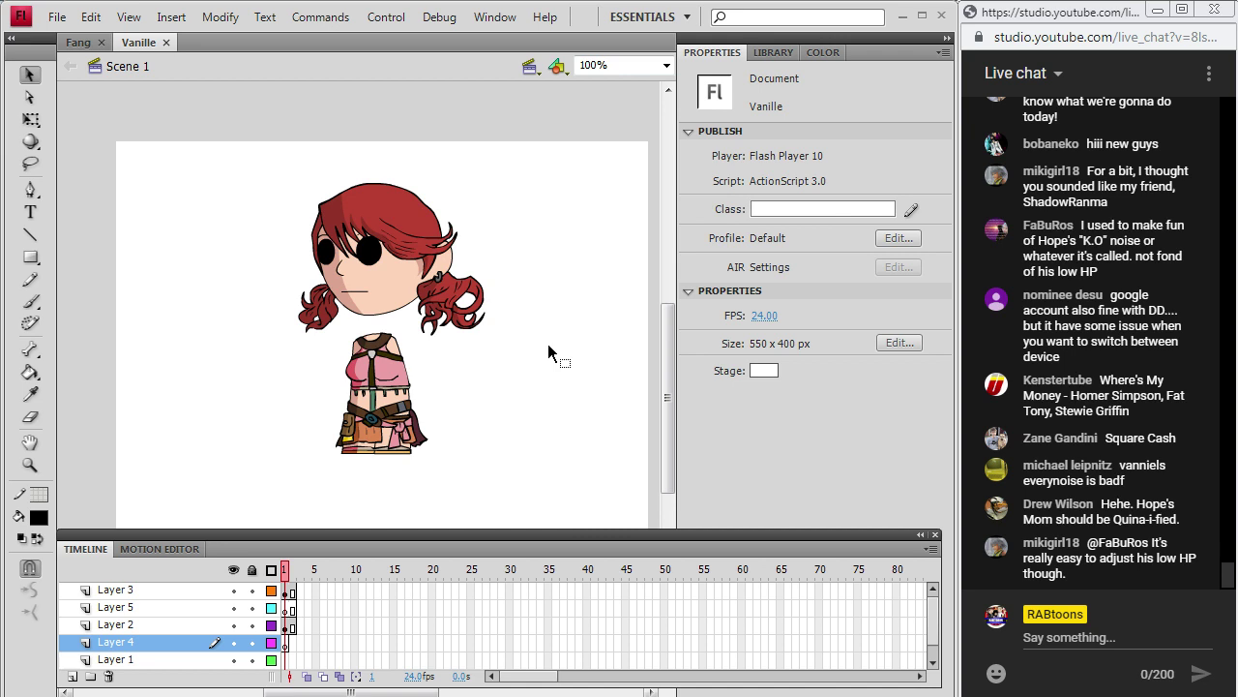
Switch to the Chrome browser and close the Vanille image search results tab.
{"action": "left_click", "coordinate": [58, 17]}
{"action": "left_click", "coordinate": [418, 101]}
{"action": "key", "text": "alt+Tab"}
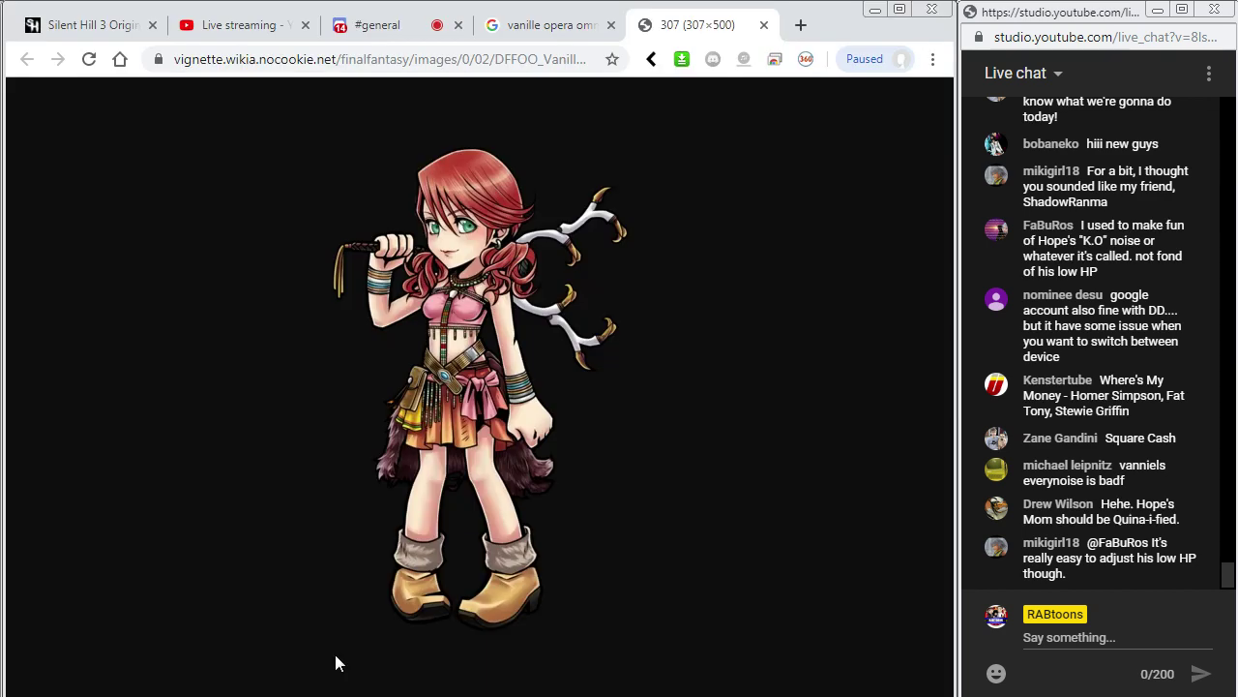
{"action": "left_click", "coordinate": [572, 31]}
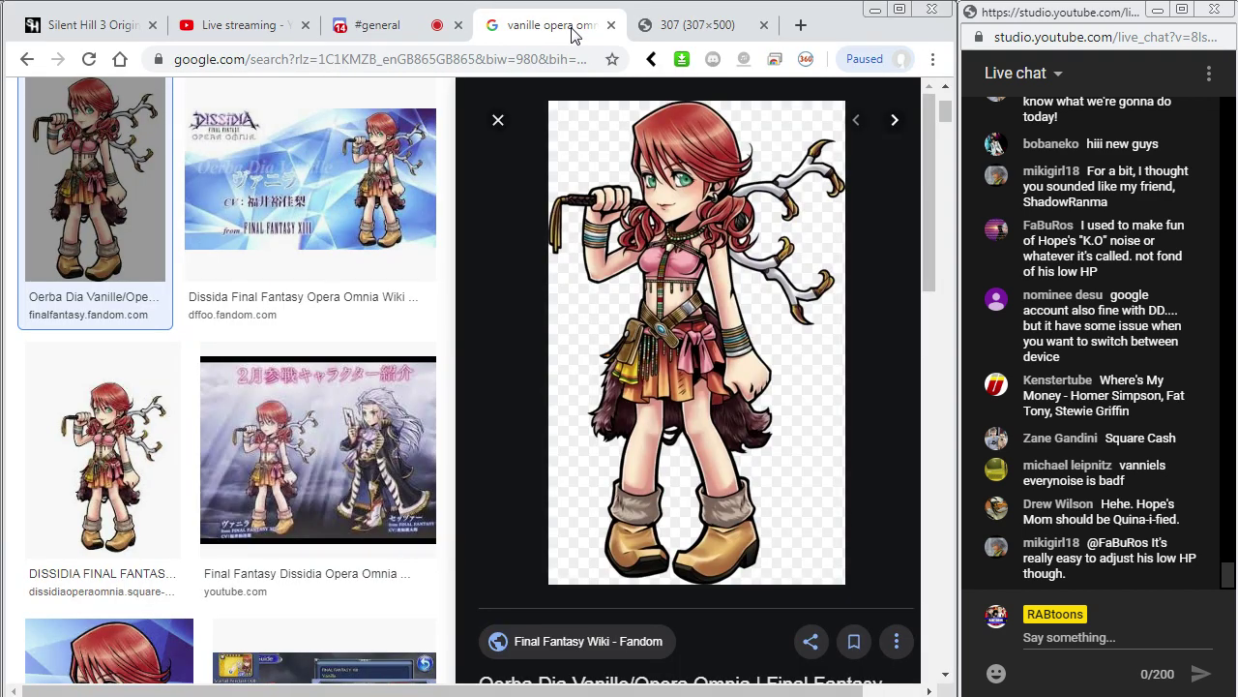
{"action": "middle_click", "coordinate": [573, 31]}
Search Google for "gadot" in the tab showing the Vanille reference image.
{"action": "left_click", "coordinate": [484, 60]}
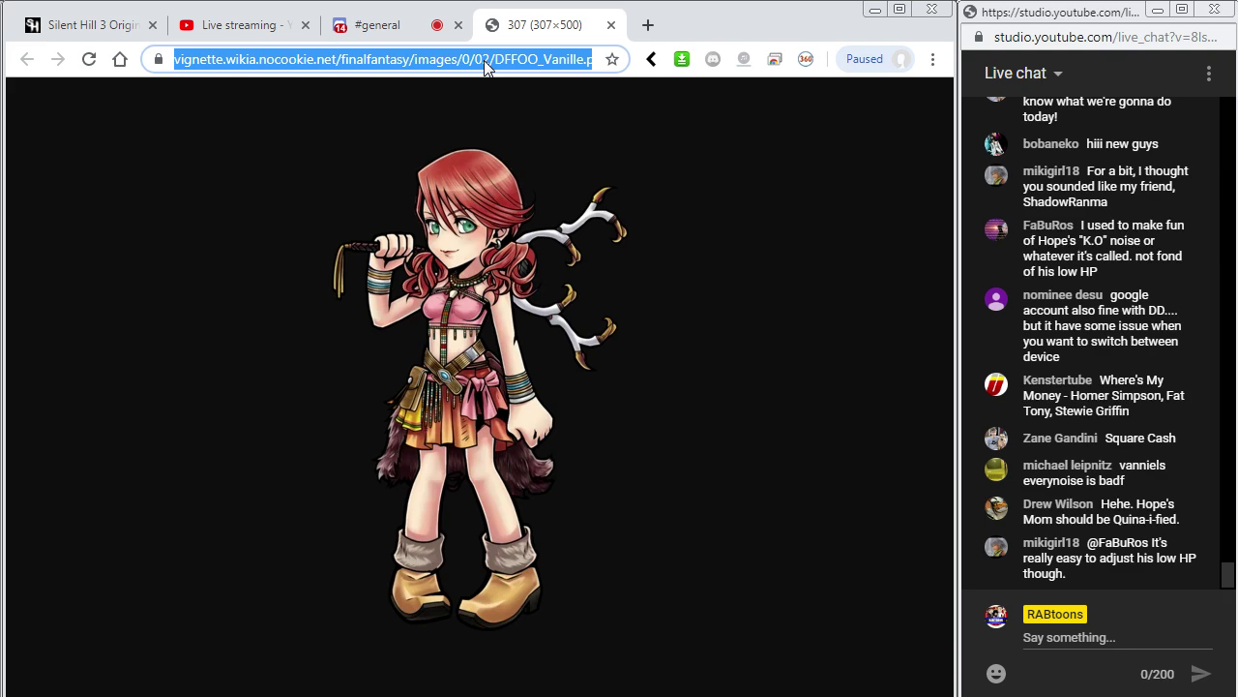
{"action": "type", "text": "gadot"}
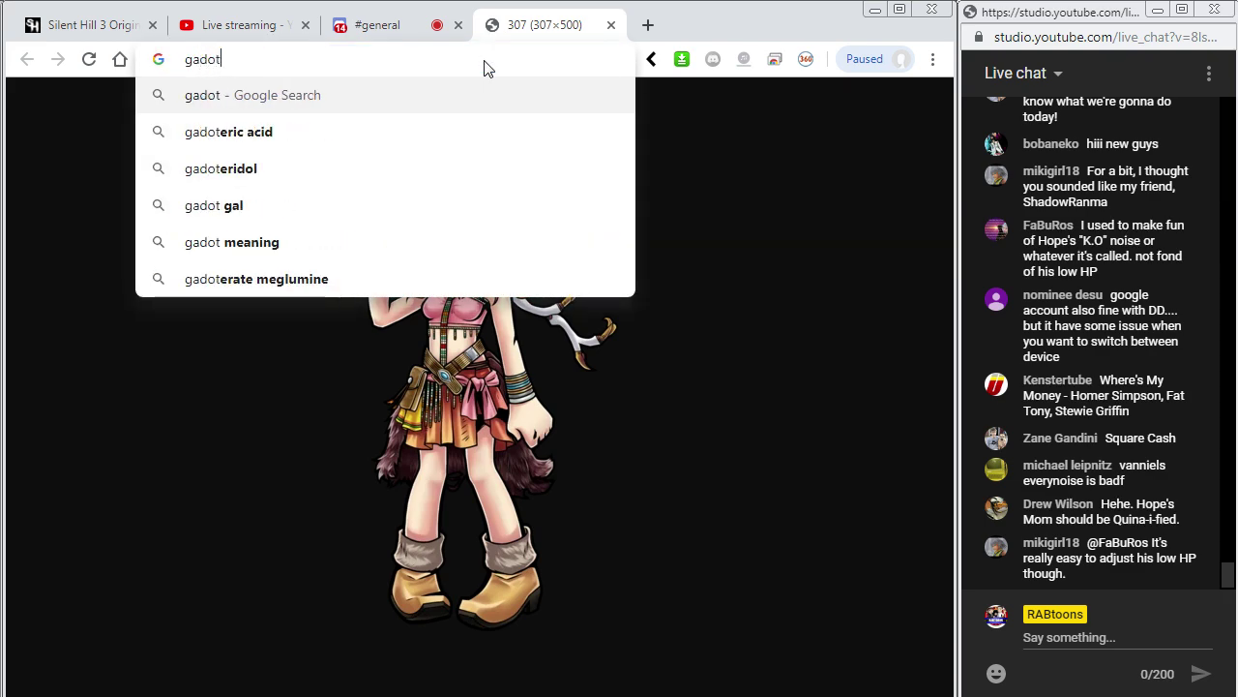
{"action": "key", "text": "Return"}
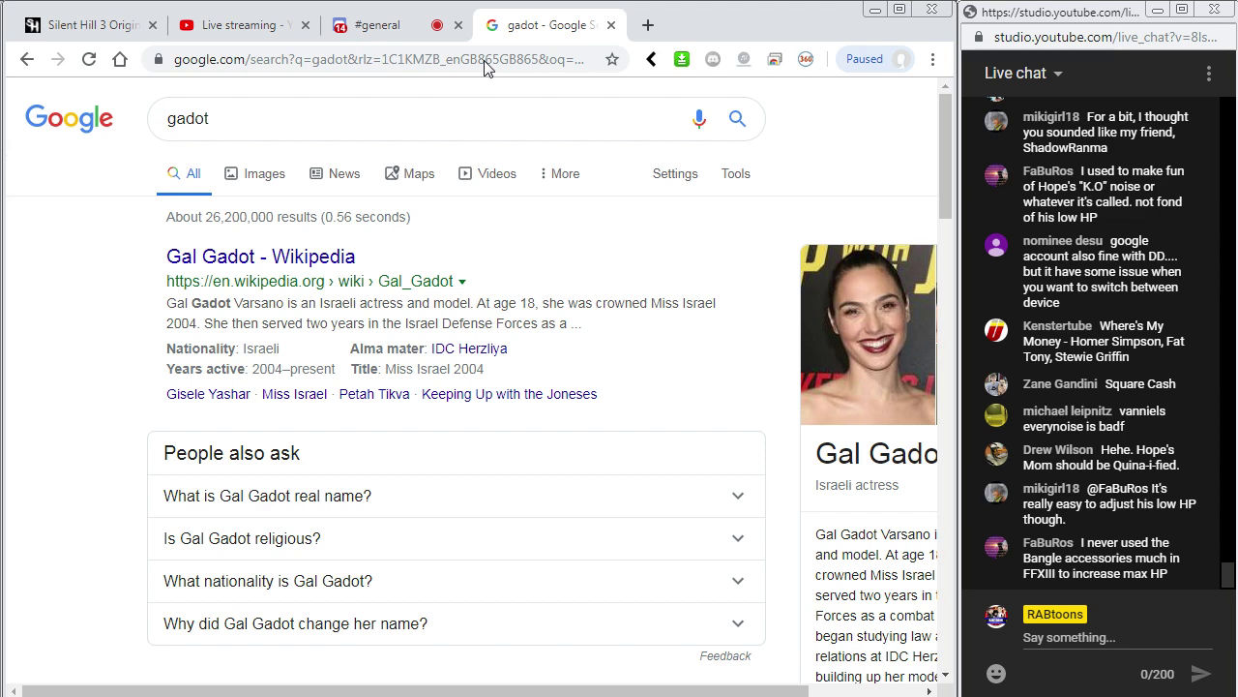
Refine the Google search to "gadot ffxiii".
{"action": "scroll", "coordinate": [455, 691], "scroll_direction": "right", "scroll_amount": 3}
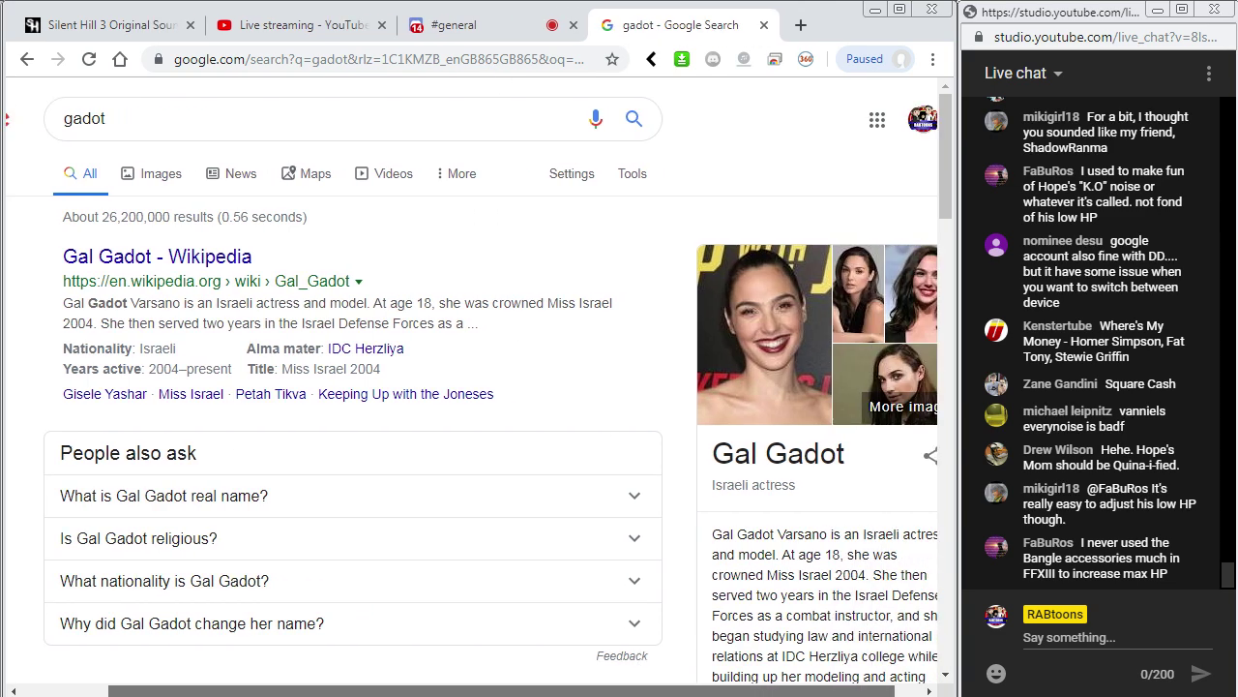
{"action": "scroll", "coordinate": [455, 691], "scroll_direction": "right", "scroll_amount": 1}
{"action": "scroll", "coordinate": [320, 279], "scroll_direction": "left", "scroll_amount": 4}
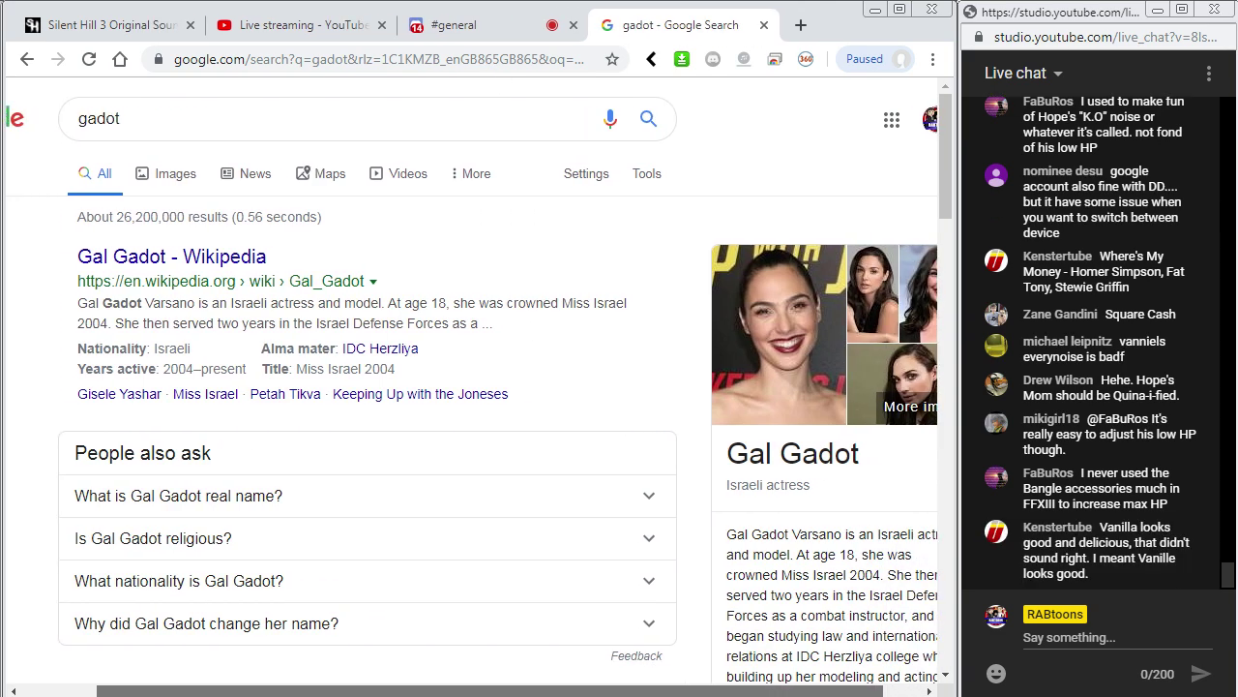
{"action": "left_click", "coordinate": [207, 122]}
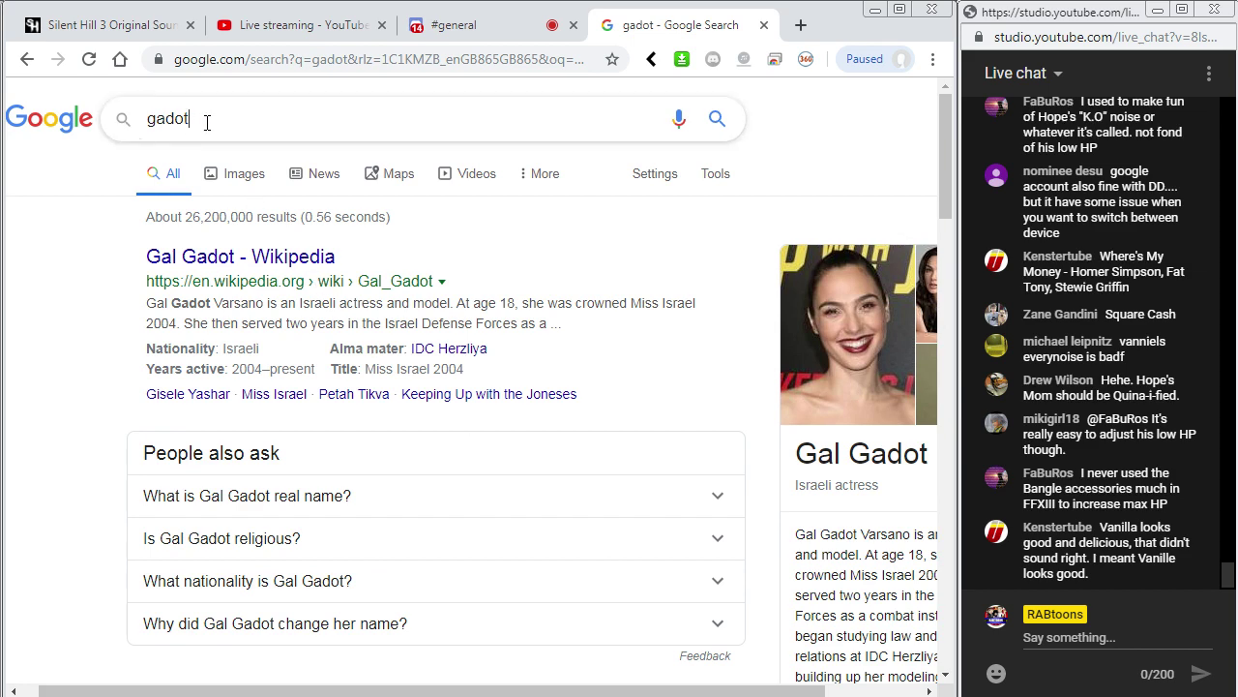
{"action": "type", "text": "ffxiii"}
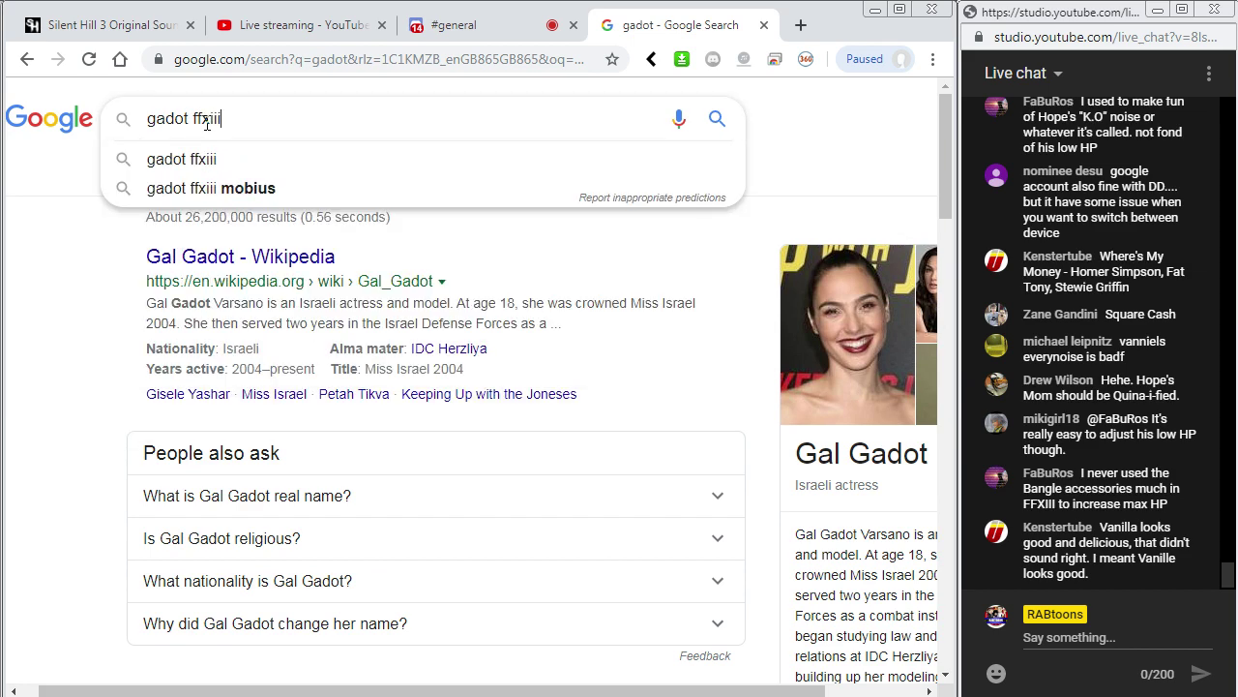
{"action": "key", "text": "Return"}
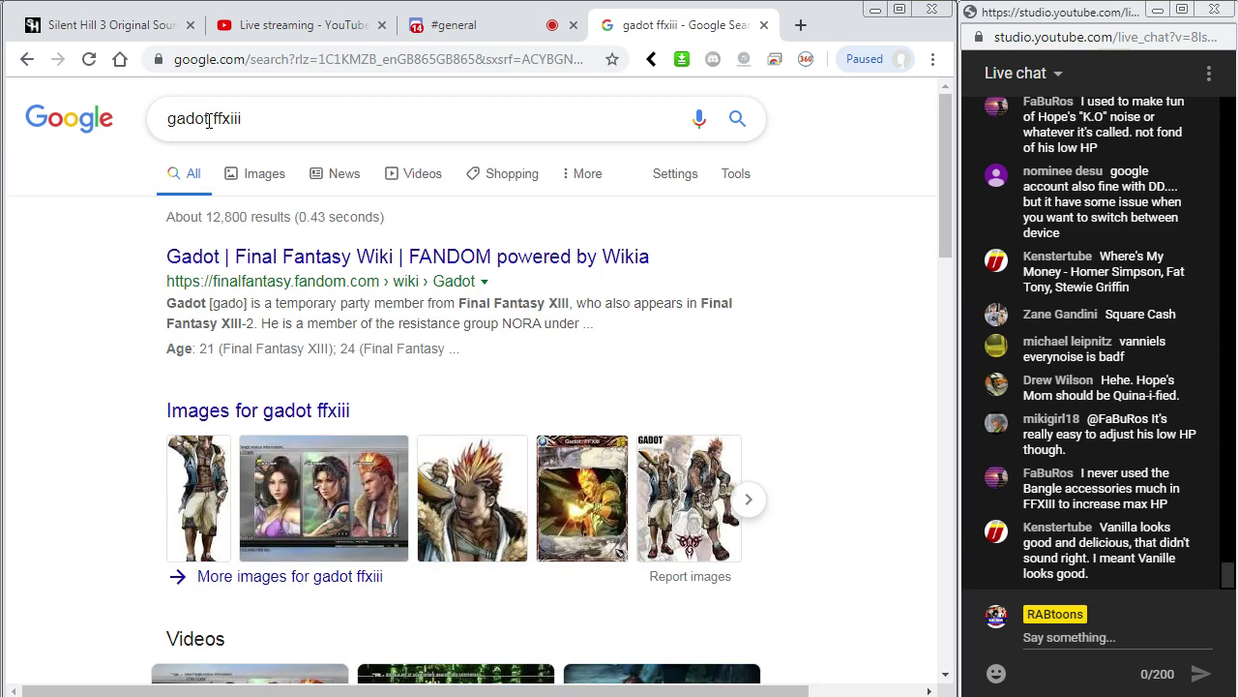
Open the Final Fantasy Wiki page for Gadot from the image results and display its full-body character picture on its own.
{"action": "left_click", "coordinate": [218, 470]}
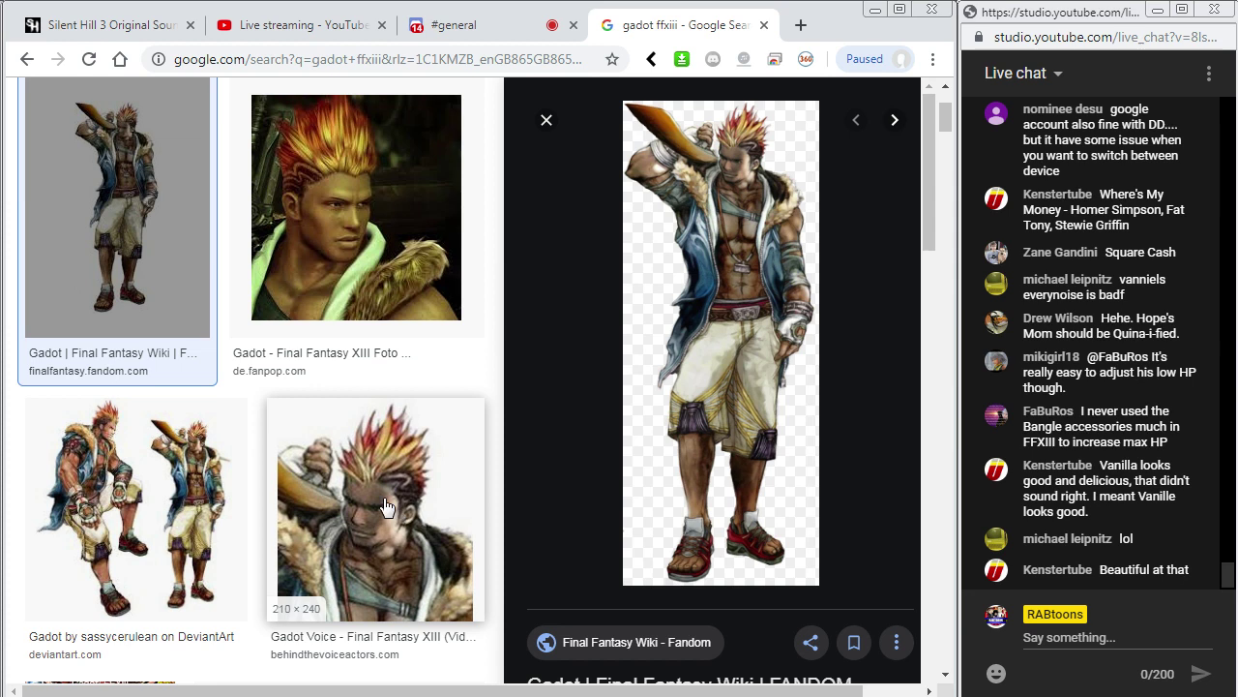
{"action": "middle_click", "coordinate": [754, 215]}
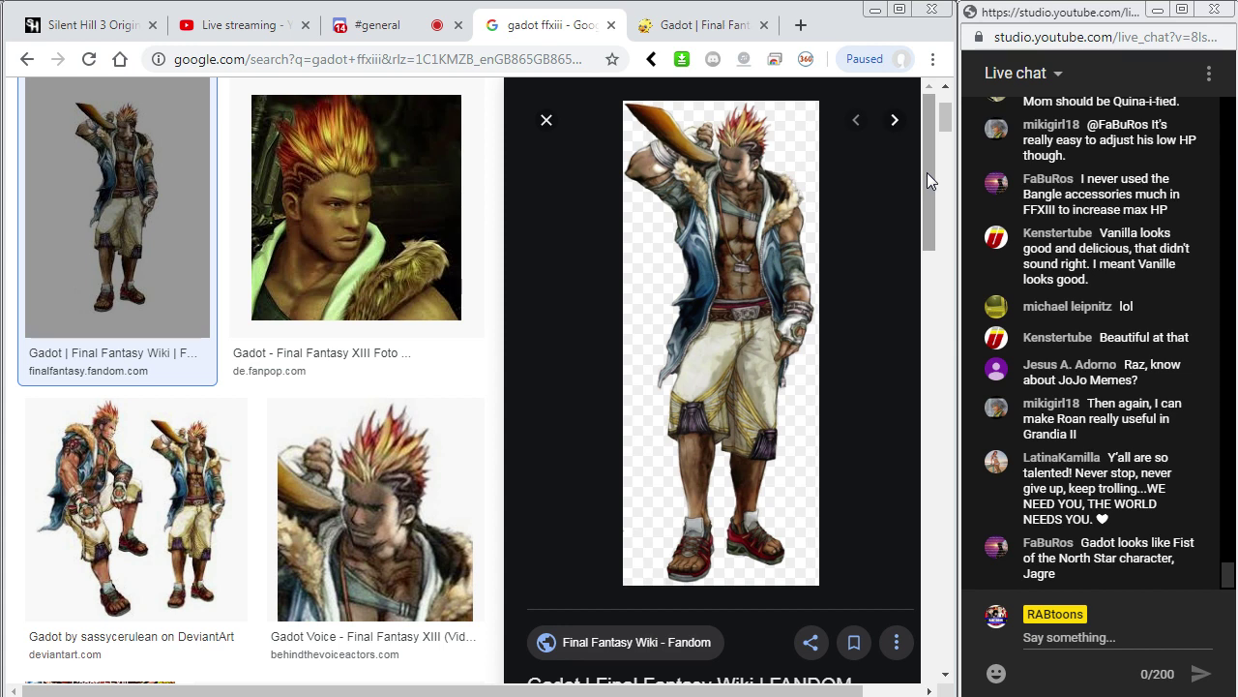
{"action": "left_click", "coordinate": [688, 29]}
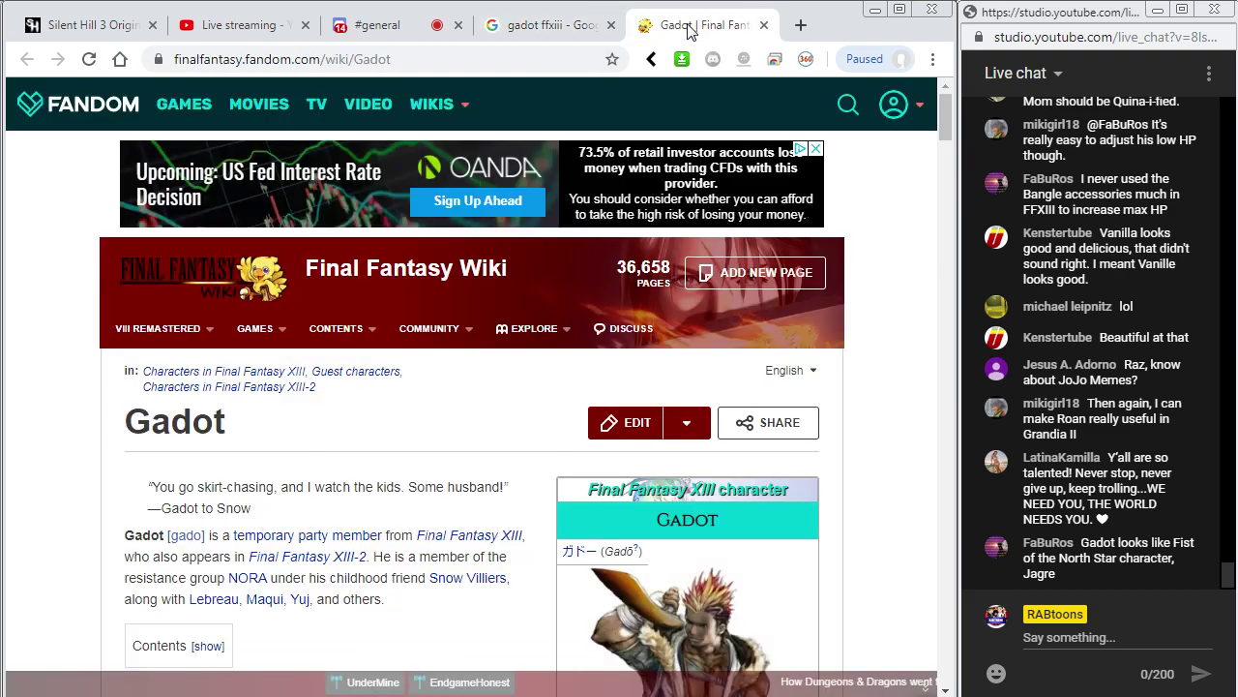
{"action": "scroll", "coordinate": [718, 426], "scroll_direction": "down", "scroll_amount": 3}
{"action": "left_click", "coordinate": [716, 351]}
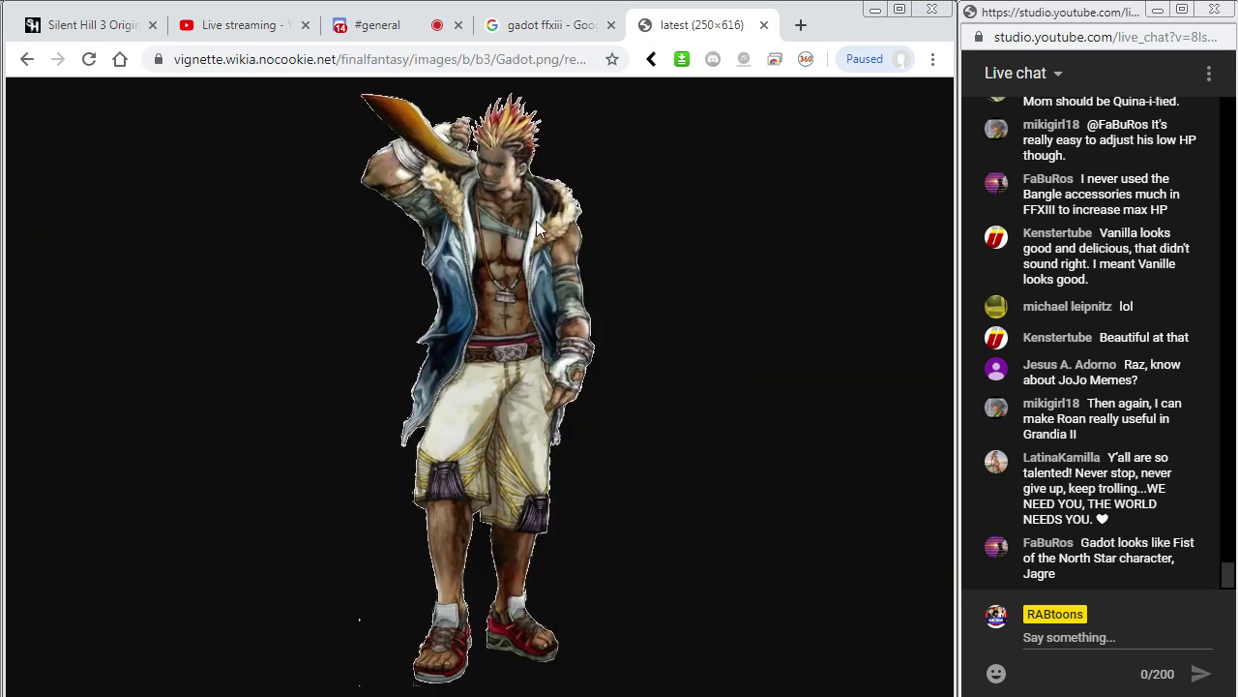
Open the Fanpop Gadot portrait from the image results as a standalone picture in a new tab.
{"action": "left_click", "coordinate": [527, 25]}
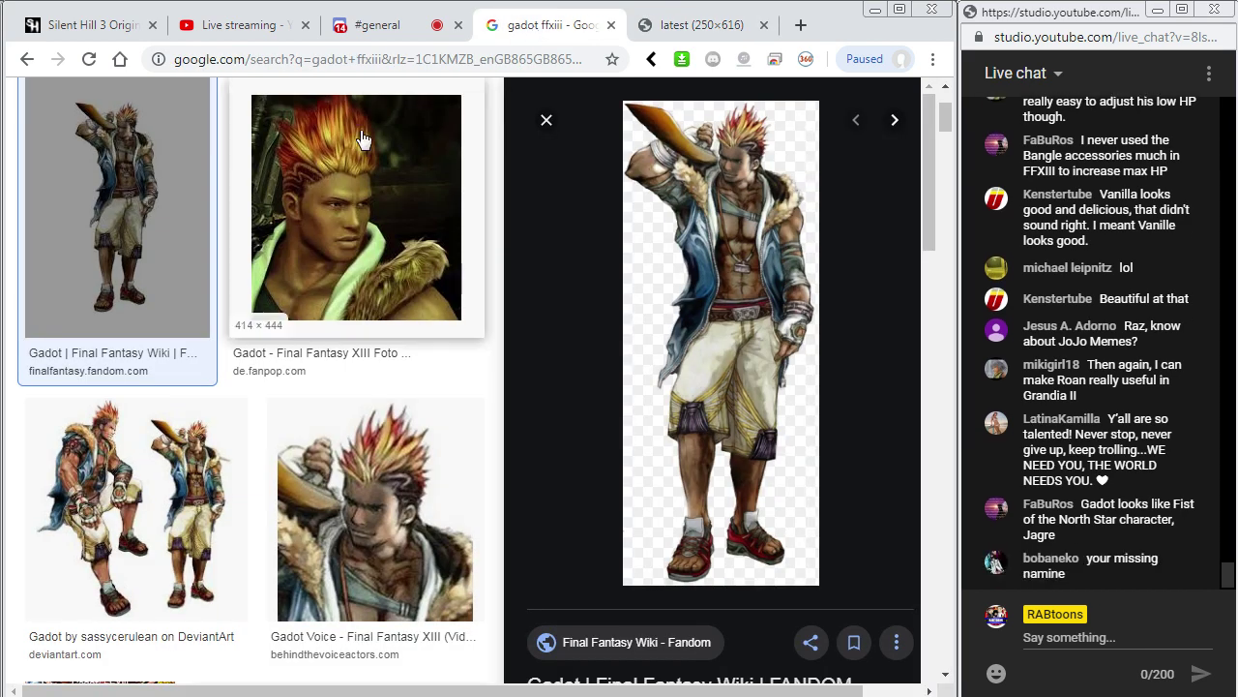
{"action": "middle_click", "coordinate": [316, 225]}
{"action": "left_click", "coordinate": [725, 25]}
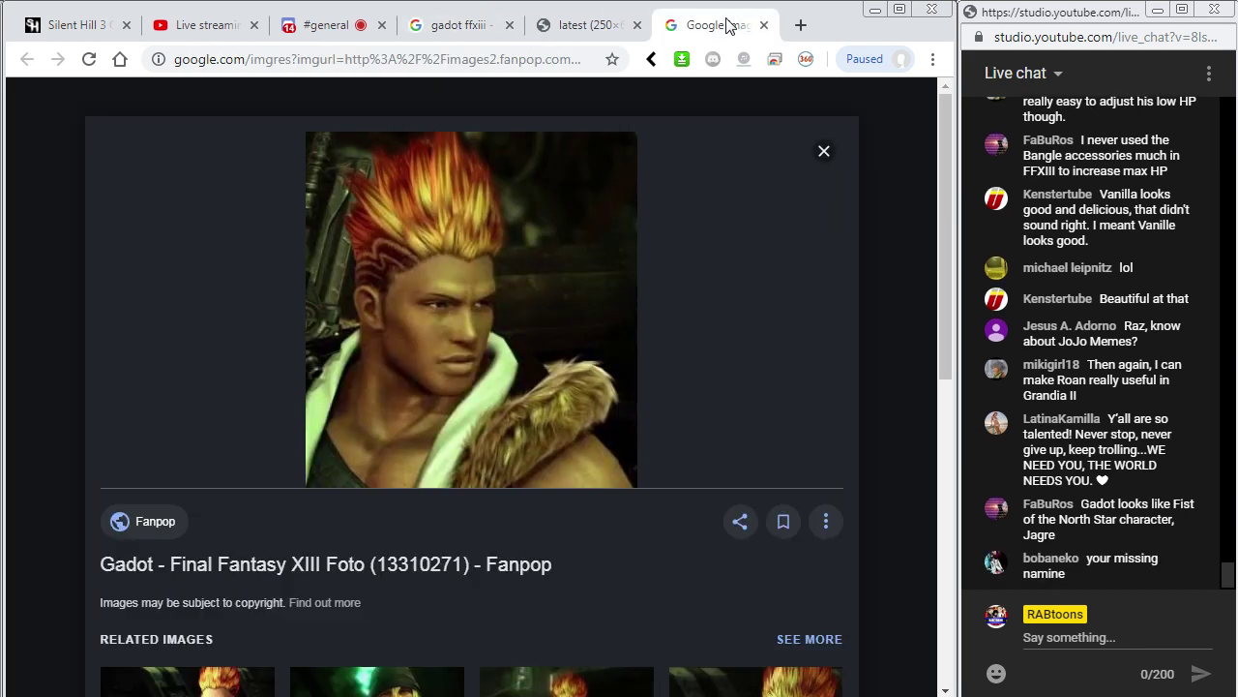
{"action": "right_click", "coordinate": [453, 270]}
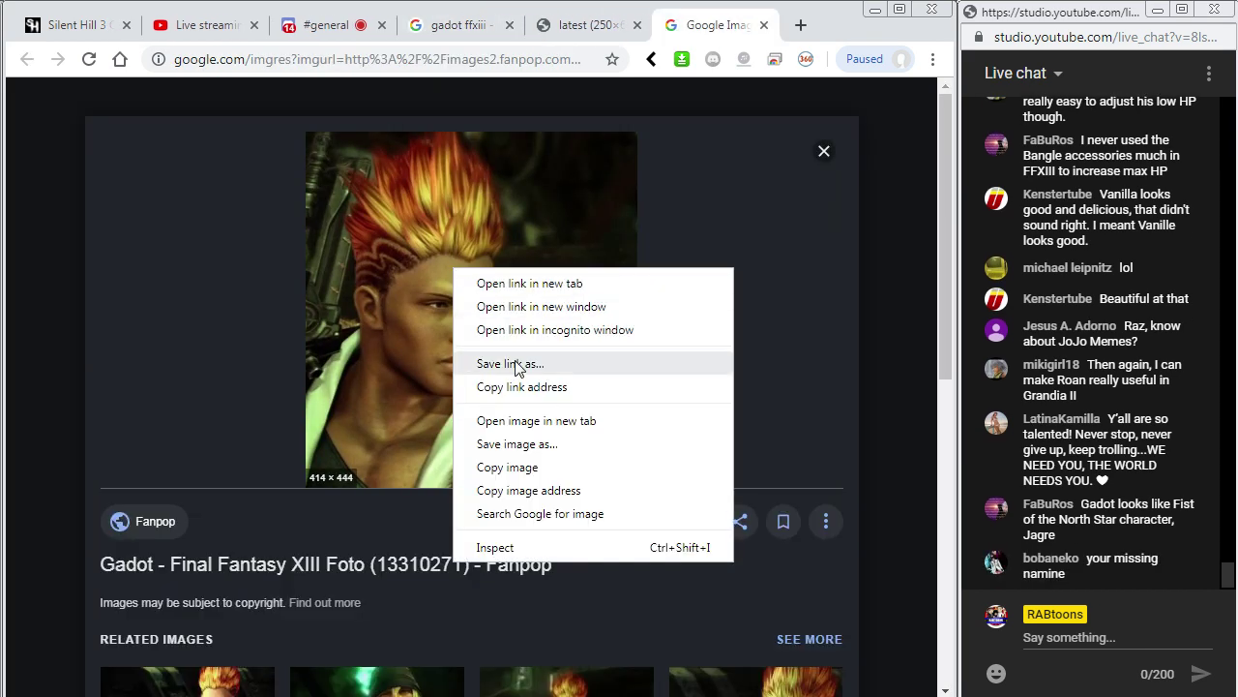
{"action": "left_click", "coordinate": [513, 423]}
{"action": "left_click", "coordinate": [690, 34]}
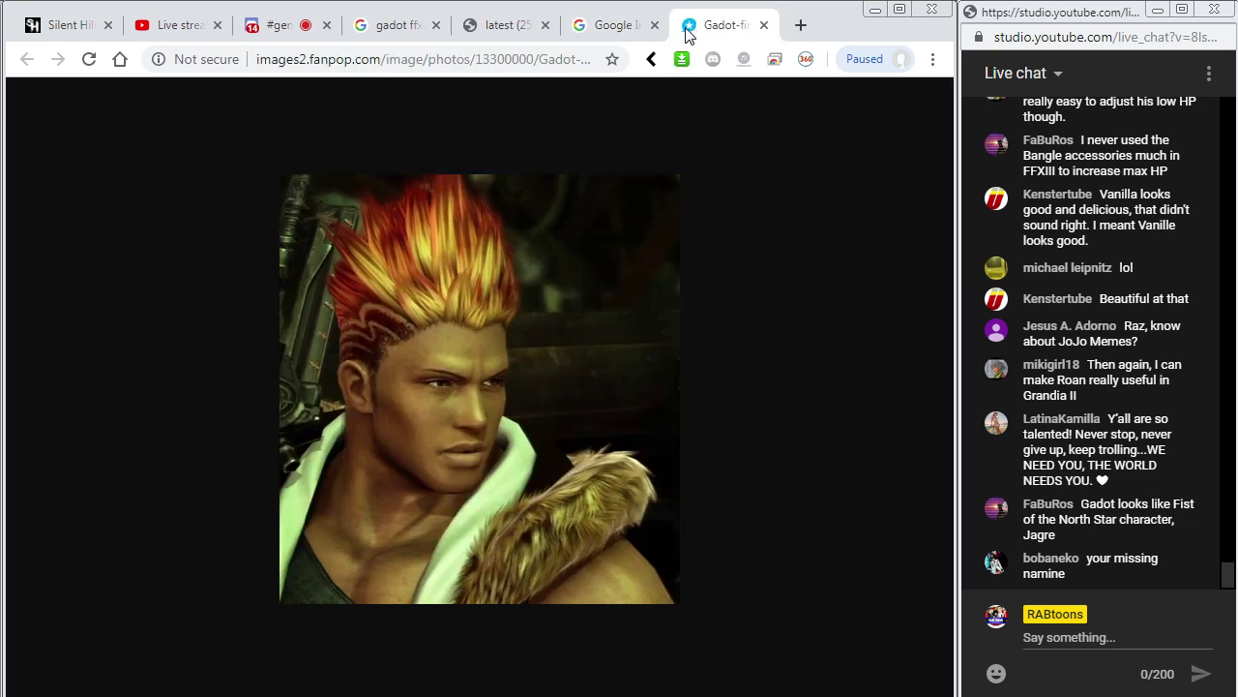
Compare the full-body picture with the Fanpop portrait and copy the portrait image.
{"action": "left_click", "coordinate": [617, 32]}
{"action": "left_click", "coordinate": [484, 29]}
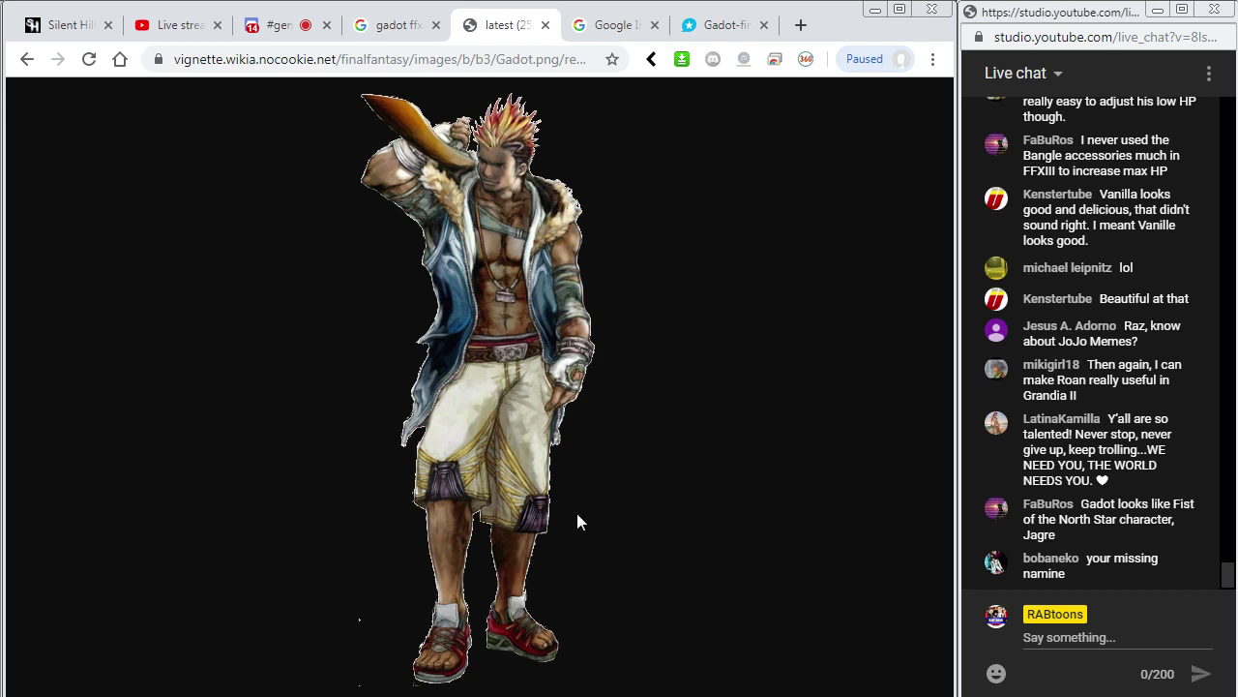
{"action": "left_click", "coordinate": [718, 29]}
{"action": "right_click", "coordinate": [404, 261]}
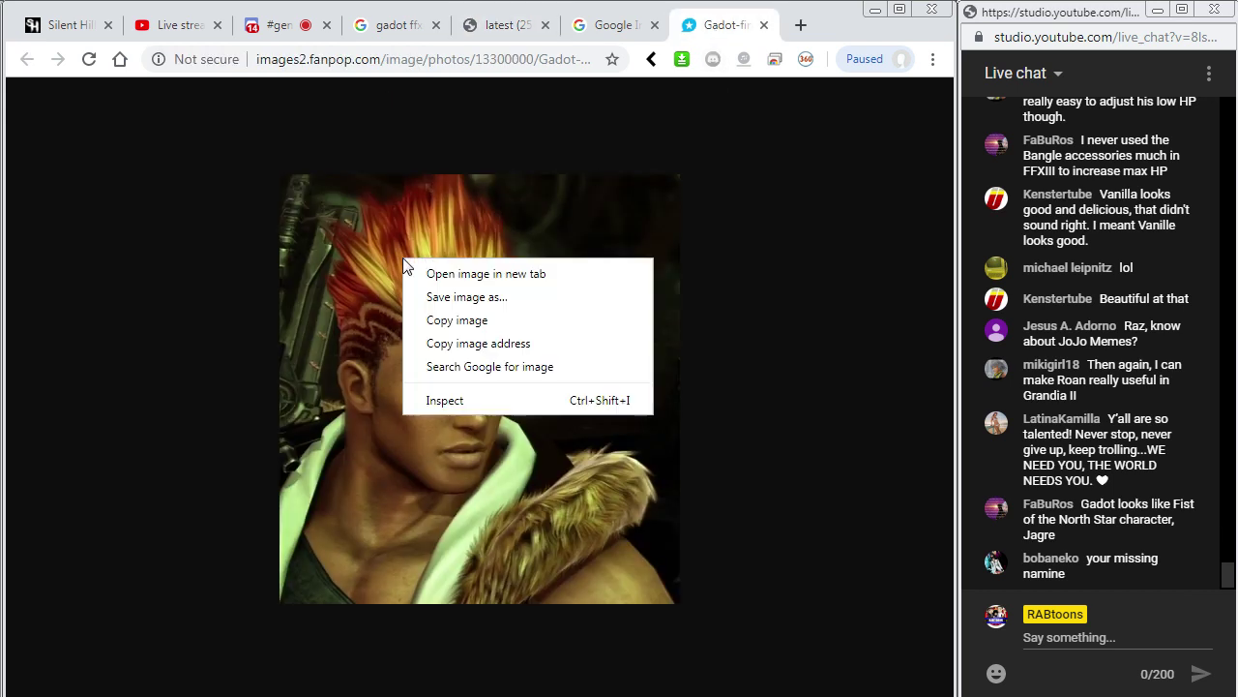
{"action": "left_click", "coordinate": [457, 323]}
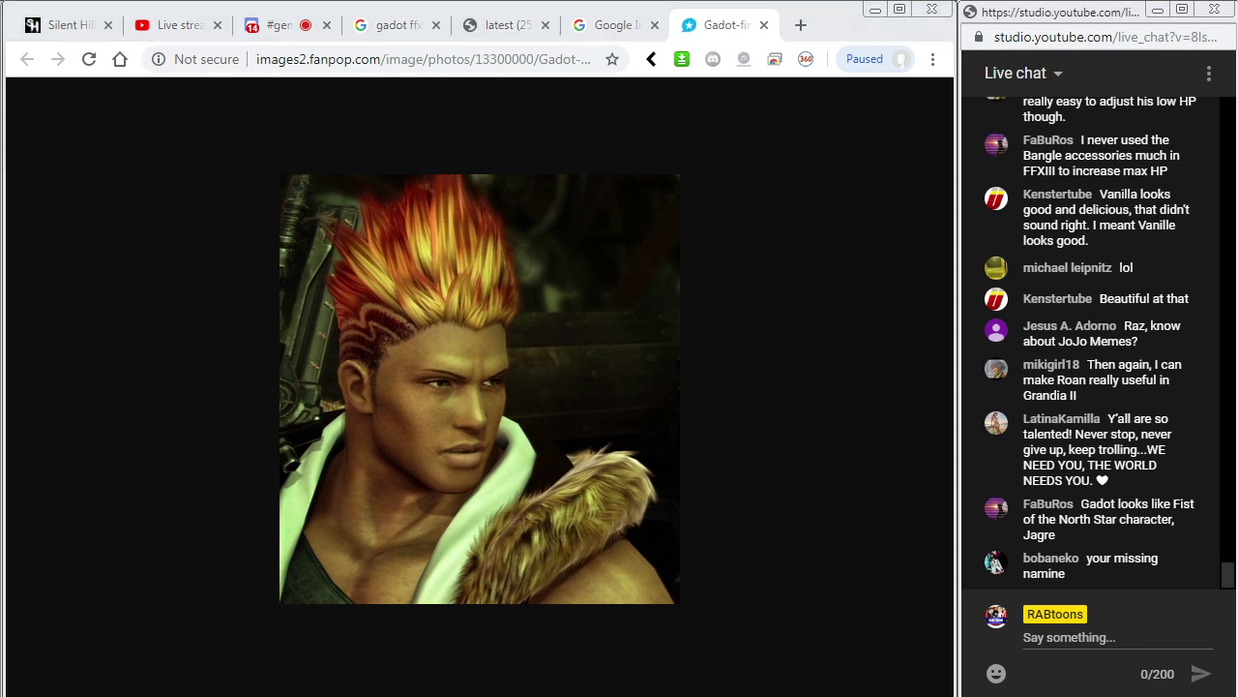
Switch to Flash and open the Rabtoon Model Template file from the Rabtoons Games folder.
{"action": "key", "text": "alt+Tab"}
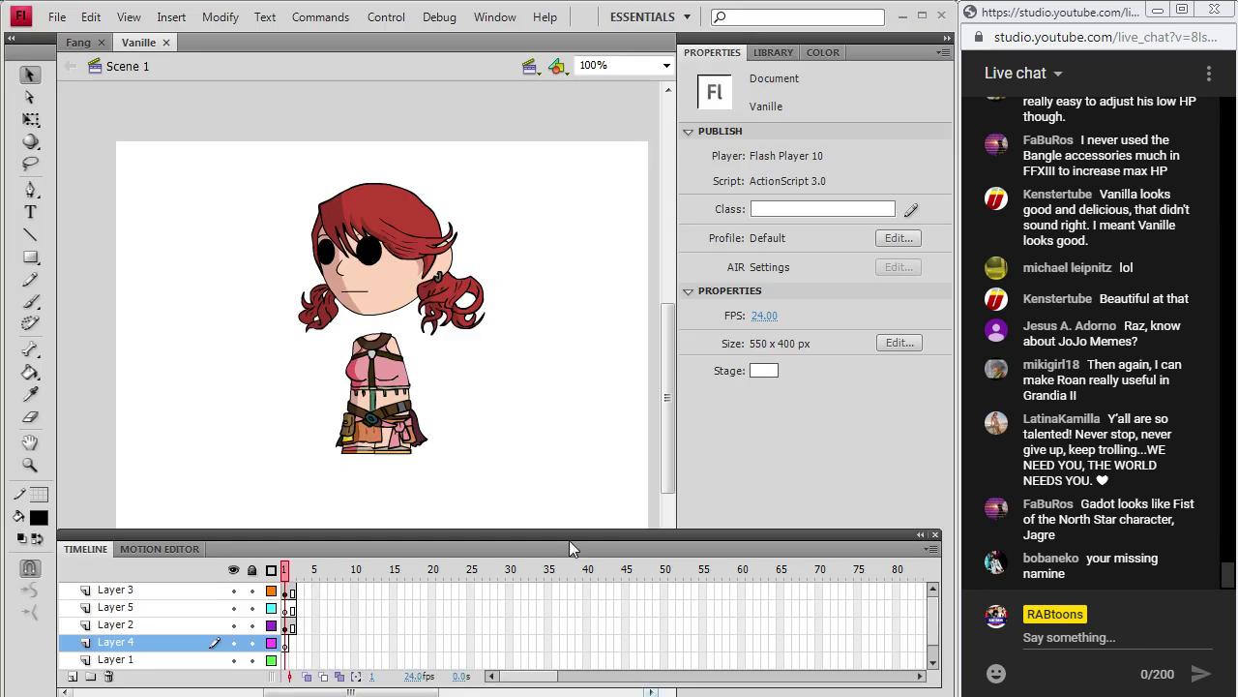
{"action": "left_click", "coordinate": [57, 17]}
{"action": "left_click", "coordinate": [54, 61]}
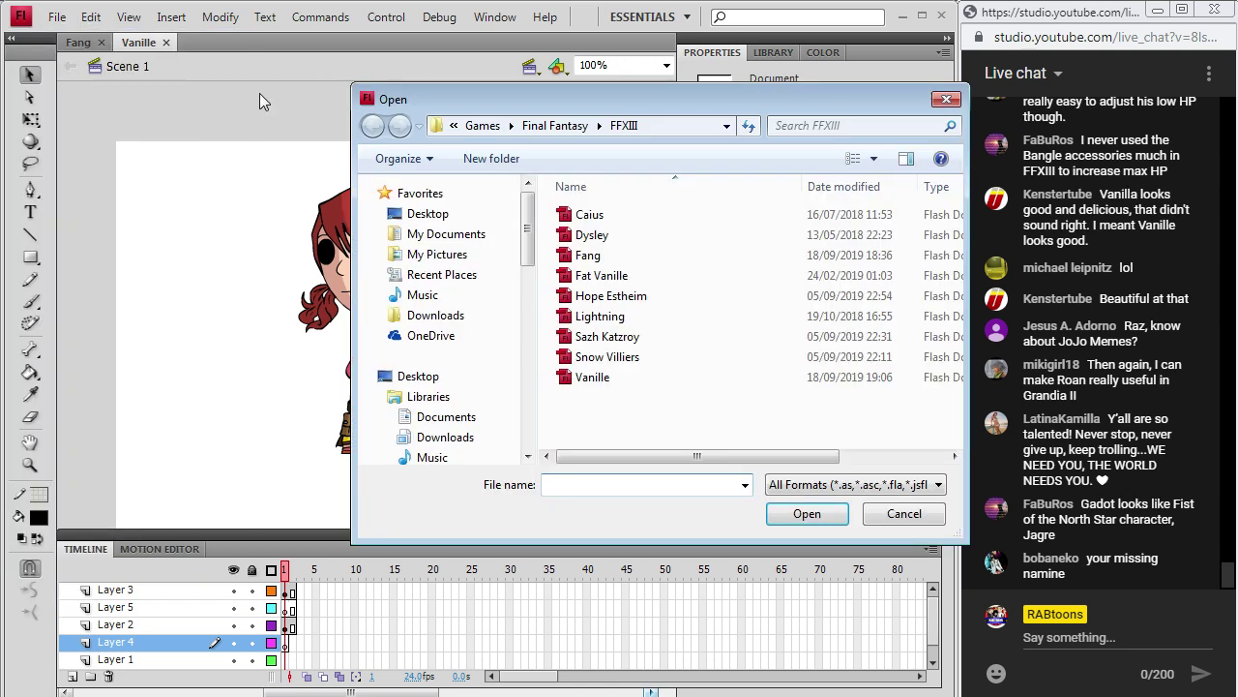
{"action": "left_click", "coordinate": [554, 126]}
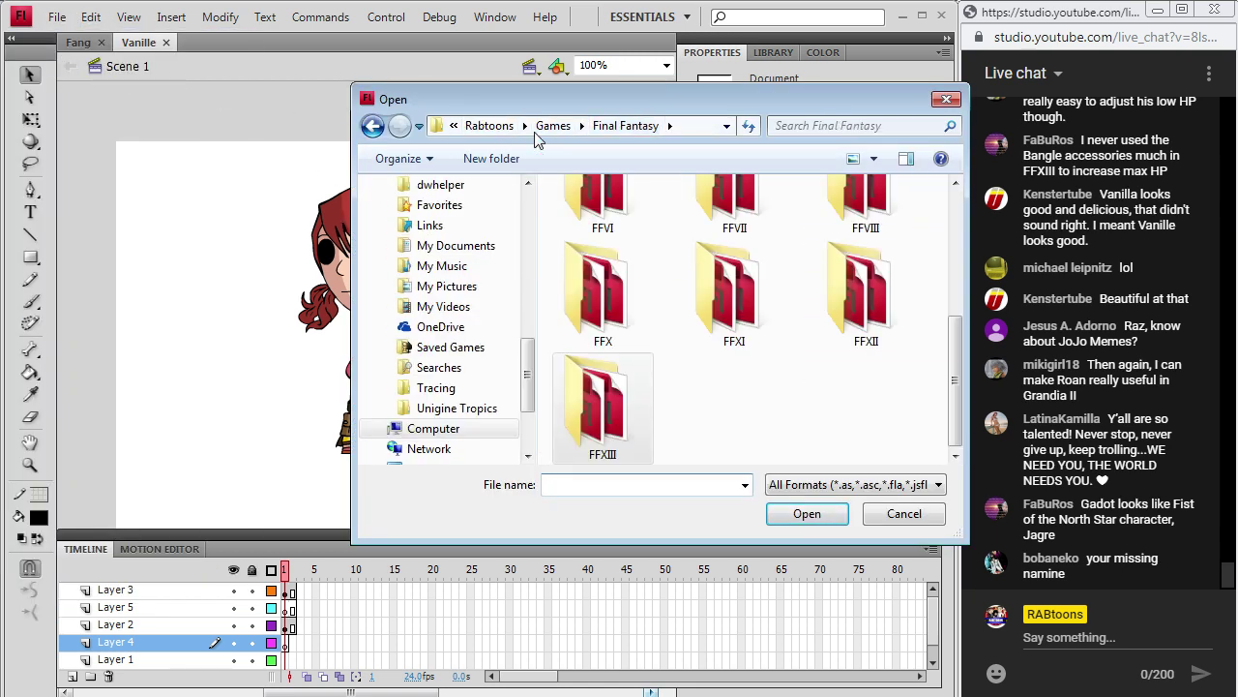
{"action": "left_click", "coordinate": [553, 126]}
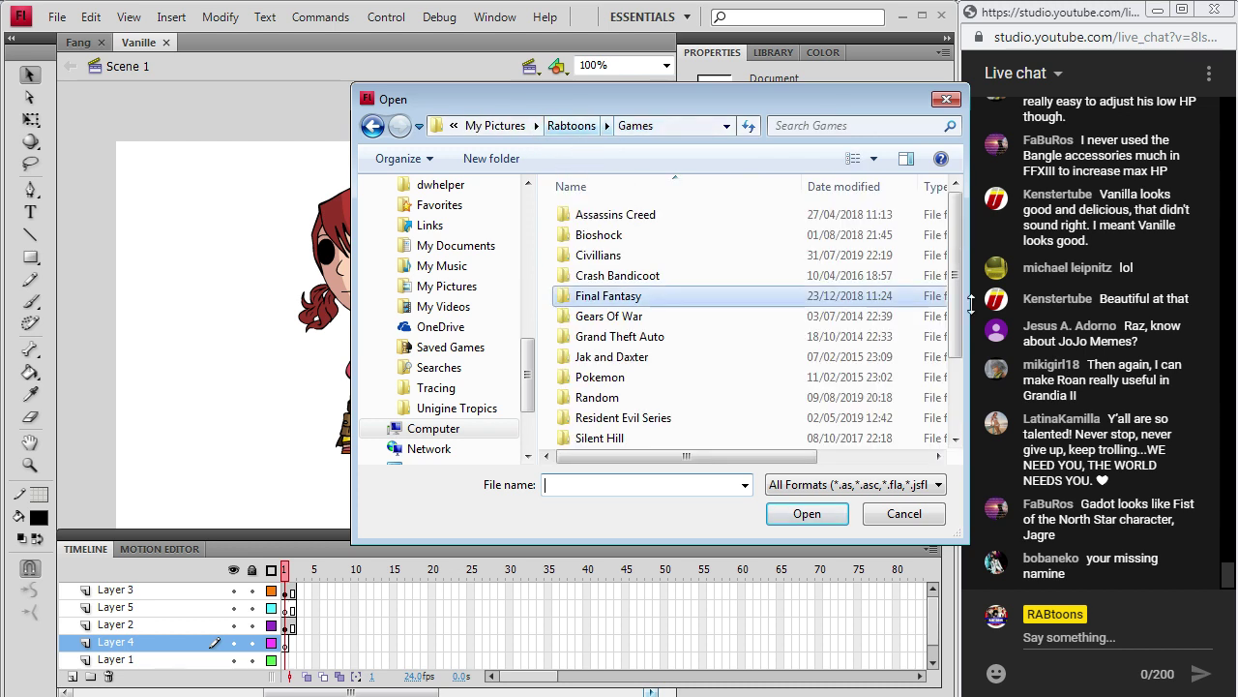
{"action": "scroll", "coordinate": [944, 400], "scroll_direction": "down", "scroll_amount": 2}
{"action": "double_click", "coordinate": [661, 437]}
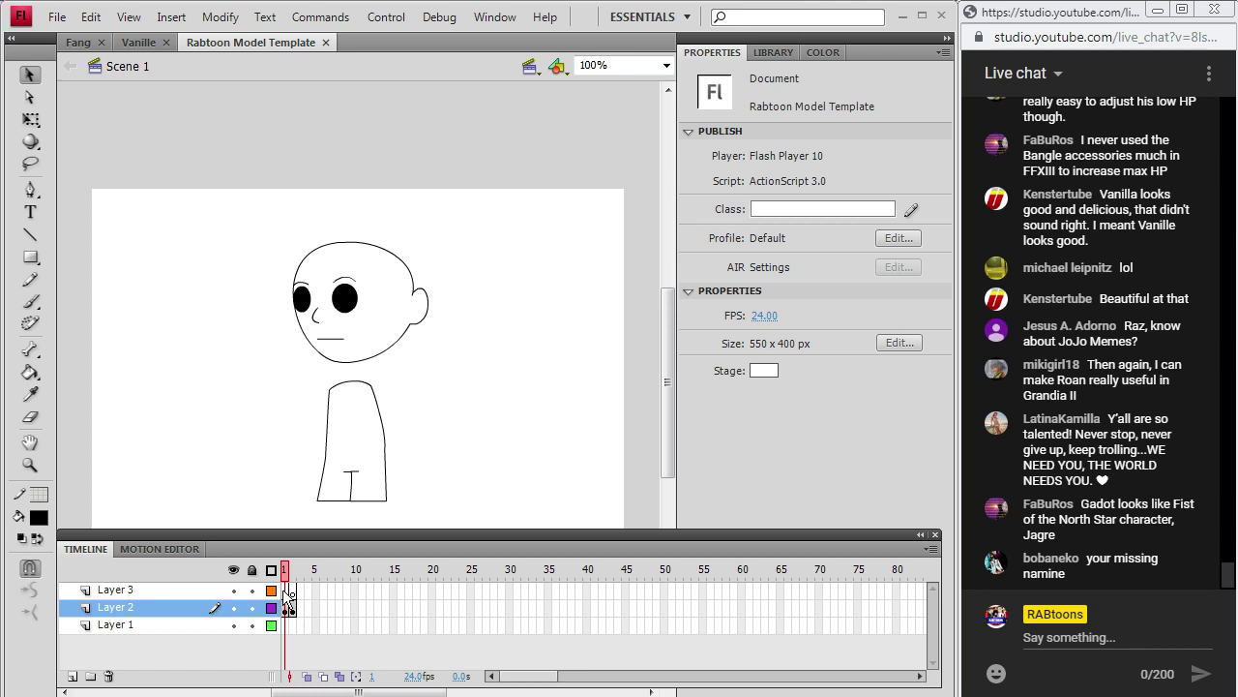
Remove frame 2 from Layers 2 and 3 and move Layer 3 below Layer 2.
{"action": "left_click_drag", "start_coordinate": [285, 589], "coordinate": [291, 608]}
{"action": "right_click", "coordinate": [291, 610]}
{"action": "left_click", "coordinate": [380, 206]}
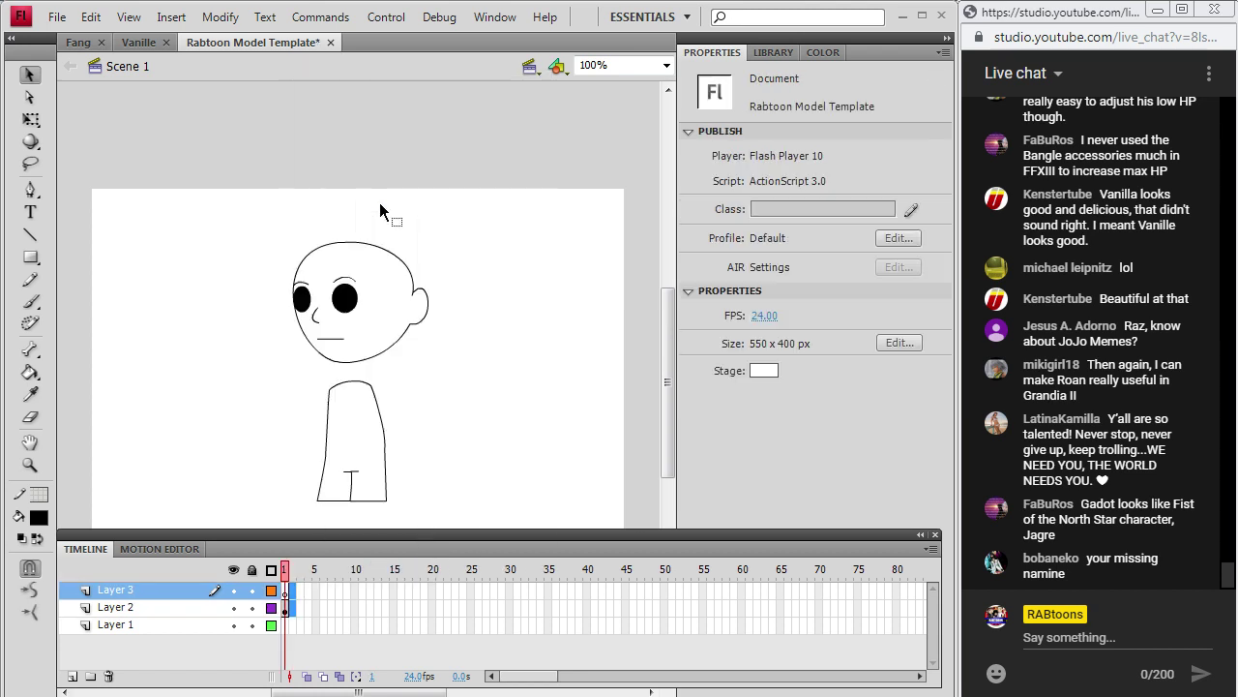
{"action": "left_click_drag", "start_coordinate": [198, 590], "coordinate": [174, 619]}
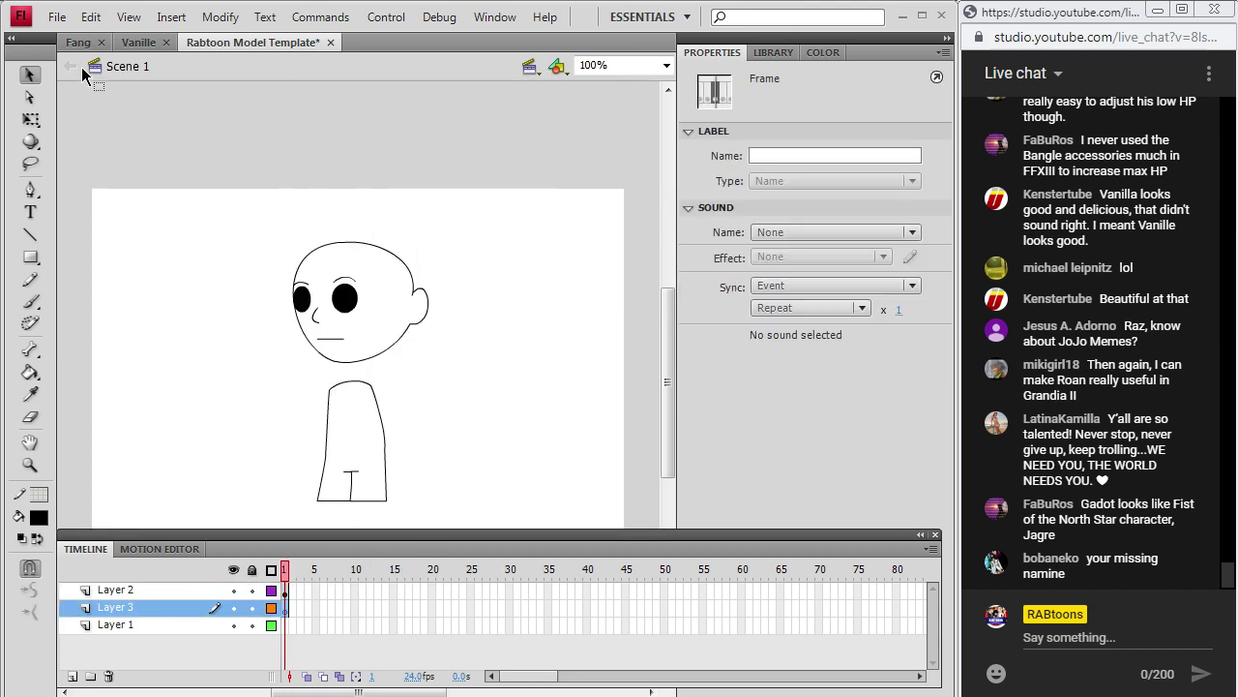
Paste the copied Gadot portrait into Layer 3 and flip it horizontally.
{"action": "left_click", "coordinate": [91, 17]}
{"action": "left_click", "coordinate": [115, 133]}
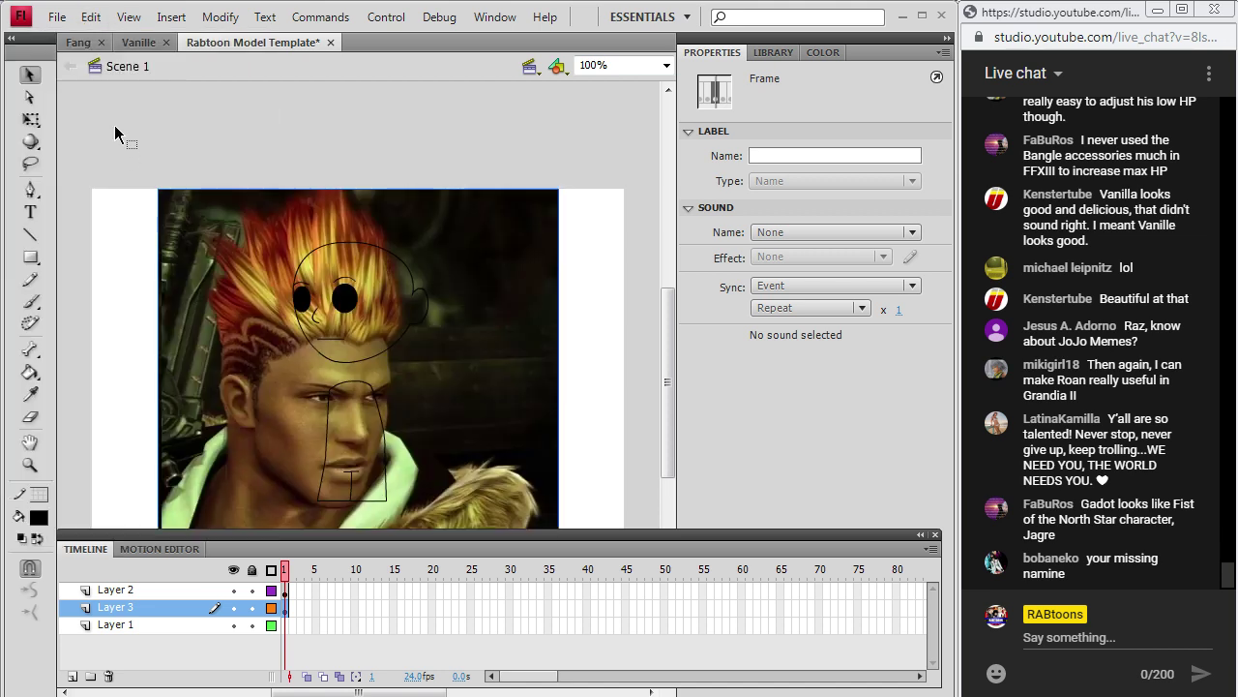
{"action": "left_click", "coordinate": [219, 16]}
{"action": "mouse_move", "coordinate": [172, 242]}
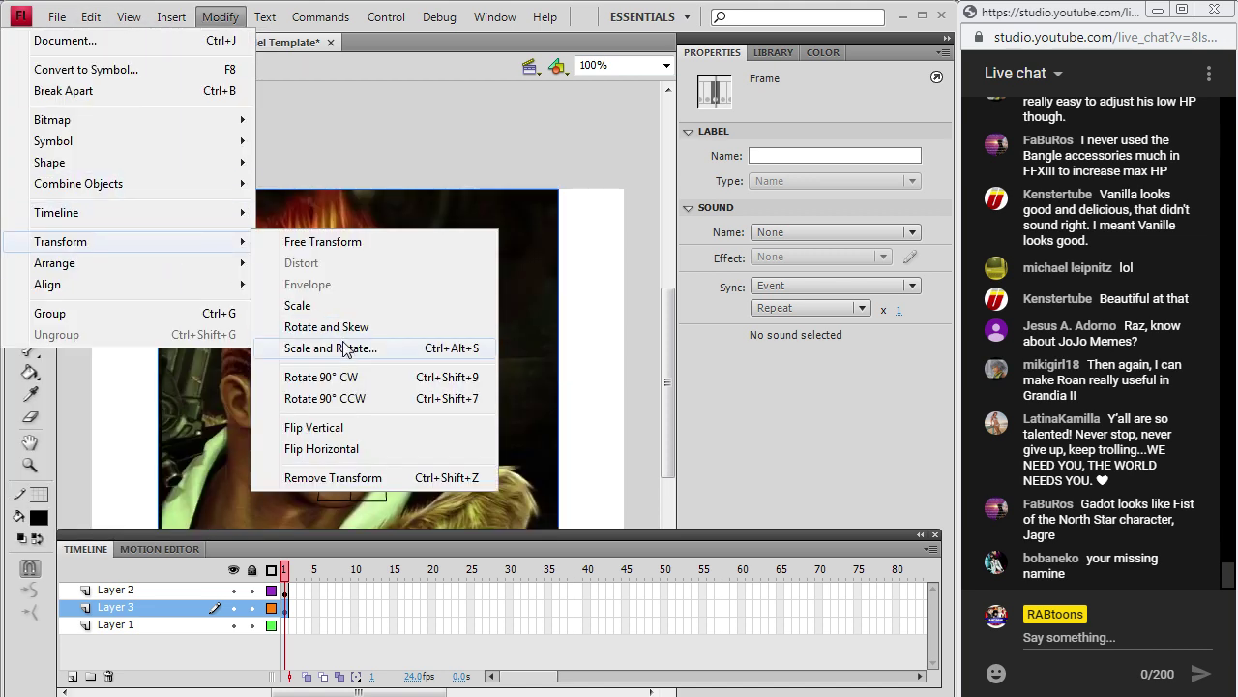
{"action": "left_click", "coordinate": [325, 327]}
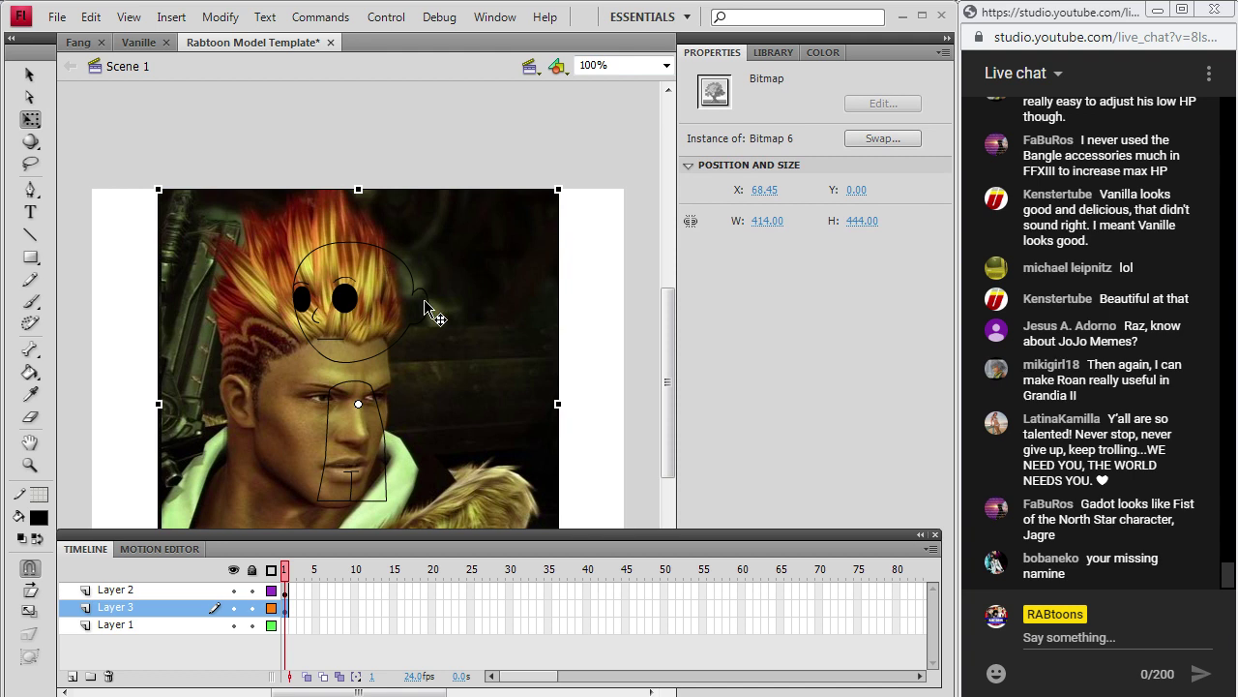
{"action": "left_click", "coordinate": [220, 16]}
{"action": "mouse_move", "coordinate": [218, 253]}
{"action": "left_click", "coordinate": [392, 451]}
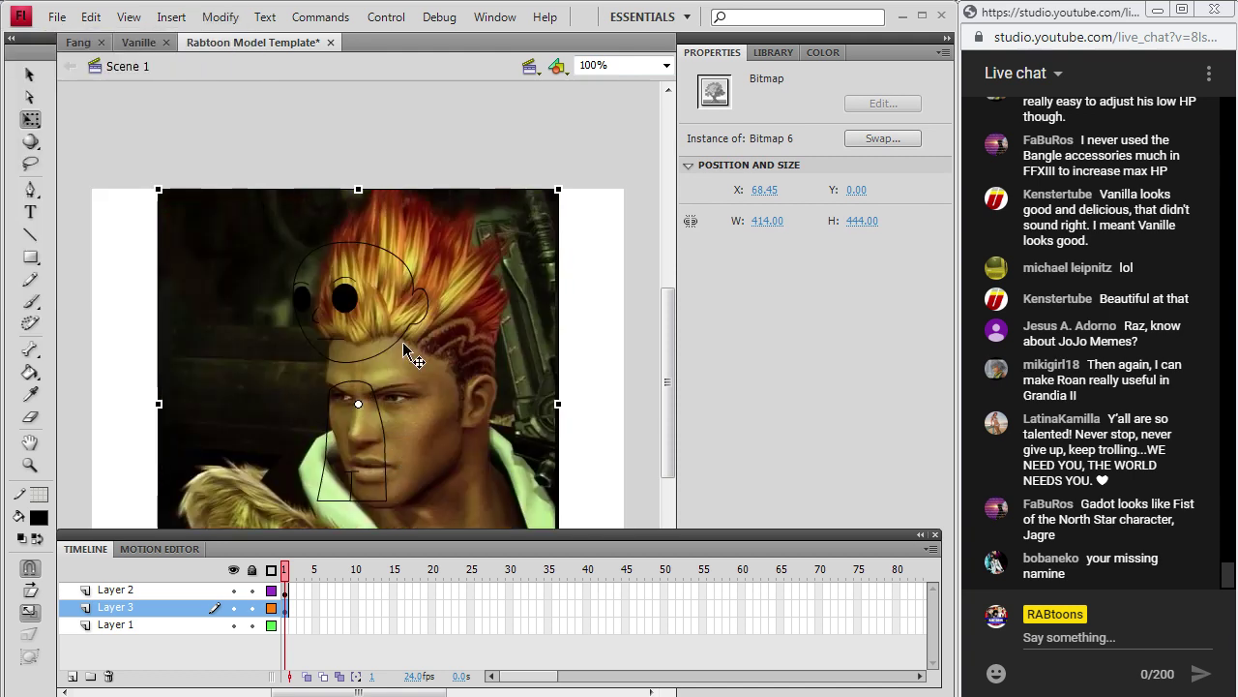
Scale the portrait to about 262 x 224 px and place it behind the template head at X 104.45, Y 10.
{"action": "left_click_drag", "start_coordinate": [557, 189], "coordinate": [474, 277]}
{"action": "left_click_drag", "start_coordinate": [451, 381], "coordinate": [410, 292]}
{"action": "left_click_drag", "start_coordinate": [318, 188], "coordinate": [318, 198]}
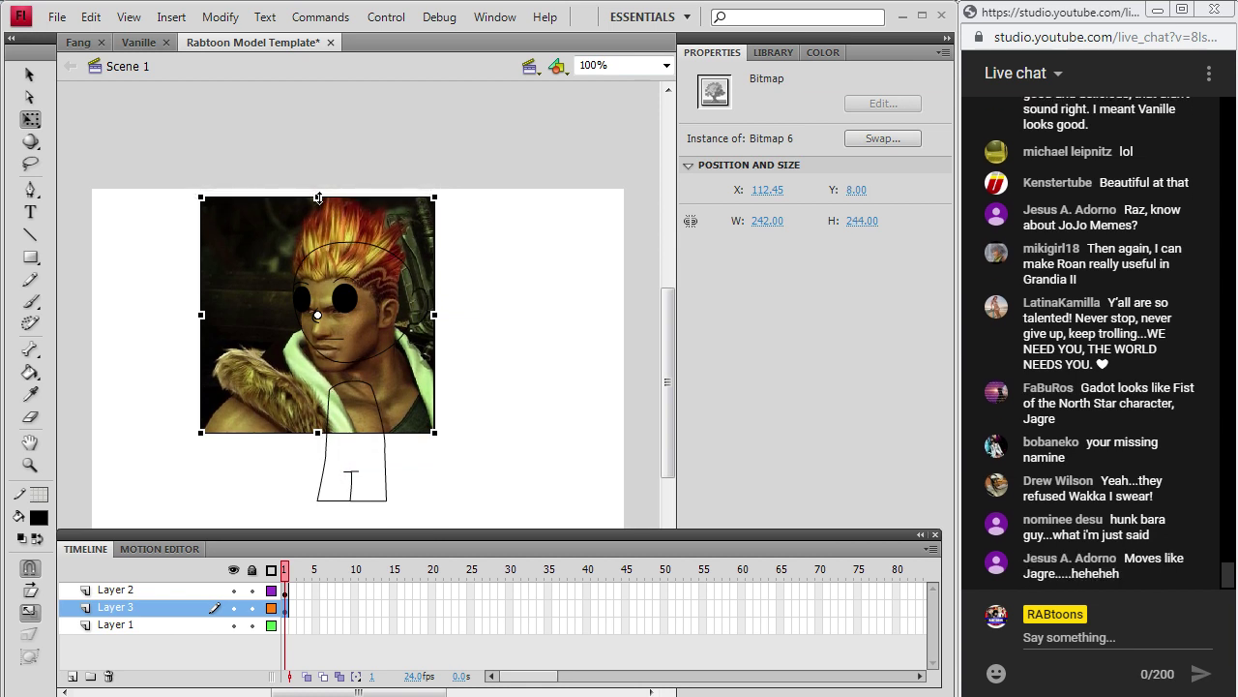
{"action": "left_click_drag", "start_coordinate": [432, 315], "coordinate": [407, 308]}
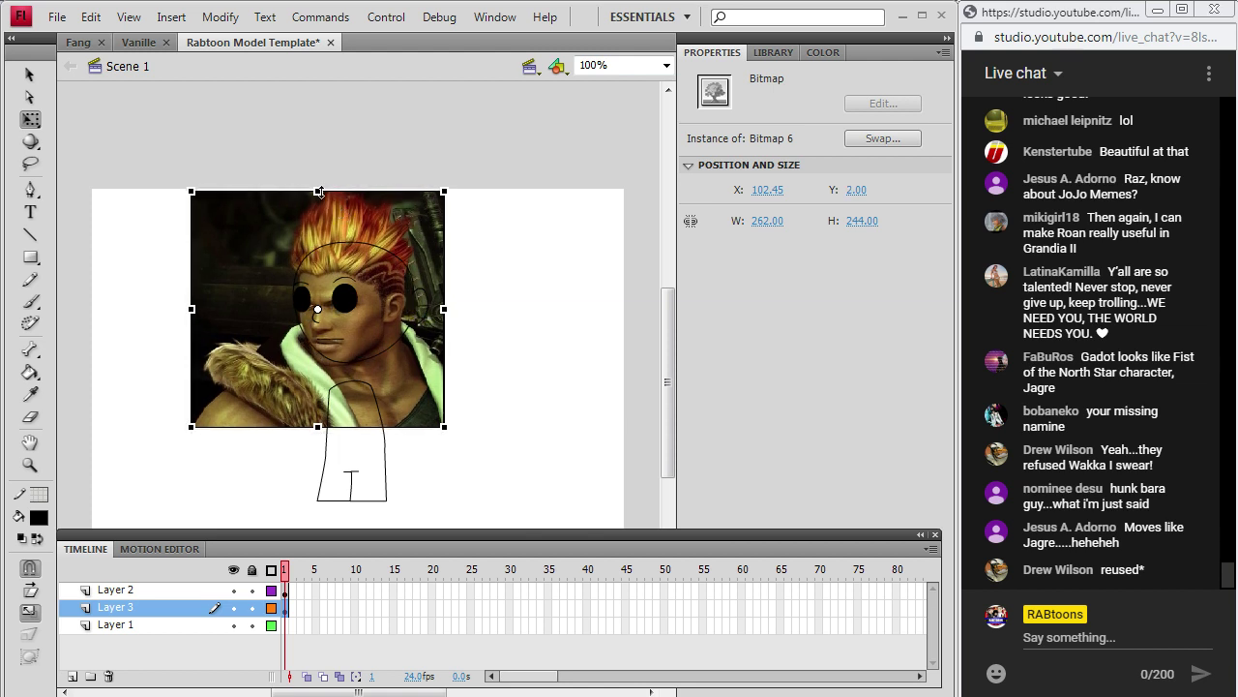
{"action": "left_click_drag", "start_coordinate": [318, 192], "coordinate": [318, 202]}
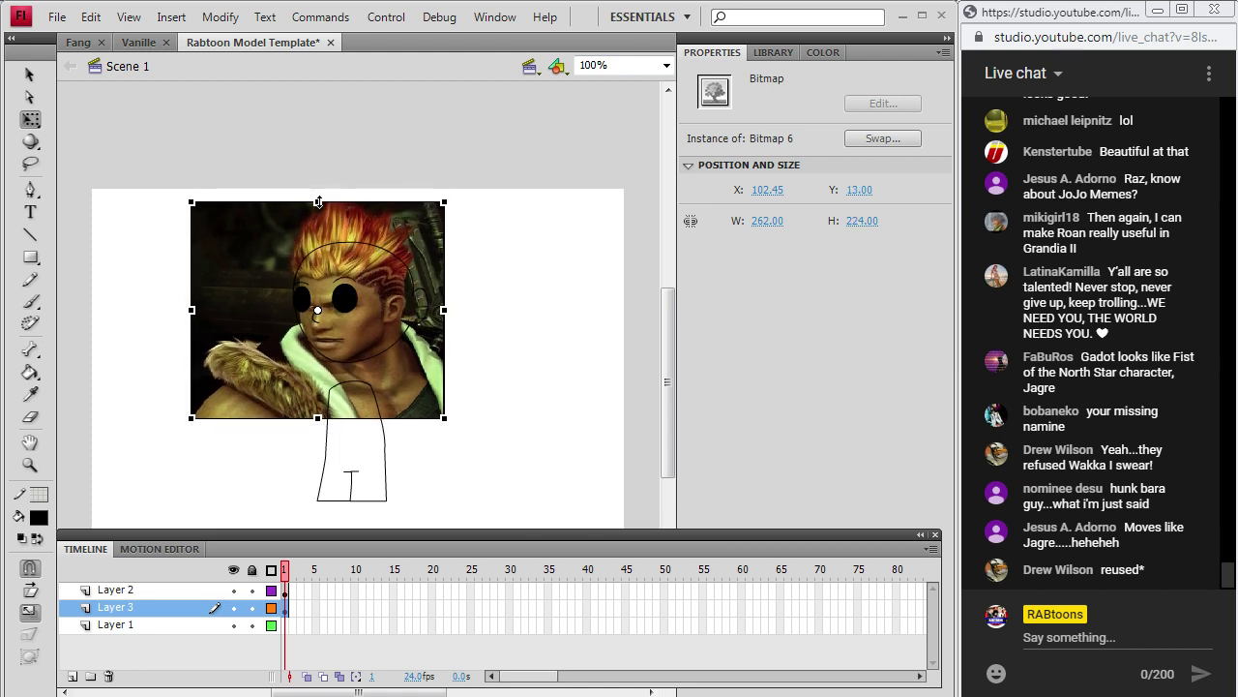
{"action": "key", "text": "Up"}
{"action": "key", "text": "Up"}
{"action": "key", "text": "Up"}
{"action": "key", "text": "Right"}
{"action": "key", "text": "Right"}
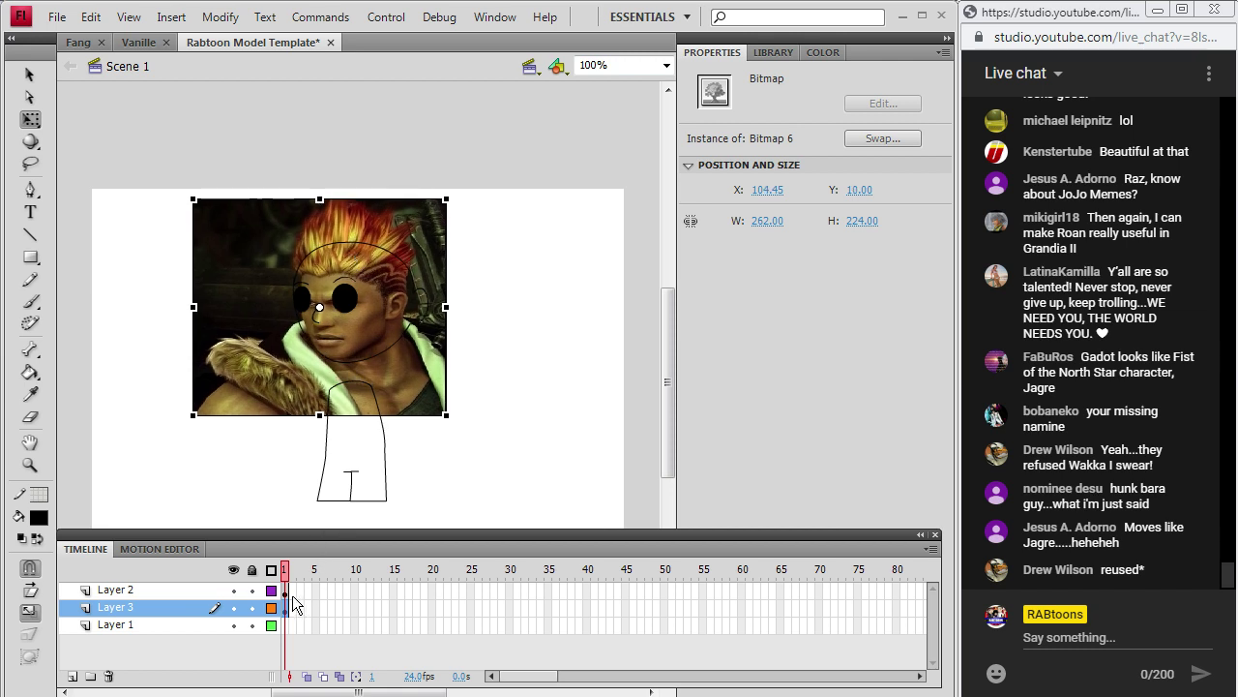
Insert a new layer above Layer 2, extend it to frame 2, and select the template artwork on Layer 2.
{"action": "left_click", "coordinate": [172, 17]}
{"action": "mouse_move", "coordinate": [186, 143]}
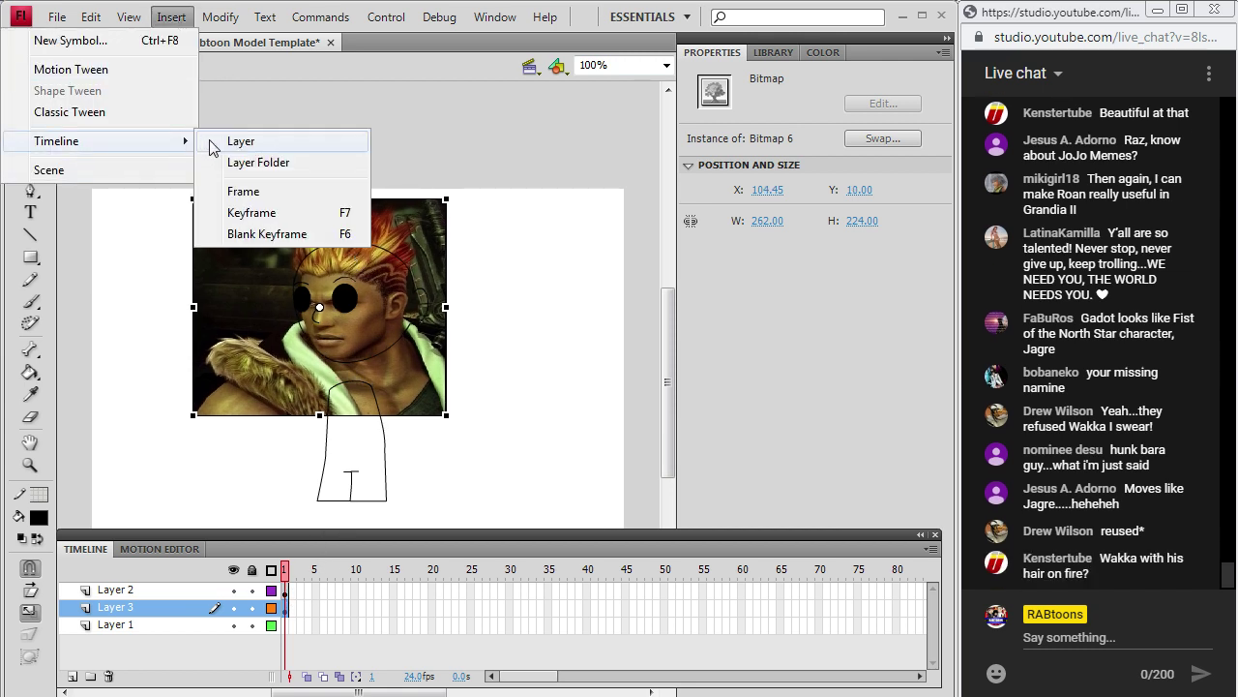
{"action": "left_click", "coordinate": [241, 142]}
{"action": "left_click_drag", "start_coordinate": [200, 608], "coordinate": [193, 586]}
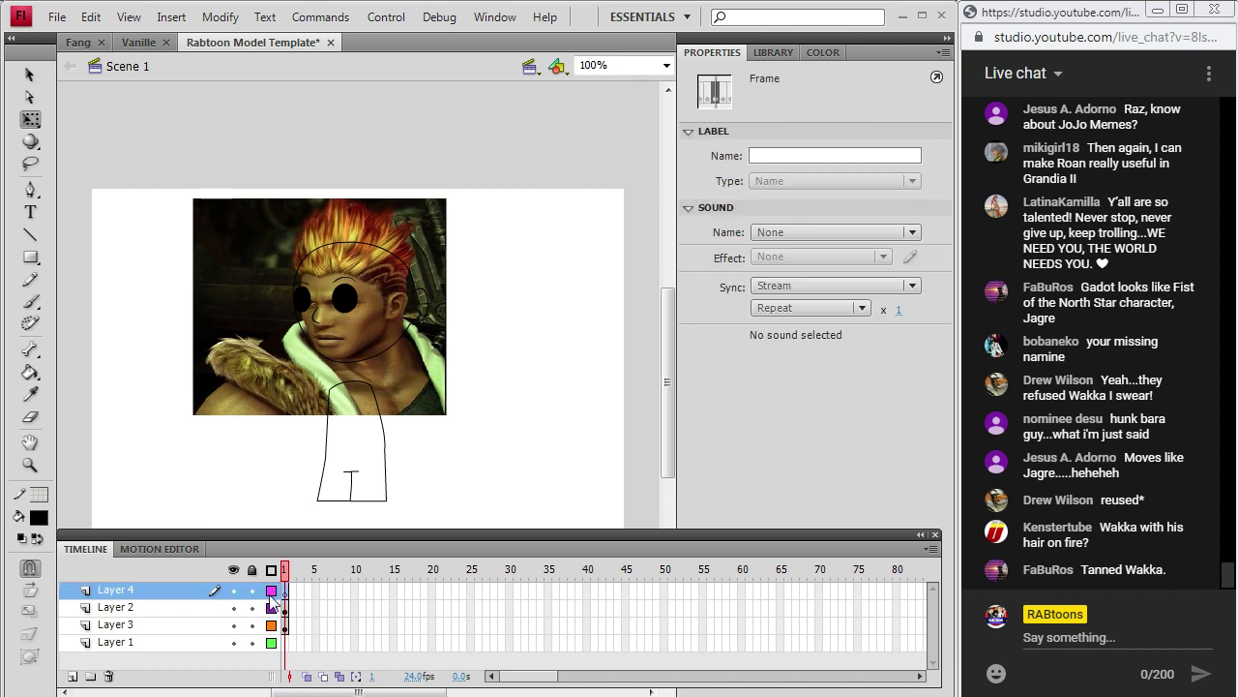
{"action": "right_click", "coordinate": [290, 591]}
{"action": "left_click", "coordinate": [379, 153]}
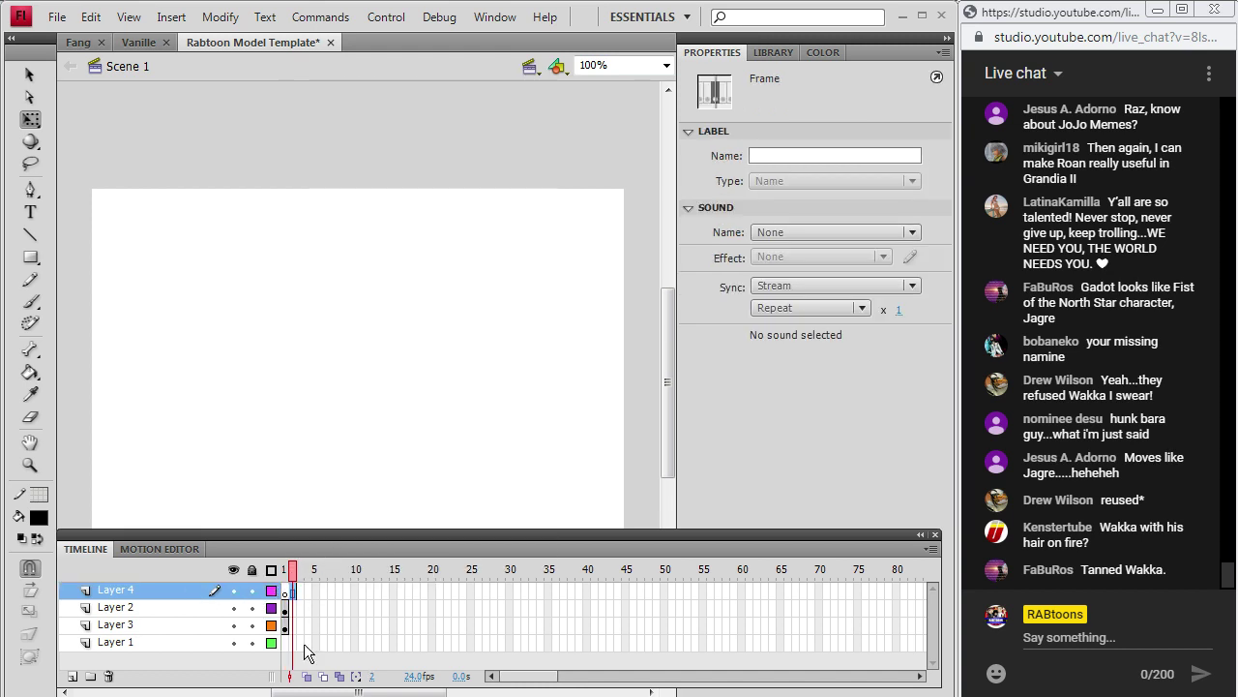
{"action": "left_click", "coordinate": [284, 608]}
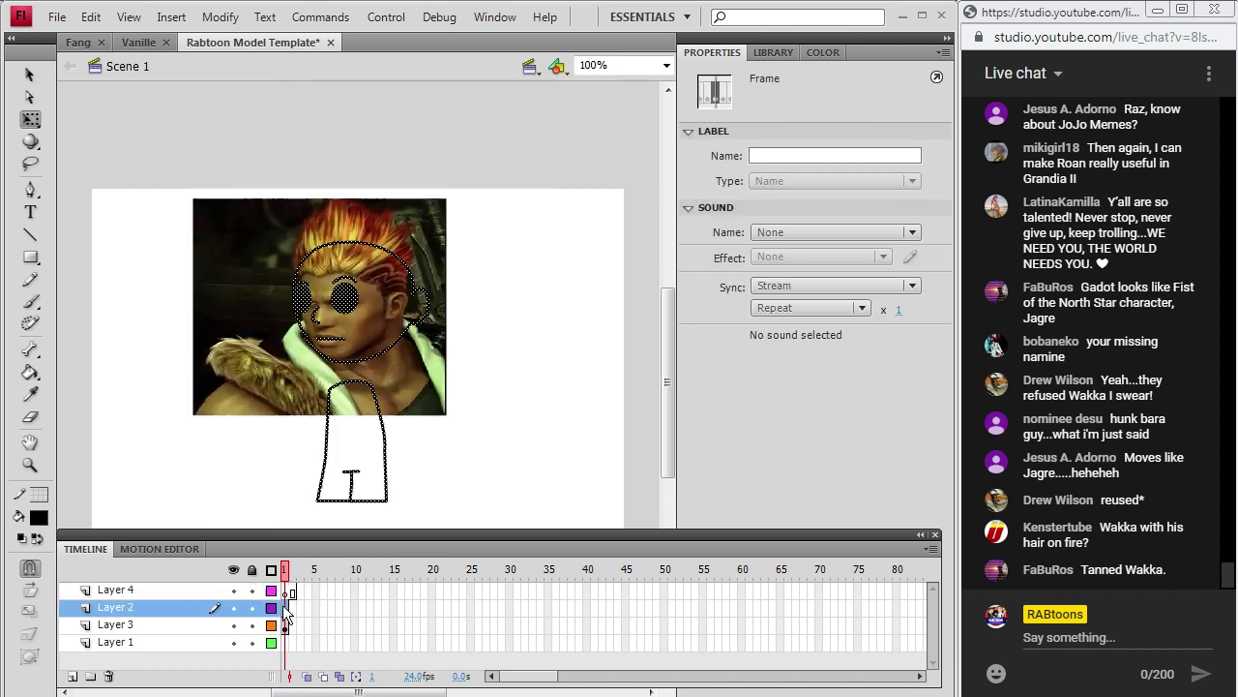
Insert a frame on Layer 2 to extend the template artwork to frame 2.
{"action": "right_click", "coordinate": [283, 607]}
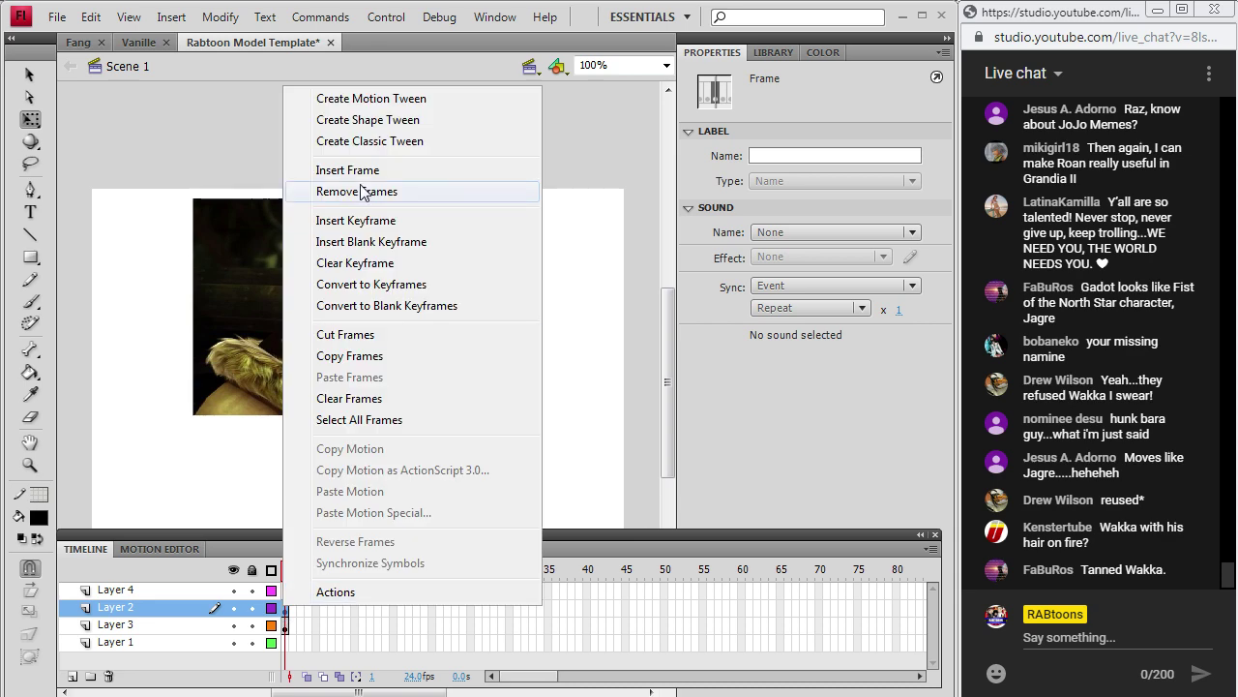
{"action": "left_click", "coordinate": [232, 608]}
{"action": "left_click", "coordinate": [232, 608]}
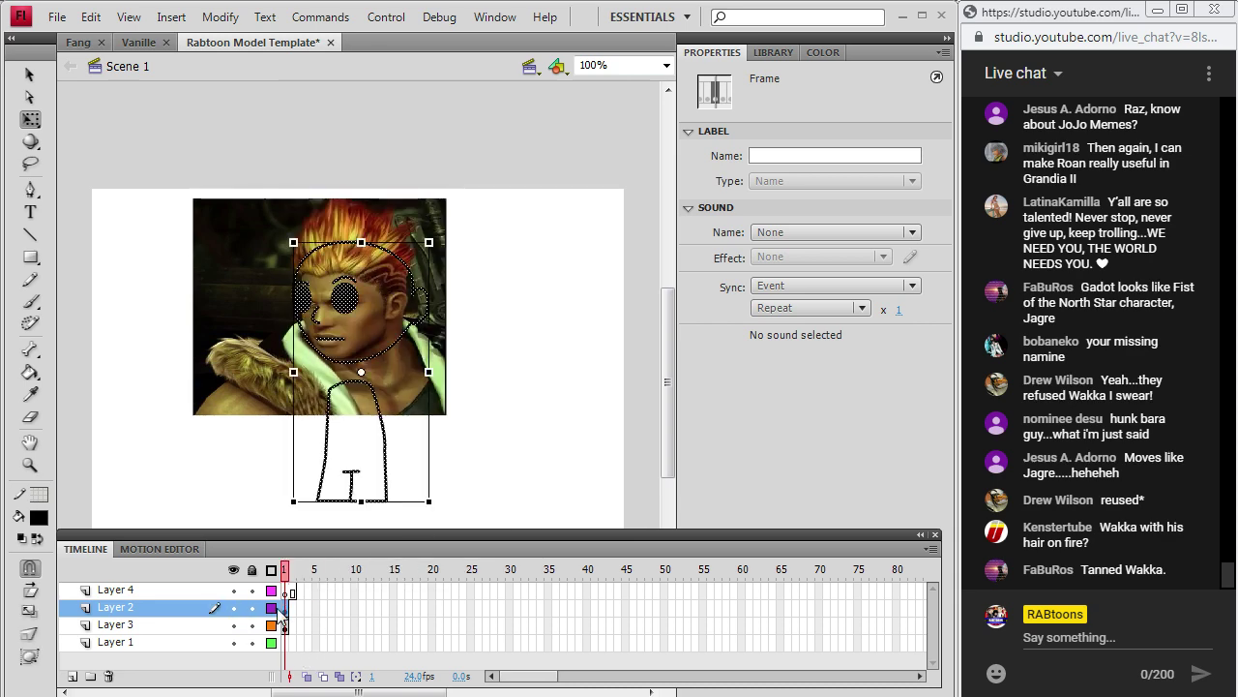
{"action": "right_click", "coordinate": [283, 608]}
{"action": "left_click", "coordinate": [368, 177]}
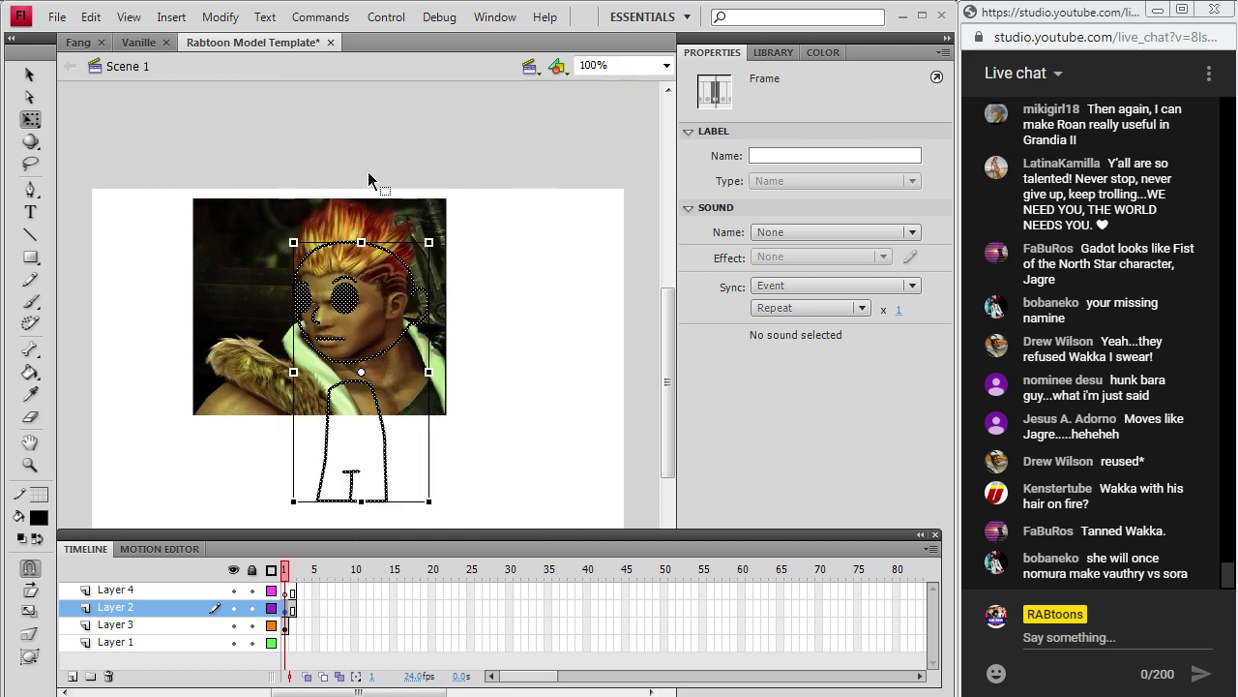
Go to frame 2, deselect the template artwork, and turn on onion skinning to show the portrait faintly behind it.
{"action": "left_click", "coordinate": [293, 609]}
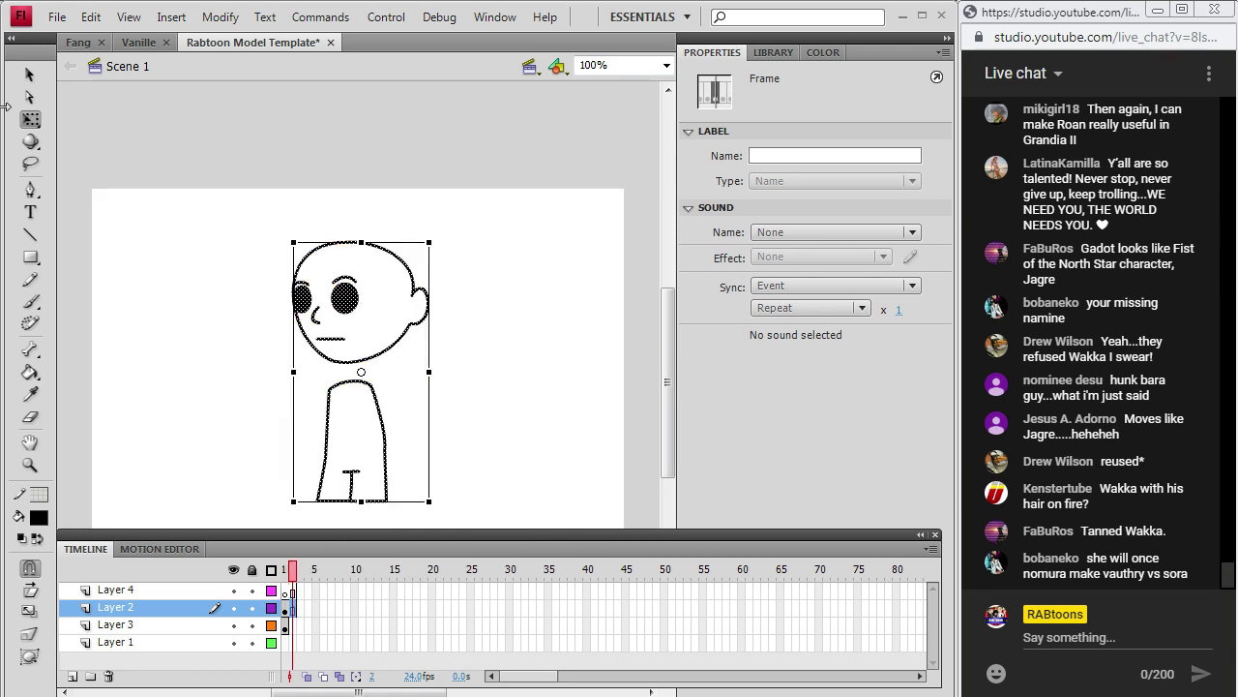
{"action": "left_click", "coordinate": [32, 73]}
{"action": "left_click", "coordinate": [175, 273]}
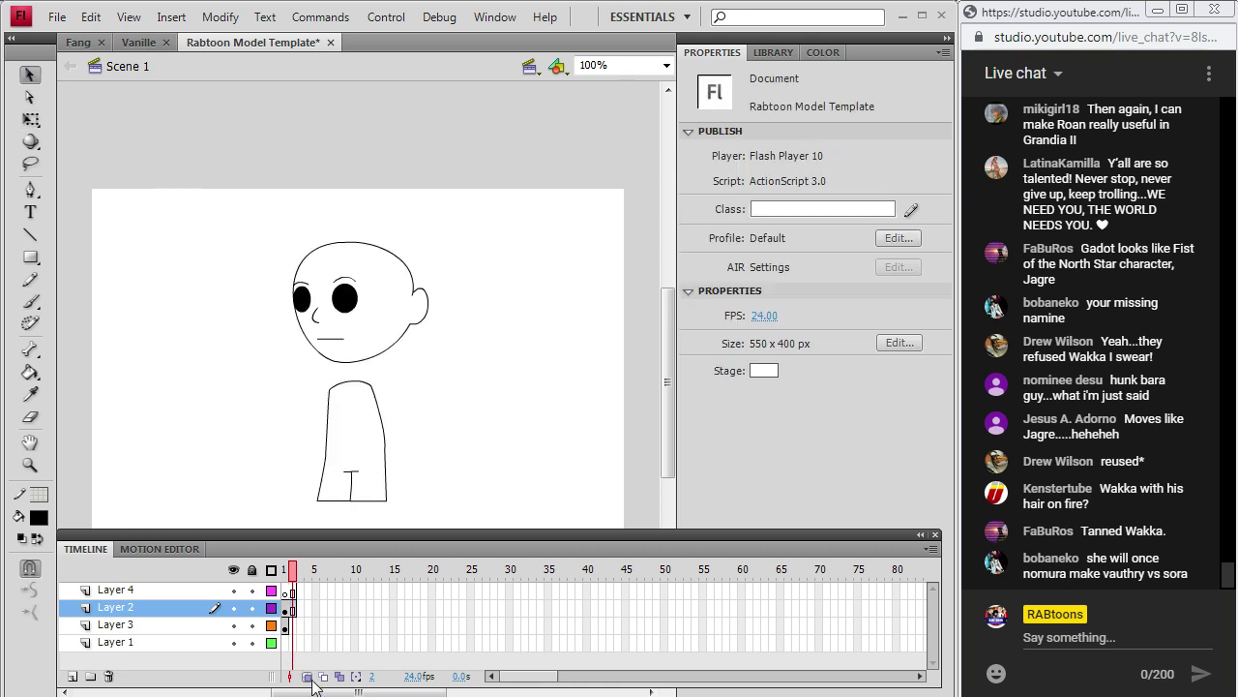
{"action": "key", "text": "comma"}
Brush the front hairline across the forehead in black on frame 1 of Layer 4, tracing the portrait.
{"action": "left_click", "coordinate": [32, 466]}
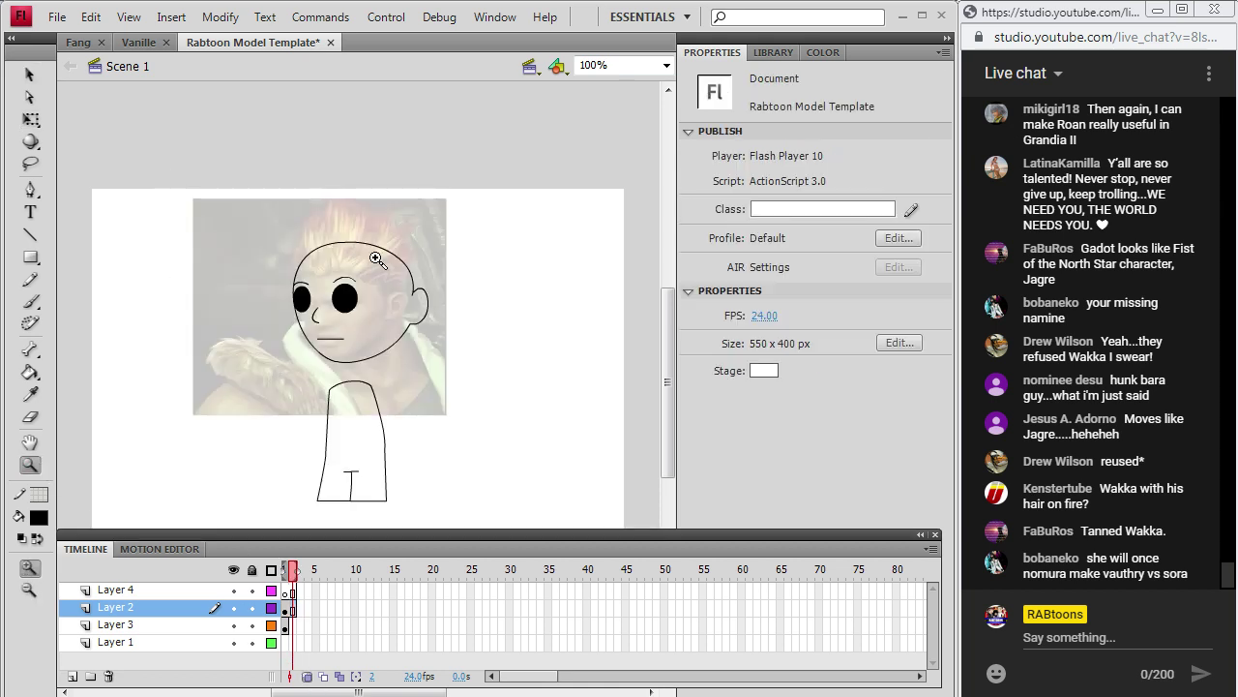
{"action": "left_click", "coordinate": [344, 256]}
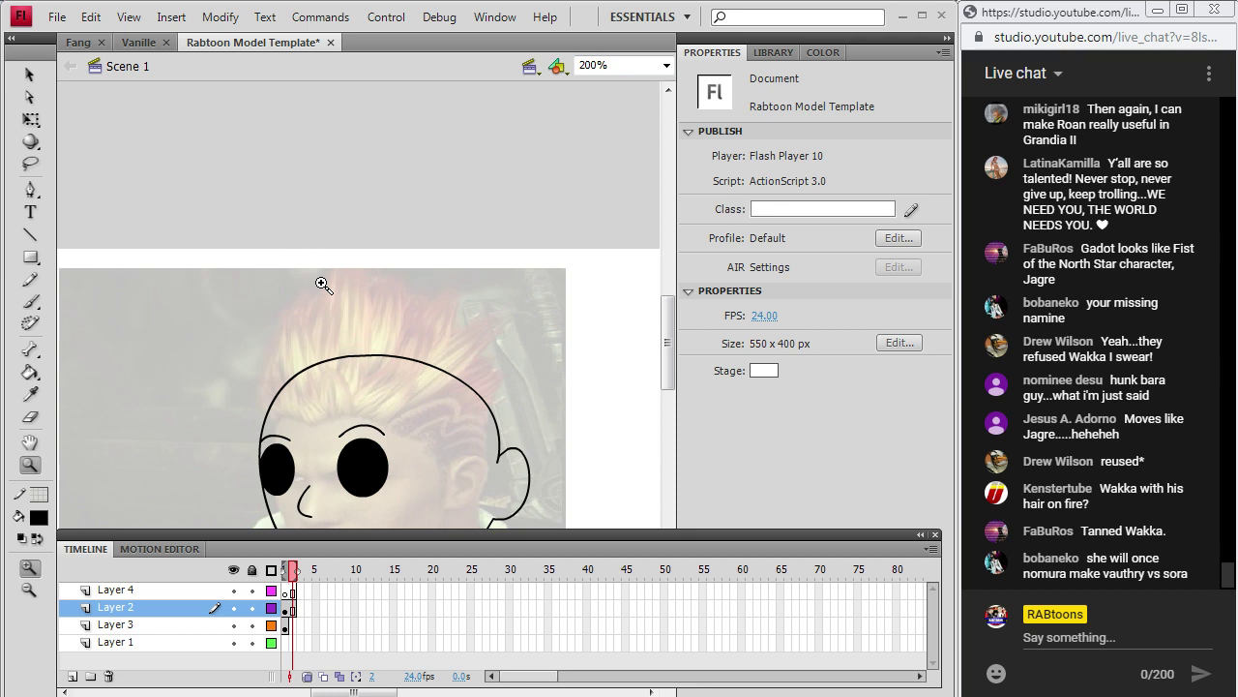
{"action": "left_click", "coordinate": [288, 590]}
{"action": "key", "text": "b"}
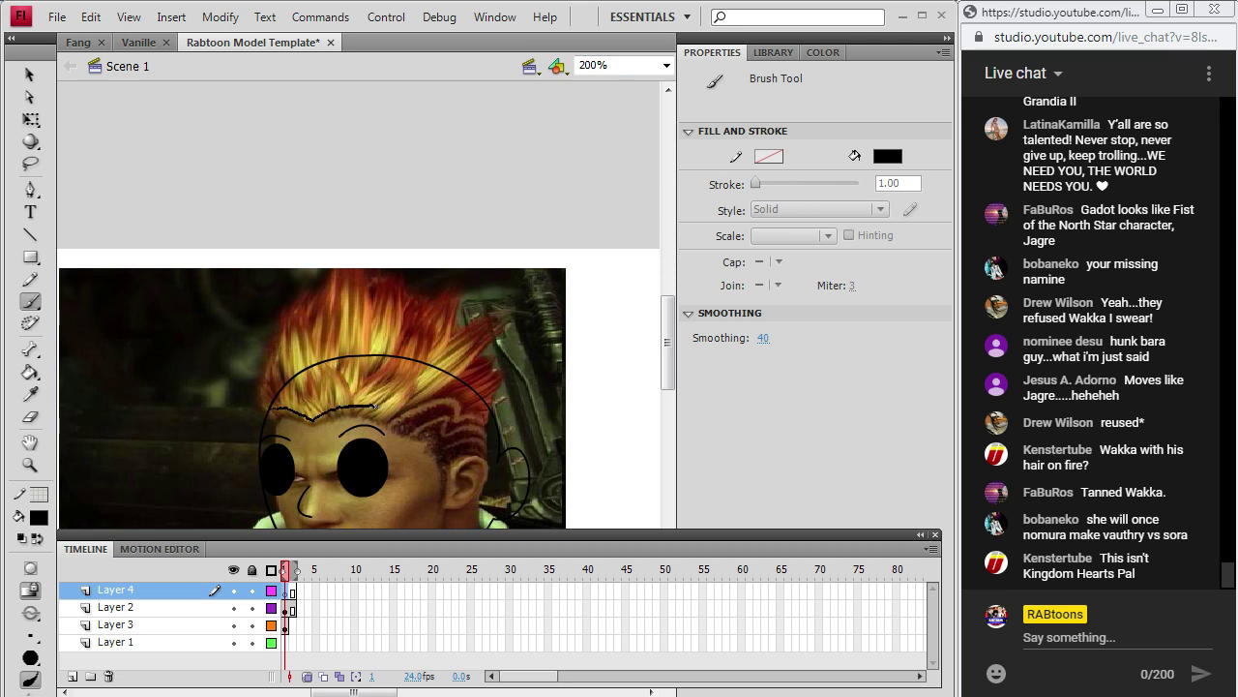
{"action": "left_click_drag", "start_coordinate": [399, 411], "coordinate": [400, 410]}
{"action": "key", "text": "ctrl+z"}
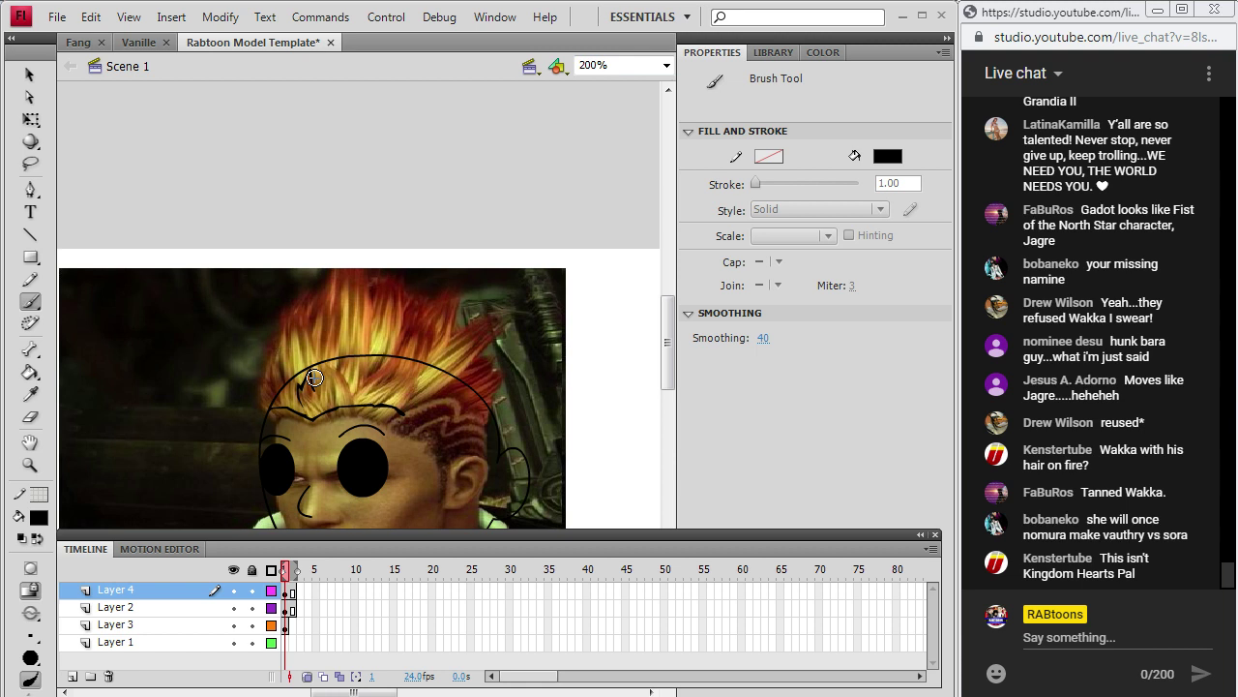
Brush Gadot's spiky hair outline and inner strands over the head on Layer 4, following the portrait.
{"action": "left_click_drag", "start_coordinate": [314, 377], "coordinate": [302, 388]}
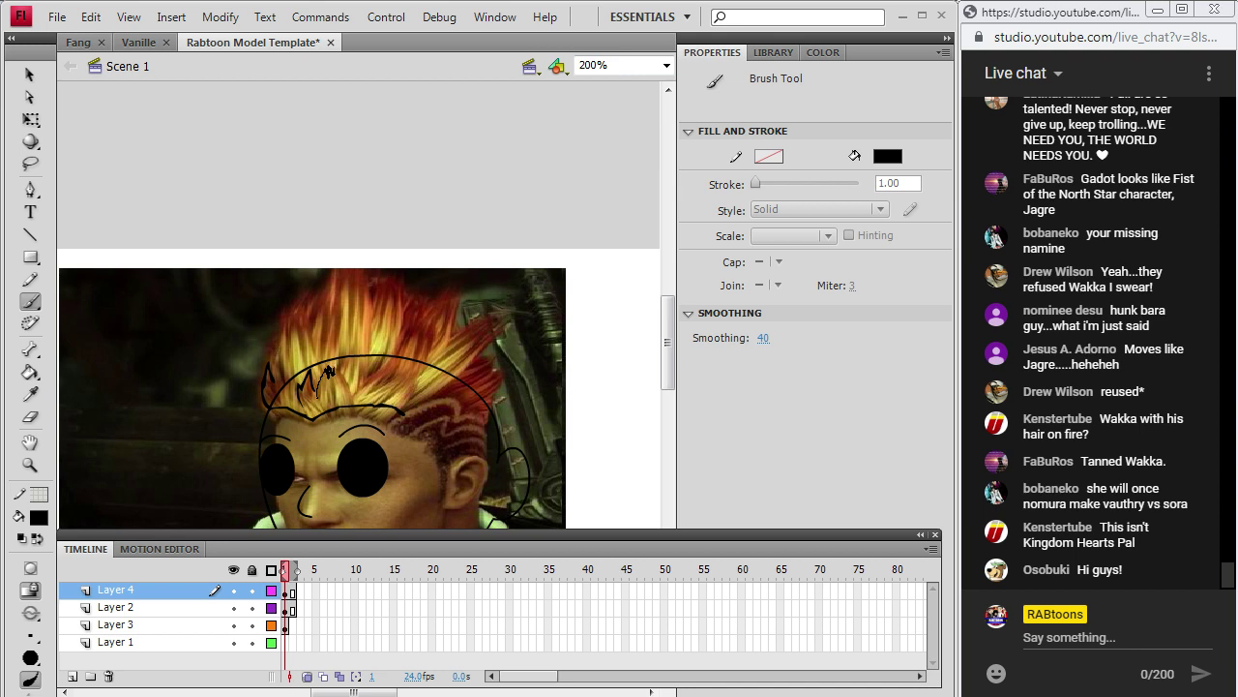
{"action": "mouse_move", "coordinate": [339, 373]}
{"action": "left_mouse_down"}
{"action": "mouse_move", "coordinate": [306, 394]}
{"action": "mouse_move", "coordinate": [310, 412]}
{"action": "mouse_move", "coordinate": [314, 386]}
{"action": "mouse_move", "coordinate": [284, 401]}
{"action": "mouse_move", "coordinate": [280, 371]}
{"action": "left_mouse_up"}
{"action": "left_click_drag", "start_coordinate": [307, 308], "coordinate": [298, 334]}
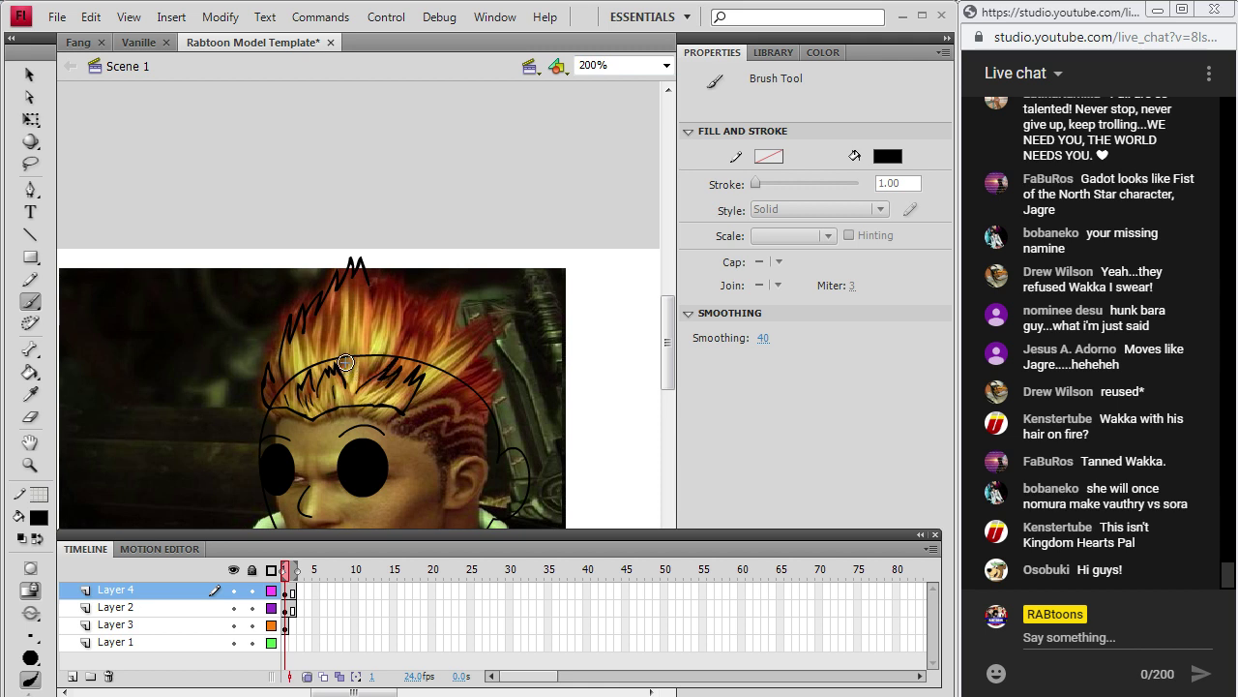
{"action": "left_click_drag", "start_coordinate": [349, 353], "coordinate": [344, 389]}
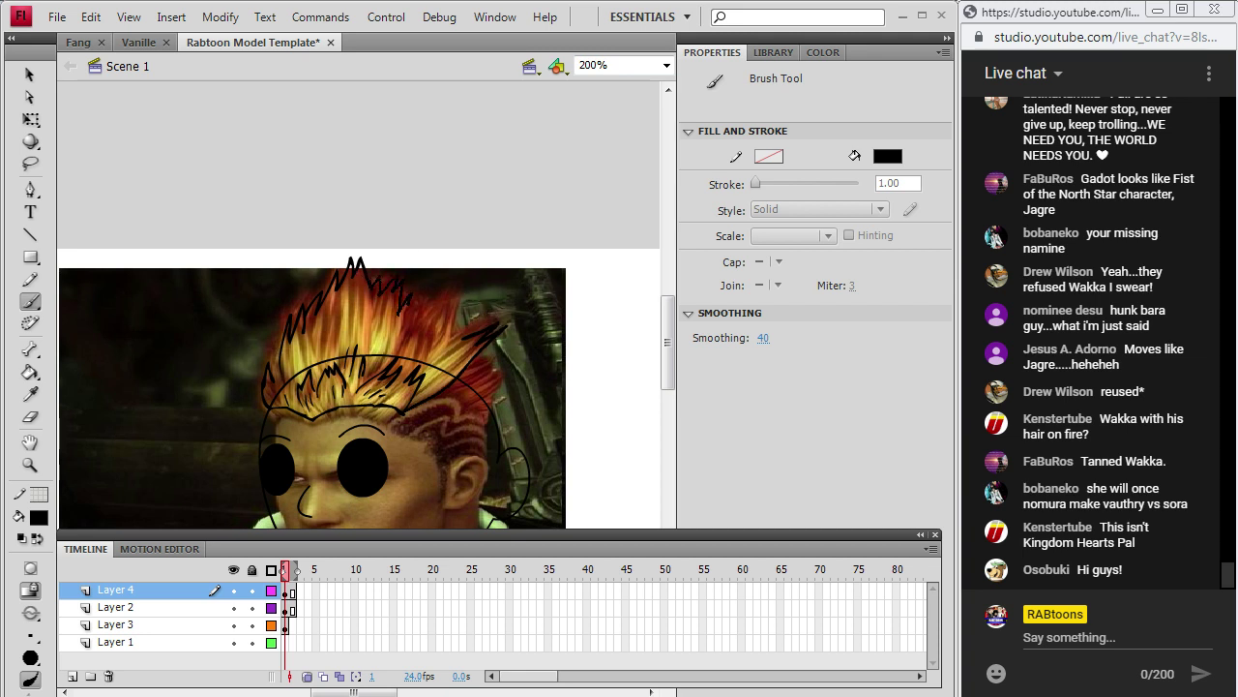
{"action": "mouse_move", "coordinate": [325, 308]}
{"action": "left_mouse_down"}
{"action": "mouse_move", "coordinate": [307, 364]}
{"action": "mouse_move", "coordinate": [360, 337]}
{"action": "left_mouse_up"}
{"action": "left_click_drag", "start_coordinate": [382, 307], "coordinate": [378, 340]}
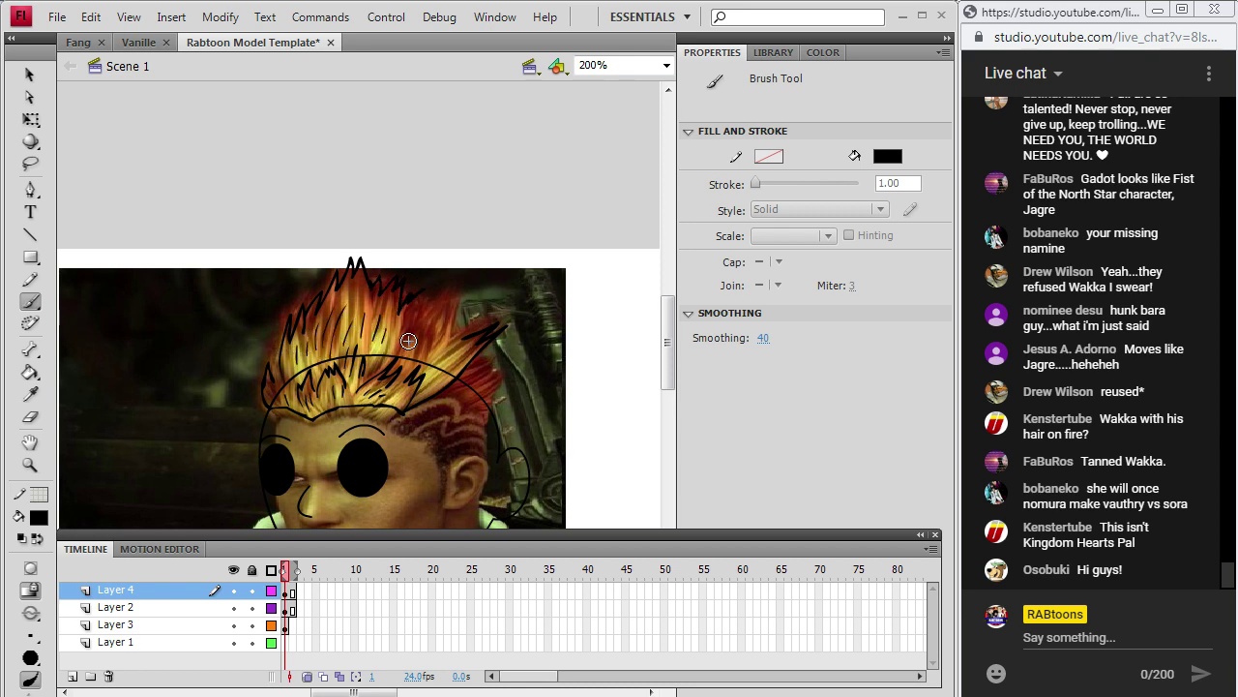
{"action": "left_click_drag", "start_coordinate": [426, 288], "coordinate": [418, 290]}
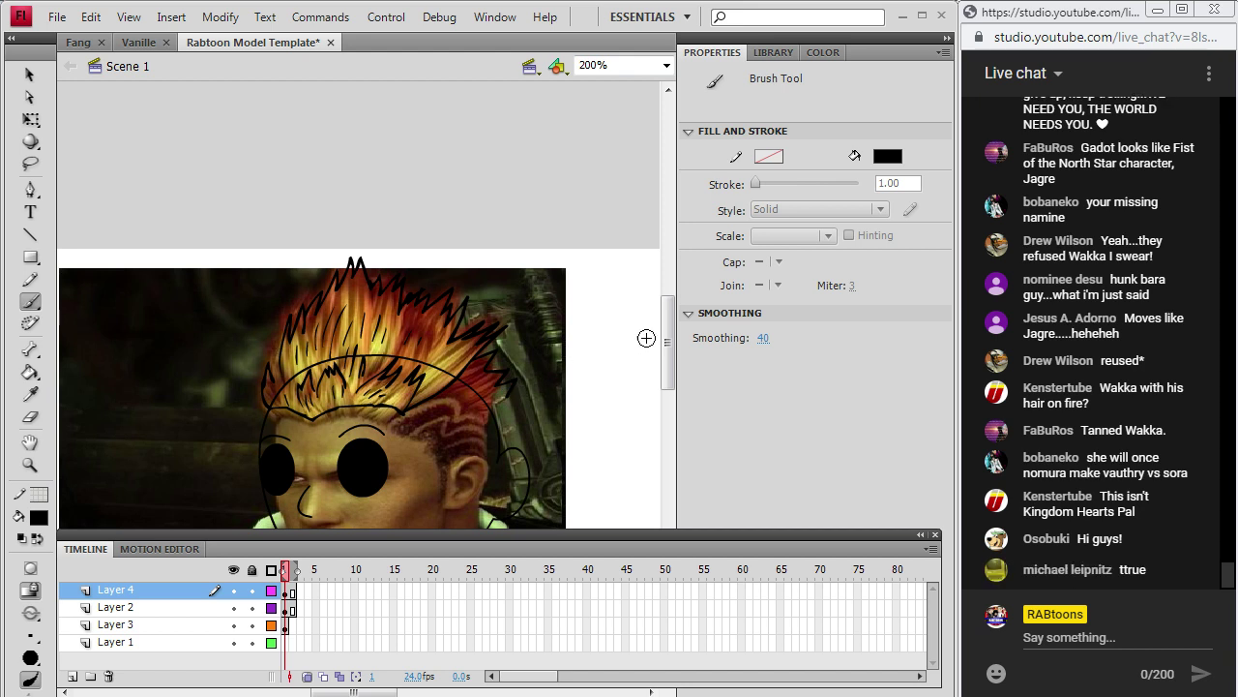
With frame 2 in view, brush the spikes at the back of the head and the side hairline down to the sideburn.
{"action": "scroll", "coordinate": [664, 348], "scroll_direction": "down", "scroll_amount": 2}
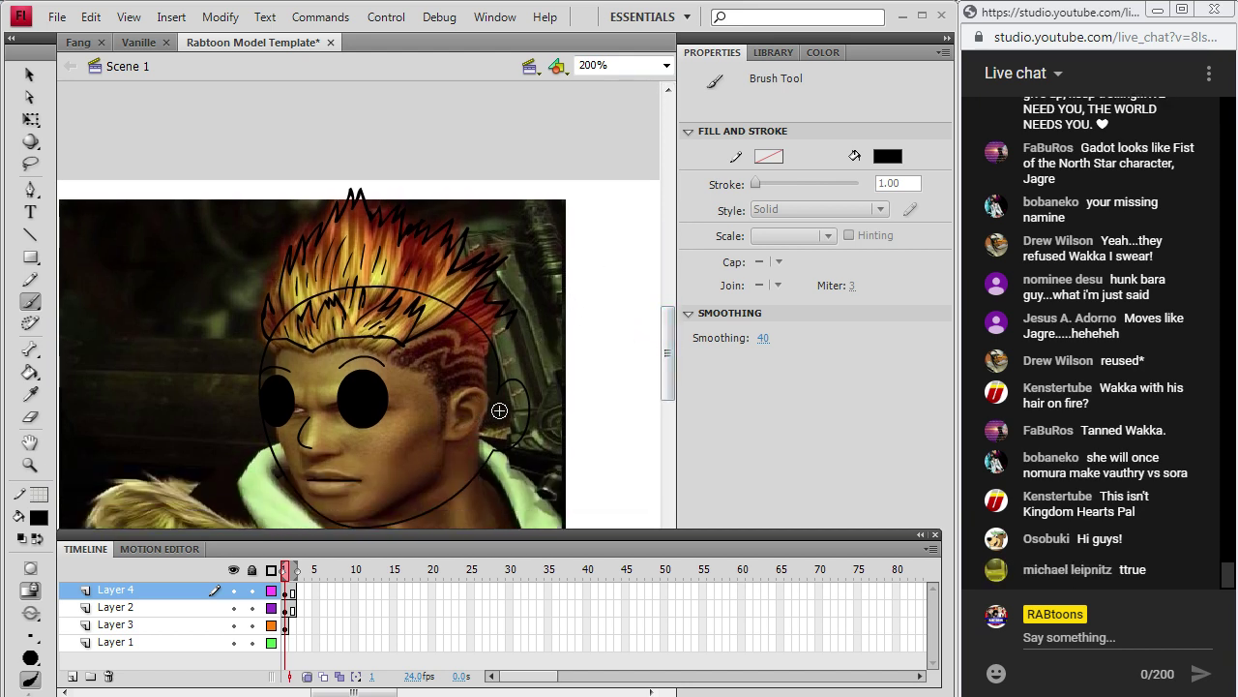
{"action": "left_click", "coordinate": [295, 578]}
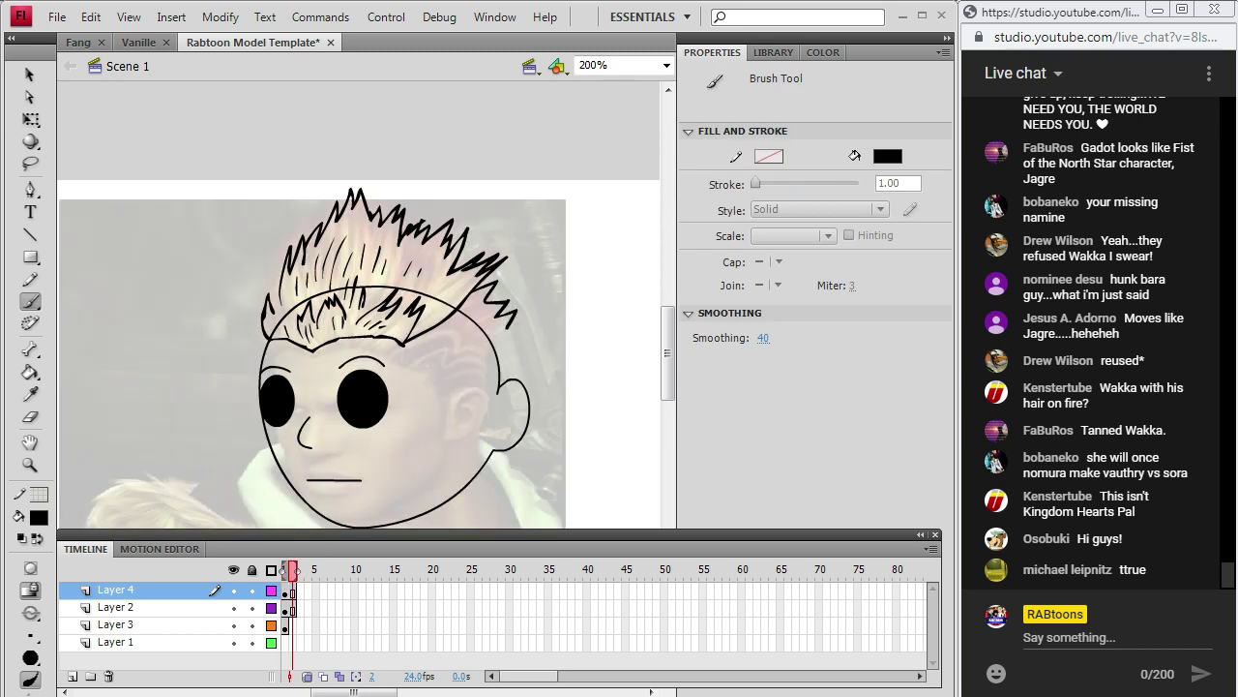
{"action": "left_click_drag", "start_coordinate": [513, 338], "coordinate": [507, 362]}
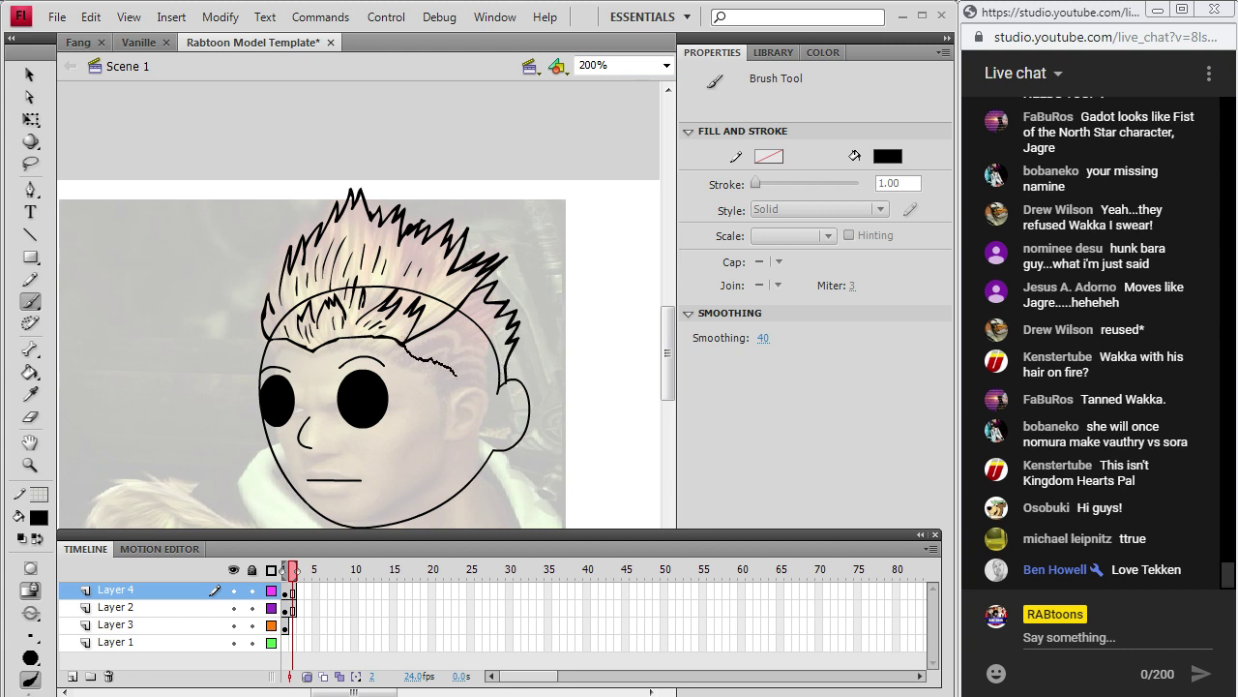
{"action": "left_click_drag", "start_coordinate": [467, 415], "coordinate": [473, 423]}
Turn off onion skinning and move the portrait on frame 1 beside the drawn head, to X -47.55, Y 14.
{"action": "left_click", "coordinate": [307, 674]}
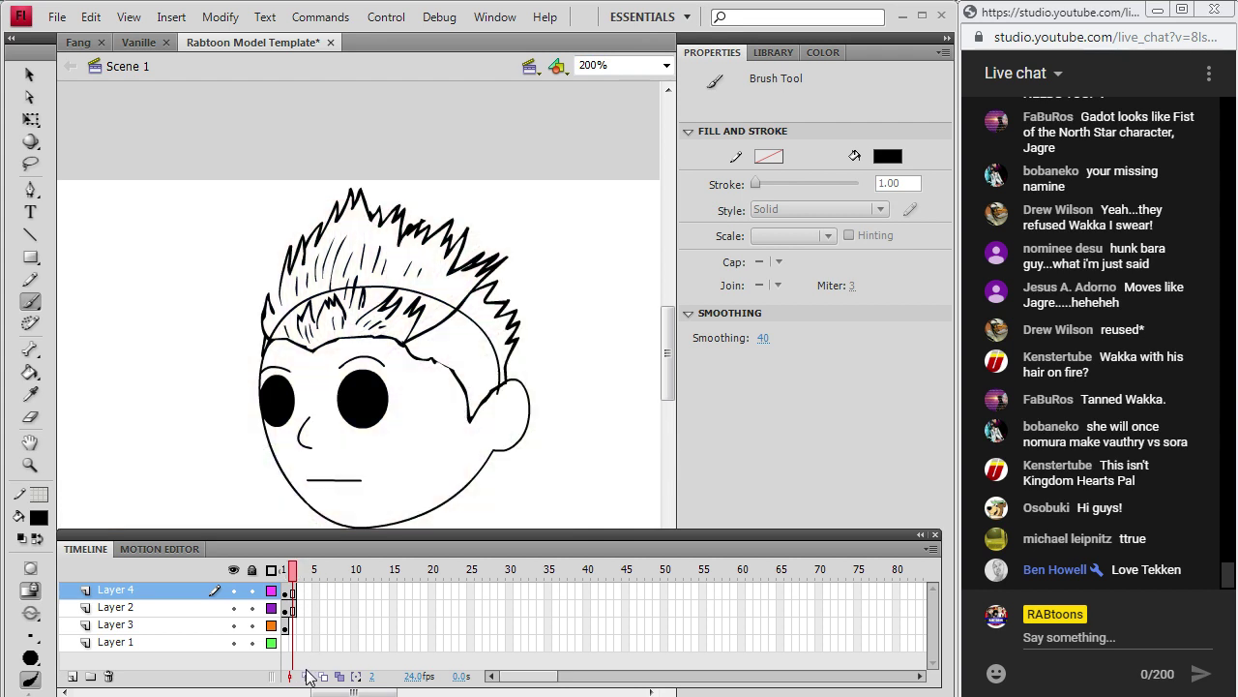
{"action": "left_click", "coordinate": [285, 589]}
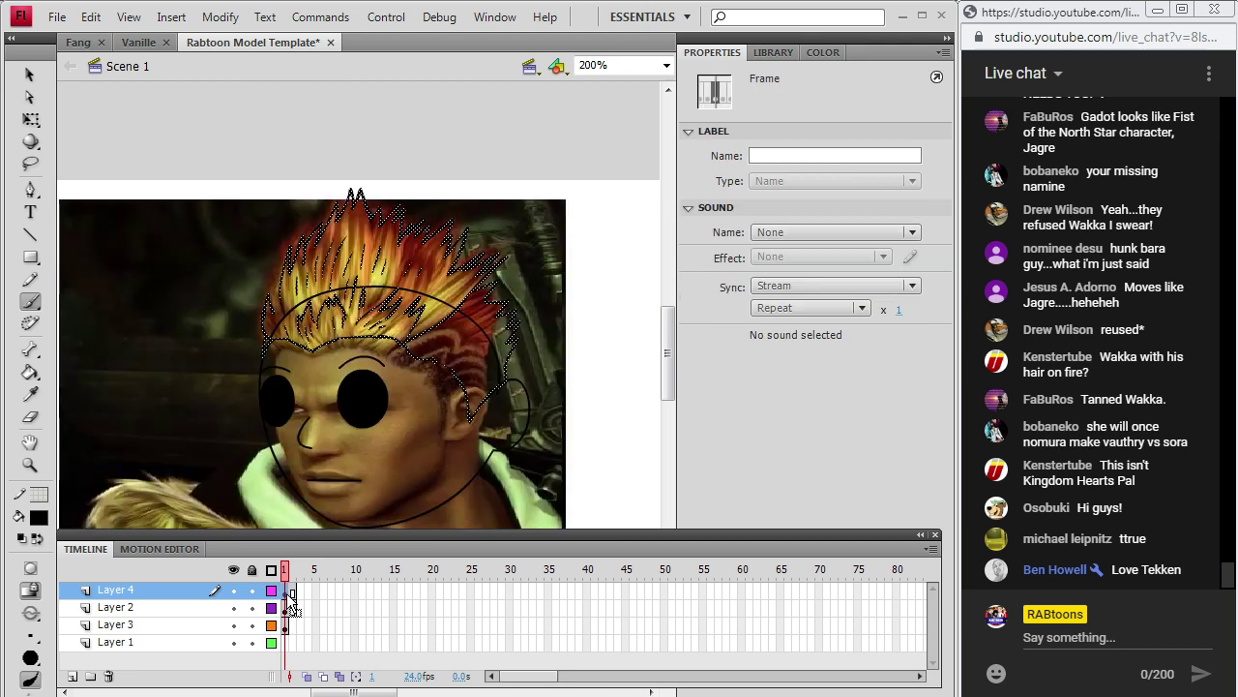
{"action": "left_click", "coordinate": [30, 75]}
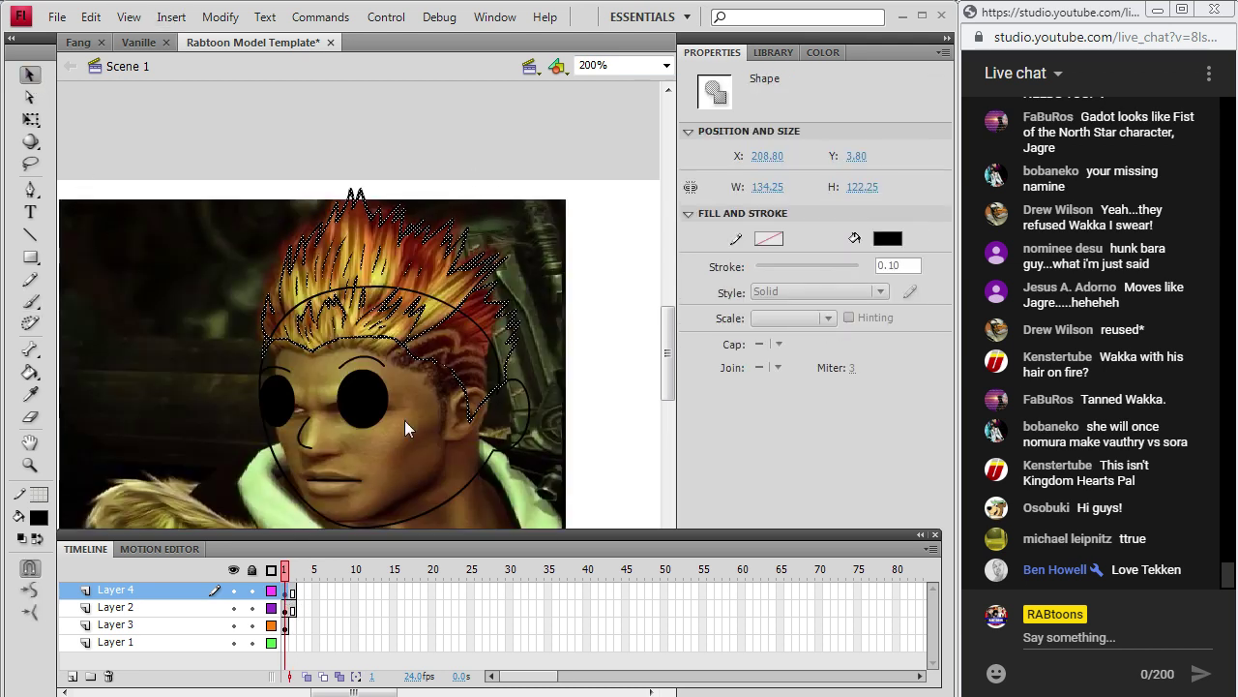
{"action": "left_click", "coordinate": [547, 329]}
{"action": "mouse_move", "coordinate": [542, 362]}
{"action": "left_mouse_down"}
{"action": "mouse_move", "coordinate": [635, 339]}
{"action": "mouse_move", "coordinate": [246, 377]}
{"action": "left_mouse_up"}
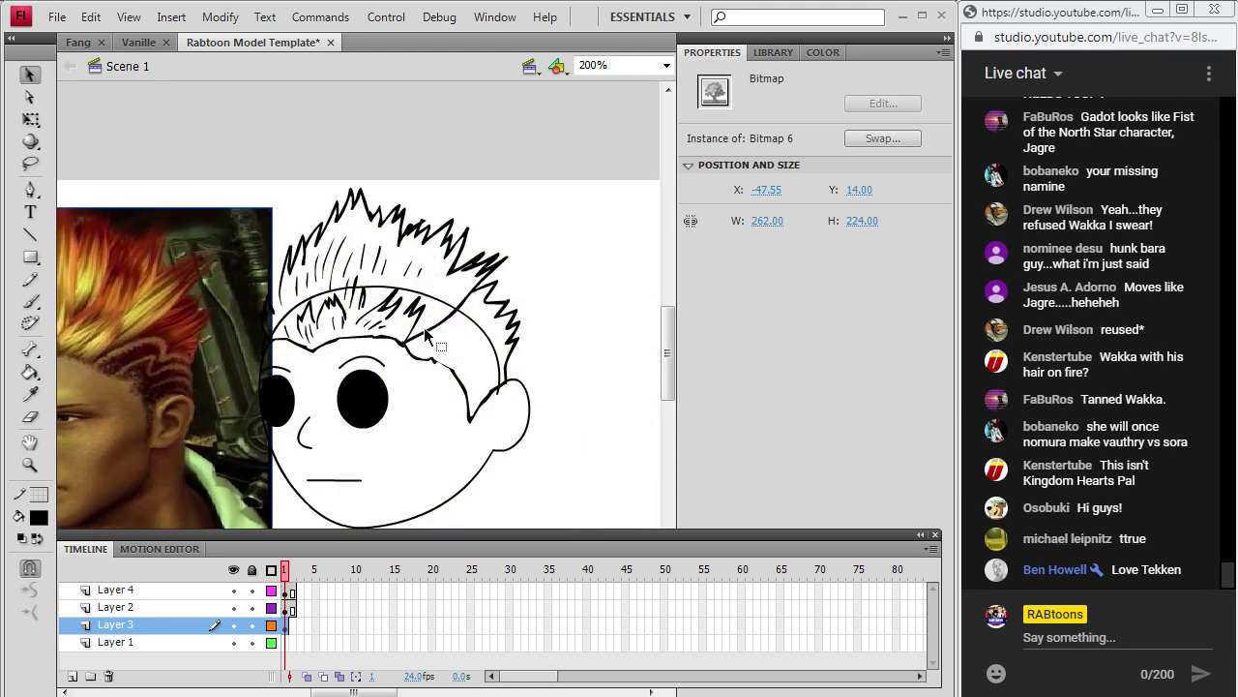
Brush the wavy shaved pattern into the side of the hair above the ear on frame 1 of Layer 4.
{"action": "key", "text": "b"}
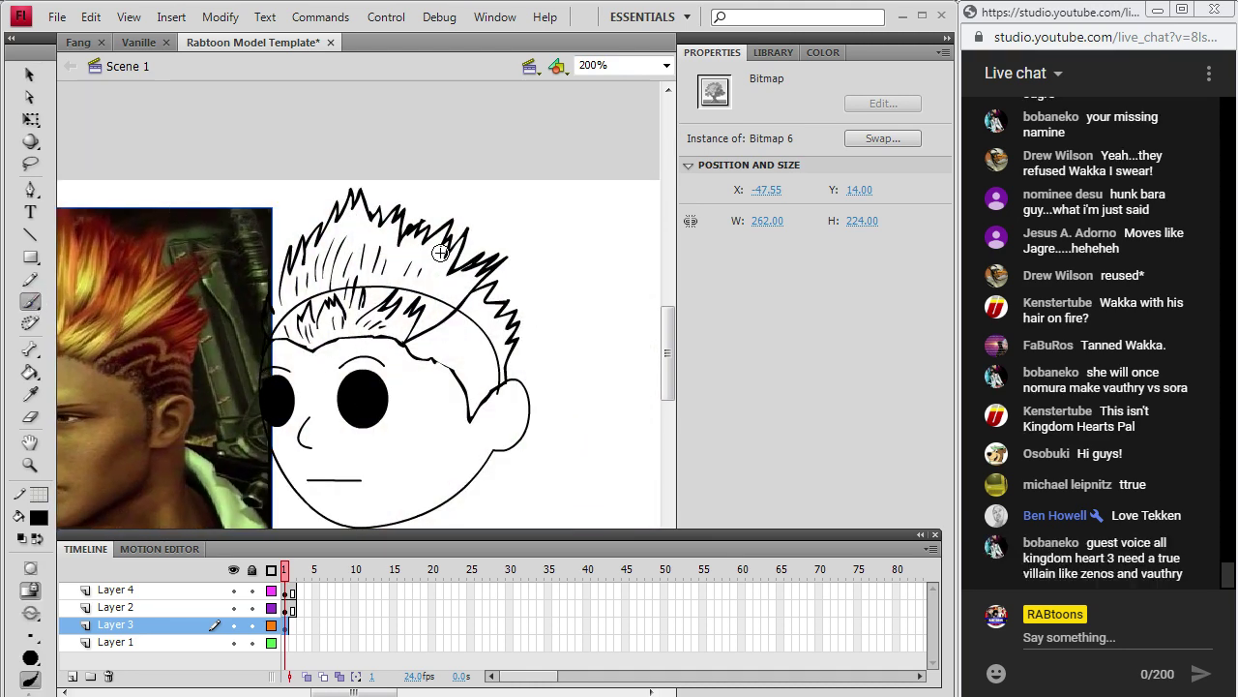
{"action": "left_click", "coordinate": [293, 590]}
{"action": "left_click", "coordinate": [290, 607]}
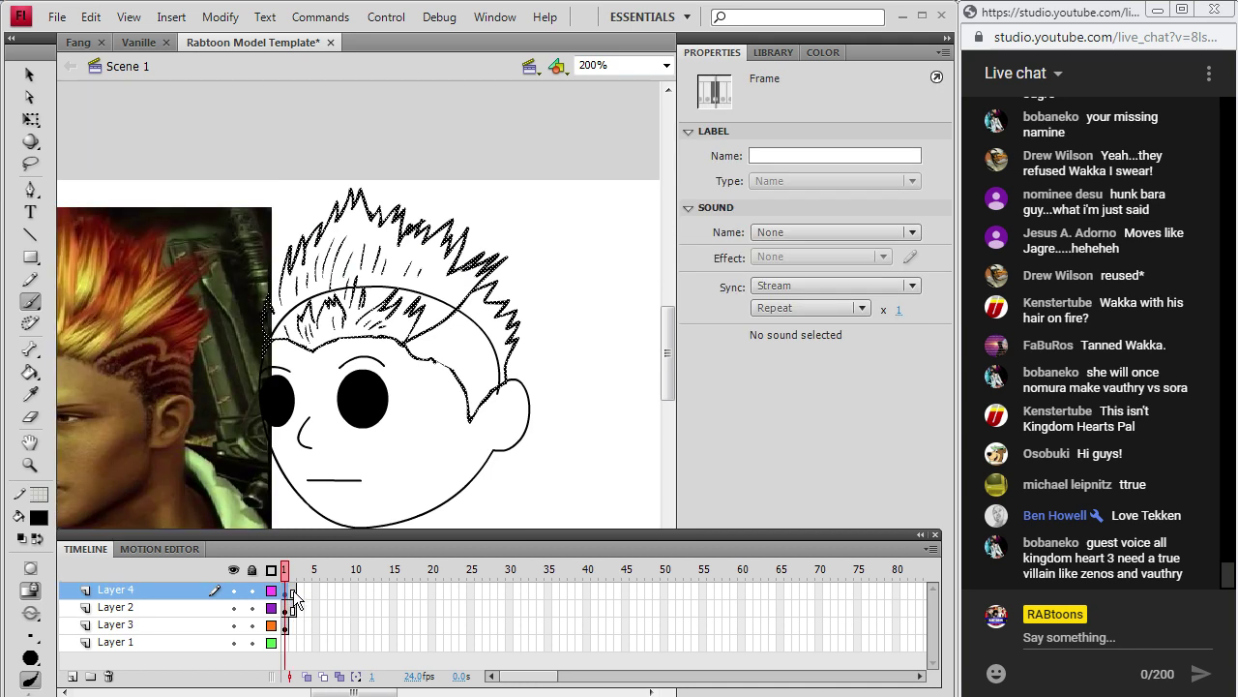
{"action": "left_click", "coordinate": [293, 592]}
{"action": "left_click", "coordinate": [287, 591]}
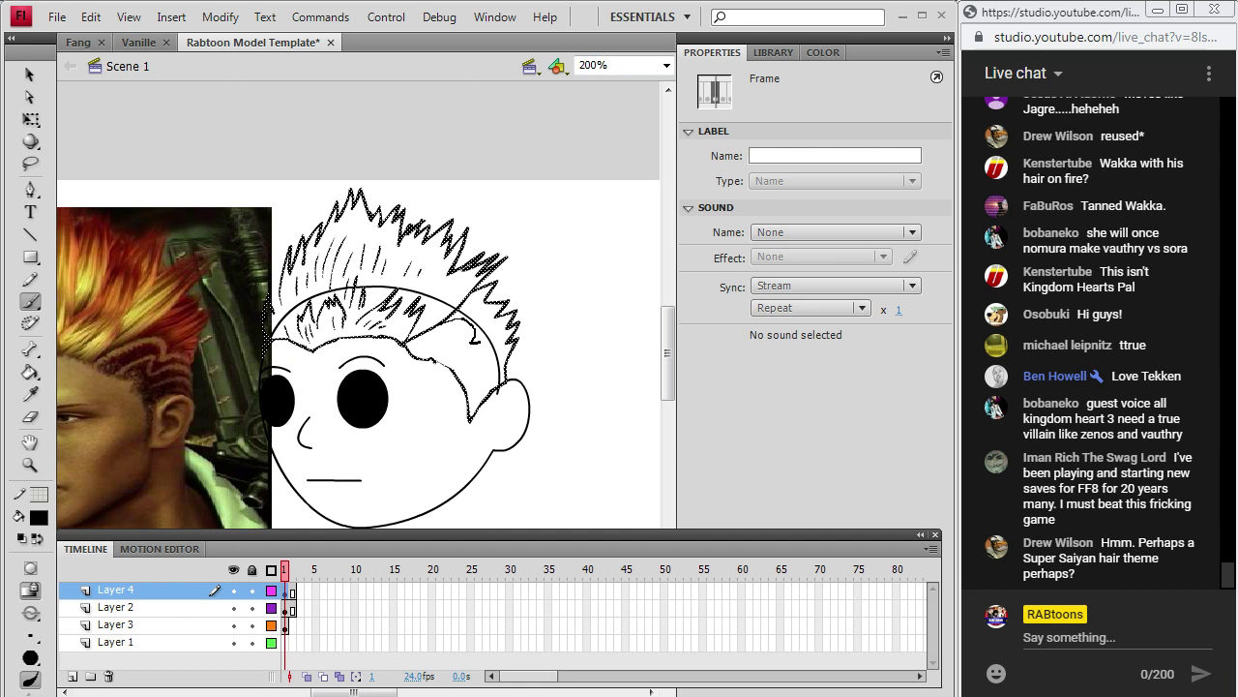
{"action": "left_click", "coordinate": [474, 334]}
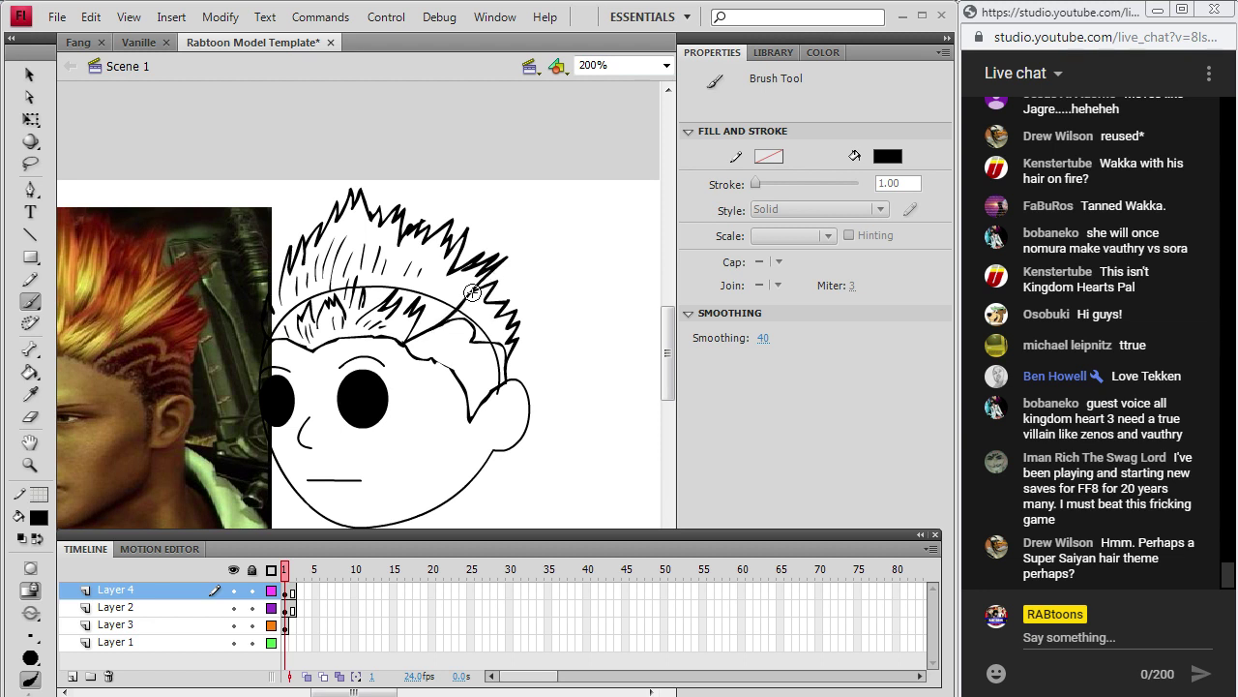
{"action": "left_click_drag", "start_coordinate": [458, 314], "coordinate": [426, 338]}
{"action": "left_click_drag", "start_coordinate": [410, 345], "coordinate": [472, 343]}
{"action": "left_click_drag", "start_coordinate": [504, 373], "coordinate": [506, 379]}
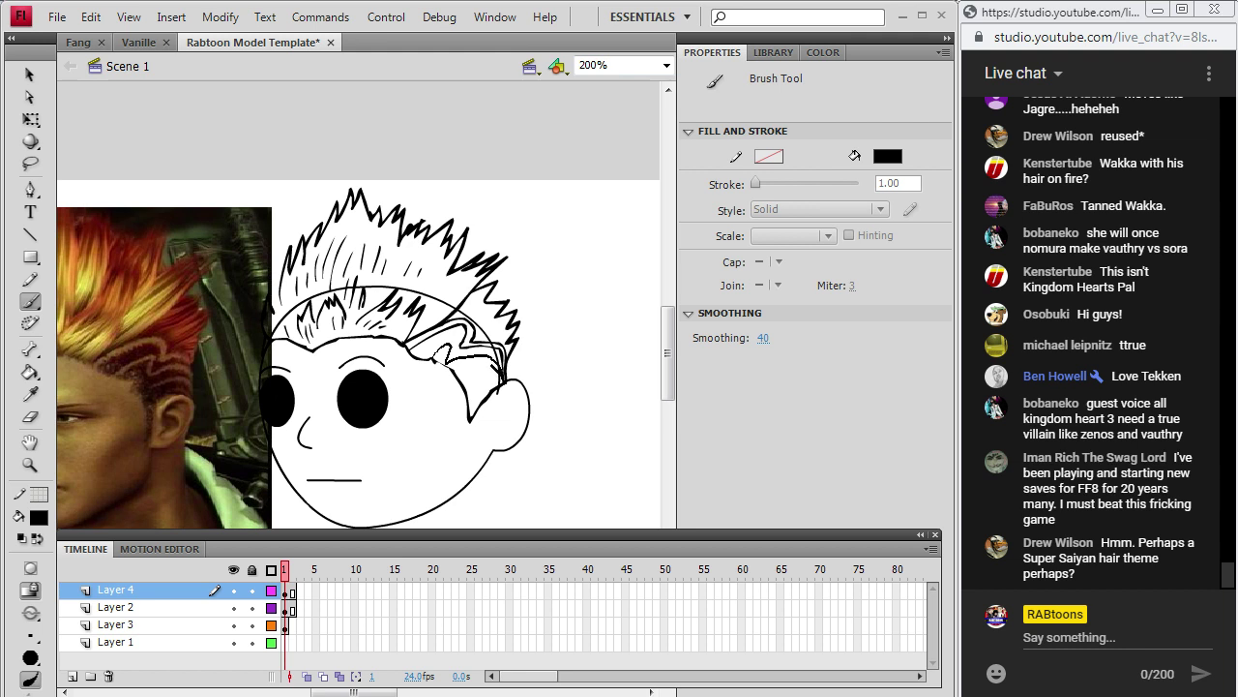
{"action": "left_click_drag", "start_coordinate": [496, 350], "coordinate": [436, 360]}
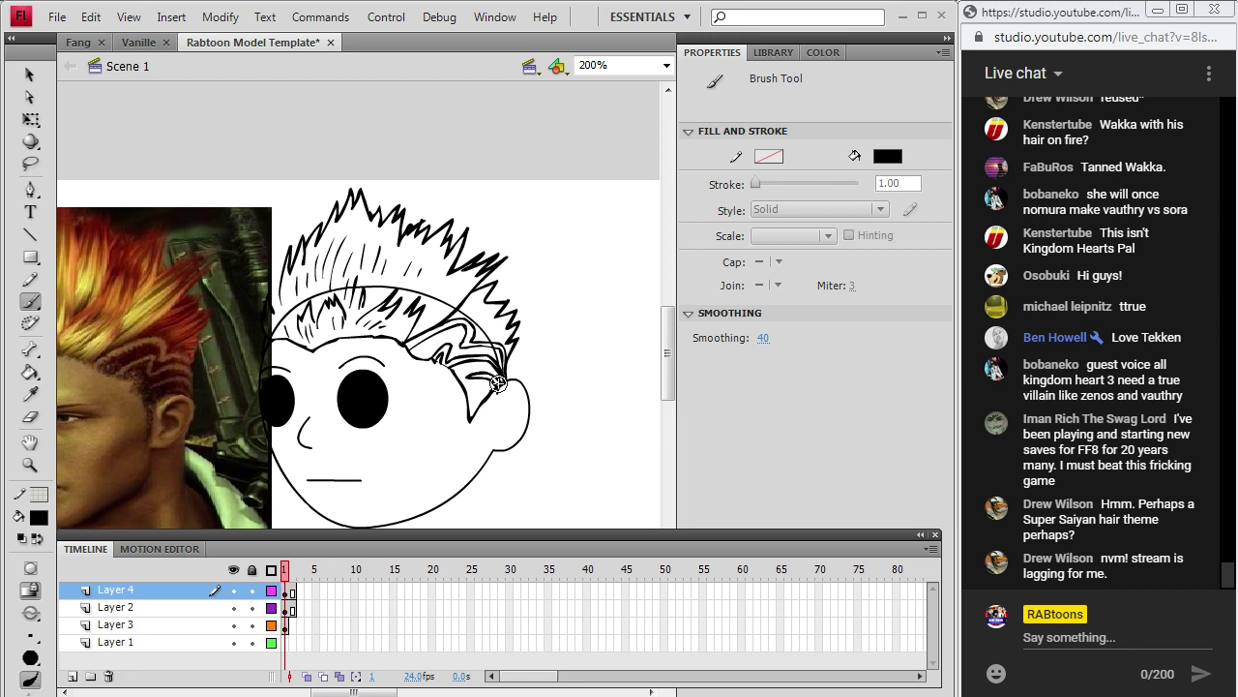
{"action": "left_click_drag", "start_coordinate": [491, 389], "coordinate": [509, 354]}
{"action": "left_click_drag", "start_coordinate": [468, 314], "coordinate": [515, 340]}
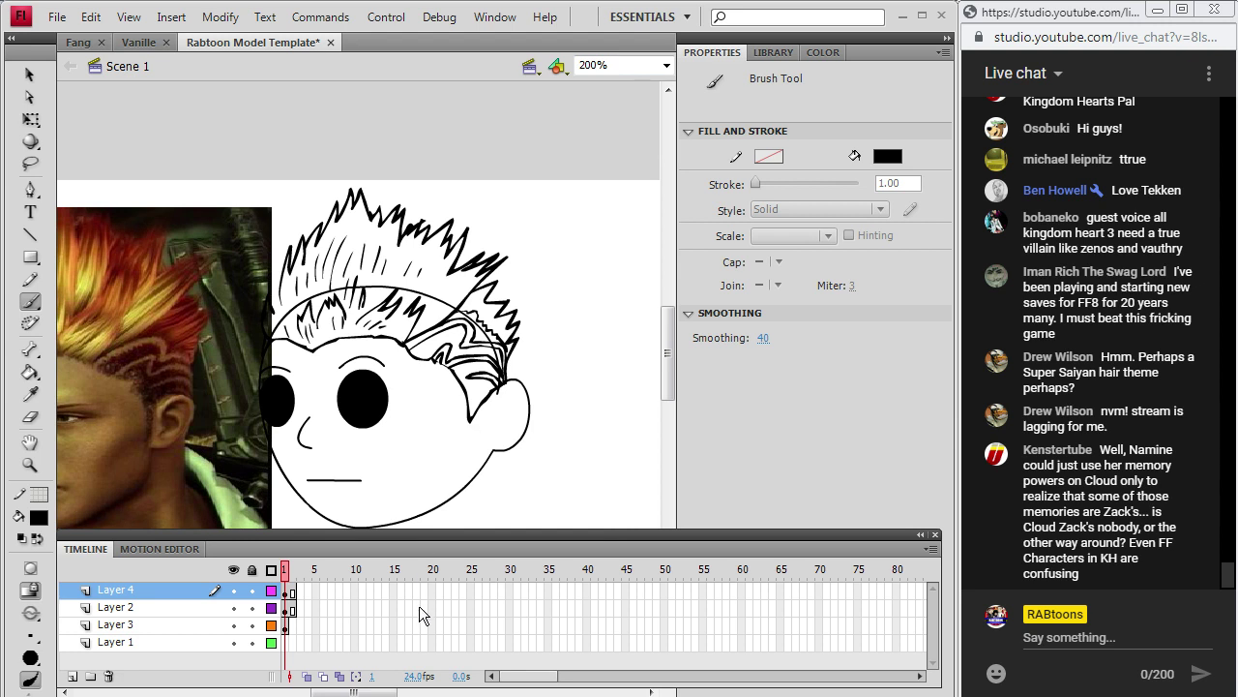
Brush a short line on the cheek and touch up the sideburn in front of the ear.
{"action": "left_click_drag", "start_coordinate": [355, 692], "coordinate": [334, 691]}
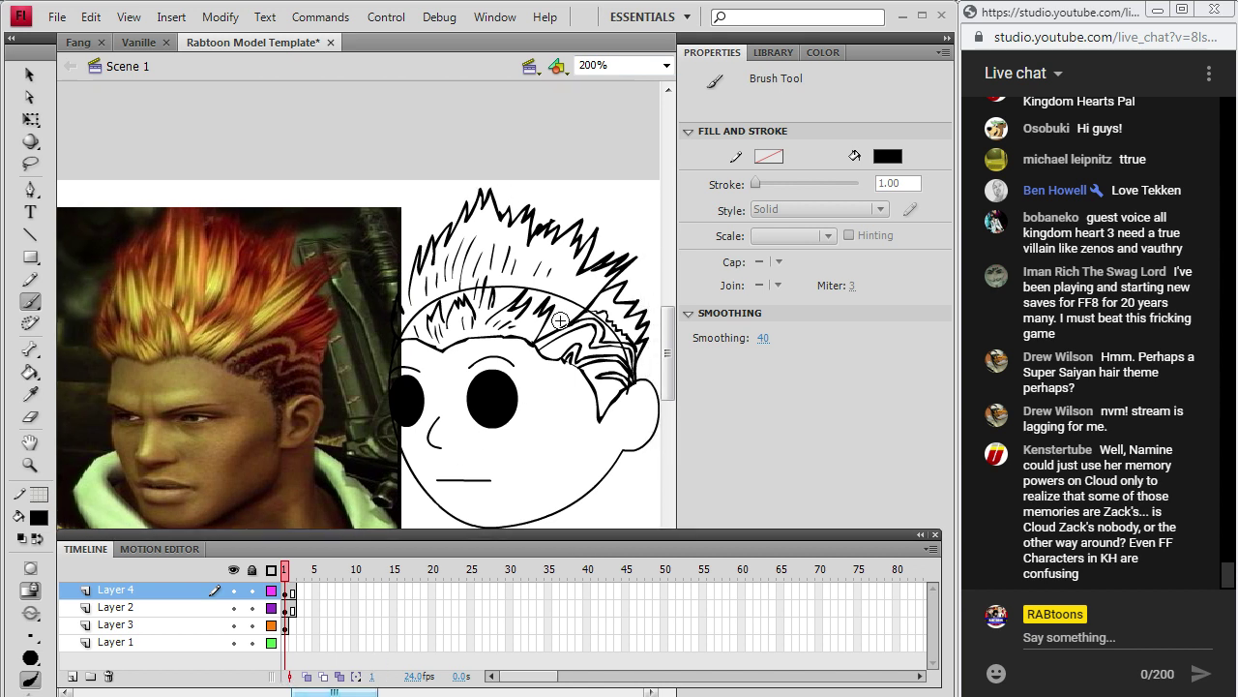
{"action": "scroll", "coordinate": [673, 378], "scroll_direction": "down", "scroll_amount": 3}
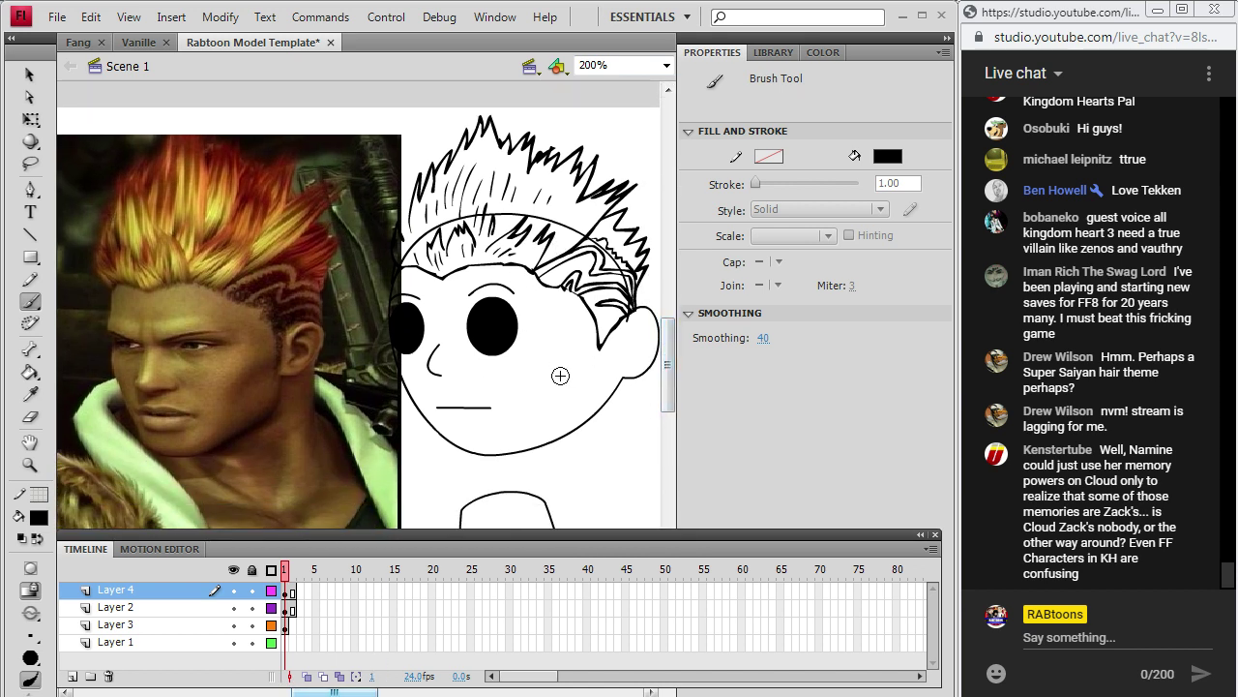
{"action": "left_click_drag", "start_coordinate": [554, 383], "coordinate": [567, 373]}
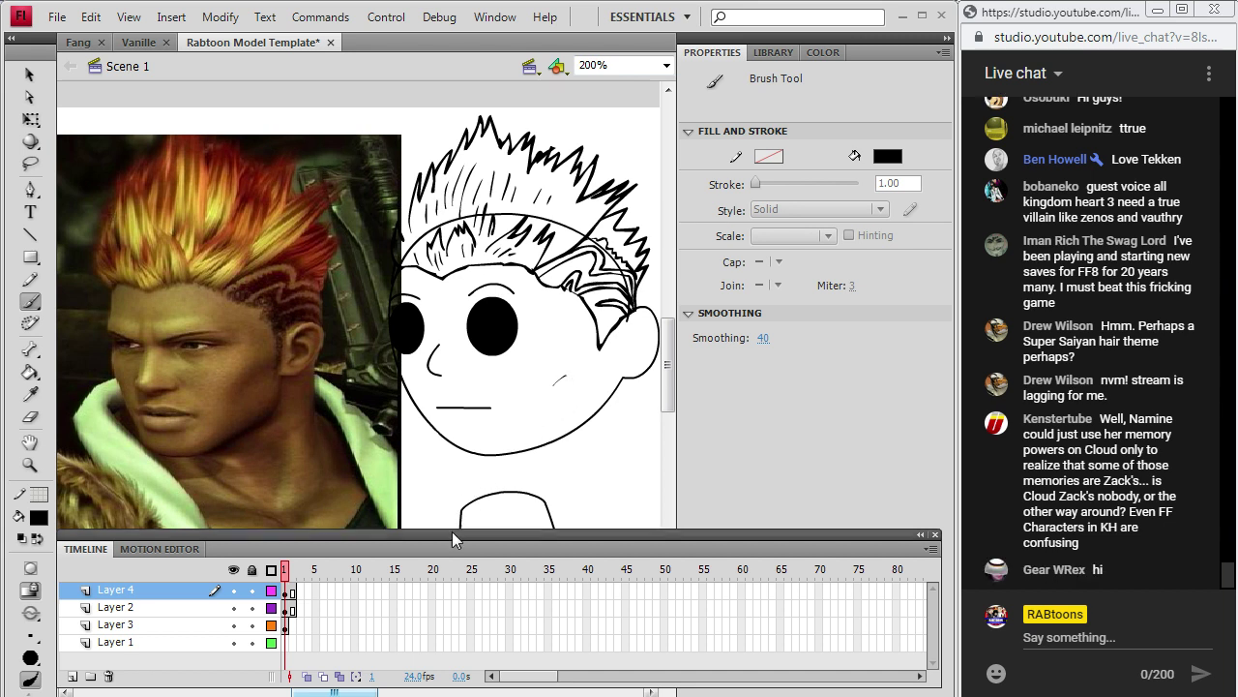
{"action": "left_click_drag", "start_coordinate": [612, 327], "coordinate": [598, 346]}
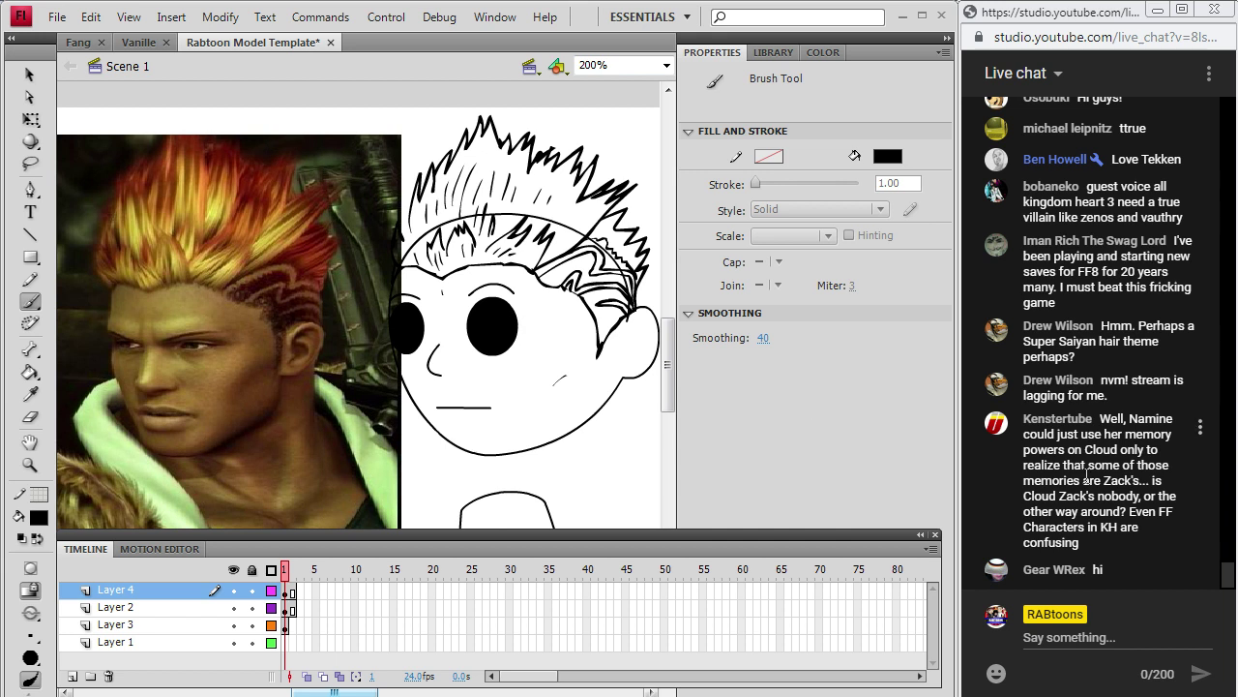
{"action": "left_click", "coordinate": [30, 394]}
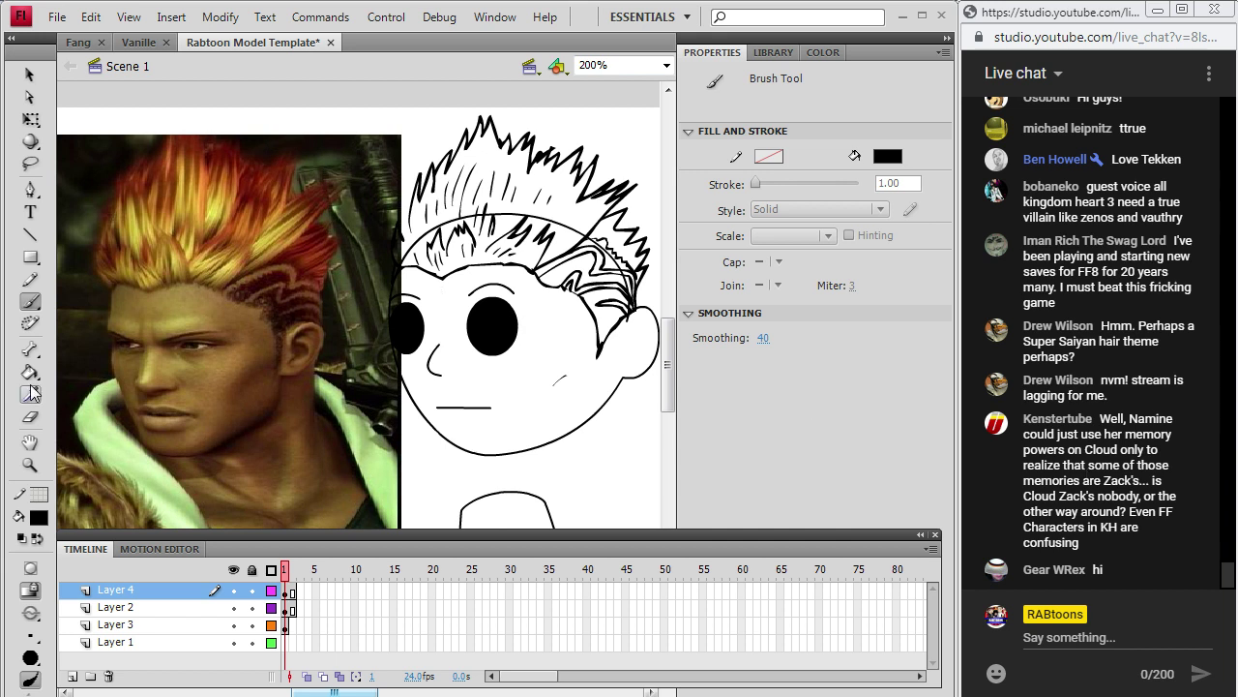
{"action": "left_click", "coordinate": [223, 207]}
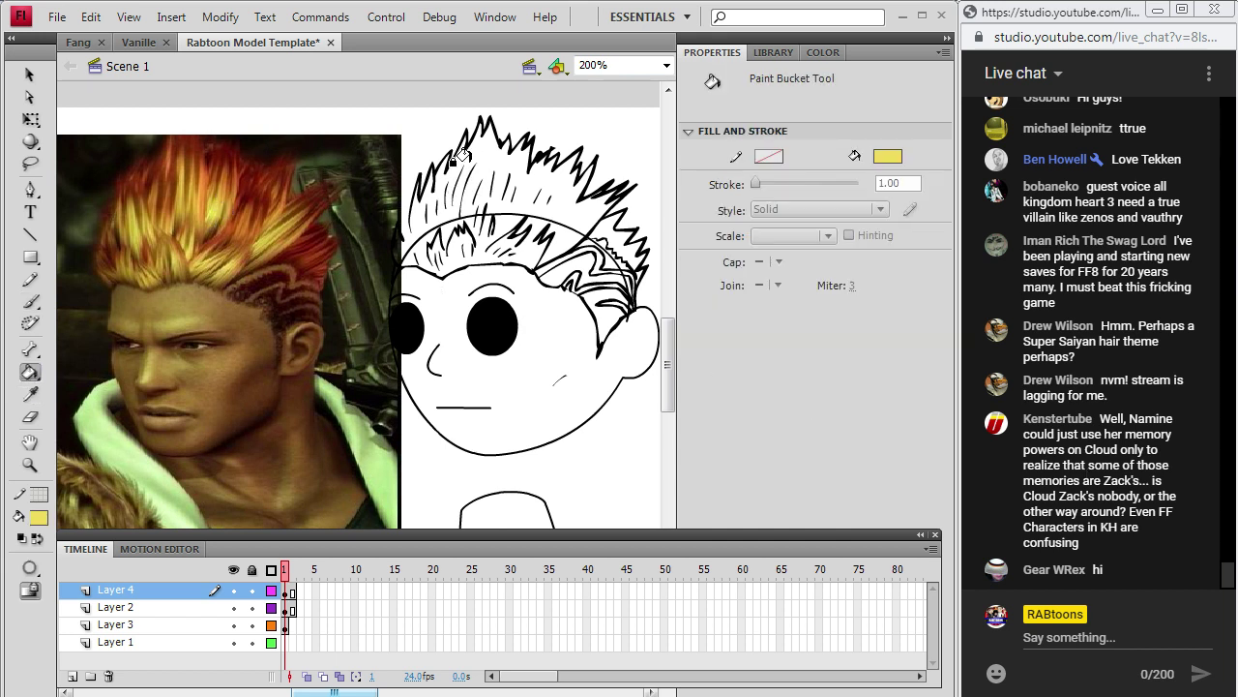
{"action": "left_click", "coordinate": [38, 517]}
{"action": "left_click", "coordinate": [41, 467]}
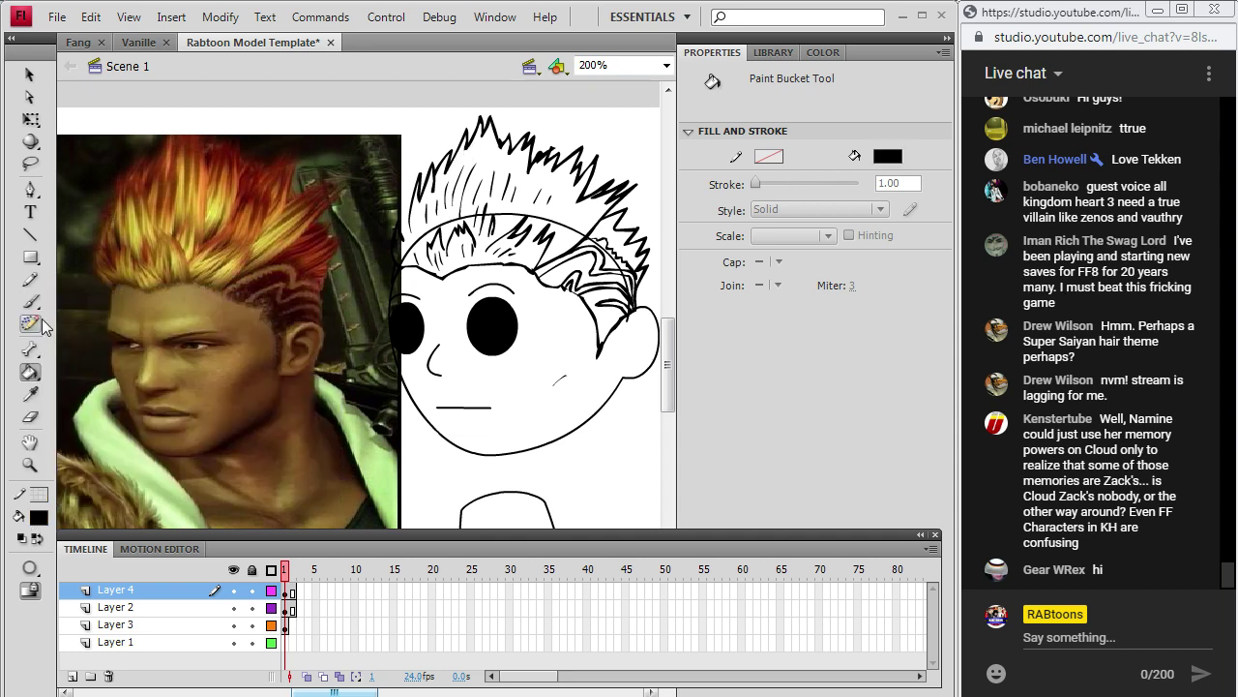
{"action": "left_click", "coordinate": [30, 301]}
{"action": "left_click", "coordinate": [288, 580]}
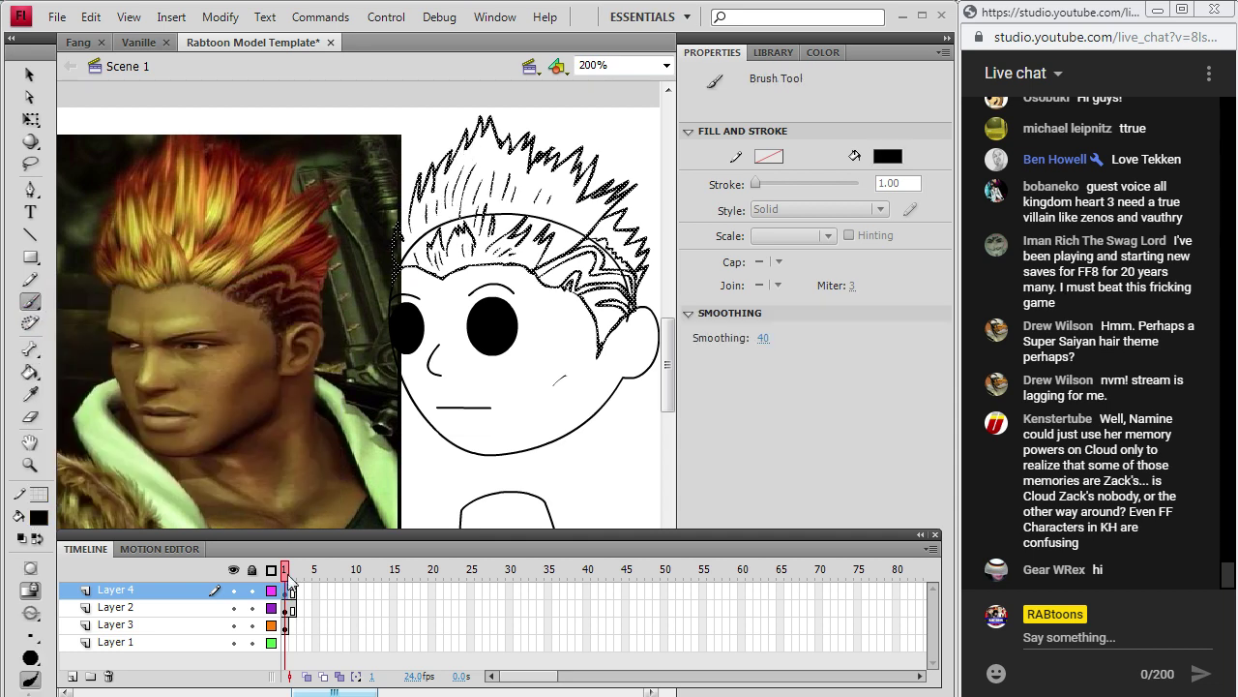
Sample the yellow from the reference photo's hair and fill the character's spiky top hair with it.
{"action": "left_click", "coordinate": [401, 237]}
{"action": "left_click", "coordinate": [30, 393]}
{"action": "left_click", "coordinate": [198, 248]}
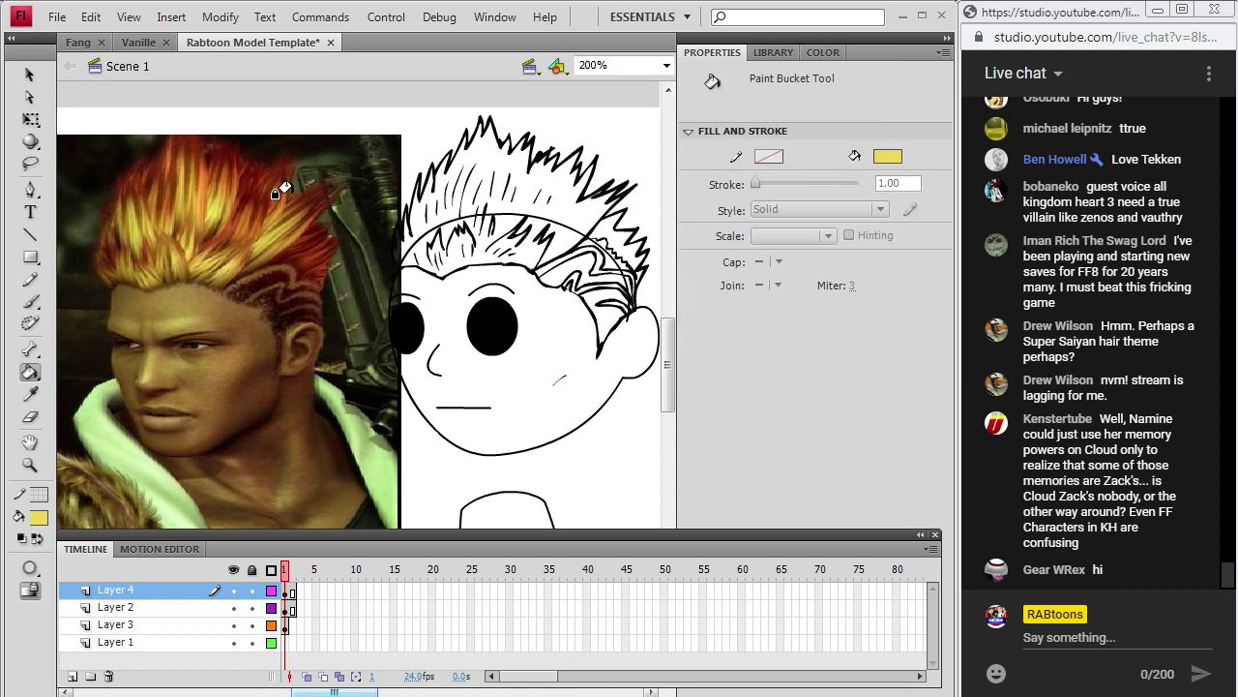
{"action": "left_click", "coordinate": [447, 198]}
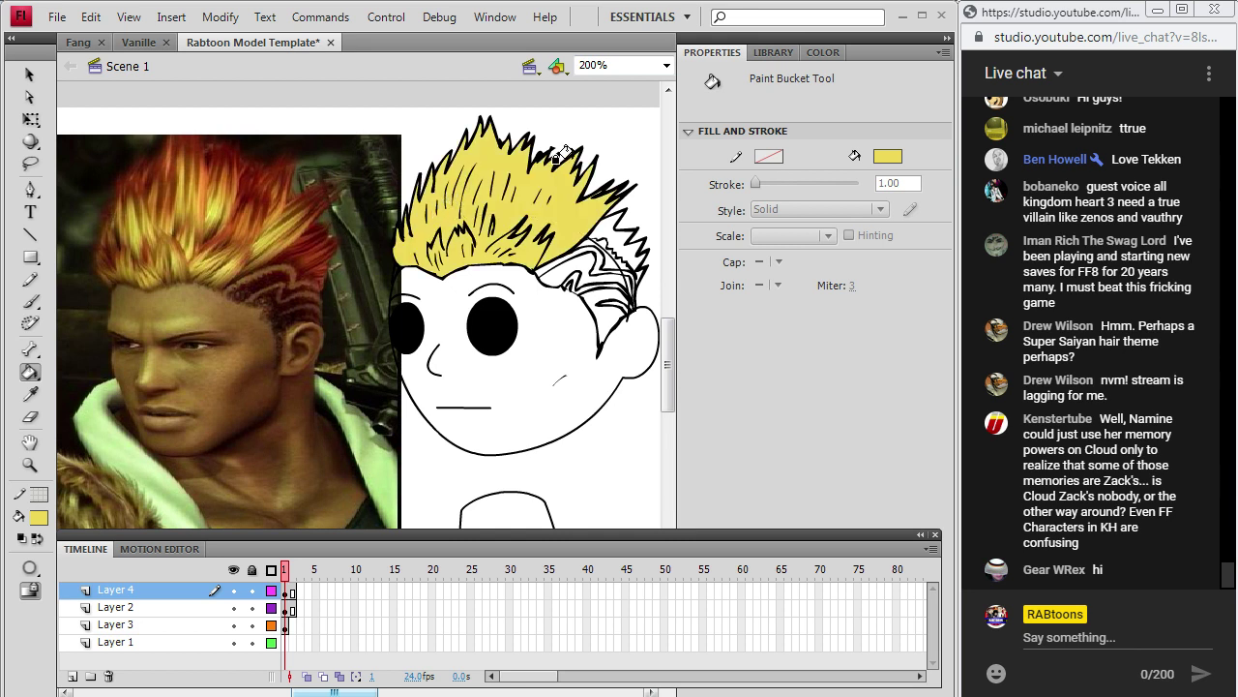
Sample the tan skin tone from the reference photo's face and fill the character's face, ear and side-hair design with it.
{"action": "left_click", "coordinate": [30, 393]}
{"action": "left_click", "coordinate": [199, 300]}
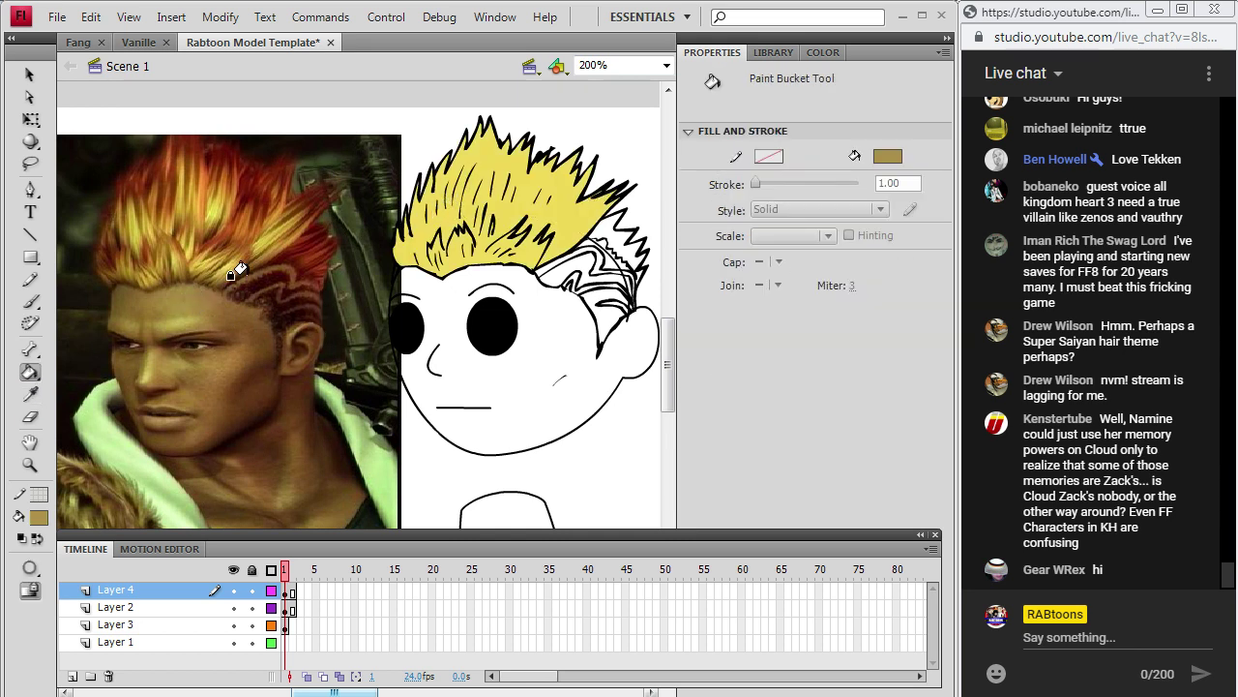
{"action": "left_click", "coordinate": [460, 302]}
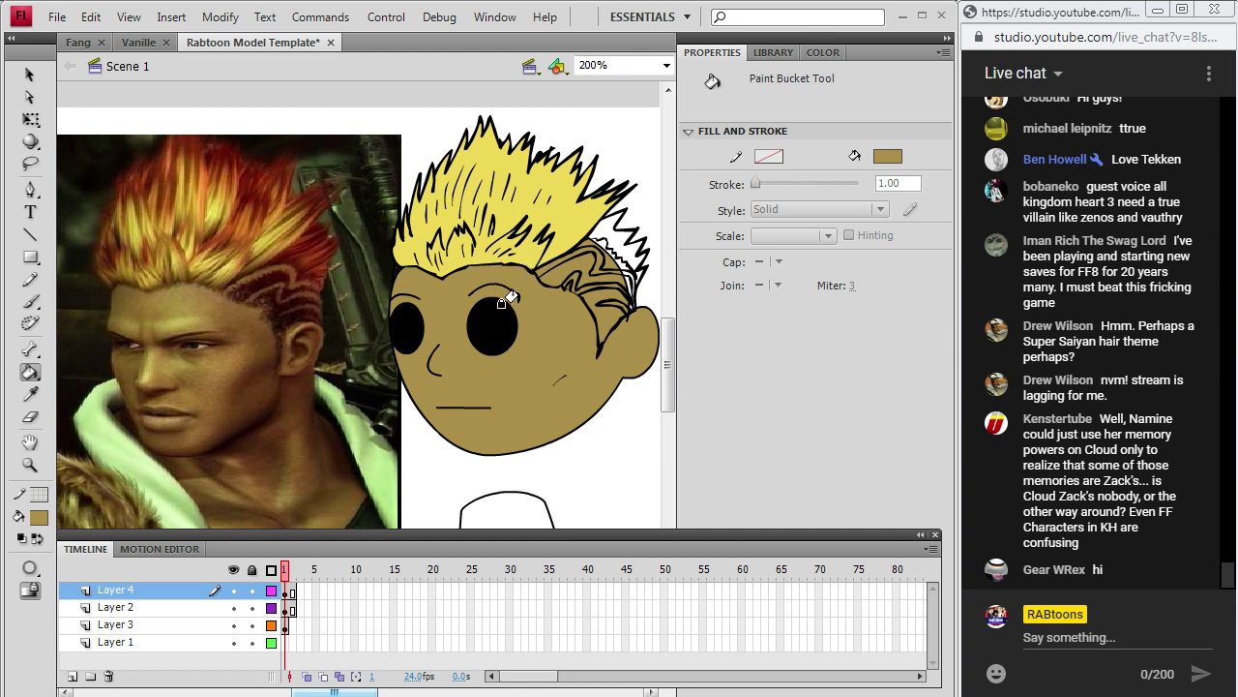
{"action": "left_click", "coordinate": [553, 255]}
Sample the dark maroon from the reference's shaved side hair and fill the character's shaved patches above the ear.
{"action": "key", "text": "i"}
{"action": "left_click", "coordinate": [288, 273]}
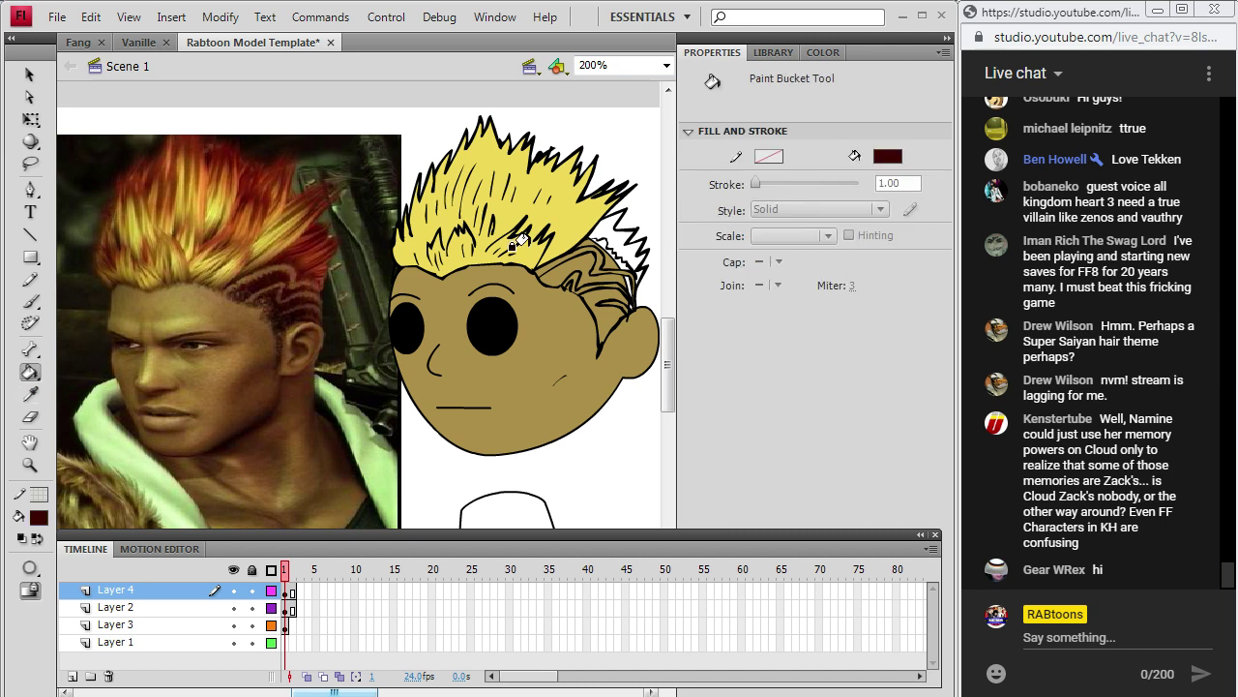
{"action": "left_click", "coordinate": [556, 256]}
{"action": "left_click", "coordinate": [597, 294]}
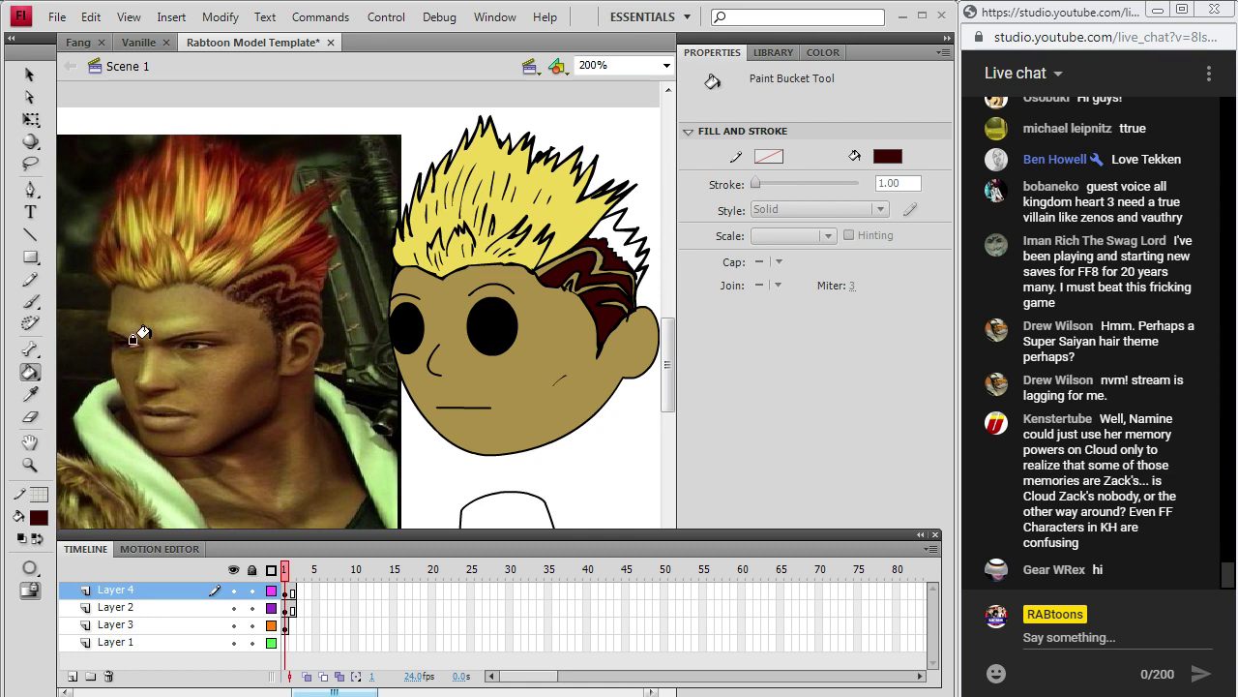
Sample the reddish brown from the back of the reference's hair and fill the spikes at the back of the character's head.
{"action": "key", "text": "i"}
{"action": "left_click", "coordinate": [327, 247]}
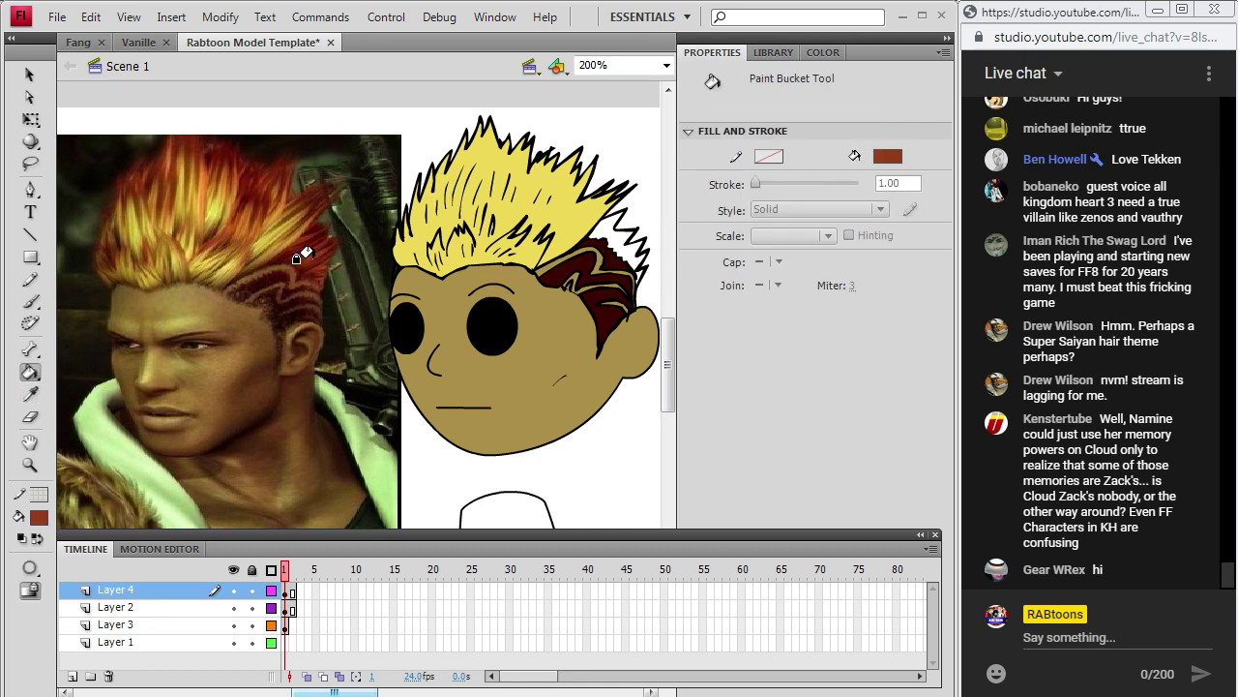
{"action": "left_click", "coordinate": [607, 232]}
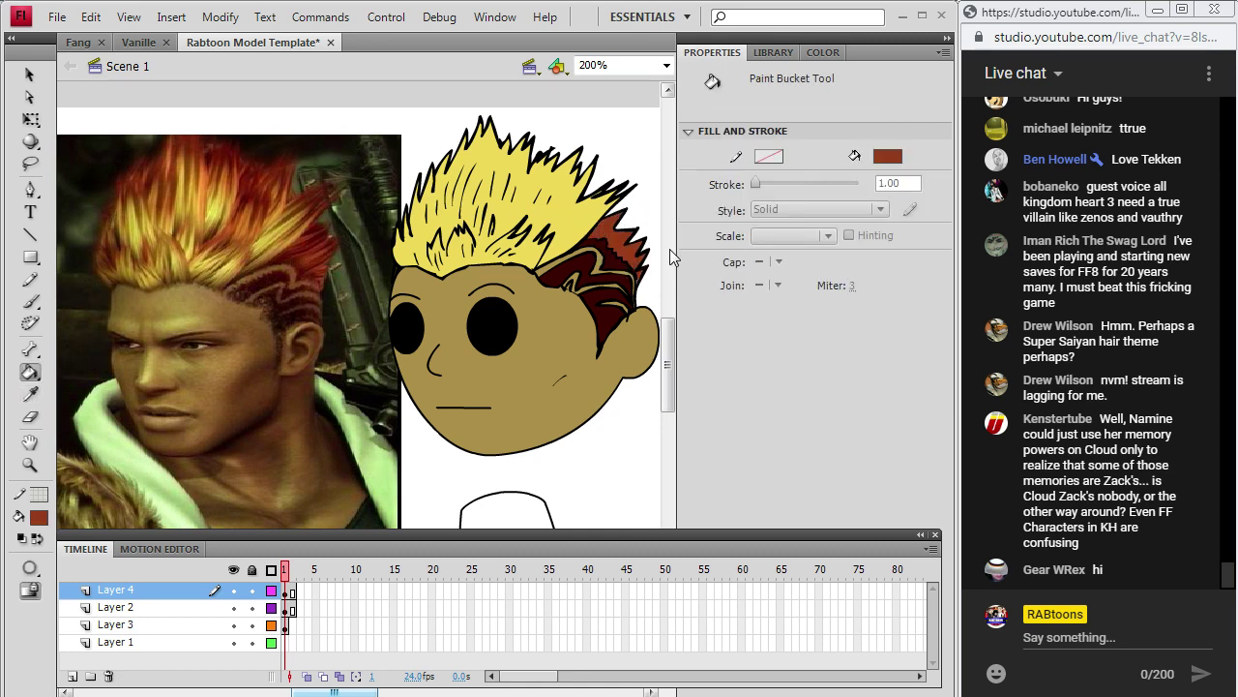
Set the Brush to black and touch up the front end of the zigzag design on the shaved side hair.
{"action": "left_click", "coordinate": [30, 394]}
{"action": "left_click", "coordinate": [595, 264]}
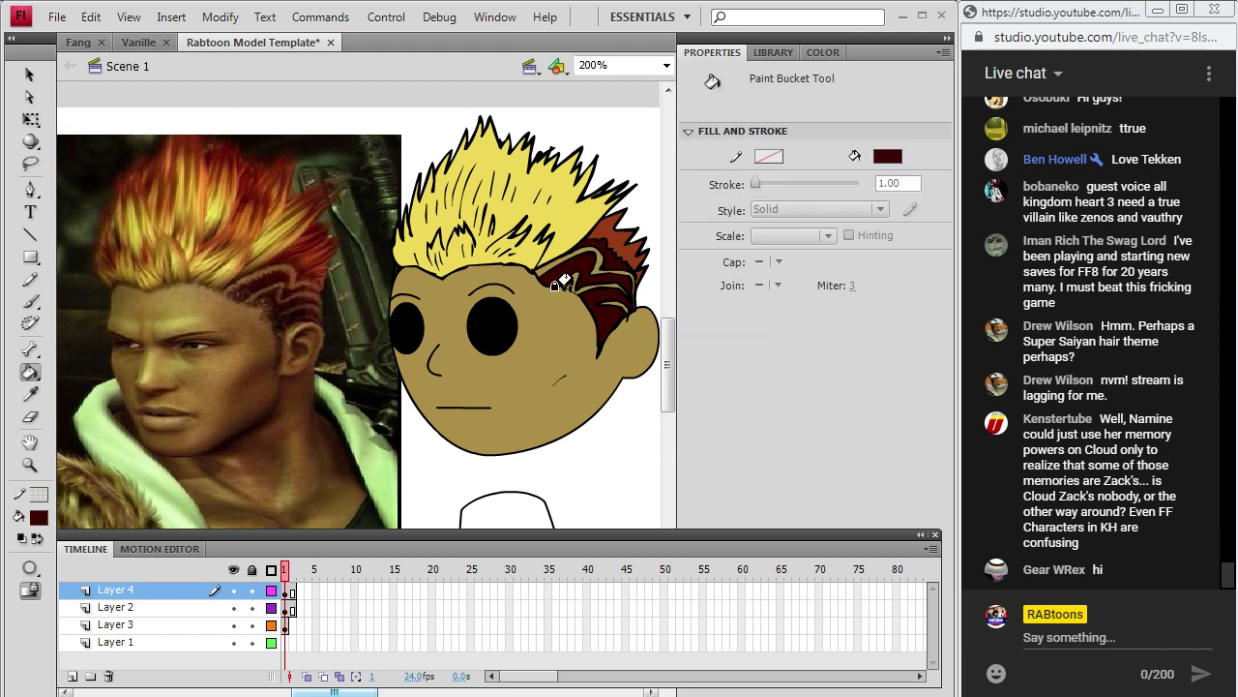
{"action": "left_click", "coordinate": [30, 302]}
{"action": "left_click", "coordinate": [39, 517]}
{"action": "left_click", "coordinate": [49, 313]}
{"action": "left_click", "coordinate": [30, 302]}
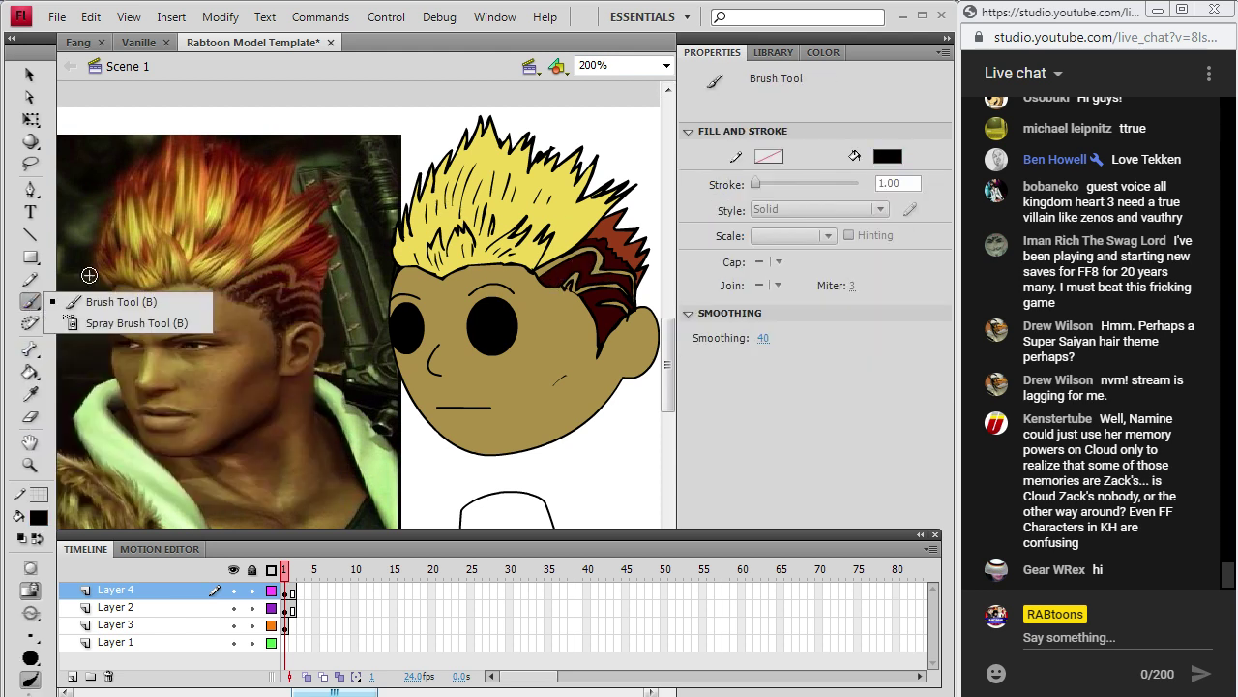
{"action": "left_click", "coordinate": [286, 590]}
{"action": "left_click", "coordinate": [561, 287]}
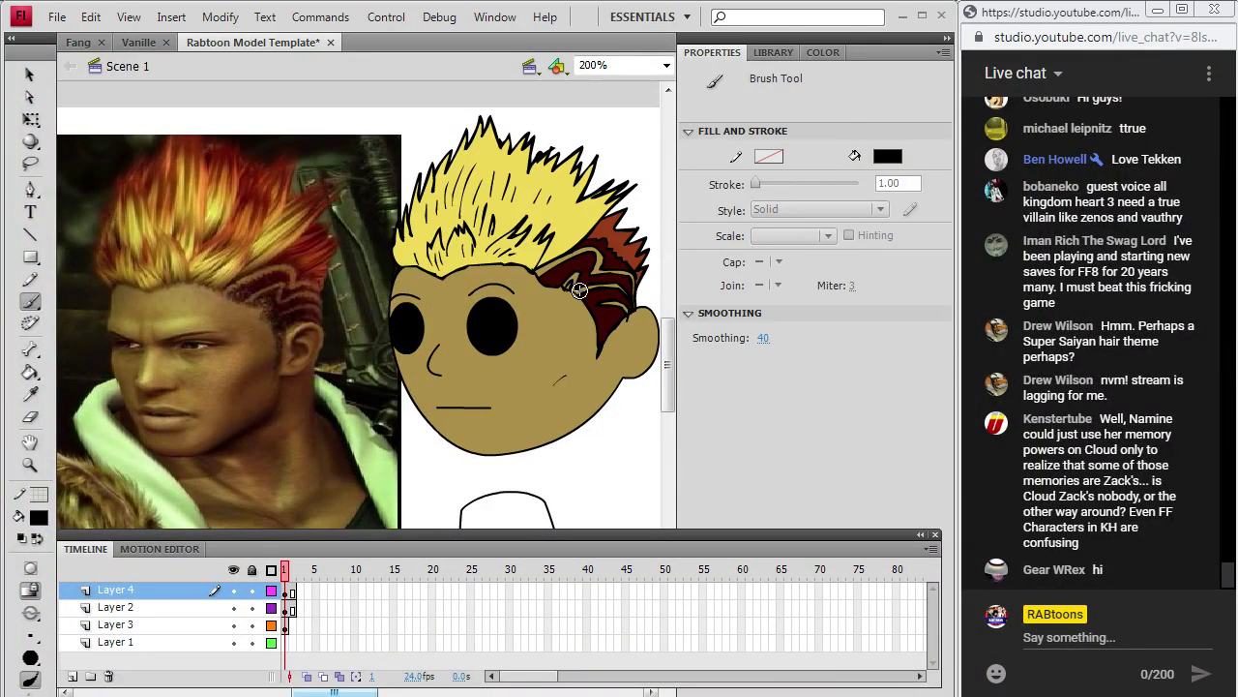
Try to fill the front part of the zigzag side-hair design with the sampled dark maroon, and undo it.
{"action": "left_click", "coordinate": [30, 396]}
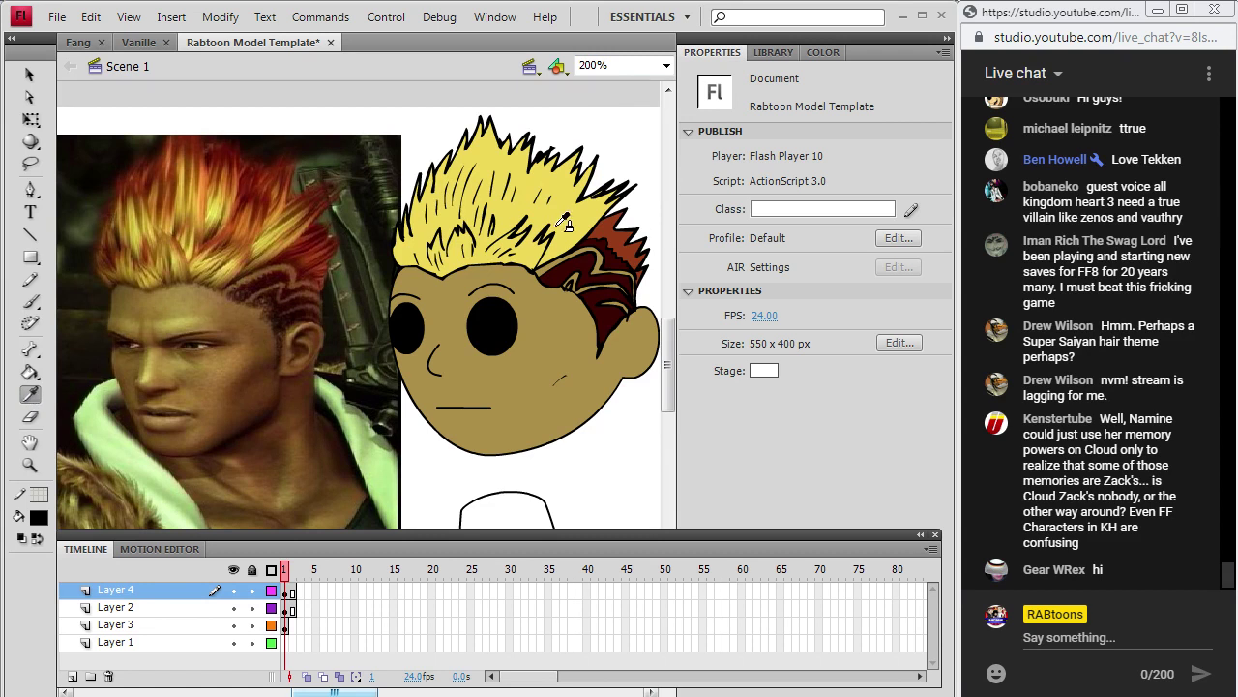
{"action": "left_click", "coordinate": [563, 285]}
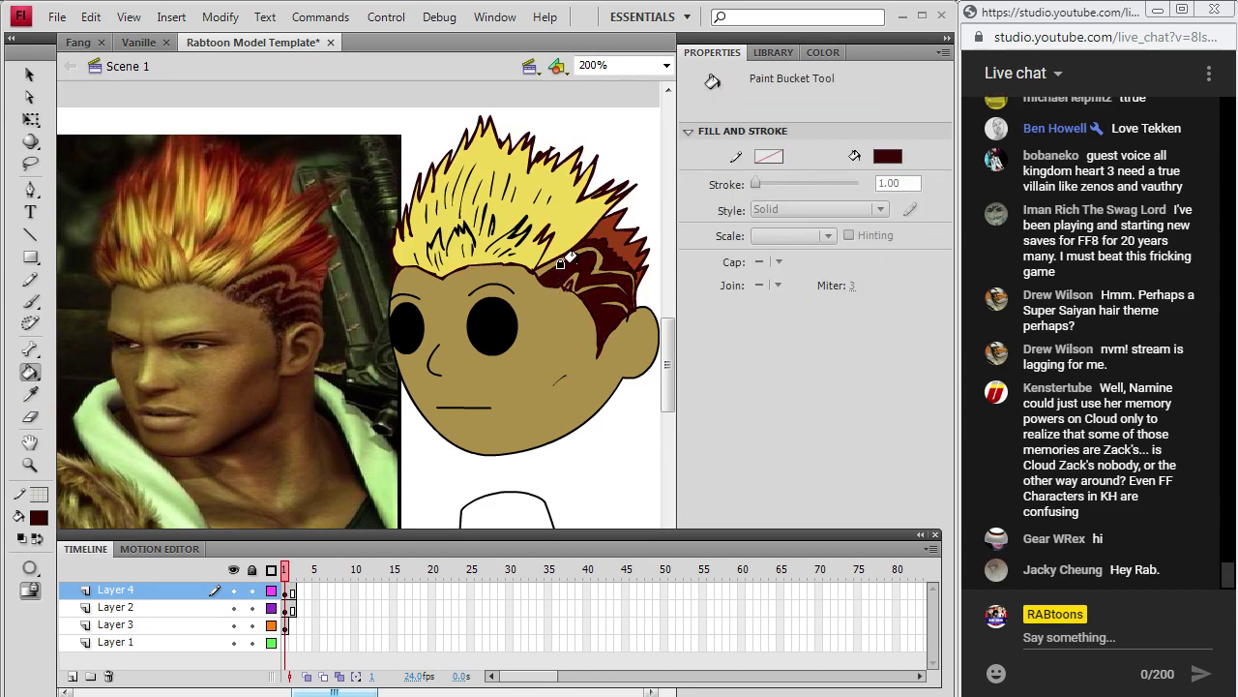
{"action": "left_click", "coordinate": [569, 259]}
{"action": "key", "text": "z"}
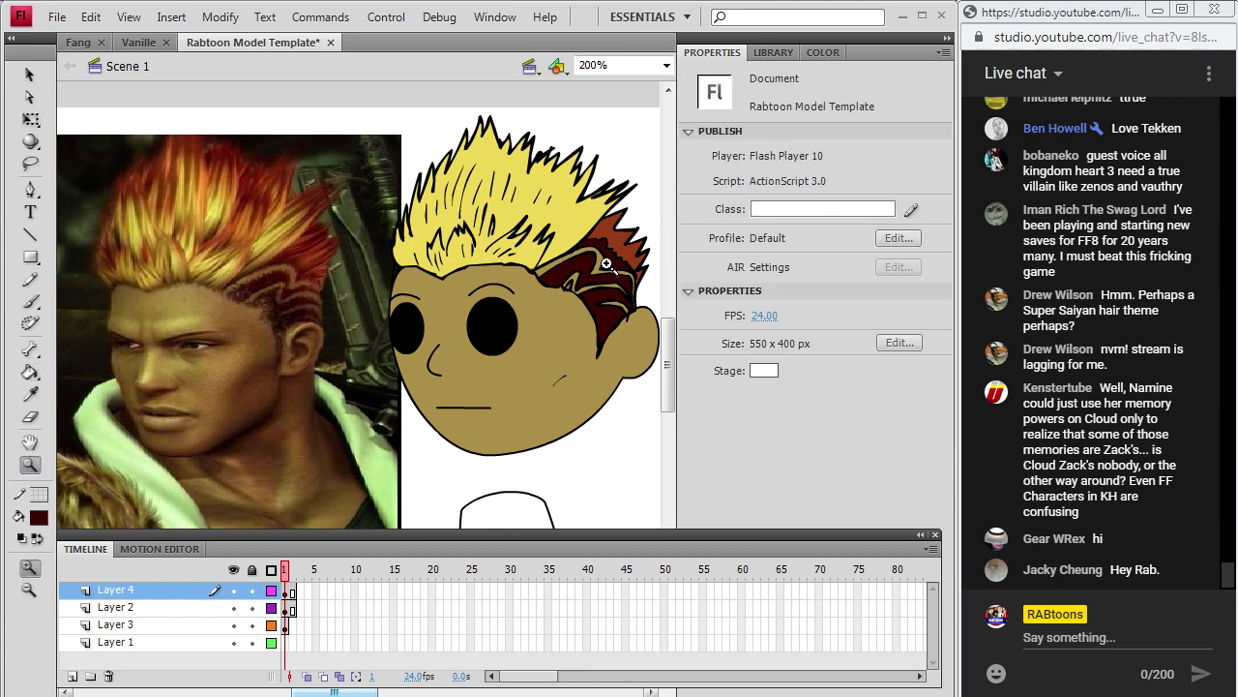
{"action": "left_click", "coordinate": [598, 261]}
{"action": "left_click", "coordinate": [30, 372]}
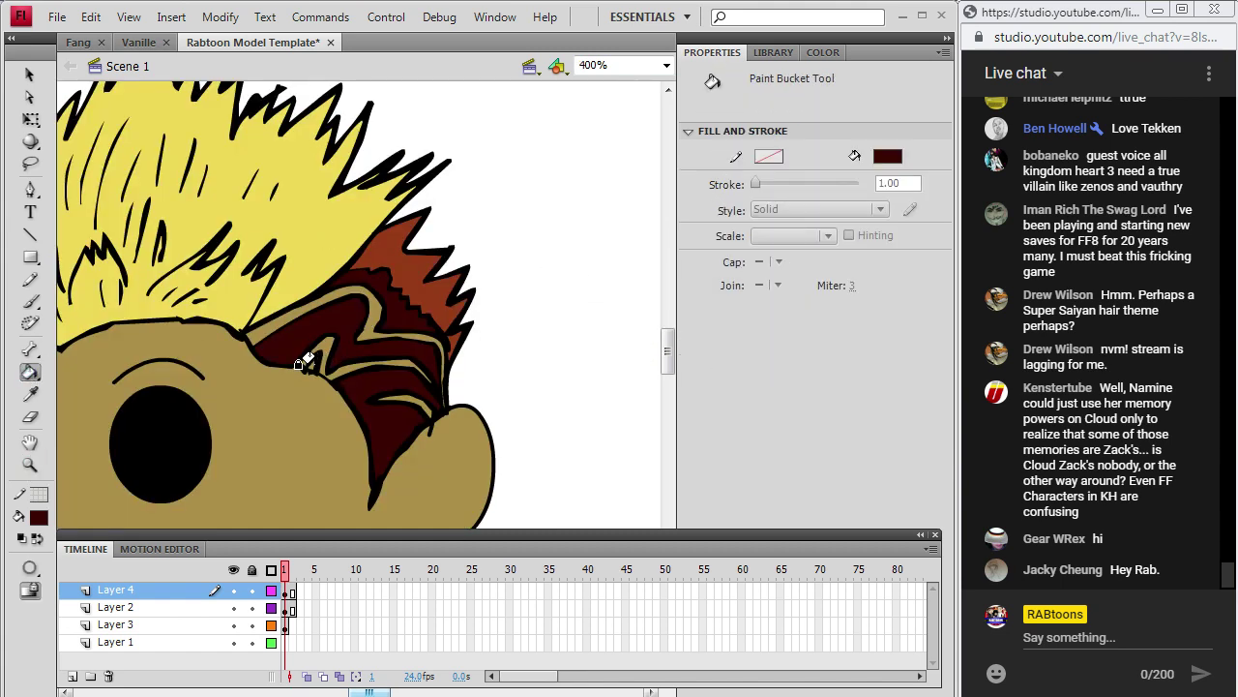
{"action": "left_click", "coordinate": [666, 65]}
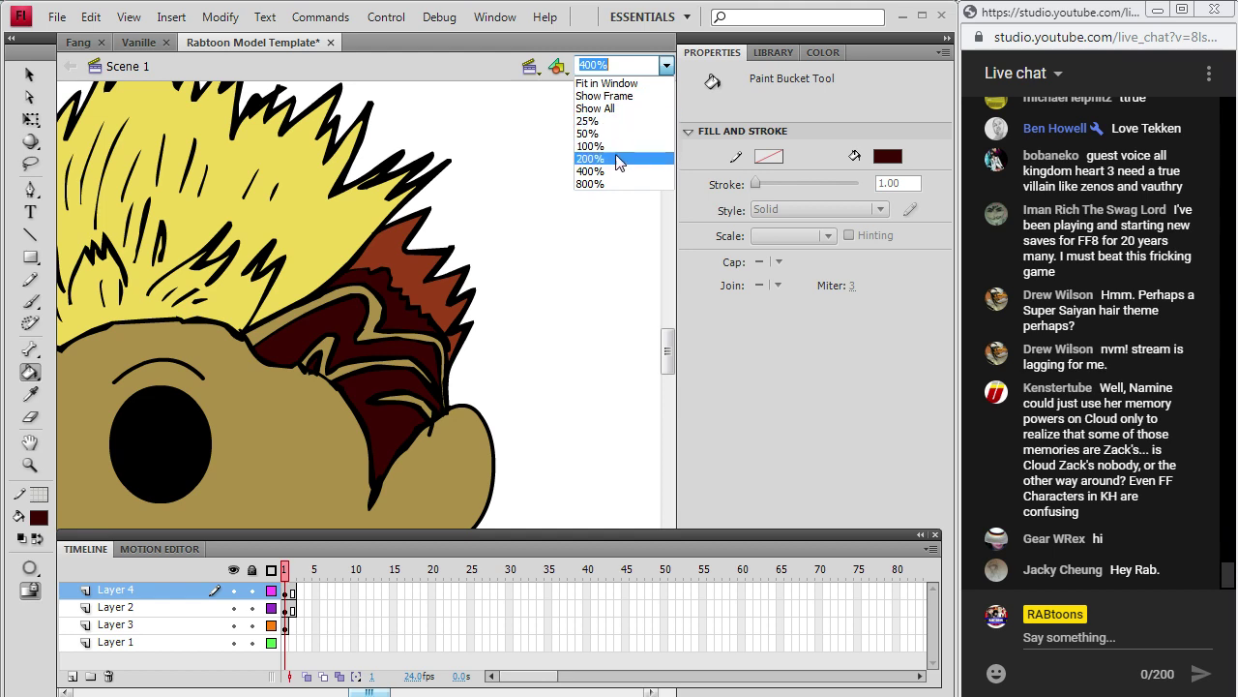
{"action": "left_click", "coordinate": [615, 161]}
Sample the character's tan skin colour and touch up the zigzag side-hair design with the Brush.
{"action": "scroll", "coordinate": [484, 387], "scroll_direction": "left", "scroll_amount": 5}
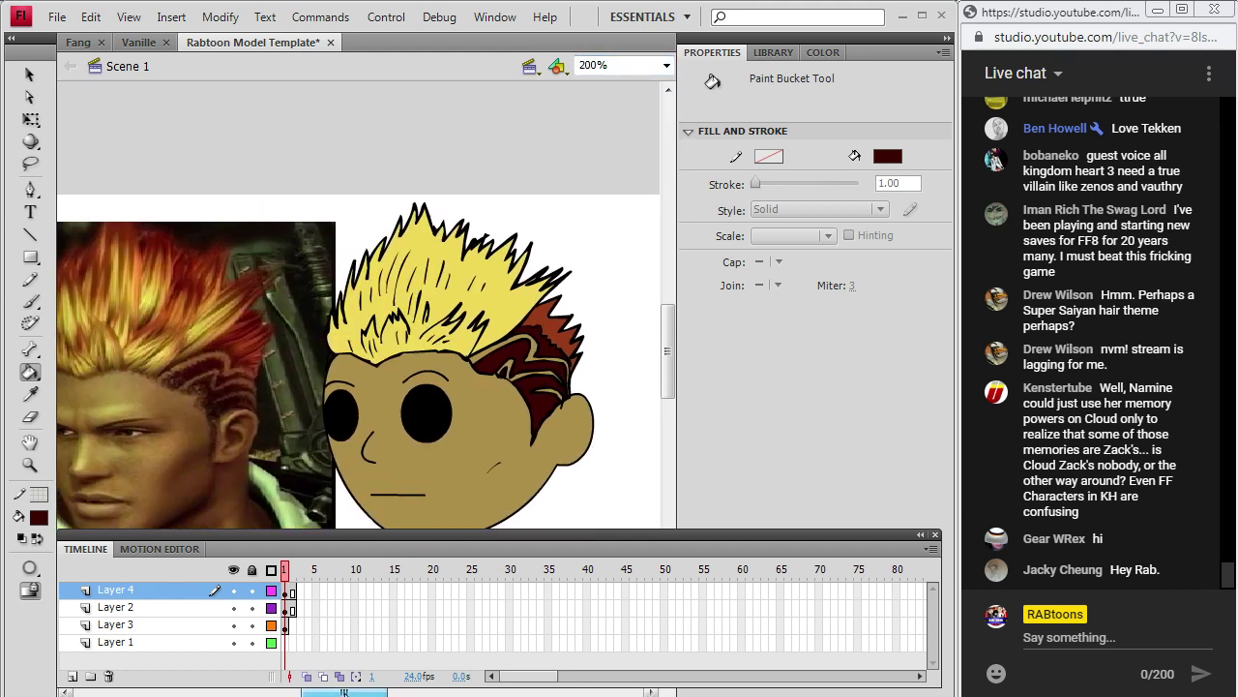
{"action": "scroll", "coordinate": [542, 435], "scroll_direction": "down", "scroll_amount": 3}
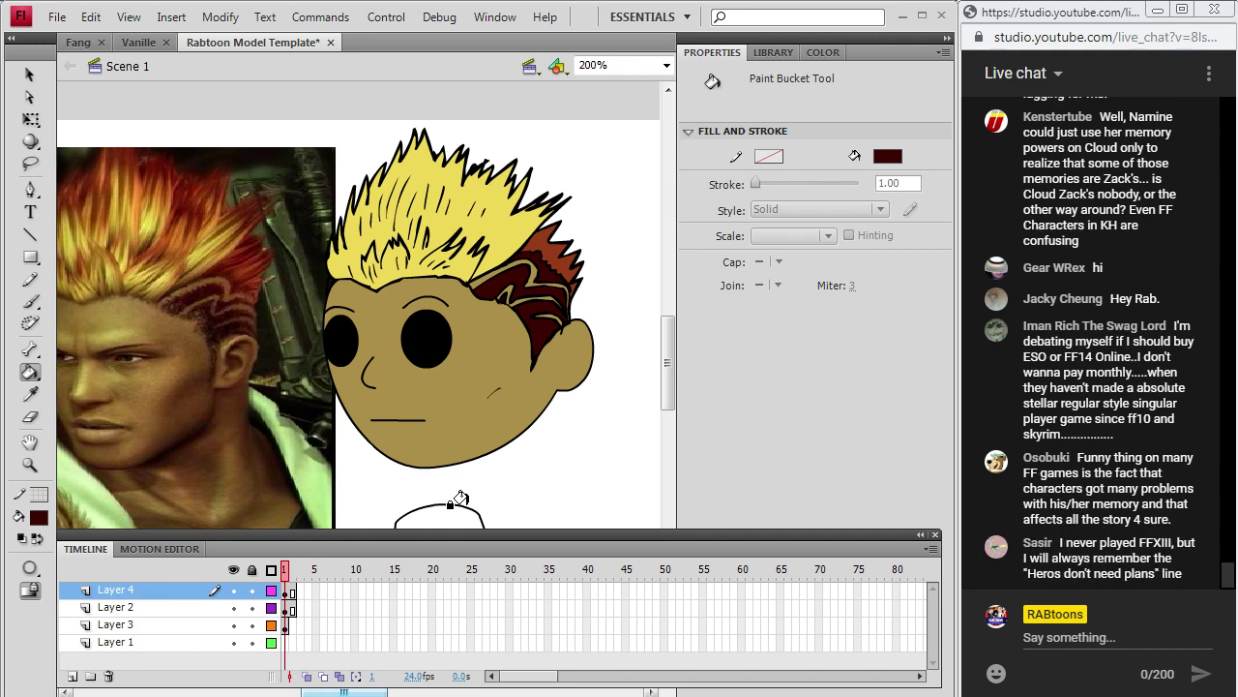
{"action": "scroll", "coordinate": [276, 513], "scroll_direction": "left", "scroll_amount": 1}
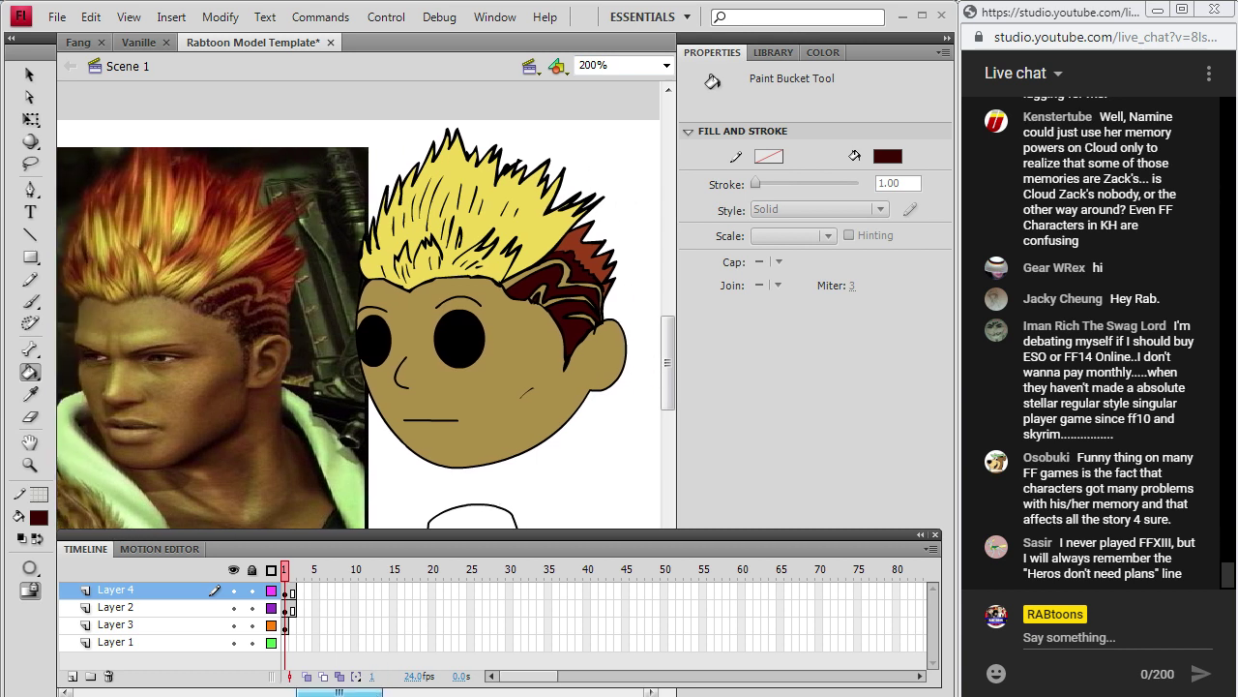
{"action": "left_click", "coordinate": [30, 393]}
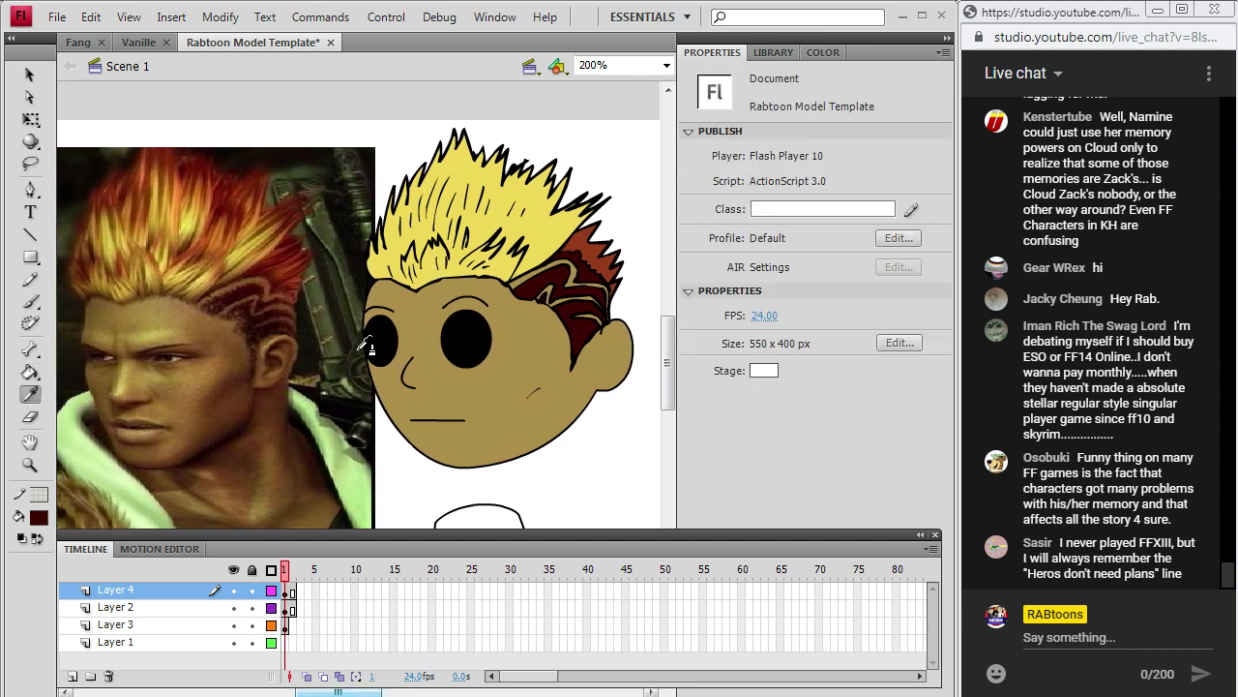
{"action": "left_click", "coordinate": [528, 349]}
{"action": "left_click", "coordinate": [30, 301]}
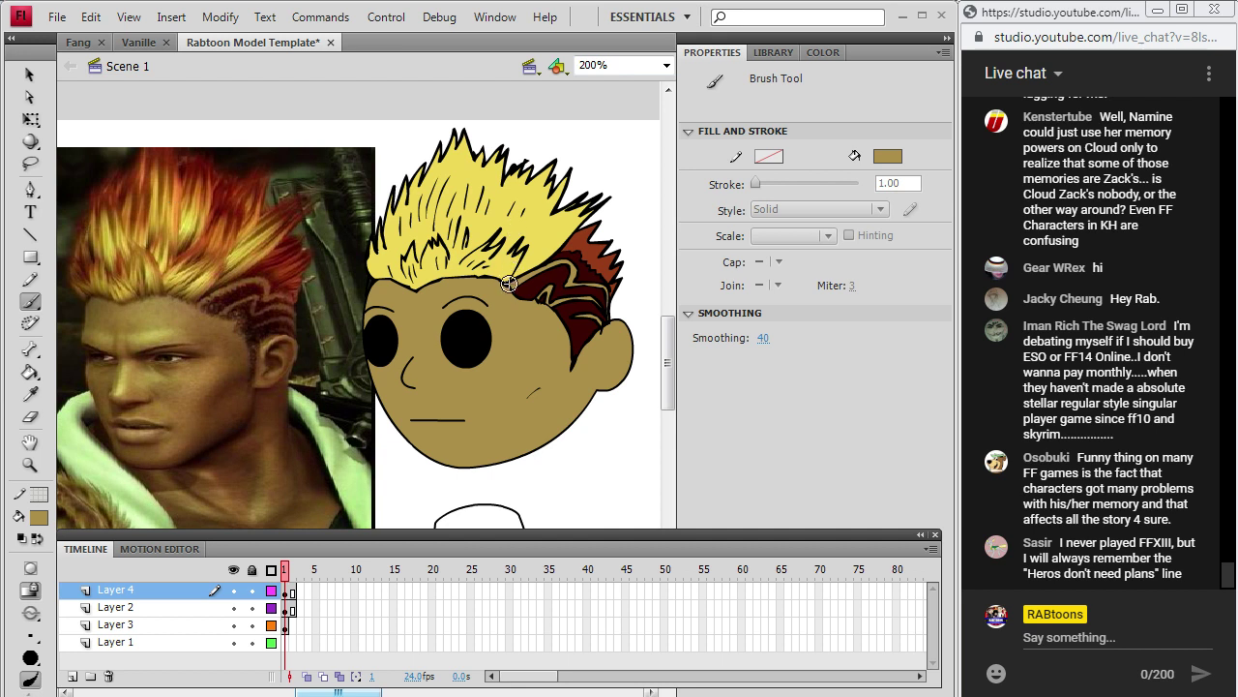
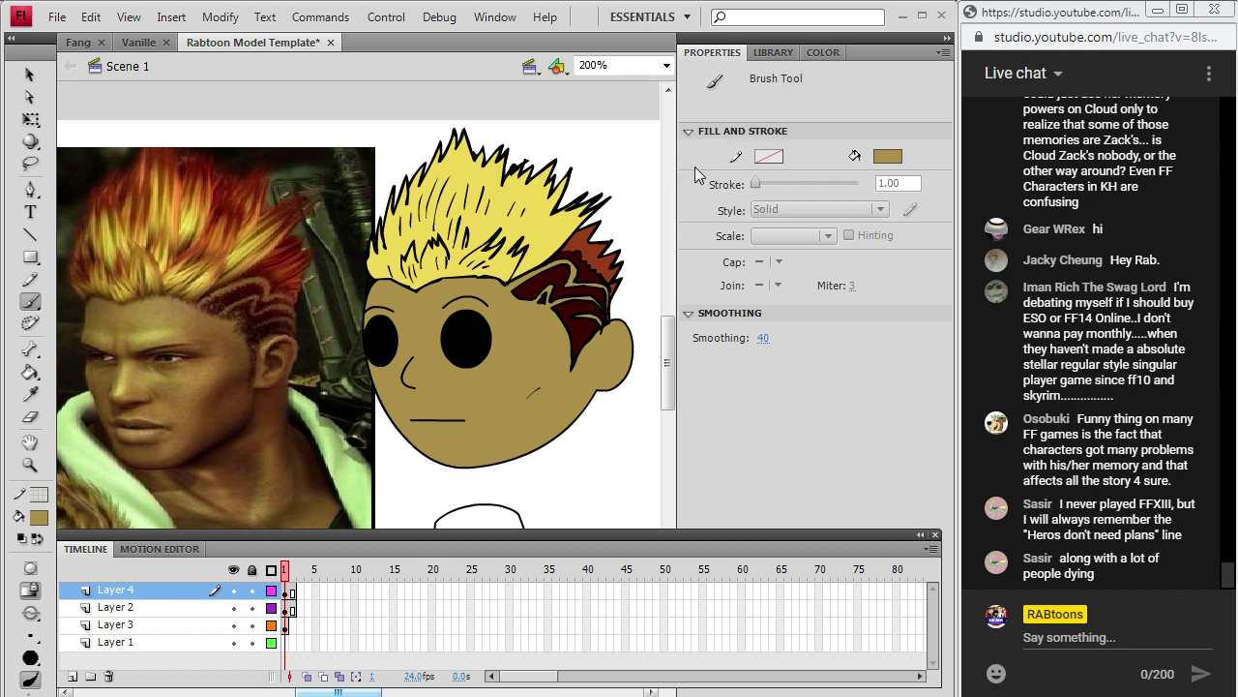
Set the fill colour to black (#000000) for the Brush tool.
{"action": "mouse_move", "coordinate": [671, 361]}
{"action": "left_mouse_down"}
{"action": "mouse_move", "coordinate": [672, 377]}
{"action": "mouse_move", "coordinate": [673, 358]}
{"action": "left_mouse_up"}
{"action": "left_click", "coordinate": [39, 517]}
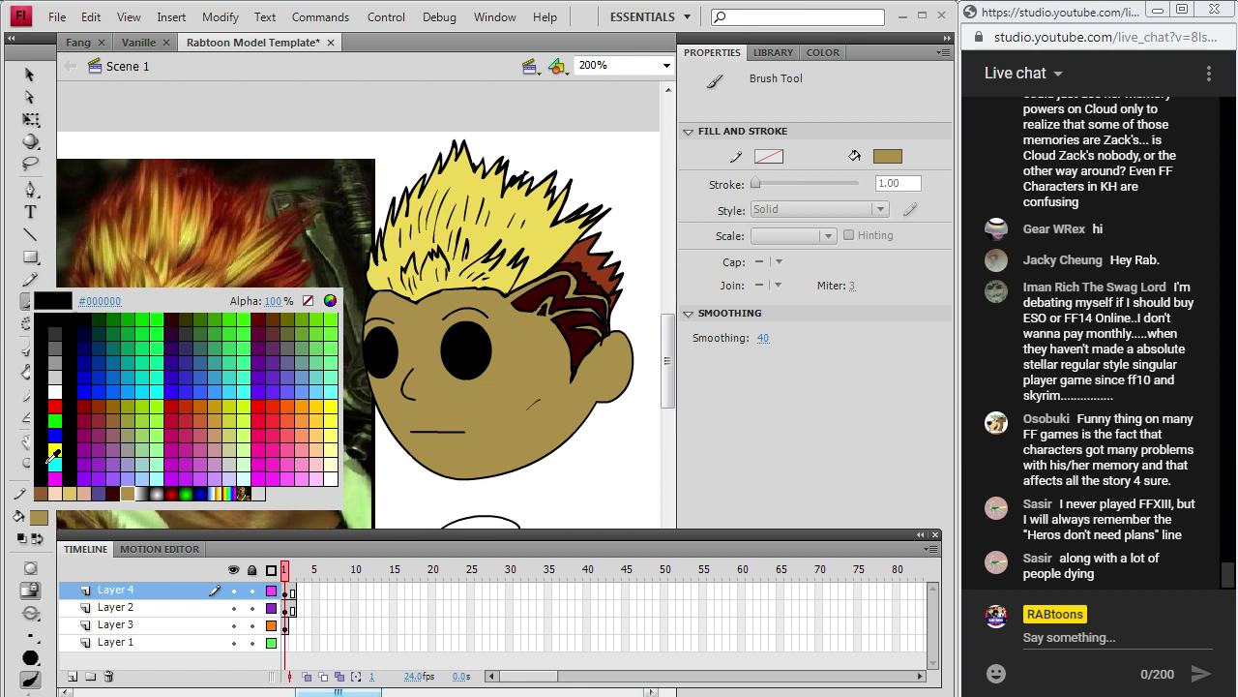
{"action": "left_click", "coordinate": [39, 313]}
{"action": "left_click", "coordinate": [38, 306]}
{"action": "left_click", "coordinate": [96, 302]}
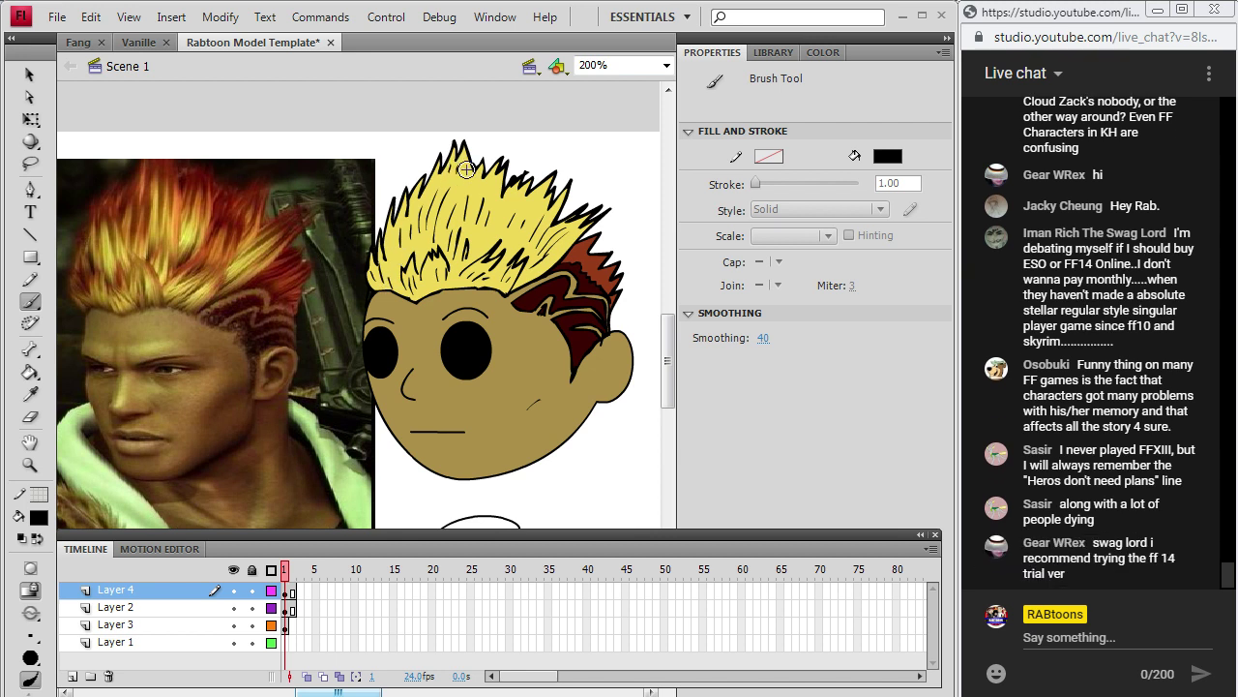
Switch to the browser, examine the full-body Gadot reference image for the outfit, and return to the Flash drawing.
{"action": "scroll", "coordinate": [618, 373], "scroll_direction": "down", "scroll_amount": 4}
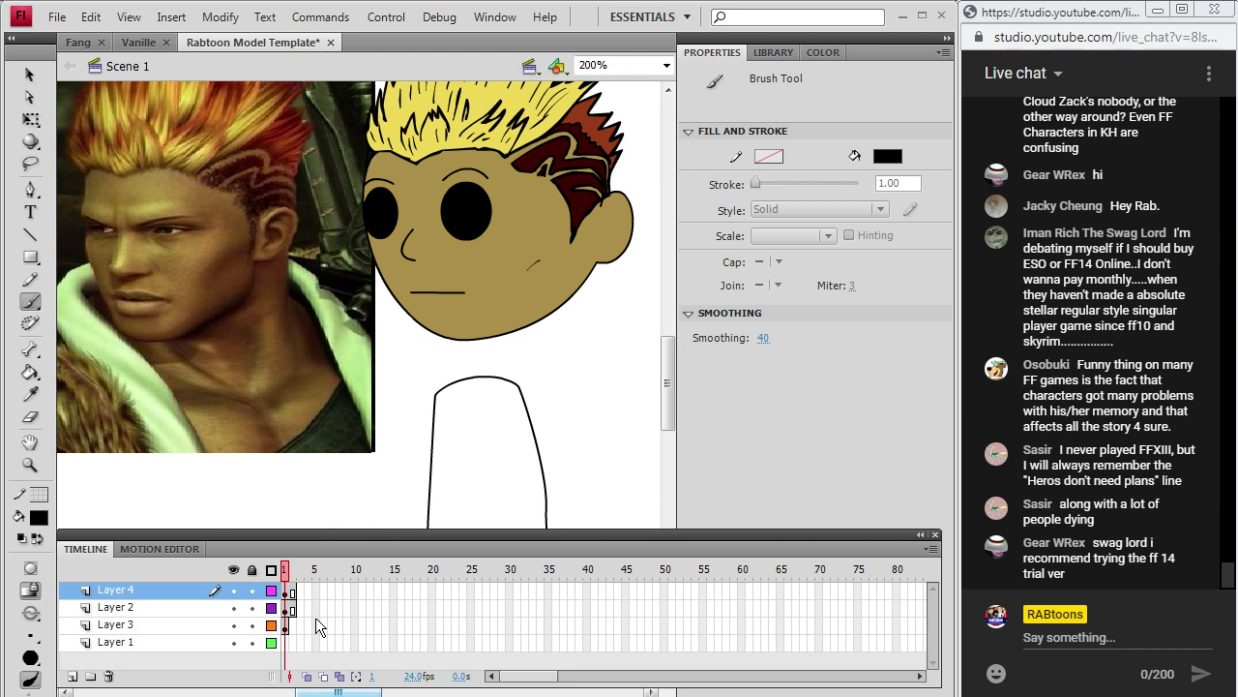
{"action": "key", "text": "alt+Tab"}
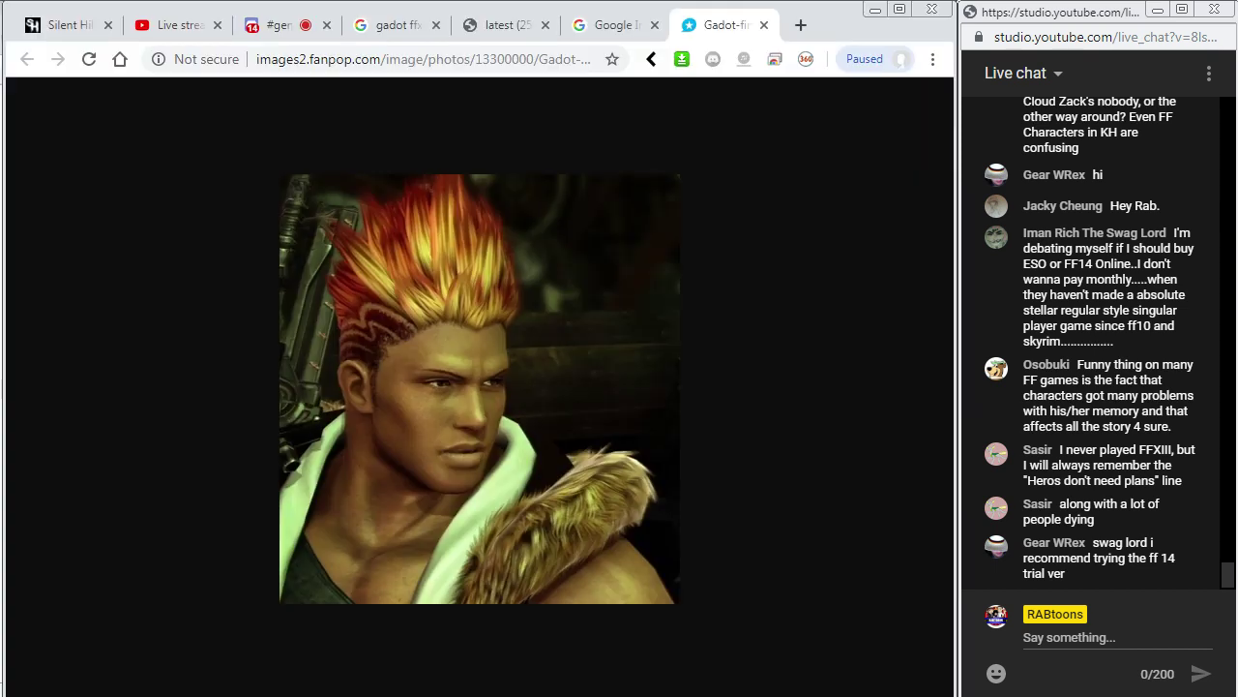
{"action": "left_click", "coordinate": [605, 32]}
{"action": "key", "text": "ctrl+shift+Tab"}
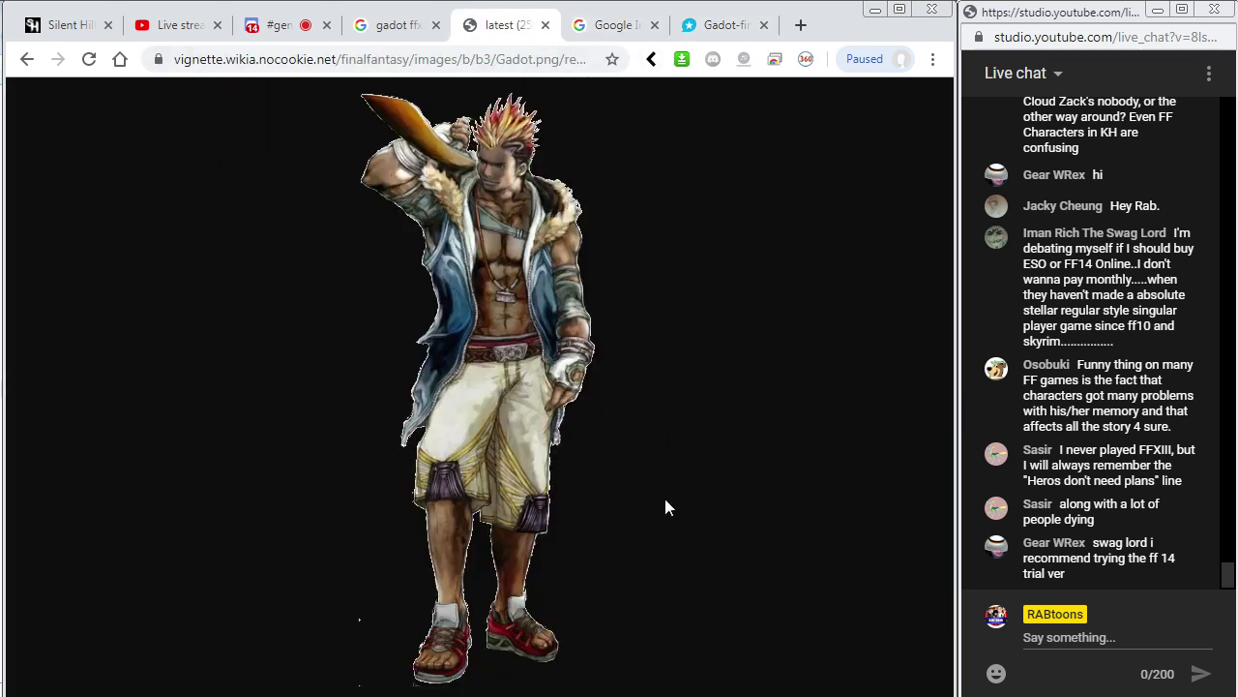
{"action": "key", "text": "alt+Tab"}
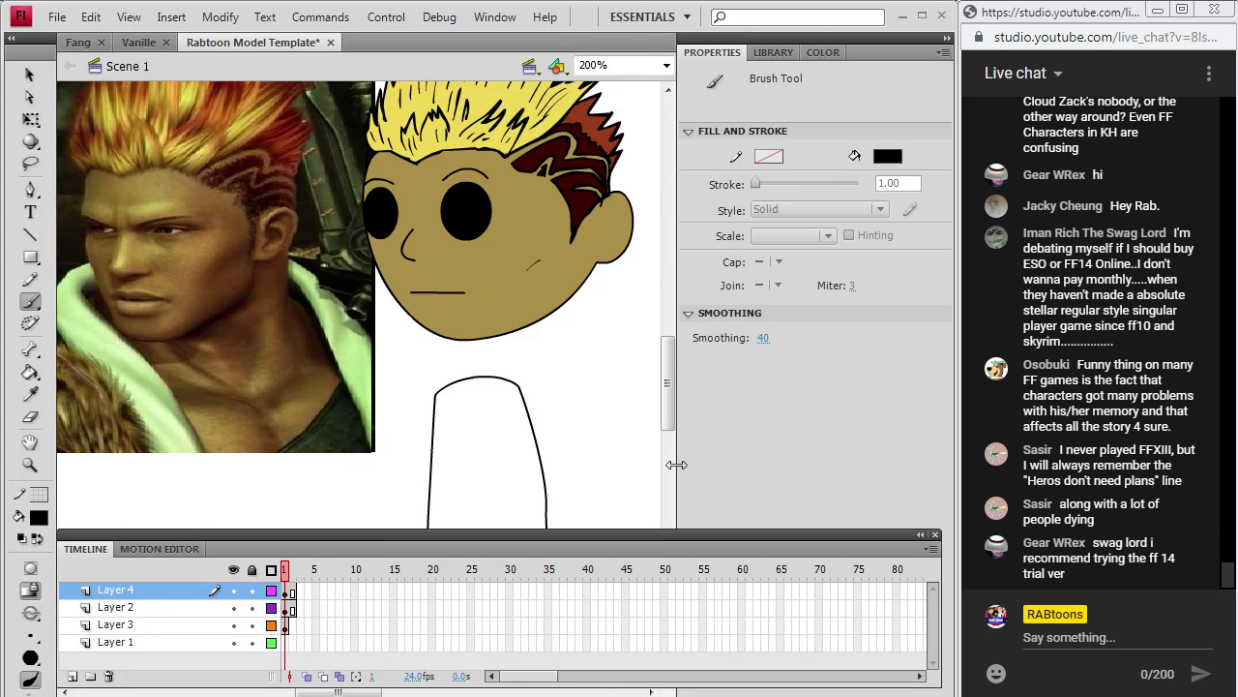
Insert a new timeline layer and move it directly below Layer 4.
{"action": "scroll", "coordinate": [387, 484], "scroll_direction": "down", "scroll_amount": 2}
{"action": "left_click", "coordinate": [171, 17]}
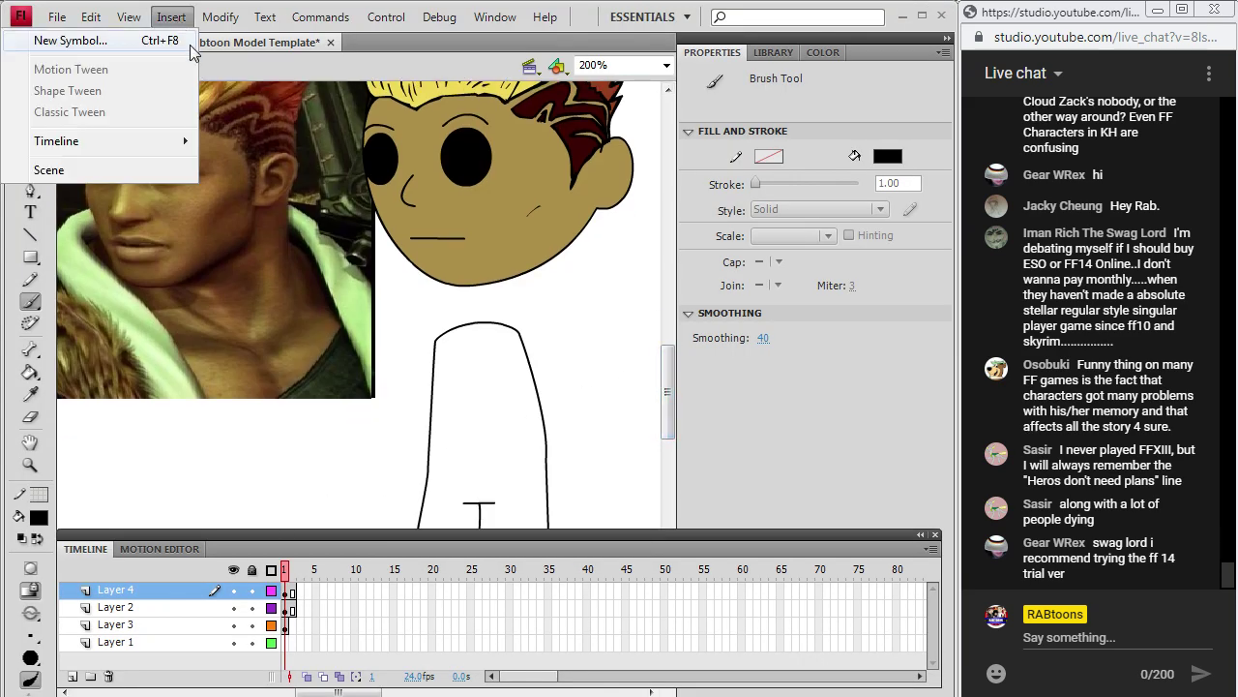
{"action": "mouse_move", "coordinate": [177, 146]}
{"action": "left_click", "coordinate": [230, 142]}
{"action": "left_click_drag", "start_coordinate": [199, 592], "coordinate": [208, 617]}
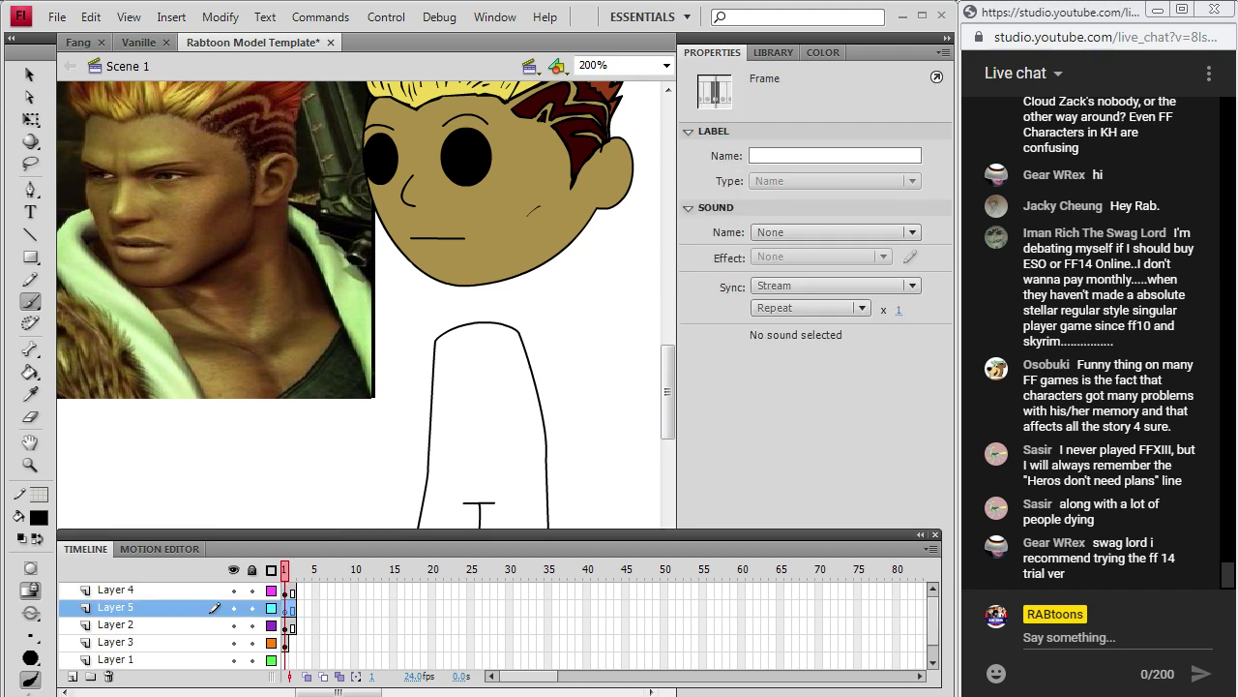
Brush the black outline of the coat's fur collar around the top of the torso, checking the full-body reference in the browser.
{"action": "key", "text": "alt+Tab"}
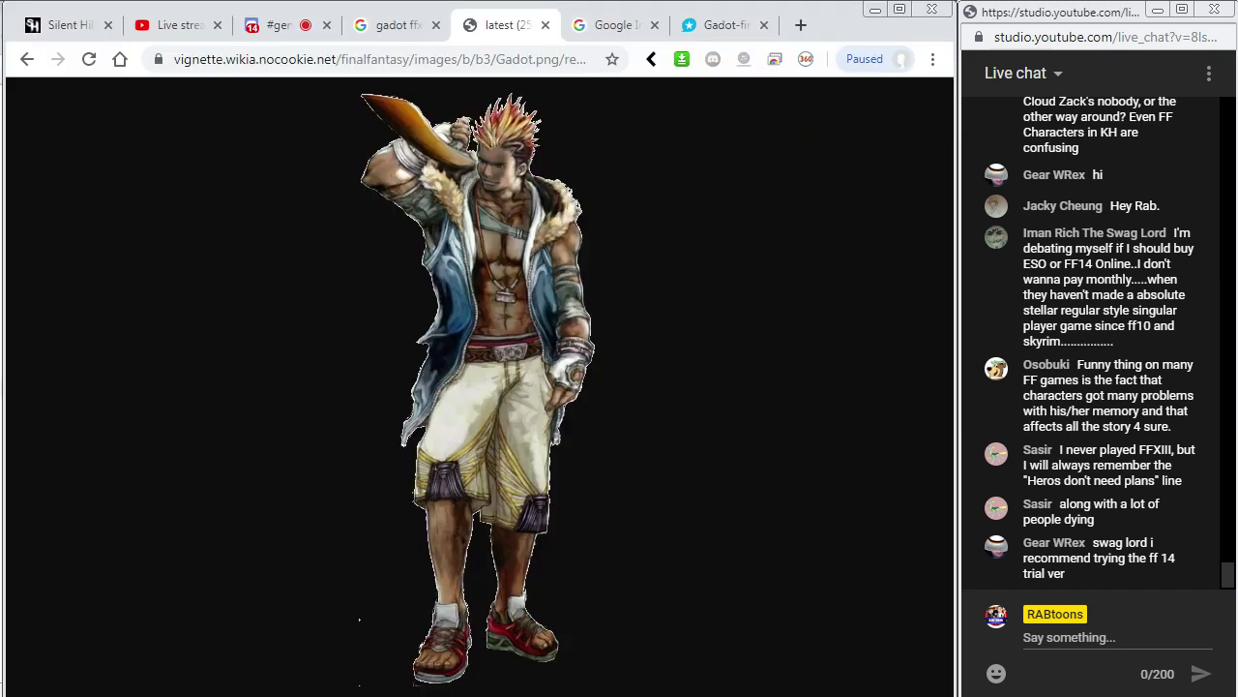
{"action": "key", "text": "alt+Tab"}
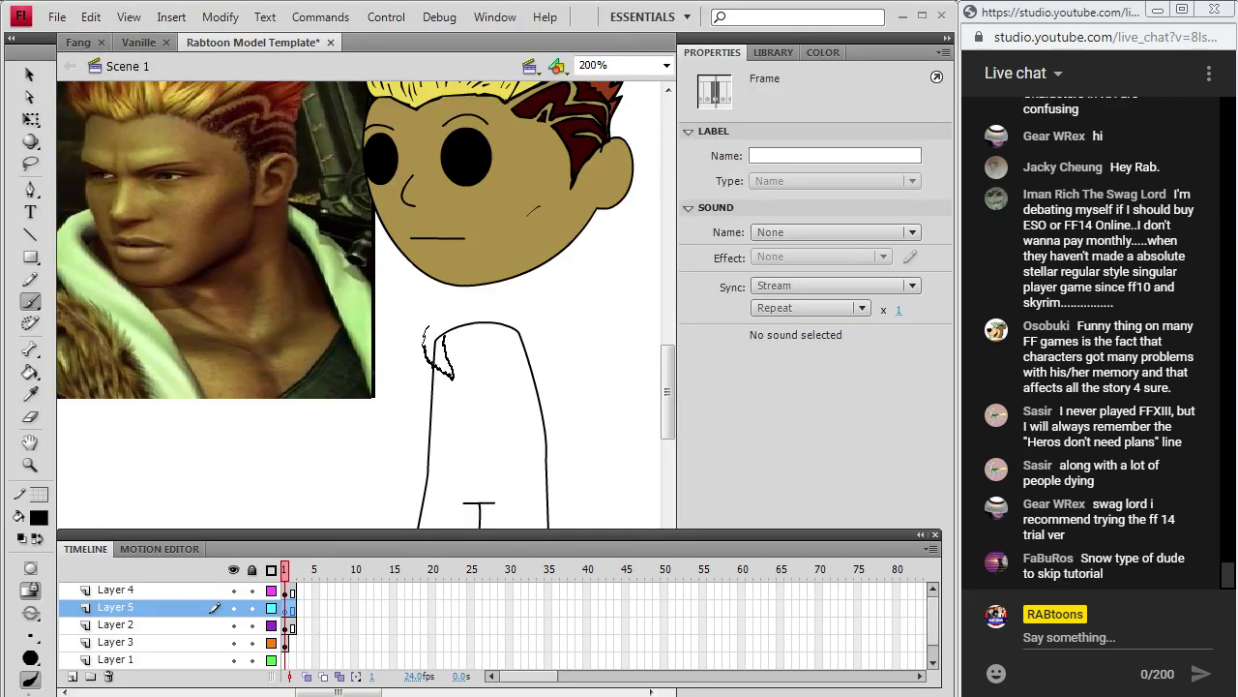
{"action": "key", "text": "b"}
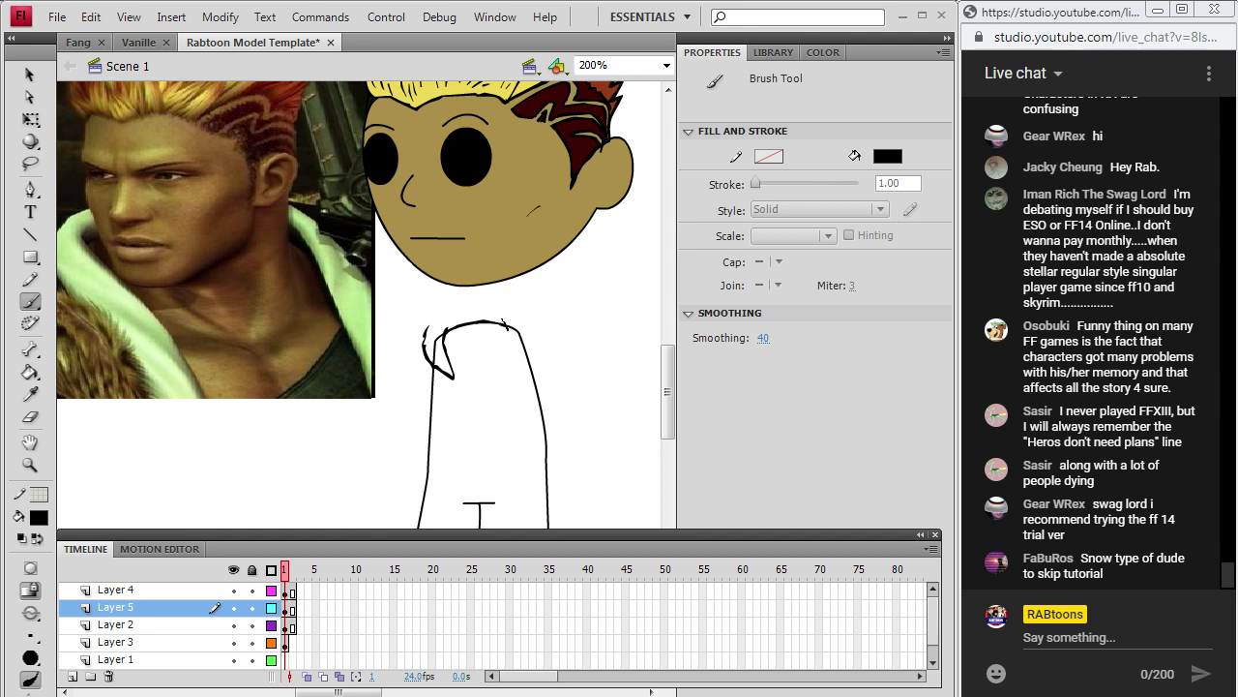
{"action": "left_click_drag", "start_coordinate": [497, 377], "coordinate": [530, 349]}
{"action": "mouse_move", "coordinate": [426, 328]}
{"action": "left_mouse_down"}
{"action": "mouse_move", "coordinate": [450, 309]}
{"action": "mouse_move", "coordinate": [503, 303]}
{"action": "mouse_move", "coordinate": [537, 328]}
{"action": "mouse_move", "coordinate": [540, 345]}
{"action": "mouse_move", "coordinate": [523, 348]}
{"action": "left_mouse_up"}
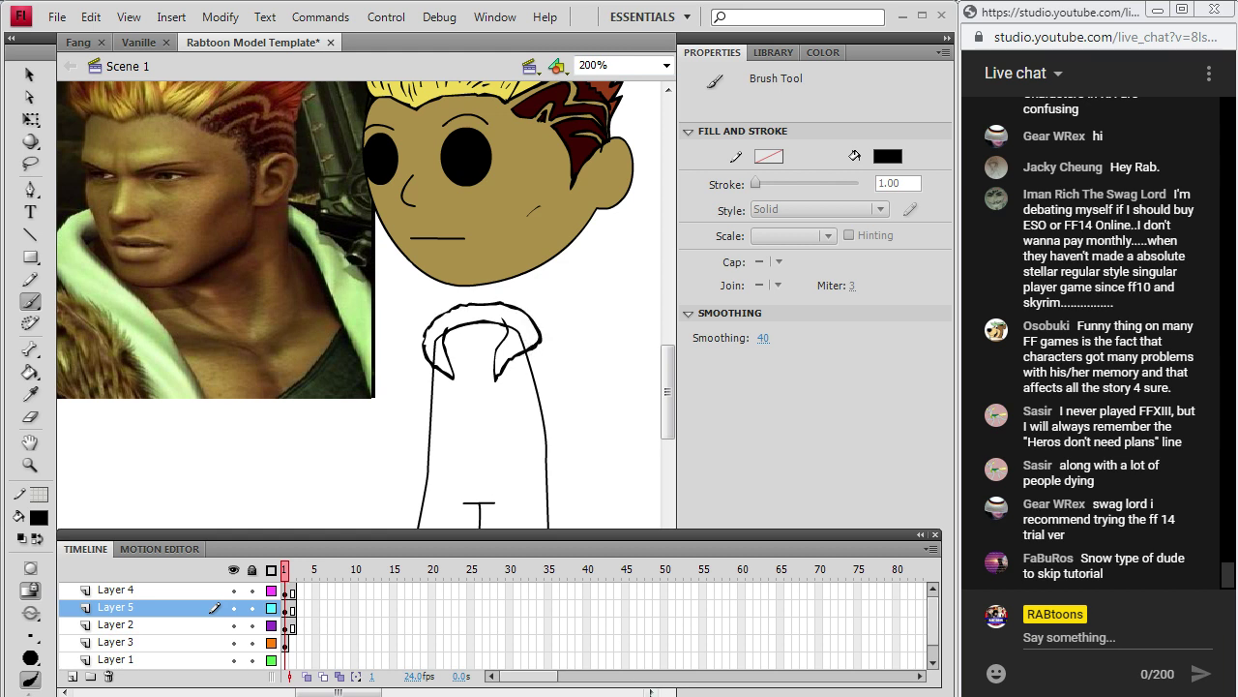
{"action": "key", "text": "alt+Tab"}
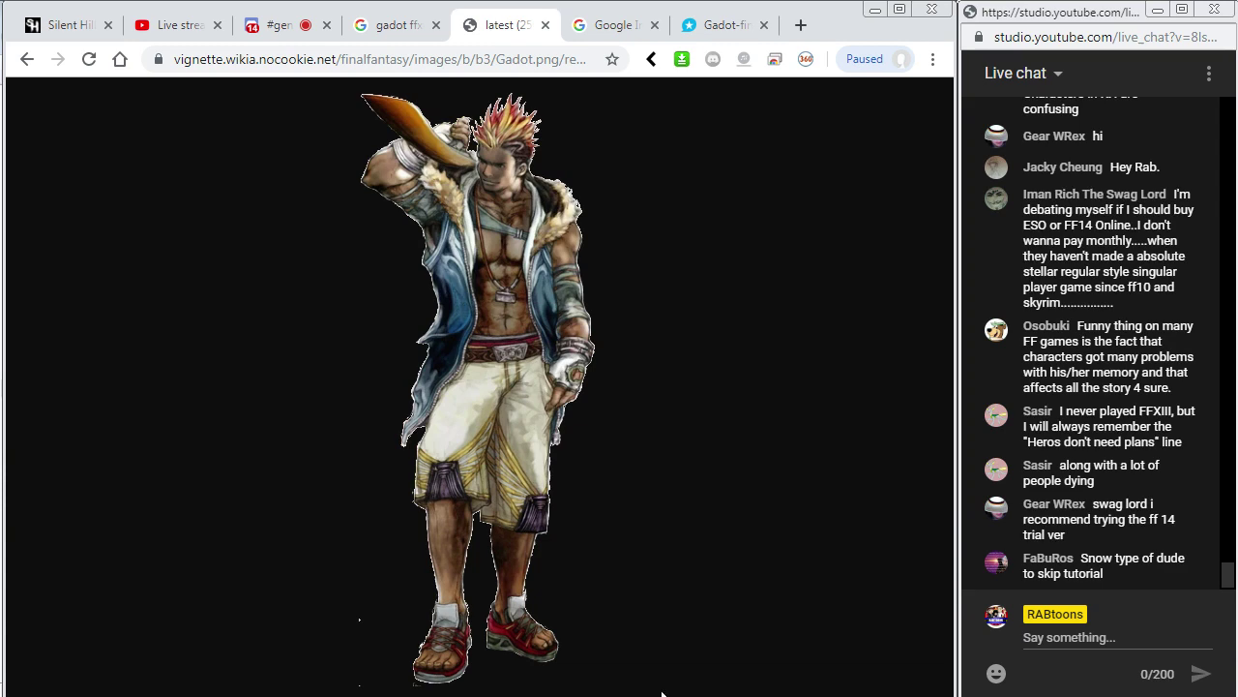
Brush the two open front panels of the coat, running down from the fur collar to waist height.
{"action": "key", "text": "alt+Tab"}
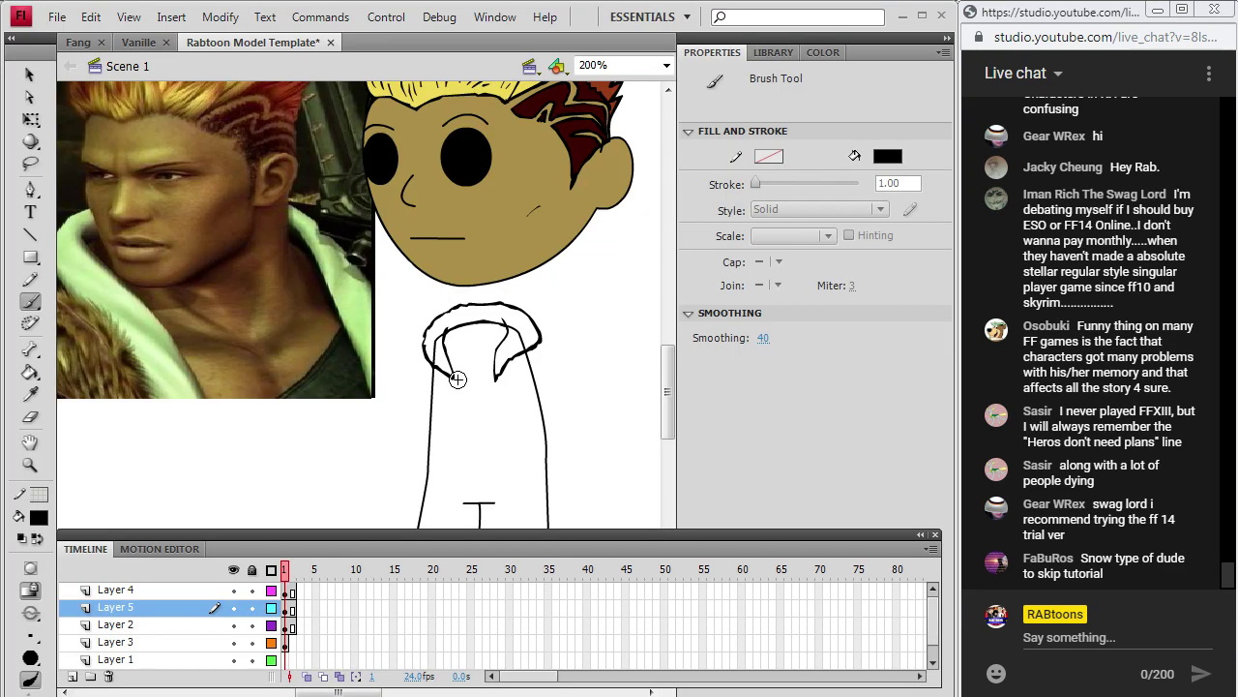
{"action": "mouse_move", "coordinate": [452, 395]}
{"action": "left_mouse_down"}
{"action": "mouse_move", "coordinate": [448, 463]}
{"action": "mouse_move", "coordinate": [415, 483]}
{"action": "mouse_move", "coordinate": [428, 362]}
{"action": "left_mouse_up"}
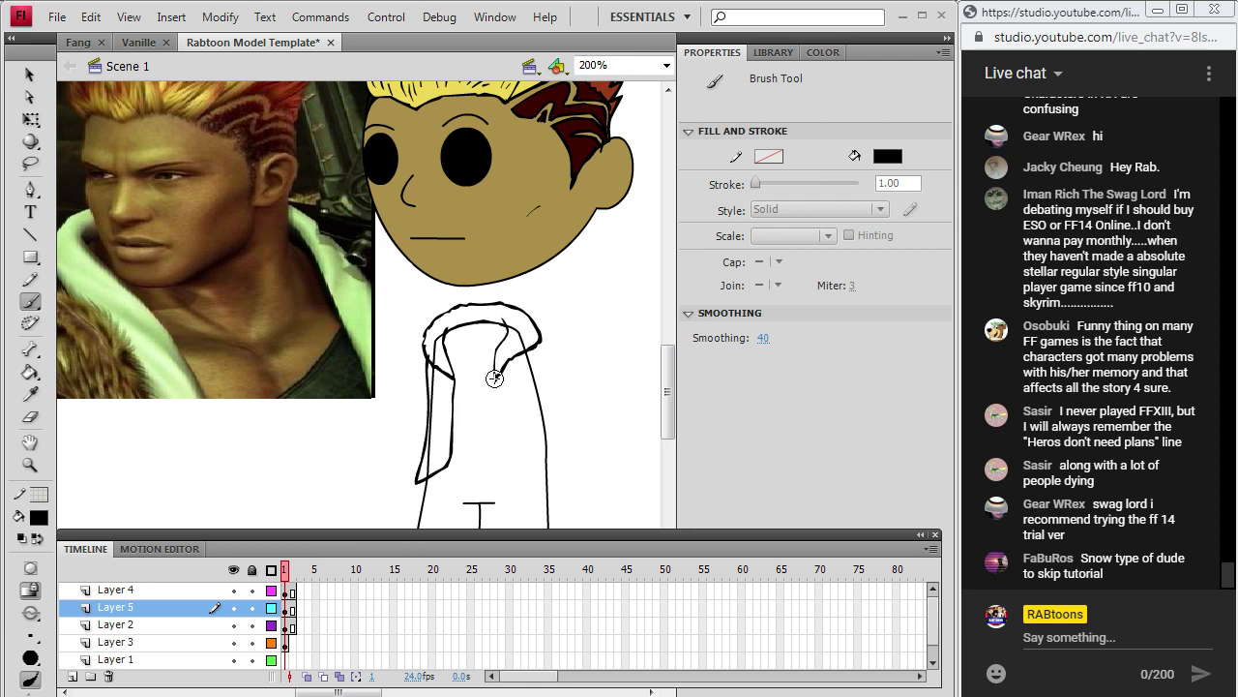
{"action": "mouse_move", "coordinate": [496, 379]}
{"action": "left_mouse_down"}
{"action": "mouse_move", "coordinate": [506, 467]}
{"action": "mouse_move", "coordinate": [567, 481]}
{"action": "mouse_move", "coordinate": [539, 340]}
{"action": "left_mouse_up"}
Brush the inner lining edge of the collar around the neck opening, checking the full-body Gadot reference in the browser.
{"action": "key", "text": "alt+Tab"}
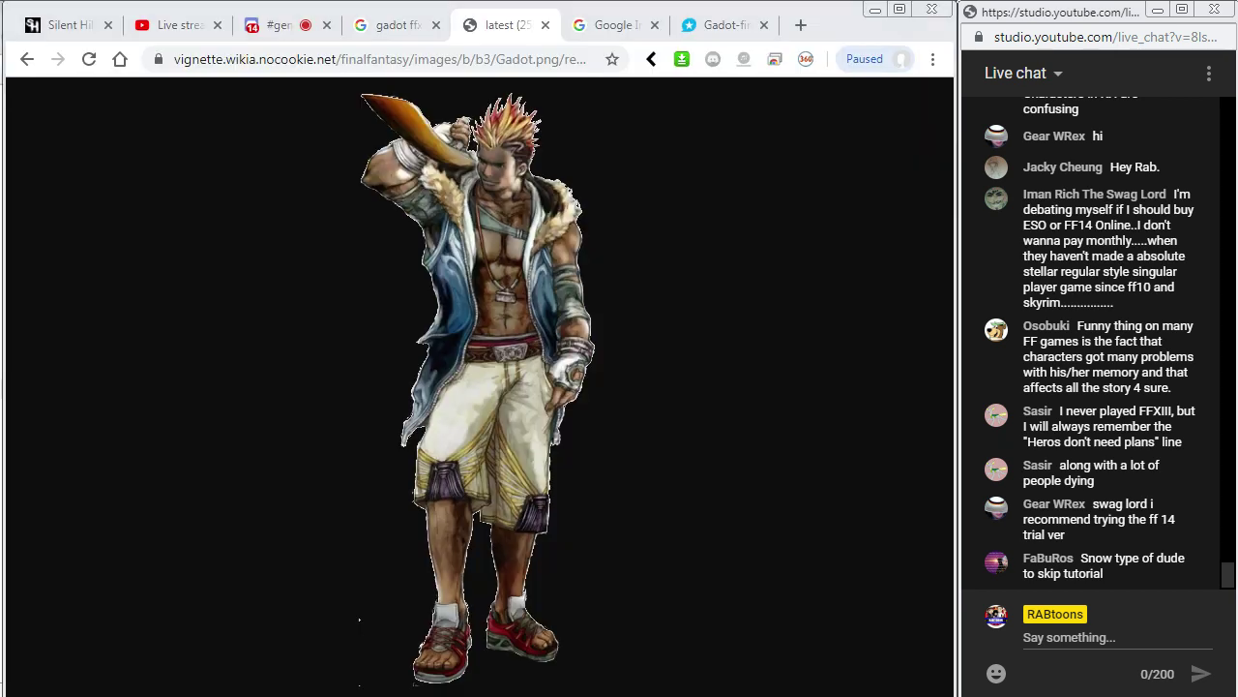
{"action": "key", "text": "alt+Tab"}
{"action": "mouse_move", "coordinate": [456, 391]}
{"action": "left_mouse_down"}
{"action": "mouse_move", "coordinate": [451, 337]}
{"action": "mouse_move", "coordinate": [494, 331]}
{"action": "mouse_move", "coordinate": [467, 369]}
{"action": "mouse_move", "coordinate": [490, 386]}
{"action": "left_mouse_up"}
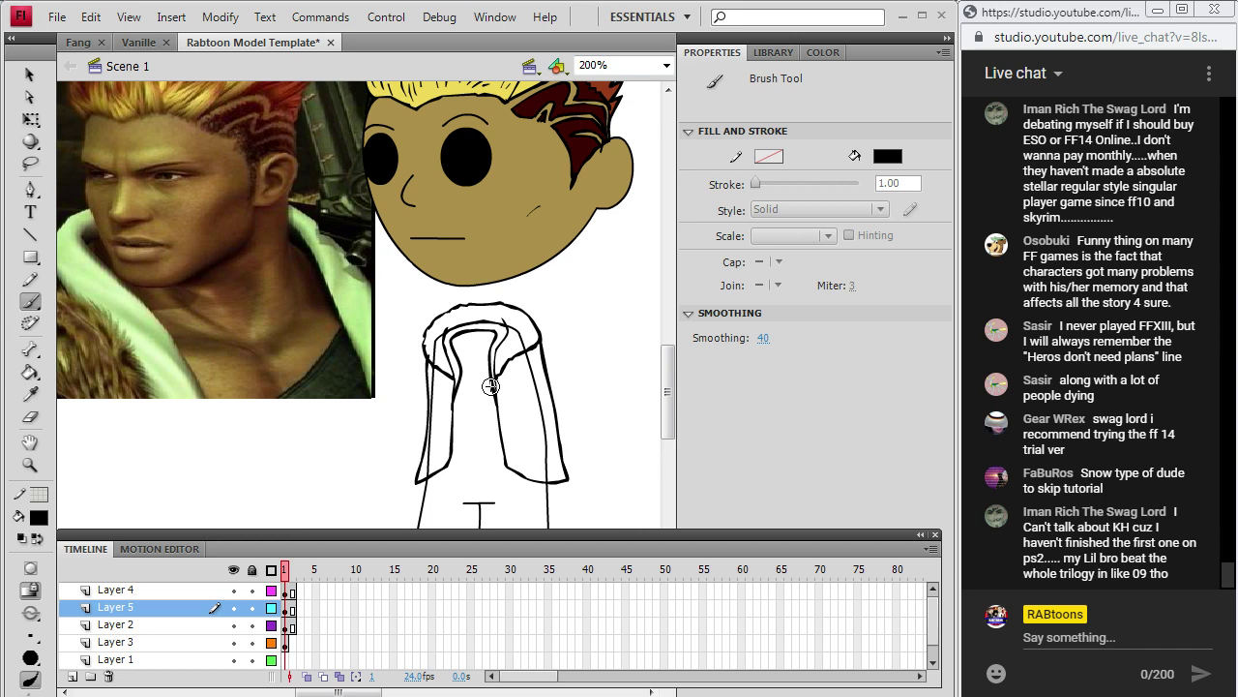
{"action": "key", "text": "alt+Tab"}
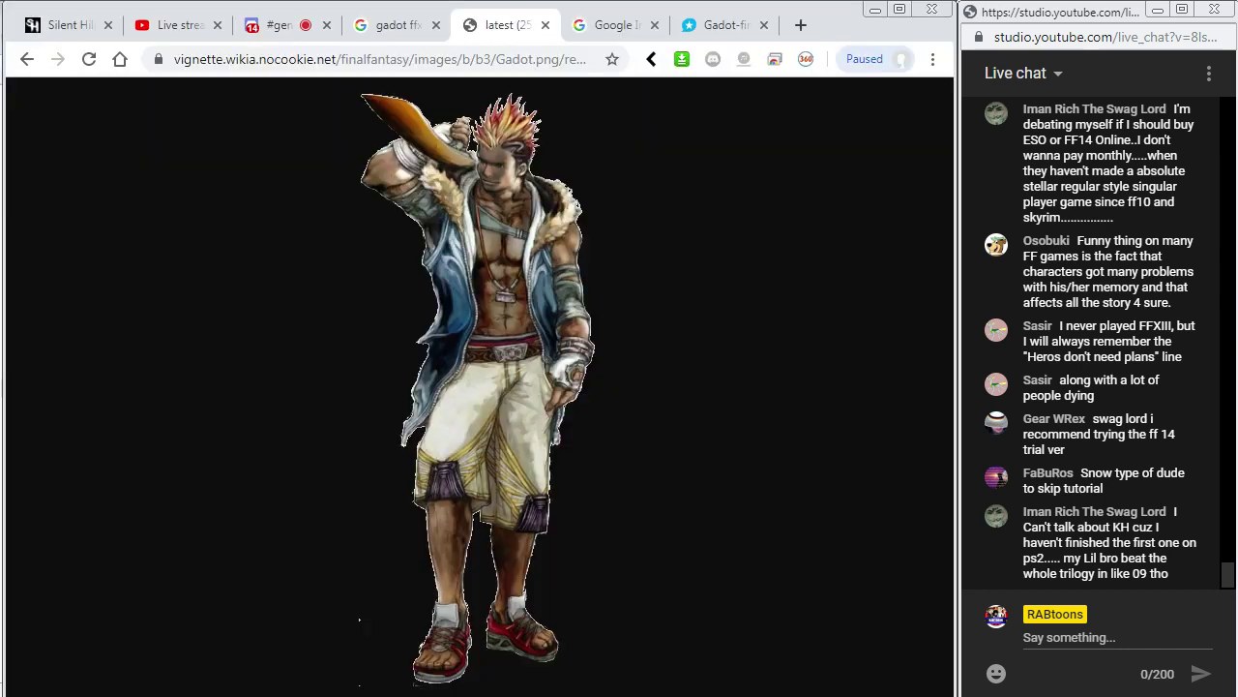
{"action": "key", "text": "alt+Tab"}
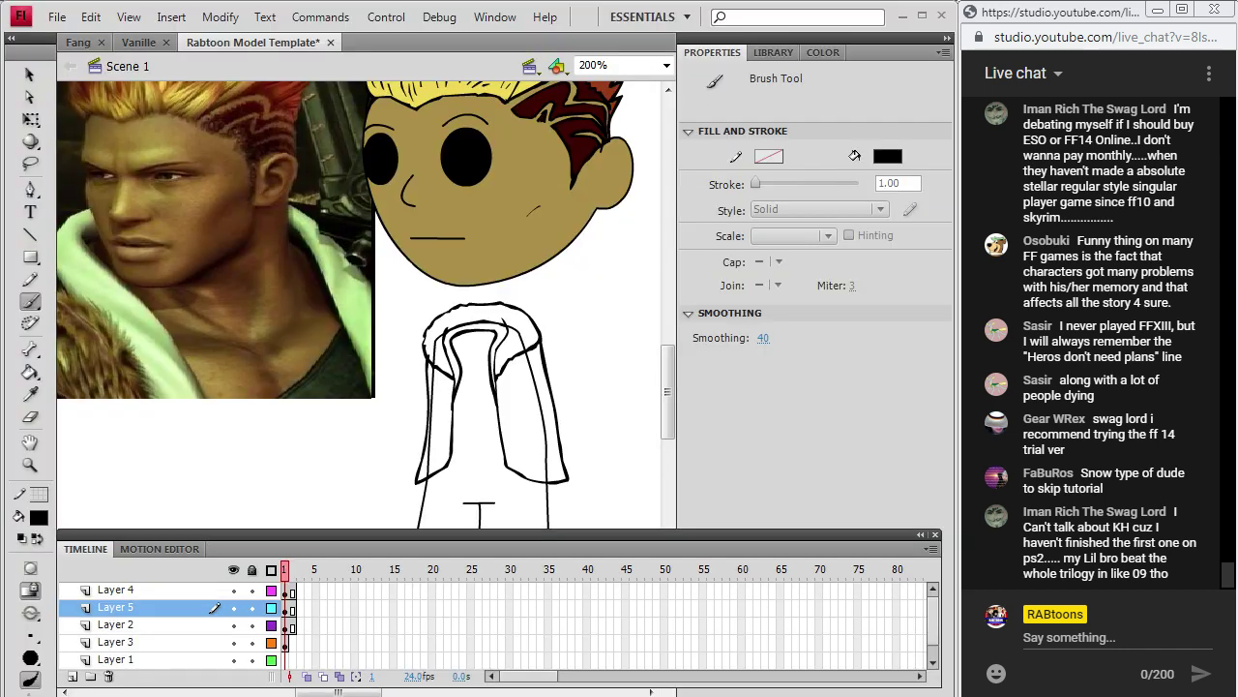
{"action": "key", "text": "alt+Tab"}
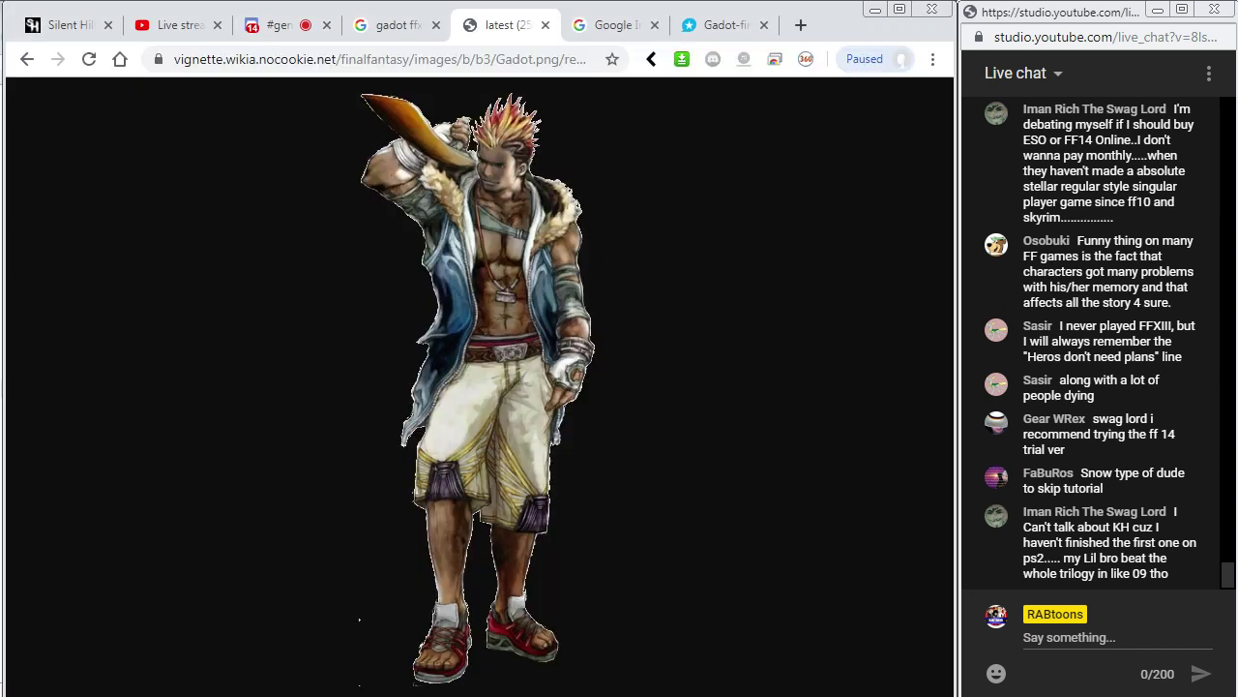
{"action": "key", "text": "alt+Tab"}
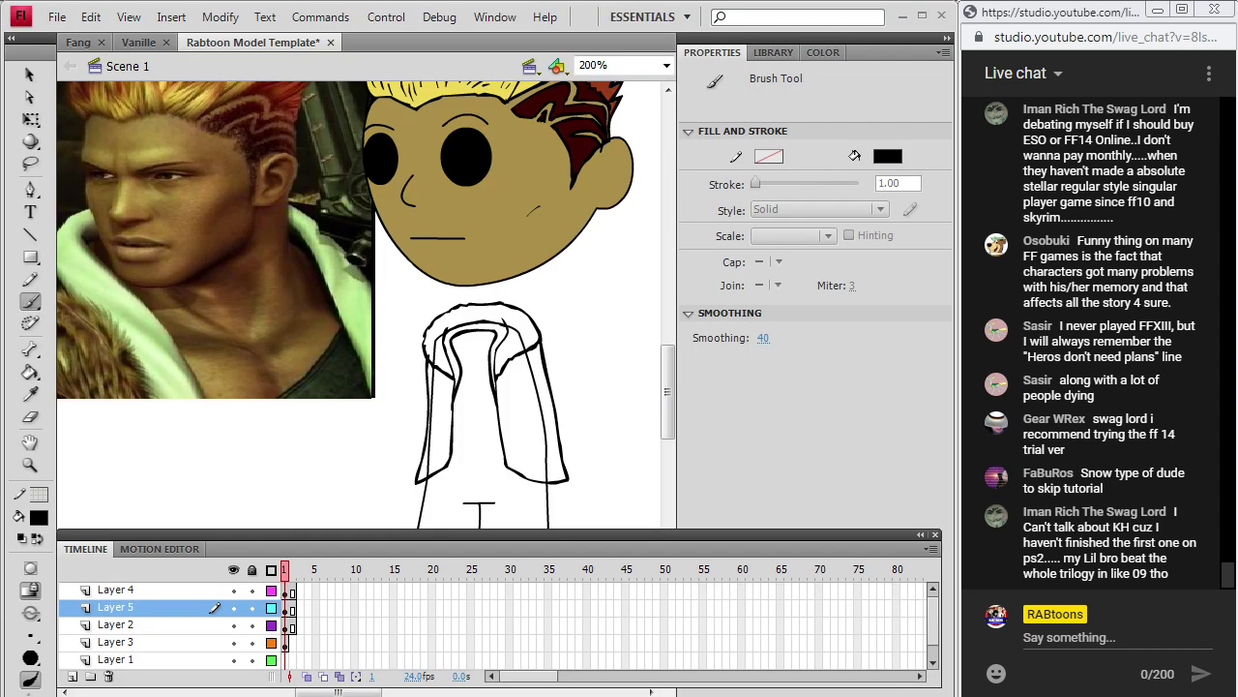
{"action": "key", "text": "alt+Tab"}
{"action": "key", "text": "alt+Tab"}
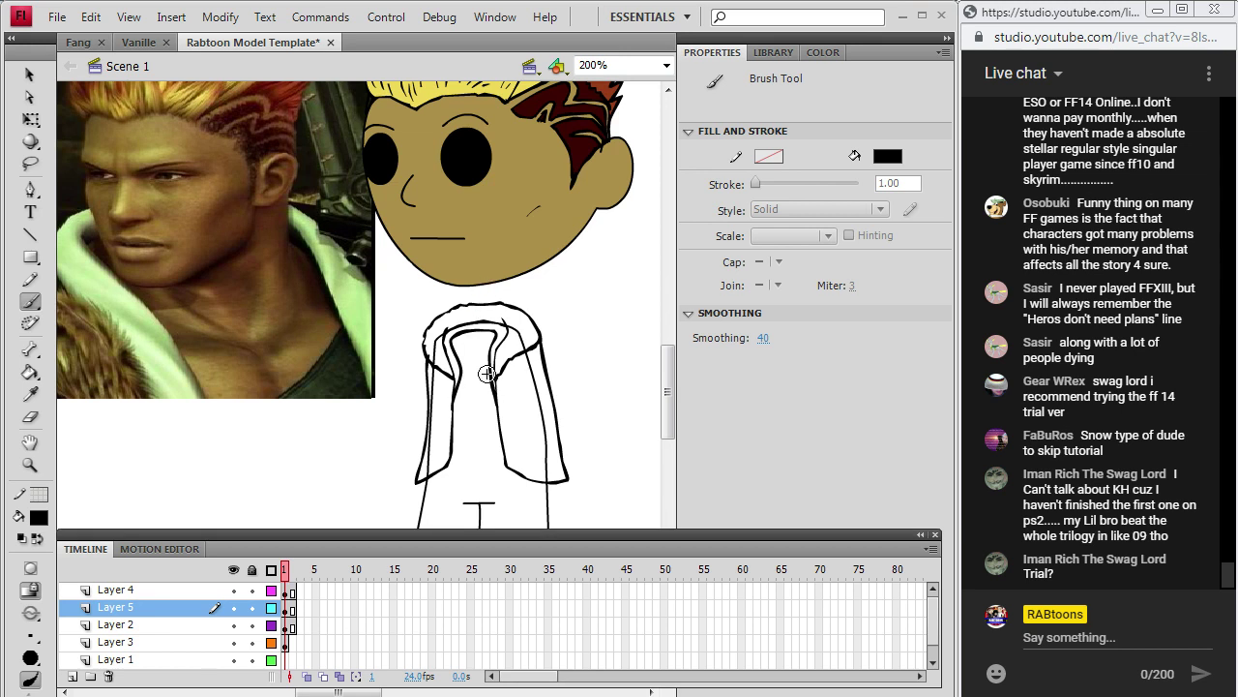
Activate frame 1 of Layer 4 and brush the bare chest lines and the chest strap inside the open coat, following the reference.
{"action": "left_click", "coordinate": [286, 590]}
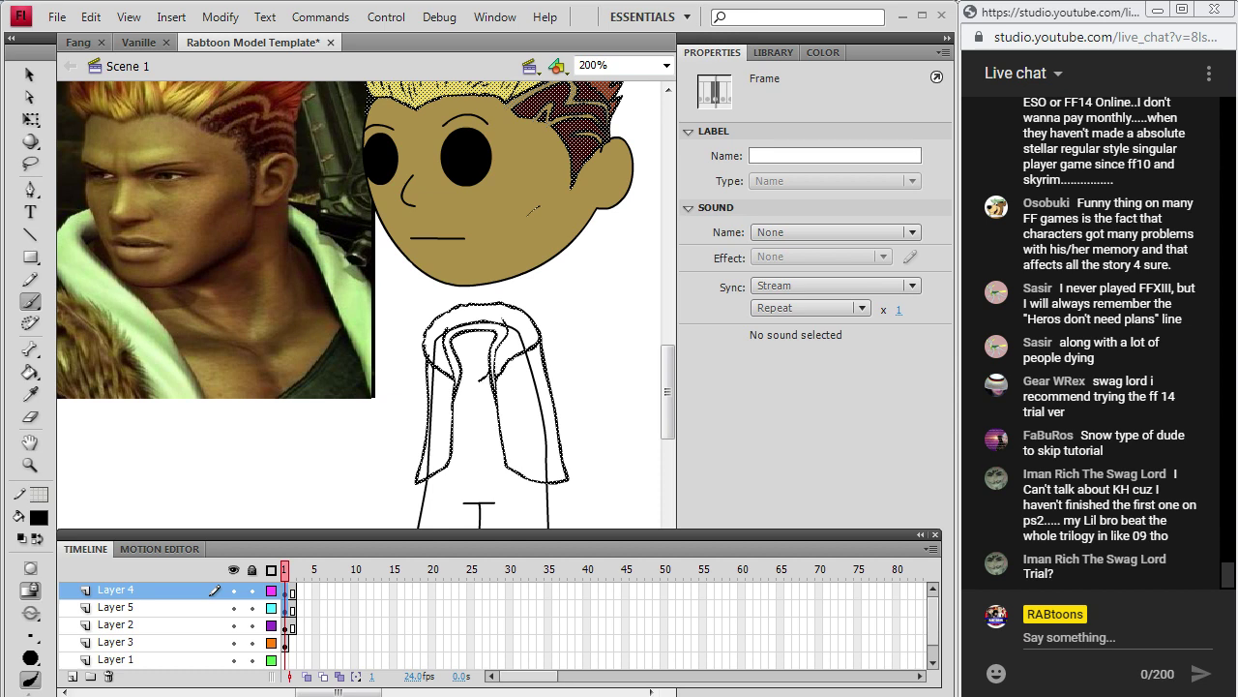
{"action": "key", "text": "Escape"}
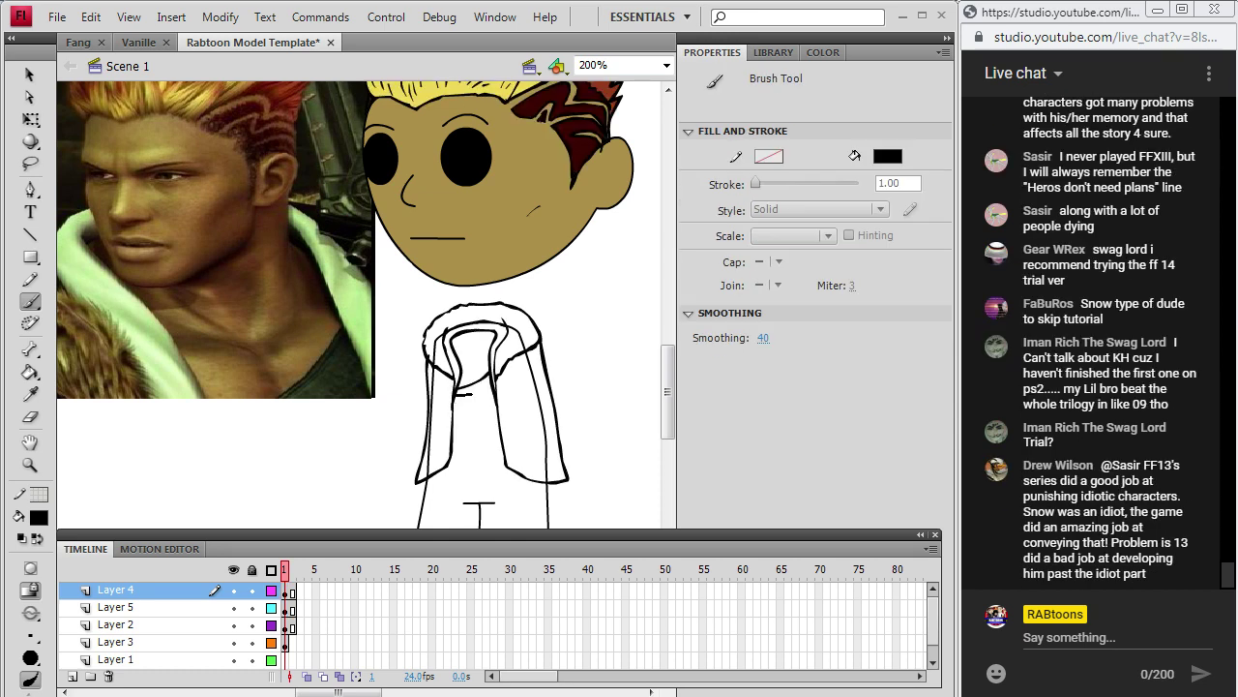
{"action": "mouse_move", "coordinate": [456, 391]}
{"action": "left_mouse_down"}
{"action": "mouse_move", "coordinate": [495, 389]}
{"action": "mouse_move", "coordinate": [465, 369]}
{"action": "mouse_move", "coordinate": [488, 366]}
{"action": "mouse_move", "coordinate": [474, 409]}
{"action": "left_mouse_up"}
{"action": "key", "text": "alt+Tab"}
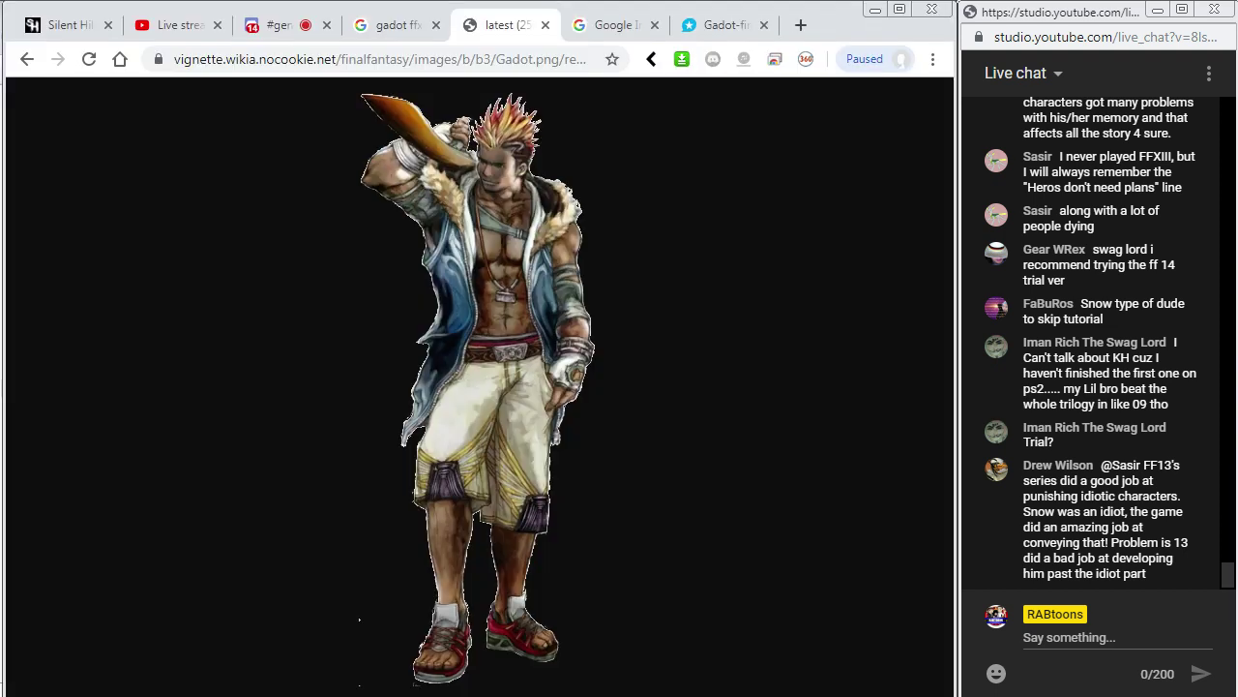
{"action": "key", "text": "alt+Tab"}
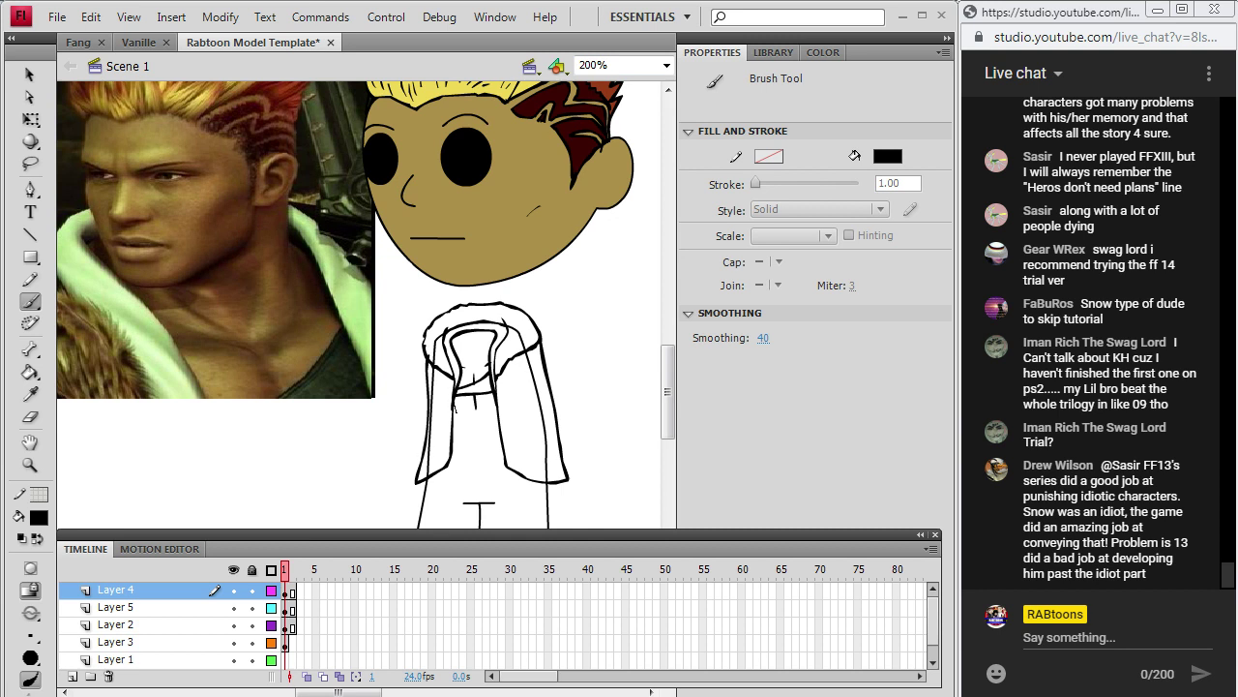
{"action": "left_click_drag", "start_coordinate": [454, 399], "coordinate": [492, 398]}
Check the reference and brush the V-shaped necklace with its rectangular pendant below the chest strap.
{"action": "key", "text": "alt+Tab"}
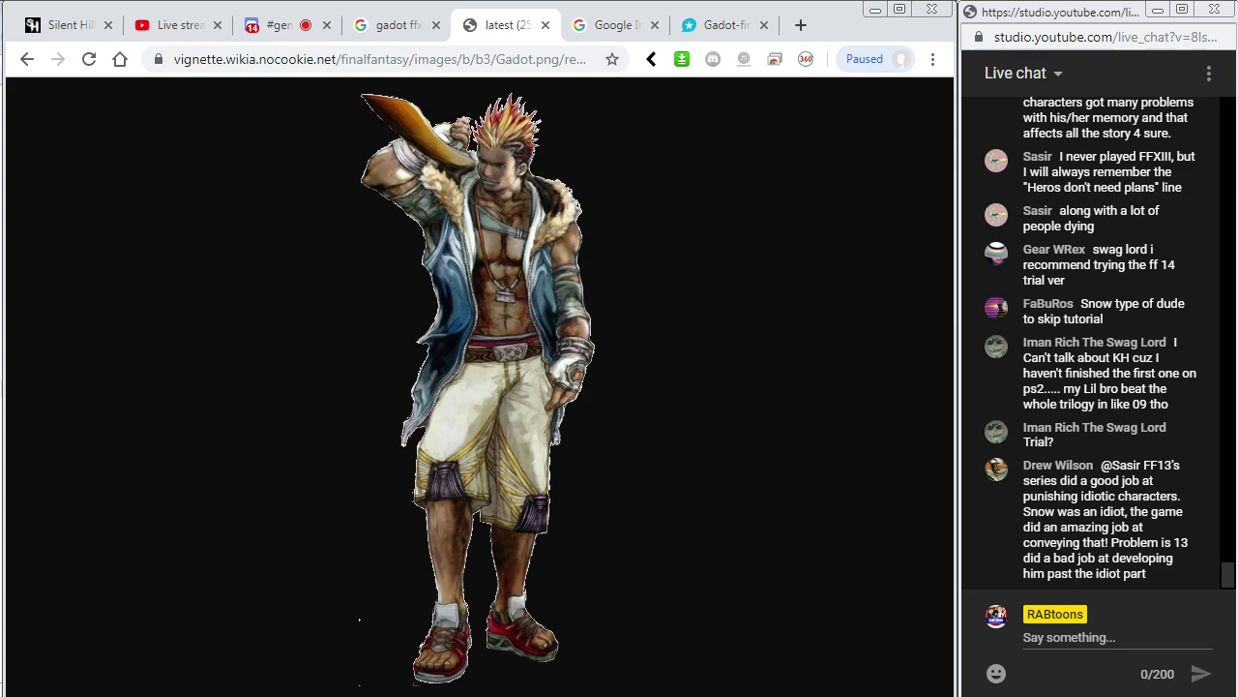
{"action": "key", "text": "alt+Tab"}
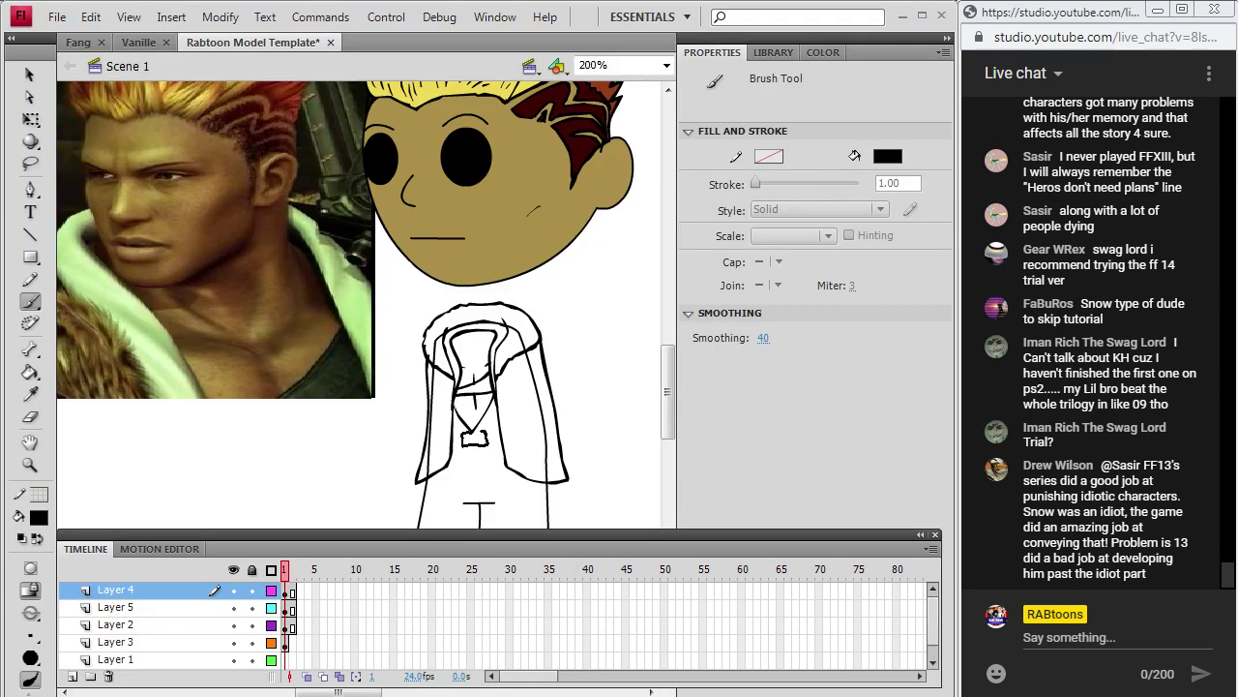
{"action": "left_click_drag", "start_coordinate": [464, 432], "coordinate": [485, 433]}
Brush the belt lines across the waist between the coat panels, checking the full-body reference.
{"action": "left_click", "coordinate": [655, 693]}
{"action": "key", "text": "alt+Tab"}
{"action": "scroll", "coordinate": [668, 414], "scroll_direction": "down", "scroll_amount": 5}
{"action": "left_click", "coordinate": [655, 692]}
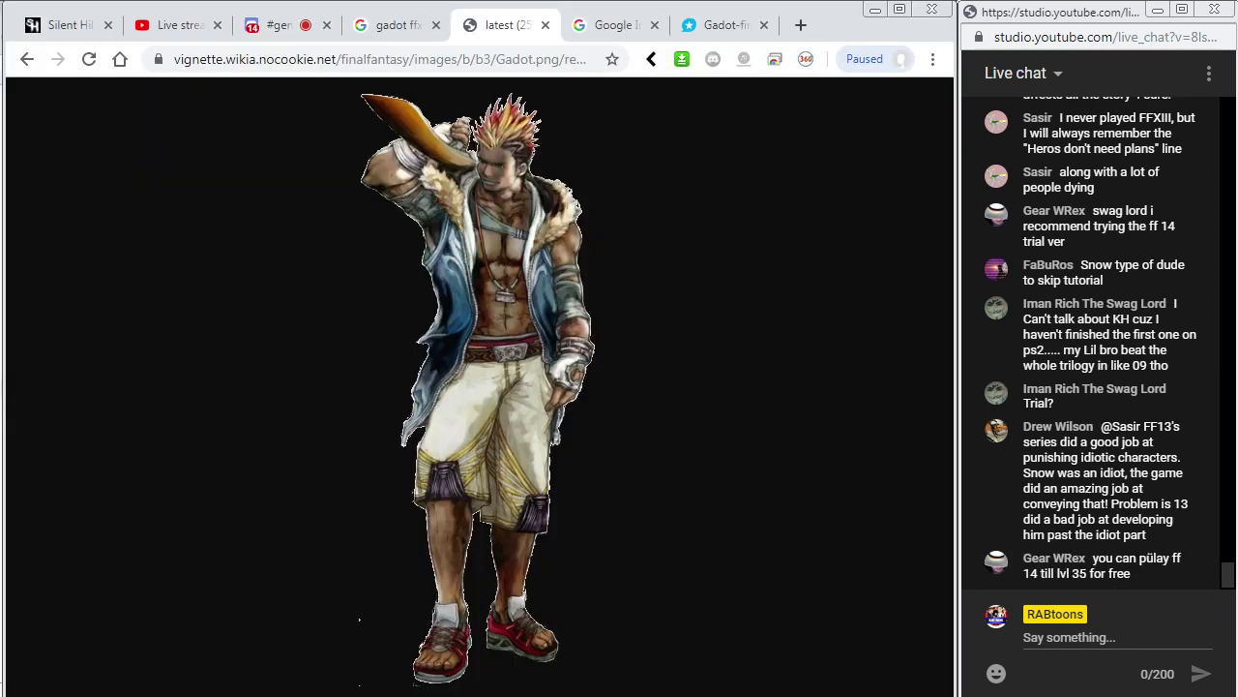
{"action": "key", "text": "alt+Tab"}
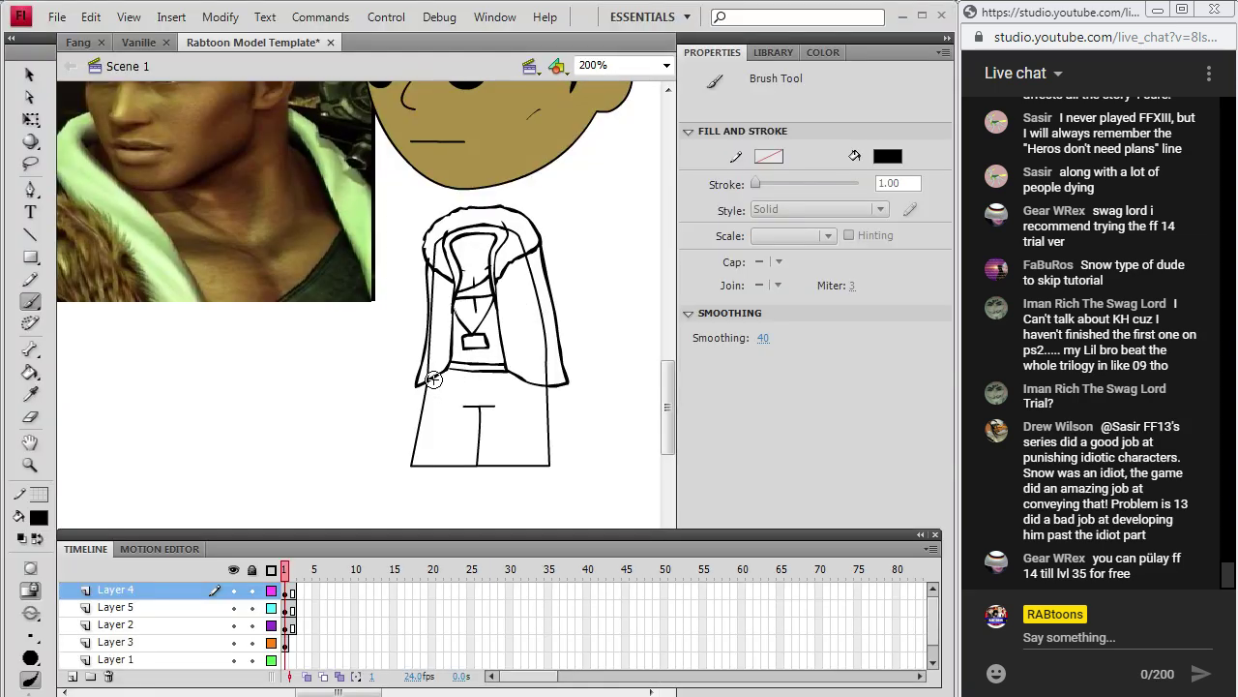
{"action": "left_click_drag", "start_coordinate": [532, 384], "coordinate": [540, 385]}
Brush the flared sides, hem and crotch lines of the shorts below the belt, comparing with the reference.
{"action": "key", "text": "alt+Tab"}
{"action": "key", "text": "alt+Tab"}
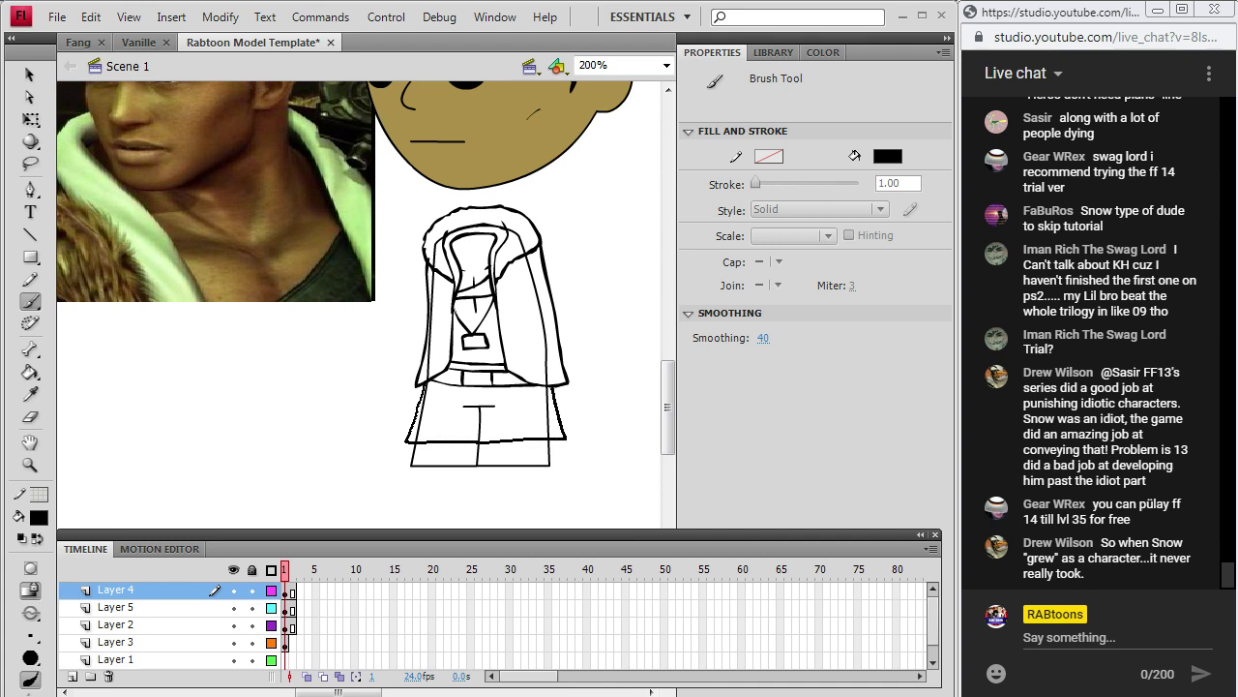
{"action": "left_click_drag", "start_coordinate": [552, 390], "coordinate": [549, 387]}
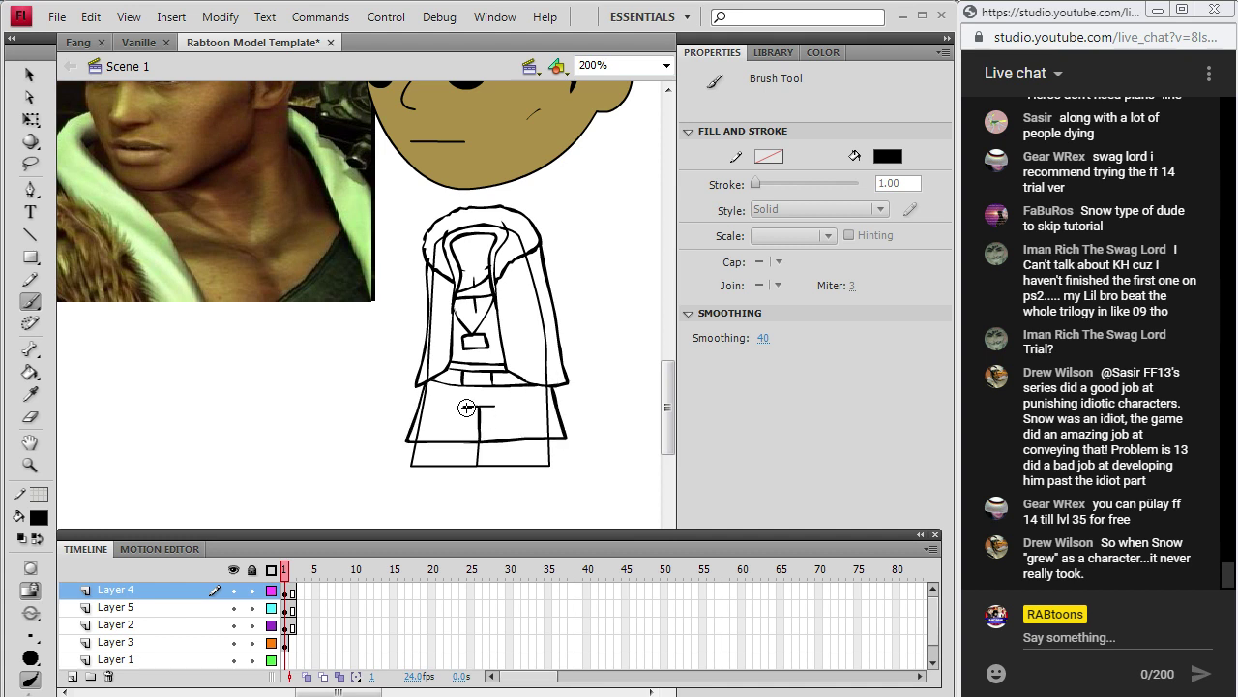
{"action": "key", "text": "alt+Tab"}
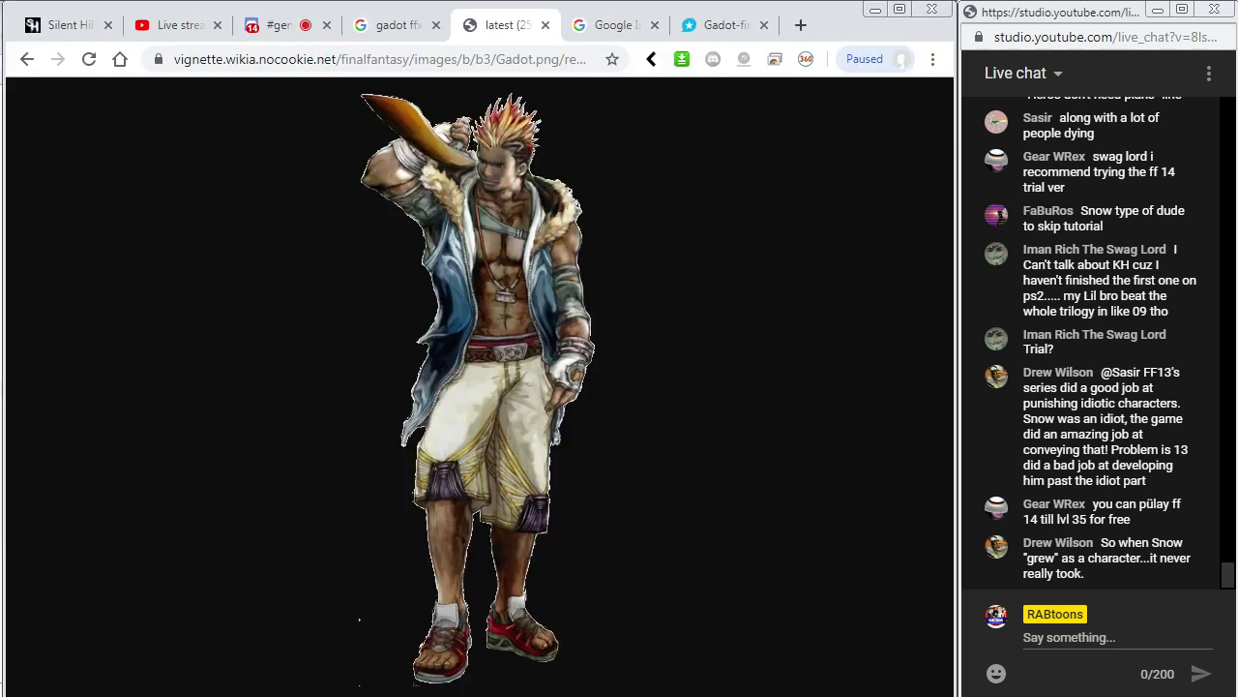
{"action": "key", "text": "alt+Tab"}
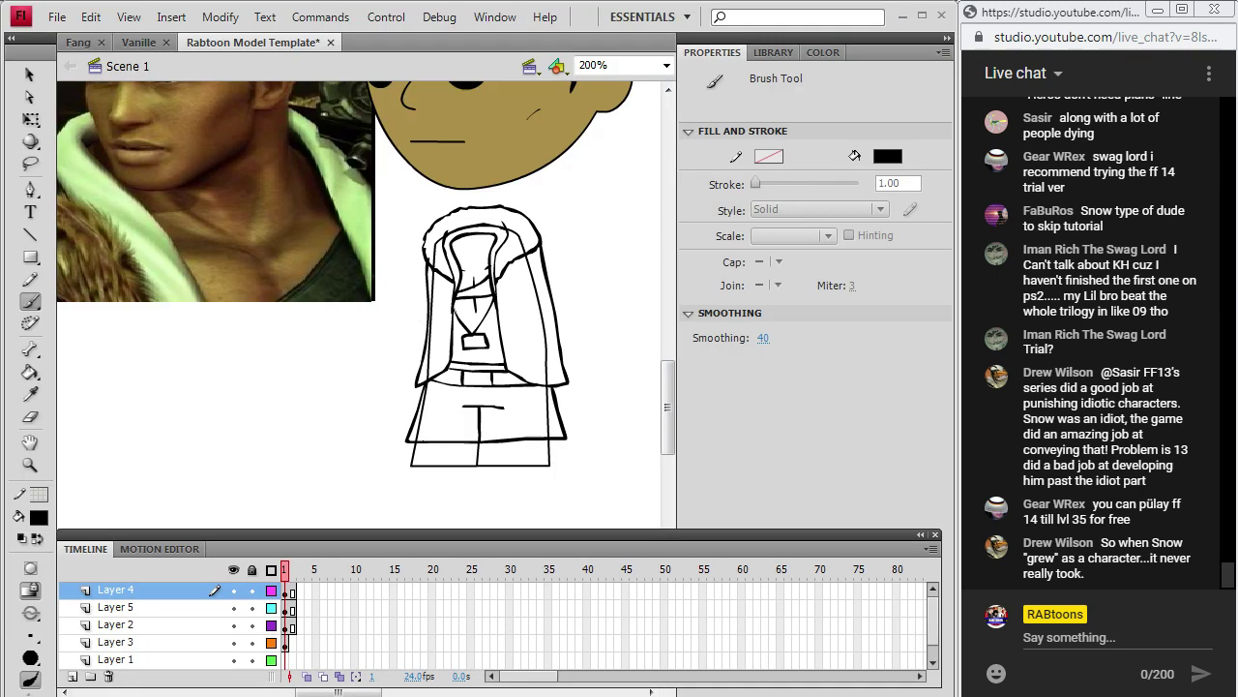
Brush a knee patch above the hem on each leg of the shorts, and show the chat message held for review.
{"action": "left_click_drag", "start_coordinate": [446, 434], "coordinate": [451, 442]}
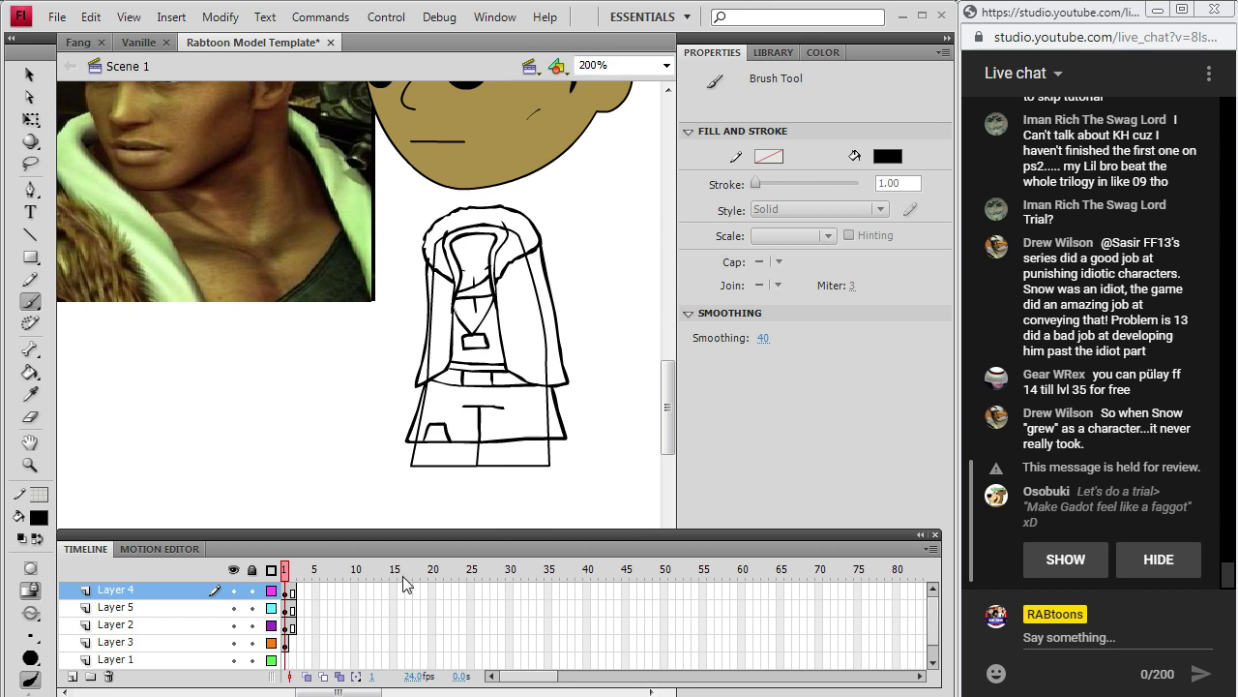
{"action": "left_click", "coordinate": [1064, 565]}
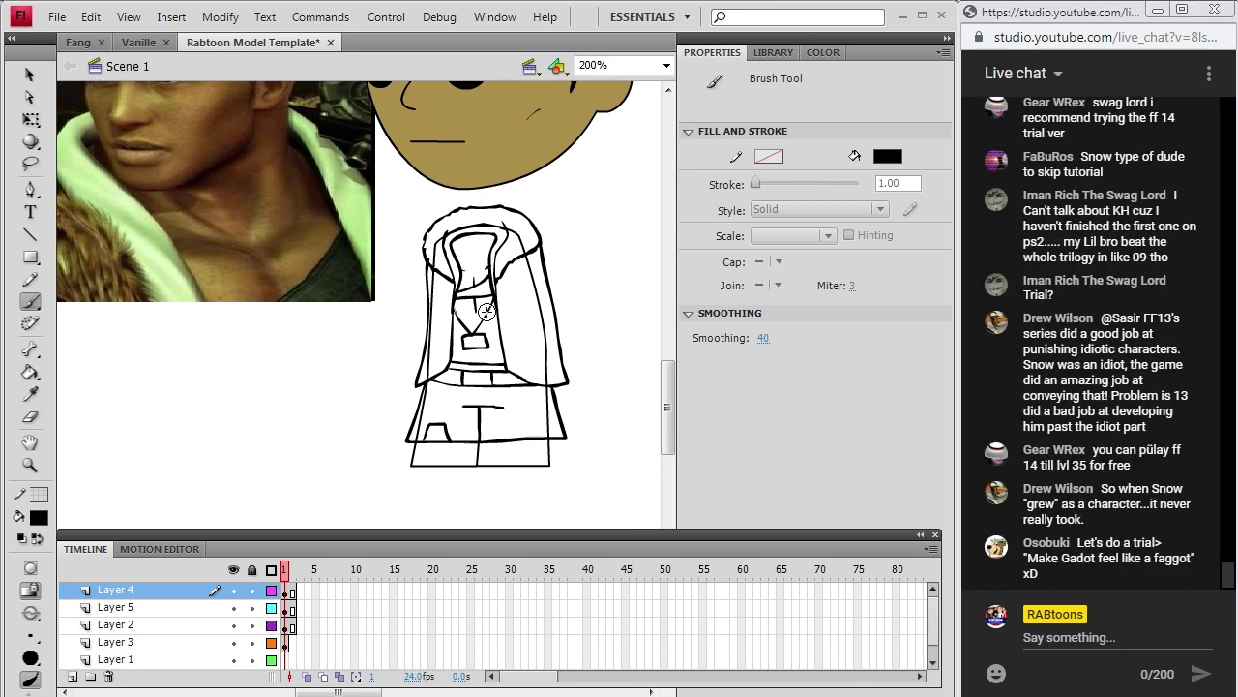
{"action": "left_click_drag", "start_coordinate": [514, 419], "coordinate": [511, 439]}
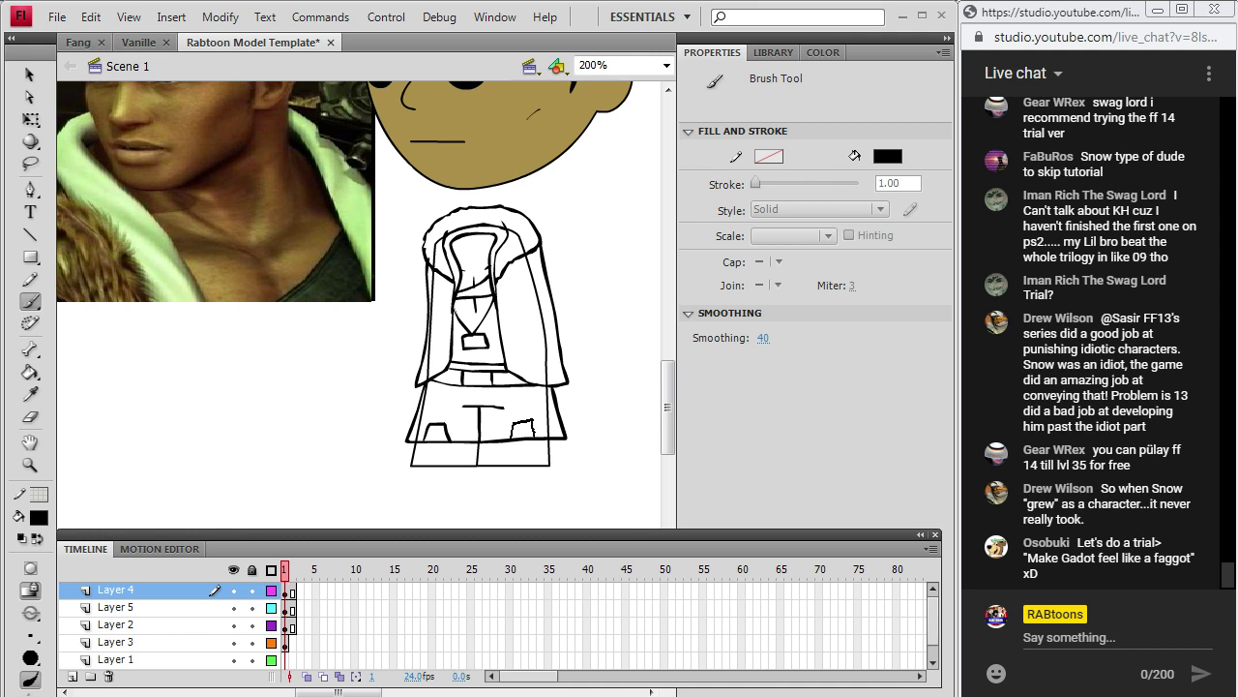
{"action": "left_click_drag", "start_coordinate": [533, 430], "coordinate": [534, 440]}
Brush small crease lines below the belt and beside the knee patches of the shorts, following the reference.
{"action": "key", "text": "alt+Tab"}
{"action": "key", "text": "alt+Tab"}
{"action": "left_click_drag", "start_coordinate": [470, 389], "coordinate": [489, 389]}
{"action": "key", "text": "alt+Tab"}
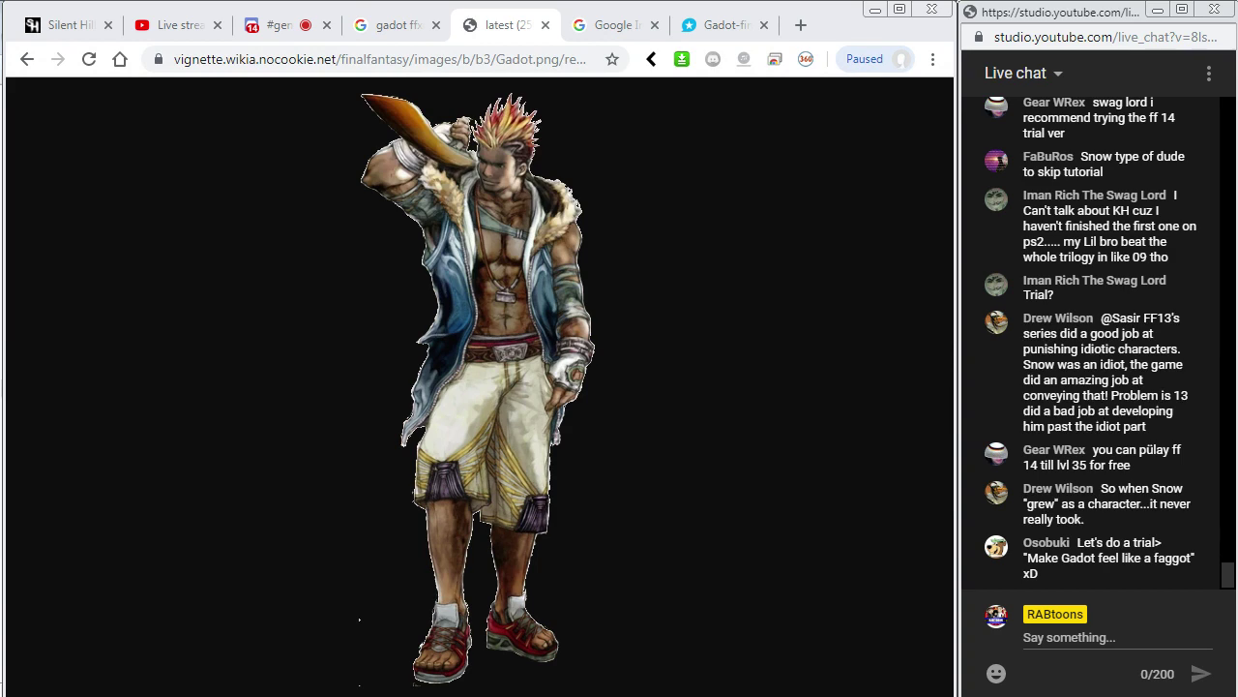
{"action": "key", "text": "alt+Tab"}
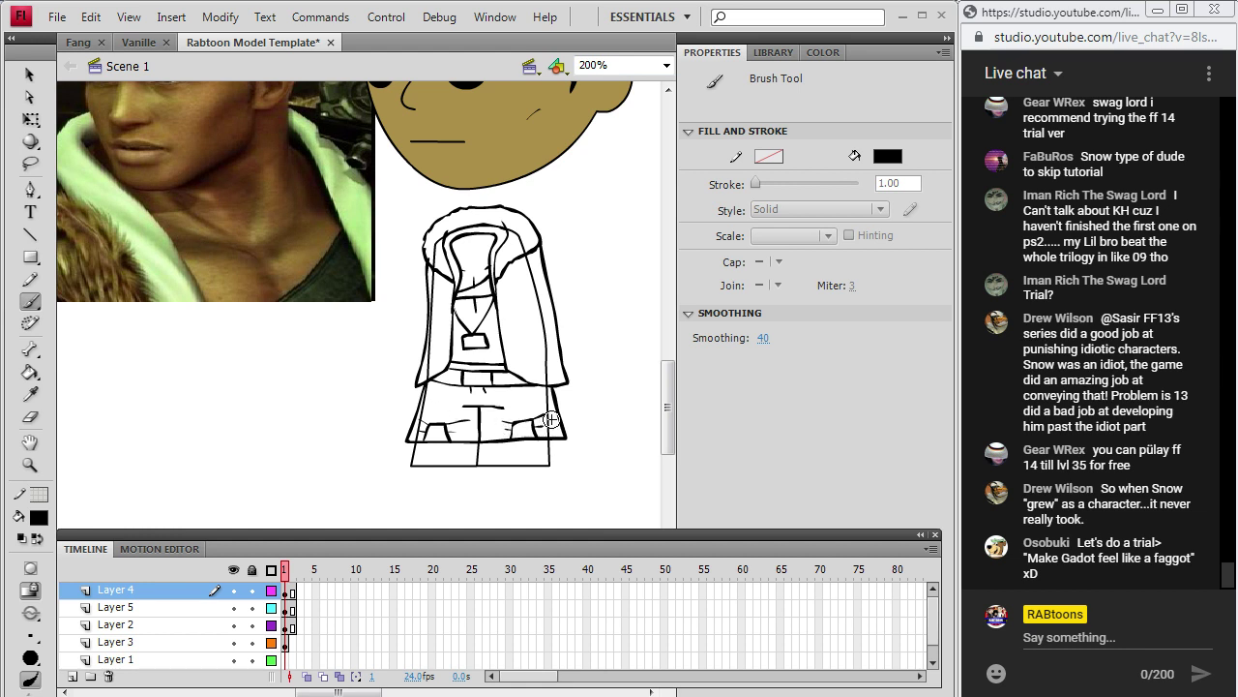
Brush curved footwear lines across the bottom of both legs, checking the sandals in the full-body reference.
{"action": "key", "text": "alt+Tab"}
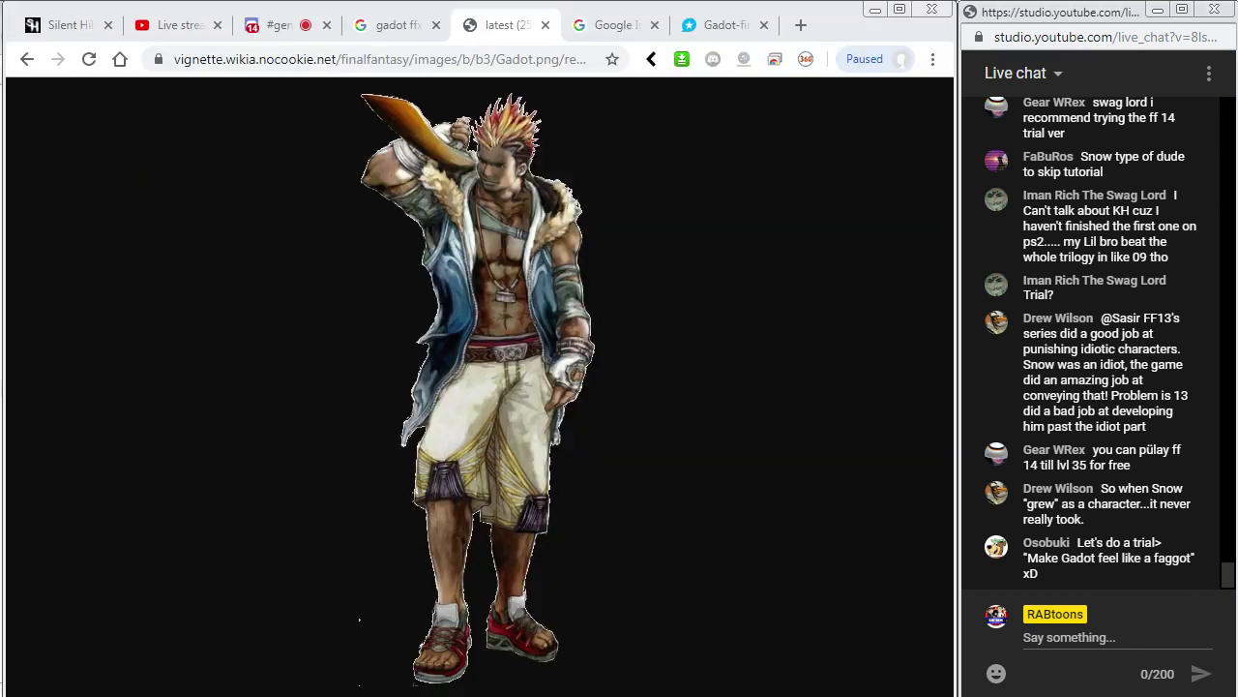
{"action": "key", "text": "alt+Tab"}
{"action": "key", "text": "alt+Tab"}
{"action": "key", "text": "alt+Tab"}
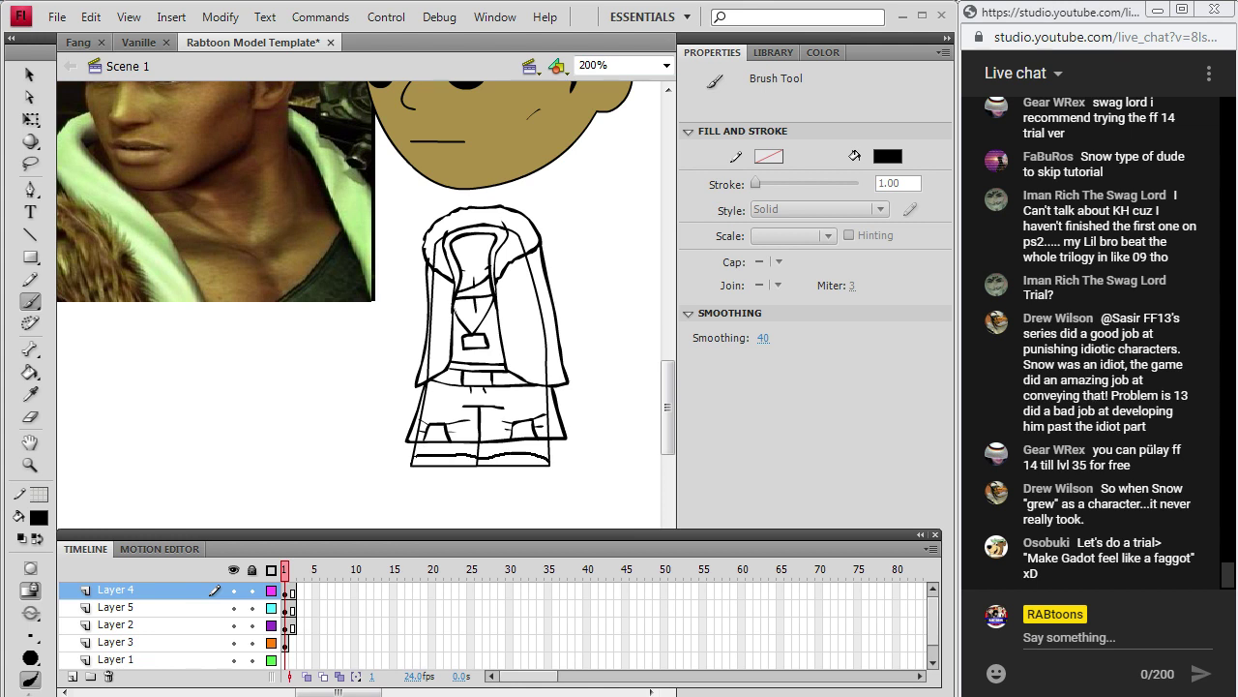
{"action": "left_click_drag", "start_coordinate": [549, 462], "coordinate": [548, 459]}
Sample the dark green shirt in the reference photo as fill colour, try it on the body, and undo the fill.
{"action": "key", "text": "i"}
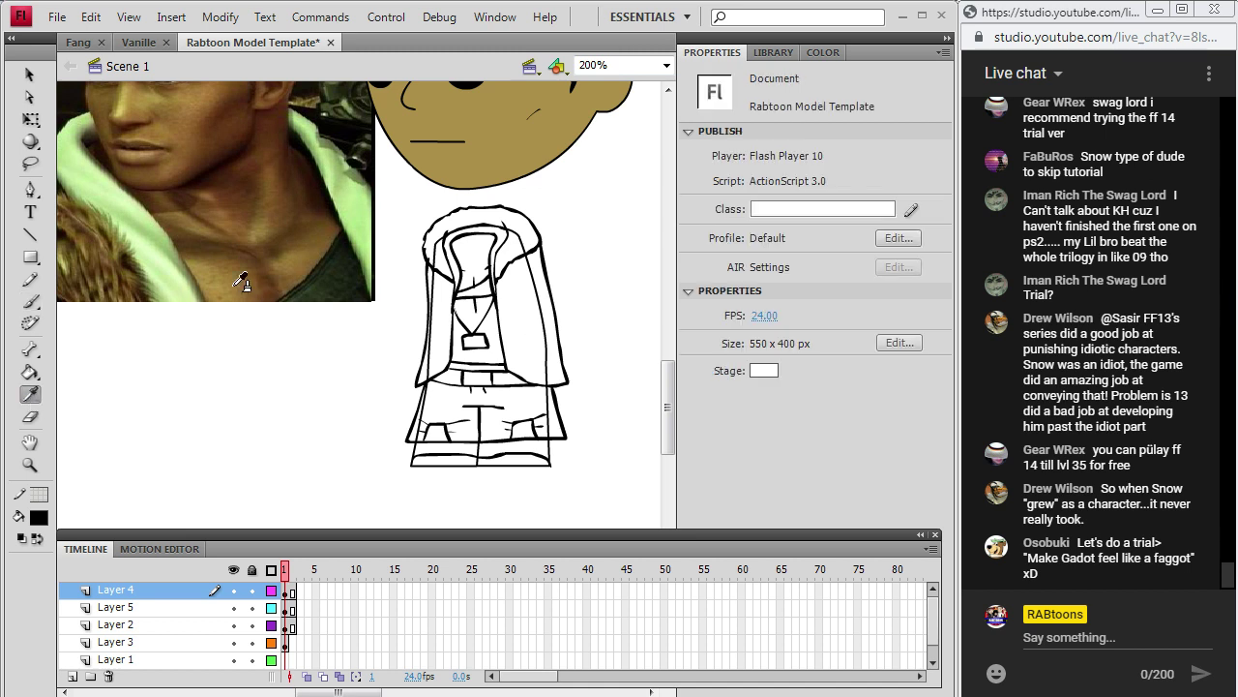
{"action": "left_click", "coordinate": [327, 291]}
{"action": "left_click", "coordinate": [471, 284]}
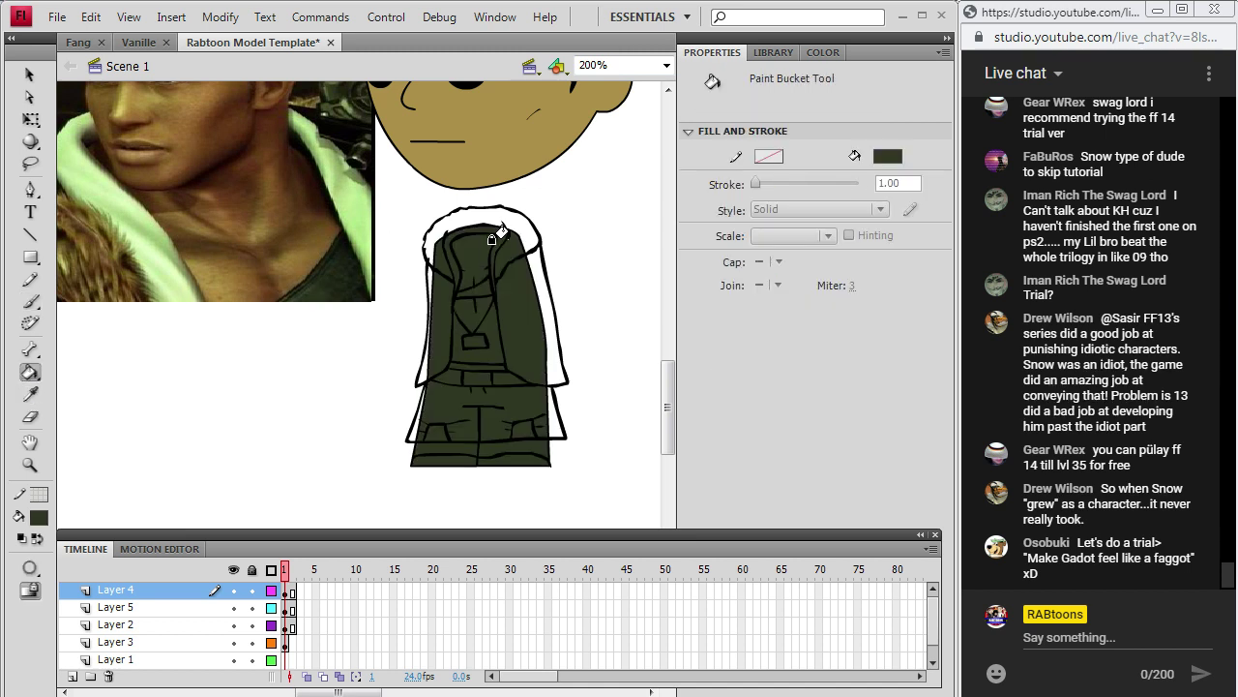
{"action": "key", "text": "ctrl+z"}
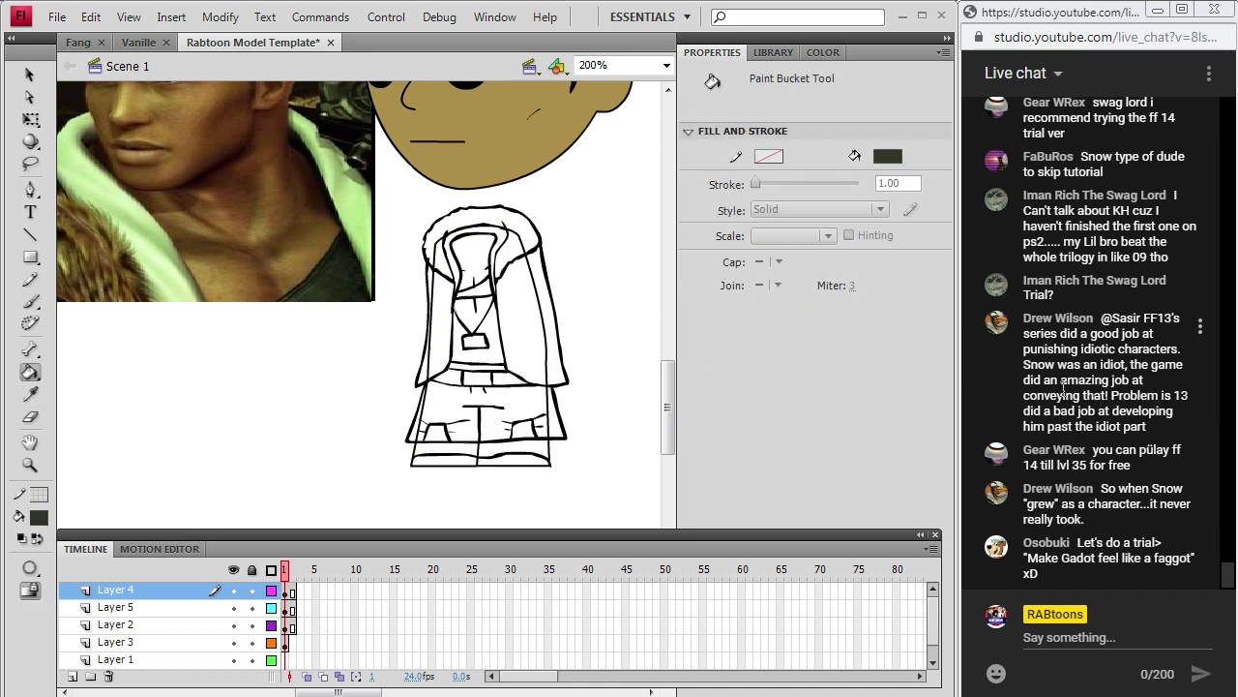
Lock Layer 5 and Layer 2 to keep them out of the selection of the Layer 4 body linework.
{"action": "left_click", "coordinate": [289, 593]}
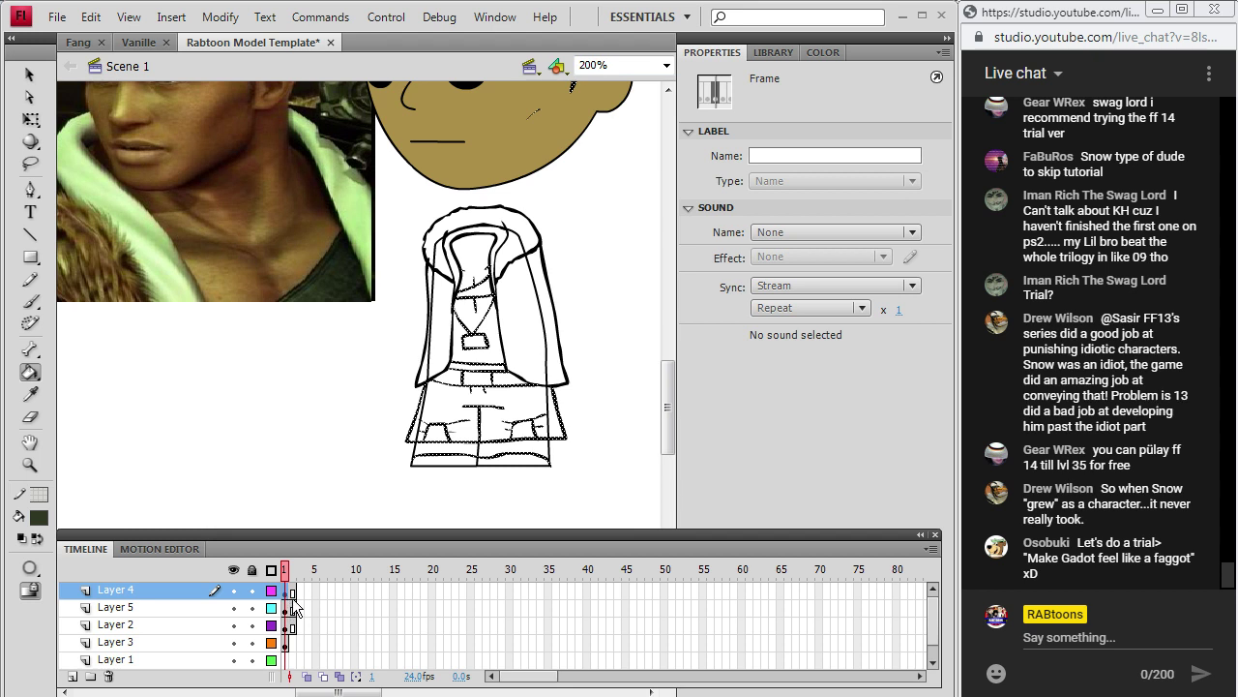
{"action": "key", "text": "v"}
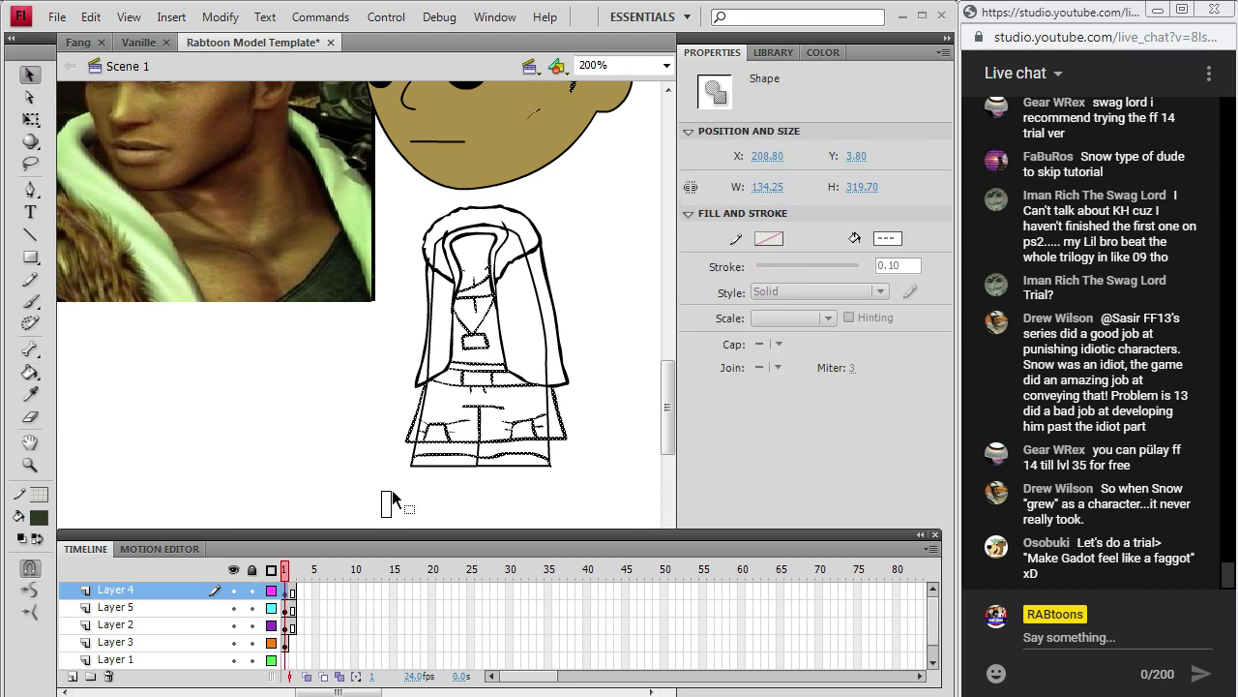
{"action": "left_click_drag", "start_coordinate": [392, 498], "coordinate": [628, 235]}
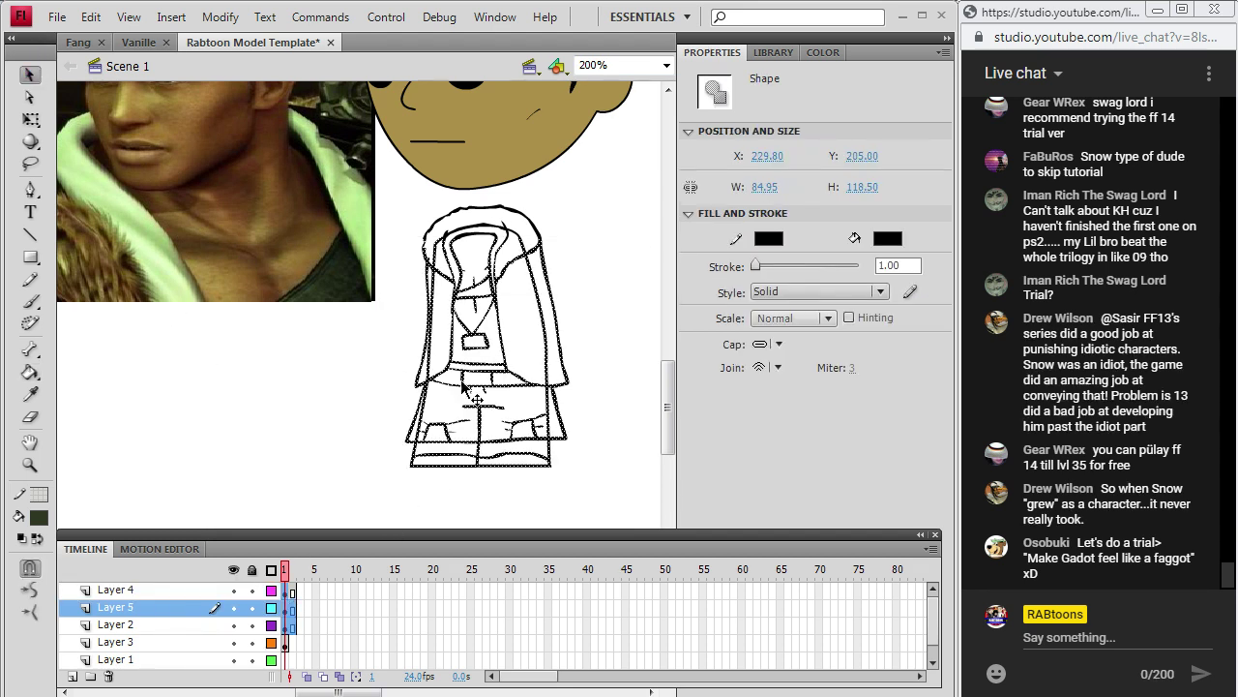
{"action": "left_click", "coordinate": [253, 609]}
{"action": "left_click", "coordinate": [253, 626]}
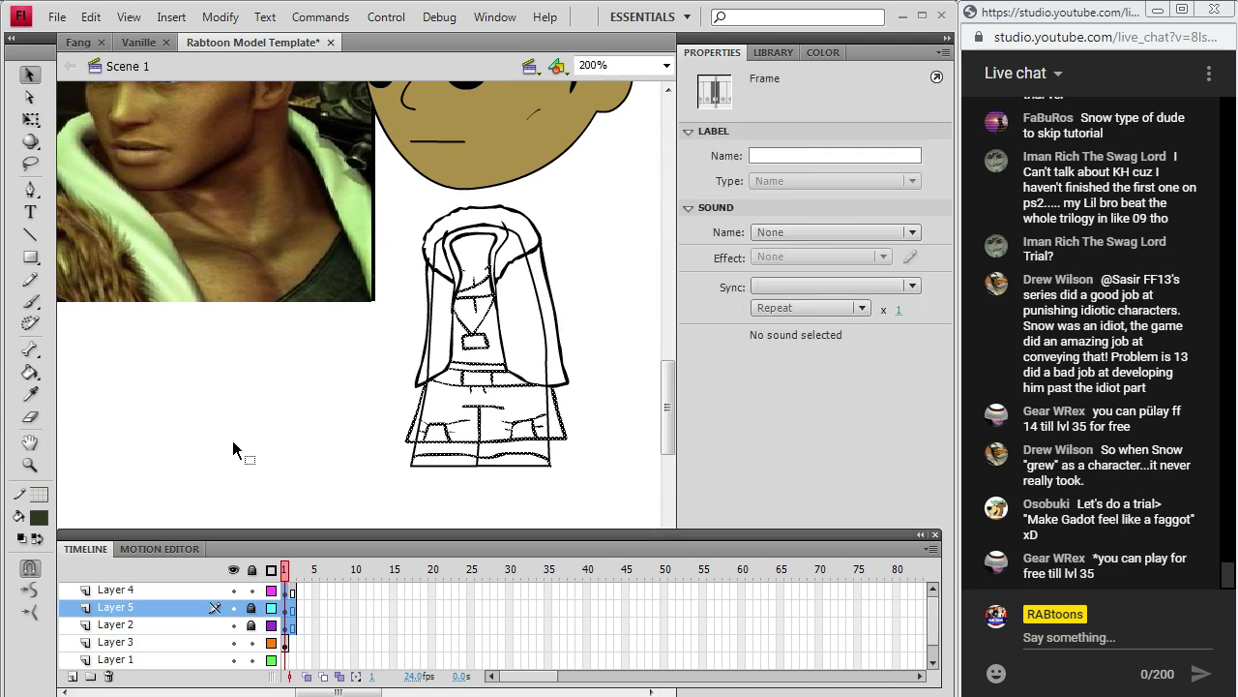
Cut the selected chest, necklace, belt and shorts linework, unlock Layer 5 and Layer 2, and paste it in place on Layer 5.
{"action": "left_click", "coordinate": [91, 17]}
{"action": "left_click", "coordinate": [83, 88]}
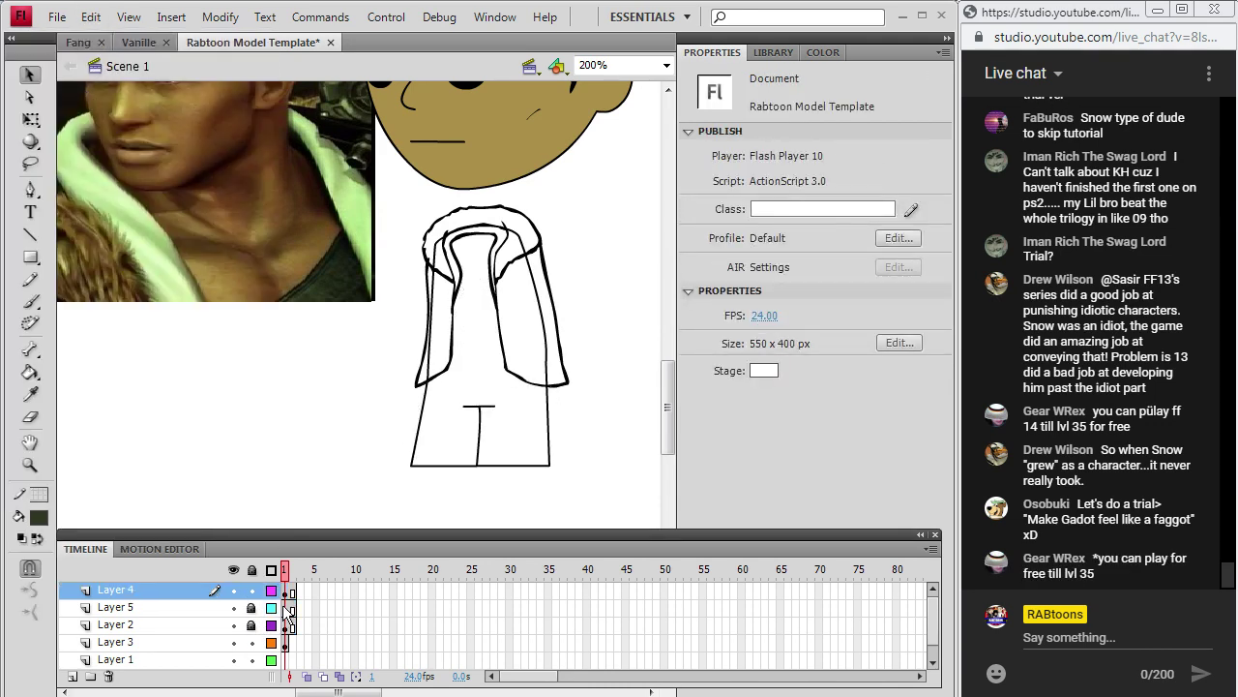
{"action": "left_click_drag", "start_coordinate": [251, 608], "coordinate": [251, 625]}
{"action": "left_click", "coordinate": [233, 608]}
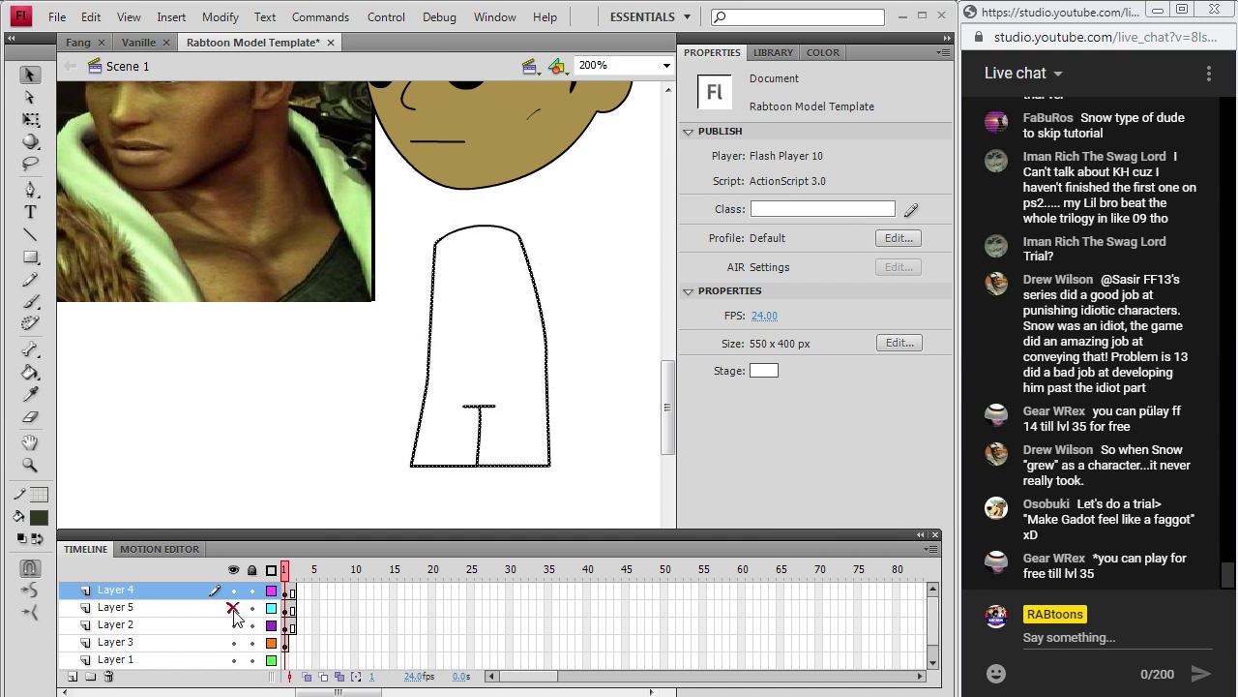
{"action": "left_click", "coordinate": [233, 607]}
{"action": "left_click", "coordinate": [287, 607]}
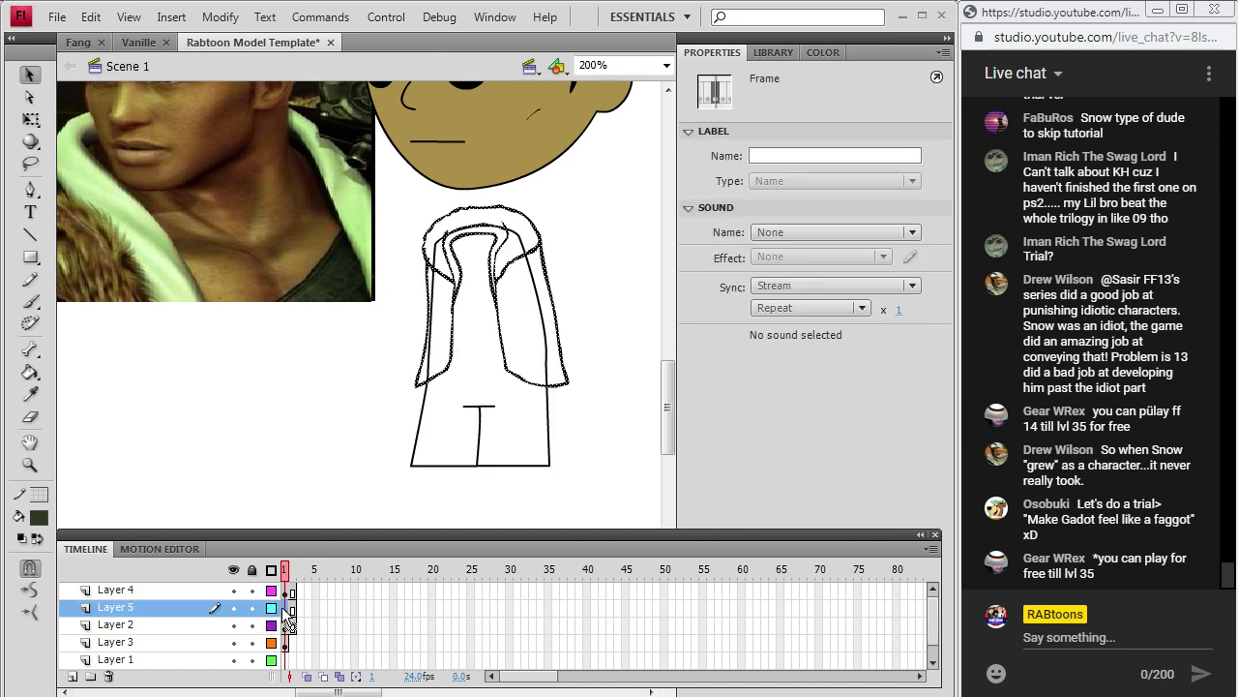
{"action": "left_click", "coordinate": [91, 17]}
{"action": "left_click", "coordinate": [103, 141]}
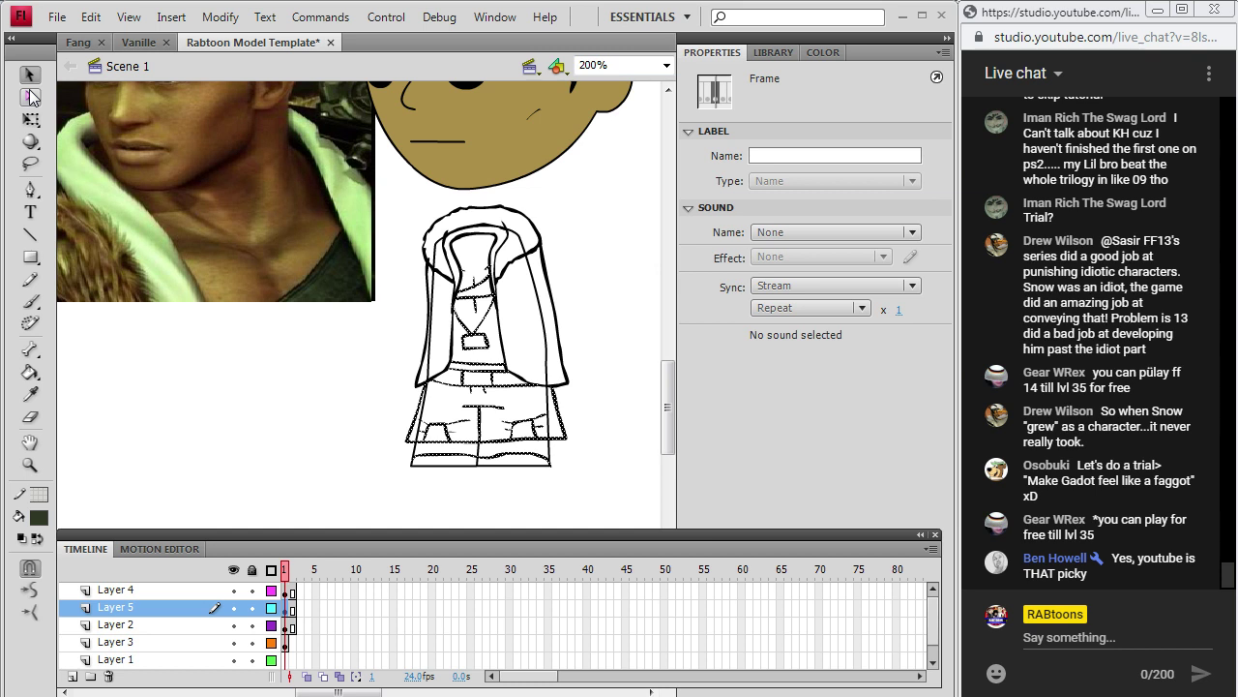
{"action": "left_click", "coordinate": [590, 325]}
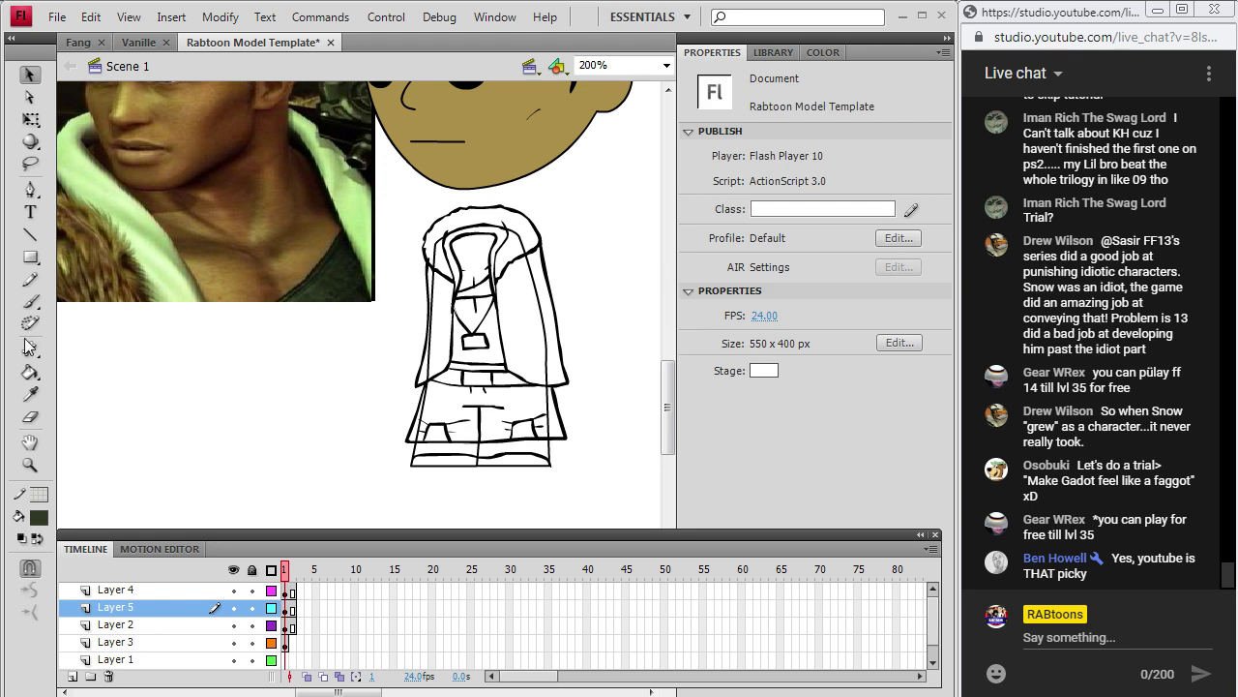
Fill the hood lining pale green and the fur collar brown, sampling both colours from the jacket in the reference photo.
{"action": "left_click", "coordinate": [30, 394]}
{"action": "left_click", "coordinate": [157, 228]}
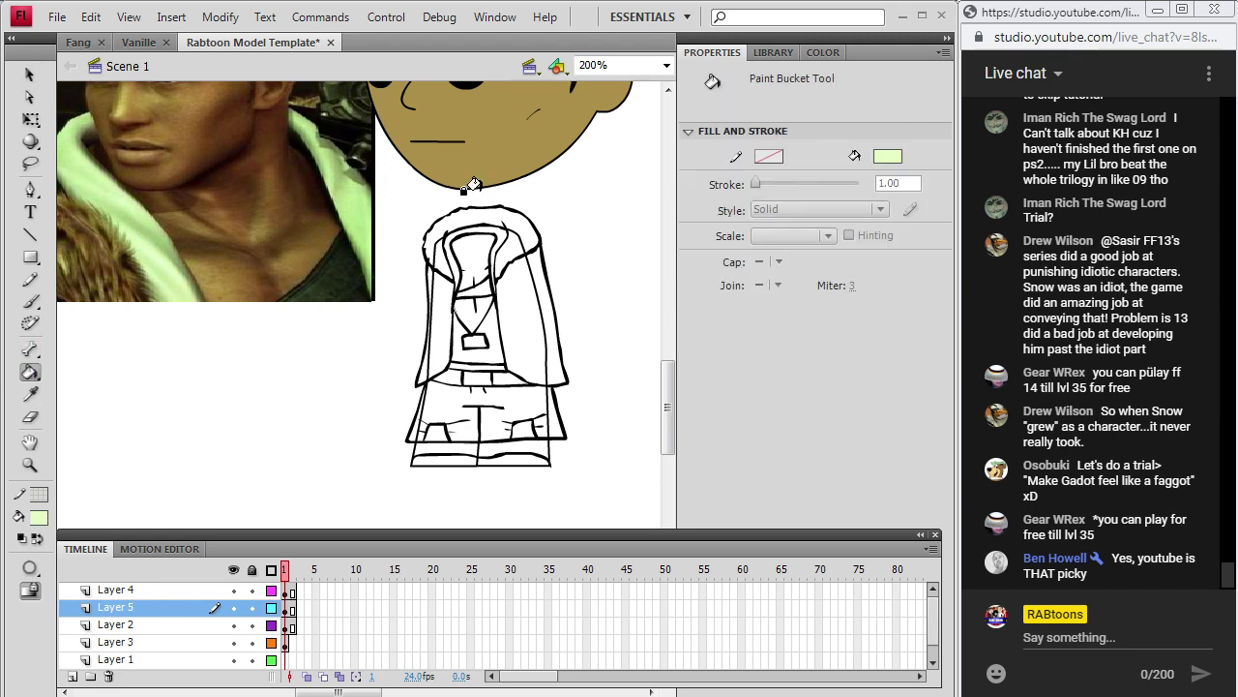
{"action": "left_click", "coordinate": [448, 254]}
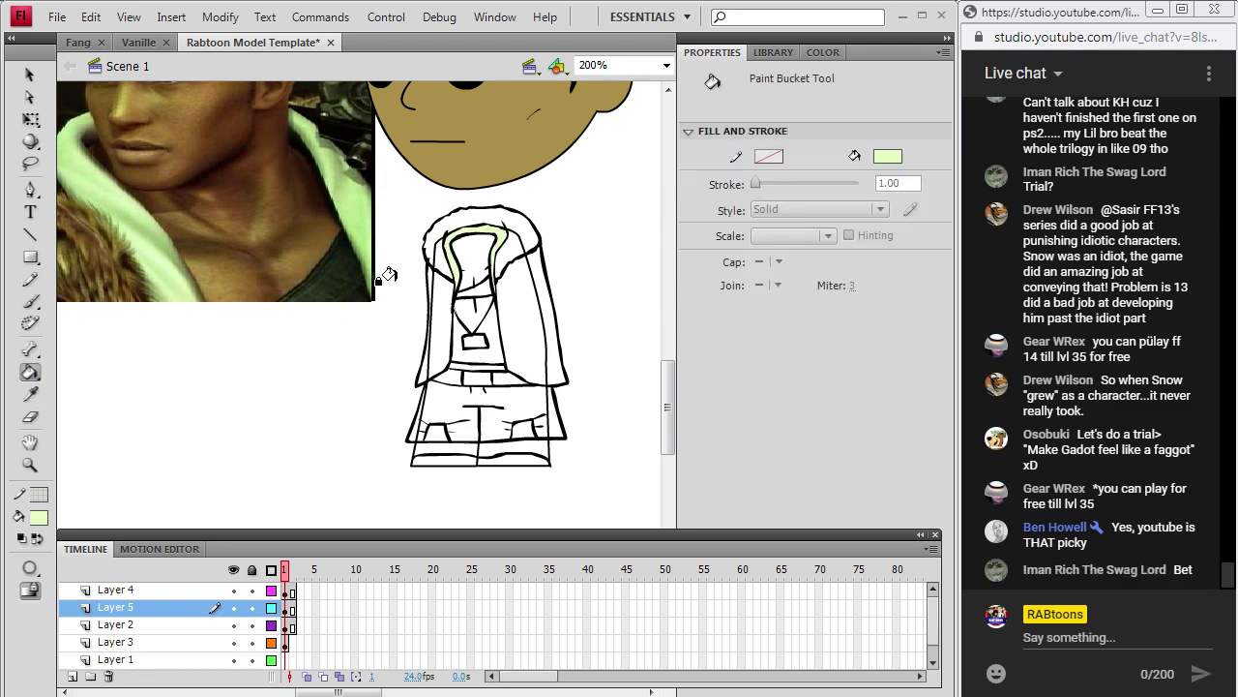
{"action": "left_click", "coordinate": [30, 394]}
{"action": "left_click", "coordinate": [118, 250]}
{"action": "left_click", "coordinate": [433, 248]}
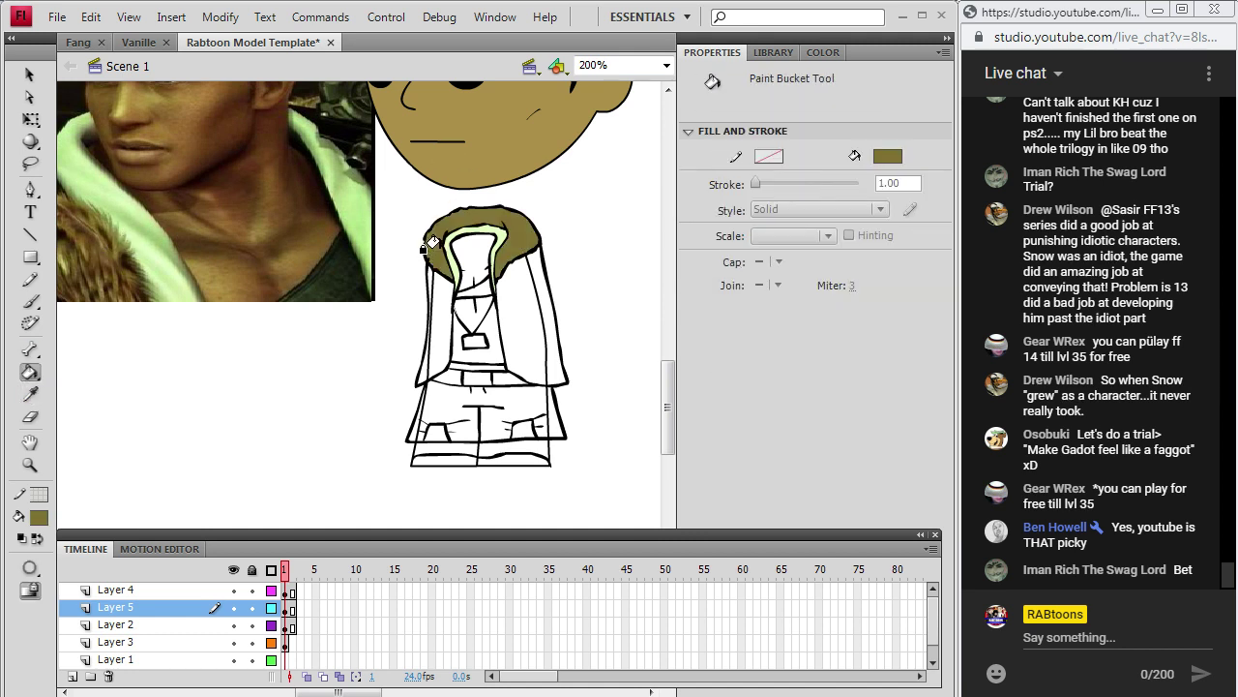
Switch to the browser, copy the full-body Gadot artwork, and return to Flash.
{"action": "left_click", "coordinate": [30, 394]}
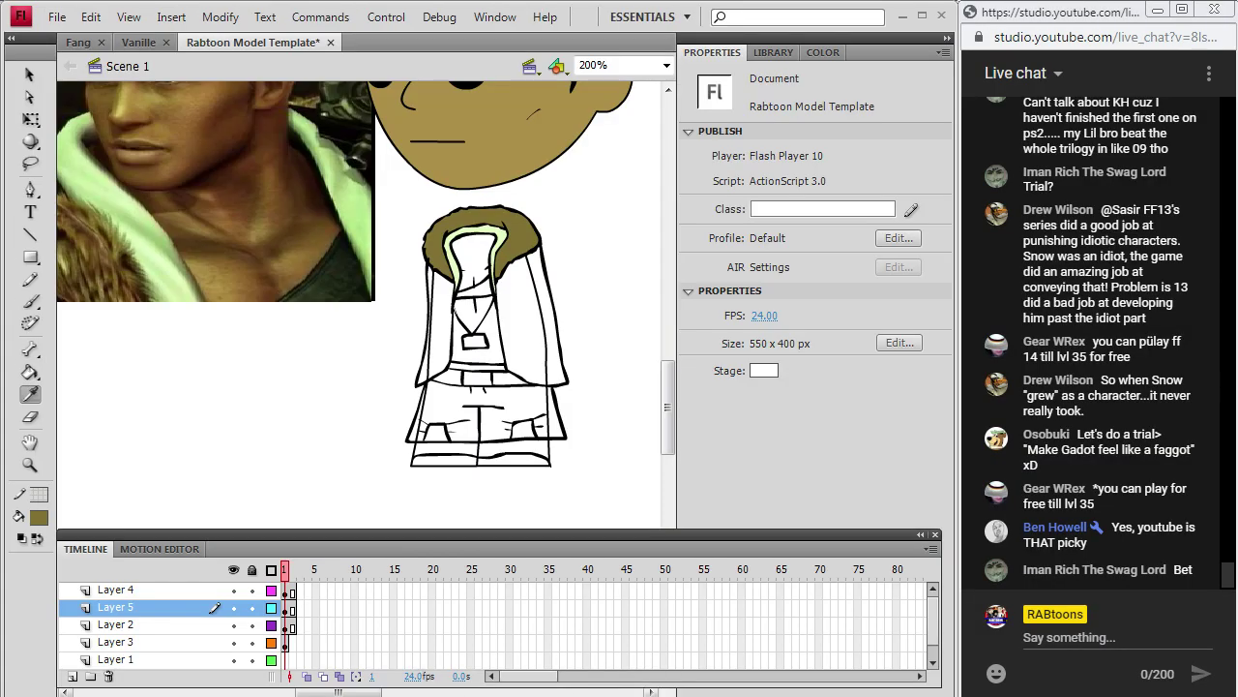
{"action": "key", "text": "alt+Tab"}
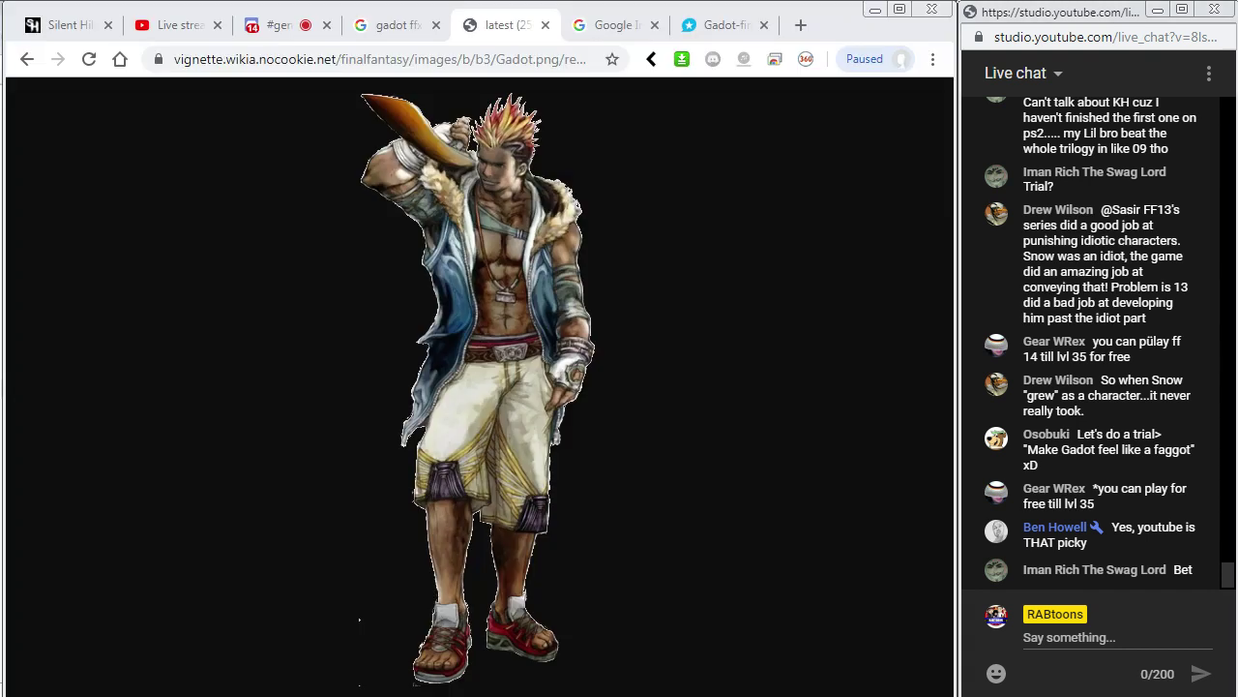
{"action": "right_click", "coordinate": [487, 293]}
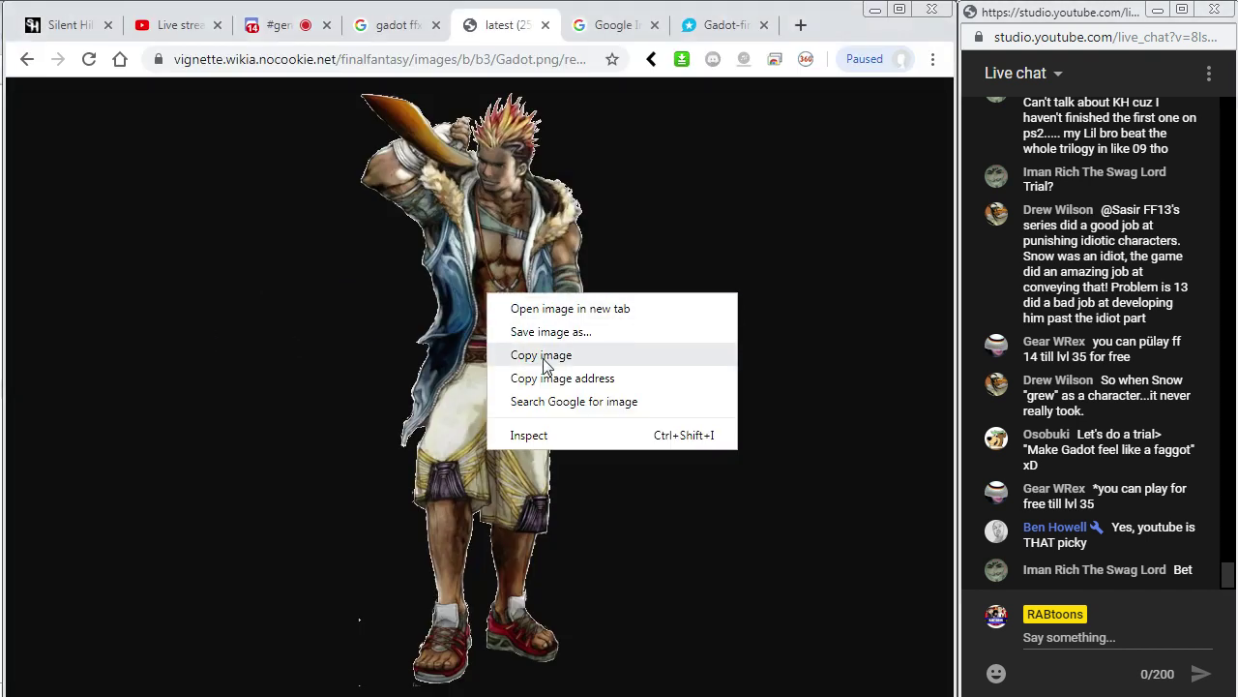
{"action": "left_click", "coordinate": [539, 354]}
{"action": "key", "text": "alt+Tab"}
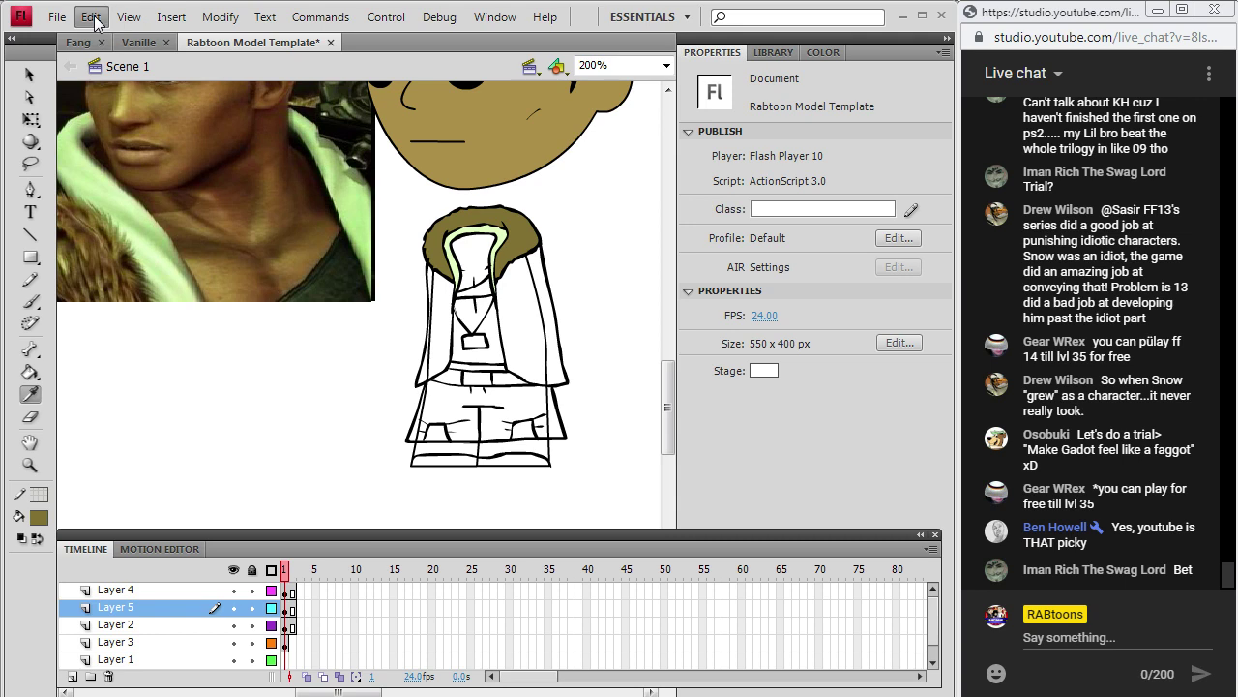
Replace the reference photo on Layer 3 with the copied full-body artwork, moved beside the drawn character.
{"action": "left_click", "coordinate": [90, 17]}
{"action": "left_click", "coordinate": [254, 130]}
{"action": "scroll", "coordinate": [196, 256], "scroll_direction": "up", "scroll_amount": 3}
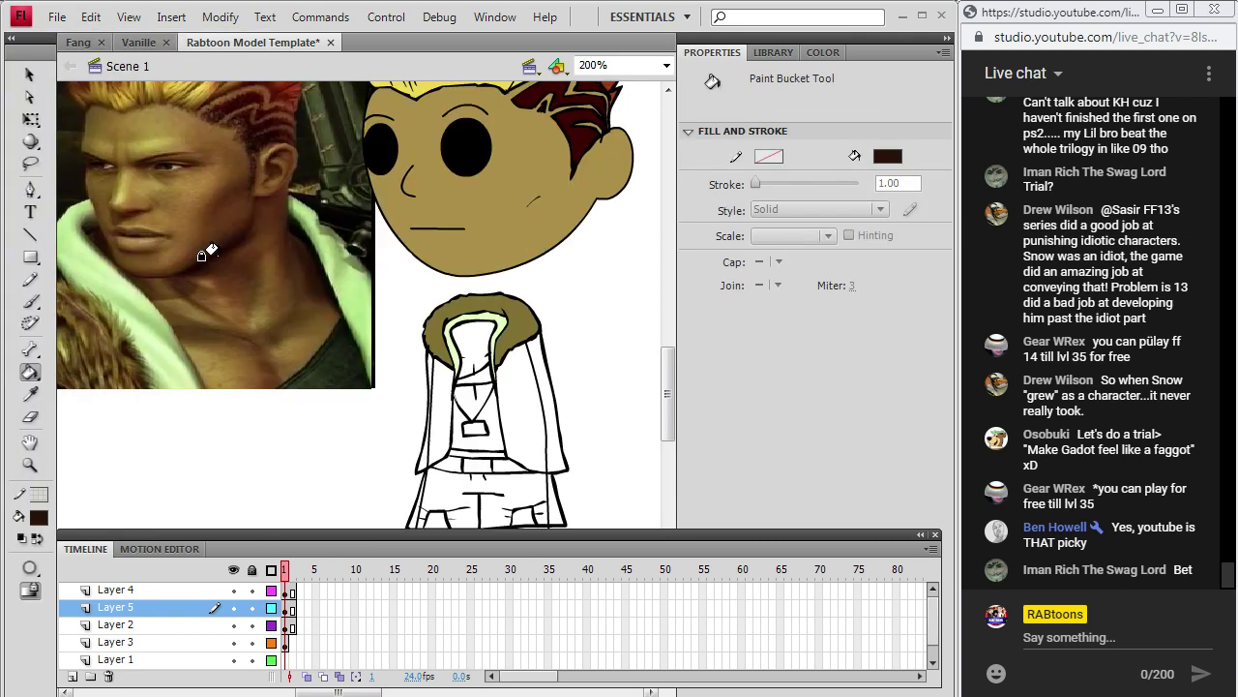
{"action": "left_click", "coordinate": [30, 76]}
{"action": "left_click", "coordinate": [195, 138]}
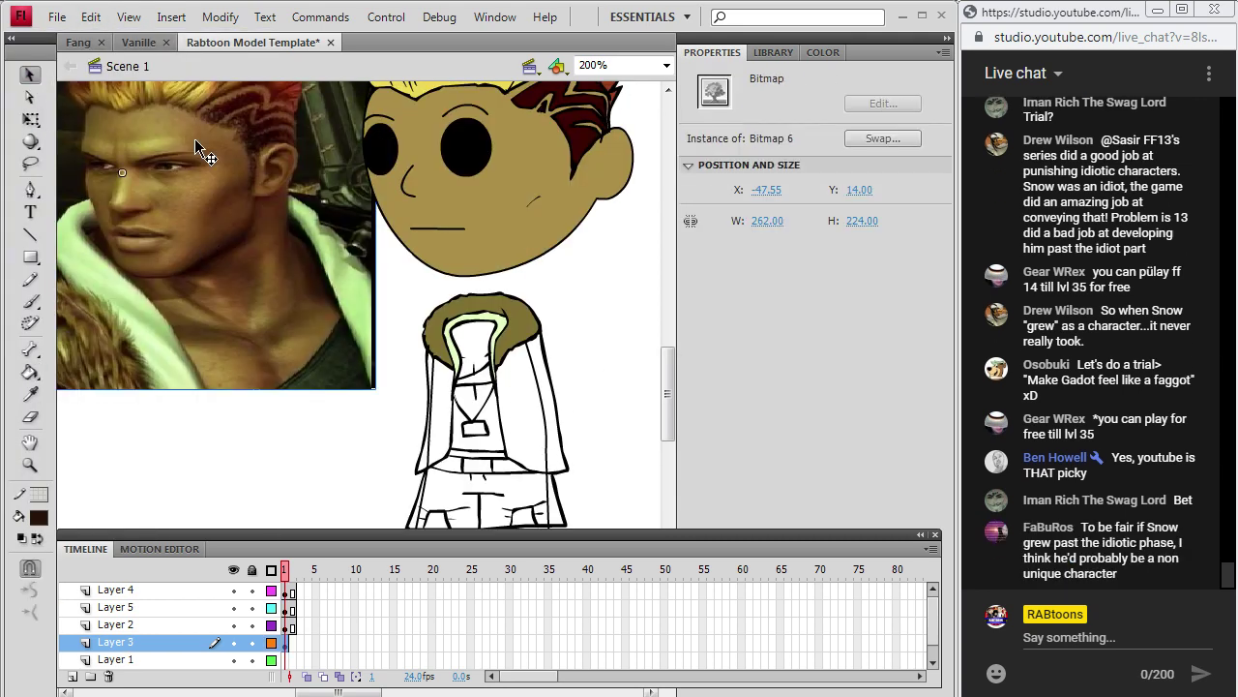
{"action": "key", "text": "Delete"}
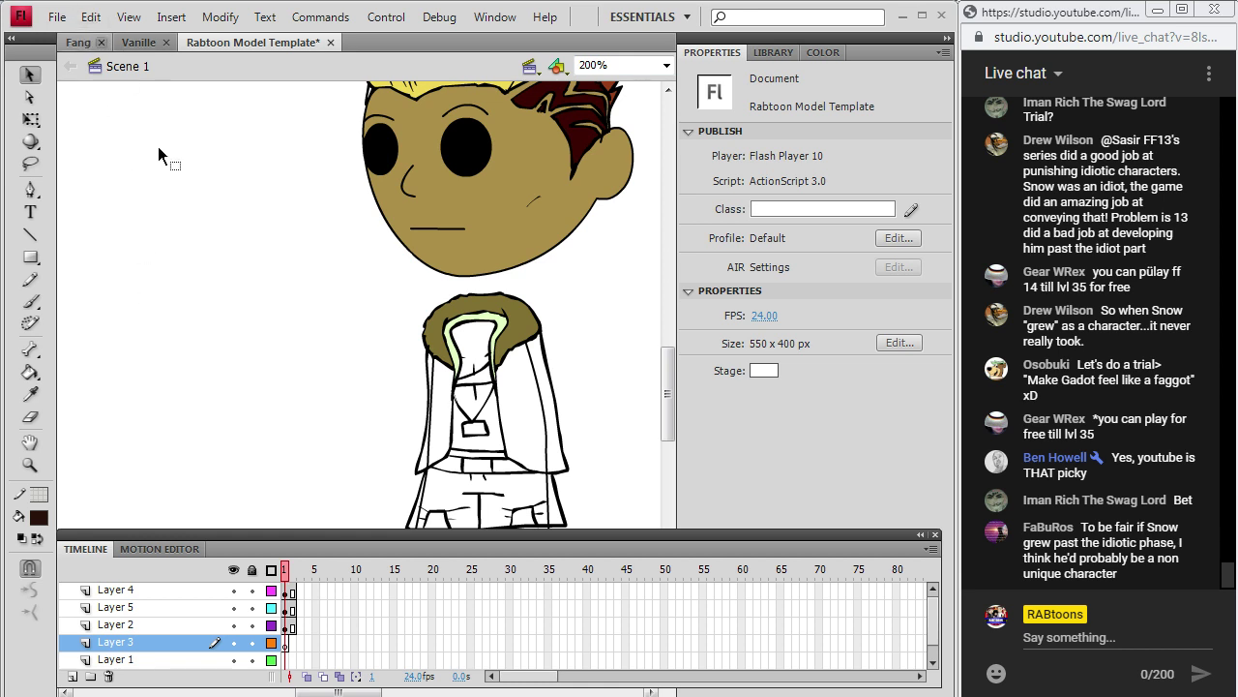
{"action": "left_click", "coordinate": [90, 17]}
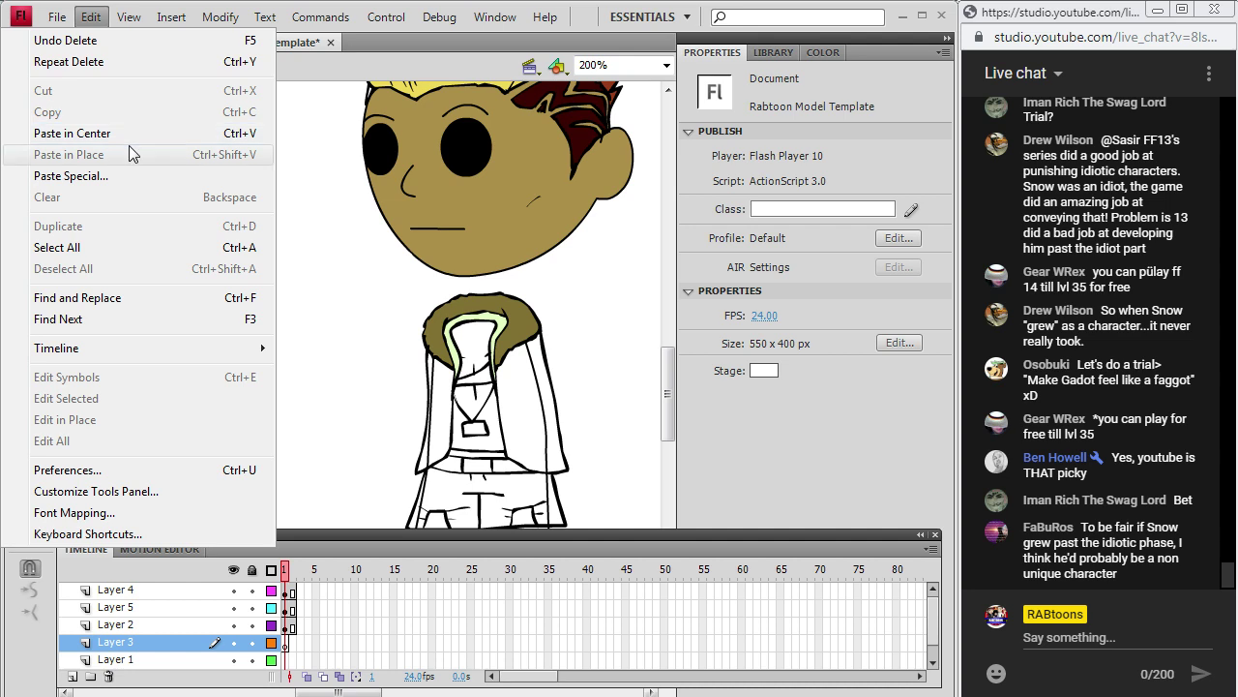
{"action": "left_click", "coordinate": [125, 136]}
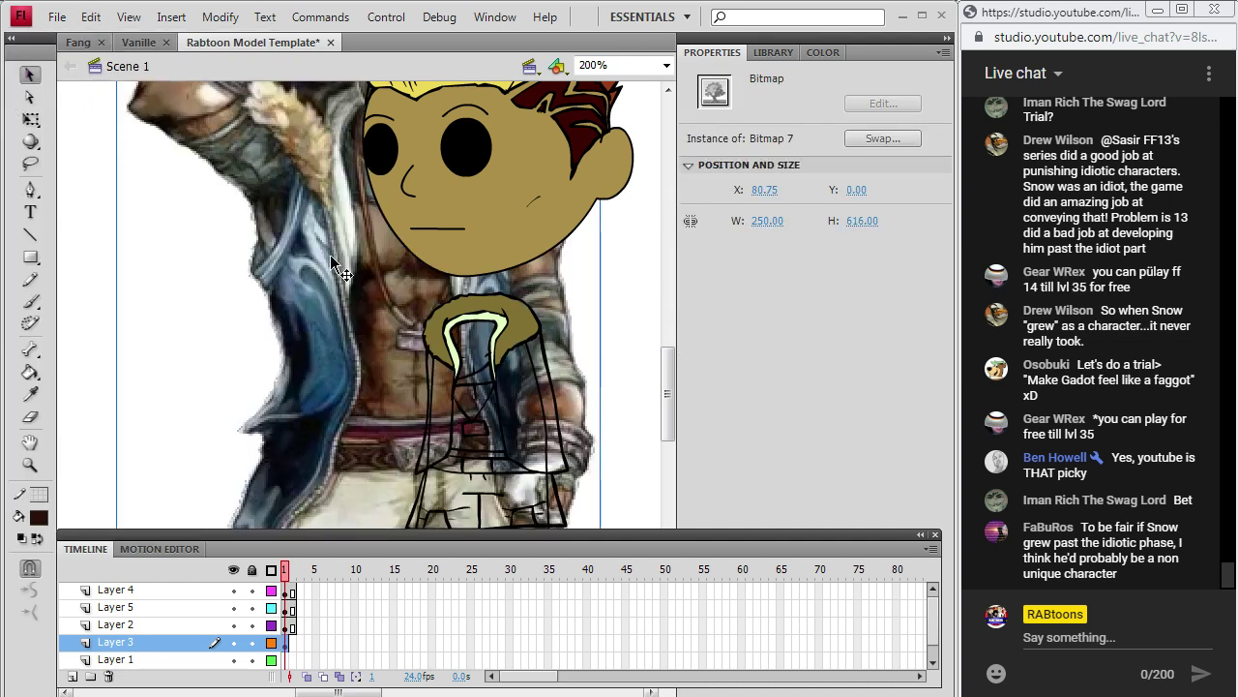
{"action": "left_click_drag", "start_coordinate": [331, 257], "coordinate": [163, 268]}
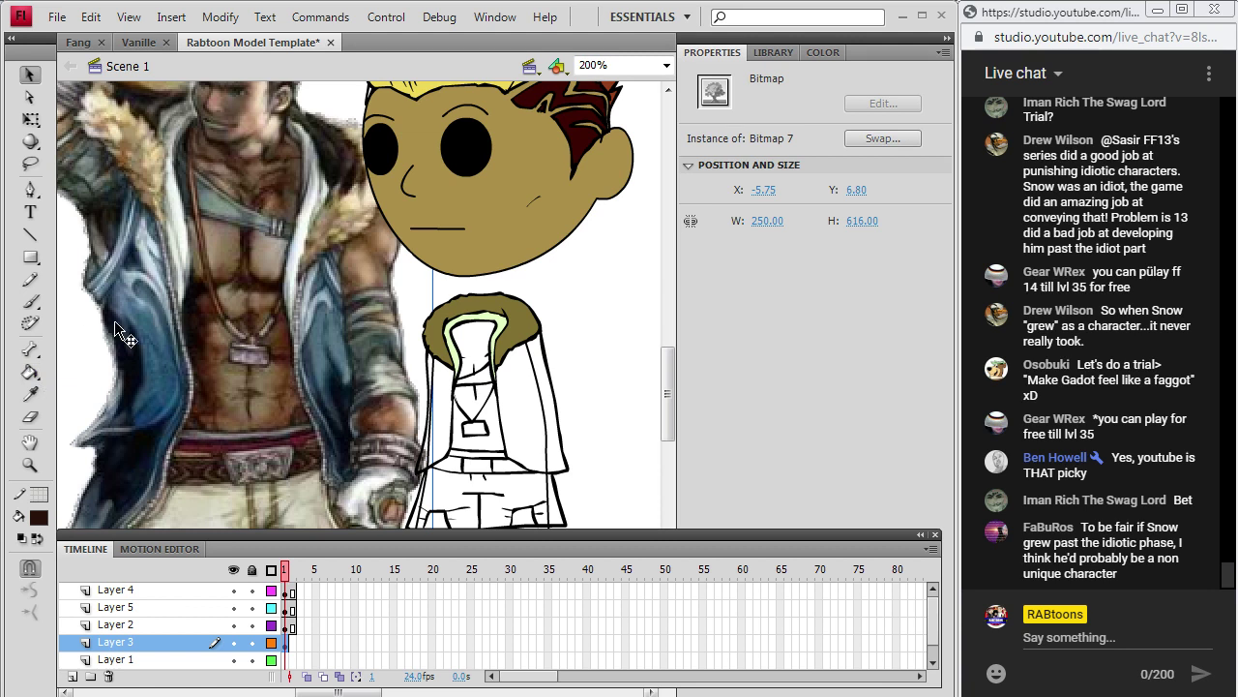
Sample the blue of the coat in the reference artwork and fill both sides of the drawn coat with it.
{"action": "key", "text": "i"}
{"action": "left_click", "coordinate": [136, 293]}
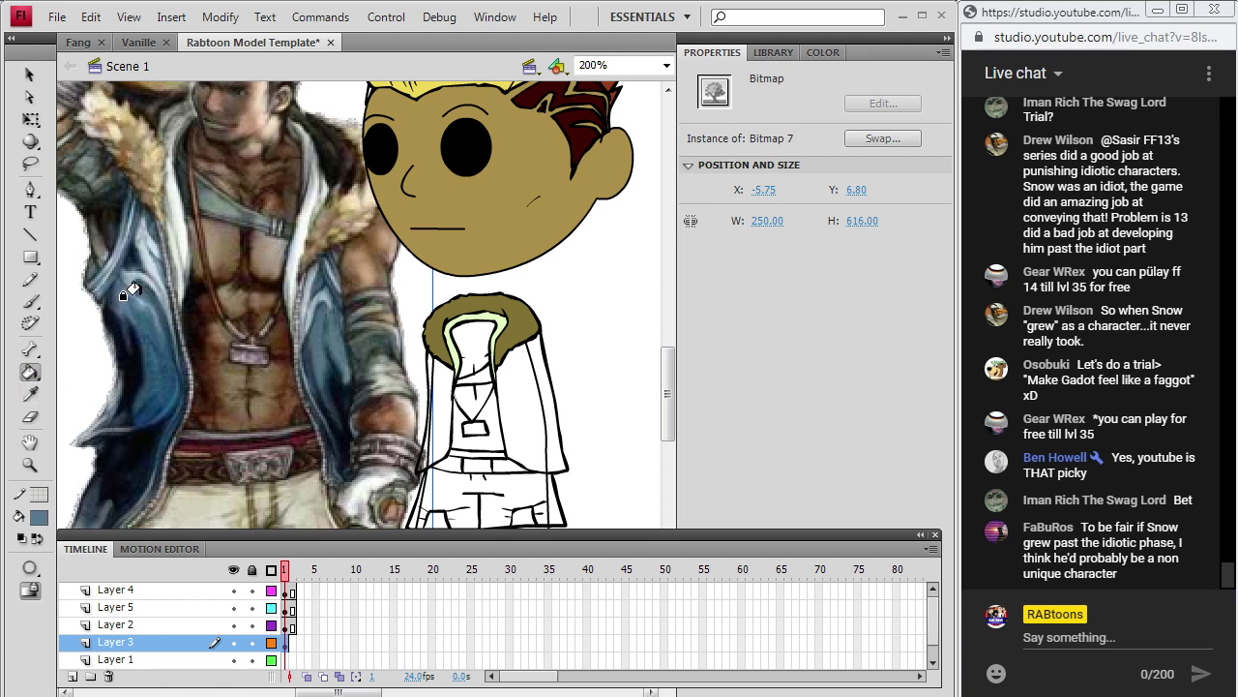
{"action": "left_click", "coordinate": [445, 399]}
{"action": "left_click", "coordinate": [504, 392]}
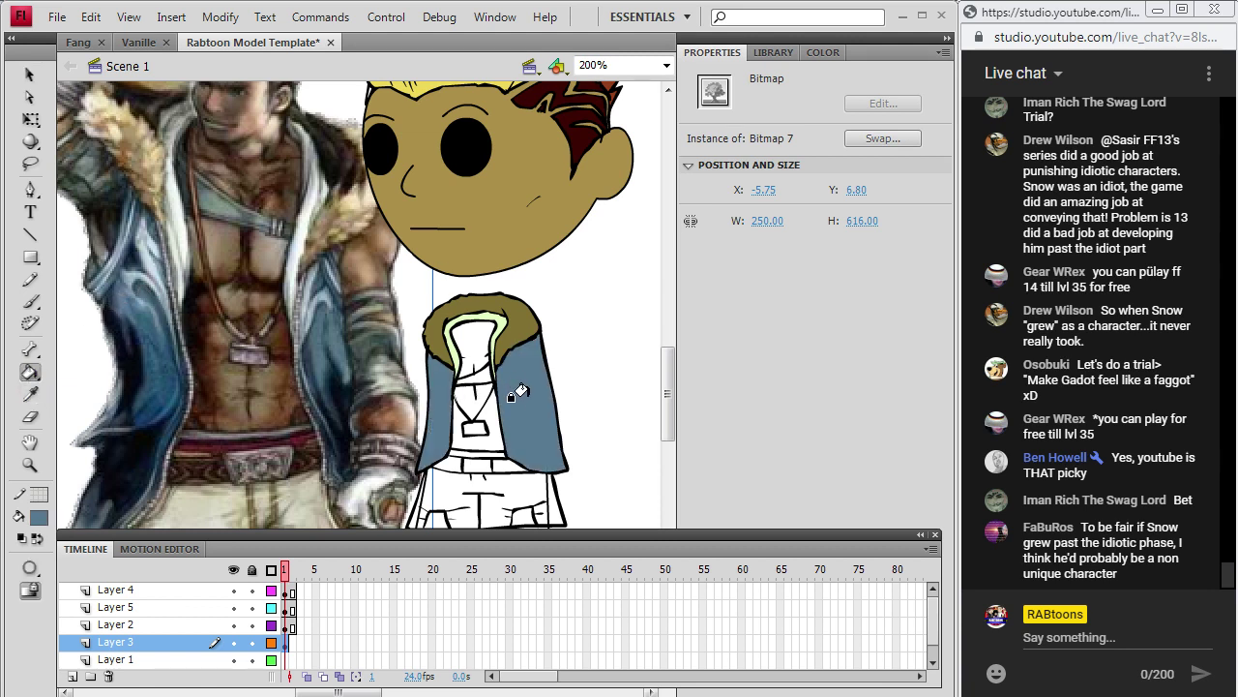
Sample the skin colour from the drawn face and fill the neck, chest and abdomen areas with it.
{"action": "left_click", "coordinate": [30, 396]}
{"action": "left_click", "coordinate": [488, 166]}
{"action": "left_click", "coordinate": [465, 340]}
{"action": "mouse_move", "coordinate": [668, 394]}
{"action": "left_mouse_down"}
{"action": "mouse_move", "coordinate": [667, 145]}
{"action": "mouse_move", "coordinate": [670, 399]}
{"action": "left_mouse_up"}
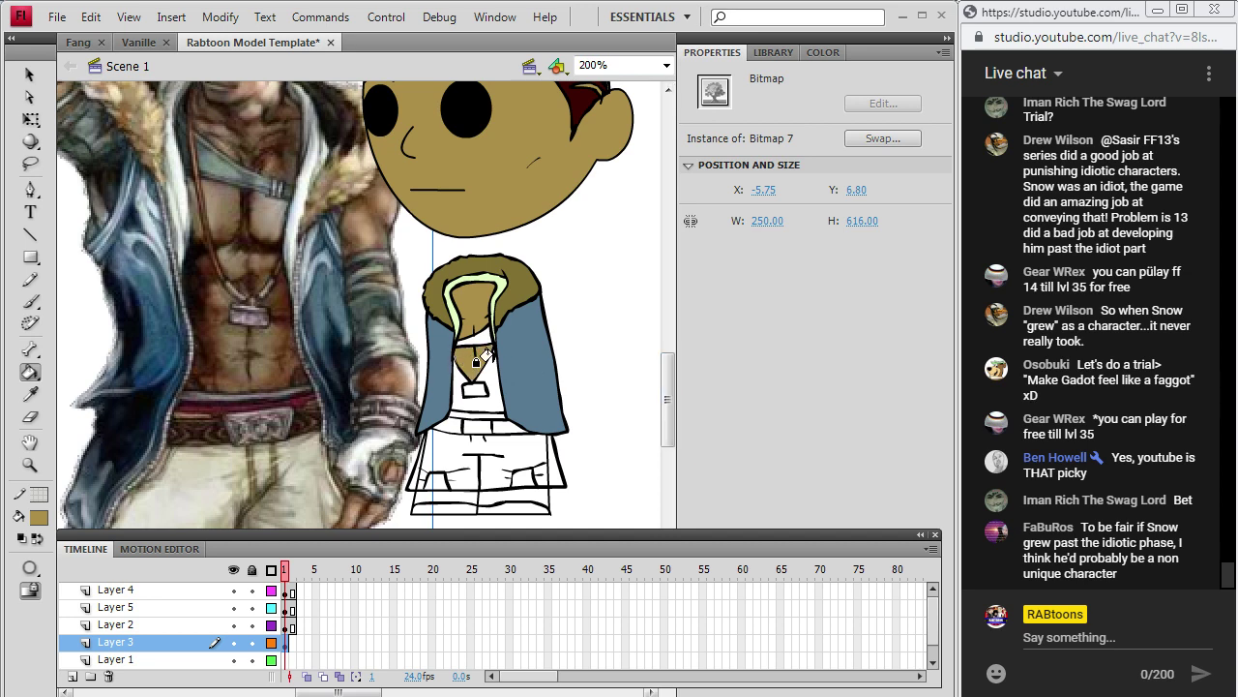
{"action": "left_click", "coordinate": [480, 372]}
Choose a medium grey fill and colour the necklace pendant.
{"action": "left_click", "coordinate": [39, 518]}
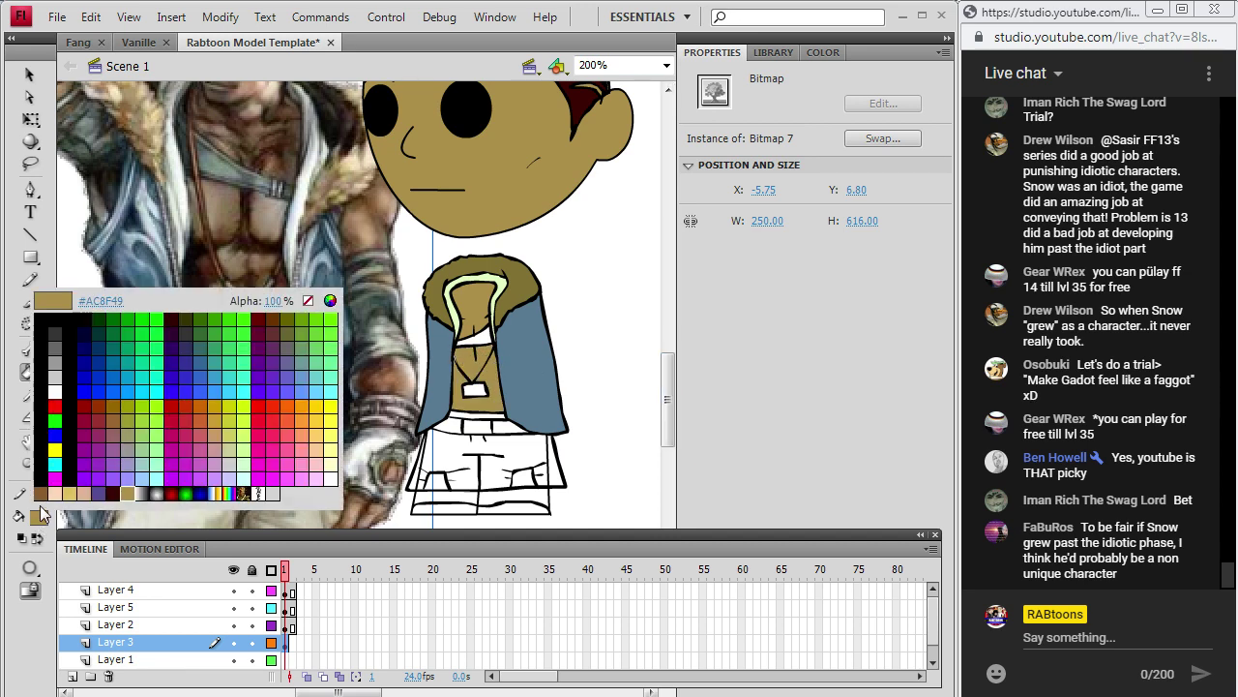
{"action": "left_click", "coordinate": [68, 341]}
{"action": "left_click", "coordinate": [474, 389]}
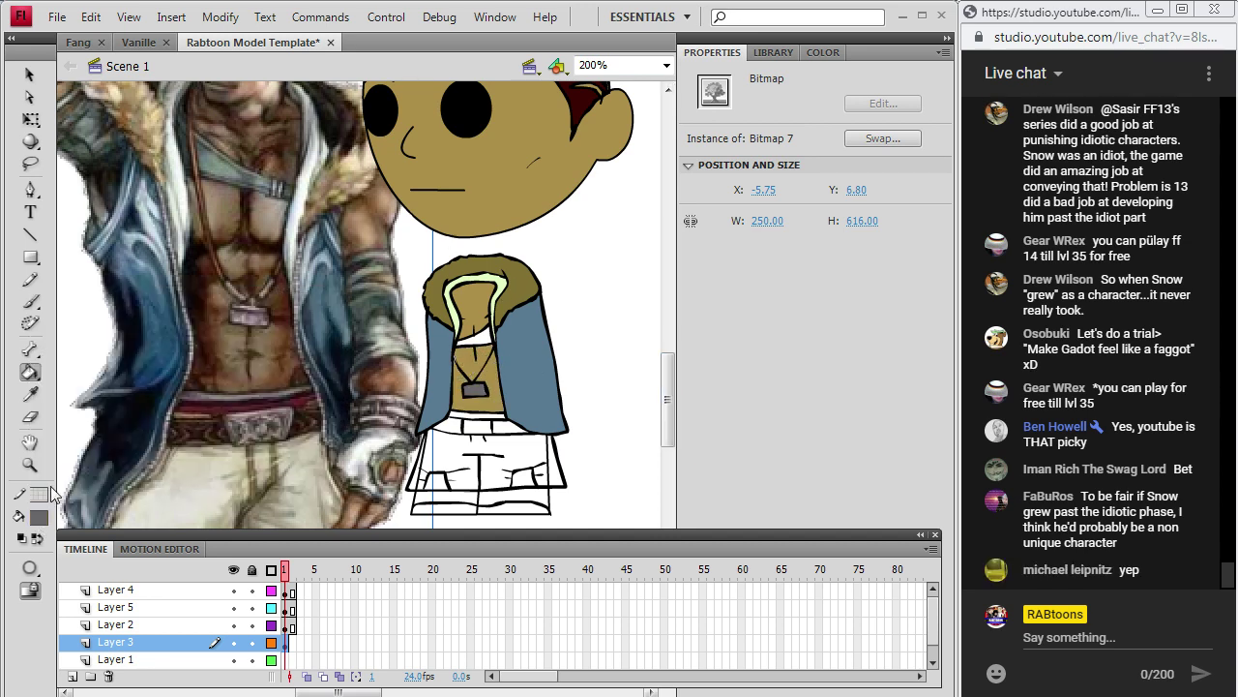
Fill the chest strap and belt with dark grey and the belt buckle with medium grey.
{"action": "left_click", "coordinate": [38, 518]}
{"action": "left_click", "coordinate": [39, 321]}
{"action": "left_click", "coordinate": [445, 423]}
{"action": "left_click", "coordinate": [508, 422]}
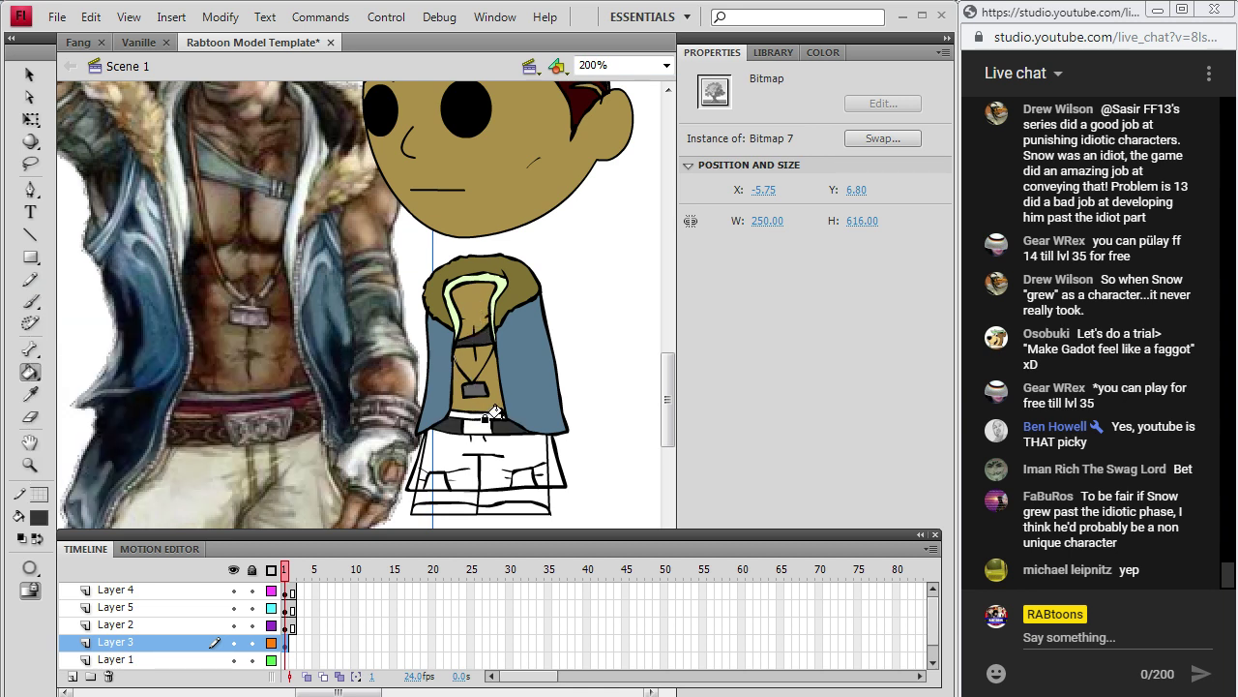
{"action": "left_click", "coordinate": [42, 516]}
{"action": "left_click", "coordinate": [62, 342]}
Fill the shorts off-white and both knee patches purple, sampling the colours from the reference artwork.
{"action": "left_click", "coordinate": [30, 394]}
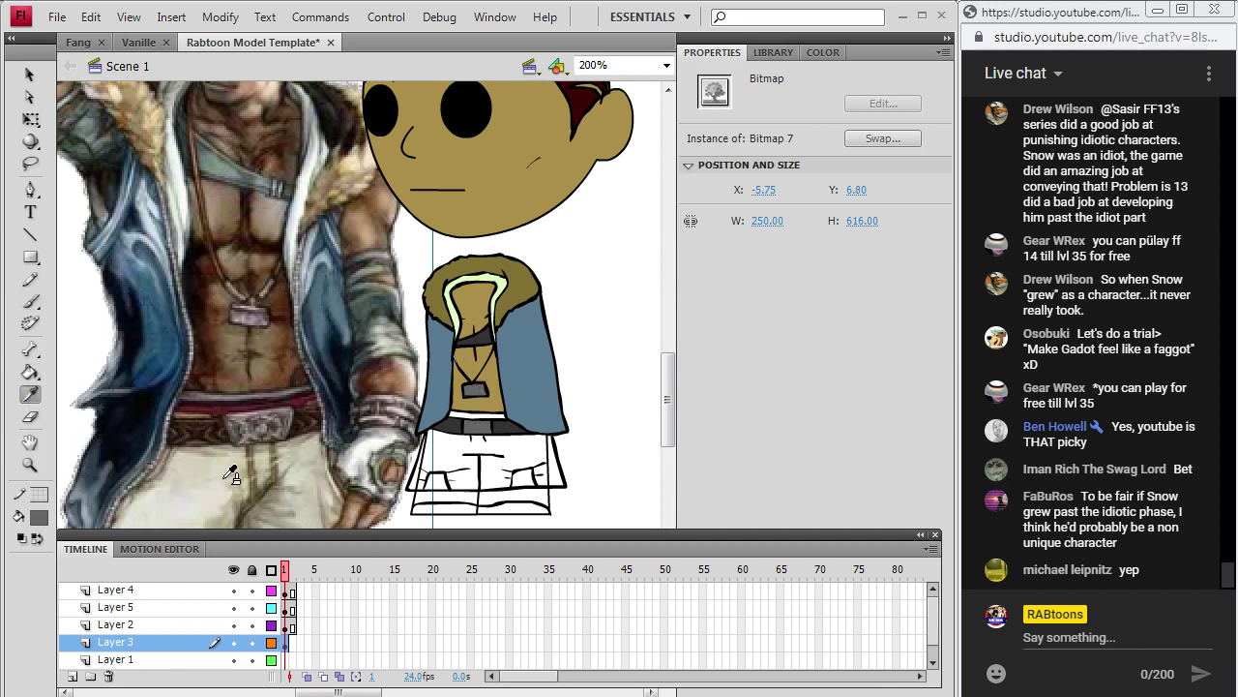
{"action": "left_click", "coordinate": [376, 407]}
{"action": "left_click", "coordinate": [464, 436]}
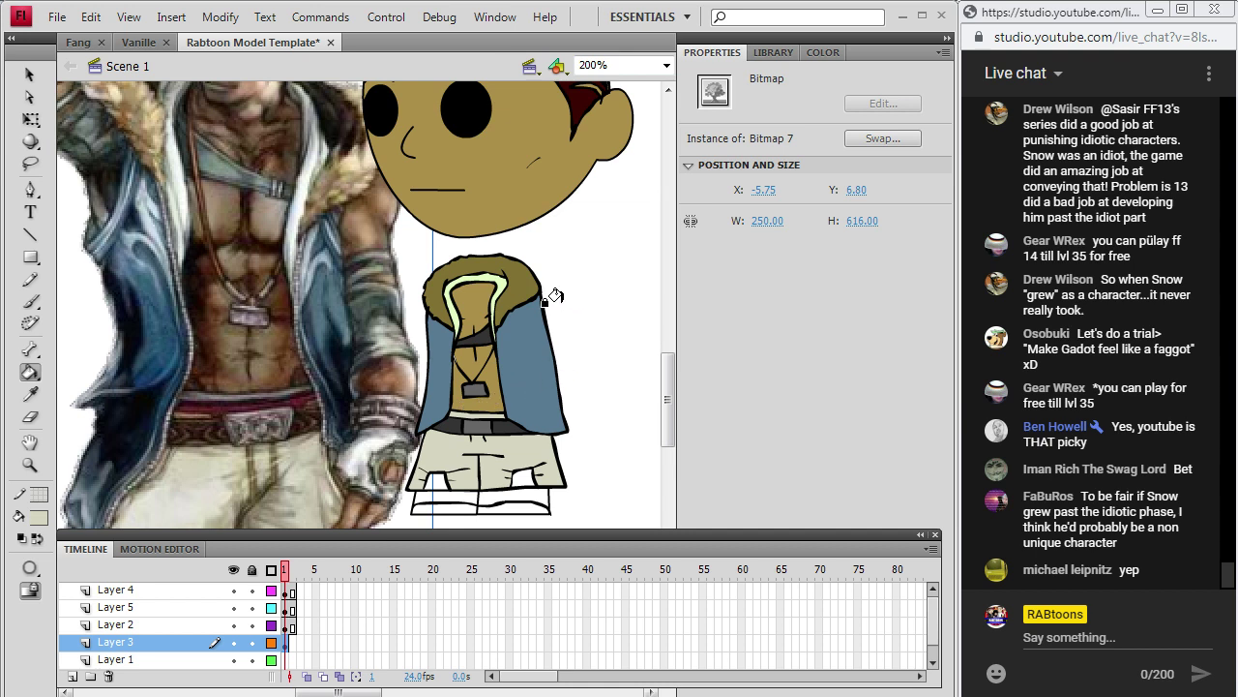
{"action": "left_click_drag", "start_coordinate": [667, 392], "coordinate": [667, 435]}
{"action": "key", "text": "i"}
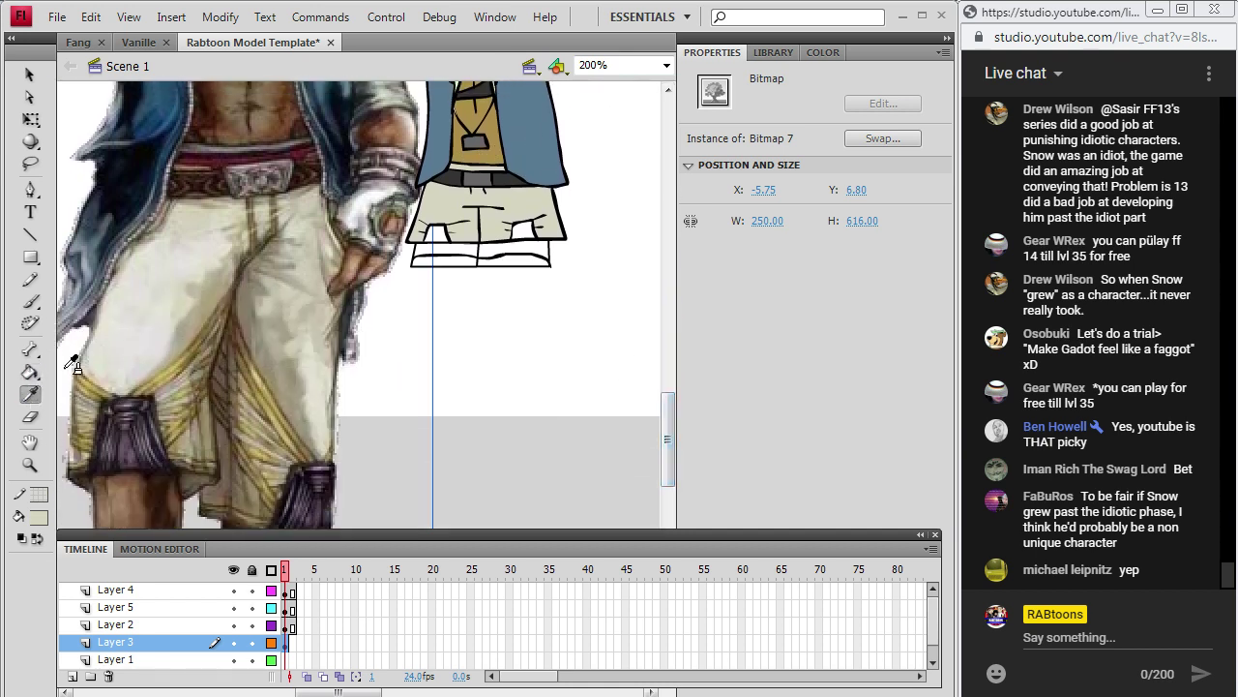
{"action": "left_click", "coordinate": [126, 441]}
{"action": "left_click", "coordinate": [426, 237]}
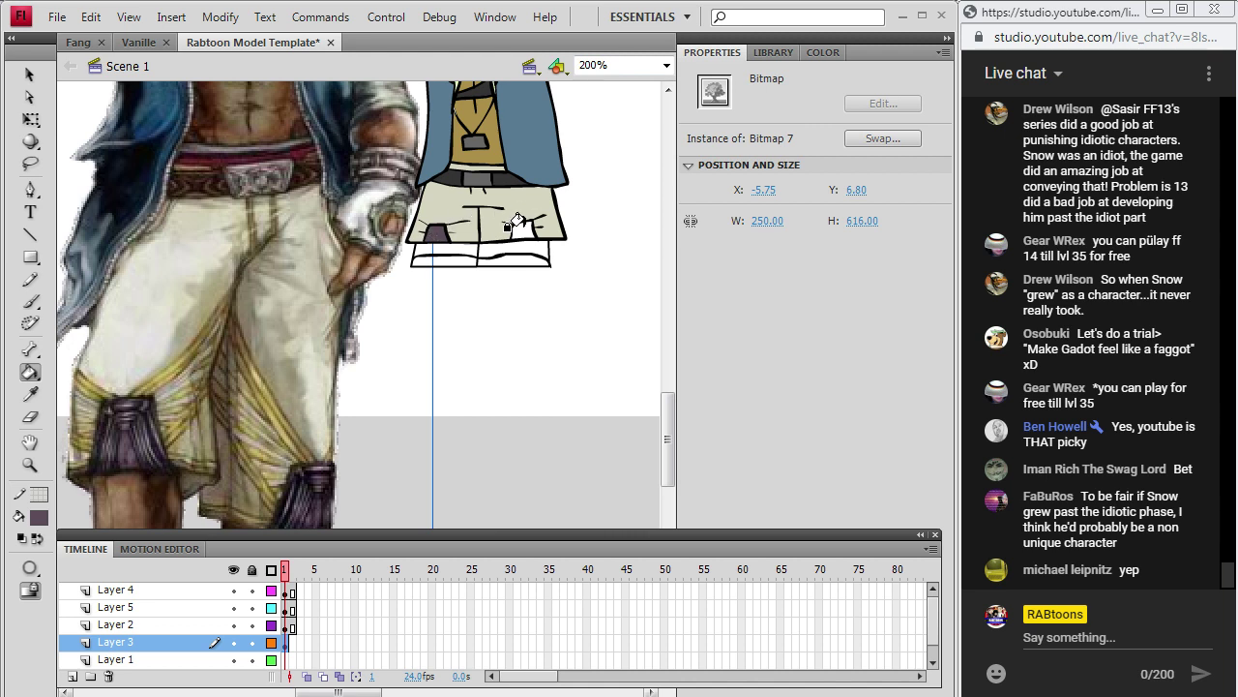
{"action": "left_click", "coordinate": [519, 229]}
Sample the skin colour from the drawn chest and fill the lower legs with it.
{"action": "left_click", "coordinate": [30, 393]}
{"action": "left_click", "coordinate": [493, 155]}
{"action": "left_click", "coordinate": [447, 251]}
Move the curved footwear line from Layer 5 to Layer 2, pasting it in place across the lower legs.
{"action": "left_click", "coordinate": [30, 74]}
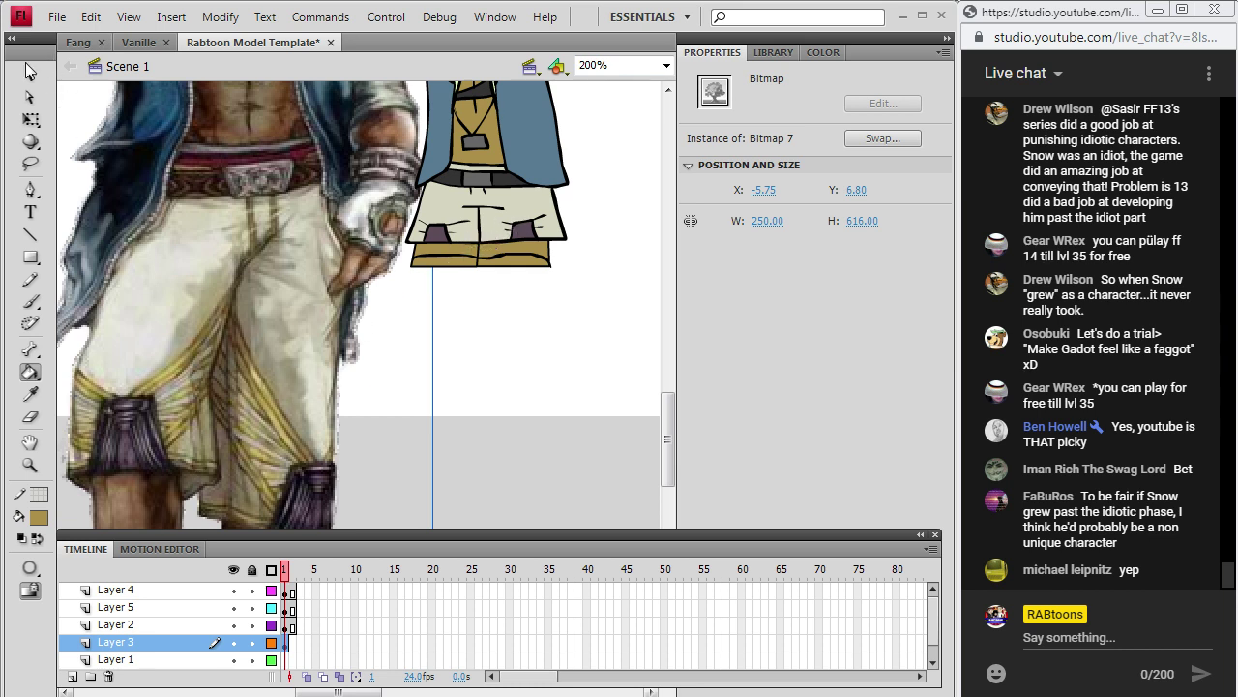
{"action": "left_click", "coordinate": [474, 257]}
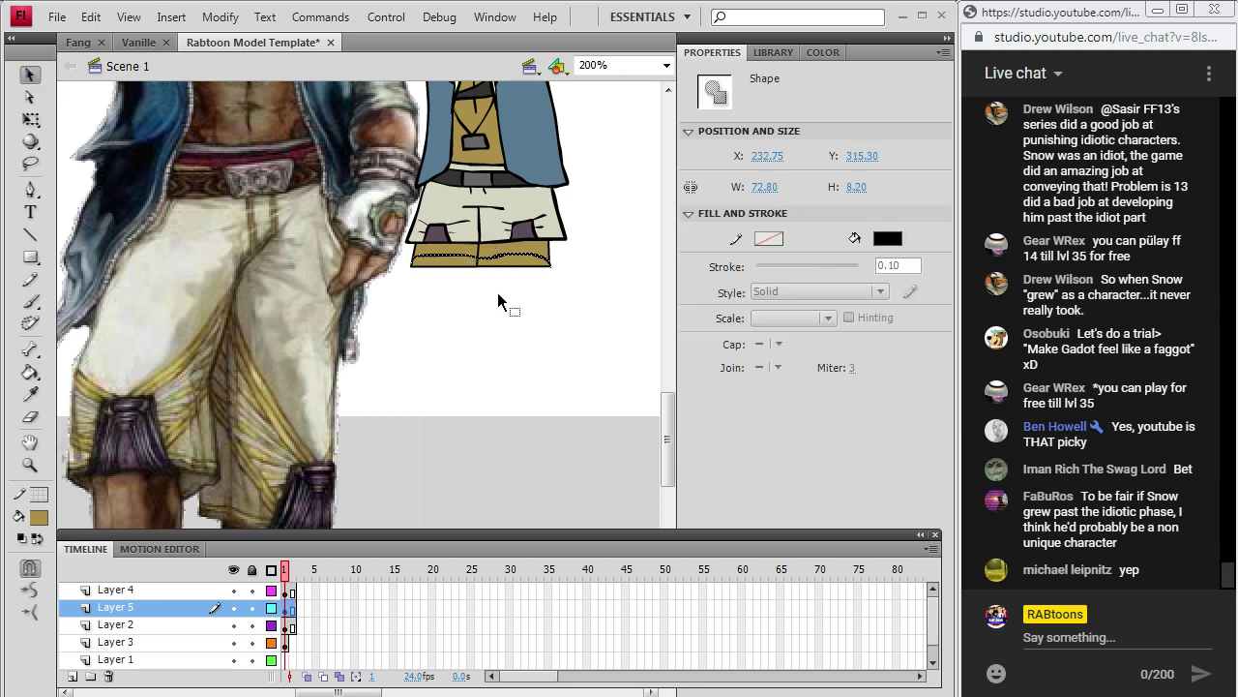
{"action": "left_click", "coordinate": [92, 18]}
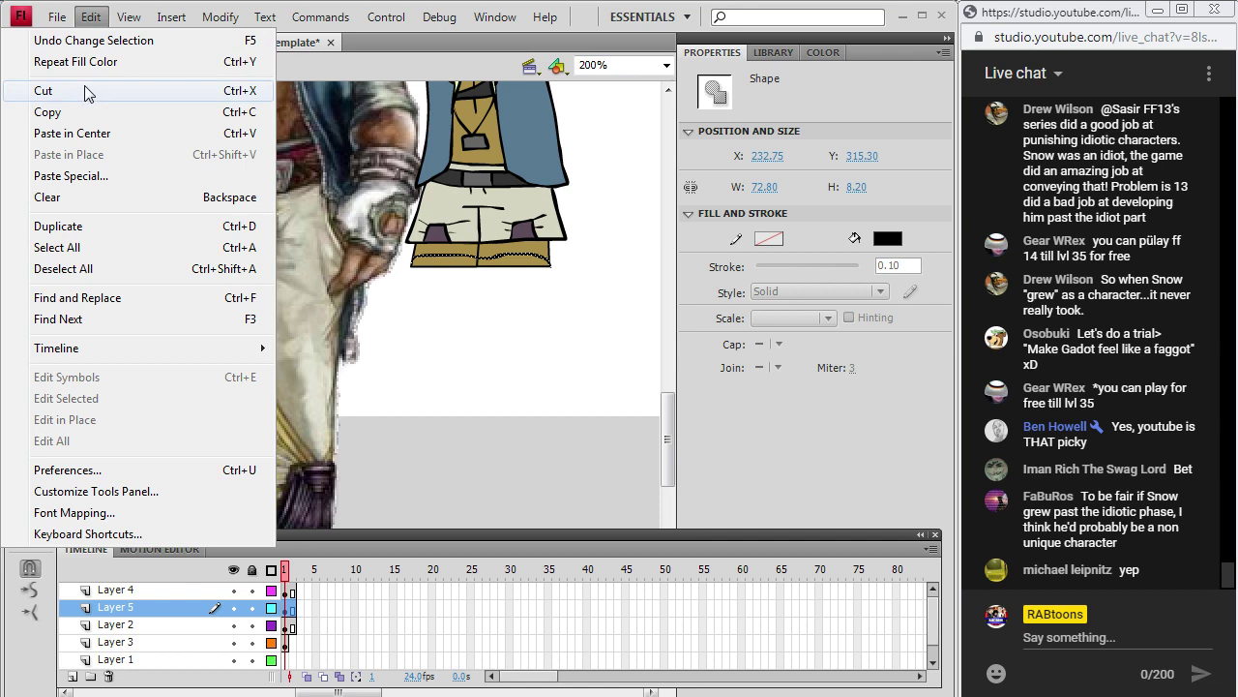
{"action": "left_click", "coordinate": [85, 89]}
{"action": "left_click", "coordinate": [290, 625]}
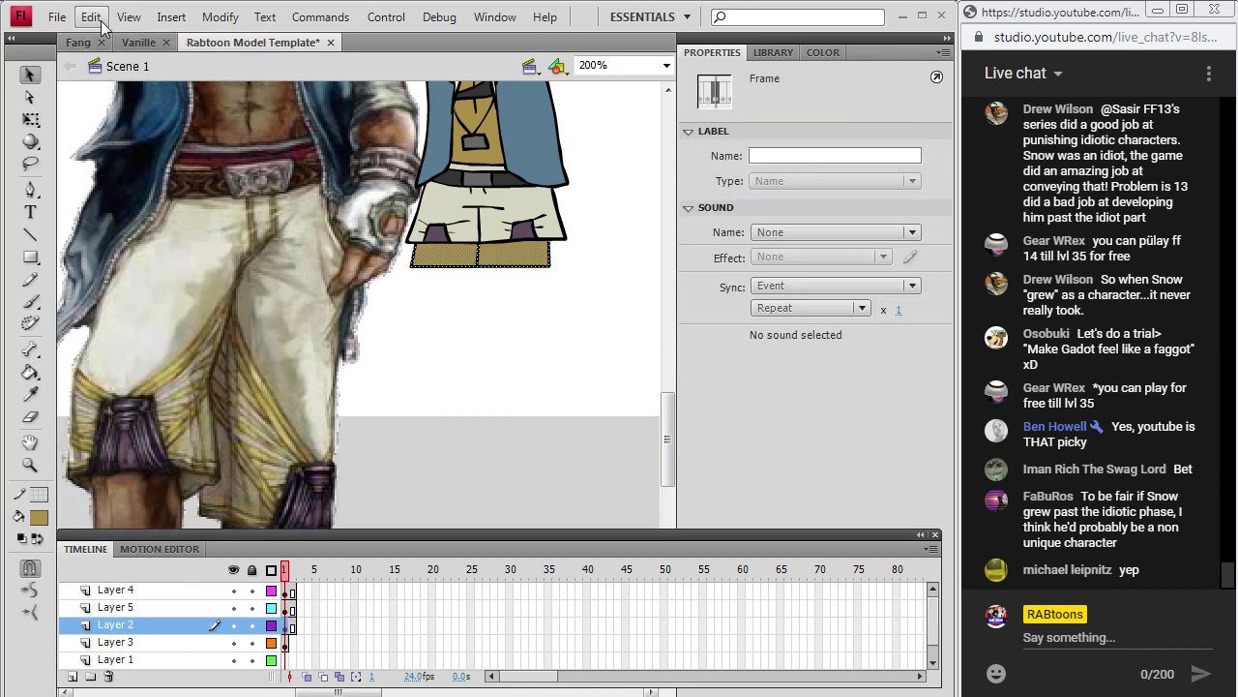
{"action": "left_click", "coordinate": [91, 18]}
{"action": "left_click", "coordinate": [87, 155]}
{"action": "left_click", "coordinate": [586, 390]}
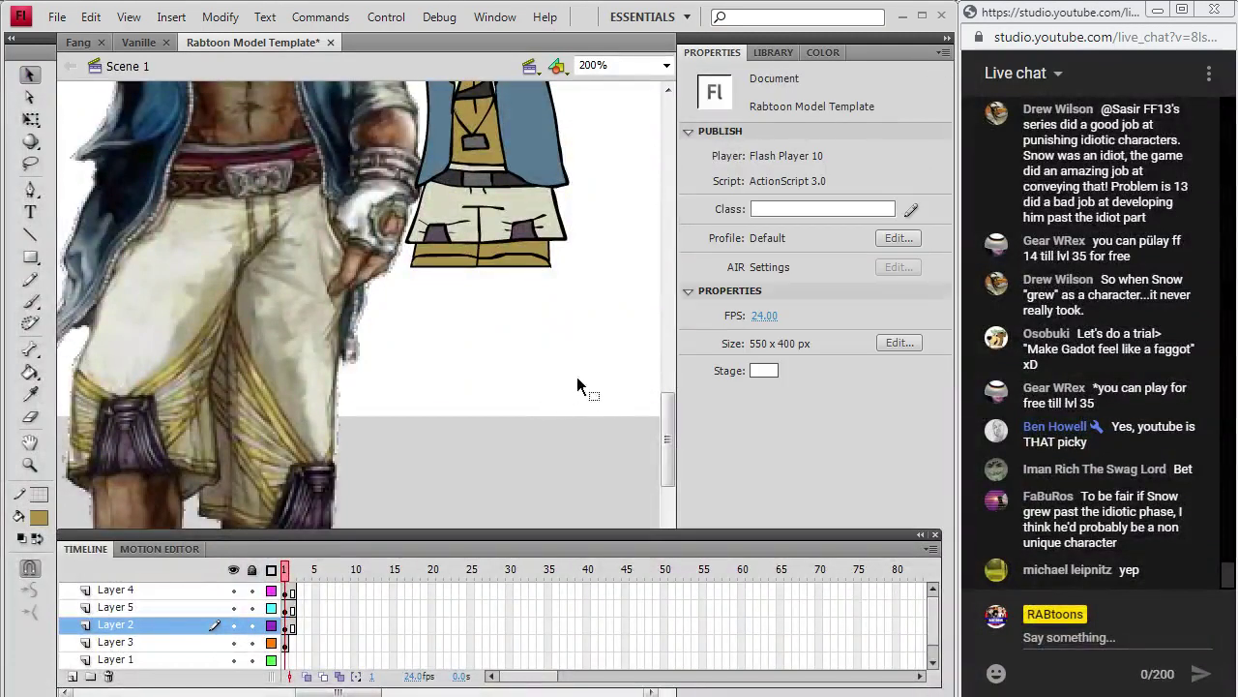
Sample the dark red of the sandals in the reference artwork and fill the drawn footwear with it.
{"action": "left_click_drag", "start_coordinate": [667, 439], "coordinate": [674, 493]}
{"action": "left_click", "coordinate": [30, 394]}
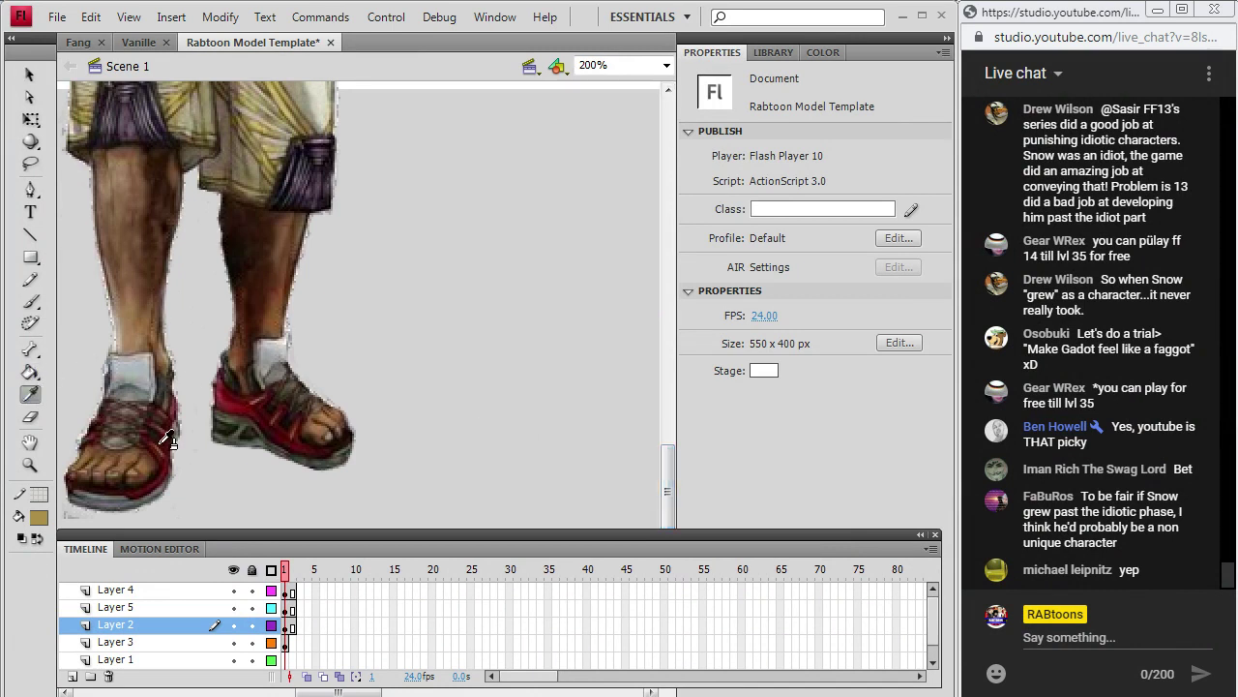
{"action": "left_click", "coordinate": [230, 400]}
{"action": "left_click_drag", "start_coordinate": [667, 483], "coordinate": [675, 332]}
{"action": "left_click", "coordinate": [442, 357]}
{"action": "left_click", "coordinate": [30, 75]}
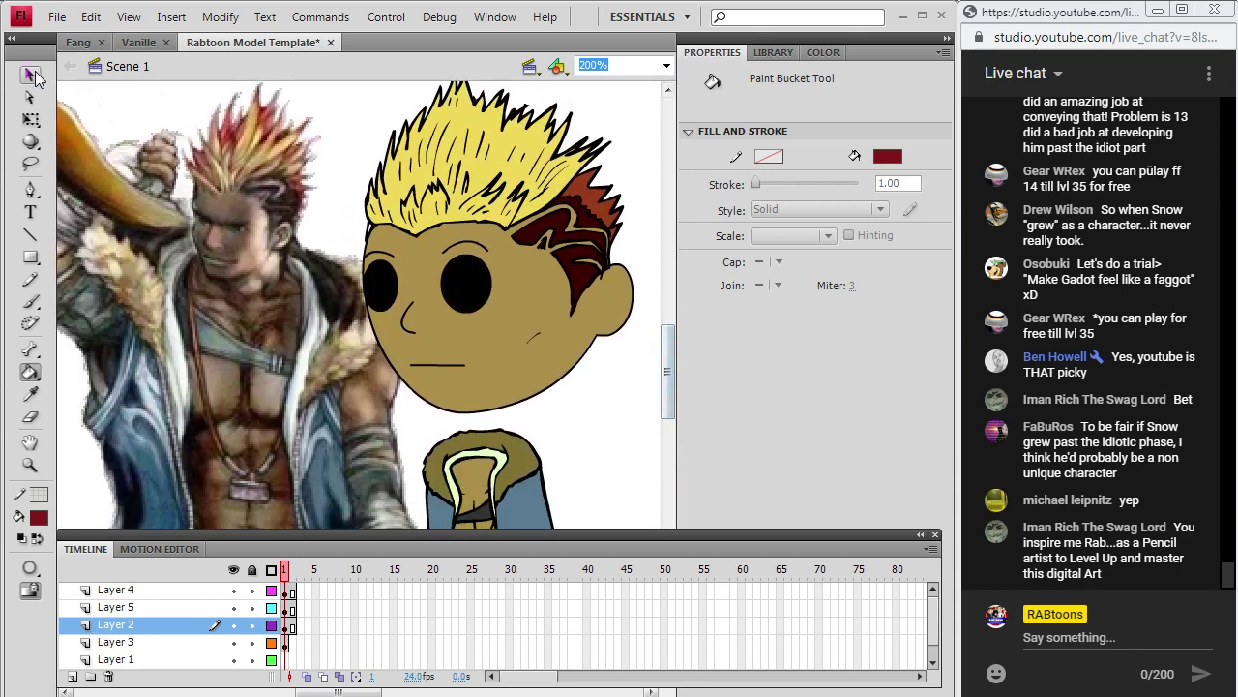
Delete the reference artwork from Layer 3 and sample the dark maroon of the side hair as the fill colour.
{"action": "left_click", "coordinate": [293, 360]}
{"action": "left_click", "coordinate": [30, 394]}
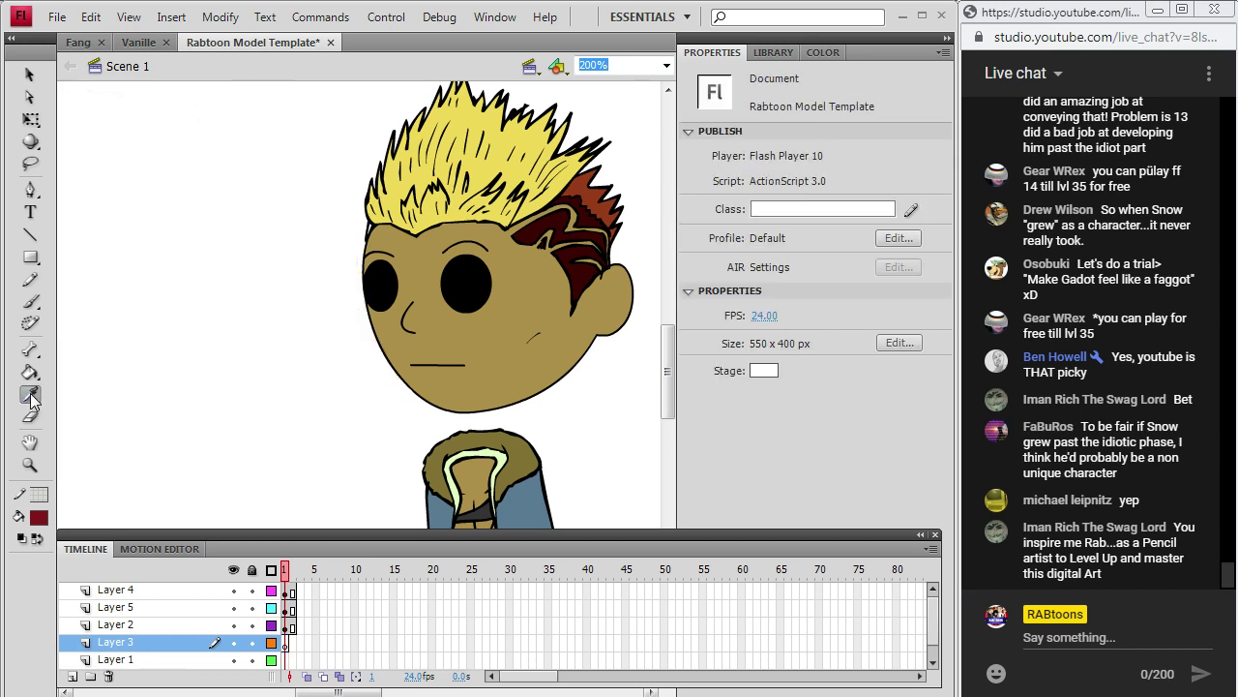
{"action": "left_click", "coordinate": [576, 229]}
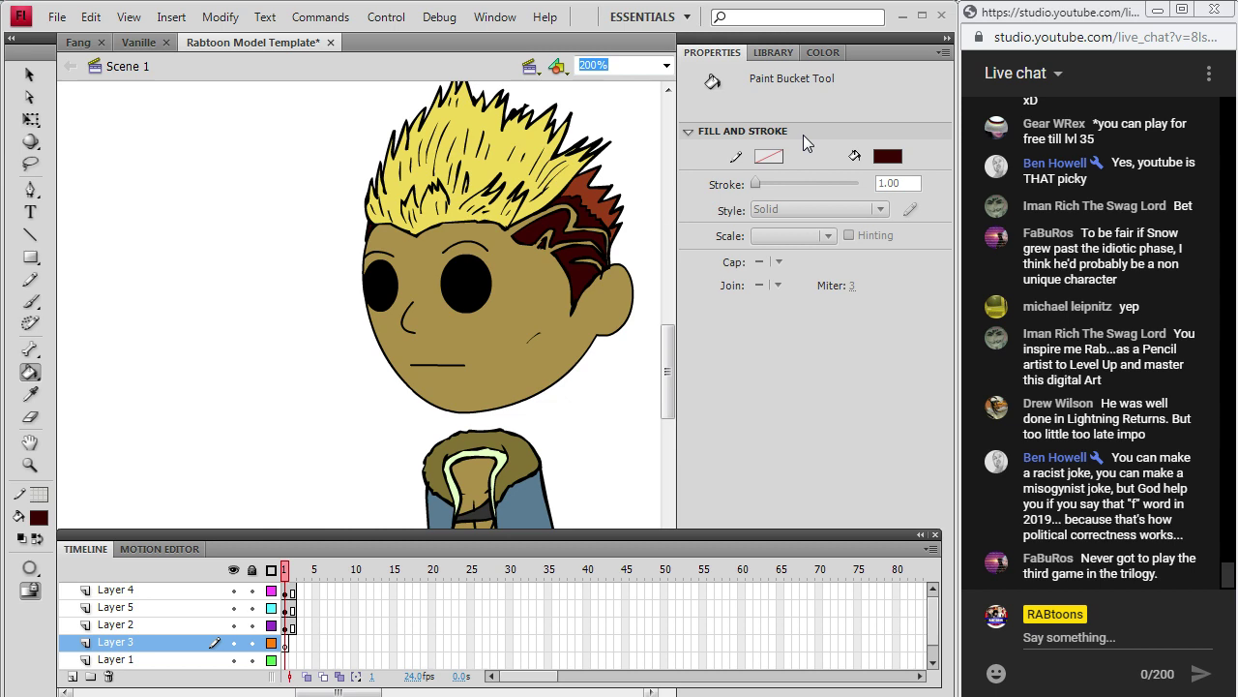
Save the drawing as a new Flash document named Gadot in the Final Fantasy > FFXIII folder.
{"action": "left_click", "coordinate": [57, 17]}
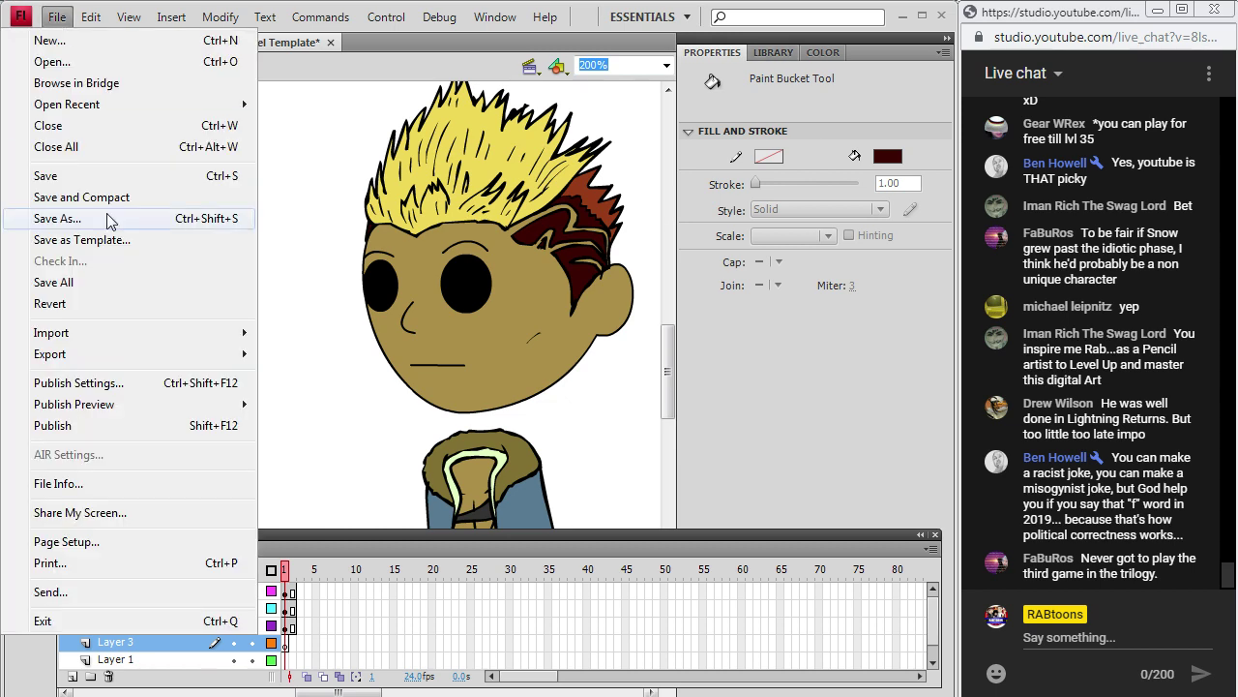
{"action": "left_click", "coordinate": [92, 218]}
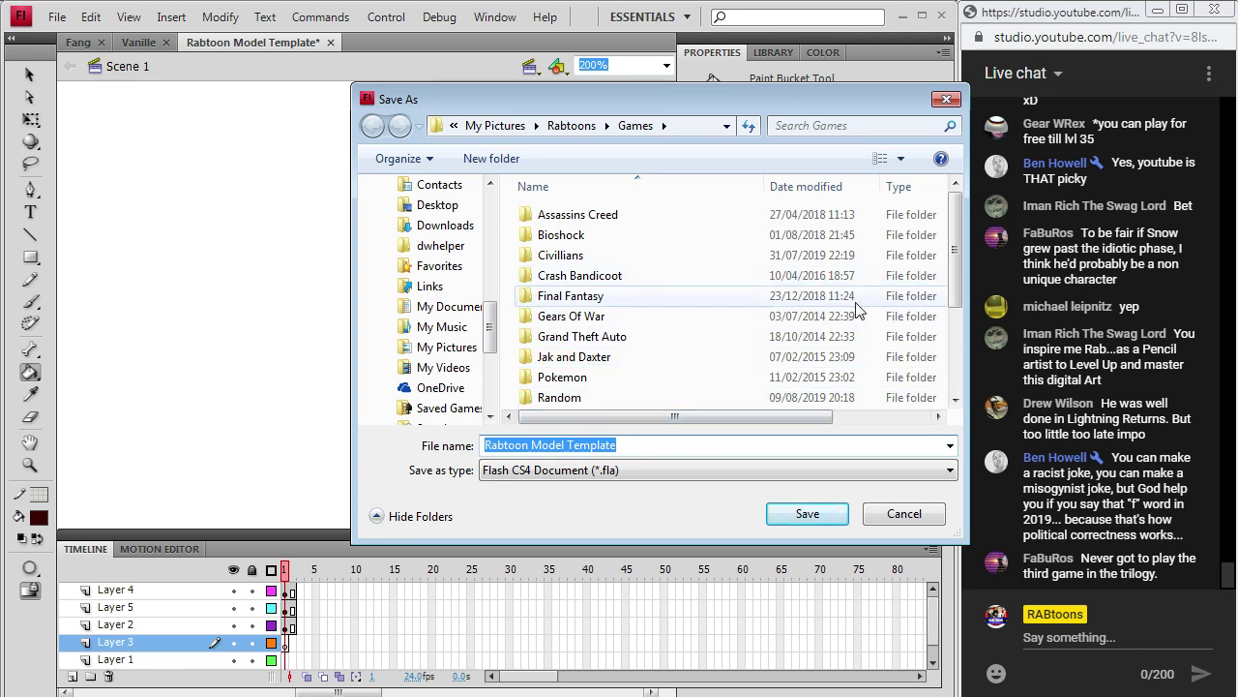
{"action": "double_click", "coordinate": [592, 300]}
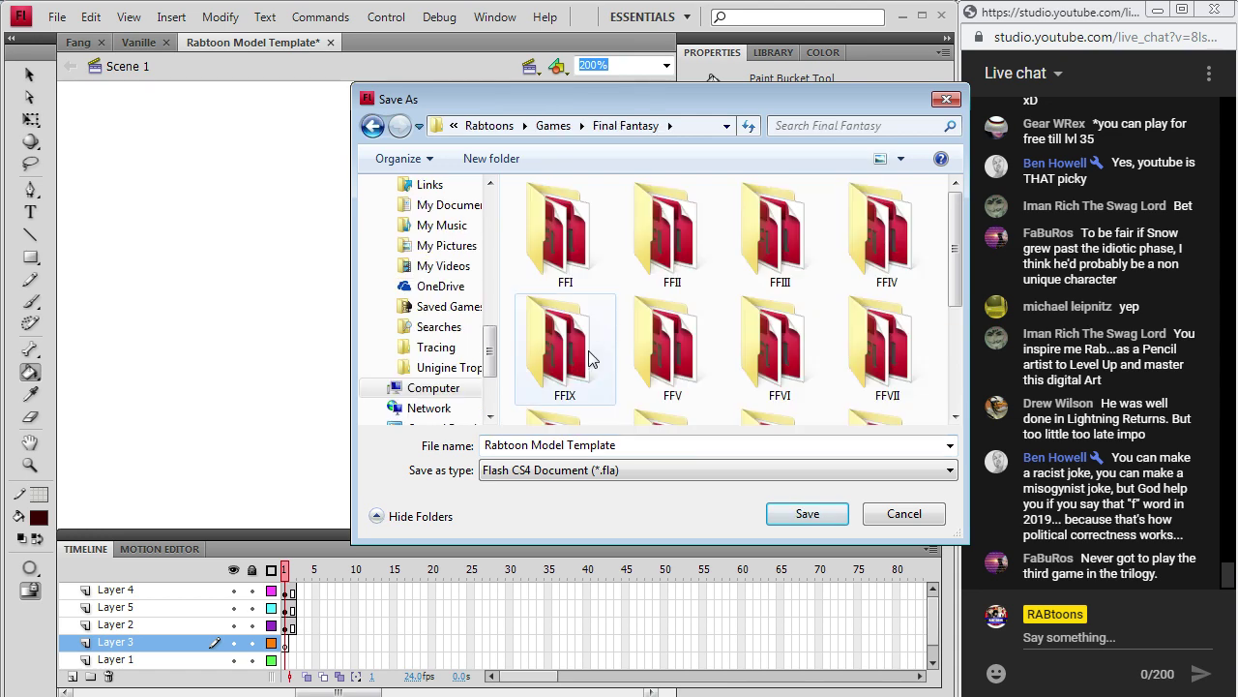
{"action": "left_click", "coordinate": [593, 372]}
{"action": "scroll", "coordinate": [593, 373], "scroll_direction": "down", "scroll_amount": 2}
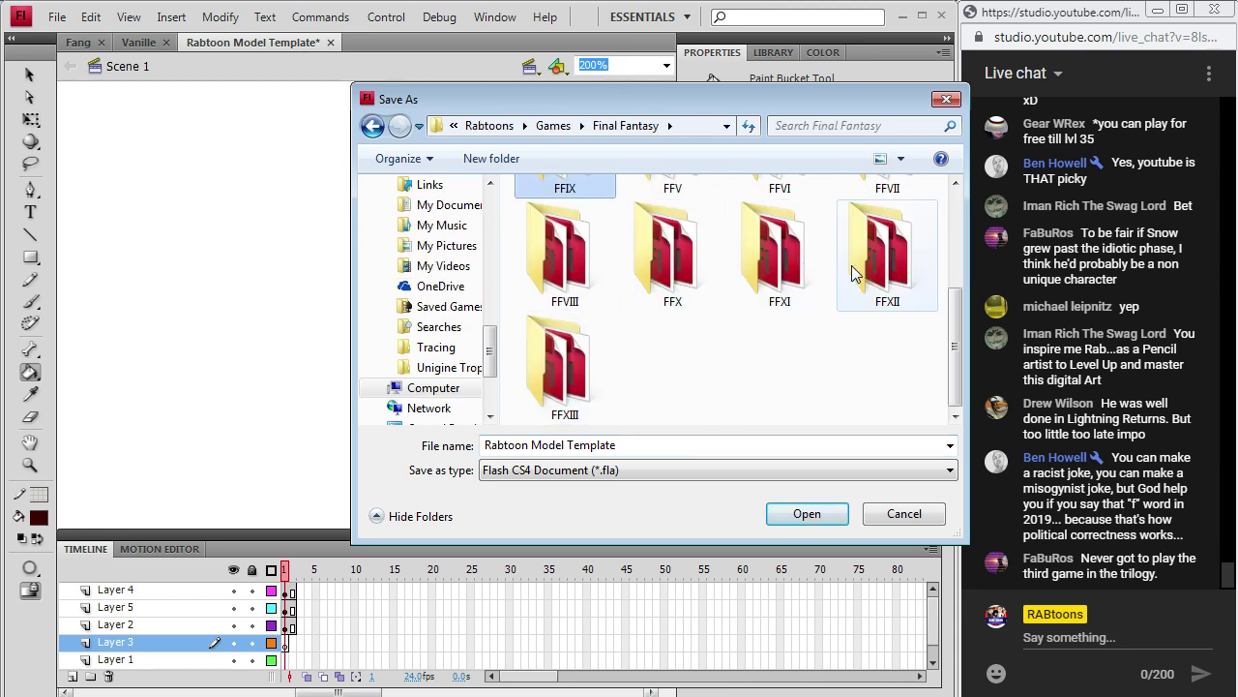
{"action": "double_click", "coordinate": [577, 350]}
{"action": "left_click", "coordinate": [597, 444]}
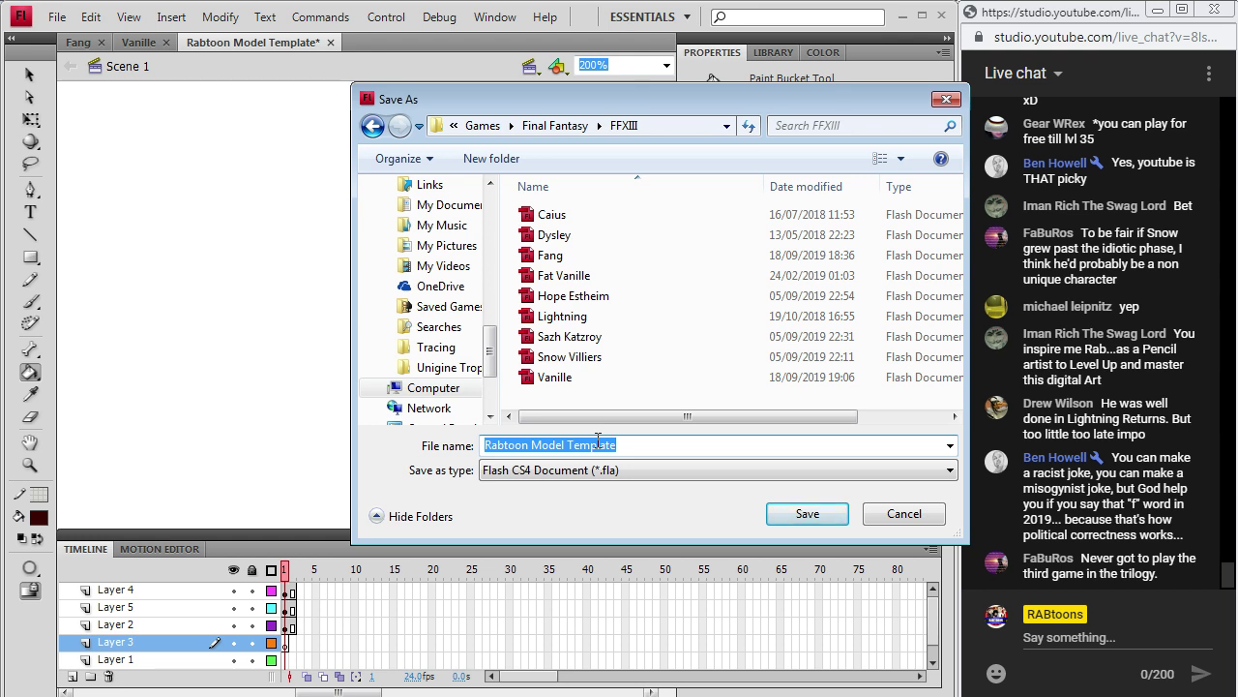
{"action": "type", "text": "Gadot"}
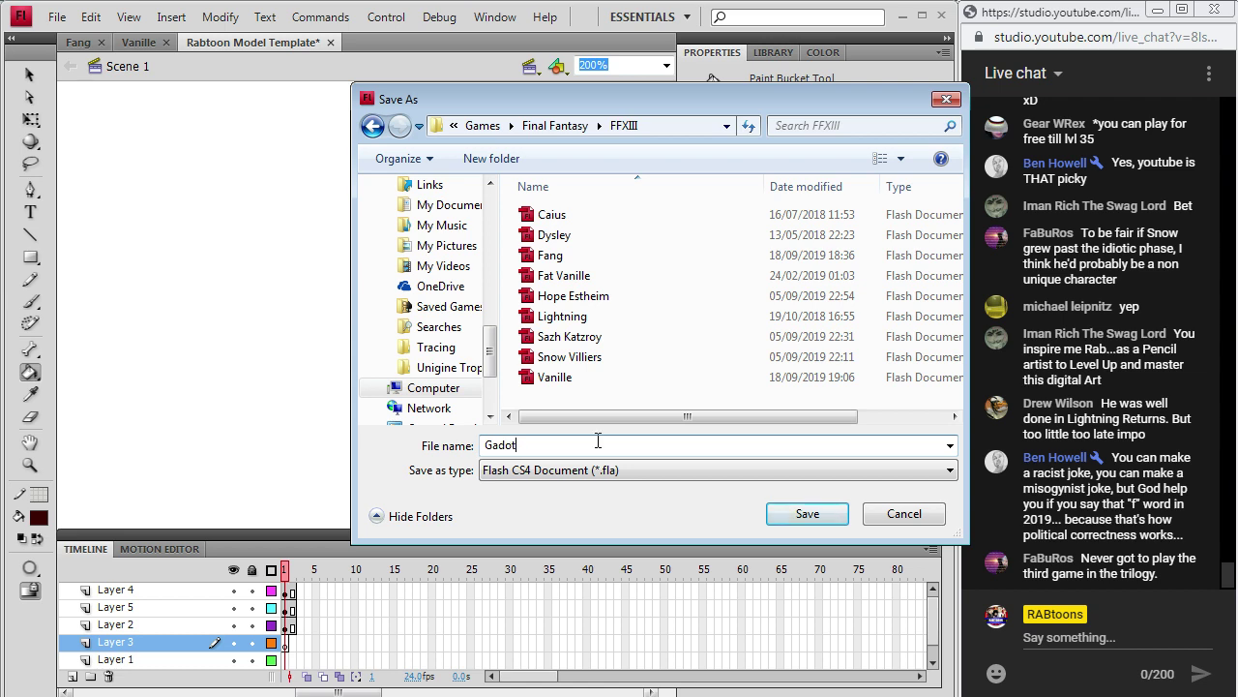
{"action": "left_click", "coordinate": [806, 514]}
Pencil shading boundary lines down the outfit and chest on Layer 5 and down the lower legs on Layer 2.
{"action": "scroll", "coordinate": [590, 382], "scroll_direction": "down", "scroll_amount": 5}
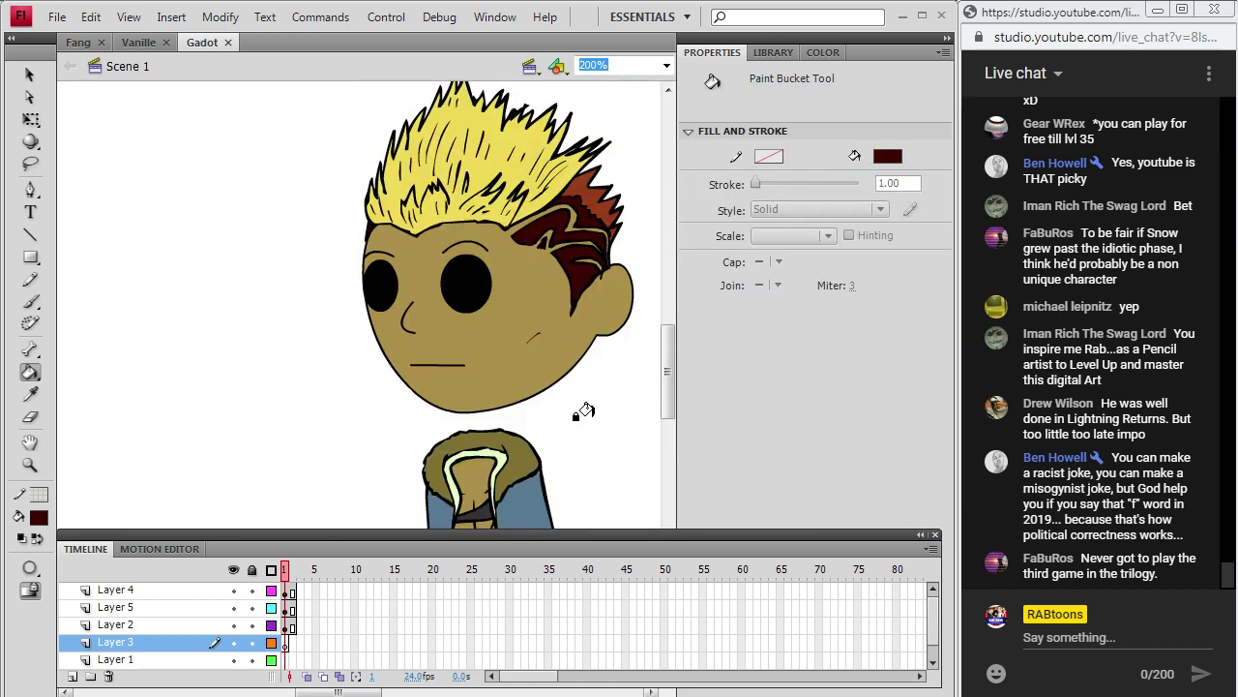
{"action": "left_click", "coordinate": [29, 278]}
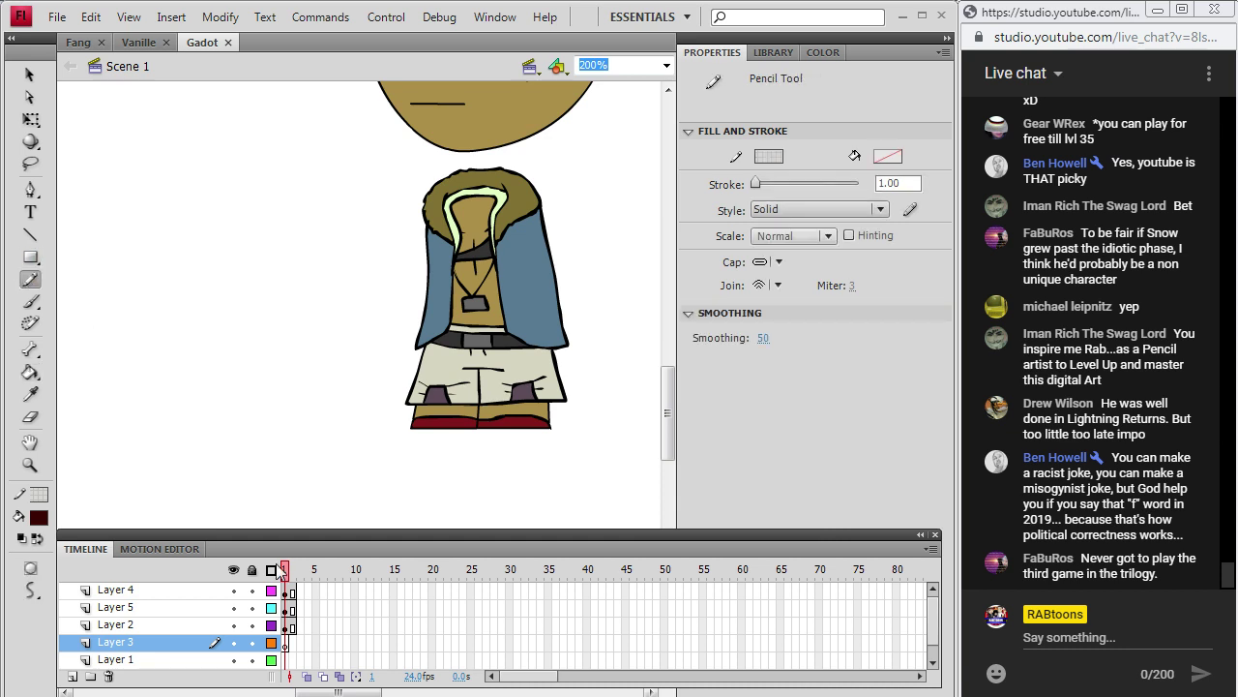
{"action": "left_click", "coordinate": [289, 609]}
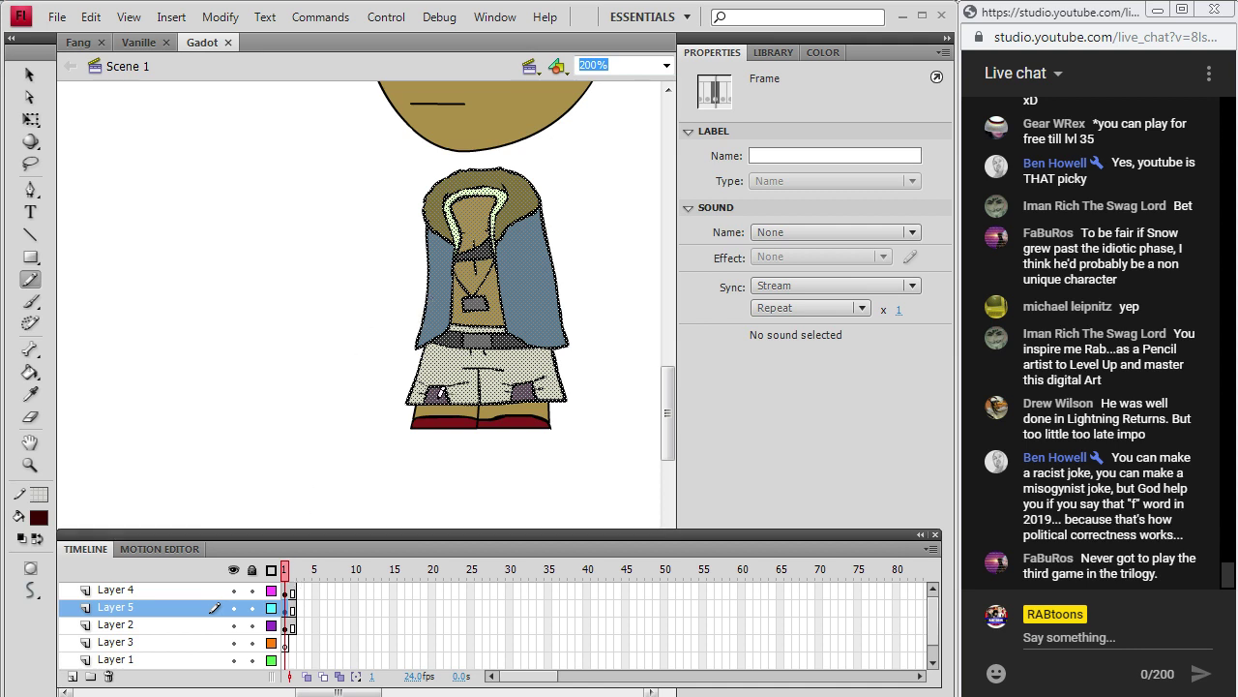
{"action": "left_click", "coordinate": [453, 315]}
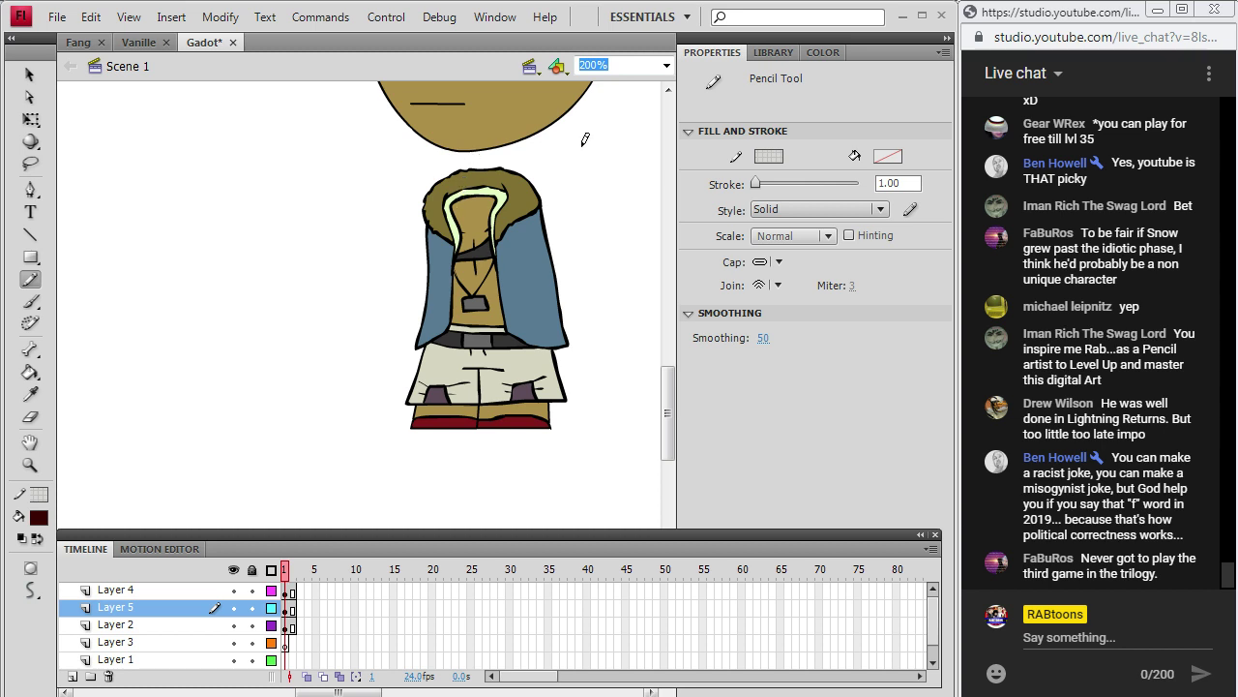
{"action": "scroll", "coordinate": [407, 387], "scroll_direction": "up", "scroll_amount": 3}
{"action": "left_click", "coordinate": [286, 627]}
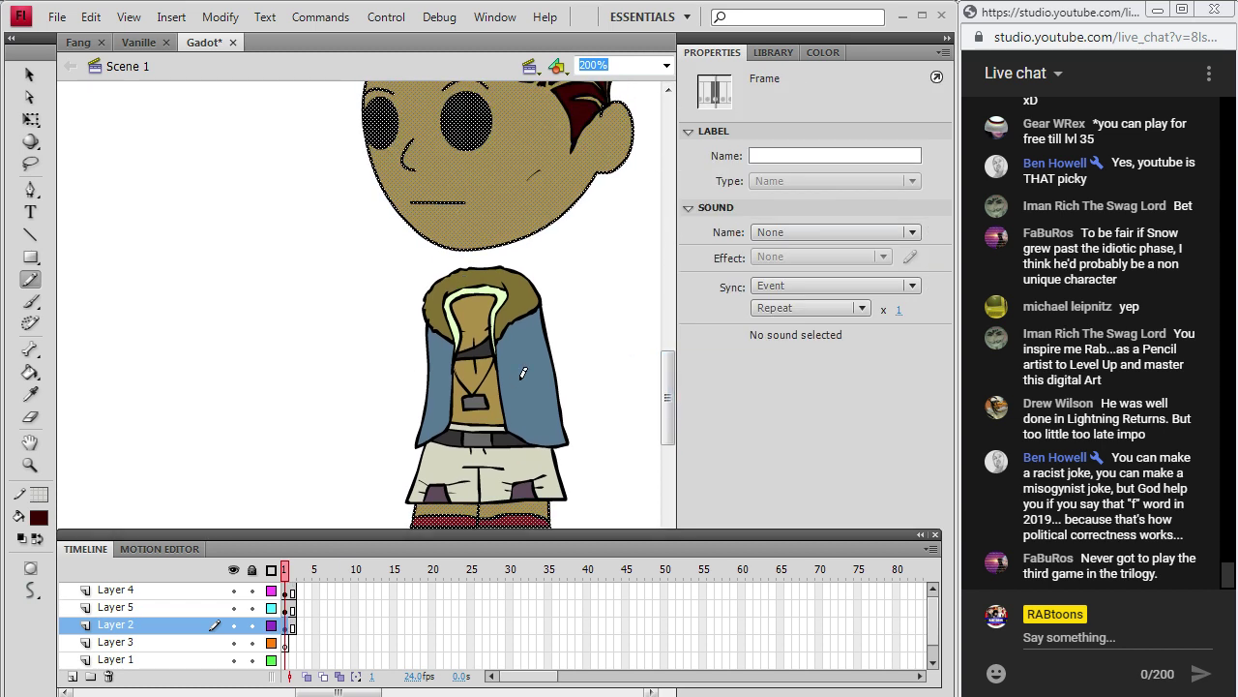
{"action": "scroll", "coordinate": [669, 398], "scroll_direction": "down", "scroll_amount": 2}
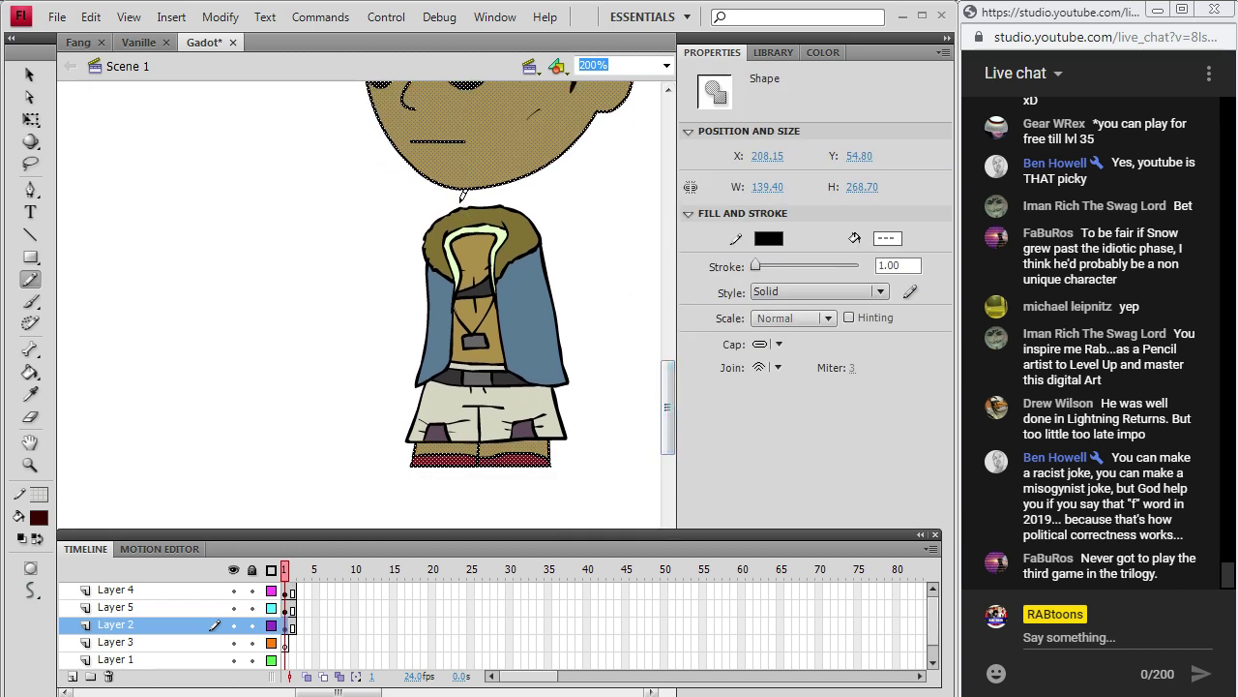
{"action": "left_click_drag", "start_coordinate": [462, 204], "coordinate": [438, 499]}
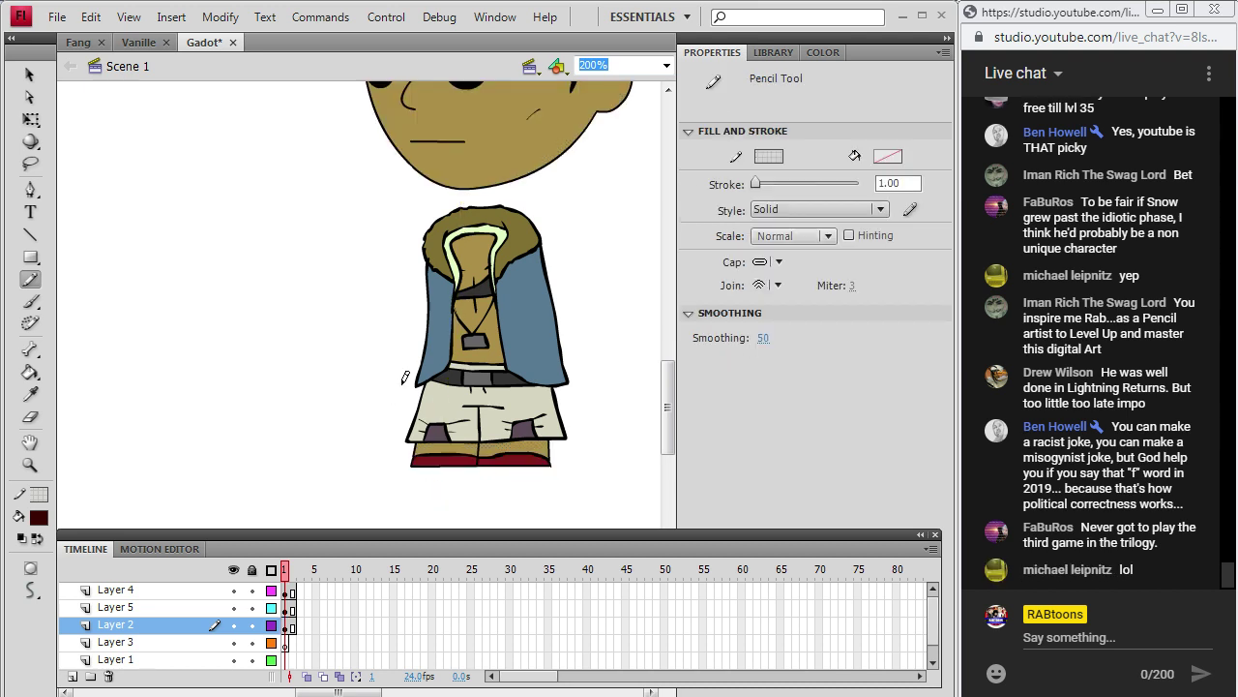
{"action": "left_click", "coordinate": [287, 608]}
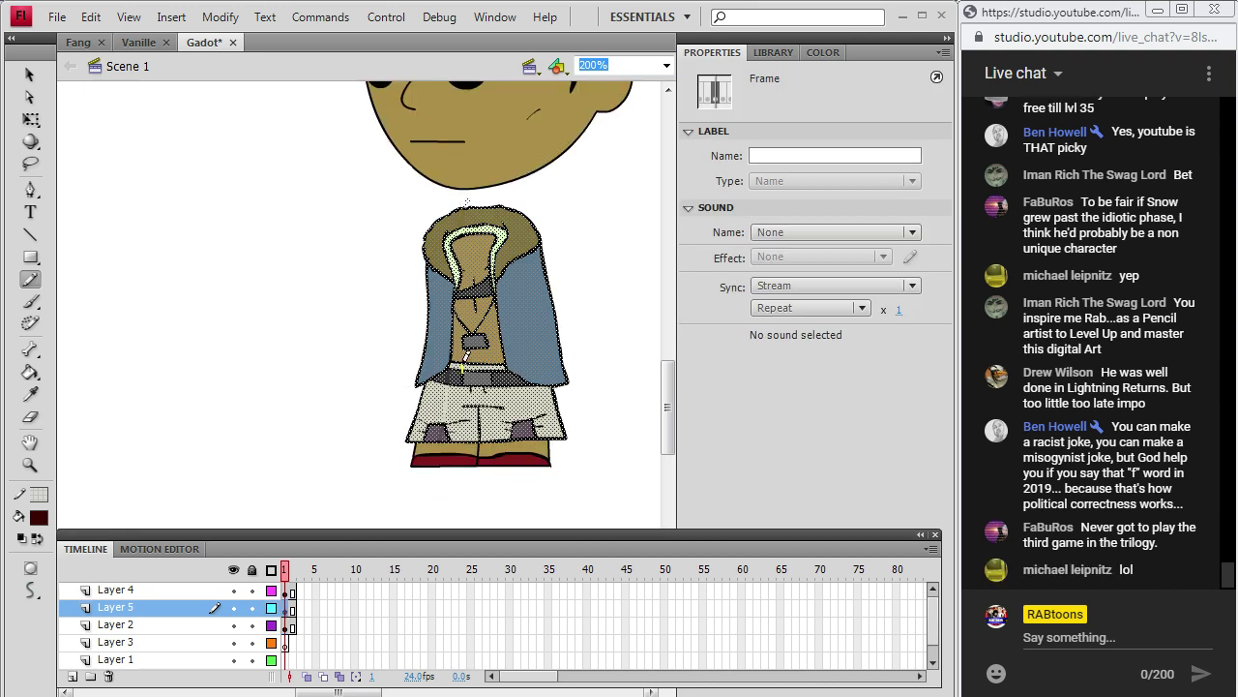
{"action": "left_click", "coordinate": [500, 201]}
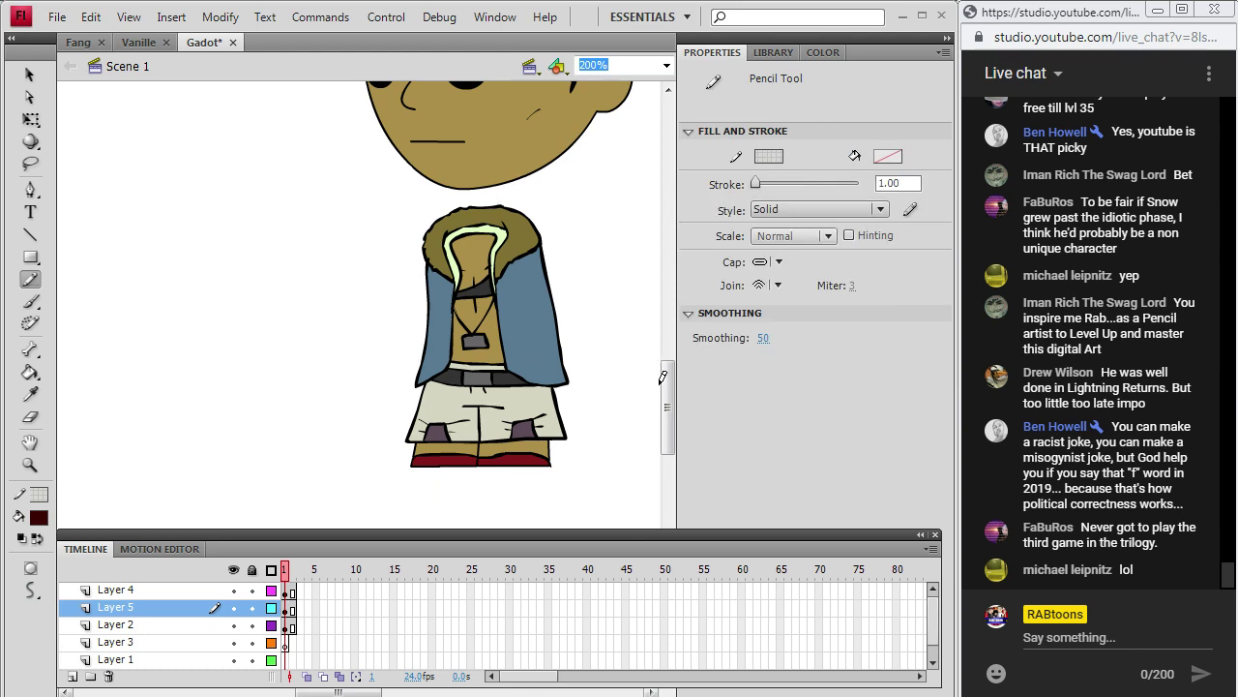
Pencil a shading boundary down the face to the chin on Layer 2 and continue it up through the blond hair on Layer 4.
{"action": "scroll", "coordinate": [663, 377], "scroll_direction": "up", "scroll_amount": 5}
{"action": "left_click", "coordinate": [293, 625]}
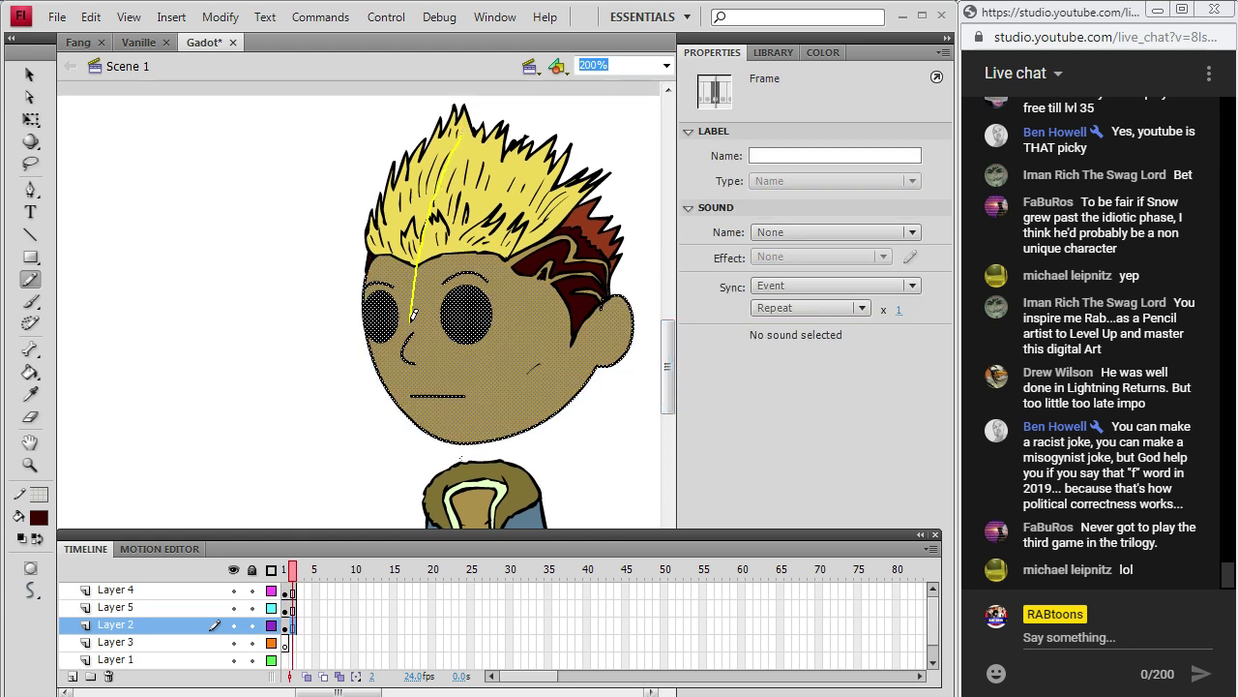
{"action": "left_click_drag", "start_coordinate": [434, 398], "coordinate": [466, 445]}
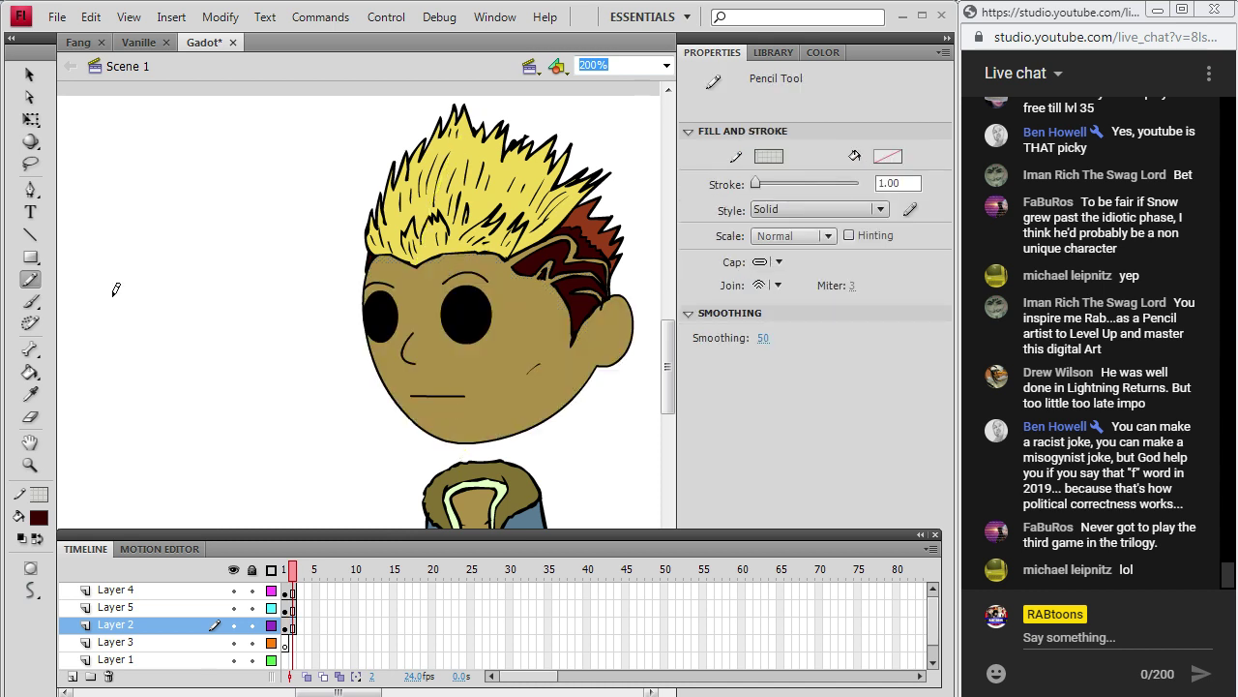
{"action": "left_click", "coordinate": [31, 395]}
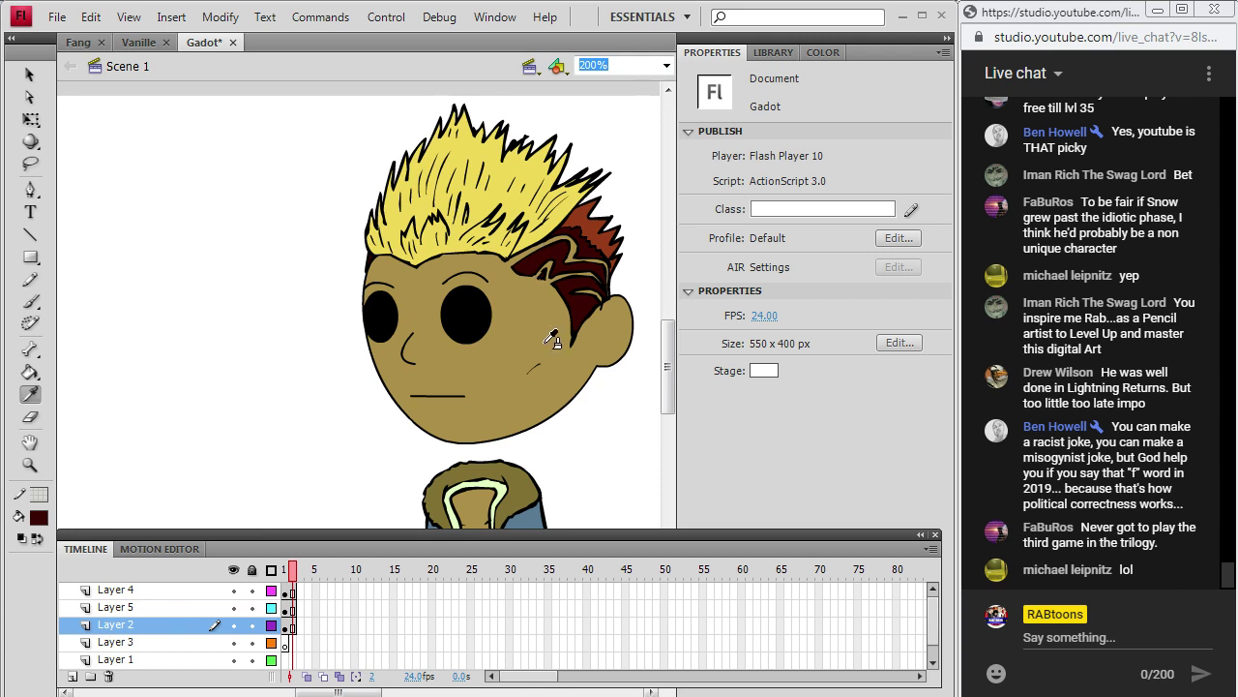
{"action": "key", "text": "y"}
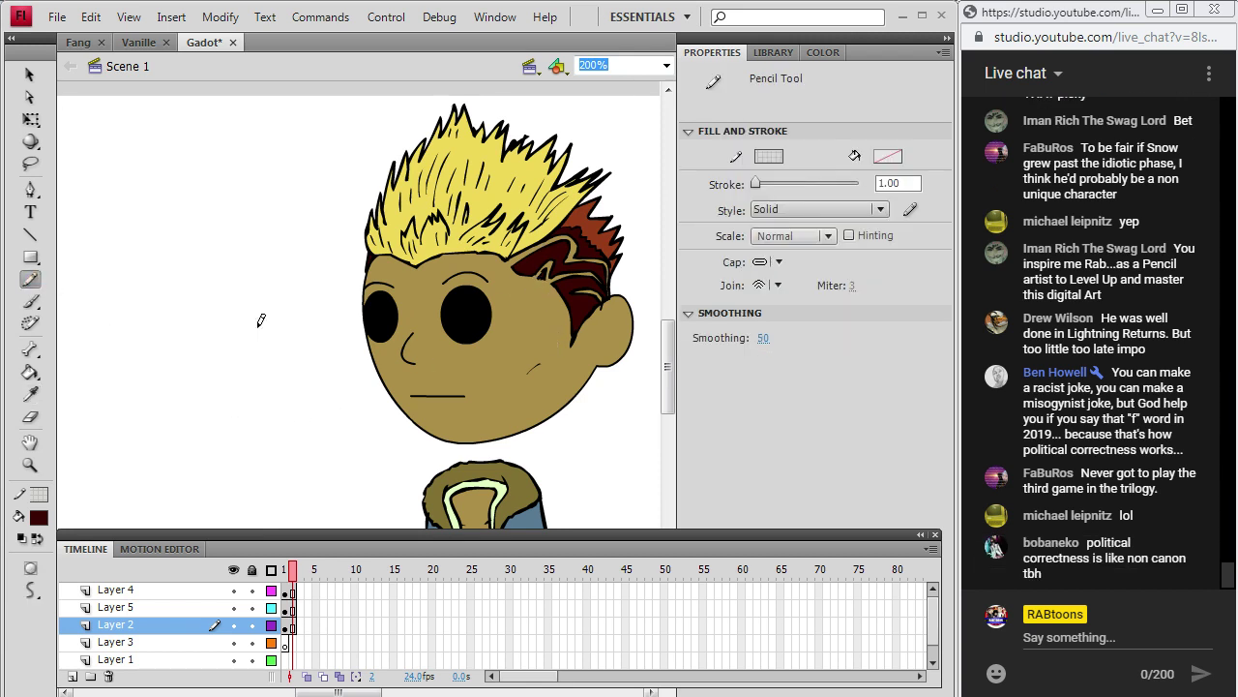
{"action": "left_click", "coordinate": [289, 589]}
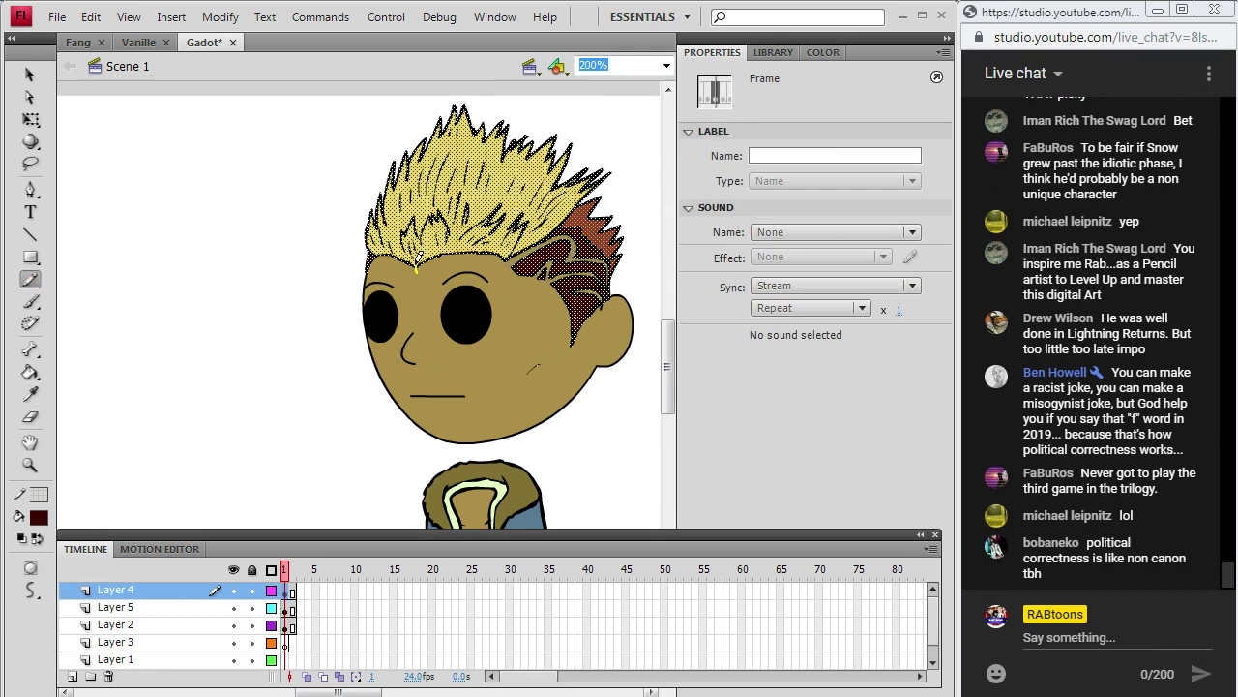
{"action": "left_click_drag", "start_coordinate": [417, 257], "coordinate": [416, 198]}
{"action": "left_click_drag", "start_coordinate": [459, 93], "coordinate": [461, 93]}
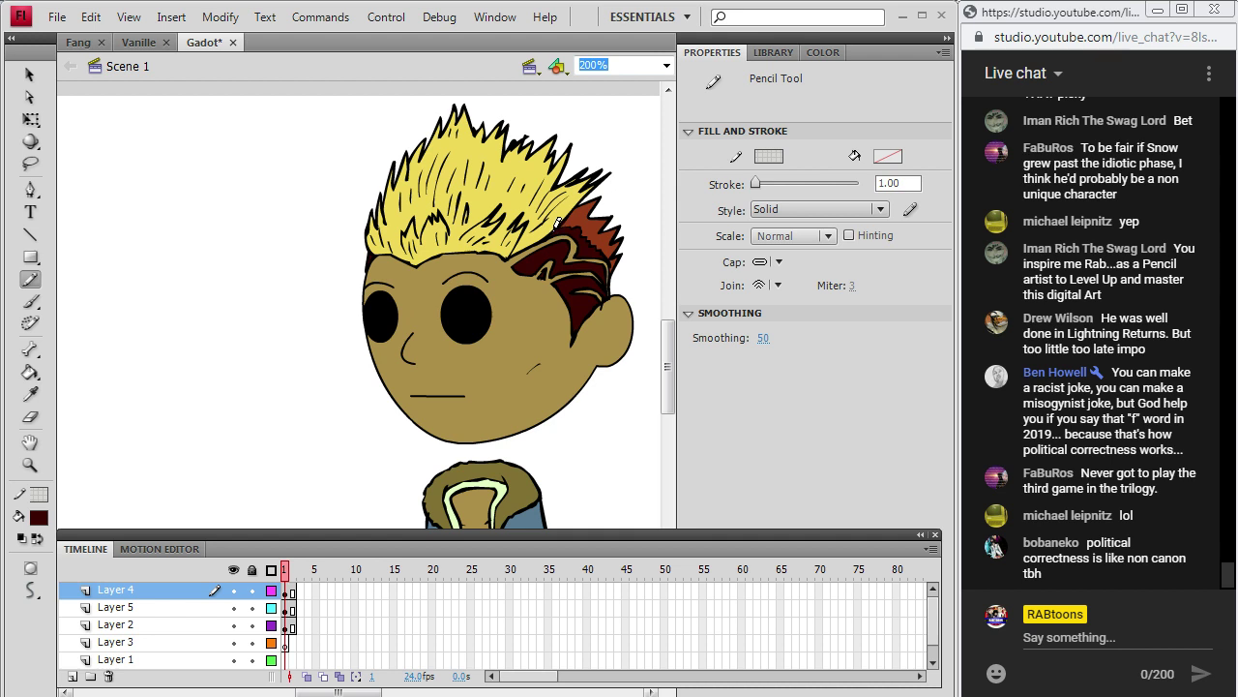
Sample the blond hair colour, darken it, and fill the hair on the shadowed side of the boundary line.
{"action": "left_click", "coordinate": [30, 393]}
{"action": "left_click", "coordinate": [496, 191]}
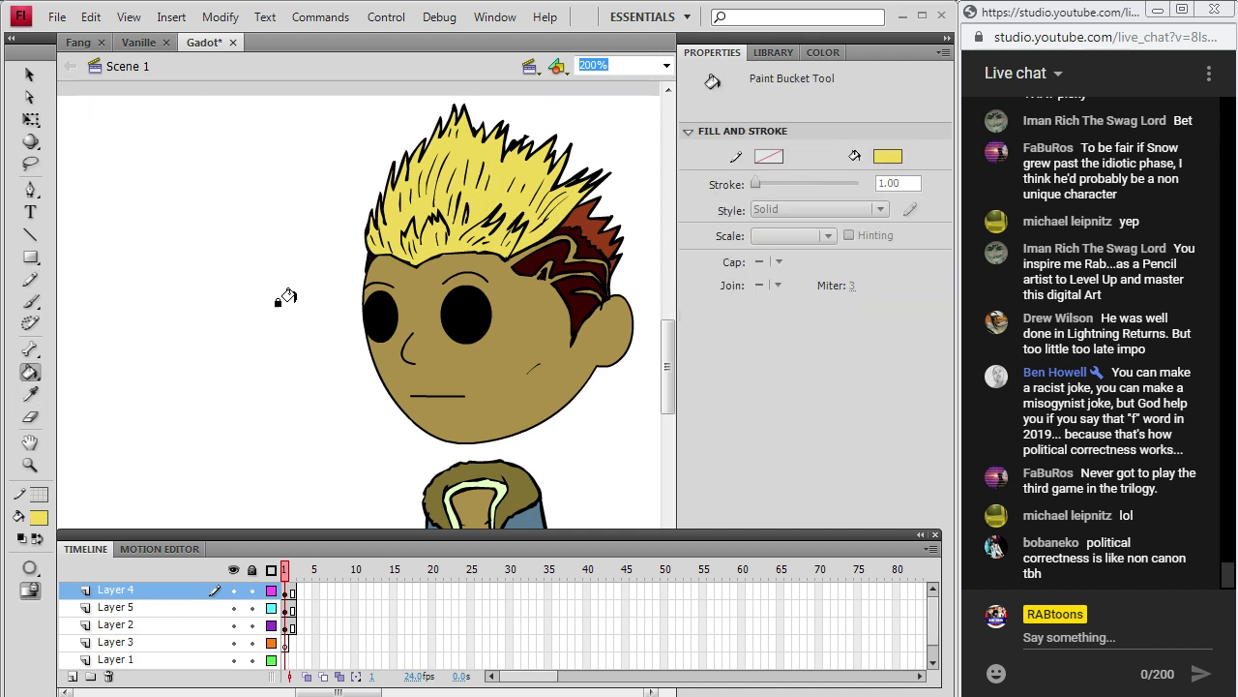
{"action": "left_click", "coordinate": [40, 522]}
{"action": "left_click", "coordinate": [332, 300]}
{"action": "left_click", "coordinate": [683, 322]}
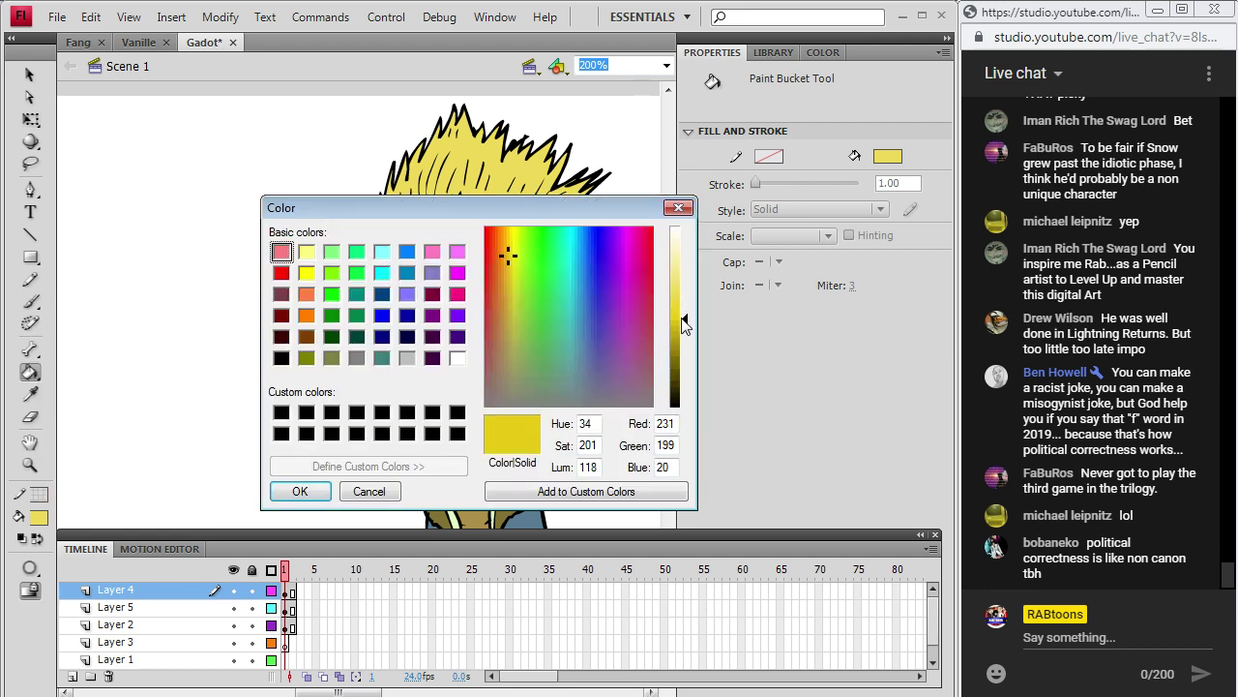
{"action": "left_click_drag", "start_coordinate": [683, 325], "coordinate": [684, 332]}
{"action": "left_click", "coordinate": [300, 491]}
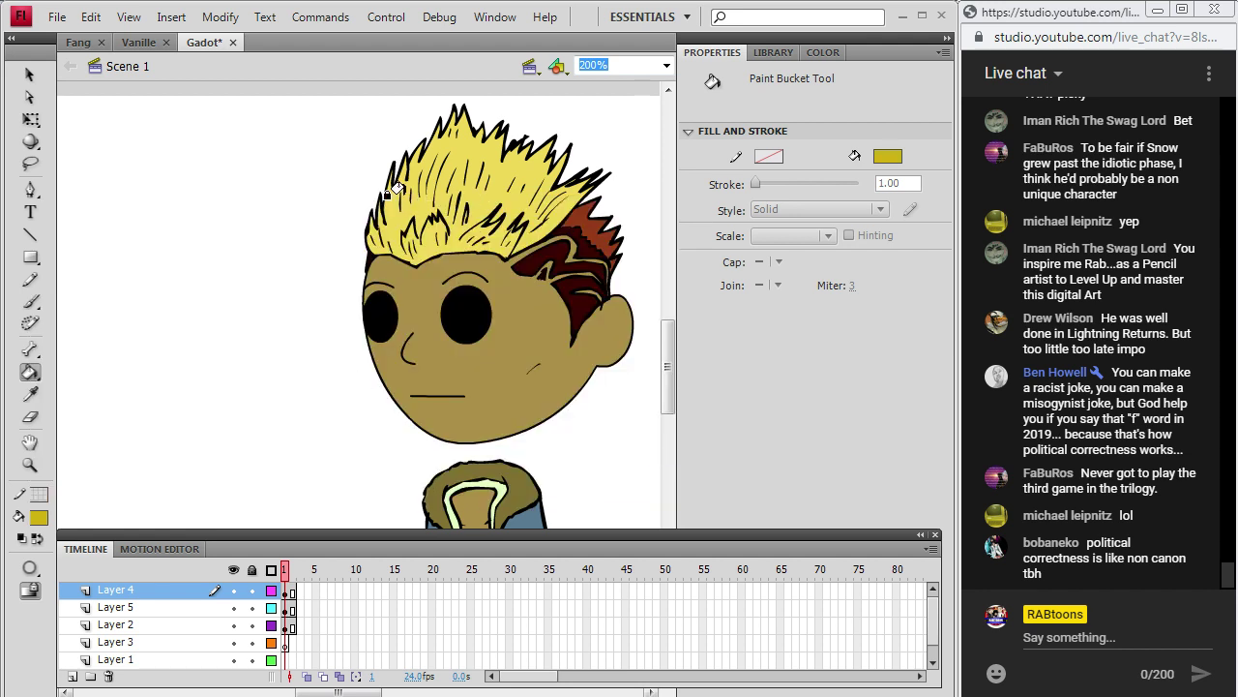
{"action": "left_click", "coordinate": [382, 217]}
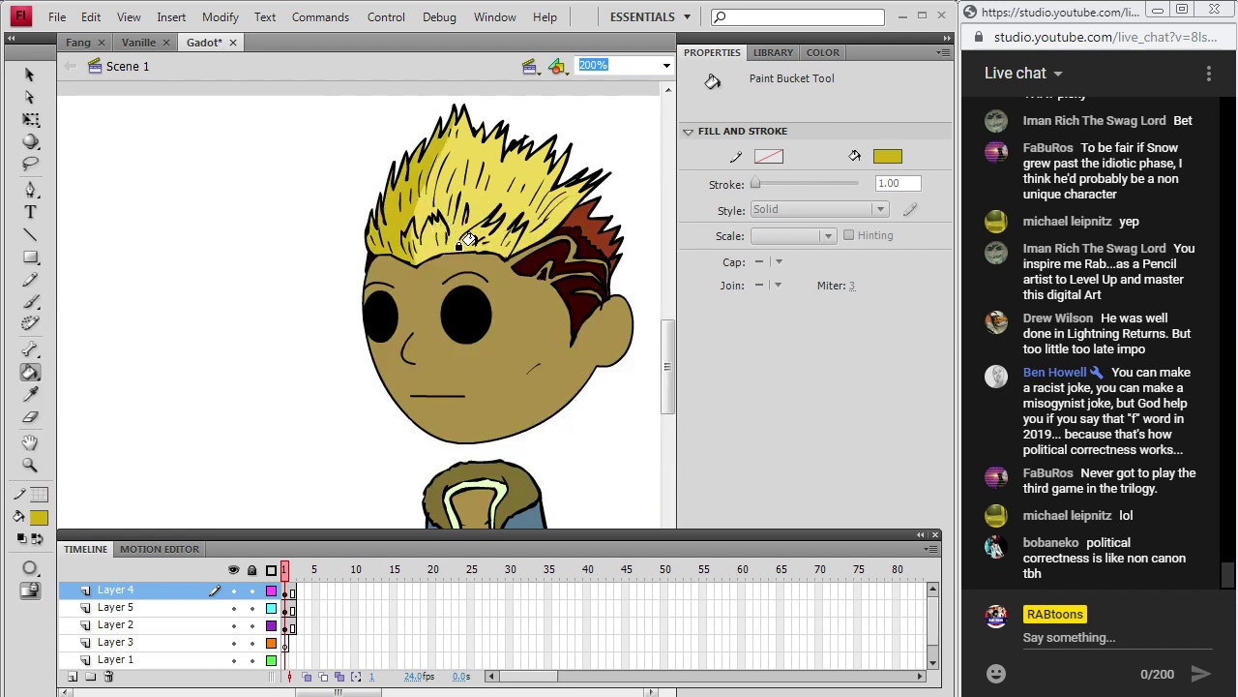
Sample the skin colour, darken it to RGB 124, 103, 52, and fill the shadowed side of the face, chest and lower leg.
{"action": "left_click", "coordinate": [26, 397]}
{"action": "left_click", "coordinate": [507, 352]}
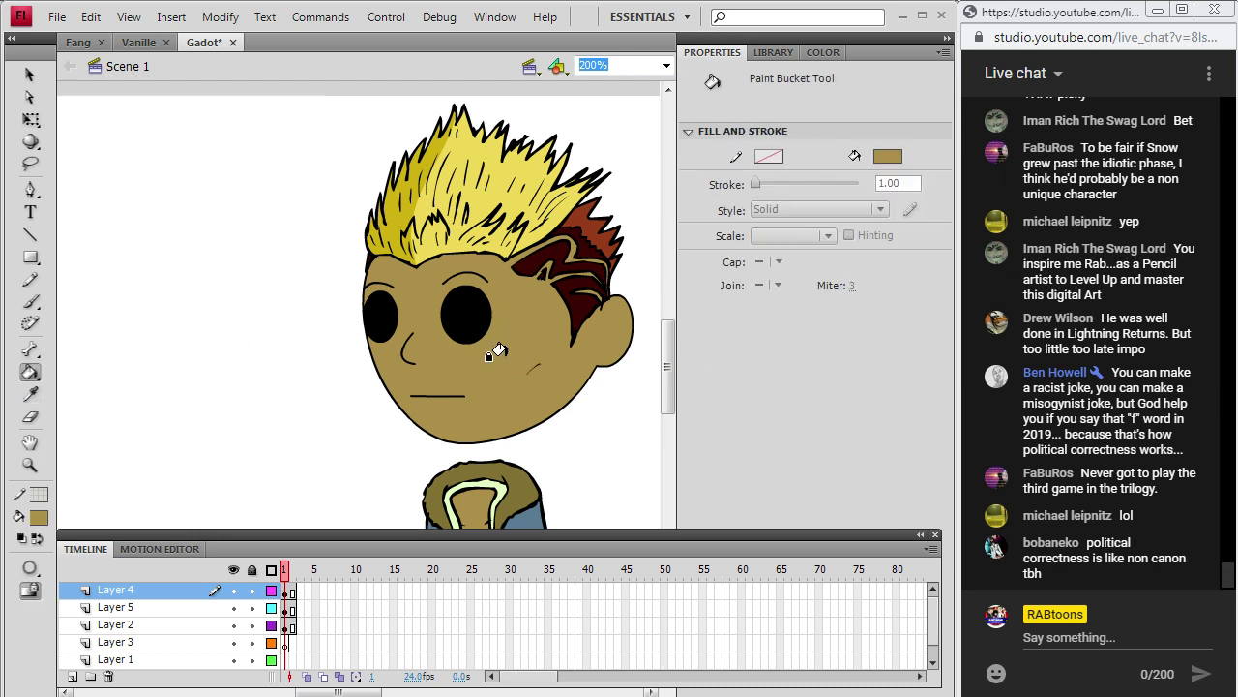
{"action": "left_click", "coordinate": [39, 517]}
{"action": "left_click", "coordinate": [329, 296]}
{"action": "left_click_drag", "start_coordinate": [680, 305], "coordinate": [681, 348]}
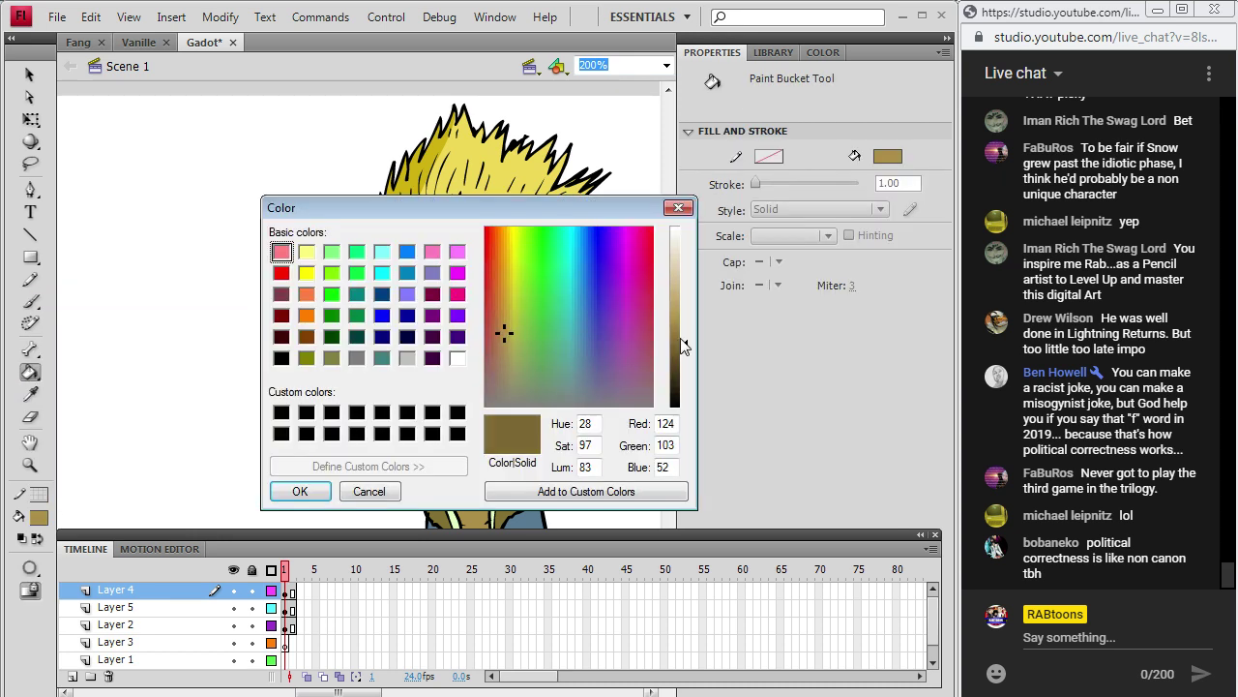
{"action": "left_click", "coordinate": [300, 490]}
{"action": "left_click", "coordinate": [389, 382]}
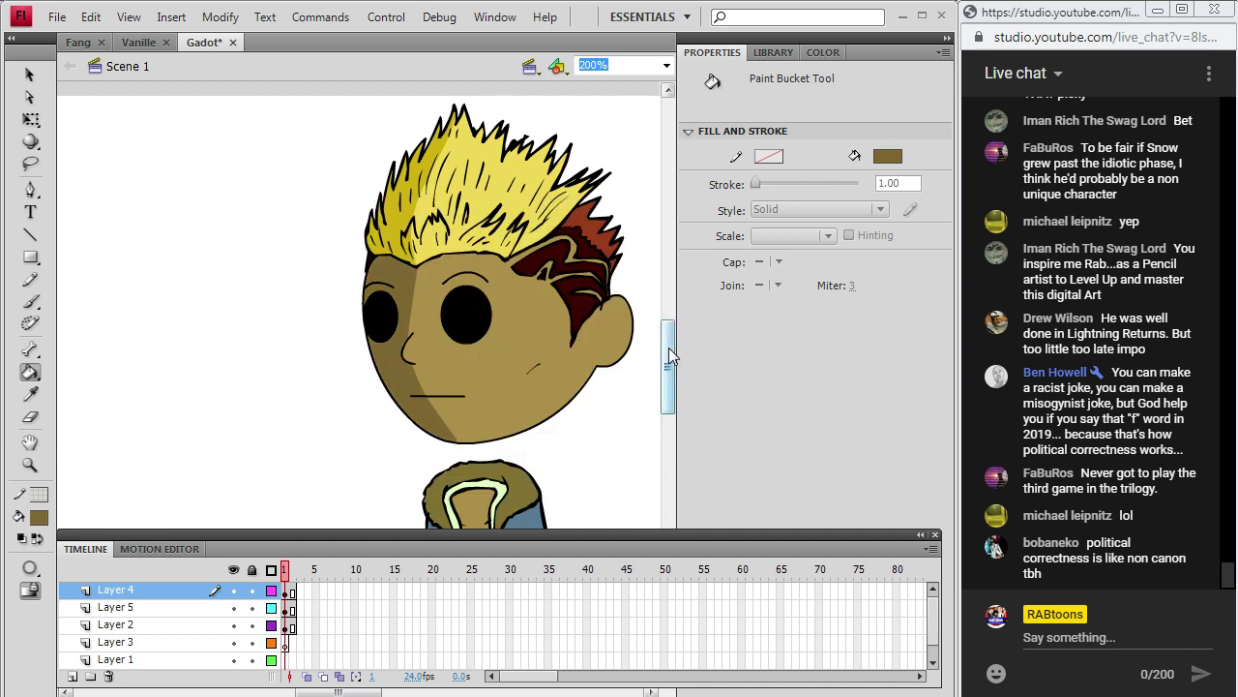
{"action": "left_click_drag", "start_coordinate": [668, 347], "coordinate": [669, 369]}
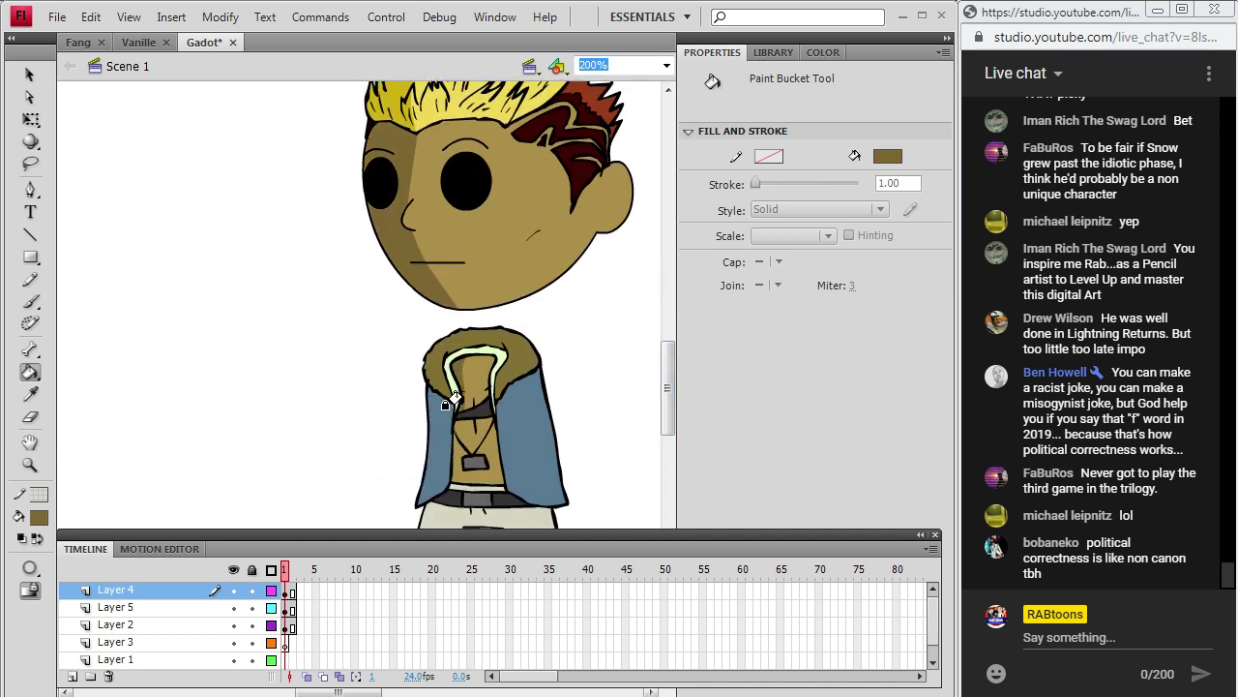
{"action": "left_click_drag", "start_coordinate": [666, 387], "coordinate": [667, 409]}
Sample the jacket's blue, darken it to RGB 63, 88, 105, and fill the shadowed front half of the jacket.
{"action": "left_click", "coordinate": [31, 396]}
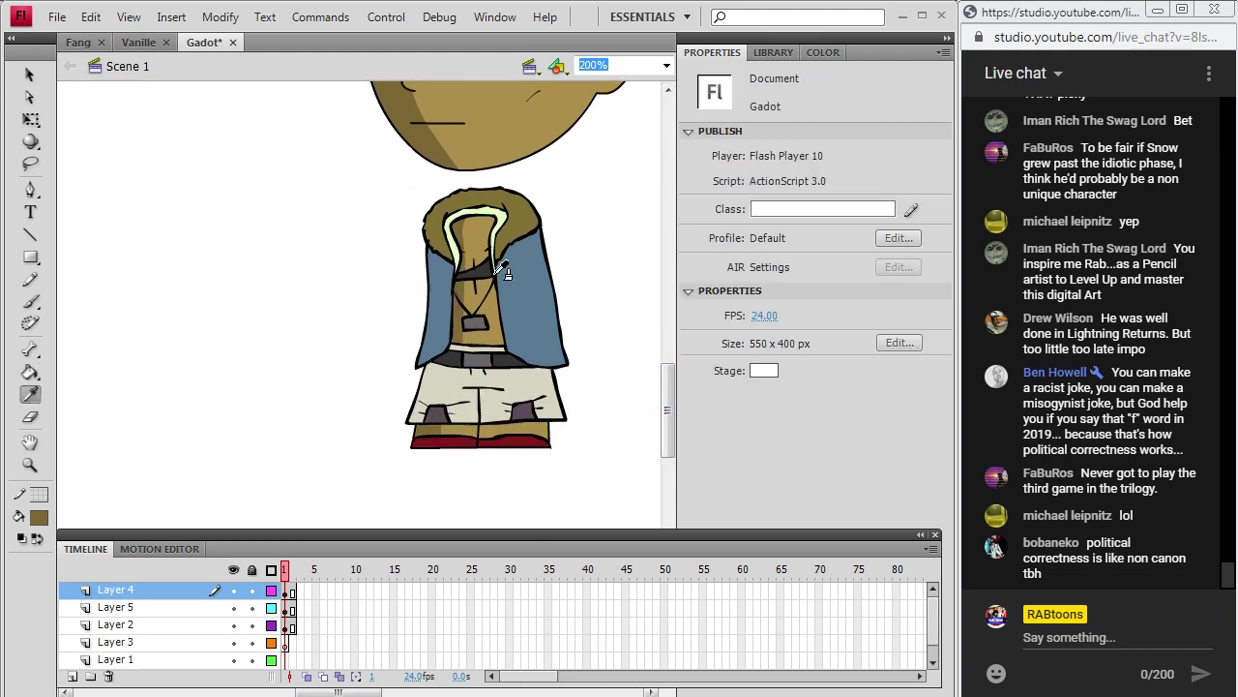
{"action": "left_click", "coordinate": [437, 319]}
{"action": "left_click", "coordinate": [39, 516]}
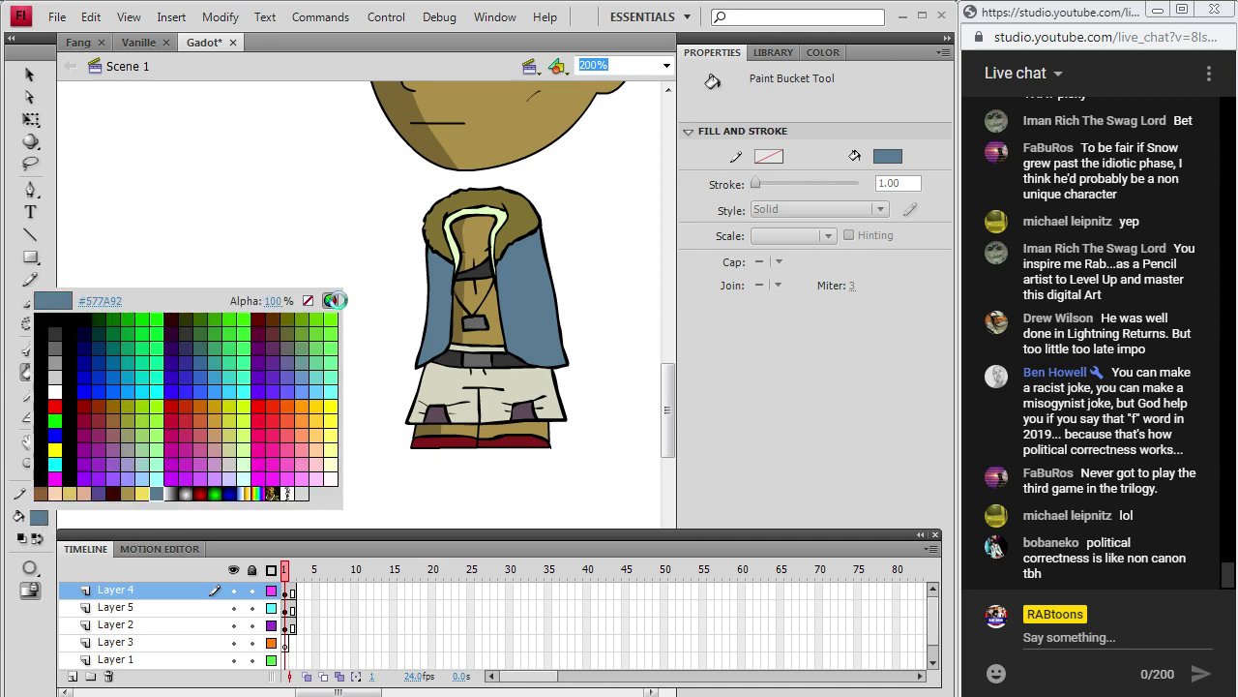
{"action": "left_click", "coordinate": [329, 301]}
{"action": "left_click_drag", "start_coordinate": [684, 342], "coordinate": [684, 348]}
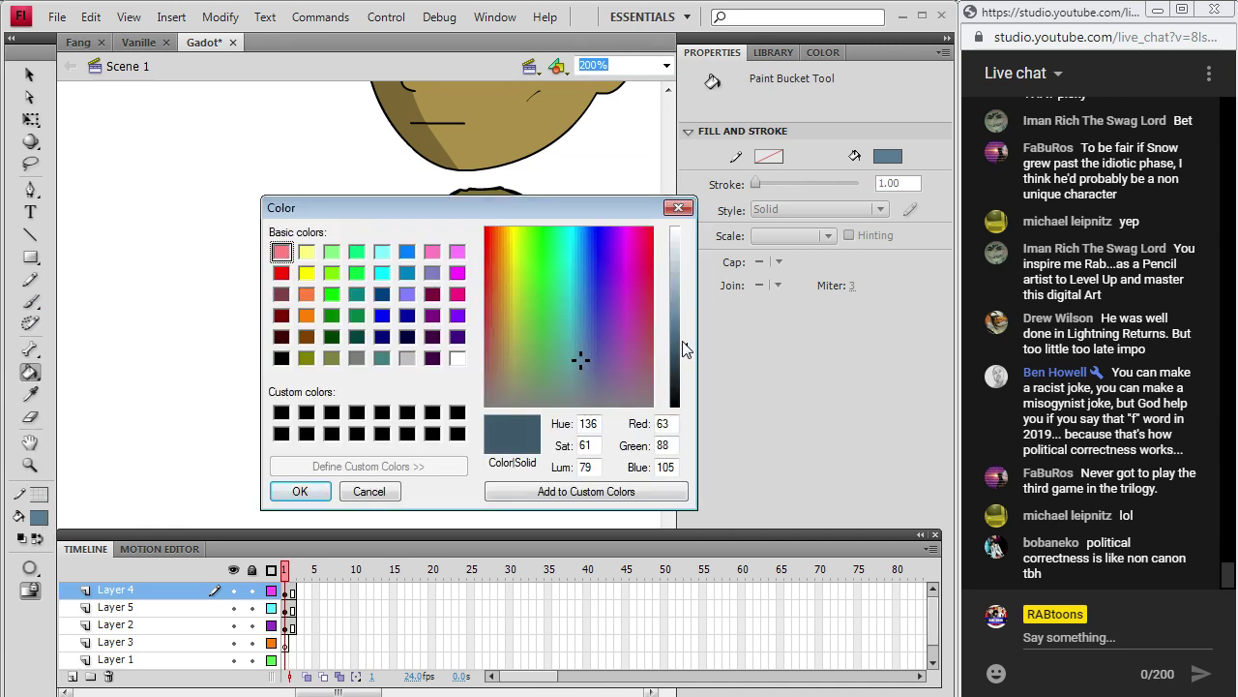
{"action": "left_click", "coordinate": [300, 491]}
{"action": "left_click", "coordinate": [440, 325]}
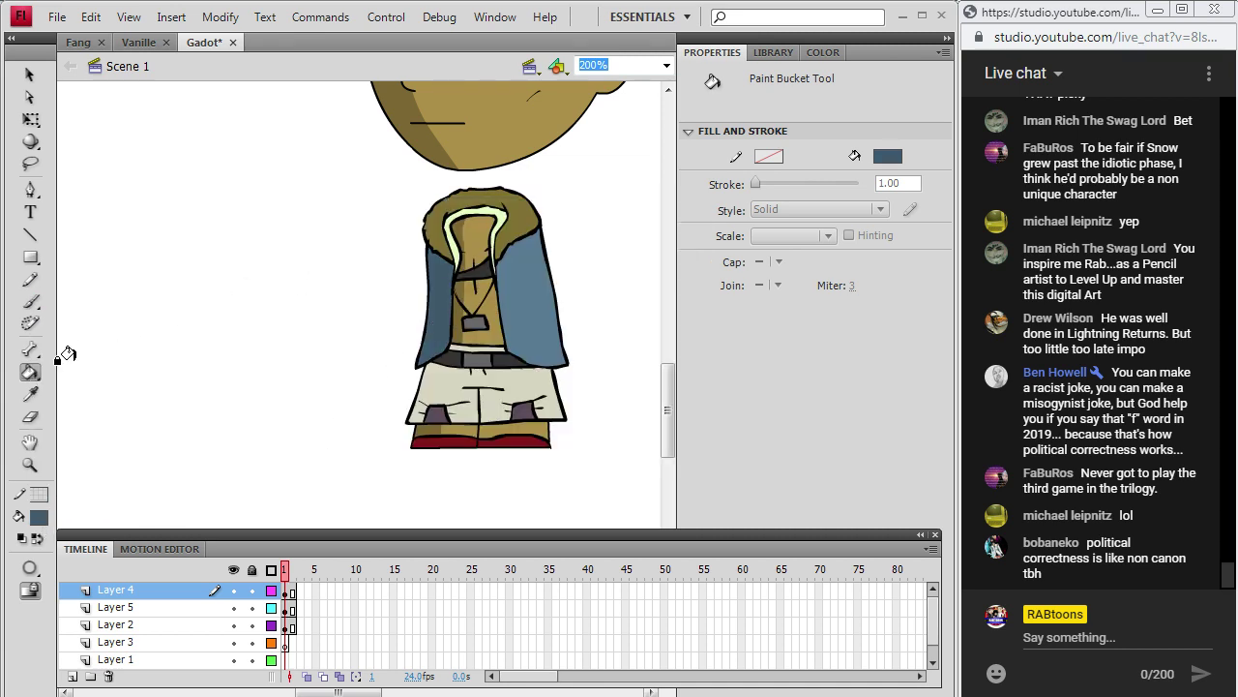
Sample the fur collar's brown, darken it to RGB 89, 80, 36, and fill the collar's shadowed side.
{"action": "key", "text": "i"}
{"action": "left_click", "coordinate": [509, 203]}
{"action": "left_click", "coordinate": [38, 517]}
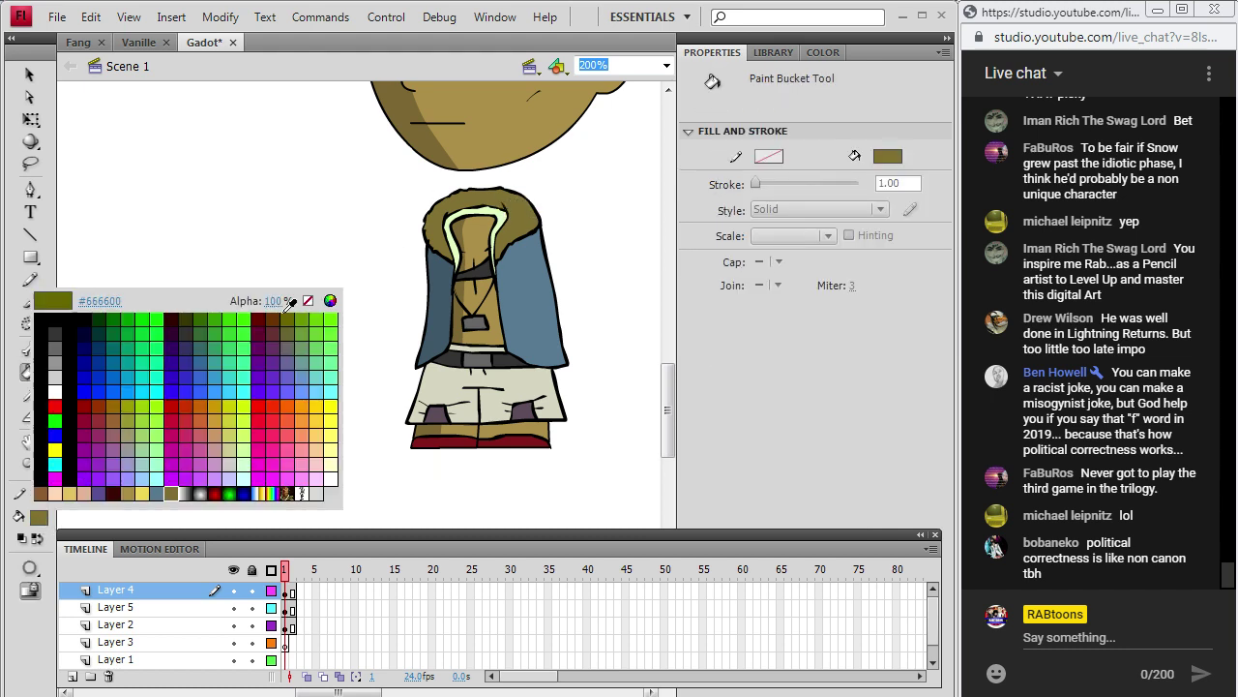
{"action": "left_click", "coordinate": [330, 301]}
{"action": "left_click_drag", "start_coordinate": [685, 320], "coordinate": [685, 363]}
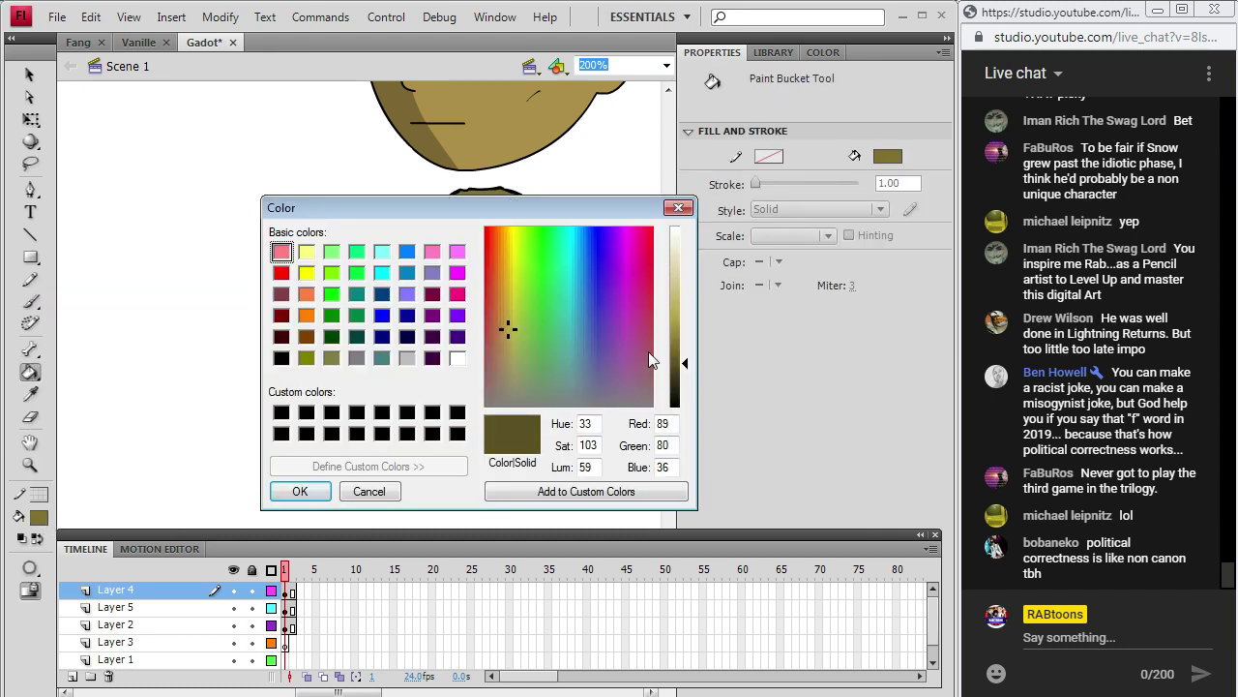
{"action": "left_click", "coordinate": [300, 490]}
{"action": "left_click", "coordinate": [430, 205]}
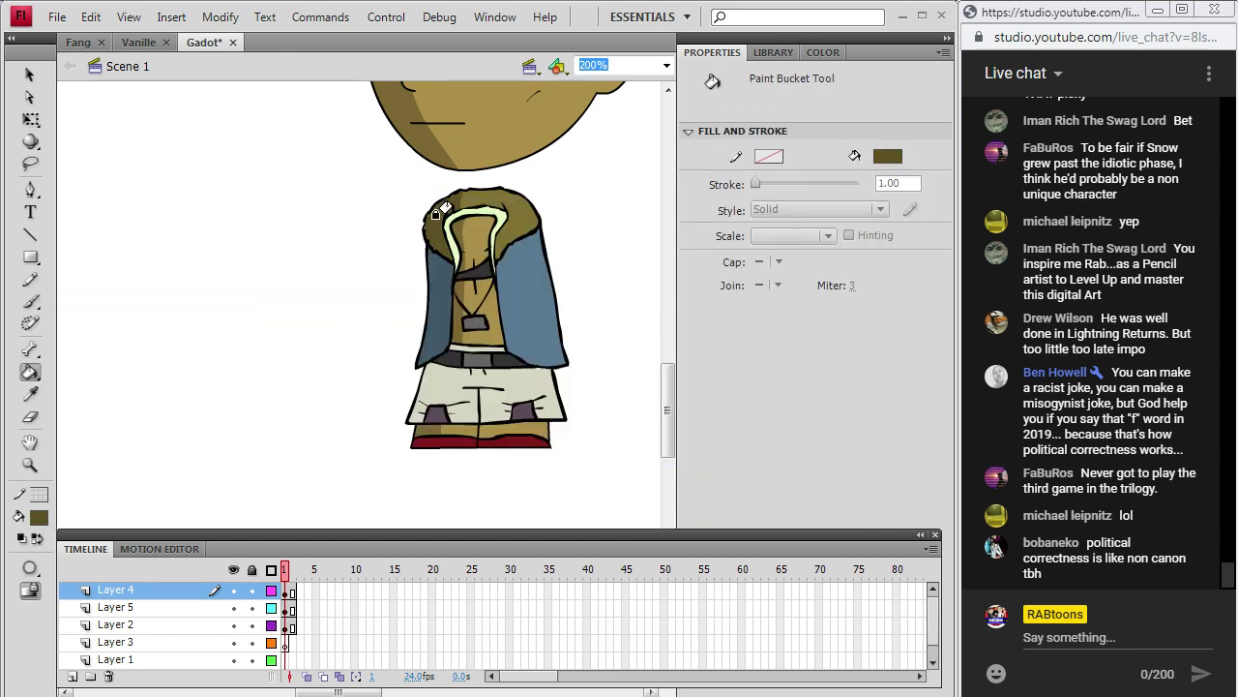
Sample the pale green collar trim, darken it, and fill the trim on the shadowed side.
{"action": "left_click", "coordinate": [32, 397]}
{"action": "left_click", "coordinate": [501, 207]}
{"action": "left_click", "coordinate": [39, 517]}
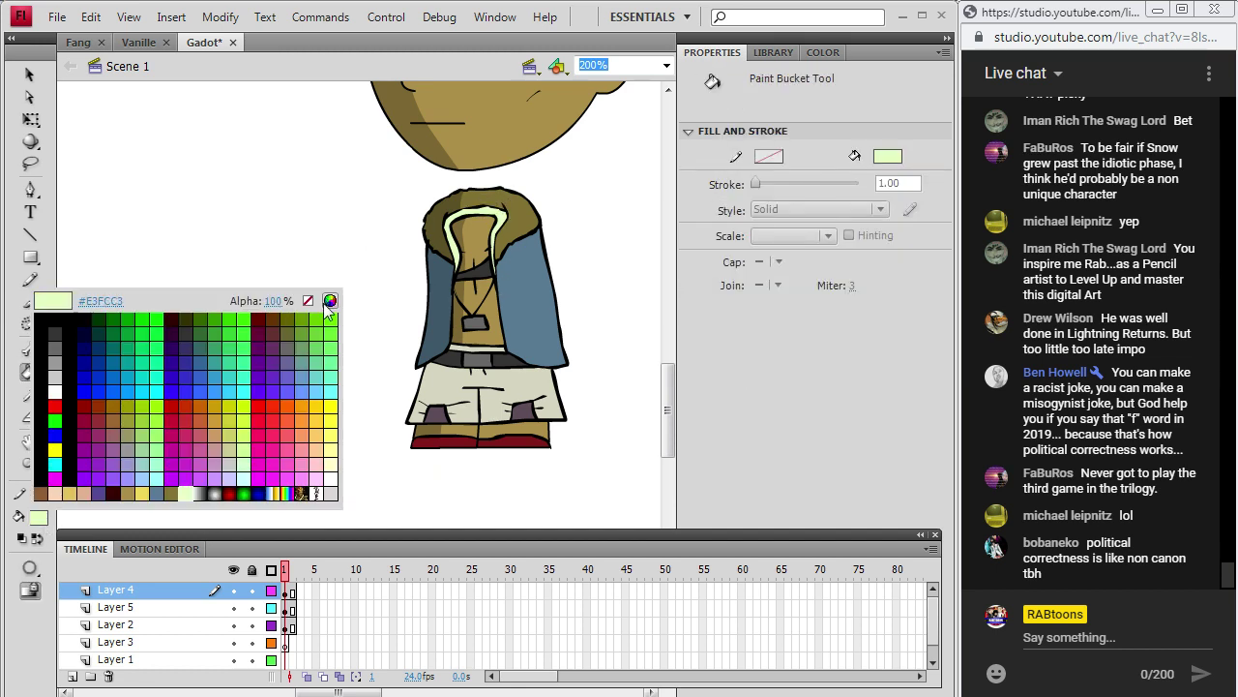
{"action": "left_click", "coordinate": [330, 301]}
{"action": "left_click_drag", "start_coordinate": [689, 291], "coordinate": [689, 308]}
{"action": "left_click", "coordinate": [300, 491]}
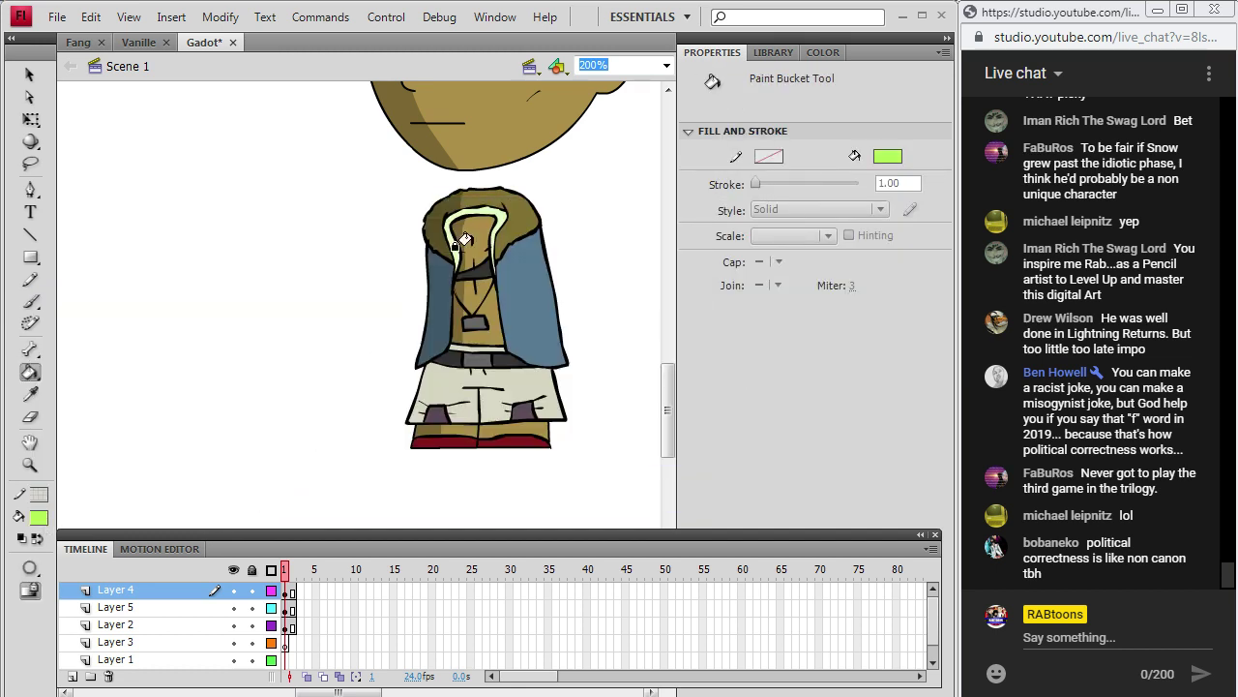
{"action": "left_click", "coordinate": [447, 228]}
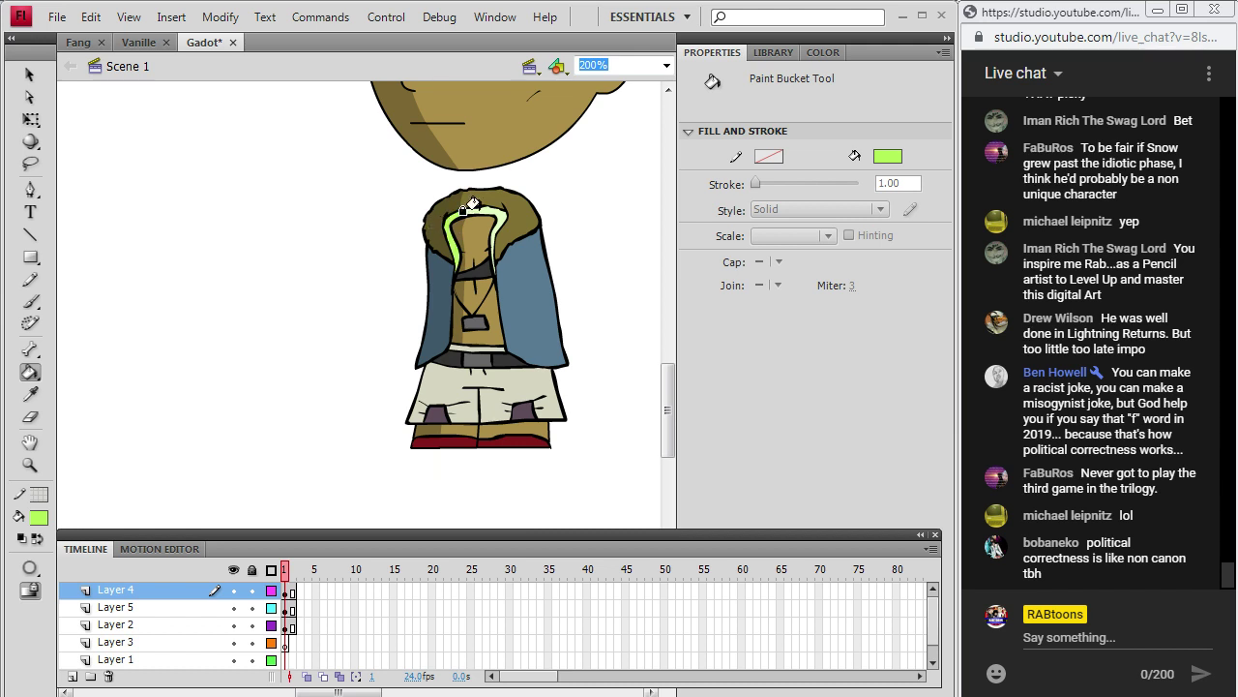
Sample the shorts' colour, darken it to RGB 170, 168, 128, and fill only the shadowed side of the shorts.
{"action": "left_click", "coordinate": [30, 394]}
{"action": "left_click", "coordinate": [512, 389]}
{"action": "left_click", "coordinate": [39, 517]}
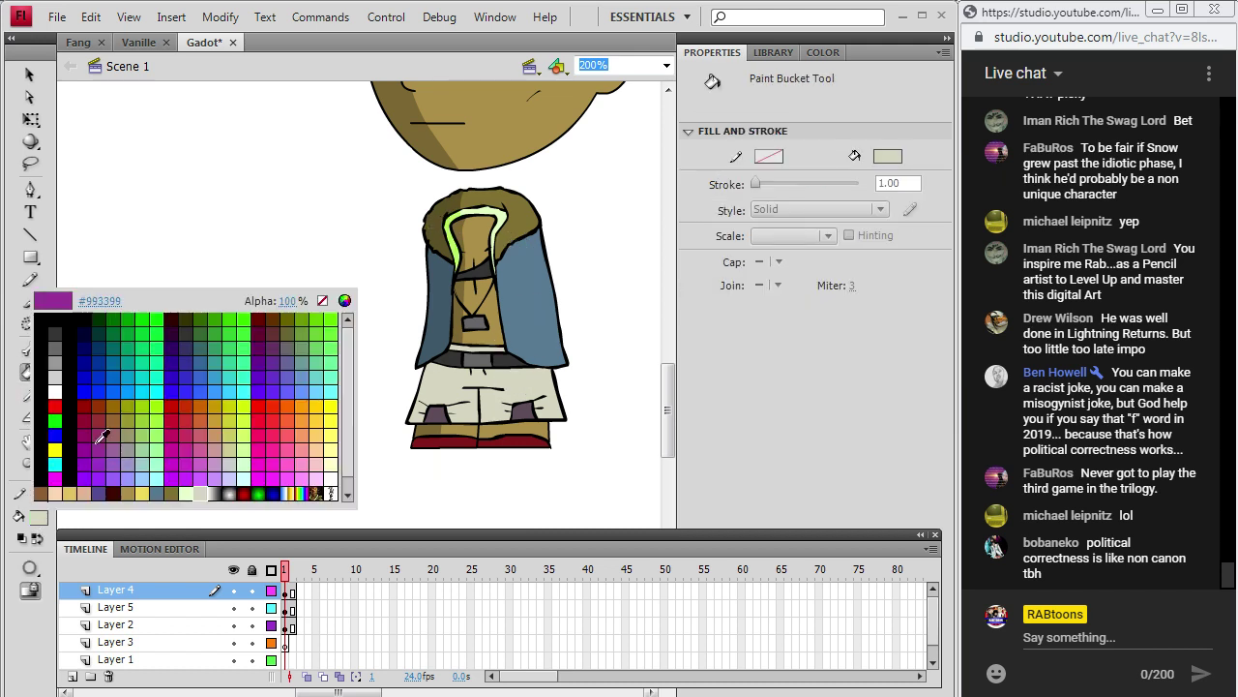
{"action": "left_click", "coordinate": [345, 300]}
{"action": "left_click_drag", "start_coordinate": [685, 264], "coordinate": [685, 302]}
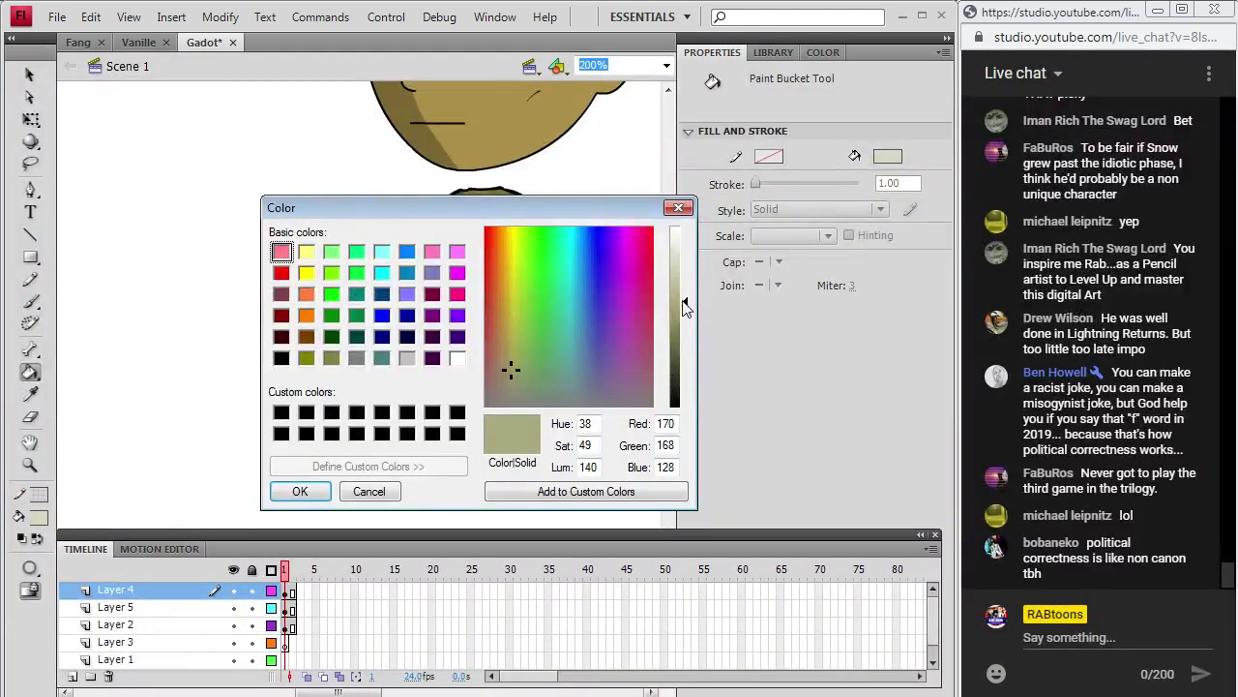
{"action": "left_click", "coordinate": [300, 492]}
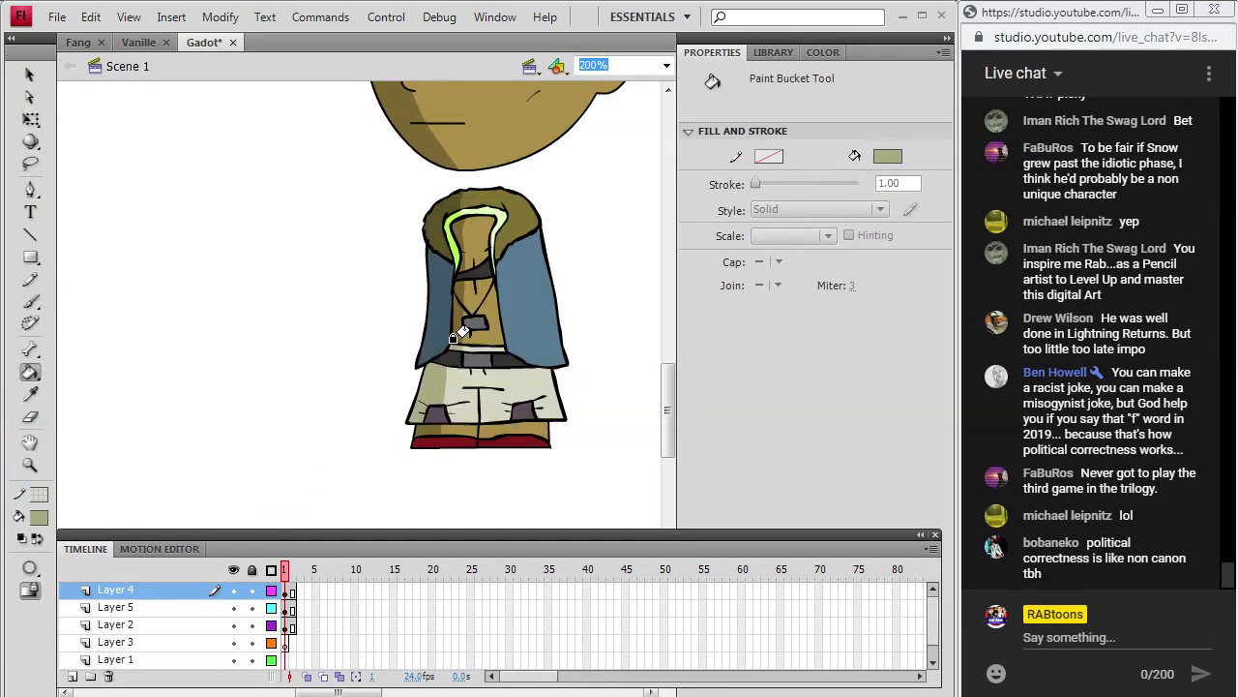
{"action": "left_click", "coordinate": [434, 368]}
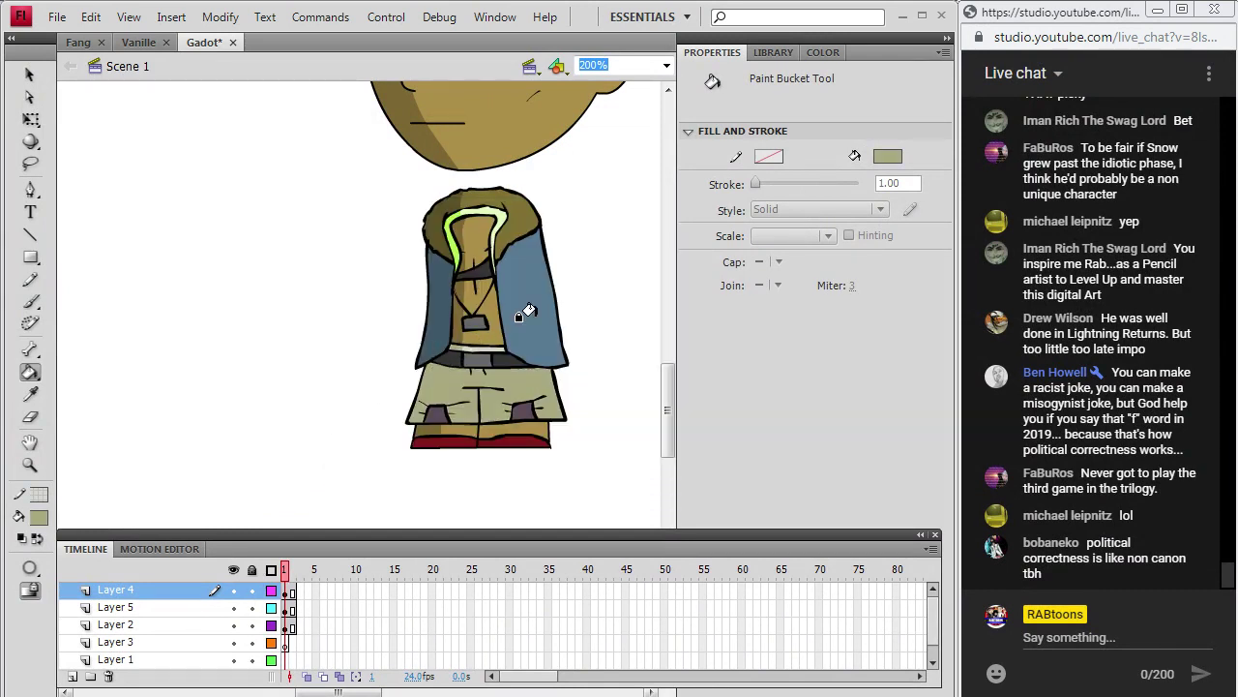
{"action": "key", "text": "ctrl+z"}
{"action": "left_click", "coordinate": [30, 279]}
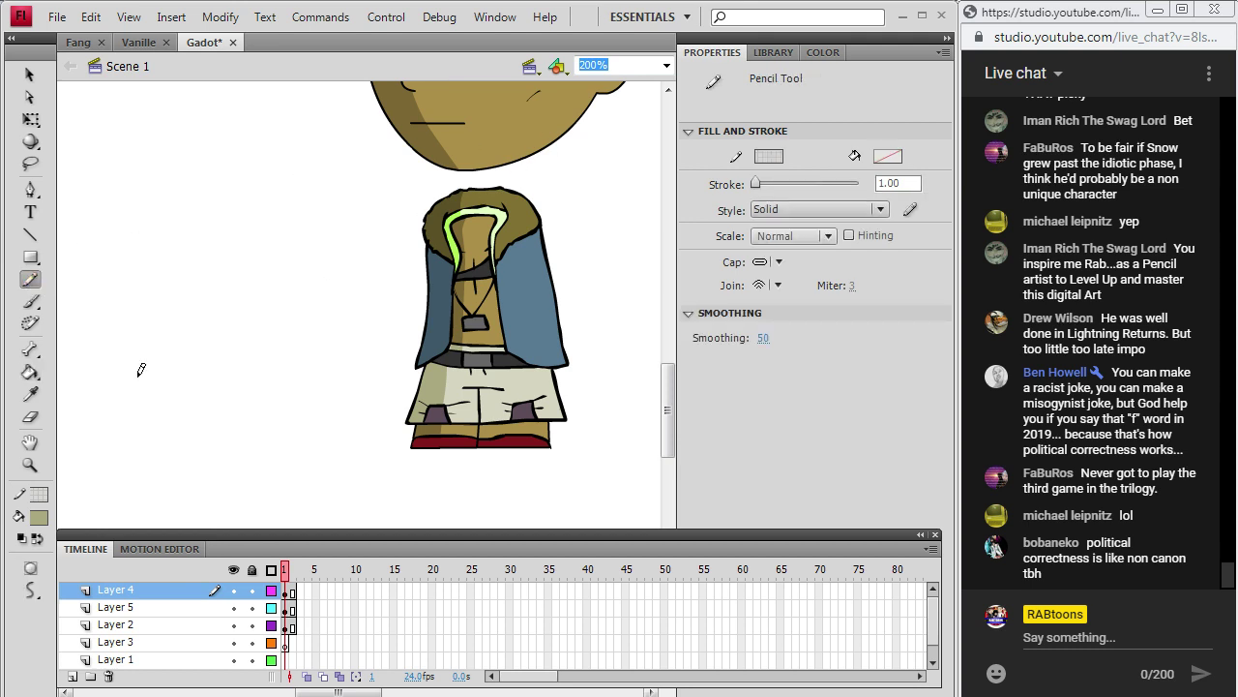
Sample the belt's dark grey, darken it to RGB 27, 27, 27, and fill the belt's shadowed part.
{"action": "key", "text": "i"}
{"action": "left_click", "coordinate": [490, 362]}
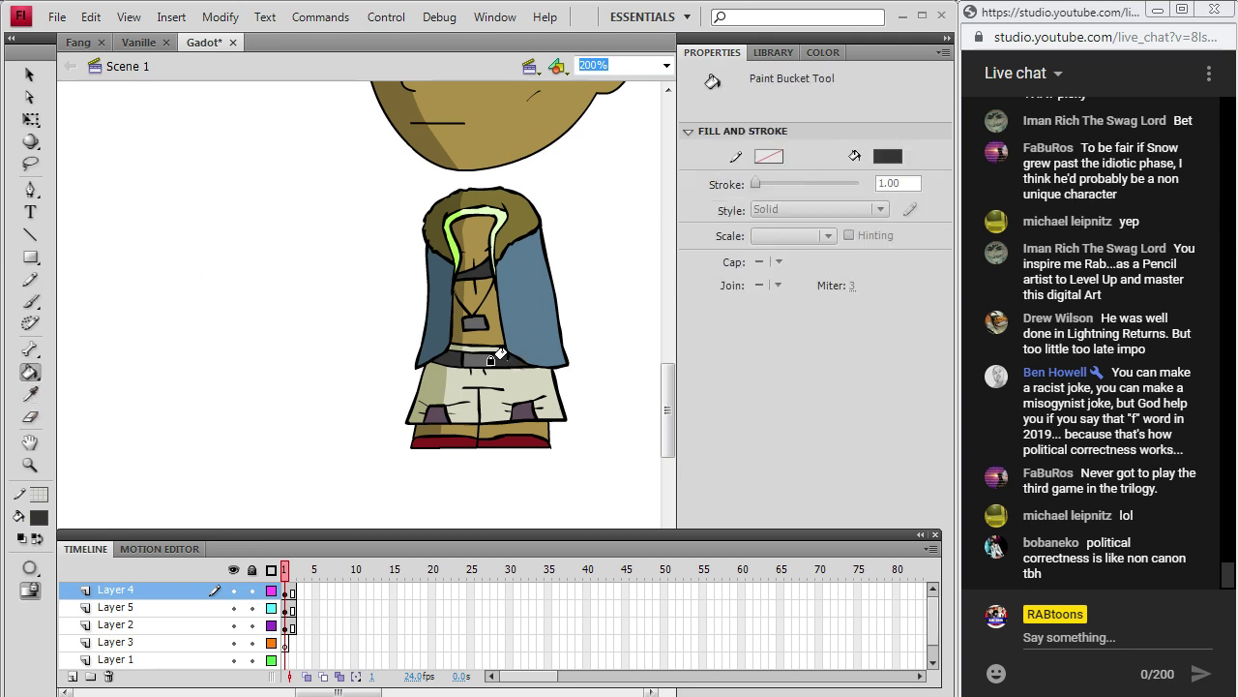
{"action": "left_click", "coordinate": [45, 516]}
{"action": "left_click", "coordinate": [329, 309]}
{"action": "left_click_drag", "start_coordinate": [686, 384], "coordinate": [683, 391]}
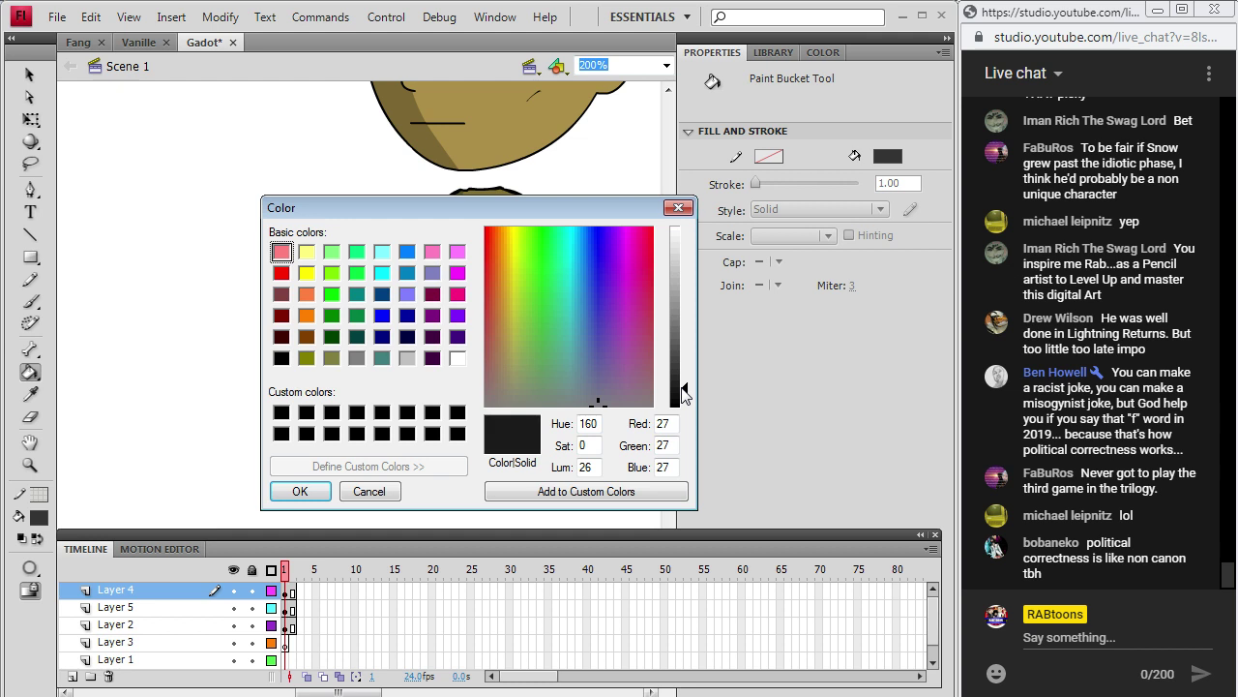
{"action": "left_click", "coordinate": [300, 490]}
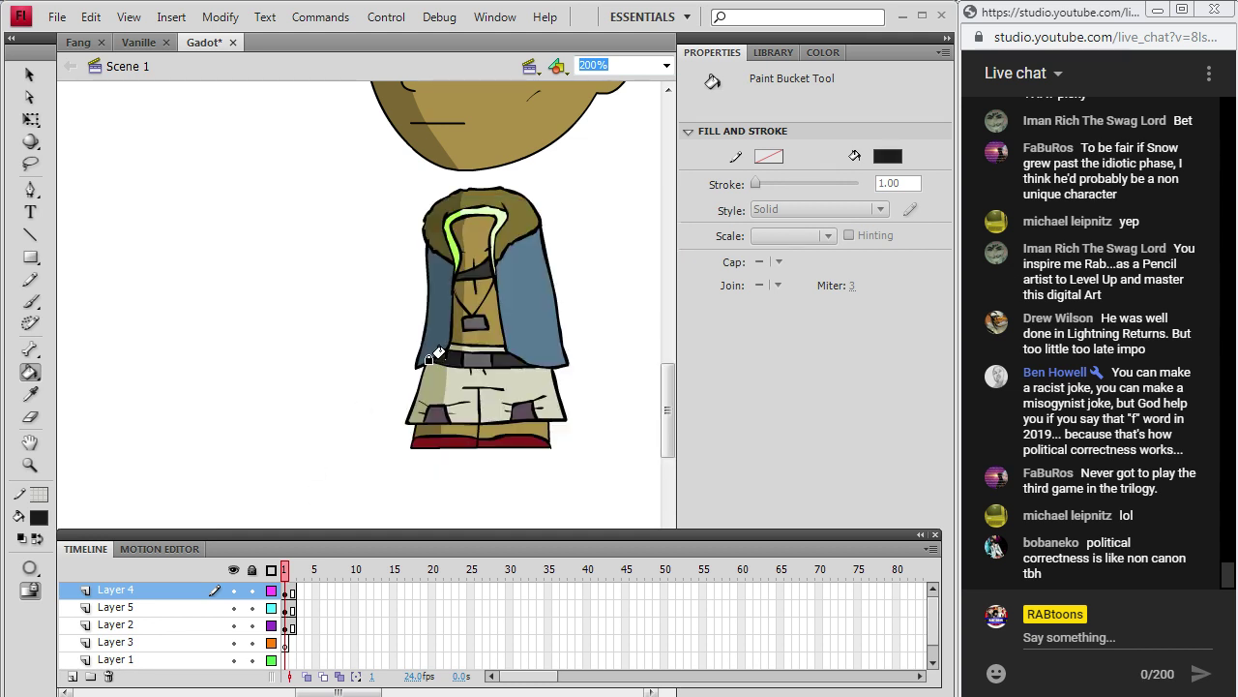
Sample the red of the shoes, darken it, and fill the shadowed part of the shoe.
{"action": "left_click", "coordinate": [31, 392]}
{"action": "left_click", "coordinate": [450, 441]}
{"action": "left_click", "coordinate": [39, 518]}
{"action": "left_click", "coordinate": [350, 300]}
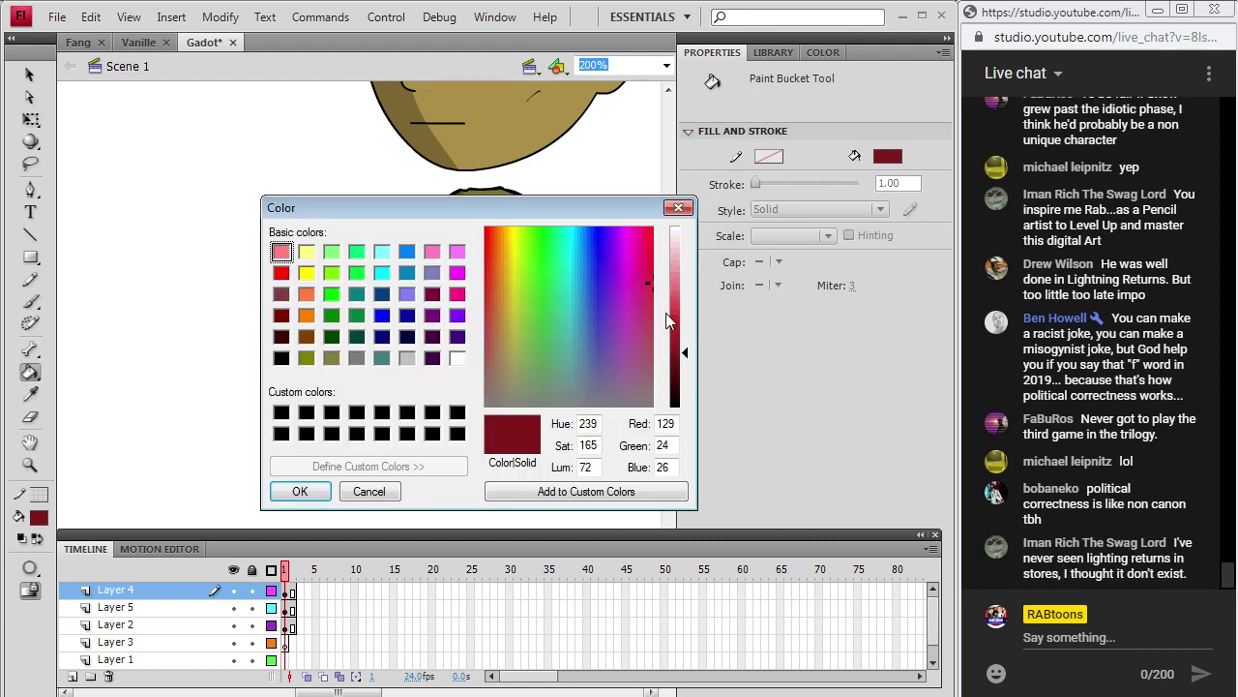
{"action": "left_click", "coordinate": [684, 373]}
{"action": "left_click", "coordinate": [300, 491]}
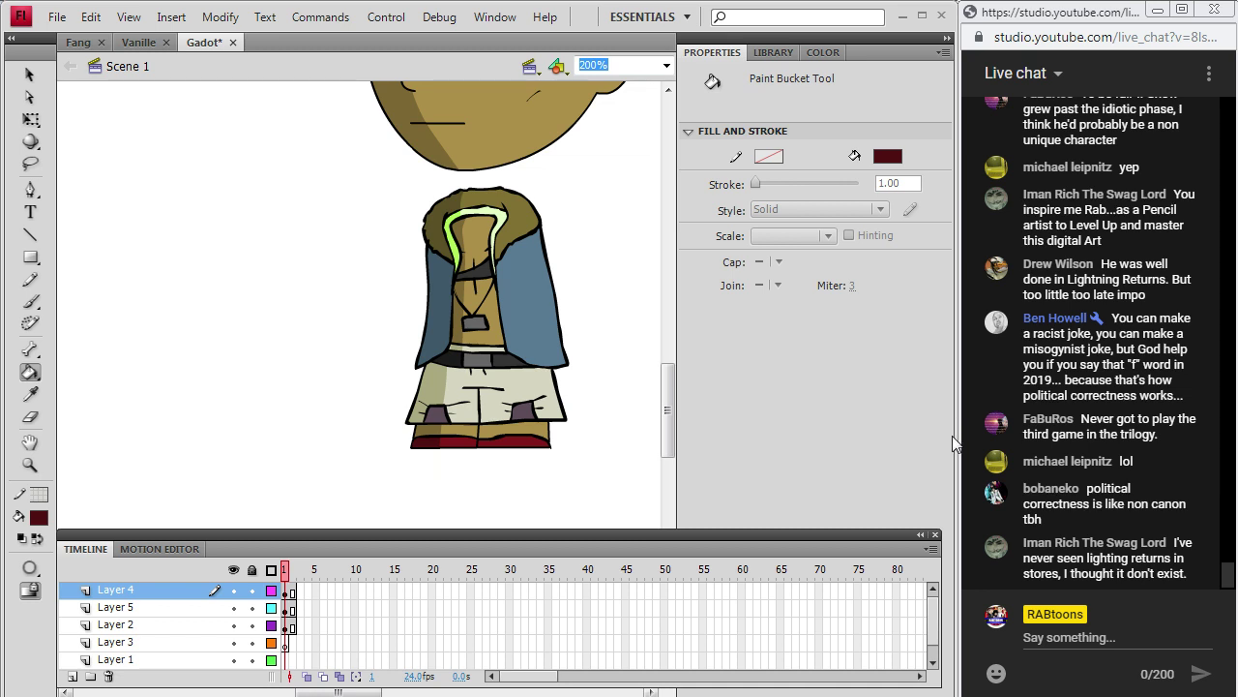
Set the zoom to 100% to show the whole shaded character and save the Gadot document.
{"action": "scroll", "coordinate": [670, 422], "scroll_direction": "down", "scroll_amount": 2}
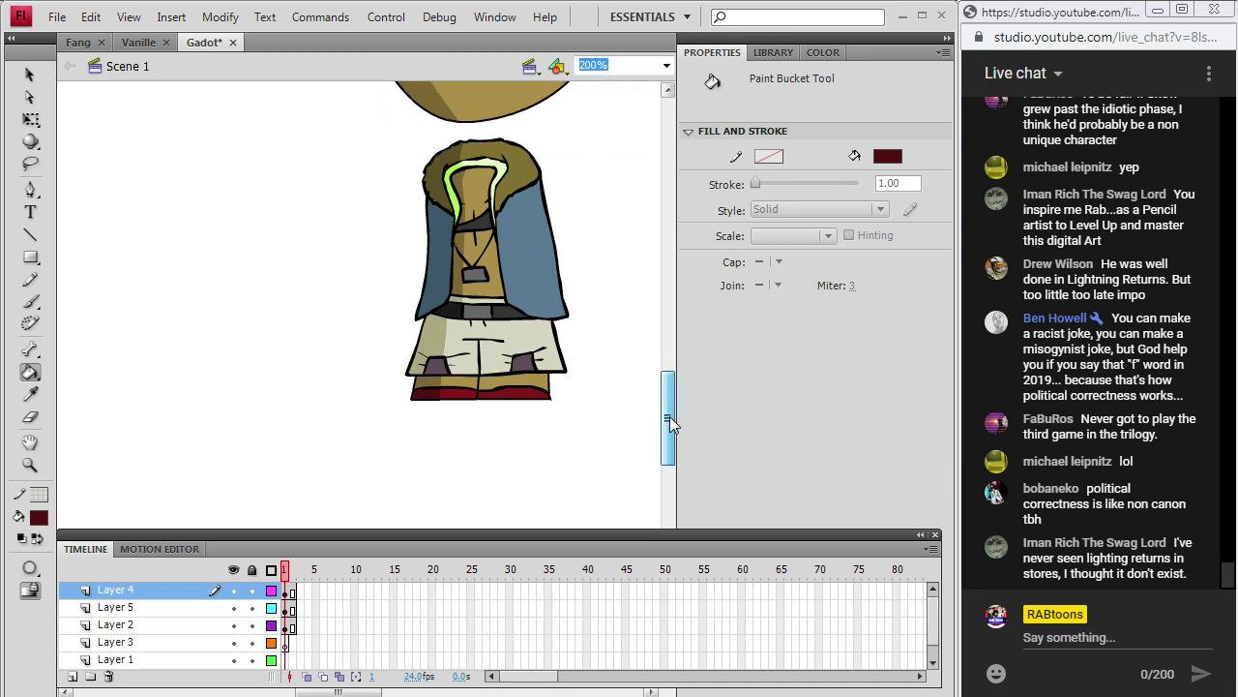
{"action": "mouse_move", "coordinate": [669, 416]}
{"action": "left_mouse_down"}
{"action": "mouse_move", "coordinate": [681, 364]}
{"action": "mouse_move", "coordinate": [682, 407]}
{"action": "mouse_move", "coordinate": [693, 381]}
{"action": "mouse_move", "coordinate": [685, 366]}
{"action": "mouse_move", "coordinate": [679, 404]}
{"action": "mouse_move", "coordinate": [676, 369]}
{"action": "left_mouse_up"}
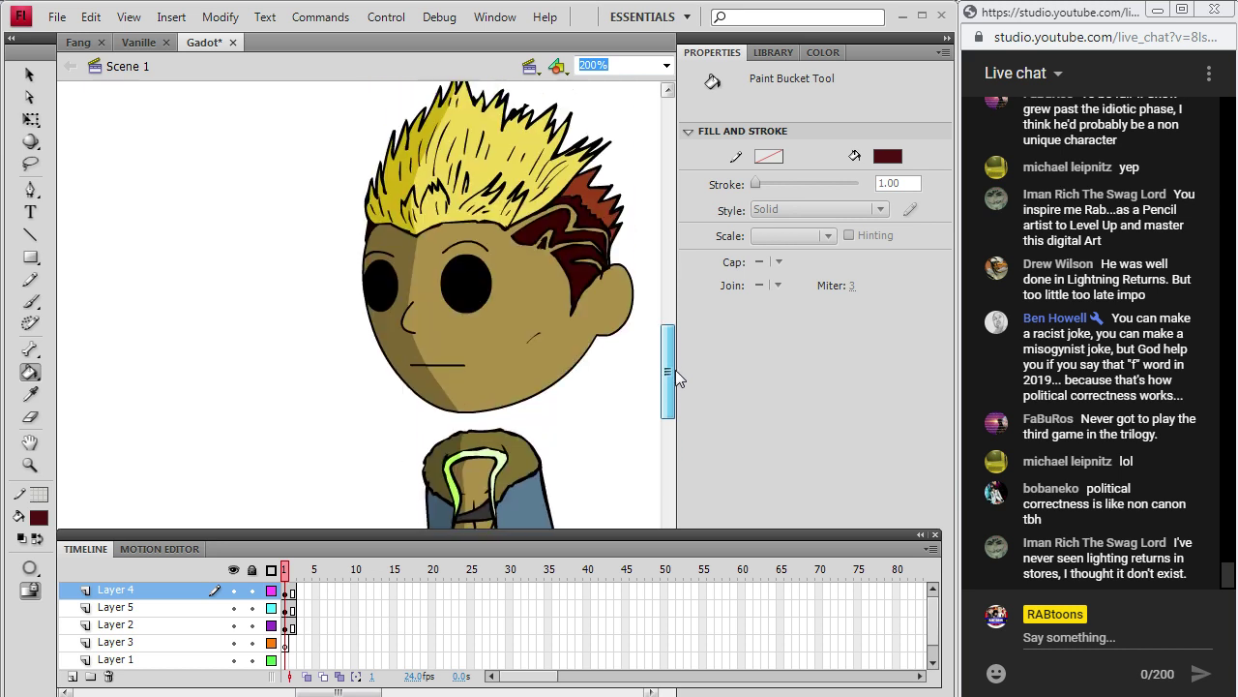
{"action": "left_click", "coordinate": [665, 65]}
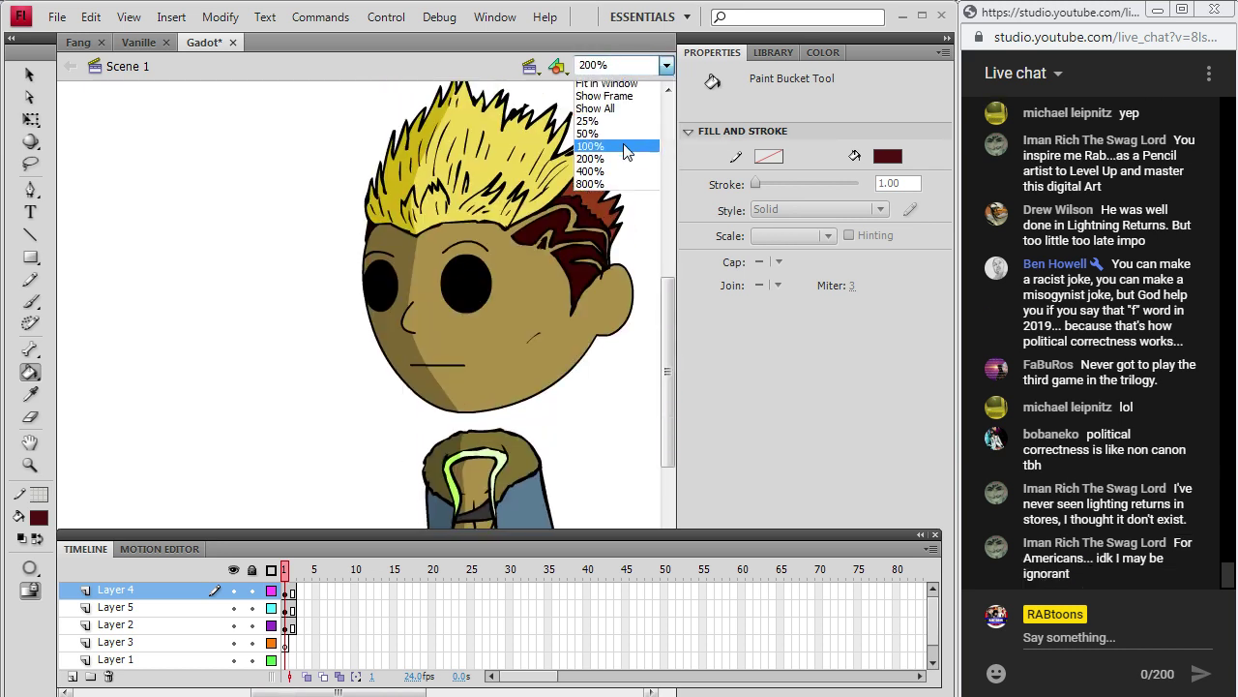
{"action": "left_click", "coordinate": [624, 147]}
{"action": "left_click_drag", "start_coordinate": [668, 294], "coordinate": [667, 327]}
{"action": "left_click", "coordinate": [57, 16]}
{"action": "left_click", "coordinate": [52, 169]}
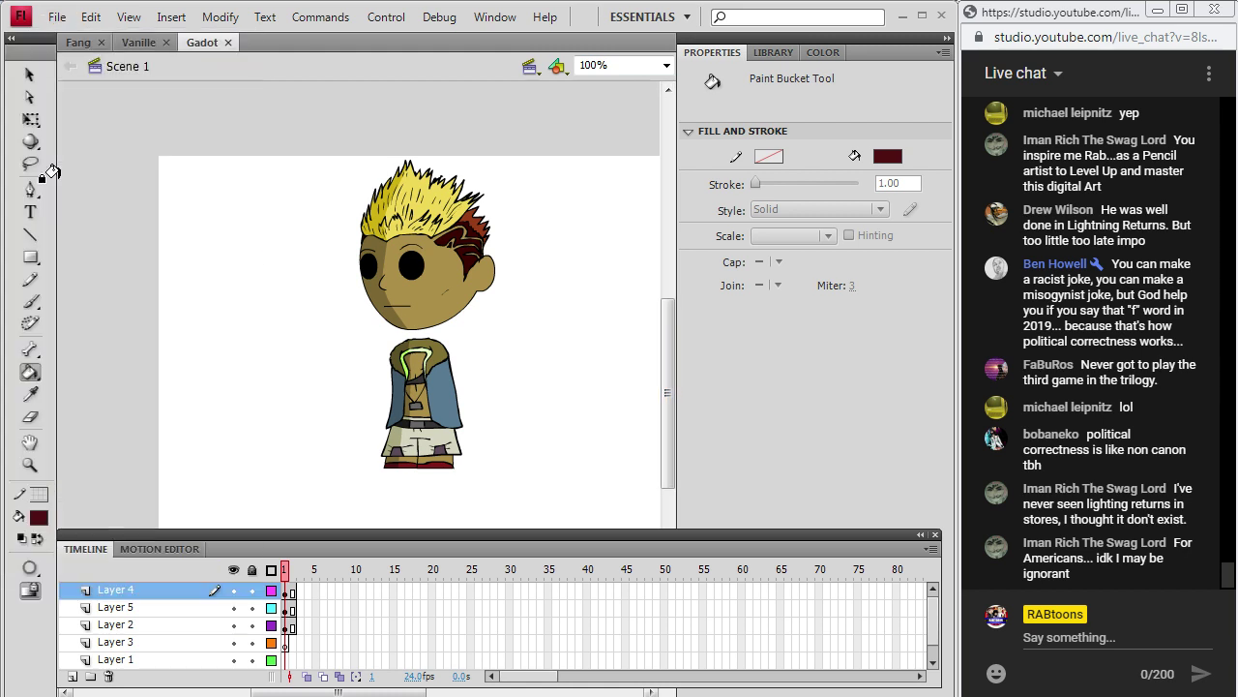
{"action": "left_click", "coordinate": [29, 74]}
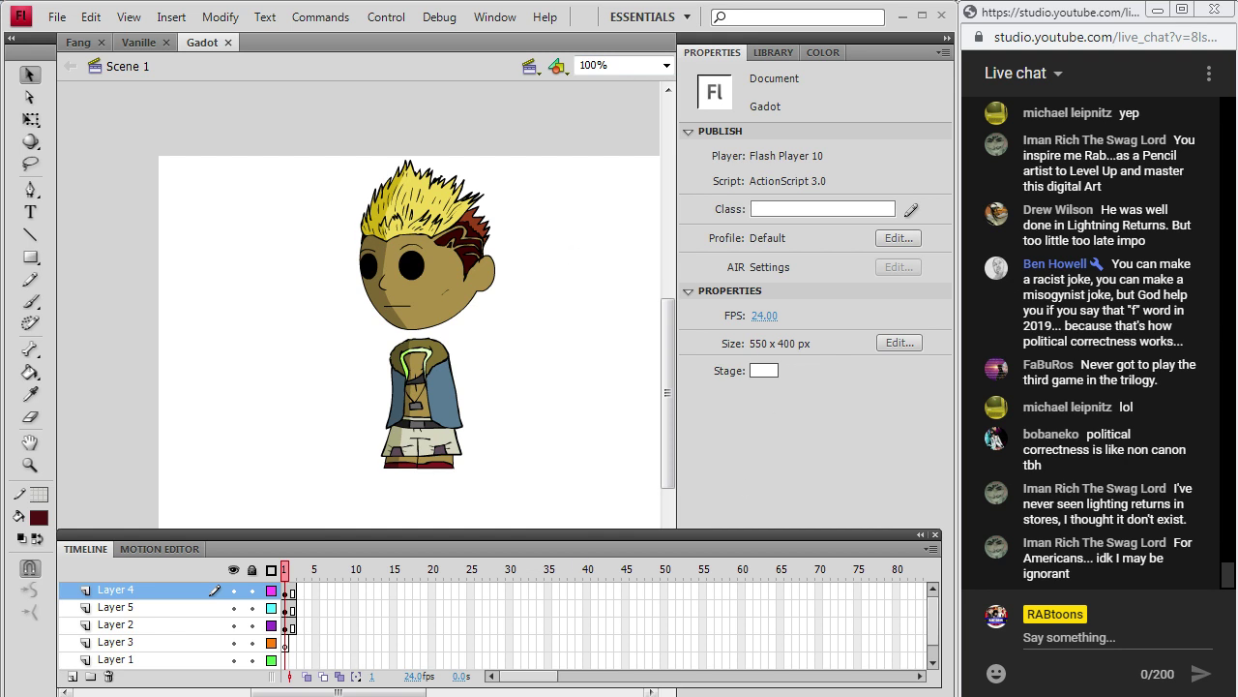
Switch to the browser to check the full-body Gadot reference picture, and return to the Flash drawing.
{"action": "key", "text": "alt+Tab"}
{"action": "key", "text": "alt+Tab"}
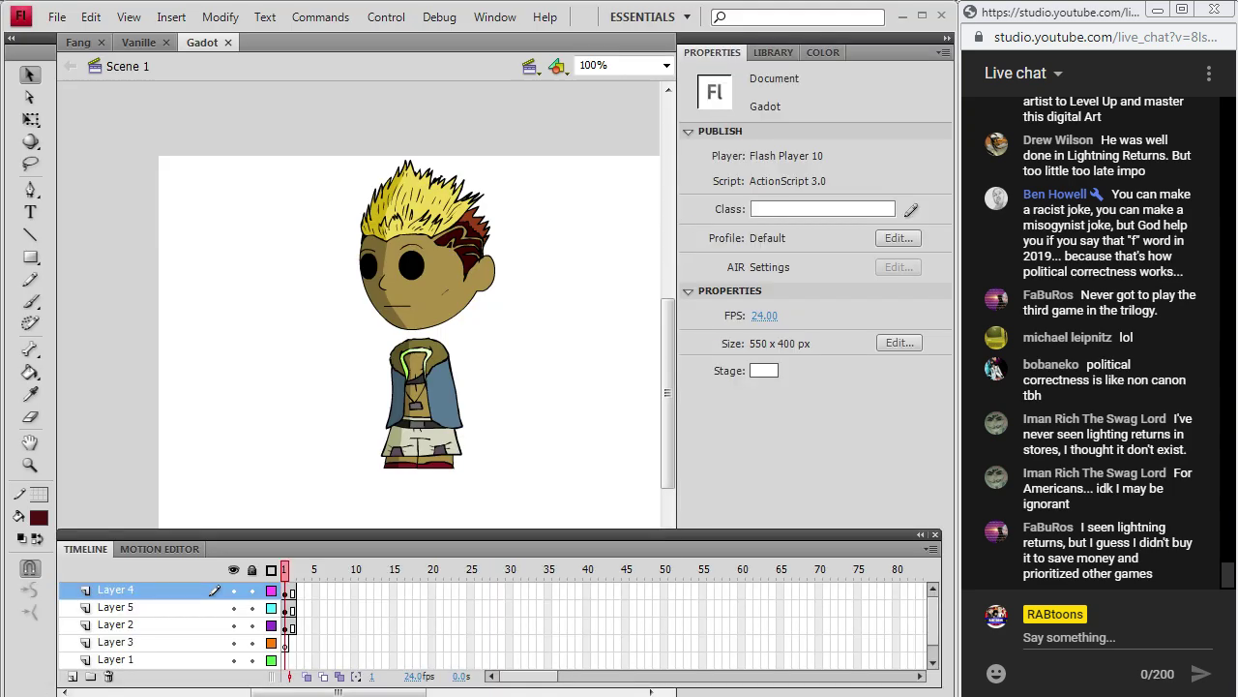
{"action": "key", "text": "alt+Tab"}
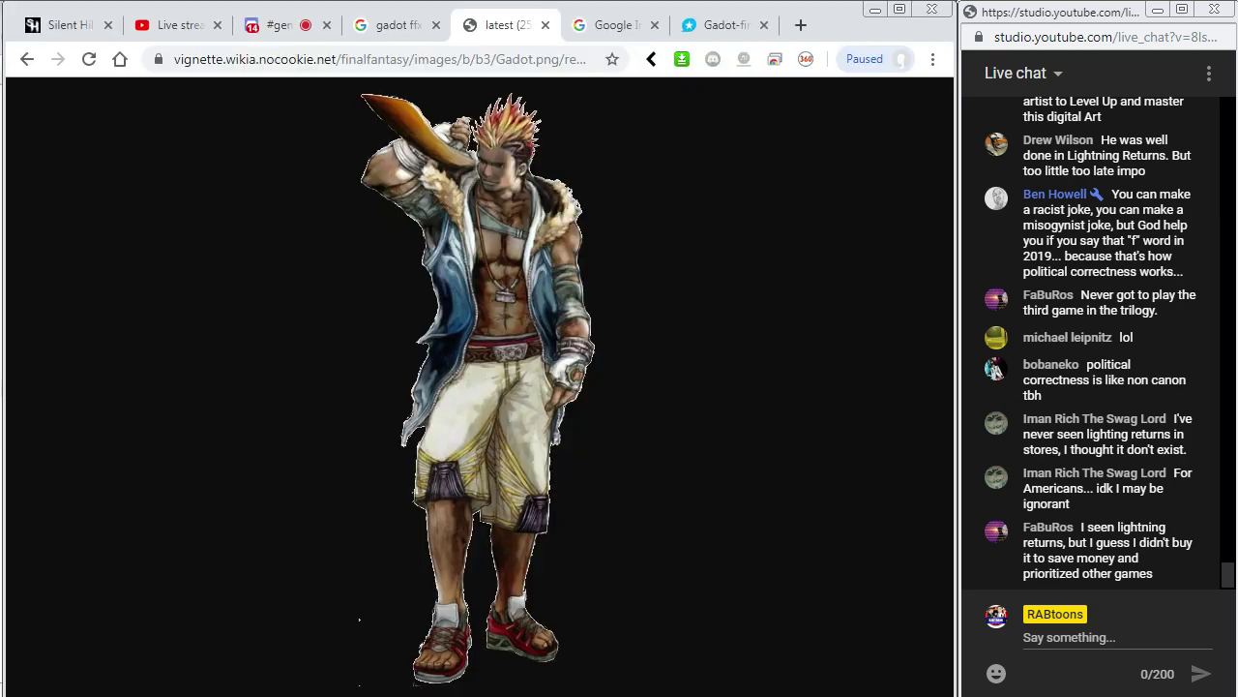
{"action": "key", "text": "alt+Tab"}
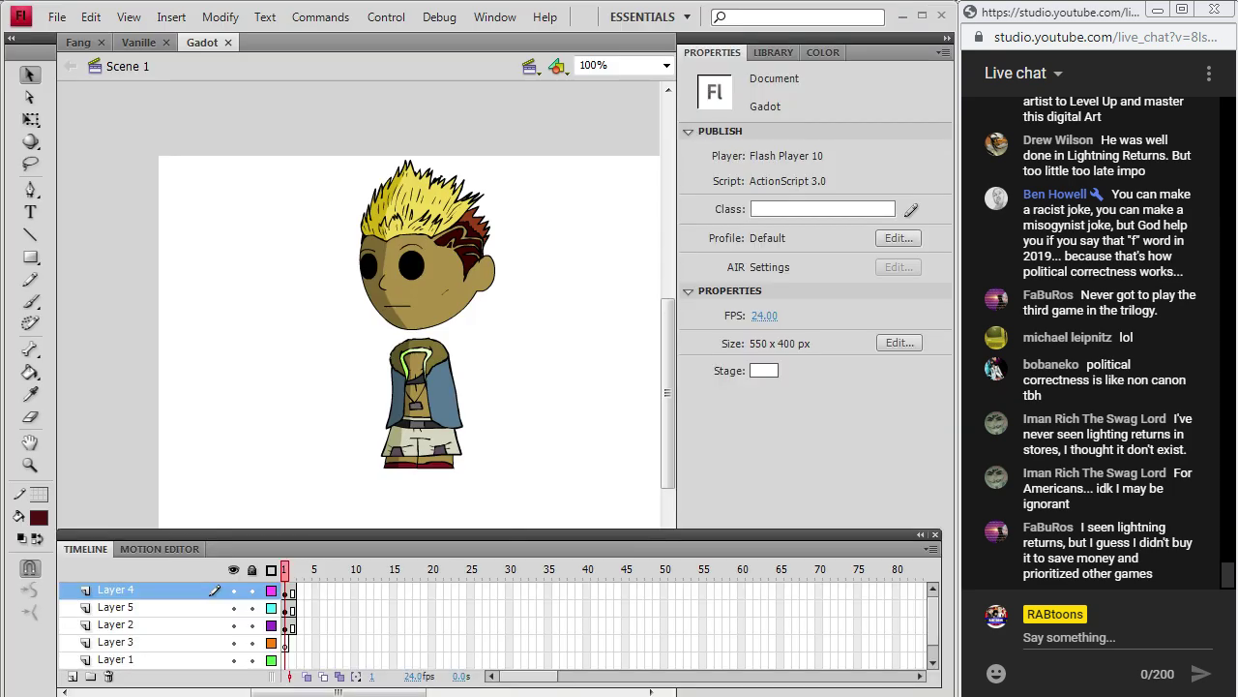
Open the Rabtoon Model Template document from the Games folder.
{"action": "left_click", "coordinate": [58, 19]}
{"action": "left_click", "coordinate": [75, 70]}
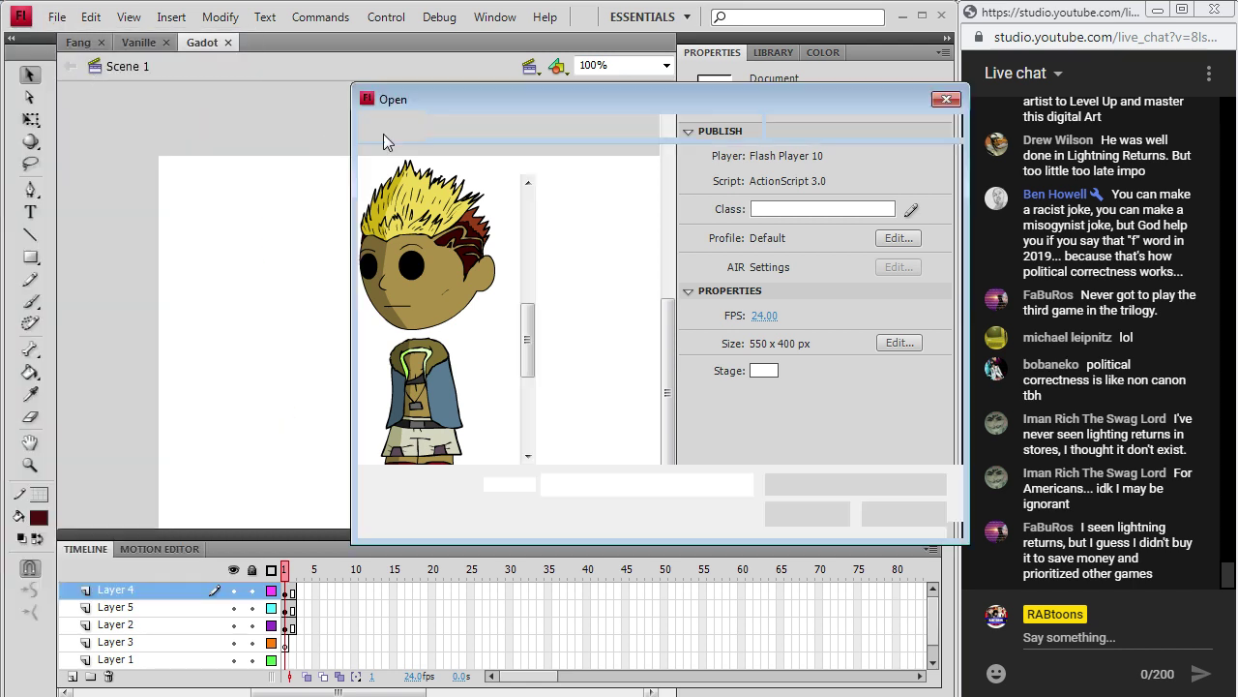
{"action": "left_click", "coordinate": [418, 123]}
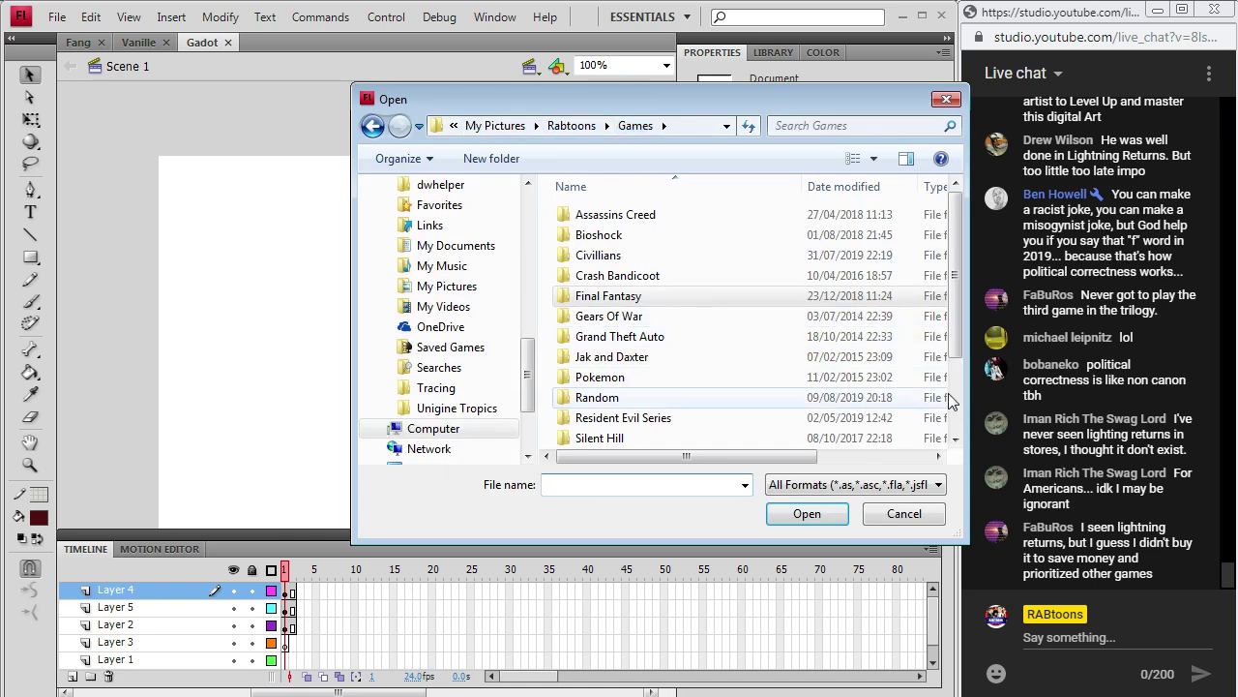
{"action": "scroll", "coordinate": [677, 397], "scroll_direction": "down", "scroll_amount": 2}
{"action": "left_click", "coordinate": [650, 437]}
{"action": "double_click", "coordinate": [650, 438]}
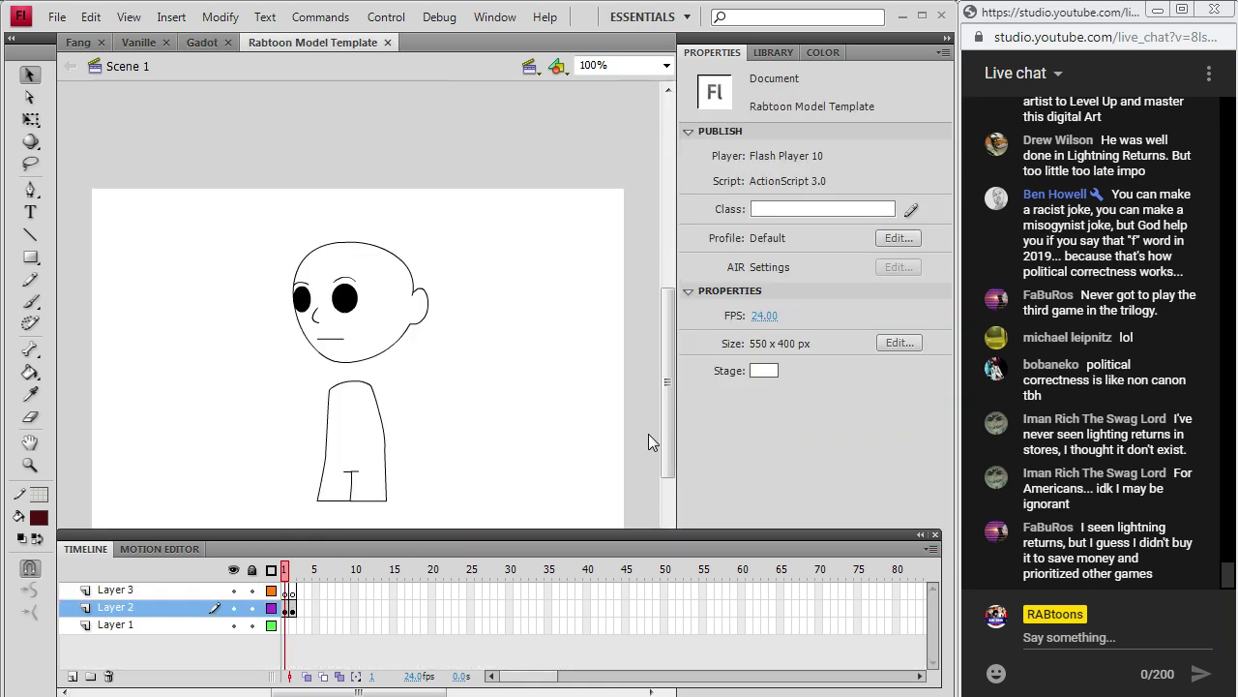
Remove the front-view second frame from Layers 2 and 3 of the template, keeping the three-quarter view in frame 1.
{"action": "scroll", "coordinate": [666, 385], "scroll_direction": "down", "scroll_amount": 2}
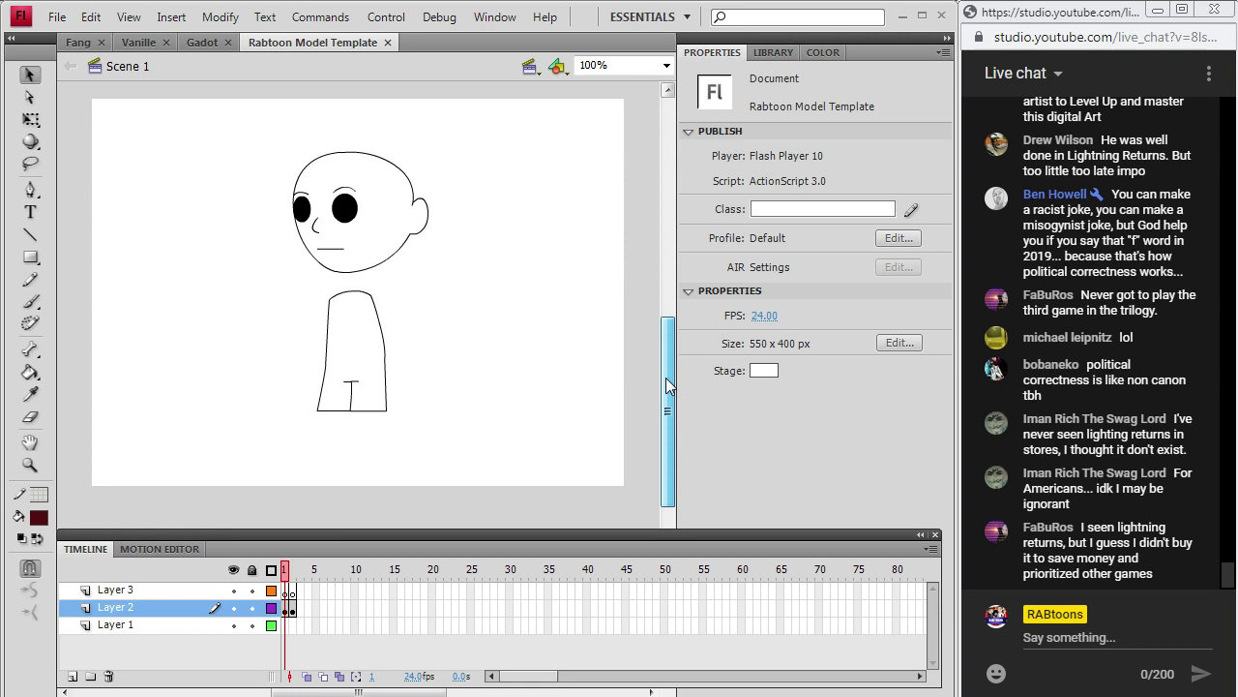
{"action": "left_click", "coordinate": [292, 610]}
{"action": "left_click", "coordinate": [290, 592]}
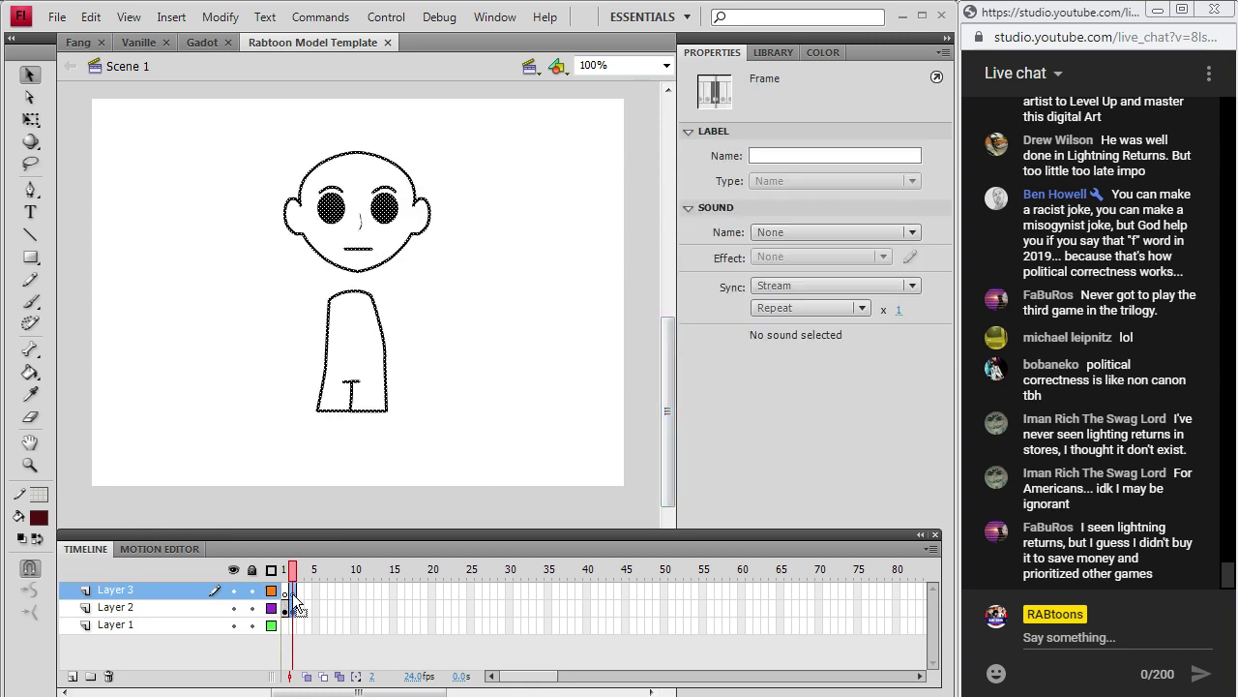
{"action": "right_click", "coordinate": [290, 593]}
{"action": "left_click", "coordinate": [360, 180]}
{"action": "left_click", "coordinate": [289, 600]}
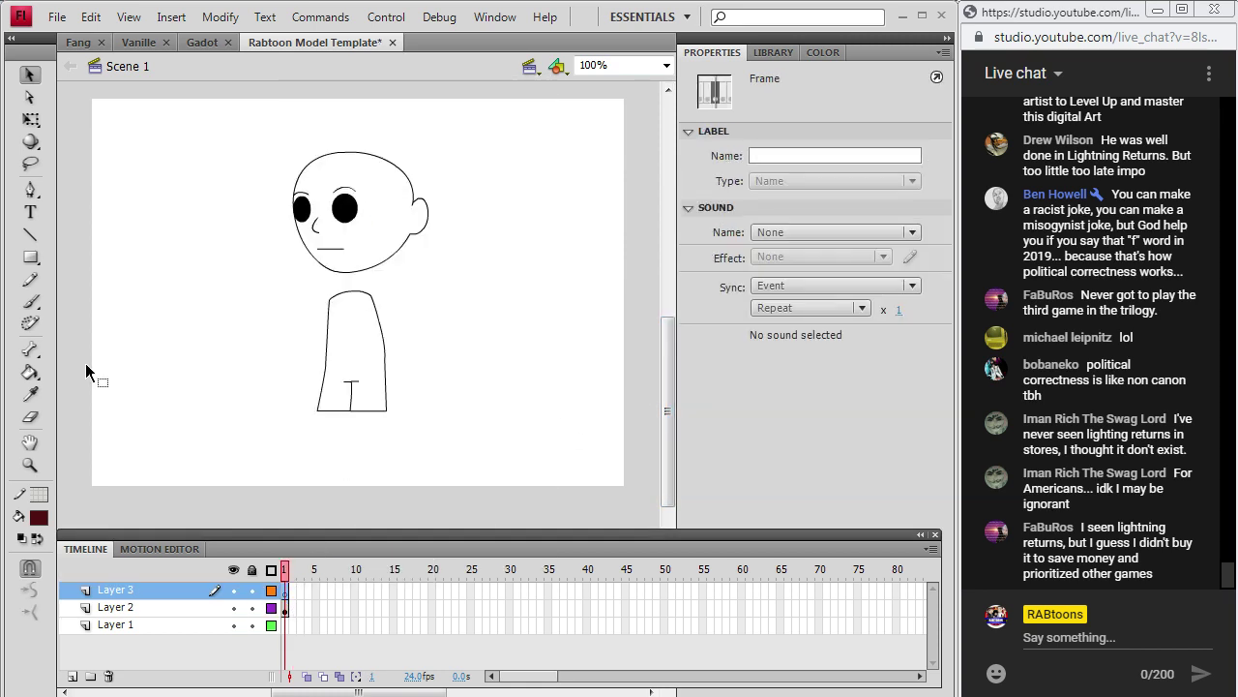
{"action": "left_click", "coordinate": [160, 130]}
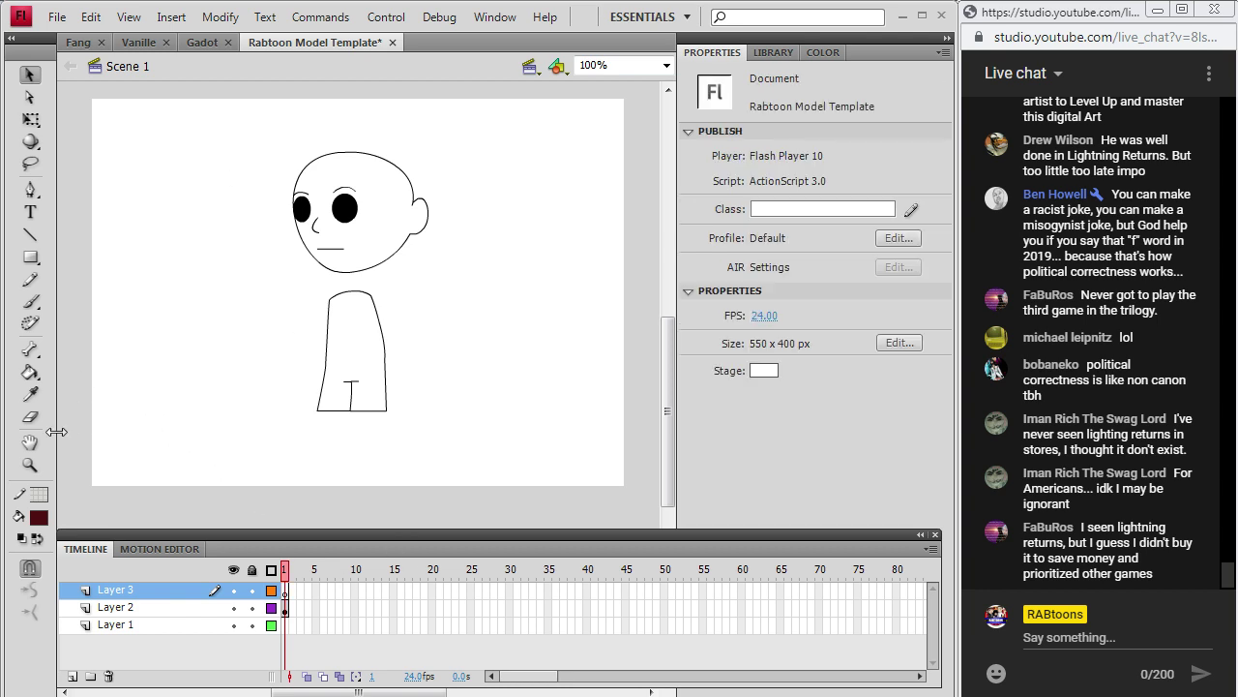
Set the fill colour to black and activate the Zoom tool.
{"action": "left_click", "coordinate": [39, 518]}
{"action": "left_click", "coordinate": [42, 316]}
{"action": "left_click", "coordinate": [30, 466]}
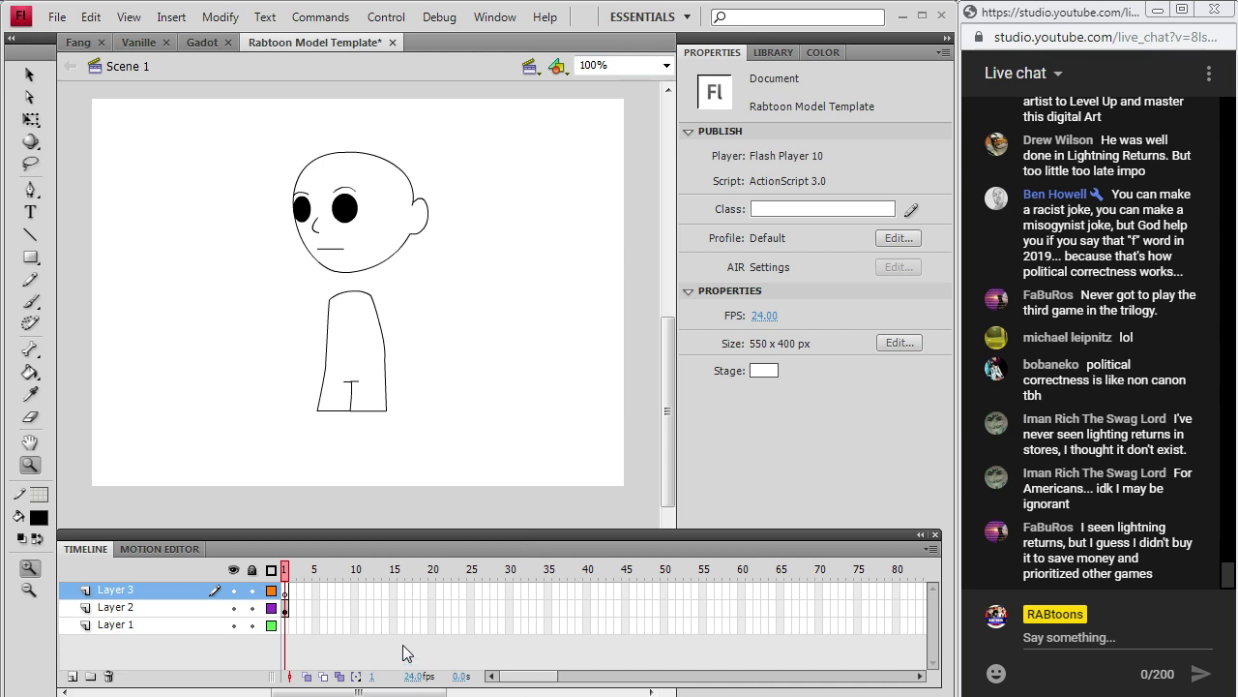
Switch to the browser and close the Gadot close-up picture and the Google Images page.
{"action": "key", "text": "alt+Tab"}
{"action": "left_click", "coordinate": [700, 32]}
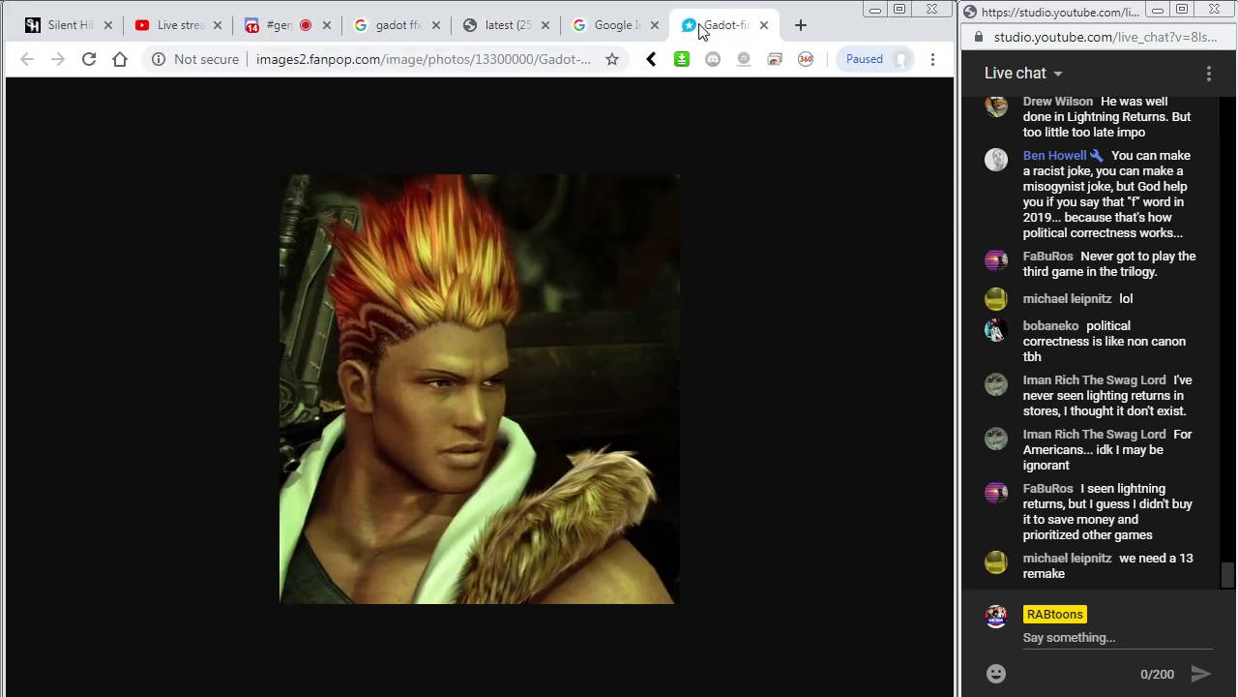
{"action": "key", "text": "ctrl+w"}
{"action": "key", "text": "ctrl+w"}
Search Google for "noel kreiss pictologica" in place of the full-body Gadot picture.
{"action": "left_click", "coordinate": [531, 64]}
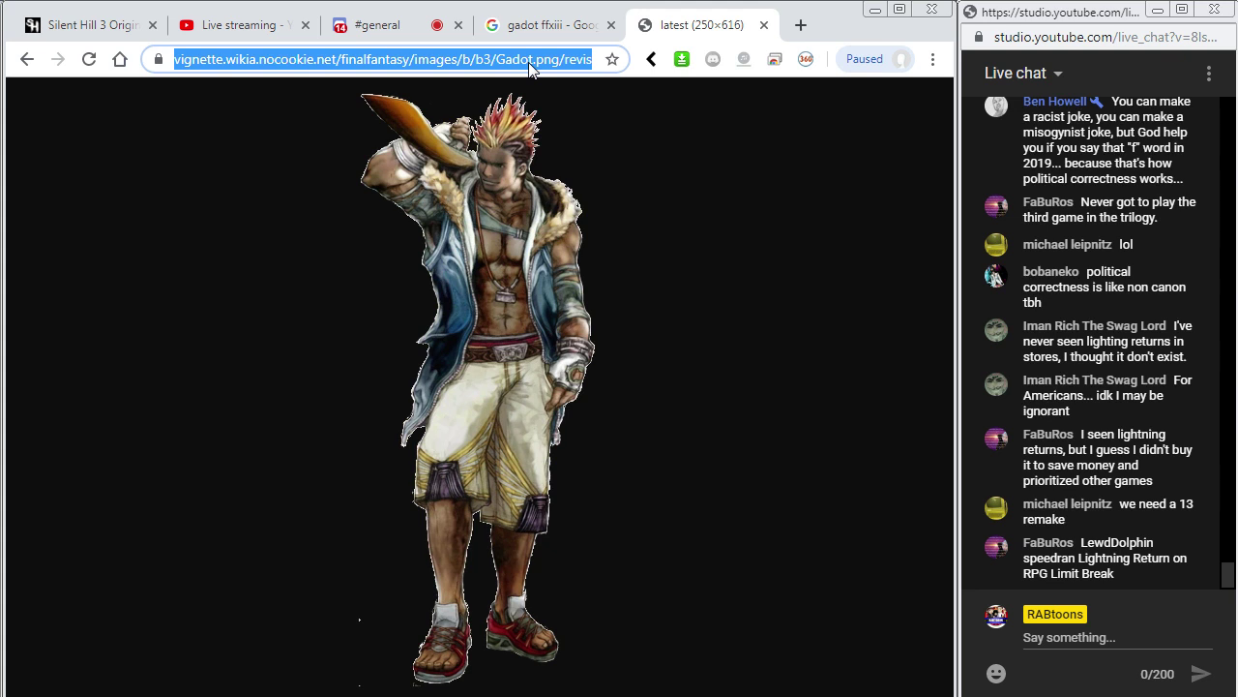
{"action": "key", "text": "BackSpace"}
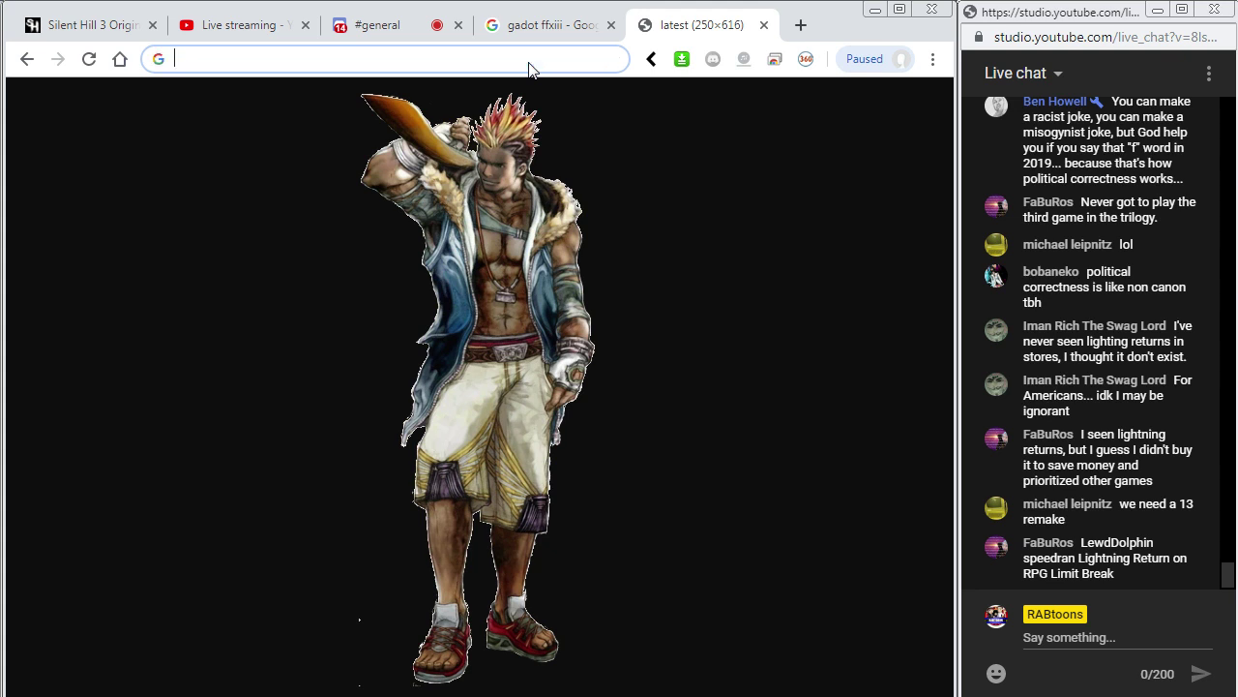
{"action": "type", "text": "noel kreiss"}
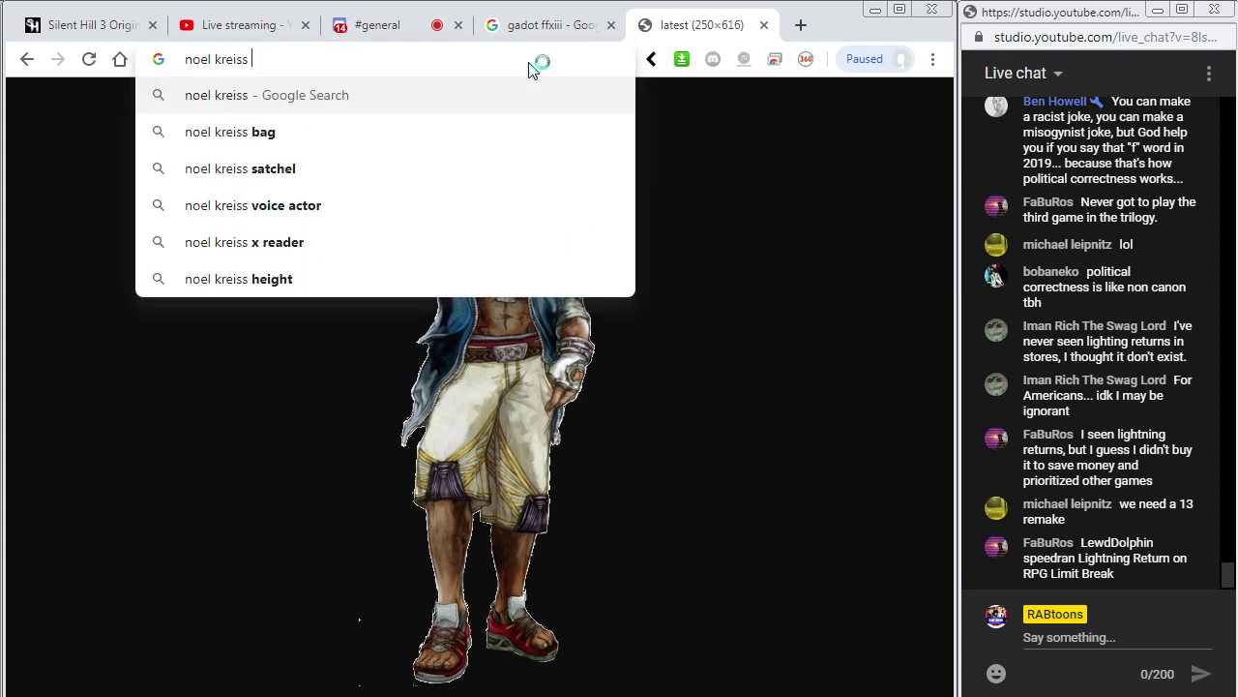
{"action": "type", "text": " pictologica"}
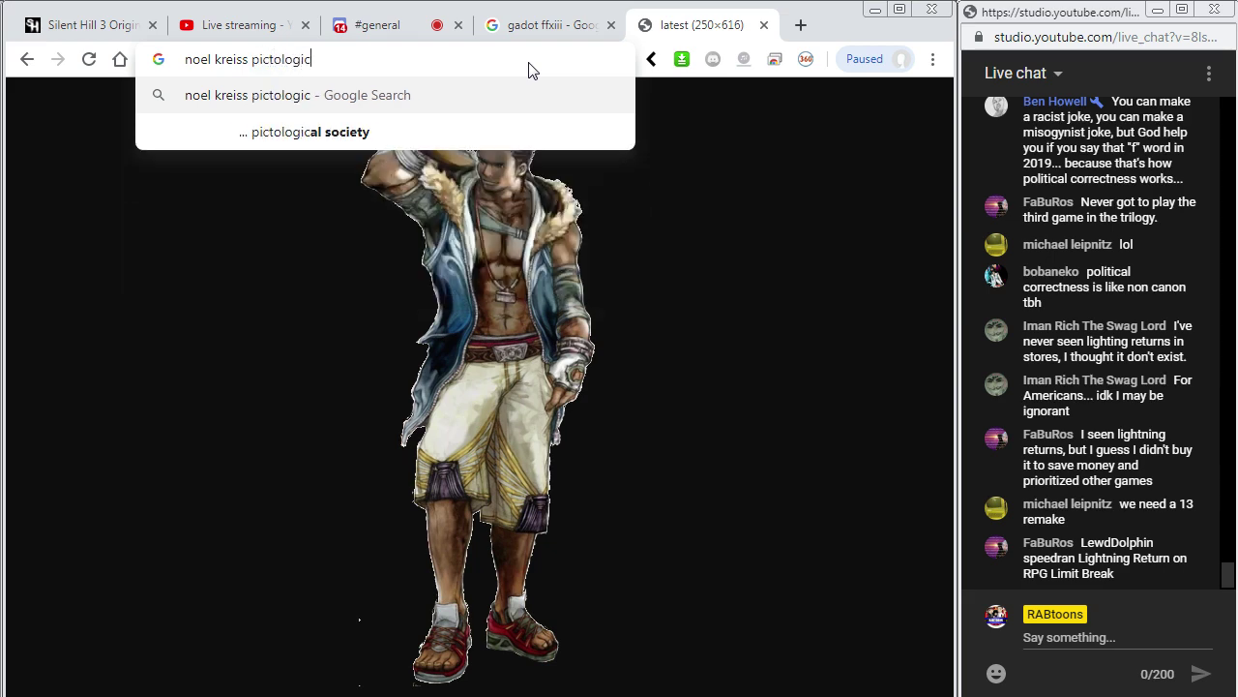
{"action": "key", "text": "Return"}
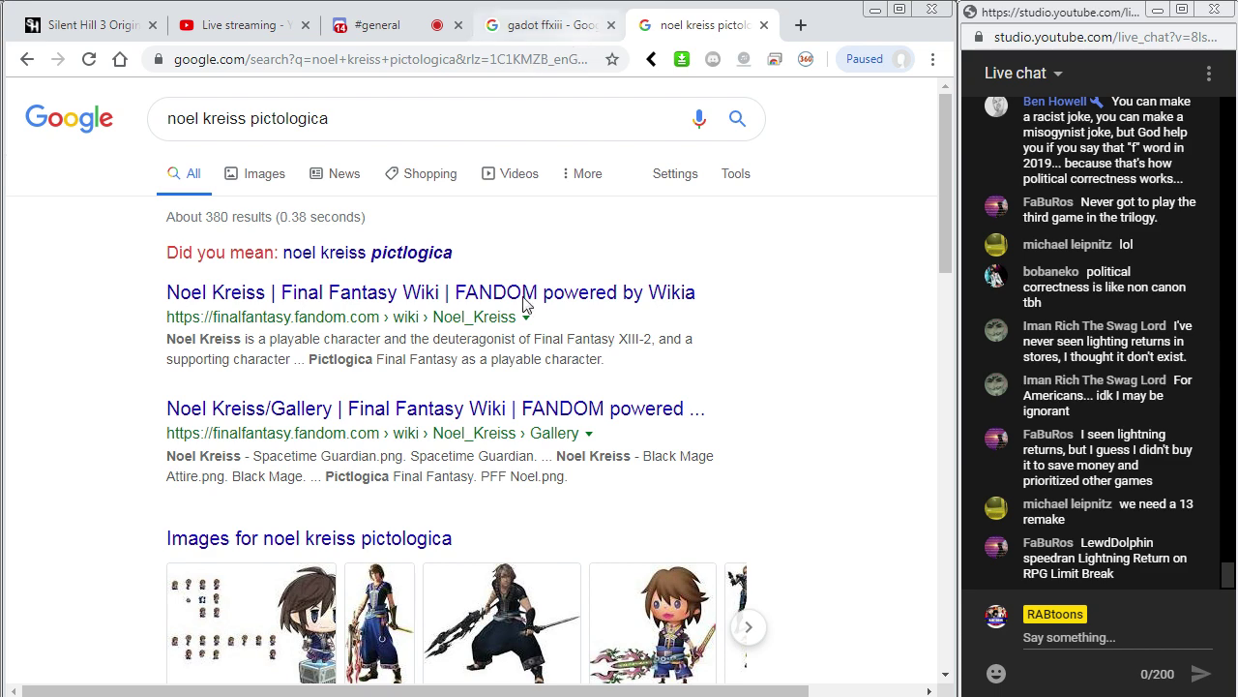
Open the Pictlogica Noel Kreiss sprite sheet on The Spriters Resource and copy its image.
{"action": "left_click", "coordinate": [327, 606]}
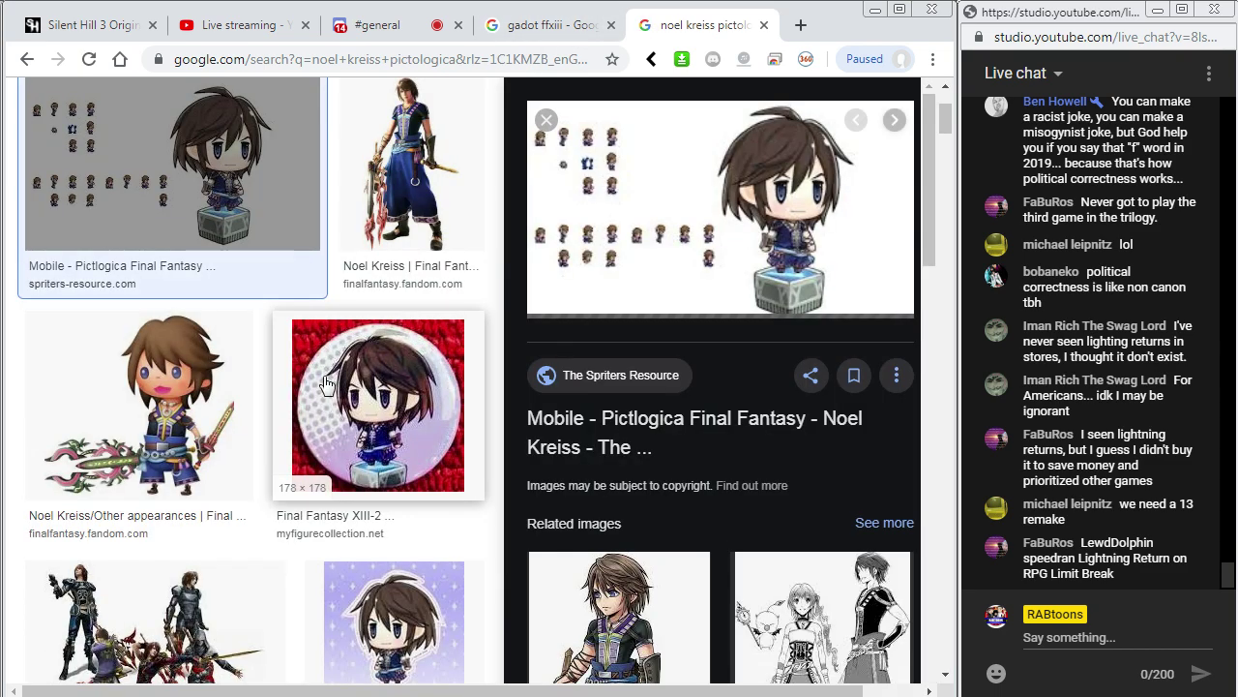
{"action": "left_click", "coordinate": [801, 212]}
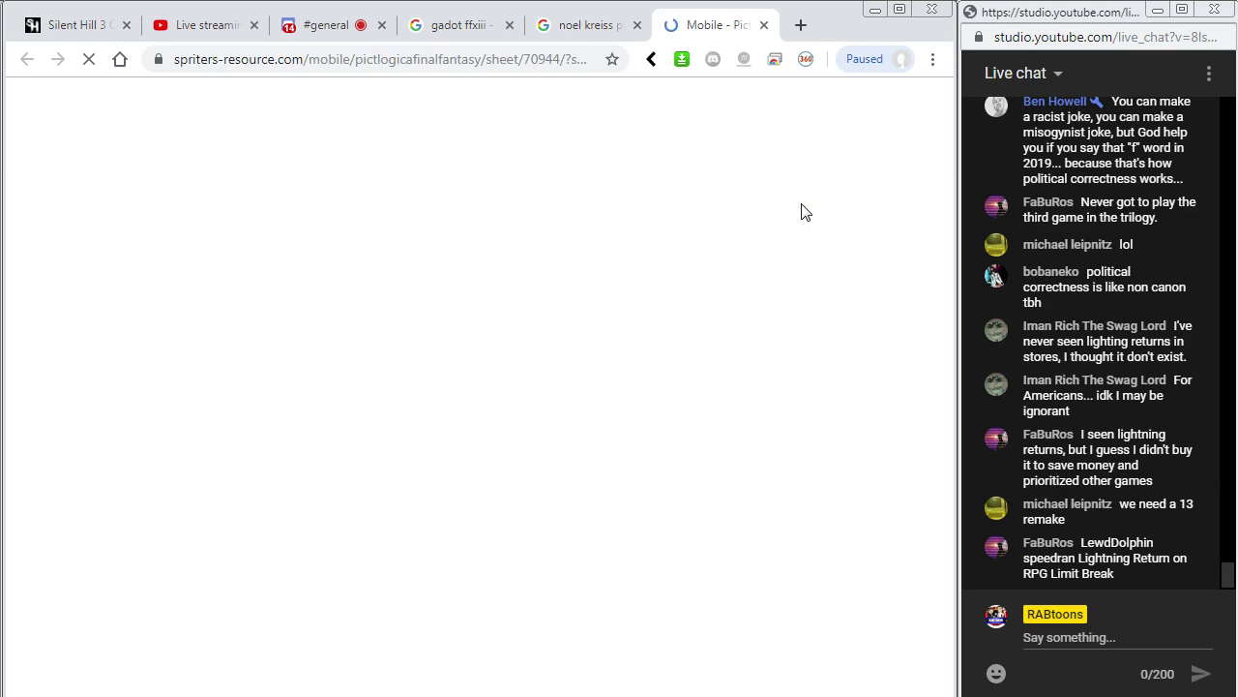
{"action": "scroll", "coordinate": [780, 392], "scroll_direction": "down", "scroll_amount": 3}
{"action": "scroll", "coordinate": [736, 319], "scroll_direction": "down", "scroll_amount": 3}
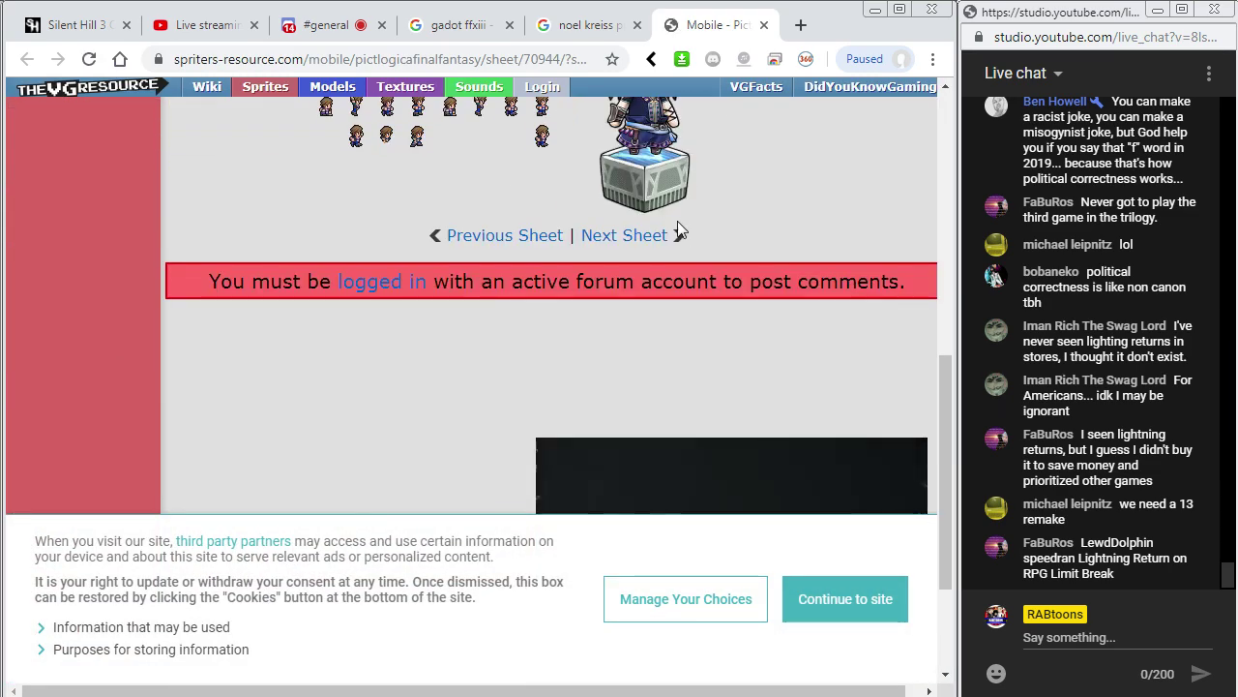
{"action": "scroll", "coordinate": [677, 252], "scroll_direction": "up", "scroll_amount": 2}
{"action": "right_click", "coordinate": [668, 253]}
{"action": "left_click", "coordinate": [704, 313]}
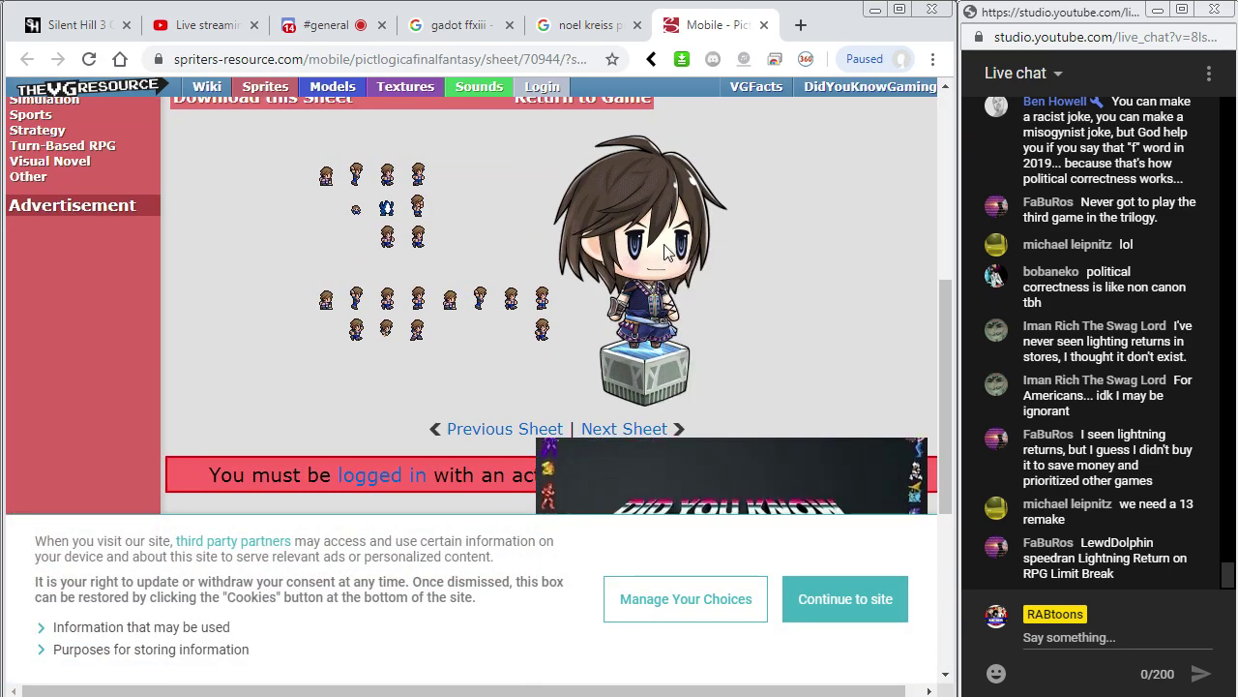
{"action": "right_click", "coordinate": [663, 242]}
{"action": "left_click", "coordinate": [712, 309]}
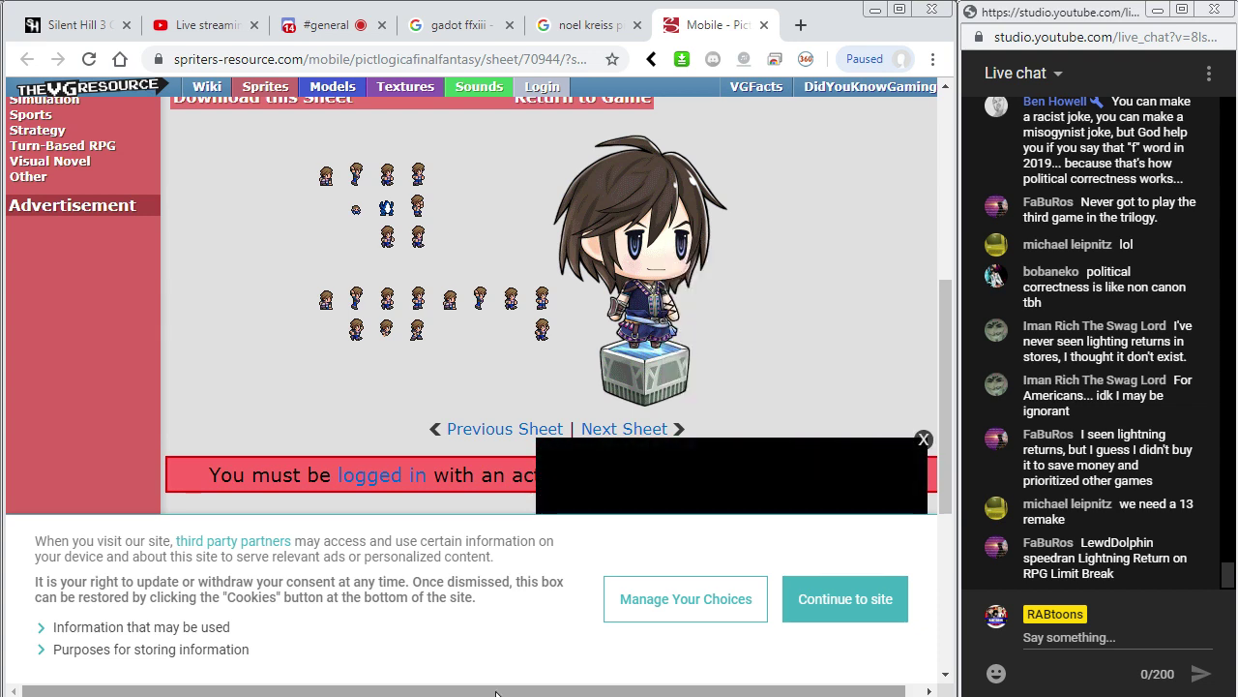
Switch to Flash and save the Rabtoon Model Template as Noel in the FFXIII folder under Final Fantasy.
{"action": "key", "text": "alt+Tab"}
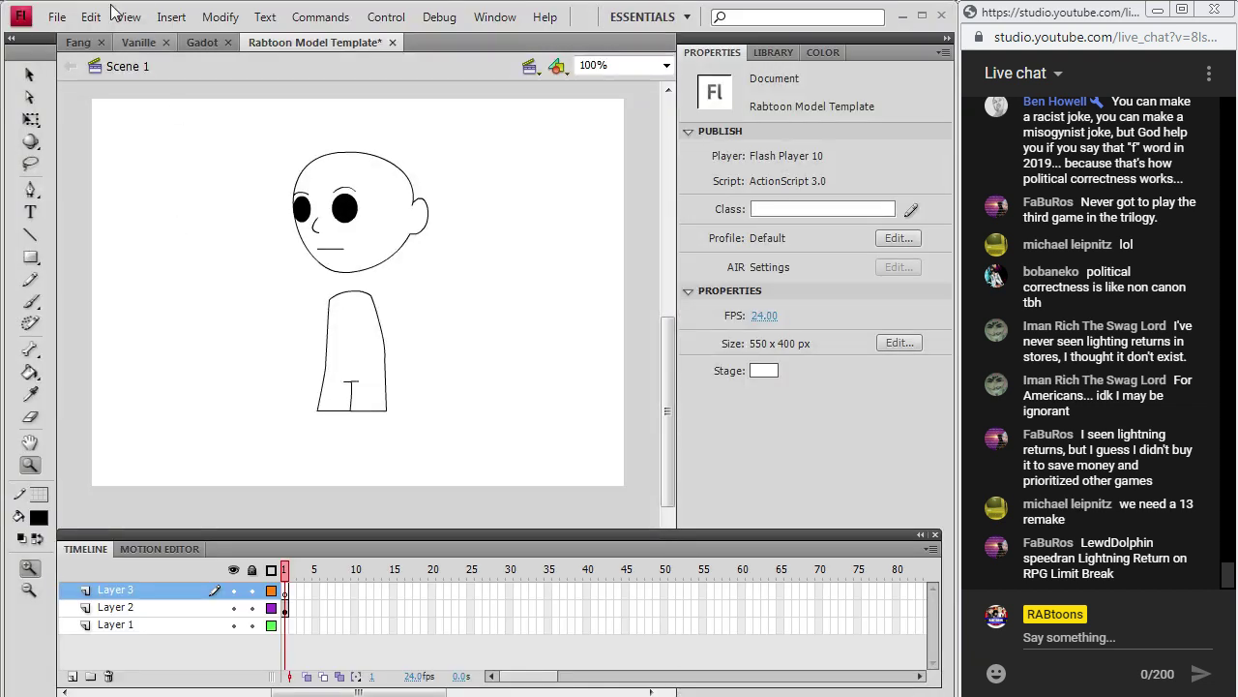
{"action": "left_click", "coordinate": [57, 16]}
{"action": "left_click", "coordinate": [70, 220]}
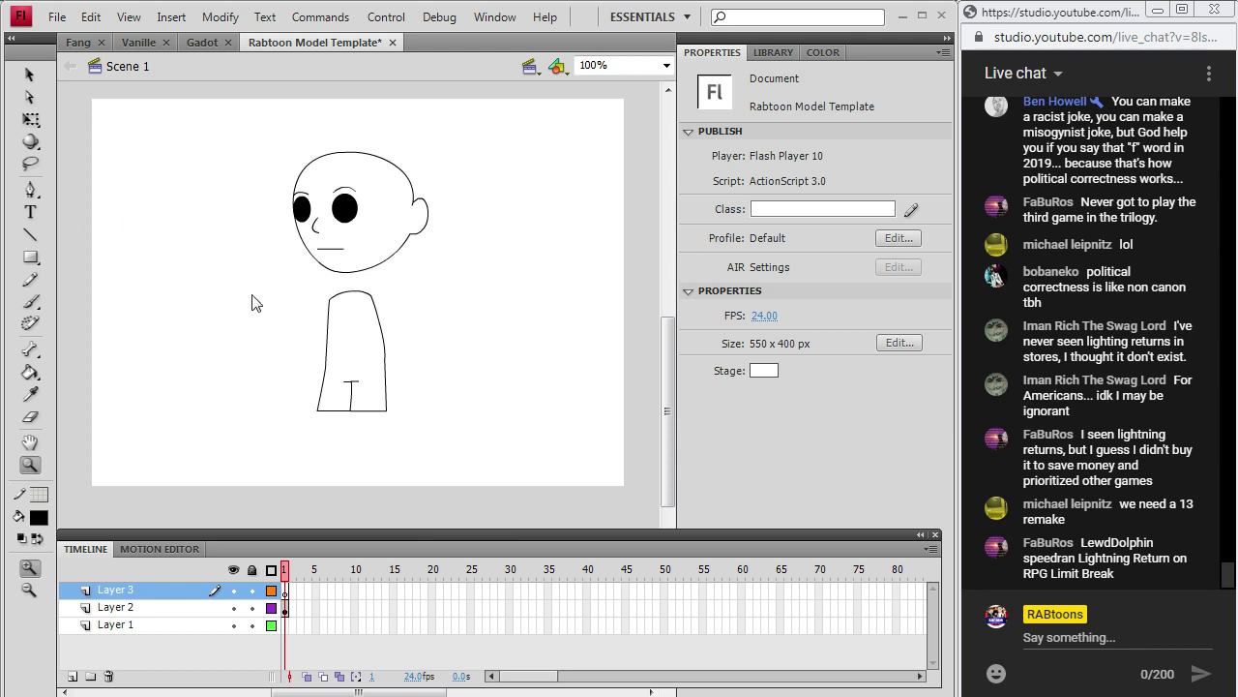
{"action": "type", "text": "Noel"}
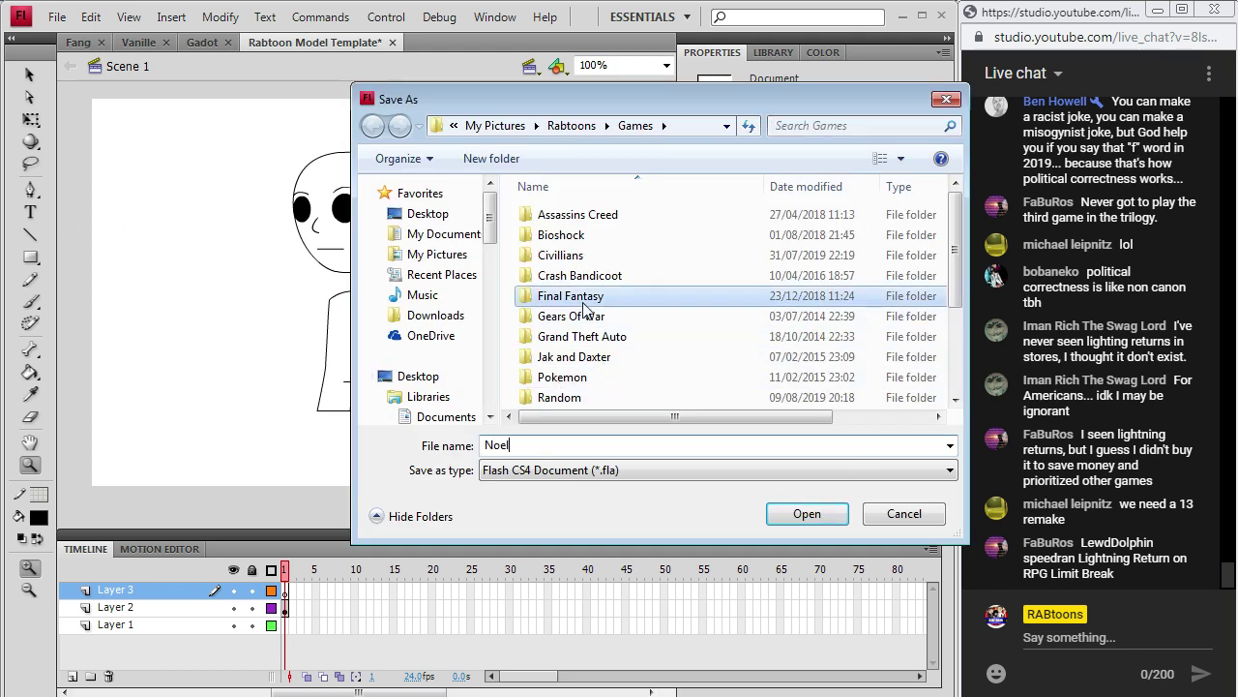
{"action": "double_click", "coordinate": [570, 295]}
{"action": "left_click", "coordinate": [602, 324]}
{"action": "scroll", "coordinate": [604, 324], "scroll_direction": "down", "scroll_amount": 1}
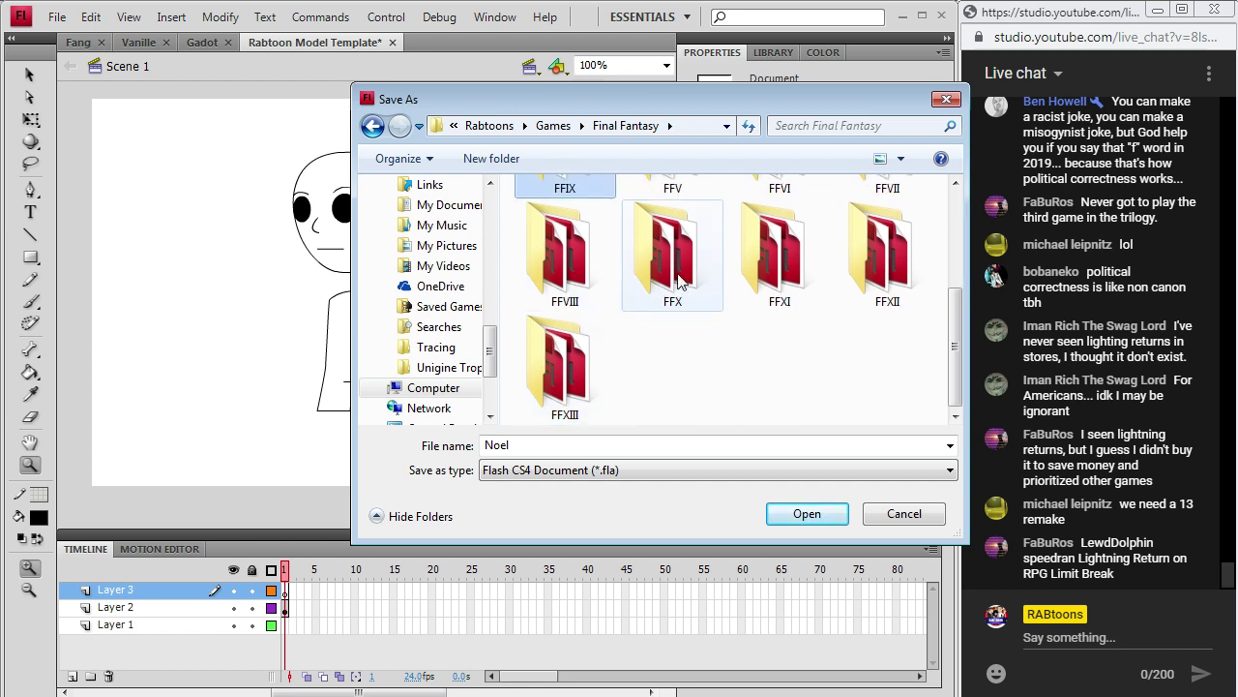
{"action": "left_click", "coordinate": [579, 360]}
{"action": "double_click", "coordinate": [577, 362]}
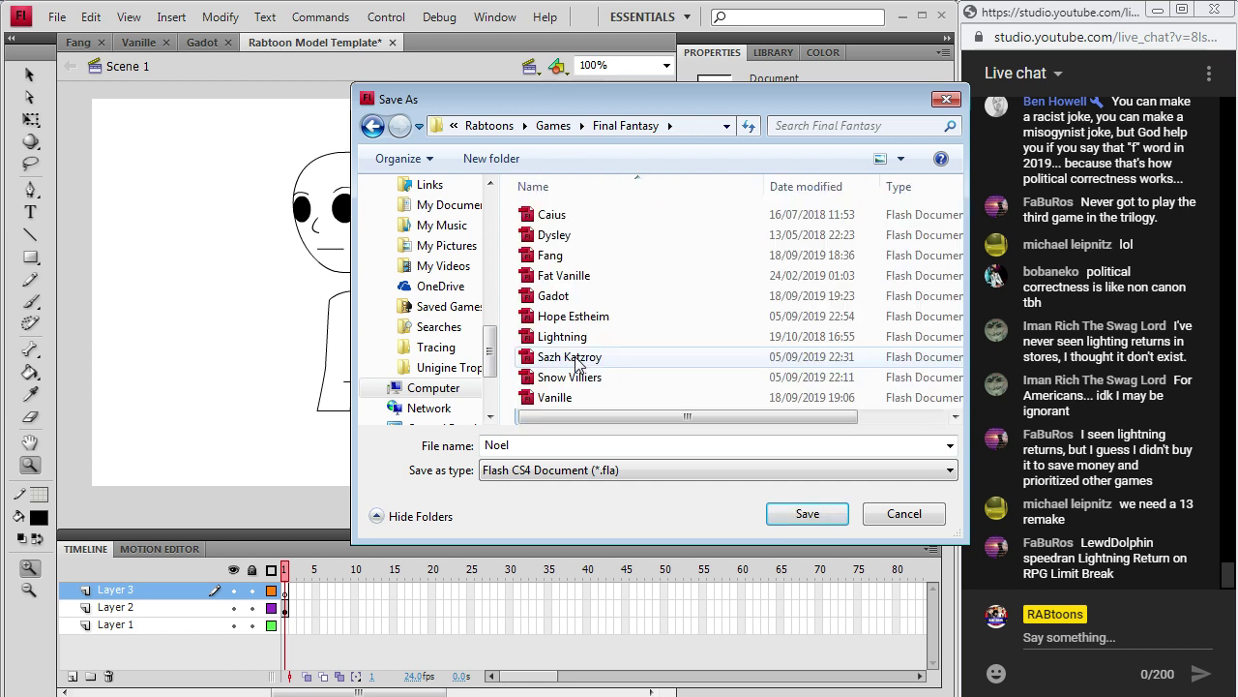
{"action": "left_click", "coordinate": [808, 515]}
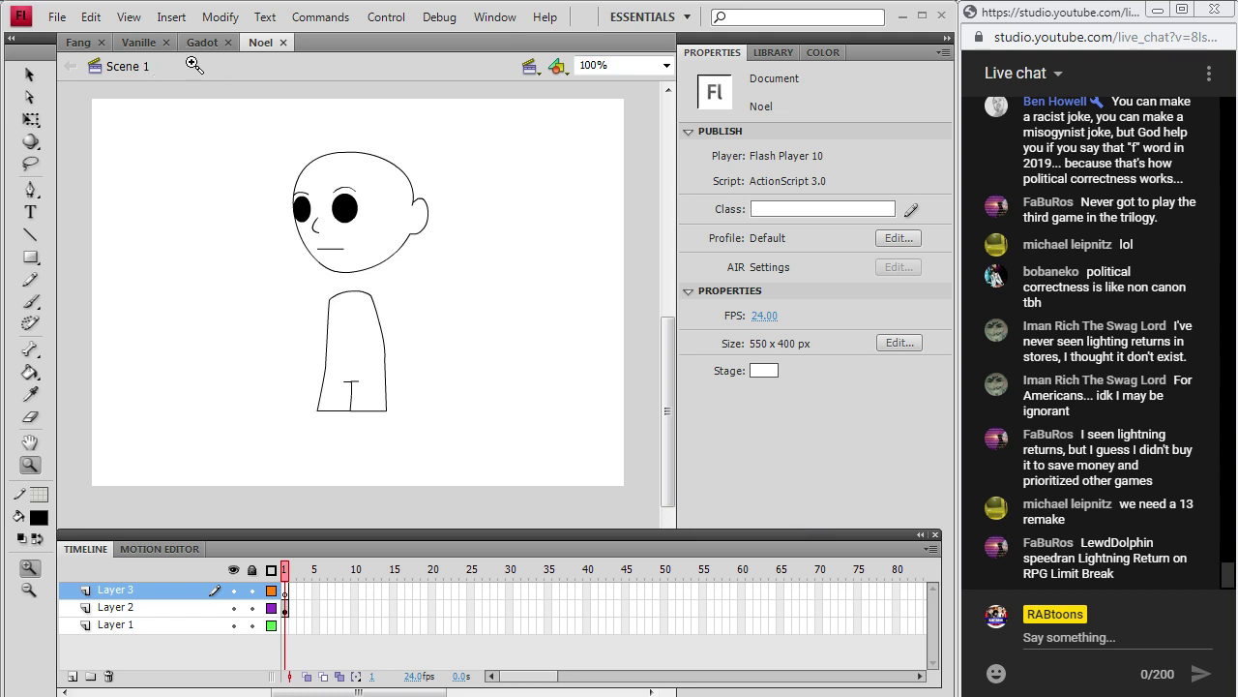
Paste the copied Noel sprite sheet into the centre of the document and flip it horizontally.
{"action": "left_click", "coordinate": [90, 16]}
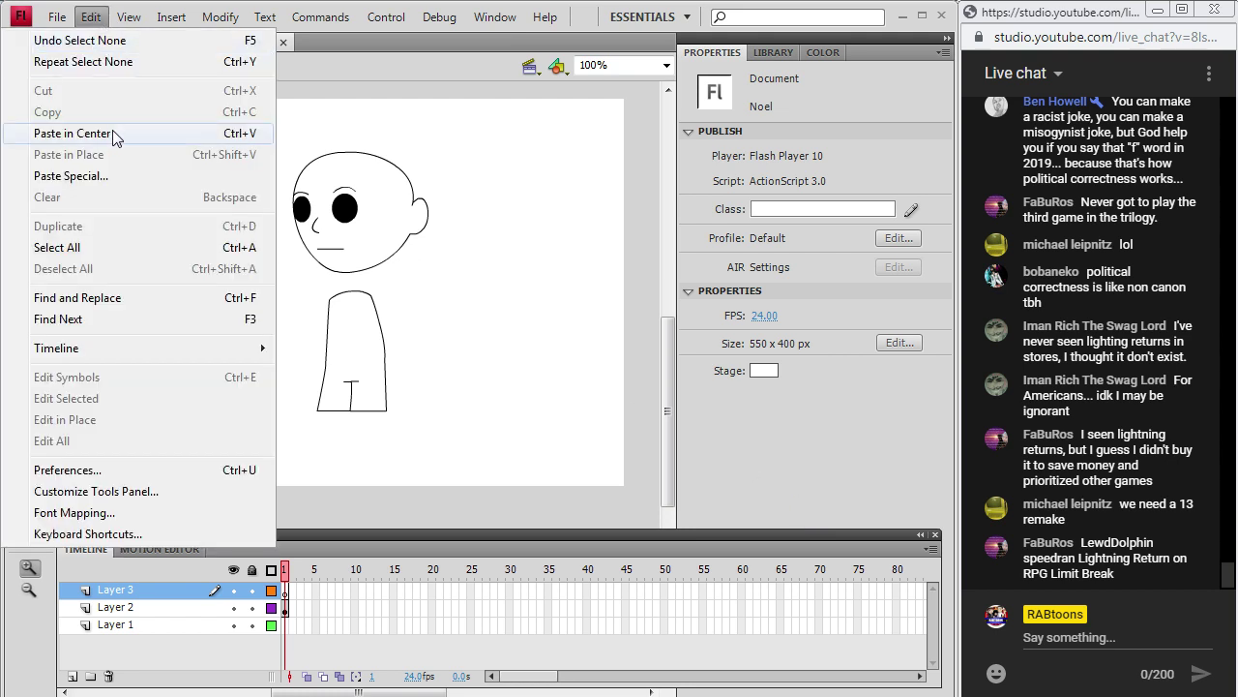
{"action": "left_click", "coordinate": [112, 133]}
{"action": "left_click", "coordinate": [220, 17]}
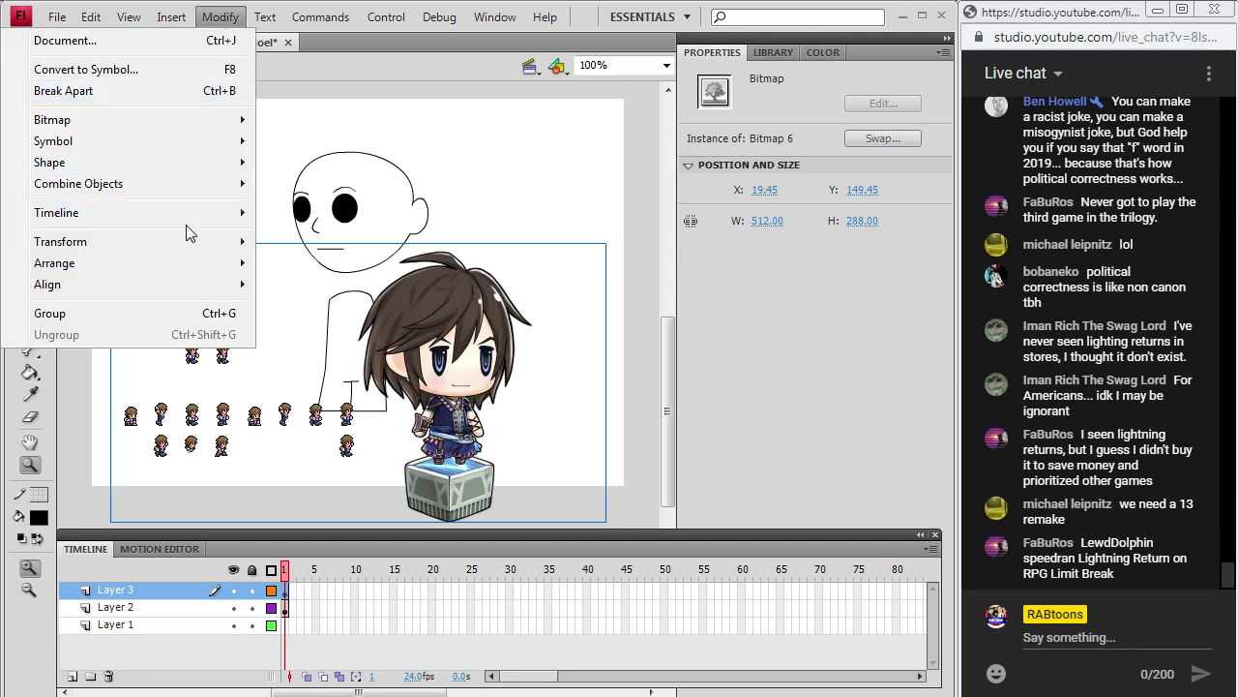
{"action": "mouse_move", "coordinate": [194, 241]}
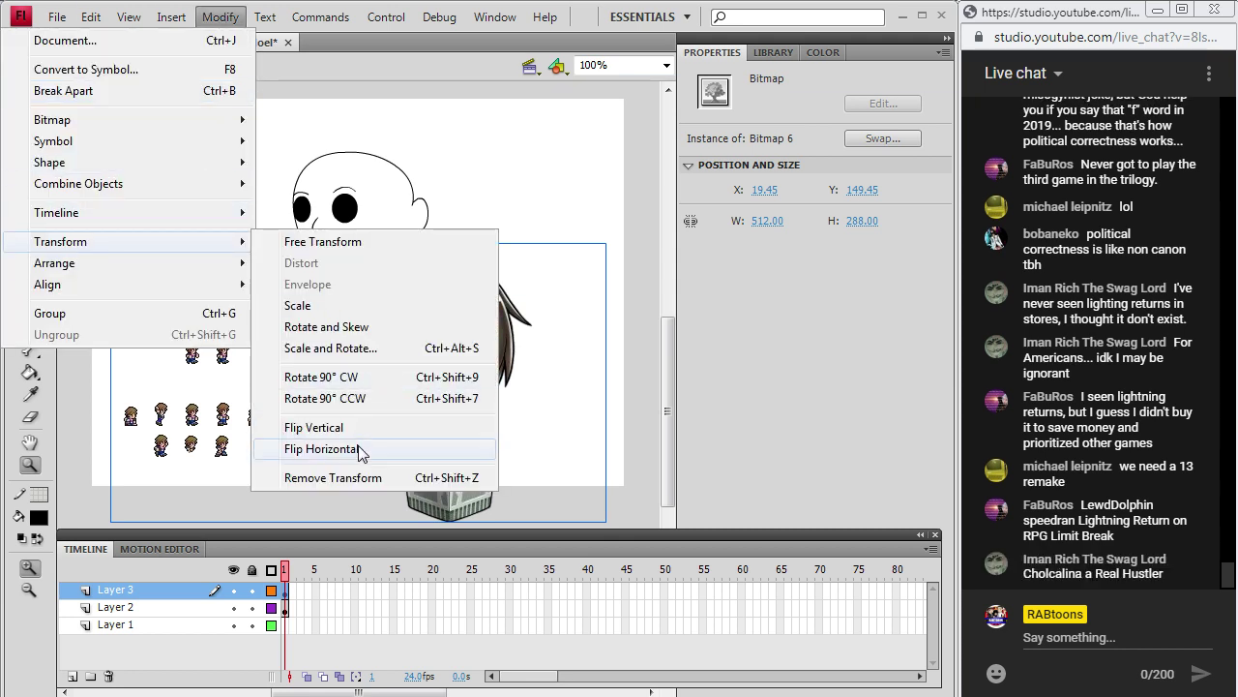
{"action": "left_click", "coordinate": [321, 449]}
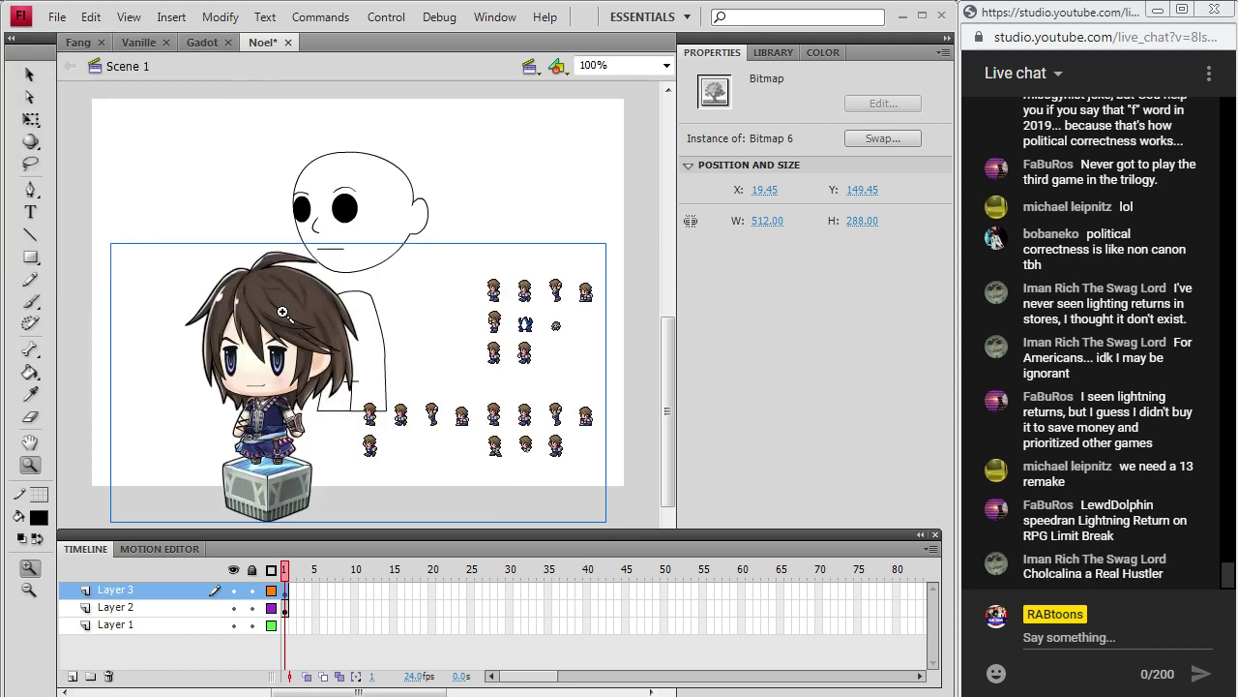
Position the sprite sheet over the template head and put it on Layer 3, arranged beneath Layer 2, keeping its position.
{"action": "left_click", "coordinate": [29, 75]}
{"action": "left_click_drag", "start_coordinate": [303, 355], "coordinate": [377, 221]}
{"action": "right_click", "coordinate": [366, 207]}
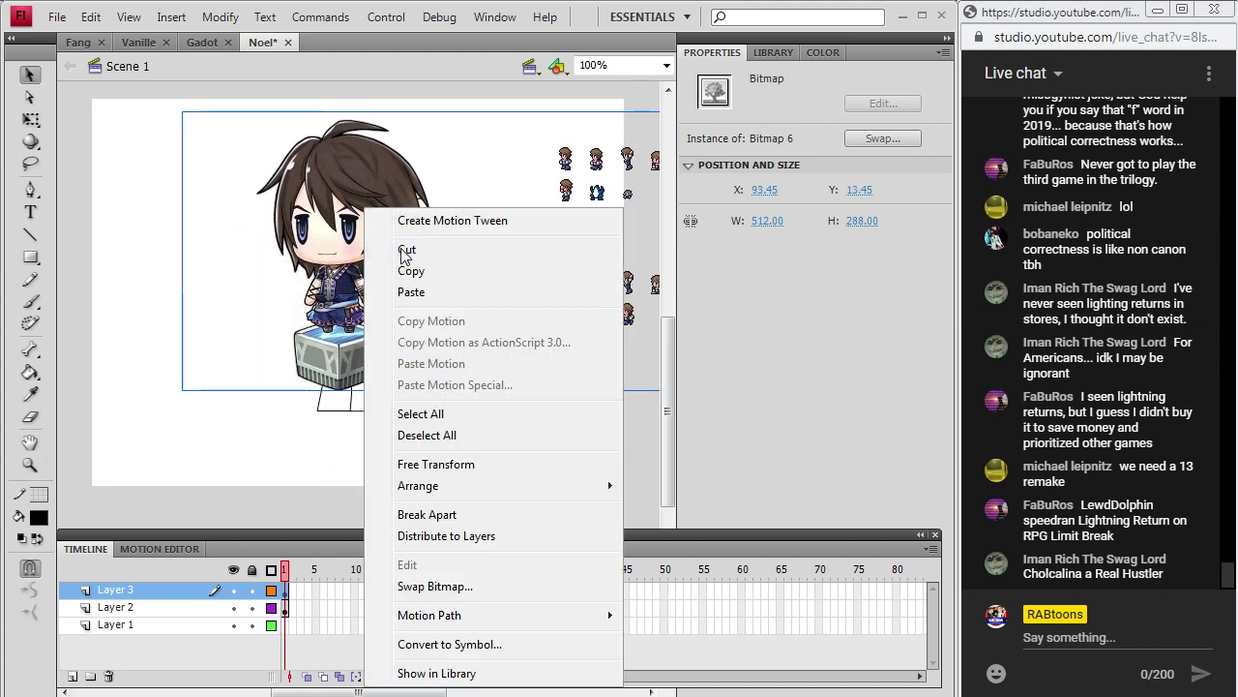
{"action": "left_click", "coordinate": [387, 243]}
{"action": "left_click_drag", "start_coordinate": [194, 591], "coordinate": [193, 618]}
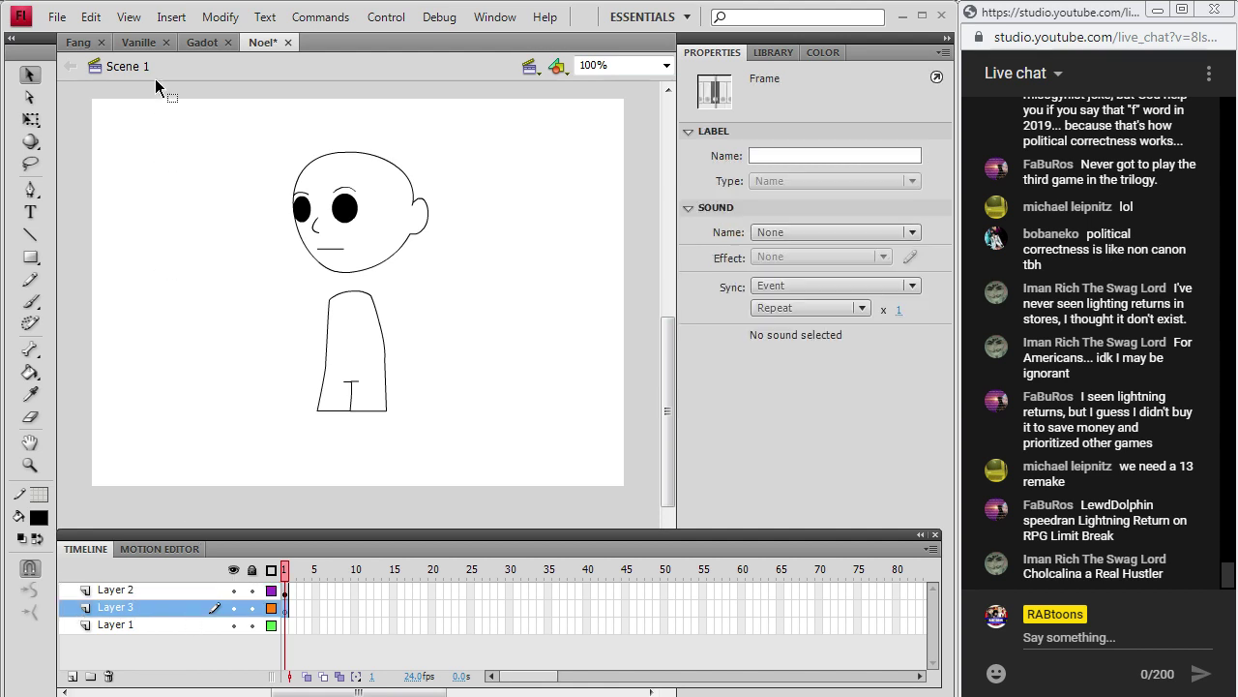
{"action": "left_click", "coordinate": [90, 16]}
{"action": "left_click", "coordinate": [97, 157]}
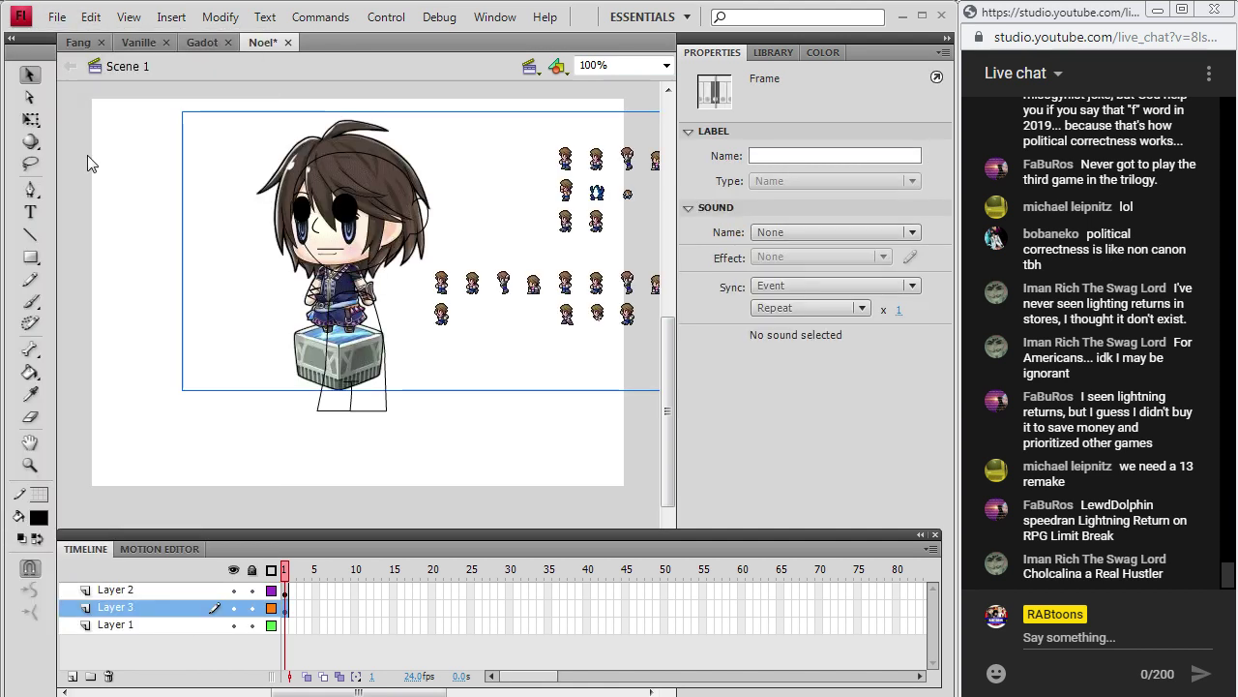
Add a new layer to the timeline and place it above Layer 2.
{"action": "left_click", "coordinate": [172, 17]}
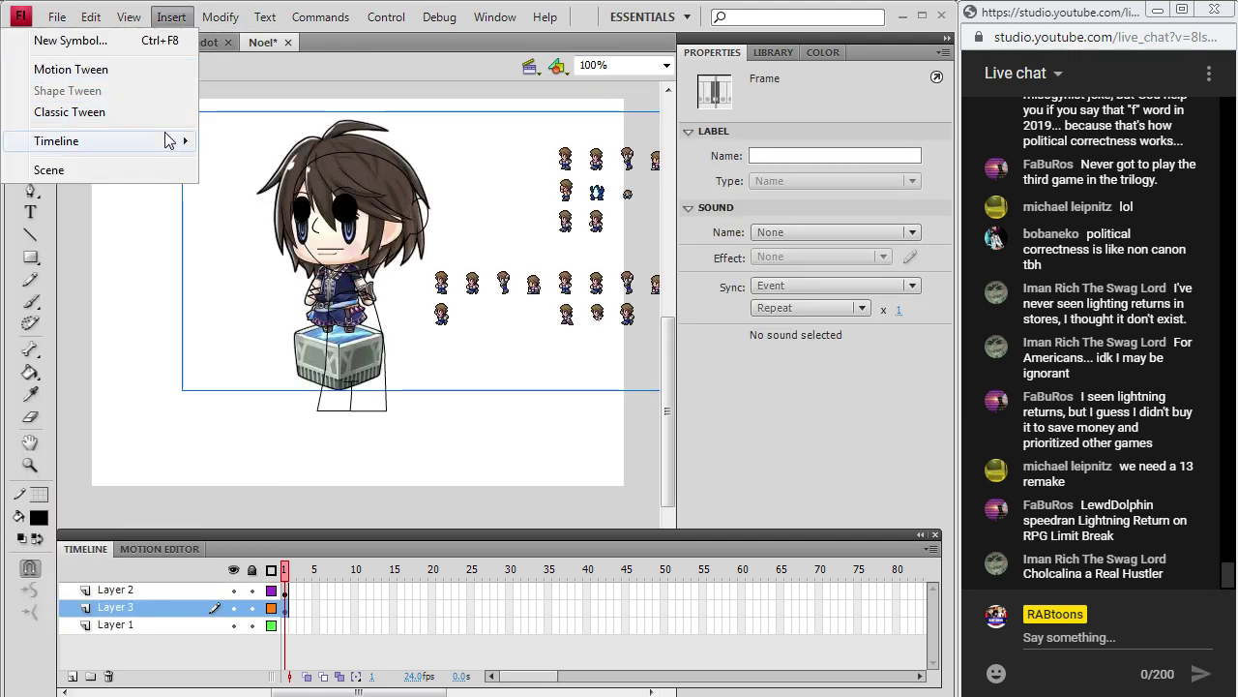
{"action": "left_click", "coordinate": [243, 140]}
{"action": "left_click_drag", "start_coordinate": [162, 613], "coordinate": [172, 586]}
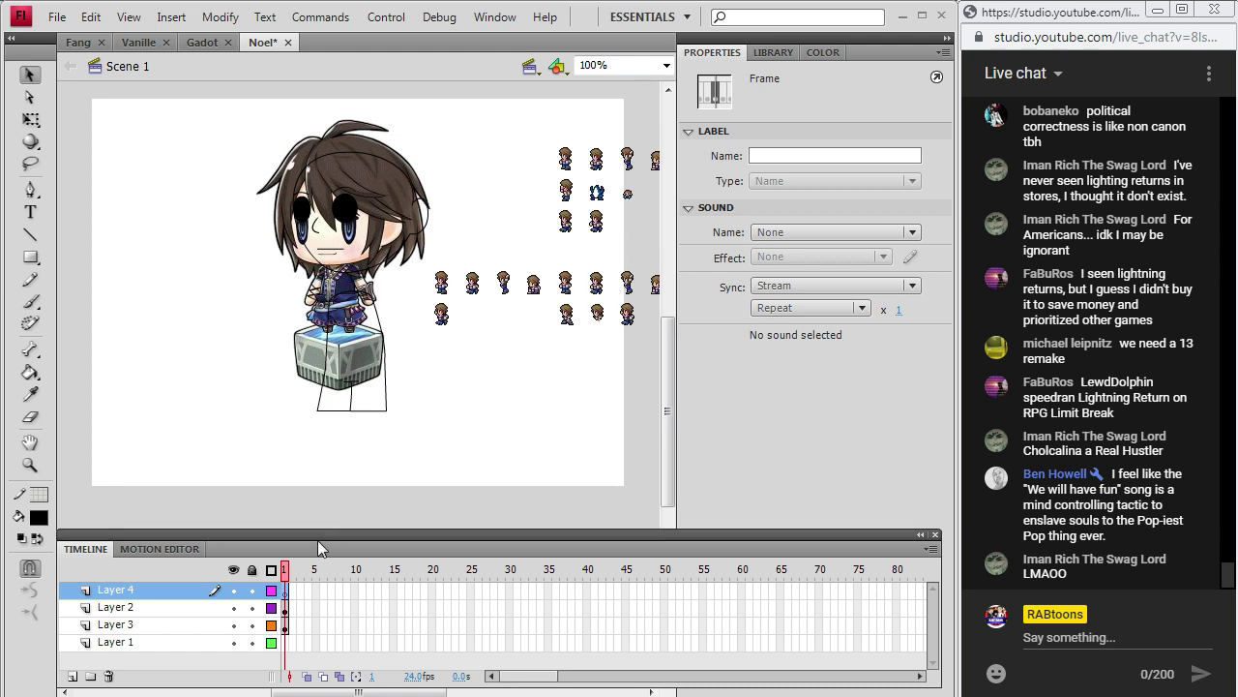
Extend Layer 4 to frame 2, turn on Onion Skin, and activate the Brush tool with the head magnified to 200%.
{"action": "right_click", "coordinate": [287, 593]}
{"action": "left_click", "coordinate": [384, 160]}
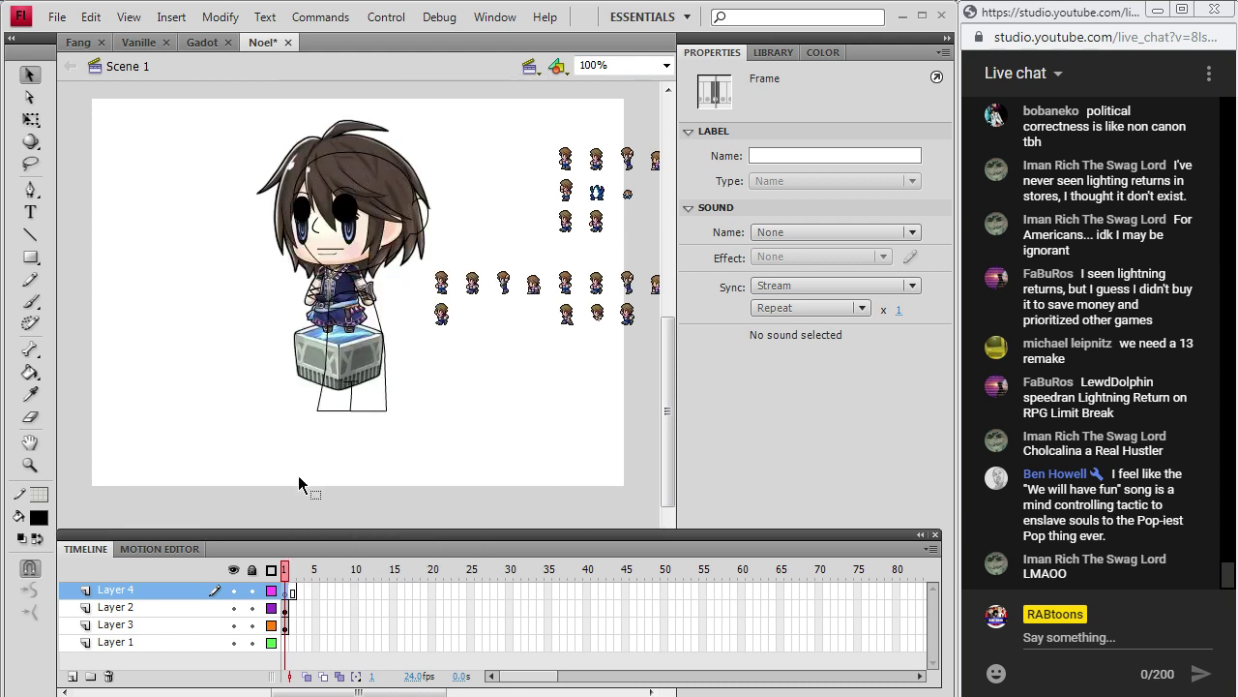
{"action": "left_click", "coordinate": [293, 592]}
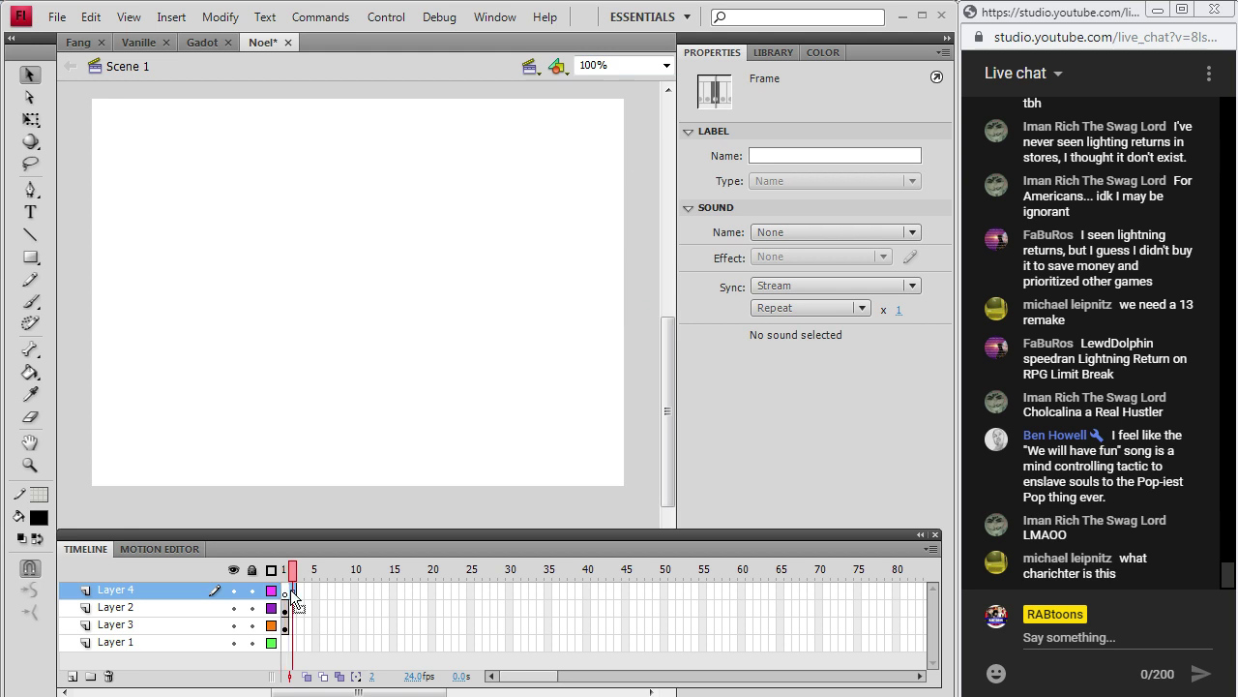
{"action": "left_click", "coordinate": [306, 676]}
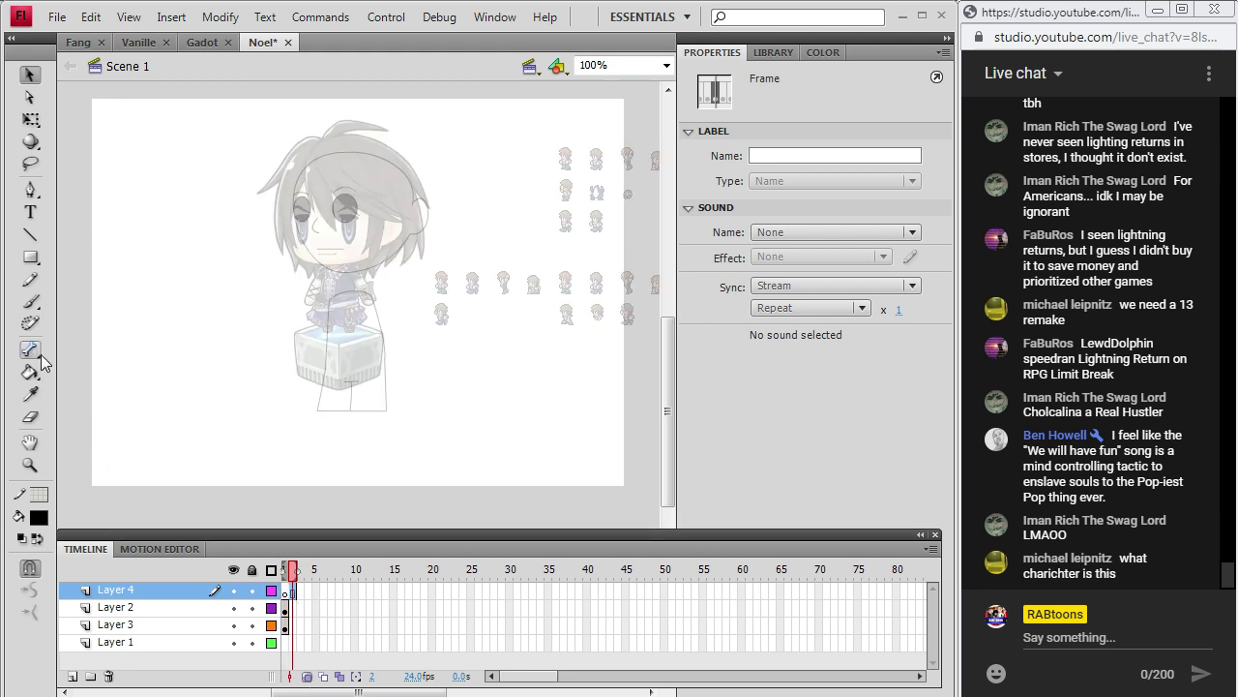
{"action": "left_click", "coordinate": [30, 465]}
{"action": "left_click", "coordinate": [335, 223]}
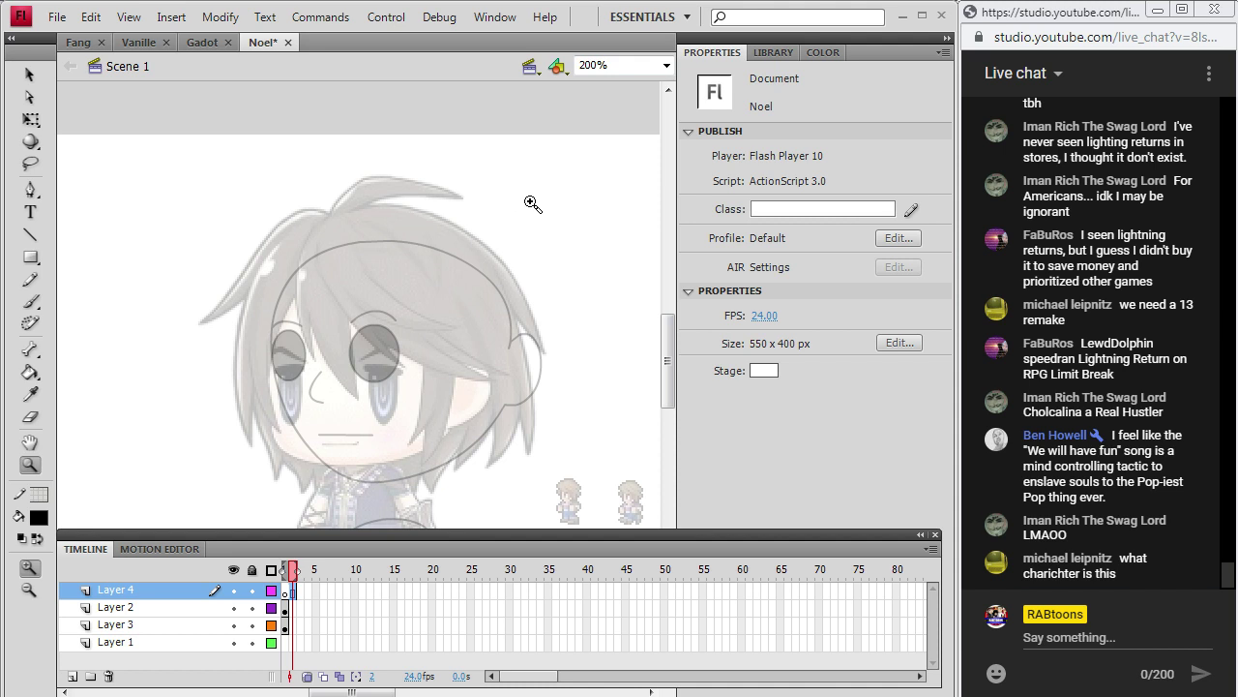
{"action": "left_click", "coordinate": [30, 301]}
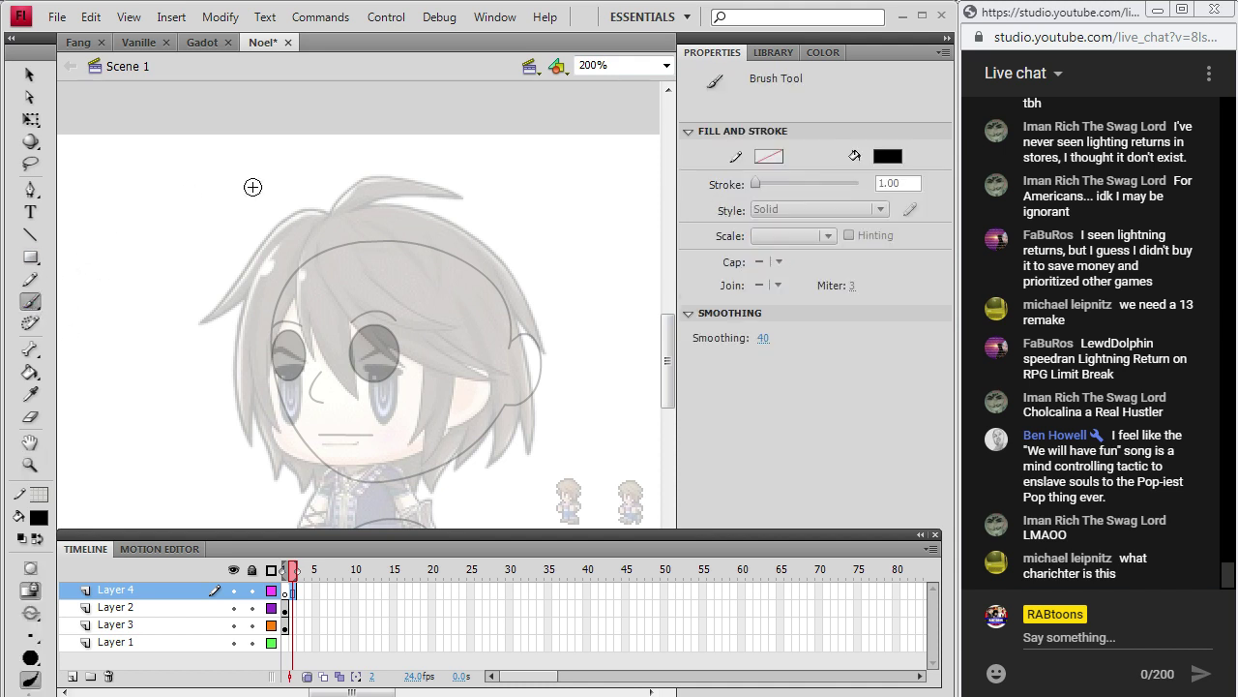
Move the reference bitmap on Layer 3 to about X 100.45, Y 9.95, and return to frame 2 of Layer 4.
{"action": "left_click", "coordinate": [287, 625]}
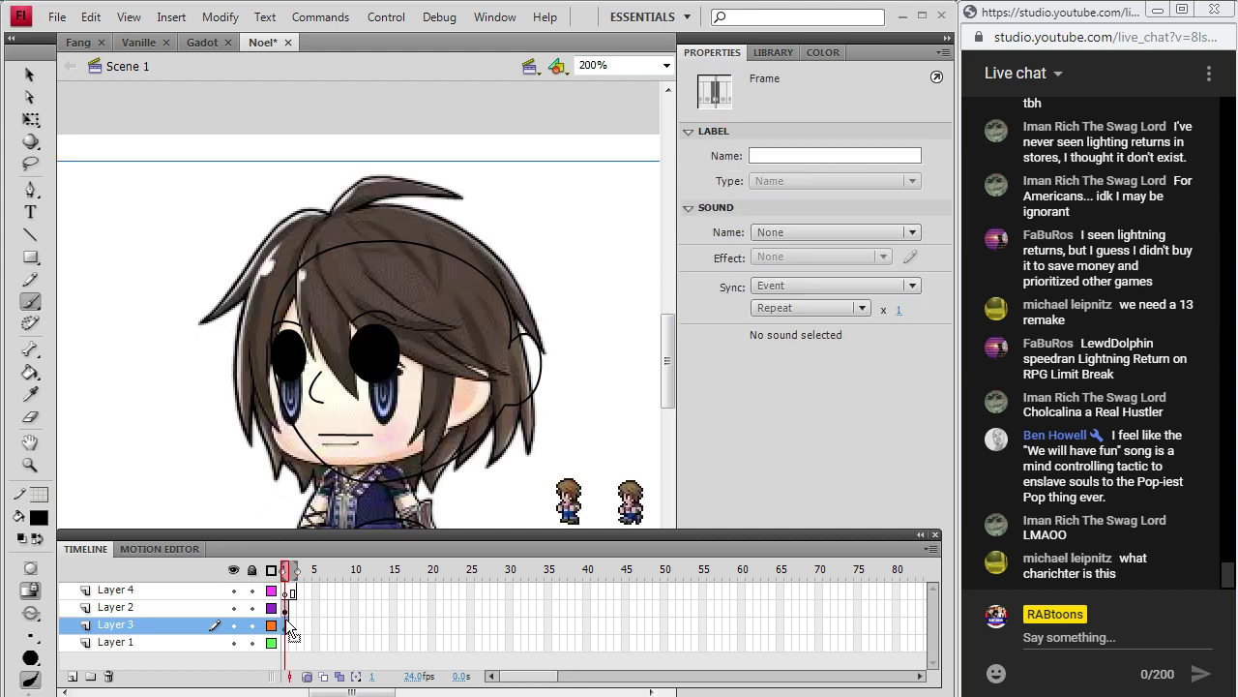
{"action": "left_click", "coordinate": [30, 75]}
{"action": "left_click_drag", "start_coordinate": [423, 285], "coordinate": [439, 278]}
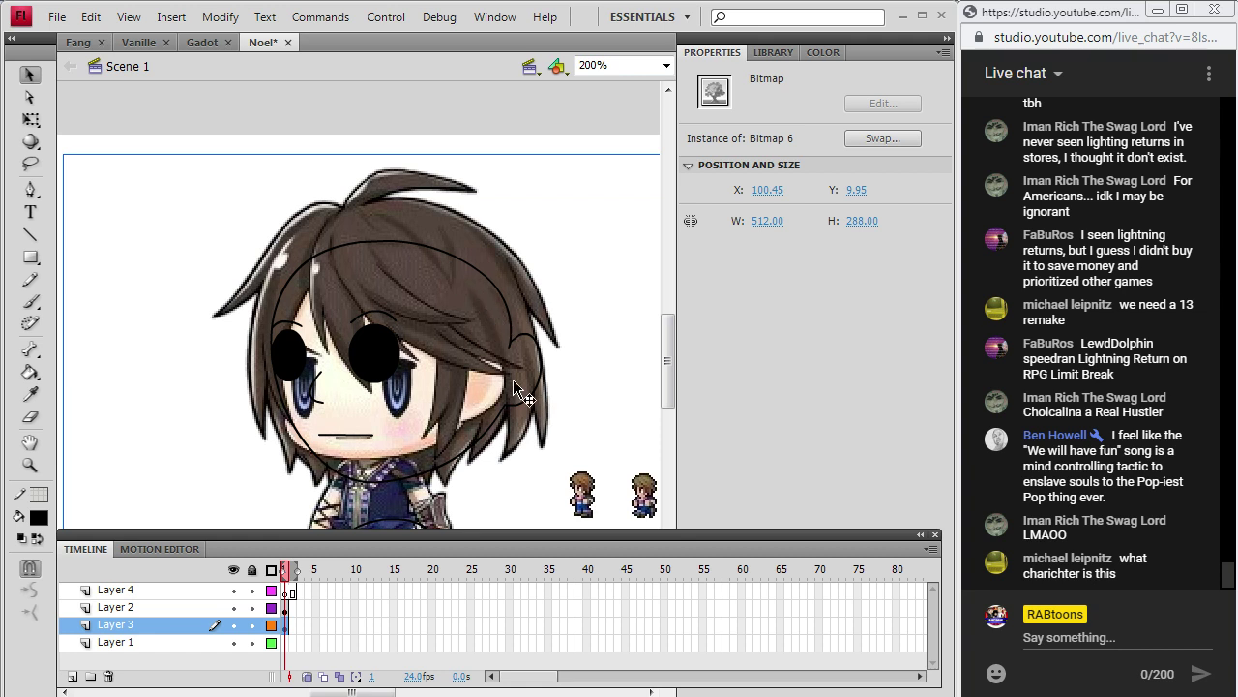
{"action": "left_click", "coordinate": [296, 586]}
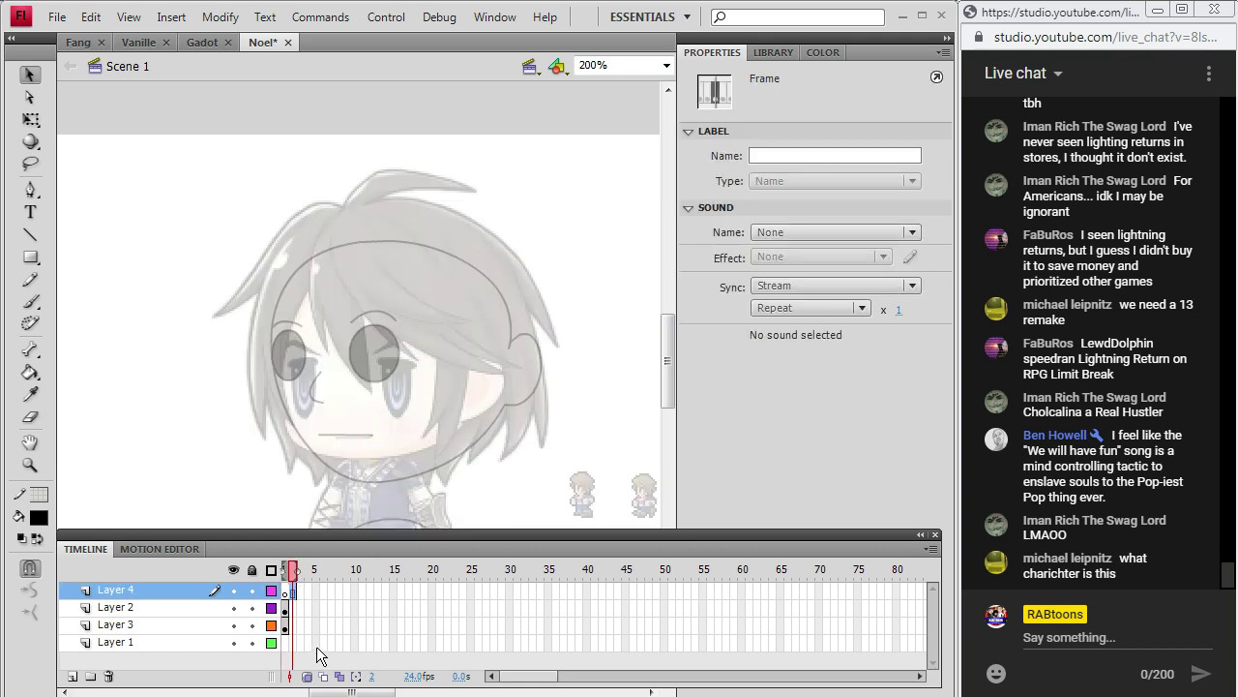
Extend Layer 2 to frame 2, then return to frame 2 of Layer 4 with the Brush tool active.
{"action": "left_click", "coordinate": [287, 608]}
{"action": "left_click", "coordinate": [171, 16]}
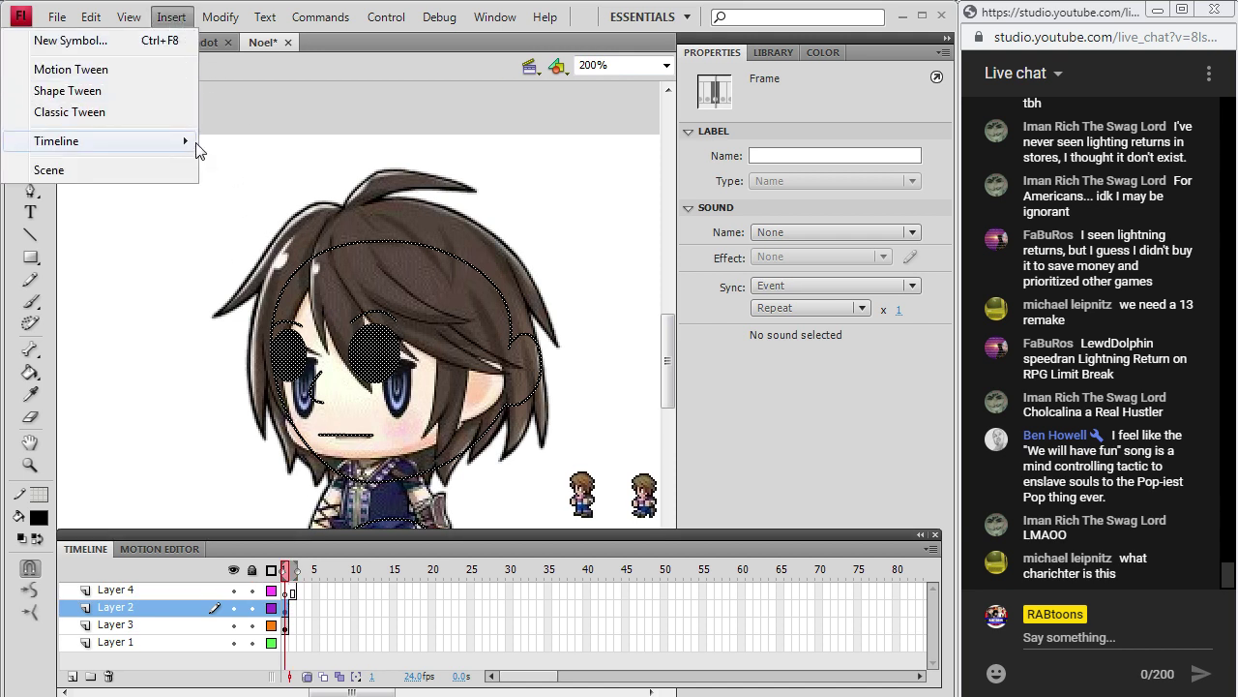
{"action": "mouse_move", "coordinate": [184, 141]}
{"action": "left_click", "coordinate": [243, 191]}
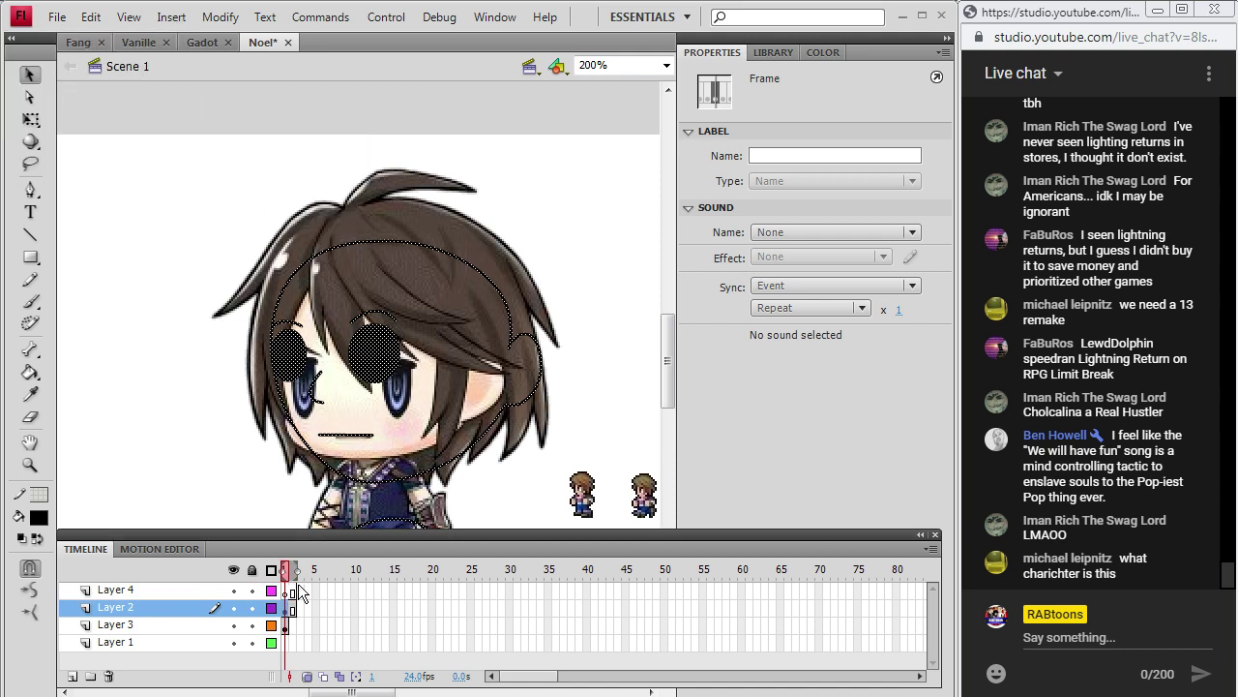
{"action": "left_click", "coordinate": [294, 590]}
{"action": "left_click", "coordinate": [30, 301]}
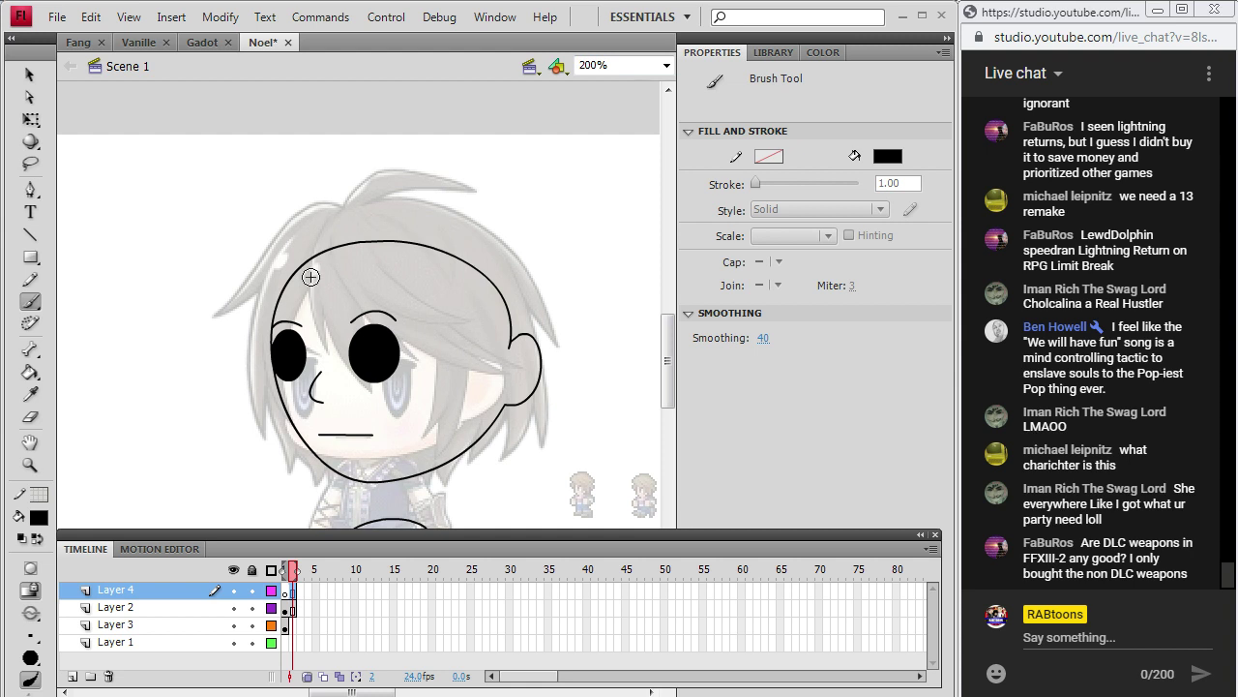
Brush the fringe strands over the forehead and the pointed side locks around the ear, tracing the reference in black.
{"action": "left_click_drag", "start_coordinate": [313, 280], "coordinate": [309, 261]}
{"action": "mouse_move", "coordinate": [310, 304]}
{"action": "left_mouse_down"}
{"action": "mouse_move", "coordinate": [323, 343]}
{"action": "mouse_move", "coordinate": [327, 329]}
{"action": "mouse_move", "coordinate": [370, 397]}
{"action": "left_mouse_up"}
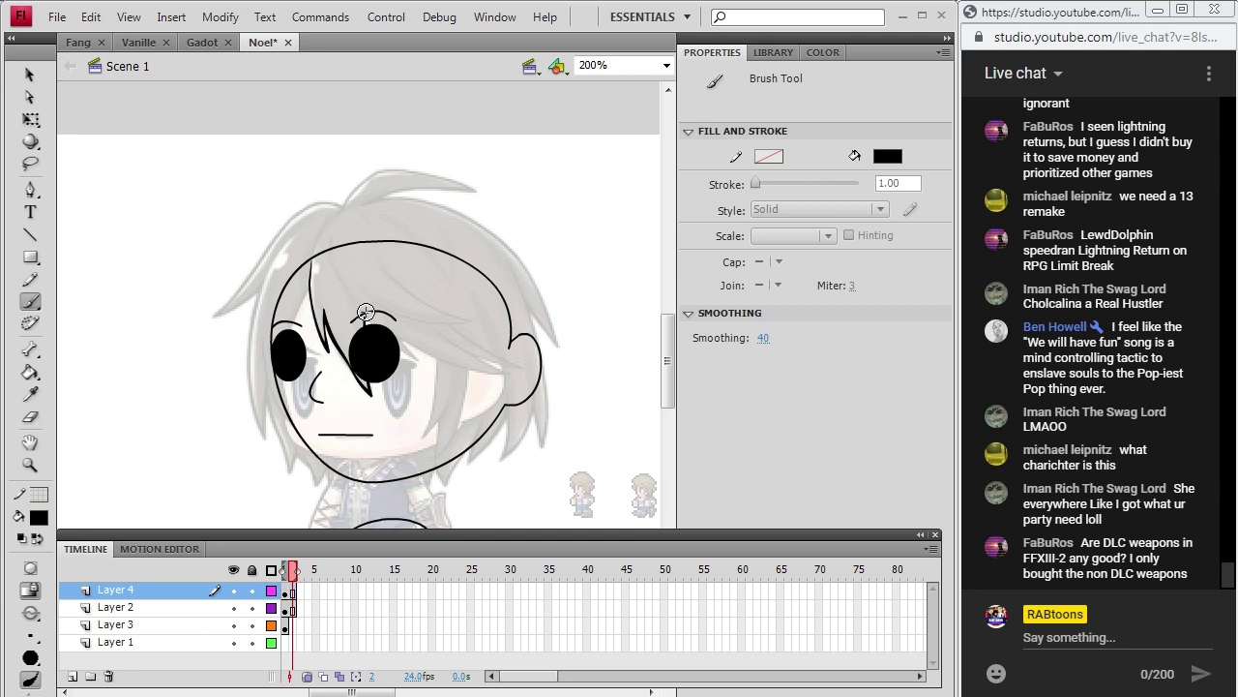
{"action": "left_click_drag", "start_coordinate": [364, 312], "coordinate": [364, 327]}
{"action": "left_click", "coordinate": [348, 290]}
{"action": "mouse_move", "coordinate": [410, 350]}
{"action": "left_mouse_down"}
{"action": "mouse_move", "coordinate": [412, 316]}
{"action": "mouse_move", "coordinate": [484, 319]}
{"action": "left_mouse_up"}
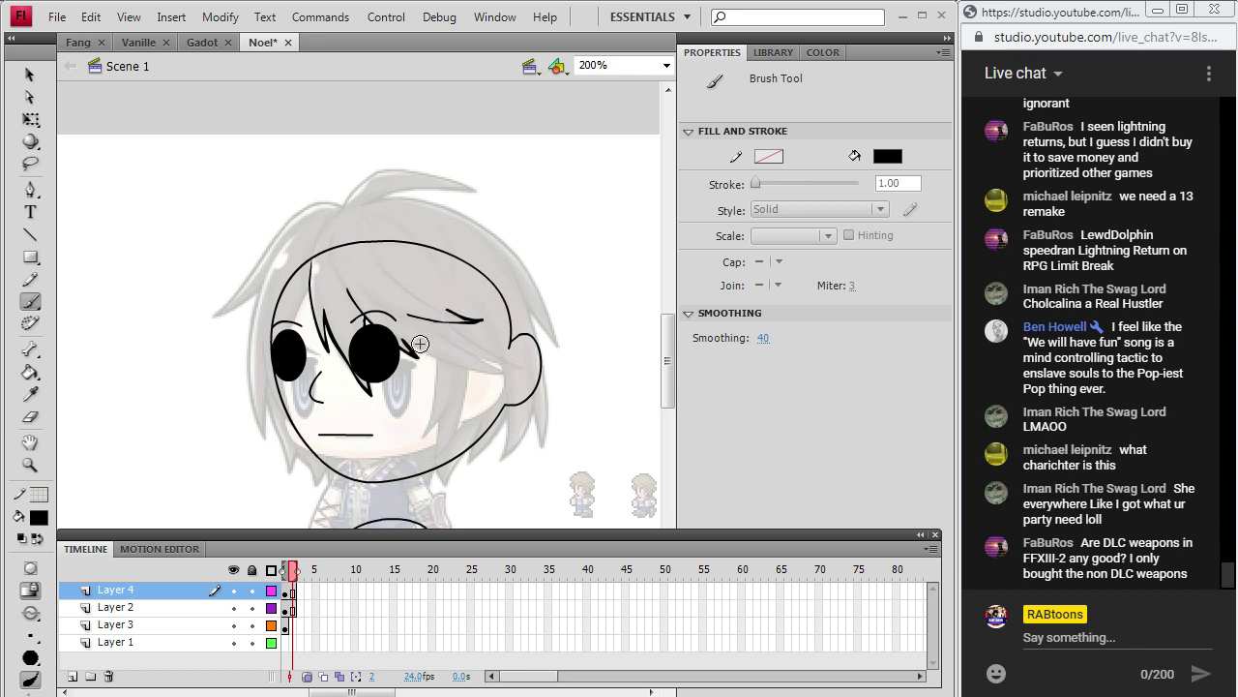
{"action": "mouse_move", "coordinate": [418, 347]}
{"action": "left_mouse_down"}
{"action": "mouse_move", "coordinate": [455, 365]}
{"action": "mouse_move", "coordinate": [517, 347]}
{"action": "mouse_move", "coordinate": [406, 344]}
{"action": "left_mouse_up"}
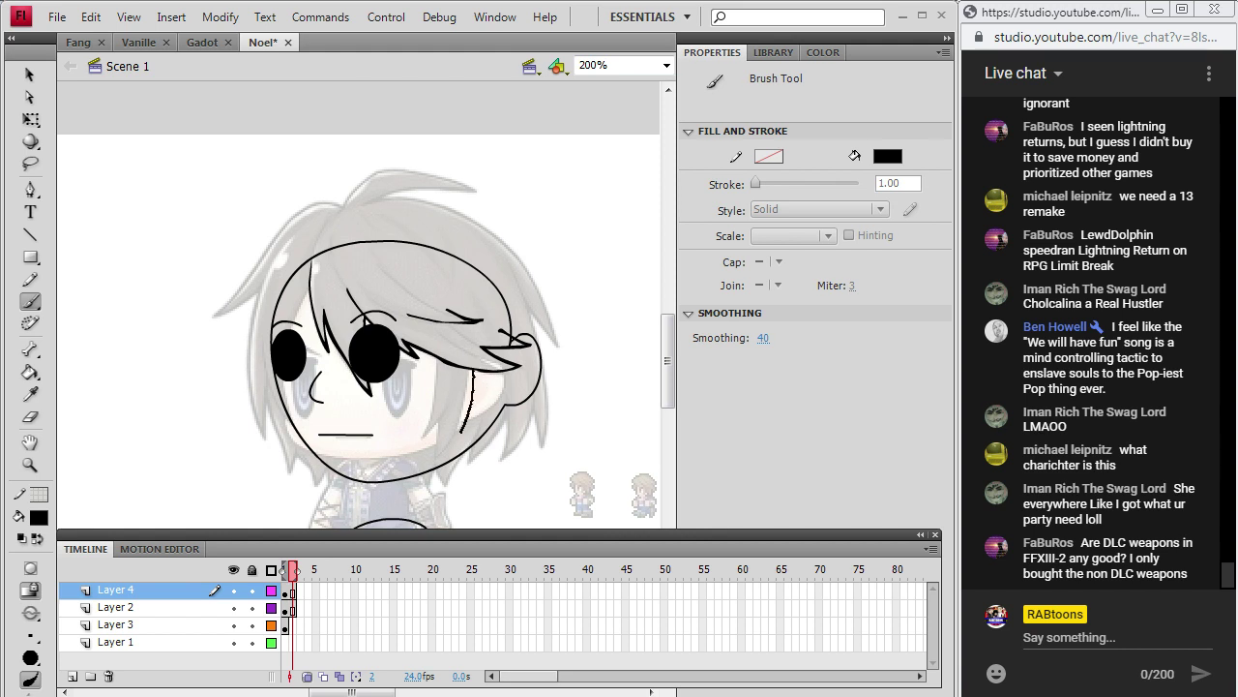
{"action": "mouse_move", "coordinate": [486, 410]}
{"action": "left_mouse_down"}
{"action": "mouse_move", "coordinate": [476, 444]}
{"action": "mouse_move", "coordinate": [509, 371]}
{"action": "left_mouse_up"}
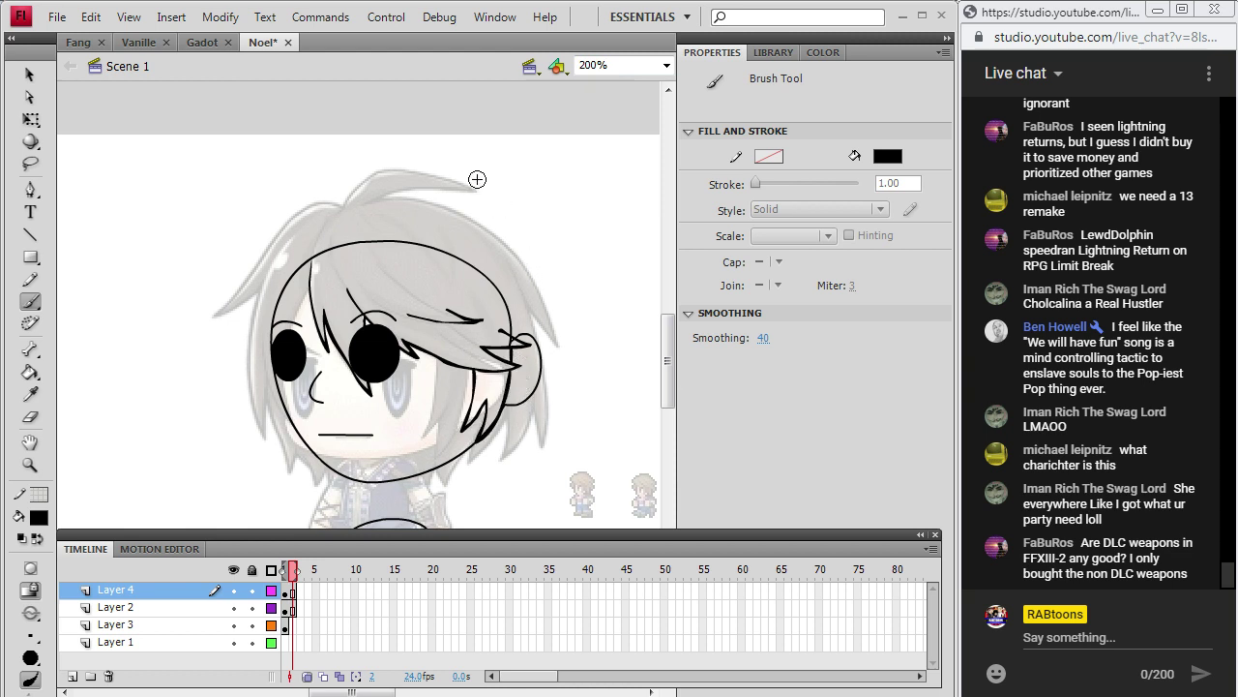
Trace the hair on the side opposite the ear, from the jagged lower tips up past the outward spike to the crown parting.
{"action": "left_click_drag", "start_coordinate": [301, 296], "coordinate": [289, 317]}
{"action": "left_click_drag", "start_coordinate": [263, 283], "coordinate": [248, 380]}
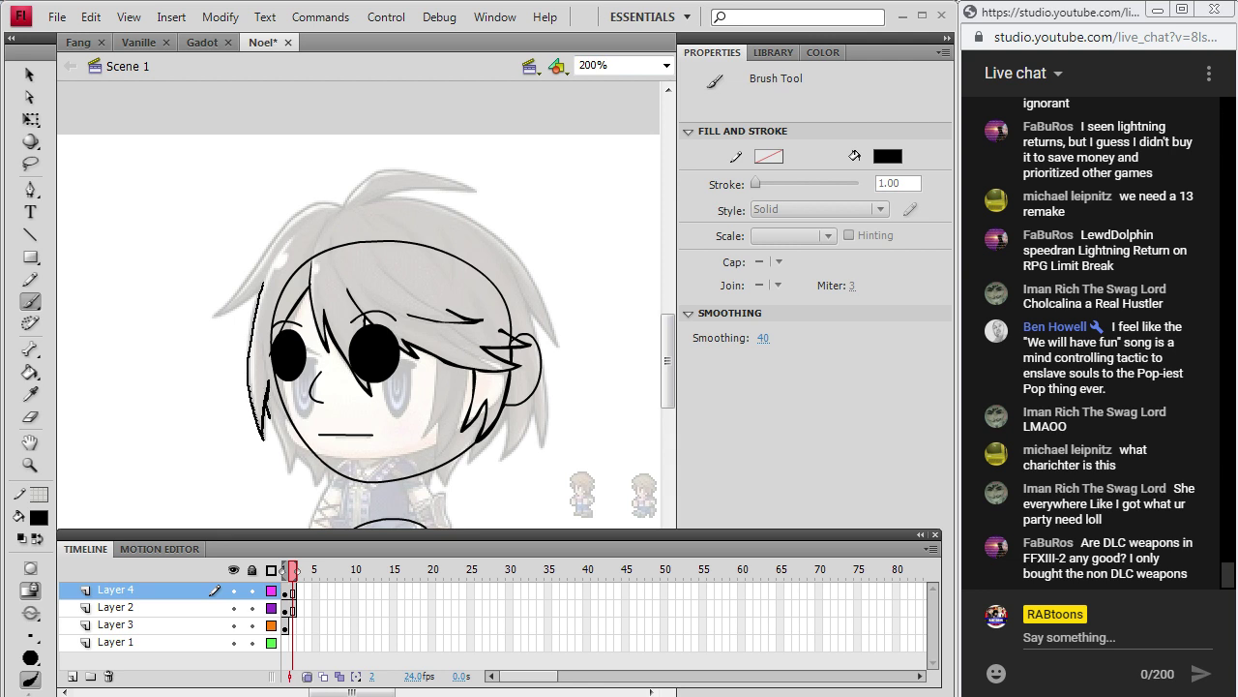
{"action": "left_click_drag", "start_coordinate": [267, 420], "coordinate": [292, 486]}
{"action": "left_click_drag", "start_coordinate": [325, 472], "coordinate": [327, 470]}
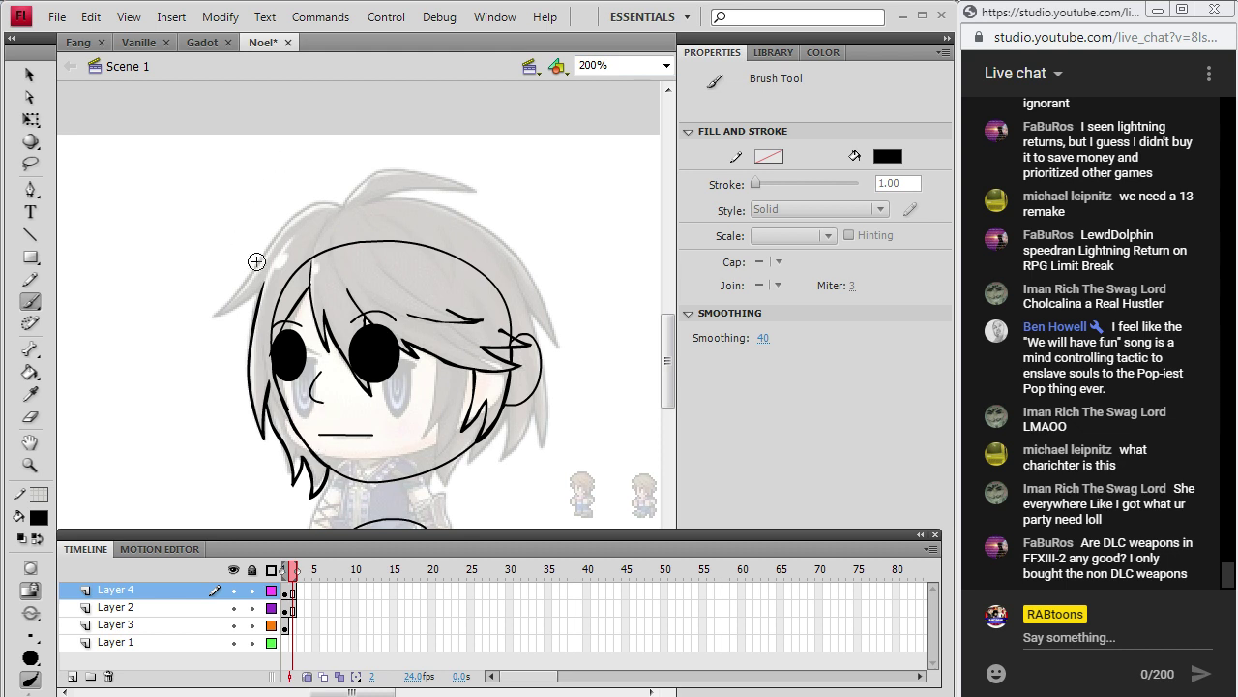
{"action": "left_click_drag", "start_coordinate": [263, 290], "coordinate": [261, 281]}
{"action": "left_click_drag", "start_coordinate": [258, 266], "coordinate": [281, 232]}
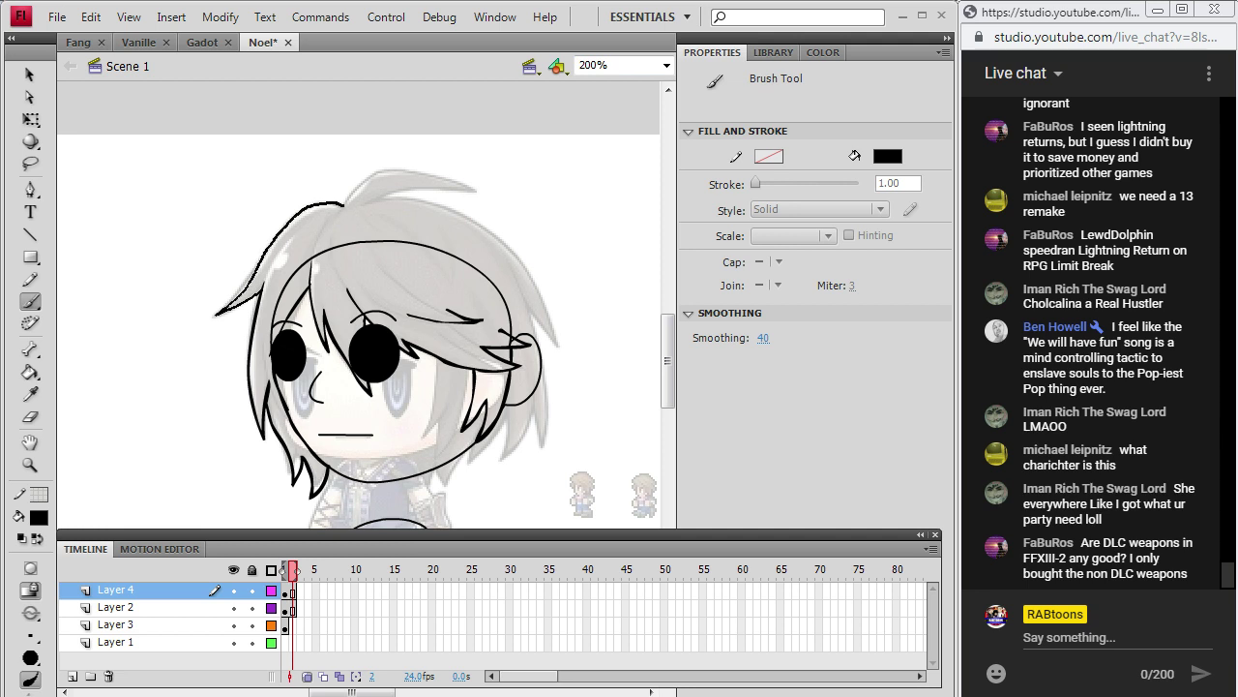
{"action": "left_click_drag", "start_coordinate": [343, 205], "coordinate": [329, 205]}
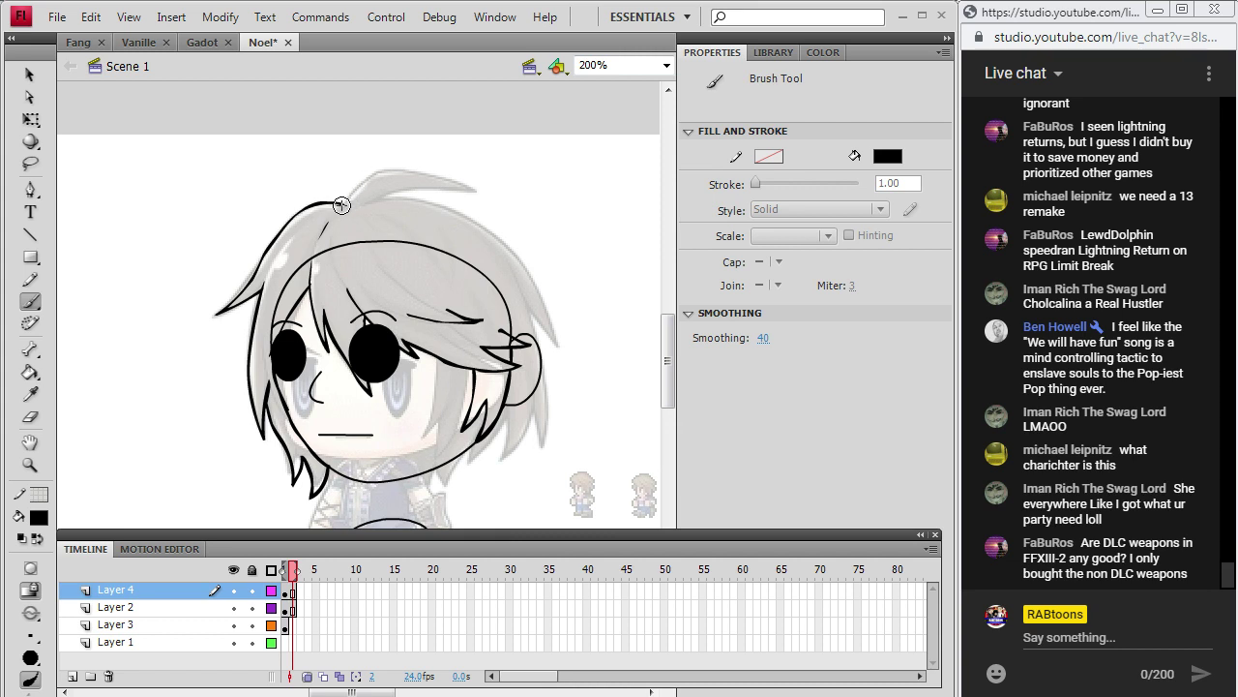
Trace the curved tuft on the crown, the outer hair contour down behind the ear, and the jagged tips at the nape.
{"action": "mouse_move", "coordinate": [347, 201]}
{"action": "left_mouse_down"}
{"action": "mouse_move", "coordinate": [402, 168]}
{"action": "mouse_move", "coordinate": [464, 189]}
{"action": "left_mouse_up"}
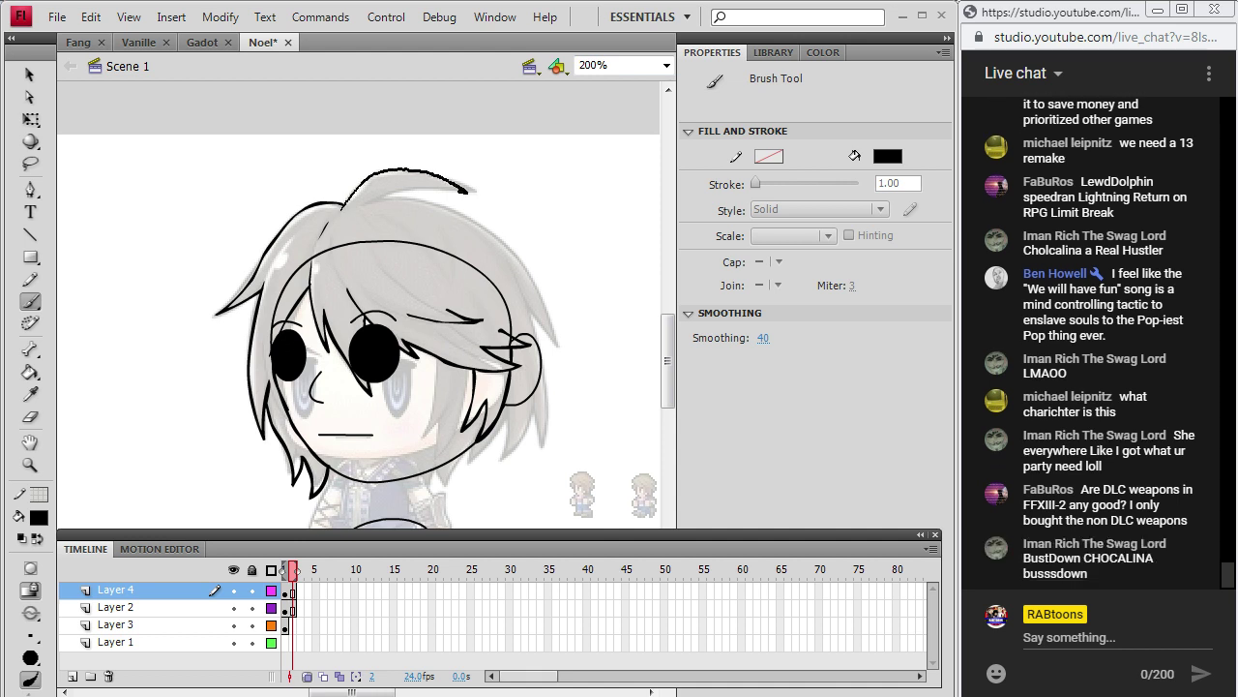
{"action": "left_click_drag", "start_coordinate": [368, 204], "coordinate": [381, 185]}
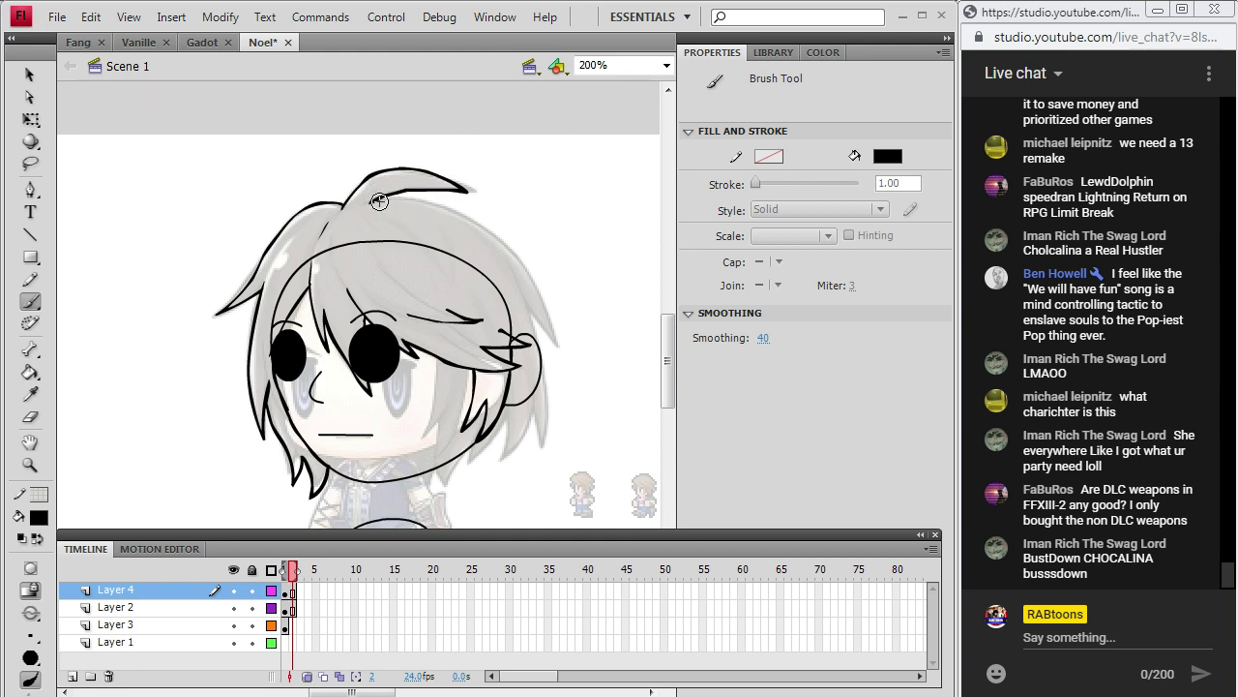
{"action": "left_click_drag", "start_coordinate": [372, 199], "coordinate": [432, 200]}
{"action": "mouse_move", "coordinate": [495, 227]}
{"action": "left_mouse_down"}
{"action": "mouse_move", "coordinate": [538, 284]}
{"action": "mouse_move", "coordinate": [550, 328]}
{"action": "left_mouse_up"}
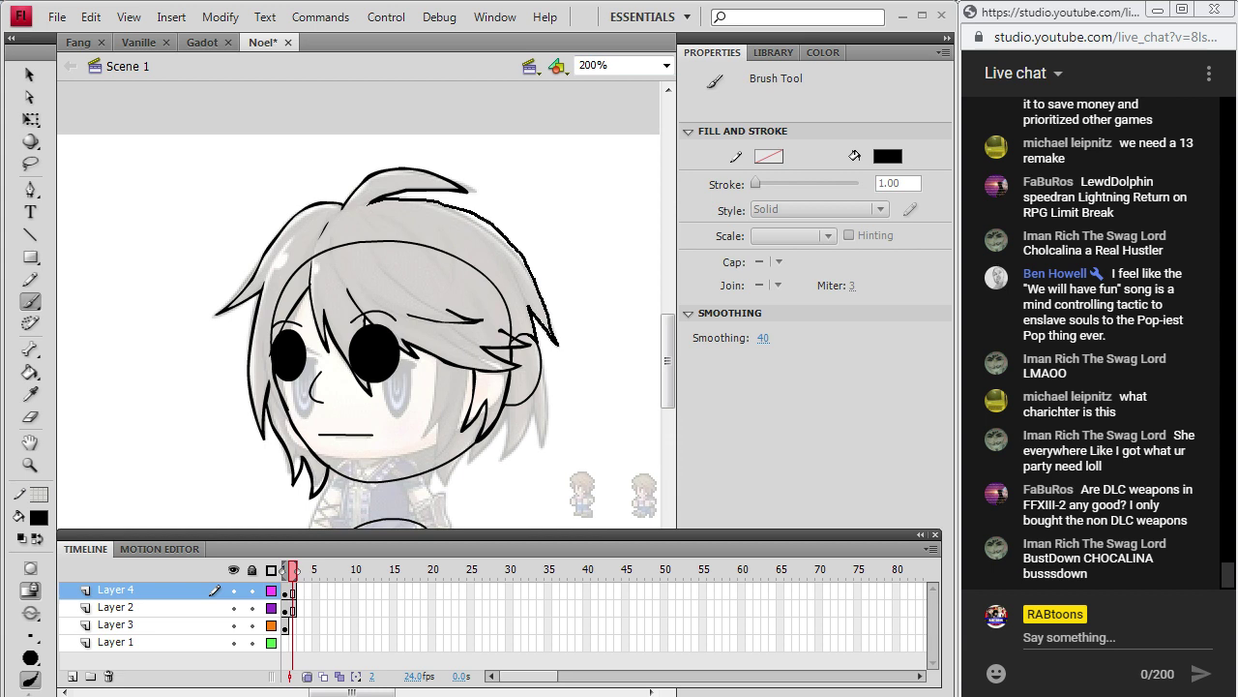
{"action": "left_click_drag", "start_coordinate": [558, 343], "coordinate": [557, 343]}
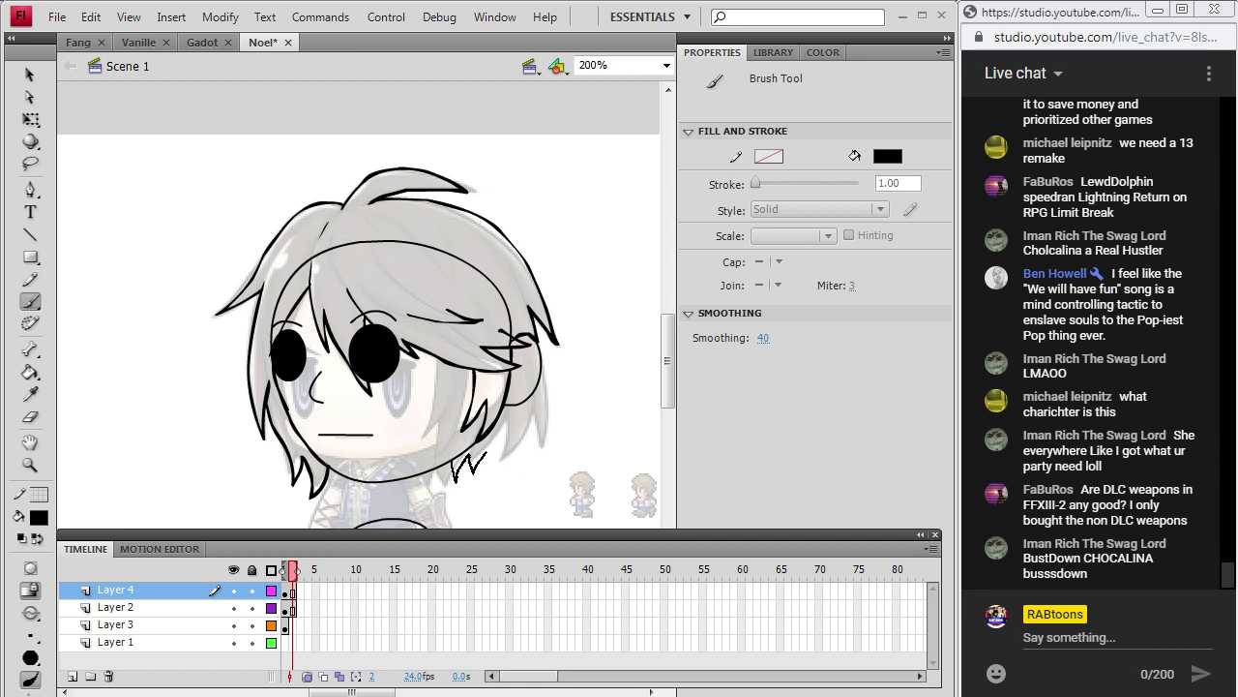
{"action": "mouse_move", "coordinate": [483, 453]}
{"action": "left_mouse_down"}
{"action": "mouse_move", "coordinate": [505, 430]}
{"action": "mouse_move", "coordinate": [521, 438]}
{"action": "left_mouse_up"}
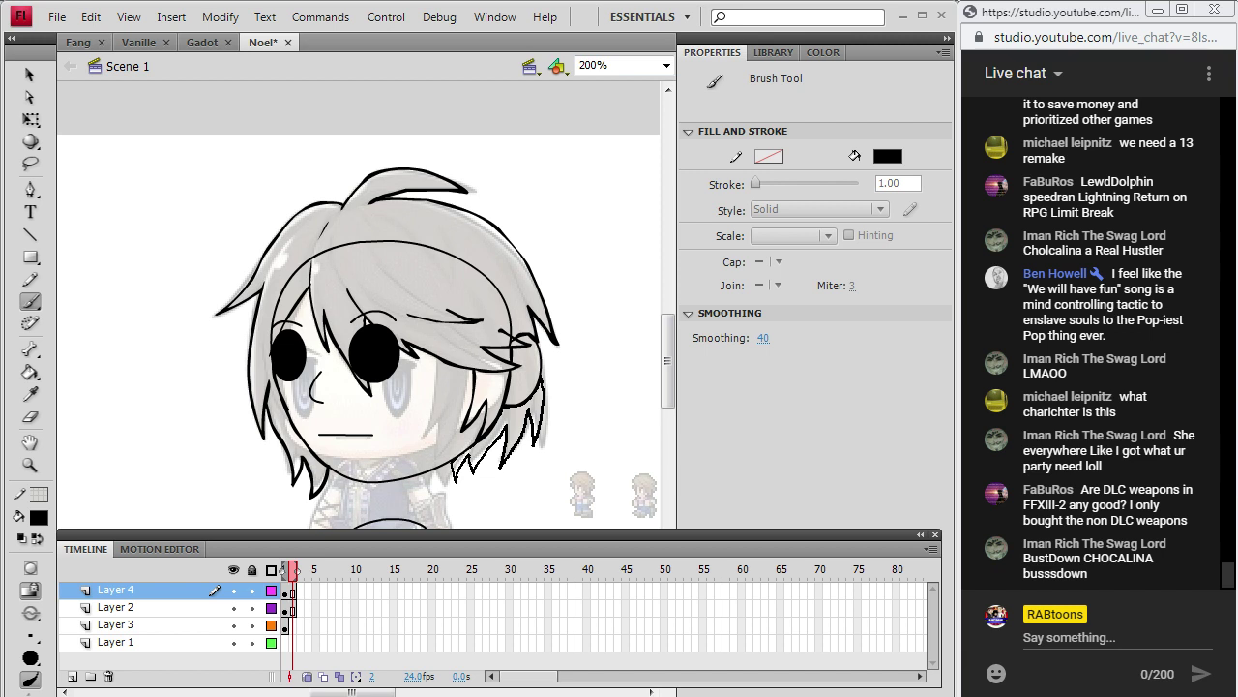
{"action": "left_click_drag", "start_coordinate": [544, 389], "coordinate": [455, 478]}
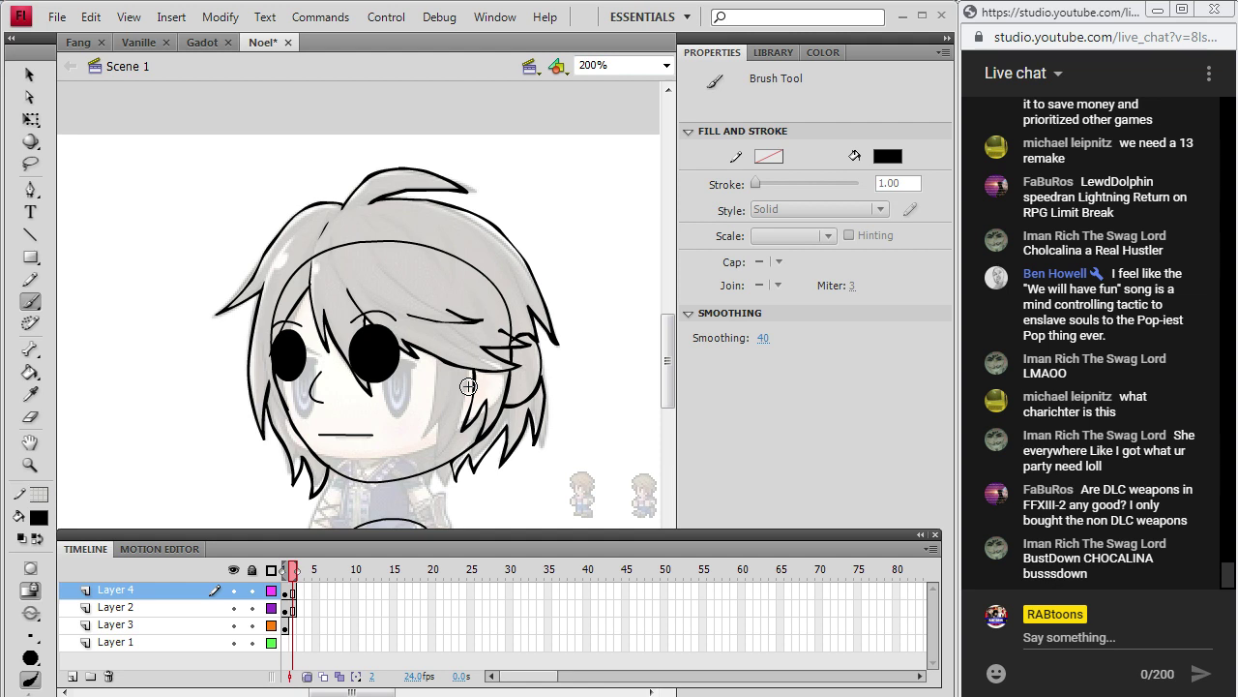
With Onion Skin off, sample the brown from the reference hair in frame 1 and fill the main hair areas with it.
{"action": "left_click_drag", "start_coordinate": [667, 358], "coordinate": [667, 368]}
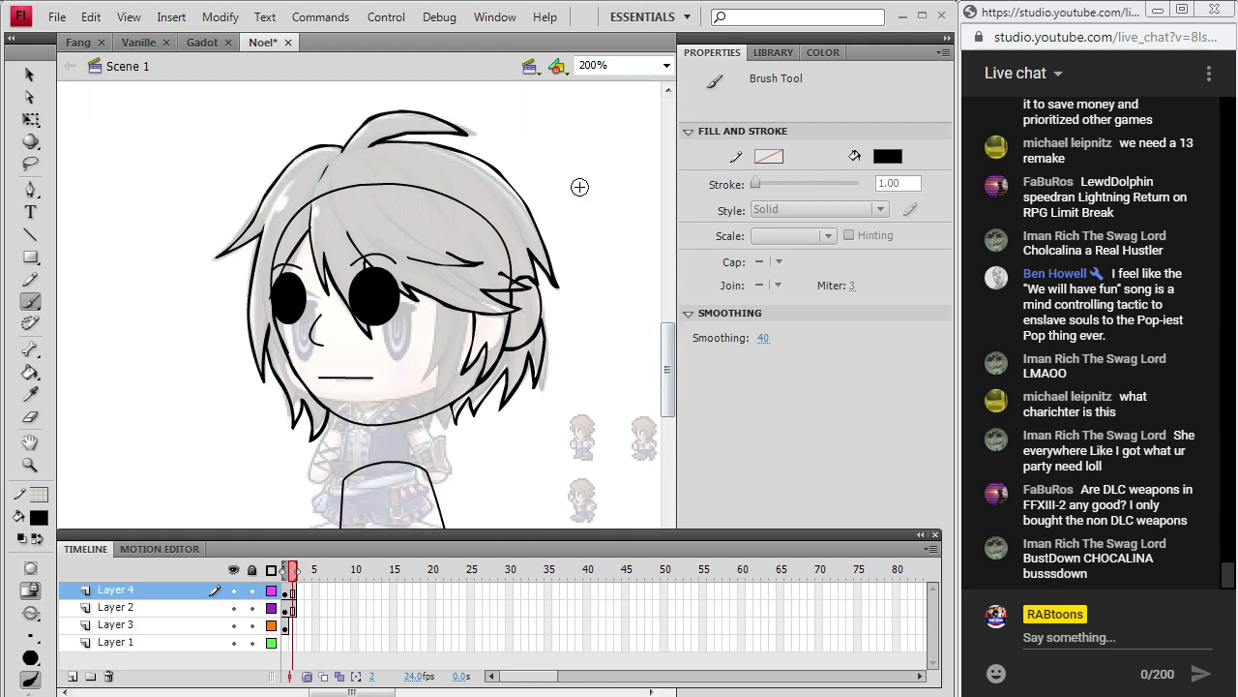
{"action": "left_click", "coordinate": [34, 391]}
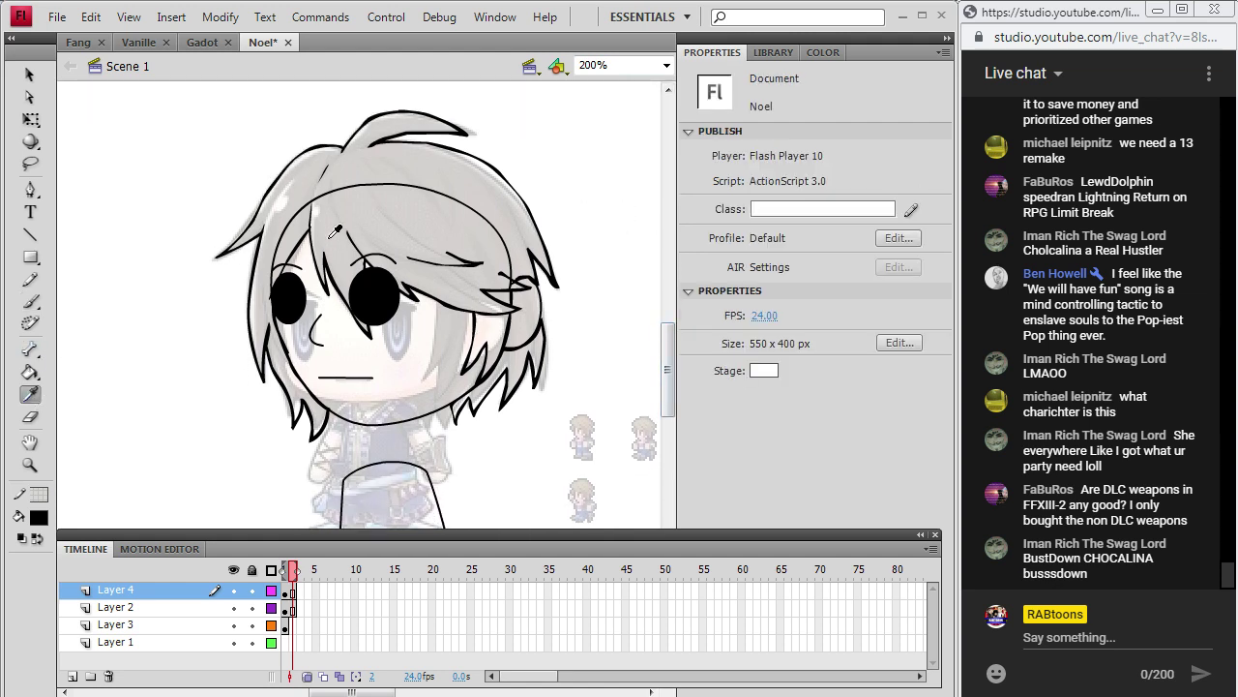
{"action": "left_click", "coordinate": [308, 674]}
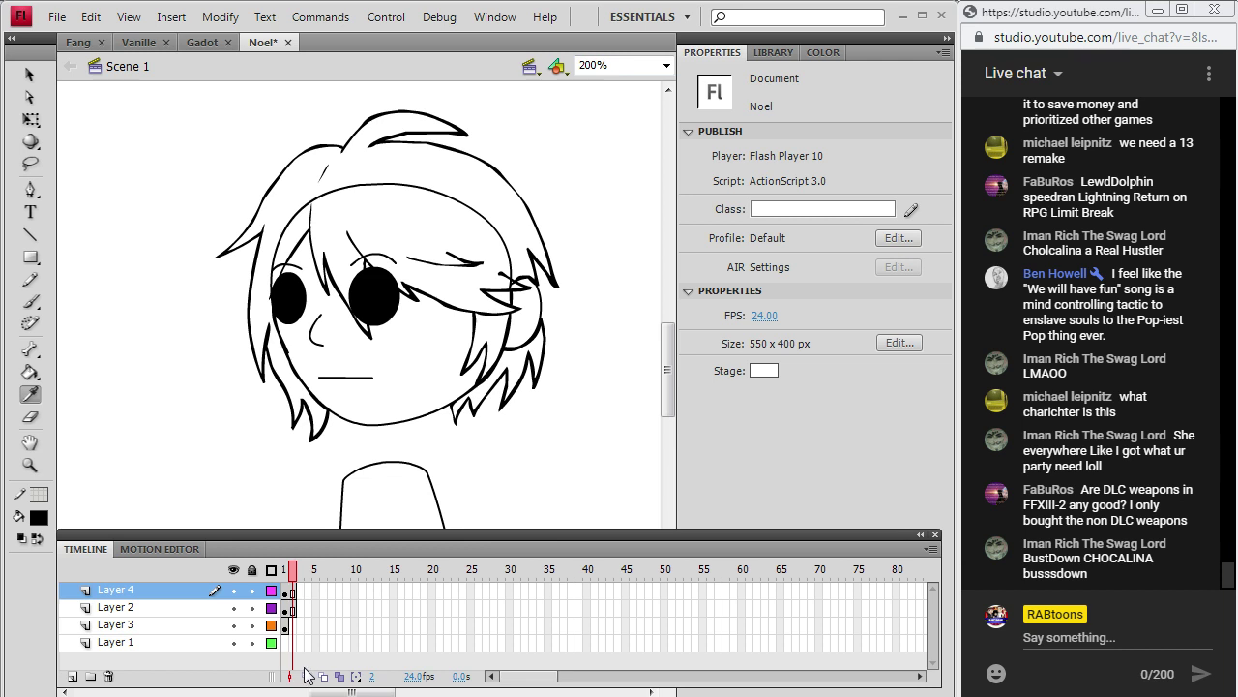
{"action": "key", "text": "b"}
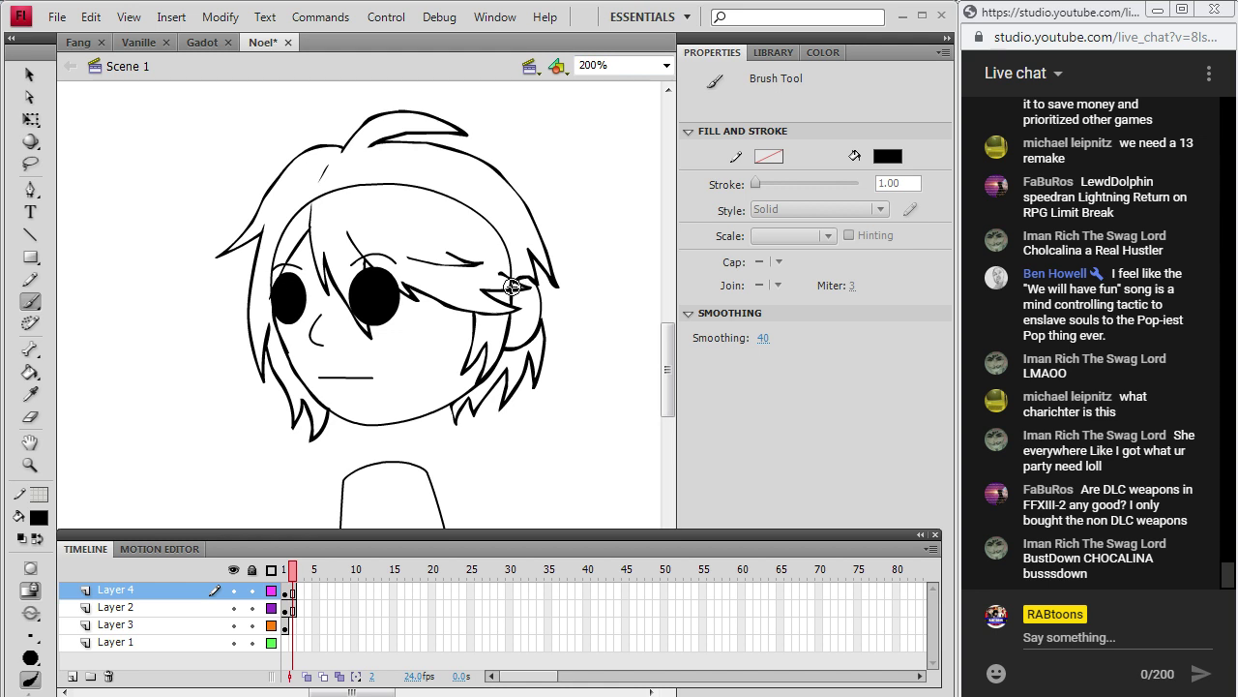
{"action": "key", "text": "i"}
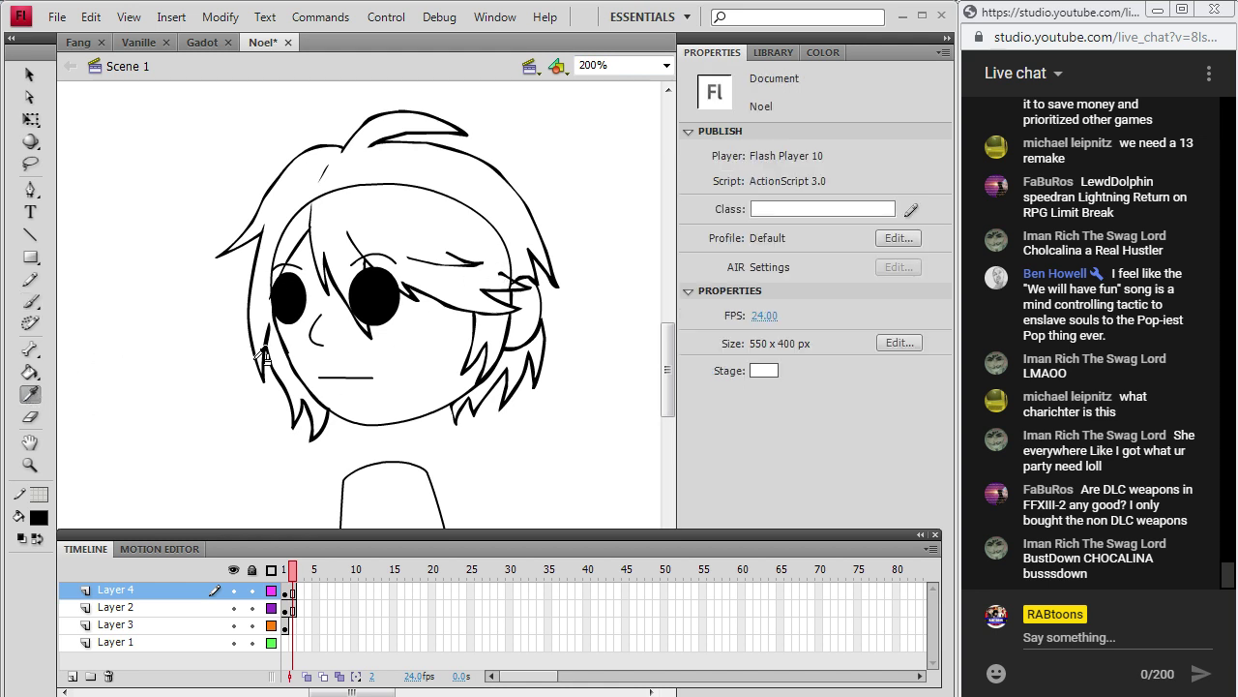
{"action": "left_click", "coordinate": [288, 573]}
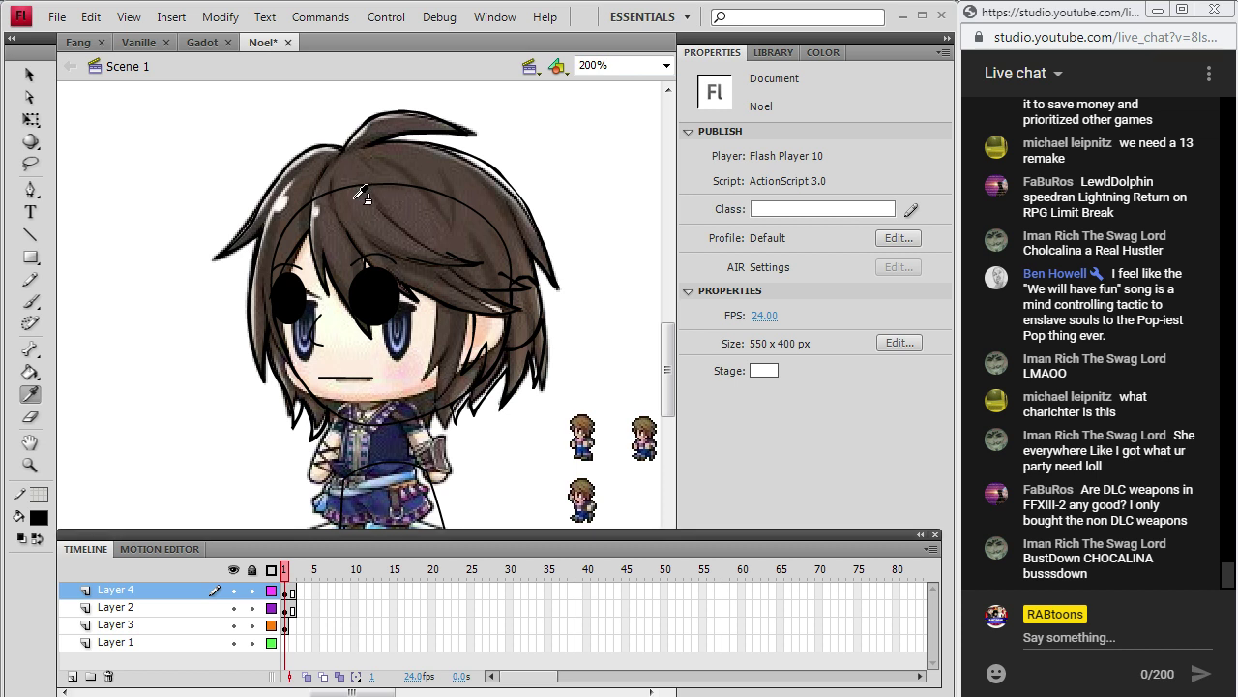
{"action": "left_click", "coordinate": [338, 197]}
{"action": "left_click", "coordinate": [303, 167]}
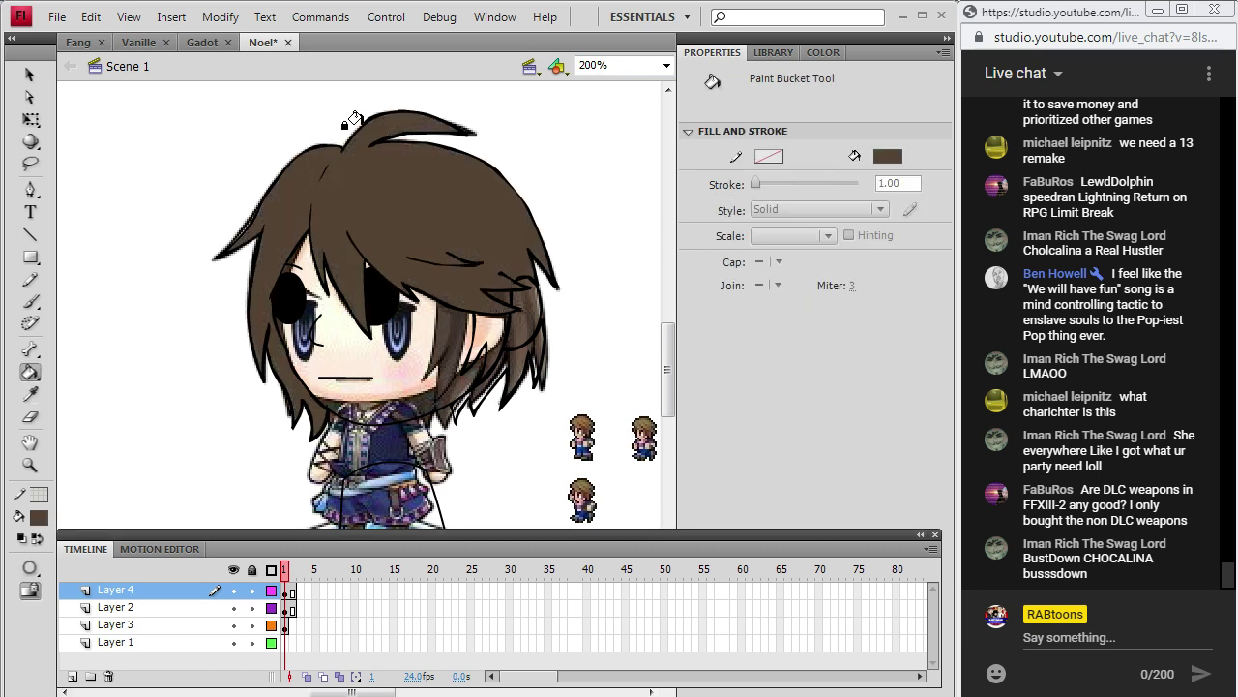
Fill the remaining strands around and behind the ear with the same brown, undoing any stray fill over the face.
{"action": "left_click", "coordinate": [457, 343]}
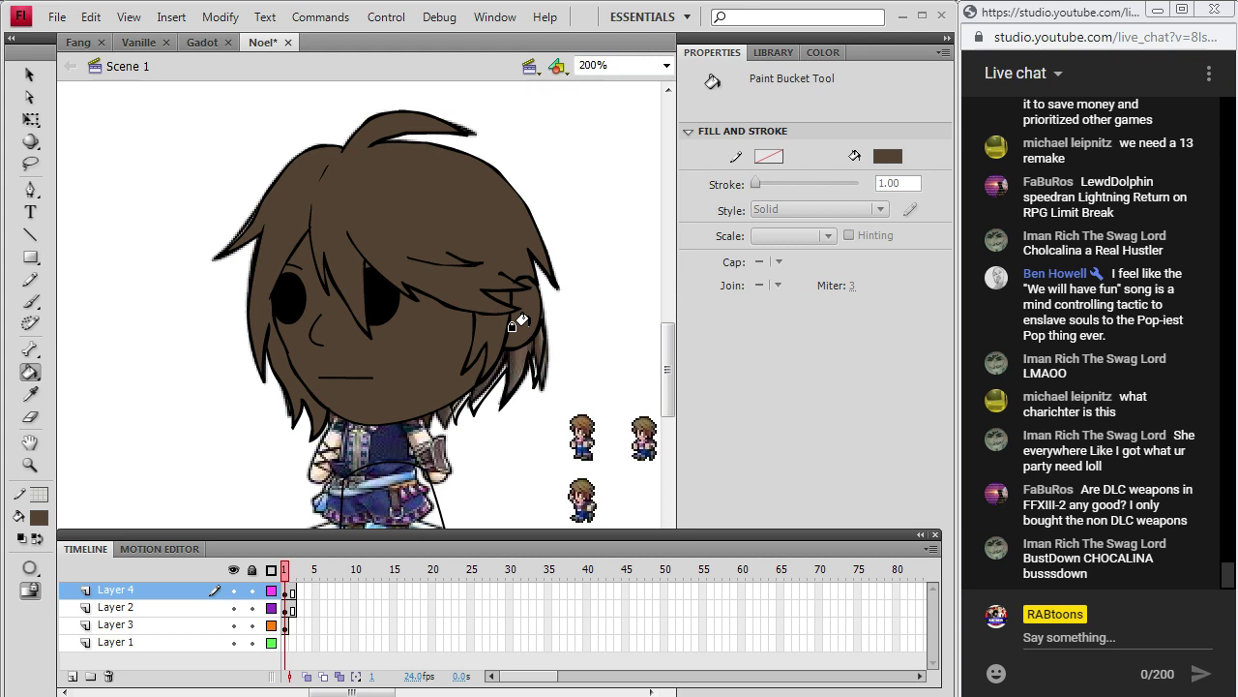
{"action": "key", "text": "ctrl+z"}
{"action": "left_click", "coordinate": [473, 332]}
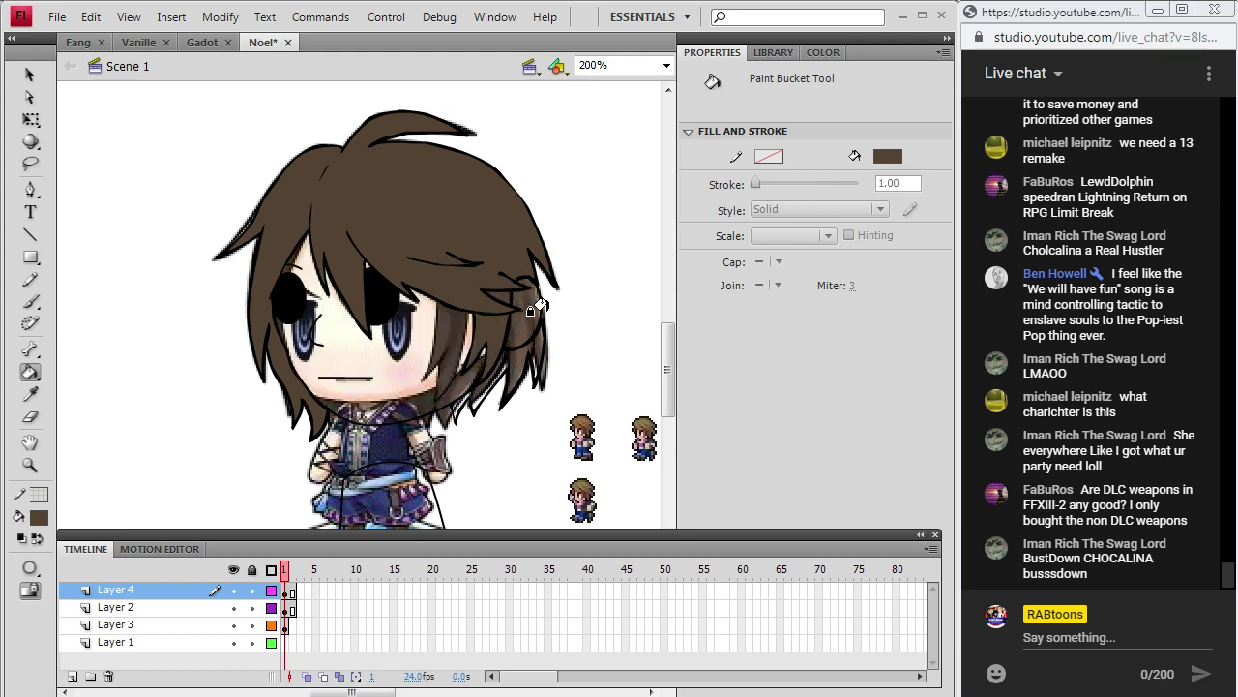
{"action": "left_click", "coordinate": [516, 362]}
{"action": "key", "text": "ctrl+z"}
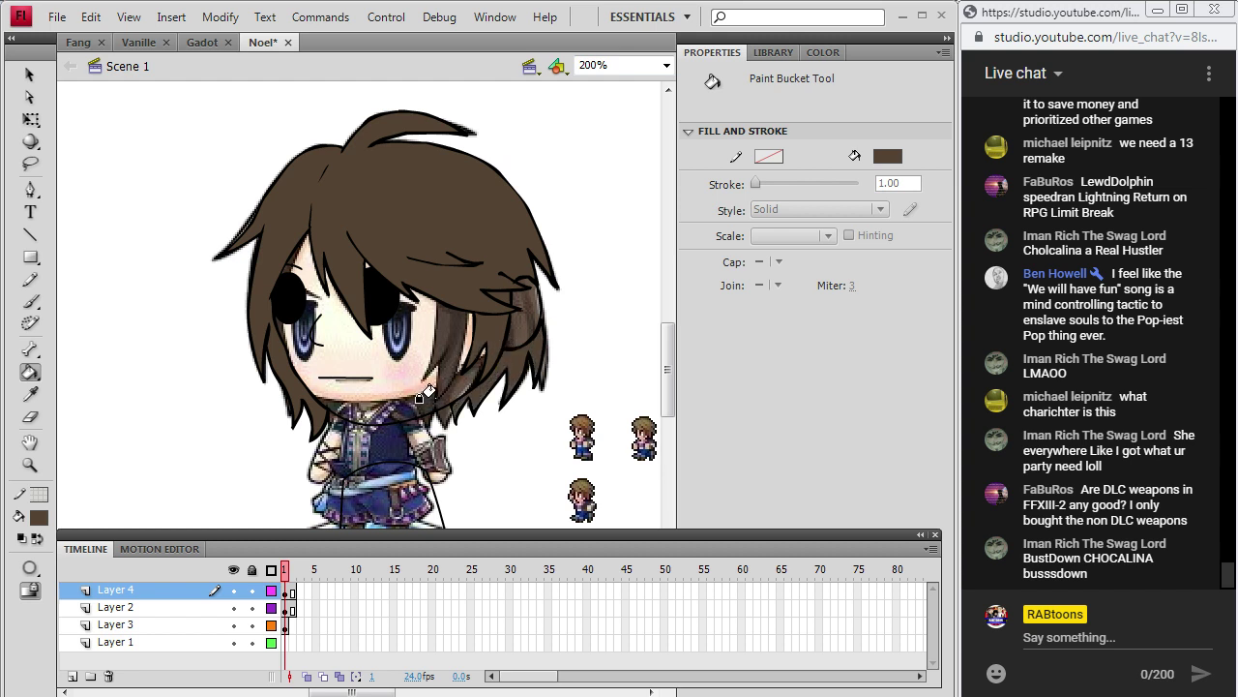
Sample the pale skin tone from the reference face and fill the template's face and ear with it.
{"action": "key", "text": "i"}
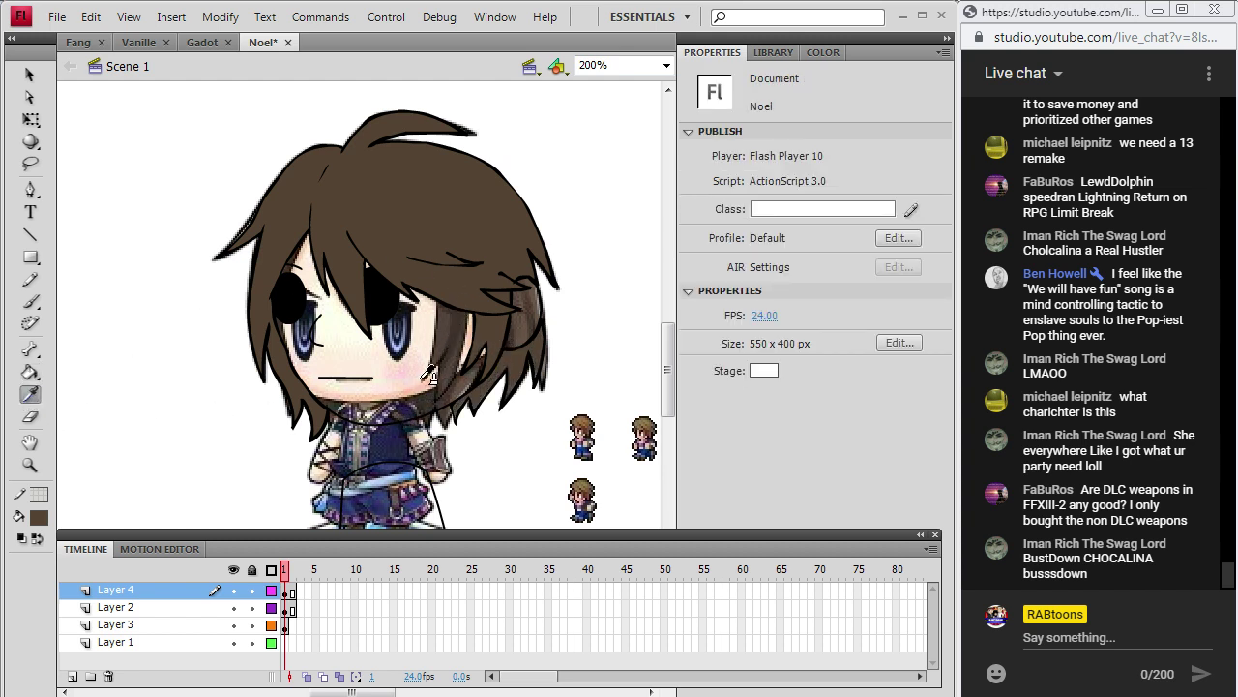
{"action": "left_click", "coordinate": [324, 382]}
{"action": "left_click", "coordinate": [342, 342]}
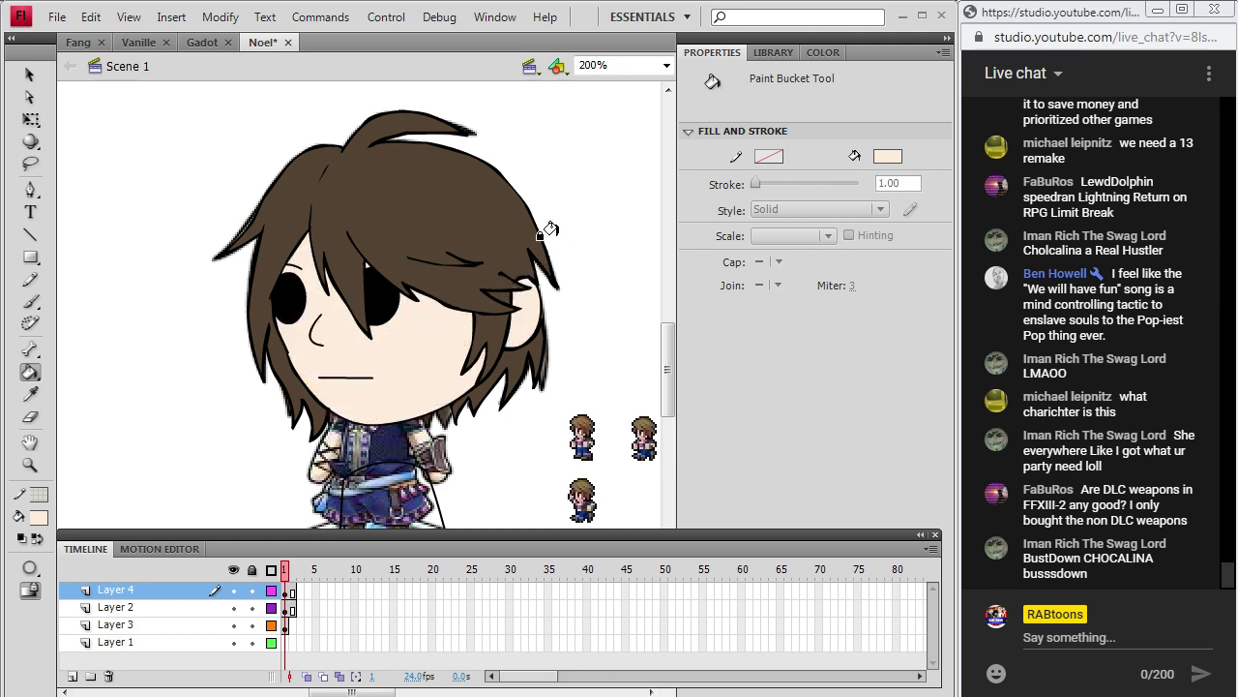
Move the reference bitmap clear of the template body to about X -2.05, Y 49.45.
{"action": "left_click_drag", "start_coordinate": [670, 331], "coordinate": [671, 364]}
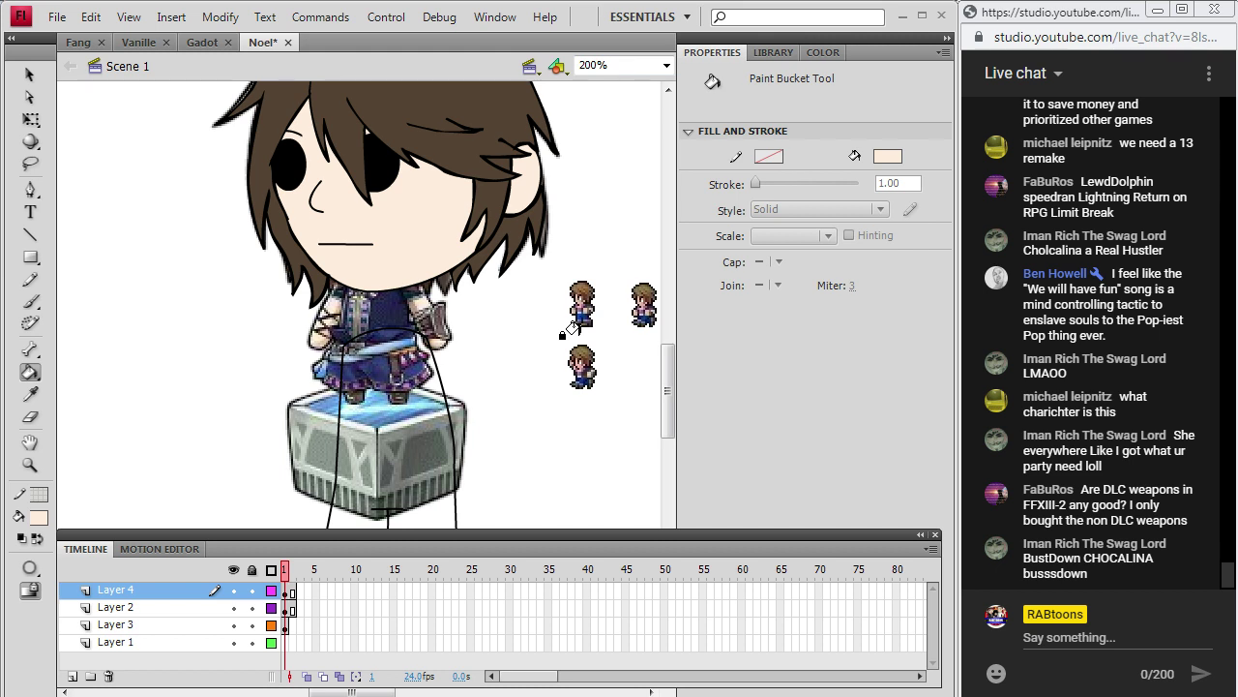
{"action": "key", "text": "v"}
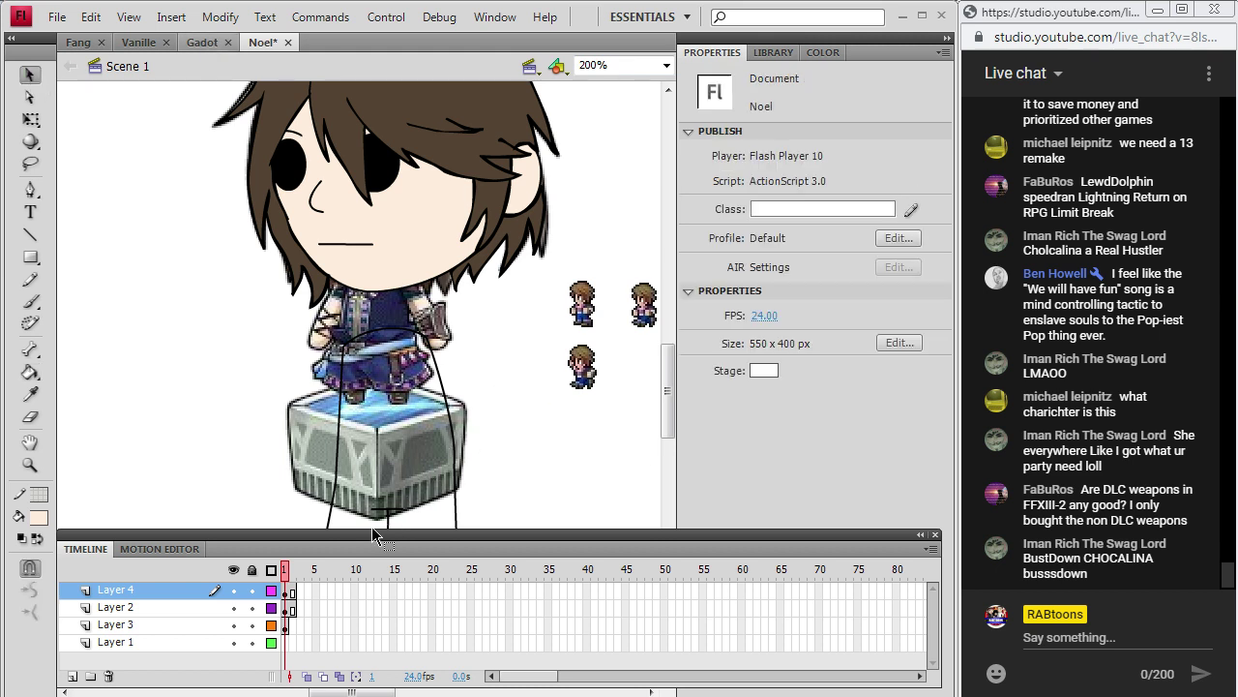
{"action": "left_click_drag", "start_coordinate": [408, 462], "coordinate": [283, 440]}
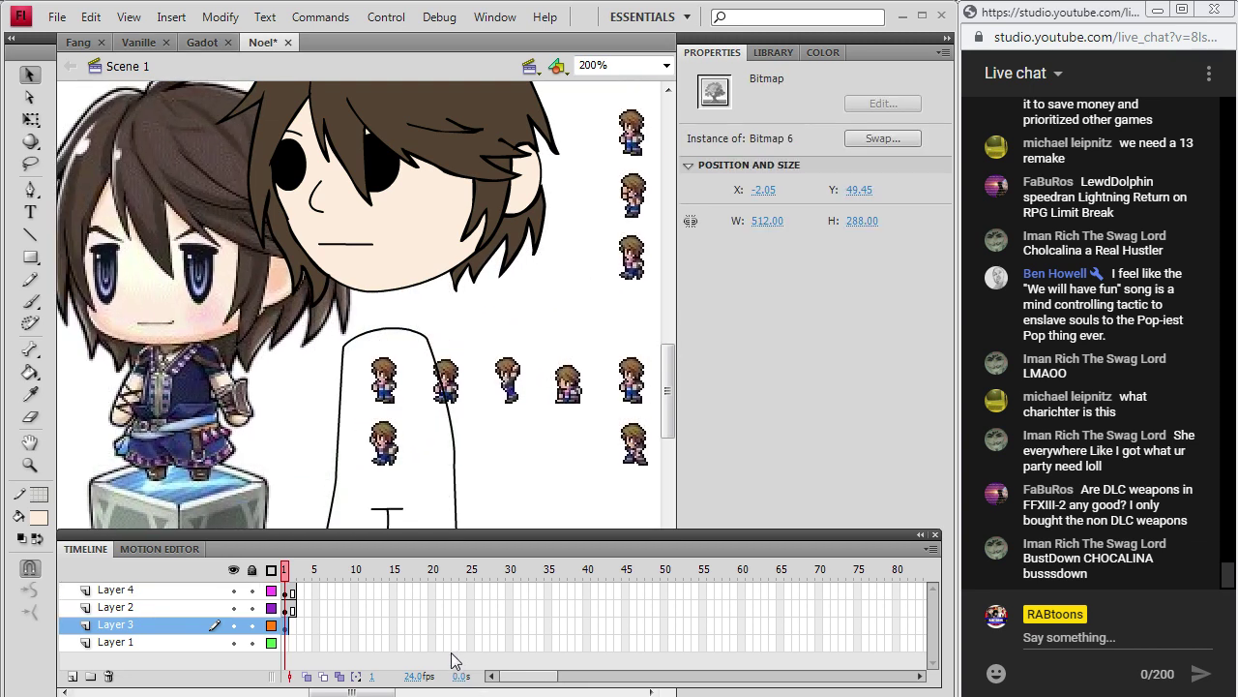
Switch to Chrome, close the Spriters Resource sheet page, and view the Noel Kreiss and gadot ffxiii image results.
{"action": "key", "text": "alt+Tab"}
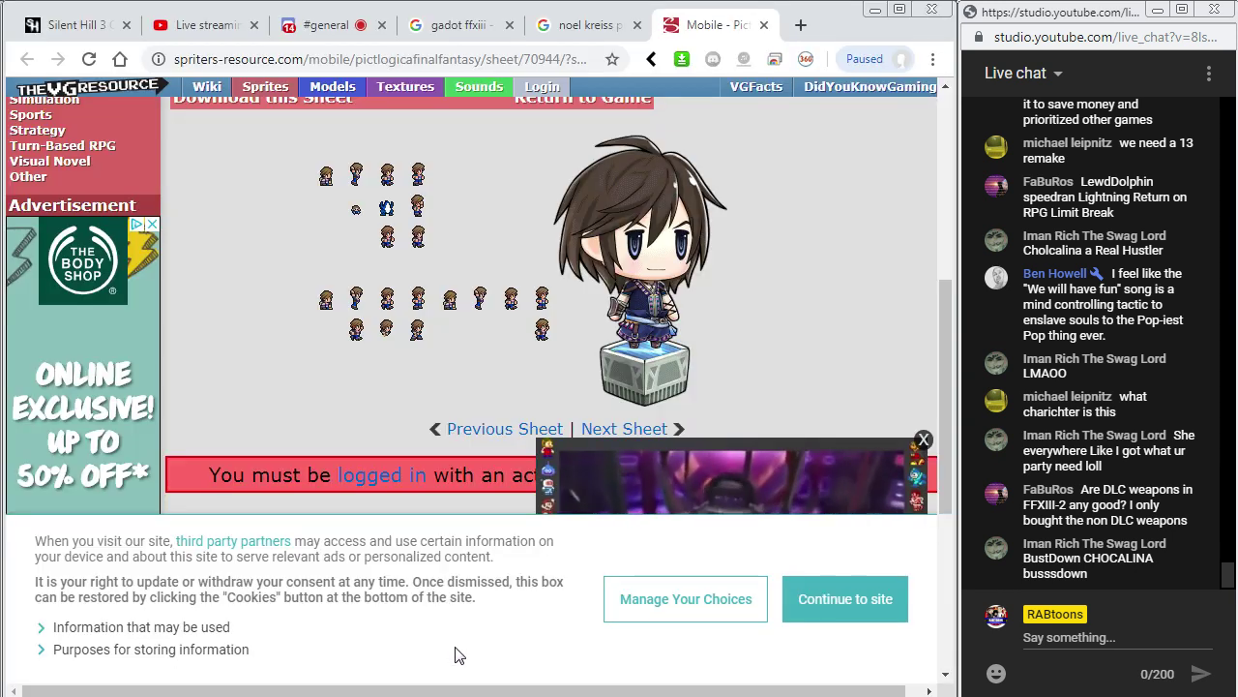
{"action": "left_click", "coordinate": [763, 24]}
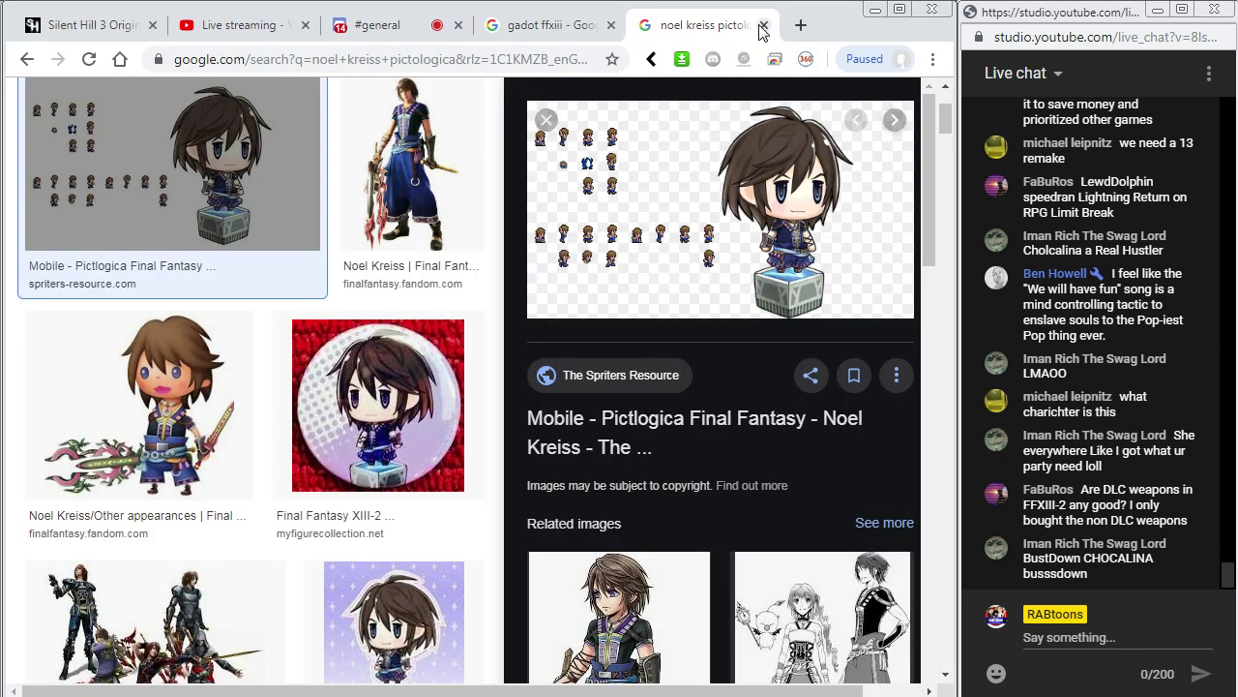
{"action": "left_click", "coordinate": [194, 426]}
{"action": "left_click", "coordinate": [550, 27]}
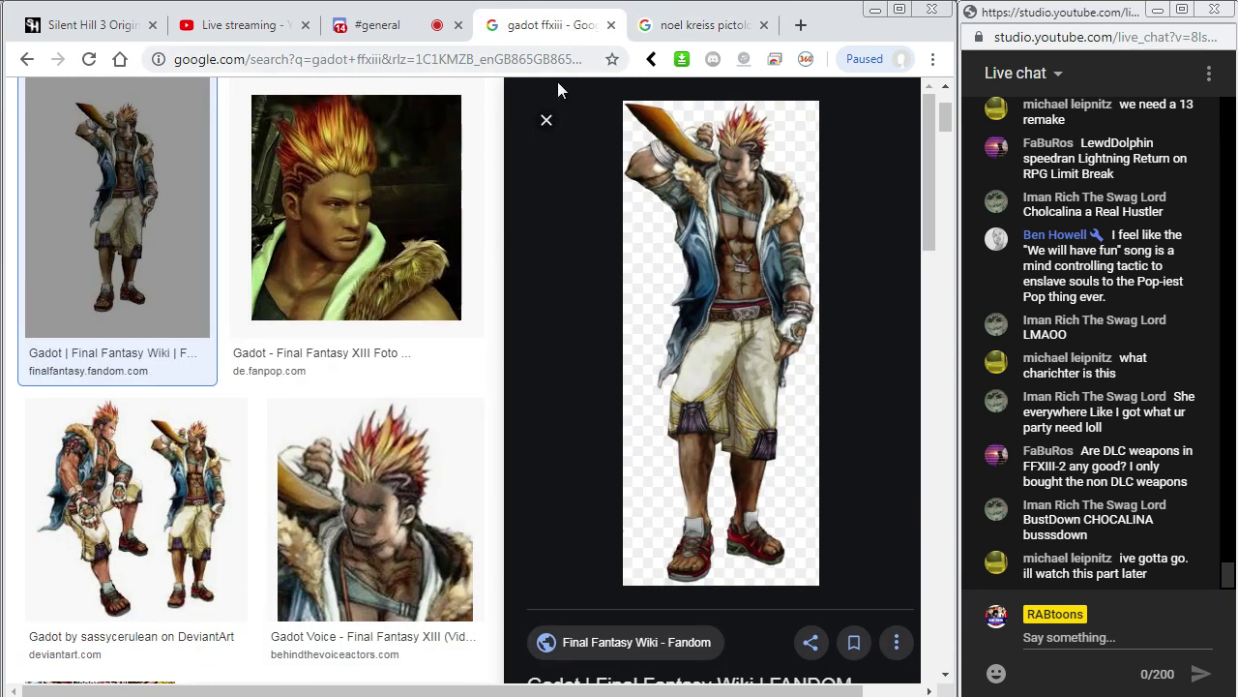
Search Google Images for "opera omnia noel kreiss".
{"action": "left_click", "coordinate": [550, 62]}
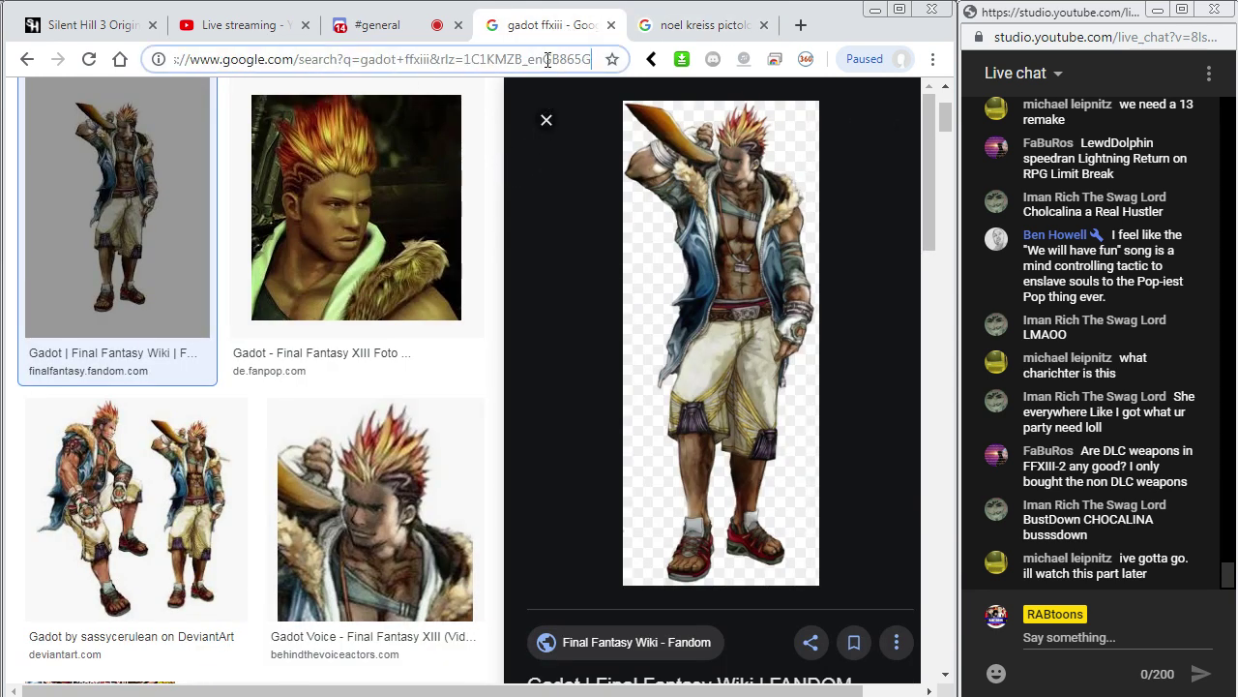
{"action": "key", "text": "ctrl+a"}
{"action": "type", "text": "oper"}
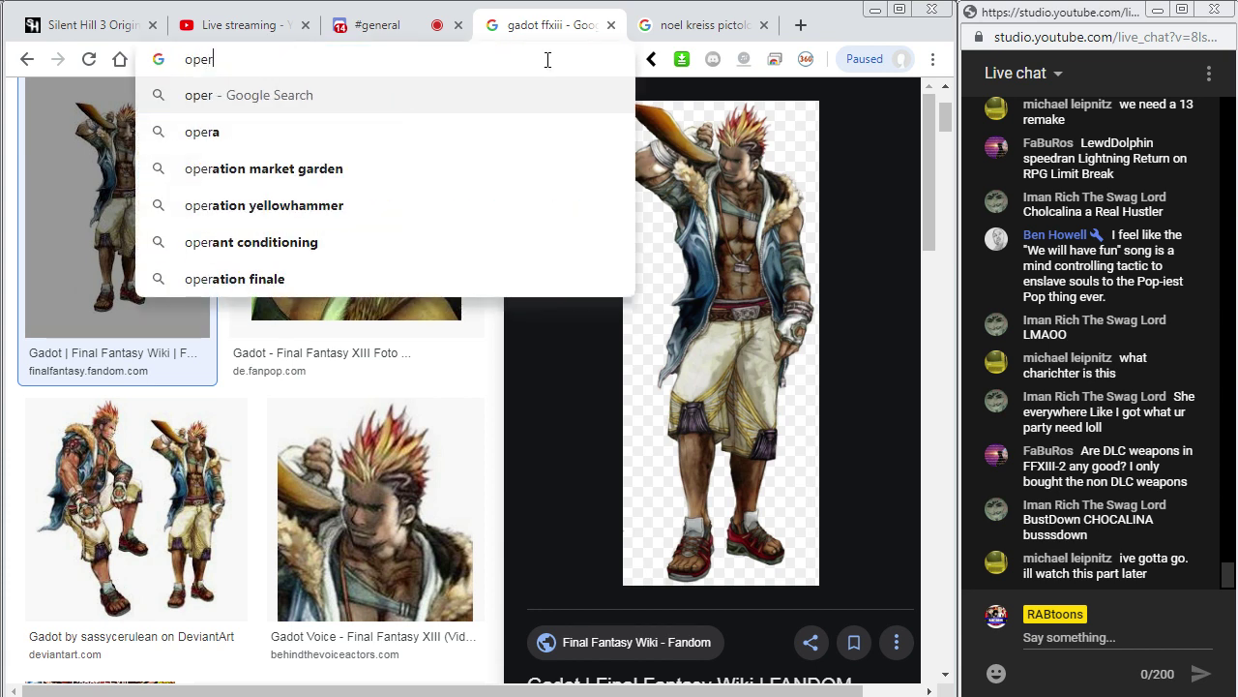
{"action": "type", "text": "a omnia"}
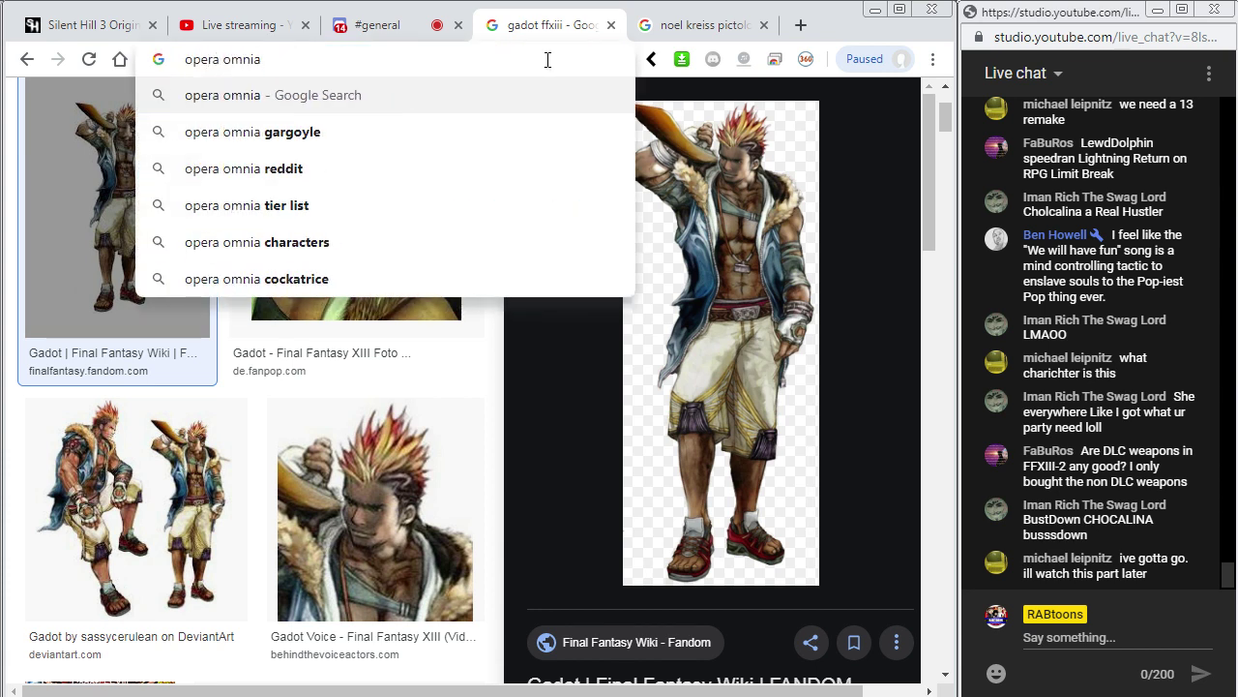
{"action": "type", "text": " noel kre"}
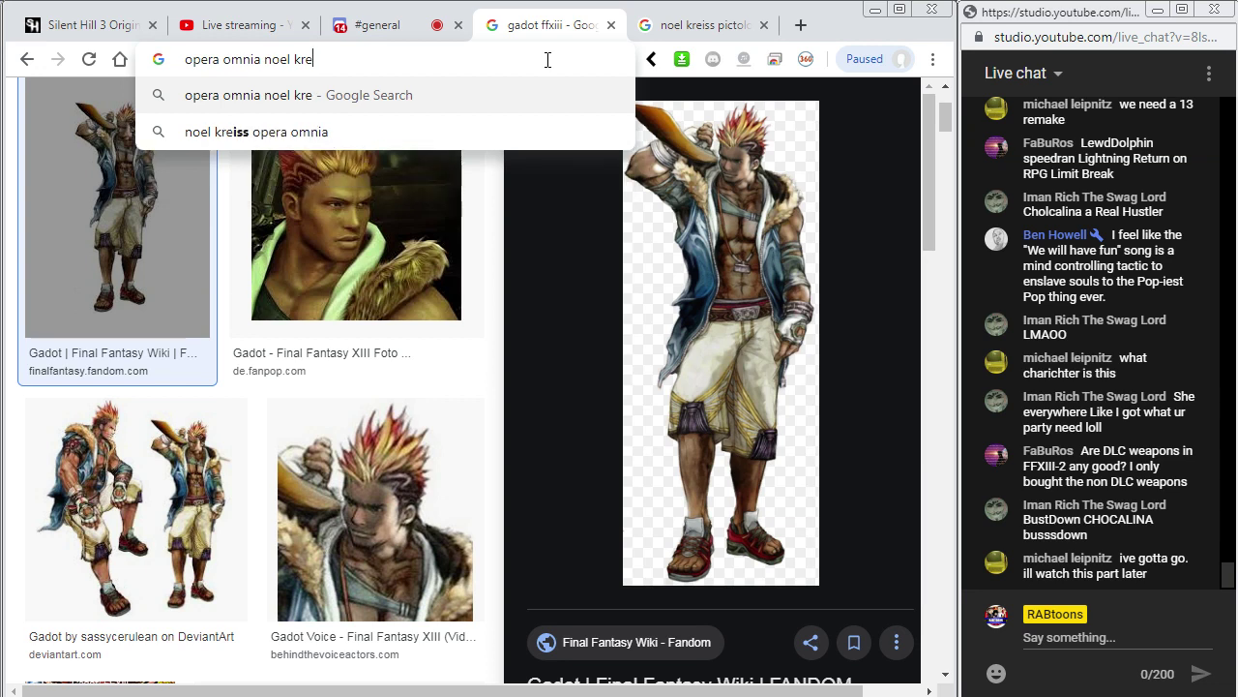
{"action": "type", "text": "iss"}
{"action": "key", "text": "Return"}
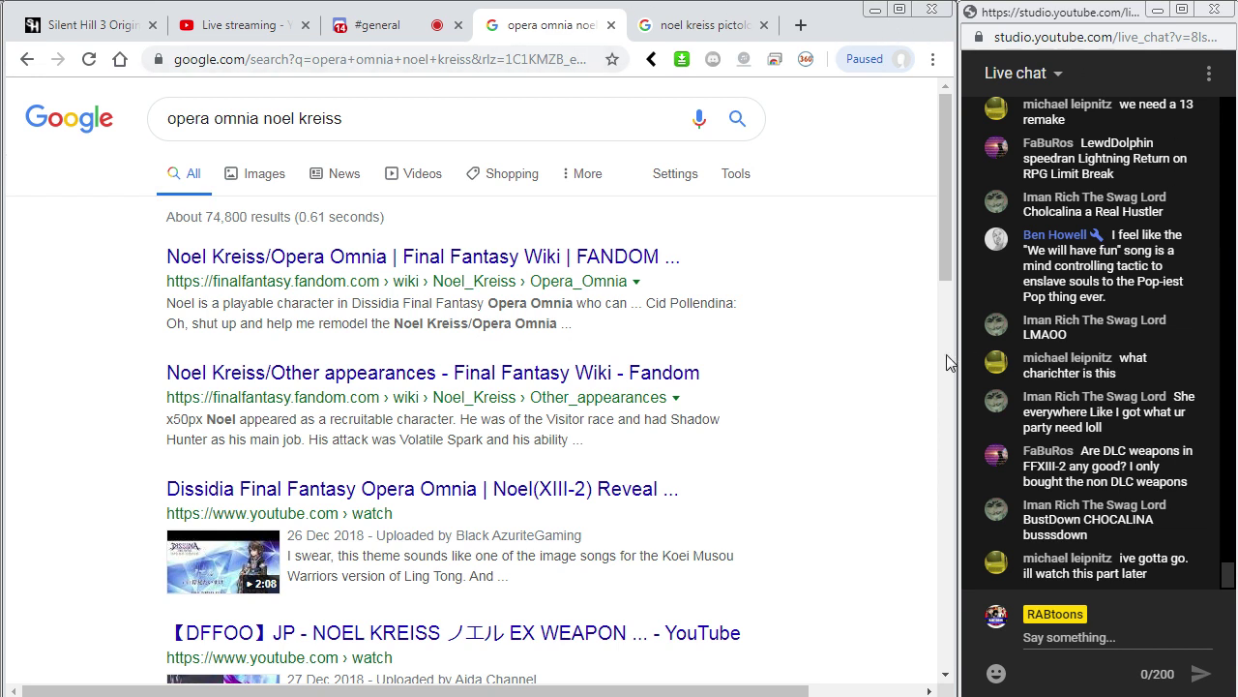
{"action": "left_click", "coordinate": [269, 183]}
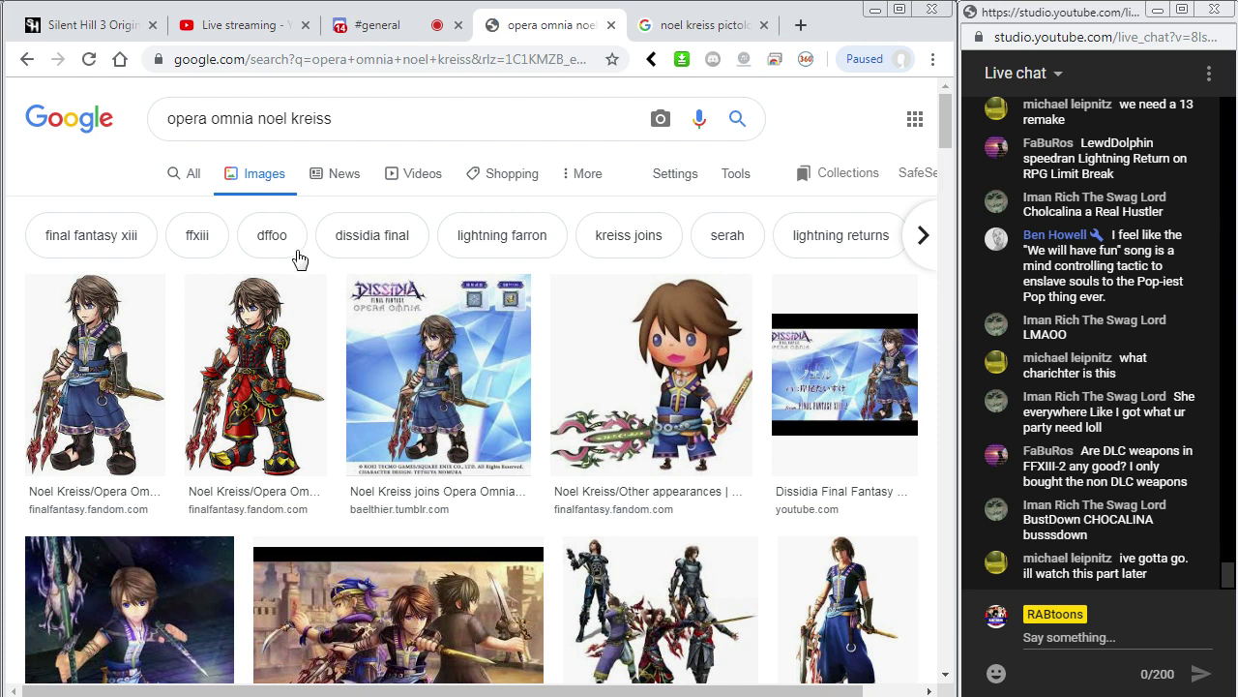
Compare the first two Opera Omnia renders, open the blue-outfit one full size in its own tab, and copy the image.
{"action": "left_click", "coordinate": [85, 374]}
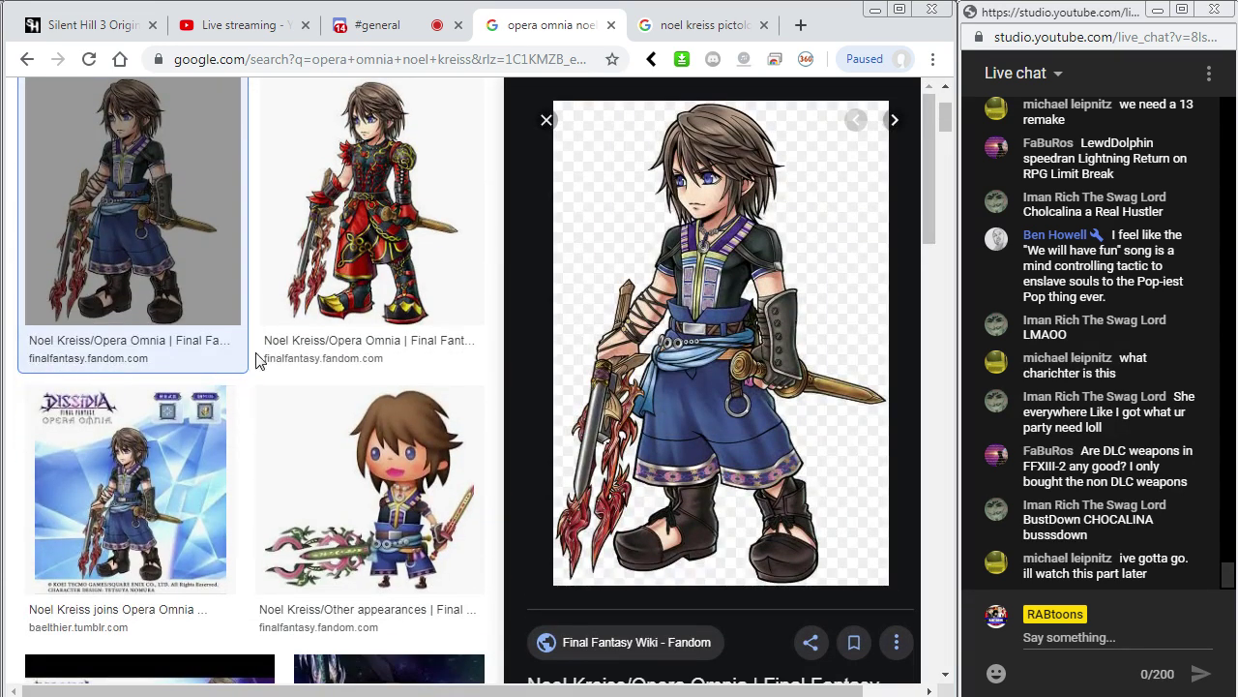
{"action": "left_click", "coordinate": [408, 310]}
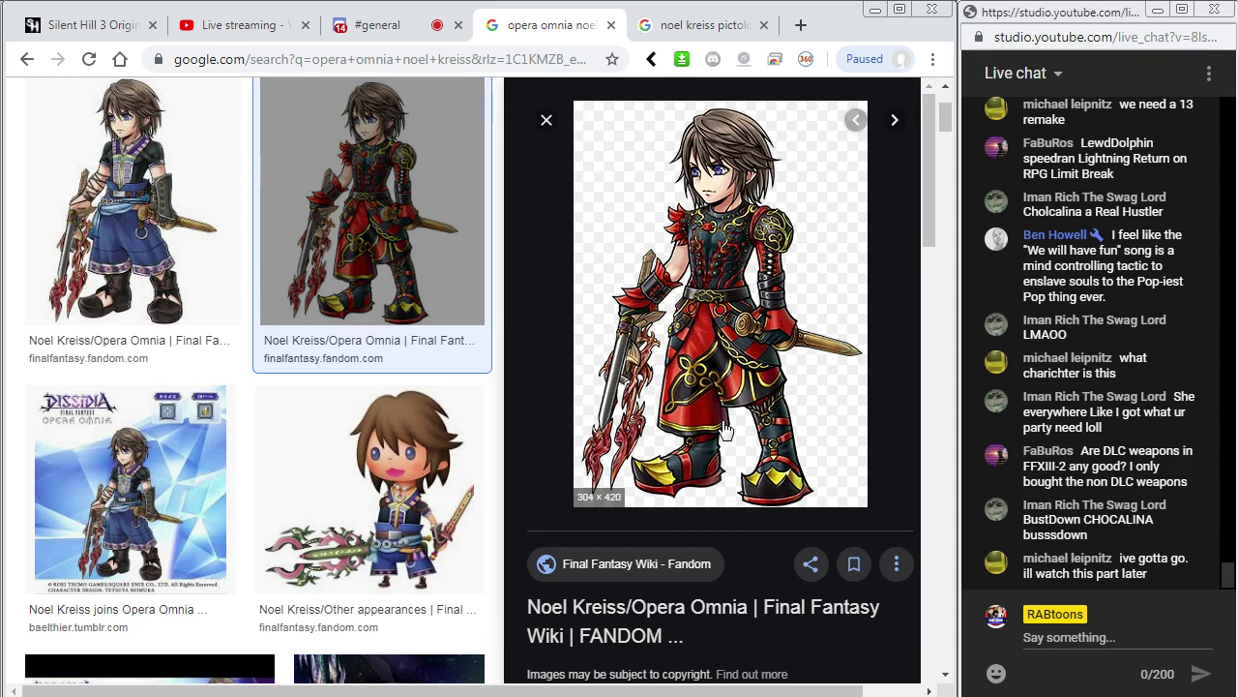
{"action": "left_click", "coordinate": [179, 224]}
{"action": "right_click", "coordinate": [692, 262]}
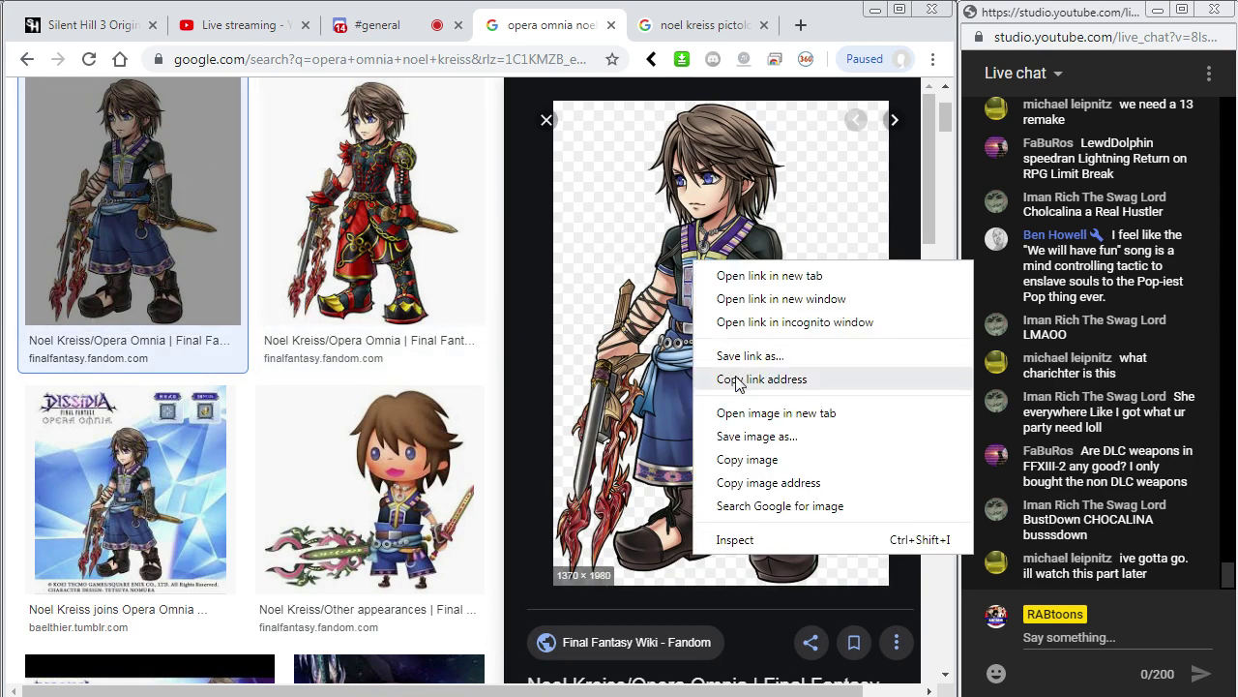
{"action": "left_click", "coordinate": [759, 414]}
{"action": "left_click", "coordinate": [600, 25]}
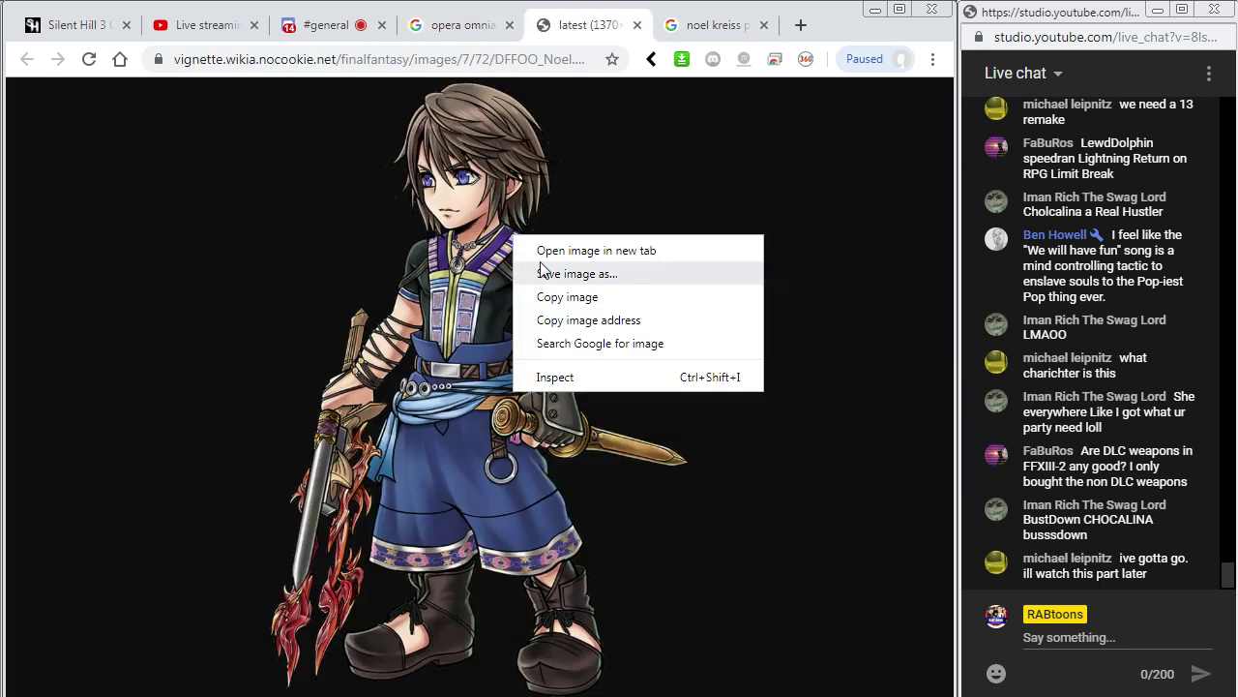
{"action": "right_click", "coordinate": [512, 234]}
{"action": "left_click", "coordinate": [569, 298]}
Switch back to Flash, delete the old reference bitmap, and paste the copied Opera Omnia render onto Layer 3 at 100% zoom.
{"action": "key", "text": "alt+Tab"}
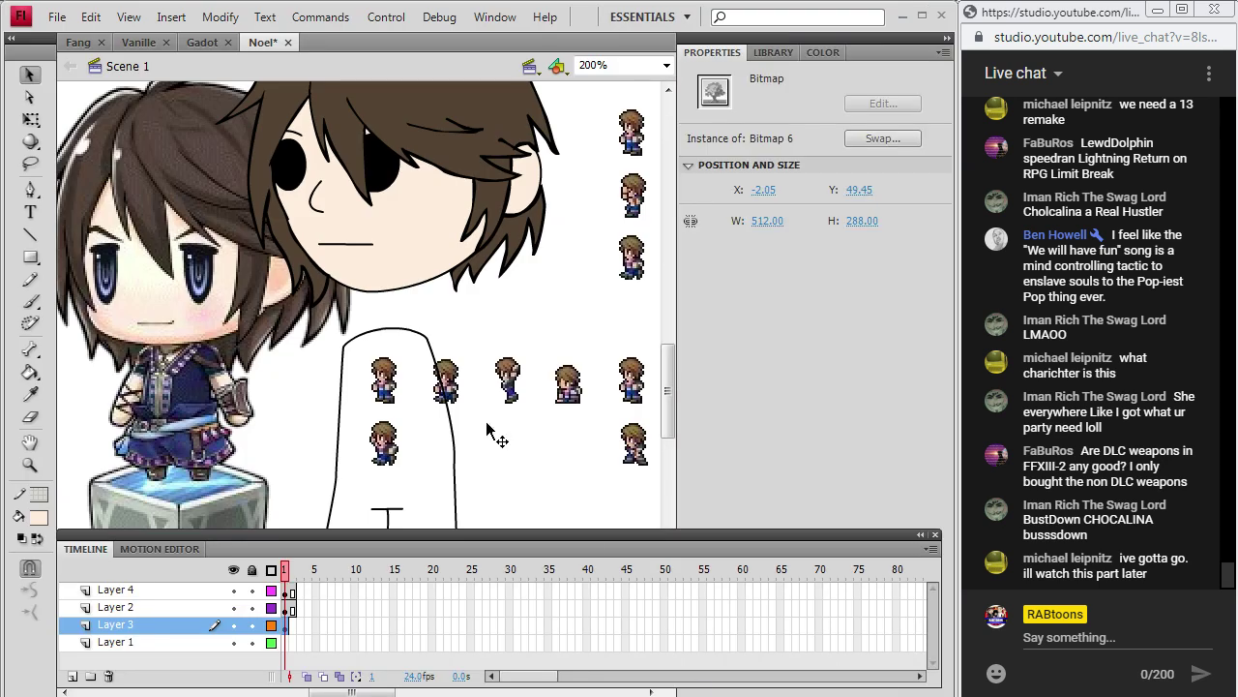
{"action": "key", "text": "Delete"}
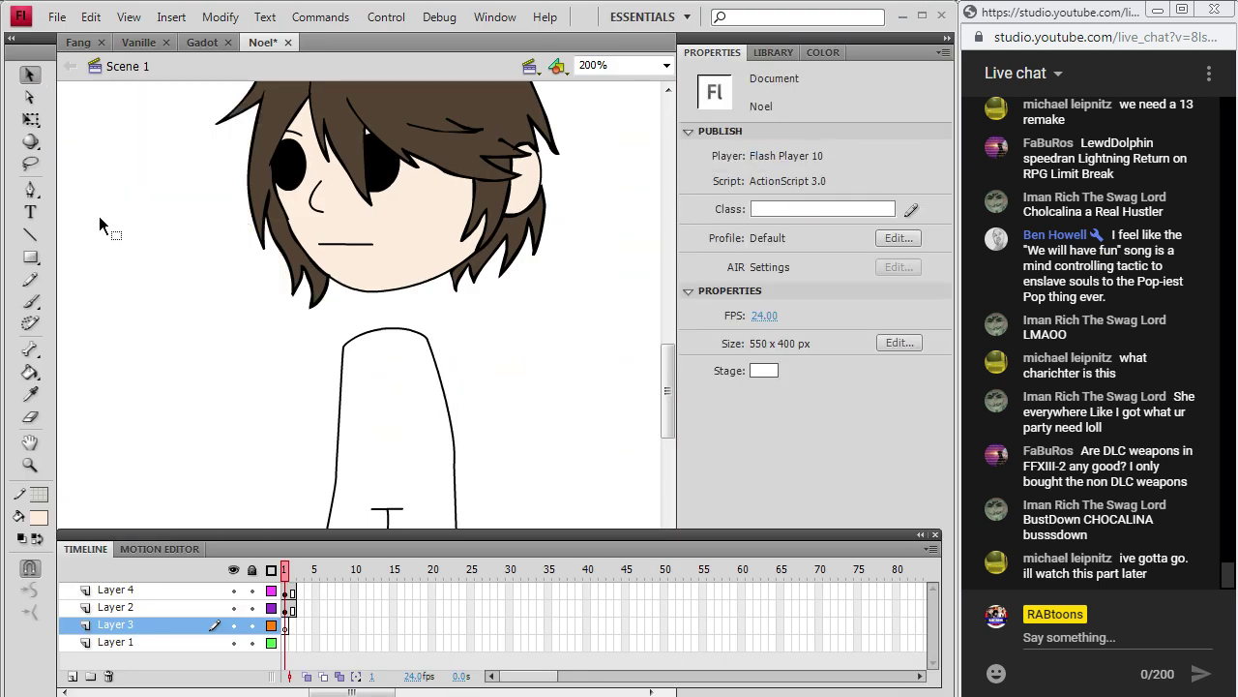
{"action": "left_click", "coordinate": [666, 65]}
{"action": "left_click", "coordinate": [619, 147]}
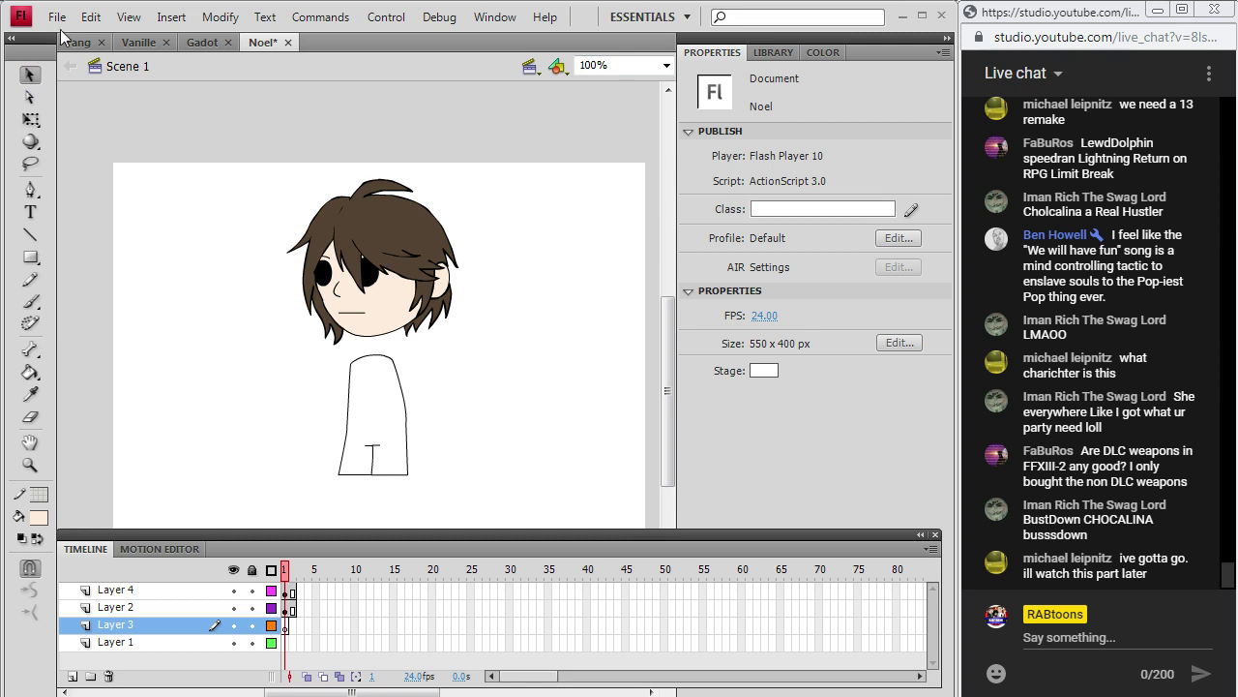
{"action": "left_click", "coordinate": [90, 18]}
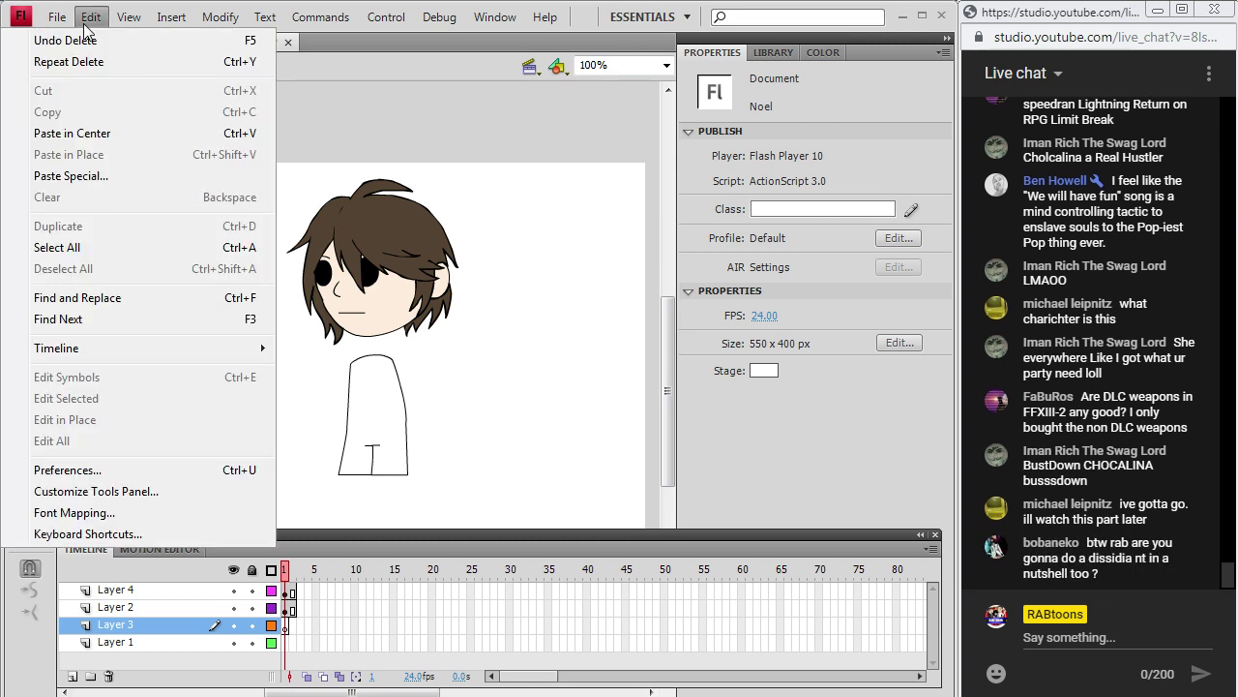
{"action": "left_click", "coordinate": [95, 134]}
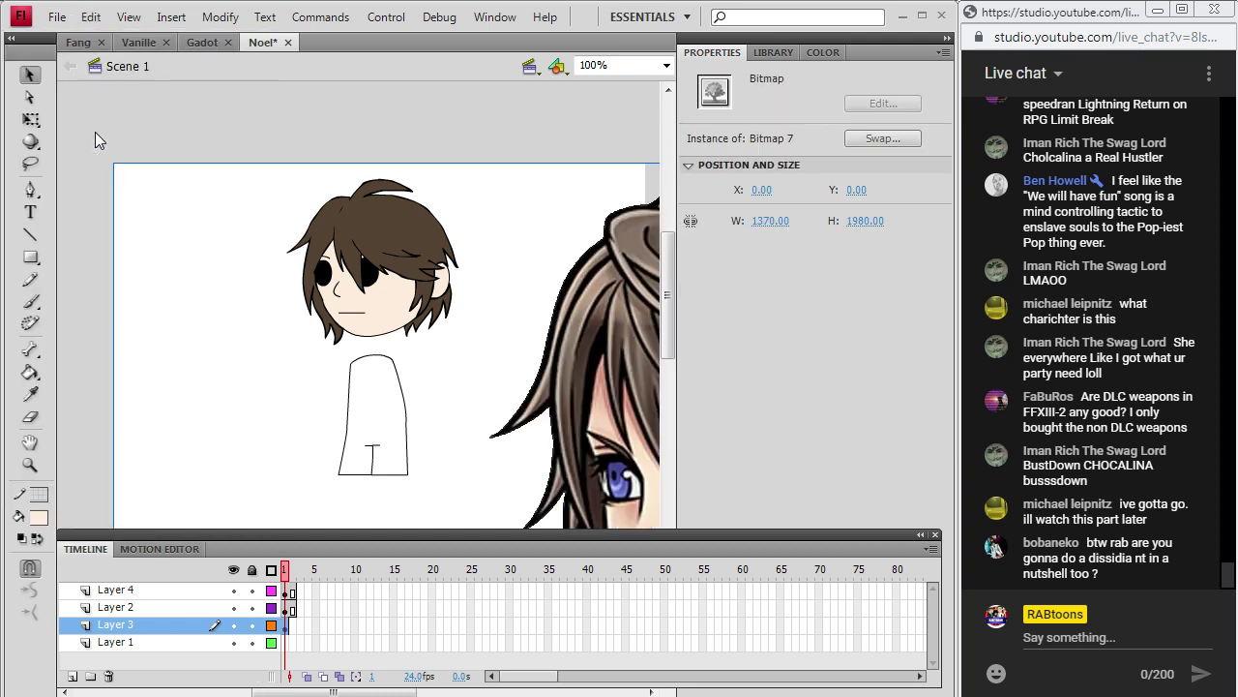
Scale the pasted render down to about 314 x 454 and place it beside the template character.
{"action": "left_click", "coordinate": [220, 17]}
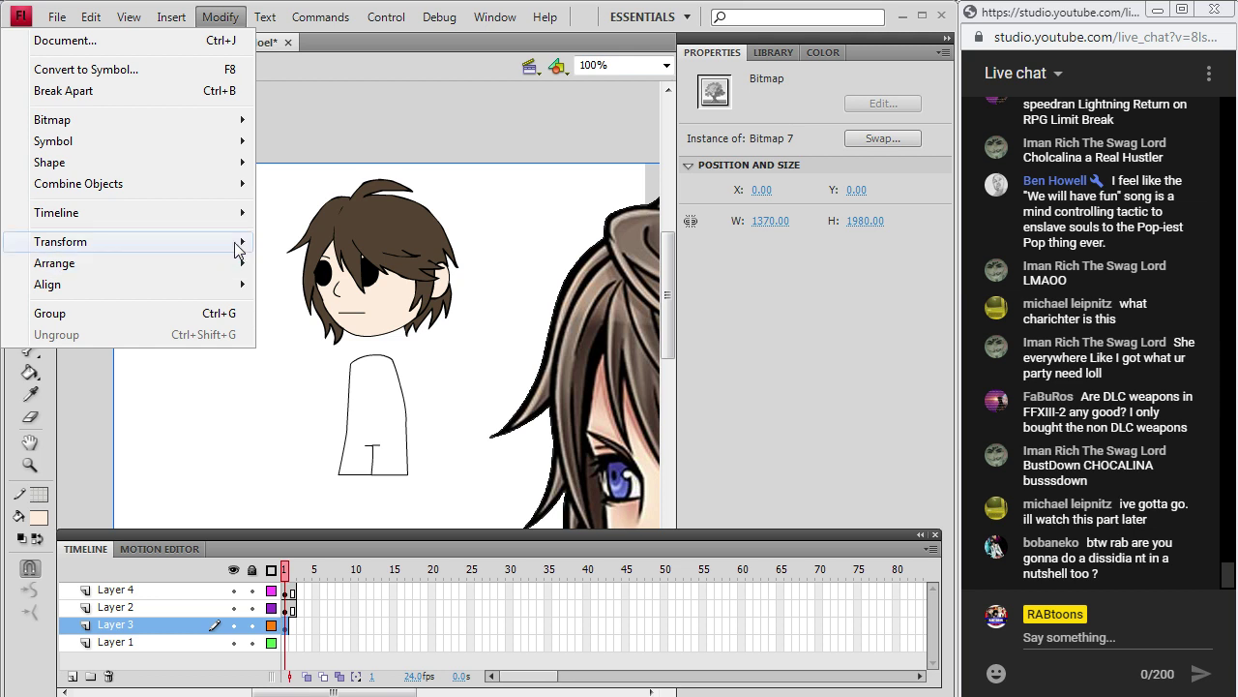
{"action": "mouse_move", "coordinate": [229, 243]}
{"action": "left_click", "coordinate": [300, 306]}
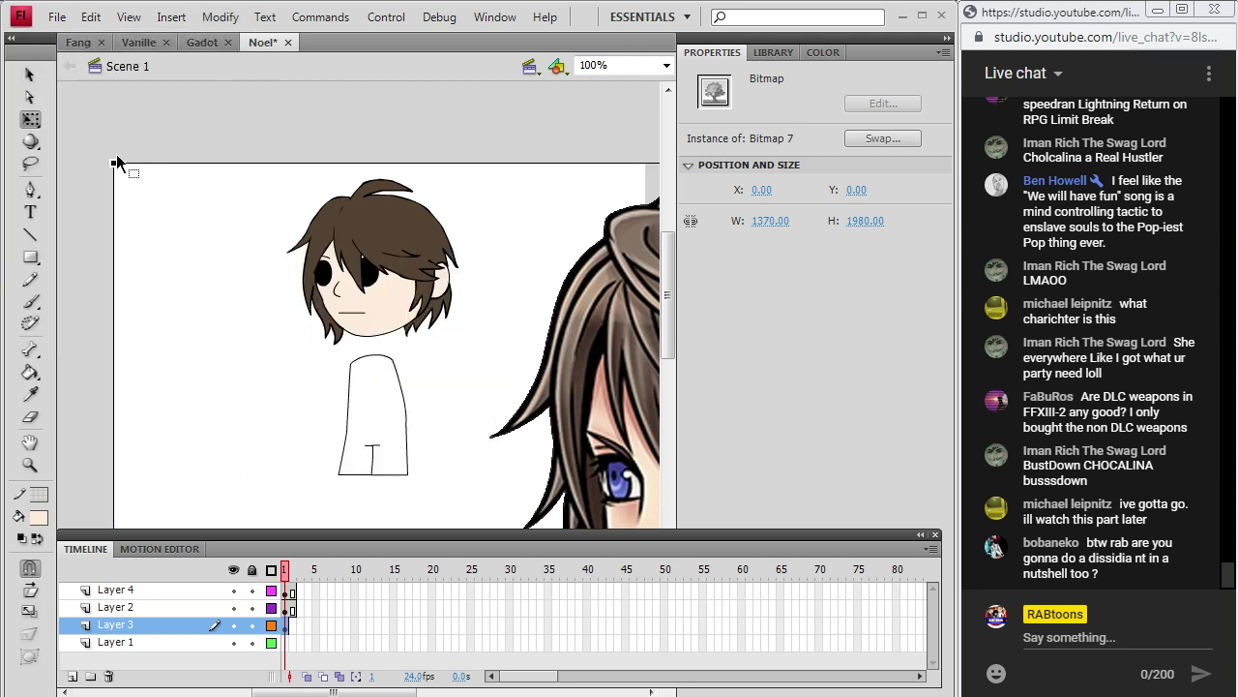
{"action": "left_click_drag", "start_coordinate": [117, 162], "coordinate": [205, 367]}
{"action": "left_click_drag", "start_coordinate": [311, 373], "coordinate": [290, 269]}
{"action": "left_click_drag", "start_coordinate": [478, 385], "coordinate": [225, 232]}
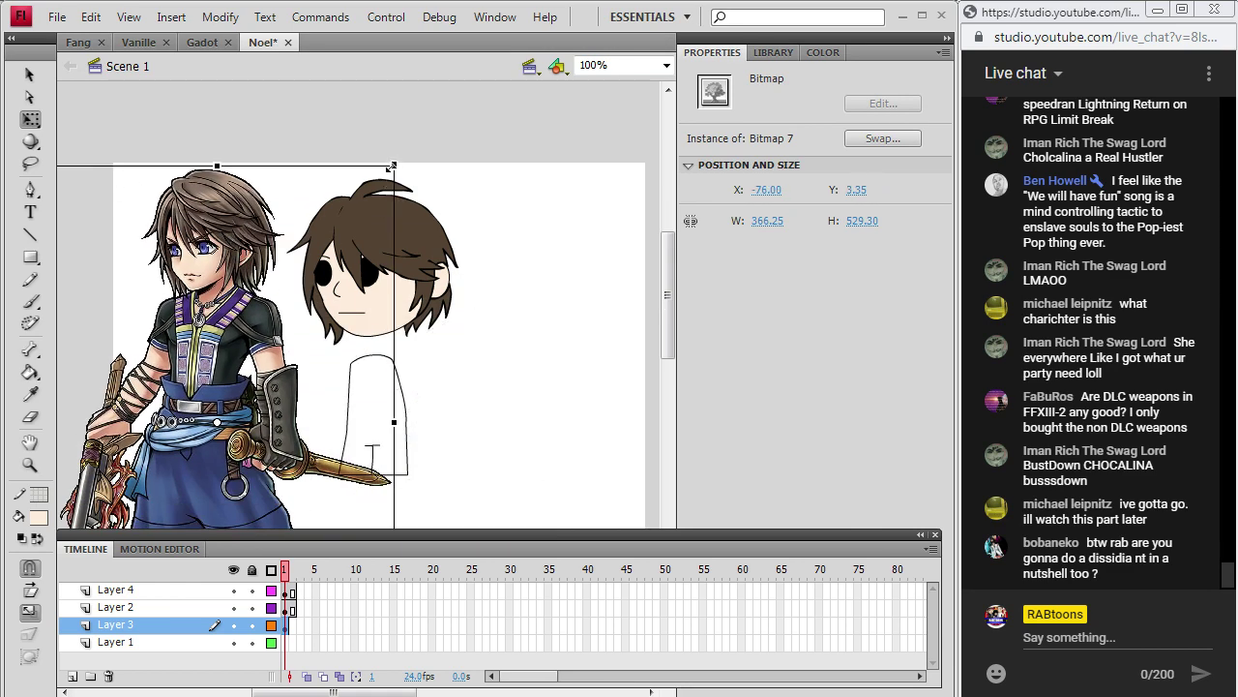
{"action": "left_click_drag", "start_coordinate": [394, 166], "coordinate": [362, 177]}
{"action": "left_click_drag", "start_coordinate": [249, 309], "coordinate": [253, 283]}
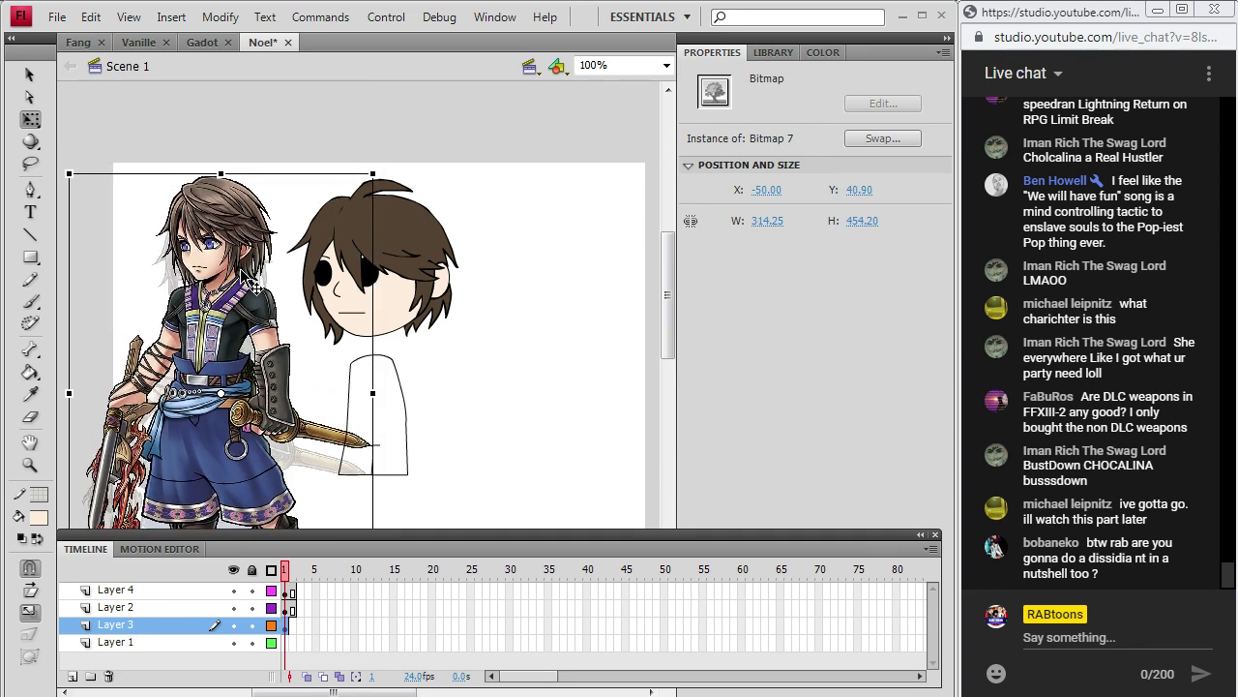
{"action": "left_click", "coordinate": [483, 364]}
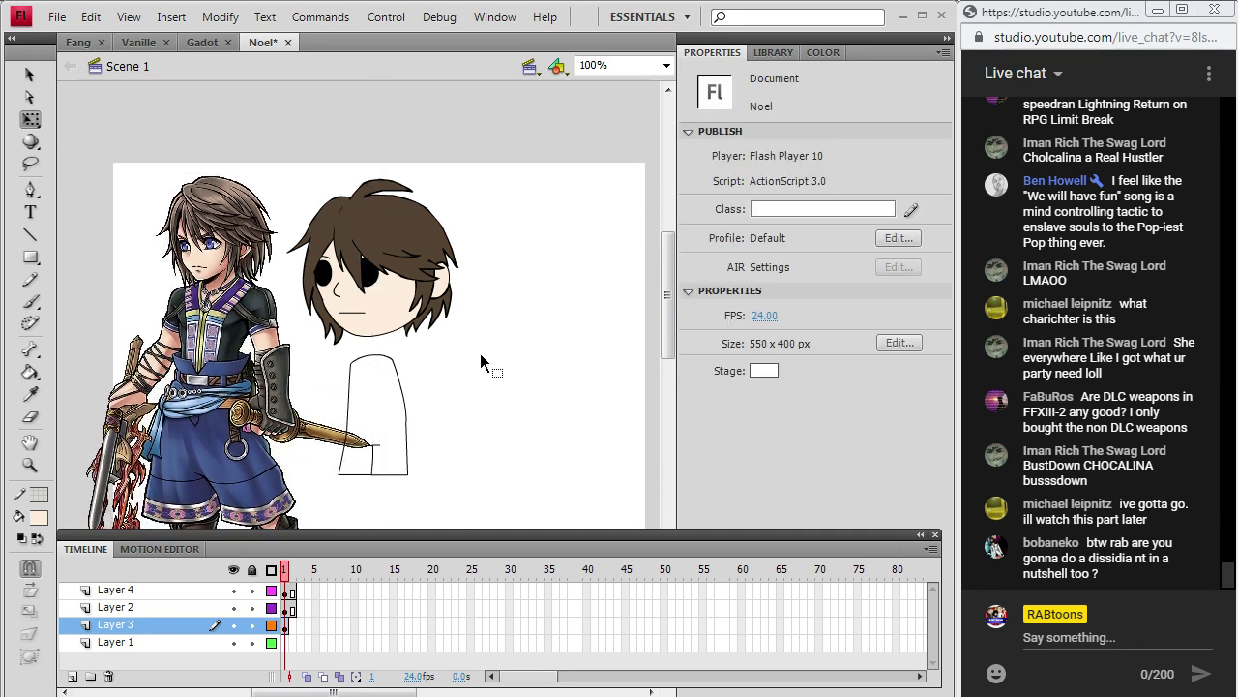
Move the reference render to about X -20, Y 62.9 so its torso sits next to the template body at 200% zoom.
{"action": "left_click", "coordinate": [30, 464]}
{"action": "left_click", "coordinate": [400, 420]}
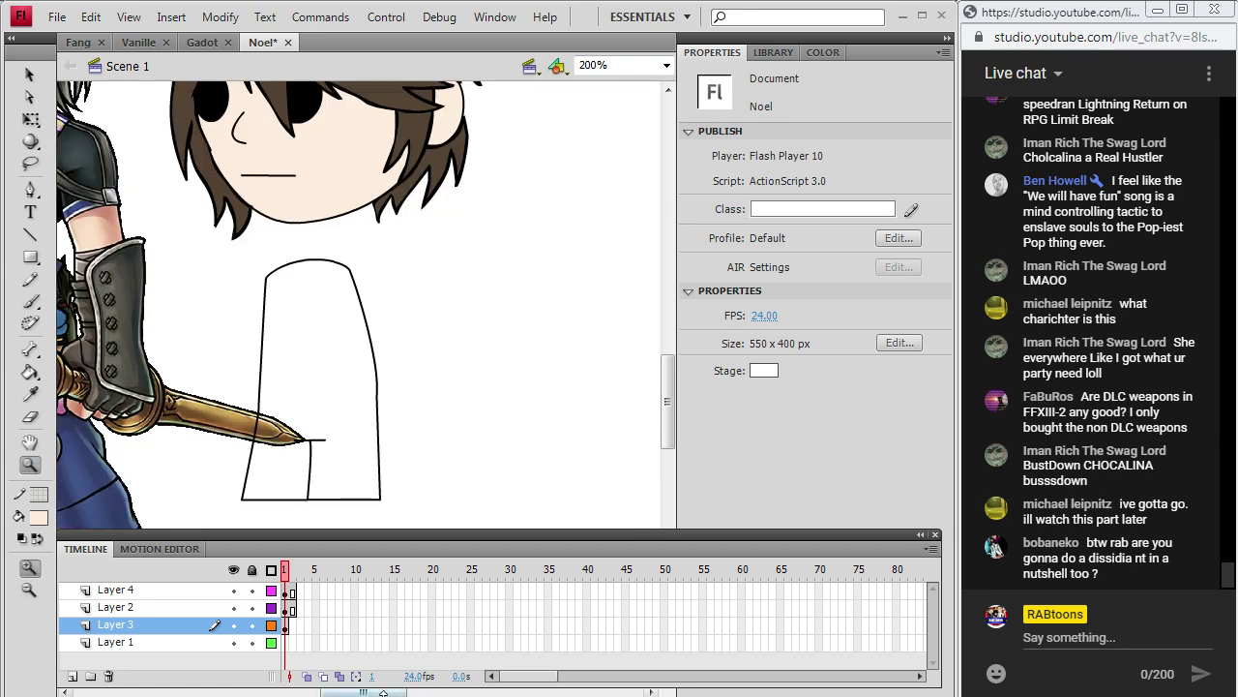
{"action": "left_click_drag", "start_coordinate": [387, 693], "coordinate": [357, 693]}
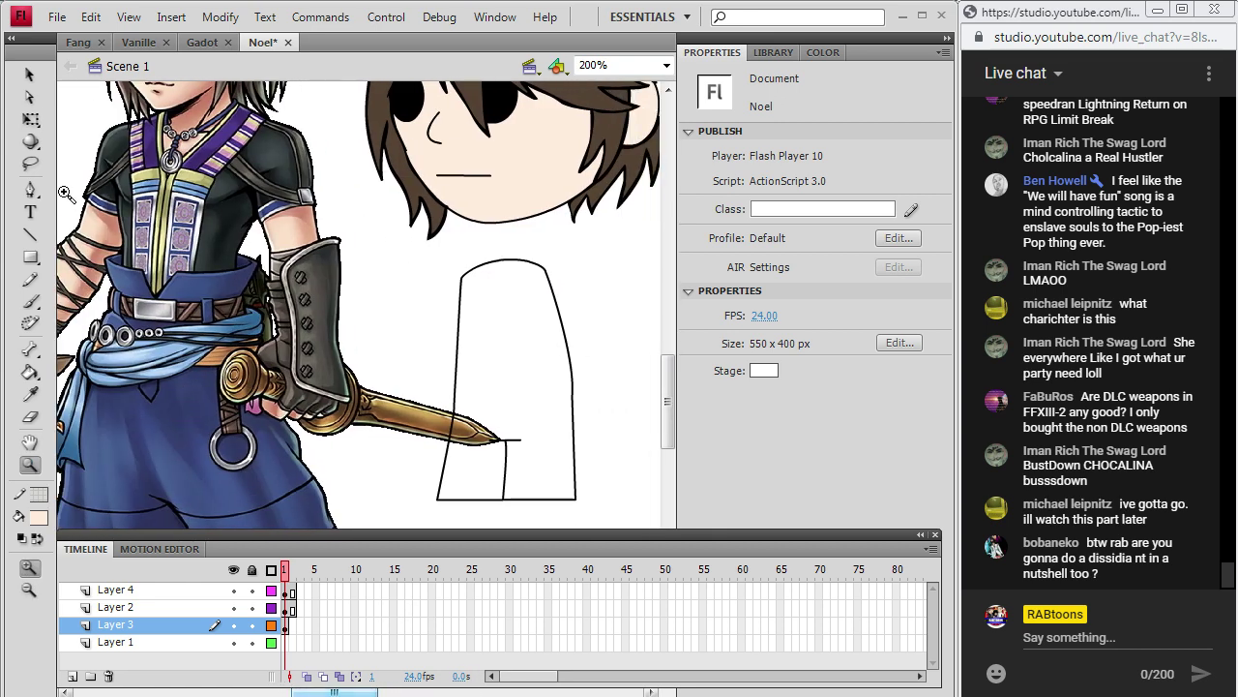
{"action": "left_click", "coordinate": [30, 75]}
{"action": "left_click_drag", "start_coordinate": [131, 131], "coordinate": [179, 230]}
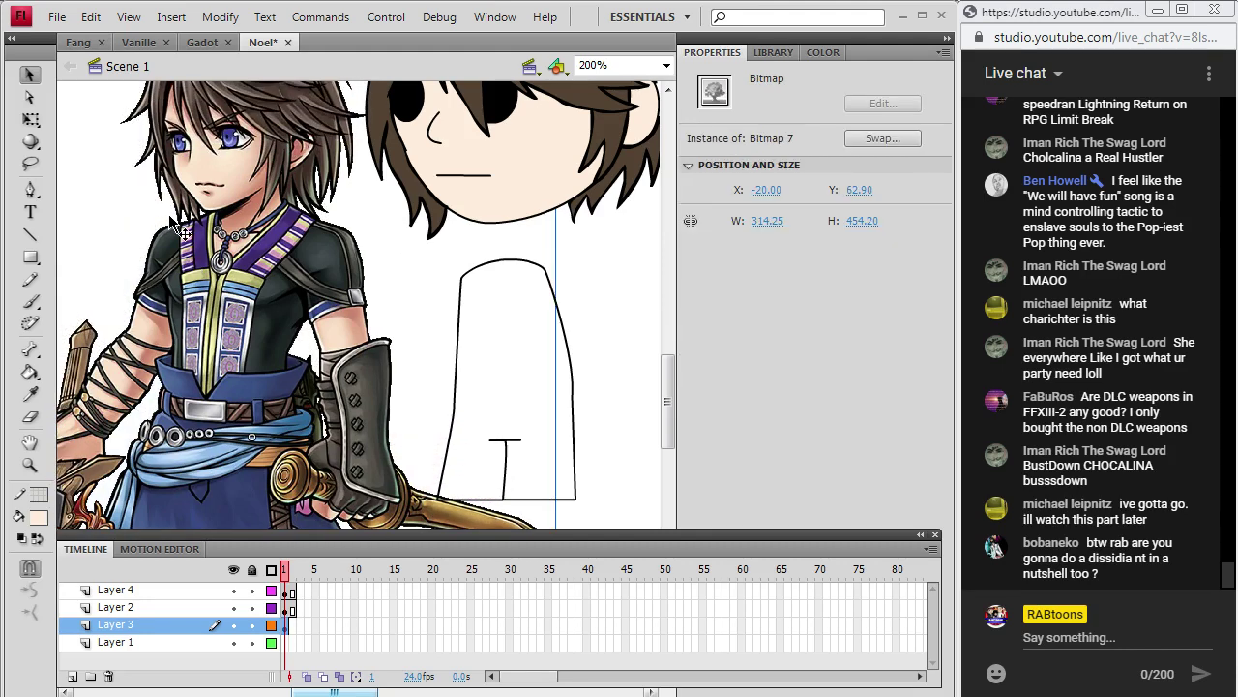
Set the Brush tool's fill to black and add a new layer between Layer 4 and Layer 2.
{"action": "left_click", "coordinate": [39, 518]}
{"action": "left_click", "coordinate": [48, 407]}
{"action": "left_click", "coordinate": [35, 300]}
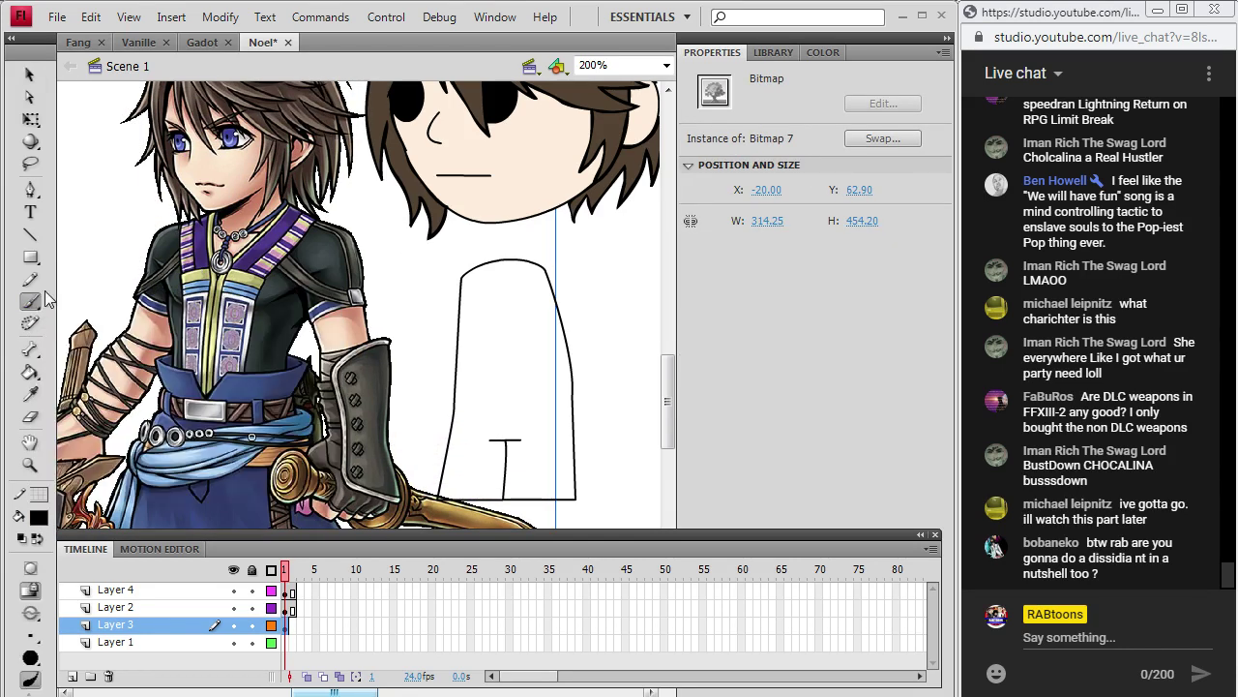
{"action": "left_click", "coordinate": [288, 590]}
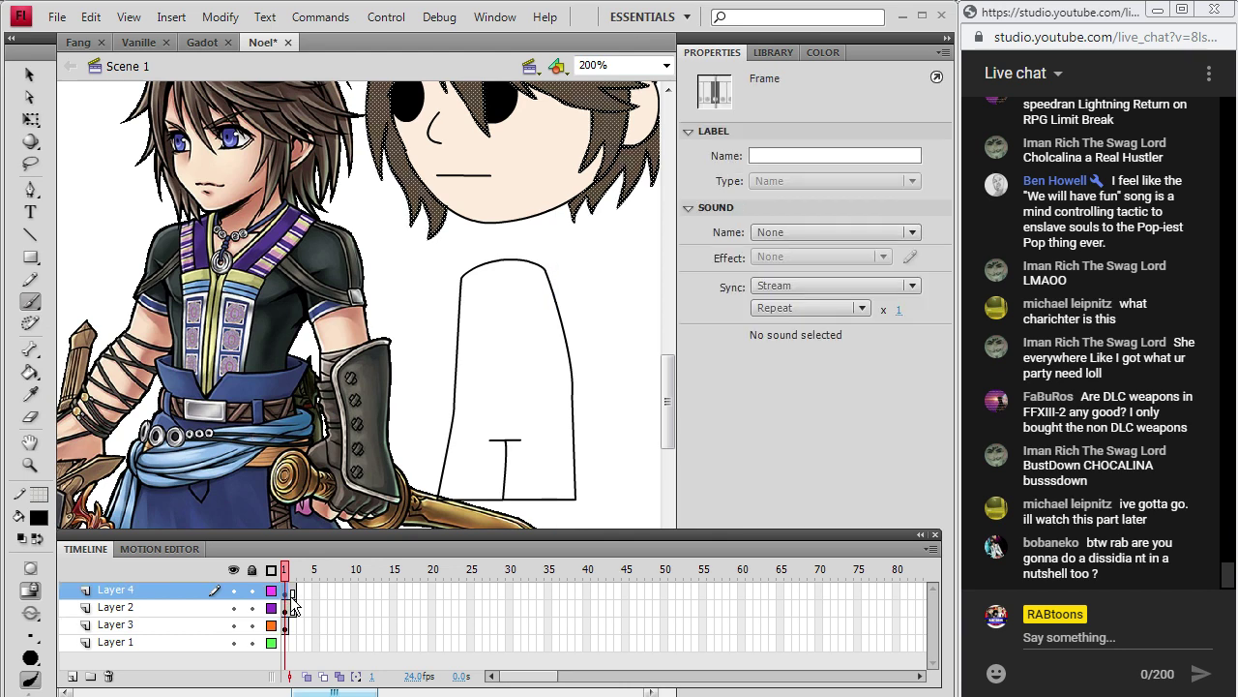
{"action": "left_click", "coordinate": [184, 19]}
{"action": "mouse_move", "coordinate": [189, 140]}
{"action": "left_click", "coordinate": [227, 137]}
{"action": "left_click_drag", "start_coordinate": [190, 592], "coordinate": [190, 619]}
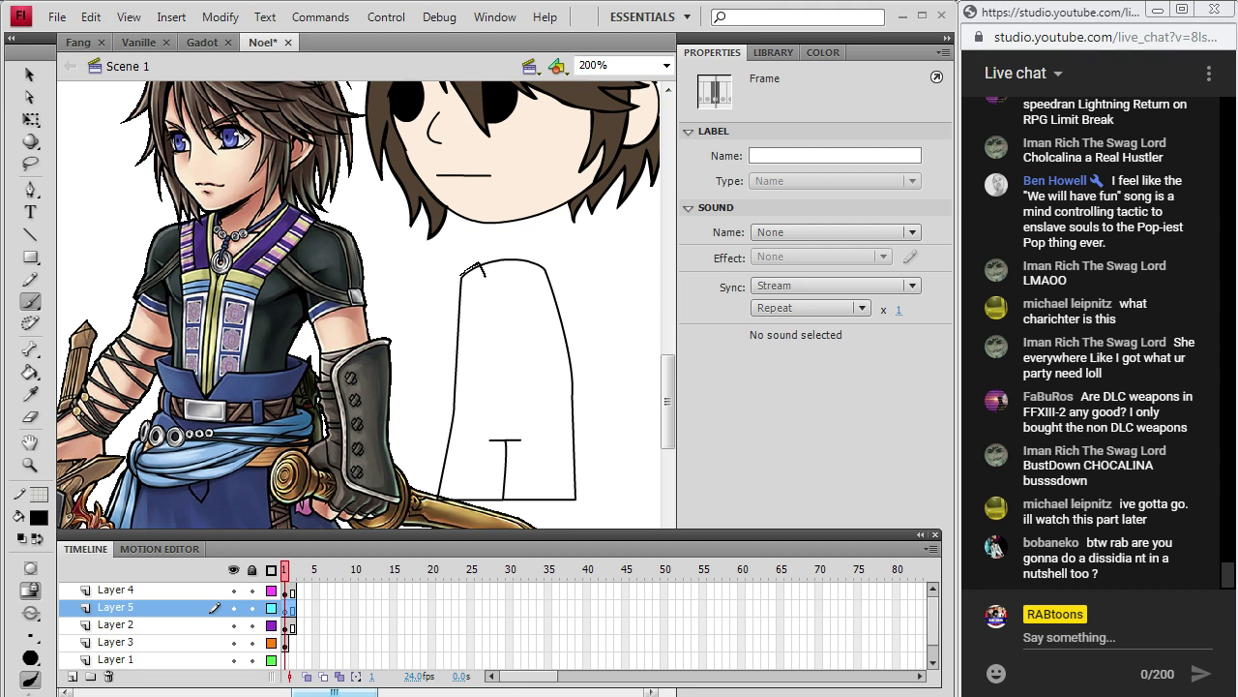
Brush the V-shaped collar, shoulder outlines and necklace with a round pendant onto the upper torso.
{"action": "key", "text": "b"}
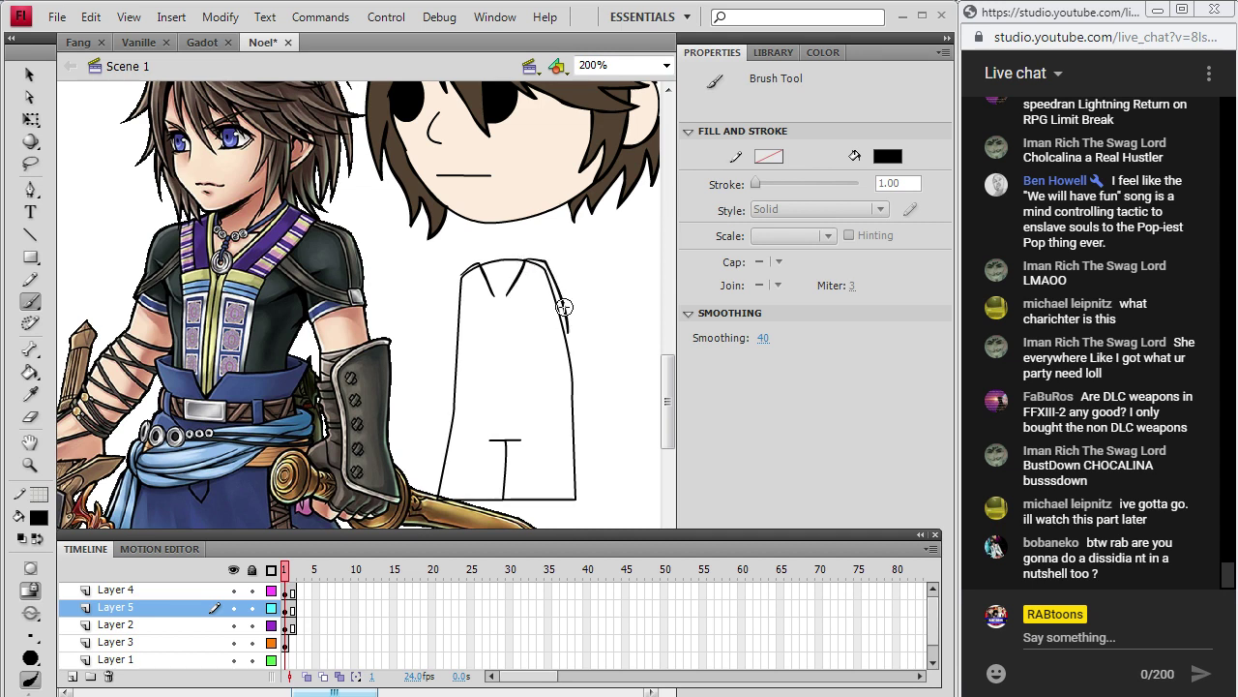
{"action": "left_click_drag", "start_coordinate": [518, 274], "coordinate": [502, 291]}
{"action": "left_click", "coordinate": [502, 299]}
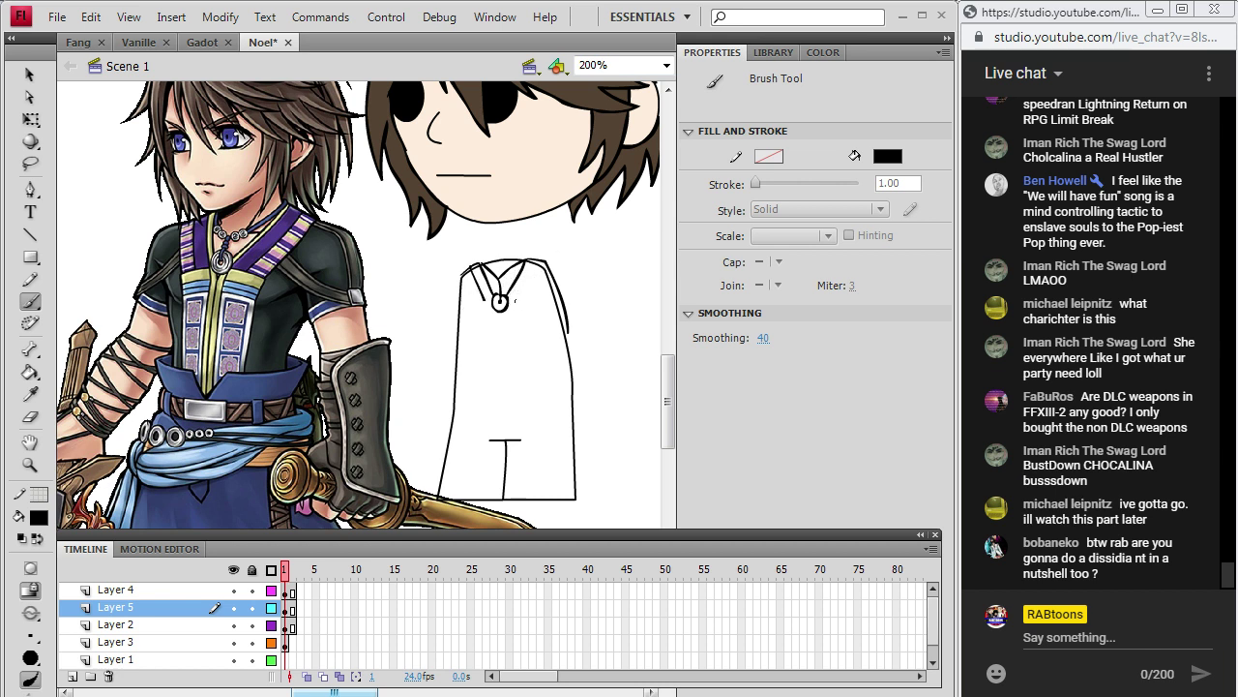
{"action": "left_click_drag", "start_coordinate": [537, 259], "coordinate": [518, 299]}
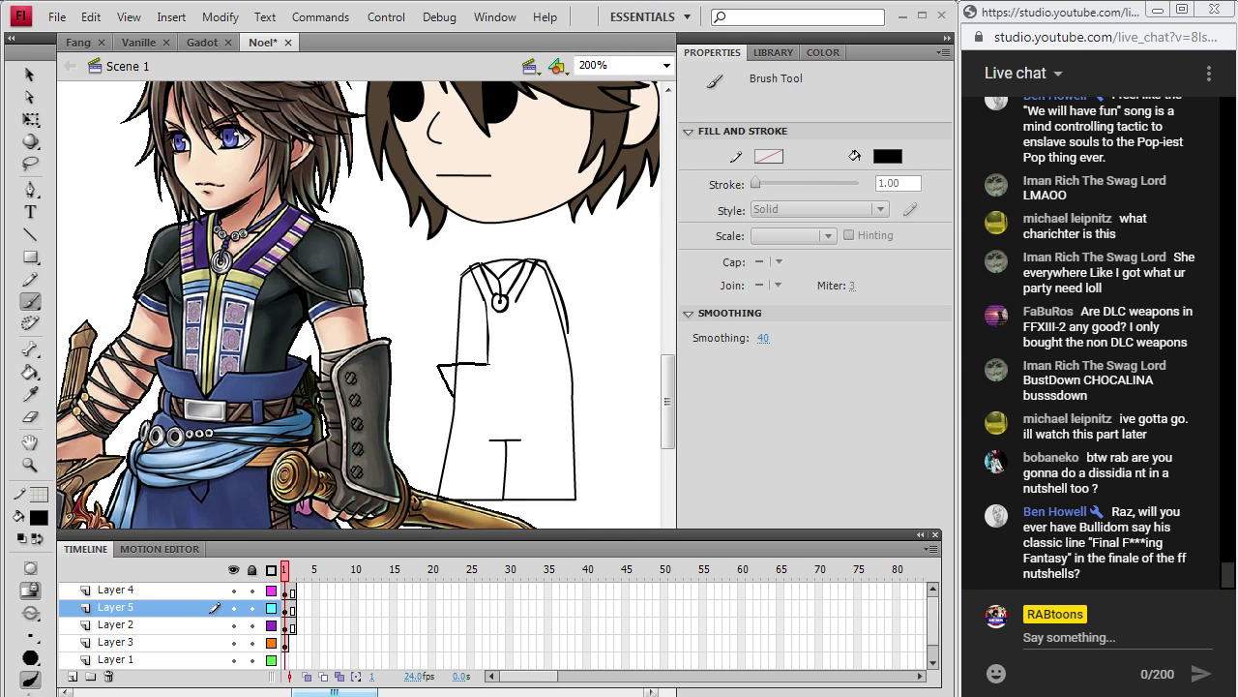
Brush the pointed, notched waistband, the vertical panel lines down the chest, and the shoulder straps and chest creases.
{"action": "left_click_drag", "start_coordinate": [489, 363], "coordinate": [498, 366]}
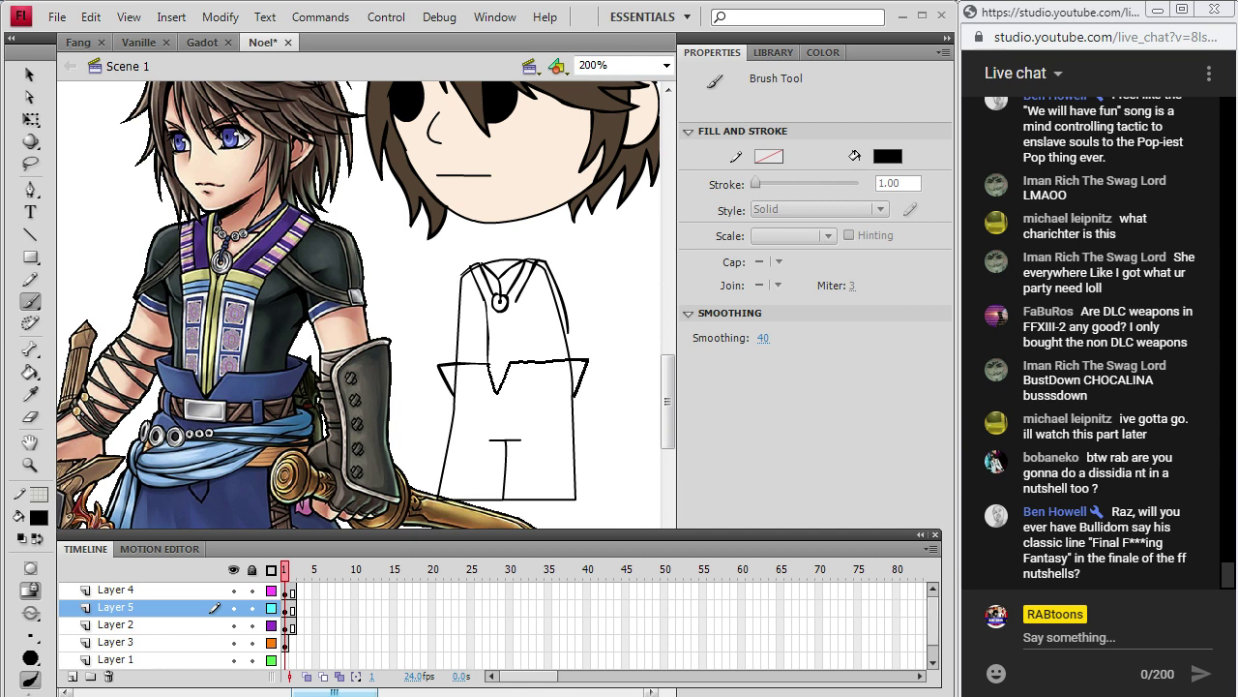
{"action": "left_click_drag", "start_coordinate": [503, 364], "coordinate": [577, 397]}
{"action": "left_click_drag", "start_coordinate": [519, 303], "coordinate": [521, 360]}
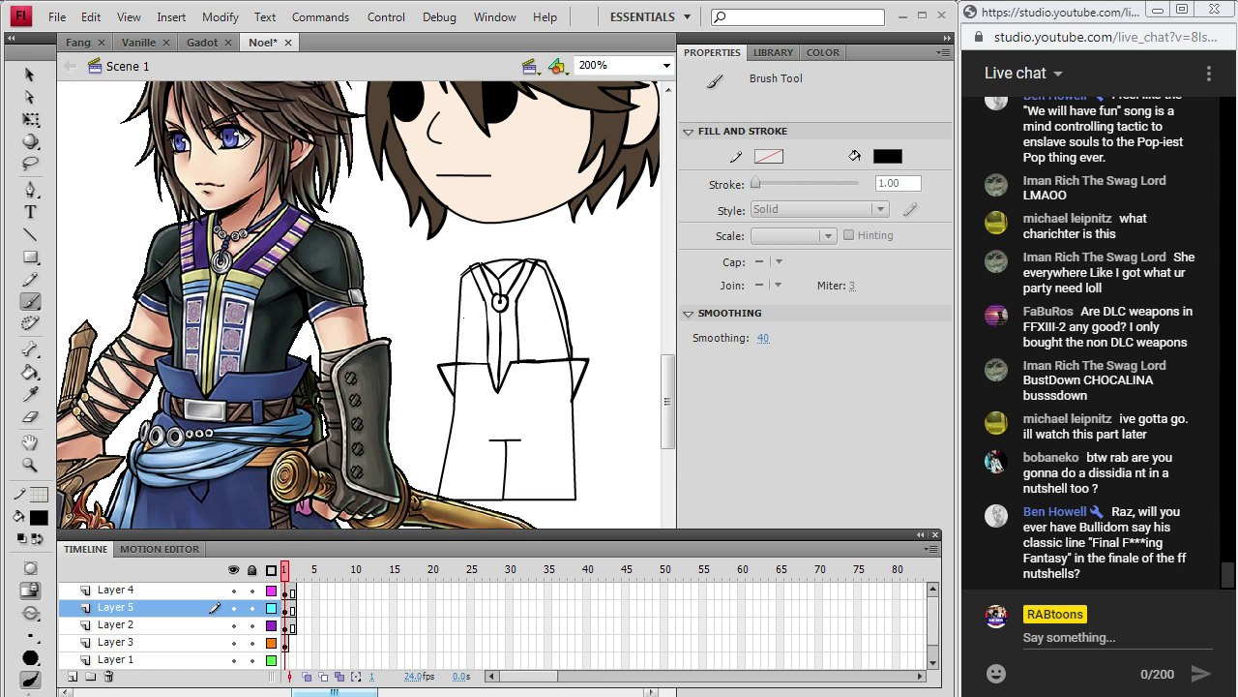
{"action": "left_click_drag", "start_coordinate": [466, 315], "coordinate": [540, 316]}
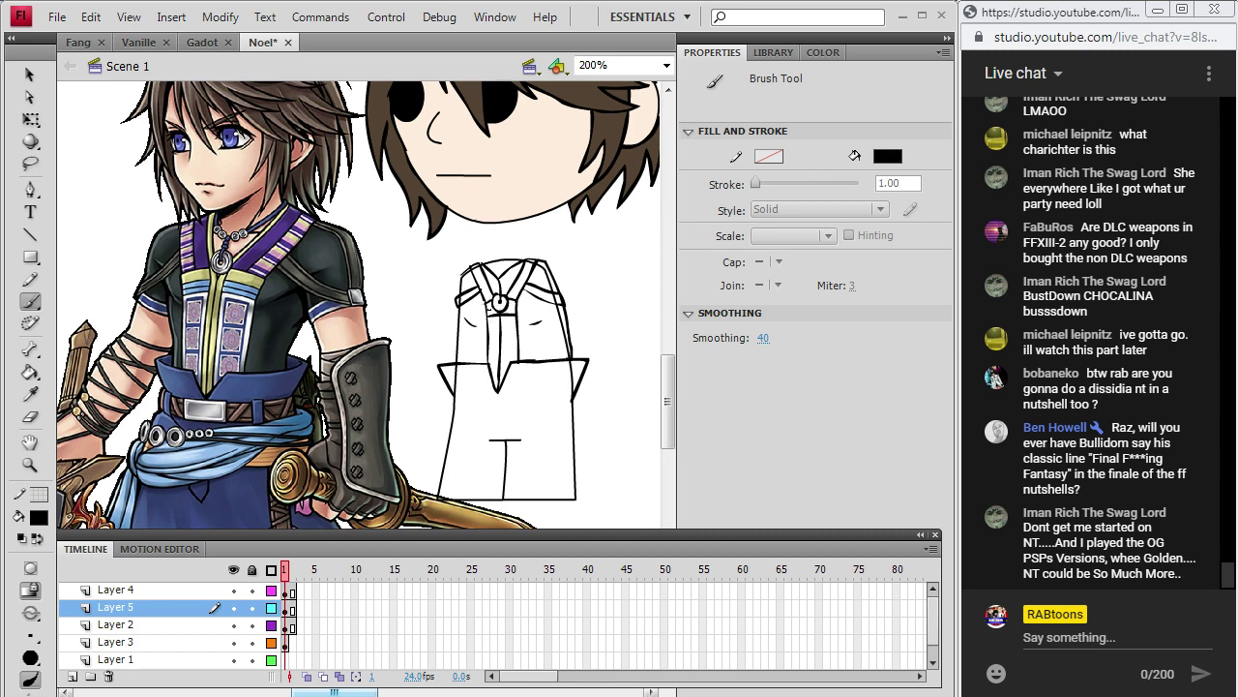
{"action": "left_click_drag", "start_coordinate": [495, 308], "coordinate": [488, 310]}
Brush the belt with its rectangular buckle and side loops across the body below the waistband.
{"action": "left_click_drag", "start_coordinate": [461, 406], "coordinate": [486, 408]}
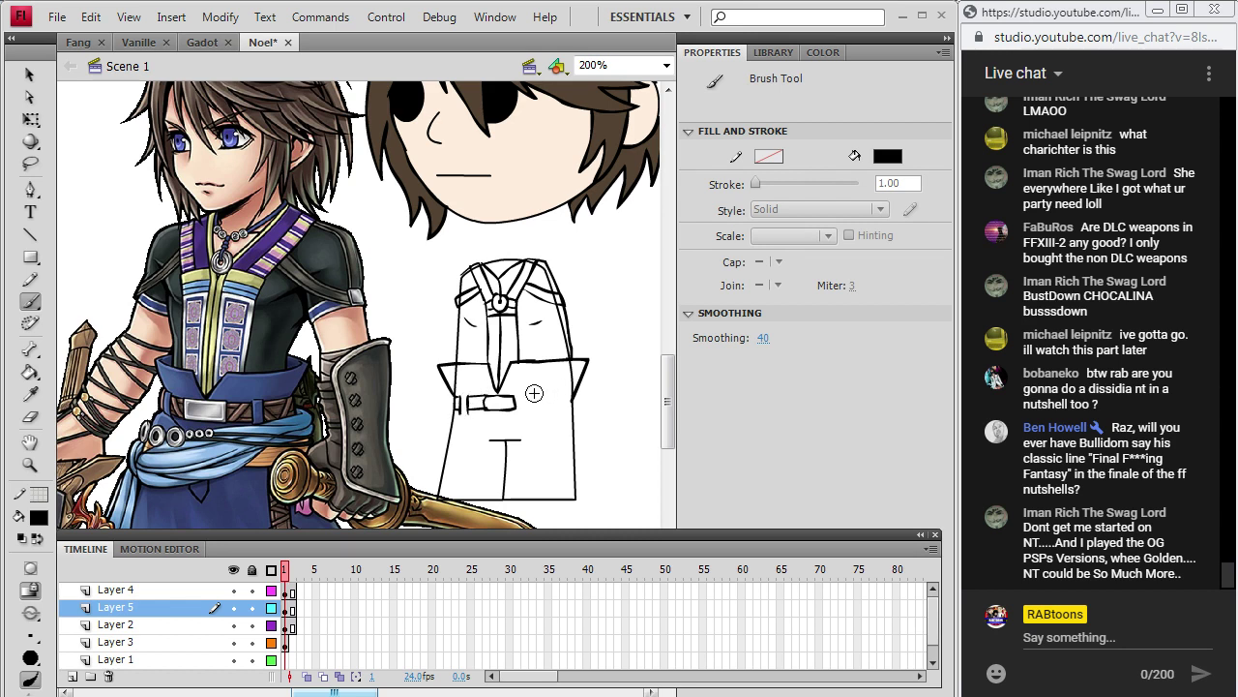
{"action": "mouse_move", "coordinate": [516, 396]}
{"action": "left_mouse_down"}
{"action": "mouse_move", "coordinate": [547, 396]}
{"action": "mouse_move", "coordinate": [548, 414]}
{"action": "left_mouse_up"}
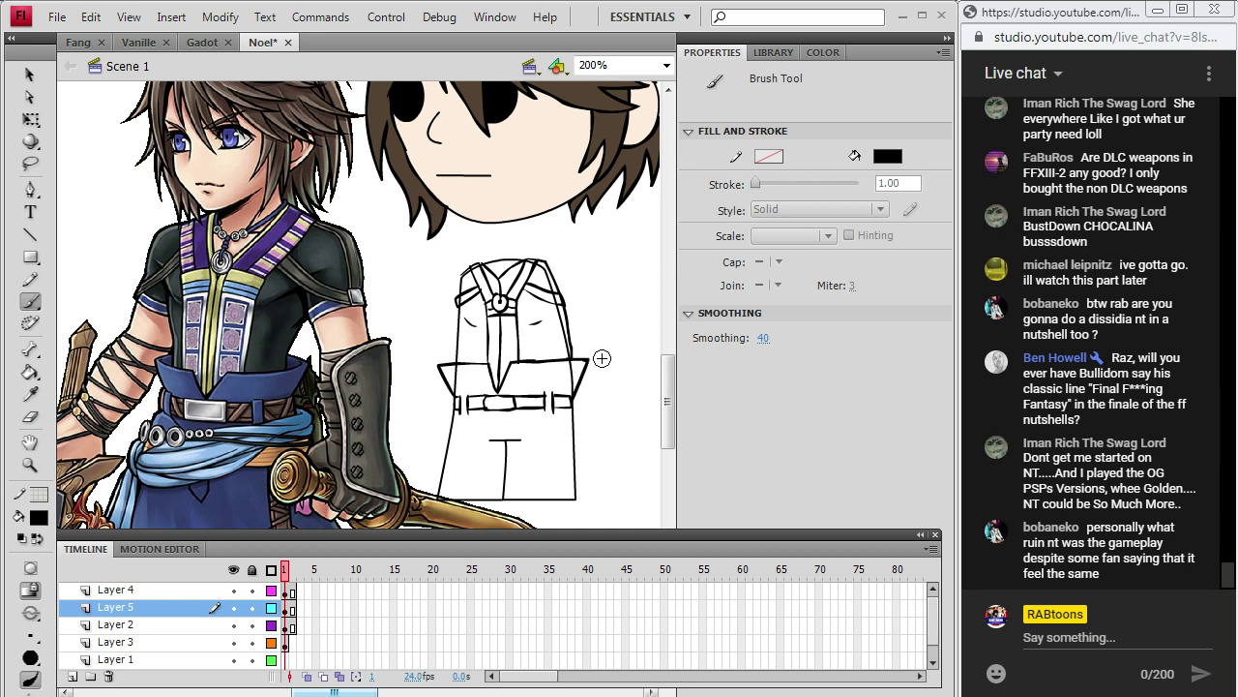
{"action": "scroll", "coordinate": [666, 368], "scroll_direction": "down", "scroll_amount": 3}
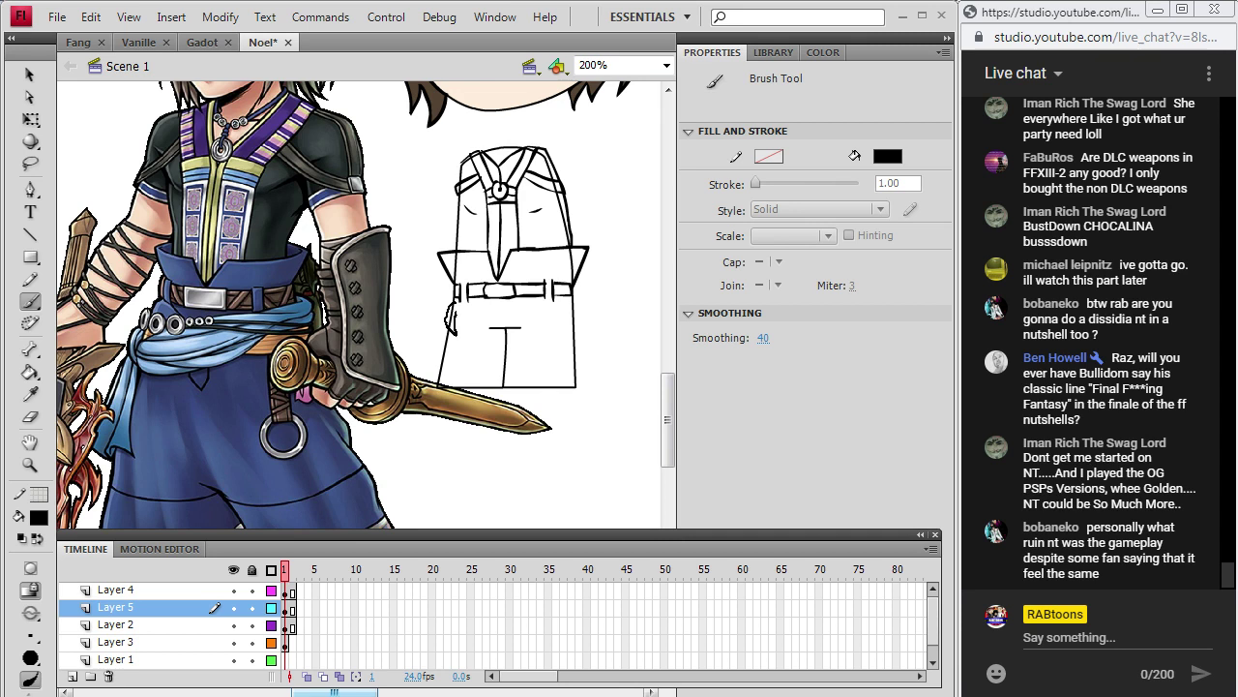
Brush the wrapped sash below the belt with its hanging end at the hip, plus the hanging strap with a ring on the opposite side.
{"action": "left_click_drag", "start_coordinate": [457, 302], "coordinate": [447, 333]}
{"action": "left_click_drag", "start_coordinate": [456, 329], "coordinate": [441, 365]}
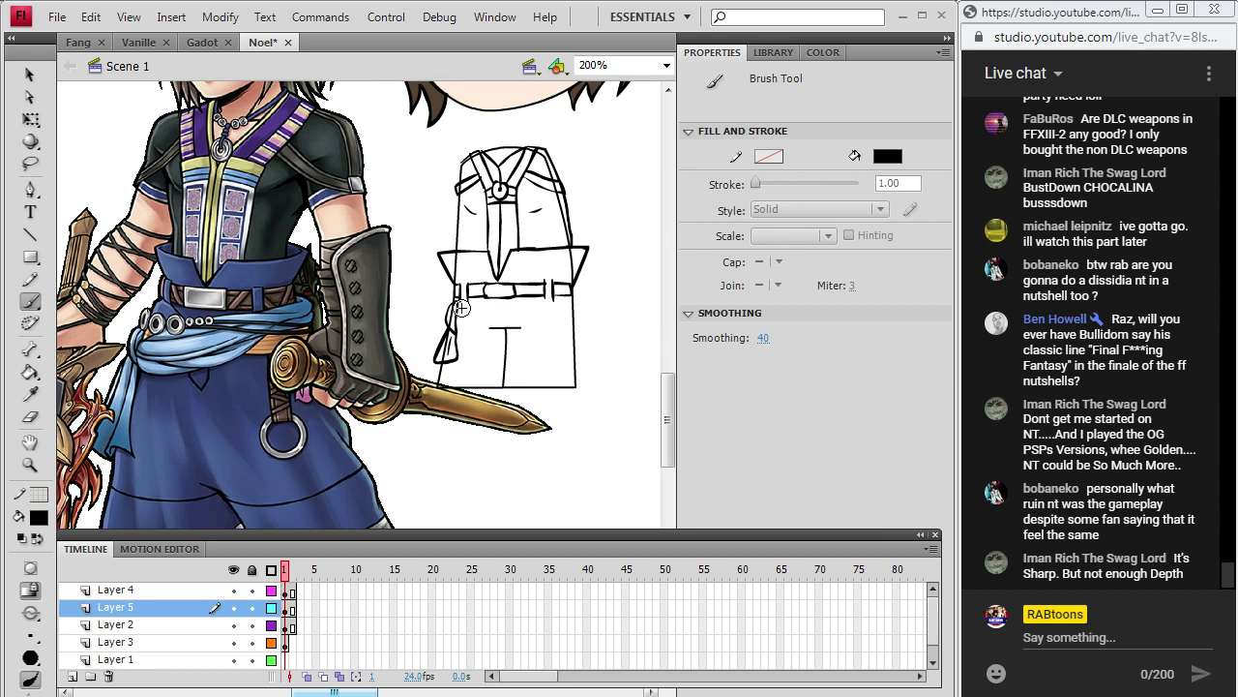
{"action": "left_click_drag", "start_coordinate": [456, 309], "coordinate": [453, 320]}
{"action": "left_click_drag", "start_coordinate": [578, 307], "coordinate": [552, 308]}
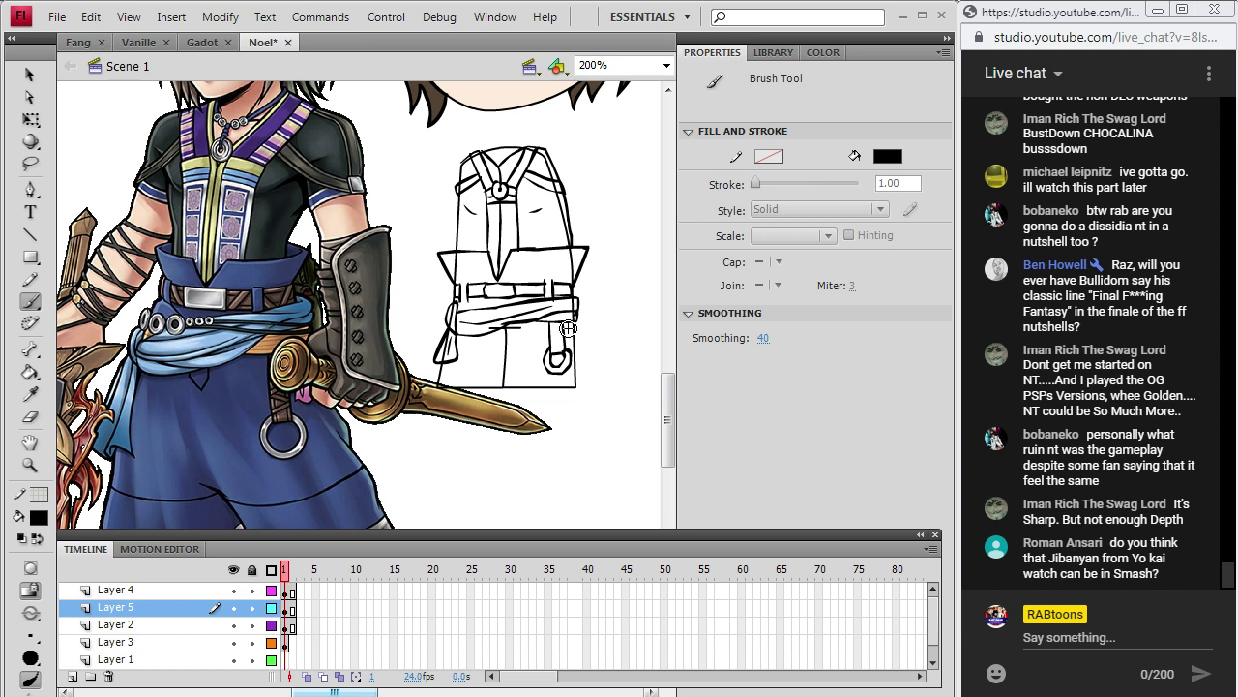
Brush the flared sides and double hem line of the shorts, and their centre seam with a short crossbar.
{"action": "scroll", "coordinate": [668, 401], "scroll_direction": "down", "scroll_amount": 2}
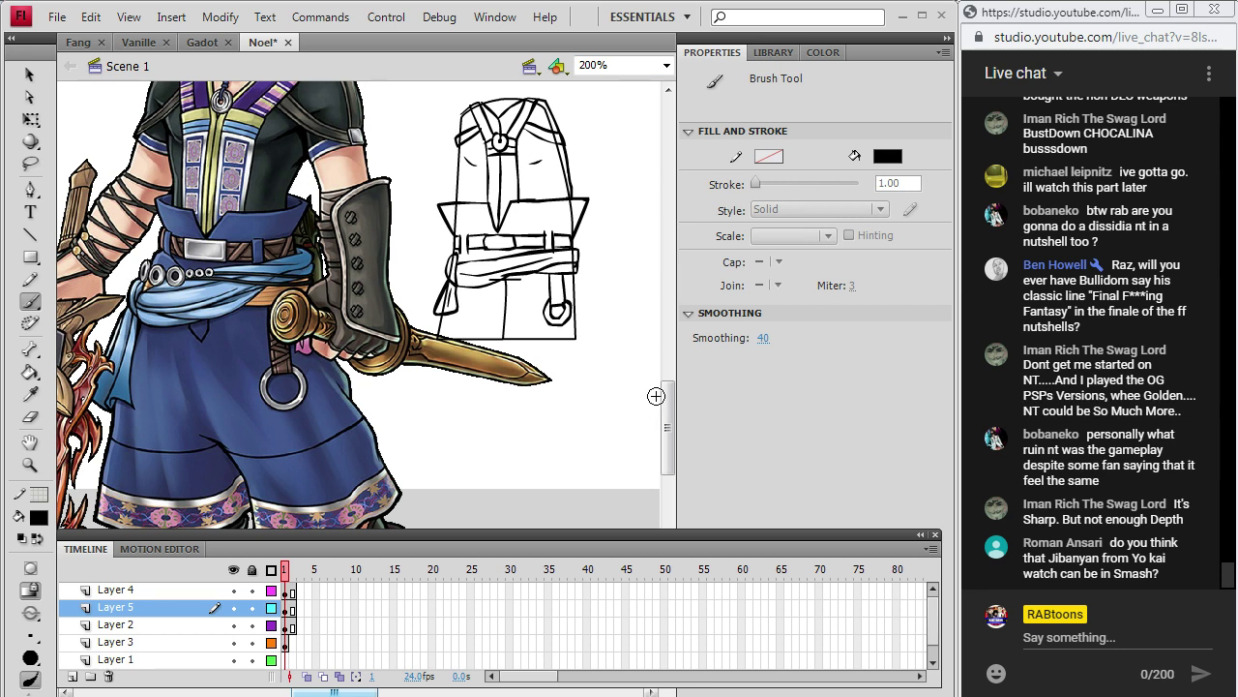
{"action": "left_click_drag", "start_coordinate": [676, 399], "coordinate": [669, 405]}
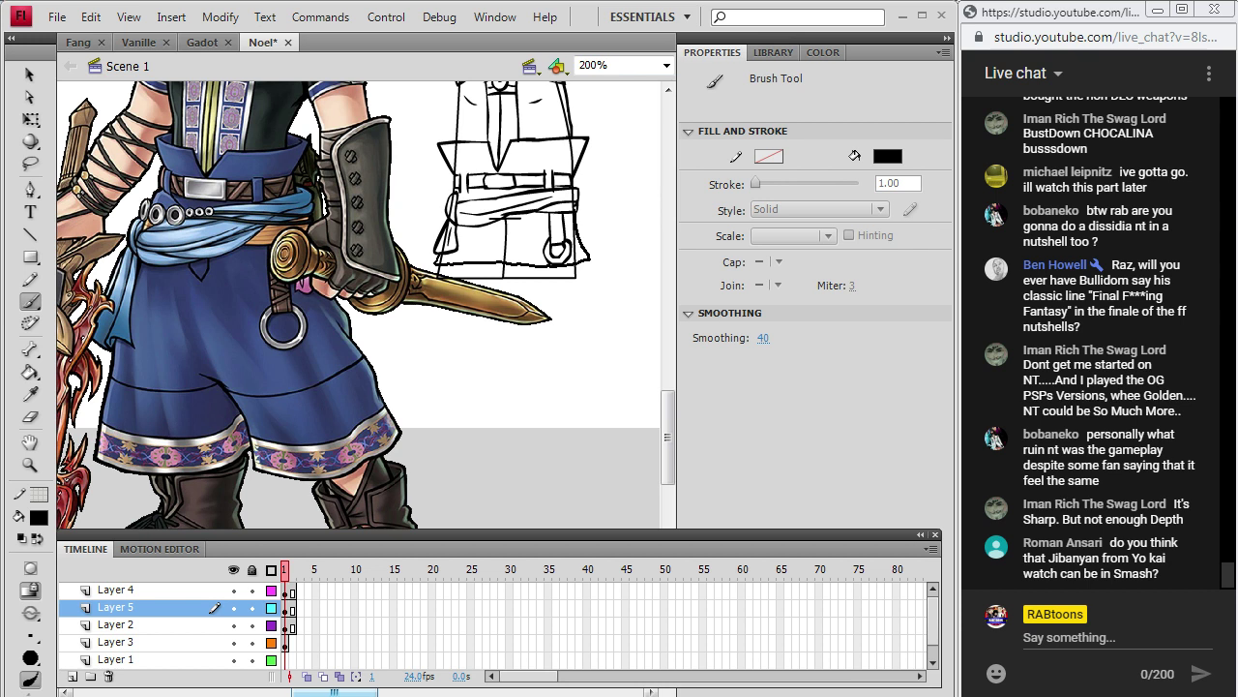
{"action": "left_click_drag", "start_coordinate": [460, 251], "coordinate": [559, 251]}
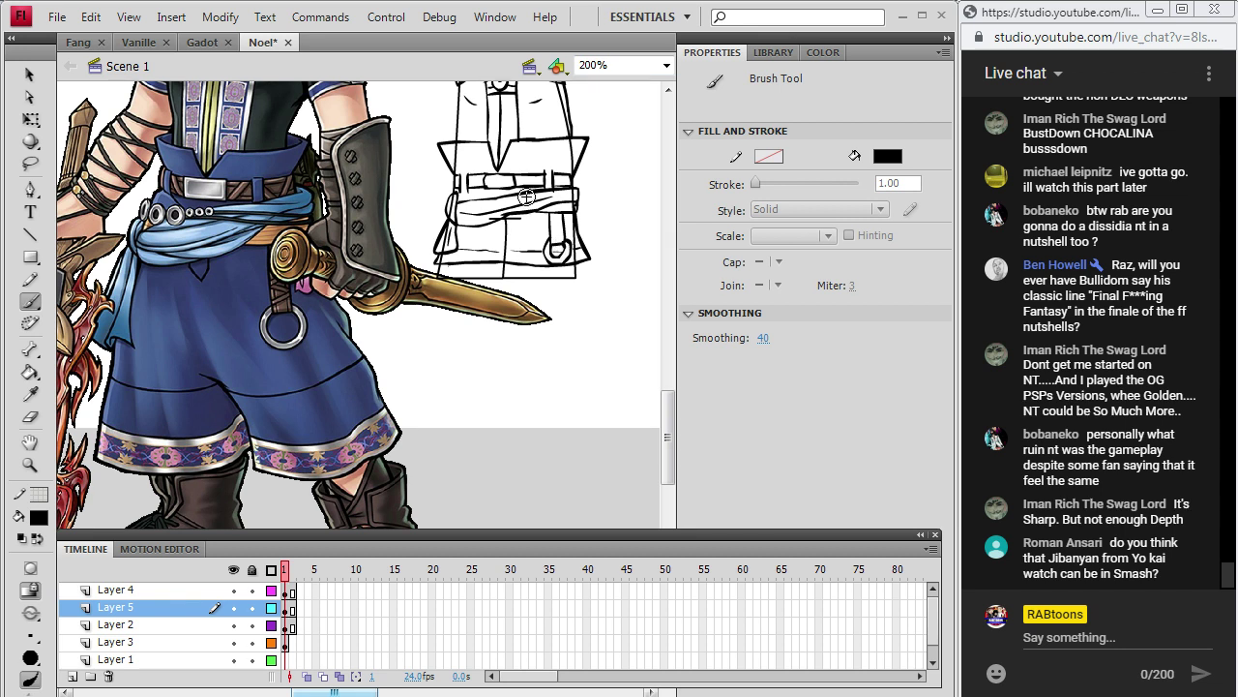
{"action": "left_click_drag", "start_coordinate": [502, 214], "coordinate": [511, 217]}
{"action": "left_click_drag", "start_coordinate": [506, 219], "coordinate": [507, 280]}
{"action": "left_click_drag", "start_coordinate": [557, 254], "coordinate": [558, 240]}
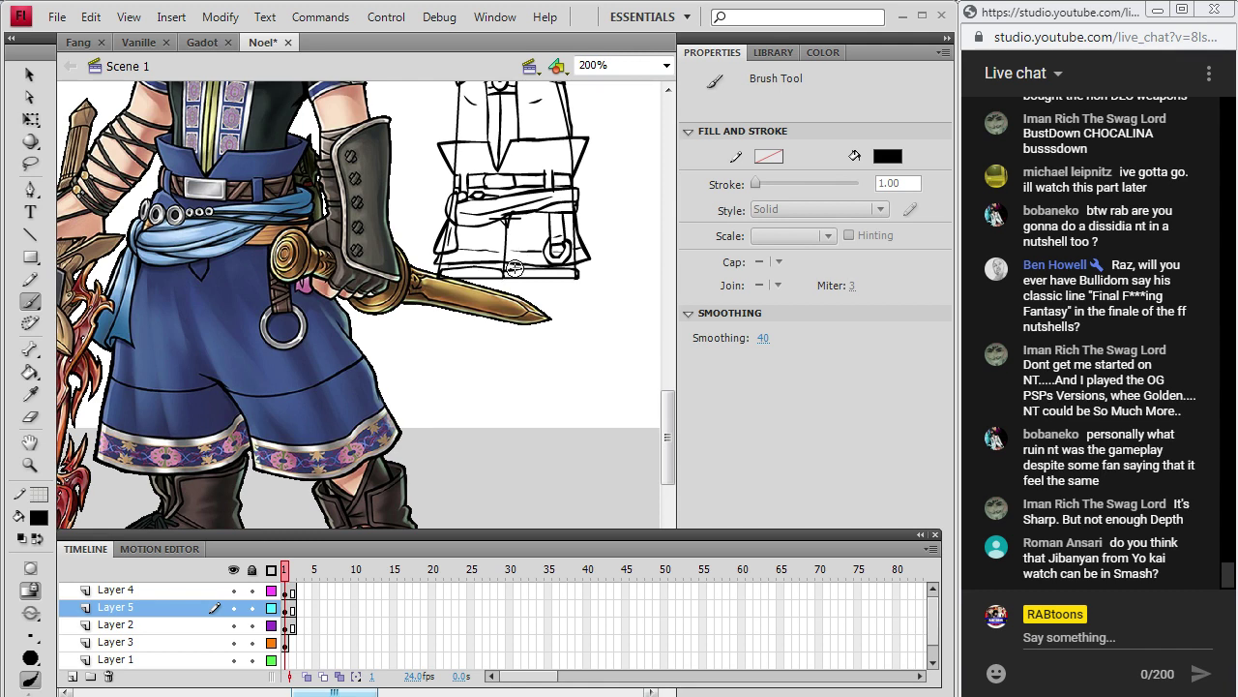
{"action": "left_click_drag", "start_coordinate": [668, 396], "coordinate": [672, 359]}
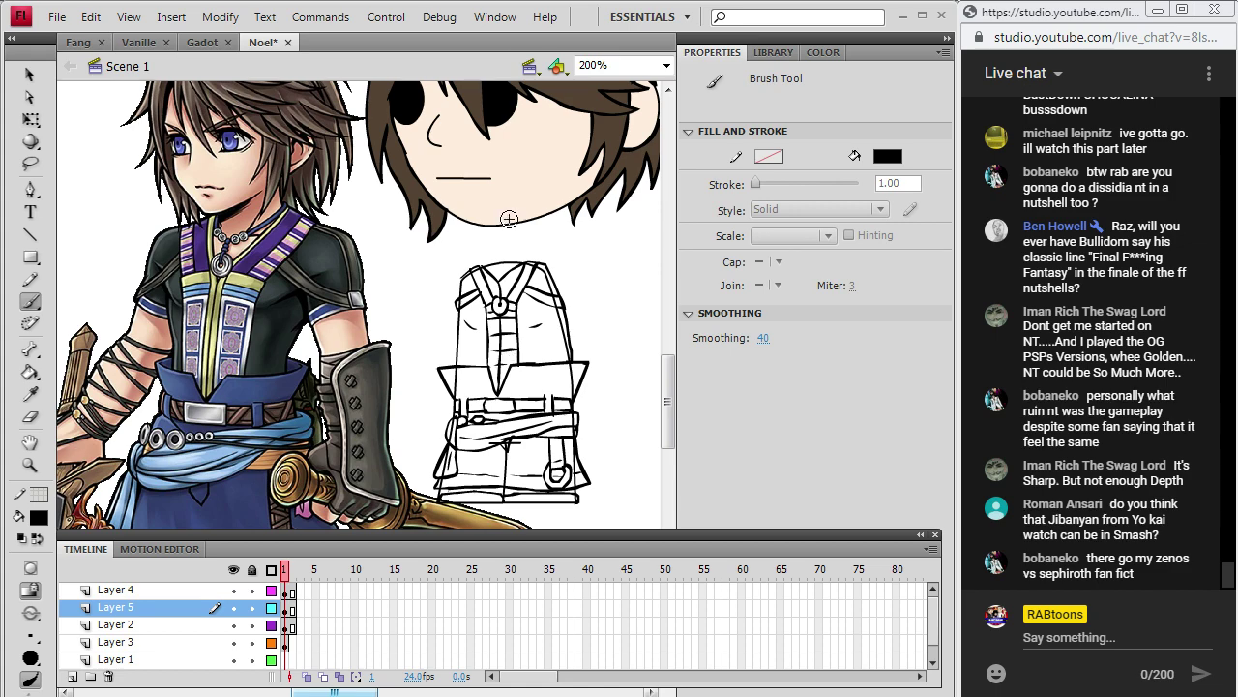
Cut the outfit outline from Layer 5 and paste it in place onto Layer 2 with the template body.
{"action": "left_click", "coordinate": [29, 74]}
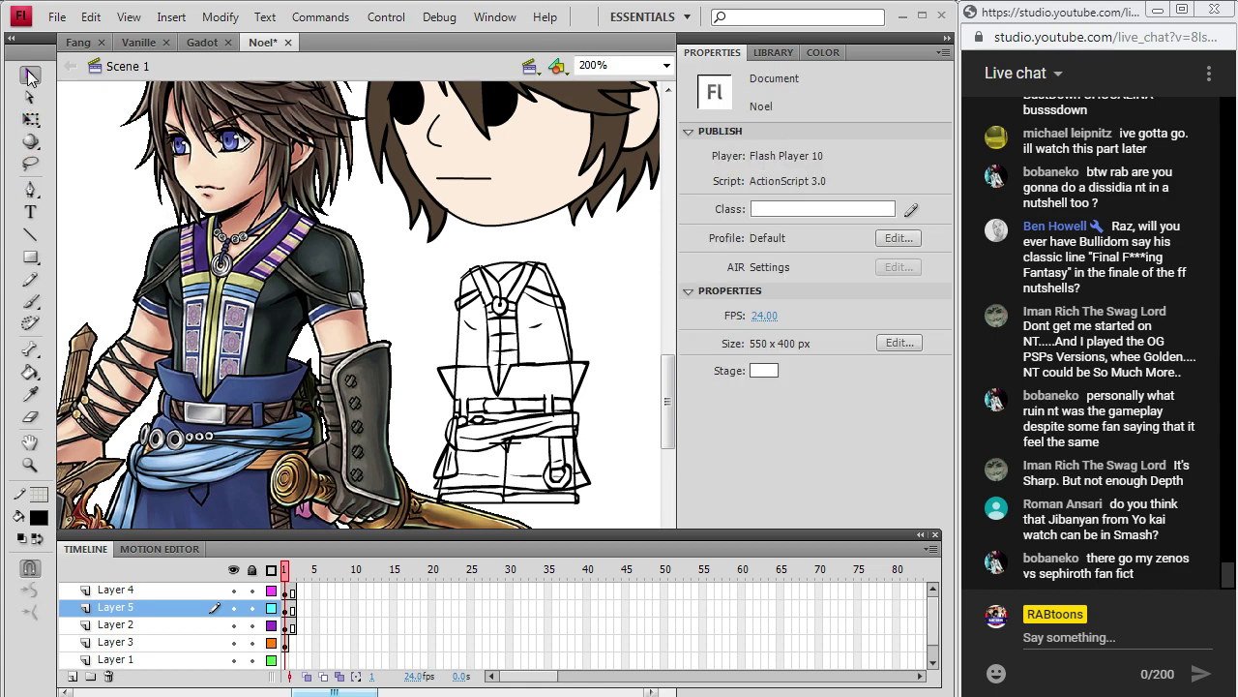
{"action": "scroll", "coordinate": [293, 327], "scroll_direction": "up", "scroll_amount": 5}
{"action": "scroll", "coordinate": [293, 327], "scroll_direction": "down", "scroll_amount": 10}
{"action": "scroll", "coordinate": [293, 327], "scroll_direction": "up", "scroll_amount": 5}
{"action": "left_click", "coordinate": [289, 590]}
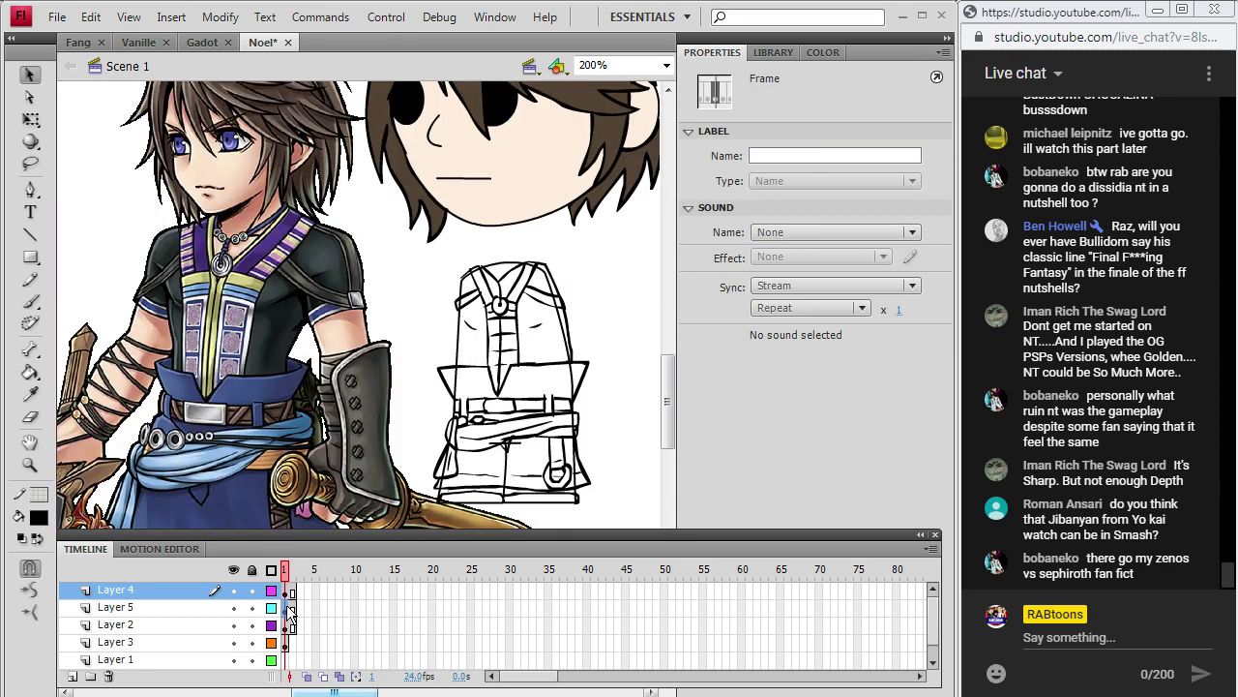
{"action": "left_click", "coordinate": [288, 607]}
{"action": "left_click", "coordinate": [91, 17]}
{"action": "left_click", "coordinate": [58, 89]}
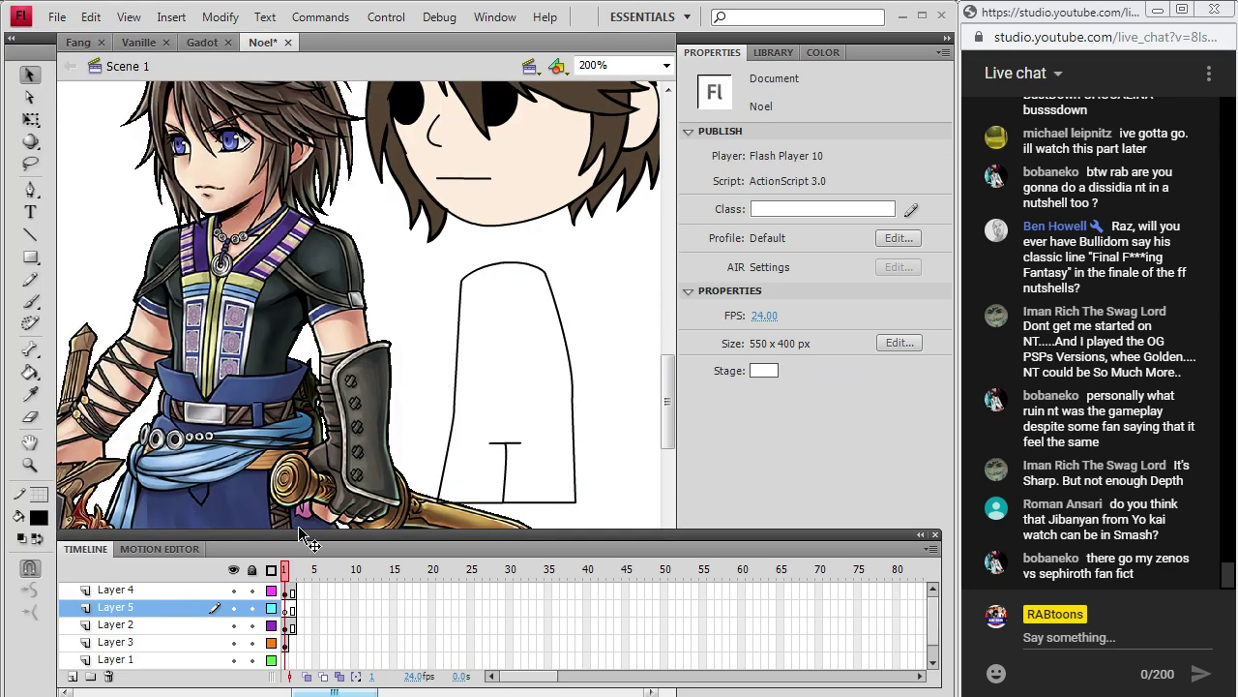
{"action": "left_click", "coordinate": [91, 16]}
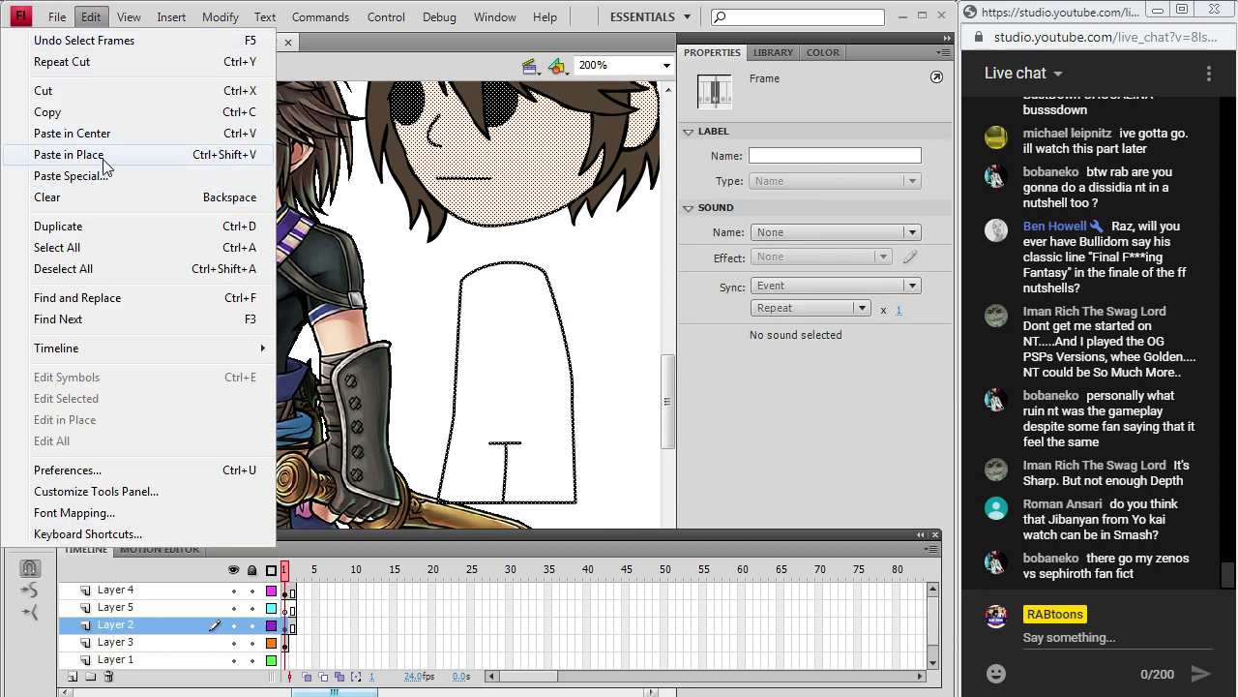
{"action": "left_click", "coordinate": [103, 153]}
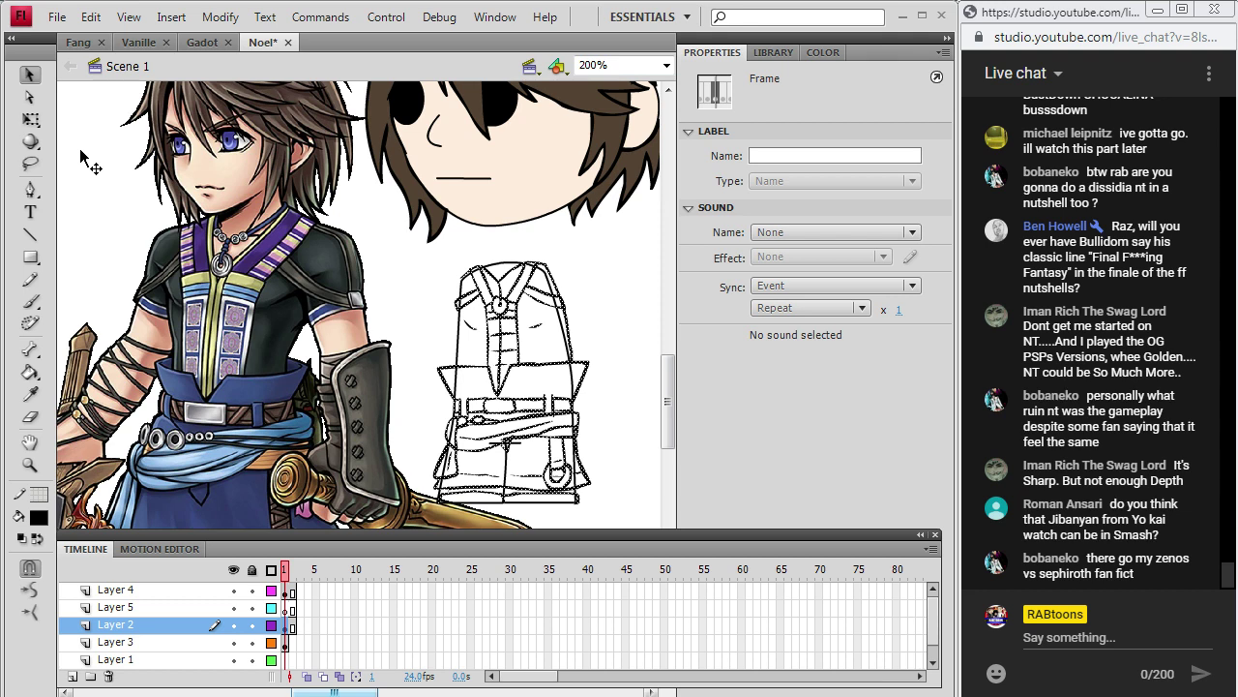
{"action": "left_click", "coordinate": [608, 321]}
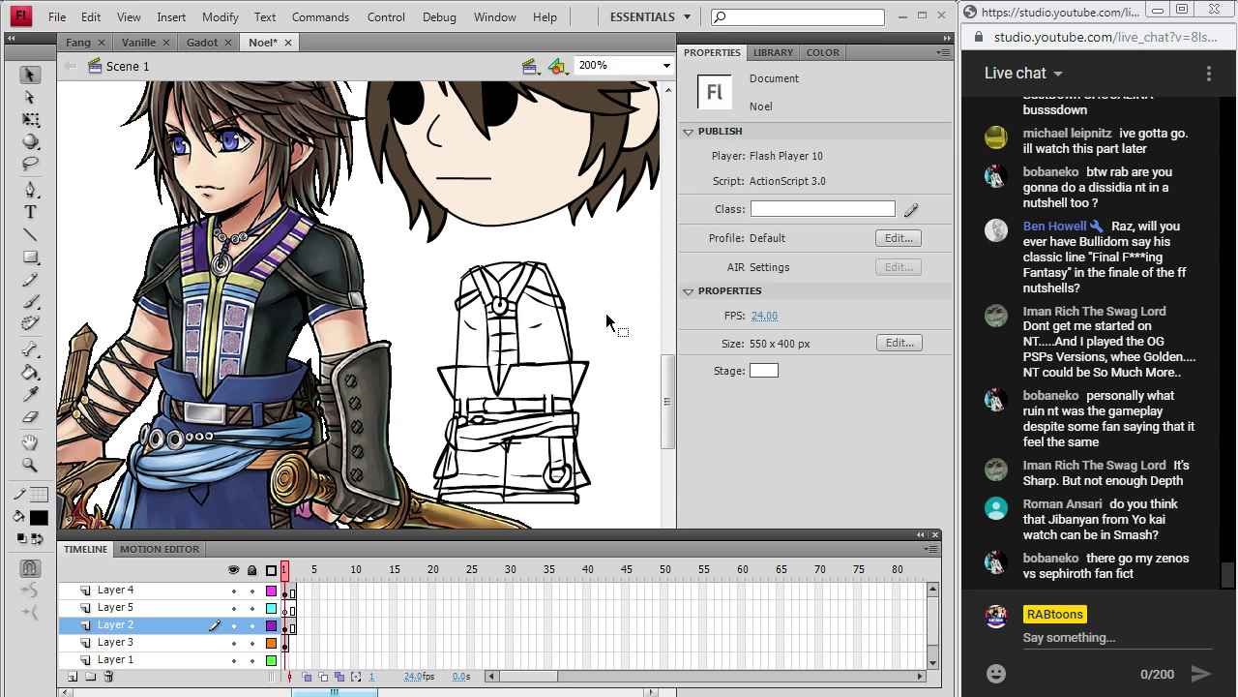
Delete the template body line segments that cross the waistband and the shoulder straps.
{"action": "left_click", "coordinate": [463, 379]}
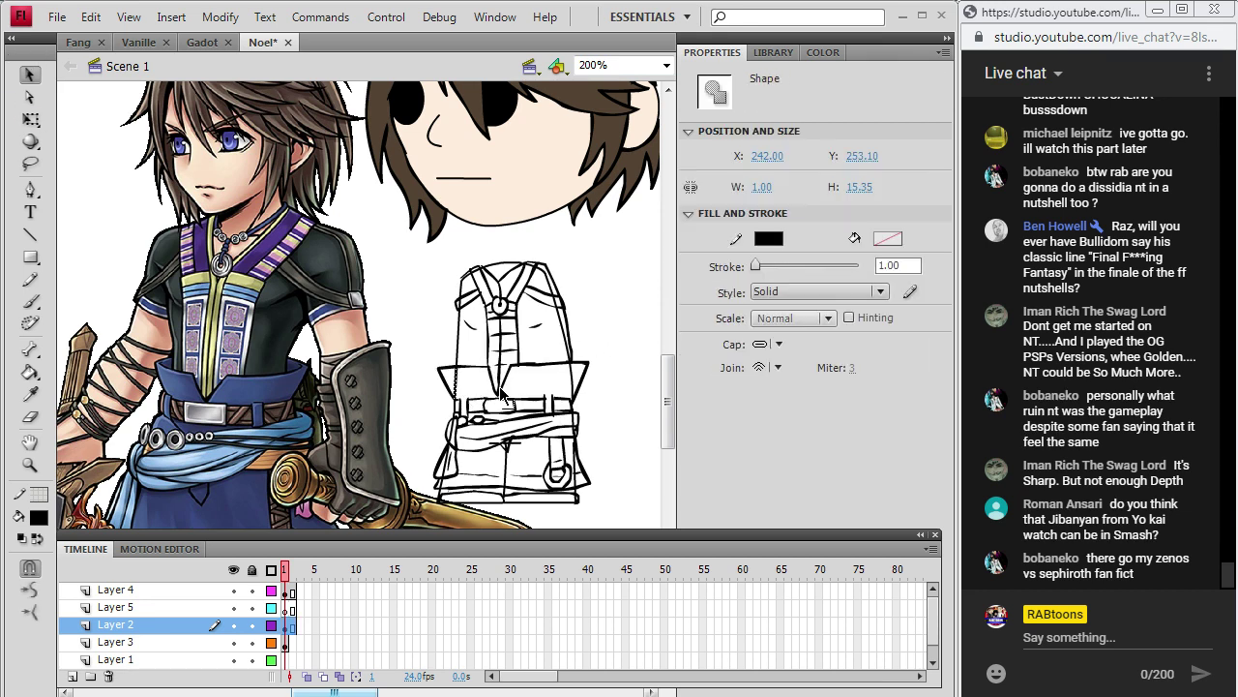
{"action": "left_click", "coordinate": [595, 406]}
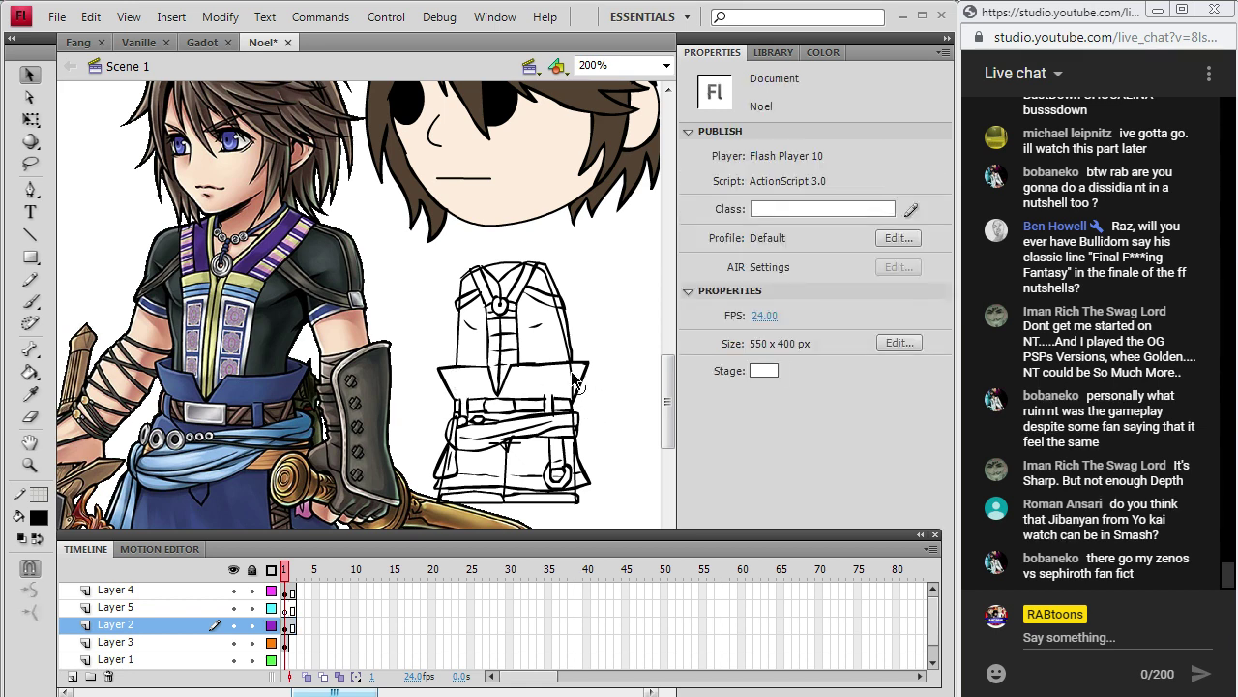
{"action": "left_click", "coordinate": [560, 317]}
{"action": "left_click", "coordinate": [555, 306]}
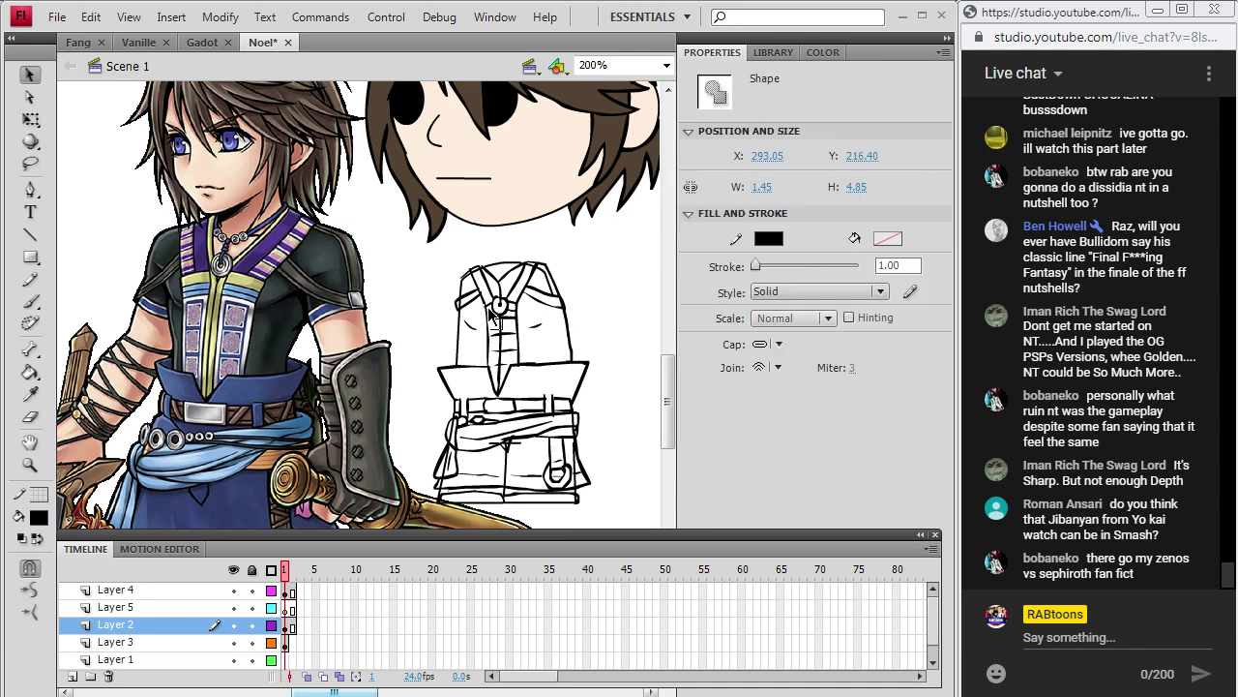
{"action": "left_click", "coordinate": [461, 306]}
{"action": "left_click", "coordinate": [462, 308]}
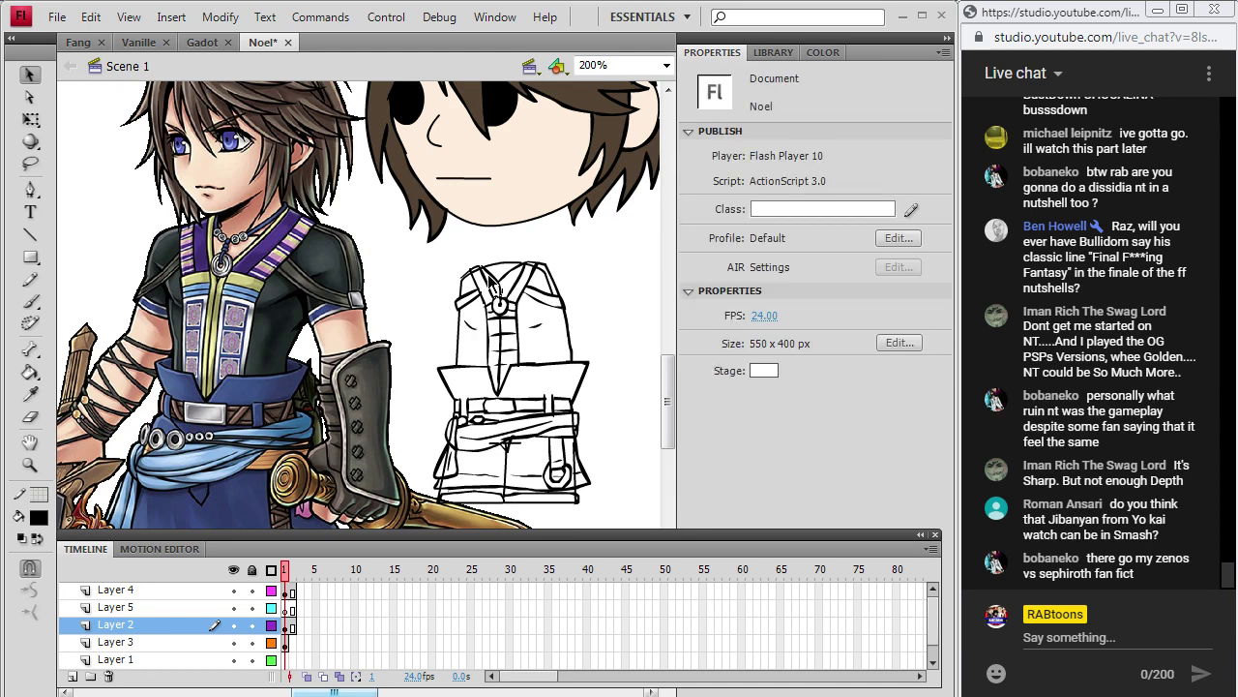
Try to delete the outline segments at the shoulder beside the collar, and undo the last deletion.
{"action": "left_click", "coordinate": [481, 281]}
{"action": "left_click", "coordinate": [472, 283]}
{"action": "left_click", "coordinate": [472, 283]}
{"action": "key", "text": "Delete"}
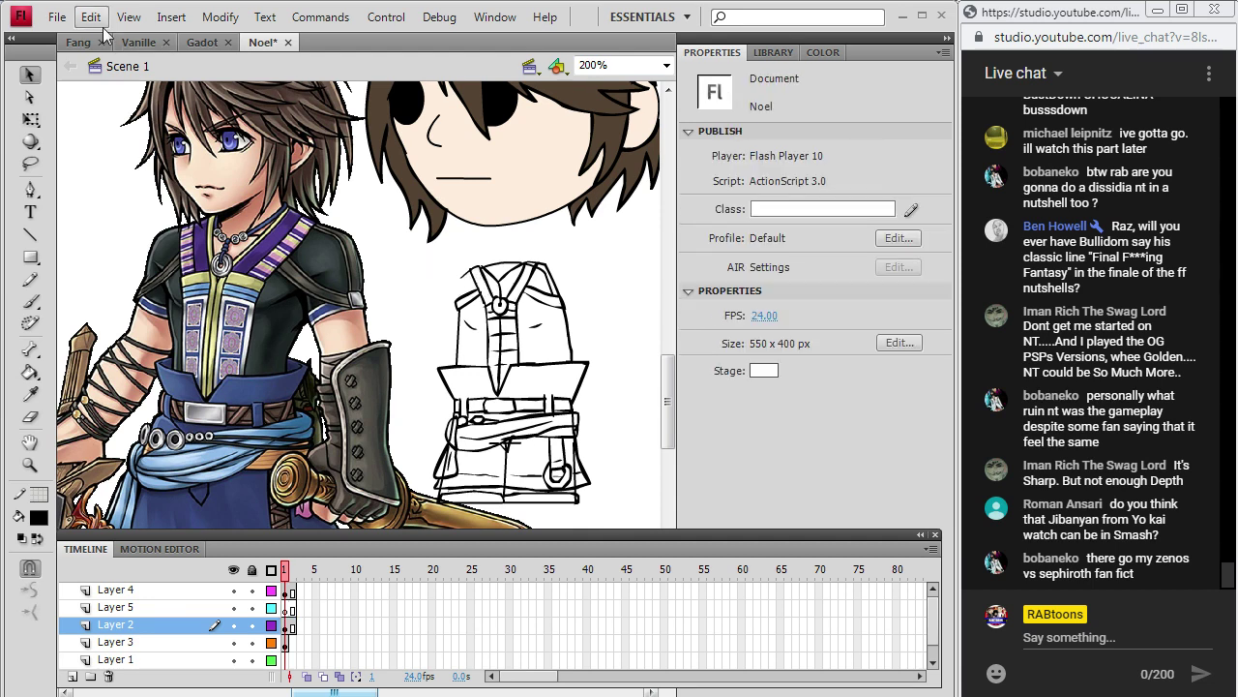
{"action": "left_click", "coordinate": [91, 17]}
{"action": "left_click", "coordinate": [66, 40]}
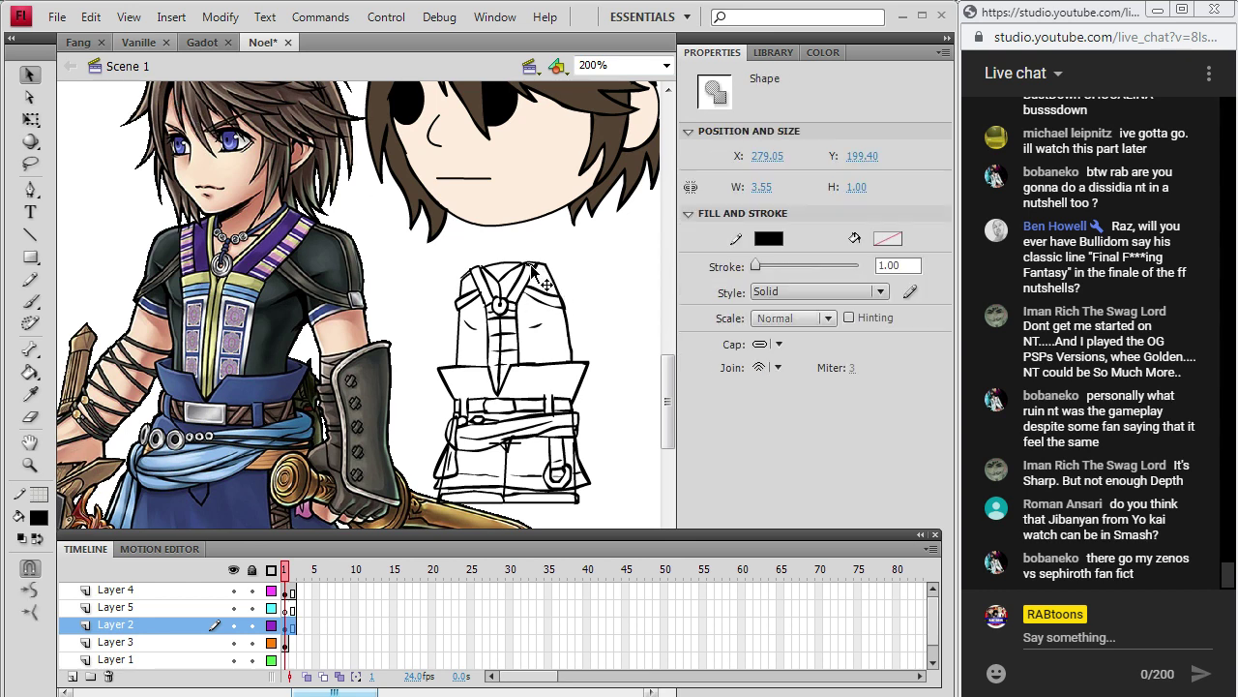
Touch up the shoulder outline beside the collar on Layer 2 with the Brush tool.
{"action": "left_click", "coordinate": [584, 261]}
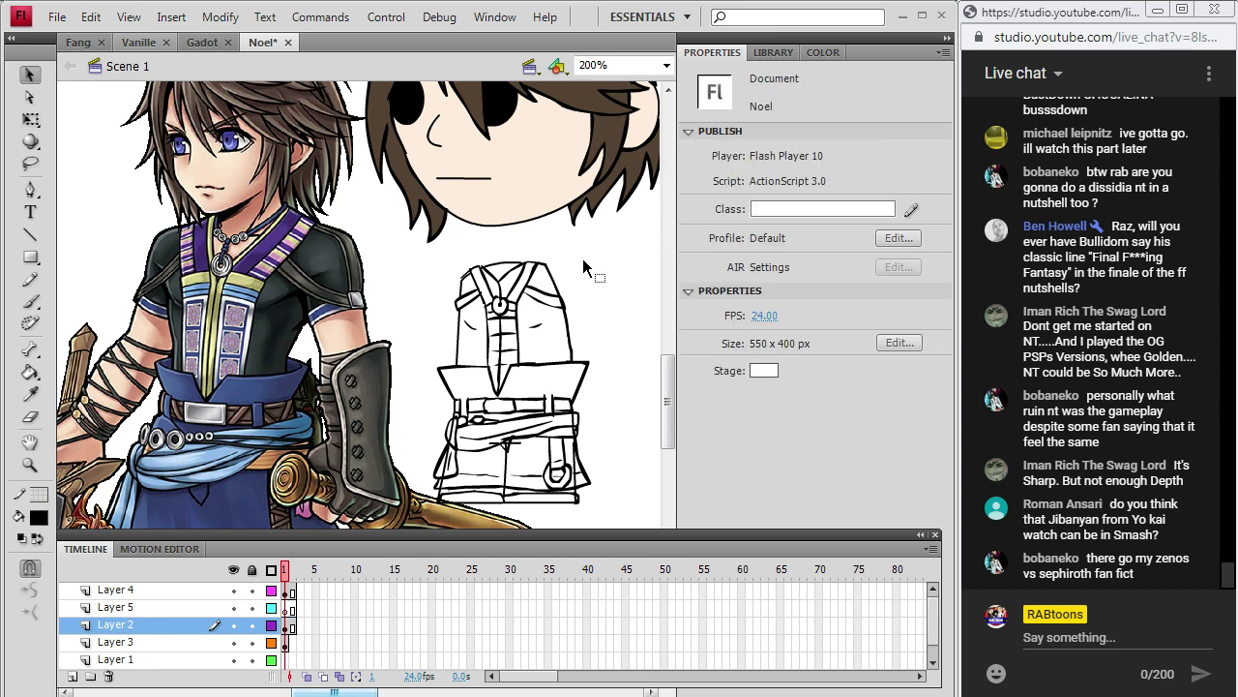
{"action": "left_click", "coordinate": [30, 302]}
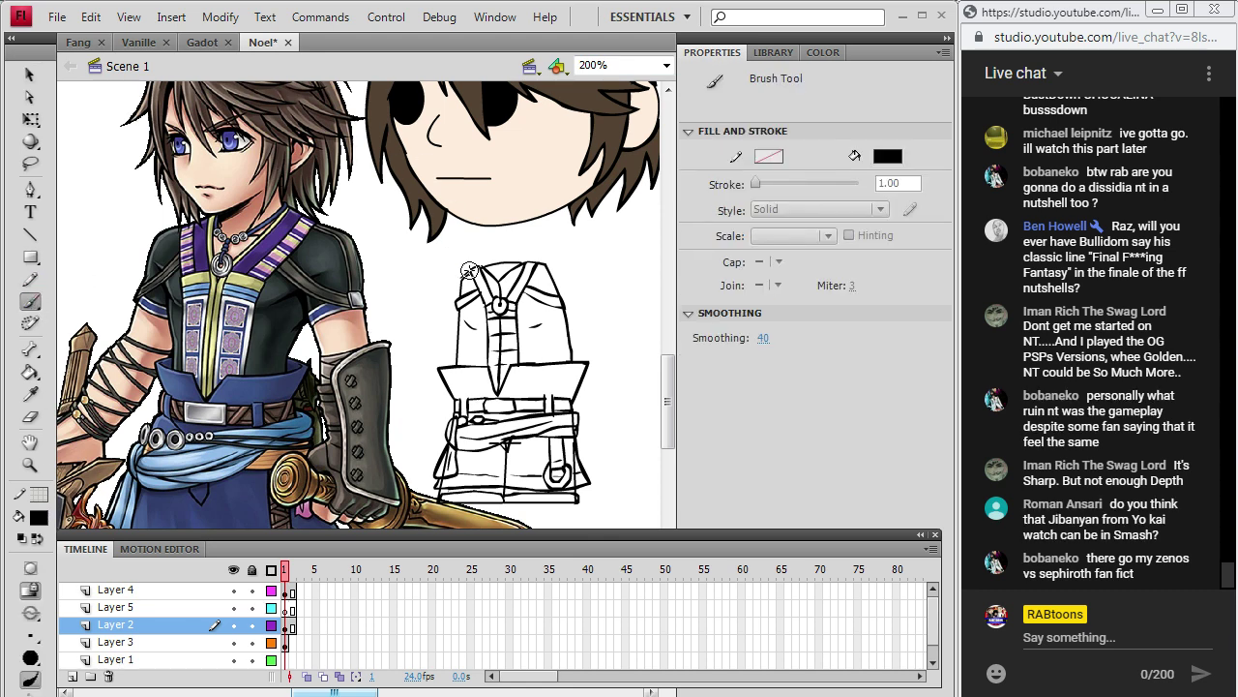
{"action": "left_click", "coordinate": [287, 591]}
{"action": "left_click", "coordinate": [290, 625]}
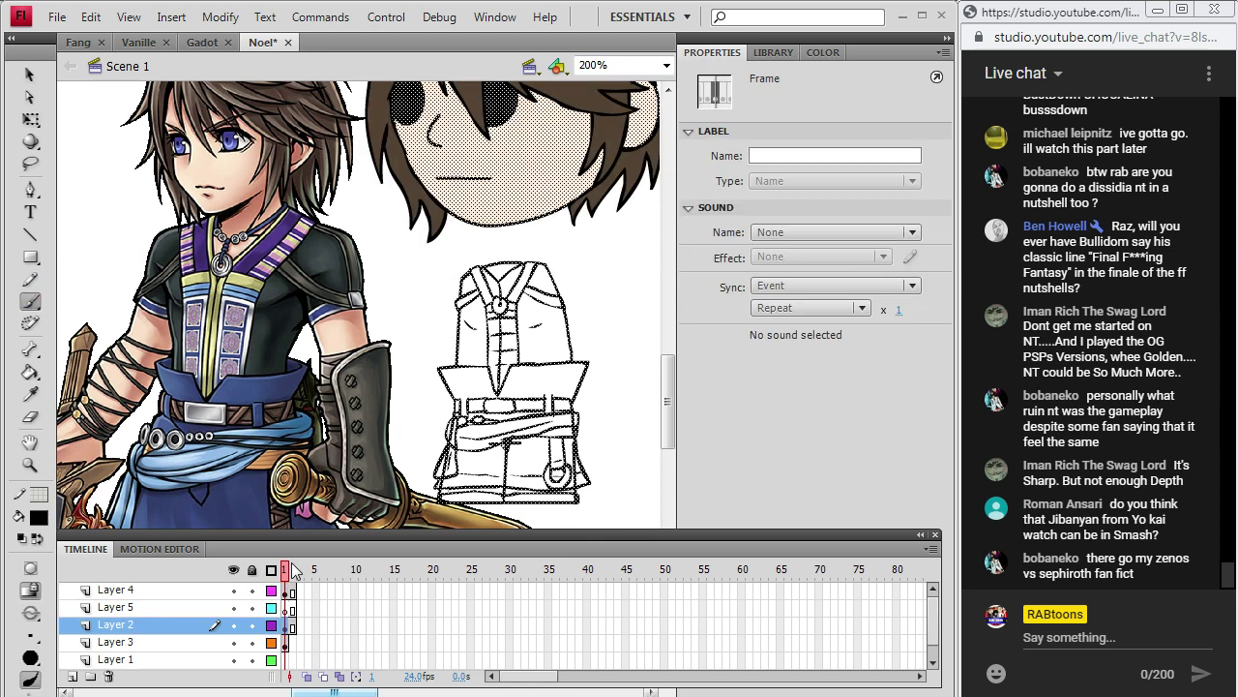
{"action": "left_click", "coordinate": [472, 271]}
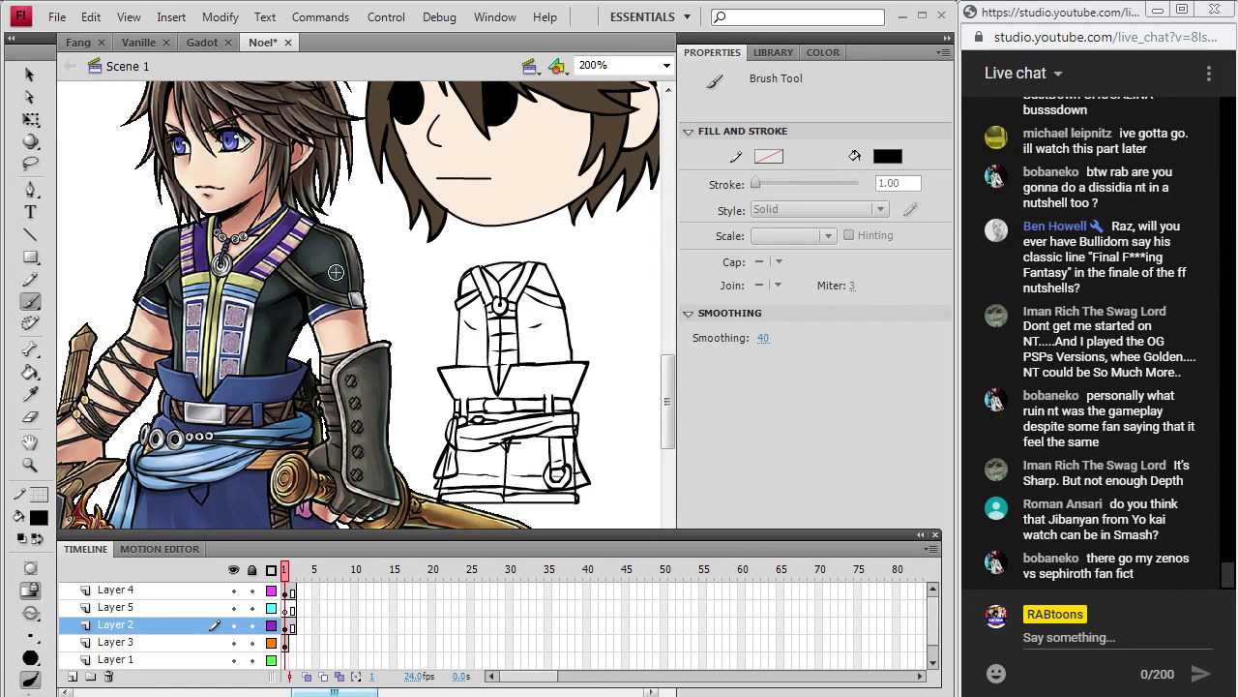
Delete the short crease strokes on both sides of the chest on Layer 2.
{"action": "left_click", "coordinate": [30, 75]}
{"action": "left_click", "coordinate": [291, 625]}
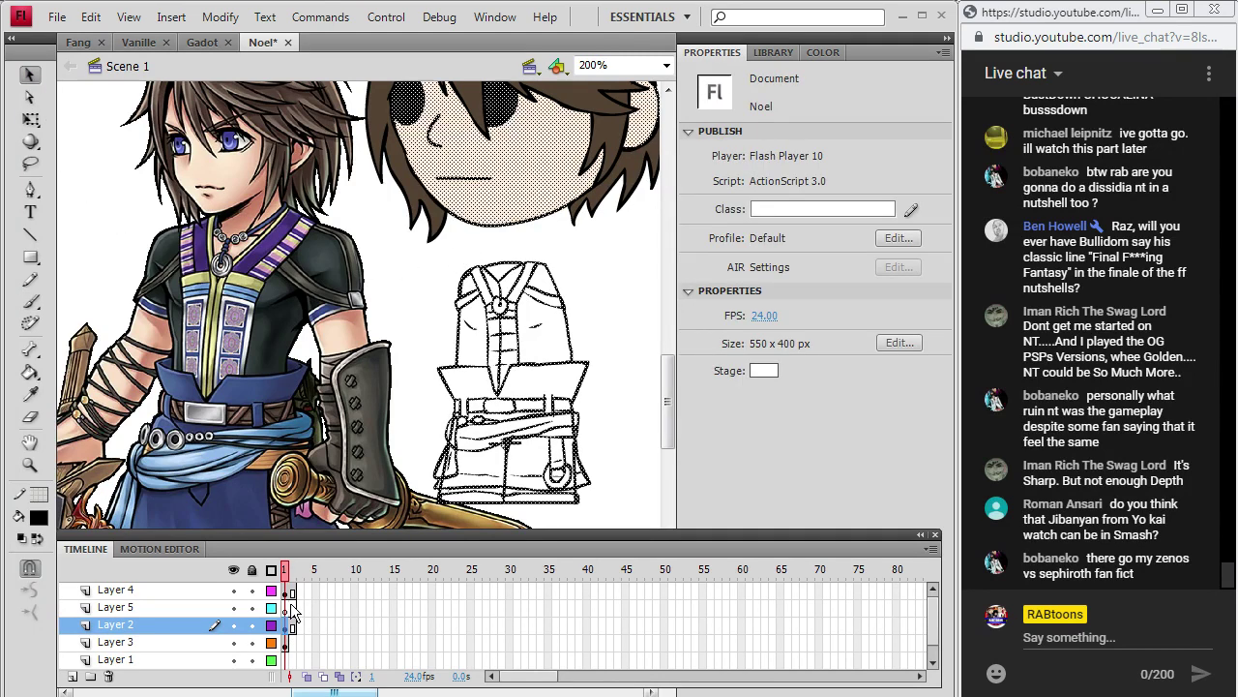
{"action": "left_click", "coordinate": [467, 279]}
{"action": "left_click", "coordinate": [468, 278]}
{"action": "left_click", "coordinate": [469, 283]}
{"action": "left_click", "coordinate": [491, 288]}
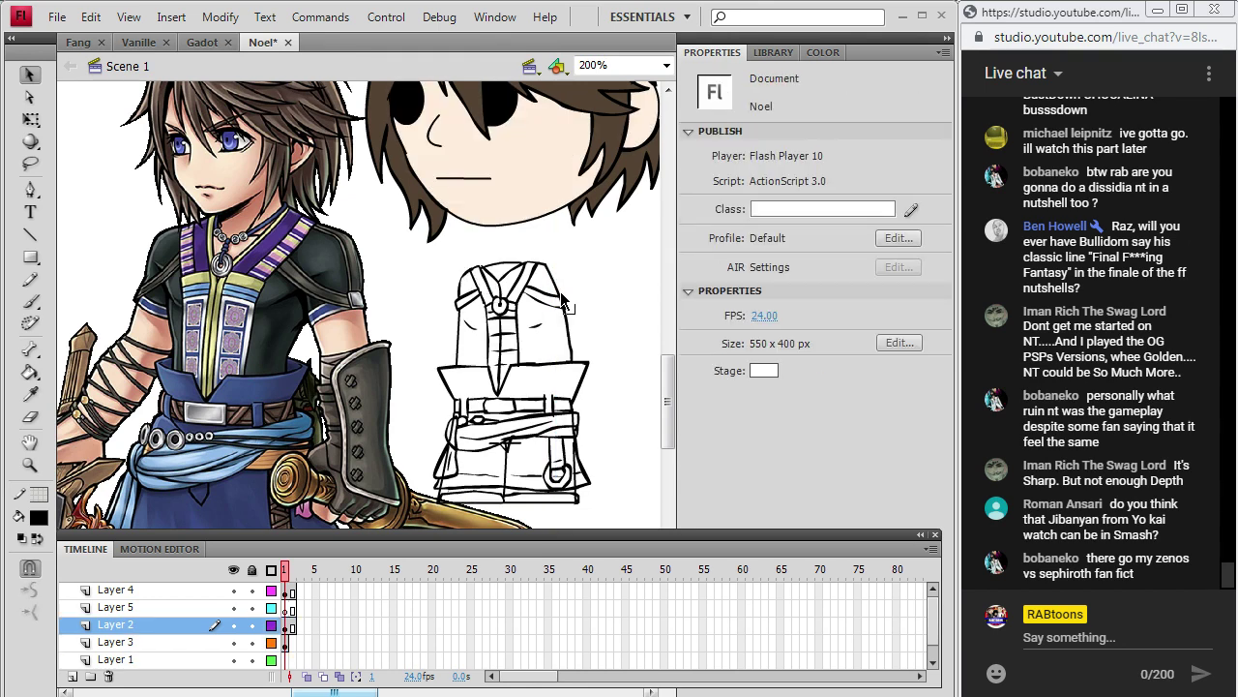
{"action": "left_click", "coordinate": [473, 333]}
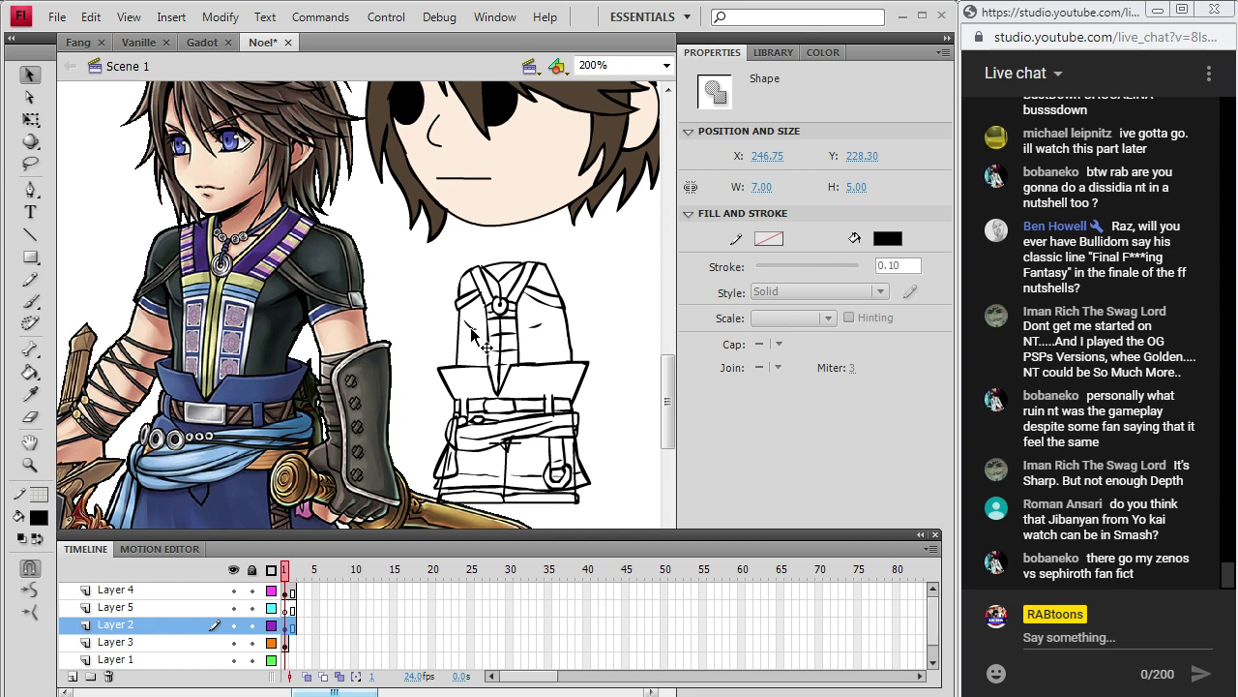
{"action": "left_click", "coordinate": [480, 340]}
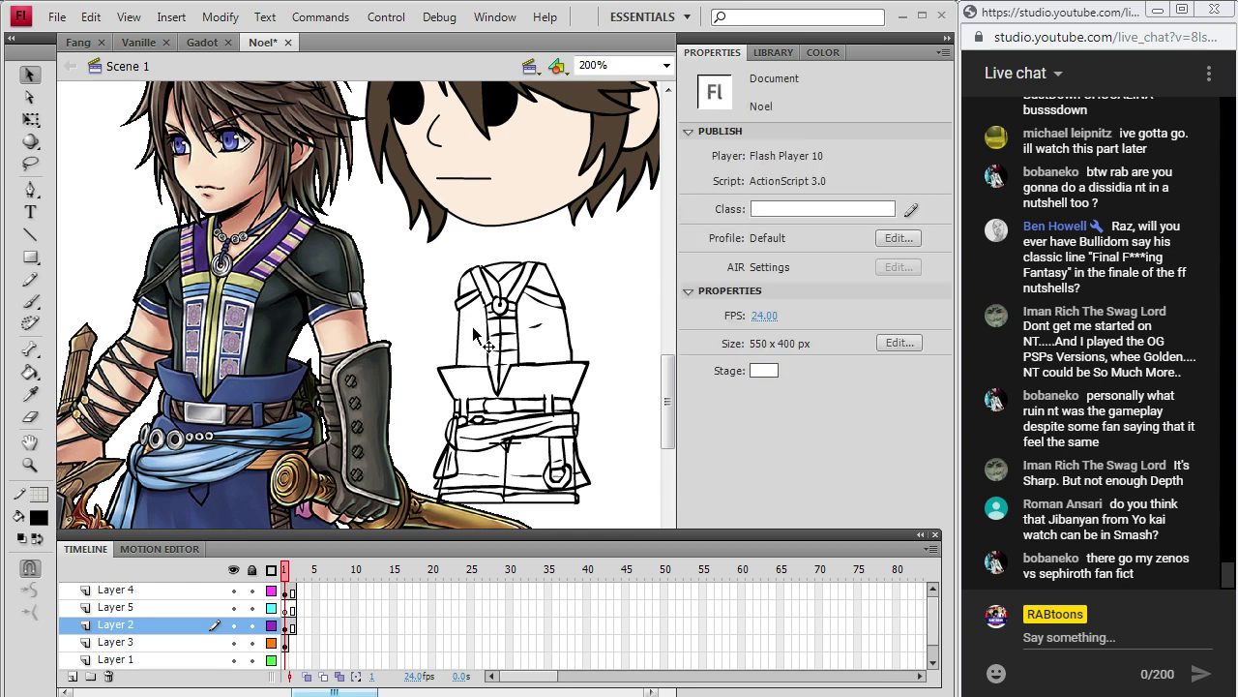
{"action": "left_click", "coordinate": [536, 327]}
{"action": "key", "text": "Delete"}
Fill the shirt with dark green and the shoulder straps with dark grey, both sampled from the reference outfit.
{"action": "left_click", "coordinate": [31, 395]}
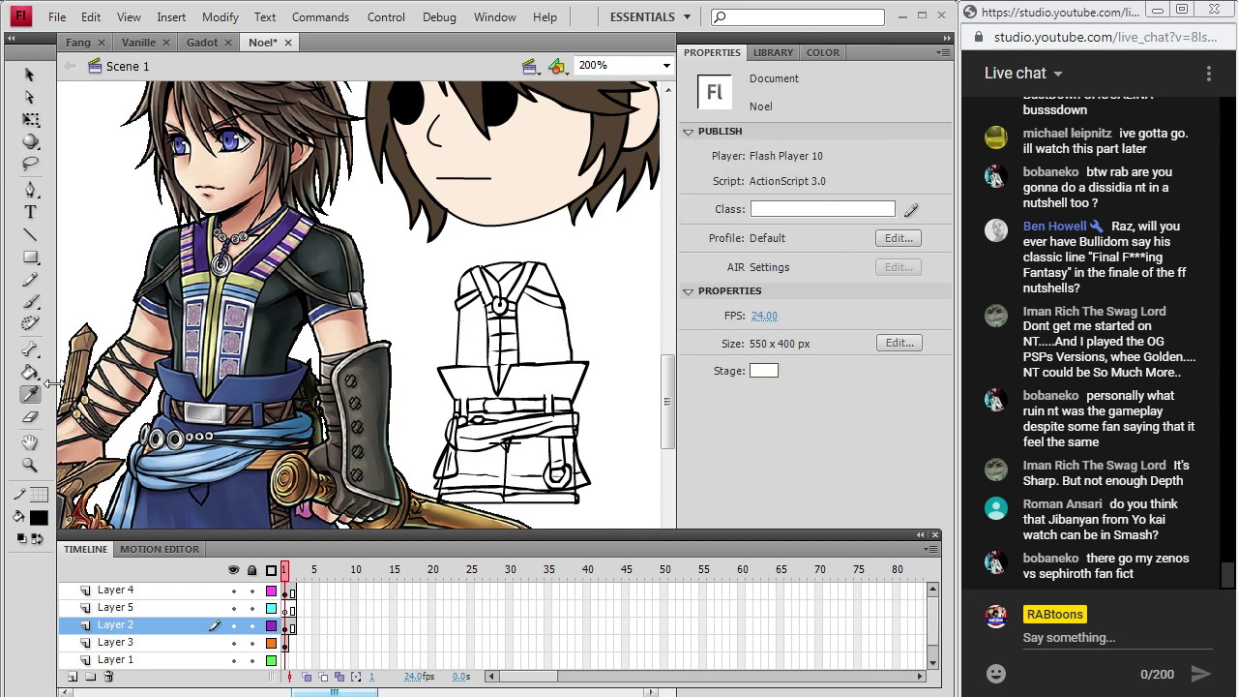
{"action": "left_click", "coordinate": [327, 254]}
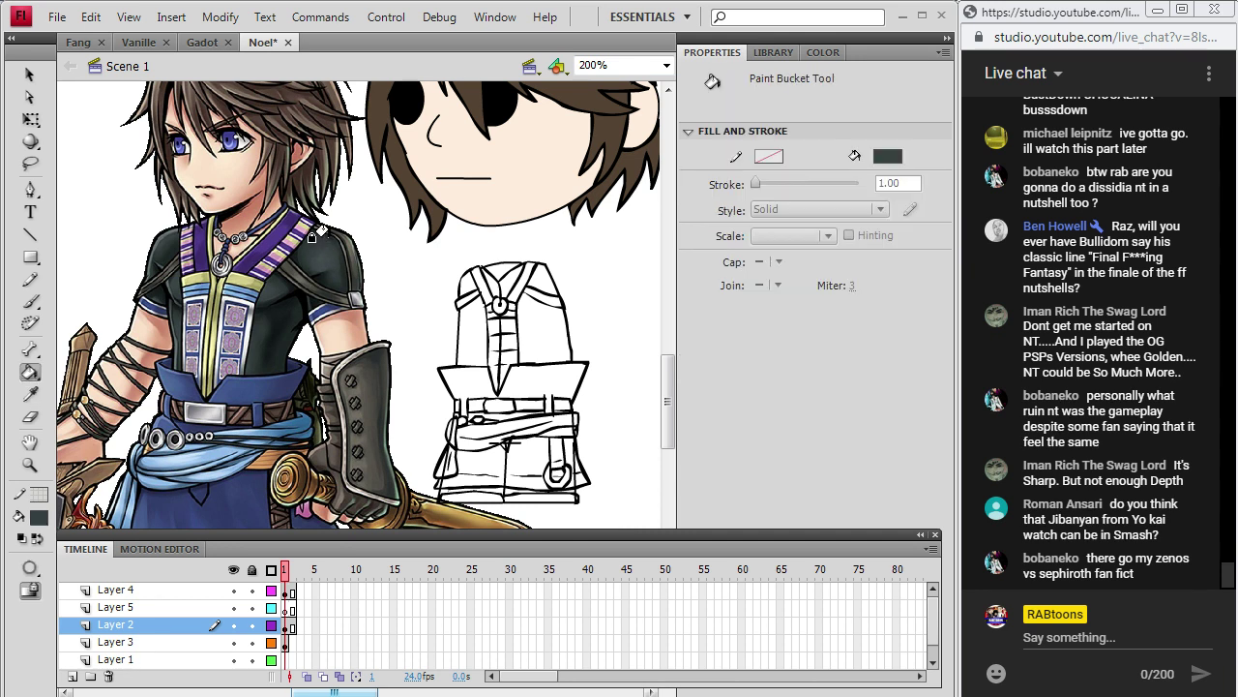
{"action": "left_click", "coordinate": [474, 321]}
{"action": "left_click", "coordinate": [522, 300]}
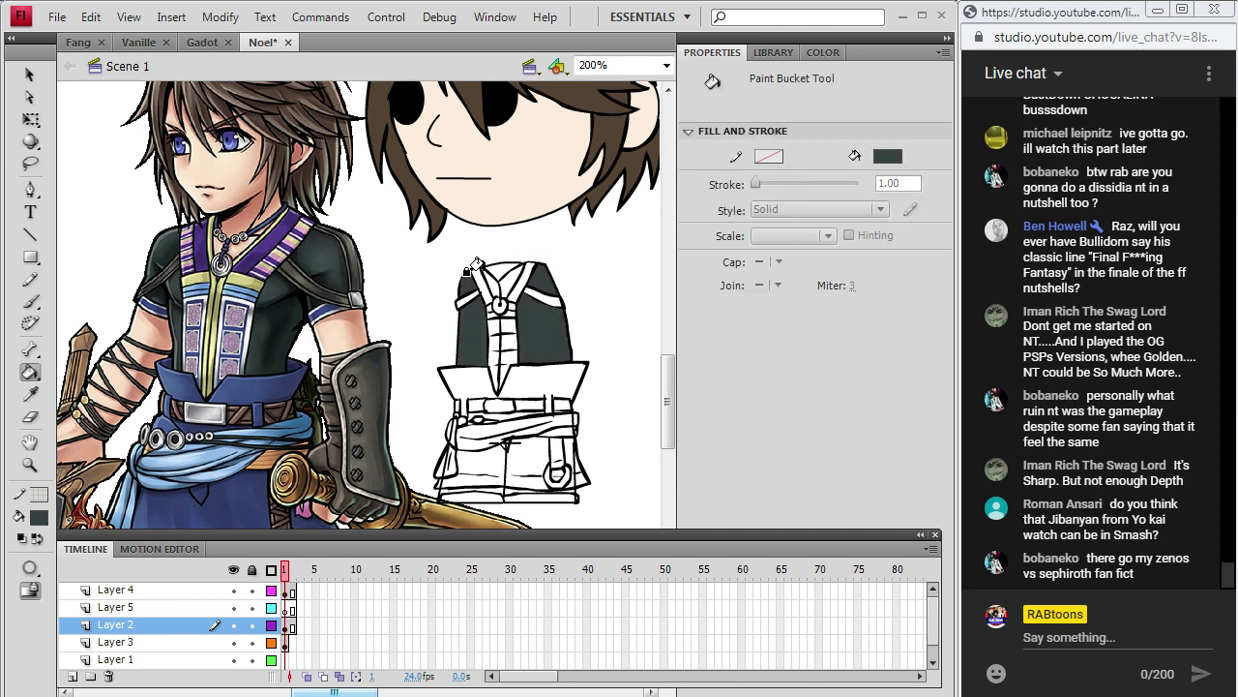
{"action": "key", "text": "i"}
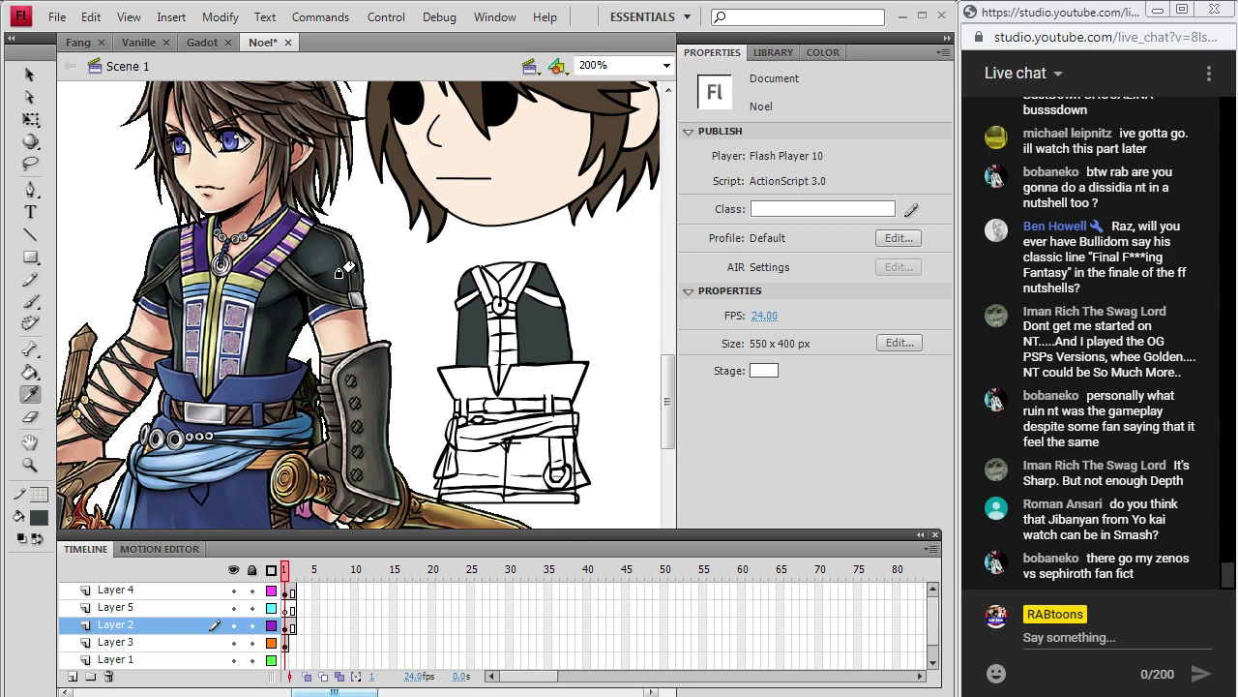
{"action": "left_click", "coordinate": [339, 274]}
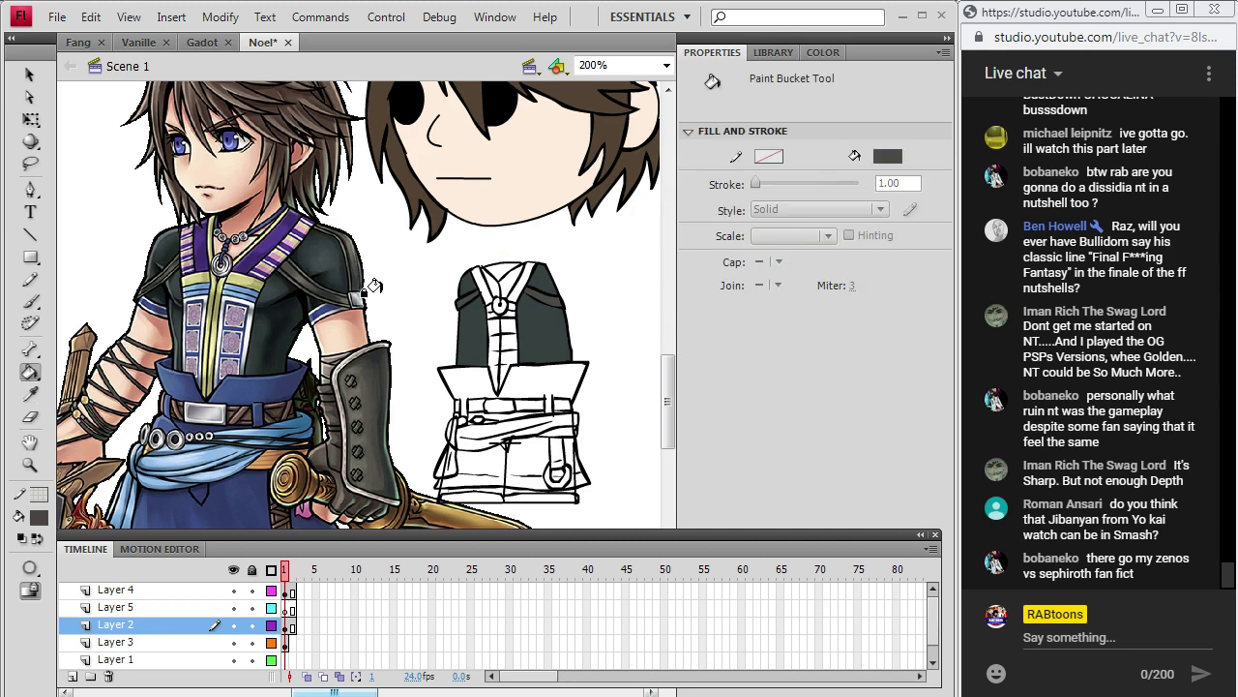
Fill the band below the pendant with pale yellow and the central chest panel with purple, both sampled from the reference outfit.
{"action": "left_click", "coordinate": [30, 395]}
{"action": "left_click", "coordinate": [198, 283]}
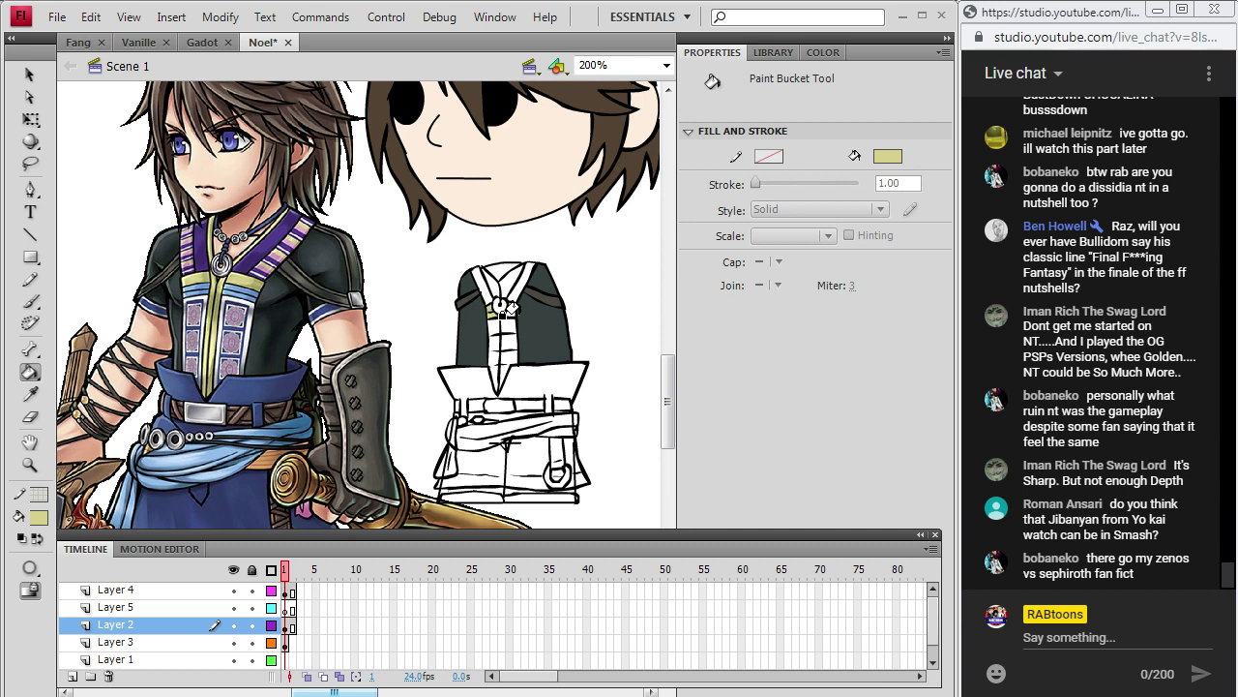
{"action": "left_click", "coordinate": [30, 395]}
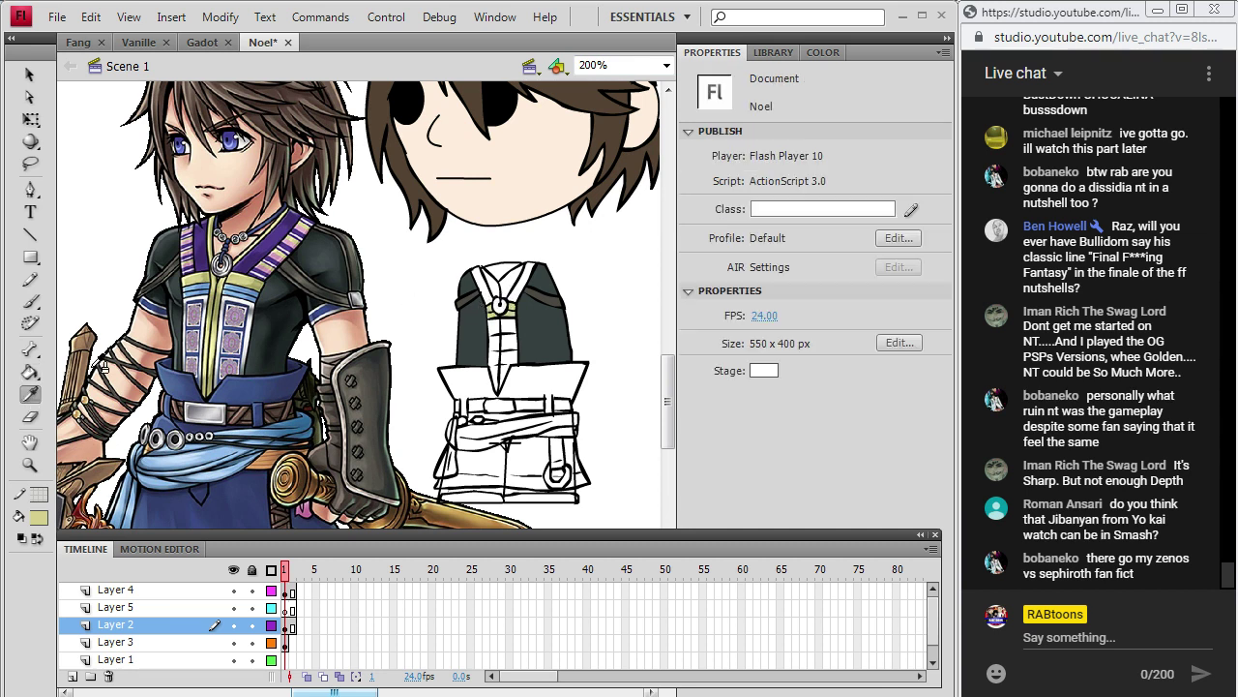
{"action": "left_click", "coordinate": [250, 314]}
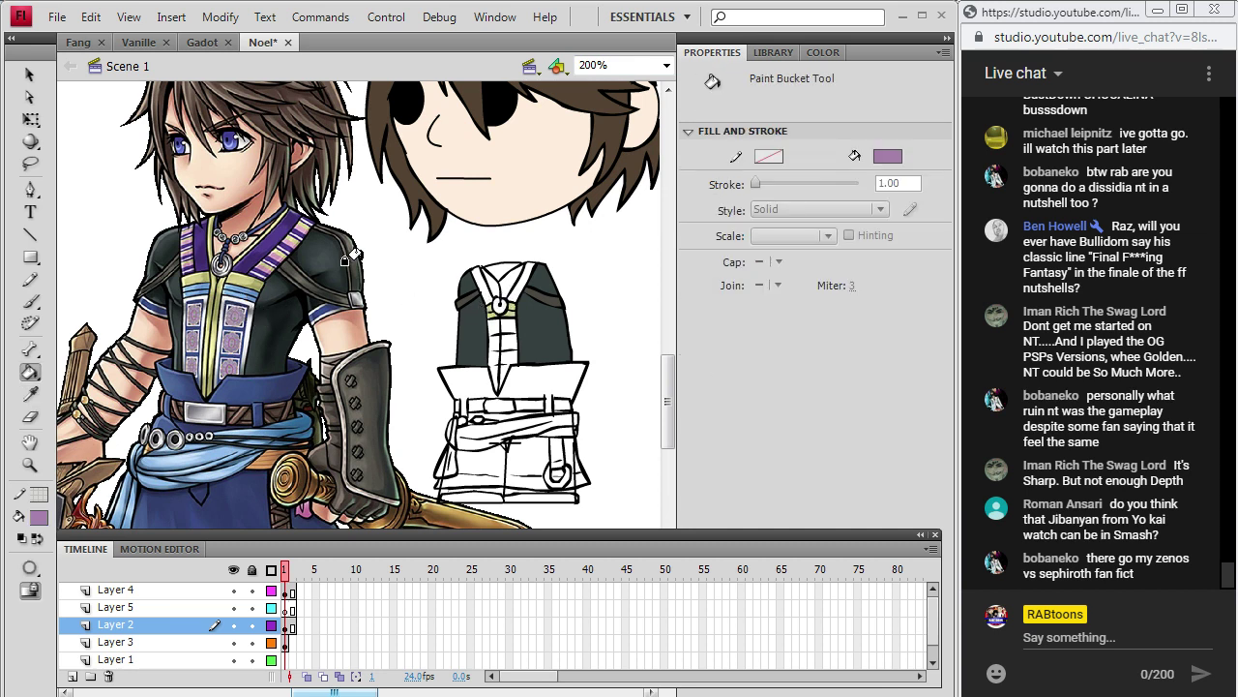
{"action": "left_click", "coordinate": [494, 324]}
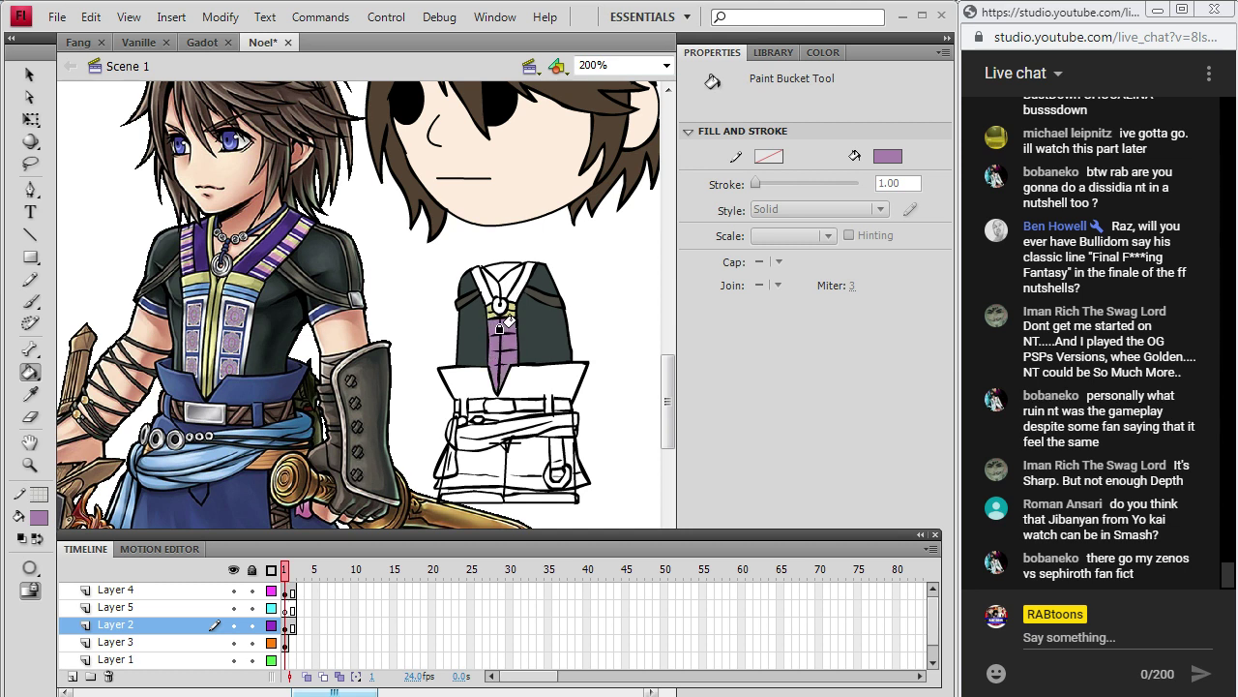
Fill both collar lapels with dark purple, and the face and neckline with the skin tone, all sampled from the reference.
{"action": "left_click", "coordinate": [30, 394]}
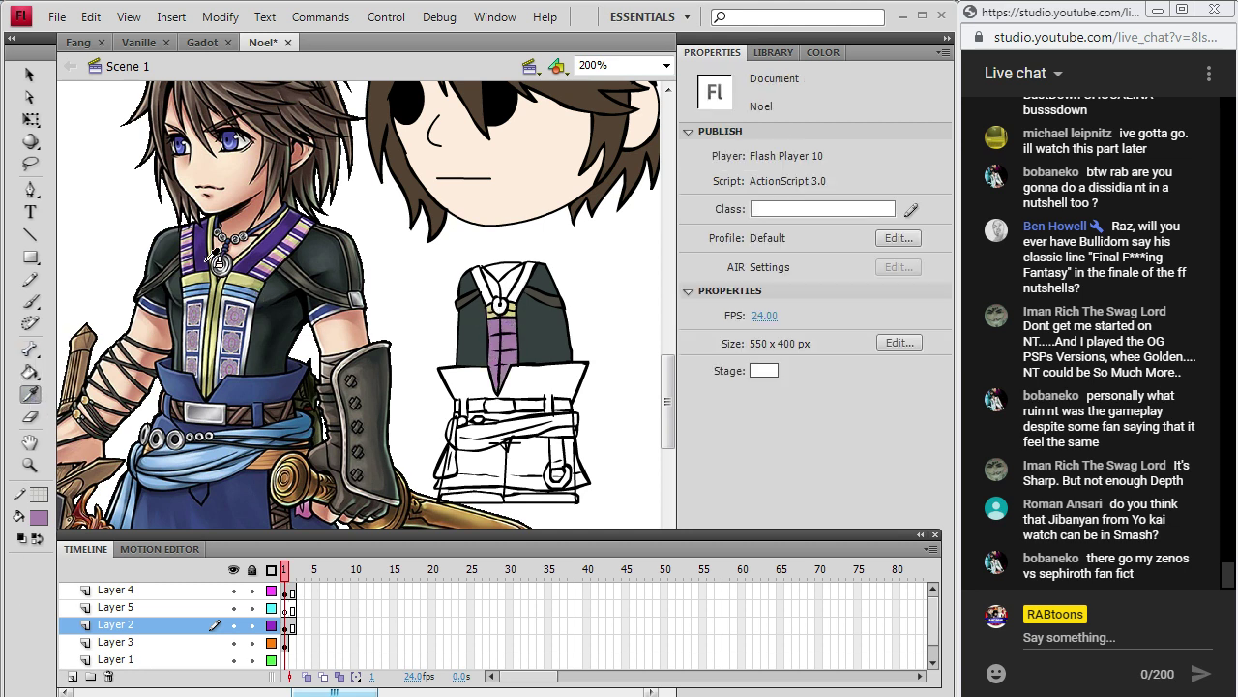
{"action": "left_click", "coordinate": [207, 267]}
{"action": "left_click", "coordinate": [474, 282]}
{"action": "left_click", "coordinate": [508, 281]}
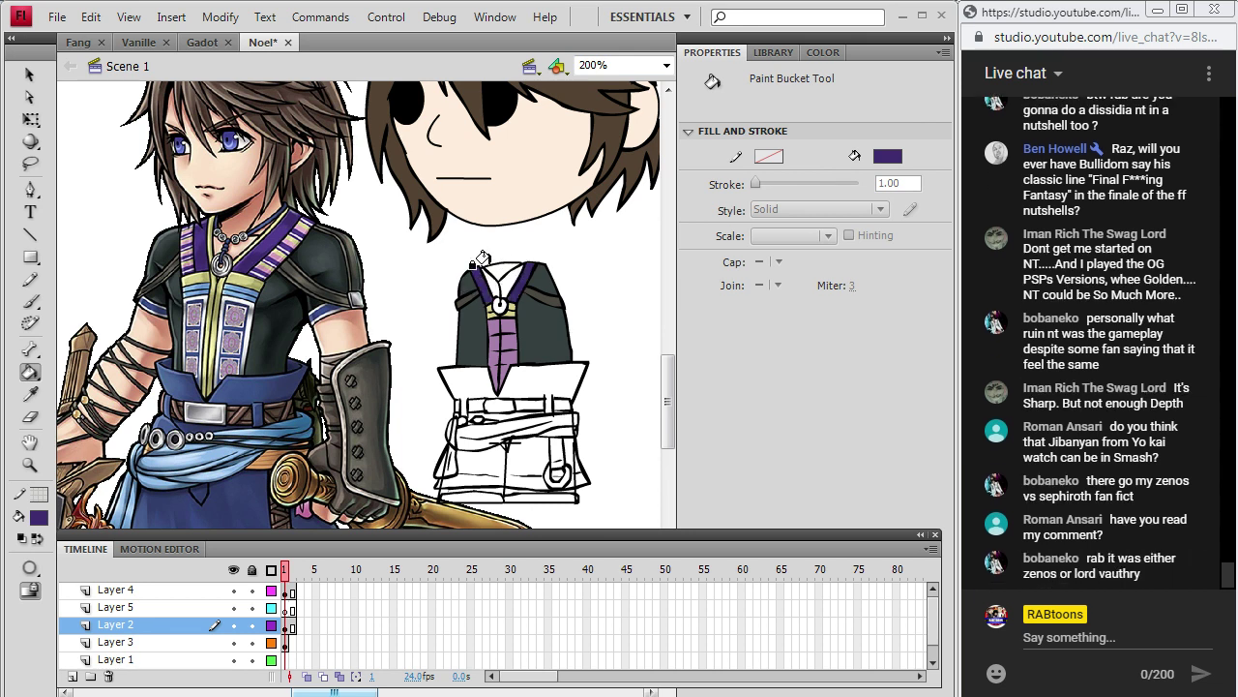
{"action": "left_click", "coordinate": [30, 394]}
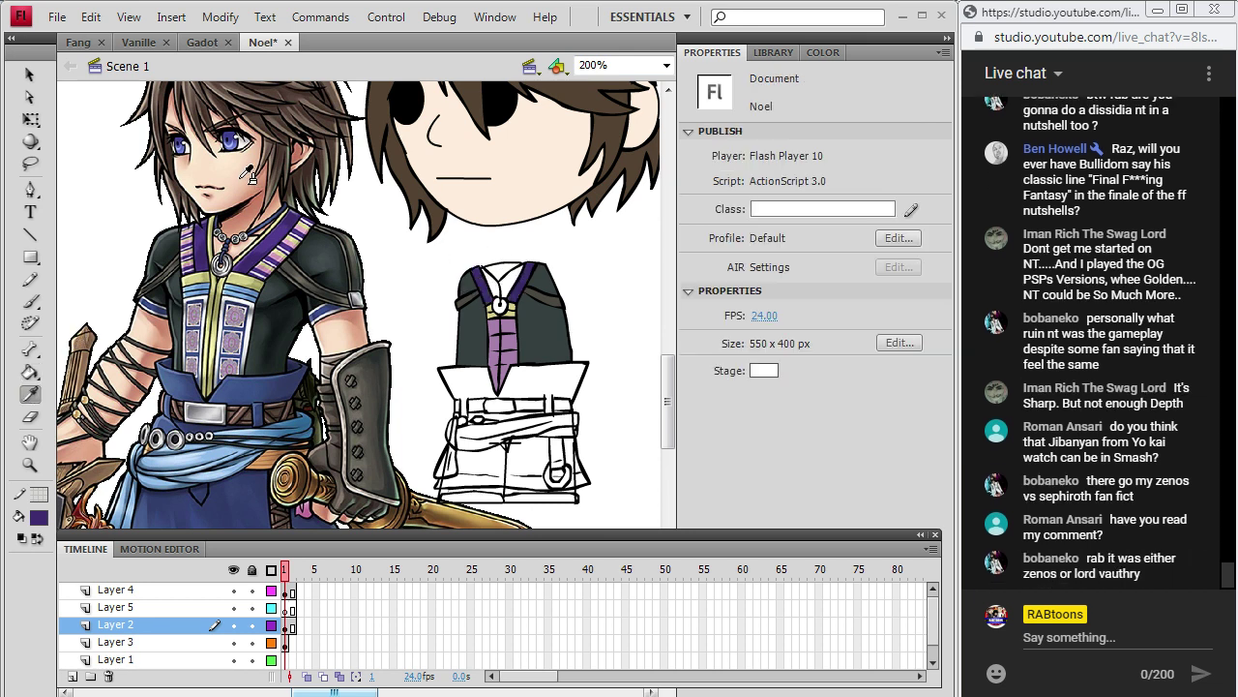
{"action": "left_click", "coordinate": [244, 178]}
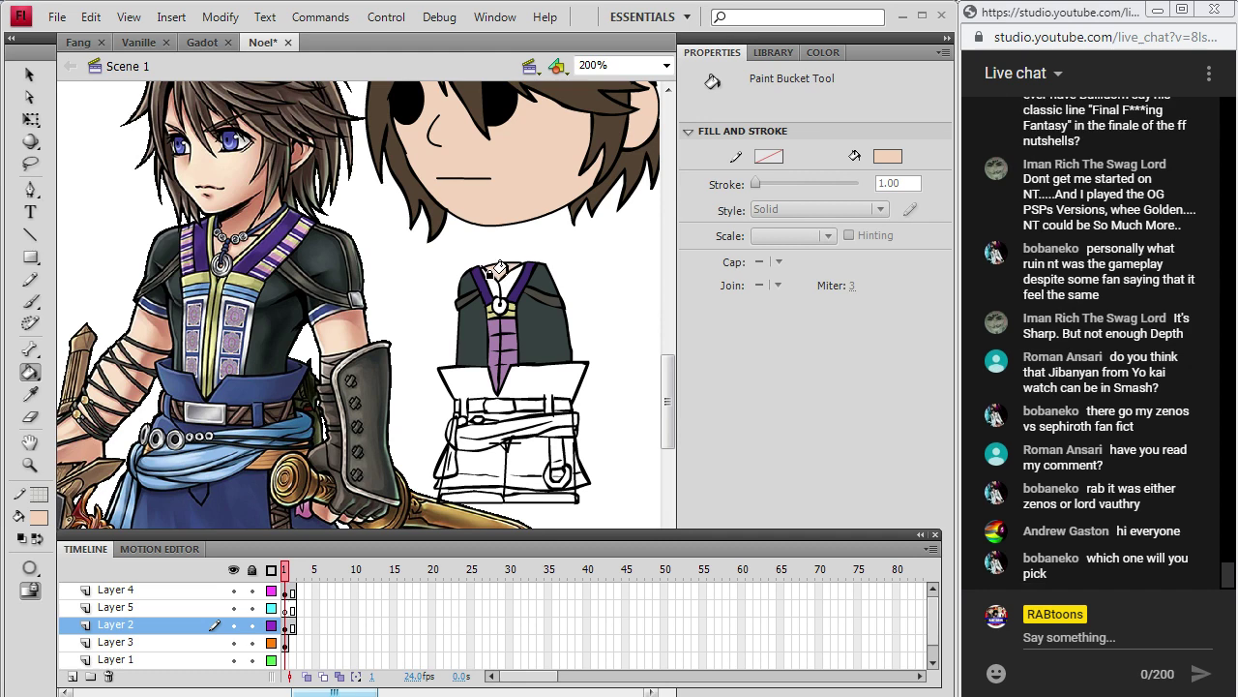
Fill the flared waistband and the shorts with the blue sampled from the reference's shorts.
{"action": "left_click", "coordinate": [30, 395]}
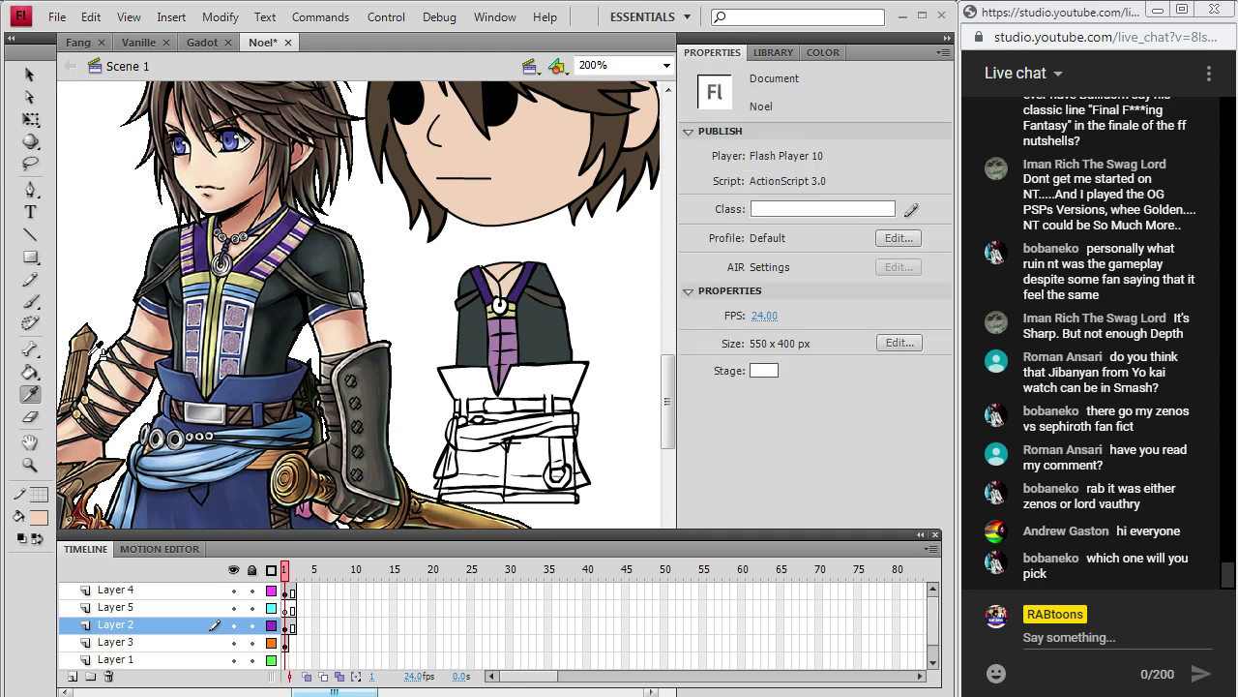
{"action": "left_click_drag", "start_coordinate": [671, 385], "coordinate": [673, 414]}
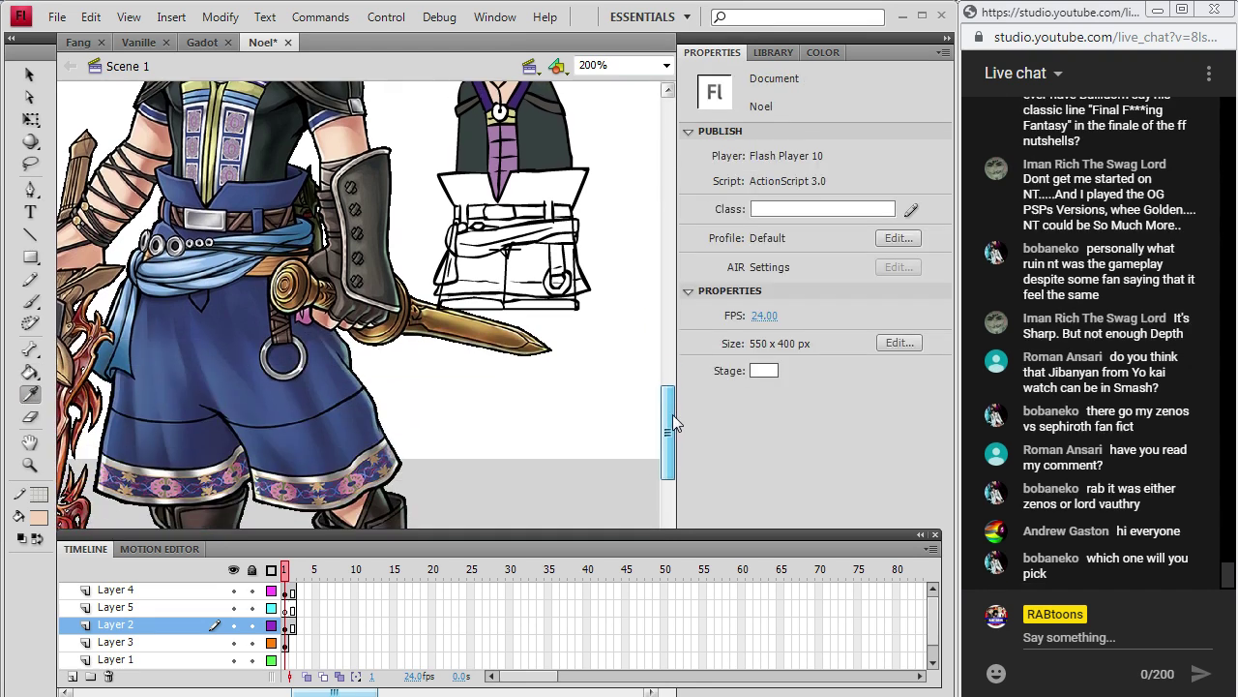
{"action": "left_click", "coordinate": [232, 385]}
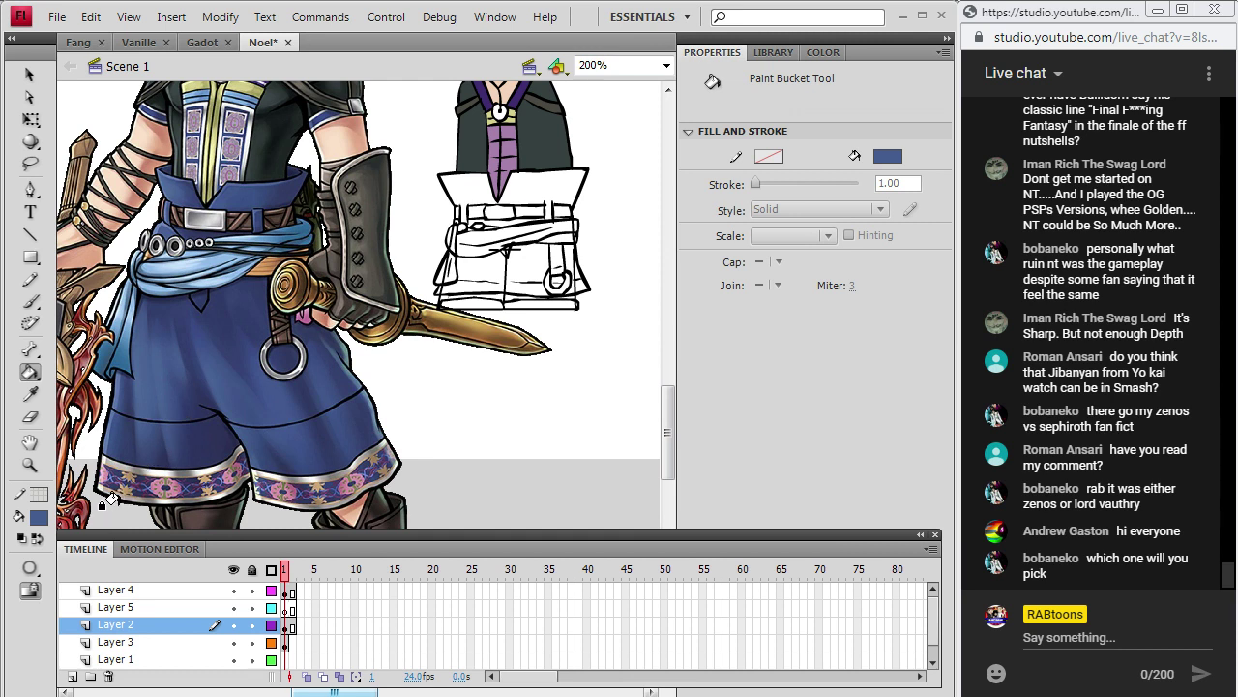
{"action": "left_click", "coordinate": [468, 187]}
{"action": "left_click", "coordinate": [468, 254]}
{"action": "left_click", "coordinate": [505, 264]}
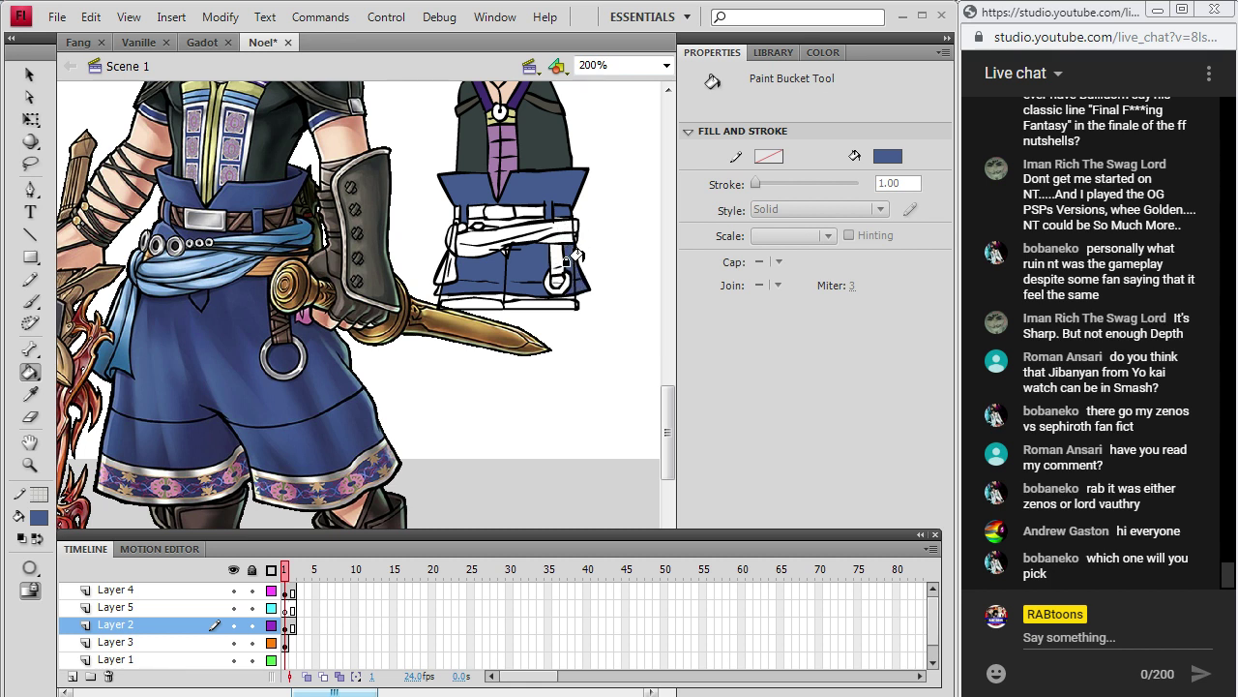
Try to clean up the stray outline strokes at the sash tail, the shorts' outer corner and the fly.
{"action": "left_click", "coordinate": [29, 75]}
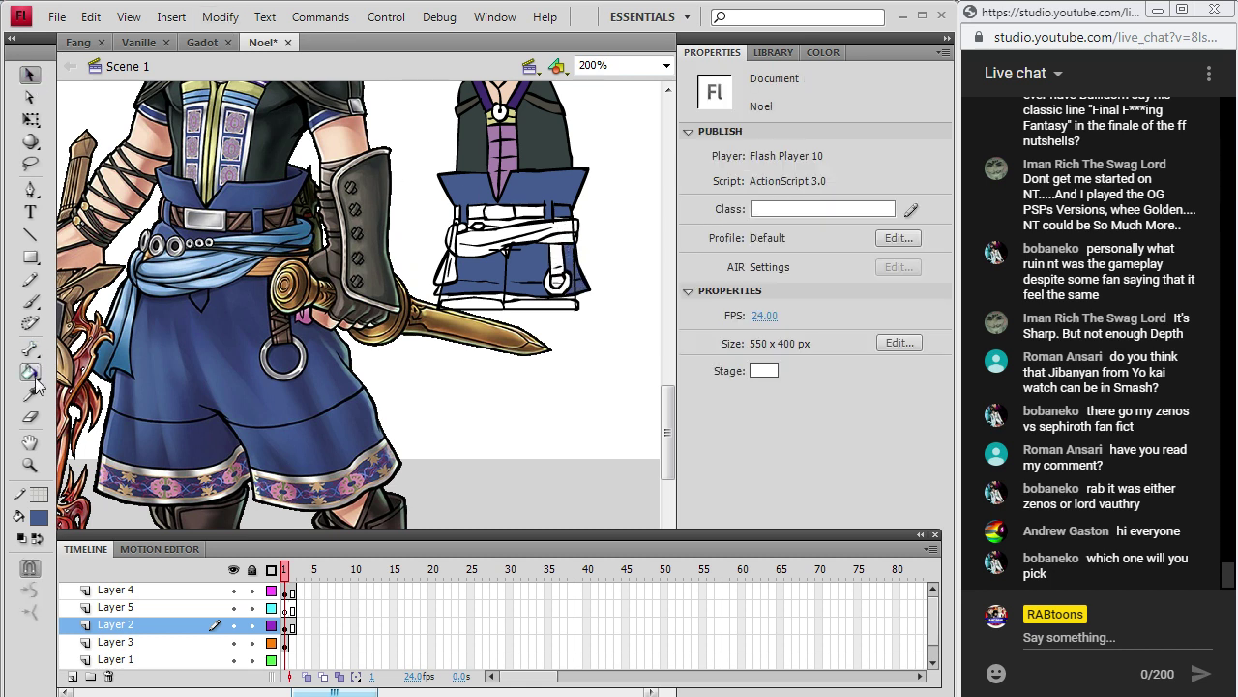
{"action": "left_click", "coordinate": [31, 374]}
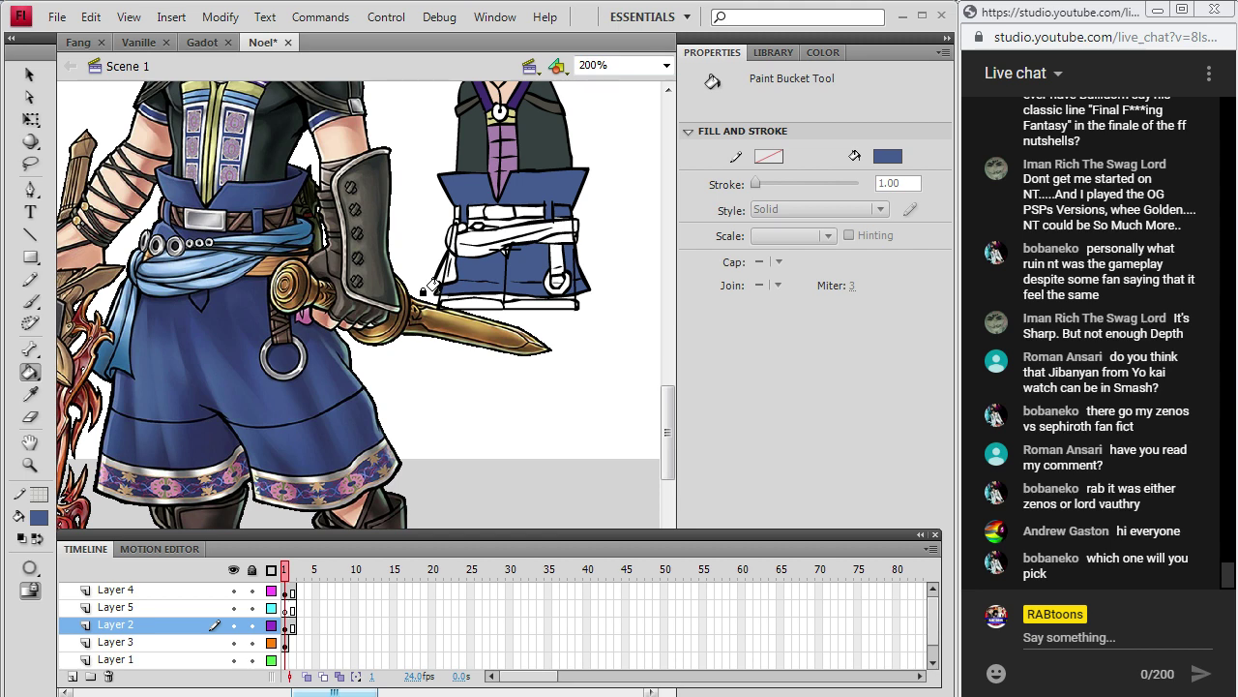
{"action": "left_click", "coordinate": [29, 74]}
{"action": "left_click", "coordinate": [450, 295]}
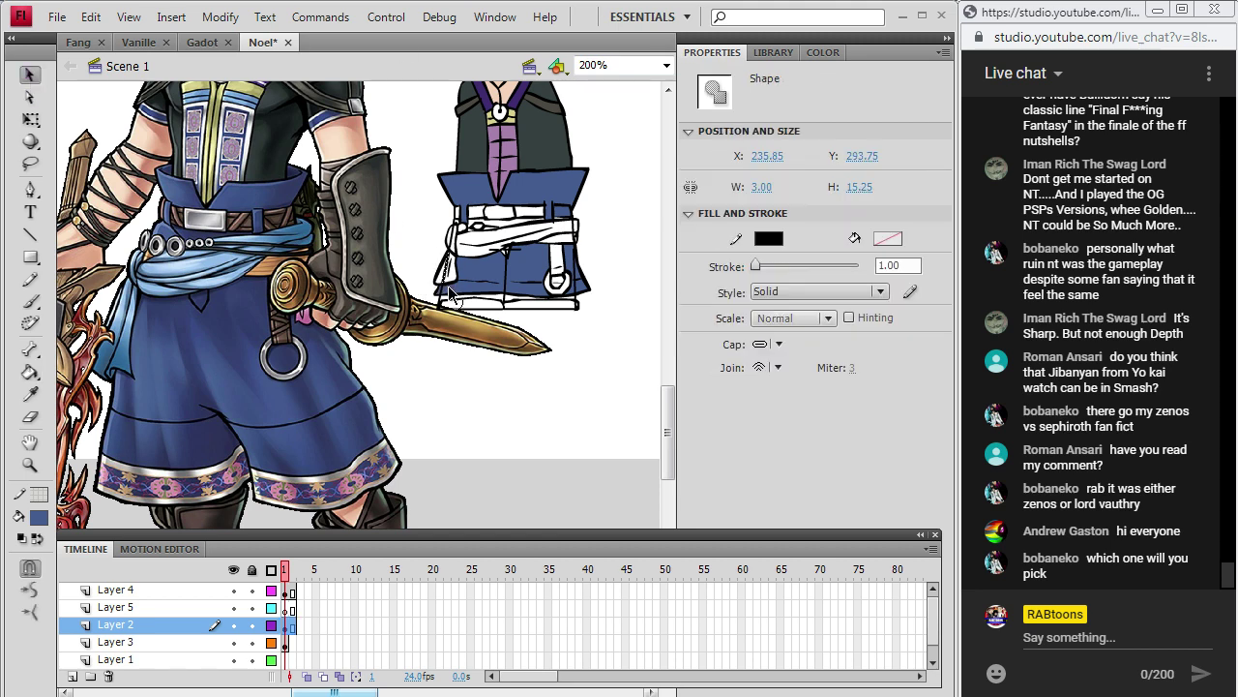
{"action": "left_click", "coordinate": [450, 295]}
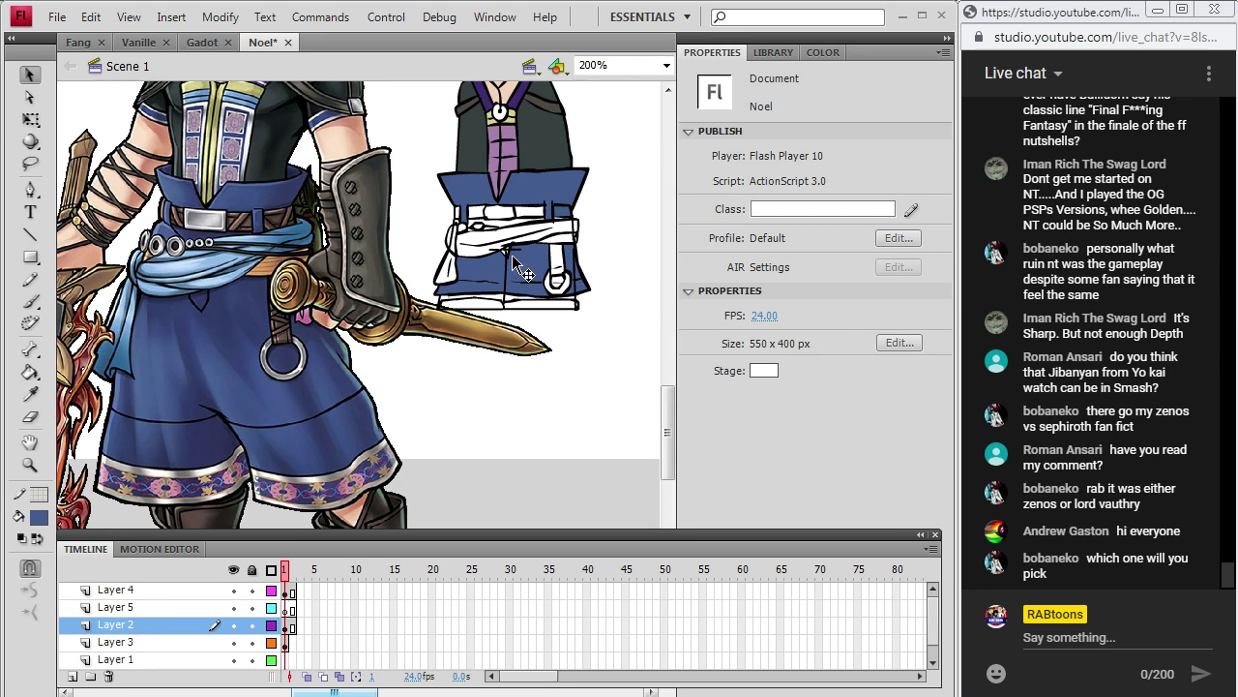
{"action": "left_click", "coordinate": [576, 290]}
{"action": "left_click", "coordinate": [583, 285]}
{"action": "left_click", "coordinate": [578, 282]}
{"action": "left_click", "coordinate": [578, 288]}
{"action": "left_click", "coordinate": [511, 258]}
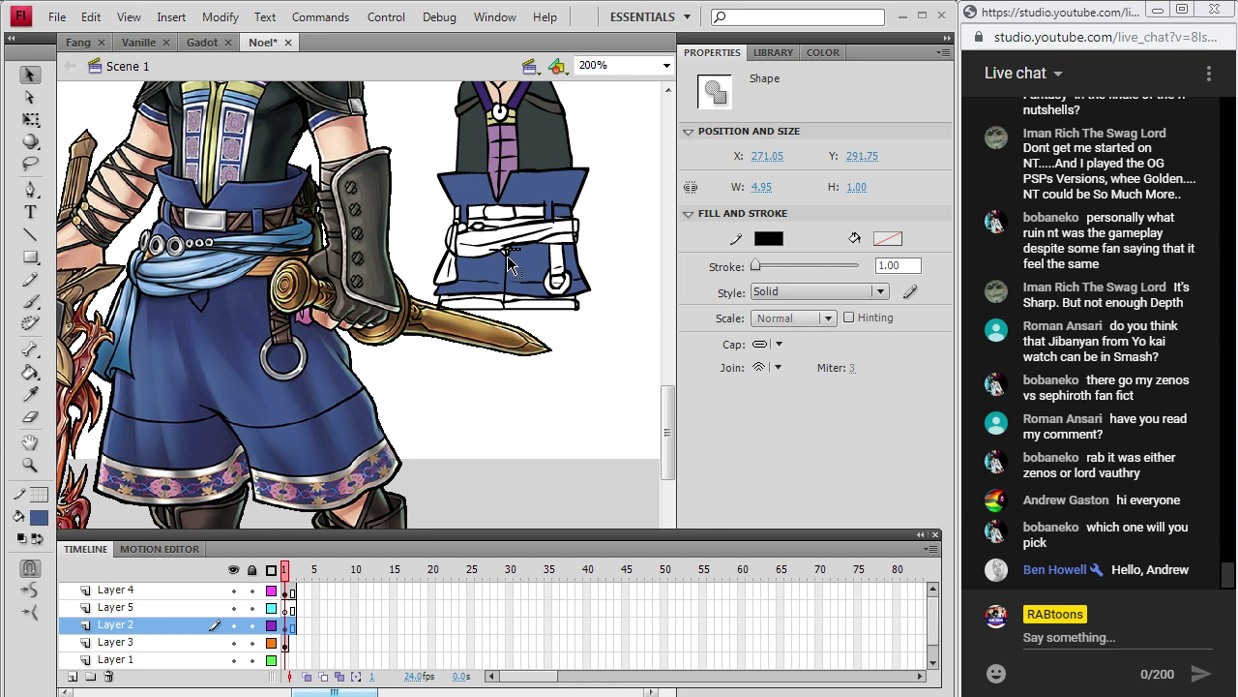
{"action": "left_click", "coordinate": [608, 243]}
Set the Brush tool's fill to black for touching up the outline around the belt on Layer 2.
{"action": "key", "text": "i"}
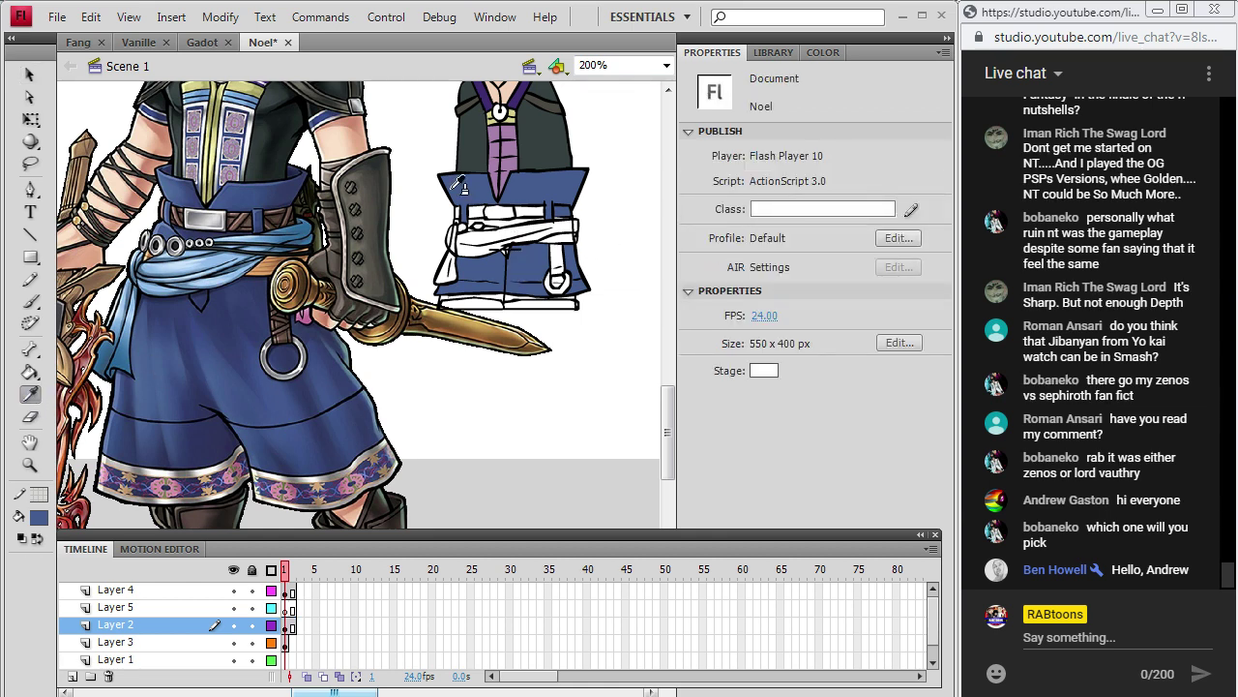
{"action": "left_click", "coordinate": [38, 518]}
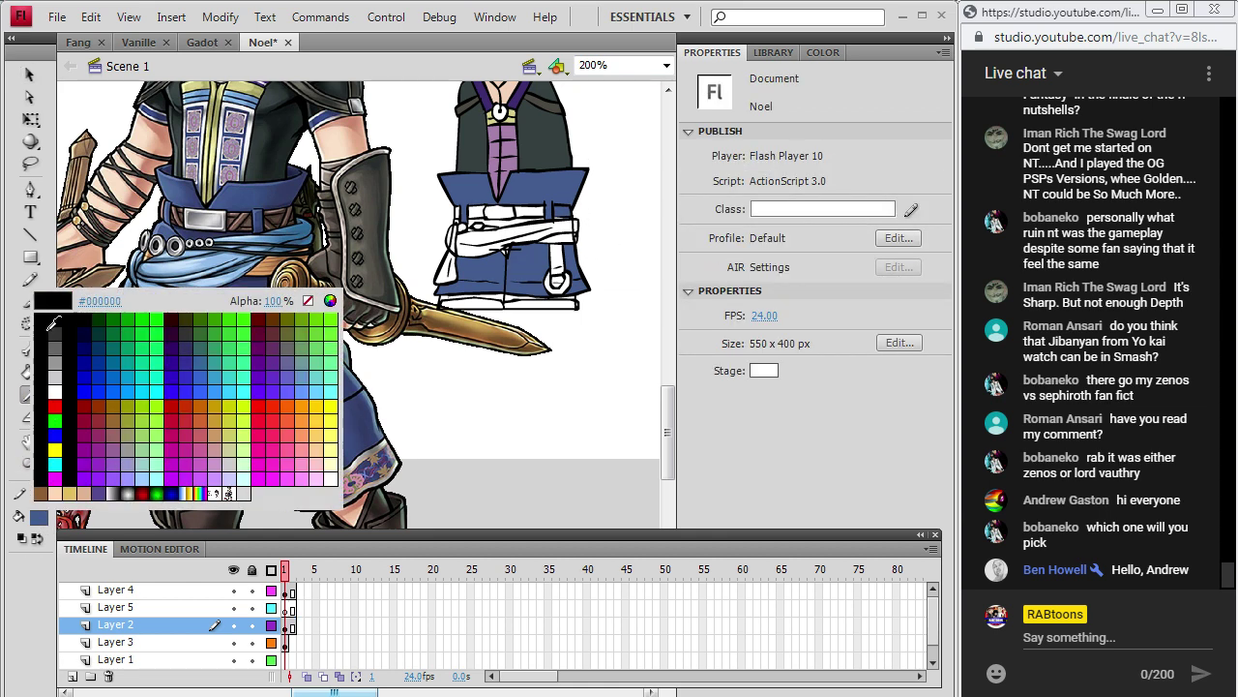
{"action": "left_click", "coordinate": [53, 323]}
{"action": "key", "text": "b"}
{"action": "left_click", "coordinate": [287, 626]}
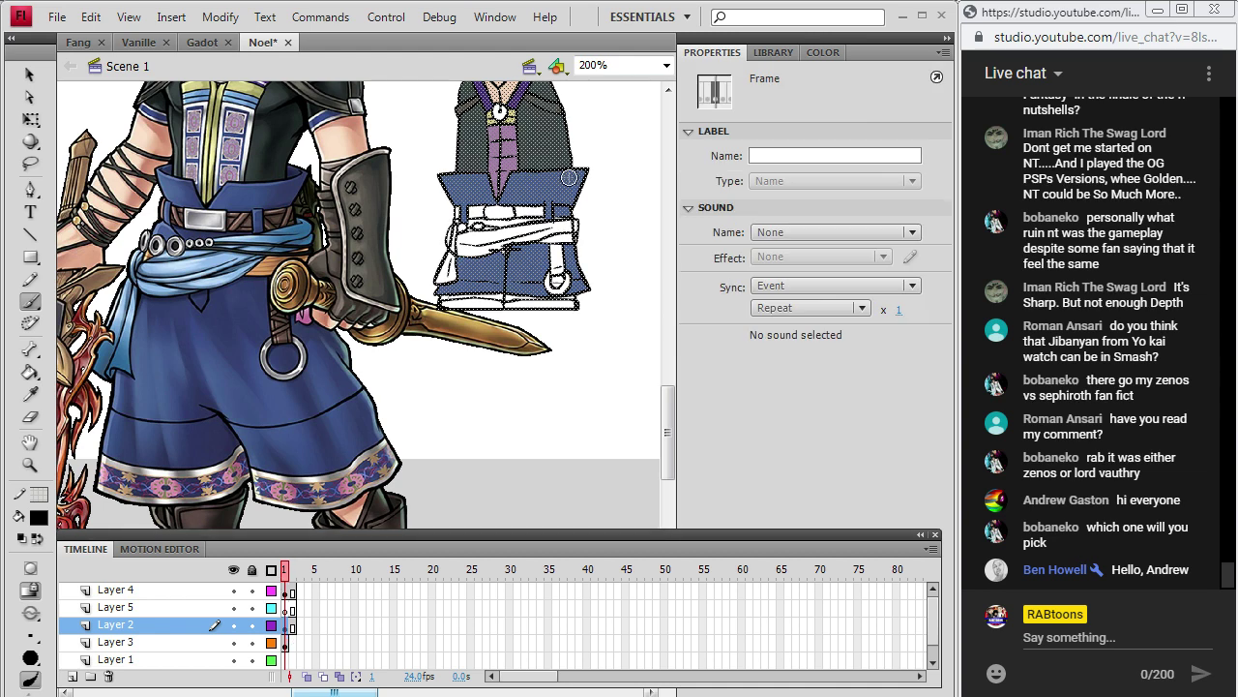
{"action": "key", "text": "Escape"}
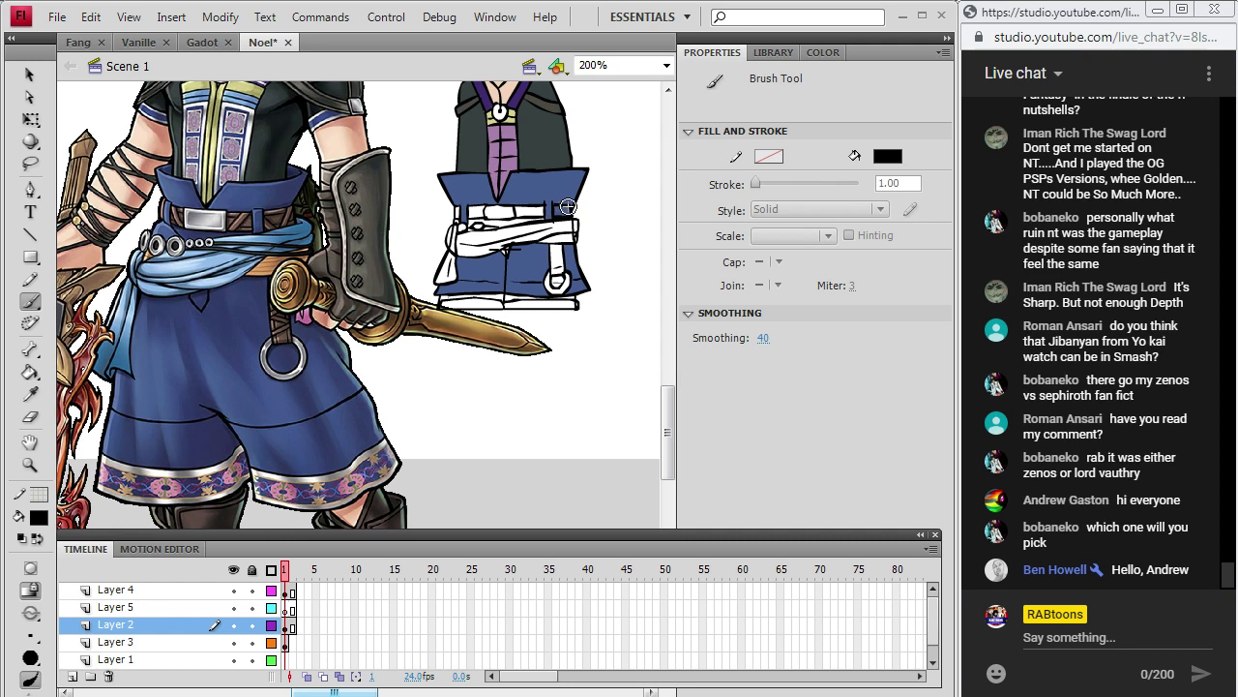
Fill the waist sash and its hanging tail with the light blue sampled from the reference's sash.
{"action": "key", "text": "i"}
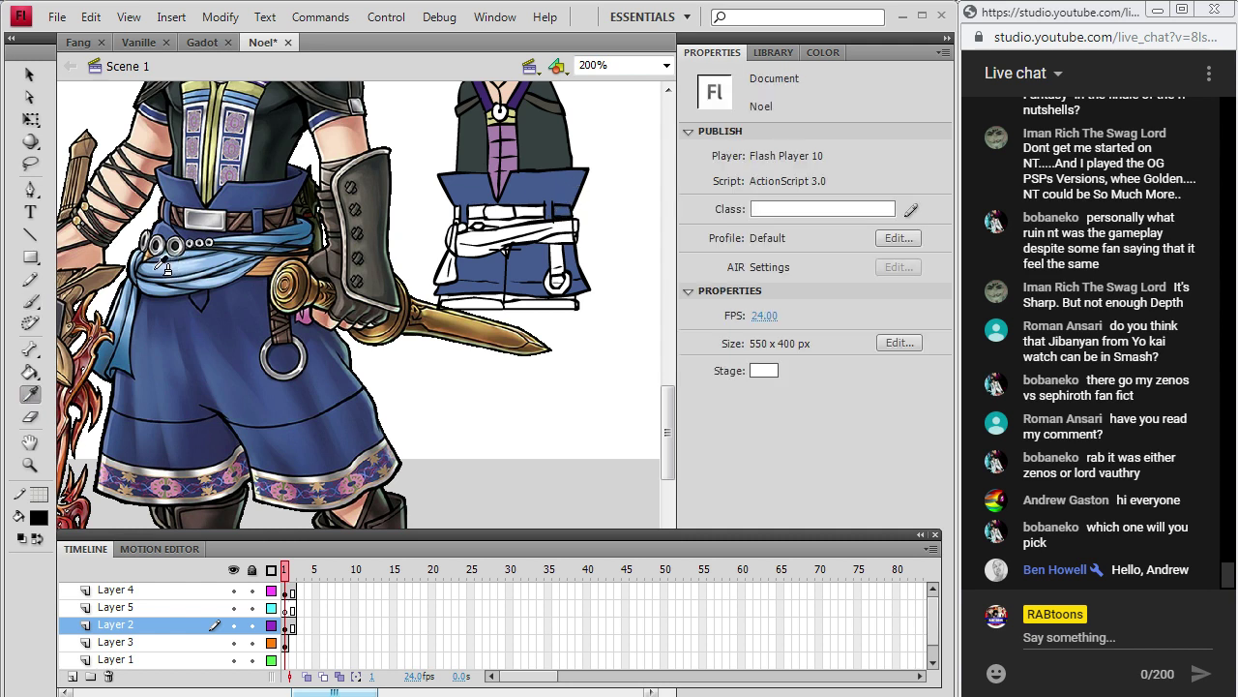
{"action": "left_click", "coordinate": [165, 270]}
{"action": "left_click", "coordinate": [470, 236]}
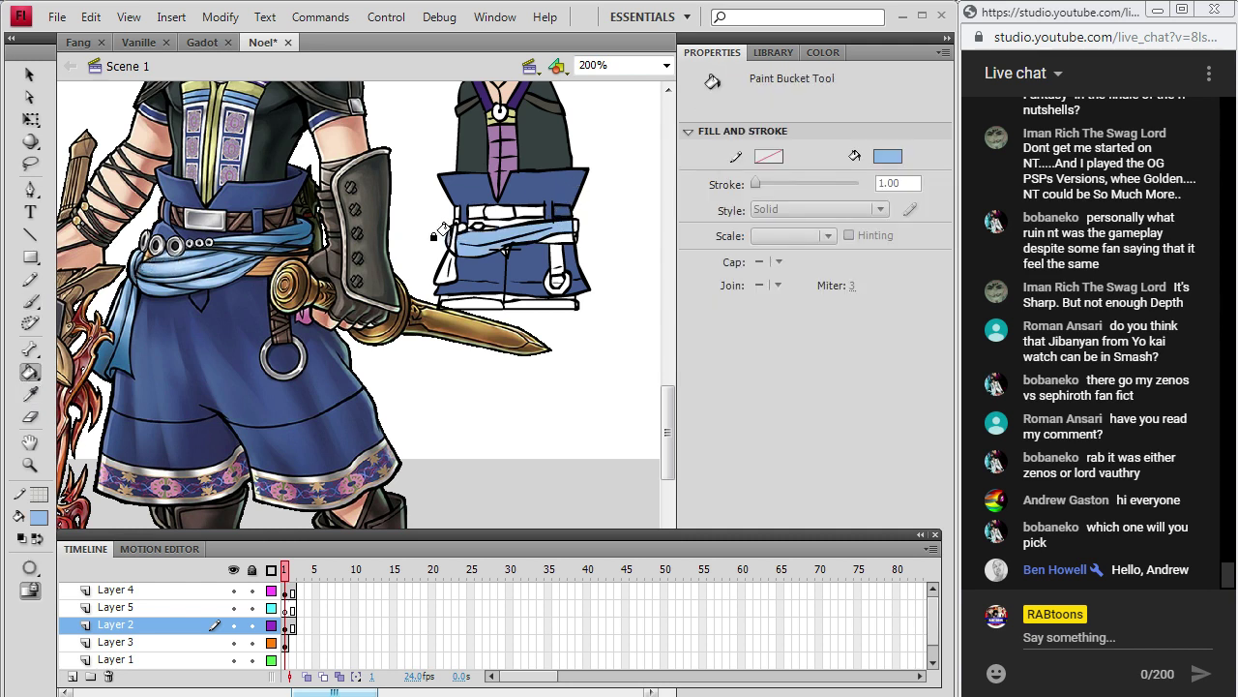
{"action": "left_click", "coordinate": [445, 243]}
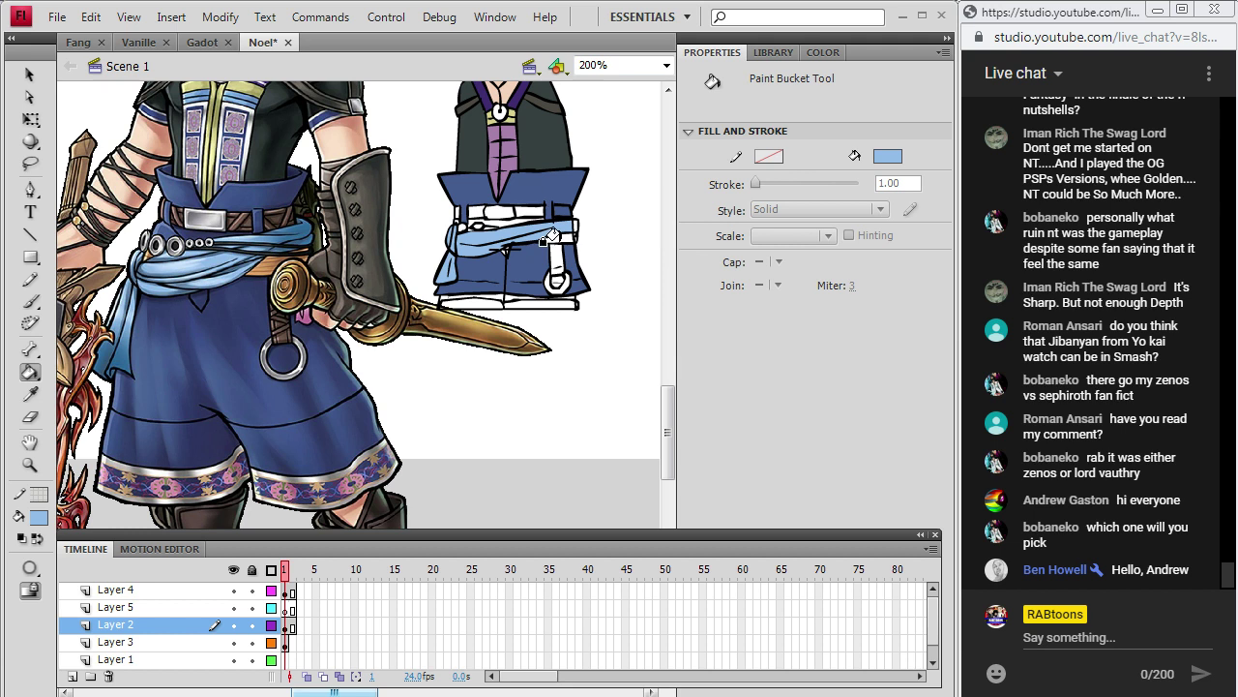
Try to fill the remaining white spot at the sash's end with the light blue sampled from the sash.
{"action": "key", "text": "v"}
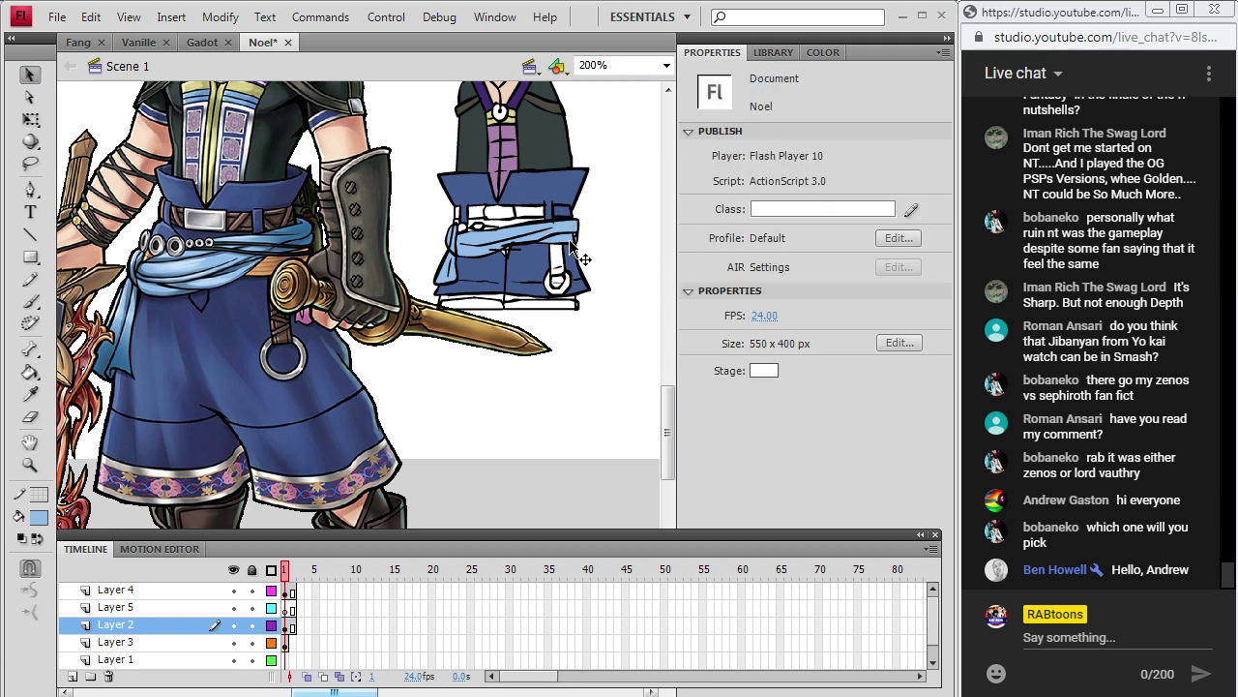
{"action": "left_click", "coordinate": [31, 392]}
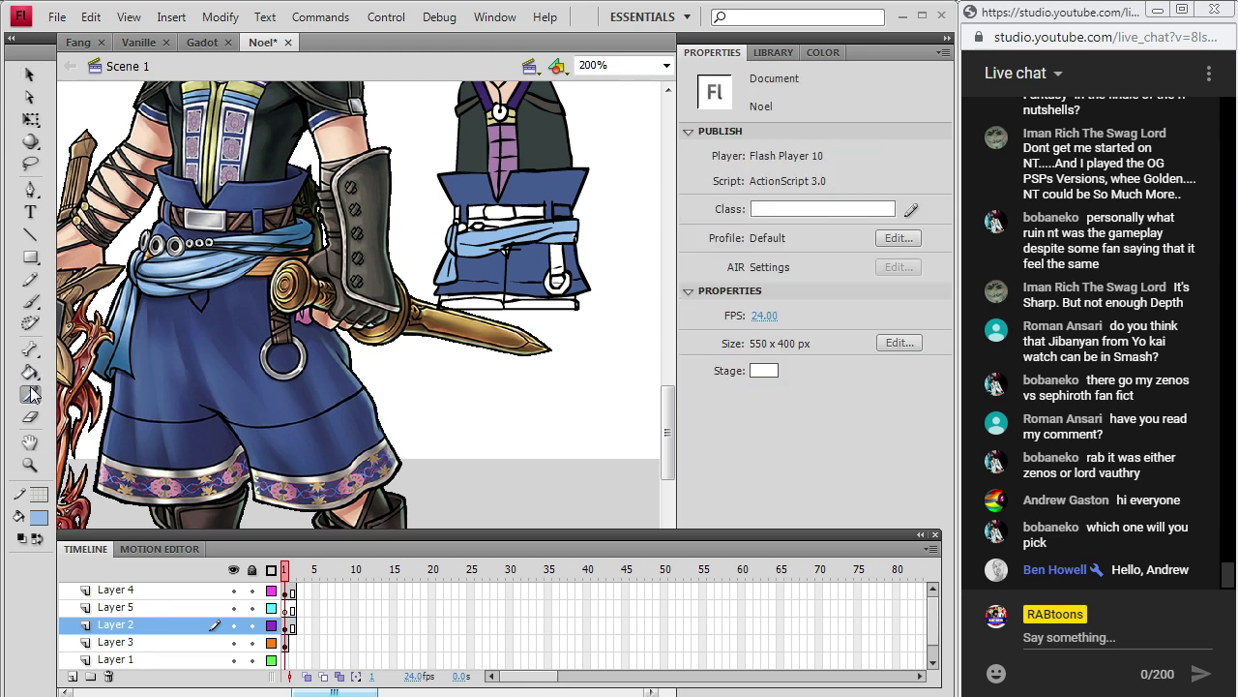
{"action": "left_click", "coordinate": [552, 224]}
{"action": "left_click", "coordinate": [570, 228]}
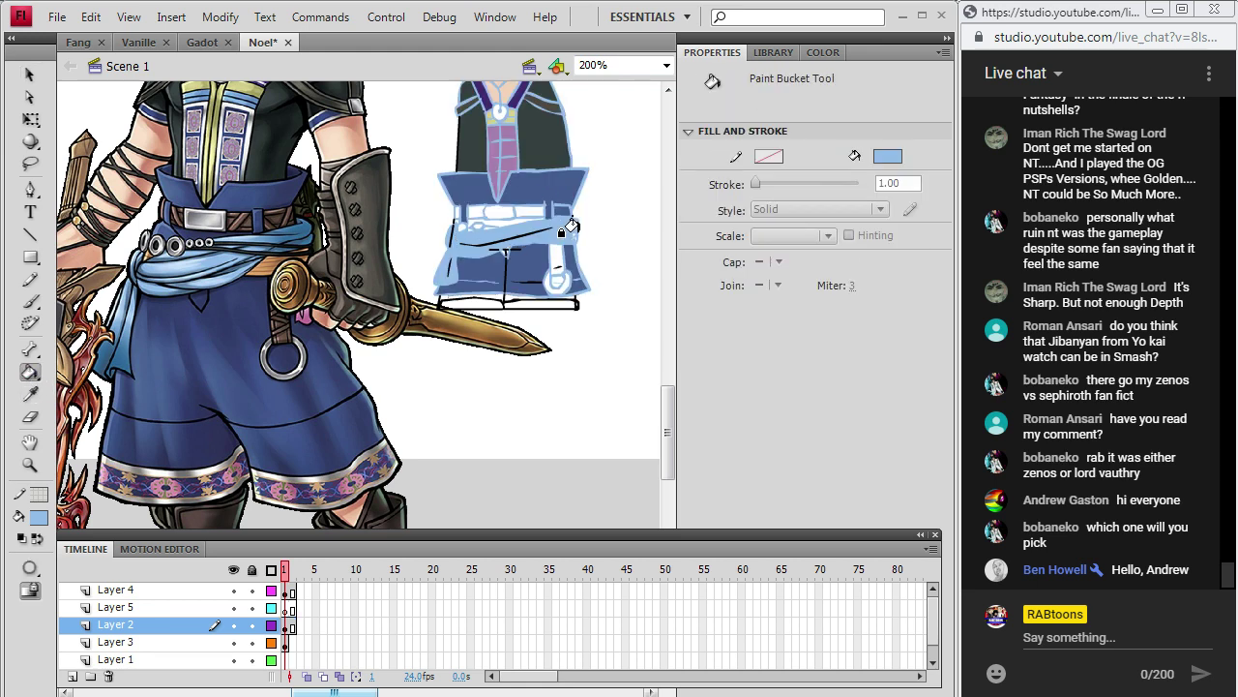
Fill the leftover white gap at the sash's outer end with the same light blue.
{"action": "left_click", "coordinate": [30, 464]}
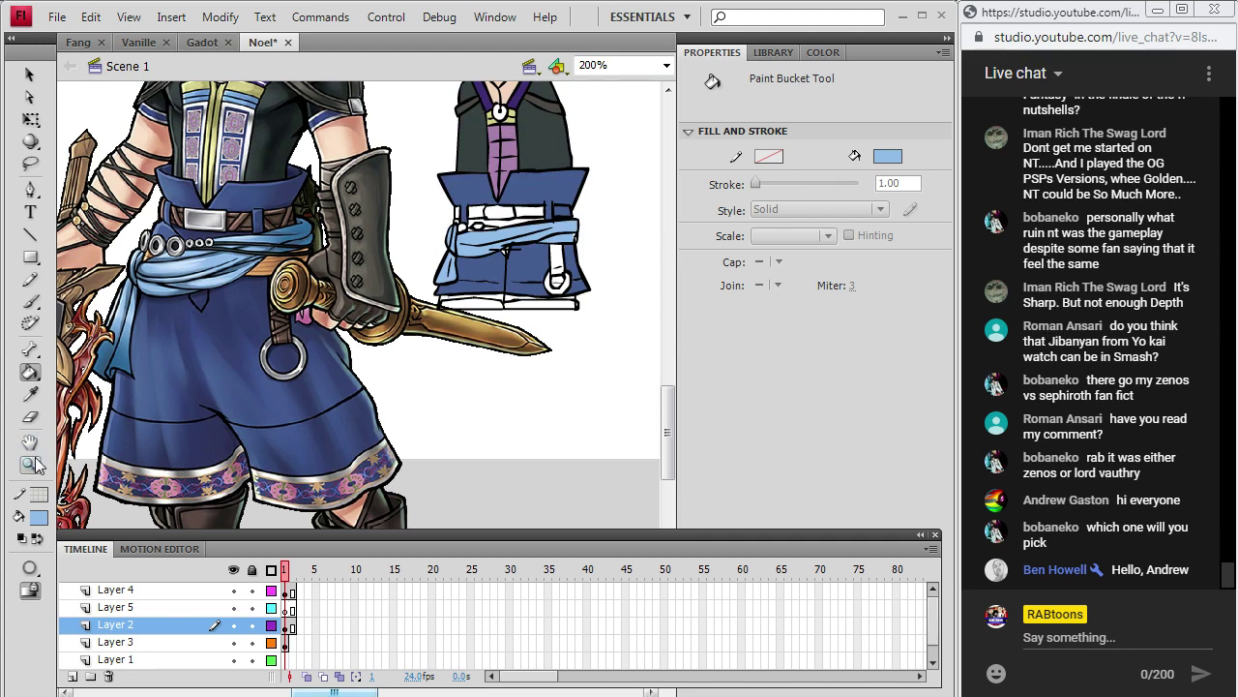
{"action": "left_click", "coordinate": [586, 221]}
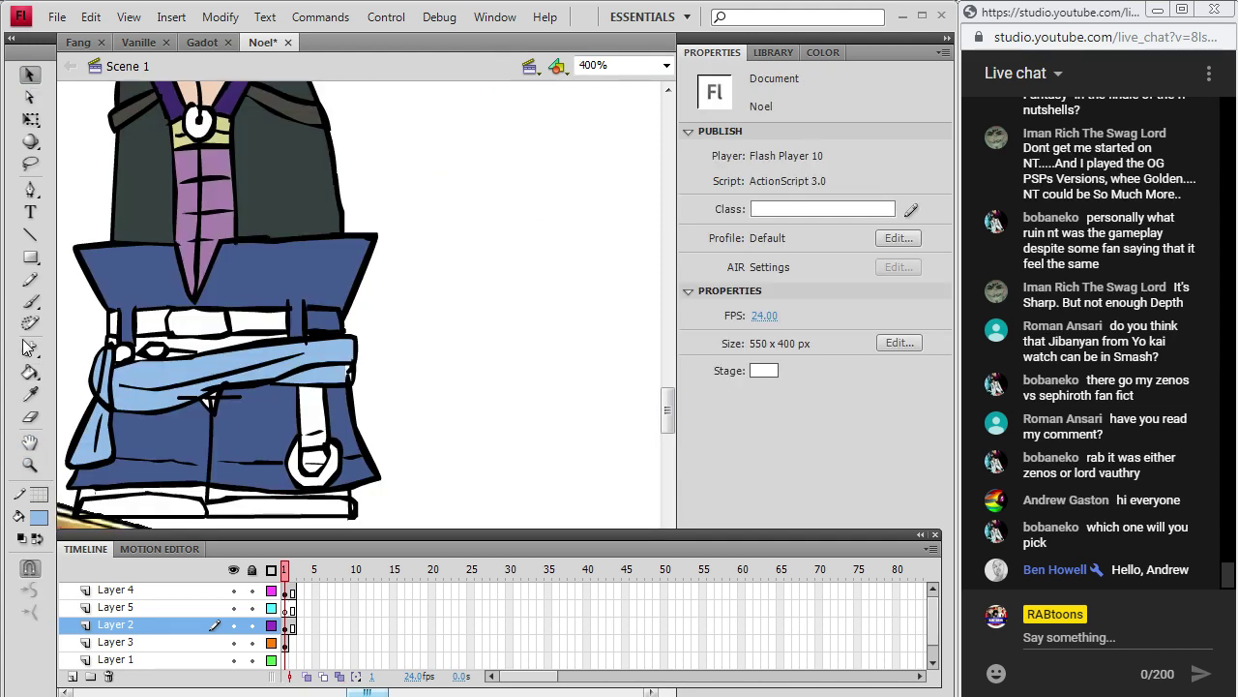
{"action": "left_click", "coordinate": [30, 372]}
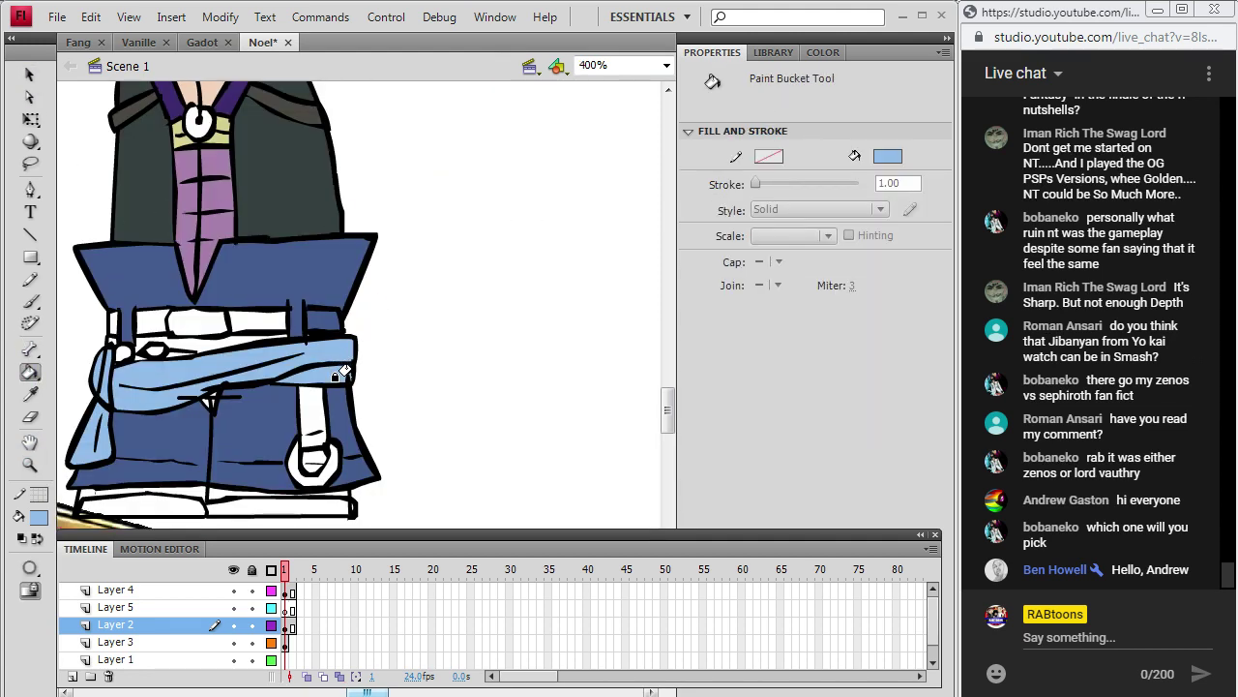
{"action": "key", "text": "b"}
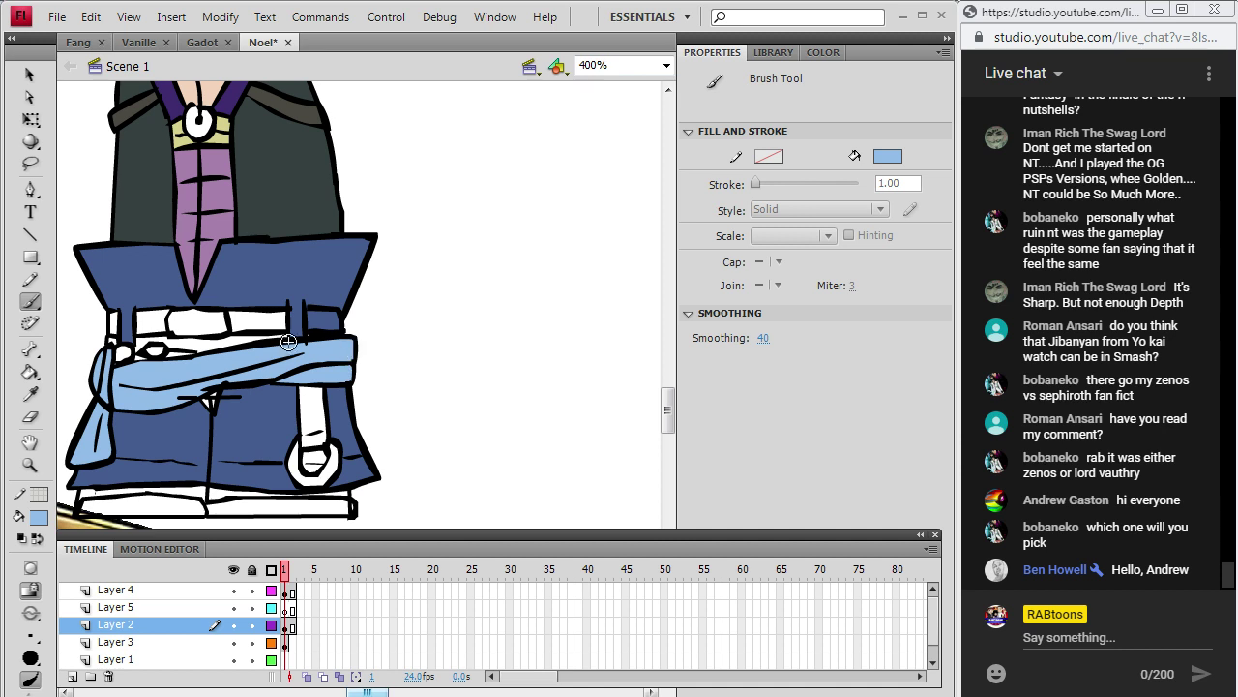
Fill the strip between belt and sash and the inside of the hanging ring with the shorts' blue.
{"action": "left_click", "coordinate": [30, 397]}
{"action": "left_click", "coordinate": [263, 269]}
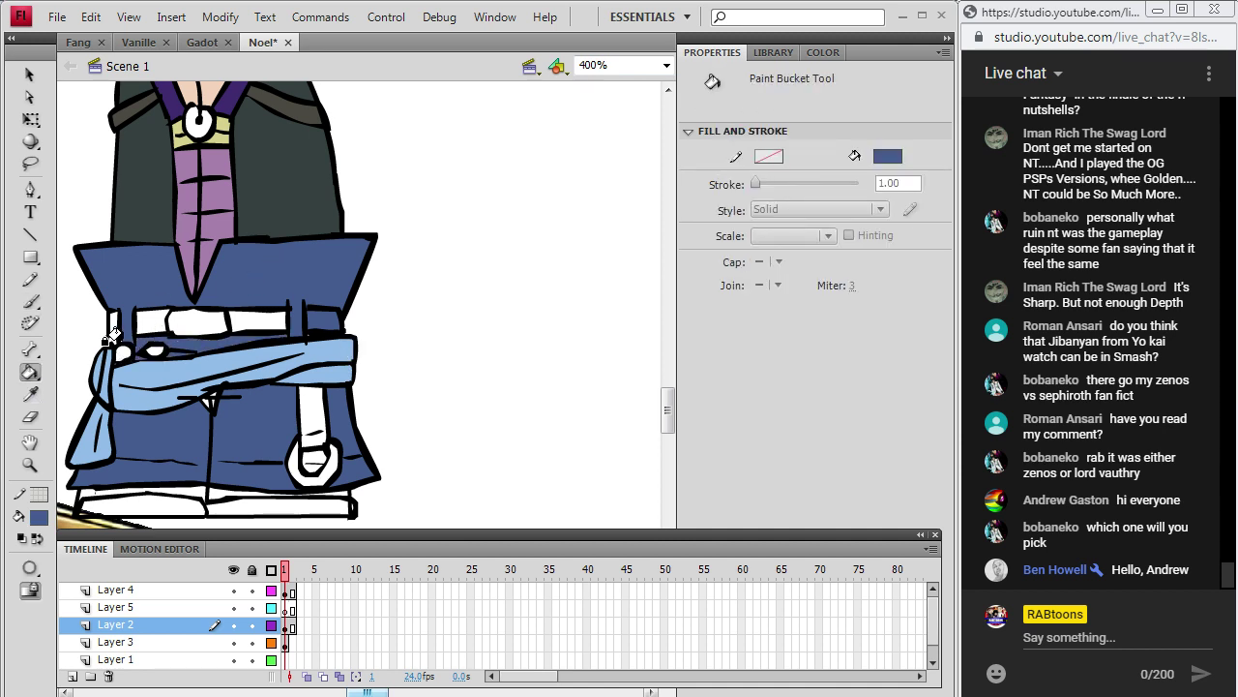
{"action": "left_click", "coordinate": [29, 76]}
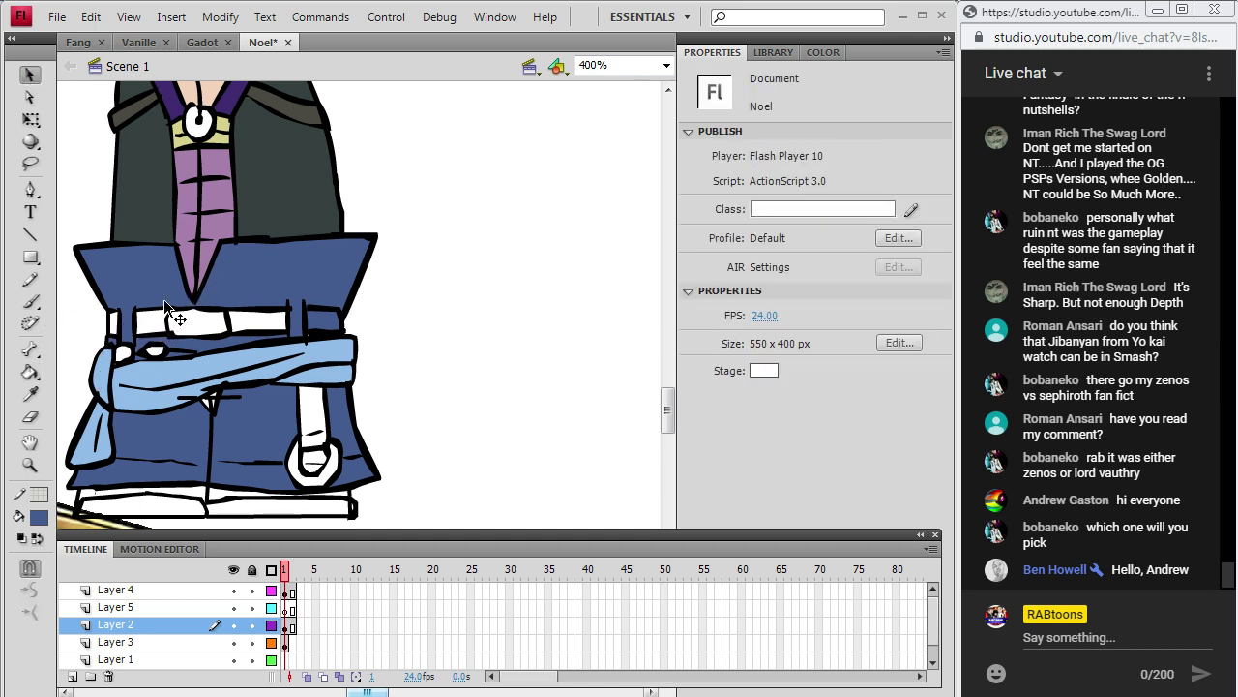
{"action": "left_click", "coordinate": [30, 372]}
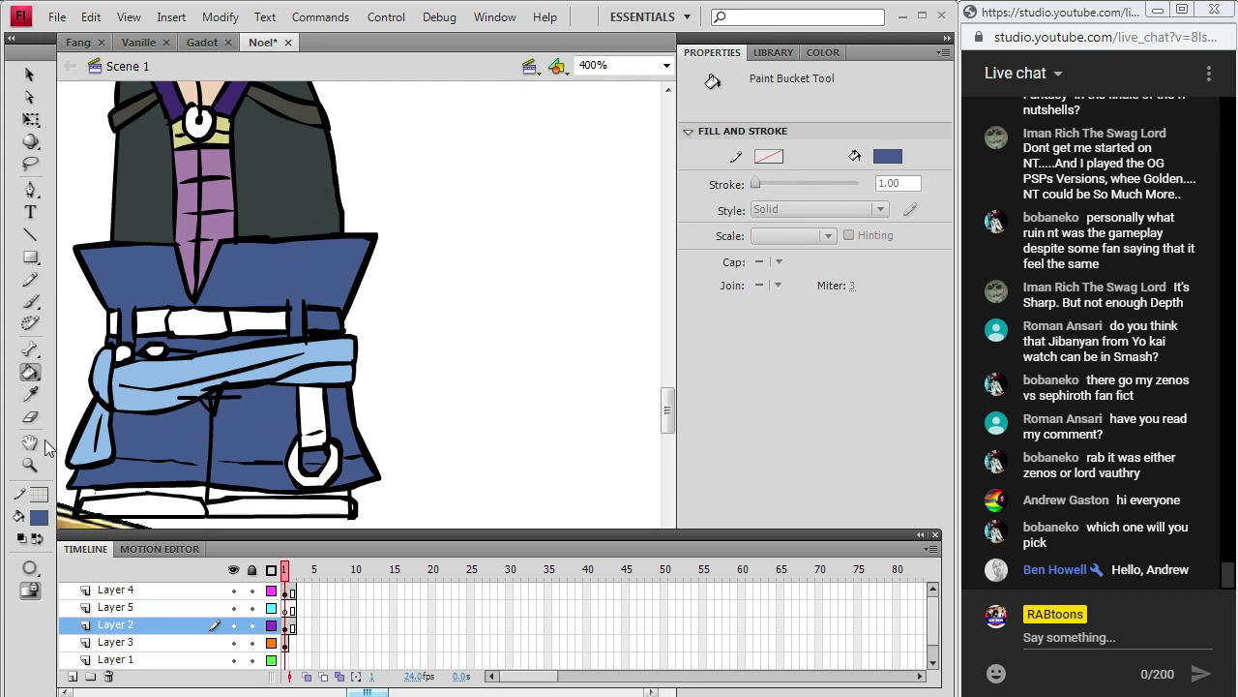
Sample a grey fill colour from the reference outfit around the hanging ring.
{"action": "left_click_drag", "start_coordinate": [369, 691], "coordinate": [338, 691]}
{"action": "left_click_drag", "start_coordinate": [674, 404], "coordinate": [674, 413]}
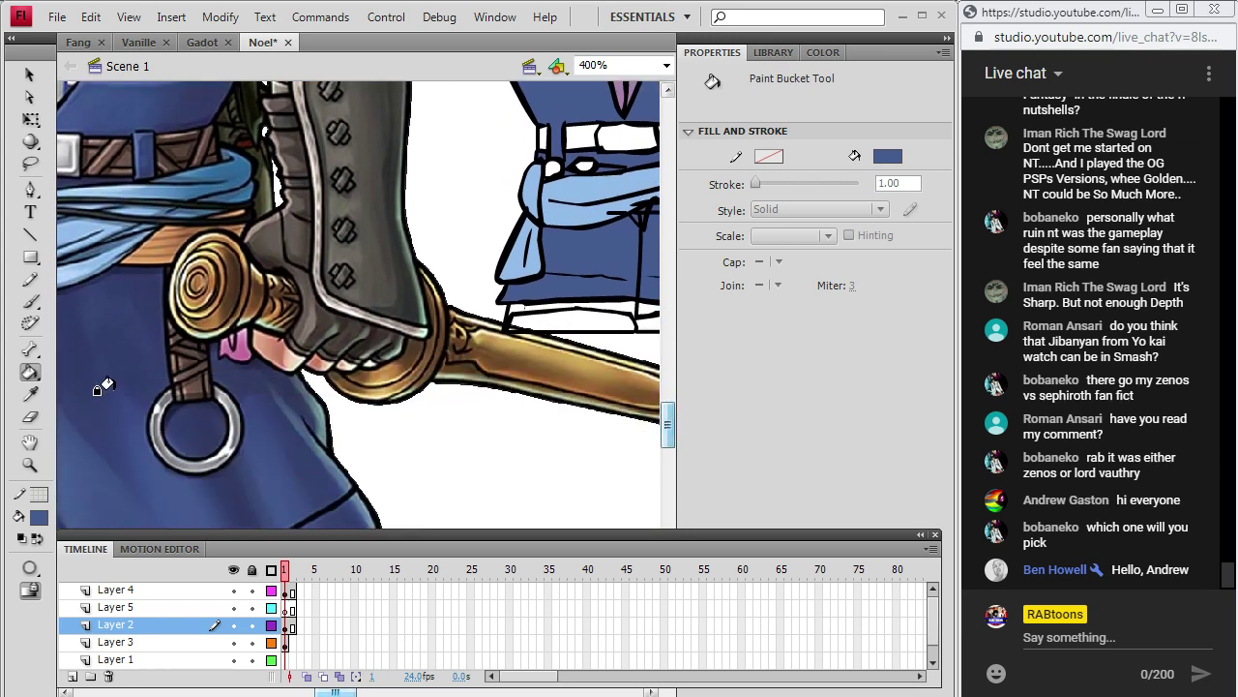
{"action": "left_click", "coordinate": [30, 394]}
{"action": "left_click", "coordinate": [293, 342]}
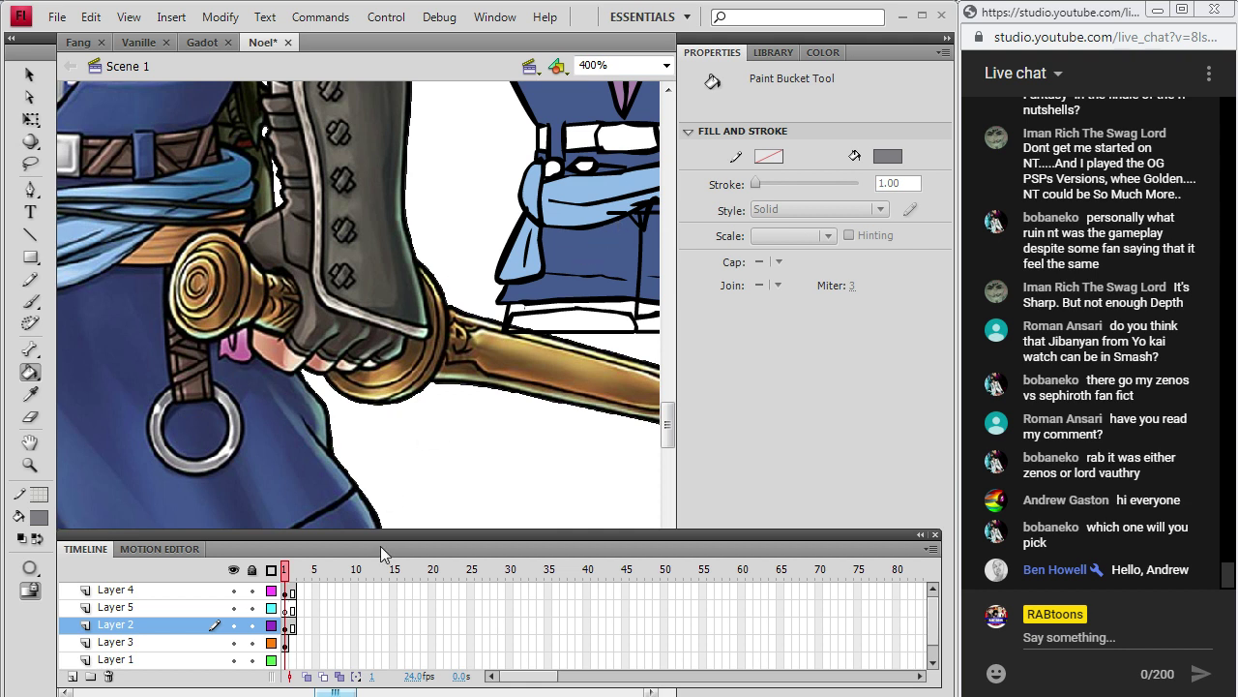
Fill the hanging strap above the grey ring with dark brown sampled from the reference character's strap.
{"action": "left_click_drag", "start_coordinate": [348, 689], "coordinate": [357, 689]}
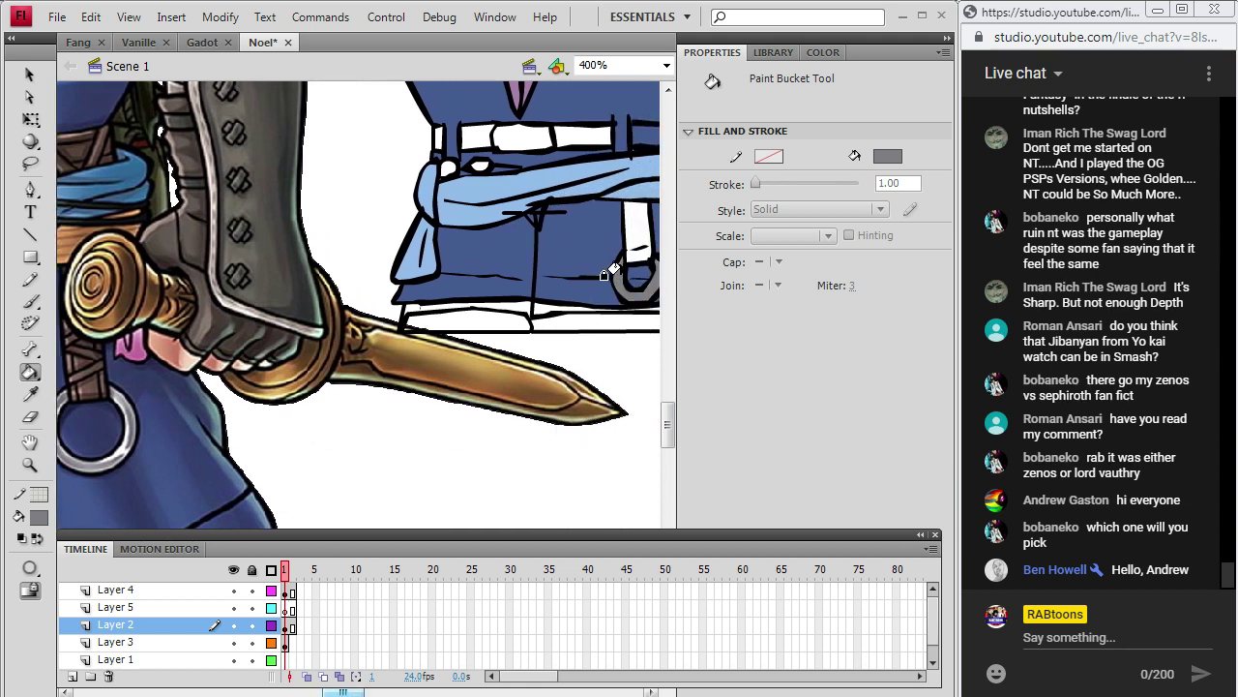
{"action": "left_click", "coordinate": [30, 394]}
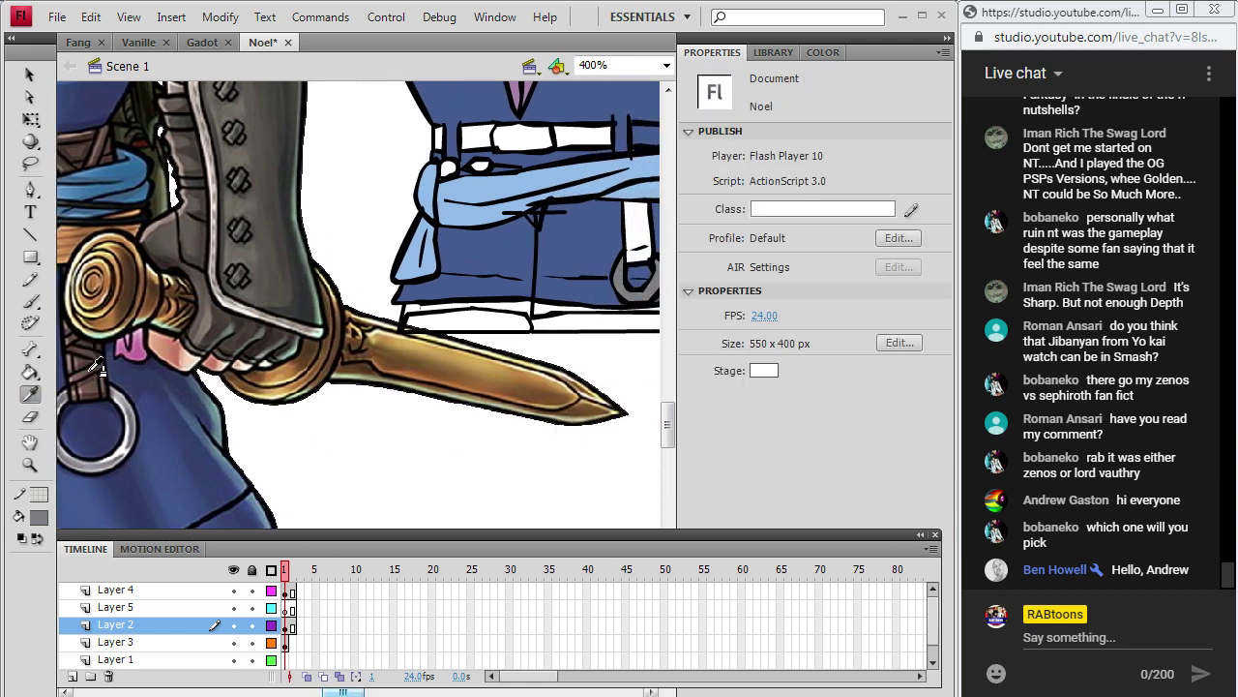
{"action": "left_click", "coordinate": [96, 370]}
{"action": "left_click", "coordinate": [633, 232]}
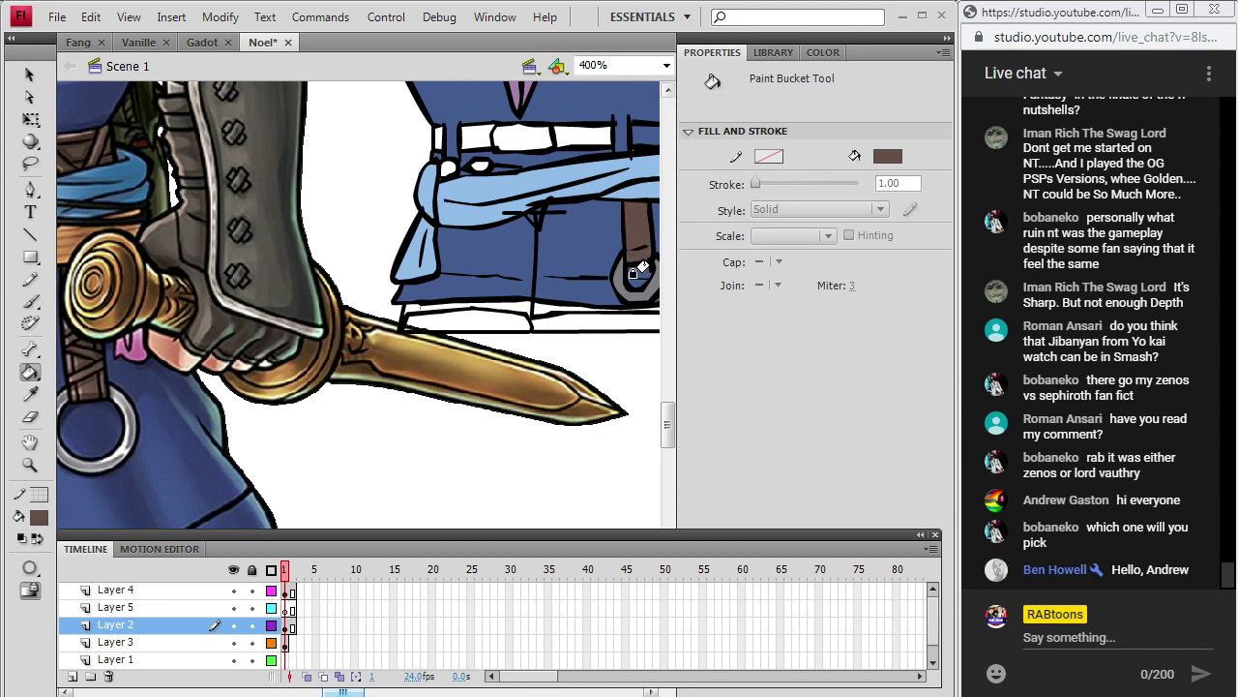
Fill the band below the light-blue sash with orange-brown sampled from the reference artwork.
{"action": "left_click", "coordinate": [30, 393]}
{"action": "left_click", "coordinate": [70, 240]}
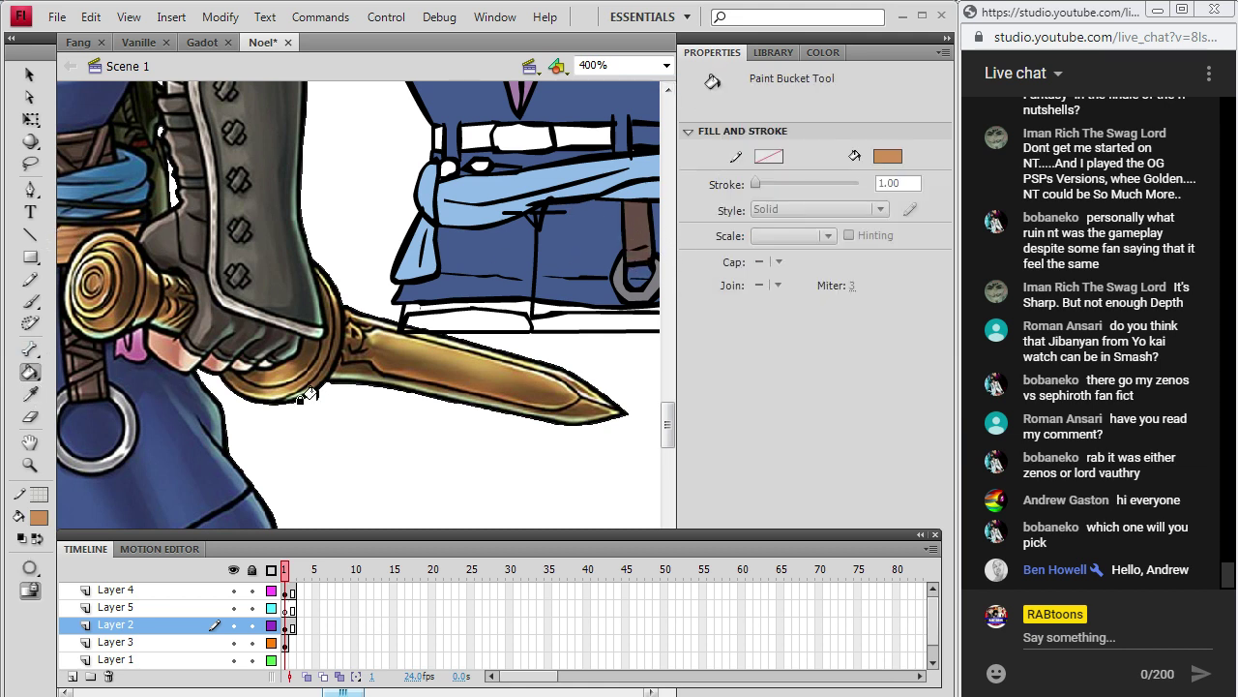
{"action": "left_click_drag", "start_coordinate": [340, 686], "coordinate": [348, 686]}
{"action": "left_click", "coordinate": [550, 187]}
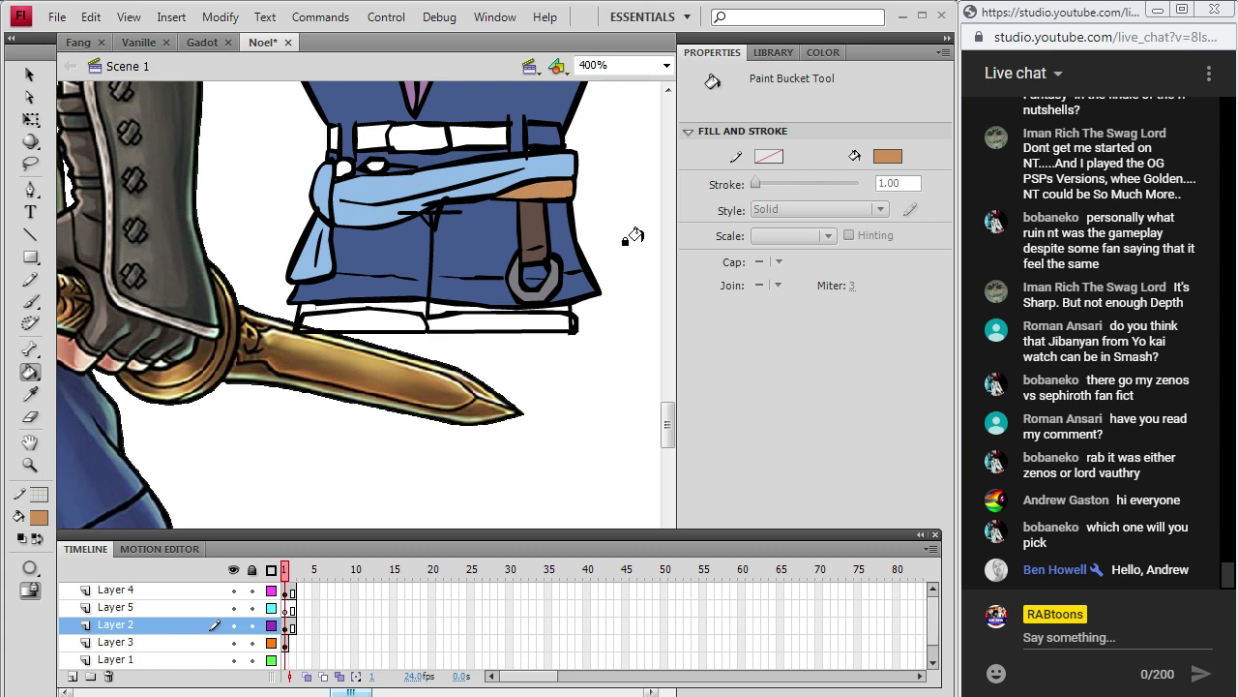
Fill the belt sections on both sides of the buckle with brown sampled from the reference character's belt.
{"action": "left_click_drag", "start_coordinate": [672, 418], "coordinate": [672, 408]}
{"action": "left_click", "coordinate": [30, 394]}
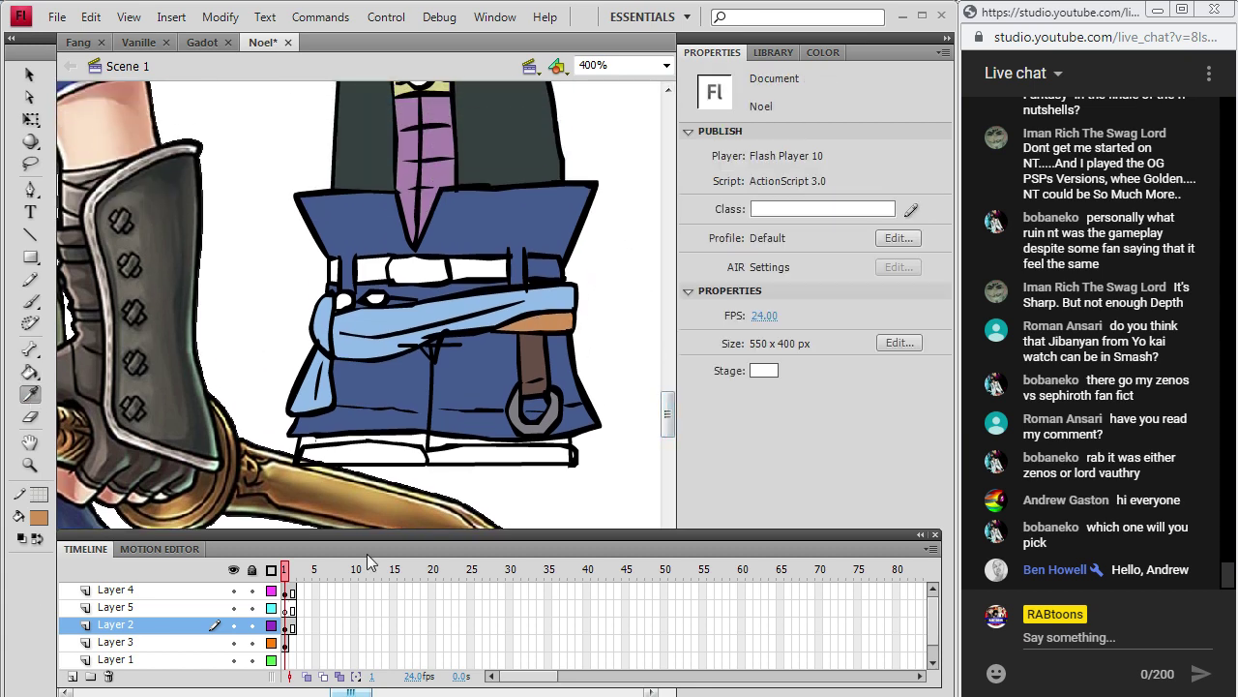
{"action": "scroll", "coordinate": [263, 285], "scroll_direction": "left", "scroll_amount": 6}
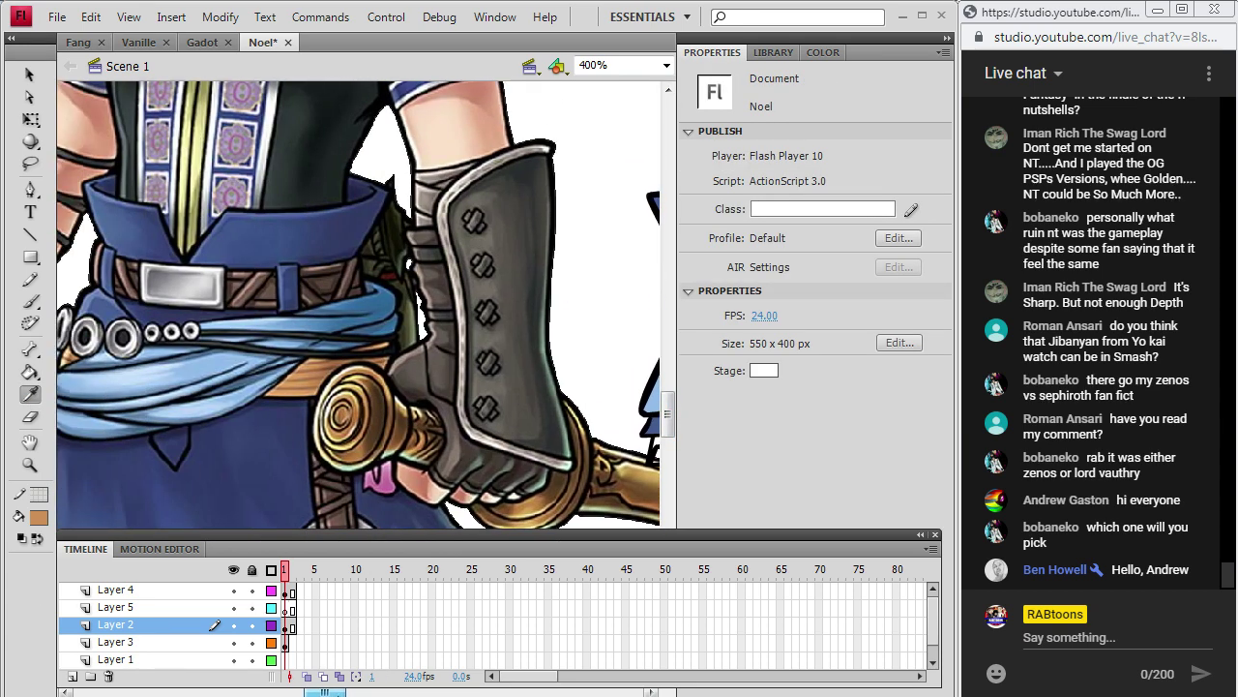
{"action": "left_click", "coordinate": [267, 278]}
{"action": "left_click_drag", "start_coordinate": [325, 691], "coordinate": [348, 691]}
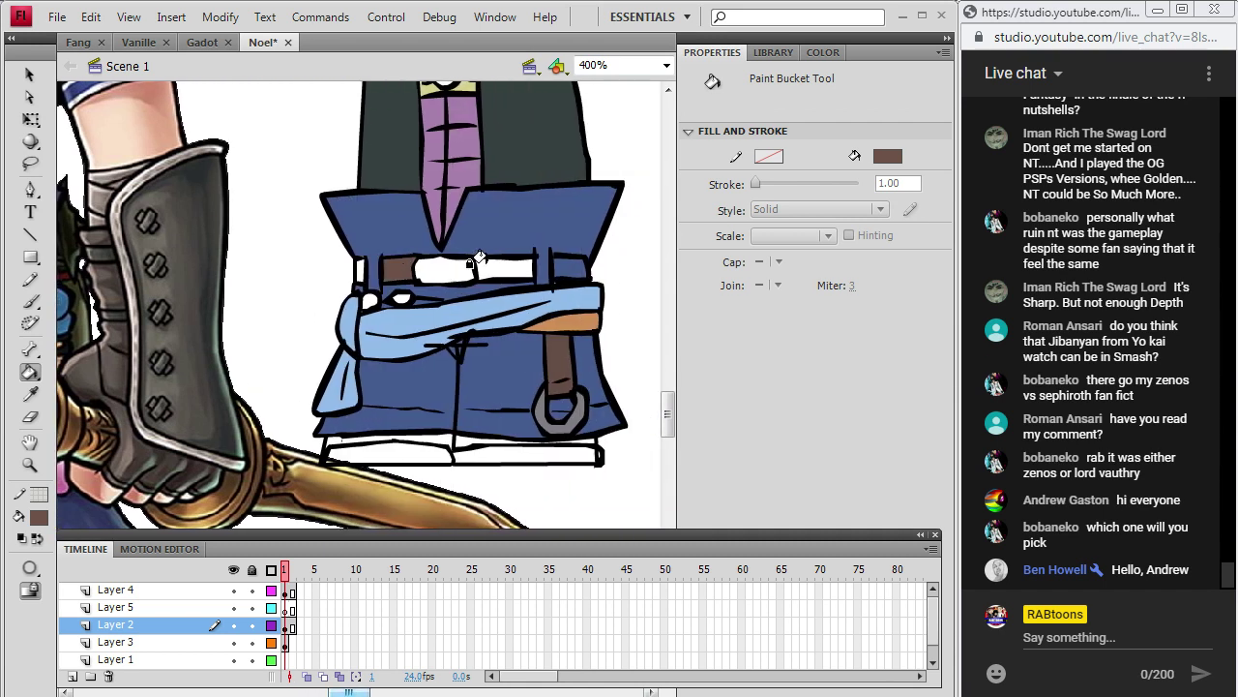
{"action": "left_click", "coordinate": [479, 259]}
Fill the belt buckle and the two small ornaments above the sash with purple sampled from the shirt front.
{"action": "left_click", "coordinate": [30, 394]}
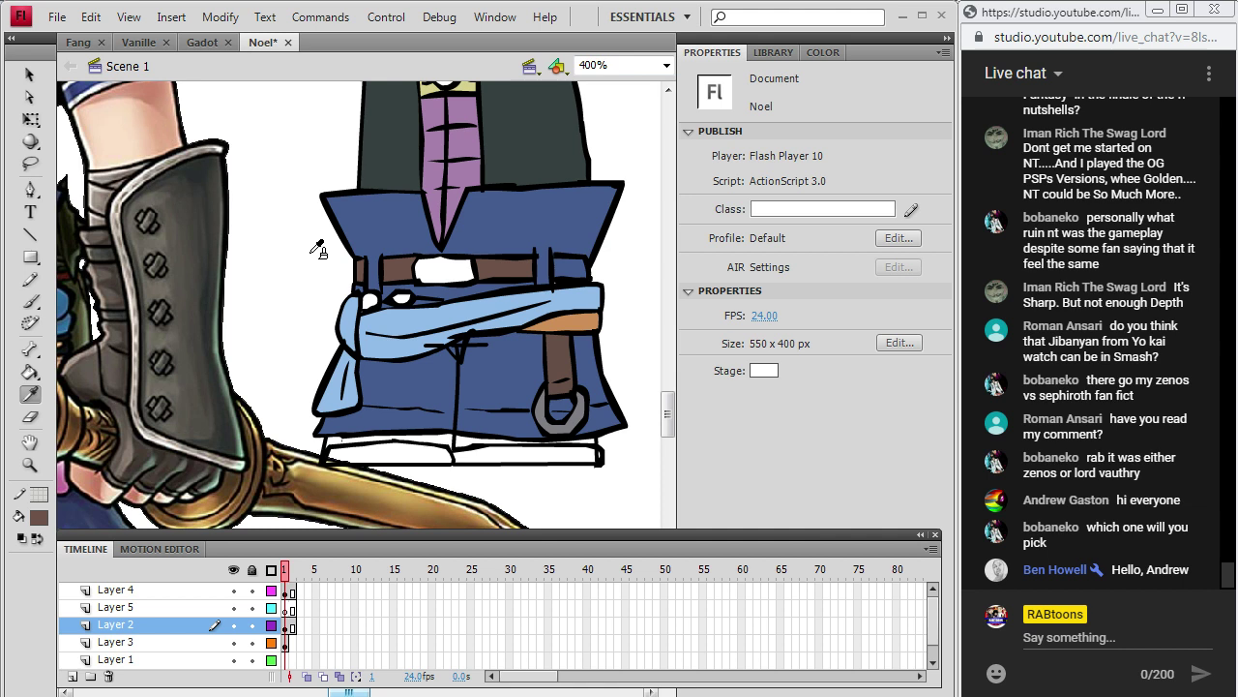
{"action": "left_click", "coordinate": [471, 172]}
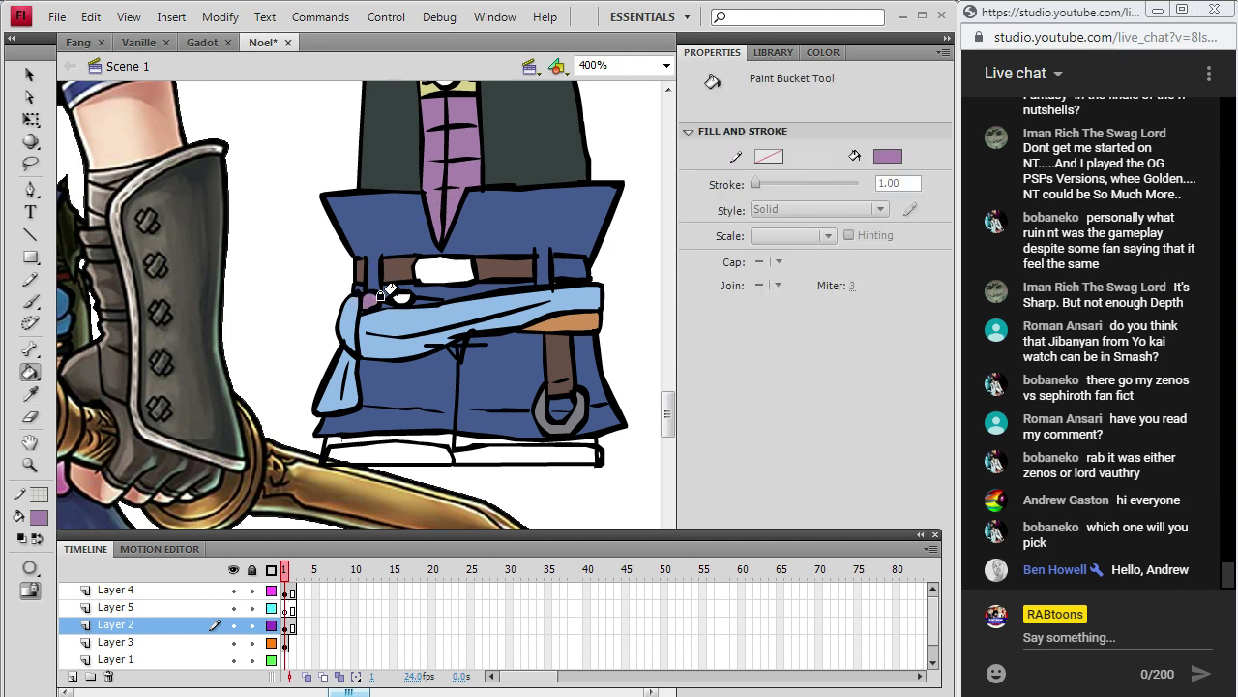
{"action": "left_click", "coordinate": [397, 295]}
{"action": "left_click", "coordinate": [426, 268]}
Fill the leg strips below the shorts' hem with the skin colour sampled from the reference artwork.
{"action": "left_click", "coordinate": [30, 393]}
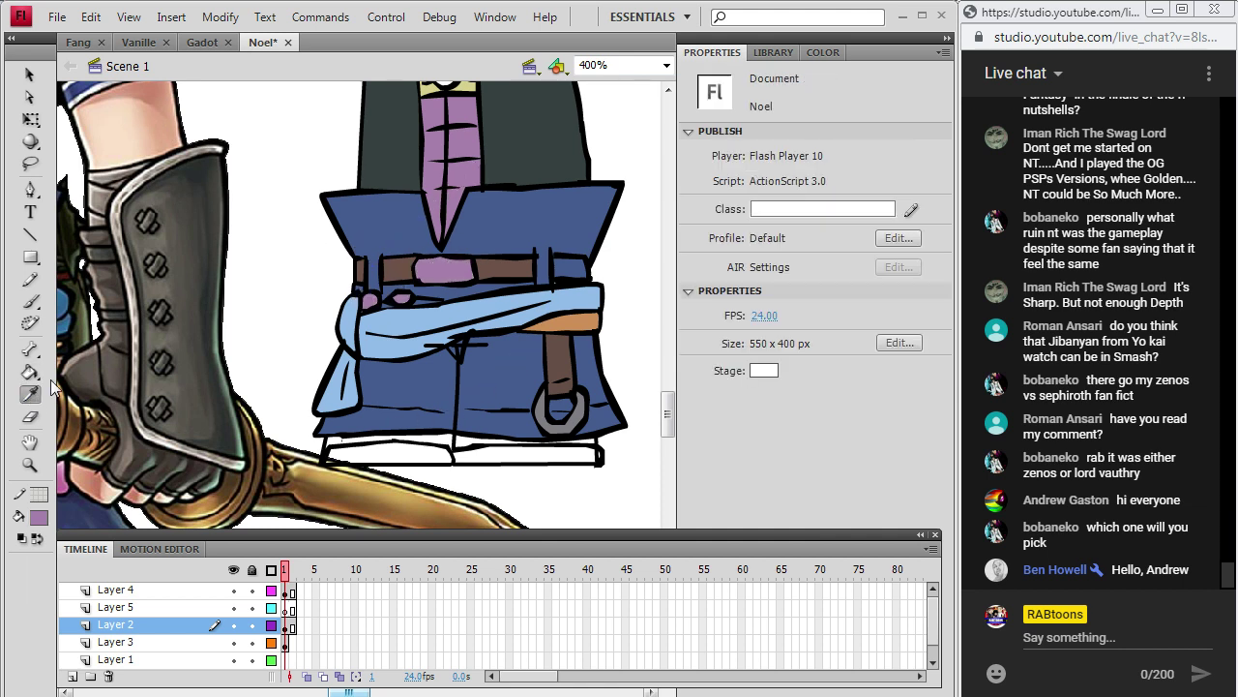
{"action": "mouse_move", "coordinate": [666, 413]}
{"action": "left_mouse_down"}
{"action": "mouse_move", "coordinate": [667, 389]}
{"action": "mouse_move", "coordinate": [667, 408]}
{"action": "left_mouse_up"}
{"action": "left_click", "coordinate": [480, 157]}
{"action": "left_click", "coordinate": [427, 380]}
{"action": "left_click", "coordinate": [457, 381]}
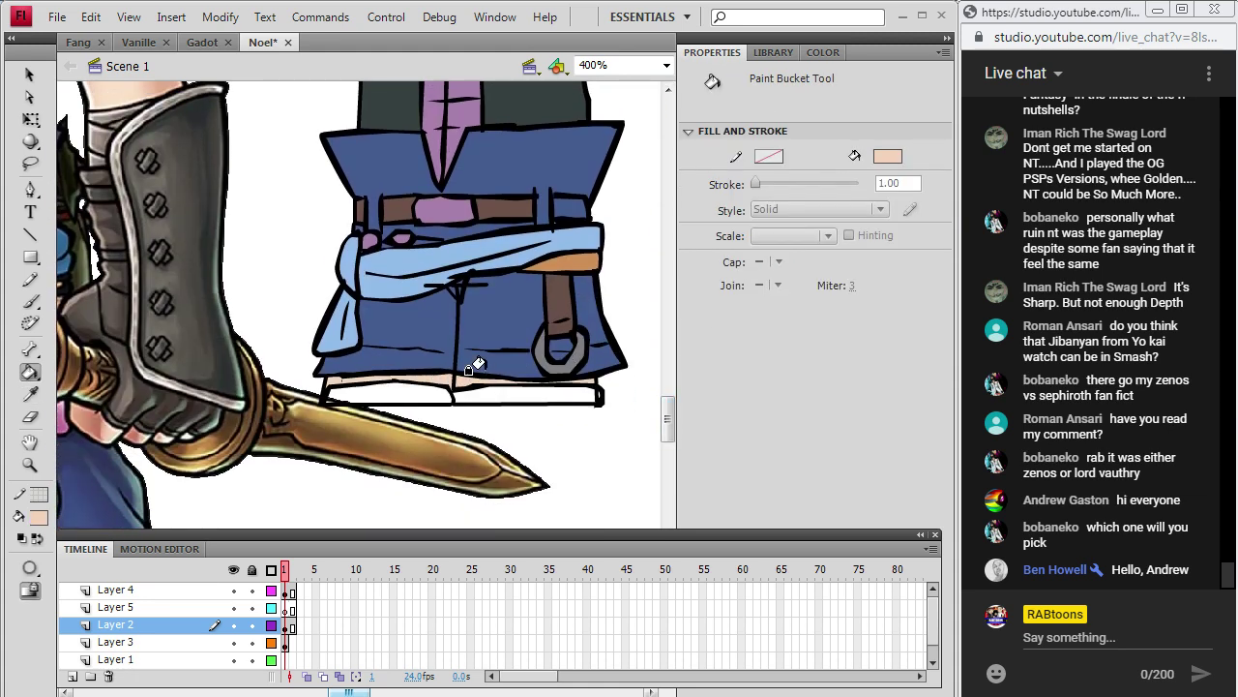
Fill both shoes with the brown sampled from the drawn belt.
{"action": "left_click", "coordinate": [30, 393]}
{"action": "left_click", "coordinate": [520, 209]}
{"action": "left_click", "coordinate": [418, 387]}
{"action": "left_click", "coordinate": [566, 391]}
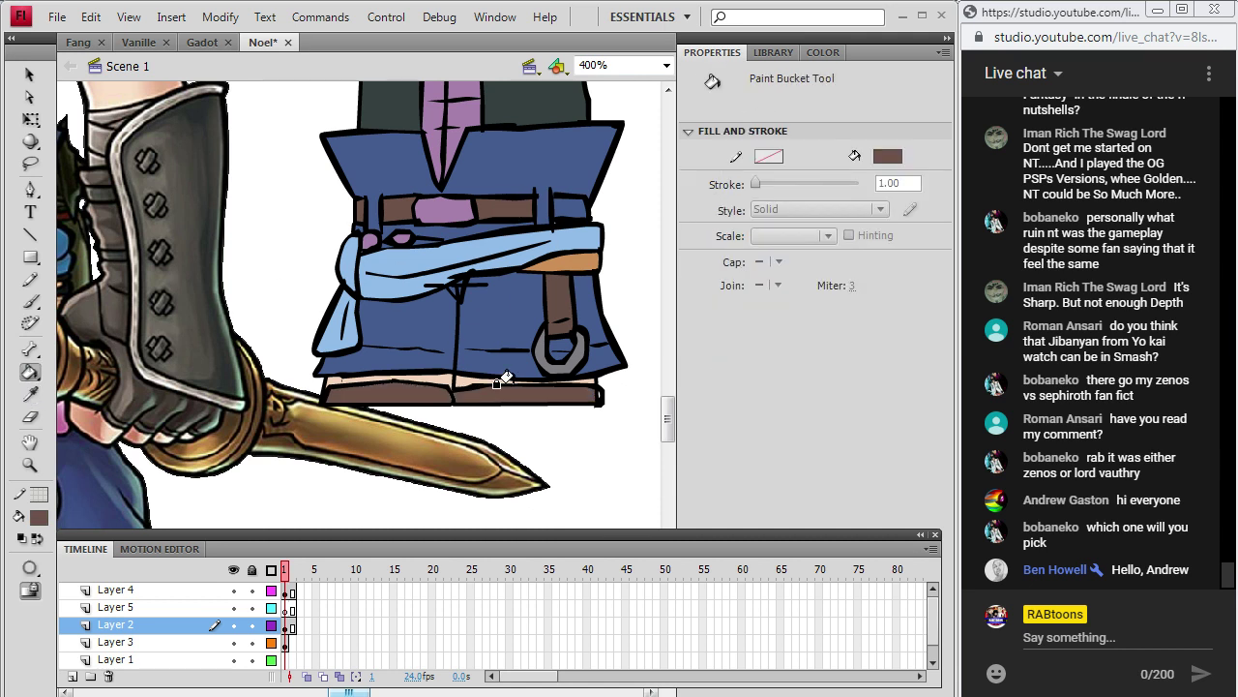
Clean up the stray outline segment at the outer end of the right-hand shoe.
{"action": "left_click", "coordinate": [30, 75]}
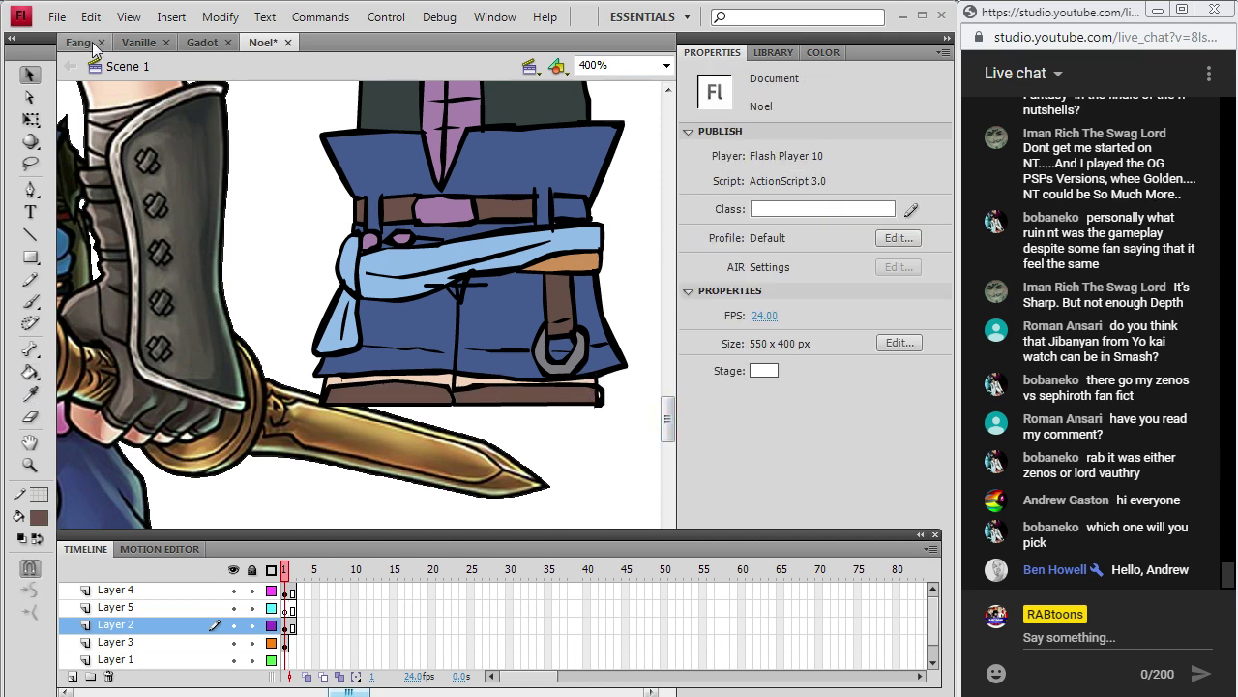
{"action": "left_click", "coordinate": [602, 392]}
{"action": "left_click", "coordinate": [602, 410]}
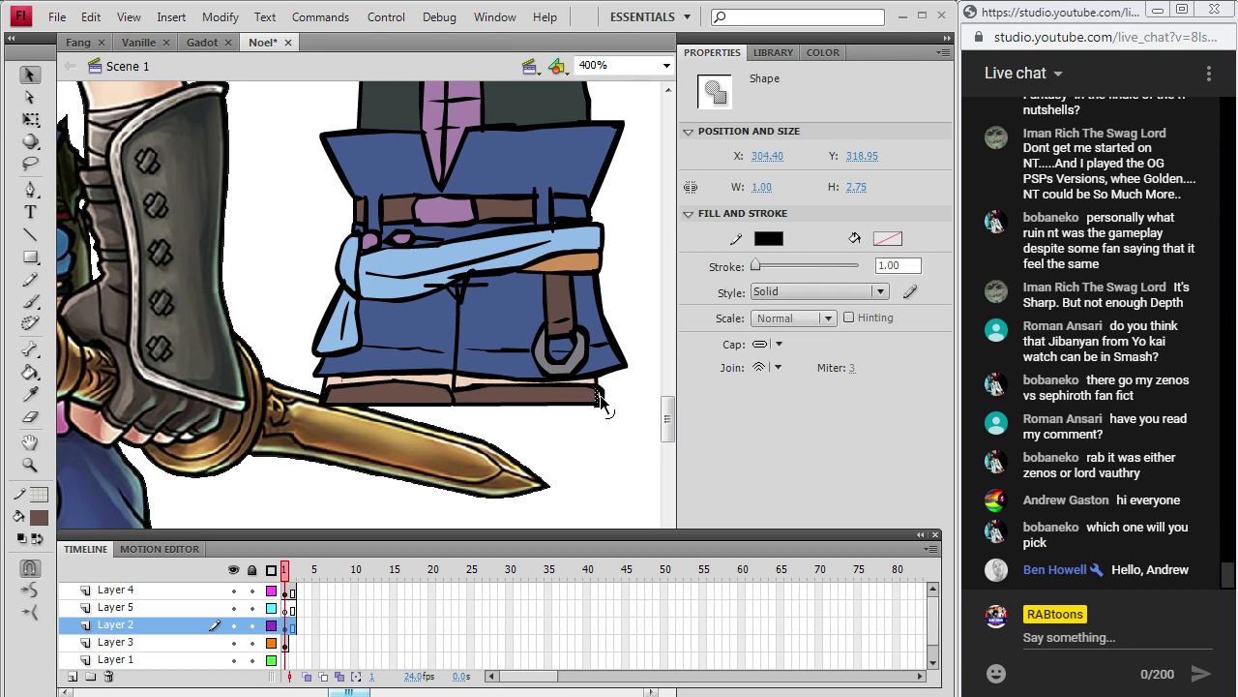
{"action": "key", "text": "k"}
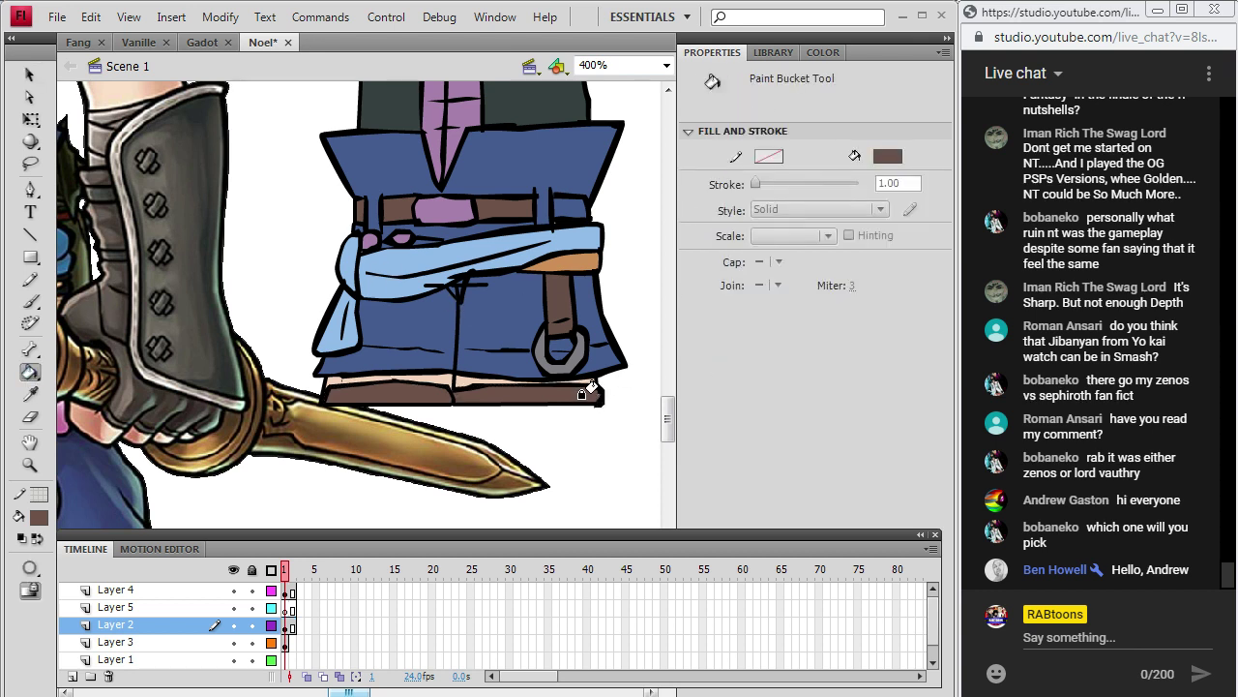
Fill the round pendant at the collar with medium grey.
{"action": "left_click_drag", "start_coordinate": [670, 417], "coordinate": [670, 396]}
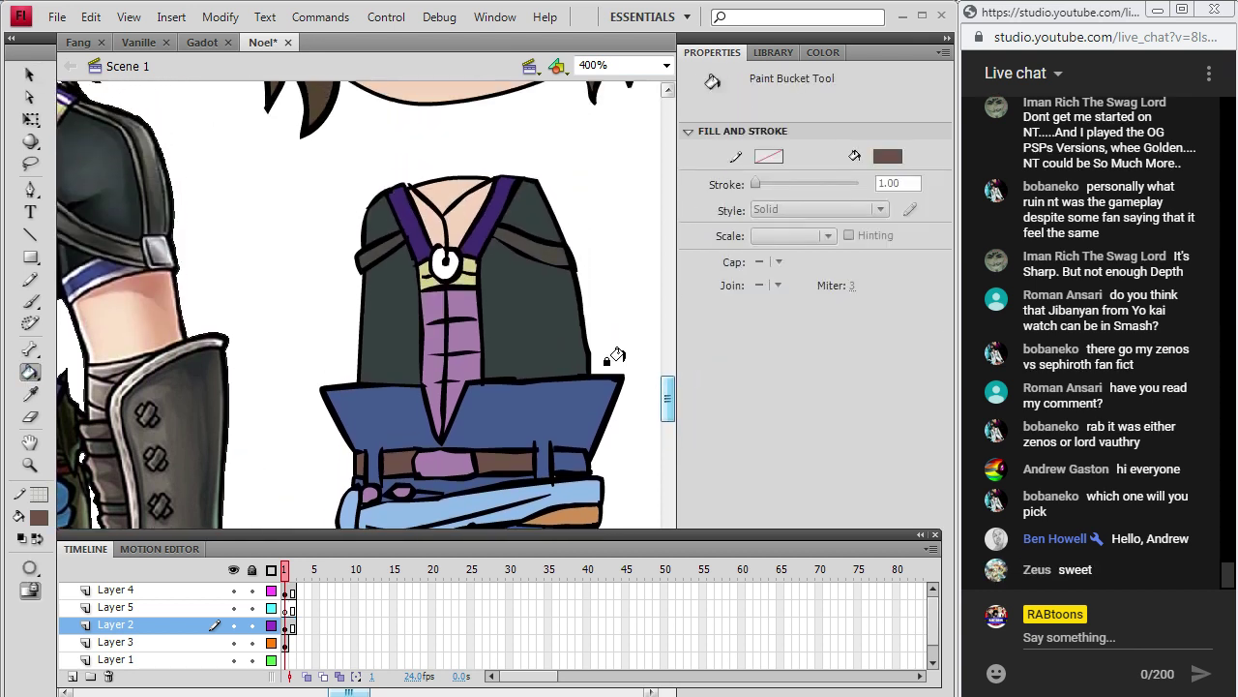
{"action": "left_click", "coordinate": [30, 393]}
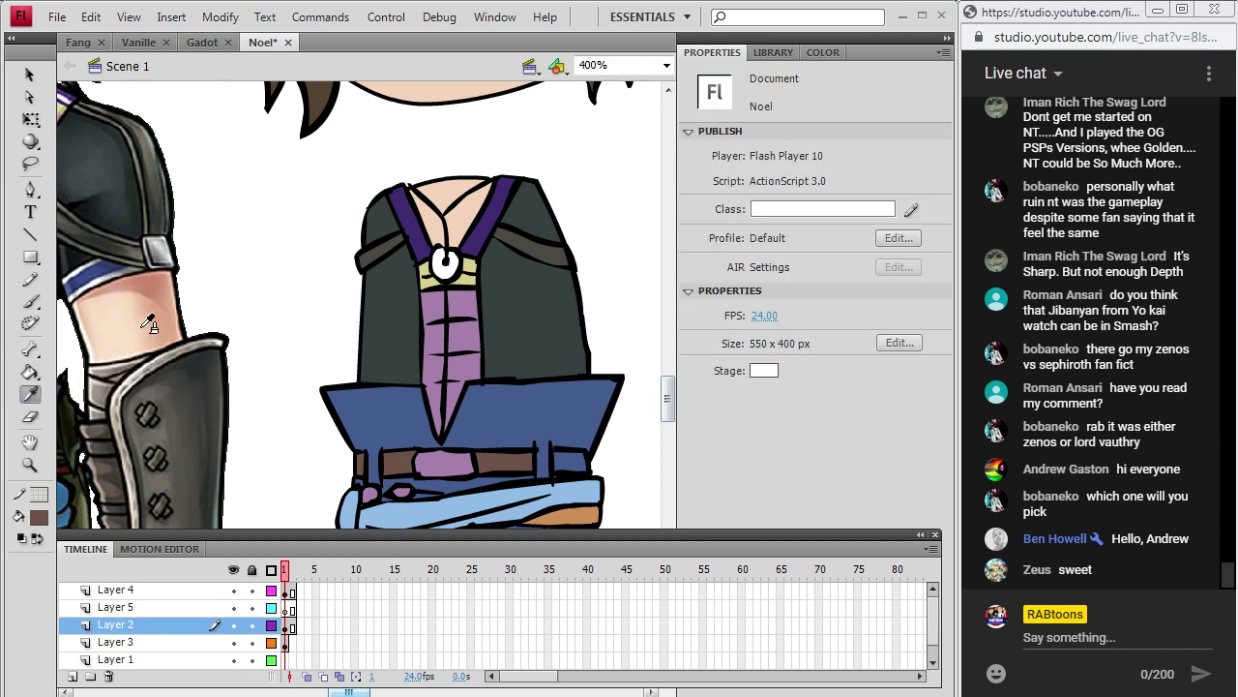
{"action": "left_click", "coordinate": [40, 519]}
{"action": "left_click", "coordinate": [53, 358]}
{"action": "left_click", "coordinate": [30, 371]}
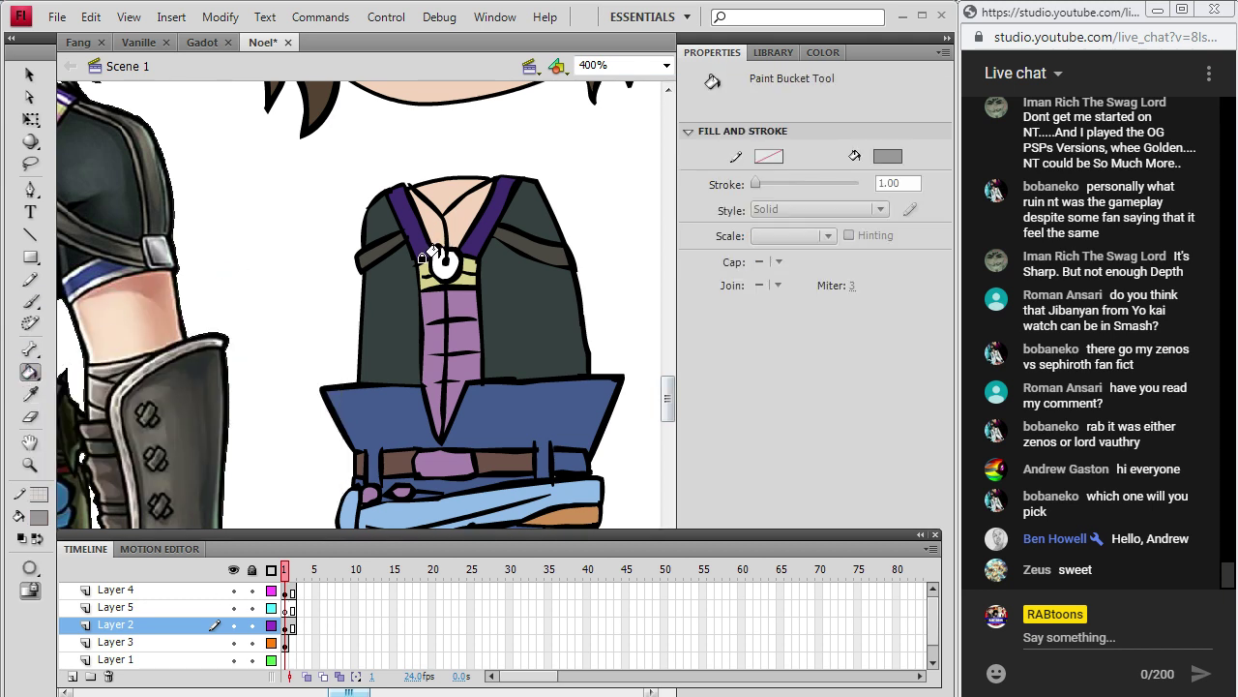
Remove the reference character image from Layer 3.
{"action": "left_click", "coordinate": [662, 68]}
{"action": "left_click", "coordinate": [666, 66]}
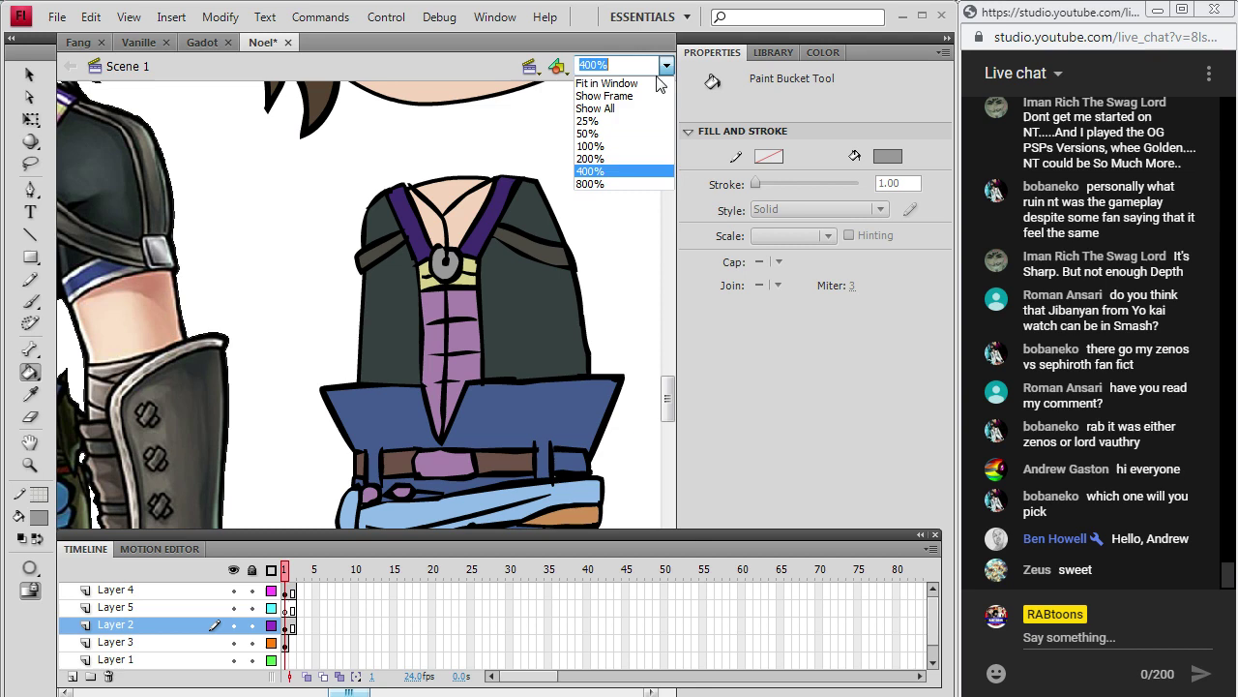
{"action": "left_click", "coordinate": [620, 157]}
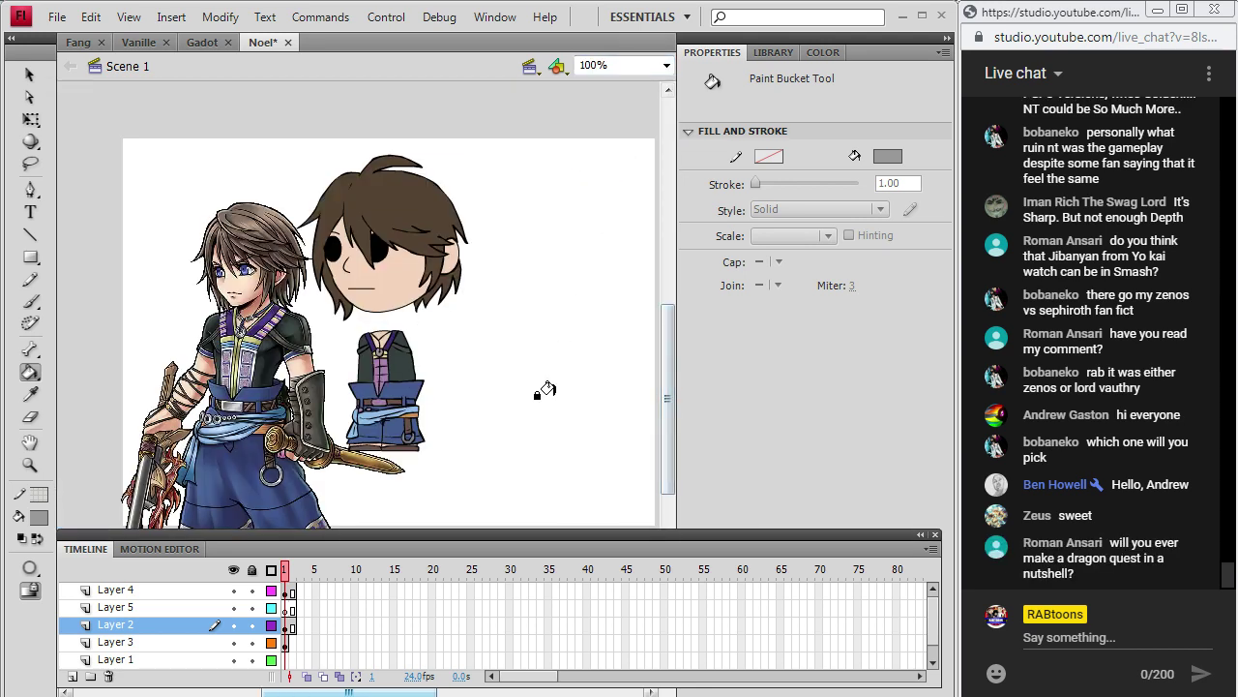
{"action": "left_click", "coordinate": [31, 76]}
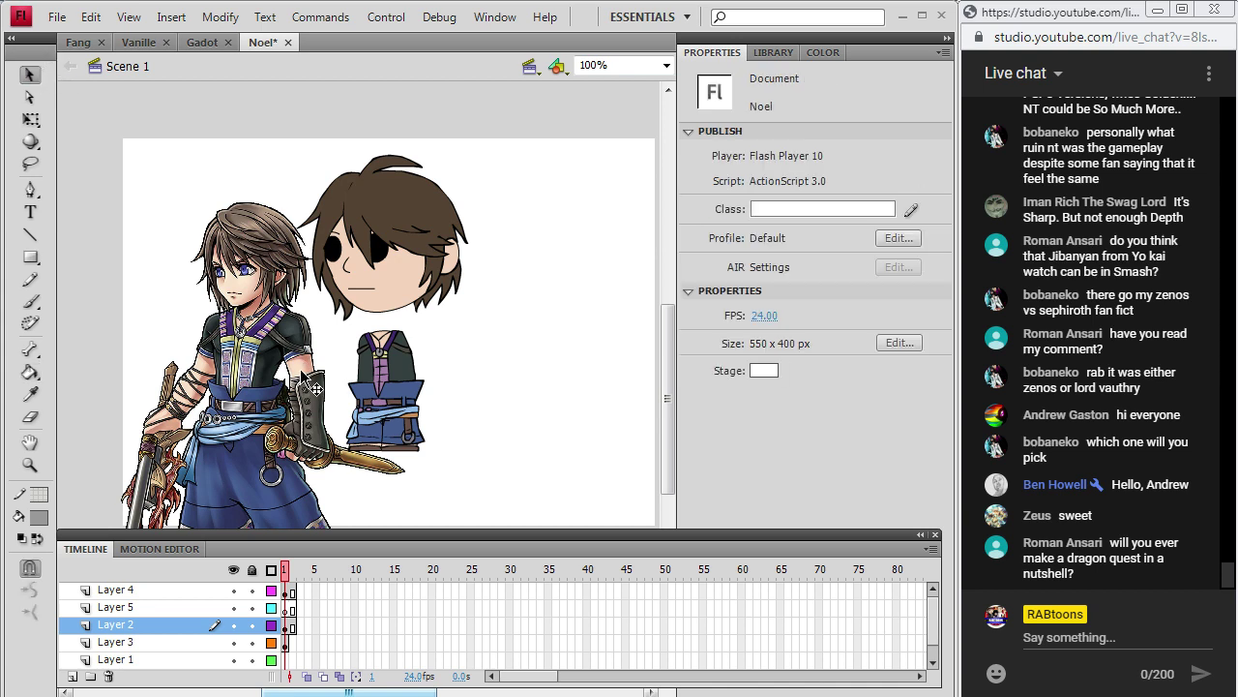
{"action": "scroll", "coordinate": [308, 392], "scroll_direction": "down", "scroll_amount": 3}
{"action": "scroll", "coordinate": [308, 392], "scroll_direction": "up", "scroll_amount": 2}
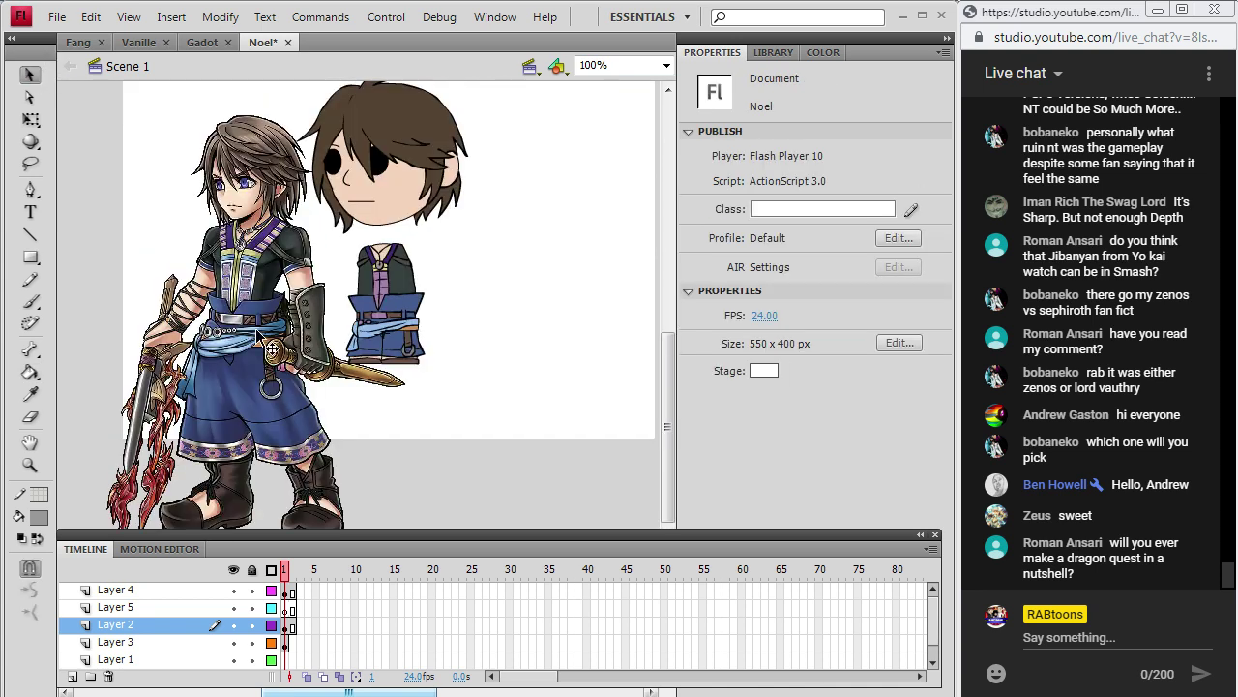
{"action": "right_click", "coordinate": [259, 336]}
{"action": "left_click", "coordinate": [329, 267]}
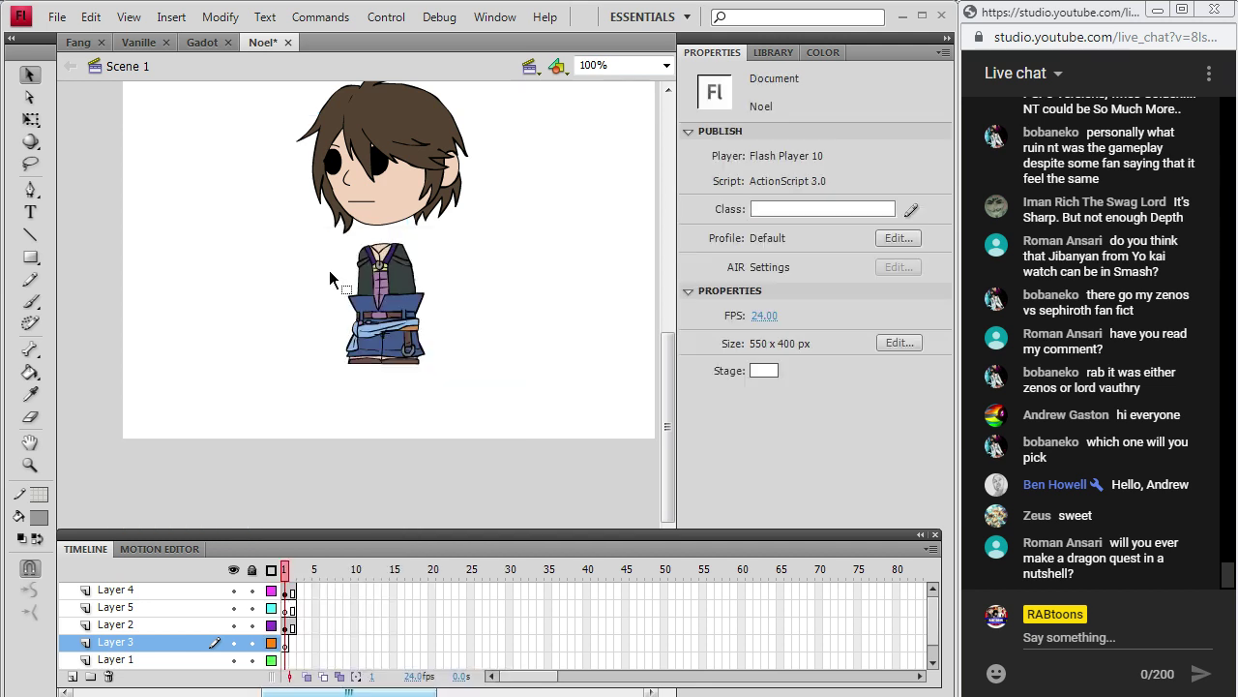
Draw shading boundary lines with the Pencil tool through the crown, fringe and raised tuft of the hair on Layer 4.
{"action": "left_click_drag", "start_coordinate": [676, 413], "coordinate": [675, 402]}
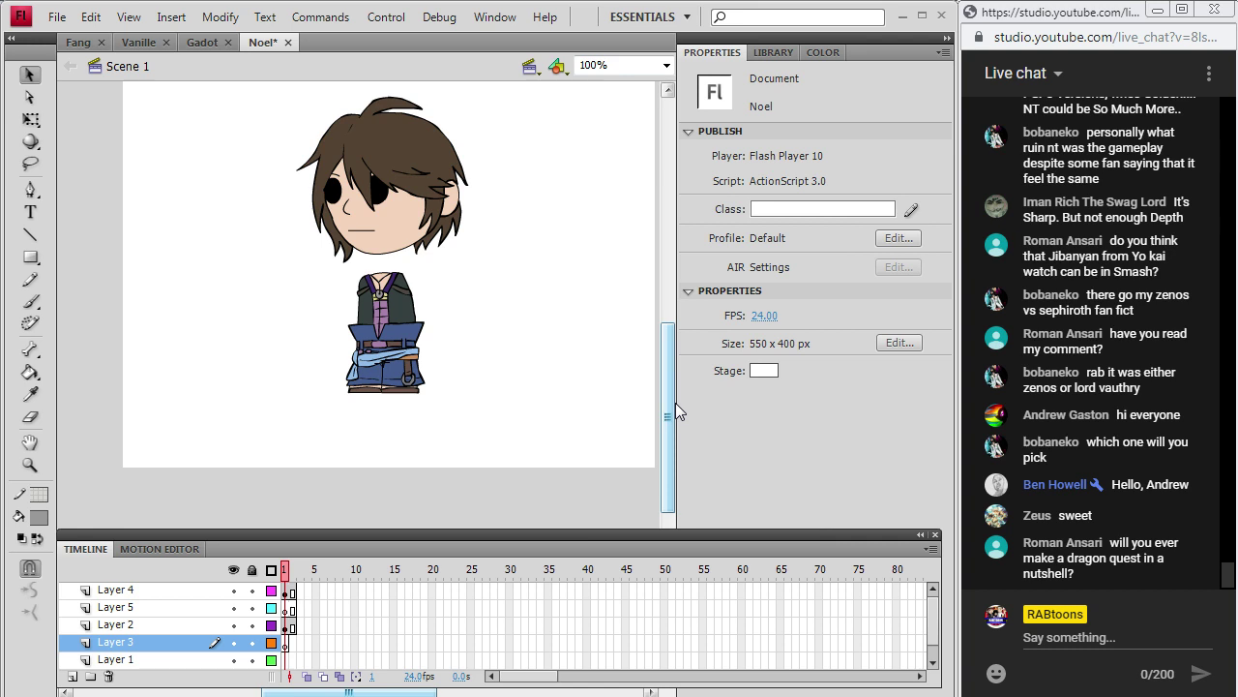
{"action": "left_click", "coordinate": [29, 464]}
{"action": "left_click", "coordinate": [393, 242]}
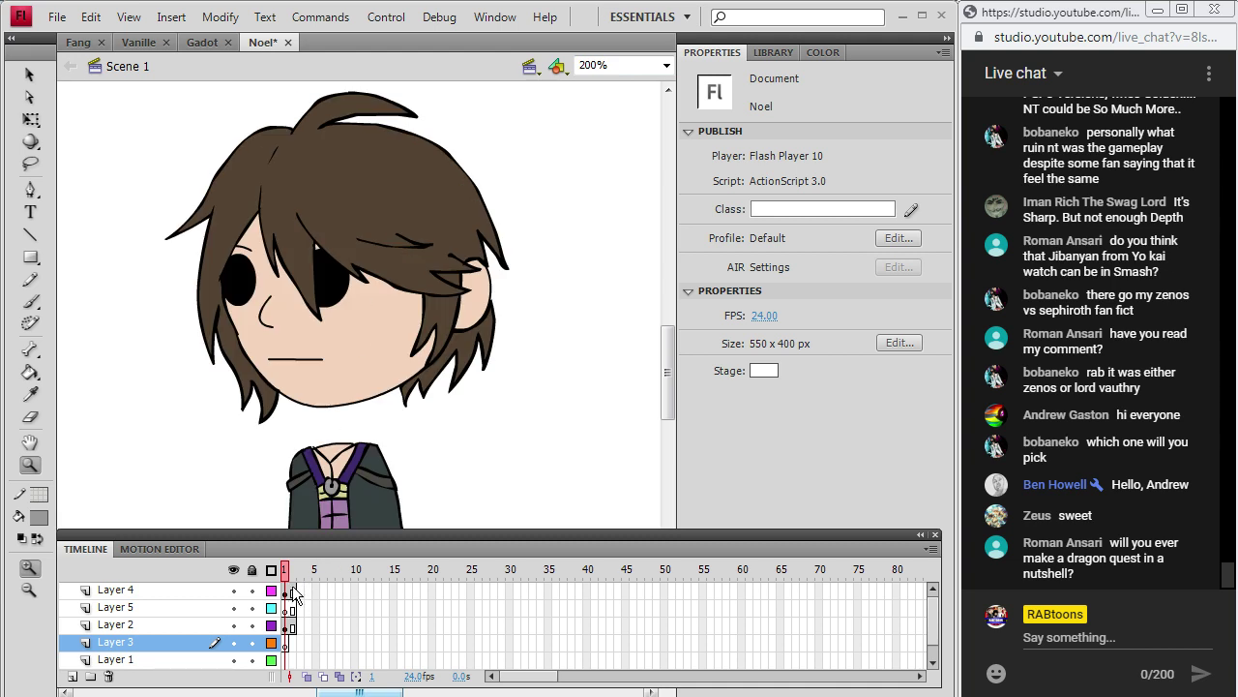
{"action": "left_click", "coordinate": [289, 591]}
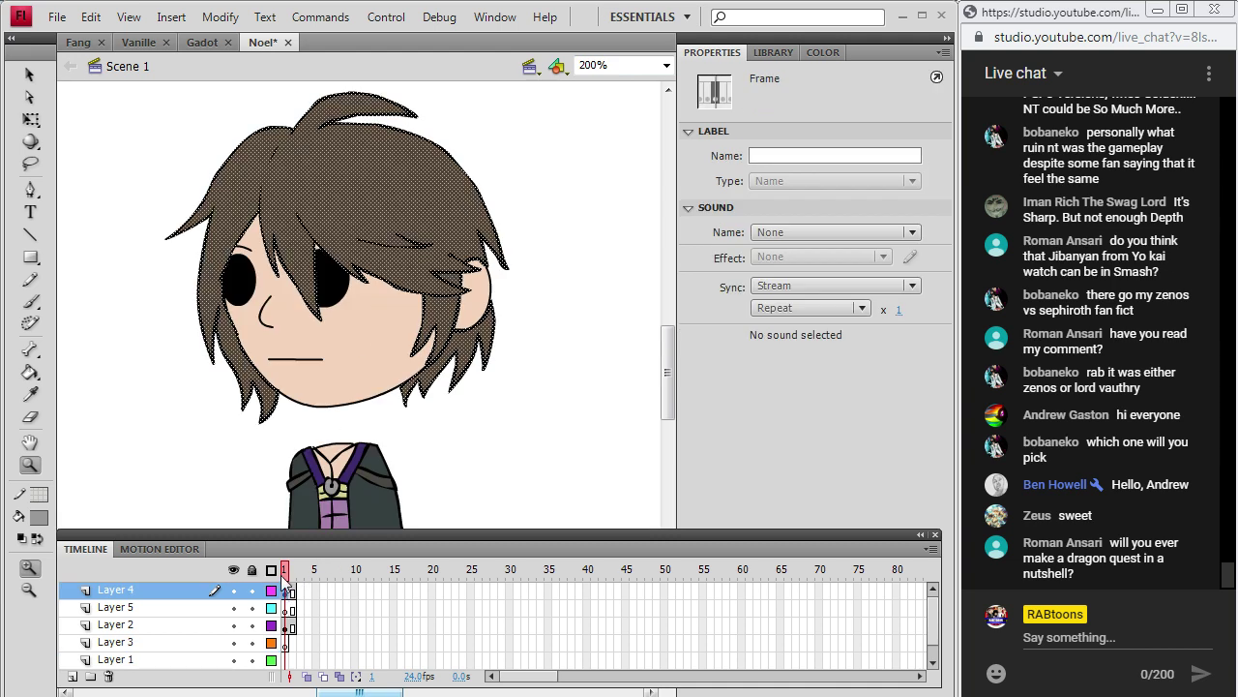
{"action": "key", "text": "y"}
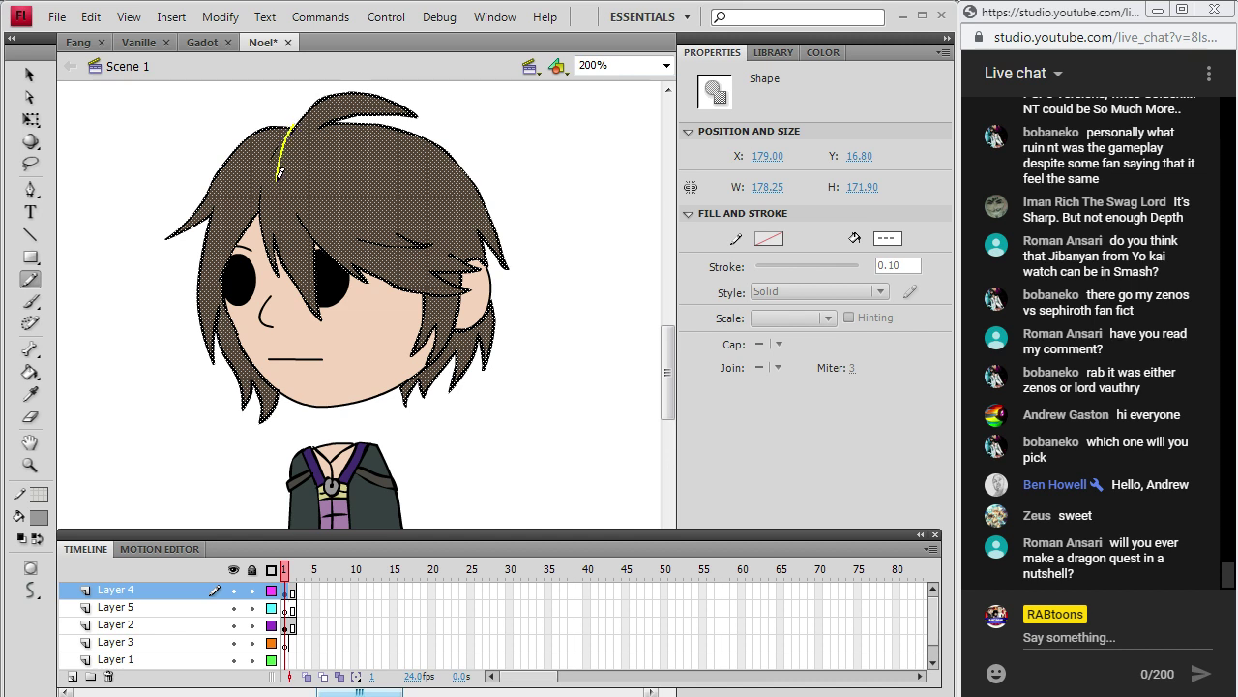
{"action": "left_click_drag", "start_coordinate": [296, 253], "coordinate": [296, 255]}
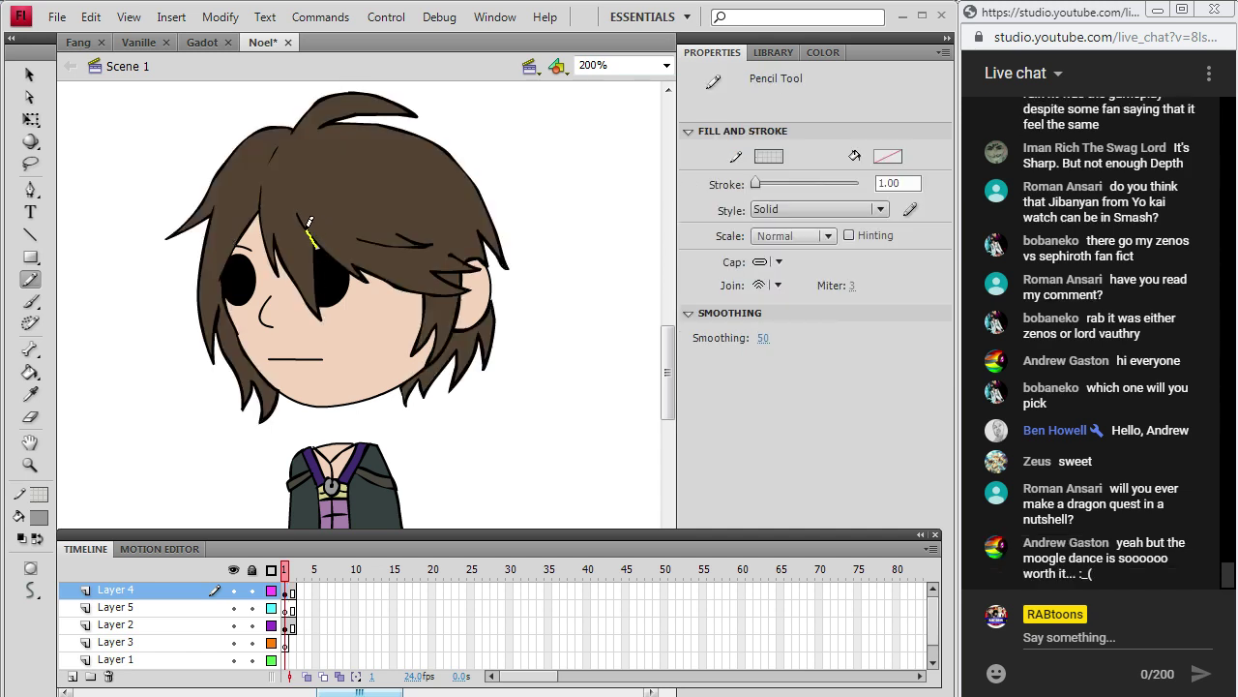
{"action": "left_click_drag", "start_coordinate": [306, 195], "coordinate": [307, 196]}
{"action": "left_click_drag", "start_coordinate": [374, 94], "coordinate": [379, 94]}
Sample the hair brown and set the fill to a darker shade of it in the custom colour settings.
{"action": "left_click", "coordinate": [30, 394]}
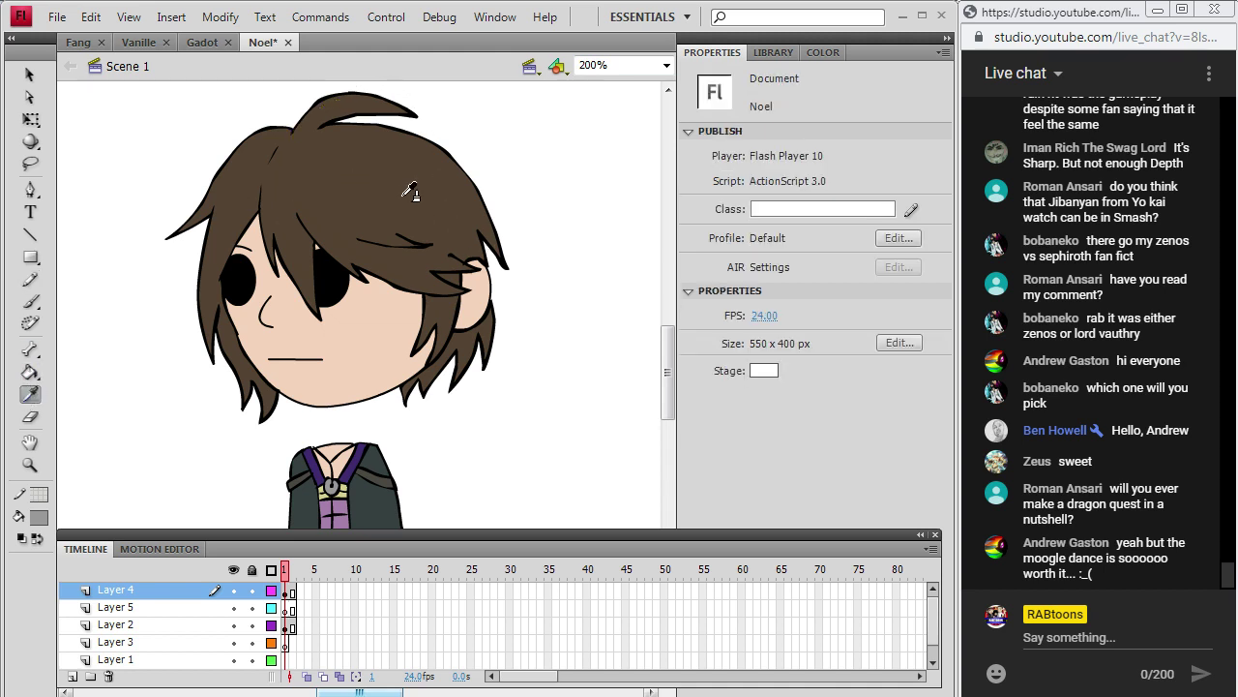
{"action": "left_click", "coordinate": [402, 199]}
{"action": "left_click", "coordinate": [39, 517]}
{"action": "left_click", "coordinate": [330, 301]}
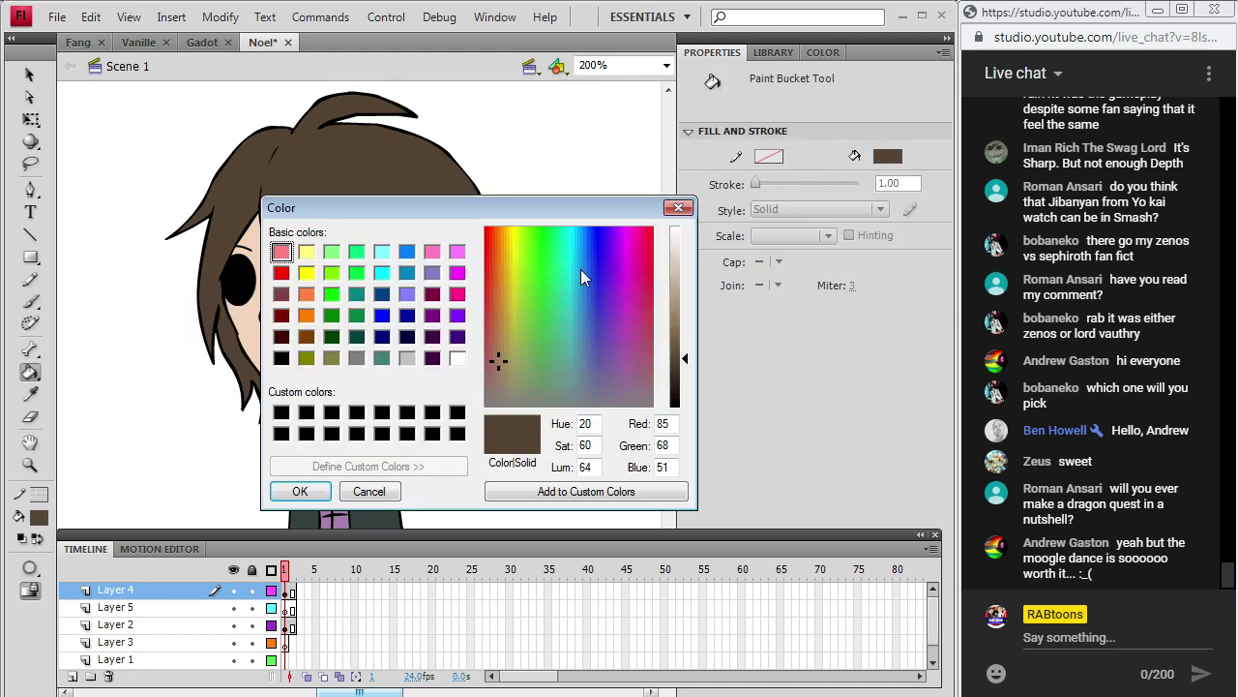
{"action": "left_click", "coordinate": [683, 372]}
{"action": "left_click", "coordinate": [300, 491]}
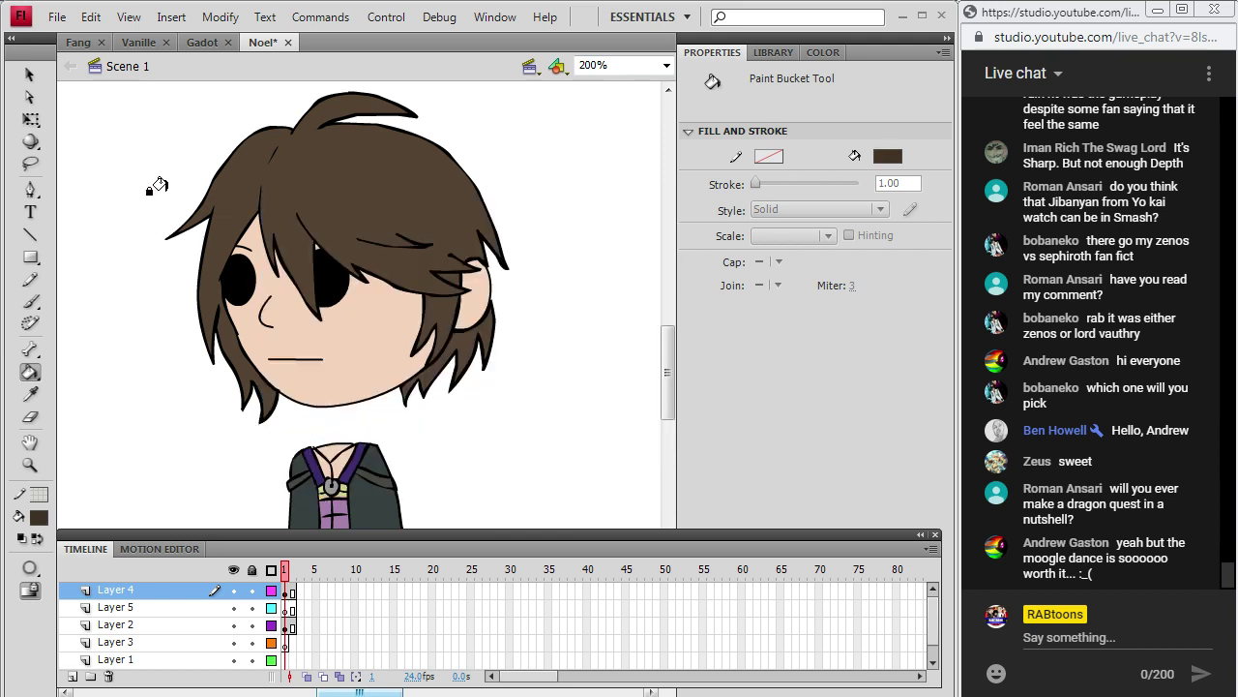
Fill the side hair and the lower fringe area with the darker brown, undoing the fill that spreads over the main hair.
{"action": "left_click", "coordinate": [230, 193]}
{"action": "left_click", "coordinate": [304, 114]}
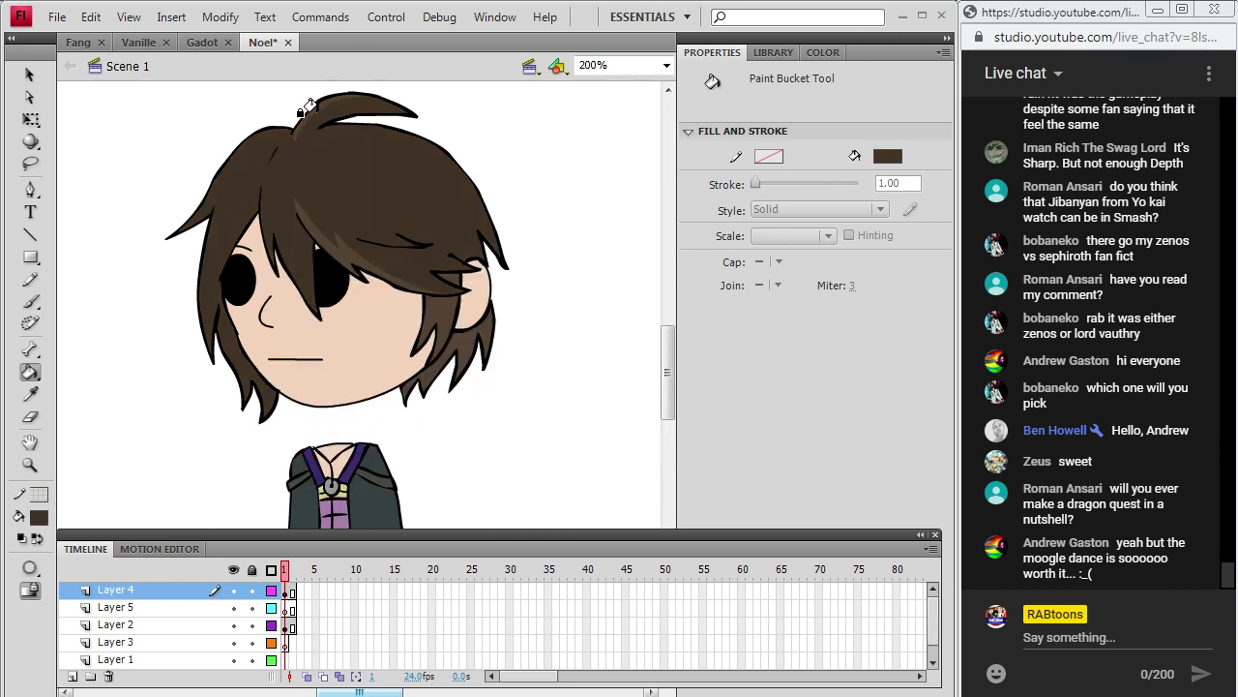
{"action": "key", "text": "ctrl+z"}
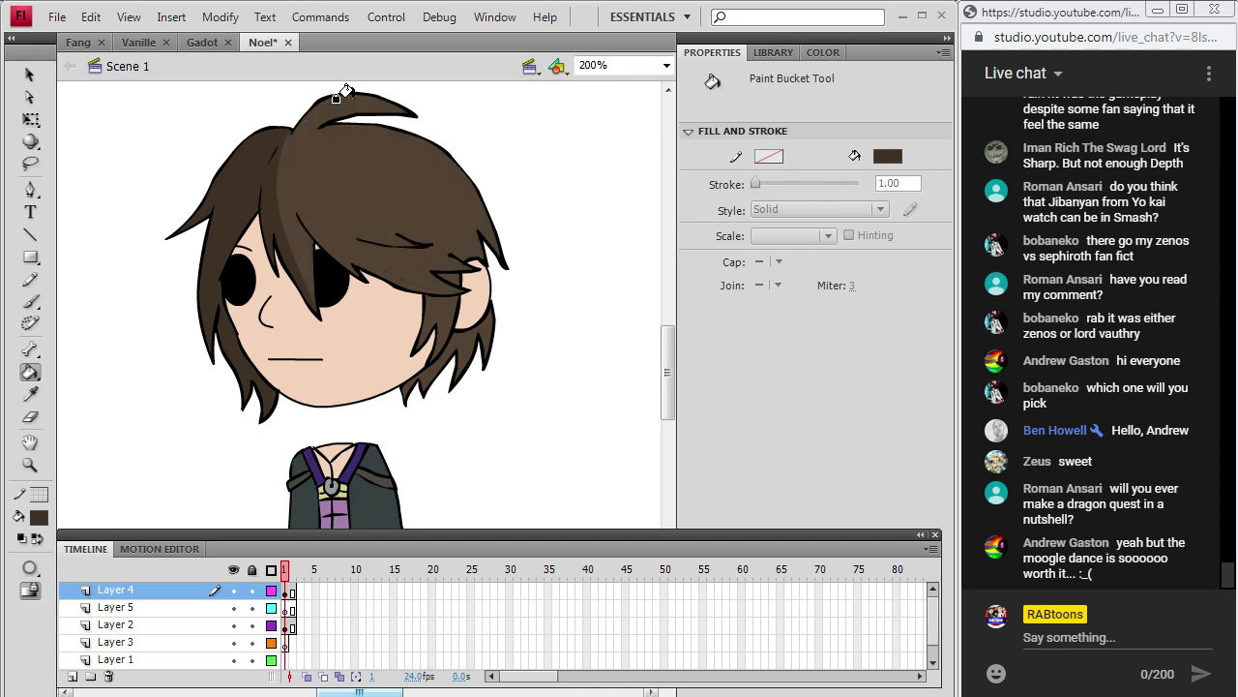
{"action": "left_click", "coordinate": [310, 238]}
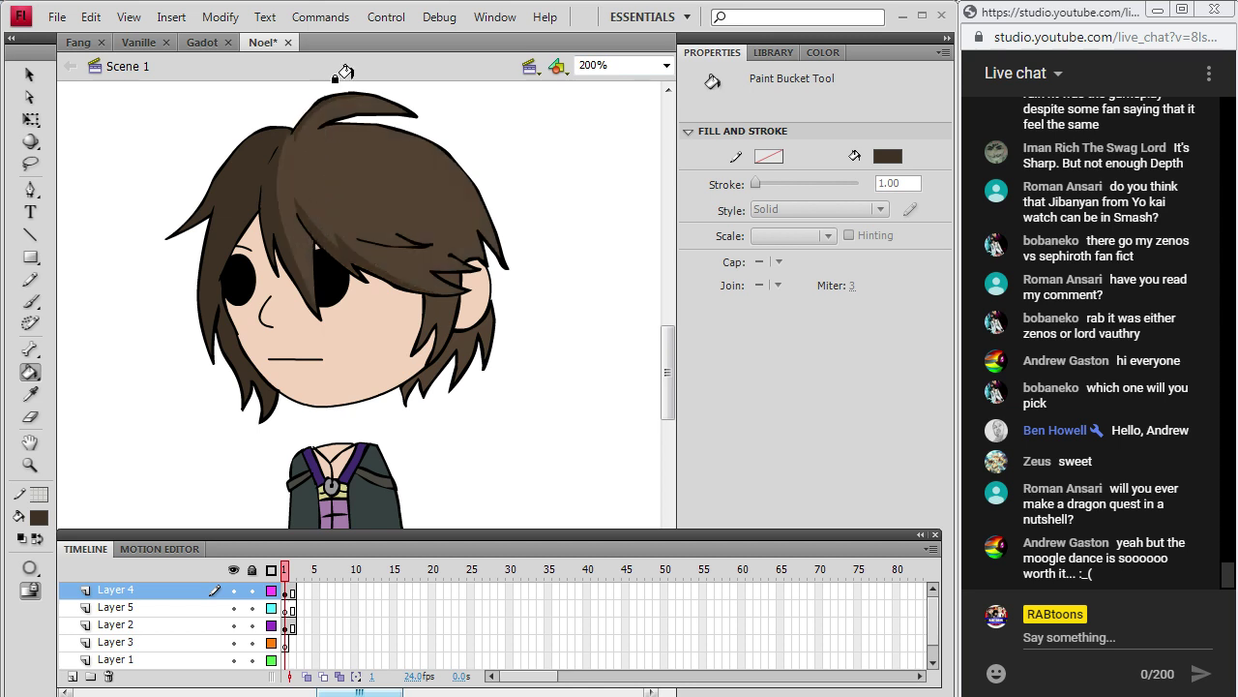
Draw a zigzag shading boundary at the base of the raised tuft and fill it dark brown, undoing the fill that spreads over the hair.
{"action": "left_click", "coordinate": [30, 279]}
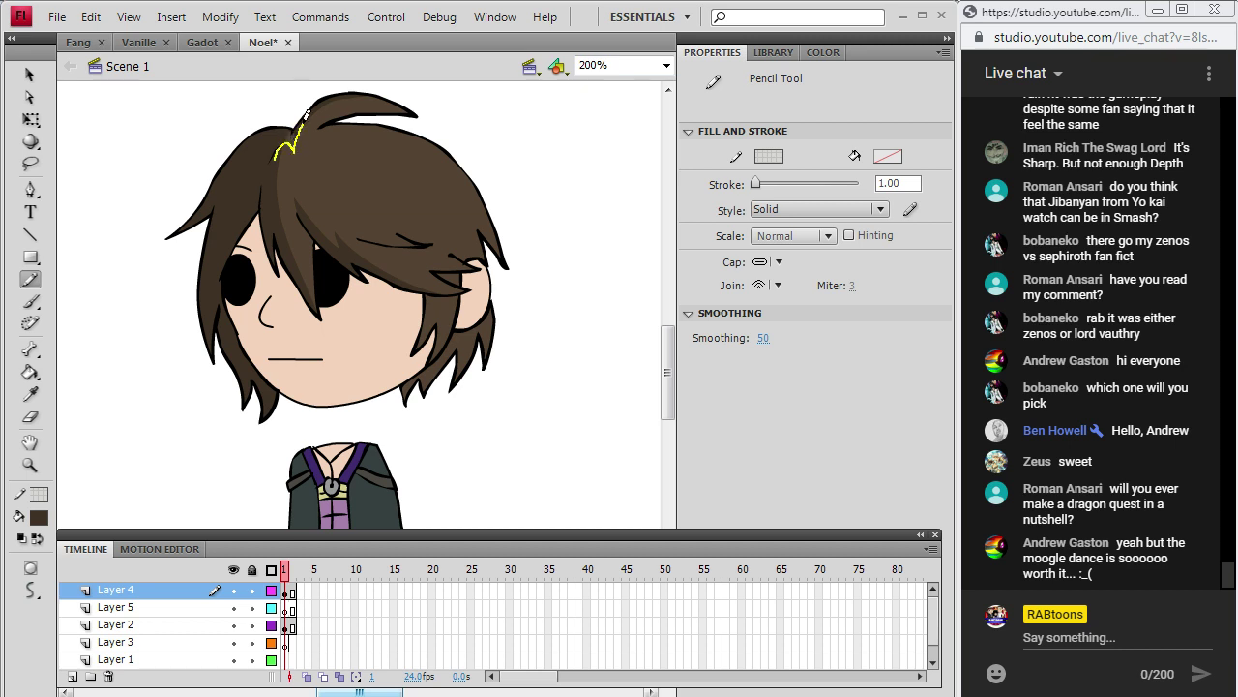
{"action": "left_click_drag", "start_coordinate": [306, 114], "coordinate": [308, 112]}
{"action": "left_click", "coordinate": [30, 372]}
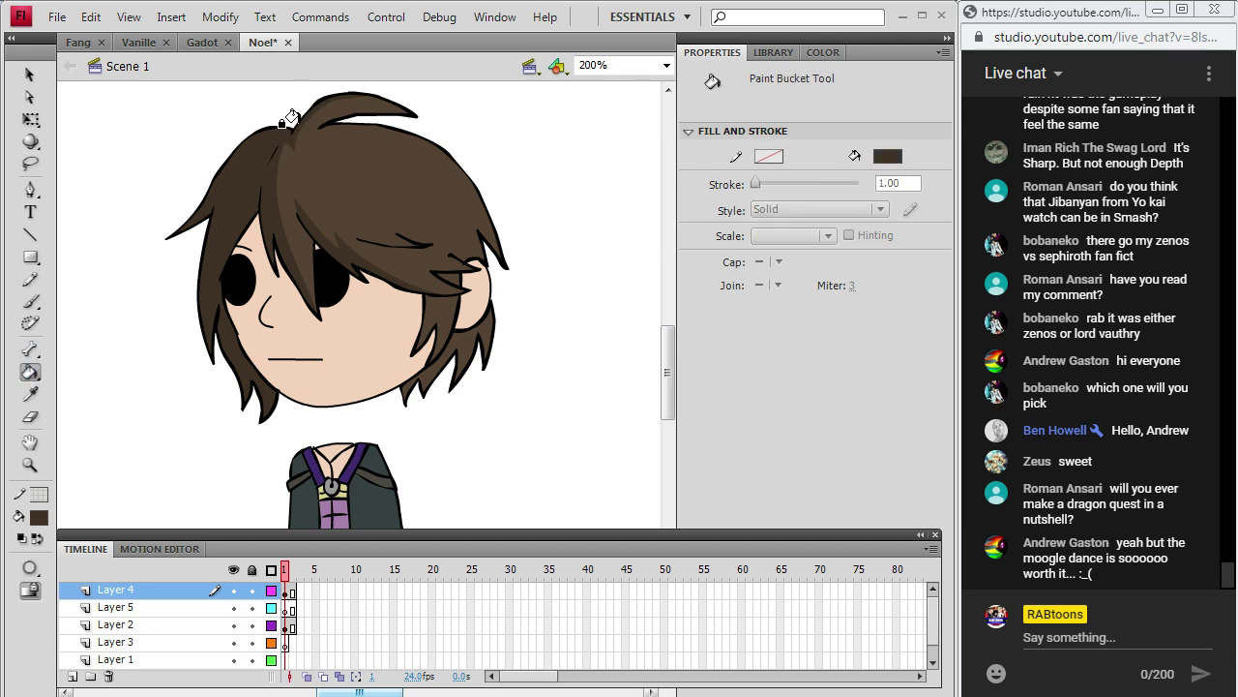
{"action": "left_click", "coordinate": [362, 240]}
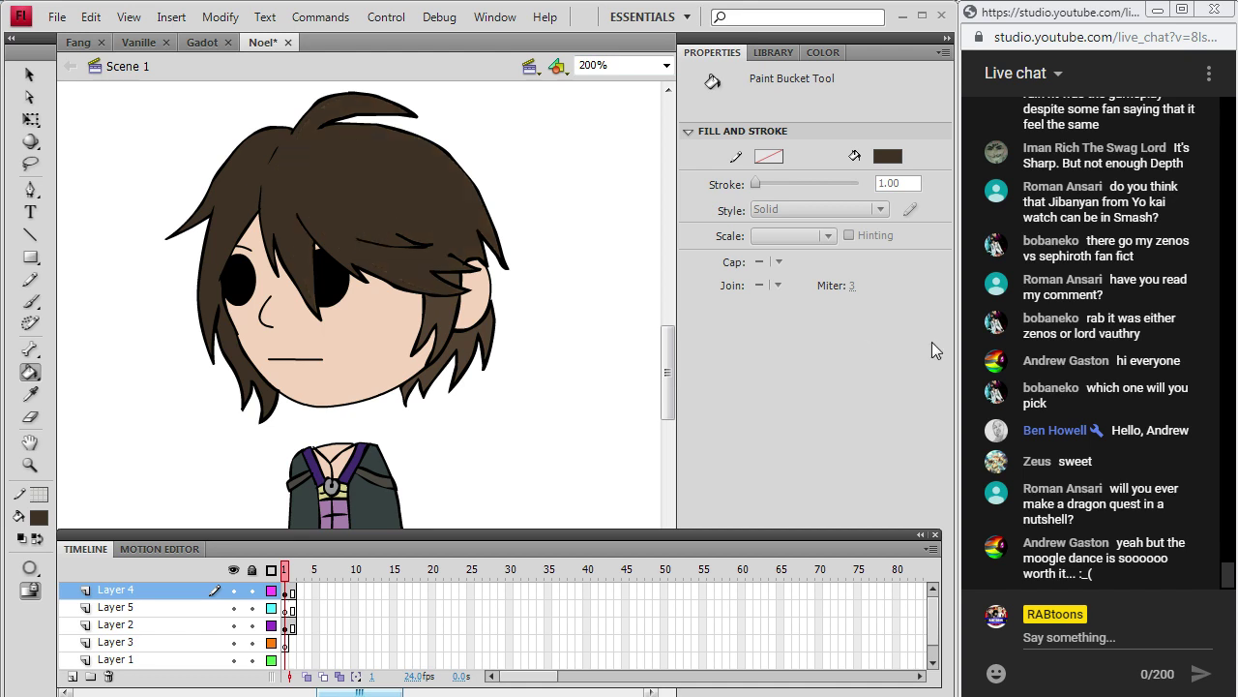
{"action": "key", "text": "ctrl+z"}
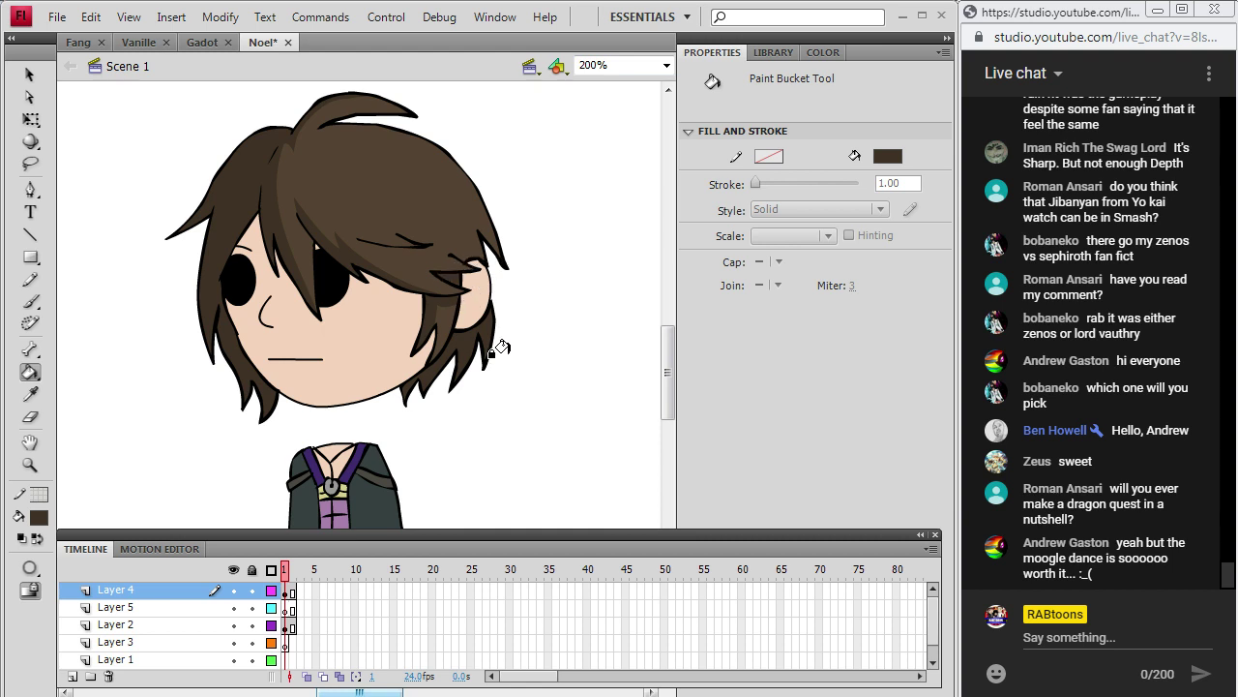
Draw a shading boundary with the Pencil tool from the forehead past the nose to below the chin on Layer 2.
{"action": "left_click", "coordinate": [30, 279]}
{"action": "left_click", "coordinate": [291, 626]}
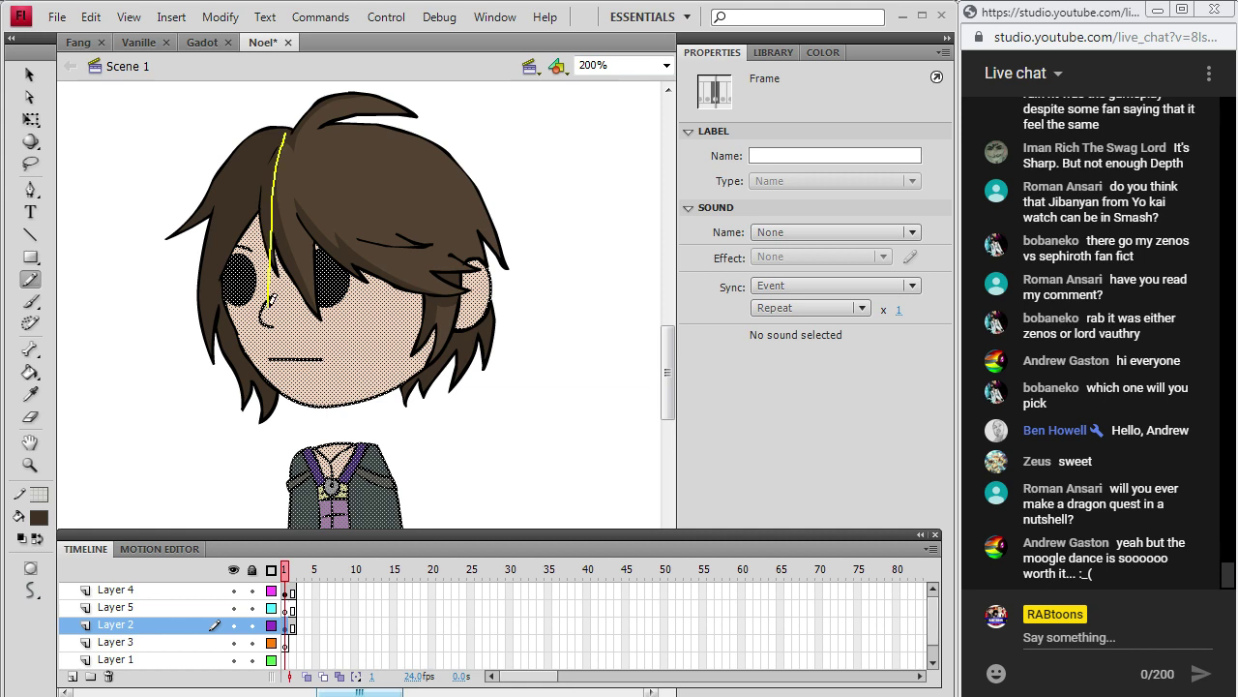
{"action": "left_click_drag", "start_coordinate": [349, 418], "coordinate": [350, 421]}
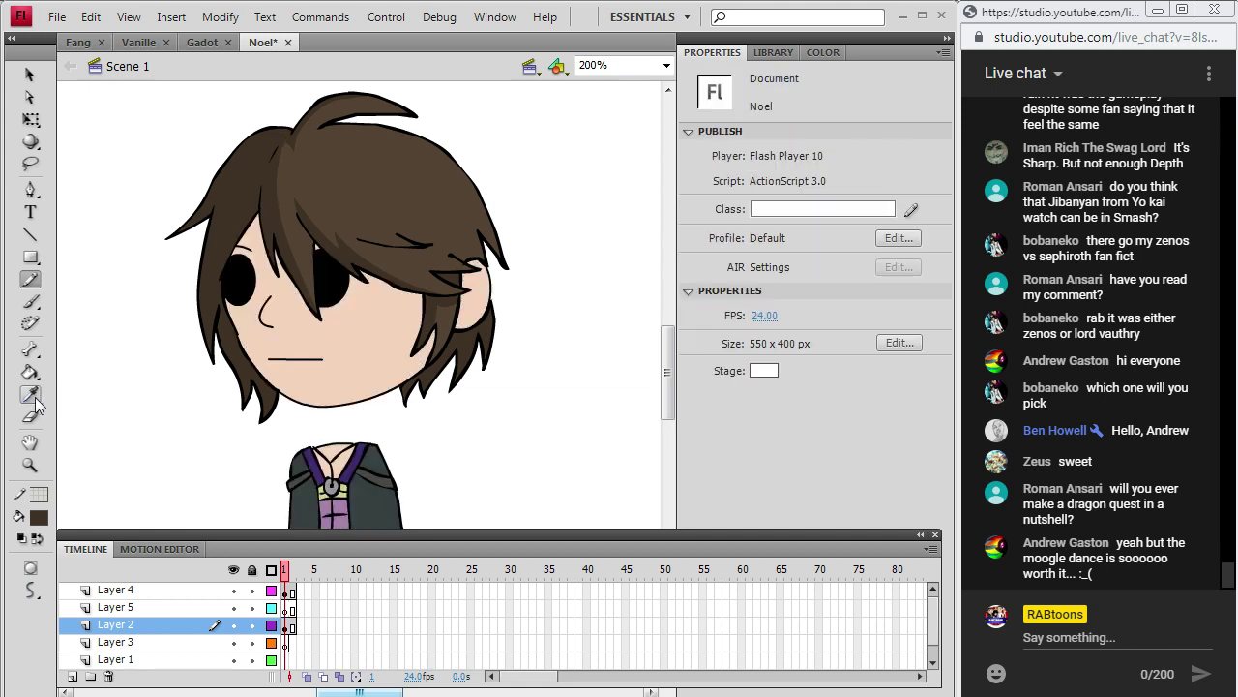
Sample the face's skin tone, darken it to RGB 231, 166, 118 and fill the shaded side of the face.
{"action": "left_click", "coordinate": [30, 372]}
{"action": "left_click", "coordinate": [39, 518]}
{"action": "left_click", "coordinate": [330, 301]}
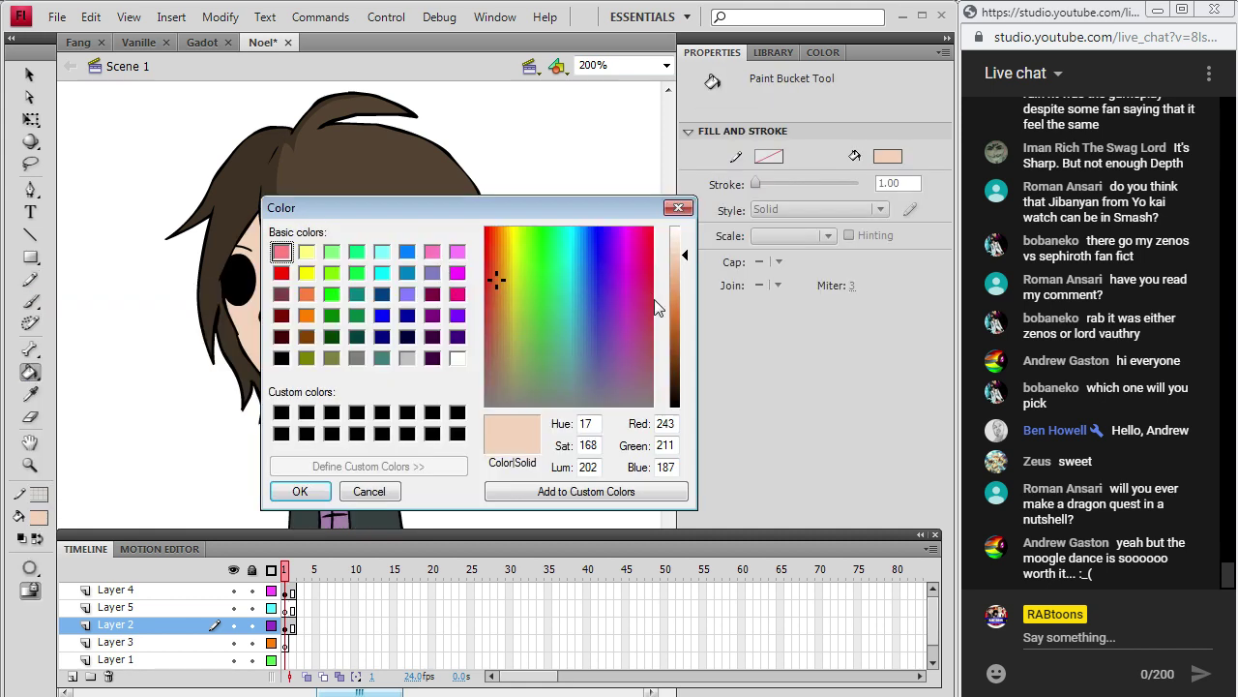
{"action": "left_click", "coordinate": [683, 288]}
{"action": "left_click", "coordinate": [300, 491]}
{"action": "left_click", "coordinate": [247, 329]}
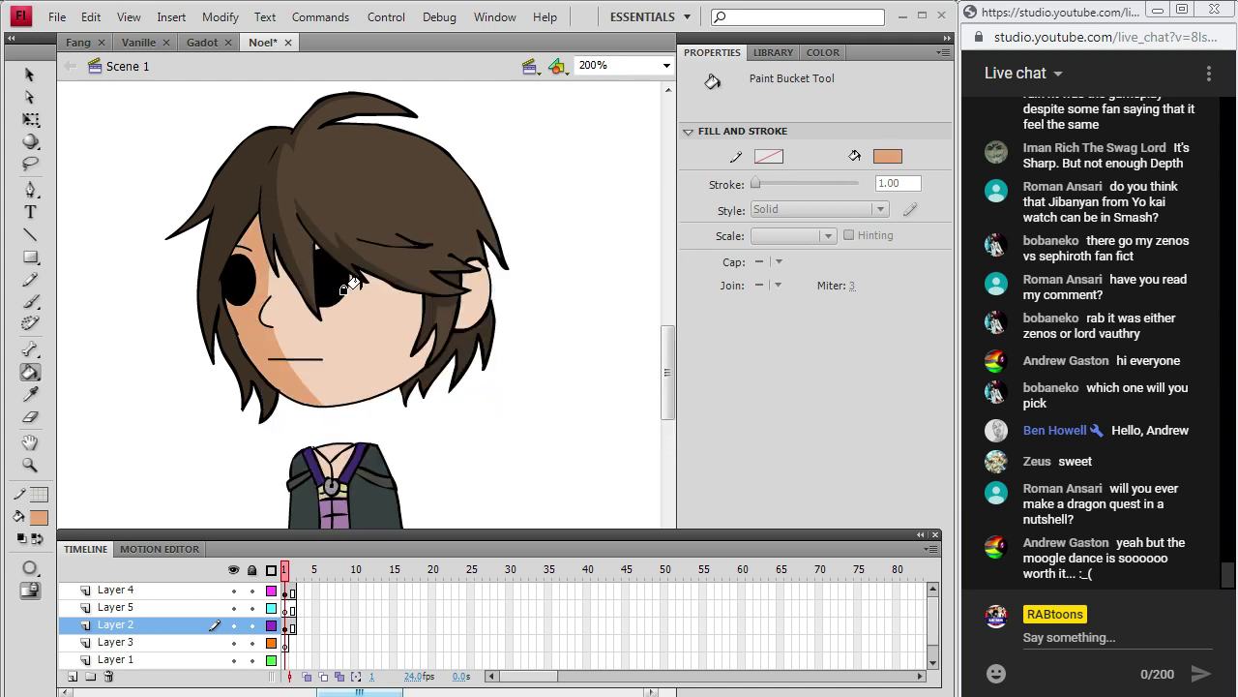
Lighten the skin shadow colour slightly and refill the shaded side of the face with it.
{"action": "left_click", "coordinate": [38, 518]}
{"action": "left_click", "coordinate": [330, 301]}
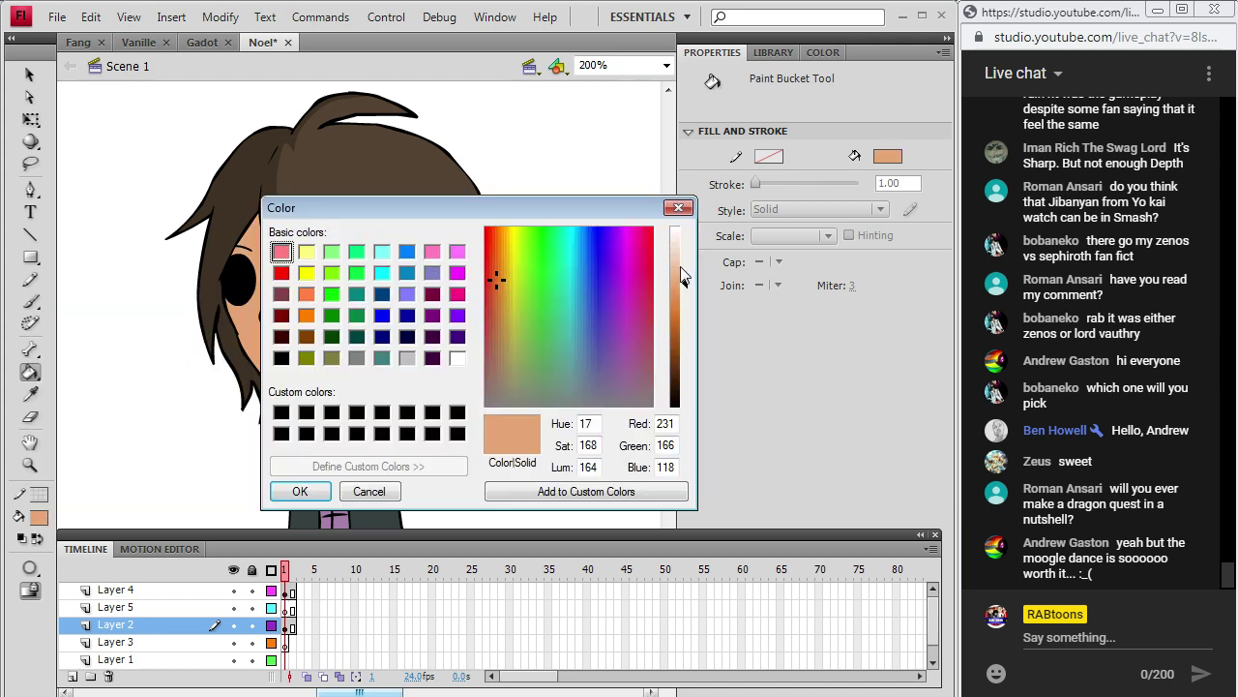
{"action": "left_click", "coordinate": [300, 490]}
{"action": "left_click", "coordinate": [247, 335]}
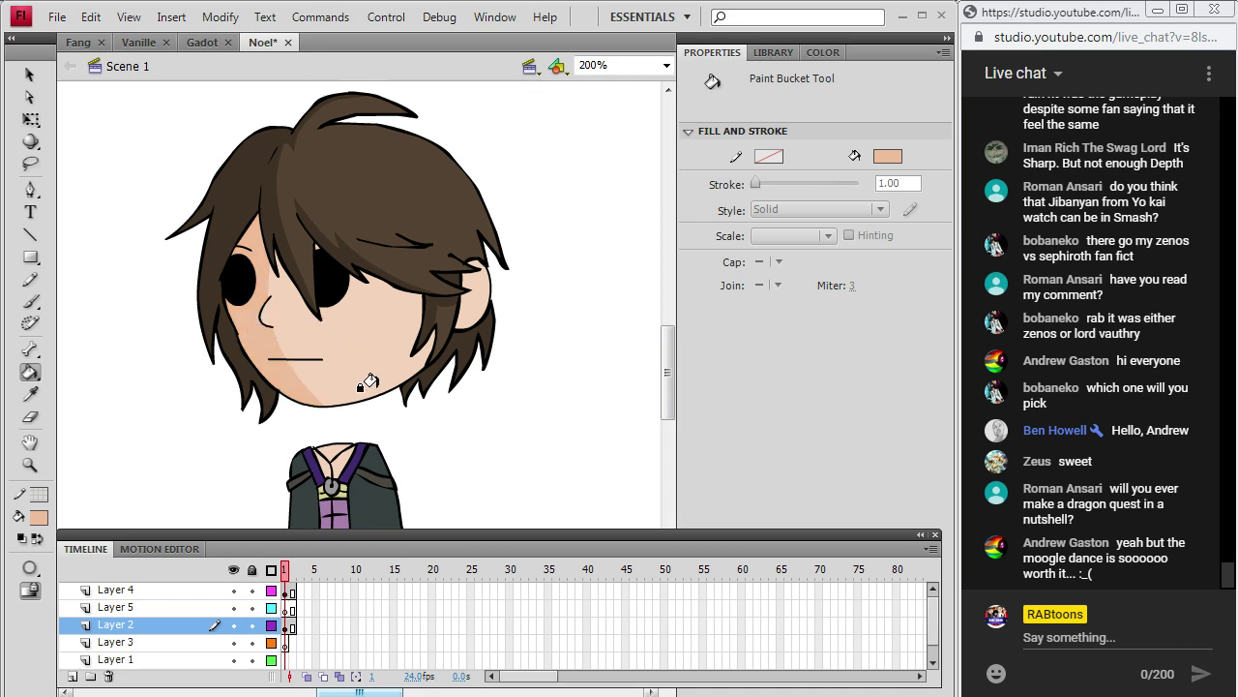
{"action": "key", "text": "y"}
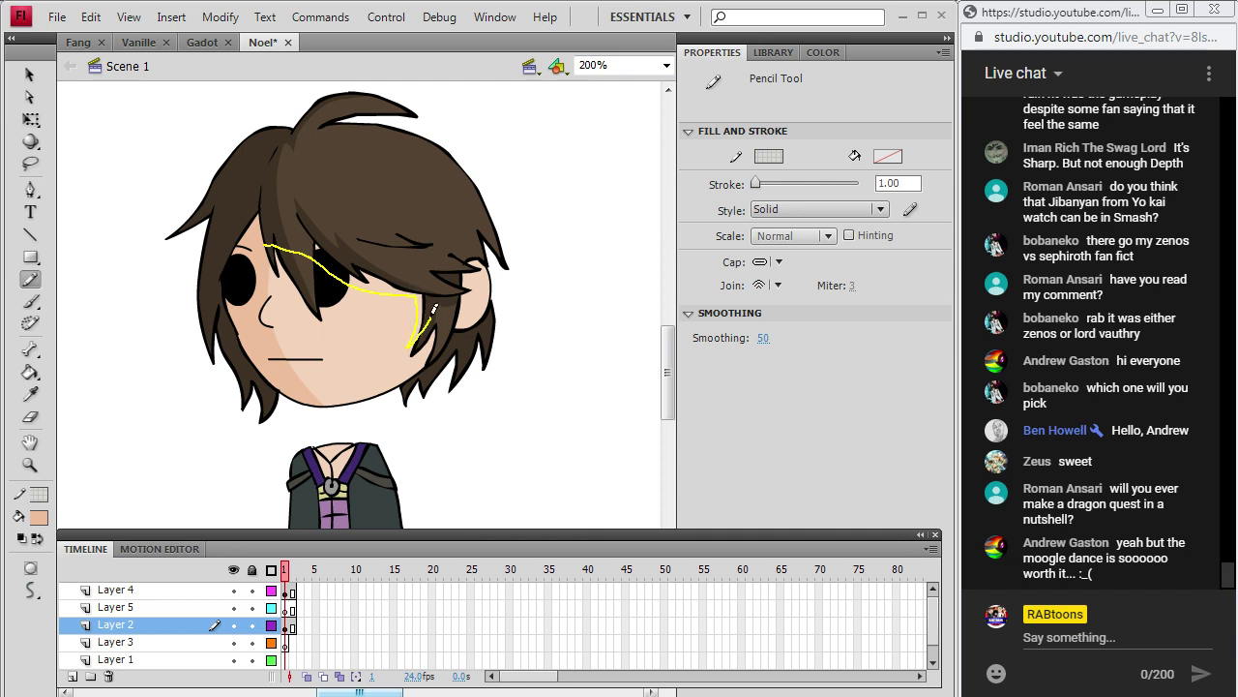
{"action": "left_click_drag", "start_coordinate": [433, 309], "coordinate": [427, 332]}
{"action": "left_click", "coordinate": [30, 371]}
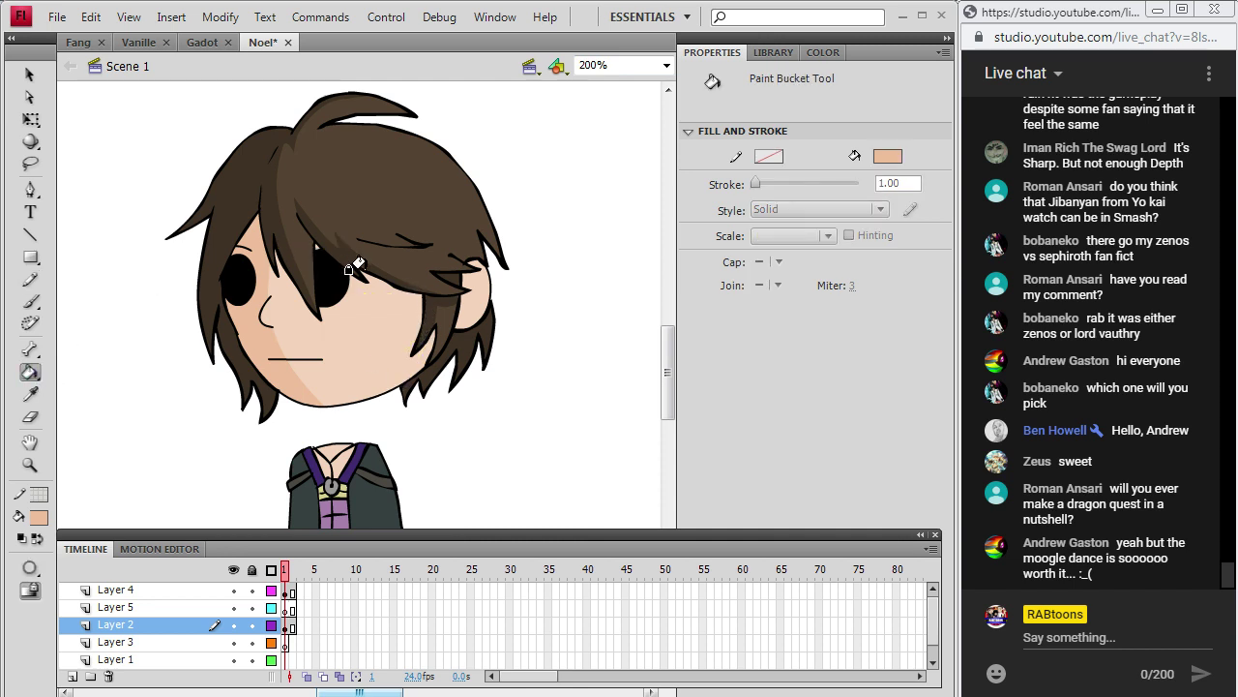
{"action": "left_click", "coordinate": [360, 285]}
{"action": "key", "text": "ctrl+z"}
Draw a shading boundary across the face under the fringe and down beside the ear, and fill the enclosed skin with the shadow tone.
{"action": "left_click", "coordinate": [30, 279]}
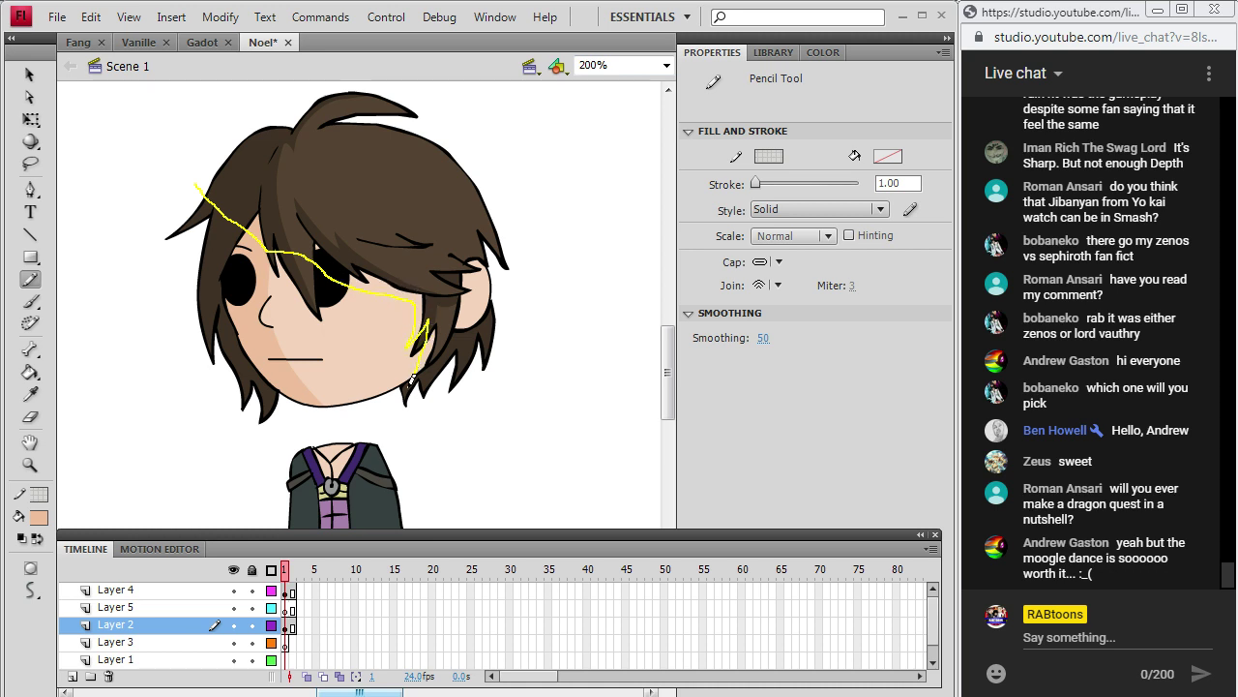
{"action": "left_click_drag", "start_coordinate": [406, 389], "coordinate": [411, 383]}
{"action": "left_click_drag", "start_coordinate": [469, 285], "coordinate": [469, 286]}
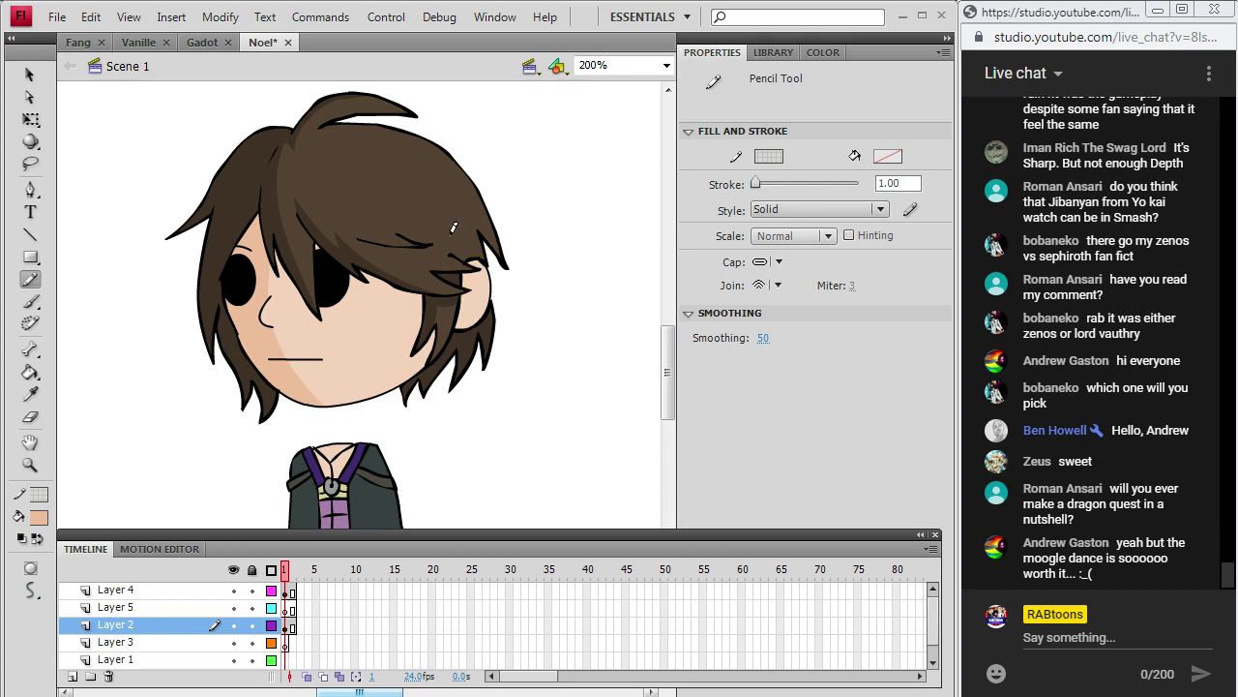
{"action": "left_click", "coordinate": [30, 371]}
{"action": "left_click", "coordinate": [409, 295]}
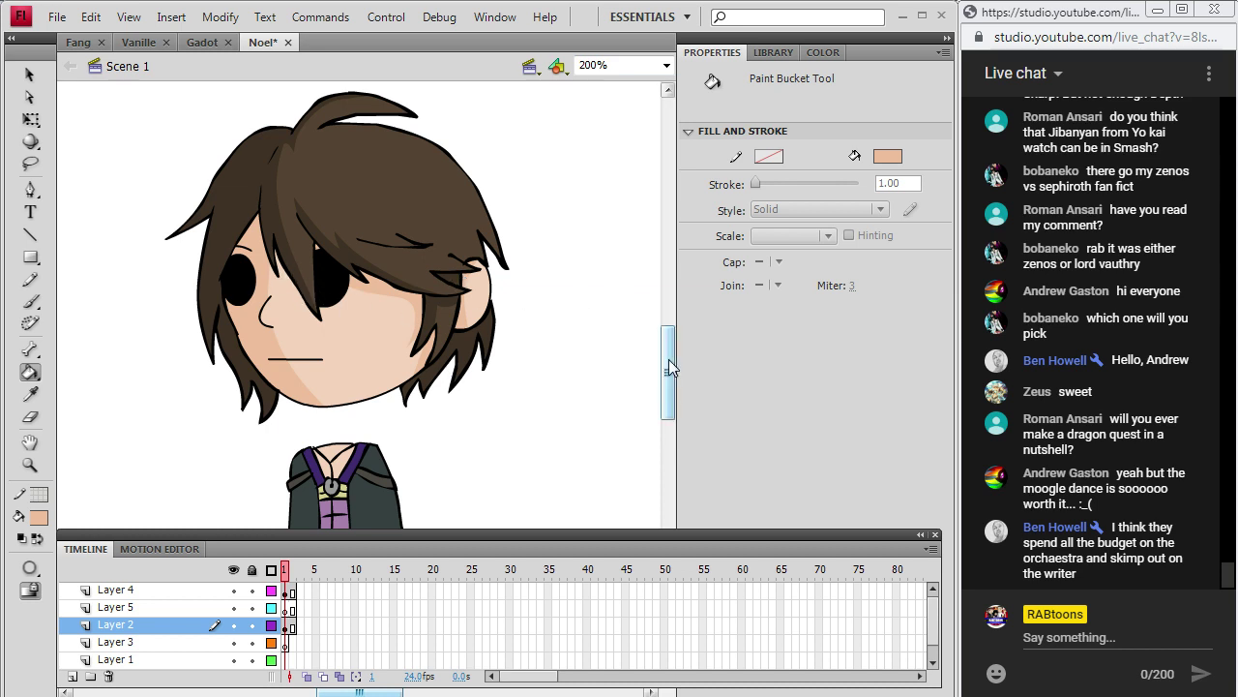
Draw a vertical shading boundary with the Pencil tool from the shoes up through the blue garment and coat on Layer 2.
{"action": "left_click_drag", "start_coordinate": [667, 372], "coordinate": [667, 406]}
{"action": "key", "text": "y"}
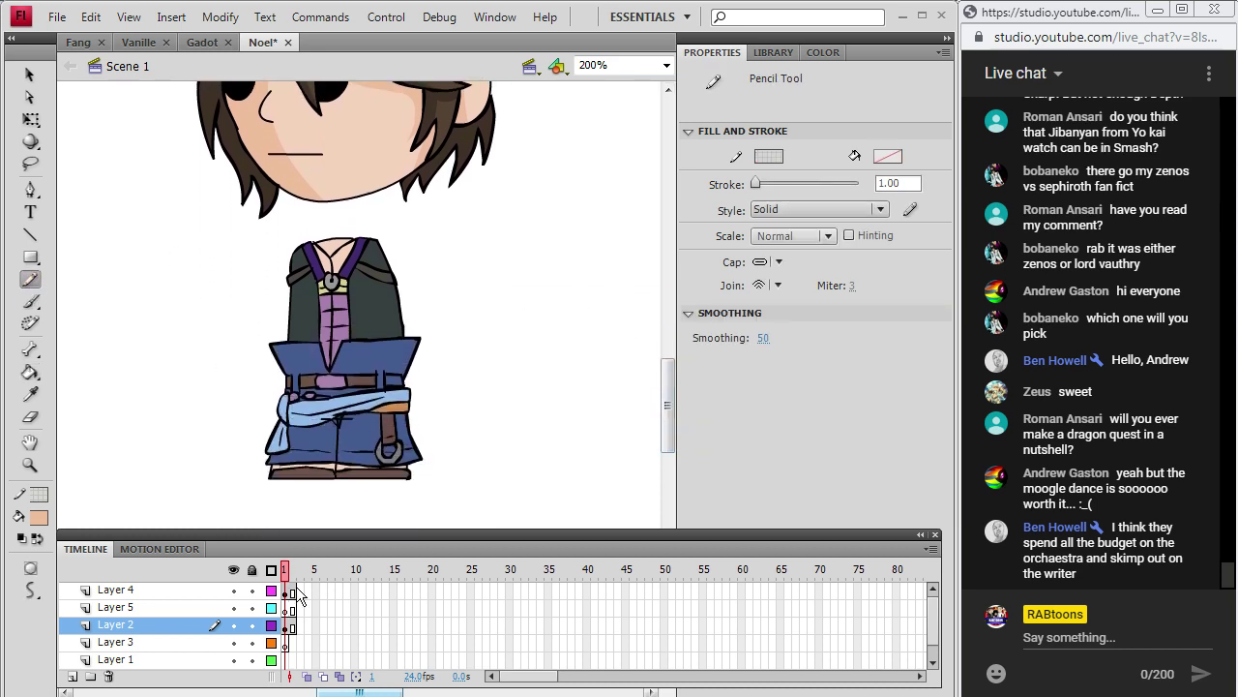
{"action": "left_click", "coordinate": [288, 591]}
{"action": "left_click", "coordinate": [286, 626]}
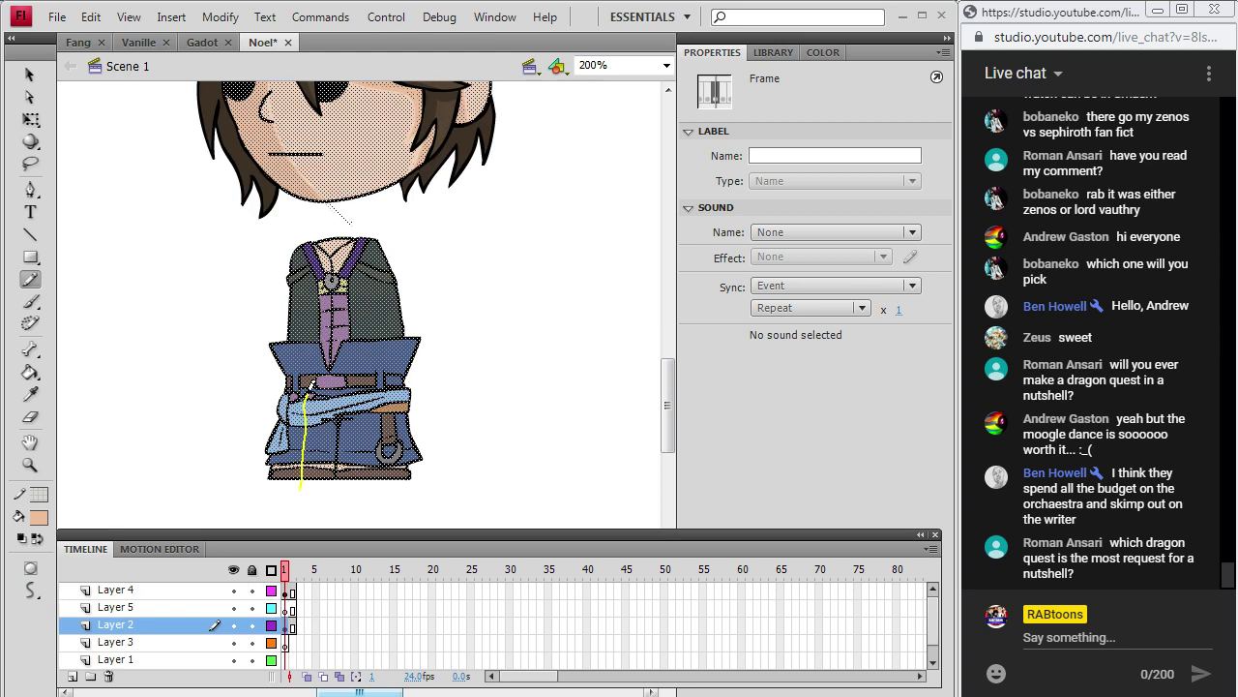
{"action": "left_click_drag", "start_coordinate": [308, 344], "coordinate": [312, 331]}
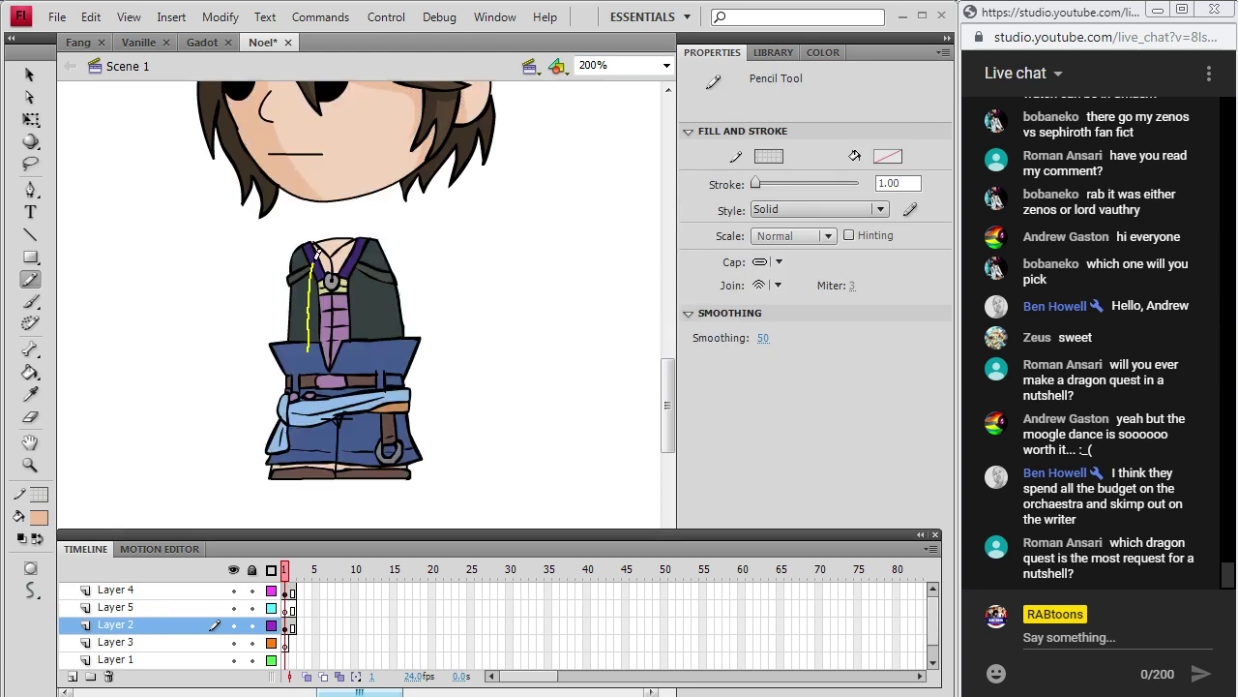
{"action": "key", "text": "ctrl+z"}
Sample the coat's dark green-grey, darken it to RGB 35, 43, 44 and fill the coat's shaded side.
{"action": "key", "text": "i"}
{"action": "left_click", "coordinate": [311, 319]}
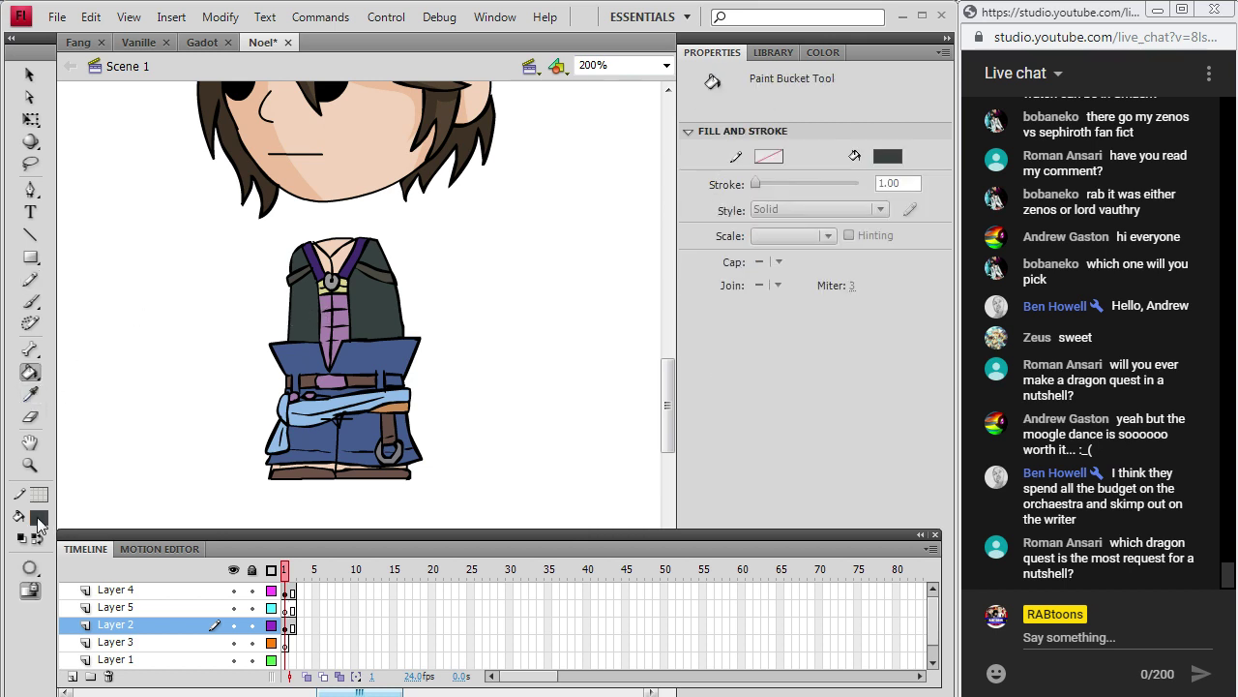
{"action": "left_click", "coordinate": [38, 520]}
{"action": "left_click", "coordinate": [345, 299]}
{"action": "left_click", "coordinate": [680, 380]}
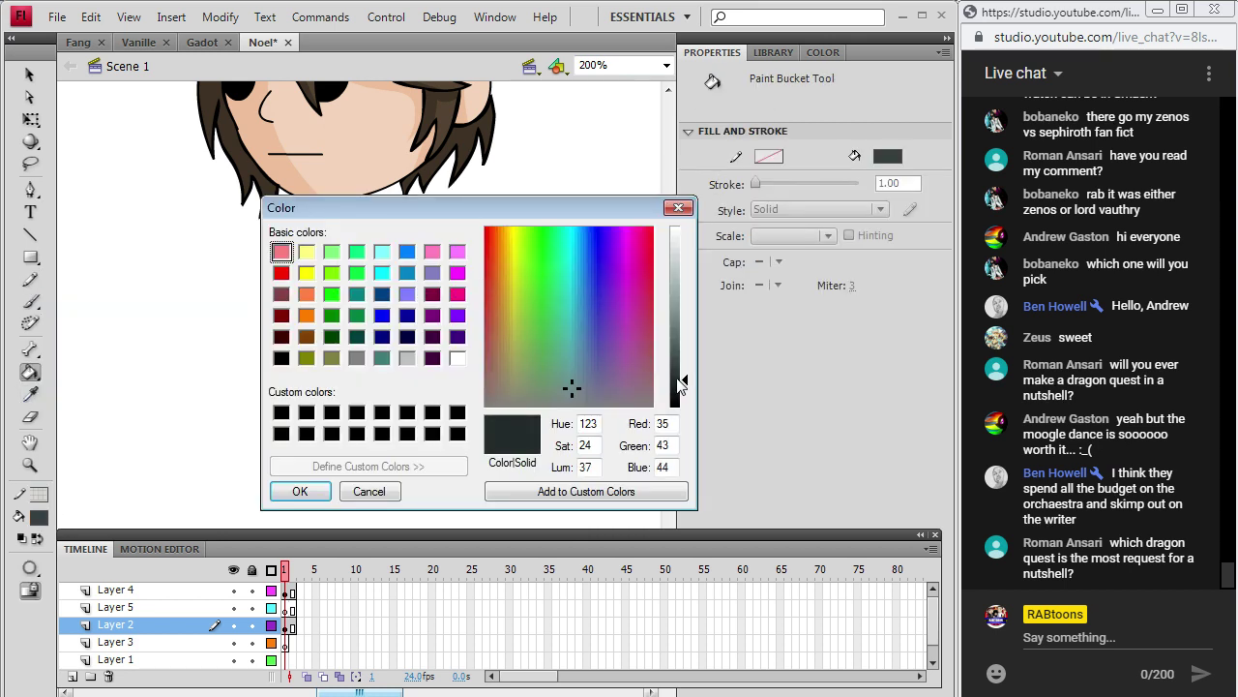
{"action": "left_click", "coordinate": [300, 492]}
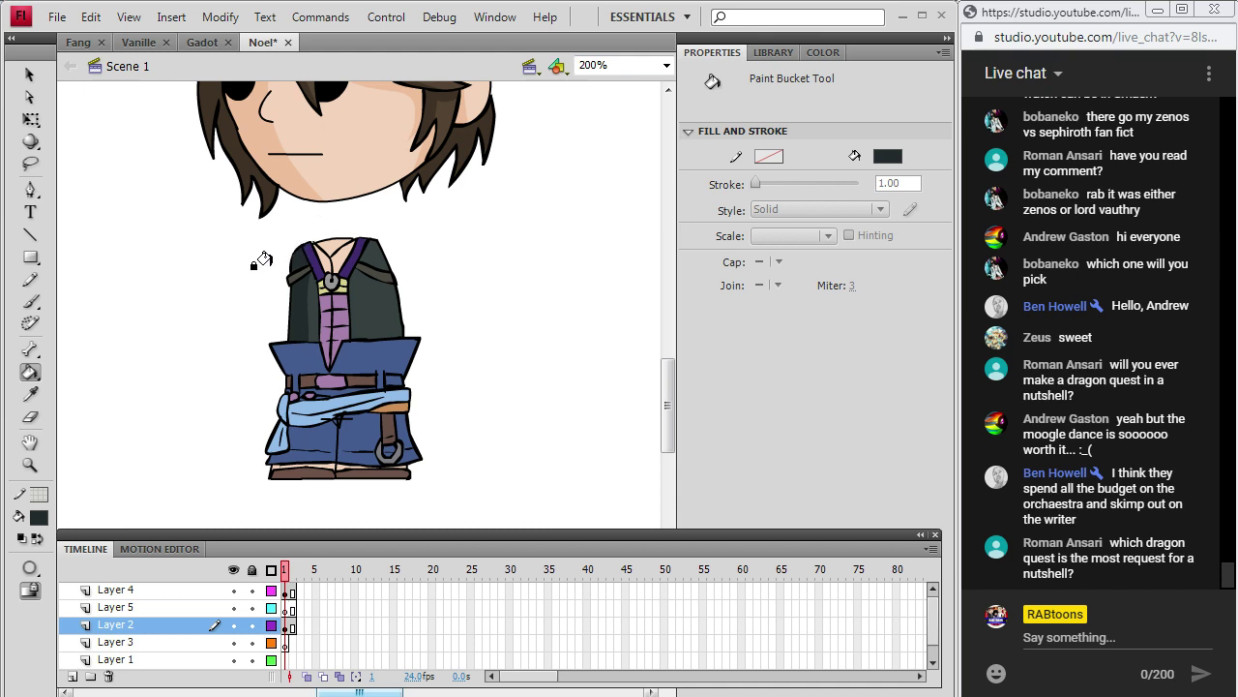
Sample the grey of the coat's shoulder band, darken it and fill the band on the shaded side.
{"action": "left_click", "coordinate": [40, 393]}
{"action": "left_click", "coordinate": [397, 276]}
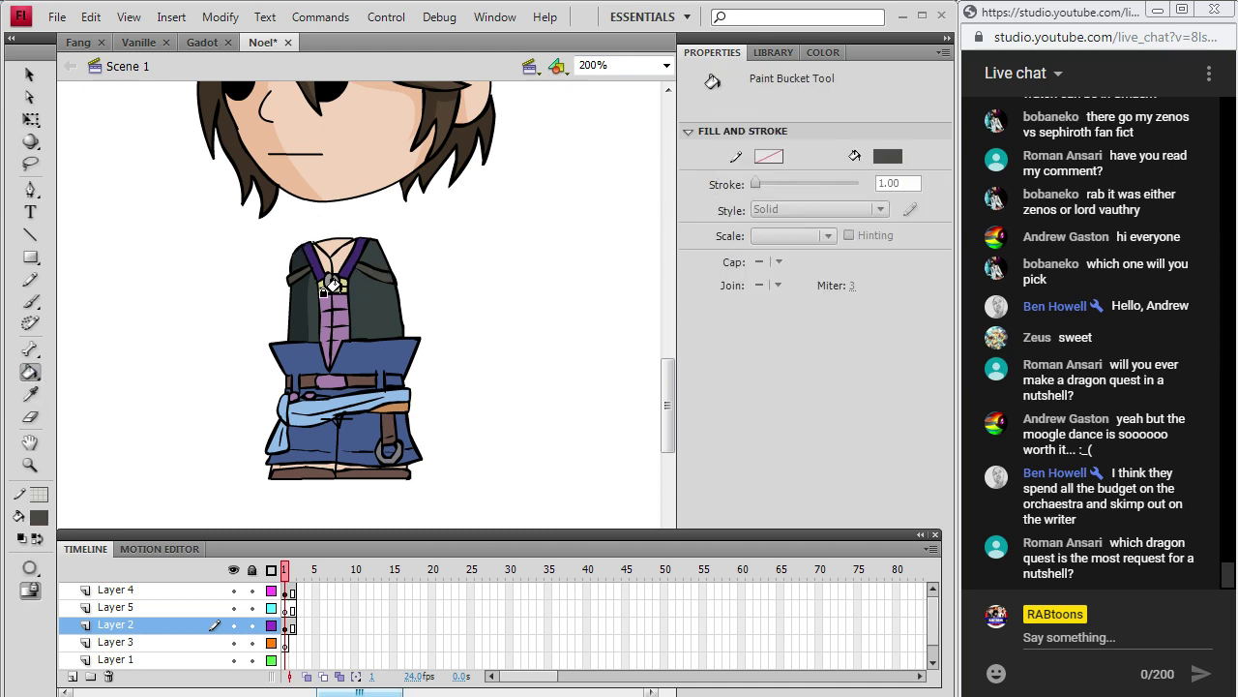
{"action": "left_click", "coordinate": [43, 515]}
{"action": "left_click", "coordinate": [348, 297]}
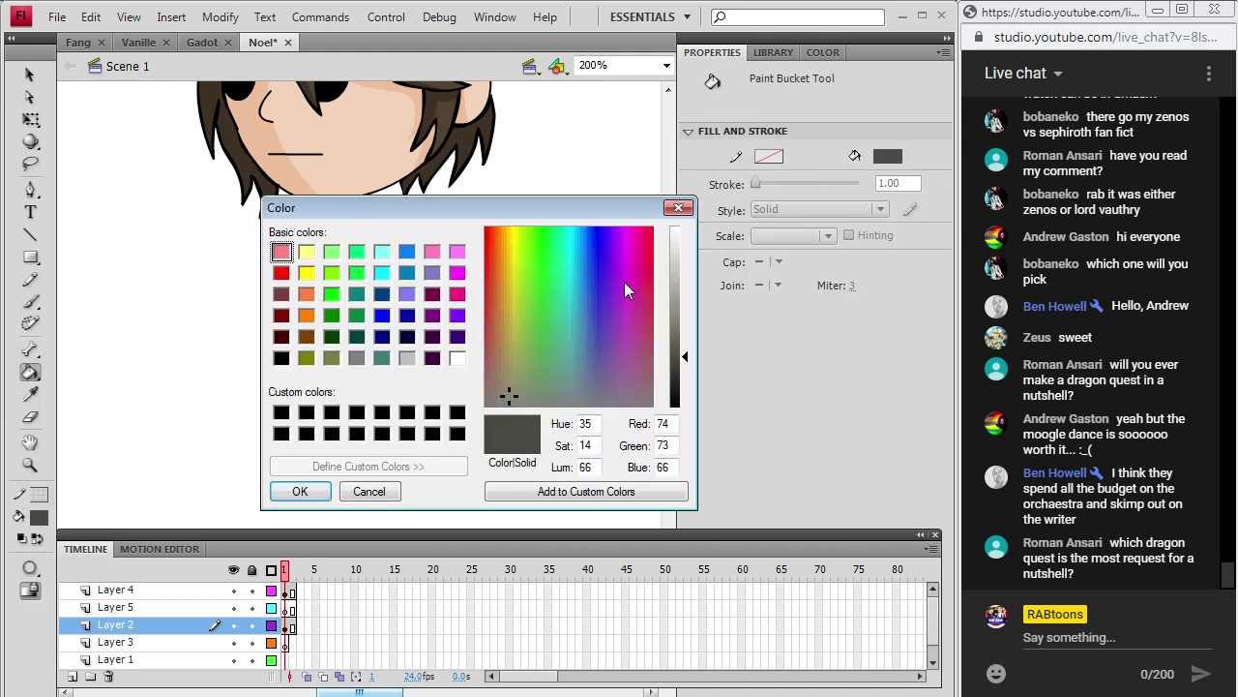
{"action": "left_click", "coordinate": [682, 383]}
{"action": "left_click", "coordinate": [300, 492]}
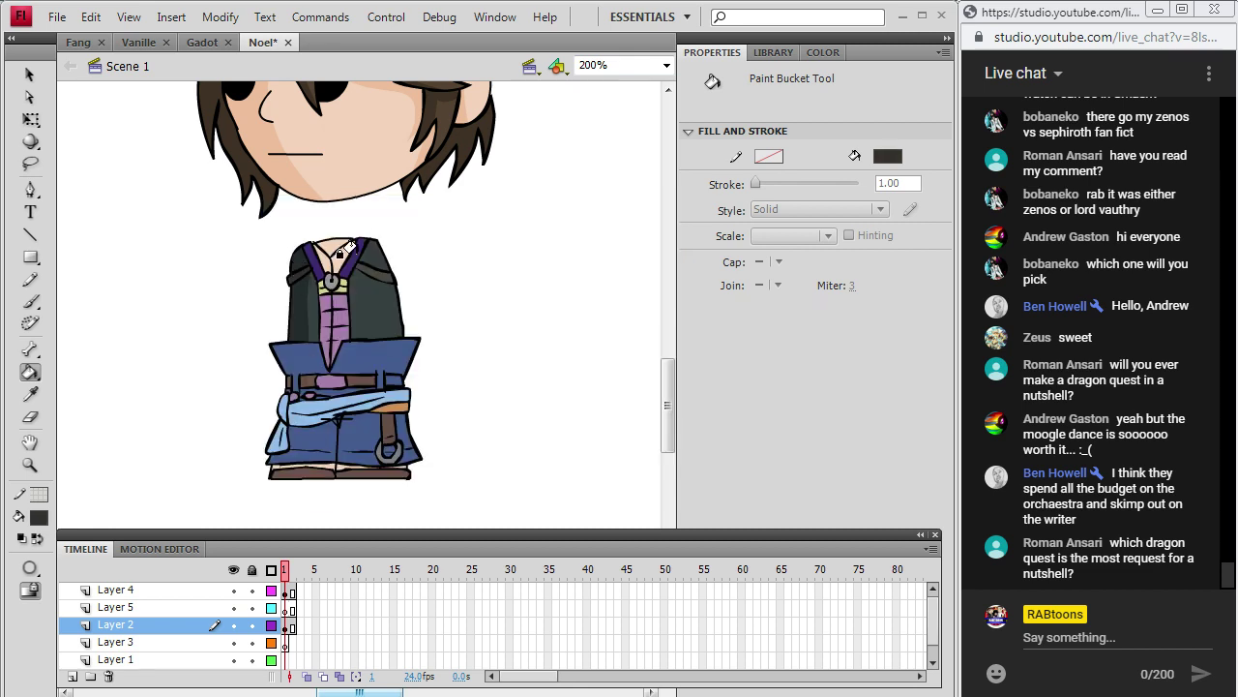
Sample the blue of the lower garment, darken it to RGB 50, 68, 105 and fill the garment's shaded side.
{"action": "left_click", "coordinate": [30, 394]}
{"action": "left_click", "coordinate": [379, 346]}
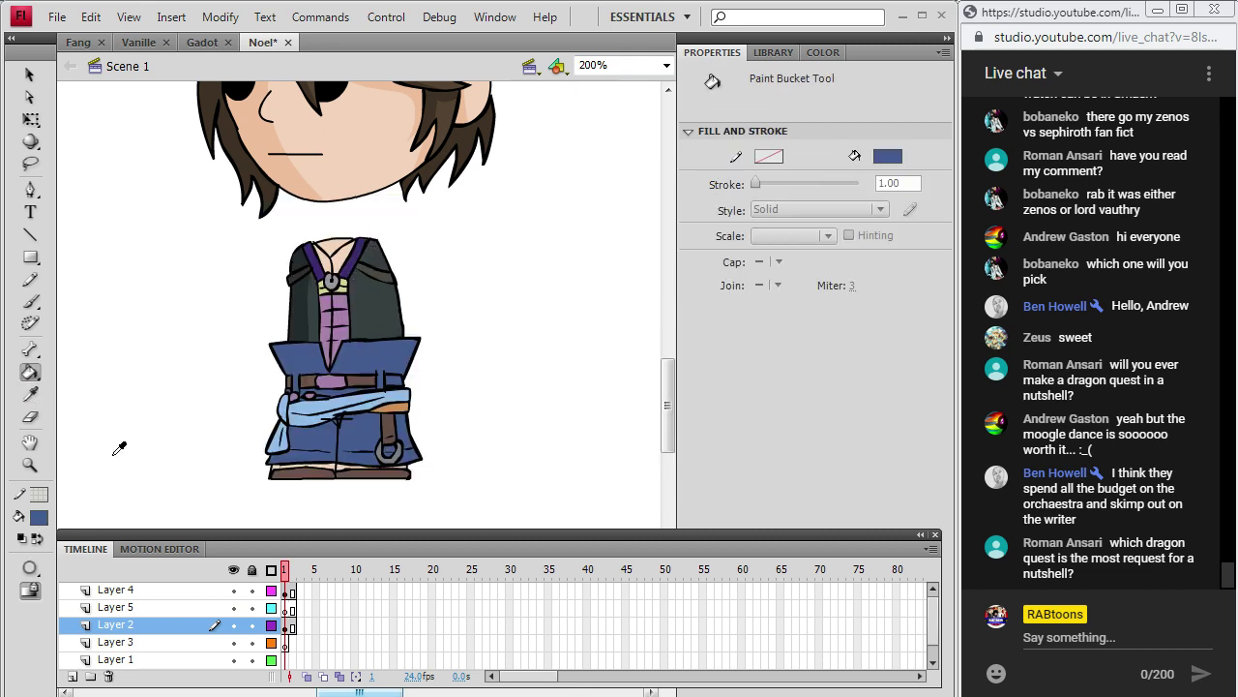
{"action": "left_click", "coordinate": [38, 518]}
{"action": "left_click", "coordinate": [348, 299]}
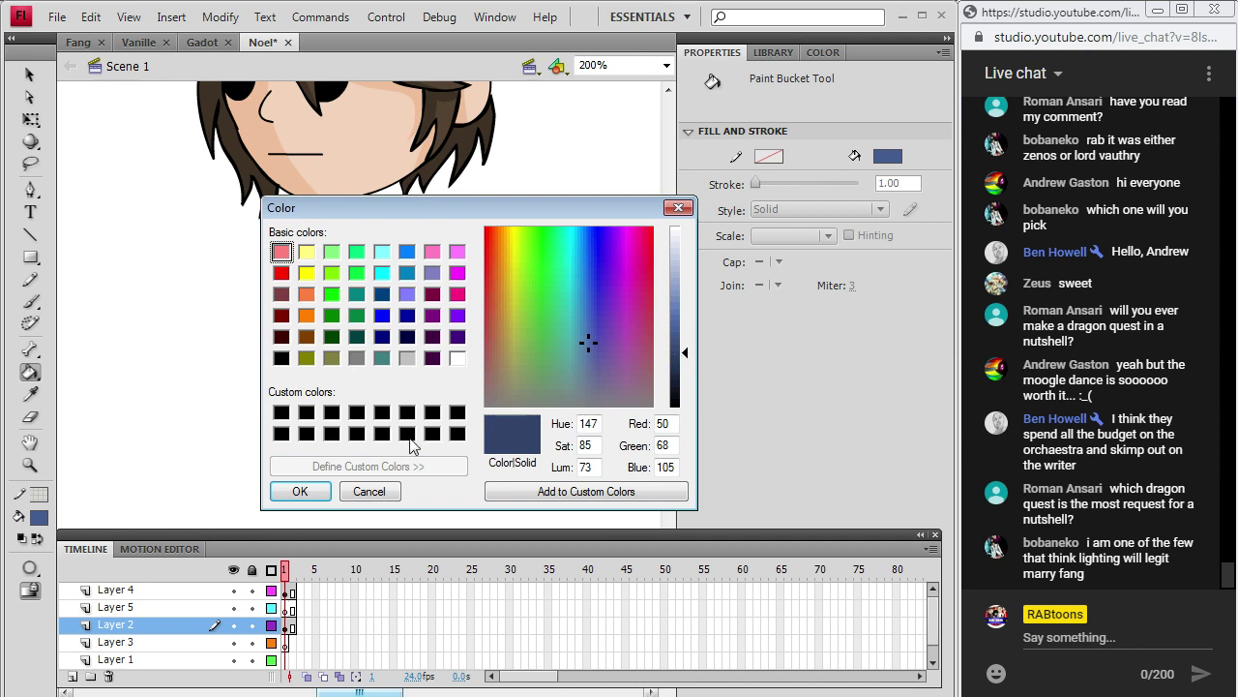
{"action": "key", "text": "Return"}
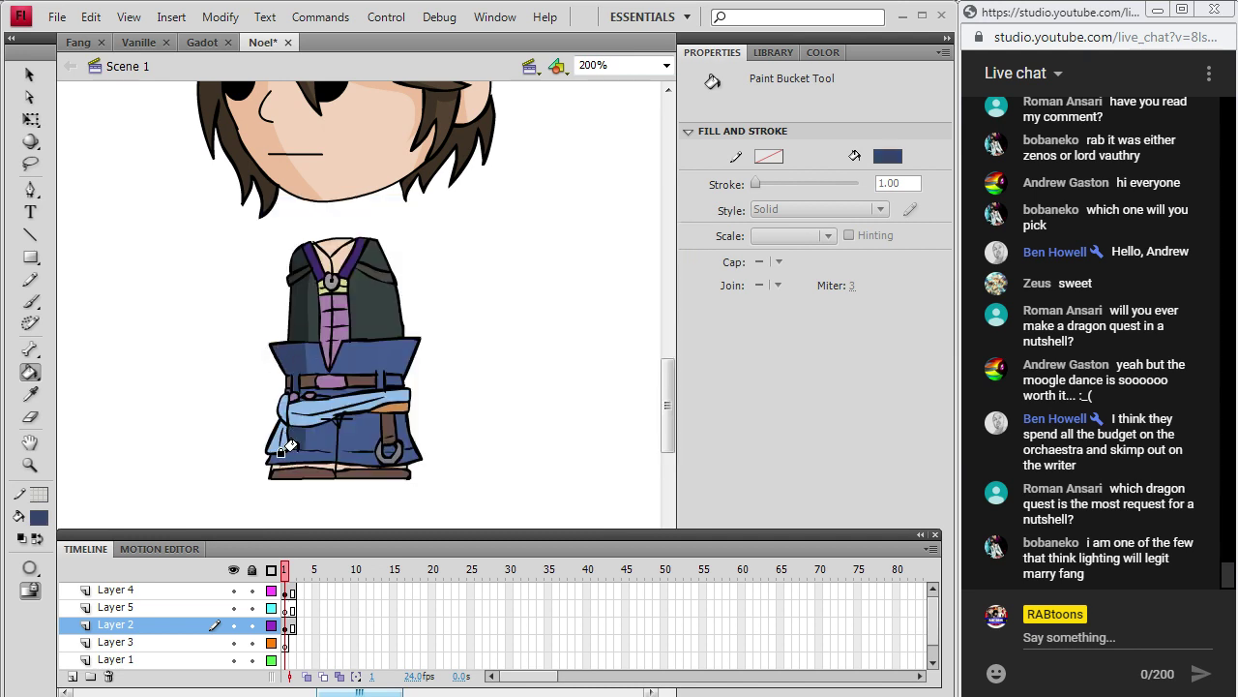
Sample the sash's light blue, darken it and fill the sash's hanging end and shaded side, undoing the unwanted fill.
{"action": "left_click", "coordinate": [30, 394]}
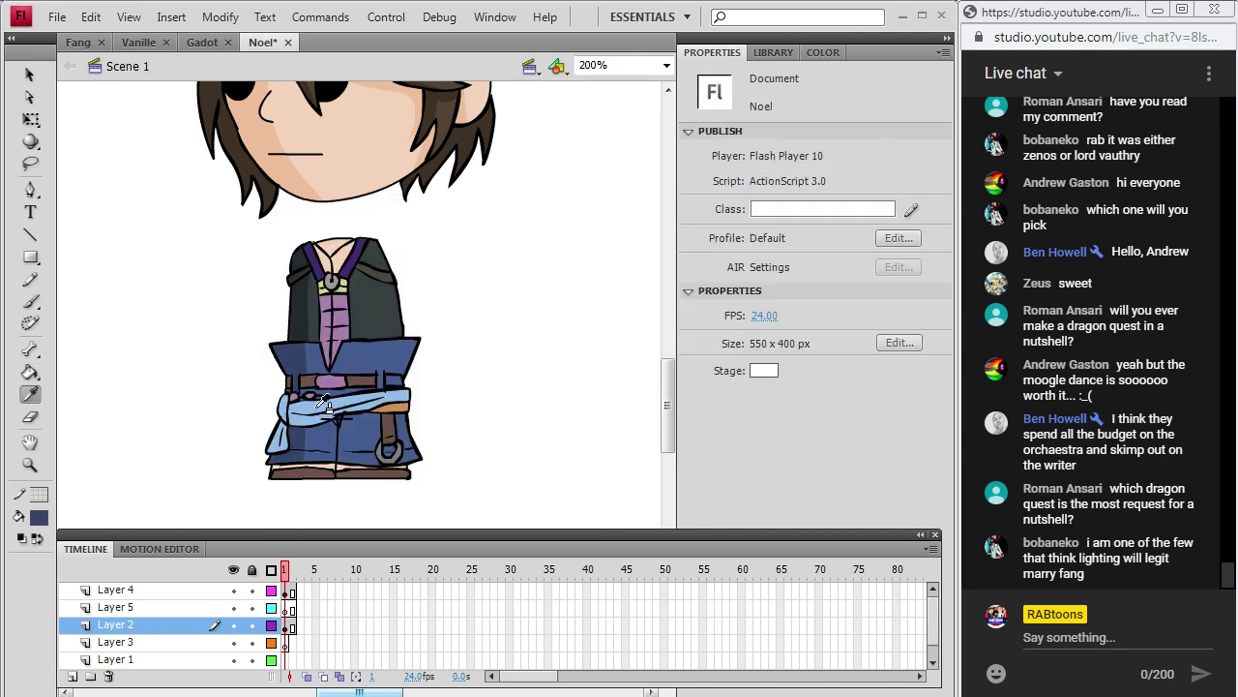
{"action": "left_click", "coordinate": [321, 406]}
{"action": "left_click", "coordinate": [39, 518]}
{"action": "left_click", "coordinate": [348, 299]}
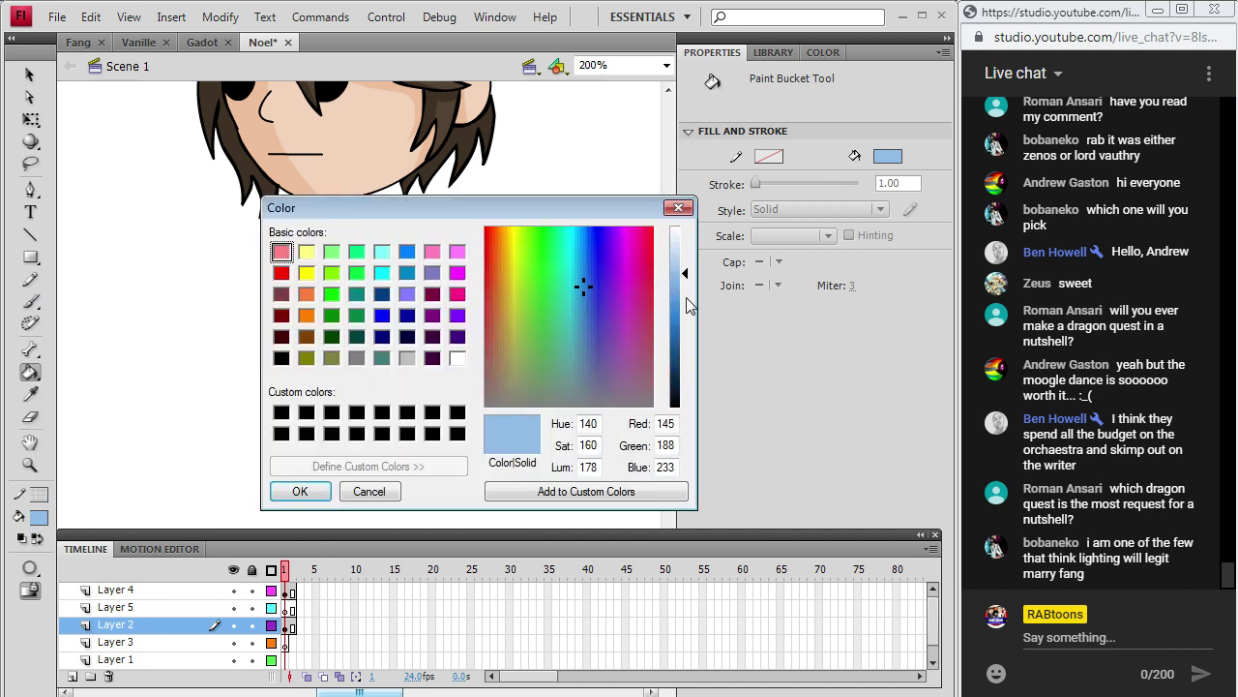
{"action": "left_click", "coordinate": [689, 305]}
{"action": "left_click", "coordinate": [302, 492]}
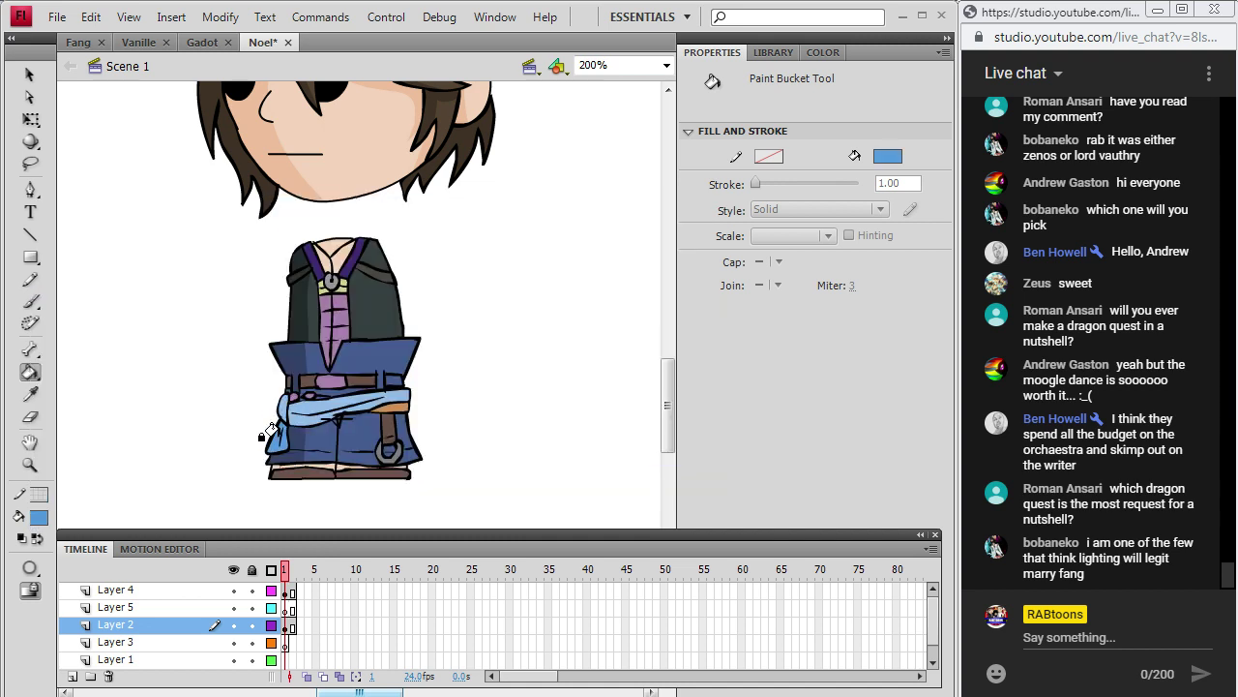
{"action": "left_click", "coordinate": [278, 408]}
{"action": "key", "text": "ctrl+z"}
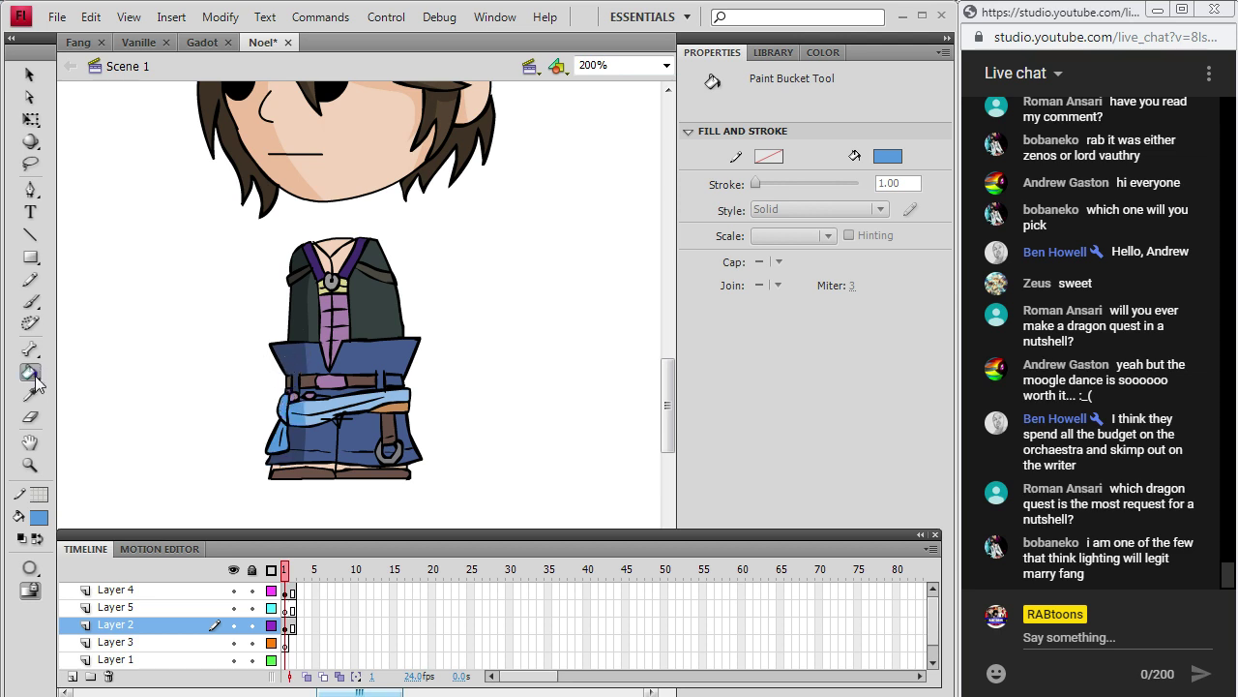
Resample the dark blue and the skin shadow tone to fill the remaining shaded patches of the blue garment and leg.
{"action": "key", "text": "i"}
{"action": "left_click", "coordinate": [281, 384]}
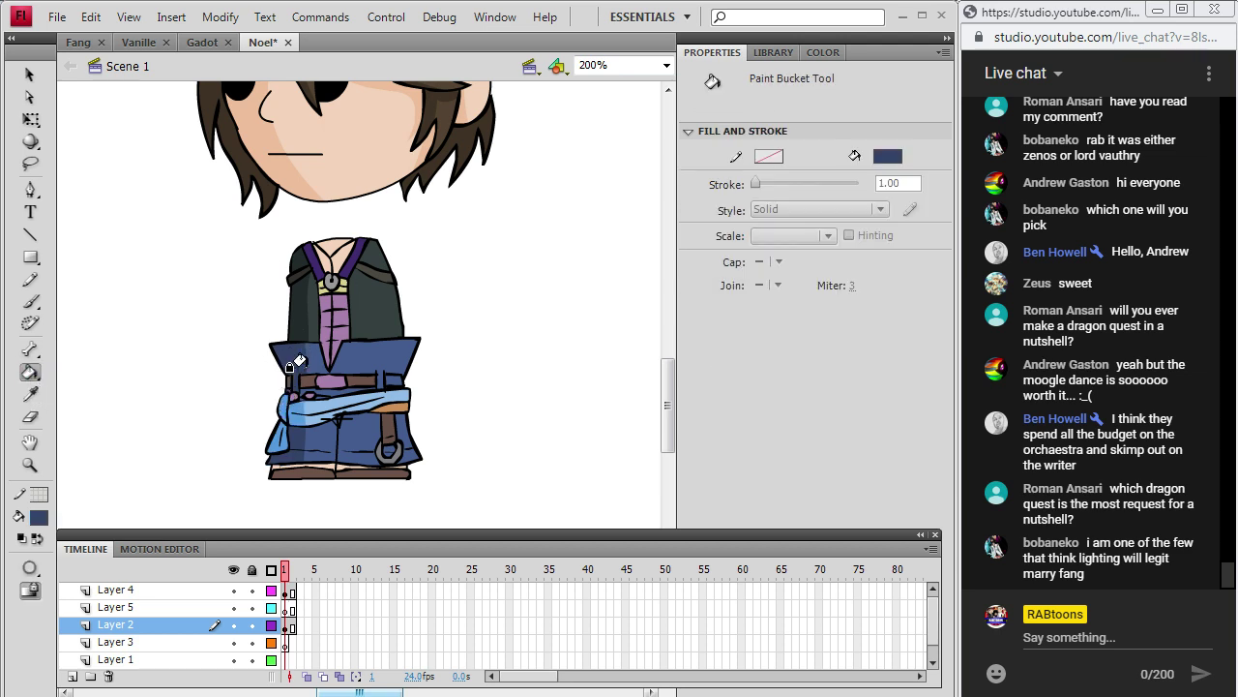
{"action": "key", "text": "i"}
{"action": "left_click", "coordinate": [277, 162]}
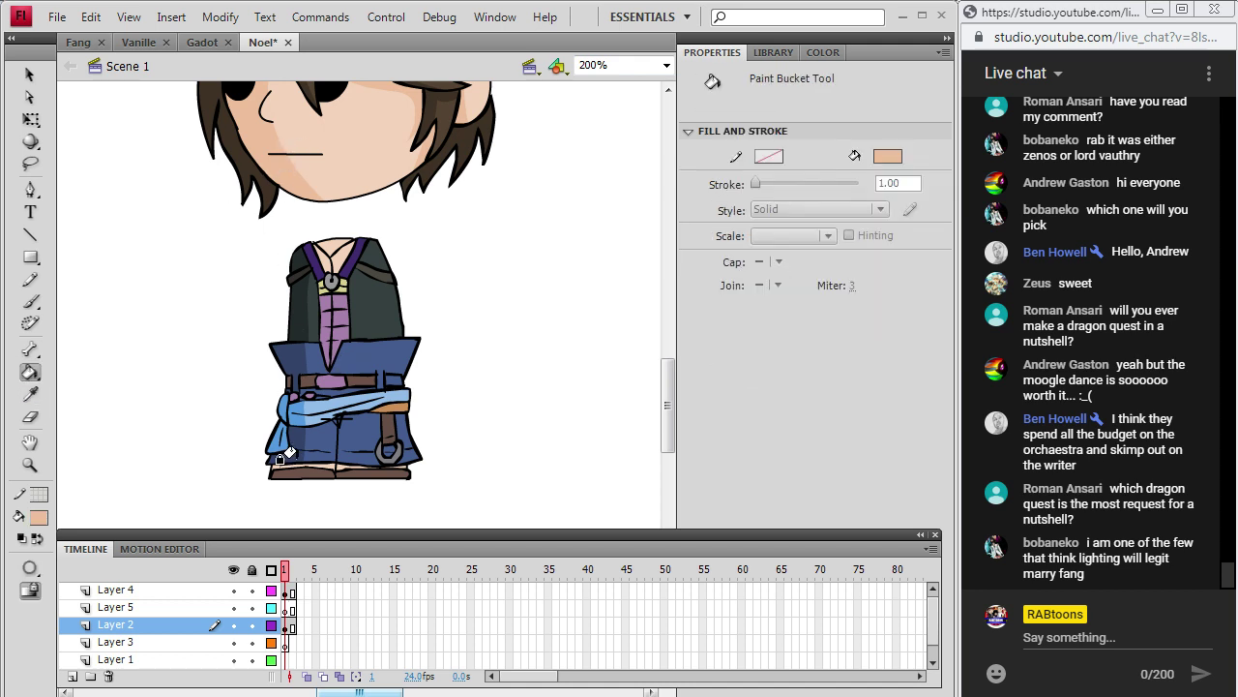
Sample the shoe's brown, darken it to RGB 78, 58, 52 and fill the shaded side of the shoe.
{"action": "key", "text": "i"}
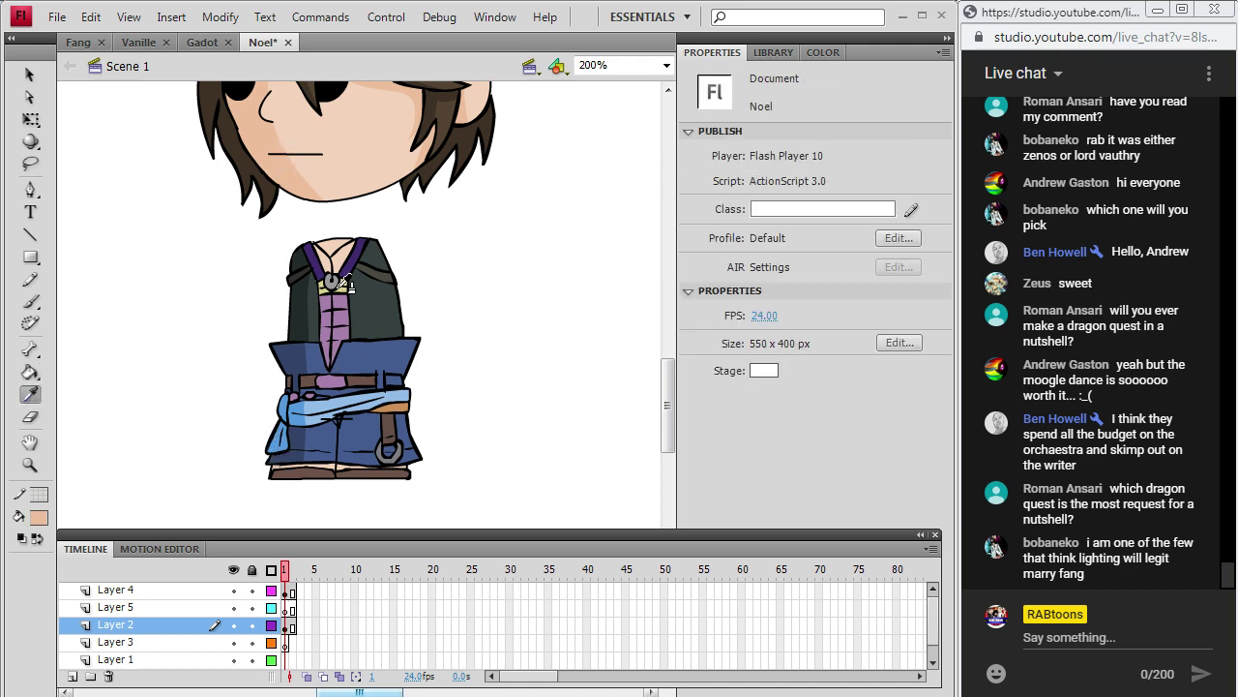
{"action": "left_click", "coordinate": [303, 472]}
{"action": "left_click", "coordinate": [43, 518]}
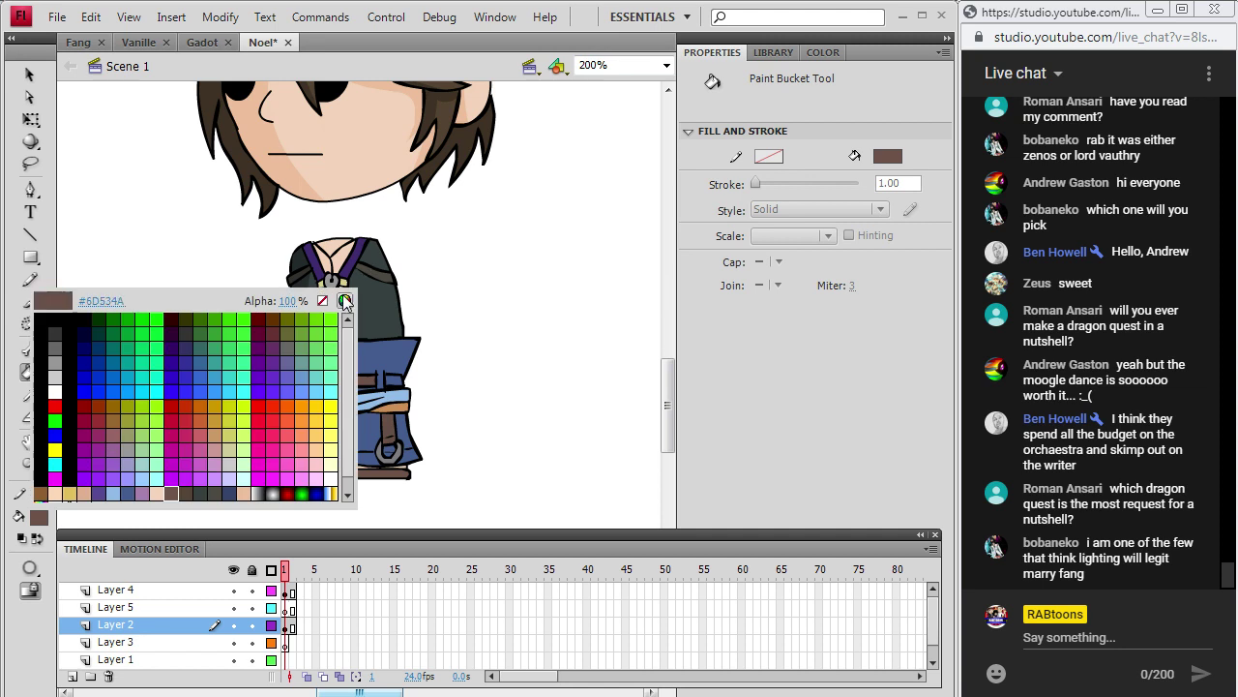
{"action": "left_click", "coordinate": [345, 300]}
{"action": "left_click", "coordinate": [682, 365]}
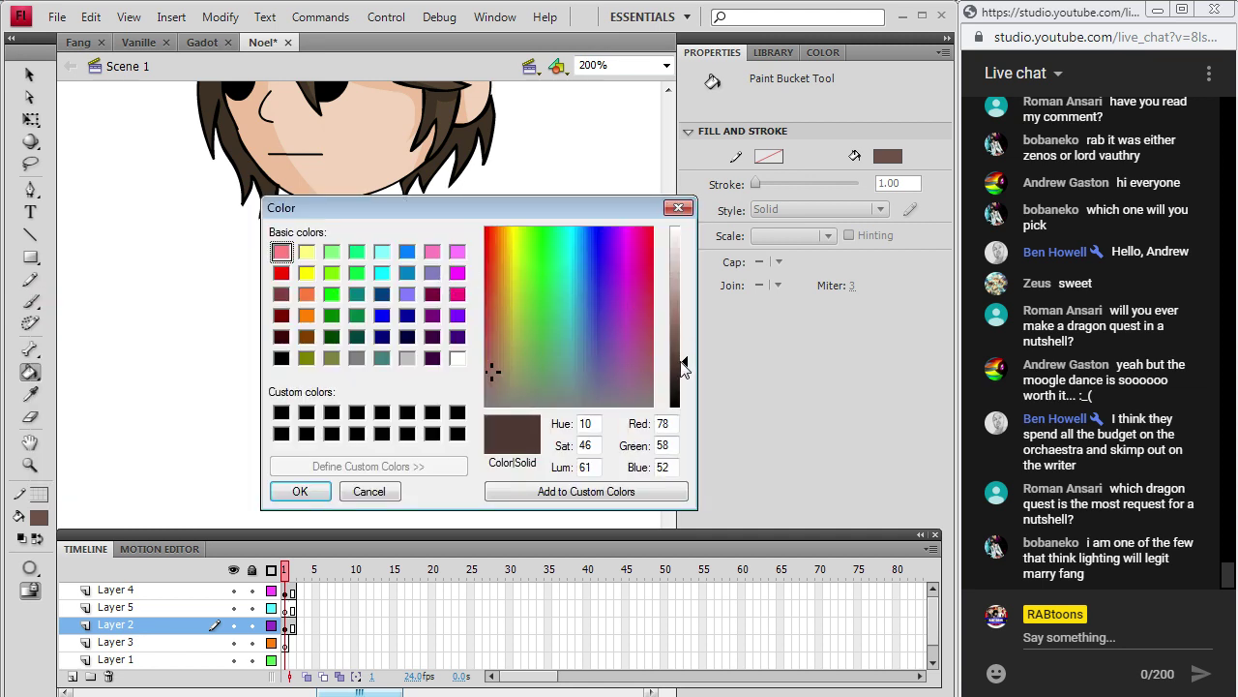
{"action": "left_click", "coordinate": [299, 491]}
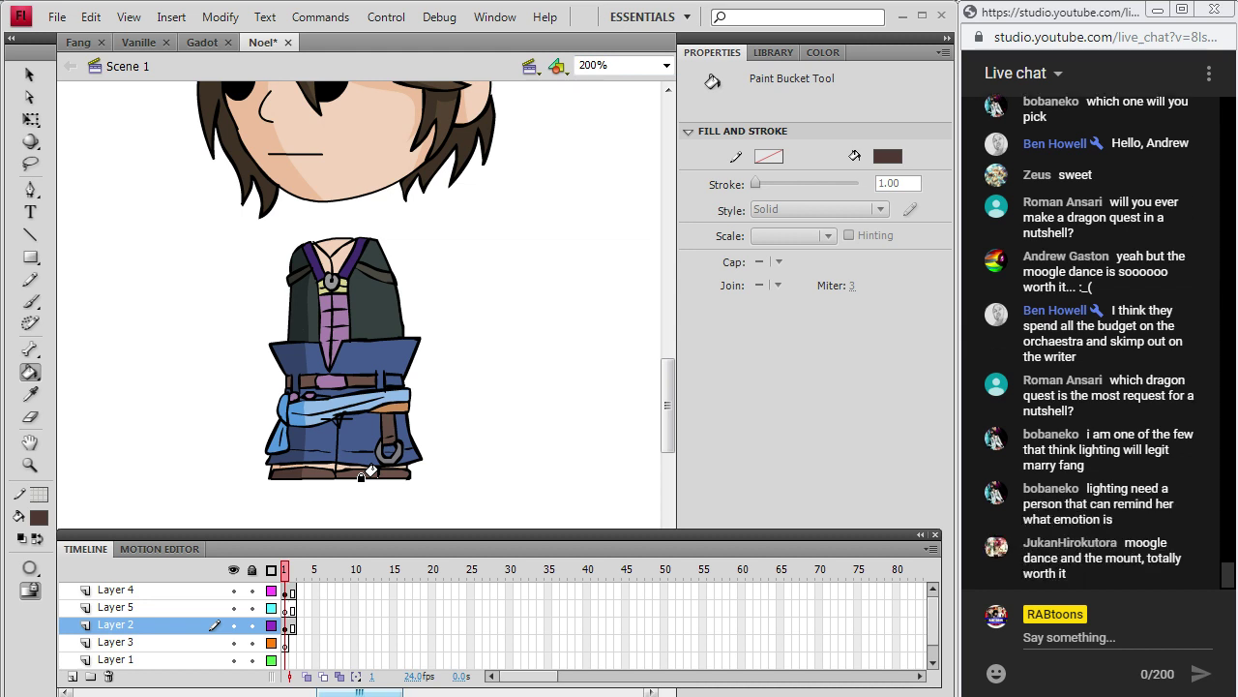
Sample the skin shadow tone from the side of the face and save the Noel file.
{"action": "key", "text": "i"}
{"action": "left_click", "coordinate": [260, 145]}
{"action": "scroll", "coordinate": [675, 374], "scroll_direction": "up", "scroll_amount": 5}
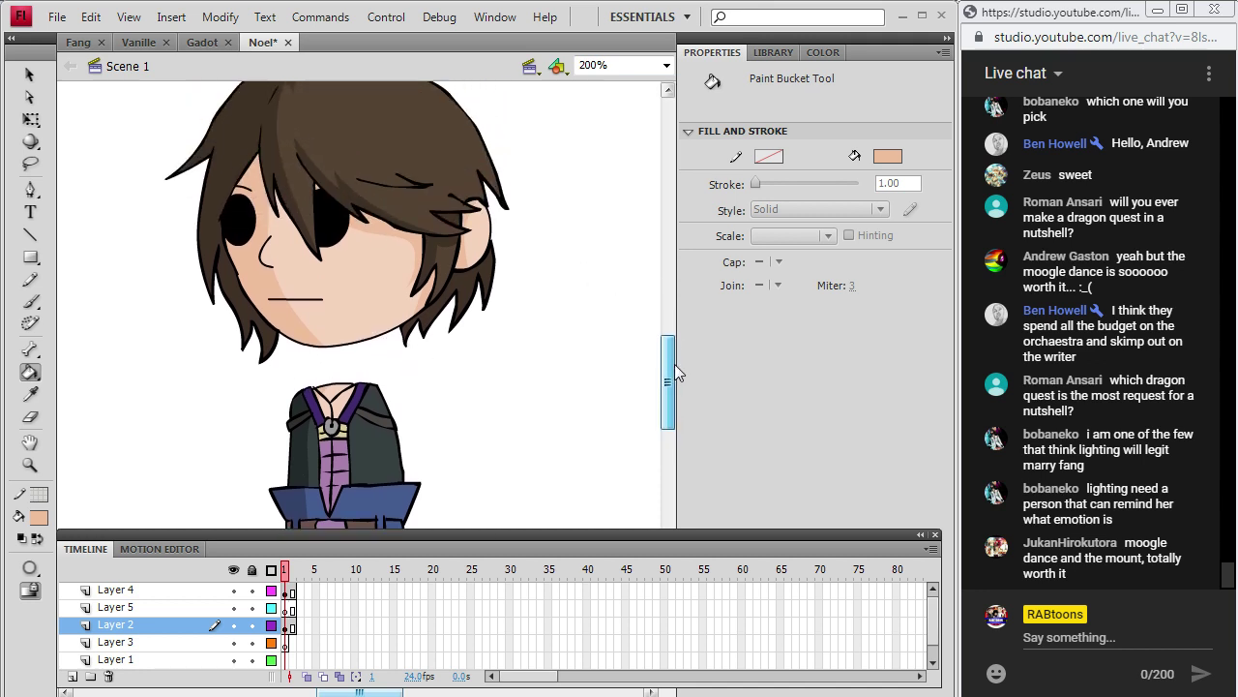
{"action": "scroll", "coordinate": [677, 368], "scroll_direction": "down", "scroll_amount": 3}
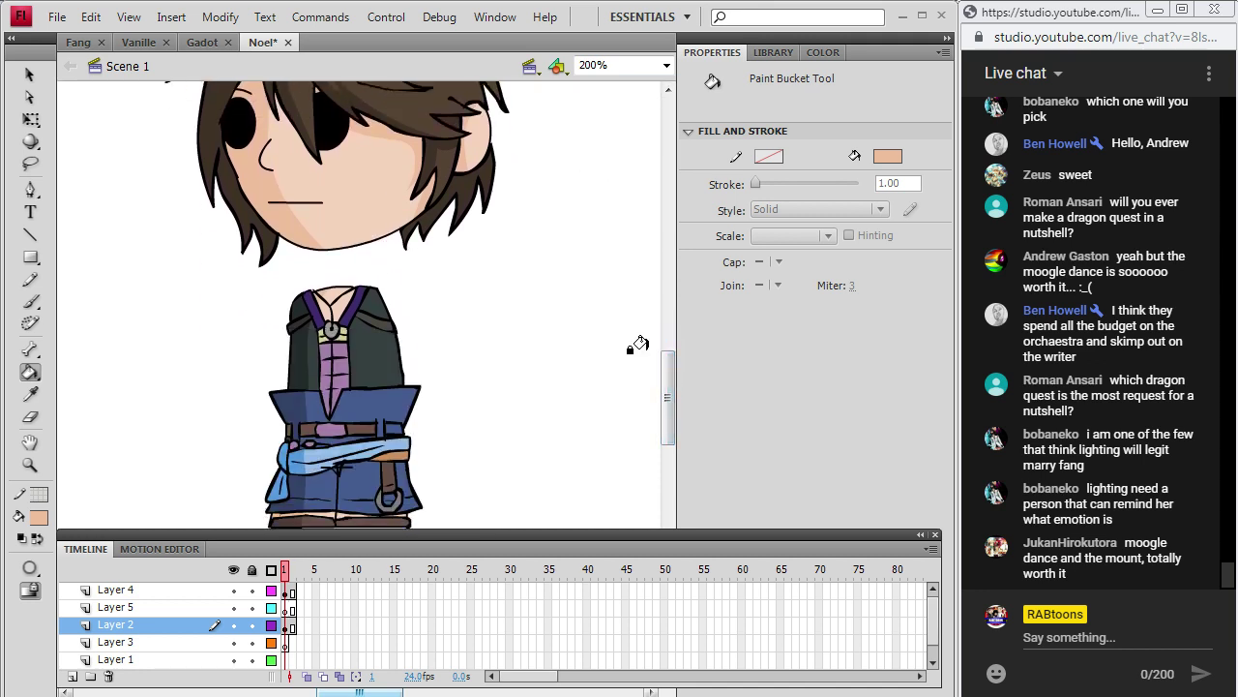
{"action": "left_click", "coordinate": [30, 465]}
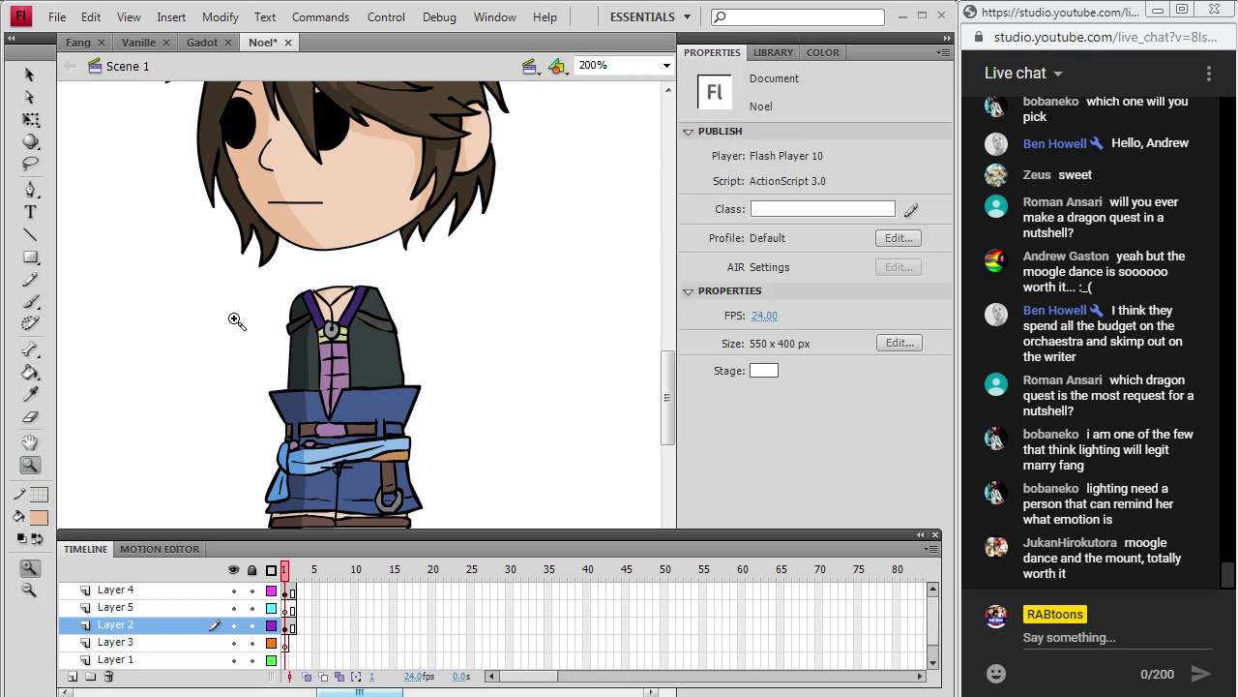
{"action": "right_click", "coordinate": [236, 320]}
{"action": "left_click", "coordinate": [666, 64]}
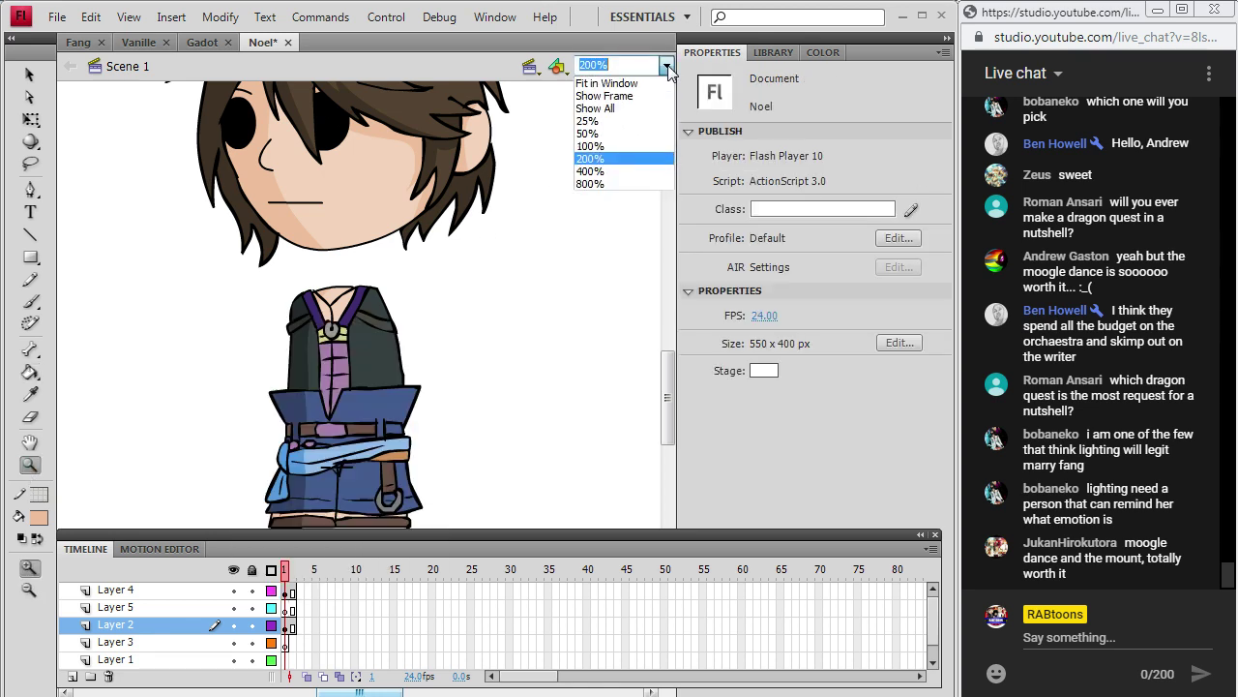
{"action": "left_click", "coordinate": [595, 148]}
{"action": "left_click", "coordinate": [39, 76]}
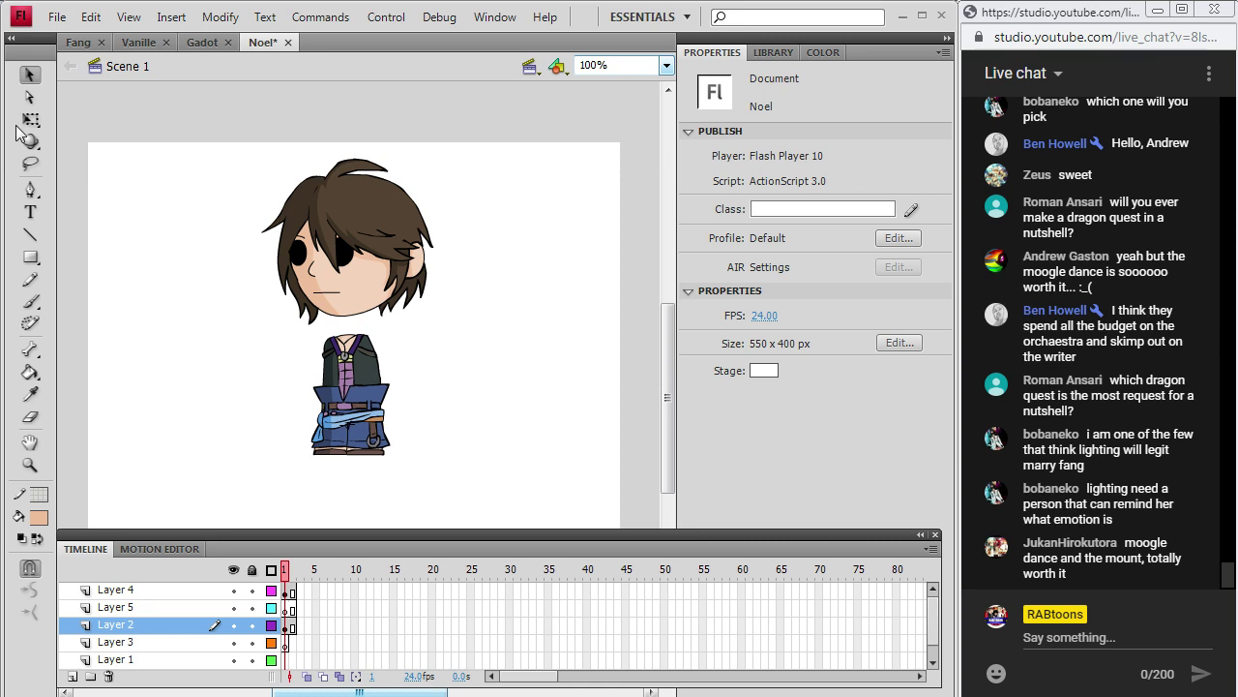
{"action": "left_click", "coordinate": [57, 16]}
{"action": "left_click", "coordinate": [48, 172]}
{"action": "left_click_drag", "start_coordinate": [671, 337], "coordinate": [672, 347]}
Sample the dark shade of the coat's shoulder band and fill the shaded parts of the belt and shoe with it.
{"action": "left_click", "coordinate": [30, 465]}
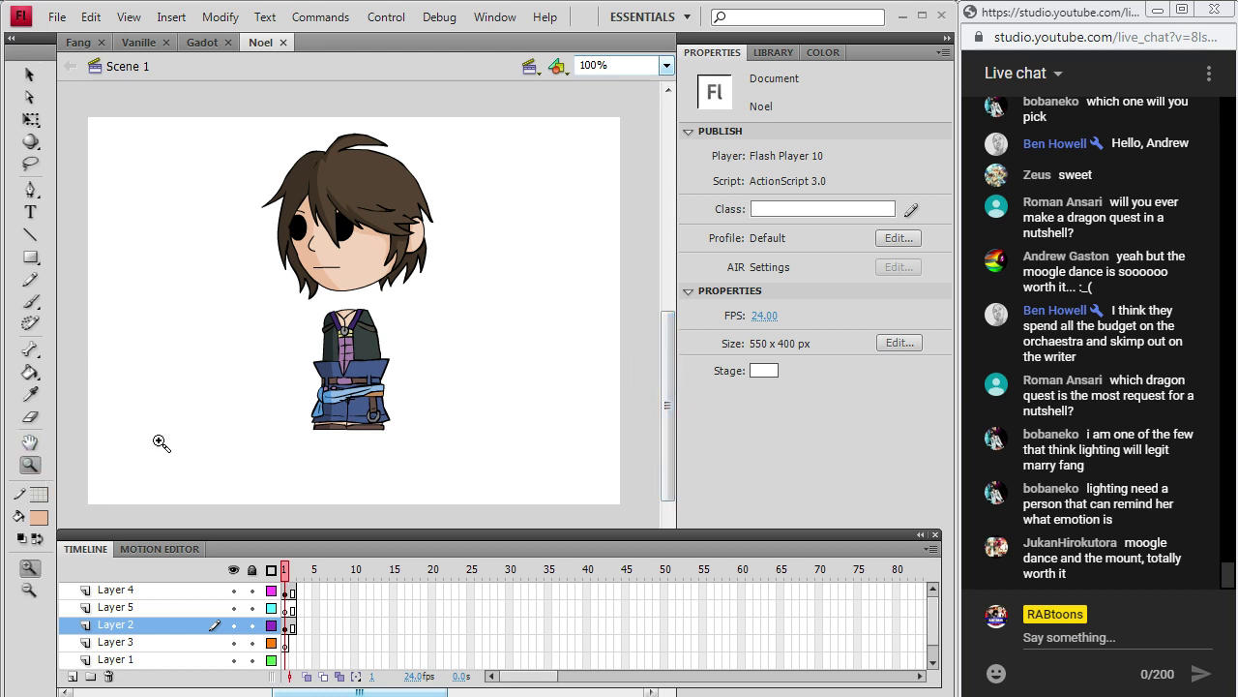
{"action": "left_click", "coordinate": [355, 343]}
{"action": "left_click", "coordinate": [355, 344]}
{"action": "left_click", "coordinate": [30, 395]}
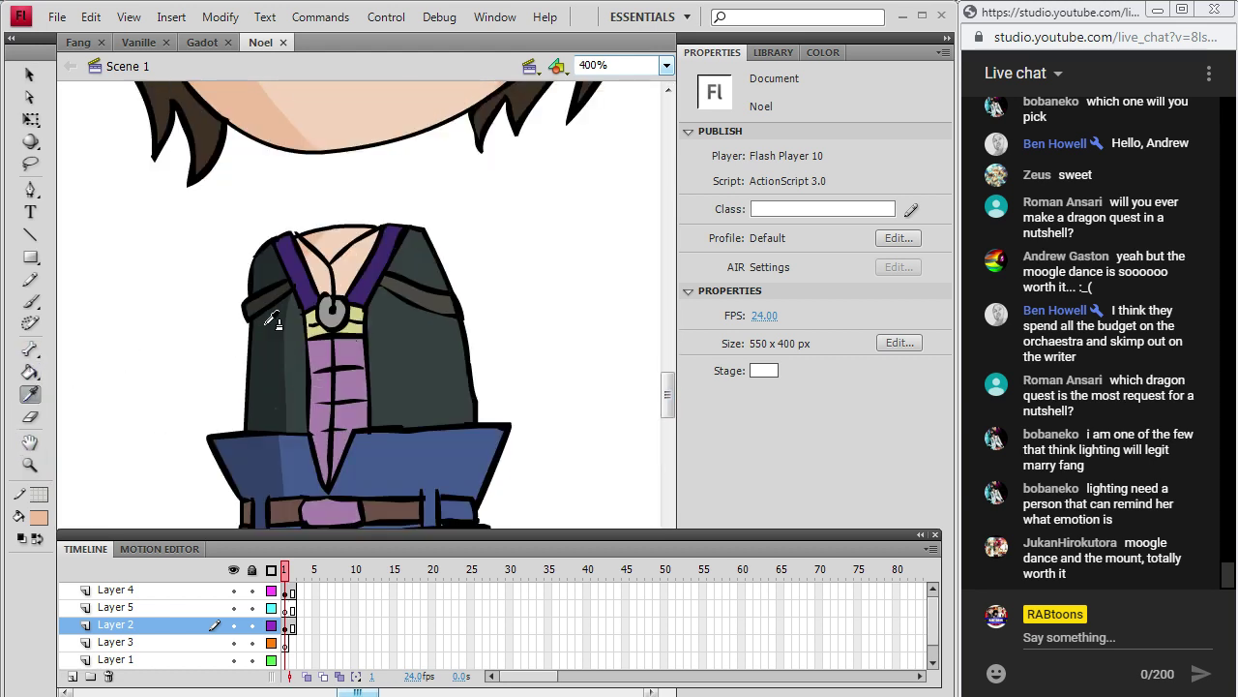
{"action": "left_click", "coordinate": [268, 295]}
{"action": "scroll", "coordinate": [268, 300], "scroll_direction": "down", "scroll_amount": 4}
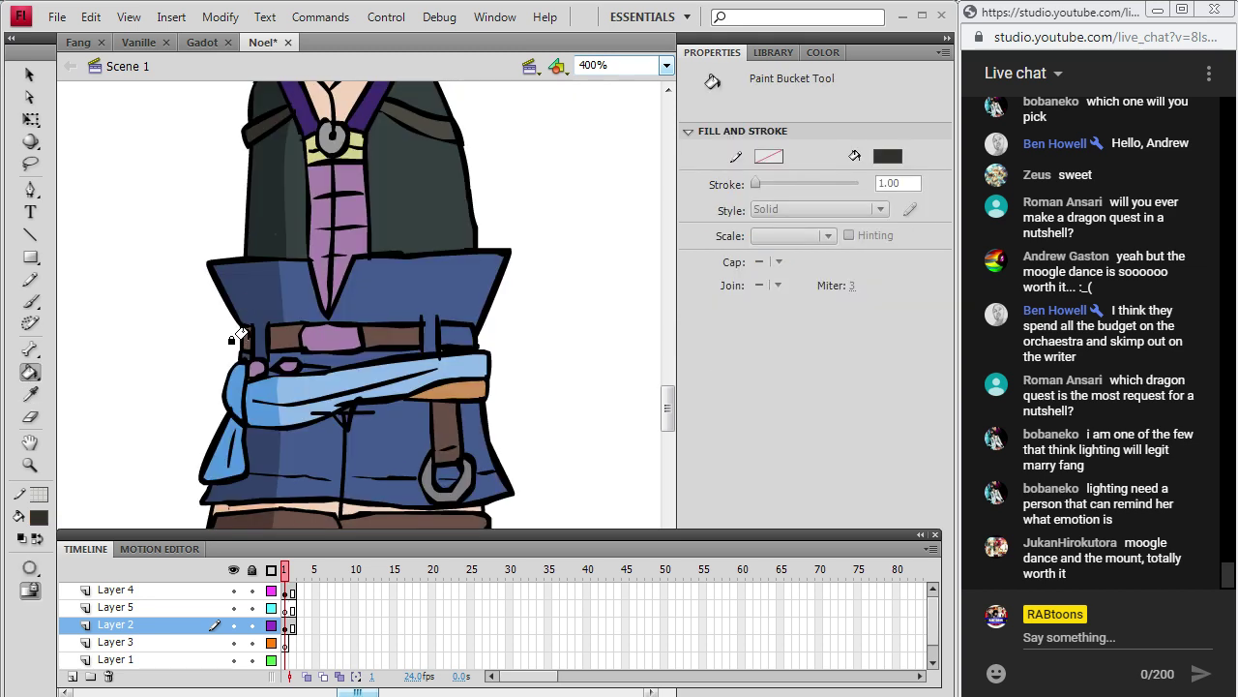
{"action": "scroll", "coordinate": [397, 357], "scroll_direction": "down", "scroll_amount": 2}
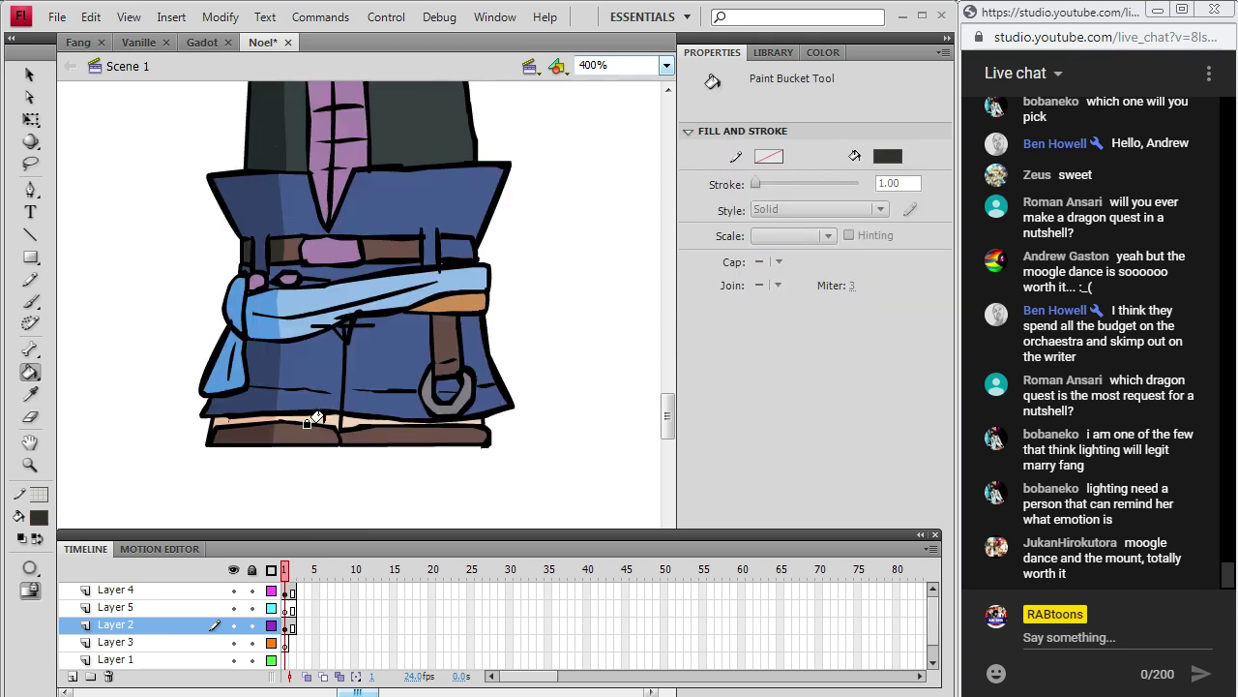
{"action": "left_click", "coordinate": [231, 431]}
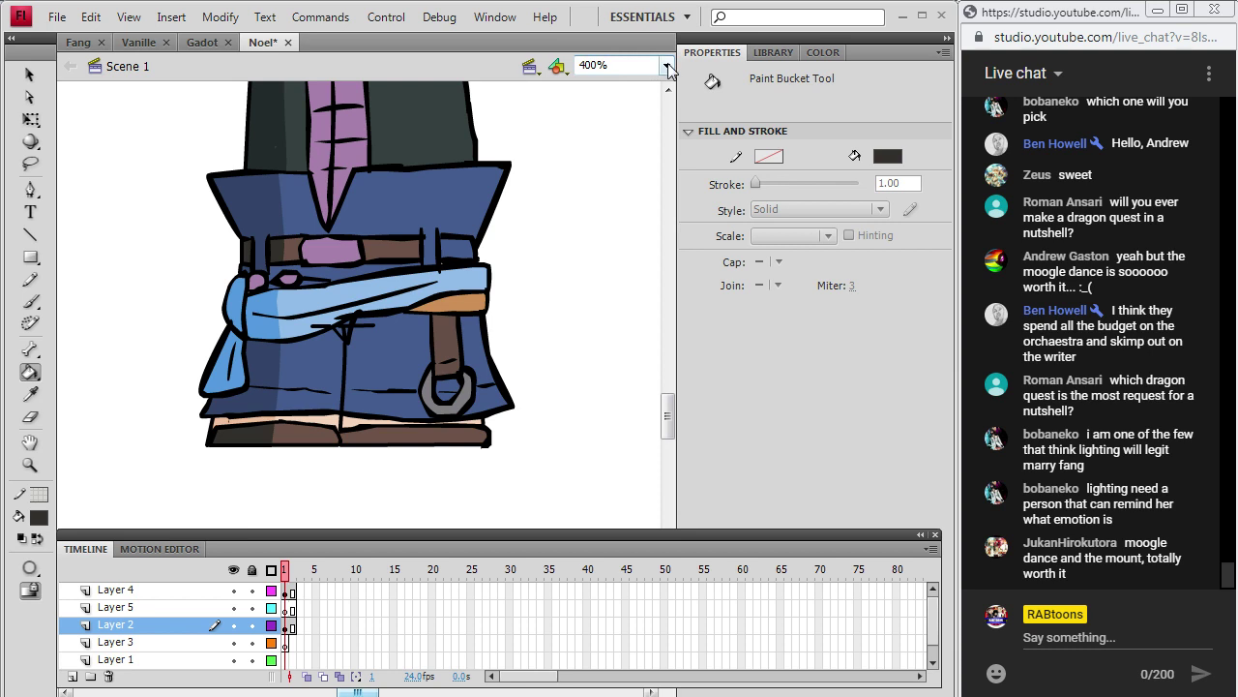
Sample the belt's brown, try to fill the uncoloured right end of the belt, and undo the fill.
{"action": "left_click", "coordinate": [667, 64]}
{"action": "left_click", "coordinate": [30, 76]}
{"action": "left_click", "coordinate": [32, 77]}
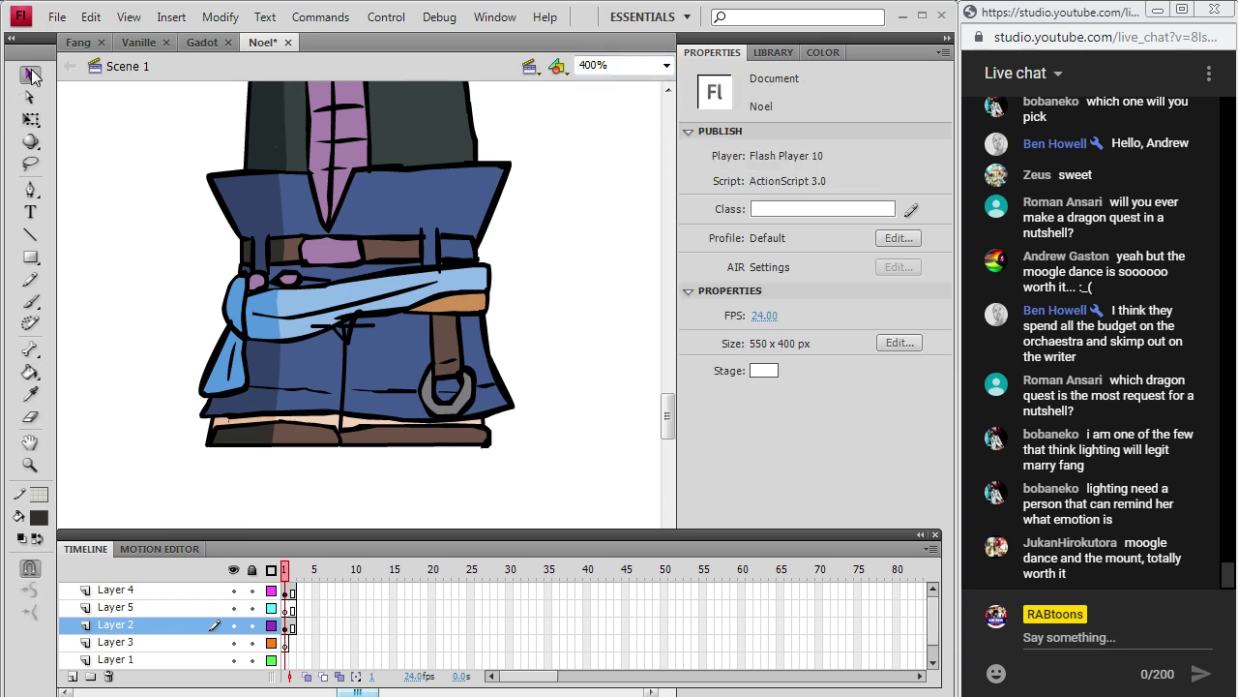
{"action": "left_click", "coordinate": [30, 372]}
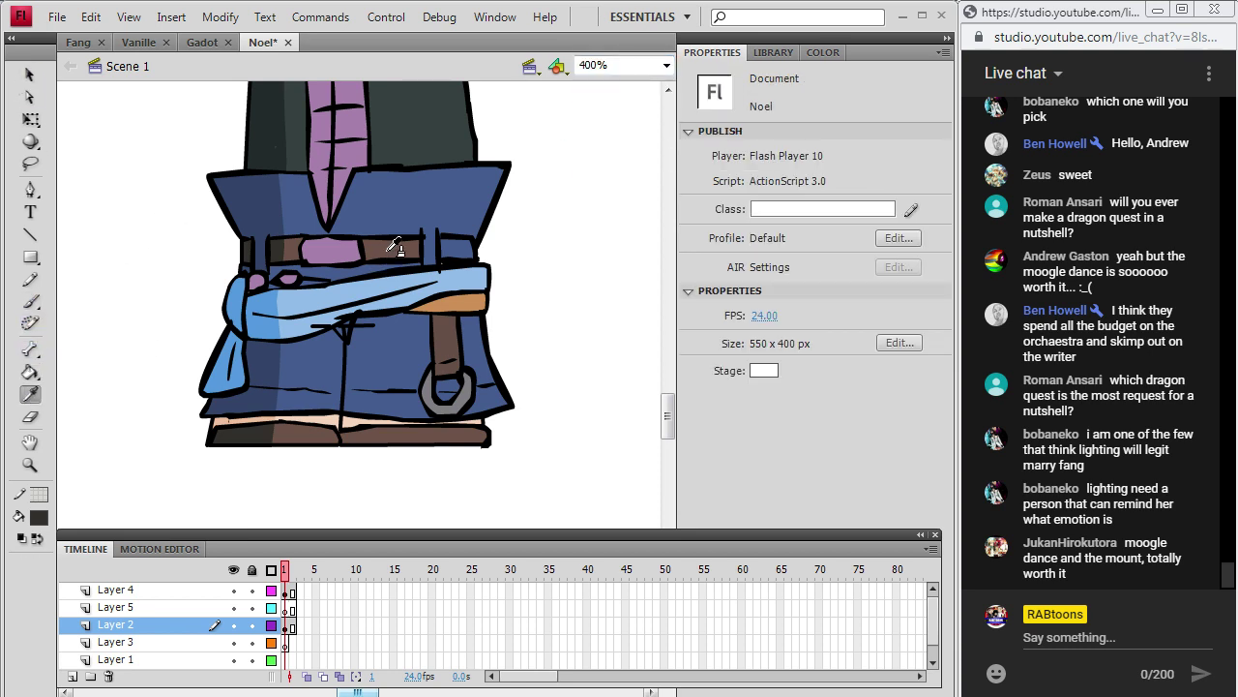
{"action": "left_click", "coordinate": [91, 17]}
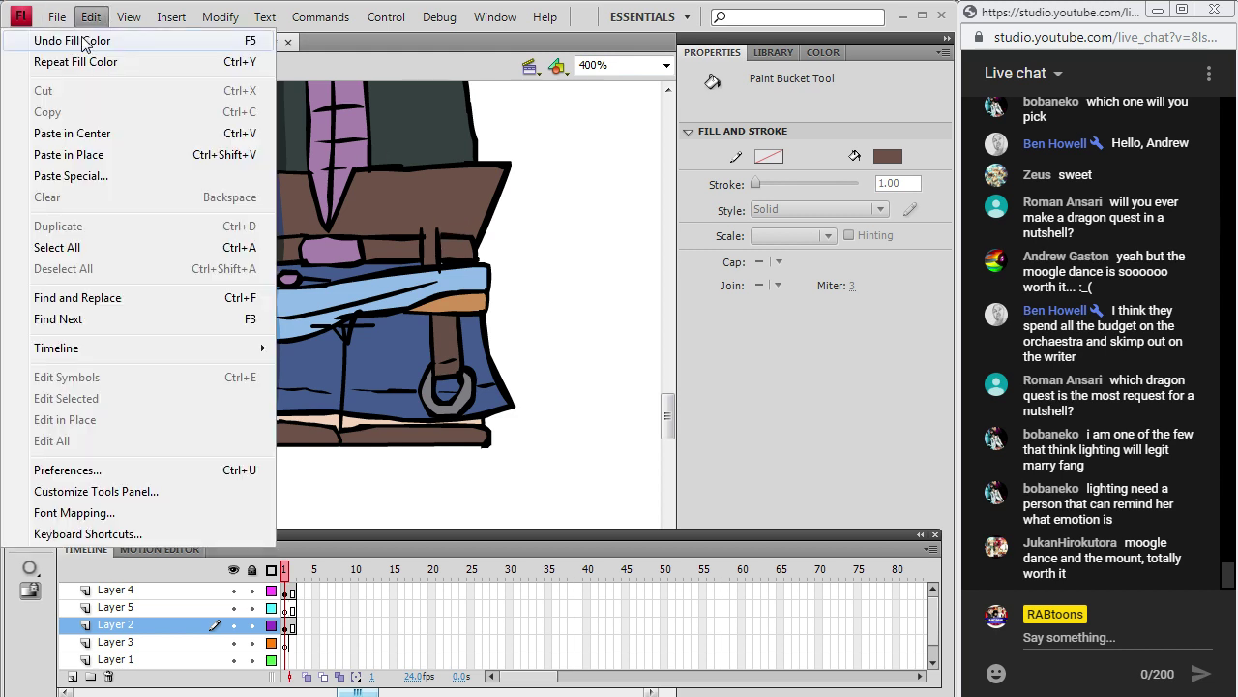
{"action": "left_click", "coordinate": [93, 43]}
Set the fill colour to black and brush over the outline at the belt's right end on Layer 2.
{"action": "left_click", "coordinate": [39, 517]}
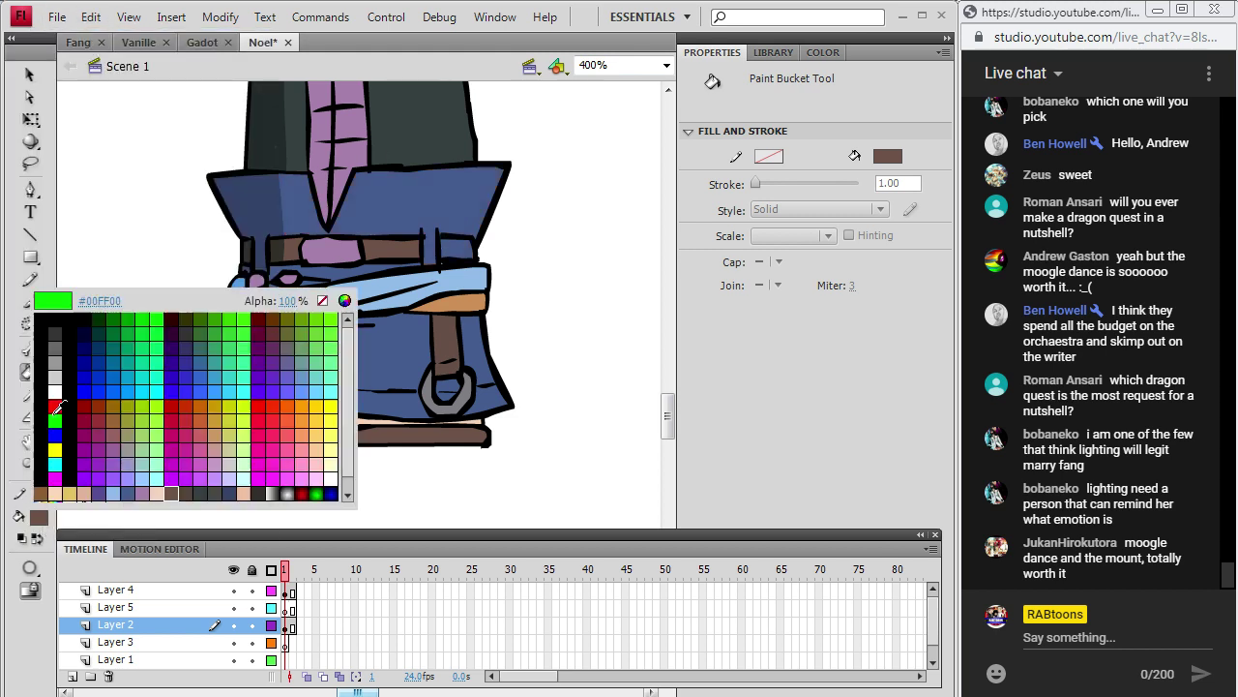
{"action": "left_click", "coordinate": [38, 336]}
{"action": "key", "text": "b"}
{"action": "left_click", "coordinate": [288, 591]}
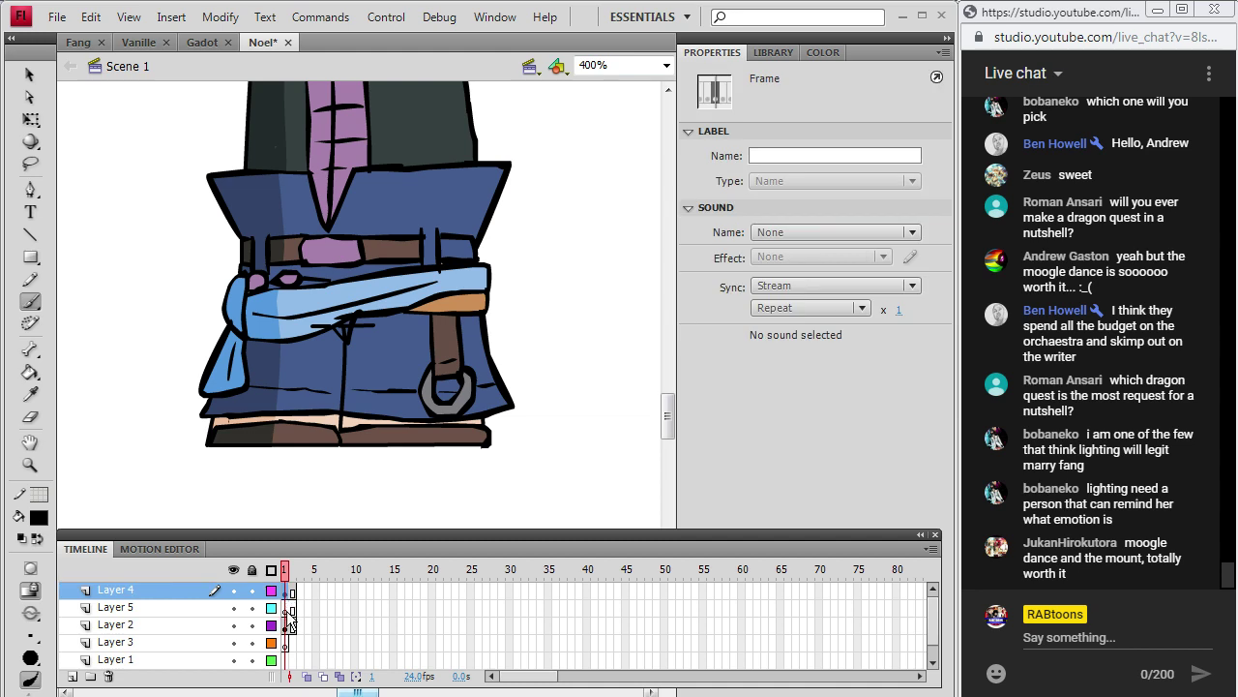
{"action": "left_click", "coordinate": [289, 625]}
{"action": "left_click", "coordinate": [455, 254]}
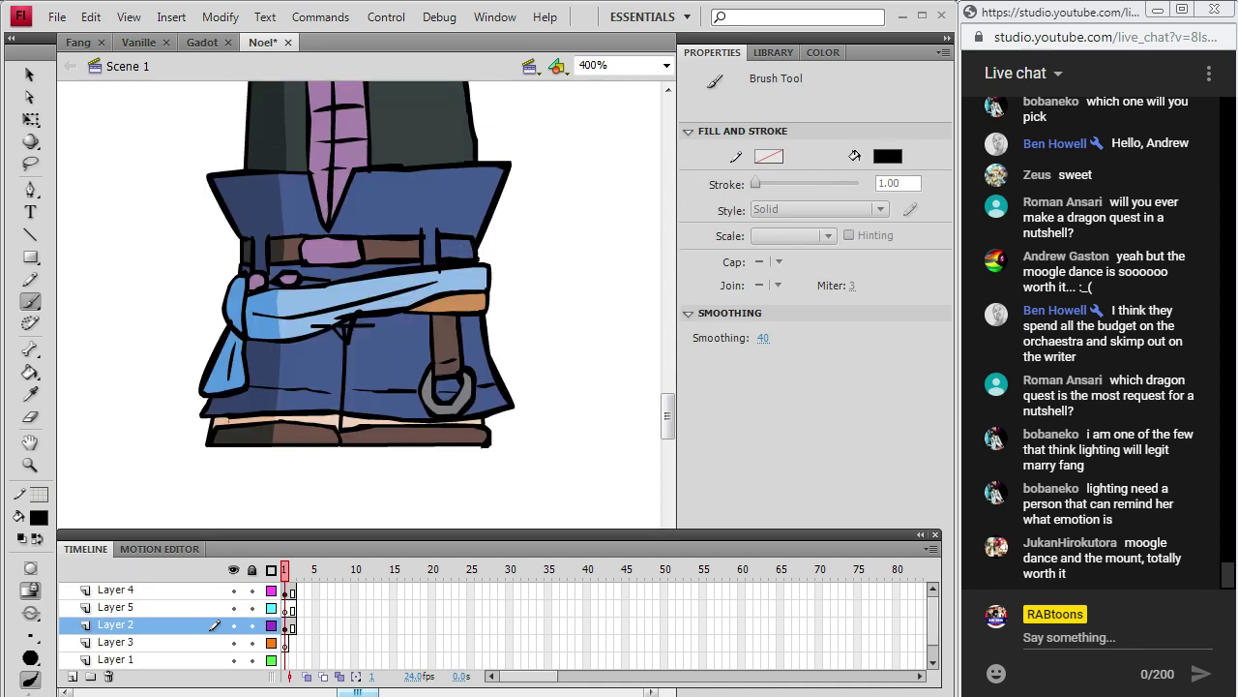
Sample the garment's blue for the brush, then resample the belt's brown and fill the belt's right end.
{"action": "left_click", "coordinate": [30, 393]}
{"action": "left_click", "coordinate": [260, 230]}
{"action": "key", "text": "b"}
{"action": "key", "text": "i"}
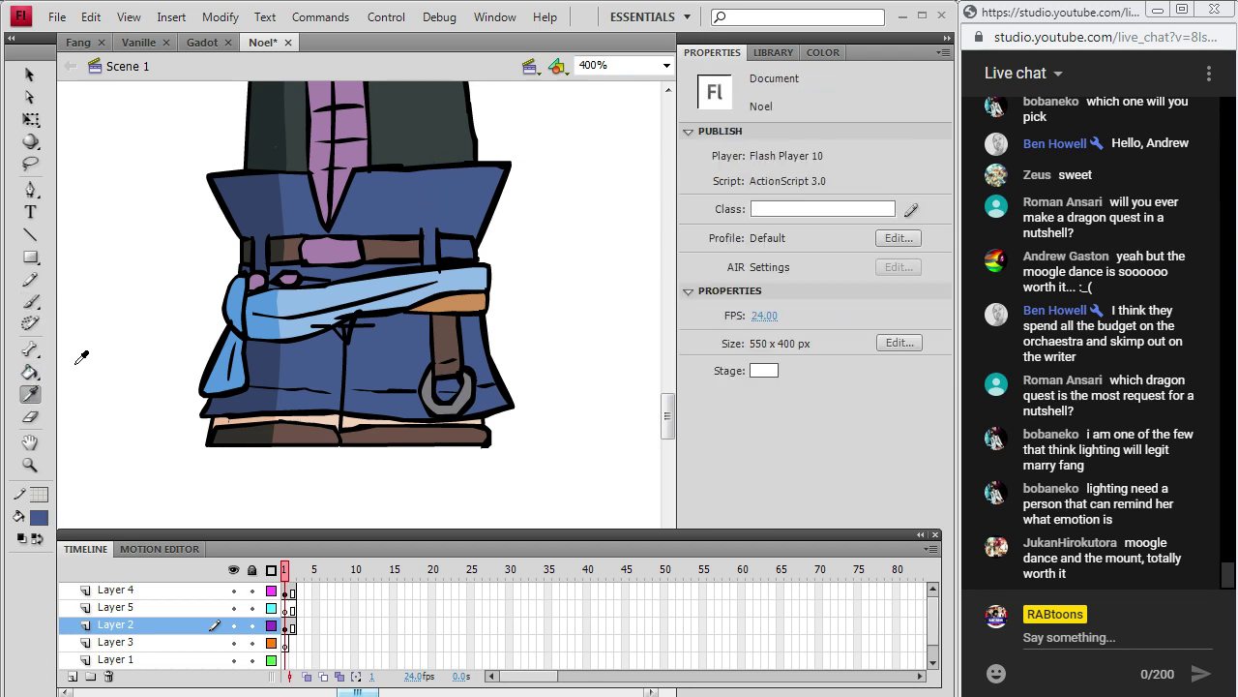
{"action": "left_click", "coordinate": [378, 256]}
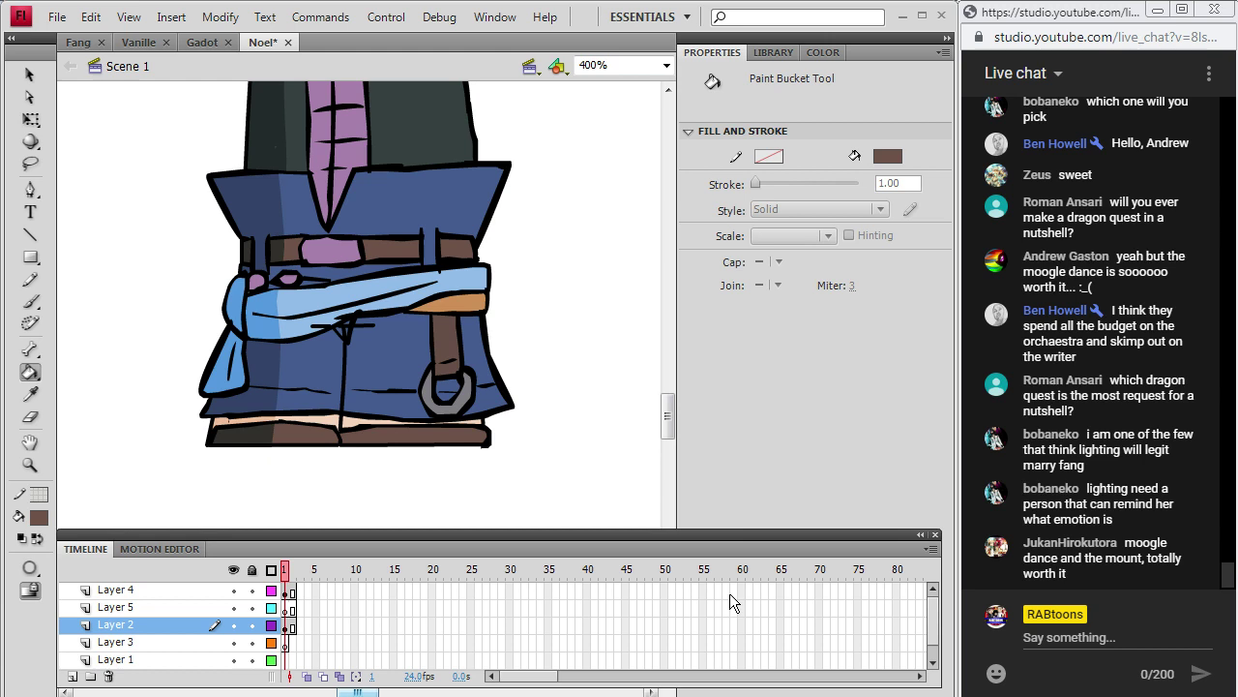
Show the whole character at 100% and save the updated Noel file.
{"action": "left_click", "coordinate": [667, 64]}
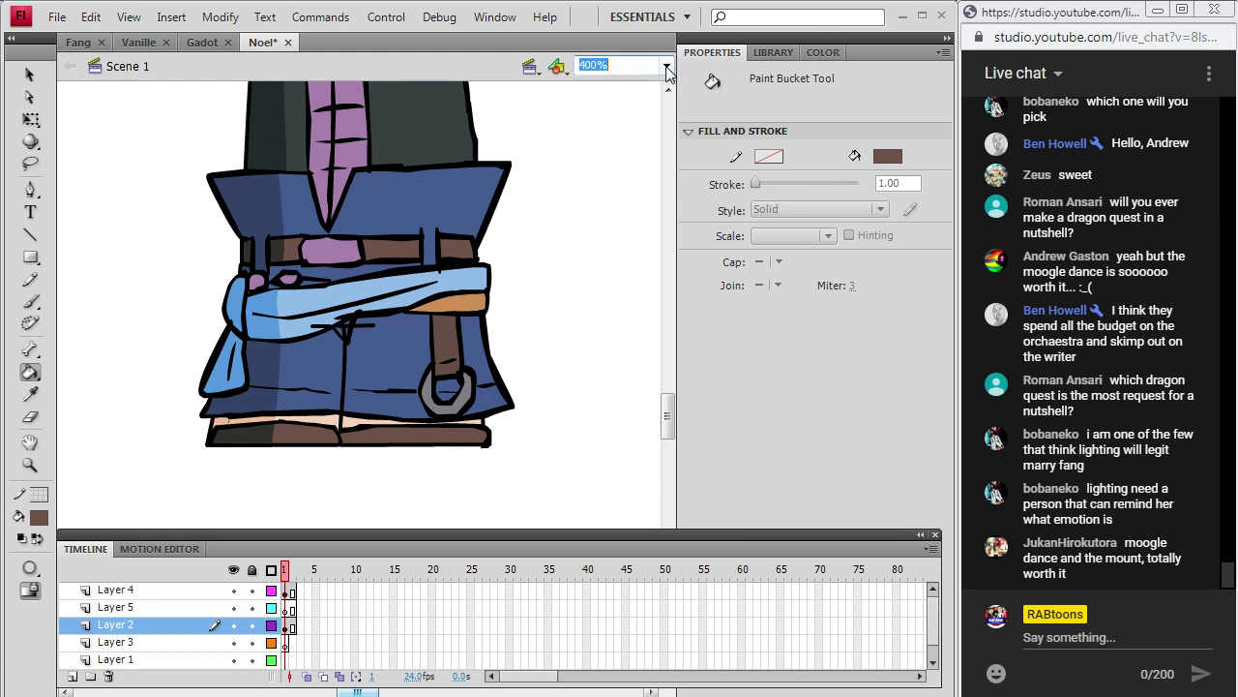
{"action": "left_click", "coordinate": [608, 147]}
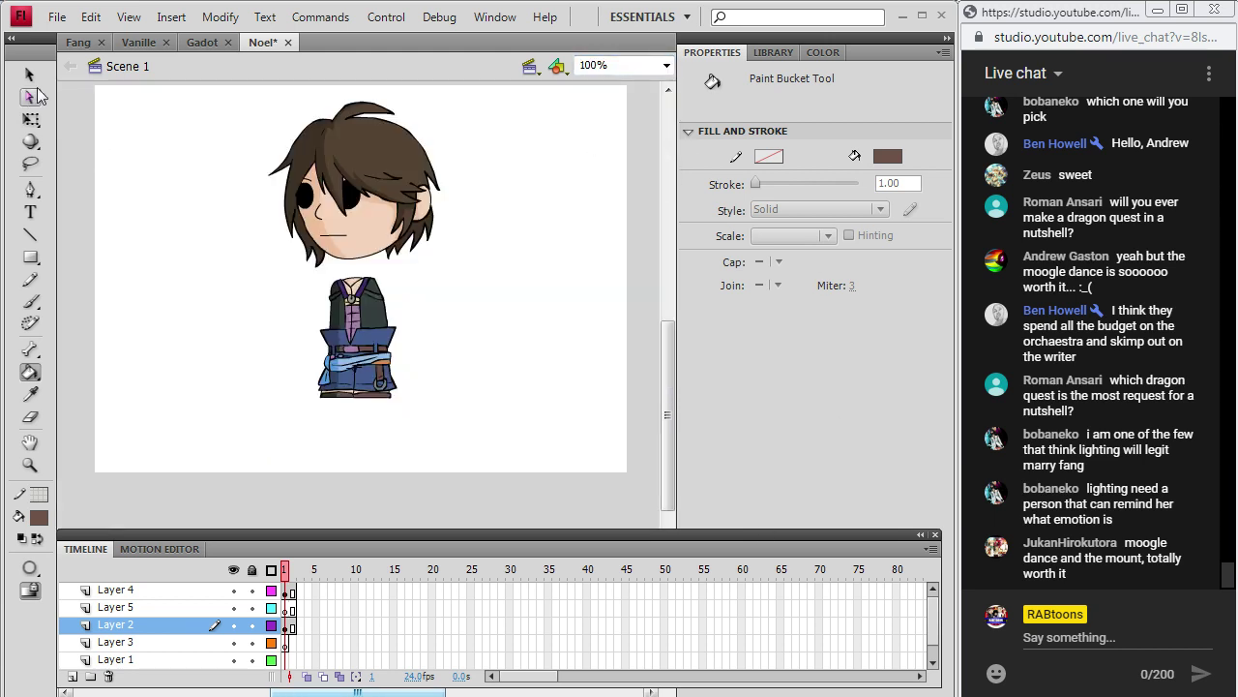
{"action": "left_click", "coordinate": [30, 75]}
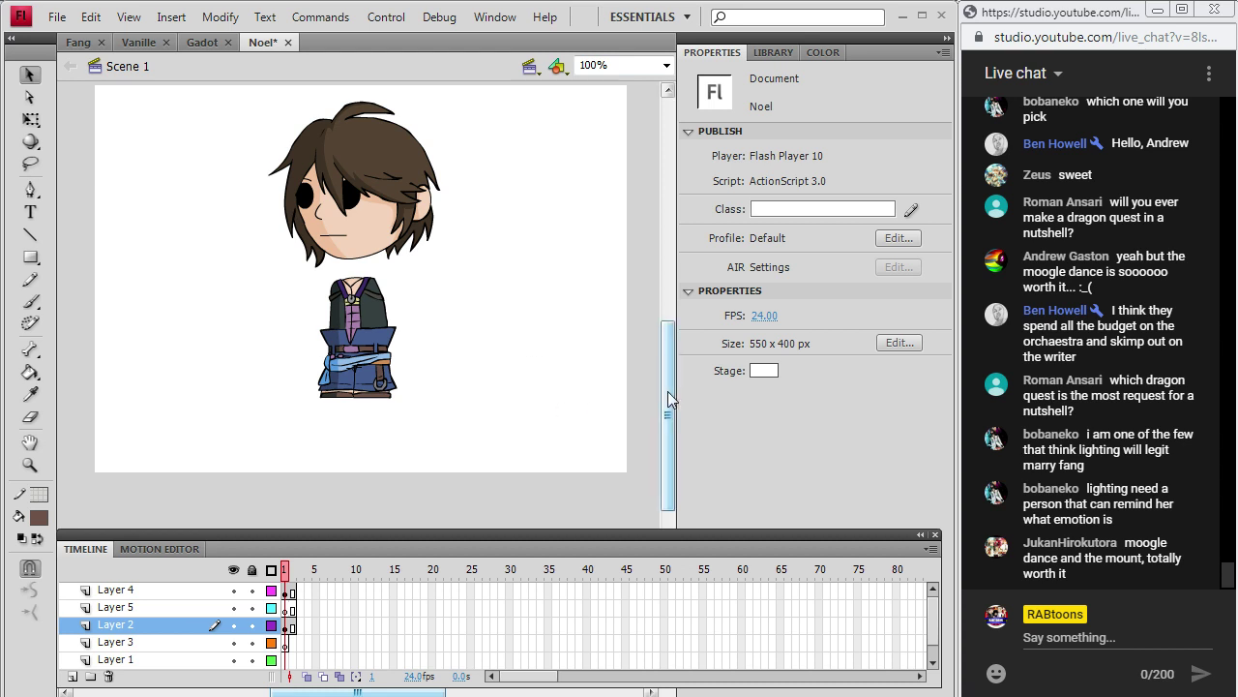
{"action": "left_click_drag", "start_coordinate": [668, 390], "coordinate": [689, 376]}
{"action": "left_click", "coordinate": [57, 16]}
{"action": "left_click", "coordinate": [52, 174]}
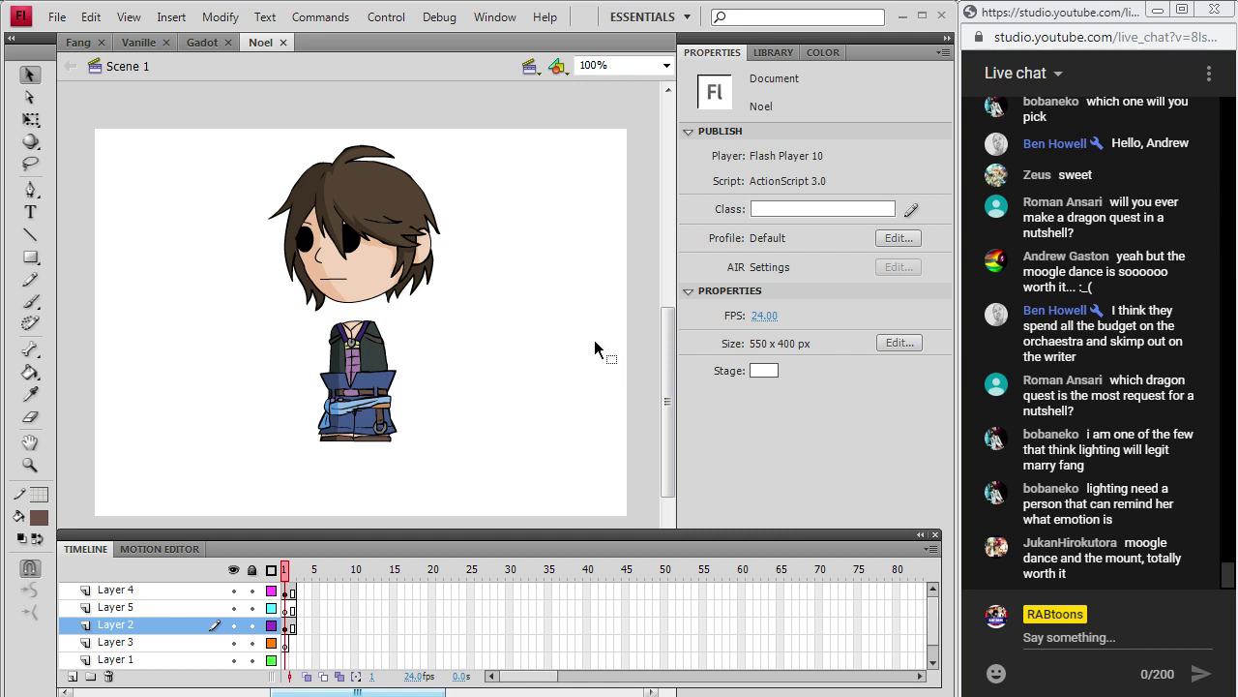
Look over the finished characters in the Fang, Vanille and Gadot documents and return to Noel.
{"action": "left_click", "coordinate": [77, 42]}
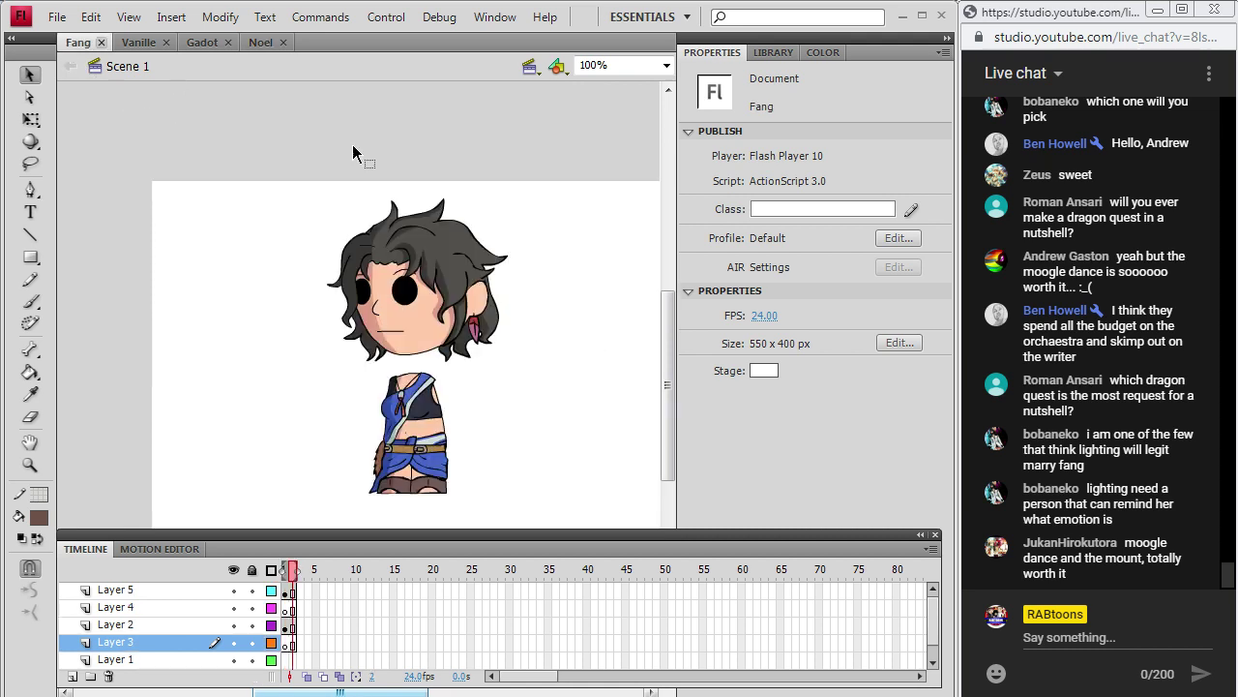
{"action": "left_click_drag", "start_coordinate": [668, 356], "coordinate": [677, 367]}
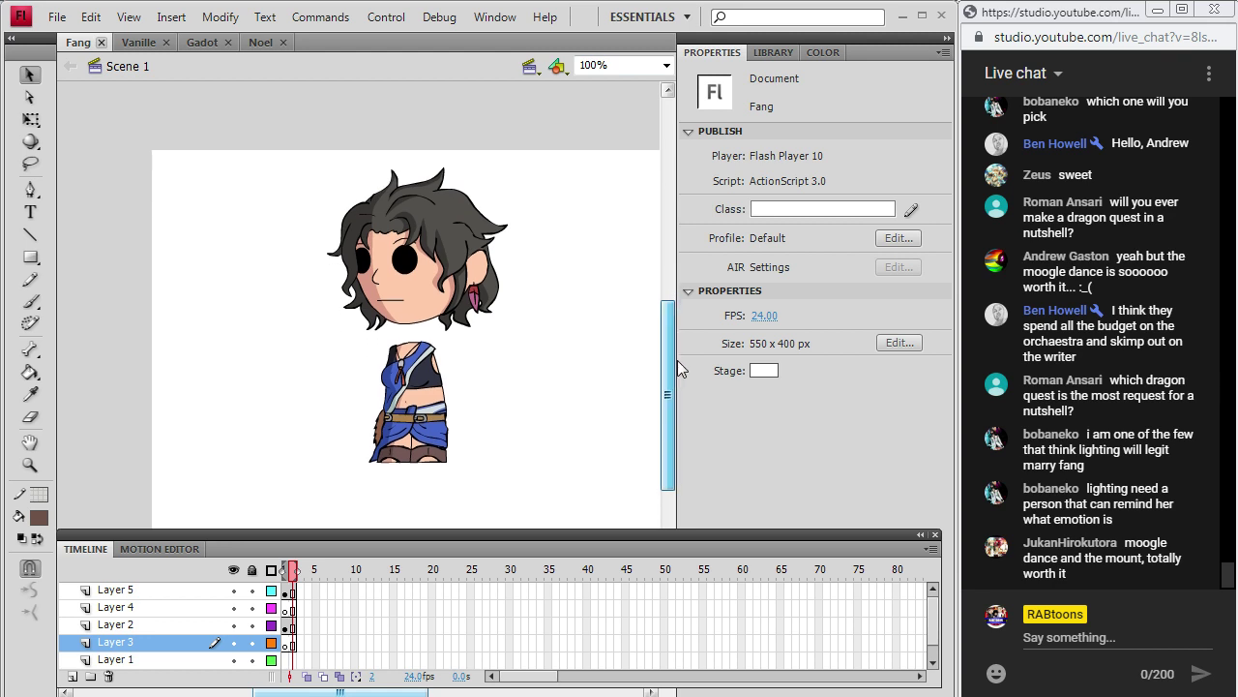
{"action": "left_click", "coordinate": [132, 44]}
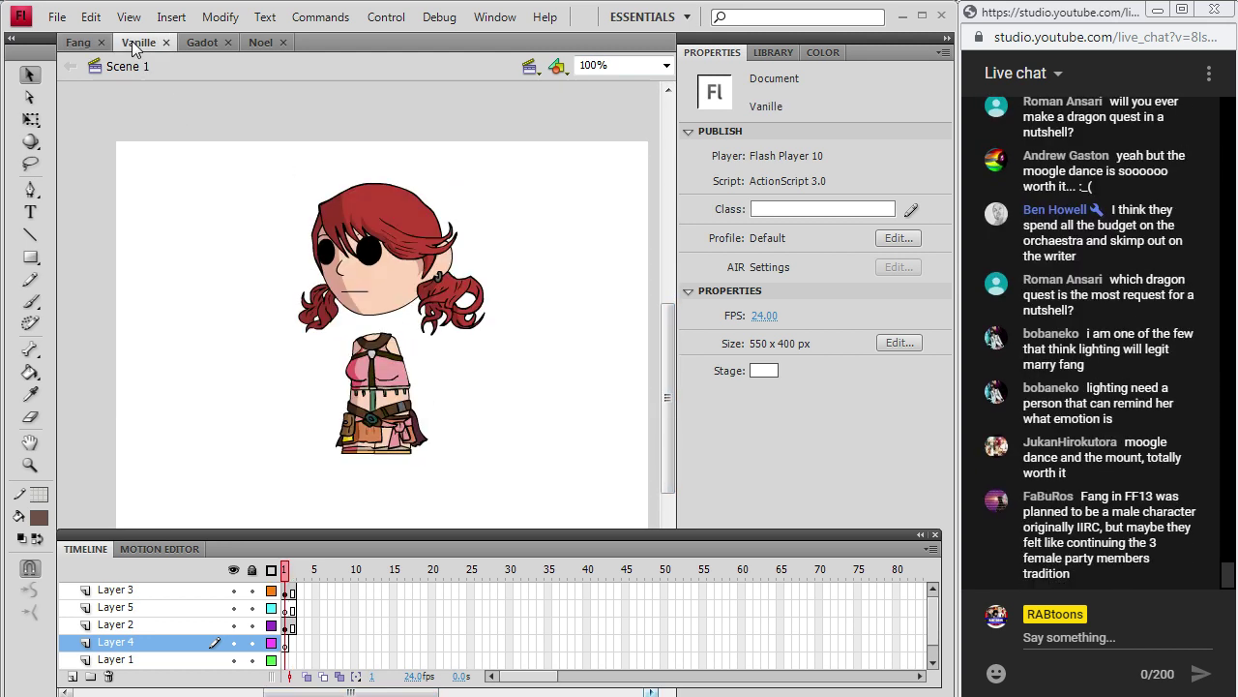
{"action": "left_click", "coordinate": [211, 48]}
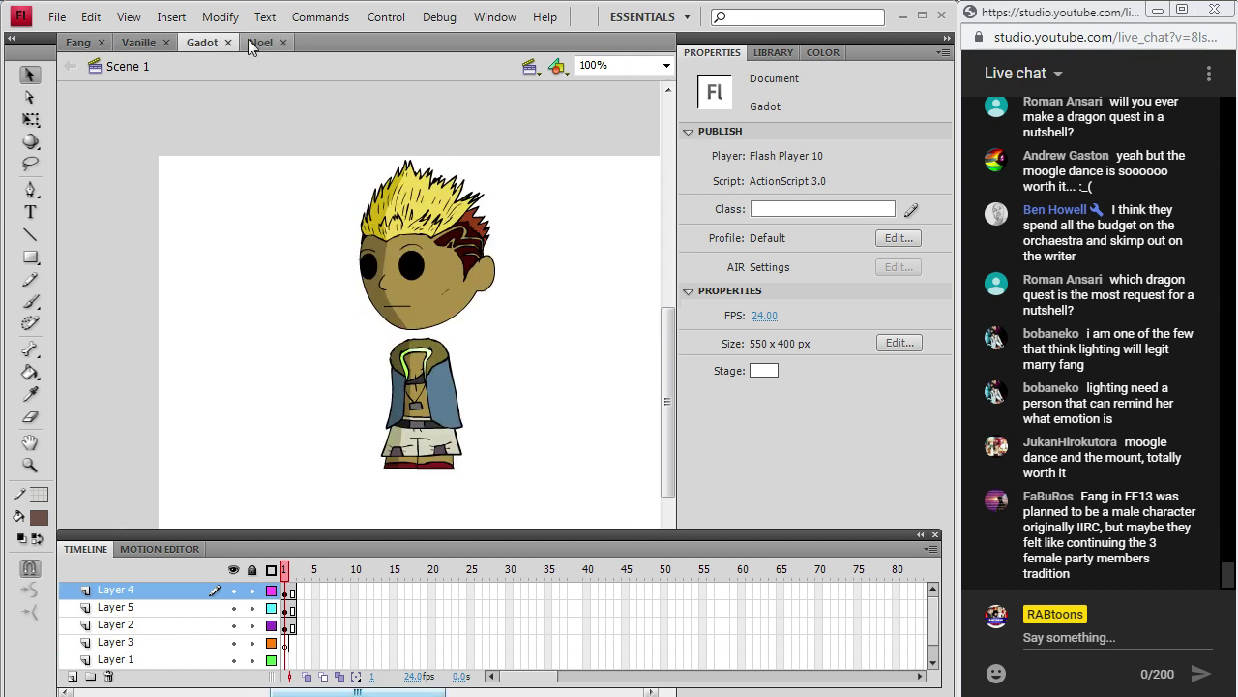
{"action": "left_click", "coordinate": [249, 45]}
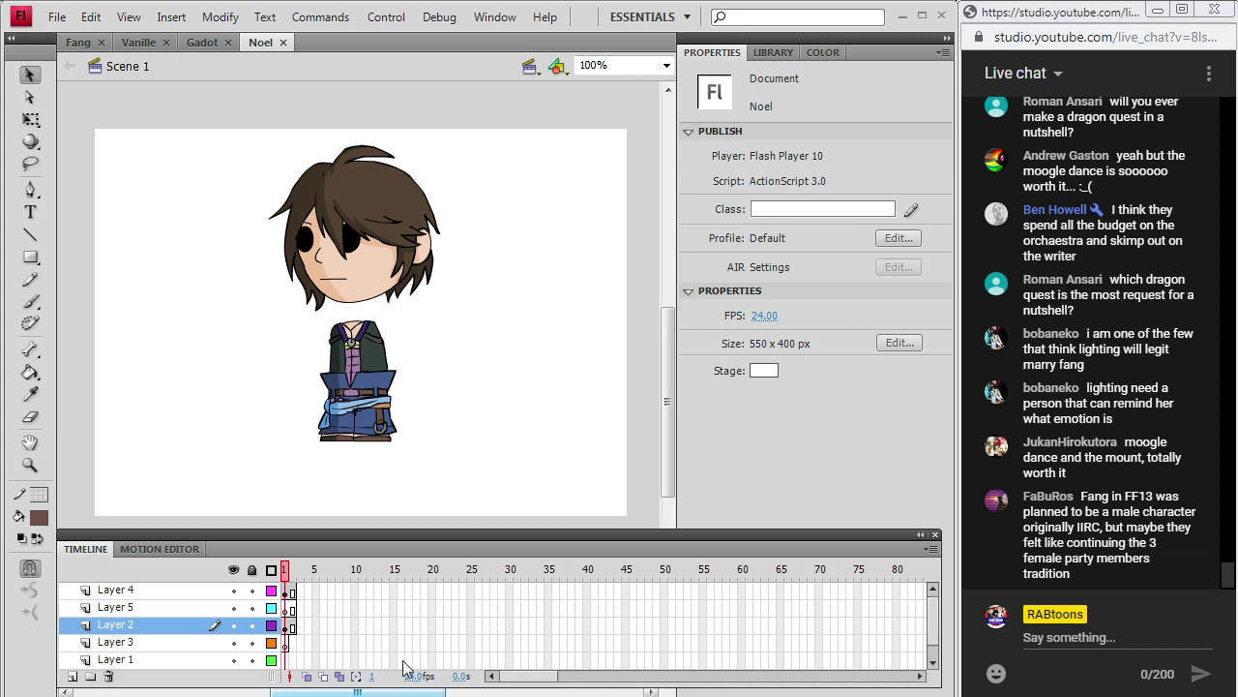
Switch to the browser to look at the Noel reference images and the Discord channel, then switch to iTunes.
{"action": "key", "text": "alt+Tab"}
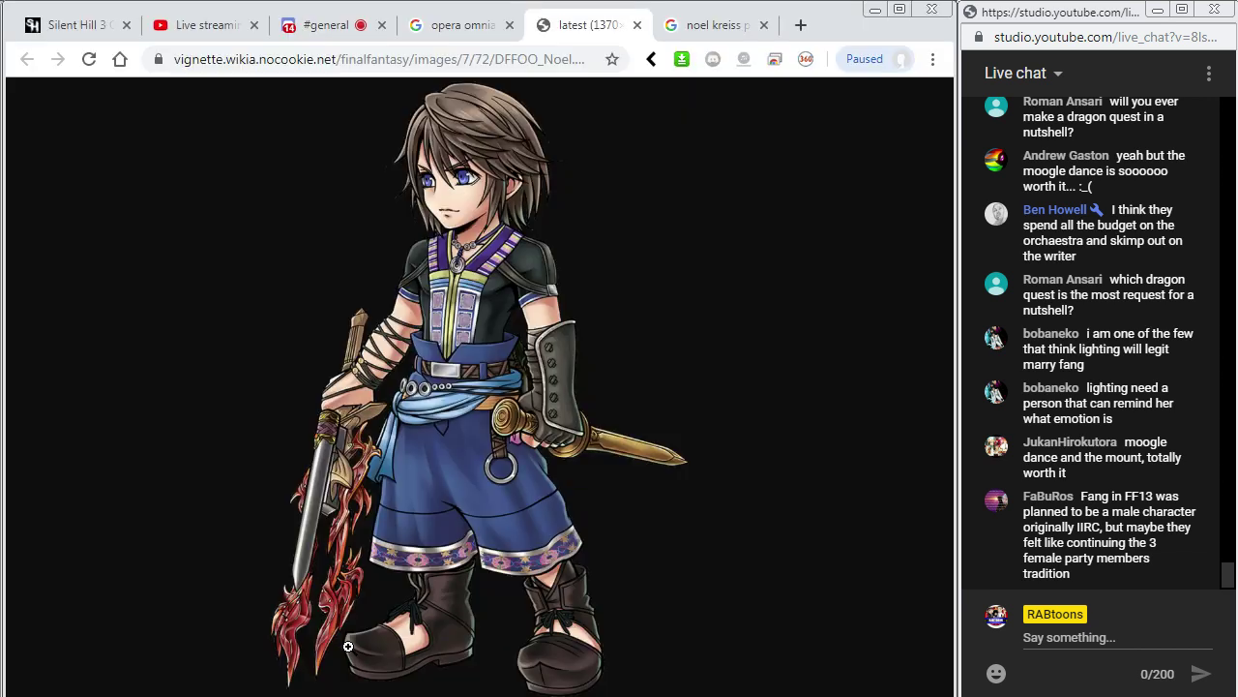
{"action": "left_click", "coordinate": [311, 26]}
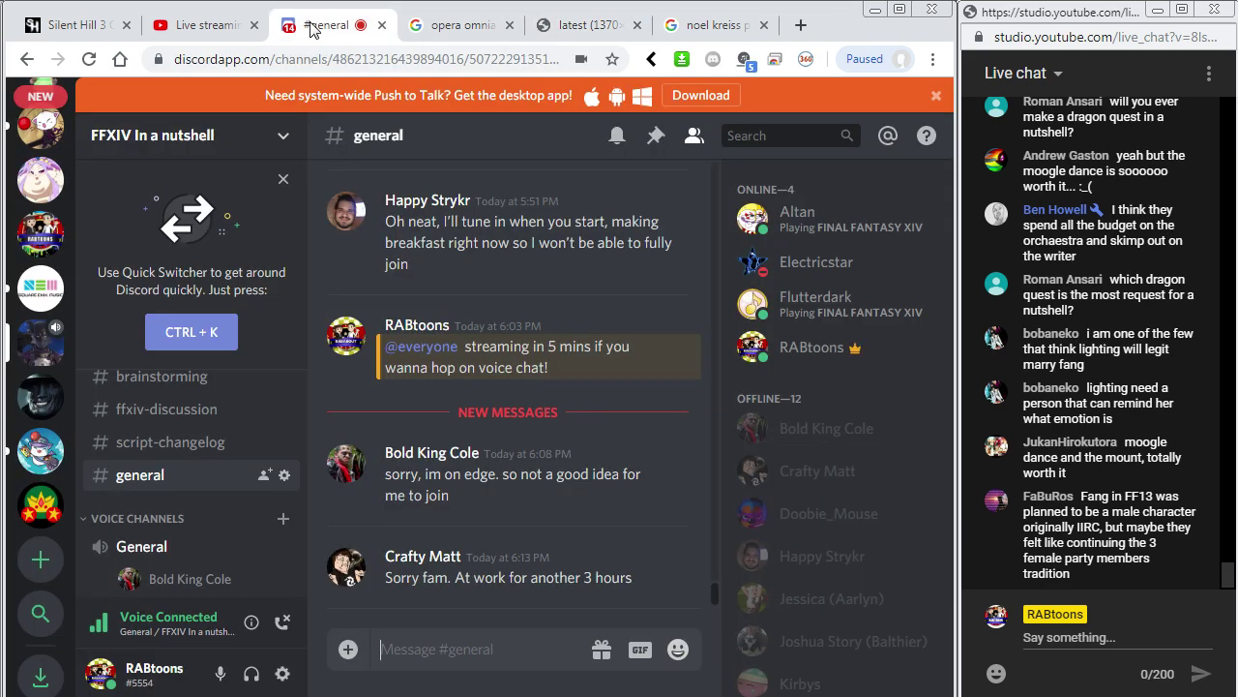
{"action": "left_click", "coordinate": [699, 27]}
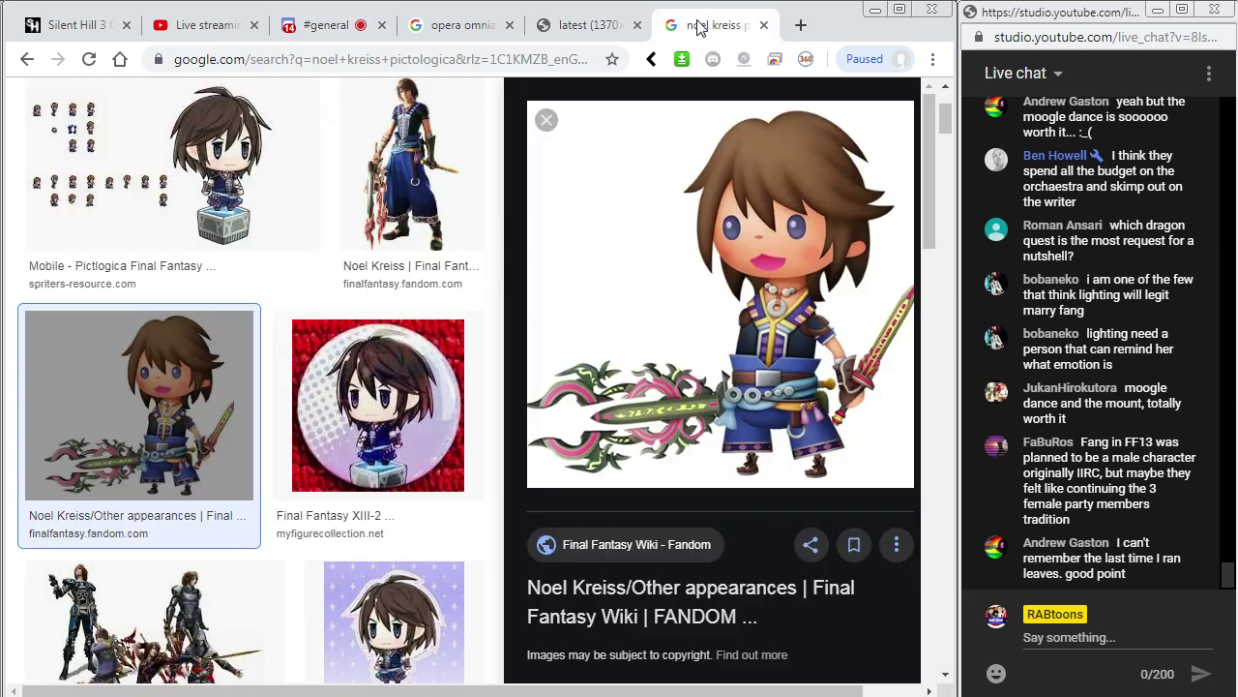
{"action": "key", "text": "alt+Tab"}
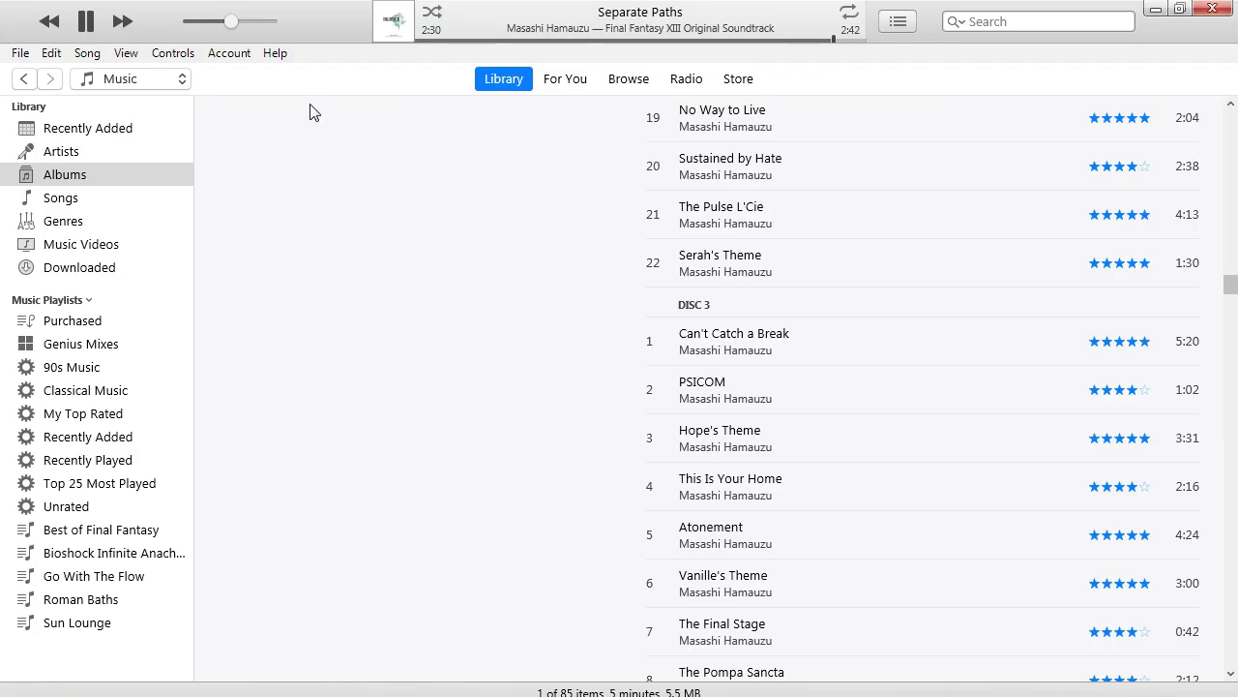
Lower the iTunes playback volume slightly and minimize iTunes.
{"action": "left_click_drag", "start_coordinate": [218, 34], "coordinate": [204, 31]}
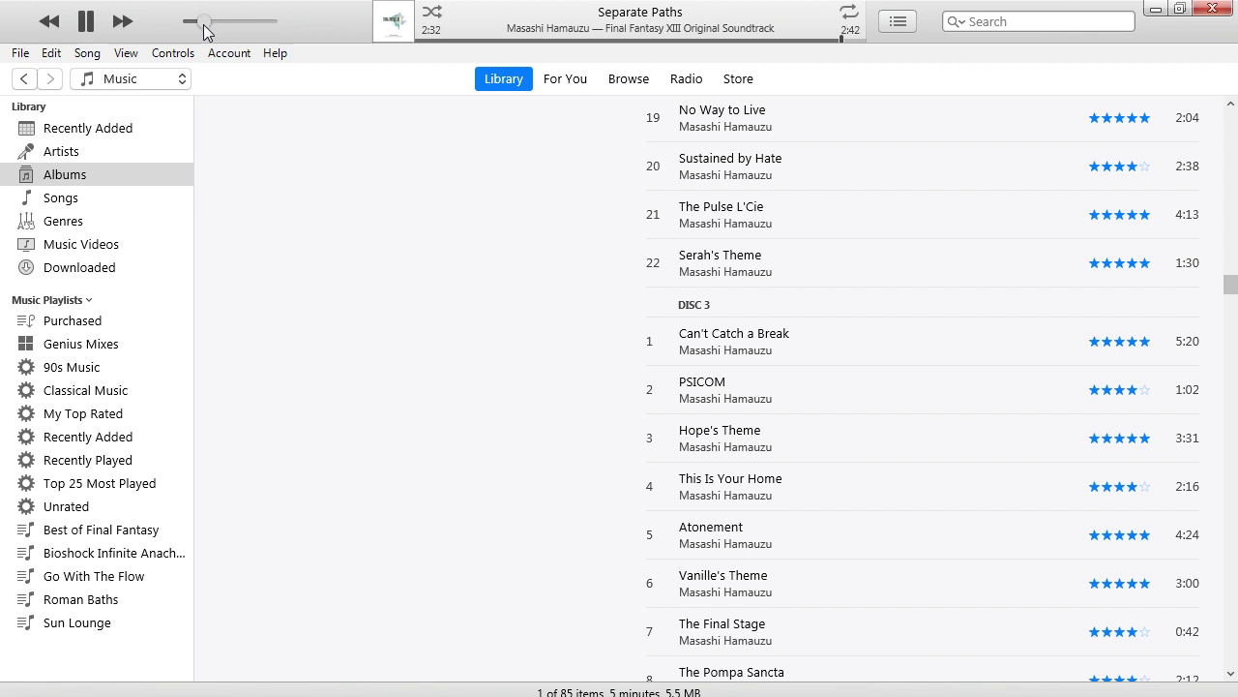
{"action": "left_click", "coordinate": [1154, 10]}
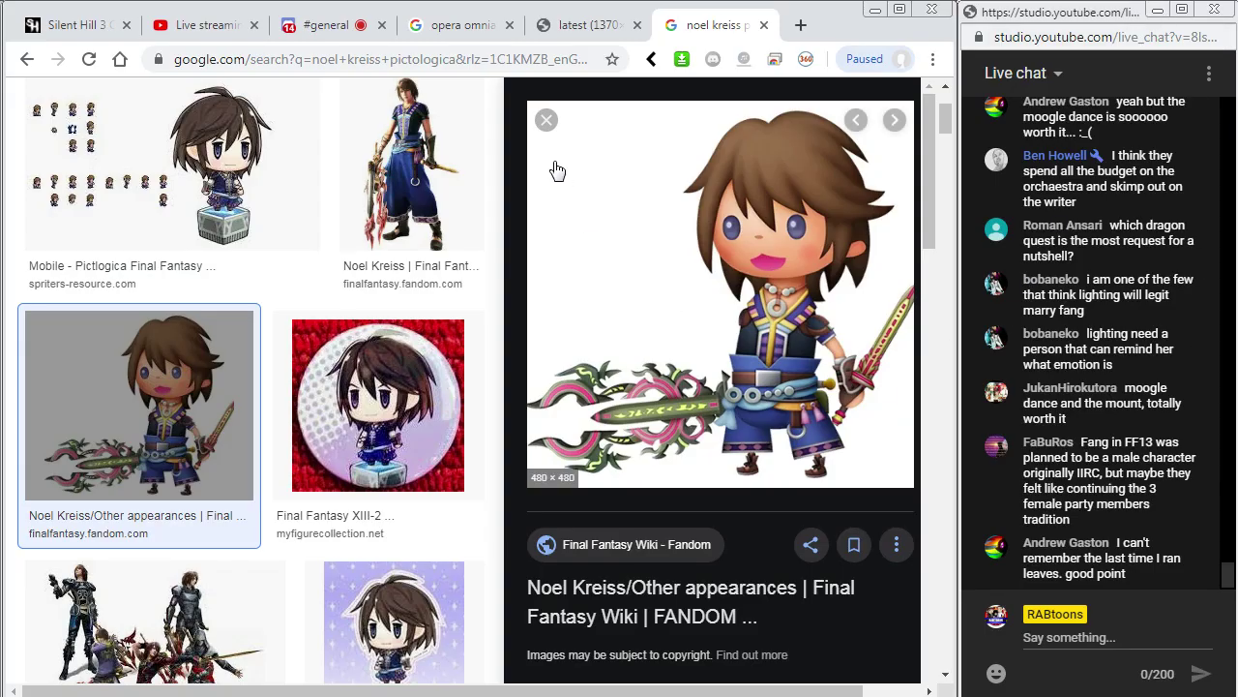
Close the three Noel reference image tabs in the browser and switch back to Flash.
{"action": "left_click", "coordinate": [763, 24]}
{"action": "left_click", "coordinate": [561, 24]}
{"action": "middle_click", "coordinate": [691, 21]}
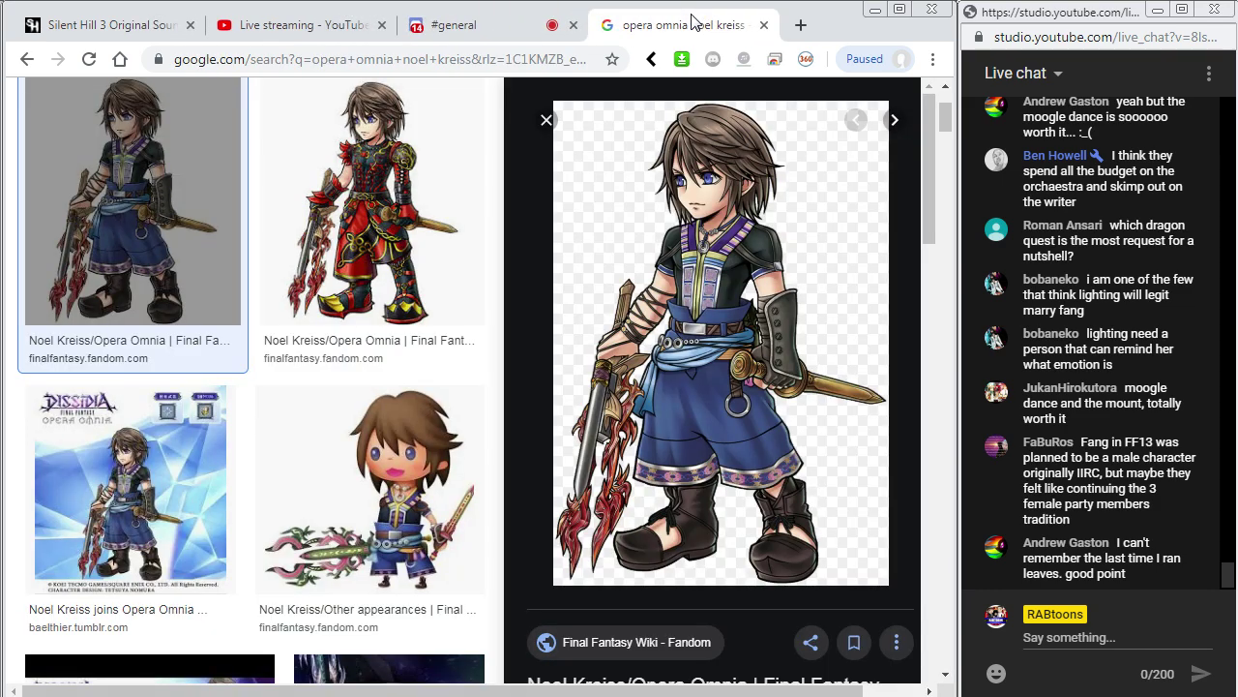
{"action": "middle_click", "coordinate": [691, 22]}
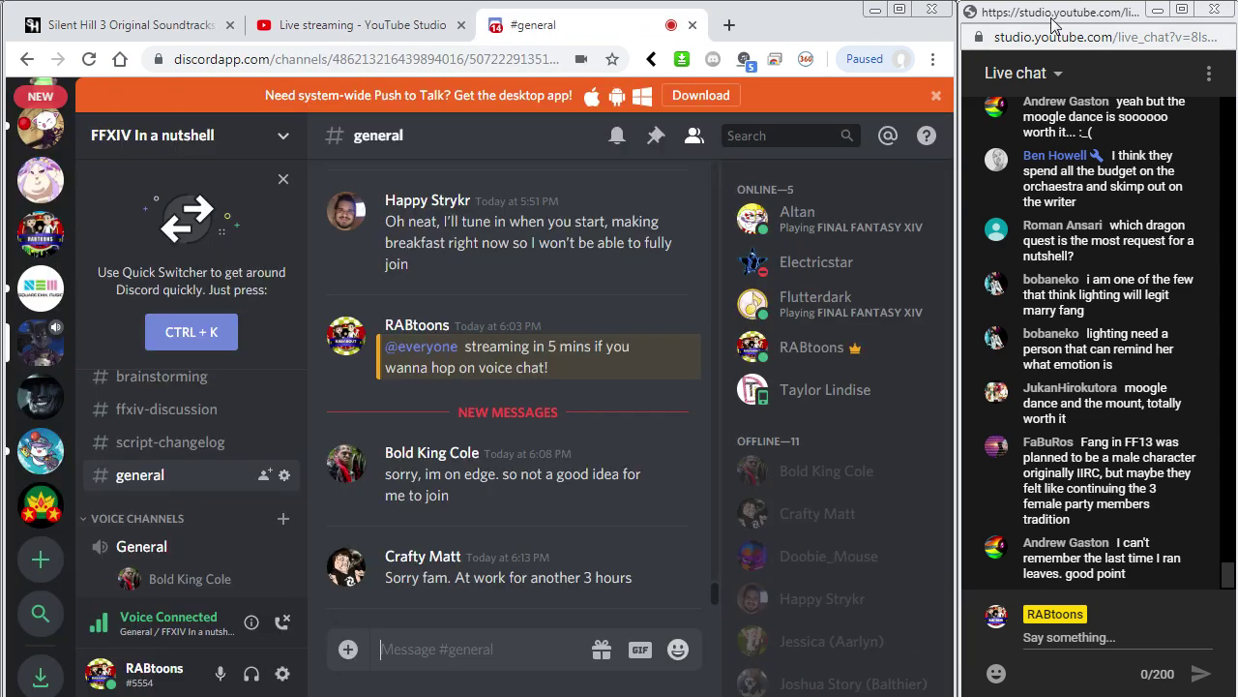
{"action": "left_click", "coordinate": [874, 9]}
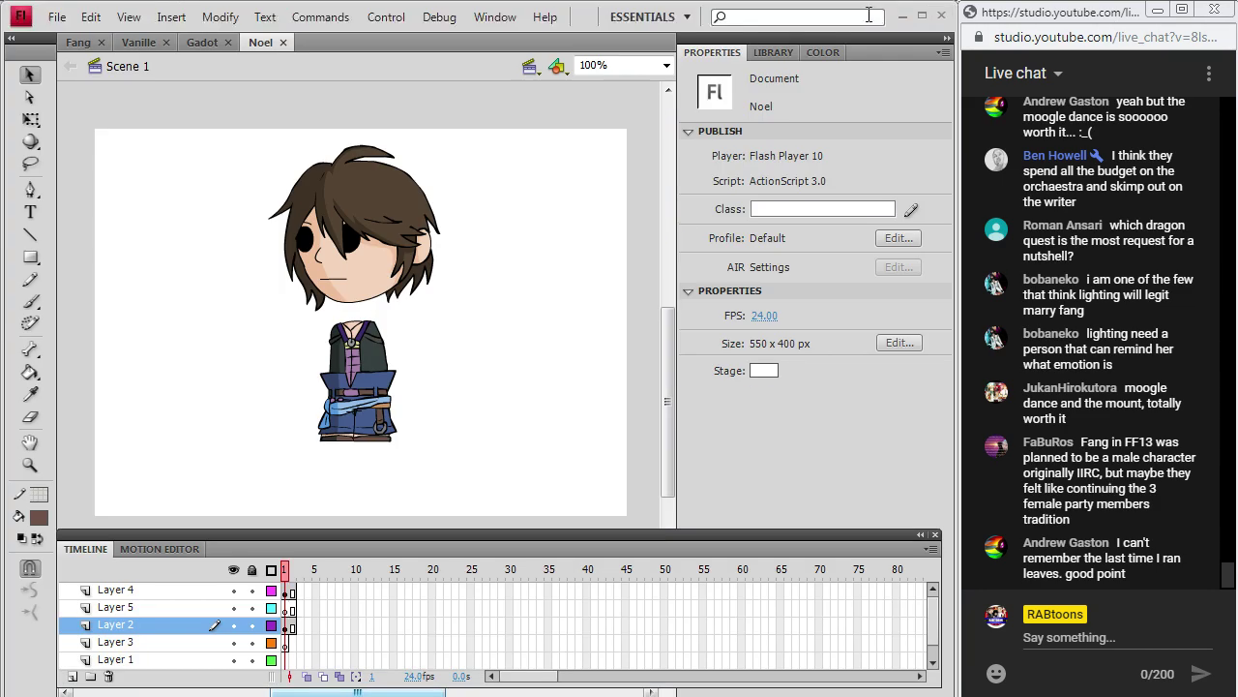
Create a new blank Flash File (ActionScript 3.0) document.
{"action": "left_click", "coordinate": [57, 17]}
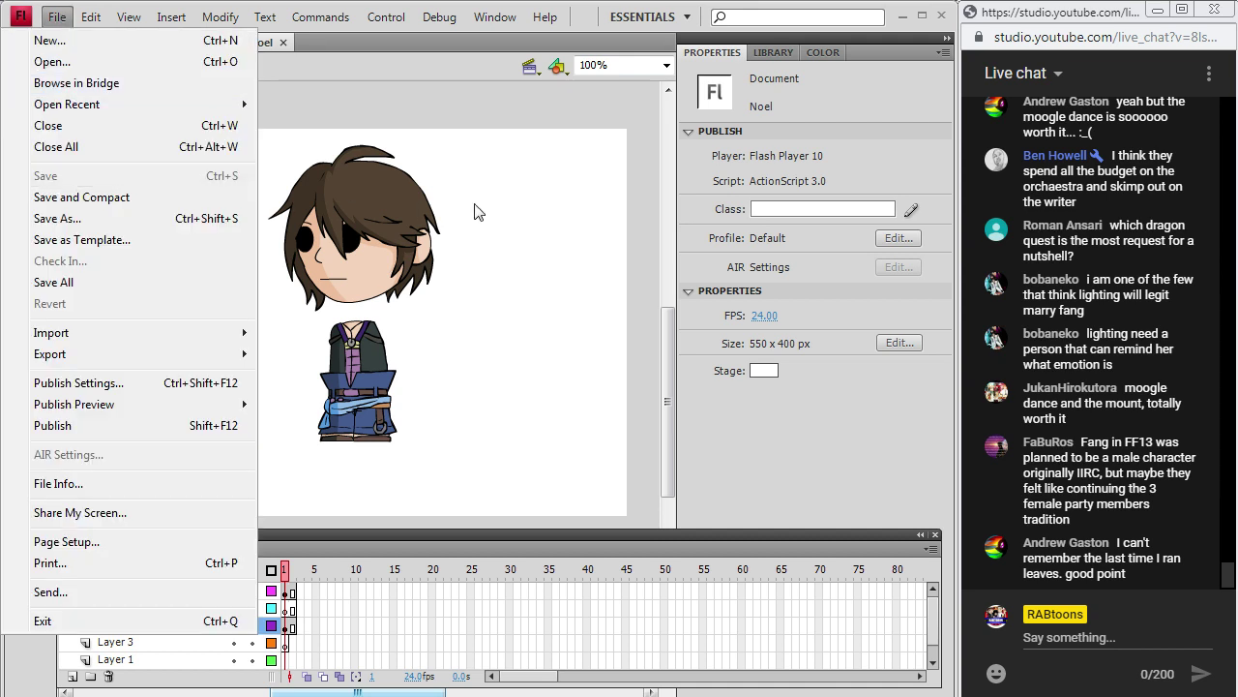
{"action": "left_click", "coordinate": [569, 126]}
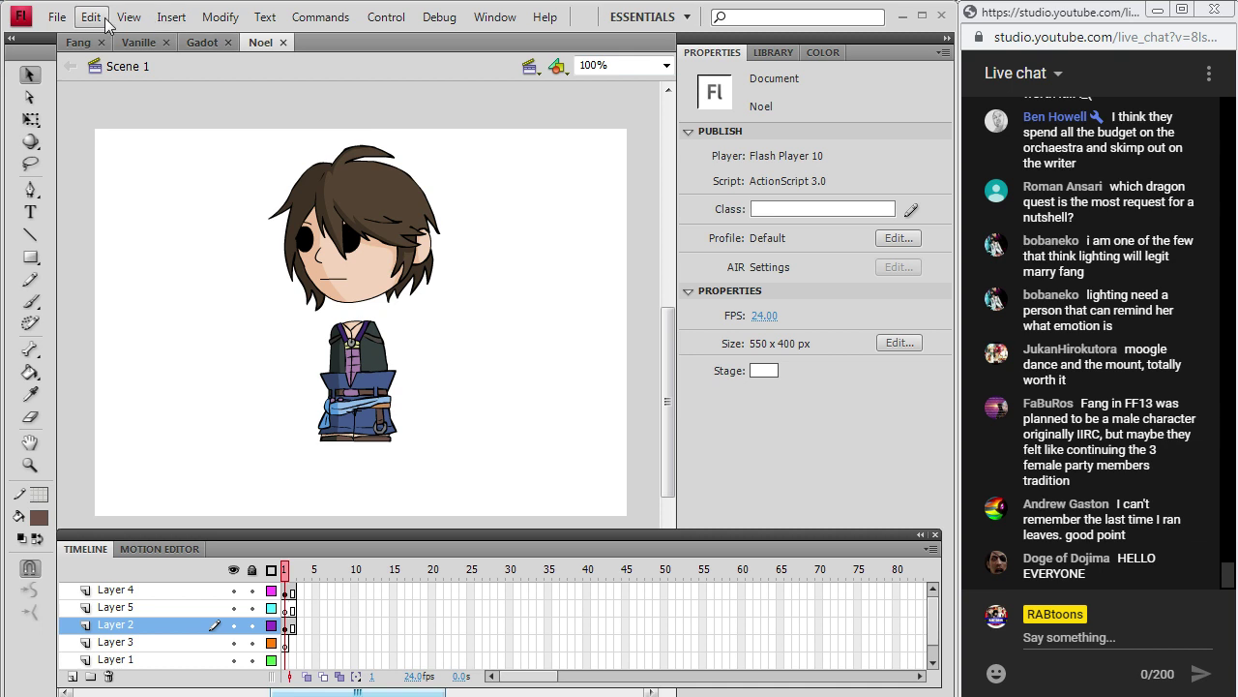
{"action": "left_click", "coordinate": [56, 17]}
{"action": "left_click", "coordinate": [61, 42]}
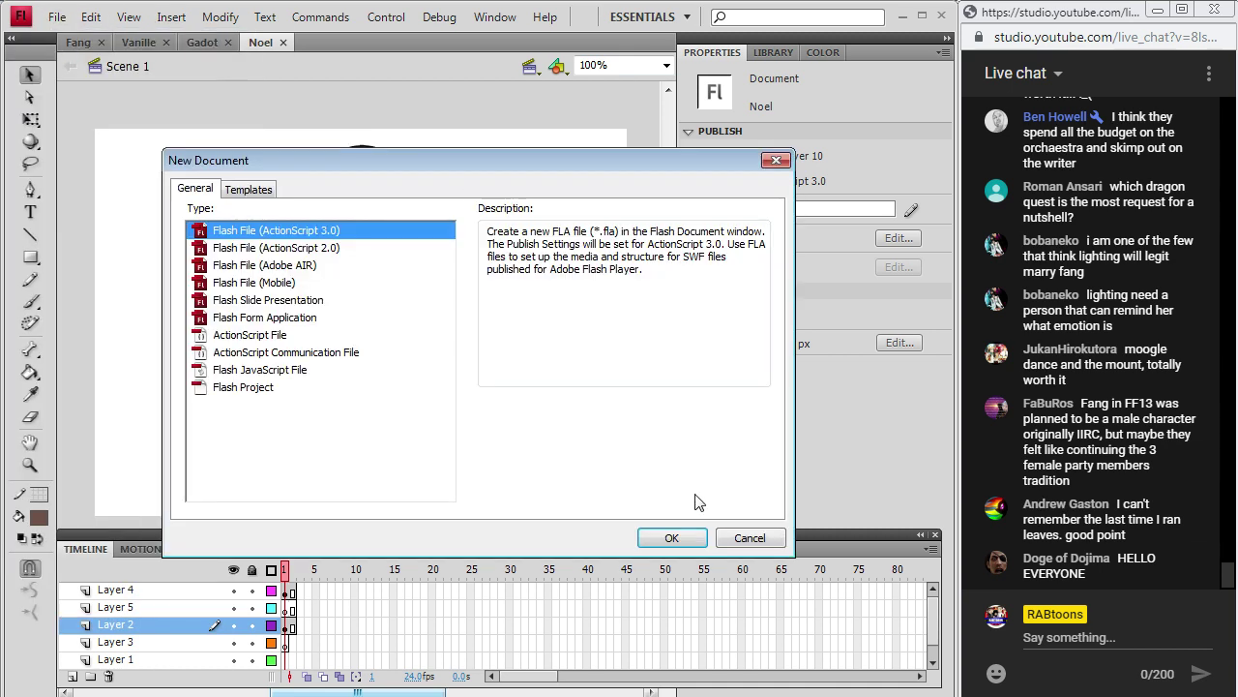
{"action": "left_click", "coordinate": [665, 537]}
{"action": "left_click_drag", "start_coordinate": [662, 460], "coordinate": [677, 428]}
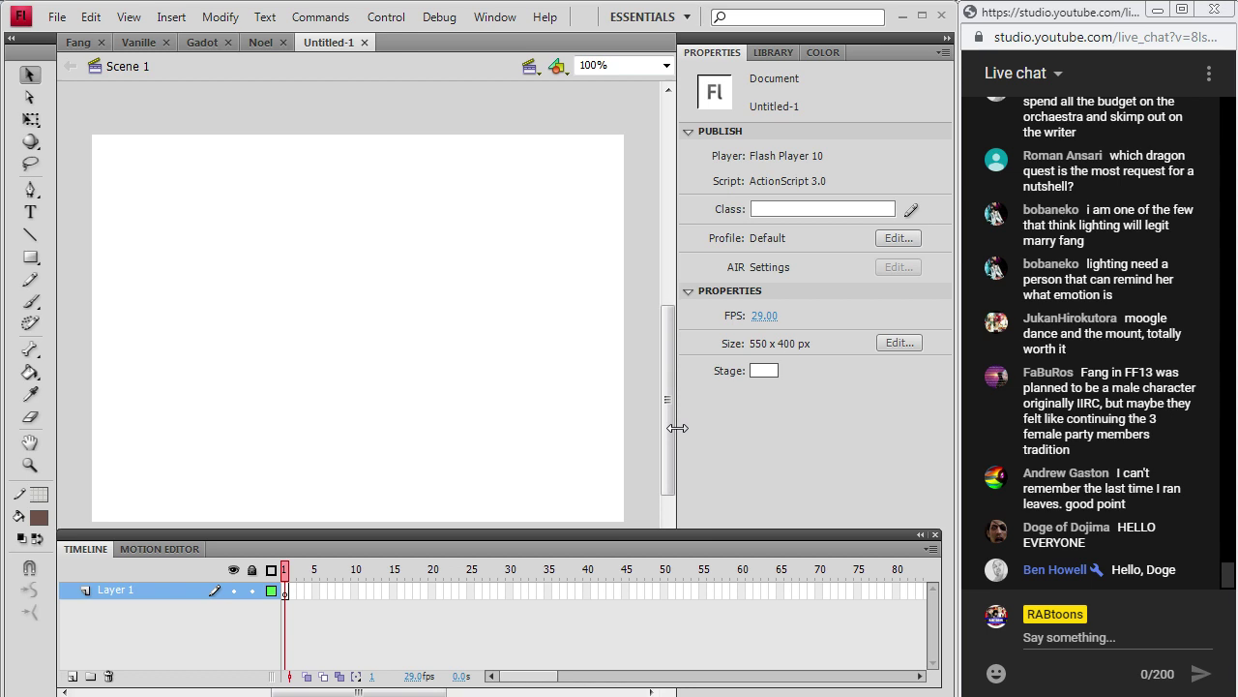
Take the Brush tool, undo a brown test stroke and set the fill colour to black.
{"action": "left_click", "coordinate": [31, 303]}
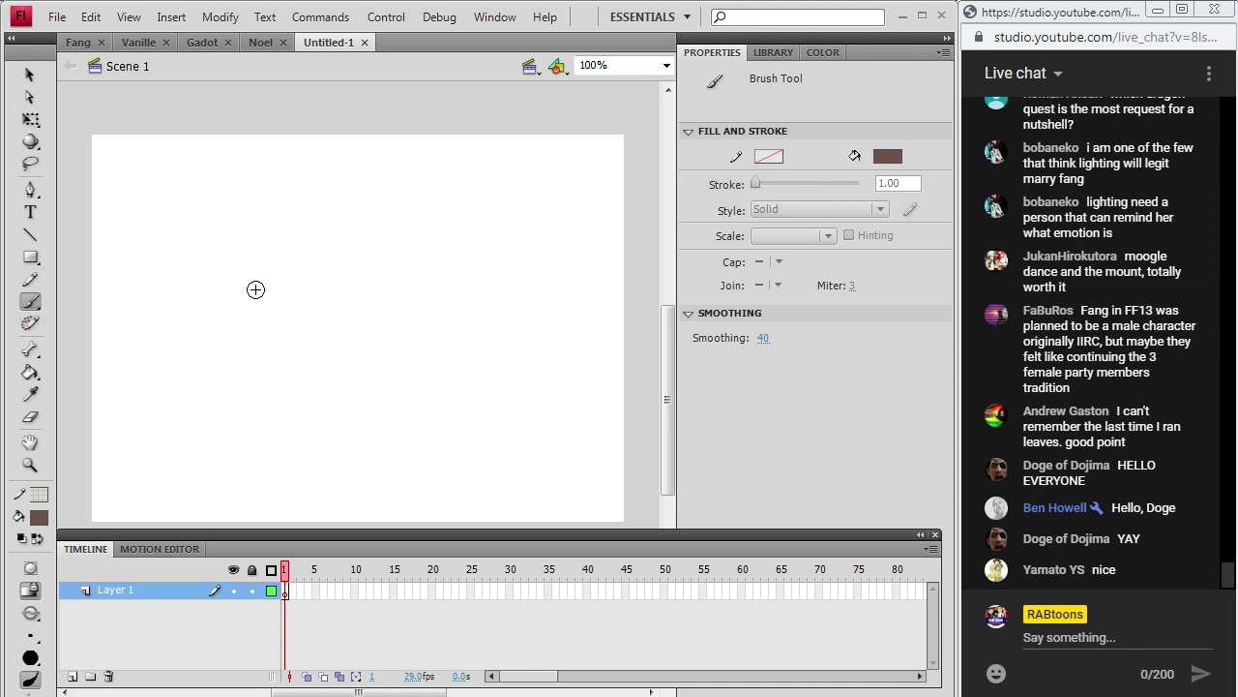
{"action": "left_click_drag", "start_coordinate": [246, 294], "coordinate": [296, 284]}
{"action": "key", "text": "ctrl+z"}
{"action": "left_click", "coordinate": [39, 519]}
{"action": "left_click", "coordinate": [50, 321]}
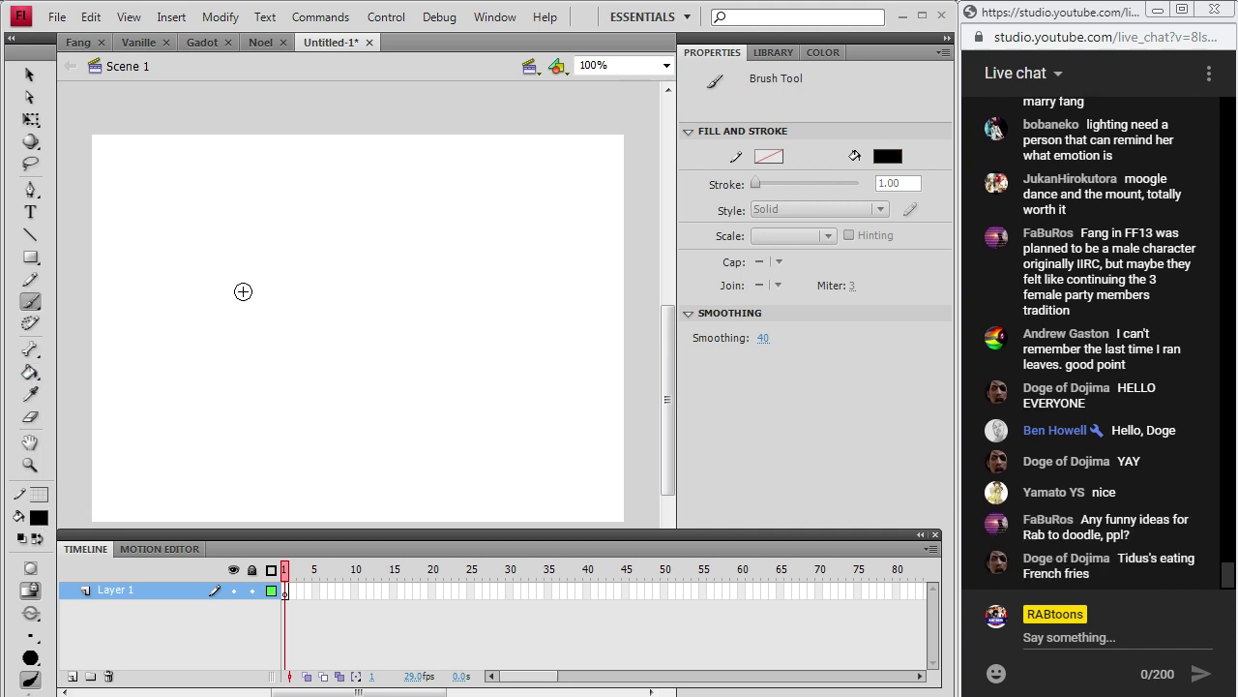
Draw a moogle head with closed smiling eyes, an oval nose, whiskers, pointed ears and a pom-pom on an antenna.
{"action": "mouse_move", "coordinate": [230, 297]}
{"action": "left_mouse_down"}
{"action": "mouse_move", "coordinate": [281, 290]}
{"action": "mouse_move", "coordinate": [312, 304]}
{"action": "mouse_move", "coordinate": [301, 311]}
{"action": "mouse_move", "coordinate": [332, 308]}
{"action": "left_mouse_up"}
{"action": "left_click_drag", "start_coordinate": [242, 330], "coordinate": [252, 342]}
{"action": "mouse_move", "coordinate": [340, 290]}
{"action": "left_mouse_down"}
{"action": "mouse_move", "coordinate": [376, 275]}
{"action": "mouse_move", "coordinate": [364, 331]}
{"action": "left_mouse_up"}
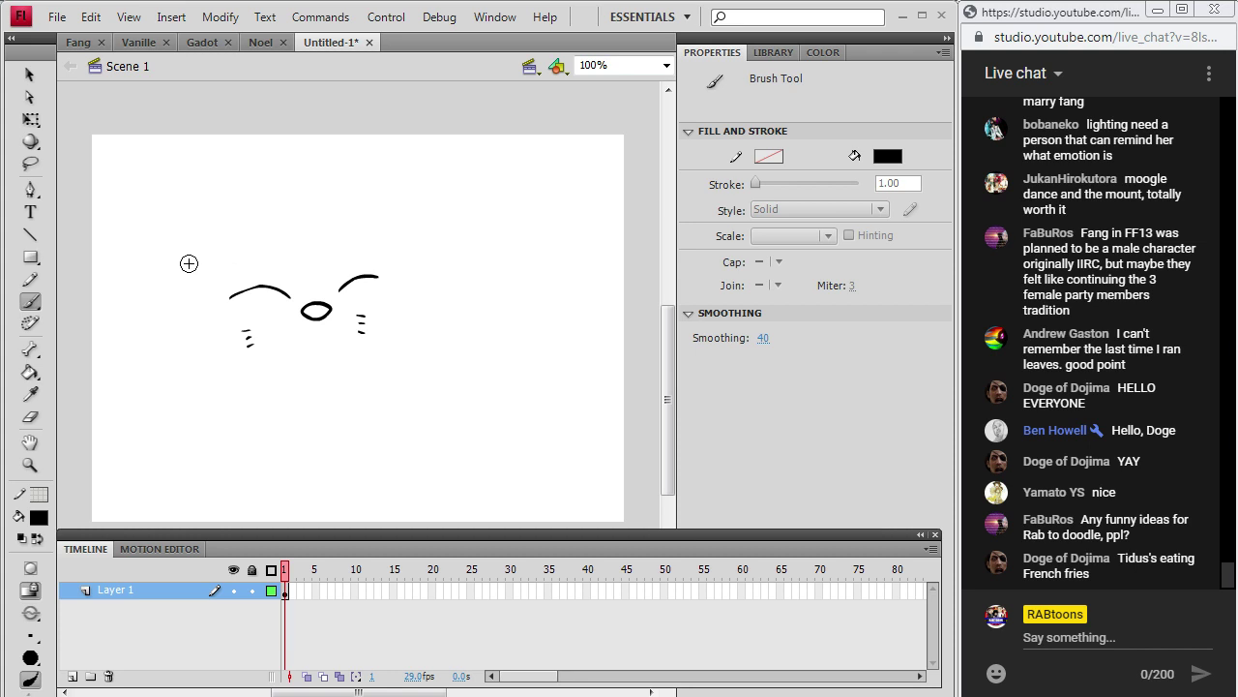
{"action": "mouse_move", "coordinate": [189, 283]}
{"action": "left_mouse_down"}
{"action": "mouse_move", "coordinate": [174, 241]}
{"action": "mouse_move", "coordinate": [185, 236]}
{"action": "mouse_move", "coordinate": [298, 219]}
{"action": "mouse_move", "coordinate": [341, 228]}
{"action": "mouse_move", "coordinate": [364, 206]}
{"action": "mouse_move", "coordinate": [380, 247]}
{"action": "left_mouse_up"}
{"action": "mouse_move", "coordinate": [188, 283]}
{"action": "left_mouse_down"}
{"action": "mouse_move", "coordinate": [203, 346]}
{"action": "mouse_move", "coordinate": [271, 377]}
{"action": "mouse_move", "coordinate": [340, 367]}
{"action": "mouse_move", "coordinate": [383, 347]}
{"action": "mouse_move", "coordinate": [394, 314]}
{"action": "mouse_move", "coordinate": [381, 250]}
{"action": "left_mouse_up"}
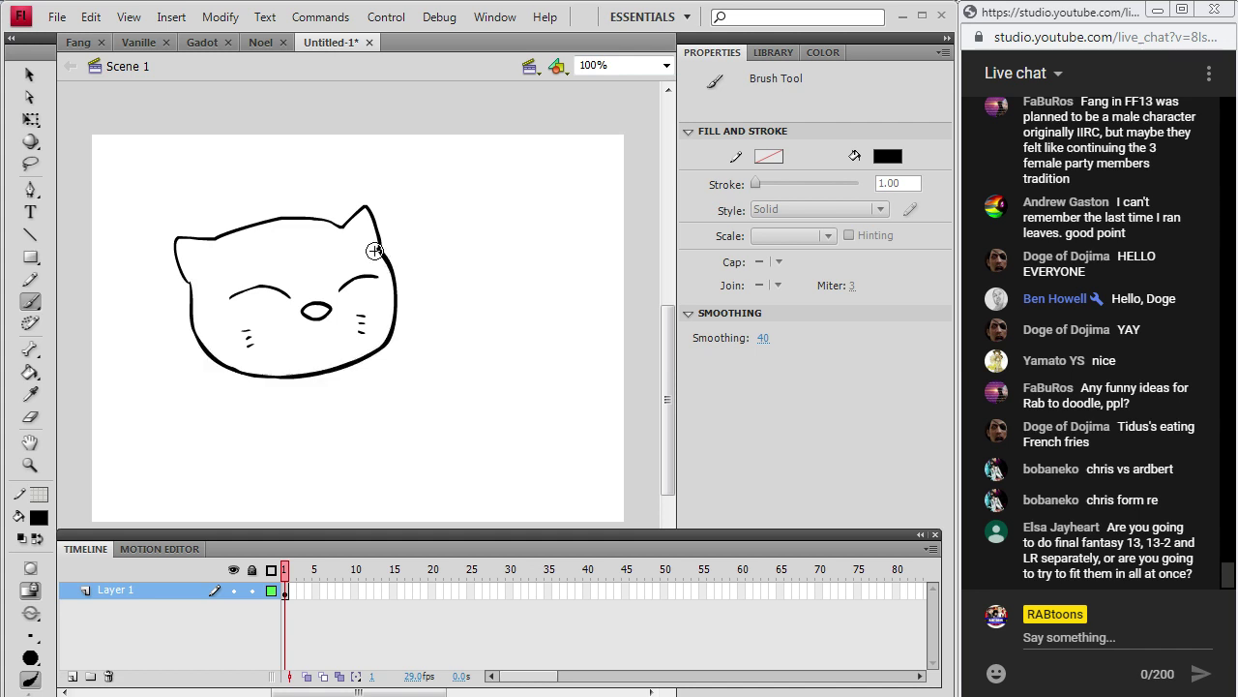
{"action": "mouse_move", "coordinate": [263, 217]}
{"action": "left_mouse_down"}
{"action": "mouse_move", "coordinate": [257, 128]}
{"action": "mouse_move", "coordinate": [269, 106]}
{"action": "mouse_move", "coordinate": [294, 105]}
{"action": "mouse_move", "coordinate": [303, 129]}
{"action": "mouse_move", "coordinate": [261, 115]}
{"action": "left_mouse_up"}
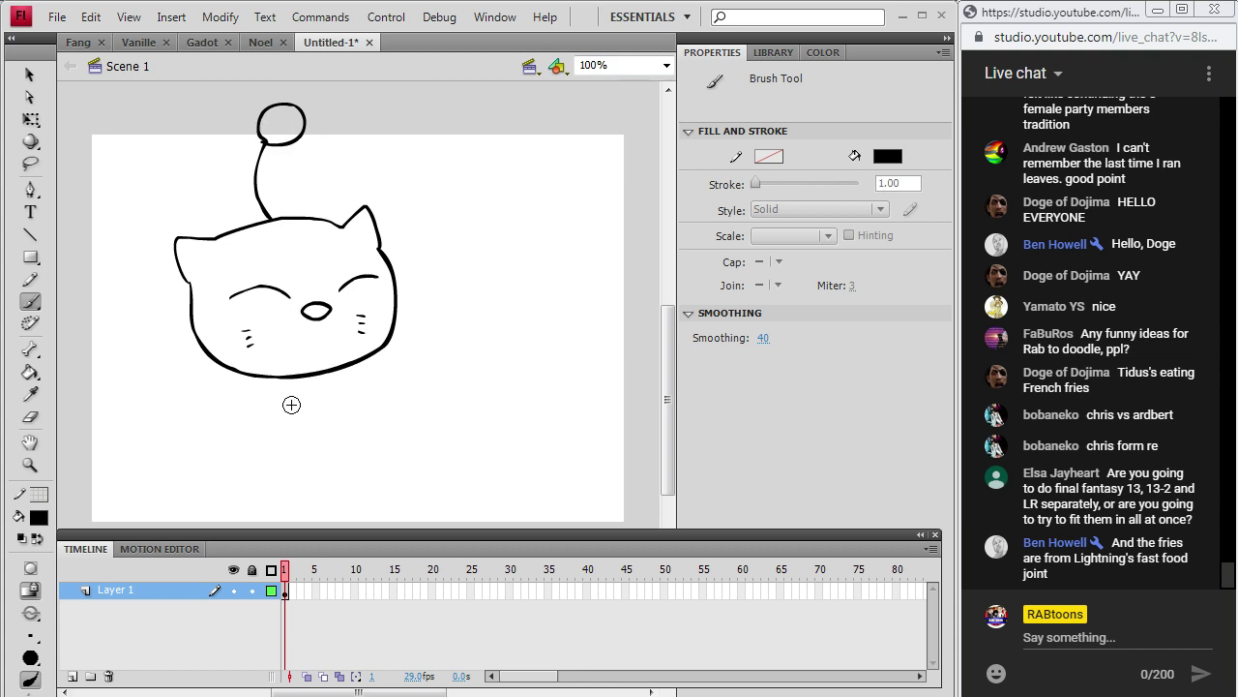
Draw the moogle's body below the head with a rounded bust and top, an arm, a foot and a small wing.
{"action": "mouse_move", "coordinate": [278, 407]}
{"action": "left_mouse_down"}
{"action": "mouse_move", "coordinate": [290, 445]}
{"action": "mouse_move", "coordinate": [331, 466]}
{"action": "mouse_move", "coordinate": [367, 431]}
{"action": "mouse_move", "coordinate": [366, 410]}
{"action": "mouse_move", "coordinate": [408, 387]}
{"action": "mouse_move", "coordinate": [418, 426]}
{"action": "mouse_move", "coordinate": [367, 441]}
{"action": "left_mouse_up"}
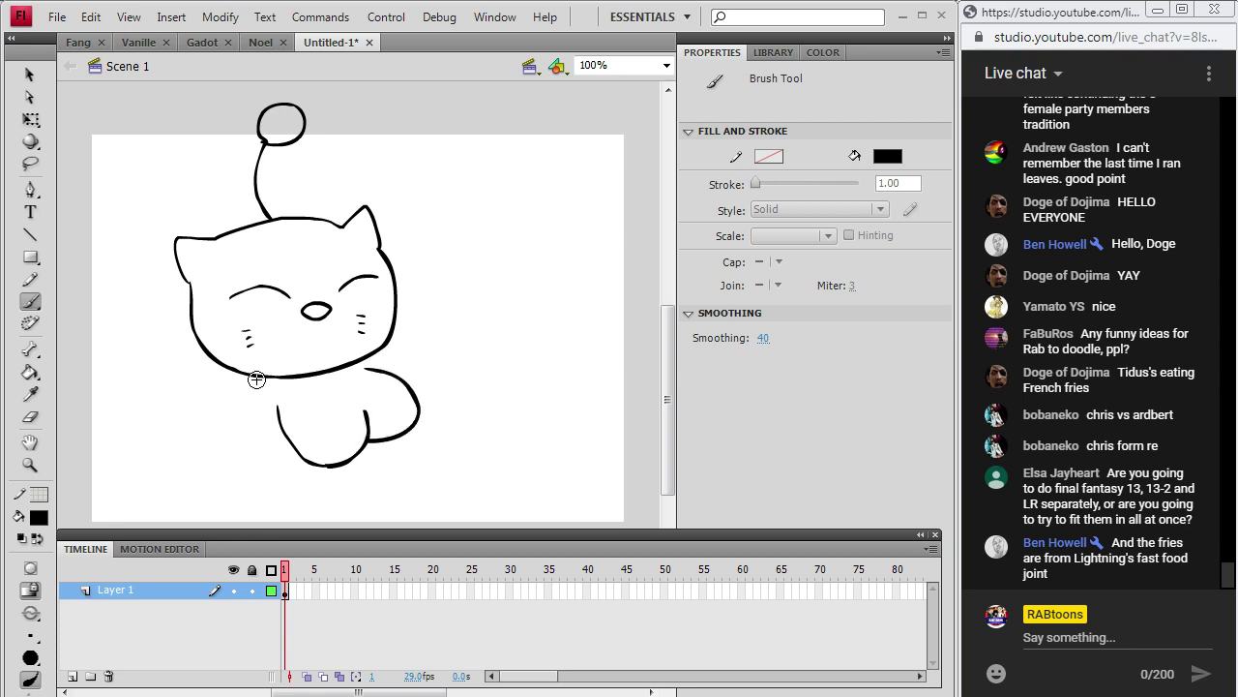
{"action": "mouse_move", "coordinate": [254, 379]}
{"action": "left_mouse_down"}
{"action": "mouse_move", "coordinate": [219, 404]}
{"action": "mouse_move", "coordinate": [259, 407]}
{"action": "mouse_move", "coordinate": [252, 453]}
{"action": "mouse_move", "coordinate": [300, 459]}
{"action": "left_mouse_up"}
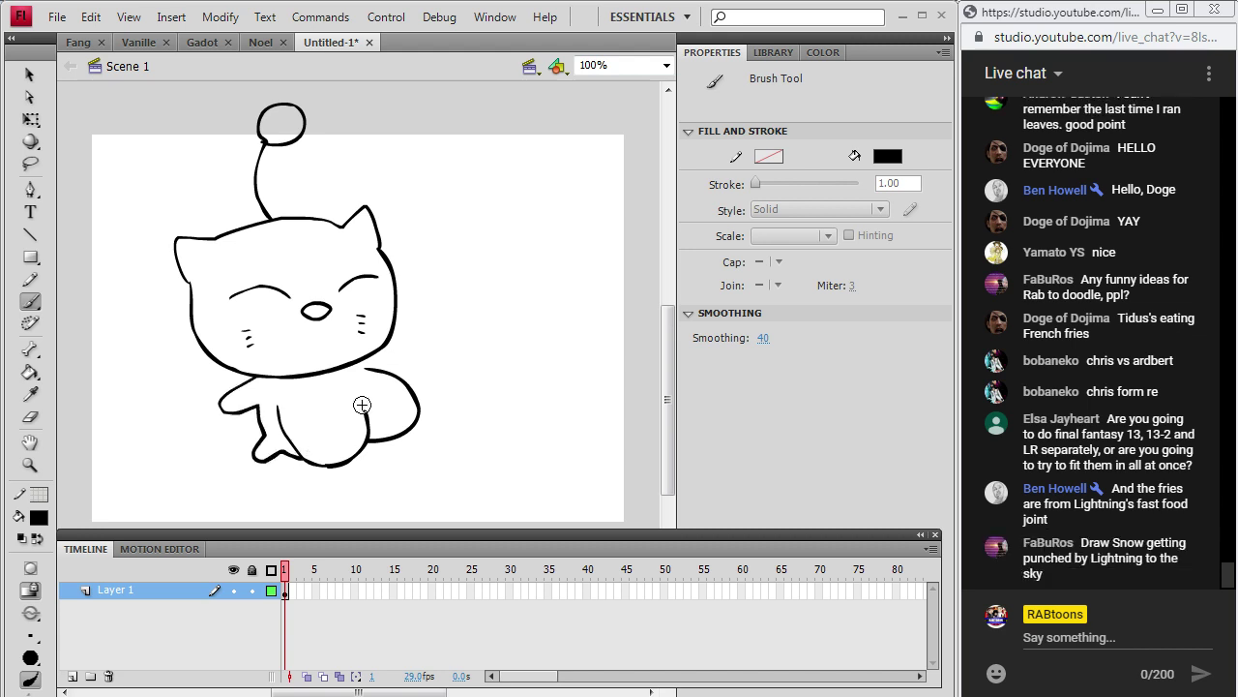
{"action": "mouse_move", "coordinate": [347, 414]}
{"action": "left_mouse_down"}
{"action": "mouse_move", "coordinate": [365, 407]}
{"action": "mouse_move", "coordinate": [352, 406]}
{"action": "left_mouse_up"}
{"action": "mouse_move", "coordinate": [277, 379]}
{"action": "left_mouse_down"}
{"action": "mouse_move", "coordinate": [278, 396]}
{"action": "mouse_move", "coordinate": [347, 411]}
{"action": "mouse_move", "coordinate": [362, 398]}
{"action": "mouse_move", "coordinate": [359, 360]}
{"action": "mouse_move", "coordinate": [352, 414]}
{"action": "left_mouse_up"}
{"action": "key", "text": "ctrl+z"}
{"action": "mouse_move", "coordinate": [359, 372]}
{"action": "left_mouse_down"}
{"action": "mouse_move", "coordinate": [379, 349]}
{"action": "mouse_move", "coordinate": [397, 351]}
{"action": "mouse_move", "coordinate": [398, 370]}
{"action": "left_mouse_up"}
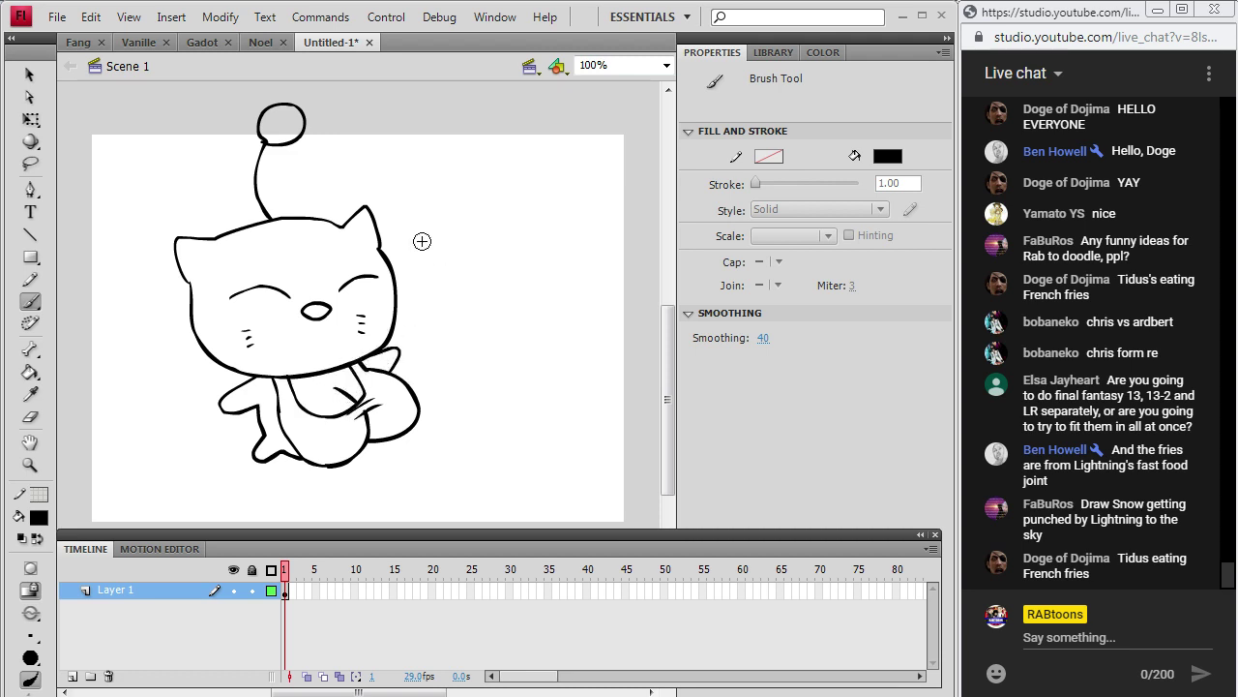
Draw a speech bubble beside the moogle, hand-letter "KUP-BOOBS! KUPO" inside it and touch up the body lines.
{"action": "mouse_move", "coordinate": [426, 225]}
{"action": "left_mouse_down"}
{"action": "mouse_move", "coordinate": [402, 249]}
{"action": "mouse_move", "coordinate": [437, 249]}
{"action": "mouse_move", "coordinate": [417, 235]}
{"action": "mouse_move", "coordinate": [457, 164]}
{"action": "mouse_move", "coordinate": [579, 138]}
{"action": "mouse_move", "coordinate": [639, 163]}
{"action": "mouse_move", "coordinate": [633, 240]}
{"action": "mouse_move", "coordinate": [549, 294]}
{"action": "mouse_move", "coordinate": [470, 286]}
{"action": "mouse_move", "coordinate": [438, 246]}
{"action": "left_mouse_up"}
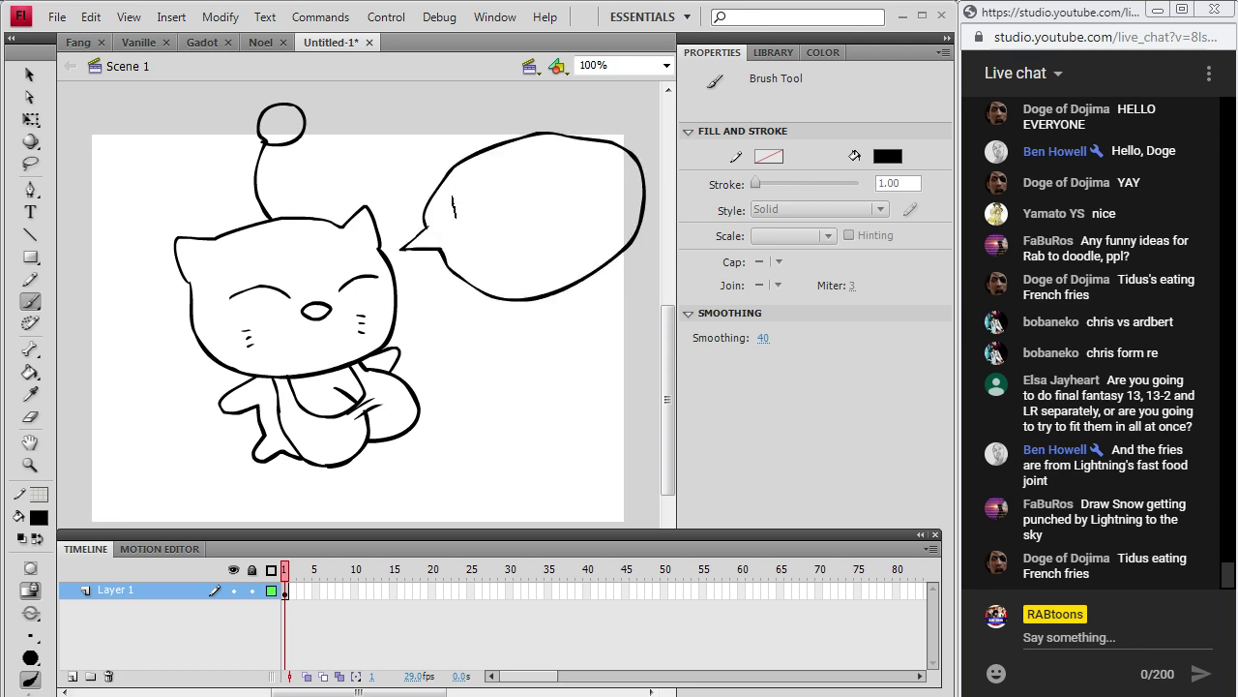
{"action": "left_click_drag", "start_coordinate": [455, 197], "coordinate": [459, 224]}
{"action": "mouse_move", "coordinate": [471, 198]}
{"action": "left_mouse_down"}
{"action": "mouse_move", "coordinate": [472, 217]}
{"action": "mouse_move", "coordinate": [507, 184]}
{"action": "mouse_move", "coordinate": [499, 198]}
{"action": "mouse_move", "coordinate": [530, 183]}
{"action": "left_mouse_up"}
{"action": "mouse_move", "coordinate": [496, 221]}
{"action": "left_mouse_down"}
{"action": "mouse_move", "coordinate": [497, 243]}
{"action": "mouse_move", "coordinate": [530, 217]}
{"action": "mouse_move", "coordinate": [556, 207]}
{"action": "mouse_move", "coordinate": [572, 223]}
{"action": "mouse_move", "coordinate": [611, 194]}
{"action": "left_mouse_up"}
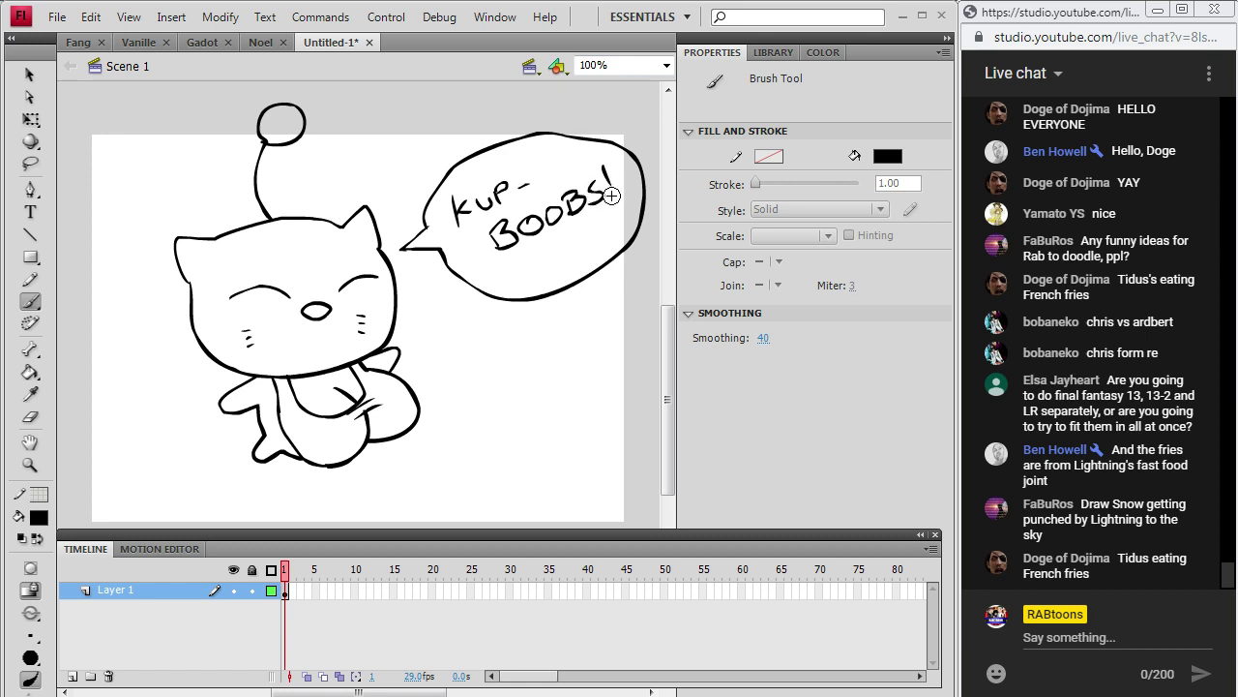
{"action": "left_click", "coordinate": [610, 201]}
{"action": "mouse_move", "coordinate": [524, 257]}
{"action": "left_mouse_down"}
{"action": "mouse_move", "coordinate": [519, 282]}
{"action": "mouse_move", "coordinate": [558, 254]}
{"action": "mouse_move", "coordinate": [564, 272]}
{"action": "mouse_move", "coordinate": [586, 239]}
{"action": "left_mouse_up"}
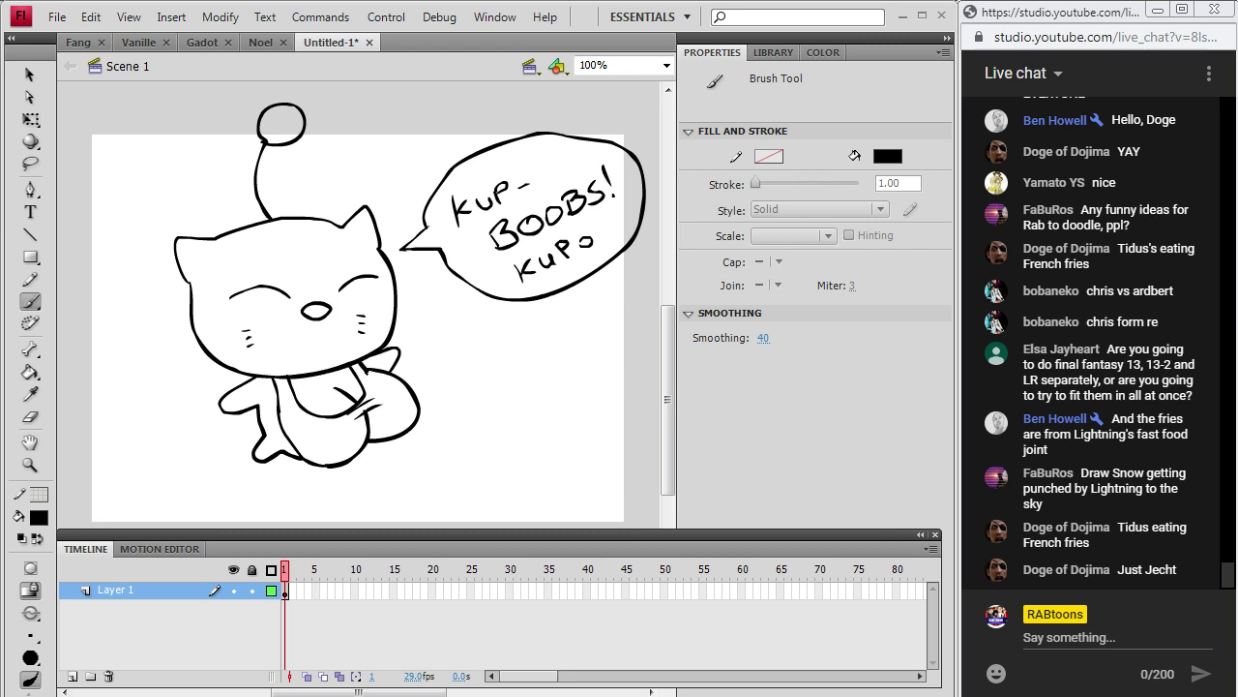
{"action": "left_click_drag", "start_coordinate": [278, 413], "coordinate": [280, 417]}
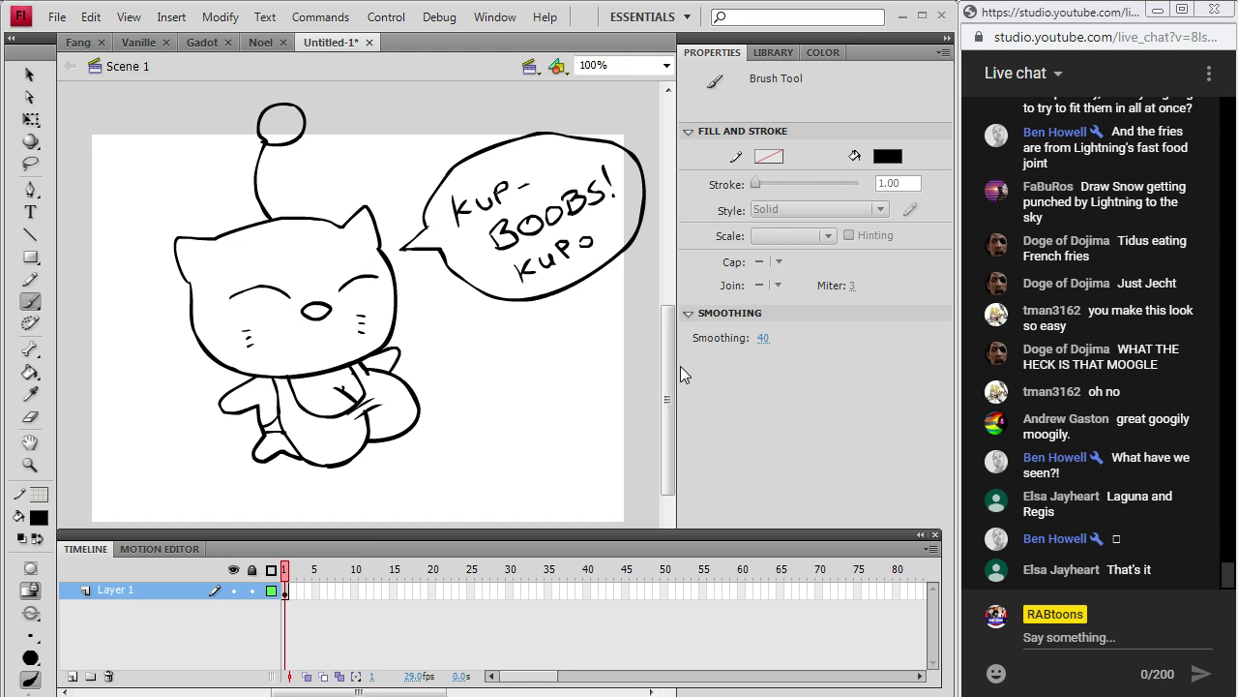
Add a new layer above the moogle drawing and extend it to frame 2 for a second doodle.
{"action": "left_click", "coordinate": [171, 17]}
{"action": "left_click", "coordinate": [218, 143]}
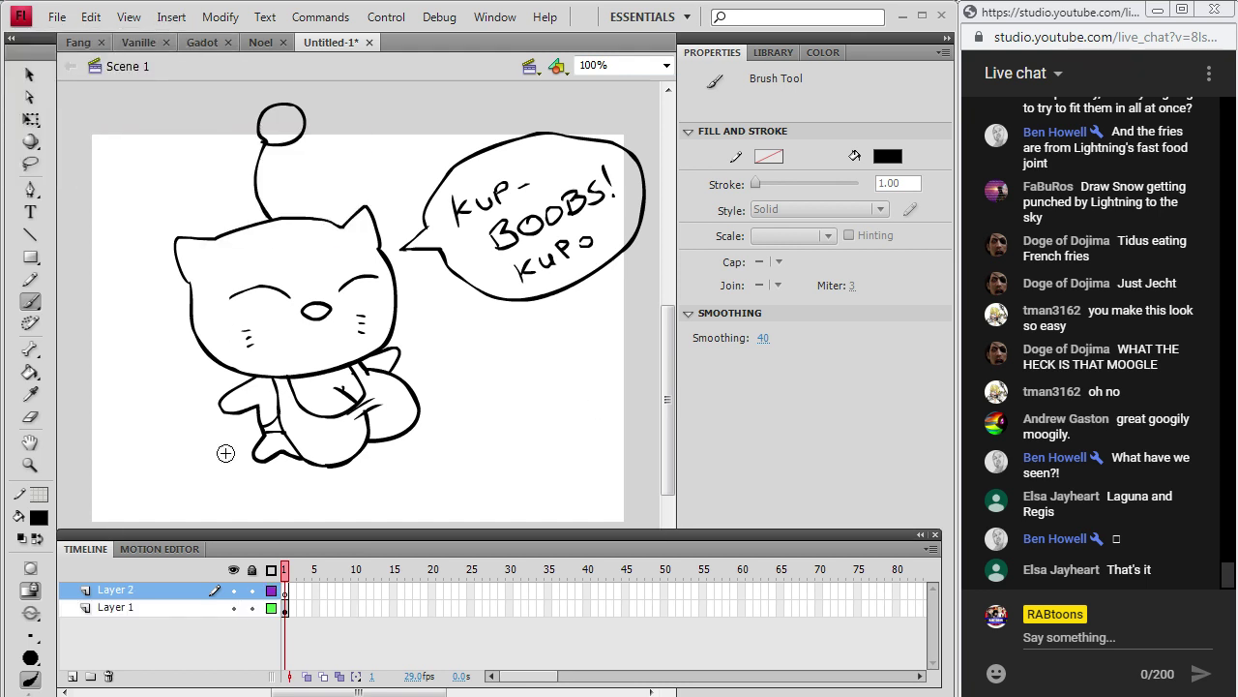
{"action": "right_click", "coordinate": [292, 592]}
{"action": "left_click", "coordinate": [400, 158]}
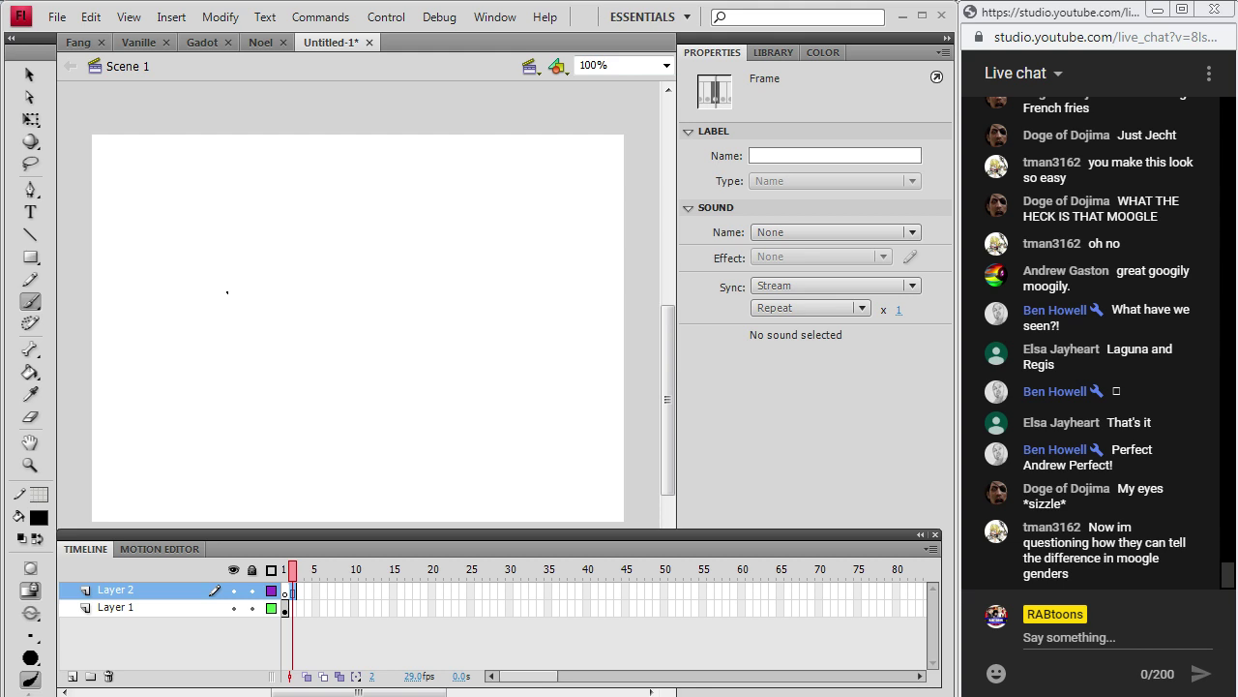
On the blank frame 2, draw a side-view face with a bulging round eye, squashed nose, open mouth, chin and two teeth flying out.
{"action": "left_click_drag", "start_coordinate": [227, 290], "coordinate": [263, 397]}
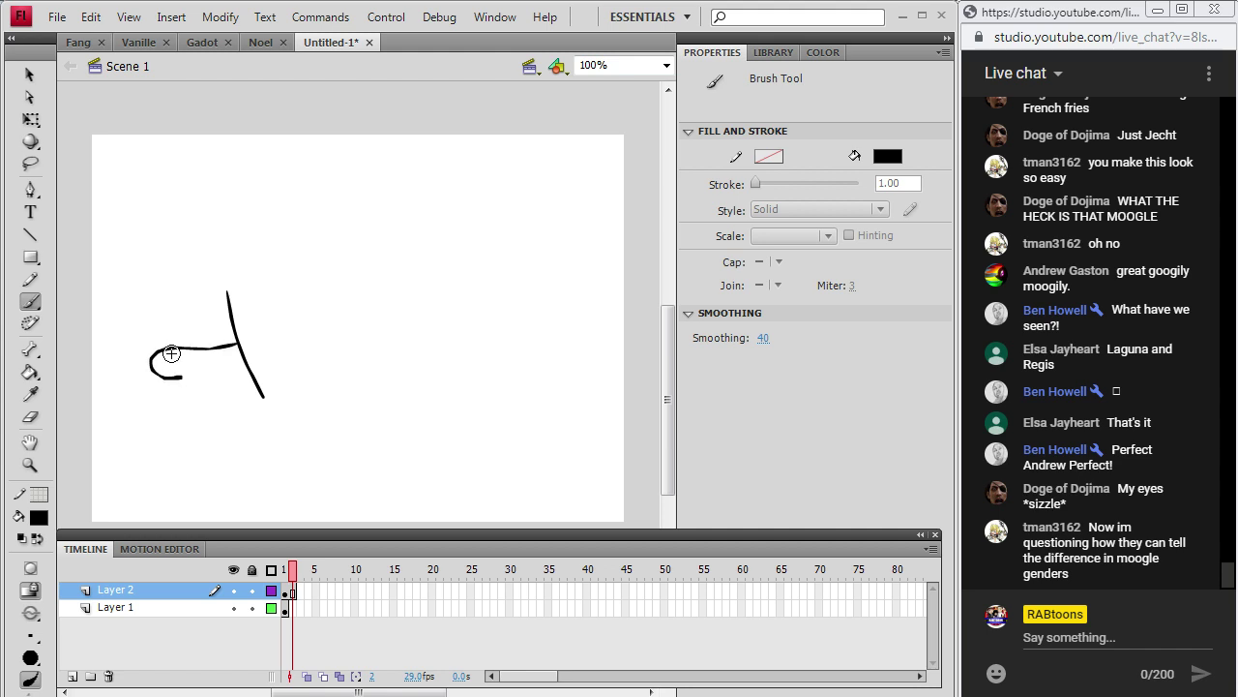
{"action": "mouse_move", "coordinate": [169, 352]}
{"action": "left_mouse_down"}
{"action": "mouse_move", "coordinate": [173, 366]}
{"action": "mouse_move", "coordinate": [182, 353]}
{"action": "left_mouse_up"}
{"action": "left_click_drag", "start_coordinate": [109, 379], "coordinate": [109, 383]}
{"action": "left_click_drag", "start_coordinate": [117, 433], "coordinate": [107, 434]}
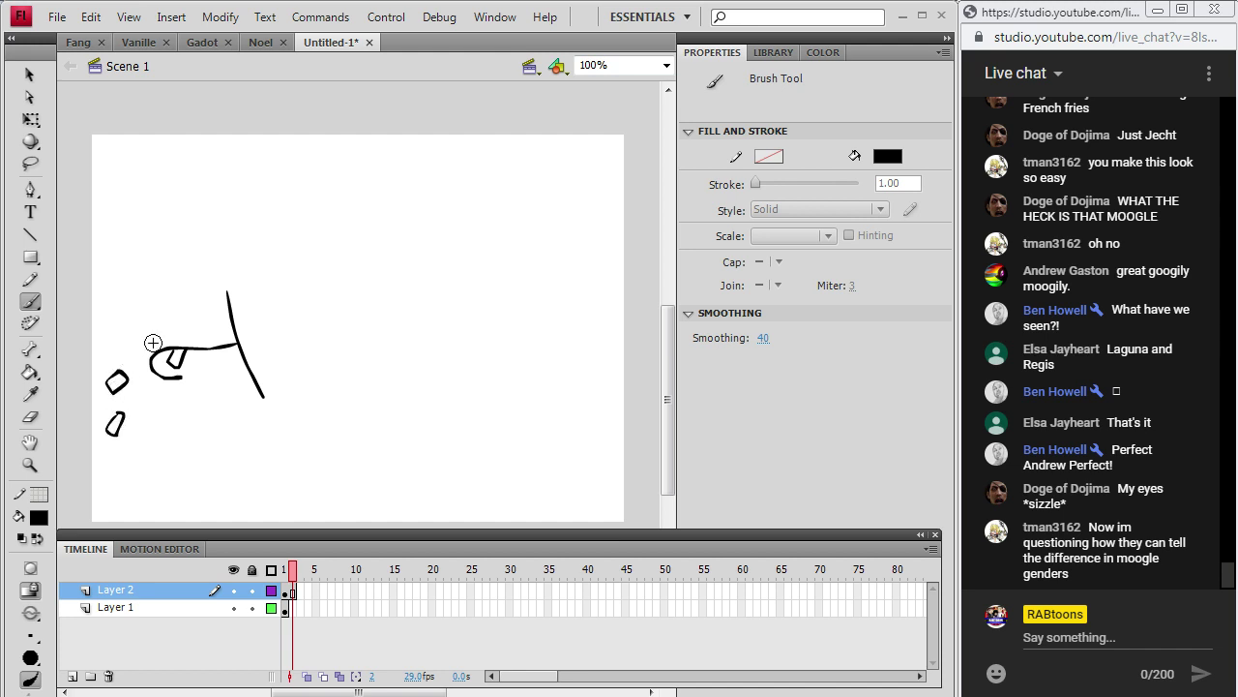
{"action": "left_click_drag", "start_coordinate": [191, 381], "coordinate": [195, 380]}
{"action": "left_click_drag", "start_coordinate": [155, 334], "coordinate": [170, 331]}
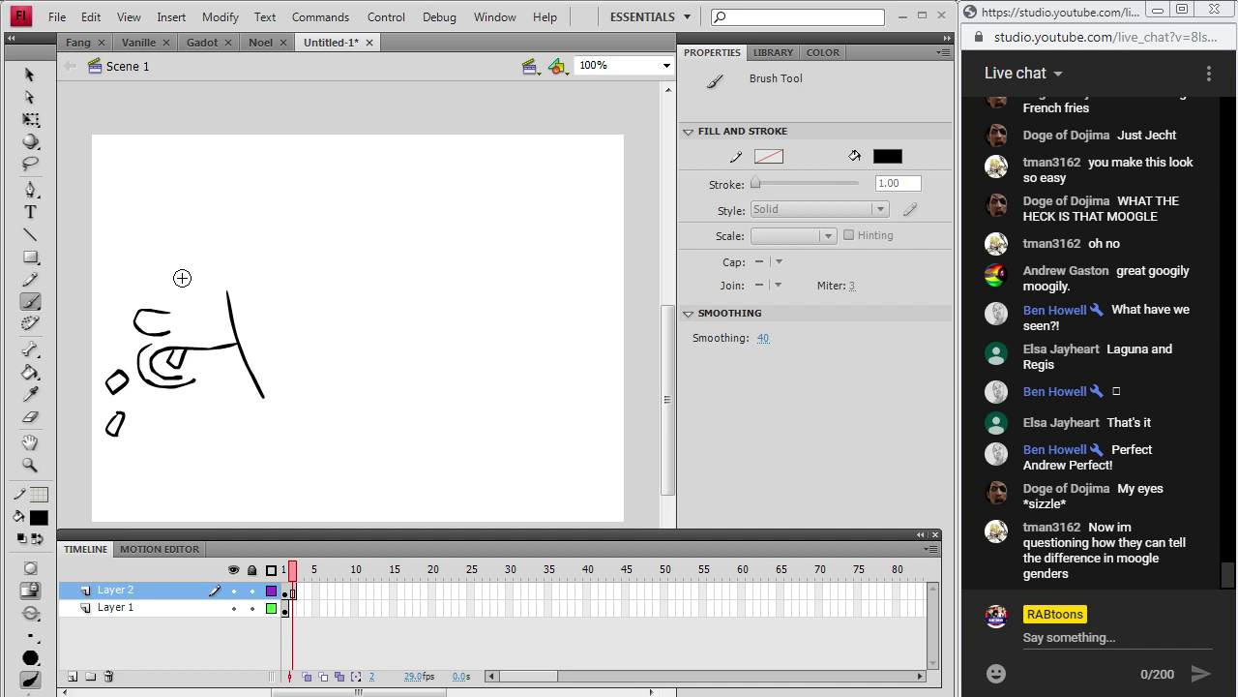
{"action": "mouse_move", "coordinate": [209, 283]}
{"action": "left_mouse_down"}
{"action": "mouse_move", "coordinate": [186, 303]}
{"action": "mouse_move", "coordinate": [164, 293]}
{"action": "mouse_move", "coordinate": [160, 274]}
{"action": "mouse_move", "coordinate": [200, 251]}
{"action": "mouse_move", "coordinate": [214, 251]}
{"action": "mouse_move", "coordinate": [219, 282]}
{"action": "mouse_move", "coordinate": [169, 281]}
{"action": "mouse_move", "coordinate": [172, 272]}
{"action": "mouse_move", "coordinate": [136, 302]}
{"action": "left_mouse_up"}
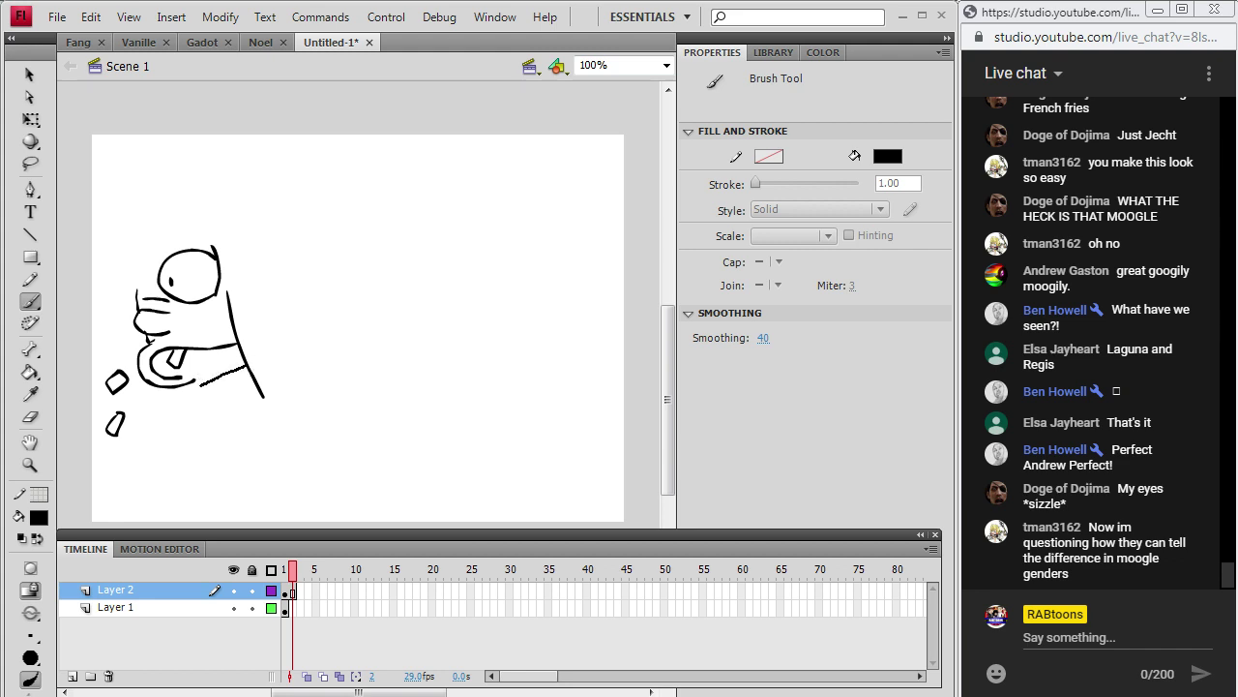
{"action": "left_click_drag", "start_coordinate": [188, 401], "coordinate": [187, 404]}
Draw a large clenched fist with a thumb and flared cuff striking the face from behind.
{"action": "left_click_drag", "start_coordinate": [244, 248], "coordinate": [293, 382]}
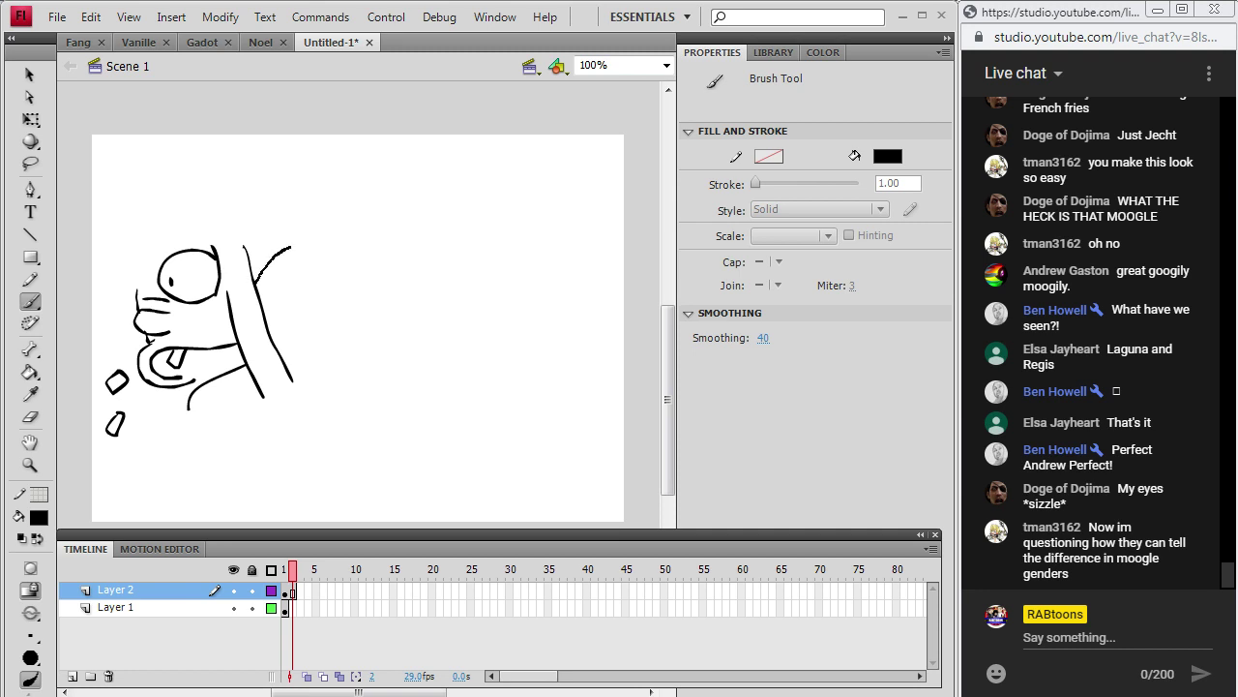
{"action": "left_click_drag", "start_coordinate": [290, 247], "coordinate": [332, 242]}
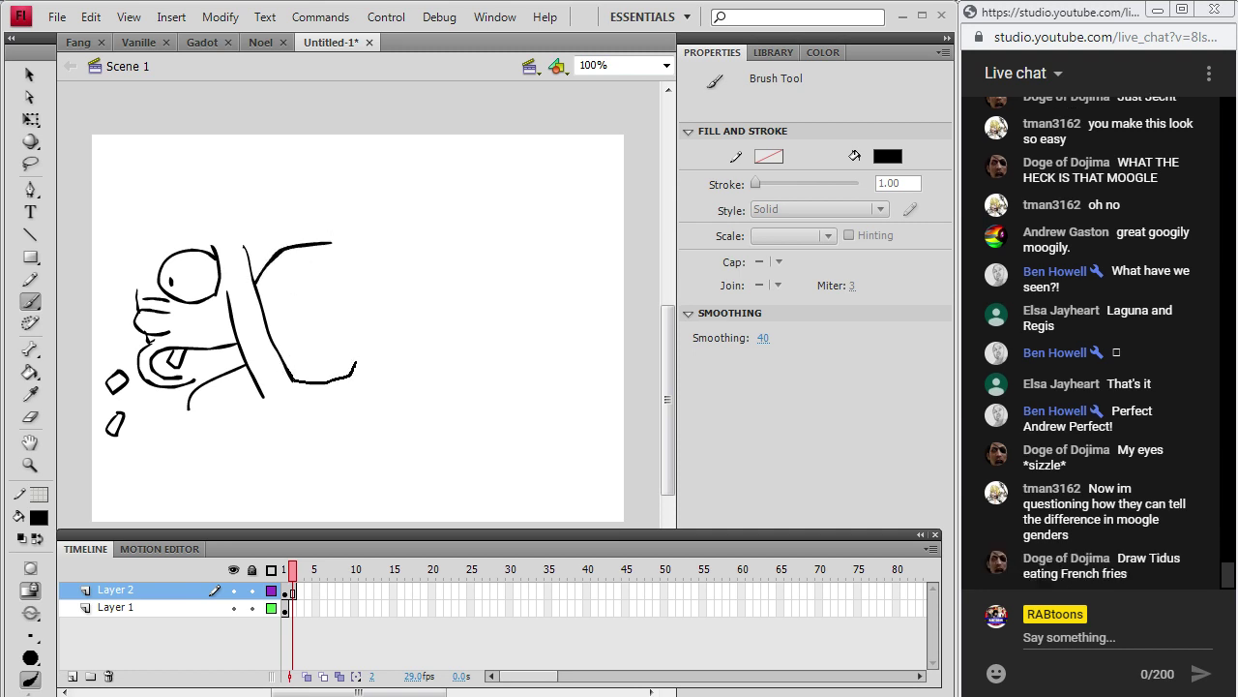
{"action": "mouse_move", "coordinate": [364, 349]}
{"action": "left_mouse_down"}
{"action": "mouse_move", "coordinate": [386, 370]}
{"action": "mouse_move", "coordinate": [413, 342]}
{"action": "left_mouse_up"}
{"action": "mouse_move", "coordinate": [334, 244]}
{"action": "left_mouse_down"}
{"action": "mouse_move", "coordinate": [397, 259]}
{"action": "mouse_move", "coordinate": [413, 340]}
{"action": "left_mouse_up"}
{"action": "mouse_move", "coordinate": [406, 263]}
{"action": "left_mouse_down"}
{"action": "mouse_move", "coordinate": [422, 342]}
{"action": "mouse_move", "coordinate": [412, 344]}
{"action": "left_mouse_up"}
{"action": "mouse_move", "coordinate": [429, 237]}
{"action": "left_mouse_down"}
{"action": "mouse_move", "coordinate": [448, 333]}
{"action": "mouse_move", "coordinate": [424, 341]}
{"action": "left_mouse_up"}
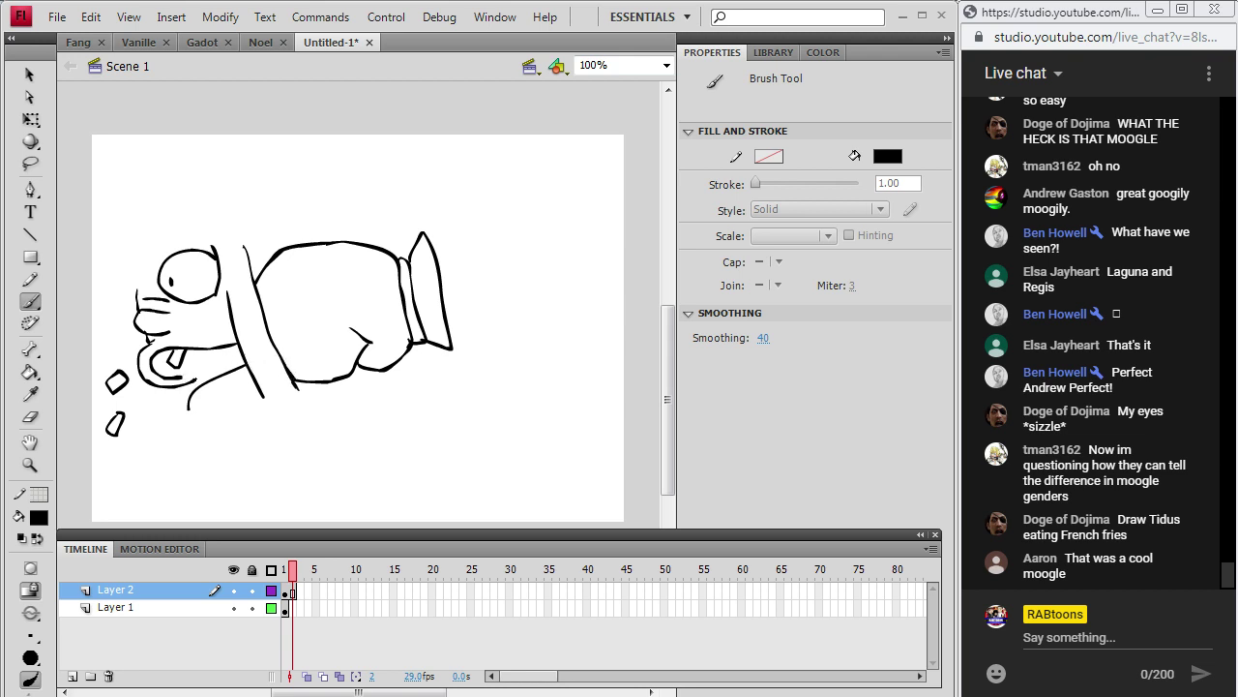
Add a lower tooth to the open mouth and short stubble lines along the jaw.
{"action": "left_click_drag", "start_coordinate": [195, 383], "coordinate": [218, 374]}
{"action": "left_click_drag", "start_coordinate": [229, 422], "coordinate": [230, 434]}
{"action": "left_click_drag", "start_coordinate": [238, 422], "coordinate": [238, 436]}
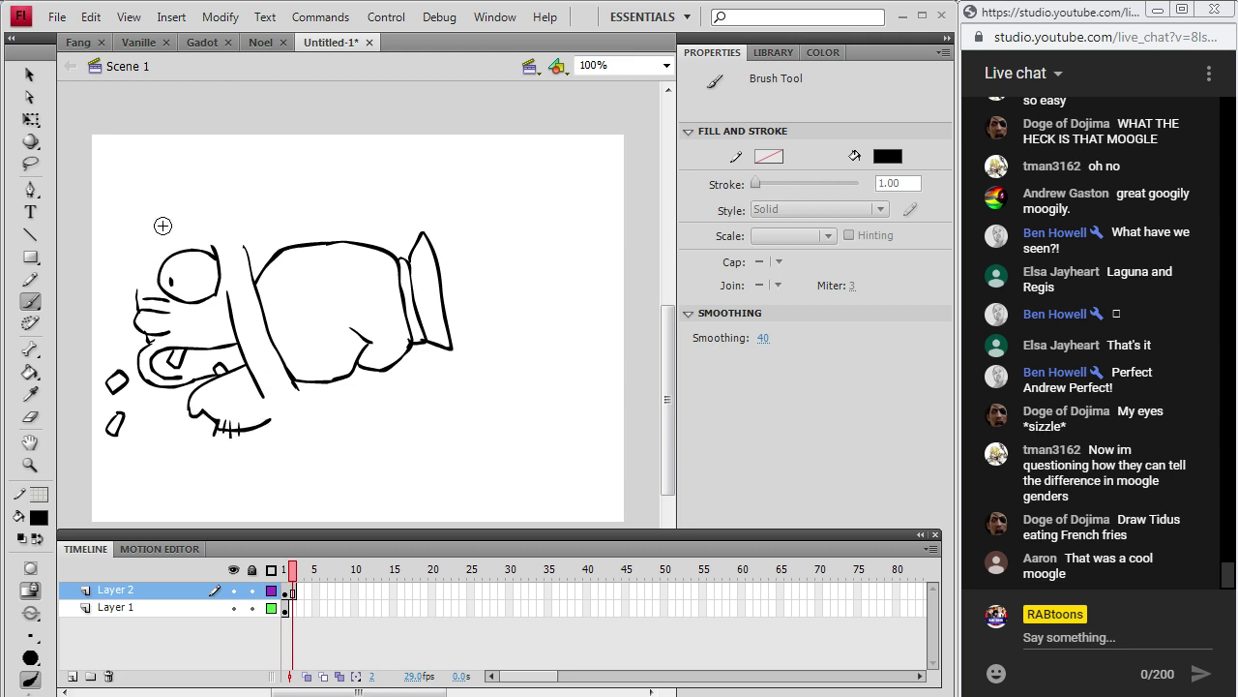
Draw hair strands over the punched face's forehead, a large domed cap above it, and longer strands down the side of the head.
{"action": "left_click_drag", "start_coordinate": [130, 278], "coordinate": [112, 338]}
{"action": "left_click_drag", "start_coordinate": [131, 278], "coordinate": [114, 338]}
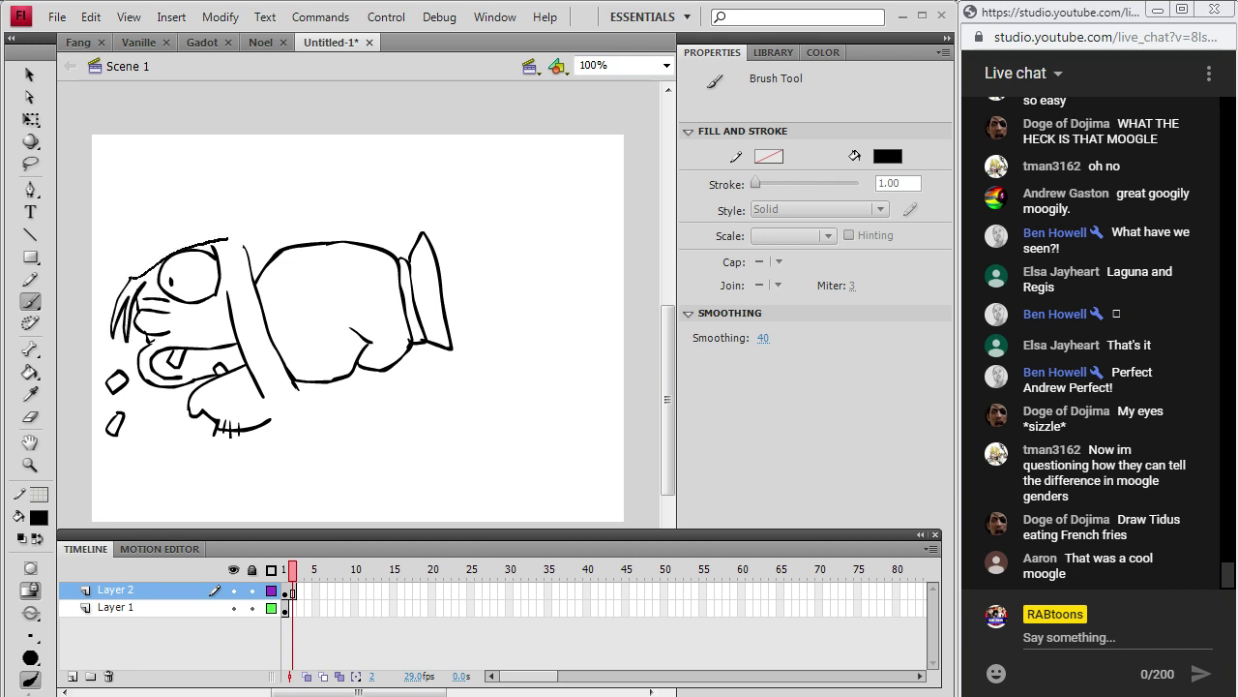
{"action": "left_click_drag", "start_coordinate": [240, 237], "coordinate": [130, 279]}
{"action": "mouse_move", "coordinate": [126, 280]}
{"action": "left_mouse_down"}
{"action": "mouse_move", "coordinate": [163, 192]}
{"action": "mouse_move", "coordinate": [217, 164]}
{"action": "left_mouse_up"}
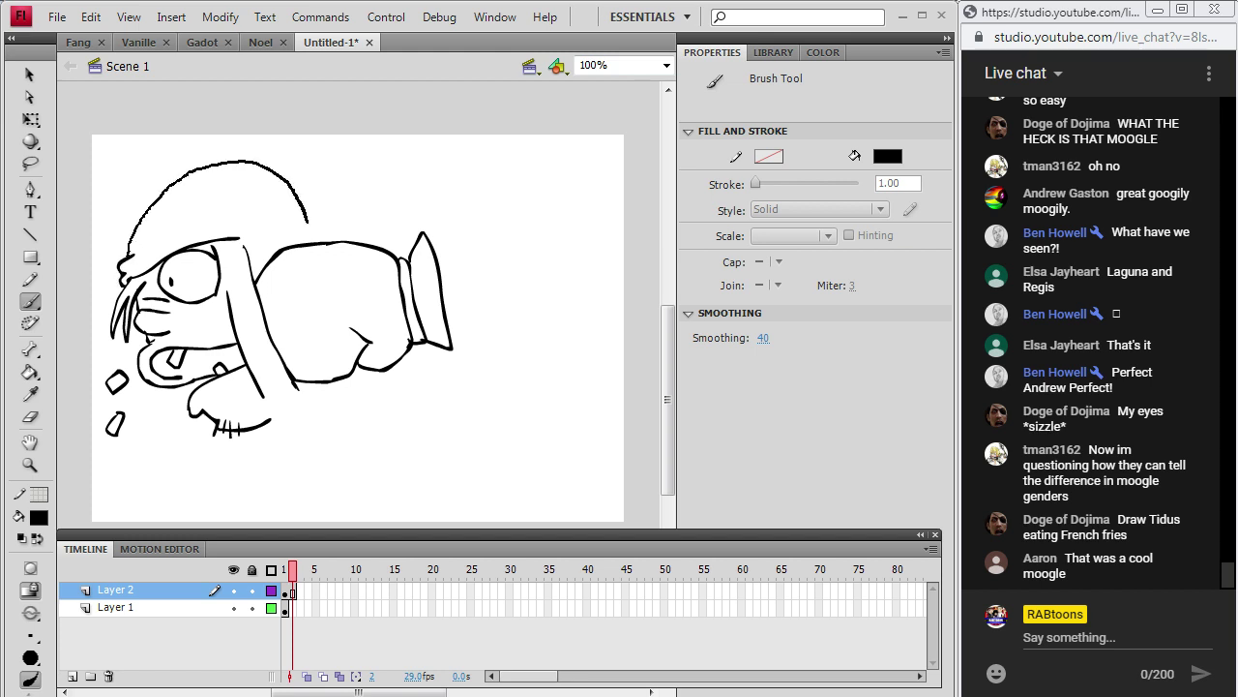
{"action": "left_click_drag", "start_coordinate": [309, 232], "coordinate": [312, 242]}
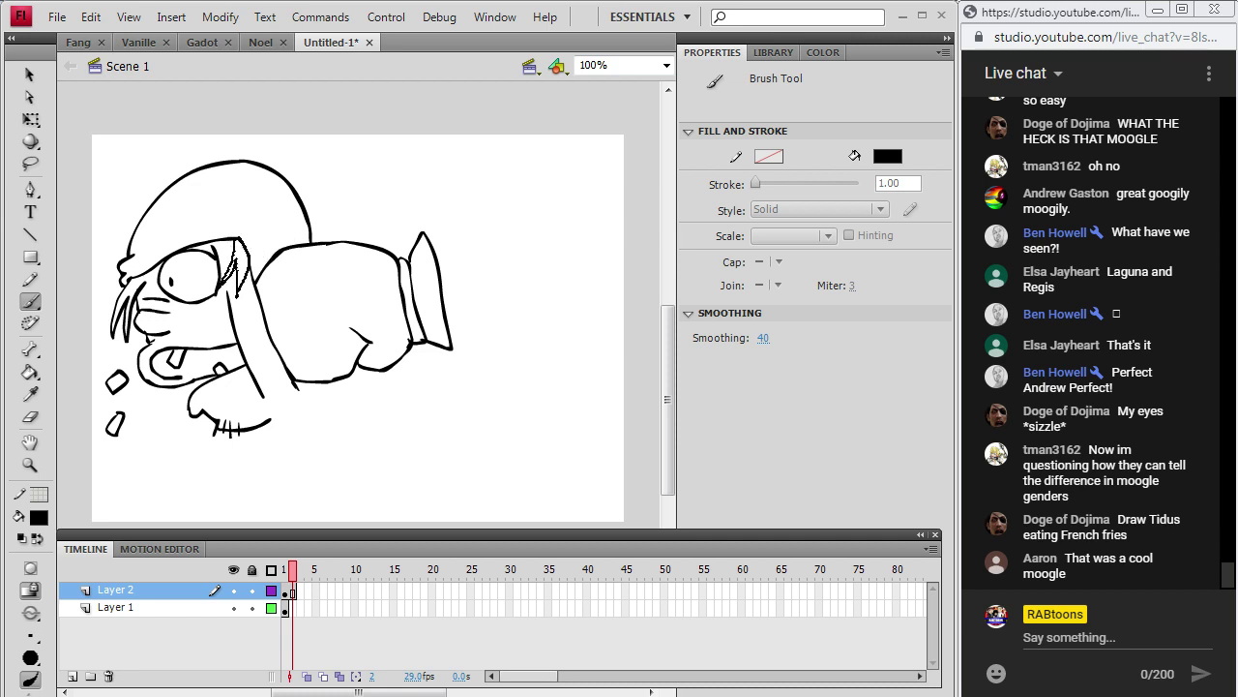
{"action": "left_click_drag", "start_coordinate": [249, 255], "coordinate": [273, 375]}
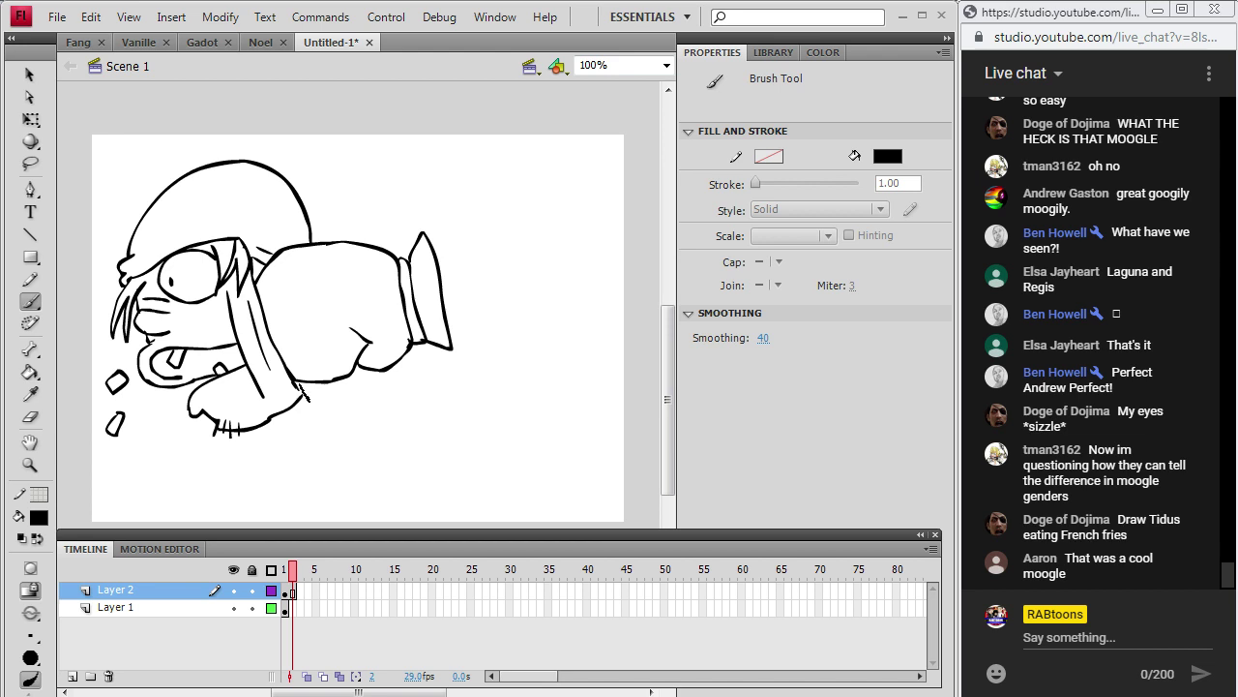
{"action": "left_click_drag", "start_coordinate": [305, 397], "coordinate": [306, 399]}
Draw the upper arm line extending from the fist's cuff and an angry face with slanted brows, narrowed eyes, nose and open lips.
{"action": "left_click_drag", "start_coordinate": [420, 692], "coordinate": [469, 694]}
{"action": "left_click_drag", "start_coordinate": [277, 261], "coordinate": [461, 192]}
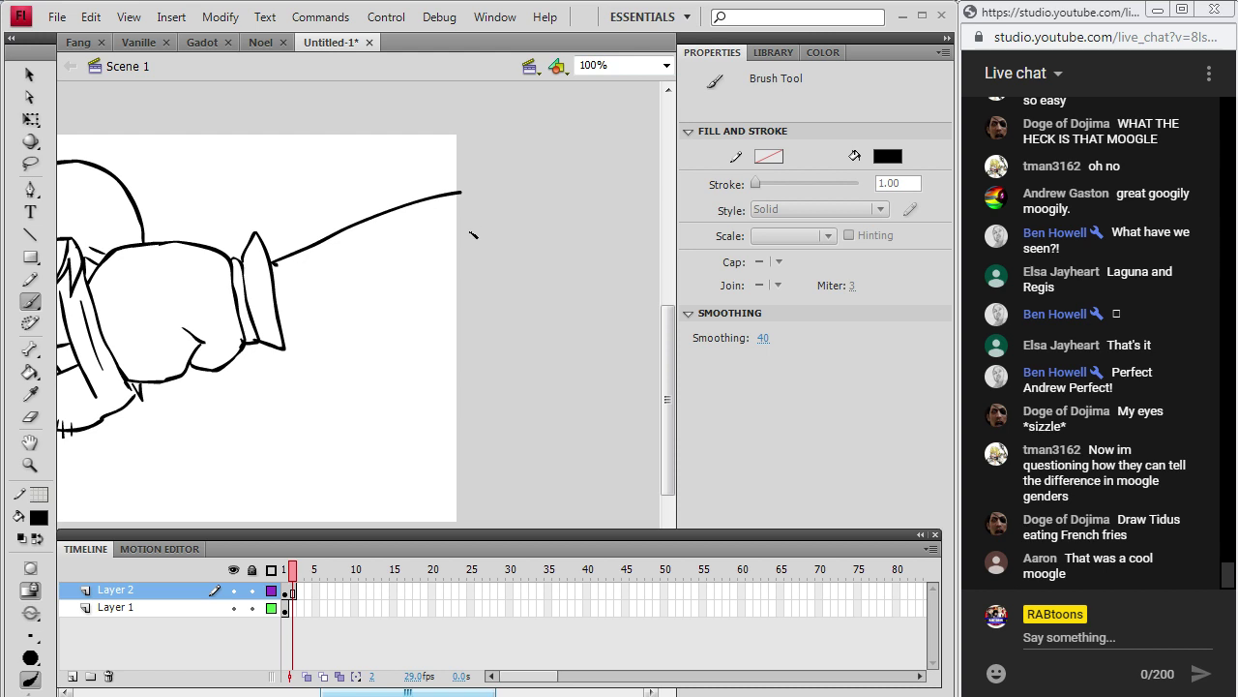
{"action": "mouse_move", "coordinate": [512, 261]}
{"action": "left_mouse_down"}
{"action": "mouse_move", "coordinate": [488, 254]}
{"action": "mouse_move", "coordinate": [528, 285]}
{"action": "mouse_move", "coordinate": [519, 314]}
{"action": "mouse_move", "coordinate": [546, 315]}
{"action": "left_mouse_up"}
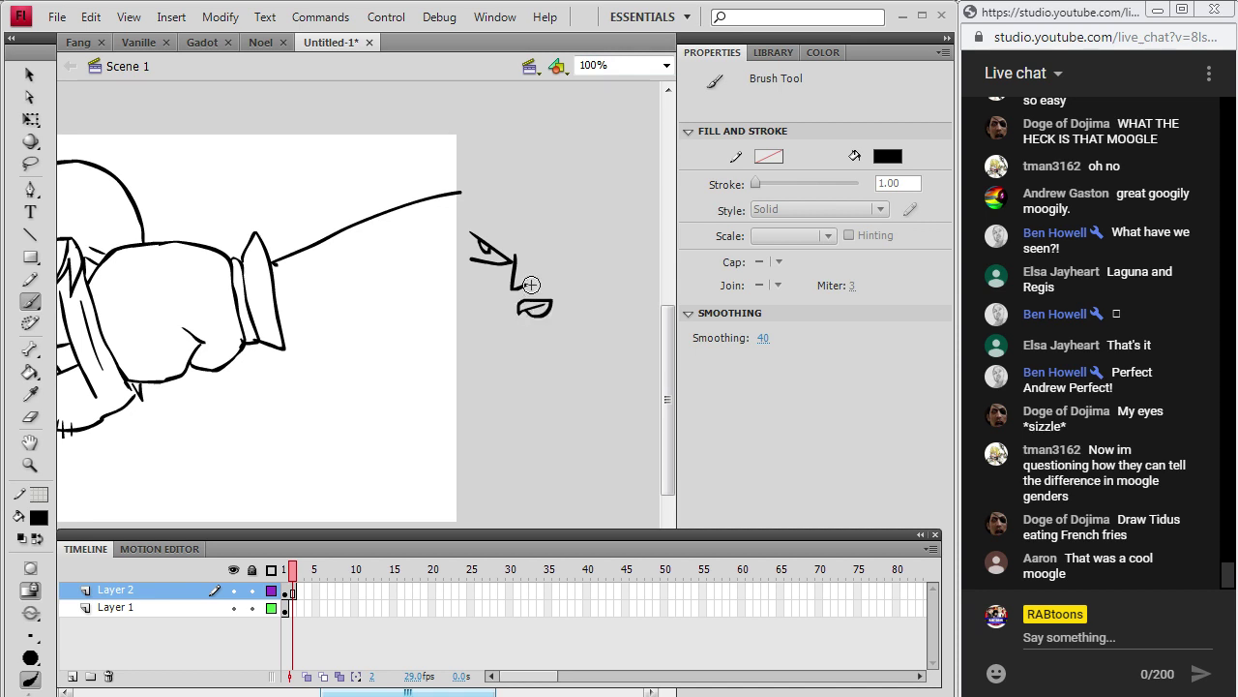
{"action": "mouse_move", "coordinate": [459, 211]}
{"action": "left_mouse_down"}
{"action": "mouse_move", "coordinate": [505, 248]}
{"action": "mouse_move", "coordinate": [527, 246]}
{"action": "mouse_move", "coordinate": [595, 197]}
{"action": "left_mouse_up"}
{"action": "mouse_move", "coordinate": [535, 258]}
{"action": "left_mouse_down"}
{"action": "mouse_move", "coordinate": [582, 207]}
{"action": "mouse_move", "coordinate": [550, 242]}
{"action": "left_mouse_up"}
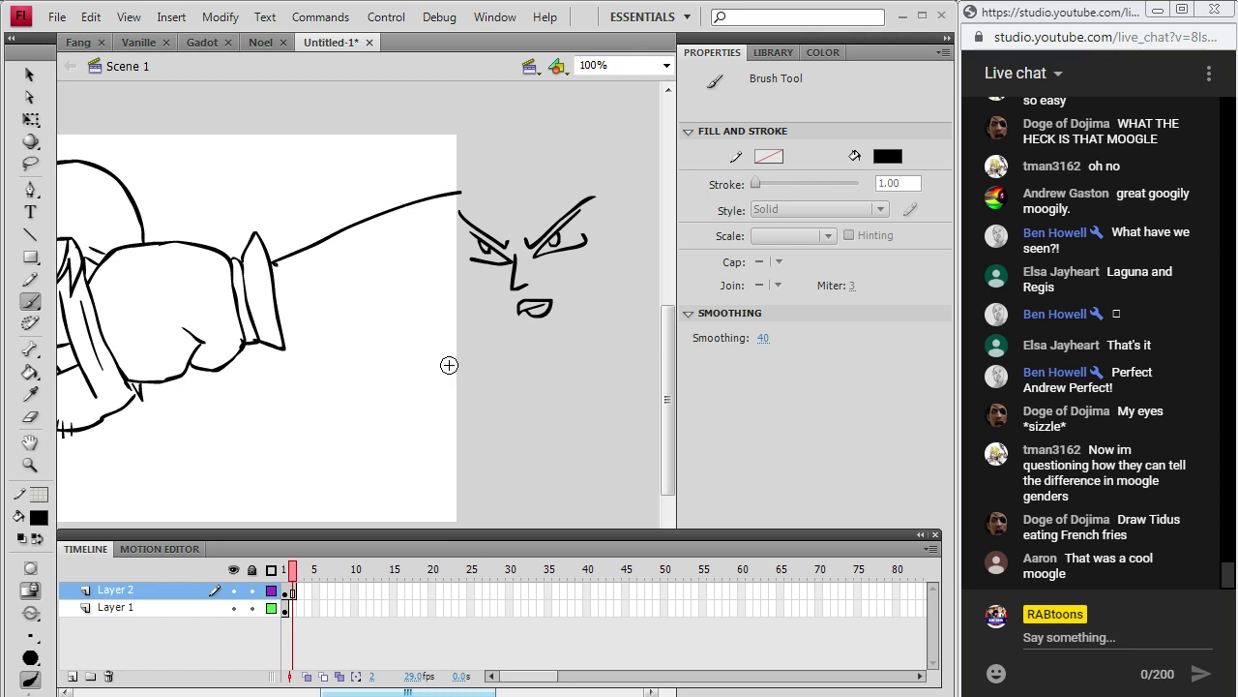
Erase the far end of the arm line beside the angry face and return to the Brush tool.
{"action": "left_click", "coordinate": [30, 416]}
{"action": "left_click_drag", "start_coordinate": [435, 194], "coordinate": [419, 204]}
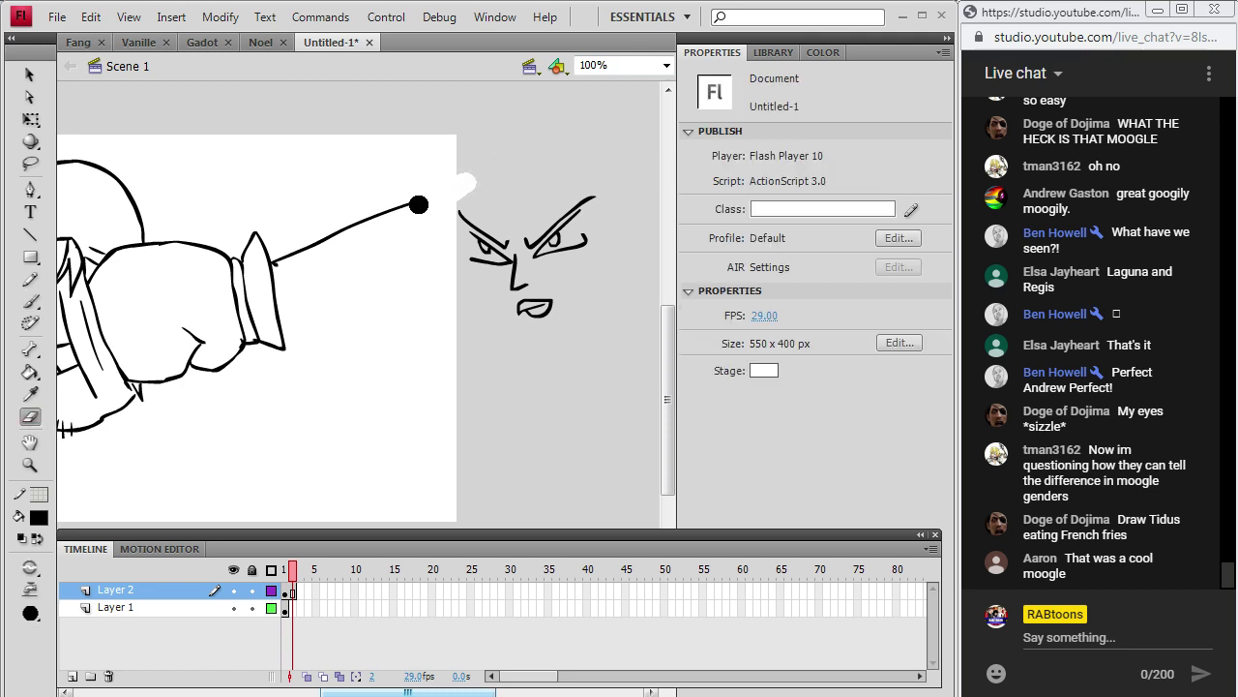
{"action": "left_click", "coordinate": [30, 306]}
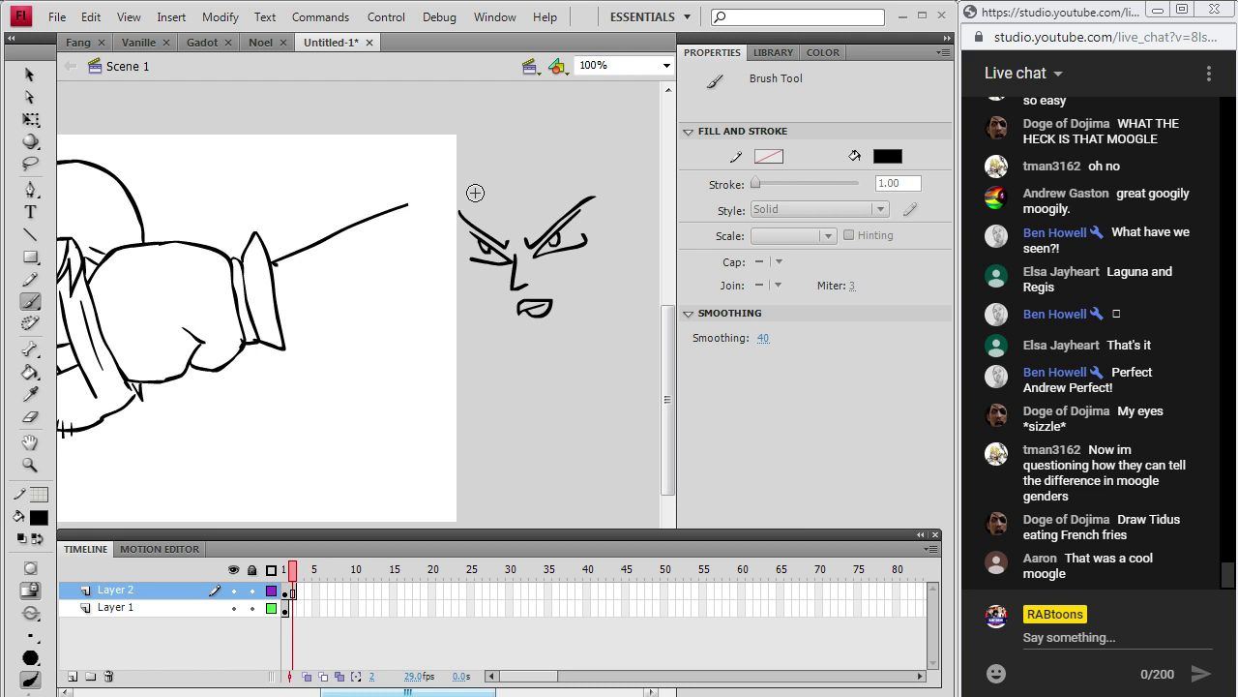
{"action": "mouse_move", "coordinate": [416, 221]}
{"action": "left_mouse_down"}
{"action": "mouse_move", "coordinate": [431, 266]}
{"action": "mouse_move", "coordinate": [494, 191]}
{"action": "mouse_move", "coordinate": [470, 259]}
{"action": "mouse_move", "coordinate": [480, 275]}
{"action": "mouse_move", "coordinate": [433, 283]}
{"action": "mouse_move", "coordinate": [449, 288]}
{"action": "mouse_move", "coordinate": [446, 309]}
{"action": "mouse_move", "coordinate": [491, 327]}
{"action": "left_mouse_up"}
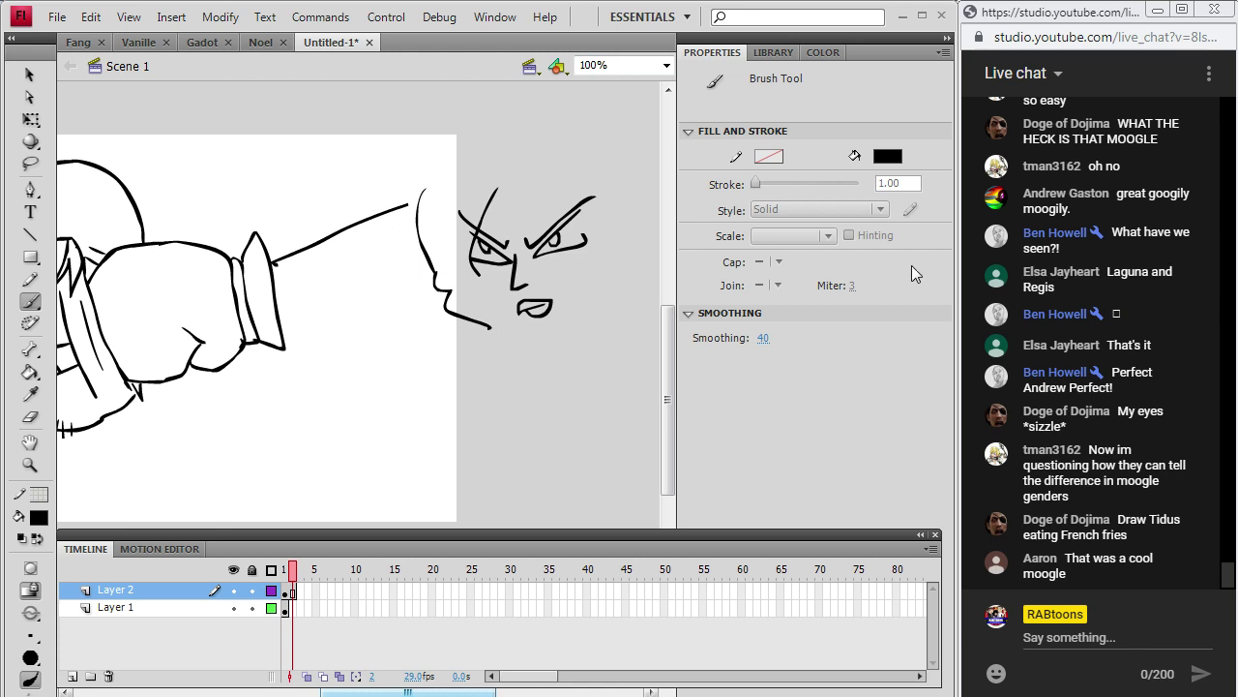
{"action": "key", "text": "ctrl+z"}
{"action": "key", "text": "ctrl+z"}
{"action": "key", "text": "ctrl+z"}
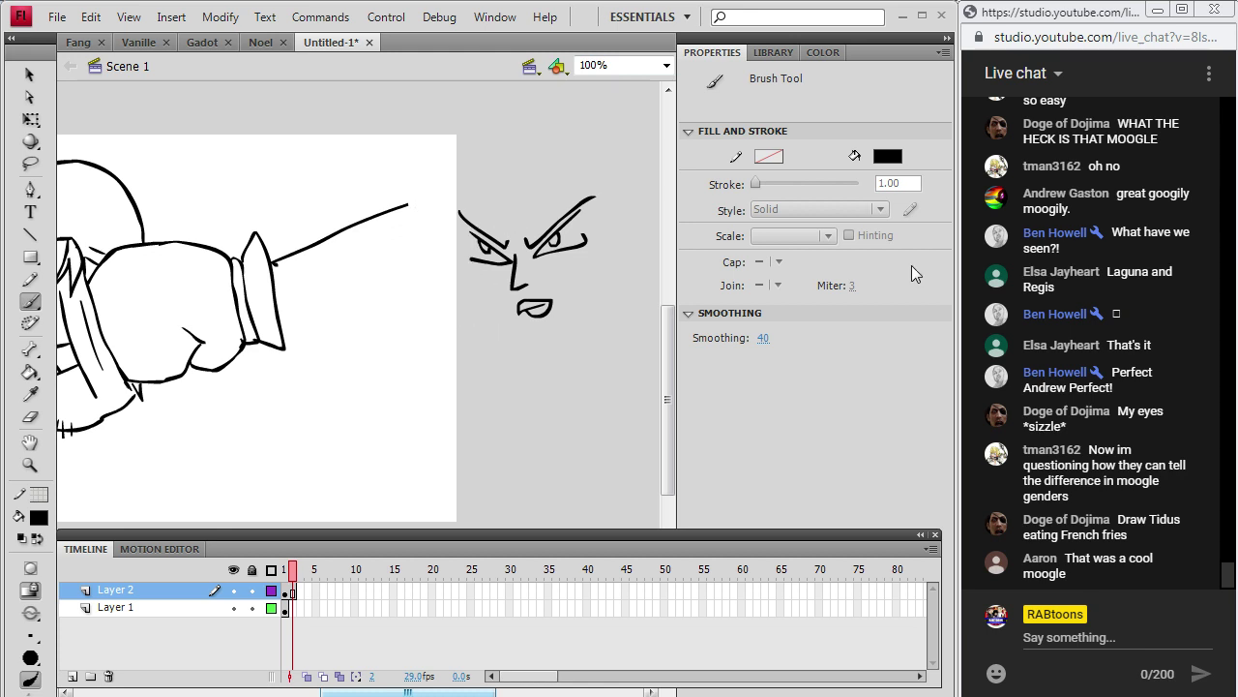
Open the Lightning file as a character reference and return to the untitled doodle document.
{"action": "left_click", "coordinate": [60, 18]}
{"action": "left_click", "coordinate": [82, 57]}
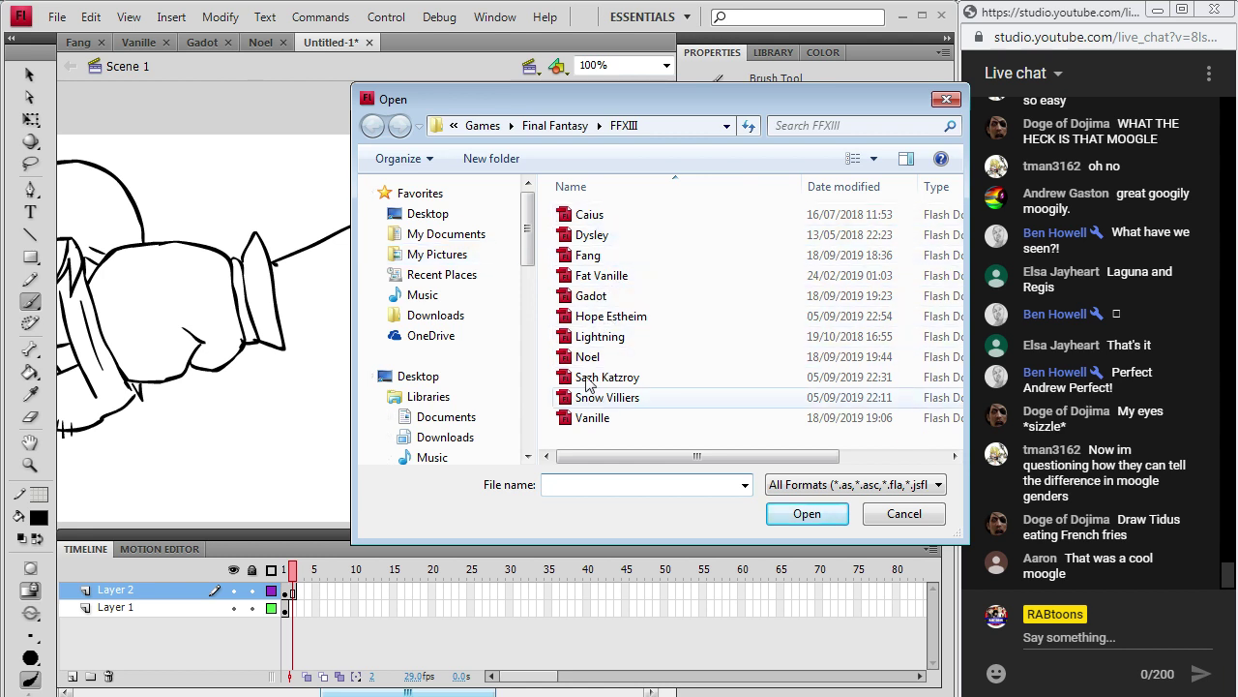
{"action": "double_click", "coordinate": [595, 337]}
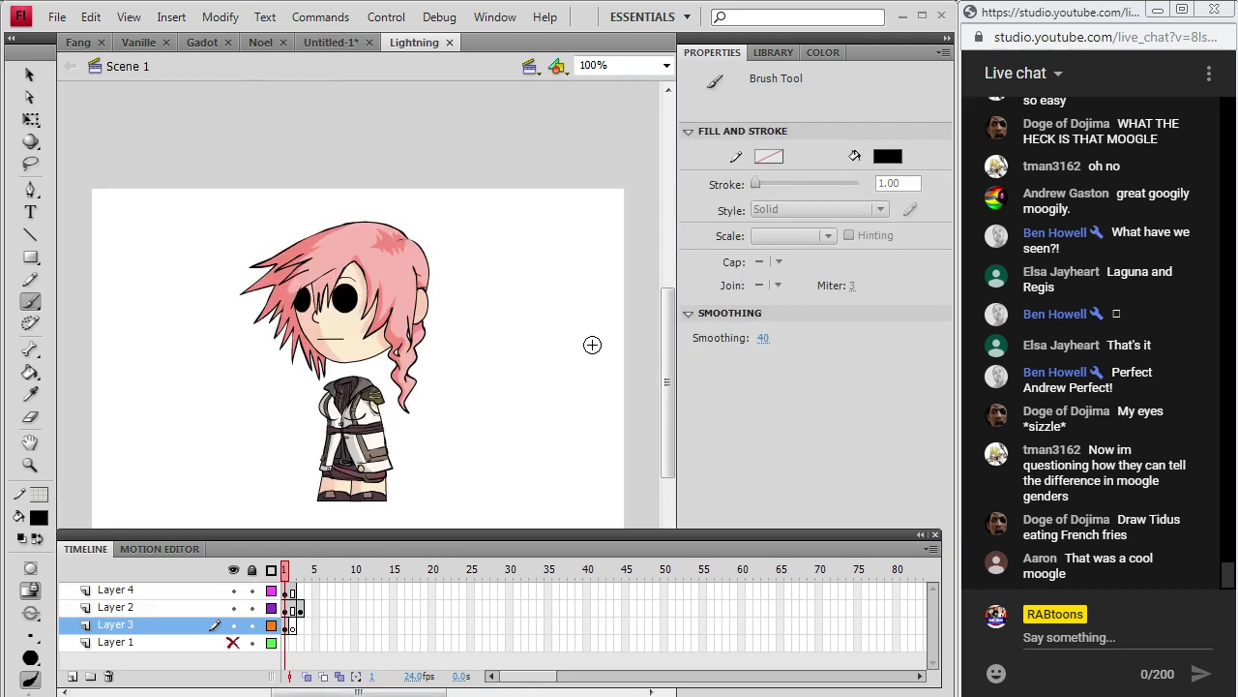
{"action": "left_click", "coordinate": [329, 42]}
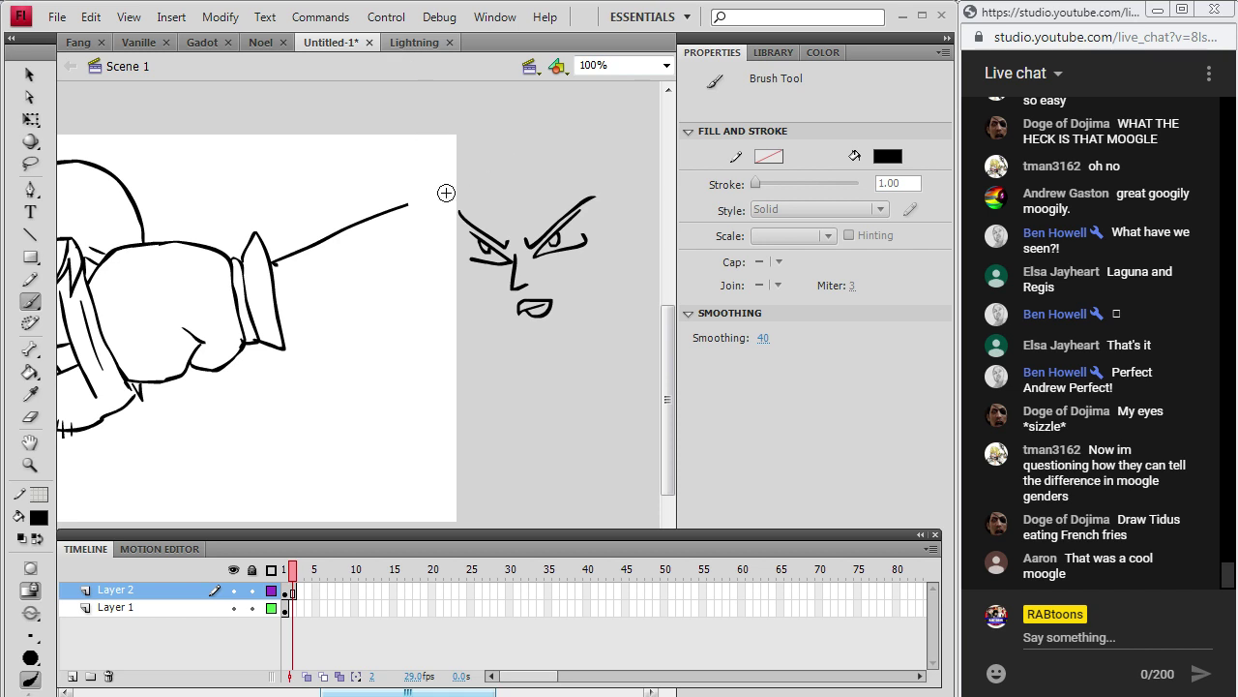
Give the angry face a spiky fringe, jawline, fuller lips and eyelashes, and draw the lower line of the punching arm.
{"action": "mouse_move", "coordinate": [434, 163]}
{"action": "left_mouse_down"}
{"action": "mouse_move", "coordinate": [401, 257]}
{"action": "mouse_move", "coordinate": [426, 211]}
{"action": "mouse_move", "coordinate": [405, 324]}
{"action": "left_mouse_up"}
{"action": "mouse_move", "coordinate": [437, 253]}
{"action": "left_mouse_down"}
{"action": "mouse_move", "coordinate": [435, 285]}
{"action": "mouse_move", "coordinate": [504, 197]}
{"action": "mouse_move", "coordinate": [550, 182]}
{"action": "left_mouse_up"}
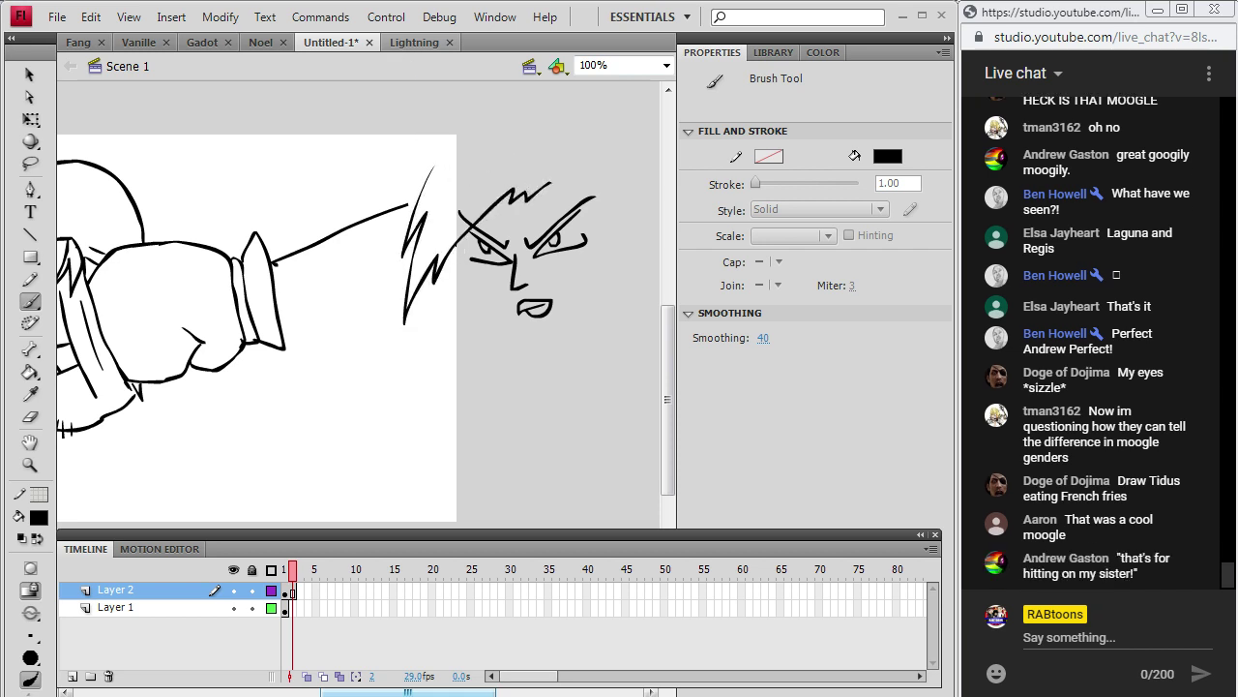
{"action": "mouse_move", "coordinate": [547, 339]}
{"action": "left_mouse_down"}
{"action": "mouse_move", "coordinate": [583, 335]}
{"action": "mouse_move", "coordinate": [627, 276]}
{"action": "left_mouse_up"}
{"action": "mouse_move", "coordinate": [526, 311]}
{"action": "left_mouse_down"}
{"action": "mouse_move", "coordinate": [531, 323]}
{"action": "mouse_move", "coordinate": [554, 295]}
{"action": "left_mouse_up"}
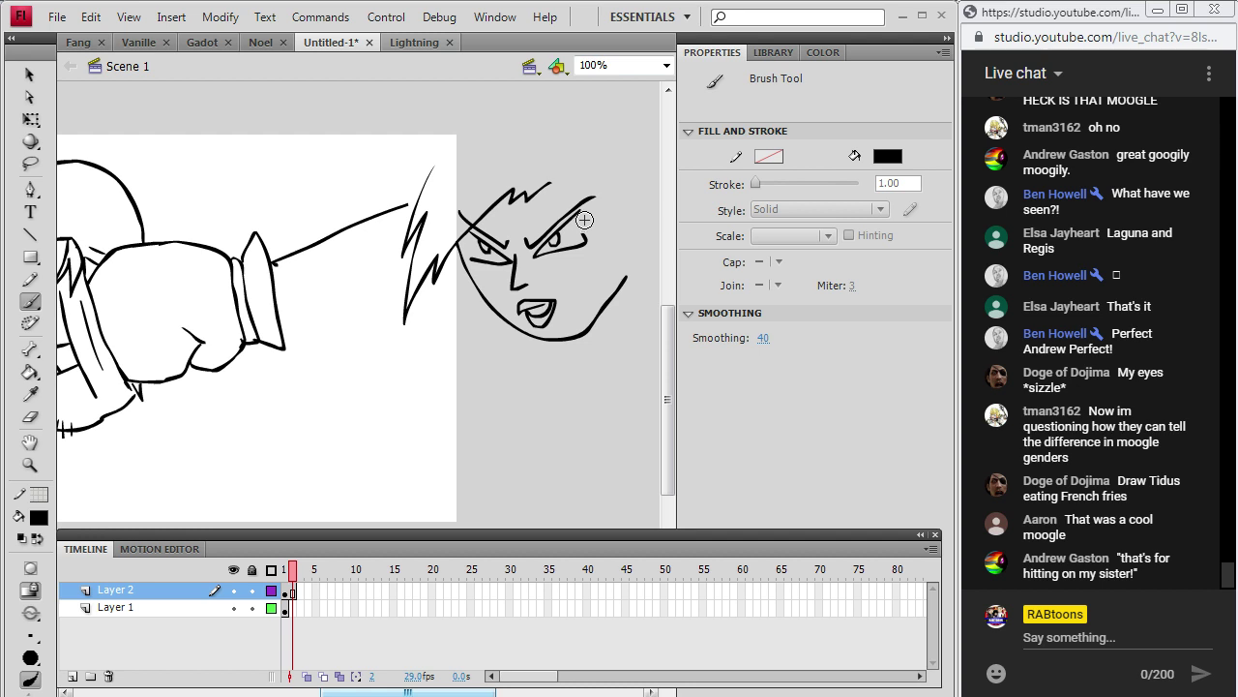
{"action": "mouse_move", "coordinate": [579, 215]}
{"action": "left_mouse_down"}
{"action": "mouse_move", "coordinate": [590, 205]}
{"action": "mouse_move", "coordinate": [598, 221]}
{"action": "left_mouse_up"}
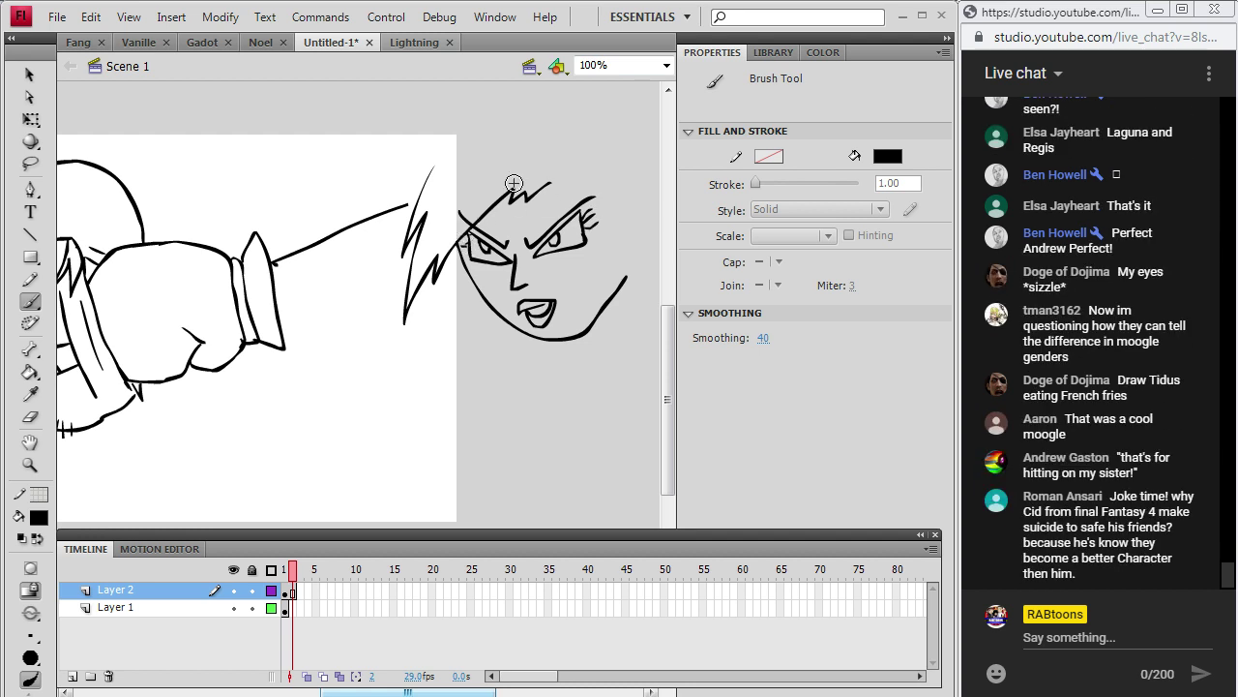
{"action": "mouse_move", "coordinate": [280, 303]}
{"action": "left_mouse_down"}
{"action": "mouse_move", "coordinate": [278, 315]}
{"action": "mouse_move", "coordinate": [364, 280]}
{"action": "left_mouse_up"}
{"action": "left_click_drag", "start_coordinate": [434, 250], "coordinate": [420, 259]}
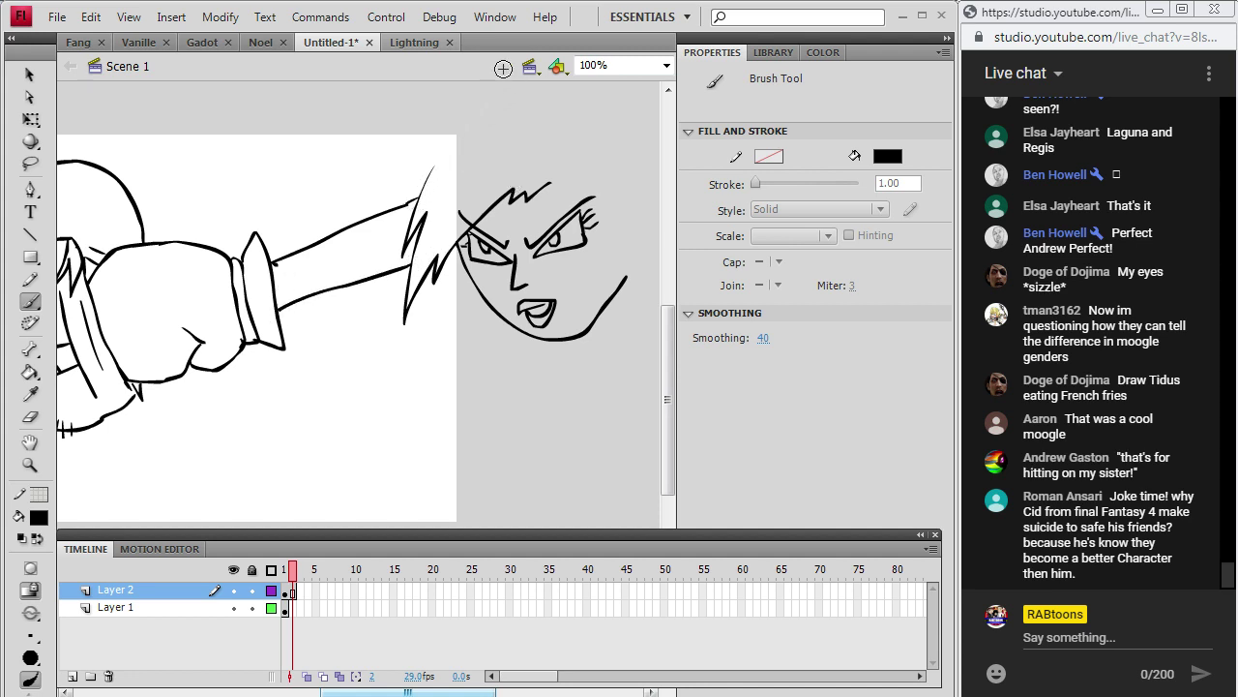
Using the Lightning drawing as reference, draw the outer curve of the hair, the inner hairline with side spikes, and the ear.
{"action": "left_click", "coordinate": [402, 45]}
{"action": "left_click", "coordinate": [346, 45]}
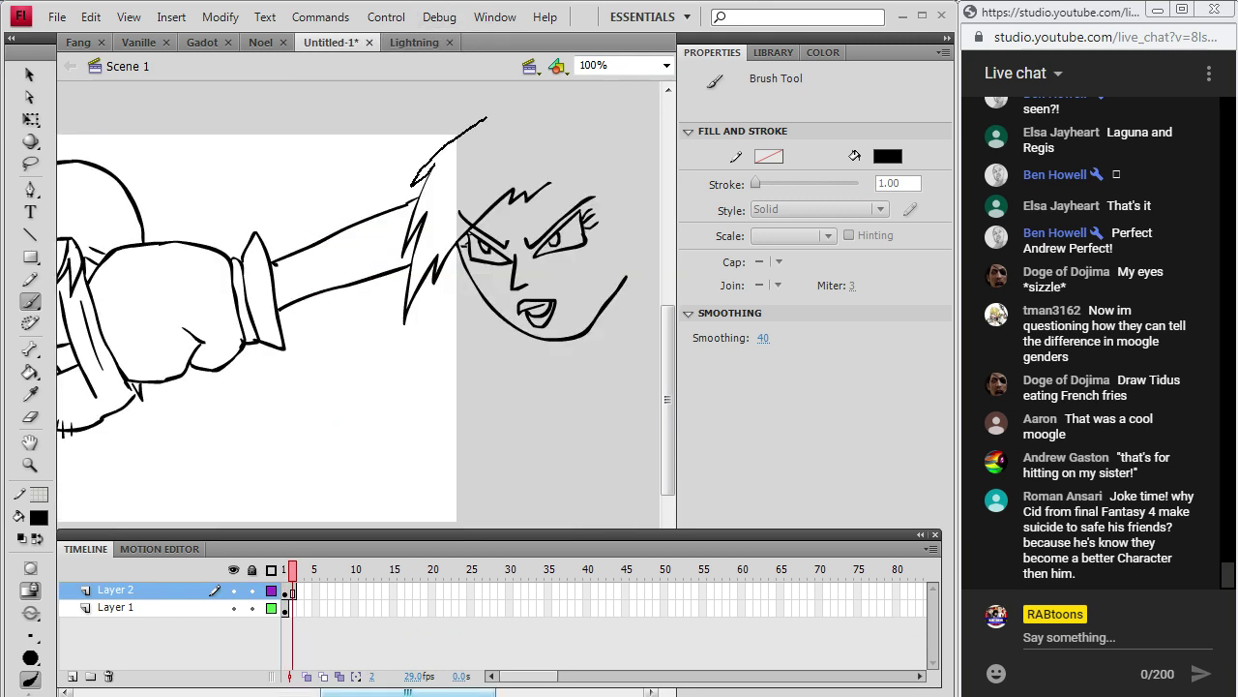
{"action": "left_click", "coordinate": [430, 42]}
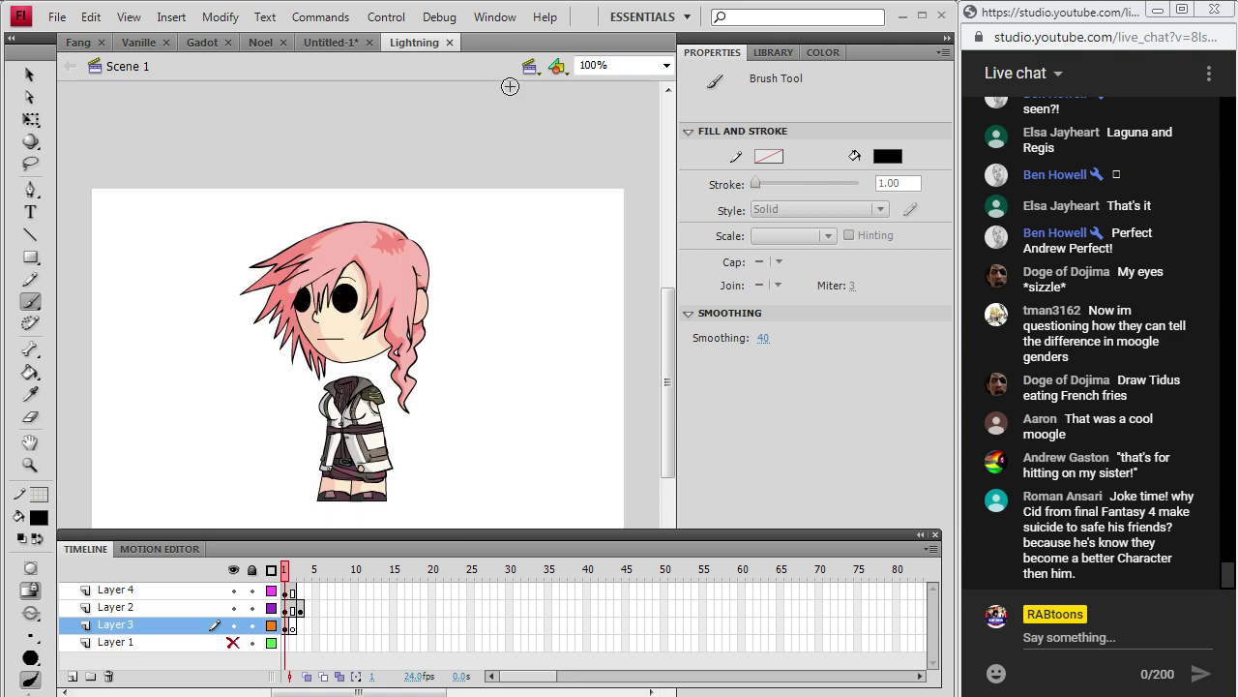
{"action": "left_click", "coordinate": [354, 42]}
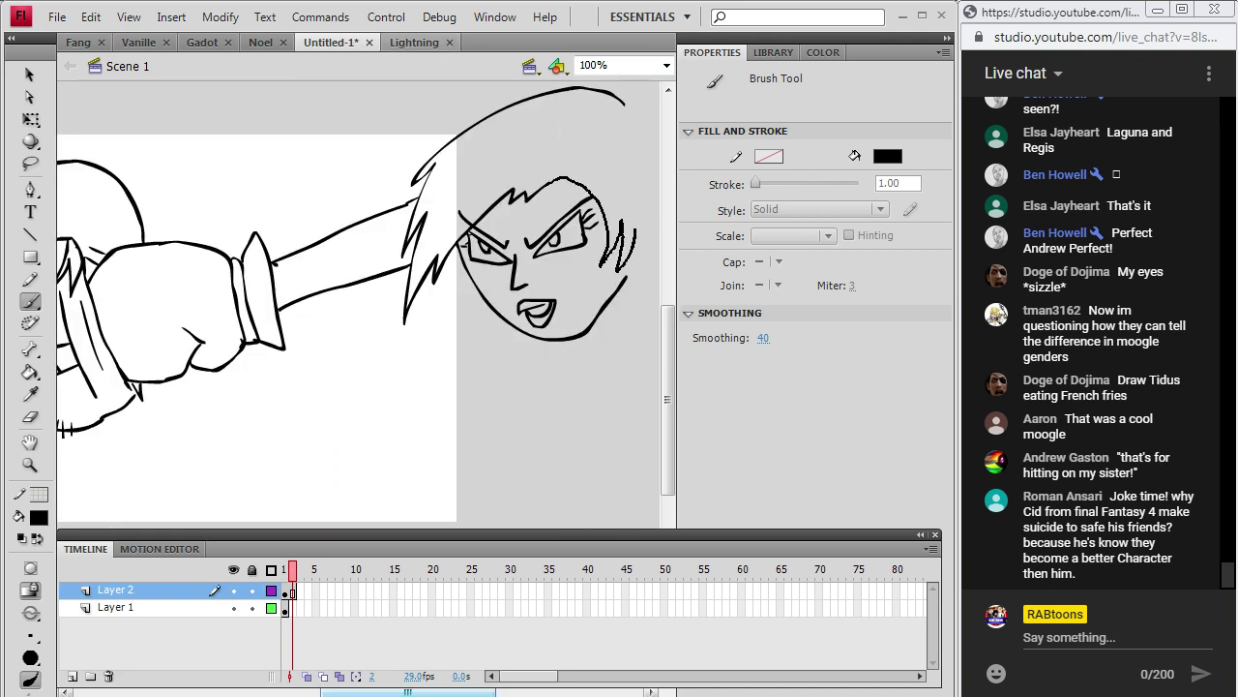
{"action": "left_click_drag", "start_coordinate": [643, 201], "coordinate": [634, 249]}
Draw the puncher's neck, rounded chest outline and the lower edge of the top below the head.
{"action": "left_click_drag", "start_coordinate": [408, 692], "coordinate": [424, 691]}
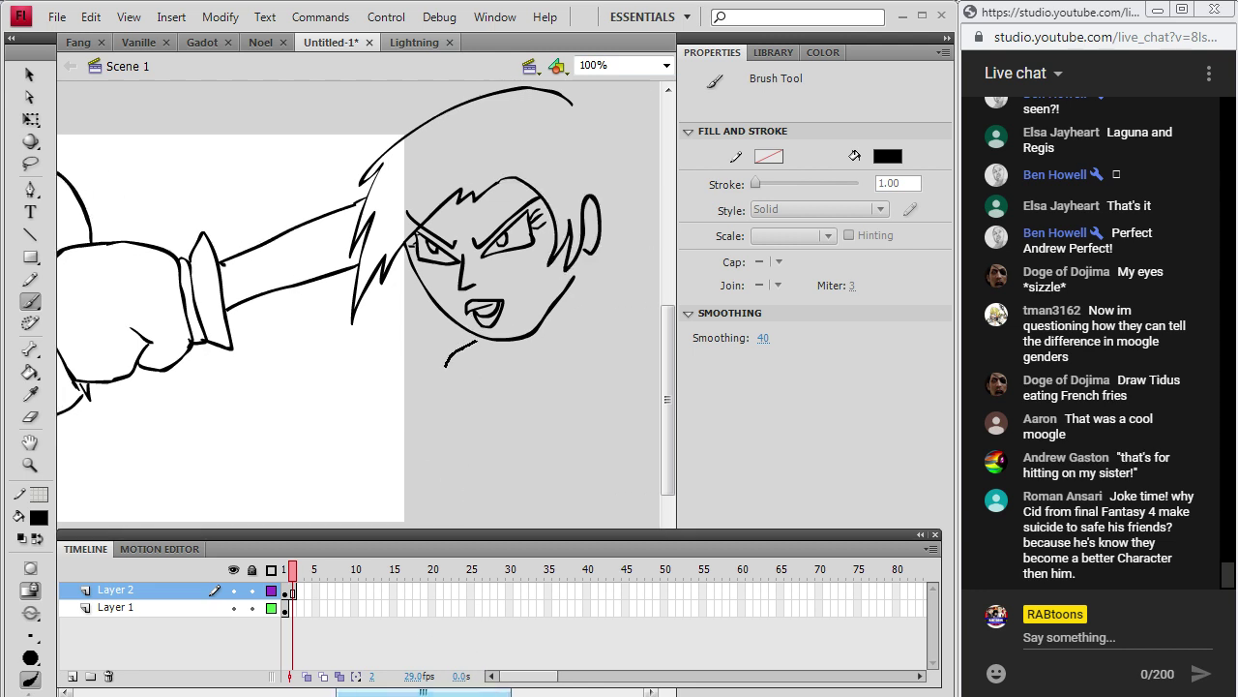
{"action": "mouse_move", "coordinate": [485, 400]}
{"action": "left_mouse_down"}
{"action": "mouse_move", "coordinate": [515, 387]}
{"action": "mouse_move", "coordinate": [563, 415]}
{"action": "mouse_move", "coordinate": [621, 368]}
{"action": "left_mouse_up"}
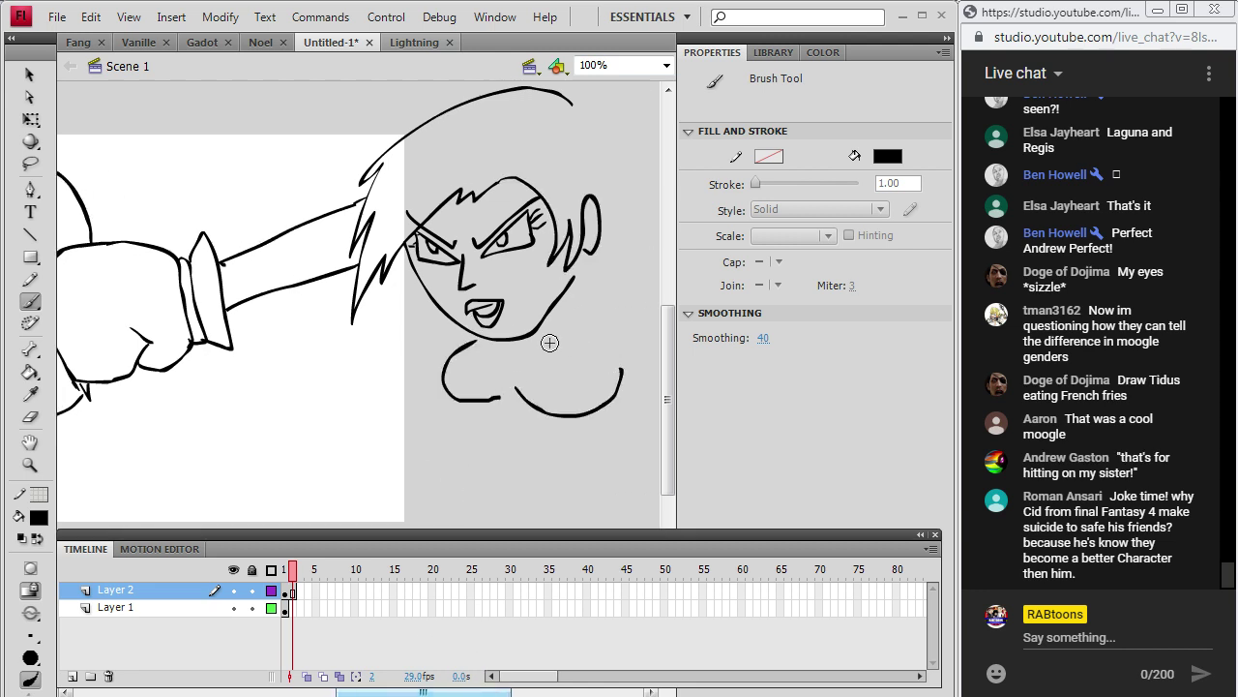
{"action": "left_click_drag", "start_coordinate": [464, 344], "coordinate": [480, 331]}
{"action": "left_click_drag", "start_coordinate": [500, 437], "coordinate": [627, 445]}
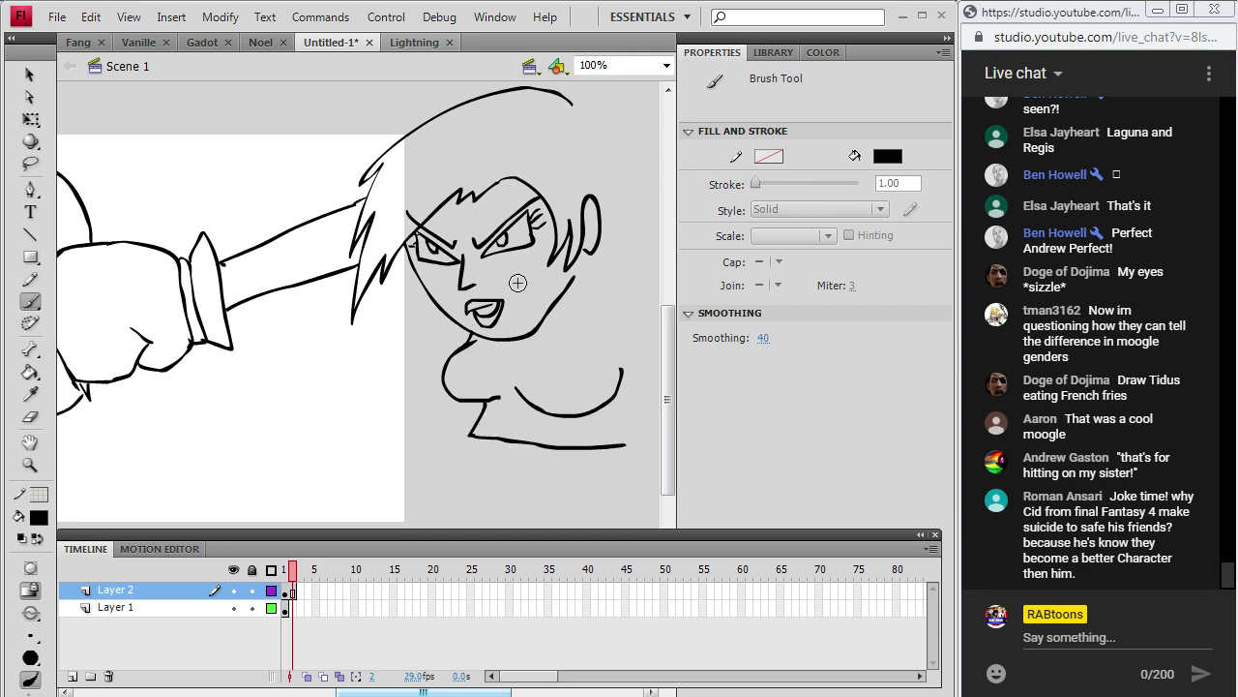
Draw a second clenched fist beside the torso with a cuff and a bent arm rising to a raised elbow.
{"action": "left_click_drag", "start_coordinate": [440, 688], "coordinate": [485, 689]}
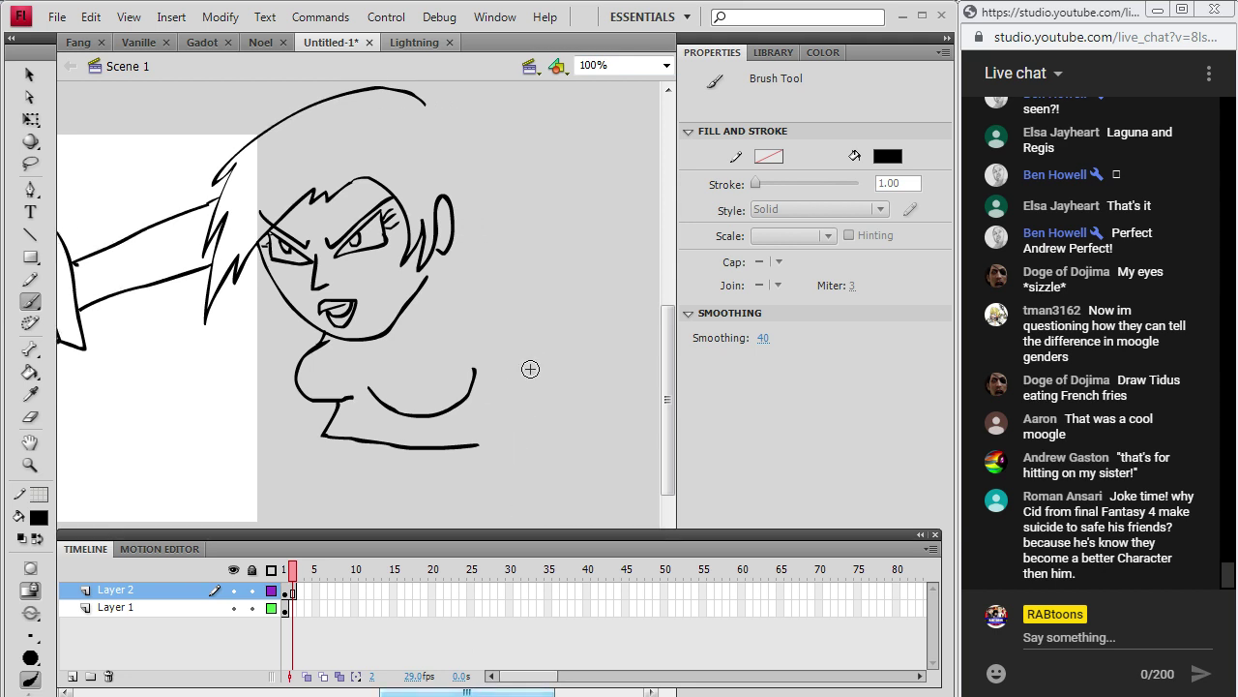
{"action": "left_click_drag", "start_coordinate": [534, 406], "coordinate": [515, 427]}
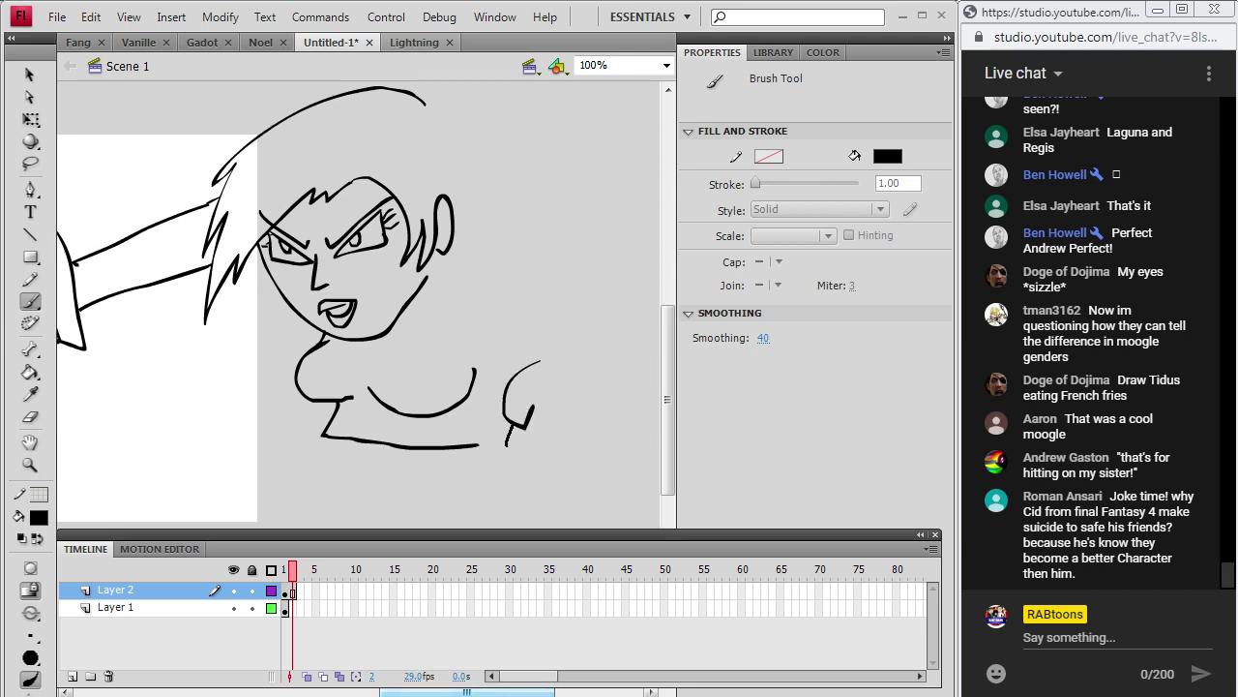
{"action": "mouse_move", "coordinate": [551, 473]}
{"action": "left_mouse_down"}
{"action": "mouse_move", "coordinate": [598, 484]}
{"action": "mouse_move", "coordinate": [629, 452]}
{"action": "mouse_move", "coordinate": [632, 411]}
{"action": "mouse_move", "coordinate": [602, 382]}
{"action": "left_mouse_up"}
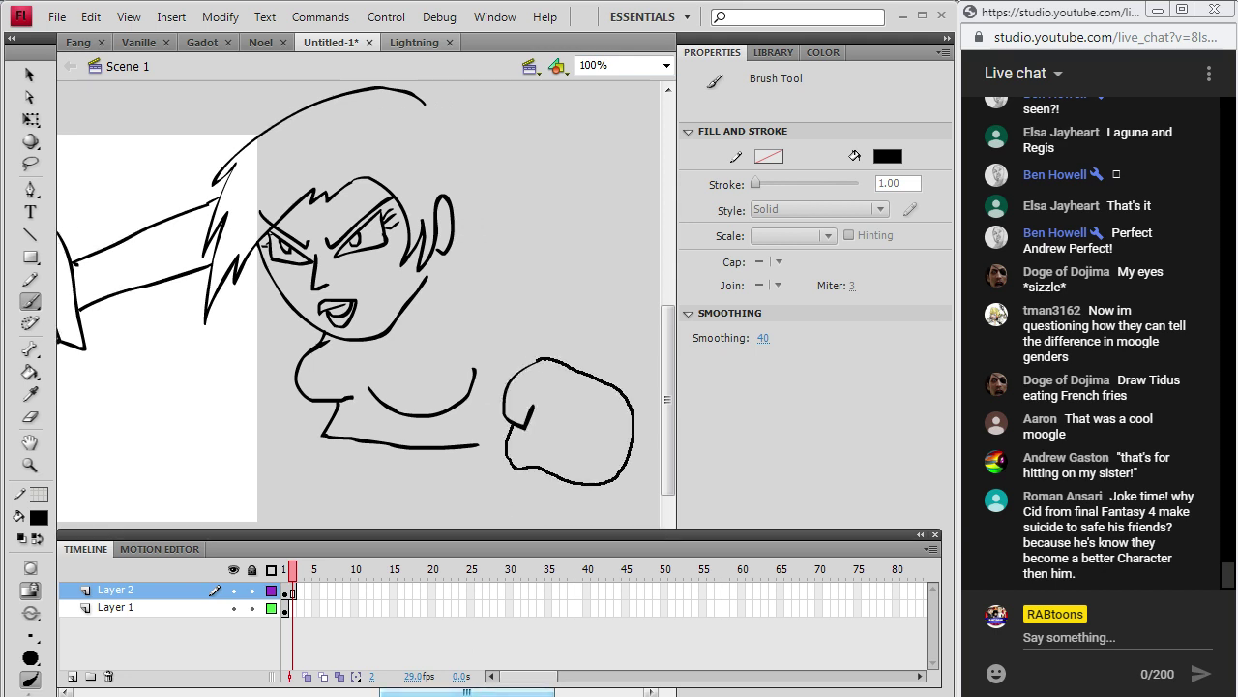
{"action": "mouse_move", "coordinate": [538, 359]}
{"action": "left_mouse_down"}
{"action": "mouse_move", "coordinate": [569, 353]}
{"action": "mouse_move", "coordinate": [624, 388]}
{"action": "mouse_move", "coordinate": [546, 343]}
{"action": "mouse_move", "coordinate": [608, 337]}
{"action": "mouse_move", "coordinate": [631, 373]}
{"action": "left_mouse_up"}
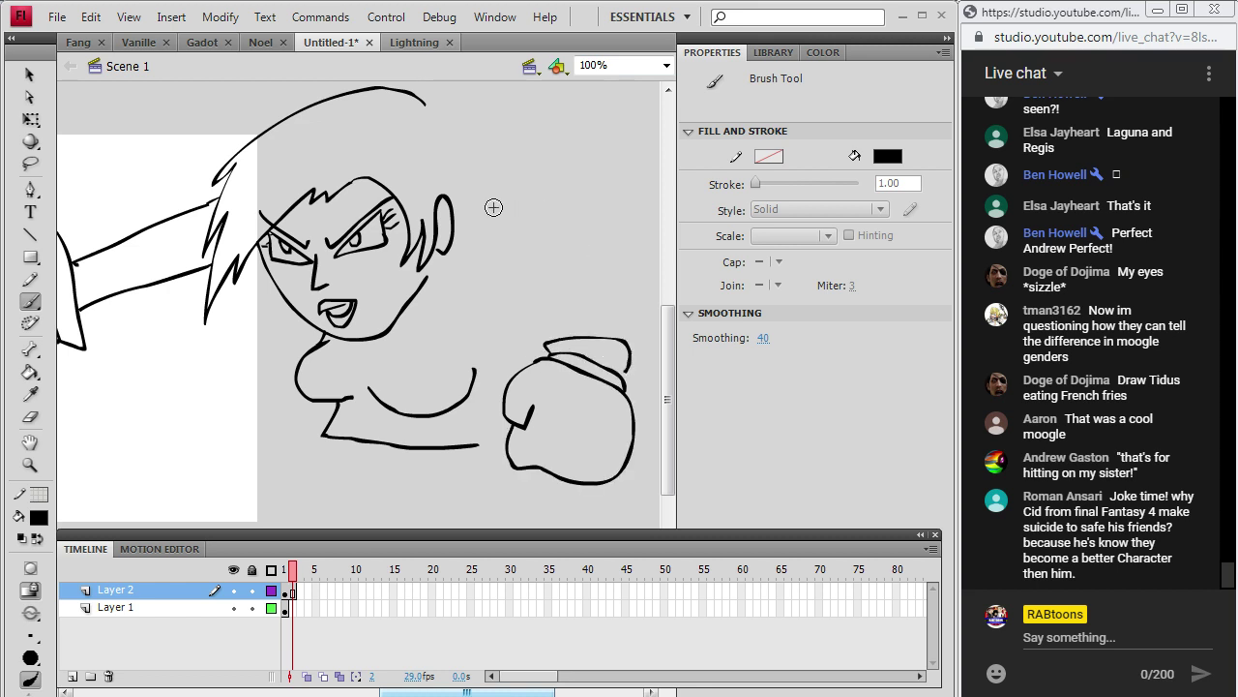
{"action": "mouse_move", "coordinate": [513, 198]}
{"action": "left_mouse_down"}
{"action": "mouse_move", "coordinate": [579, 162]}
{"action": "mouse_move", "coordinate": [606, 179]}
{"action": "mouse_move", "coordinate": [623, 234]}
{"action": "mouse_move", "coordinate": [625, 343]}
{"action": "left_mouse_up"}
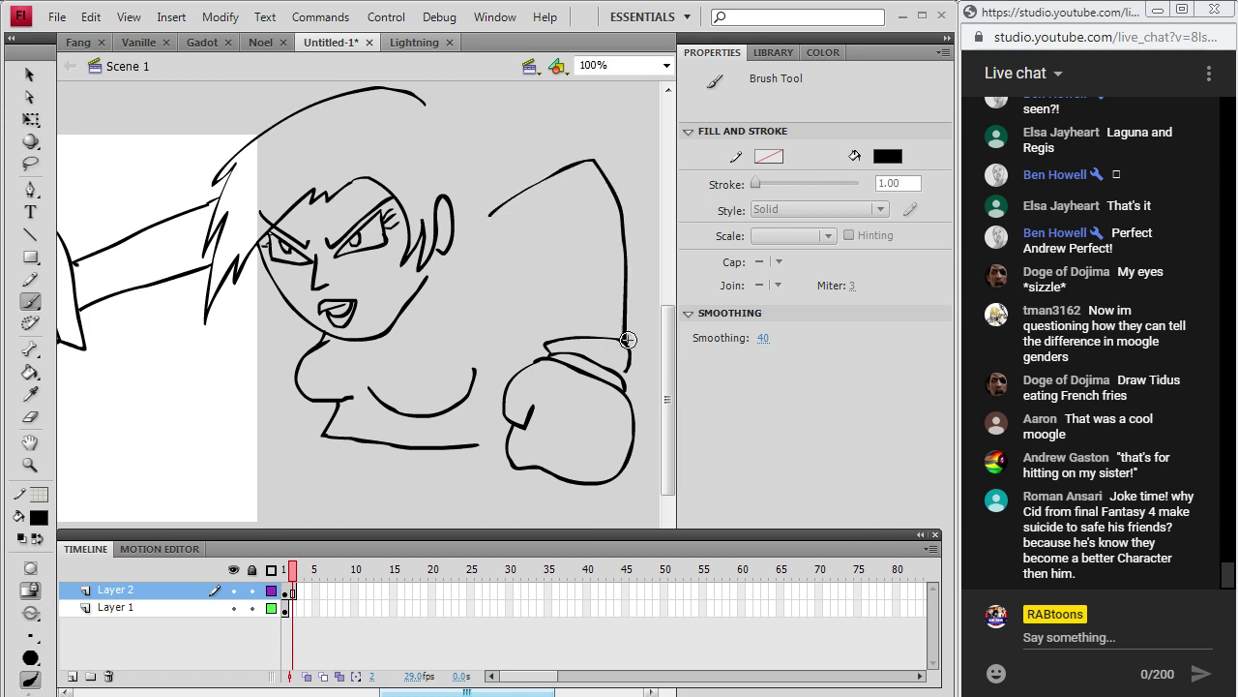
{"action": "left_click_drag", "start_coordinate": [506, 271], "coordinate": [566, 225]}
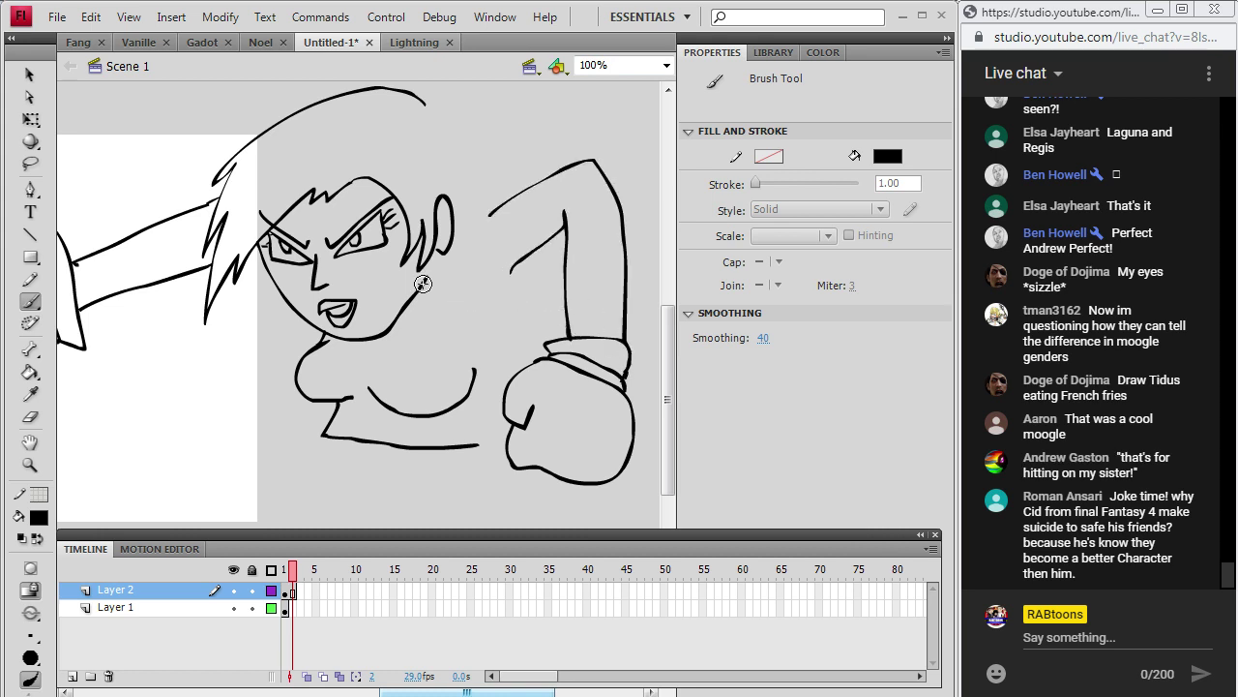
Join the bent arm to the neck with a rounded shoulder, add scribbled detail at the armpit, and draw the torso's side.
{"action": "left_click_drag", "start_coordinate": [424, 280], "coordinate": [411, 296]}
{"action": "mouse_move", "coordinate": [433, 290]}
{"action": "left_mouse_down"}
{"action": "mouse_move", "coordinate": [416, 294]}
{"action": "mouse_move", "coordinate": [480, 306]}
{"action": "left_mouse_up"}
{"action": "mouse_move", "coordinate": [500, 263]}
{"action": "left_mouse_down"}
{"action": "mouse_move", "coordinate": [494, 300]}
{"action": "mouse_move", "coordinate": [512, 285]}
{"action": "mouse_move", "coordinate": [513, 296]}
{"action": "left_mouse_up"}
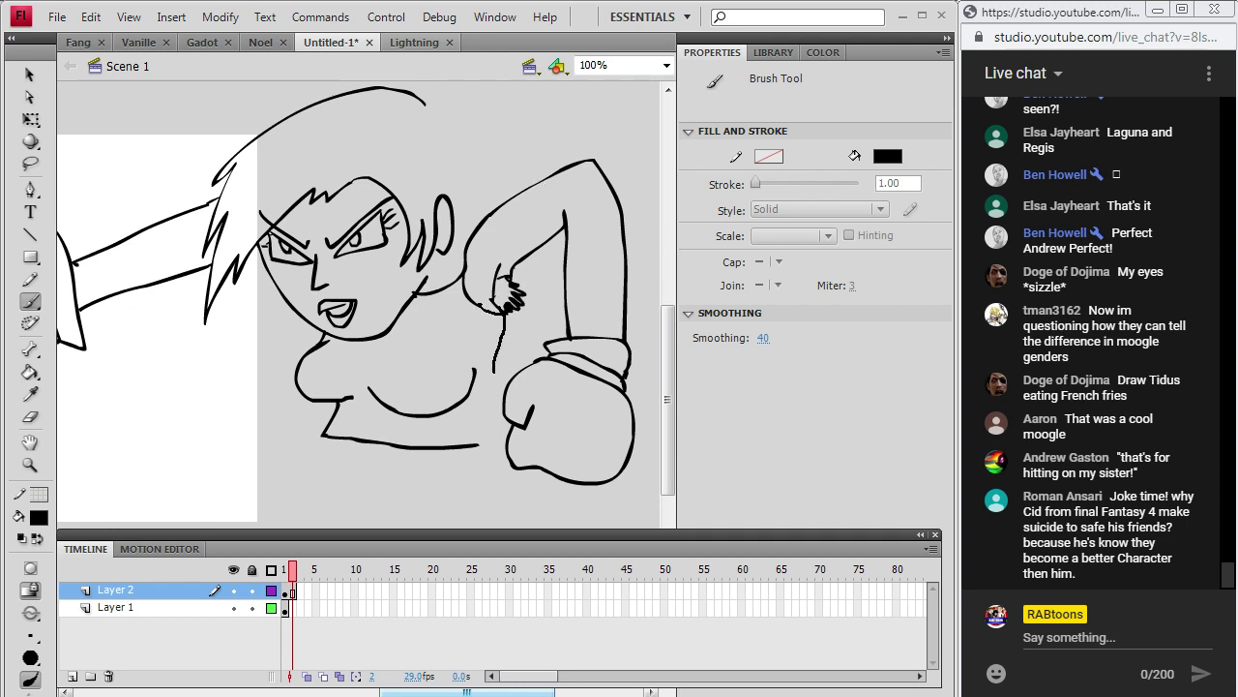
{"action": "left_click_drag", "start_coordinate": [503, 306], "coordinate": [484, 443]}
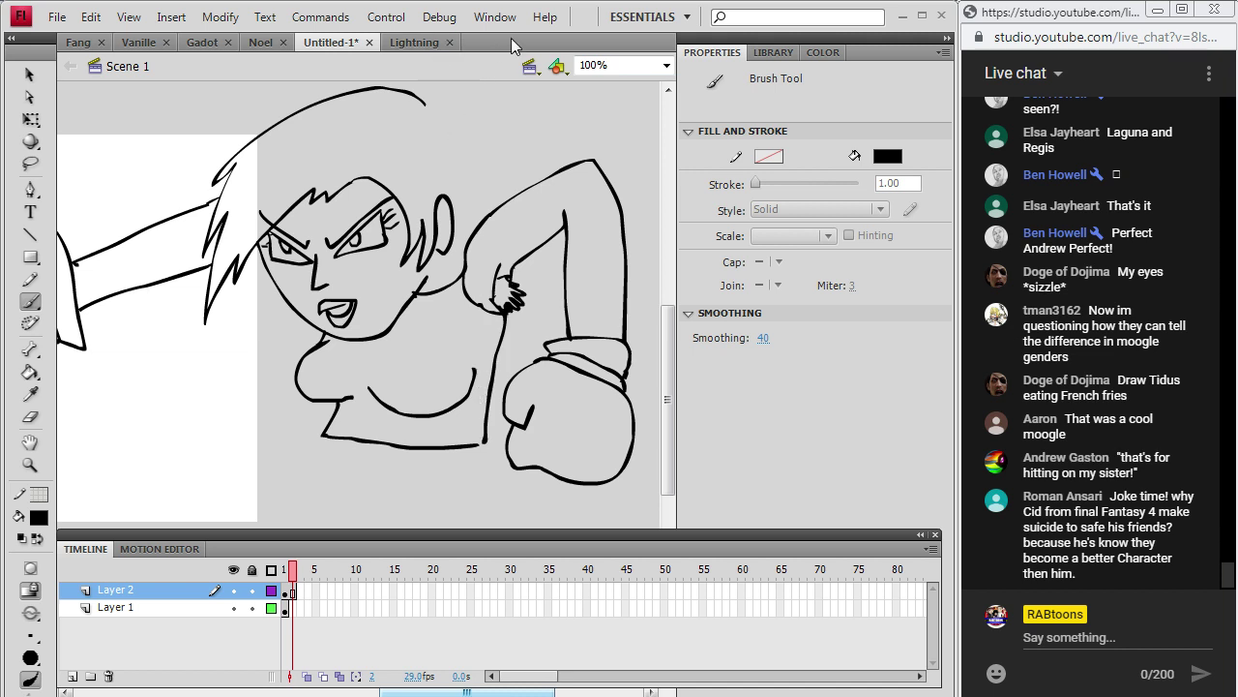
Using the Lightning drawing as reference, draw the lock of hair falling from behind the puncher's ear down over her chest.
{"action": "left_click", "coordinate": [426, 42]}
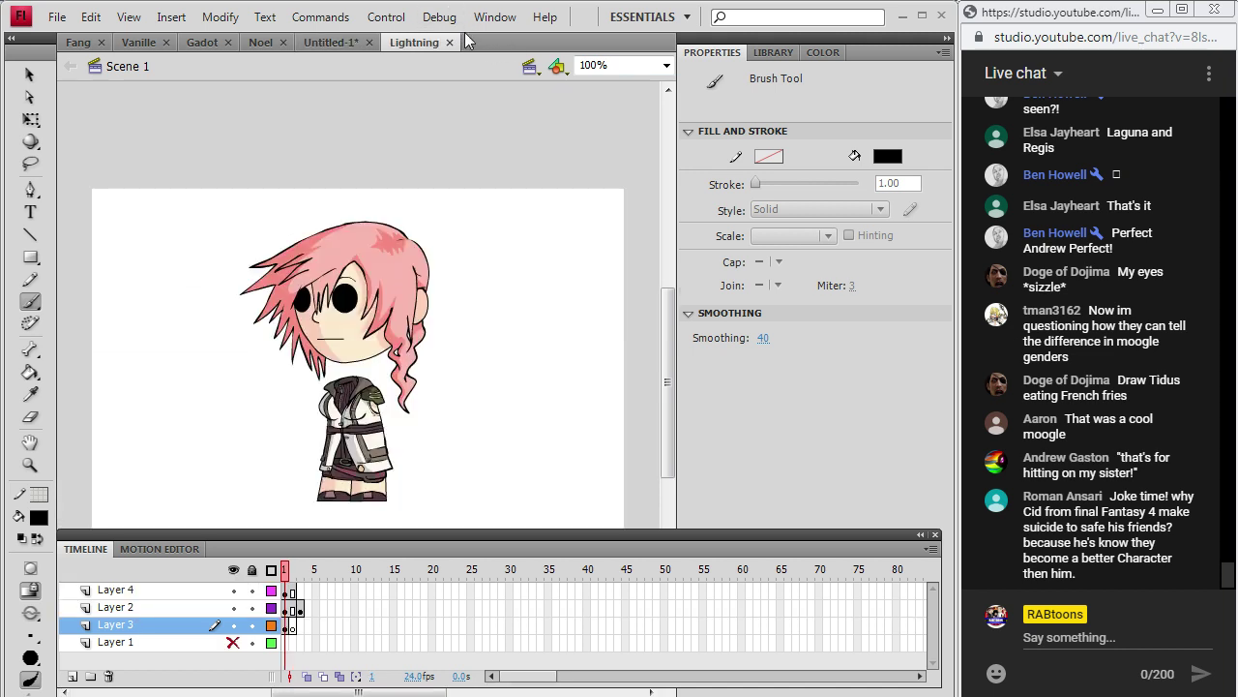
{"action": "left_click", "coordinate": [342, 44]}
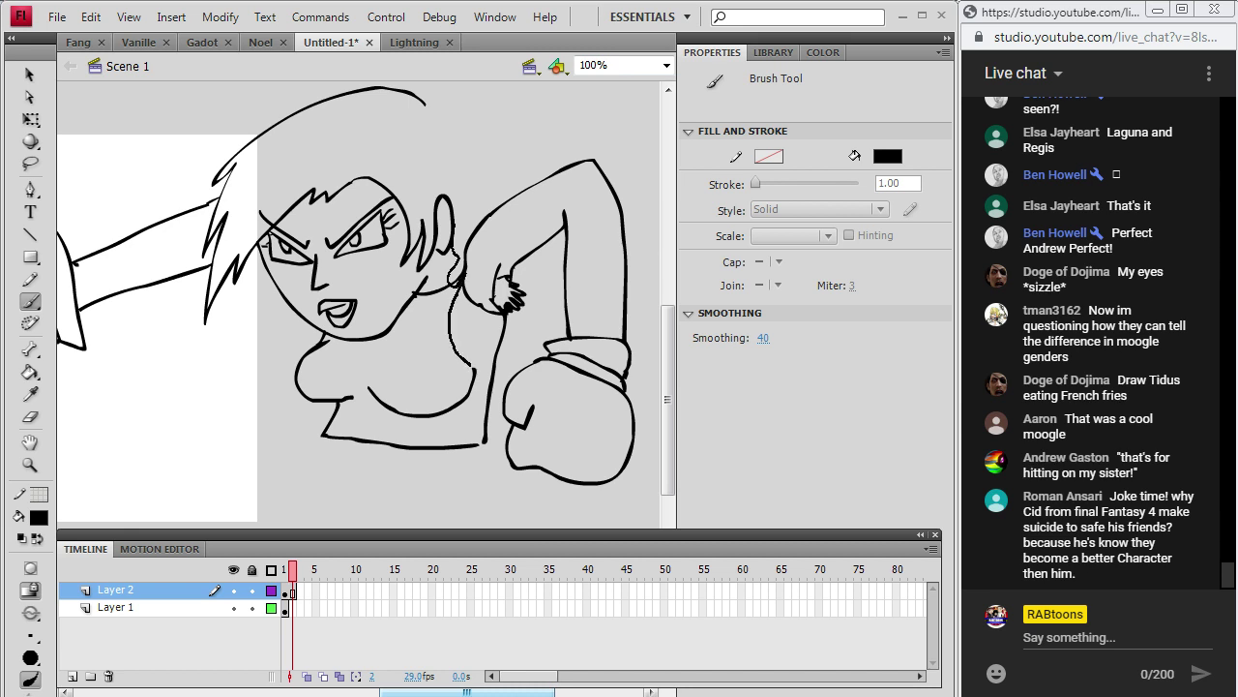
{"action": "mouse_move", "coordinate": [466, 295]}
{"action": "left_mouse_down"}
{"action": "mouse_move", "coordinate": [460, 256]}
{"action": "mouse_move", "coordinate": [457, 289]}
{"action": "left_mouse_up"}
{"action": "key", "text": "ctrl+z"}
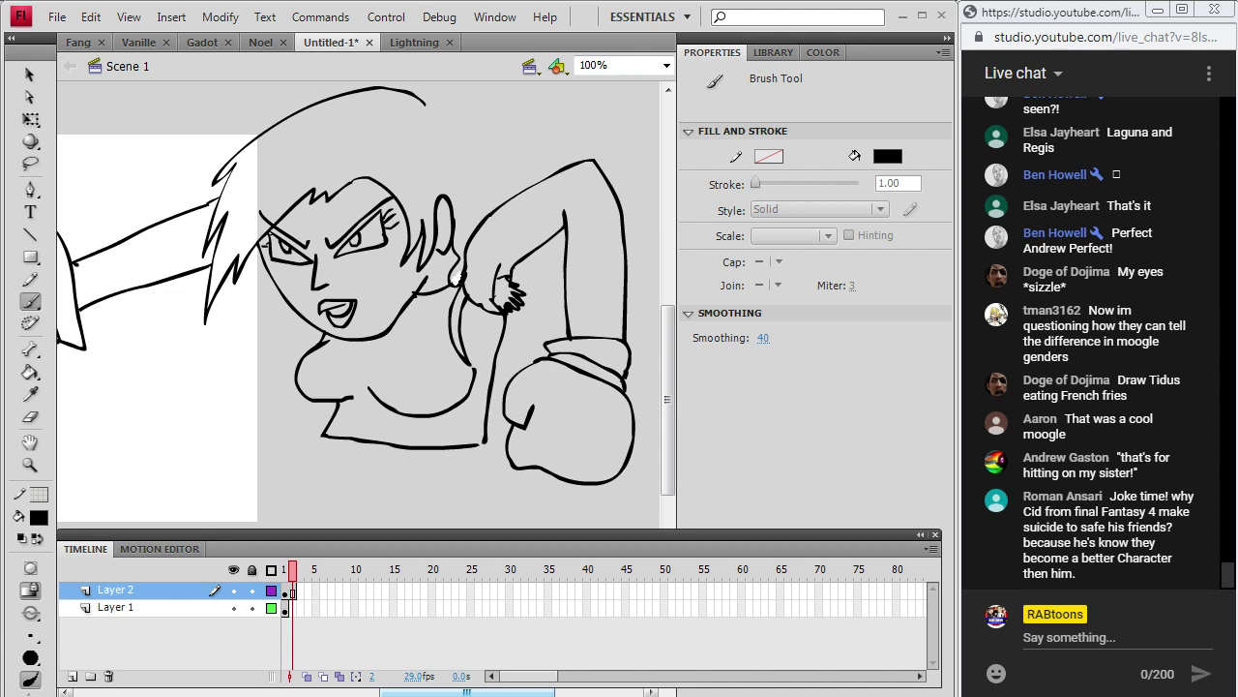
{"action": "left_click", "coordinate": [414, 42]}
{"action": "left_click", "coordinate": [329, 42]}
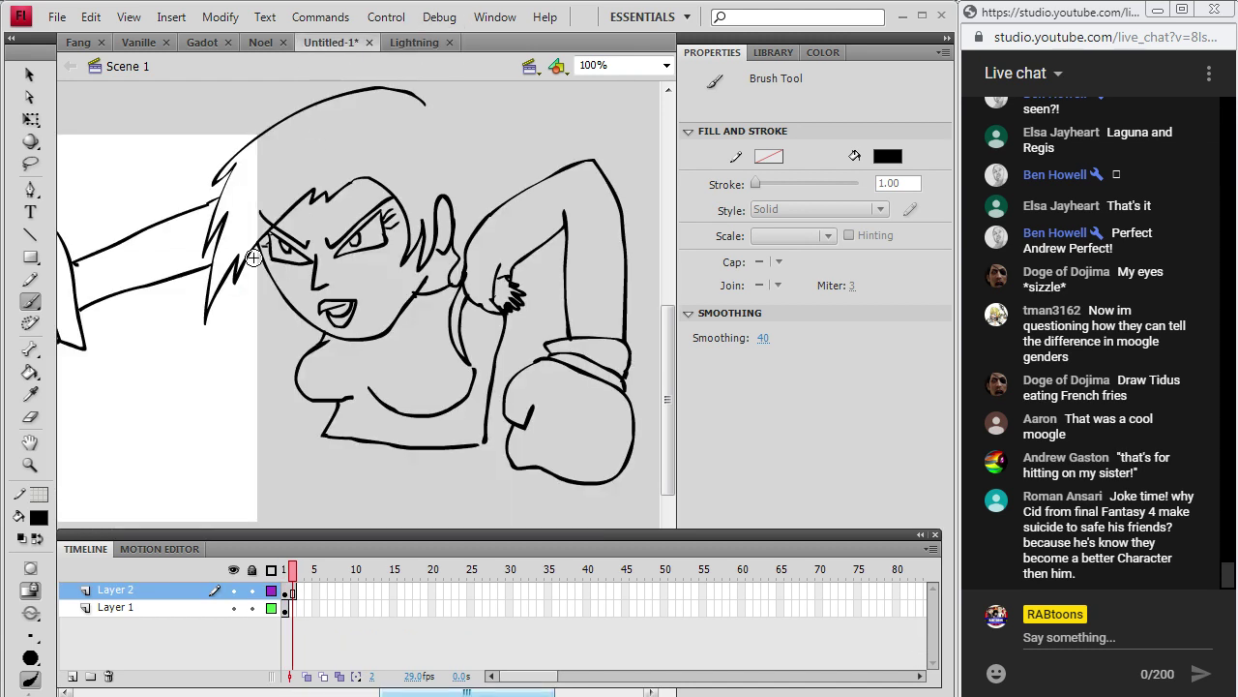
Draw hair spikes along the puncher's jaw, the wavy back outline of her hair down to the shoulder, and an inner strand line.
{"action": "mouse_move", "coordinate": [250, 251]}
{"action": "left_mouse_down"}
{"action": "mouse_move", "coordinate": [256, 290]}
{"action": "mouse_move", "coordinate": [273, 339]}
{"action": "mouse_move", "coordinate": [310, 342]}
{"action": "left_mouse_up"}
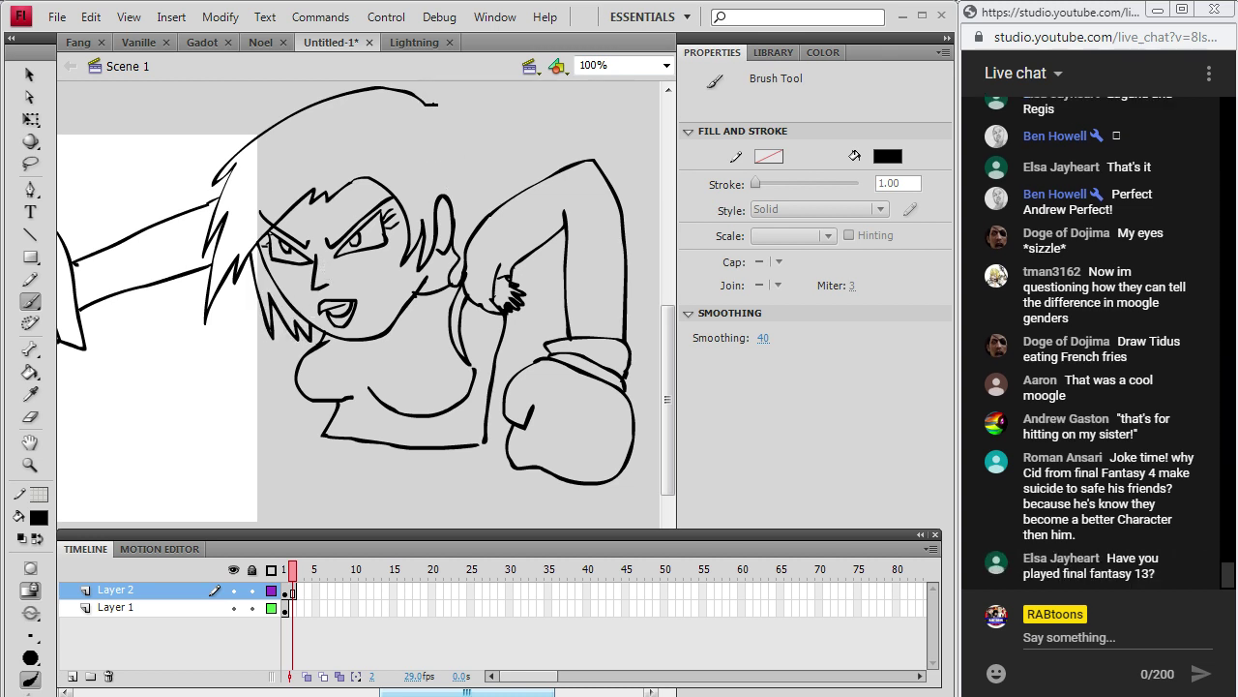
{"action": "left_click_drag", "start_coordinate": [496, 198], "coordinate": [493, 207]}
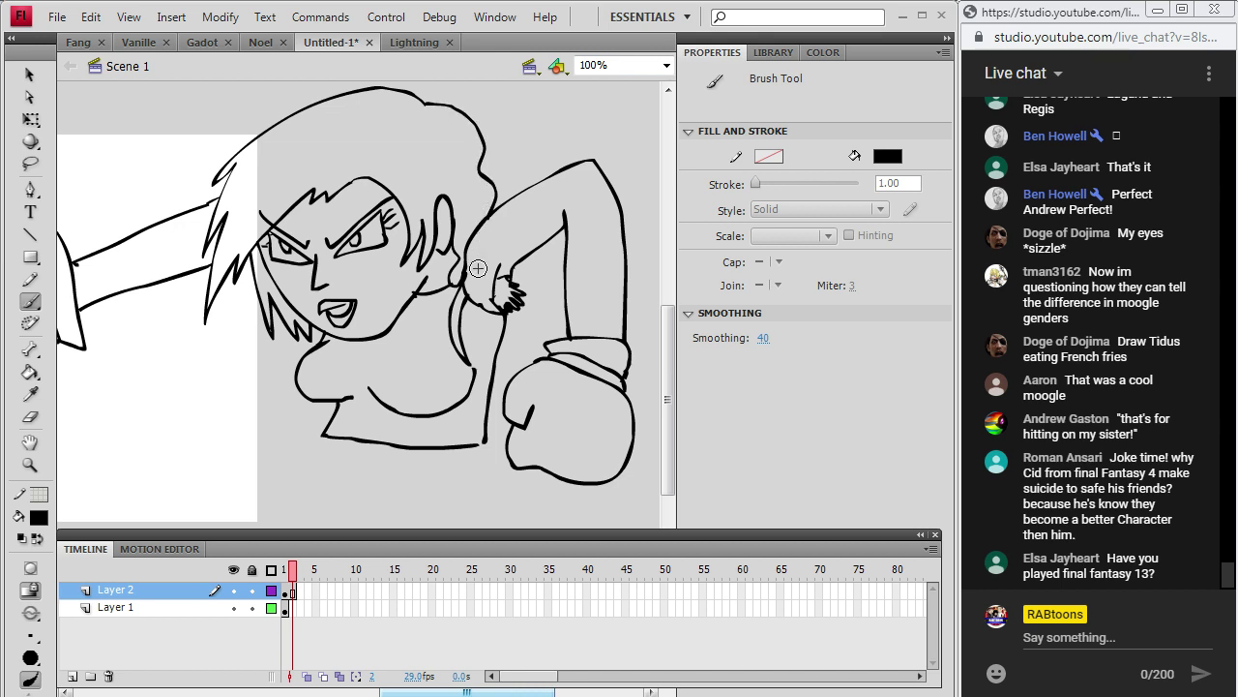
{"action": "left_click_drag", "start_coordinate": [380, 151], "coordinate": [426, 114]}
Draw the puncher's bare midriff below the cropped top, with a waistline and a small navel mark.
{"action": "scroll", "coordinate": [656, 377], "scroll_direction": "down", "scroll_amount": 3}
{"action": "mouse_move", "coordinate": [330, 348]}
{"action": "left_mouse_down"}
{"action": "mouse_move", "coordinate": [305, 417]}
{"action": "mouse_move", "coordinate": [461, 429]}
{"action": "left_mouse_up"}
{"action": "left_click_drag", "start_coordinate": [365, 376], "coordinate": [363, 389]}
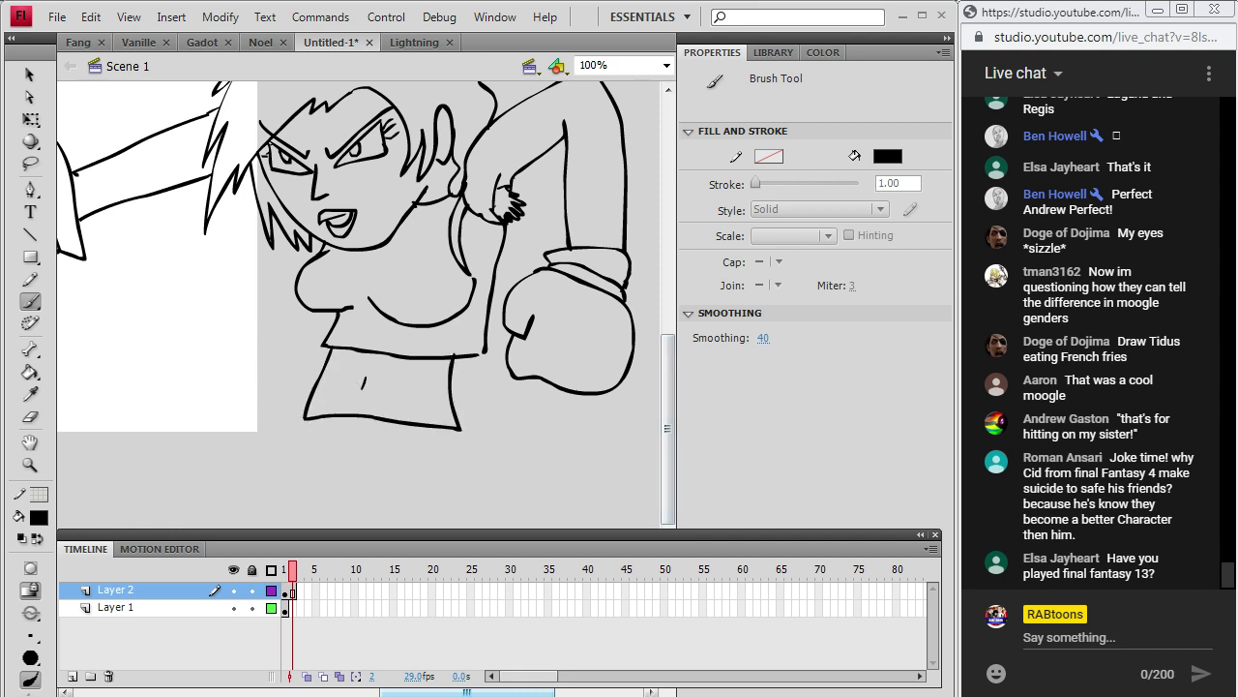
Draw the puncher's flared skirt below the waist with two hanging drawstrings, a waistband line and a hem.
{"action": "mouse_move", "coordinate": [296, 436]}
{"action": "left_mouse_down"}
{"action": "mouse_move", "coordinate": [308, 431]}
{"action": "mouse_move", "coordinate": [308, 503]}
{"action": "left_mouse_up"}
{"action": "mouse_move", "coordinate": [349, 435]}
{"action": "left_mouse_down"}
{"action": "mouse_move", "coordinate": [354, 506]}
{"action": "mouse_move", "coordinate": [330, 442]}
{"action": "mouse_move", "coordinate": [352, 441]}
{"action": "mouse_move", "coordinate": [273, 522]}
{"action": "left_mouse_up"}
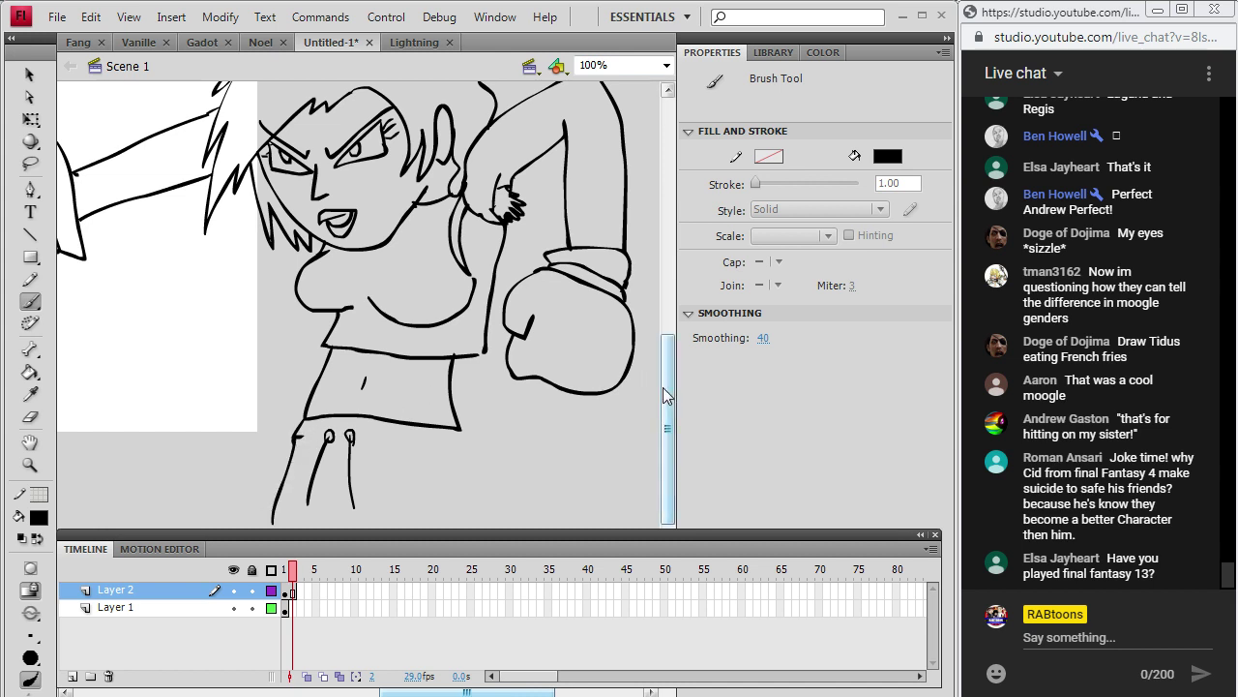
{"action": "scroll", "coordinate": [560, 377], "scroll_direction": "down", "scroll_amount": 2}
{"action": "left_click_drag", "start_coordinate": [464, 381], "coordinate": [448, 396]}
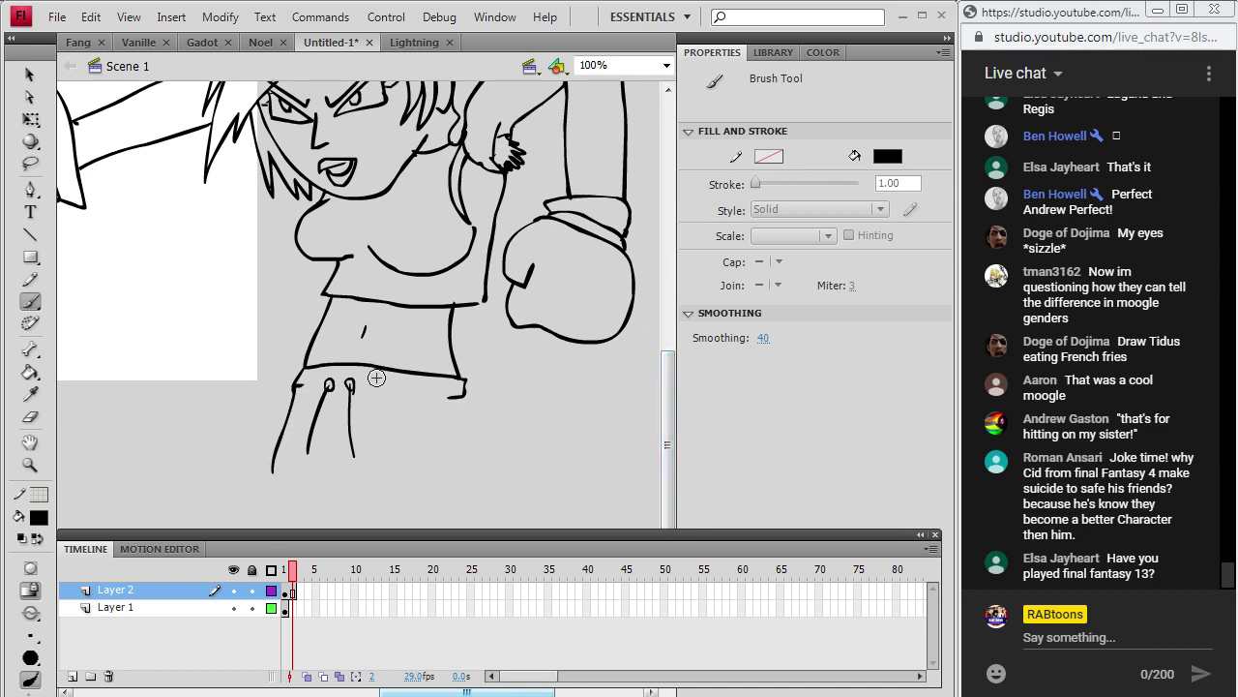
{"action": "left_click_drag", "start_coordinate": [371, 385], "coordinate": [418, 393]}
{"action": "mouse_move", "coordinate": [265, 501]}
{"action": "left_mouse_down"}
{"action": "mouse_move", "coordinate": [318, 501]}
{"action": "mouse_move", "coordinate": [341, 433]}
{"action": "mouse_move", "coordinate": [357, 510]}
{"action": "mouse_move", "coordinate": [492, 501]}
{"action": "mouse_move", "coordinate": [462, 398]}
{"action": "left_mouse_up"}
Draw a cartoon anger mark on the puncher's hair above the forehead.
{"action": "scroll", "coordinate": [659, 404], "scroll_direction": "up", "scroll_amount": 3}
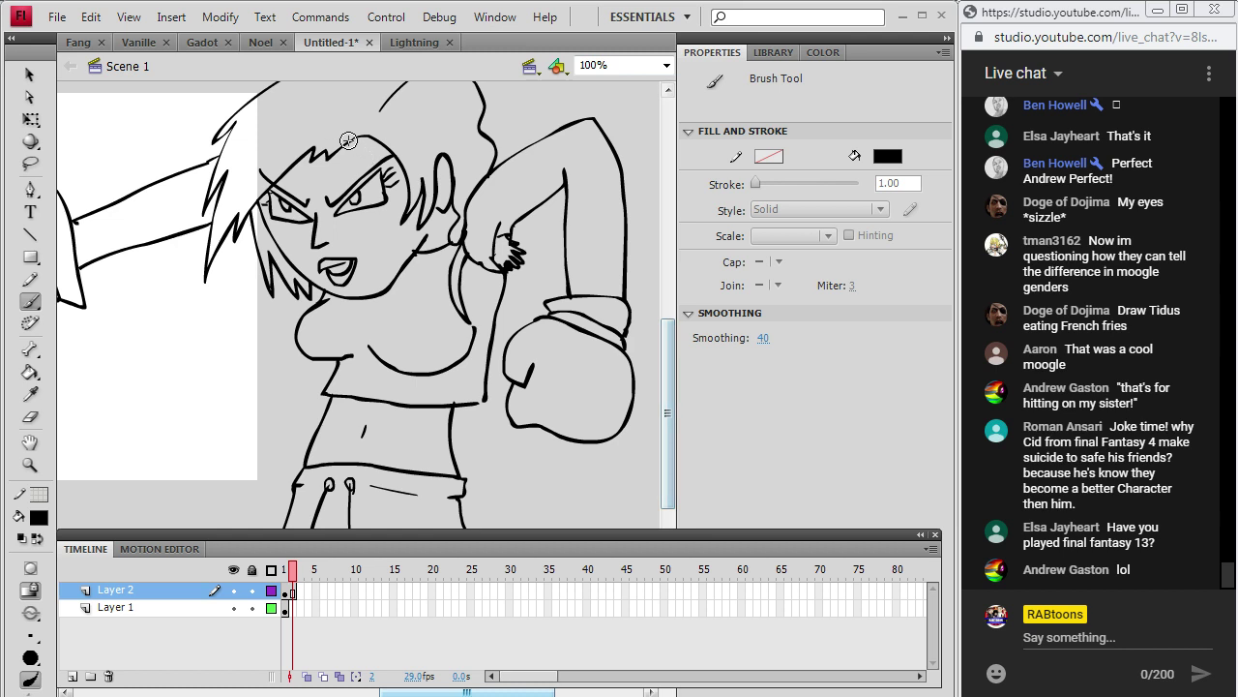
{"action": "left_click_drag", "start_coordinate": [406, 136], "coordinate": [416, 141]}
{"action": "left_click_drag", "start_coordinate": [419, 142], "coordinate": [426, 112]}
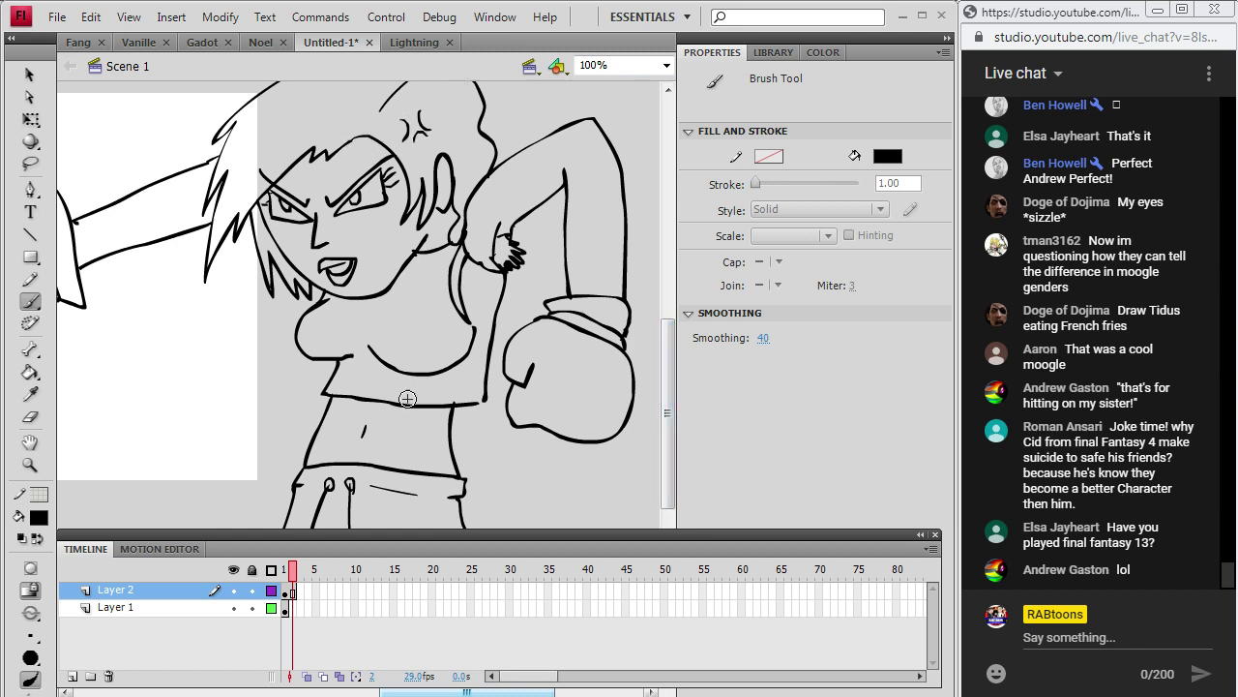
Draw the punched character's outstretched near arm below his chin, with a long loose sleeve, a wrist and a spread-fingered hand.
{"action": "left_click_drag", "start_coordinate": [433, 689], "coordinate": [309, 690]}
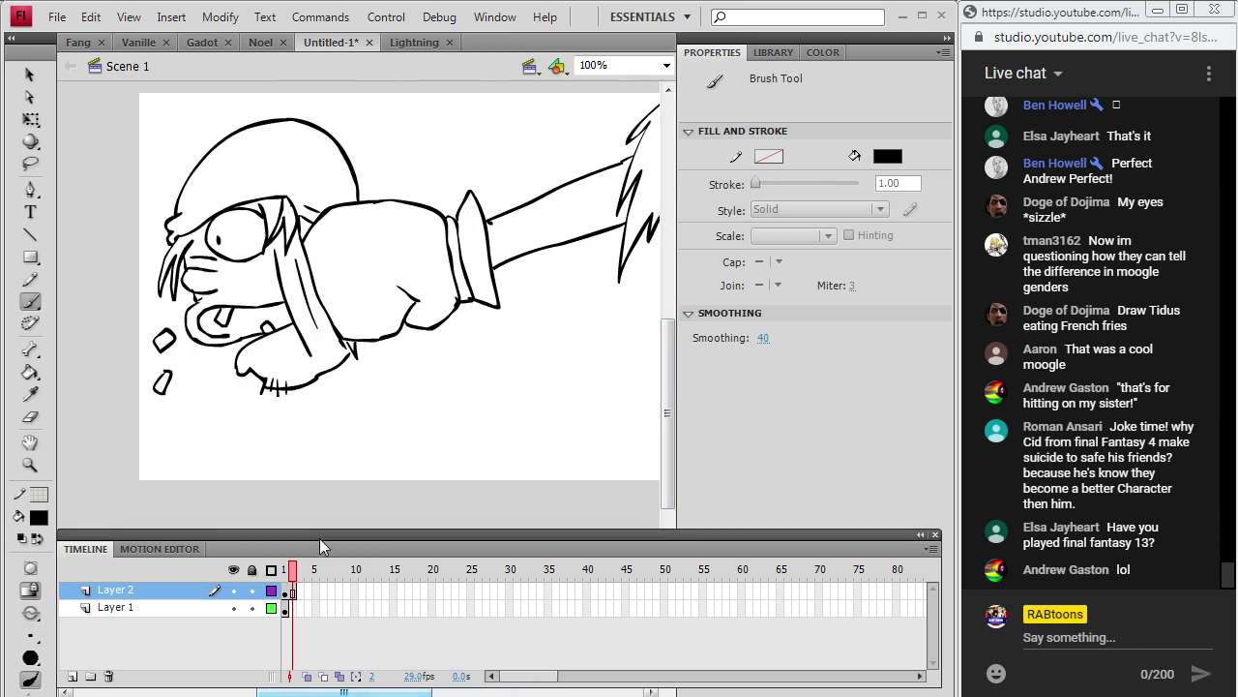
{"action": "scroll", "coordinate": [589, 284], "scroll_direction": "down", "scroll_amount": 2}
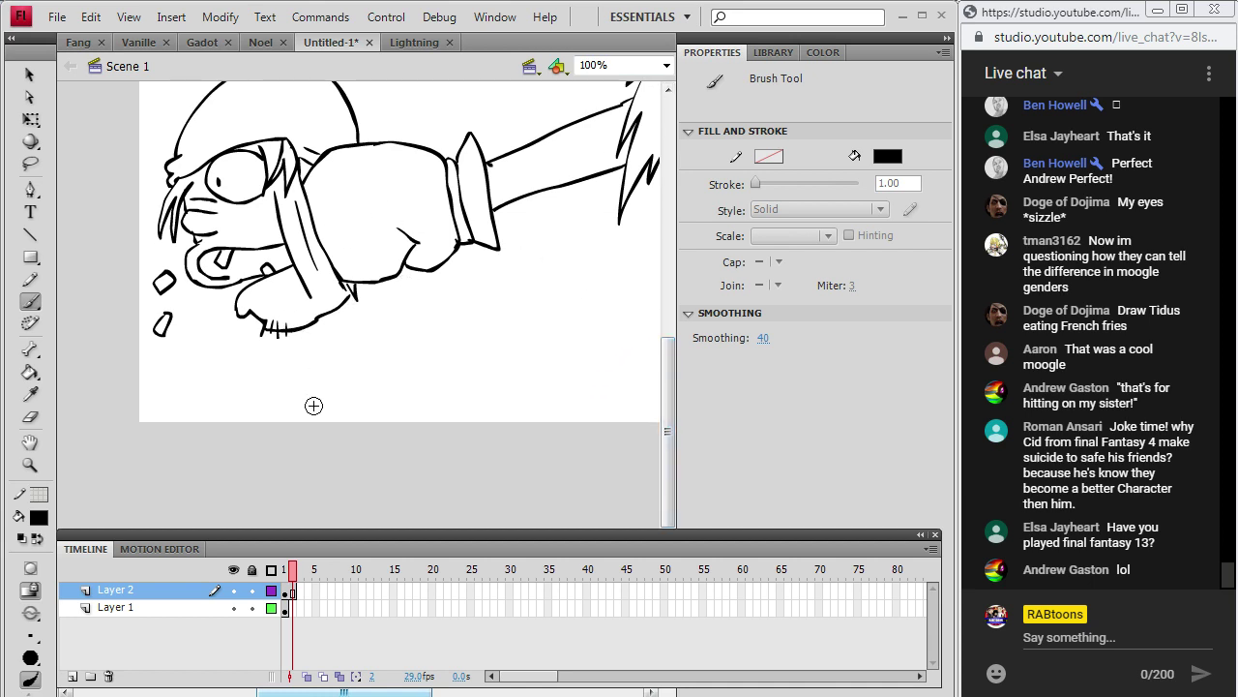
{"action": "mouse_move", "coordinate": [268, 379]}
{"action": "left_mouse_down"}
{"action": "mouse_move", "coordinate": [358, 433]}
{"action": "mouse_move", "coordinate": [502, 482]}
{"action": "left_mouse_up"}
{"action": "mouse_move", "coordinate": [322, 359]}
{"action": "left_mouse_down"}
{"action": "mouse_move", "coordinate": [573, 393]}
{"action": "mouse_move", "coordinate": [532, 479]}
{"action": "mouse_move", "coordinate": [499, 484]}
{"action": "left_mouse_up"}
{"action": "left_click_drag", "start_coordinate": [559, 423], "coordinate": [574, 423]}
{"action": "left_click_drag", "start_coordinate": [539, 450], "coordinate": [561, 453]}
{"action": "left_click_drag", "start_coordinate": [575, 406], "coordinate": [559, 451]}
{"action": "mouse_move", "coordinate": [579, 418]}
{"action": "left_mouse_down"}
{"action": "mouse_move", "coordinate": [593, 414]}
{"action": "mouse_move", "coordinate": [598, 453]}
{"action": "left_mouse_up"}
{"action": "left_click_drag", "start_coordinate": [403, 692], "coordinate": [419, 695]}
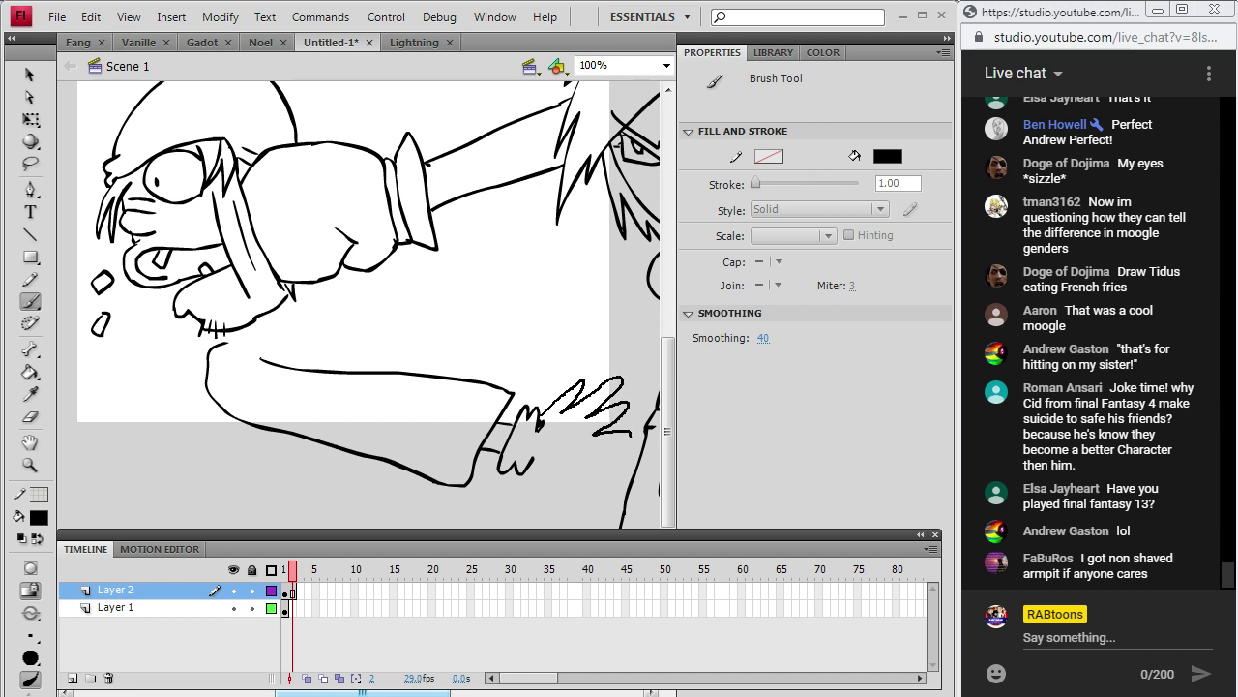
{"action": "left_click_drag", "start_coordinate": [546, 474], "coordinate": [519, 429]}
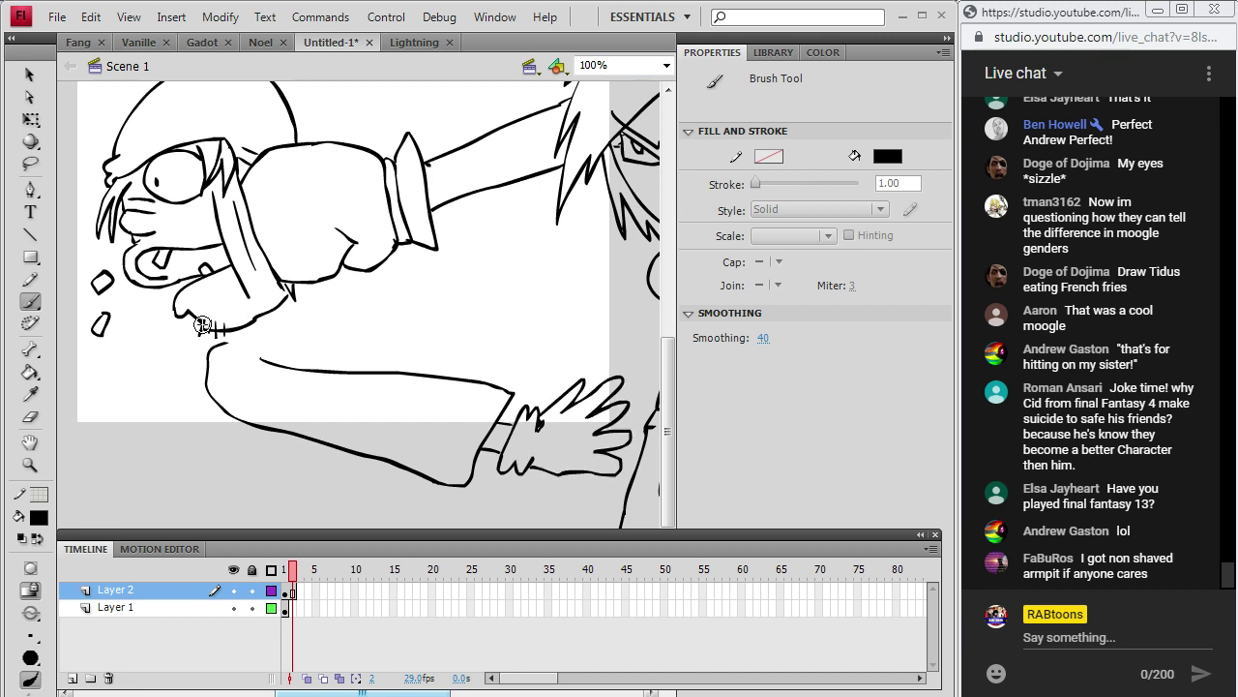
Draw the punched character's collar and jacket front below the jaw, and his far arm outstretched with a spread-fingered hand.
{"action": "mouse_move", "coordinate": [184, 317]}
{"action": "left_mouse_down"}
{"action": "mouse_move", "coordinate": [253, 319]}
{"action": "mouse_move", "coordinate": [291, 365]}
{"action": "left_mouse_up"}
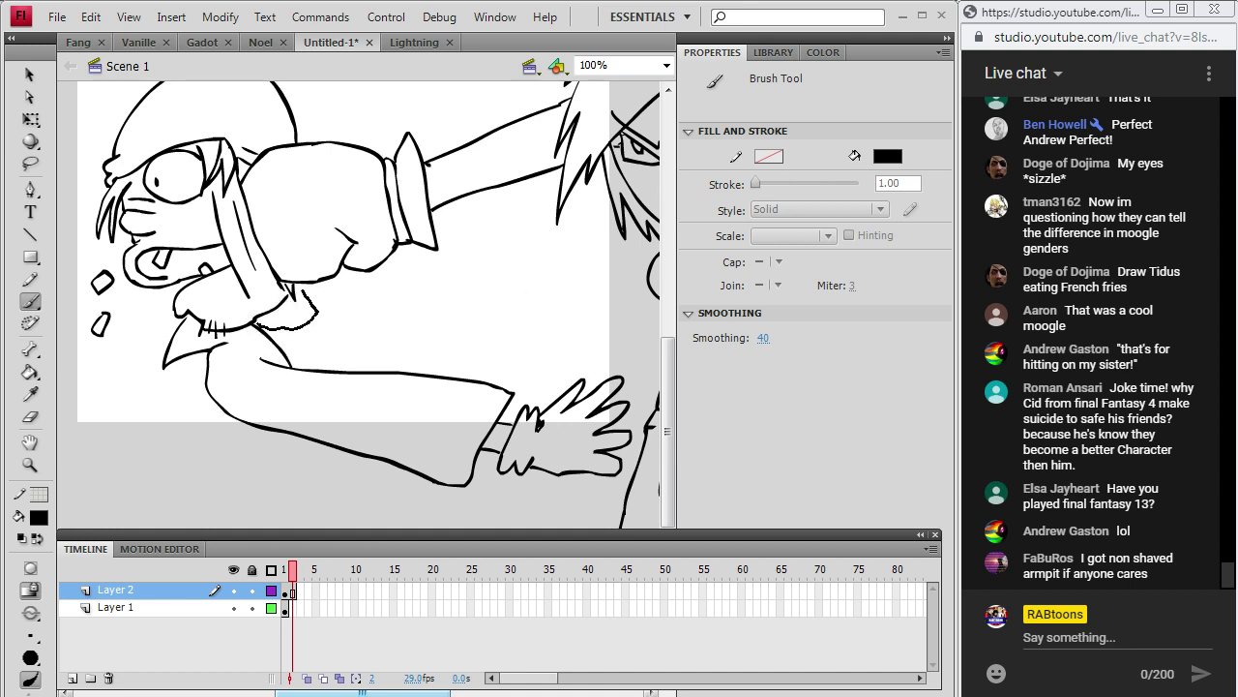
{"action": "left_click_drag", "start_coordinate": [288, 302], "coordinate": [364, 367]}
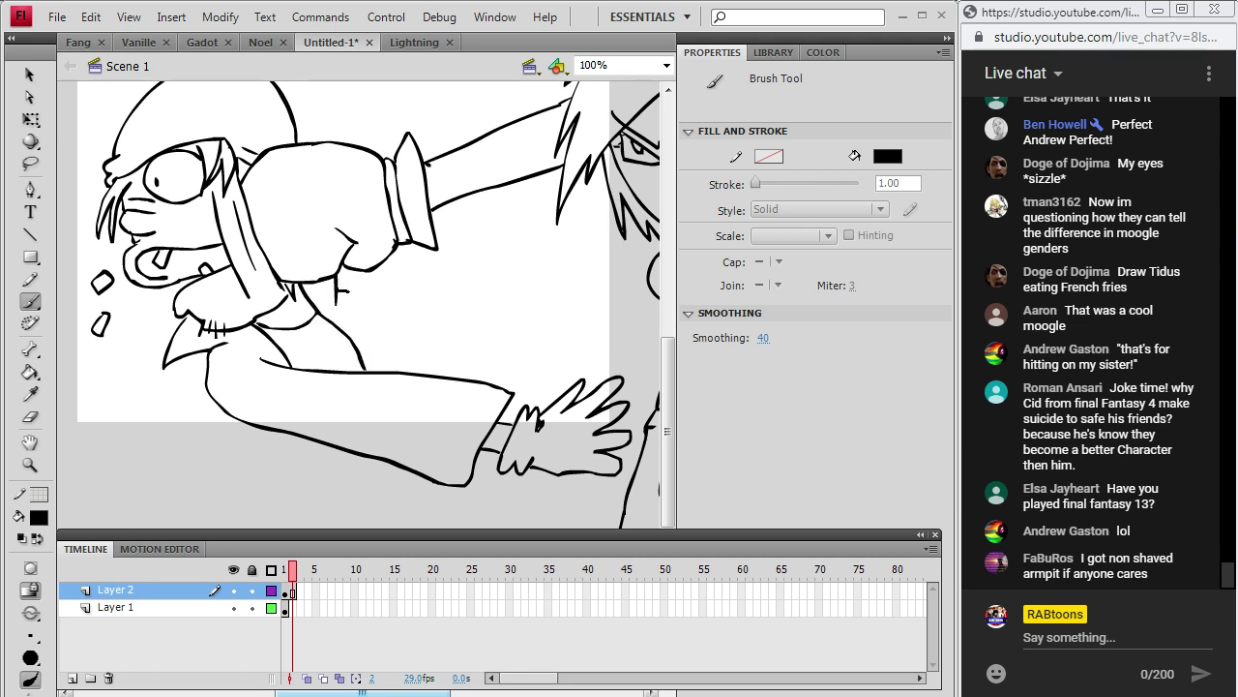
{"action": "mouse_move", "coordinate": [375, 290]}
{"action": "left_mouse_down"}
{"action": "mouse_move", "coordinate": [540, 267]}
{"action": "mouse_move", "coordinate": [540, 329]}
{"action": "left_mouse_up"}
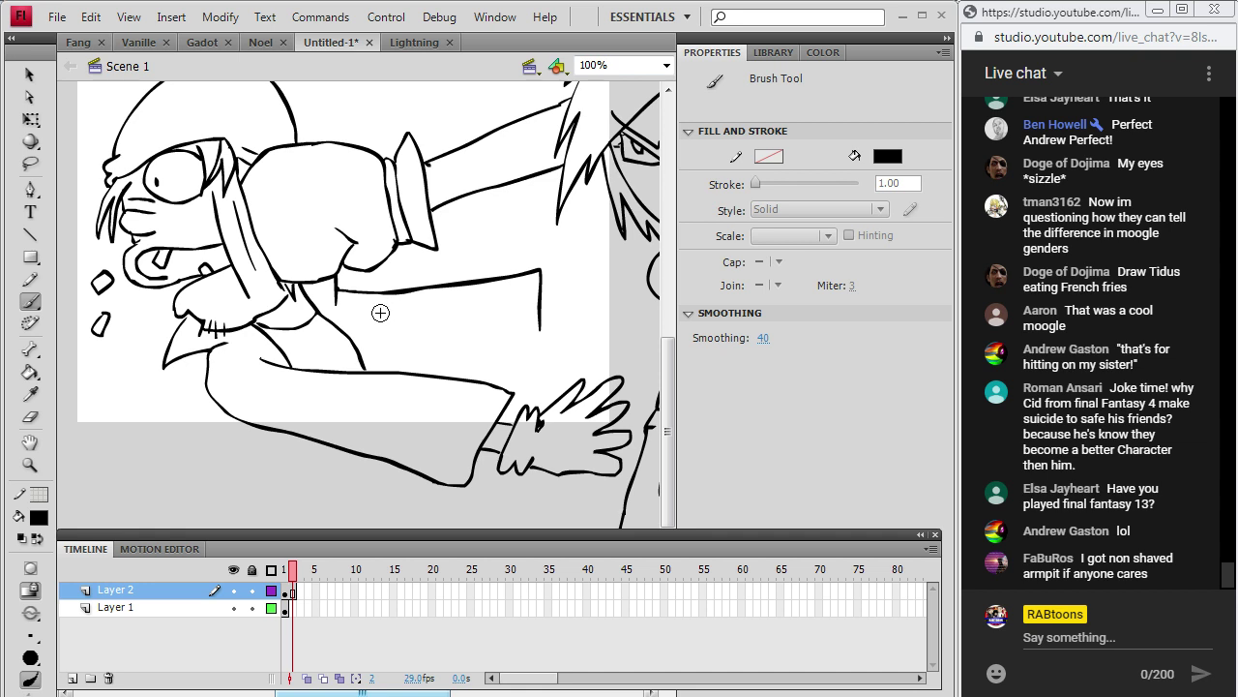
{"action": "left_click_drag", "start_coordinate": [385, 367], "coordinate": [388, 370]}
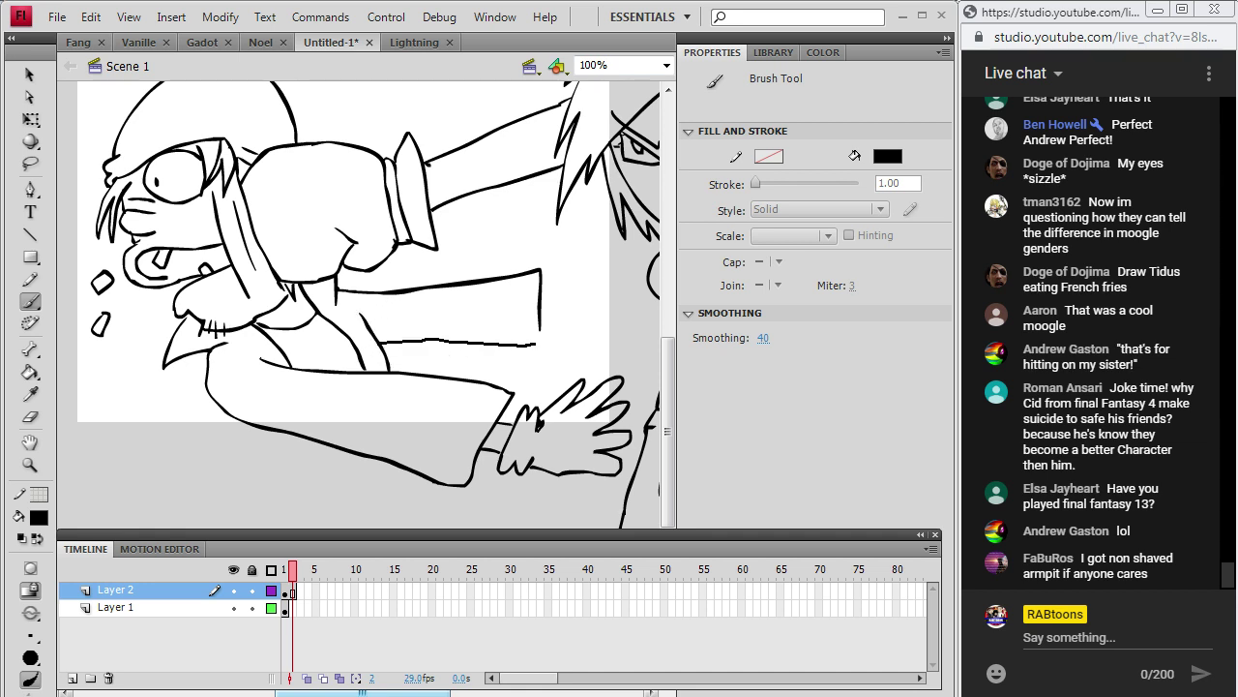
{"action": "left_click_drag", "start_coordinate": [539, 341], "coordinate": [539, 340]}
{"action": "left_click_drag", "start_coordinate": [545, 282], "coordinate": [551, 322]}
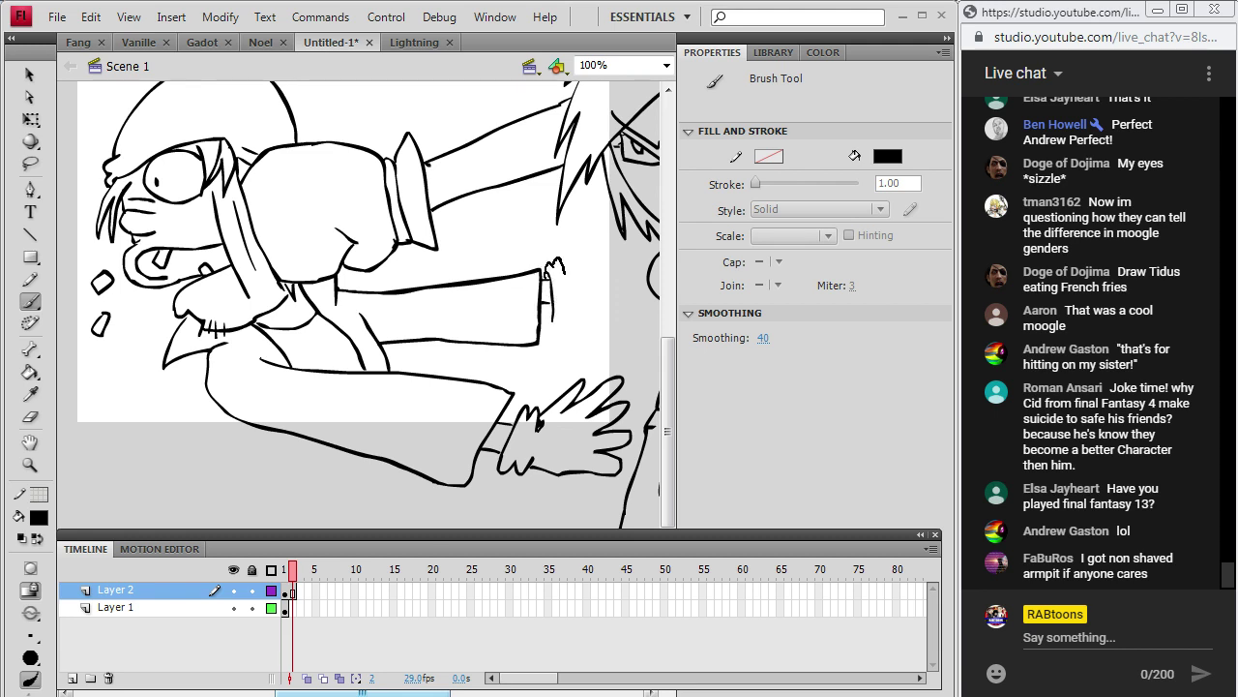
{"action": "left_click_drag", "start_coordinate": [561, 275], "coordinate": [571, 317]}
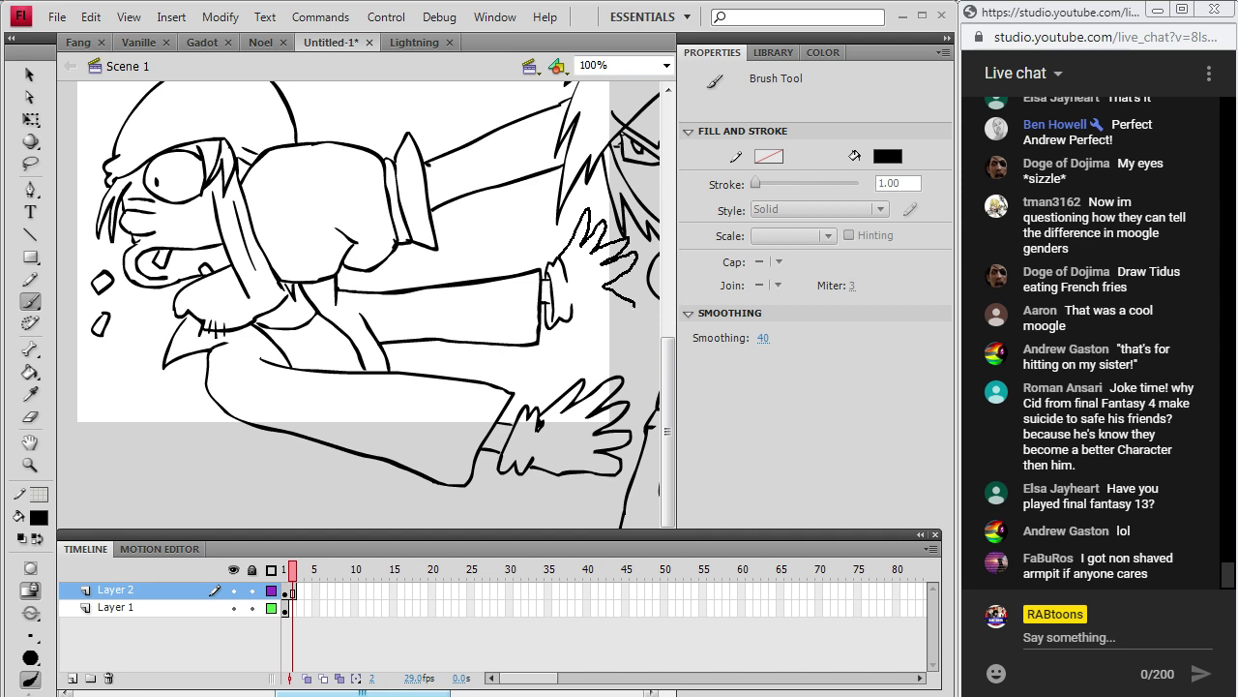
Draw the punched character's flaring open coat, shirt hem and leg lines below the near arm, plus hair strands behind his chin.
{"action": "scroll", "coordinate": [645, 346], "scroll_direction": "down", "scroll_amount": 3}
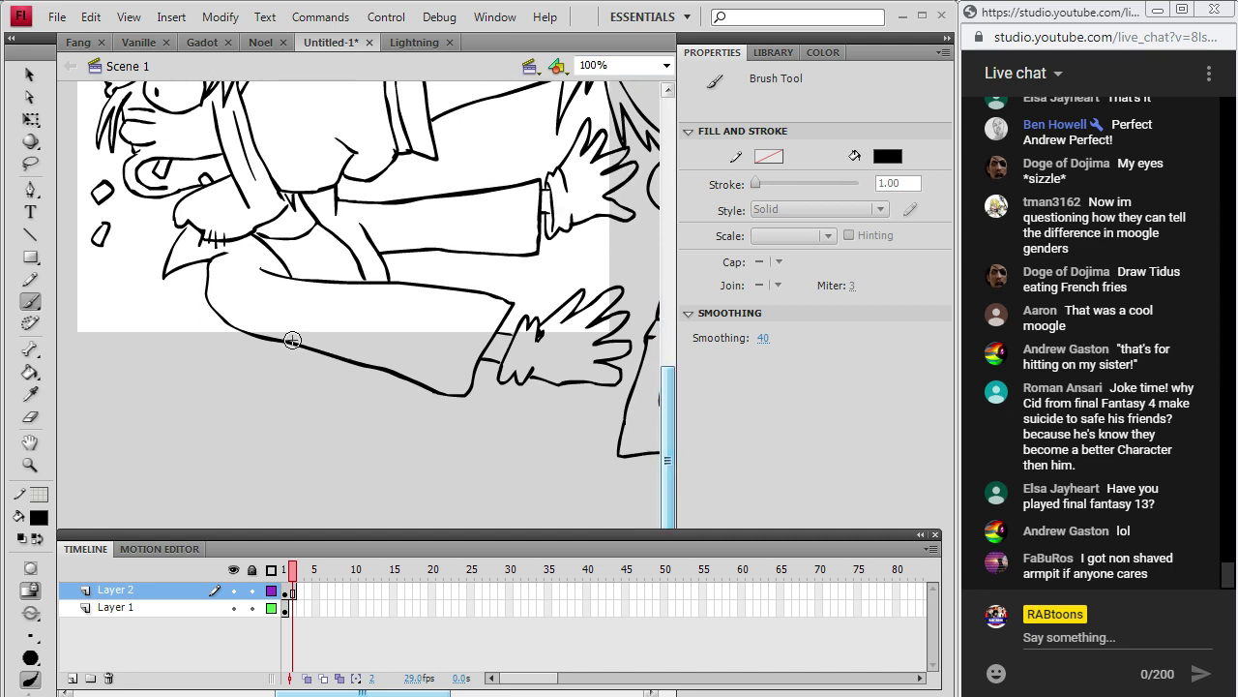
{"action": "left_click_drag", "start_coordinate": [238, 378], "coordinate": [102, 528]}
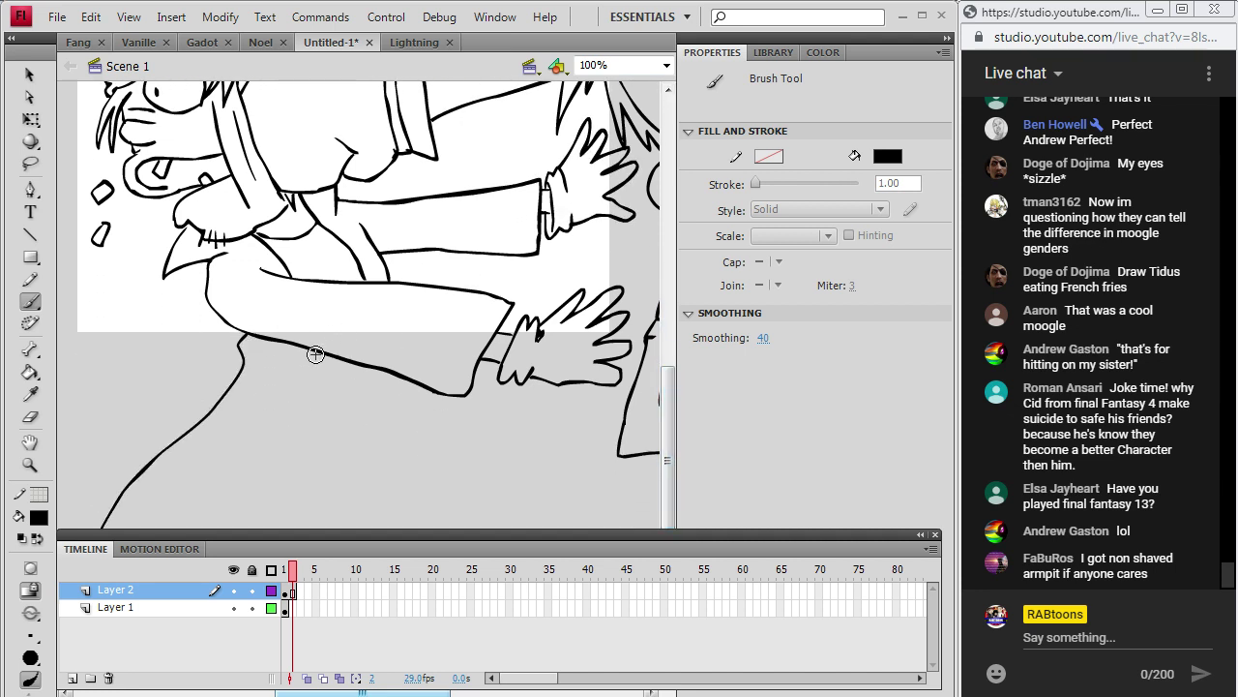
{"action": "left_click_drag", "start_coordinate": [327, 384], "coordinate": [263, 528]}
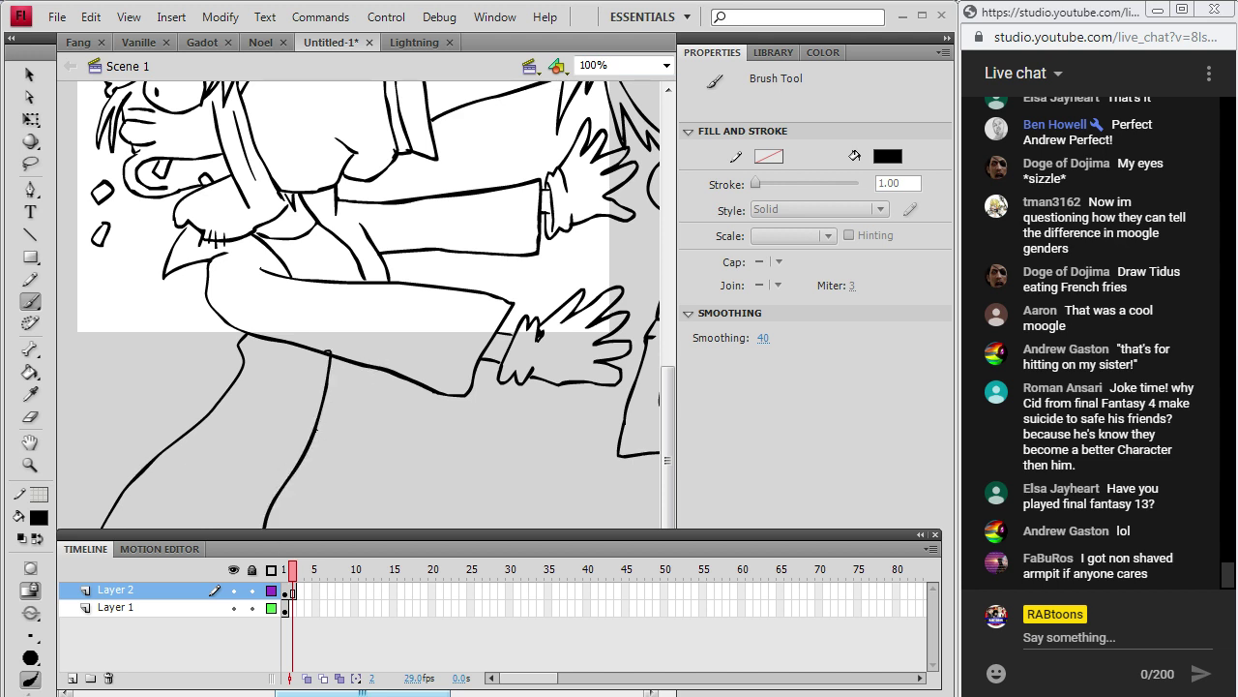
{"action": "left_click_drag", "start_coordinate": [354, 421], "coordinate": [313, 528]}
{"action": "left_click_drag", "start_coordinate": [379, 414], "coordinate": [365, 525]}
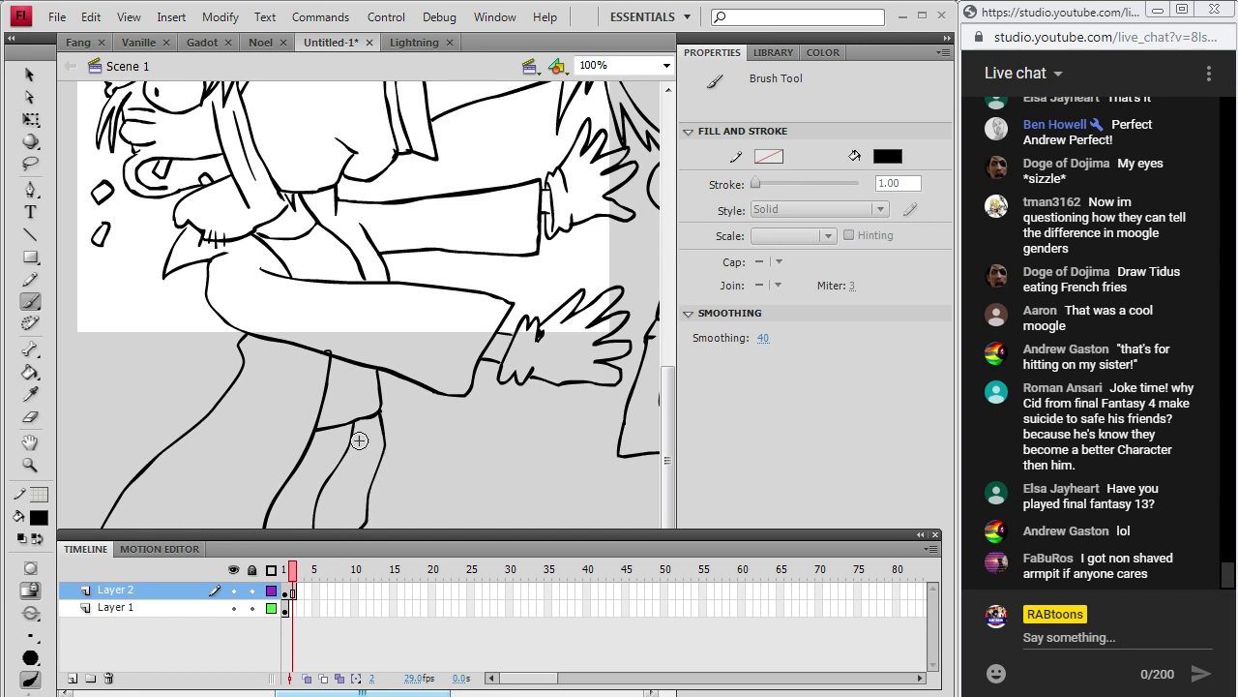
{"action": "left_click_drag", "start_coordinate": [449, 440], "coordinate": [478, 528]}
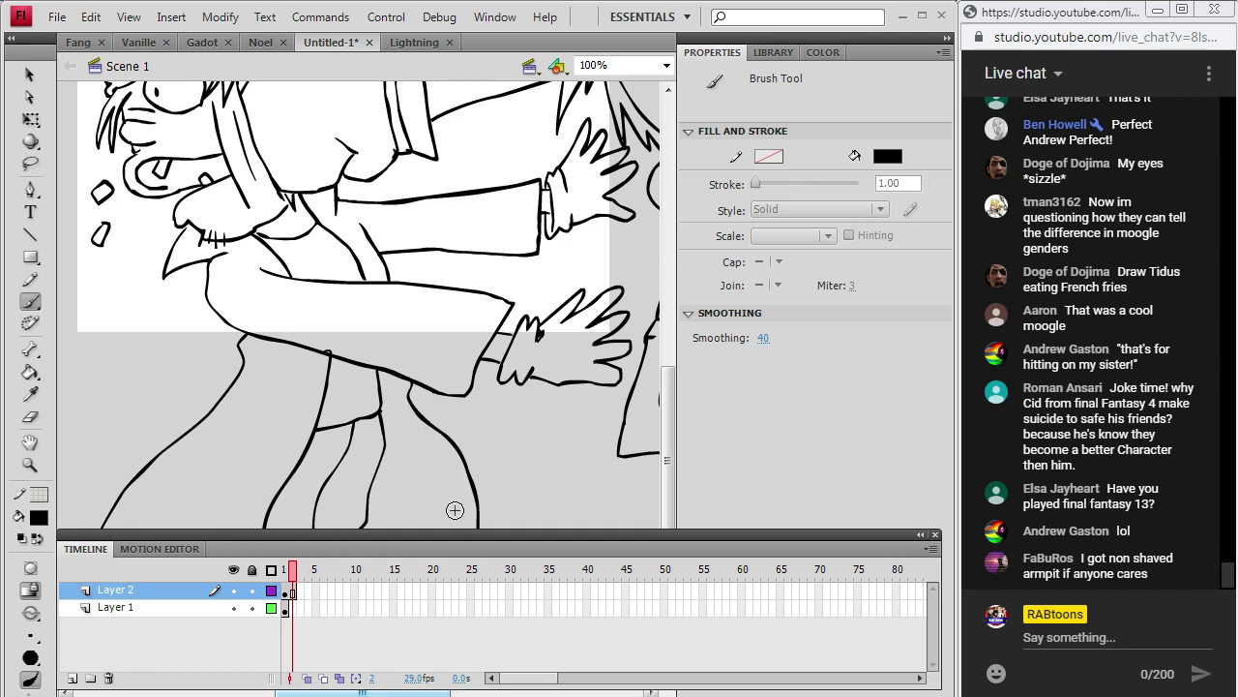
{"action": "left_click_drag", "start_coordinate": [403, 497], "coordinate": [413, 528]}
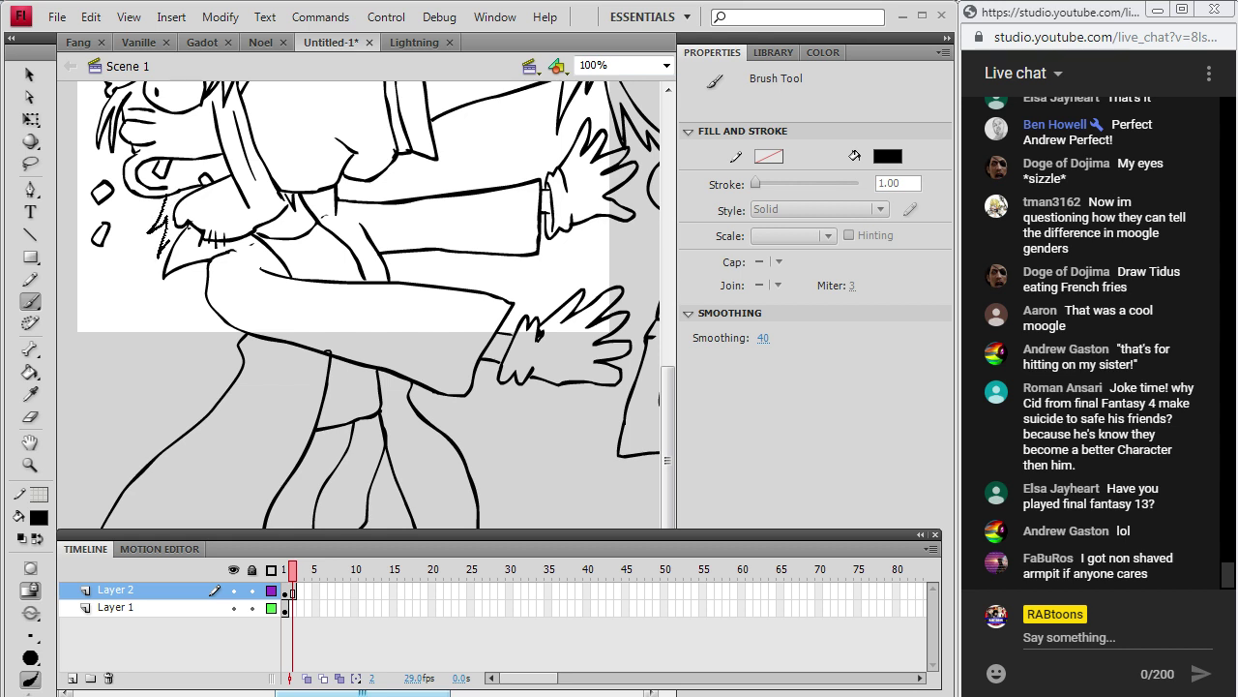
Set the view zoom to 50% and draw the puncher's two legs extending below the skirt hem.
{"action": "scroll", "coordinate": [668, 372], "scroll_direction": "up", "scroll_amount": 3}
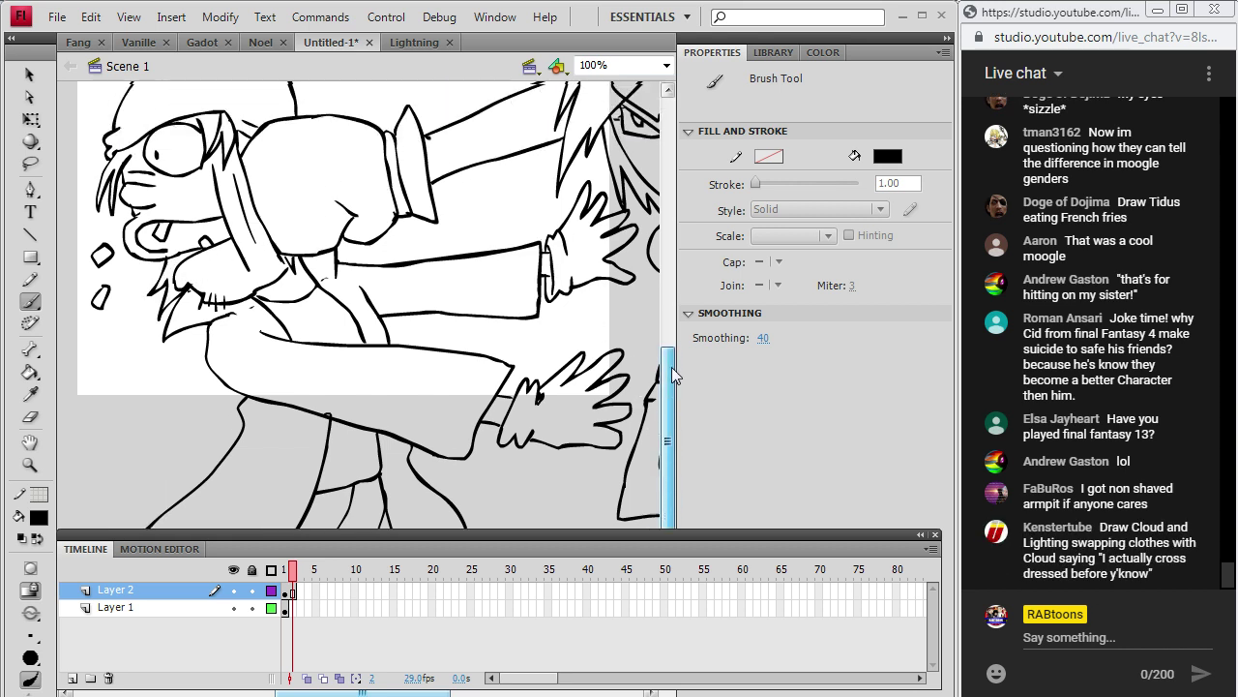
{"action": "scroll", "coordinate": [668, 372], "scroll_direction": "up", "scroll_amount": 6}
{"action": "left_click", "coordinate": [666, 65]}
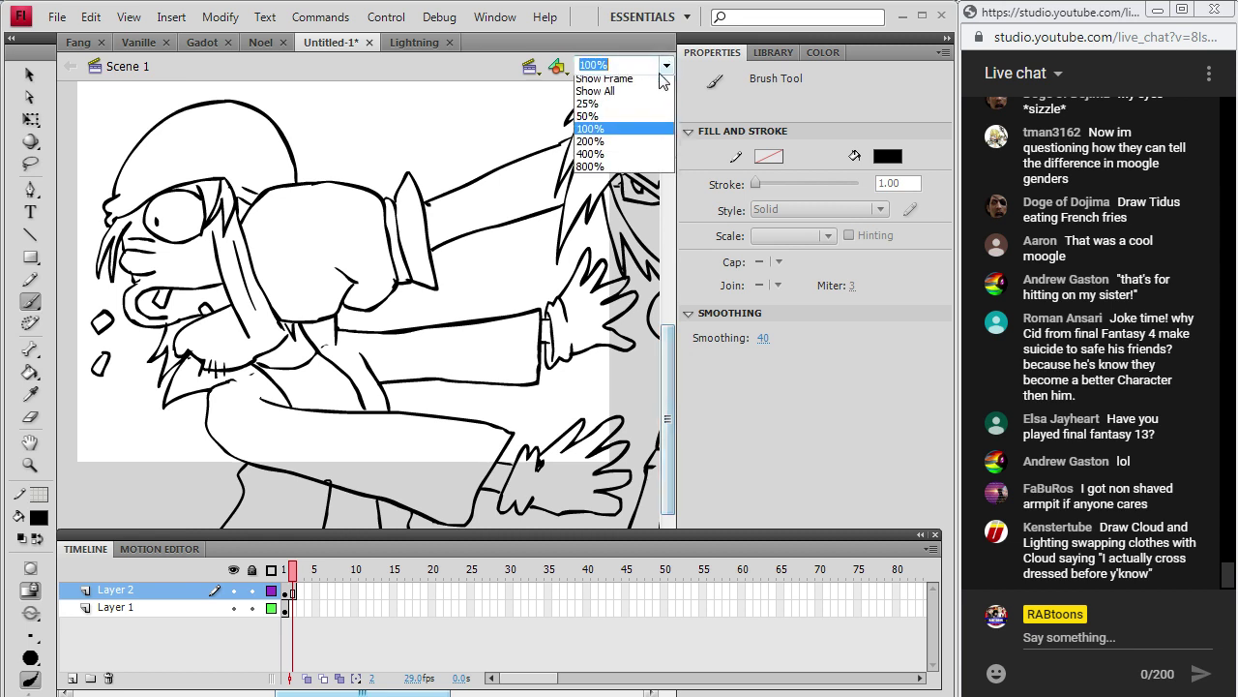
{"action": "left_click", "coordinate": [624, 129]}
{"action": "left_click", "coordinate": [666, 64]}
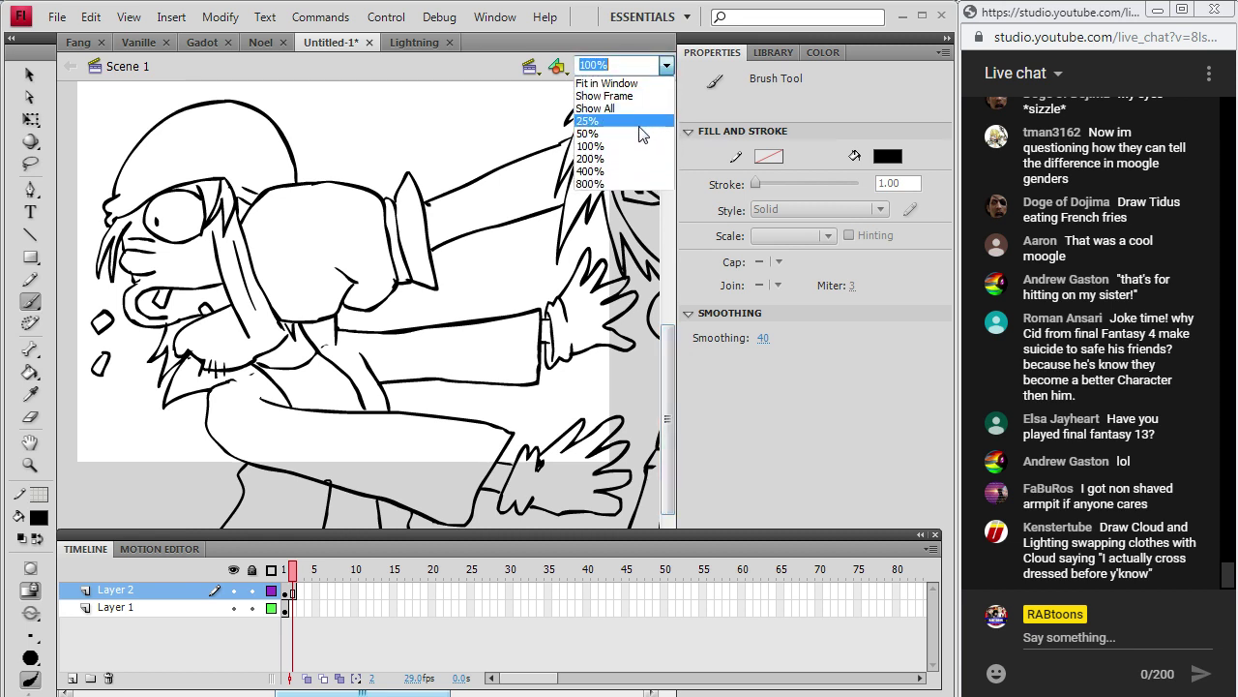
{"action": "left_click", "coordinate": [639, 132]}
{"action": "scroll", "coordinate": [668, 398], "scroll_direction": "down", "scroll_amount": 3}
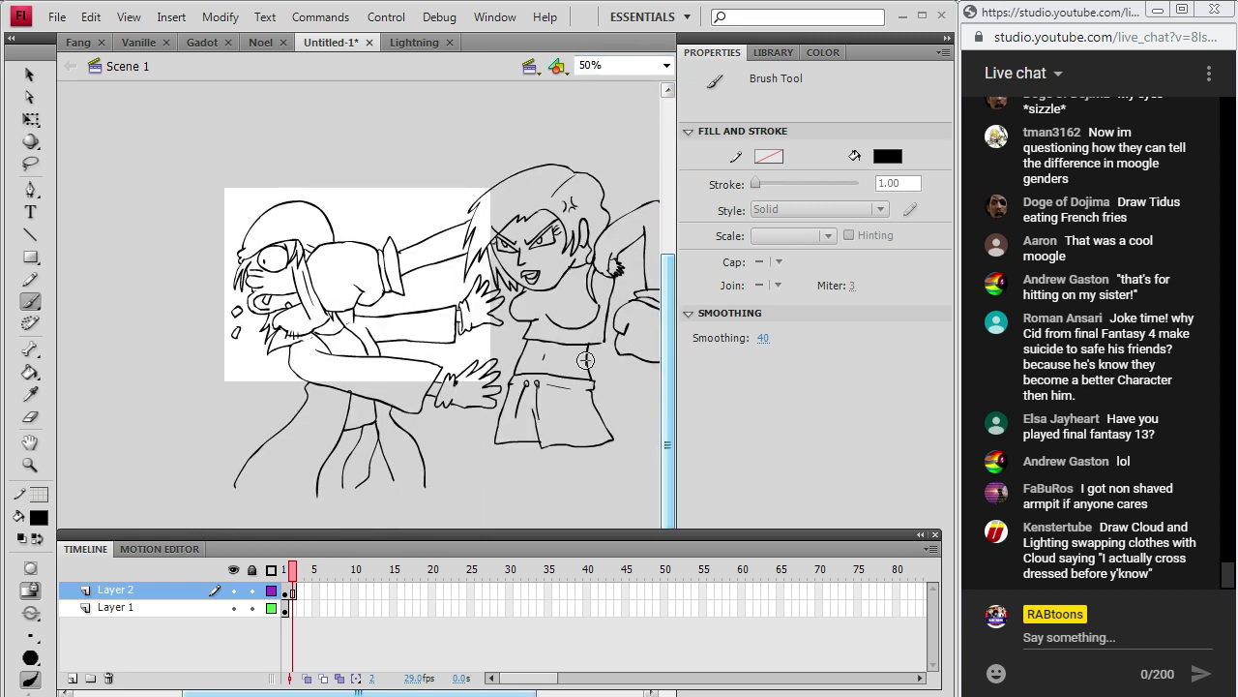
{"action": "mouse_move", "coordinate": [511, 441]}
{"action": "left_mouse_down"}
{"action": "mouse_move", "coordinate": [511, 489]}
{"action": "mouse_move", "coordinate": [544, 488]}
{"action": "left_mouse_up"}
{"action": "left_click_drag", "start_coordinate": [557, 441], "coordinate": [559, 492]}
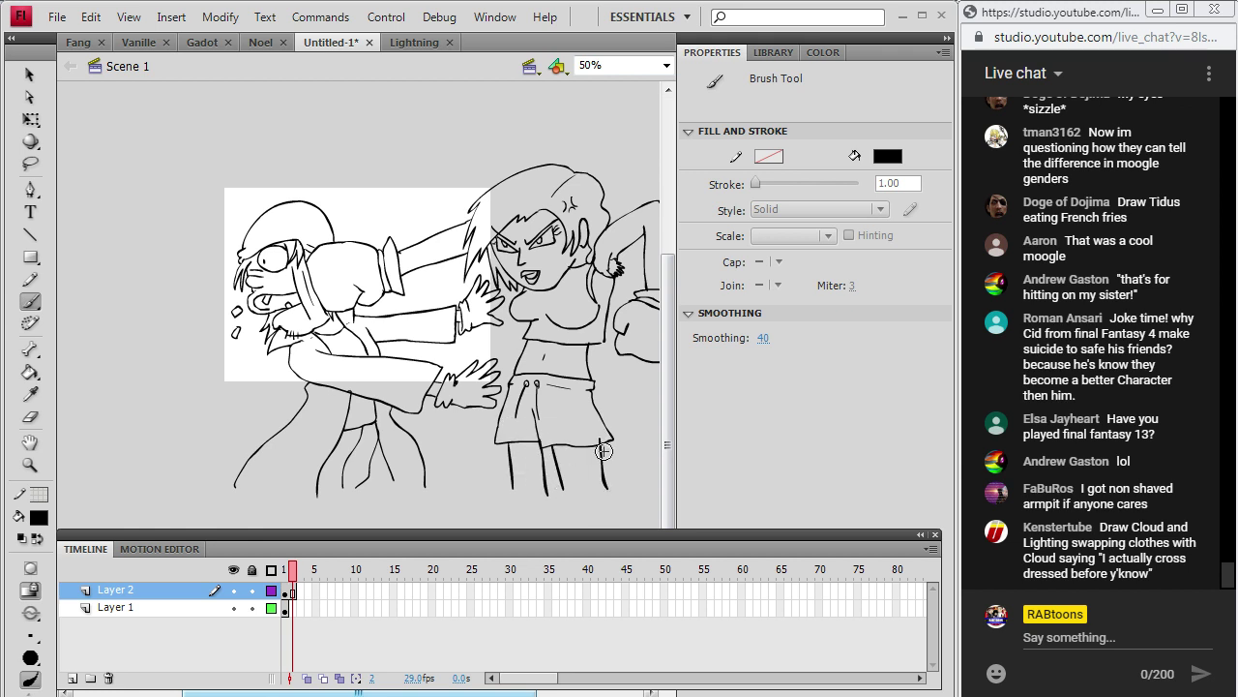
Add droplets flying around the knocked-out teeth and extra detail inside the punched character's open mouth.
{"action": "left_click_drag", "start_coordinate": [489, 692], "coordinate": [544, 692]}
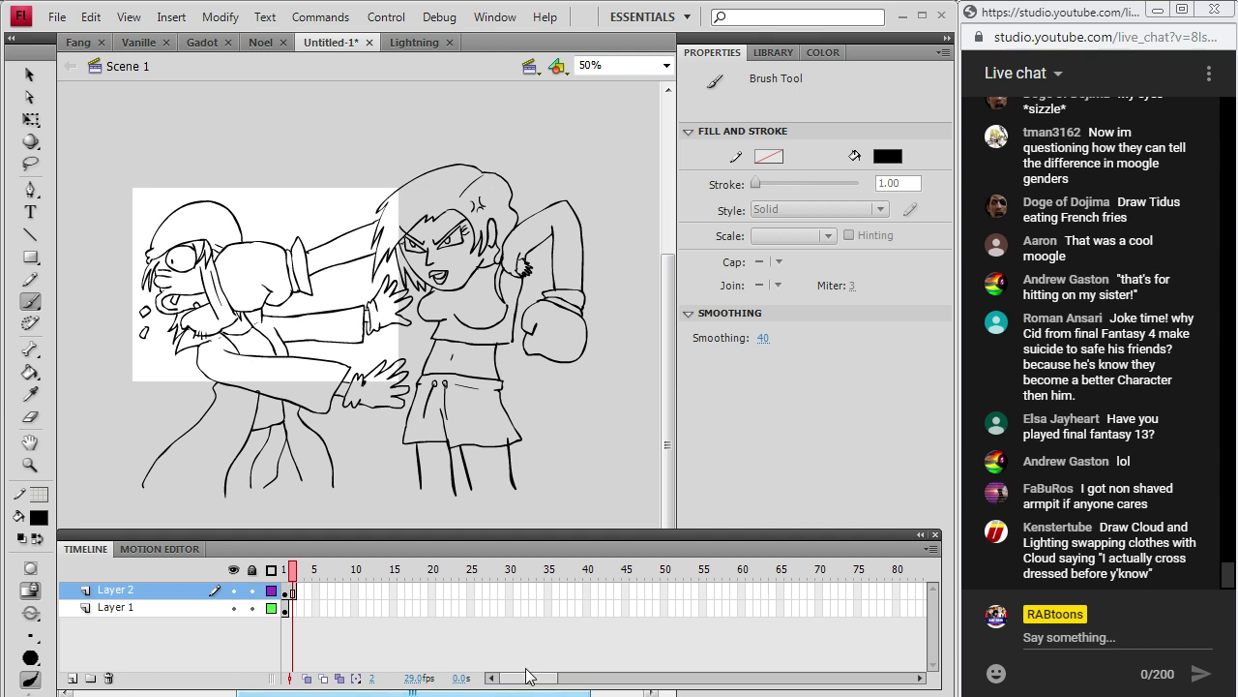
{"action": "right_click", "coordinate": [155, 258]}
{"action": "left_click", "coordinate": [167, 206]}
{"action": "mouse_move", "coordinate": [154, 328]}
{"action": "left_mouse_down"}
{"action": "mouse_move", "coordinate": [138, 355]}
{"action": "mouse_move", "coordinate": [126, 339]}
{"action": "left_mouse_up"}
{"action": "left_click_drag", "start_coordinate": [178, 306], "coordinate": [207, 298]}
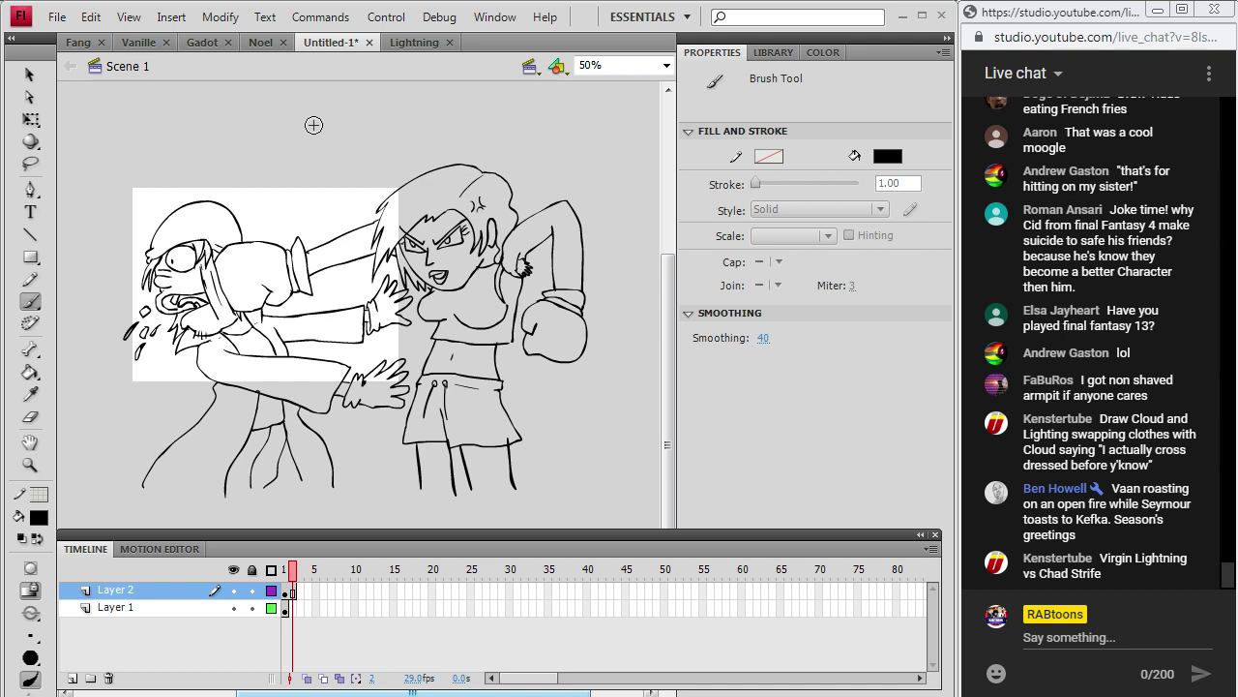
Add a new layer above Layer 2, extend it to frame 3, and ready the brush on the blank stage.
{"action": "left_click", "coordinate": [171, 16]}
{"action": "mouse_move", "coordinate": [140, 143]}
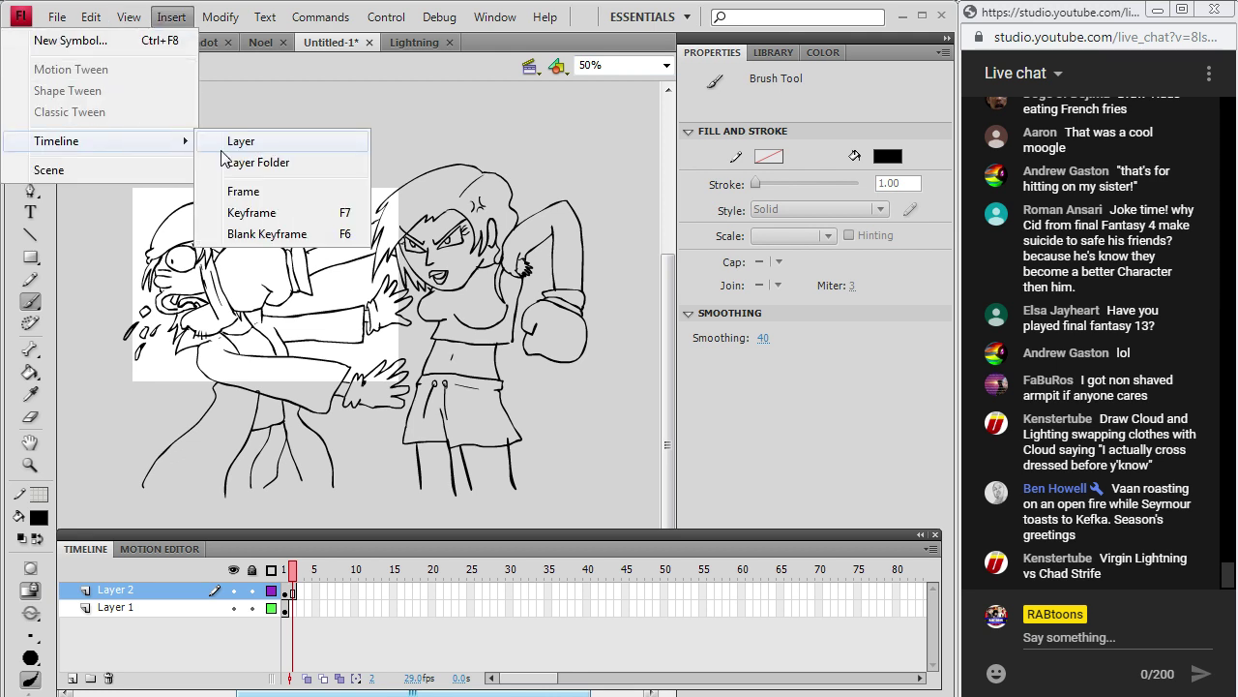
{"action": "left_click", "coordinate": [220, 141]}
{"action": "right_click", "coordinate": [301, 592]}
{"action": "left_click", "coordinate": [345, 207]}
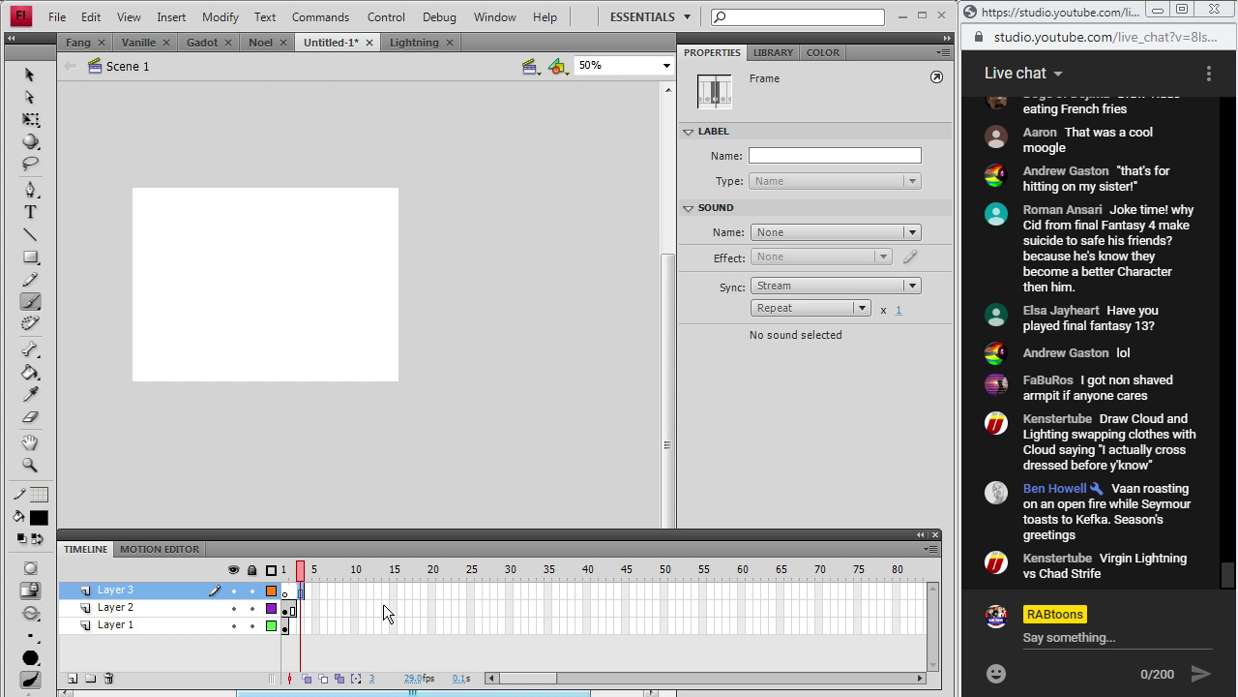
{"action": "left_click_drag", "start_coordinate": [394, 540], "coordinate": [399, 524]}
{"action": "left_click", "coordinate": [32, 466]}
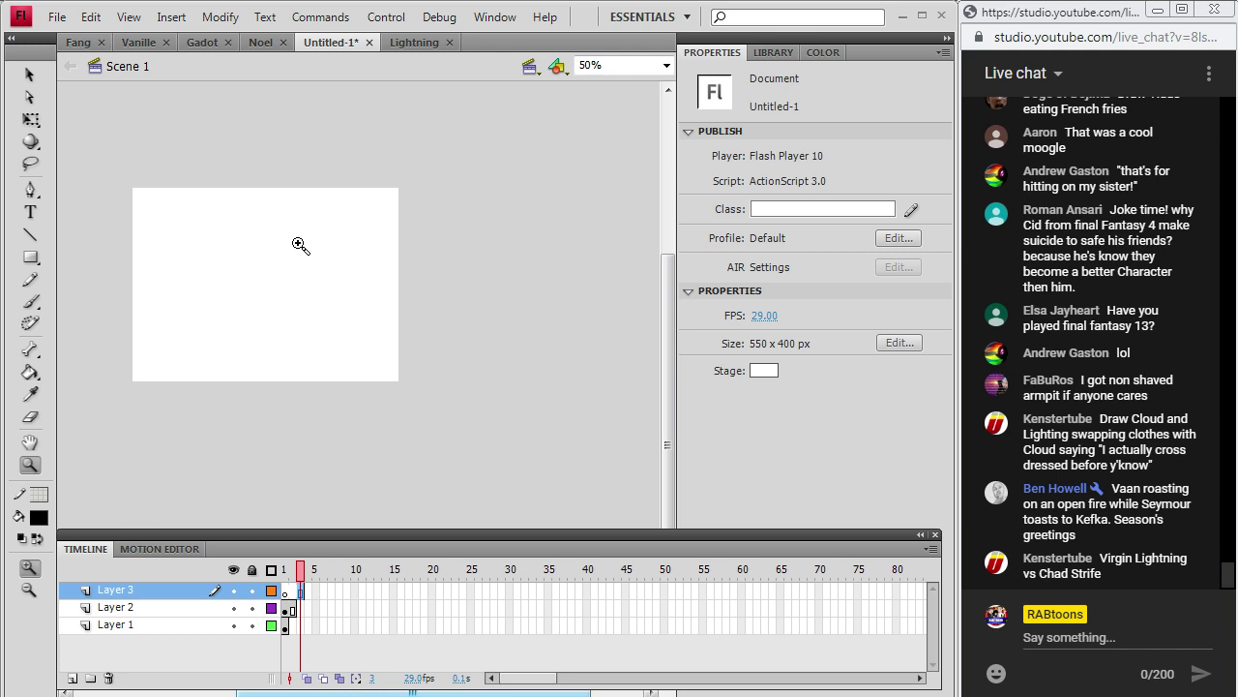
{"action": "left_click", "coordinate": [30, 301]}
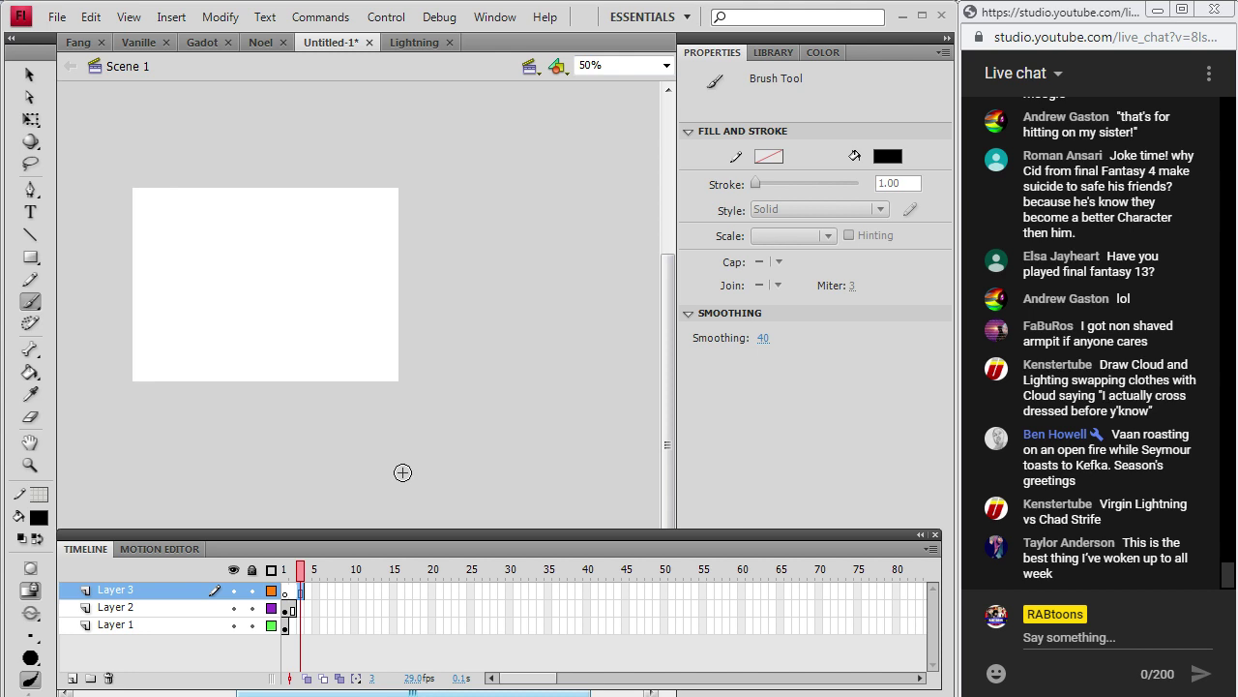
{"action": "left_click_drag", "start_coordinate": [513, 692], "coordinate": [473, 695]}
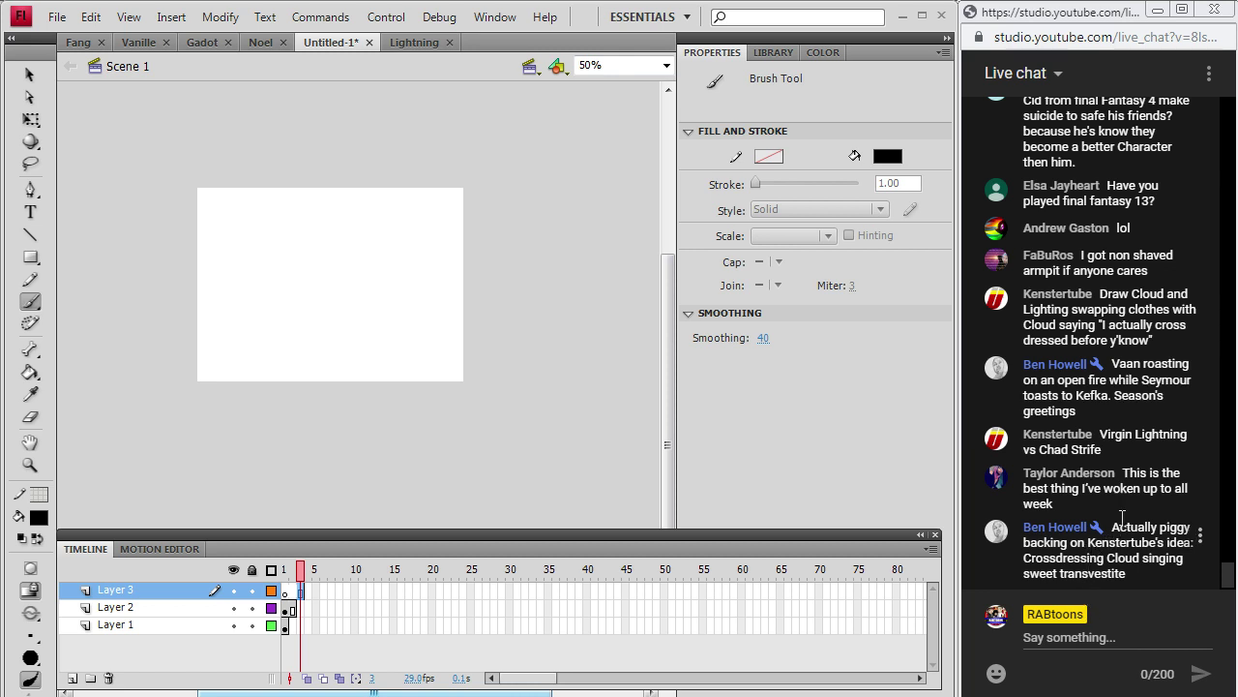
Look back through the live chat messages for the next drawing request.
{"action": "scroll", "coordinate": [1231, 542], "scroll_direction": "up", "scroll_amount": 3}
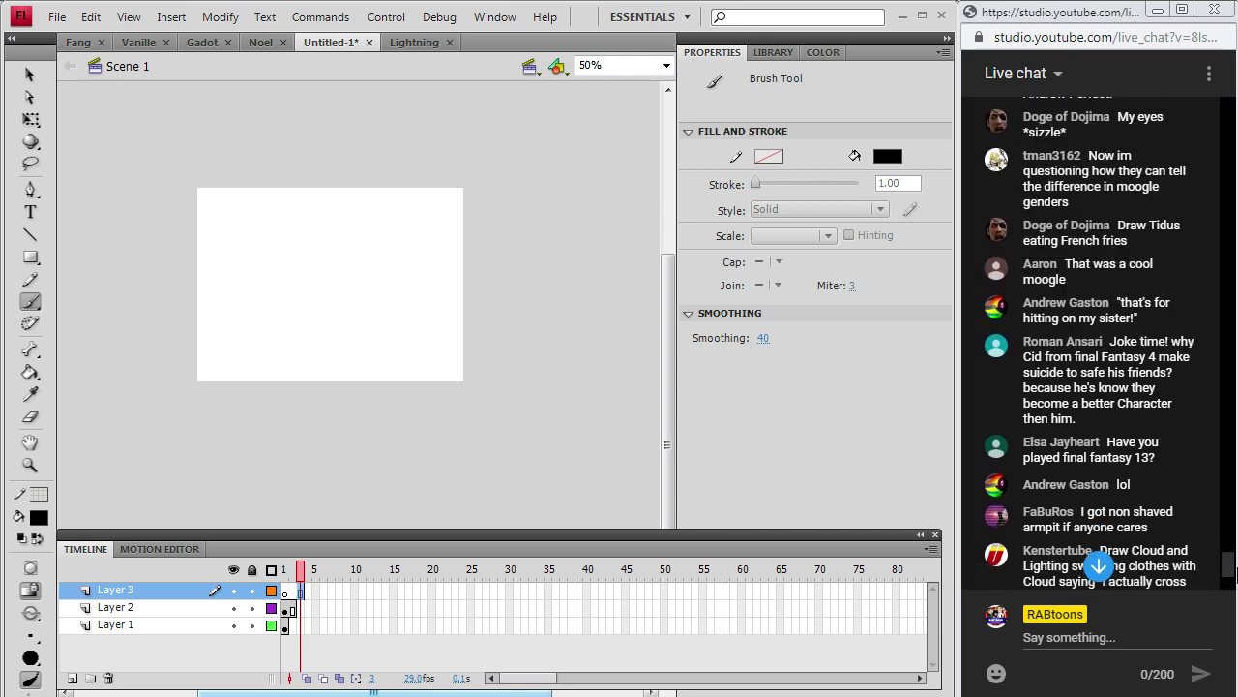
{"action": "scroll", "coordinate": [1234, 573], "scroll_direction": "up", "scroll_amount": 1}
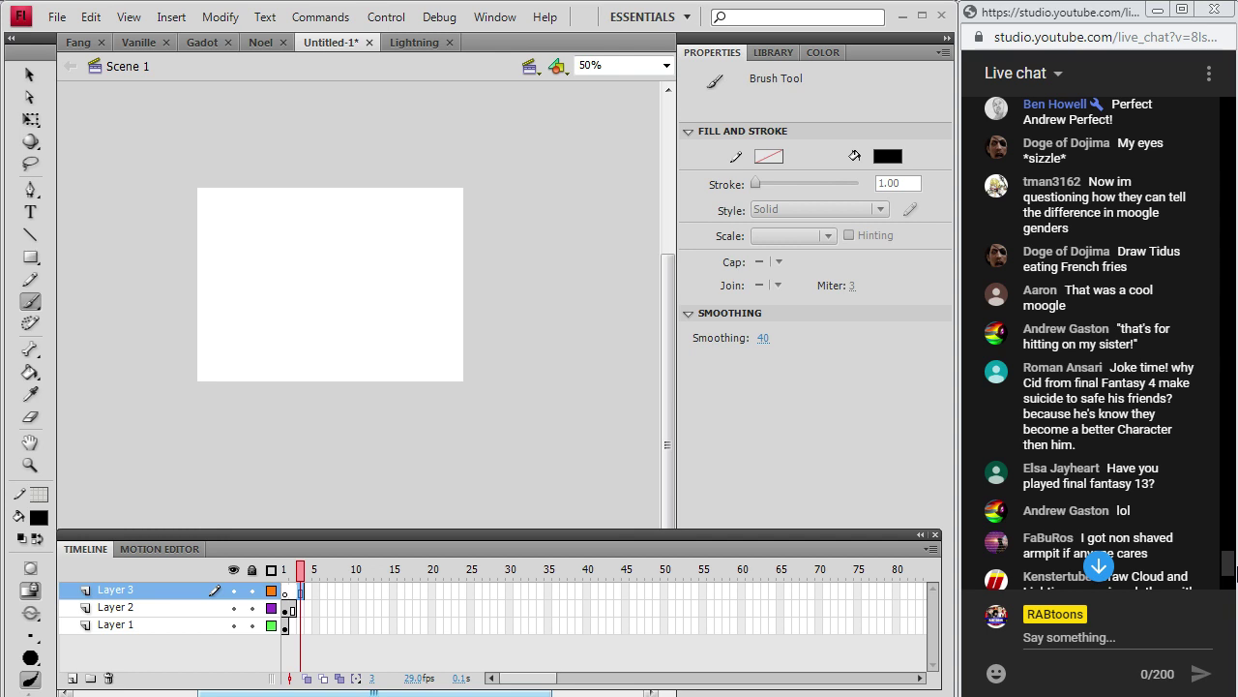
{"action": "scroll", "coordinate": [1236, 573], "scroll_direction": "up", "scroll_amount": 1}
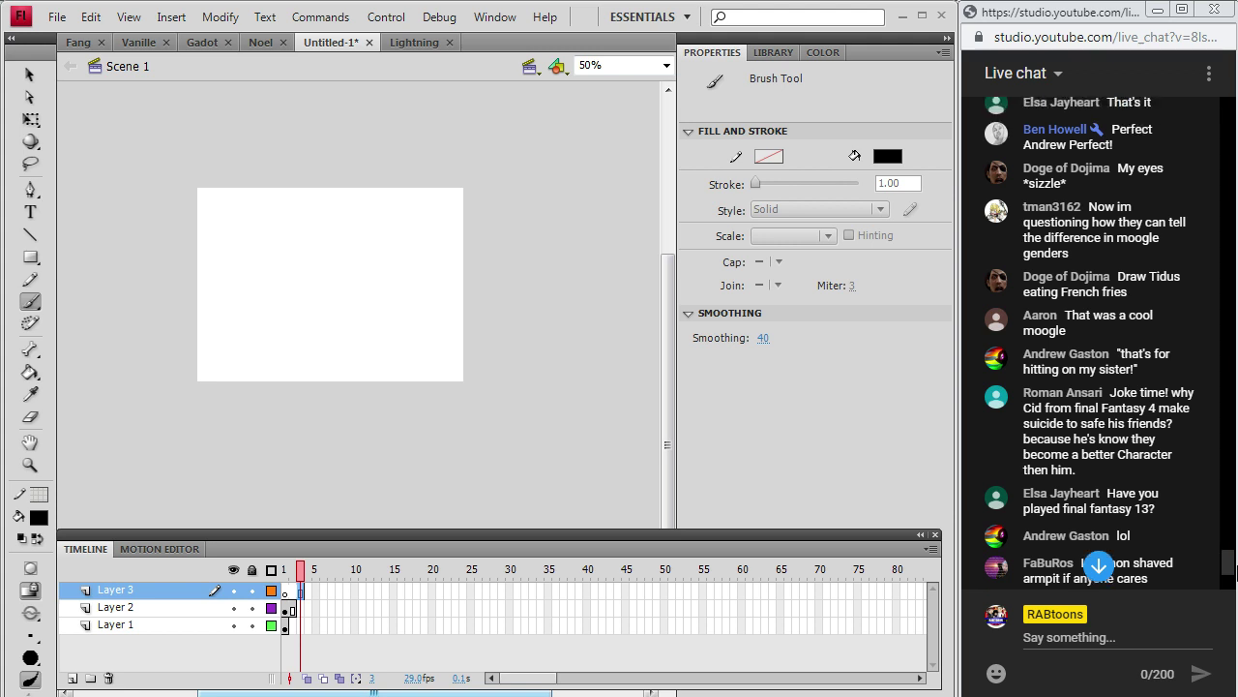
{"action": "scroll", "coordinate": [1236, 573], "scroll_direction": "up", "scroll_amount": 2}
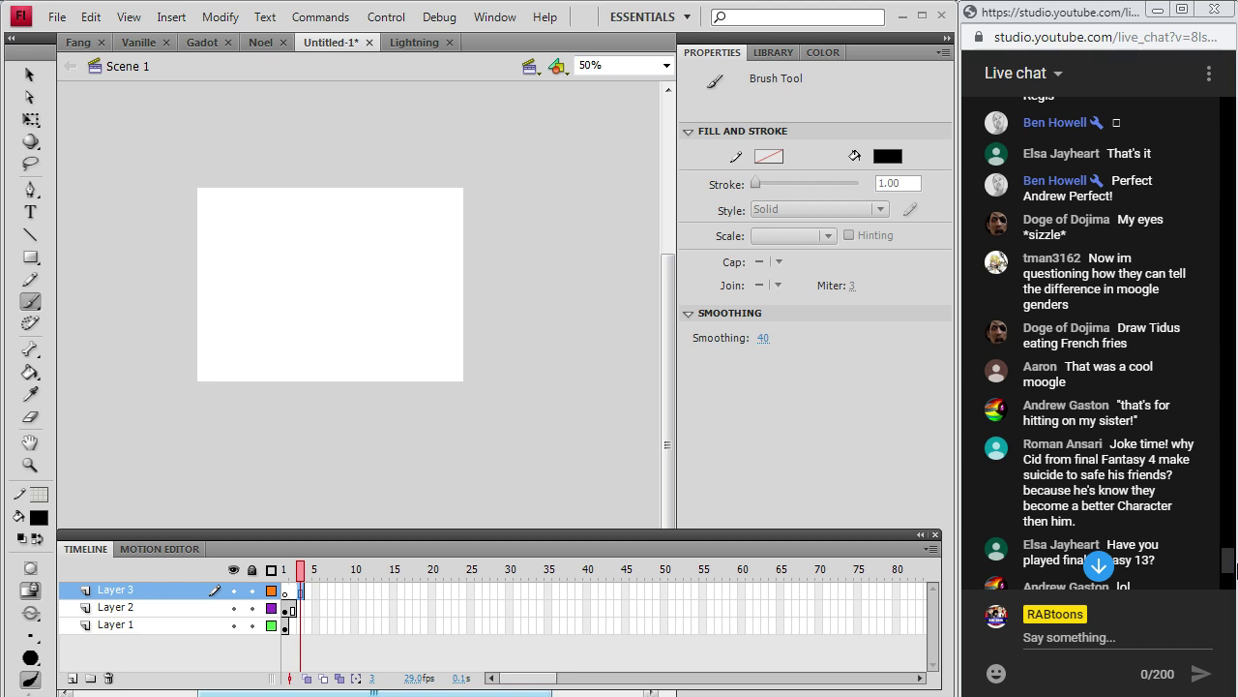
{"action": "scroll", "coordinate": [1235, 572], "scroll_direction": "up", "scroll_amount": 2}
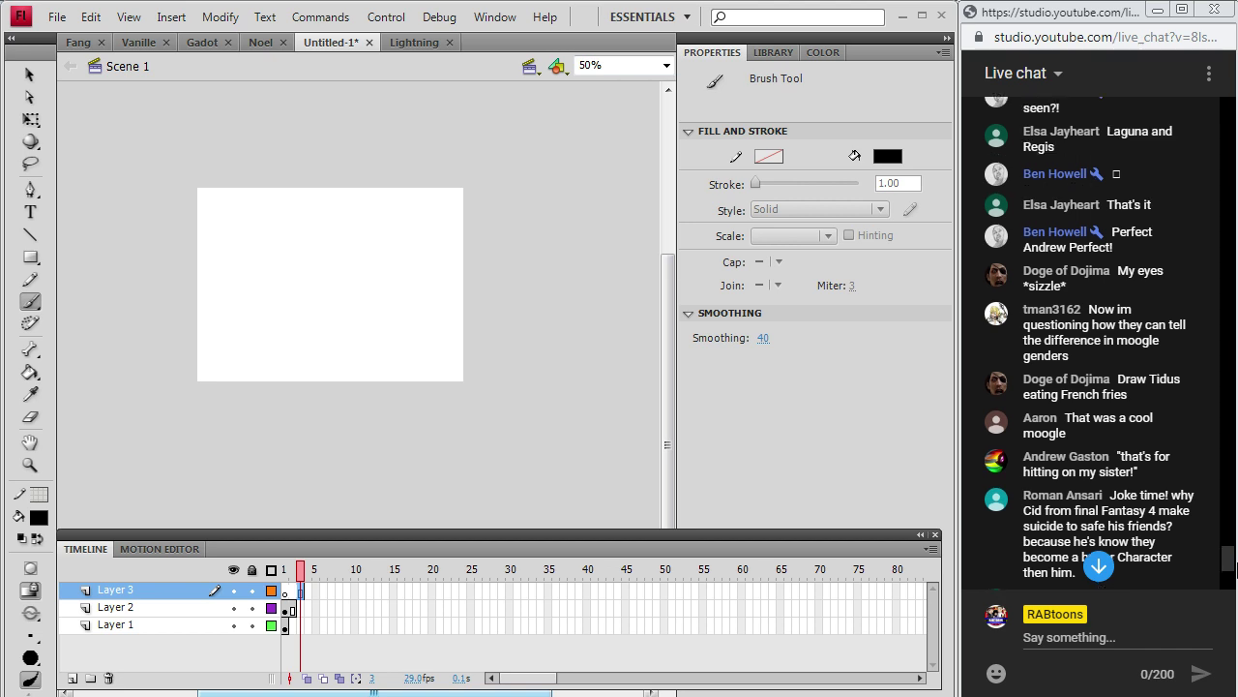
{"action": "scroll", "coordinate": [1236, 573], "scroll_direction": "down", "scroll_amount": 1}
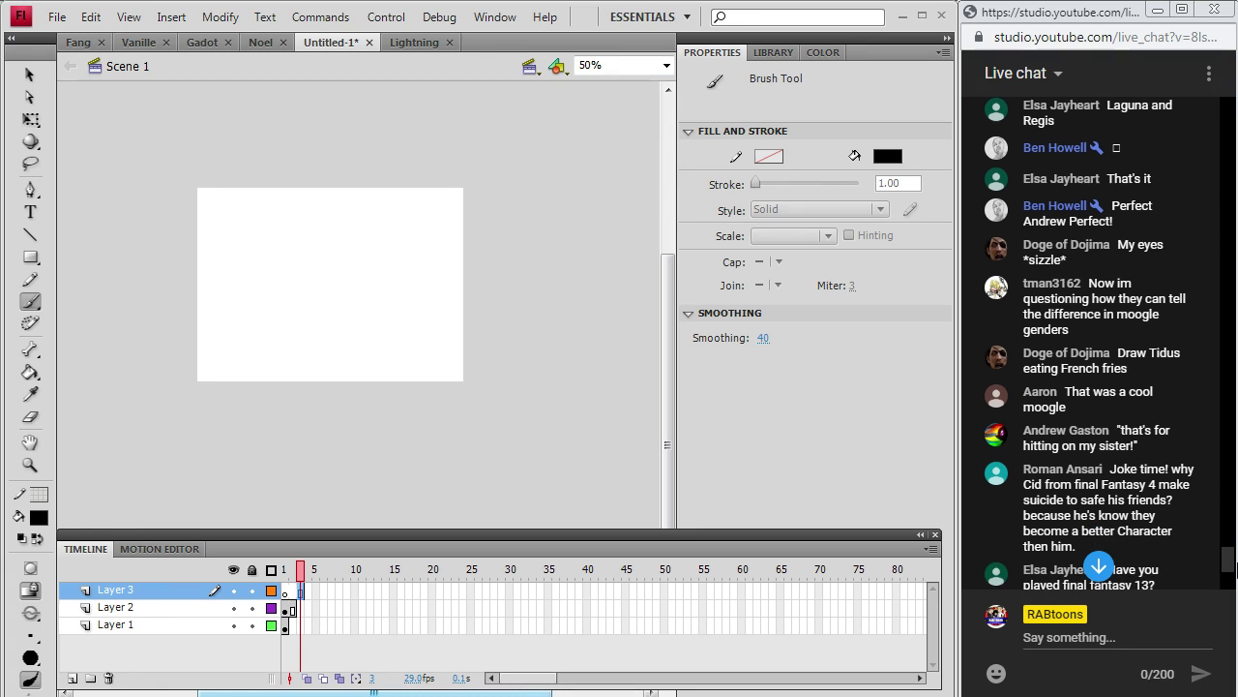
{"action": "scroll", "coordinate": [1236, 573], "scroll_direction": "down", "scroll_amount": 3}
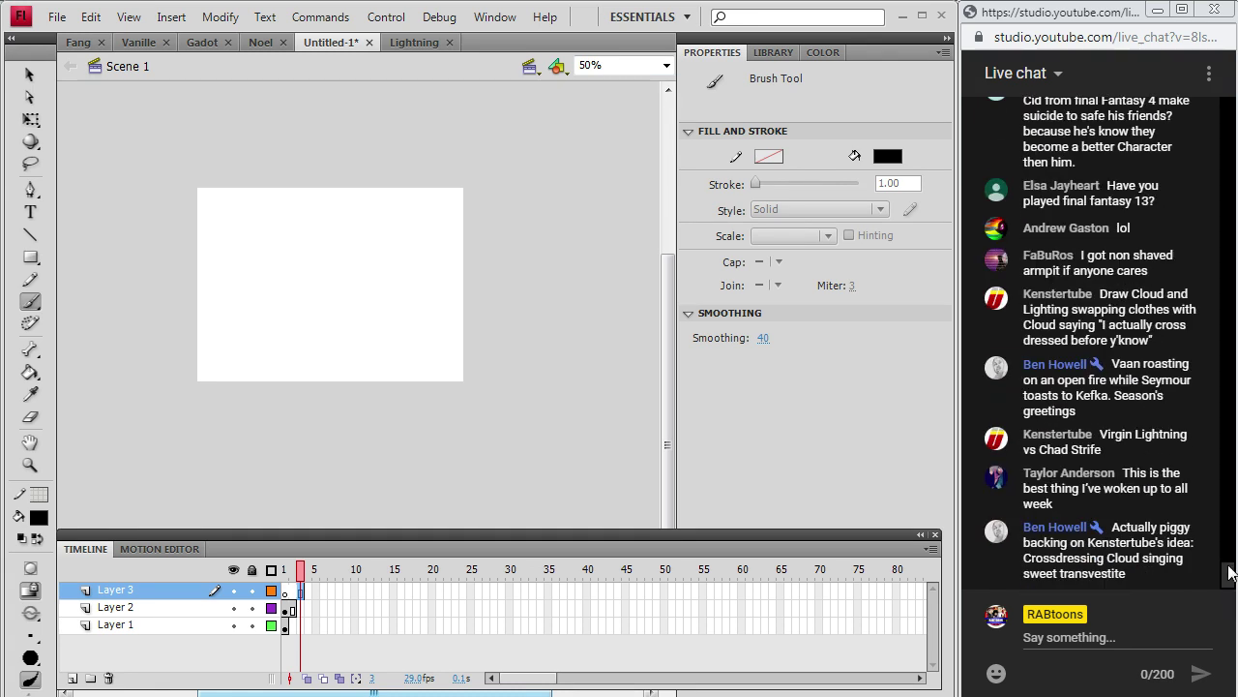
Draw a heavy-lidded near eye with its pupil and a rounded nose beside it on the stage.
{"action": "left_click", "coordinate": [30, 464]}
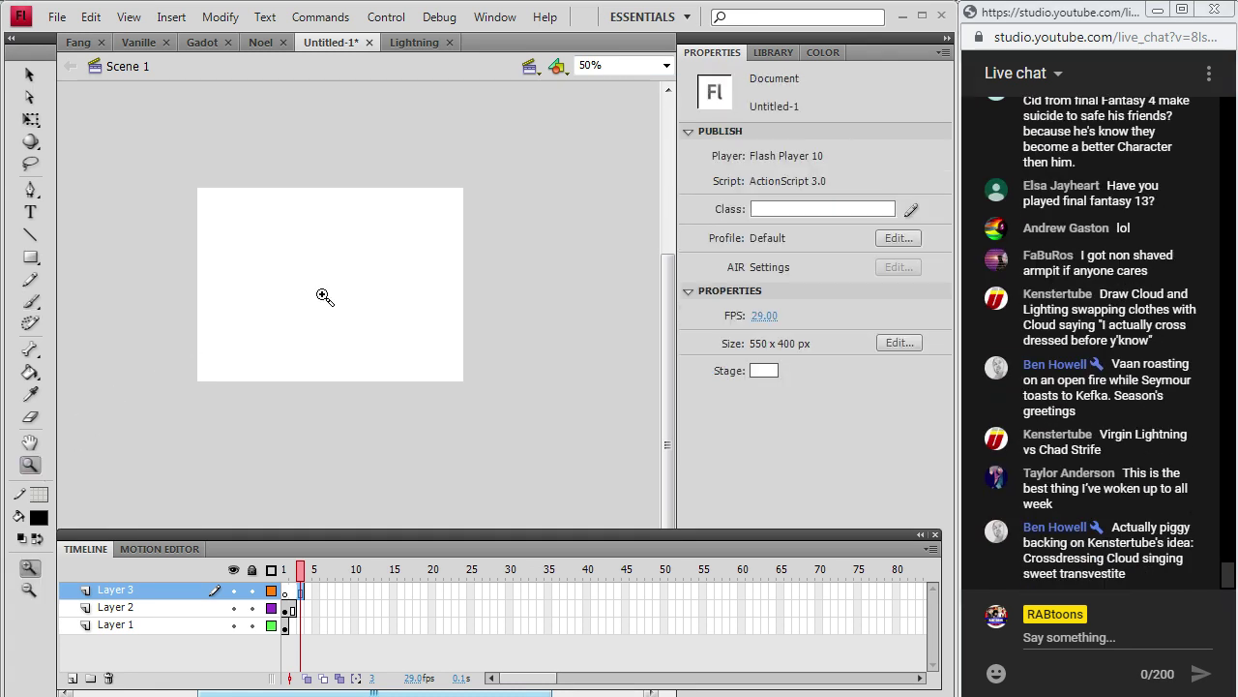
{"action": "left_click", "coordinate": [323, 297]}
{"action": "left_click", "coordinate": [30, 301]}
{"action": "mouse_move", "coordinate": [211, 325]}
{"action": "left_mouse_down"}
{"action": "mouse_move", "coordinate": [215, 309]}
{"action": "mouse_move", "coordinate": [290, 278]}
{"action": "mouse_move", "coordinate": [320, 305]}
{"action": "mouse_move", "coordinate": [257, 306]}
{"action": "mouse_move", "coordinate": [211, 326]}
{"action": "left_mouse_up"}
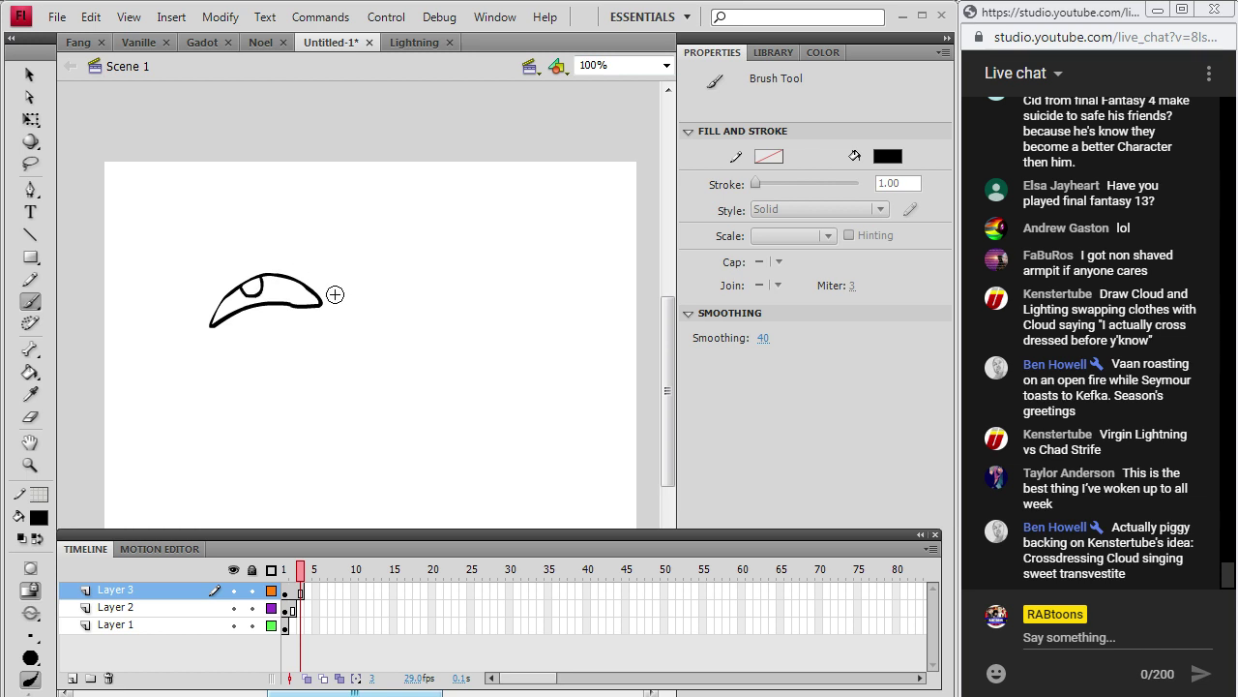
{"action": "mouse_move", "coordinate": [334, 278]}
{"action": "left_mouse_down"}
{"action": "mouse_move", "coordinate": [341, 312]}
{"action": "mouse_move", "coordinate": [382, 304]}
{"action": "mouse_move", "coordinate": [356, 335]}
{"action": "left_mouse_up"}
Draw the bulging near cheek, a small mouth with fries poking out, and the curve of the far cheek.
{"action": "mouse_move", "coordinate": [237, 341]}
{"action": "left_mouse_down"}
{"action": "mouse_move", "coordinate": [307, 342]}
{"action": "mouse_move", "coordinate": [341, 376]}
{"action": "mouse_move", "coordinate": [344, 425]}
{"action": "mouse_move", "coordinate": [320, 456]}
{"action": "left_mouse_up"}
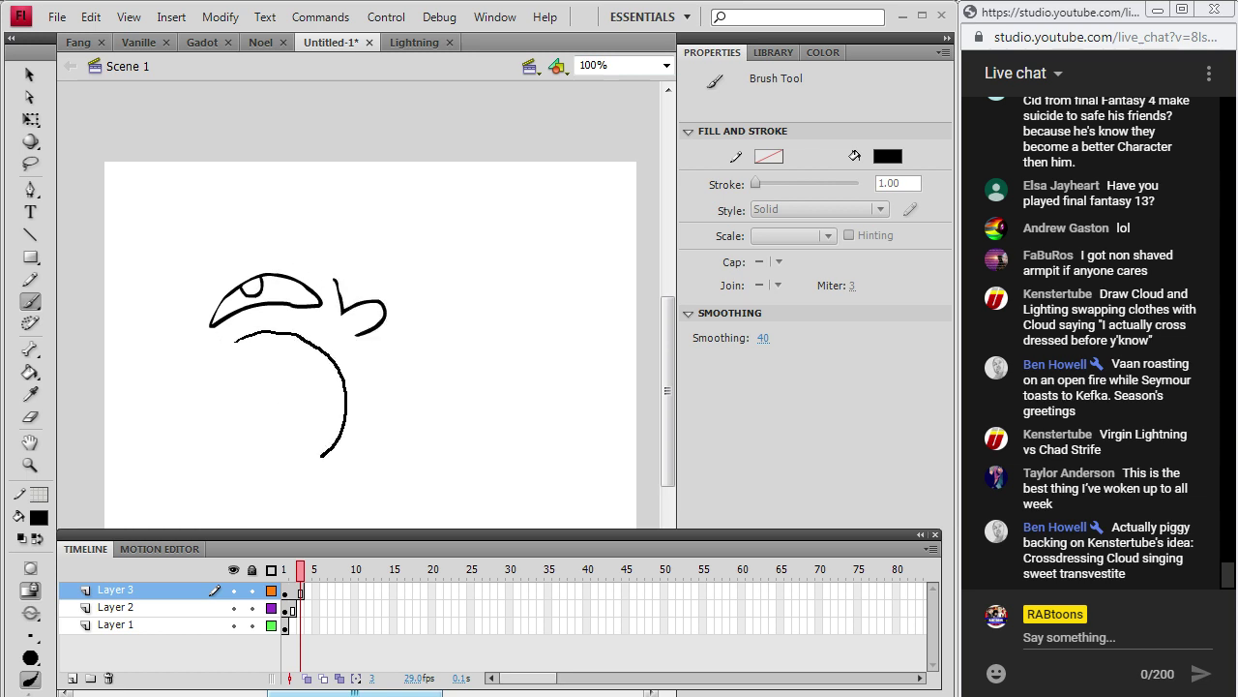
{"action": "left_click_drag", "start_coordinate": [338, 365], "coordinate": [388, 349]}
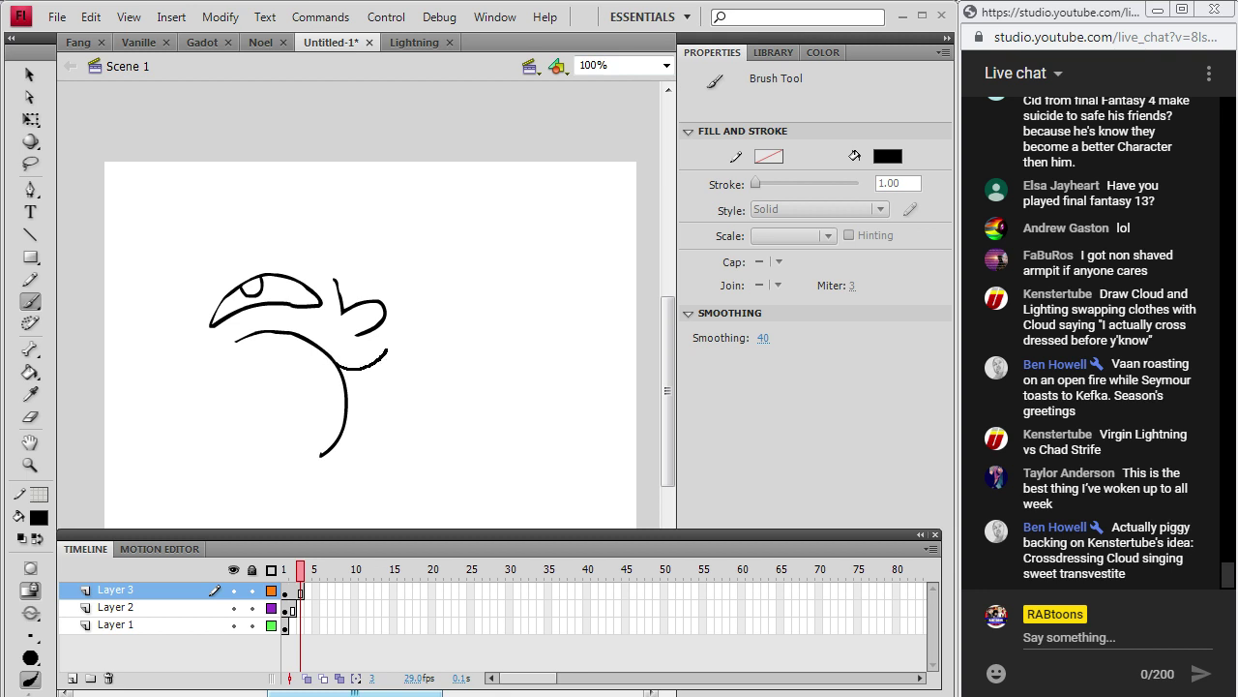
{"action": "mouse_move", "coordinate": [357, 389]}
{"action": "left_mouse_down"}
{"action": "mouse_move", "coordinate": [371, 372]}
{"action": "mouse_move", "coordinate": [387, 394]}
{"action": "mouse_move", "coordinate": [353, 385]}
{"action": "mouse_move", "coordinate": [374, 387]}
{"action": "mouse_move", "coordinate": [388, 339]}
{"action": "left_mouse_up"}
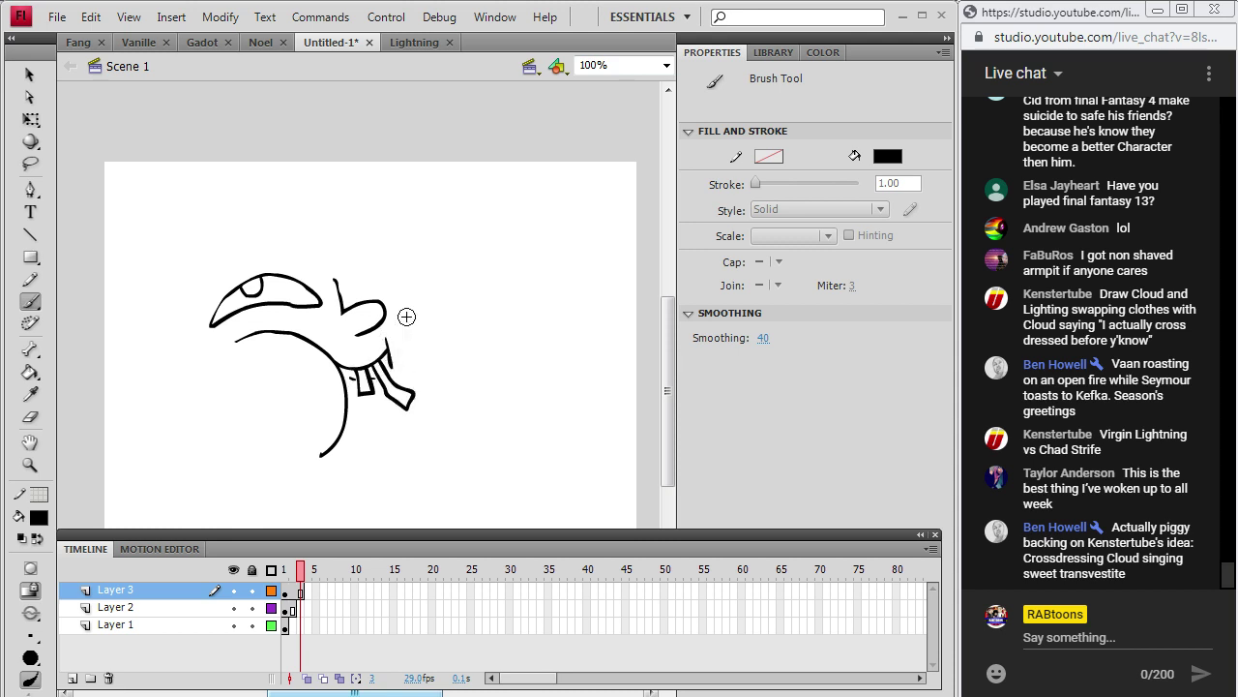
{"action": "mouse_move", "coordinate": [406, 289]}
{"action": "left_mouse_down"}
{"action": "mouse_move", "coordinate": [450, 315]}
{"action": "mouse_move", "coordinate": [467, 354]}
{"action": "mouse_move", "coordinate": [442, 414]}
{"action": "left_mouse_up"}
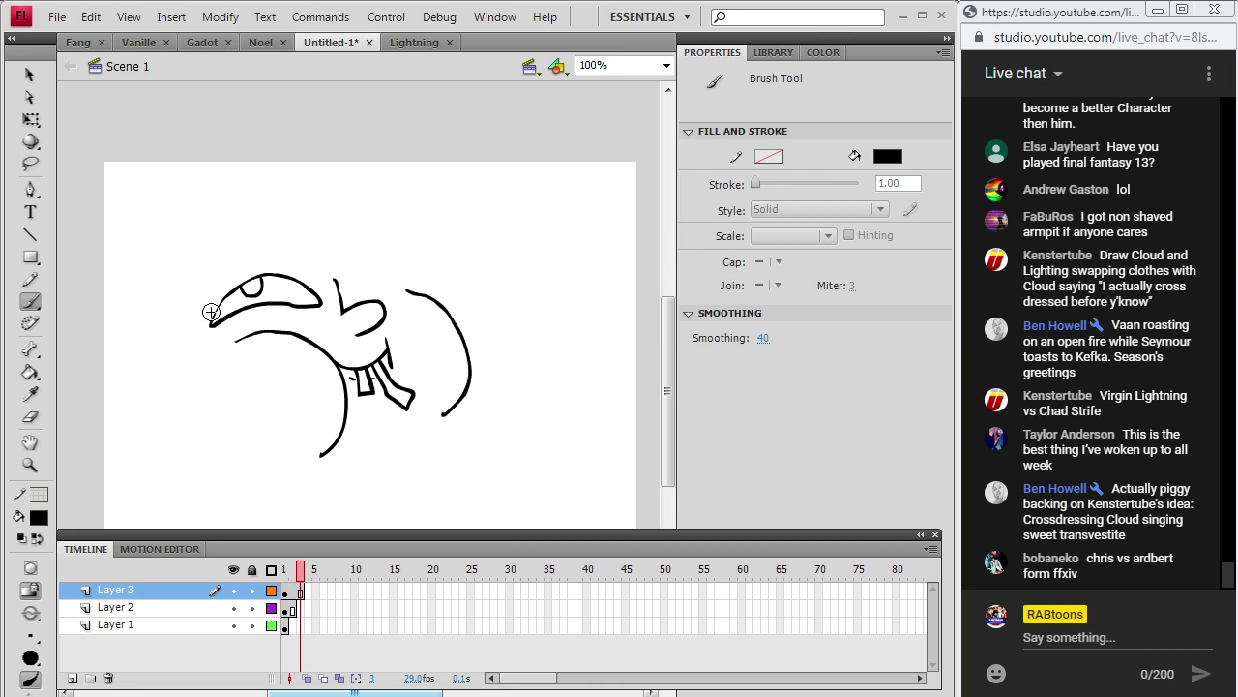
Draw spiky bangs above the near eye, jagged hair beside the face, and the round jaw line beneath the near cheek.
{"action": "mouse_move", "coordinate": [183, 259]}
{"action": "left_mouse_down"}
{"action": "mouse_move", "coordinate": [178, 340]}
{"action": "mouse_move", "coordinate": [253, 240]}
{"action": "mouse_move", "coordinate": [277, 269]}
{"action": "mouse_move", "coordinate": [307, 232]}
{"action": "left_mouse_up"}
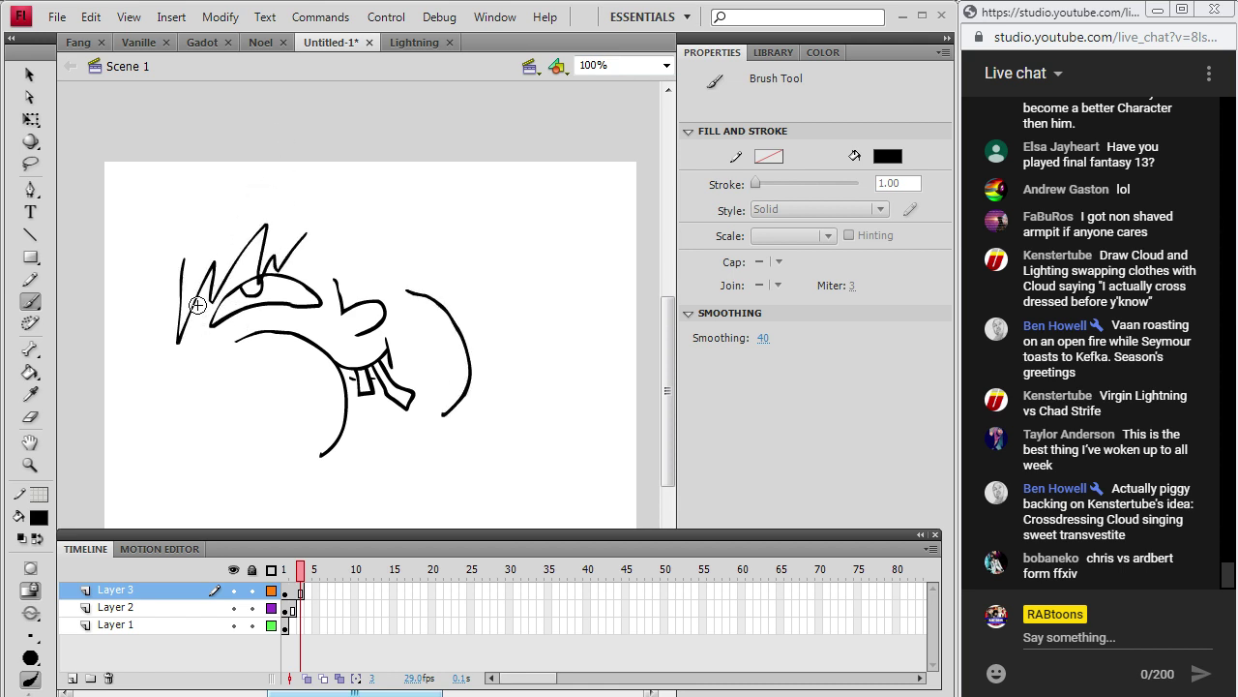
{"action": "mouse_move", "coordinate": [111, 274]}
{"action": "left_mouse_down"}
{"action": "mouse_move", "coordinate": [105, 370]}
{"action": "mouse_move", "coordinate": [120, 320]}
{"action": "mouse_move", "coordinate": [130, 440]}
{"action": "mouse_move", "coordinate": [147, 357]}
{"action": "mouse_move", "coordinate": [164, 444]}
{"action": "mouse_move", "coordinate": [174, 377]}
{"action": "left_mouse_up"}
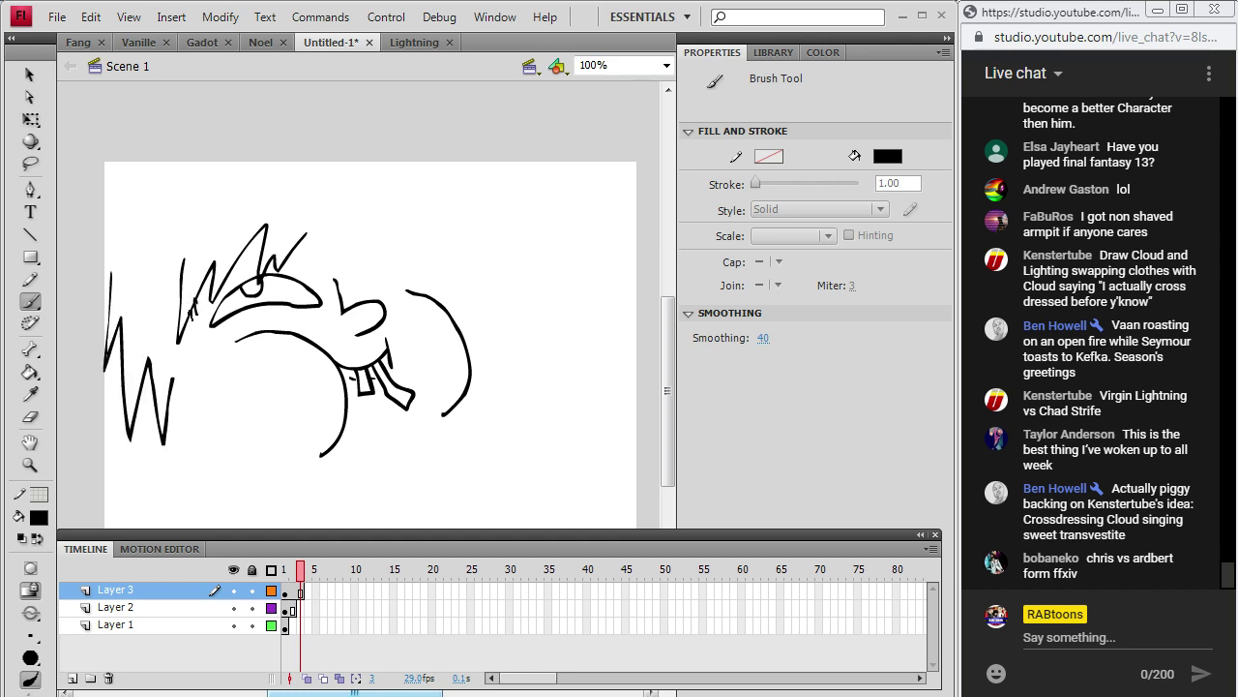
{"action": "mouse_move", "coordinate": [193, 300]}
{"action": "left_mouse_down"}
{"action": "mouse_move", "coordinate": [213, 417]}
{"action": "mouse_move", "coordinate": [171, 385]}
{"action": "left_mouse_up"}
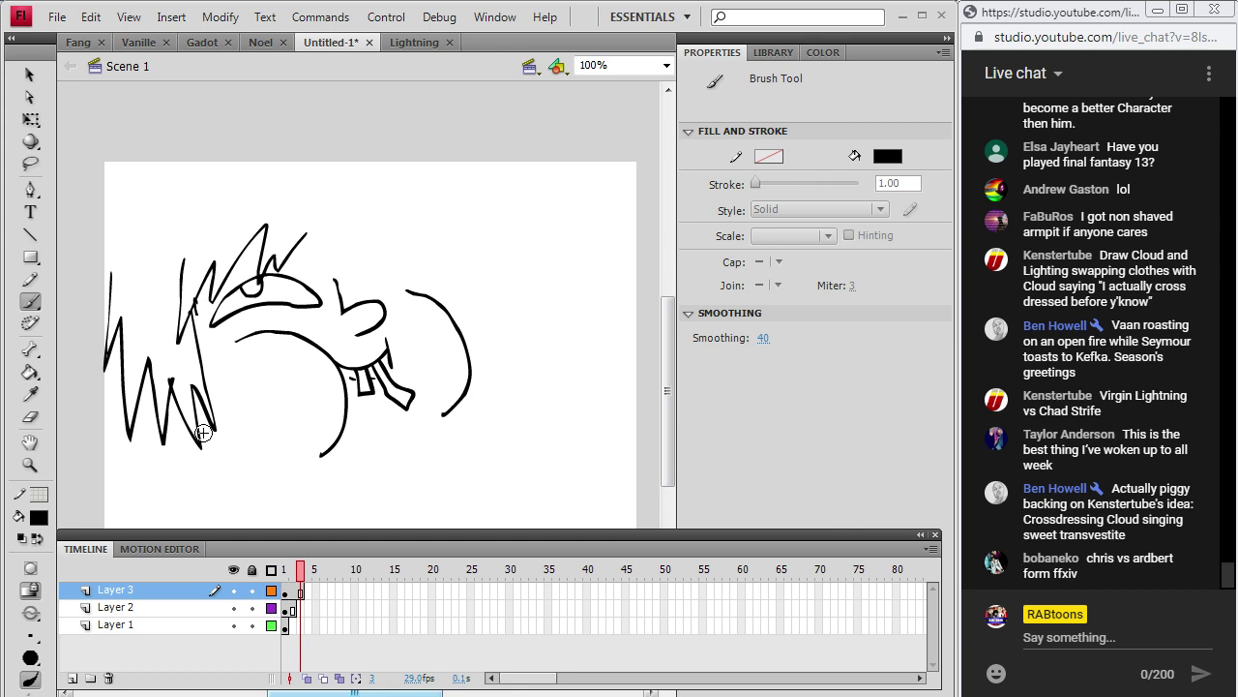
{"action": "mouse_move", "coordinate": [200, 434]}
{"action": "left_mouse_down"}
{"action": "mouse_move", "coordinate": [231, 468]}
{"action": "mouse_move", "coordinate": [296, 480]}
{"action": "mouse_move", "coordinate": [368, 444]}
{"action": "left_mouse_up"}
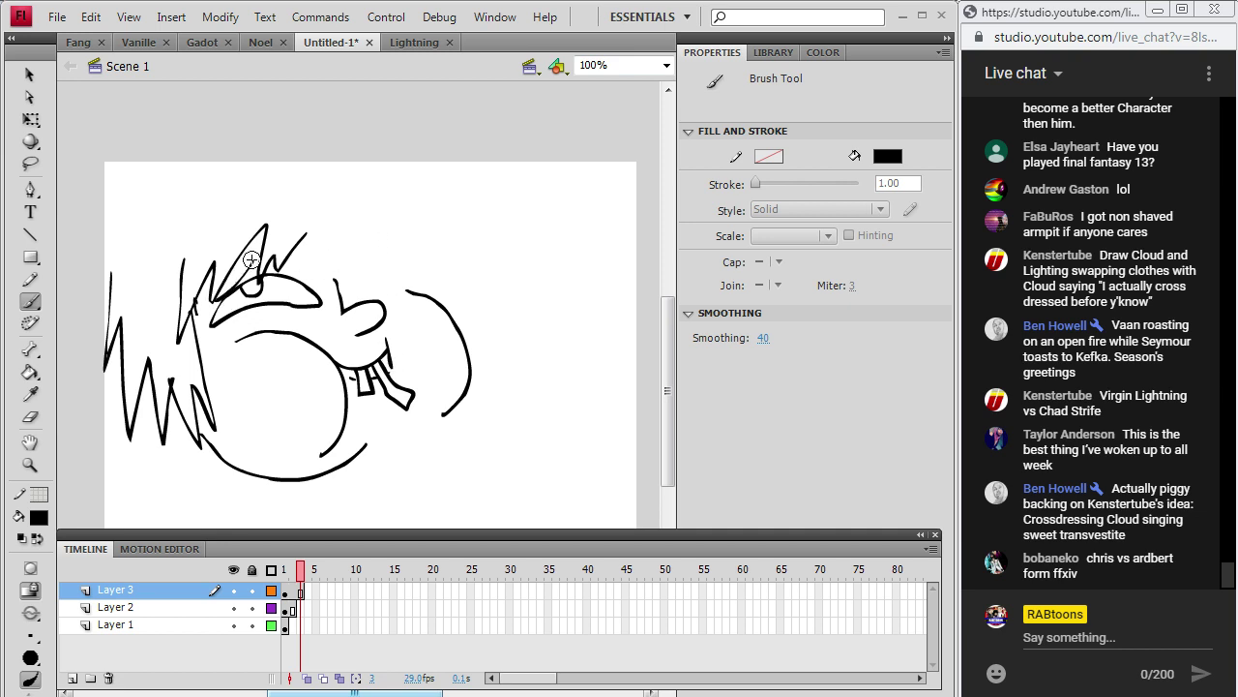
Draw the far eye under the remaining bangs and outline the top and far side of the shaggy hair.
{"action": "mouse_move", "coordinate": [352, 283]}
{"action": "left_mouse_down"}
{"action": "mouse_move", "coordinate": [356, 265]}
{"action": "mouse_move", "coordinate": [385, 258]}
{"action": "mouse_move", "coordinate": [394, 274]}
{"action": "mouse_move", "coordinate": [363, 280]}
{"action": "mouse_move", "coordinate": [373, 269]}
{"action": "left_mouse_up"}
{"action": "mouse_move", "coordinate": [309, 228]}
{"action": "left_mouse_down"}
{"action": "mouse_move", "coordinate": [306, 272]}
{"action": "mouse_move", "coordinate": [338, 221]}
{"action": "mouse_move", "coordinate": [335, 274]}
{"action": "mouse_move", "coordinate": [375, 217]}
{"action": "mouse_move", "coordinate": [397, 281]}
{"action": "left_mouse_up"}
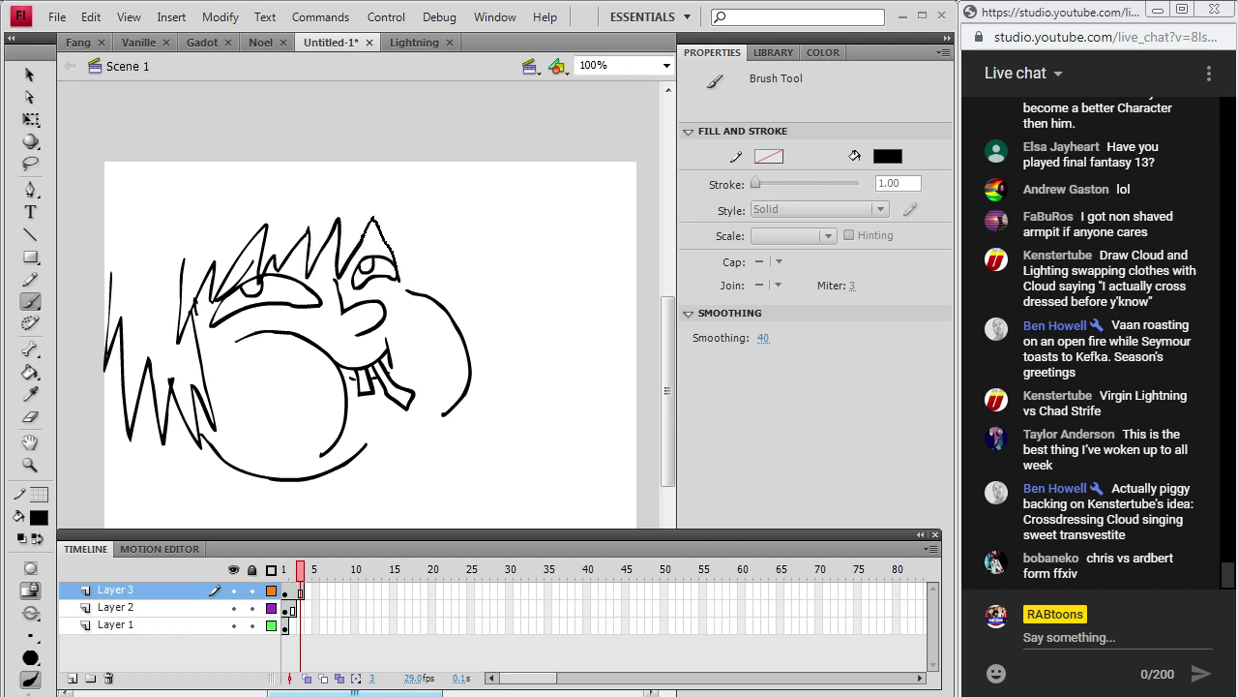
{"action": "mouse_move", "coordinate": [382, 187]}
{"action": "left_mouse_down"}
{"action": "mouse_move", "coordinate": [434, 258]}
{"action": "mouse_move", "coordinate": [401, 235]}
{"action": "mouse_move", "coordinate": [434, 293]}
{"action": "left_mouse_up"}
{"action": "mouse_move", "coordinate": [111, 271]}
{"action": "left_mouse_down"}
{"action": "mouse_move", "coordinate": [97, 314]}
{"action": "mouse_move", "coordinate": [126, 215]}
{"action": "mouse_move", "coordinate": [255, 115]}
{"action": "mouse_move", "coordinate": [273, 138]}
{"action": "mouse_move", "coordinate": [313, 137]}
{"action": "mouse_move", "coordinate": [399, 186]}
{"action": "left_mouse_up"}
Draw a rounded fist in front of the character holding an open fries carton.
{"action": "scroll", "coordinate": [650, 338], "scroll_direction": "down", "scroll_amount": 2}
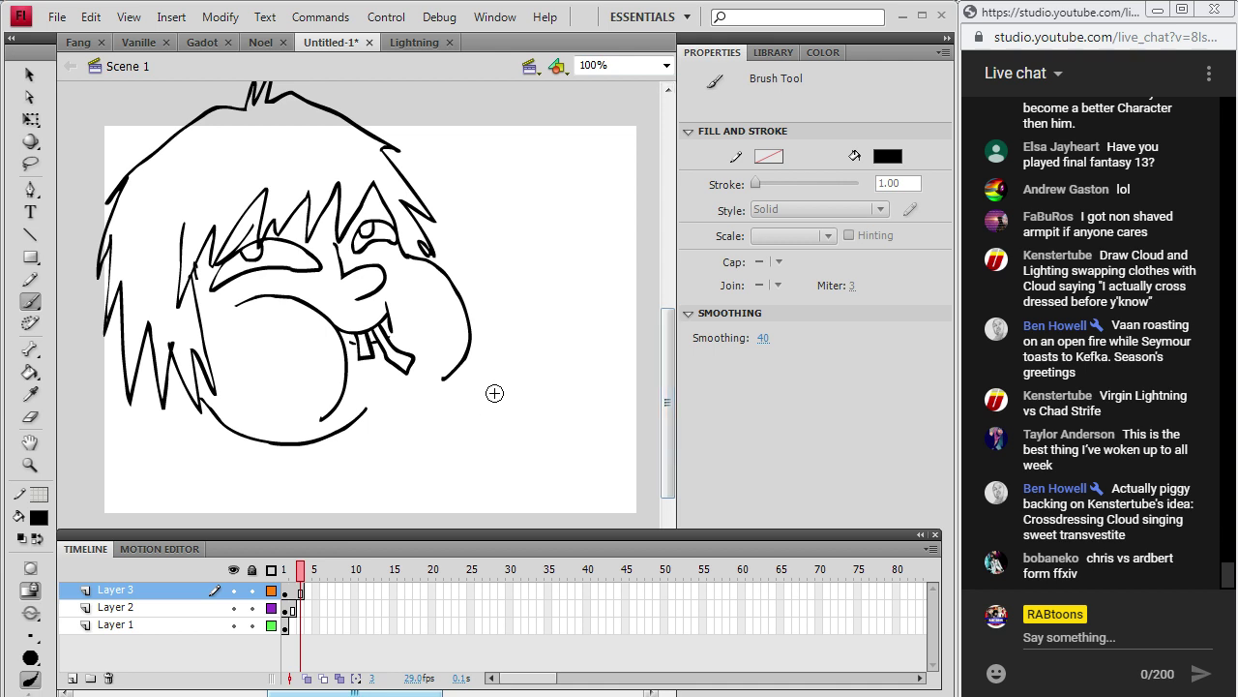
{"action": "mouse_move", "coordinate": [562, 402]}
{"action": "left_mouse_down"}
{"action": "mouse_move", "coordinate": [496, 415]}
{"action": "mouse_move", "coordinate": [479, 438]}
{"action": "mouse_move", "coordinate": [496, 443]}
{"action": "mouse_move", "coordinate": [483, 496]}
{"action": "mouse_move", "coordinate": [506, 519]}
{"action": "mouse_move", "coordinate": [545, 525]}
{"action": "mouse_move", "coordinate": [591, 508]}
{"action": "mouse_move", "coordinate": [595, 473]}
{"action": "mouse_move", "coordinate": [578, 449]}
{"action": "mouse_move", "coordinate": [589, 430]}
{"action": "mouse_move", "coordinate": [560, 405]}
{"action": "left_mouse_up"}
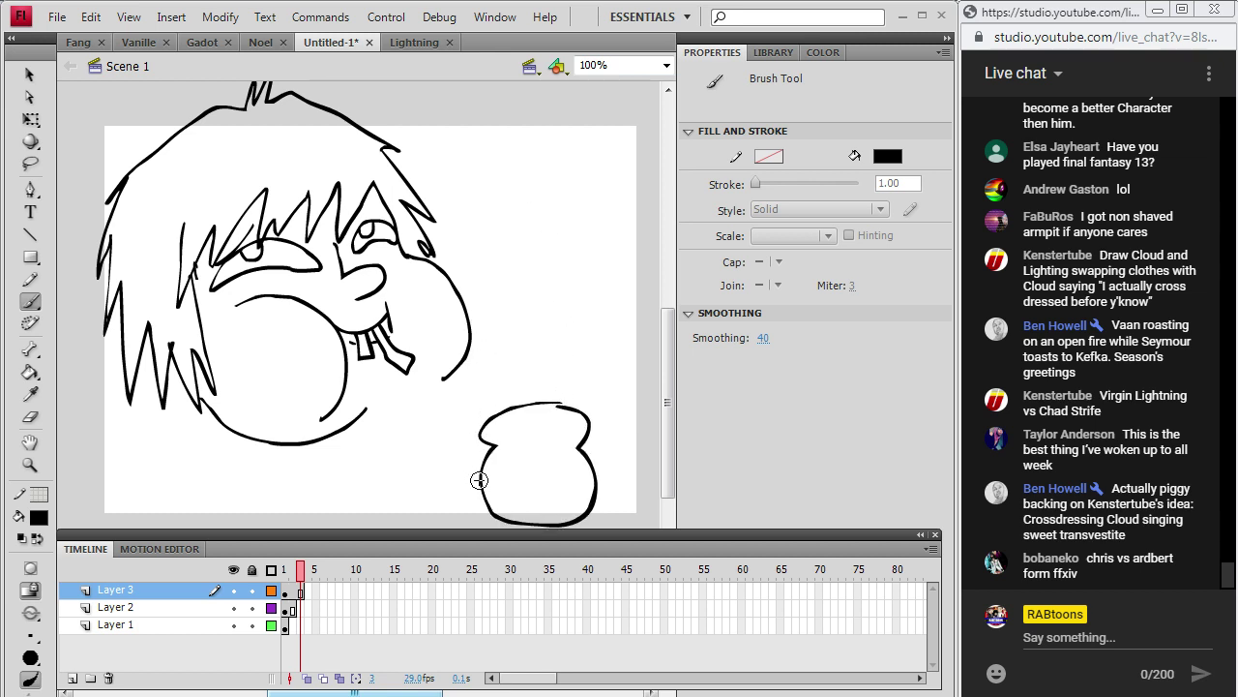
{"action": "mouse_move", "coordinate": [481, 483]}
{"action": "left_mouse_down"}
{"action": "mouse_move", "coordinate": [466, 485]}
{"action": "mouse_move", "coordinate": [455, 383]}
{"action": "mouse_move", "coordinate": [566, 374]}
{"action": "left_mouse_up"}
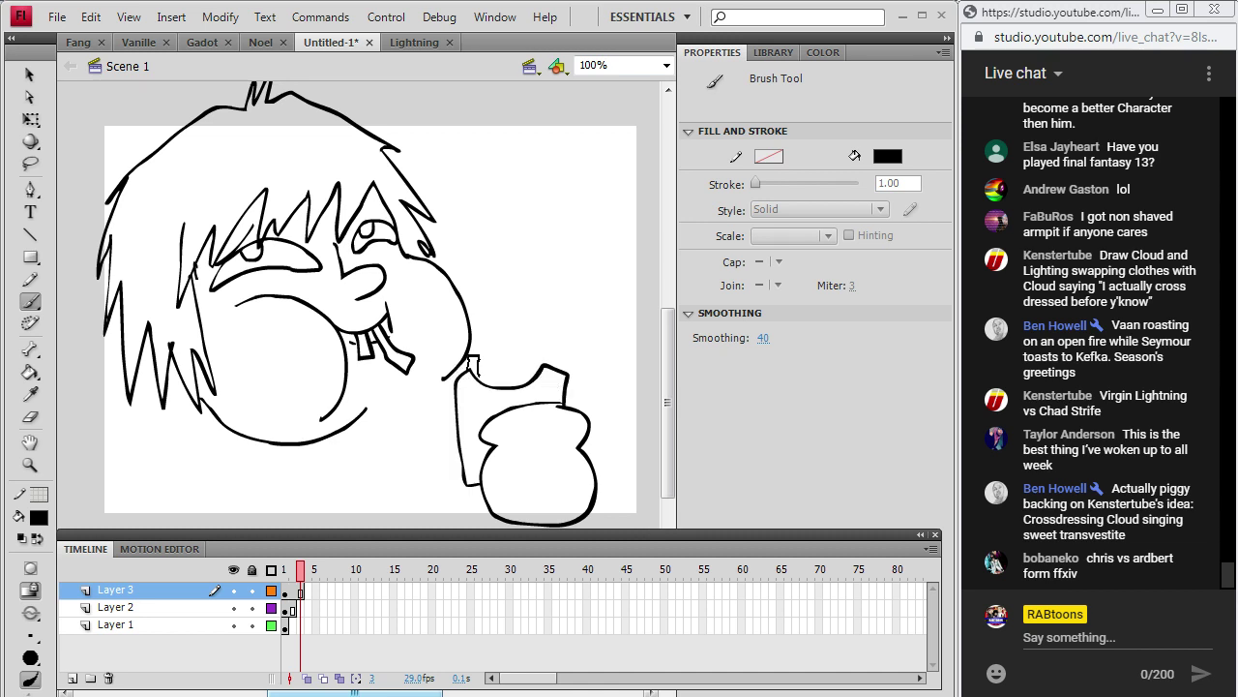
Fill the carton with a bunch of fries sticking out at varied heights.
{"action": "mouse_move", "coordinate": [478, 383]}
{"action": "left_mouse_down"}
{"action": "mouse_move", "coordinate": [480, 339]}
{"action": "mouse_move", "coordinate": [491, 385]}
{"action": "mouse_move", "coordinate": [486, 339]}
{"action": "mouse_move", "coordinate": [491, 366]}
{"action": "mouse_move", "coordinate": [513, 354]}
{"action": "mouse_move", "coordinate": [530, 383]}
{"action": "left_mouse_up"}
{"action": "mouse_move", "coordinate": [521, 337]}
{"action": "left_mouse_down"}
{"action": "mouse_move", "coordinate": [519, 371]}
{"action": "mouse_move", "coordinate": [510, 348]}
{"action": "left_mouse_up"}
{"action": "mouse_move", "coordinate": [510, 335]}
{"action": "left_mouse_down"}
{"action": "mouse_move", "coordinate": [539, 317]}
{"action": "mouse_move", "coordinate": [538, 371]}
{"action": "mouse_move", "coordinate": [550, 367]}
{"action": "left_mouse_up"}
{"action": "mouse_move", "coordinate": [553, 356]}
{"action": "left_mouse_down"}
{"action": "mouse_move", "coordinate": [560, 331]}
{"action": "mouse_move", "coordinate": [562, 368]}
{"action": "left_mouse_up"}
{"action": "left_click_drag", "start_coordinate": [563, 350], "coordinate": [567, 371]}
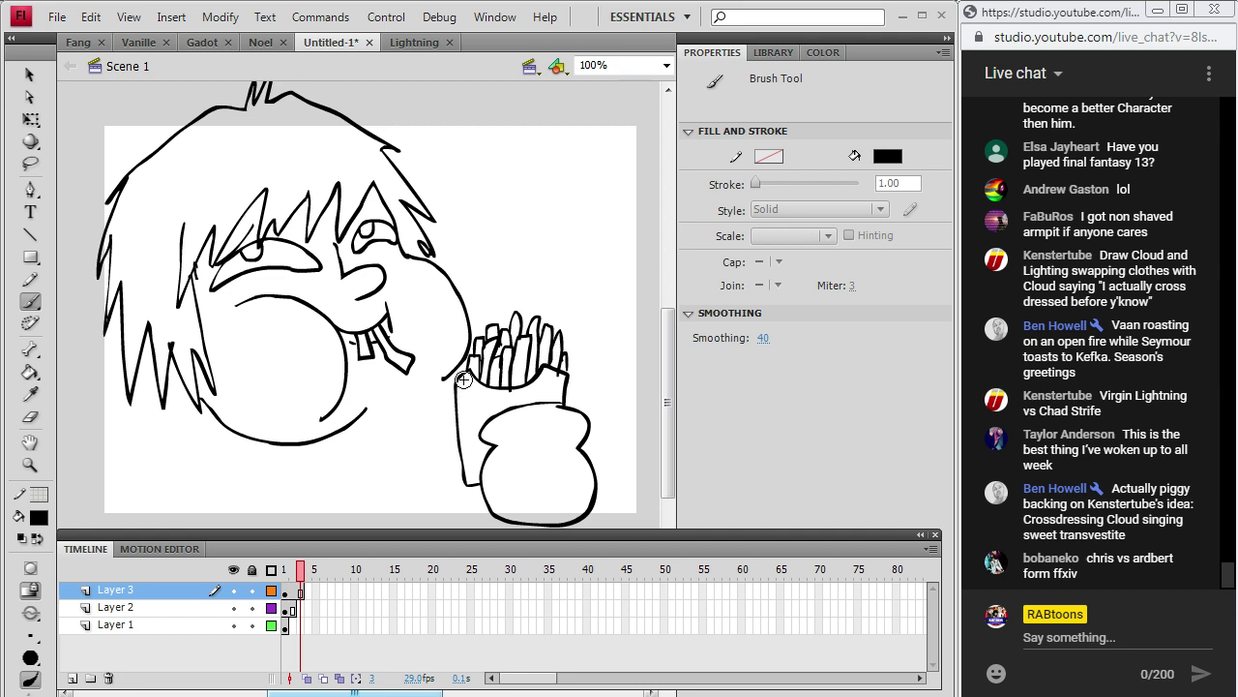
Draw the near shoulder, the pointed collar edge and the neck lines below the chin.
{"action": "mouse_move", "coordinate": [272, 448]}
{"action": "left_mouse_down"}
{"action": "mouse_move", "coordinate": [254, 437]}
{"action": "mouse_move", "coordinate": [196, 473]}
{"action": "mouse_move", "coordinate": [186, 527]}
{"action": "left_mouse_up"}
{"action": "left_click_drag", "start_coordinate": [270, 445], "coordinate": [286, 473]}
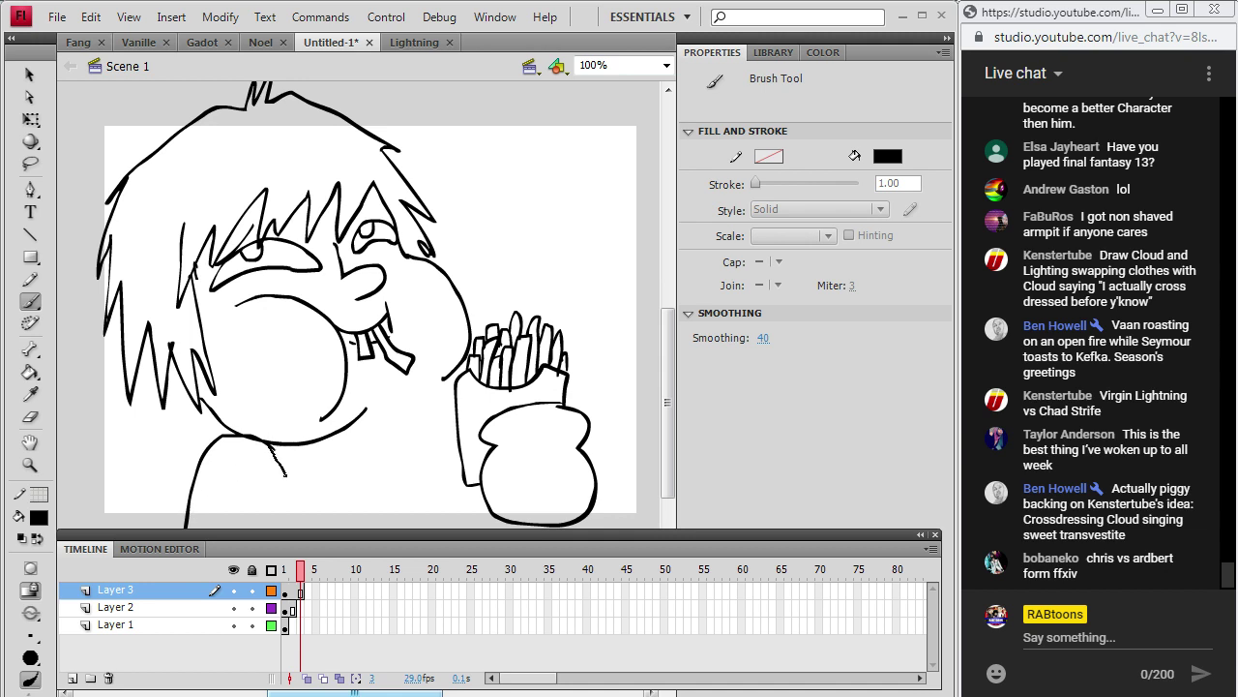
{"action": "scroll", "coordinate": [647, 369], "scroll_direction": "down", "scroll_amount": 3}
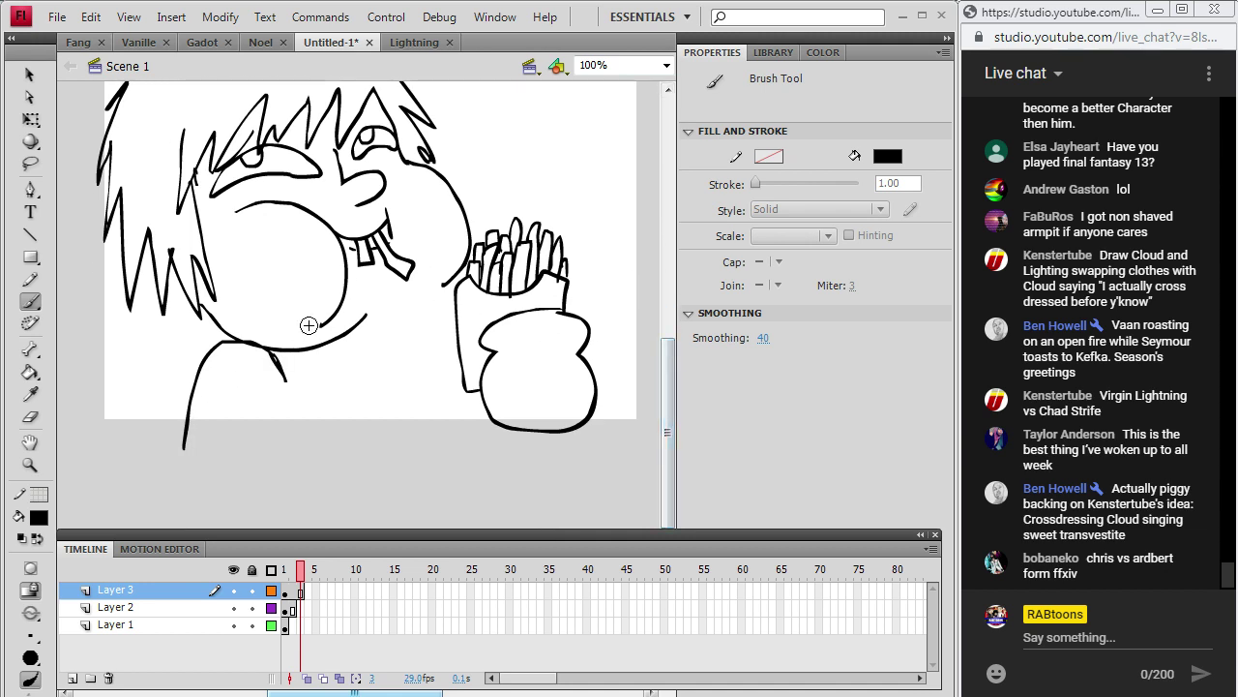
{"action": "mouse_move", "coordinate": [271, 353]}
{"action": "left_mouse_down"}
{"action": "mouse_move", "coordinate": [323, 344]}
{"action": "mouse_move", "coordinate": [335, 376]}
{"action": "left_mouse_up"}
{"action": "left_click_drag", "start_coordinate": [385, 335], "coordinate": [395, 365]}
Close the jaw line under the far cheek and add longer hair spikes beside the near cheek.
{"action": "mouse_move", "coordinate": [356, 329]}
{"action": "left_mouse_down"}
{"action": "mouse_move", "coordinate": [391, 328]}
{"action": "mouse_move", "coordinate": [439, 287]}
{"action": "left_mouse_up"}
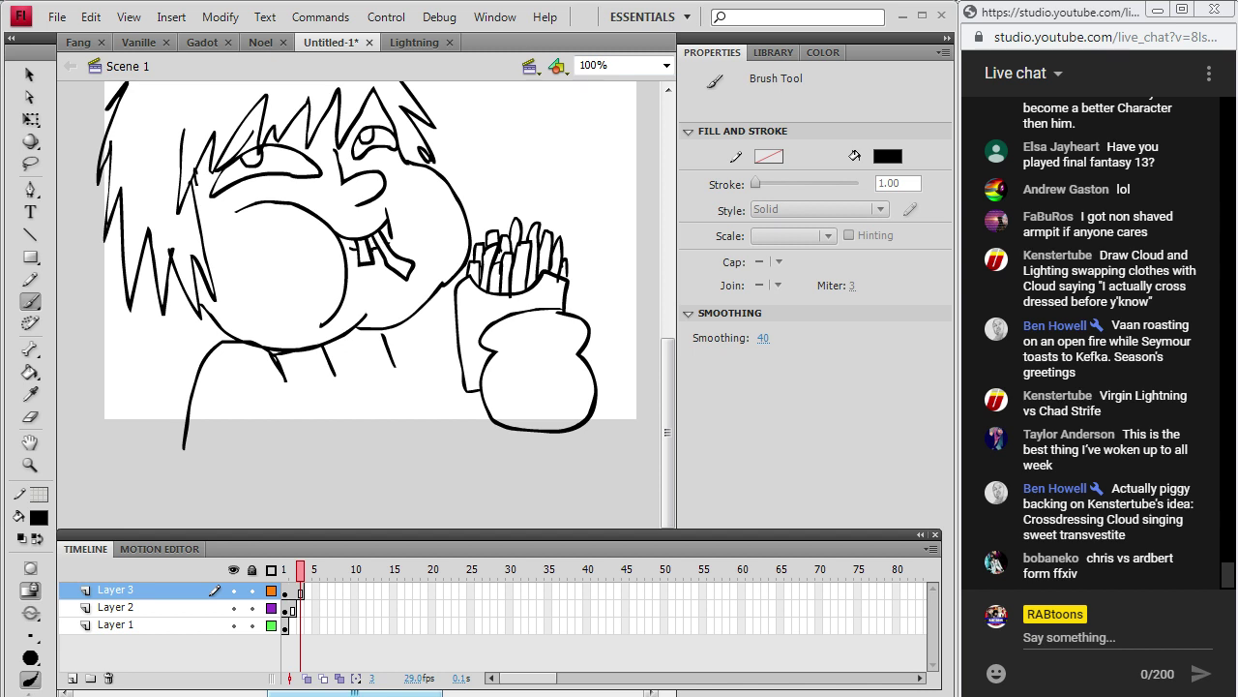
{"action": "left_click_drag", "start_coordinate": [390, 232], "coordinate": [402, 244]}
{"action": "mouse_move", "coordinate": [144, 254]}
{"action": "left_mouse_down"}
{"action": "mouse_move", "coordinate": [162, 338]}
{"action": "mouse_move", "coordinate": [174, 304]}
{"action": "mouse_move", "coordinate": [189, 343]}
{"action": "mouse_move", "coordinate": [203, 301]}
{"action": "left_mouse_up"}
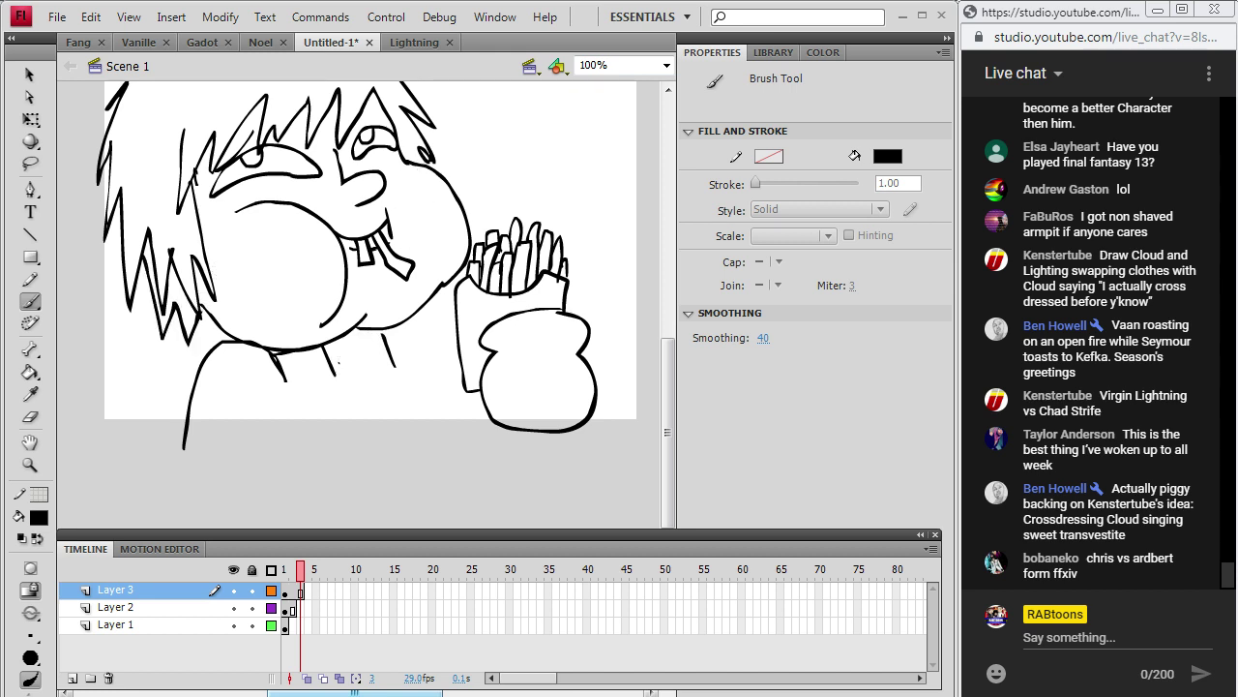
Draw the far collar and shoulder, vertical fold lines on the near sleeve, and a long horizontal line beneath the torso.
{"action": "mouse_move", "coordinate": [368, 332]}
{"action": "left_mouse_down"}
{"action": "mouse_move", "coordinate": [376, 371]}
{"action": "mouse_move", "coordinate": [414, 336]}
{"action": "mouse_move", "coordinate": [445, 354]}
{"action": "left_mouse_up"}
{"action": "left_click_drag", "start_coordinate": [215, 354], "coordinate": [226, 480]}
{"action": "mouse_move", "coordinate": [255, 359]}
{"action": "left_mouse_down"}
{"action": "mouse_move", "coordinate": [246, 470]}
{"action": "mouse_move", "coordinate": [264, 455]}
{"action": "left_mouse_up"}
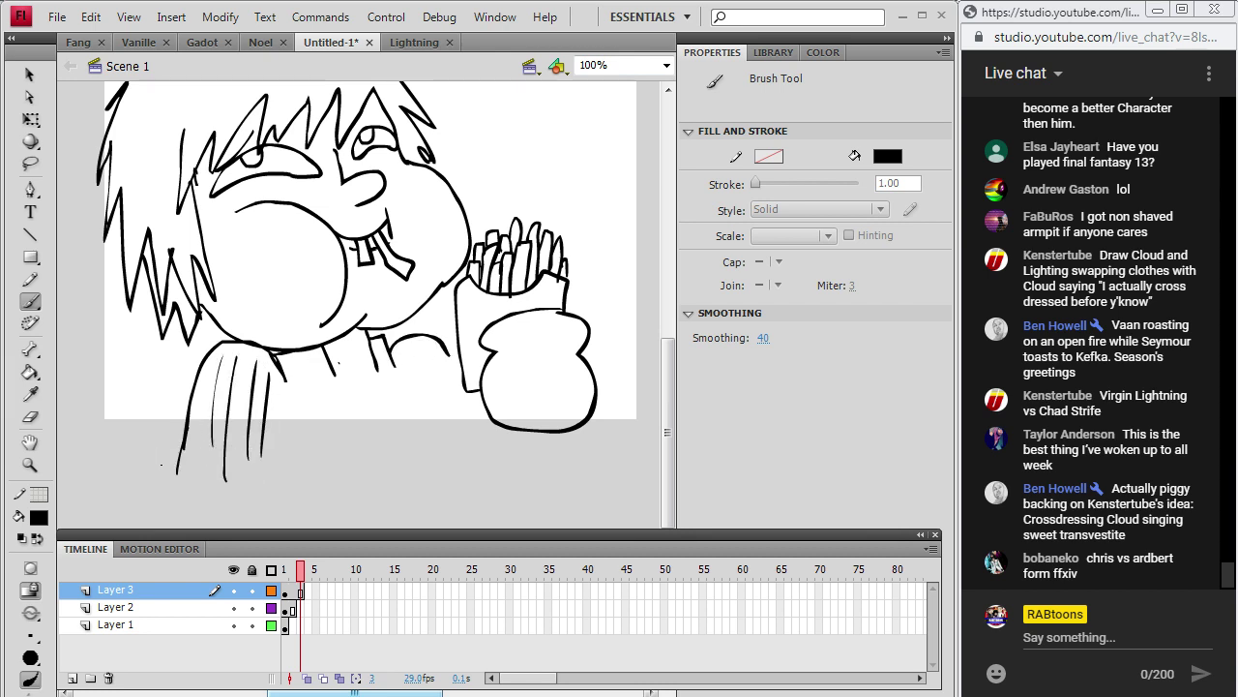
{"action": "left_click_drag", "start_coordinate": [163, 465], "coordinate": [552, 477]}
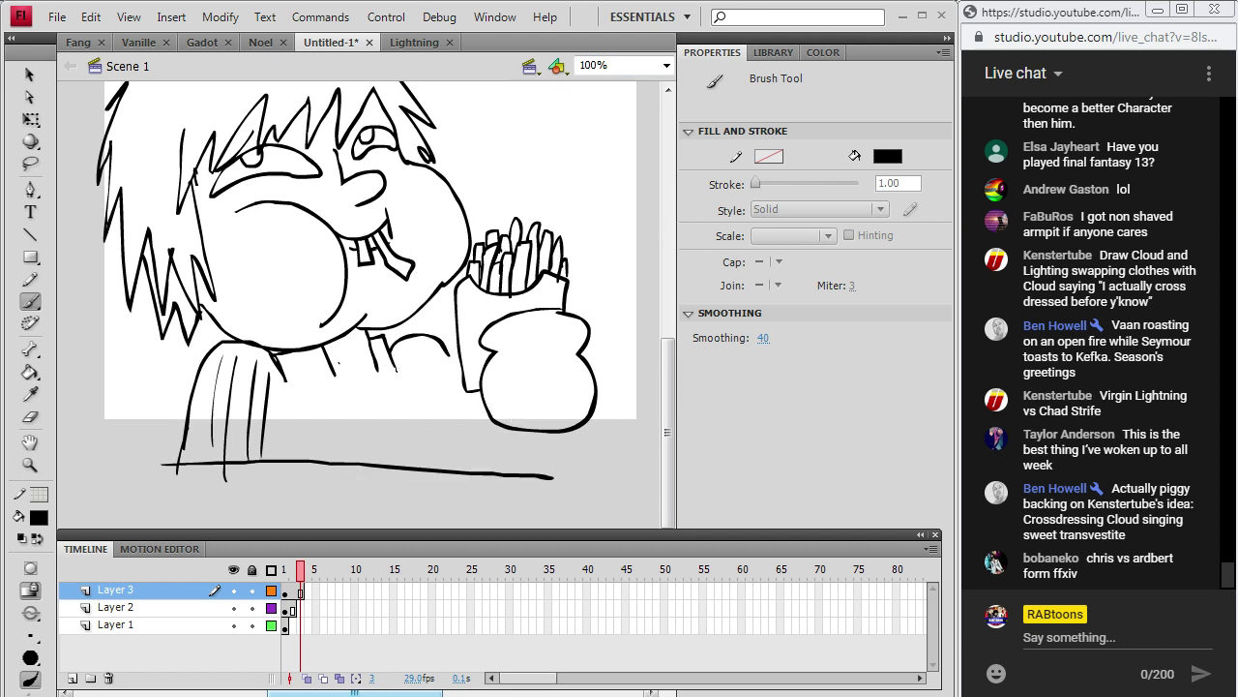
Draw the V-shaped neckline with crossing bands at its point, short chest lines, and the far arm's outer edge.
{"action": "mouse_move", "coordinate": [390, 353]}
{"action": "left_mouse_down"}
{"action": "mouse_move", "coordinate": [337, 379]}
{"action": "mouse_move", "coordinate": [337, 418]}
{"action": "mouse_move", "coordinate": [370, 463]}
{"action": "left_mouse_up"}
{"action": "mouse_move", "coordinate": [382, 376]}
{"action": "left_mouse_down"}
{"action": "mouse_move", "coordinate": [395, 459]}
{"action": "mouse_move", "coordinate": [394, 405]}
{"action": "mouse_move", "coordinate": [392, 428]}
{"action": "mouse_move", "coordinate": [345, 412]}
{"action": "mouse_move", "coordinate": [377, 424]}
{"action": "mouse_move", "coordinate": [349, 429]}
{"action": "mouse_move", "coordinate": [386, 442]}
{"action": "left_mouse_up"}
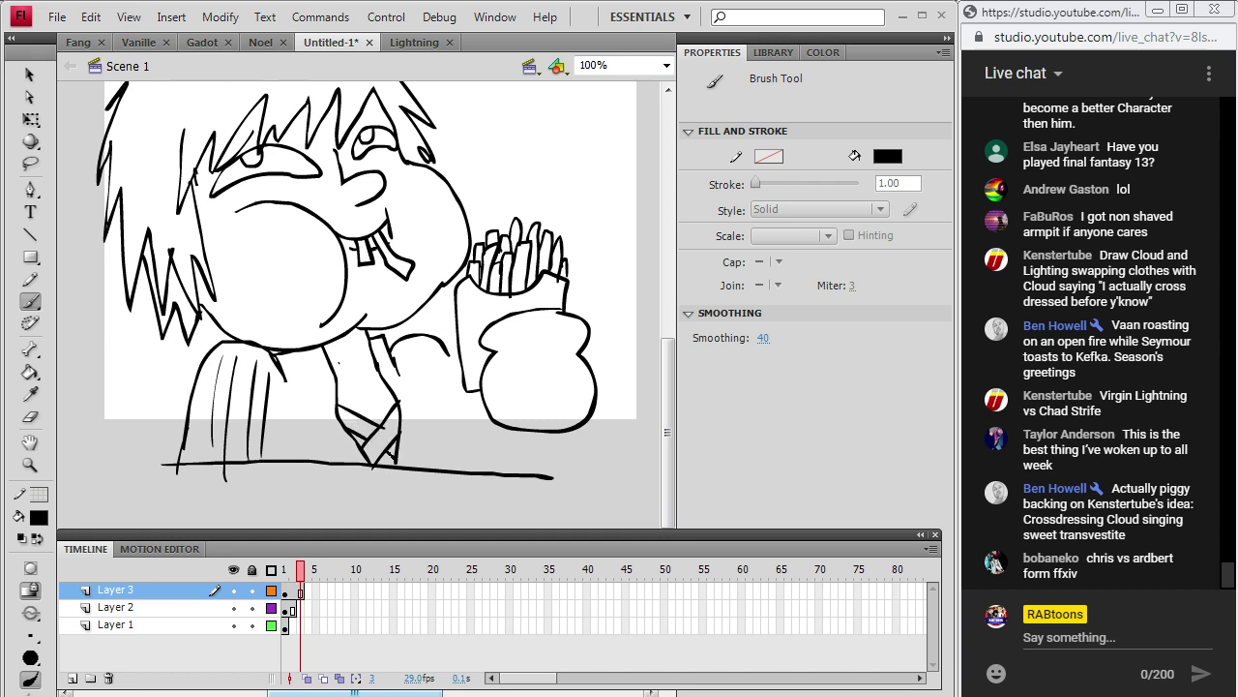
{"action": "left_click_drag", "start_coordinate": [296, 398], "coordinate": [320, 420]}
{"action": "left_click_drag", "start_coordinate": [451, 354], "coordinate": [474, 468]}
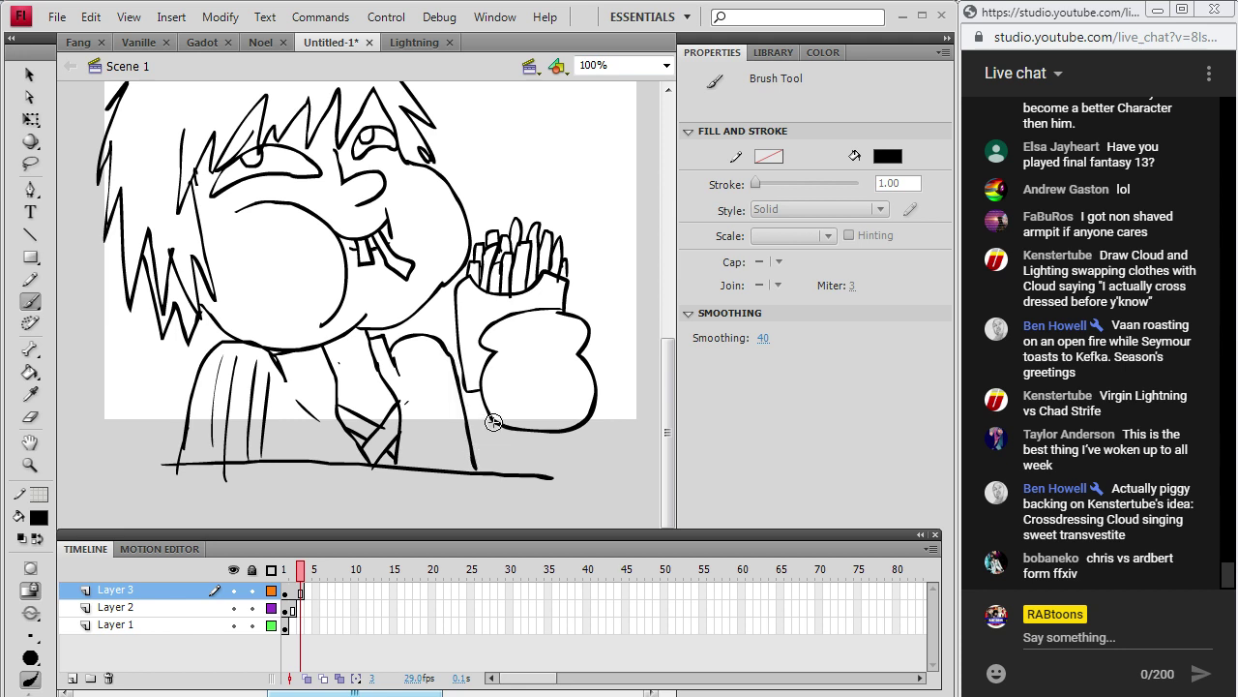
Draw two wrist lines below the fist holding the fries and letter "MC TIDUS FRIES" beside the head.
{"action": "left_click_drag", "start_coordinate": [495, 419], "coordinate": [482, 471]}
{"action": "left_click_drag", "start_coordinate": [544, 432], "coordinate": [542, 474]}
{"action": "scroll", "coordinate": [629, 396], "scroll_direction": "up", "scroll_amount": 3}
{"action": "mouse_move", "coordinate": [485, 200]}
{"action": "left_mouse_down"}
{"action": "mouse_move", "coordinate": [508, 162]}
{"action": "mouse_move", "coordinate": [532, 182]}
{"action": "left_mouse_up"}
{"action": "left_click_drag", "start_coordinate": [574, 147], "coordinate": [579, 175]}
{"action": "mouse_move", "coordinate": [502, 218]}
{"action": "left_mouse_down"}
{"action": "mouse_move", "coordinate": [472, 233]}
{"action": "mouse_move", "coordinate": [490, 256]}
{"action": "left_mouse_up"}
{"action": "mouse_move", "coordinate": [505, 222]}
{"action": "left_mouse_down"}
{"action": "mouse_move", "coordinate": [505, 254]}
{"action": "mouse_move", "coordinate": [525, 249]}
{"action": "left_mouse_up"}
{"action": "mouse_move", "coordinate": [553, 219]}
{"action": "left_mouse_down"}
{"action": "mouse_move", "coordinate": [552, 230]}
{"action": "mouse_move", "coordinate": [575, 212]}
{"action": "left_mouse_up"}
{"action": "left_click_drag", "start_coordinate": [598, 203], "coordinate": [580, 247]}
{"action": "mouse_move", "coordinate": [492, 302]}
{"action": "left_mouse_down"}
{"action": "mouse_move", "coordinate": [528, 289]}
{"action": "mouse_move", "coordinate": [498, 331]}
{"action": "mouse_move", "coordinate": [513, 312]}
{"action": "left_mouse_up"}
{"action": "left_click_drag", "start_coordinate": [529, 291], "coordinate": [529, 329]}
{"action": "left_click_drag", "start_coordinate": [530, 290], "coordinate": [554, 315]}
{"action": "mouse_move", "coordinate": [569, 285]}
{"action": "left_mouse_down"}
{"action": "mouse_move", "coordinate": [571, 313]}
{"action": "mouse_move", "coordinate": [592, 296]}
{"action": "mouse_move", "coordinate": [596, 307]}
{"action": "left_mouse_up"}
{"action": "left_click_drag", "start_coordinate": [587, 304], "coordinate": [609, 288]}
{"action": "left_click_drag", "start_coordinate": [587, 281], "coordinate": [606, 273]}
{"action": "left_click_drag", "start_coordinate": [638, 257], "coordinate": [618, 296]}
Set the stage view to Show All with the drawing centred, and show the chat message held for review.
{"action": "left_click", "coordinate": [665, 65]}
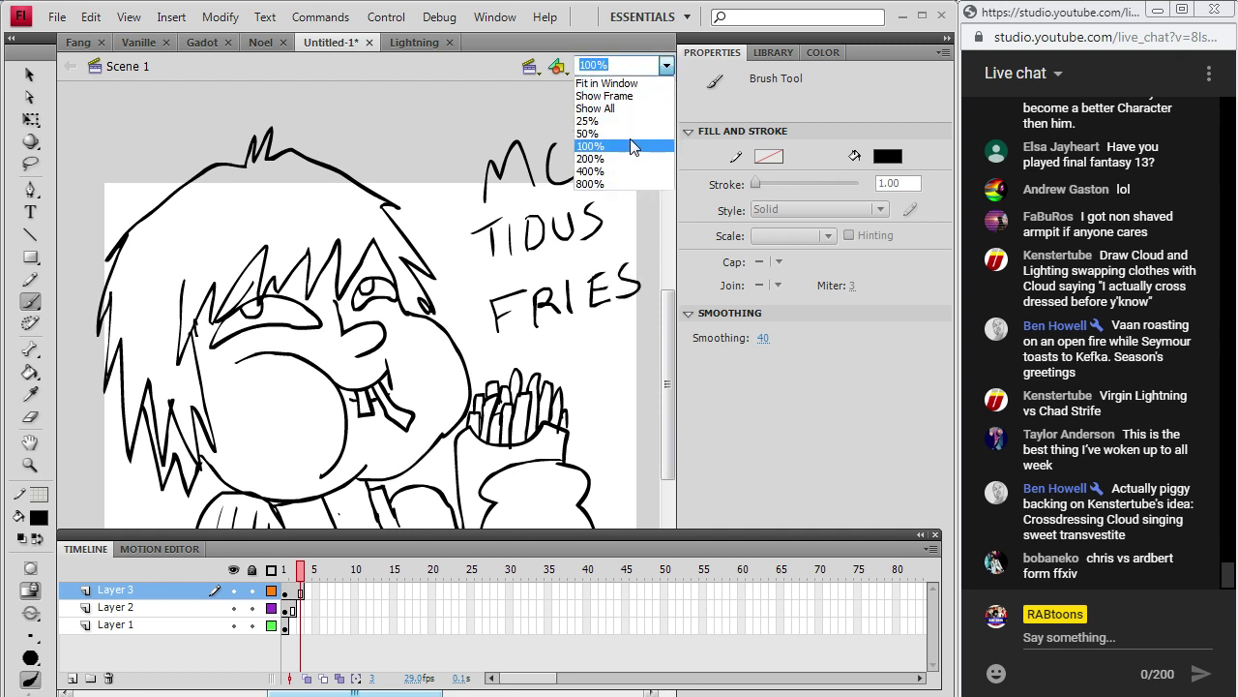
{"action": "left_click", "coordinate": [638, 108]}
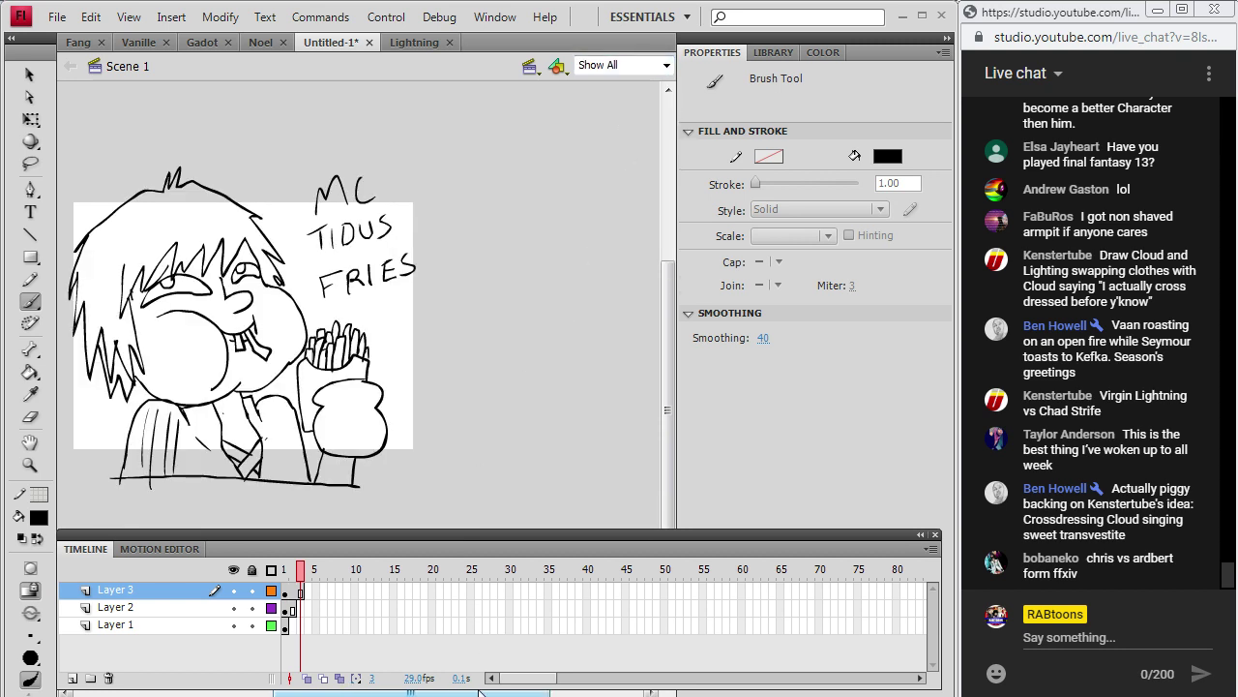
{"action": "left_click_drag", "start_coordinate": [483, 690], "coordinate": [416, 685]}
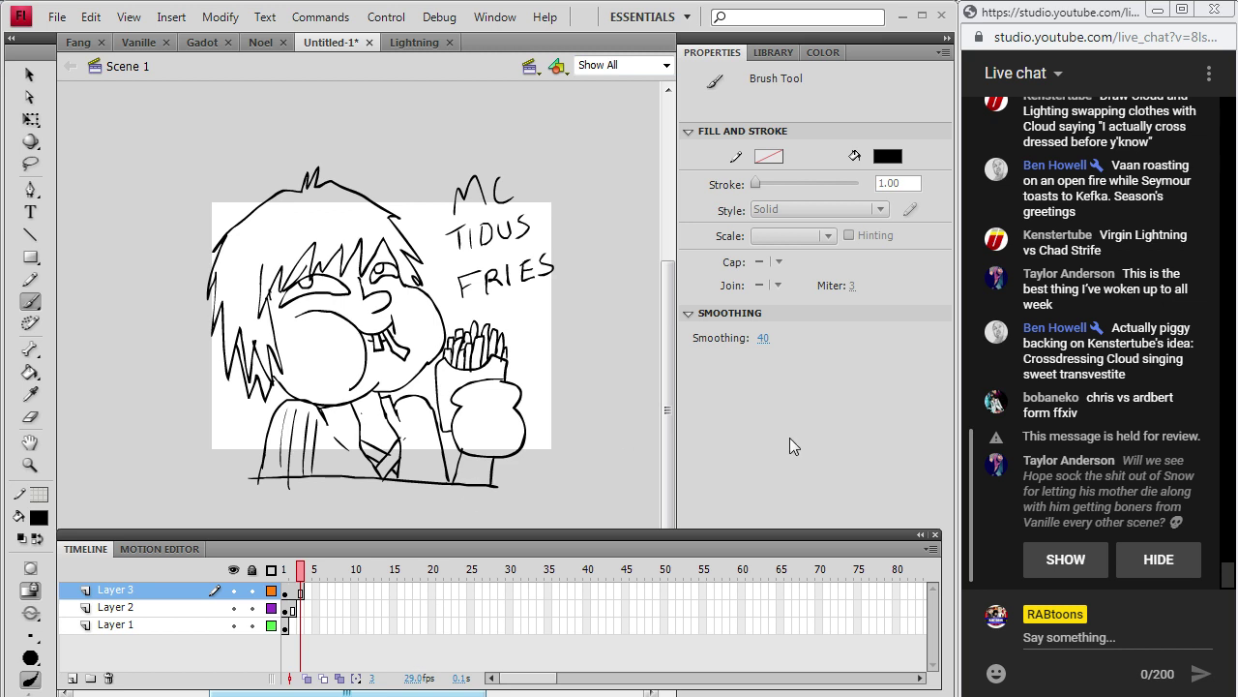
{"action": "left_click", "coordinate": [1057, 577]}
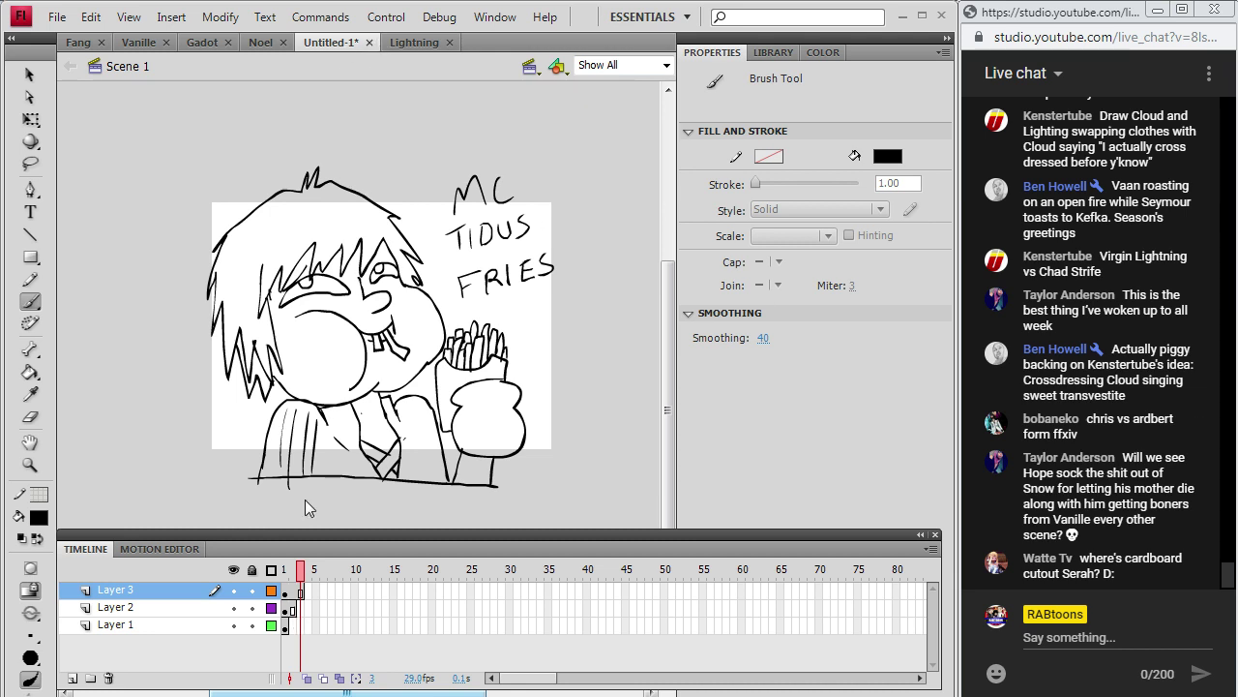
Add a new layer above the Tidus drawing and insert a frame on it at frame 4.
{"action": "left_click", "coordinate": [171, 17]}
{"action": "mouse_move", "coordinate": [155, 143]}
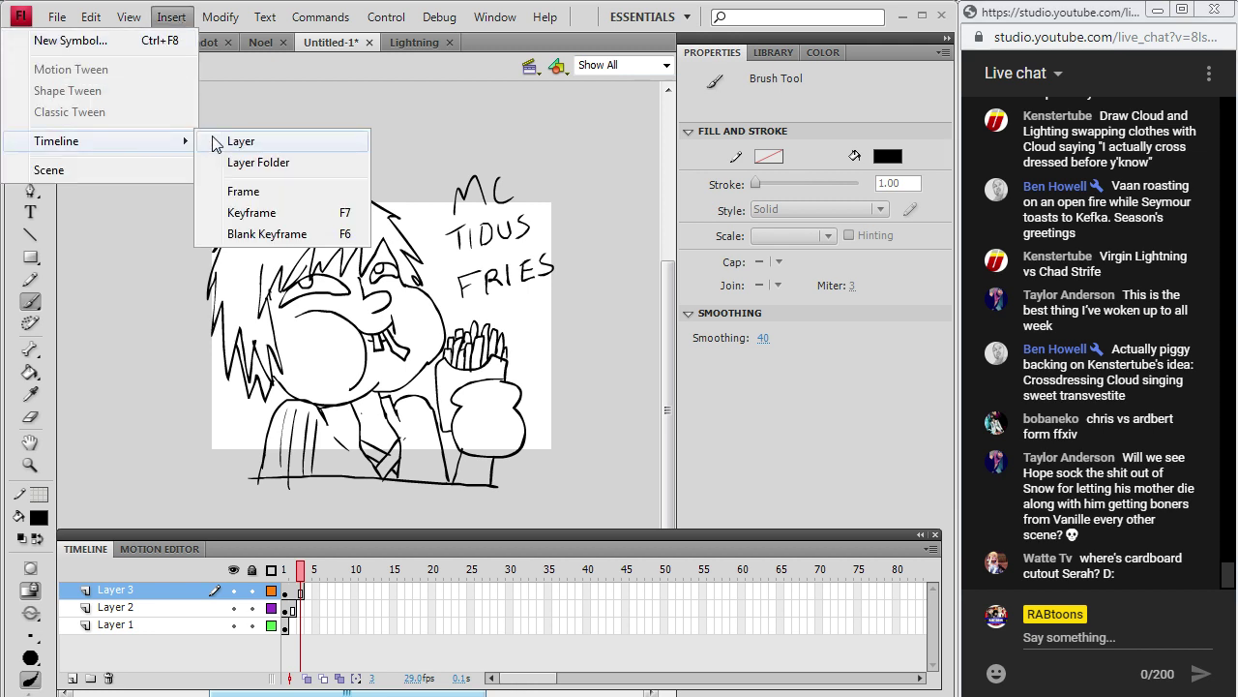
{"action": "left_click", "coordinate": [219, 143]}
{"action": "right_click", "coordinate": [307, 592]}
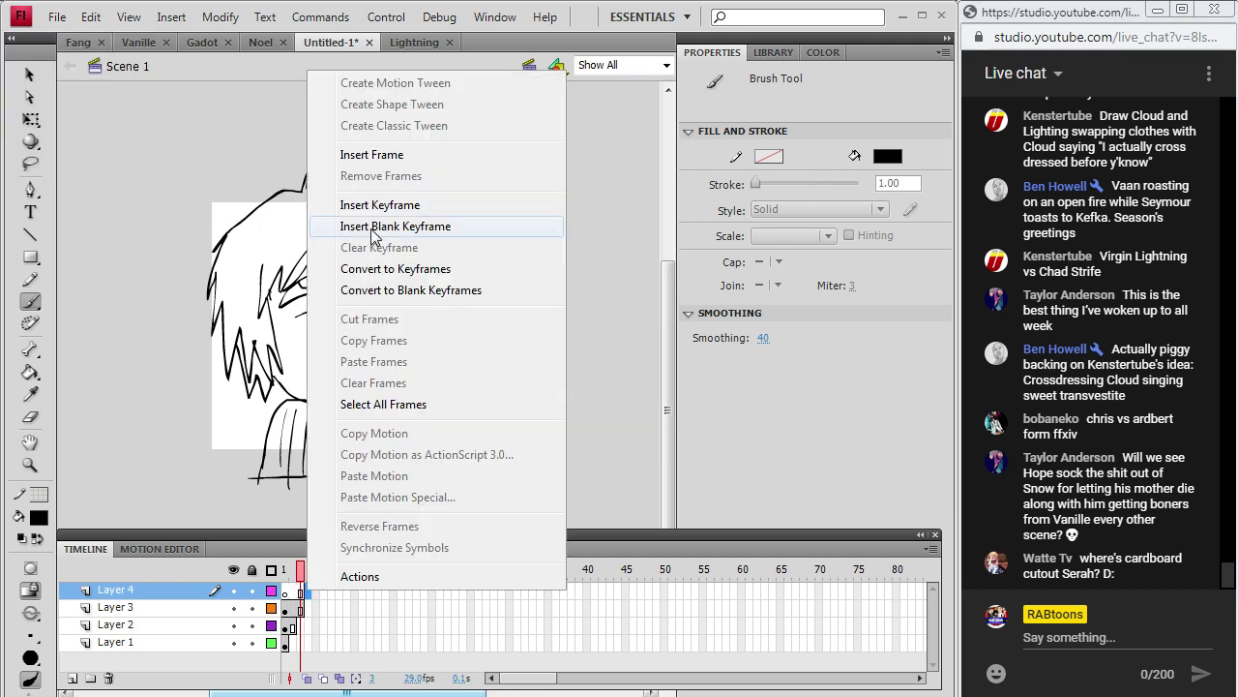
{"action": "left_click", "coordinate": [399, 152]}
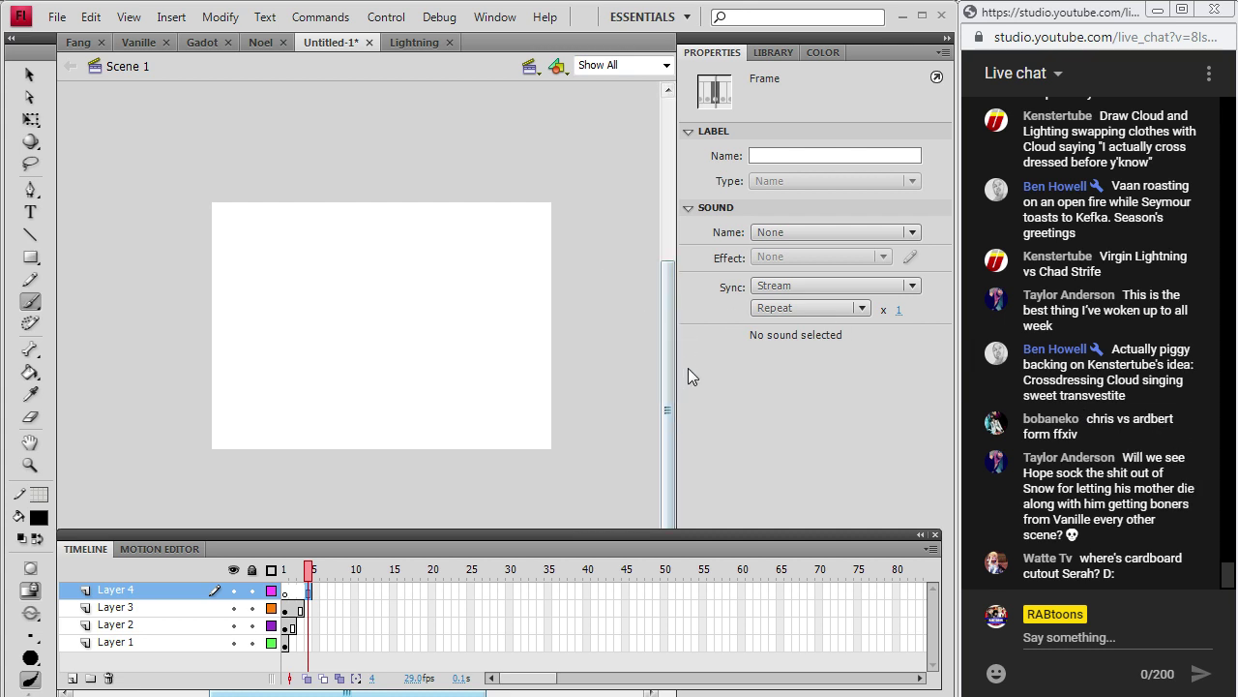
{"action": "left_click_drag", "start_coordinate": [672, 381], "coordinate": [675, 364]}
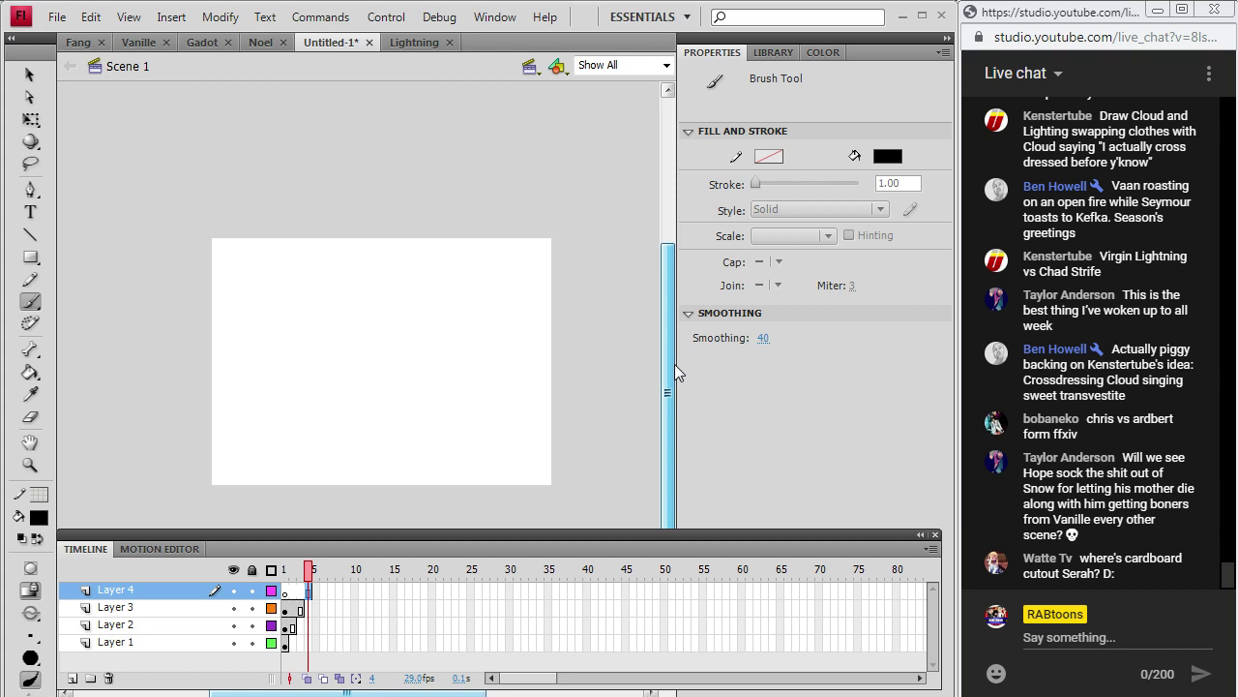
{"action": "mouse_move", "coordinate": [674, 364]}
{"action": "left_mouse_down"}
{"action": "mouse_move", "coordinate": [680, 391]}
{"action": "mouse_move", "coordinate": [677, 381]}
{"action": "left_mouse_up"}
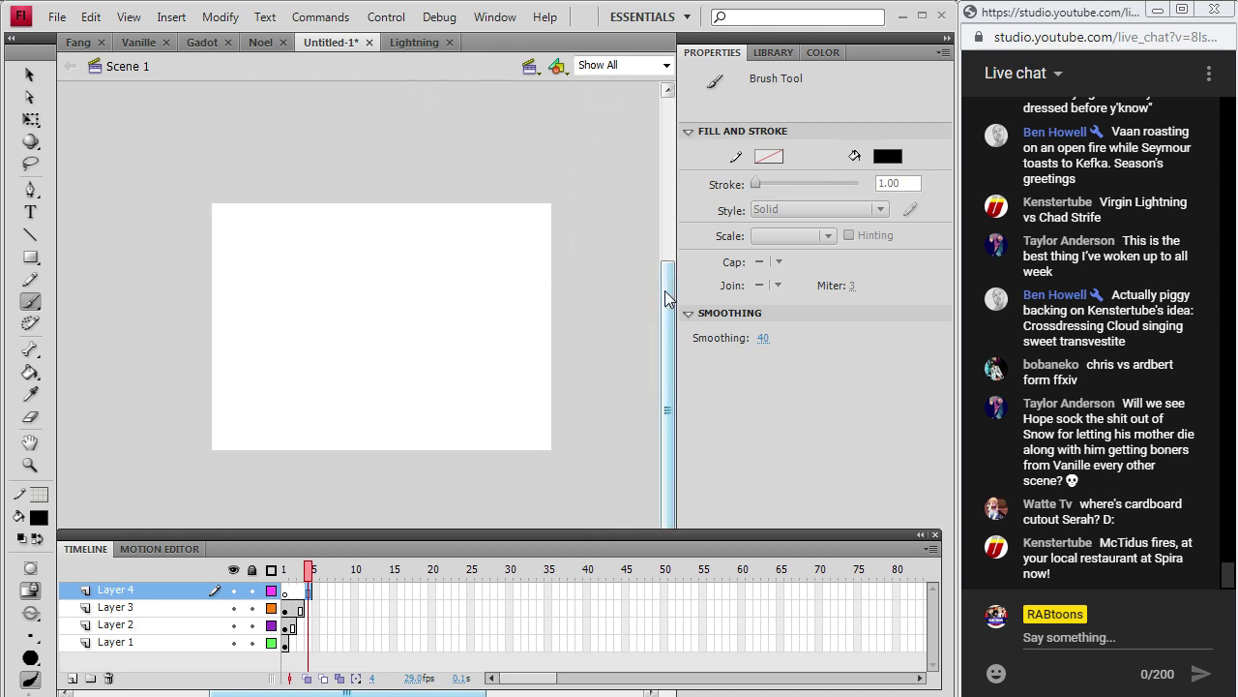
{"action": "mouse_move", "coordinate": [666, 298]}
{"action": "left_mouse_down"}
{"action": "mouse_move", "coordinate": [671, 414]}
{"action": "mouse_move", "coordinate": [668, 205]}
{"action": "mouse_move", "coordinate": [672, 325]}
{"action": "mouse_move", "coordinate": [672, 237]}
{"action": "mouse_move", "coordinate": [669, 321]}
{"action": "mouse_move", "coordinate": [663, 272]}
{"action": "mouse_move", "coordinate": [664, 304]}
{"action": "left_mouse_up"}
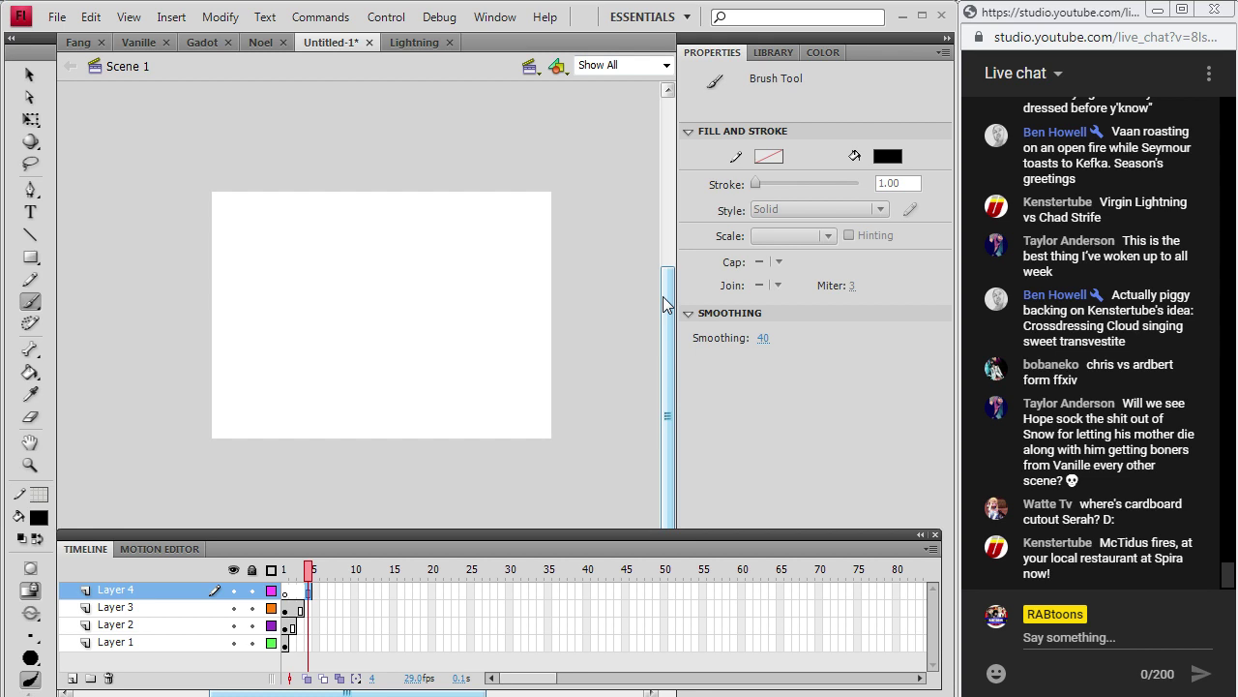
{"action": "left_click_drag", "start_coordinate": [663, 304], "coordinate": [667, 288]}
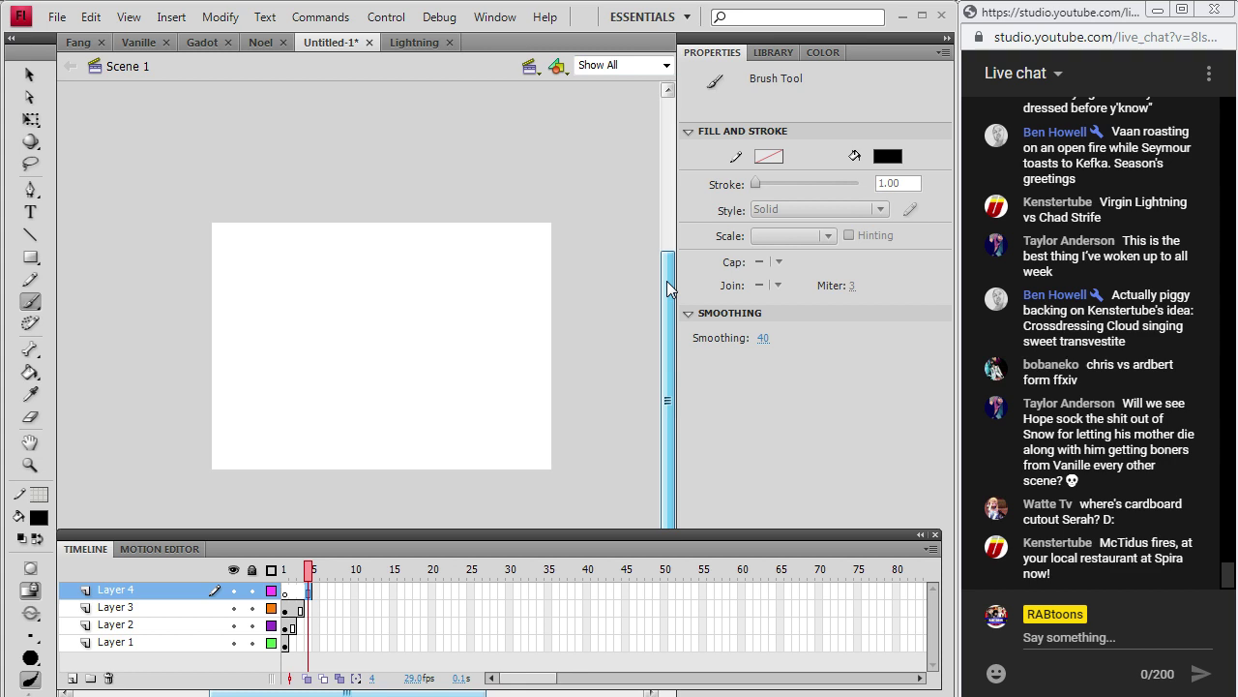
{"action": "left_click_drag", "start_coordinate": [668, 283], "coordinate": [674, 295]}
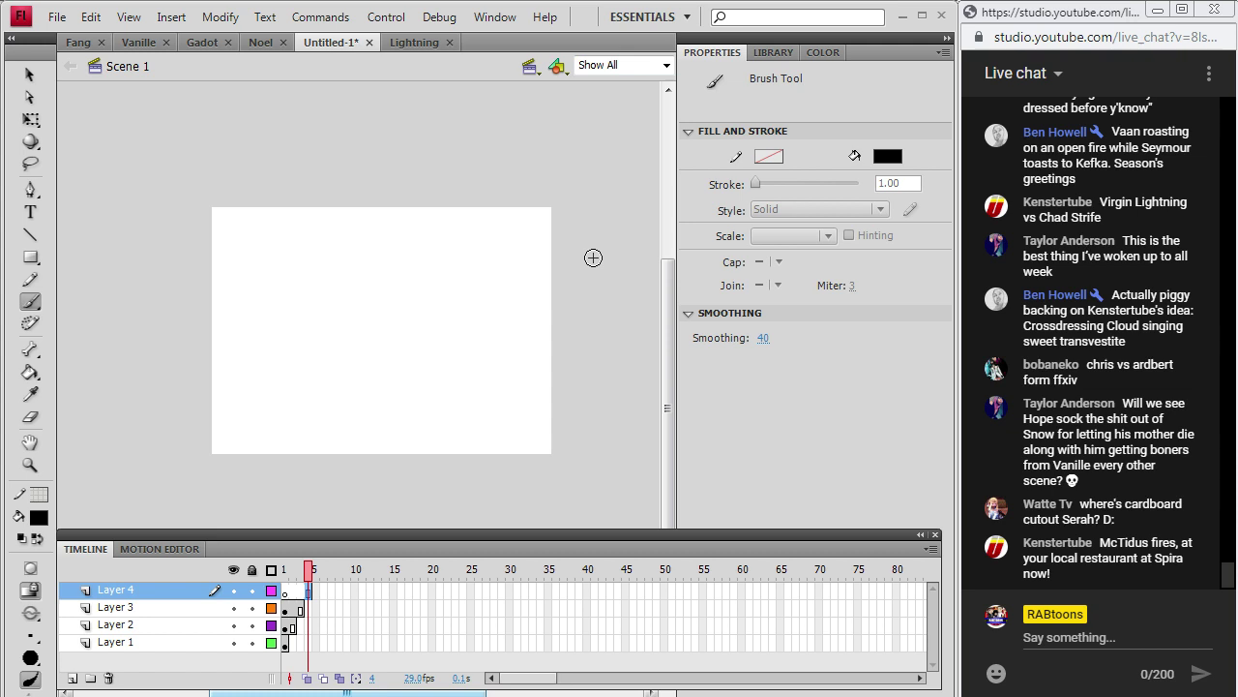
Open the Gilgamesh Flash document from the FFV folder inside Final Fantasy.
{"action": "left_click", "coordinate": [57, 16]}
{"action": "left_click", "coordinate": [53, 62]}
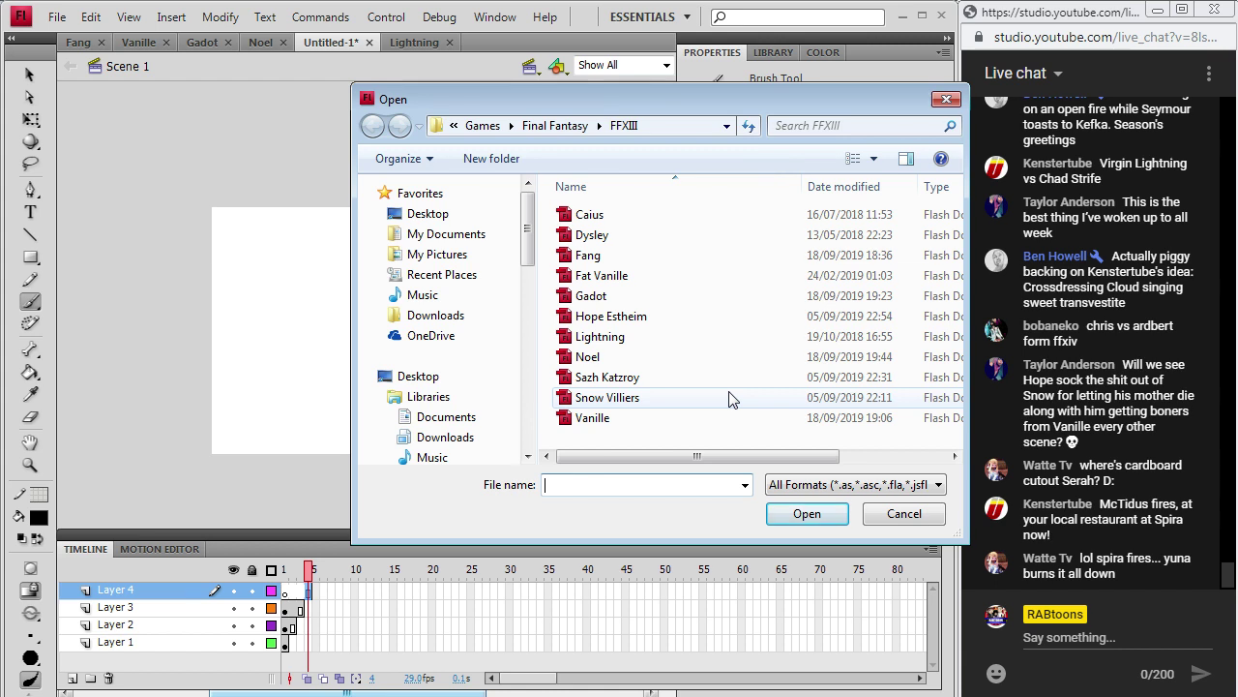
{"action": "left_click", "coordinate": [559, 126]}
{"action": "left_click", "coordinate": [741, 312]}
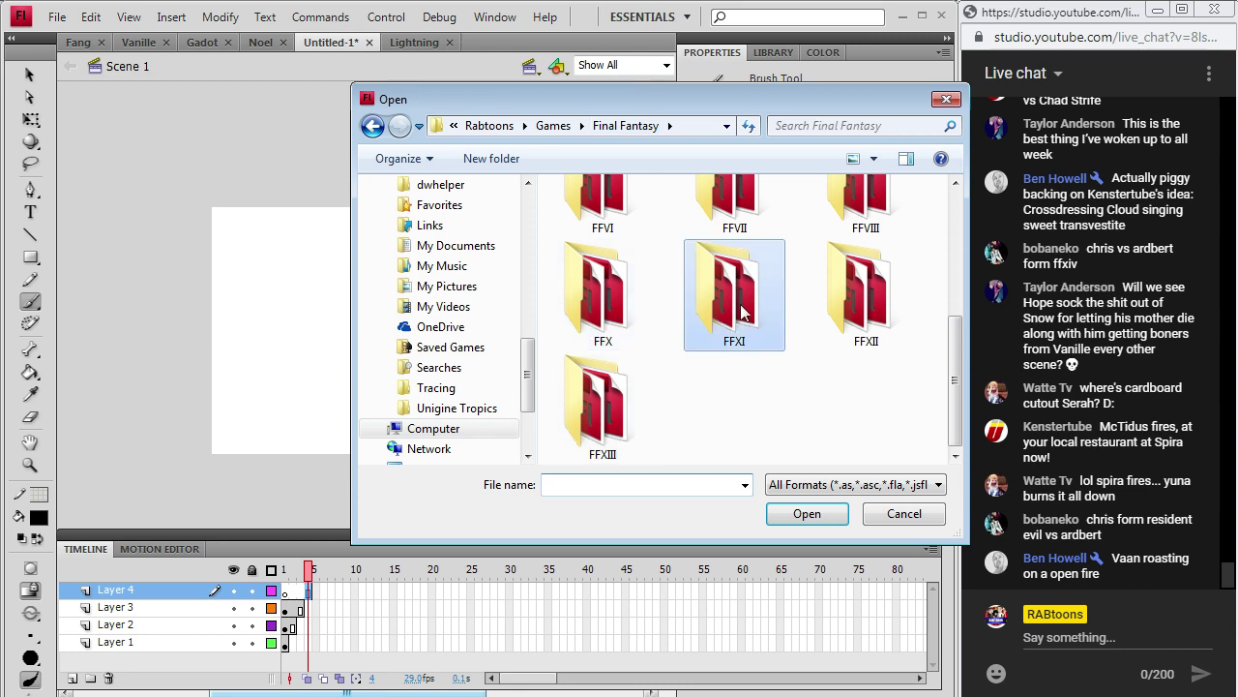
{"action": "scroll", "coordinate": [739, 320], "scroll_direction": "up", "scroll_amount": 1}
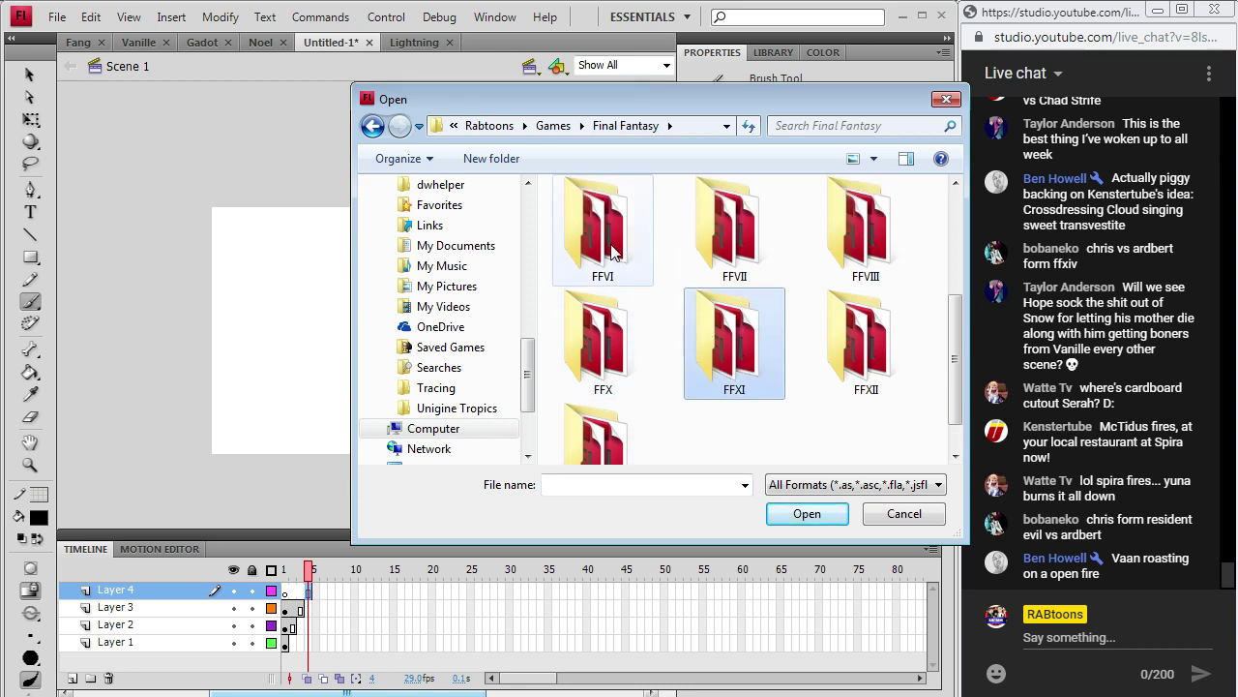
{"action": "scroll", "coordinate": [612, 251], "scroll_direction": "up", "scroll_amount": 1}
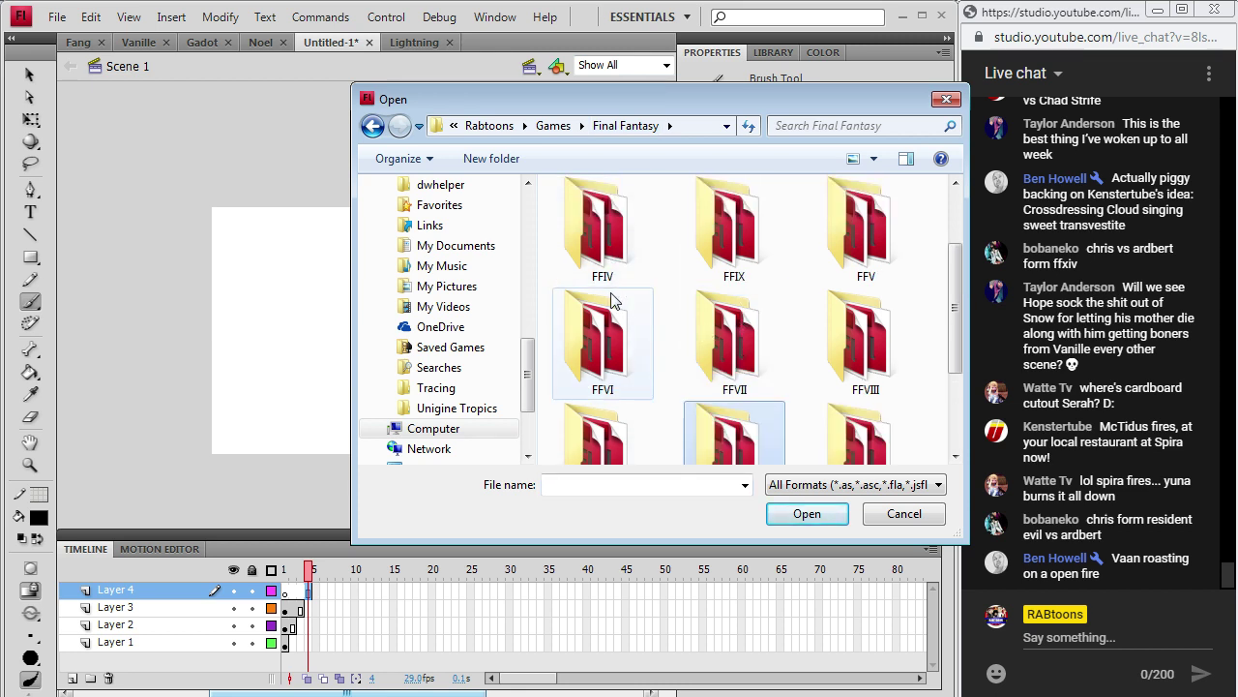
{"action": "double_click", "coordinate": [876, 269]}
{"action": "left_click", "coordinate": [591, 357]}
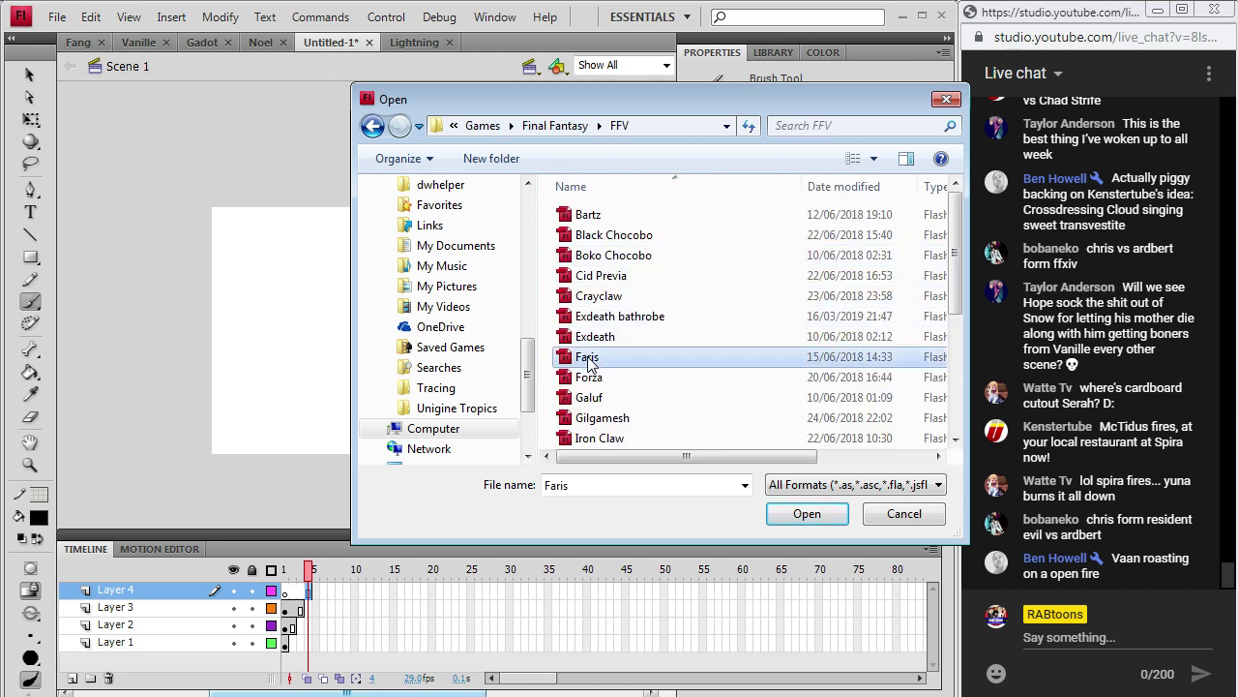
{"action": "double_click", "coordinate": [602, 418]}
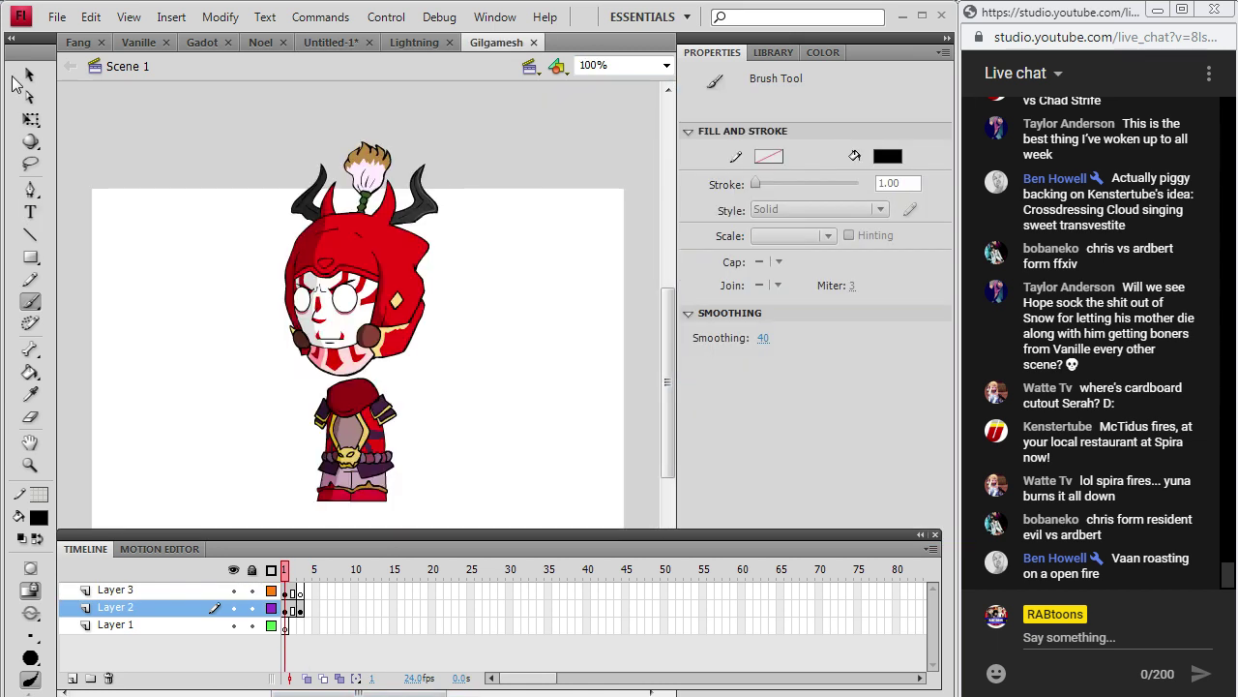
Select the whole Gilgamesh figure on the stage and copy it.
{"action": "left_click", "coordinate": [27, 75]}
{"action": "left_click_drag", "start_coordinate": [226, 138], "coordinate": [581, 535]}
{"action": "right_click", "coordinate": [388, 259]}
{"action": "left_click", "coordinate": [435, 343]}
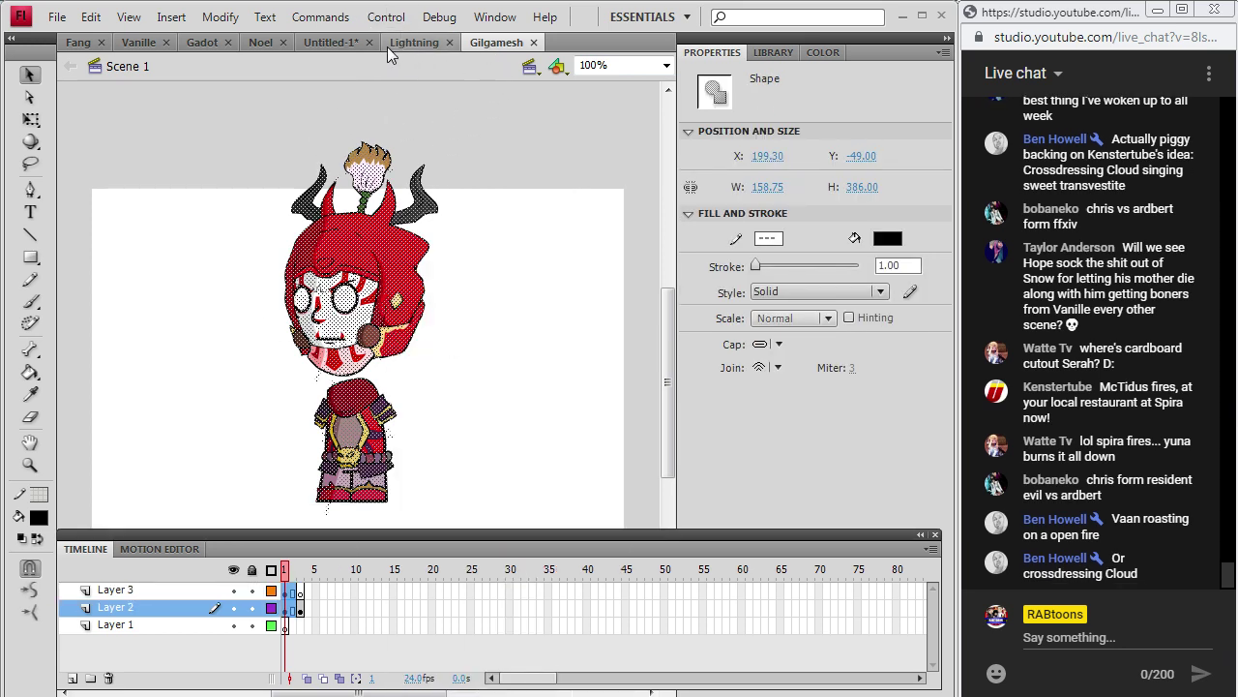
Paste the Gilgamesh figure in place in Untitled-1 and move it just outside the stage's left edge as a reference.
{"action": "left_click", "coordinate": [339, 46]}
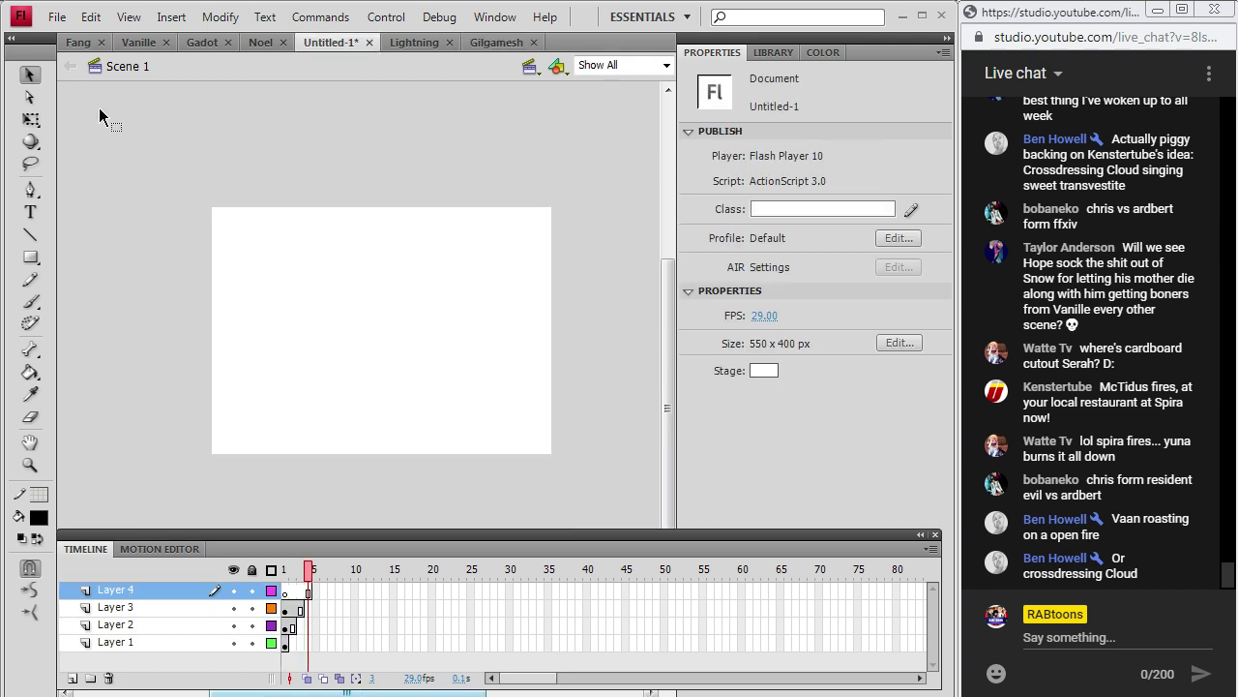
{"action": "left_click", "coordinate": [91, 17]}
{"action": "left_click", "coordinate": [90, 155]}
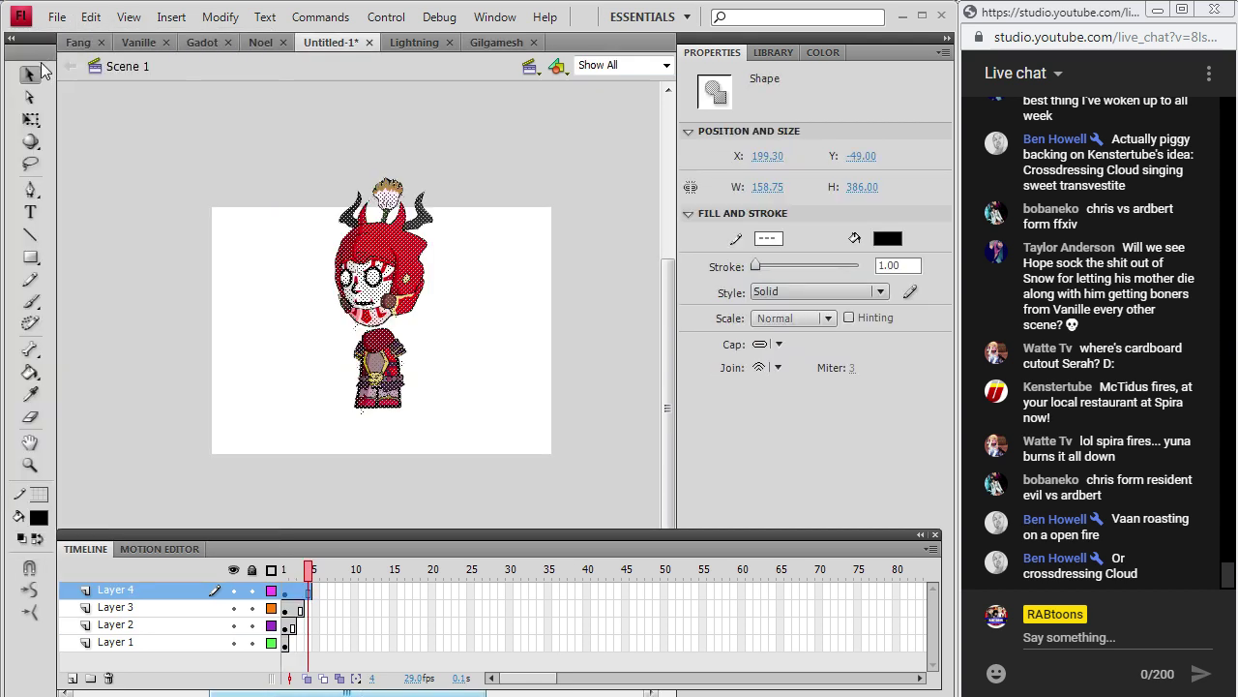
{"action": "left_click_drag", "start_coordinate": [426, 255], "coordinate": [223, 258]}
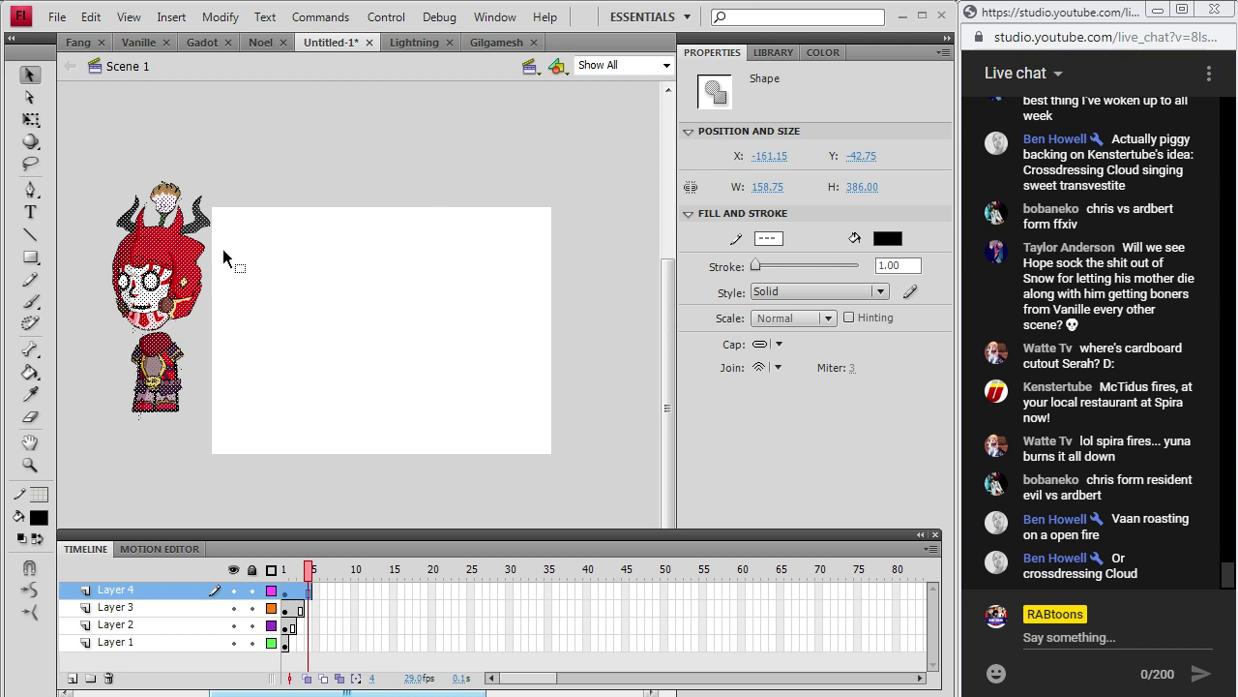
{"action": "left_click", "coordinate": [526, 250]}
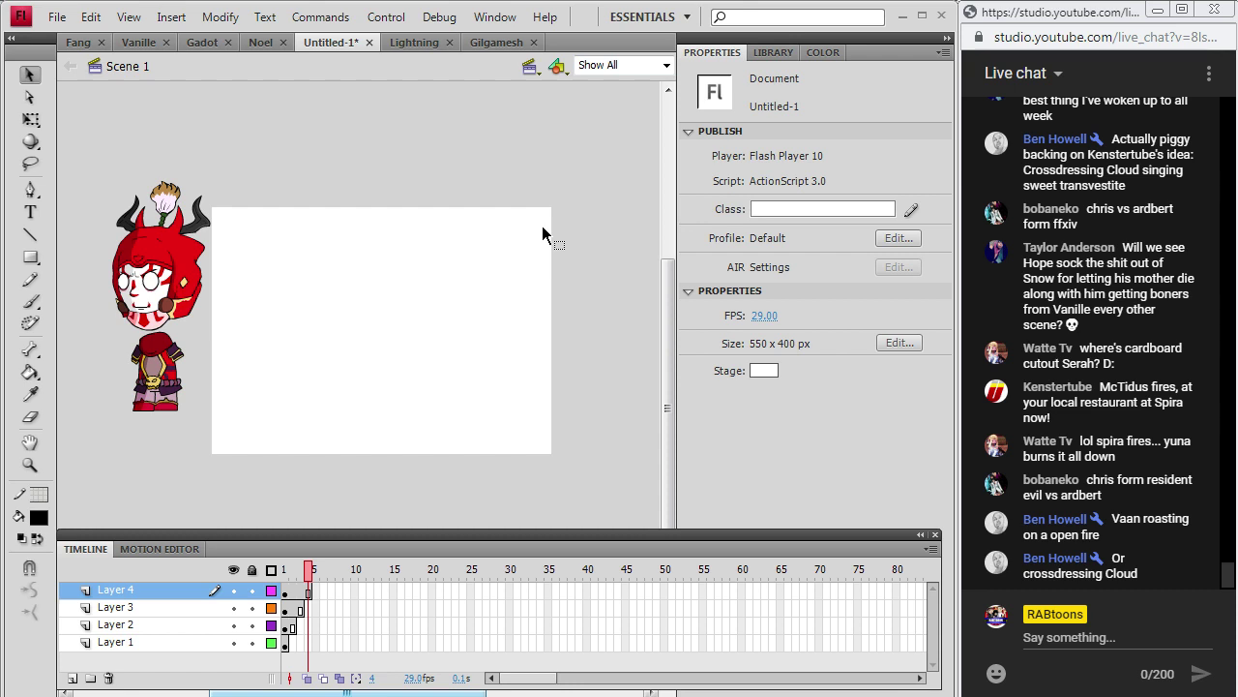
Draw Gilgamesh's near eye with its pupil, the nose and a wide fanged grin with the brush.
{"action": "key", "text": "z"}
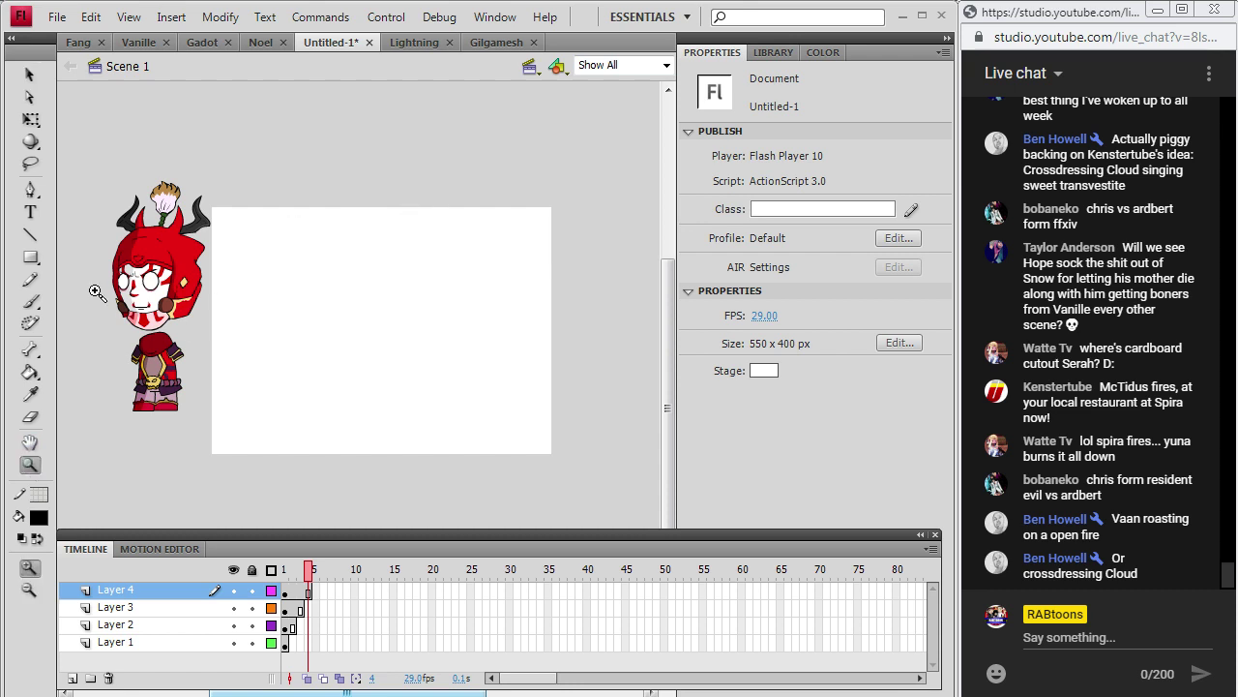
{"action": "key", "text": "b"}
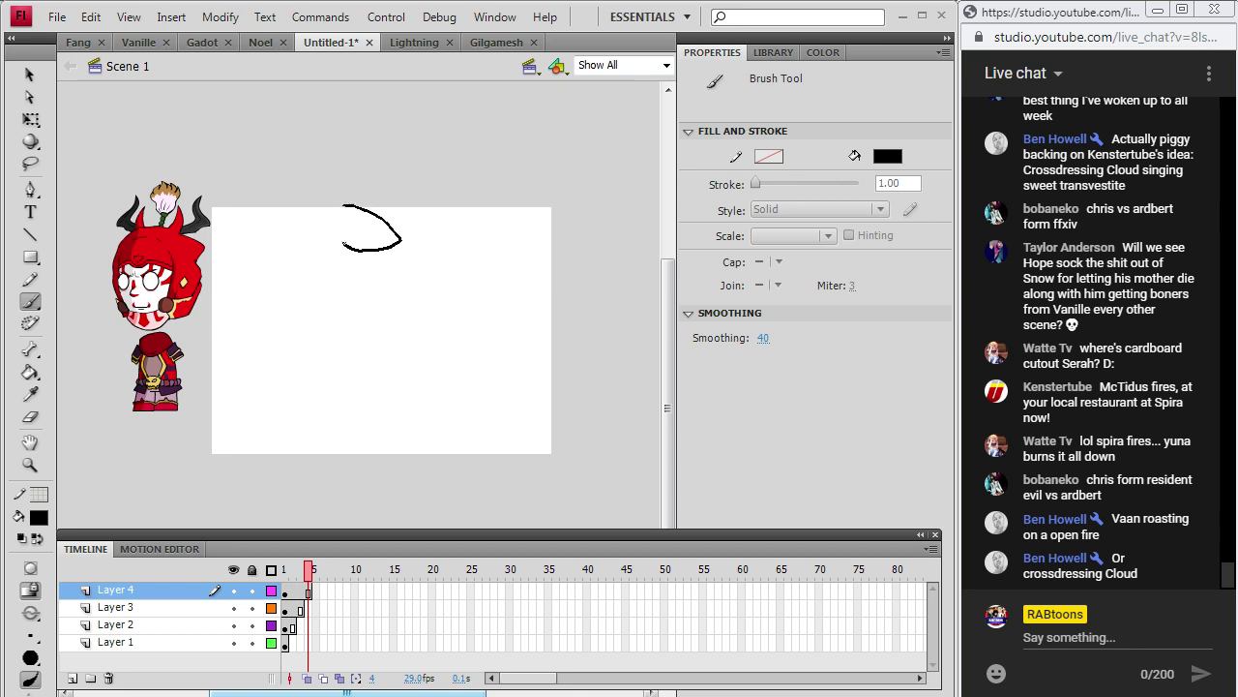
{"action": "left_click_drag", "start_coordinate": [343, 245], "coordinate": [339, 240]}
{"action": "mouse_move", "coordinate": [358, 231]}
{"action": "left_mouse_down"}
{"action": "mouse_move", "coordinate": [348, 260]}
{"action": "mouse_move", "coordinate": [428, 304]}
{"action": "mouse_move", "coordinate": [474, 290]}
{"action": "mouse_move", "coordinate": [433, 280]}
{"action": "left_mouse_up"}
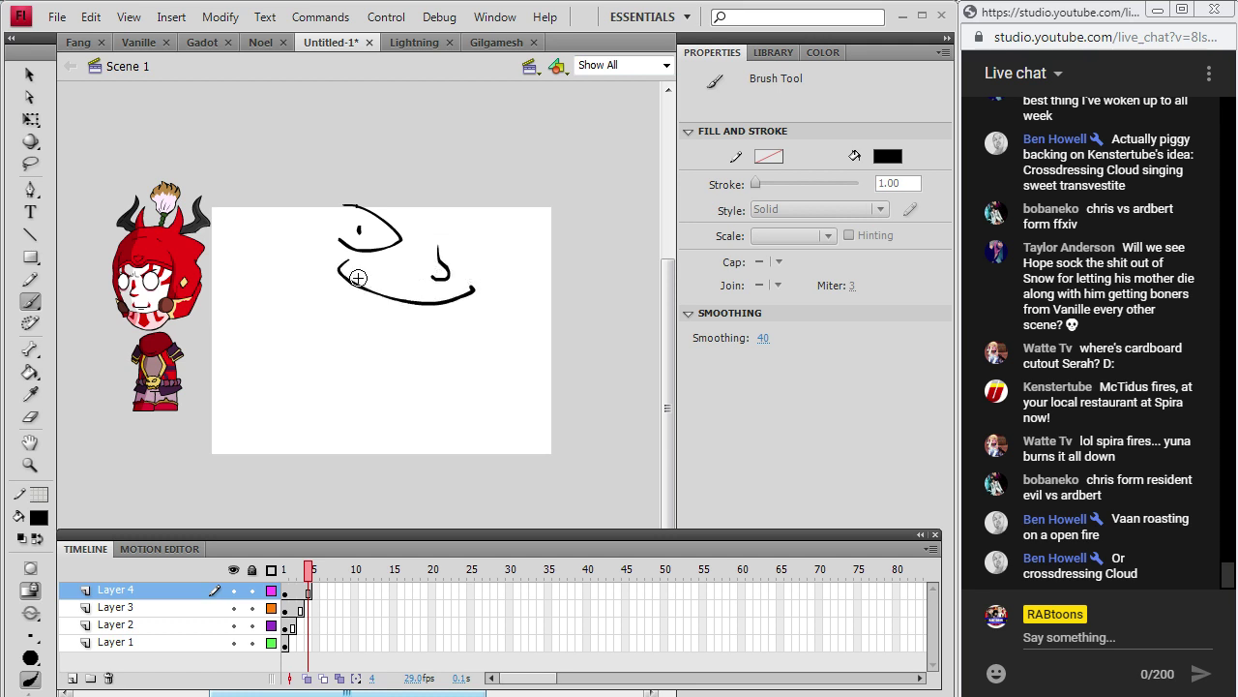
{"action": "mouse_move", "coordinate": [340, 280]}
{"action": "left_mouse_down"}
{"action": "mouse_move", "coordinate": [347, 298]}
{"action": "mouse_move", "coordinate": [344, 276]}
{"action": "left_mouse_up"}
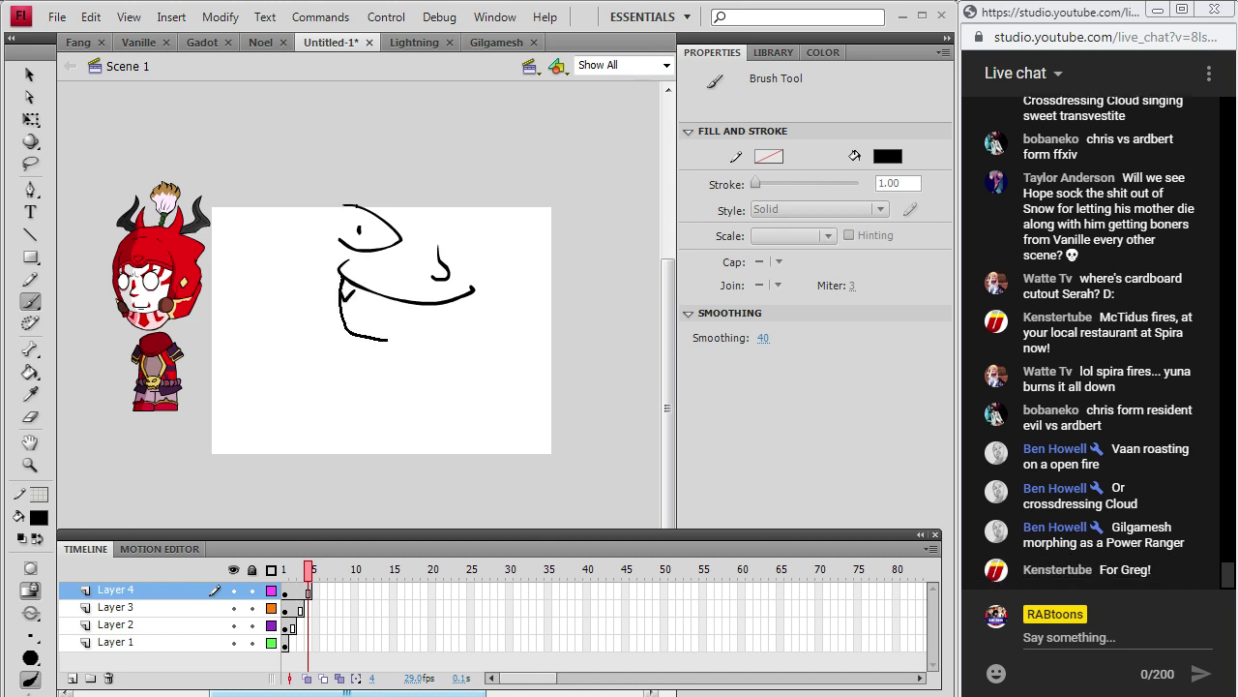
{"action": "left_click_drag", "start_coordinate": [388, 340], "coordinate": [467, 329]}
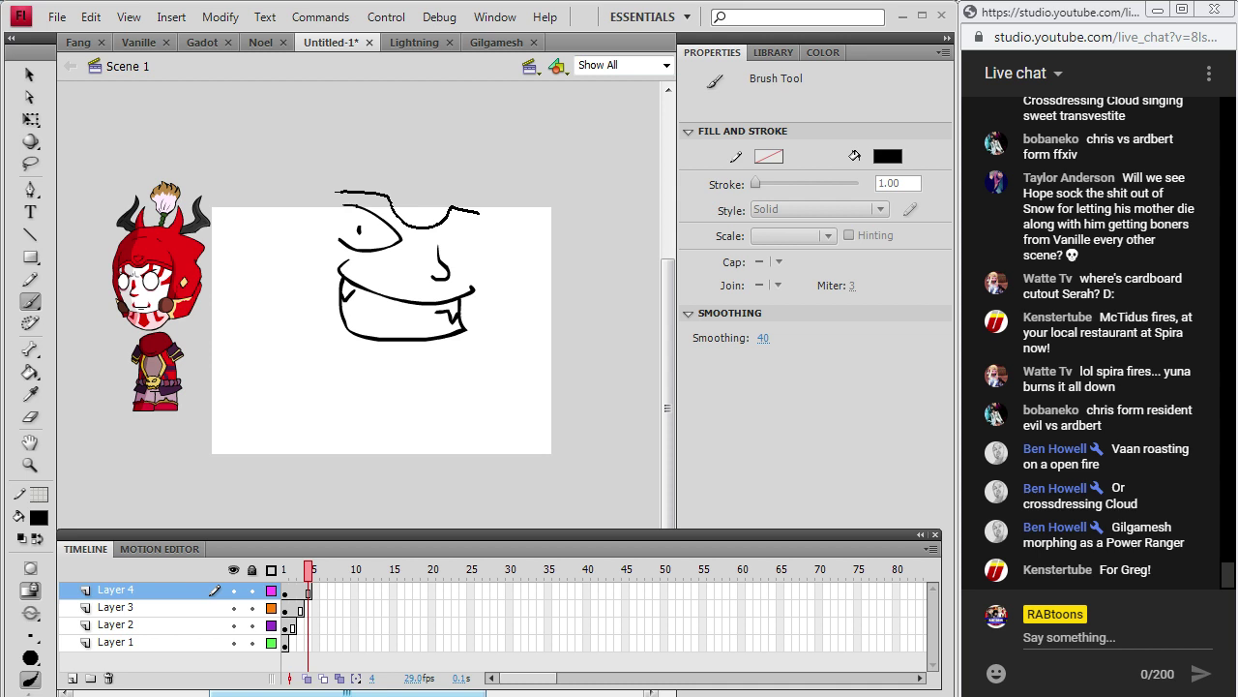
Draw the helmet's brow edge, near face edge and round cheek piece, with a curved chin below the grin.
{"action": "left_click_drag", "start_coordinate": [474, 209], "coordinate": [481, 211]}
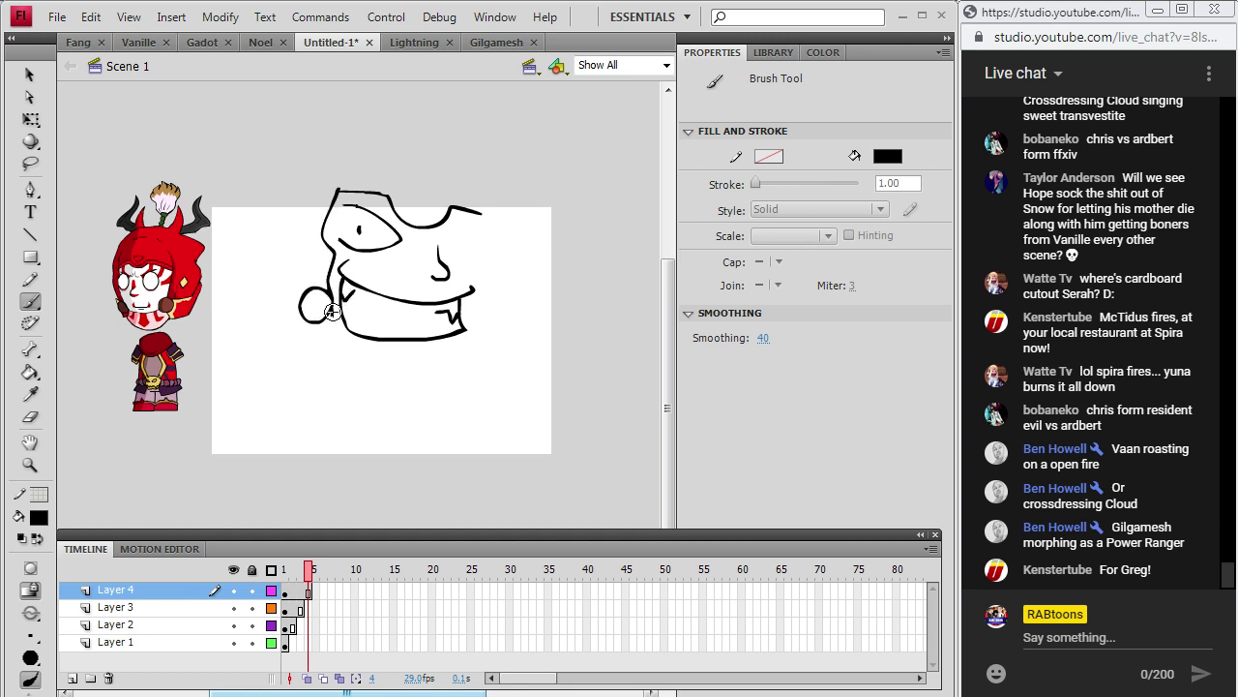
{"action": "left_click_drag", "start_coordinate": [397, 356], "coordinate": [471, 348]}
{"action": "mouse_move", "coordinate": [334, 365]}
{"action": "left_mouse_down"}
{"action": "mouse_move", "coordinate": [359, 391]}
{"action": "mouse_move", "coordinate": [414, 399]}
{"action": "left_mouse_up"}
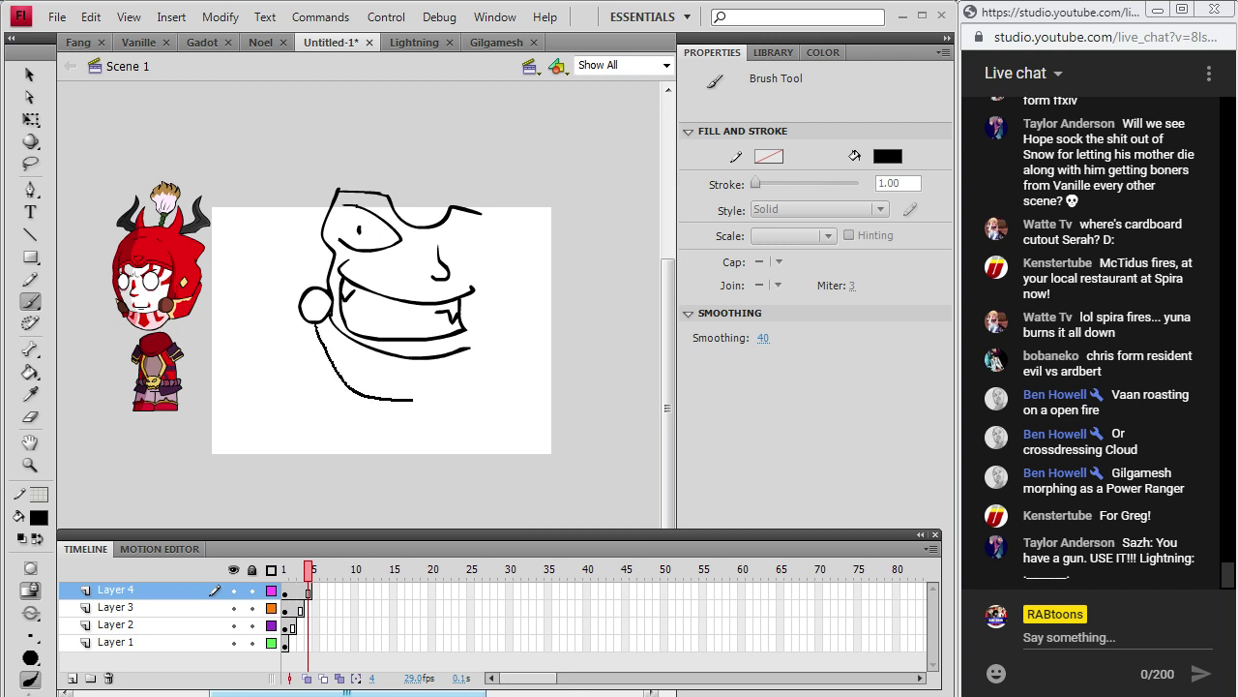
{"action": "mouse_move", "coordinate": [473, 368]}
{"action": "left_mouse_down"}
{"action": "mouse_move", "coordinate": [481, 346]}
{"action": "mouse_move", "coordinate": [469, 344]}
{"action": "left_mouse_up"}
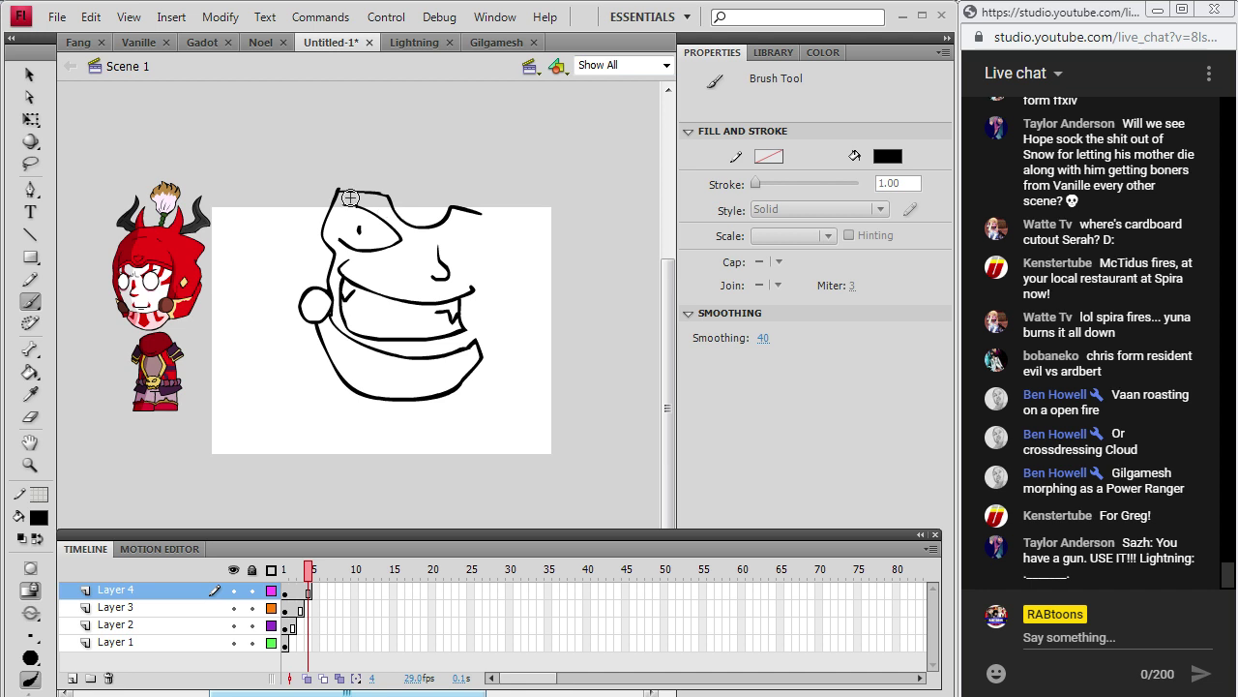
Add slanted angry brows and the far eye, and draw the far edge of the face down past the mouth.
{"action": "mouse_move", "coordinate": [407, 235]}
{"action": "left_mouse_down"}
{"action": "mouse_move", "coordinate": [466, 225]}
{"action": "mouse_move", "coordinate": [442, 235]}
{"action": "mouse_move", "coordinate": [479, 244]}
{"action": "left_mouse_up"}
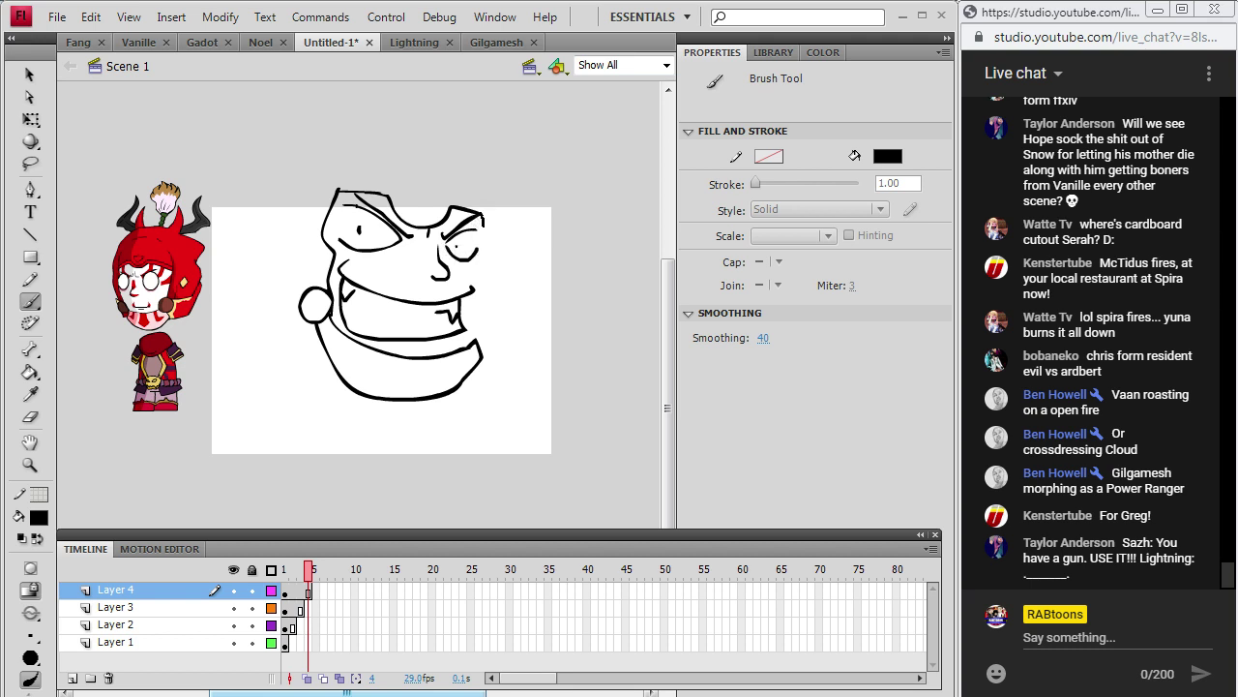
{"action": "left_click_drag", "start_coordinate": [483, 211], "coordinate": [475, 334]}
Draw the helmet's near side with its diamond ornament, back contour and cheek guard joining the chin.
{"action": "left_click_drag", "start_coordinate": [290, 254], "coordinate": [296, 228]}
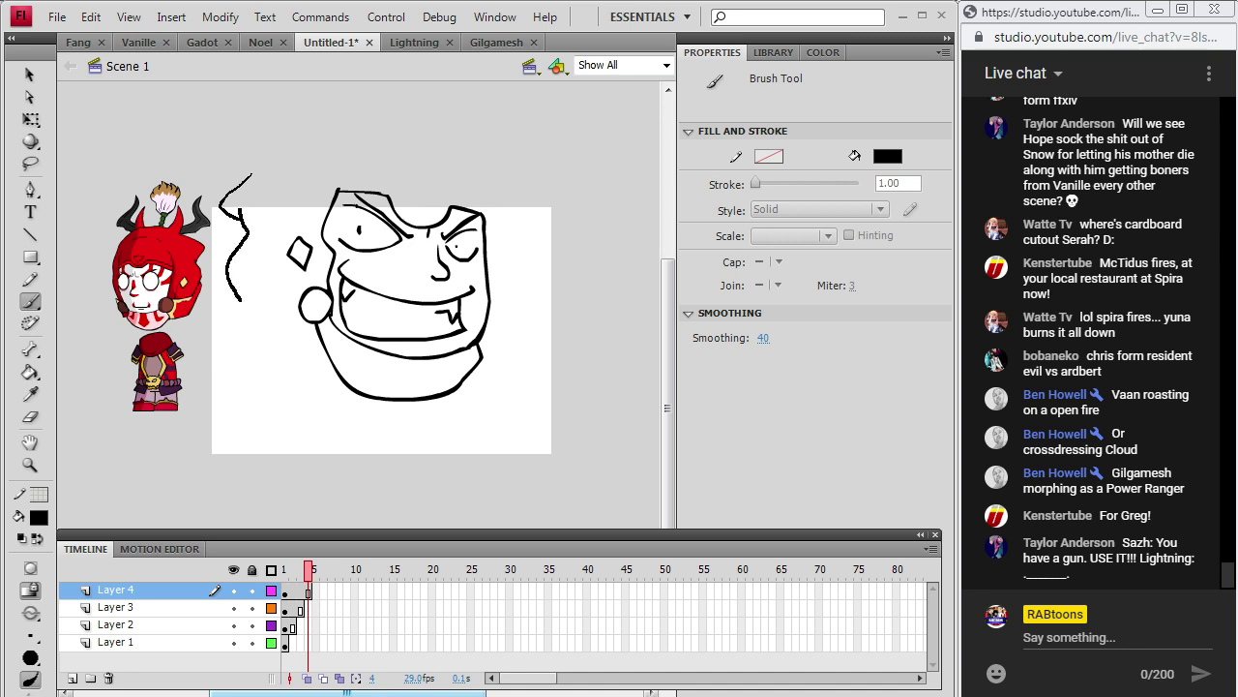
{"action": "left_click_drag", "start_coordinate": [250, 176], "coordinate": [242, 303]}
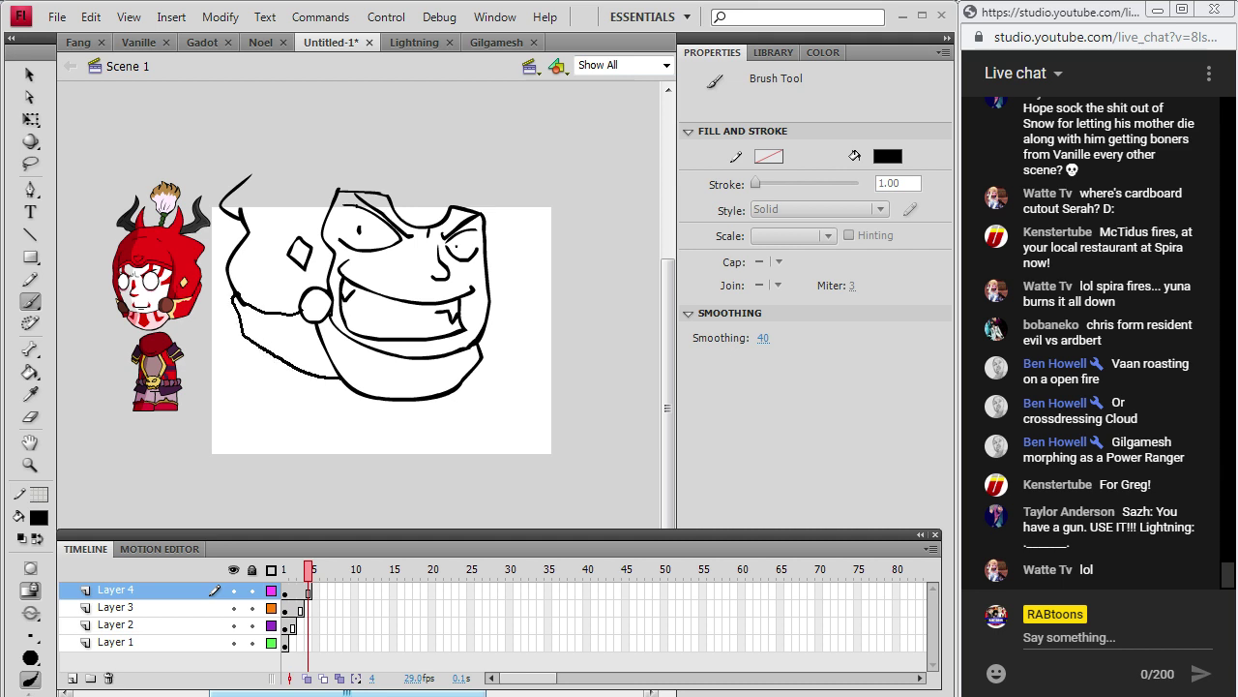
{"action": "key", "text": "ctrl+z"}
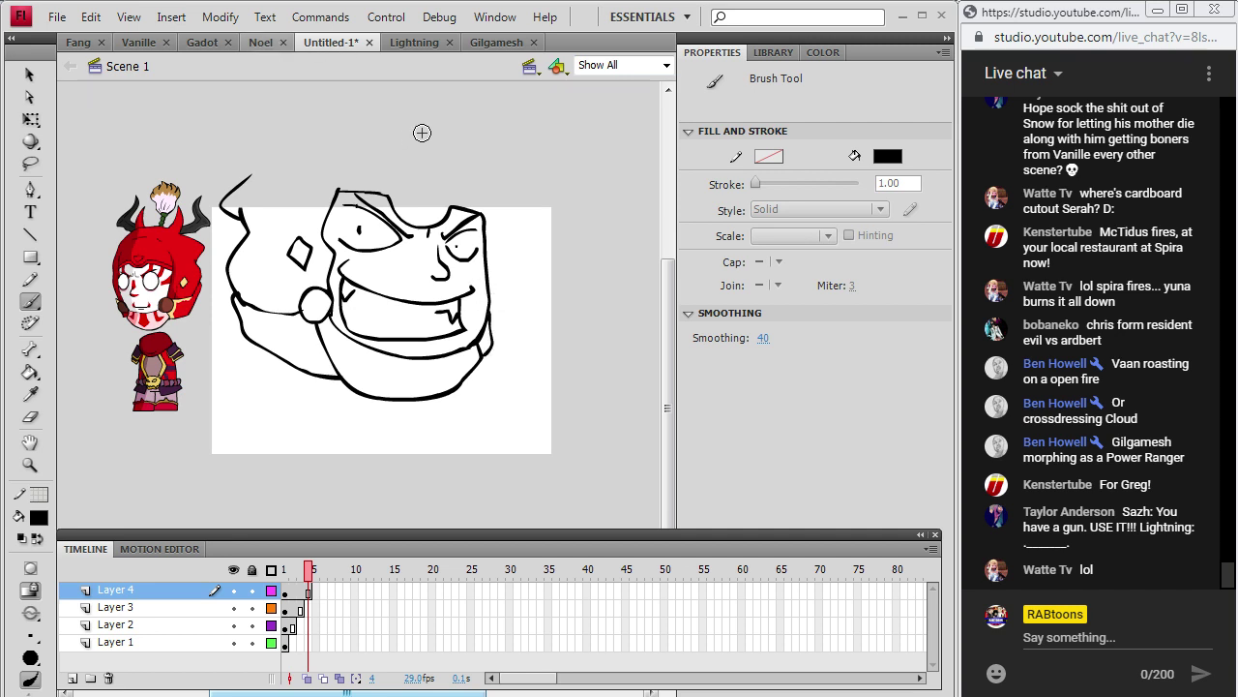
Draw the band along the helmet's brow edge and the domed crown above it with the brush.
{"action": "left_click_drag", "start_coordinate": [348, 182], "coordinate": [338, 186]}
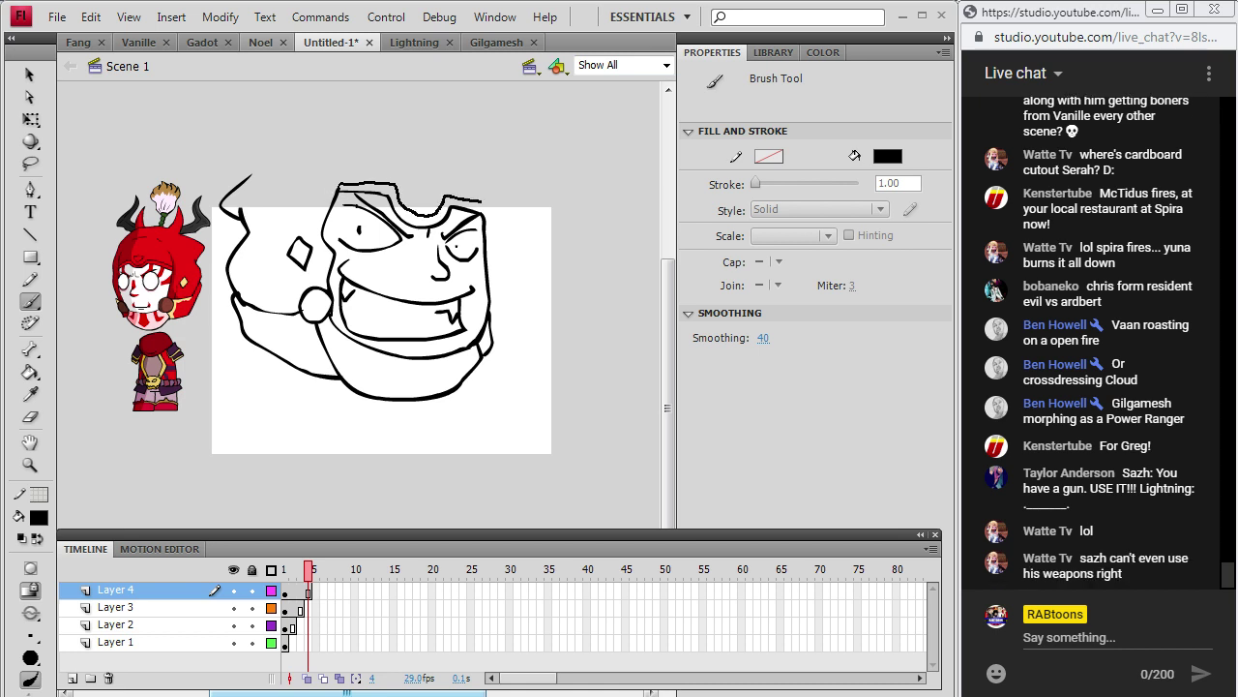
{"action": "key", "text": "ctrl+z"}
{"action": "left_click_drag", "start_coordinate": [394, 151], "coordinate": [423, 150]}
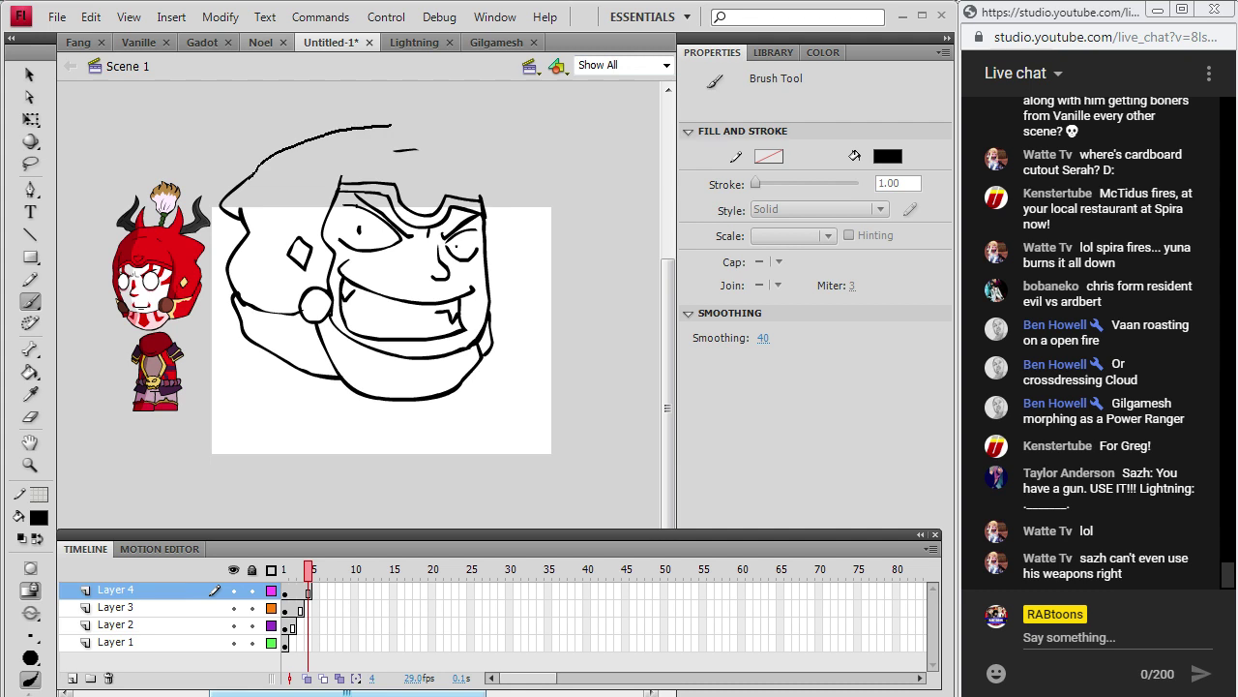
{"action": "left_click_drag", "start_coordinate": [480, 181], "coordinate": [480, 182]}
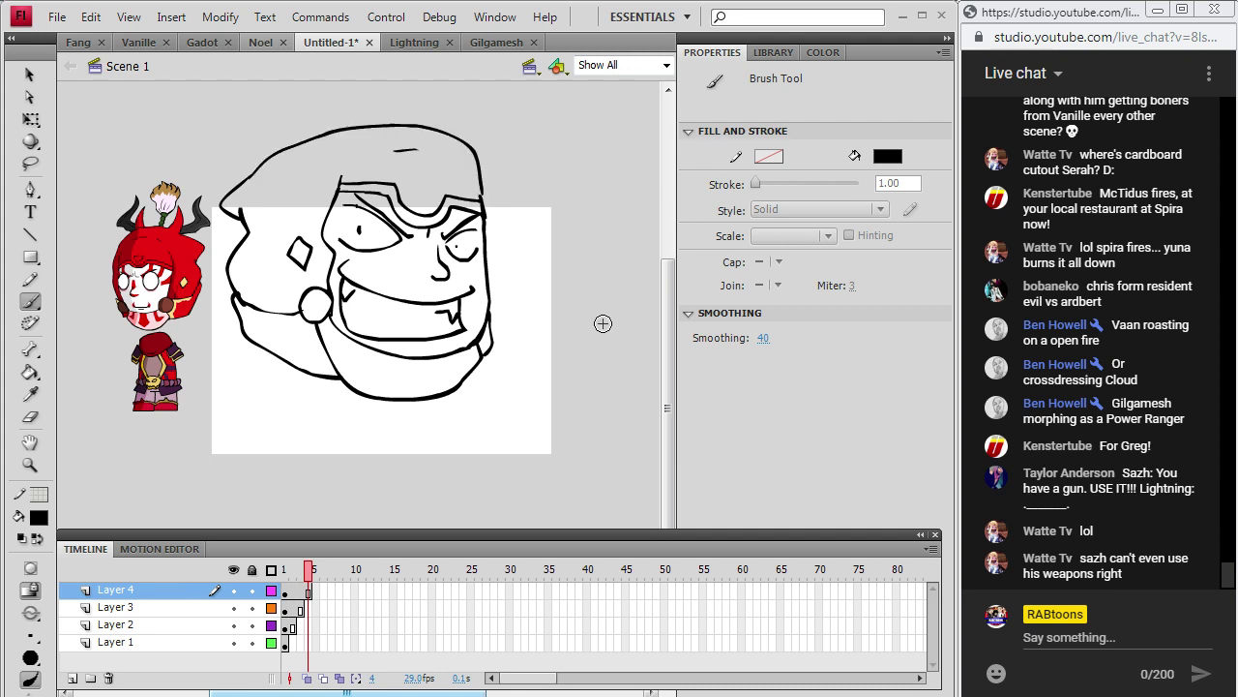
Draw two short inner horns on top of the helmet and a large wavy horn outside each of them.
{"action": "scroll", "coordinate": [668, 349], "scroll_direction": "up", "scroll_amount": 2}
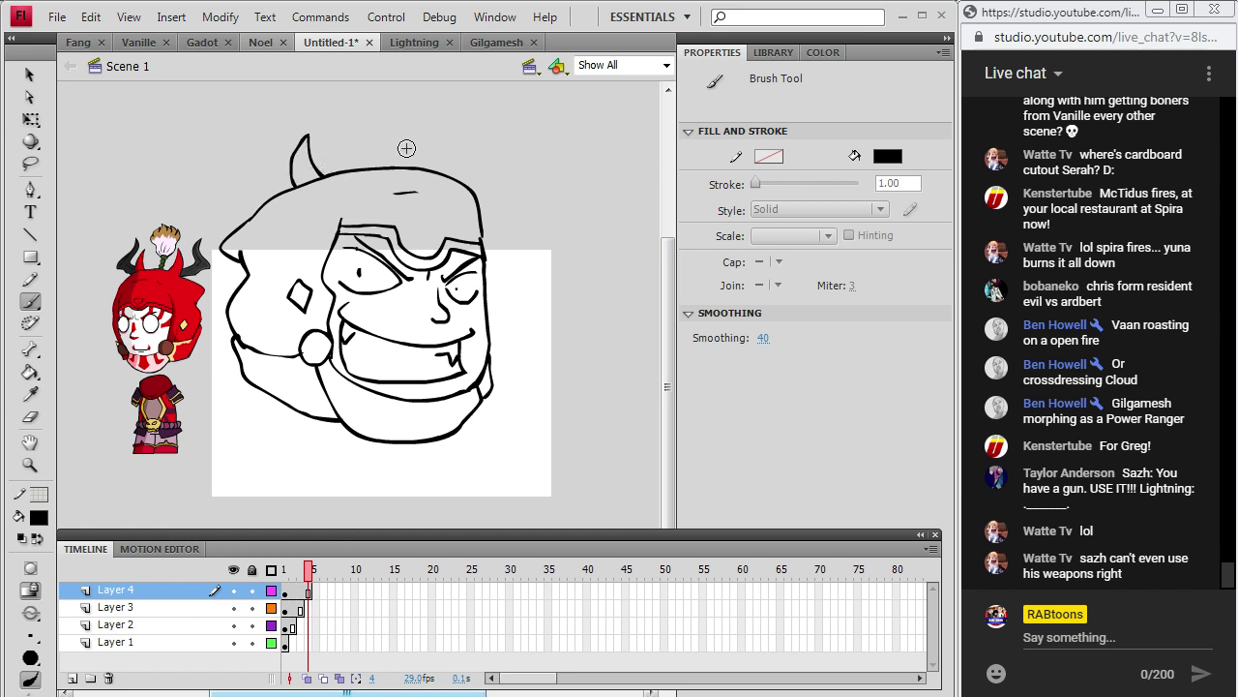
{"action": "mouse_move", "coordinate": [416, 159]}
{"action": "left_mouse_down"}
{"action": "mouse_move", "coordinate": [420, 137]}
{"action": "mouse_move", "coordinate": [440, 172]}
{"action": "left_mouse_up"}
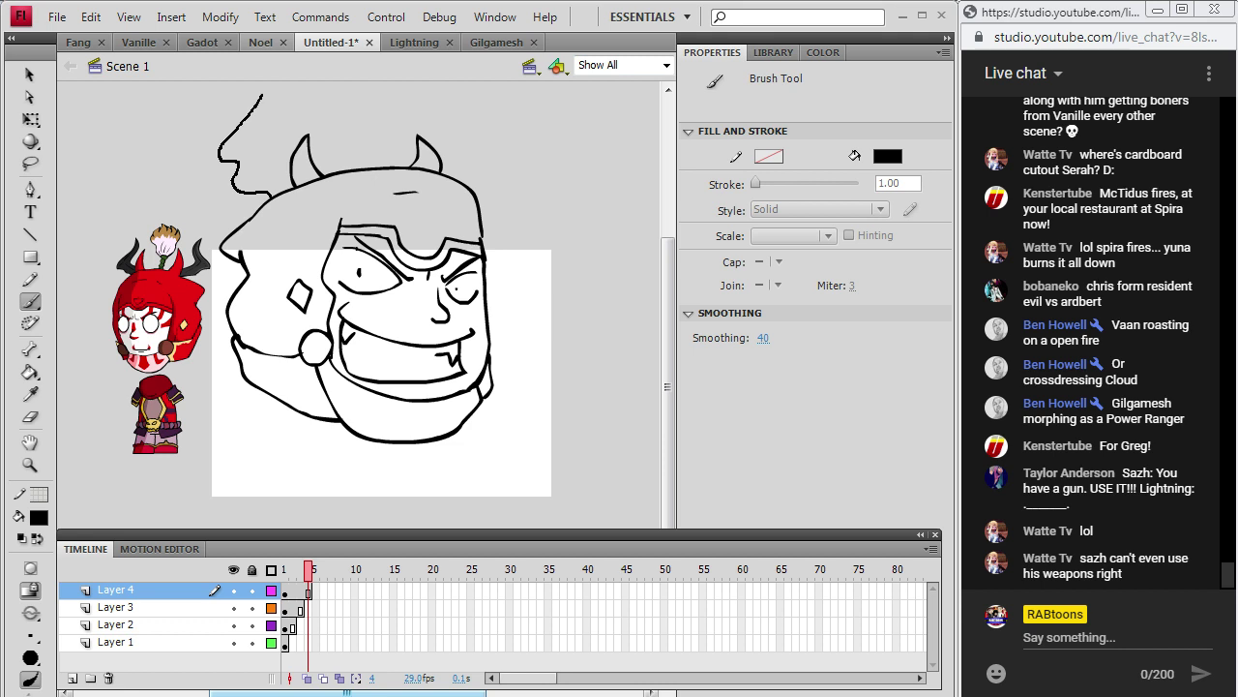
{"action": "left_click_drag", "start_coordinate": [288, 178], "coordinate": [263, 94]}
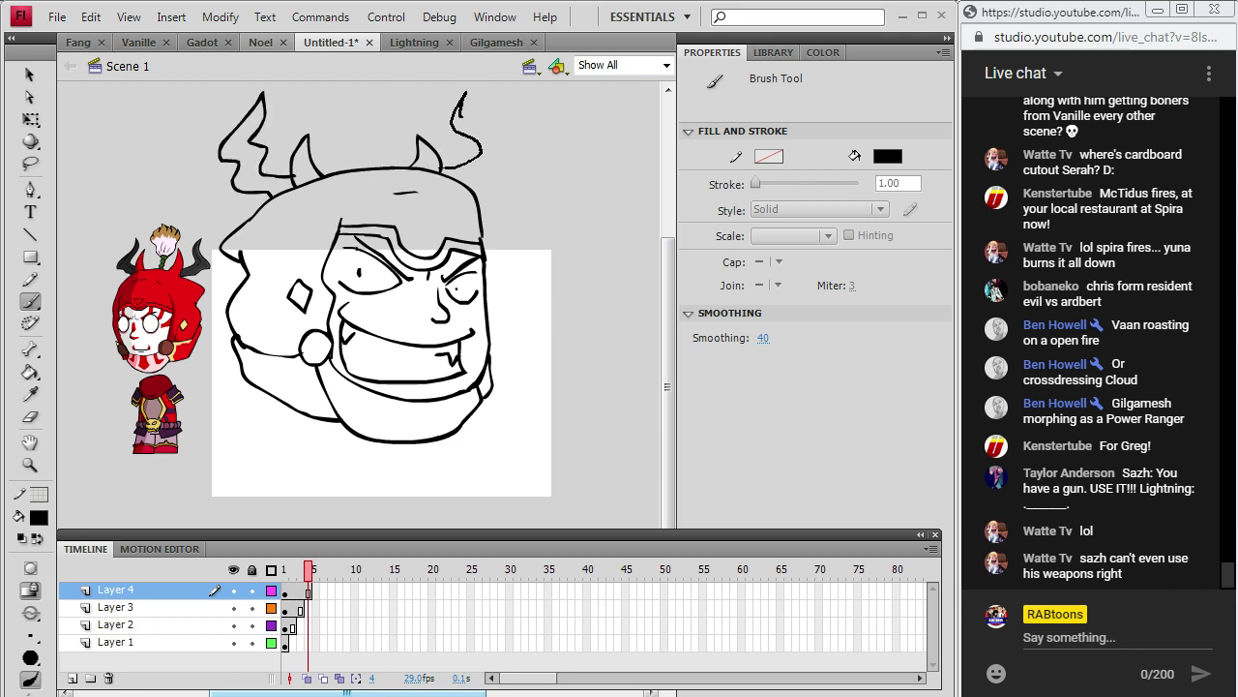
{"action": "left_click_drag", "start_coordinate": [481, 200], "coordinate": [473, 202]}
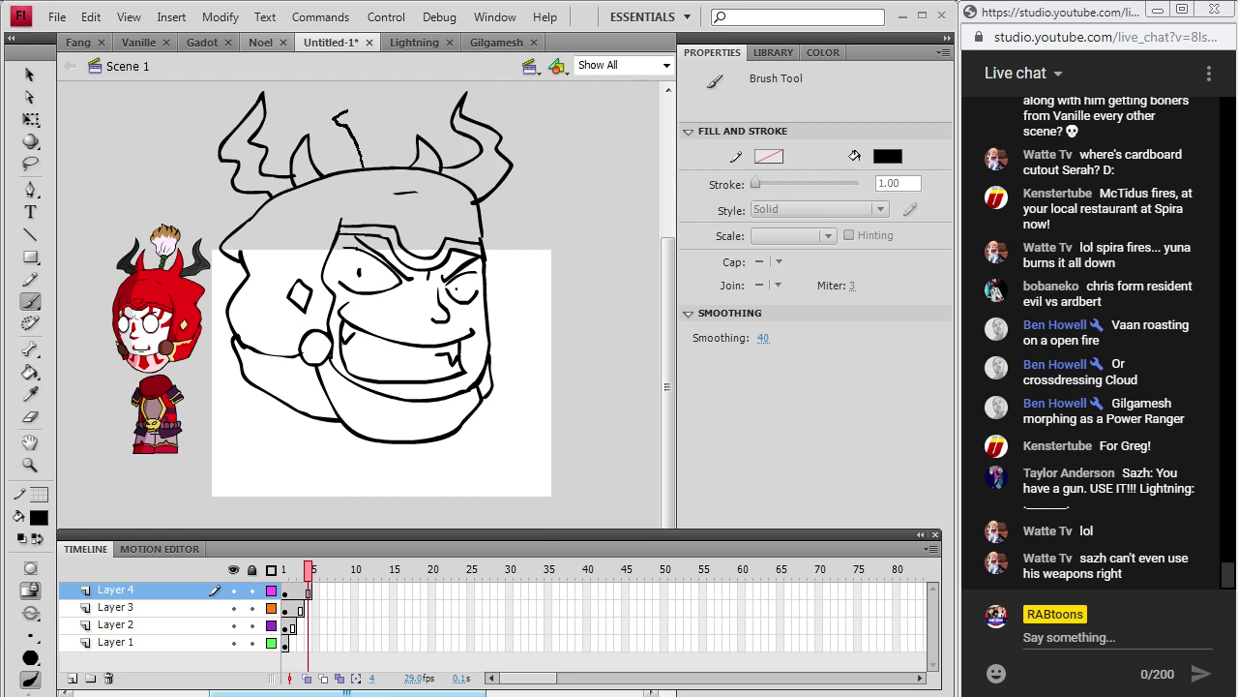
Draw a stemmed, jagged-tipped flower ornament between the horns on top of the helmet.
{"action": "left_click_drag", "start_coordinate": [365, 145], "coordinate": [345, 154]}
{"action": "scroll", "coordinate": [669, 387], "scroll_direction": "up", "scroll_amount": 2}
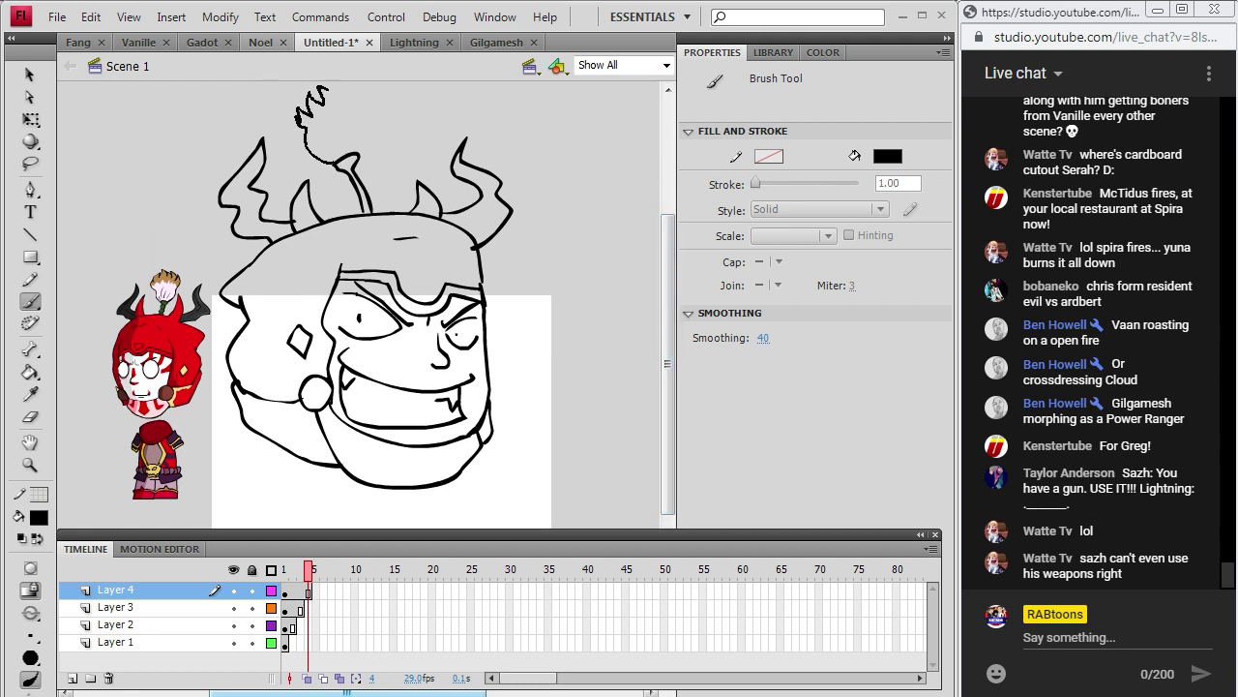
{"action": "mouse_move", "coordinate": [362, 141]}
{"action": "left_mouse_down"}
{"action": "mouse_move", "coordinate": [312, 122]}
{"action": "mouse_move", "coordinate": [346, 114]}
{"action": "mouse_move", "coordinate": [360, 85]}
{"action": "left_mouse_up"}
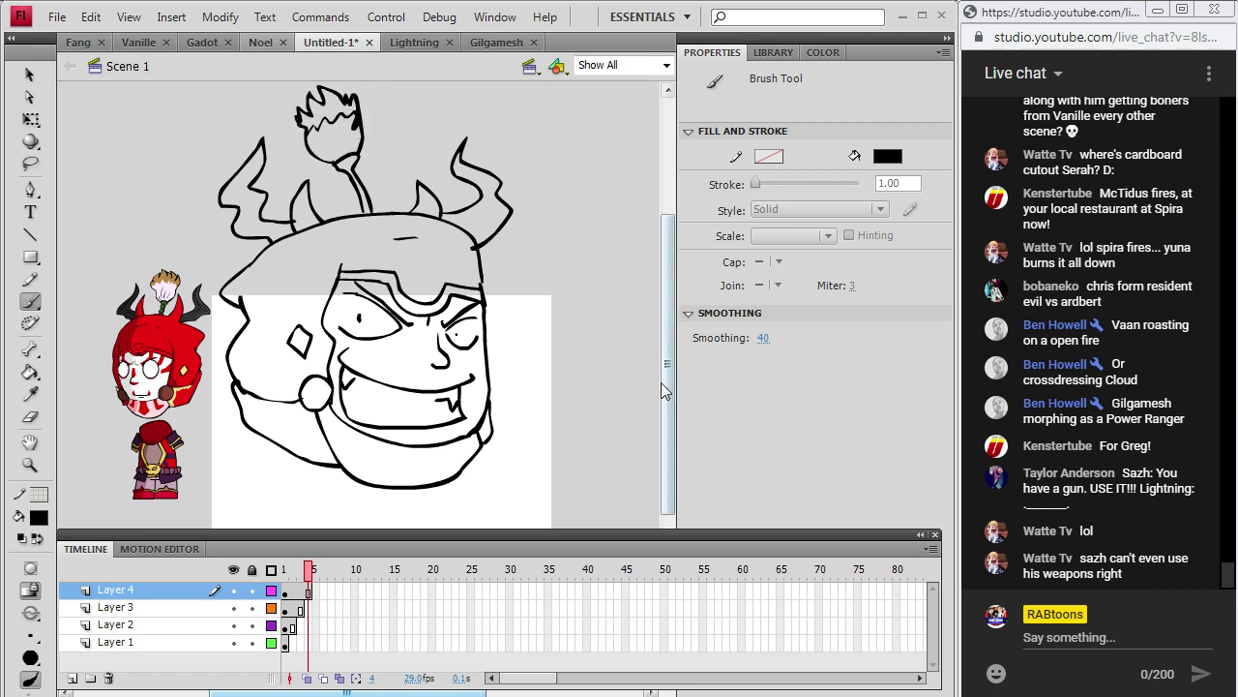
Add the face-paint marks around the eyes and mouth and three pointed marks on the chin.
{"action": "scroll", "coordinate": [649, 369], "scroll_direction": "down", "scroll_amount": 2}
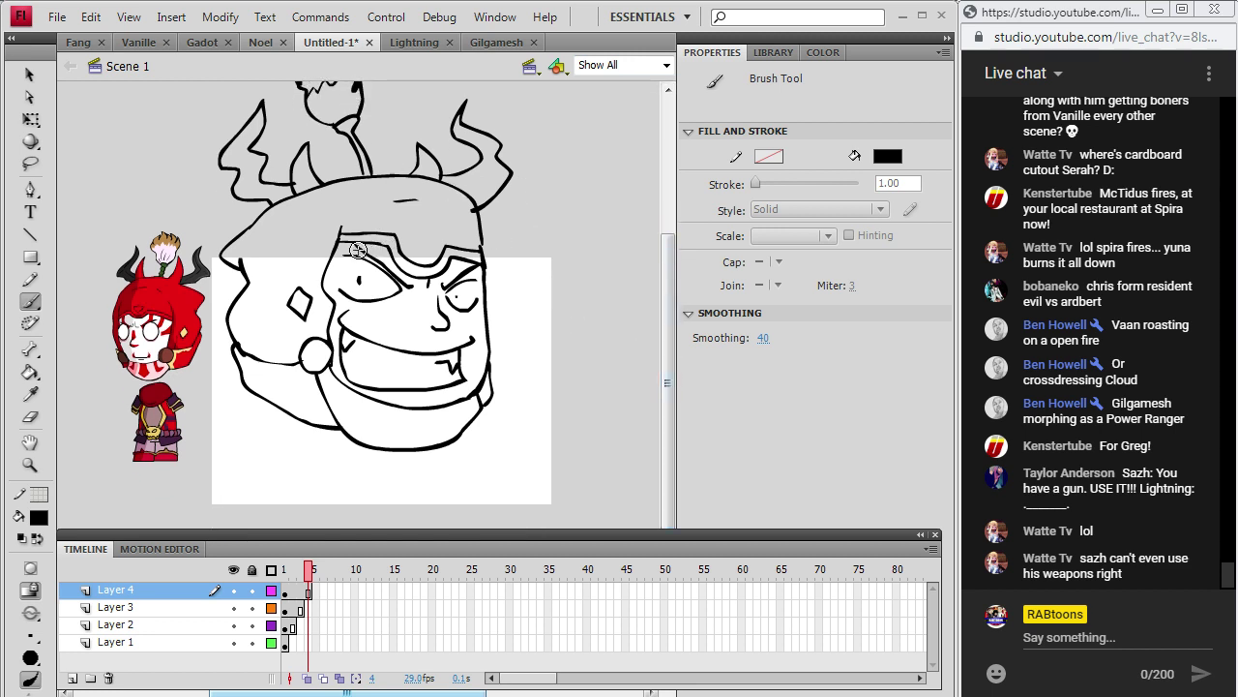
{"action": "mouse_move", "coordinate": [371, 242]}
{"action": "left_mouse_down"}
{"action": "mouse_move", "coordinate": [447, 275]}
{"action": "mouse_move", "coordinate": [451, 250]}
{"action": "left_mouse_up"}
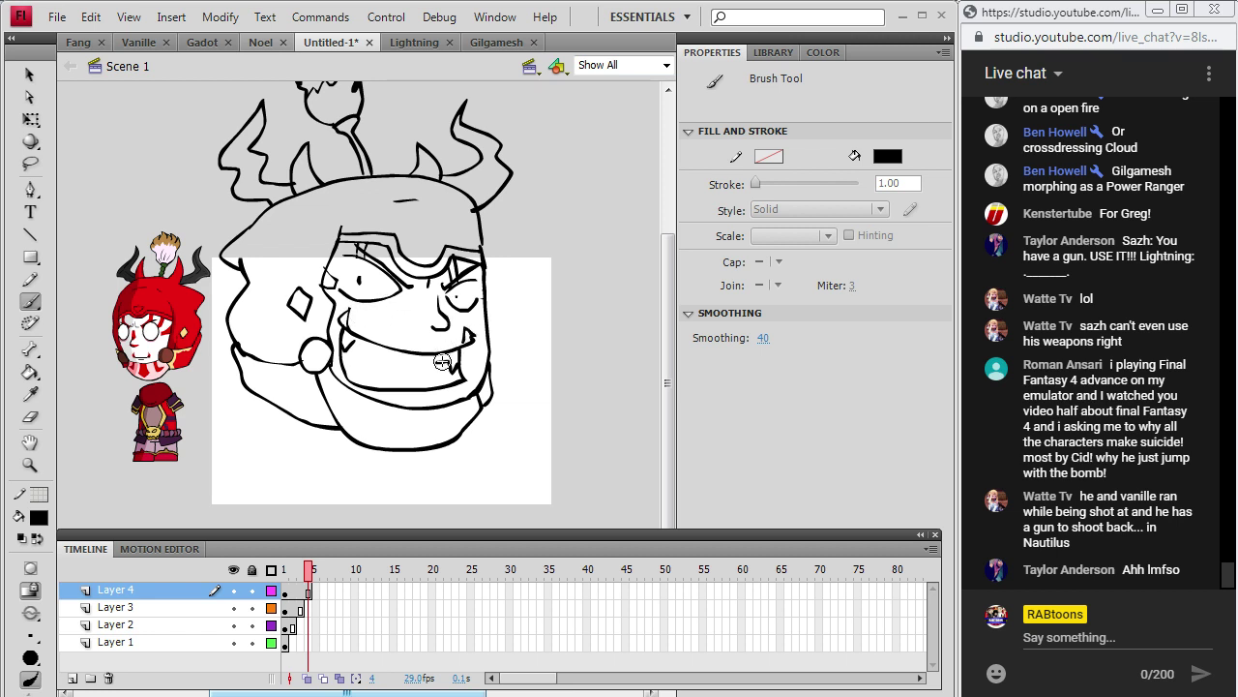
{"action": "mouse_move", "coordinate": [351, 394]}
{"action": "left_mouse_down"}
{"action": "mouse_move", "coordinate": [345, 408]}
{"action": "mouse_move", "coordinate": [422, 441]}
{"action": "left_mouse_up"}
{"action": "left_click_drag", "start_coordinate": [452, 399], "coordinate": [458, 415]}
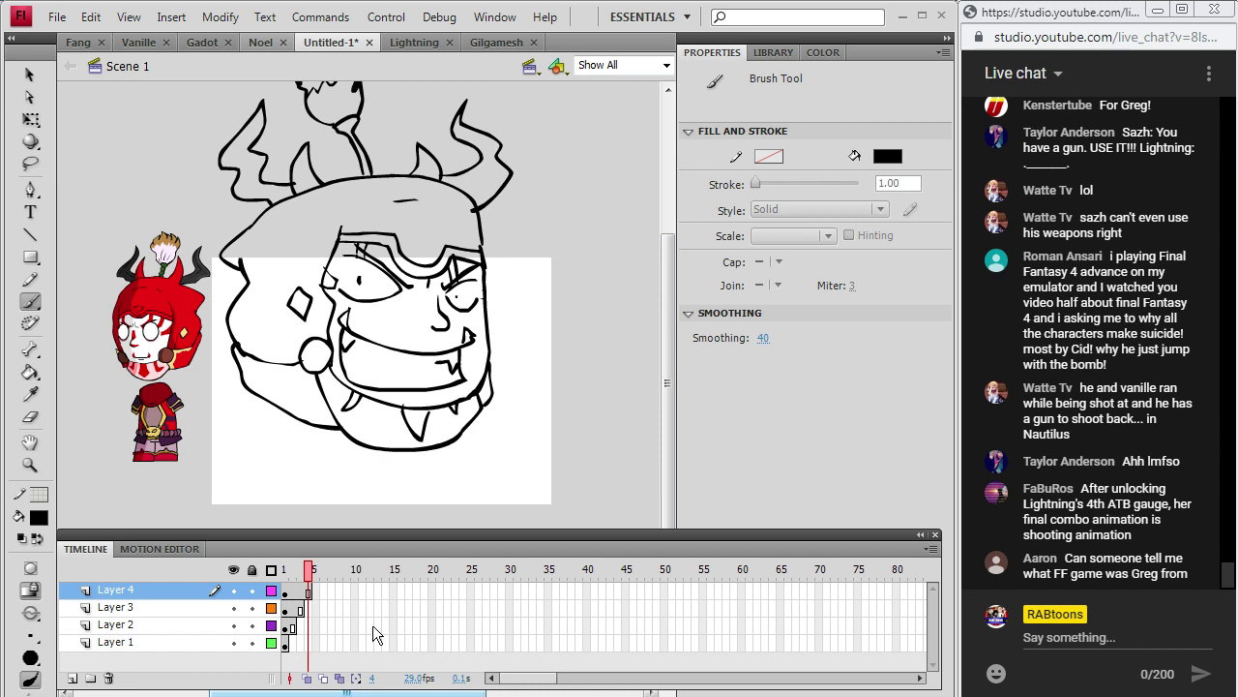
Move the coloured reference figure from beside the helmet's back to the far side of the stage, beyond the face.
{"action": "left_click_drag", "start_coordinate": [668, 436], "coordinate": [667, 515]}
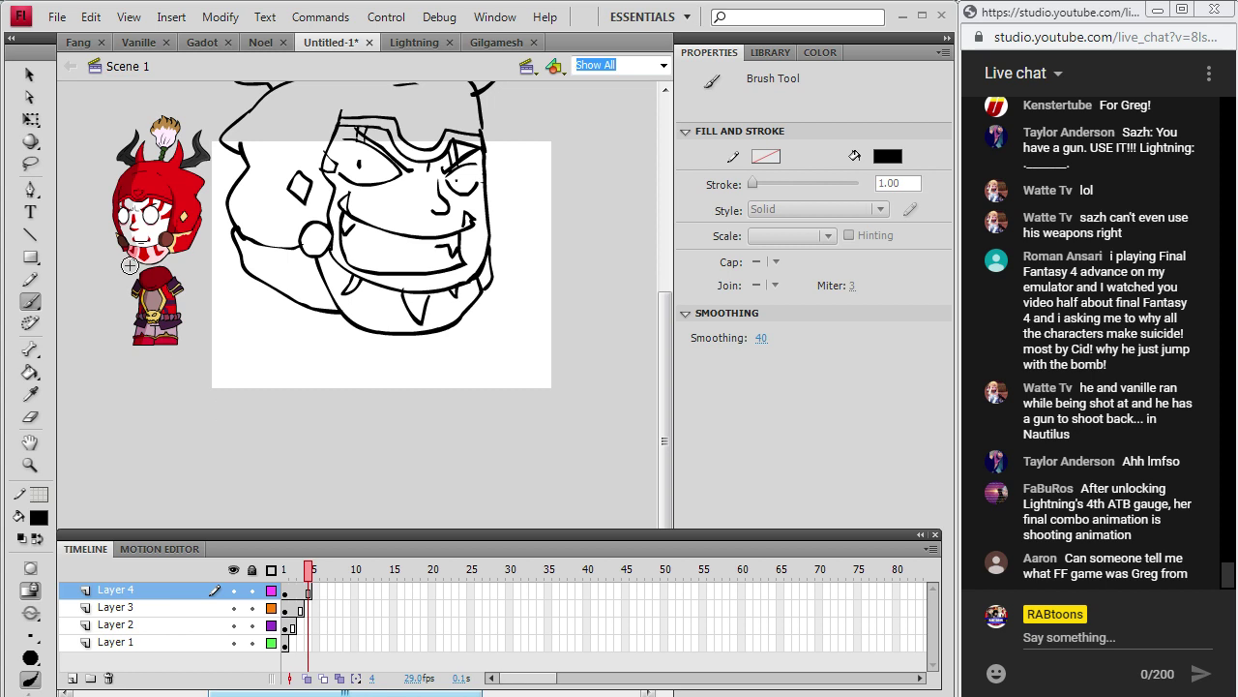
{"action": "key", "text": "v"}
{"action": "left_click_drag", "start_coordinate": [93, 394], "coordinate": [215, 98]}
{"action": "left_click_drag", "start_coordinate": [184, 208], "coordinate": [630, 297]}
Cut the reference figure, insert a new layer and paste the figure in place on it.
{"action": "left_click", "coordinate": [90, 17]}
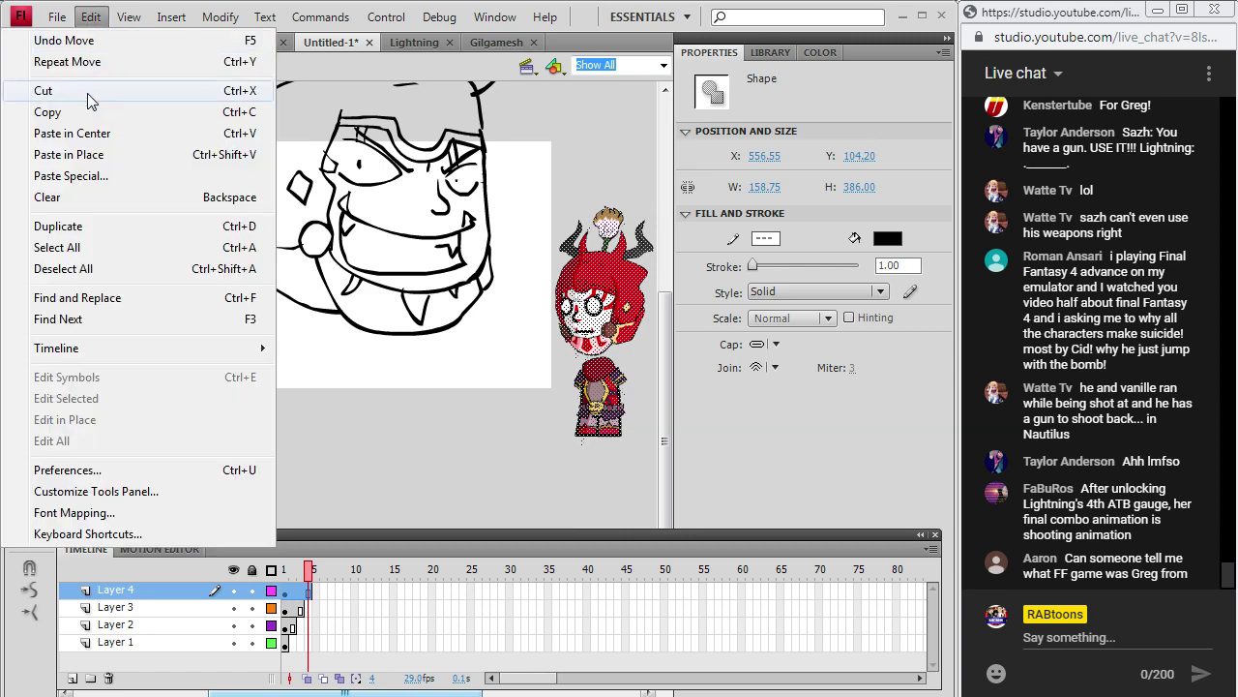
{"action": "left_click", "coordinate": [87, 94]}
{"action": "left_click", "coordinate": [171, 16]}
{"action": "mouse_move", "coordinate": [155, 143]}
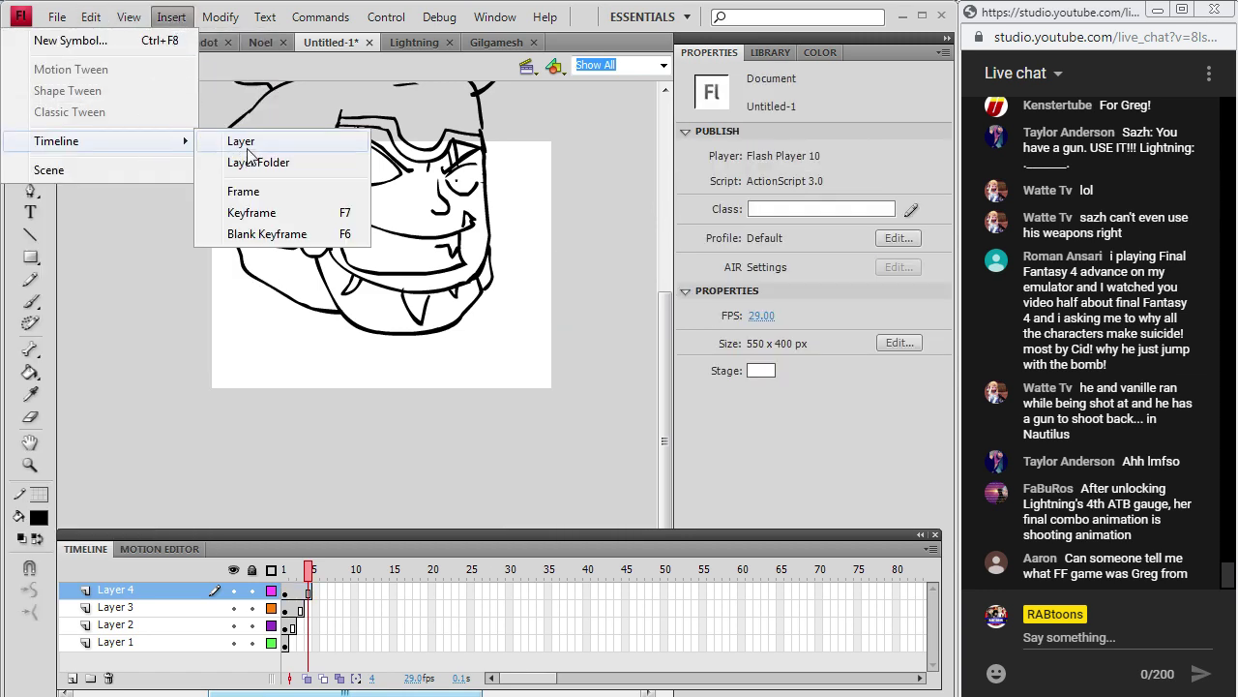
{"action": "left_click", "coordinate": [248, 150]}
{"action": "left_click", "coordinate": [90, 17]}
{"action": "left_click", "coordinate": [111, 141]}
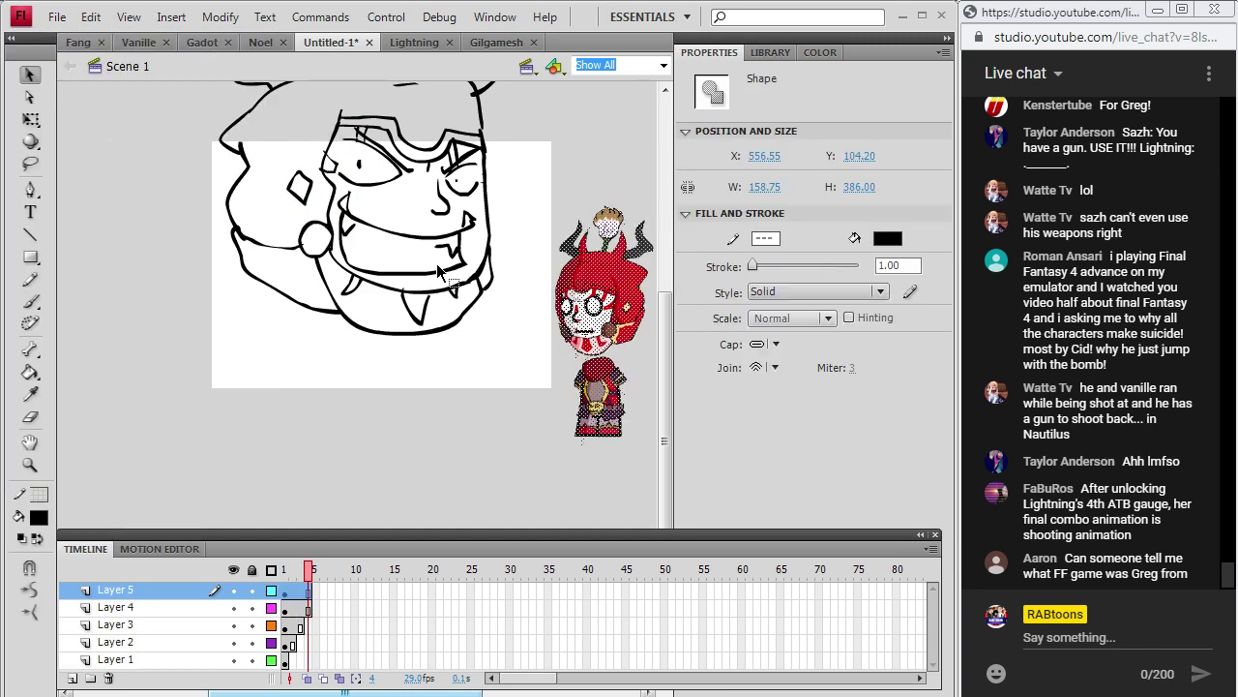
Move Layer 5 below Layer 4 in the layer order and switch back to the brush.
{"action": "left_click", "coordinate": [116, 606]}
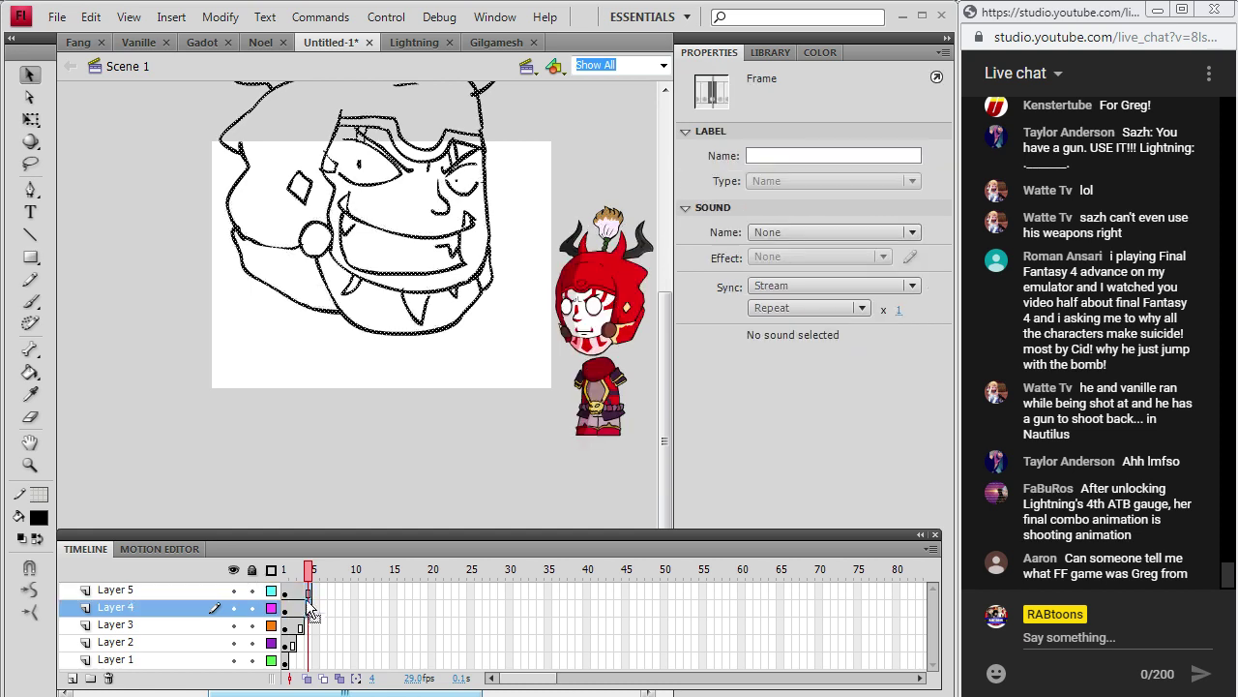
{"action": "left_click", "coordinate": [32, 302]}
{"action": "left_click_drag", "start_coordinate": [200, 590], "coordinate": [200, 619]}
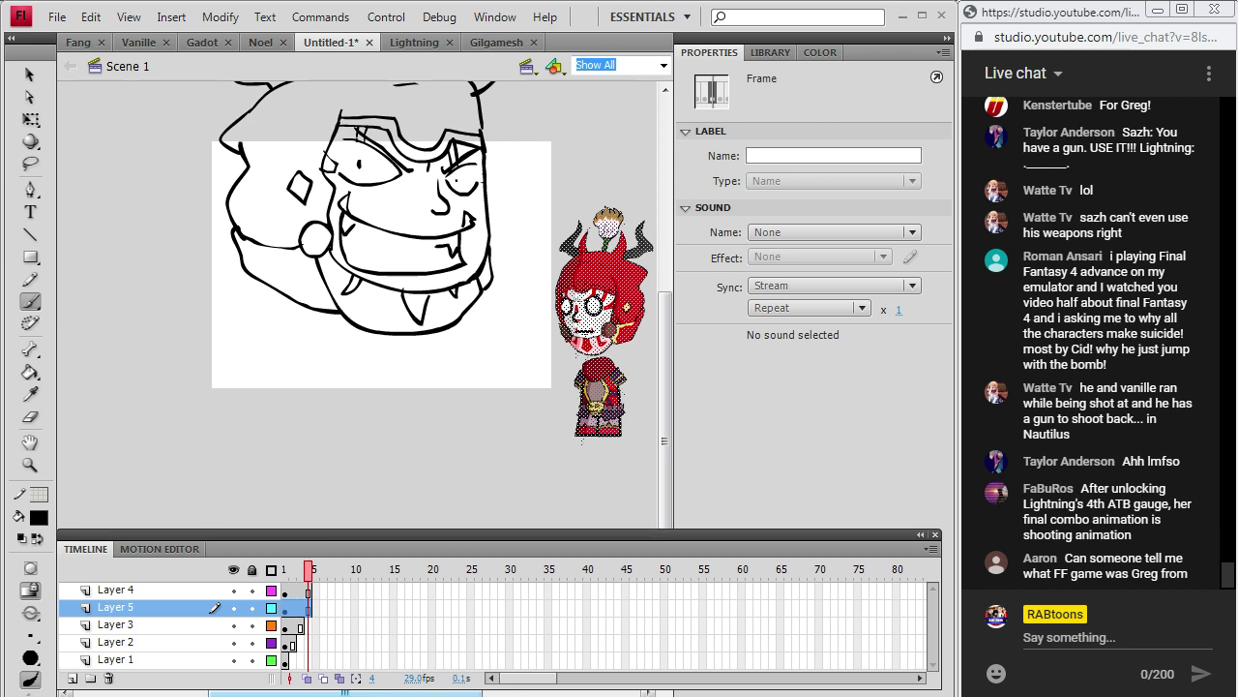
On Layer 5, draw a large and a small circle side by side below the helmet's back, each with an inner ring.
{"action": "left_click_drag", "start_coordinate": [431, 693], "coordinate": [393, 692]}
{"action": "mouse_move", "coordinate": [248, 406]}
{"action": "left_mouse_down"}
{"action": "mouse_move", "coordinate": [266, 361]}
{"action": "mouse_move", "coordinate": [298, 369]}
{"action": "mouse_move", "coordinate": [290, 422]}
{"action": "left_mouse_up"}
{"action": "left_click", "coordinate": [270, 403]}
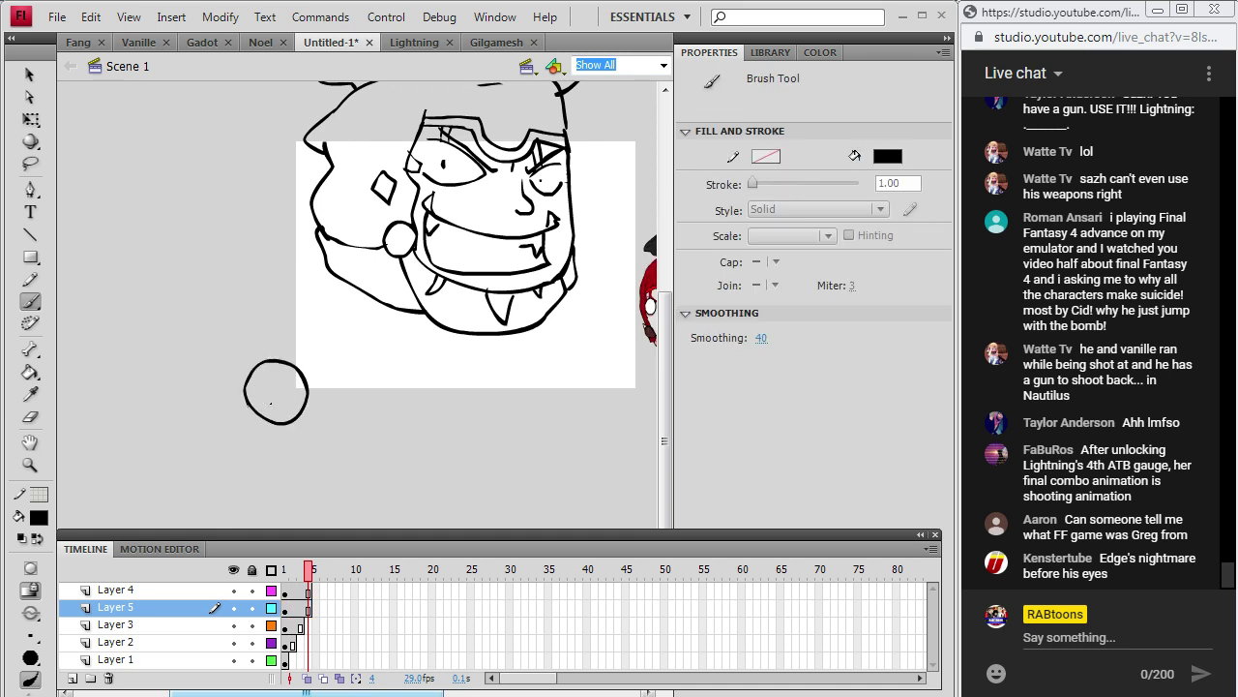
{"action": "mouse_move", "coordinate": [263, 402]}
{"action": "left_mouse_down"}
{"action": "mouse_move", "coordinate": [290, 379]}
{"action": "mouse_move", "coordinate": [243, 376]}
{"action": "mouse_move", "coordinate": [228, 391]}
{"action": "left_mouse_up"}
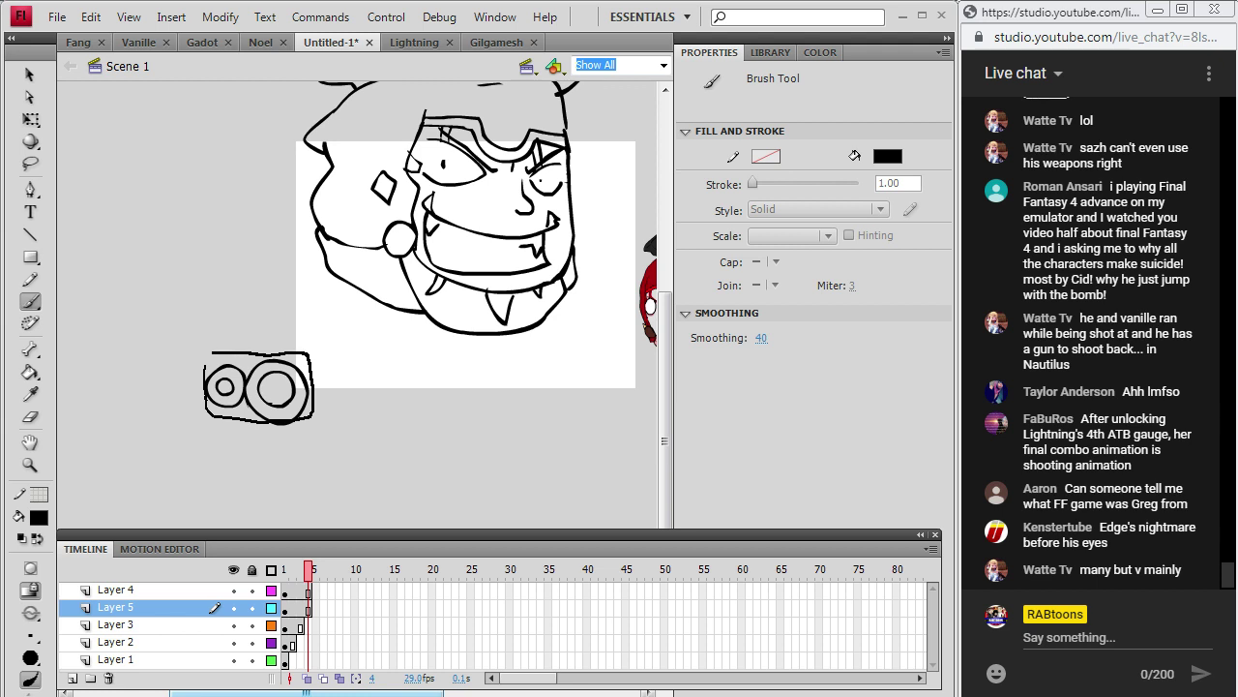
{"action": "left_click_drag", "start_coordinate": [212, 352], "coordinate": [207, 362]}
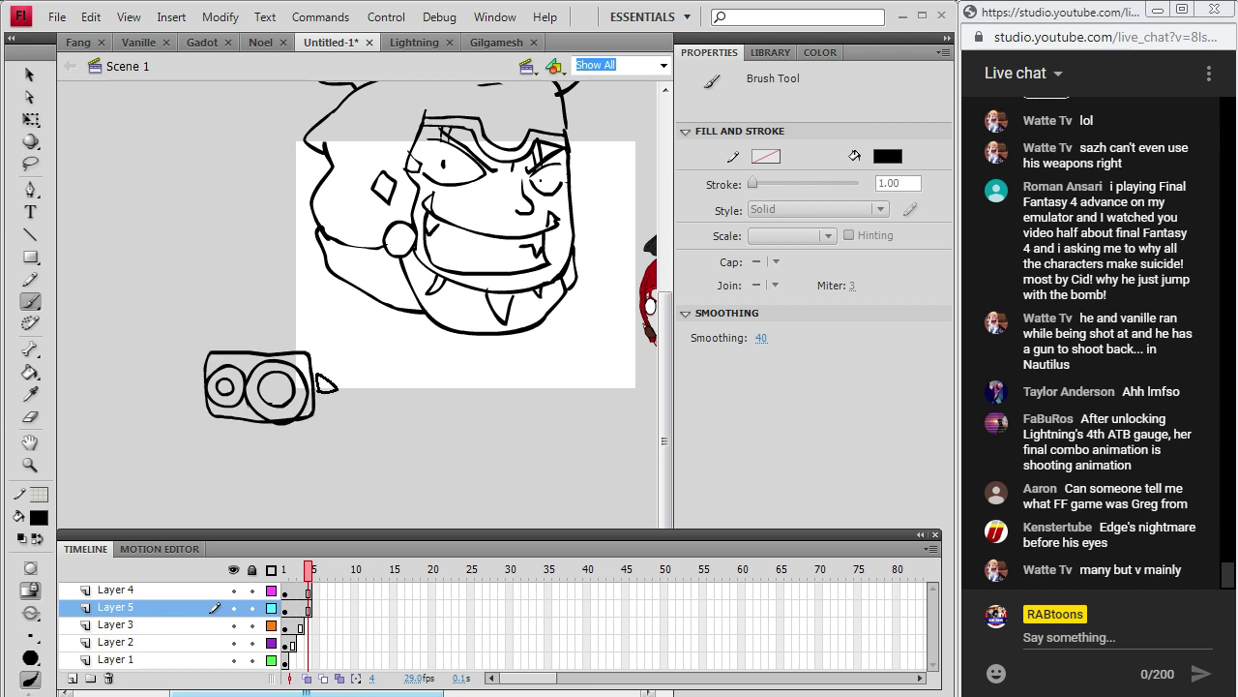
{"action": "mouse_move", "coordinate": [329, 387]}
{"action": "left_mouse_down"}
{"action": "mouse_move", "coordinate": [315, 398]}
{"action": "mouse_move", "coordinate": [322, 345]}
{"action": "left_mouse_up"}
{"action": "key", "text": "ctrl+z"}
{"action": "key", "text": "ctrl+z"}
{"action": "key", "text": "ctrl+z"}
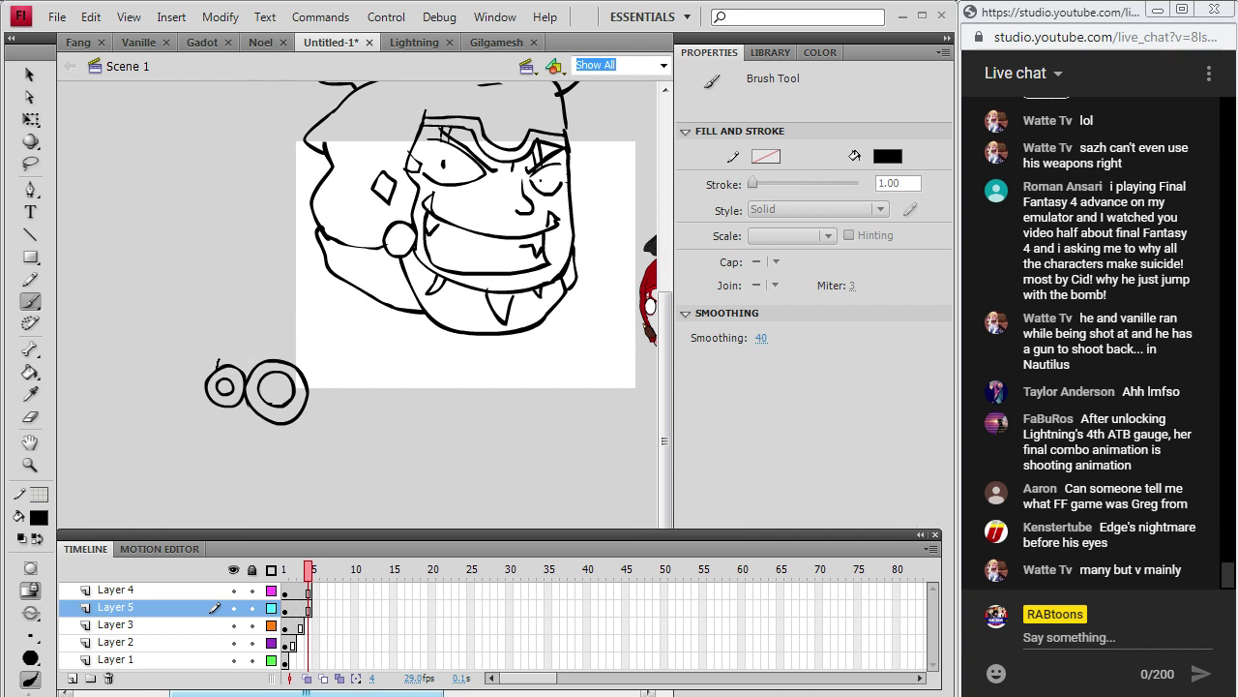
Outline the device's casing around the circles with a pointed tip, and draw the hand gripping it.
{"action": "left_click_drag", "start_coordinate": [308, 372], "coordinate": [307, 378]}
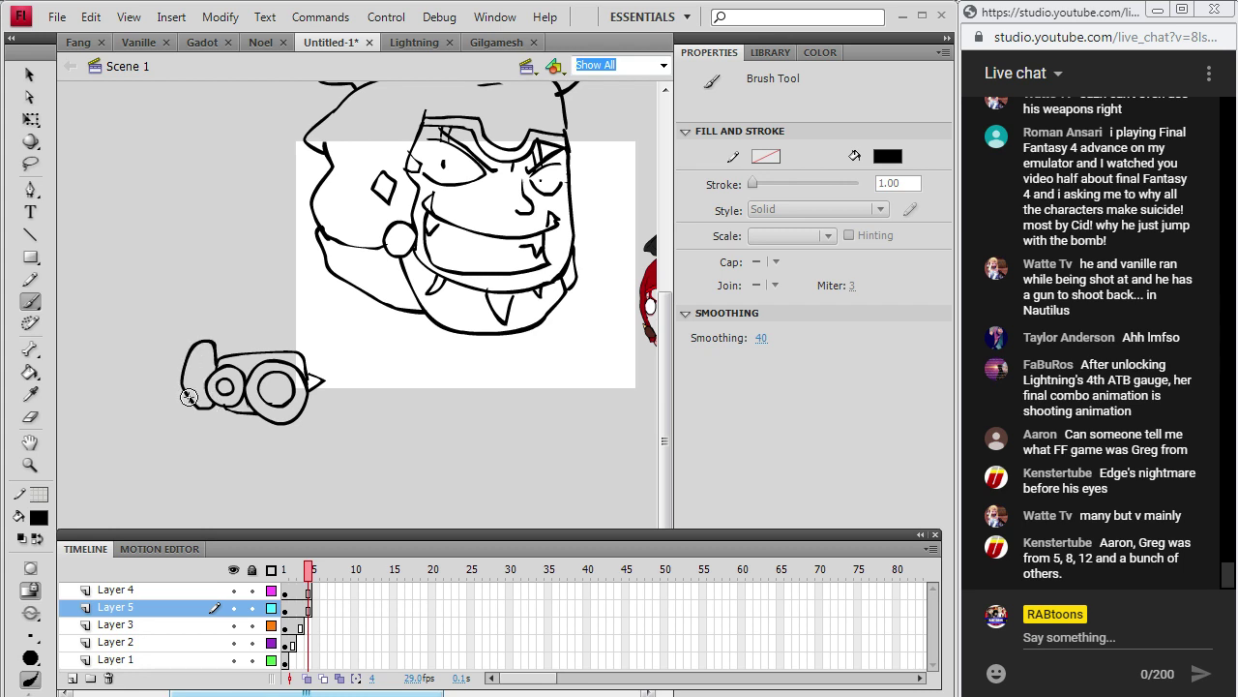
{"action": "key", "text": "ctrl+z"}
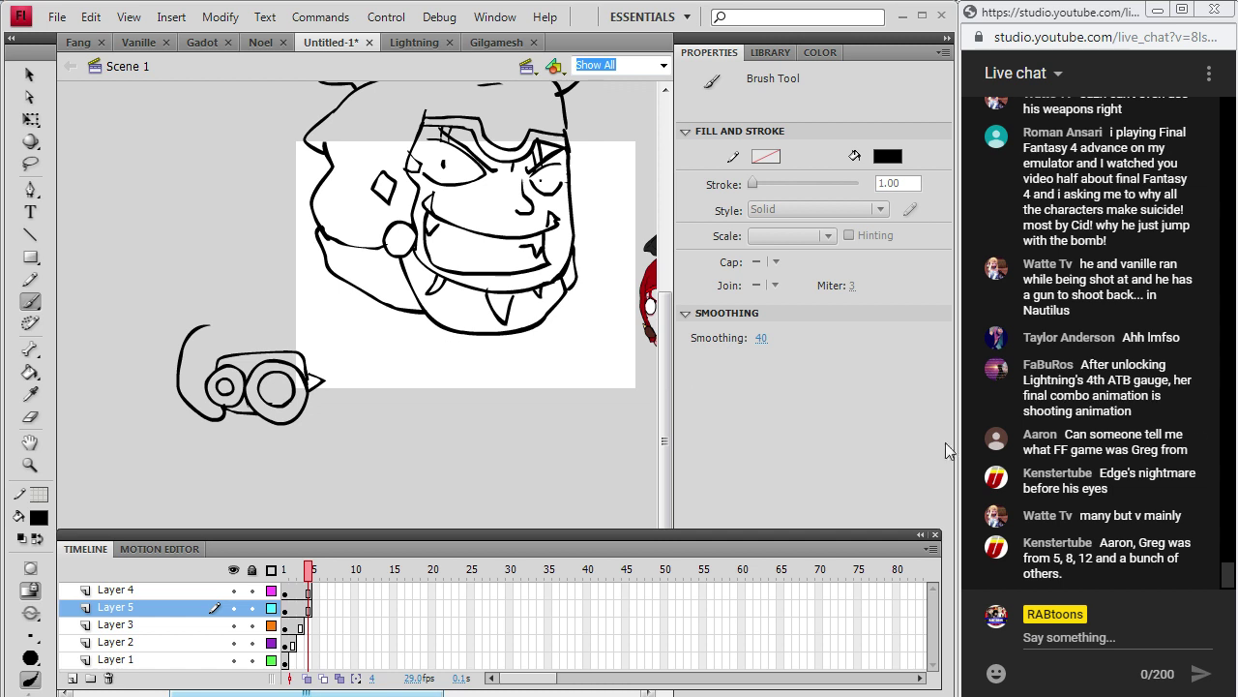
{"action": "key", "text": "ctrl+z"}
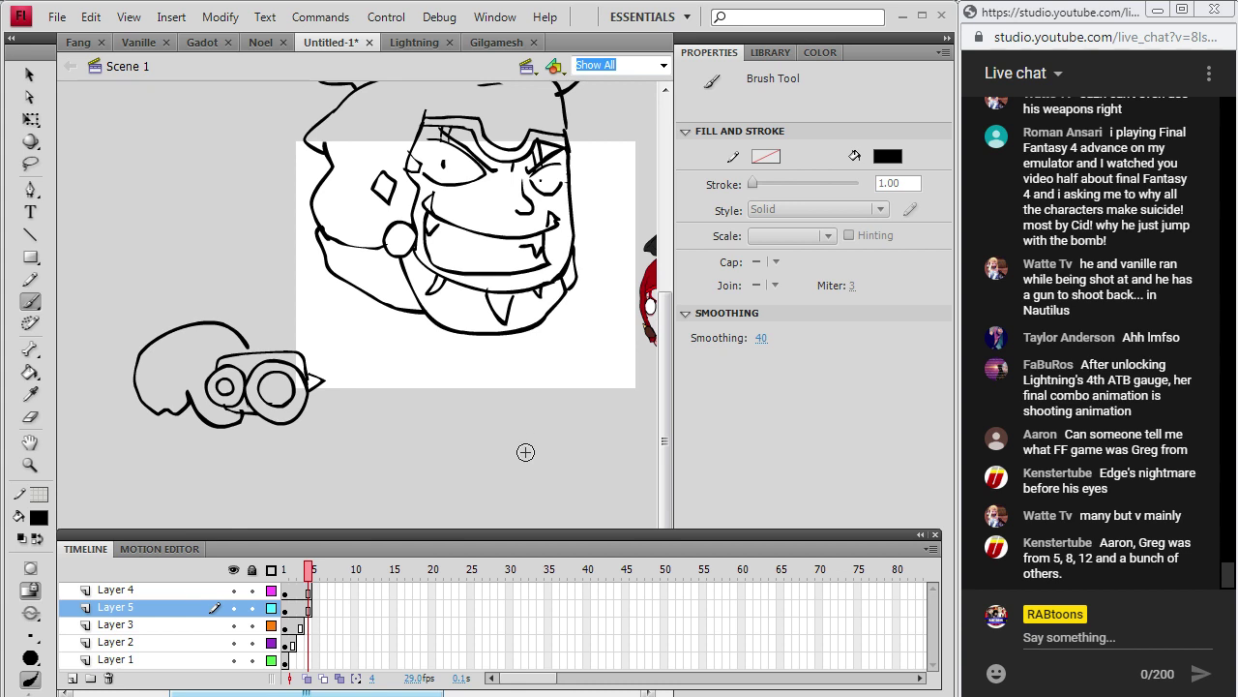
Draw the folded sleeve and cuff between the hand and the chin, below the helmet's cheek guard.
{"action": "scroll", "coordinate": [390, 678], "scroll_direction": "right", "scroll_amount": 2}
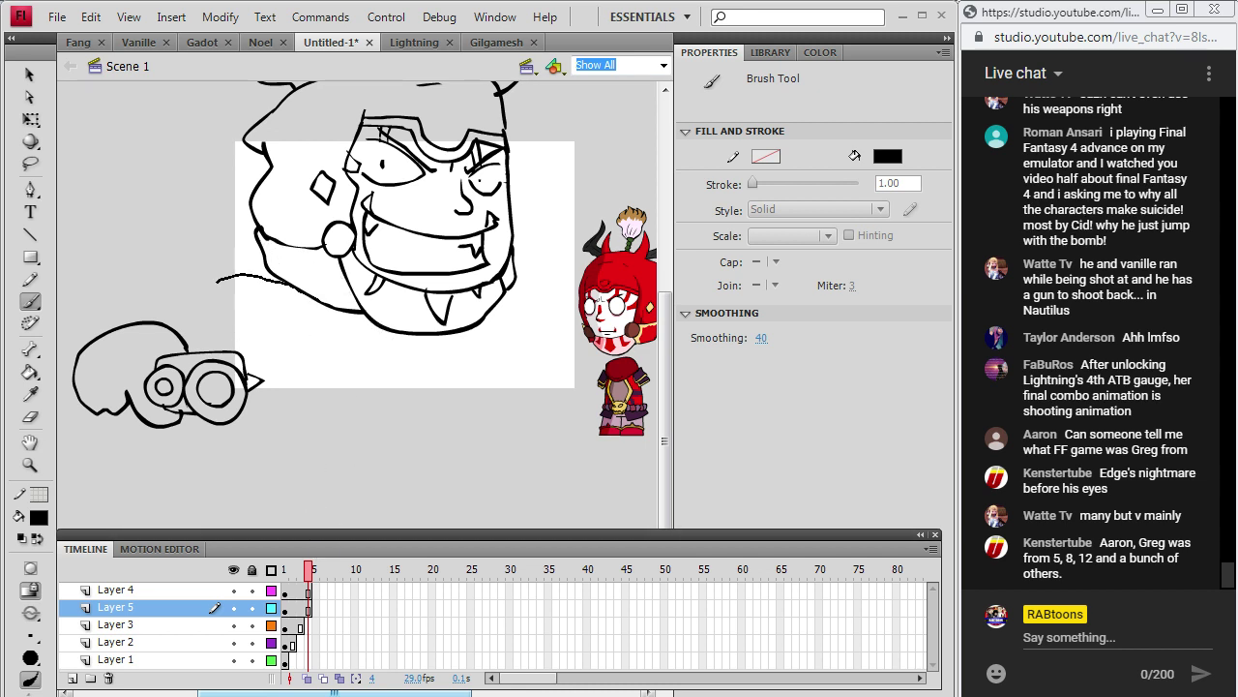
{"action": "mouse_move", "coordinate": [214, 325]}
{"action": "left_mouse_down"}
{"action": "mouse_move", "coordinate": [289, 339]}
{"action": "mouse_move", "coordinate": [184, 319]}
{"action": "mouse_move", "coordinate": [307, 342]}
{"action": "mouse_move", "coordinate": [303, 397]}
{"action": "left_mouse_up"}
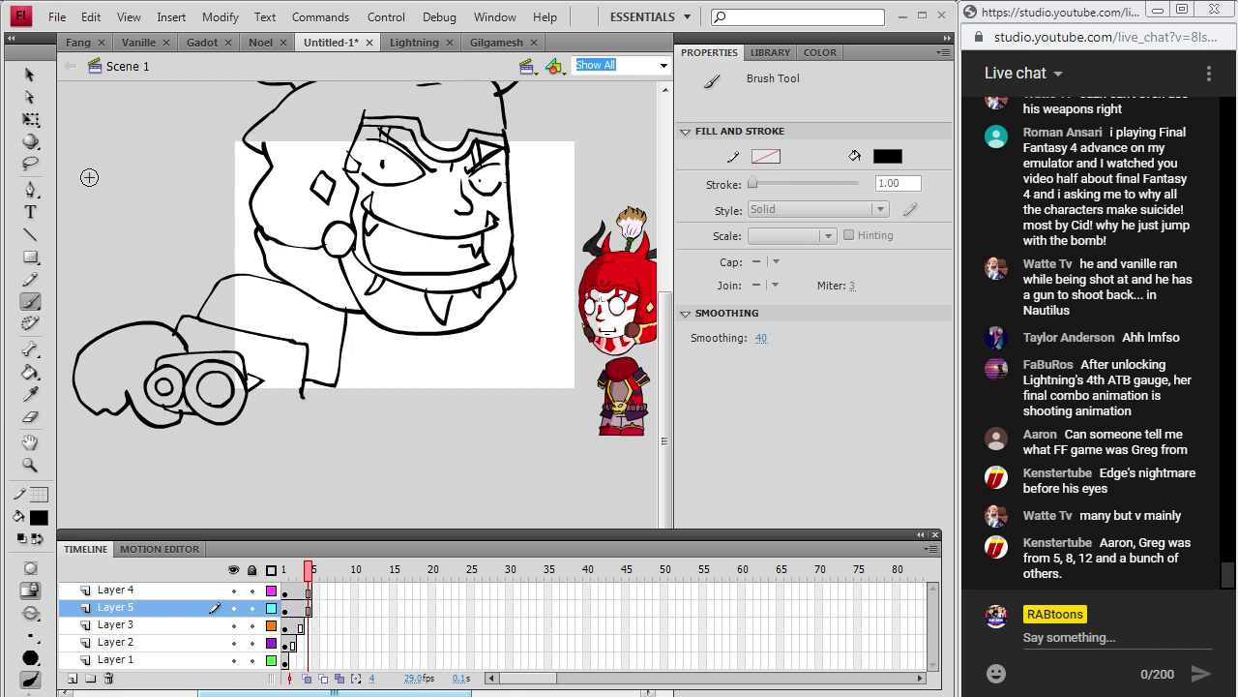
Lasso the hand with the device, paste a copy in place and move it up beside the helmet.
{"action": "key", "text": "v"}
{"action": "left_click", "coordinate": [30, 162]}
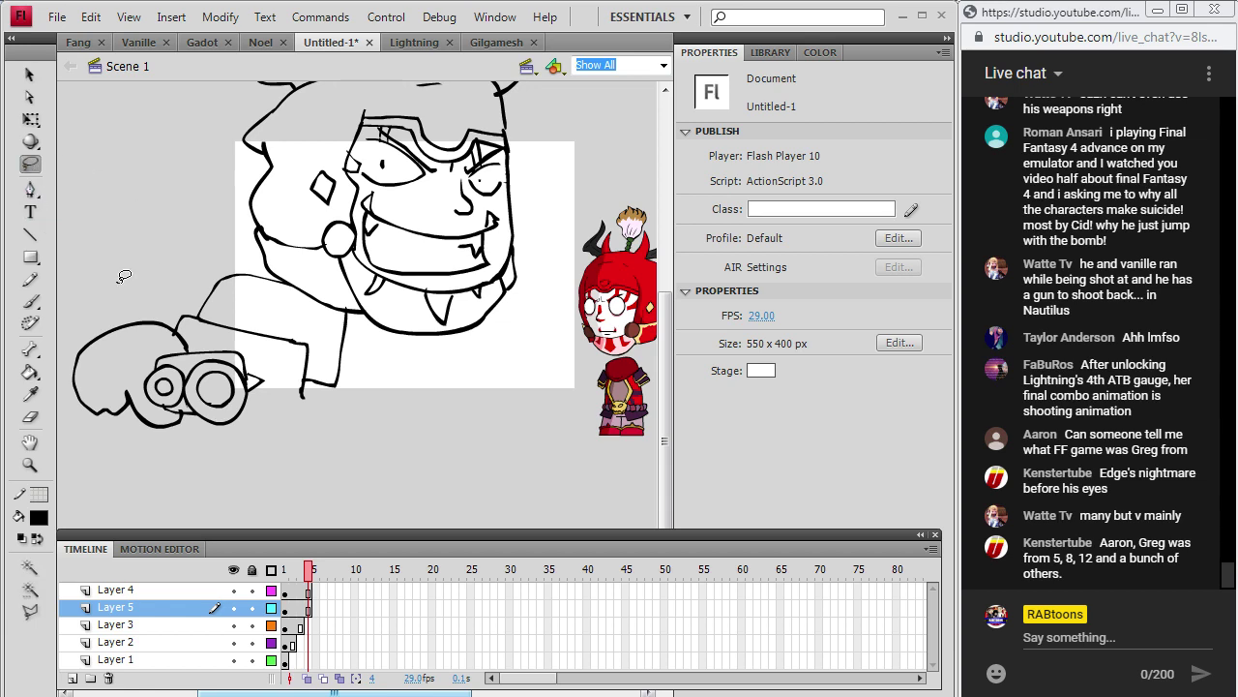
{"action": "mouse_move", "coordinate": [116, 282]}
{"action": "left_mouse_down"}
{"action": "mouse_move", "coordinate": [173, 309]}
{"action": "mouse_move", "coordinate": [179, 328]}
{"action": "mouse_move", "coordinate": [248, 341]}
{"action": "mouse_move", "coordinate": [279, 395]}
{"action": "mouse_move", "coordinate": [216, 471]}
{"action": "mouse_move", "coordinate": [91, 446]}
{"action": "mouse_move", "coordinate": [64, 378]}
{"action": "mouse_move", "coordinate": [120, 280]}
{"action": "left_mouse_up"}
{"action": "left_click", "coordinate": [91, 16]}
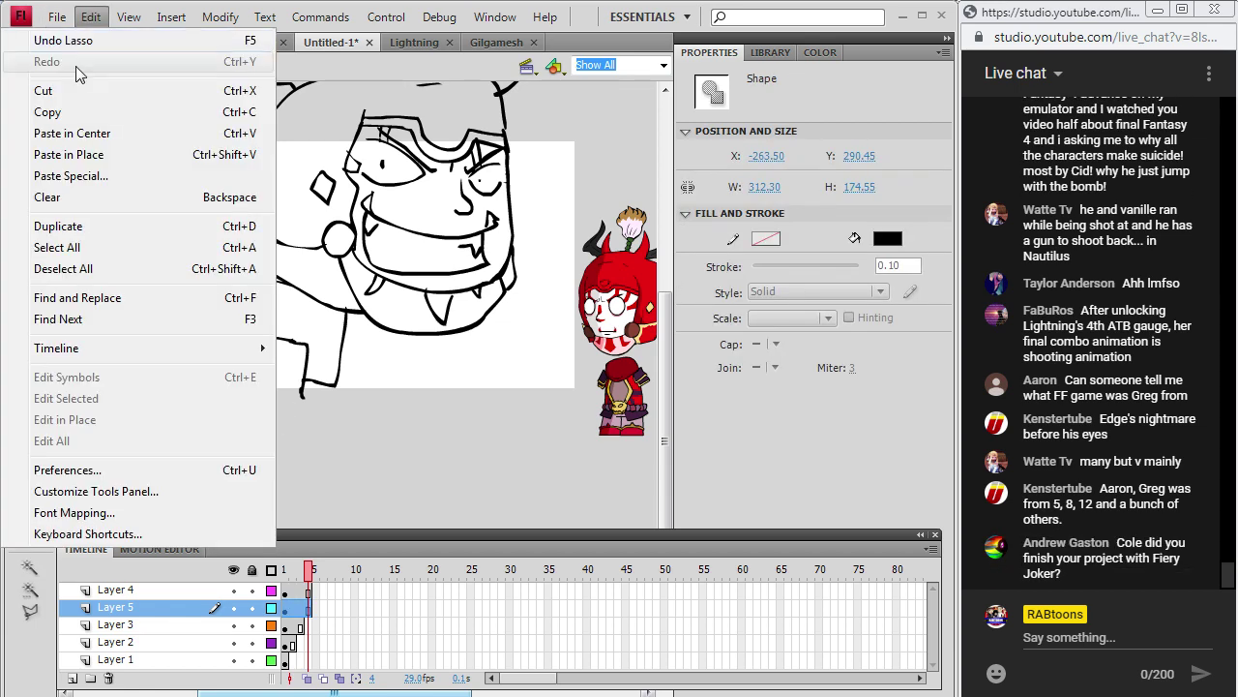
{"action": "left_click", "coordinate": [53, 113]}
{"action": "left_click", "coordinate": [92, 17]}
{"action": "left_click", "coordinate": [101, 155]}
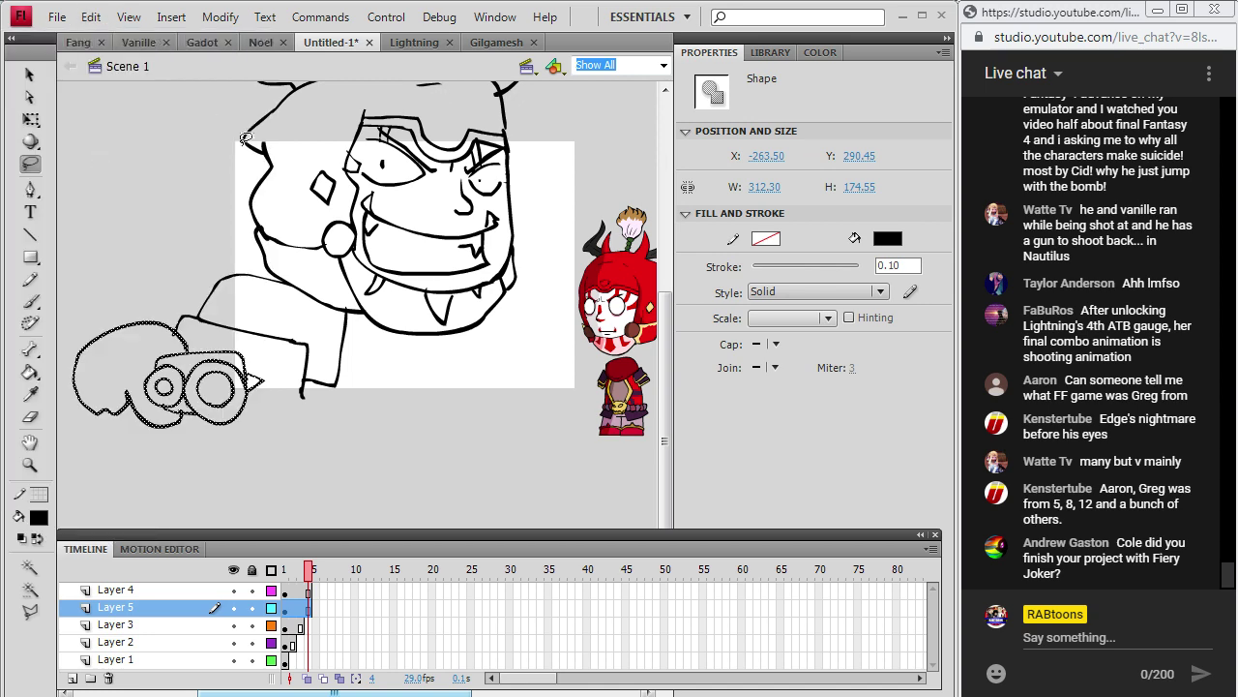
{"action": "left_click", "coordinate": [29, 74]}
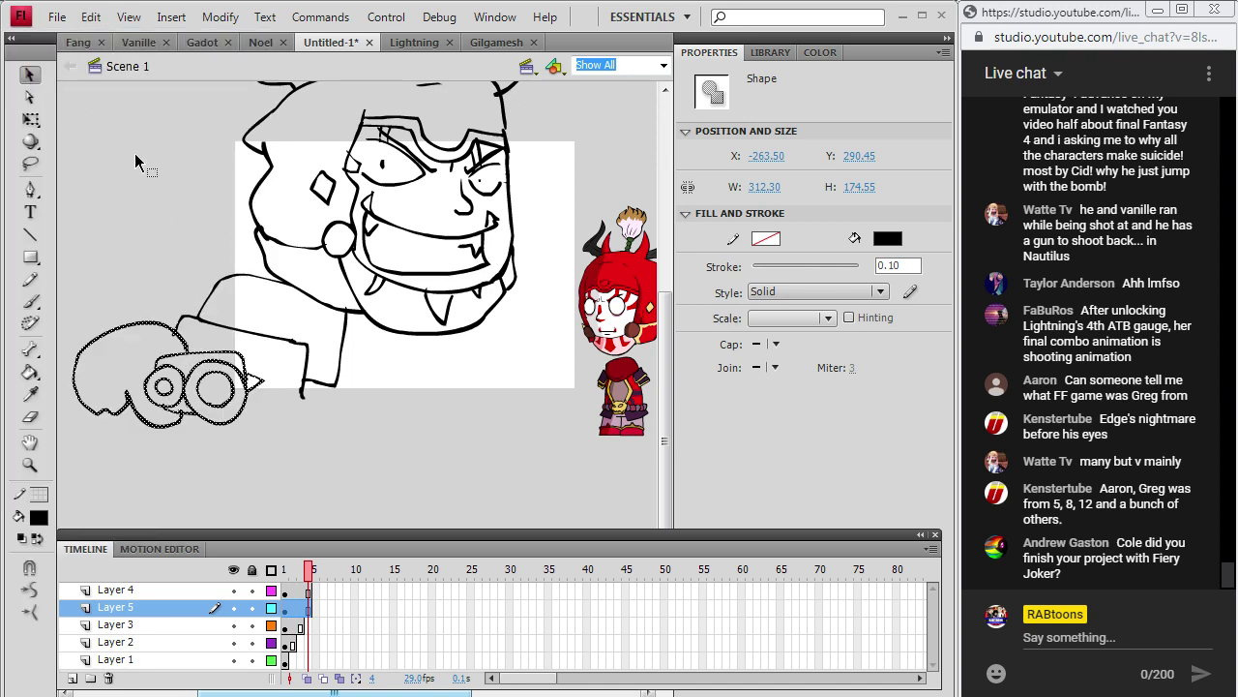
{"action": "left_click_drag", "start_coordinate": [189, 352], "coordinate": [172, 164]}
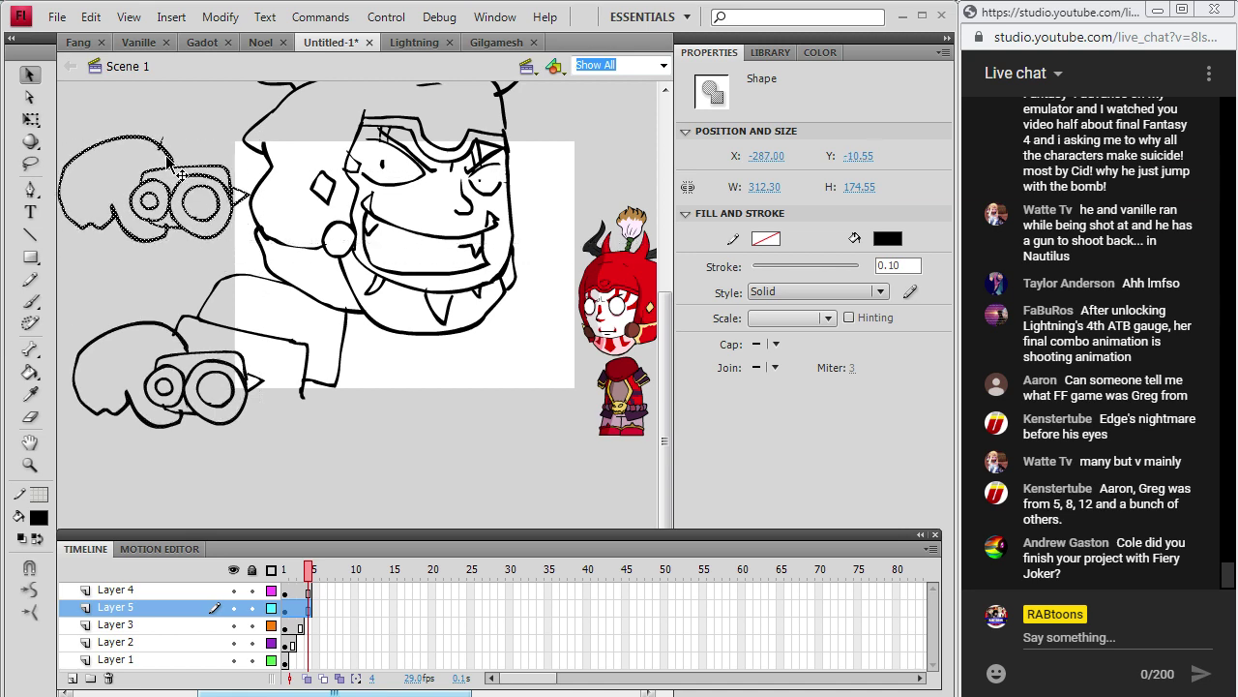
Draw the forearm joining the copied hand to the sleeve, and close the lower sleeve beneath the first hand.
{"action": "left_click", "coordinate": [30, 301]}
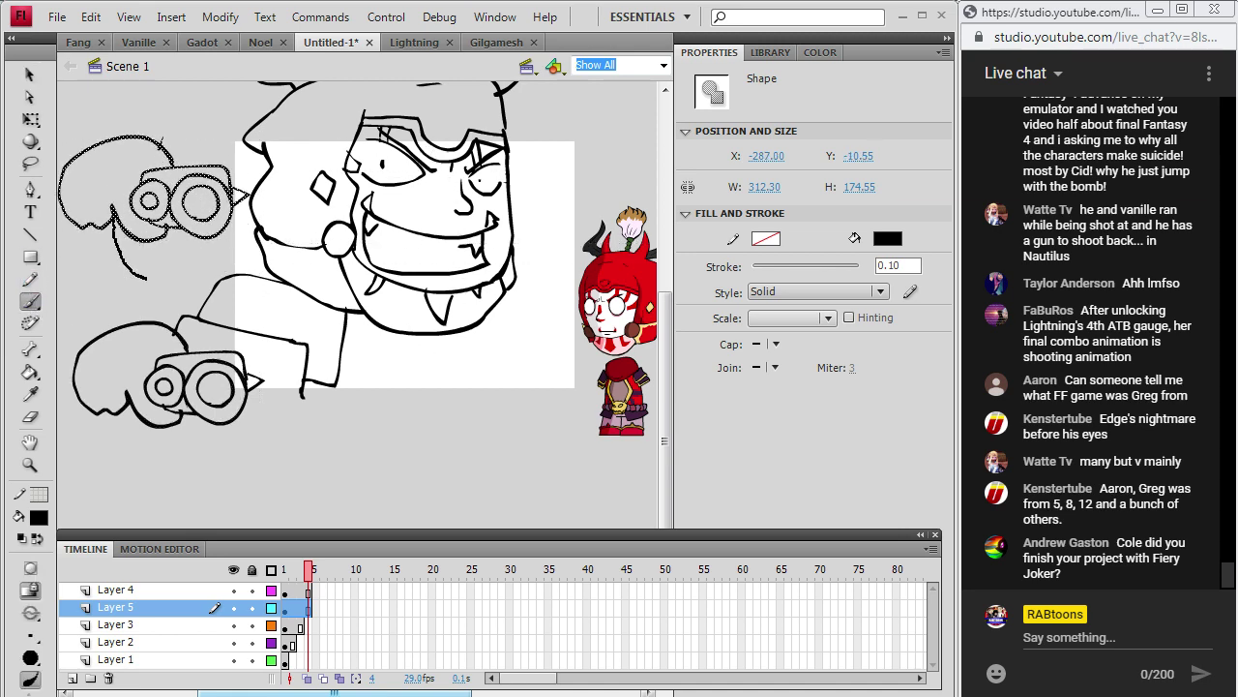
{"action": "key", "text": "Escape"}
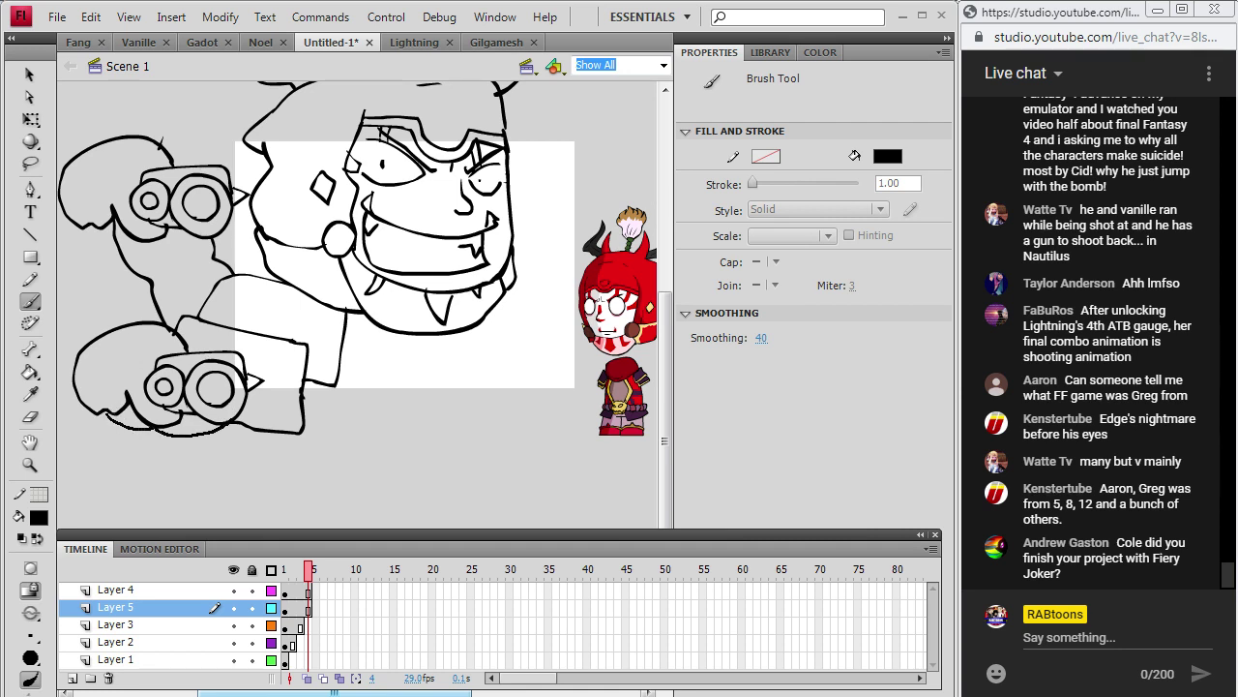
{"action": "left_click_drag", "start_coordinate": [435, 692], "coordinate": [487, 693]}
{"action": "left_click", "coordinate": [30, 75]}
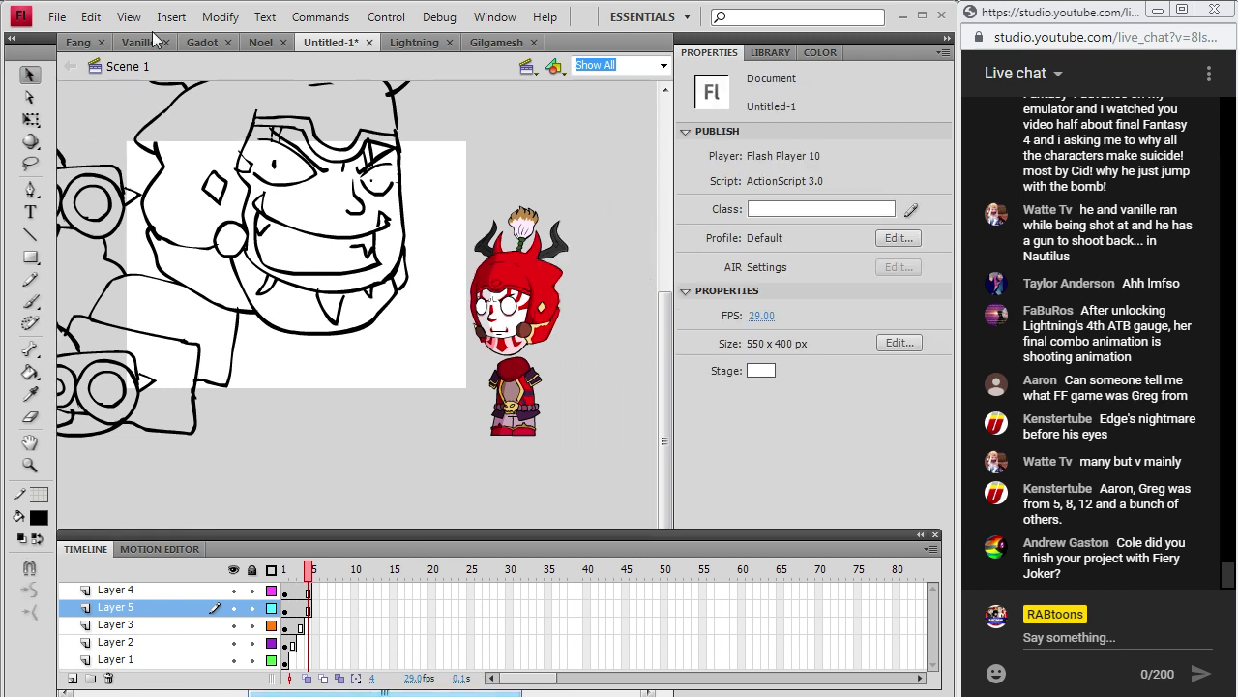
Draw the wide scarf beneath Gilgamesh's chin with the brush, closing its lower edge and adding a fold line.
{"action": "left_click", "coordinate": [30, 279]}
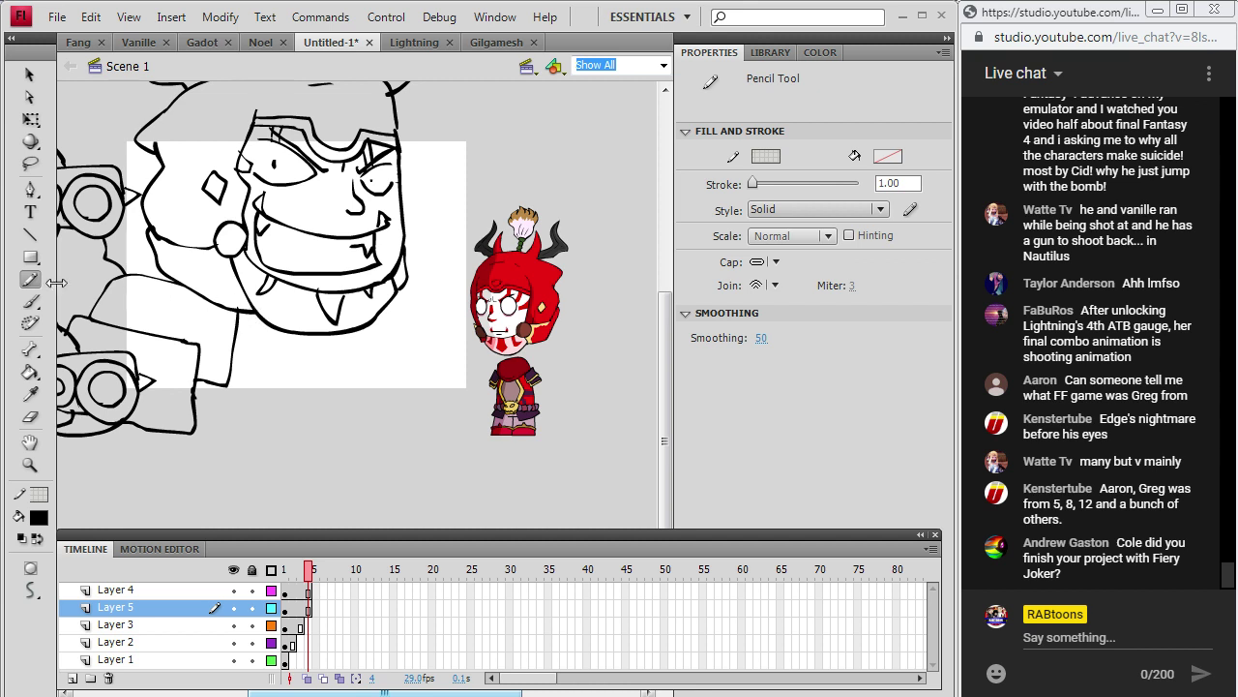
{"action": "key", "text": "b"}
{"action": "mouse_move", "coordinate": [242, 316]}
{"action": "left_mouse_down"}
{"action": "mouse_move", "coordinate": [294, 342]}
{"action": "mouse_move", "coordinate": [397, 334]}
{"action": "left_mouse_up"}
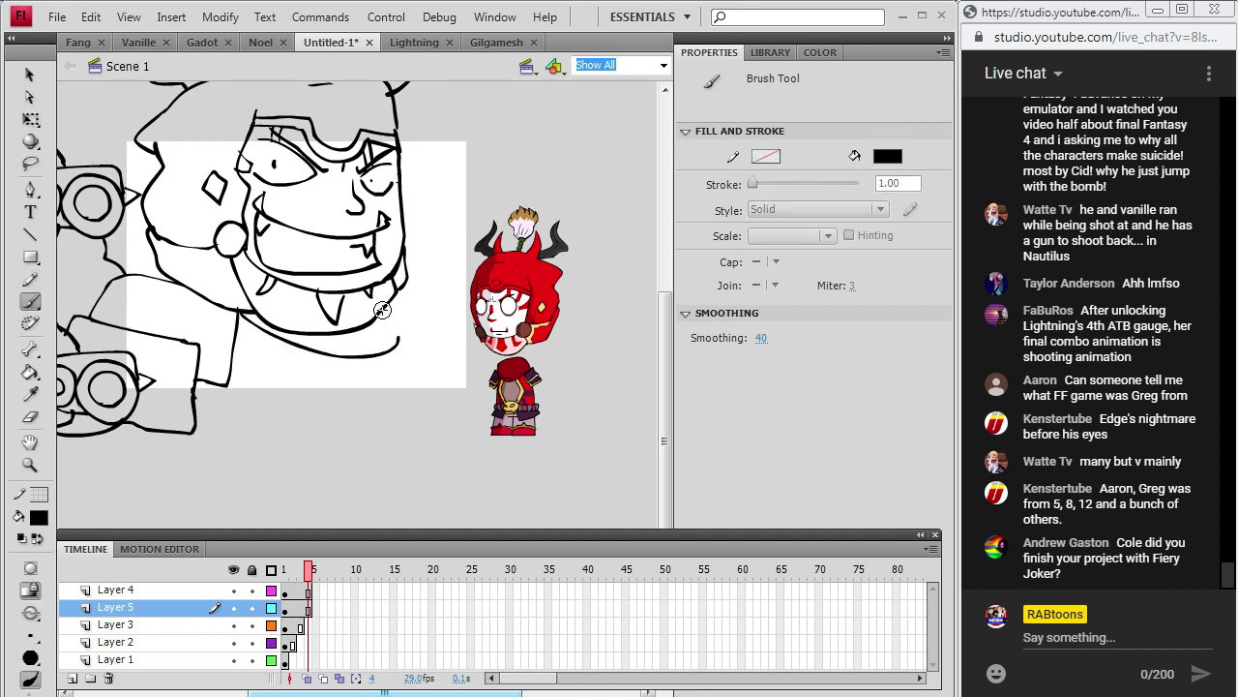
{"action": "left_click_drag", "start_coordinate": [411, 377], "coordinate": [416, 411]}
{"action": "mouse_move", "coordinate": [251, 407]}
{"action": "left_mouse_down"}
{"action": "mouse_move", "coordinate": [304, 435]}
{"action": "mouse_move", "coordinate": [386, 438]}
{"action": "left_mouse_up"}
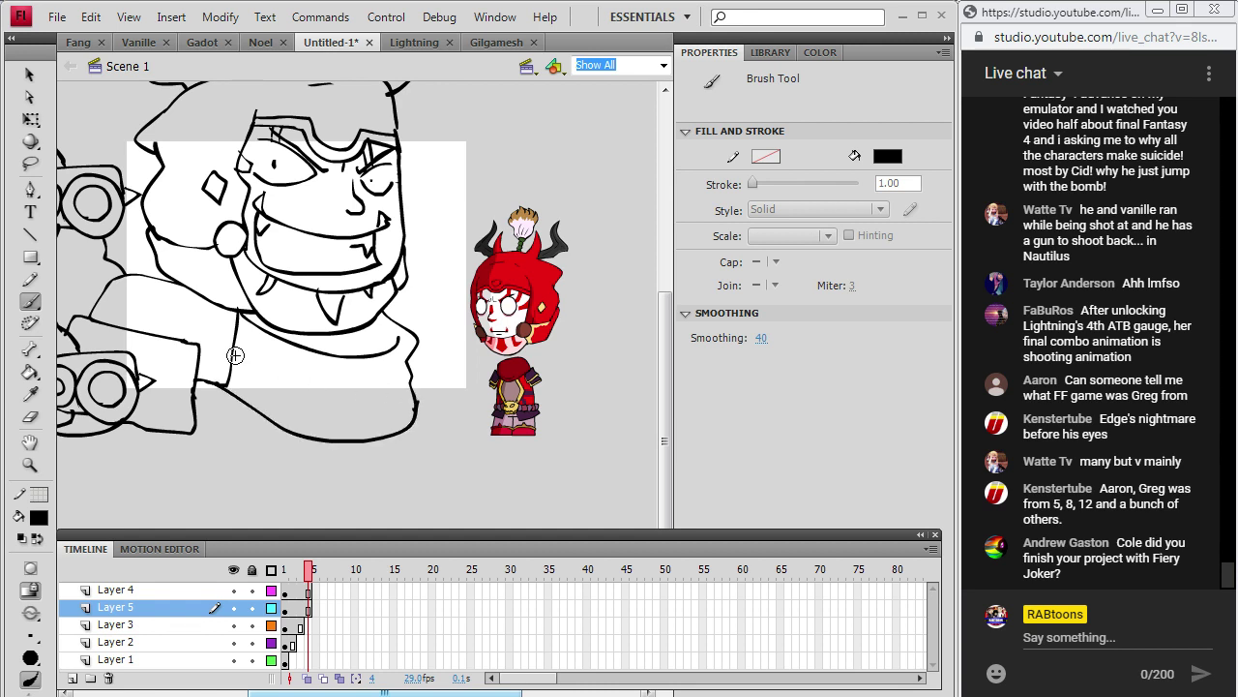
{"action": "left_click_drag", "start_coordinate": [232, 354], "coordinate": [284, 382]}
Draw paired curved vest edges running down the torso from both sides of the scarf.
{"action": "mouse_move", "coordinate": [209, 391]}
{"action": "left_mouse_down"}
{"action": "mouse_move", "coordinate": [271, 418]}
{"action": "mouse_move", "coordinate": [416, 400]}
{"action": "left_mouse_up"}
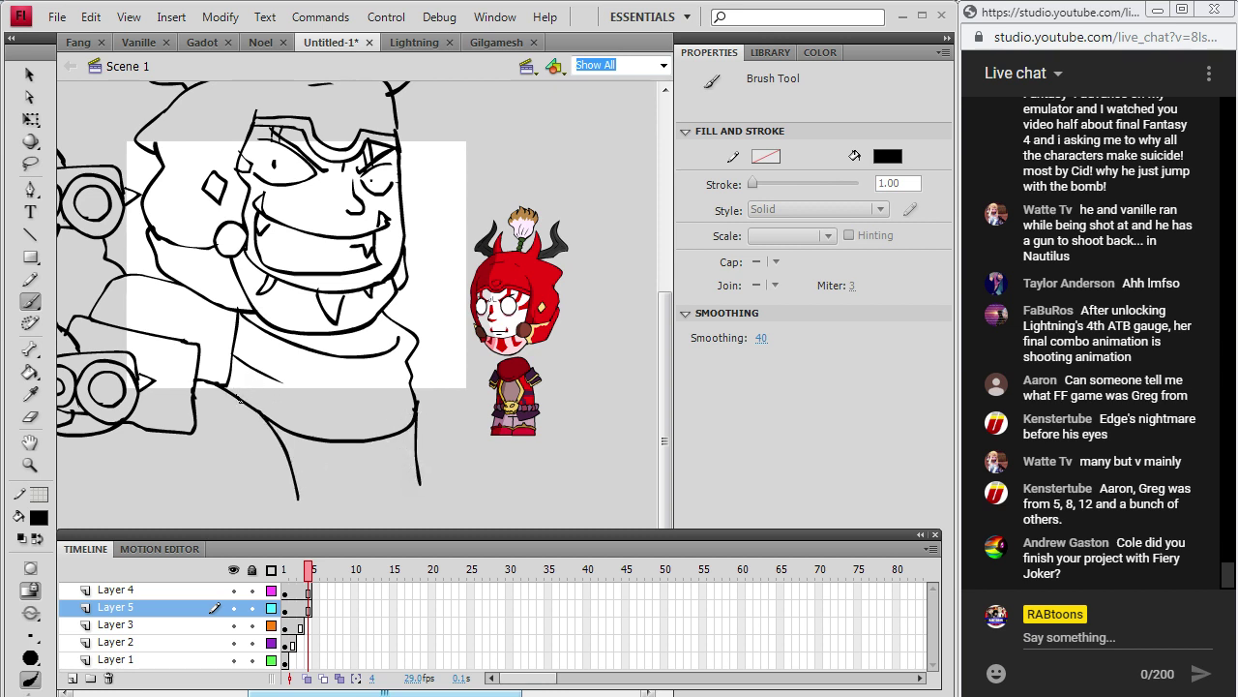
{"action": "left_click_drag", "start_coordinate": [238, 402], "coordinate": [277, 492]}
{"action": "left_click_drag", "start_coordinate": [413, 387], "coordinate": [427, 487]}
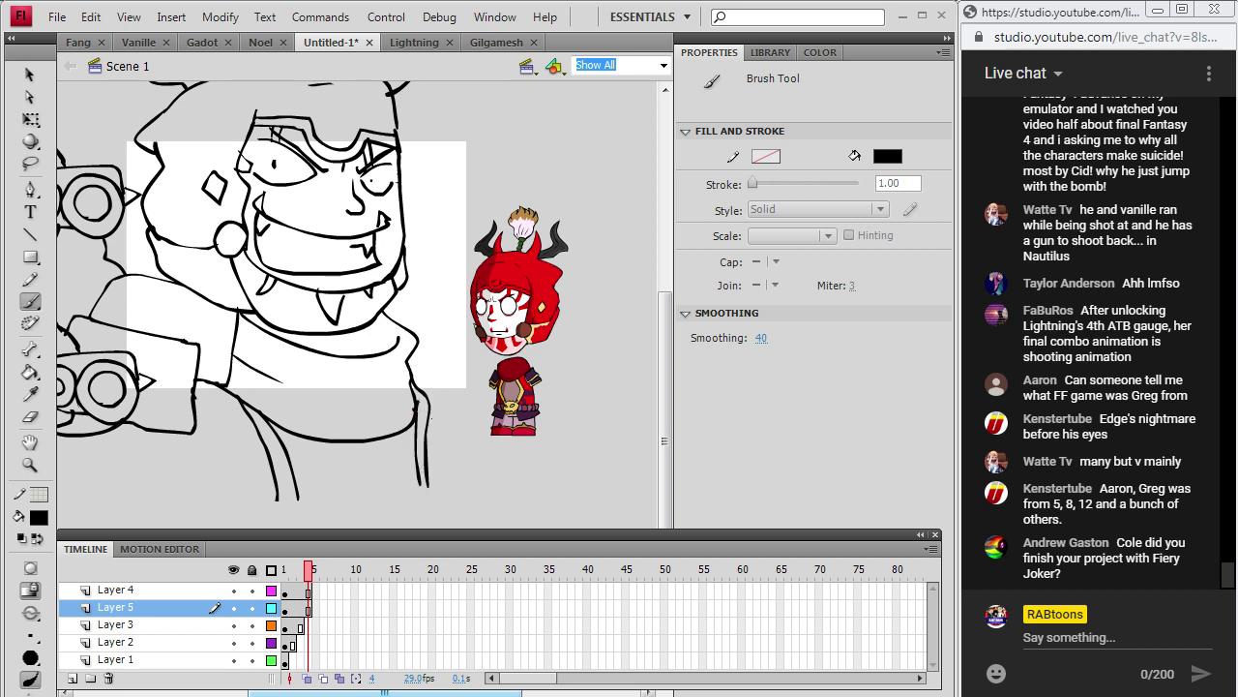
Draw the folded sleeve and shoulder on the torso's far side, and outline that side of the body below it.
{"action": "left_click_drag", "start_coordinate": [472, 345], "coordinate": [429, 420]}
{"action": "left_click_drag", "start_coordinate": [406, 280], "coordinate": [464, 334]}
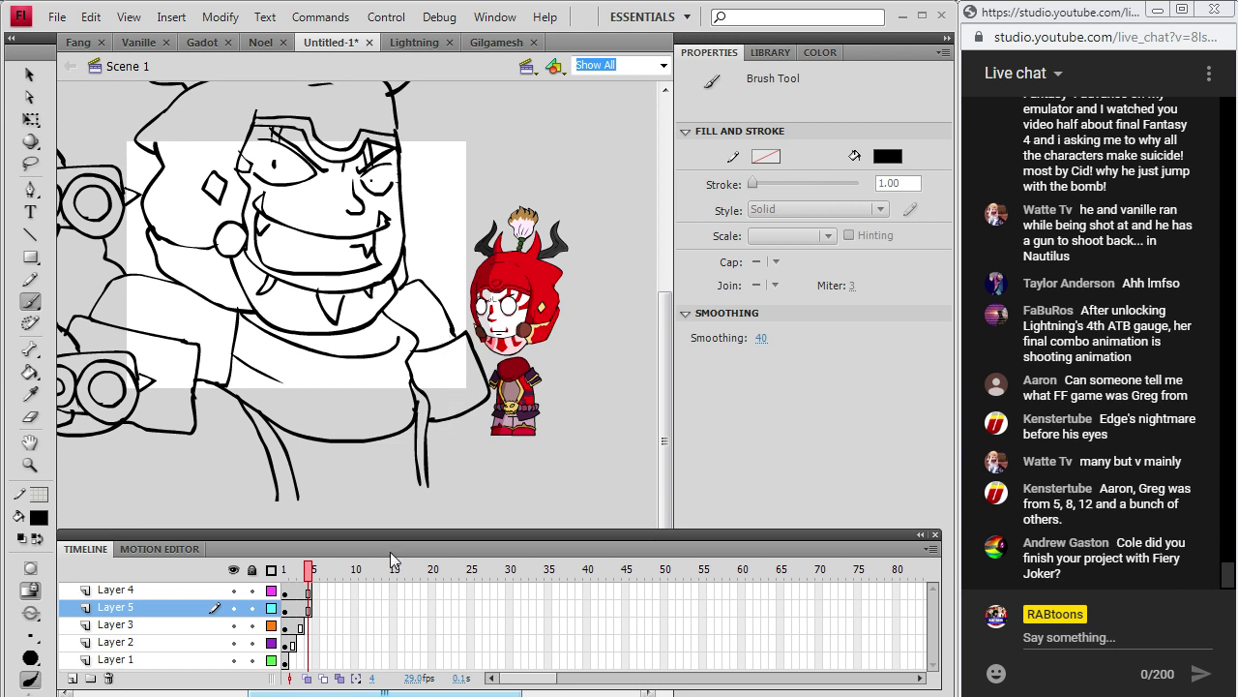
{"action": "left_click_drag", "start_coordinate": [414, 389], "coordinate": [418, 482]}
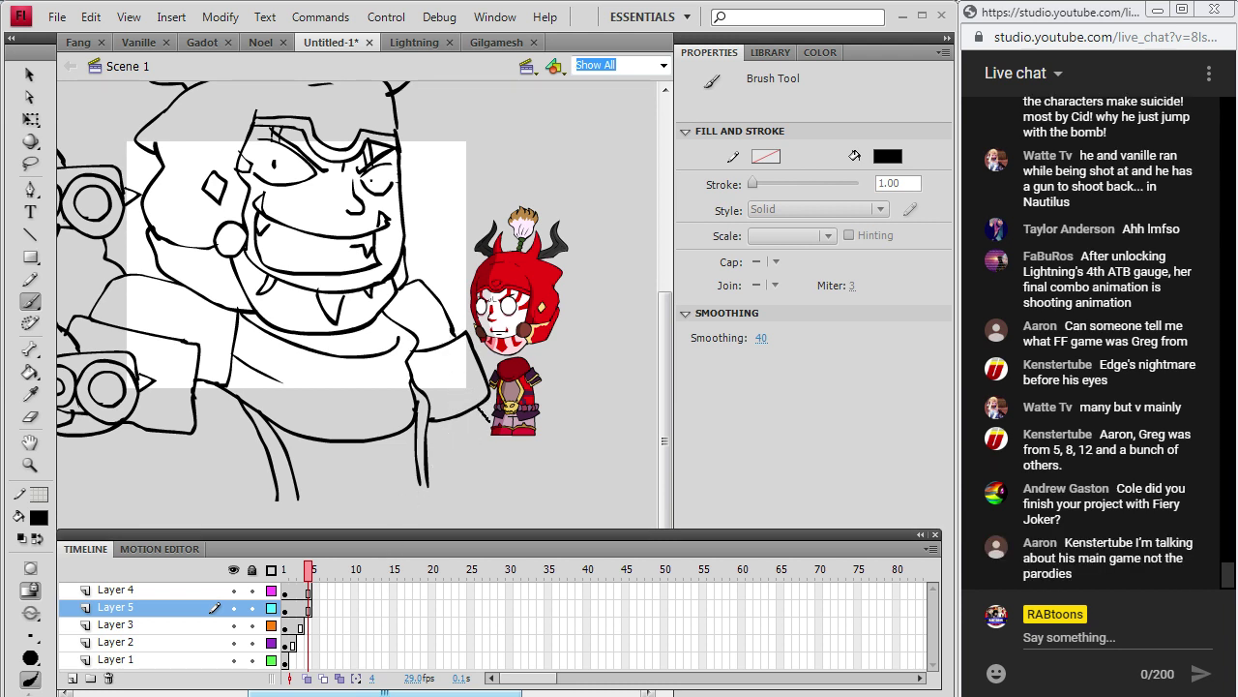
{"action": "left_click_drag", "start_coordinate": [490, 423], "coordinate": [484, 478]}
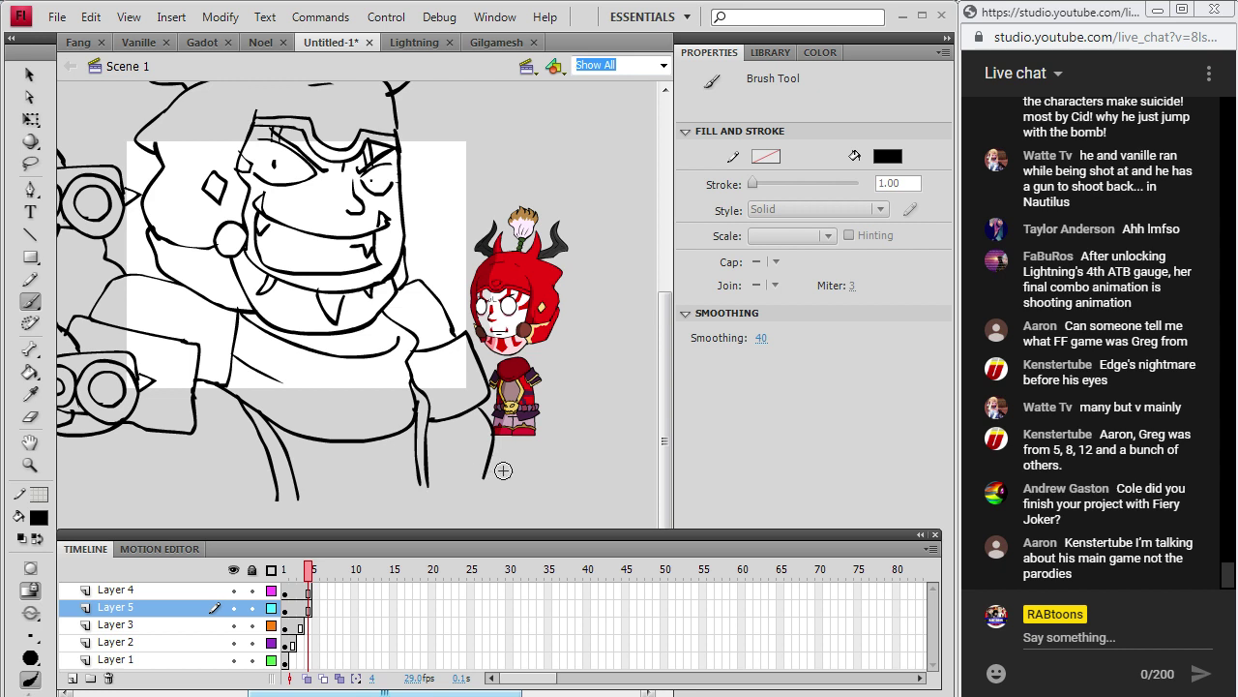
Close the torso with a waist line and a side line below the lower hand, and add short crease strokes.
{"action": "left_click_drag", "start_coordinate": [393, 482], "coordinate": [118, 507]}
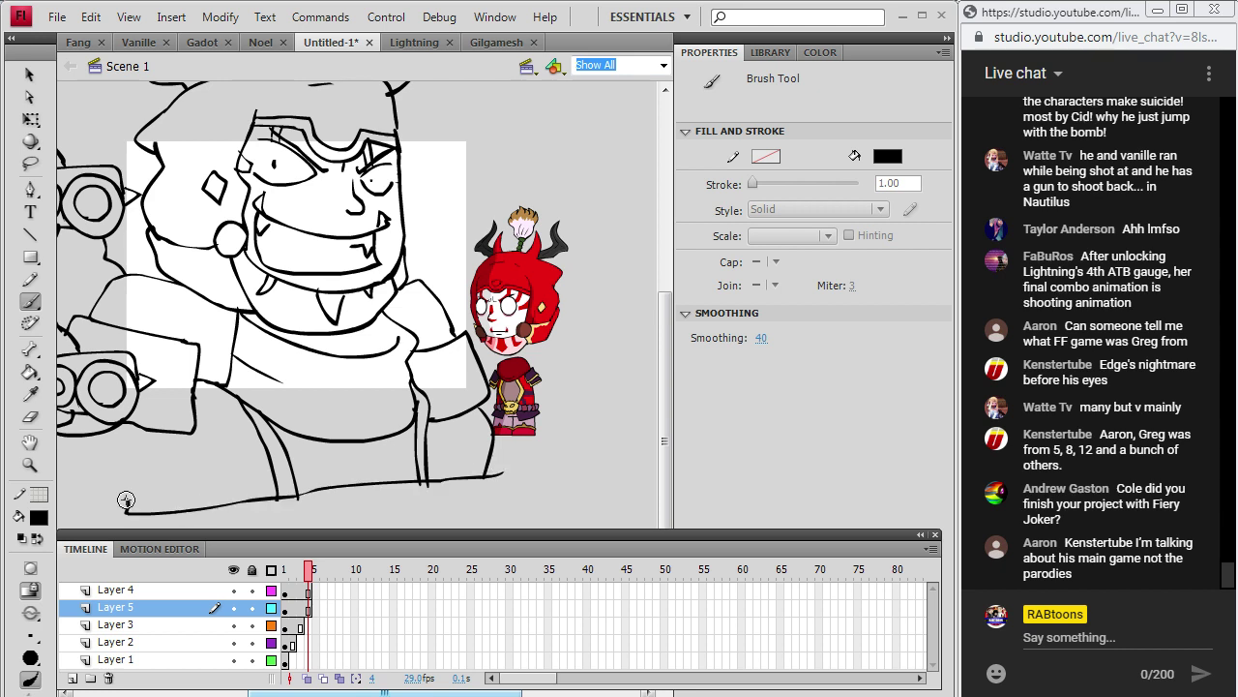
{"action": "left_click_drag", "start_coordinate": [371, 693], "coordinate": [333, 693]}
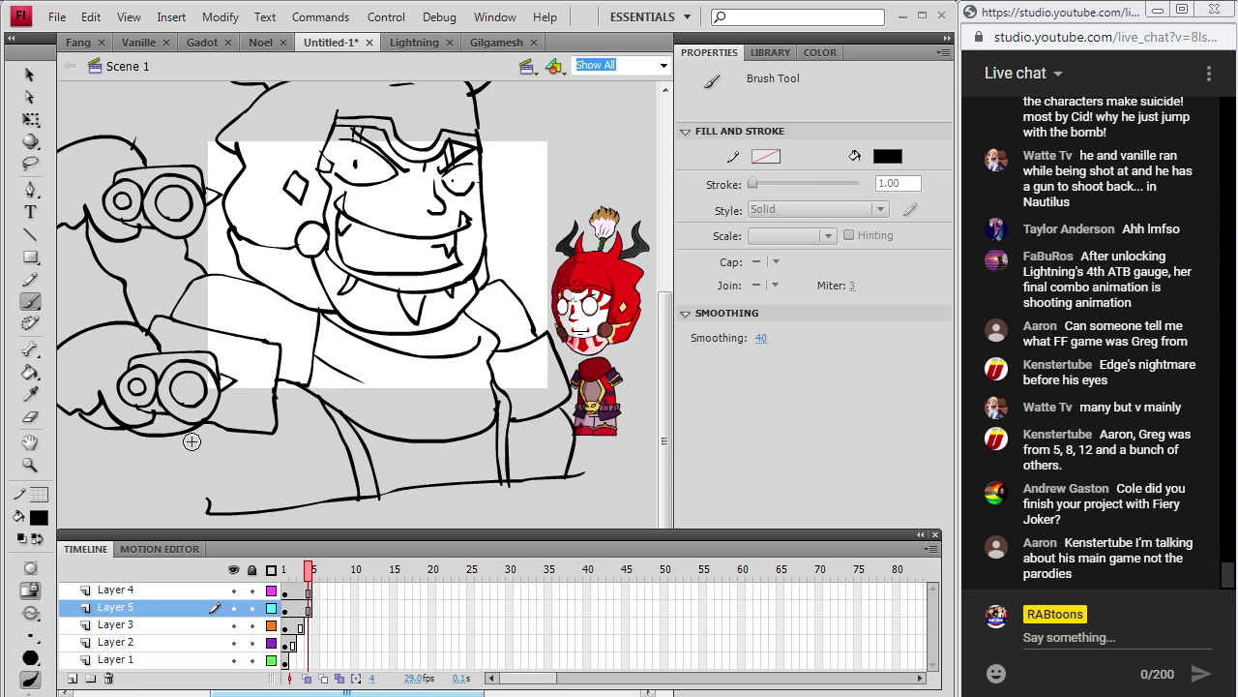
{"action": "left_click_drag", "start_coordinate": [200, 479], "coordinate": [207, 499]}
{"action": "left_click_drag", "start_coordinate": [308, 412], "coordinate": [329, 441]}
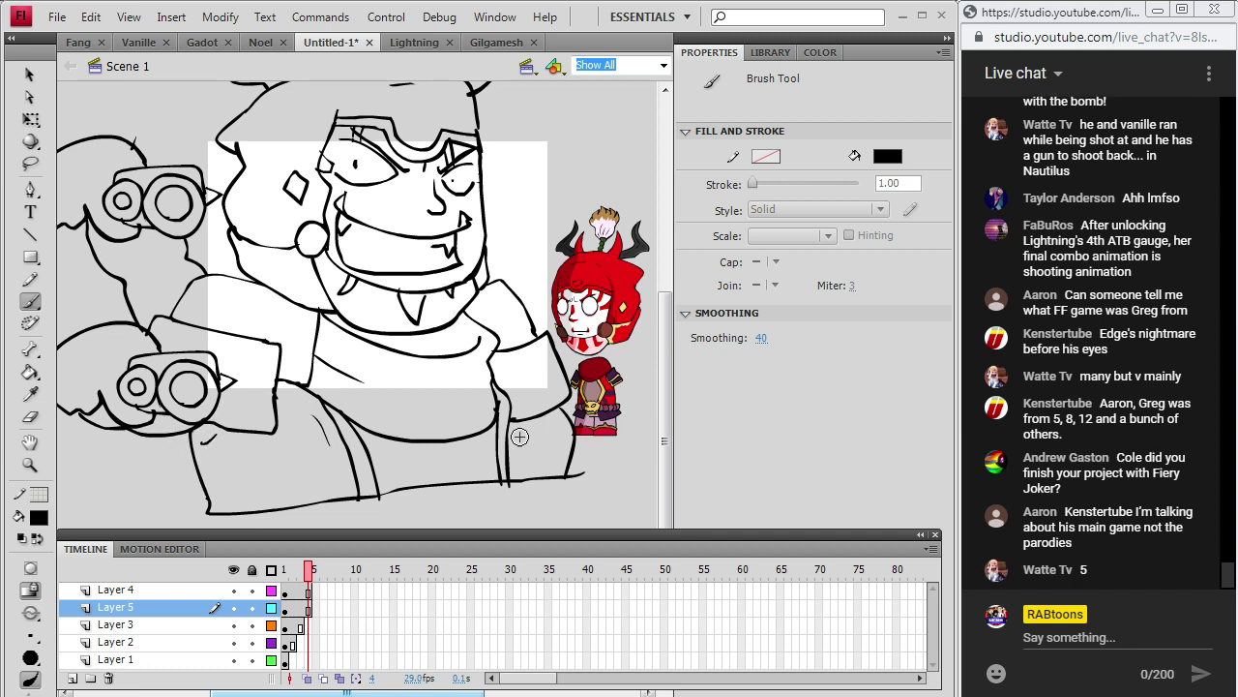
{"action": "left_click_drag", "start_coordinate": [520, 437], "coordinate": [523, 454]}
{"action": "left_click_drag", "start_coordinate": [665, 440], "coordinate": [664, 427]}
{"action": "left_click_drag", "start_coordinate": [347, 693], "coordinate": [371, 693]}
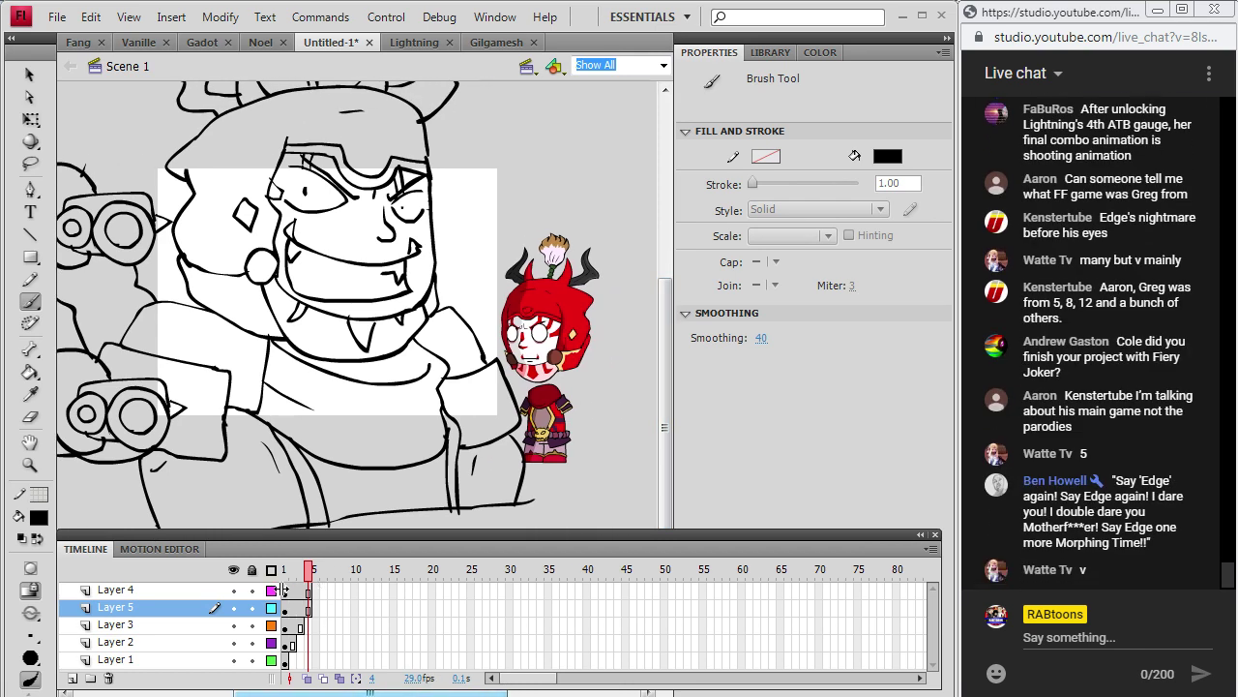
Toggle the visibility of Layers 4 and 5, and erase the small coloured reference figure beside the drawing.
{"action": "left_click", "coordinate": [233, 589]}
{"action": "left_click", "coordinate": [234, 589]}
{"action": "left_click", "coordinate": [234, 606]}
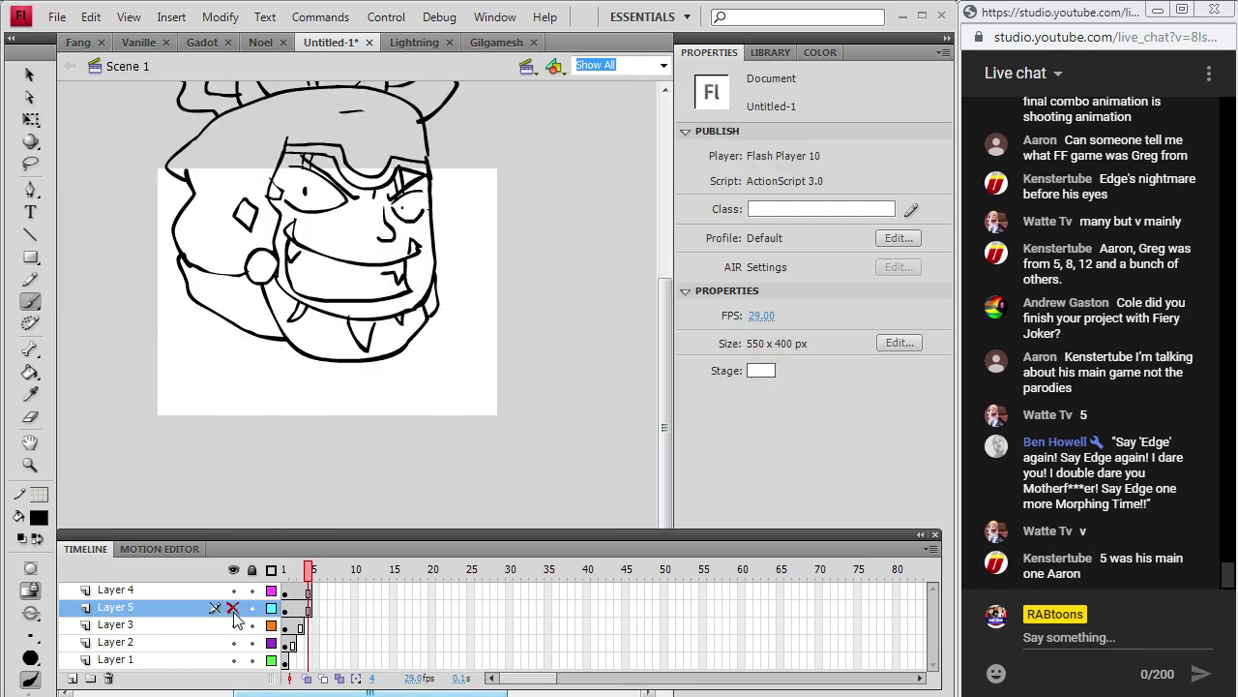
{"action": "left_click", "coordinate": [233, 607]}
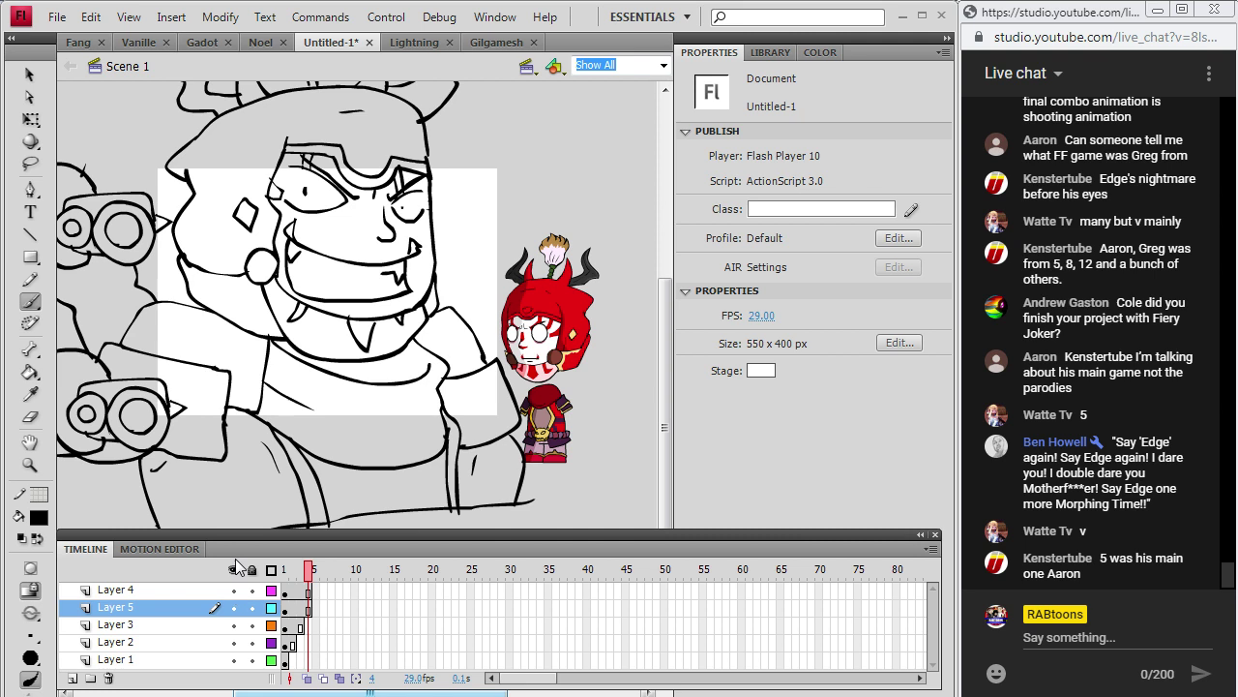
{"action": "left_click", "coordinate": [30, 416]}
{"action": "mouse_move", "coordinate": [527, 295]}
{"action": "left_mouse_down"}
{"action": "mouse_move", "coordinate": [518, 281]}
{"action": "mouse_move", "coordinate": [505, 358]}
{"action": "mouse_move", "coordinate": [537, 228]}
{"action": "mouse_move", "coordinate": [576, 383]}
{"action": "mouse_move", "coordinate": [595, 237]}
{"action": "mouse_move", "coordinate": [561, 392]}
{"action": "mouse_move", "coordinate": [534, 409]}
{"action": "mouse_move", "coordinate": [533, 457]}
{"action": "mouse_move", "coordinate": [536, 443]}
{"action": "mouse_move", "coordinate": [562, 463]}
{"action": "left_mouse_up"}
{"action": "key", "text": "b"}
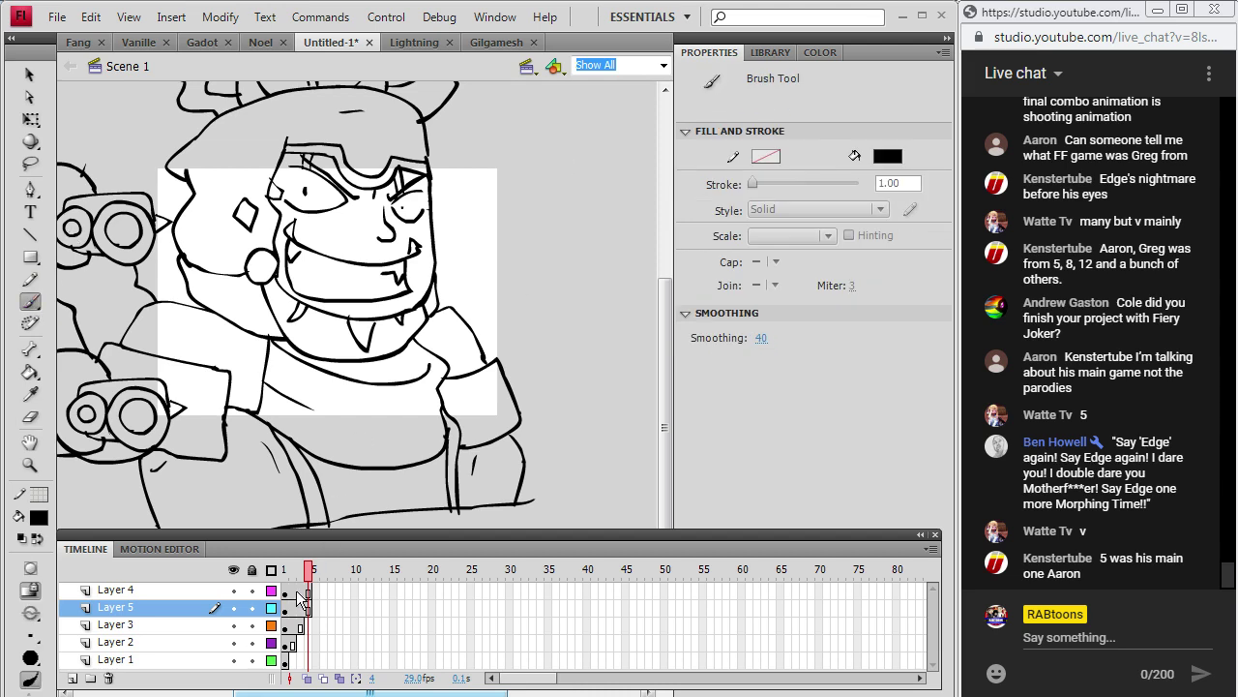
Paste a copy of the hand with the device in place and move it across the body to about X 644, Y 334.
{"action": "left_click", "coordinate": [308, 606]}
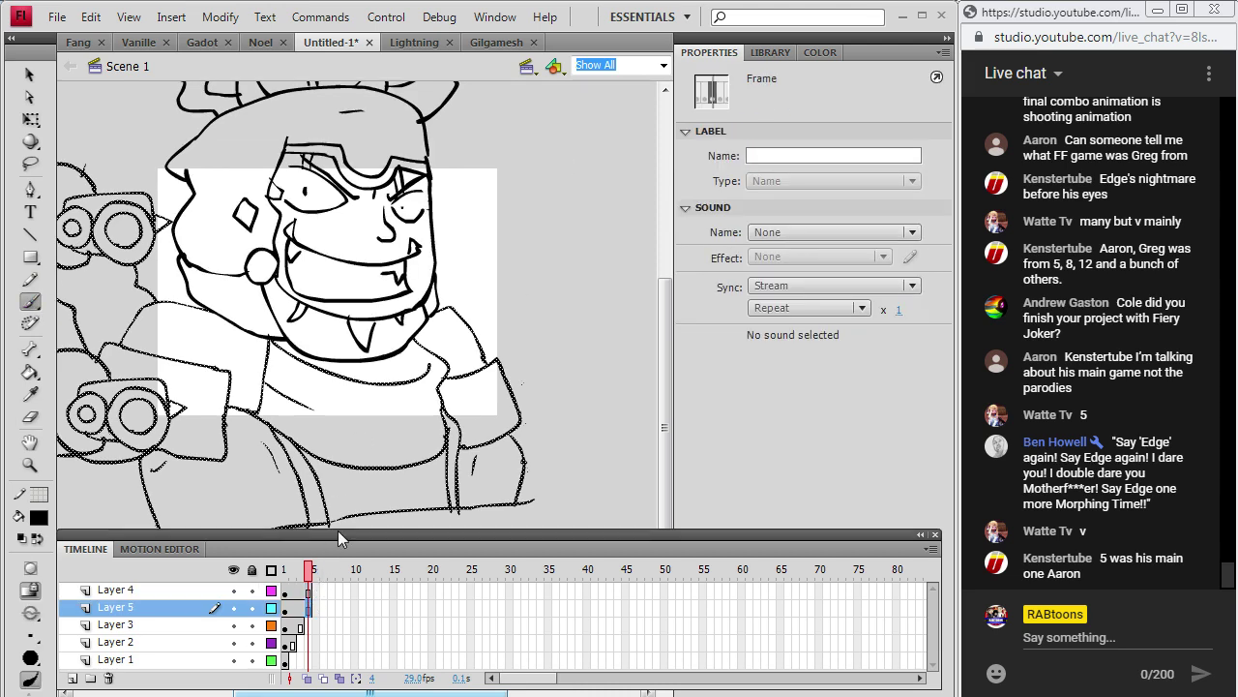
{"action": "left_click", "coordinate": [92, 19]}
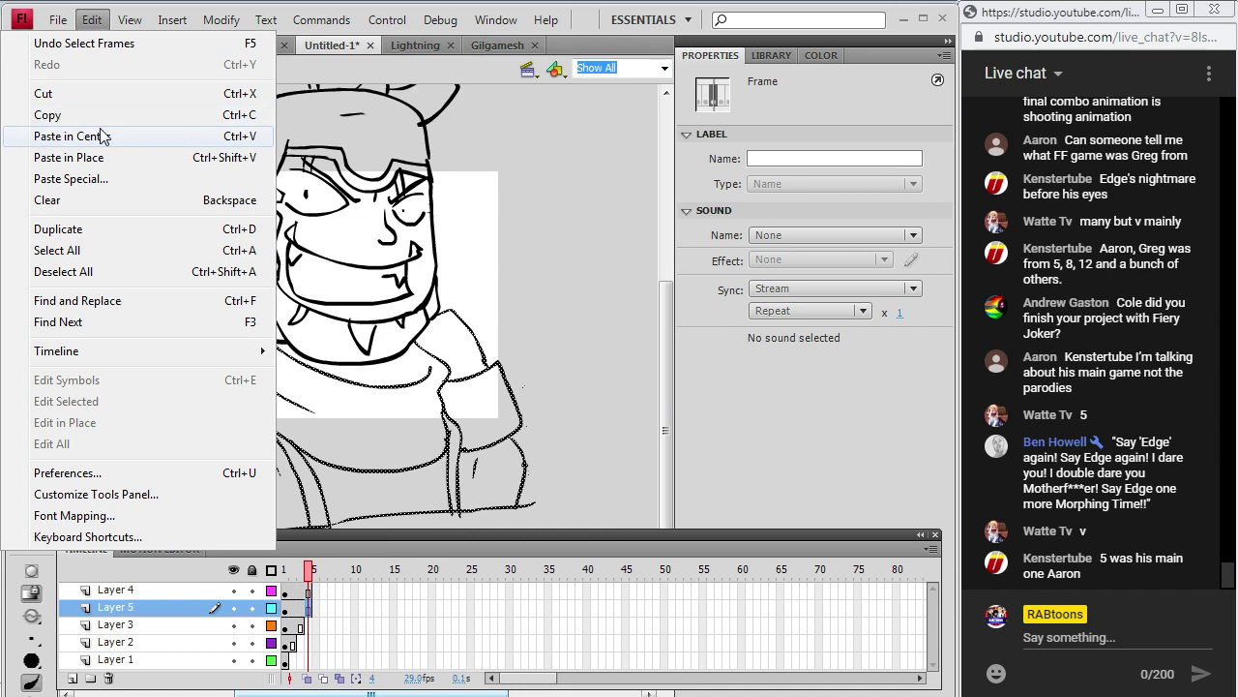
{"action": "left_click", "coordinate": [58, 155]}
{"action": "left_click", "coordinate": [30, 77]}
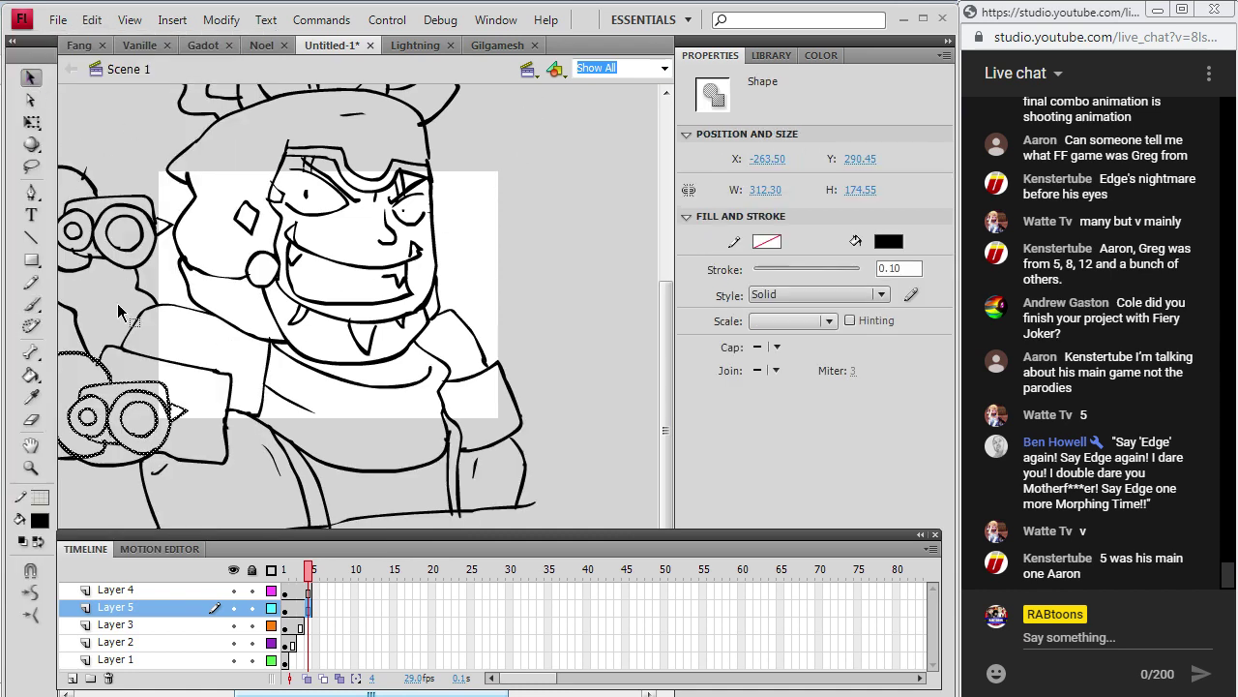
{"action": "left_click_drag", "start_coordinate": [140, 395], "coordinate": [652, 363]}
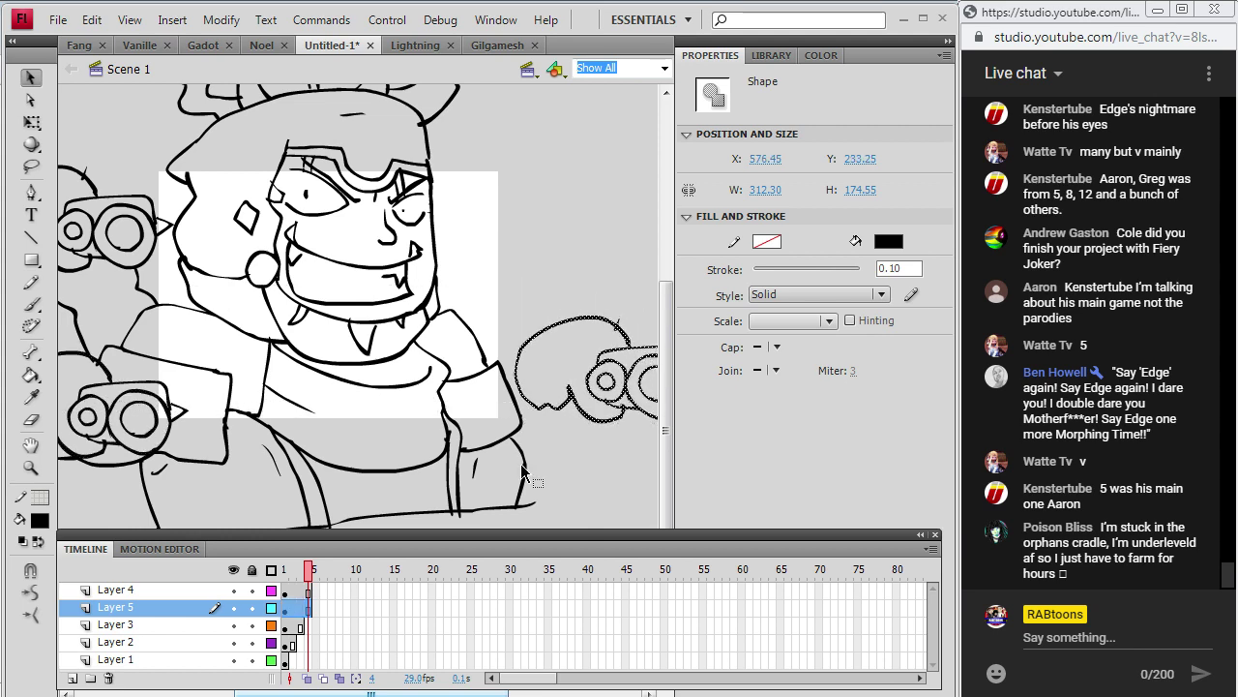
{"action": "left_click_drag", "start_coordinate": [484, 693], "coordinate": [523, 693]}
{"action": "left_click_drag", "start_coordinate": [559, 327], "coordinate": [603, 388]}
Paste another copy of the hand with the device and place it above the previous copy, at about X 605, Y -50.
{"action": "left_click", "coordinate": [92, 20]}
{"action": "left_click", "coordinate": [73, 135]}
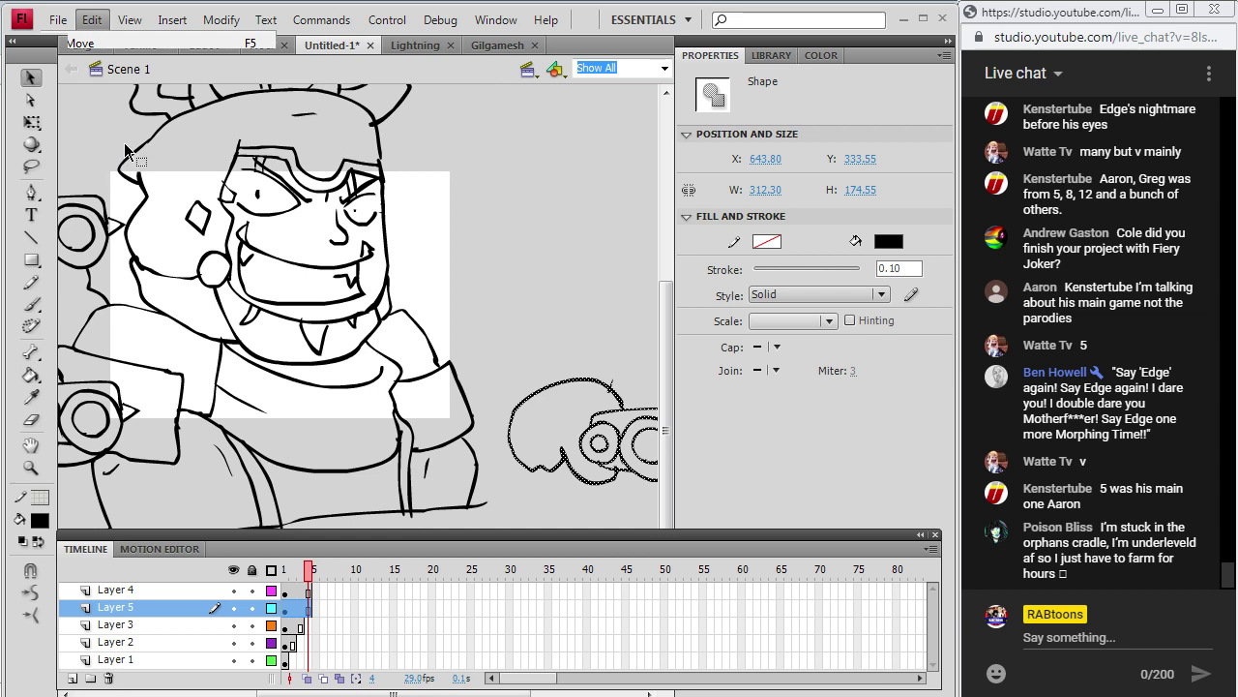
{"action": "mouse_move", "coordinate": [109, 414]}
{"action": "left_mouse_down"}
{"action": "mouse_move", "coordinate": [189, 407]}
{"action": "mouse_move", "coordinate": [620, 198]}
{"action": "mouse_move", "coordinate": [651, 206]}
{"action": "left_mouse_up"}
Deselect the copied hand and brush in the upper and lower forearms connecting both new hands to the body.
{"action": "key", "text": "b"}
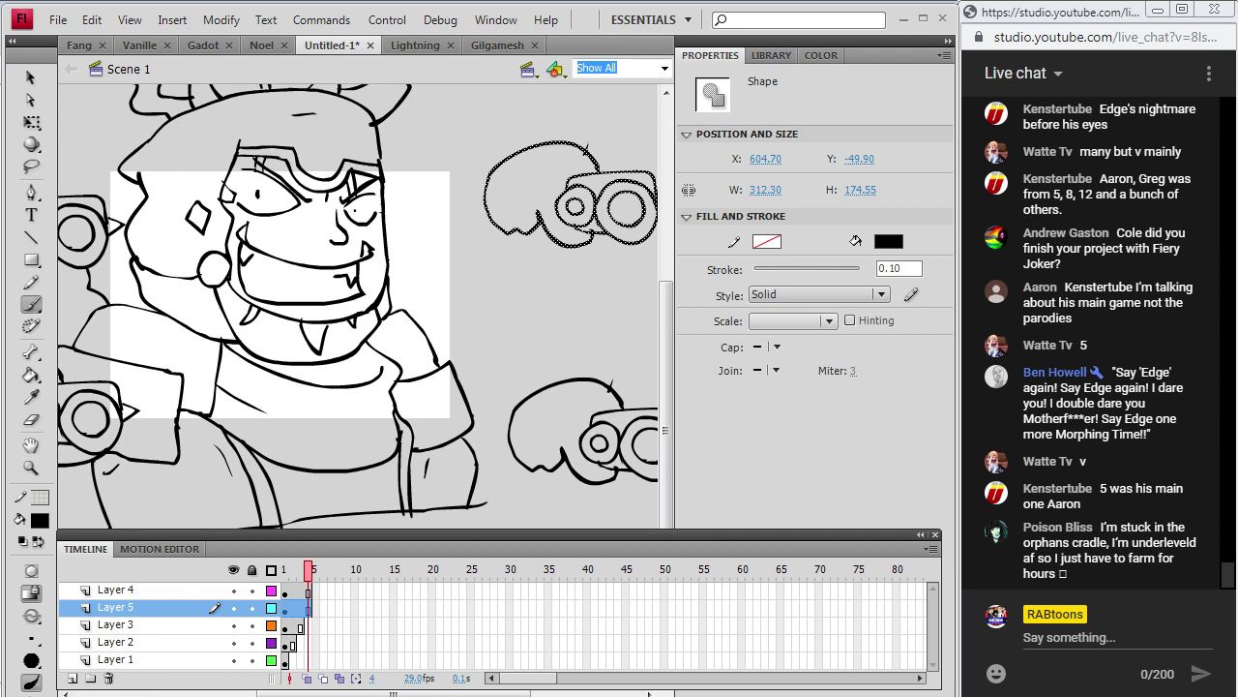
{"action": "key", "text": "ctrl+shift+a"}
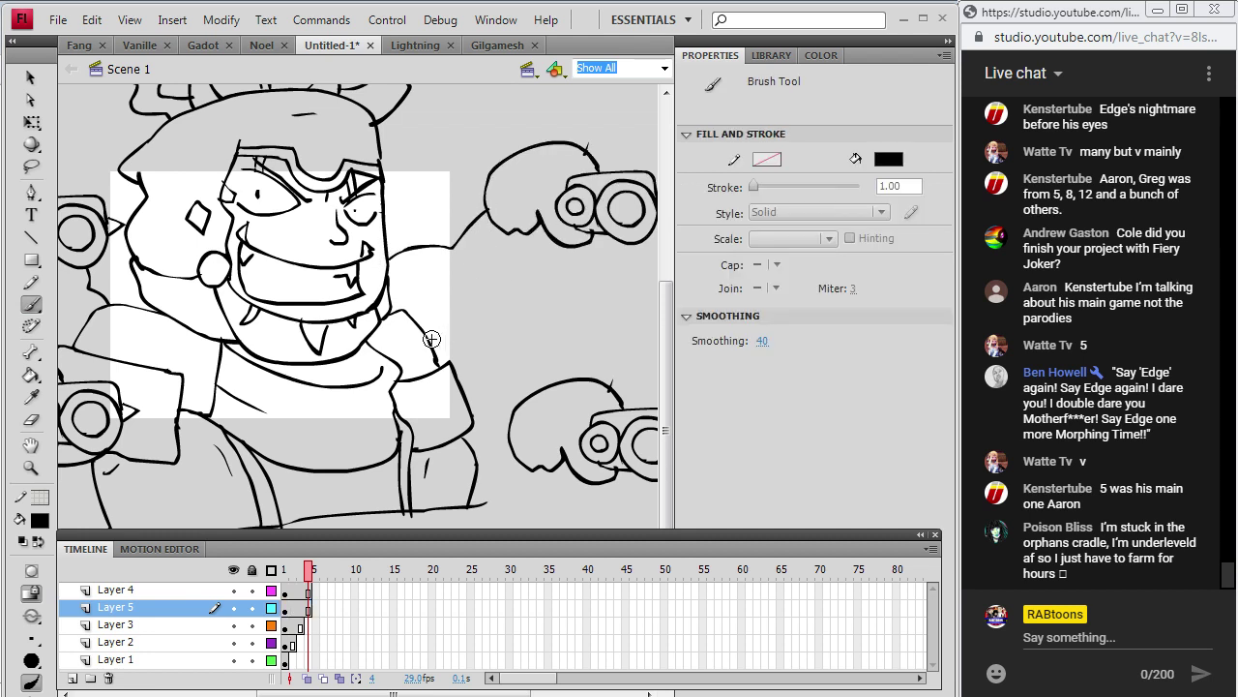
{"action": "left_click_drag", "start_coordinate": [453, 327], "coordinate": [471, 297]}
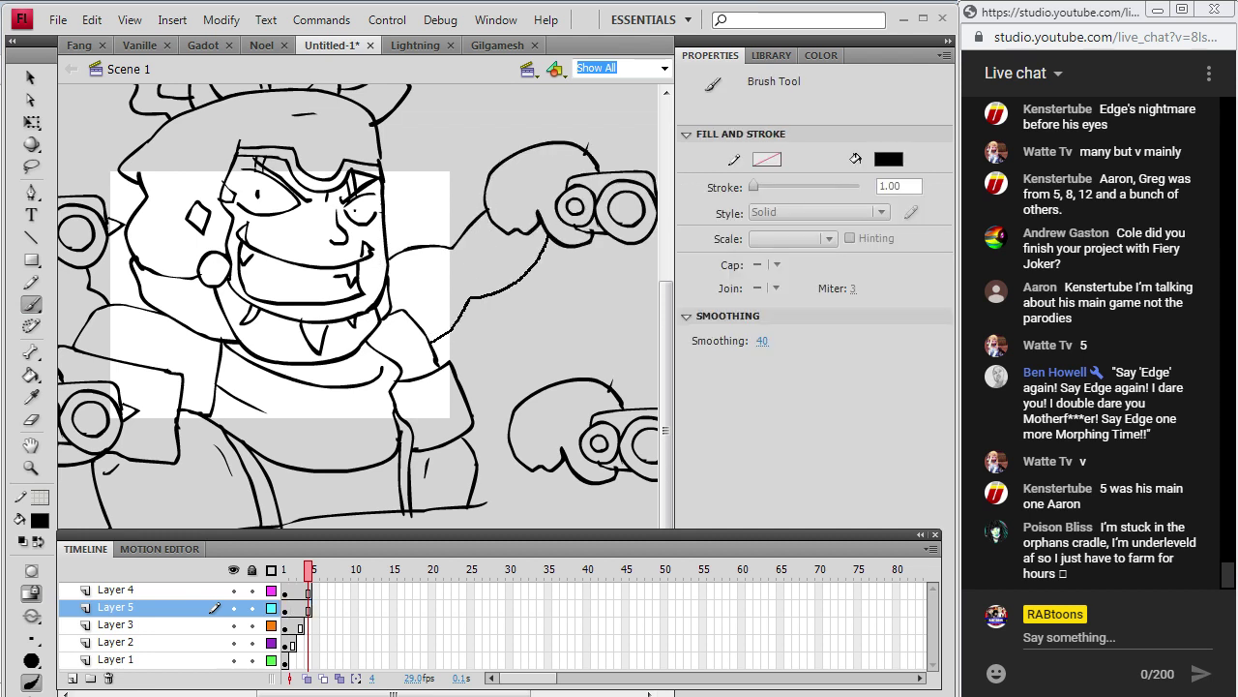
{"action": "left_click_drag", "start_coordinate": [548, 239], "coordinate": [550, 236]}
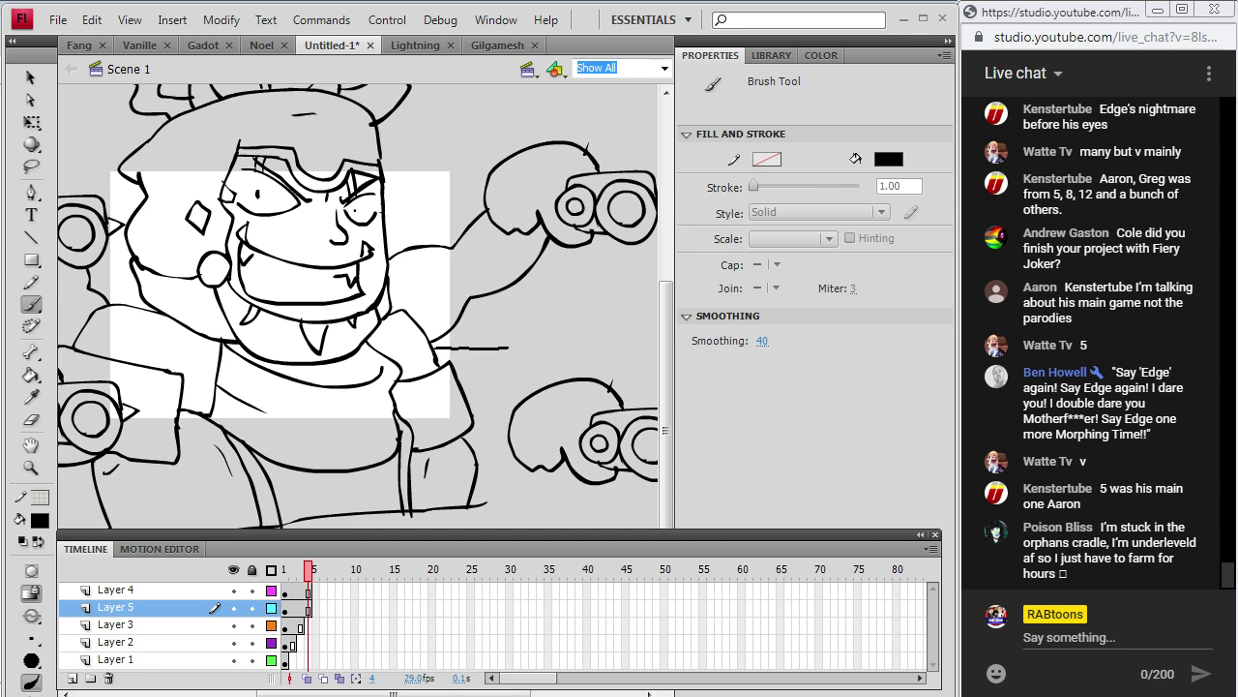
{"action": "left_click_drag", "start_coordinate": [600, 382], "coordinate": [600, 382]}
{"action": "left_click_drag", "start_coordinate": [450, 364], "coordinate": [473, 426]}
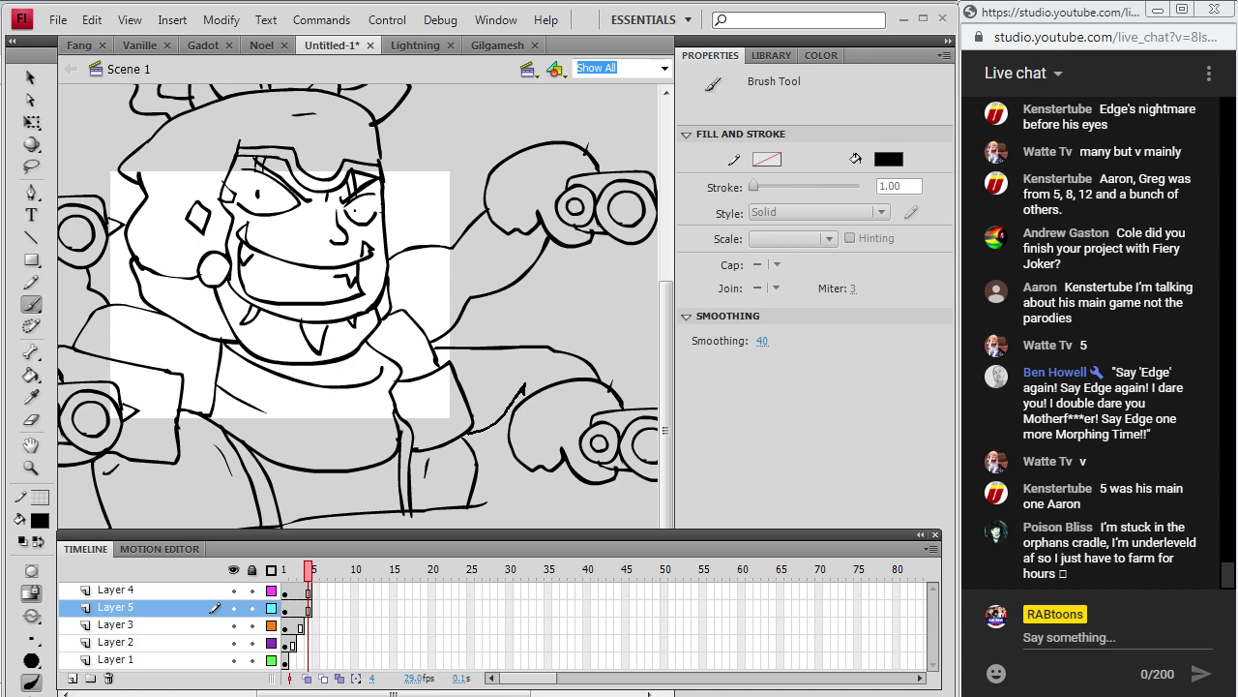
{"action": "left_click_drag", "start_coordinate": [524, 385], "coordinate": [524, 385]}
Fit the whole artwork in view and examine the finished Gilgamesh drawing with its four arms.
{"action": "left_click", "coordinate": [665, 68]}
{"action": "left_click", "coordinate": [622, 147]}
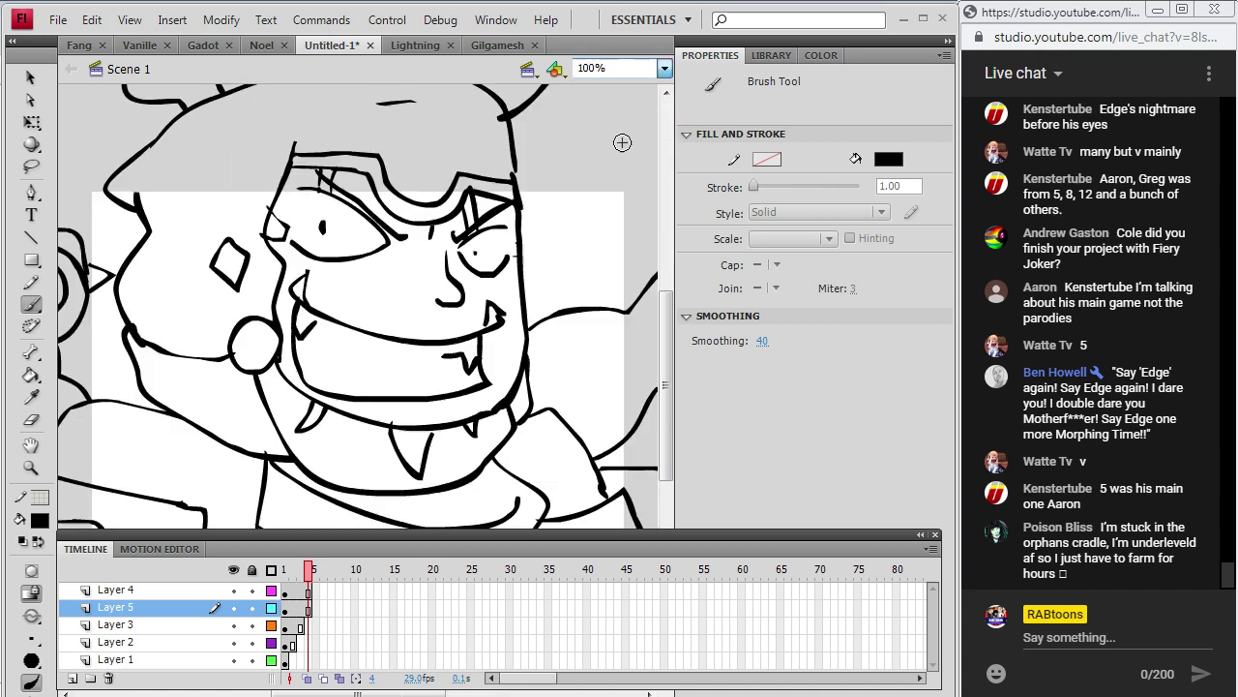
{"action": "left_click", "coordinate": [665, 67]}
{"action": "left_click", "coordinate": [620, 112]}
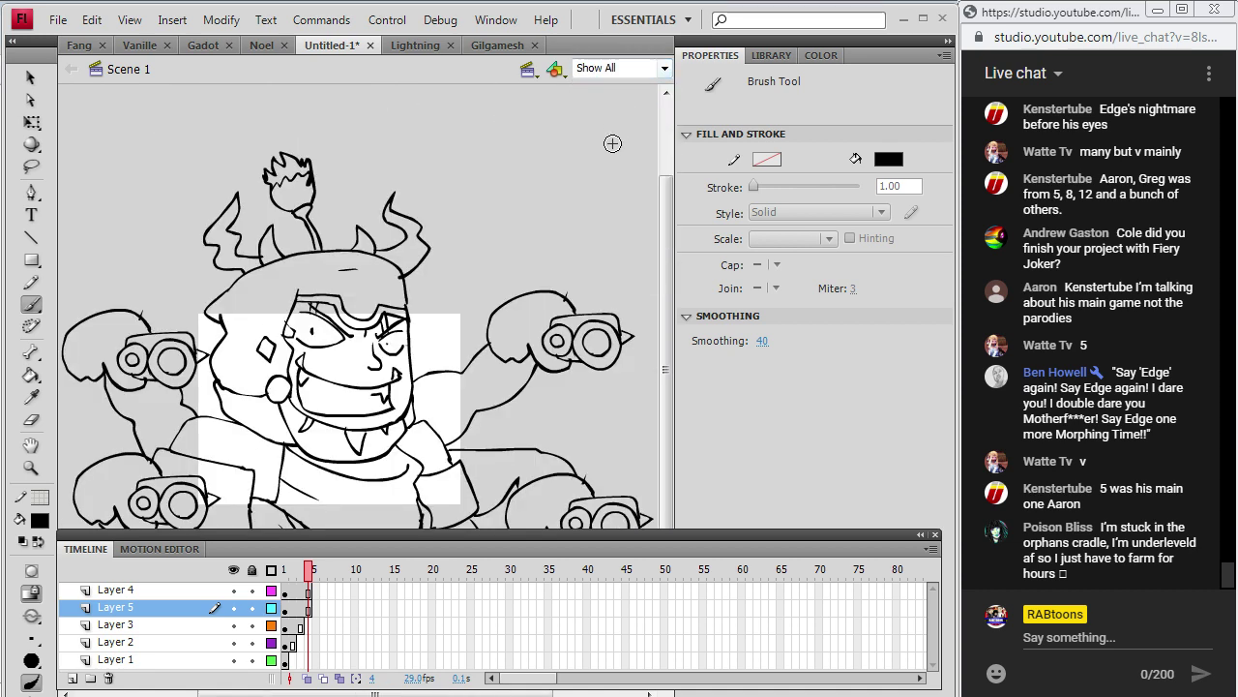
{"action": "scroll", "coordinate": [668, 328], "scroll_direction": "down", "scroll_amount": 3}
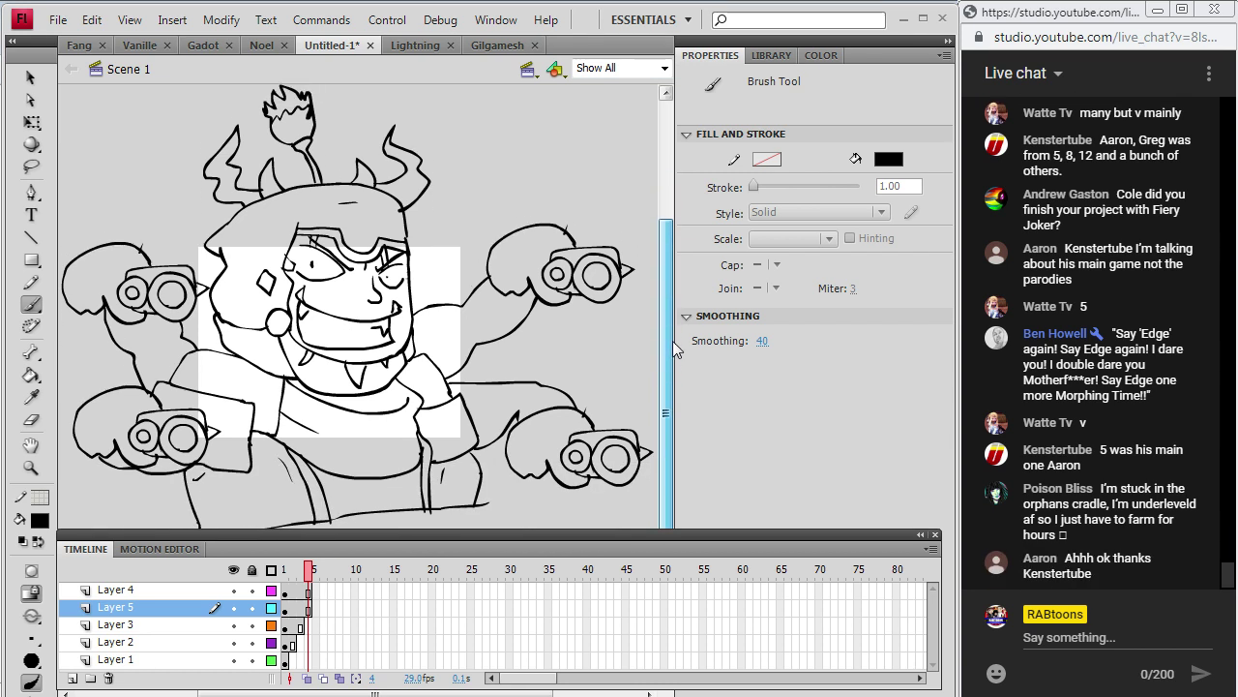
{"action": "scroll", "coordinate": [675, 351], "scroll_direction": "up", "scroll_amount": 1}
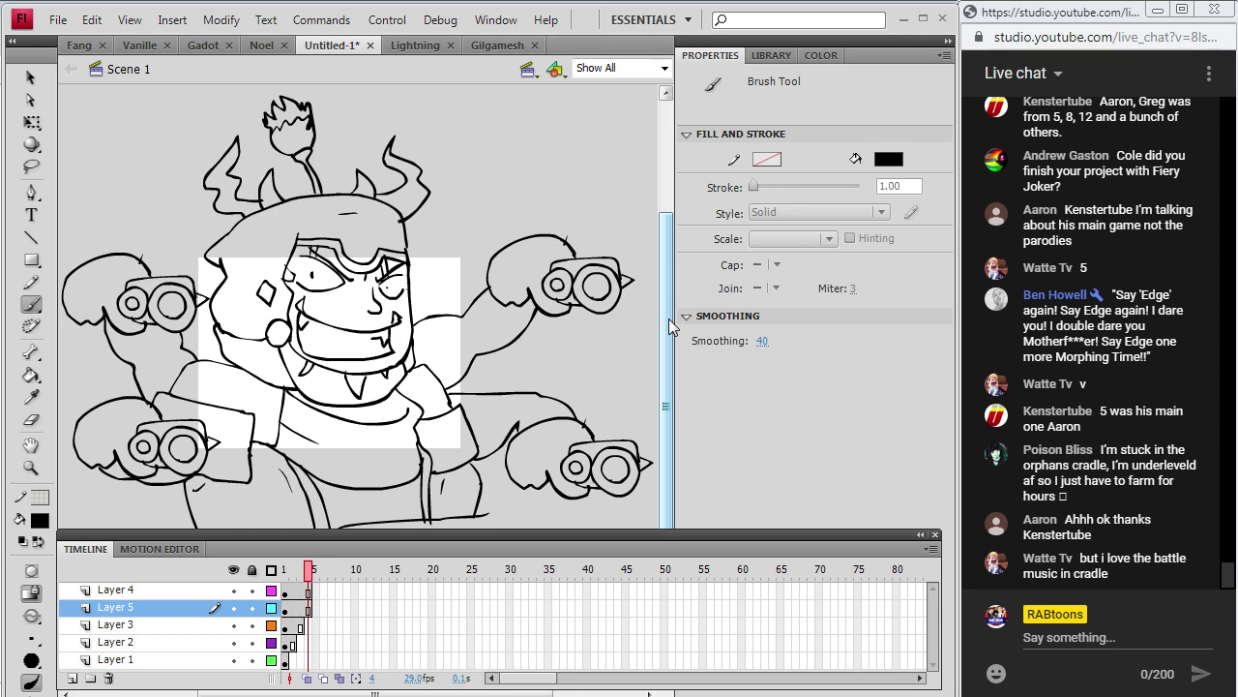
Save the document as Stream Doodles 3 in the My Pictures folder as a Flash CS4 Document.
{"action": "left_click", "coordinate": [60, 20]}
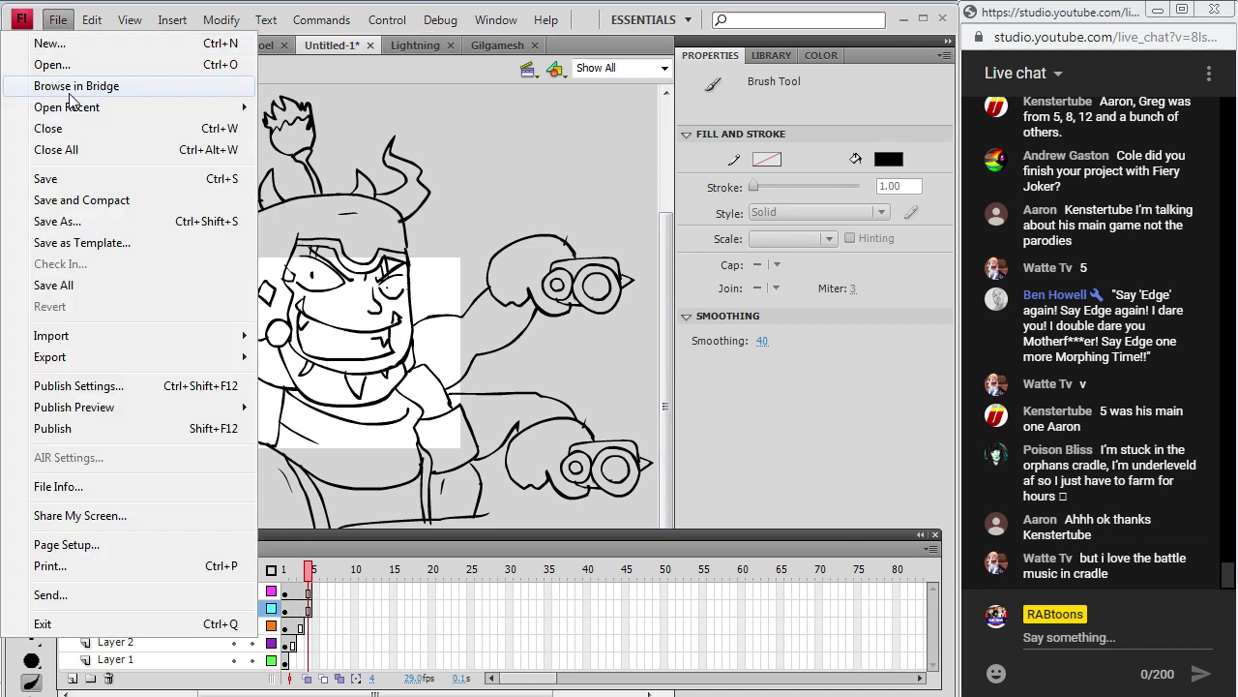
{"action": "left_click", "coordinate": [64, 220]}
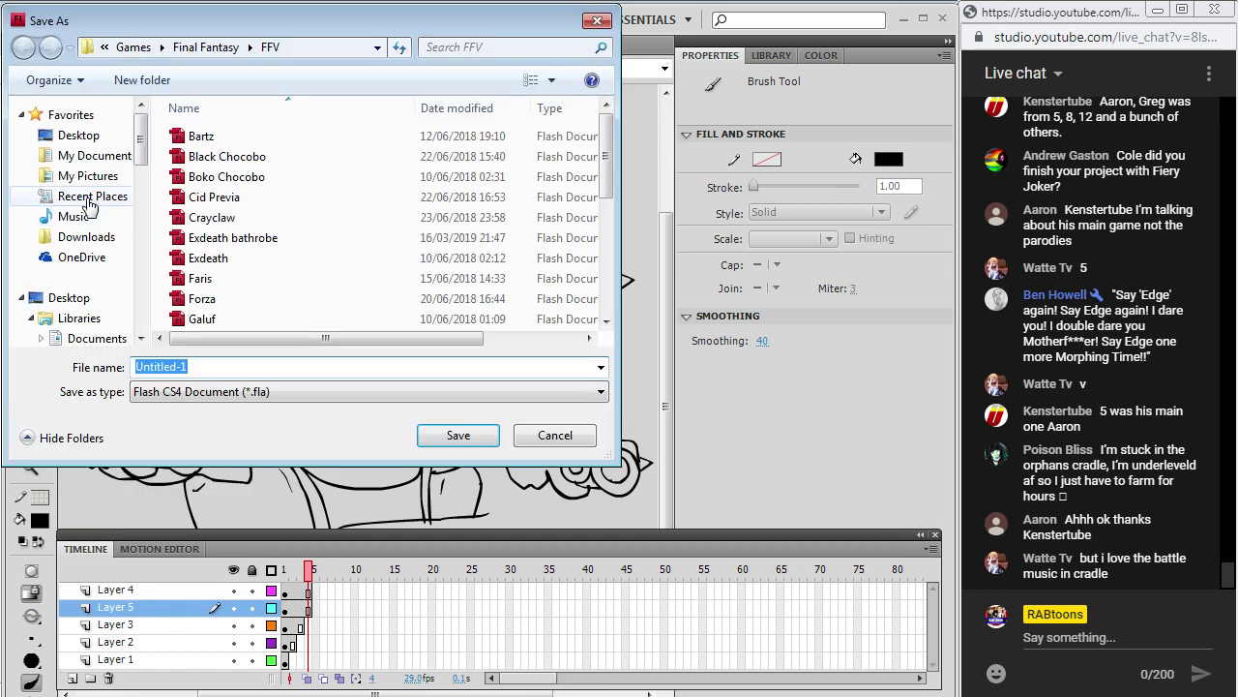
{"action": "left_click", "coordinate": [76, 179]}
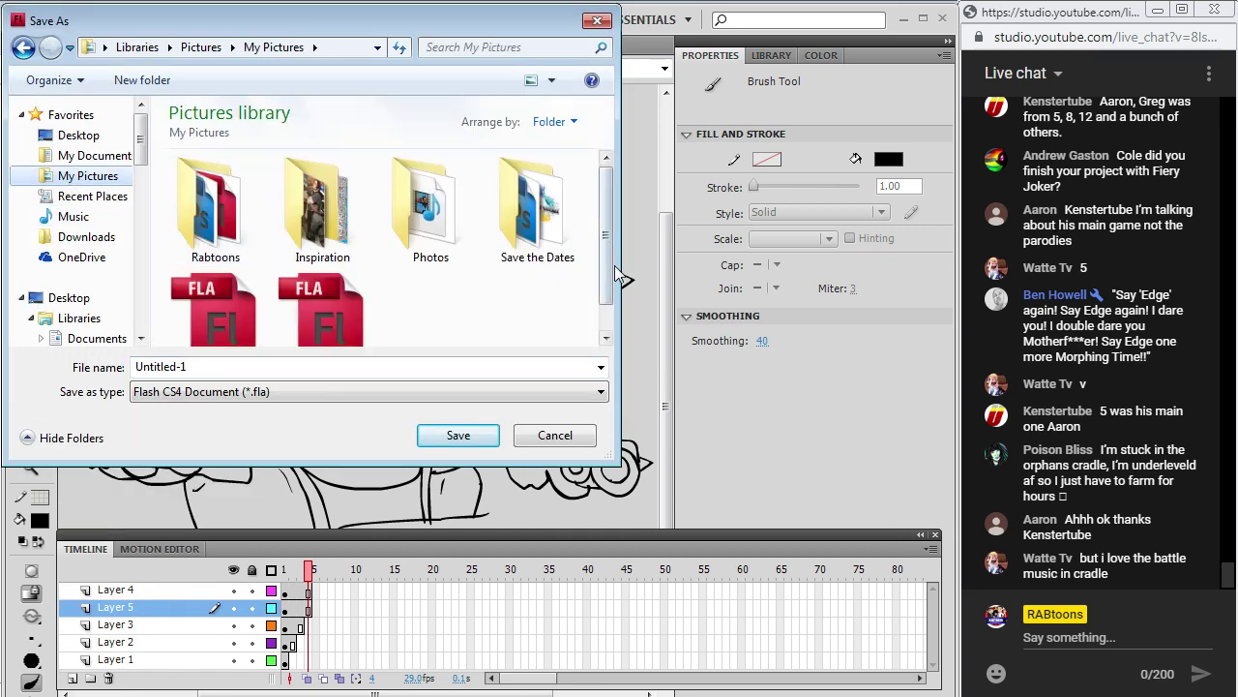
{"action": "scroll", "coordinate": [614, 273], "scroll_direction": "down", "scroll_amount": 2}
{"action": "left_click", "coordinate": [215, 290]}
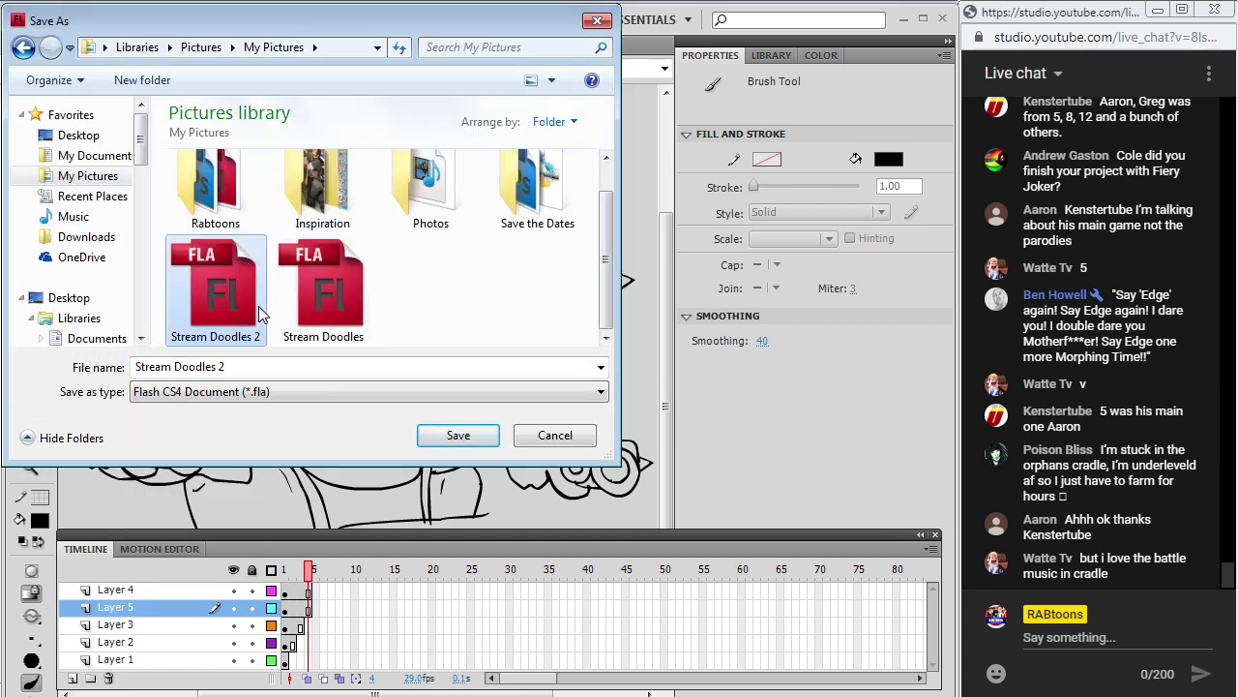
{"action": "left_click", "coordinate": [259, 365]}
{"action": "key", "text": "BackSpace"}
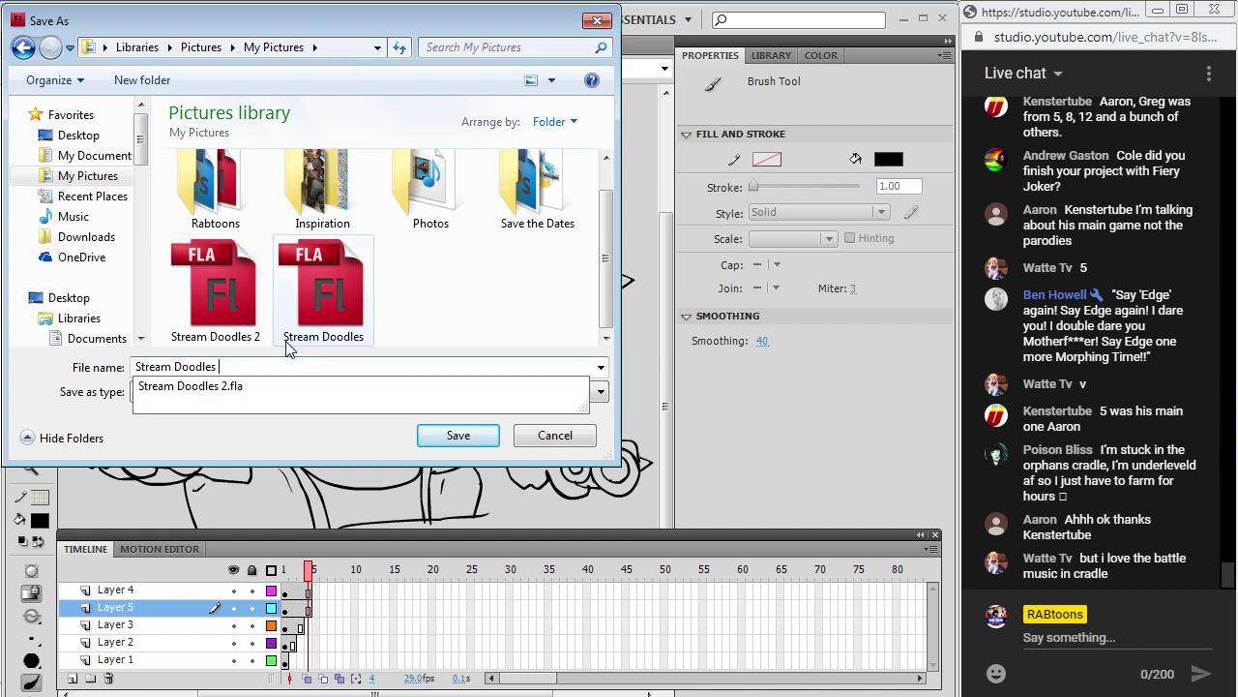
{"action": "type", "text": "3"}
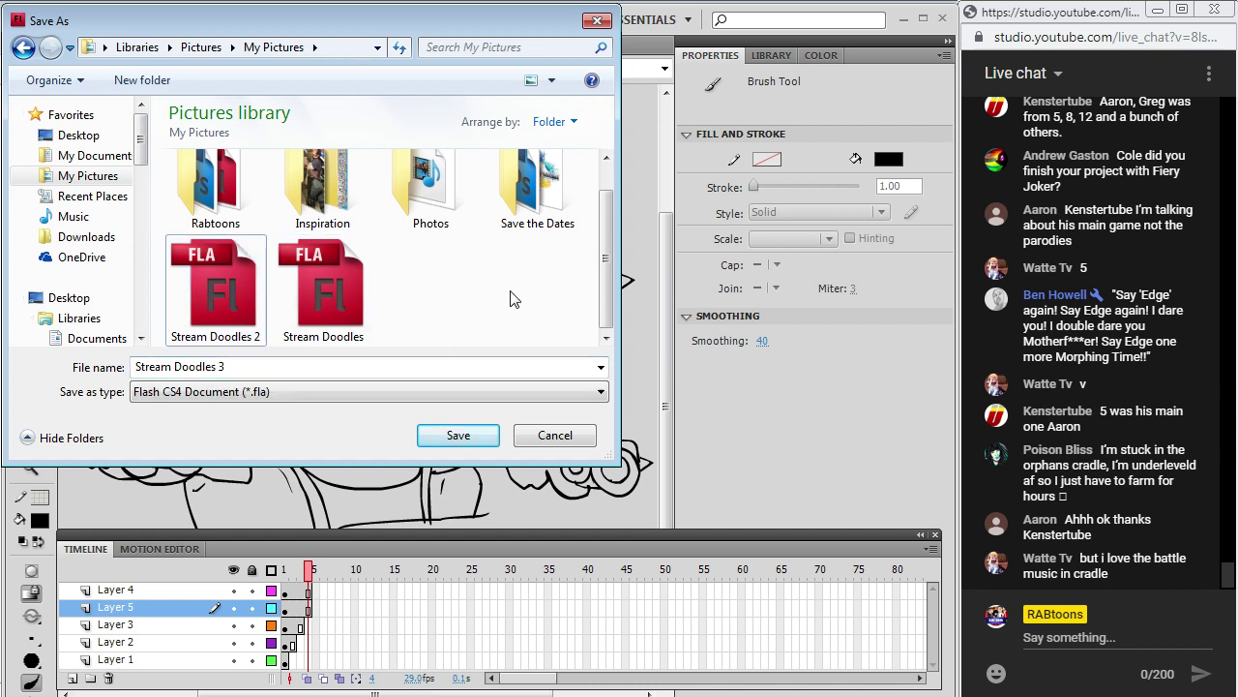
{"action": "left_click", "coordinate": [486, 436]}
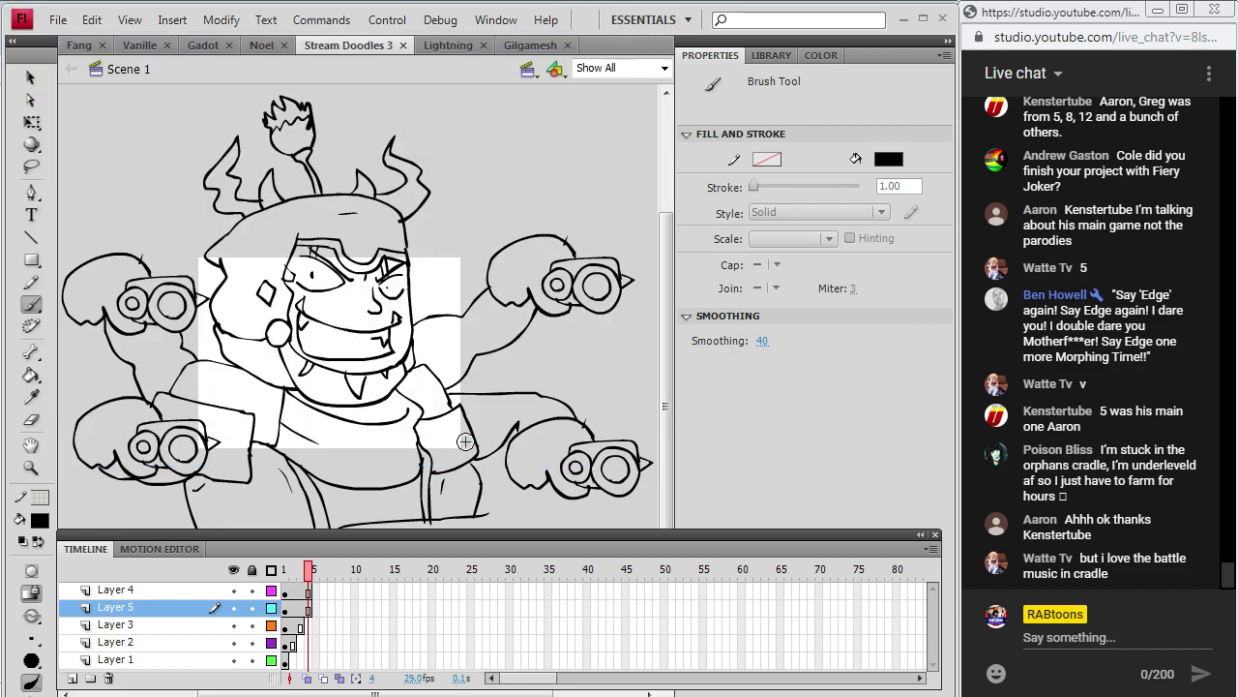
{"action": "key", "text": "alt+Tab"}
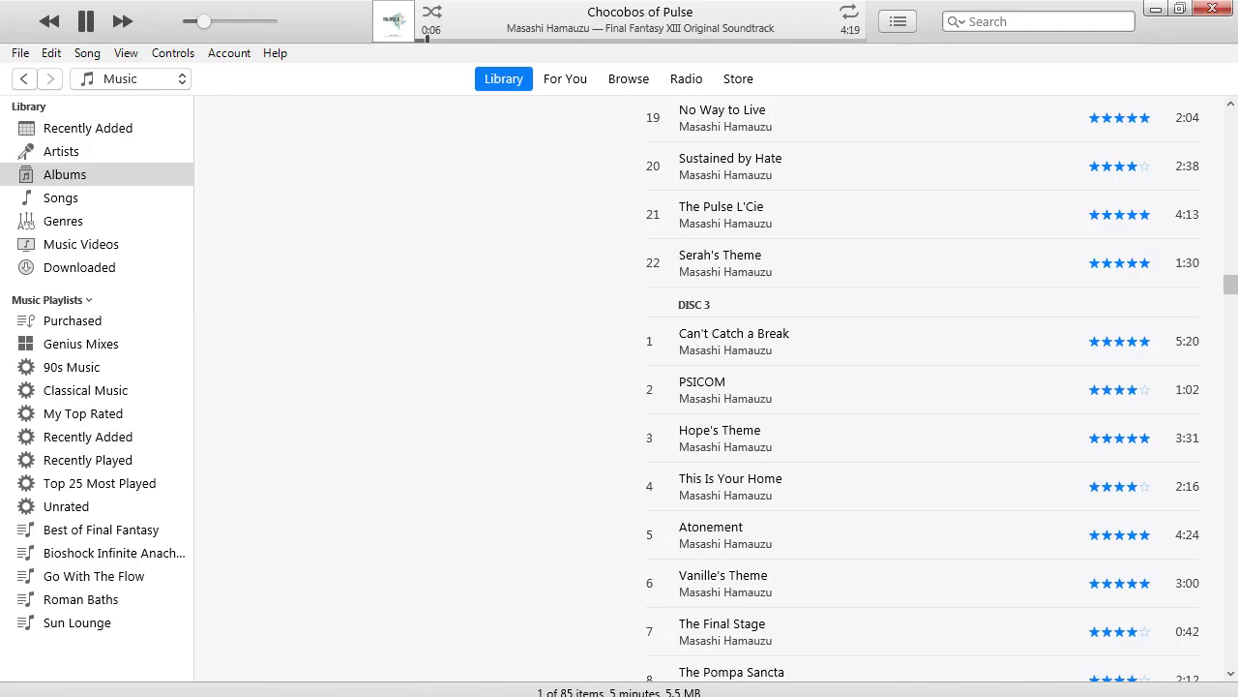
{"action": "key", "text": "alt+Tab"}
{"action": "mouse_move", "coordinate": [671, 315]}
{"action": "left_mouse_down"}
{"action": "mouse_move", "coordinate": [678, 356]}
{"action": "mouse_move", "coordinate": [687, 312]}
{"action": "left_mouse_up"}
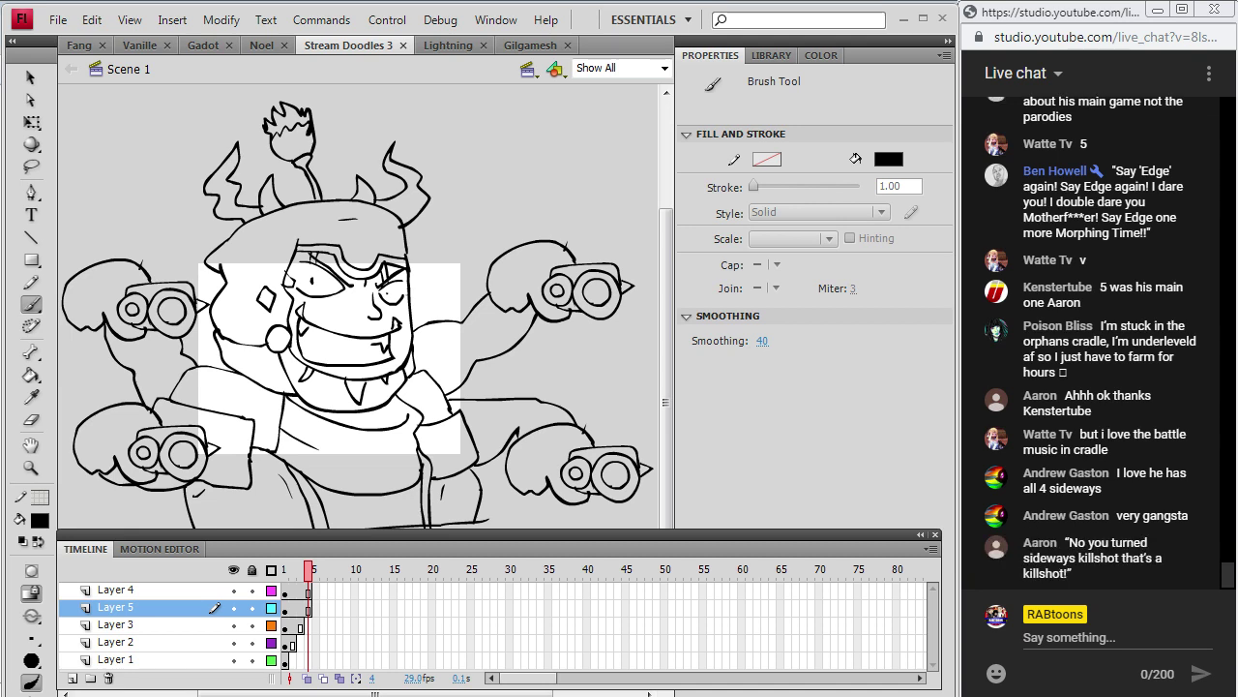
Switch to Open Broadcaster Software and enable the End source in the Record Art scene.
{"action": "key", "text": "alt+Tab"}
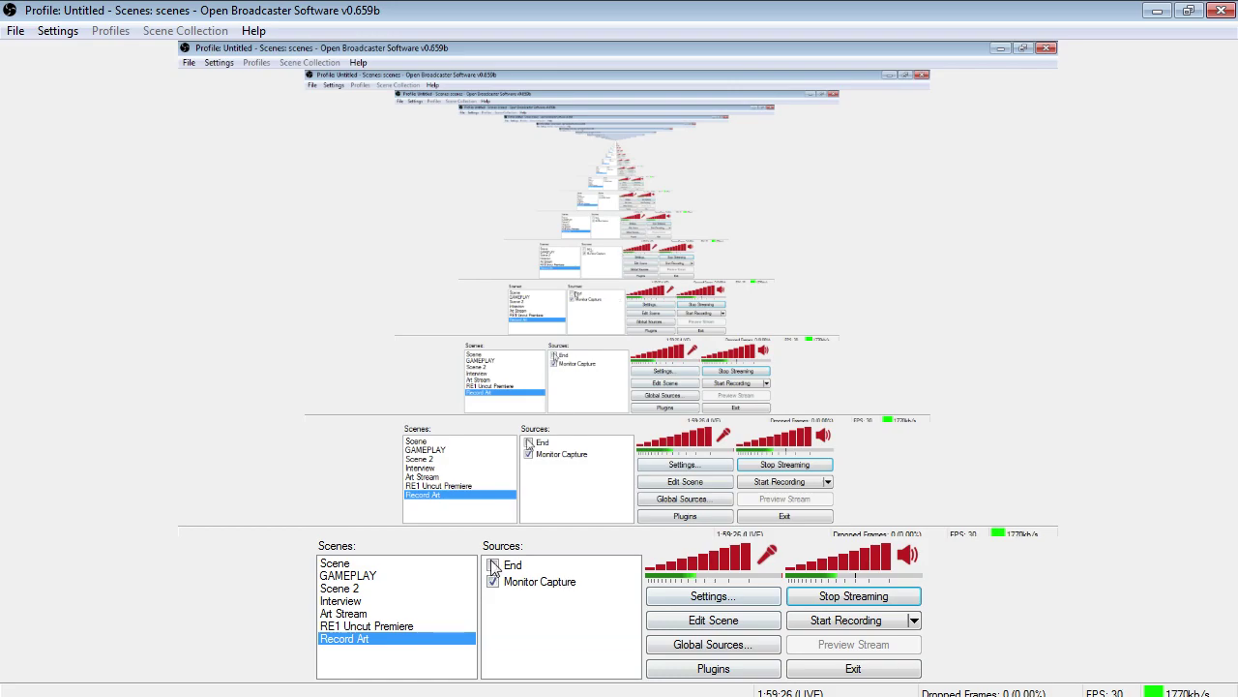
{"action": "left_click", "coordinate": [496, 567]}
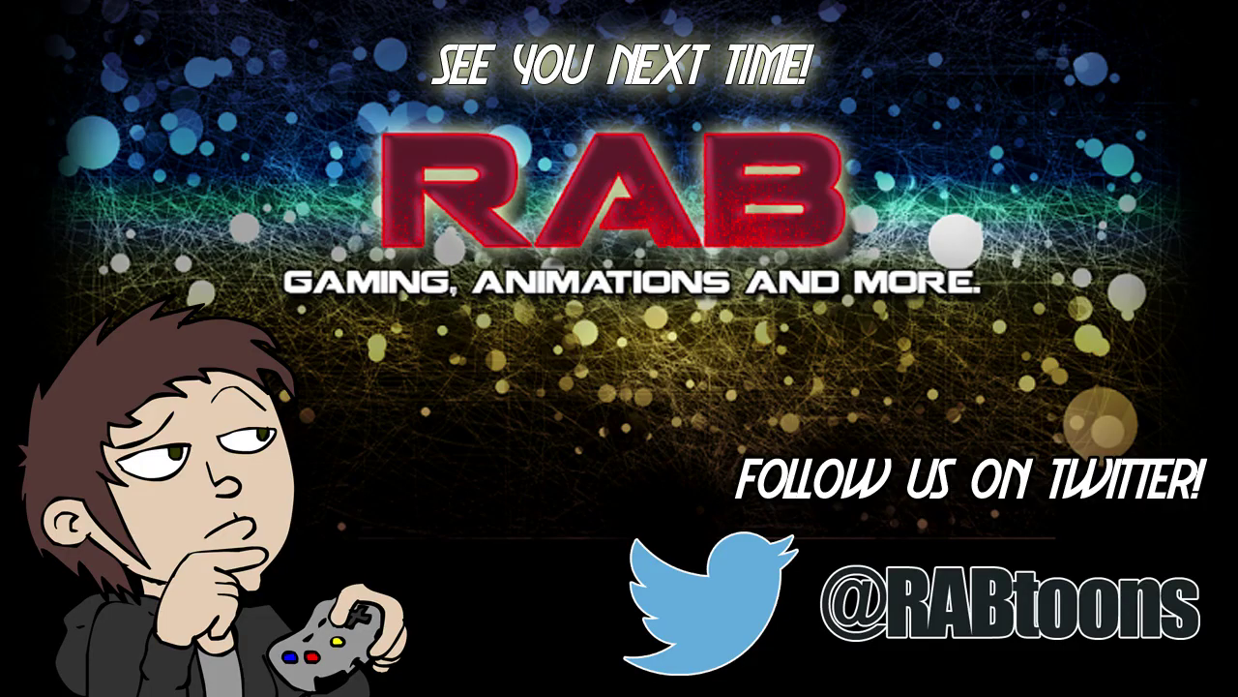